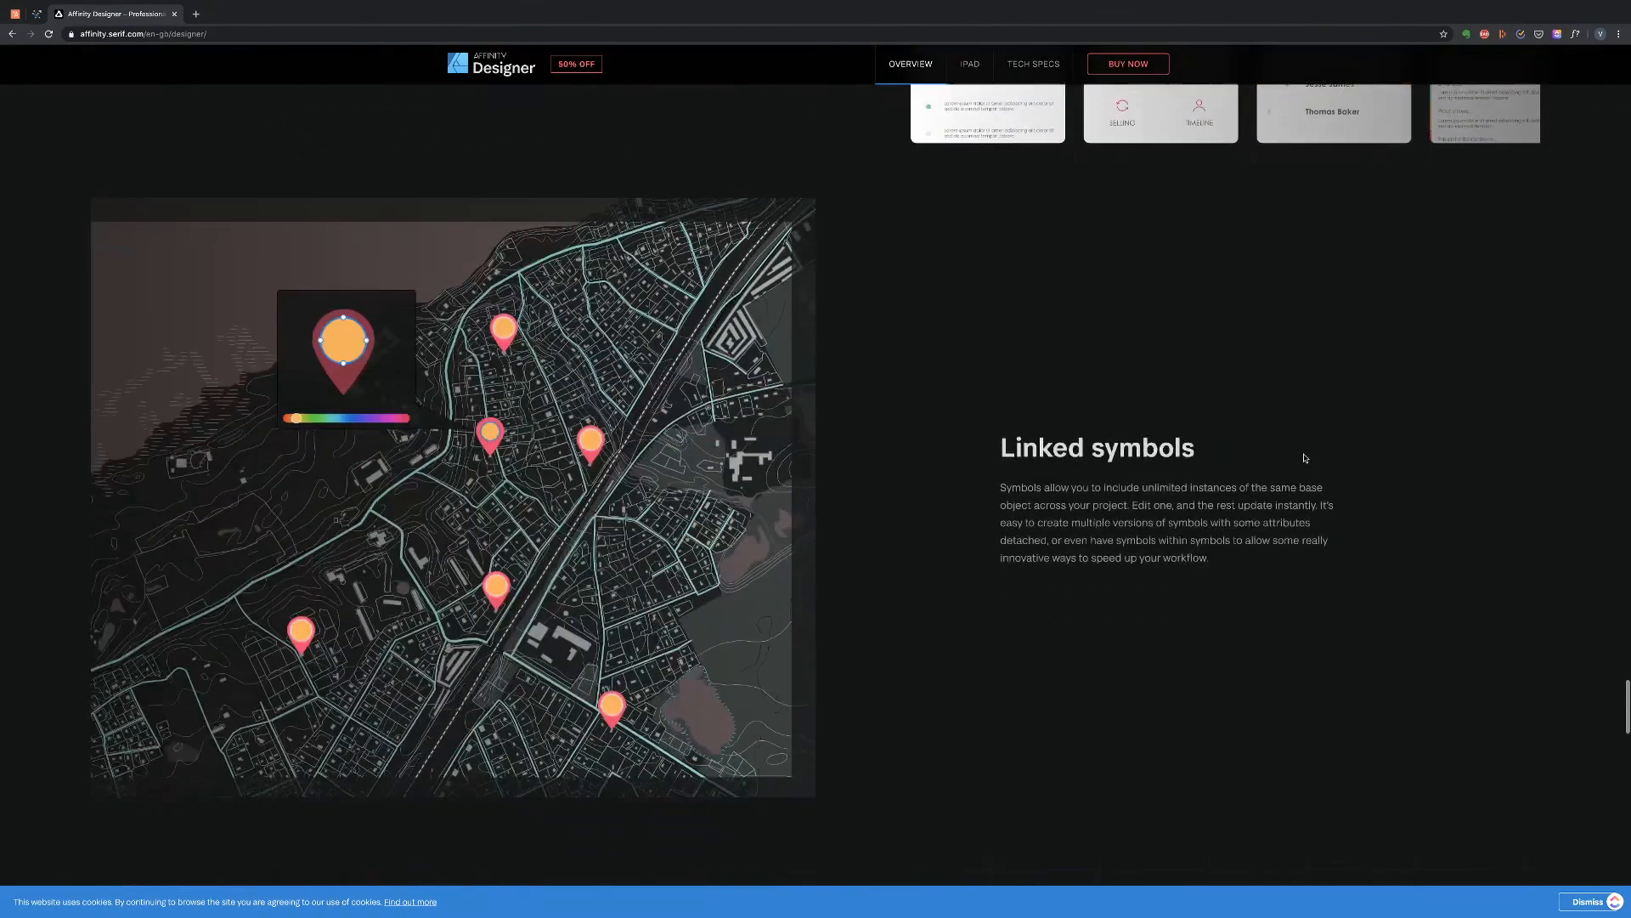
scroll(1304, 457, "up", 7)
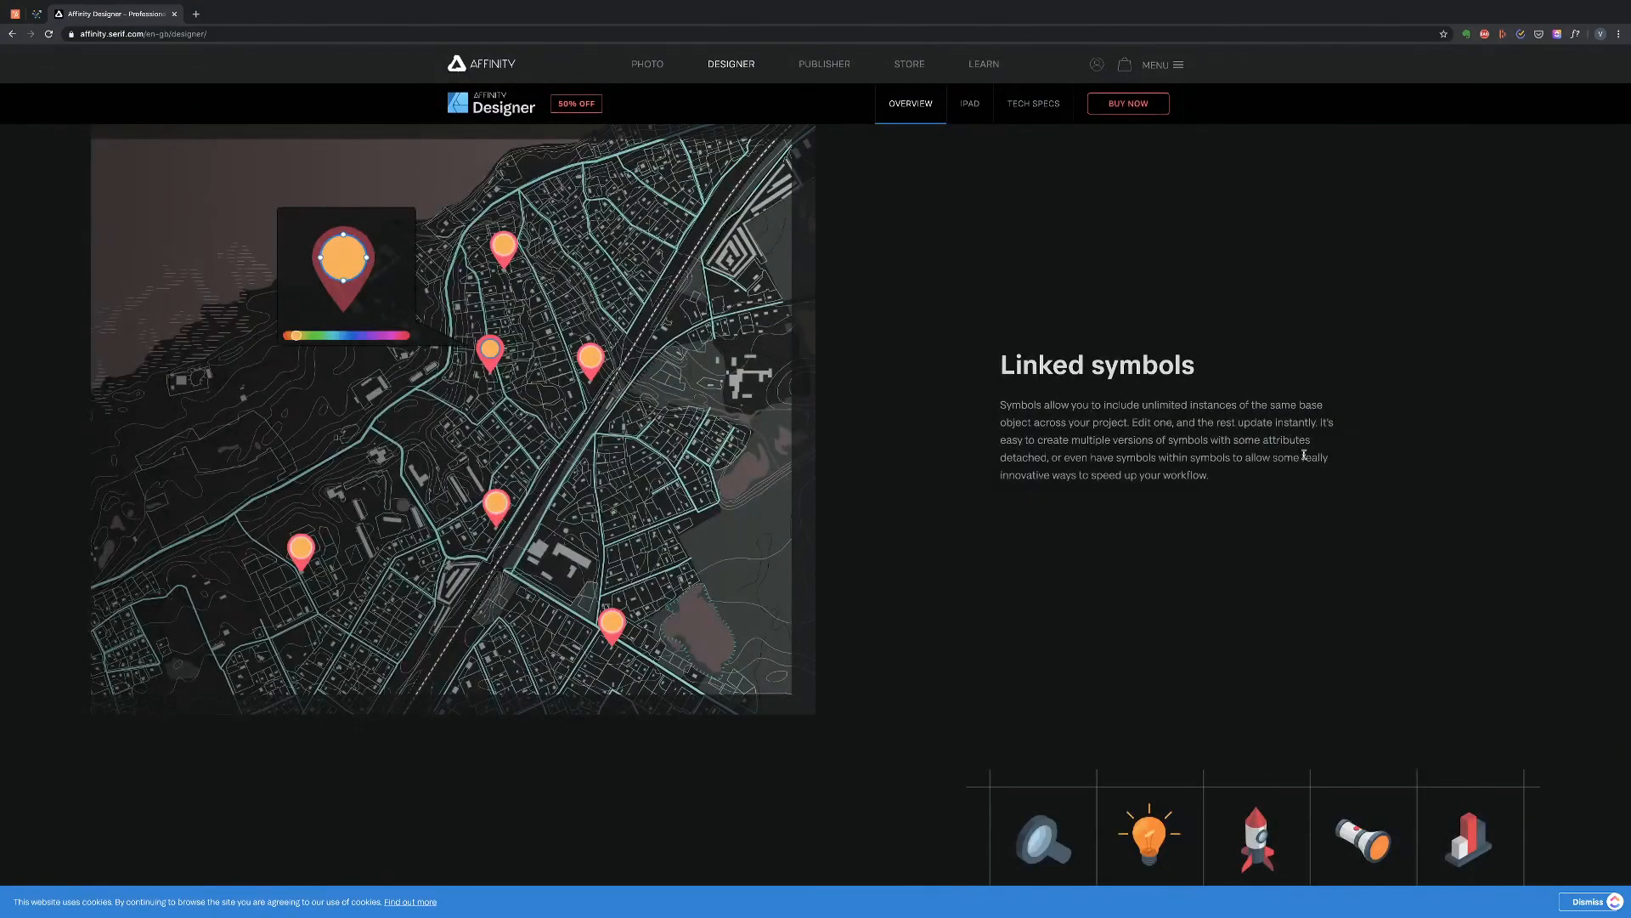
scroll(1304, 455, "down", 15)
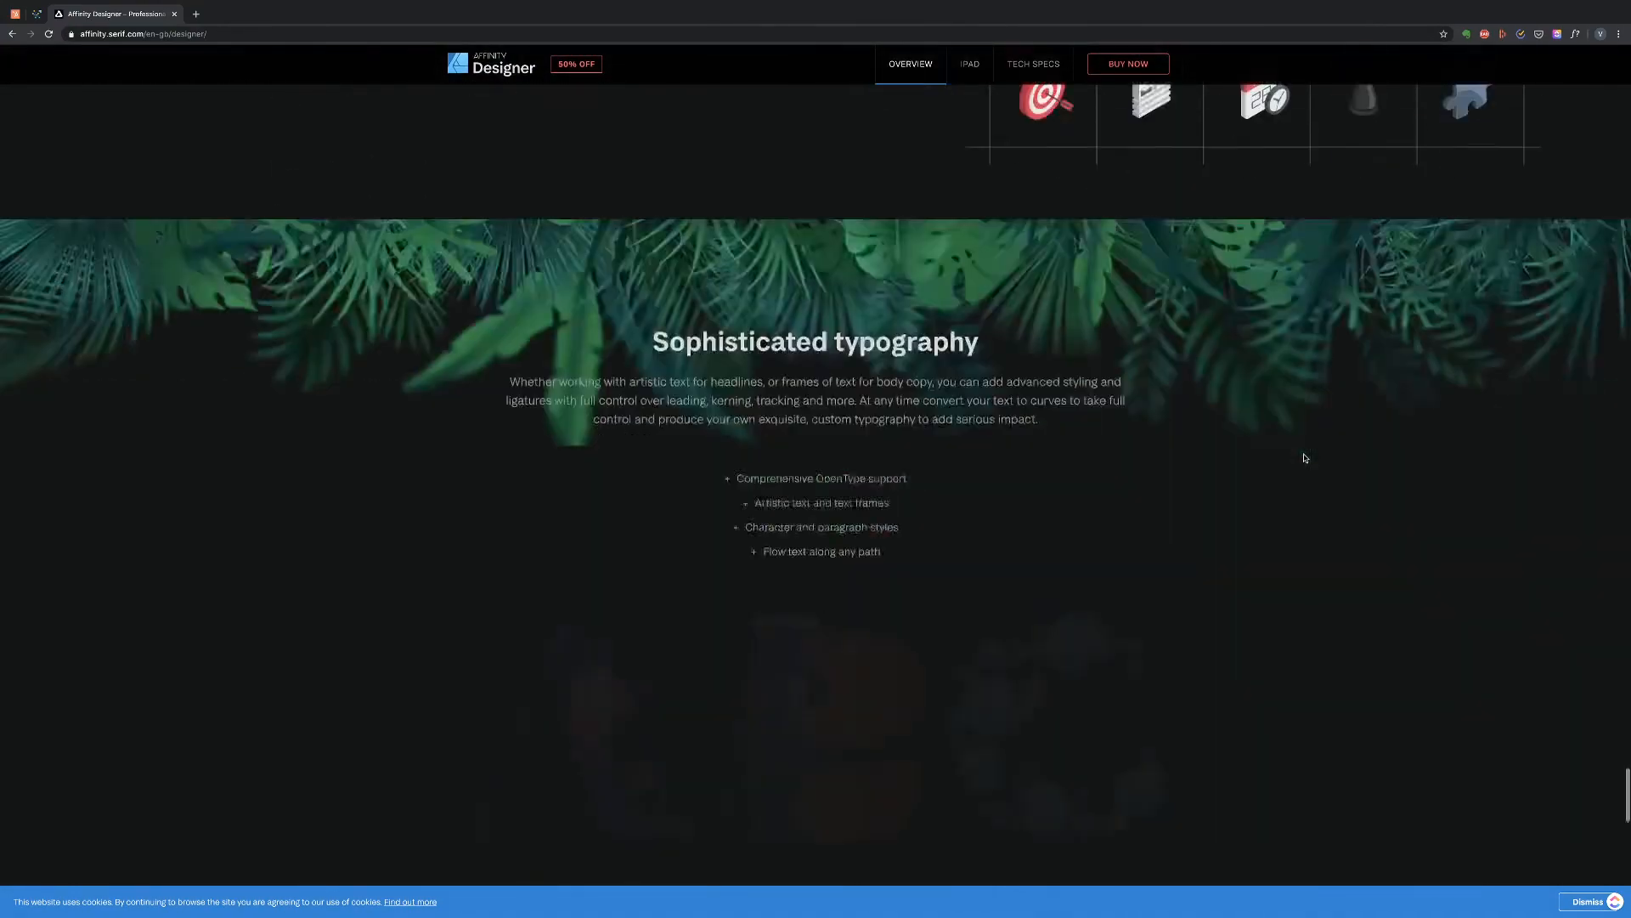
scroll(1304, 457, "down", 10)
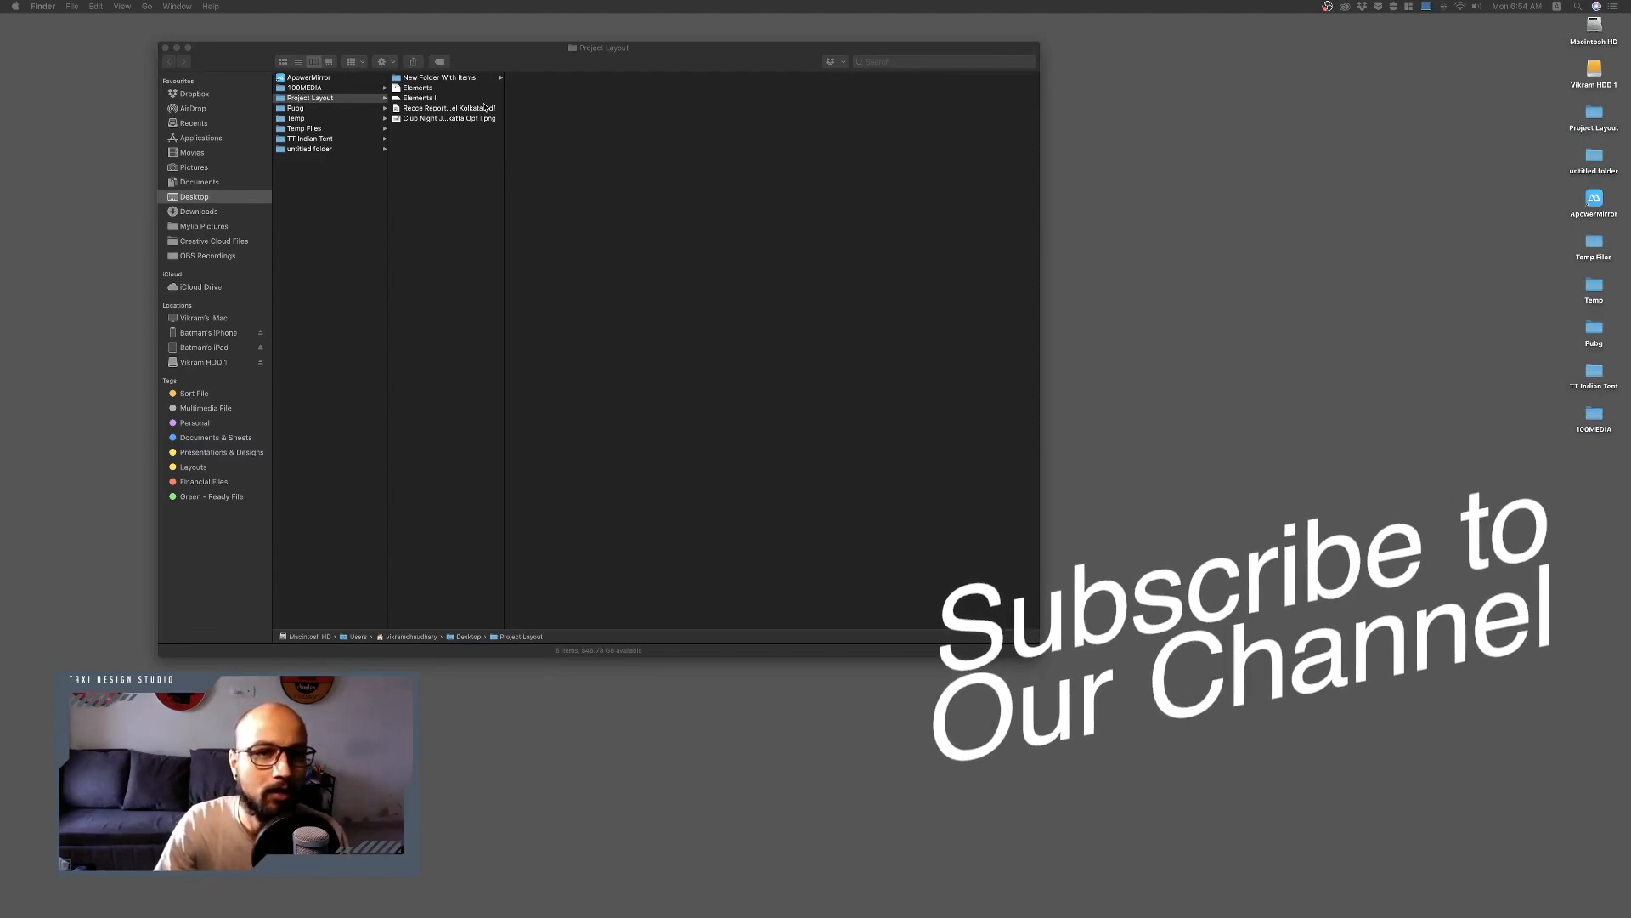
Open the Recce Report of JW Marriott Hotel Kolkata PDF from the Project Layout folder.
left_click(514, 129)
left_click(477, 109)
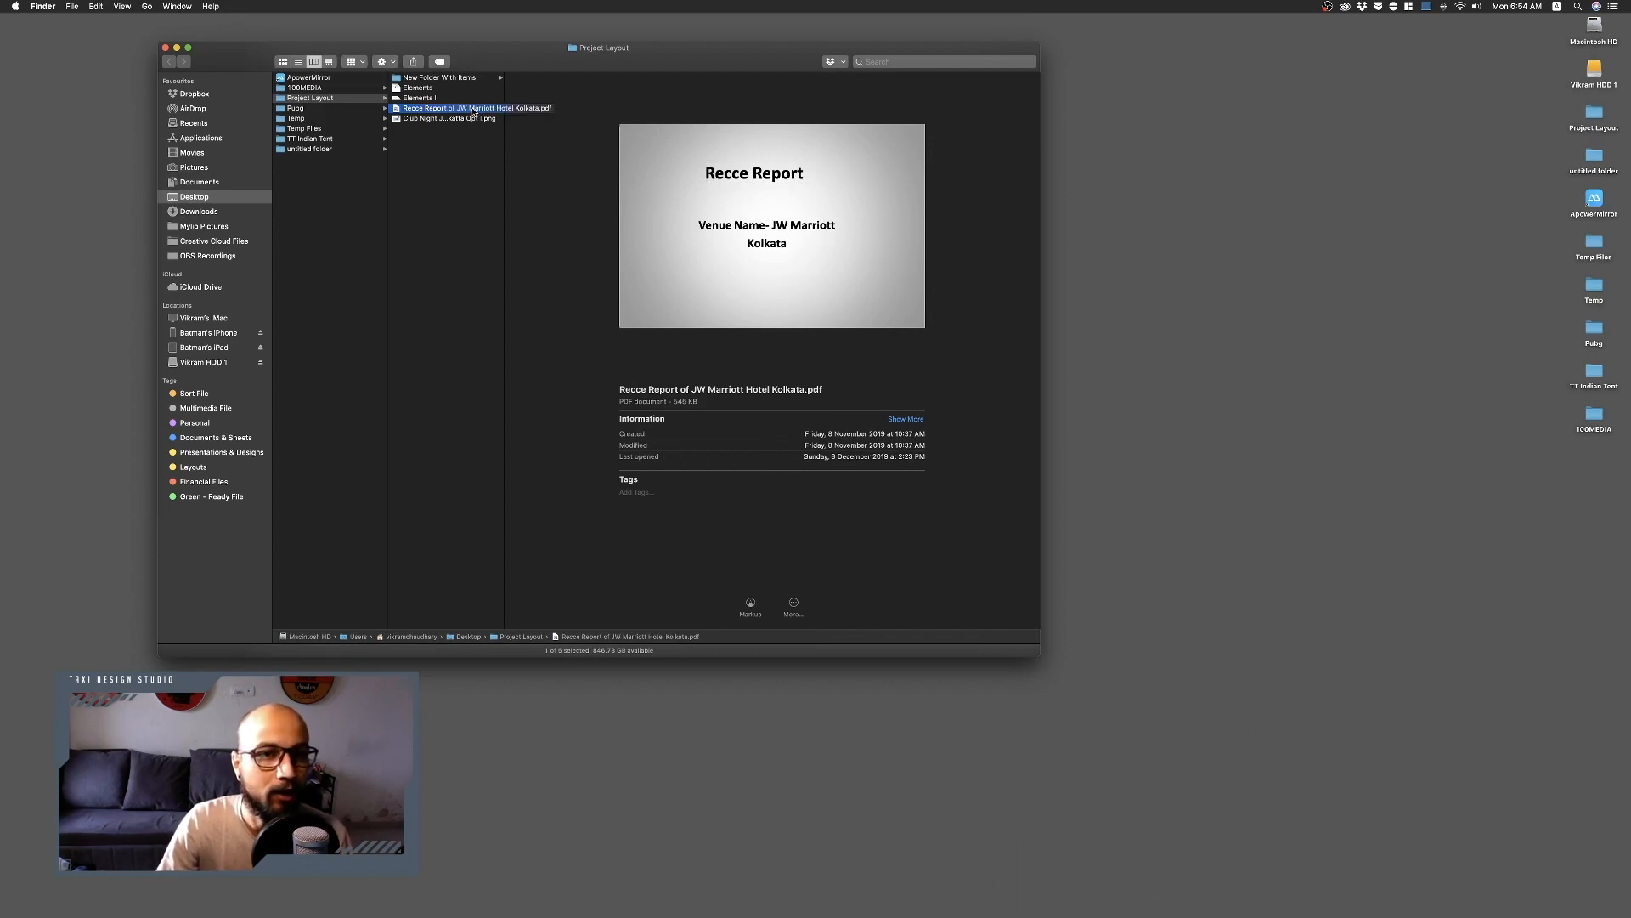
double_click(475, 110)
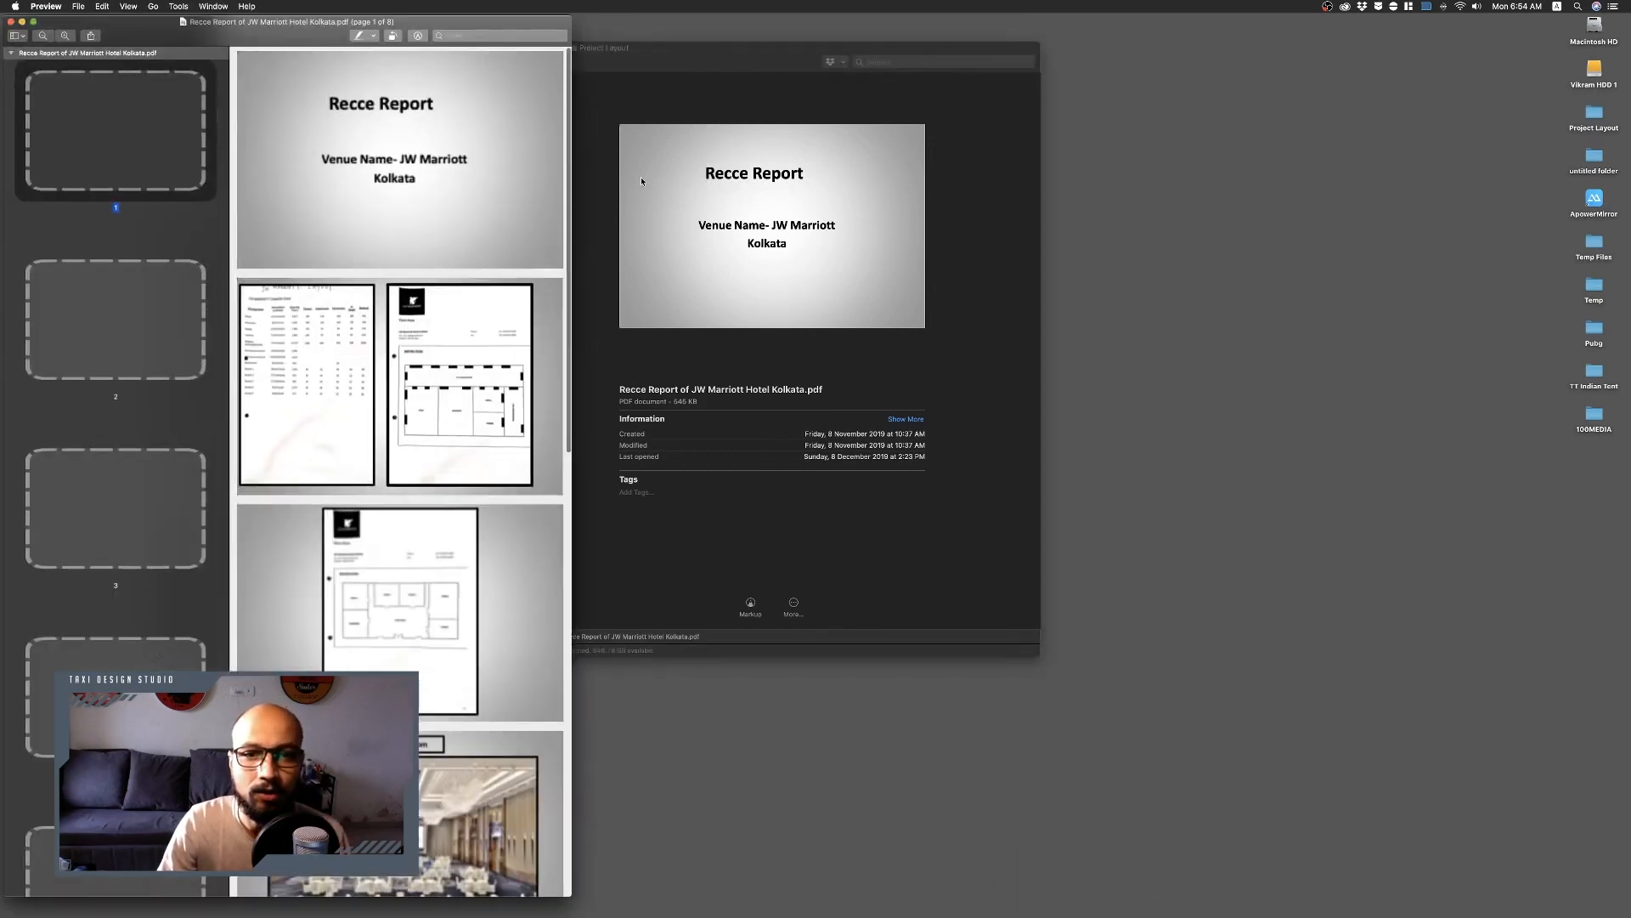
Enlarge the PDF viewer window and browse the capacity chart and floor plan pages of the report.
left_click_drag(572, 195, 1022, 180)
scroll(730, 421, "up", 10)
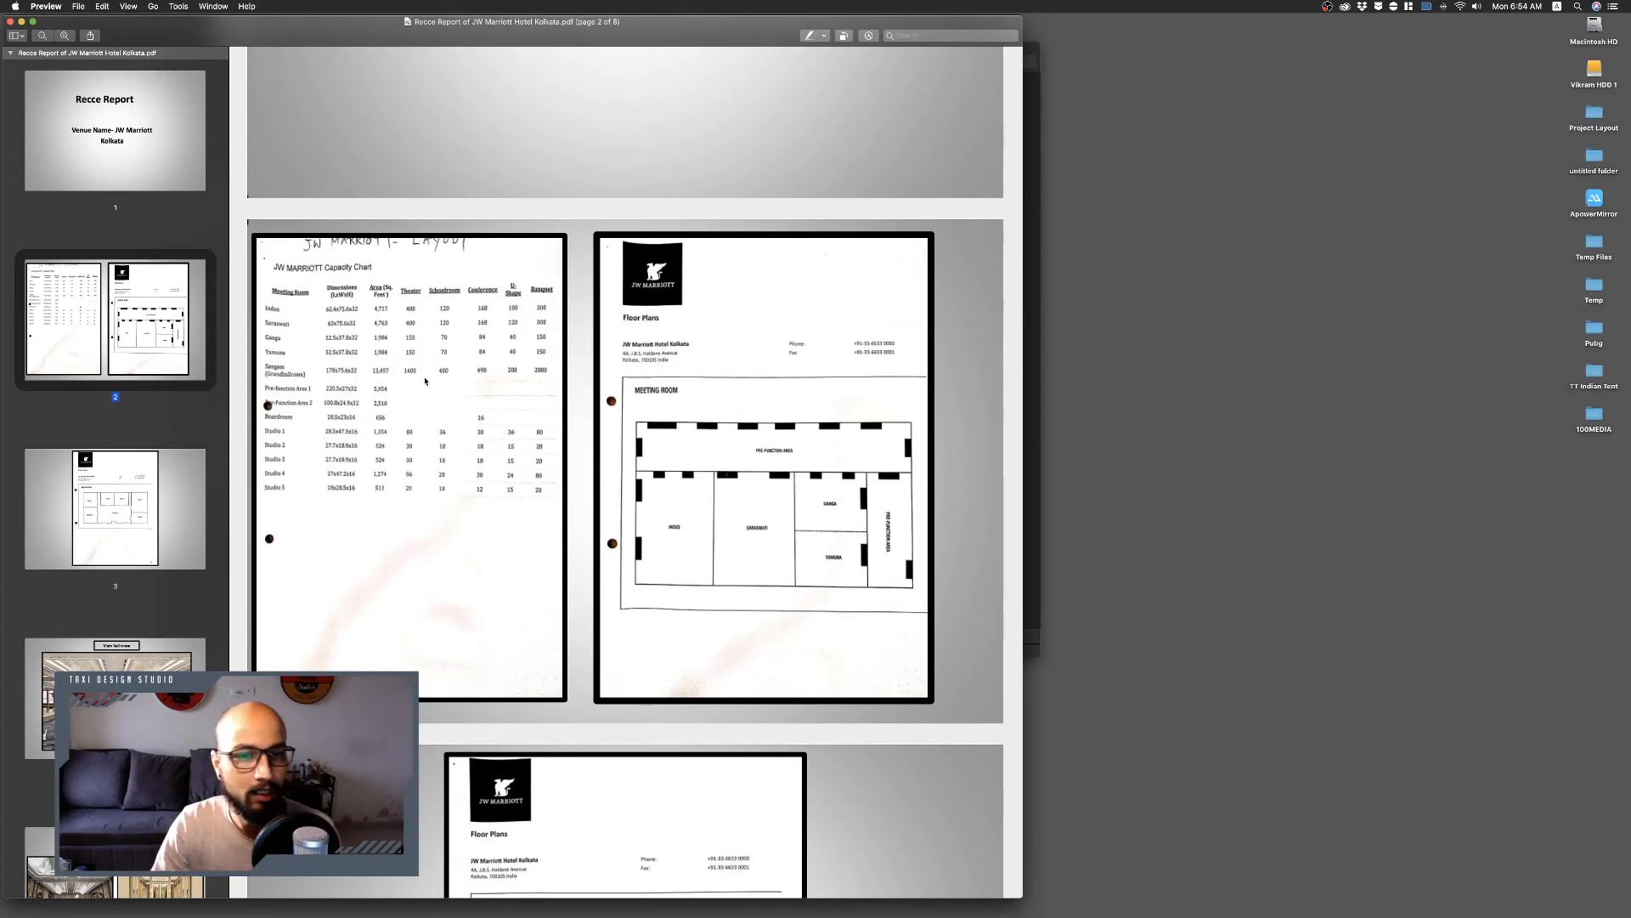
scroll(696, 501, "down", 6)
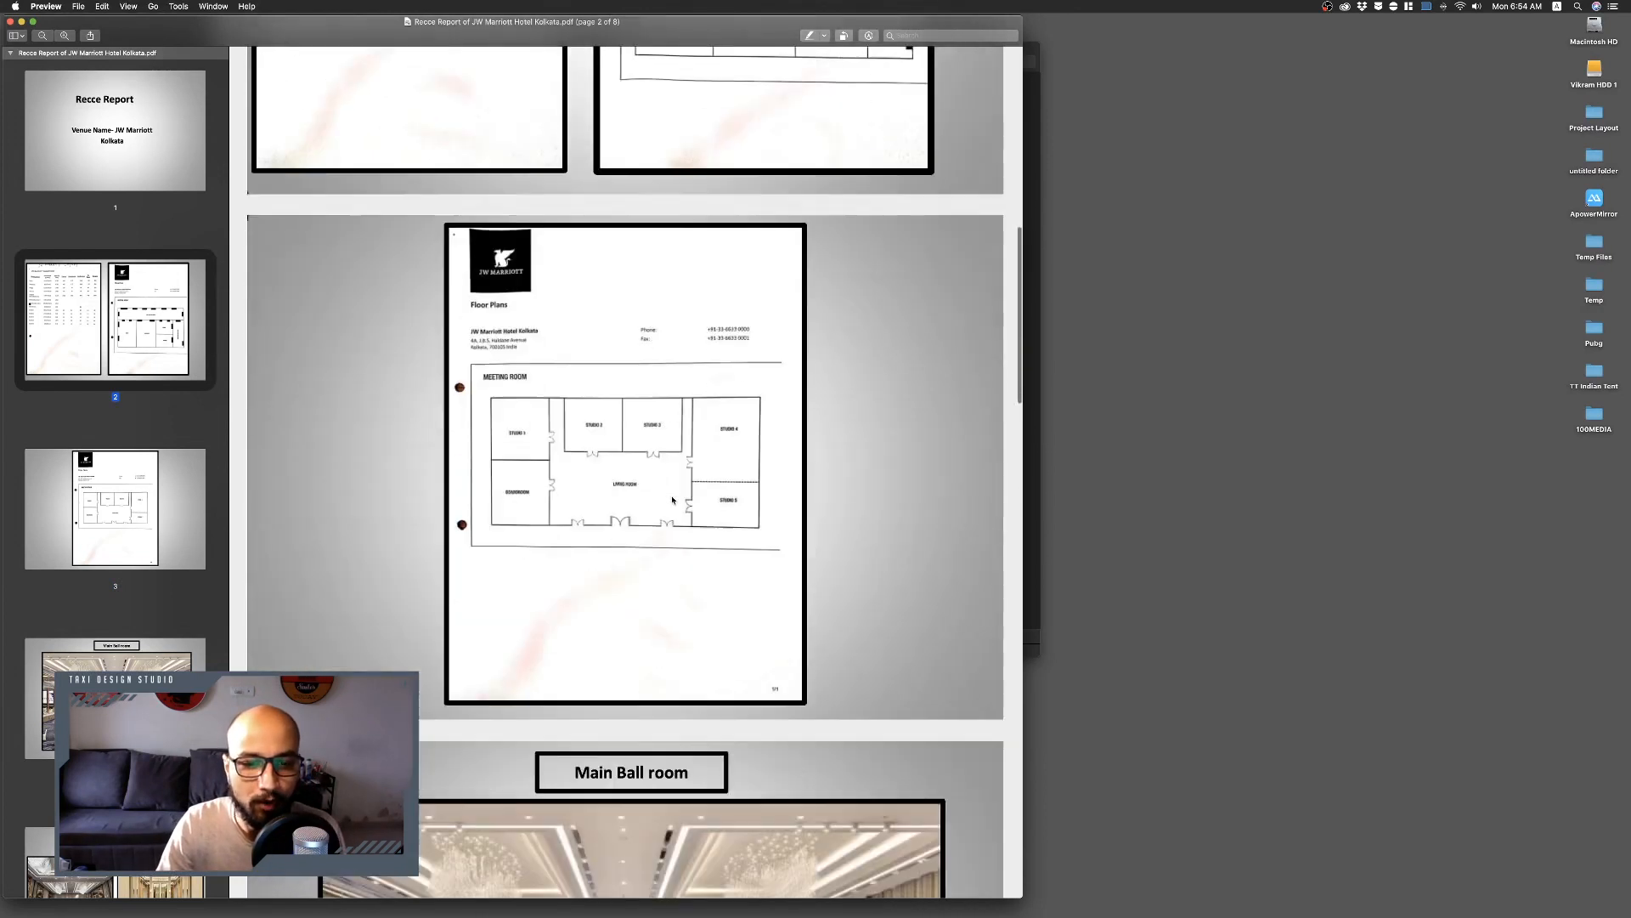
scroll(684, 459, "up", 8)
scroll(684, 456, "down", 4)
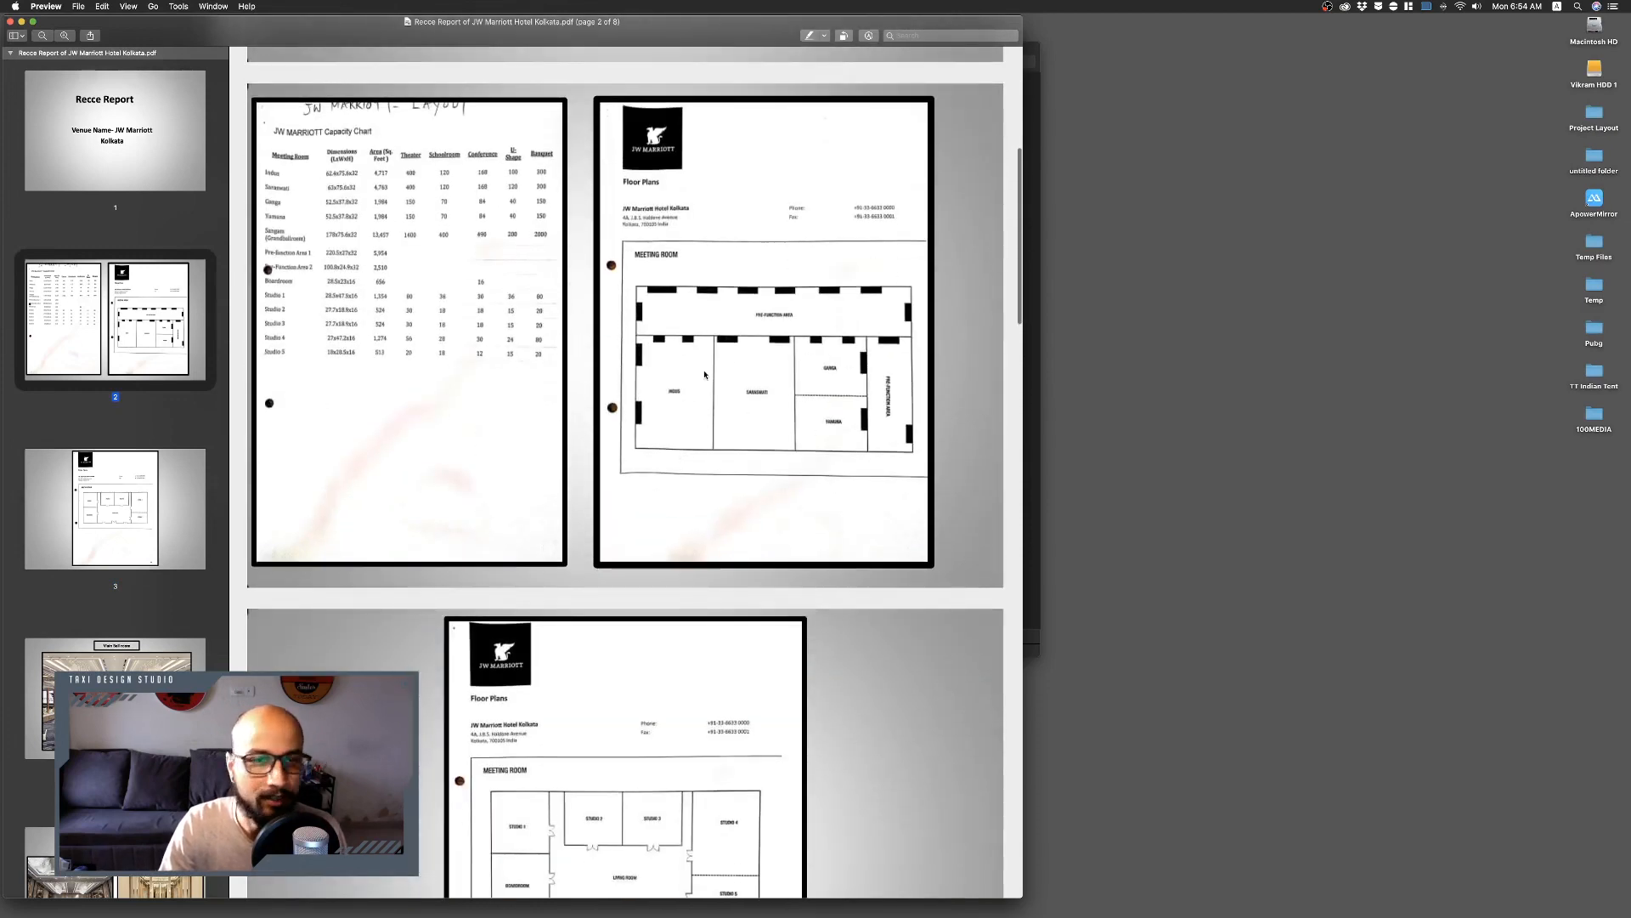
key("ctrl+Up")
left_click(744, 390)
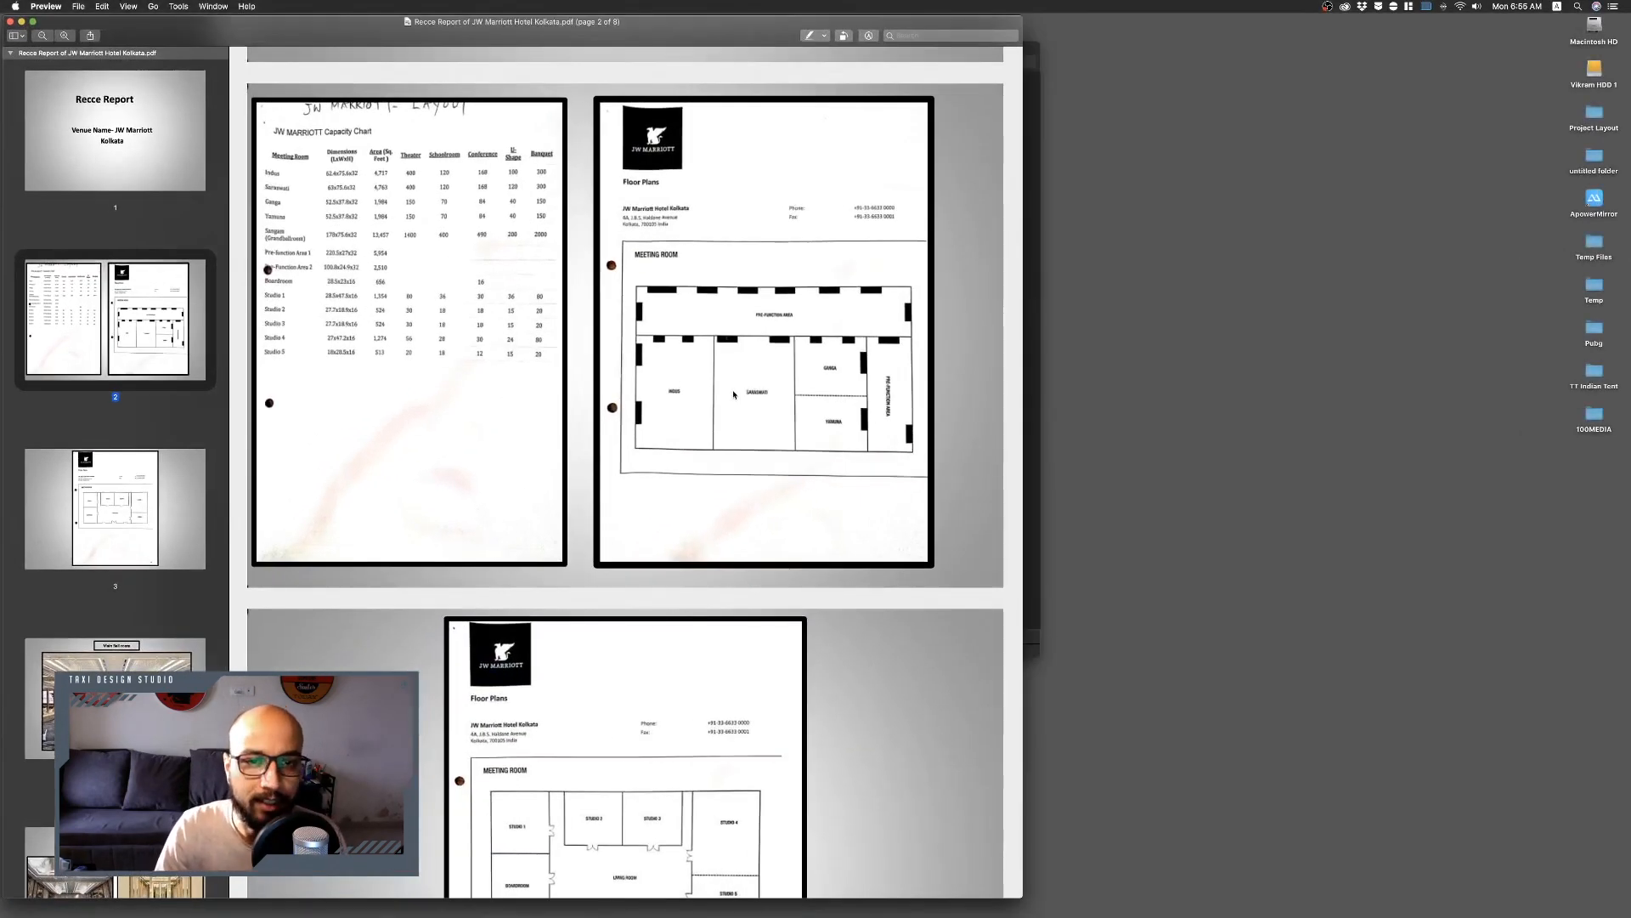
key("ctrl+Up")
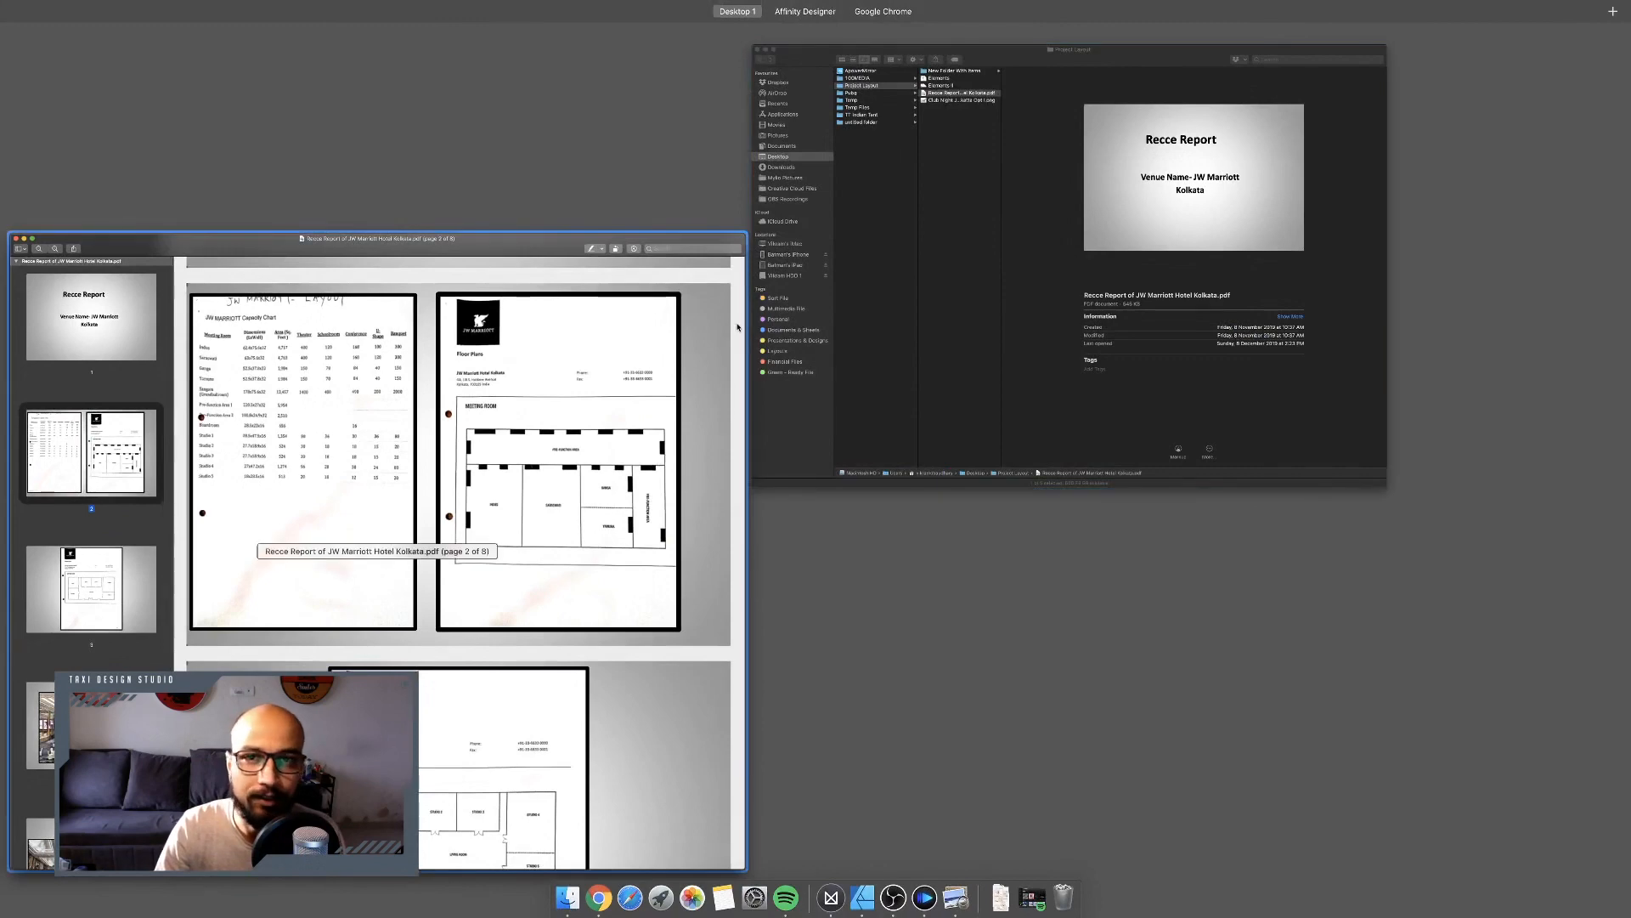
Preview the Club Night JW Marriot Kolkatta Opt I.png layout image from the Project Layout folder.
left_click(977, 255)
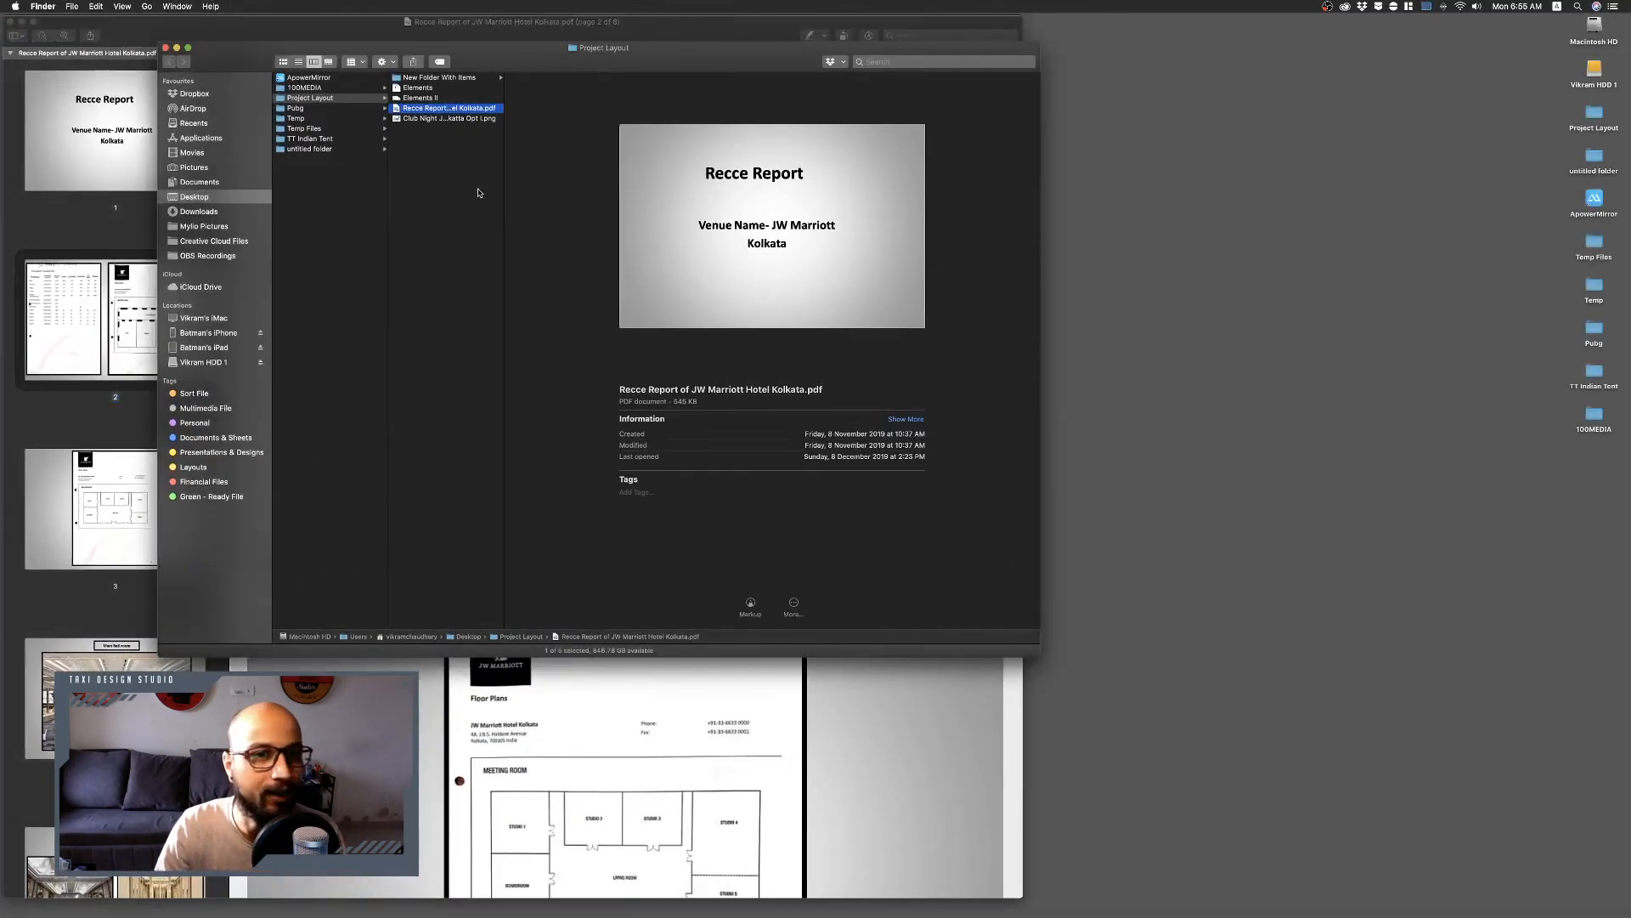
left_click(448, 119)
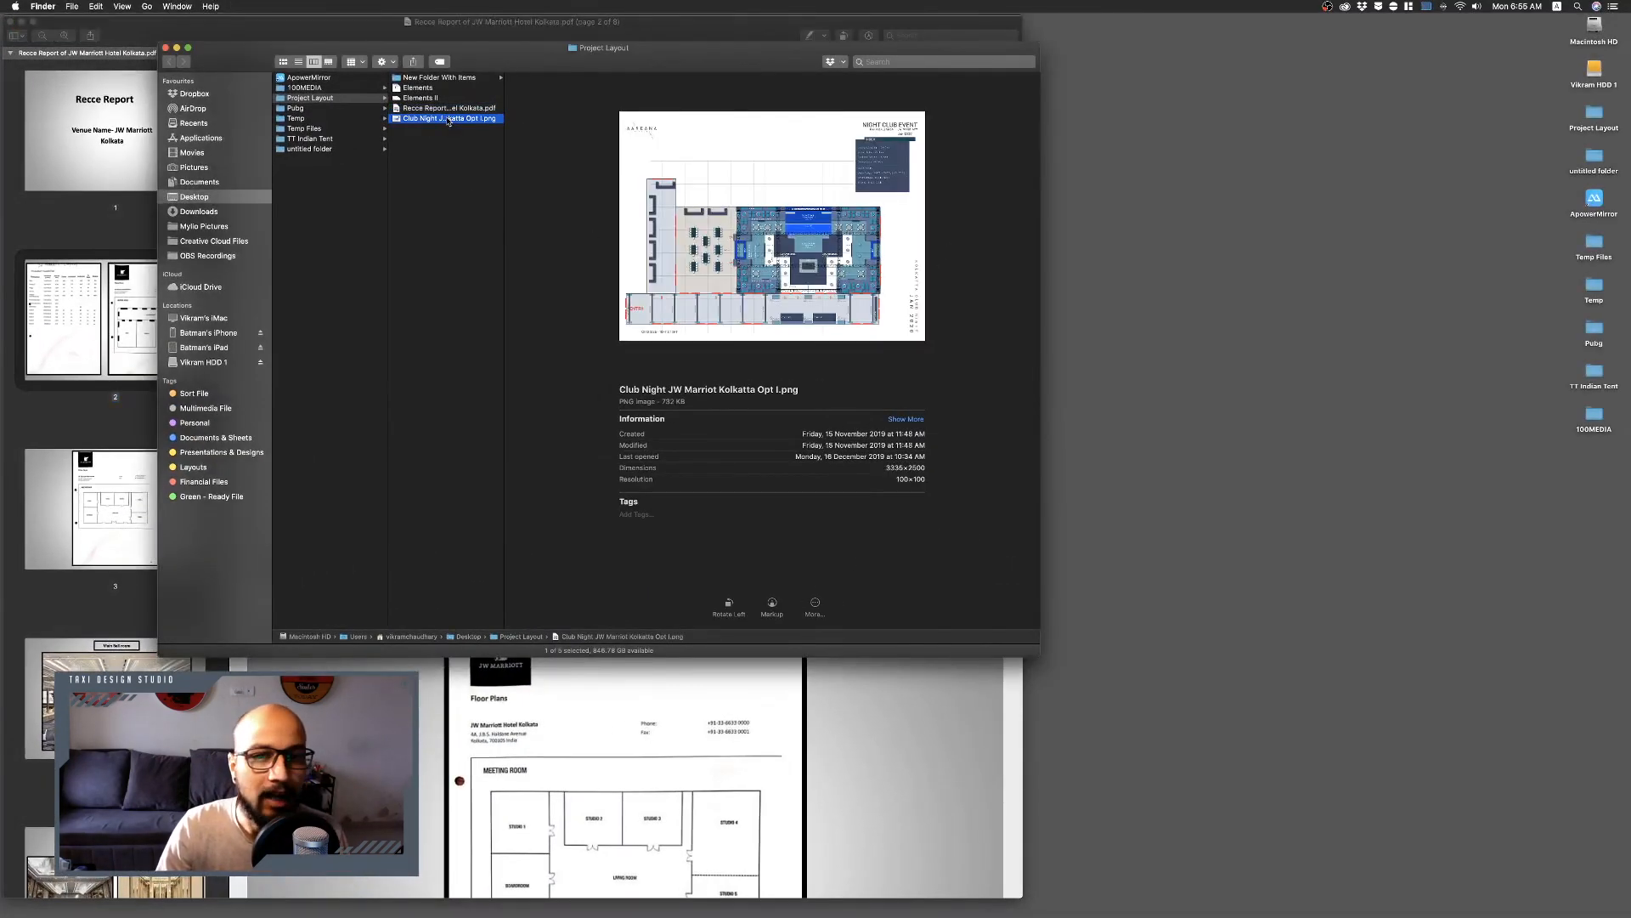
key("space")
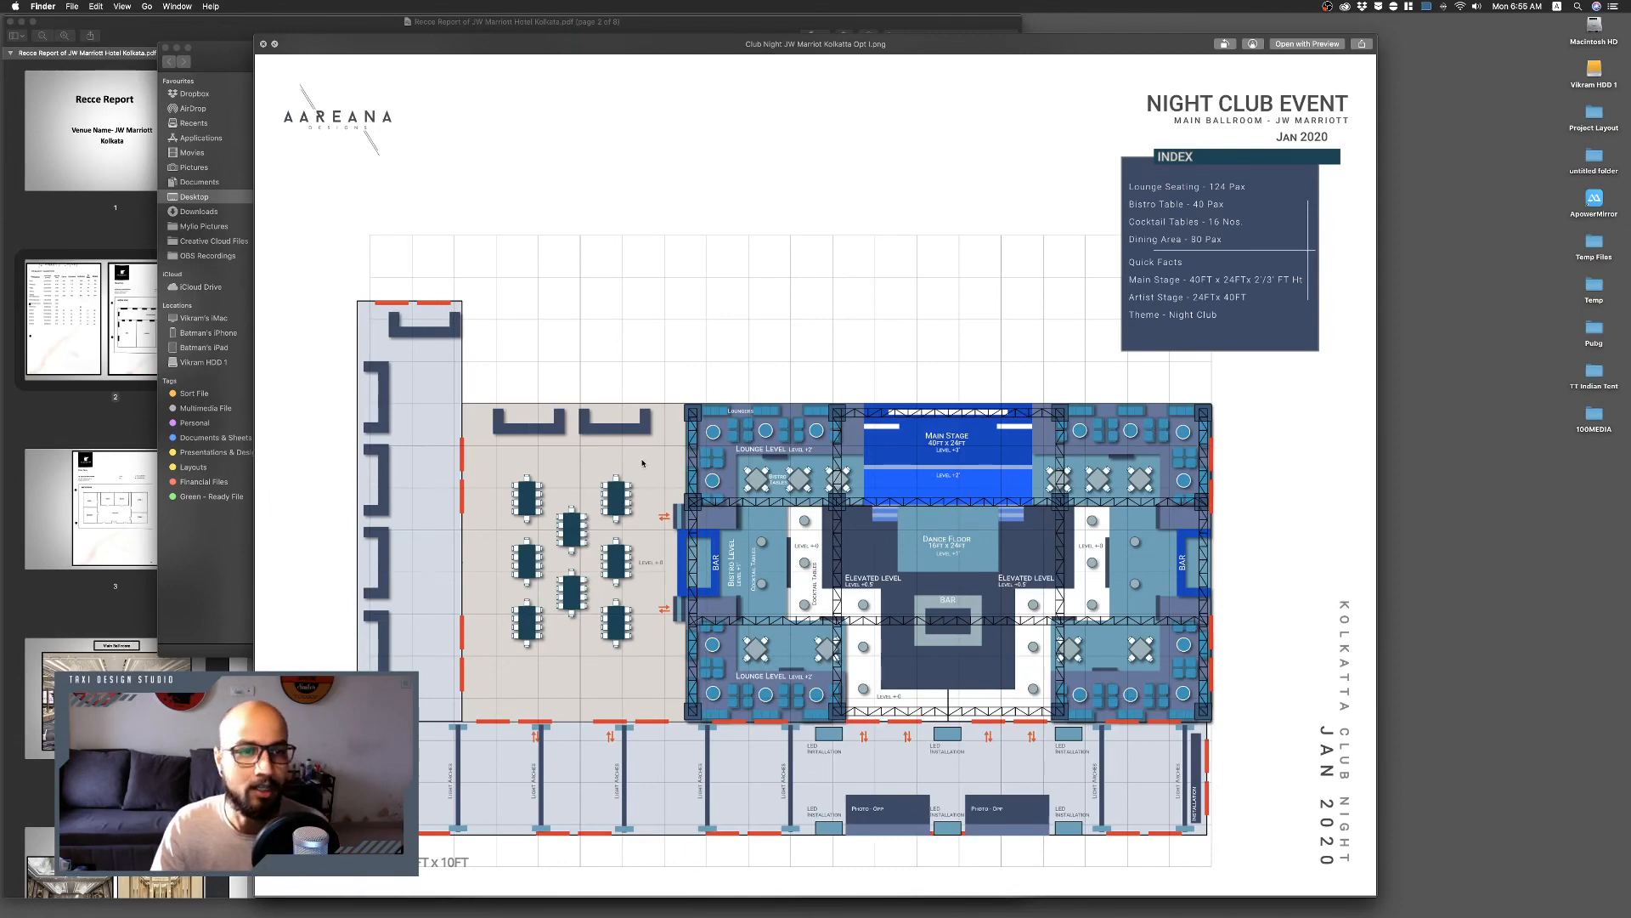
key("space")
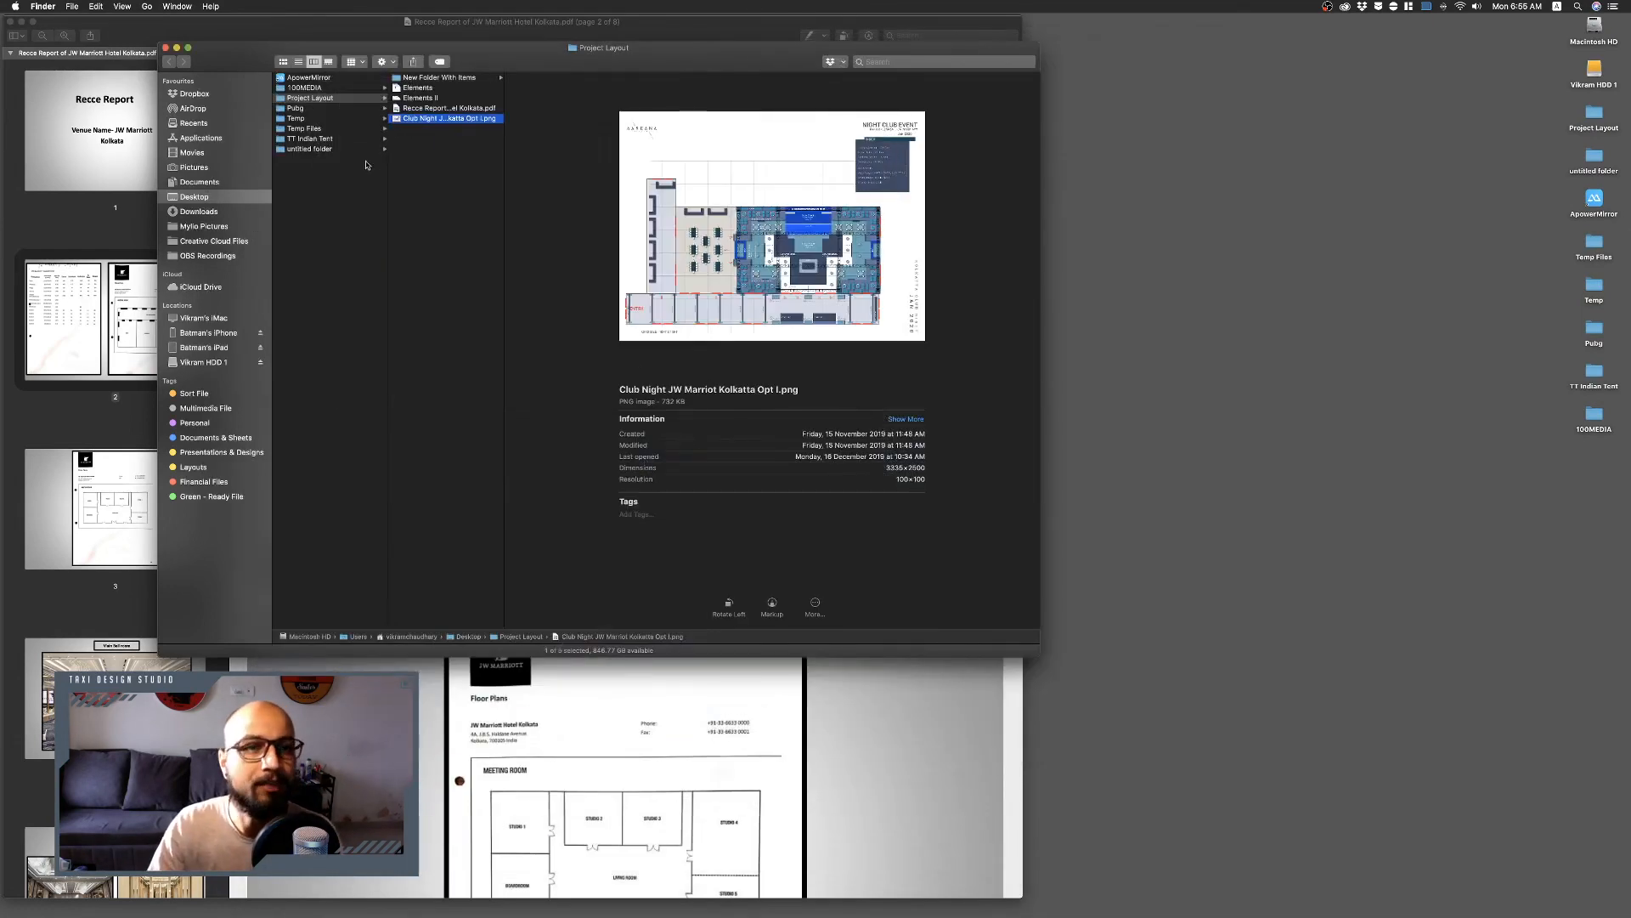
Reopen the Recce Report PDF, maximize its window and return to the capacity chart and floor plan page.
left_click(442, 109)
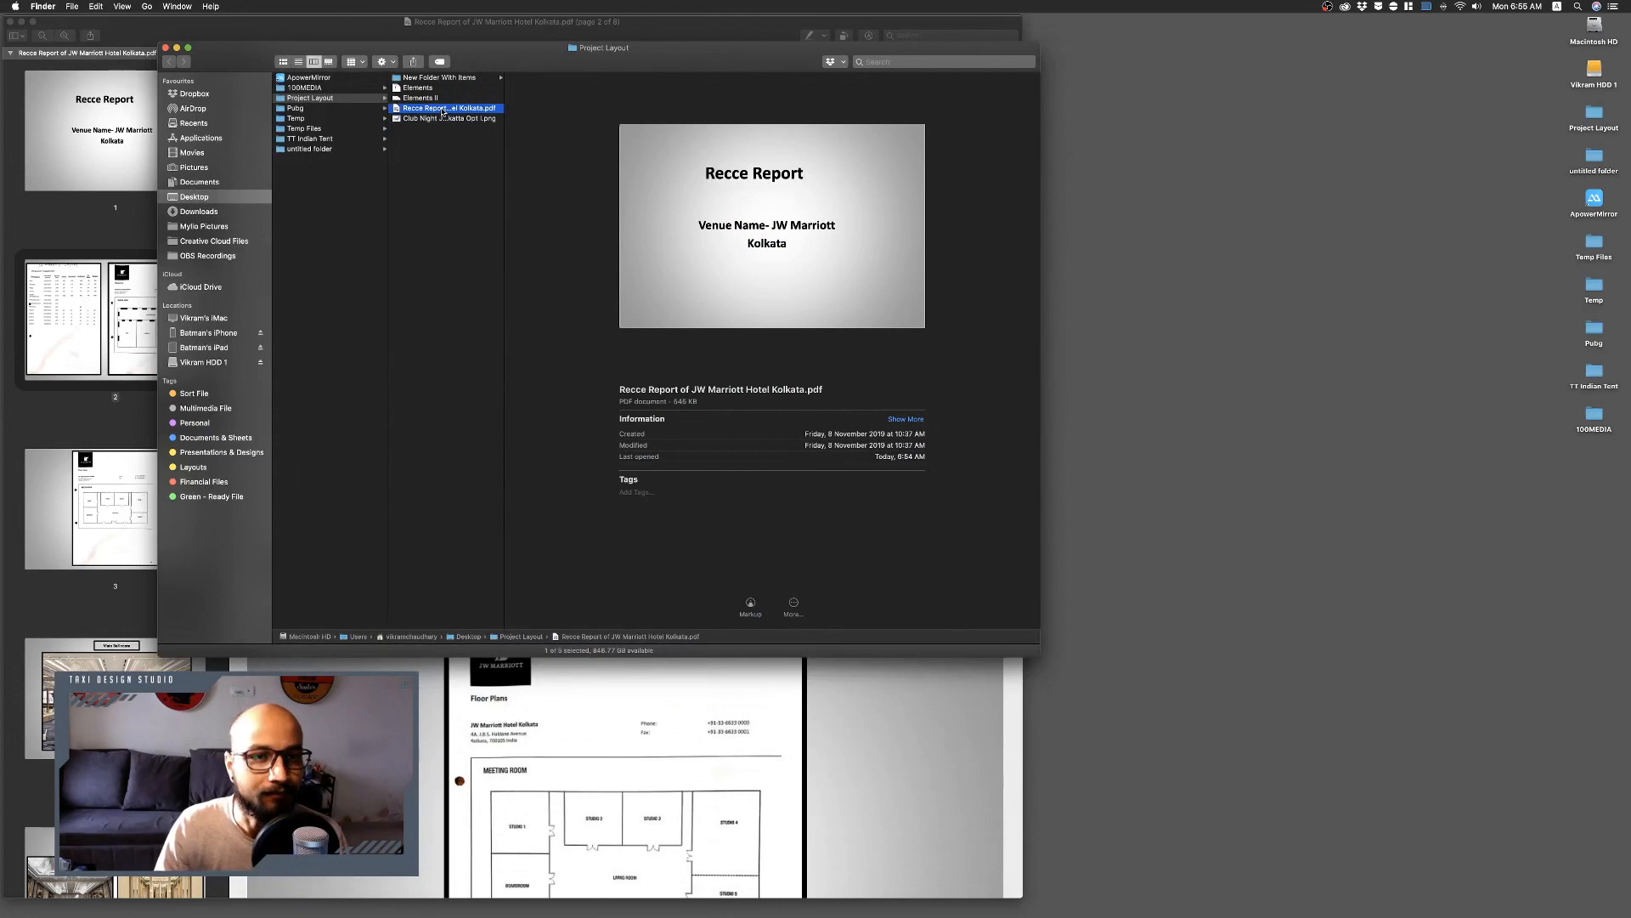
double_click(442, 109)
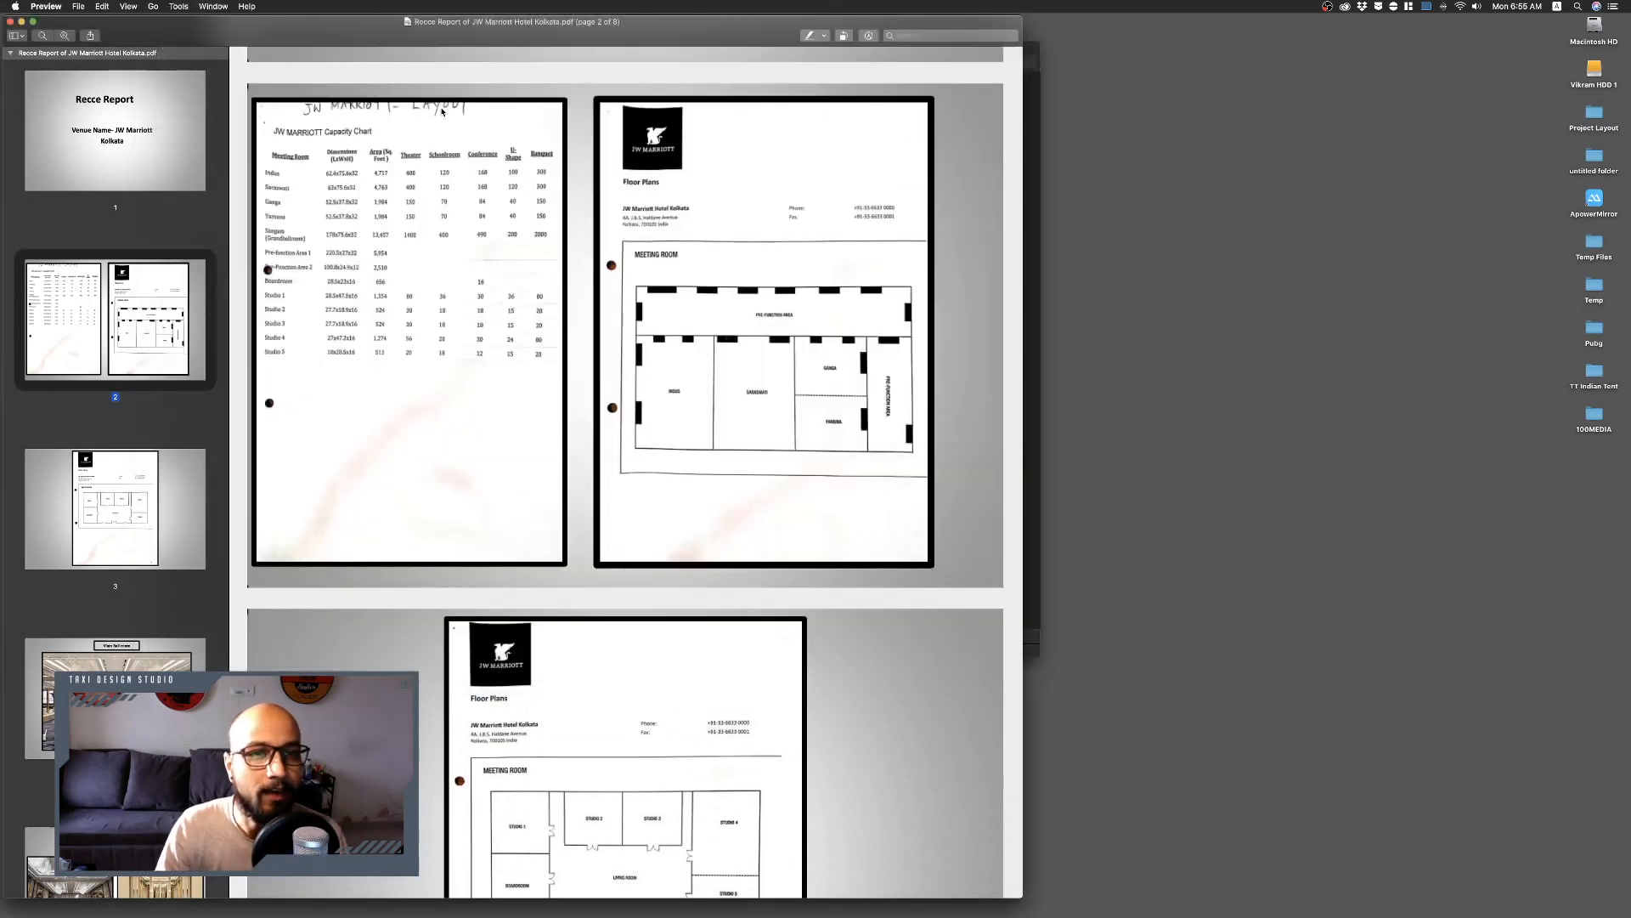
double_click(441, 29)
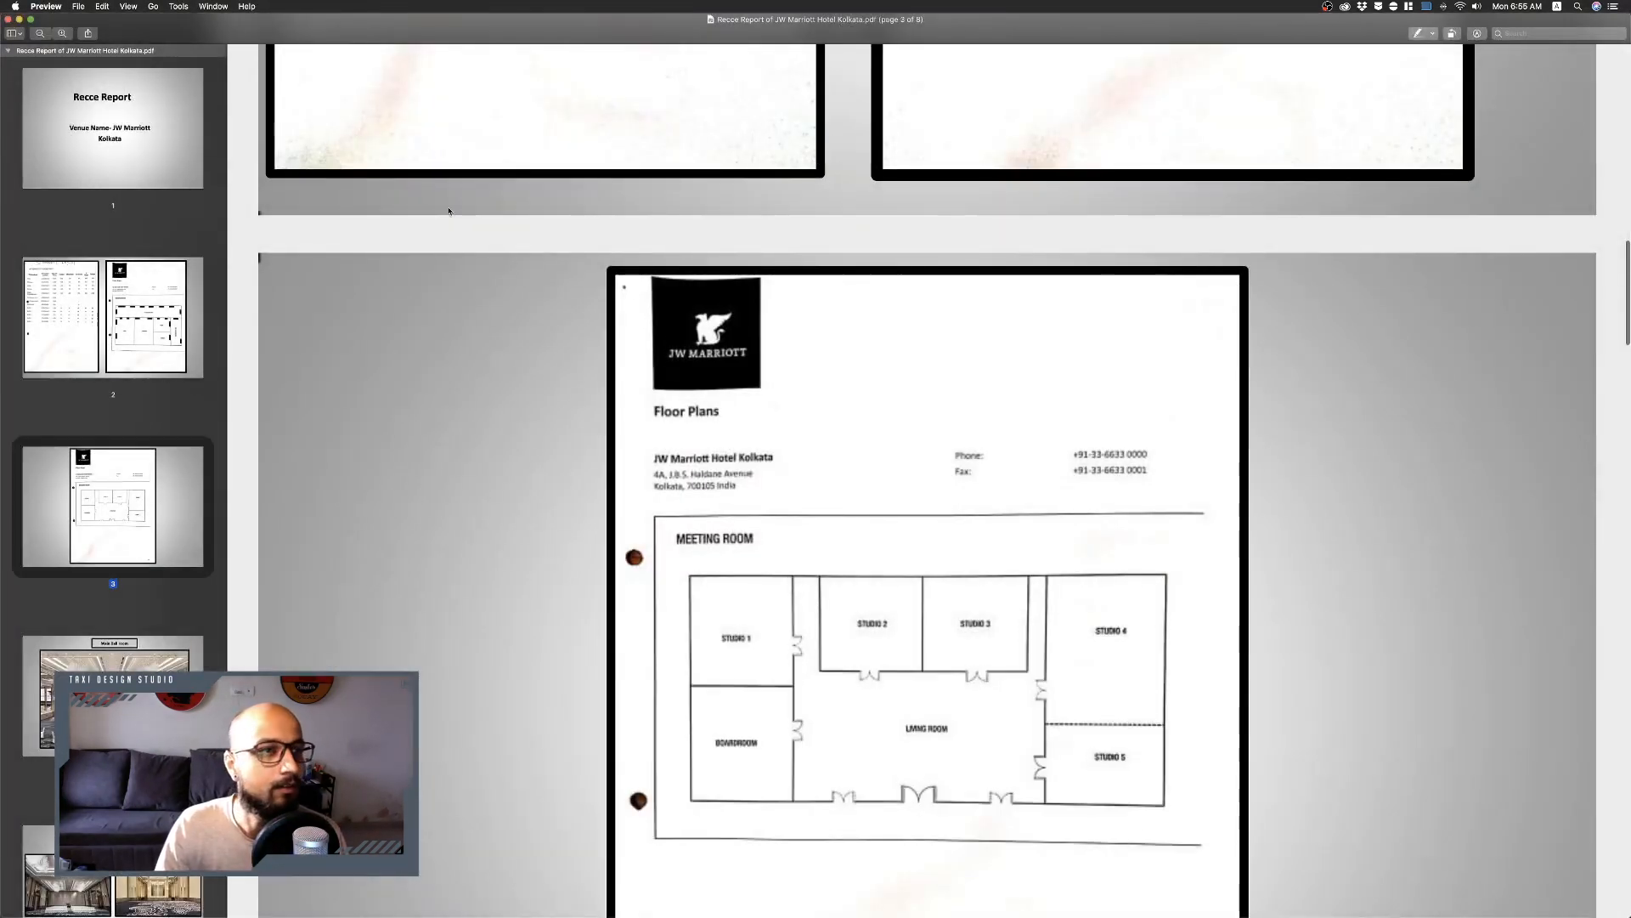
scroll(572, 218, "up", 10)
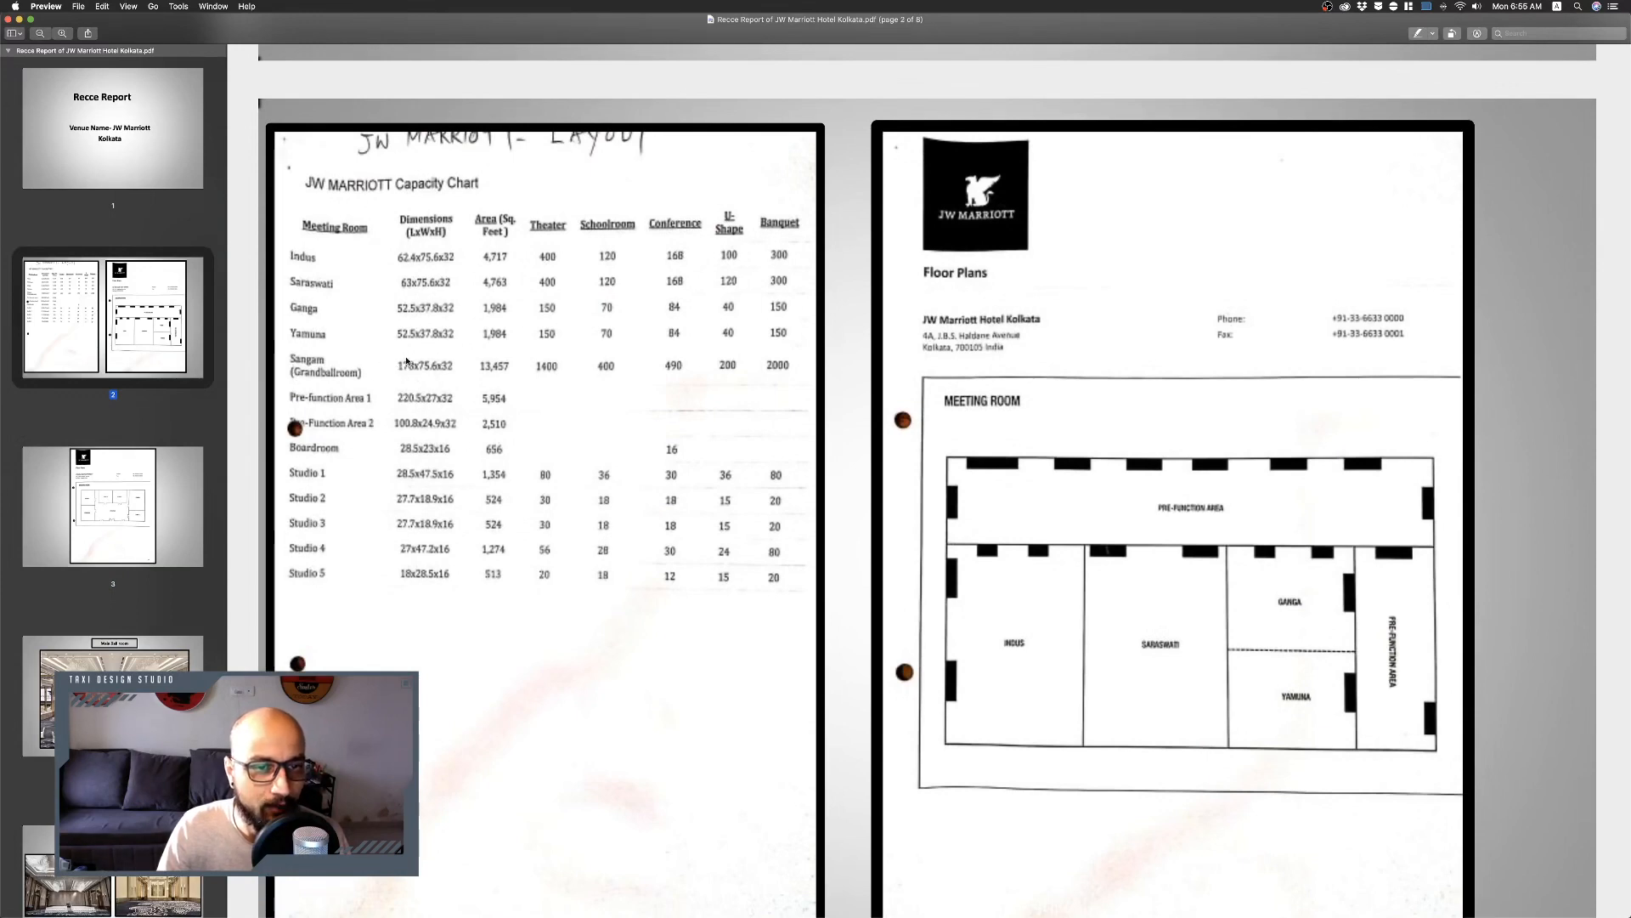
Switch to Affinity Designer and start a new document.
key("ctrl+Up")
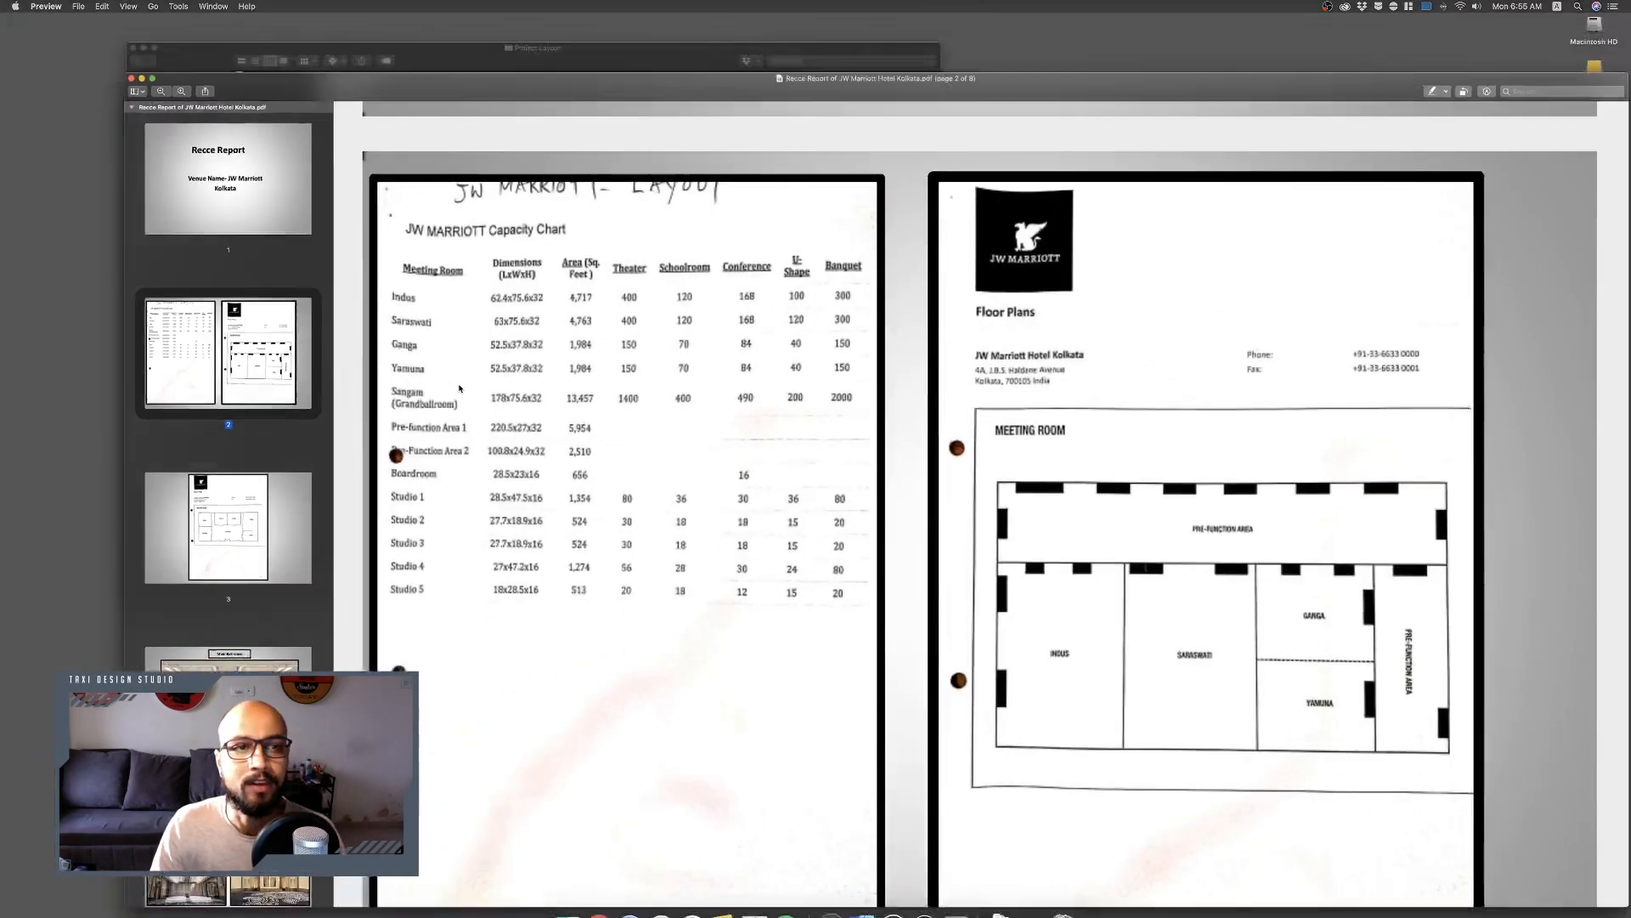
left_click(836, 58)
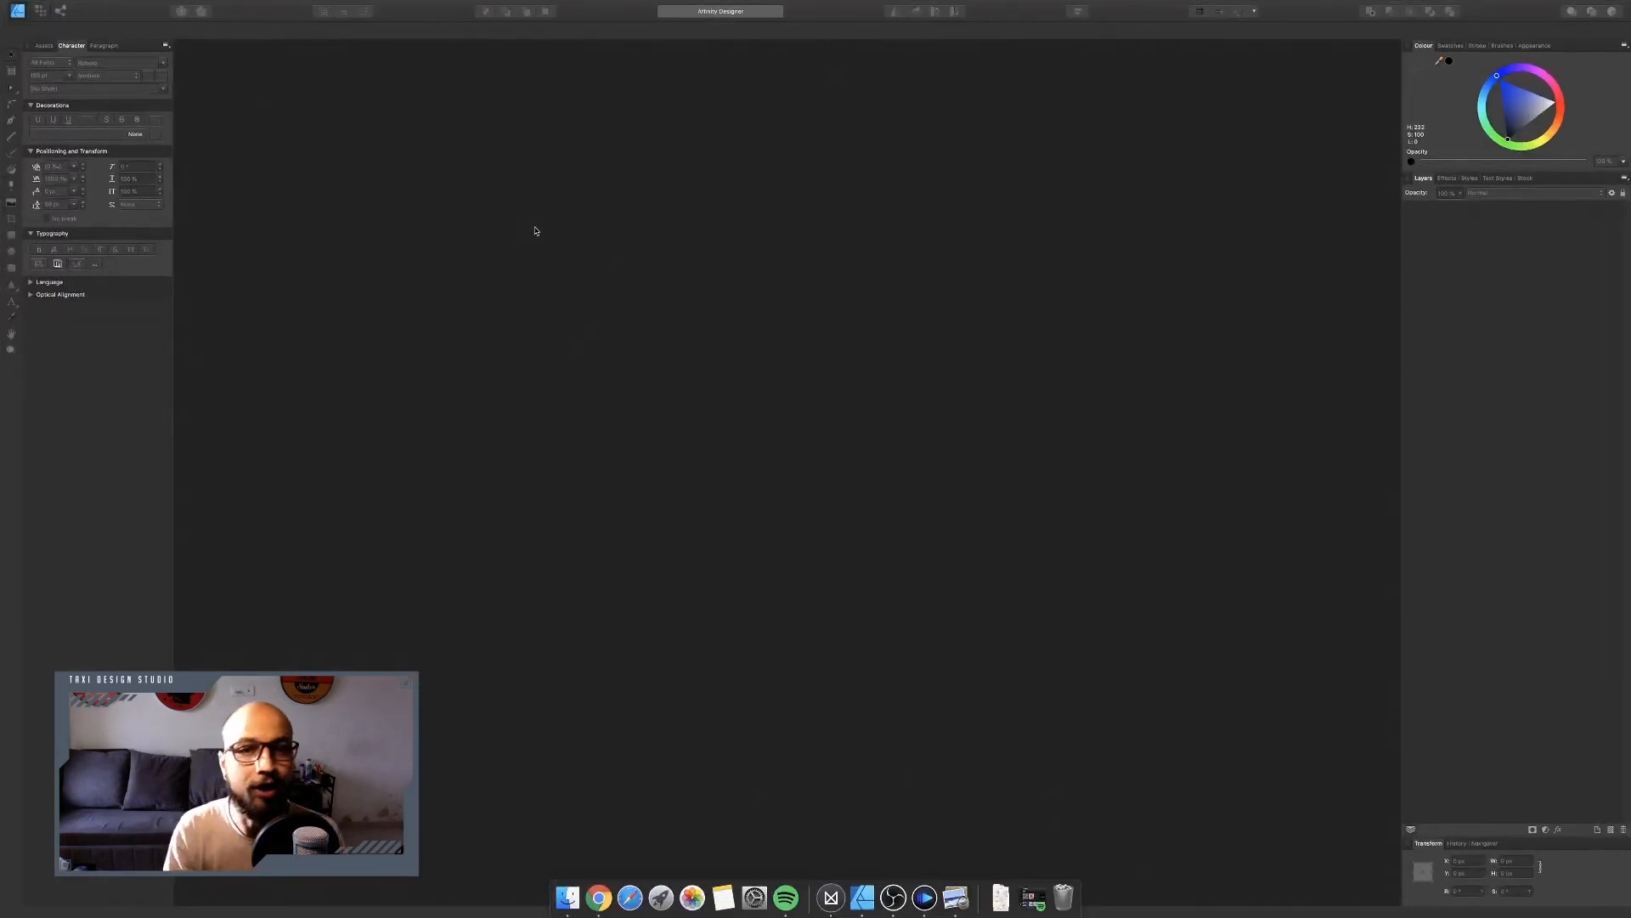
left_click_drag(1559, 77, 677, 208)
key("Escape")
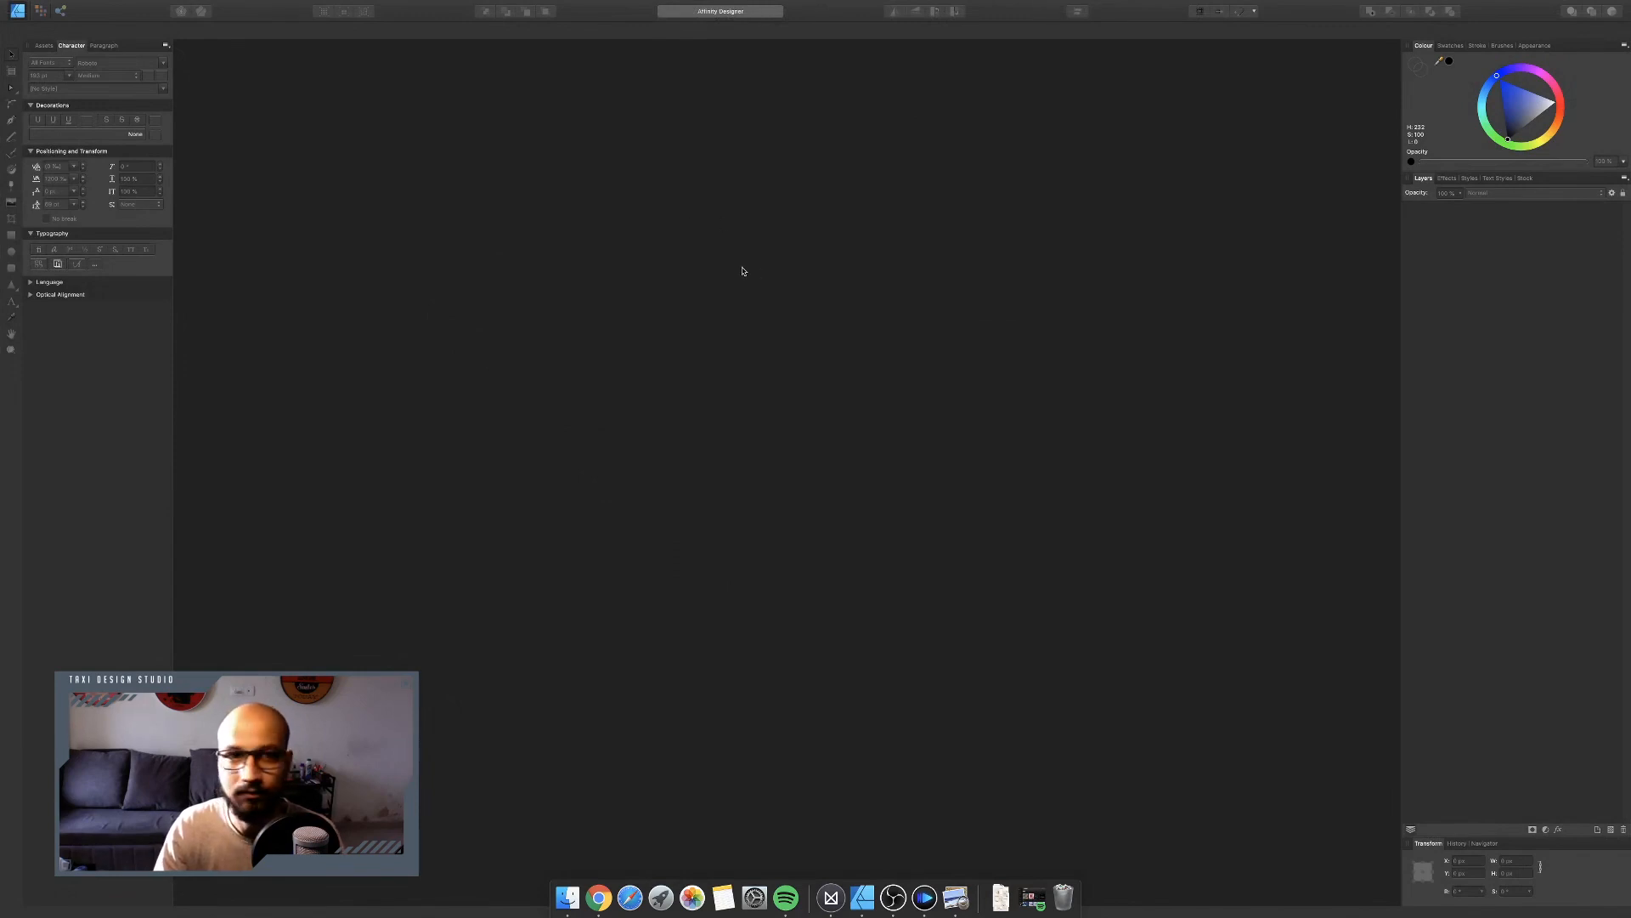
key("super+n")
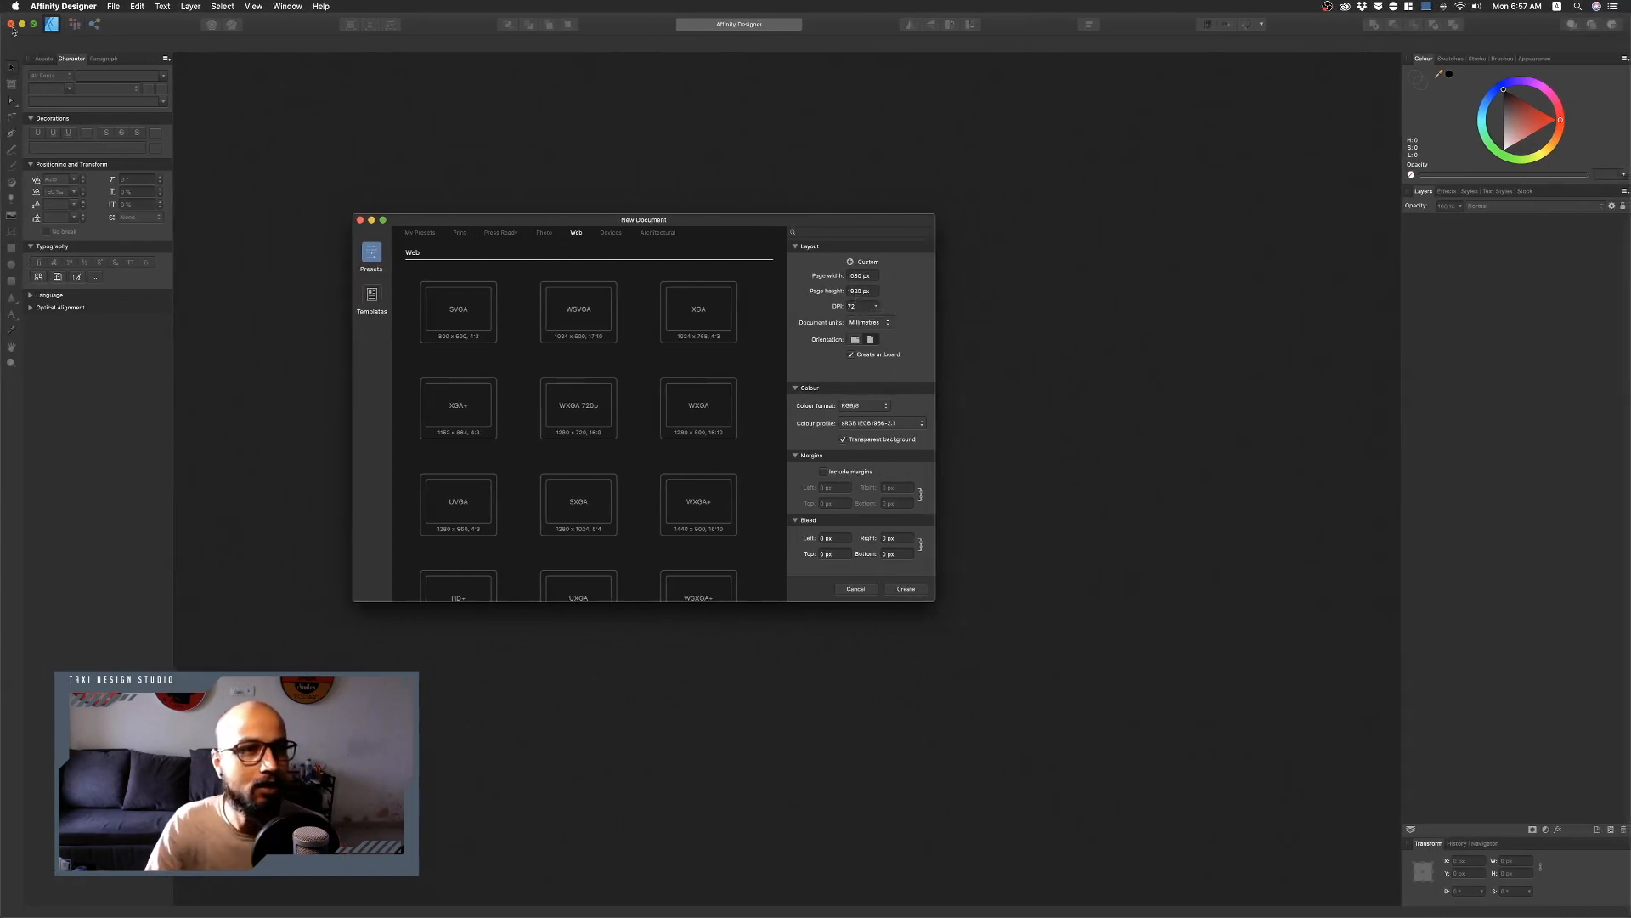
key("ctrl+Up")
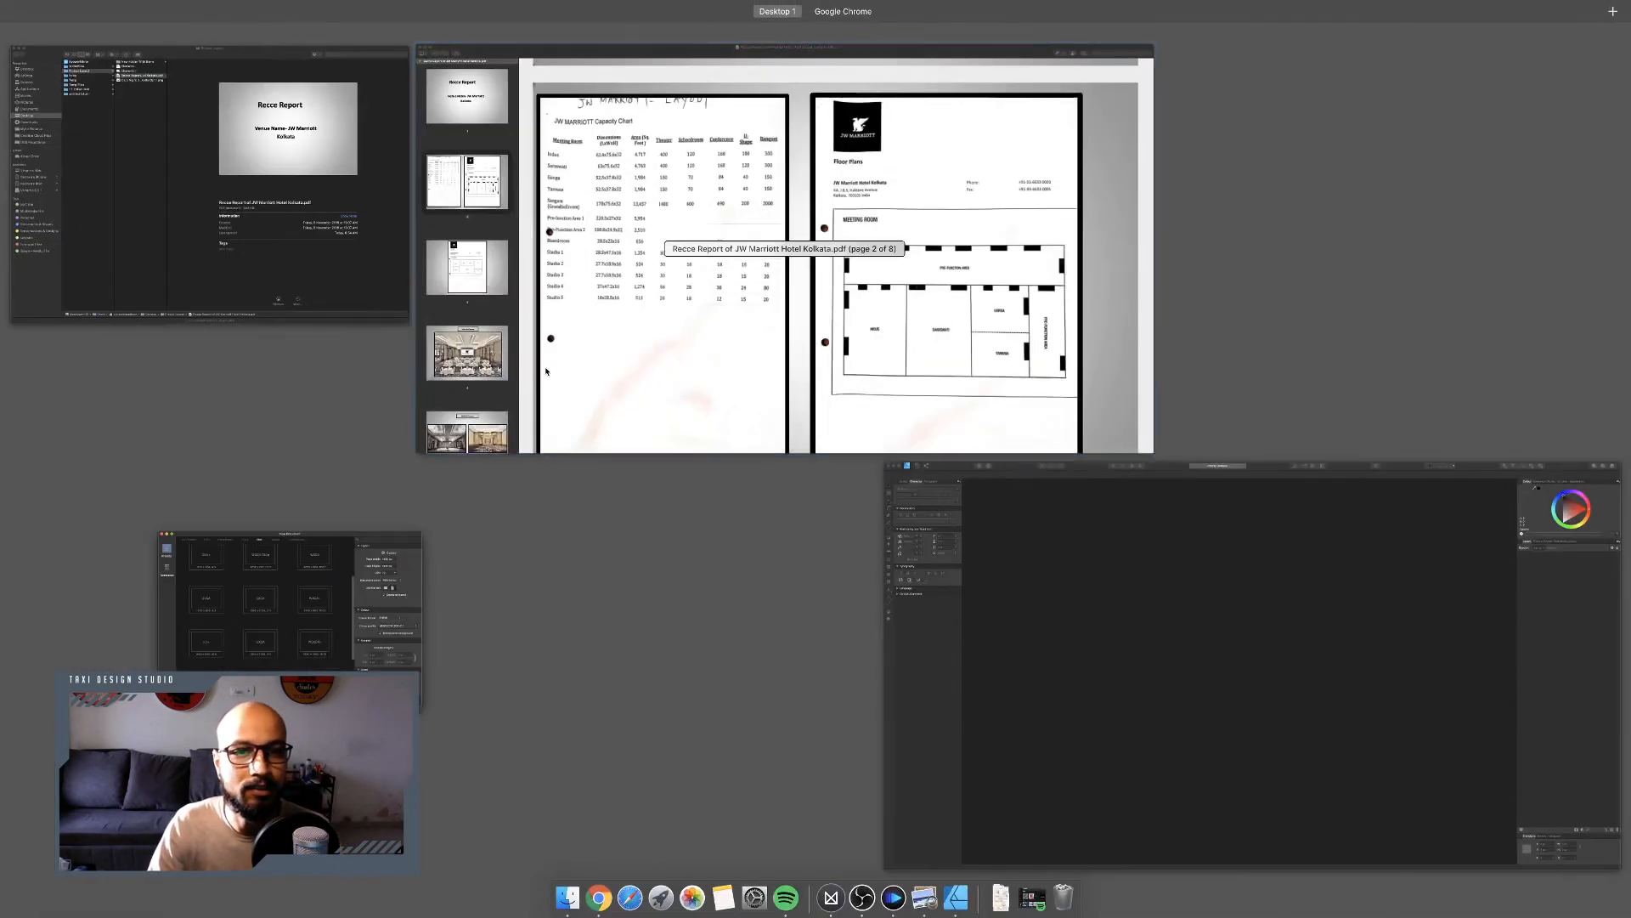
left_click(688, 260)
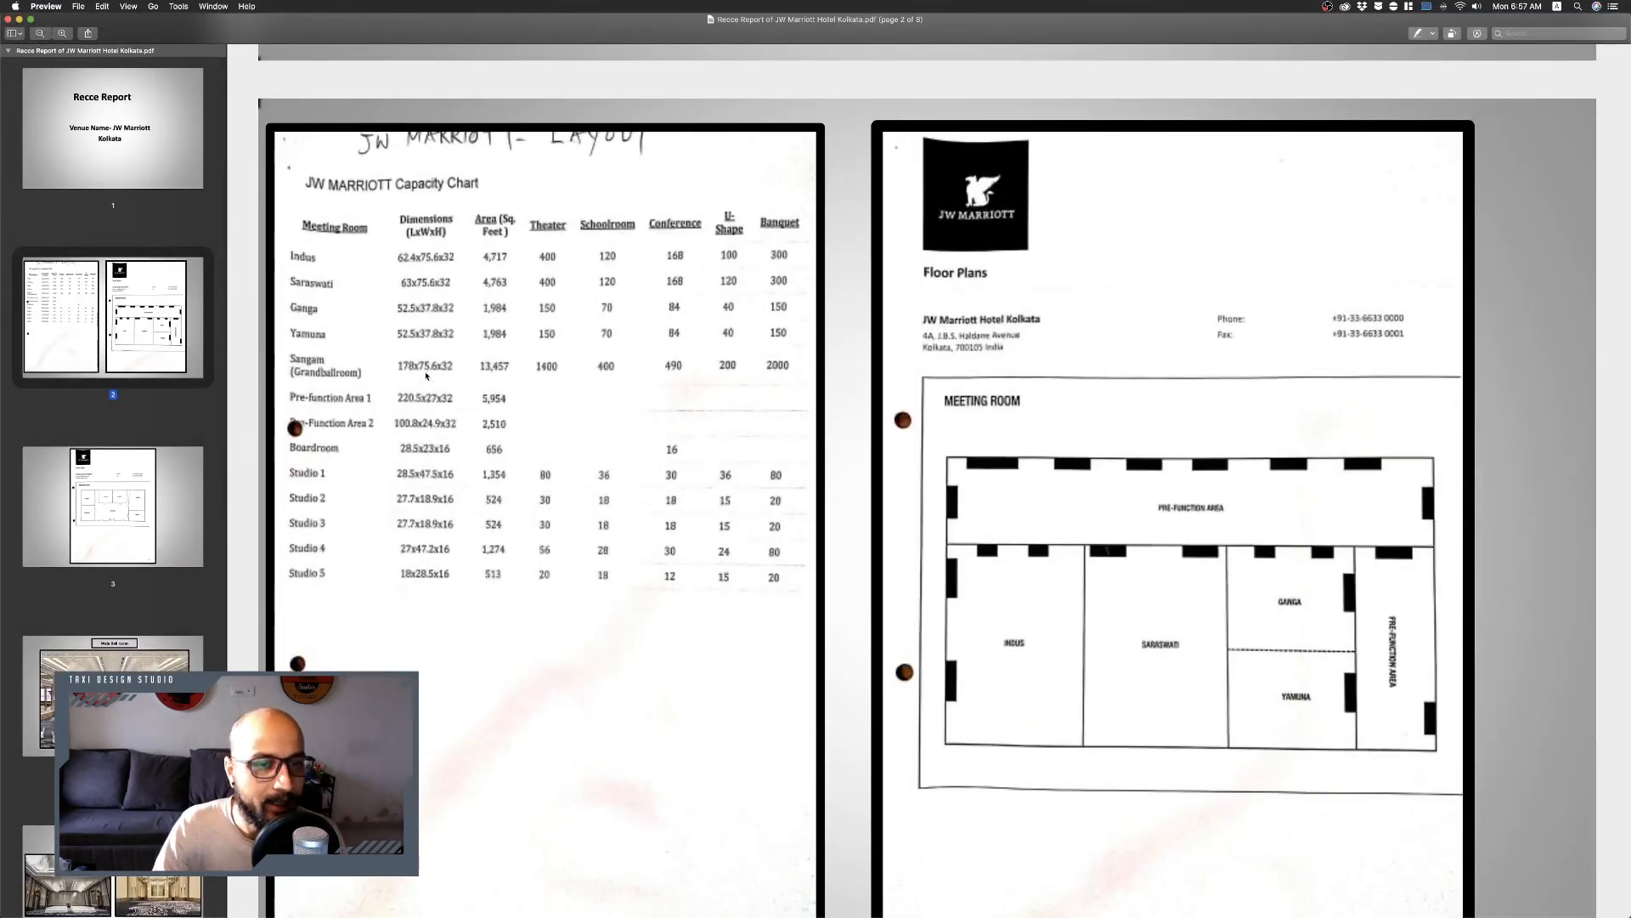
key("ctrl+Up")
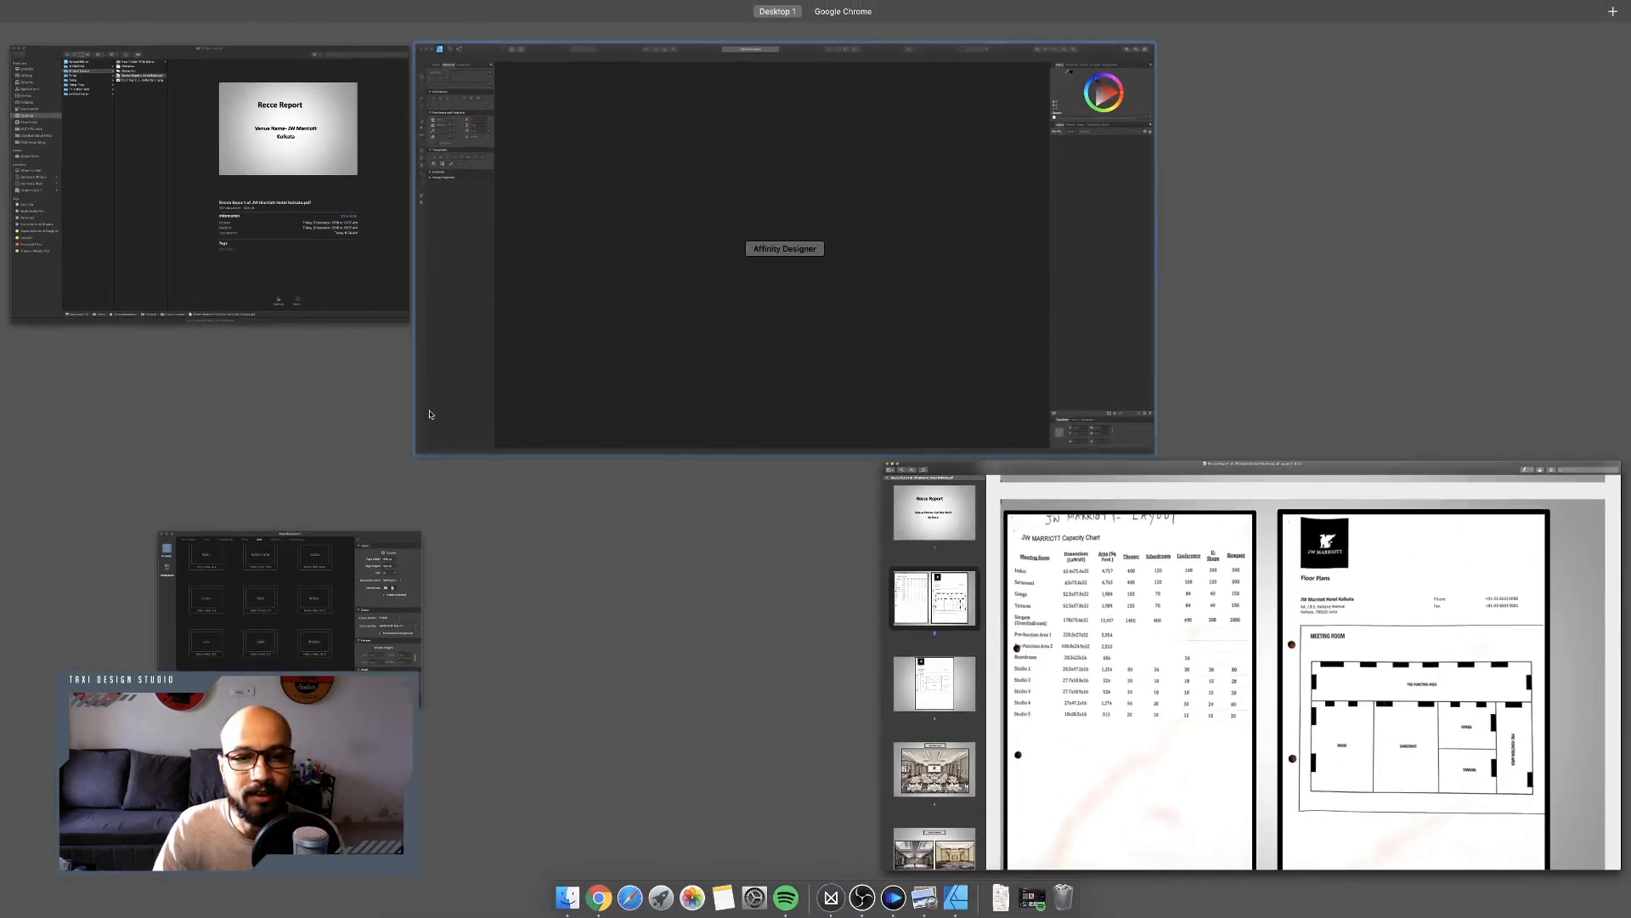
left_click(668, 258)
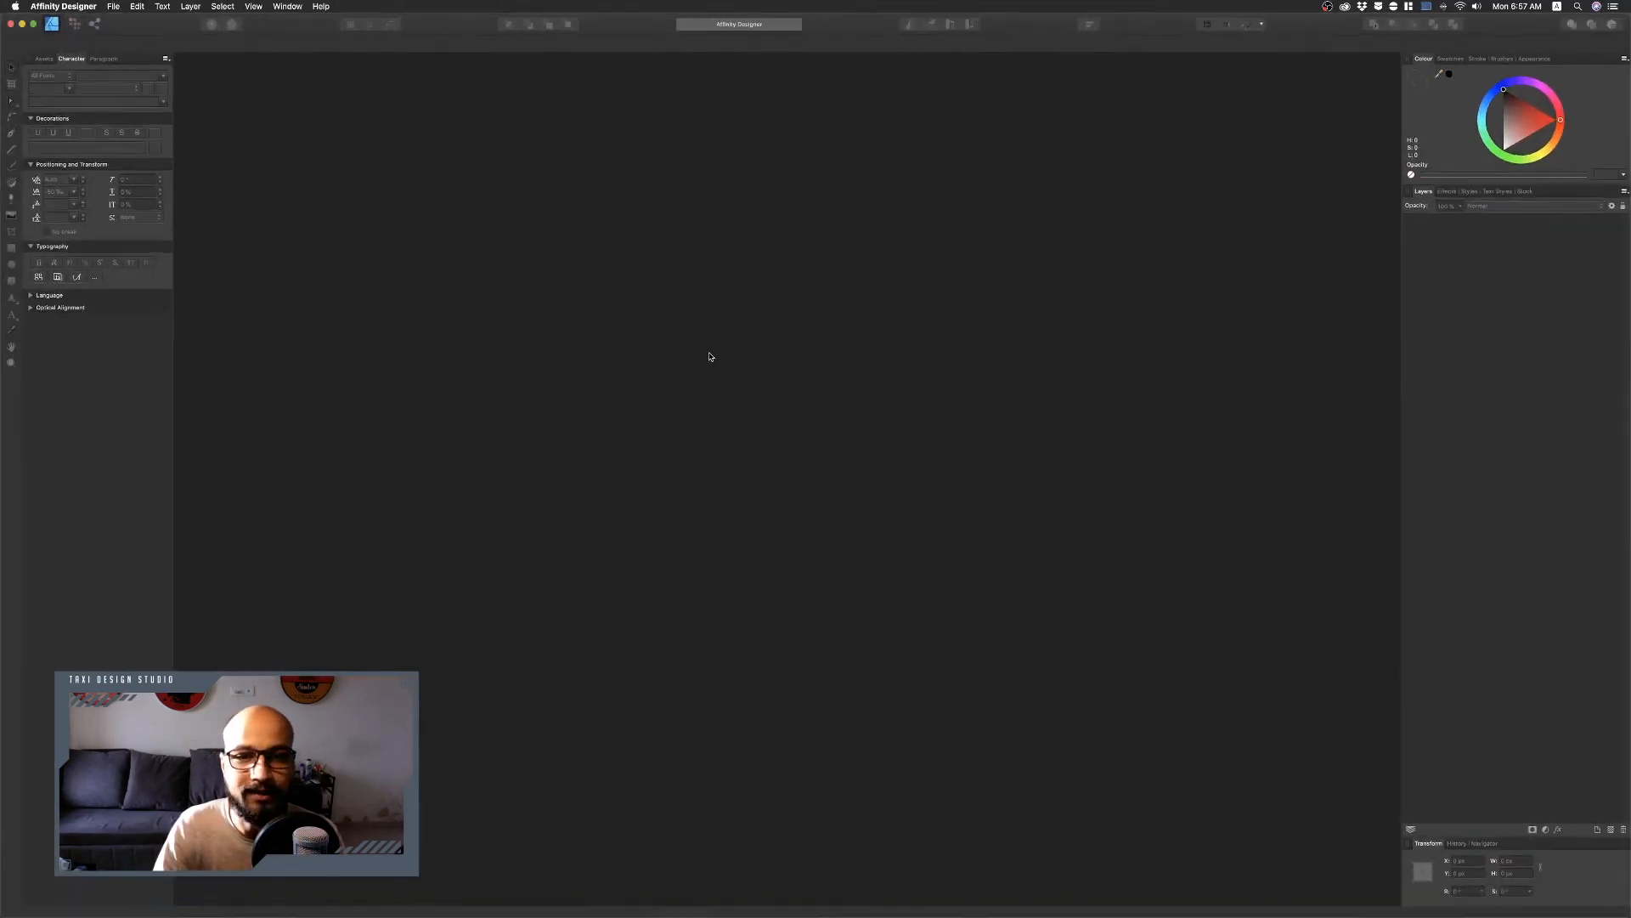
Create an FHD 1080p document in landscape orientation with transparent background turned off.
key("ctrl+Up")
left_click(382, 541)
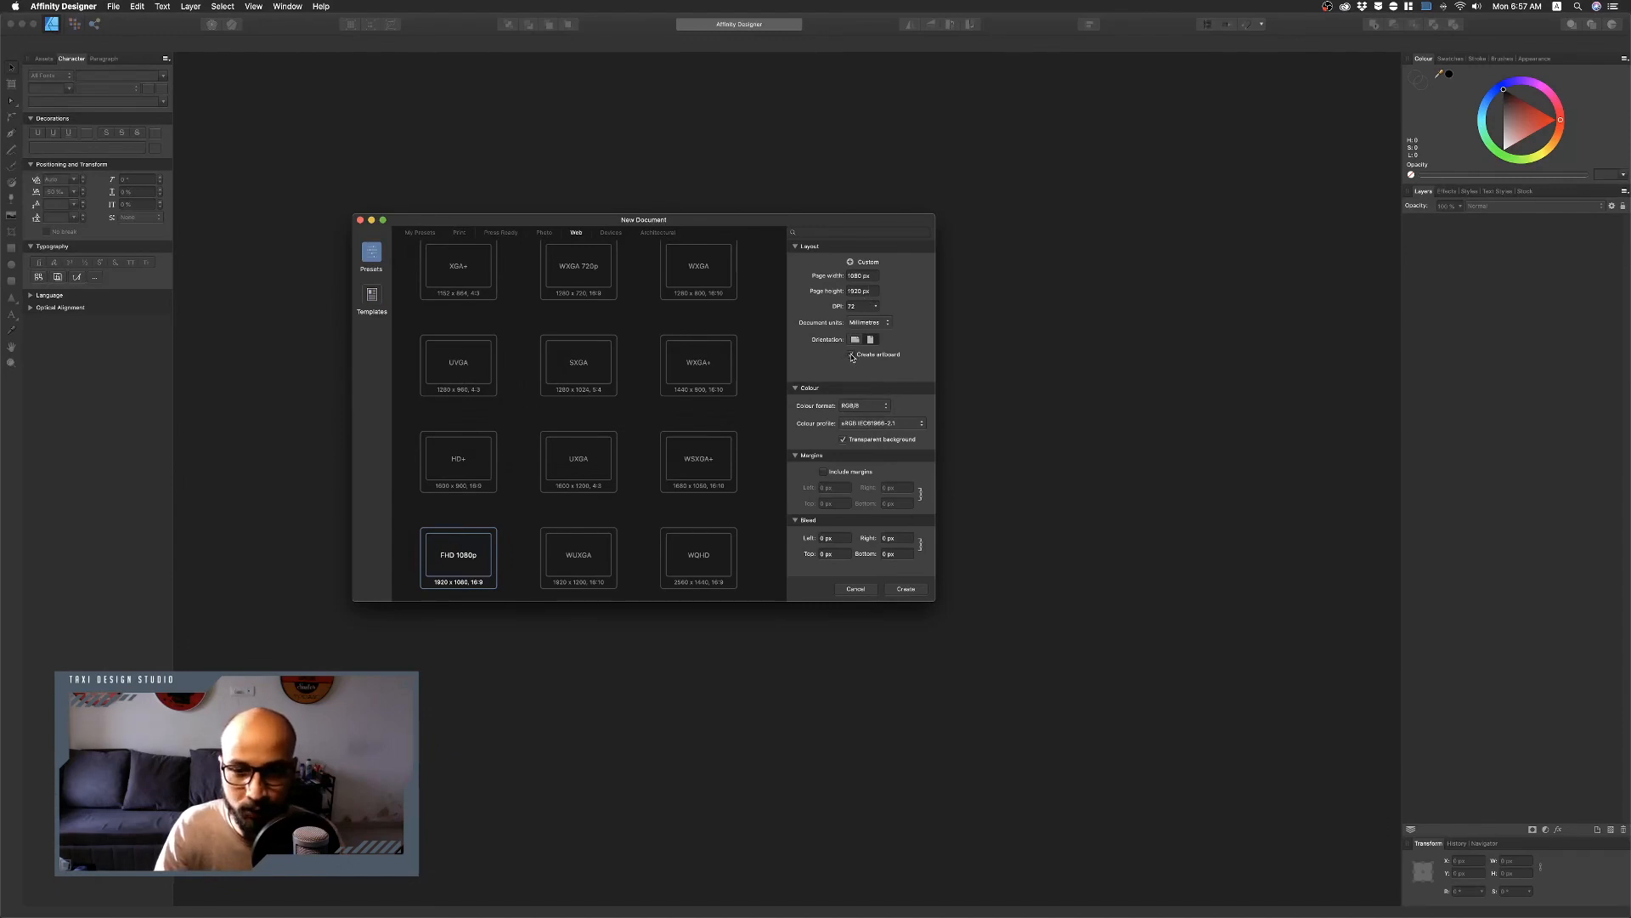
left_click(844, 441)
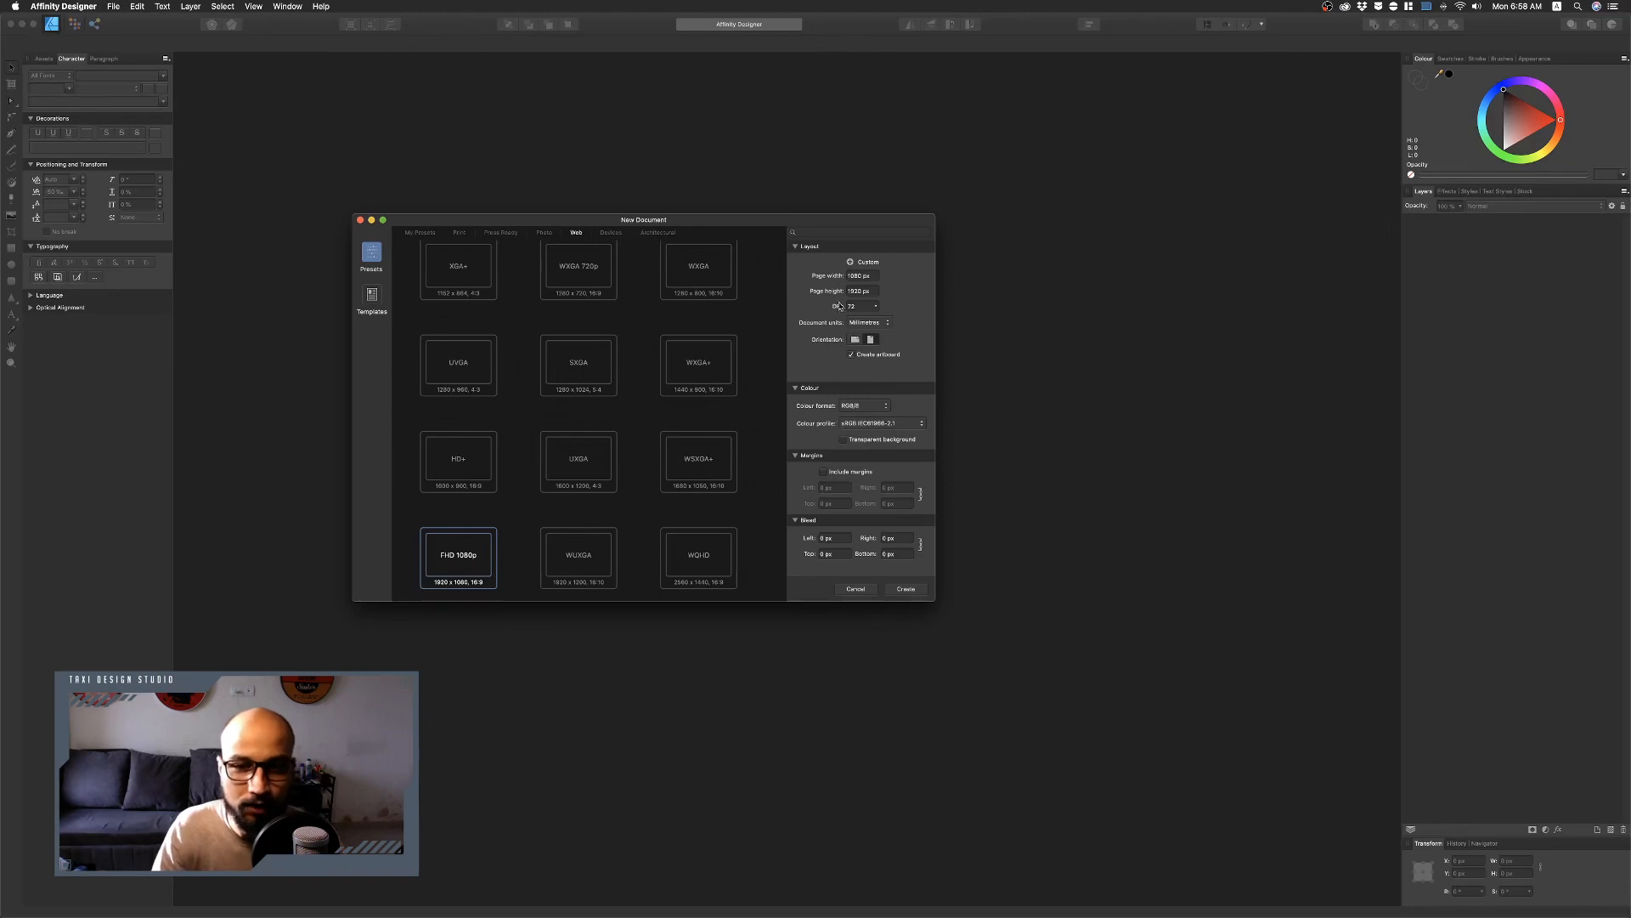
left_click(855, 339)
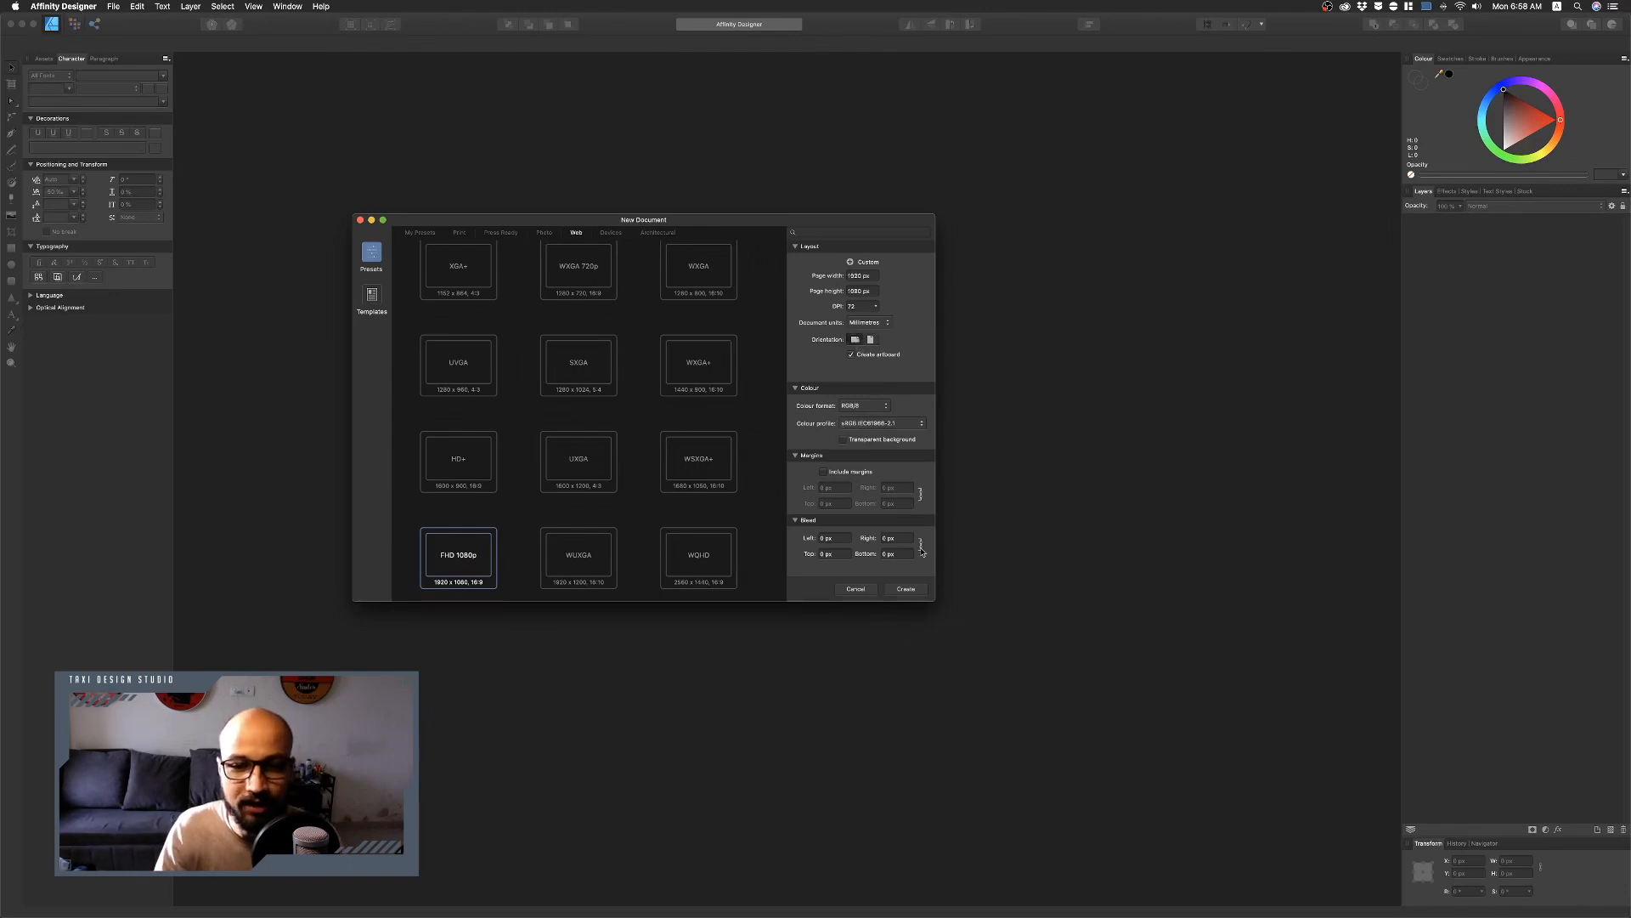
left_click(911, 590)
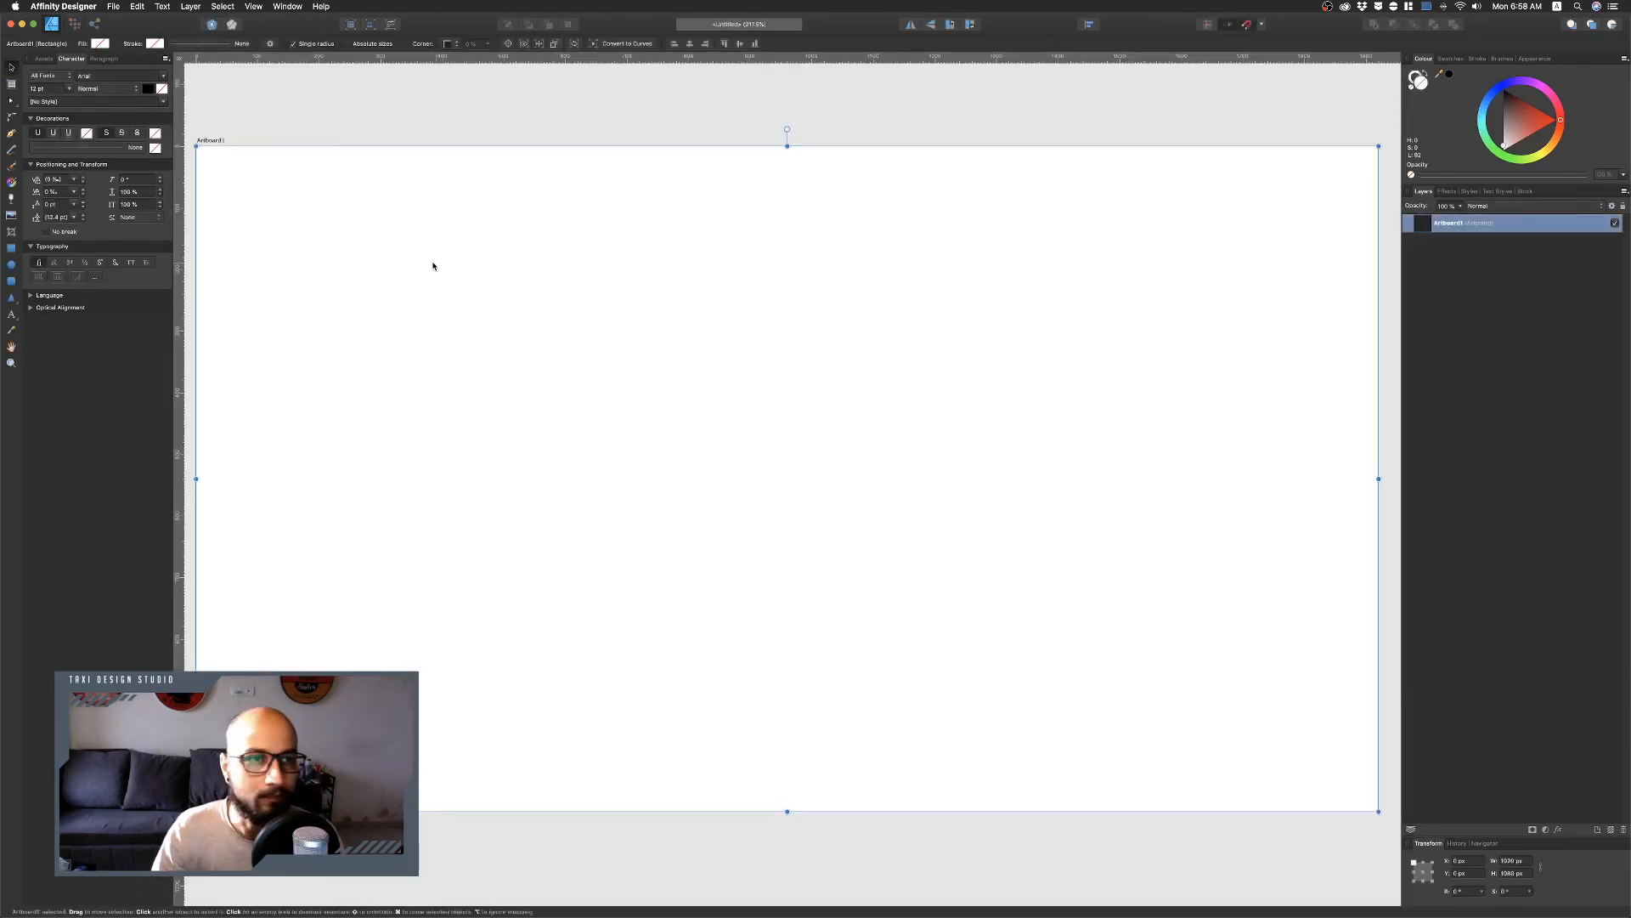
Capture a screenshot of the meeting room floor plan from the PDF and place it onto the artboard.
left_click(34, 25)
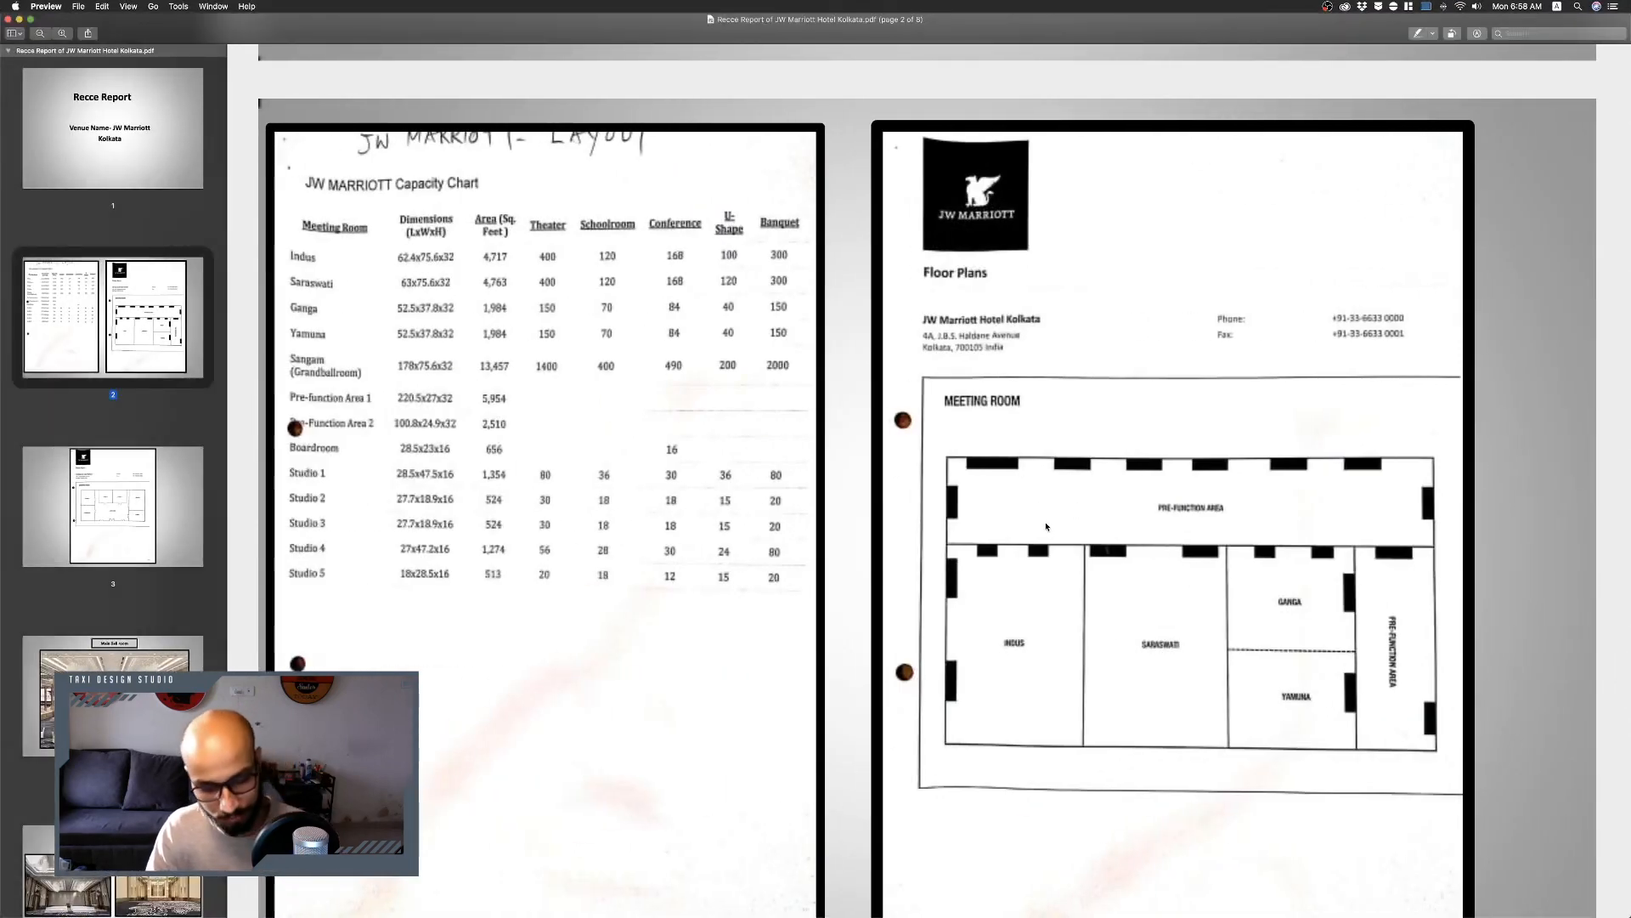
key("super+shift+4")
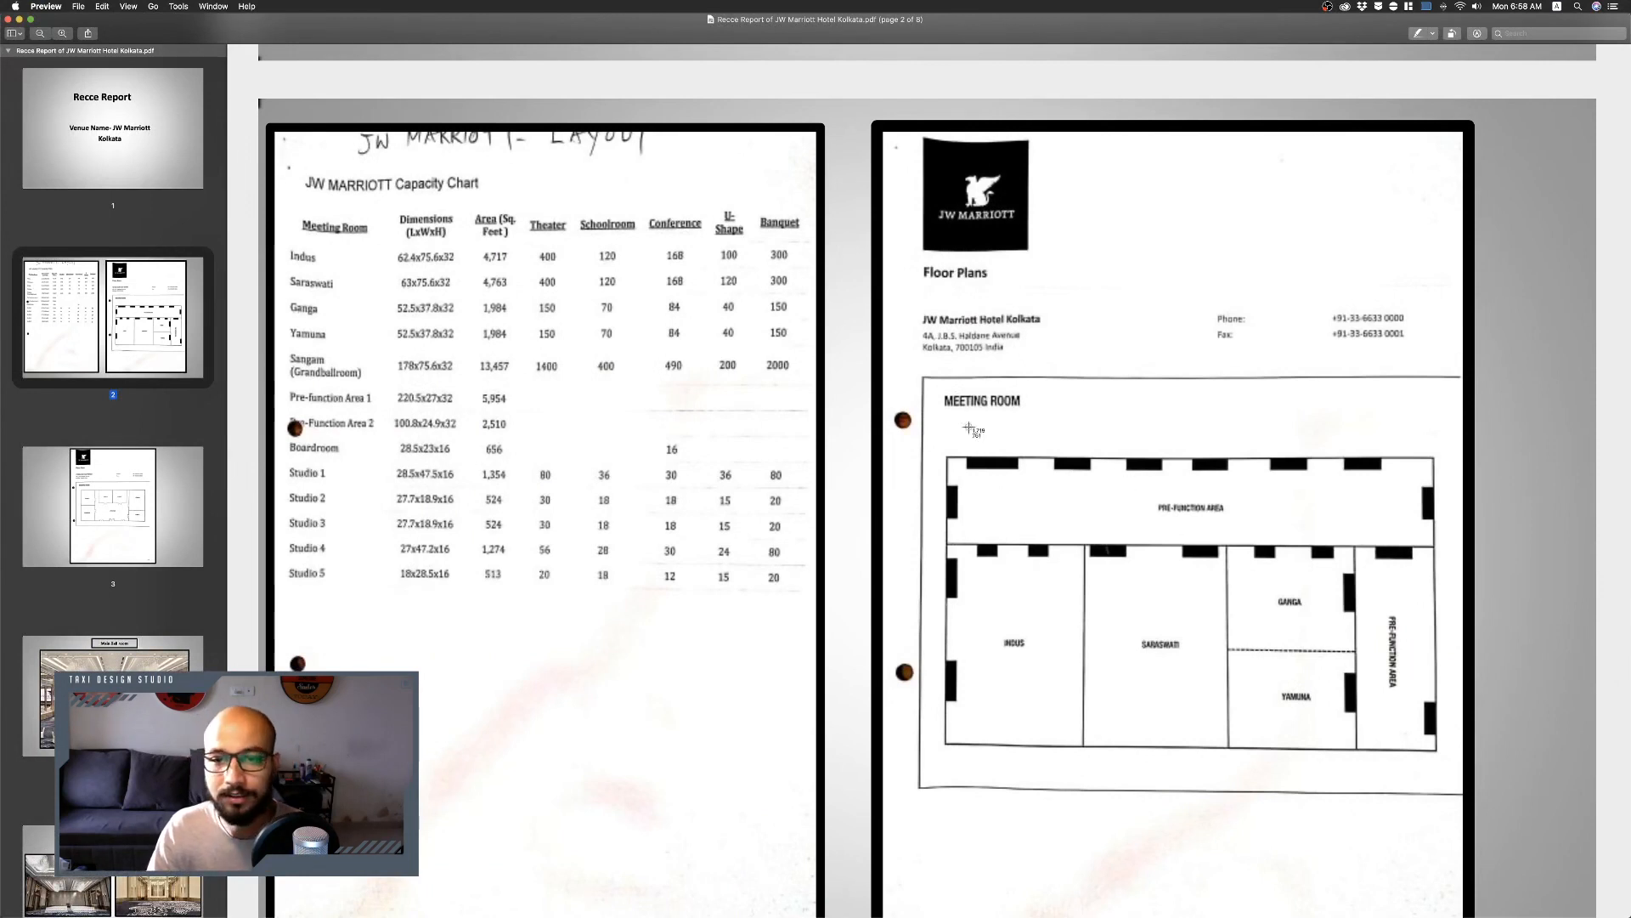
left_click_drag(922, 375, 1468, 799)
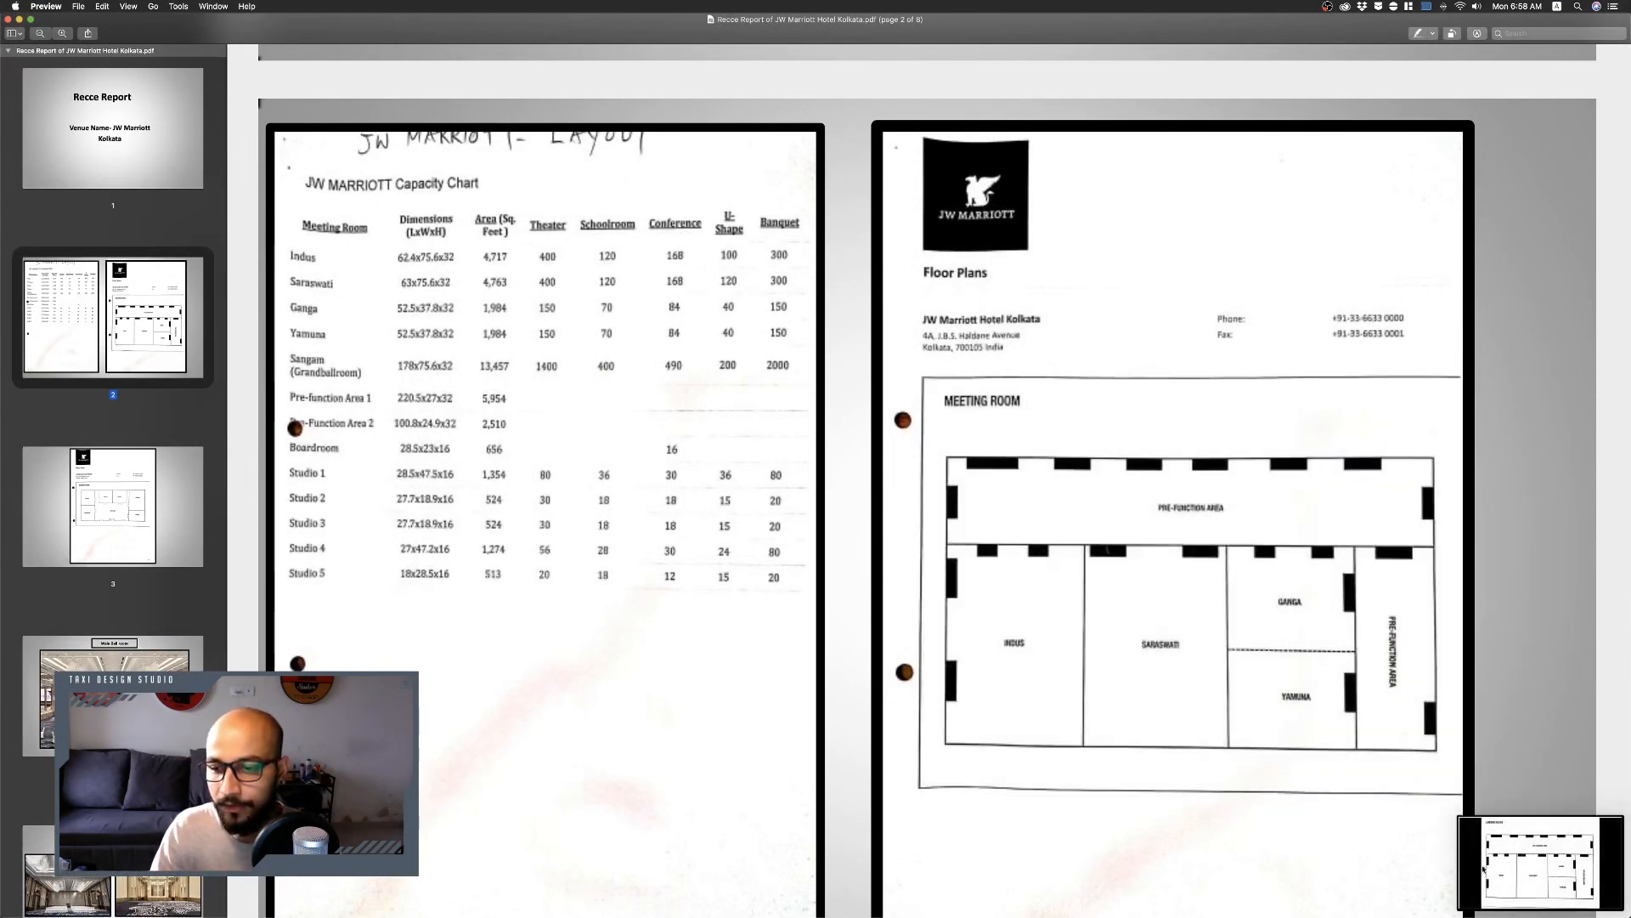
left_click_drag(1535, 859, 693, 434)
key("ctrl+Right")
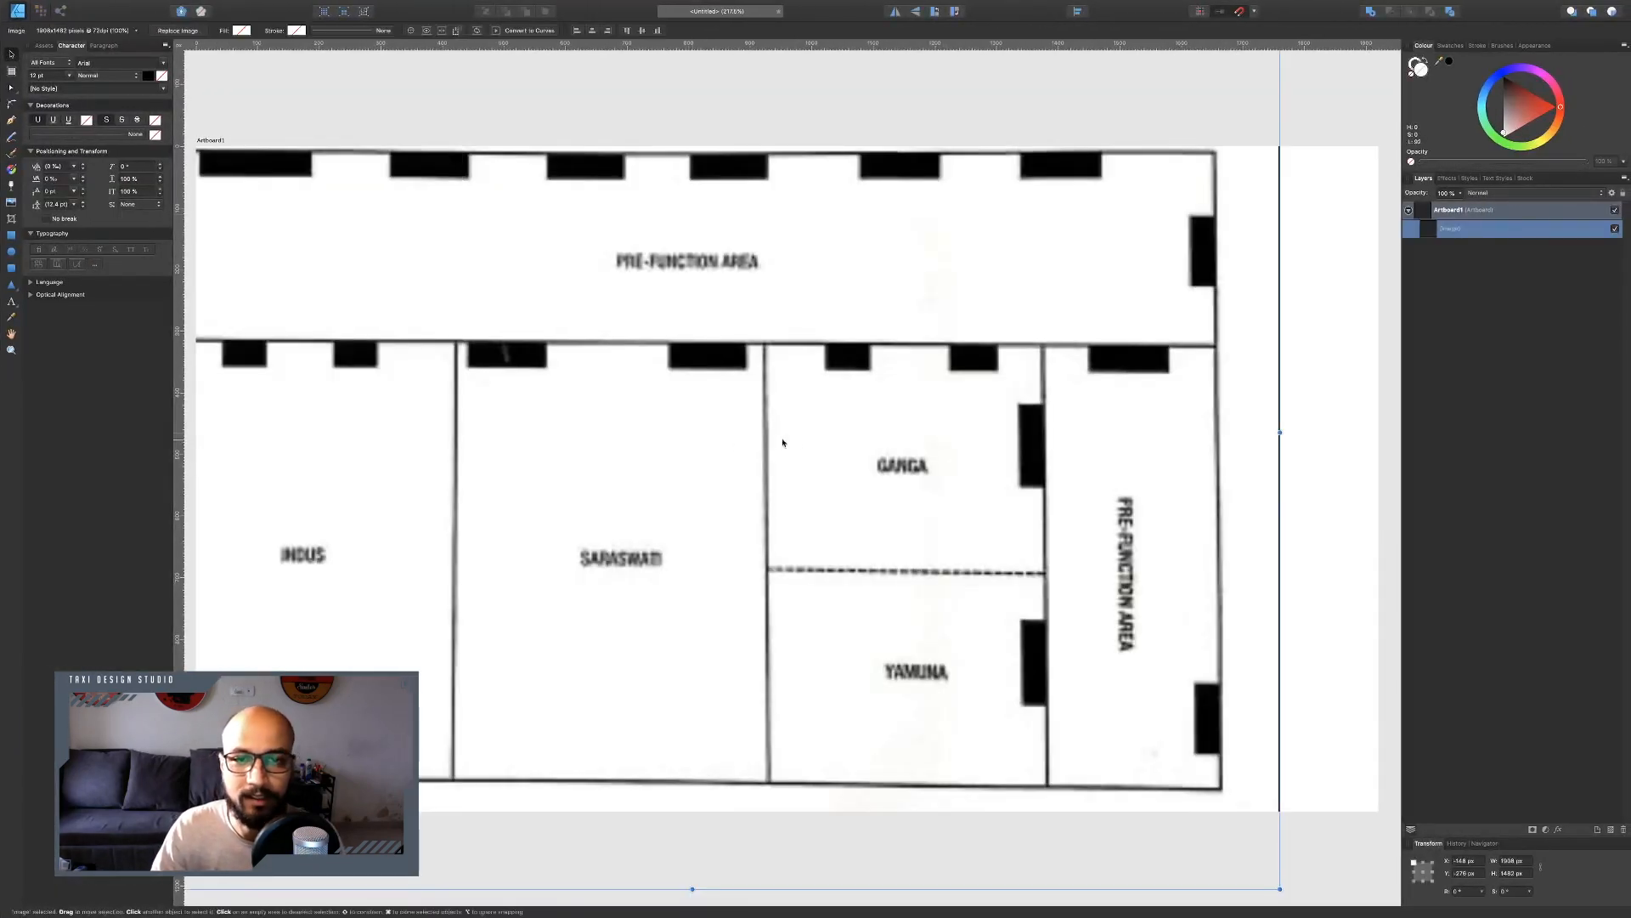
scroll(796, 440, "down", 5)
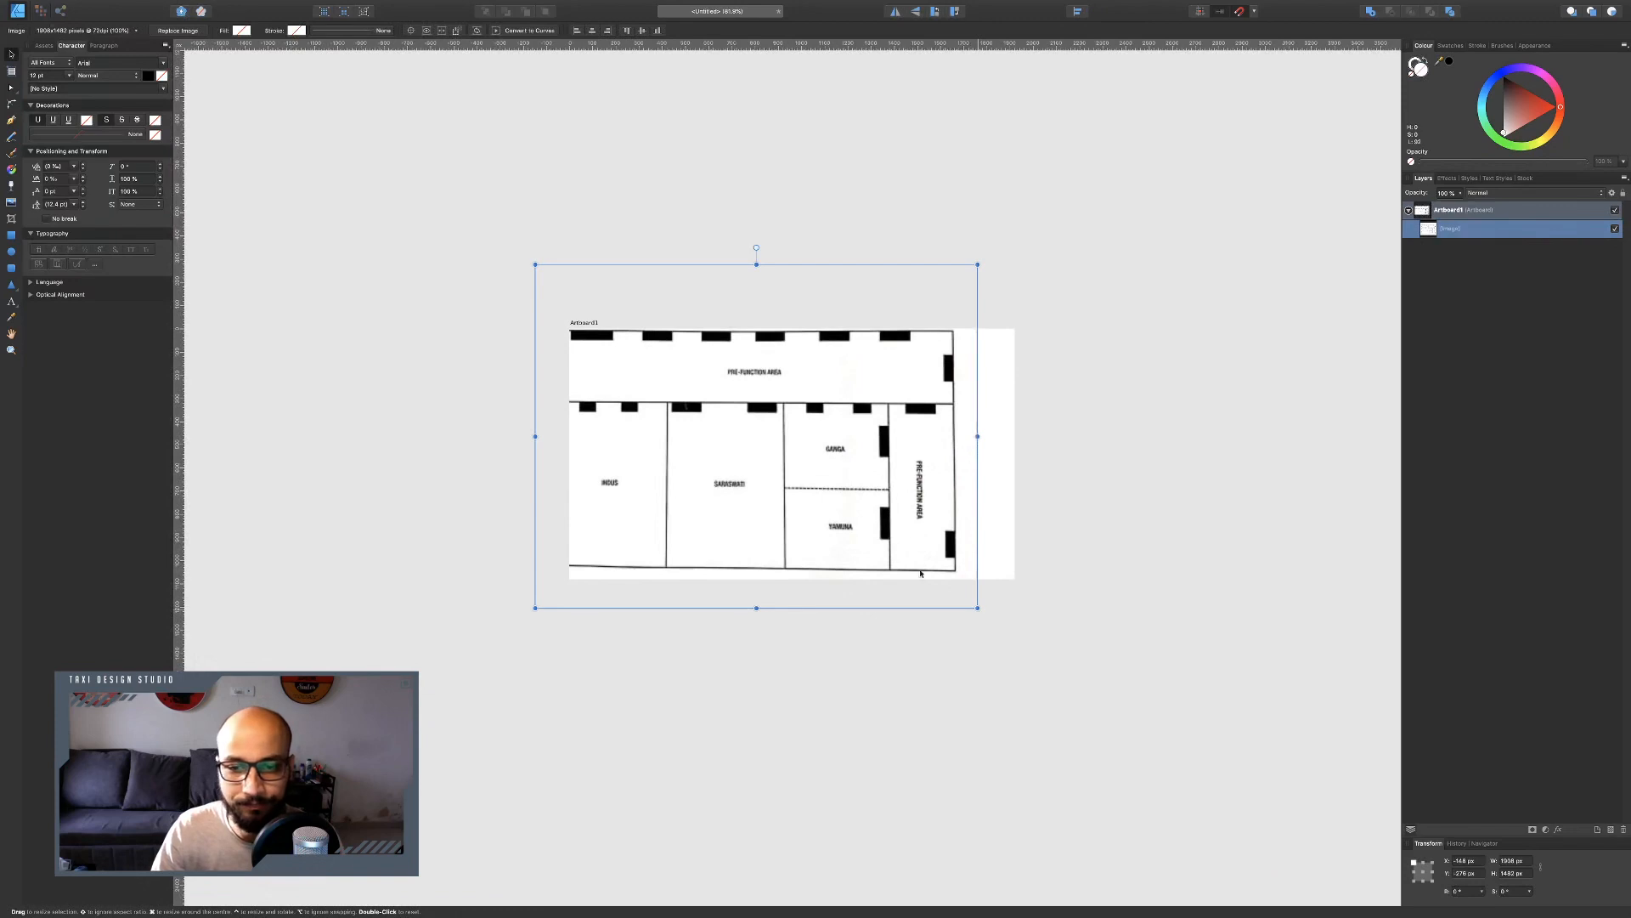
Scale down the pasted floor plan image and move it toward the artboard's right half.
left_click_drag(977, 608, 731, 419)
left_click_drag(650, 363, 881, 495)
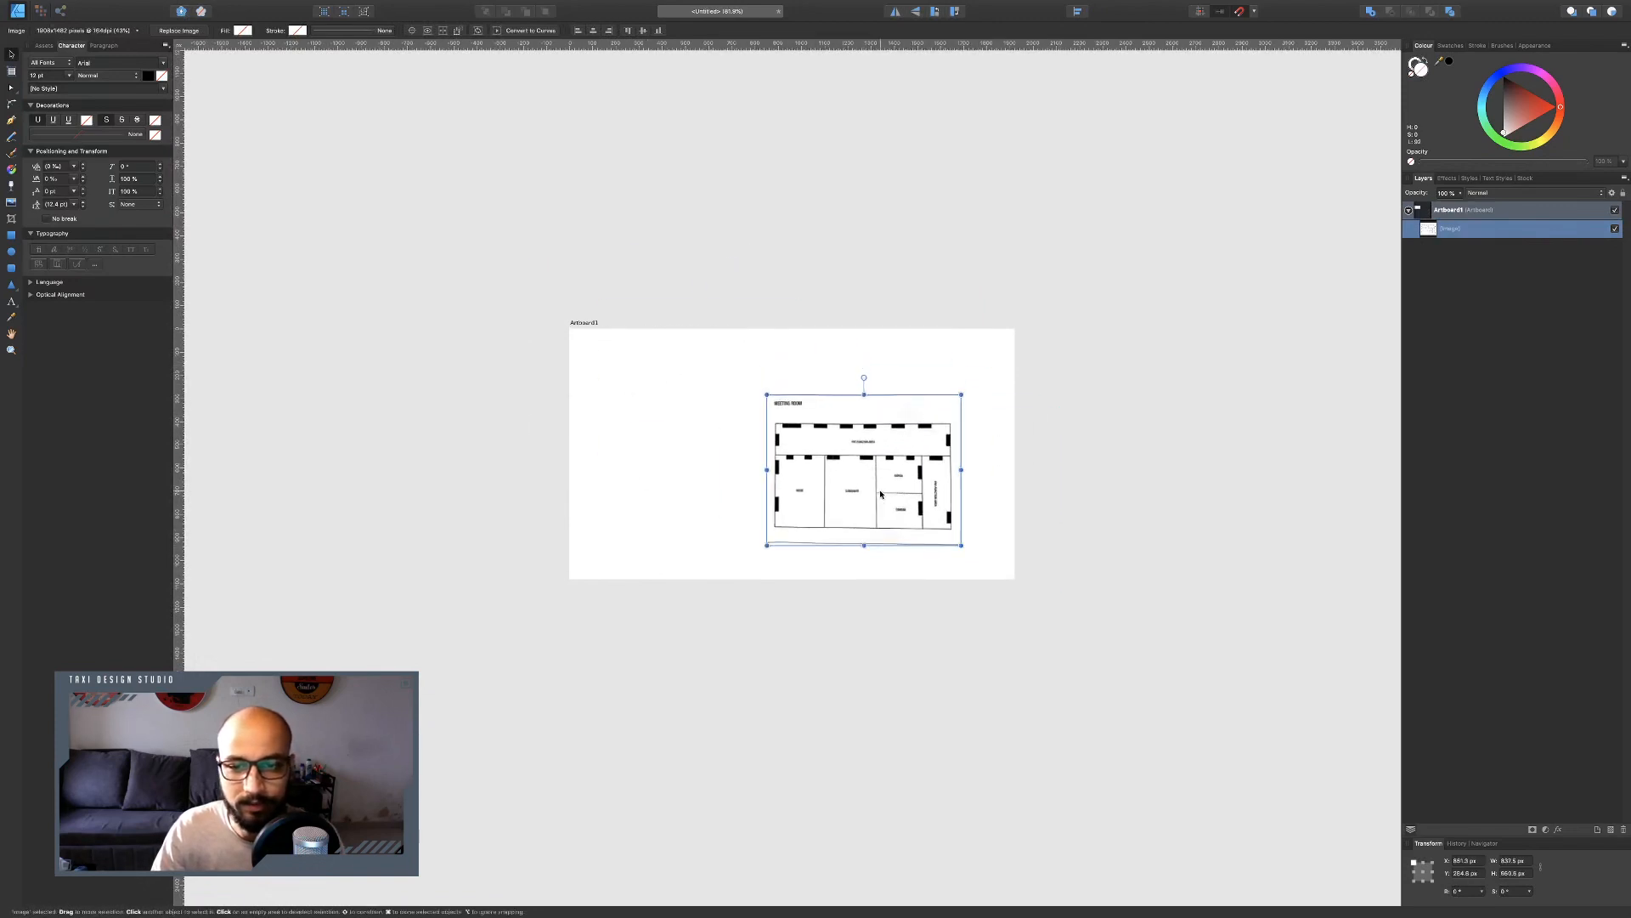
Review the capacity chart and floor plan in the Recce Report PDF.
scroll(878, 482, "up", 5)
key("ctrl+Left")
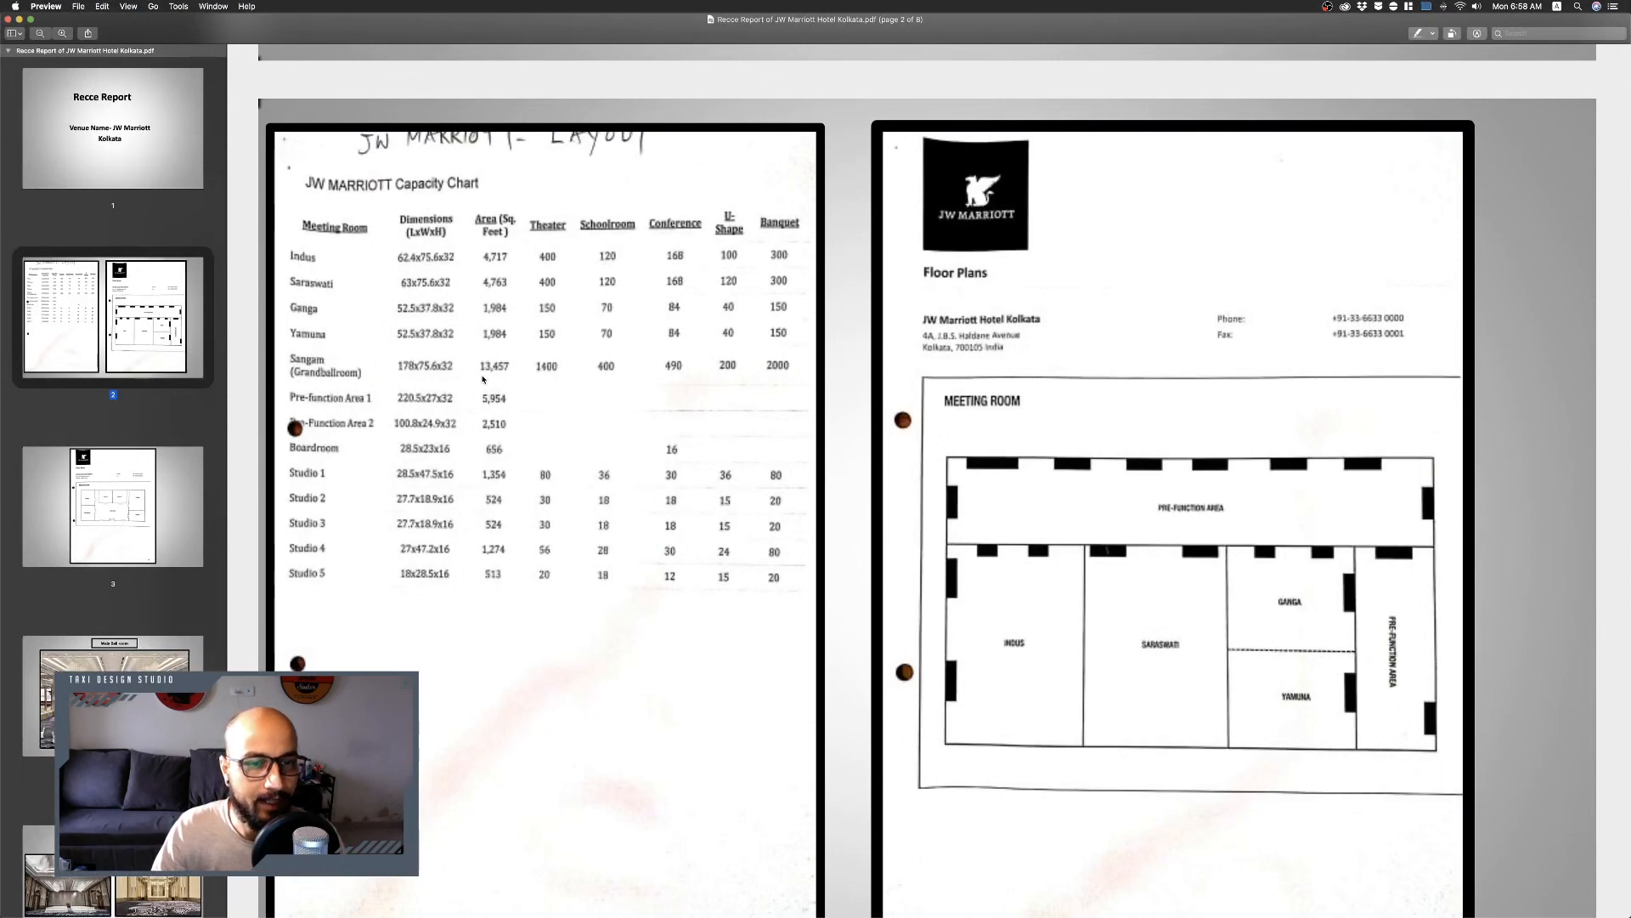
key("ctrl+Right")
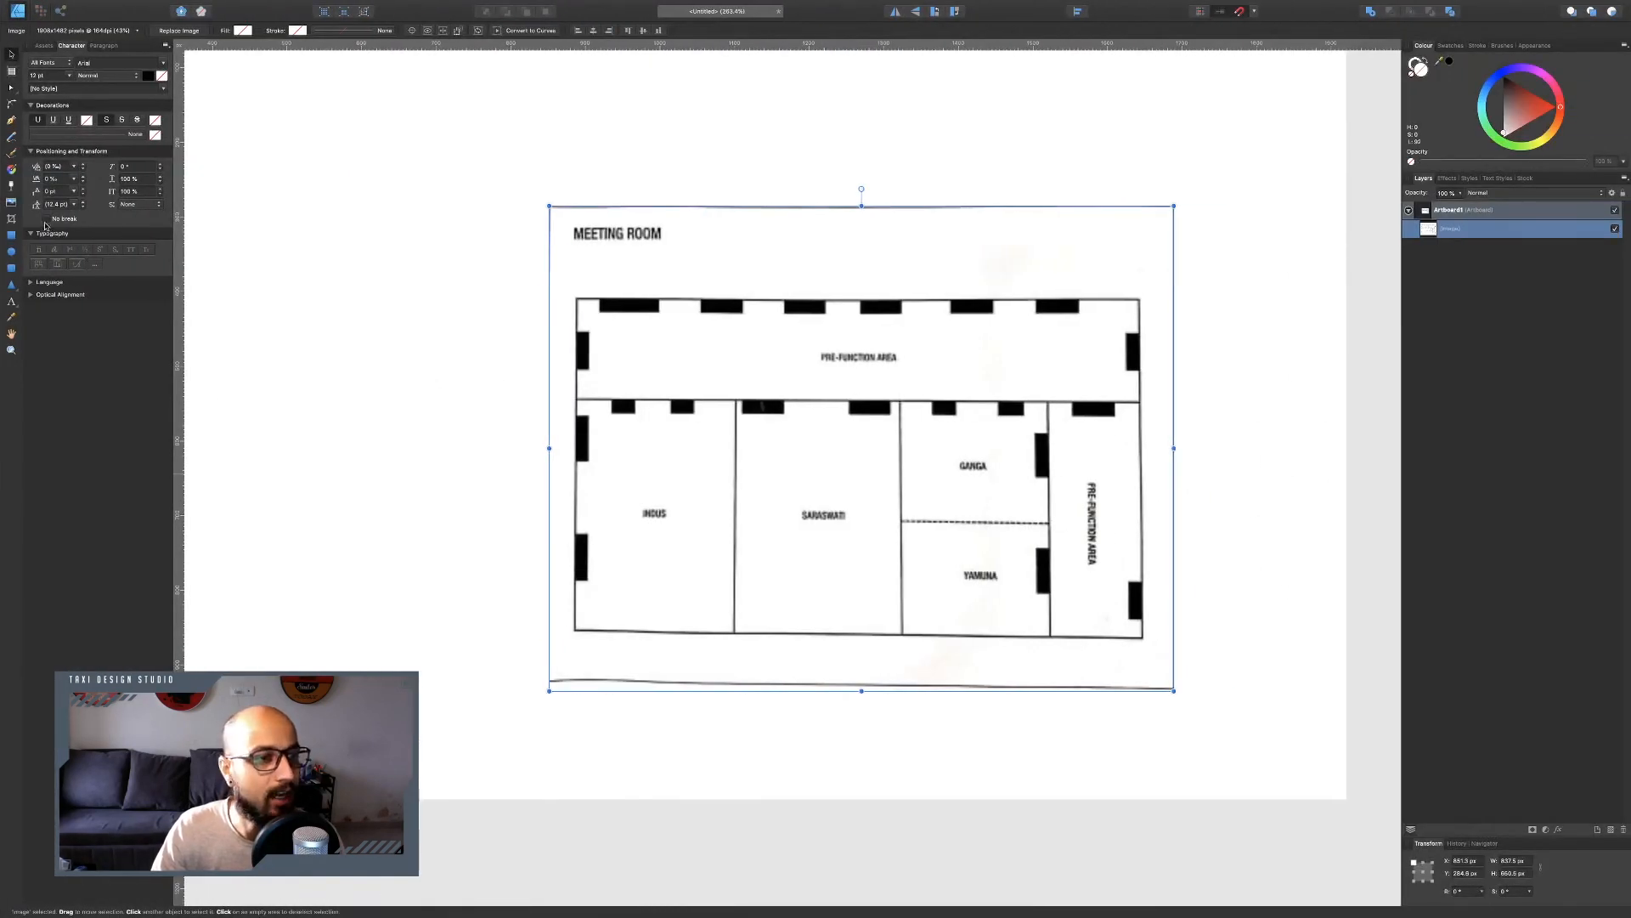
Draw a rectangle over the floor plan and set its size to 1780 × 756 px.
left_click(11, 234)
left_click_drag(303, 145, 902, 527)
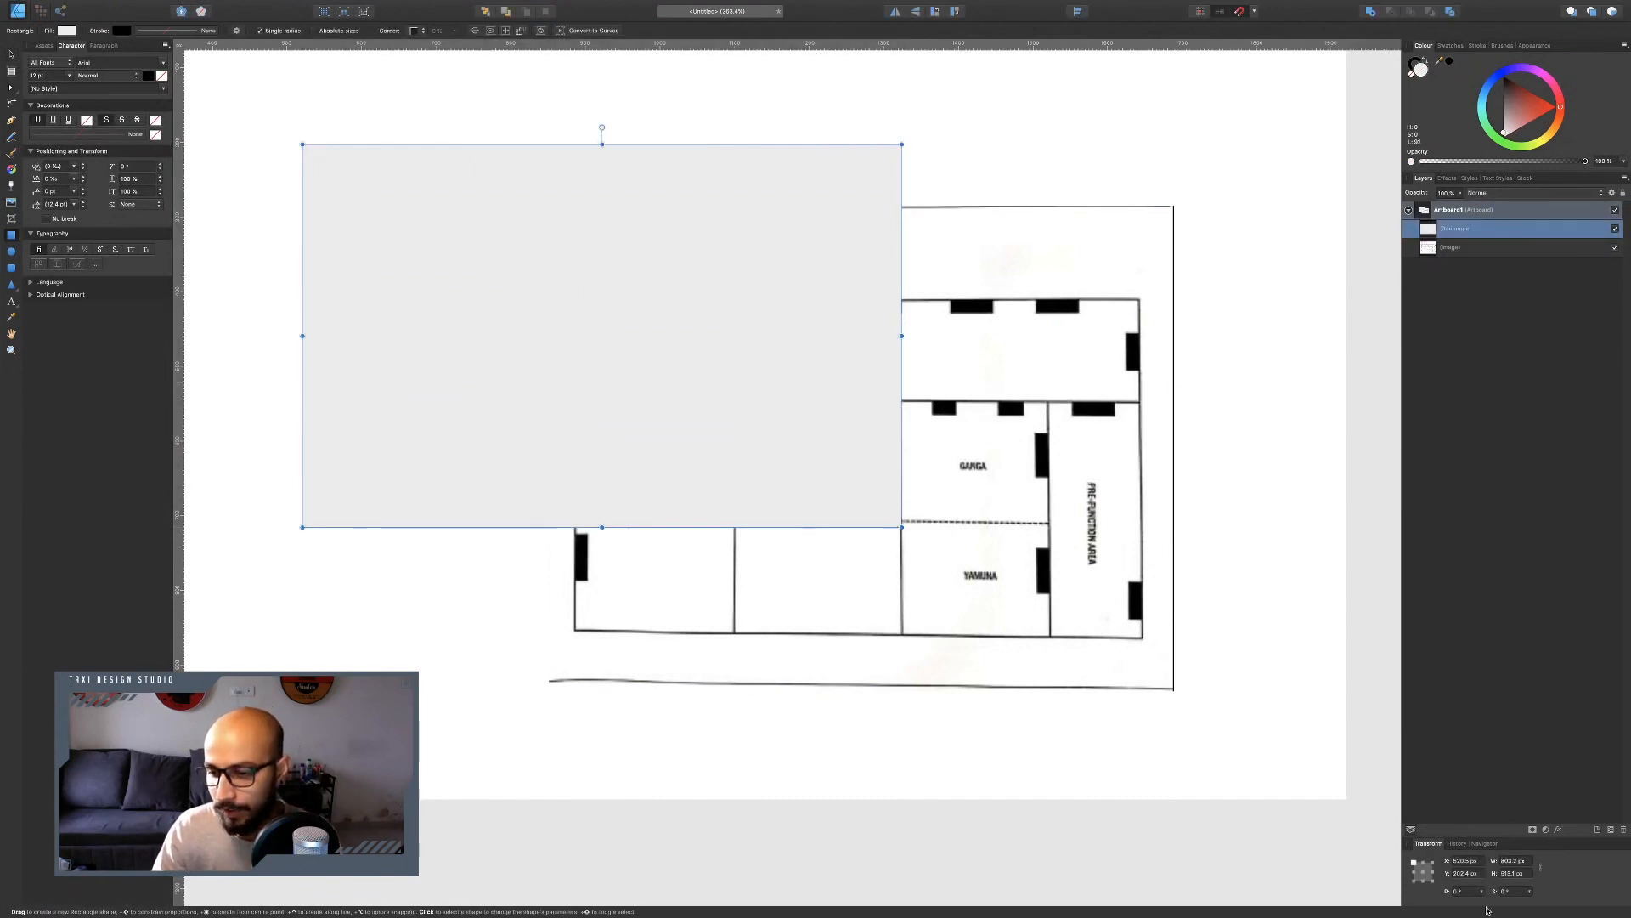
left_click(1529, 860)
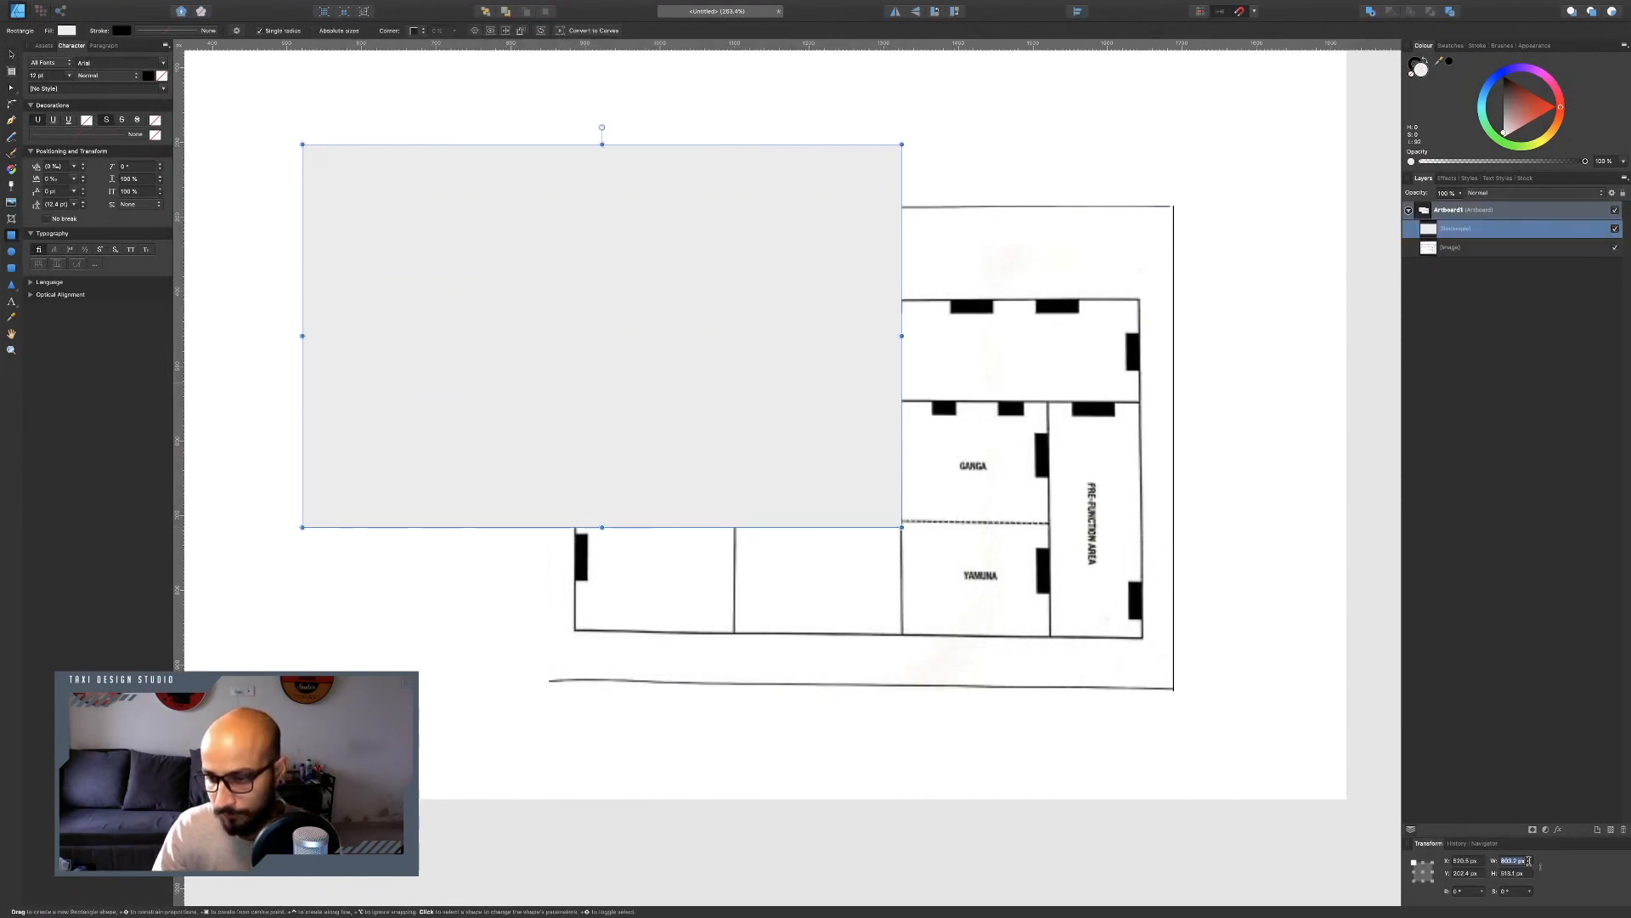
type("1")
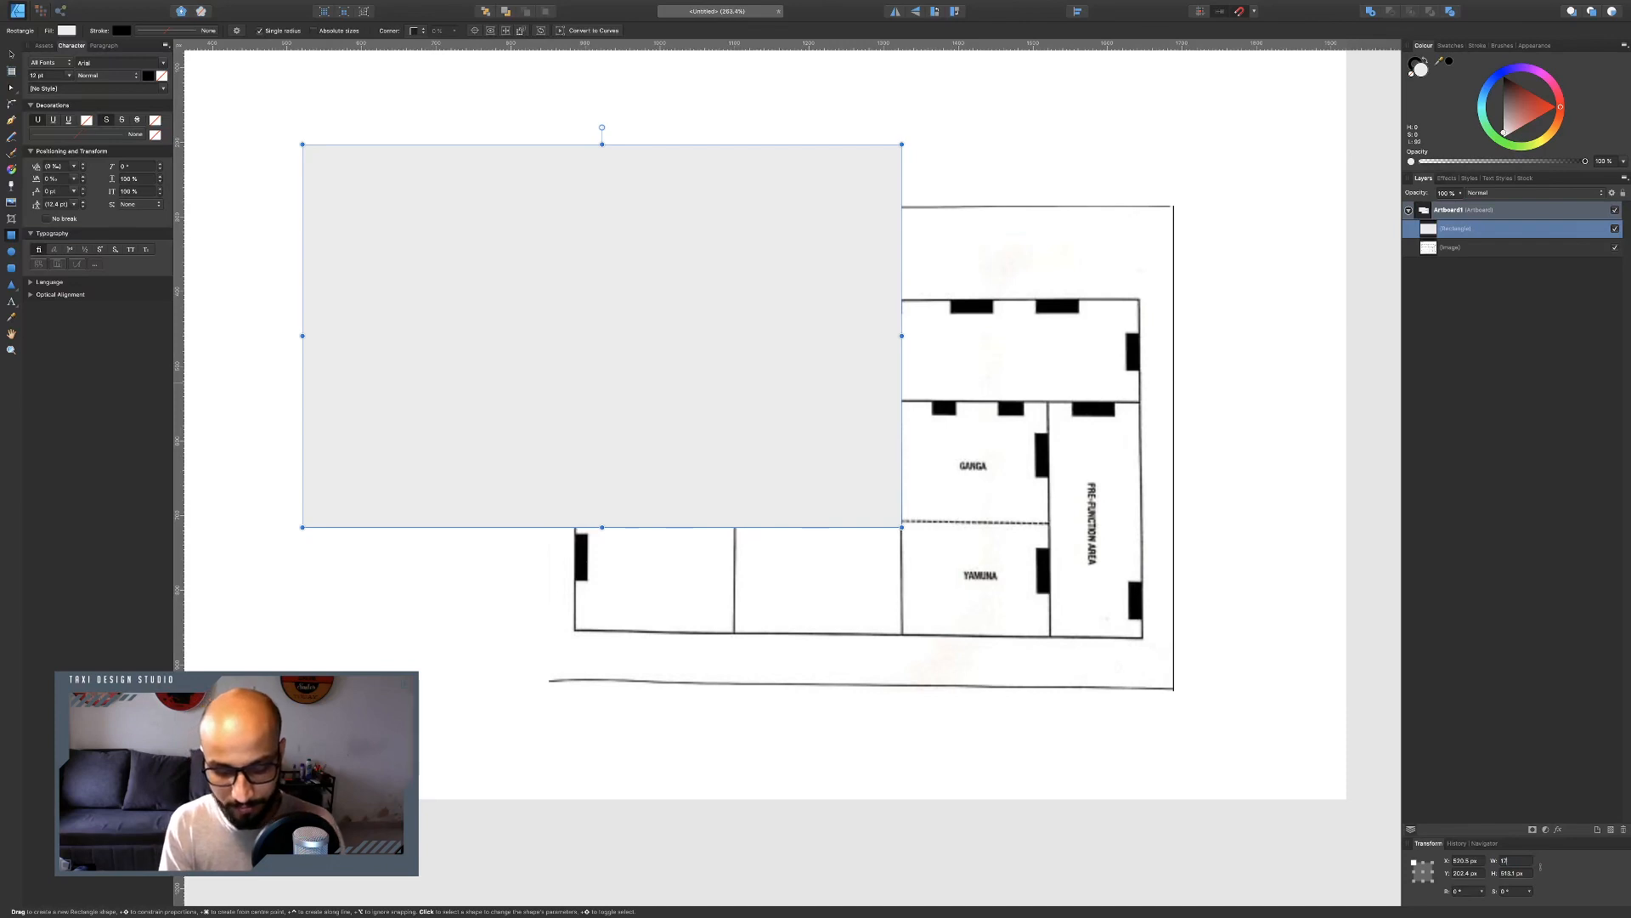
type("780")
key("Tab")
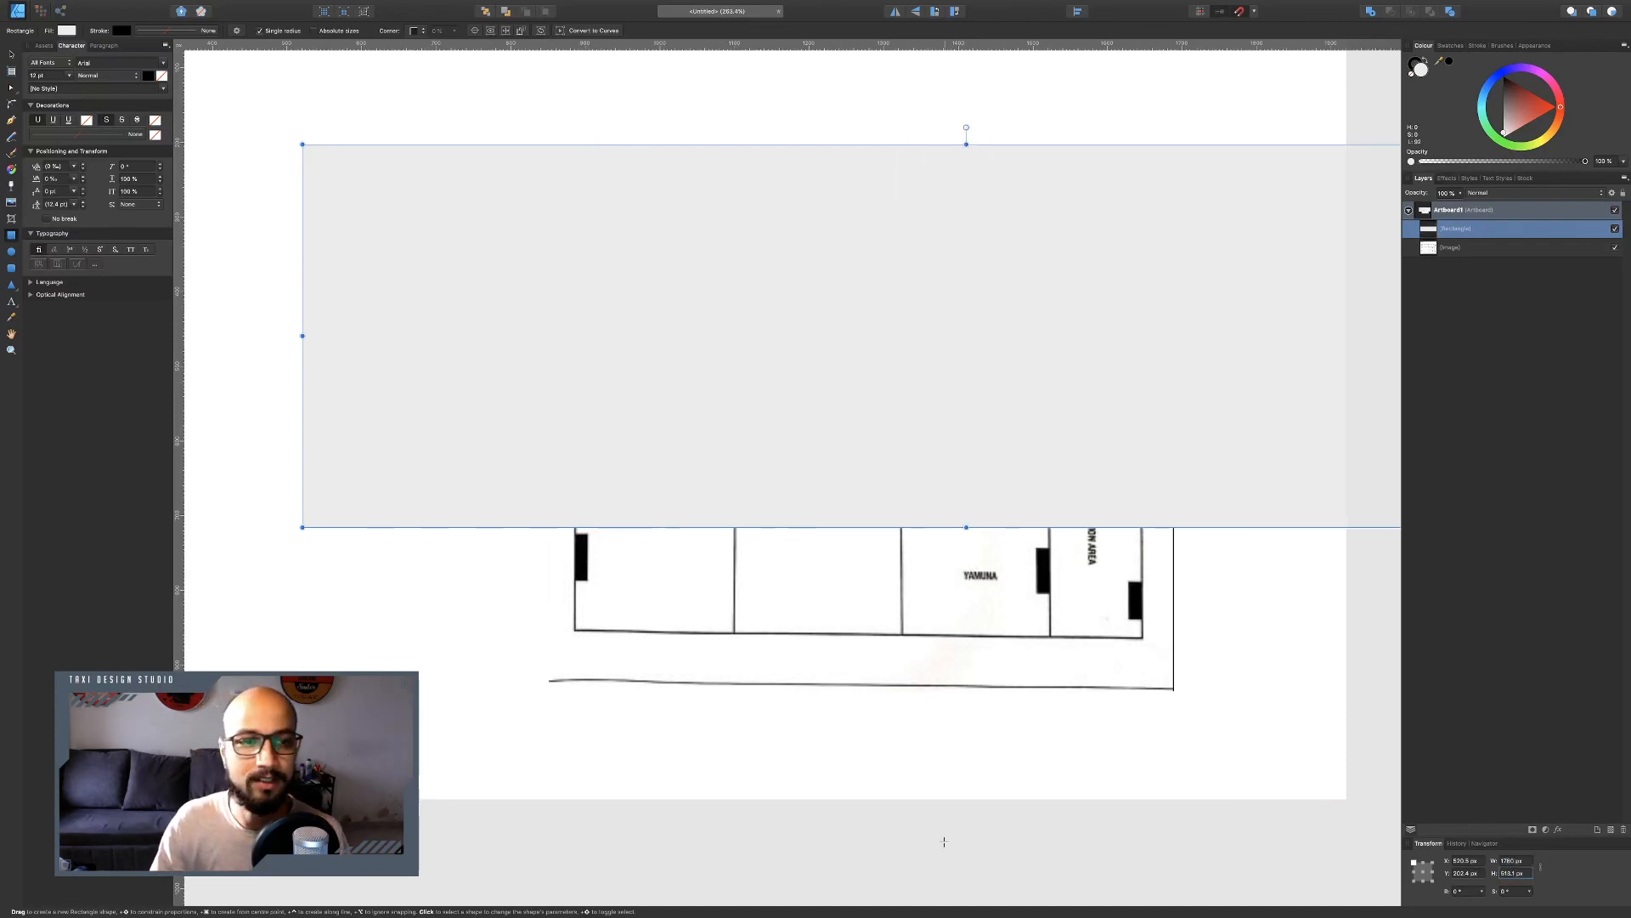
key("super+Tab")
key("super+Tab")
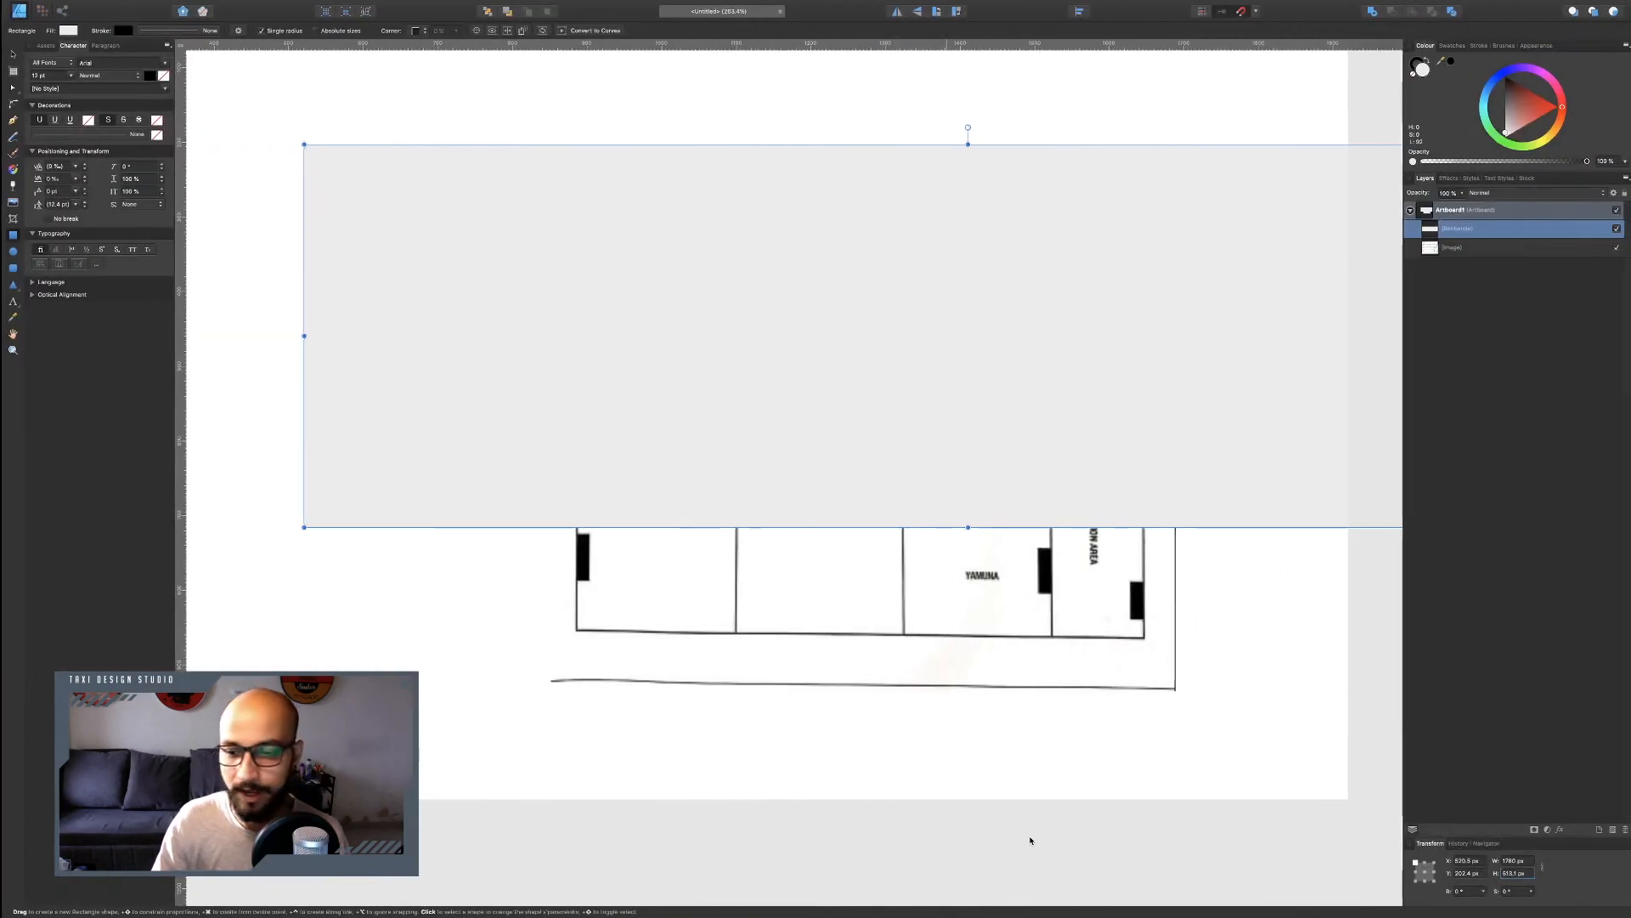
left_click(1524, 874)
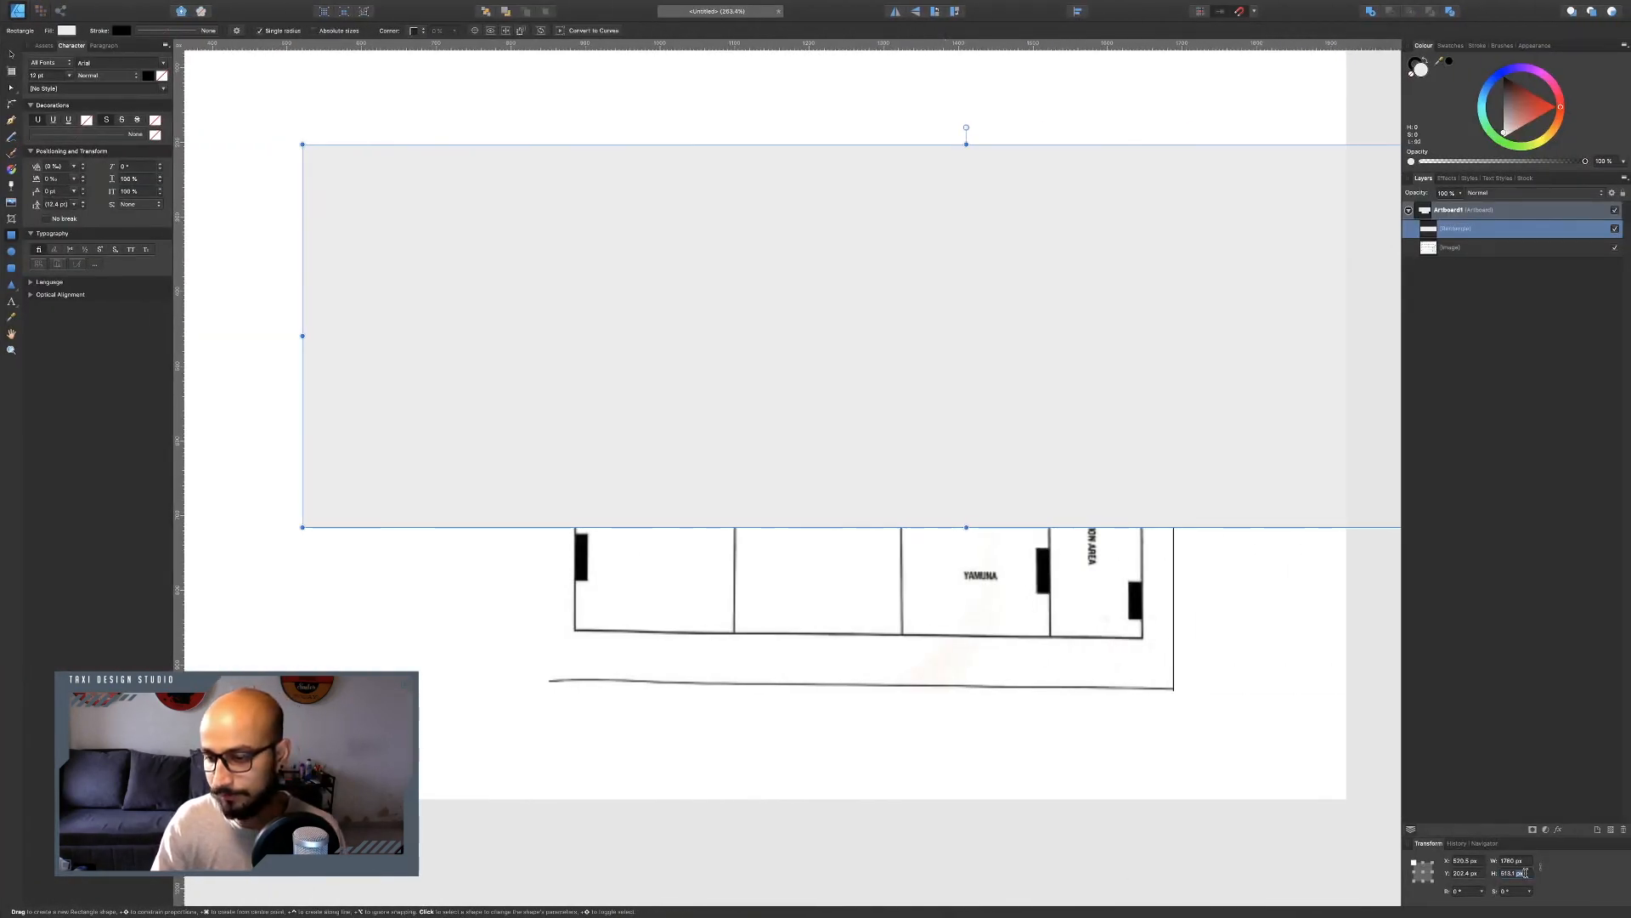
type("756")
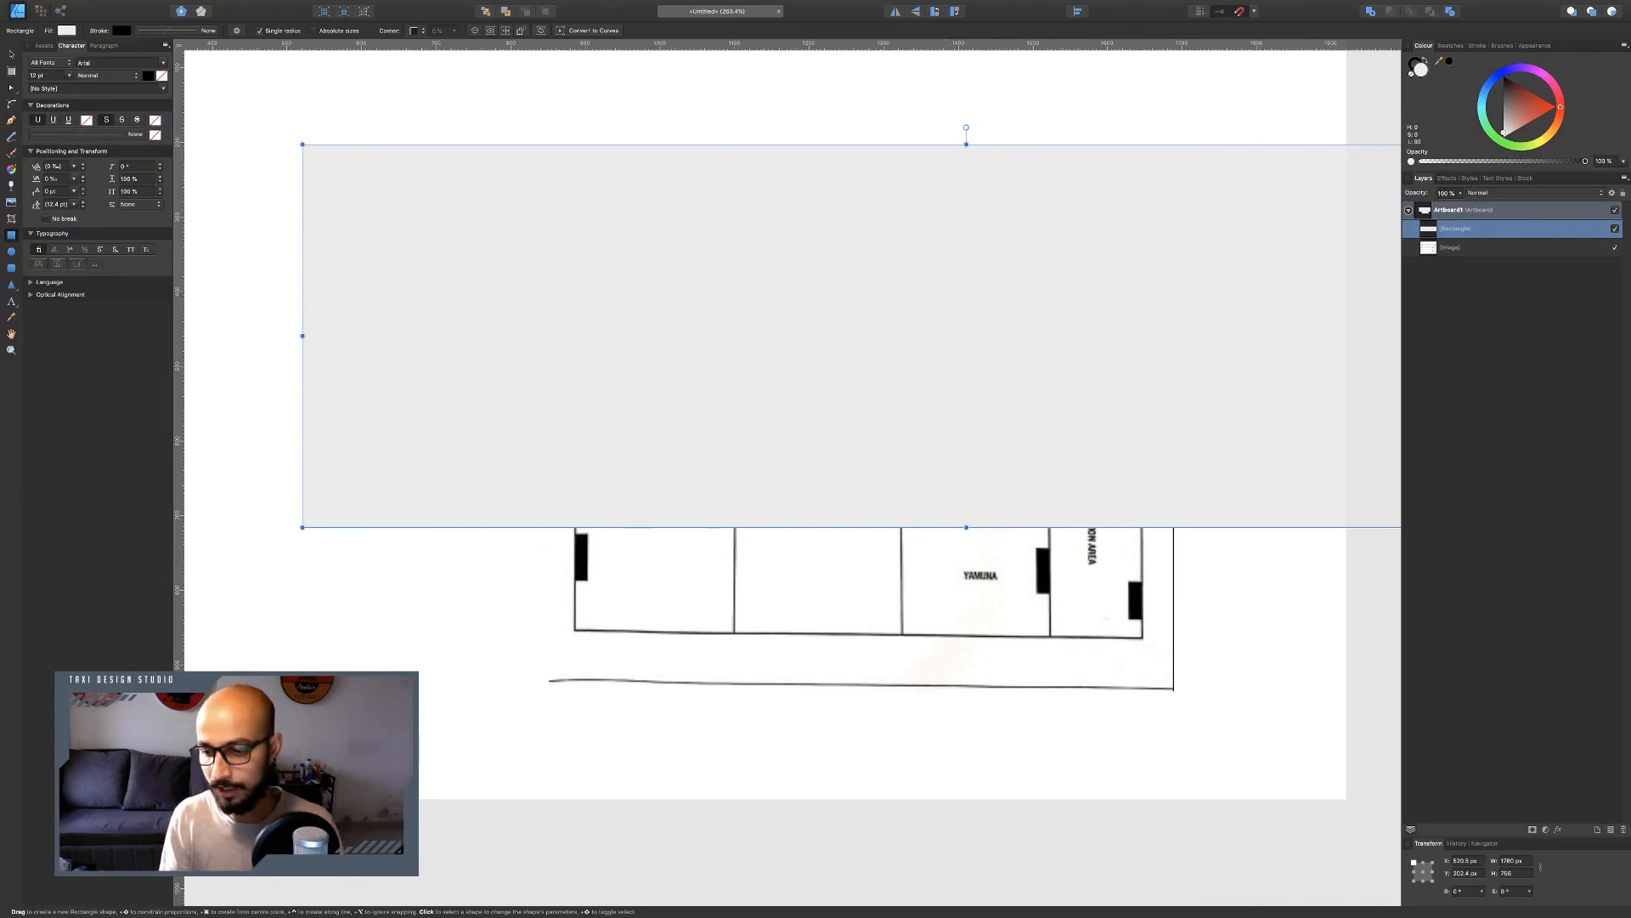
key("Return")
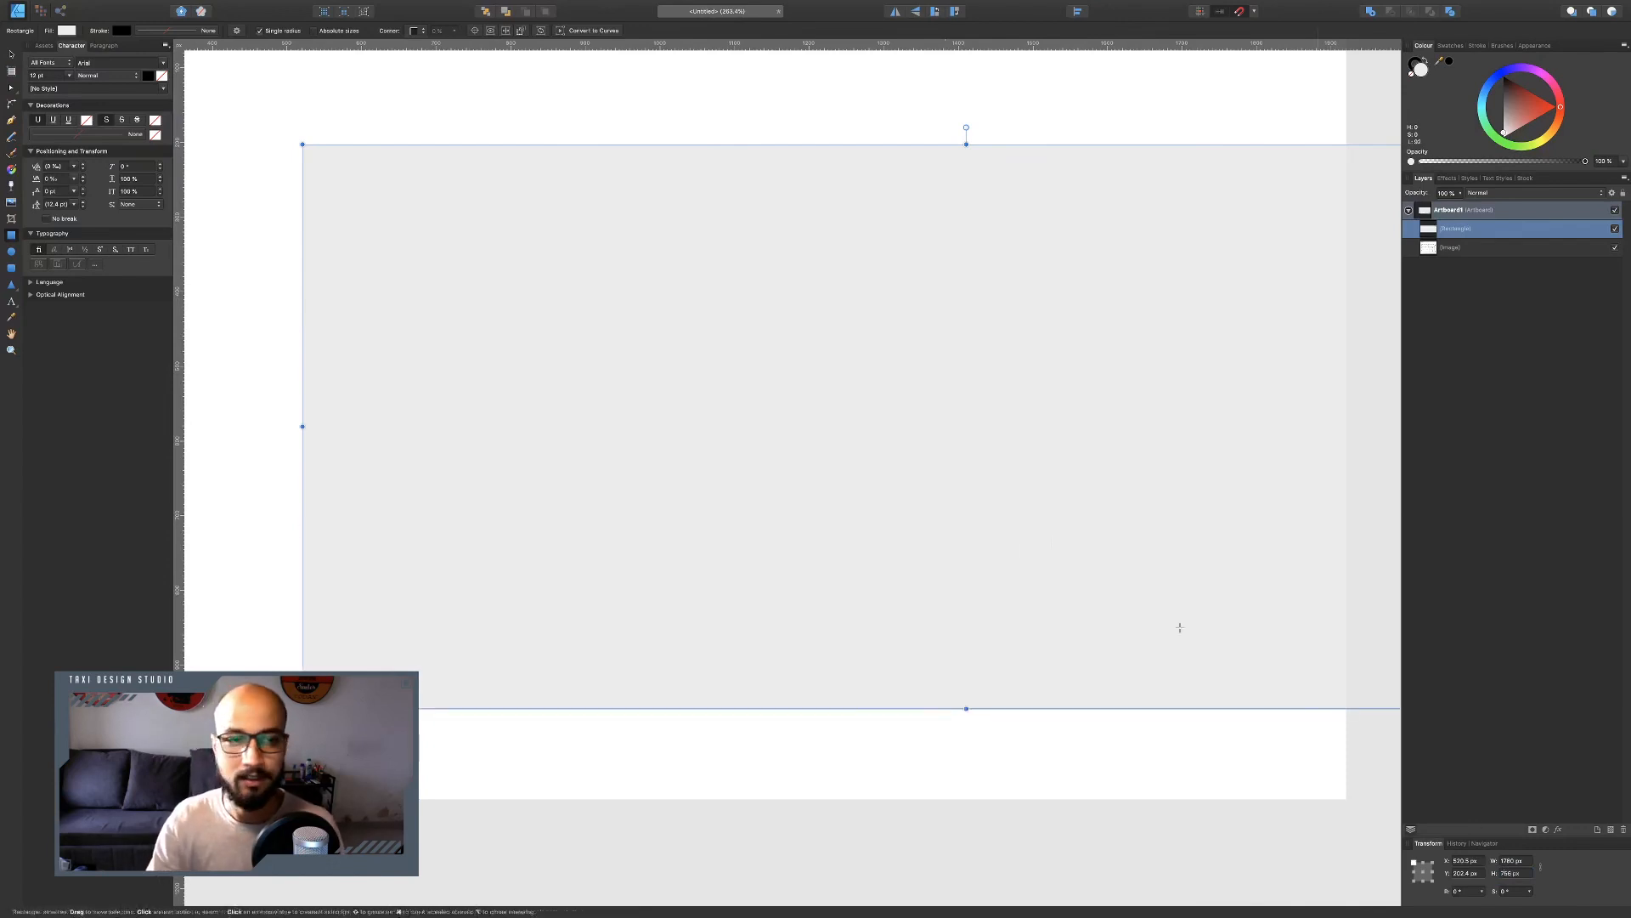
Stack the floor plan image above the rectangle and reposition both on the artboard.
key("v")
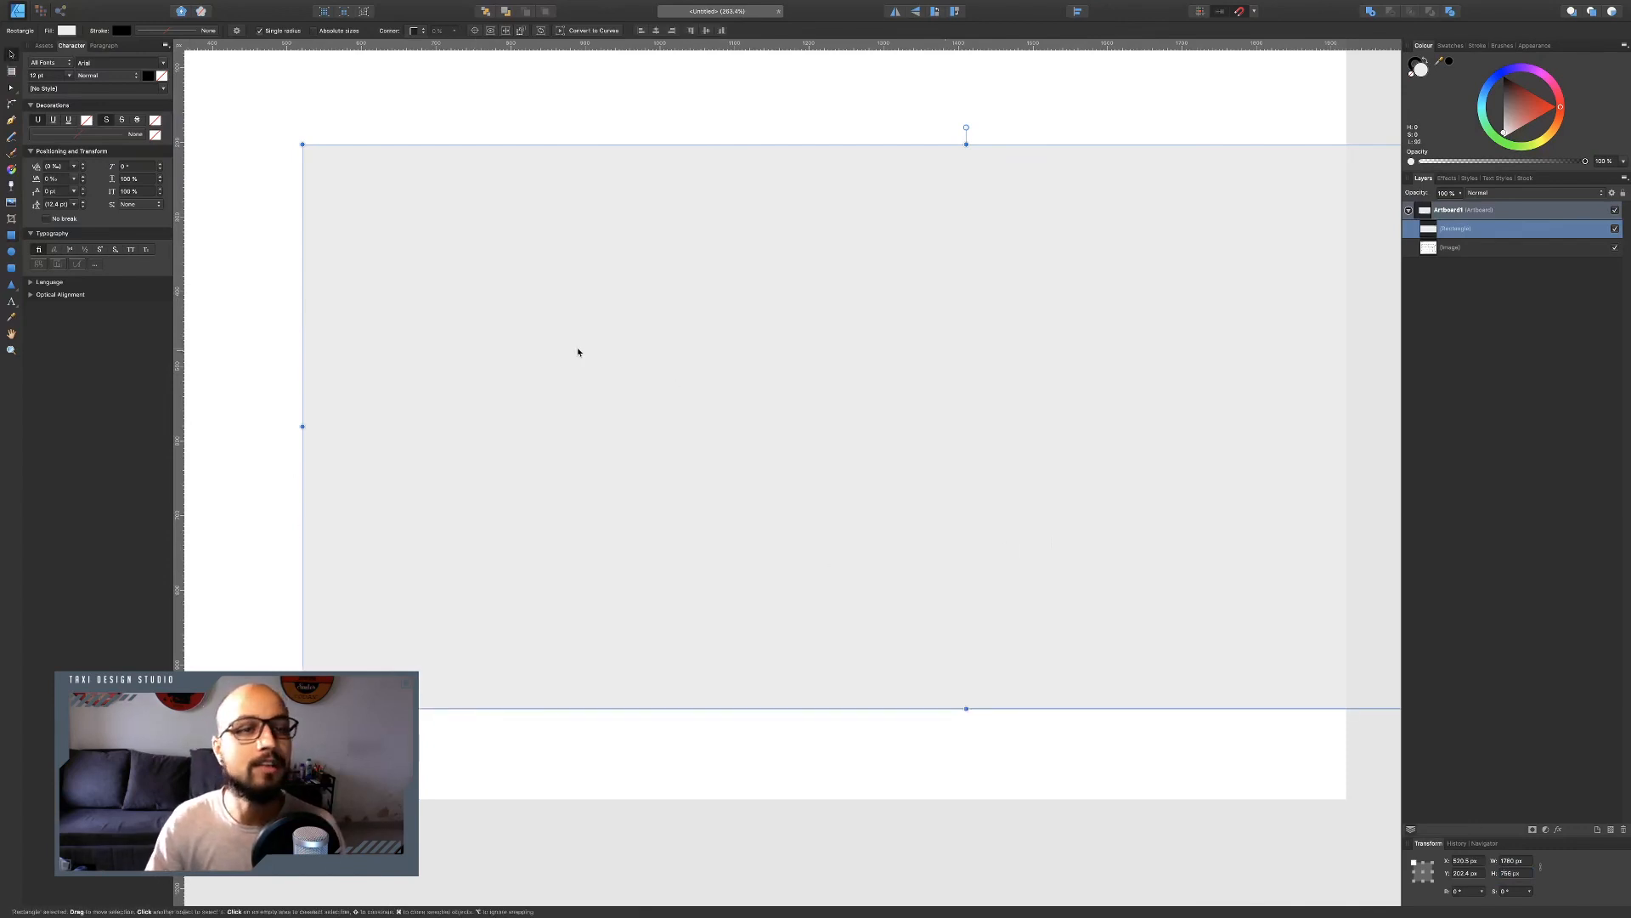
scroll(575, 350, "down", 5)
left_click_drag(709, 384, 571, 338)
left_click(692, 486)
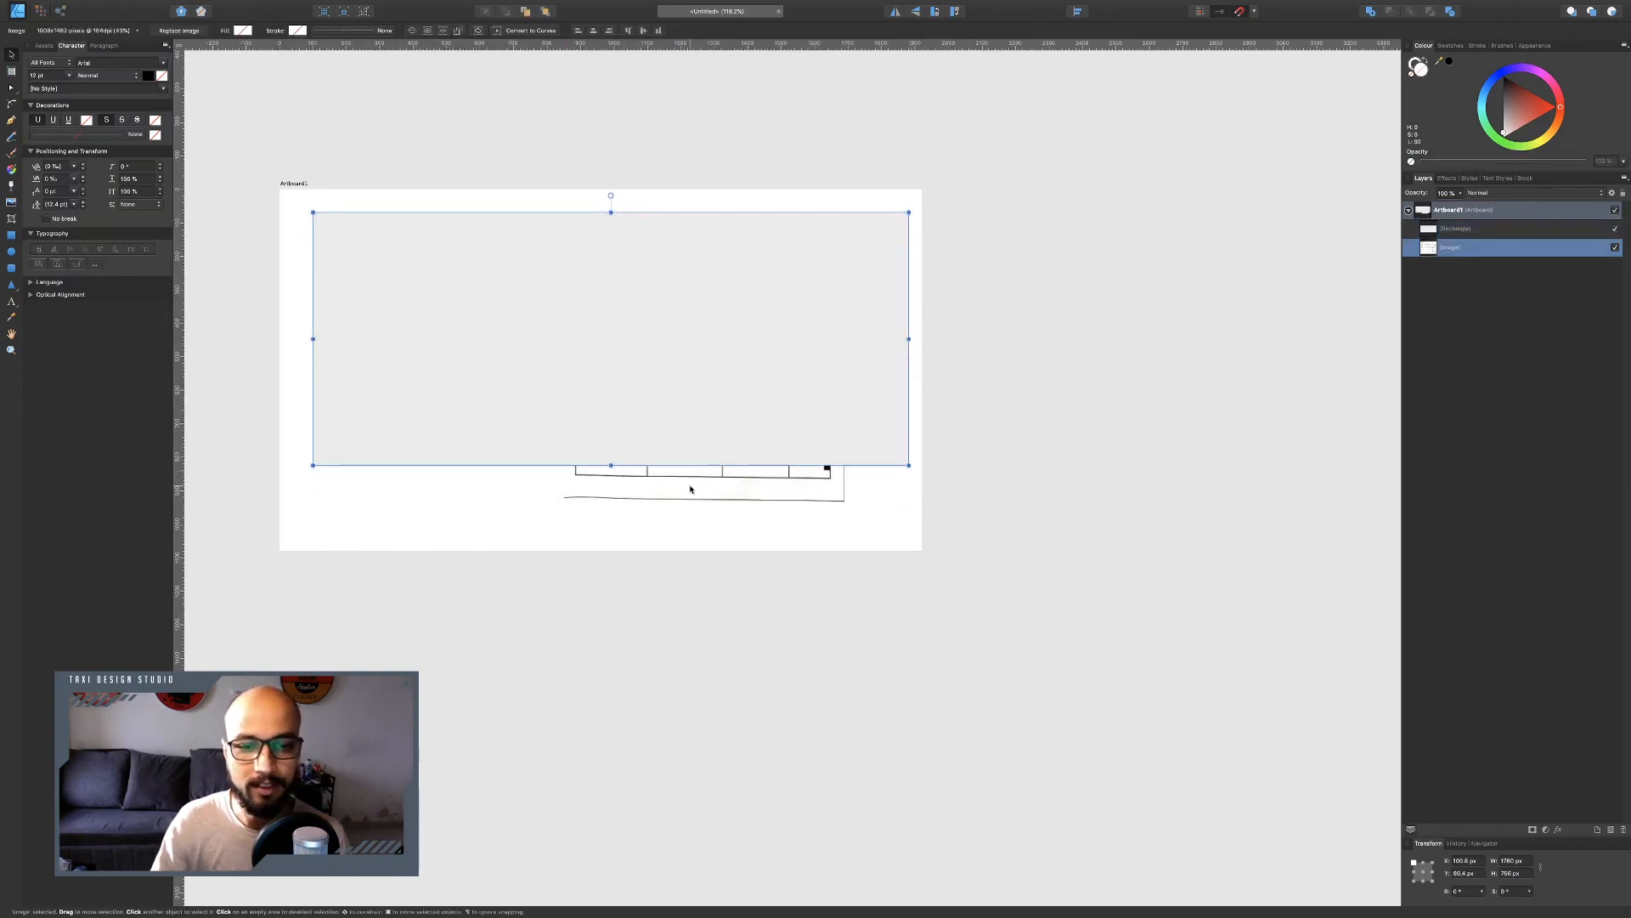
mouse_move(695, 463)
left_mouse_down()
mouse_move(731, 554)
mouse_move(705, 538)
mouse_move(685, 473)
left_mouse_up()
left_click_drag(1453, 231, 1453, 261)
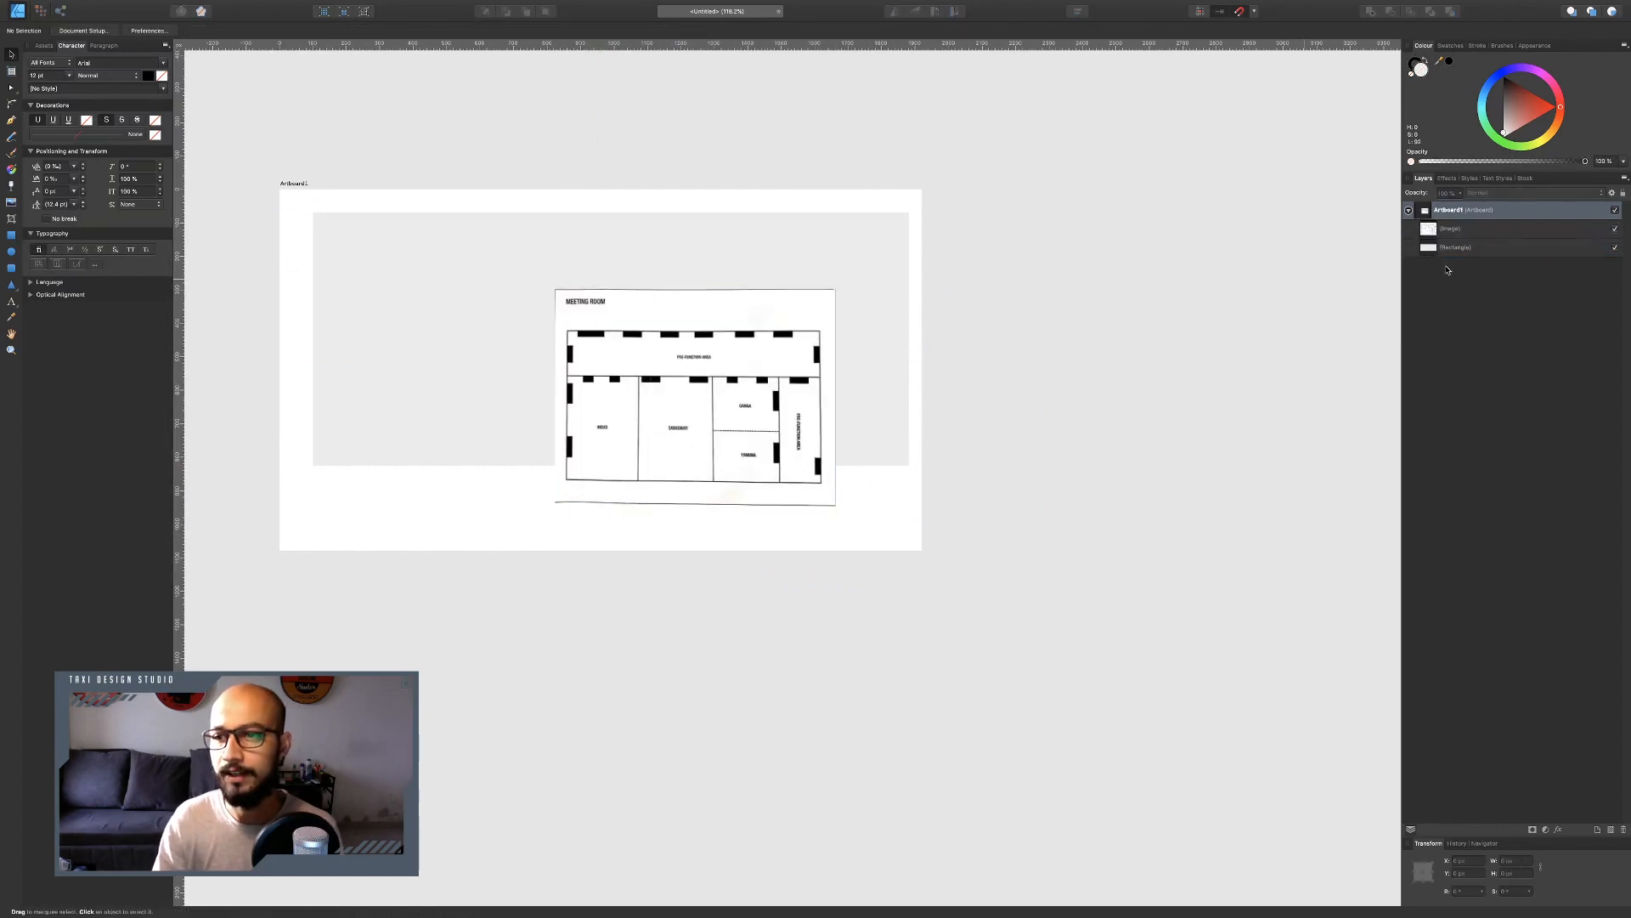
left_click_drag(783, 344, 782, 324)
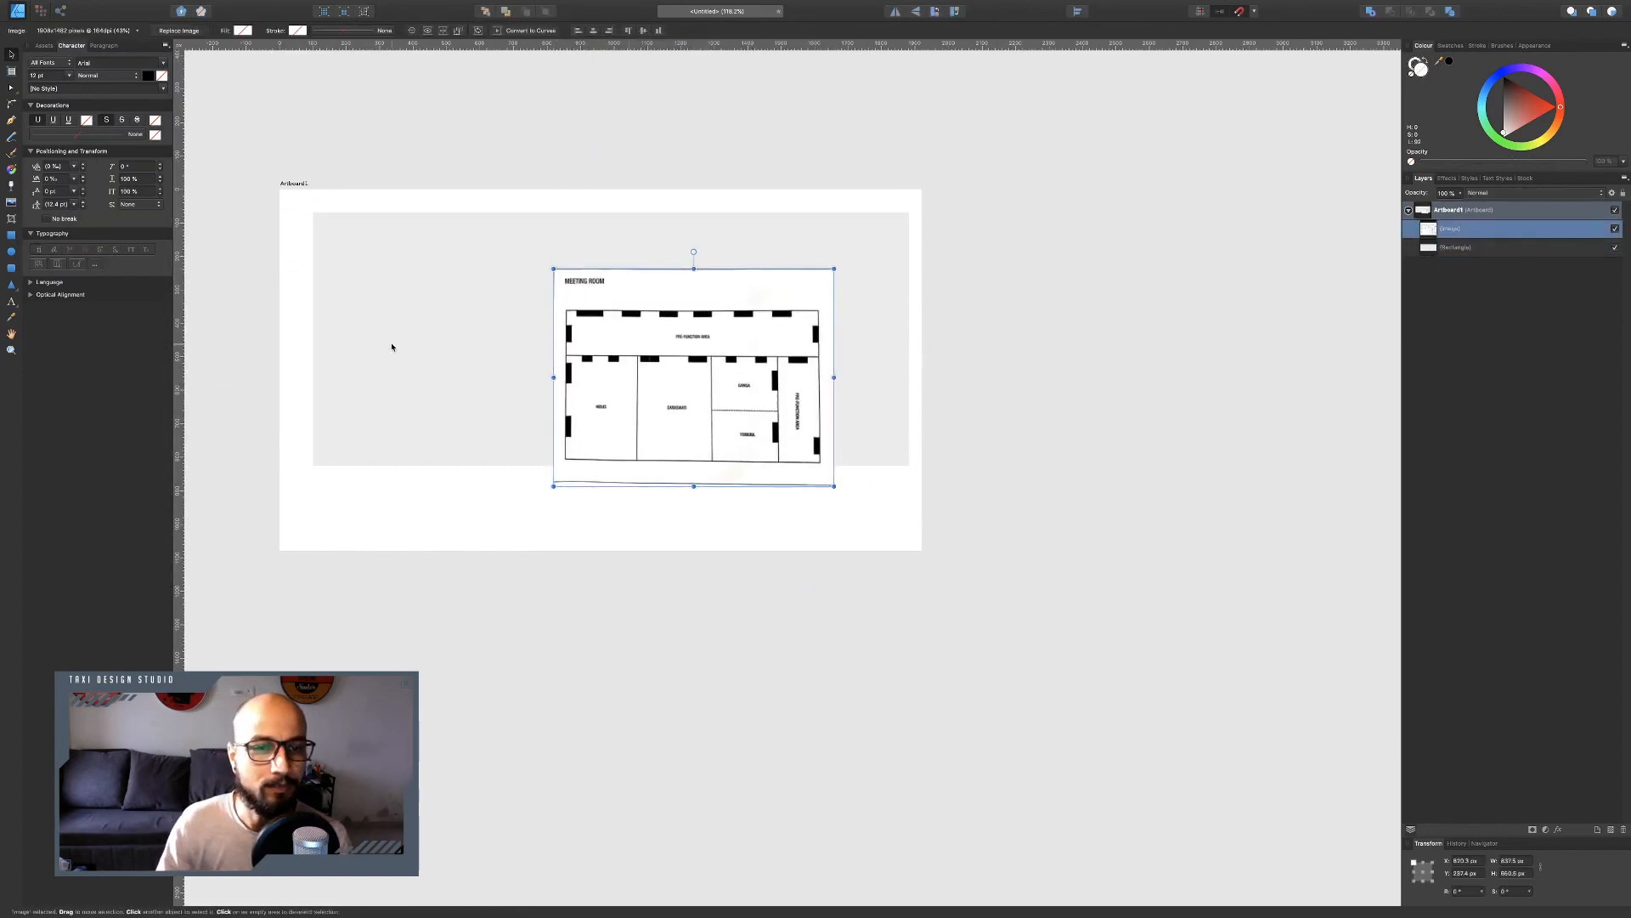
left_click_drag(393, 349, 375, 390)
left_click(973, 708)
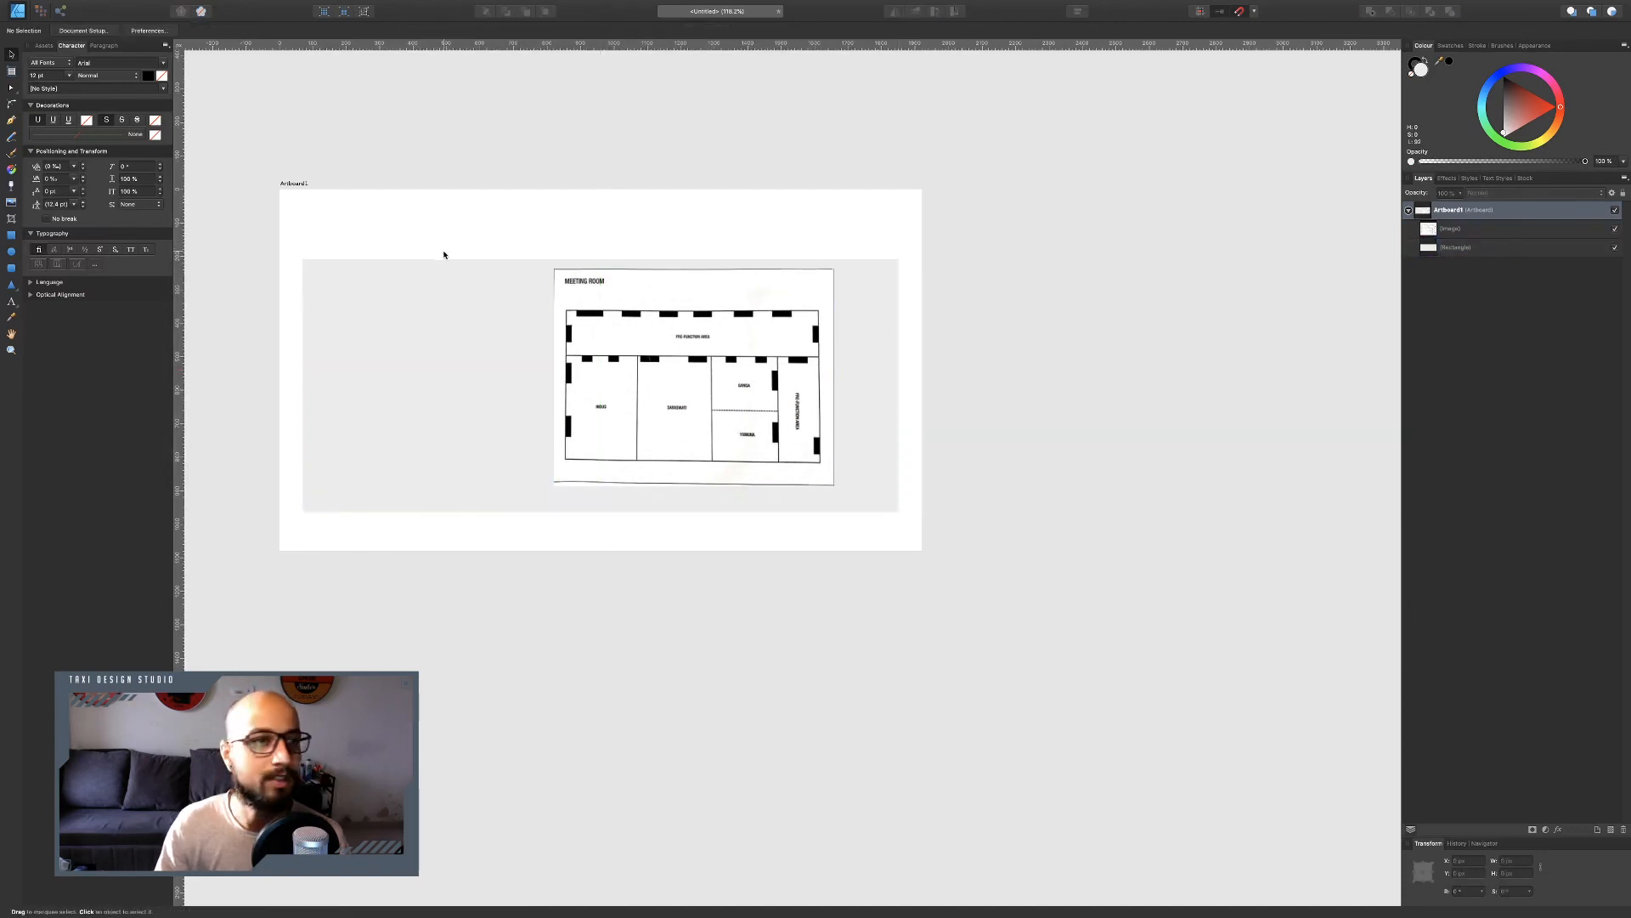
Resize the artboard proportionally to 2500 px wide.
left_click(109, 31)
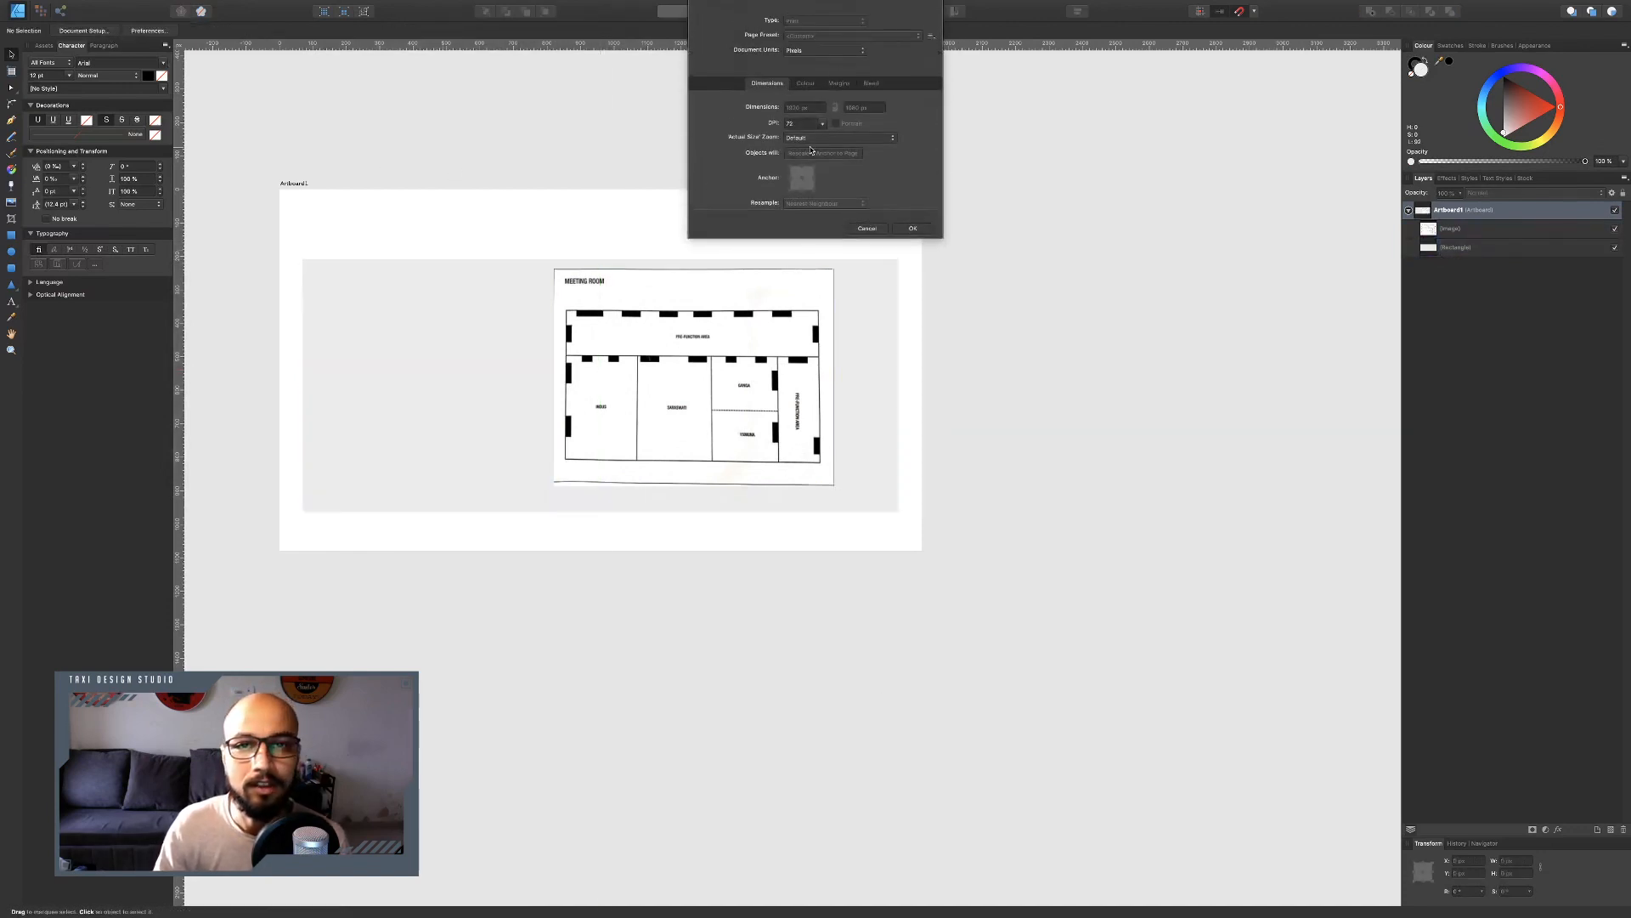
left_click(866, 227)
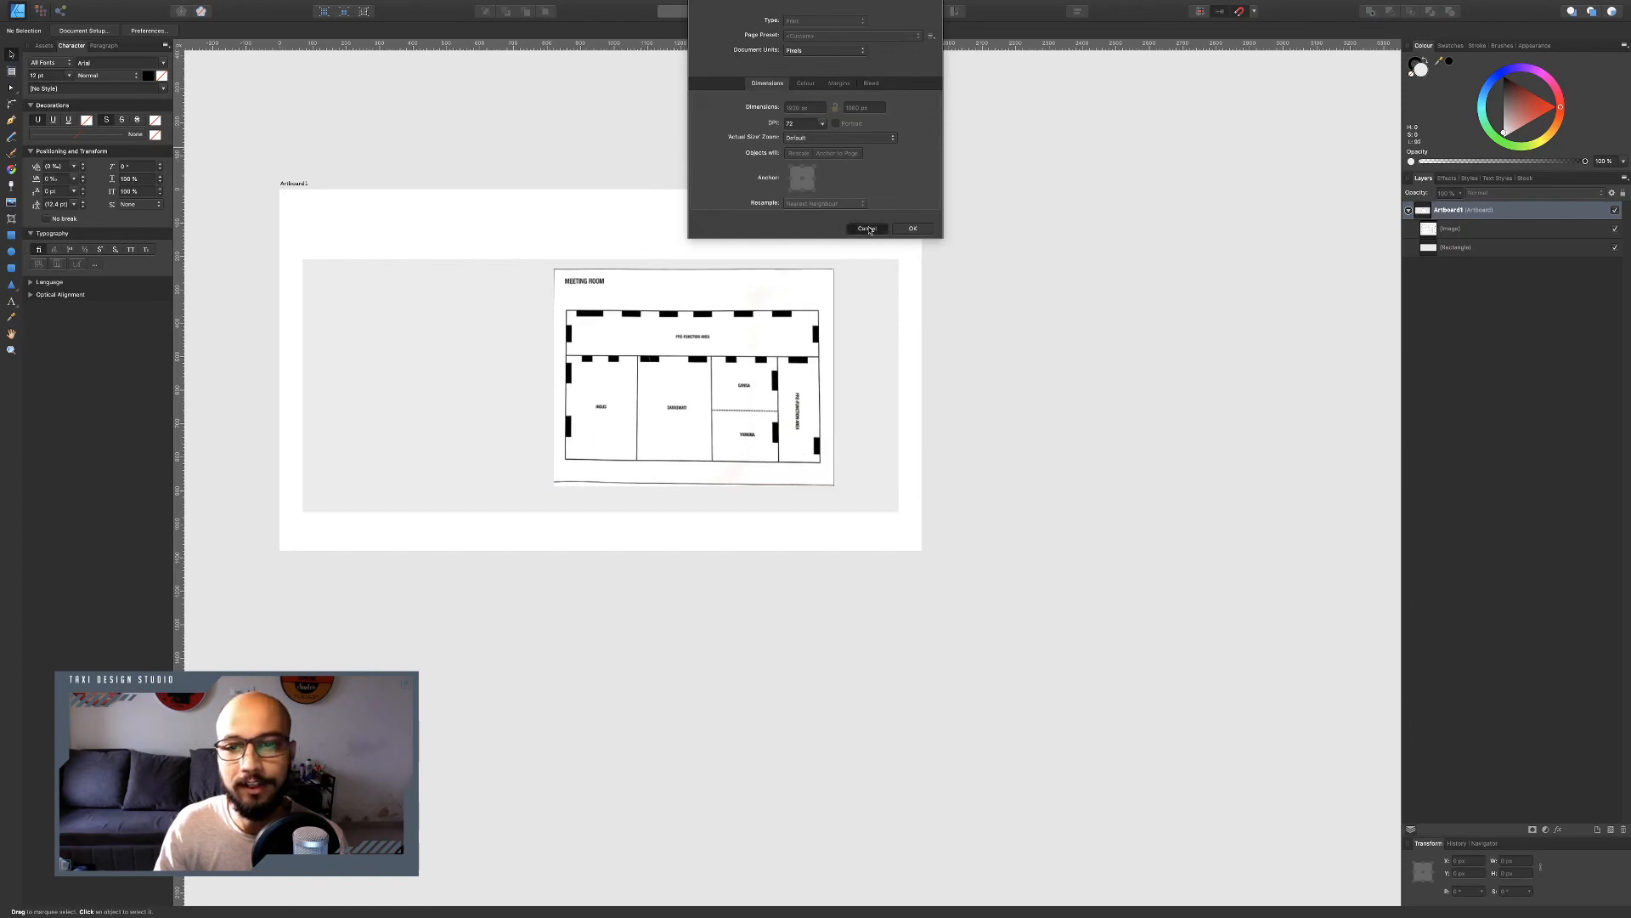
left_click(1457, 210)
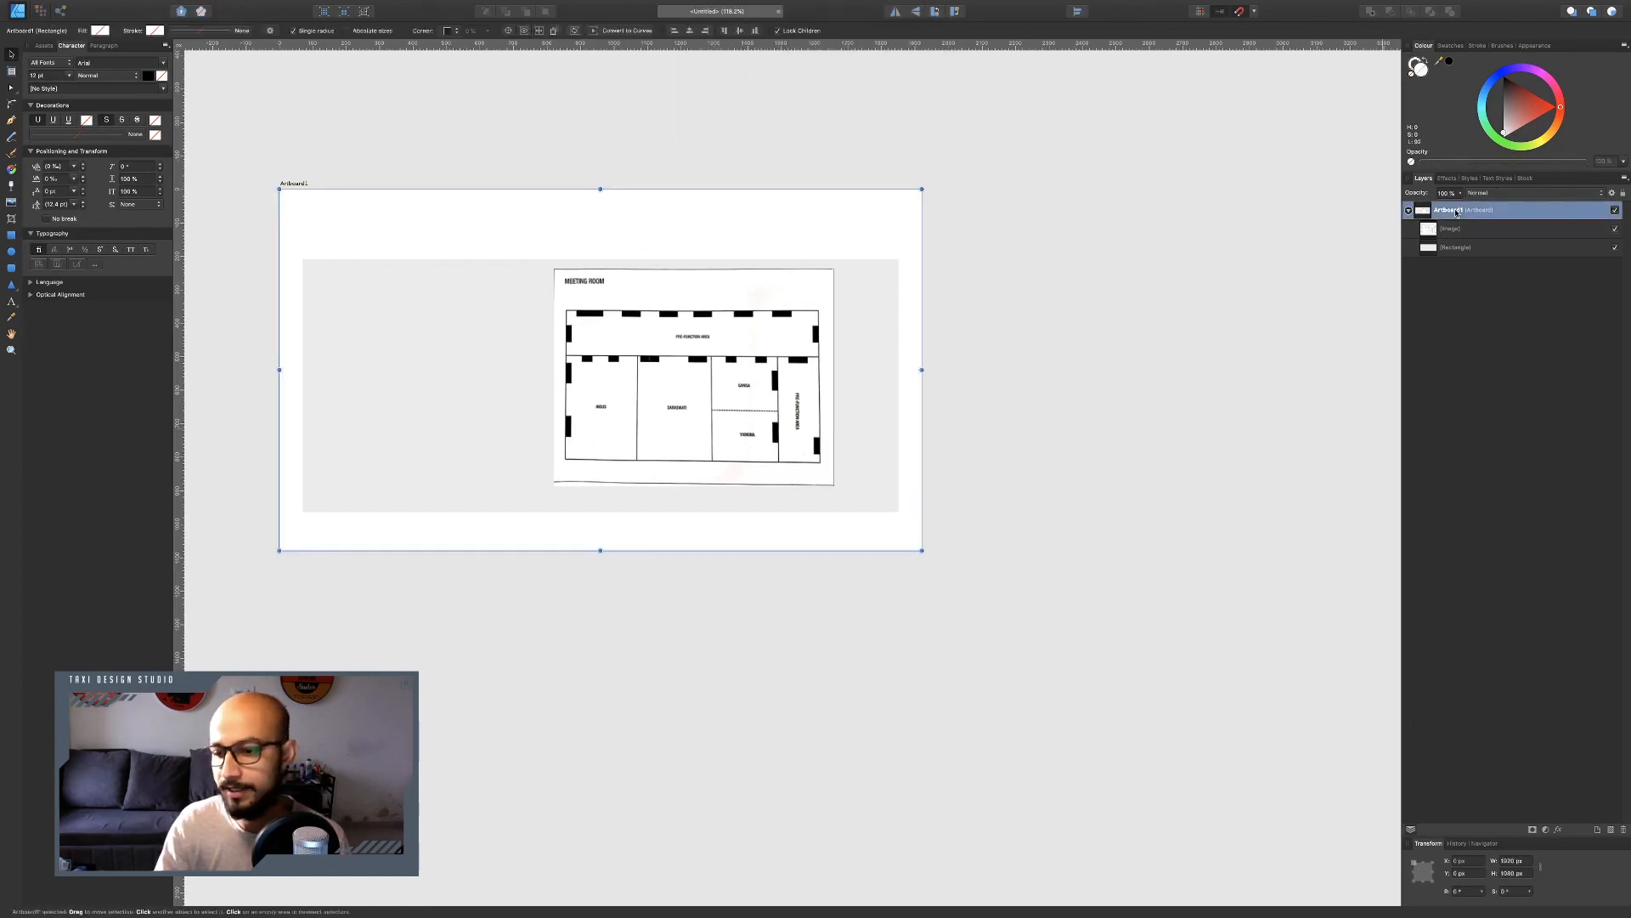
left_click(1512, 861)
type("250")
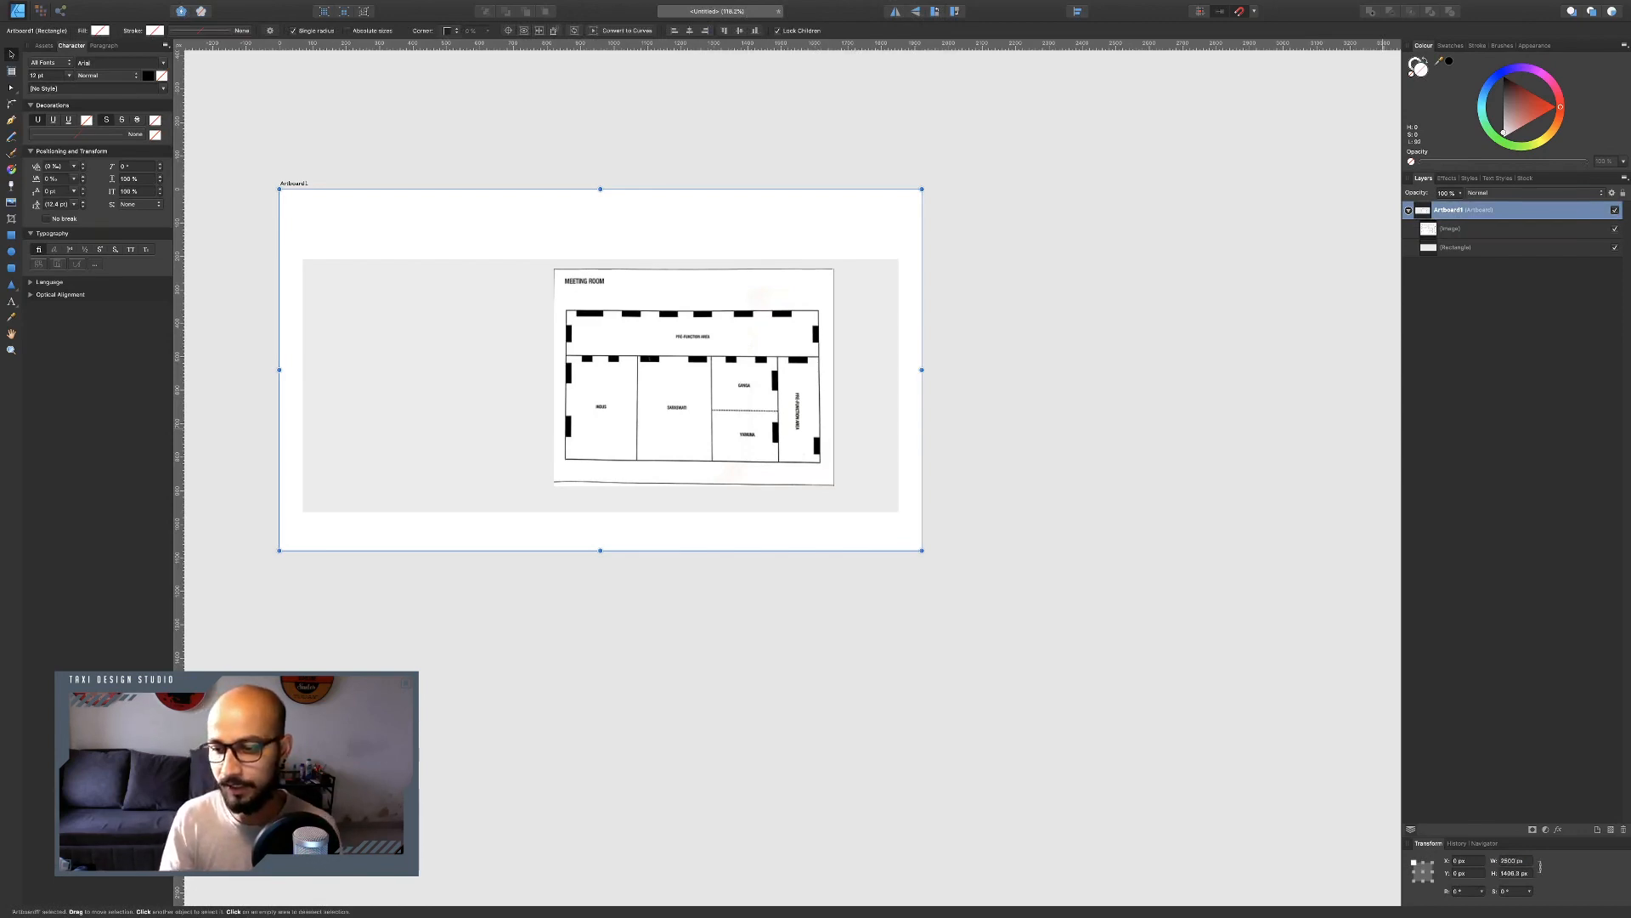
key("Return")
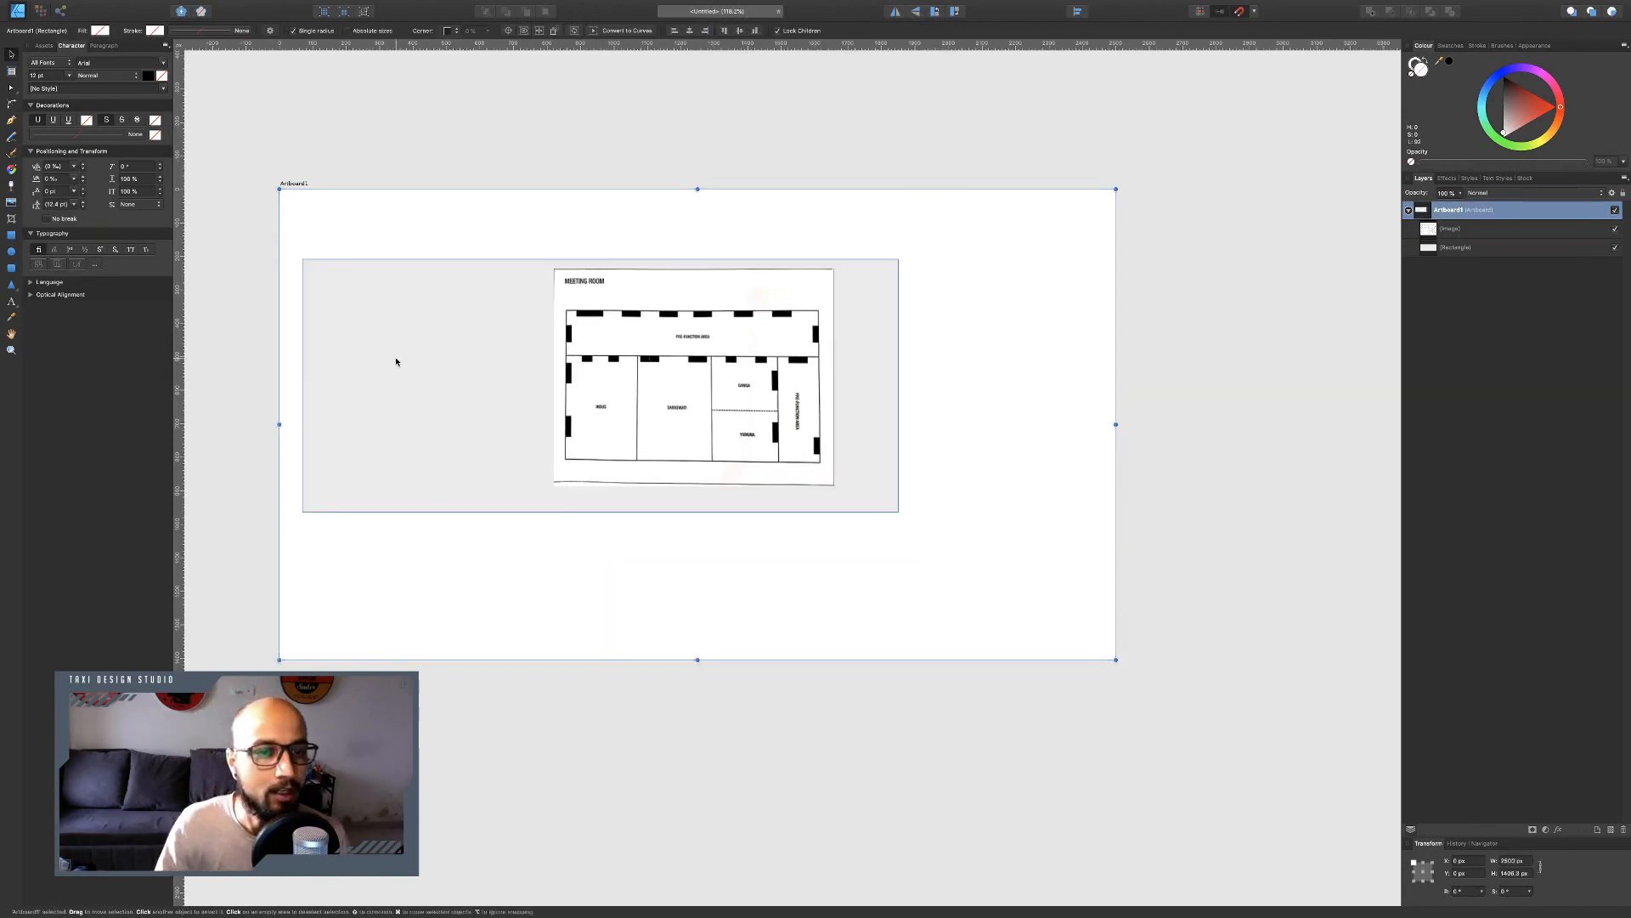
Shift the rectangle right and rotate the floor plan image 180°, placing it in the artboard's lower-left area.
left_click_drag(393, 360, 551, 334)
left_click(717, 303)
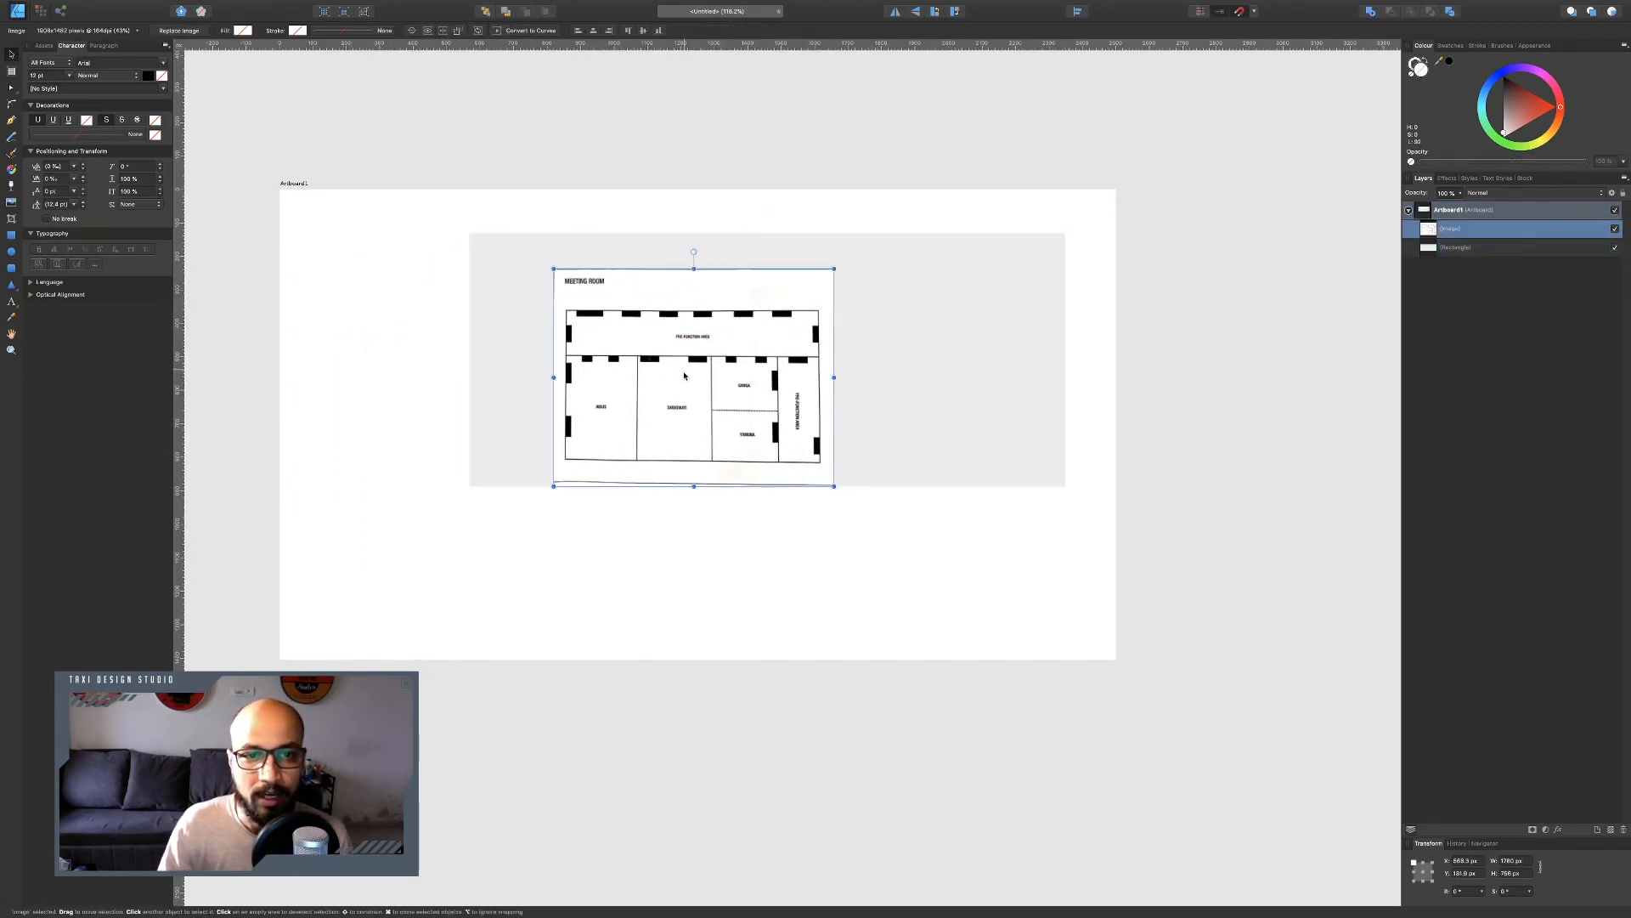
left_click_drag(694, 253, 691, 473)
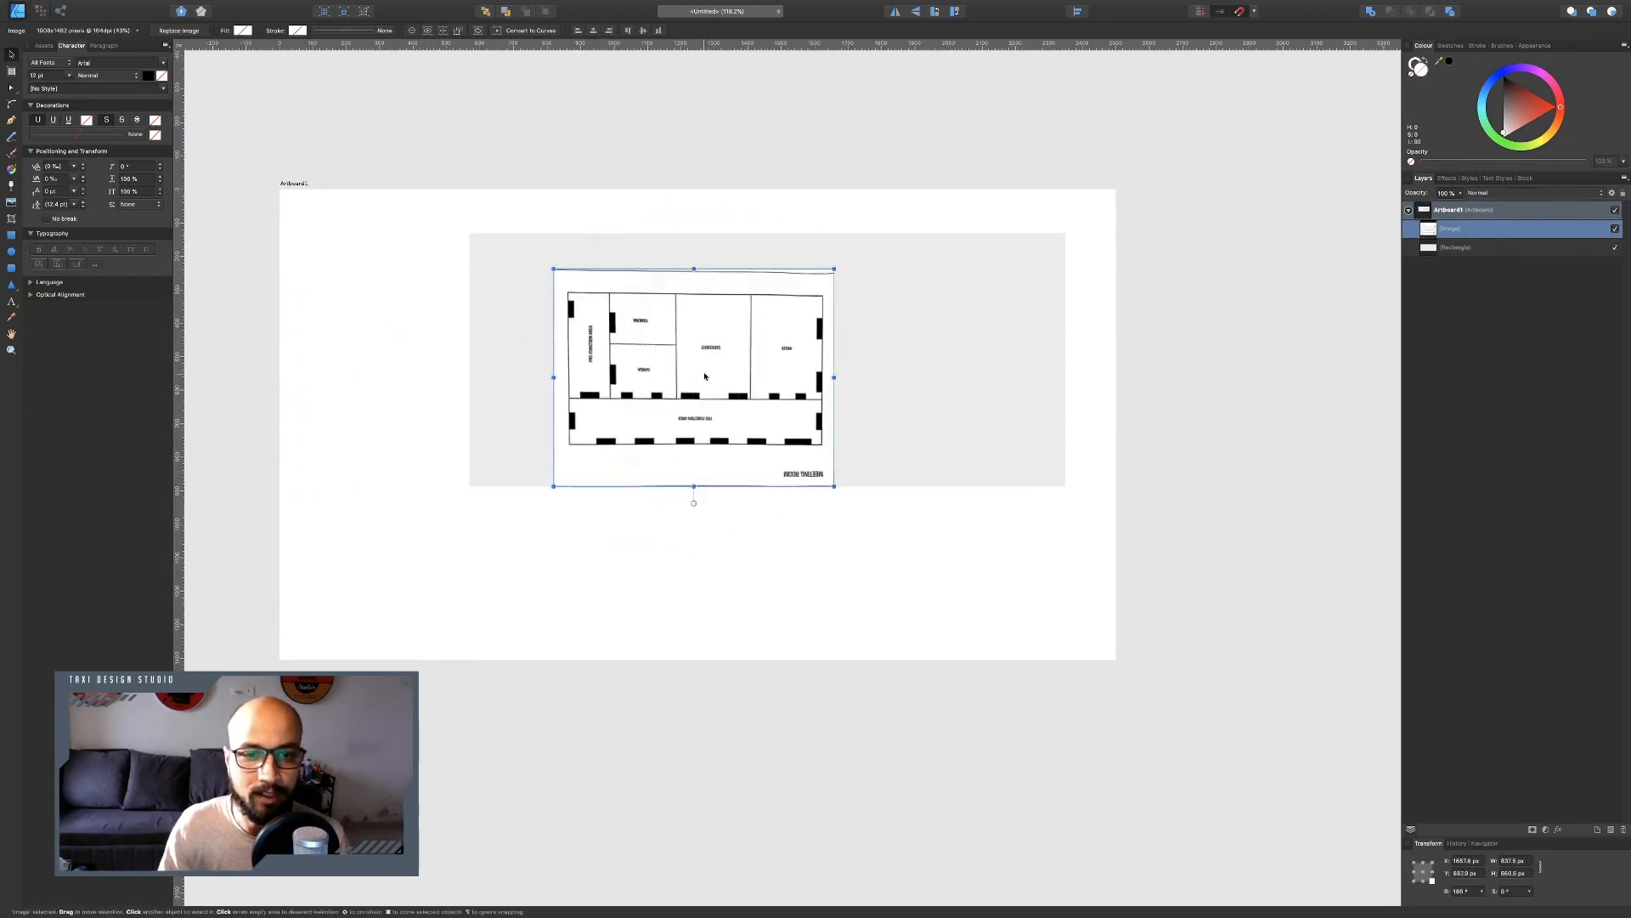
left_click_drag(744, 374, 640, 510)
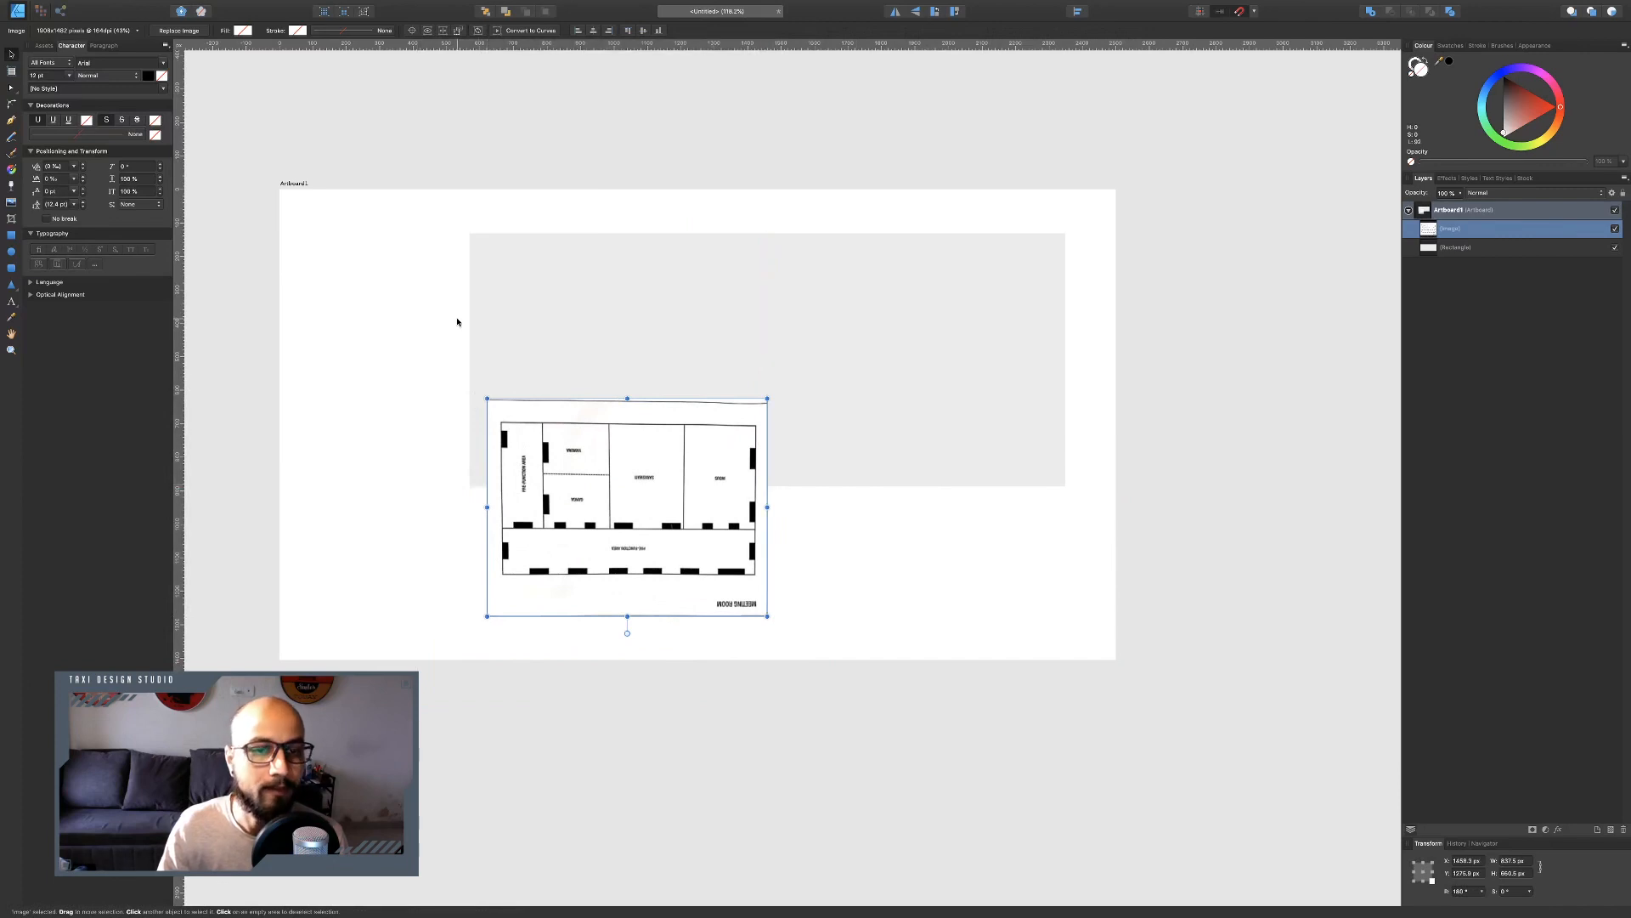
Duplicate the rectangle, move the copy down below the original and give it a greyish beige fill.
left_click(629, 294)
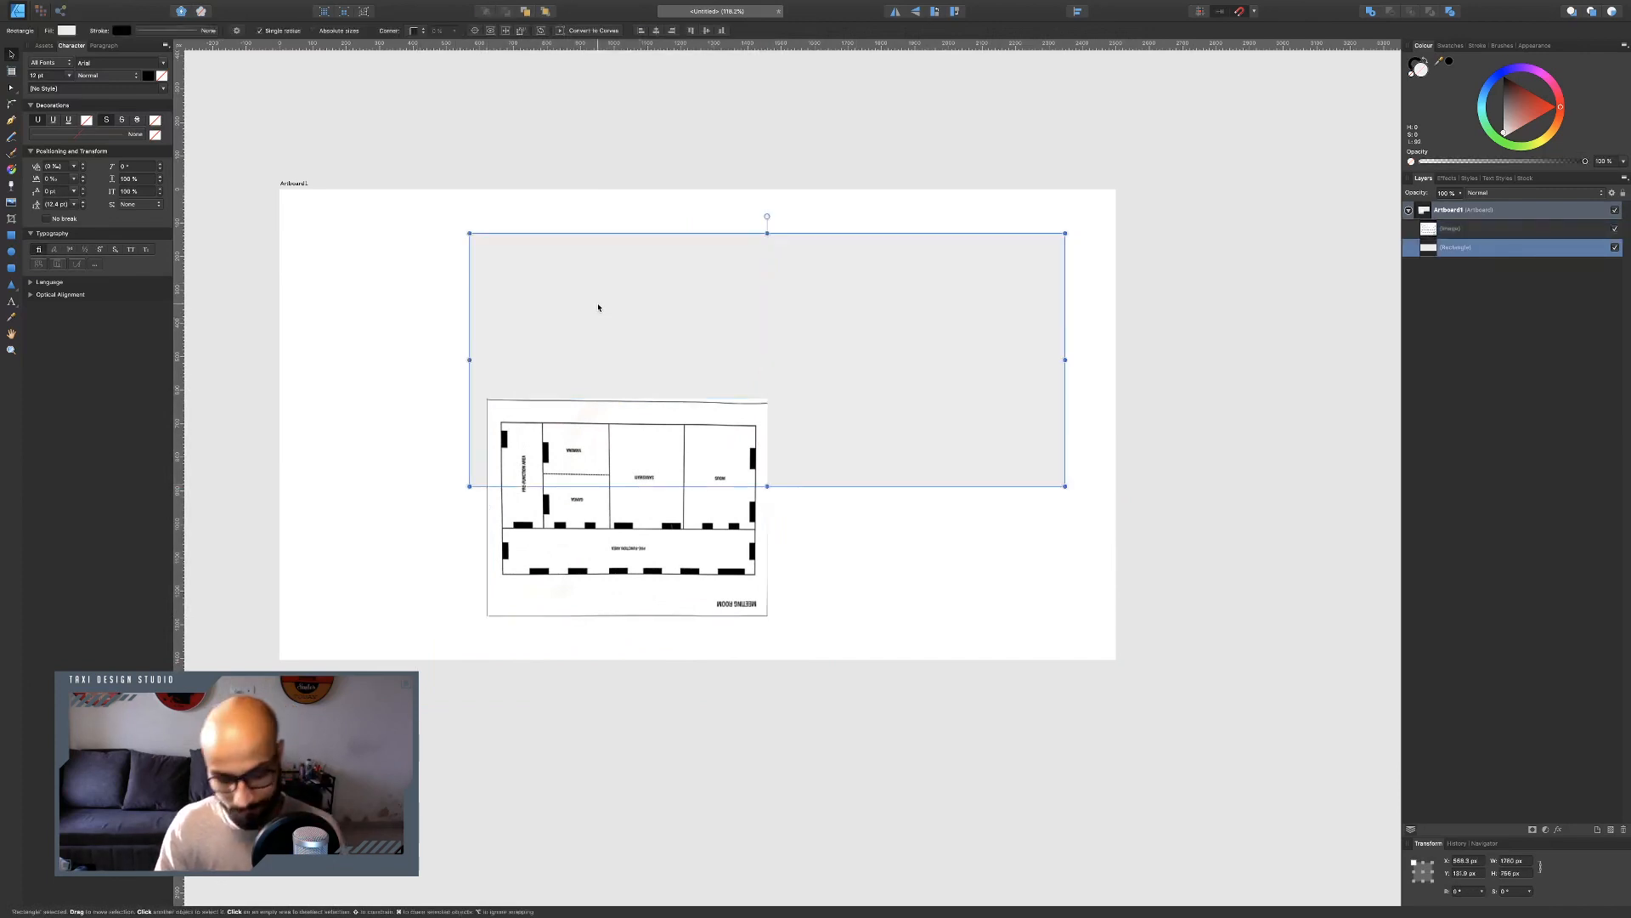
key("super+Tab")
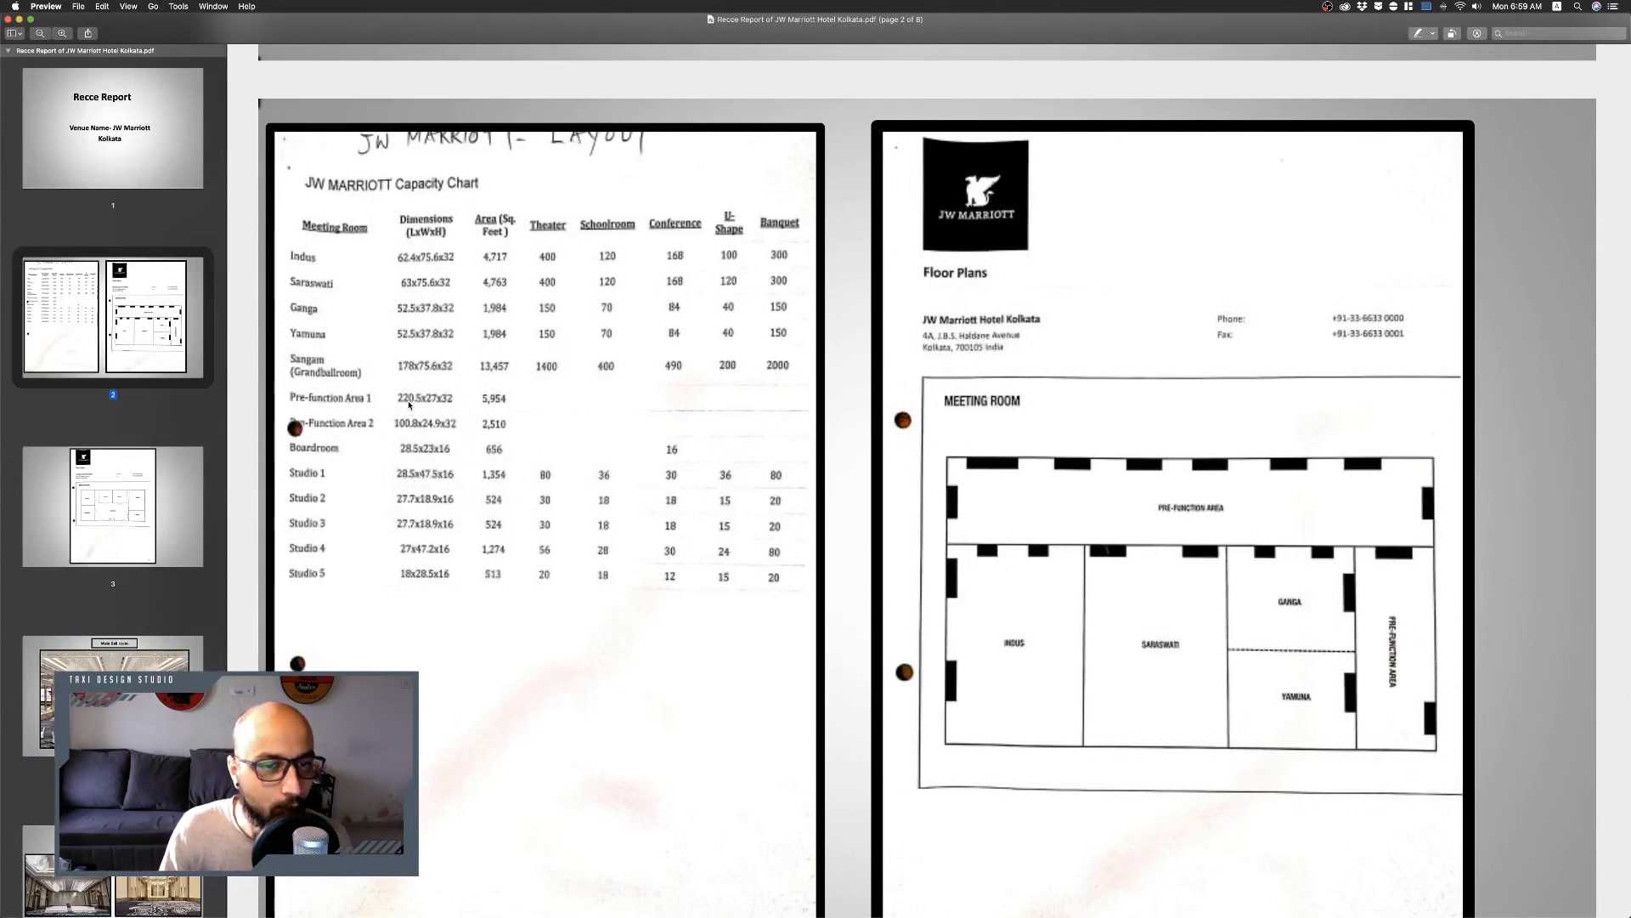
key("super+Tab")
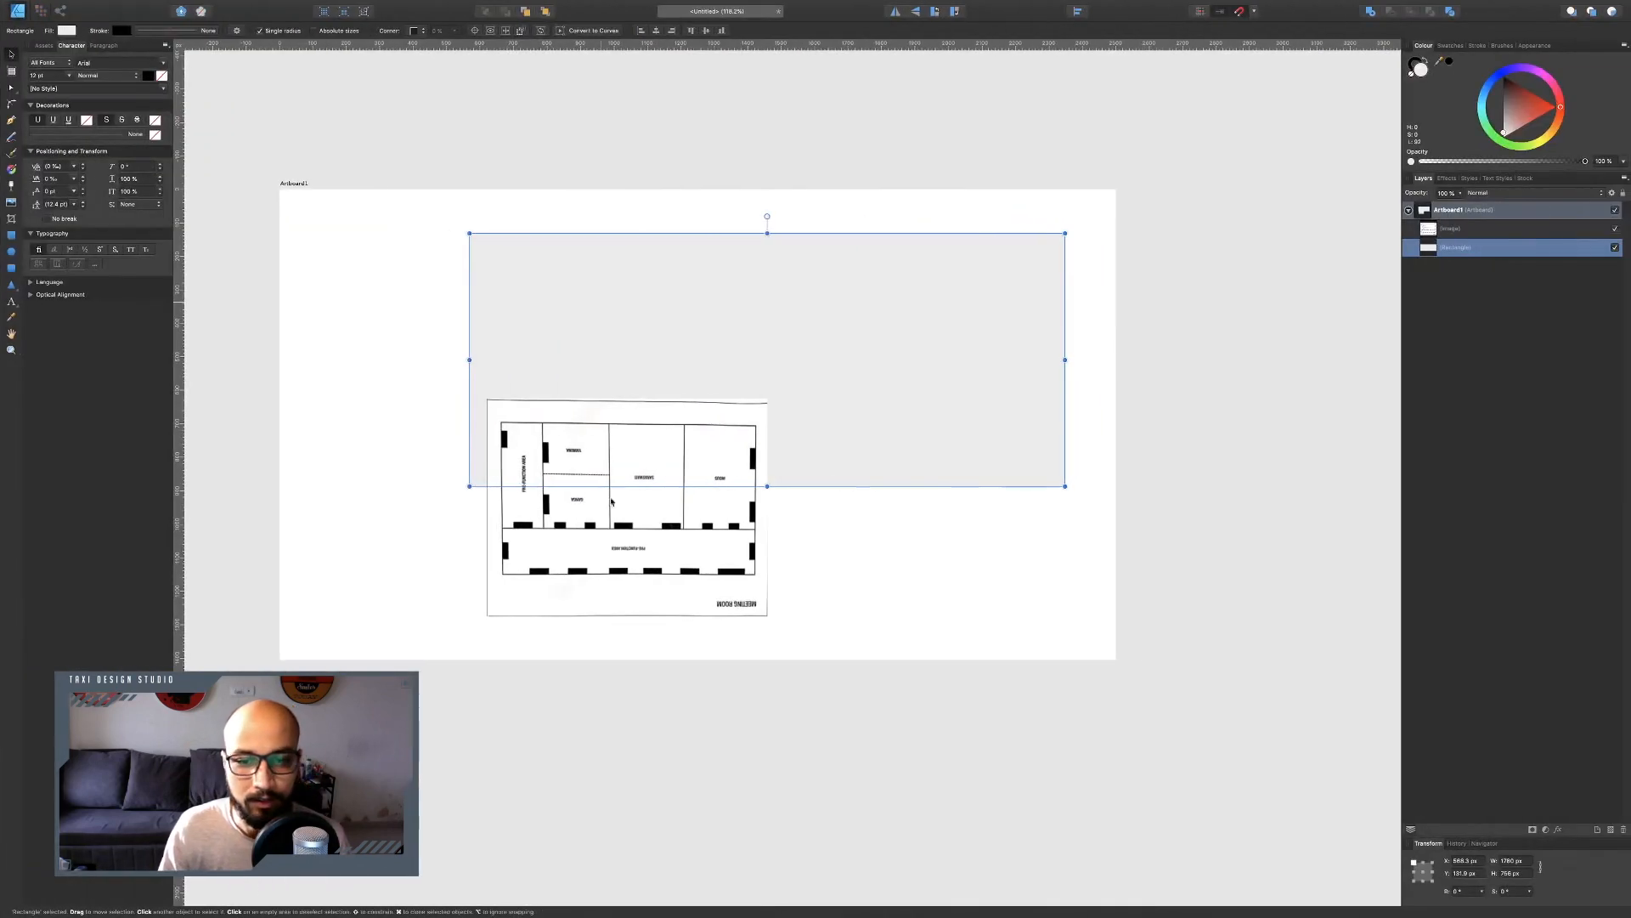
key("super+j")
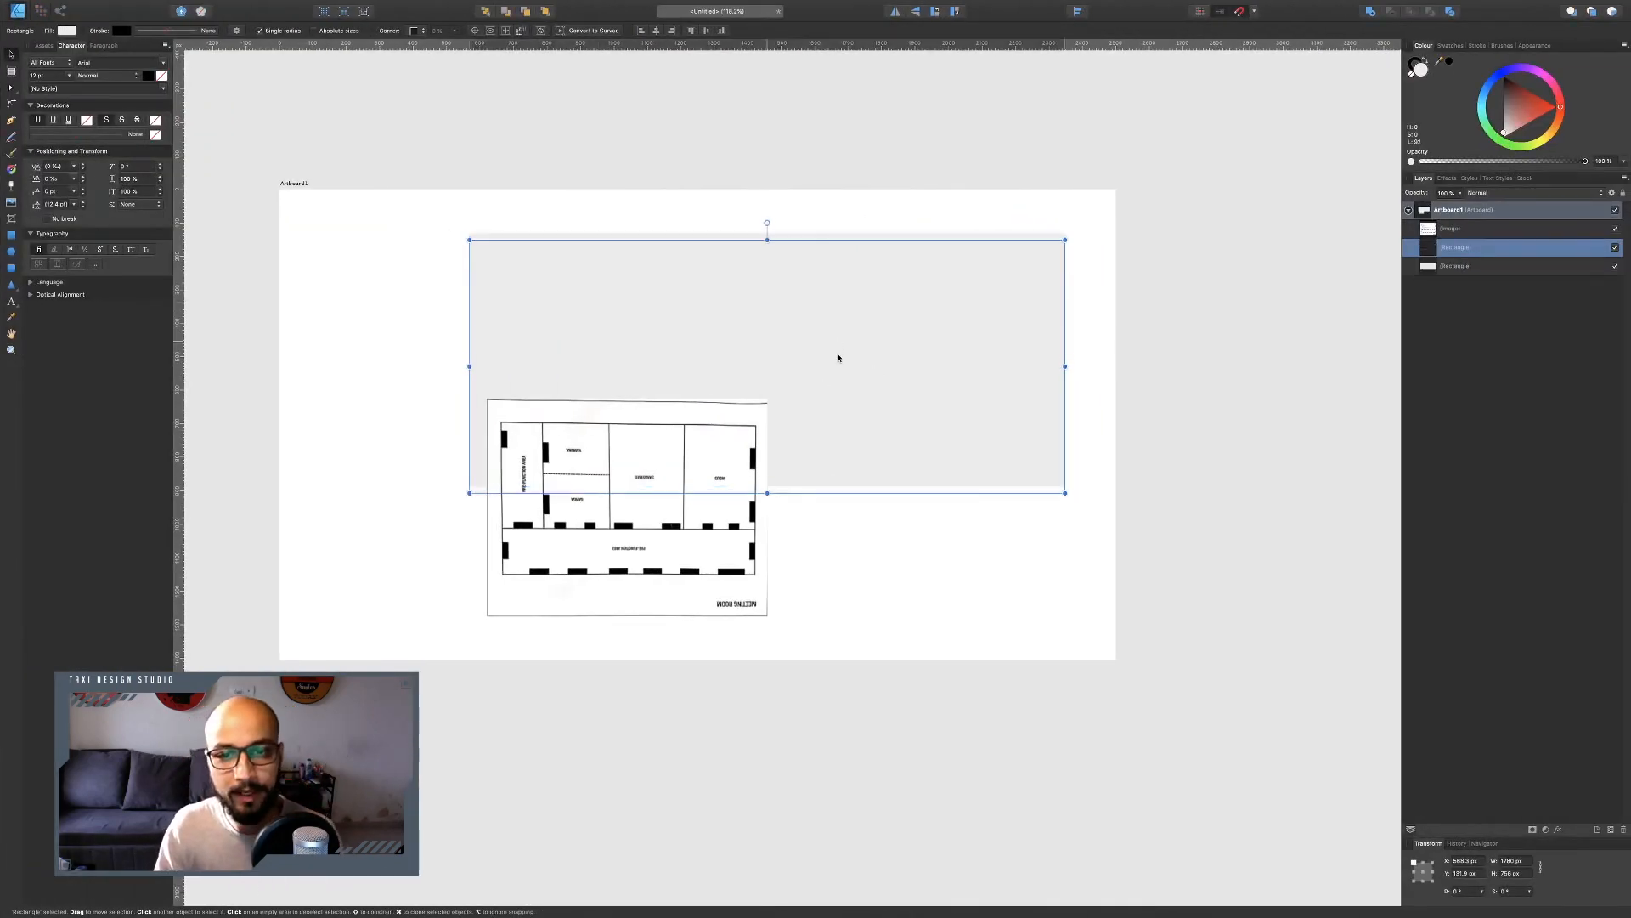
left_click_drag(837, 353, 850, 601)
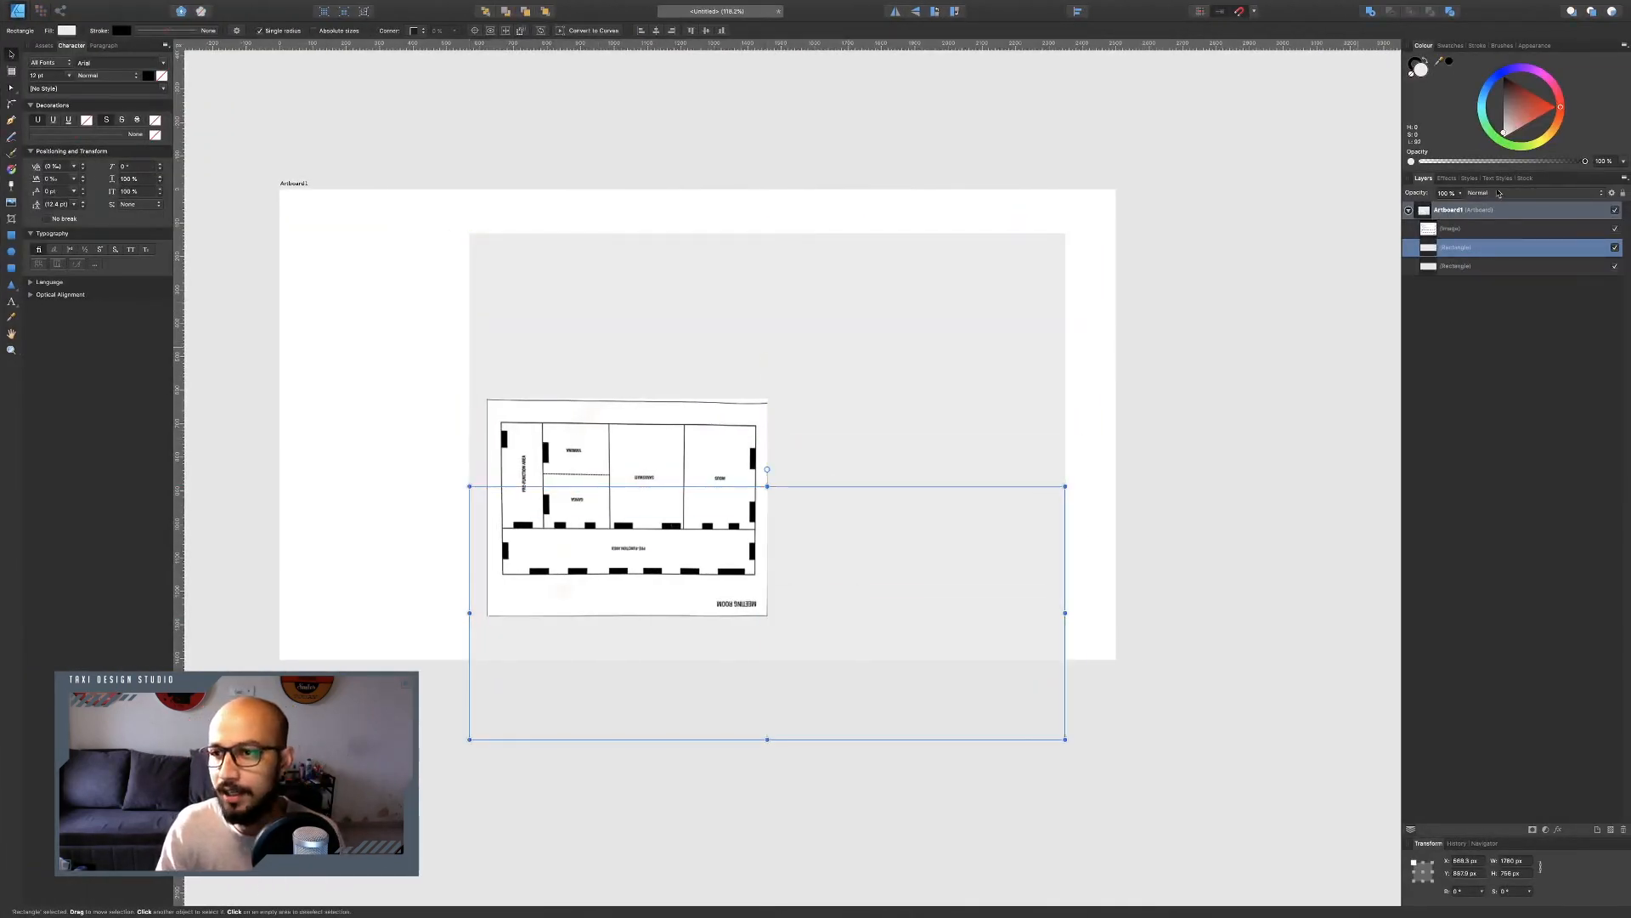
left_click_drag(1505, 133, 1504, 129)
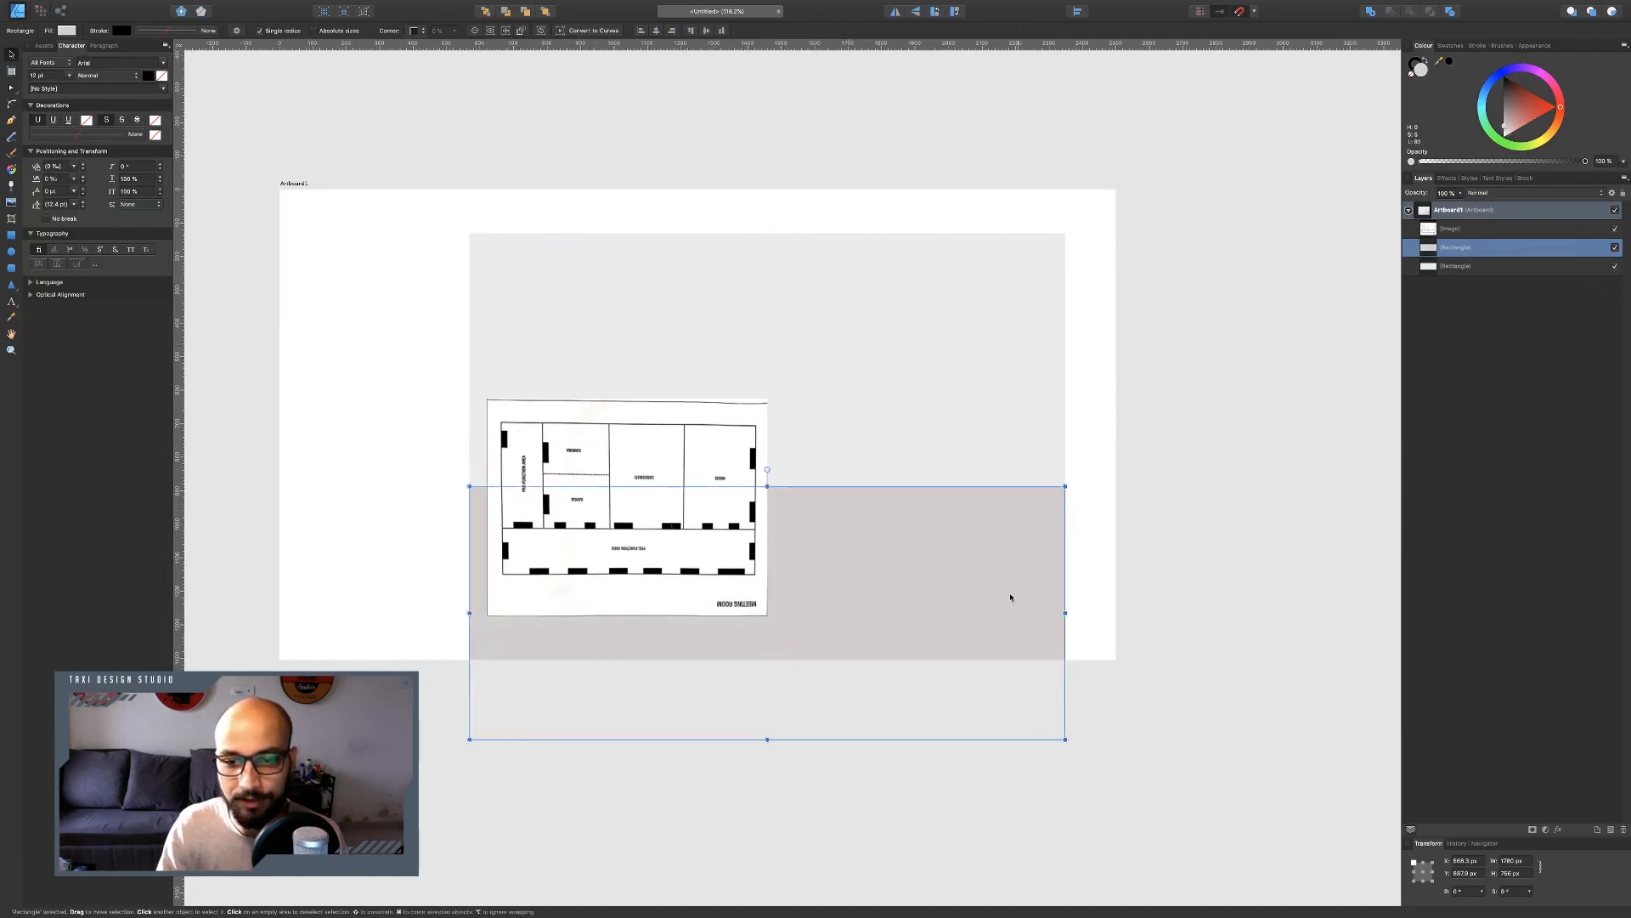
Resize the duplicate rectangle, setting its width to 220 px.
left_click(1522, 863)
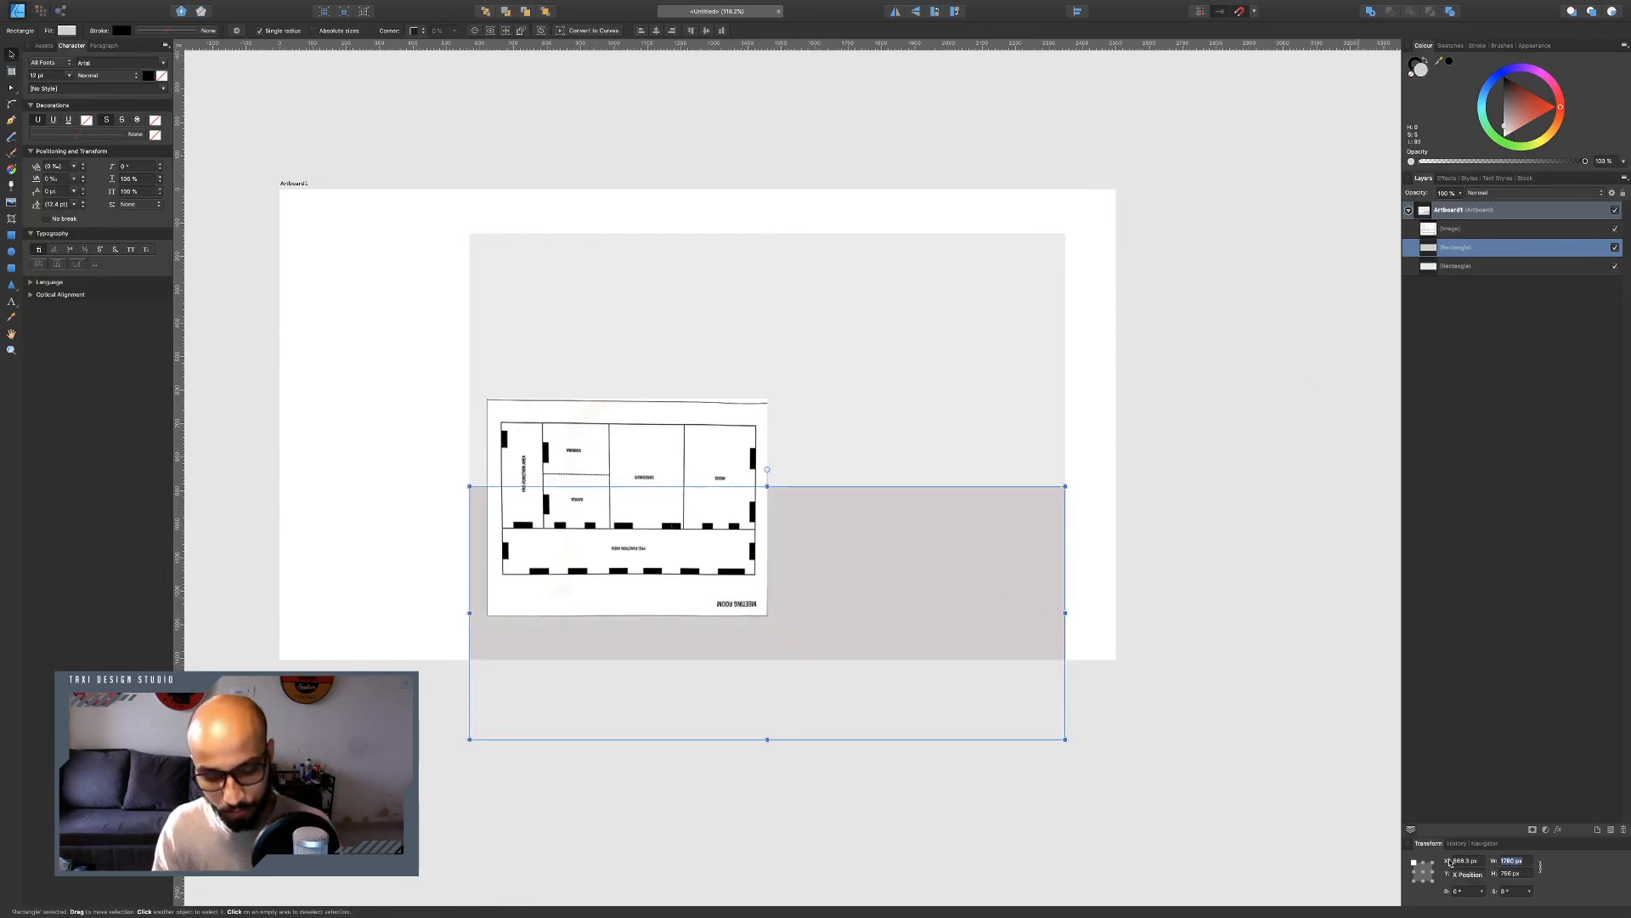
type("2280")
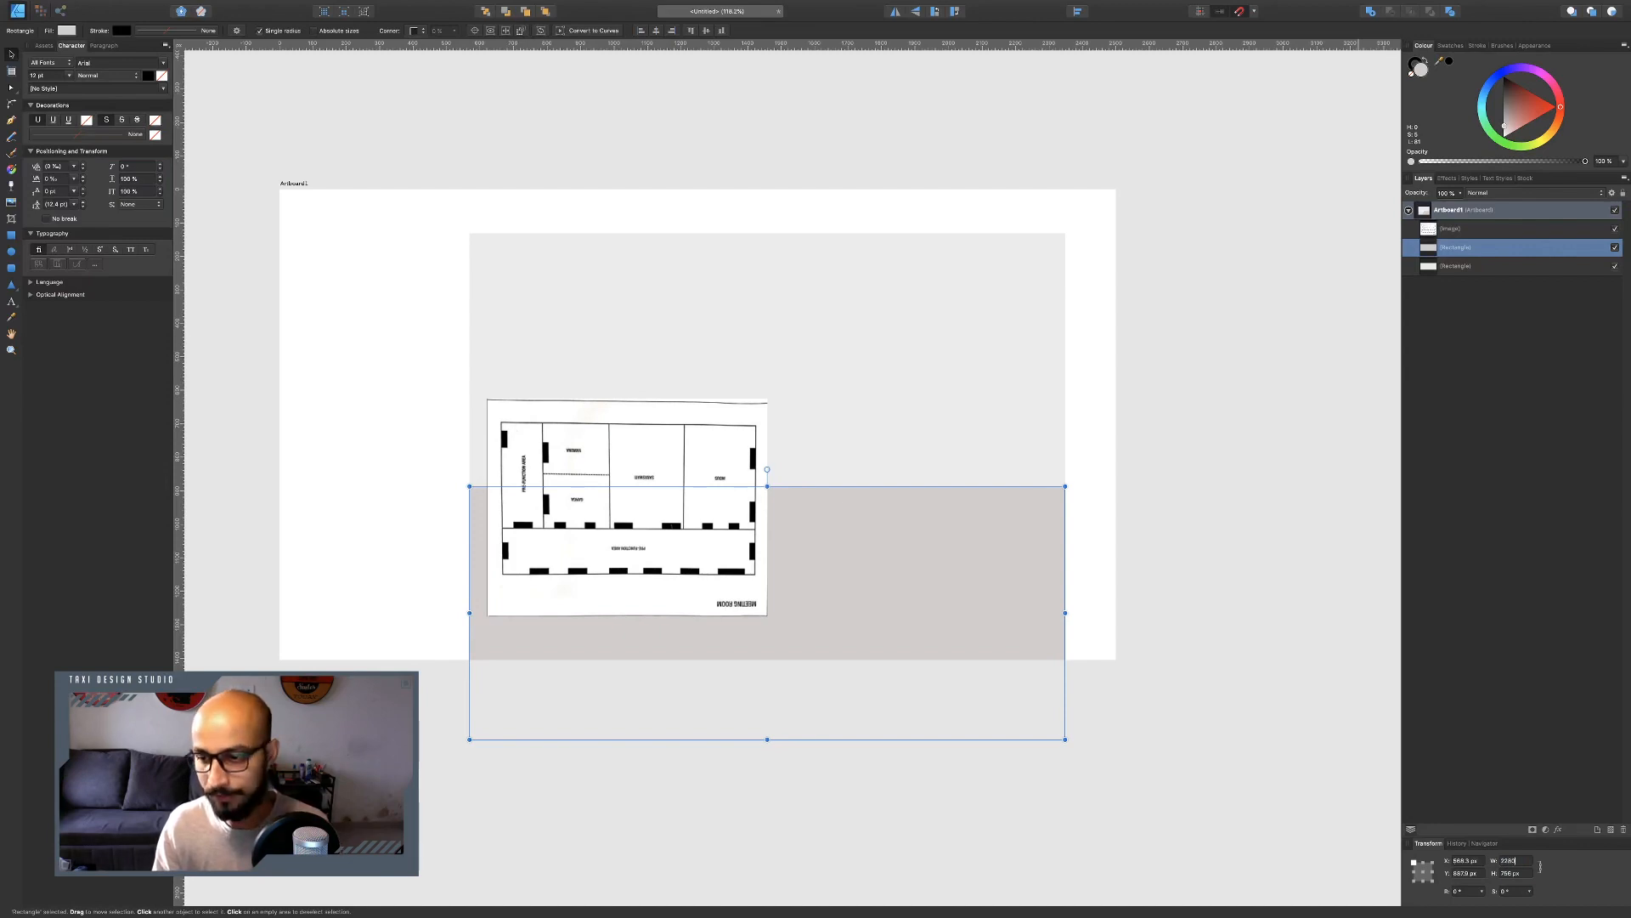
key("Return")
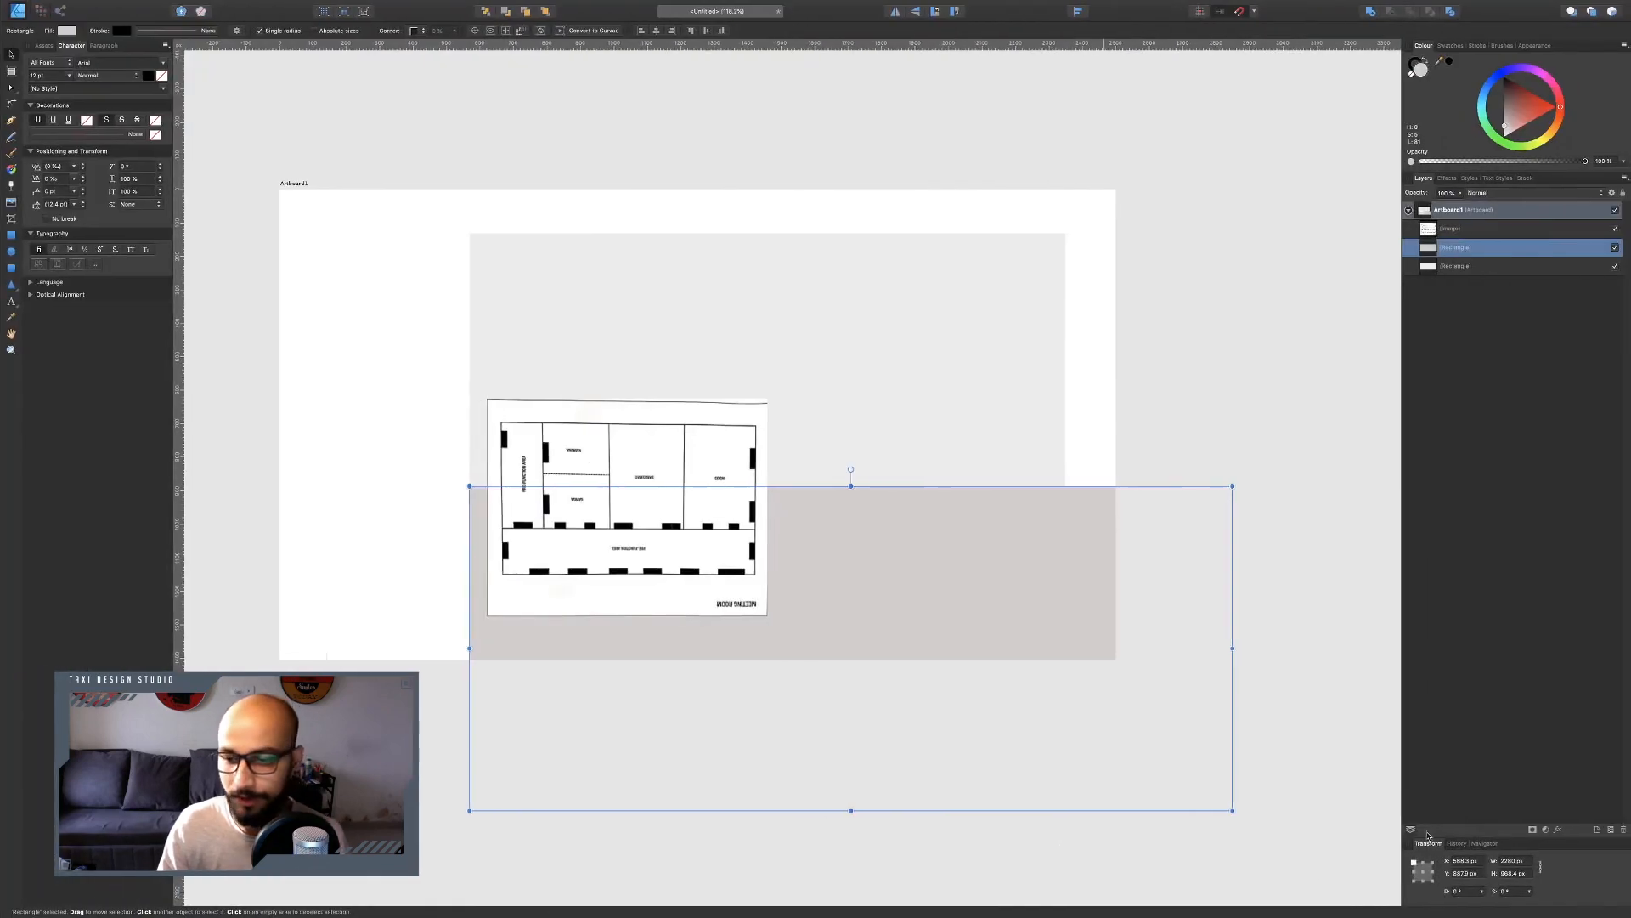
left_click(1520, 861)
type("220")
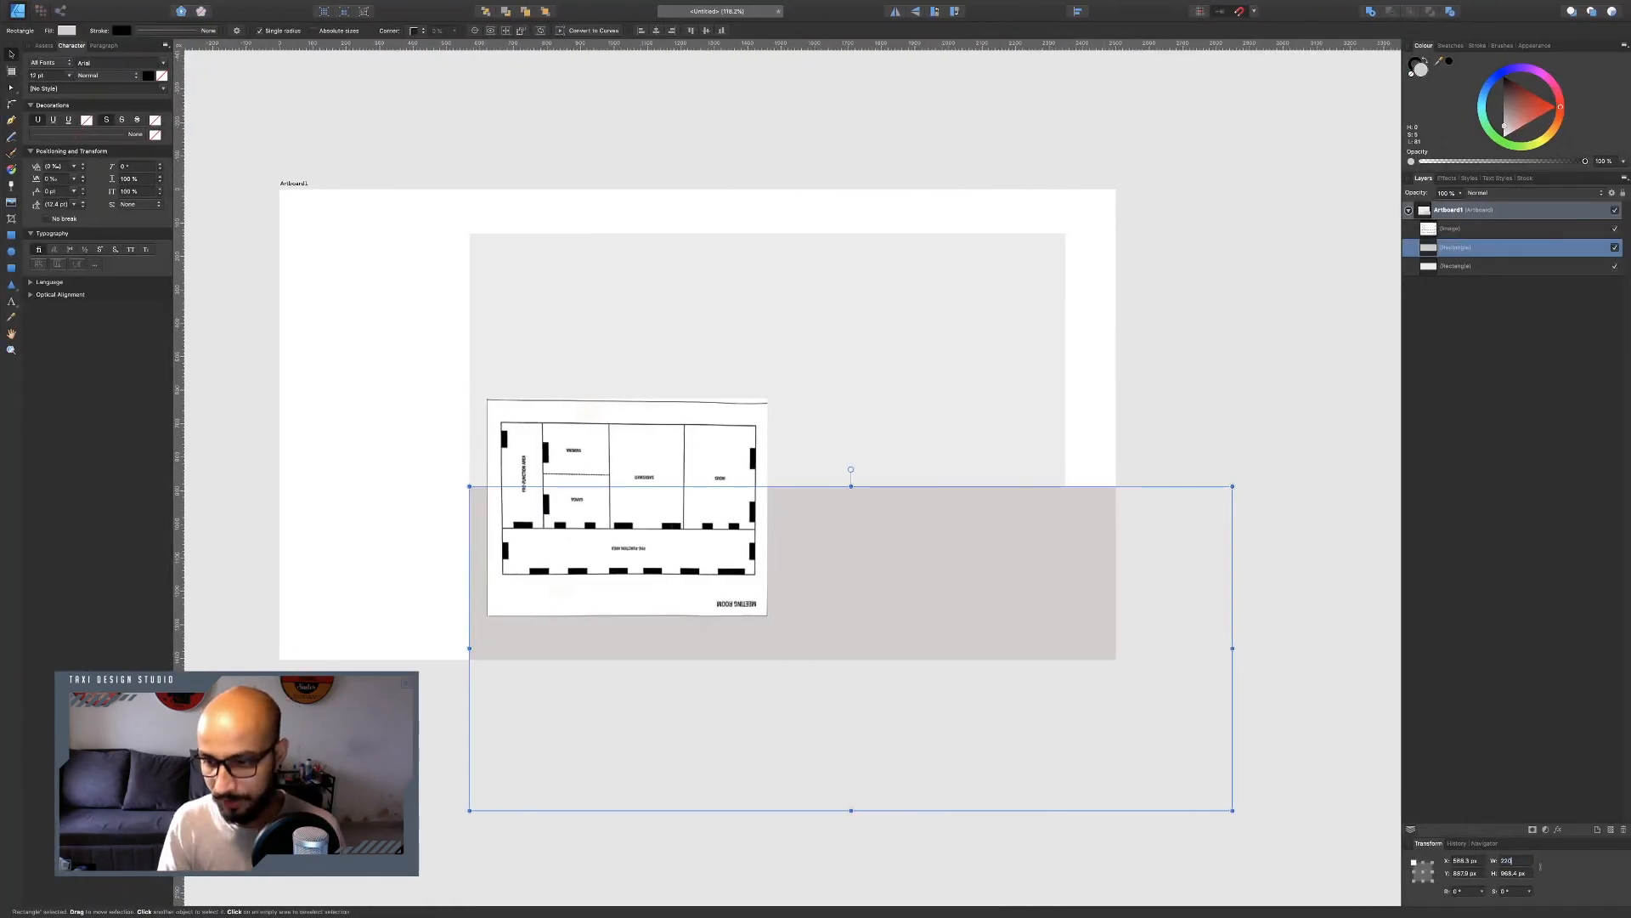
key("Return")
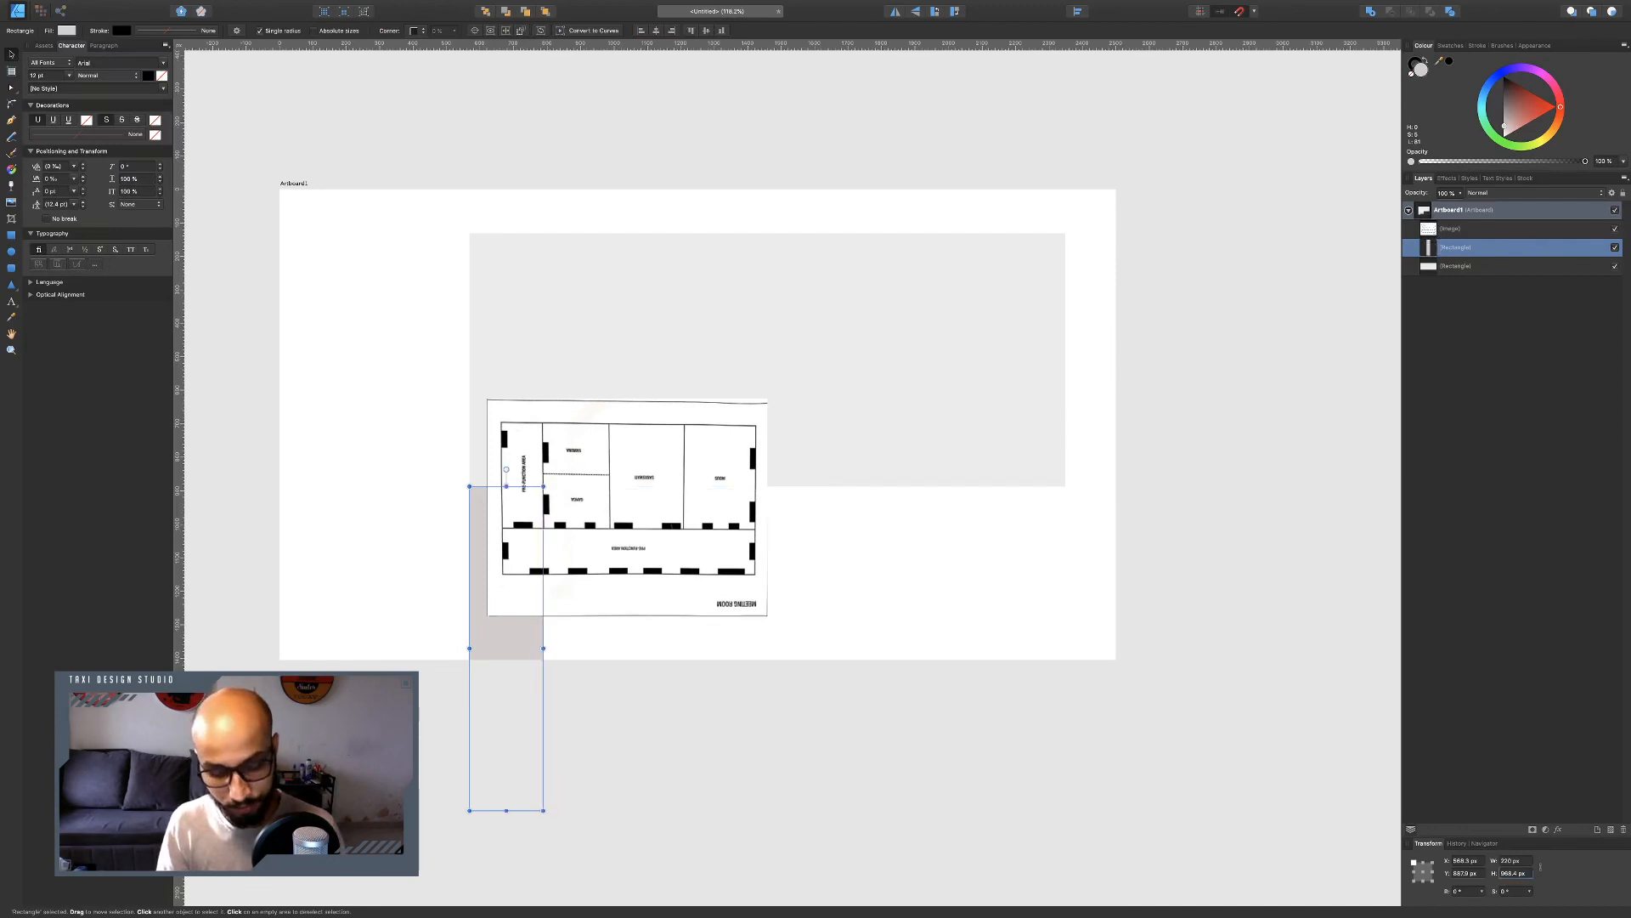
Set the duplicate rectangle to 2200 px wide and 270 px tall, and move it to sit directly below the large light rectangle.
left_click(1521, 861)
type("2200")
key("Return")
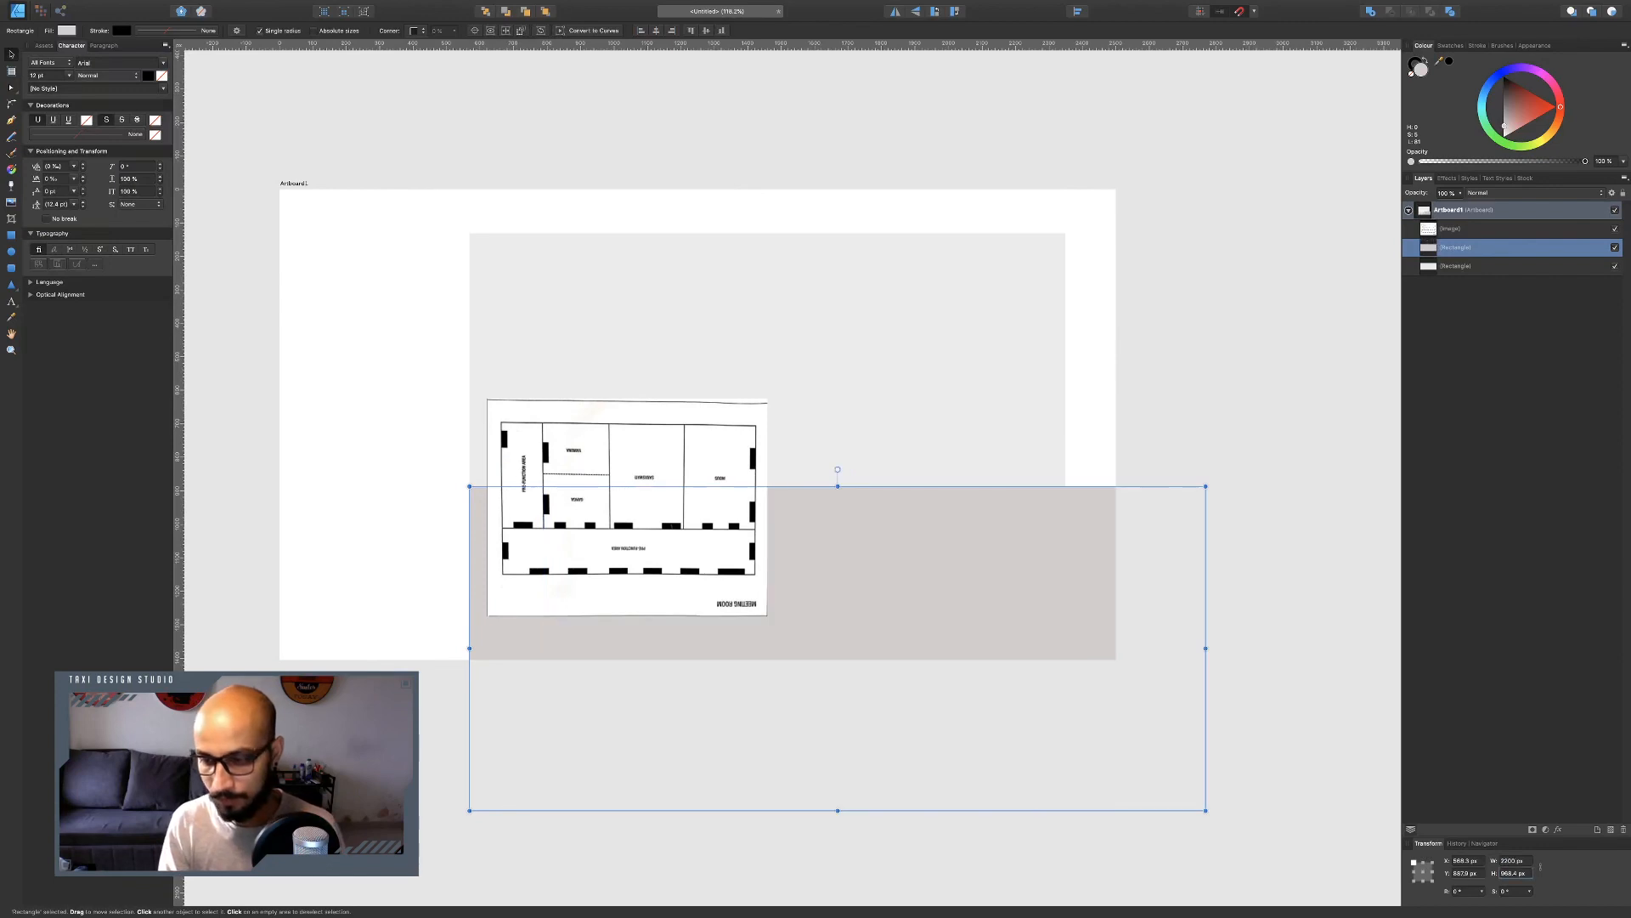
type("2")
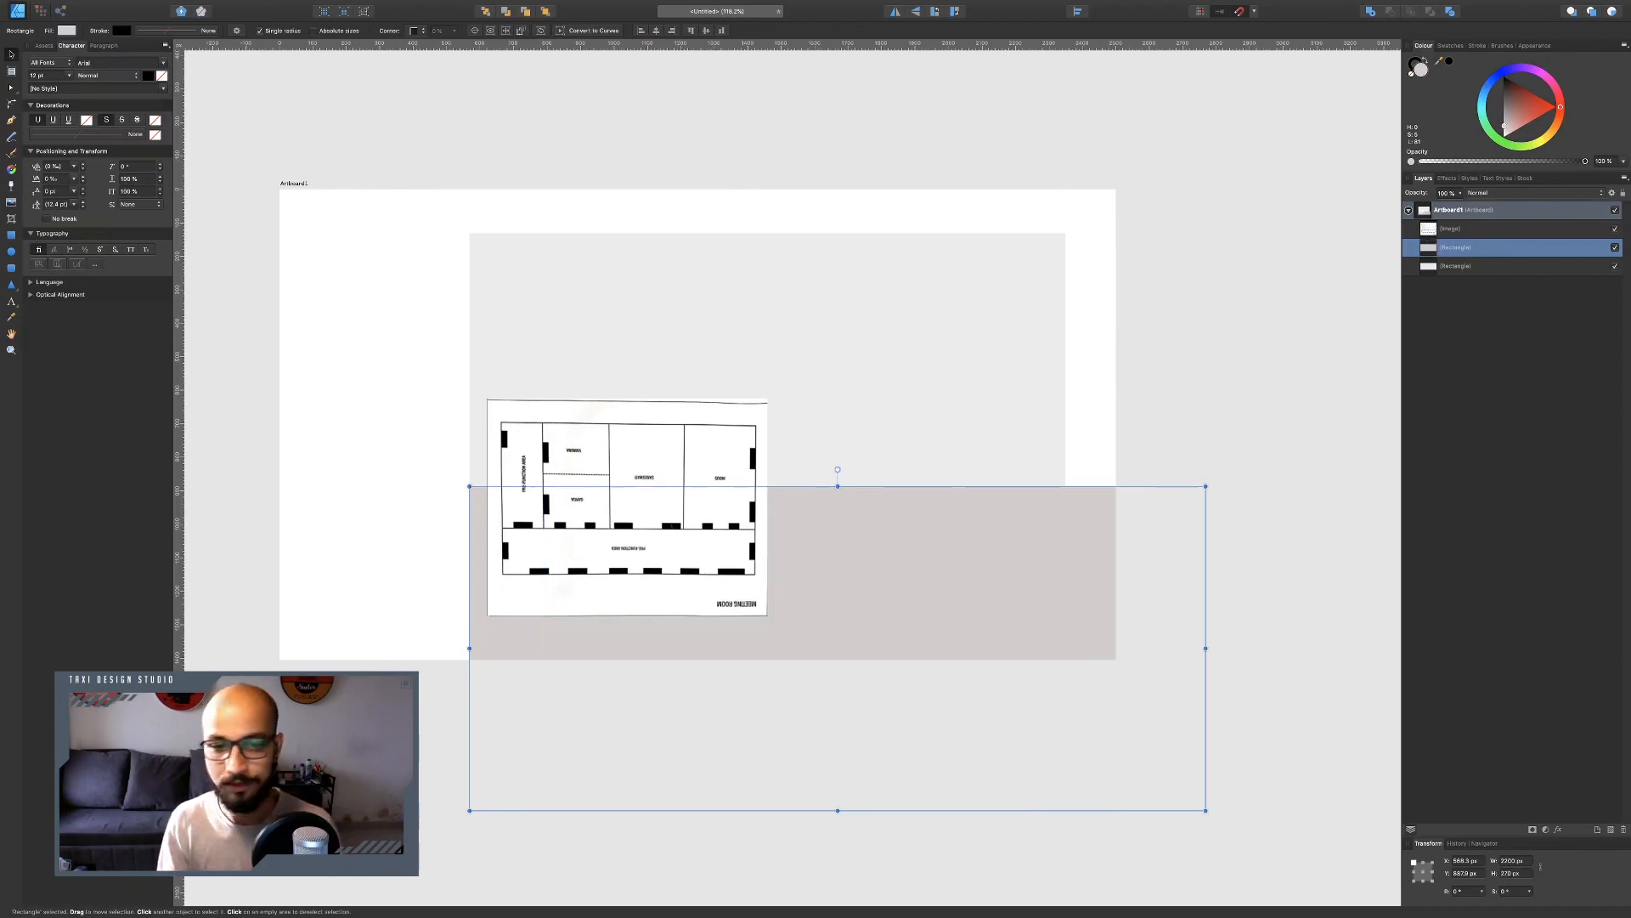
type("70")
key("Return")
left_click_drag(957, 520, 882, 554)
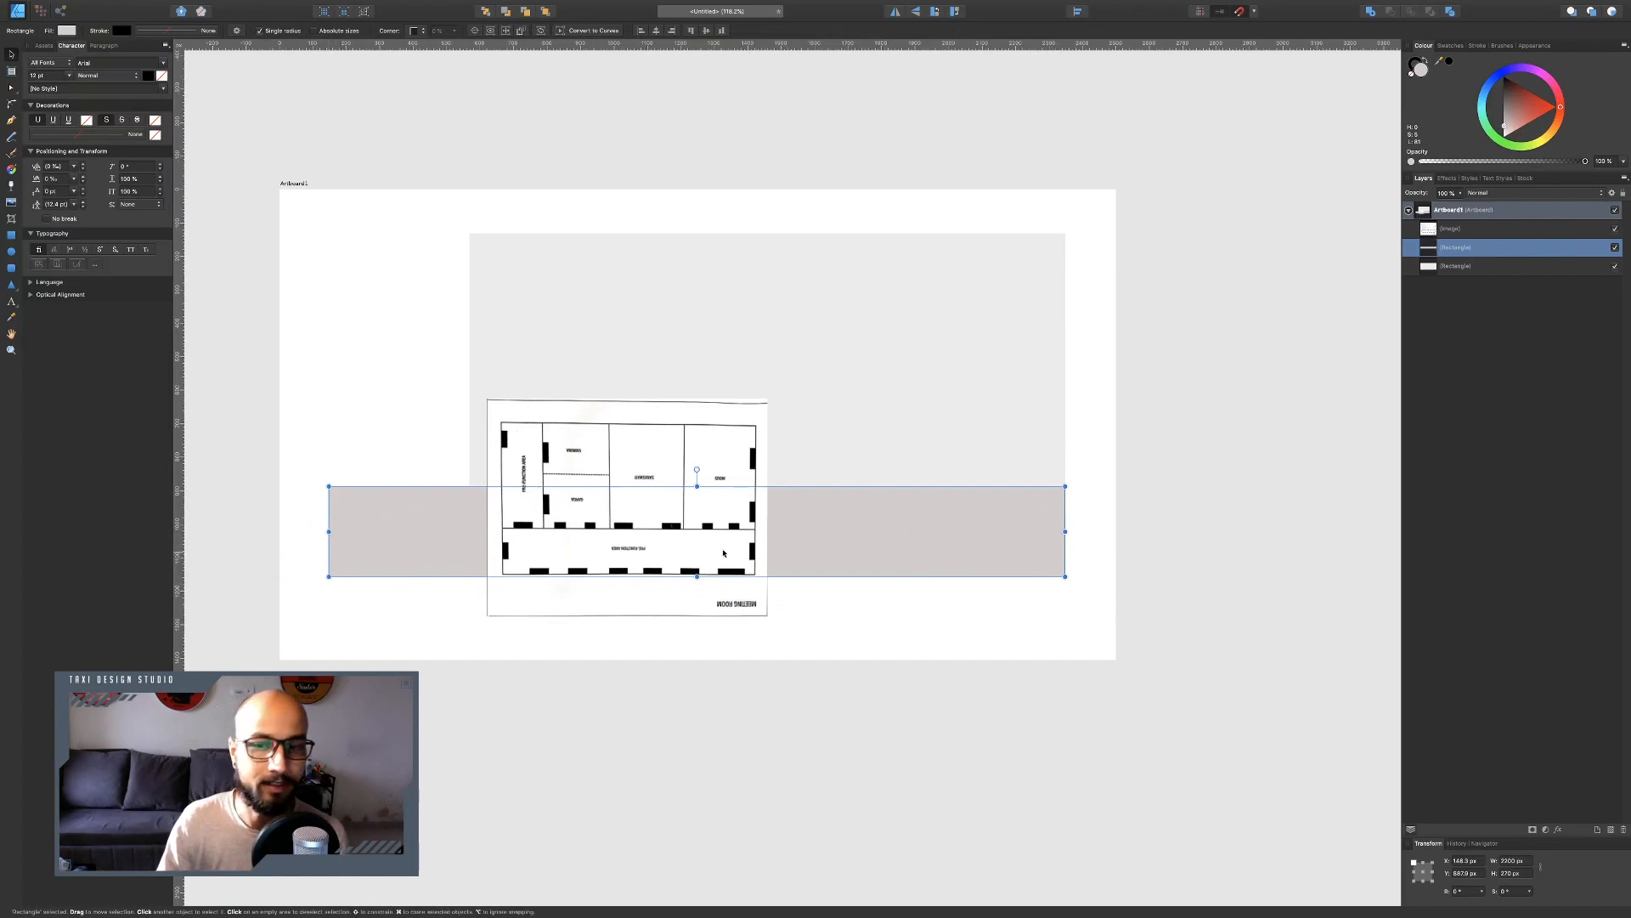
Check the reference chart, duplicate the large light rectangle, and resize the copy into a narrow strip 1000 px tall.
key("ctrl+Left")
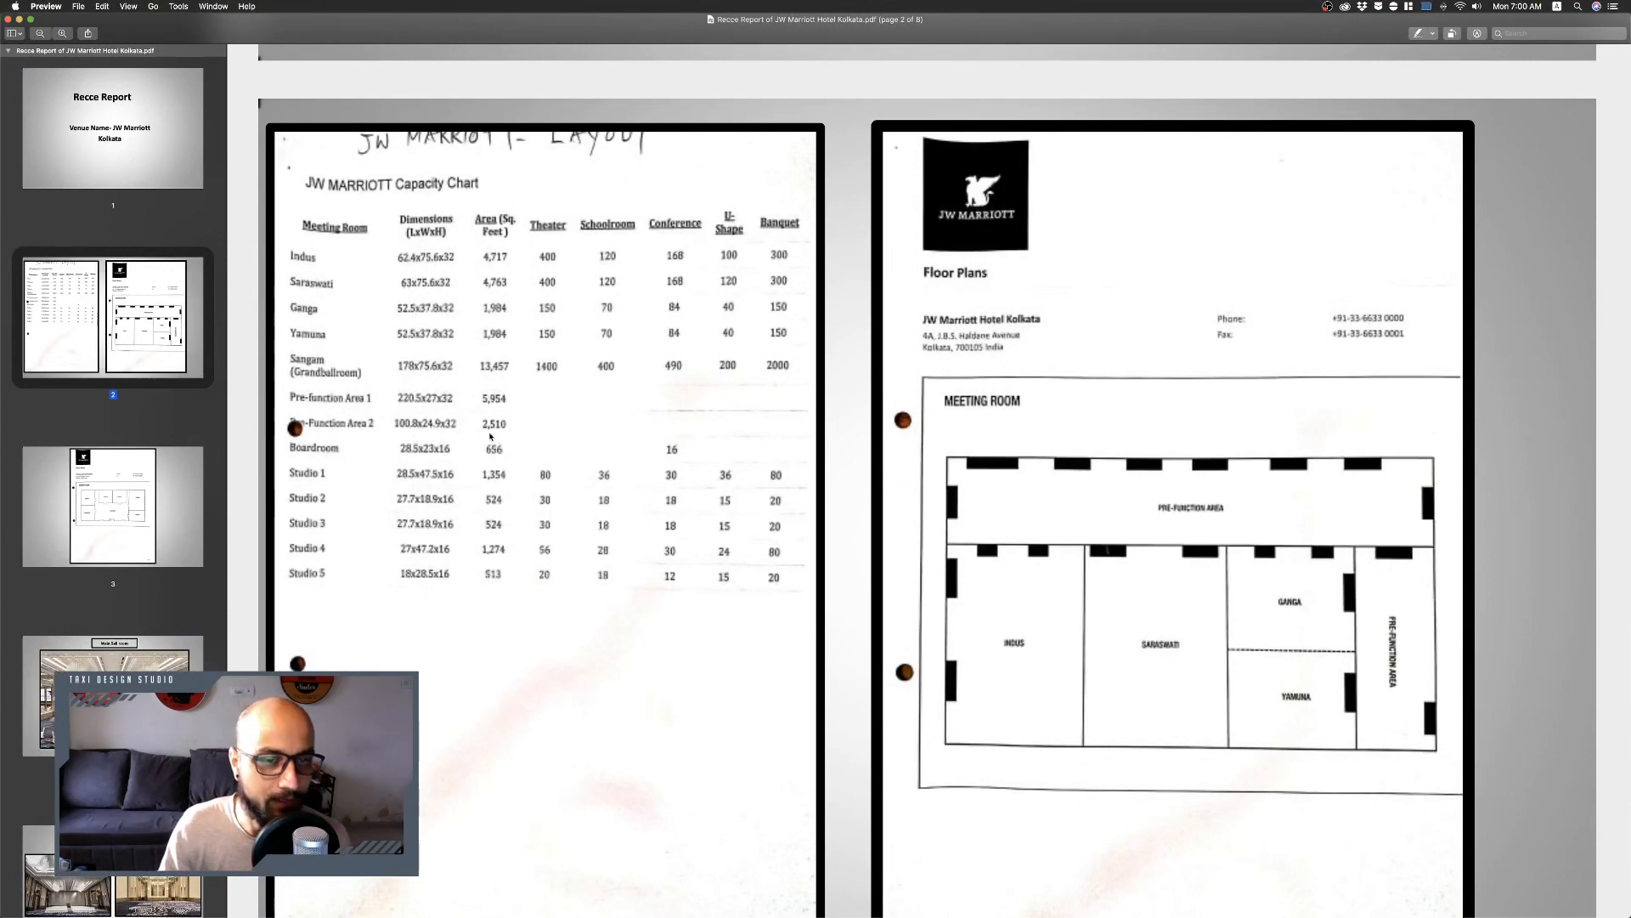
key("ctrl+Right")
left_click(985, 363)
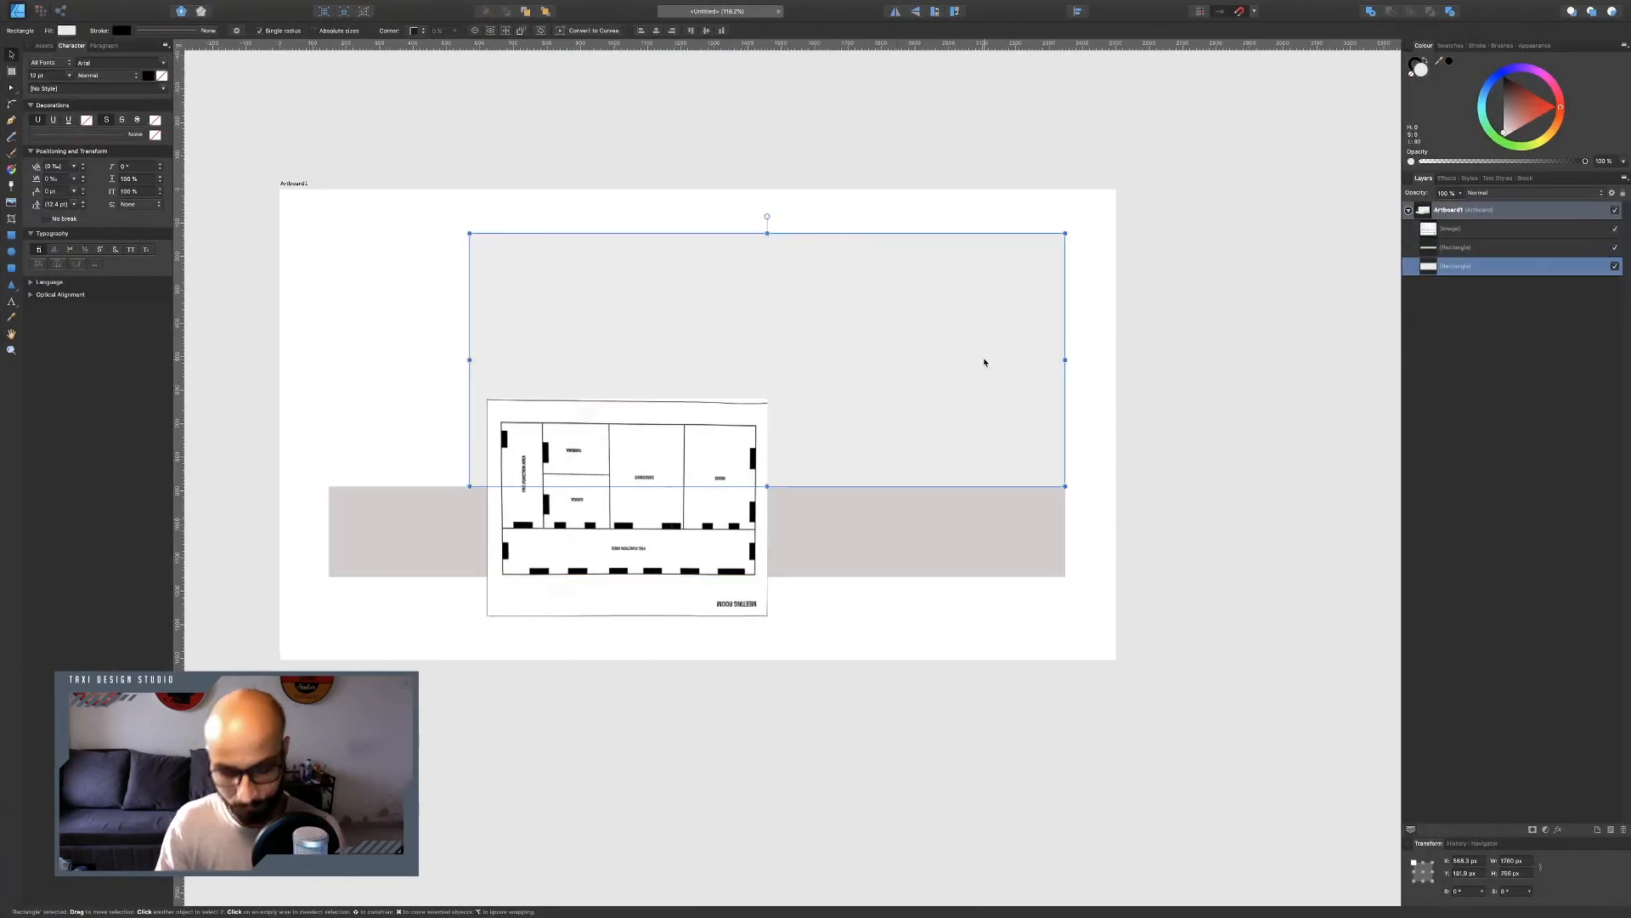
key("super+j")
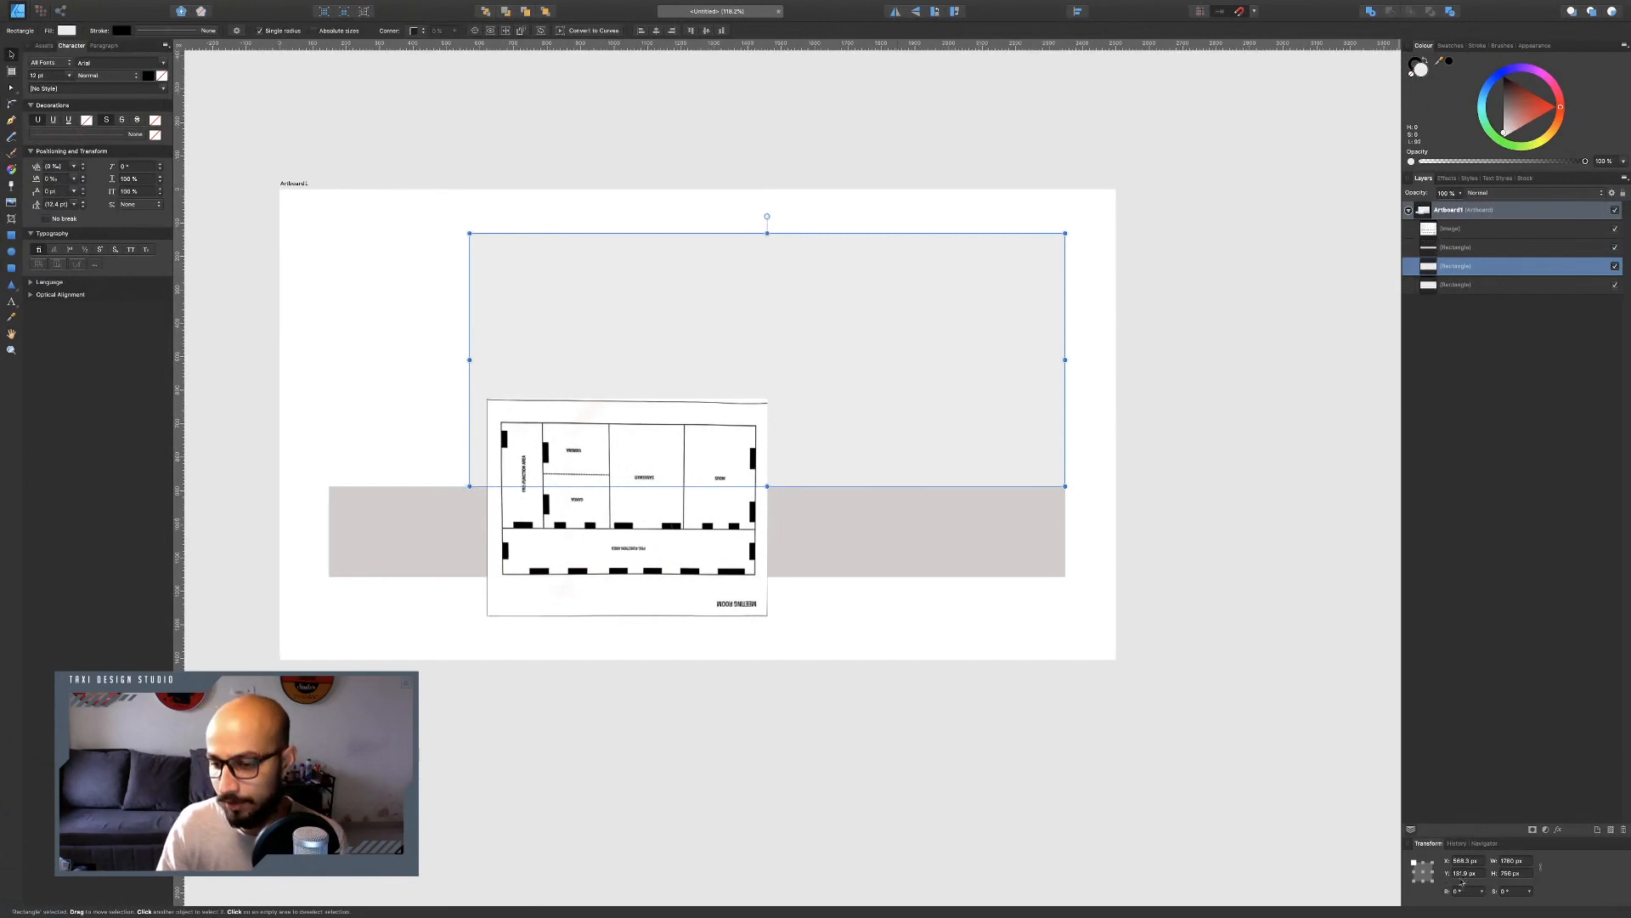
left_click_drag(1527, 865, 1425, 864)
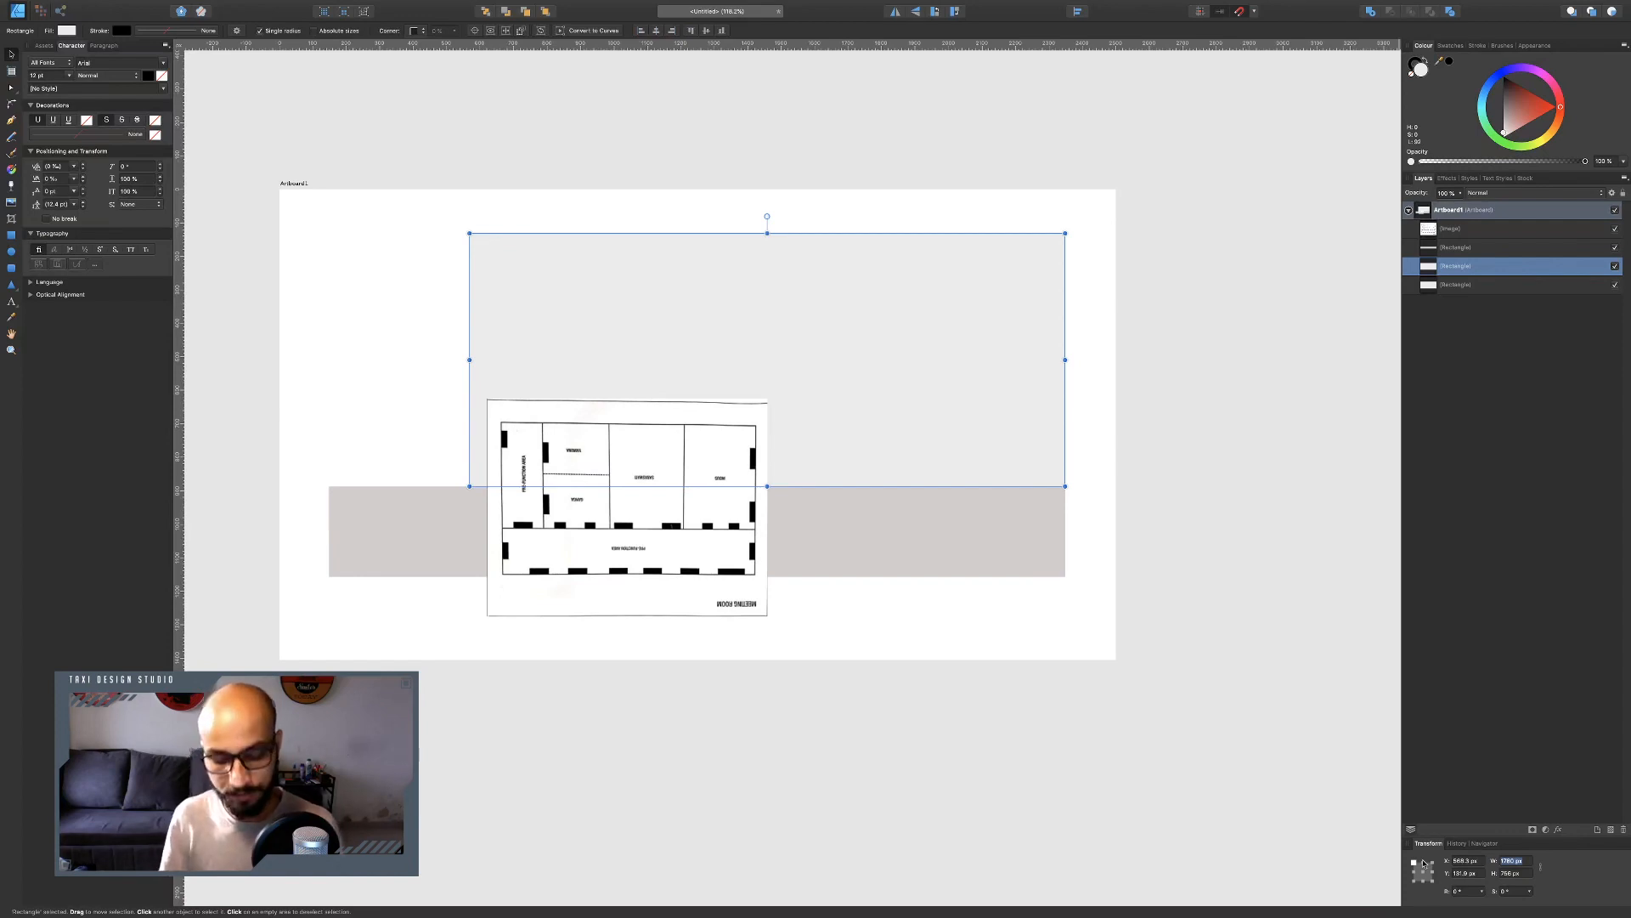
key("ctrl+Left")
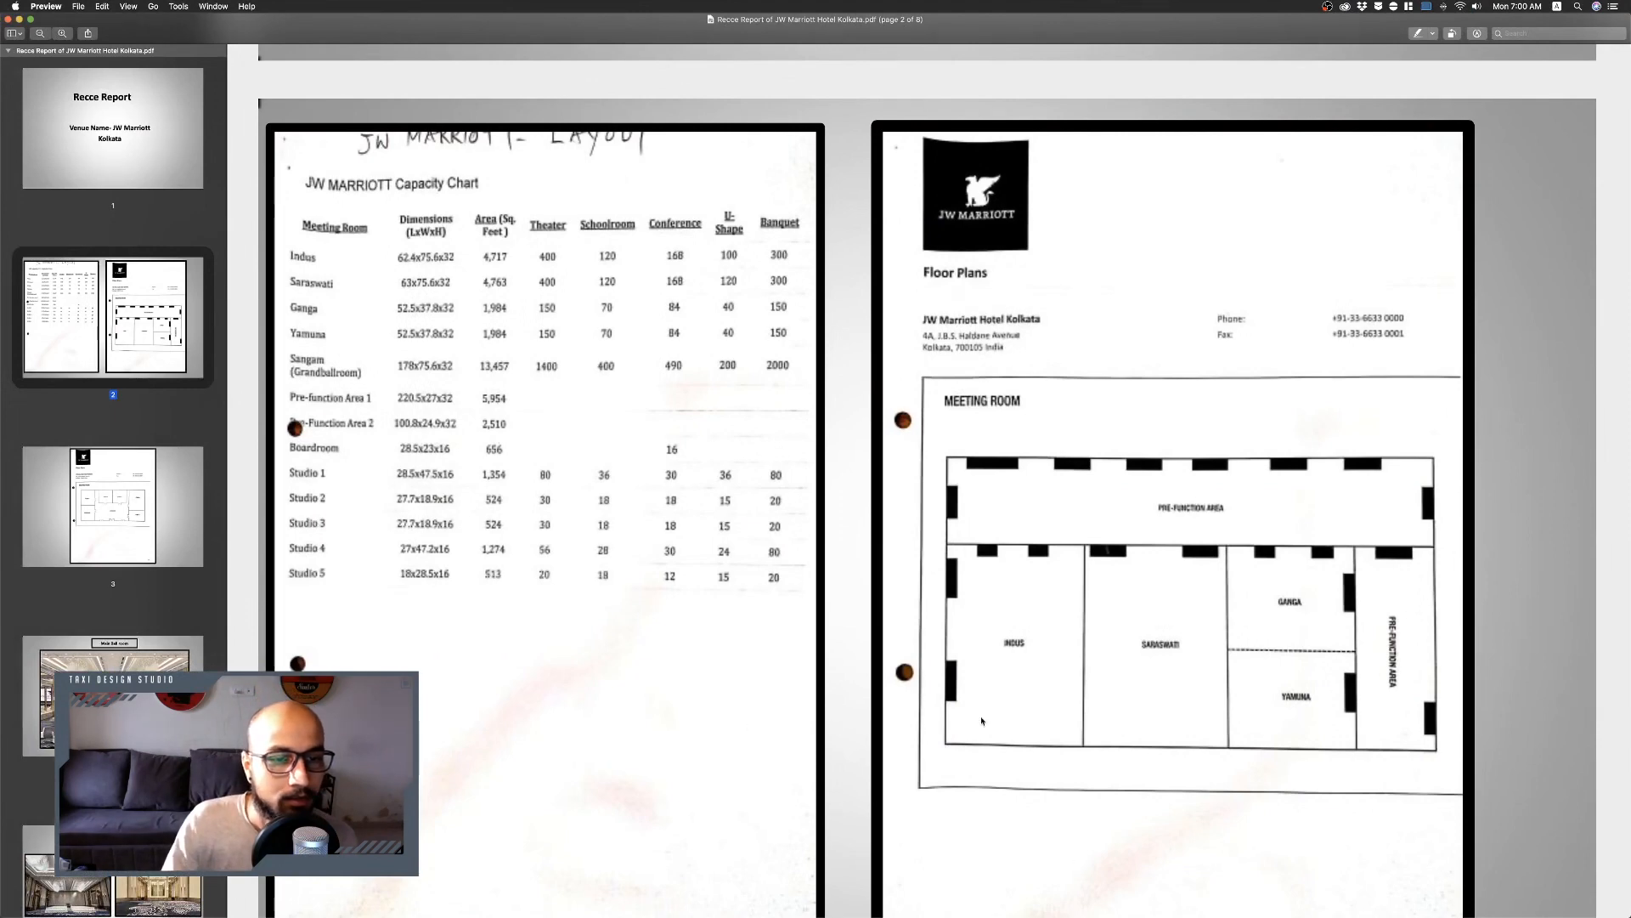
key("ctrl+Right")
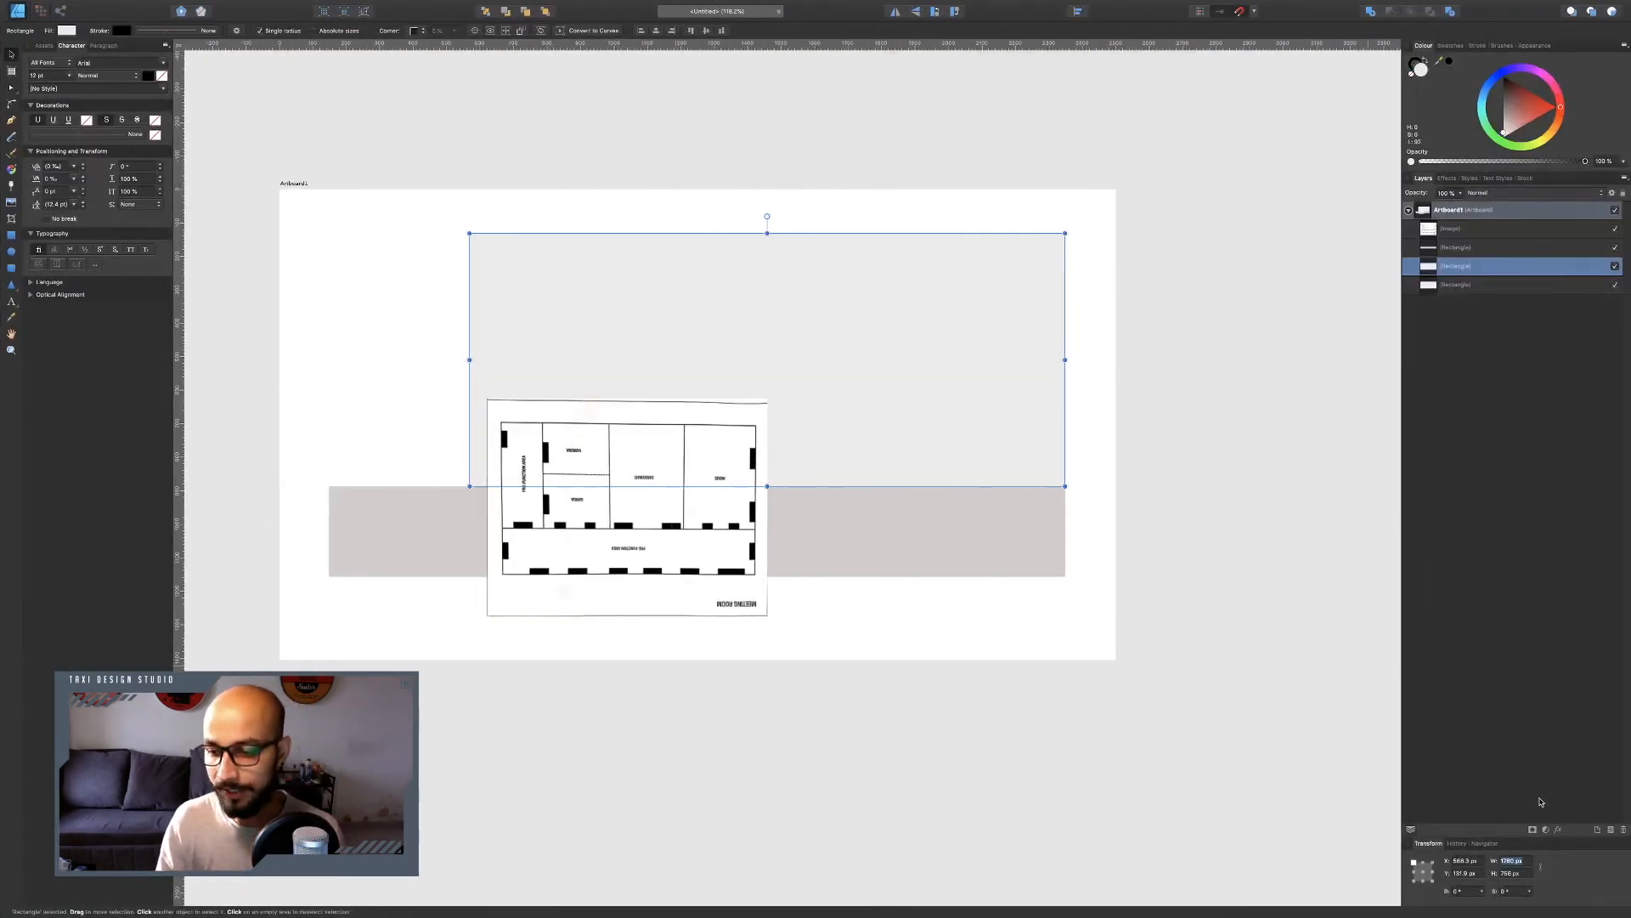
left_click(1522, 860)
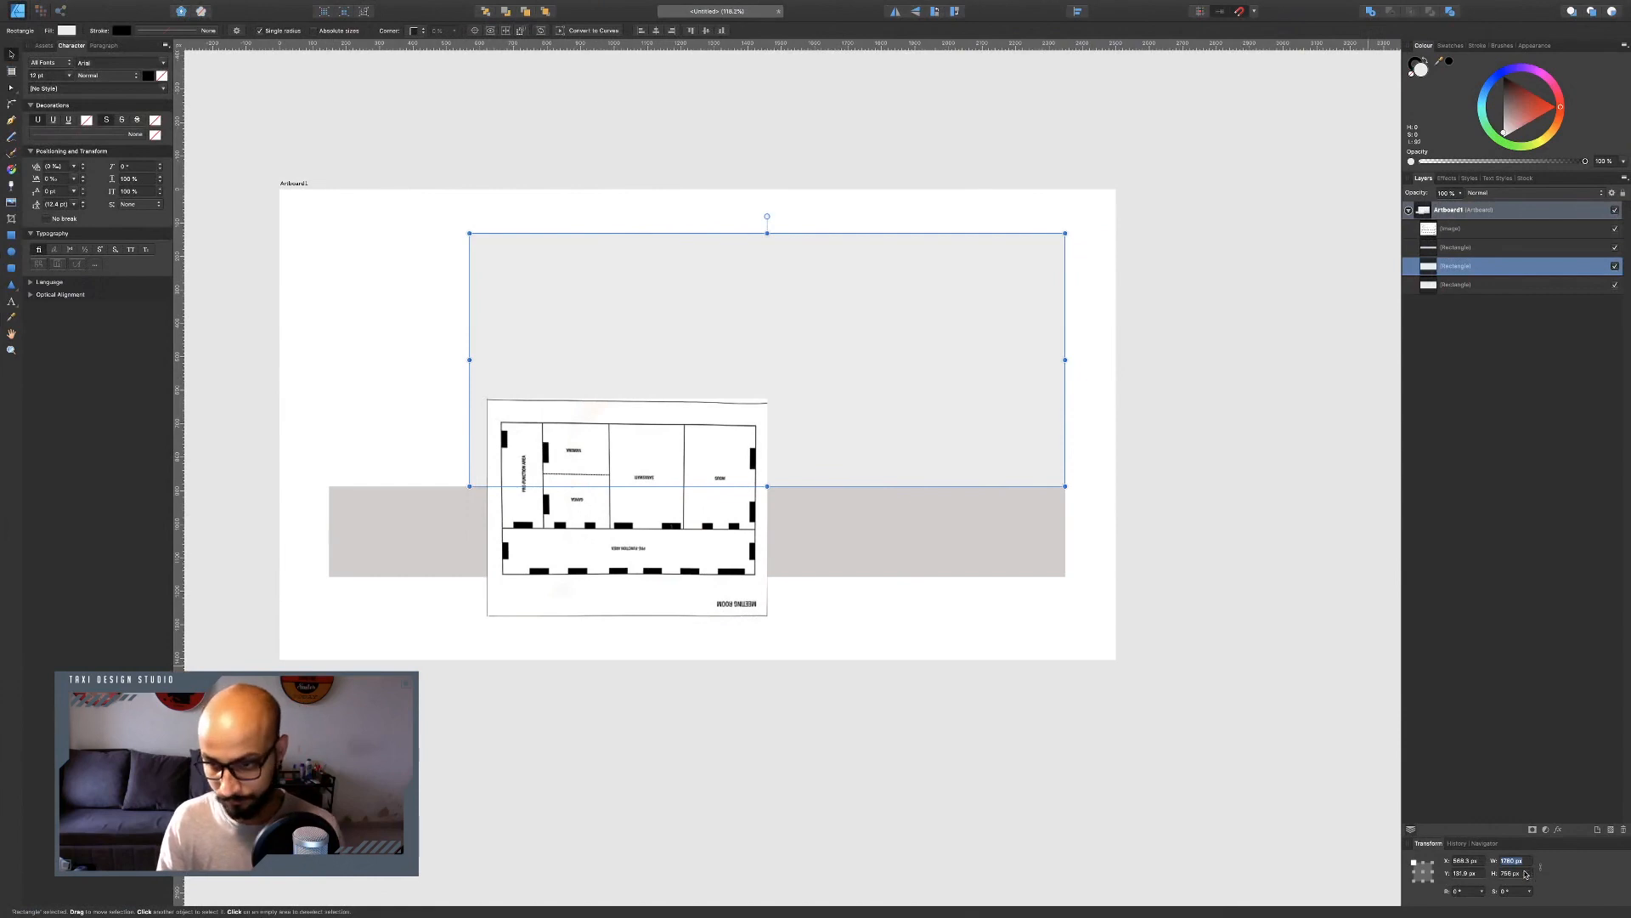
key("Tab")
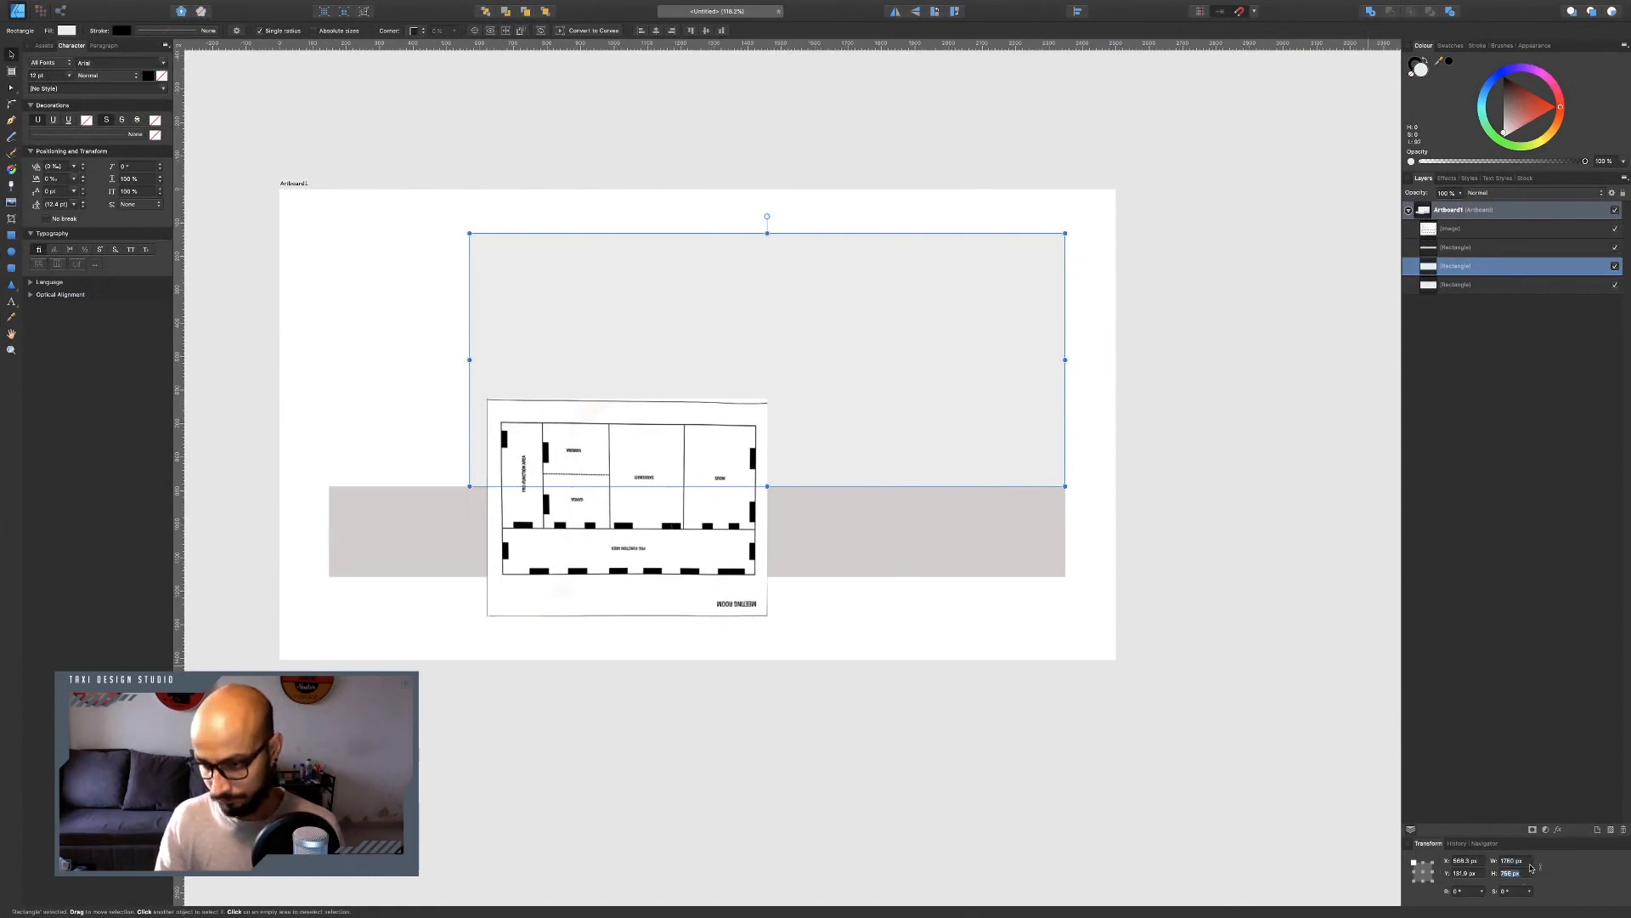
key("shift+Tab")
type("2")
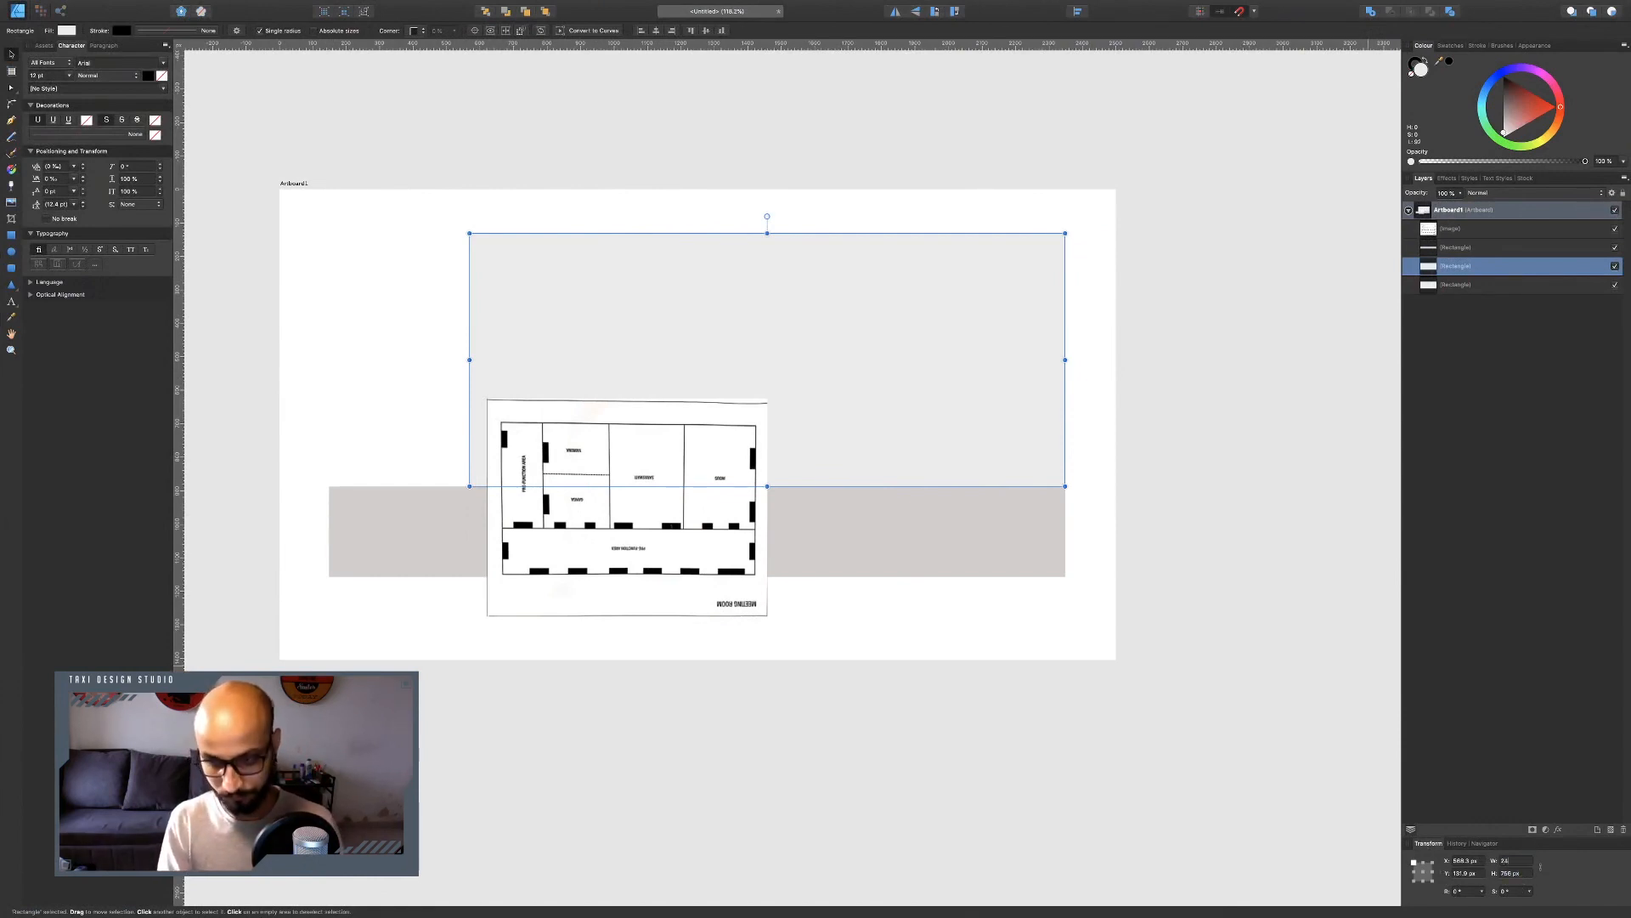
key("Tab")
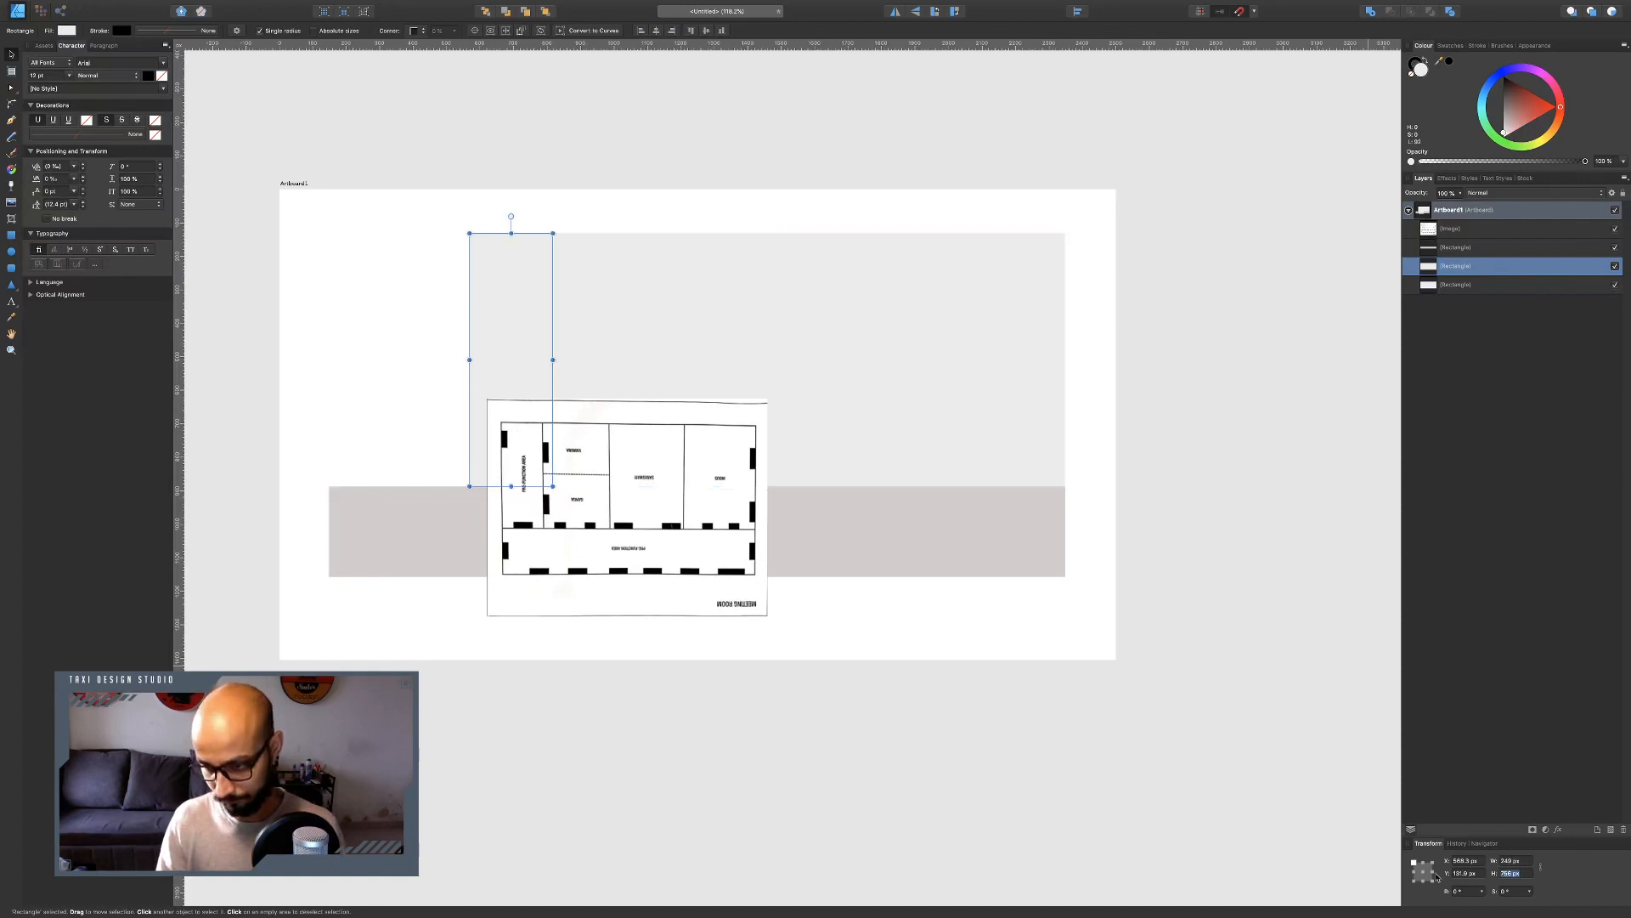
type("1000")
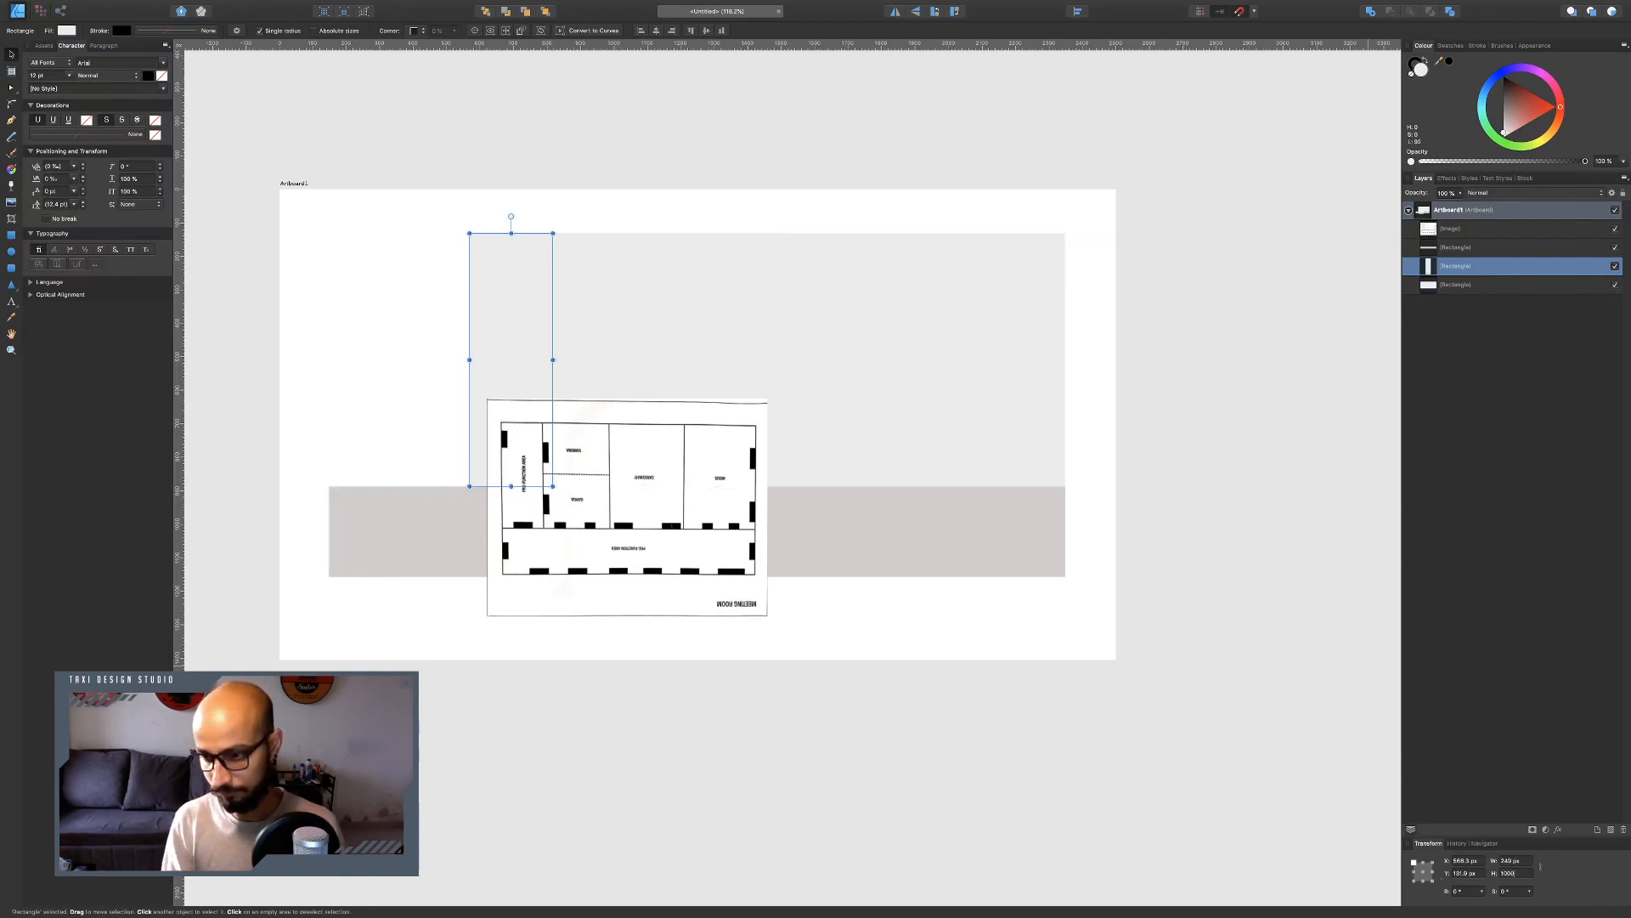
key("Return")
Move the narrow strip to the left end and give it a greyish beige fill.
left_click_drag(528, 302, 444, 291)
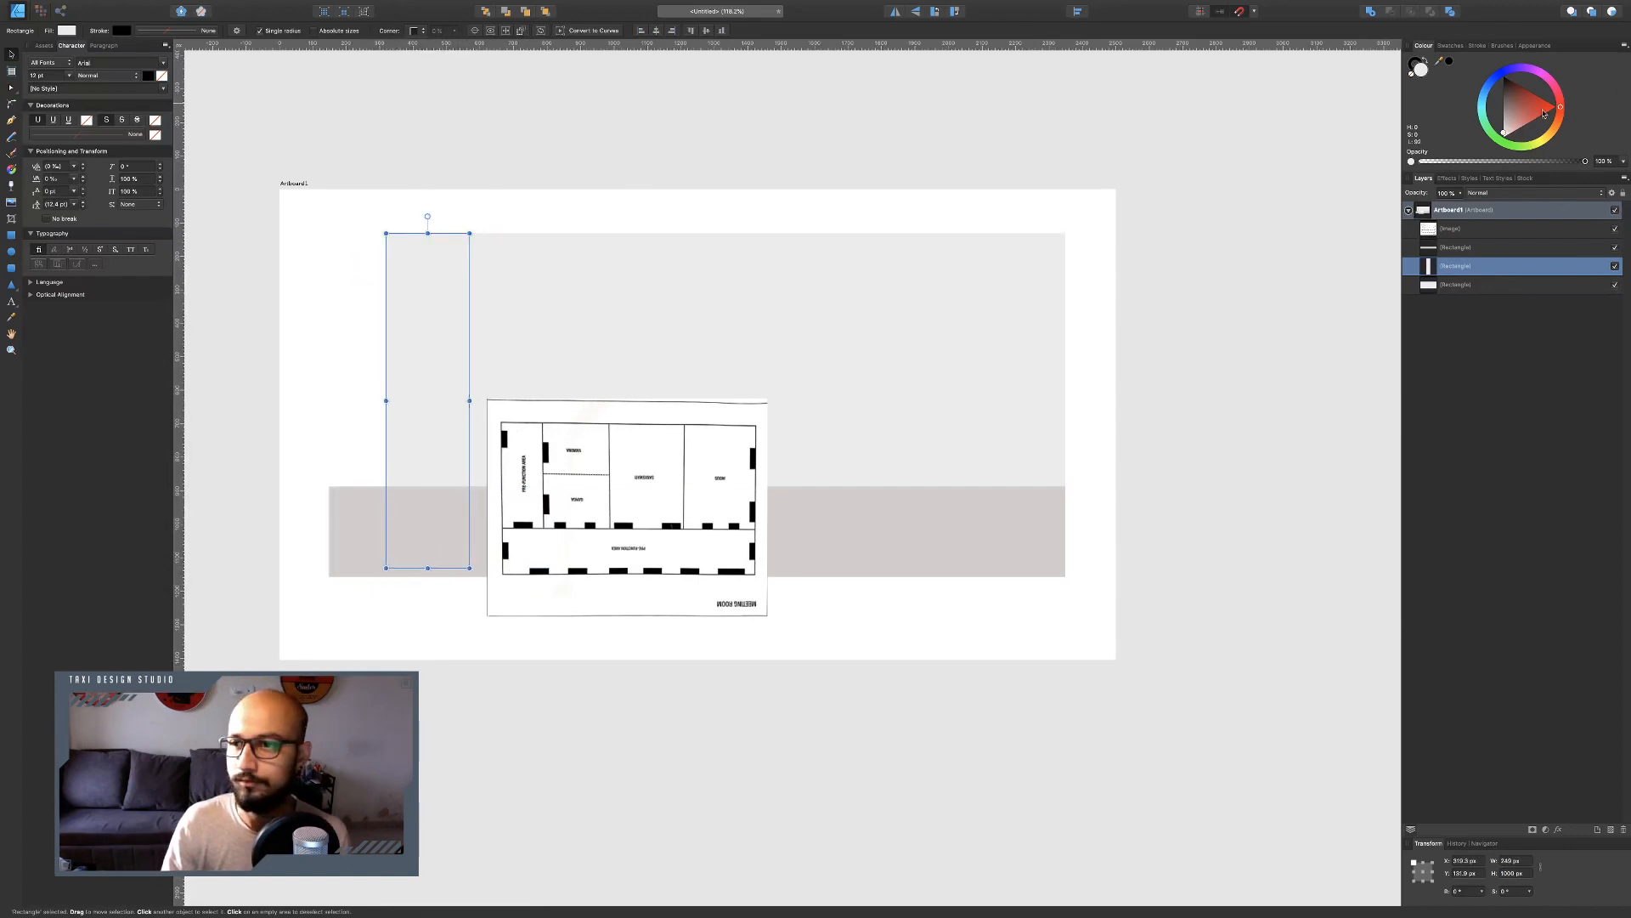
left_click(1451, 46)
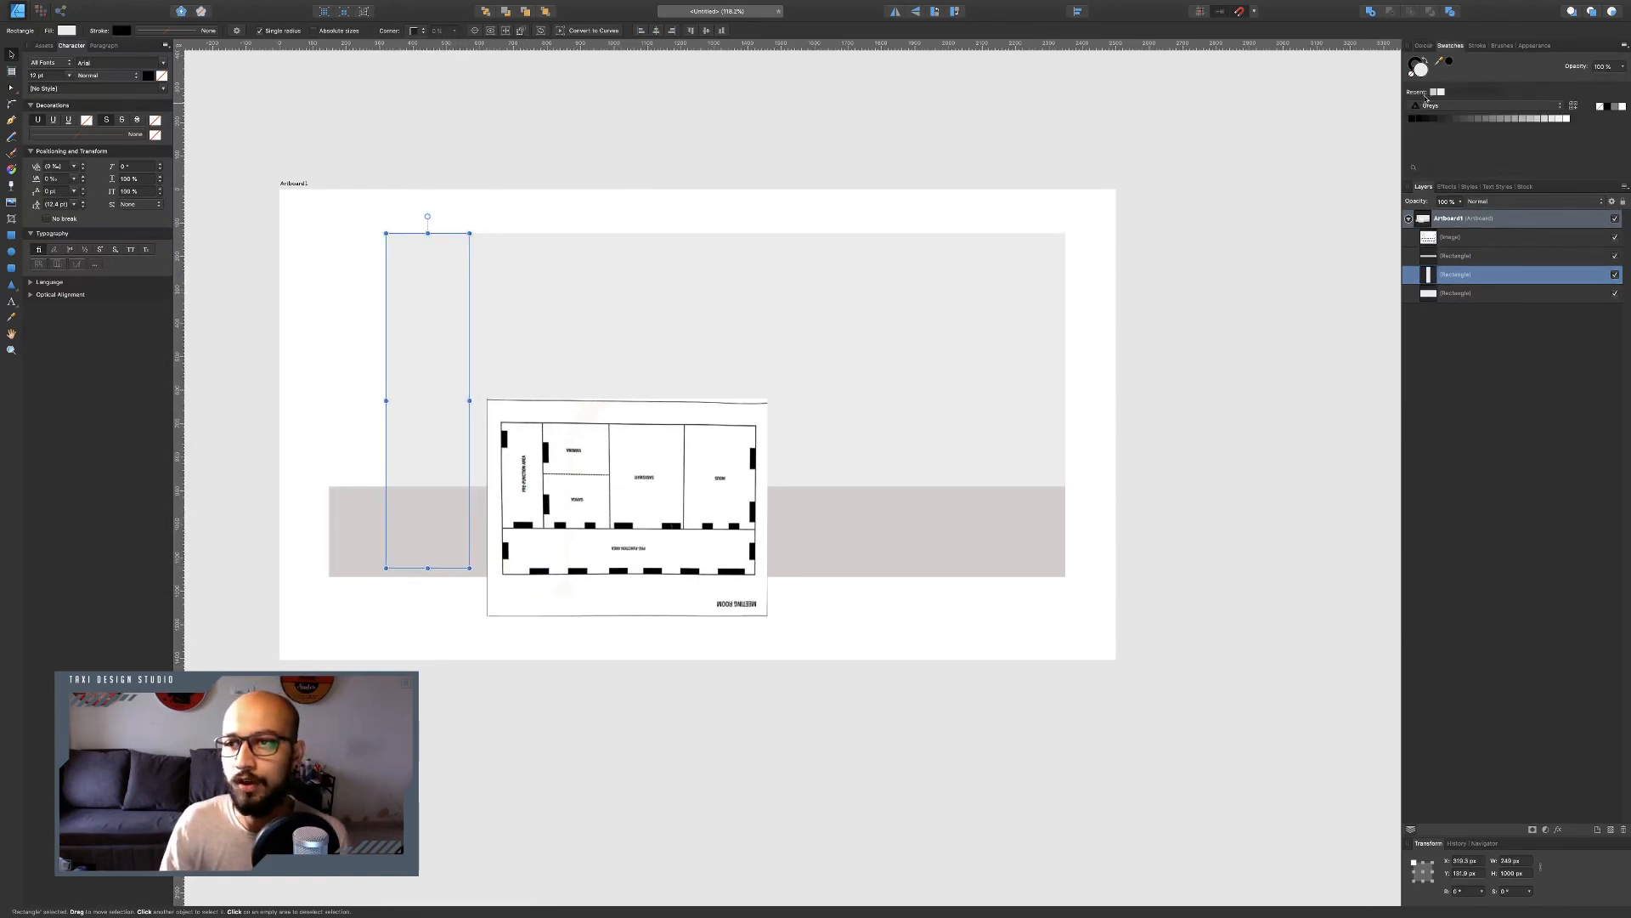
left_click(1433, 92)
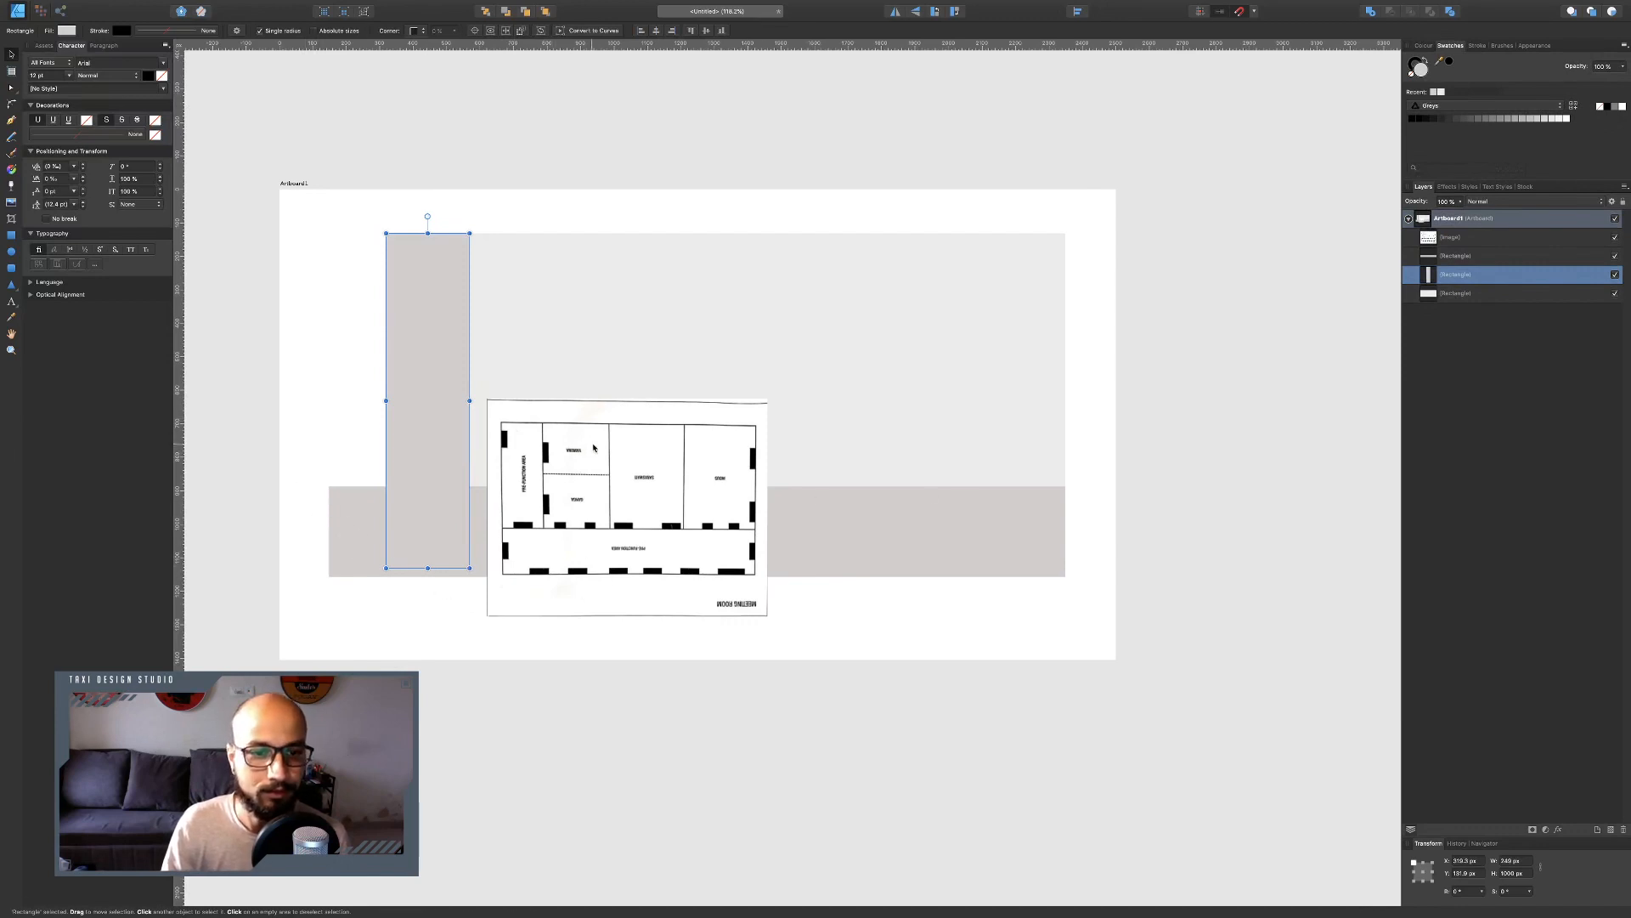
Review the capacity chart and floor plan in the recce report PDF.
key("super+Tab")
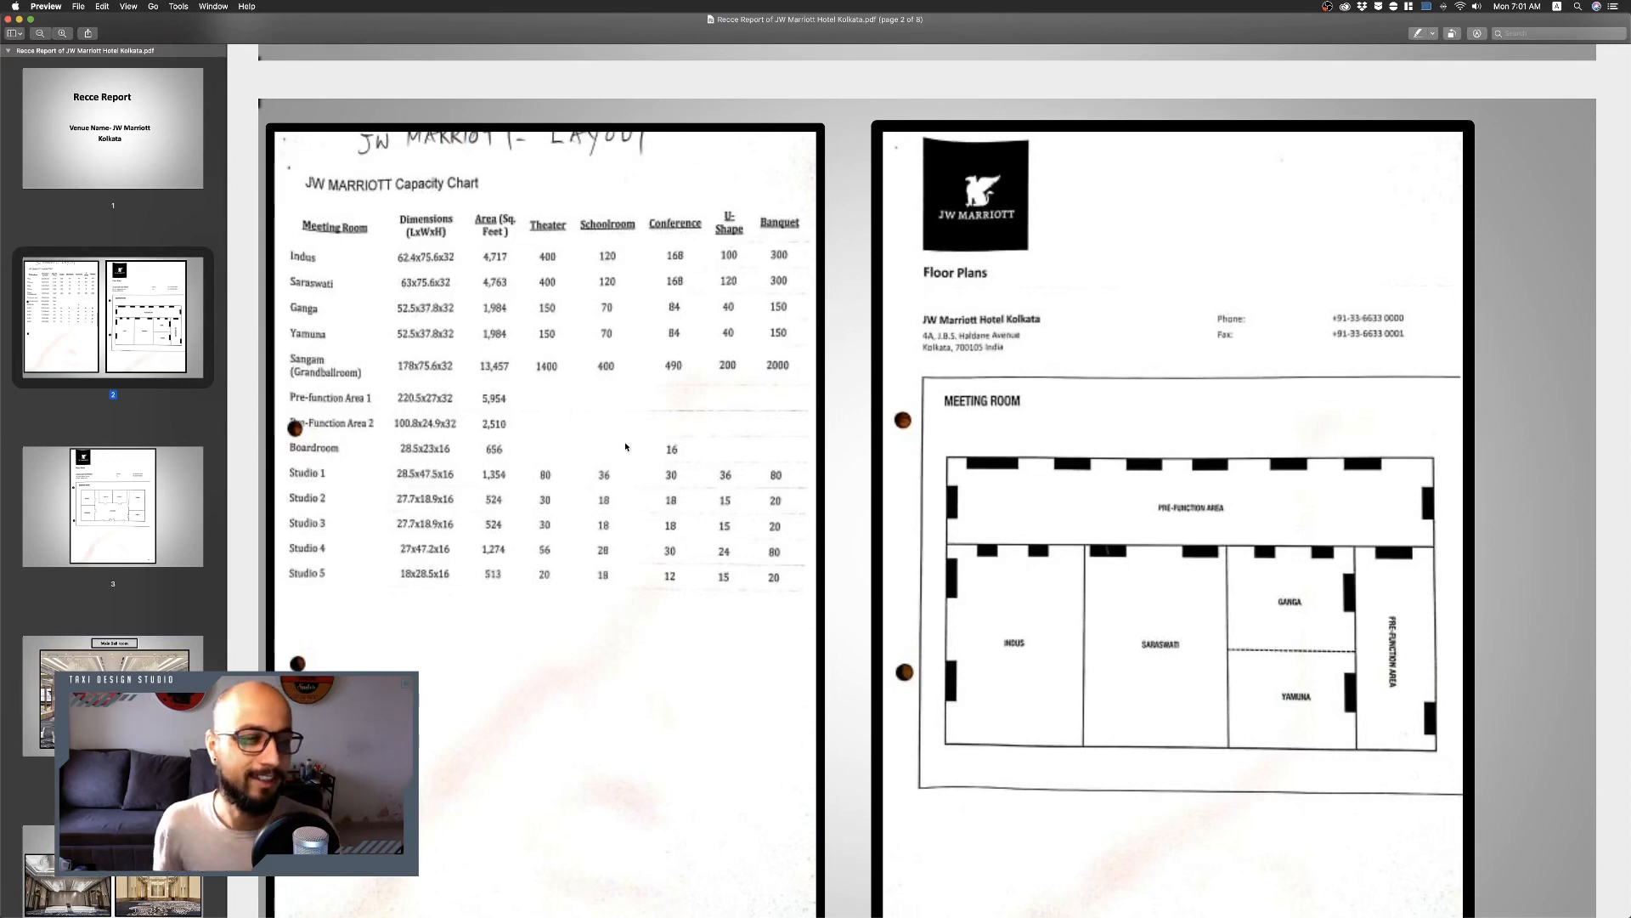
scroll(626, 446, "down", 2)
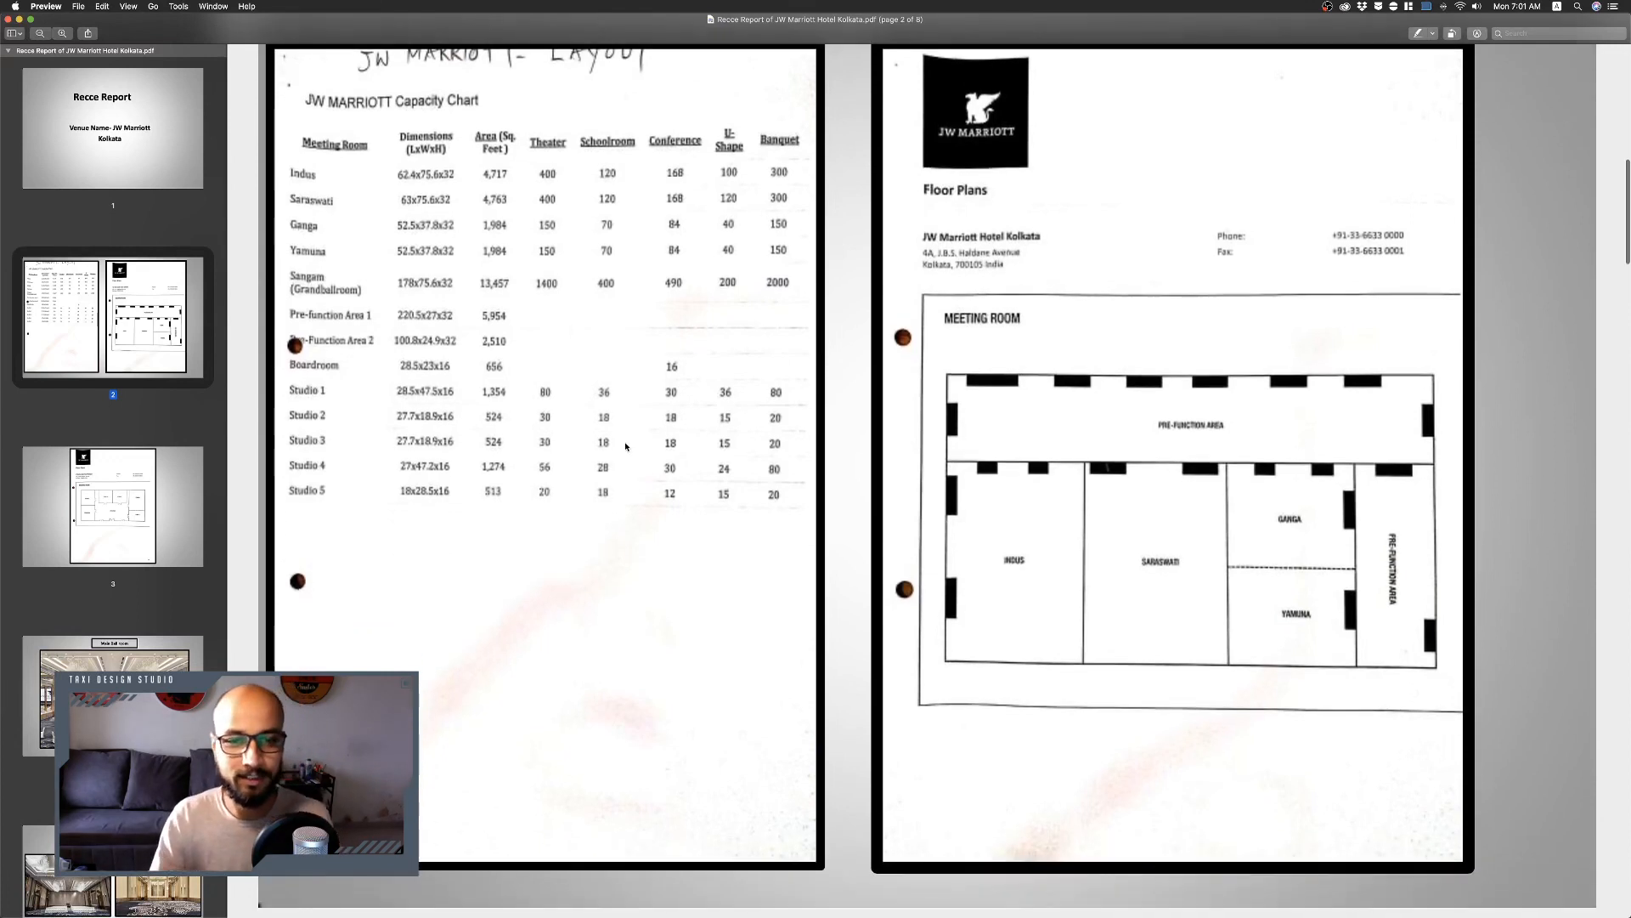
key("super+Tab")
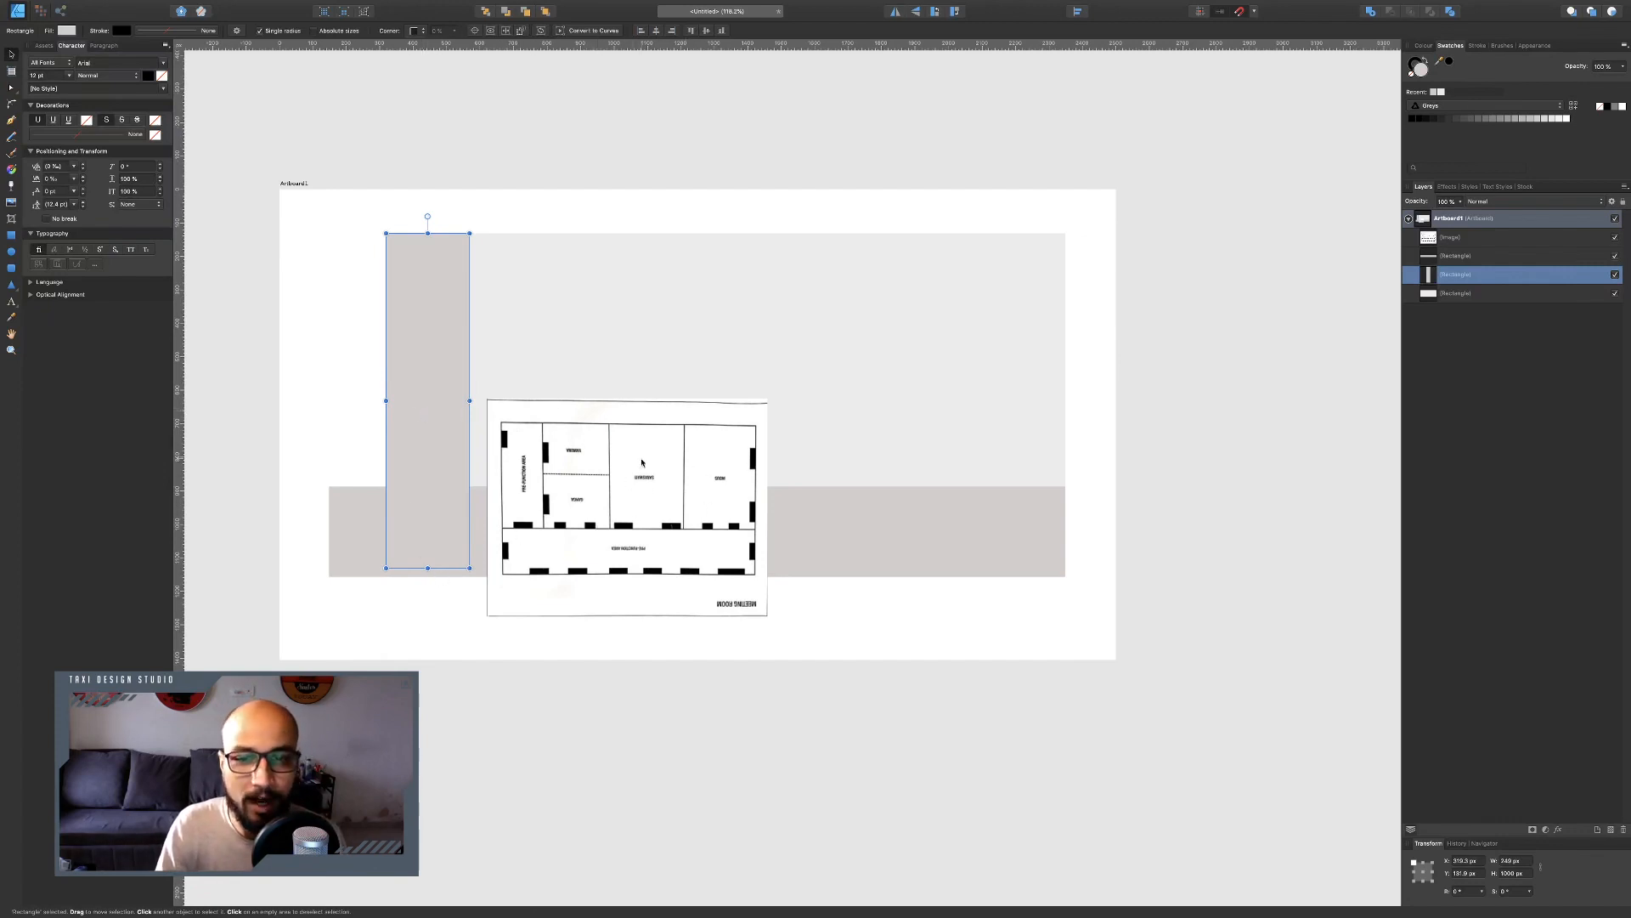
Shorten the vertical strip so its bottom meets the top of the horizontal beige strip.
left_click(899, 379)
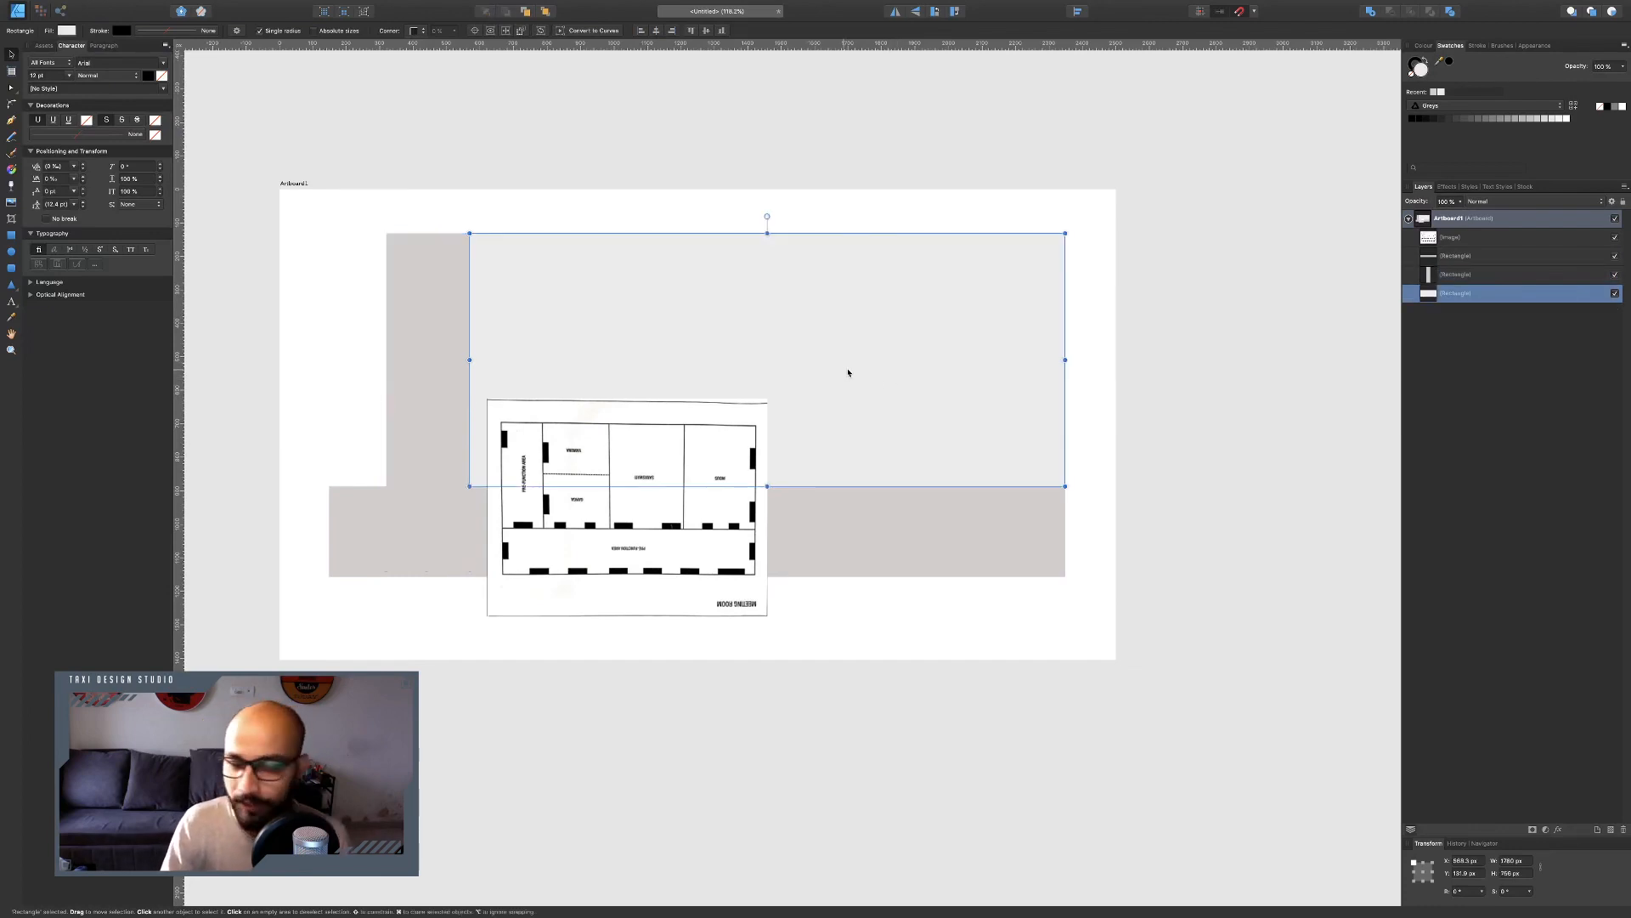
left_click(435, 502)
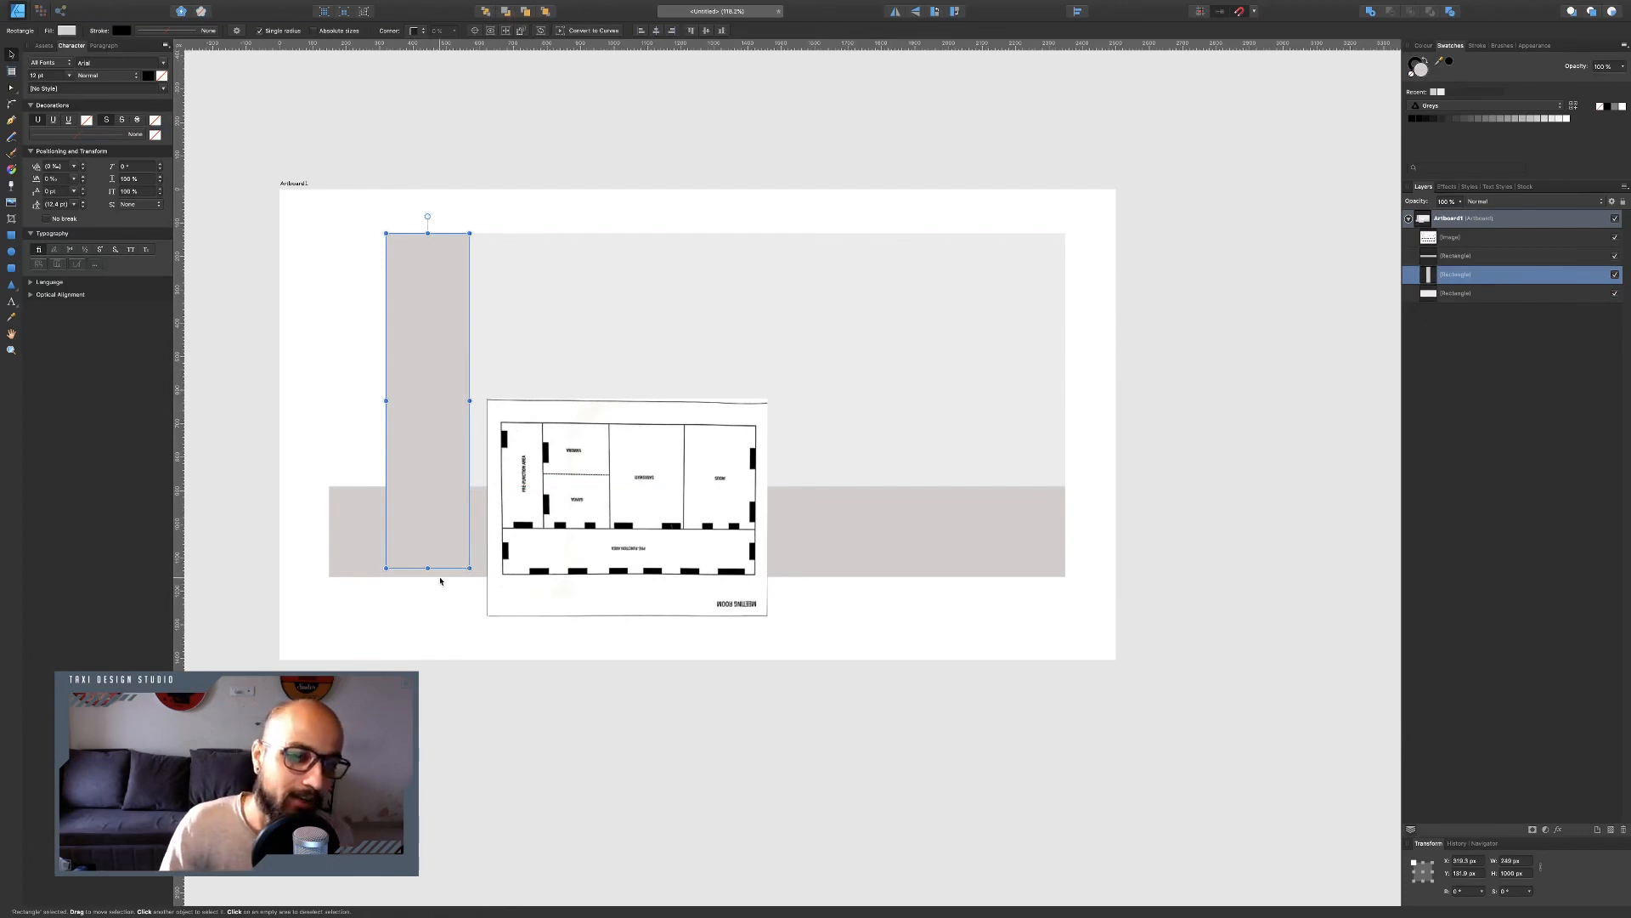
left_click(951, 520)
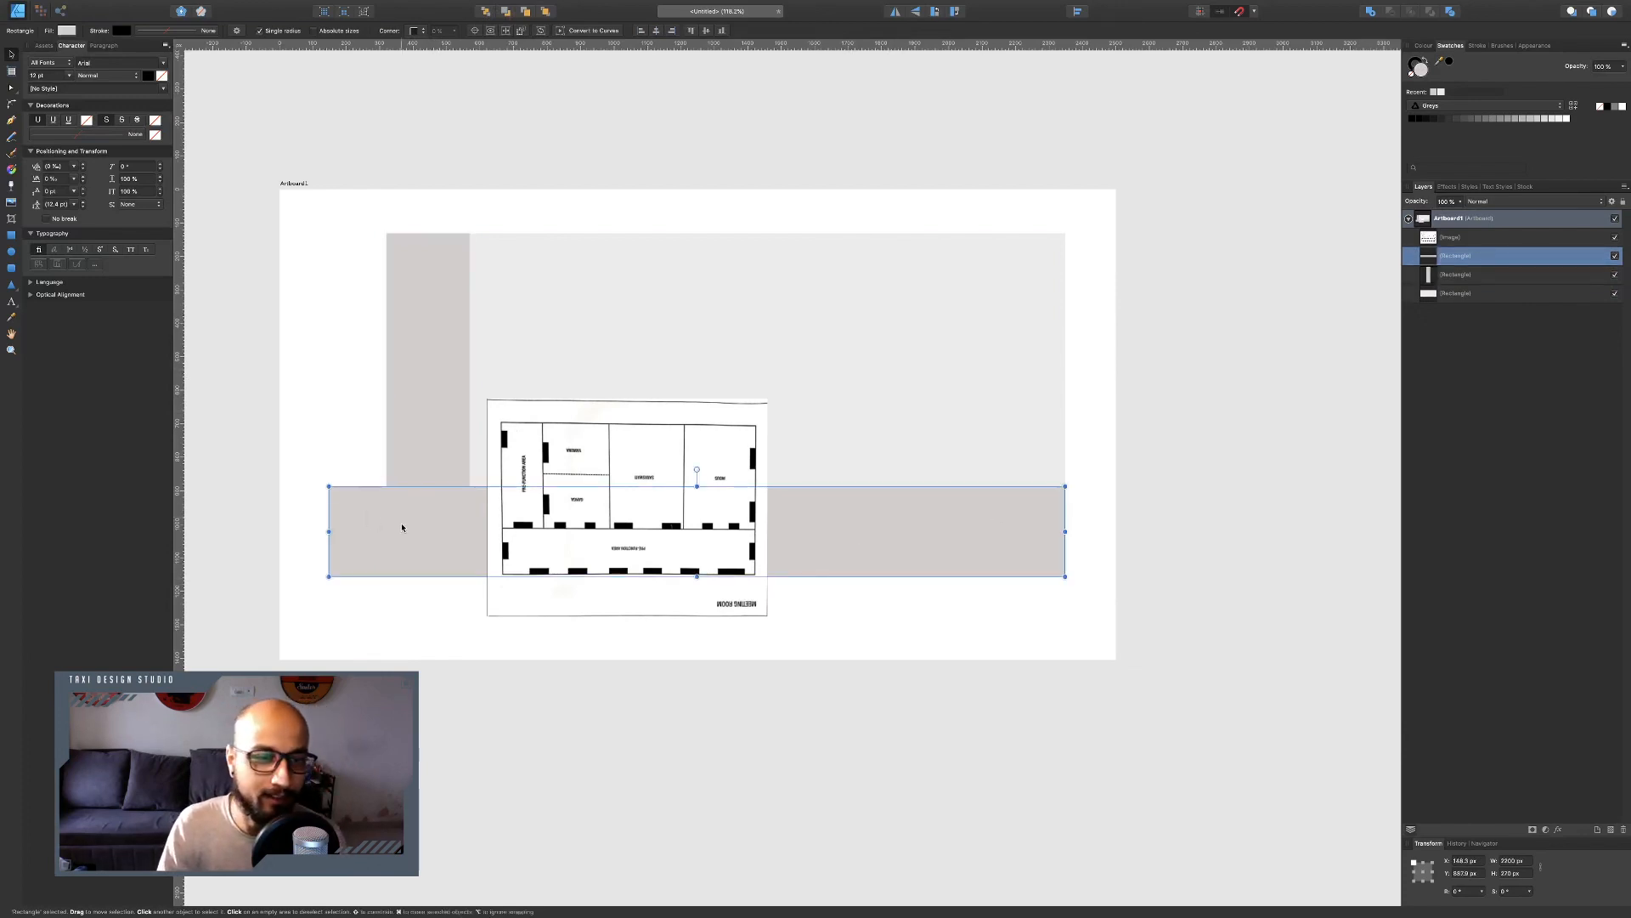
left_click(448, 459)
left_click_drag(428, 567, 428, 486)
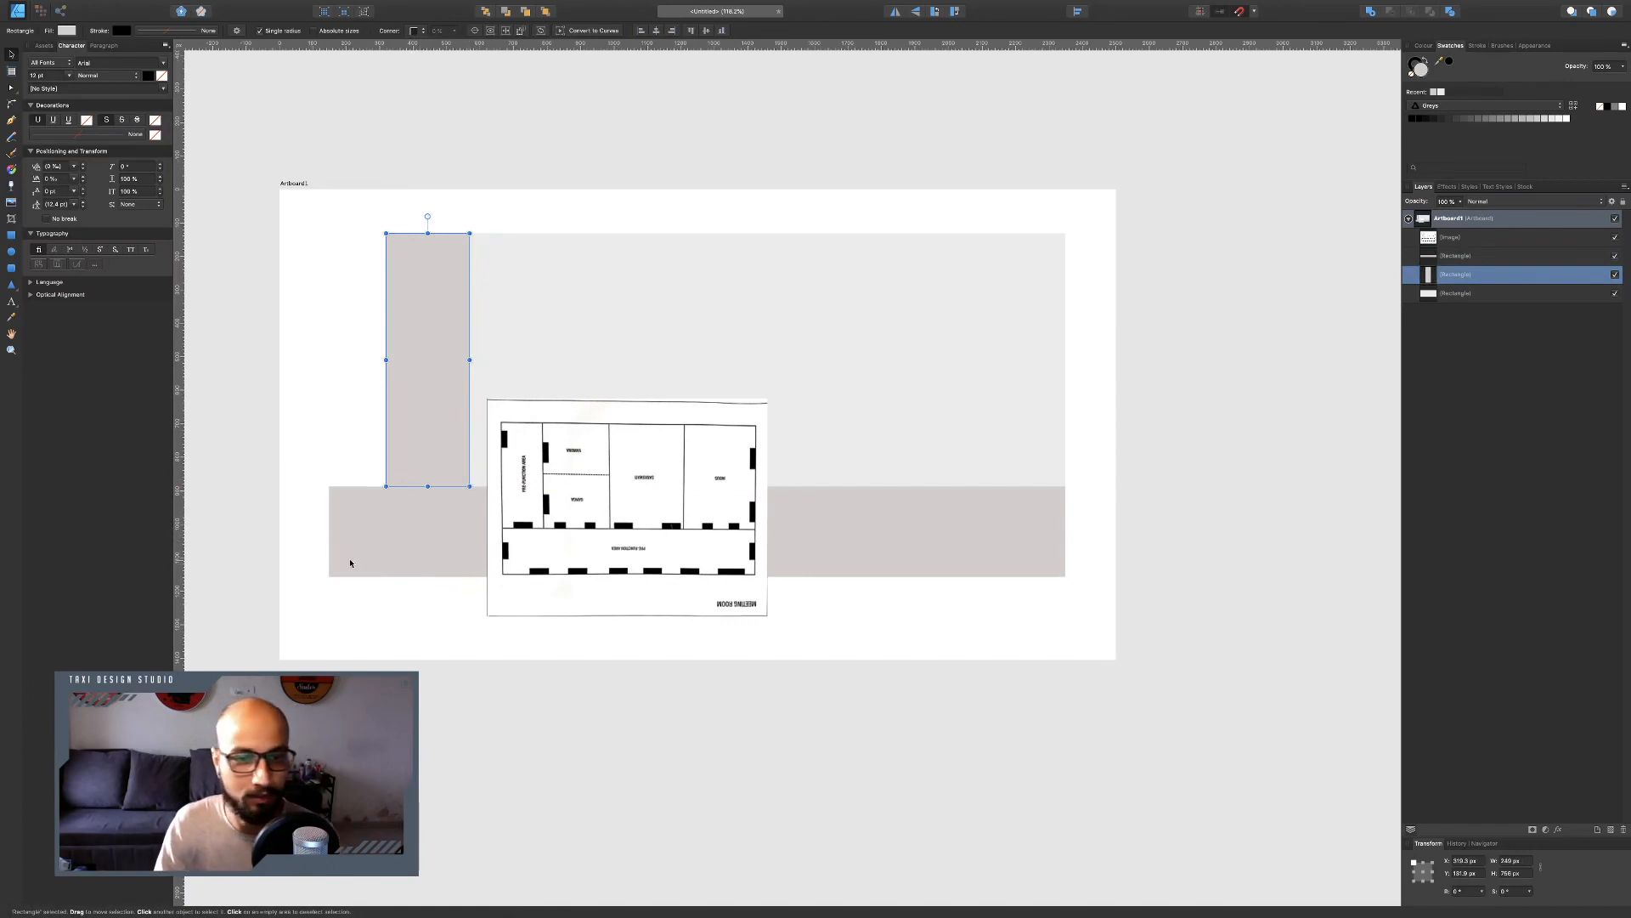
Delete the floor plan reference image from the artboard.
left_click(562, 557)
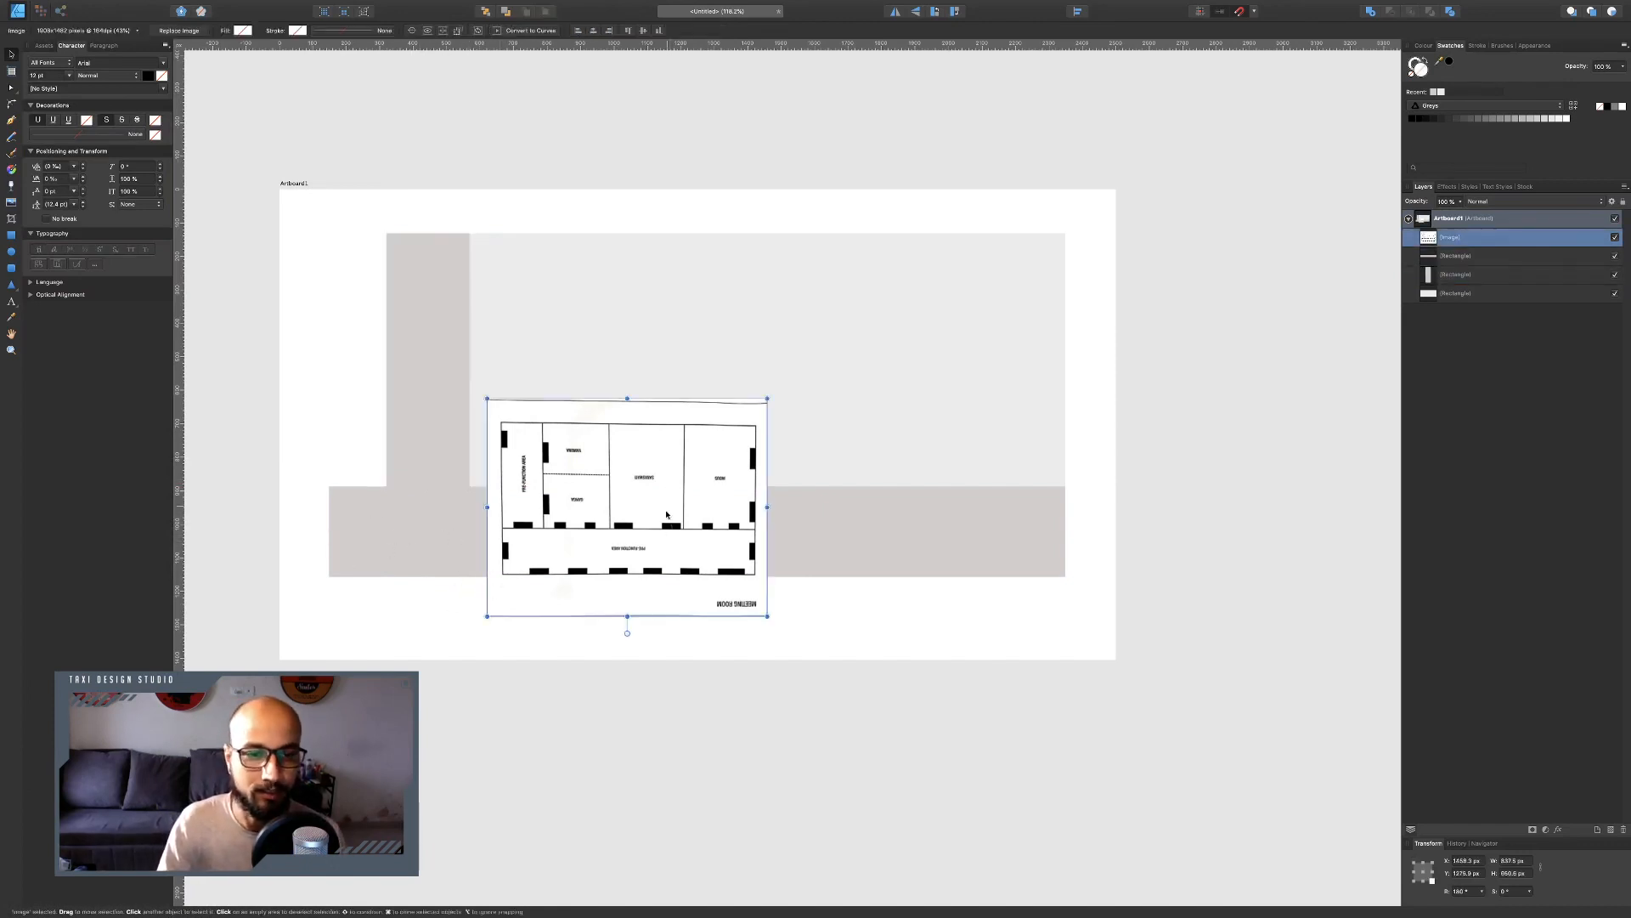
key("Delete")
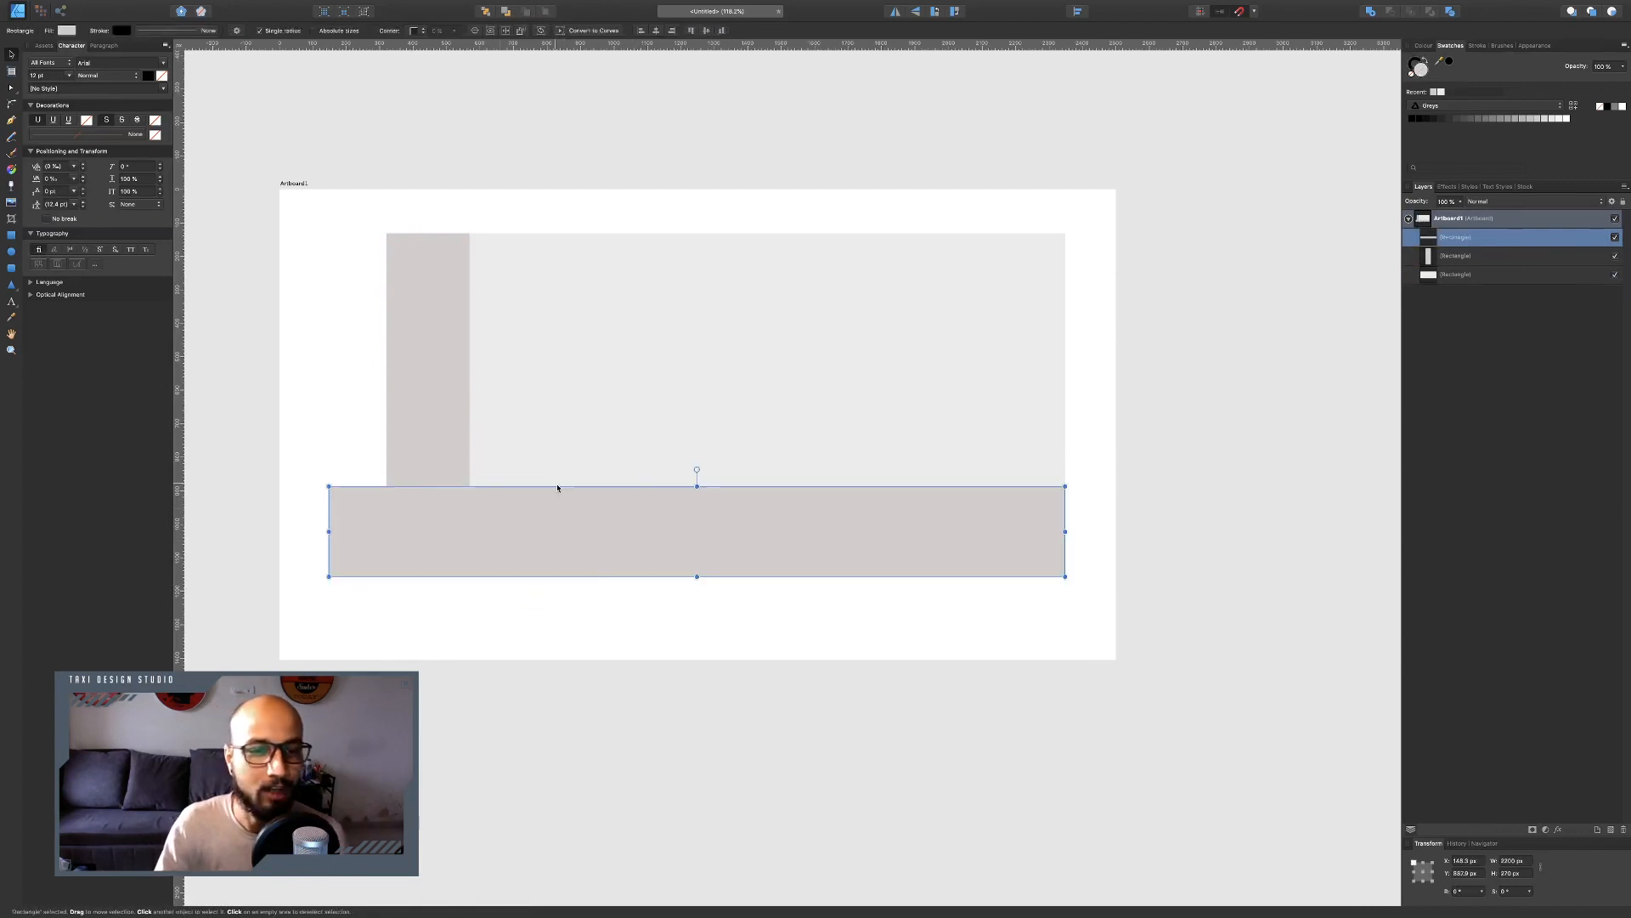
Select all three rectangles and group them.
left_click(466, 448)
left_click_drag(201, 134, 1246, 671)
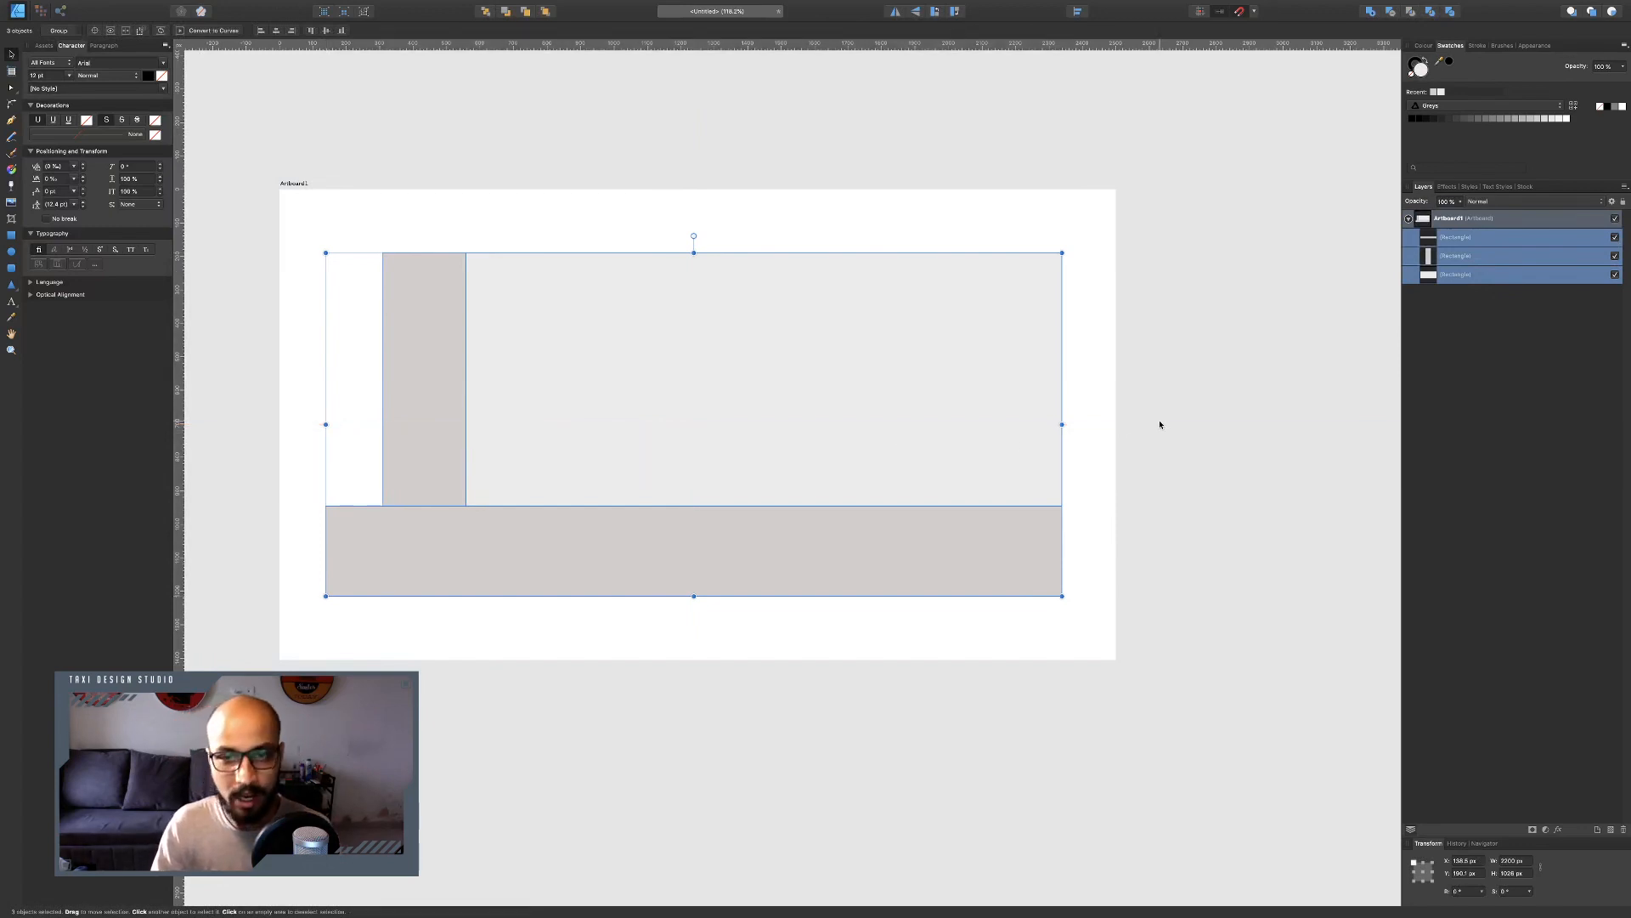
key("super+g")
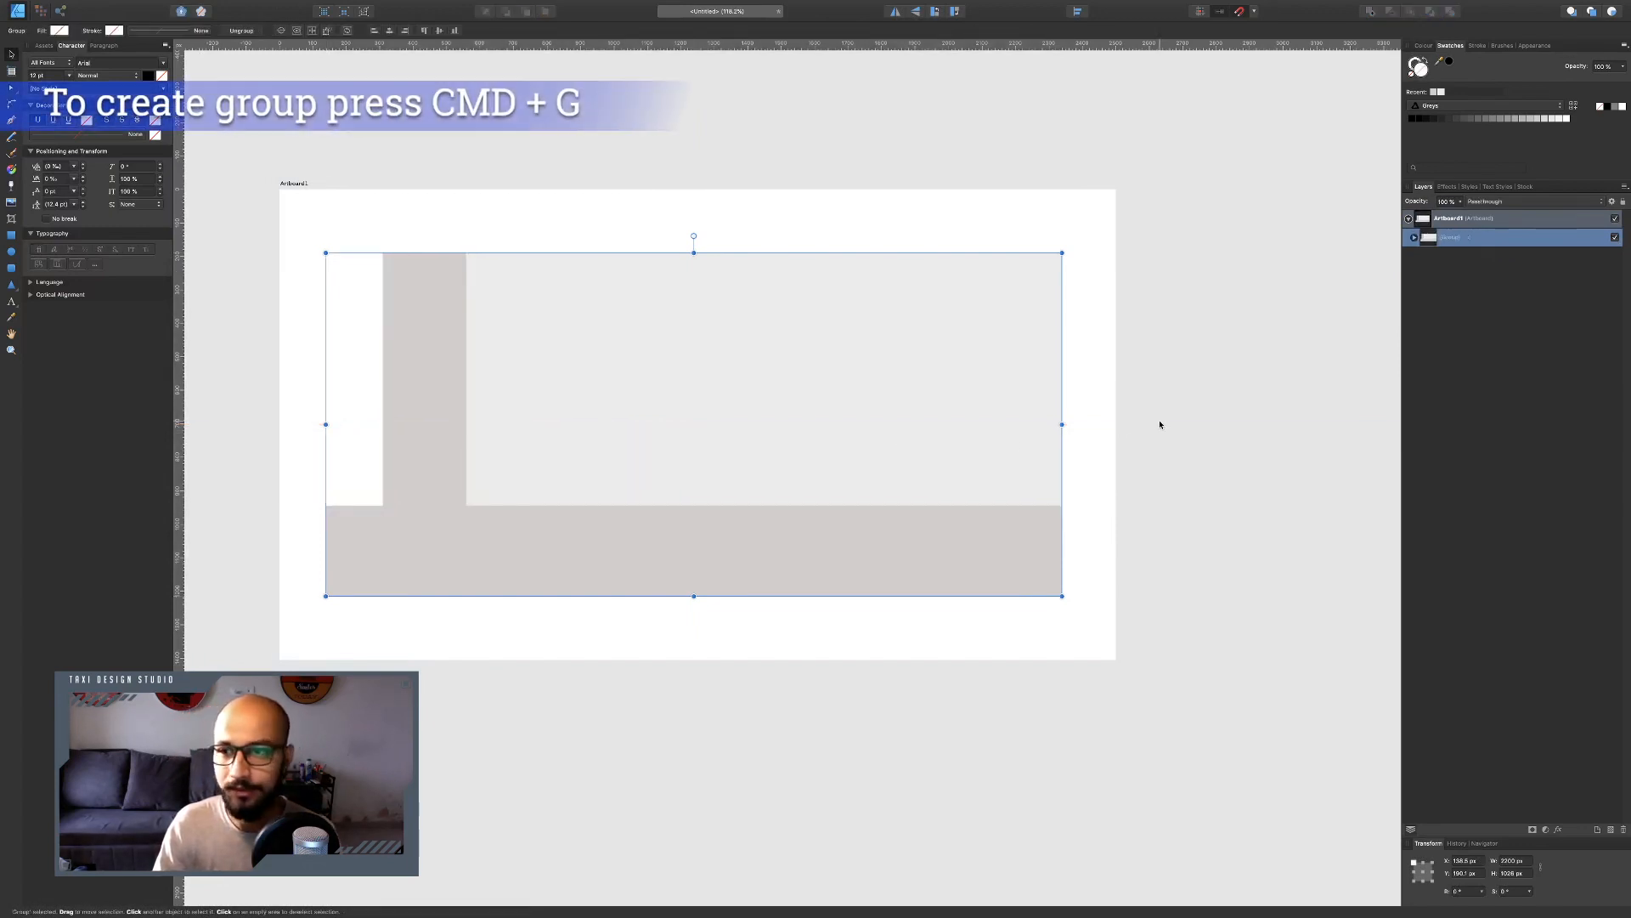
Rename the group Base Layout and deselect it.
double_click(1449, 241)
type("Base Layout")
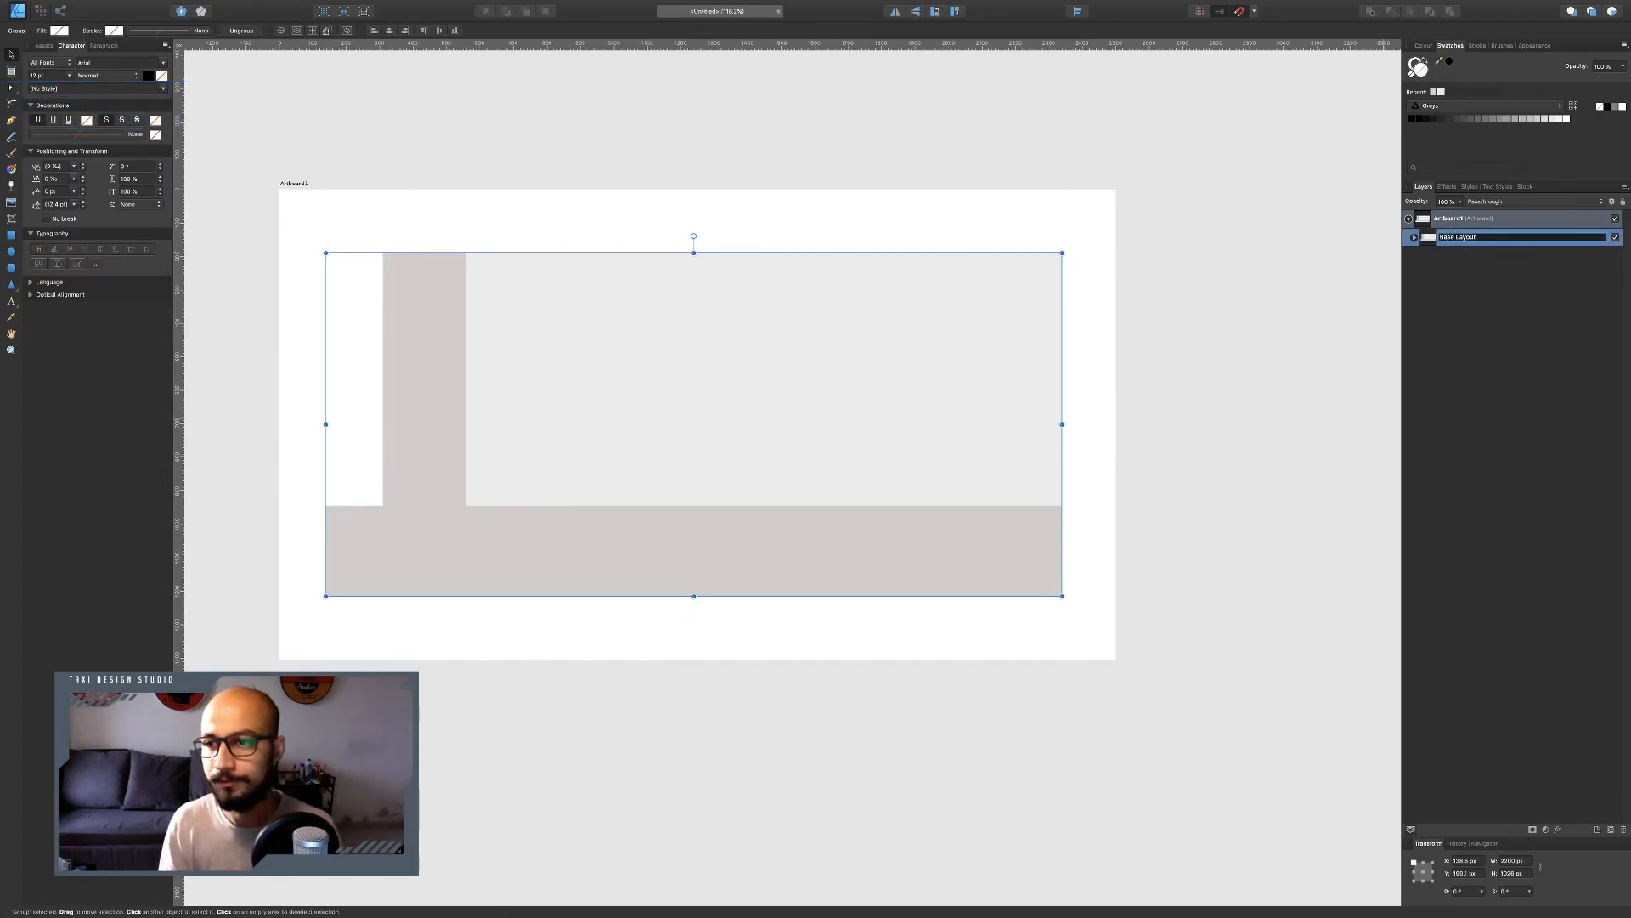
key("Return")
left_click(1012, 109)
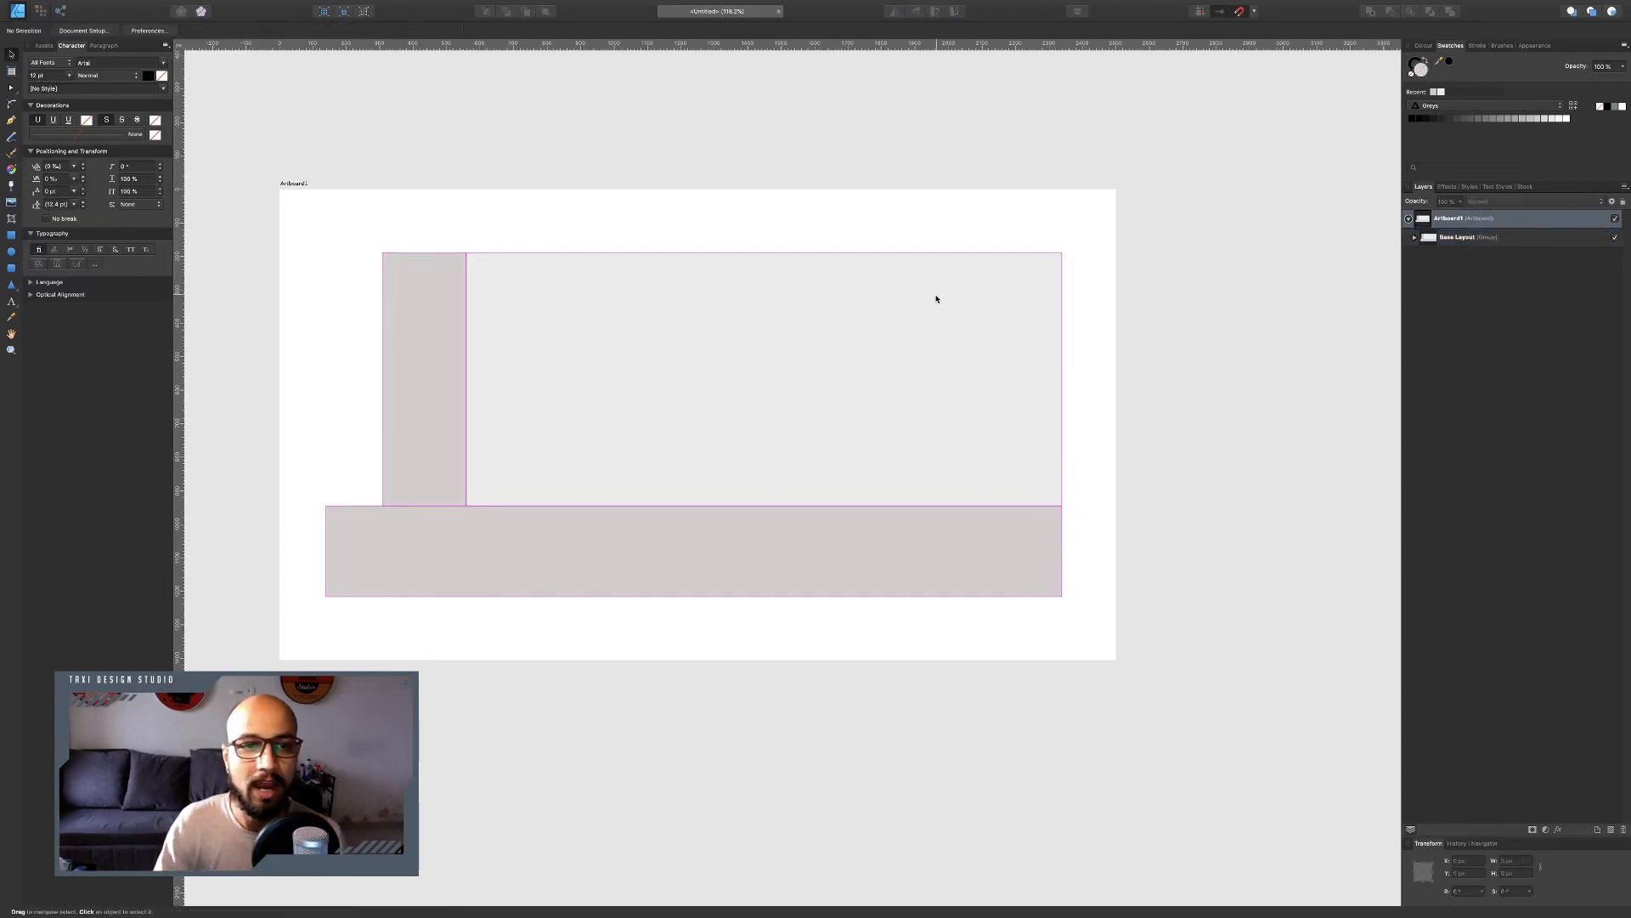
Zoom in and draw a small rectangle on the top edge of the horizontal strip, giving it a coral red fill.
key("ctrl+Left")
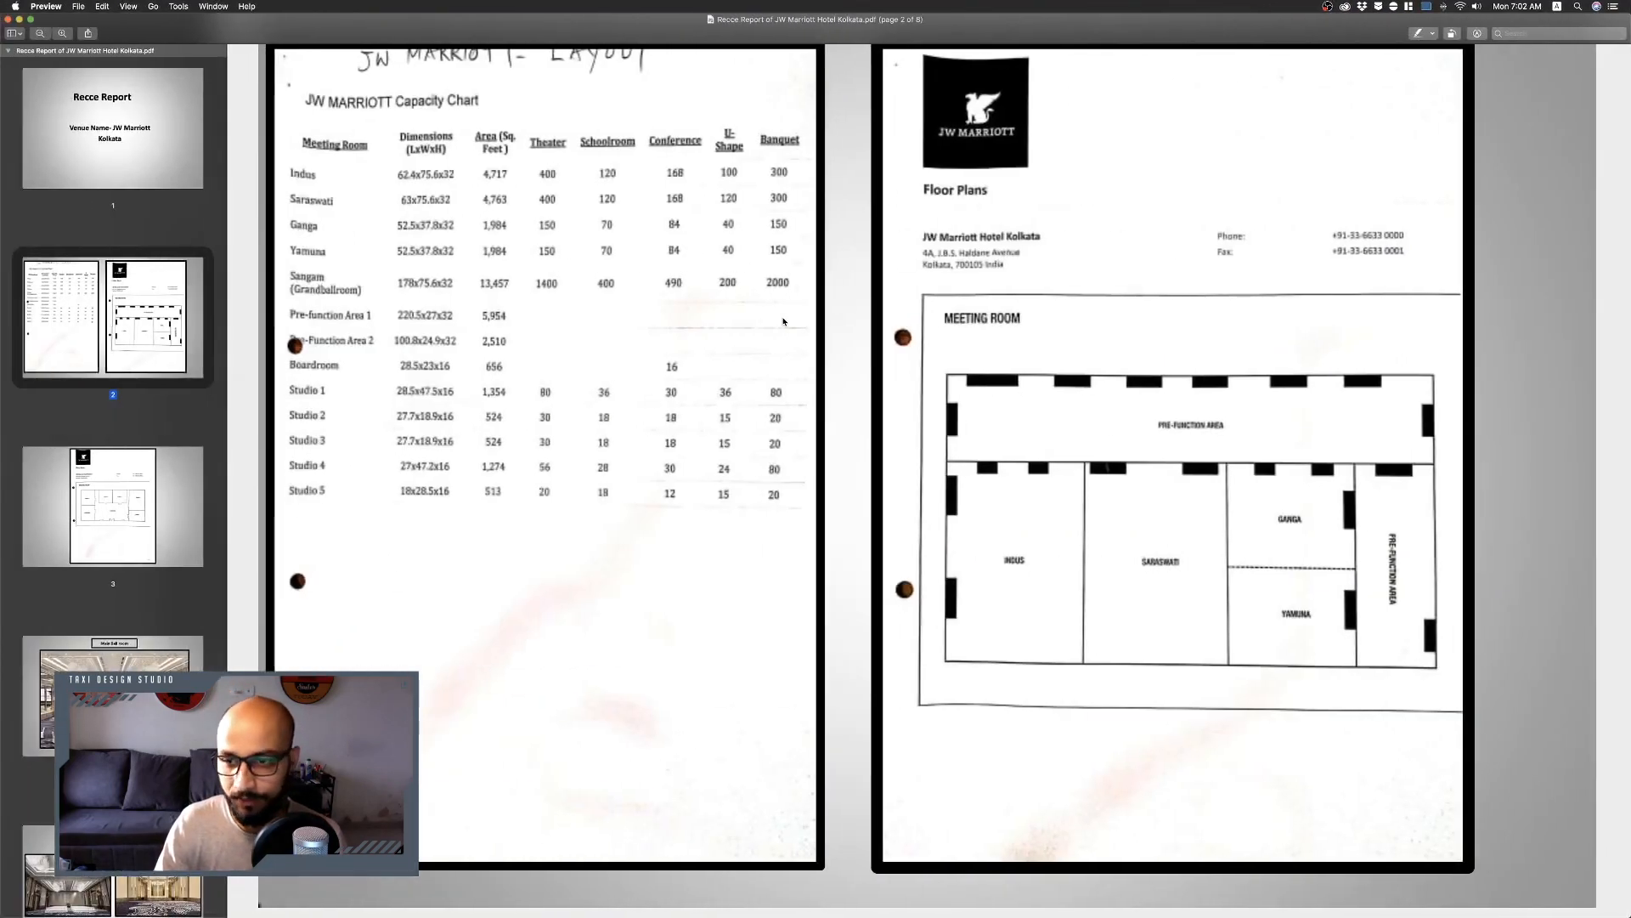
key("ctrl+Right")
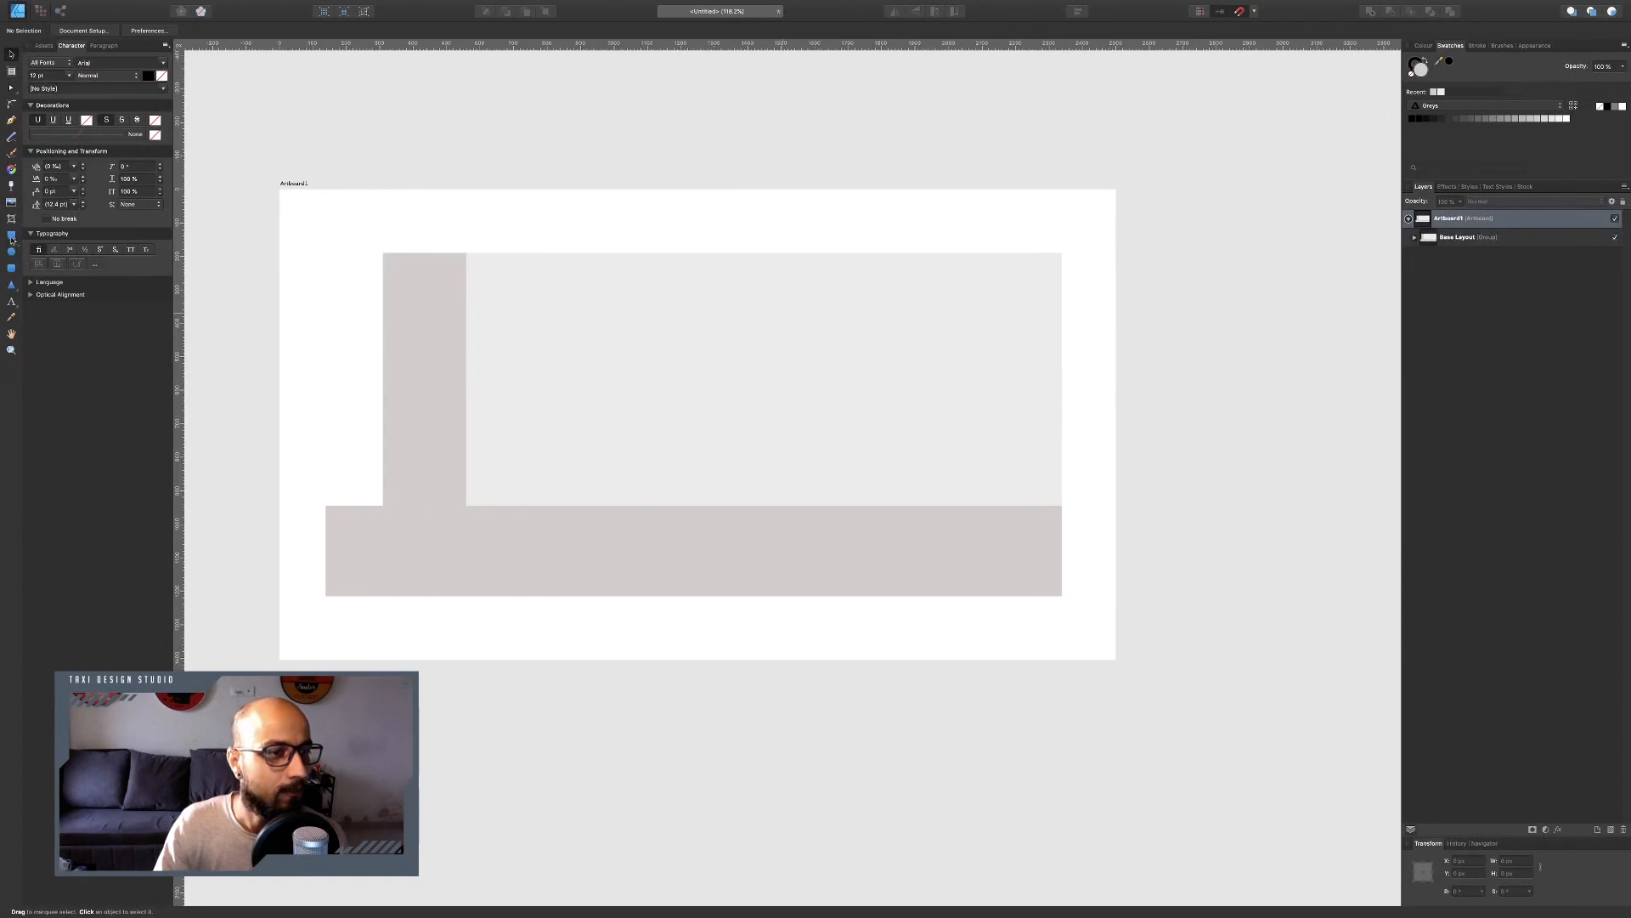
left_click(11, 236)
scroll(945, 494, "up", 3)
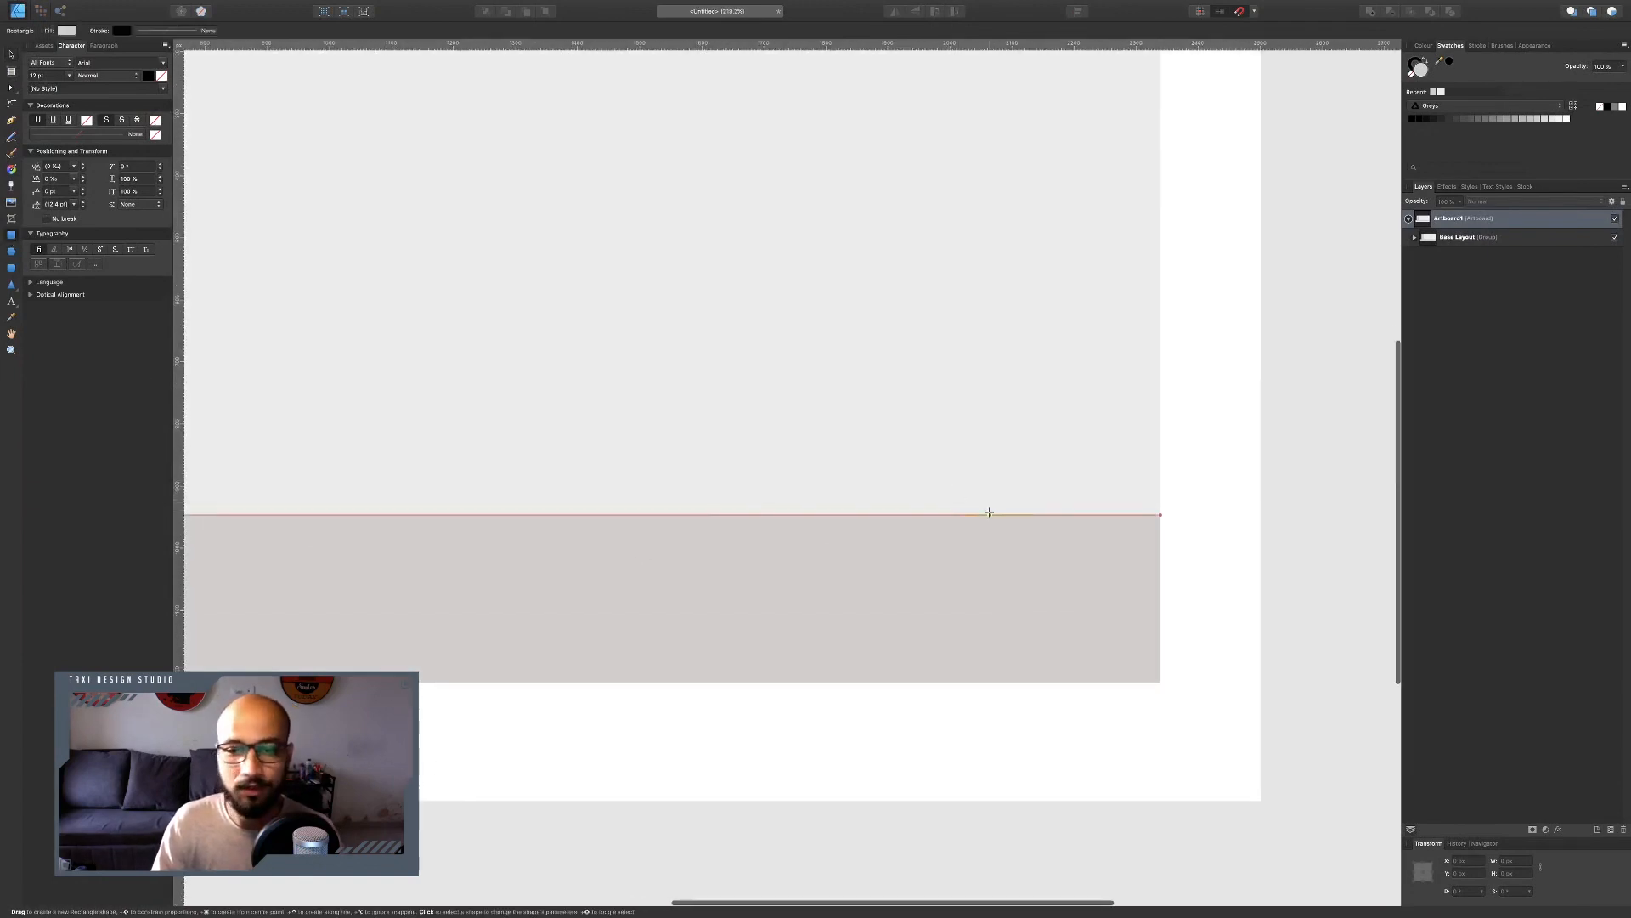
left_click_drag(911, 502, 1012, 523)
left_click(1423, 45)
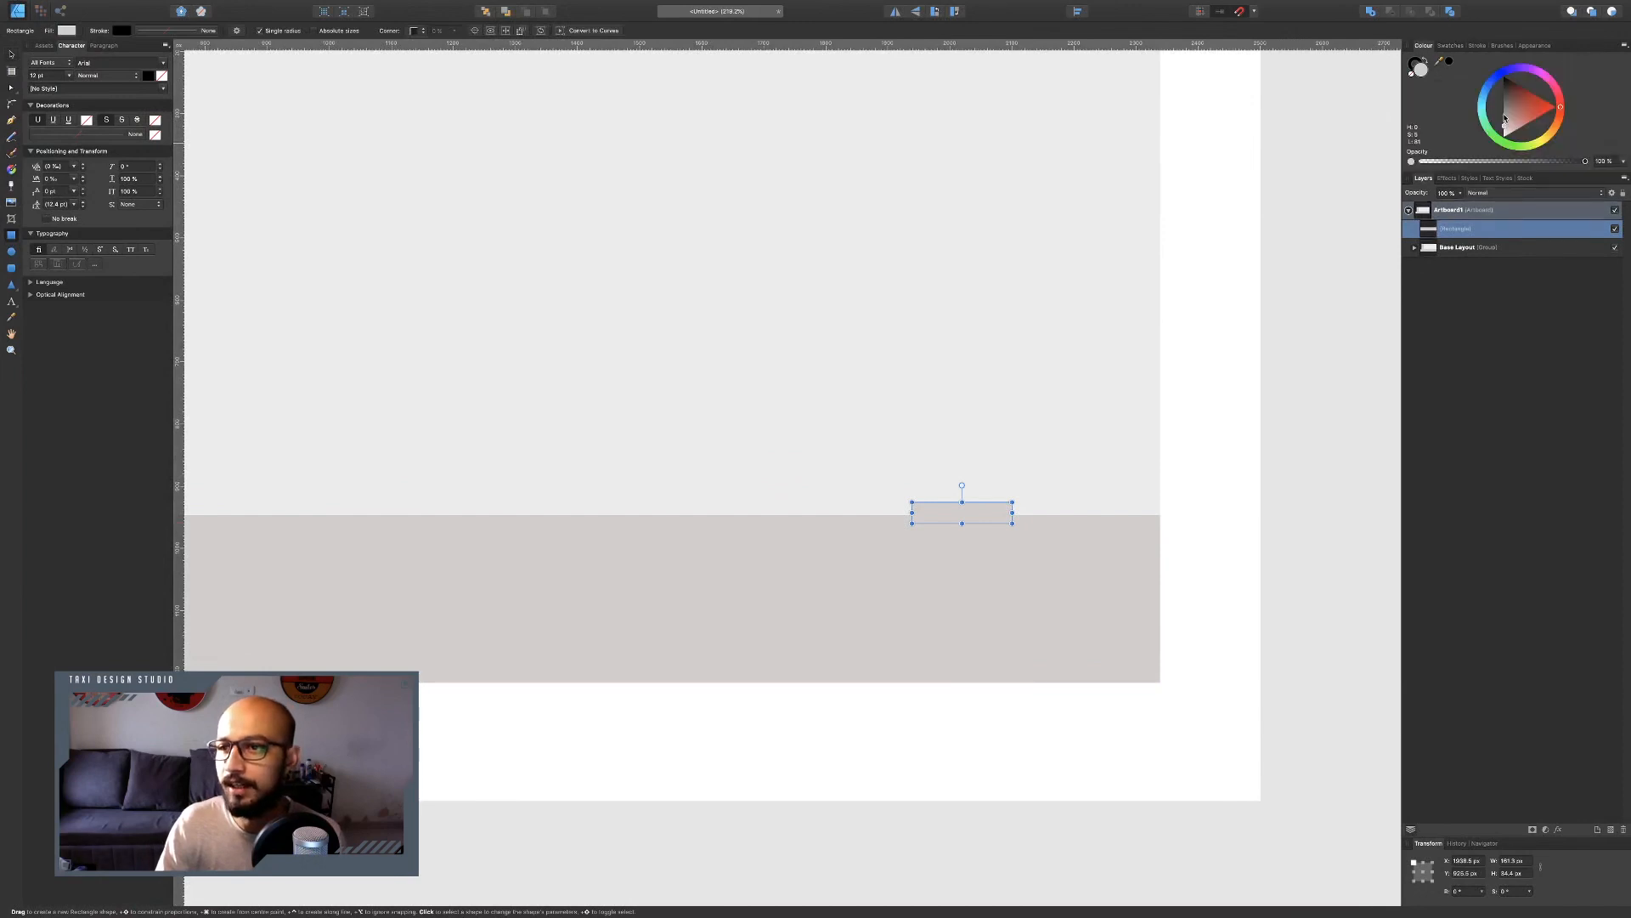
left_click_drag(1527, 116, 1532, 114)
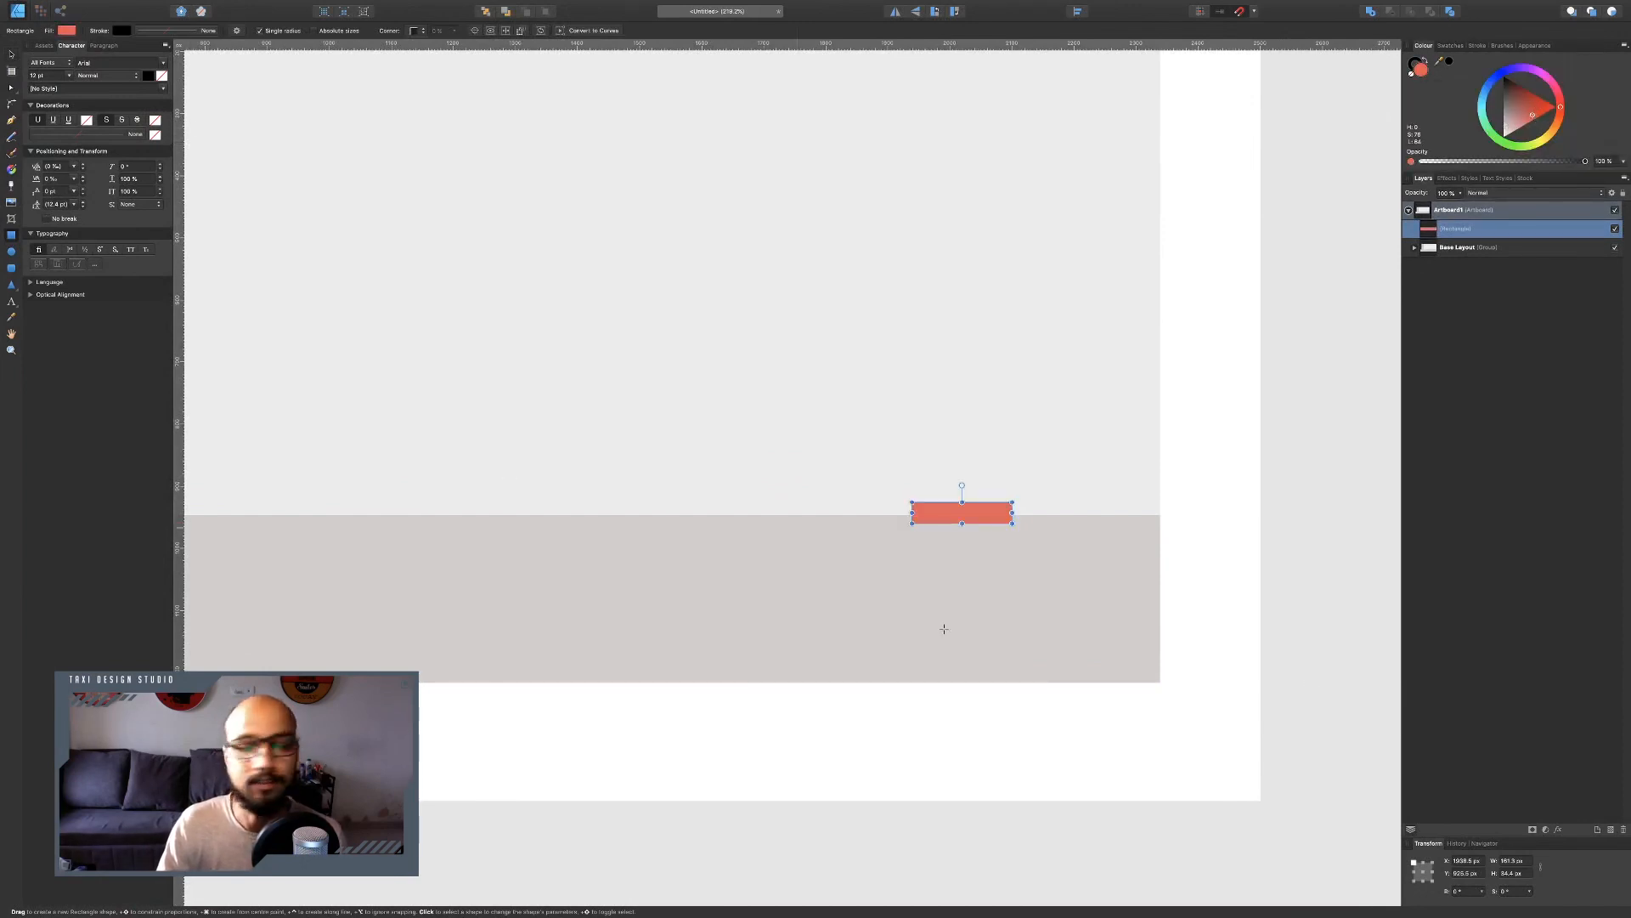
Resize the small coral rectangle to 80 px wide and about 11 px tall.
left_click(1520, 861)
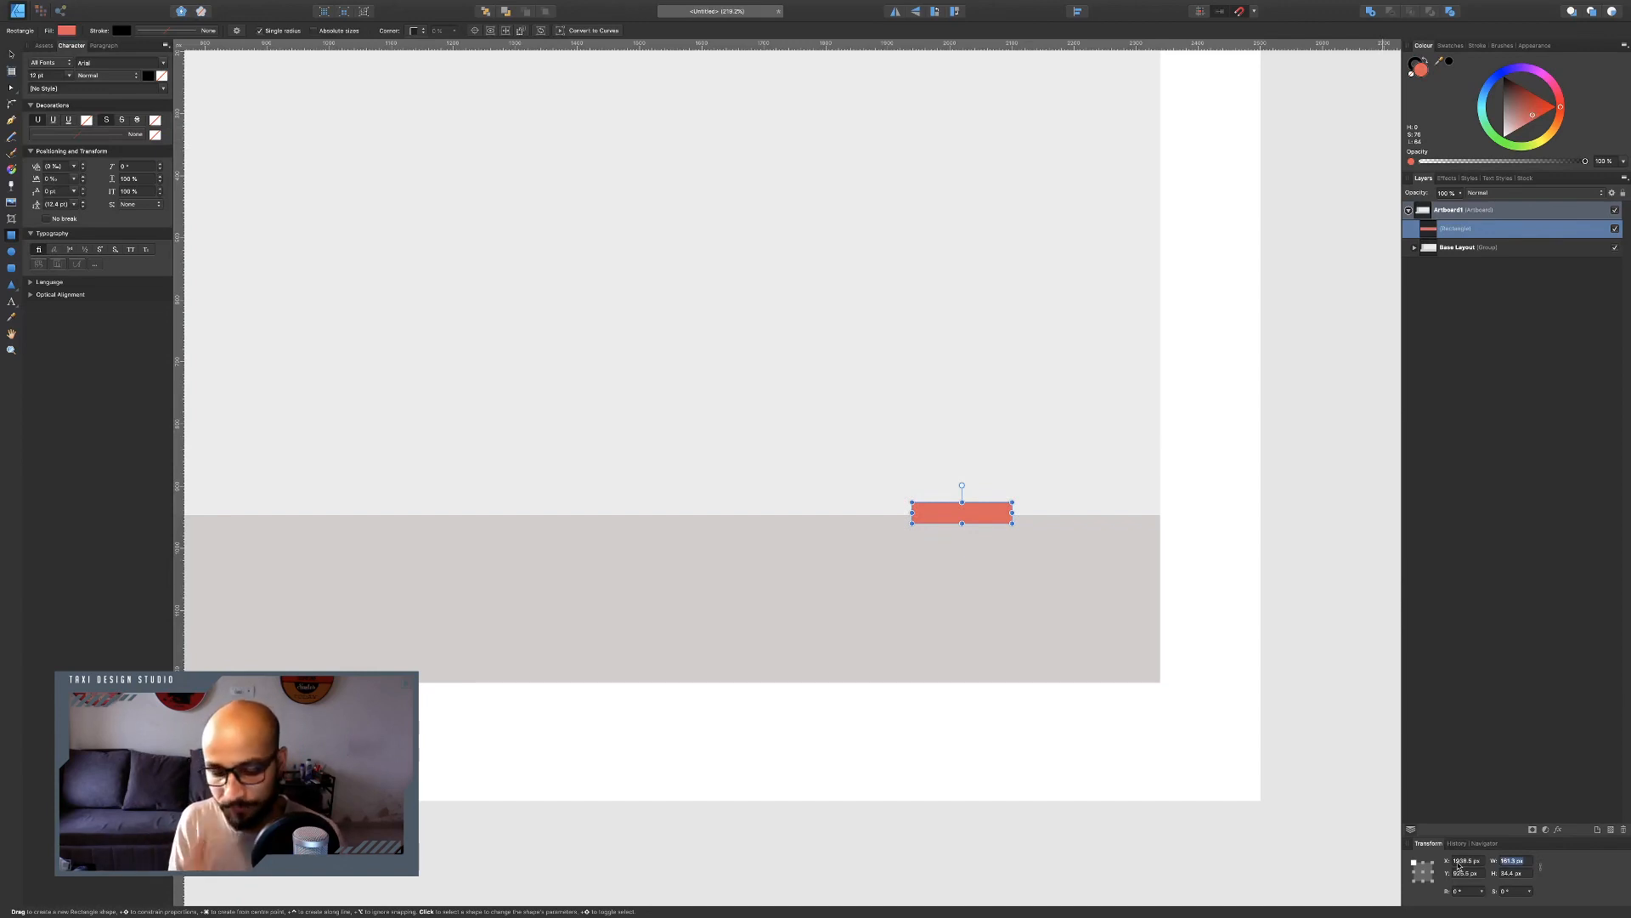
type("80")
key("Return")
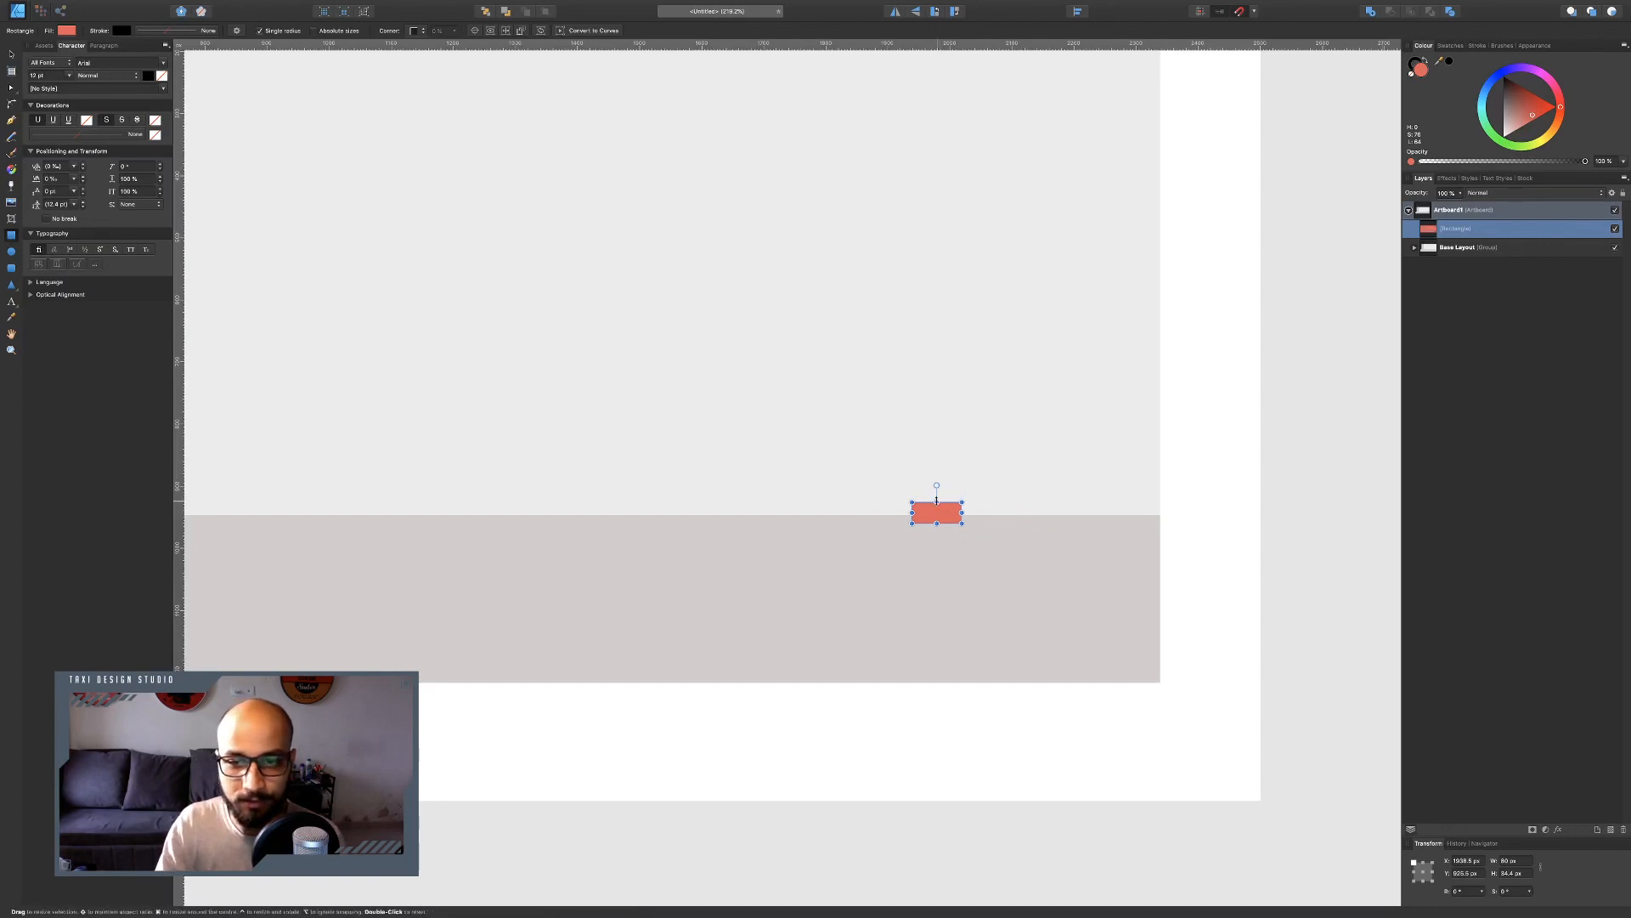
left_click_drag(936, 503, 937, 515)
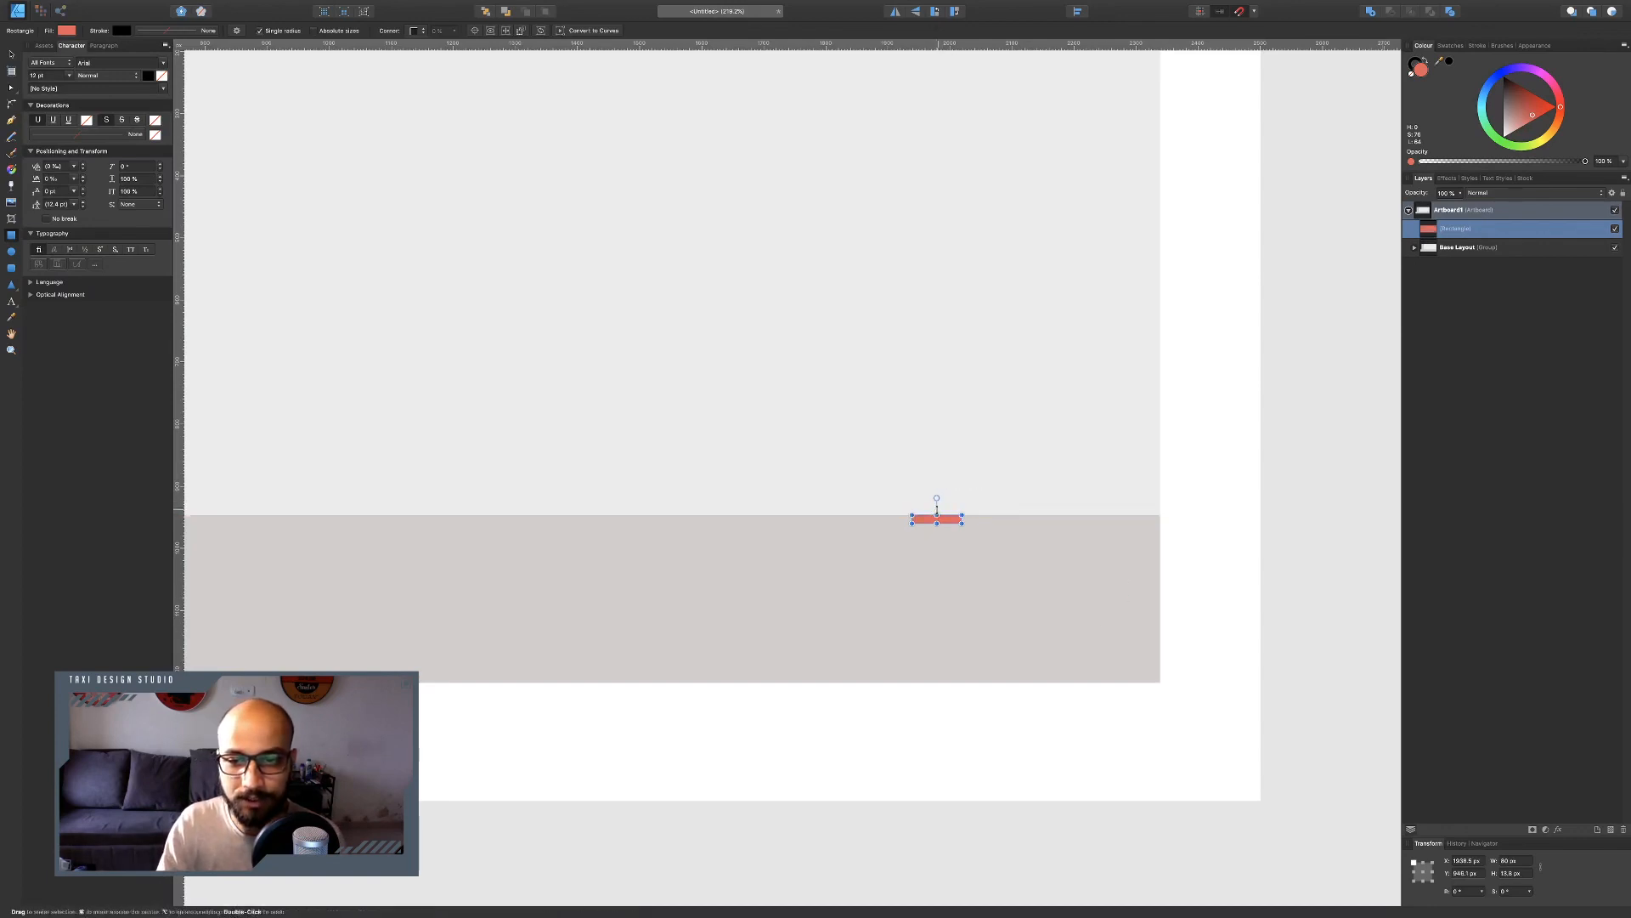
left_click(13, 54)
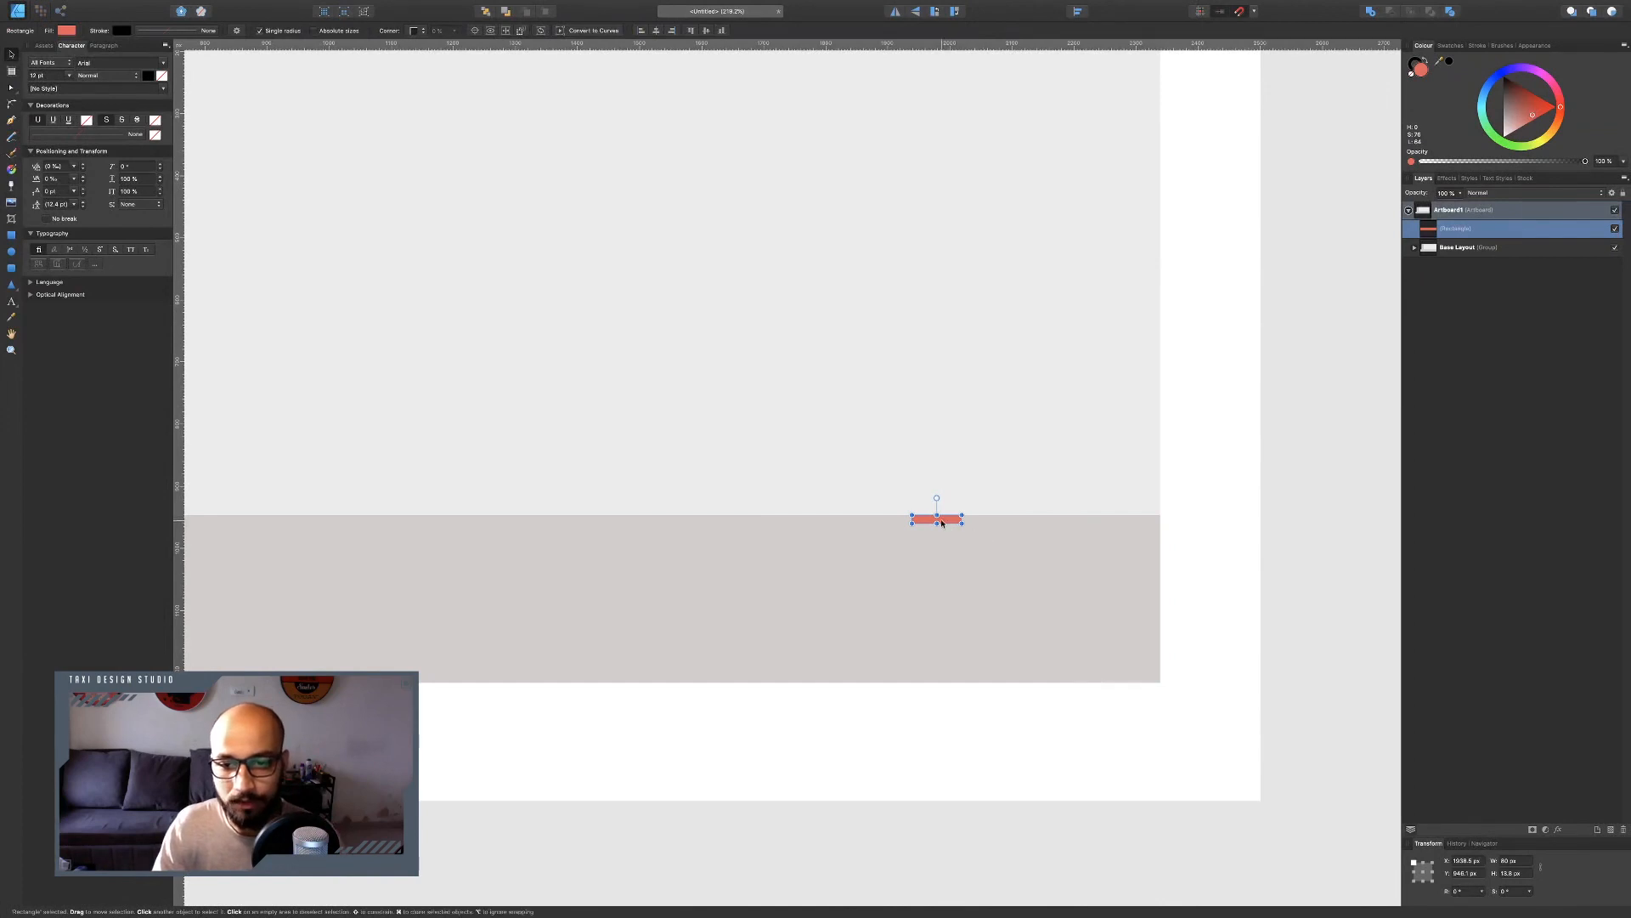
Move the small coral rectangle slightly right along the strip's top edge.
left_click(977, 516)
left_click_drag(977, 516, 1022, 526)
scroll(1022, 526, "down", 3)
scroll(1015, 512, "up", 1)
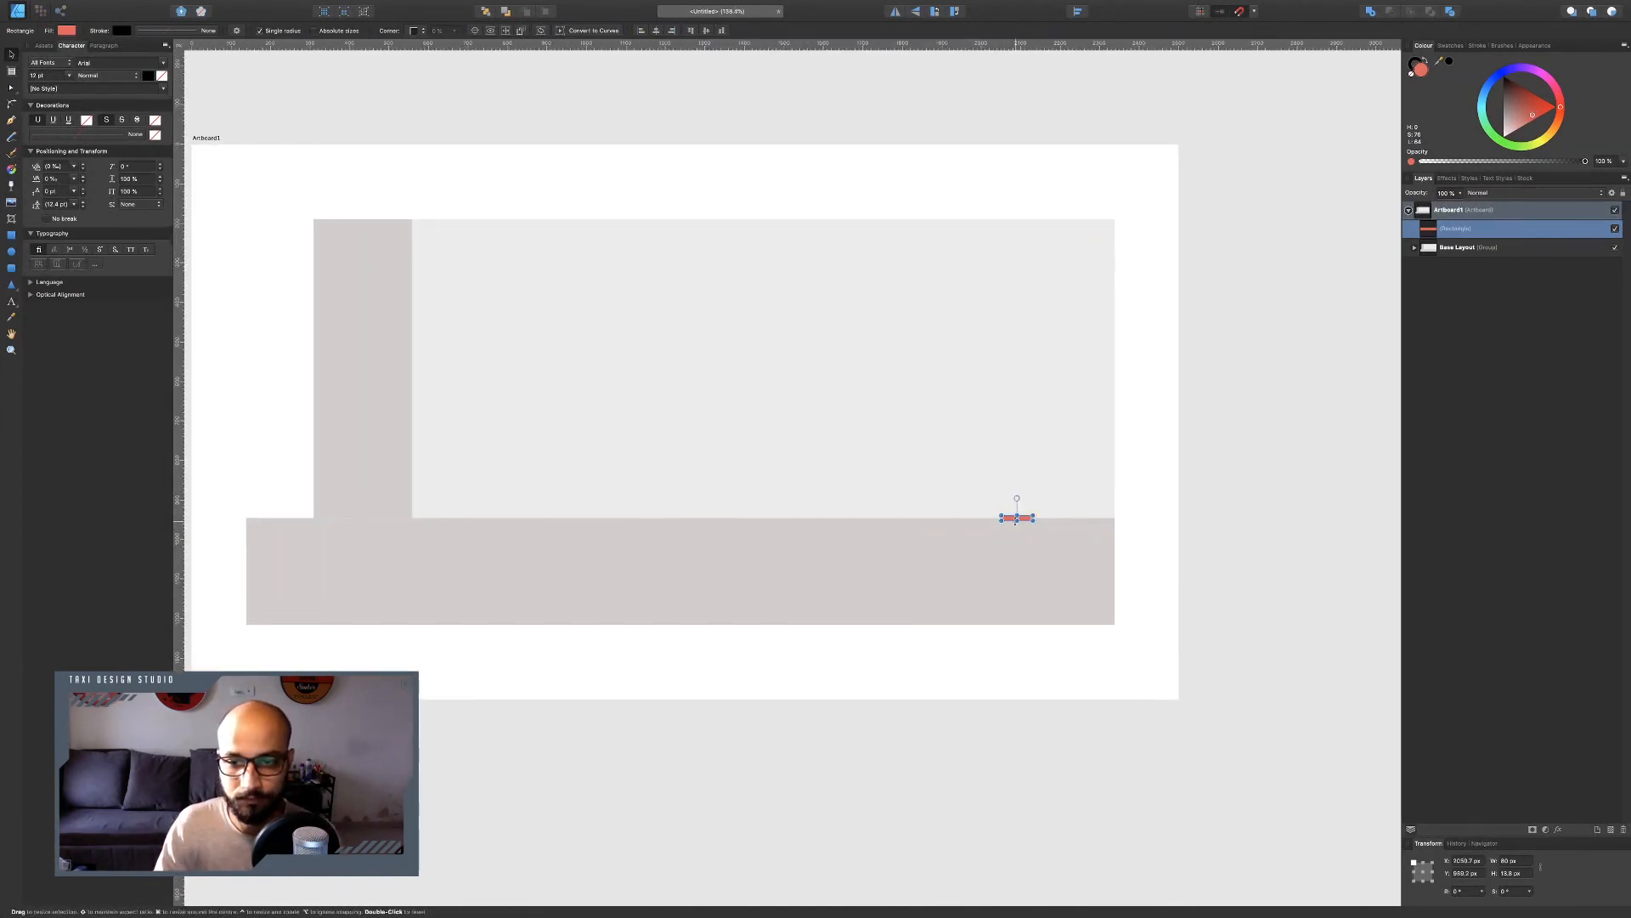
Draw a tall coral rectangle from the venue's top-right corner down to the strip and set its width to 630 px.
left_click(650, 389)
key("ctrl+Left")
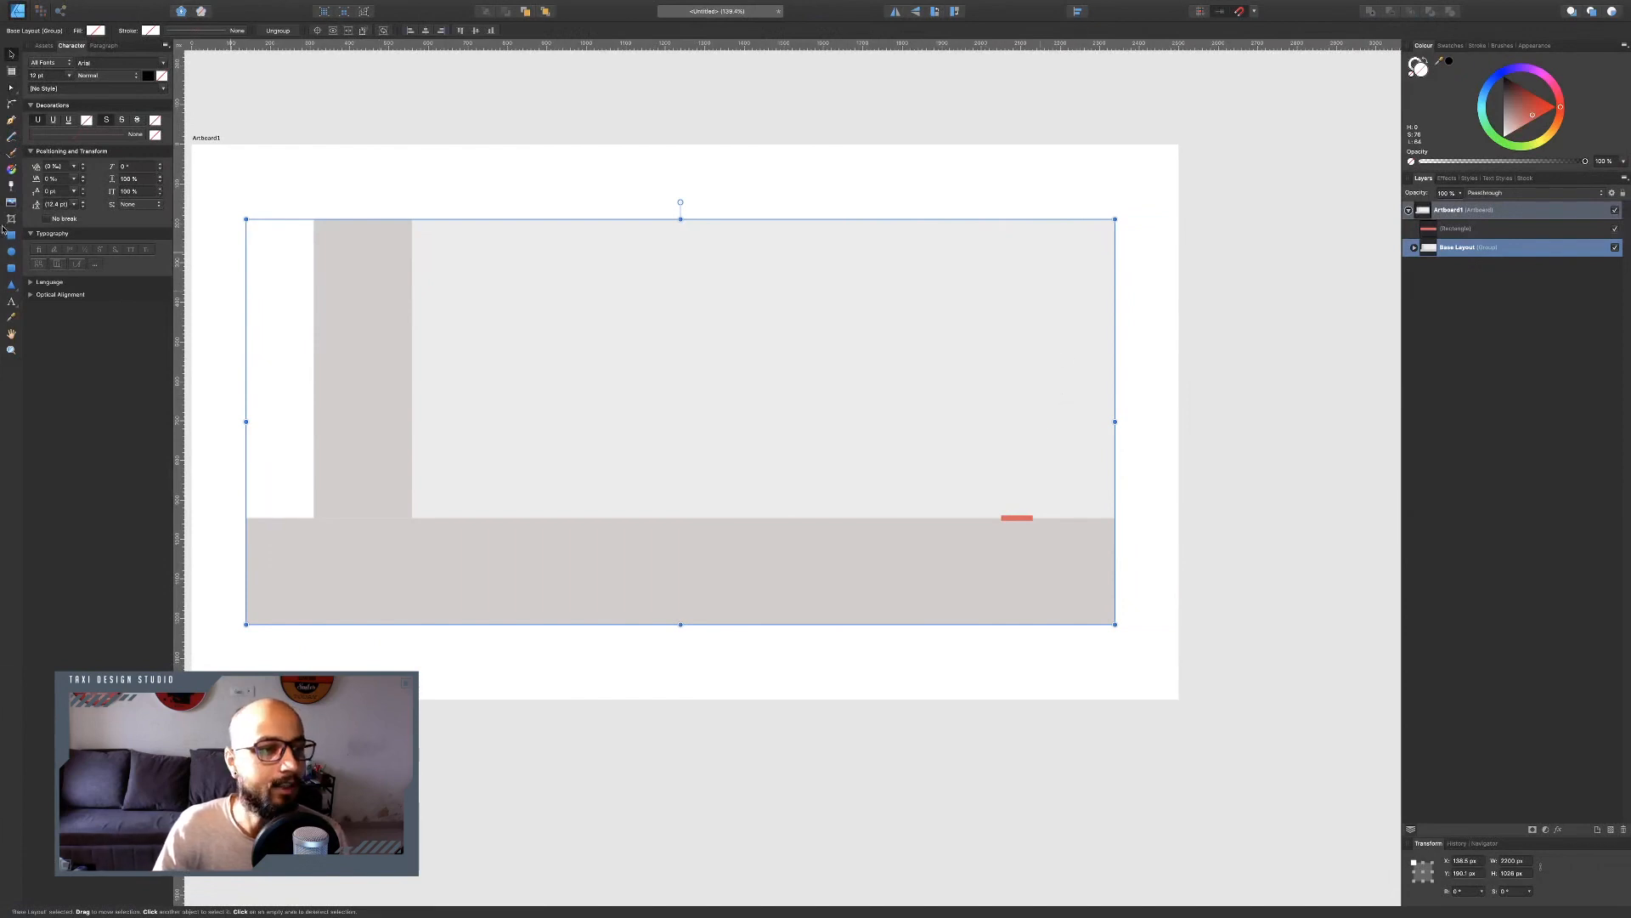
key("m")
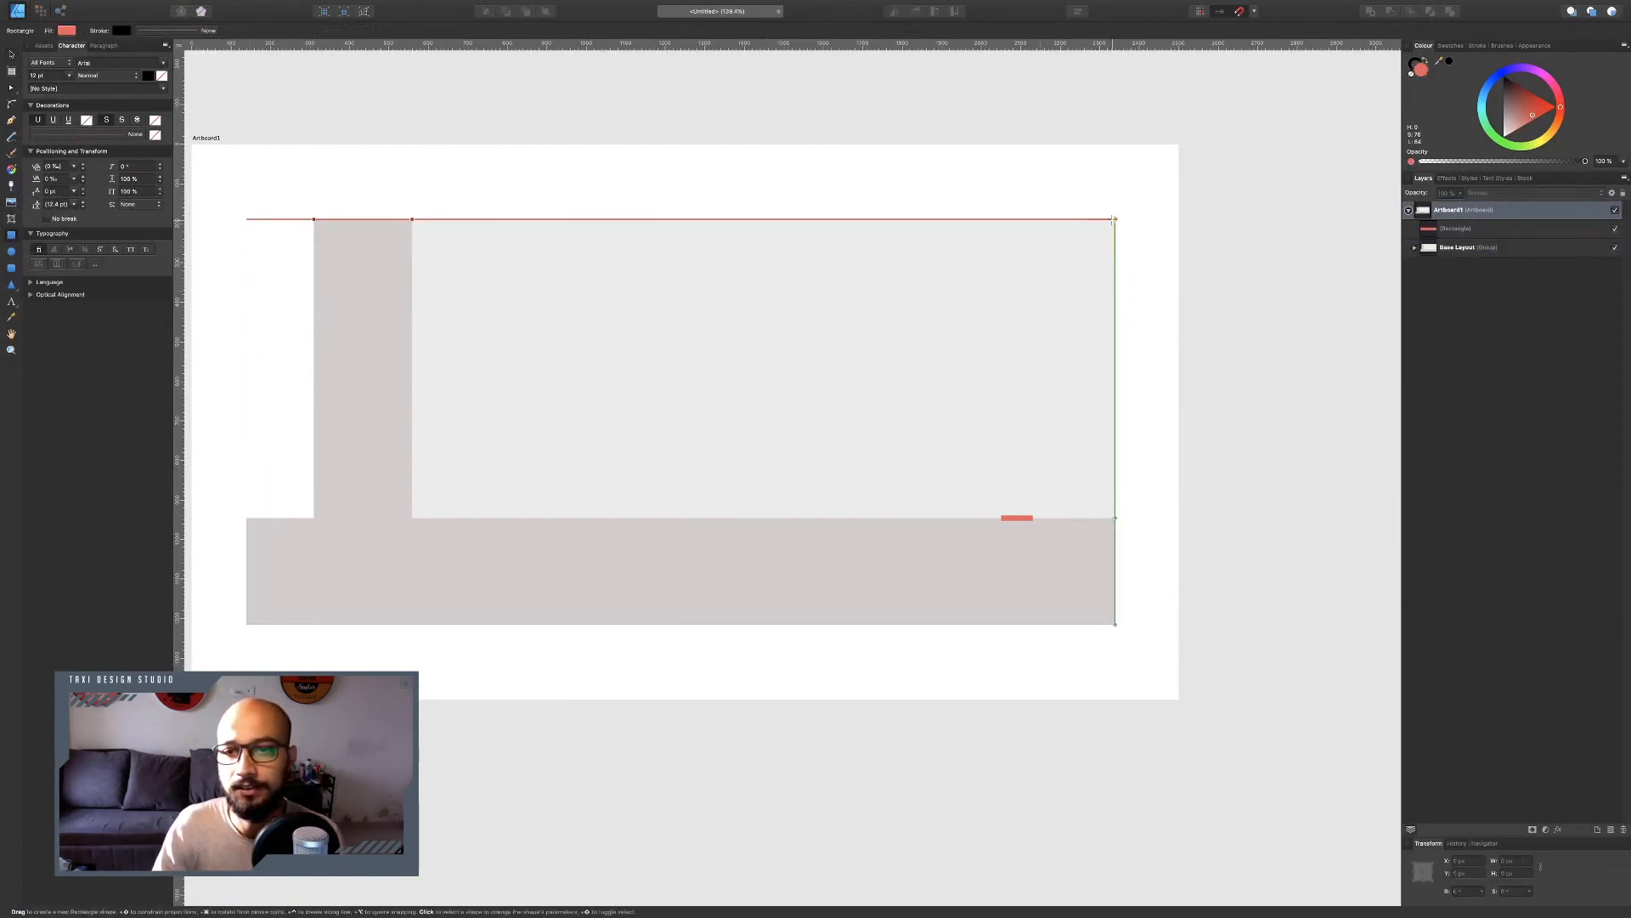
left_click_drag(1115, 219, 863, 518)
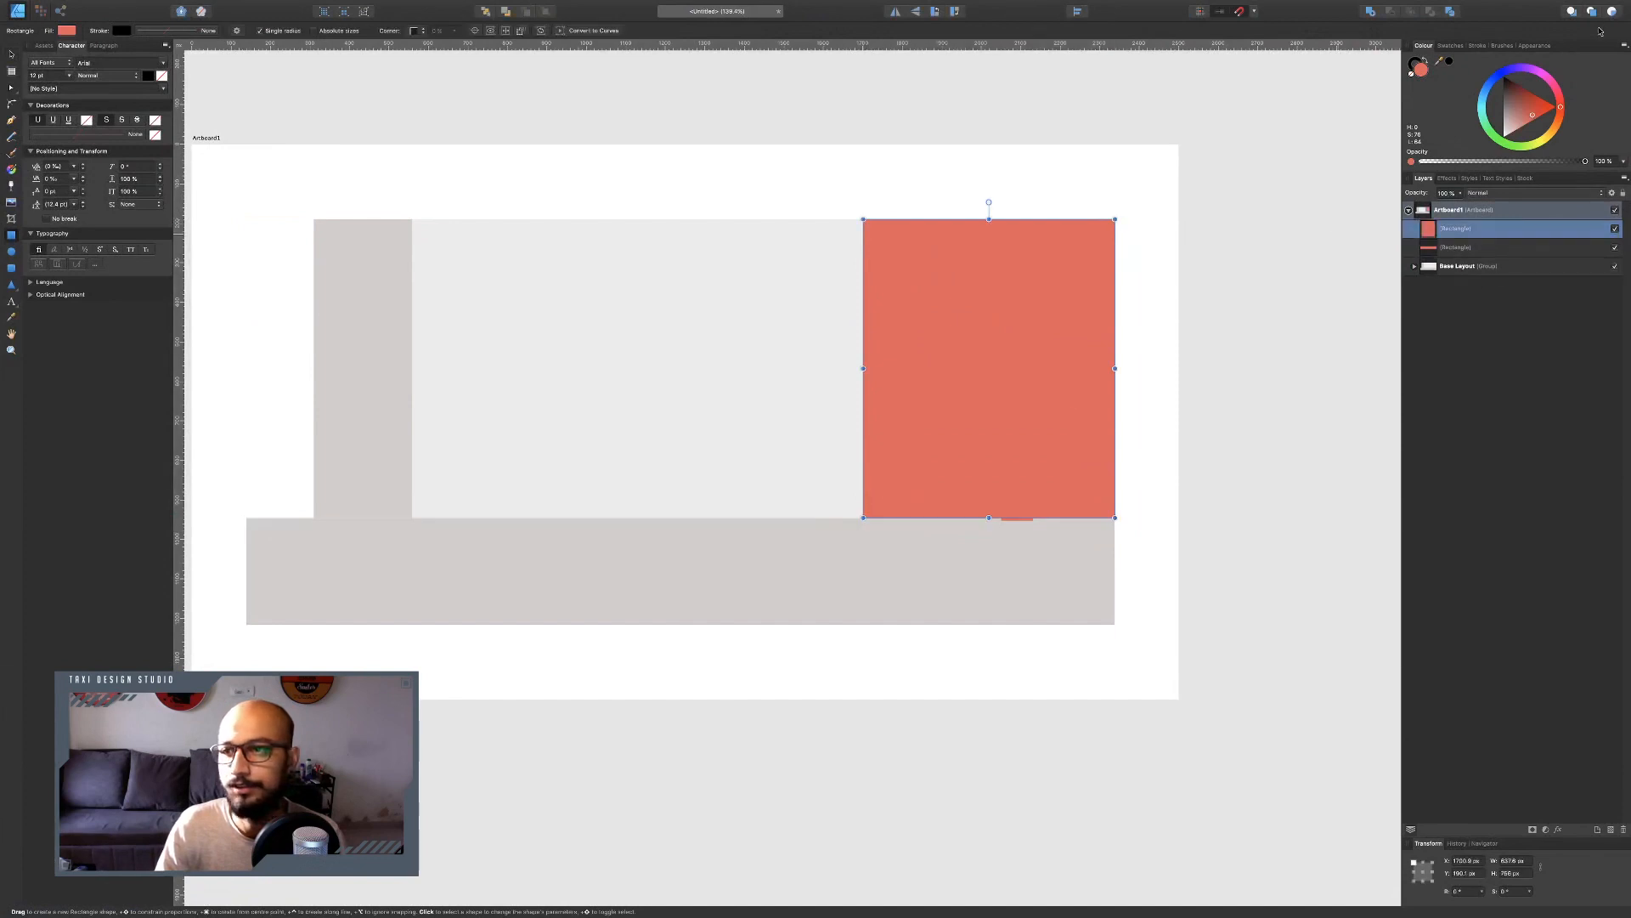
left_click(1514, 860)
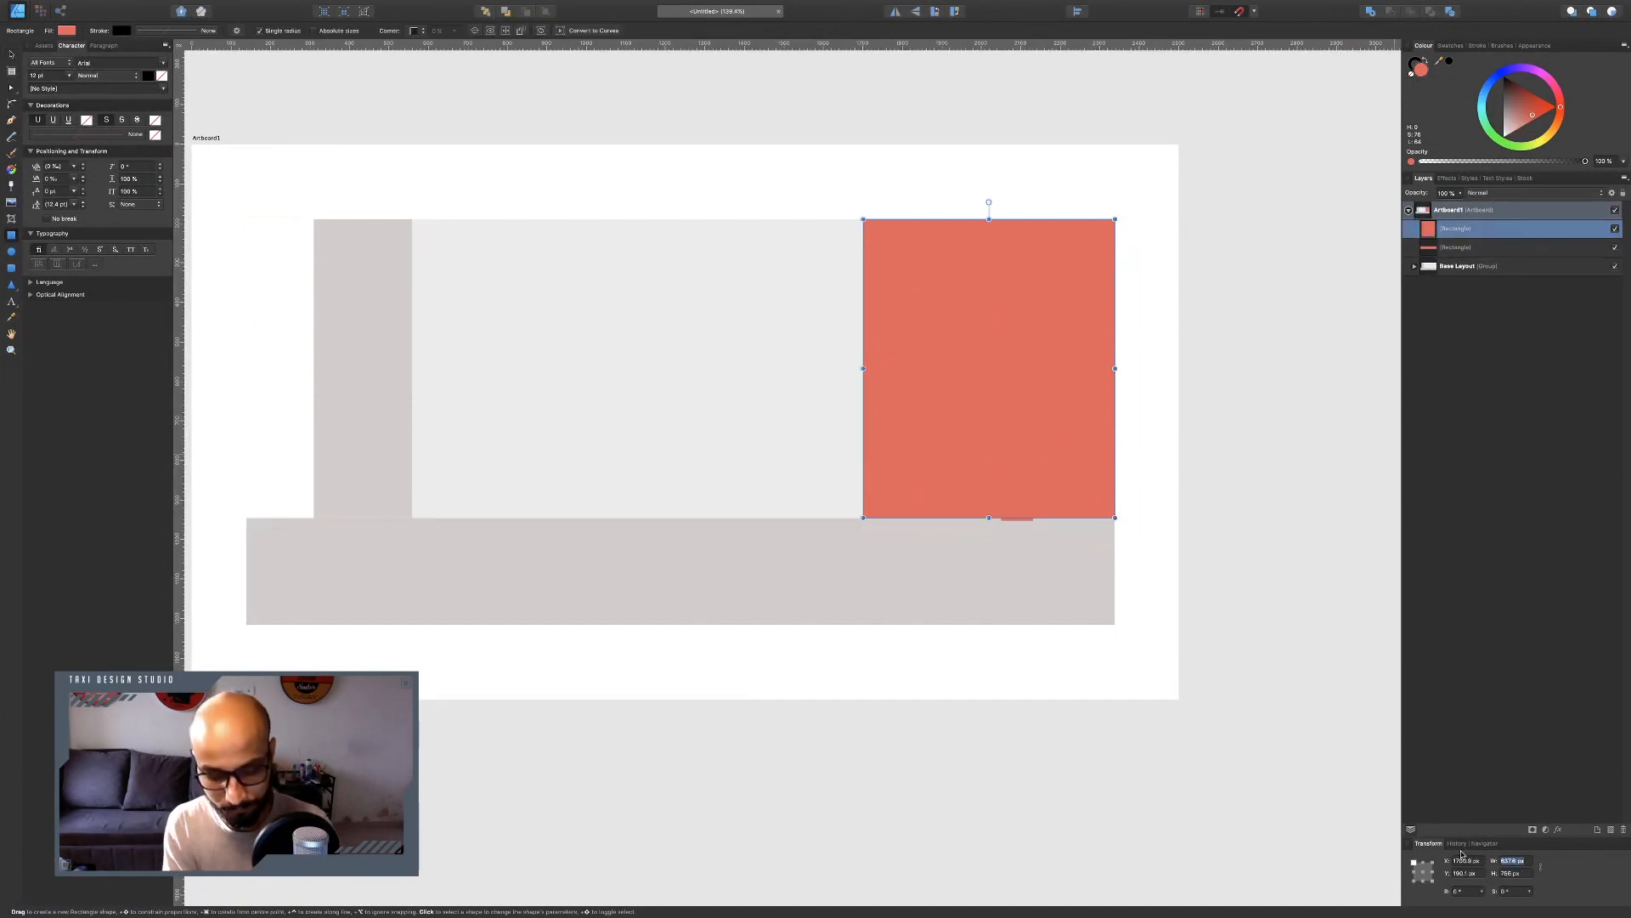
type("630")
key("Return")
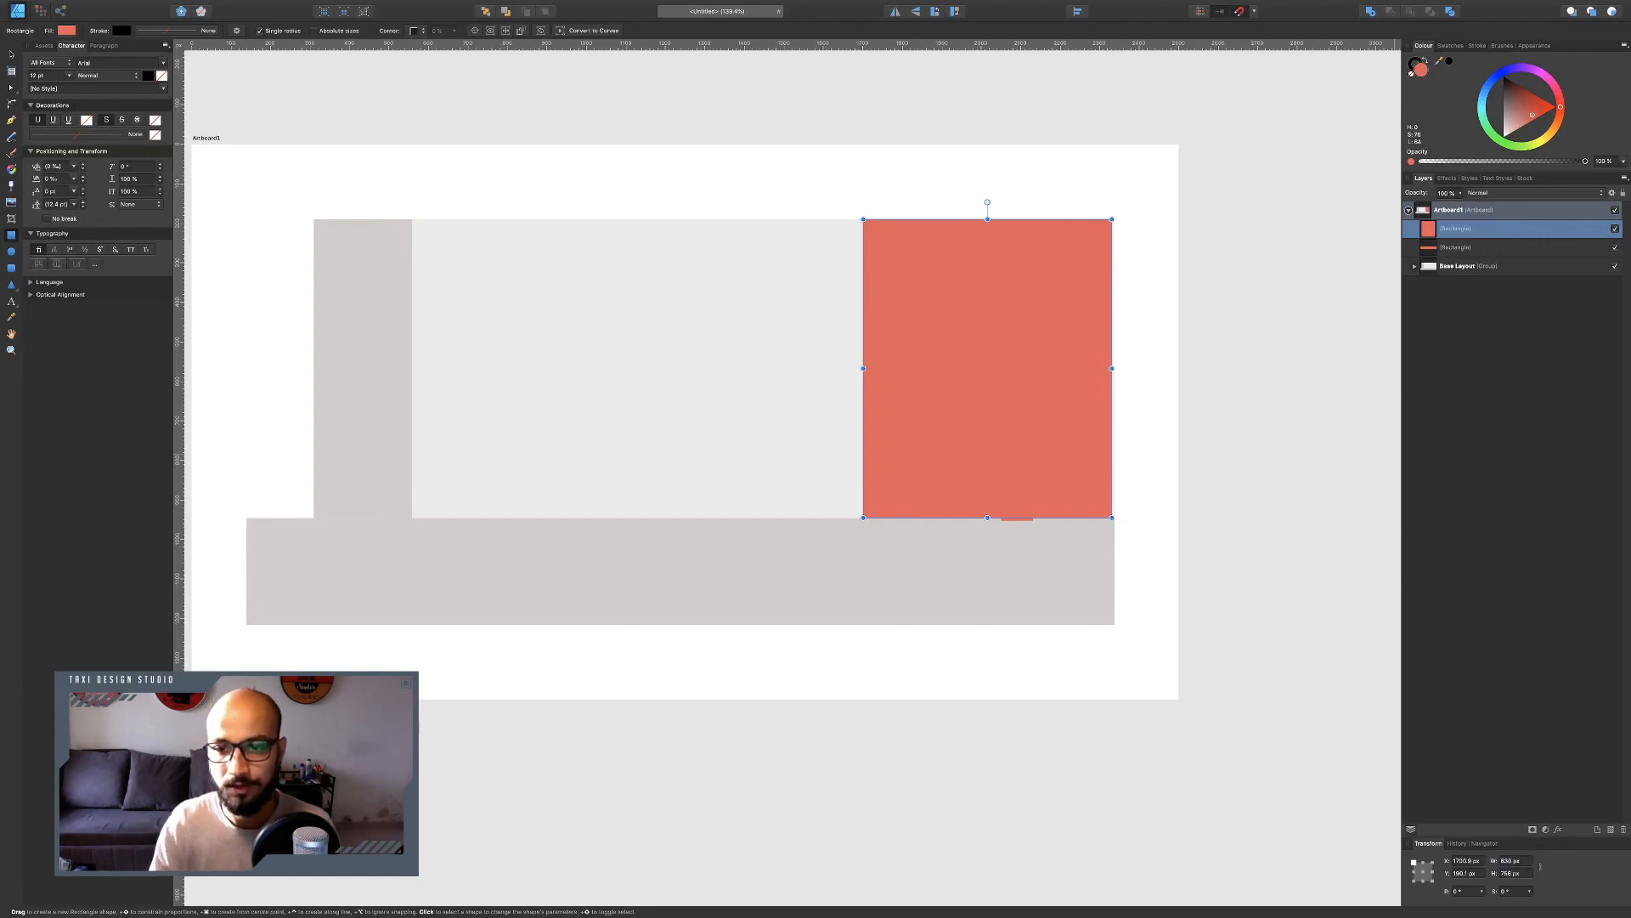
left_click(13, 55)
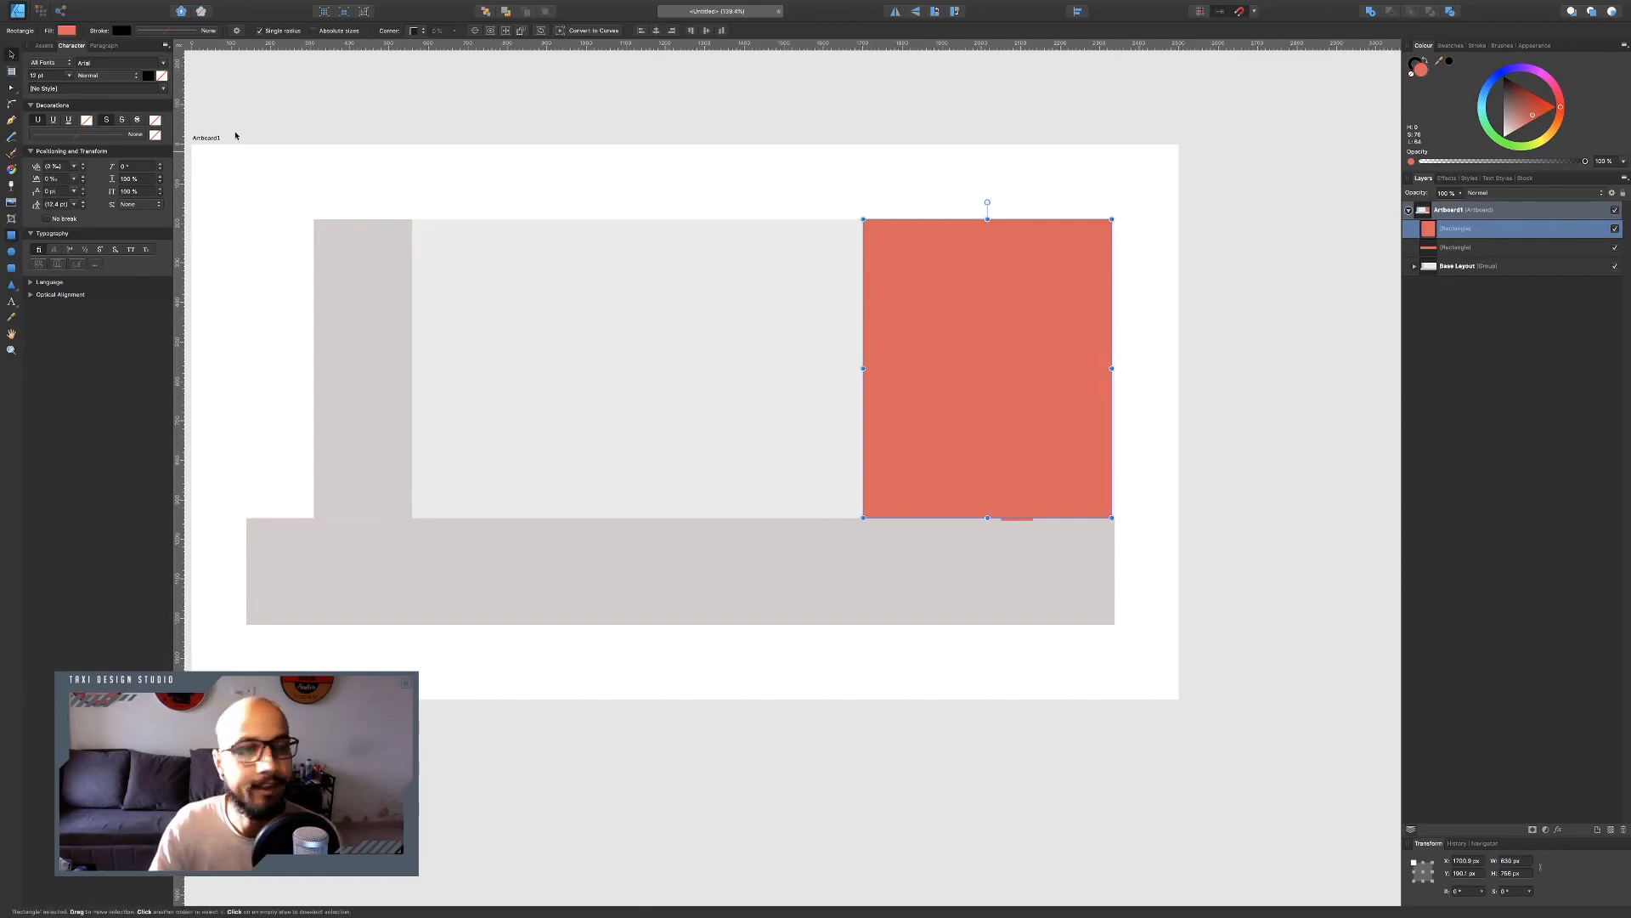
Lower the tall rectangle's opacity to 27%.
left_click_drag(1046, 358, 1049, 357)
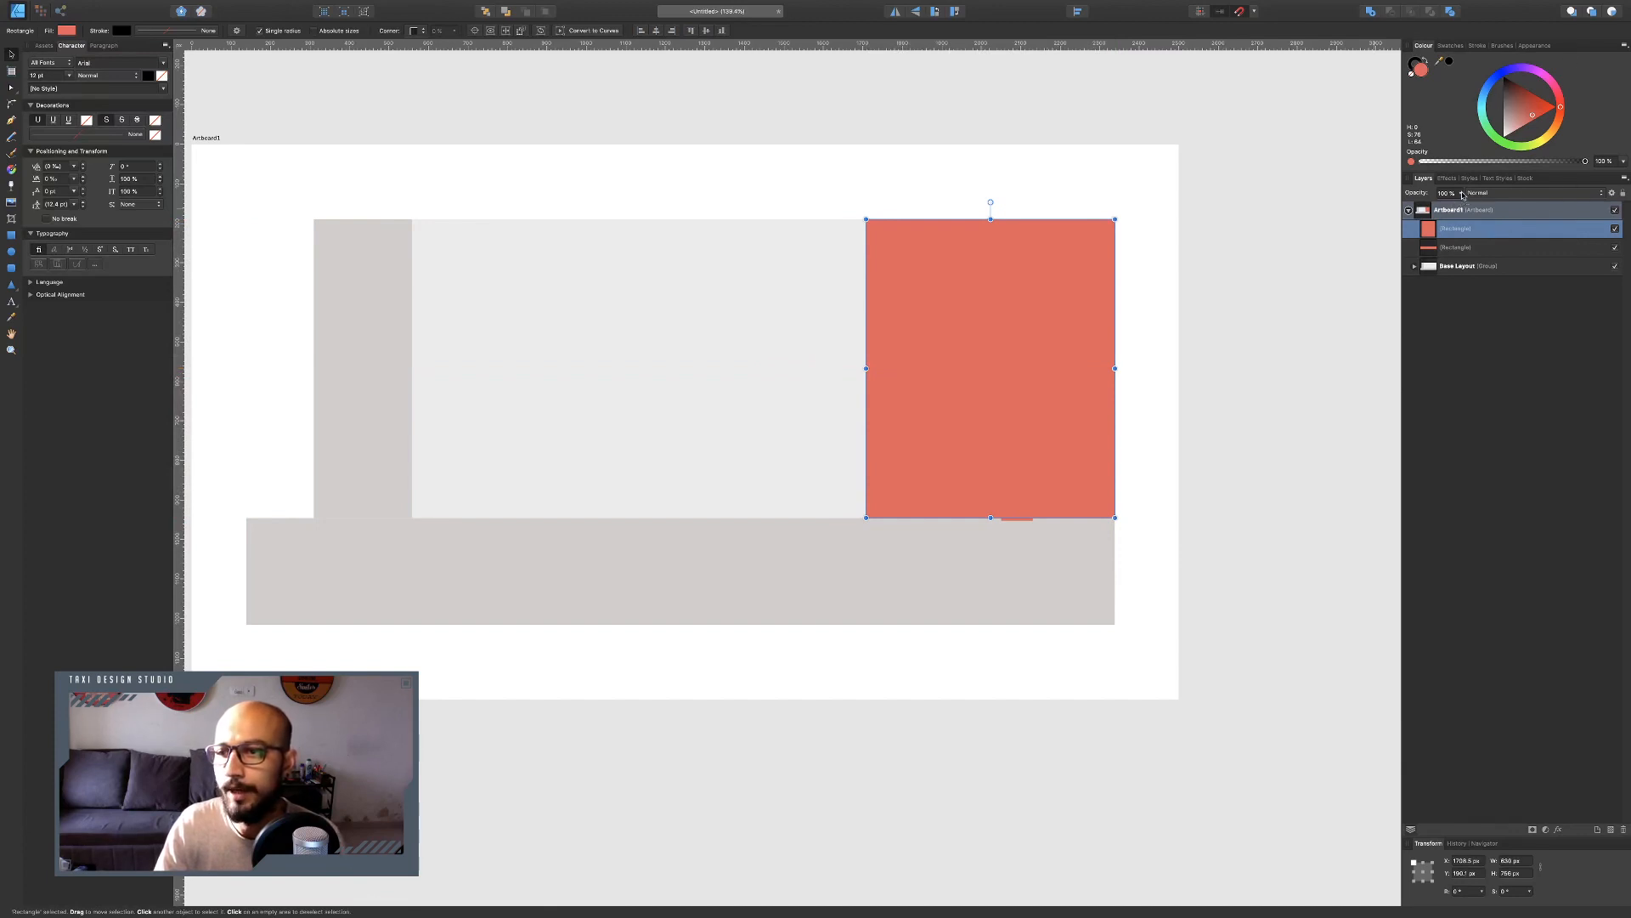
left_click_drag(1463, 195, 1398, 212)
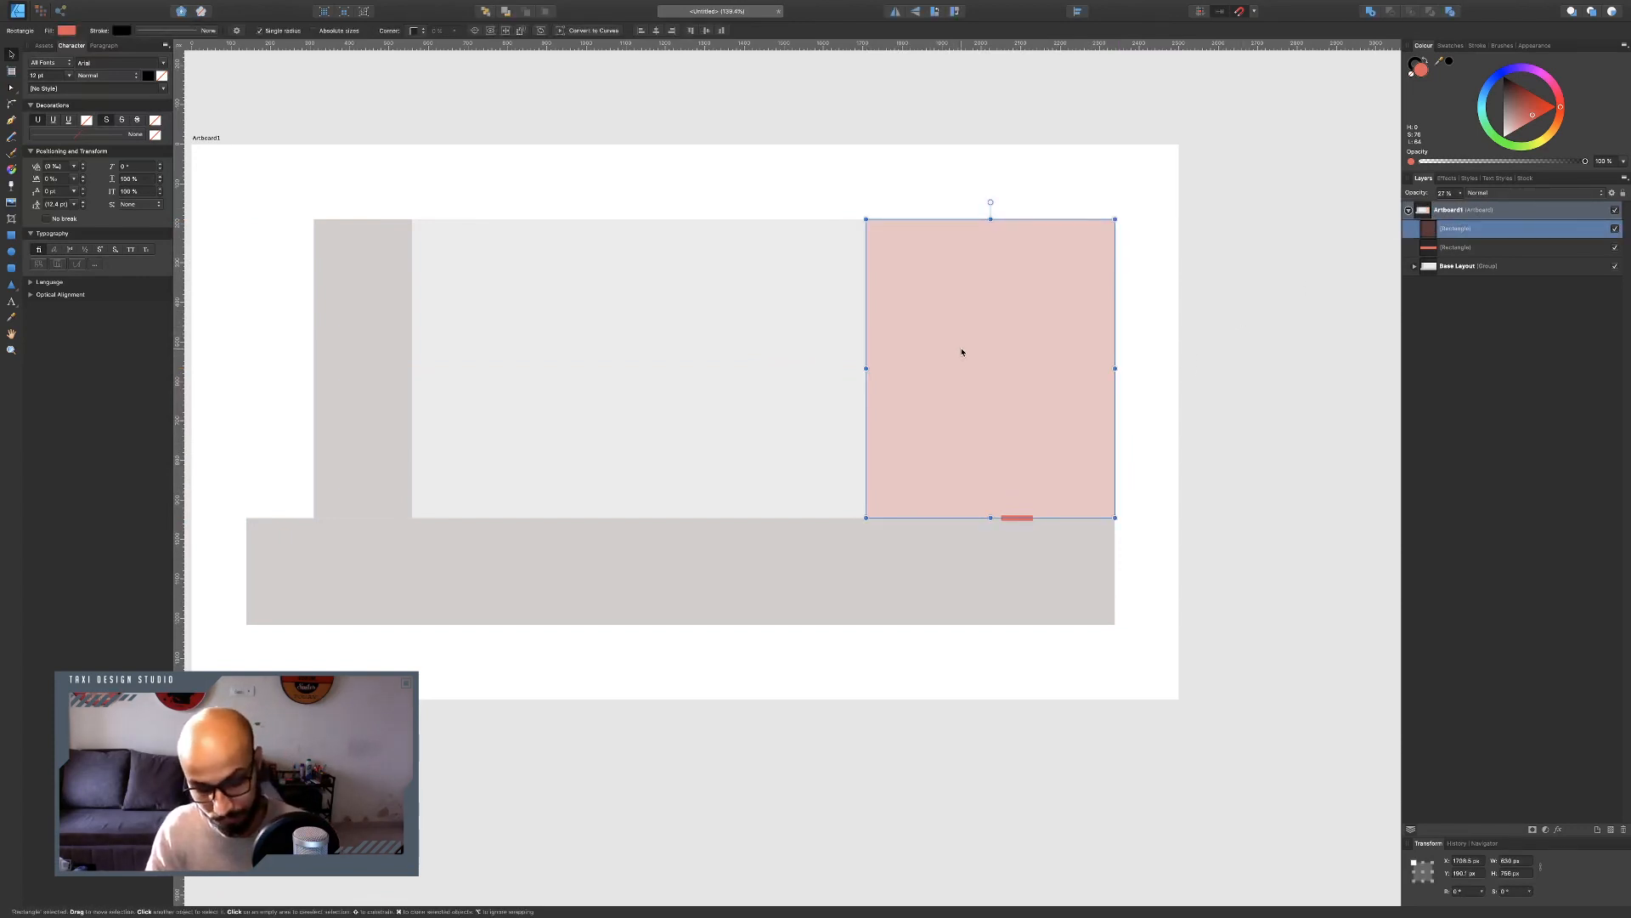
Duplicate the translucent rectangle and move the copy left against the vertical strip.
key("super+j")
left_click_drag(1009, 342, 558, 349)
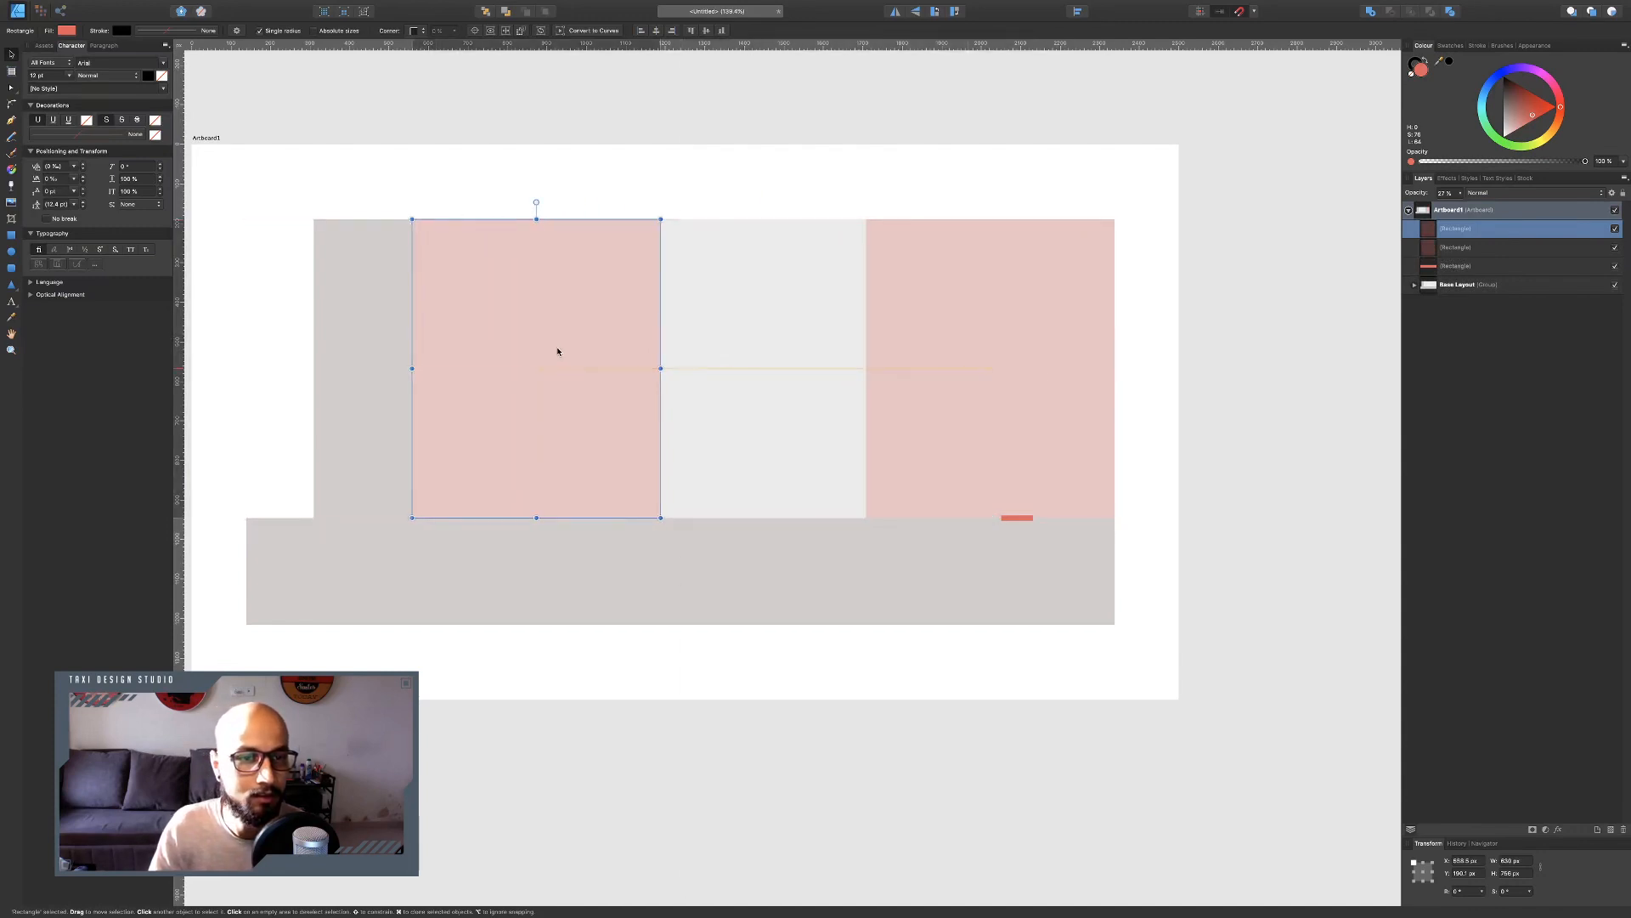
Set the copy's width to 625 px, checking the capacity chart for reference.
key("ctrl+Left")
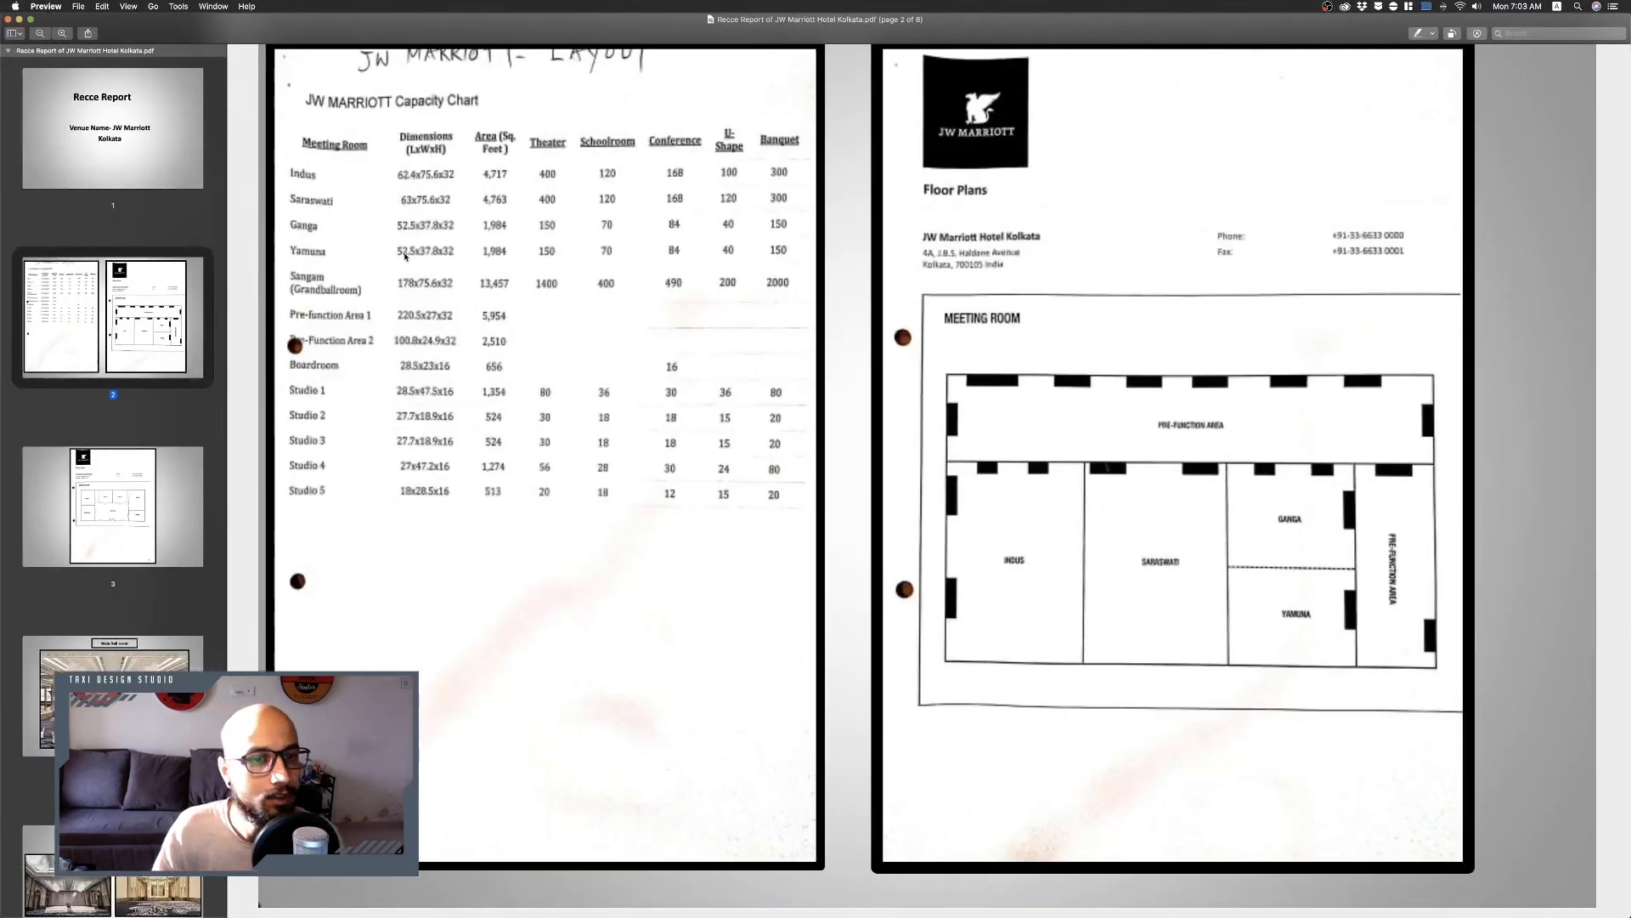
key("ctrl+Right")
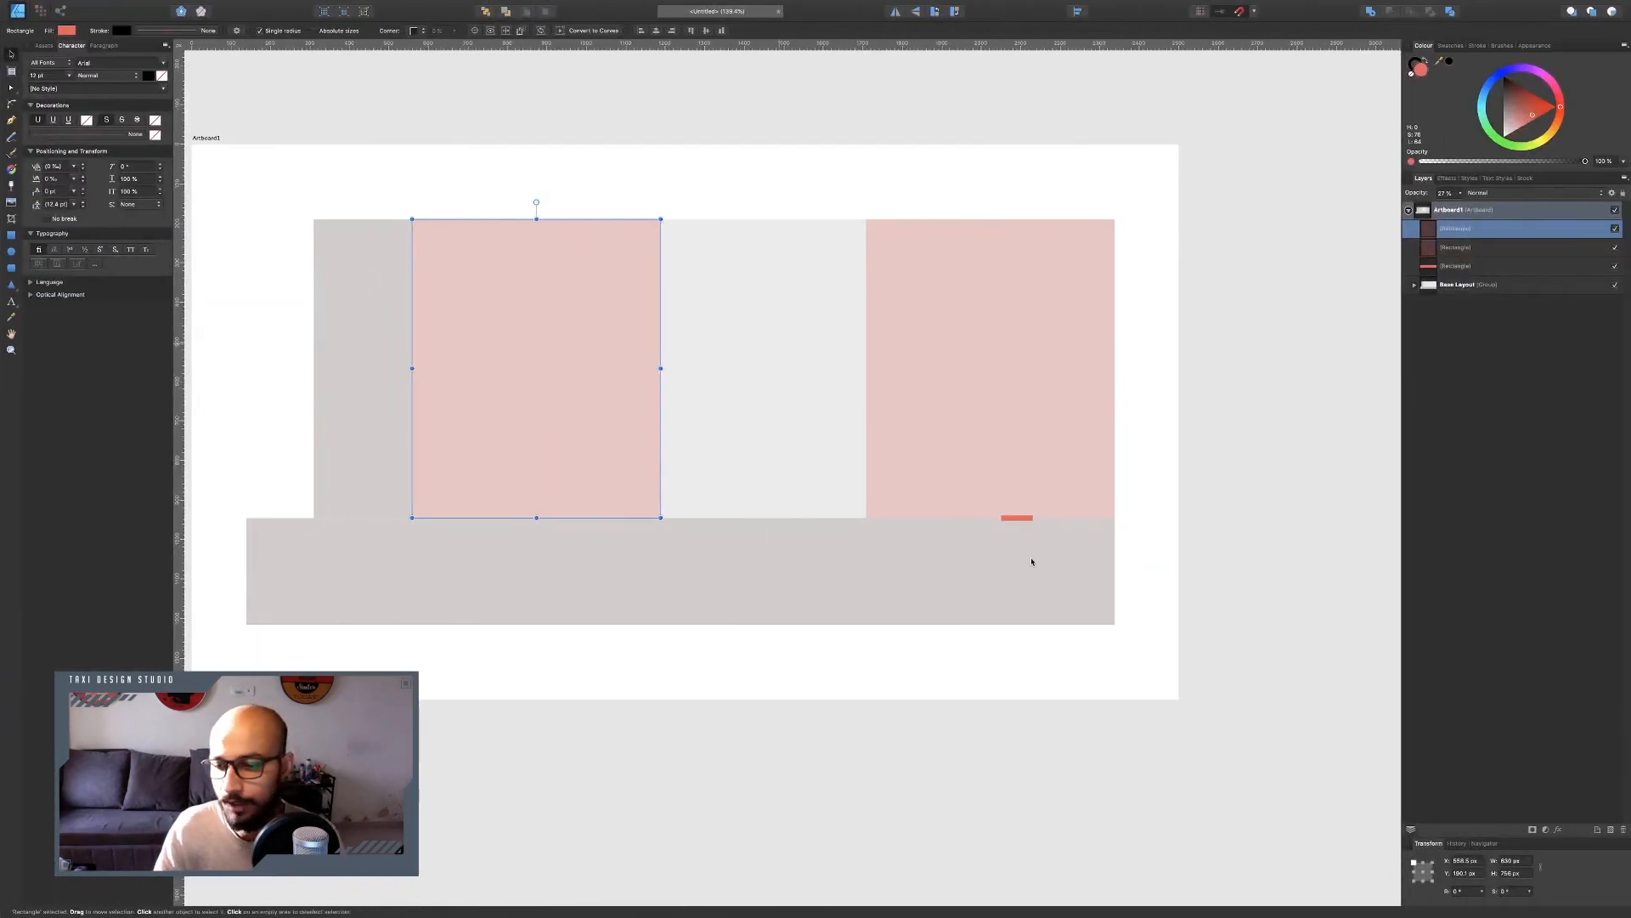
left_click(1527, 861)
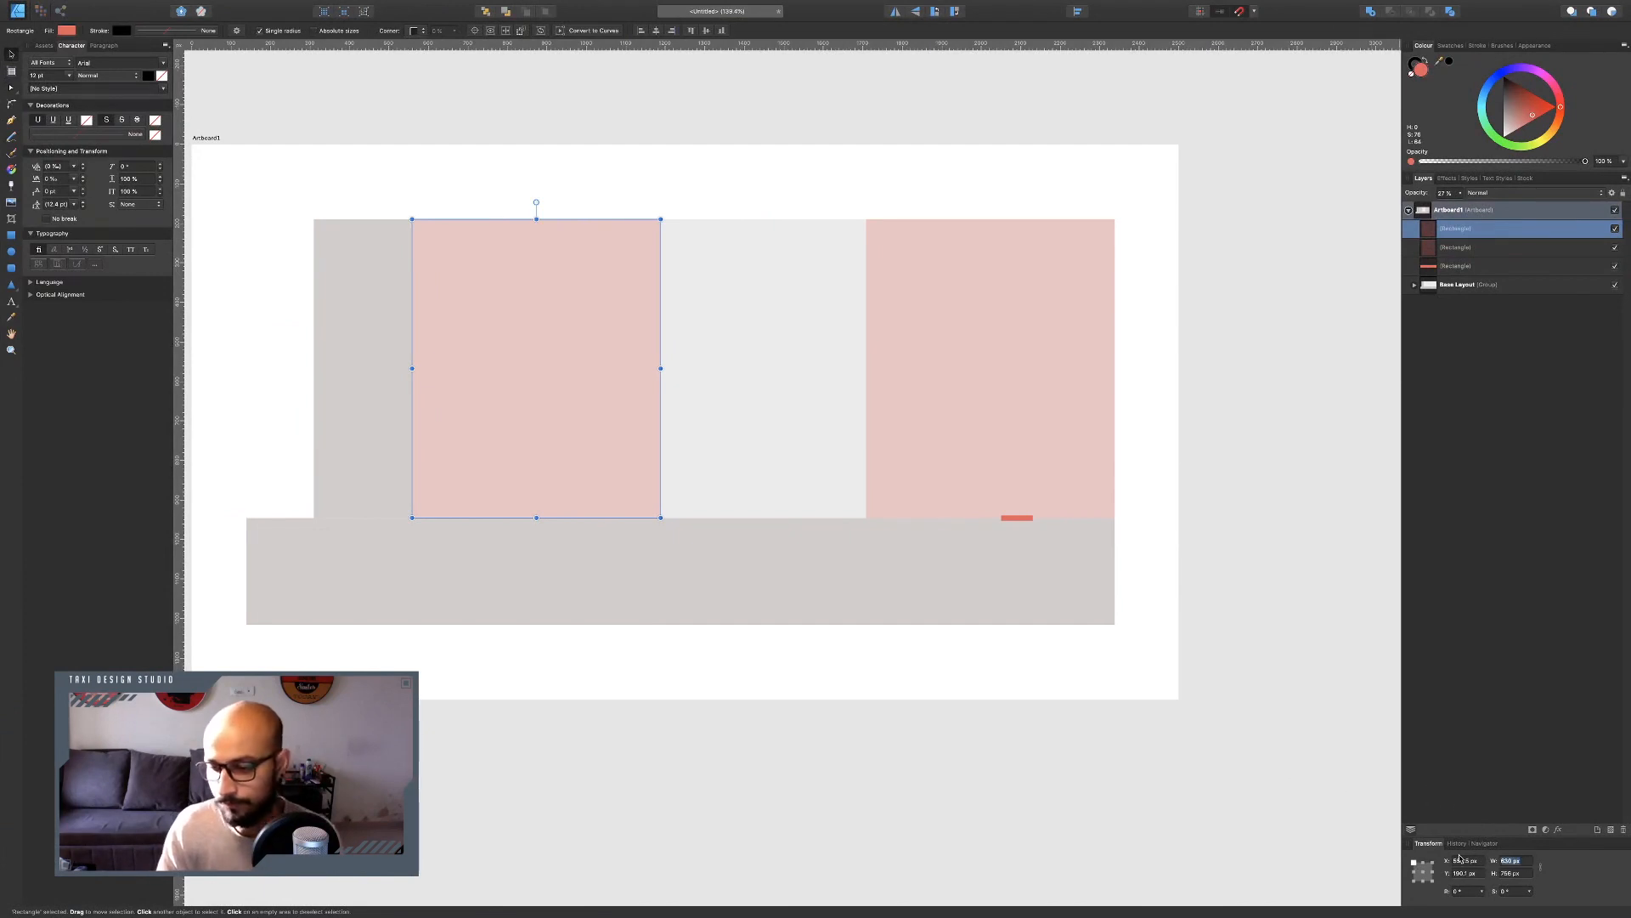
type("625")
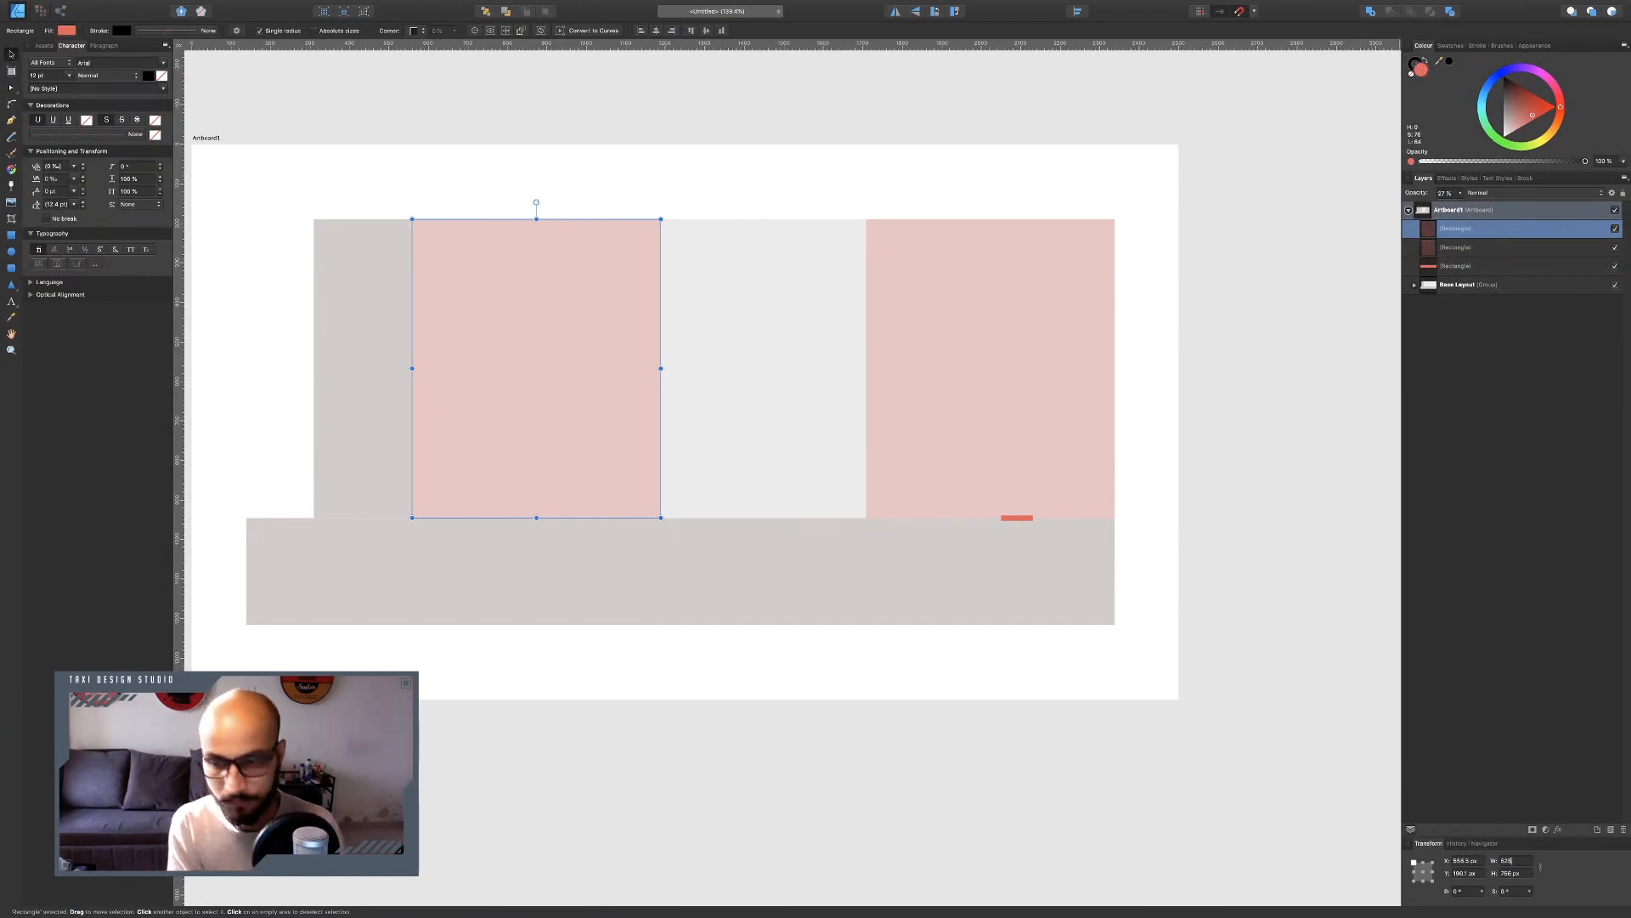
key("Return")
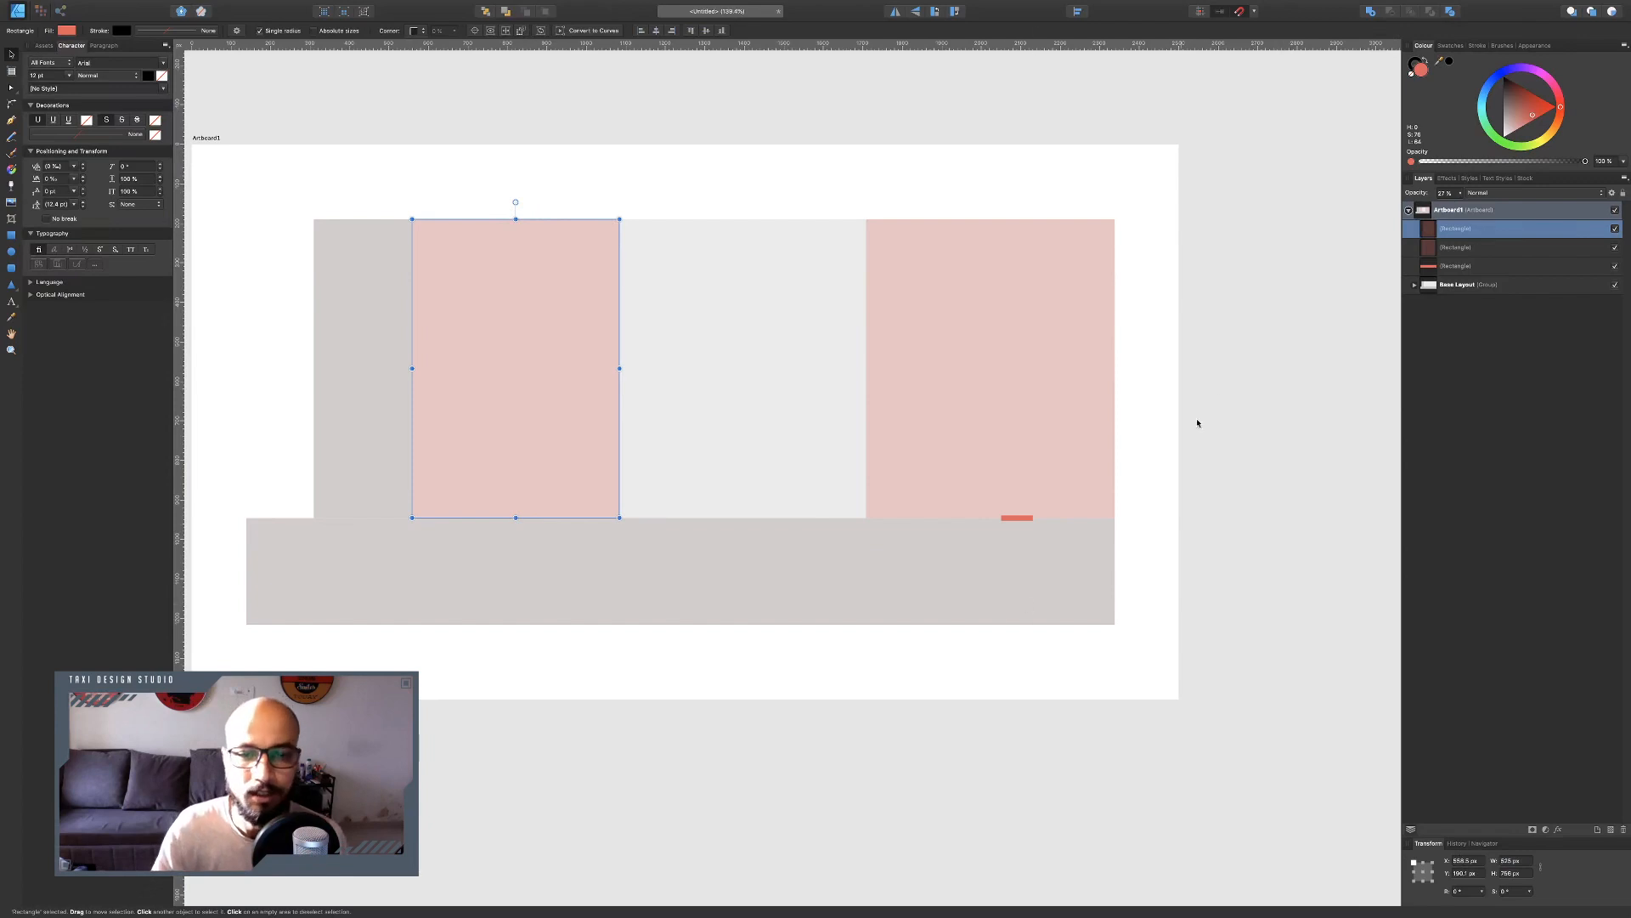
Reorder layers so the small coral marker sits above the translucent room rectangles.
left_click(1238, 375)
left_click(1022, 515)
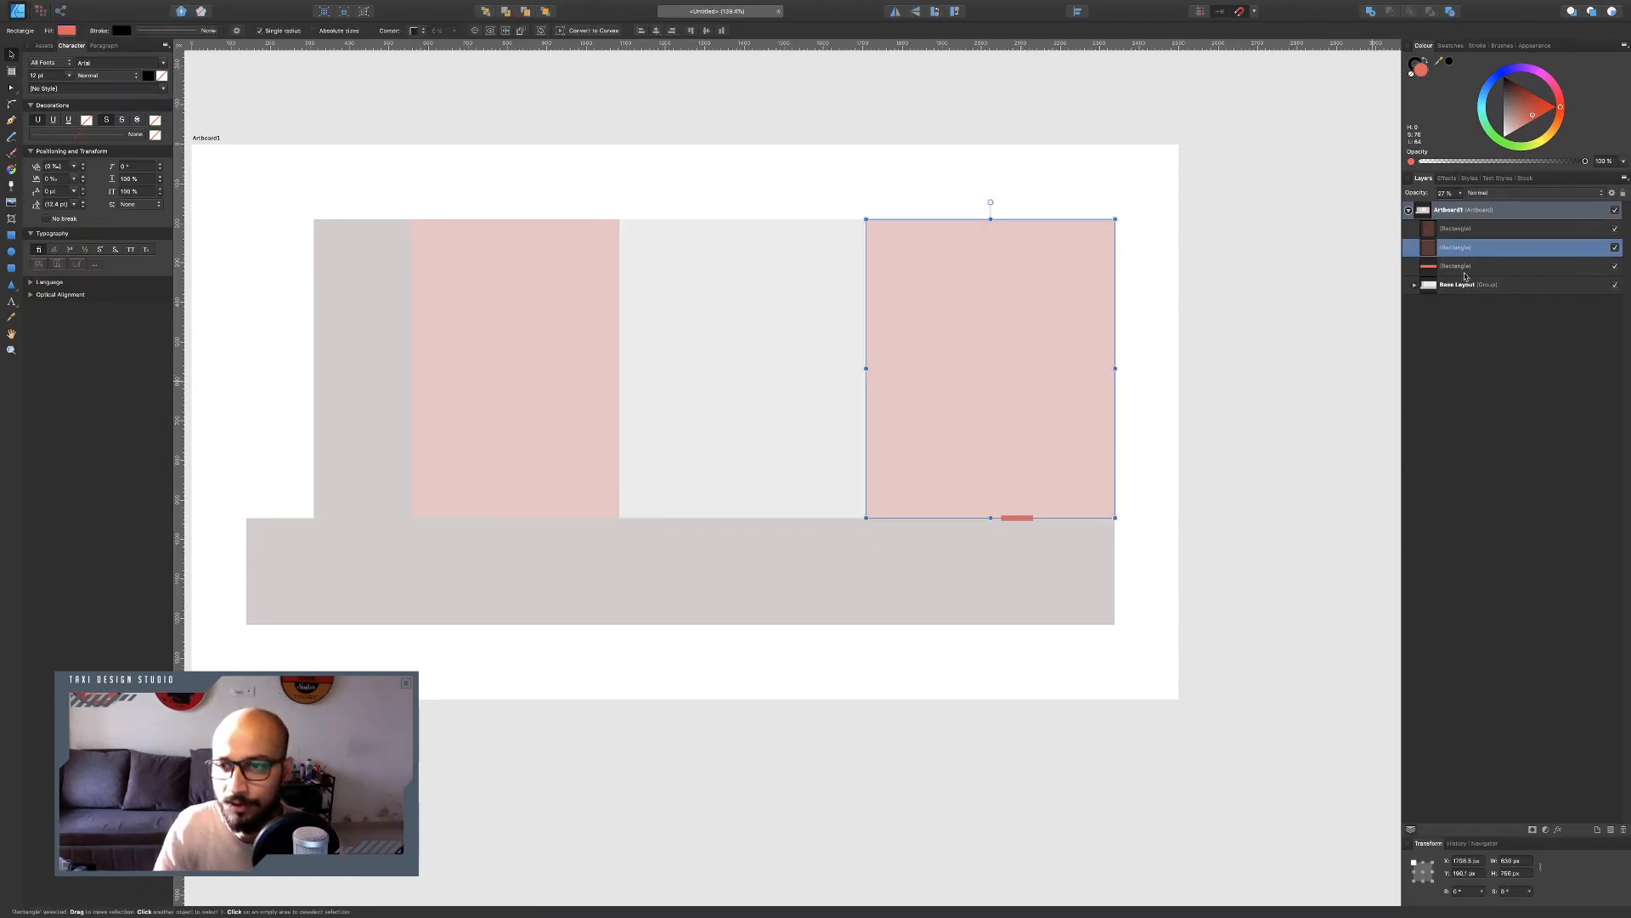
left_click(1455, 229, "shift")
left_click_drag(1455, 230, 1429, 278)
left_click(1186, 497)
scroll(994, 523, "up", 3)
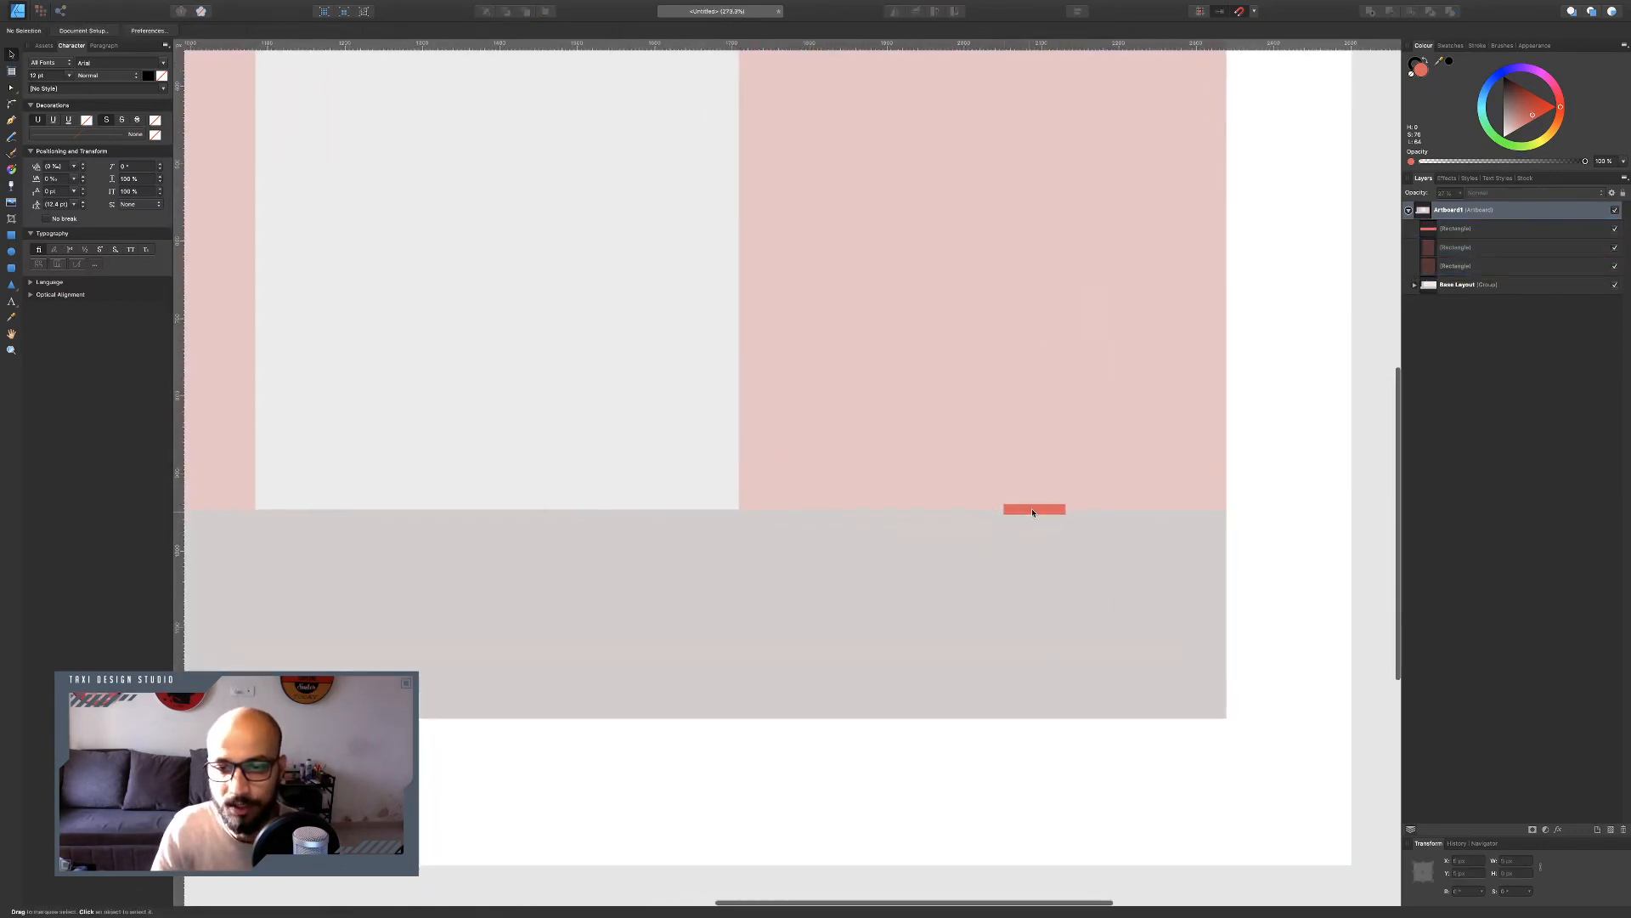
Duplicate the coral marker leftward along the strip's top edge to make a pair of door markers.
left_click(1038, 507)
mouse_move(1072, 507)
left_mouse_down()
mouse_move(1111, 512)
mouse_move(926, 513)
left_mouse_up()
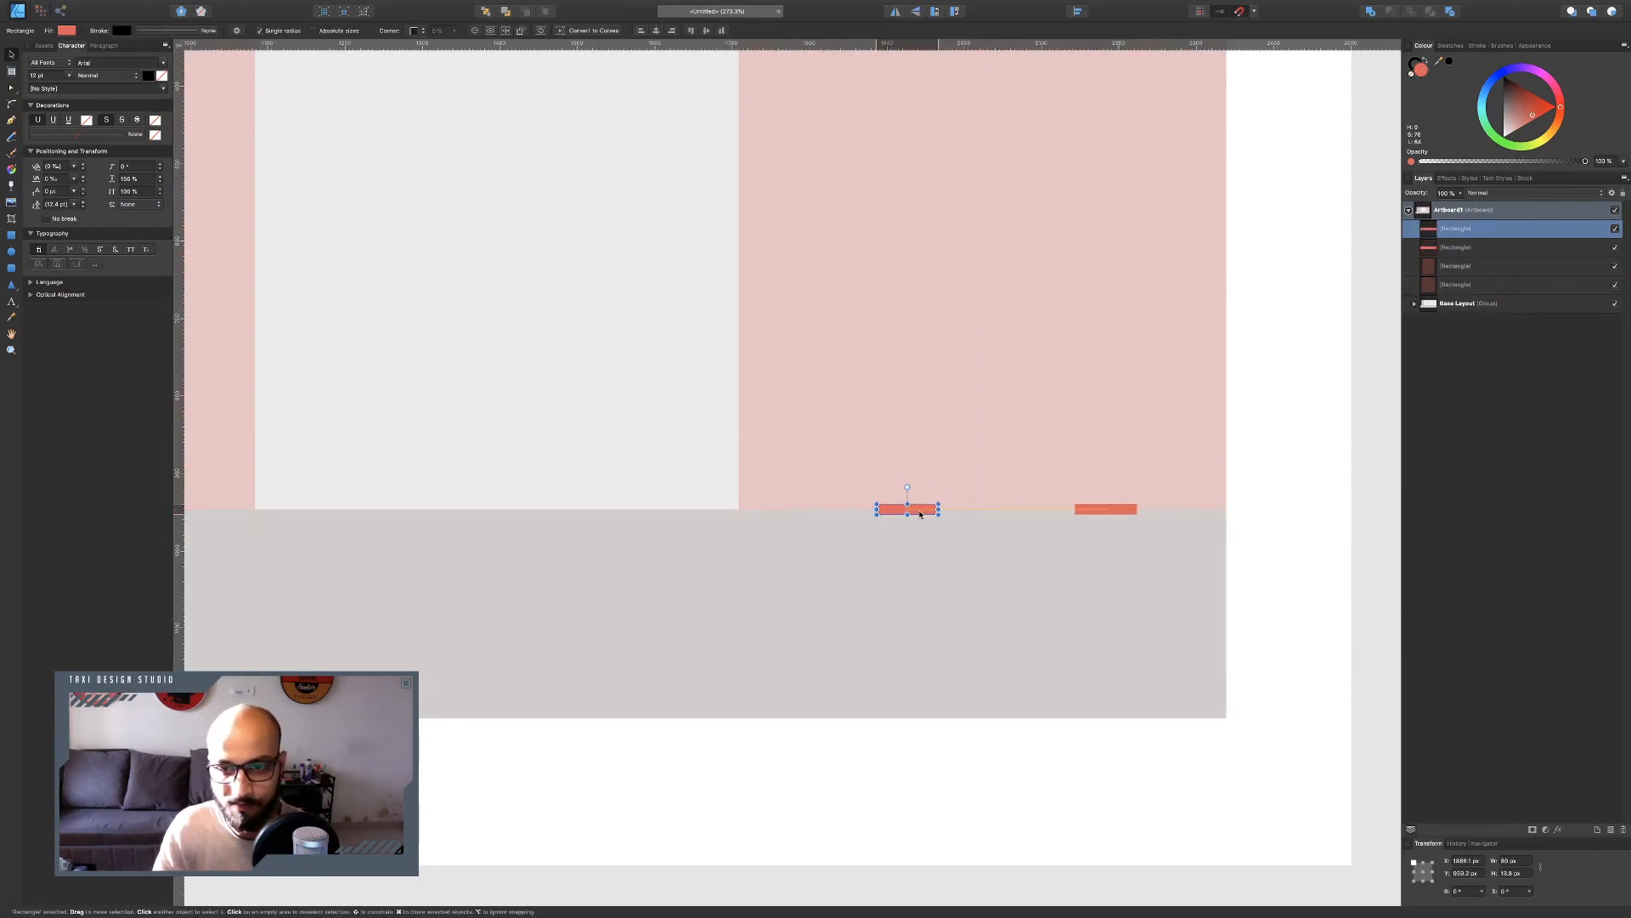
left_click(1117, 510, "shift")
mouse_move(1118, 511)
left_mouse_down()
mouse_move(578, 510)
mouse_move(614, 507)
left_mouse_up()
scroll(798, 507, "left", 5)
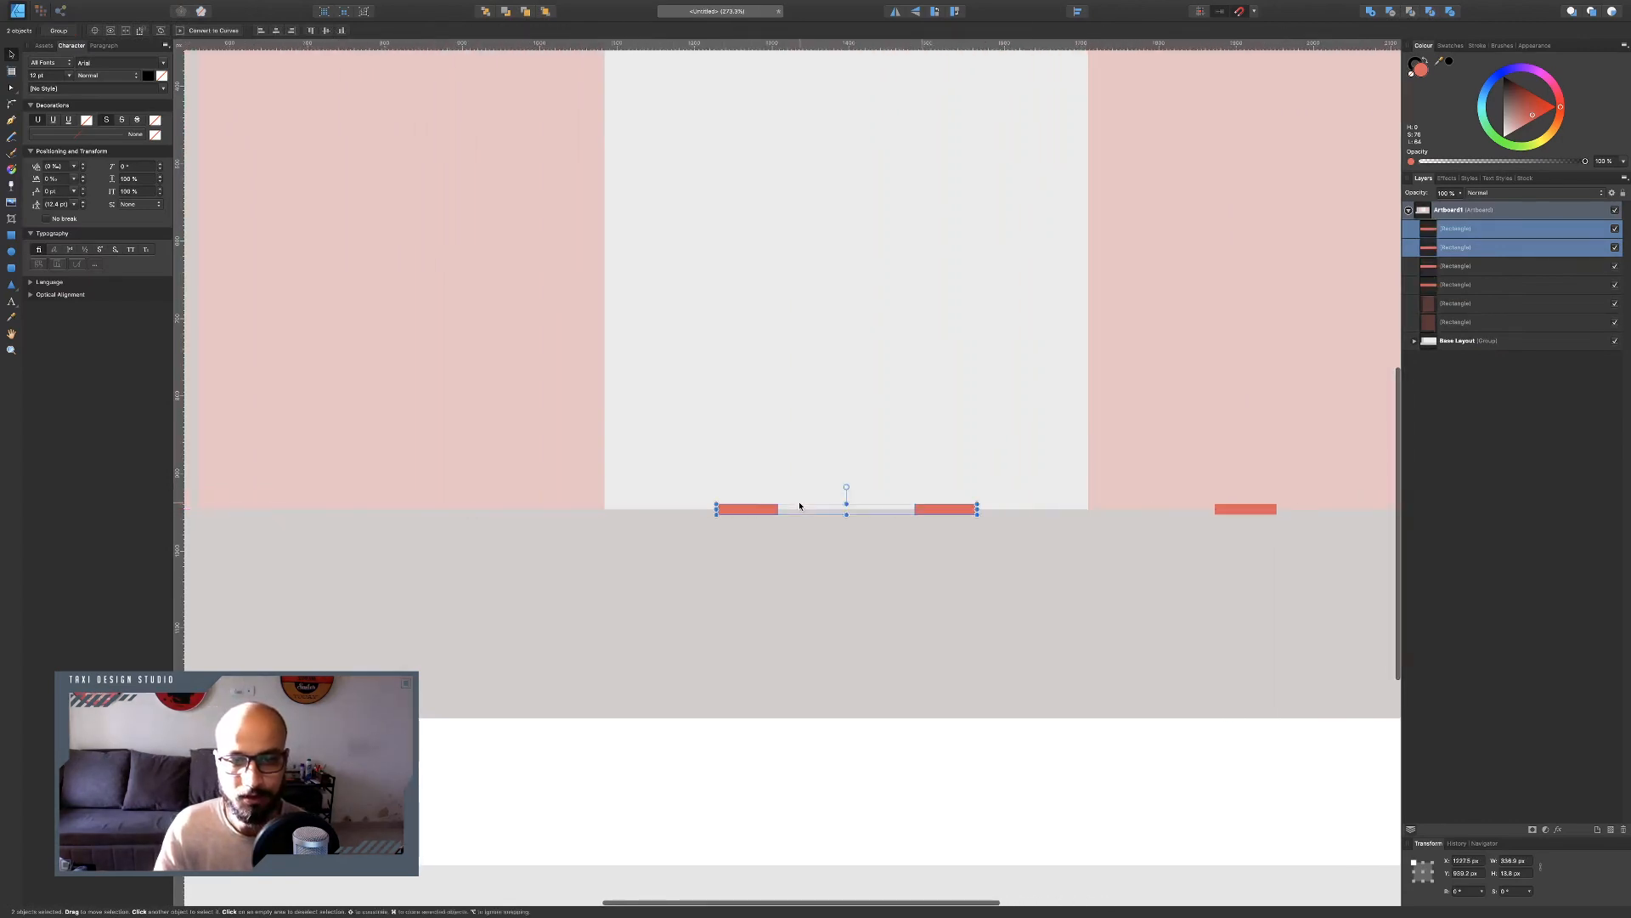
Duplicate the pair of door markers further left along the strip's top edge.
left_click_drag(814, 511, 814, 511)
scroll(845, 510, "left", 3)
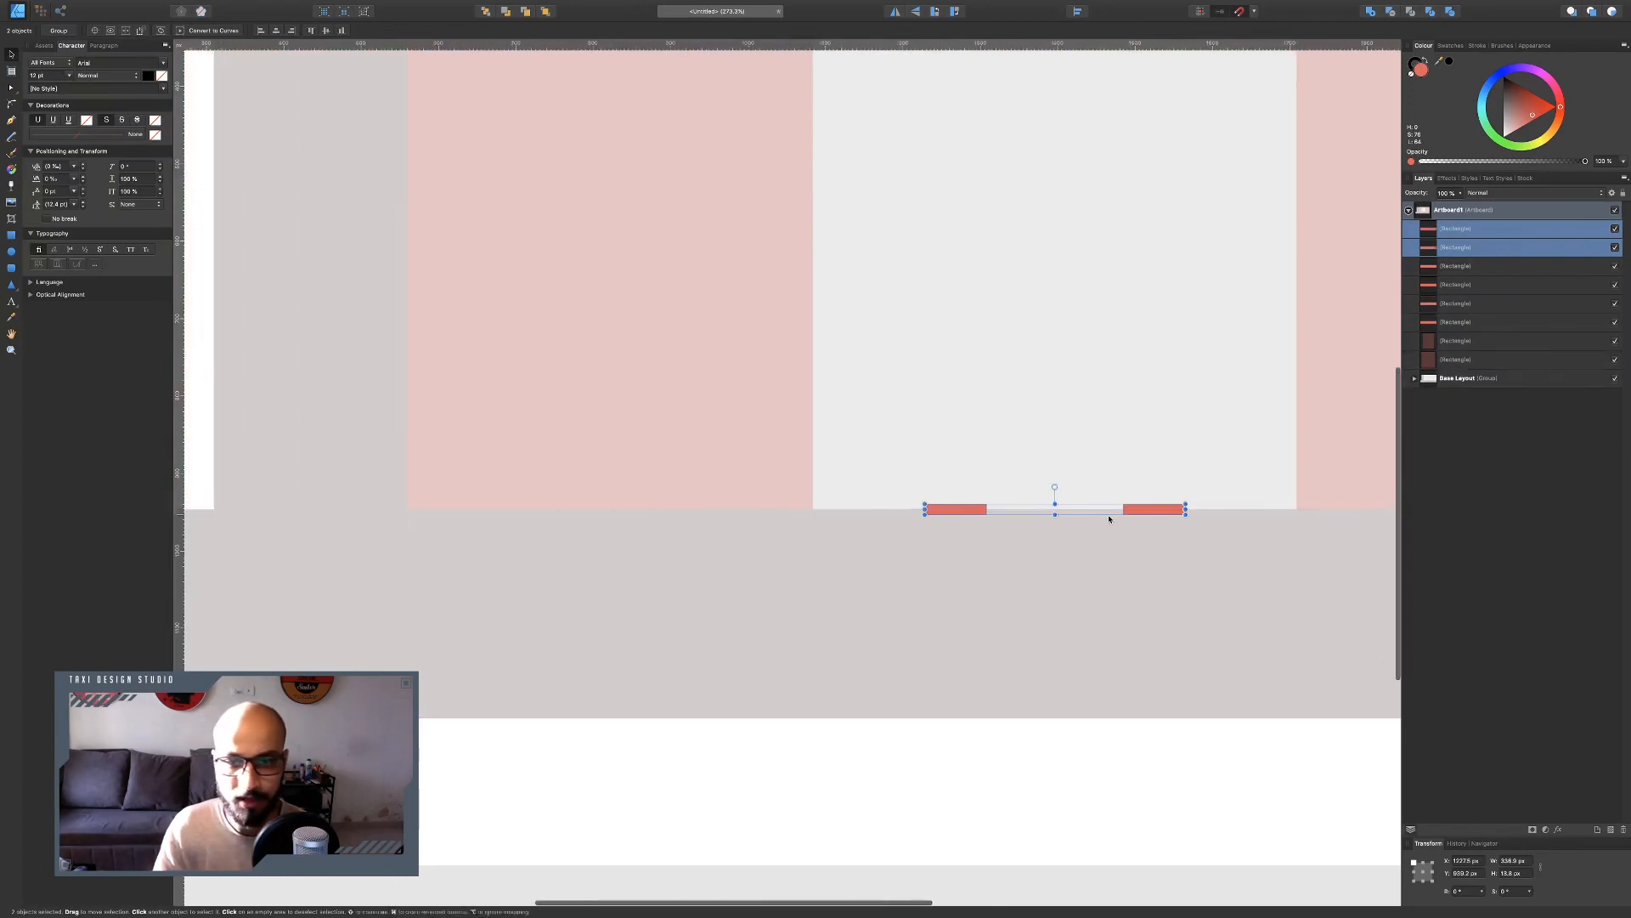
left_click_drag(1162, 514, 723, 513)
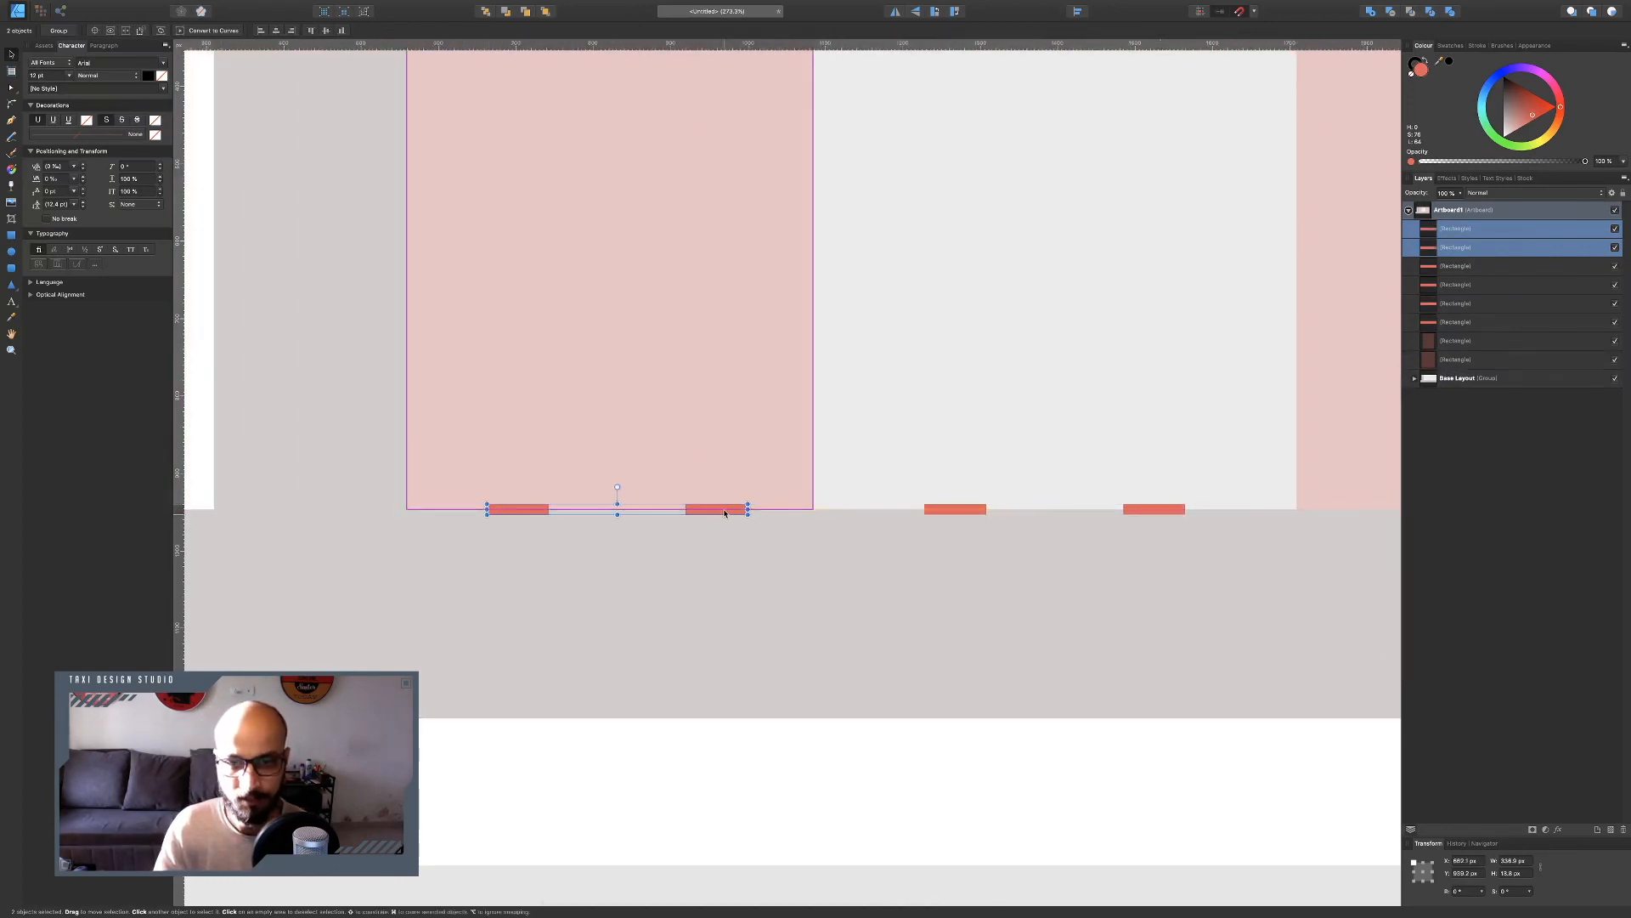
scroll(736, 516, "right", 1)
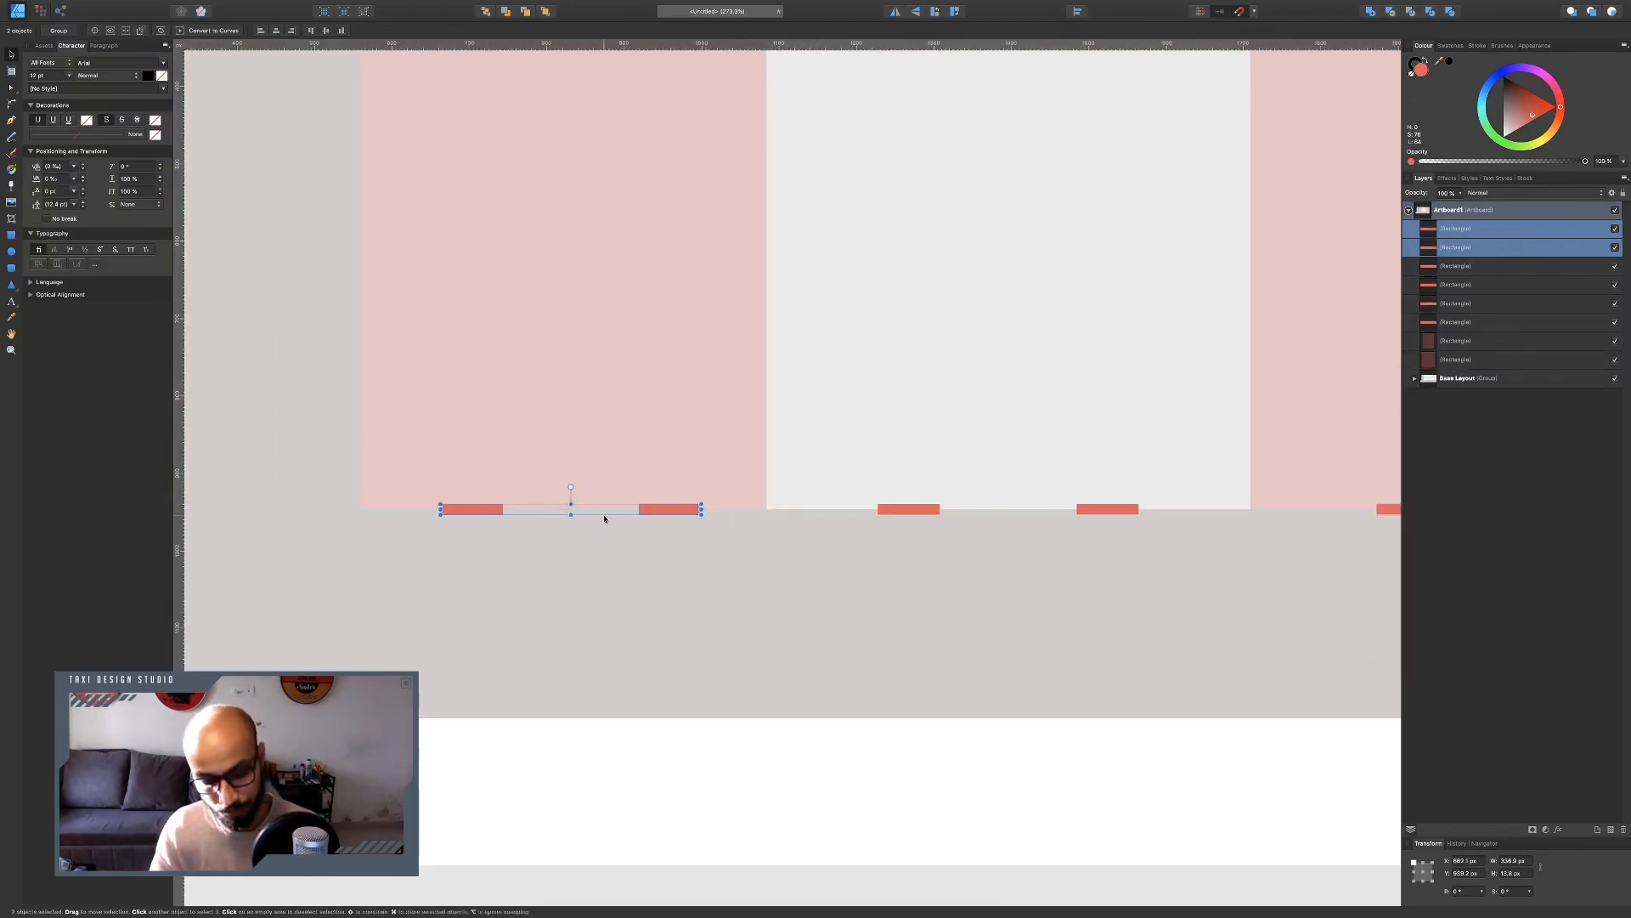
Duplicate a pair of markers, rotate the copy 90°, and place it on the left room's vertical edge.
key("super+j")
left_click_drag(571, 487, 630, 508)
scroll(582, 456, "up", 5)
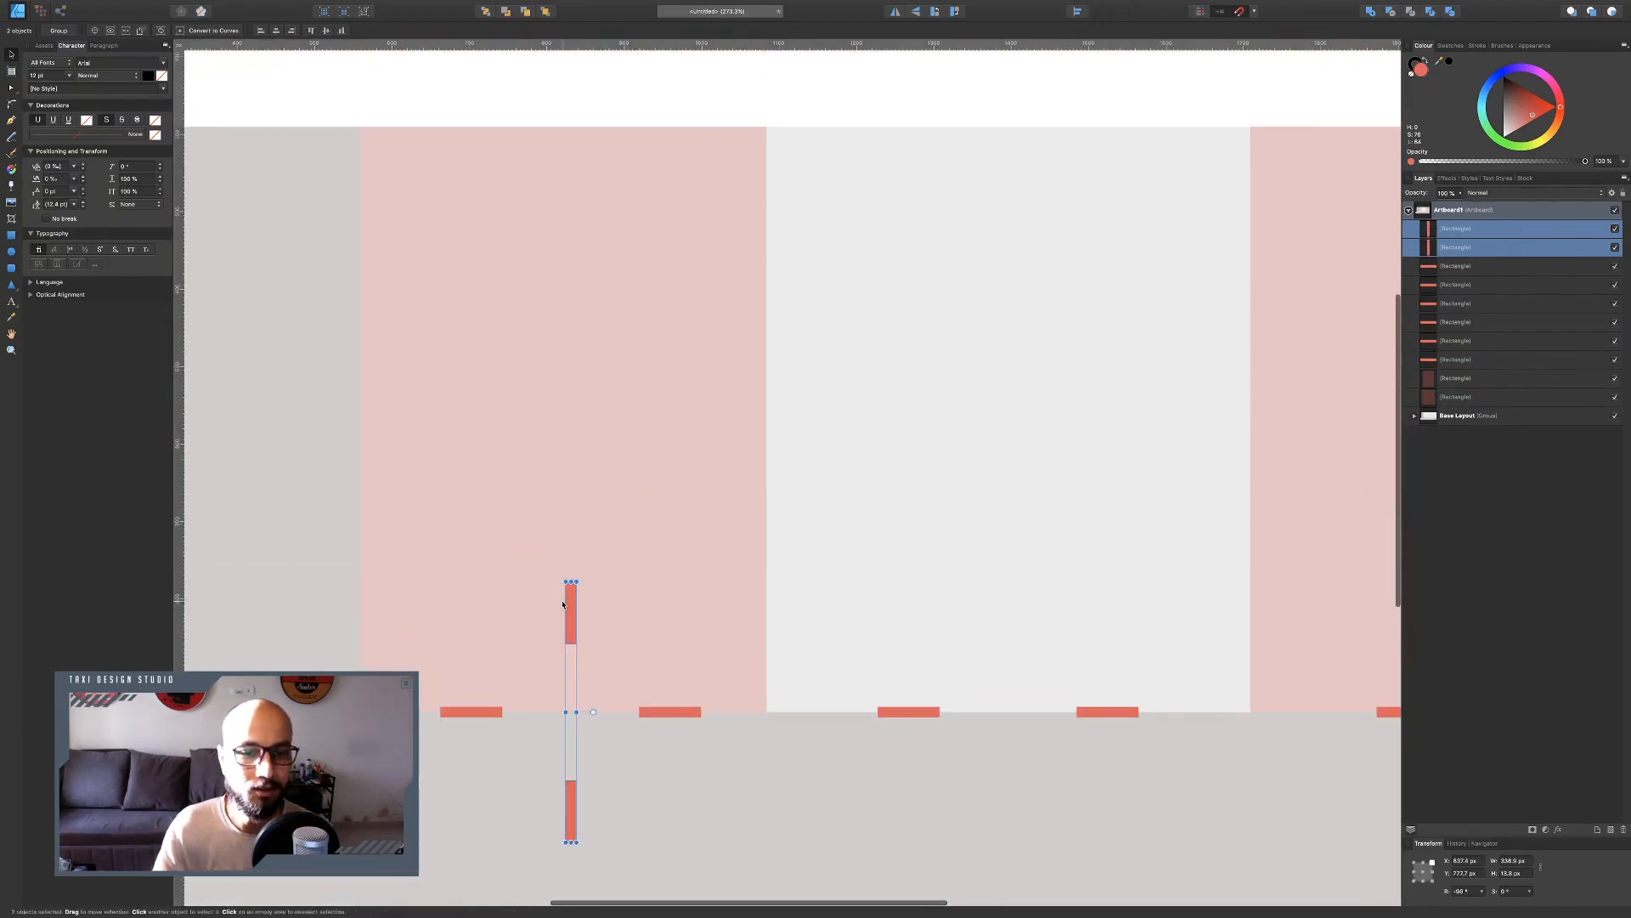
left_click_drag(568, 607, 357, 400)
left_click(582, 328)
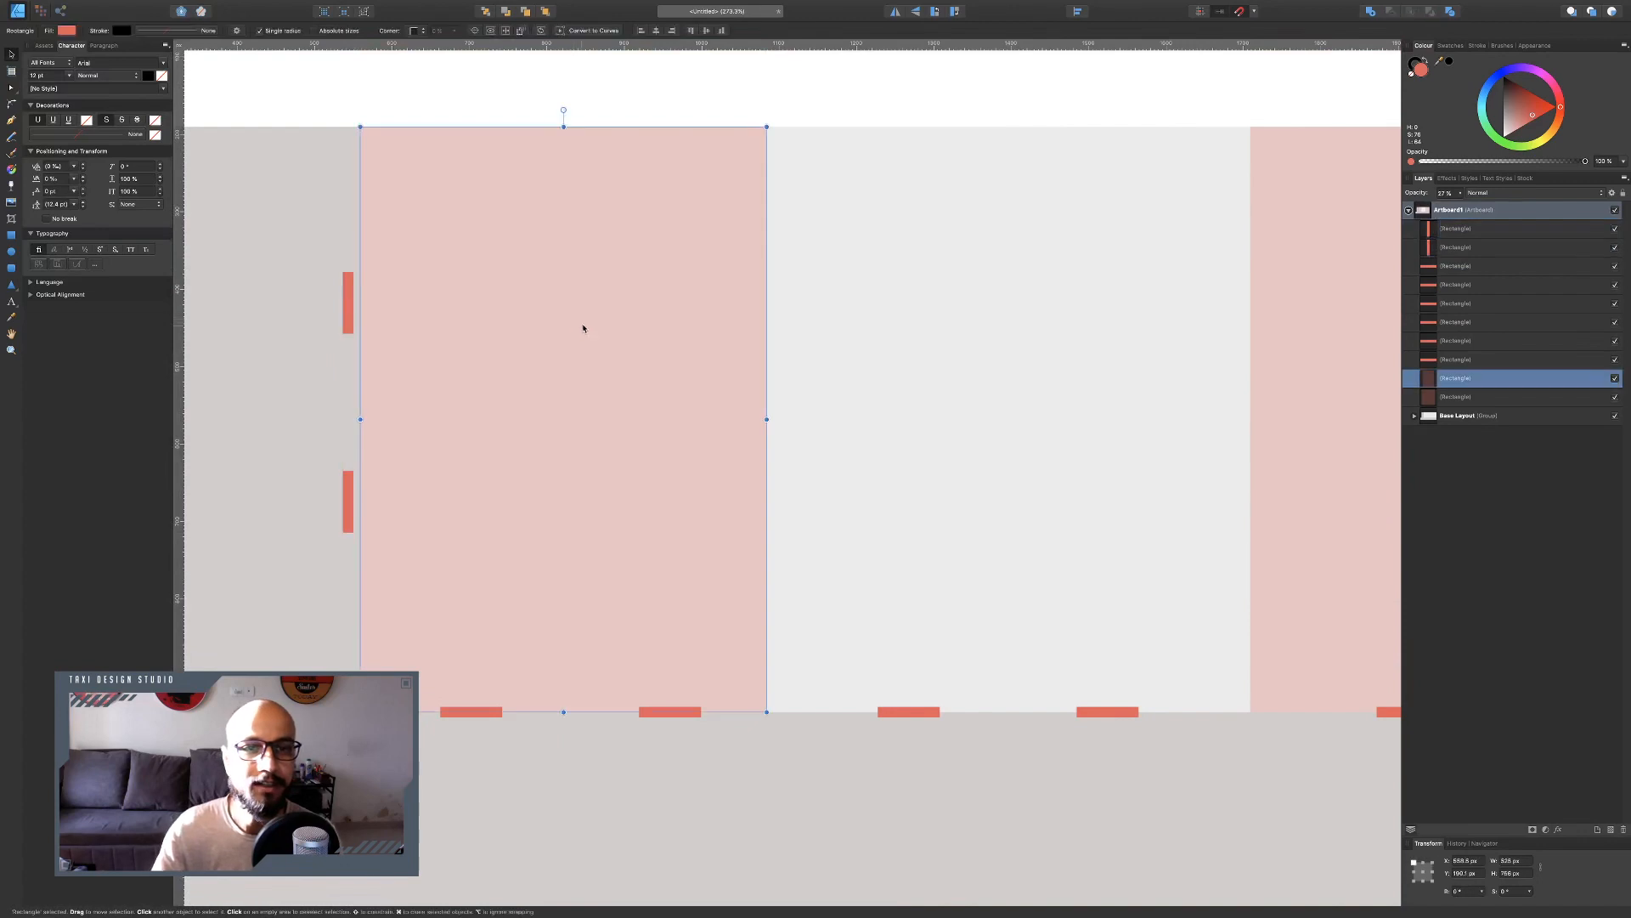
key("super+j")
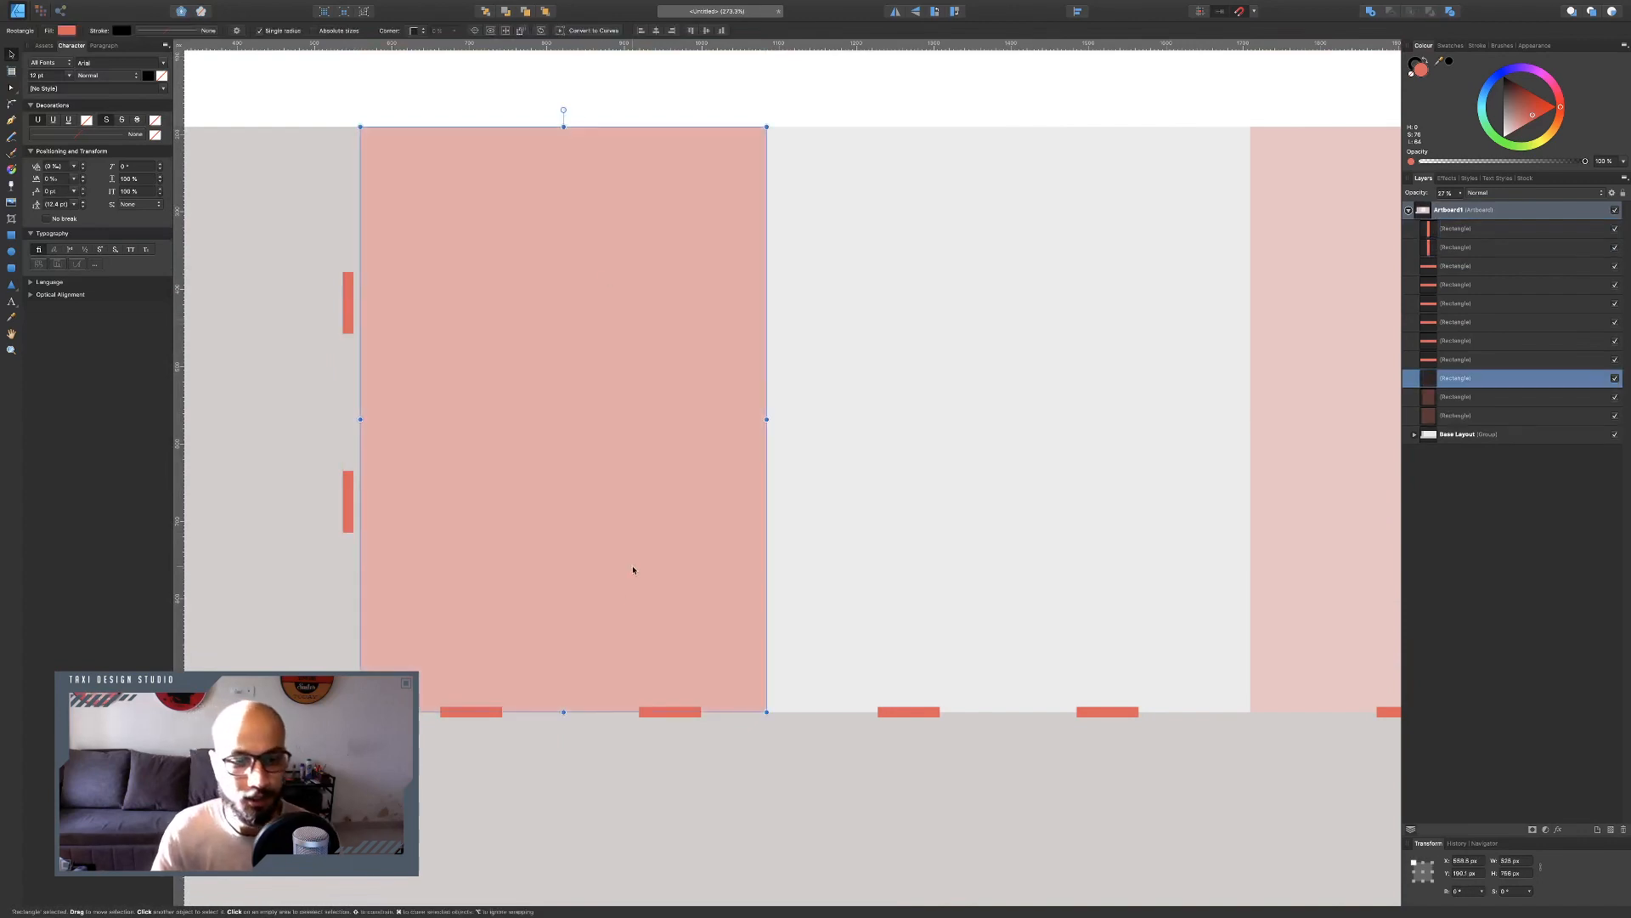
left_click_drag(562, 711, 560, 418)
Reposition the two vertical door markers along the left room's edge, one higher and one lower.
left_click(348, 492)
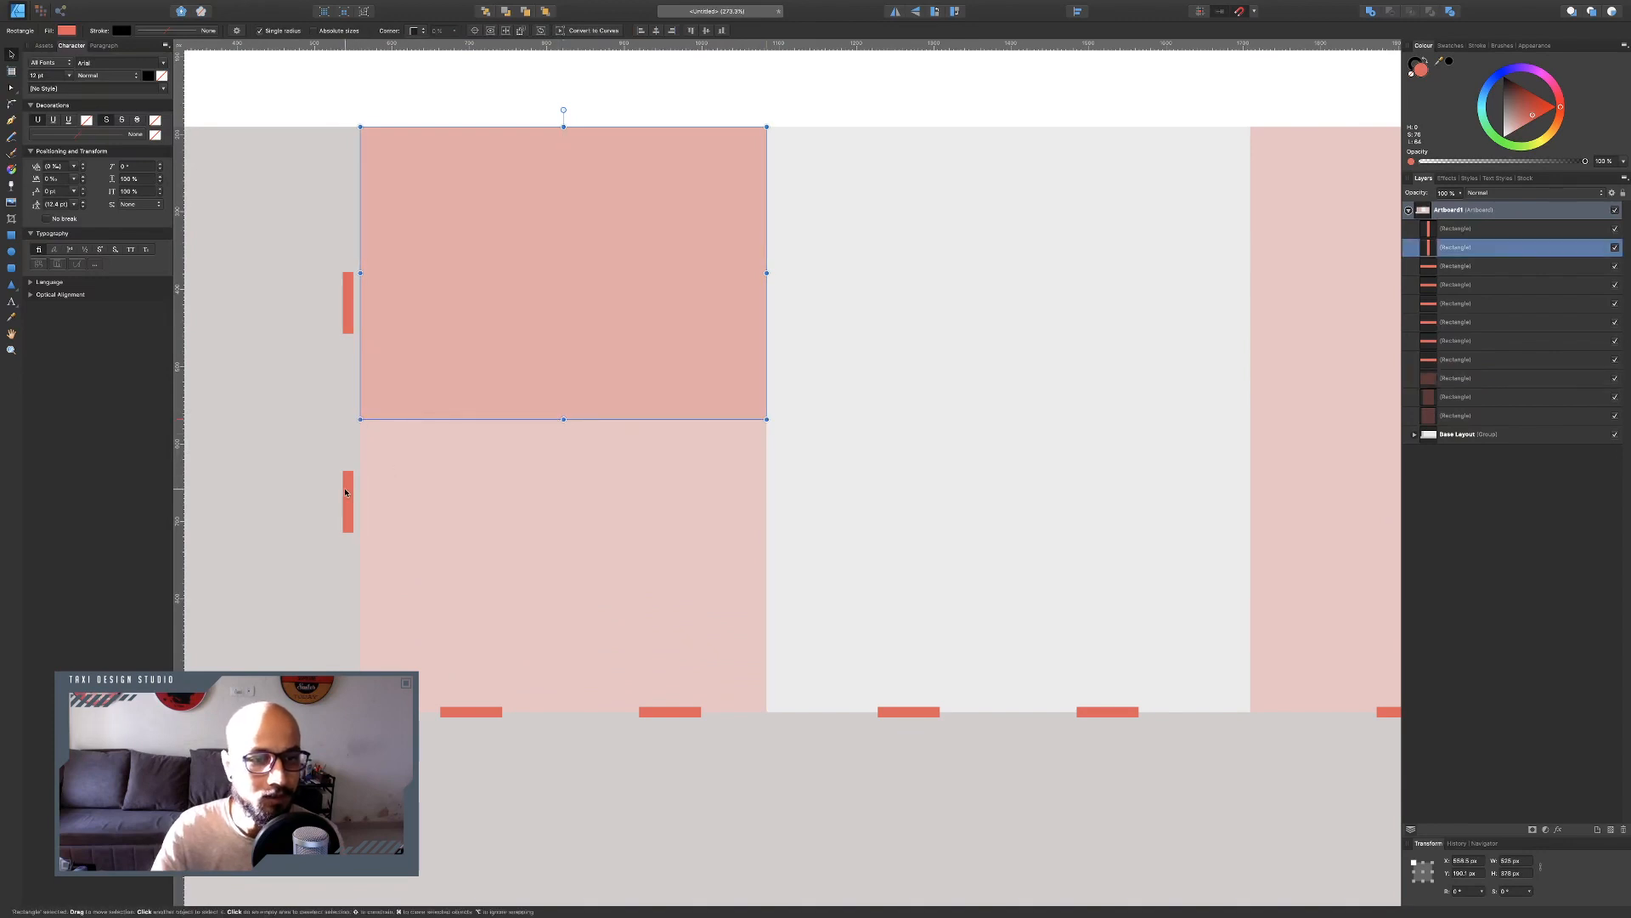
left_click_drag(347, 492, 358, 585)
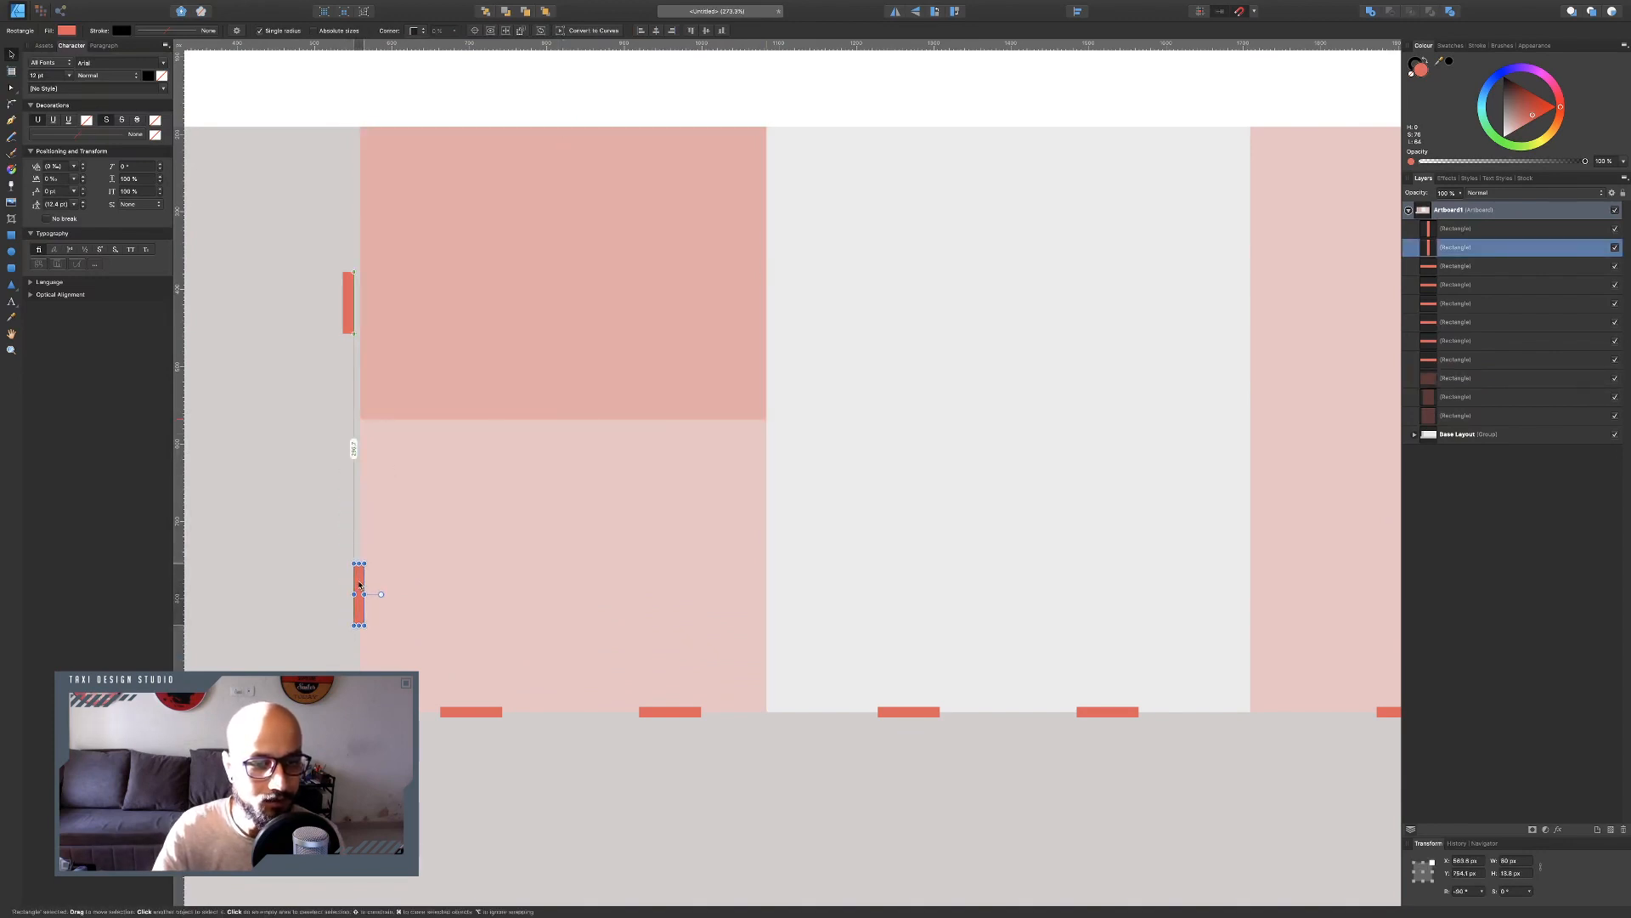
left_click_drag(345, 285, 359, 227)
Delete all the translucent room rectangles.
left_click(622, 382)
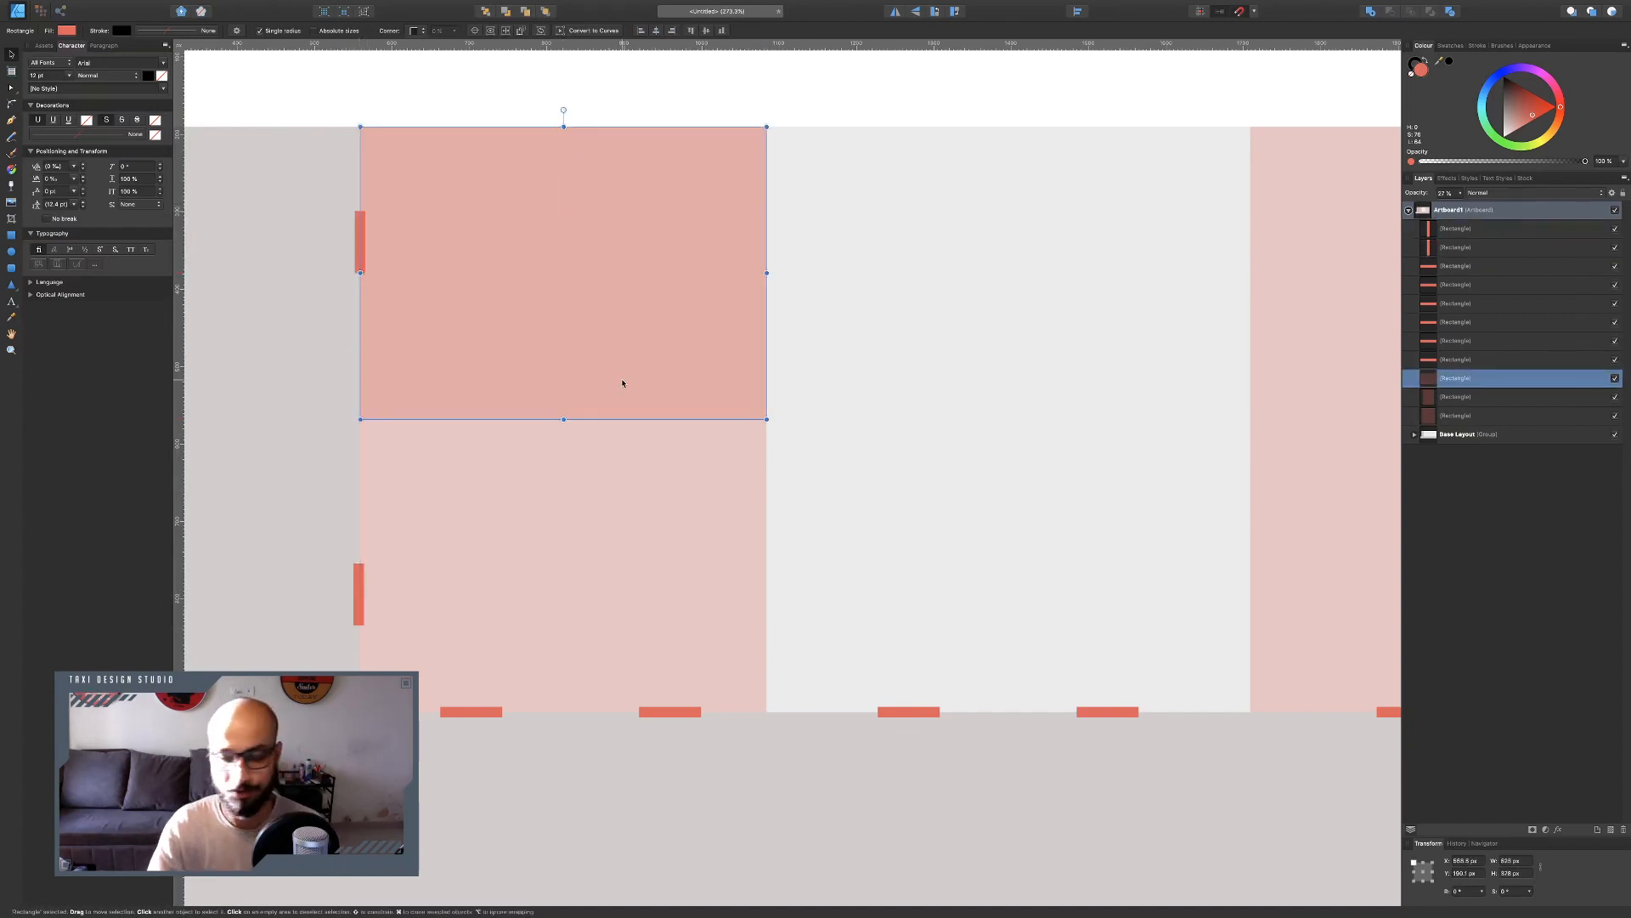
key("Delete")
key("Delete")
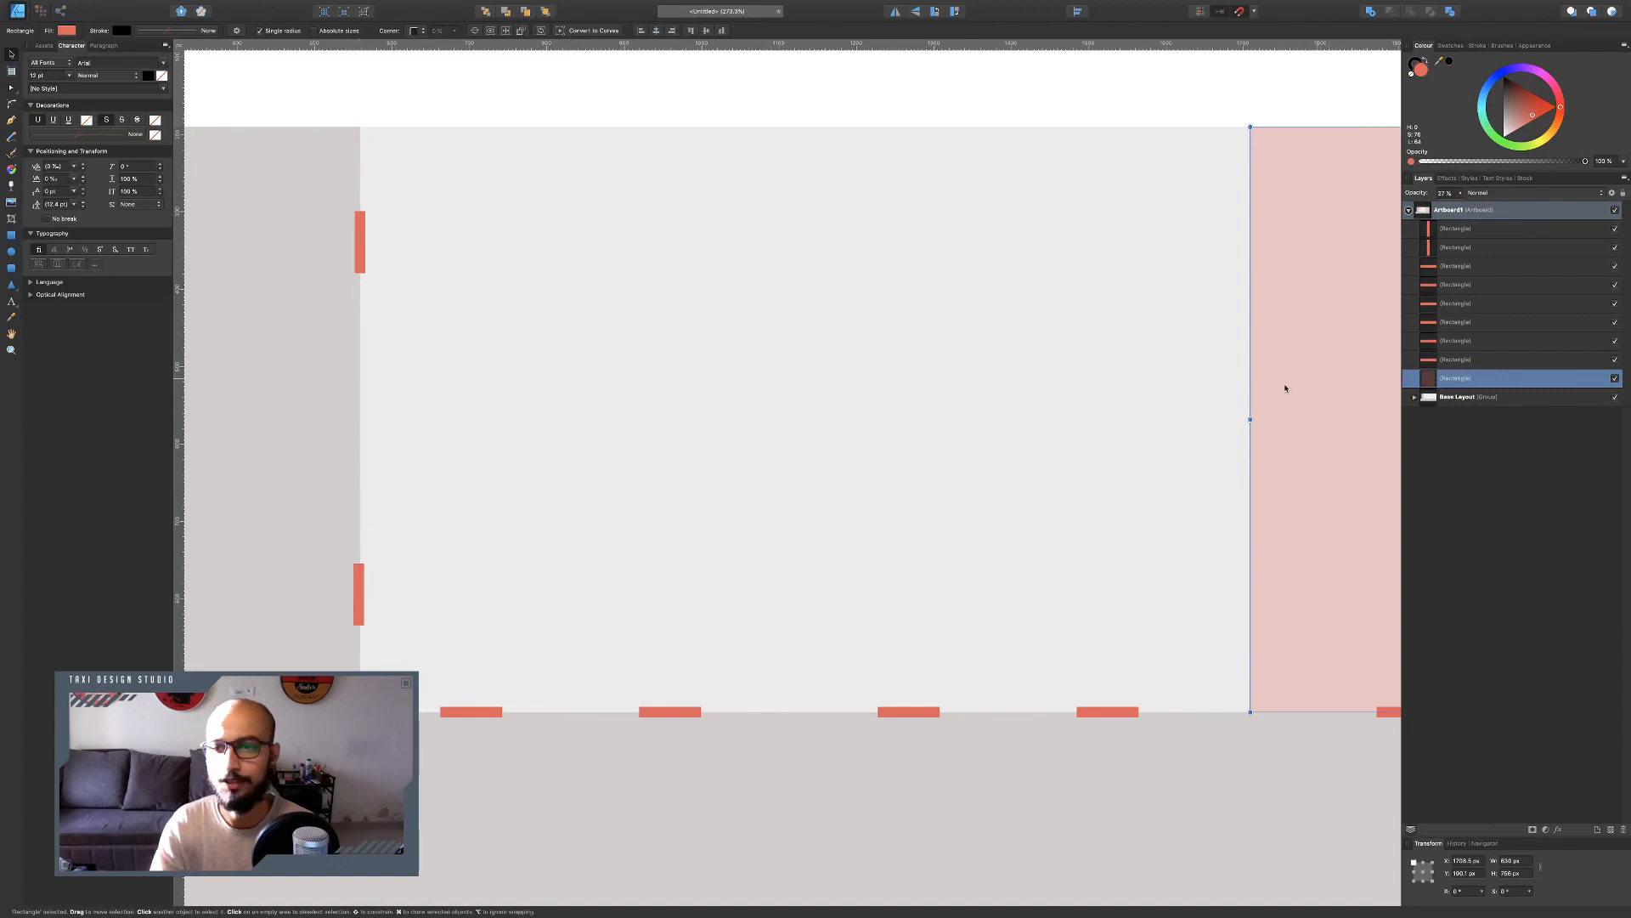
key("Delete")
Rename the first door marker rectangle layer EXIT.
scroll(838, 430, "down", 5)
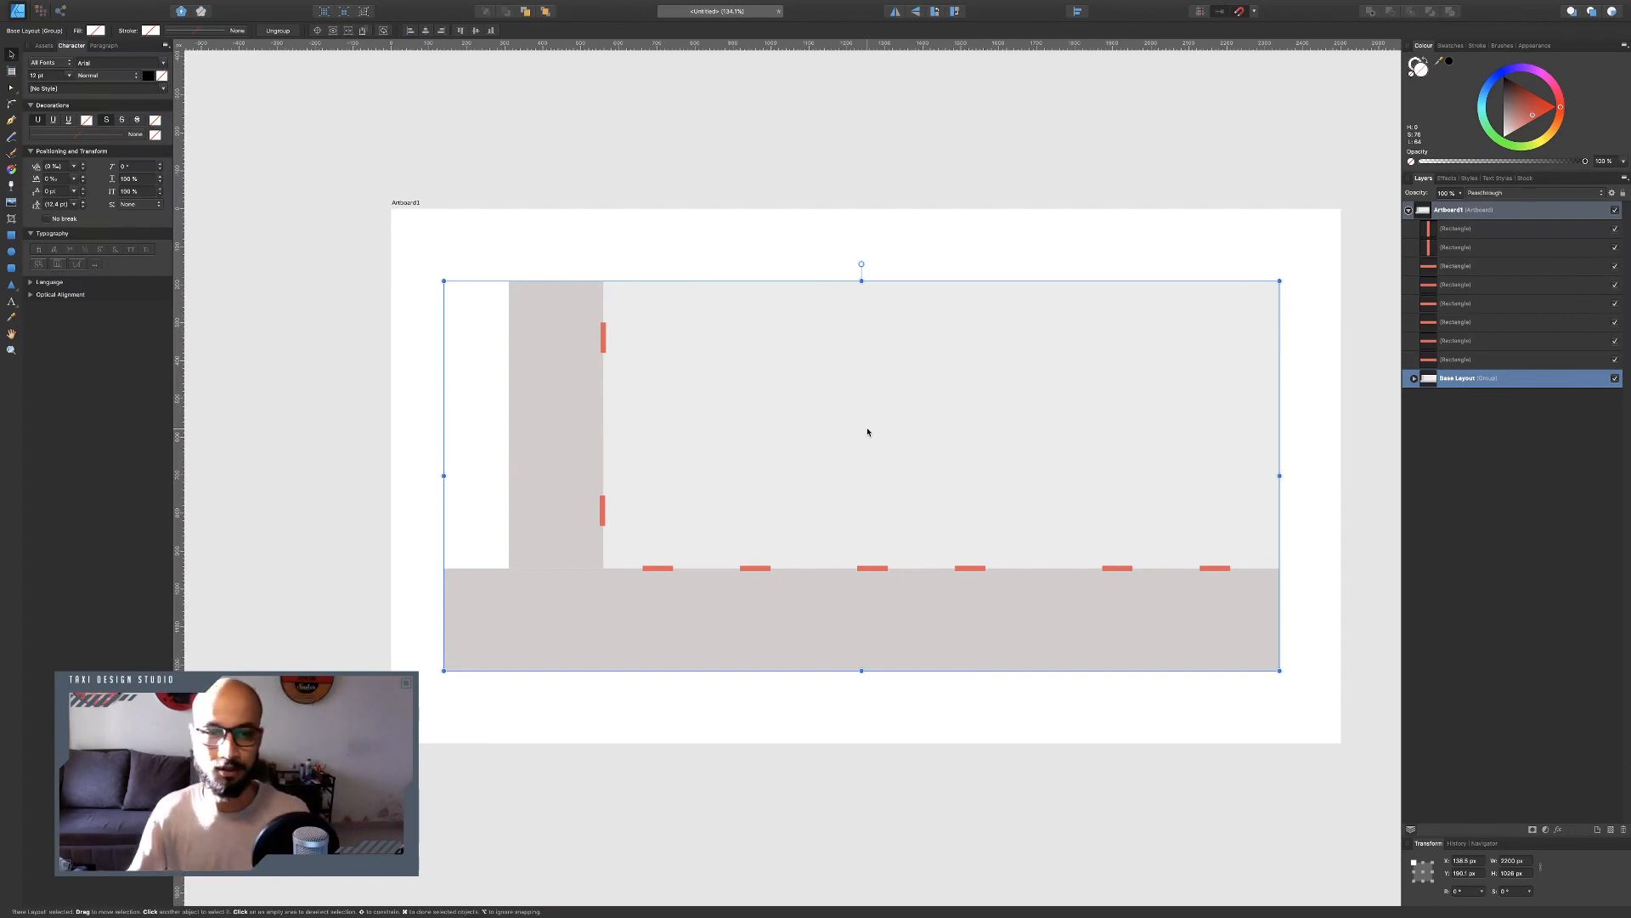
left_click_drag(298, 225, 1331, 718)
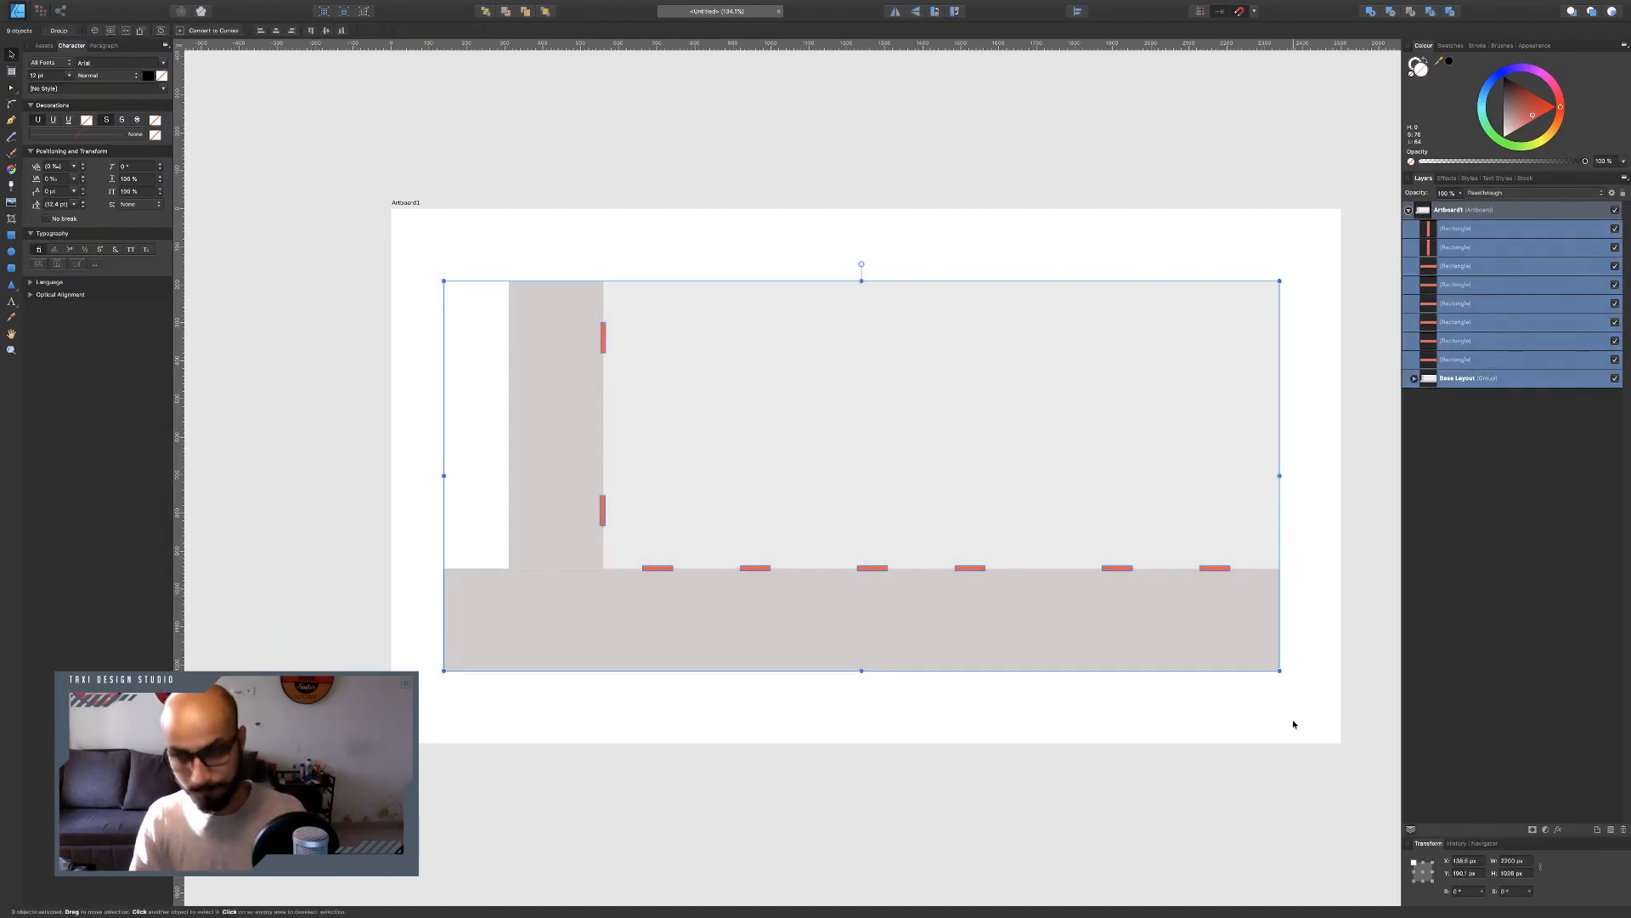
left_click(1477, 455)
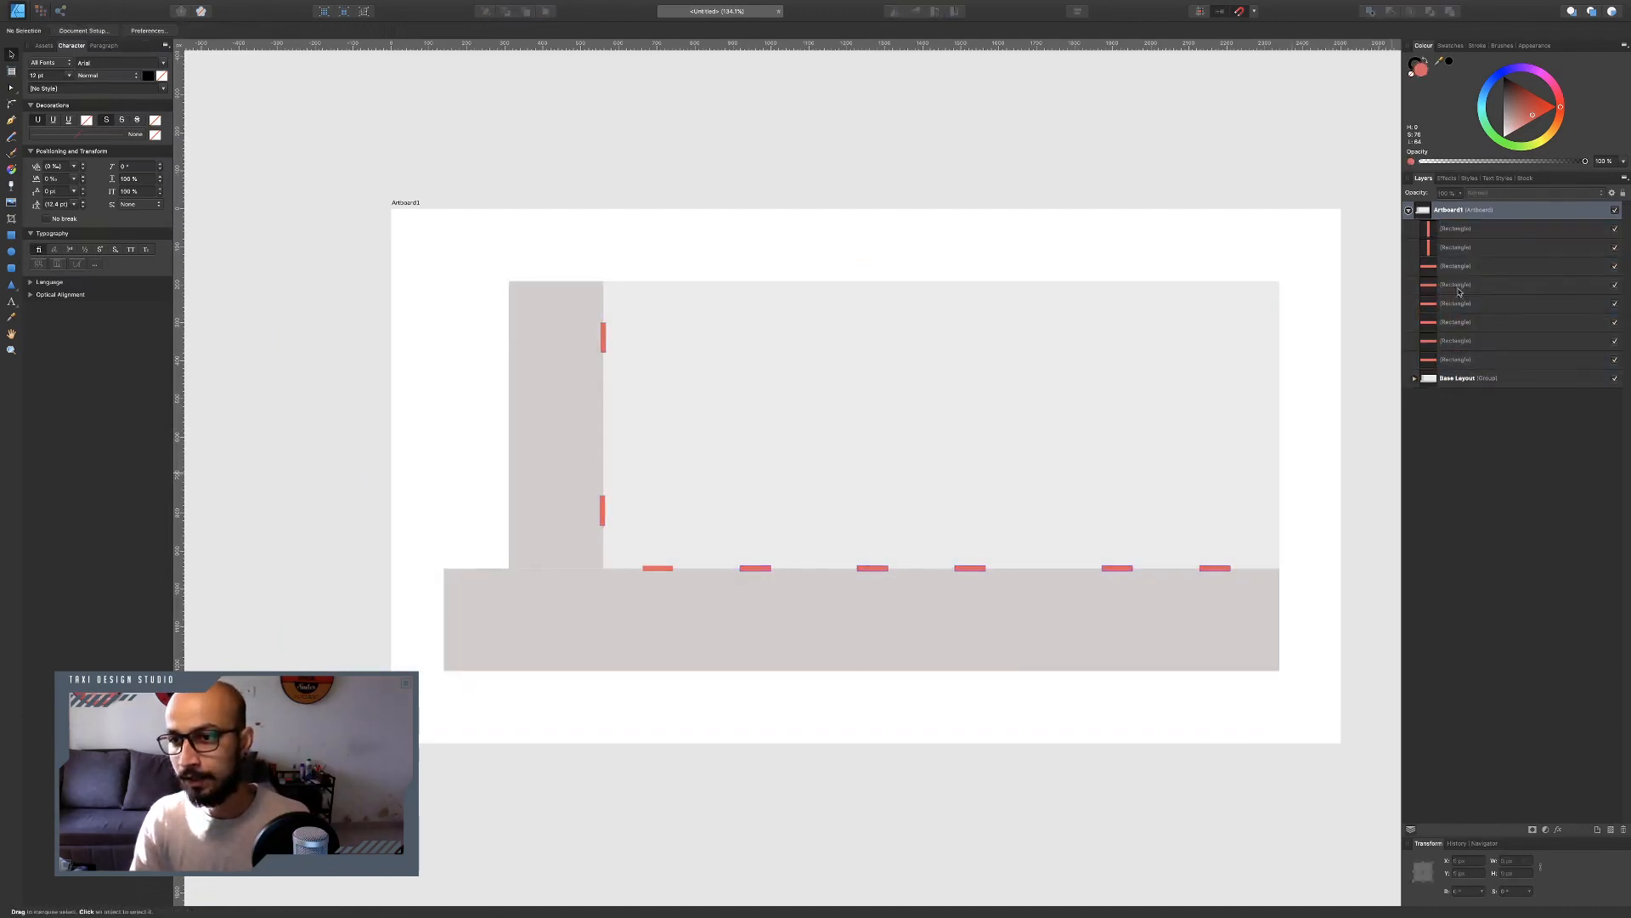
left_click(1455, 237)
key("super+alt+0")
double_click(1453, 230)
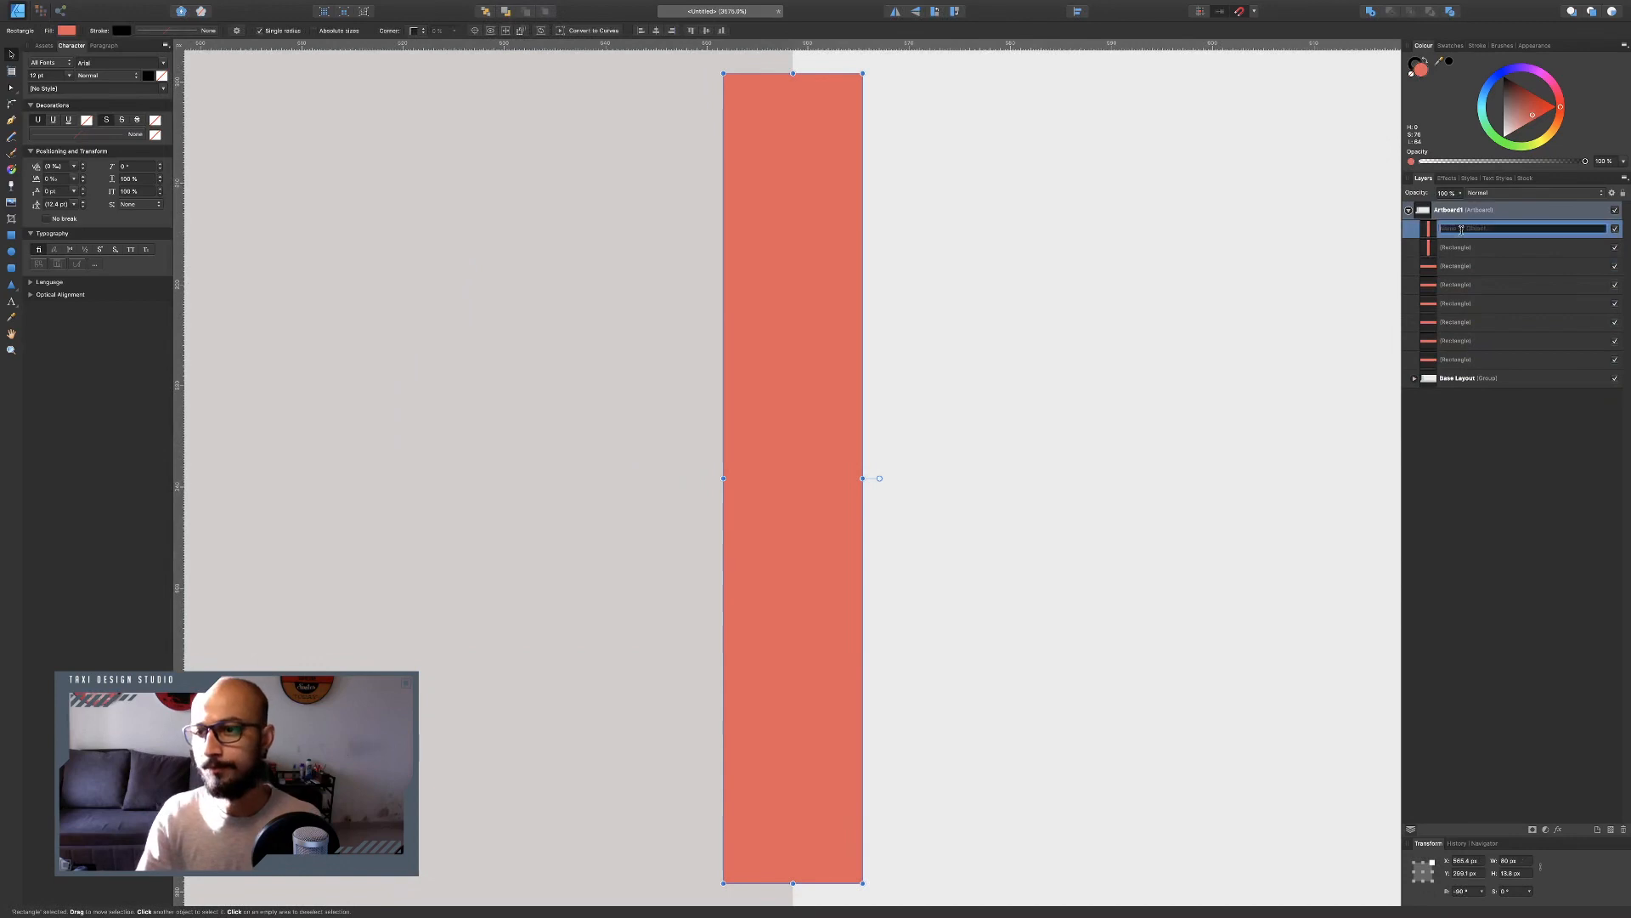
type("Ex")
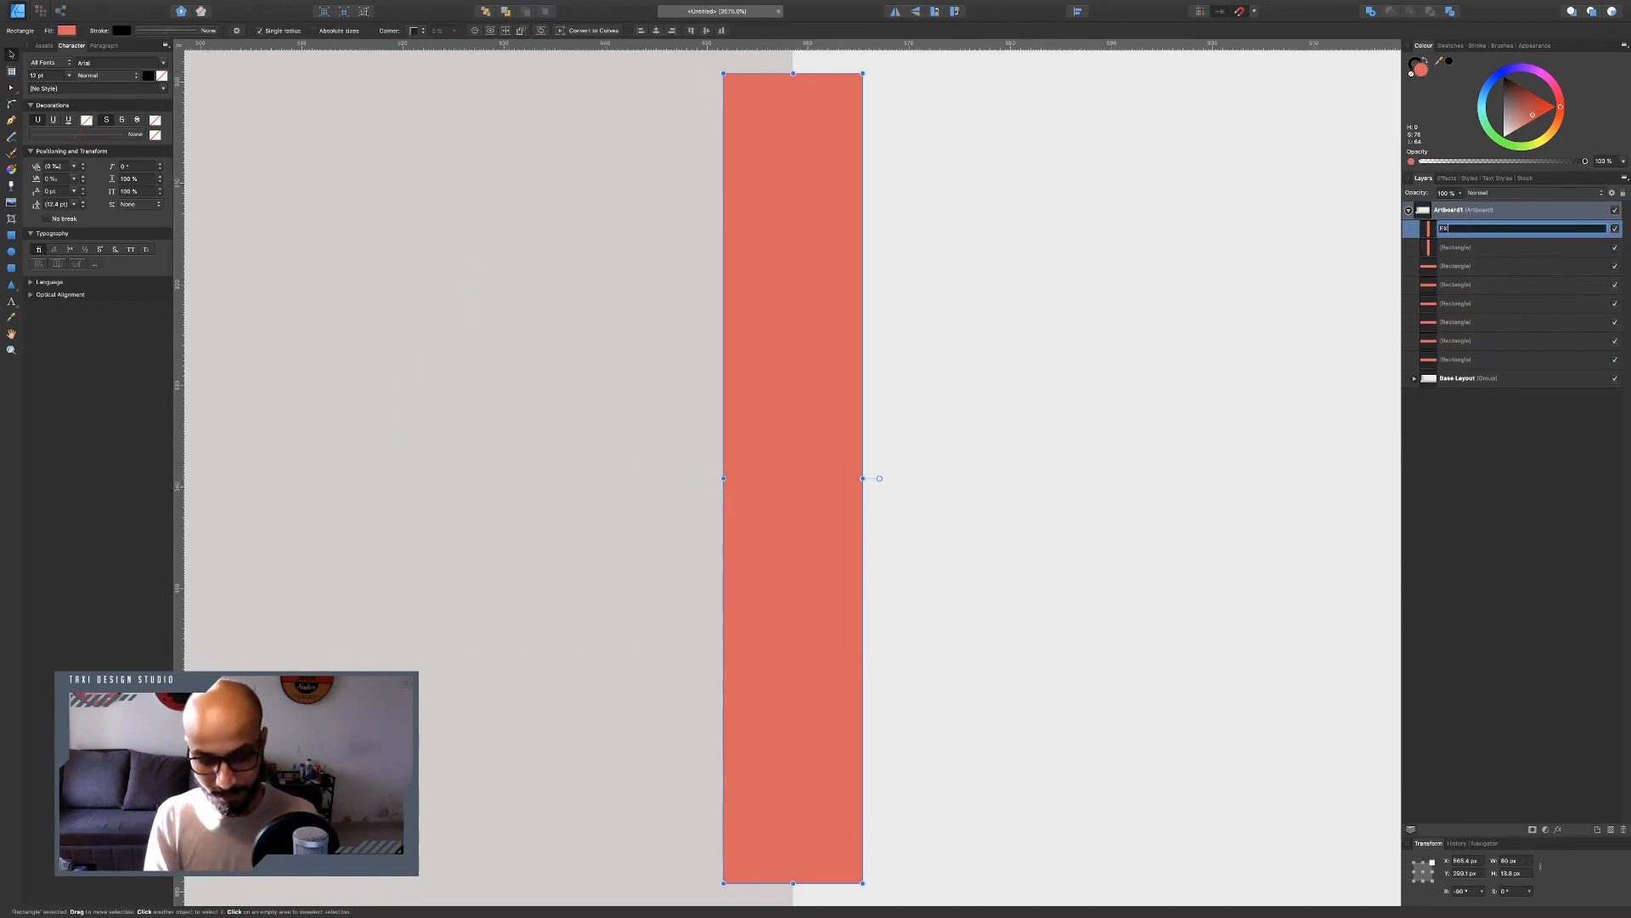
key("Return")
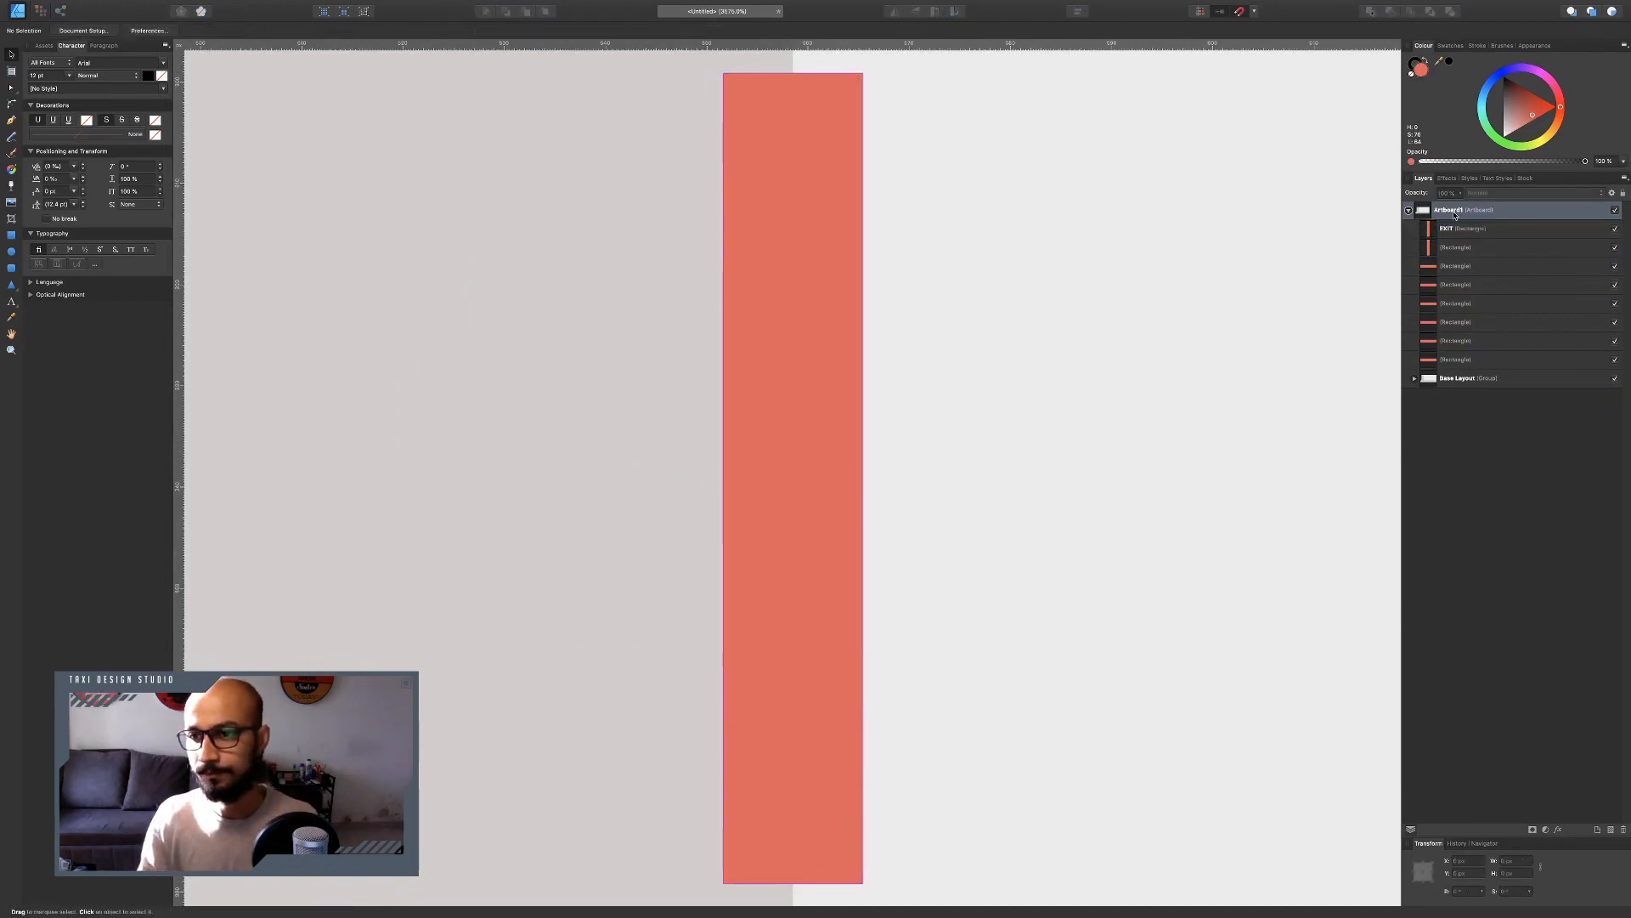
Group all the door marker rectangles and name the group EXIT.
double_click(1468, 229)
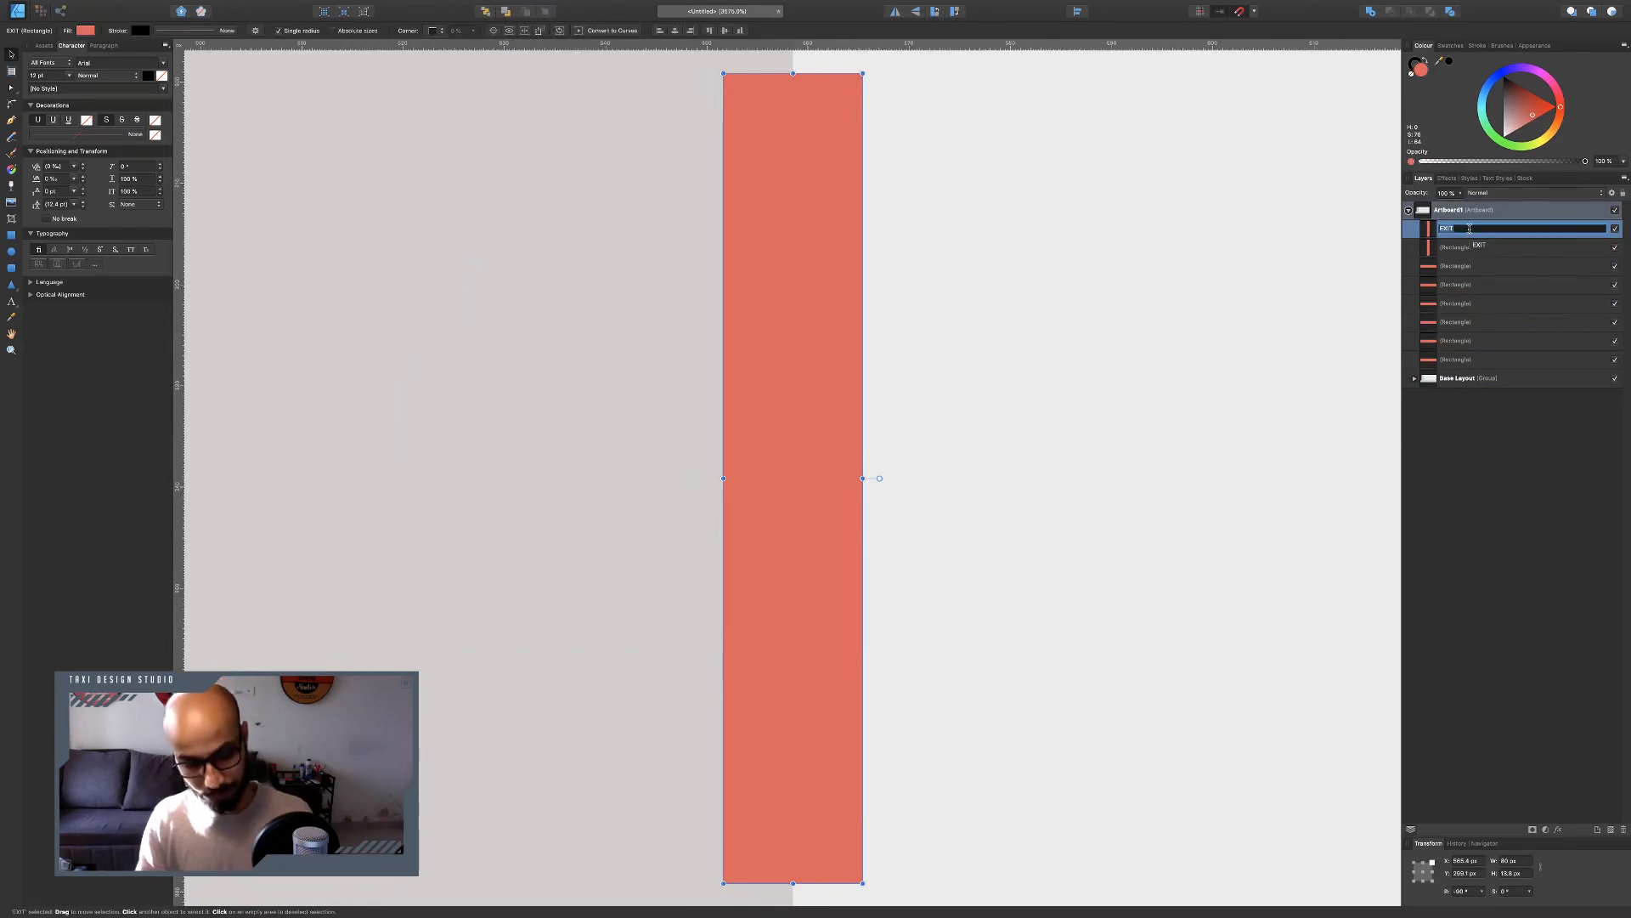
left_click(1480, 389)
left_click(1468, 231)
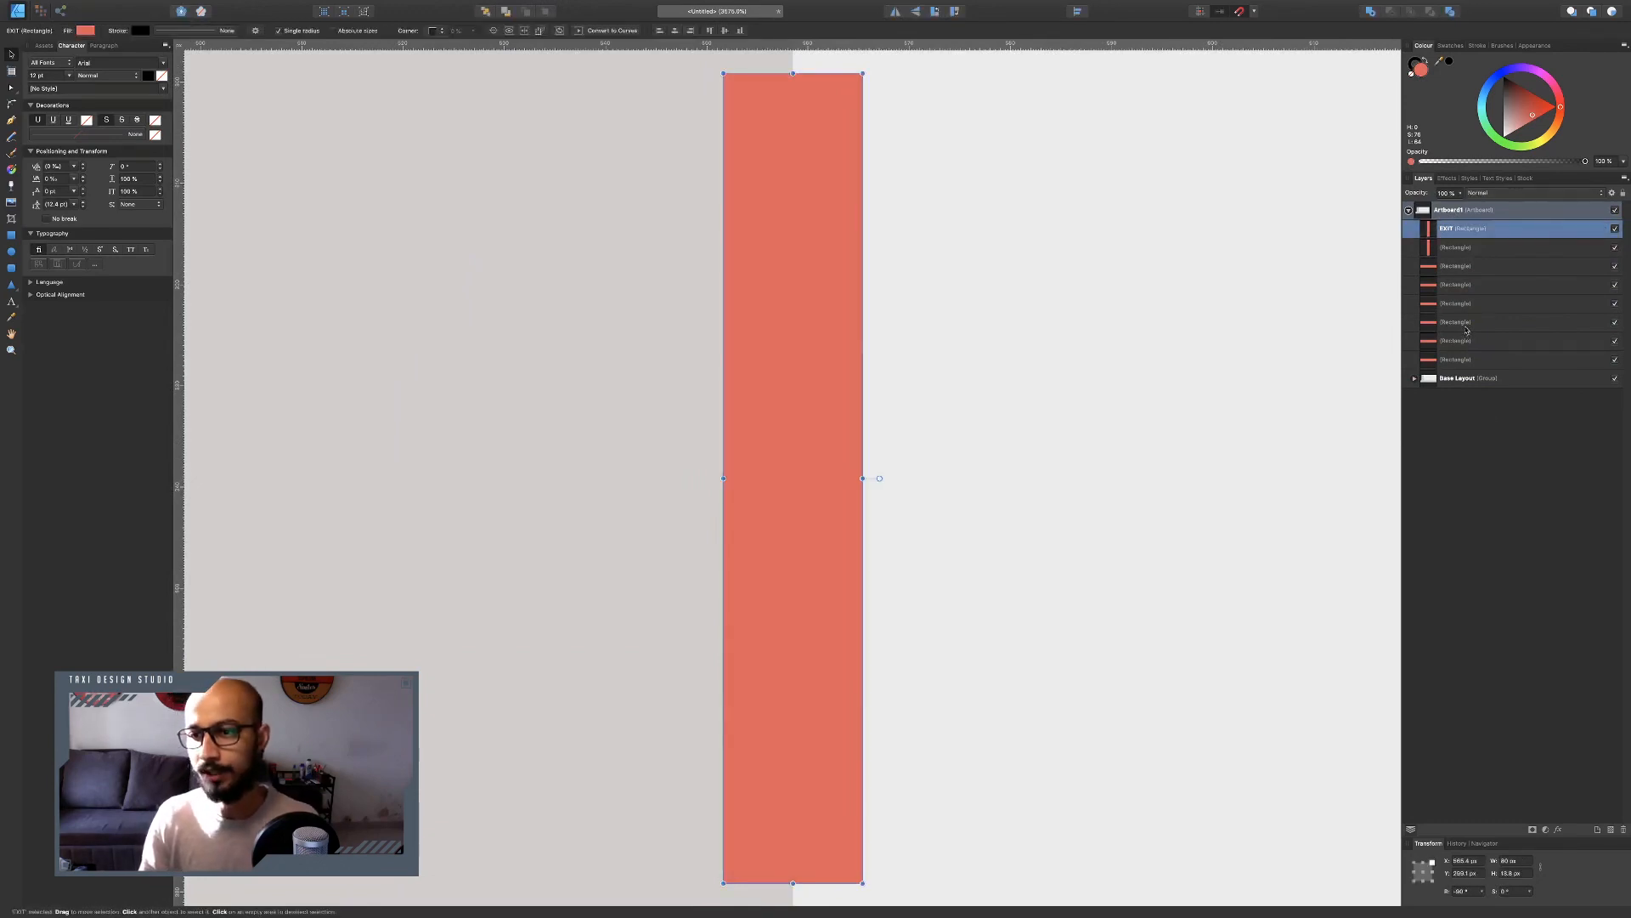
left_click(1469, 357, "shift")
key("super+g")
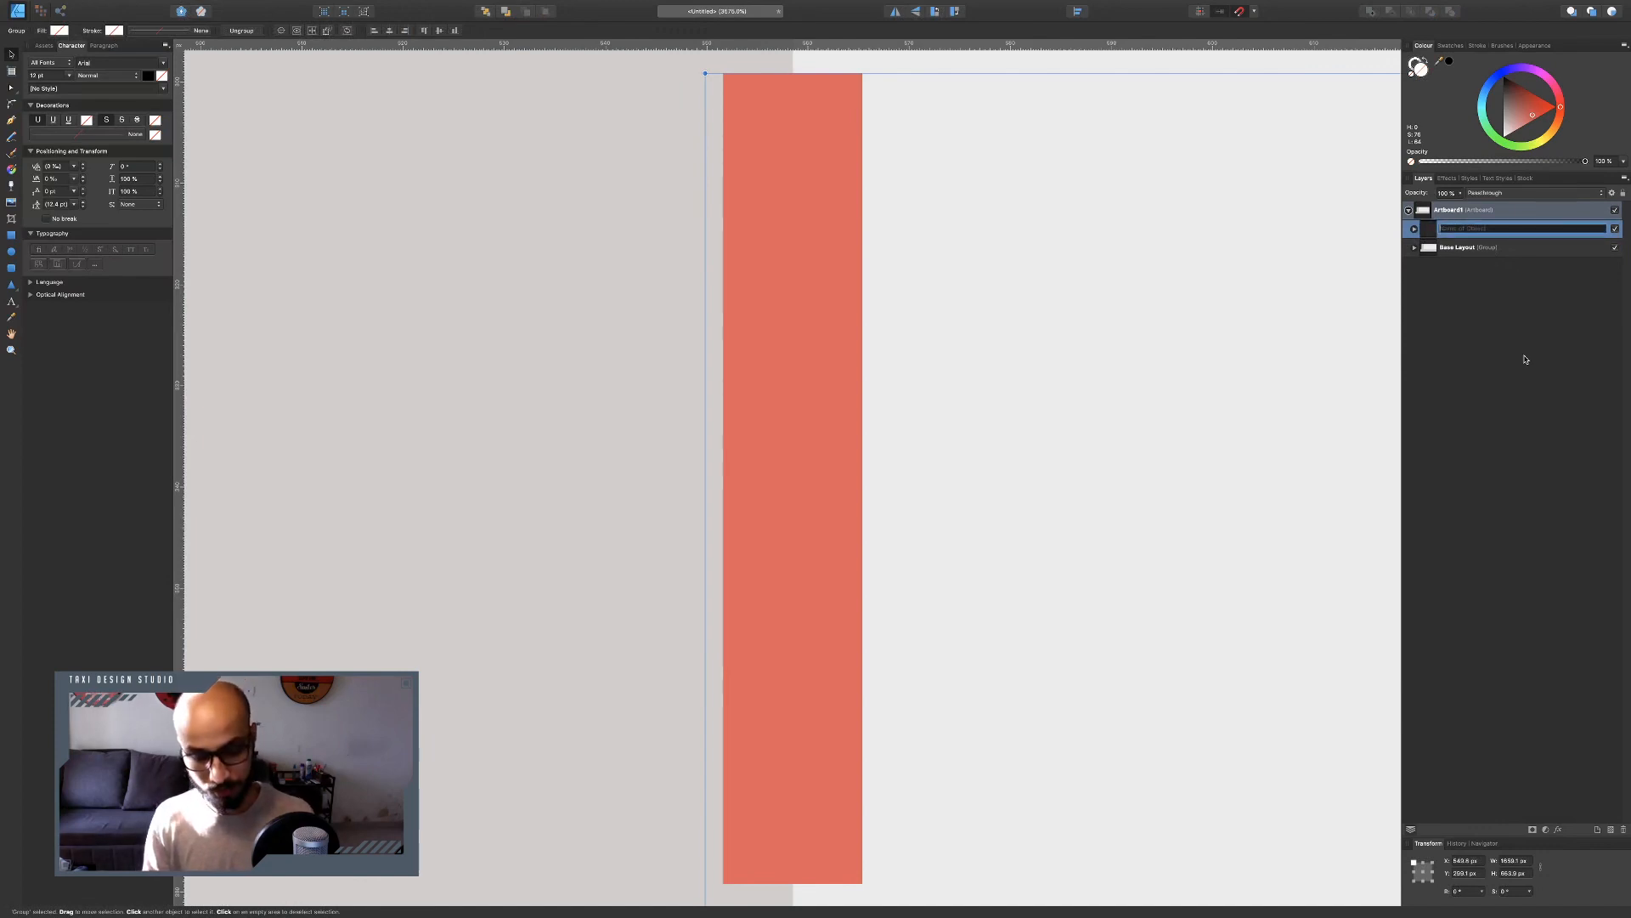
type("EXIT")
left_click(1231, 328)
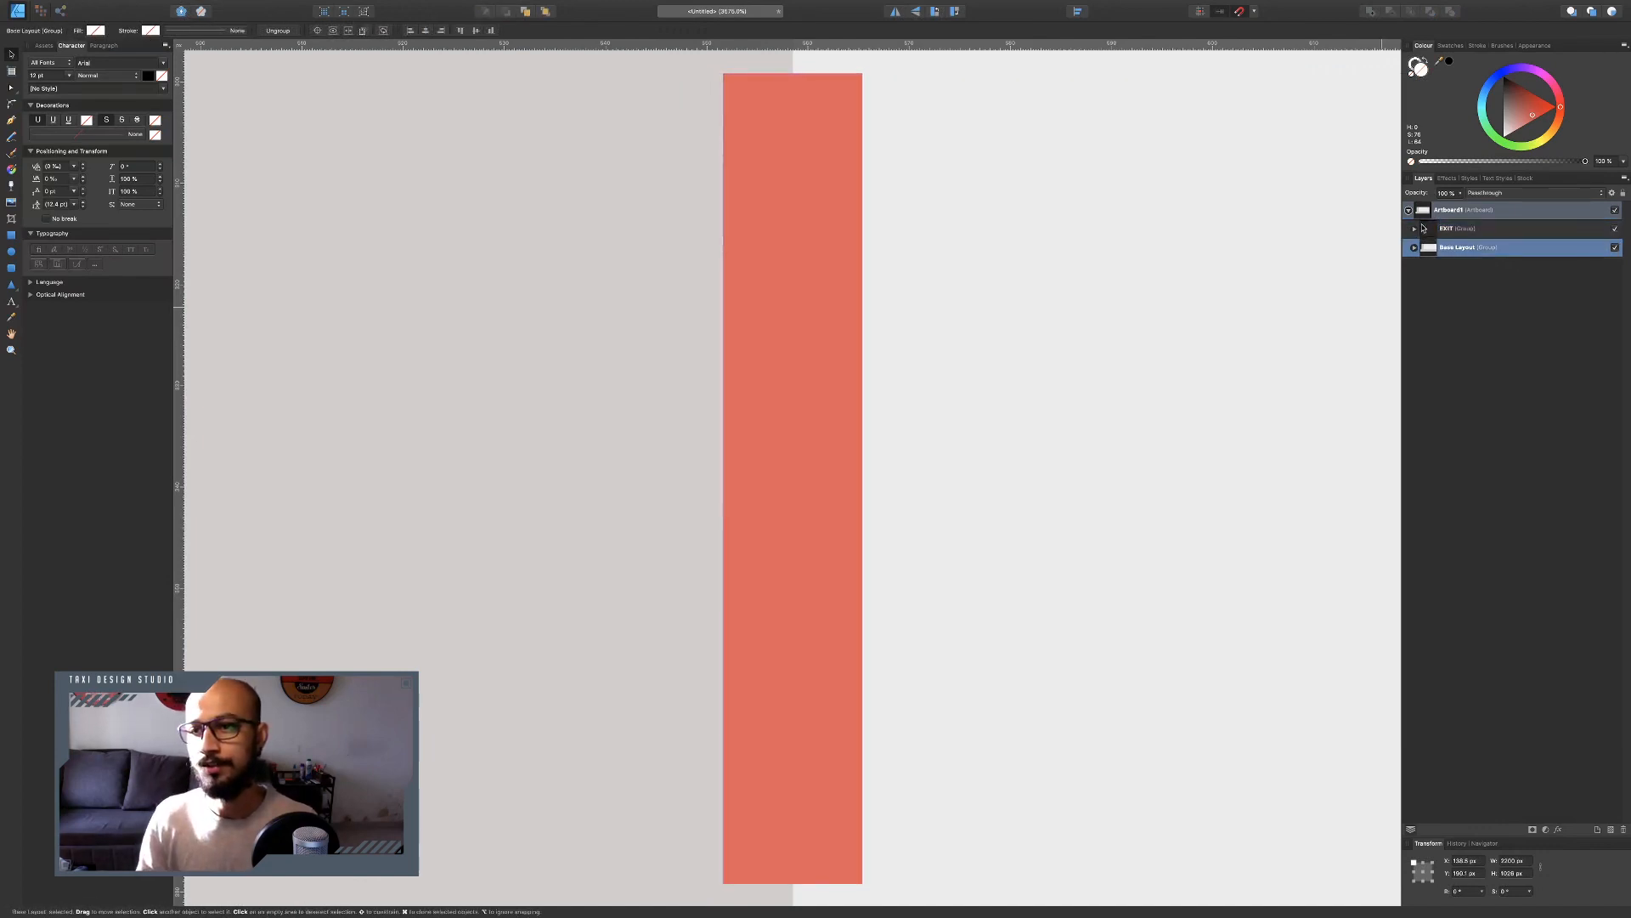
scroll(762, 297, "down", 10)
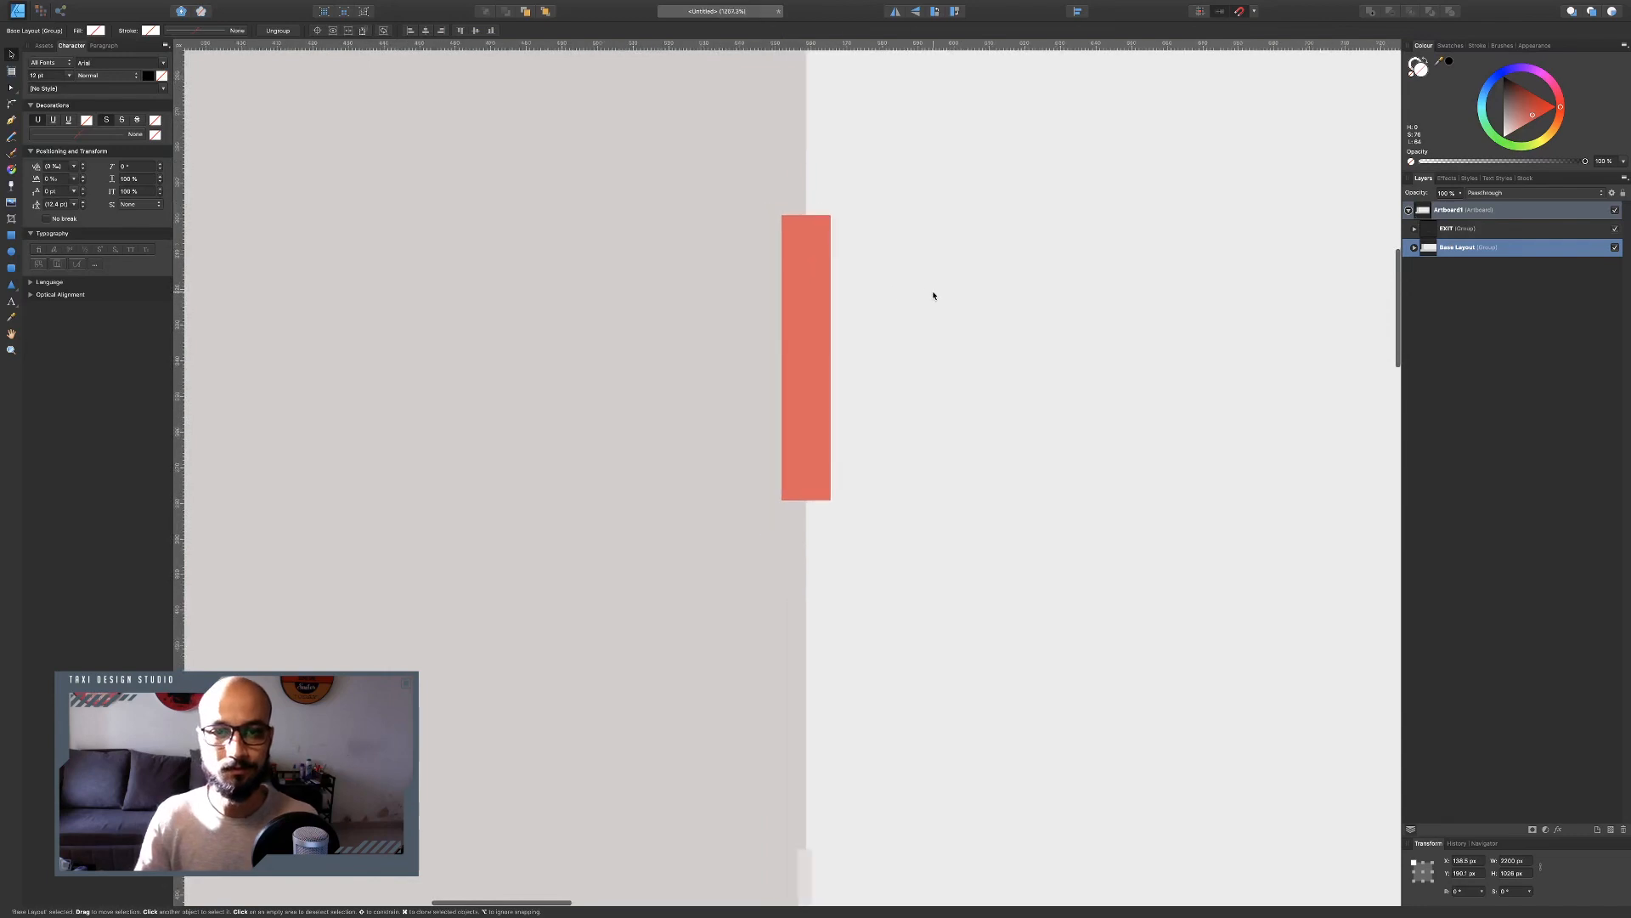
scroll(983, 297, "down", 4)
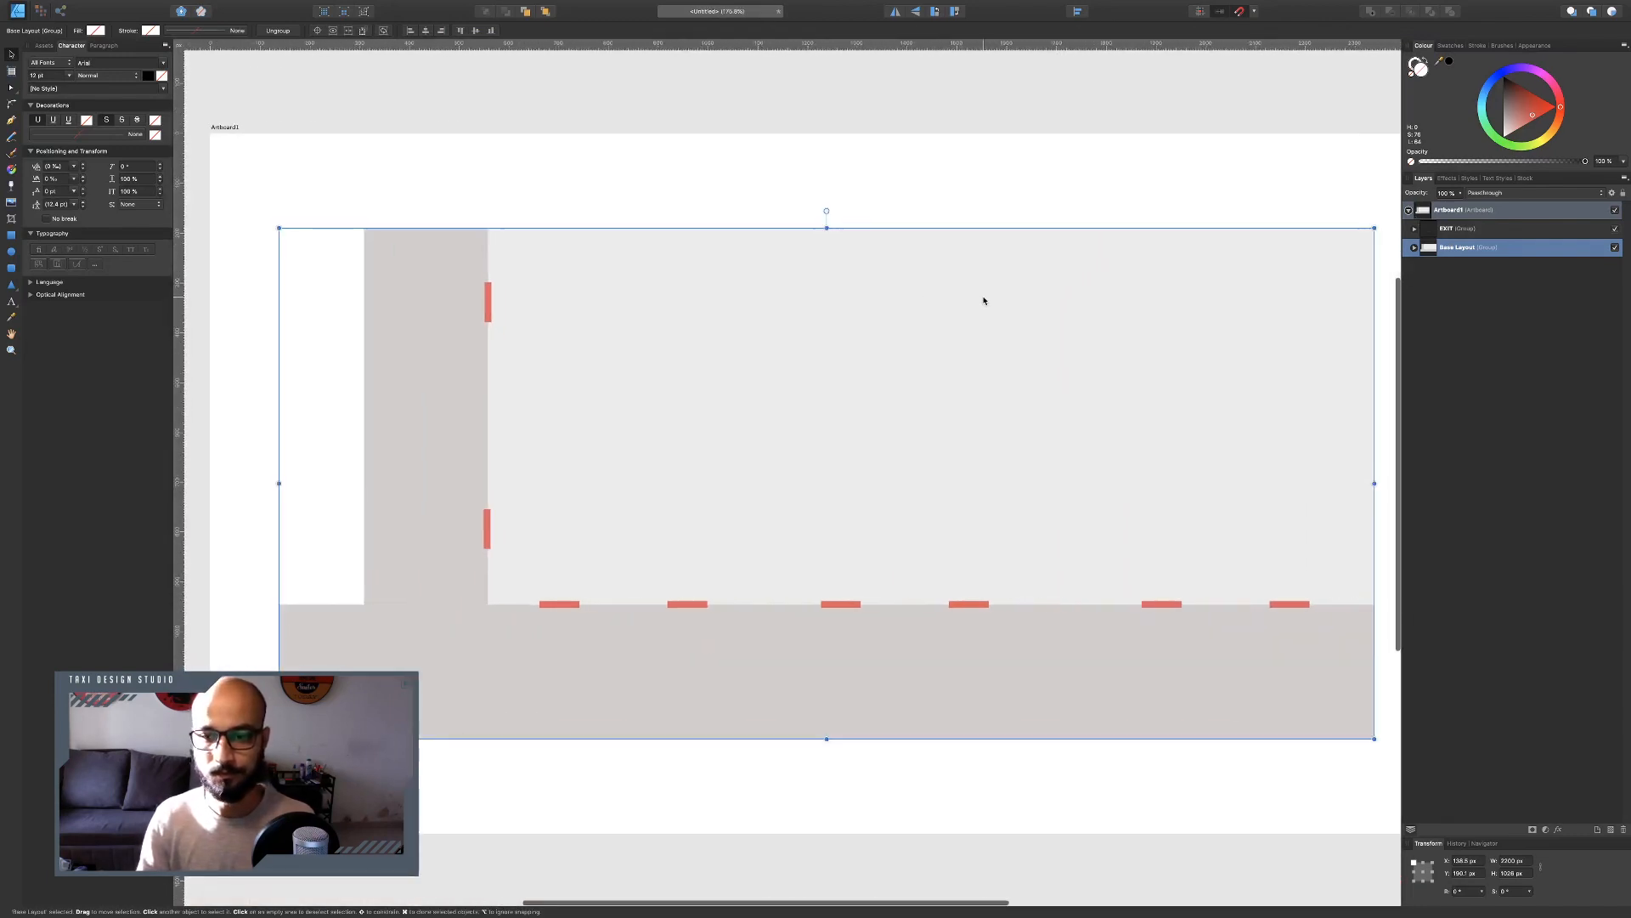
left_click(1247, 117)
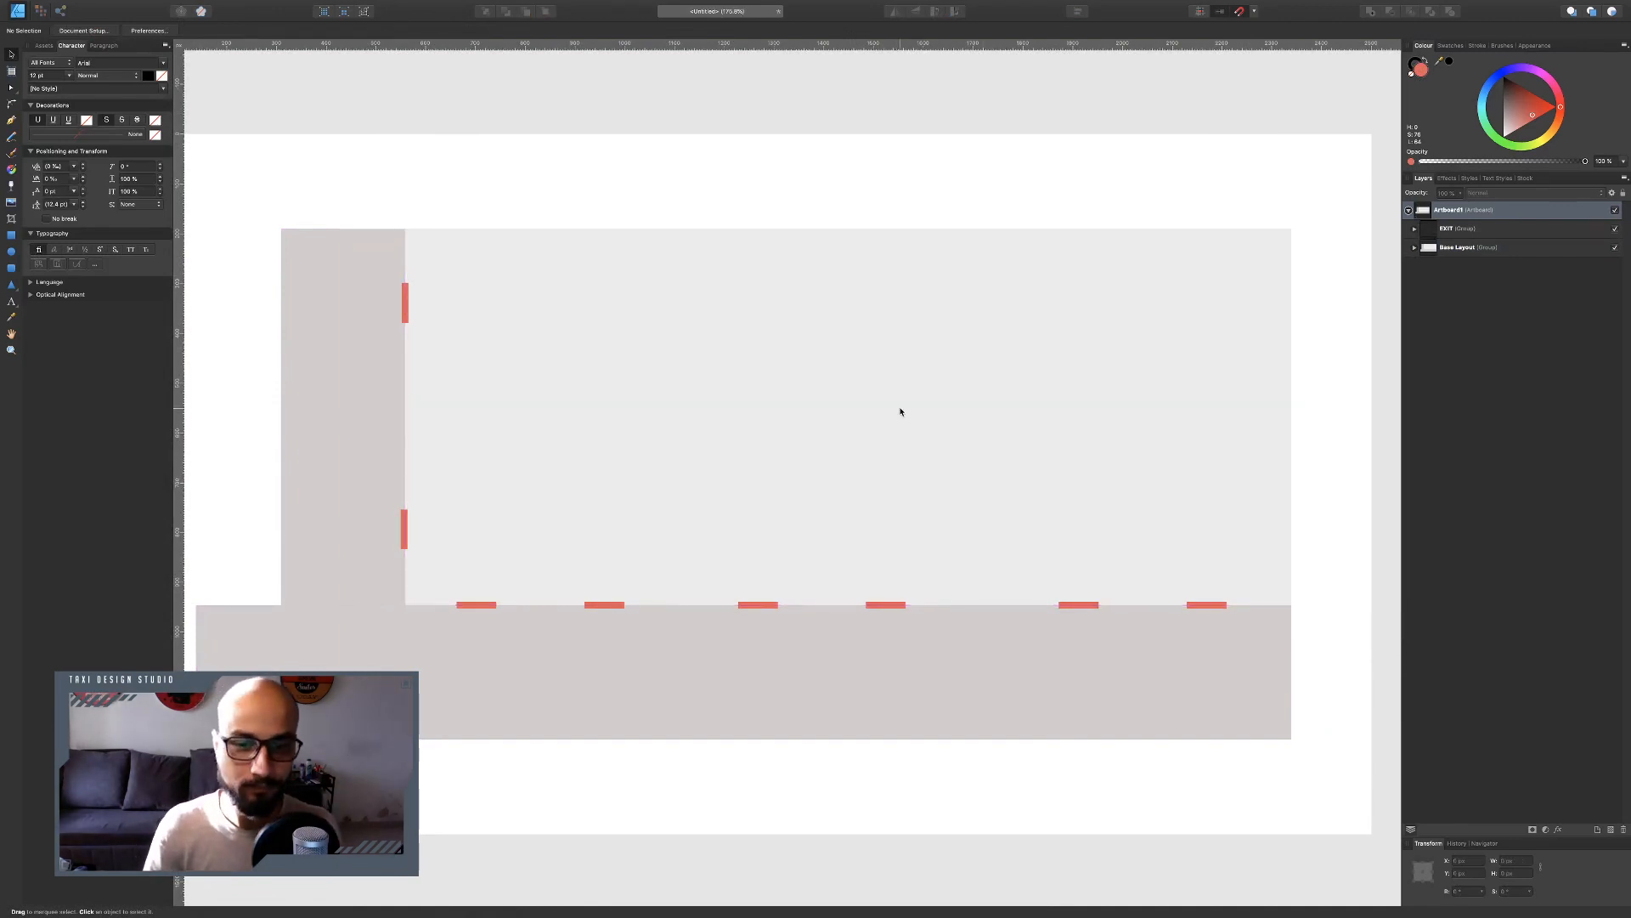
scroll(901, 411, "down", 3)
scroll(900, 411, "left", 3)
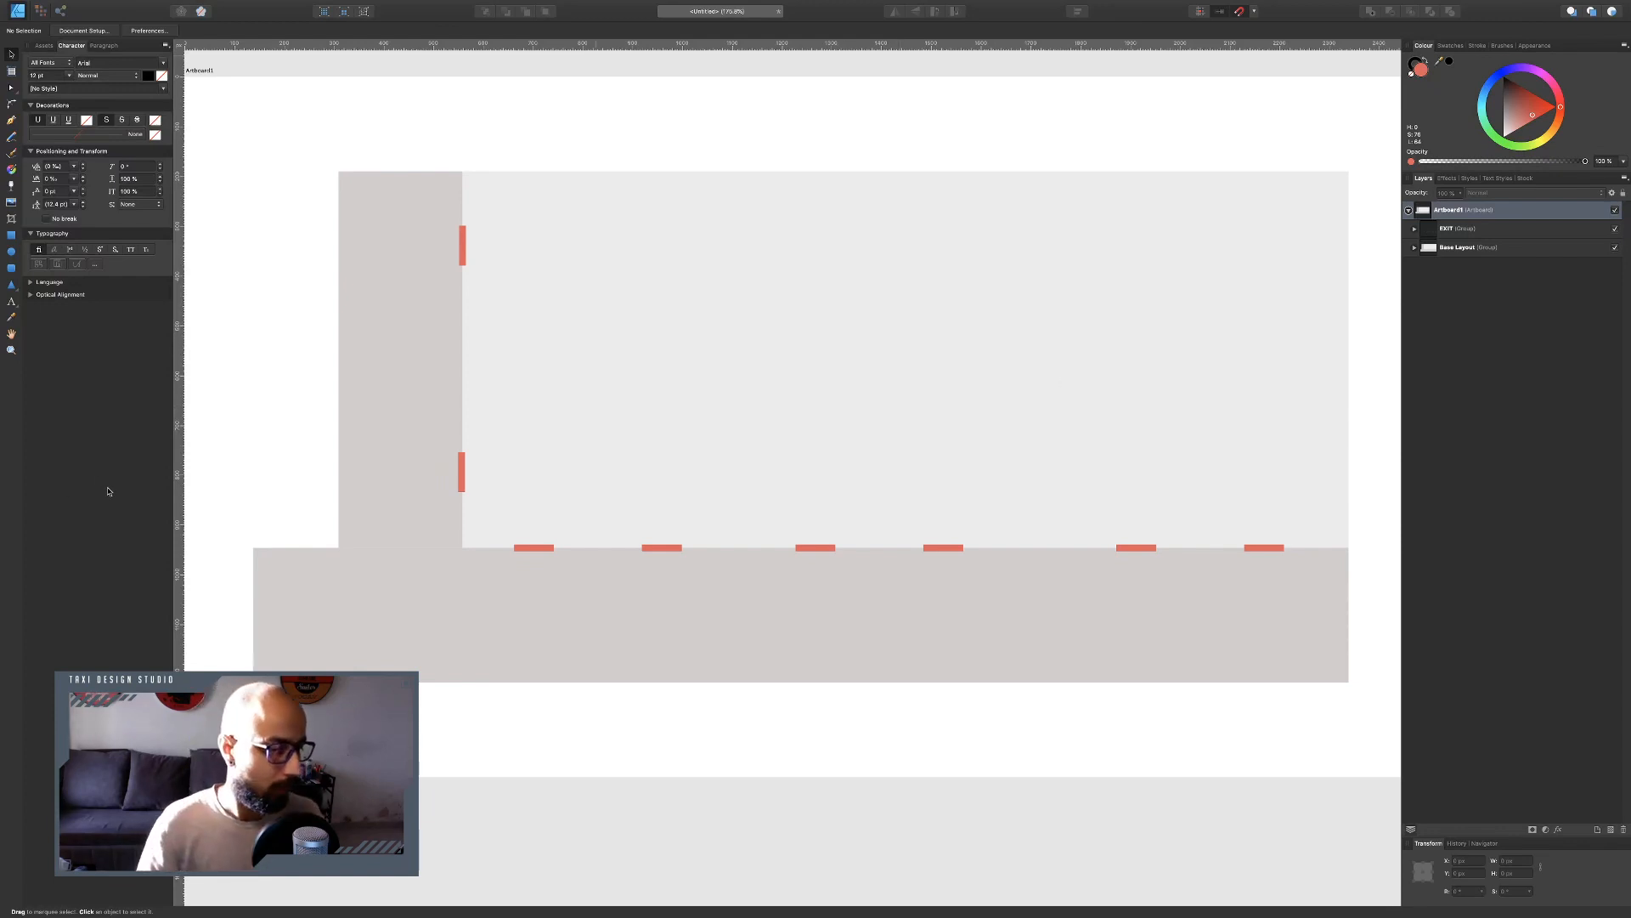
scroll(790, 382, "left", 2)
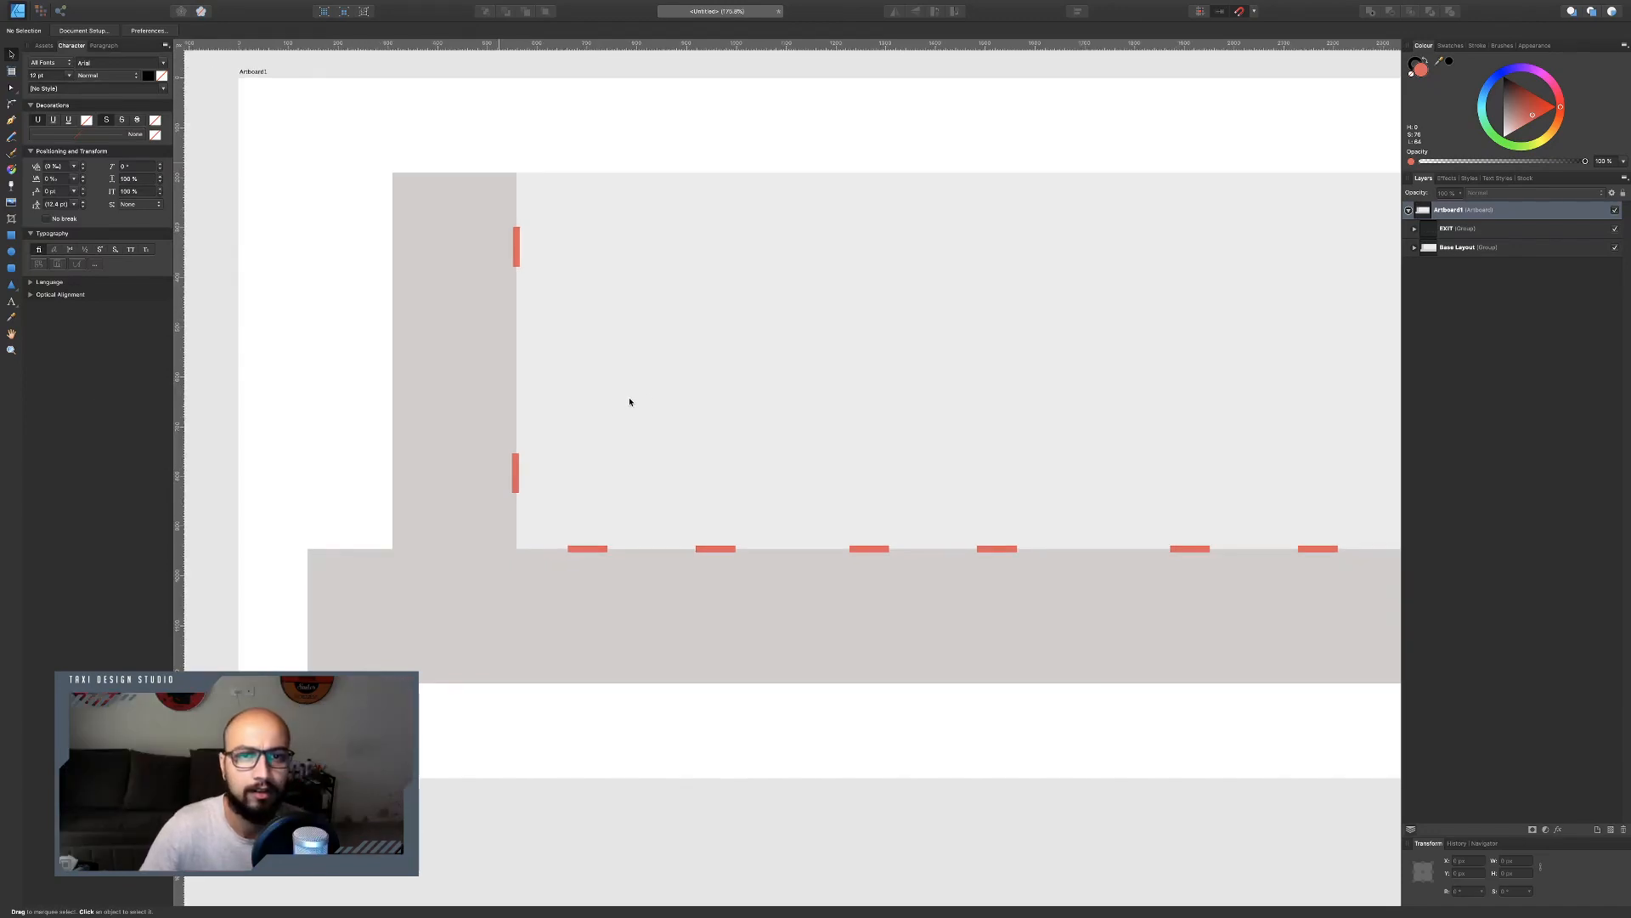
Open the Club Night JW Marriott Kolkata layout PDF on another desktop to check the reference plan.
key("ctrl+Left")
key("ctrl+Right")
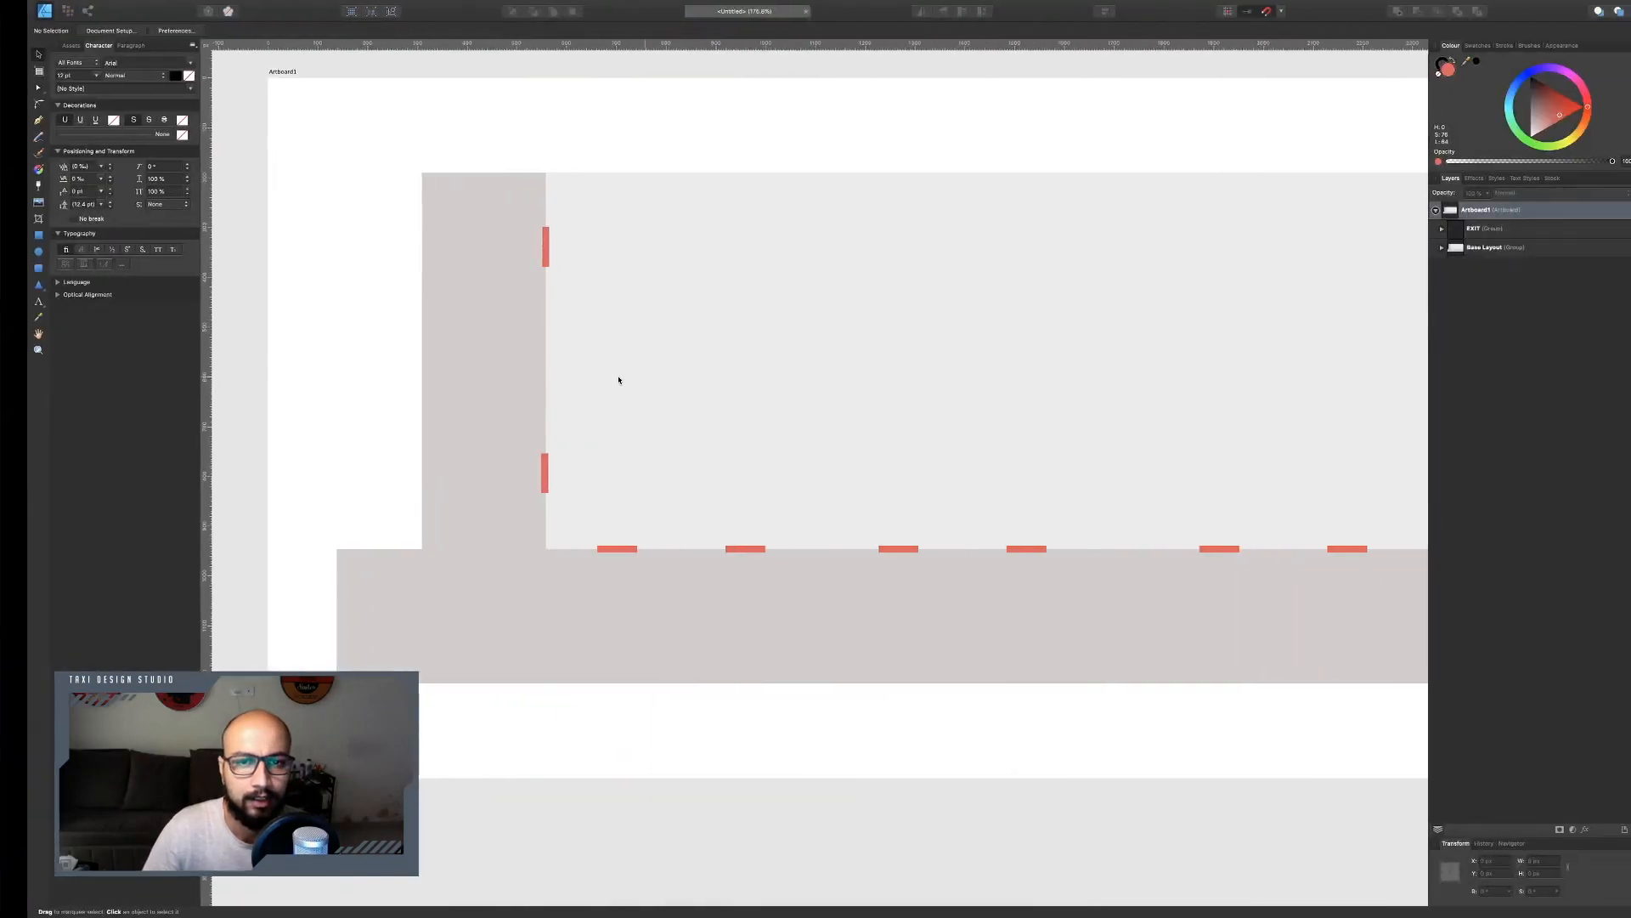
key("ctrl+Left")
key("ctrl+Up")
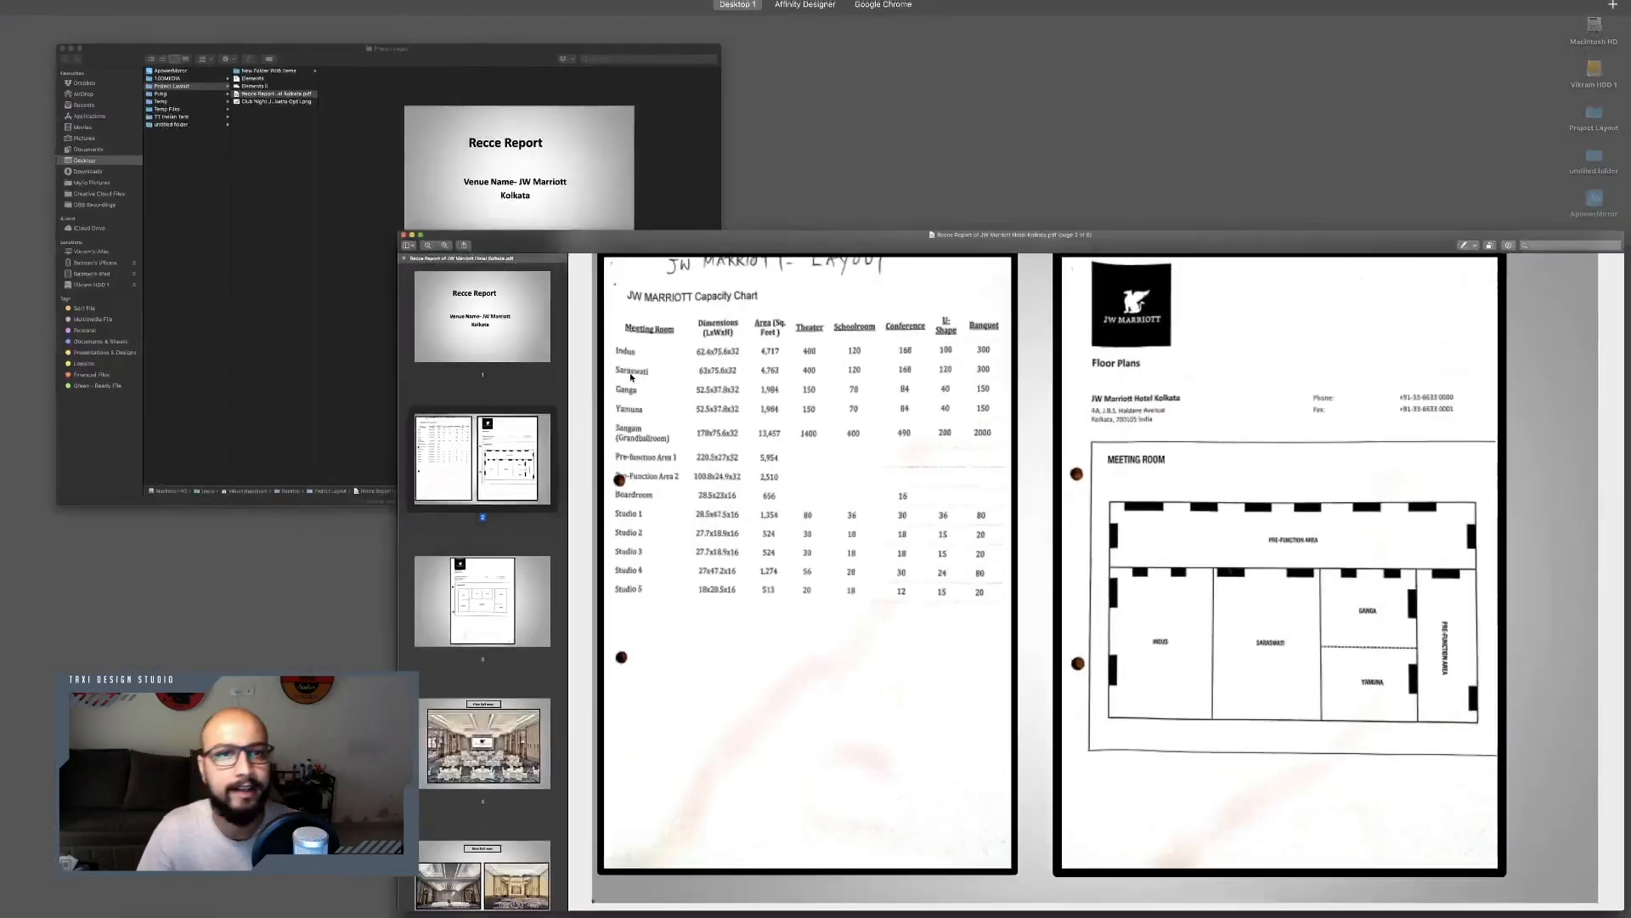
left_click(474, 123)
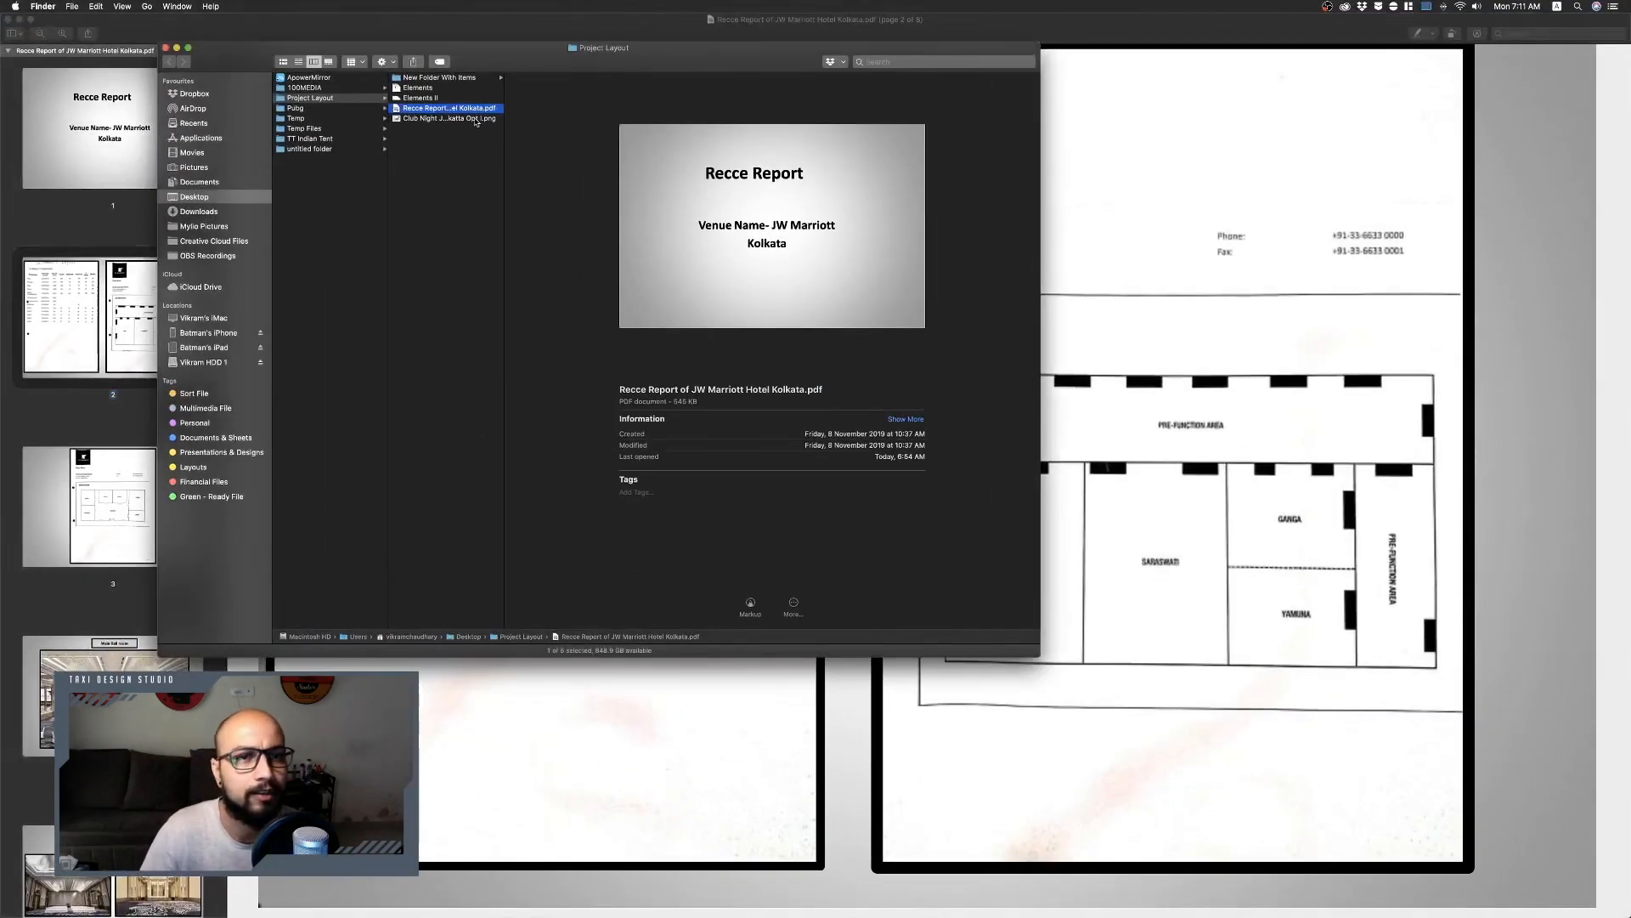
double_click(458, 118)
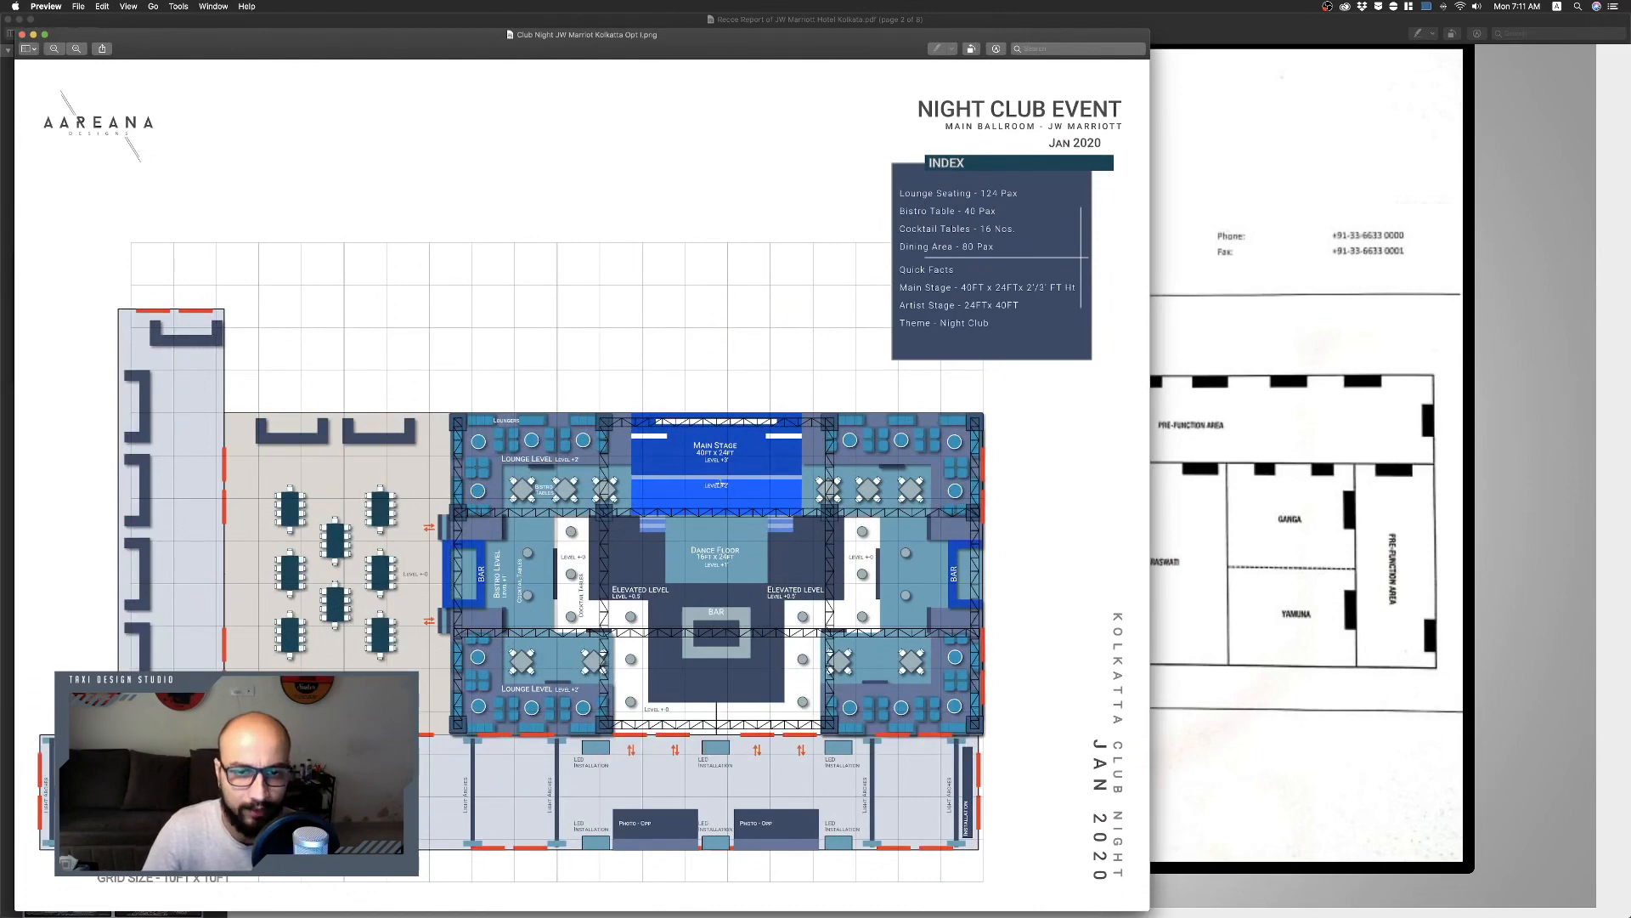
key("ctrl+Right")
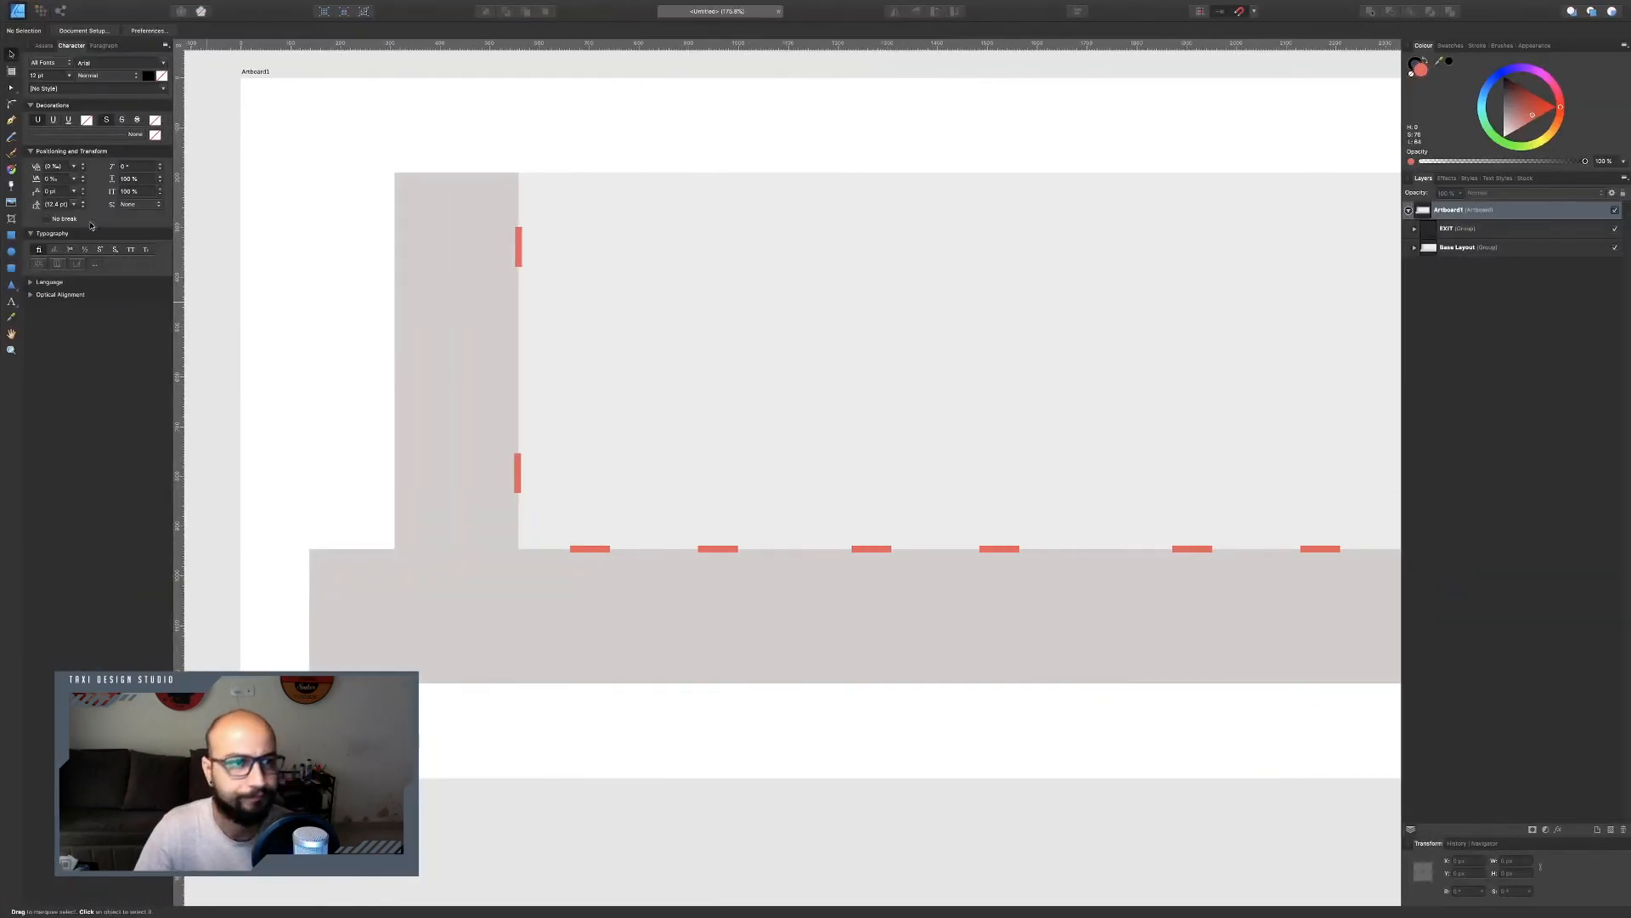
Draw a rectangle inside the main room and set its size to 400 by 240 px.
key("m")
scroll(724, 384, "right", 5)
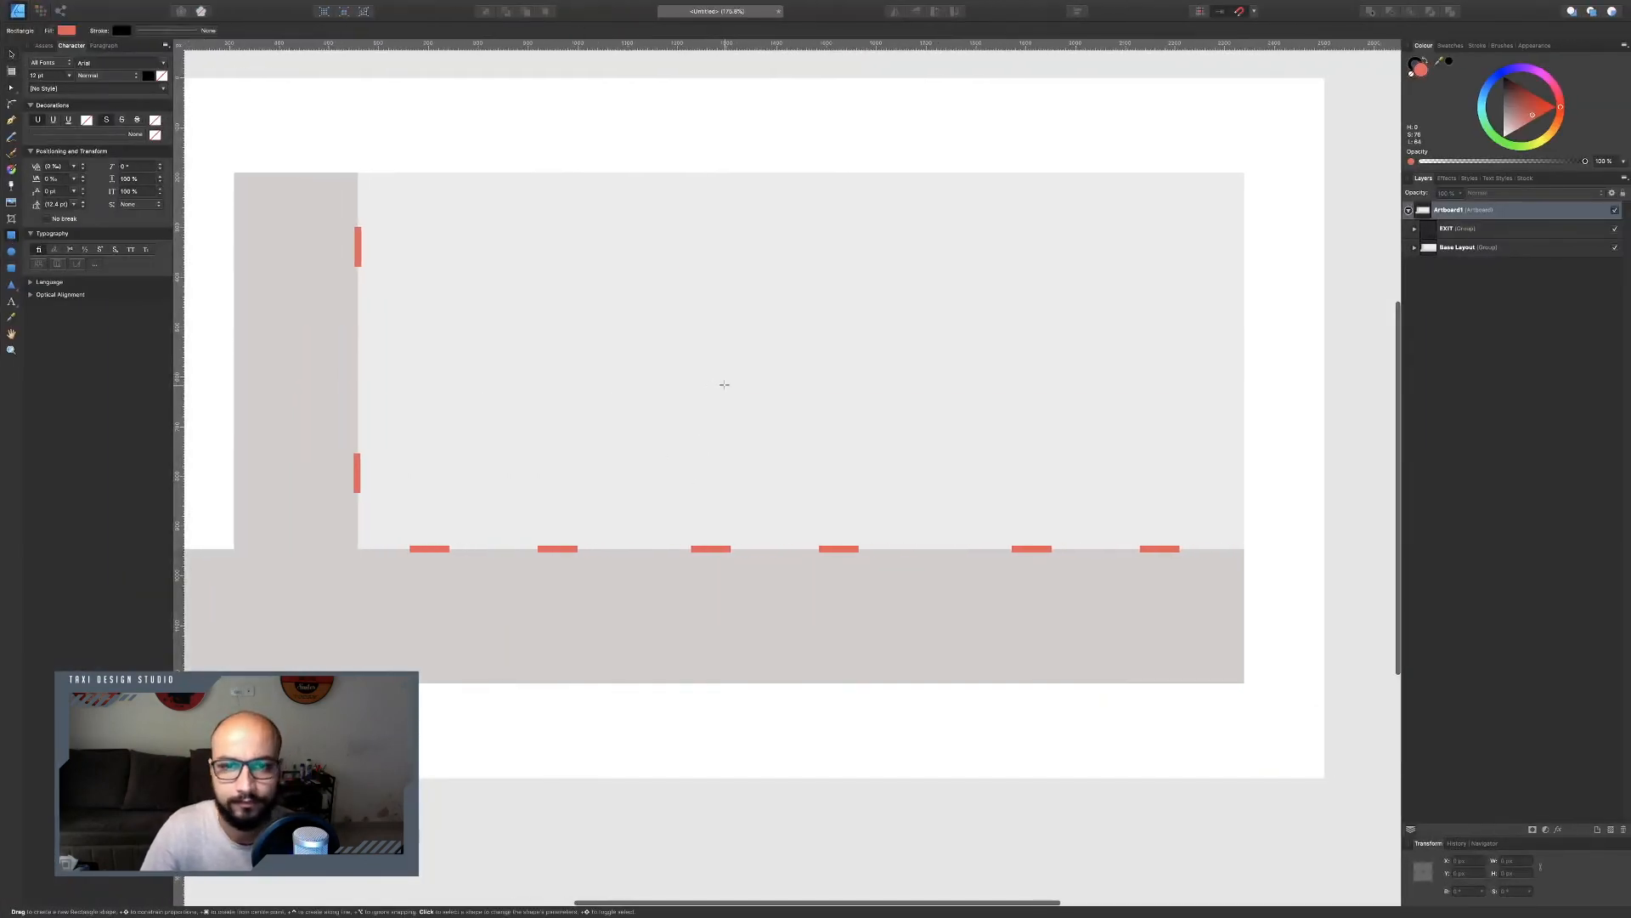
mouse_move(664, 266)
left_mouse_down()
mouse_move(926, 390)
mouse_move(849, 389)
left_mouse_up()
left_click(1516, 861)
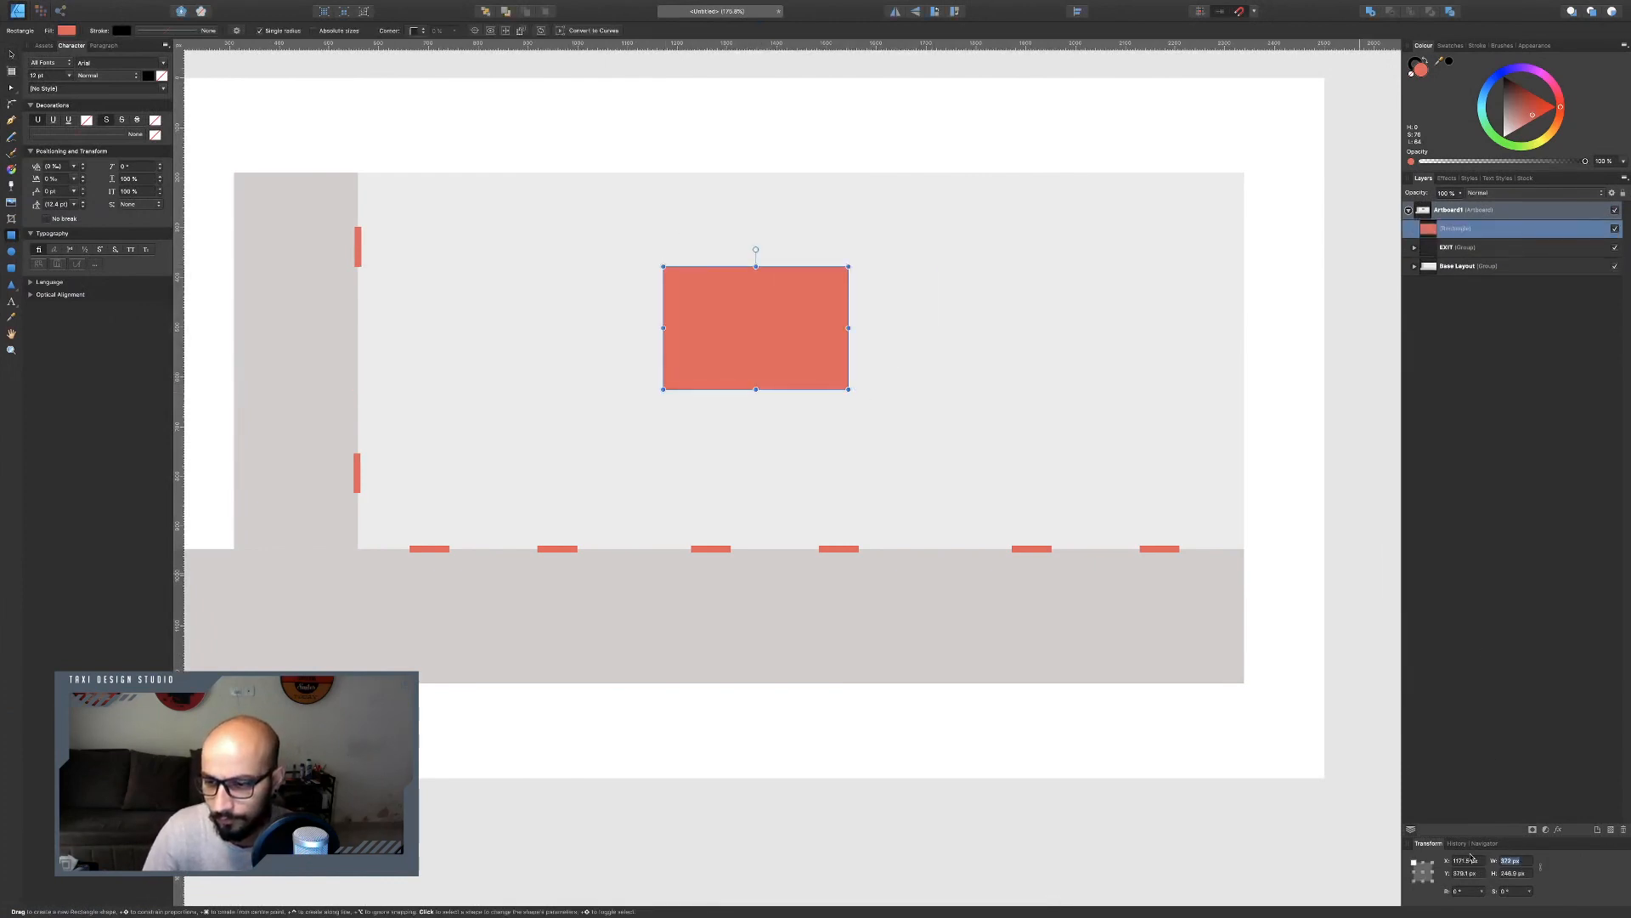
type("400")
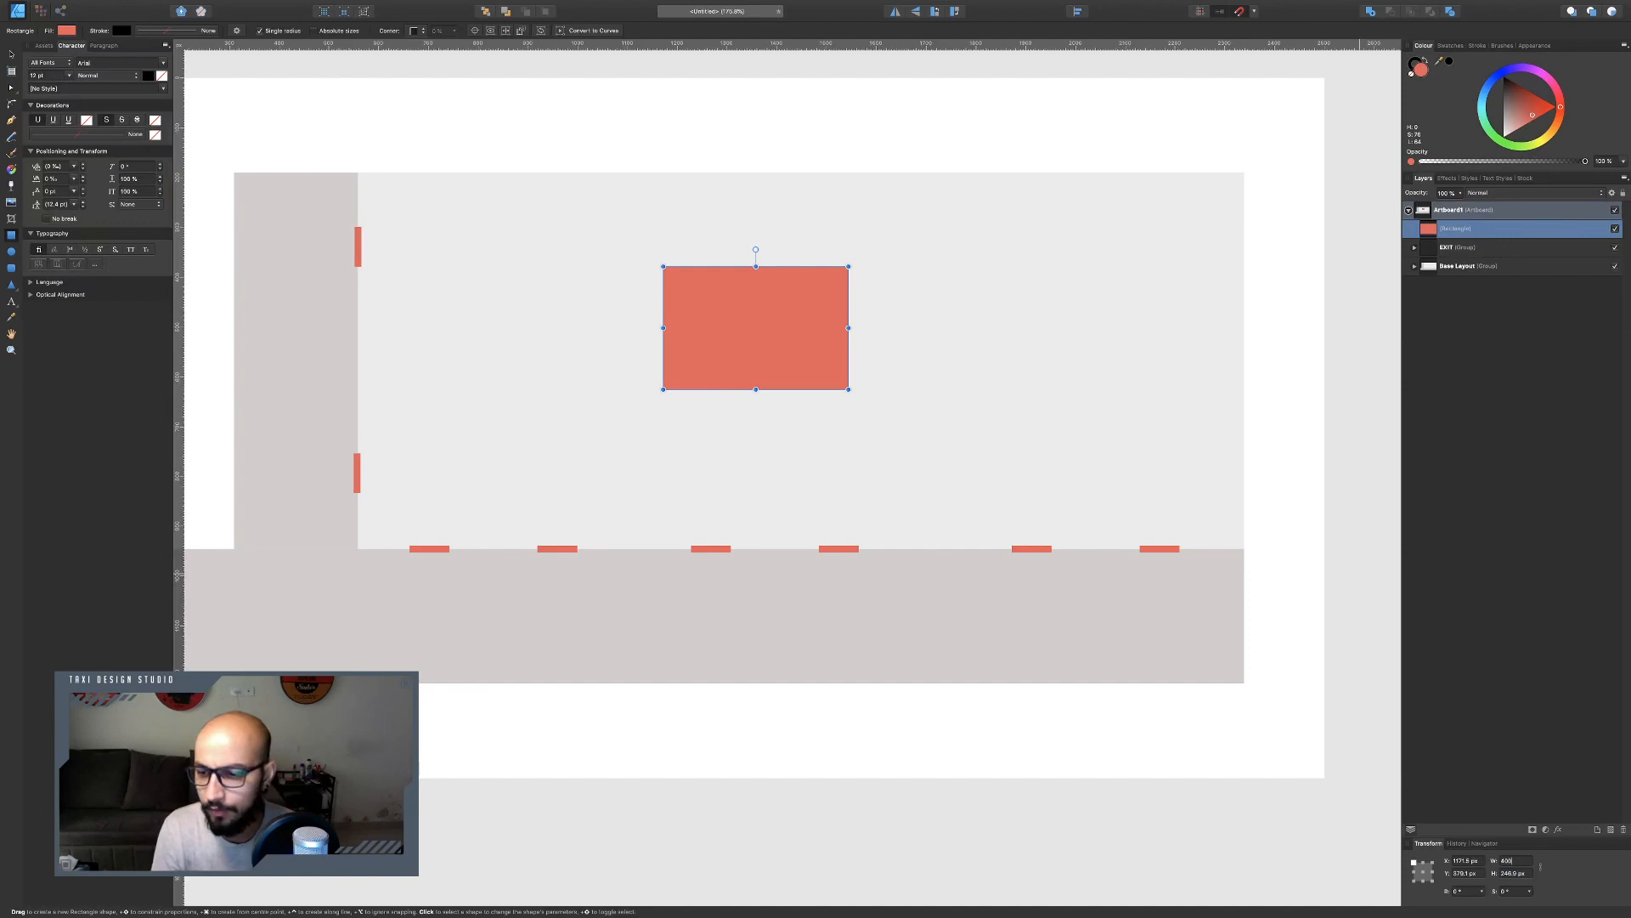
key("Return")
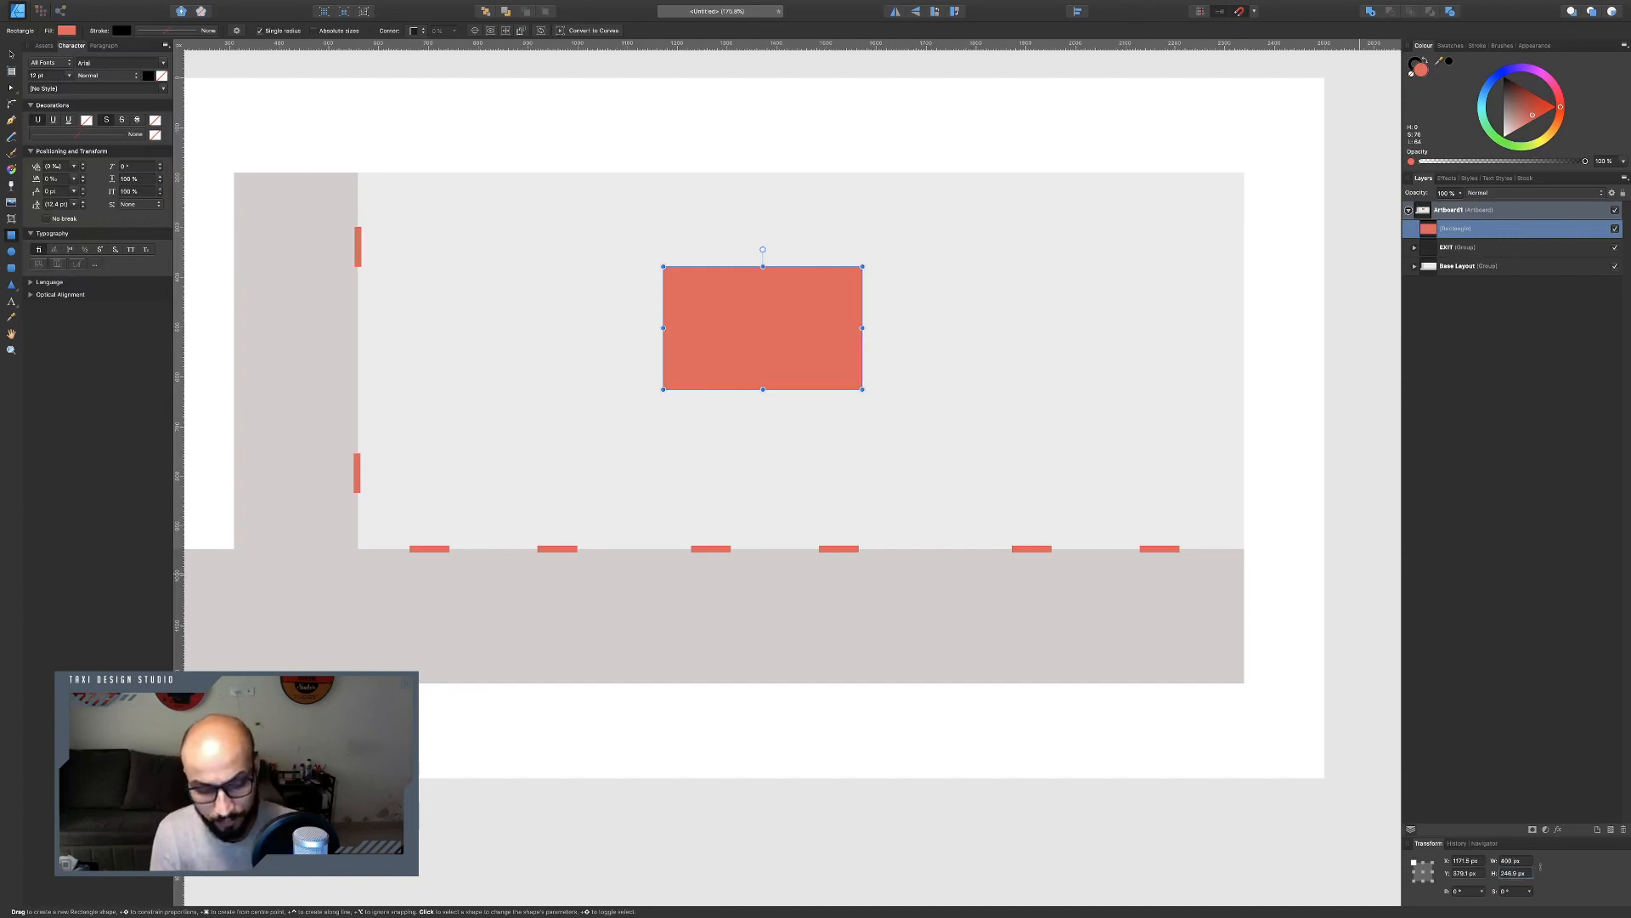
type("240")
key("Return")
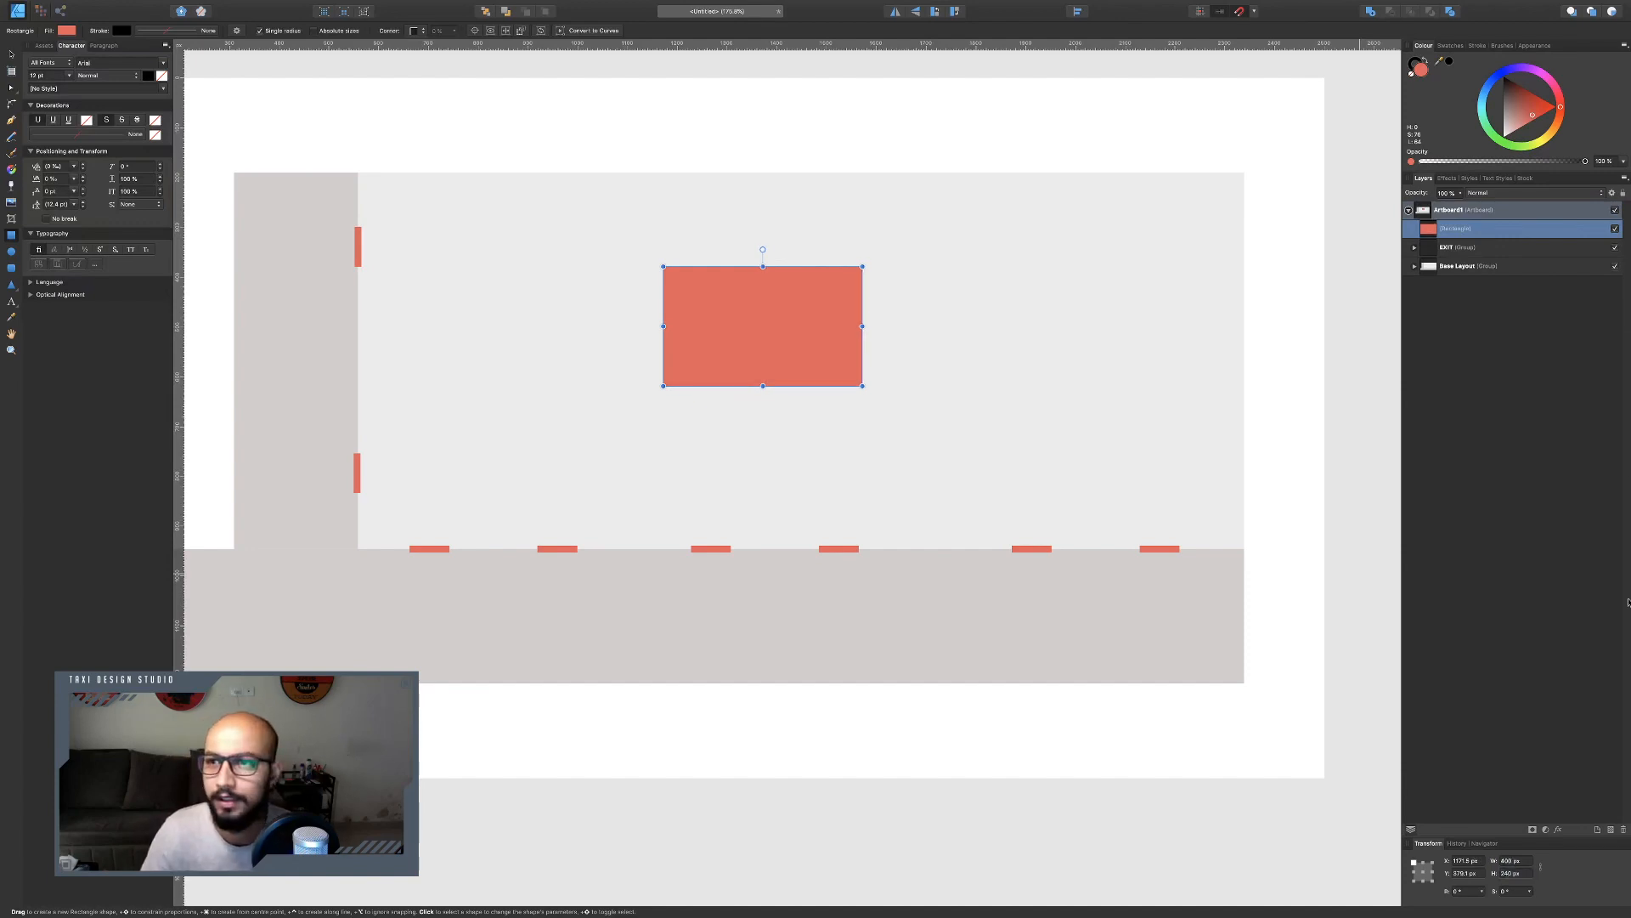
Colour the rectangle blue and move it against the main room's top edge.
left_click_drag(1485, 98, 1497, 82)
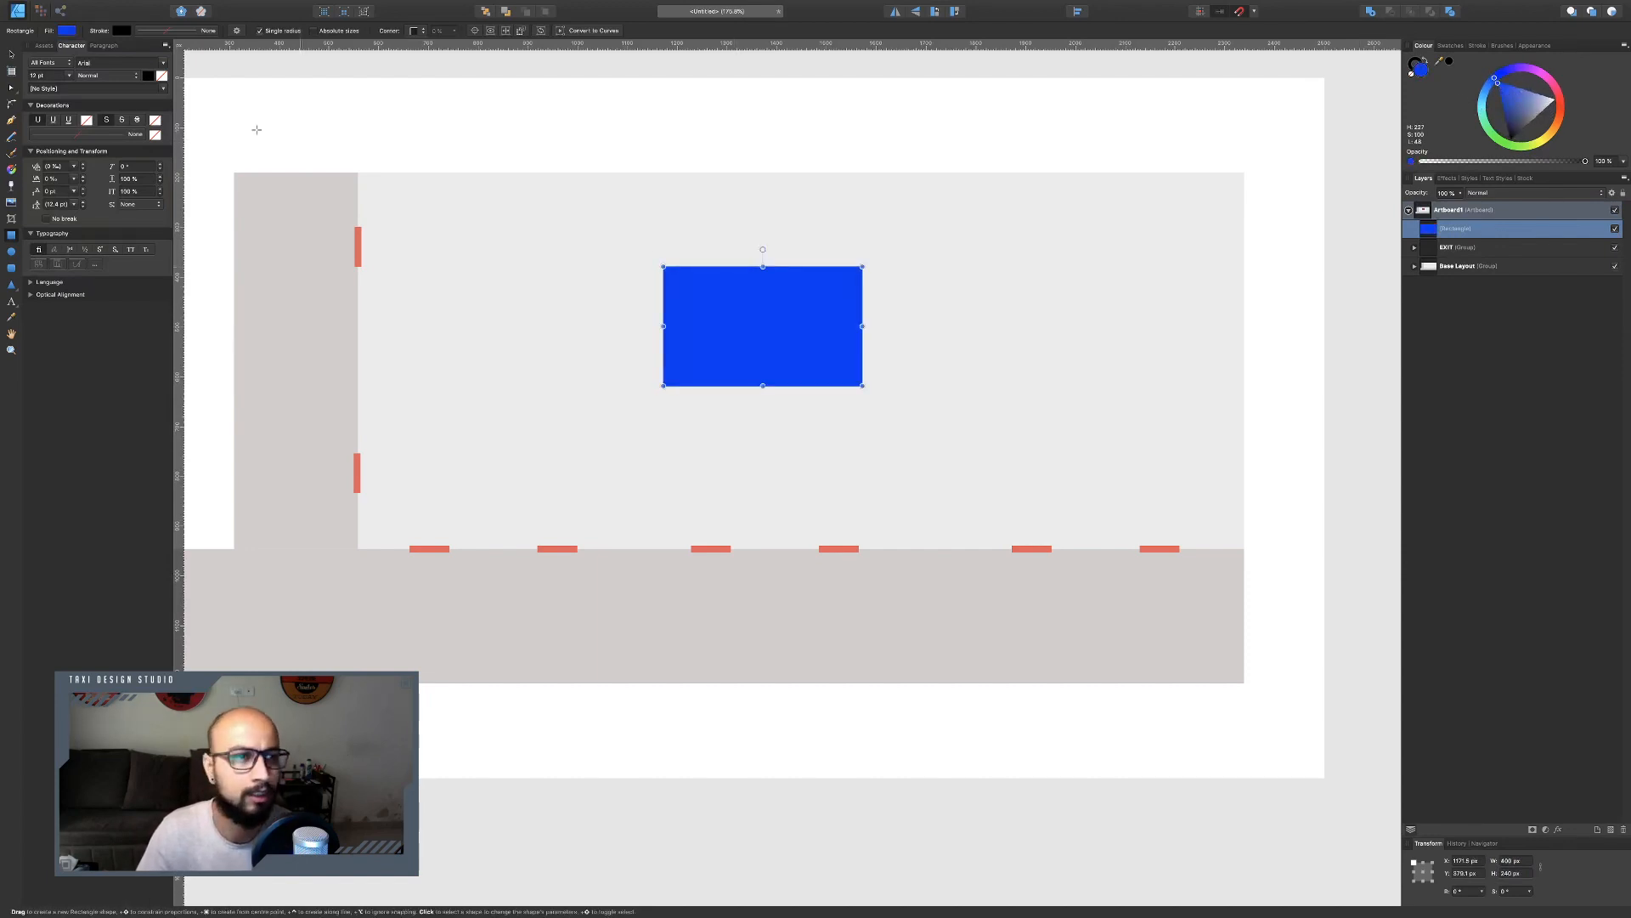
left_click(11, 54)
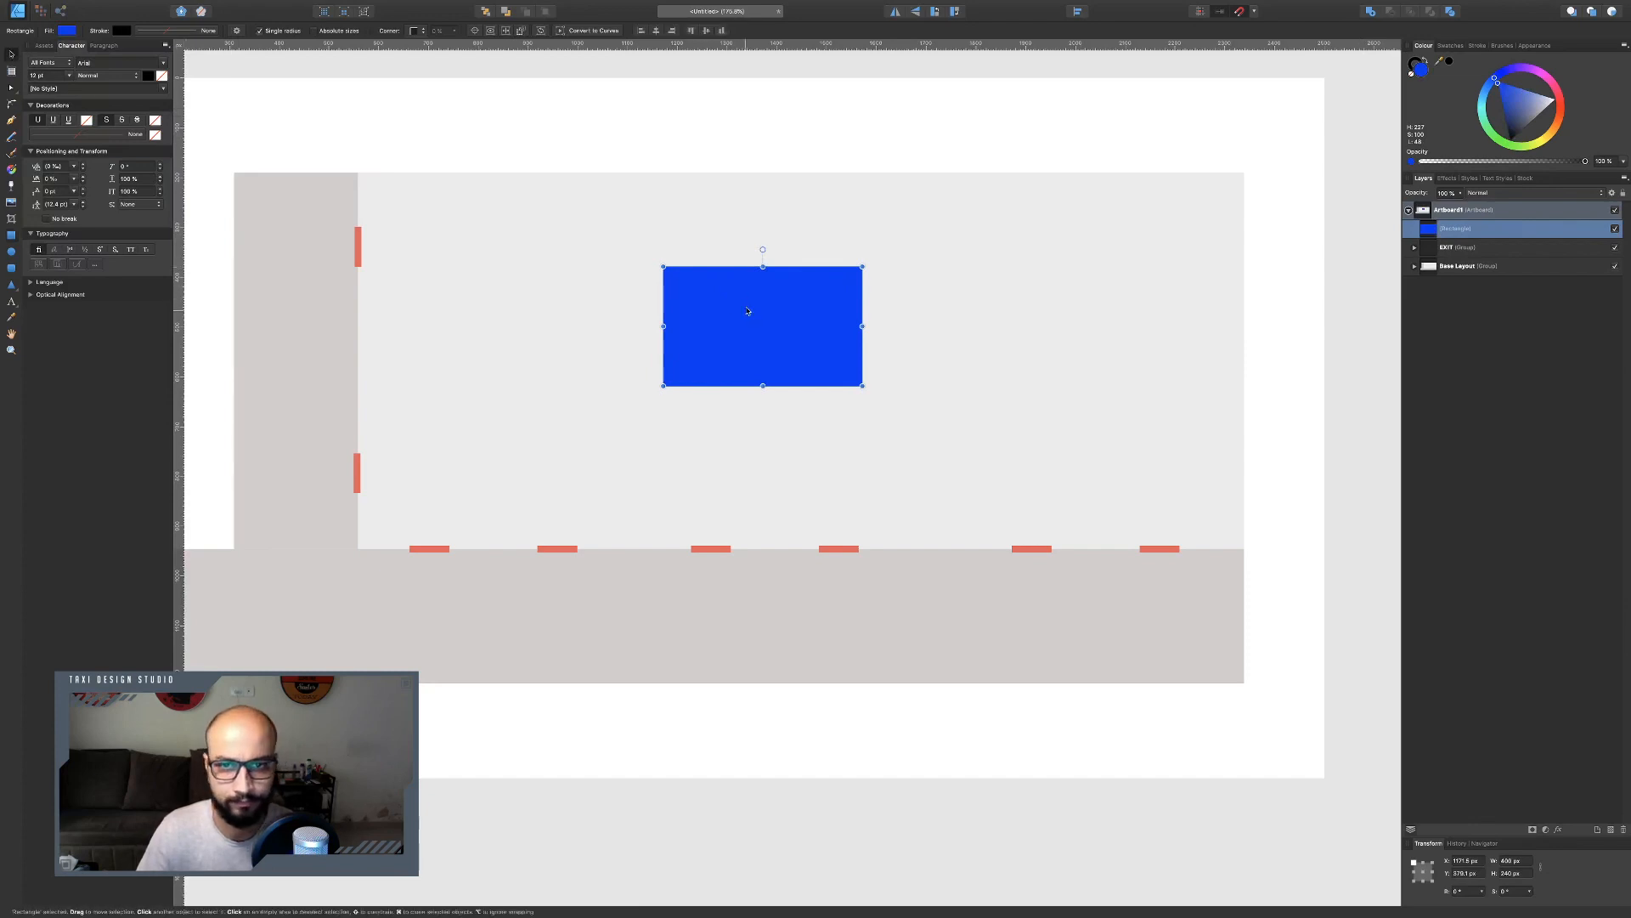
left_click_drag(747, 310, 885, 221)
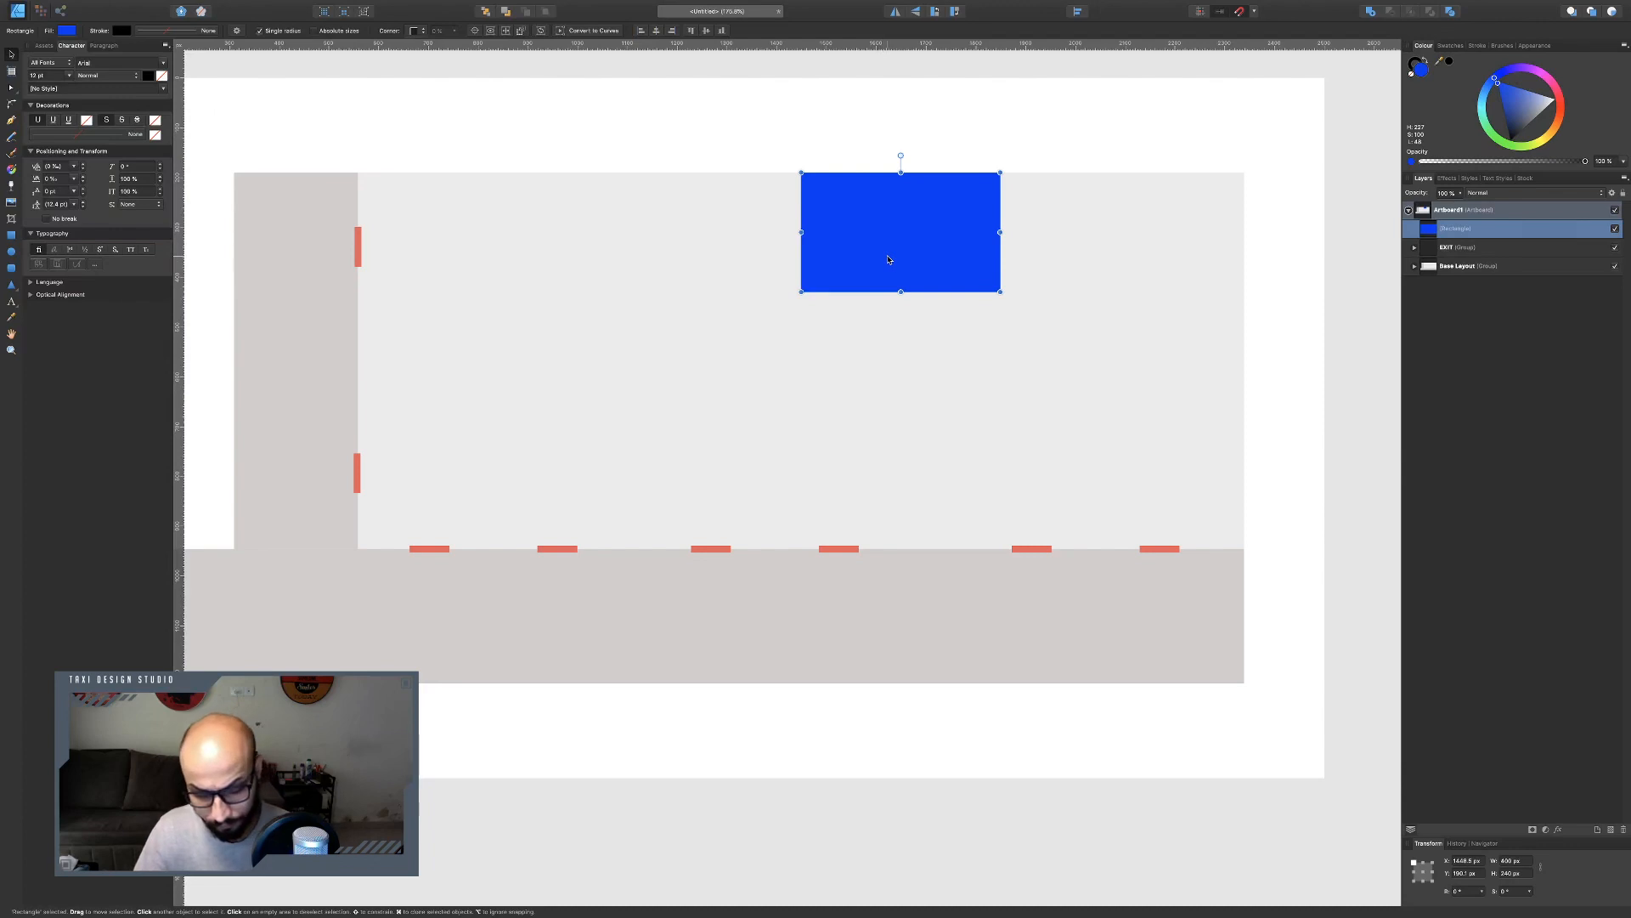
Duplicate the blue rectangle, shift the copy downward, and give it a lighter blue.
key("super+j")
left_click_drag(901, 172, 908, 231)
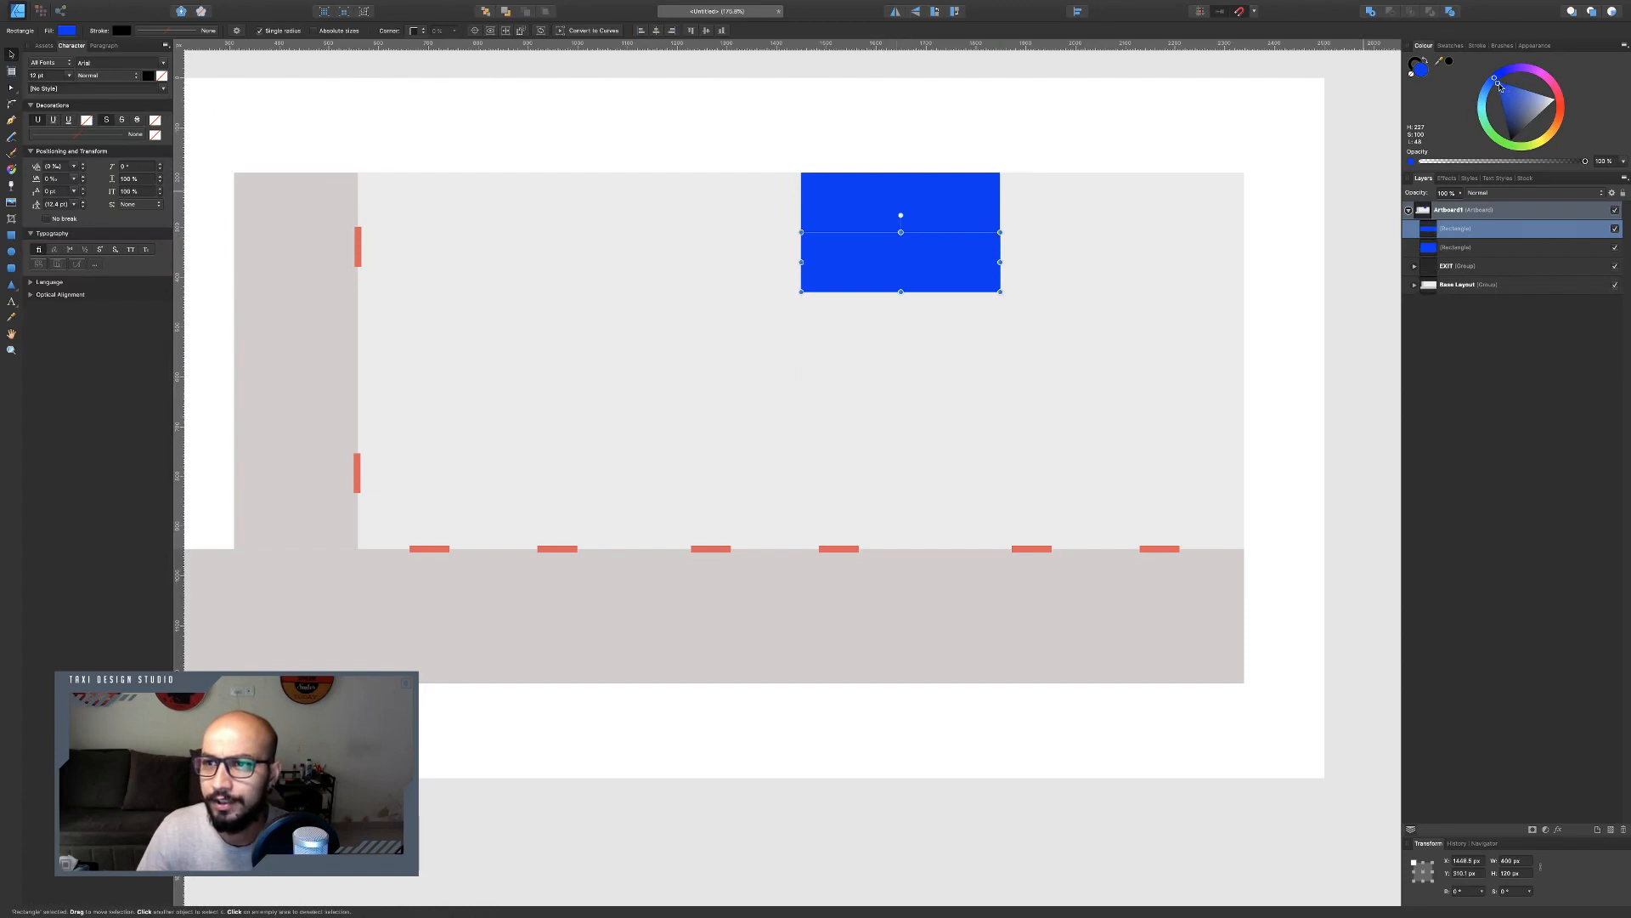
left_click_drag(1499, 84, 1517, 91)
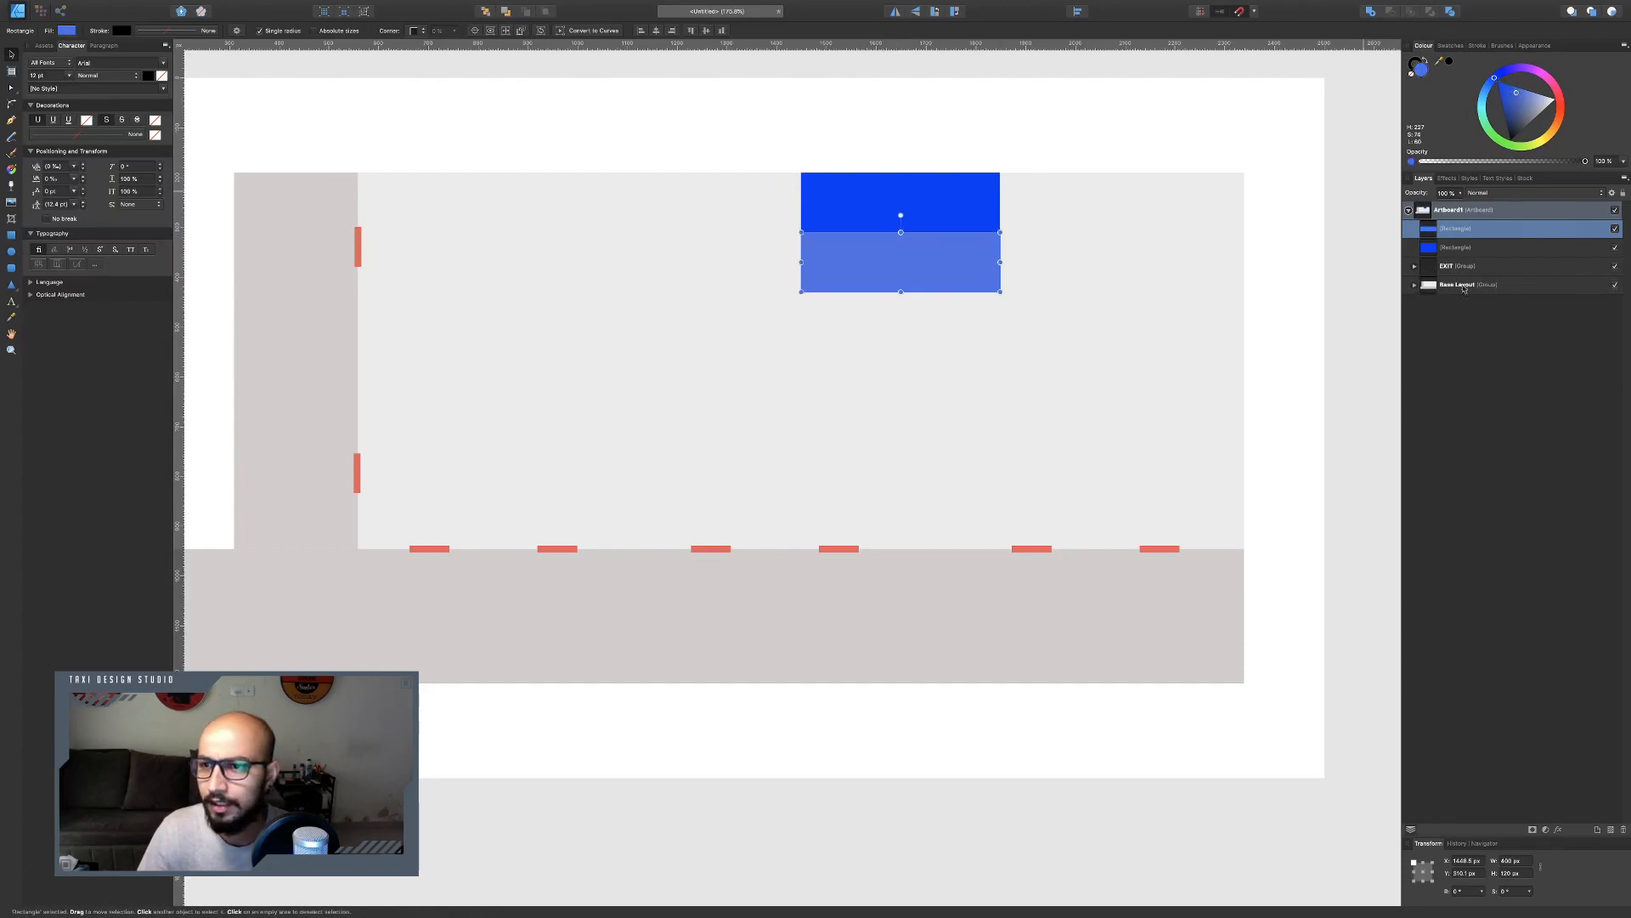
Set the lighter copy's height to 150 px.
left_click(1511, 873)
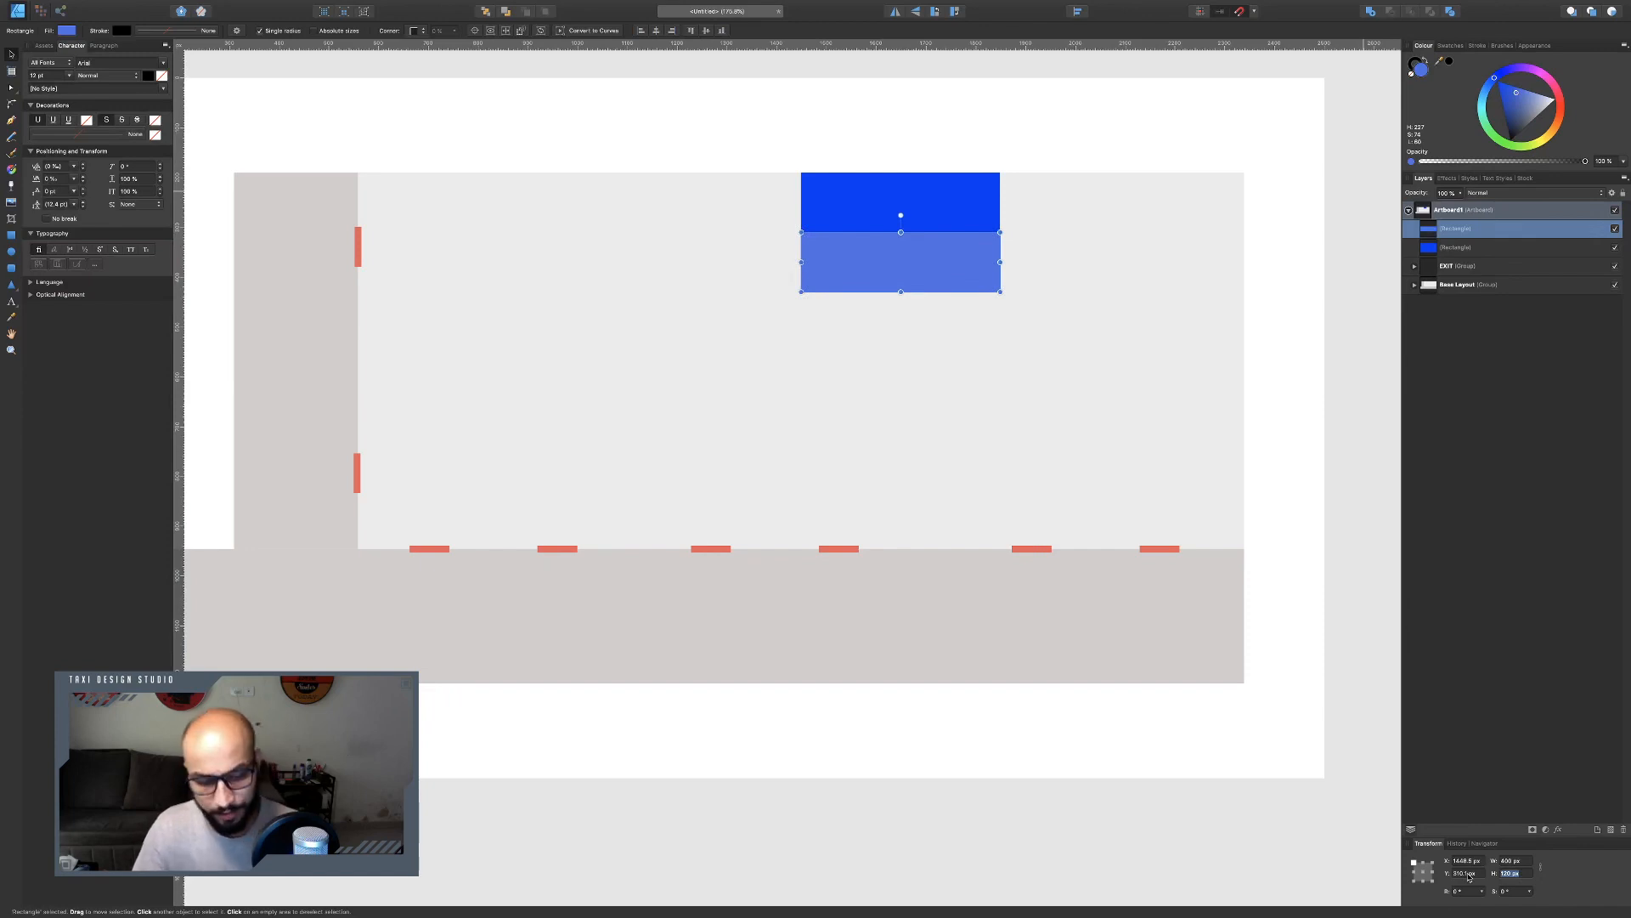
type("160")
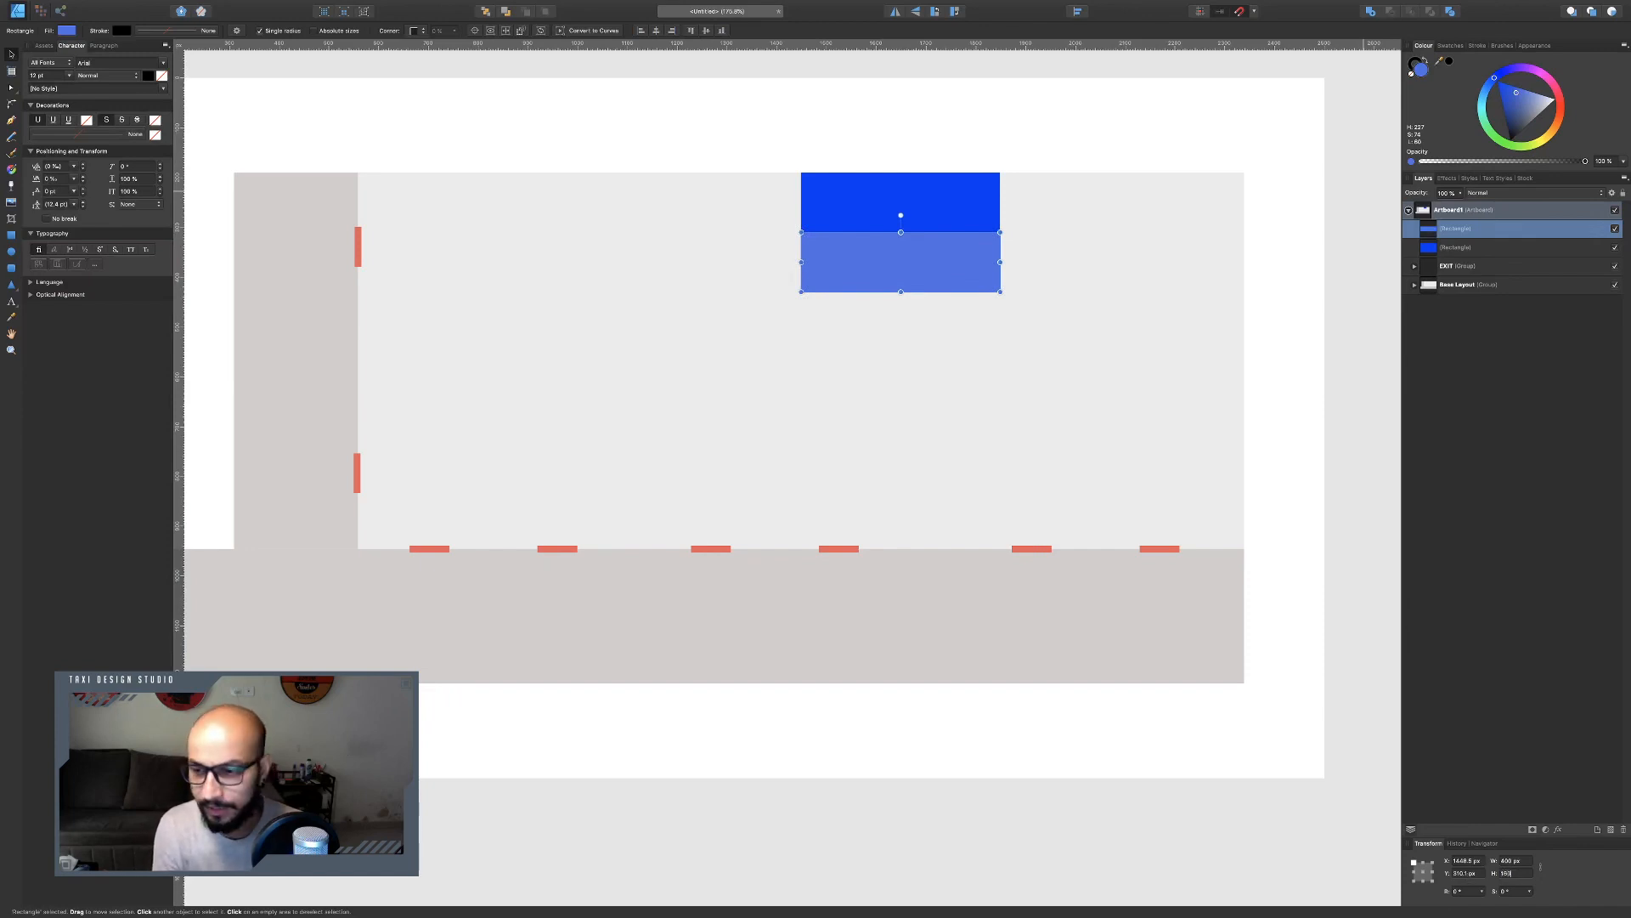
key("Return")
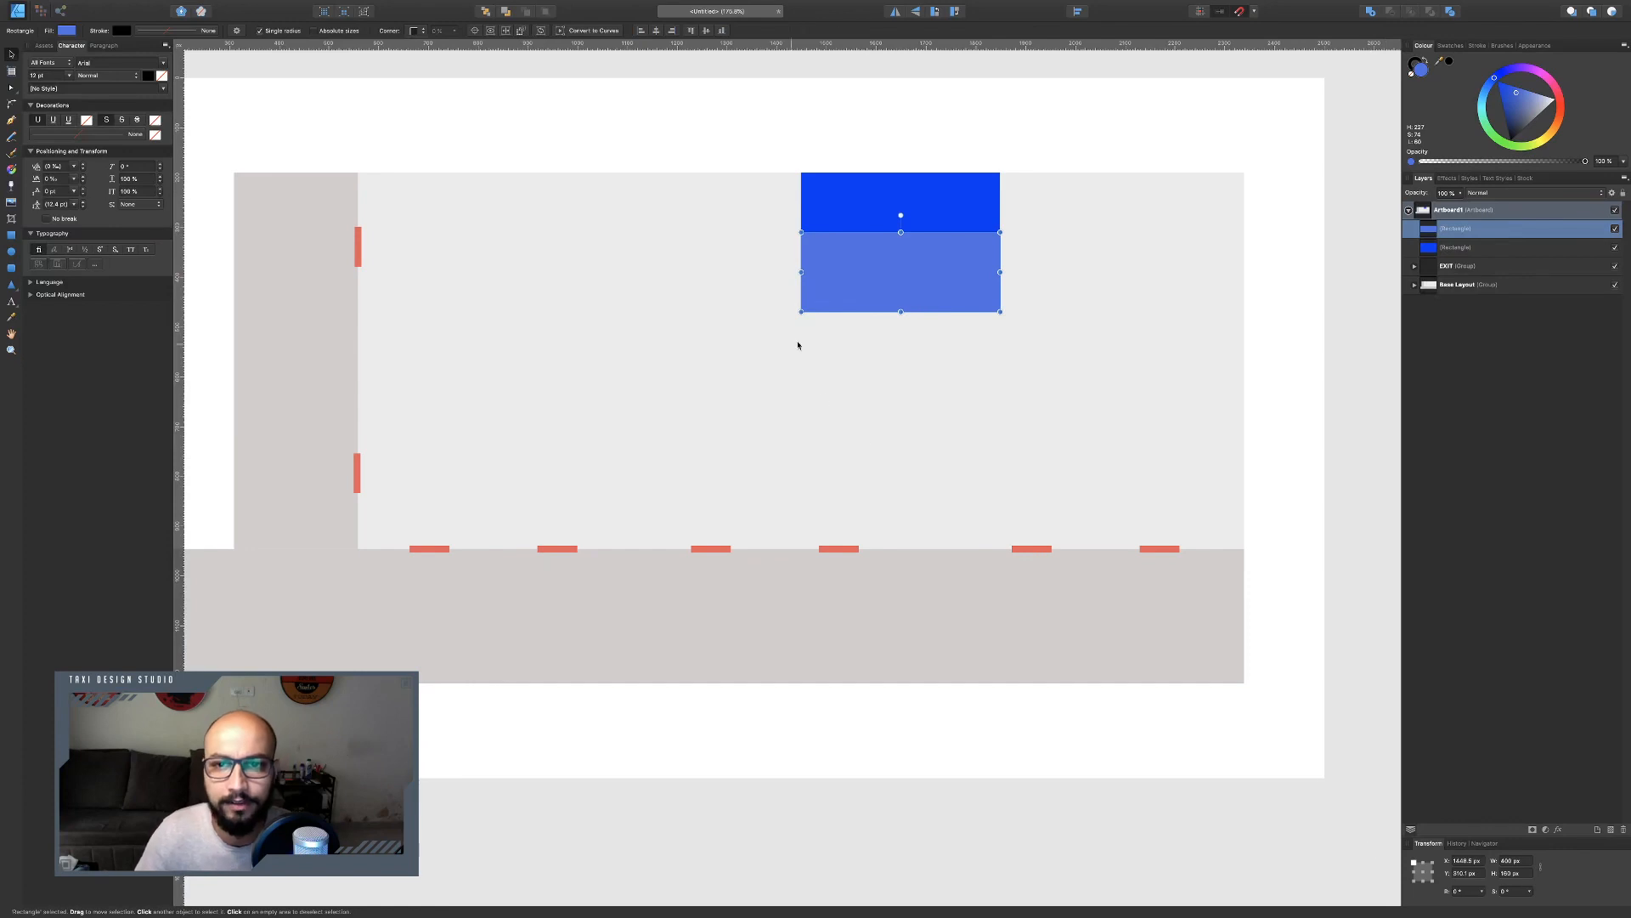
Move the shorter copy to the top edge and swap the fills so the top block is dark blue and the strip below light blue.
left_click_drag(893, 280, 893, 223)
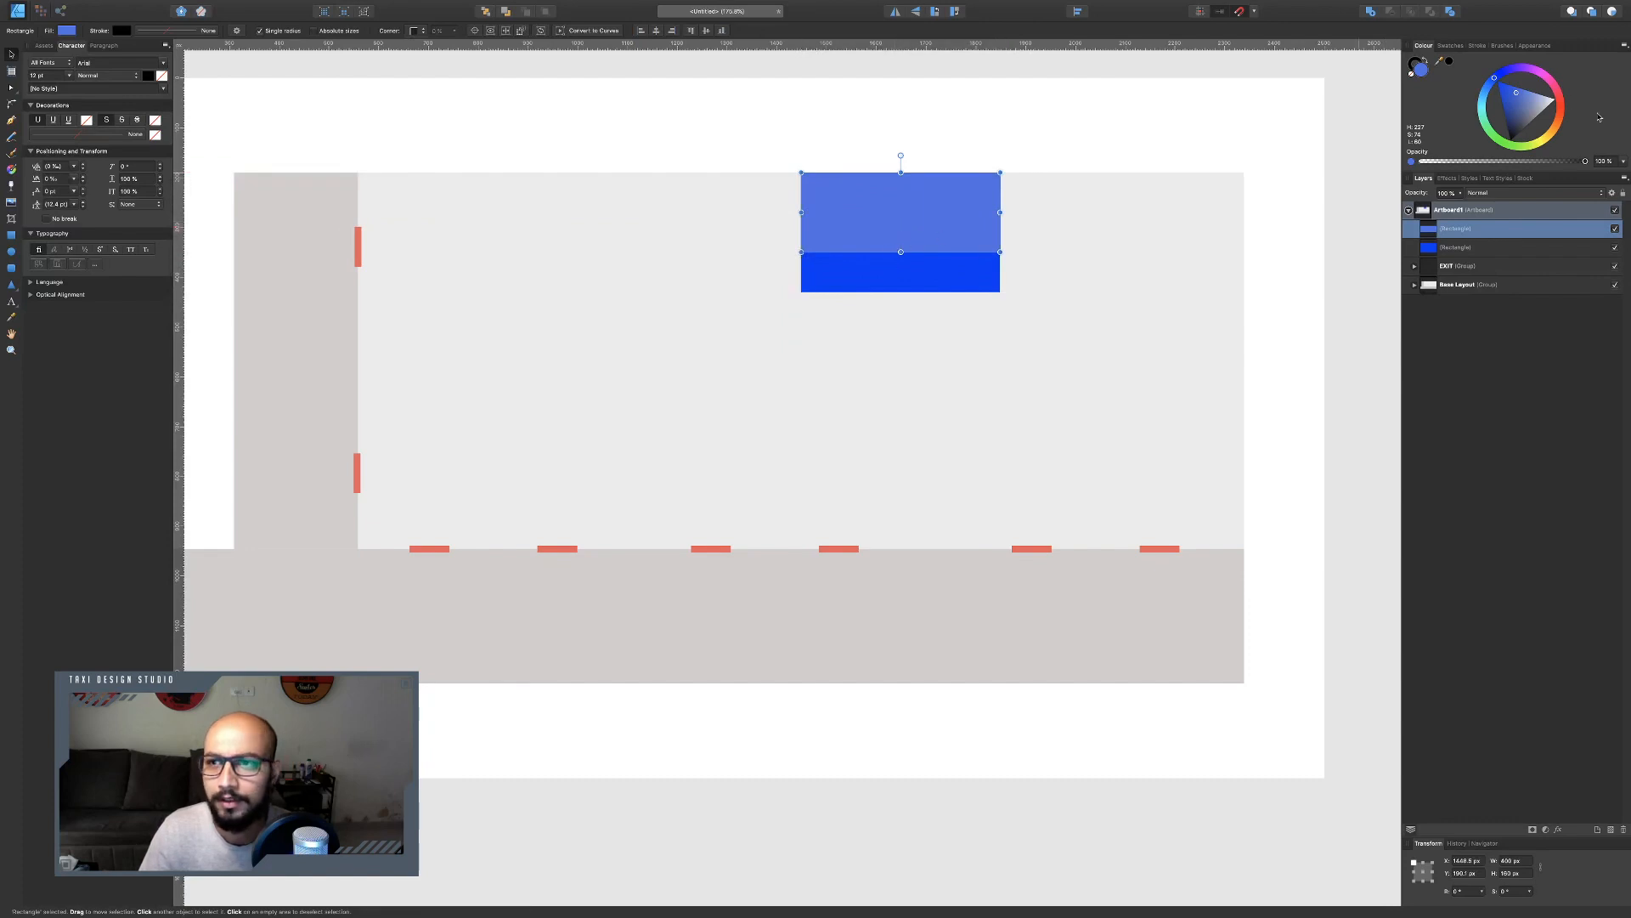
left_click(1451, 45)
left_click(1436, 91)
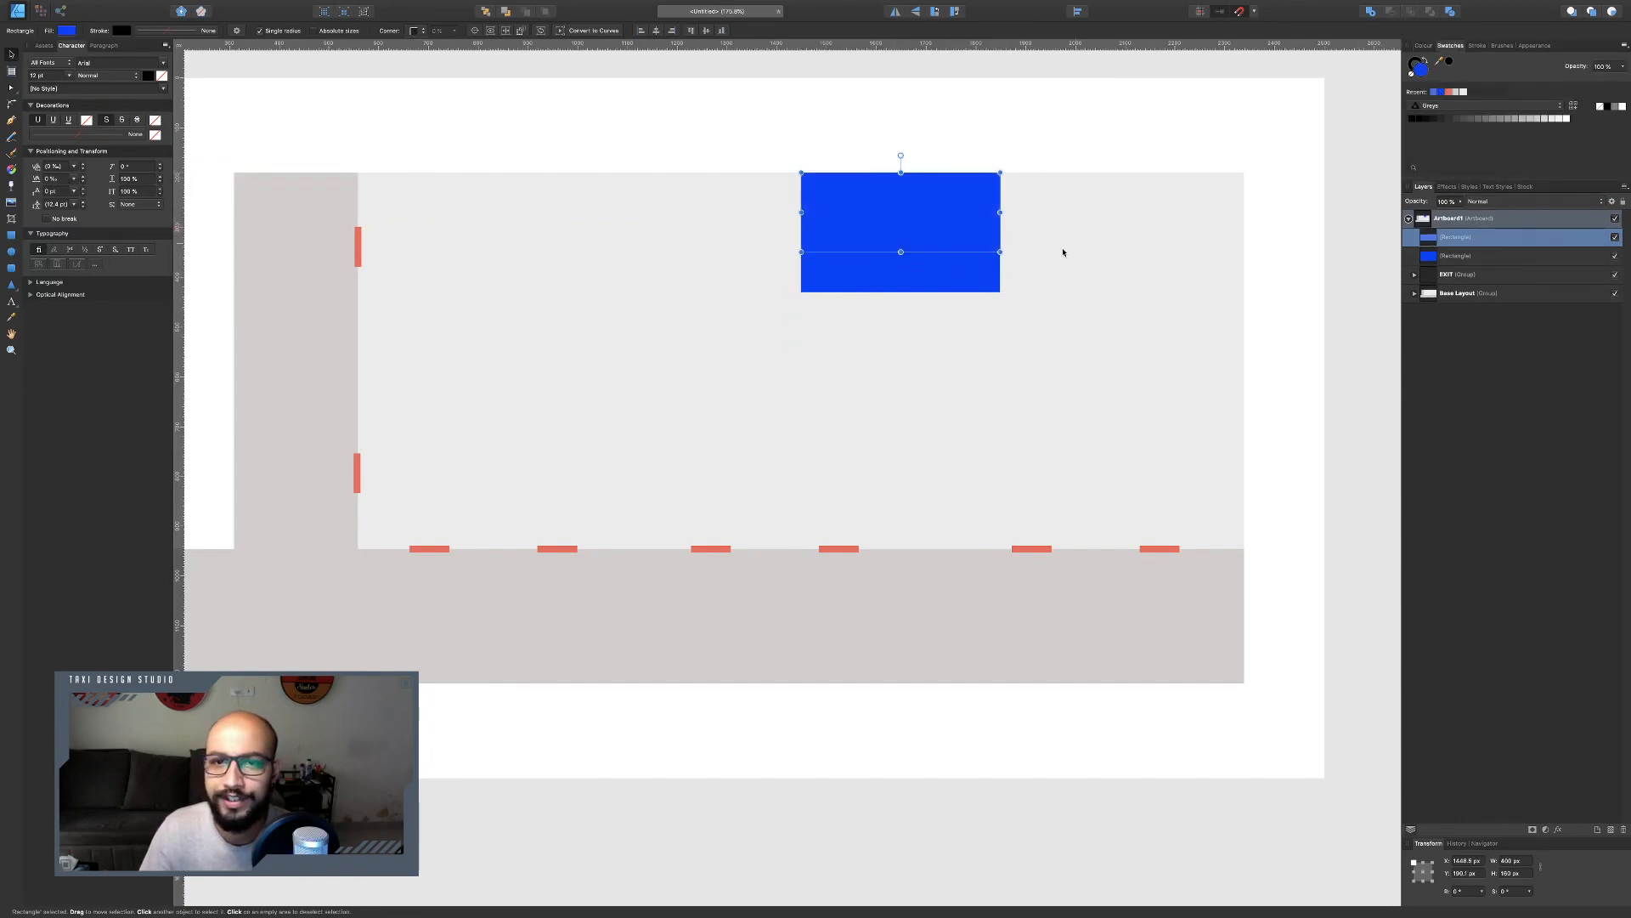
left_click(961, 270)
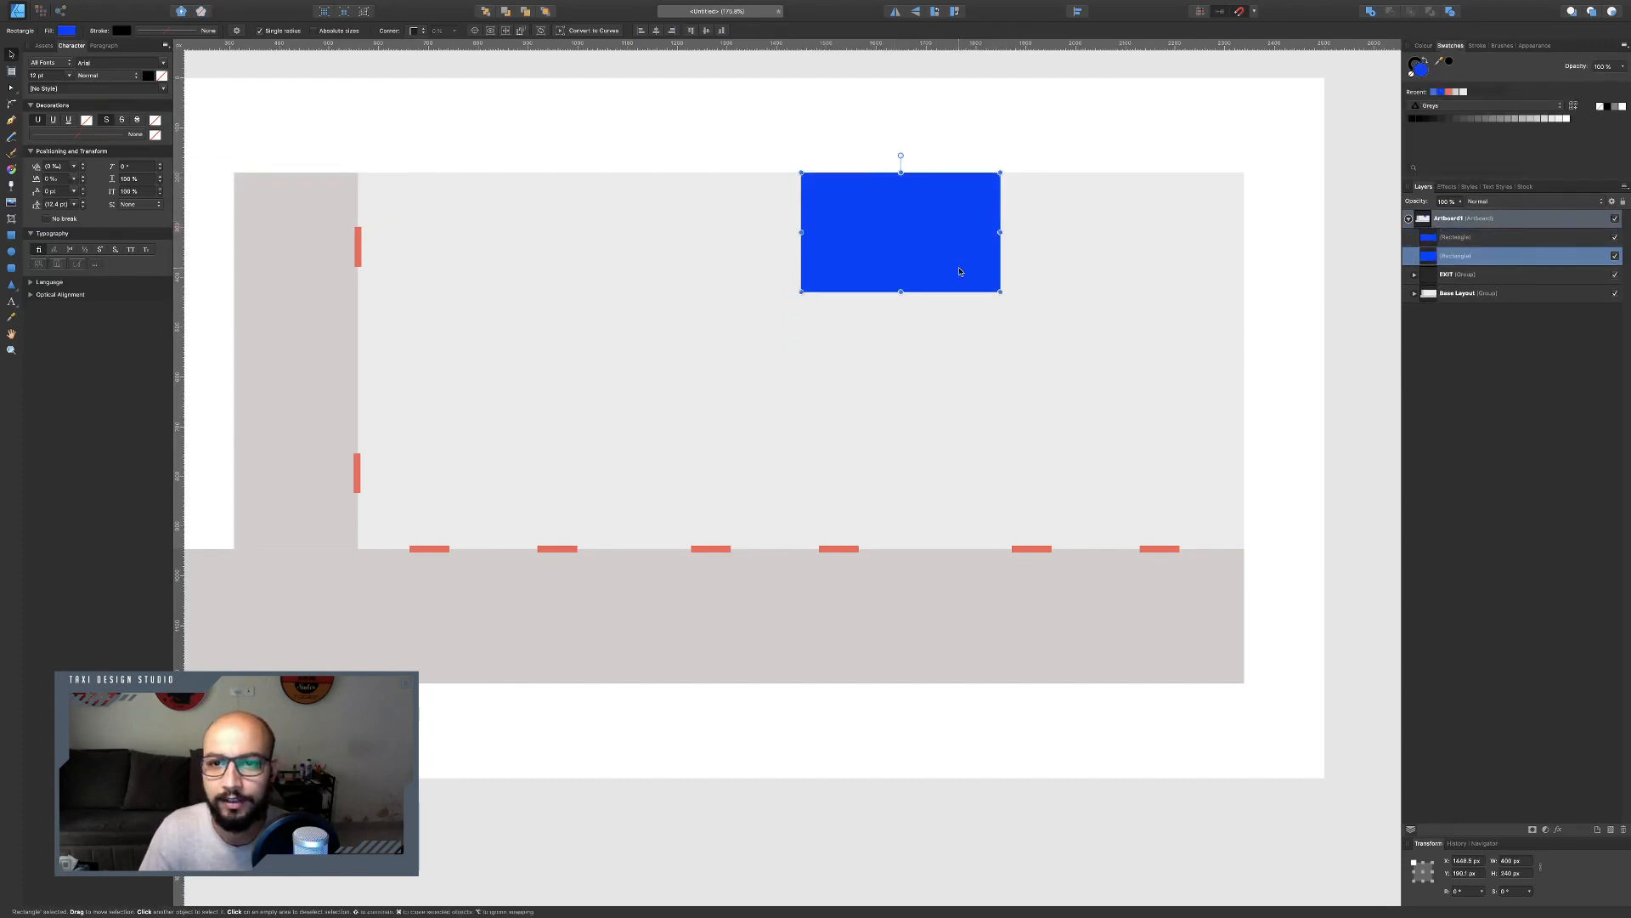
left_click(1438, 90)
left_click(875, 125)
left_click(877, 215)
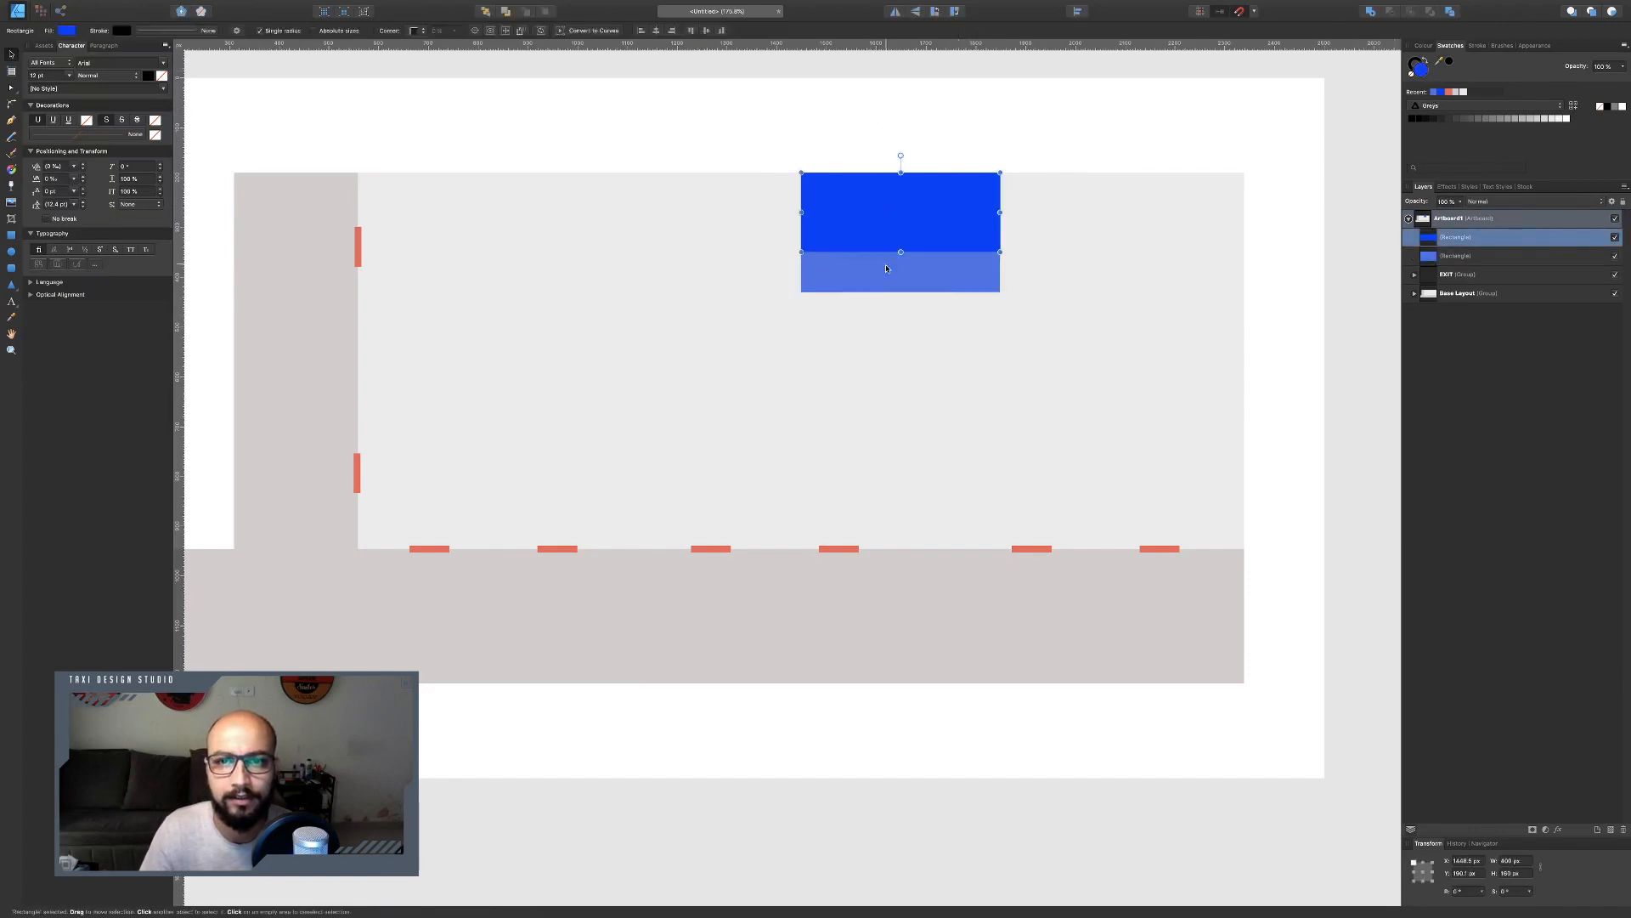
Group the two stage rectangles and name the group Stage.
left_click(886, 269, "shift")
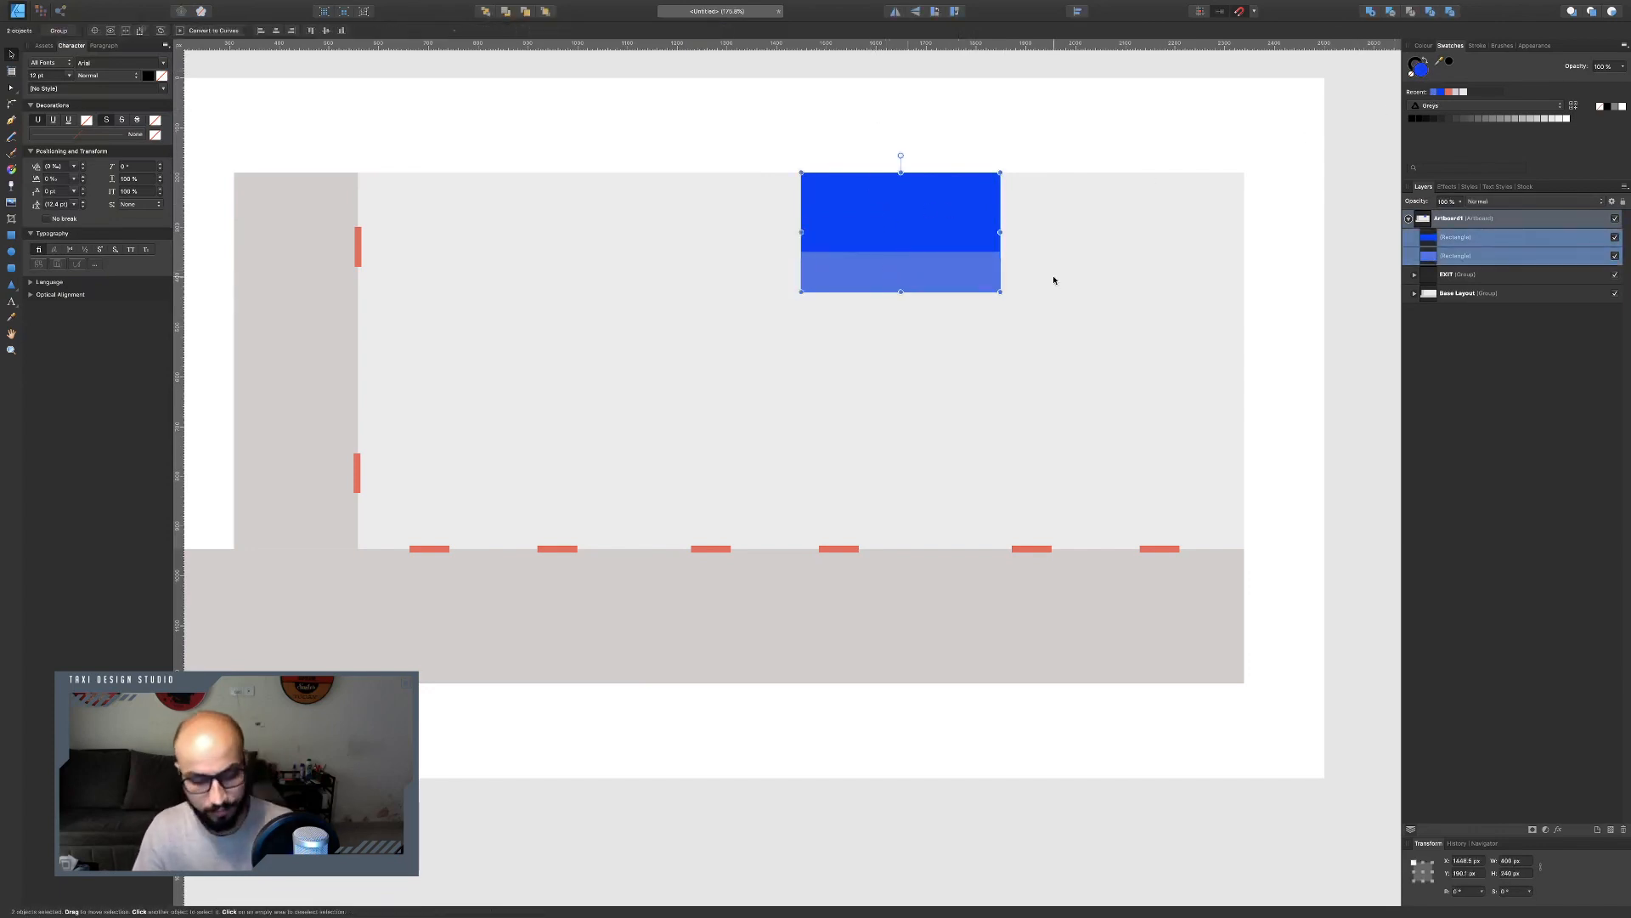
key("super+g")
double_click(1456, 237)
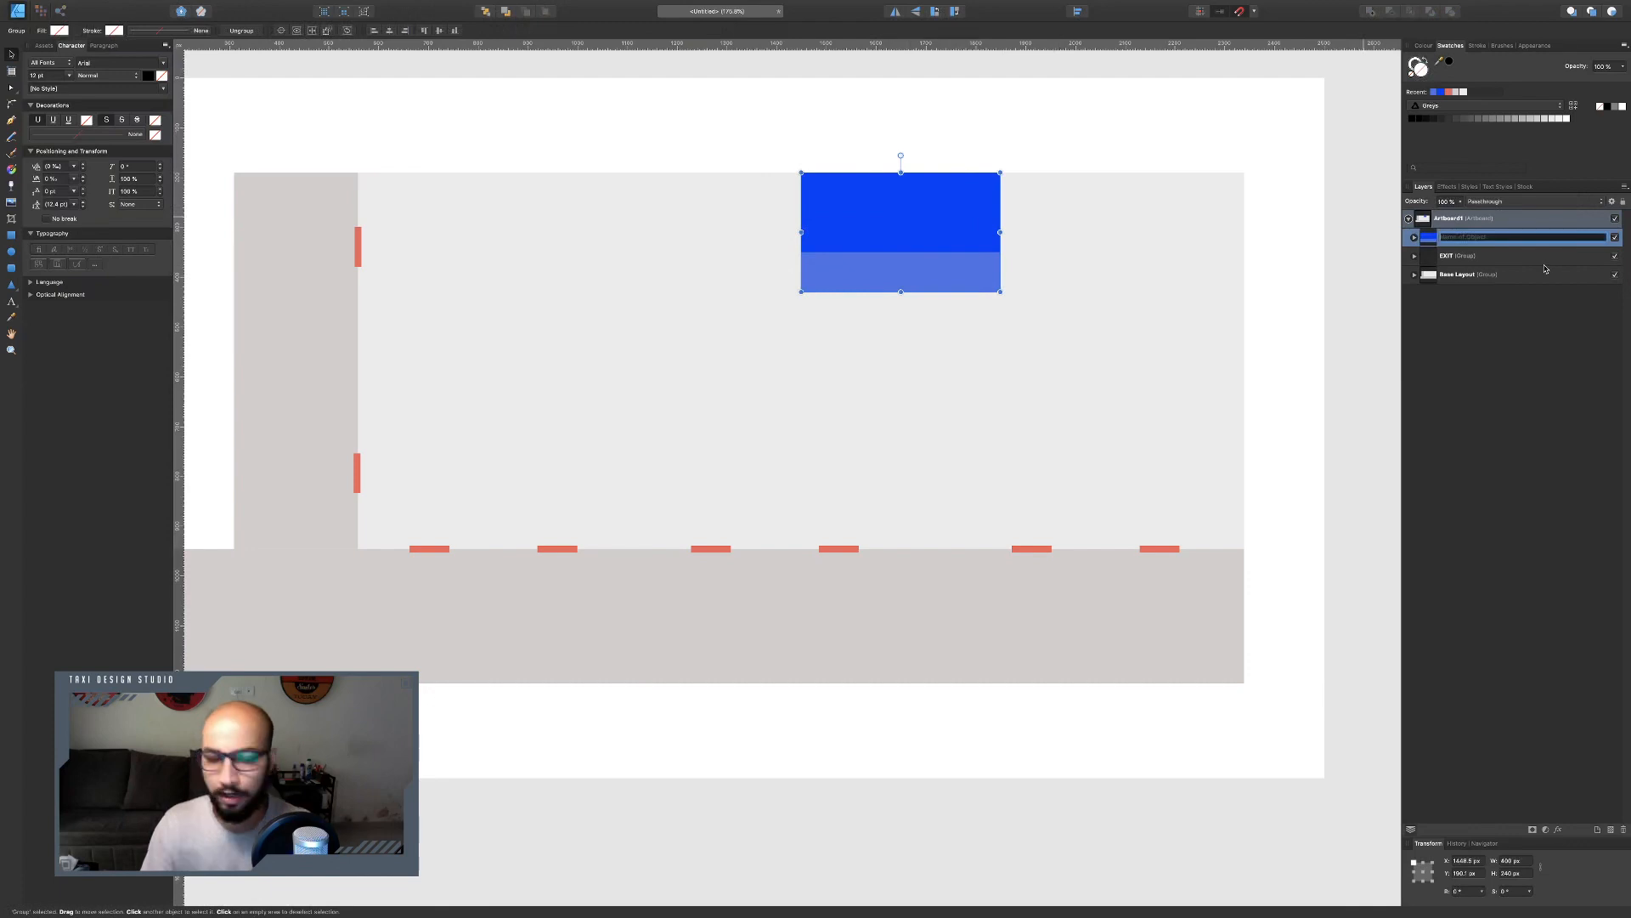
type("Stage")
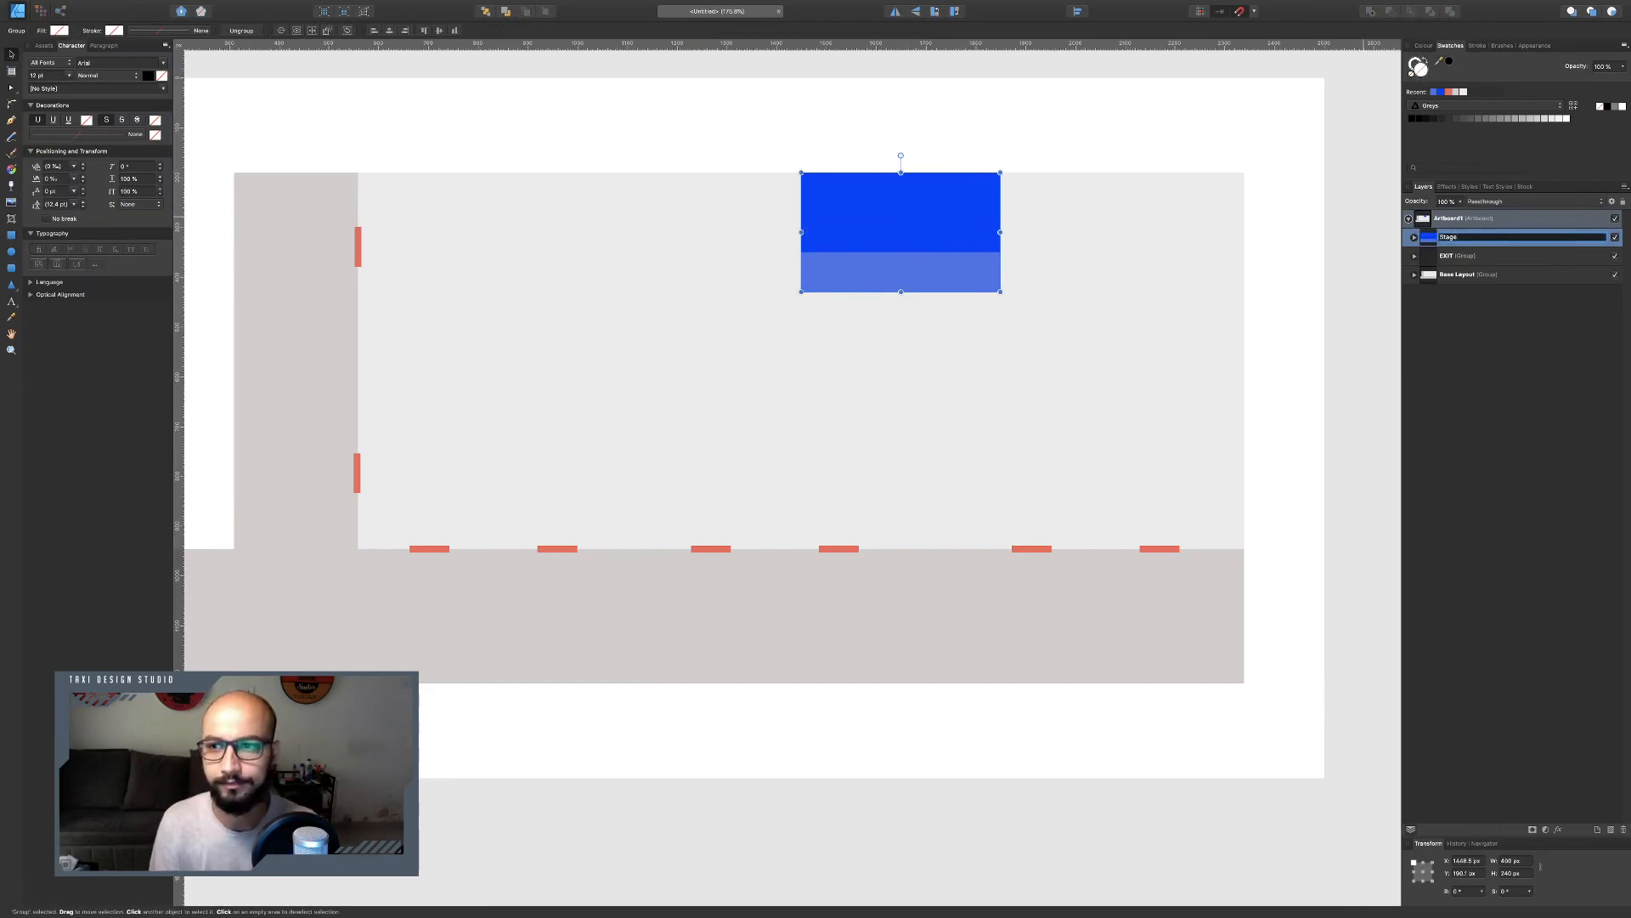
key("Return")
Lock the Base Layout group after comparing the layout with the reference plan.
key("ctrl+Left")
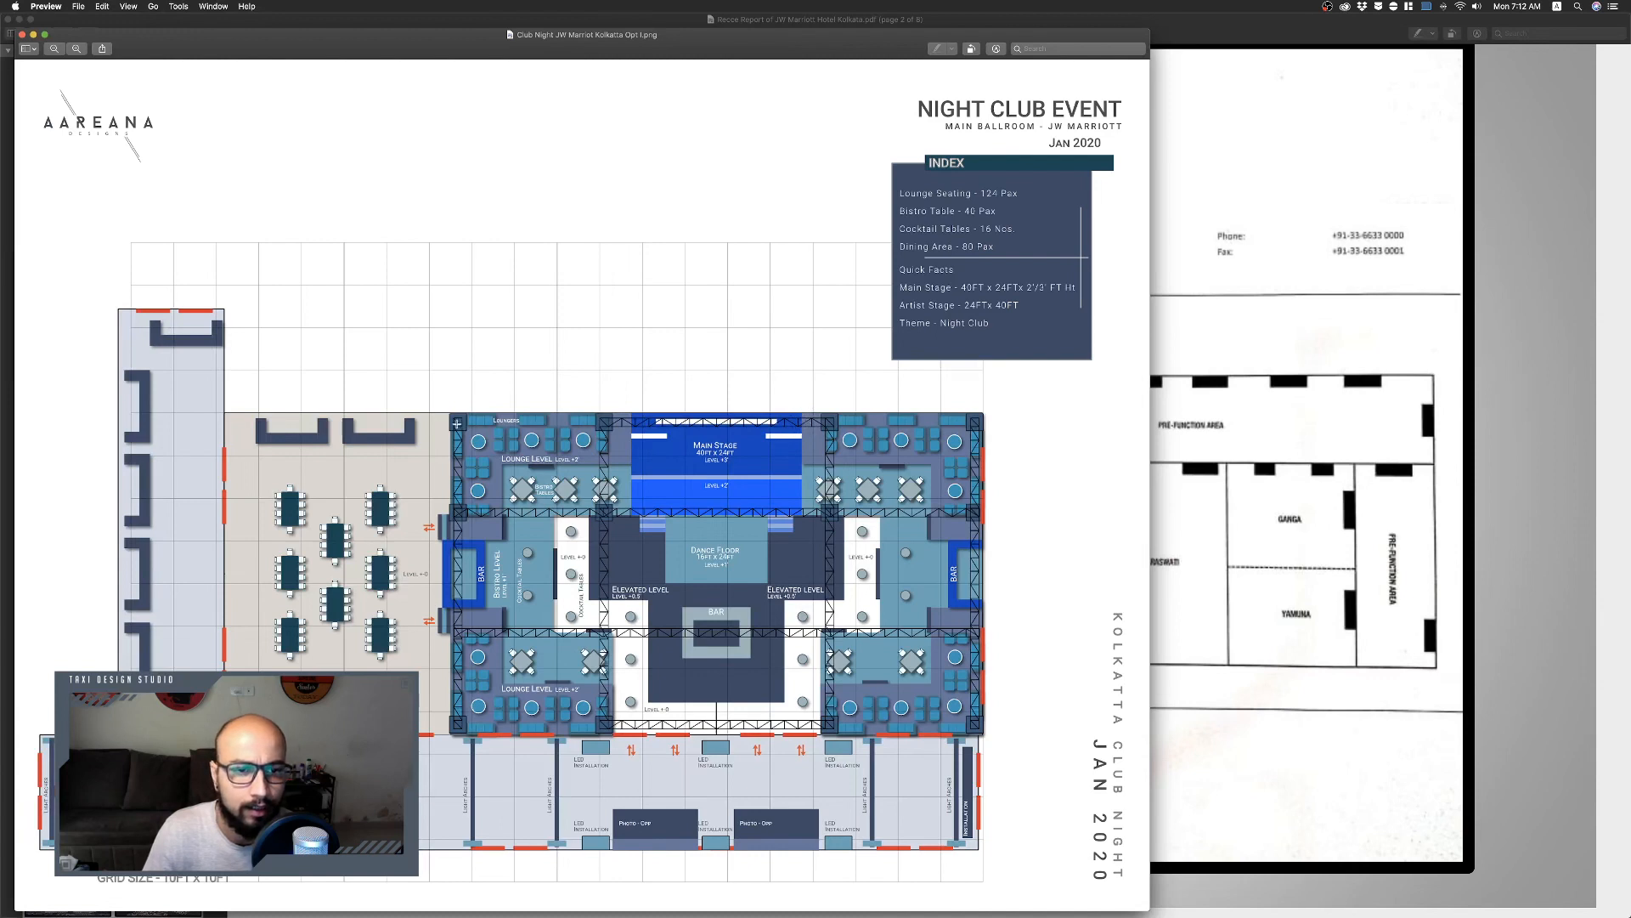
left_click_drag(801, 412, 686, 303)
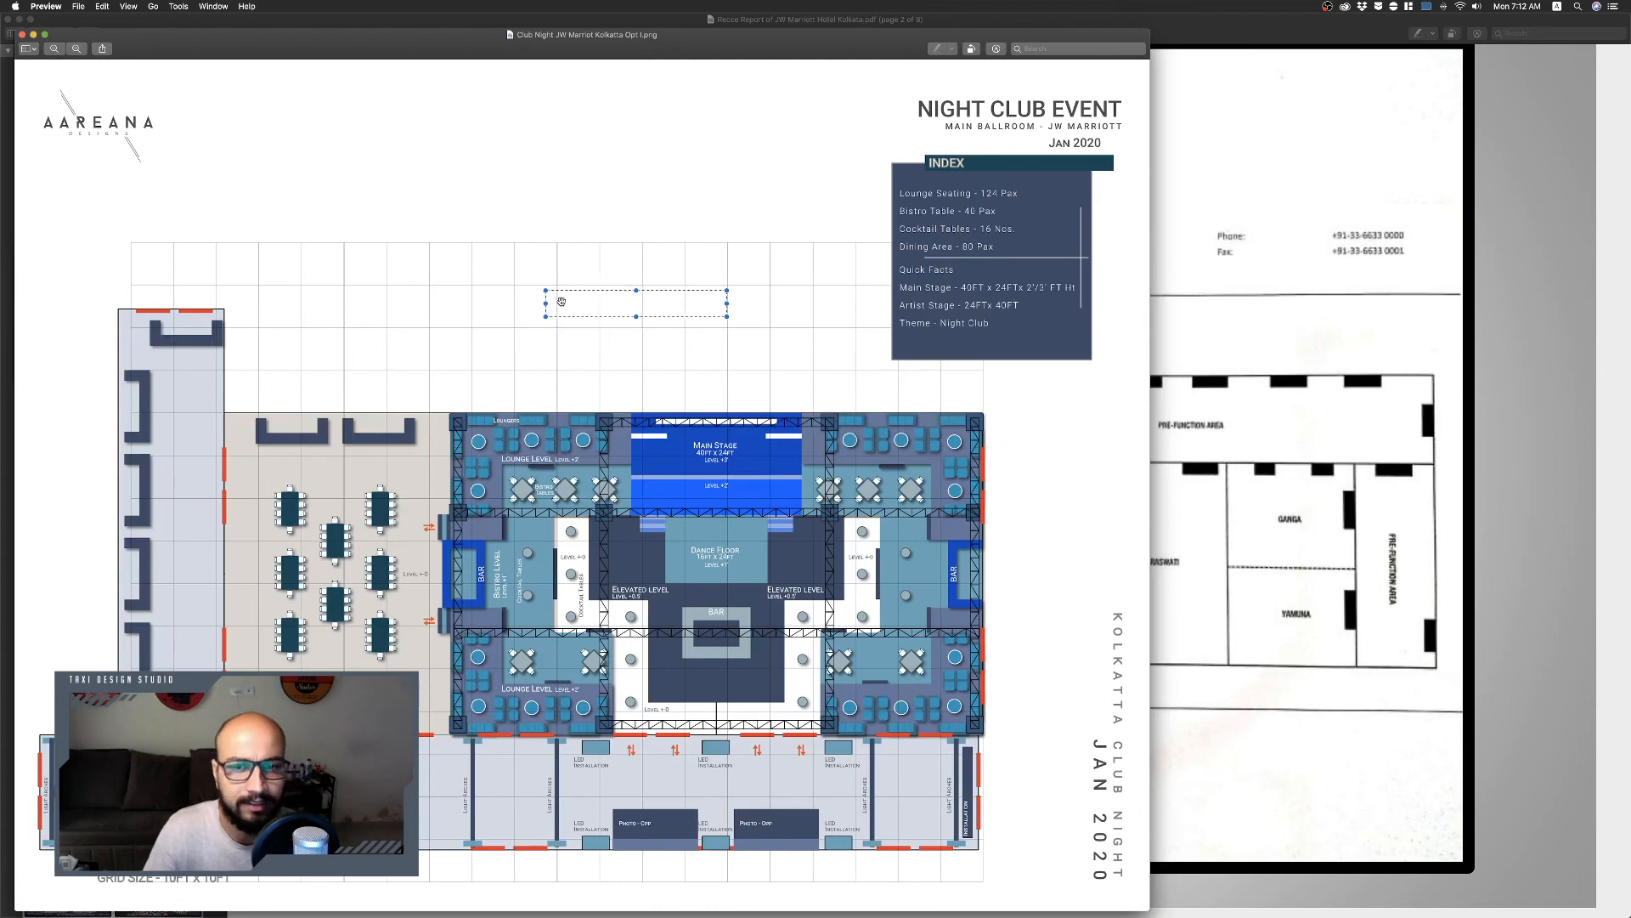
key("ctrl+Right")
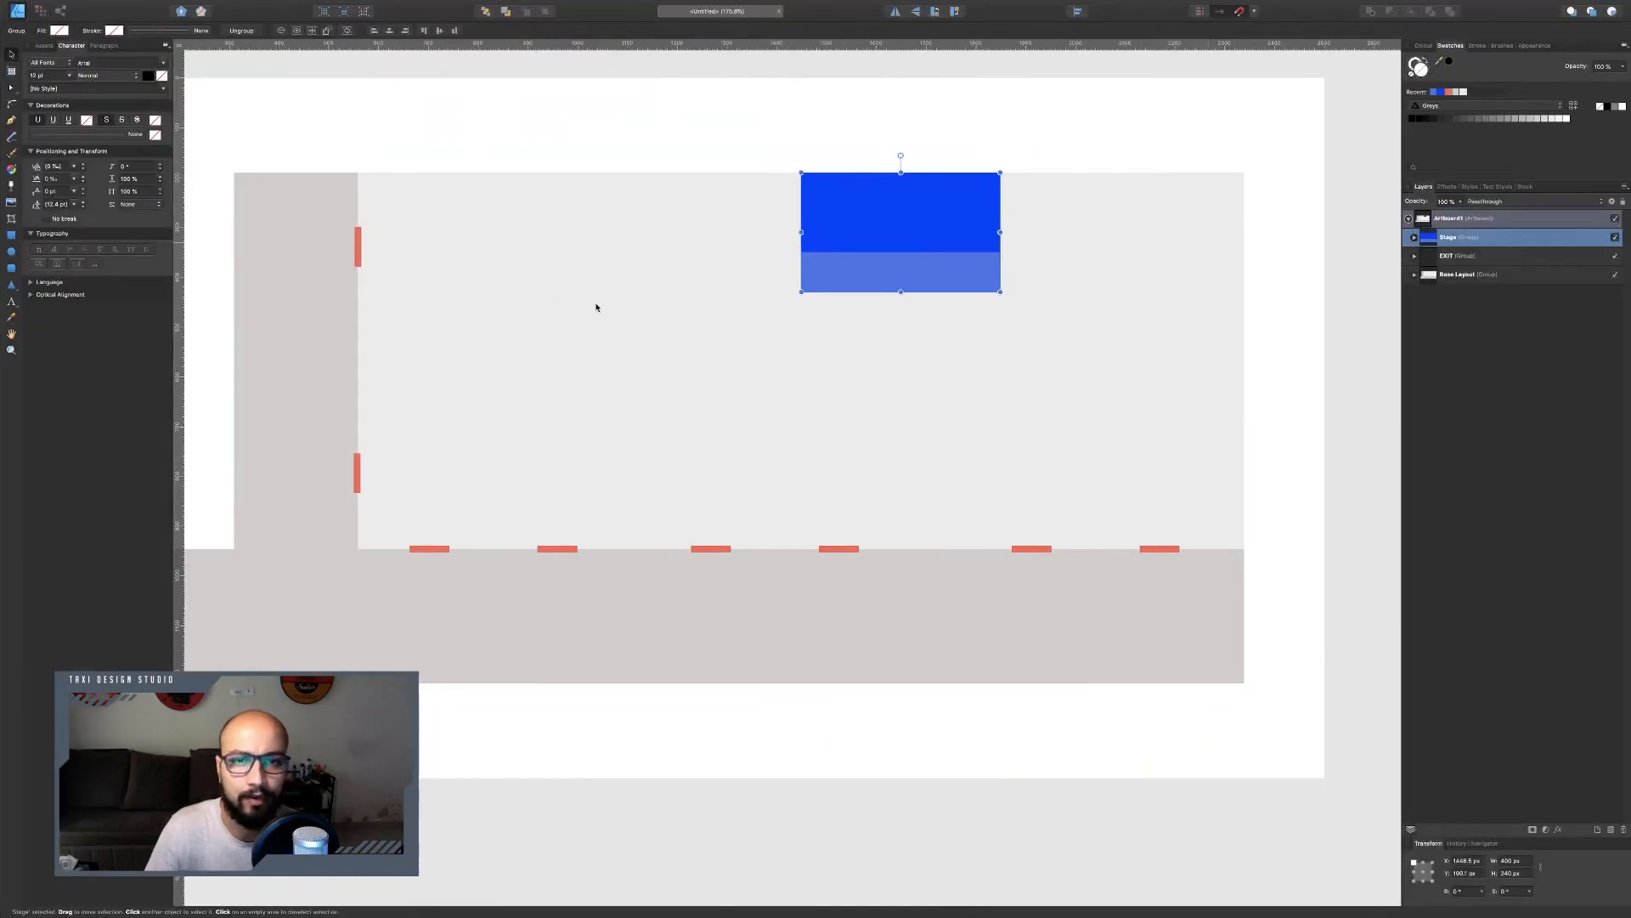
key("ctrl+Left")
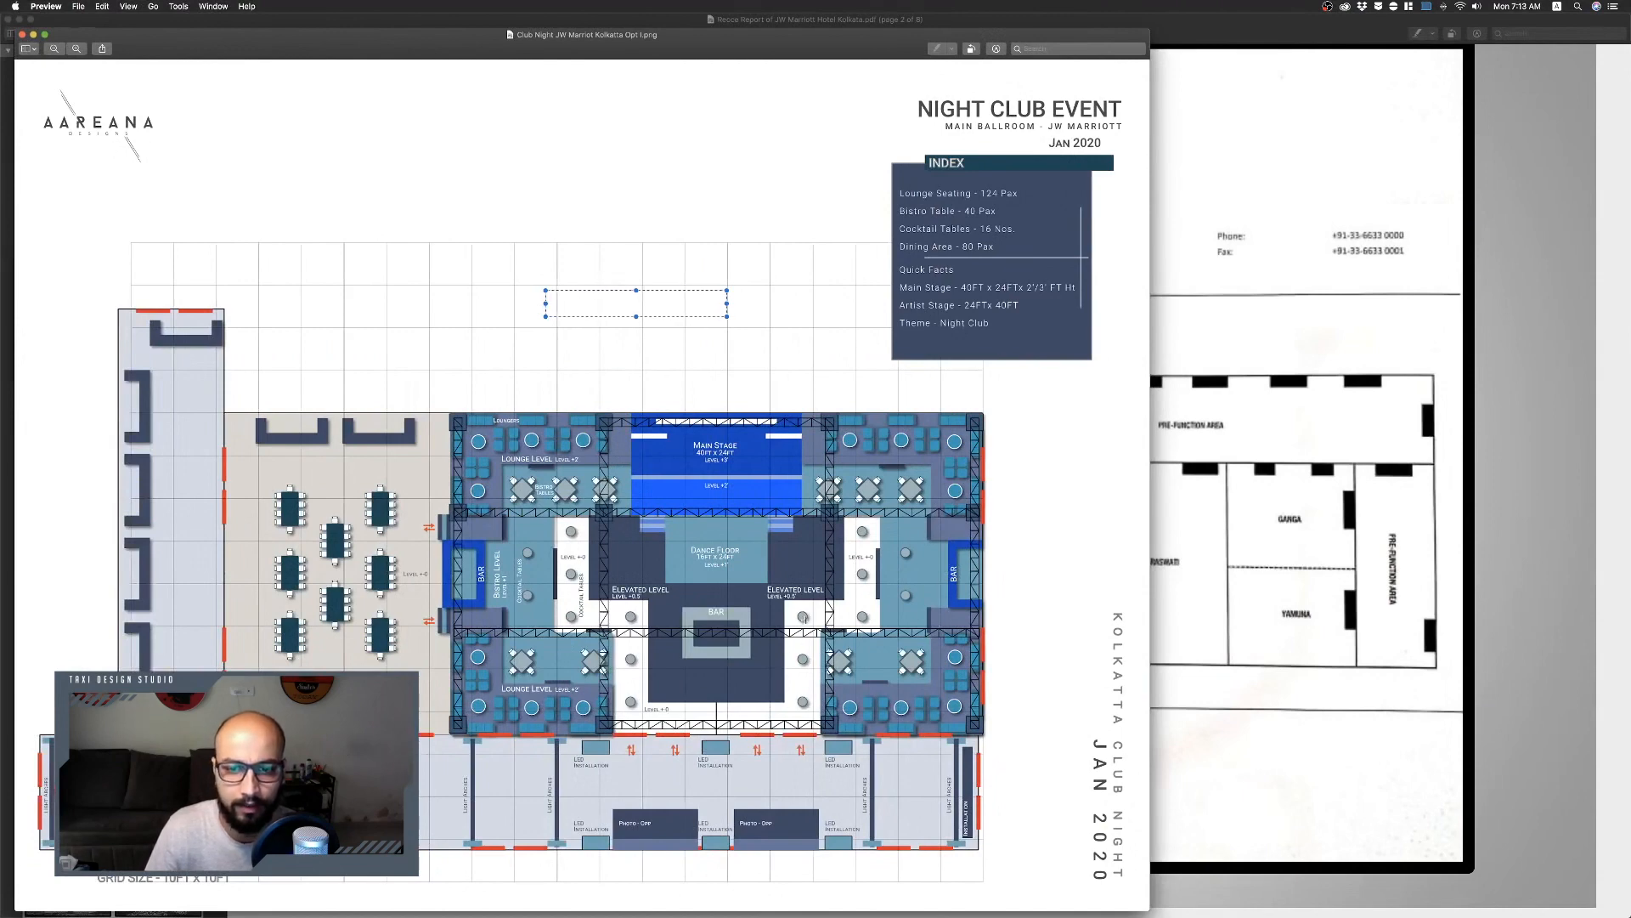
key("ctrl+Right")
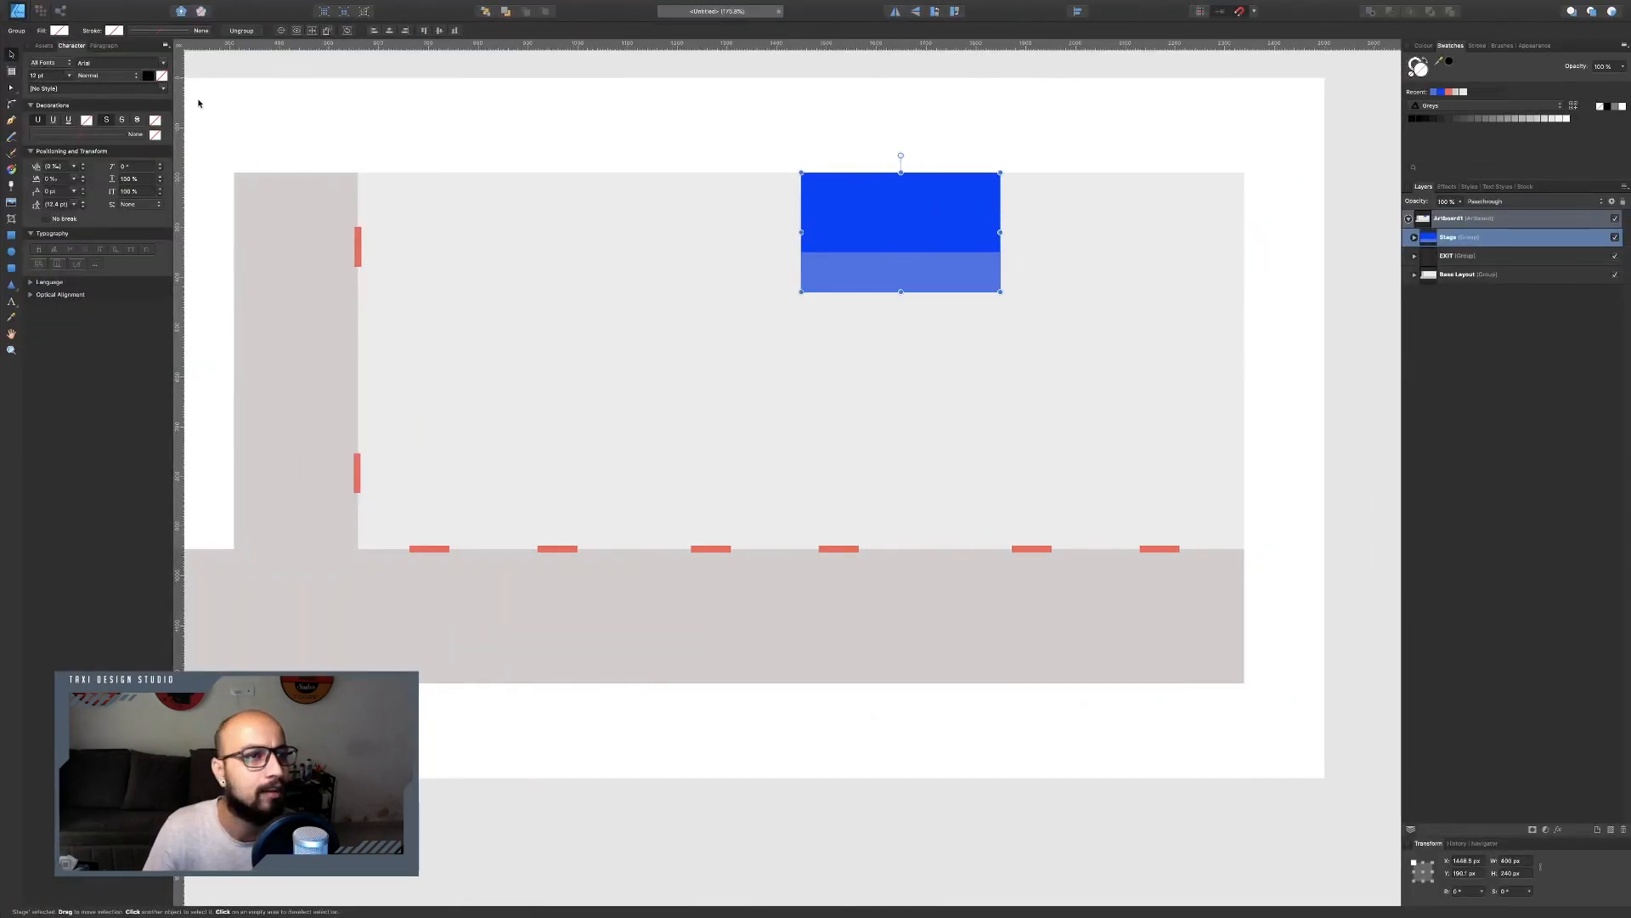
left_click(650, 255)
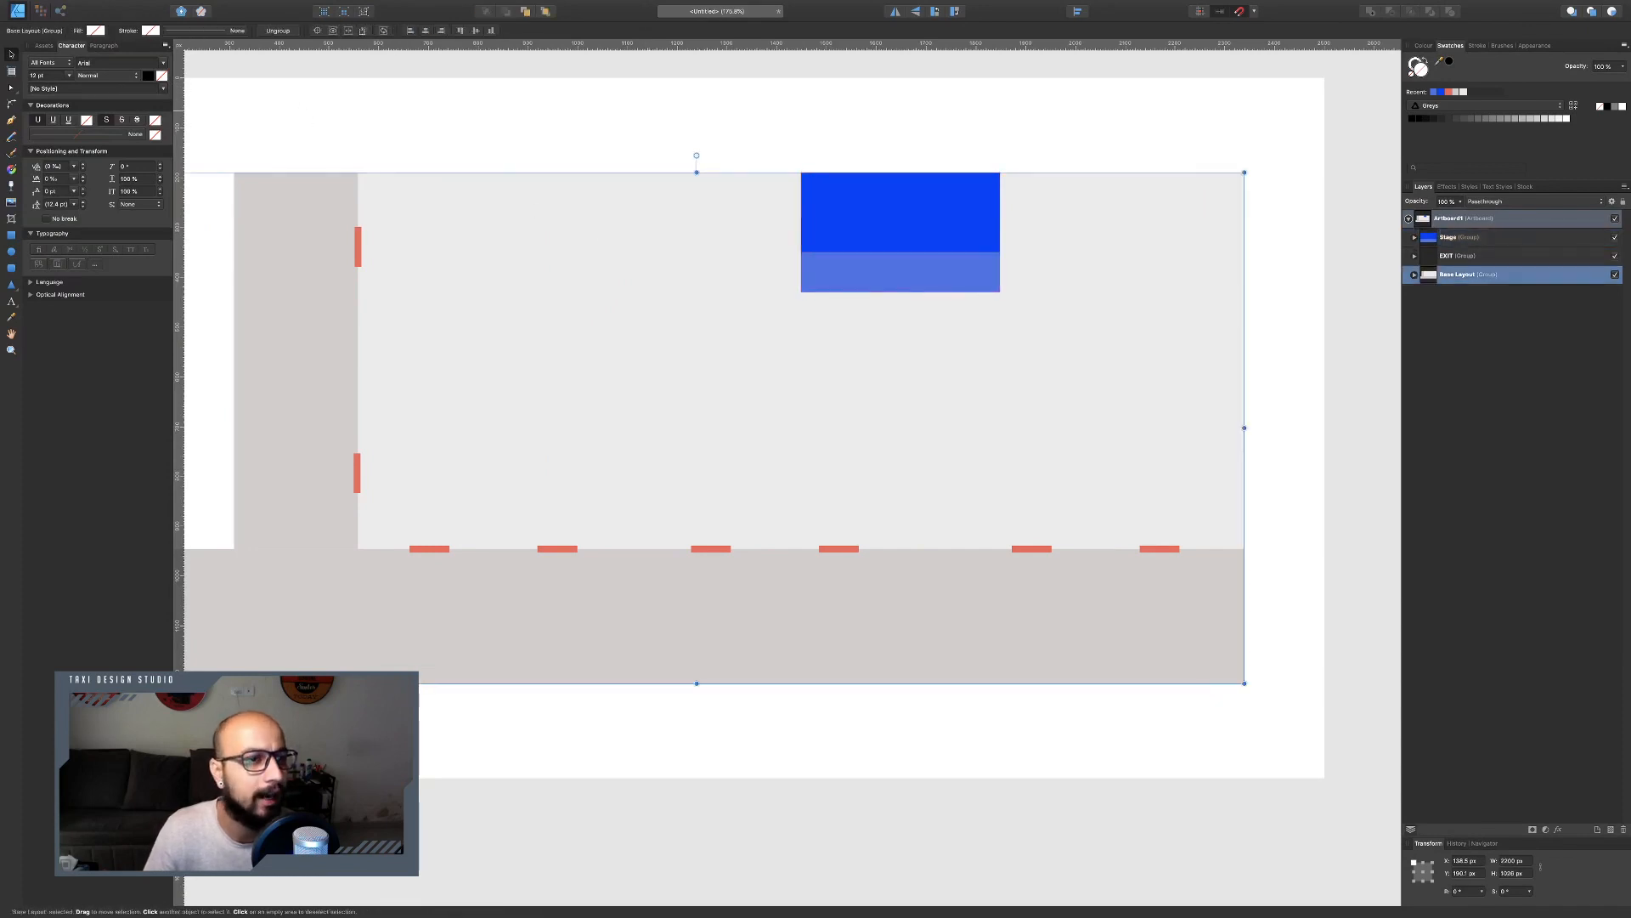
key("m")
key("super+d")
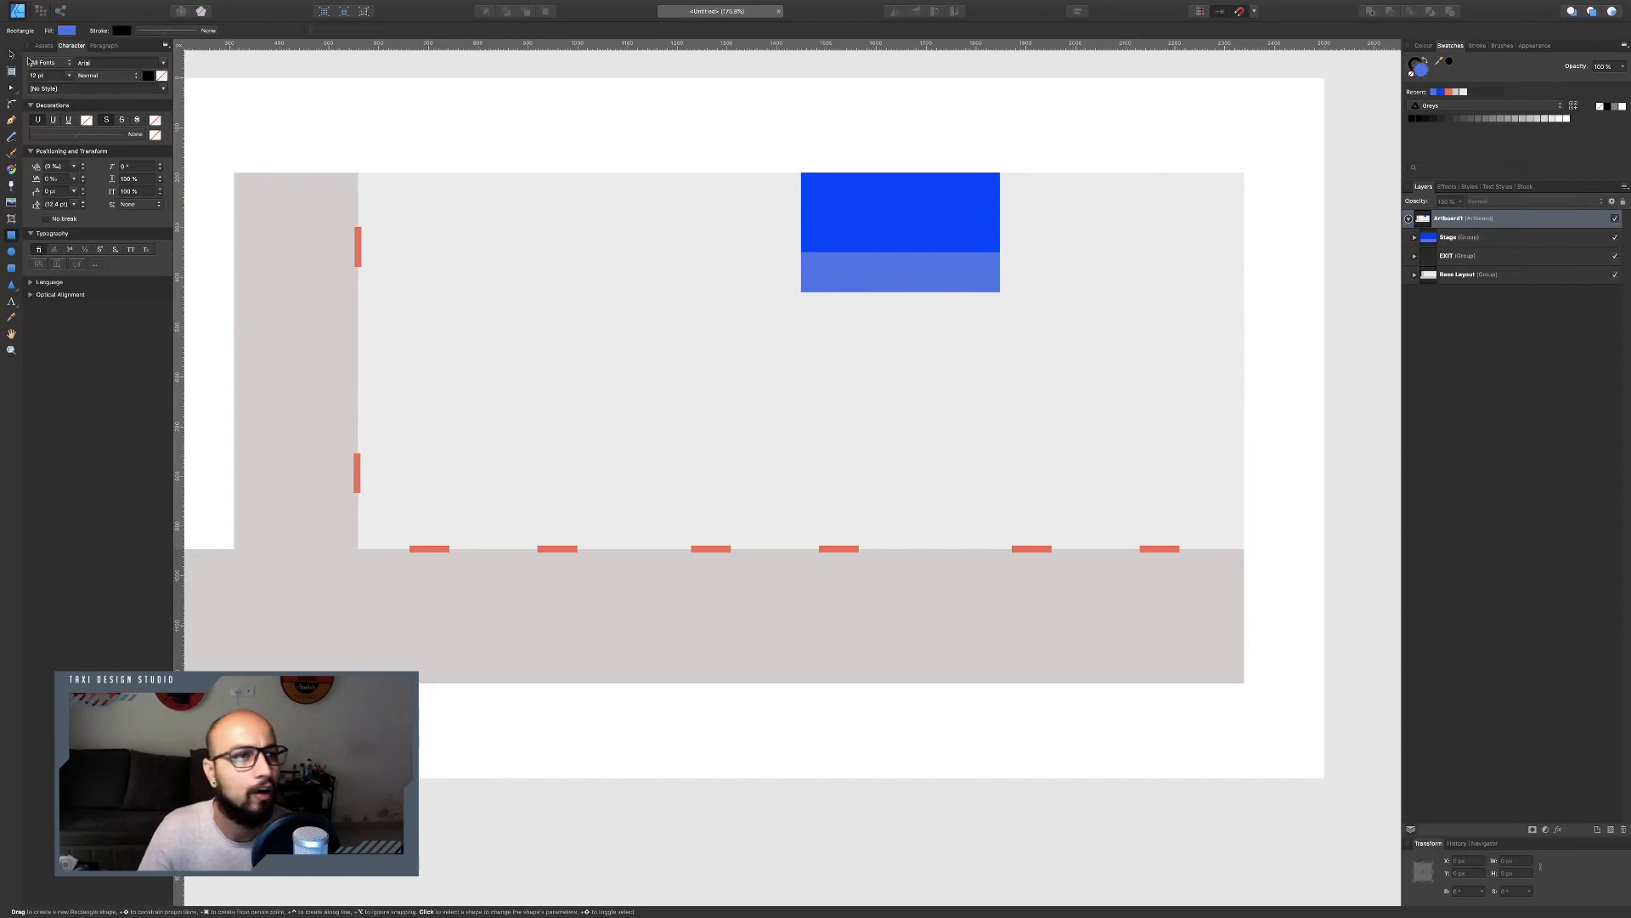
key("v")
left_click(1434, 277)
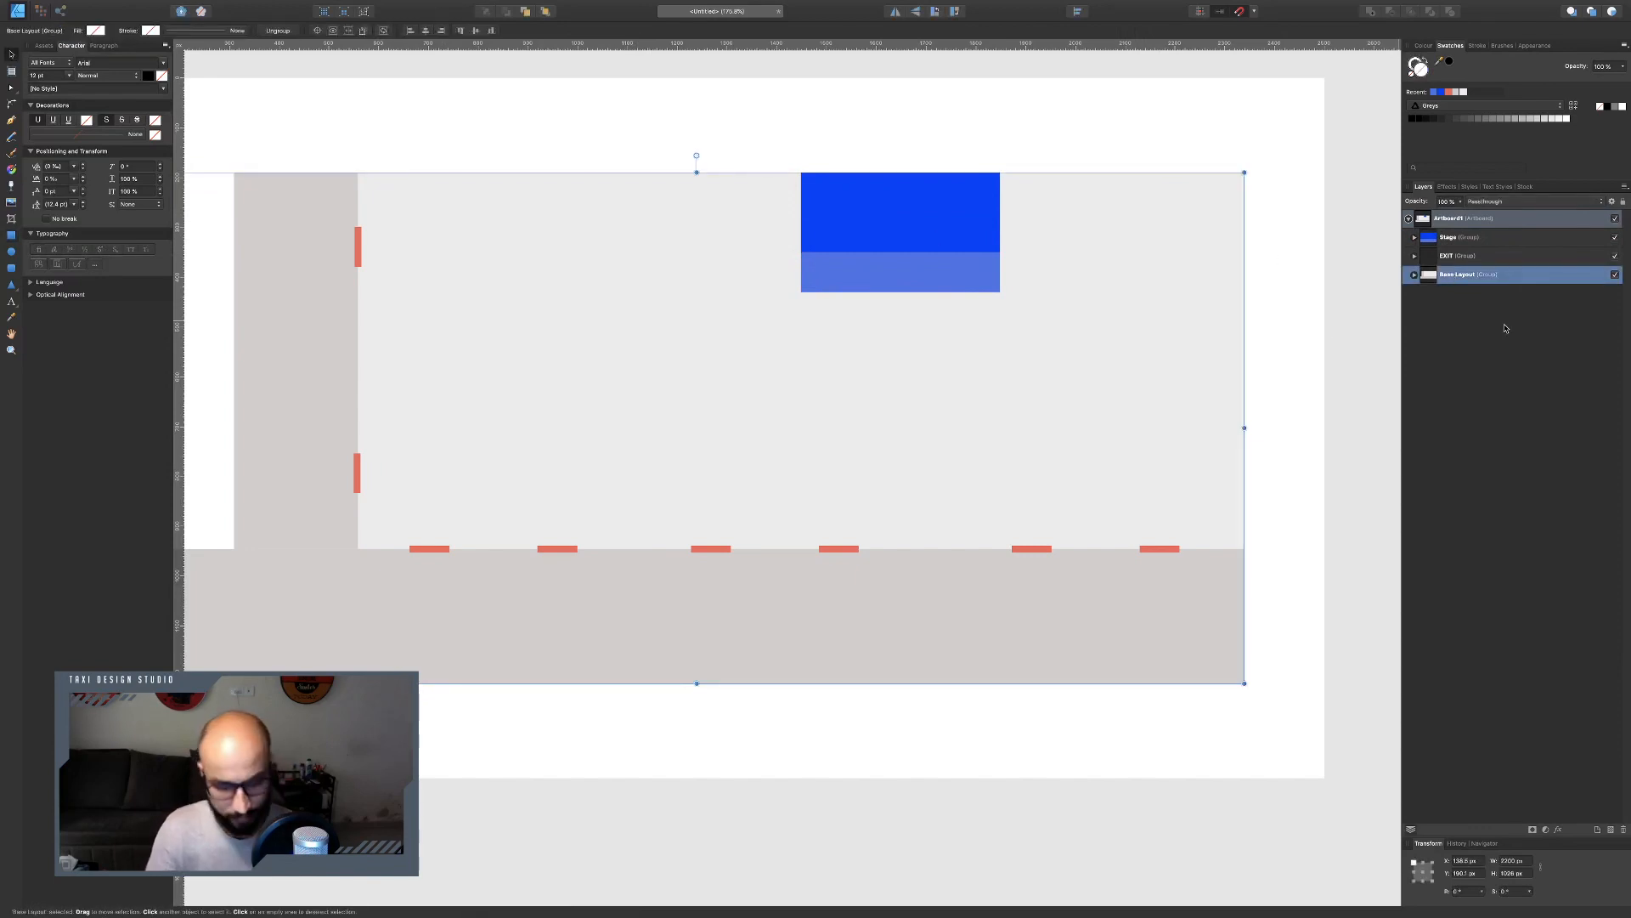
key("super+l")
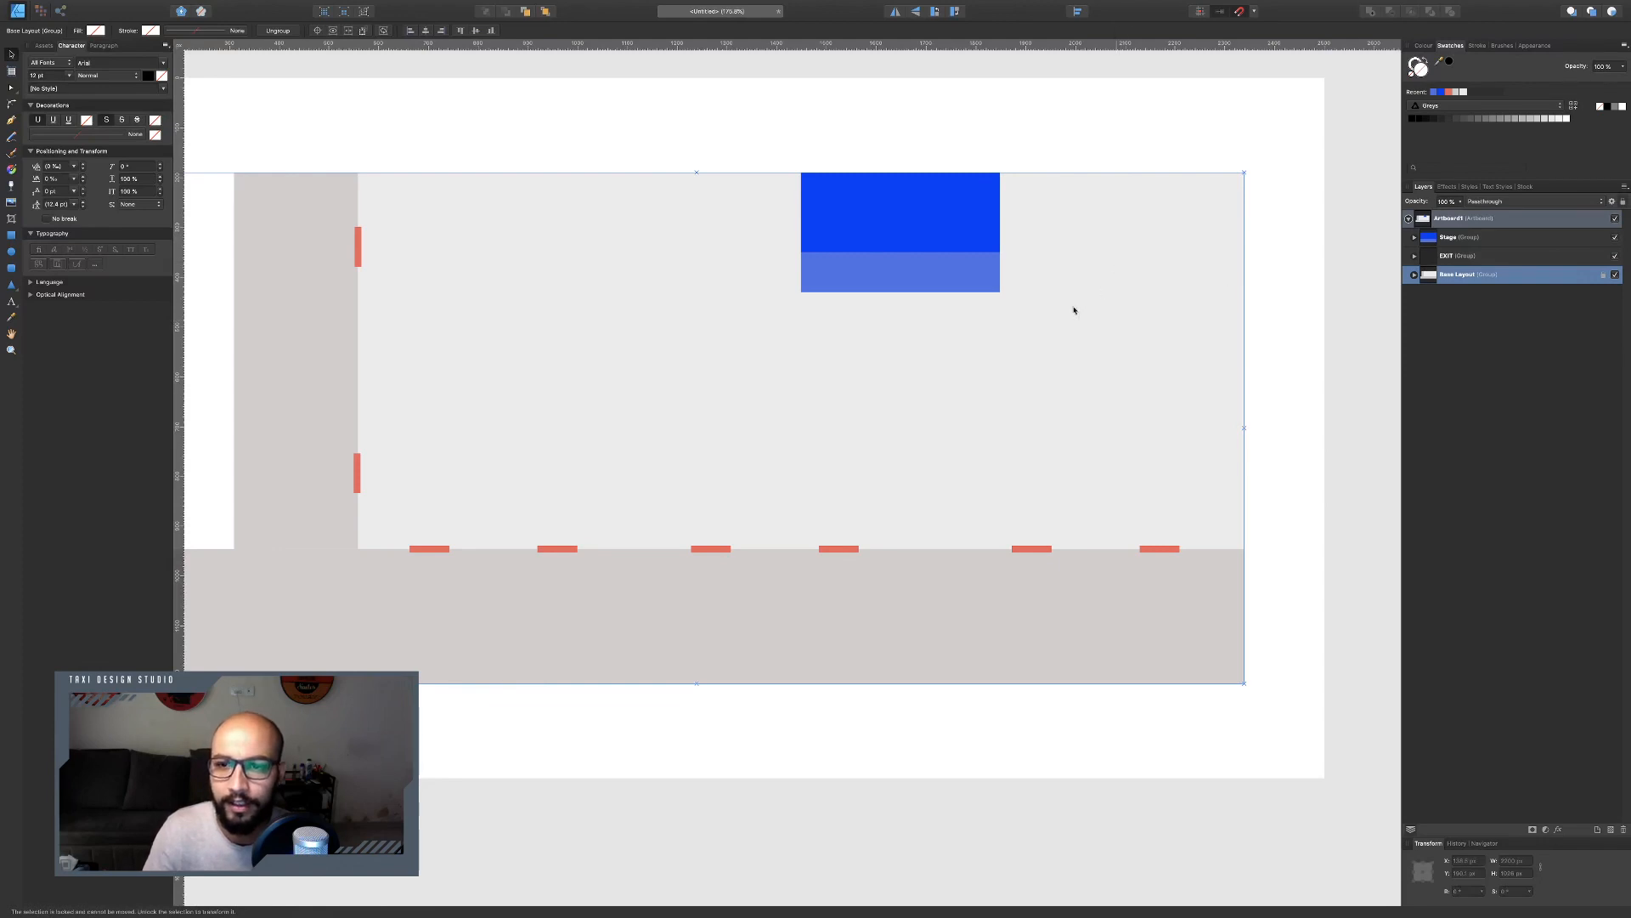
Draw a new rectangle below the stage and set its width to 440 px.
left_click(1074, 310)
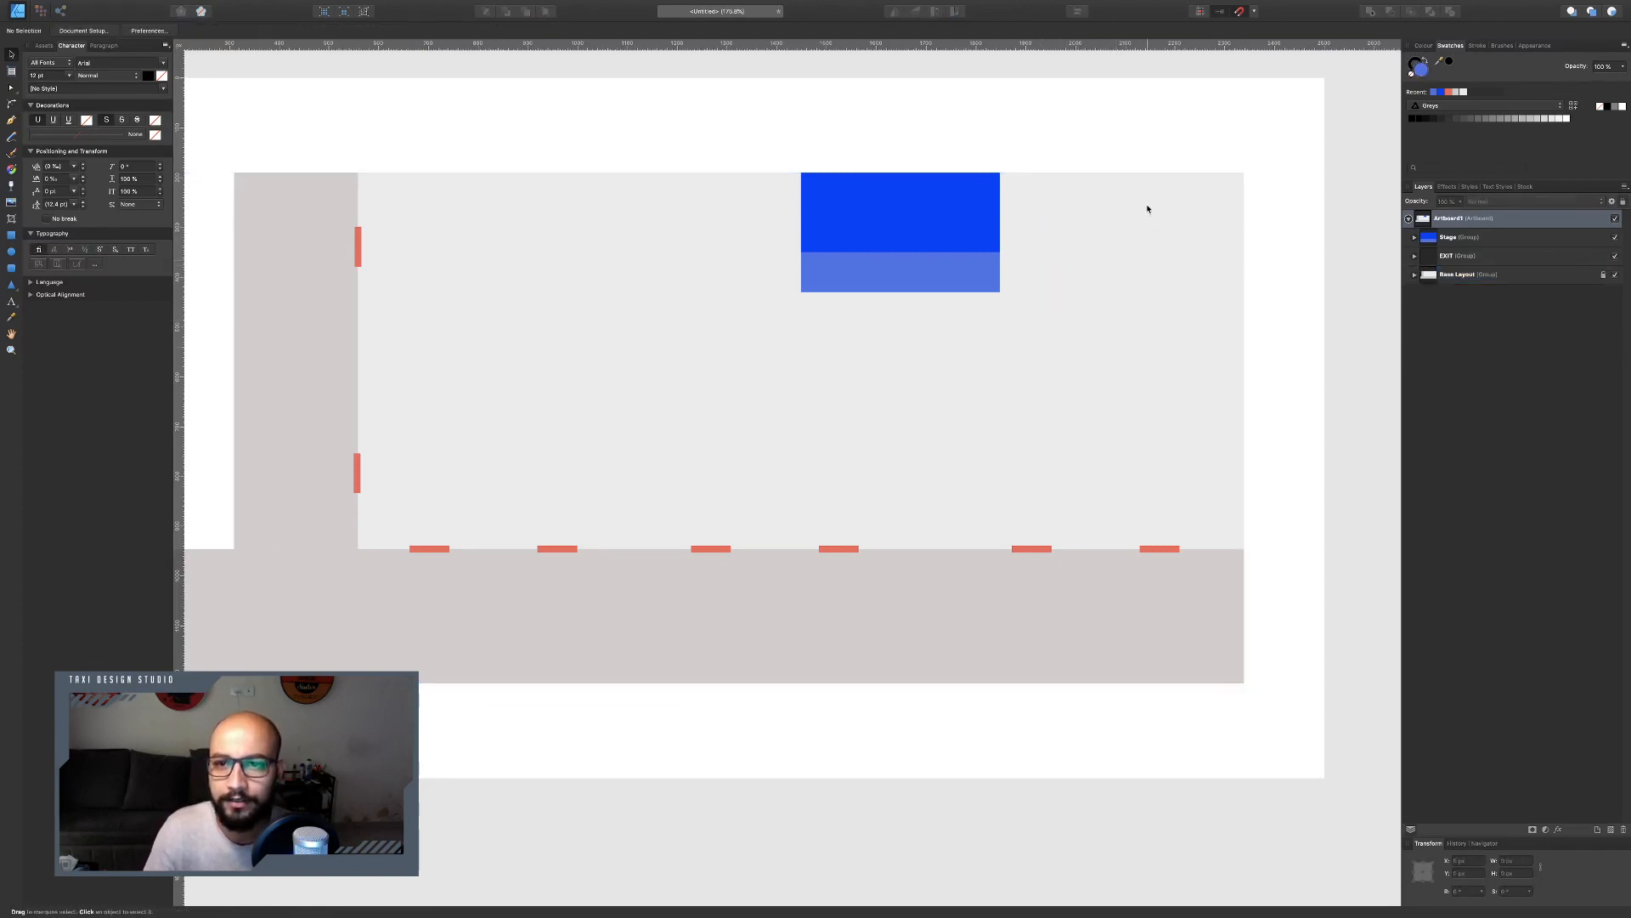
left_click_drag(1148, 209, 1139, 344)
left_click_drag(1100, 495, 1286, 677)
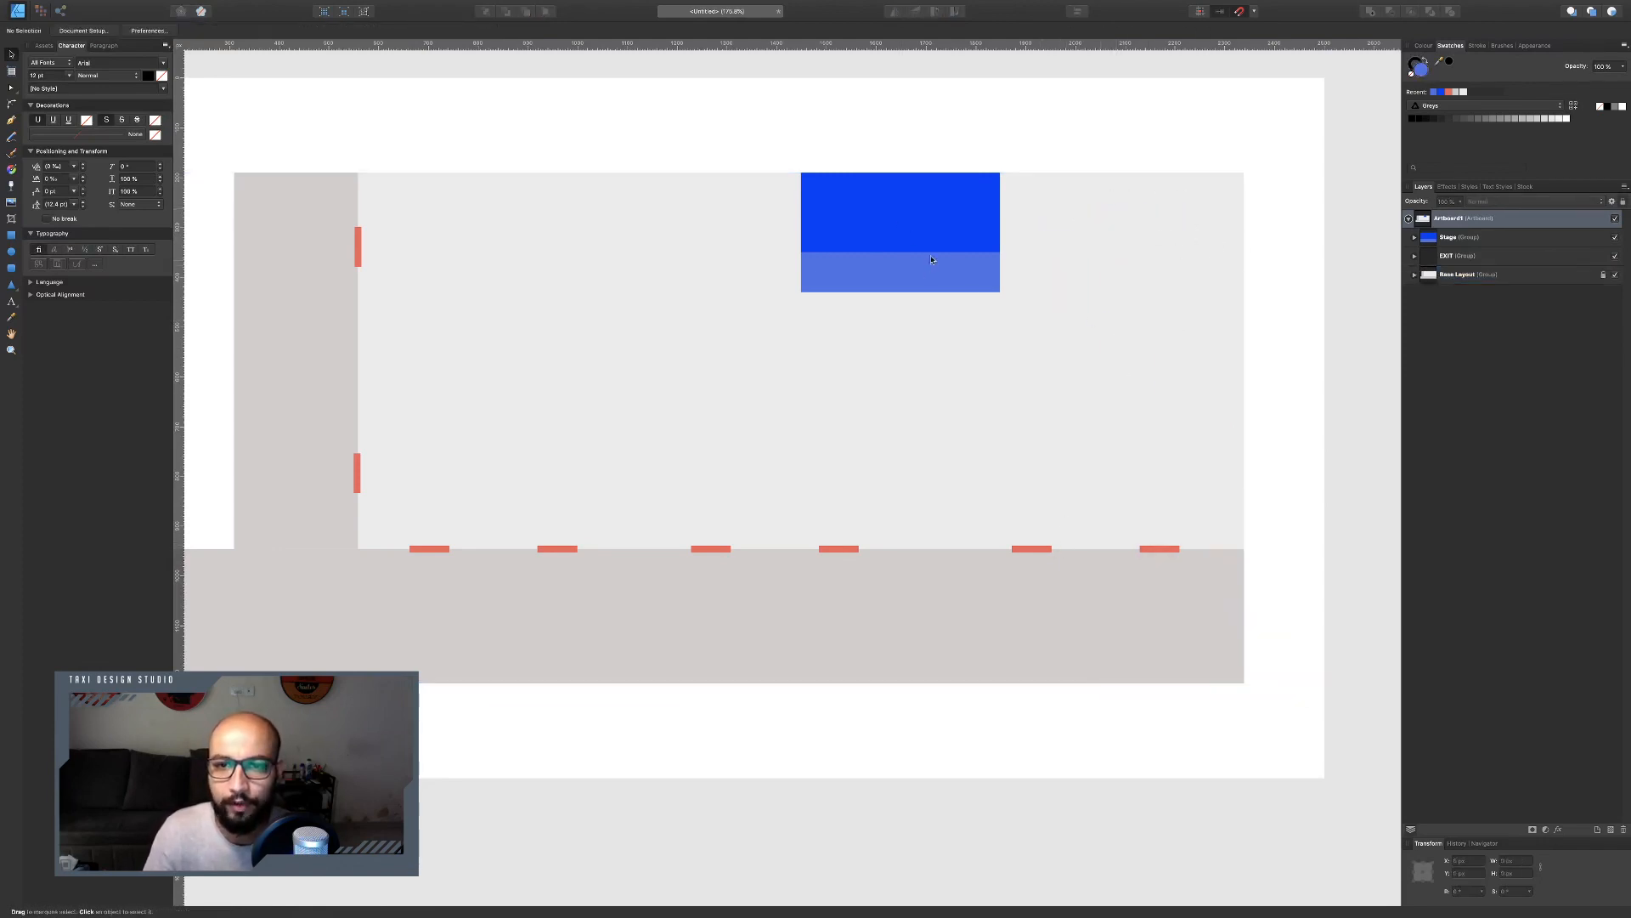
key("m")
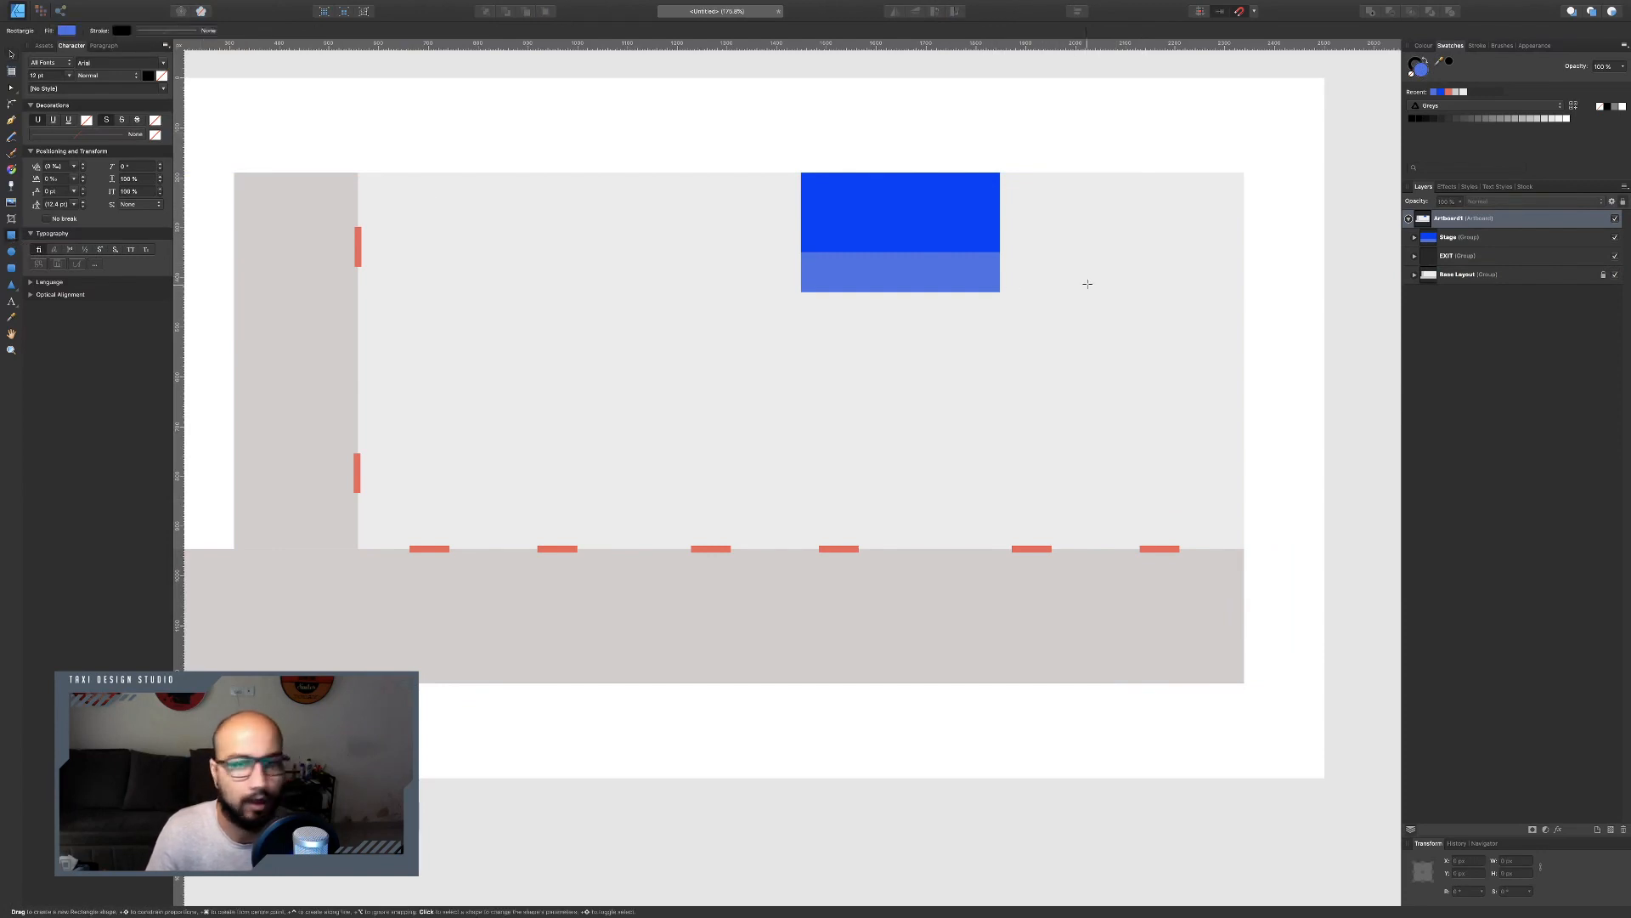
left_click_drag(689, 329, 1069, 416)
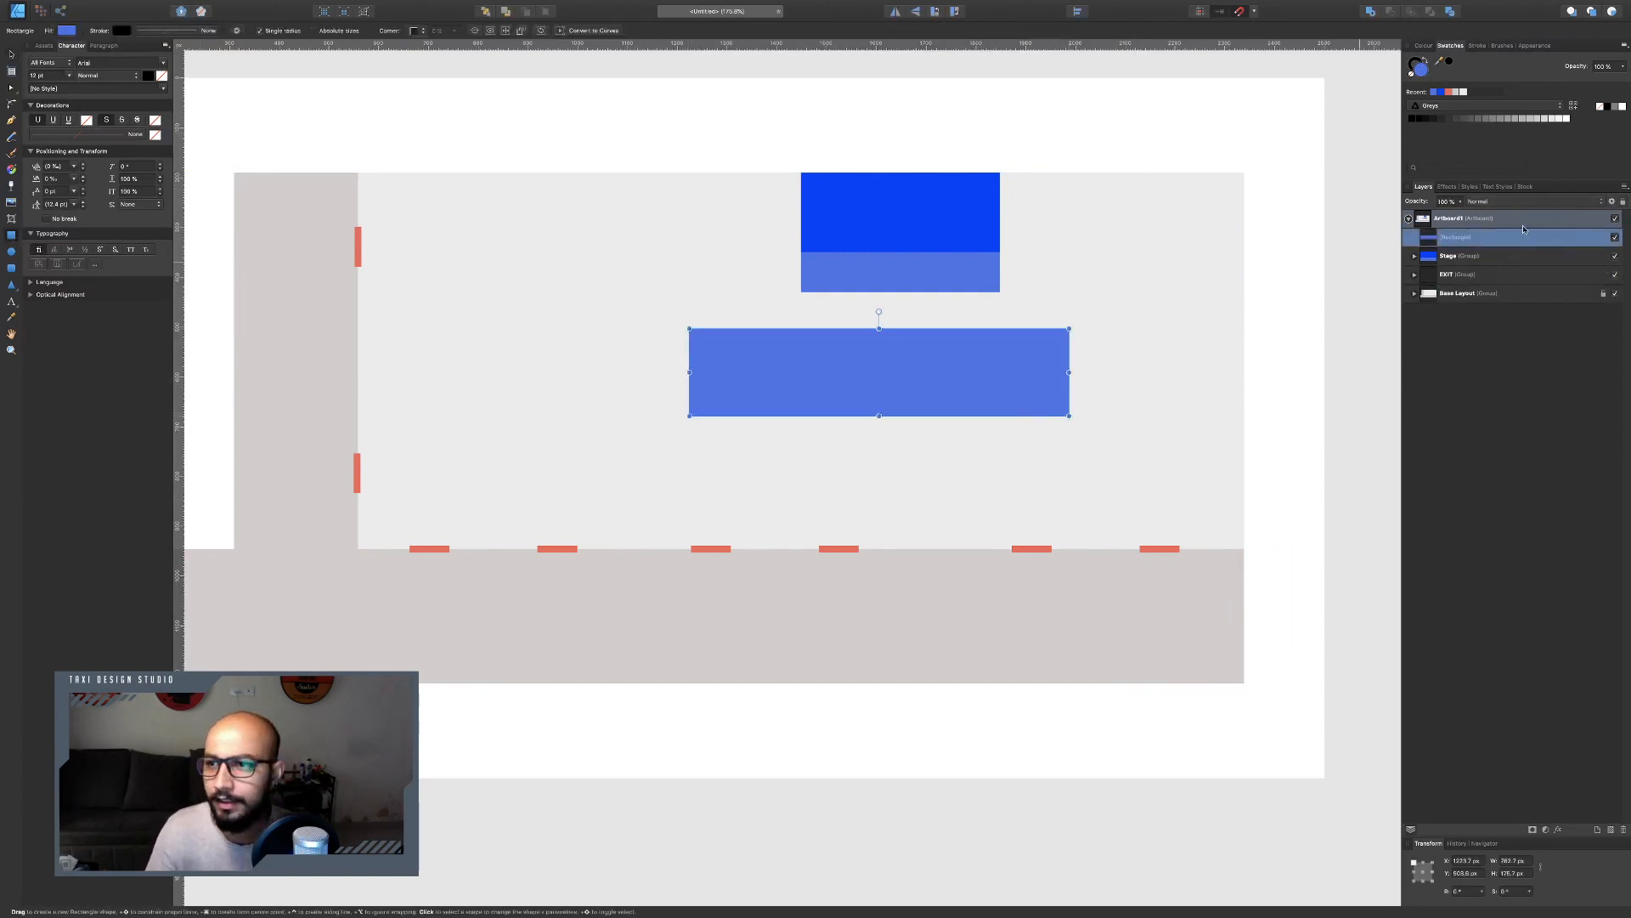
left_click(1515, 860)
type("440")
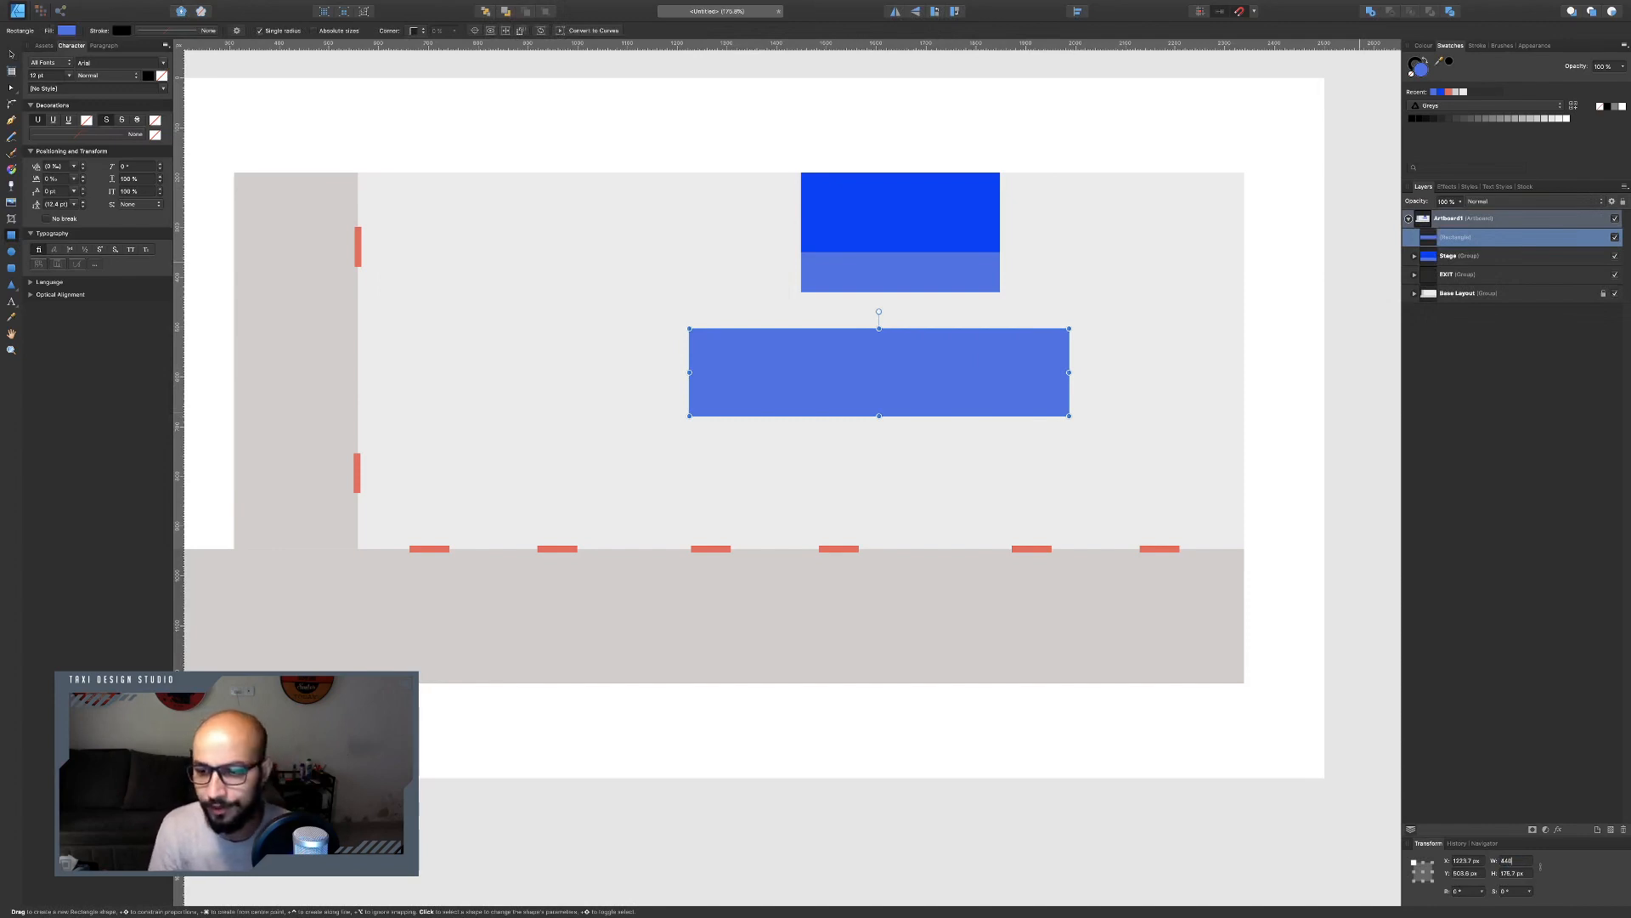
key("Return")
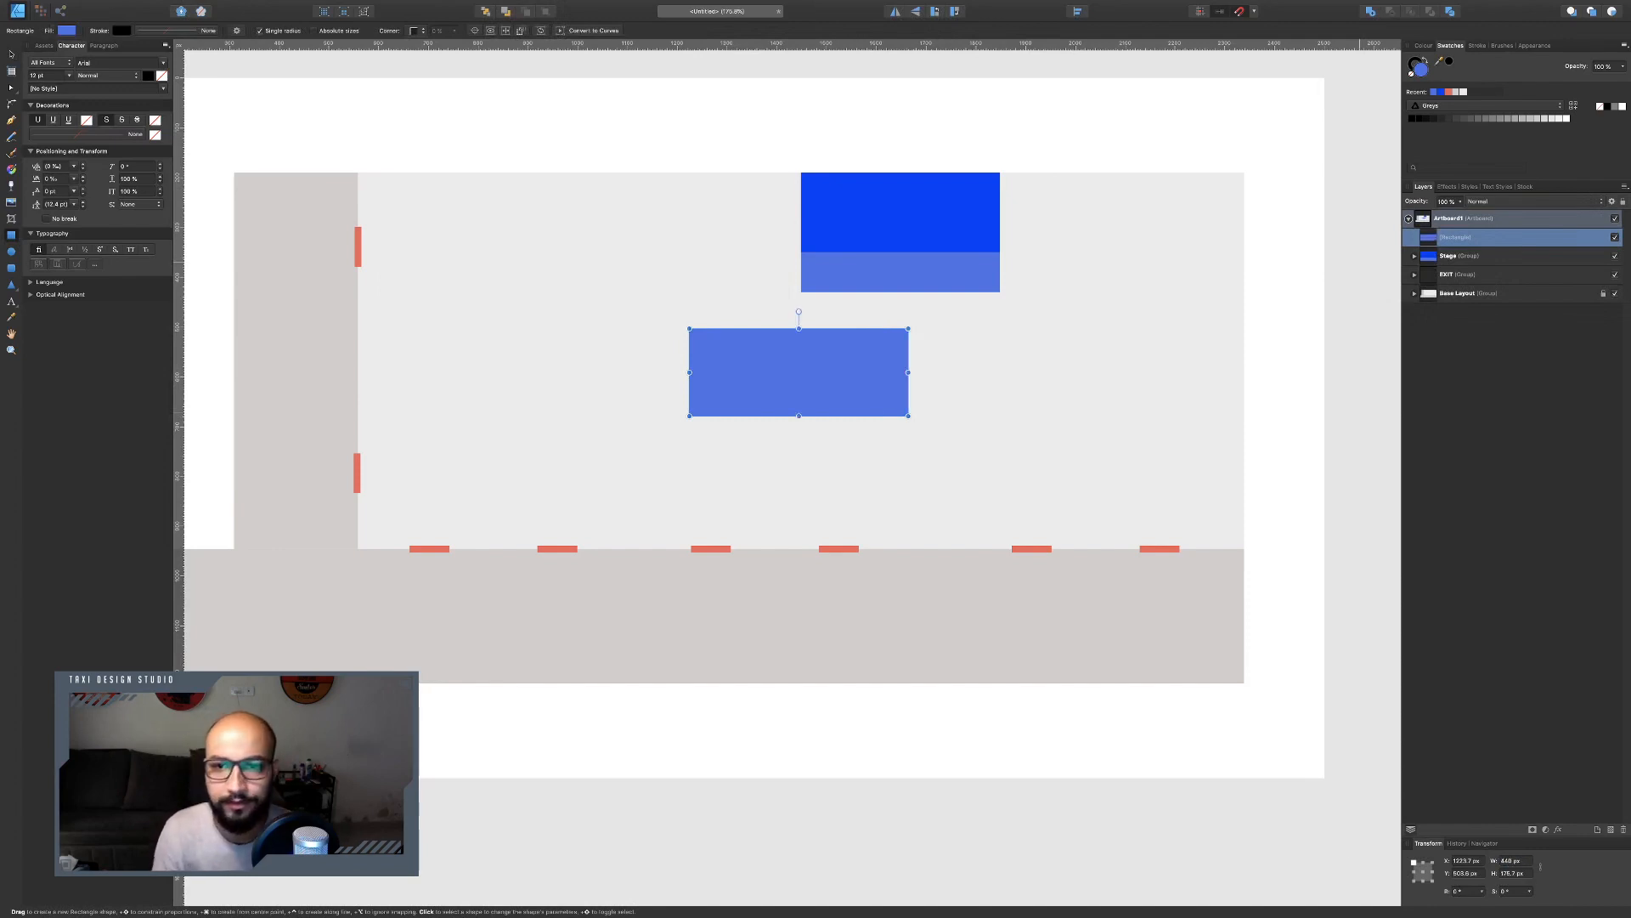
Move the new rectangle into the room's top-right corner beside the stage and set its height to 120 px.
left_click(13, 53)
left_click_drag(817, 375, 1151, 221)
left_click(975, 218)
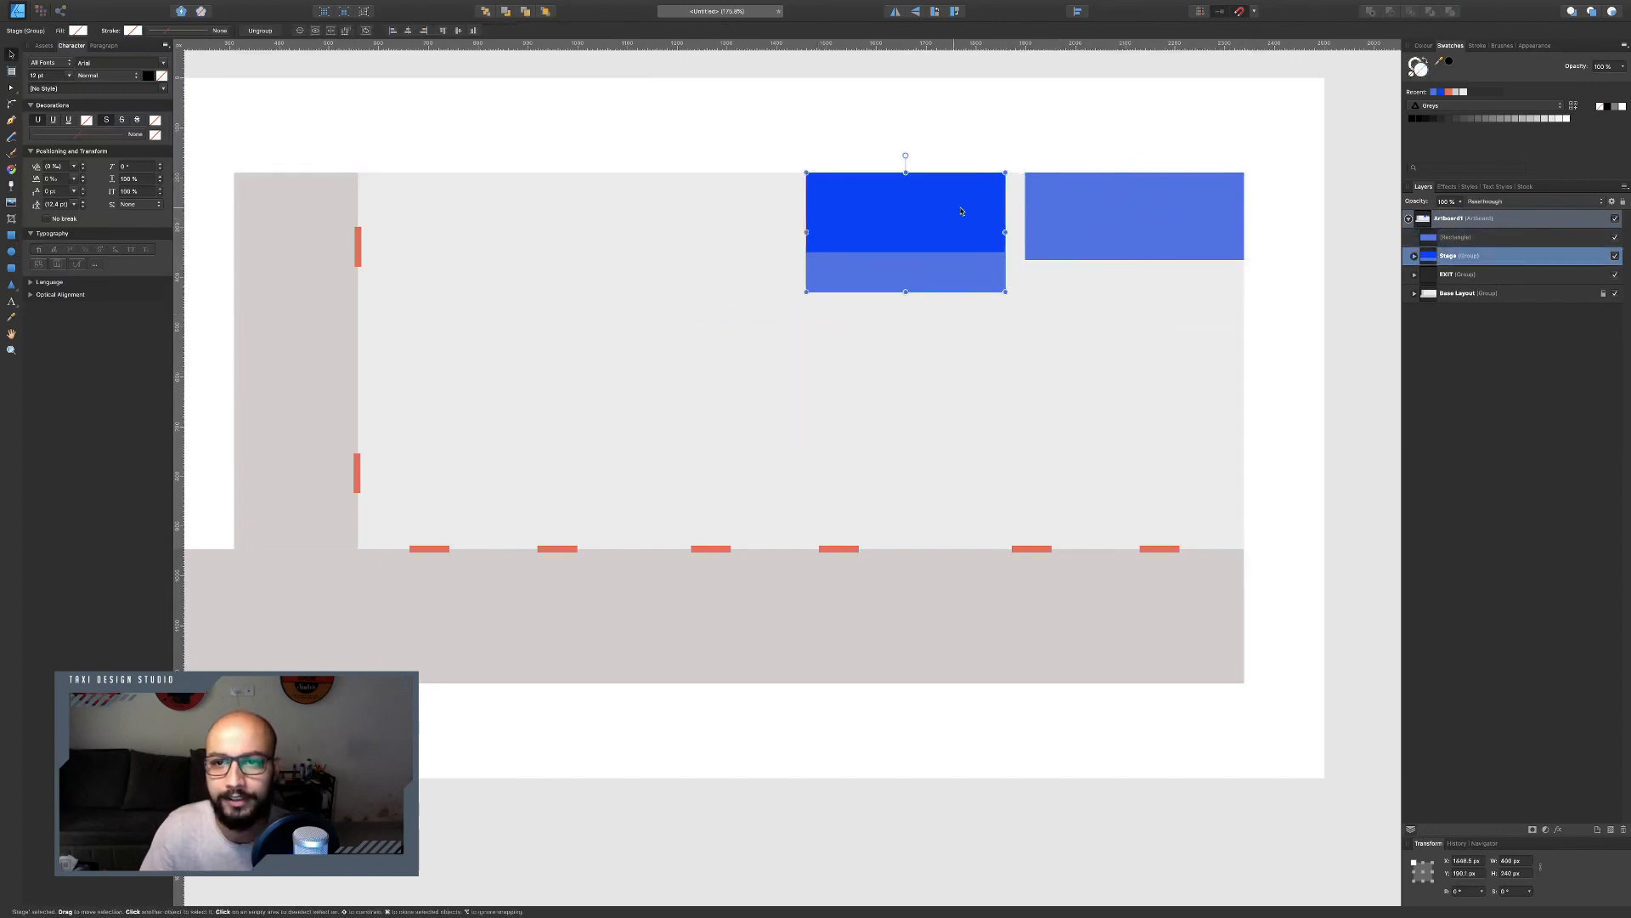
key("ctrl+Left")
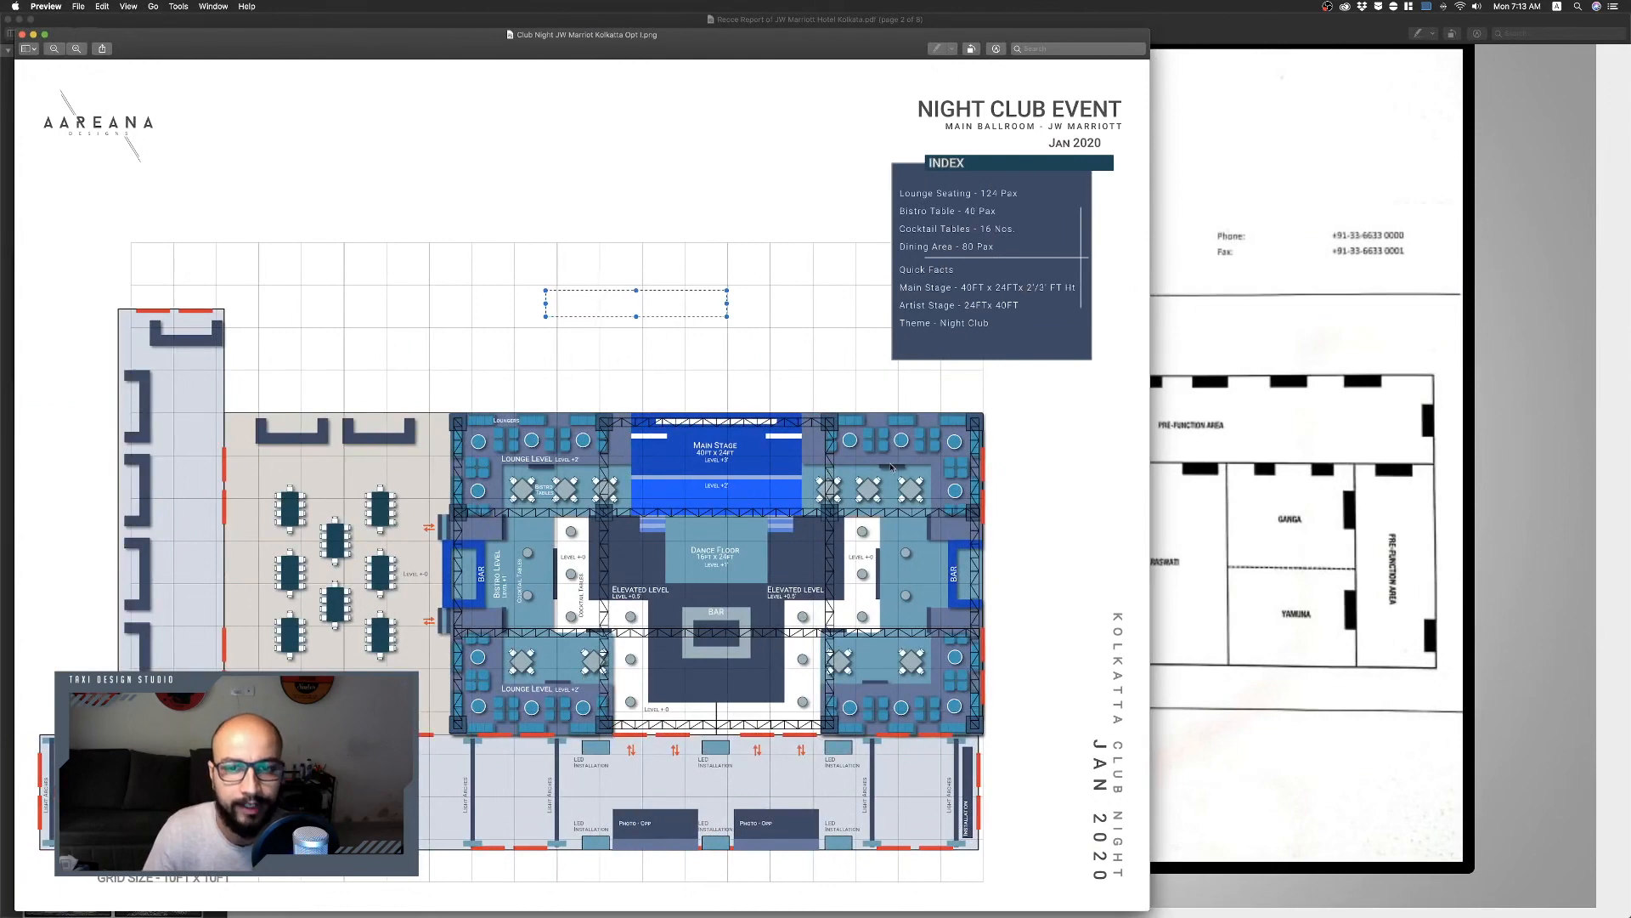
key("ctrl+Right")
left_click(1177, 252)
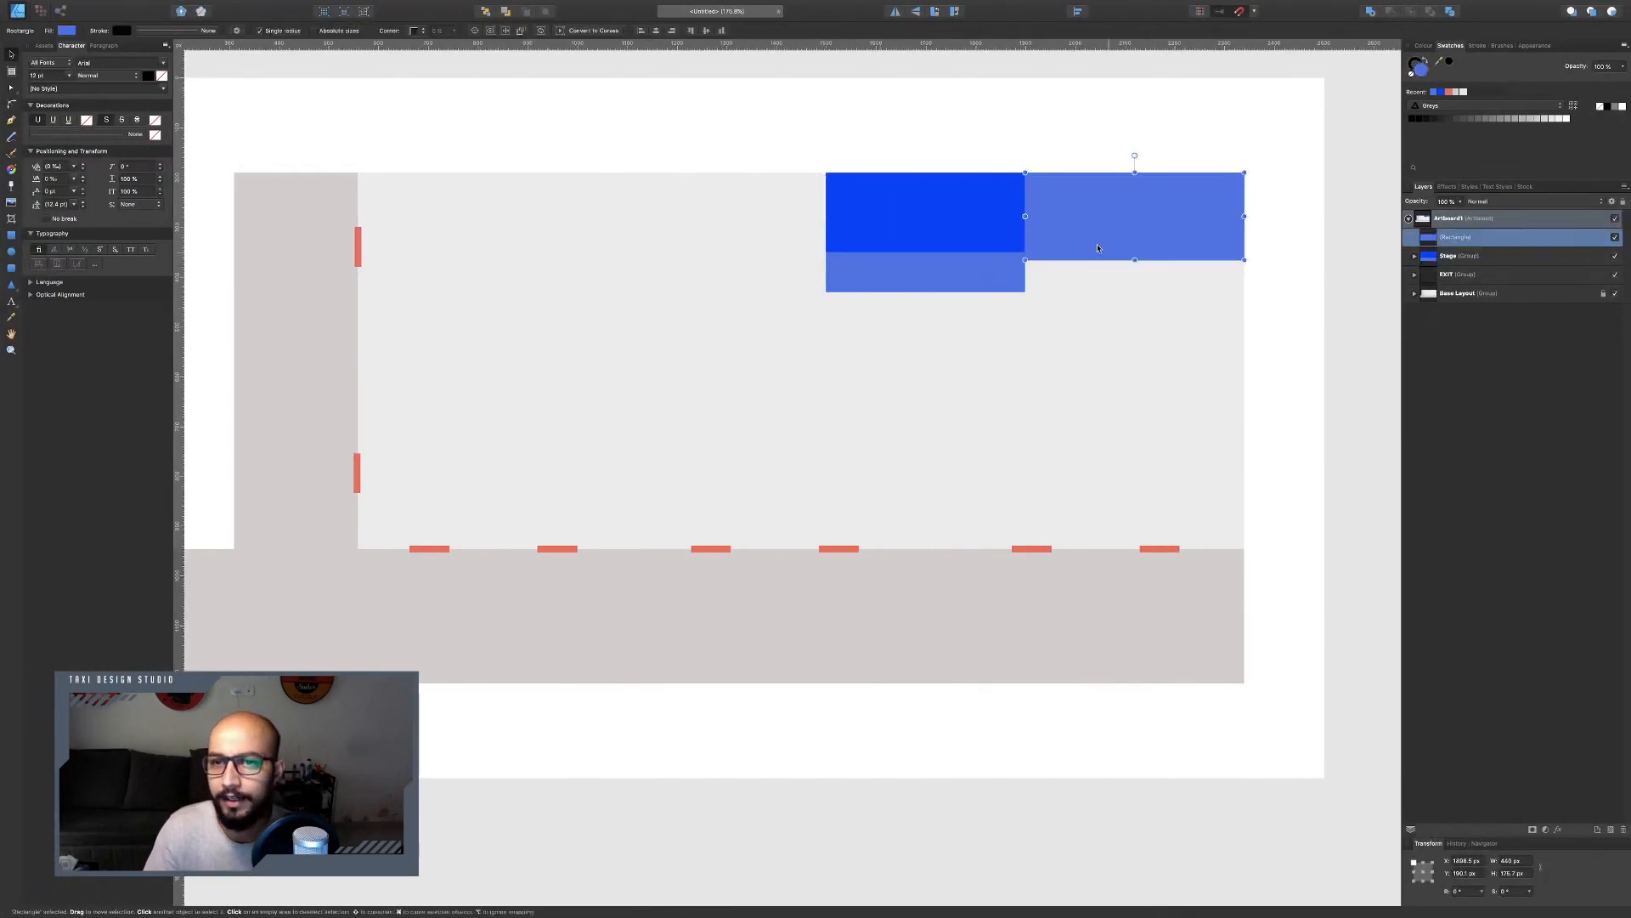
left_click(1512, 873)
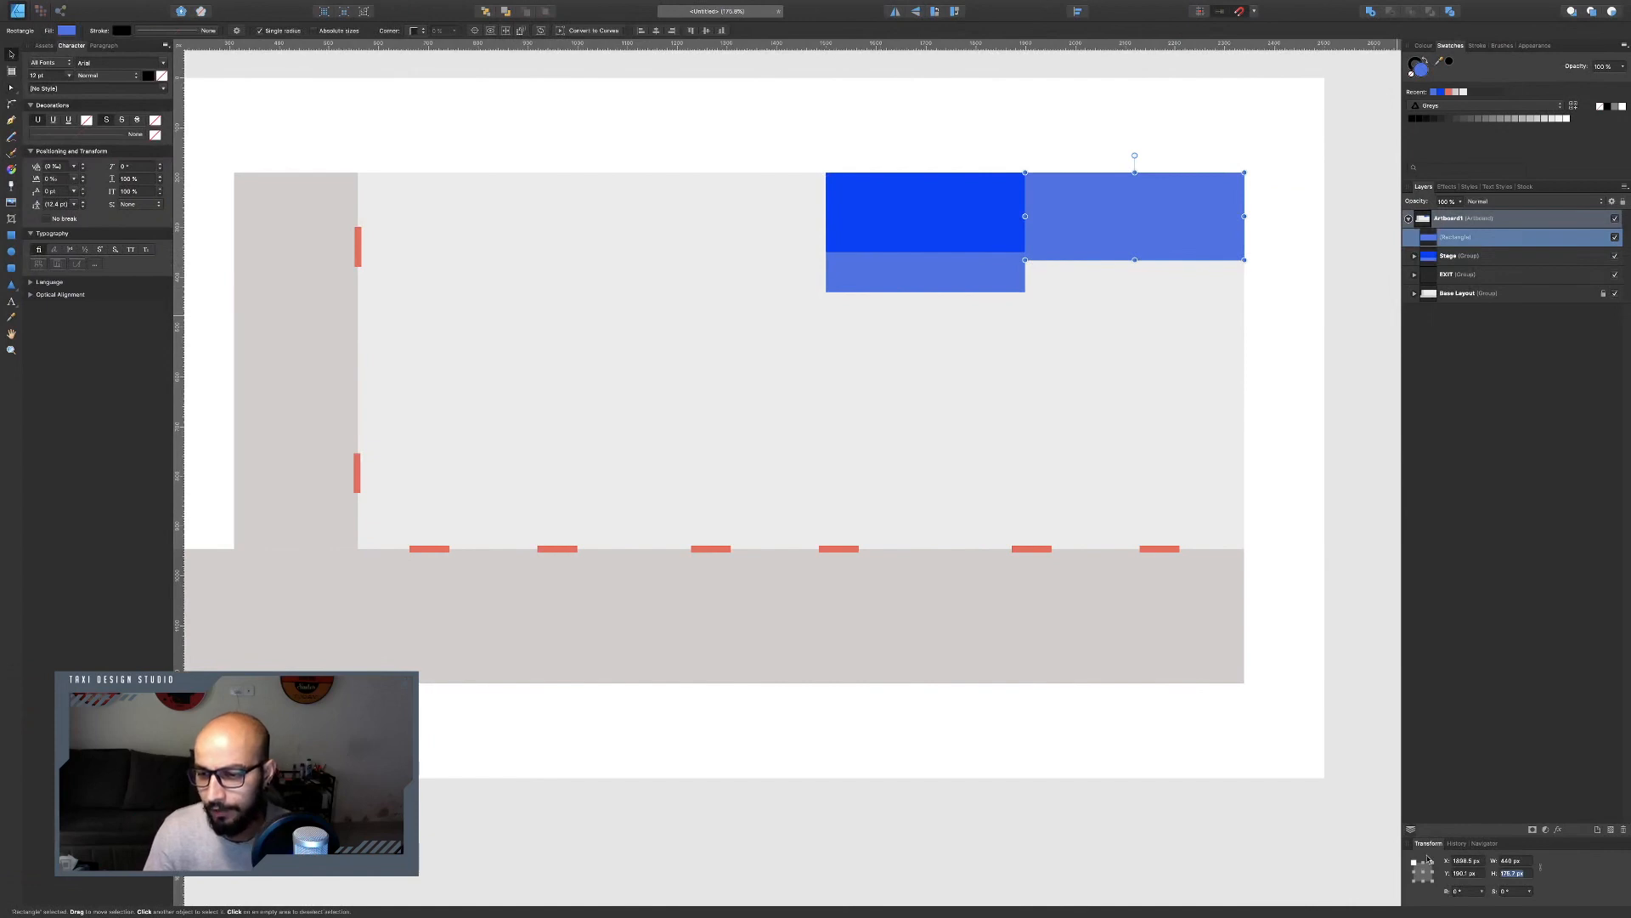
type("120")
key("Return")
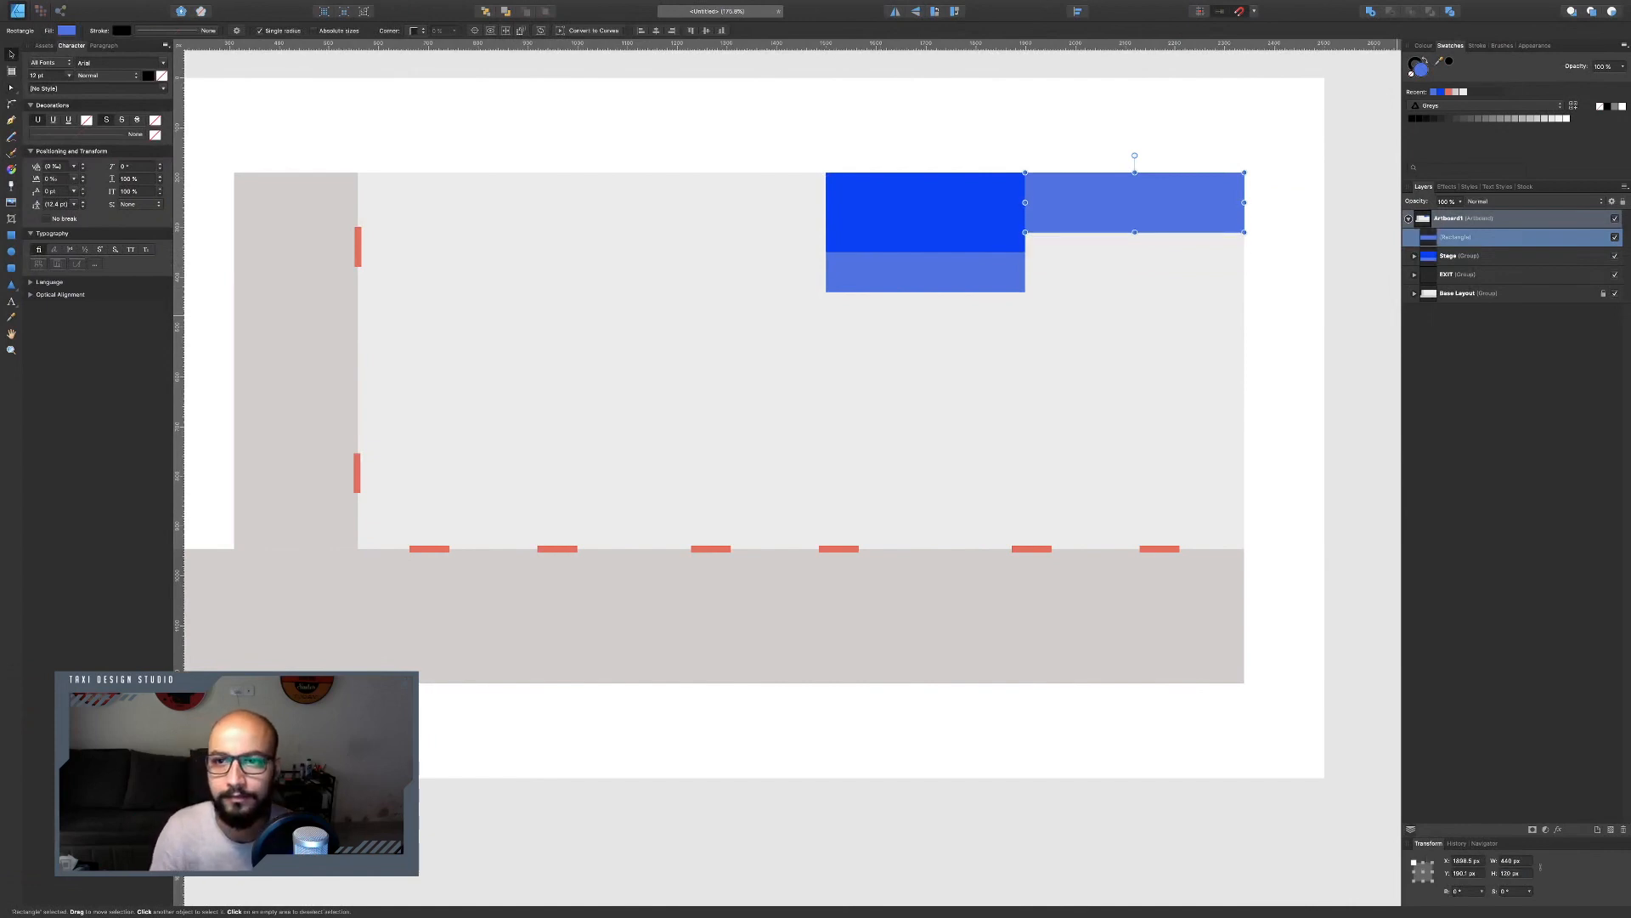
Duplicate the corner rectangle and move the copy down into the room's bottom-right corner.
key("super+Tab")
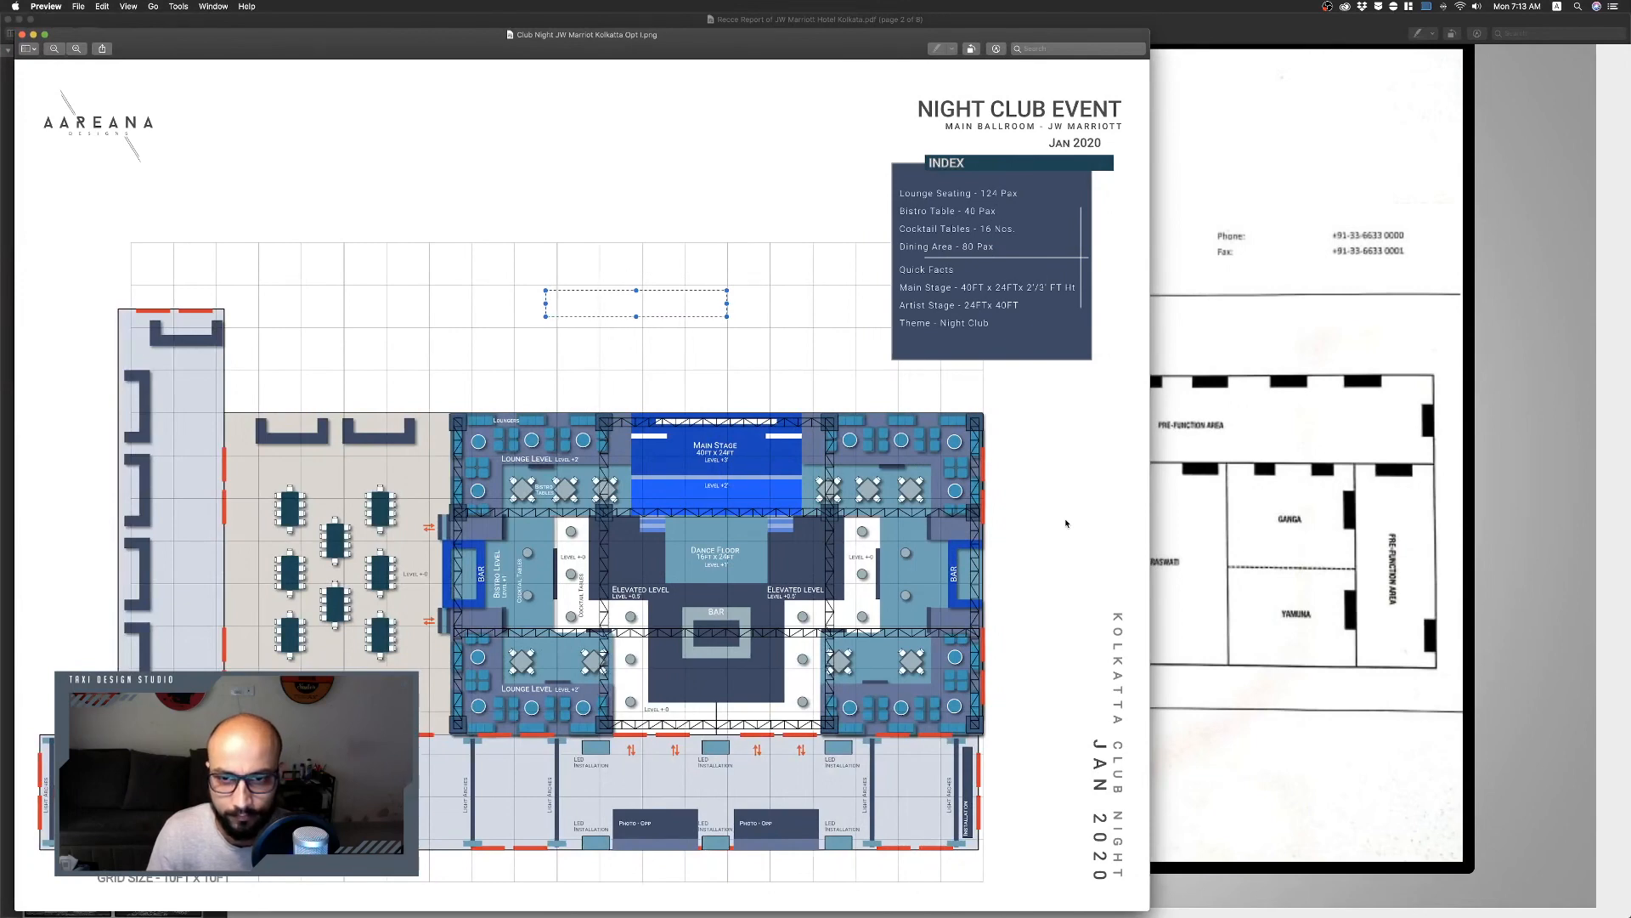
key("super+Tab")
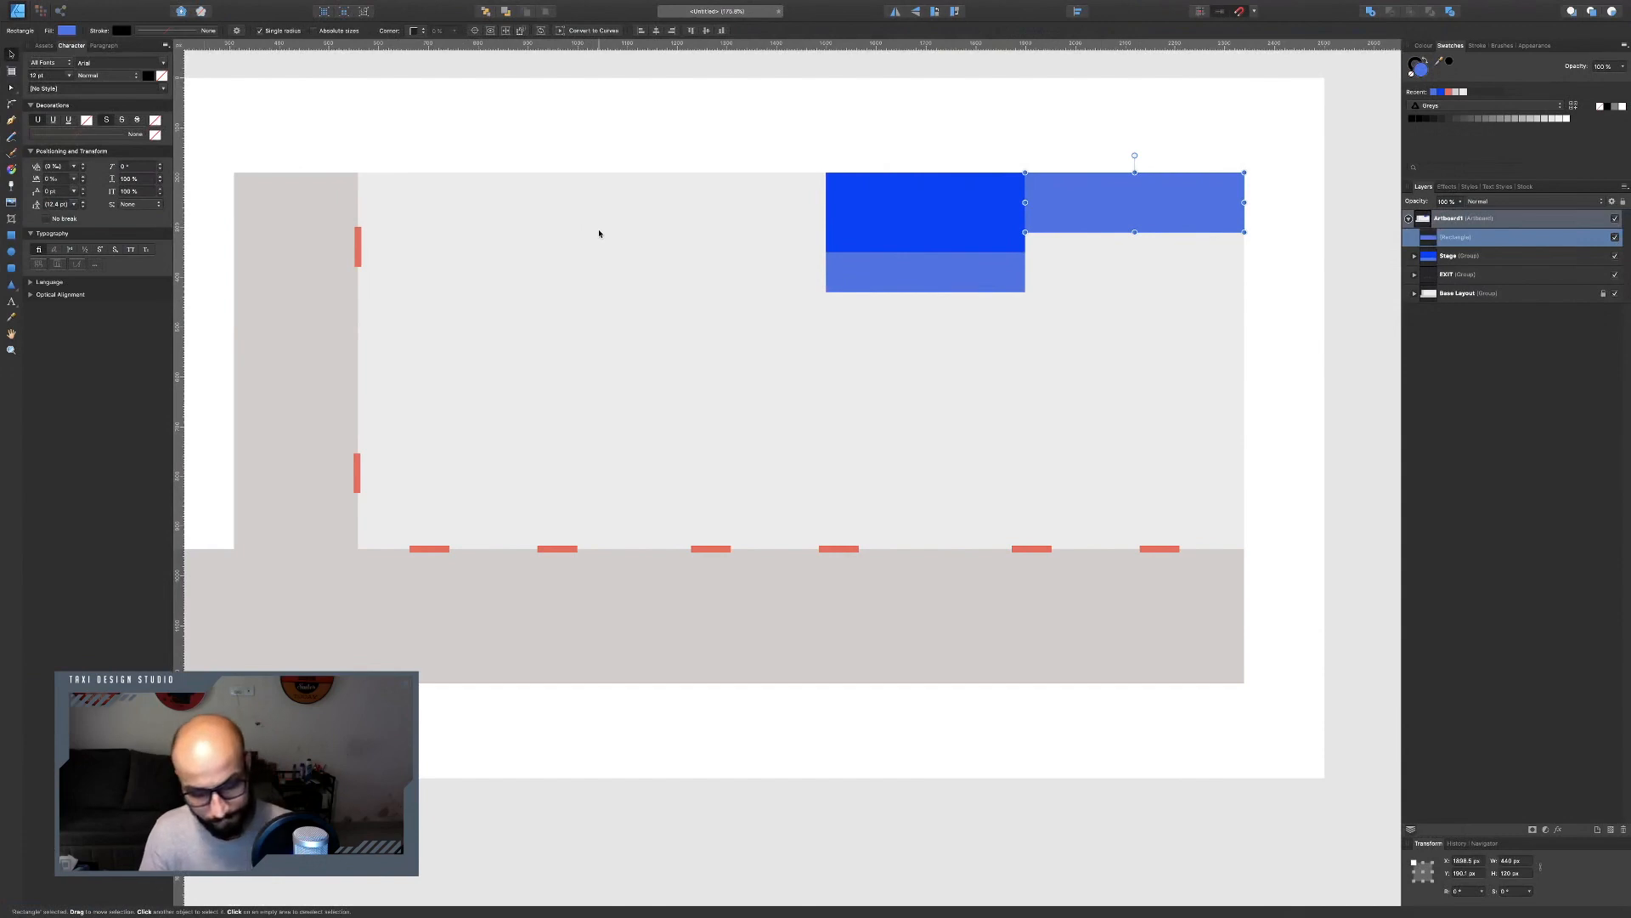
key("super+j")
left_click_drag(1105, 195, 1103, 511)
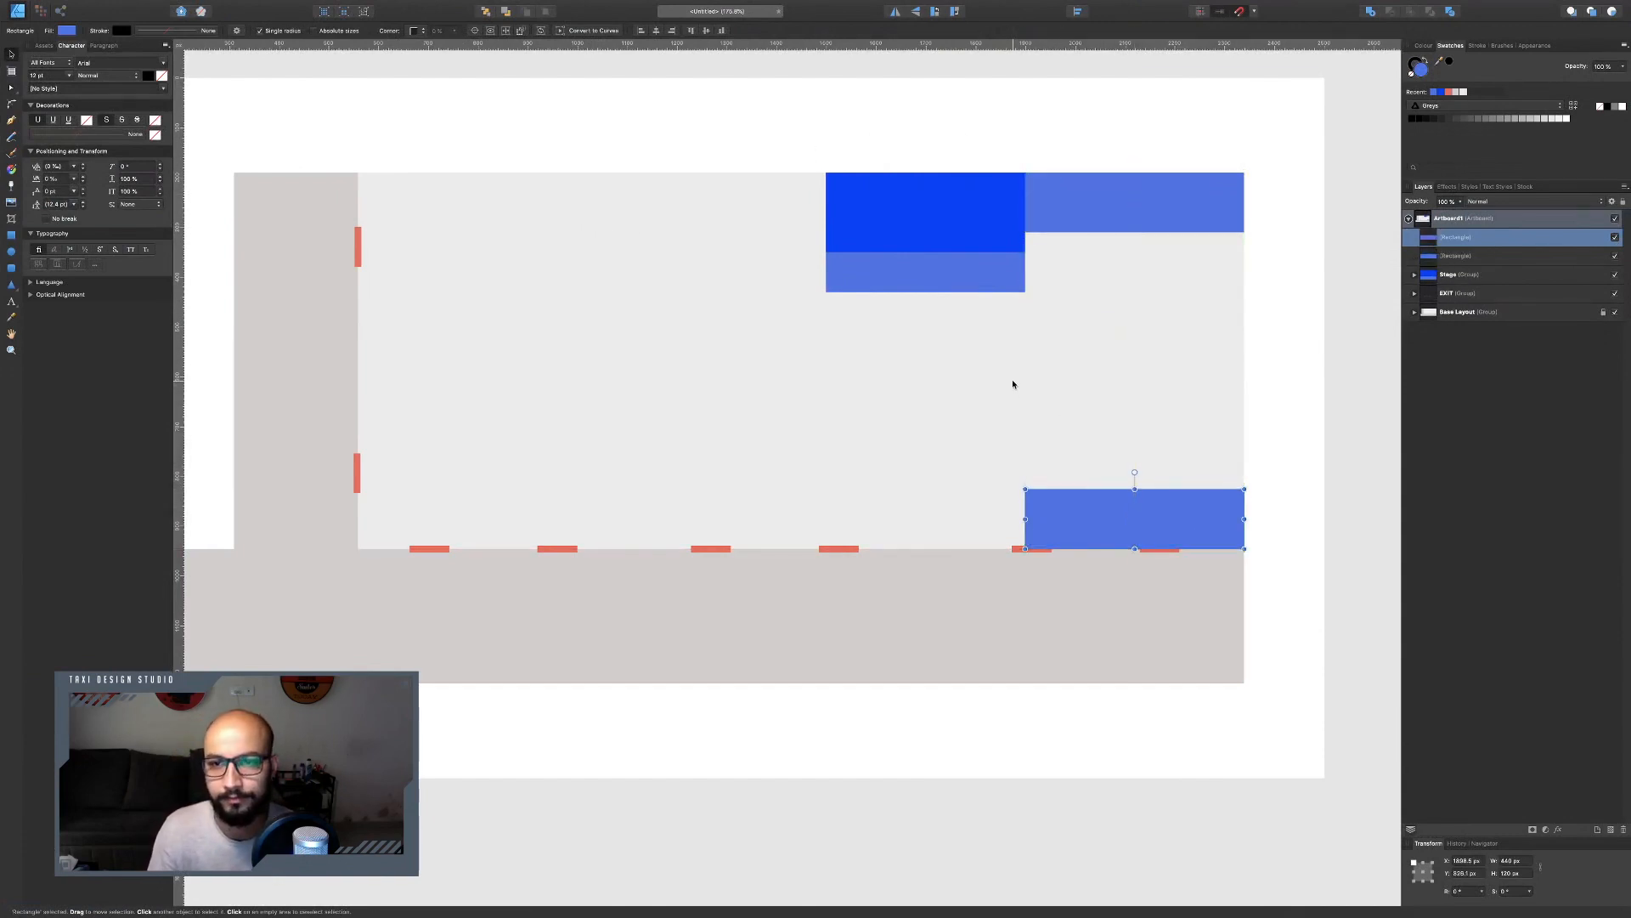
Duplicate the bottom rectangle, rotate the copy 90° and stretch it along the right wall between the top and bottom rectangles.
key("super+Tab")
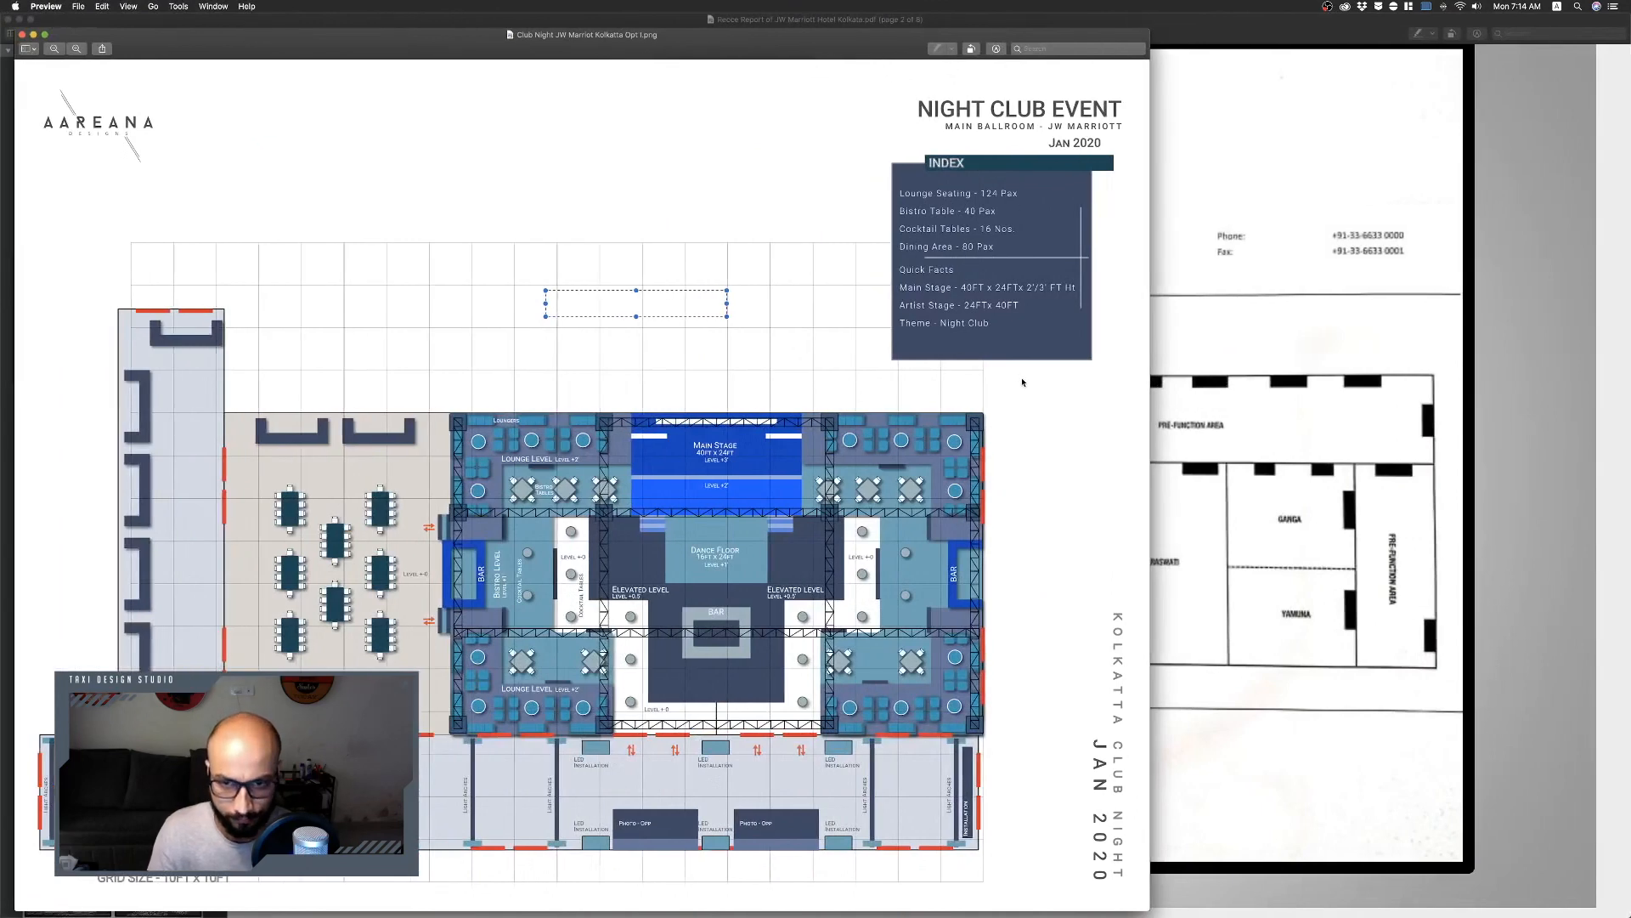
key("super+Tab")
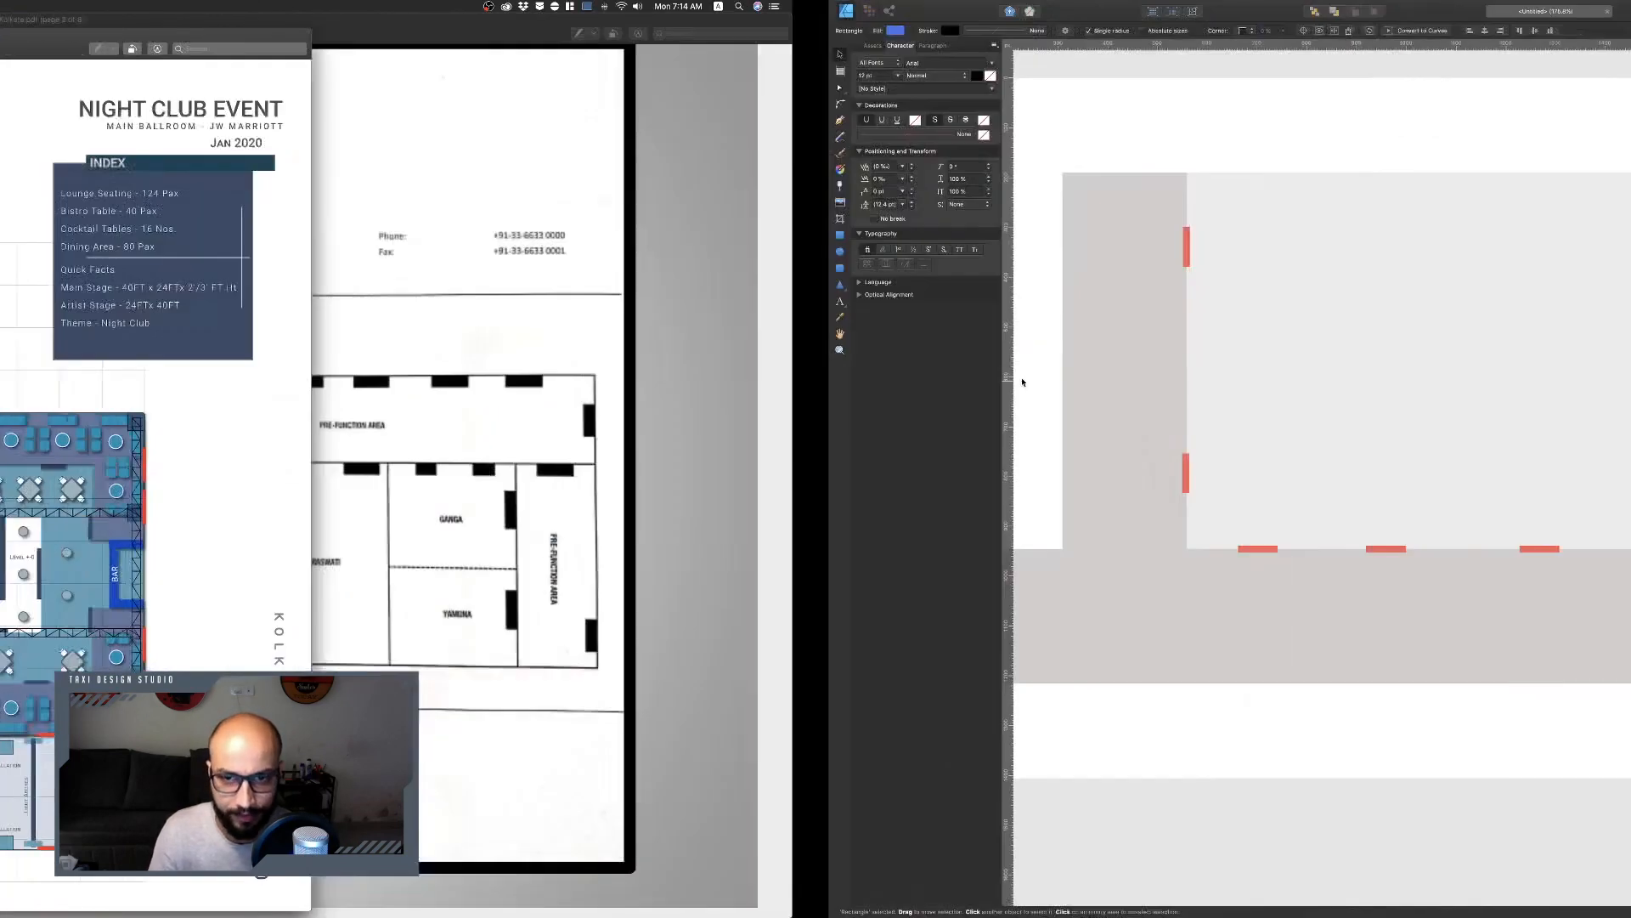
key("super+j")
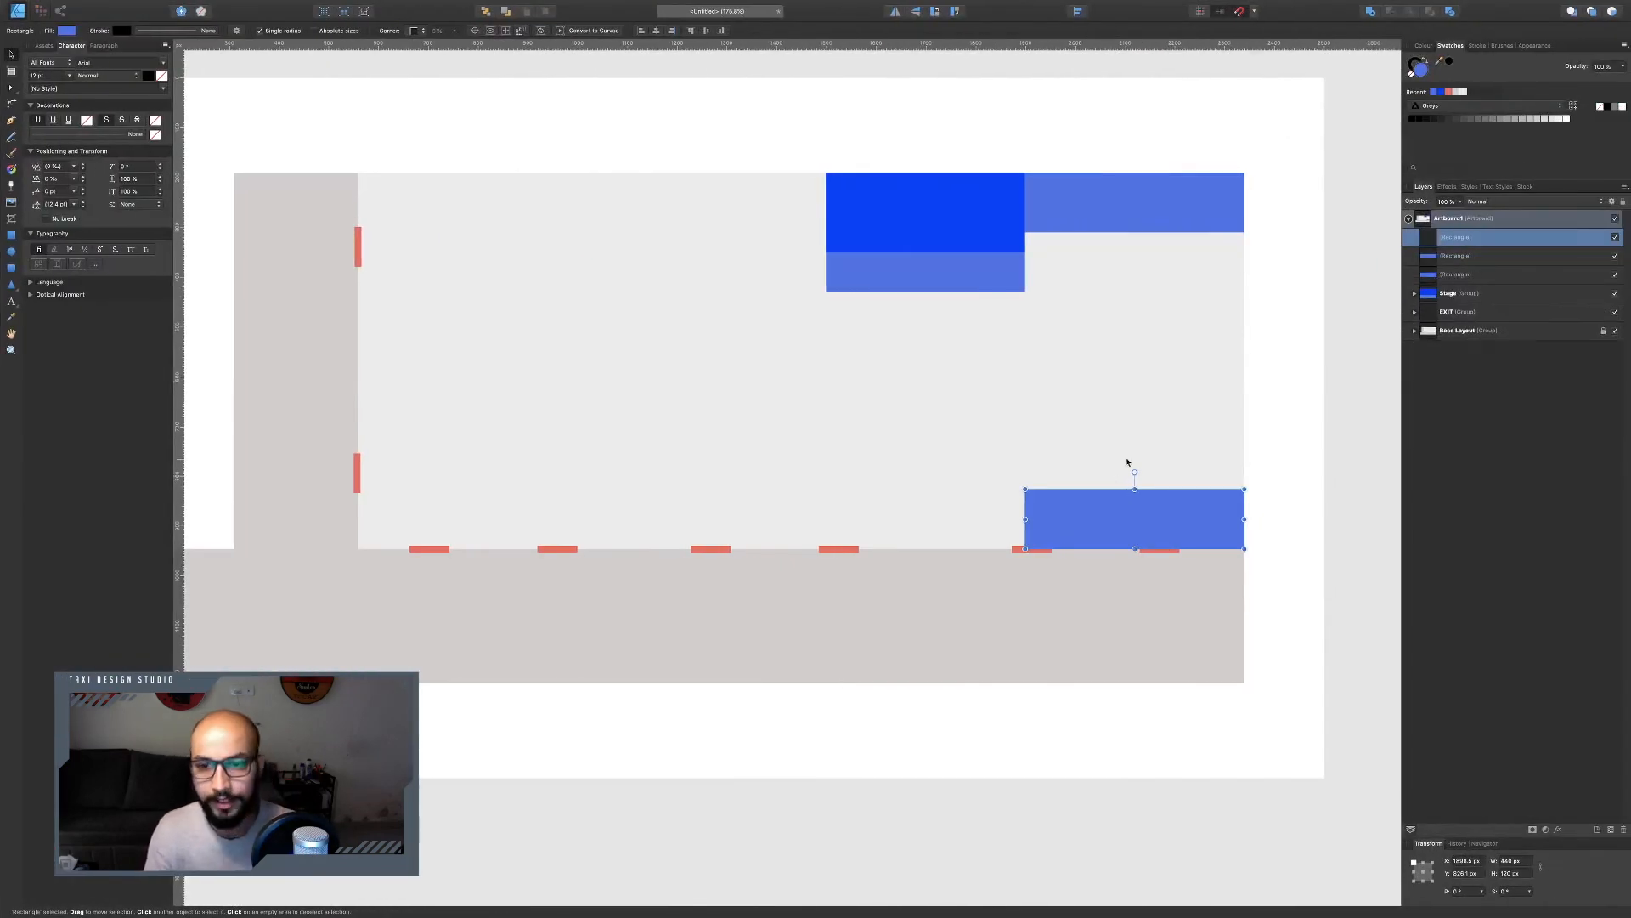
left_click_drag(1135, 472, 1208, 311)
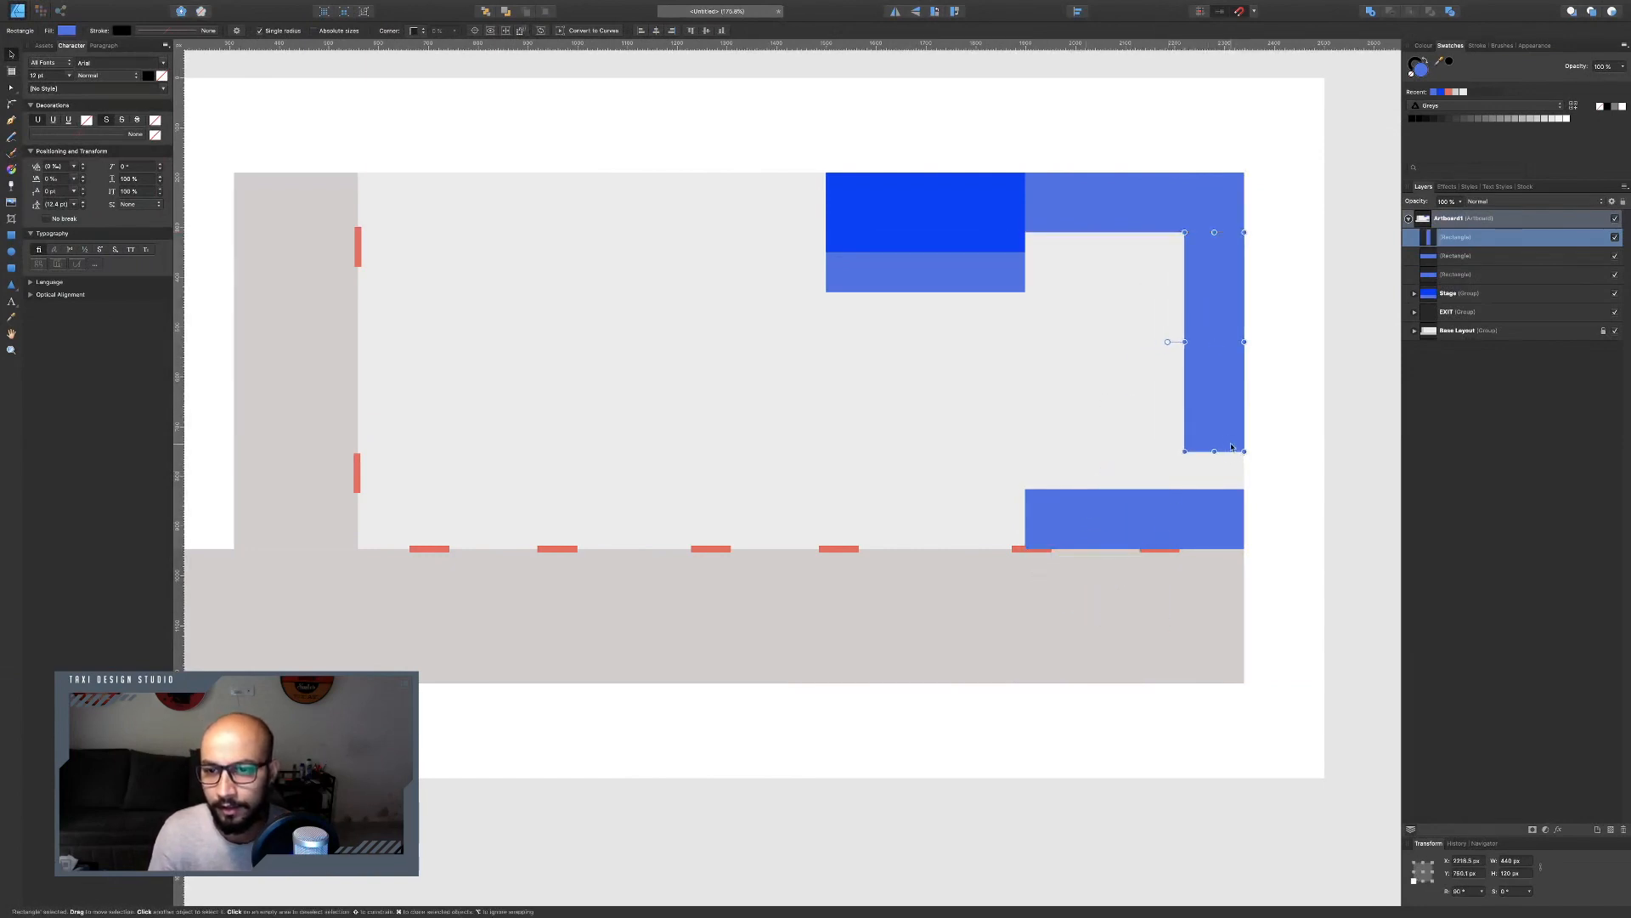
left_click_drag(1214, 451, 1216, 480)
left_click_drag(1215, 490, 1215, 489)
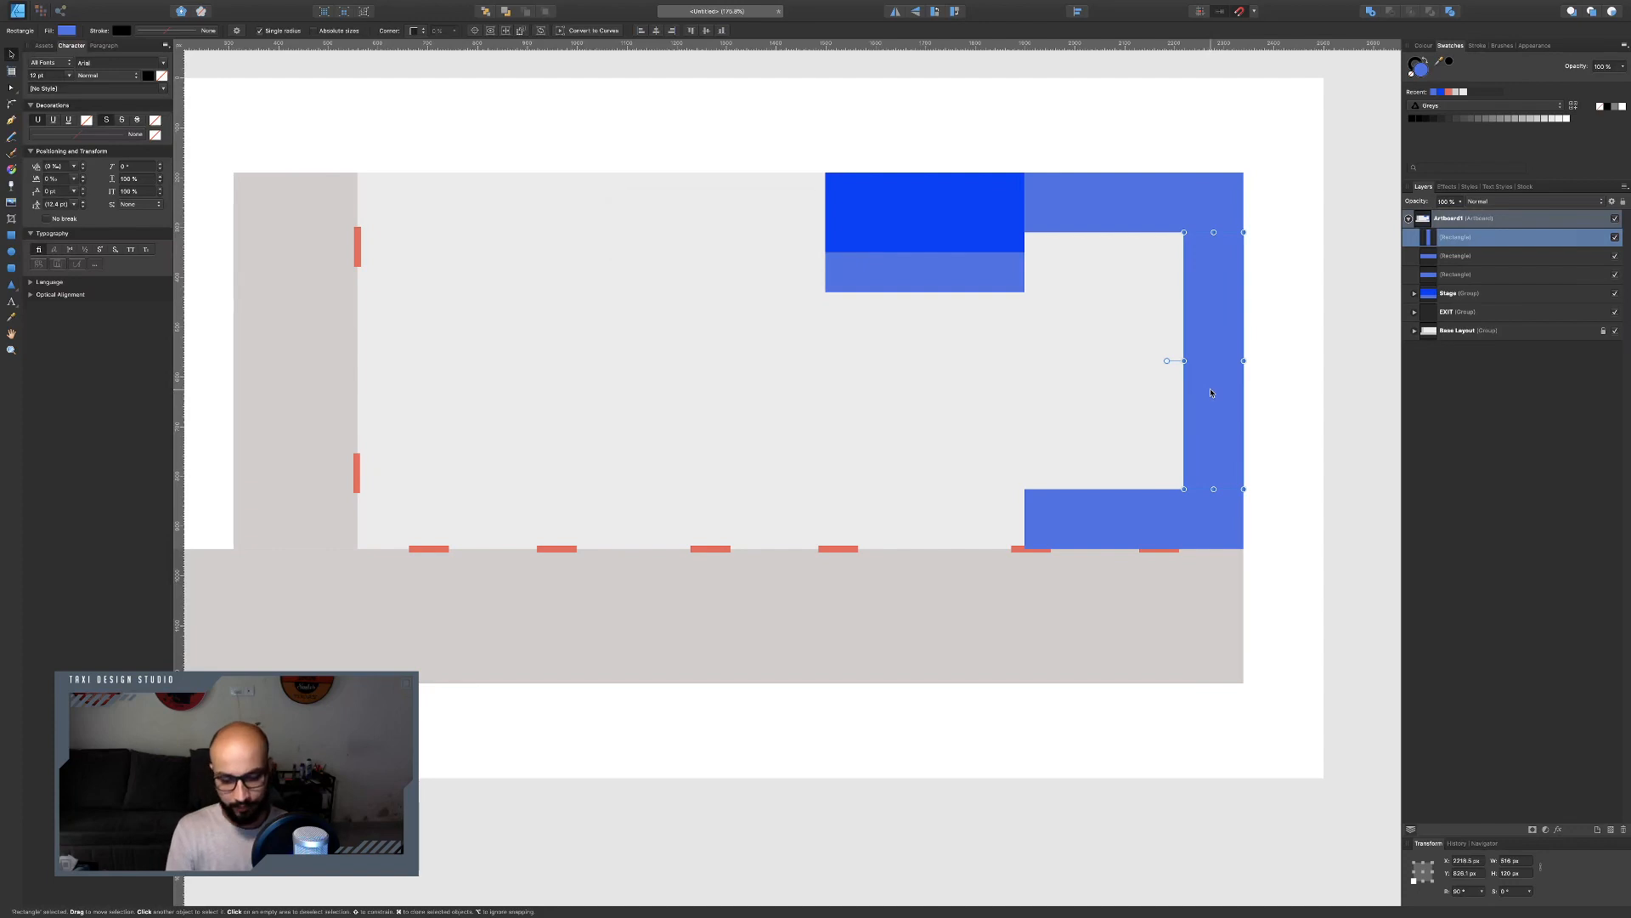
Use Spotlight to calculate 516 − 160 and then divide 356 by 2.
key("super+space")
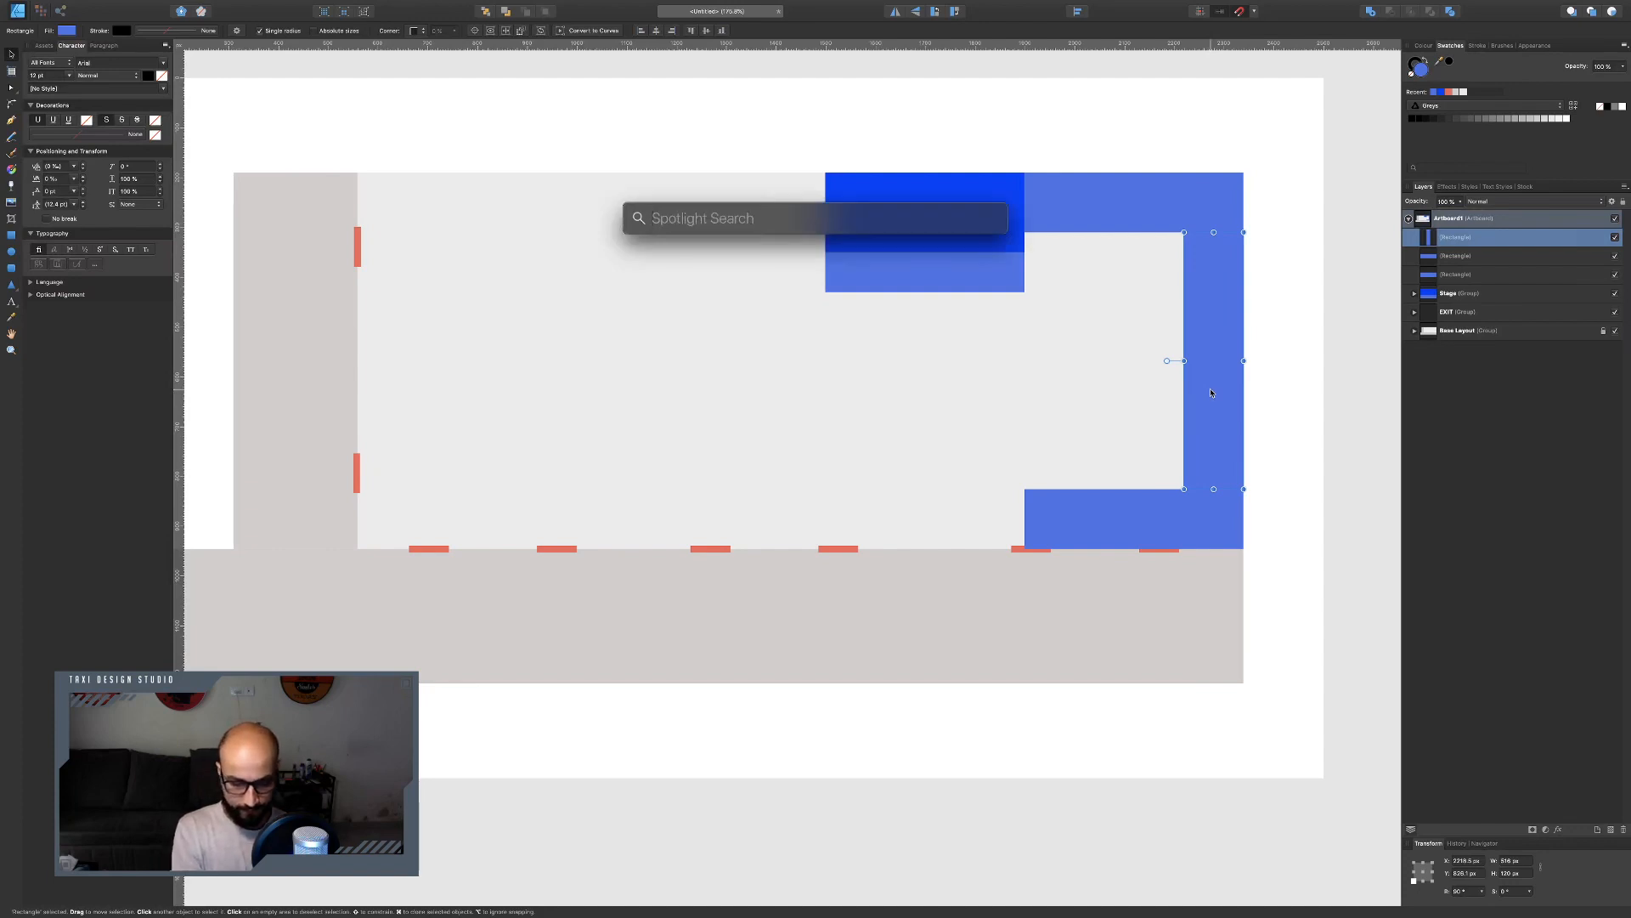
type("516")
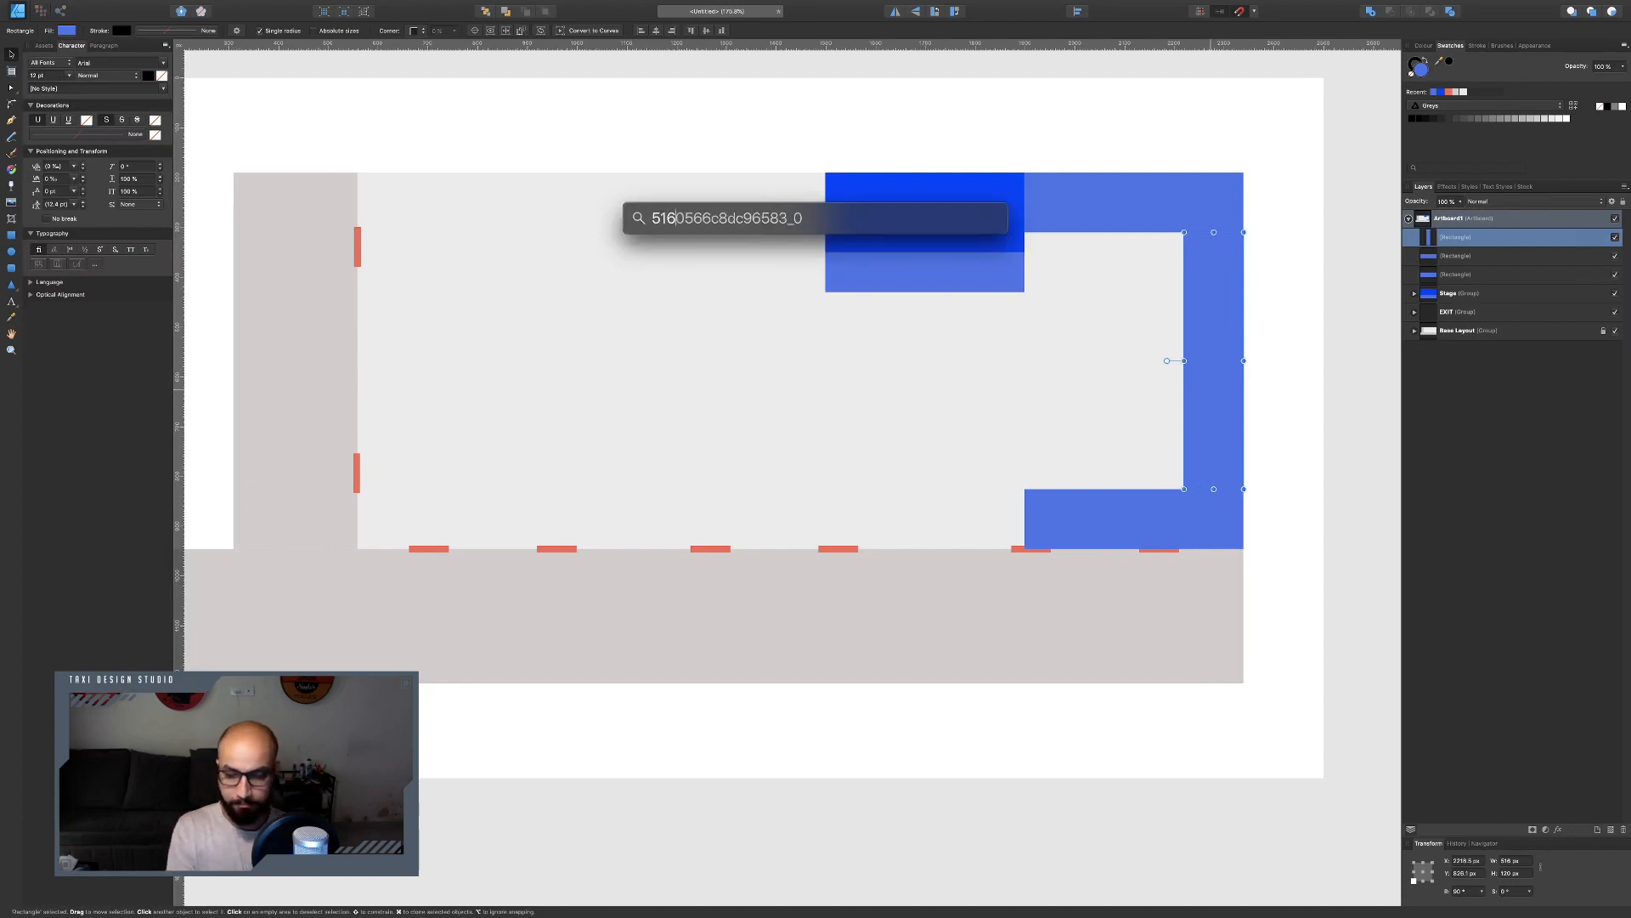
type("-")
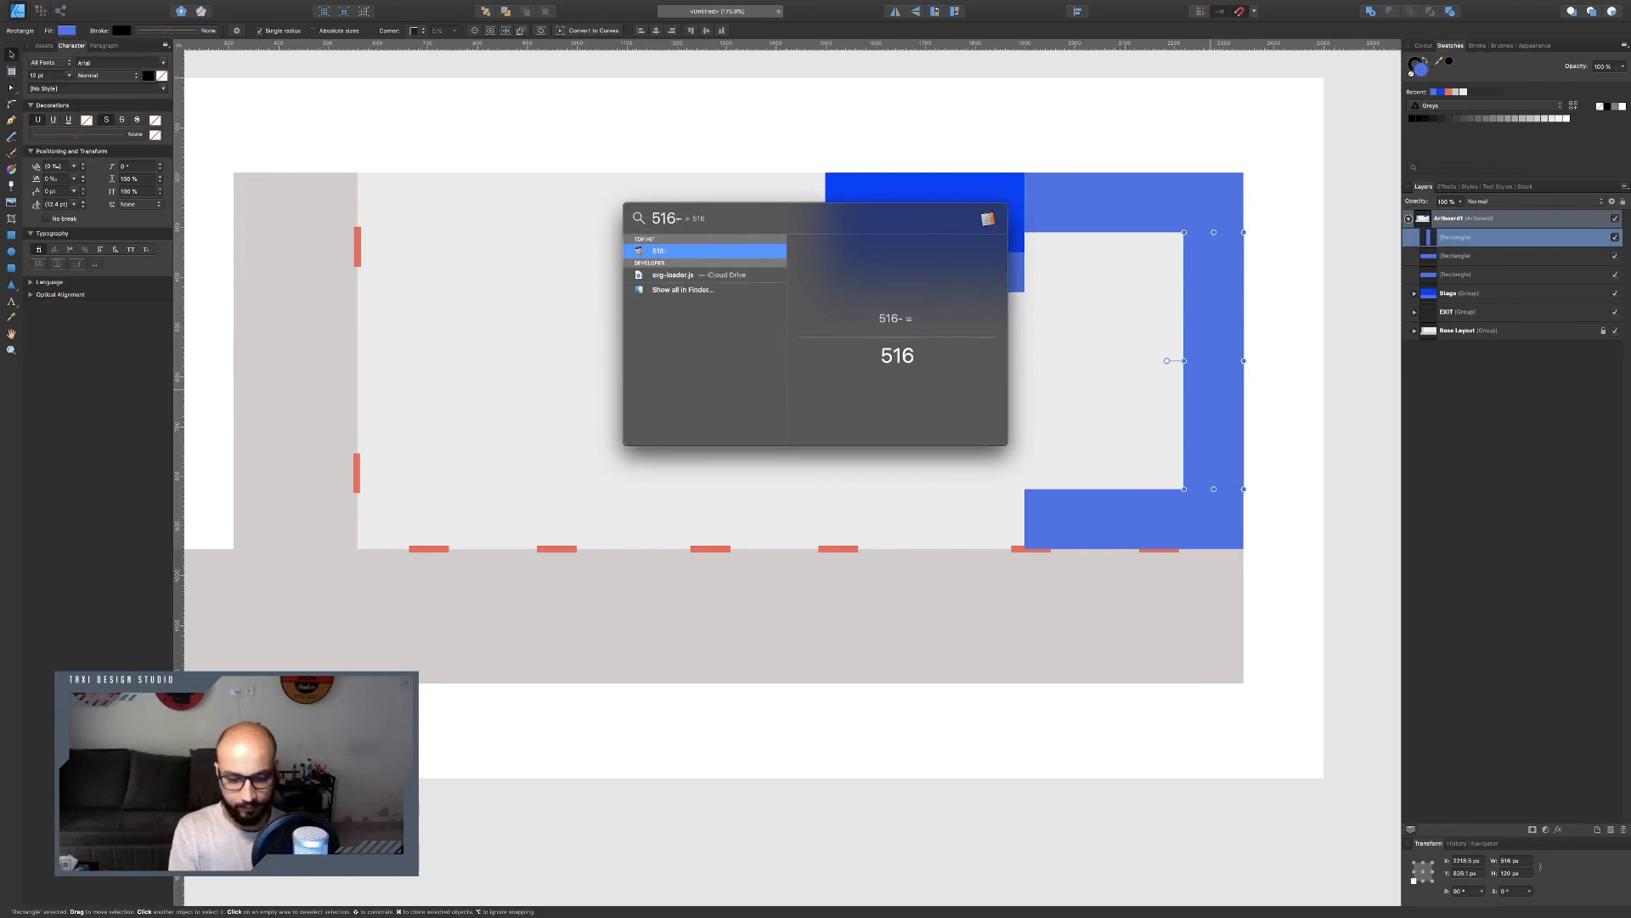
type("160")
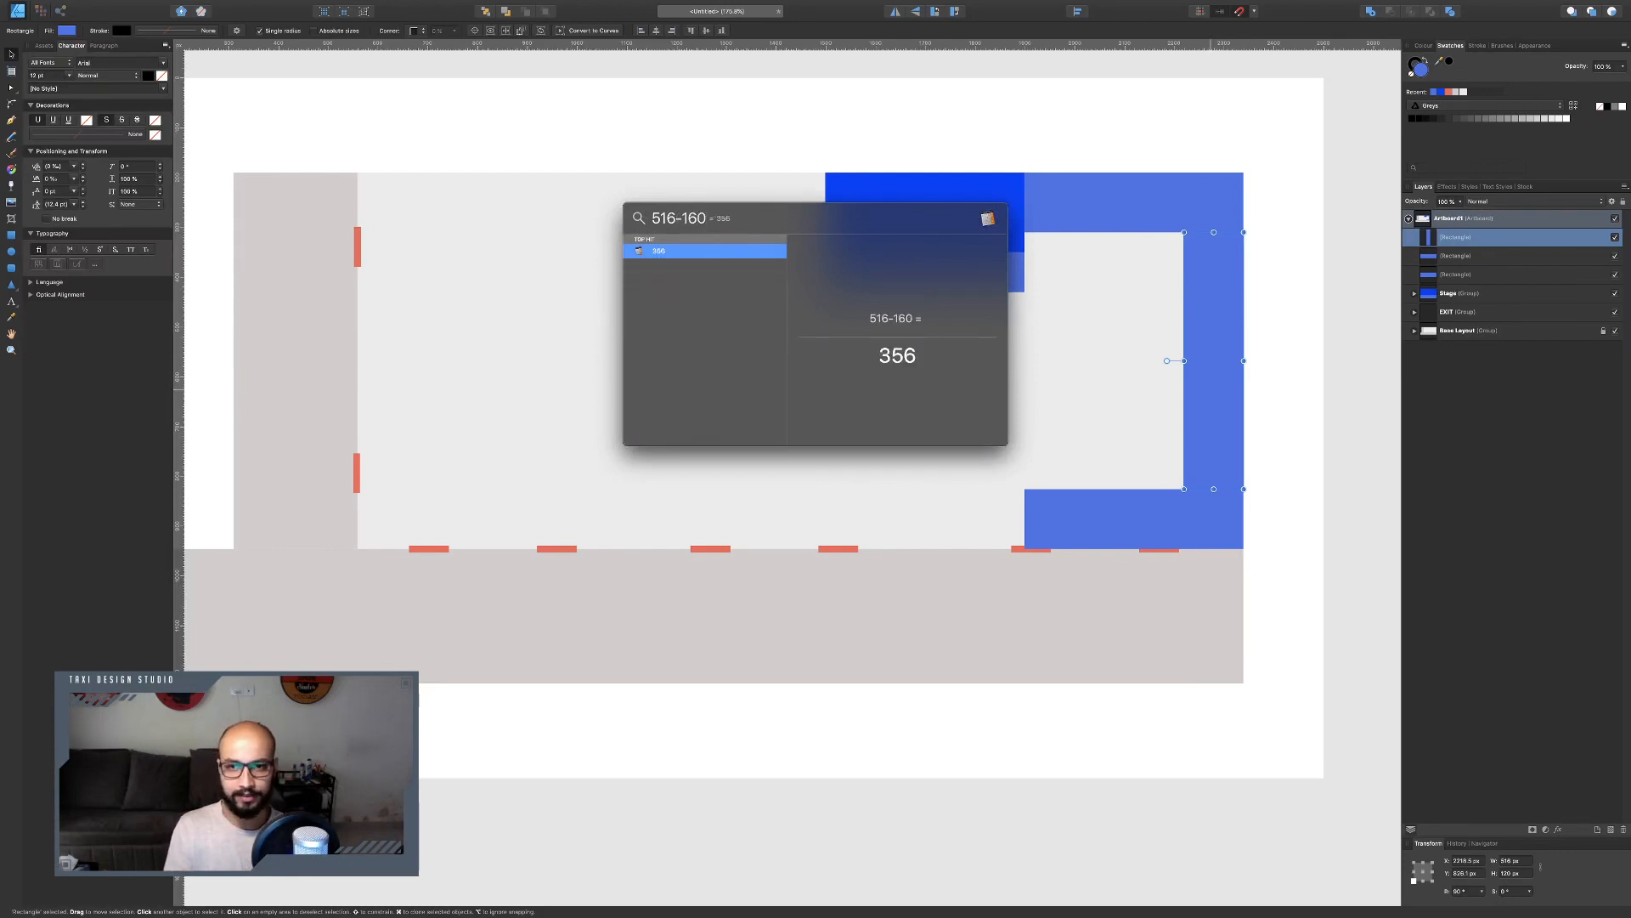
key("super+a")
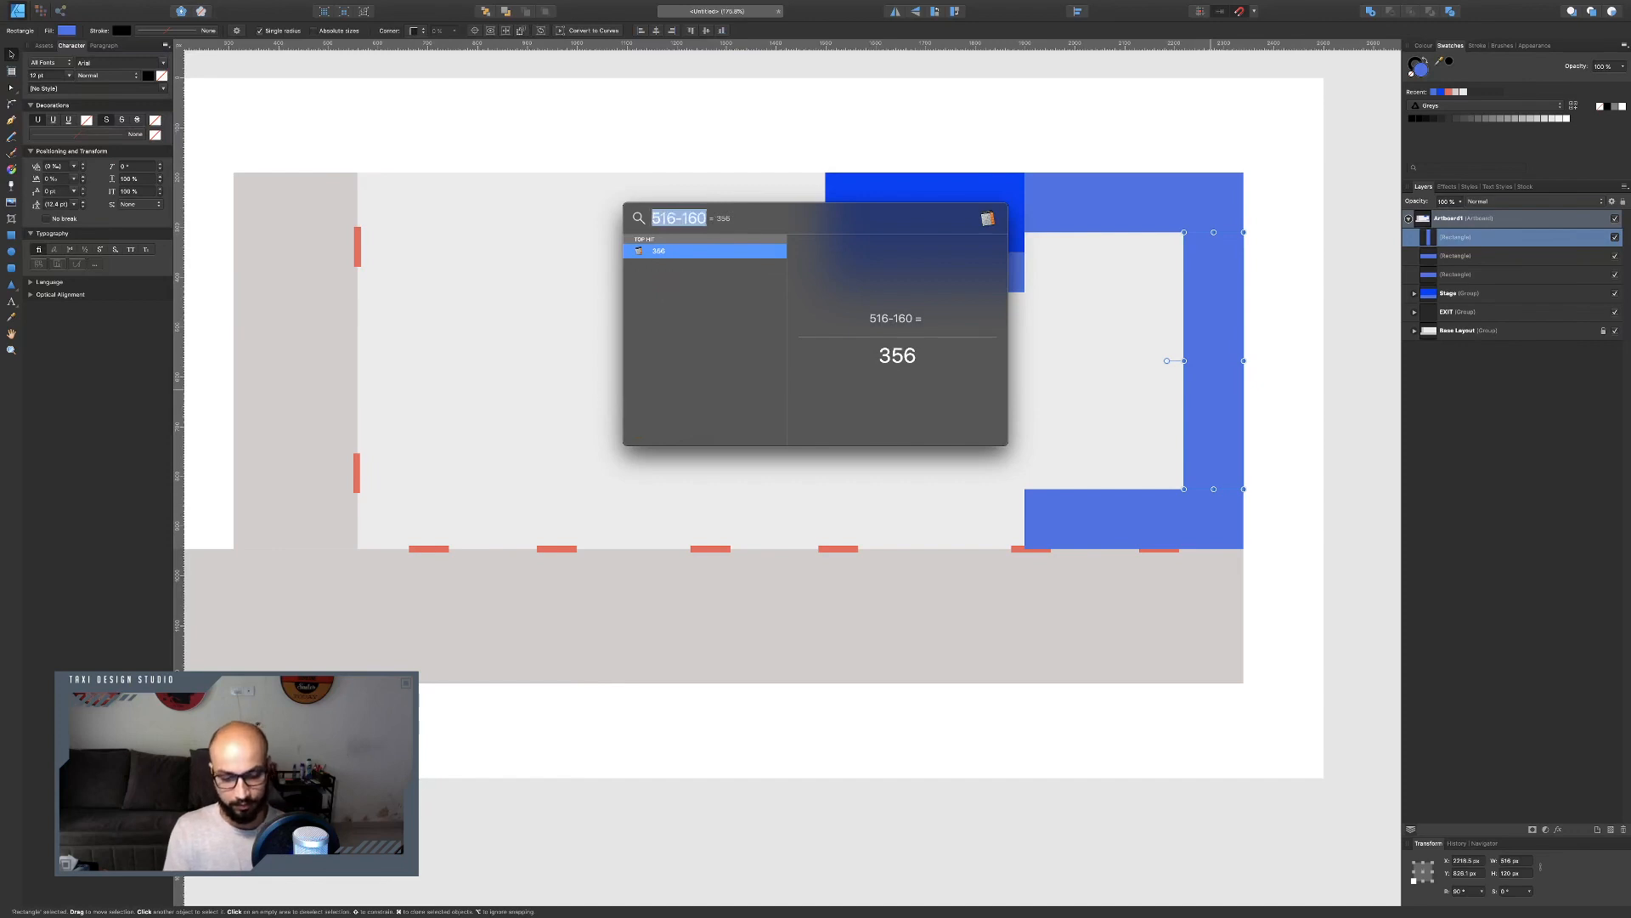
type("35")
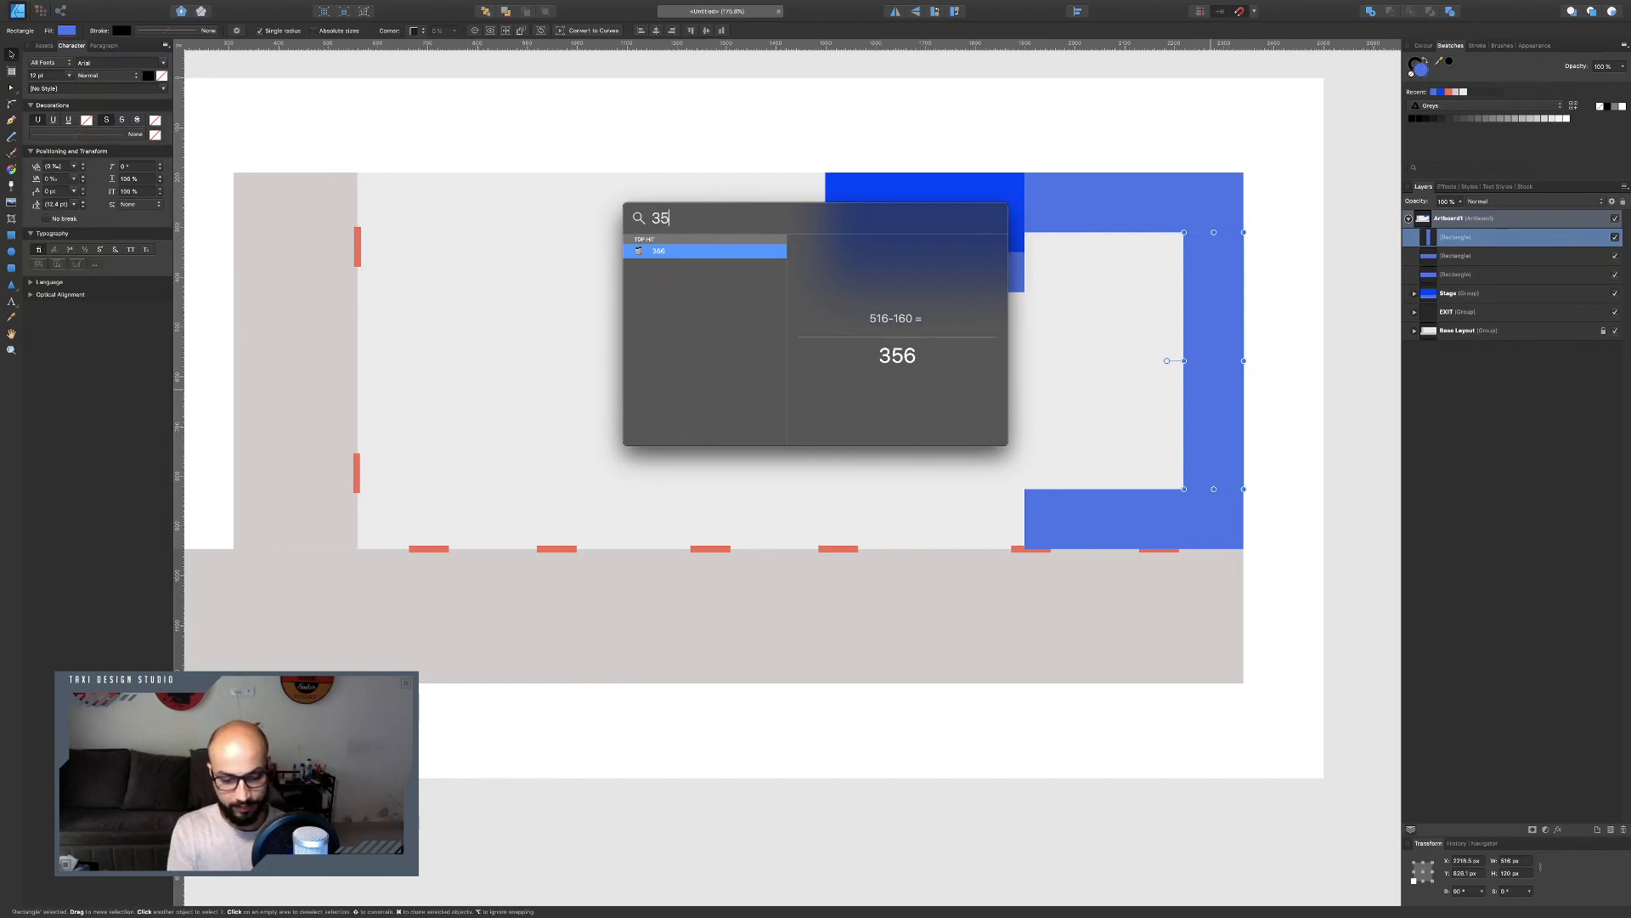
type("6/2")
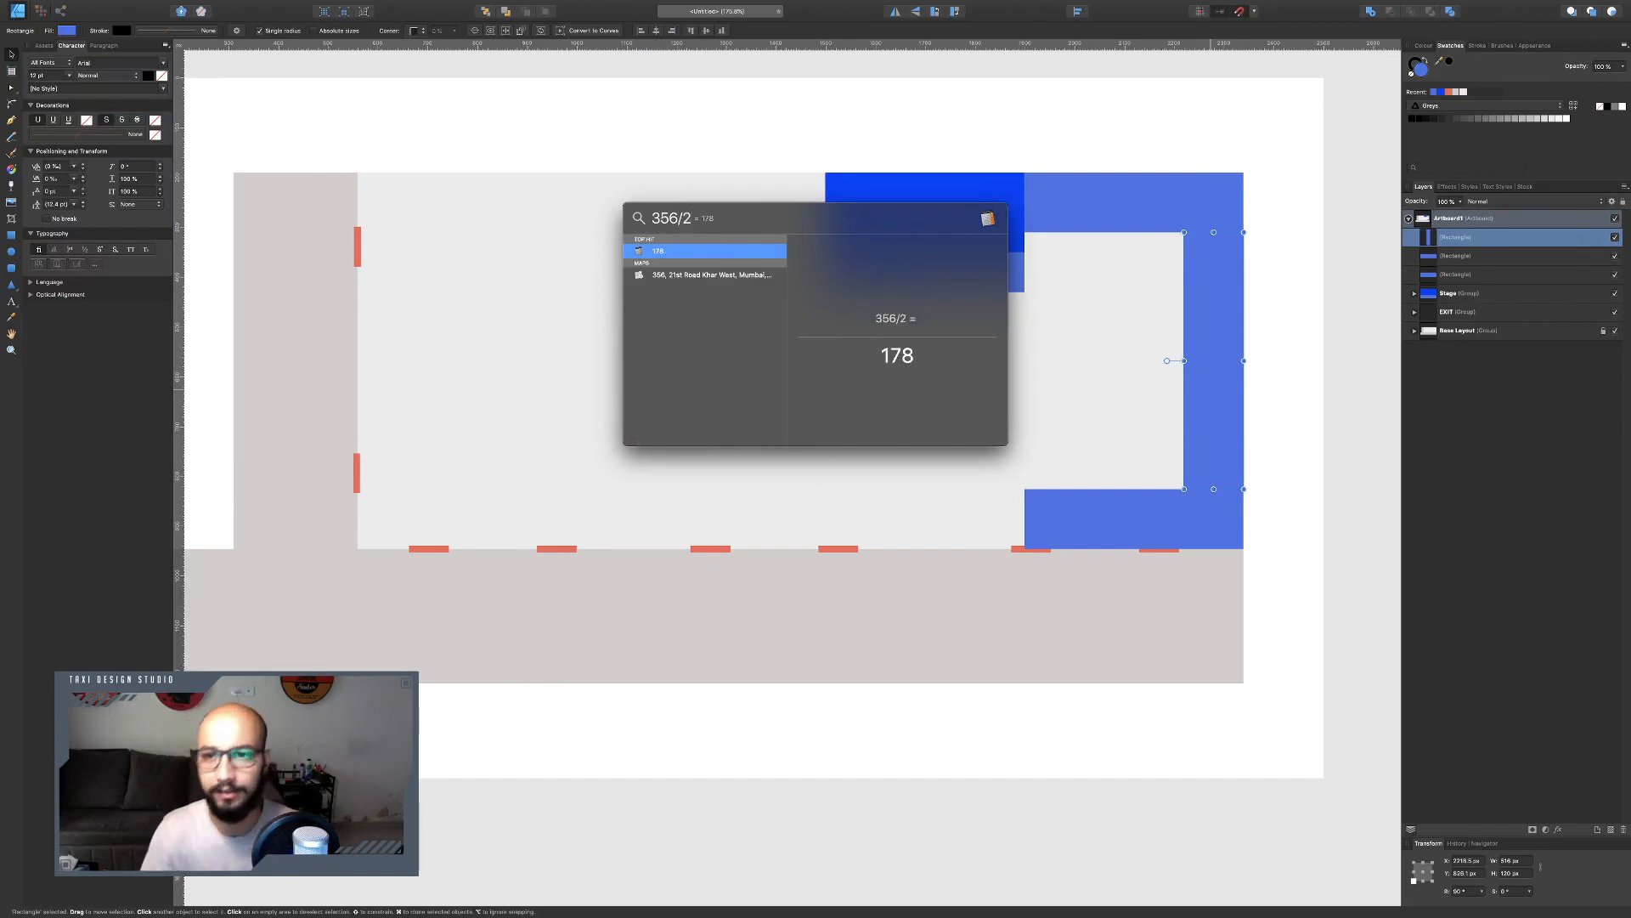
key("Escape")
key("Escape")
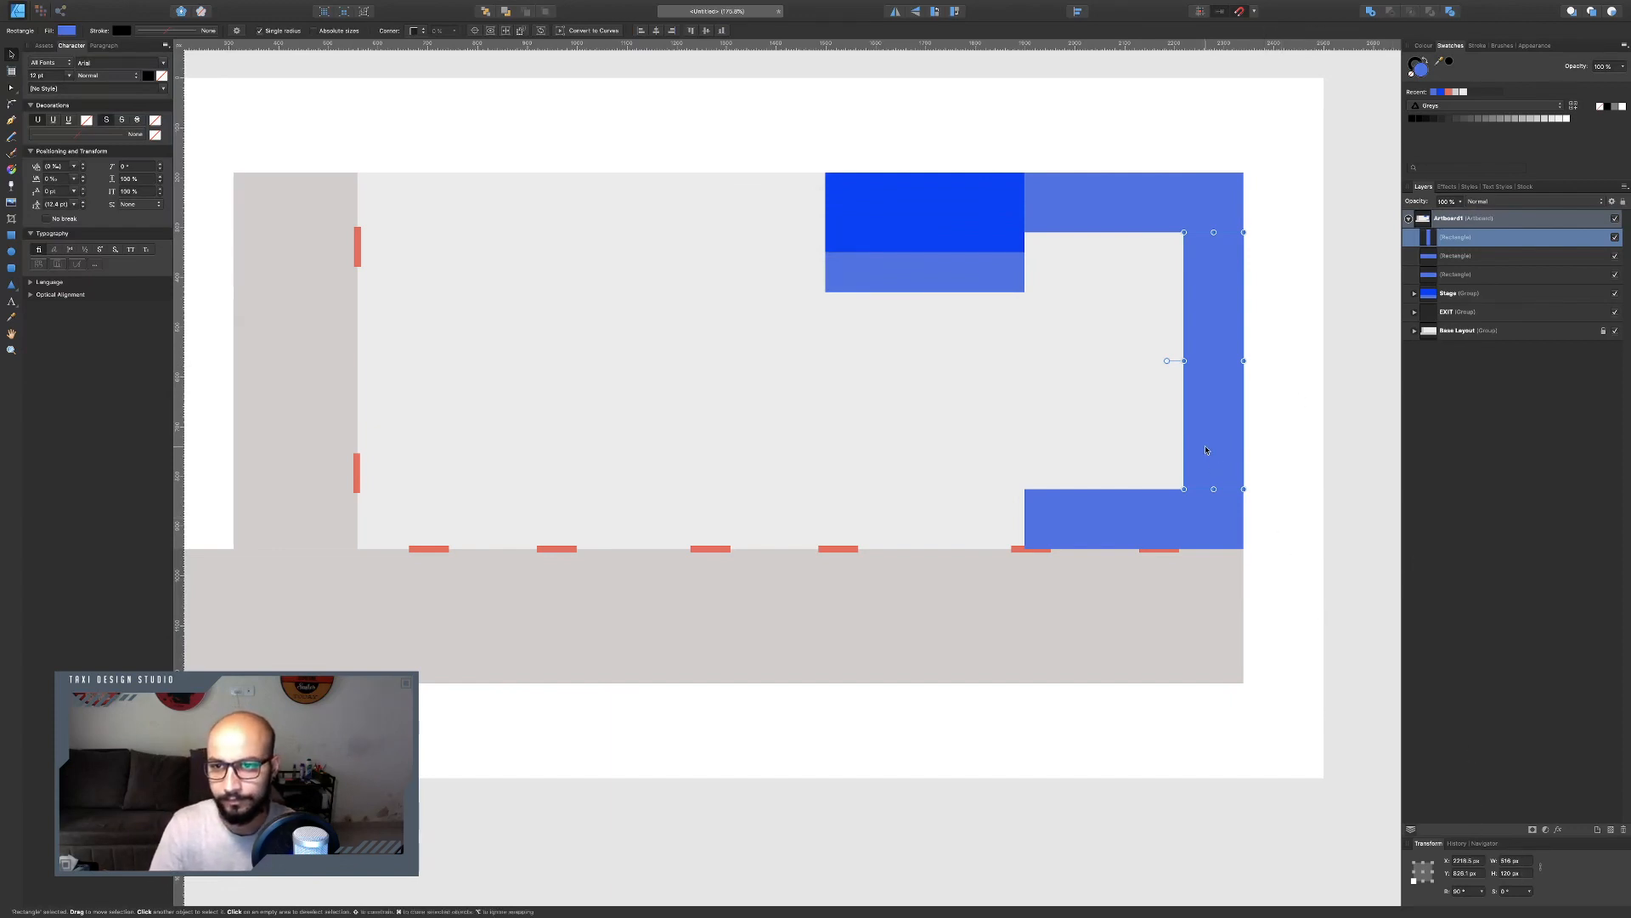
Replace the long right-wall rectangle with a new 120 × 160 px rectangle beneath the top-right corner block.
key("Delete")
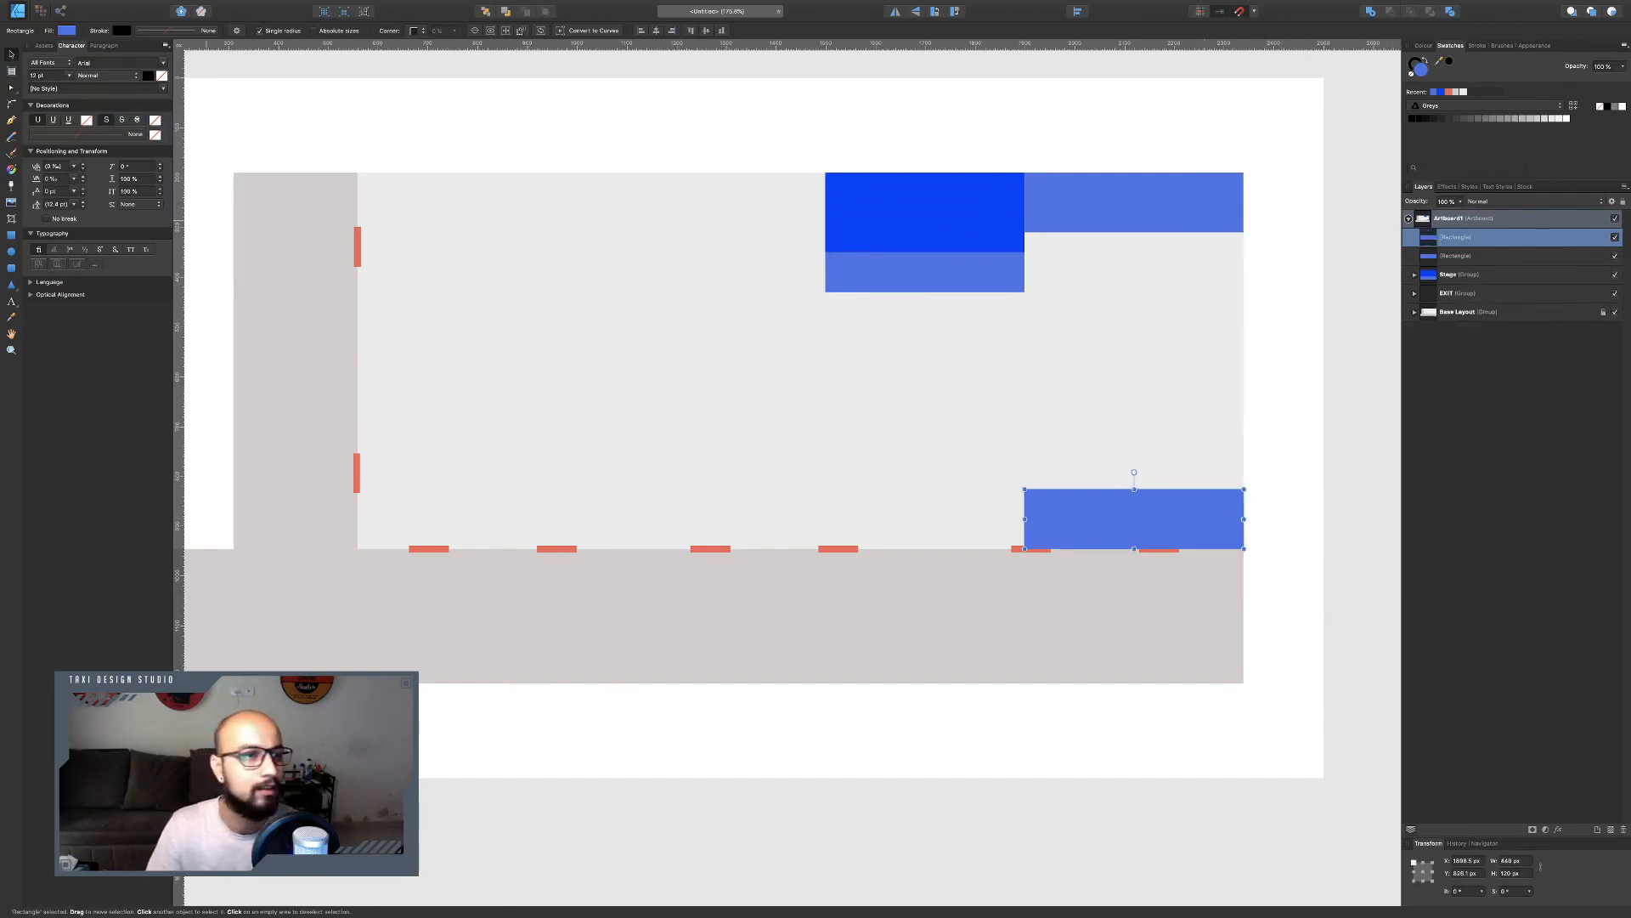
left_click(11, 238)
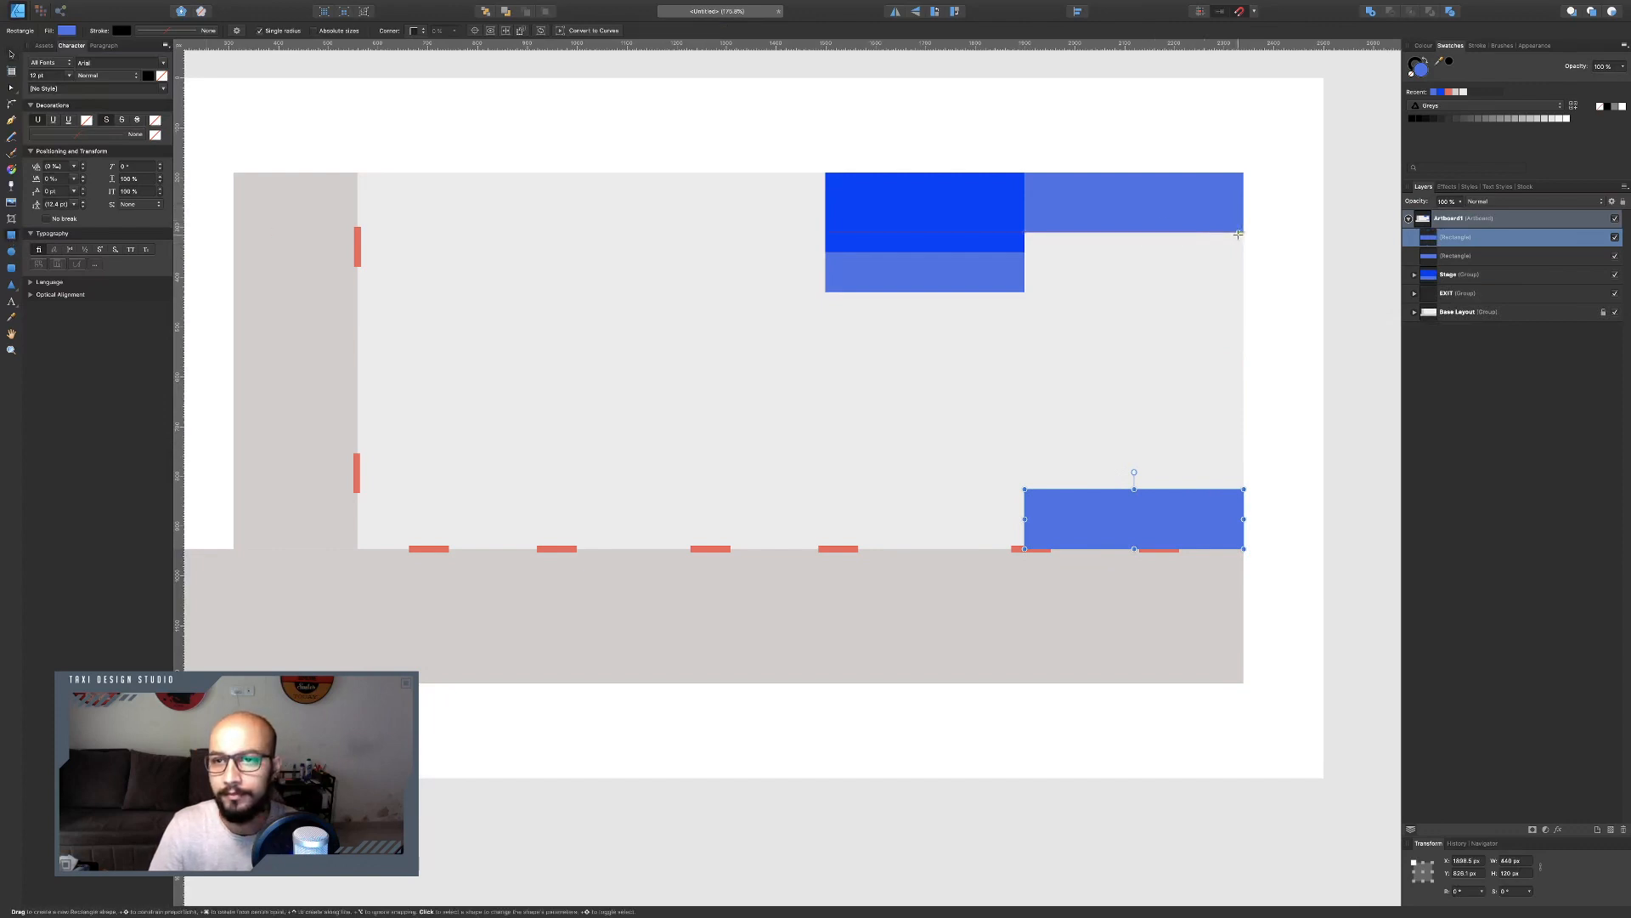
left_click_drag(1244, 232, 1192, 347)
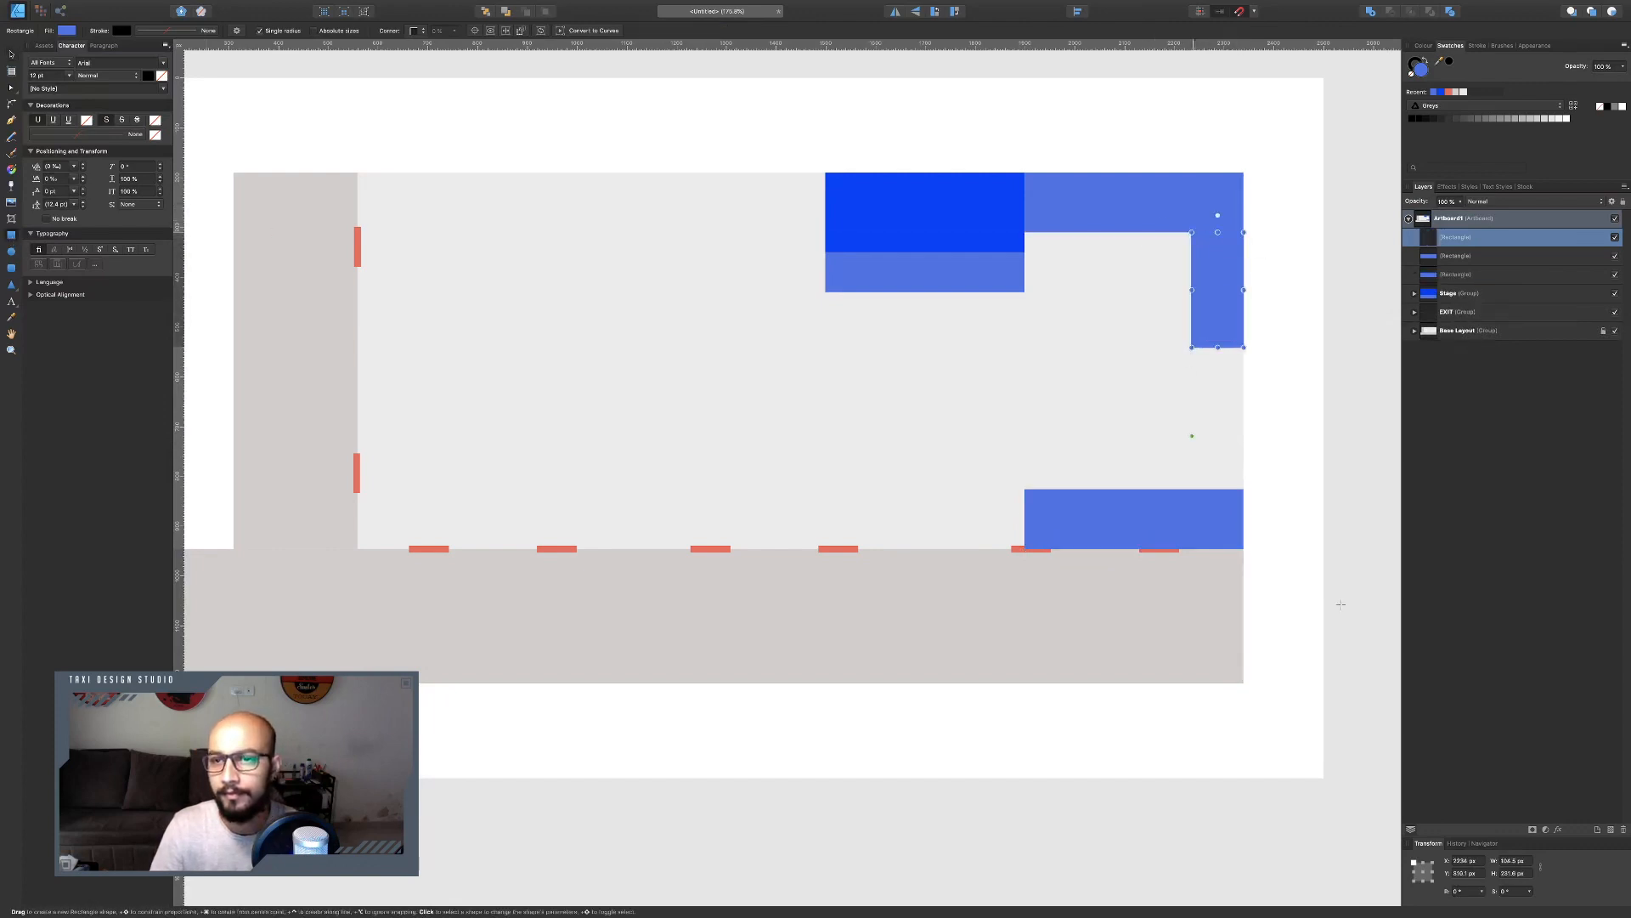
left_click(1517, 874)
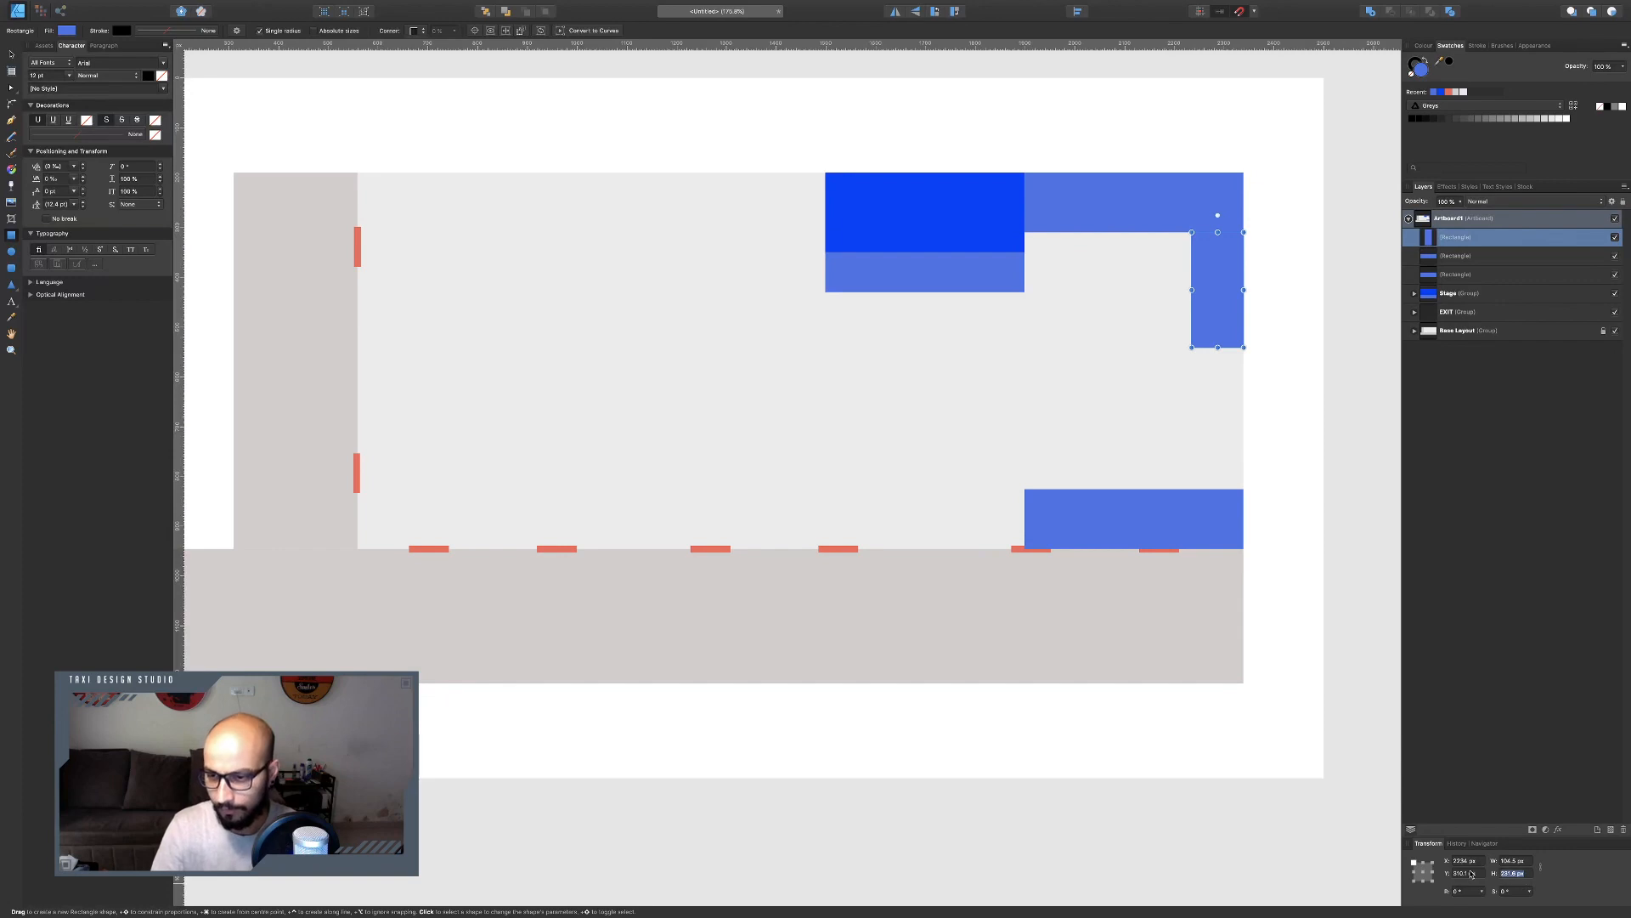
type("1")
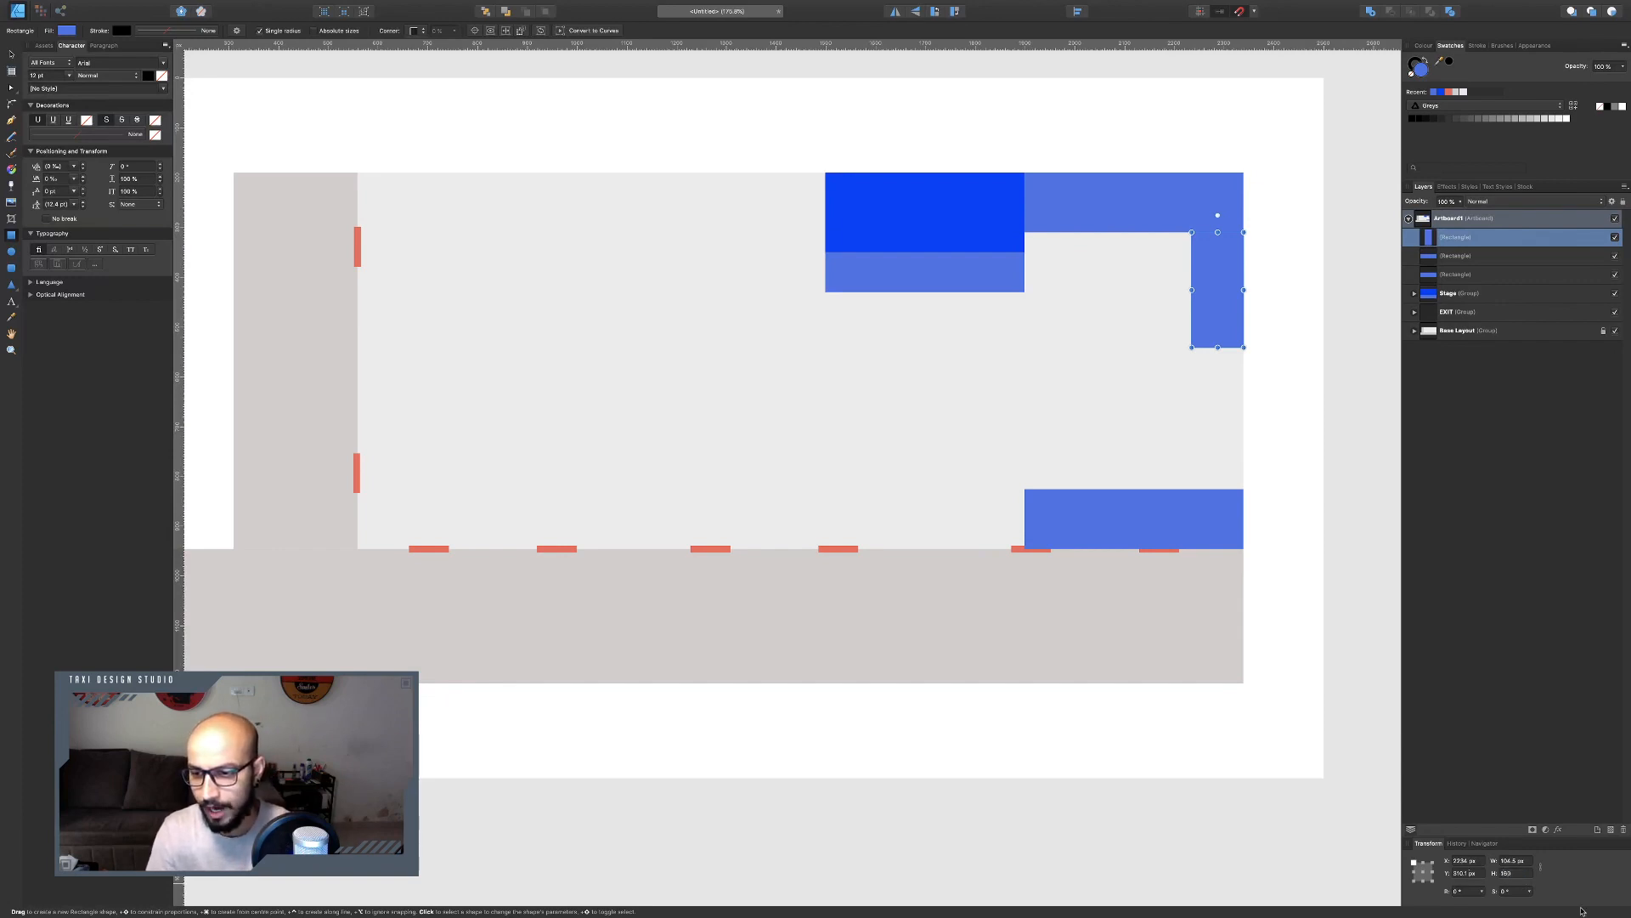
type("60")
left_click(1538, 861)
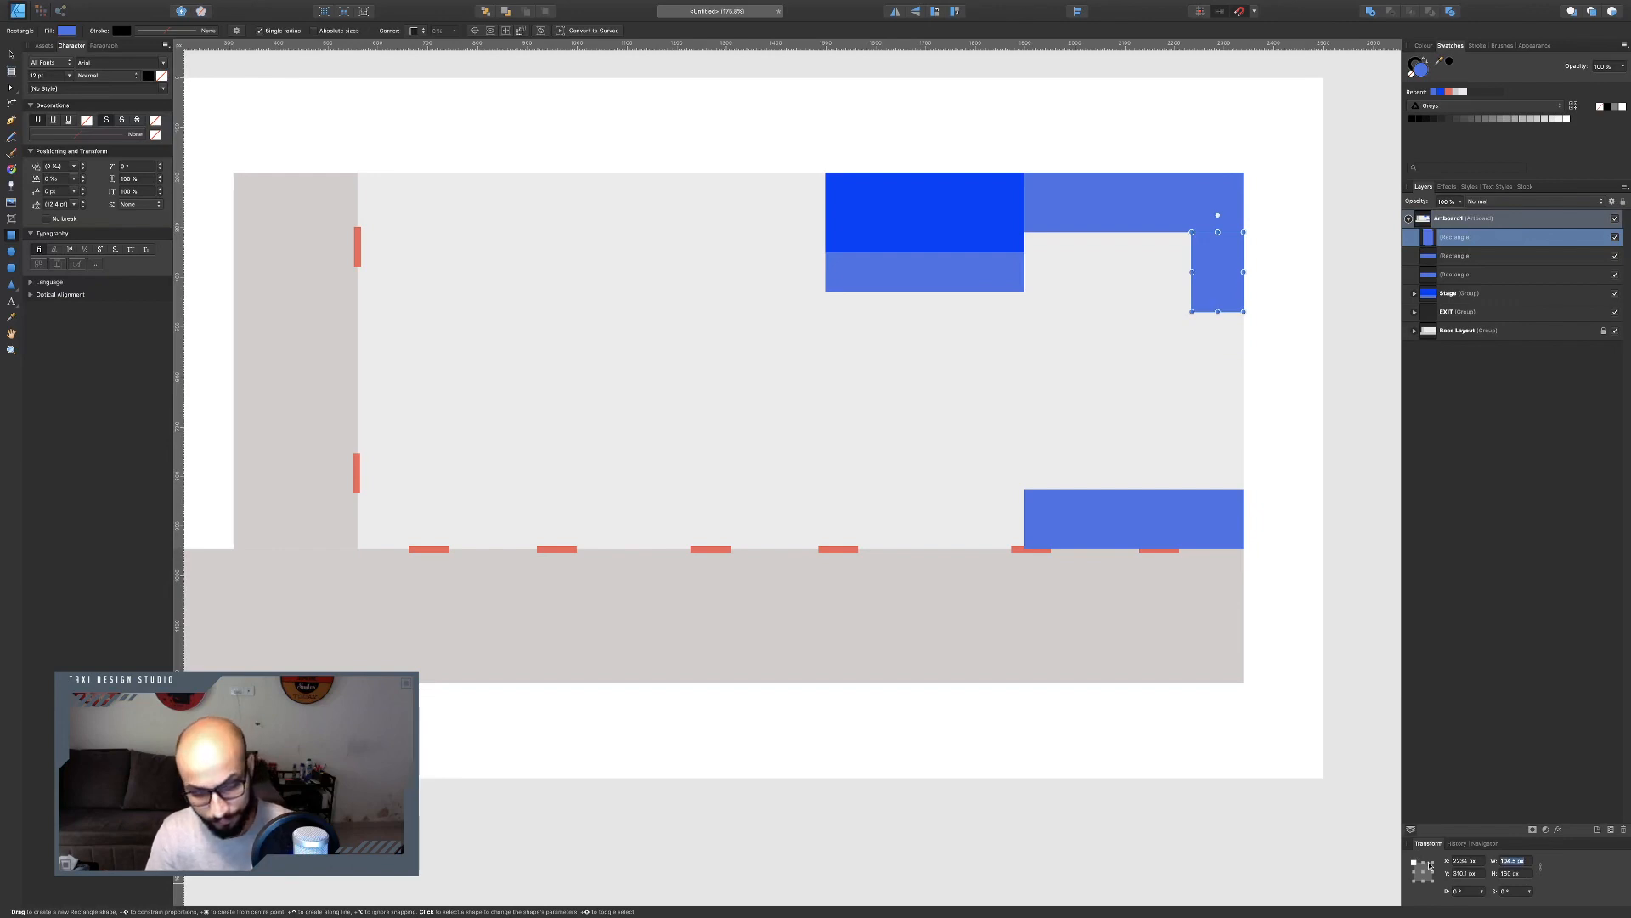
type("120")
key("Return")
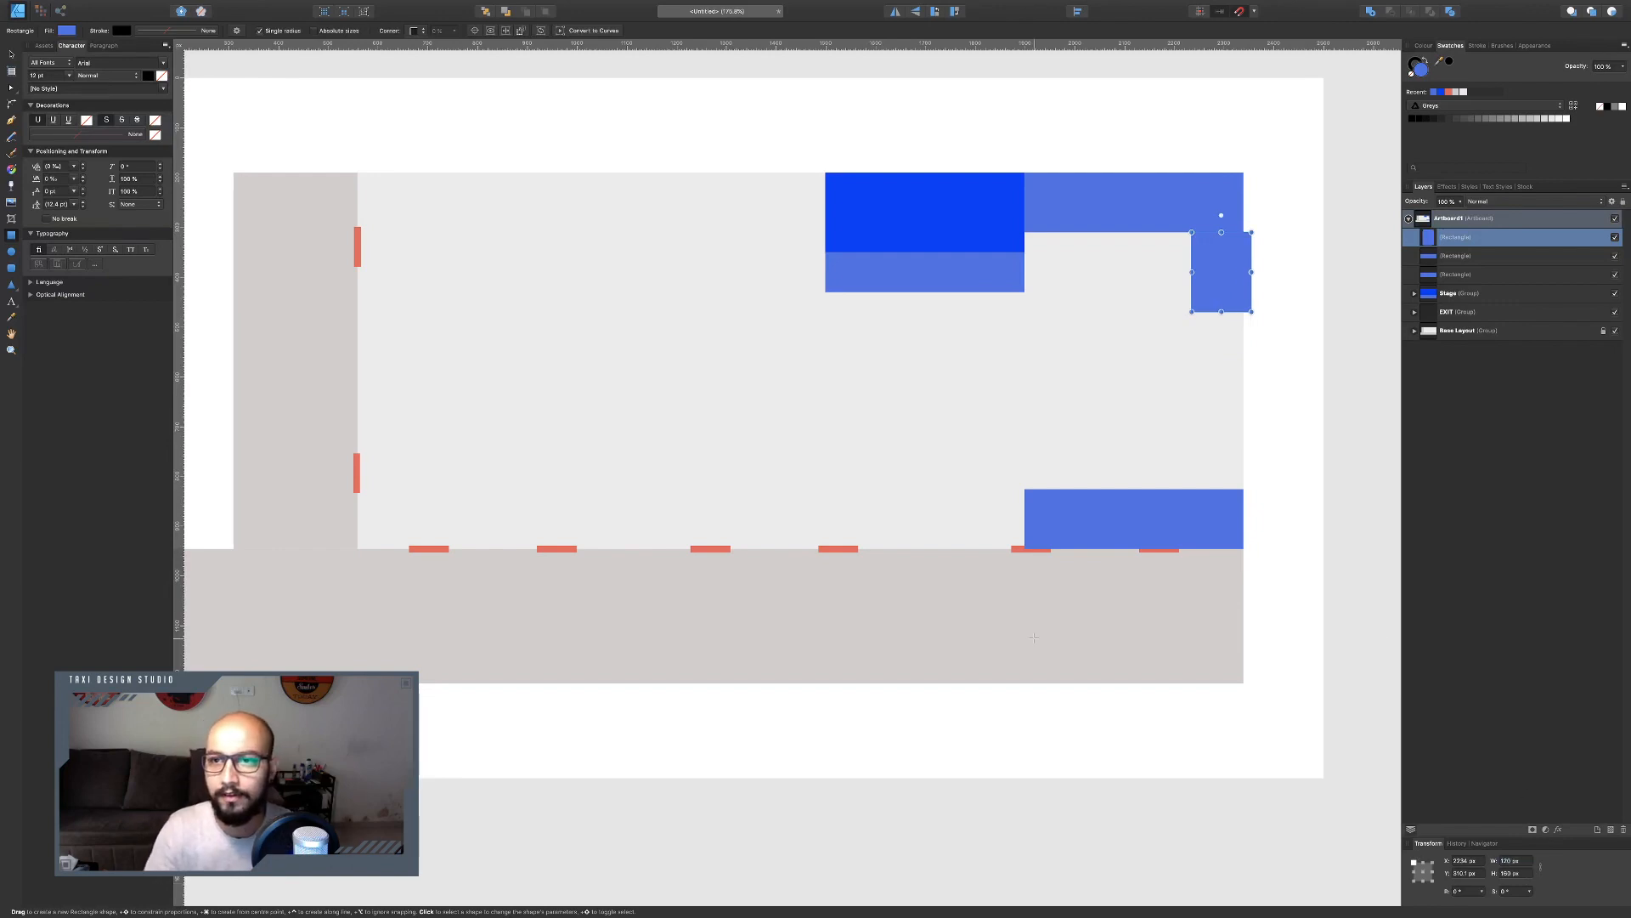
Duplicate the 120 × 160 px rectangle and place the copy directly above the bottom-right block.
left_click(11, 54)
left_click_drag(1205, 274, 1212, 455)
key("super+j")
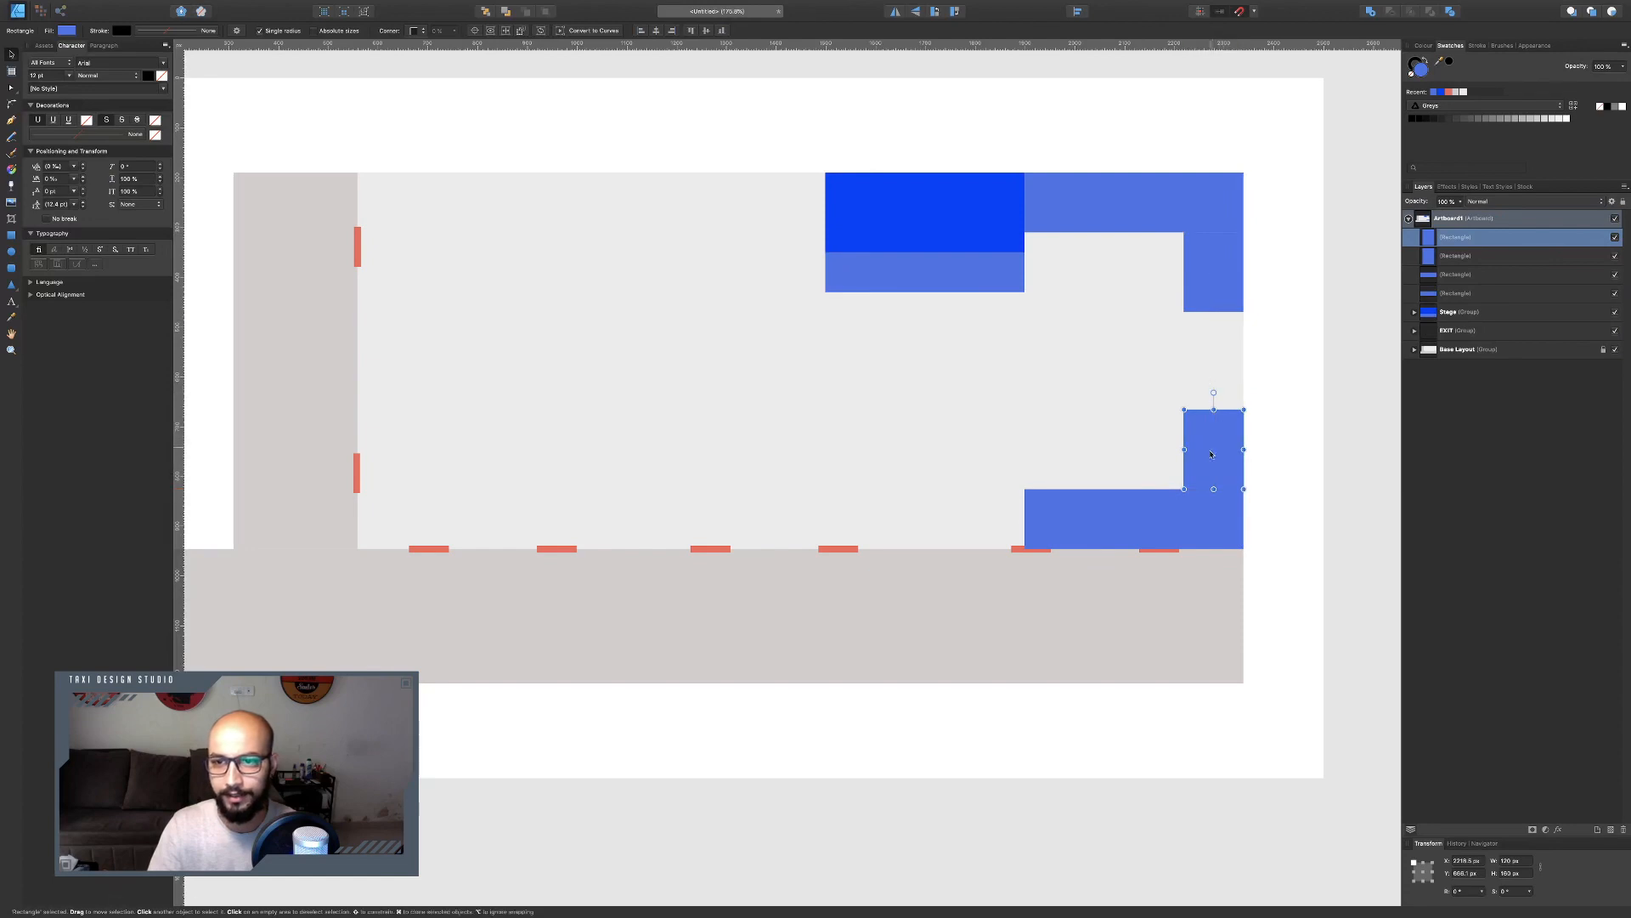
Group each vertical rectangle with its adjacent top or bottom corner rectangle, forming two groups.
left_click(1165, 532, "shift")
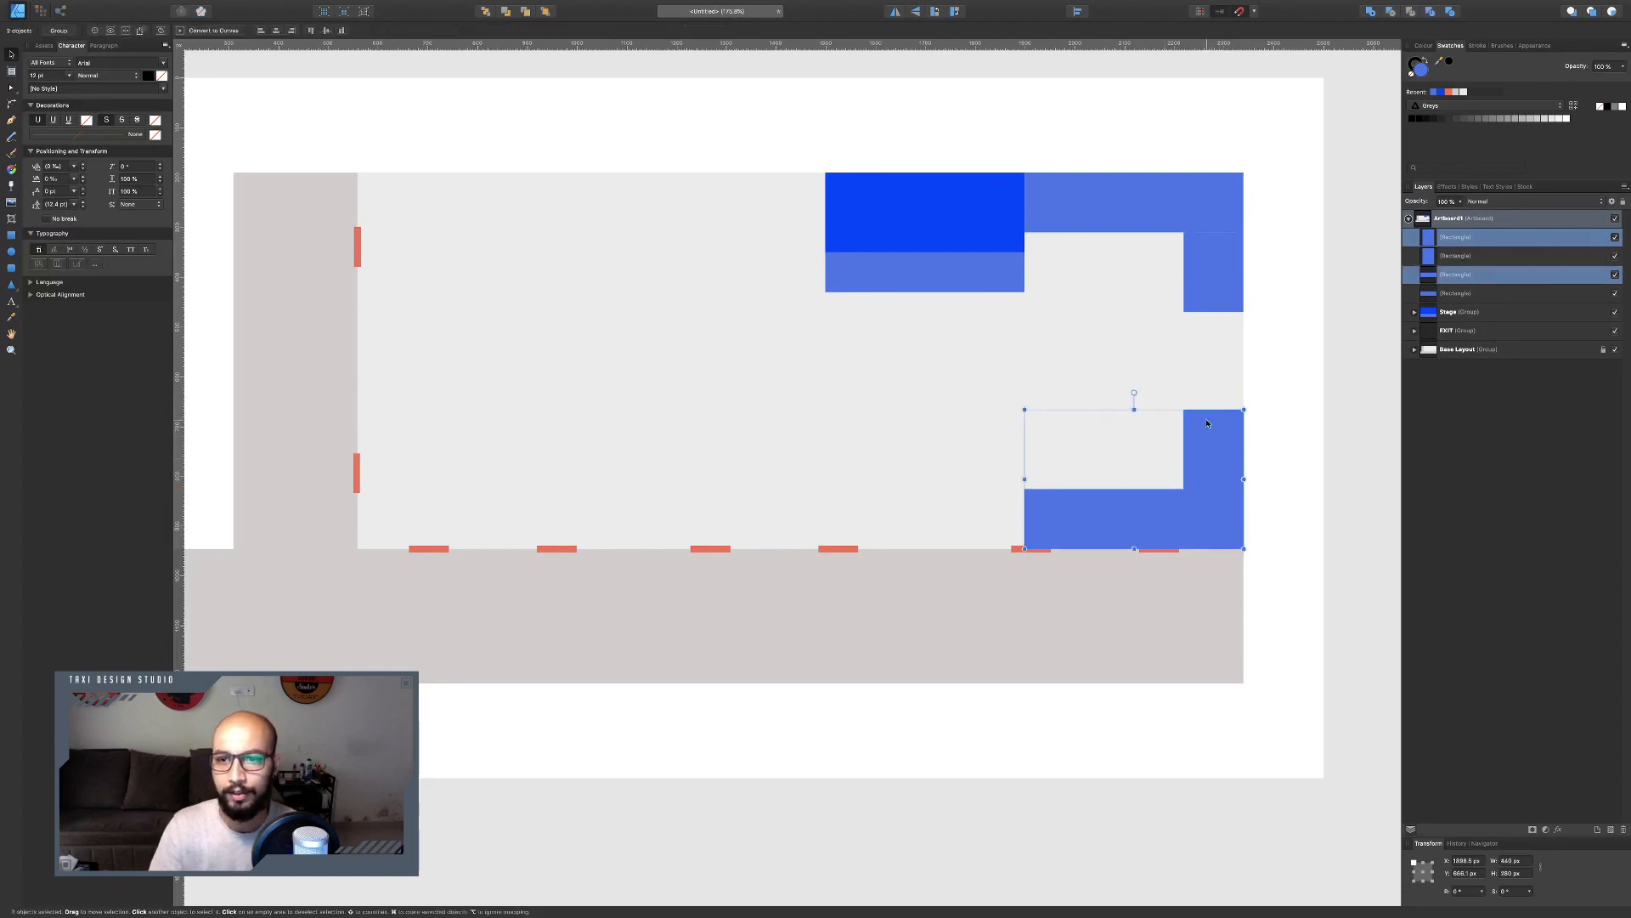
key("super+g")
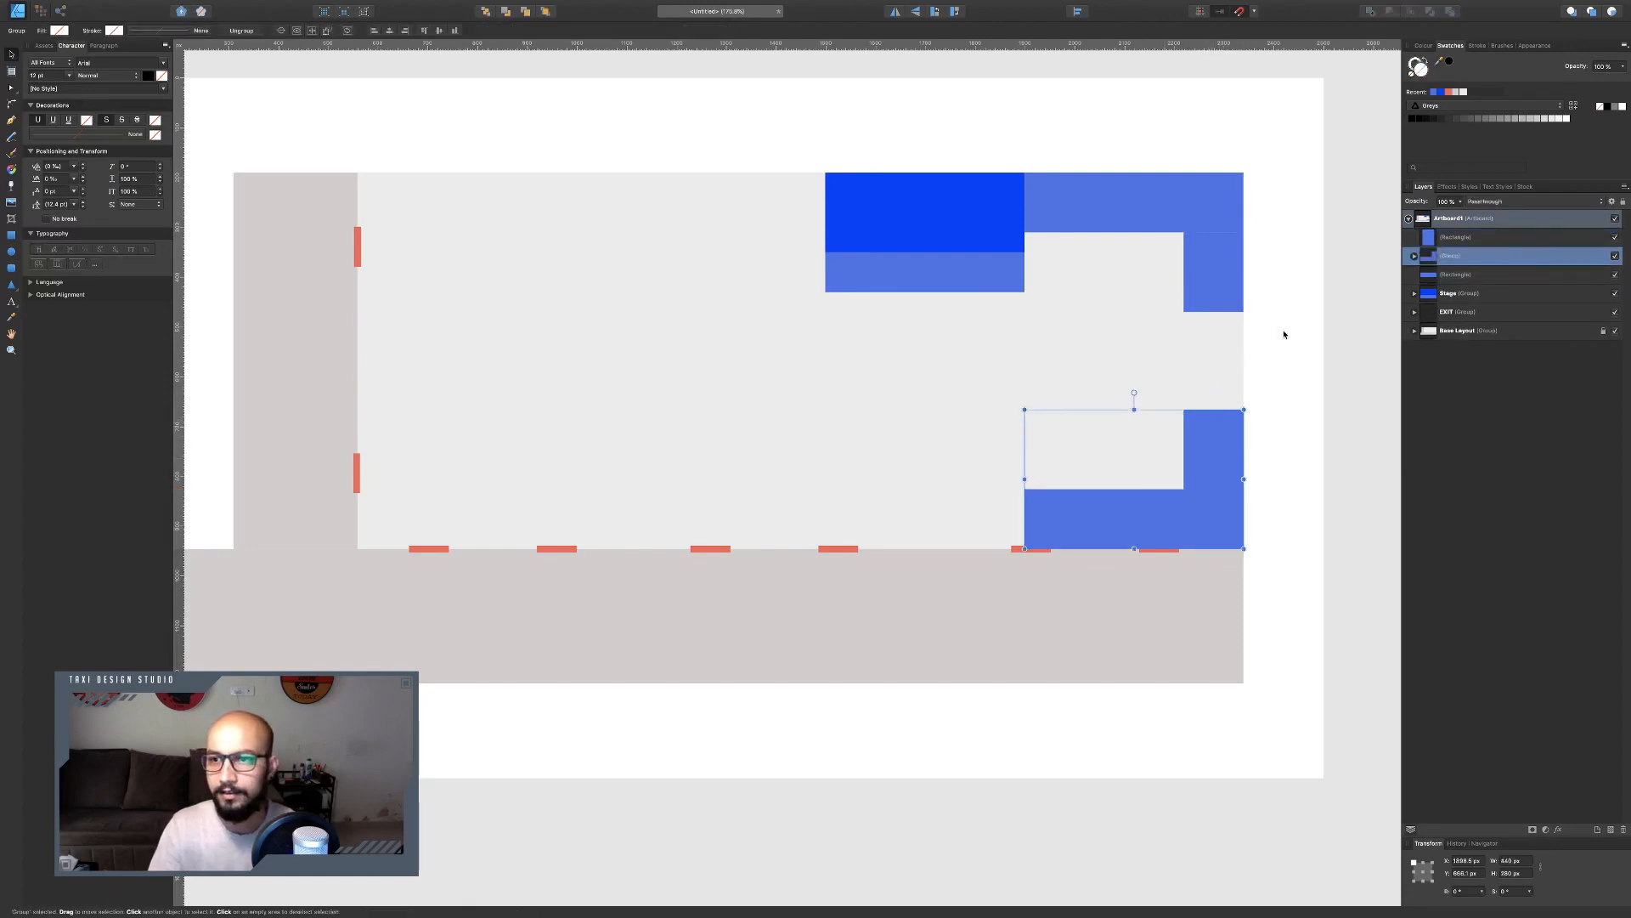
left_click(1215, 286)
left_click(1156, 209, "shift")
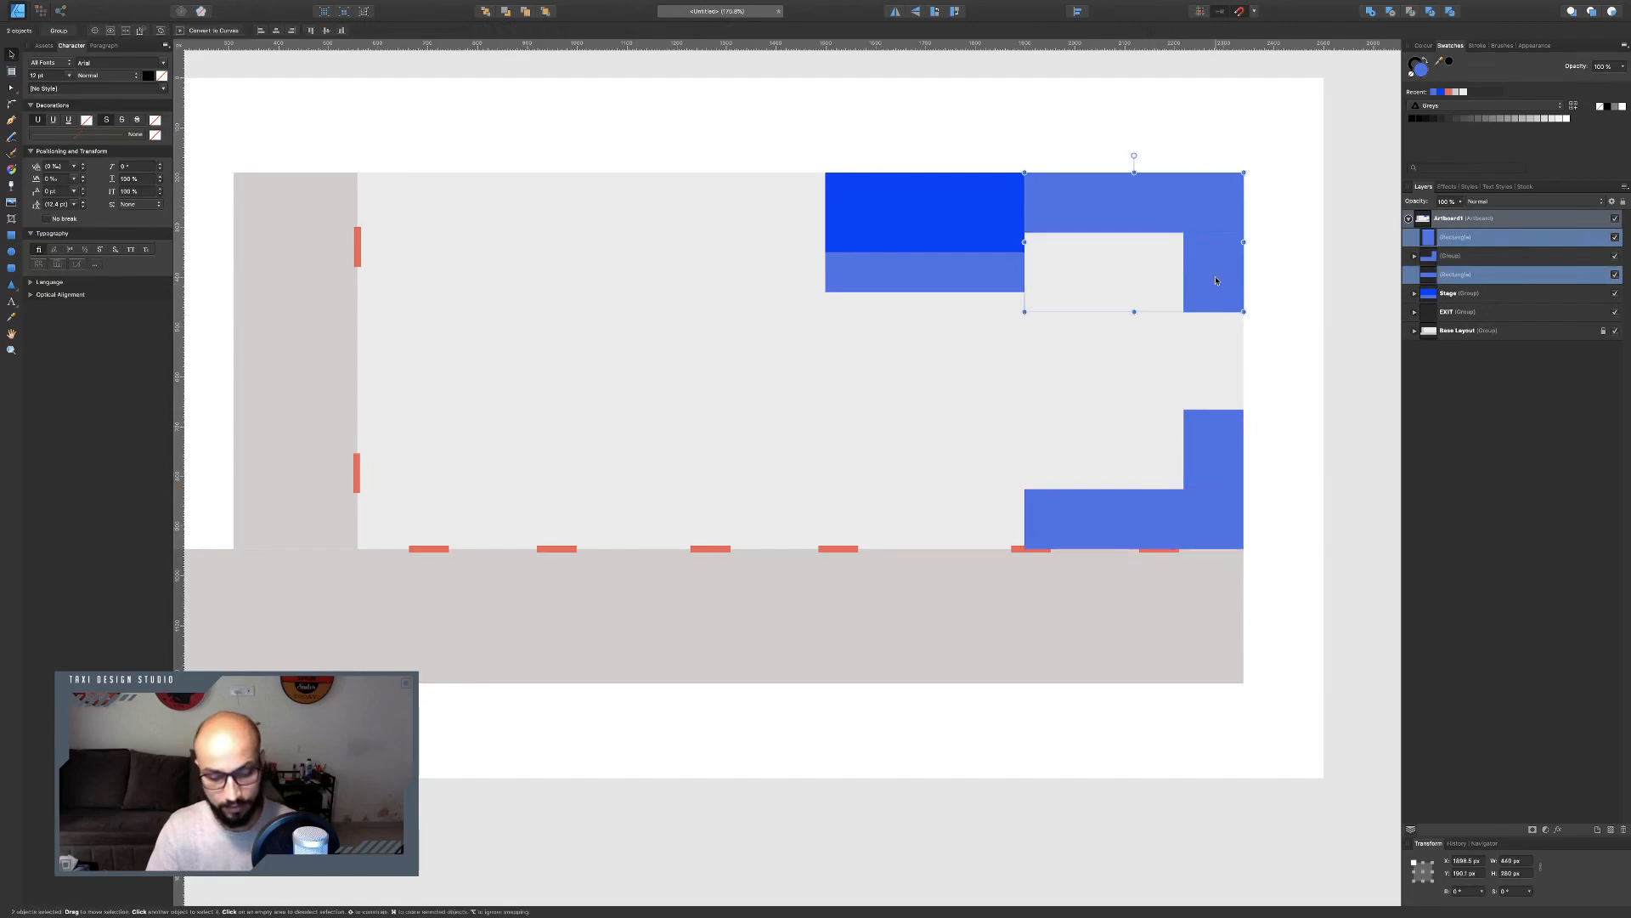
key("super+g")
key("ctrl+Left")
key("ctrl+Right")
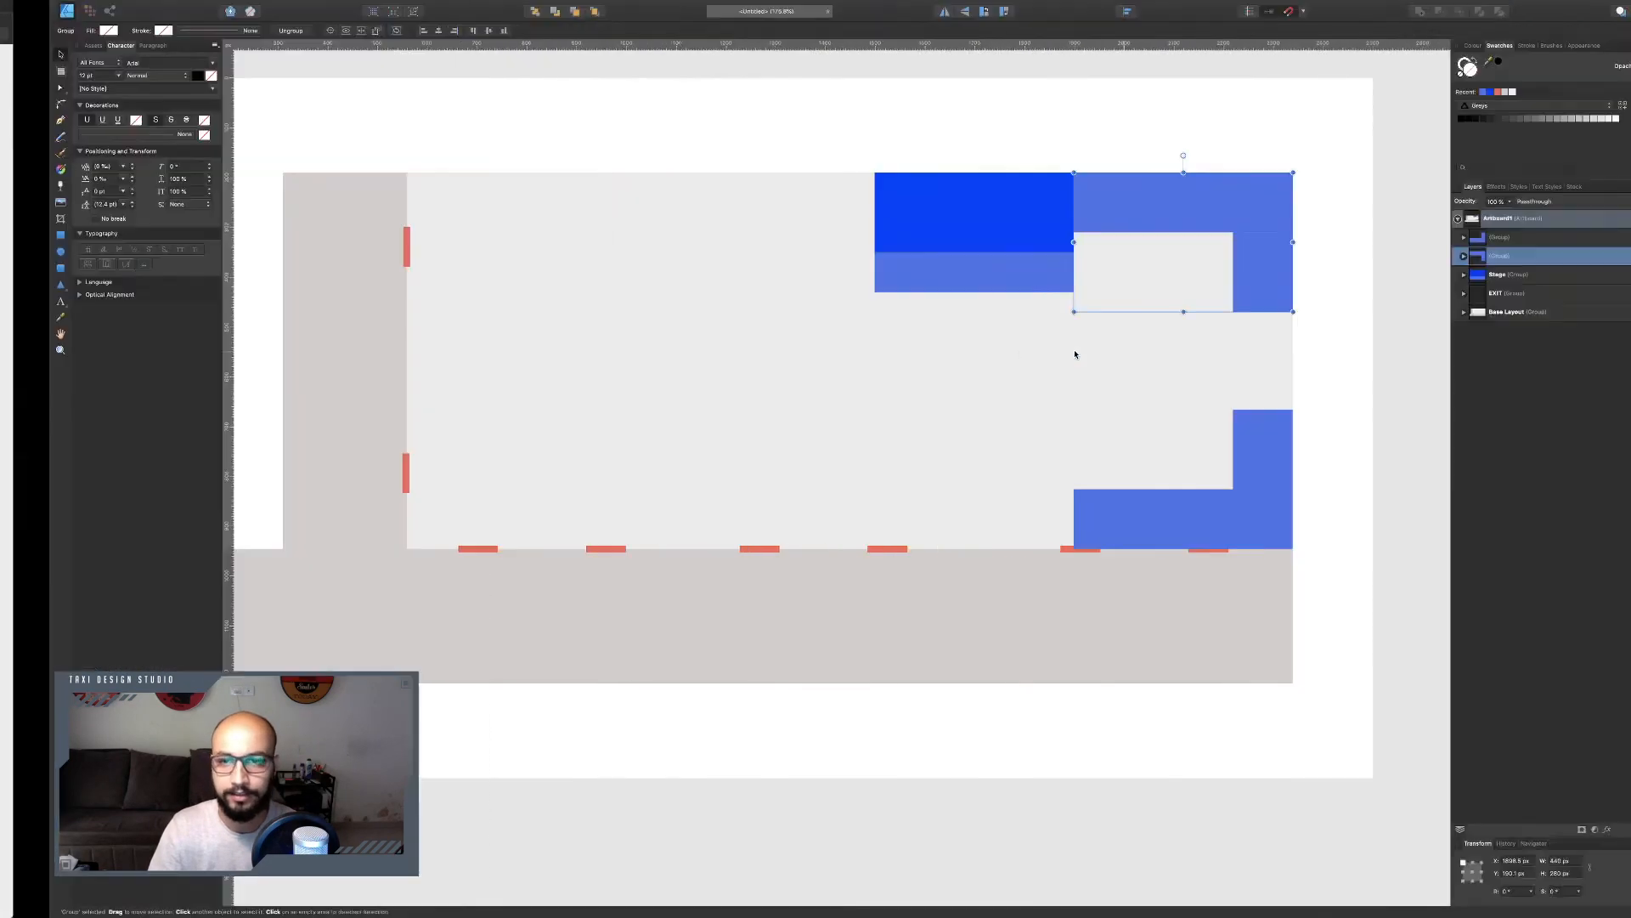
Recolour both right-side corner groups to a muted purple.
left_click(1241, 438, "shift")
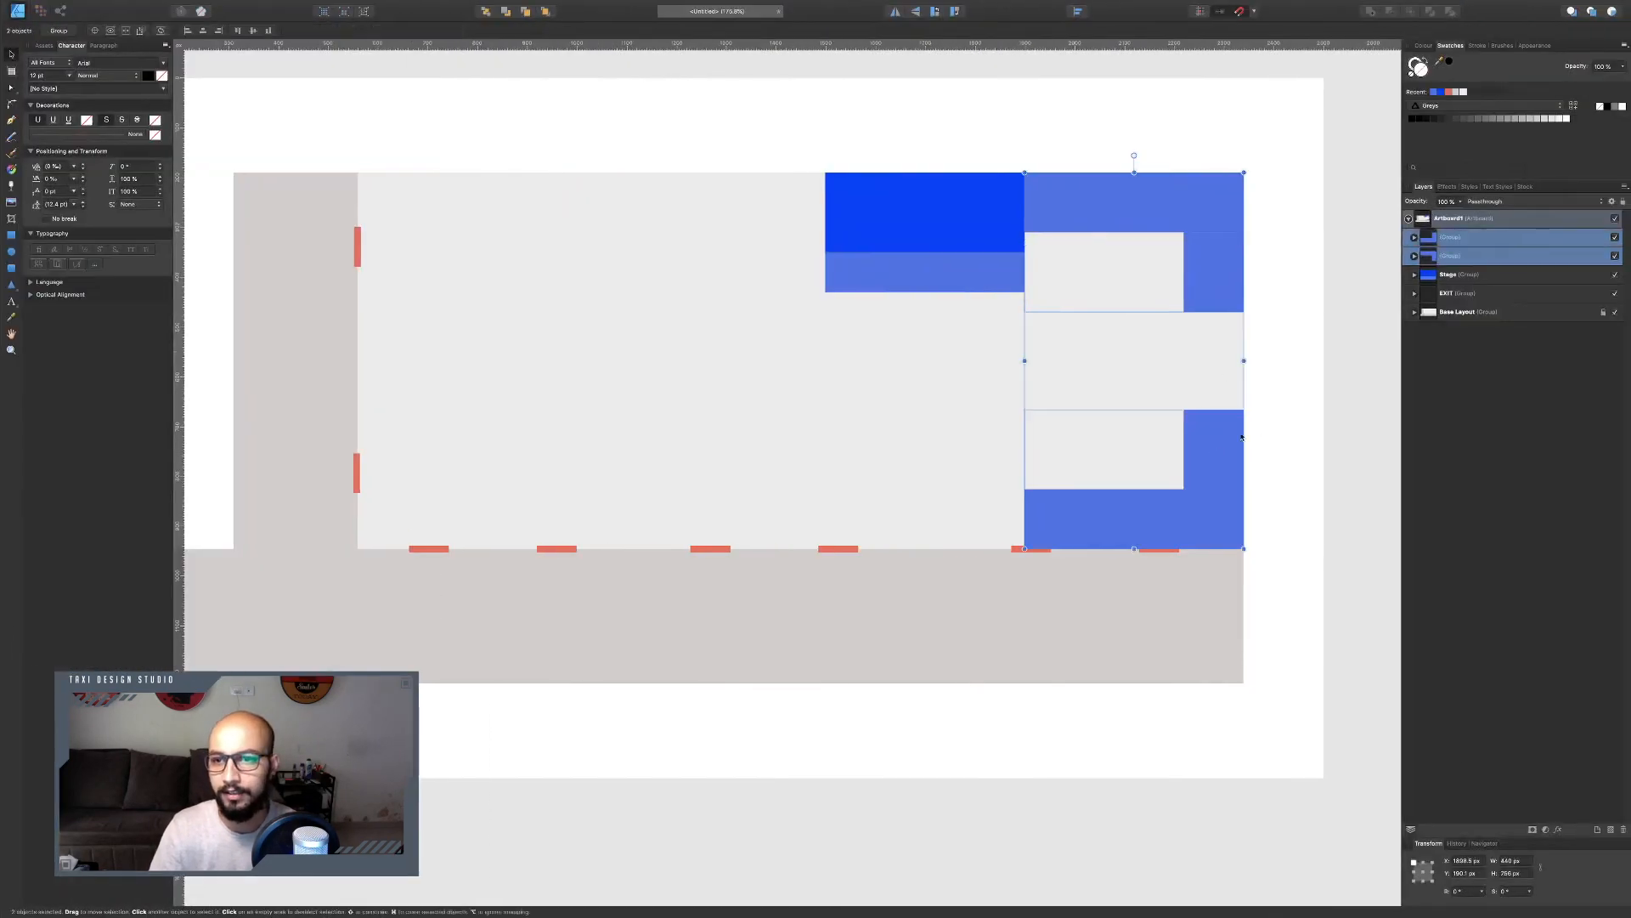
left_click(1429, 46)
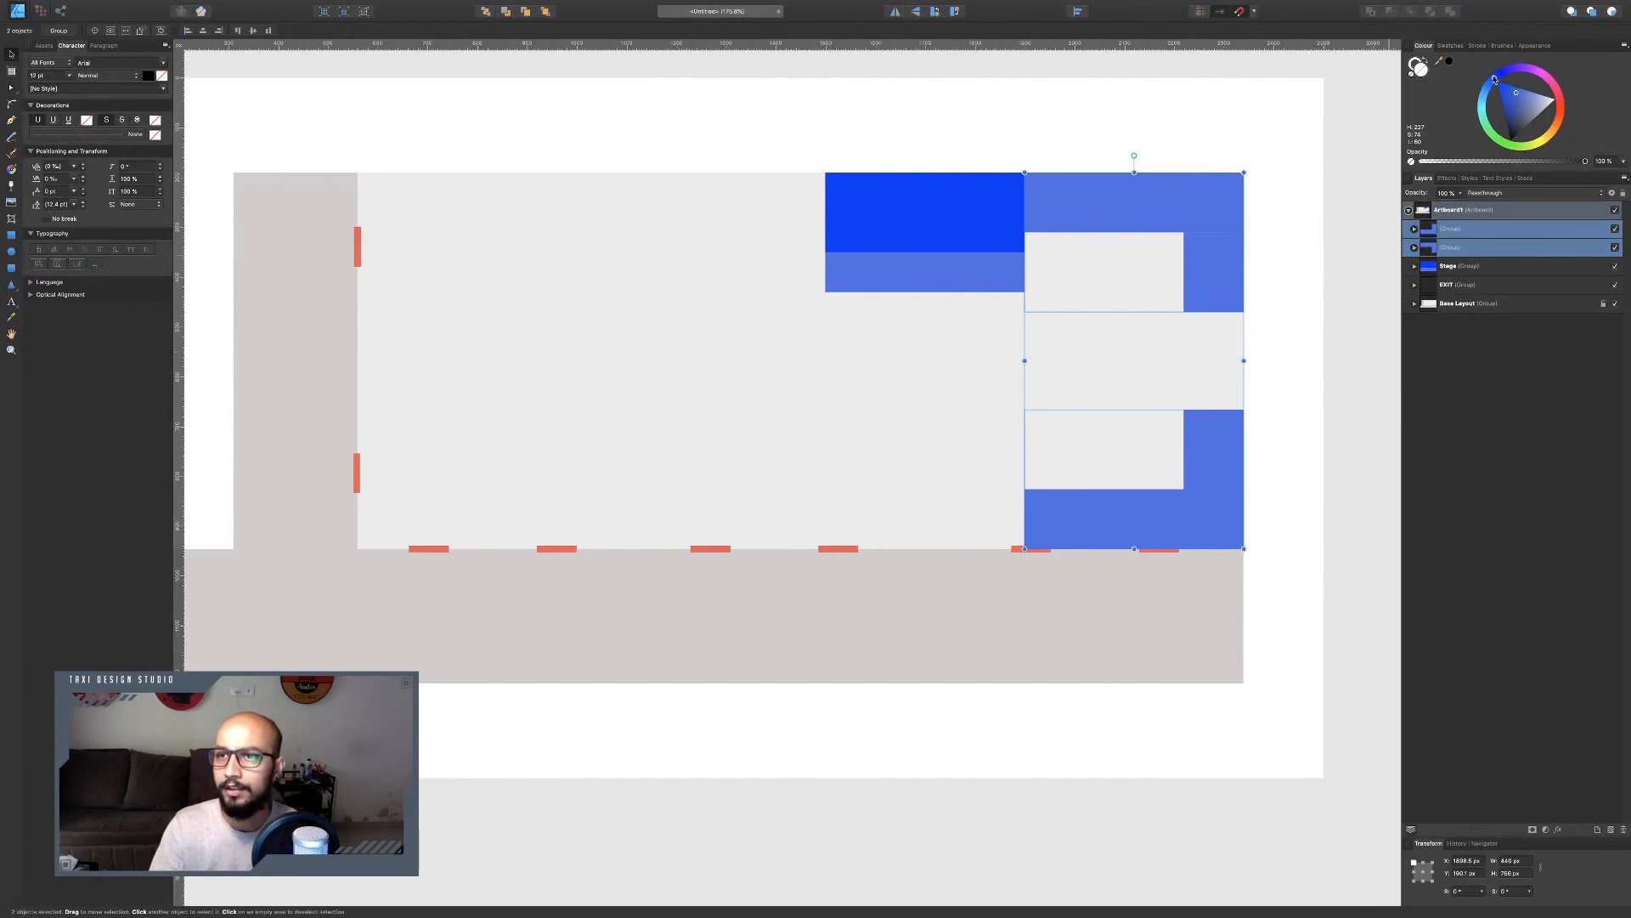
mouse_move(1495, 78)
left_mouse_down()
mouse_move(1517, 72)
mouse_move(1524, 112)
left_mouse_up()
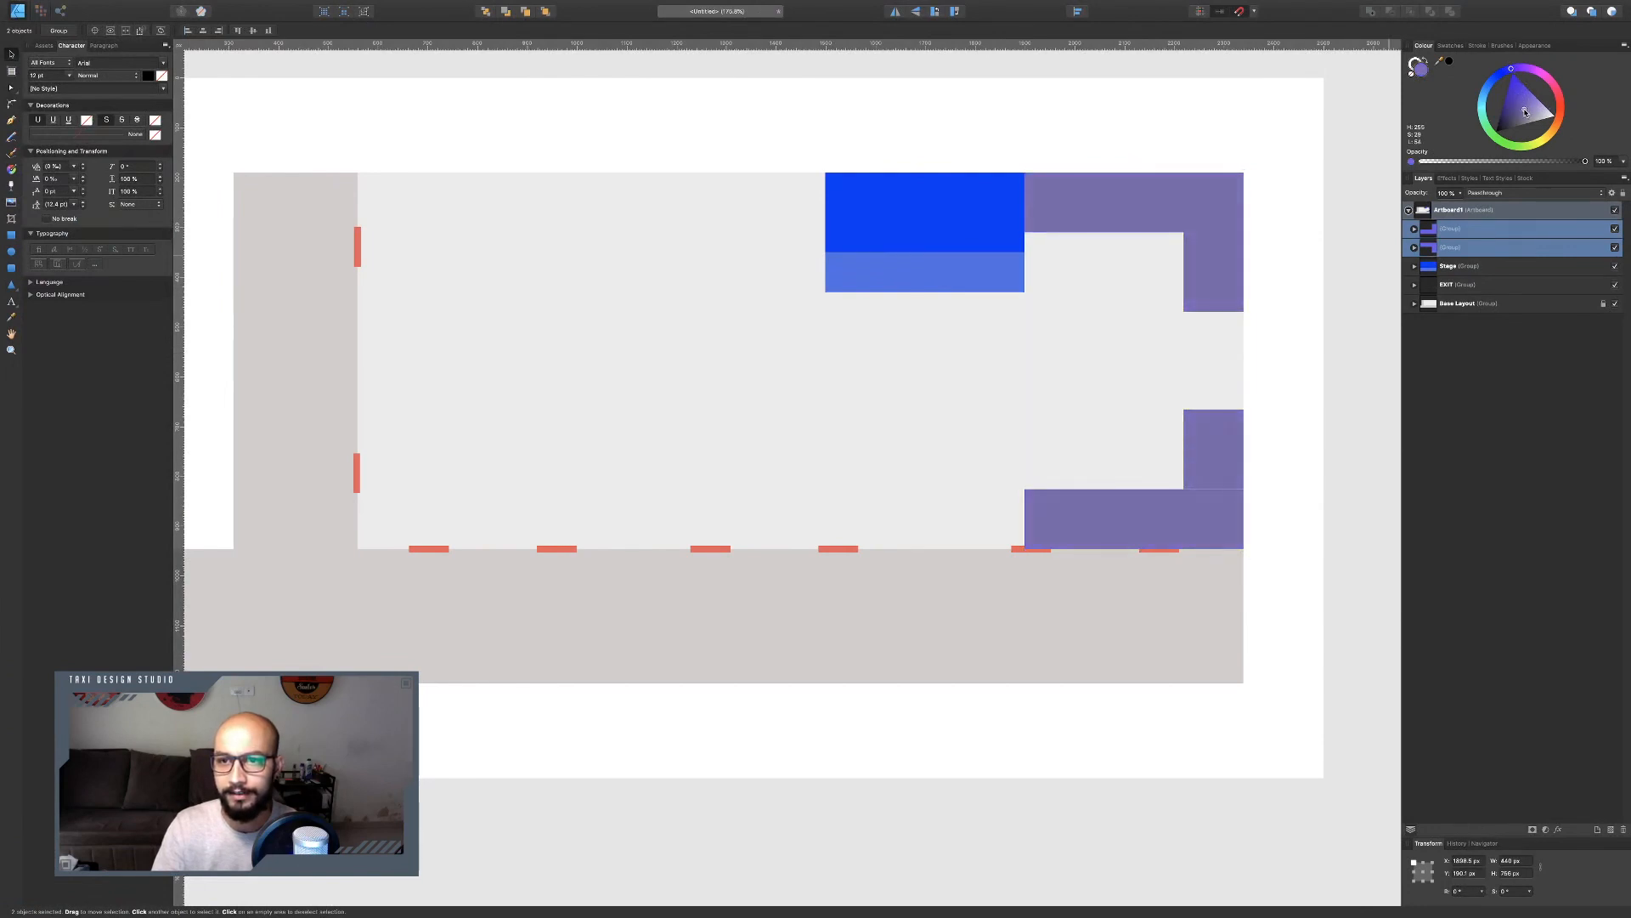
left_click_drag(1462, 165, 1463, 165)
left_click(1358, 289)
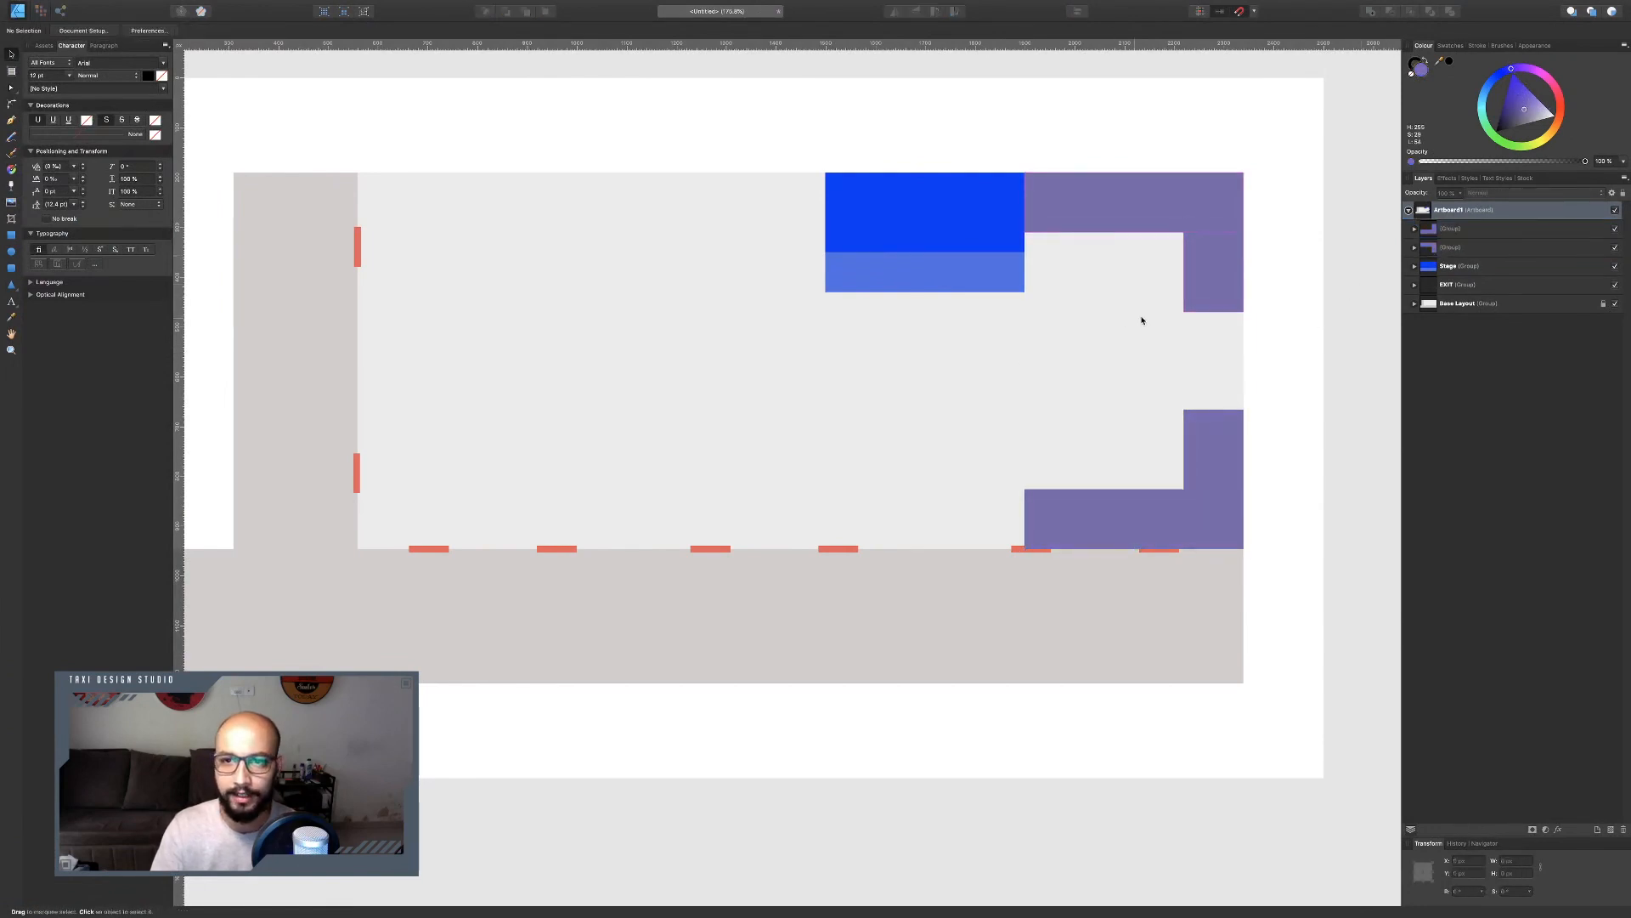
Switch to the reference floor plan open in Preview.
key("ctrl+Left")
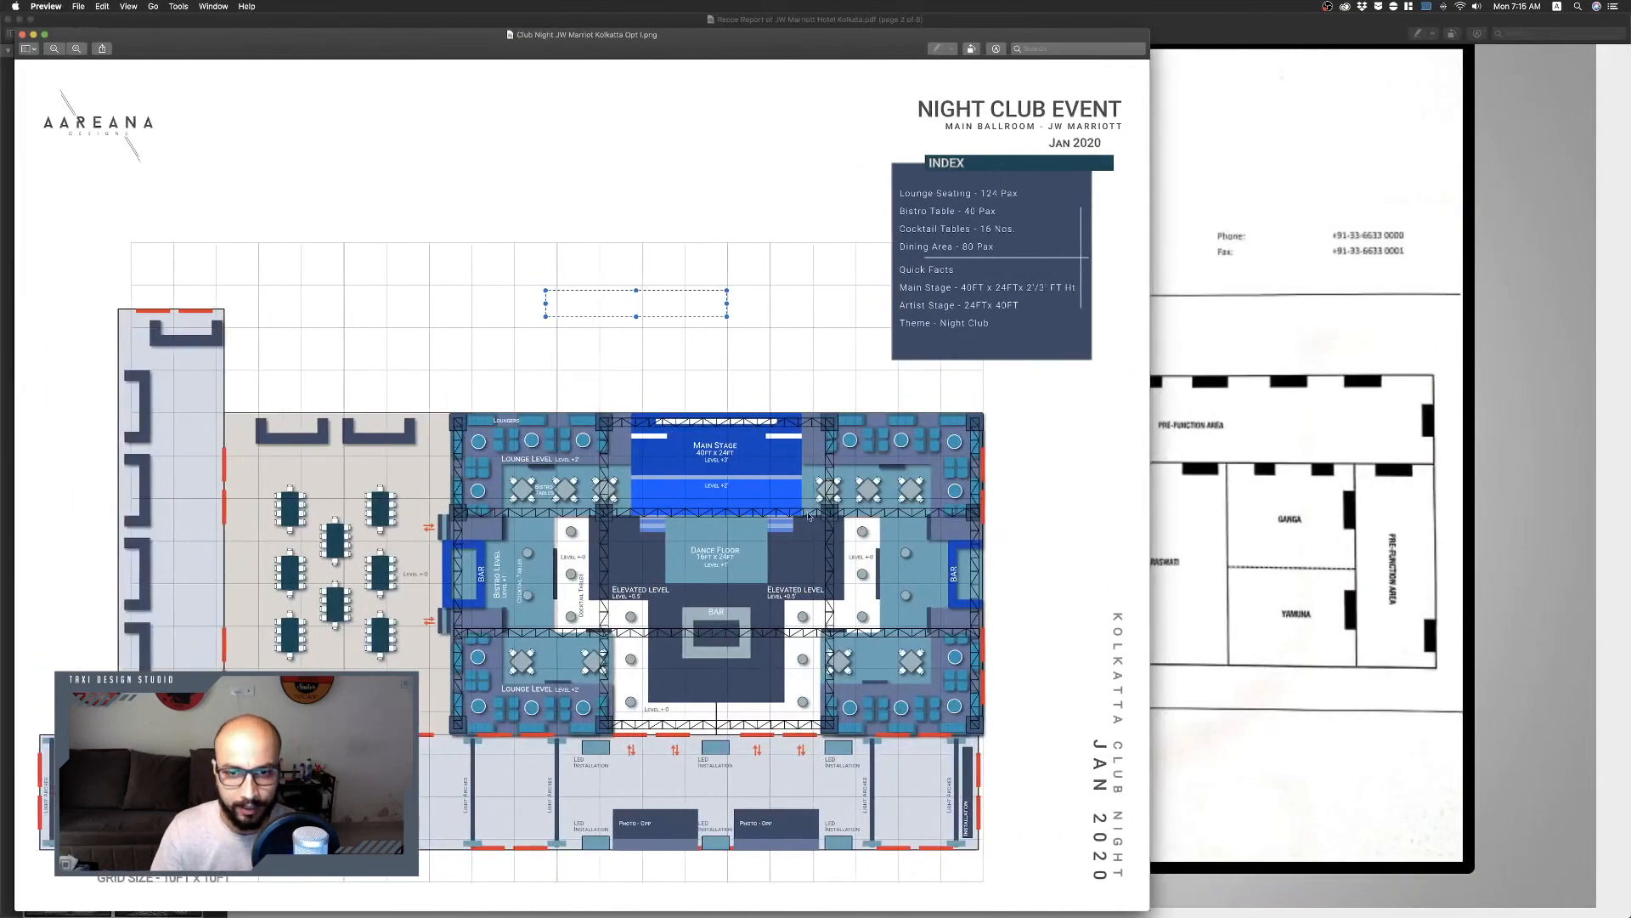
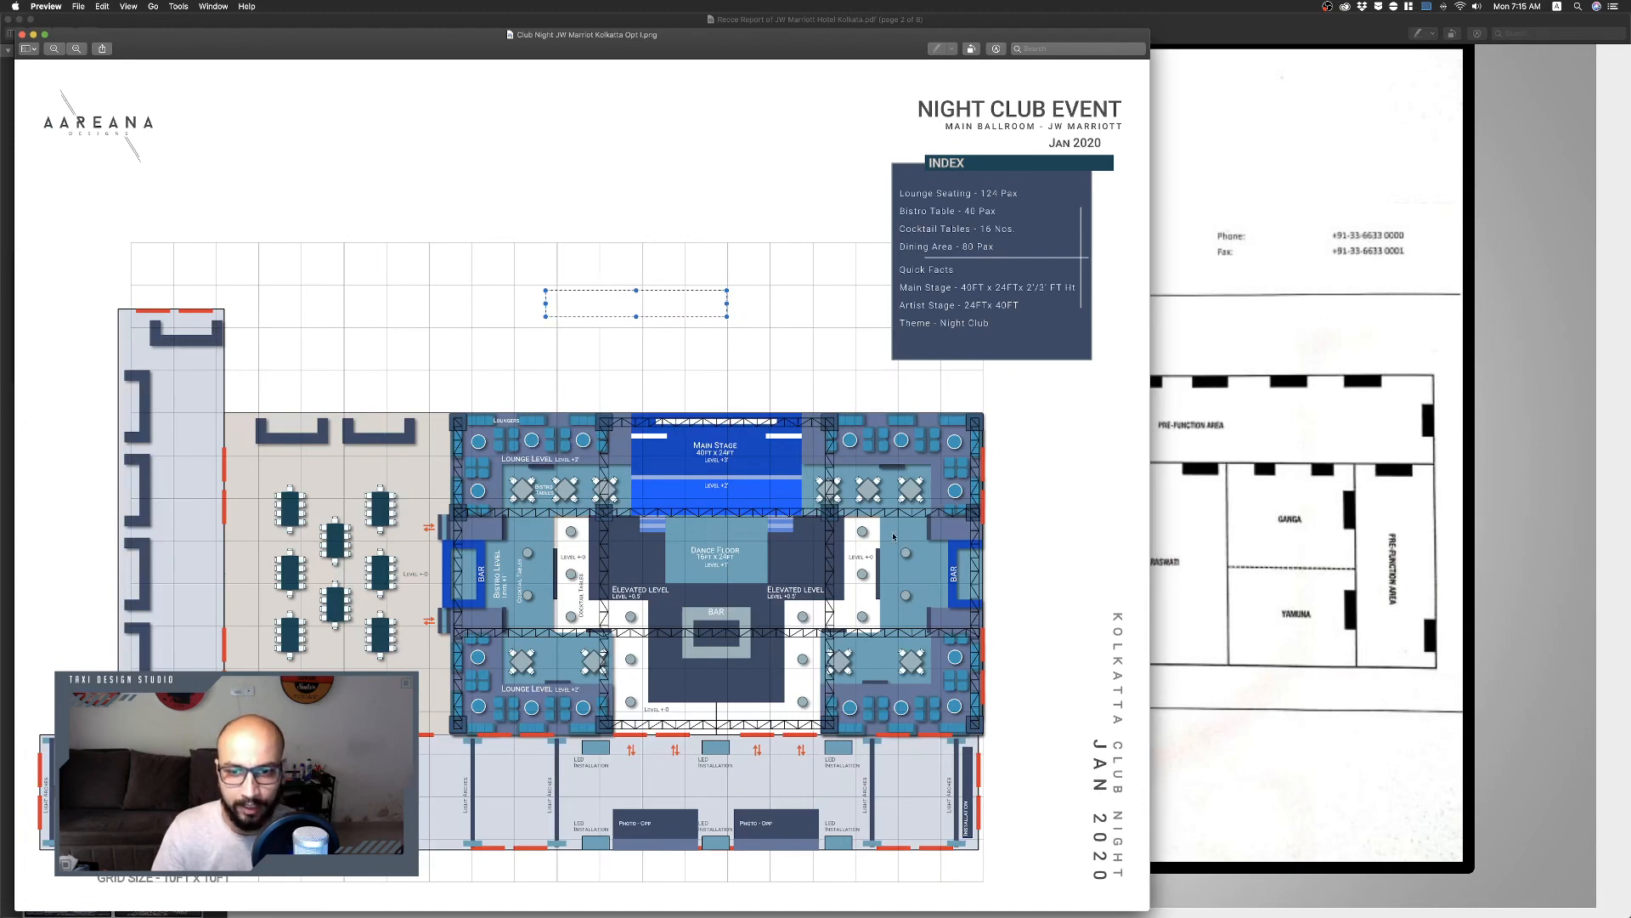
Back in the layout, draw a rectangle about 500 × 100 px below the top-right corner block and fill it light lavender.
key("ctrl+Right")
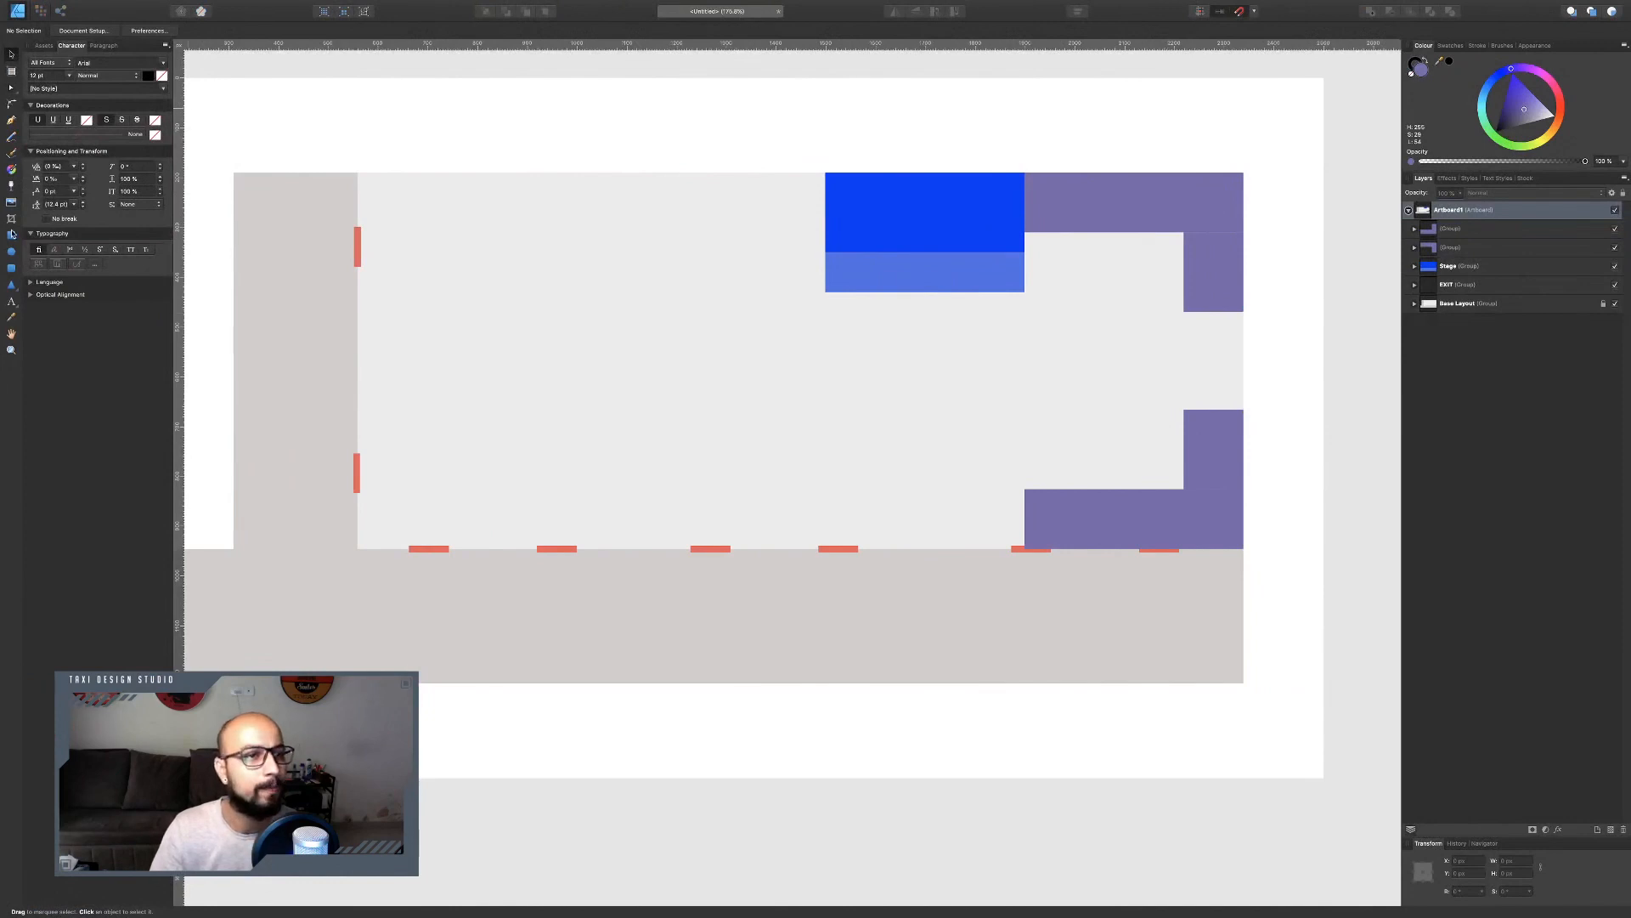
left_click(11, 235)
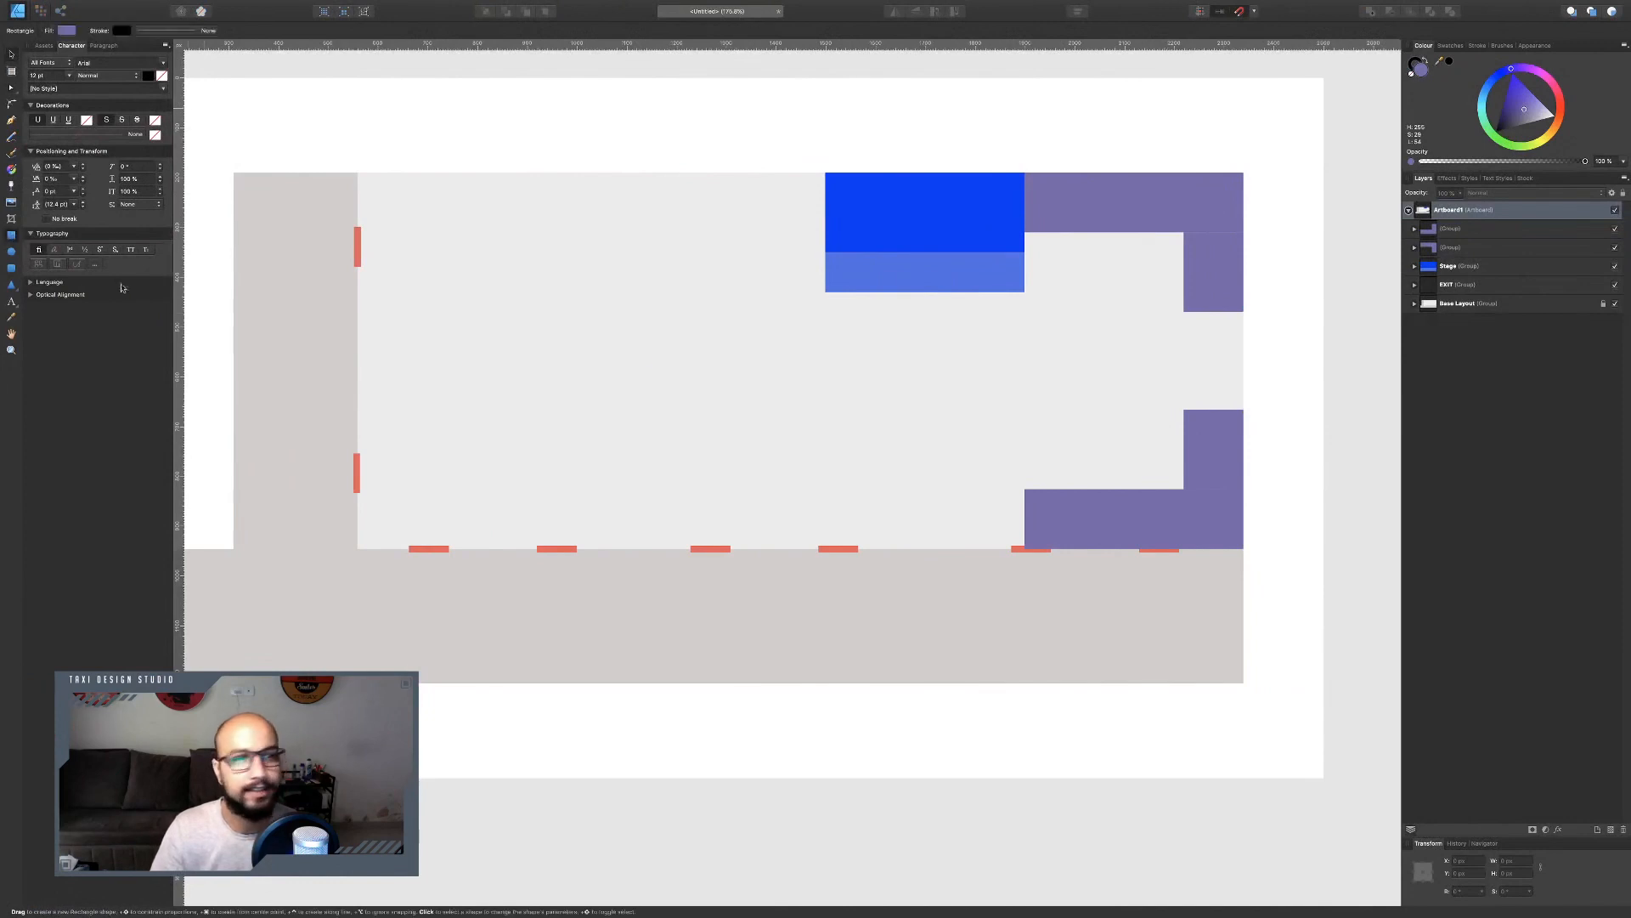
left_click(1021, 280)
left_click(1054, 290)
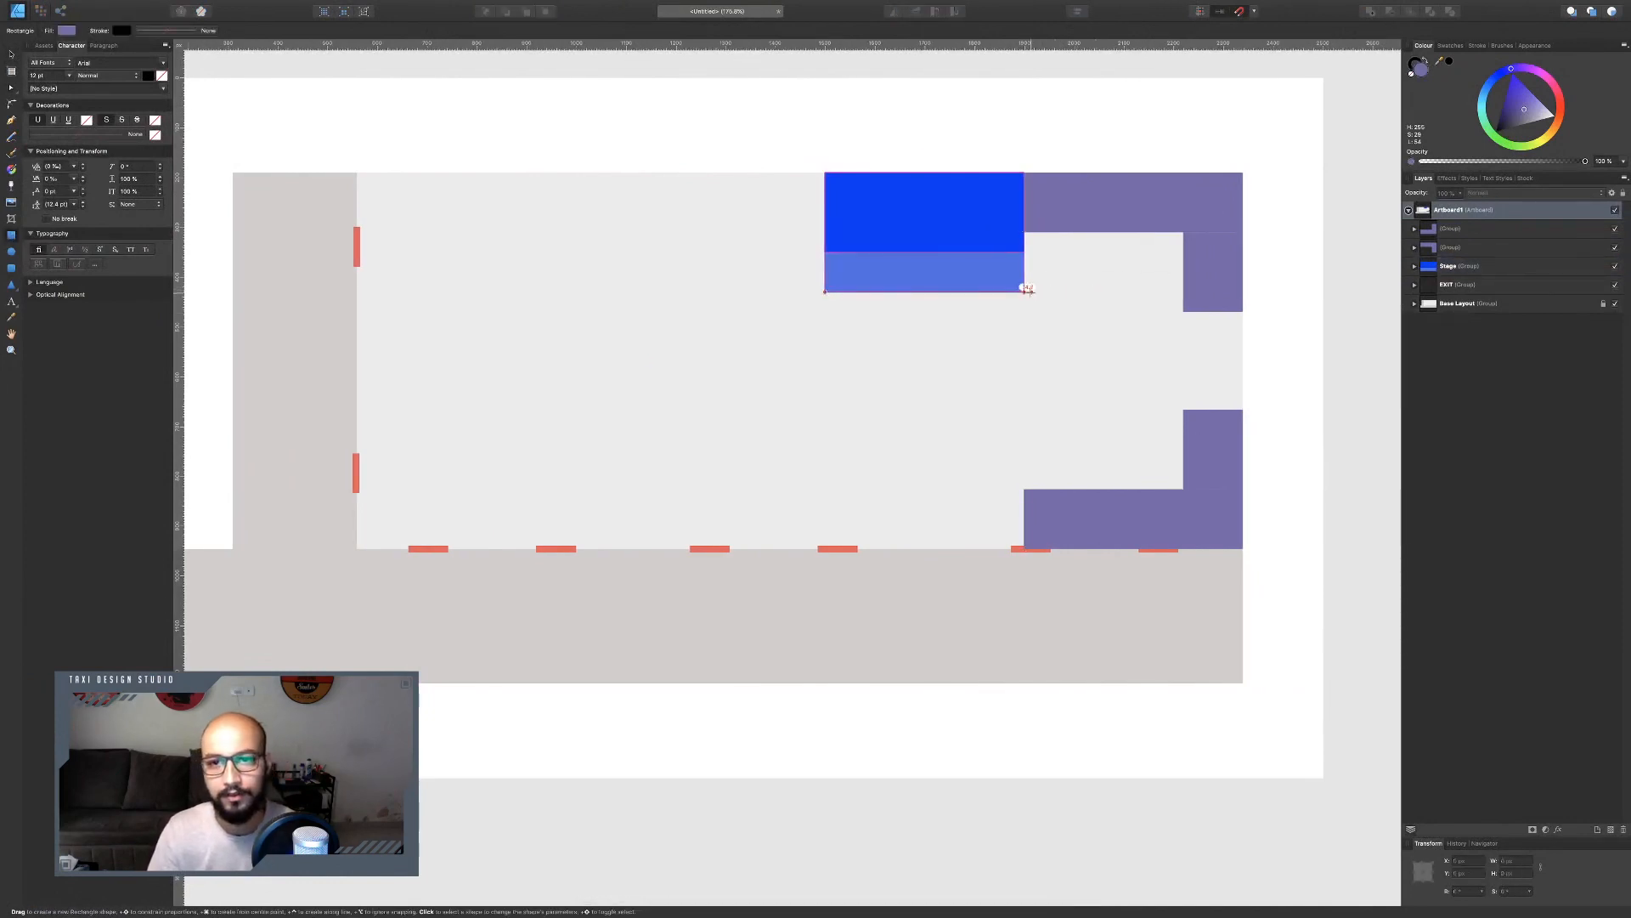
left_click_drag(1024, 291, 1184, 232)
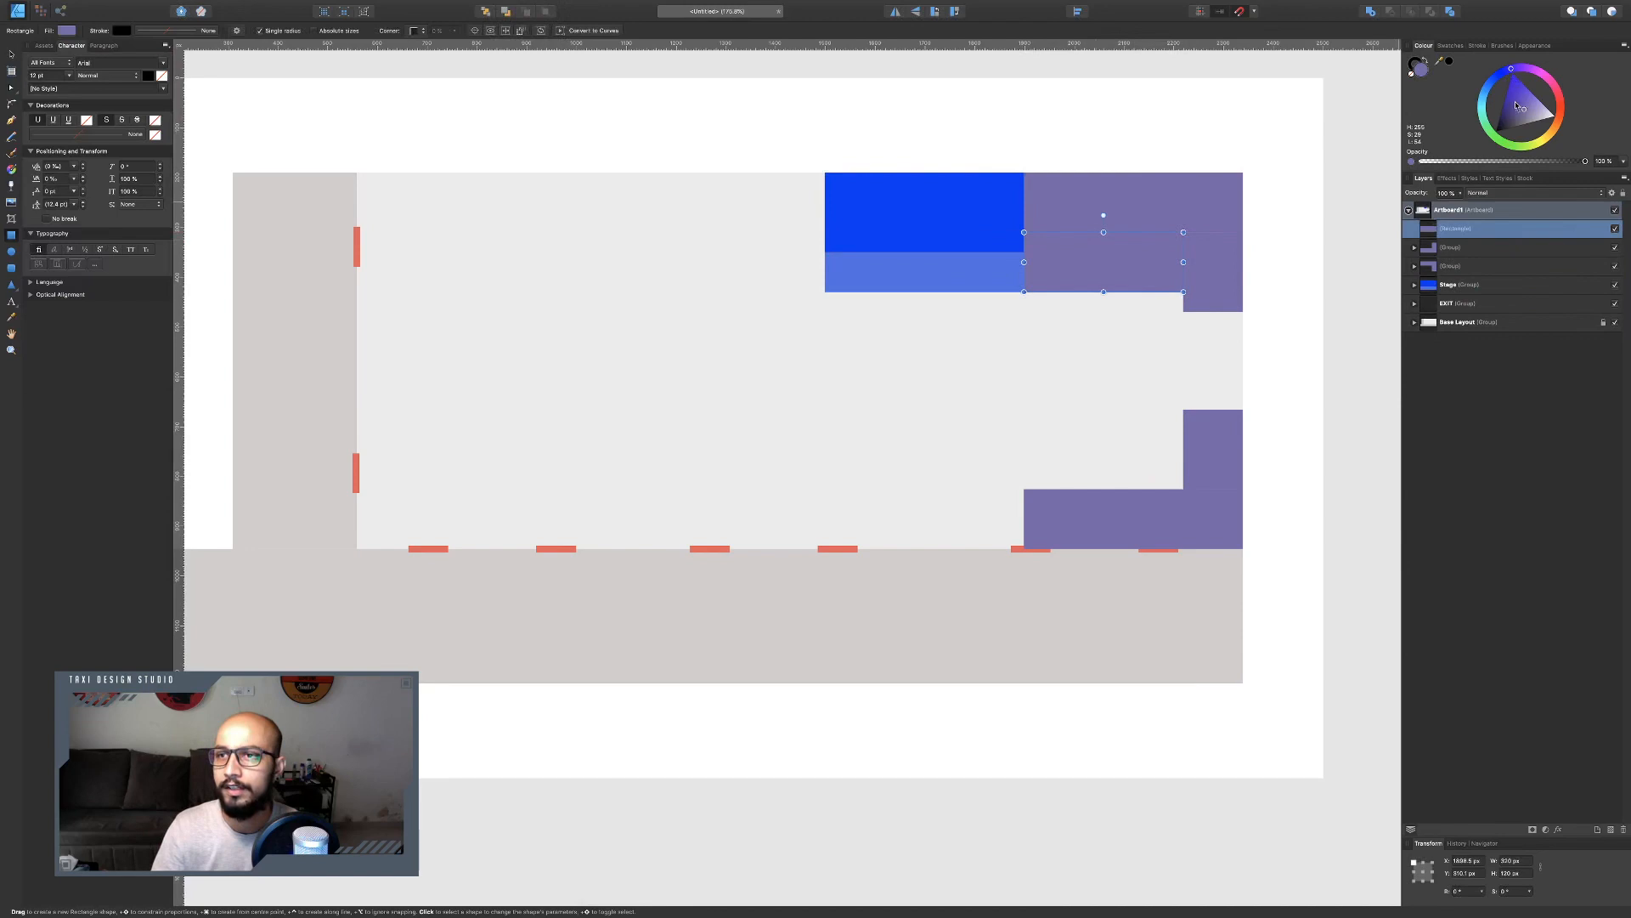
left_click_drag(1526, 109, 1542, 108)
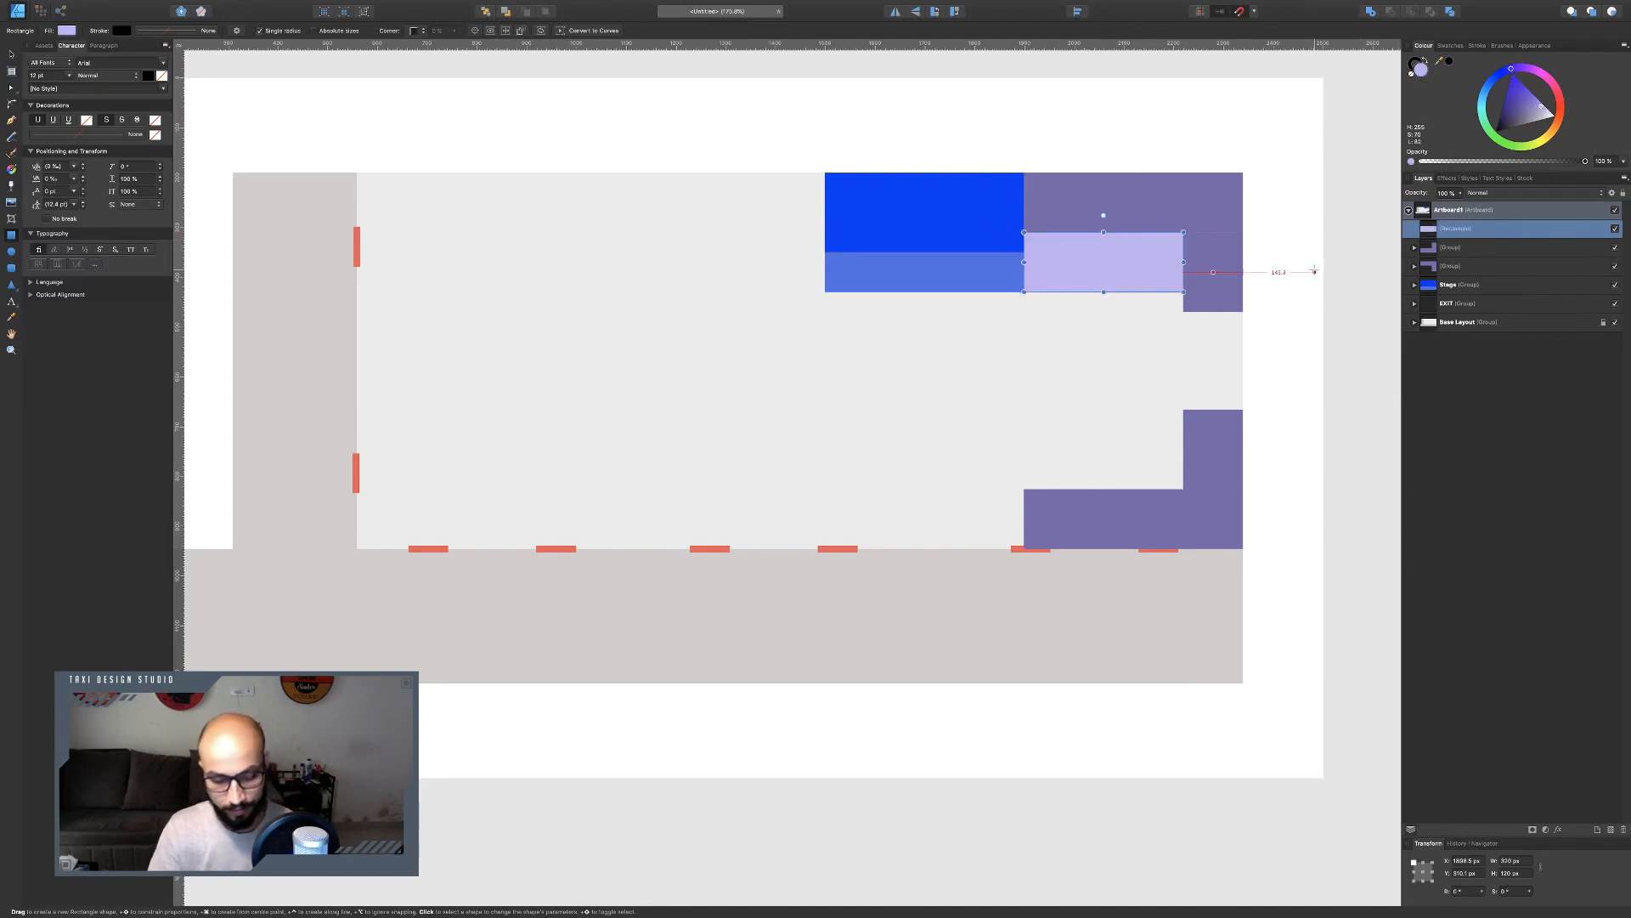
Duplicate the lavender rectangle and place the copy directly above the bottom-right purple block.
key("super+j")
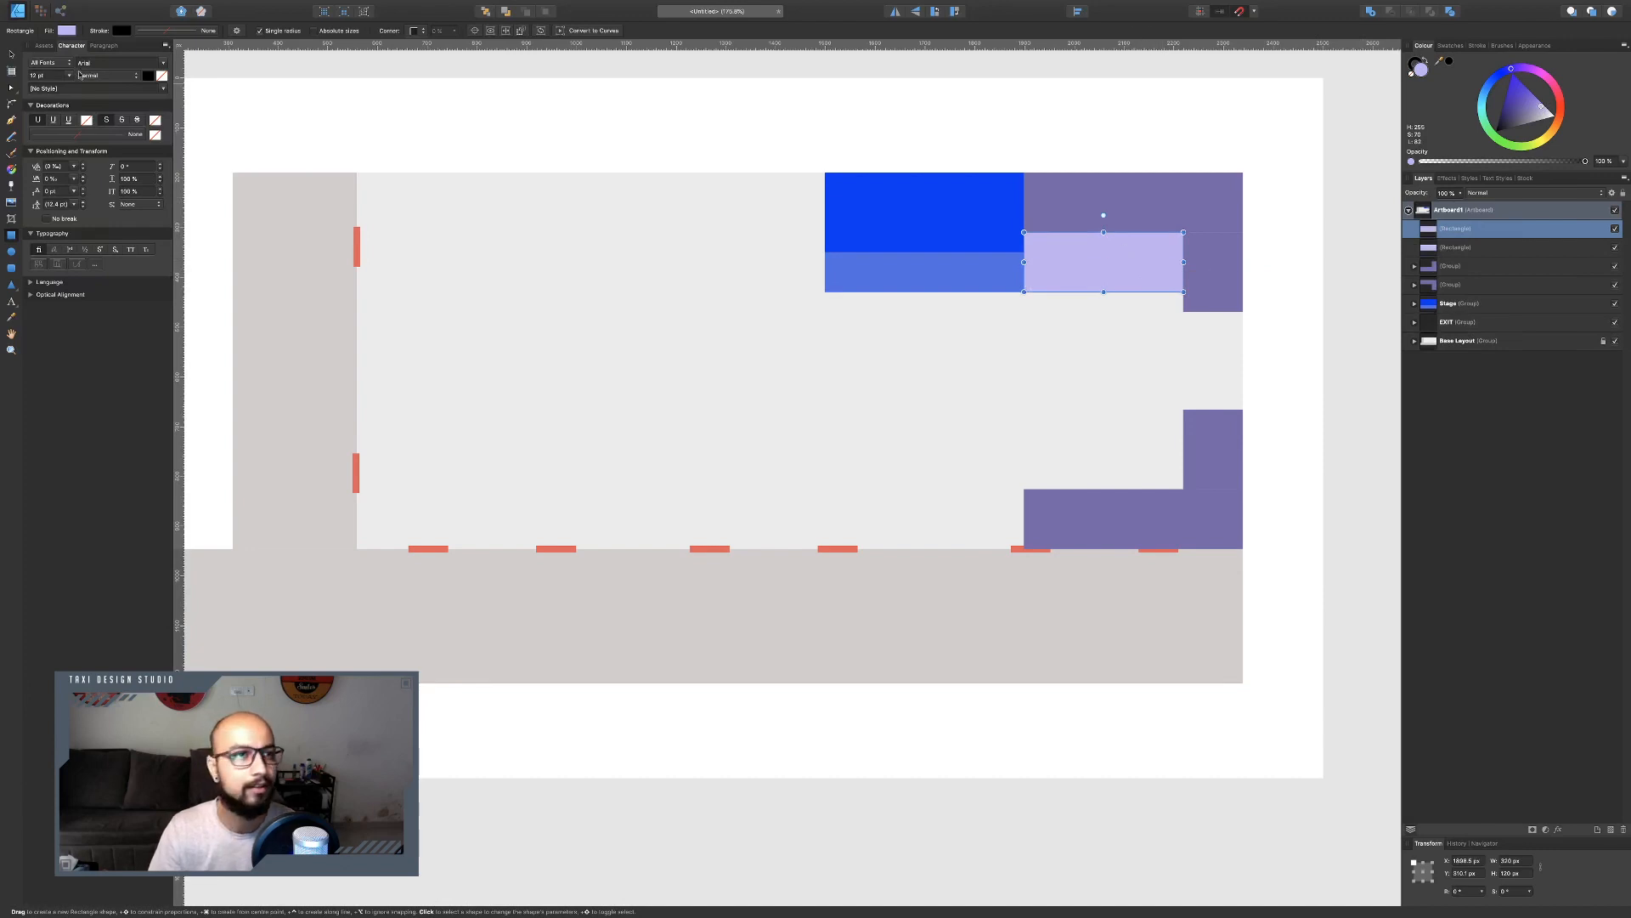
key("v")
left_click_drag(1113, 268, 1131, 469)
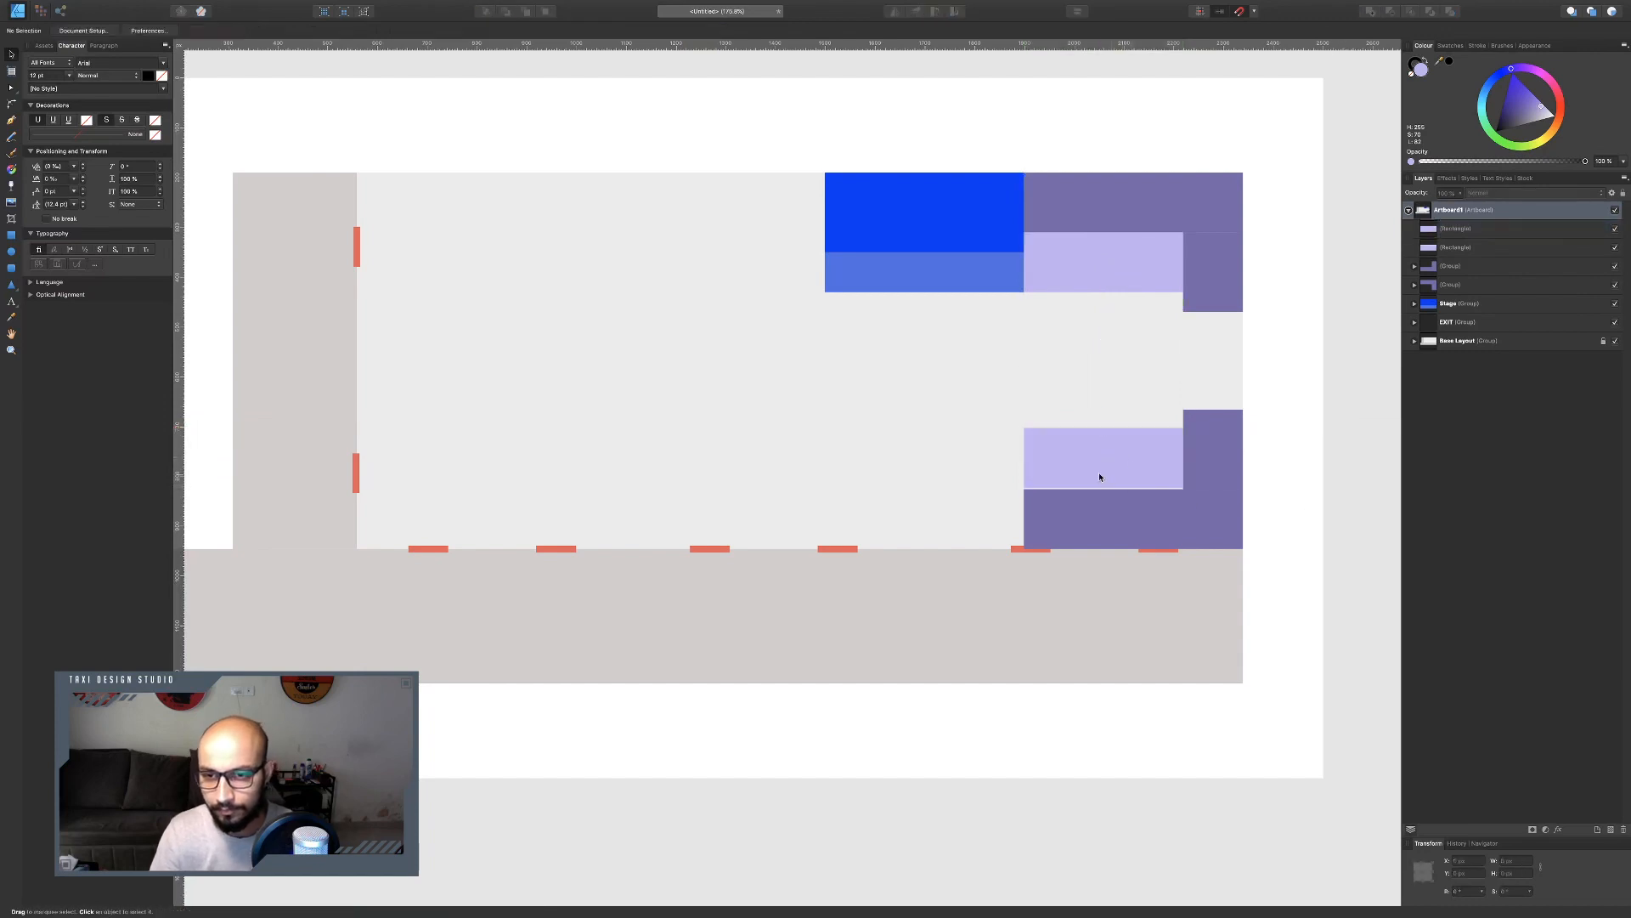
scroll(1097, 472, "up", 8)
left_click_drag(1034, 442, 1032, 449)
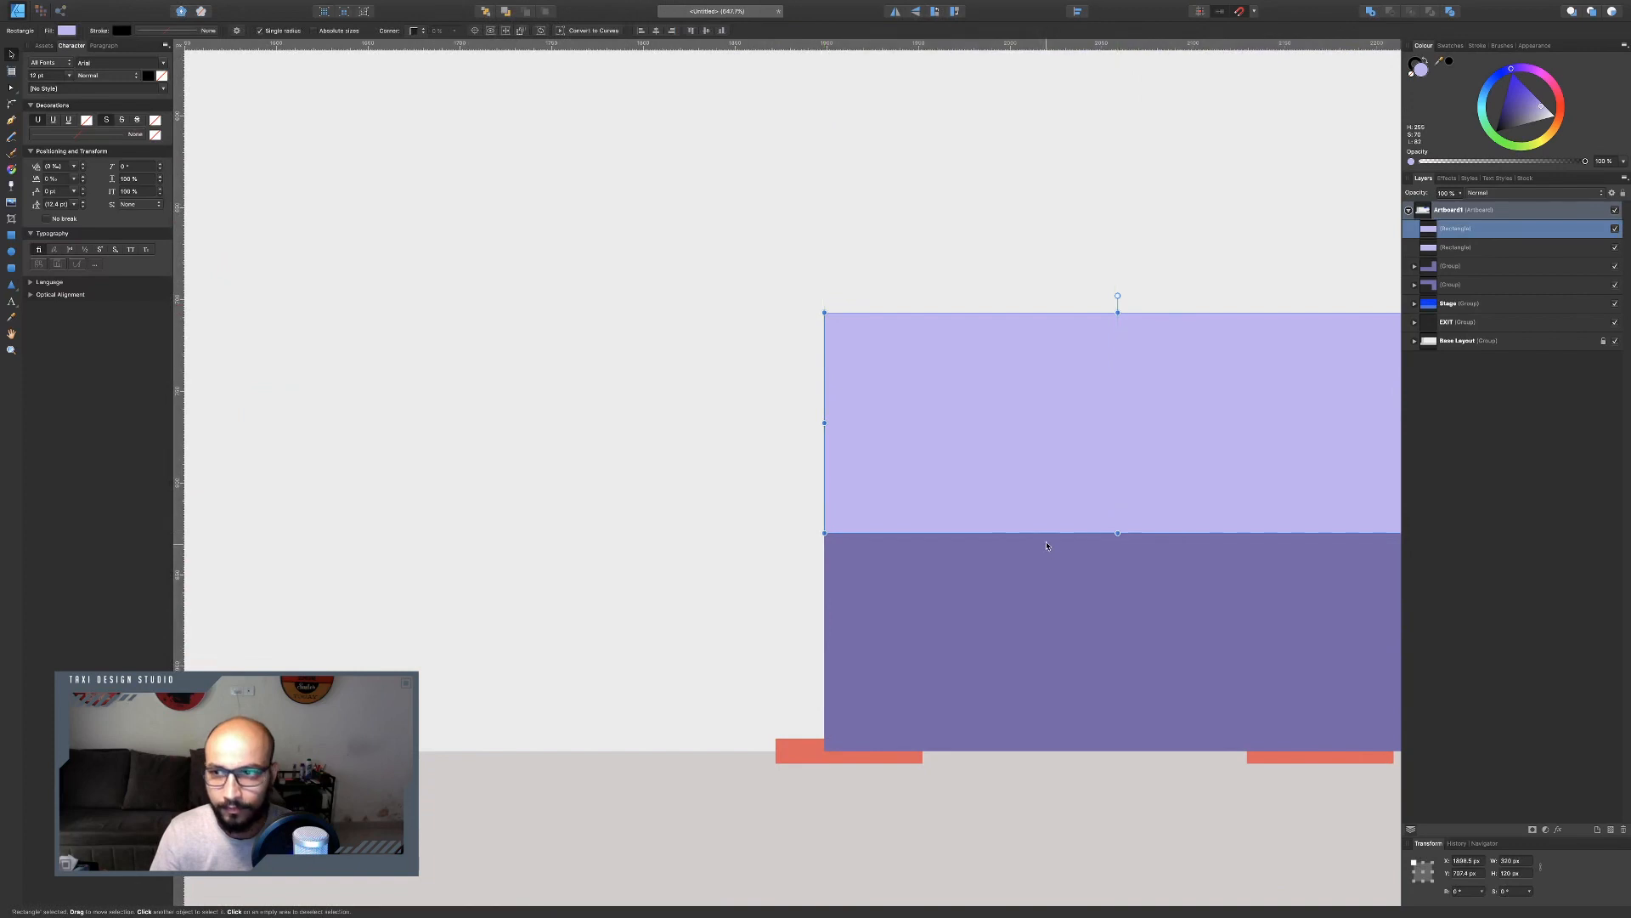
left_click_drag(885, 518, 885, 515)
scroll(919, 481, "down", 1)
scroll(919, 480, "down", 3)
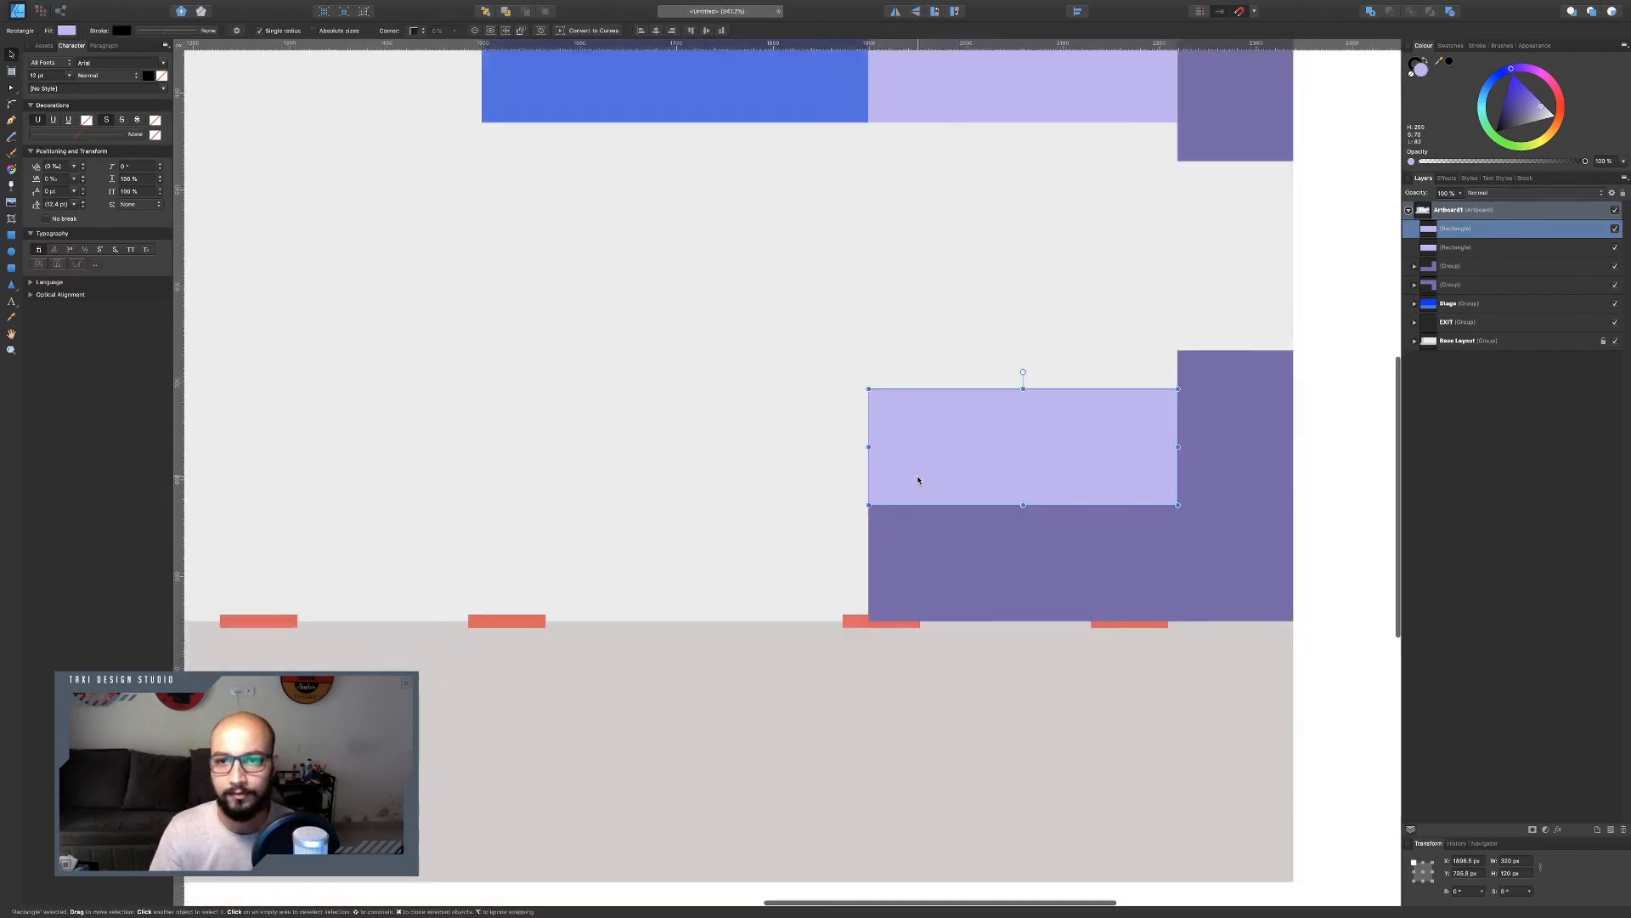
key("ctrl+Left")
key("ctrl+Right")
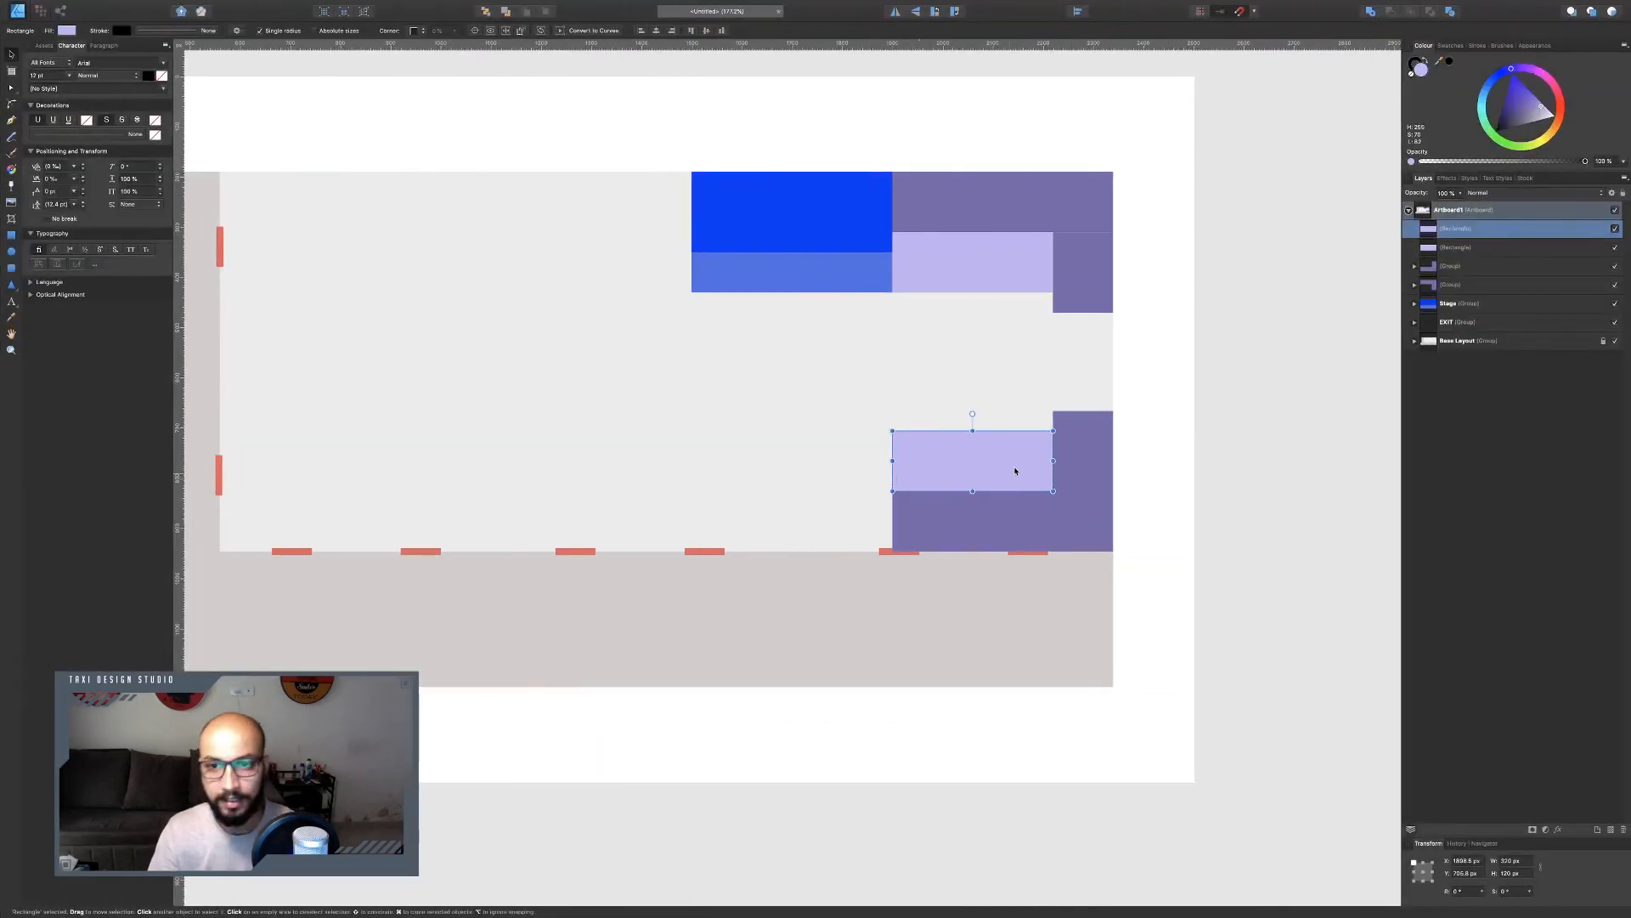
Duplicate the lavender rectangle again, rotate it 90°, and fit it vertically between the two lavender bars along the right edge.
key("super+j")
left_click_drag(973, 414, 902, 451)
left_click_drag(959, 502, 1023, 430)
left_click_drag(1053, 361, 1113, 362)
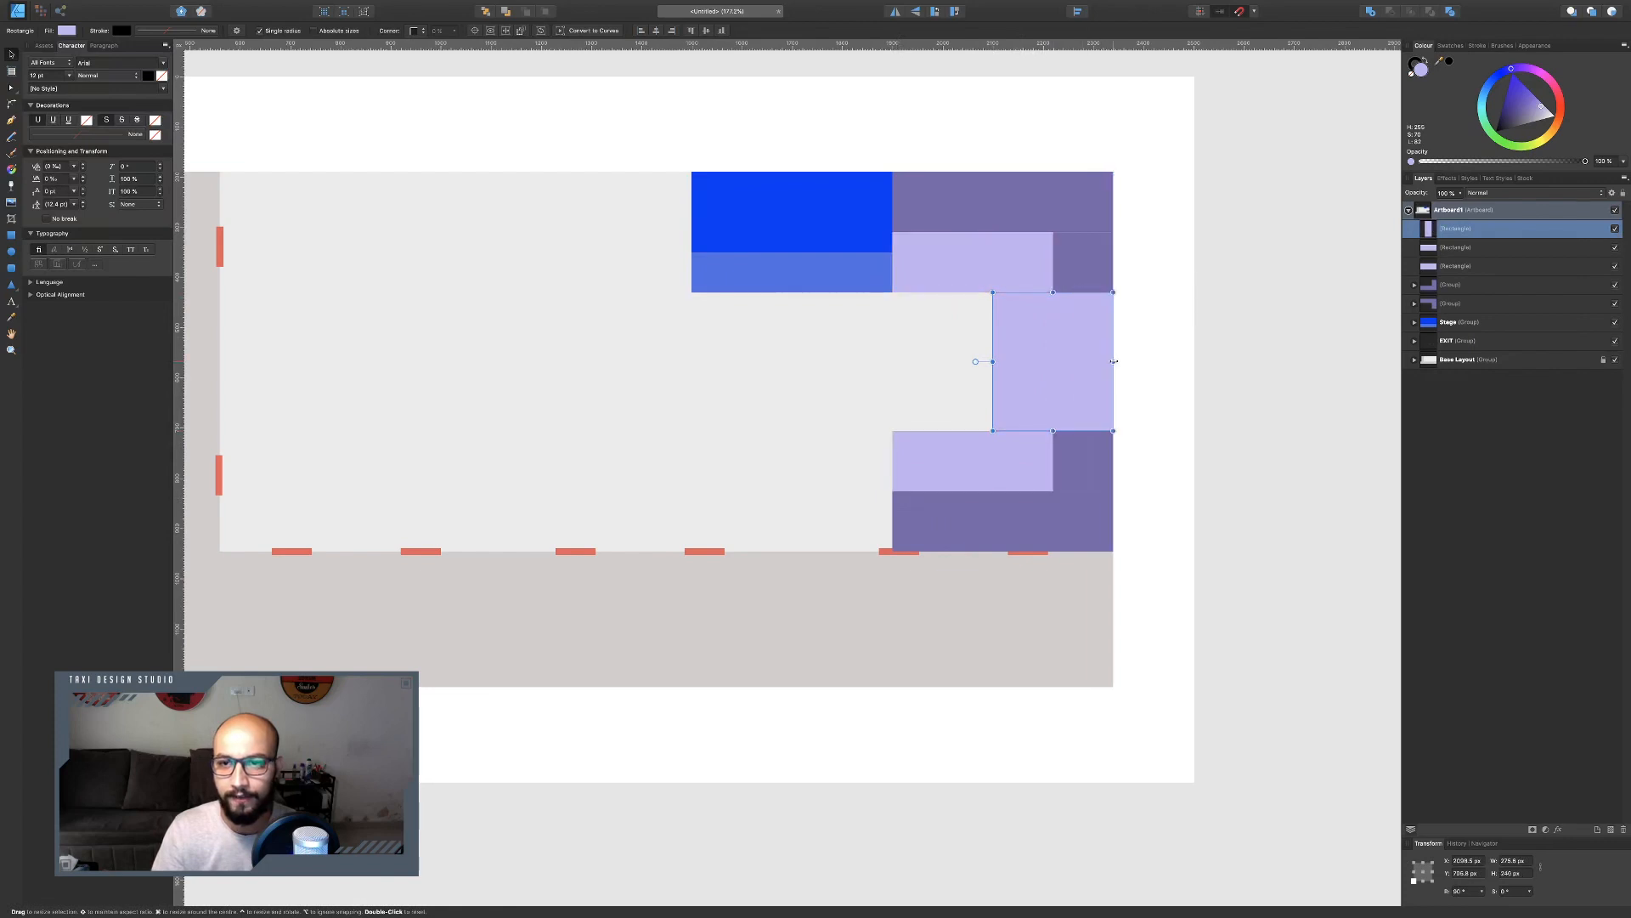
Group the three lavender rectangles together, and group the two purple corner groups into a single group.
left_click(1447, 266, "shift")
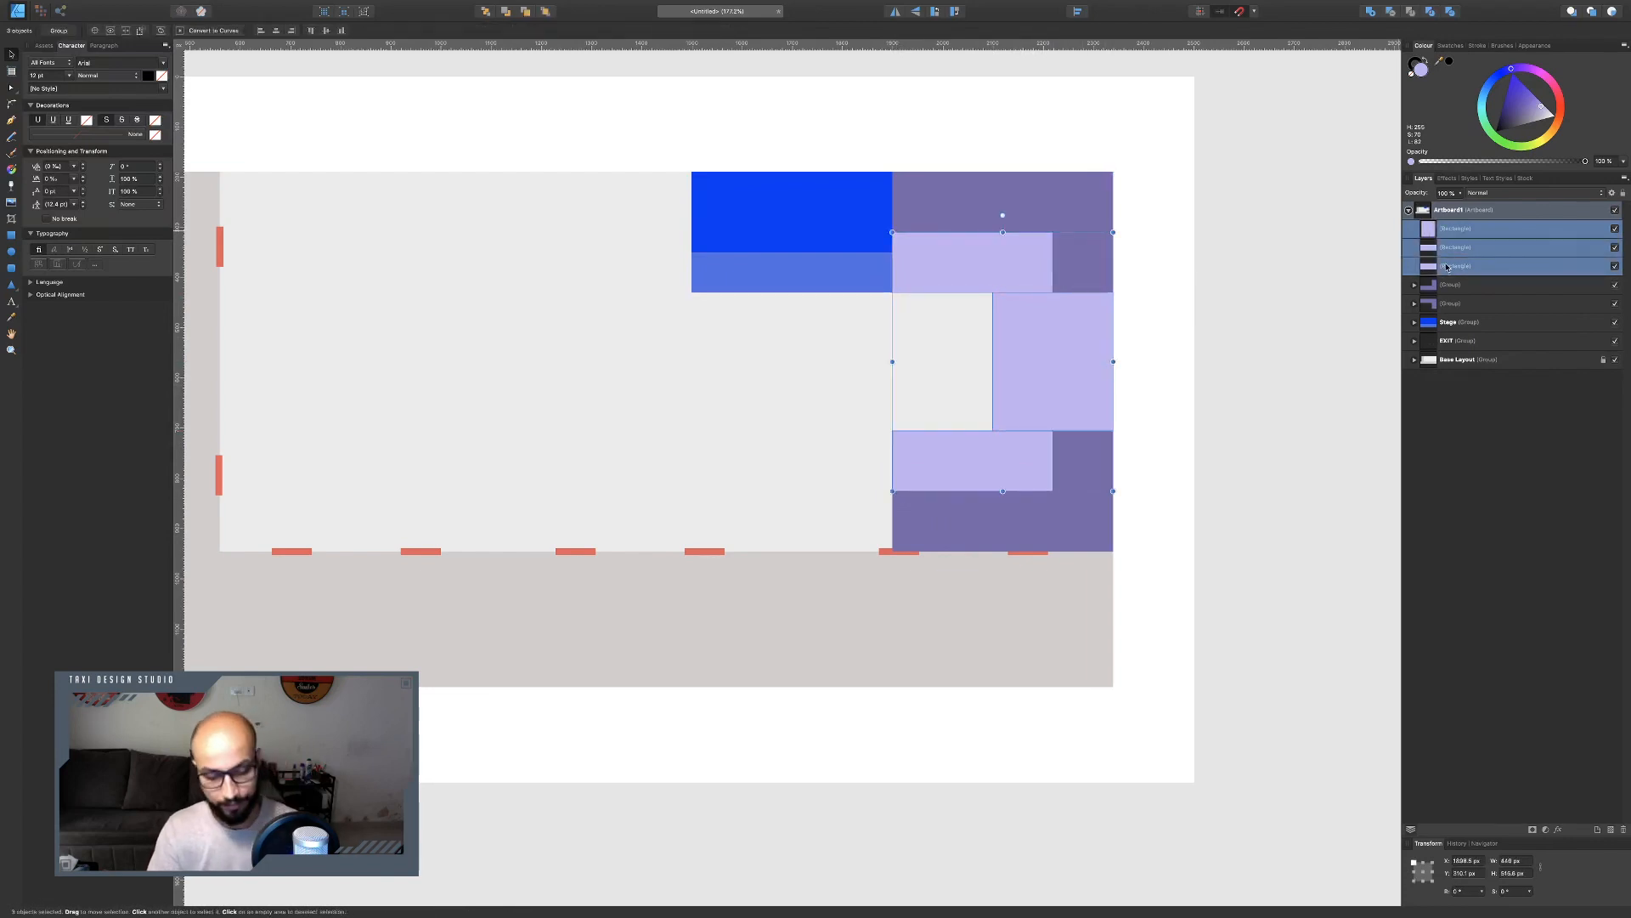
key("ctrl+g")
left_click(1454, 249)
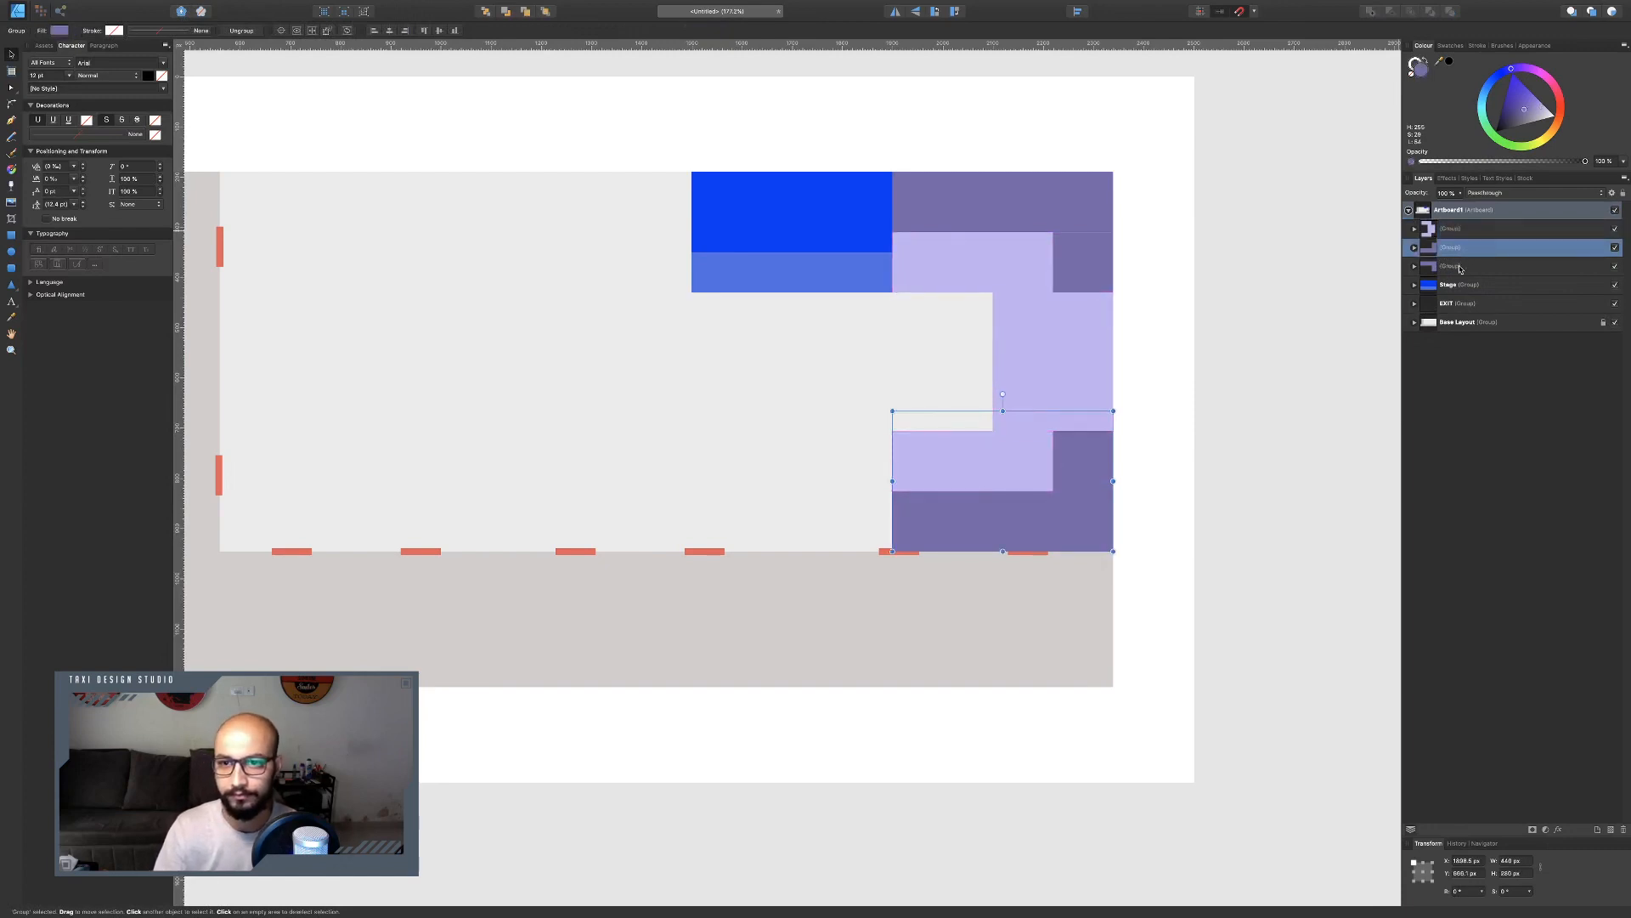
left_click(1460, 270, "shift")
key("ctrl+g")
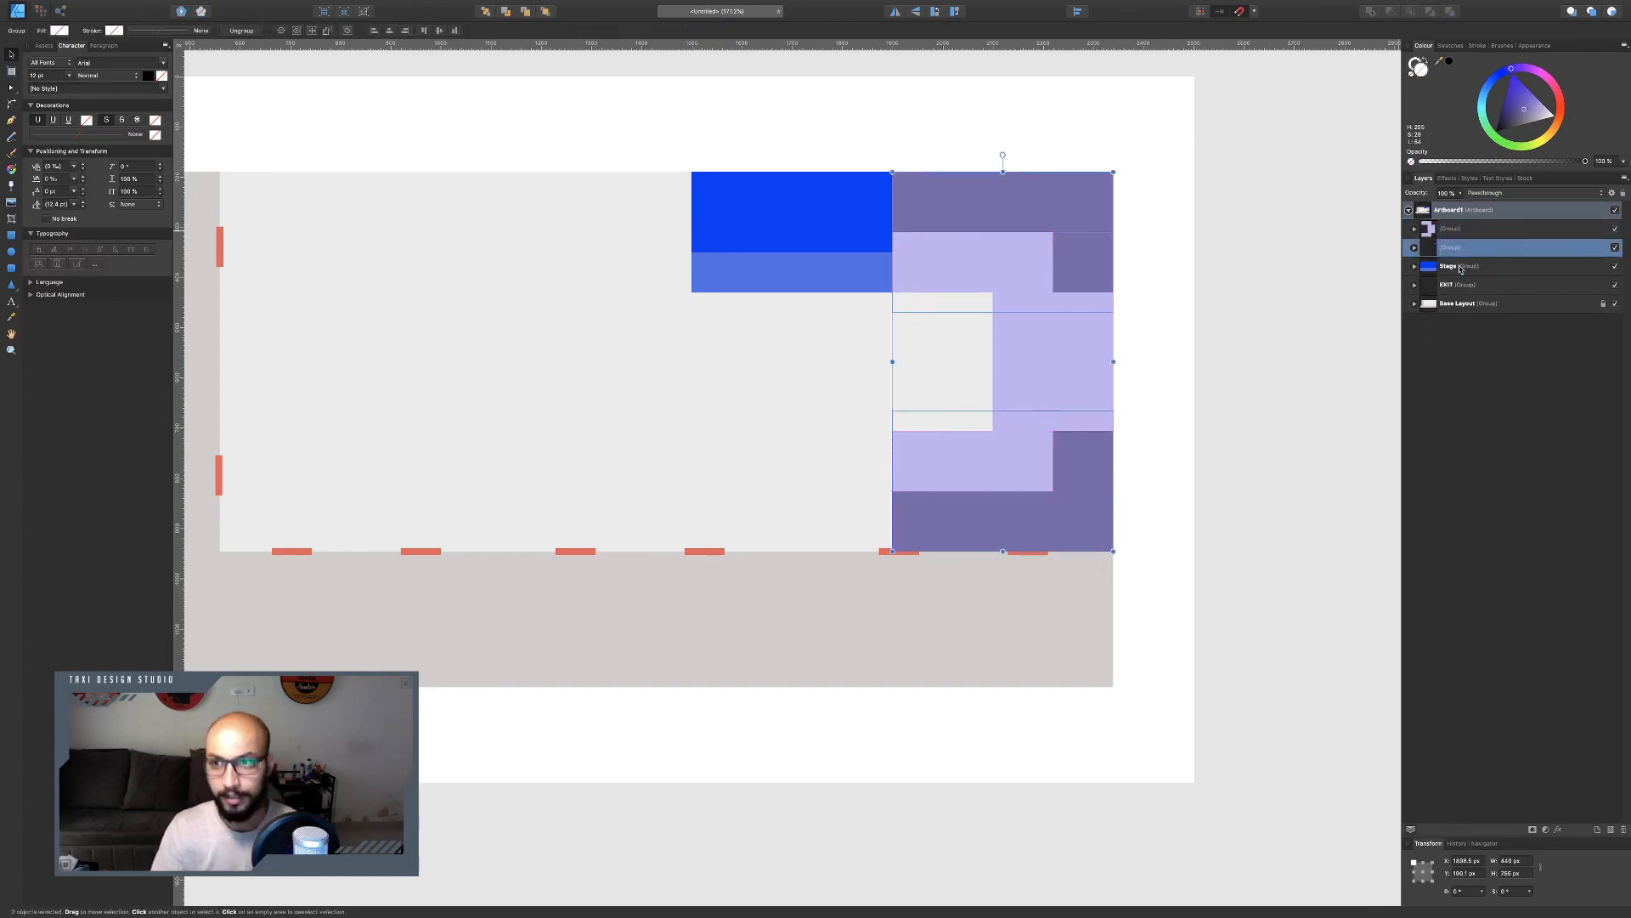
Name the purple corner group 'Lounge Level - 0 RHS' and move it above the lavender group in the layer stack.
double_click(1455, 247)
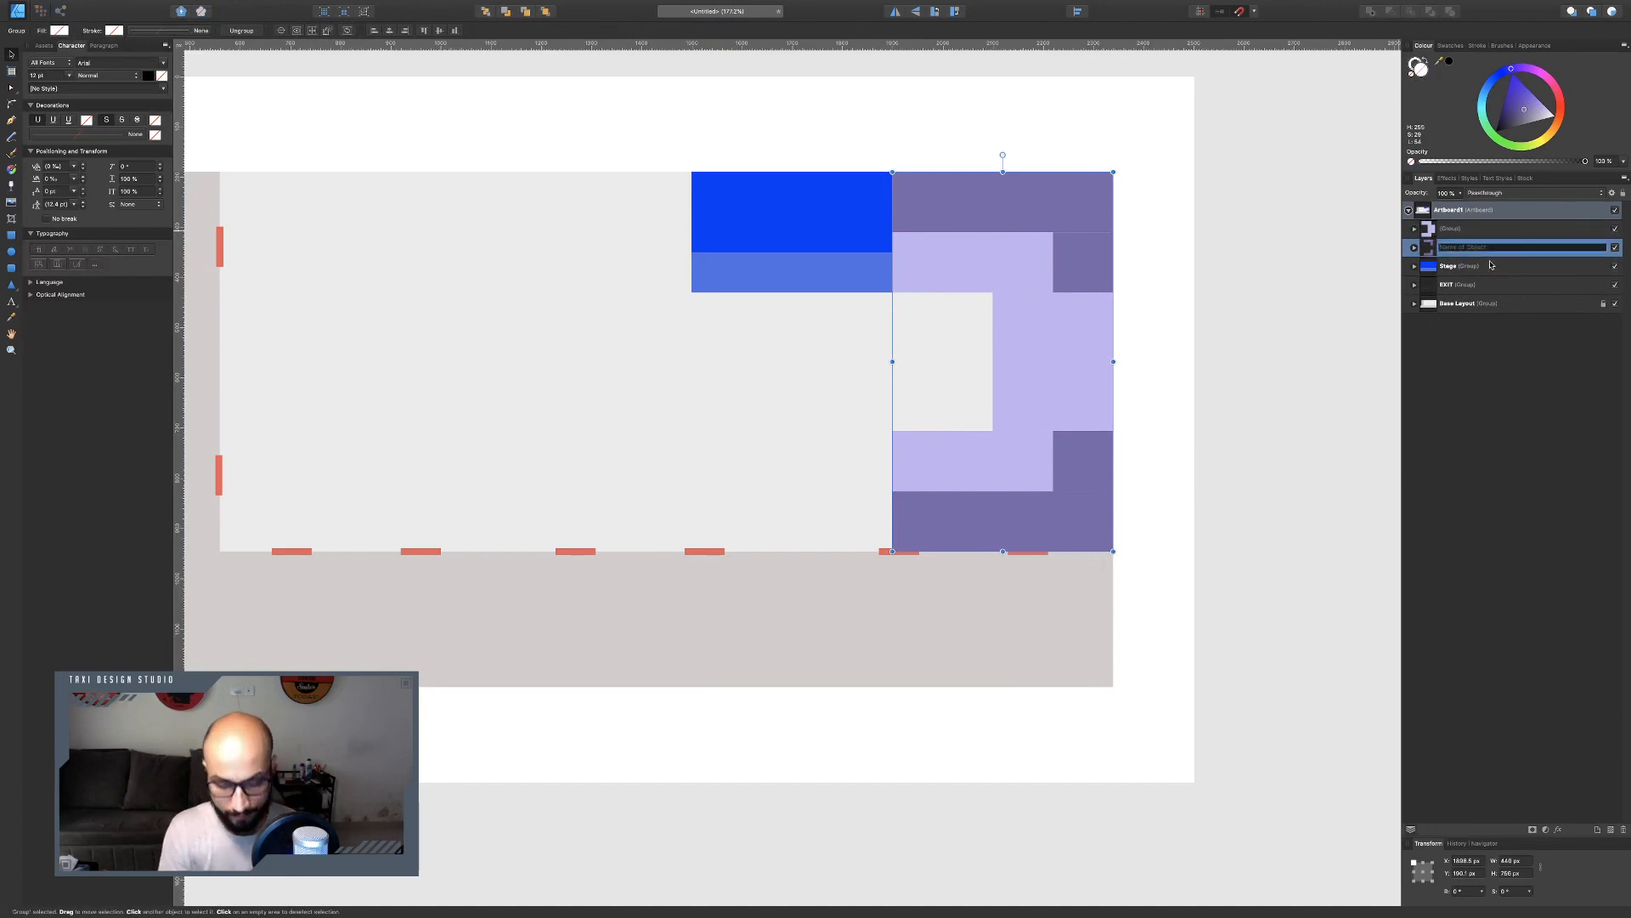
type("Lounge Level - II RHS")
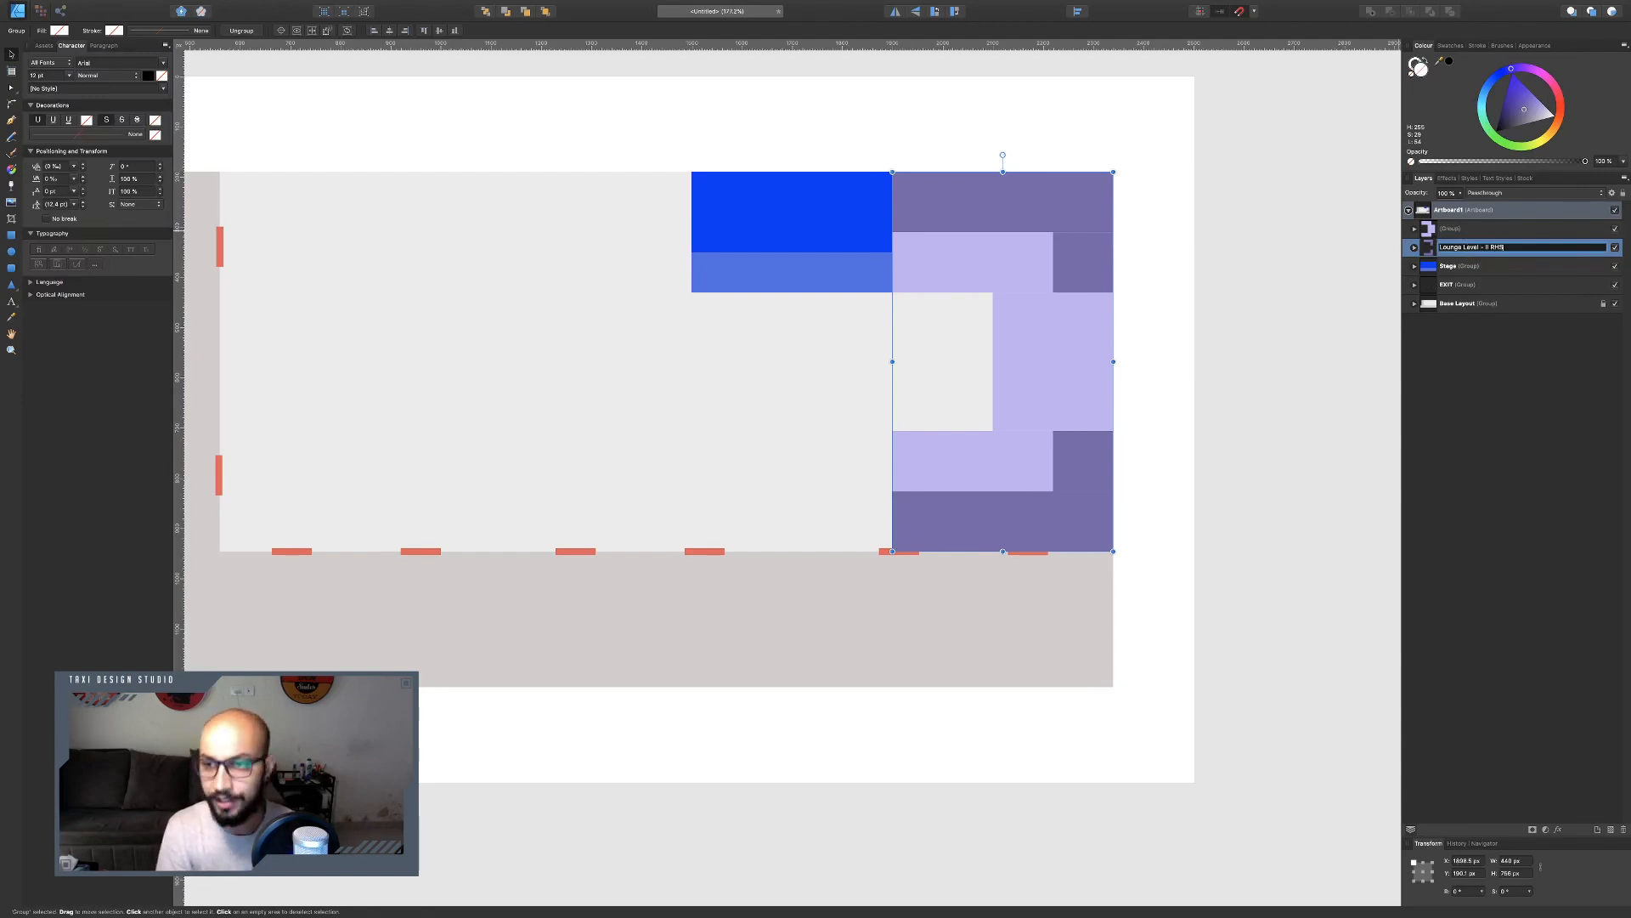
key("Return")
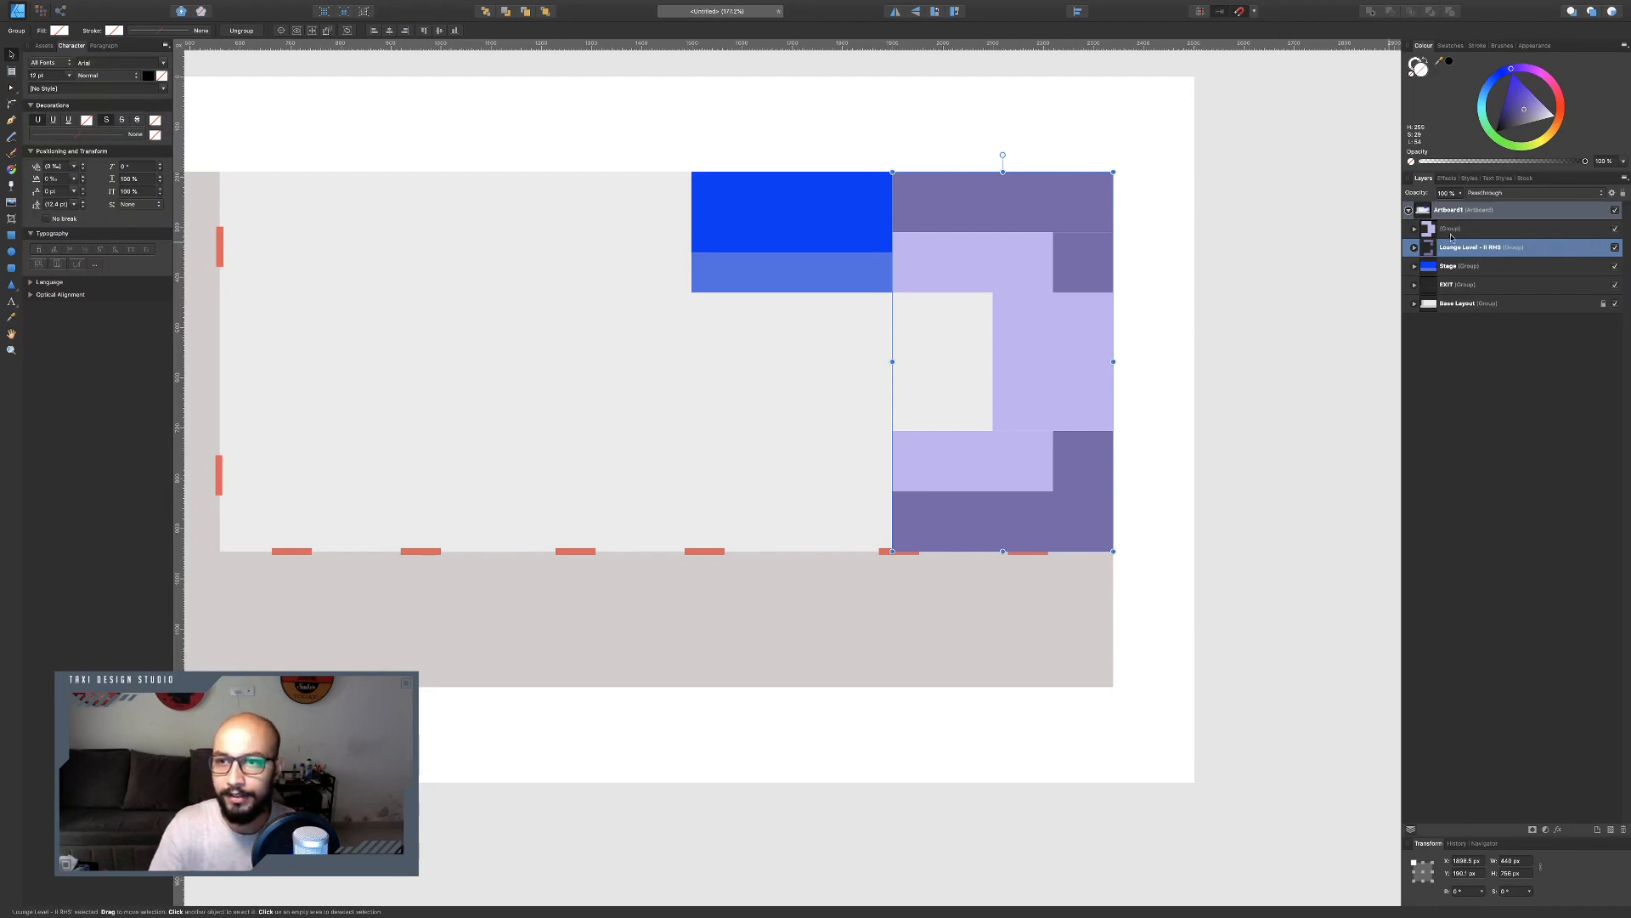
left_click_drag(1450, 231, 1507, 262)
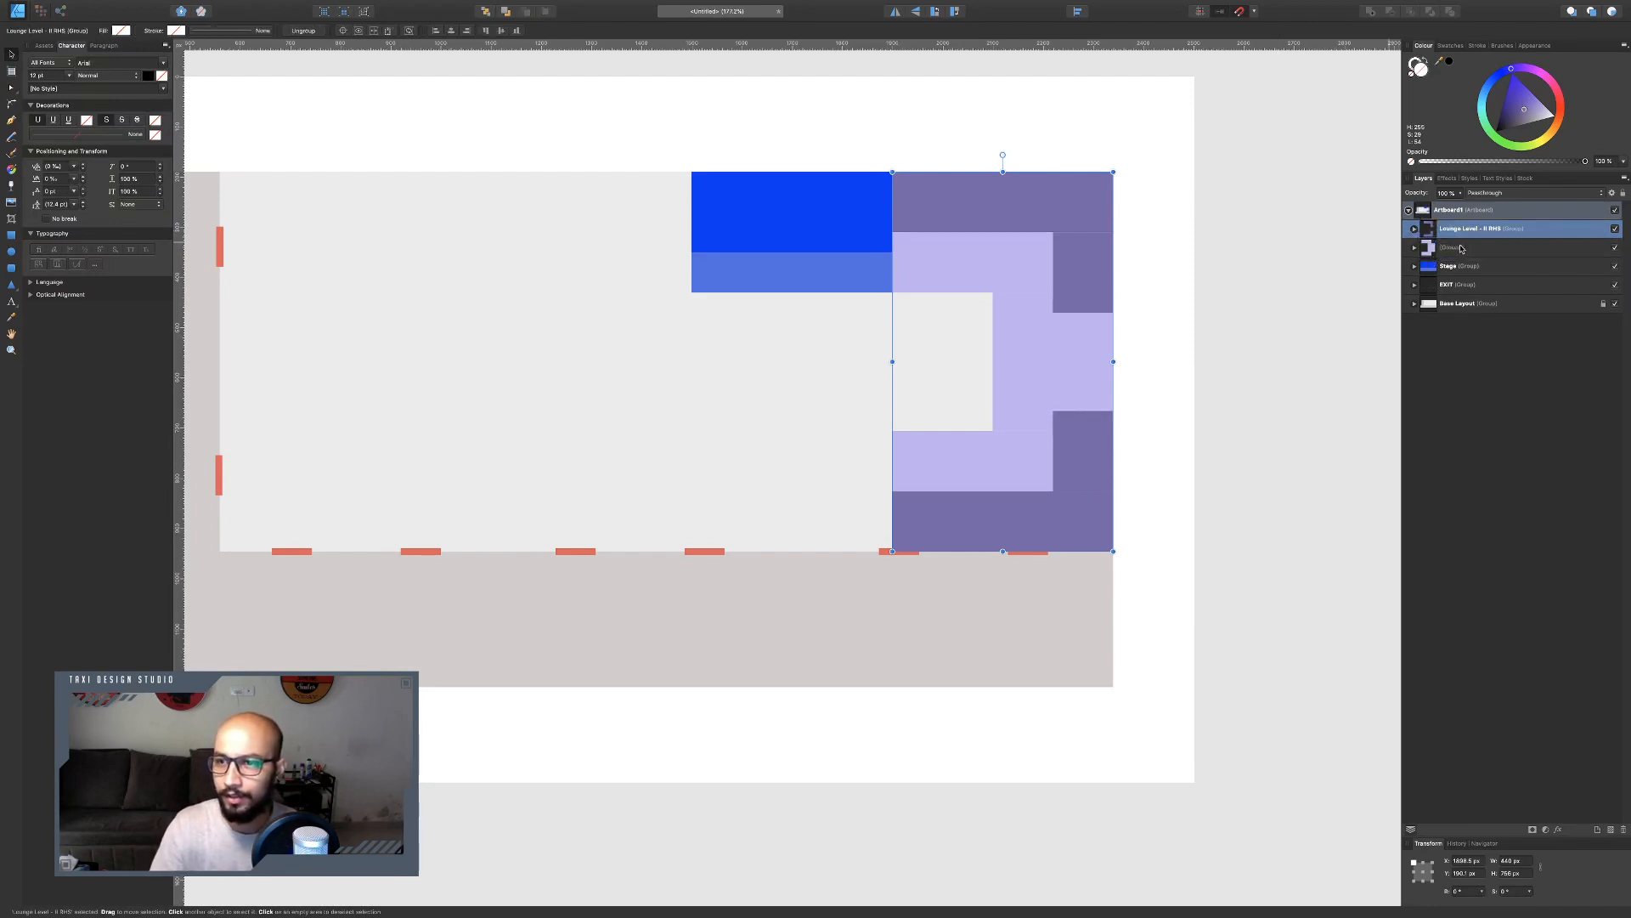
Name the lavender group 'Lounge Level - 1 RHS' and deselect.
double_click(1460, 248)
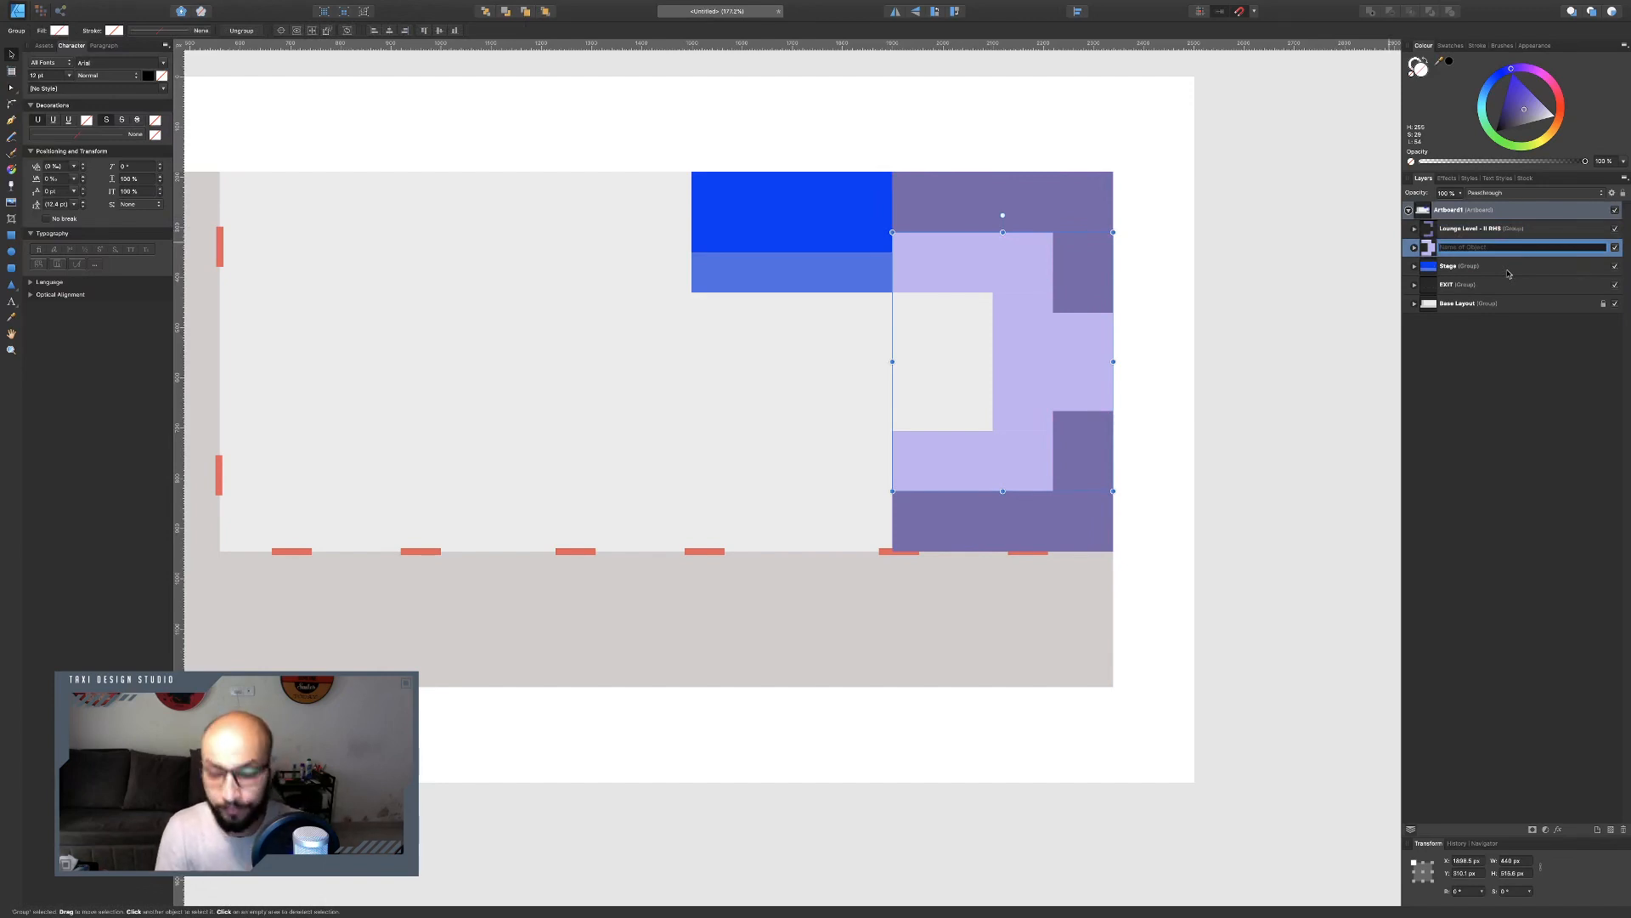
type("Lounge Level - I RHS")
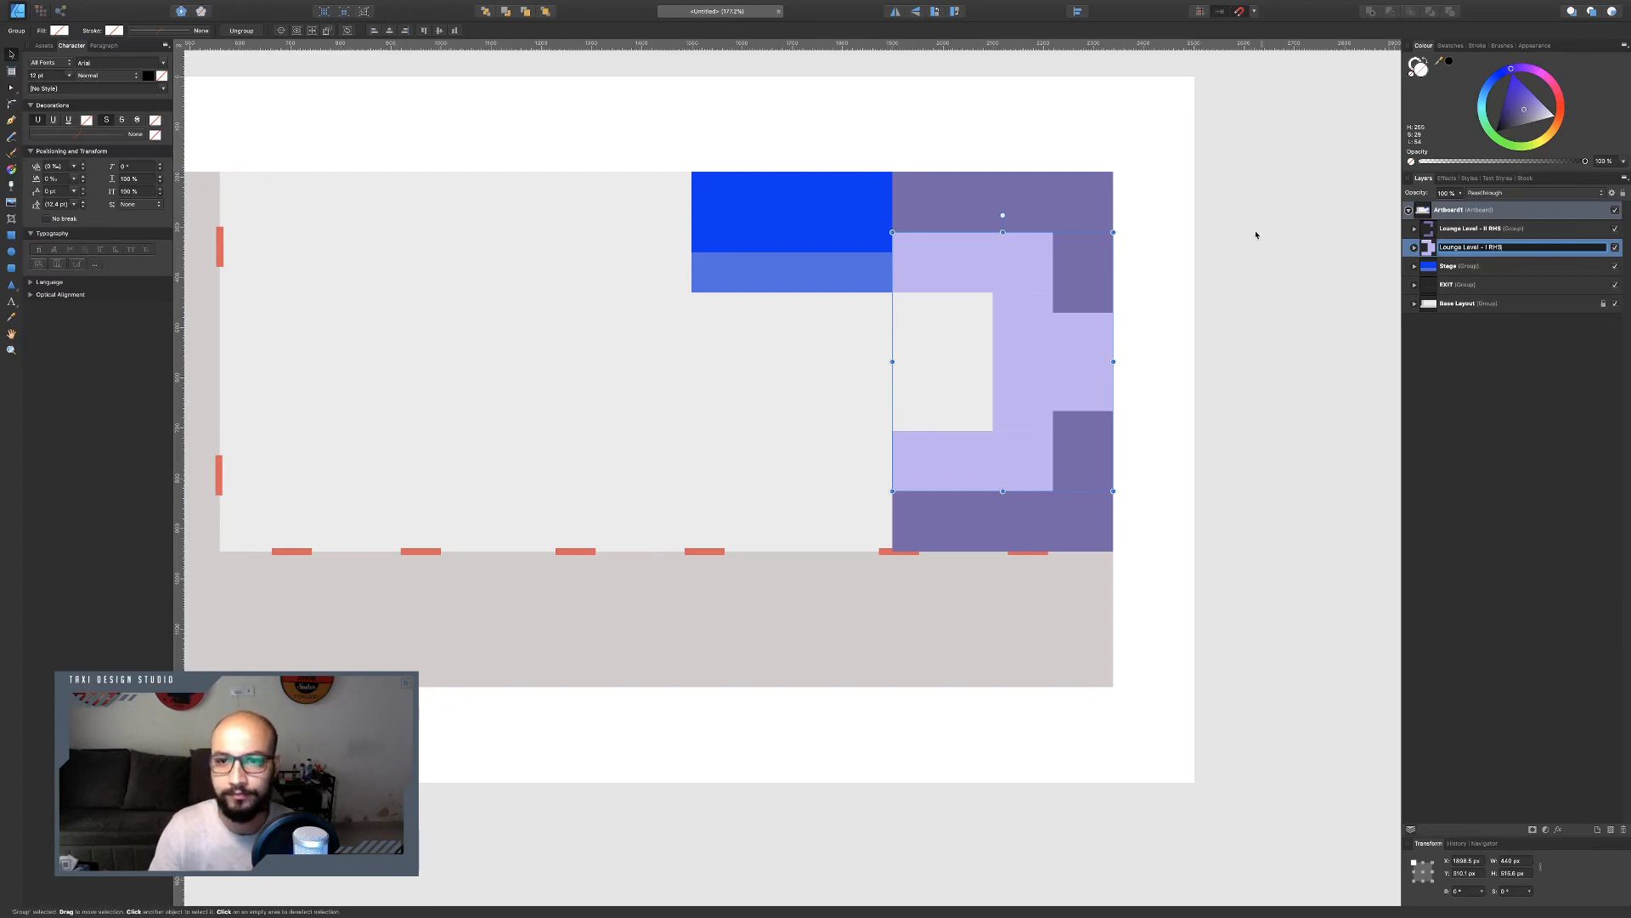
left_click(1256, 234)
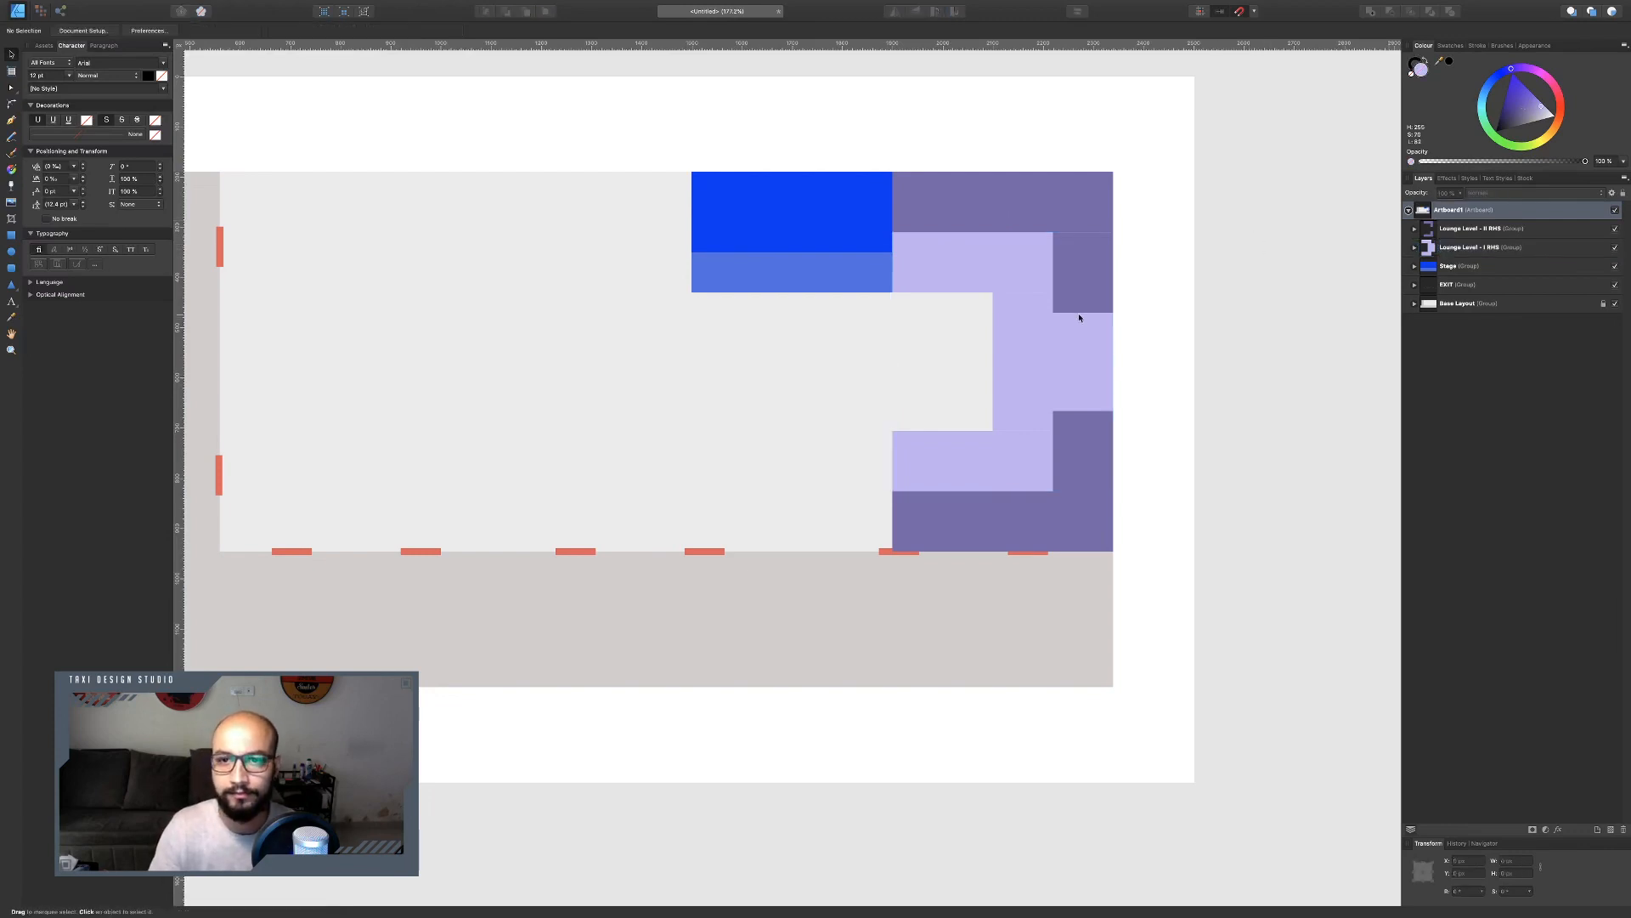
Compare the lounge blocks with the reference night club plan in Preview.
key("ctrl+Left")
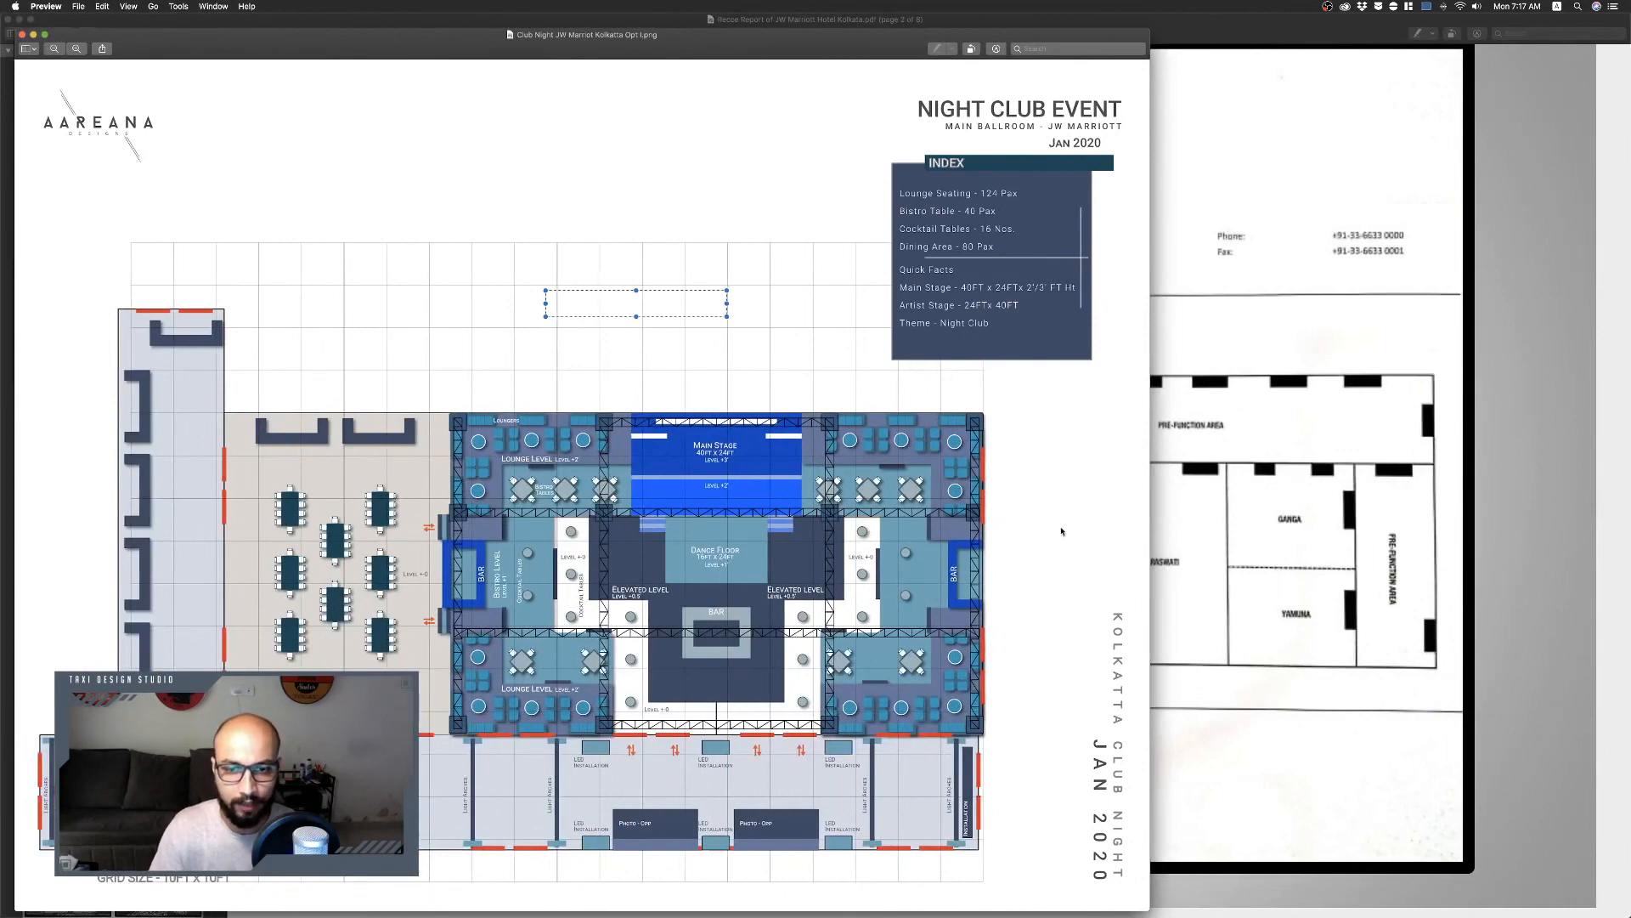
key("ctrl+Right")
key("ctrl+Left")
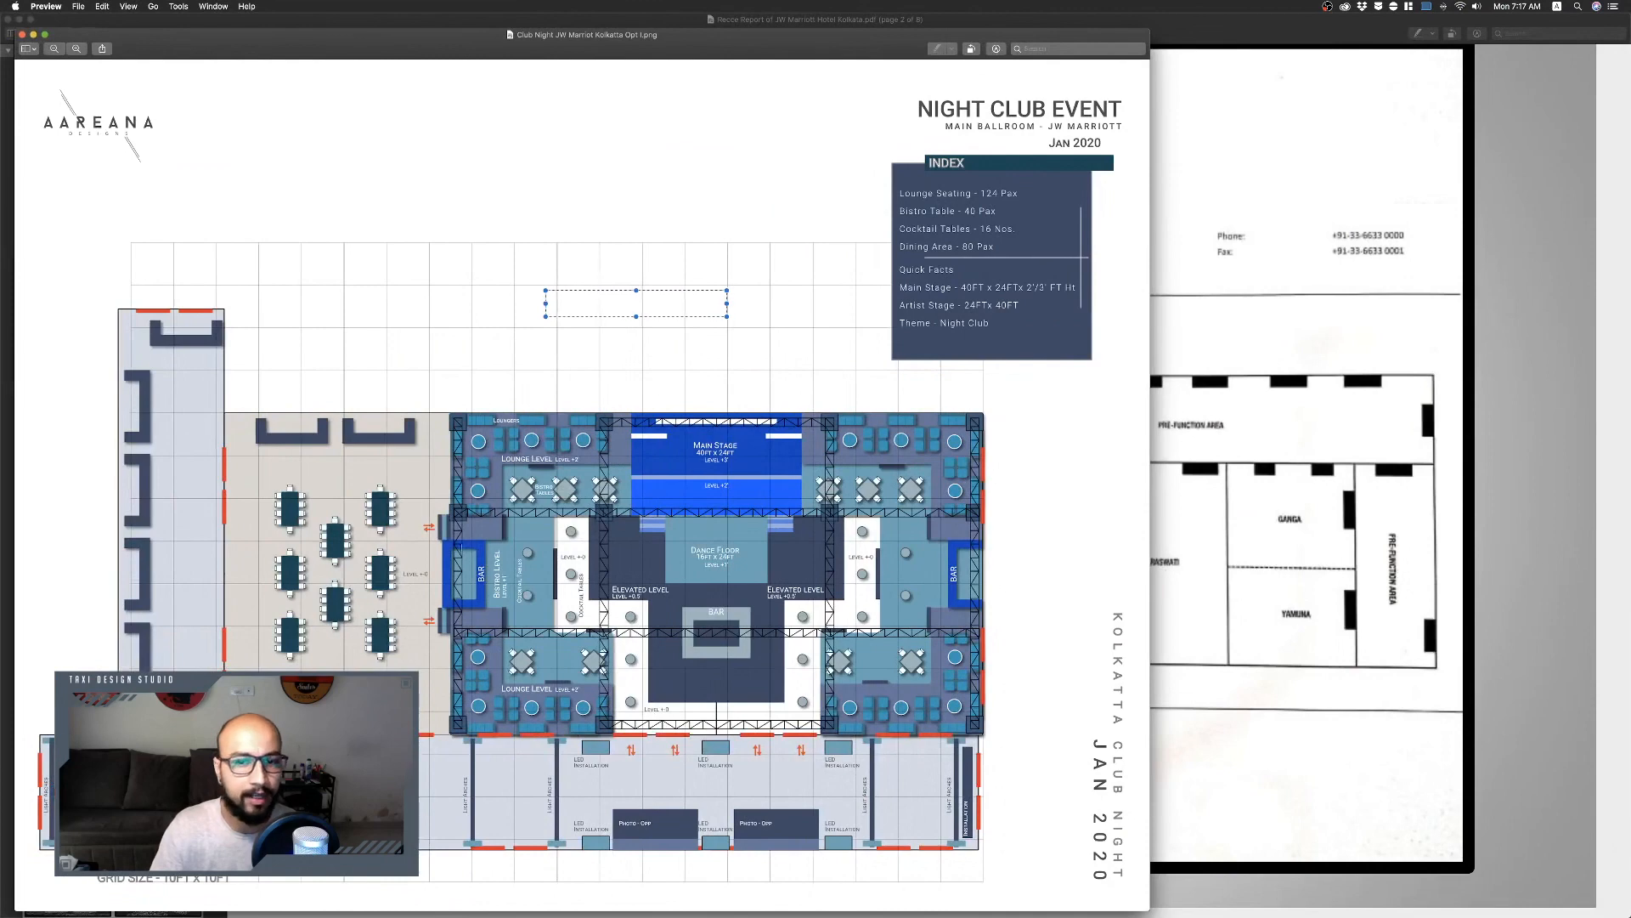
key("ctrl+Right")
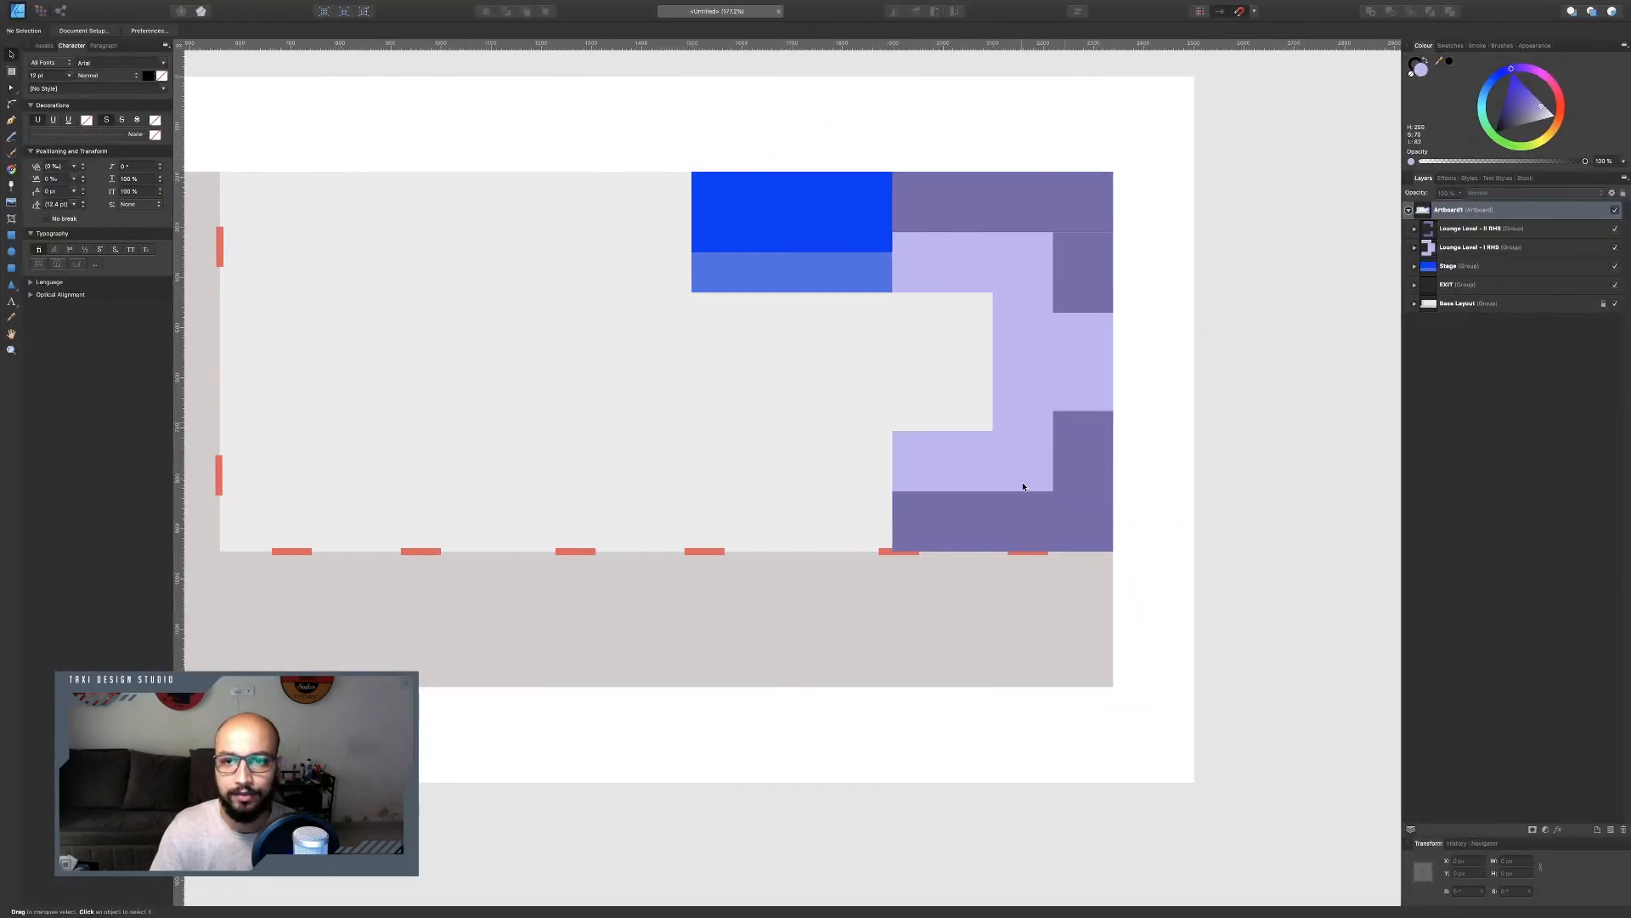
Duplicate both right lounge groups, flip the copies horizontally, and place them on the left side of the stage.
mouse_move(1024, 485)
left_mouse_down()
mouse_move(1051, 498)
mouse_move(1022, 480)
left_mouse_up()
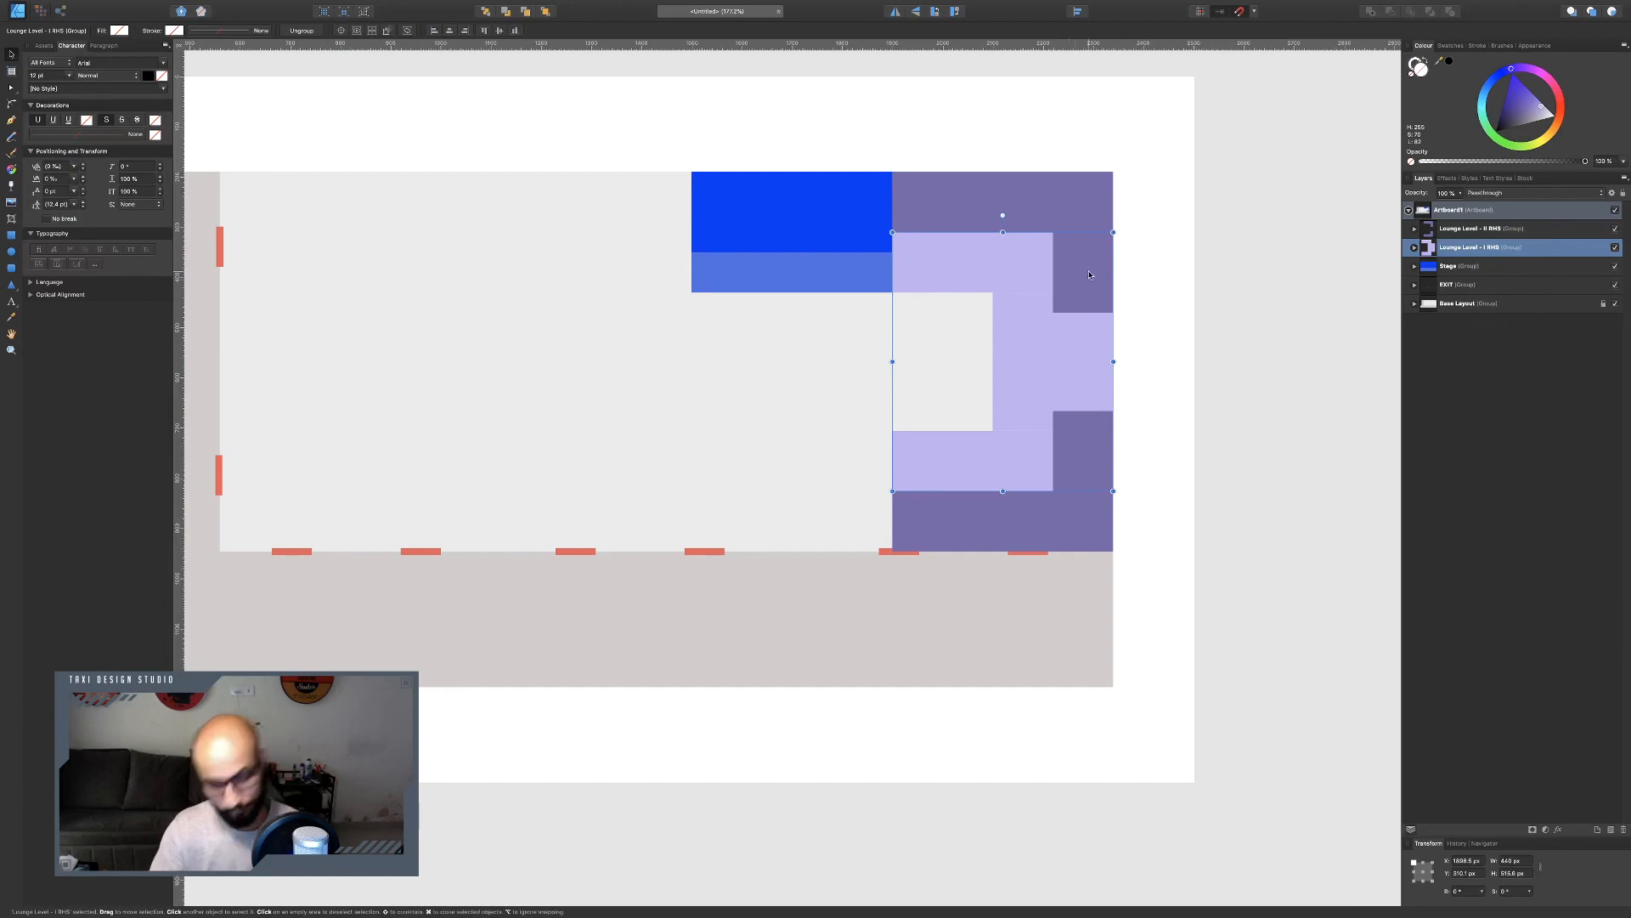
left_click(1108, 251, "shift")
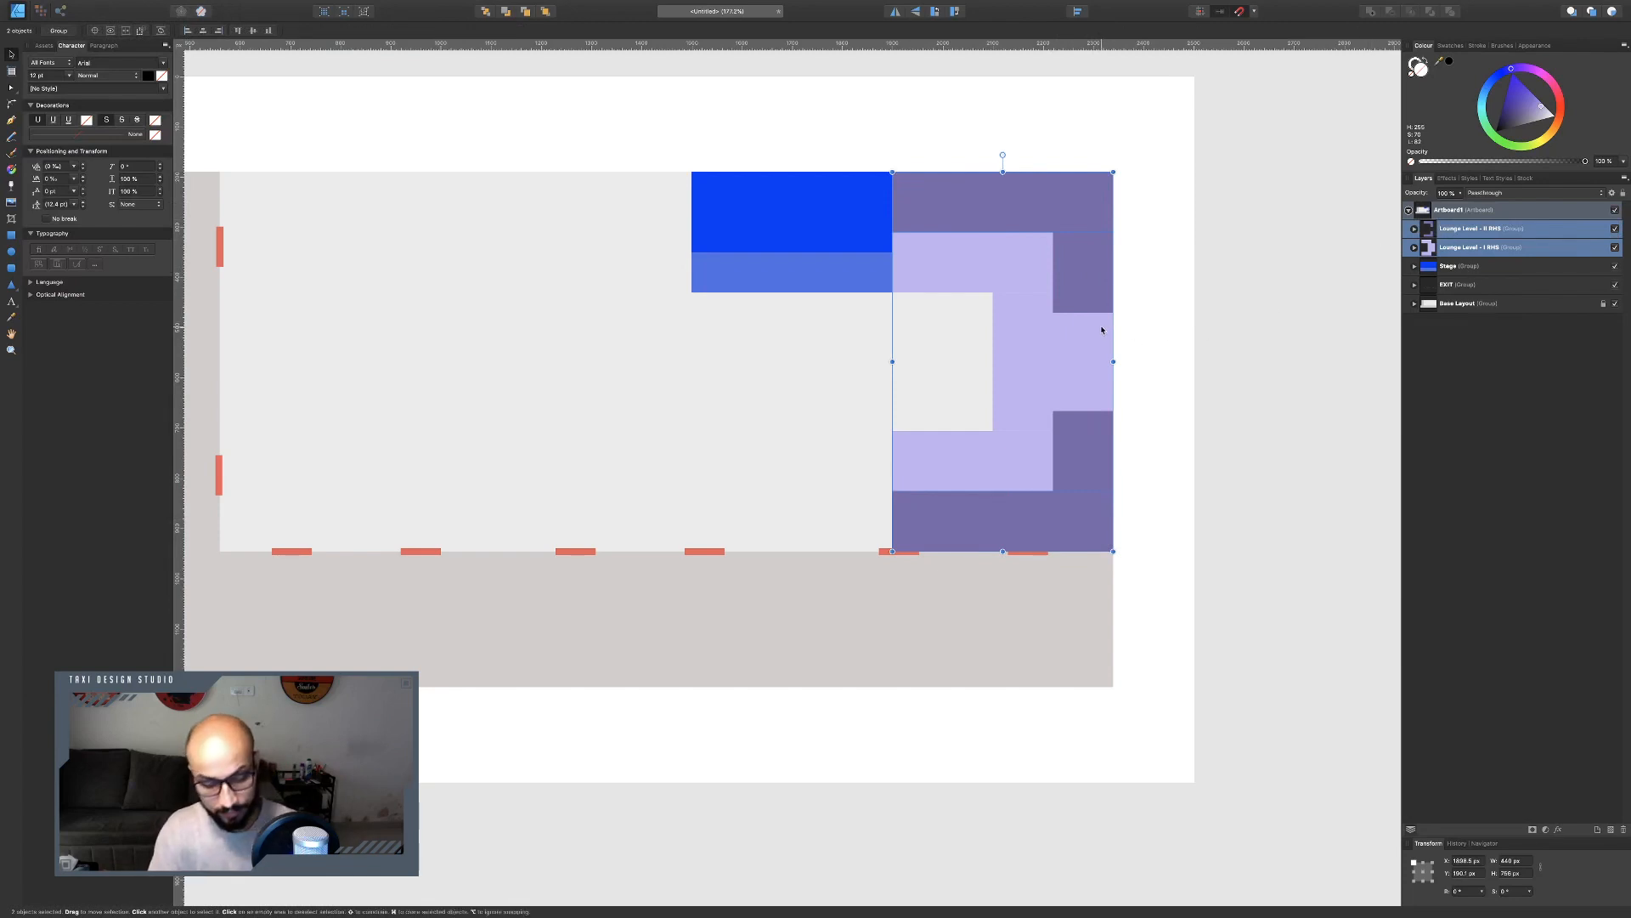
key("super+j")
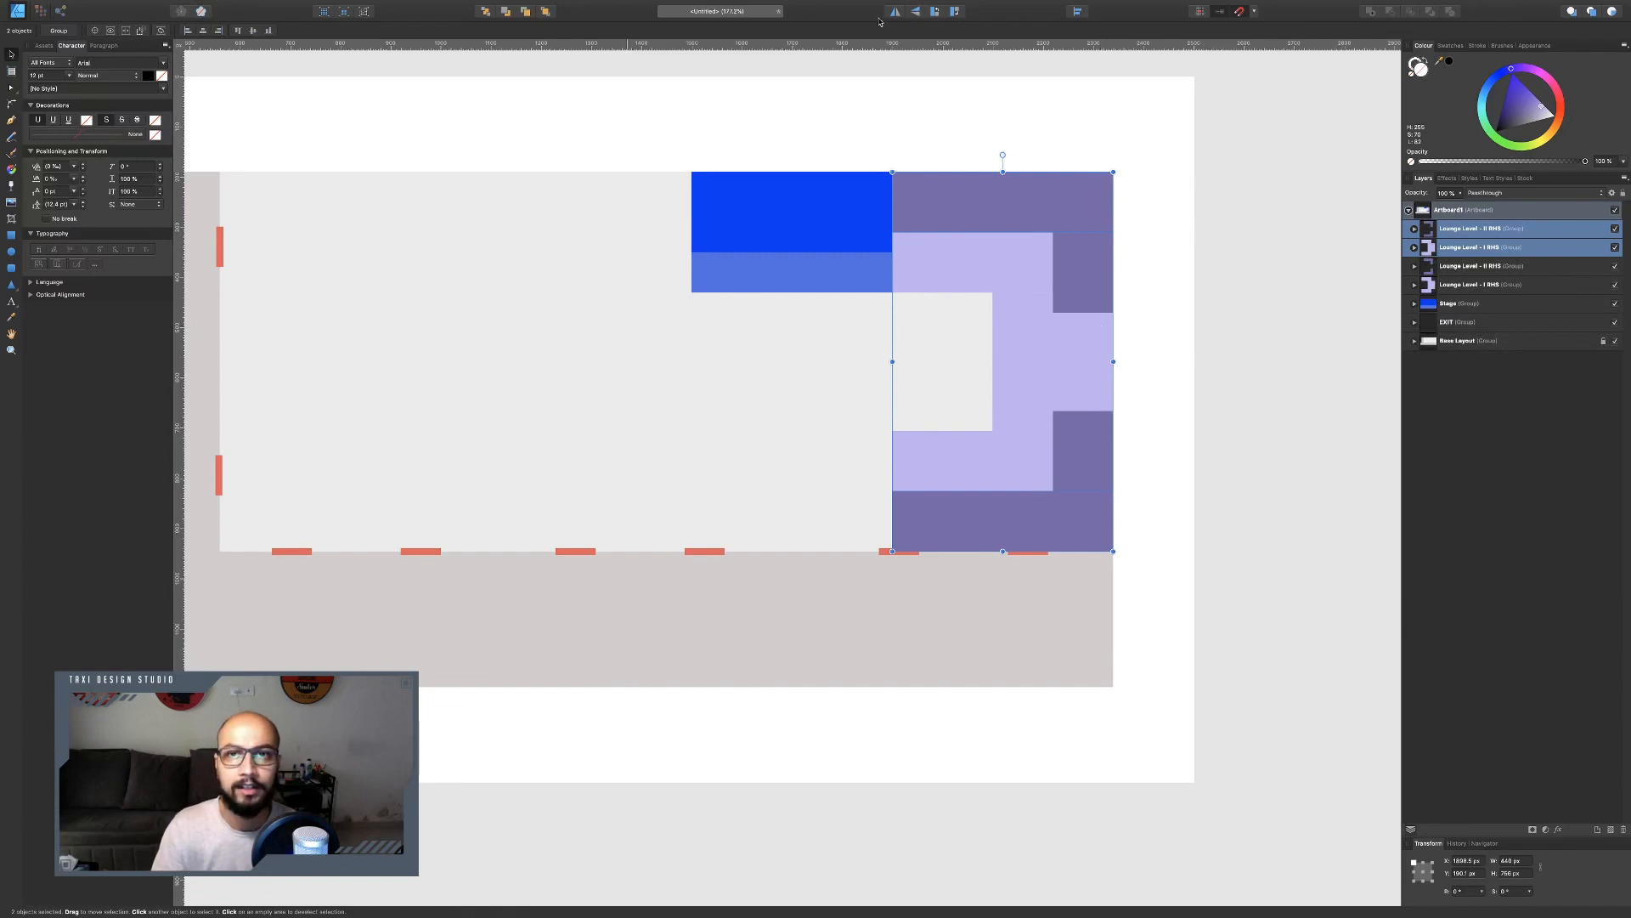
left_click(894, 11)
left_click_drag(924, 250, 508, 255)
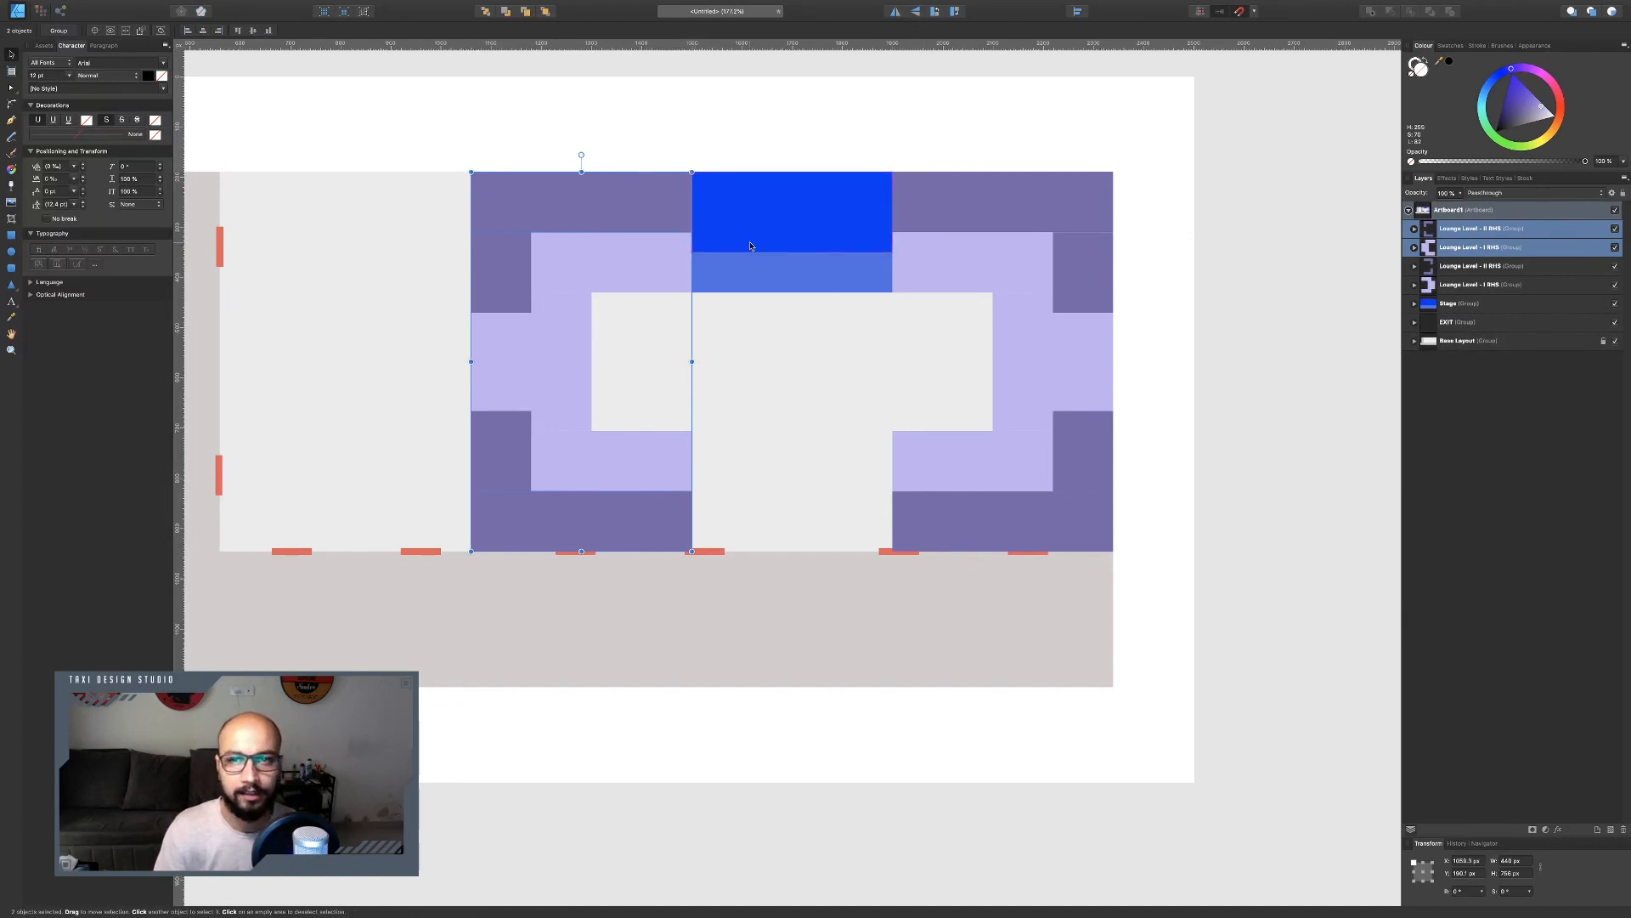
Rename the mirrored purple group to 'Lounge Level - 0 LHS'.
scroll(625, 311, "left", 3)
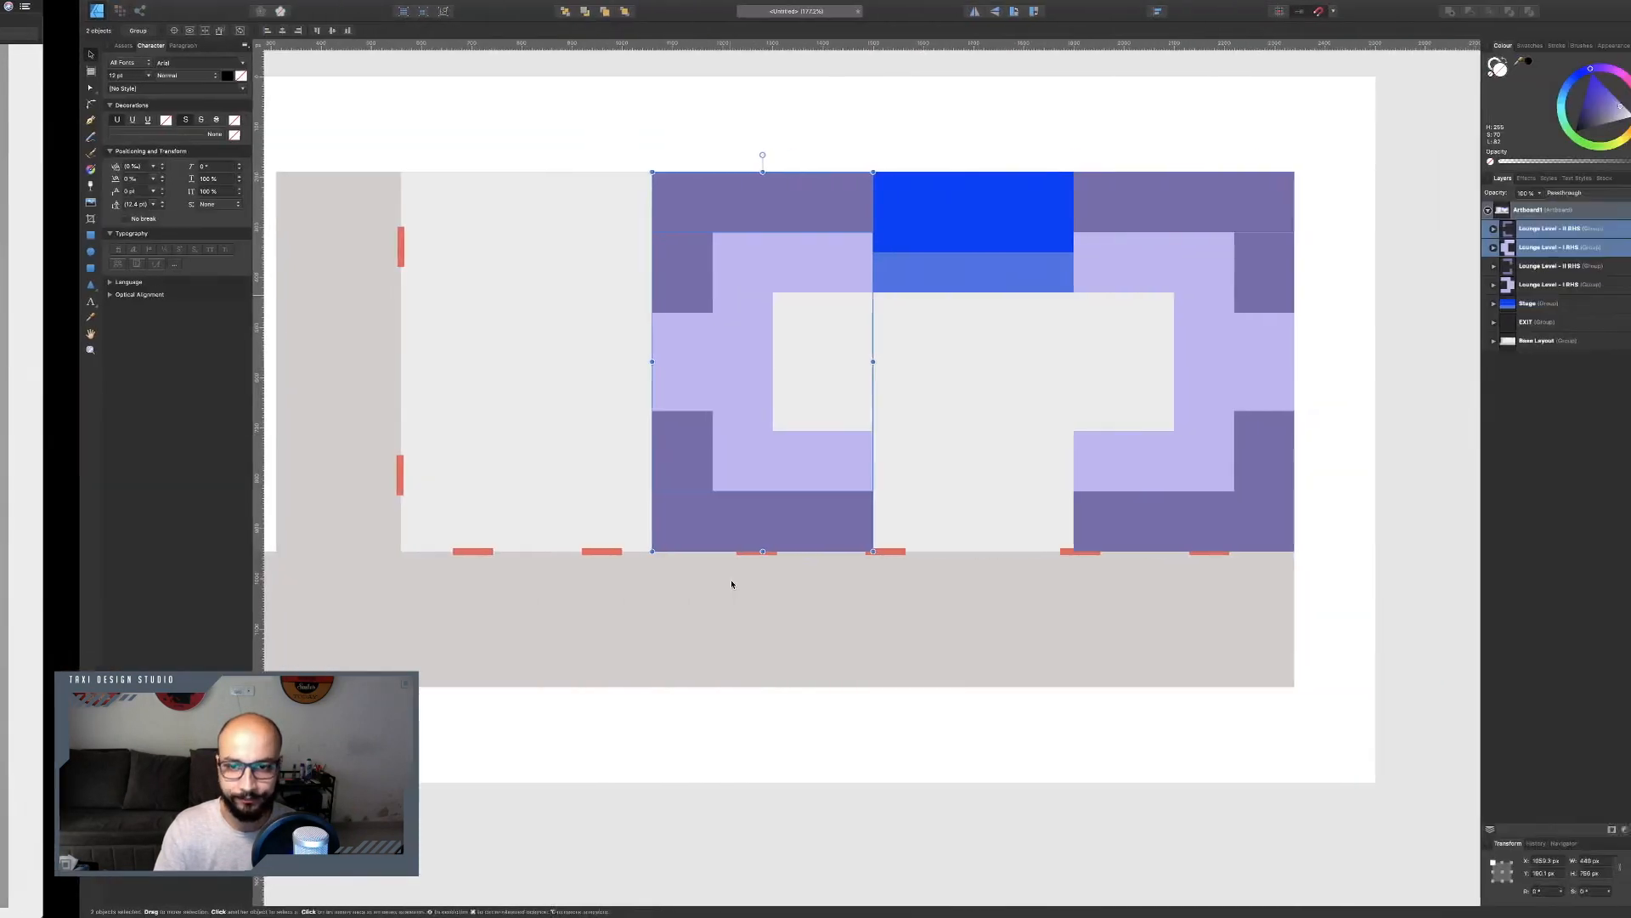
scroll(731, 580, "right", 2)
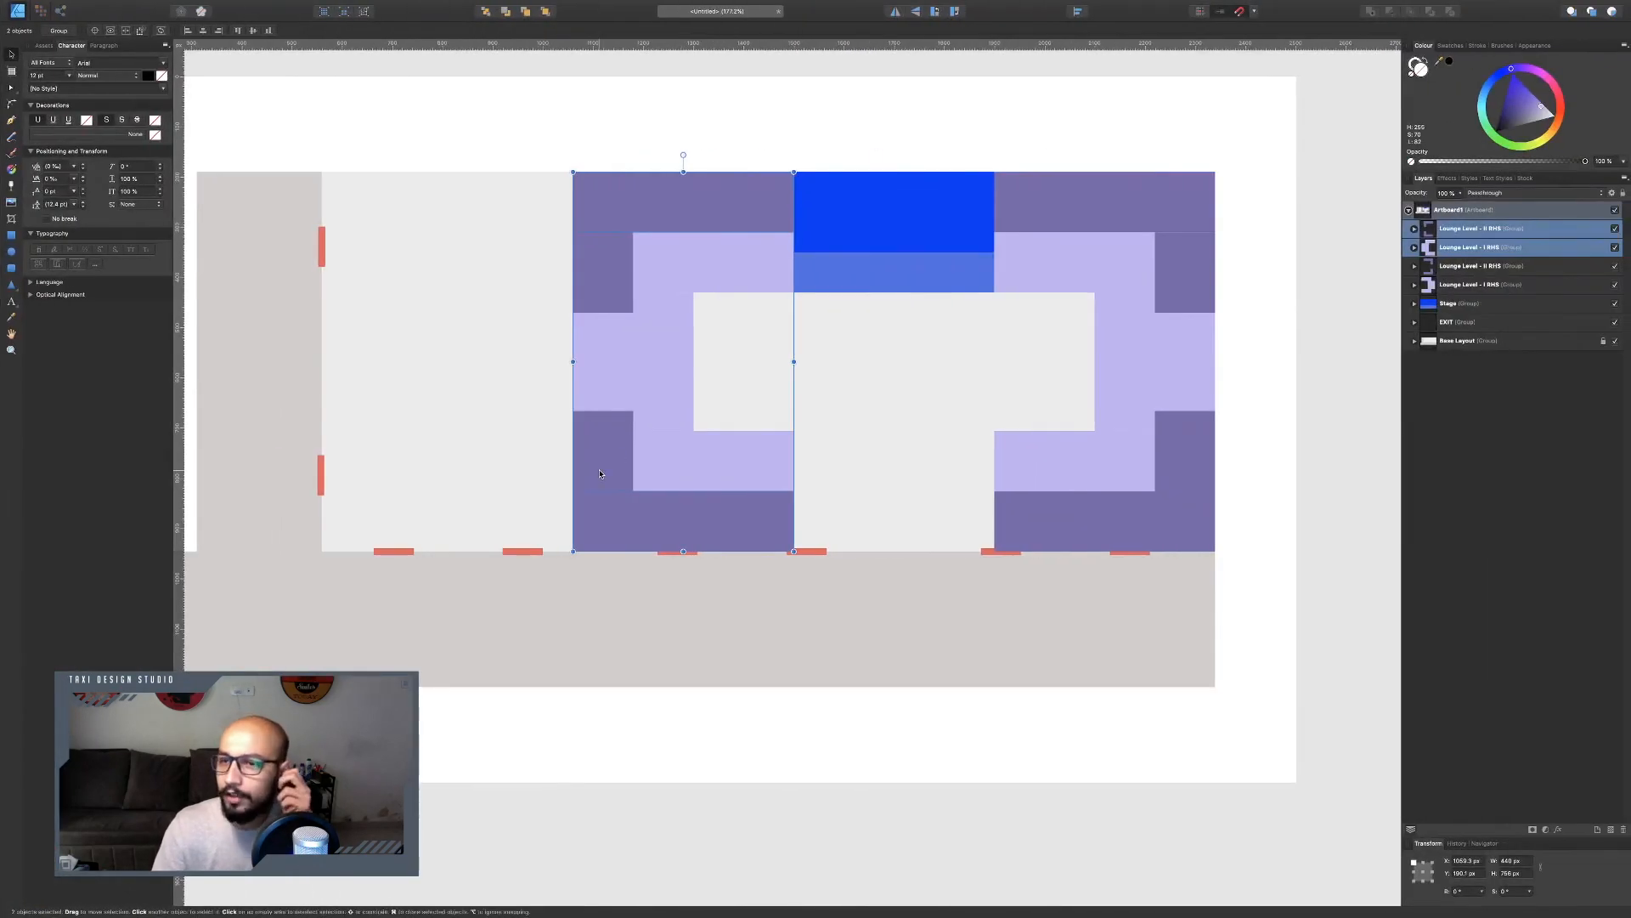
scroll(599, 473, "down", 10)
scroll(599, 474, "left", 15)
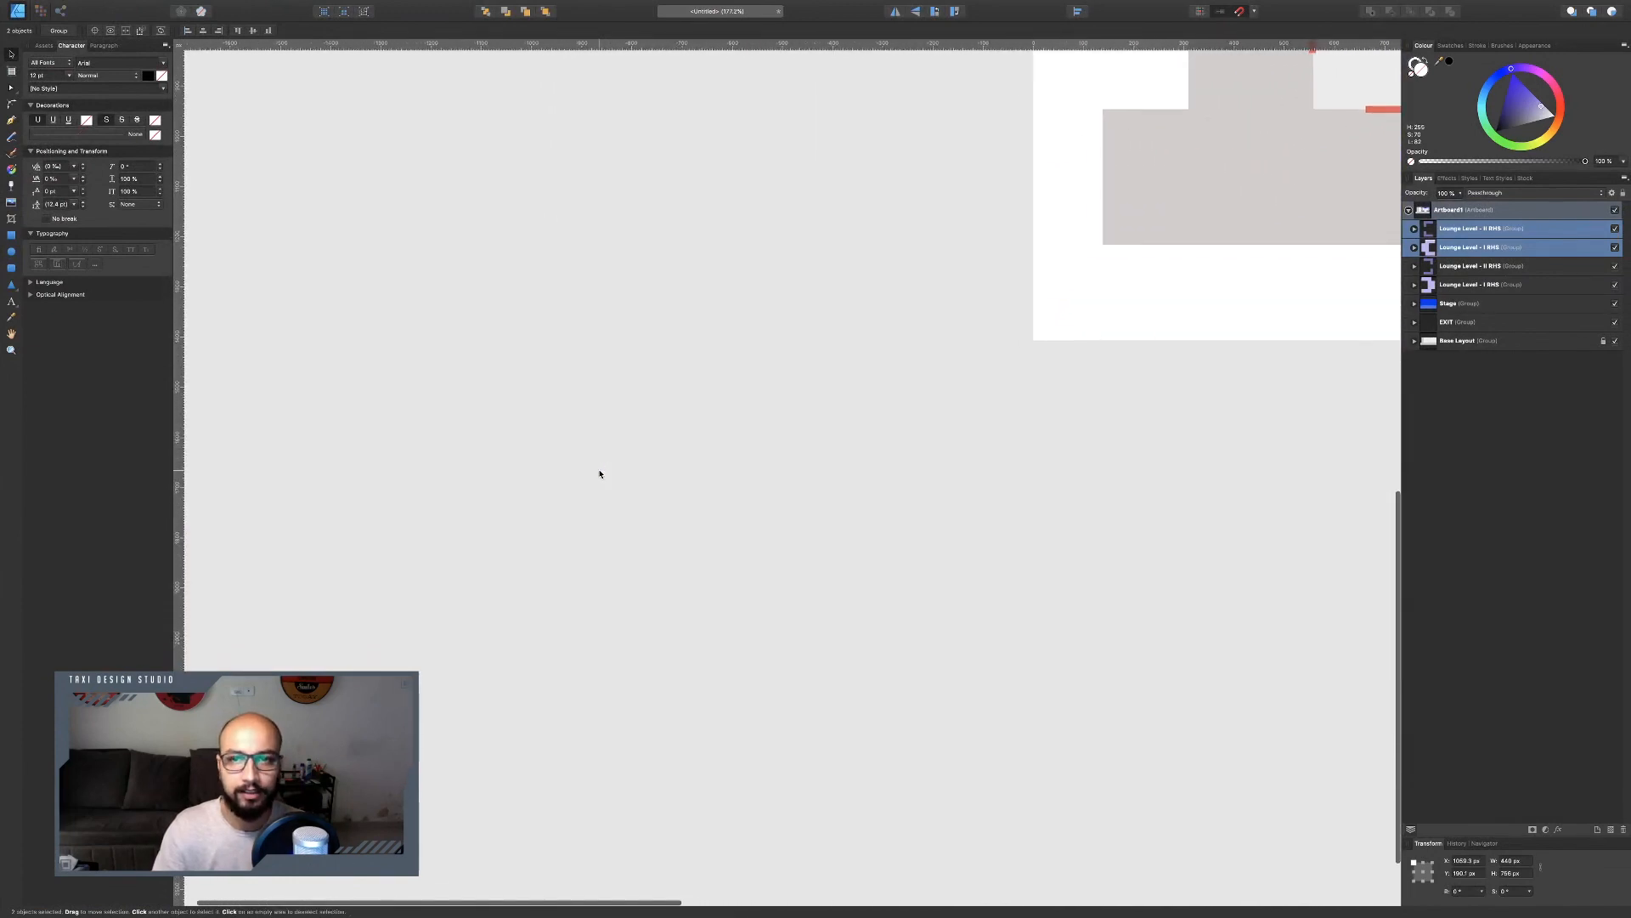
scroll(599, 474, "right", 20)
scroll(599, 474, "up", 8)
scroll(599, 473, "right", 9)
scroll(599, 473, "left", 12)
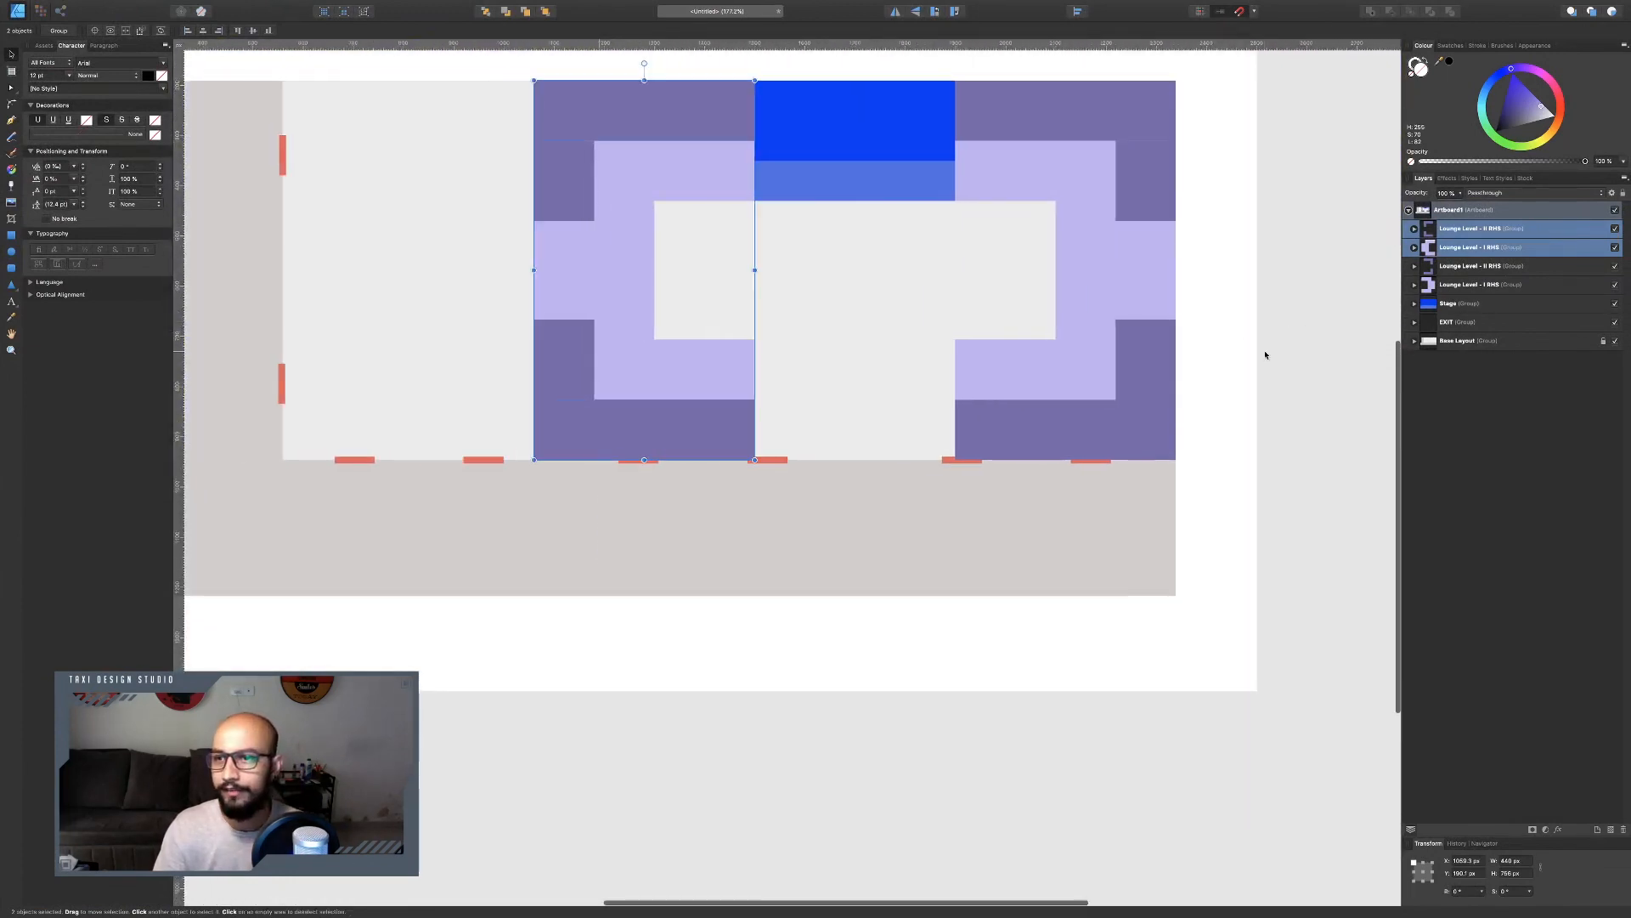
left_click(1513, 229)
double_click(1513, 229)
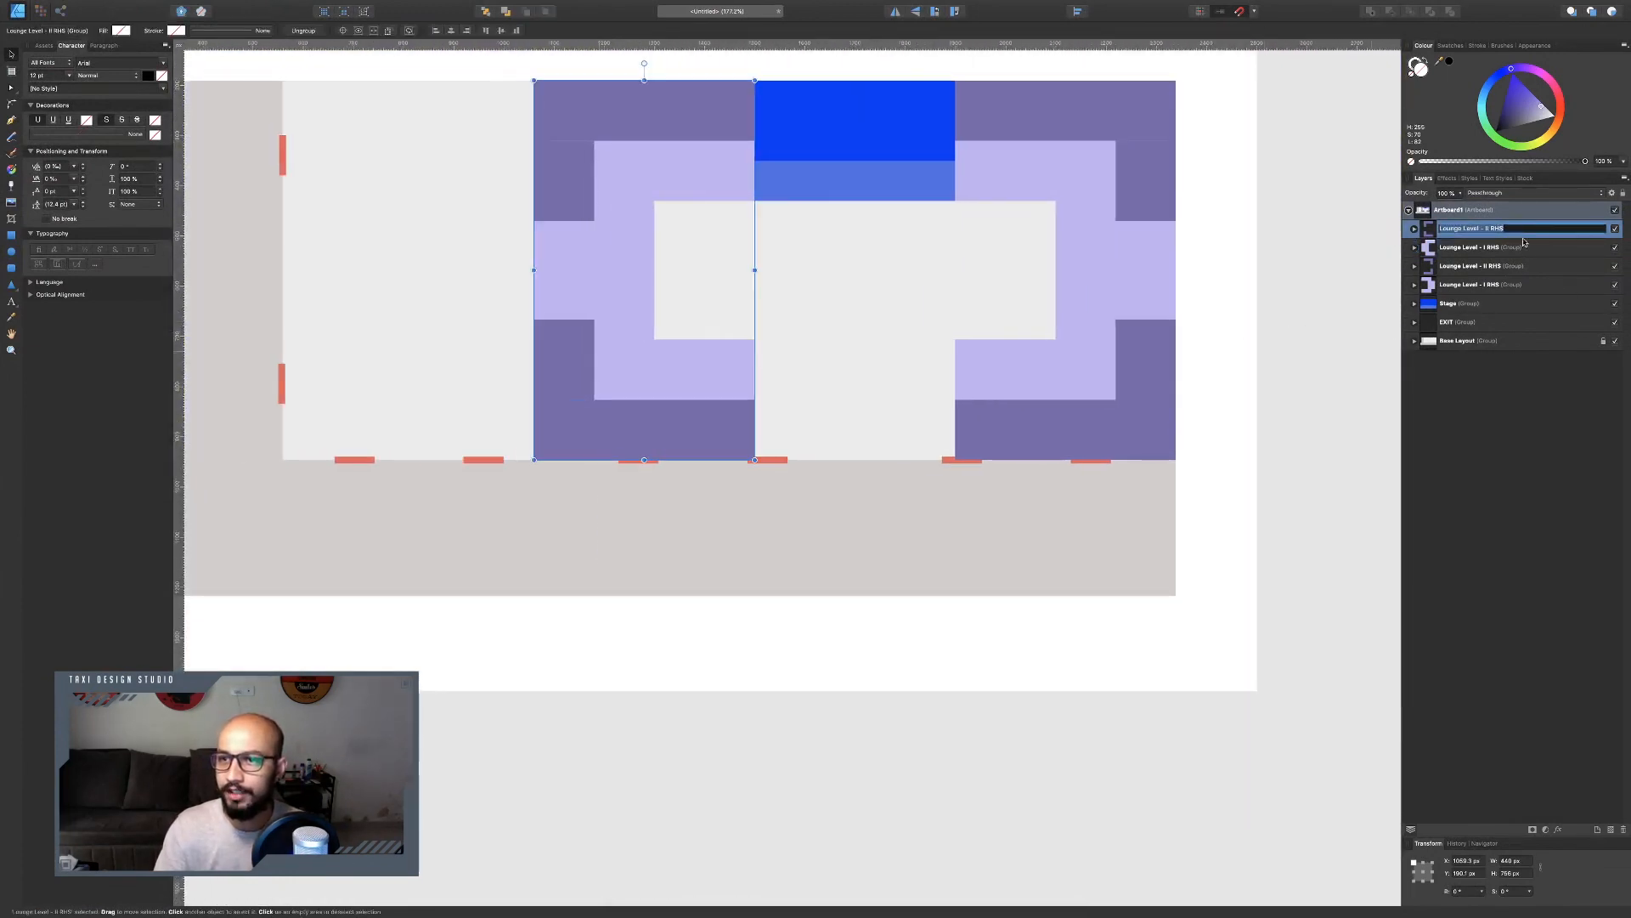
left_click(1515, 229)
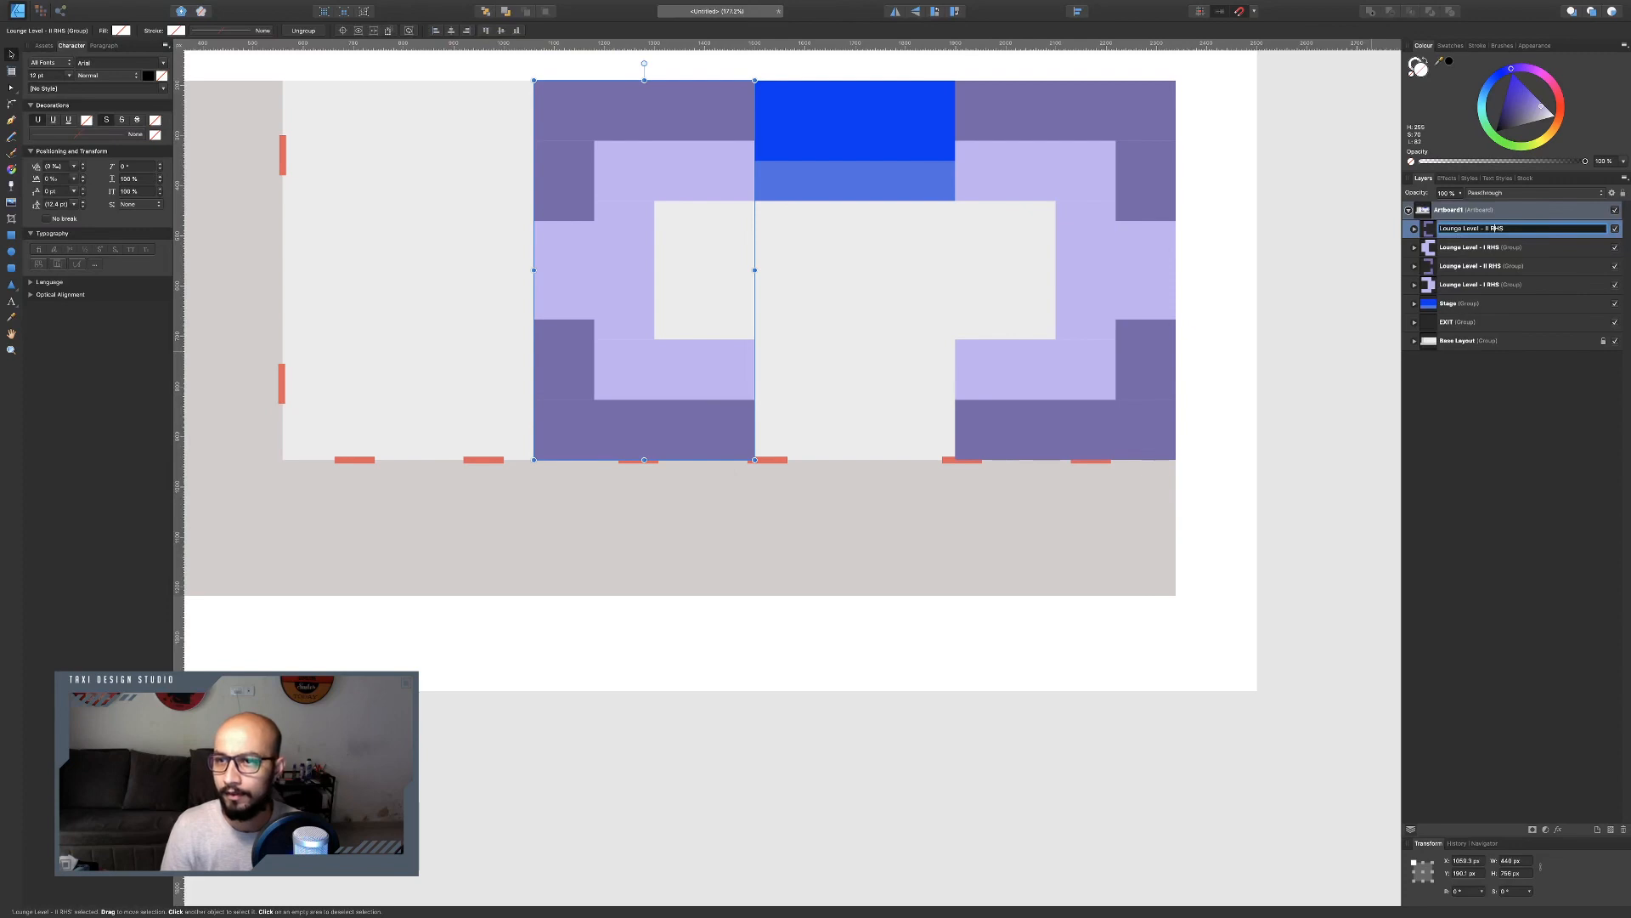
double_click(1497, 229)
type("LHS")
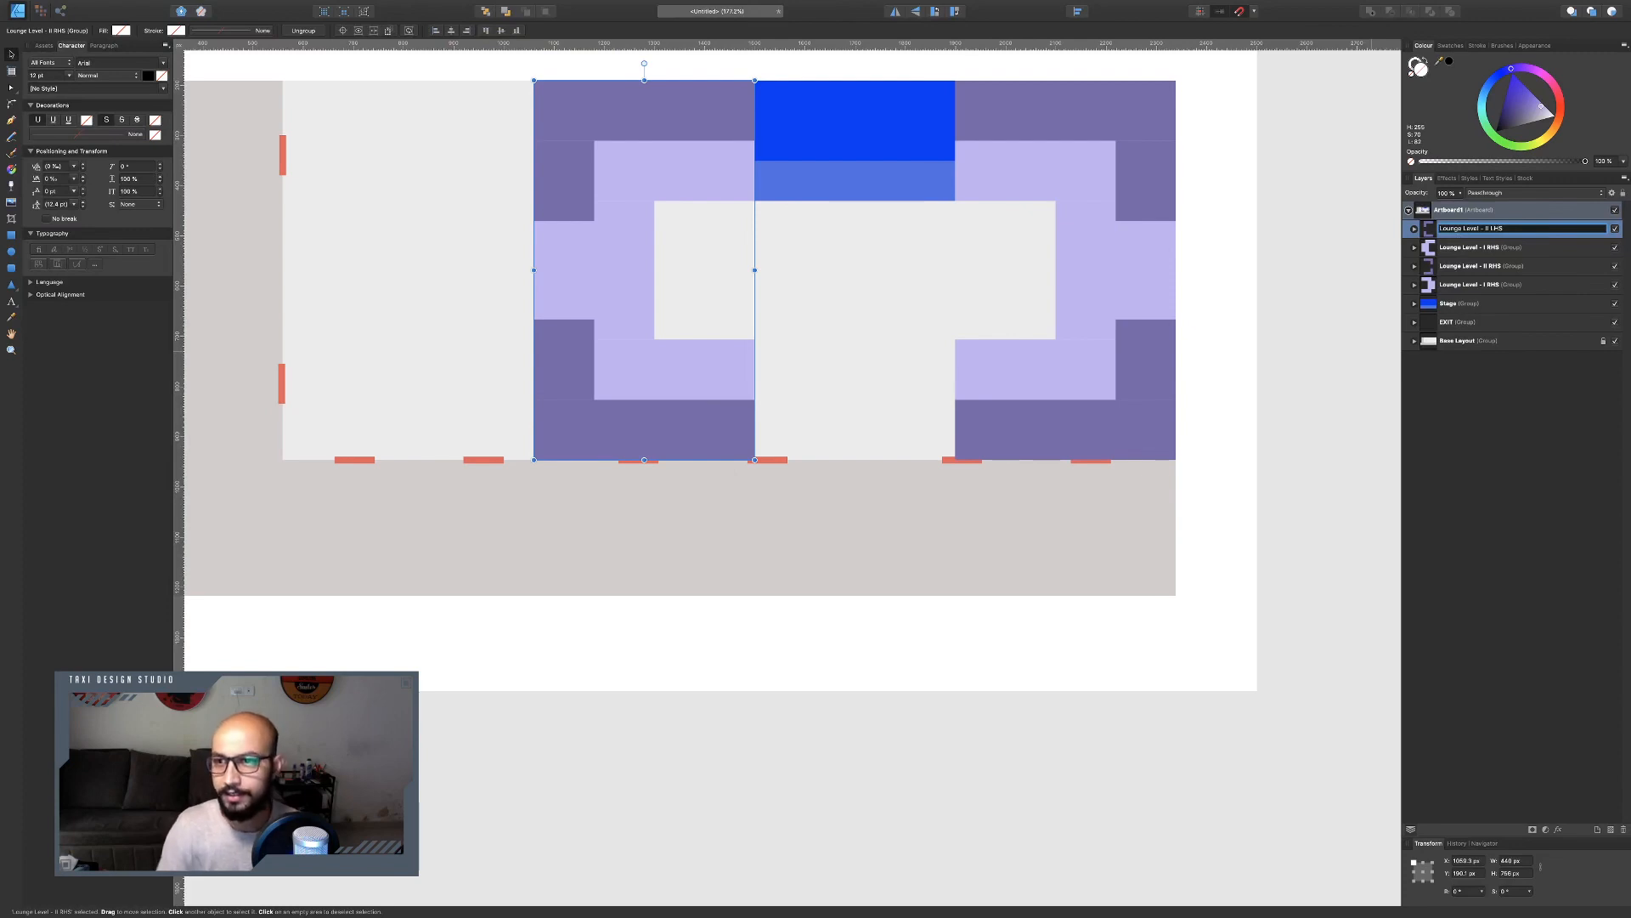
Rename the mirrored lavender group to 'Lounge Level - 1 LHS'.
double_click(1492, 249)
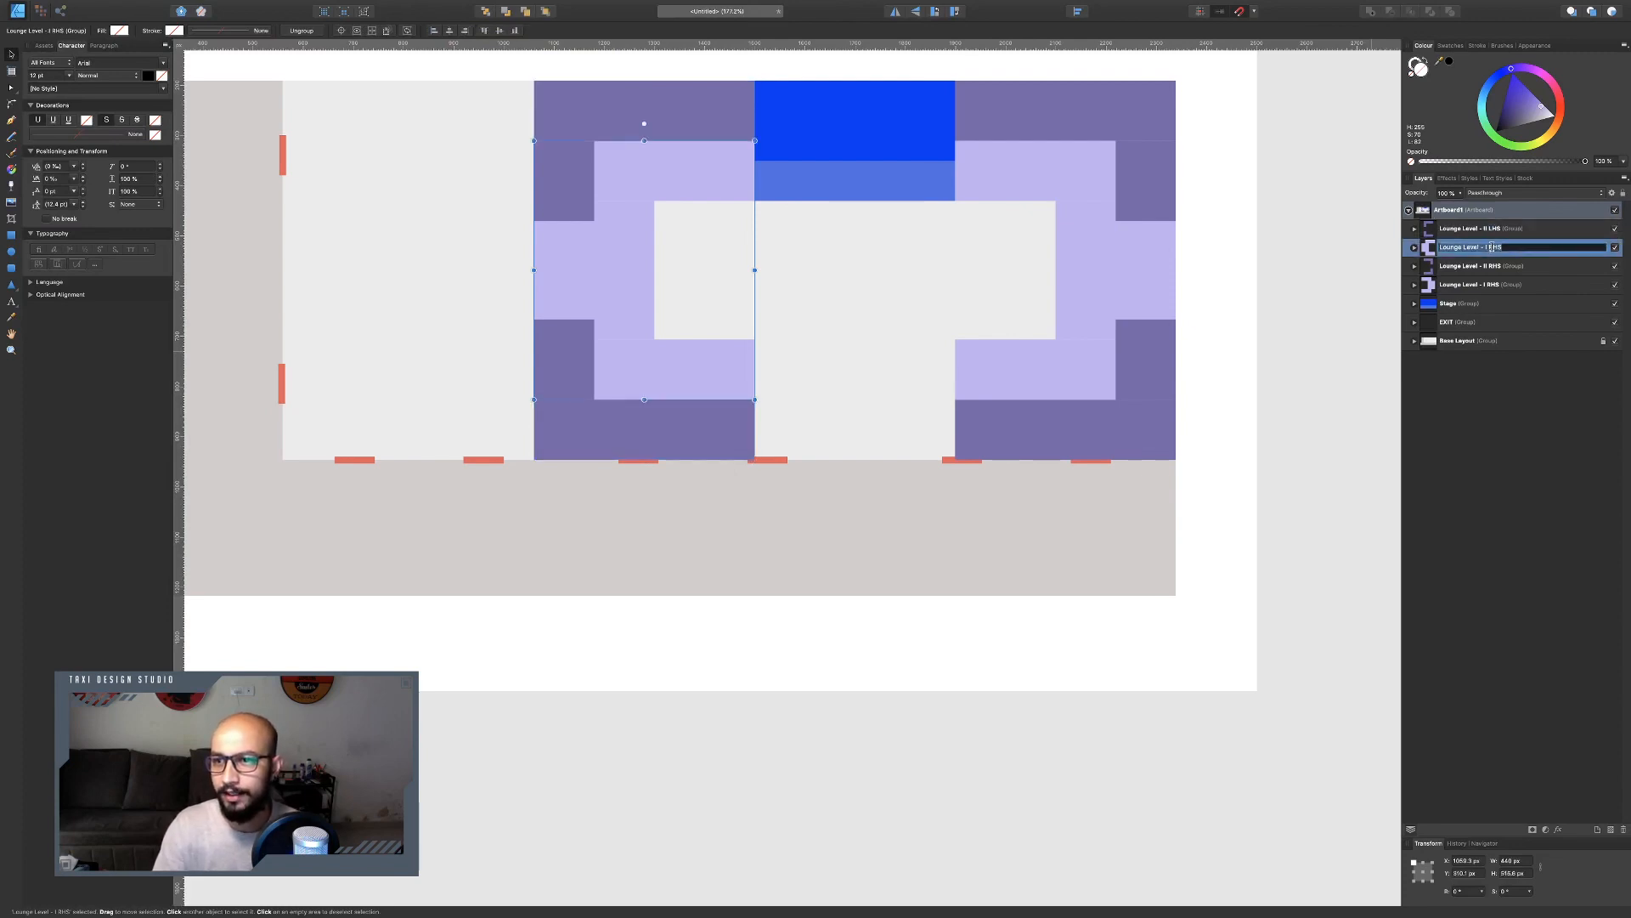
left_click(1492, 247)
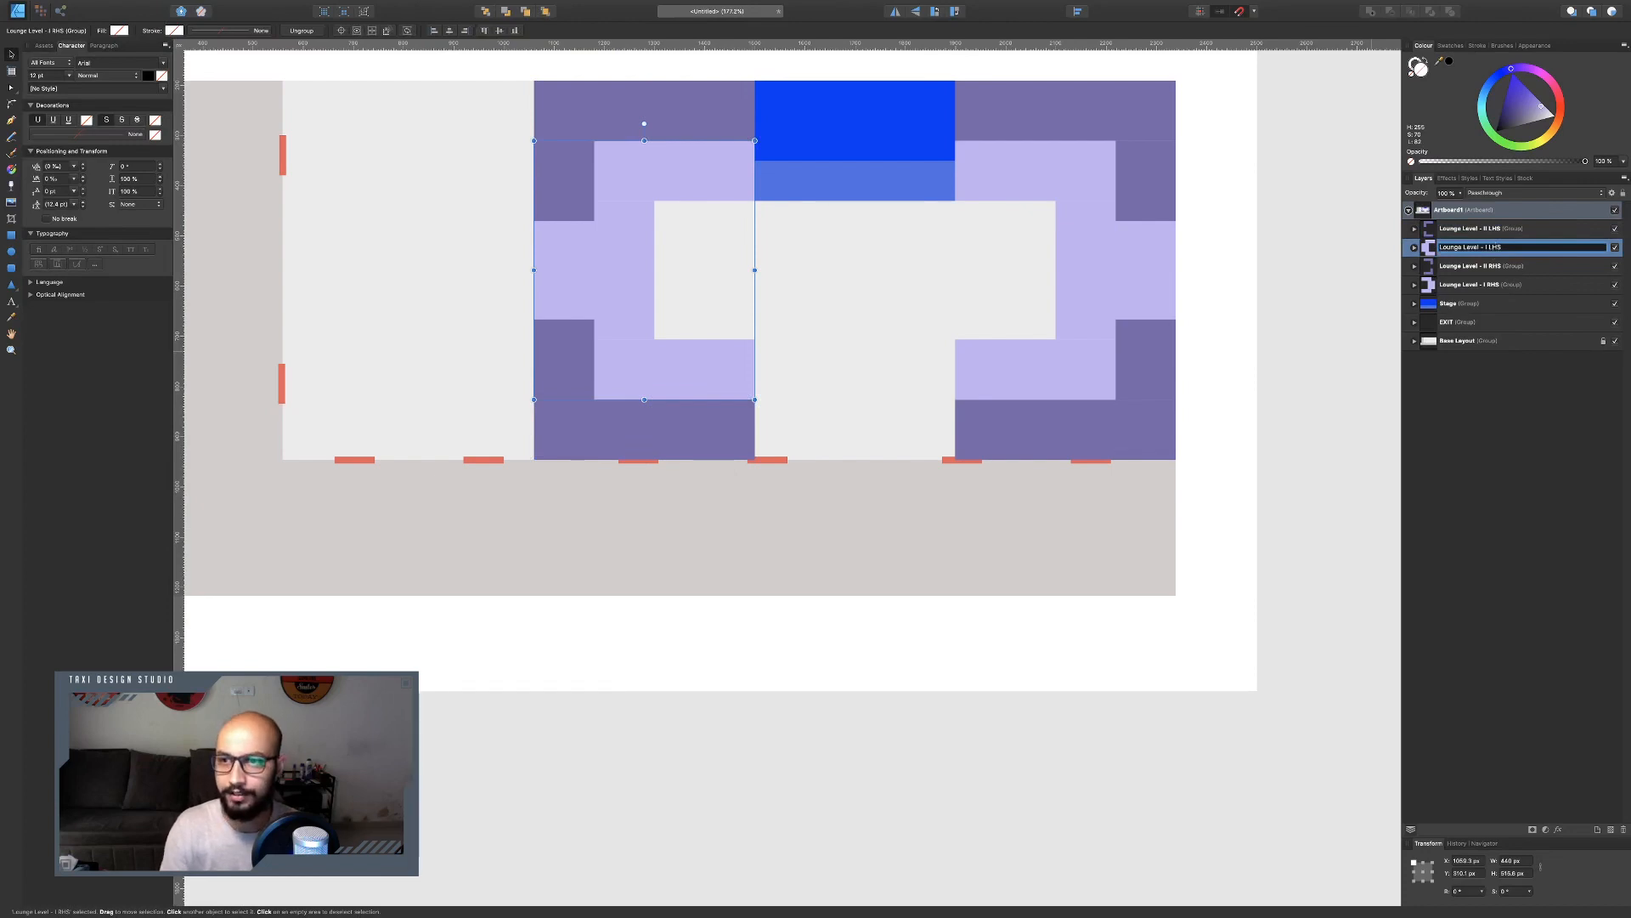
type("LHS")
key("Return")
left_click(1466, 285)
left_click(1467, 228, "shift")
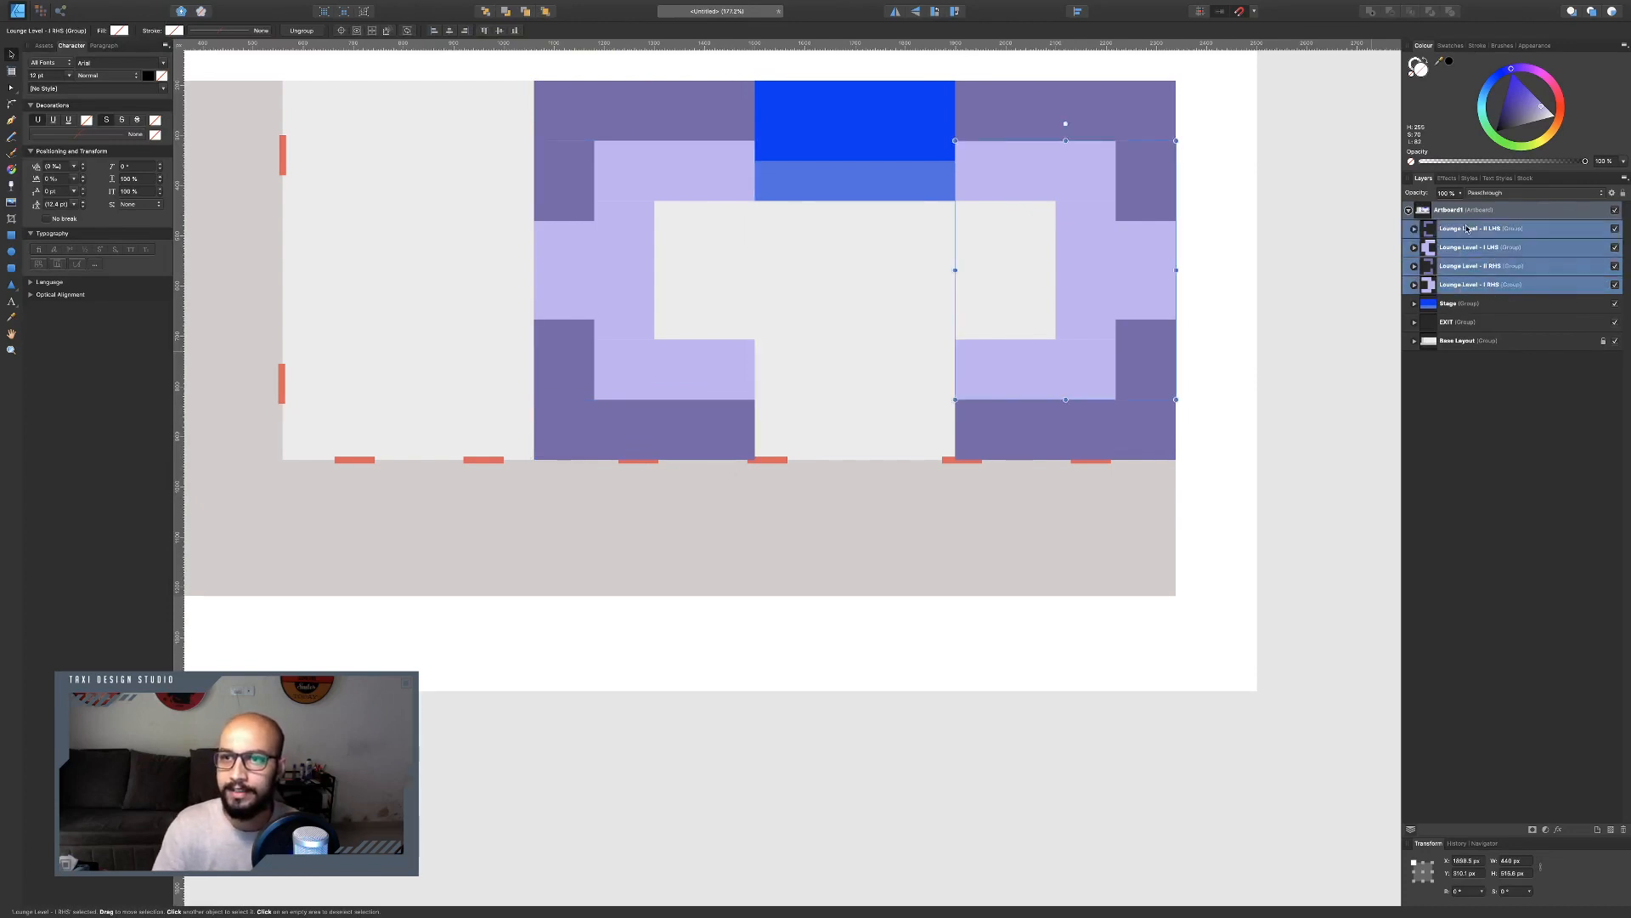
left_click_drag(1107, 218, 1236, 487)
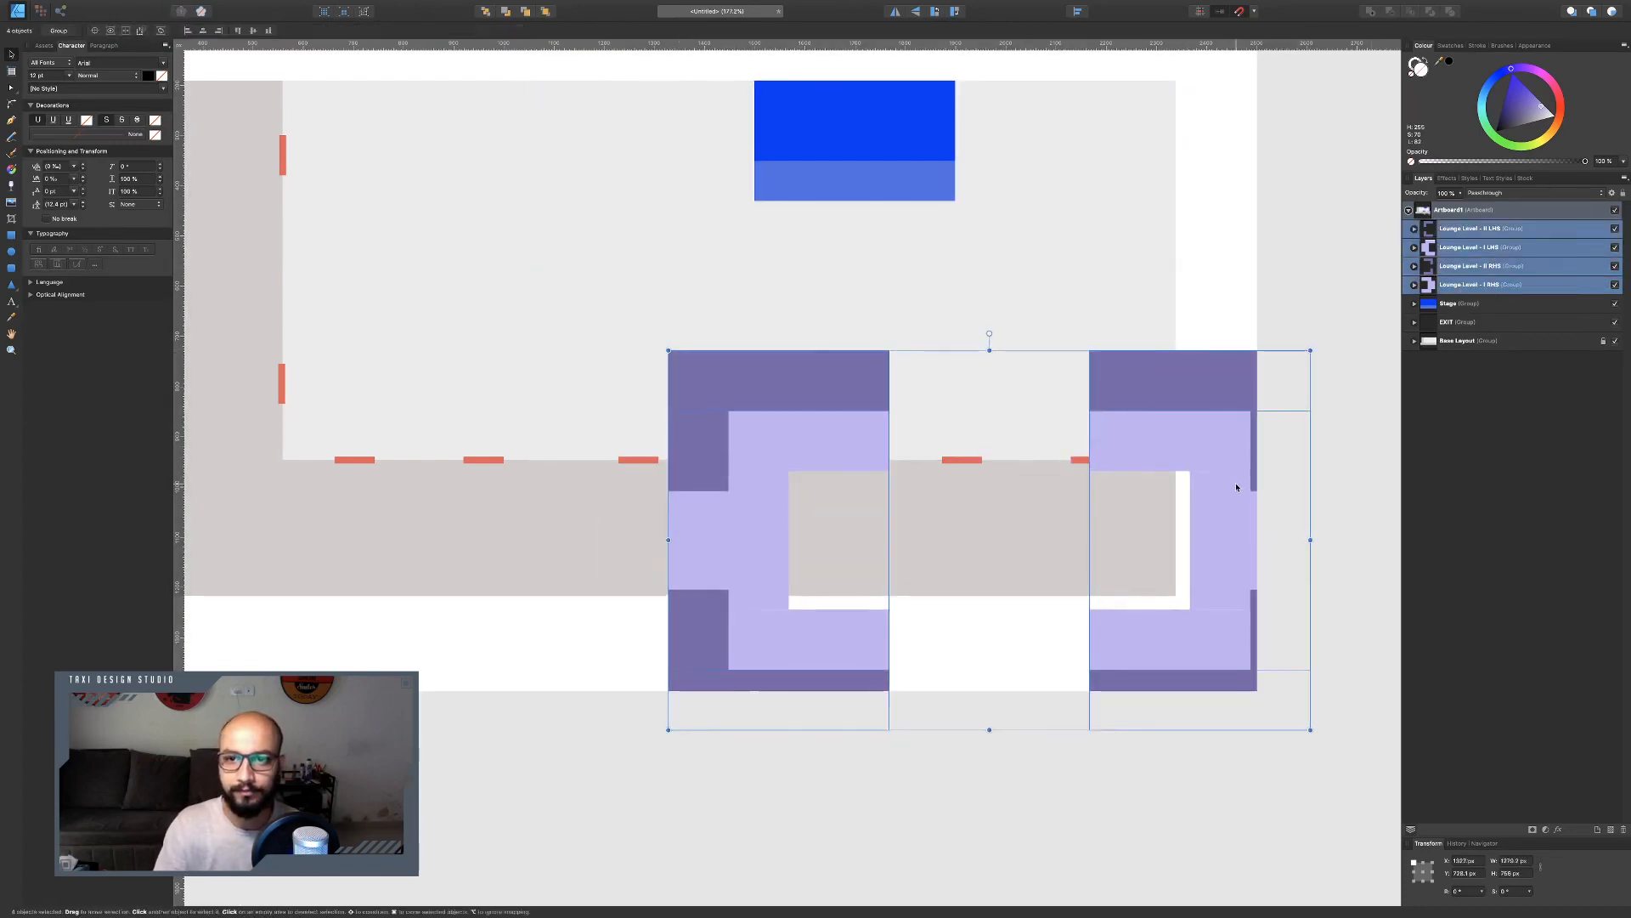
key("super+z")
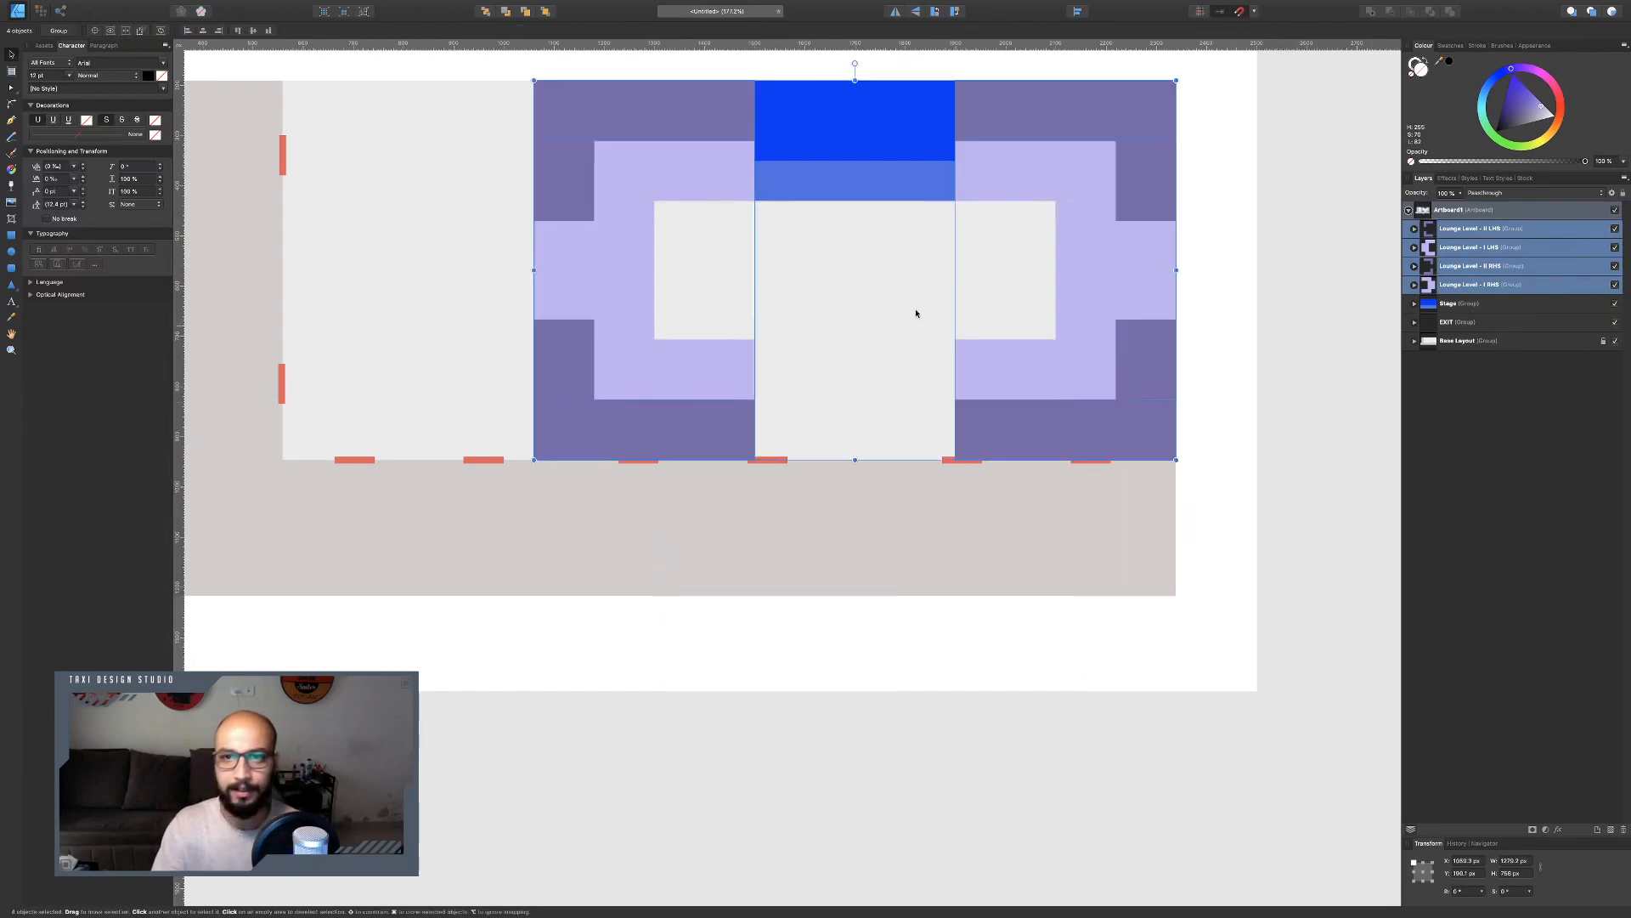
left_click(1300, 269)
Examine the stage and lounge area of the night club reference plan in Preview.
key("ctrl+Left")
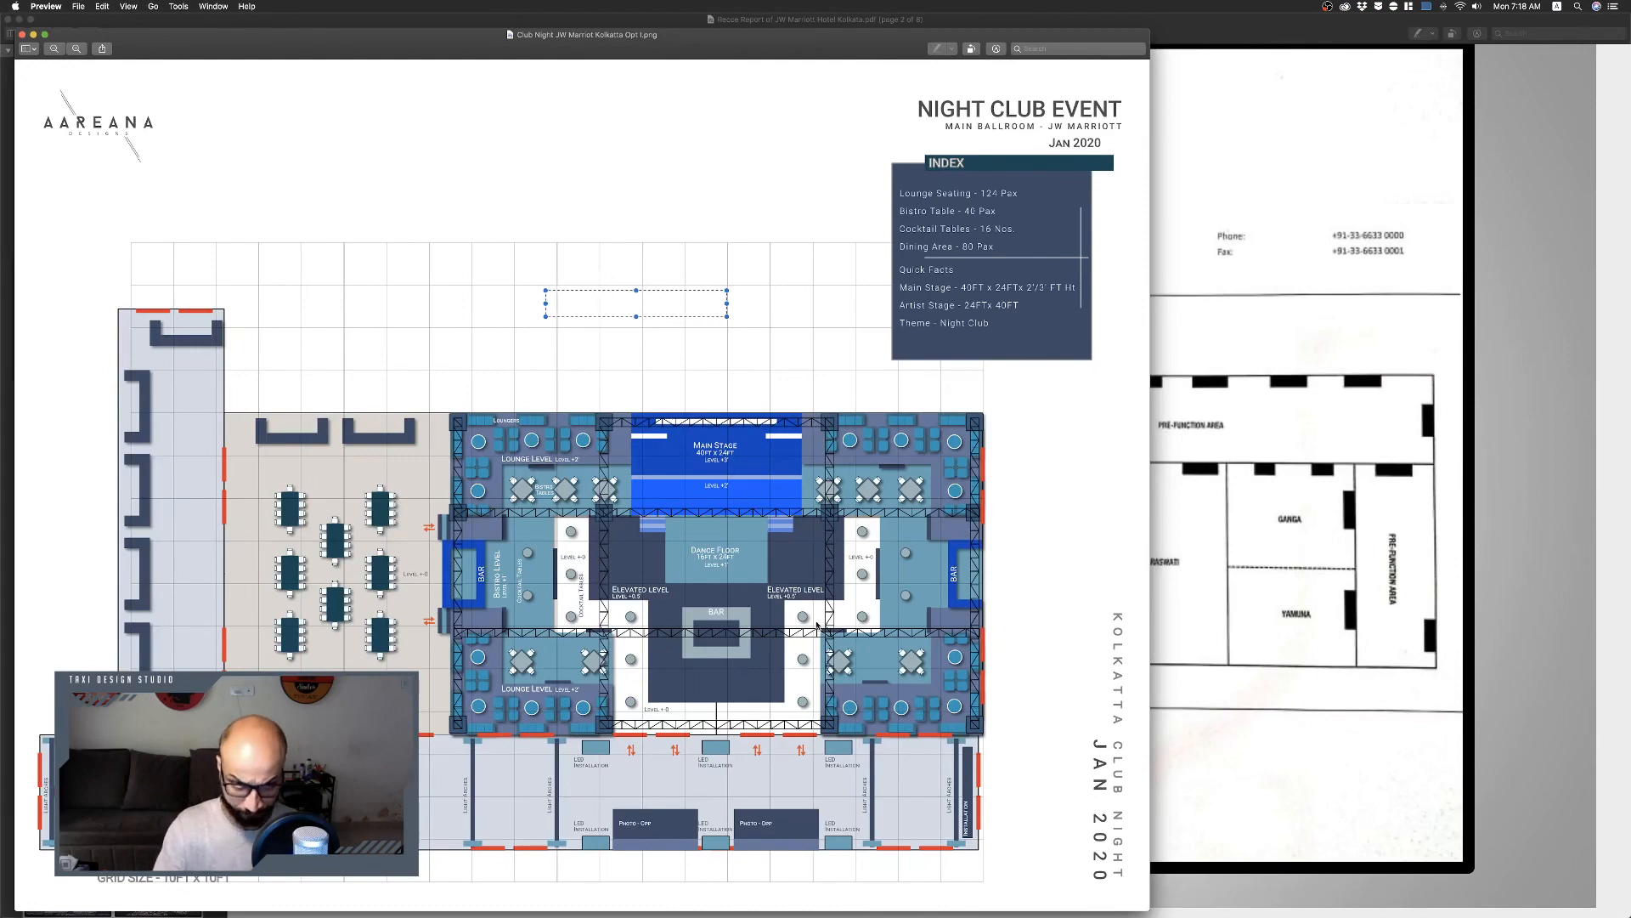
key("ctrl+Right")
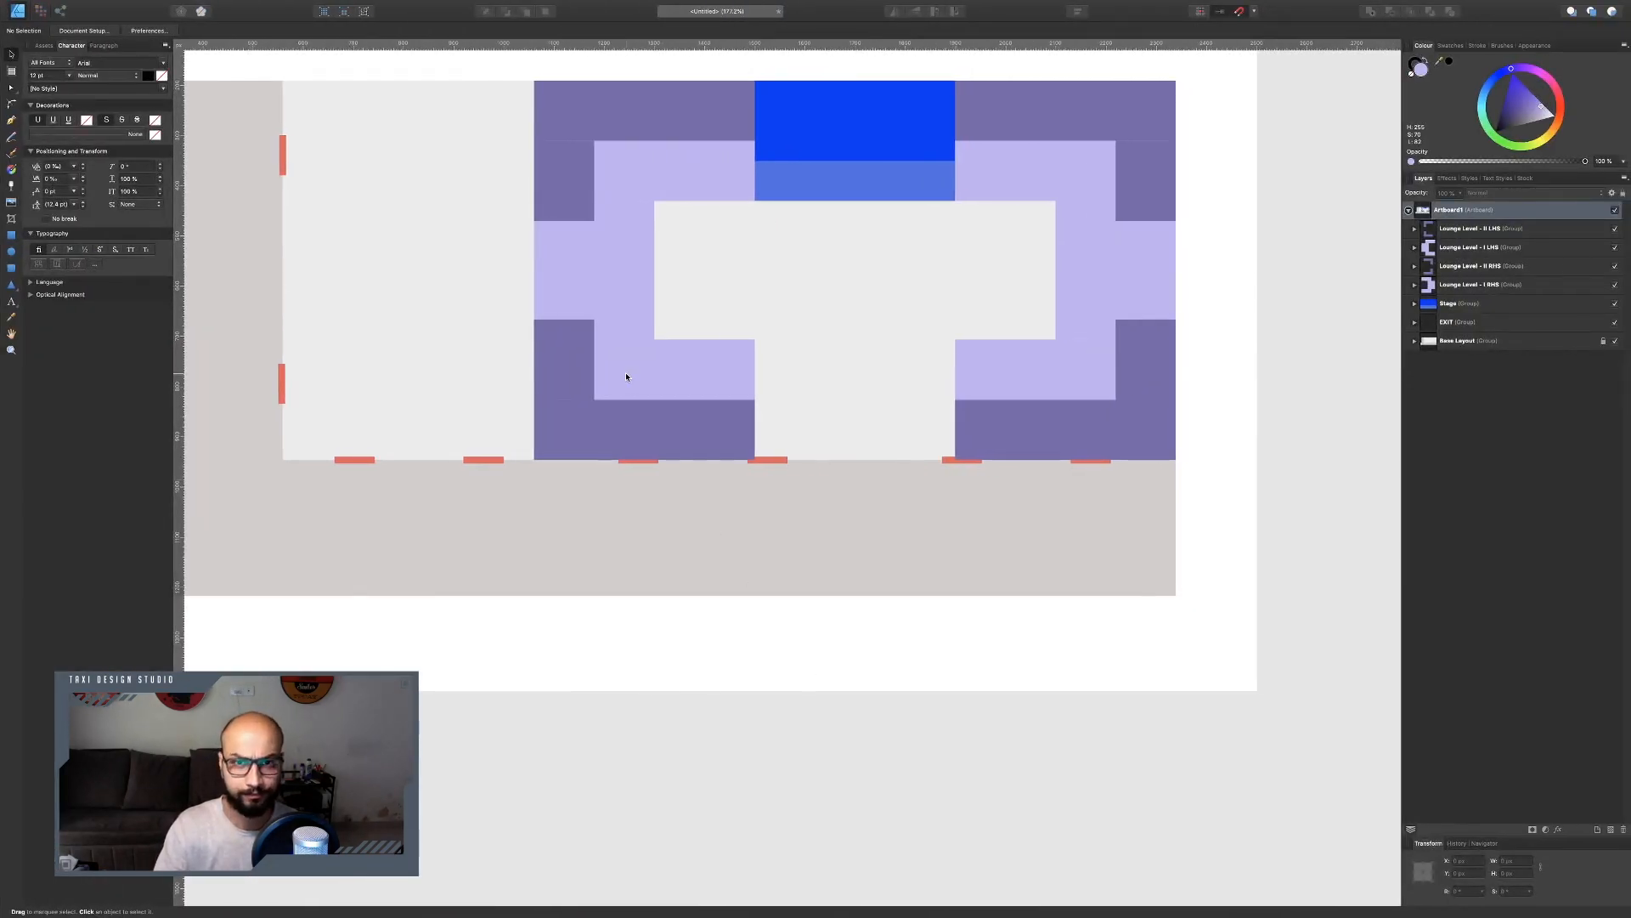
key("ctrl+Left")
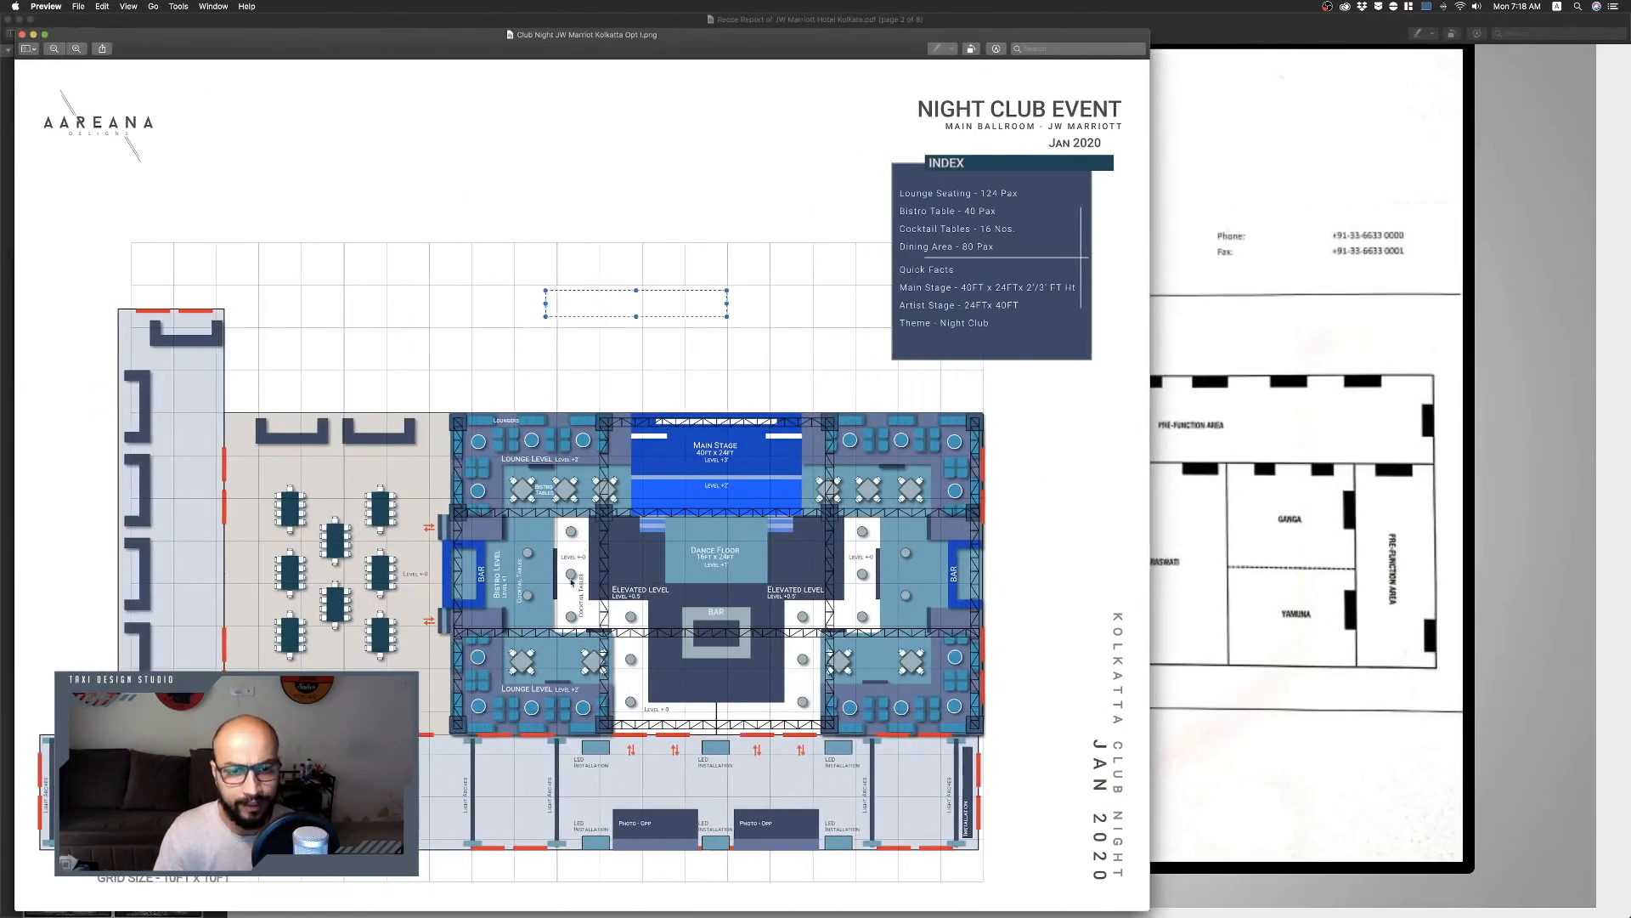
scroll(571, 580, "up", 3)
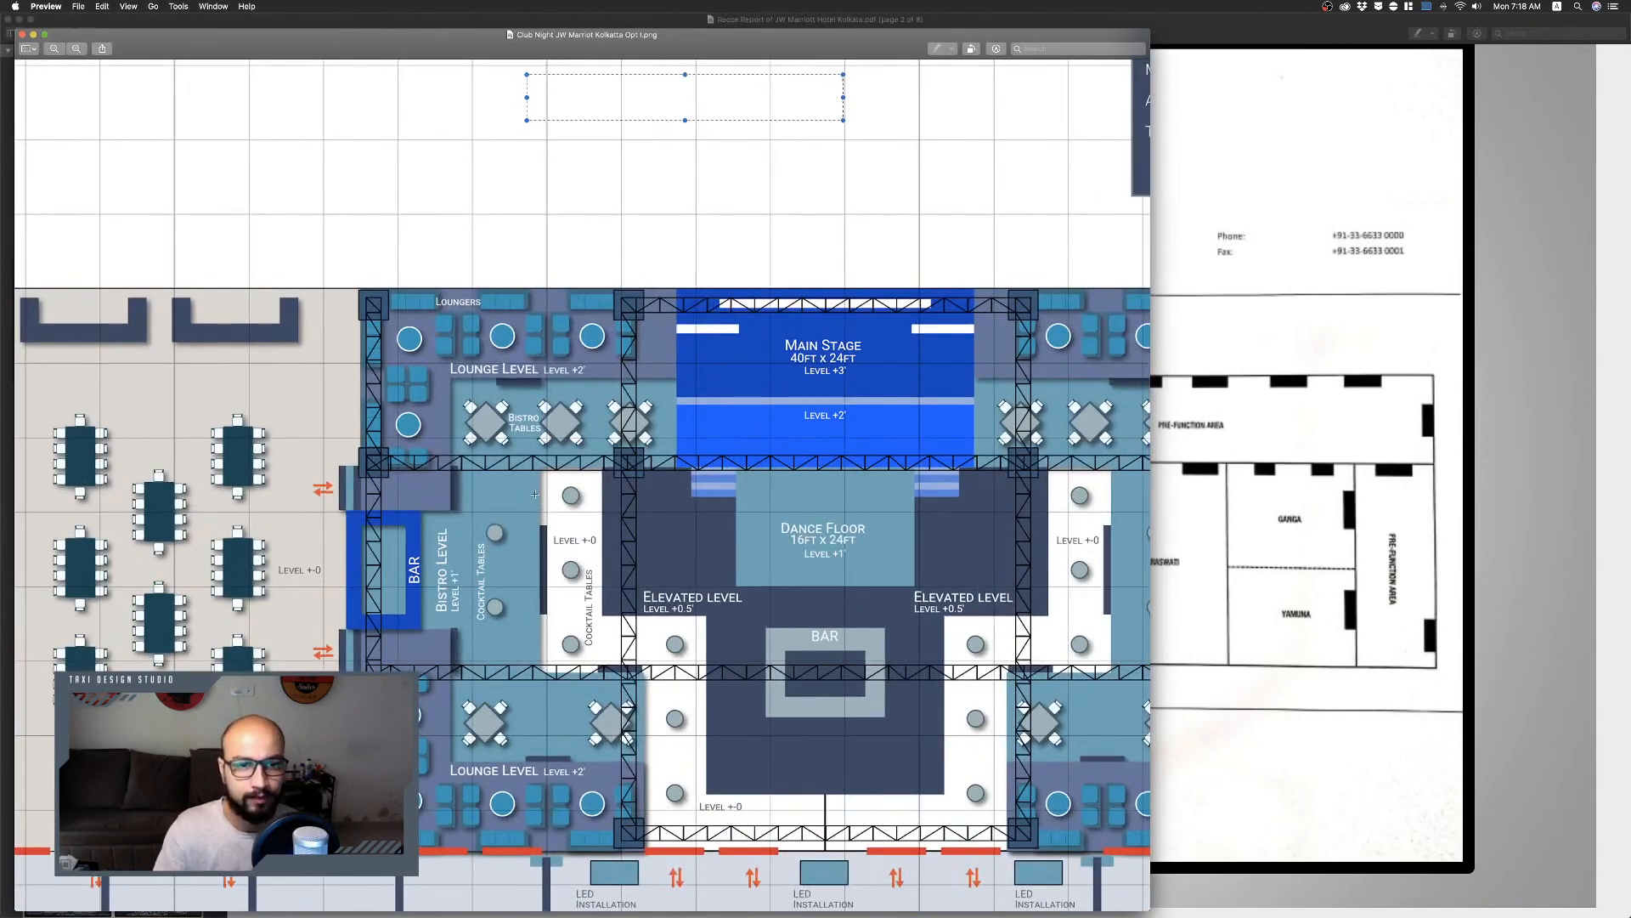
left_click_drag(539, 493, 593, 243)
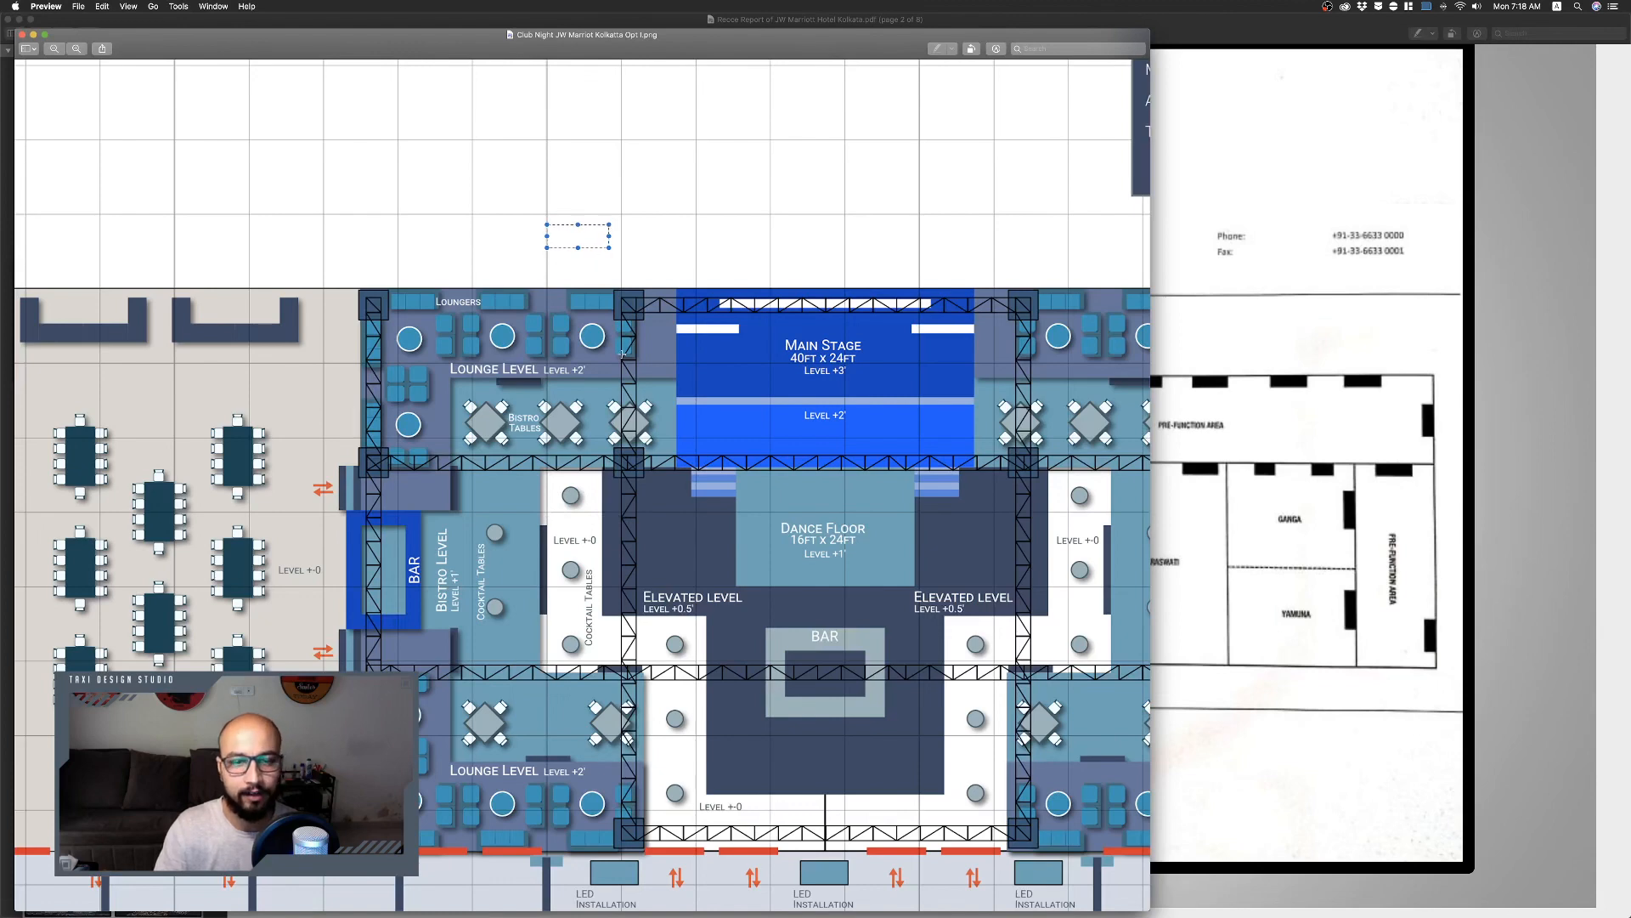
key("ctrl+Right")
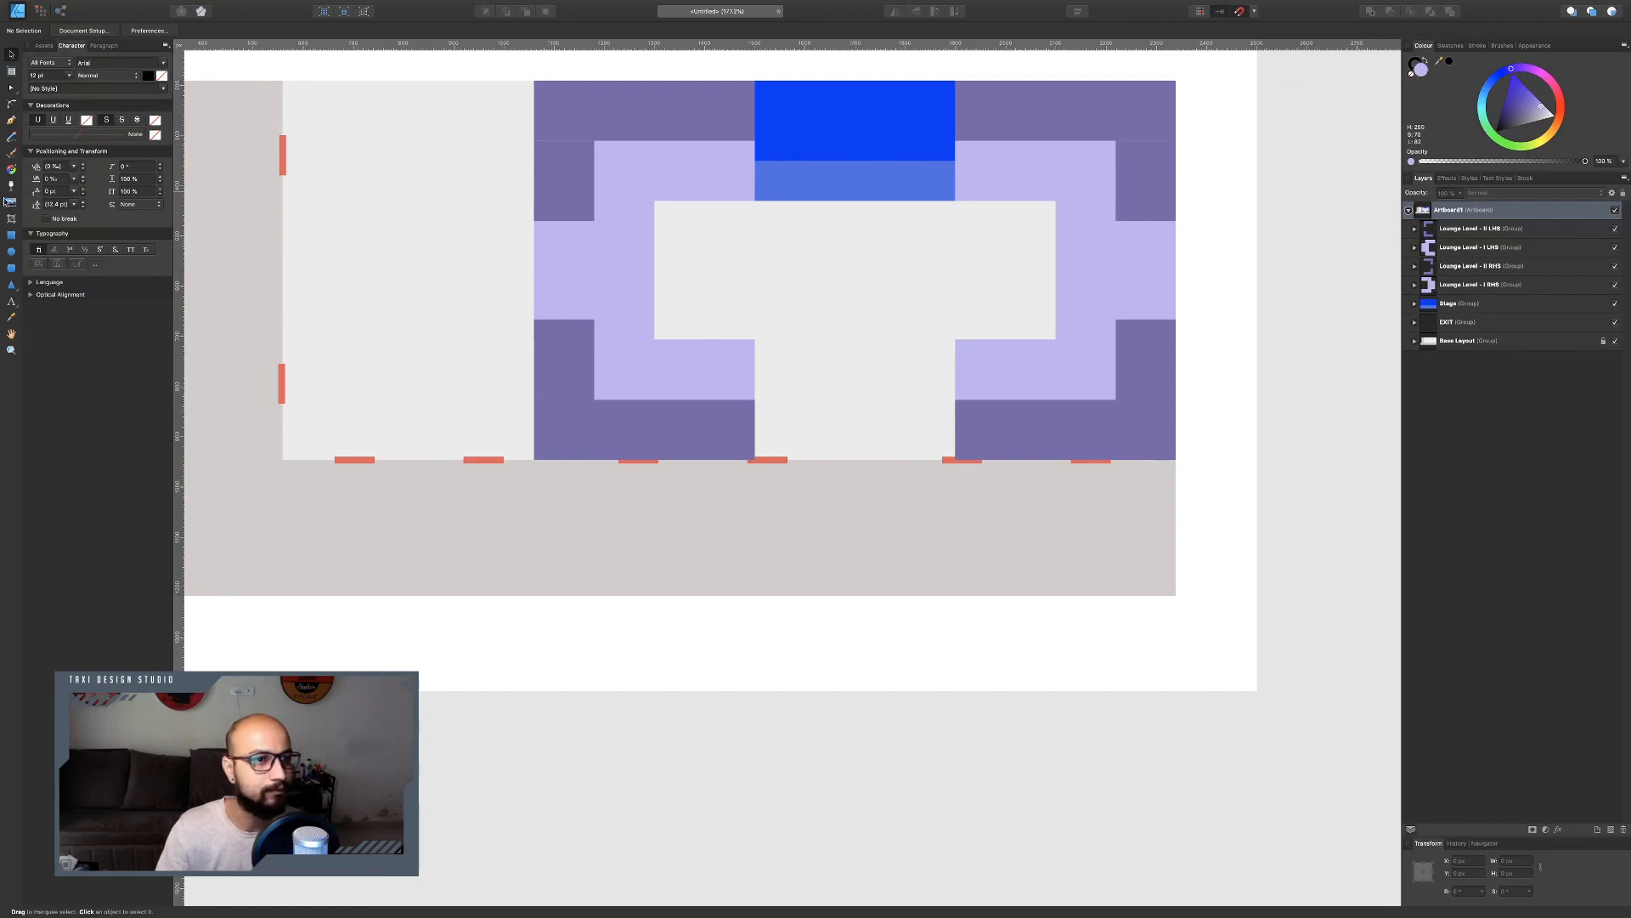
Draw a black 80 × 80 px square at the inner corner of the left lounge level beside the stage.
left_click(11, 236)
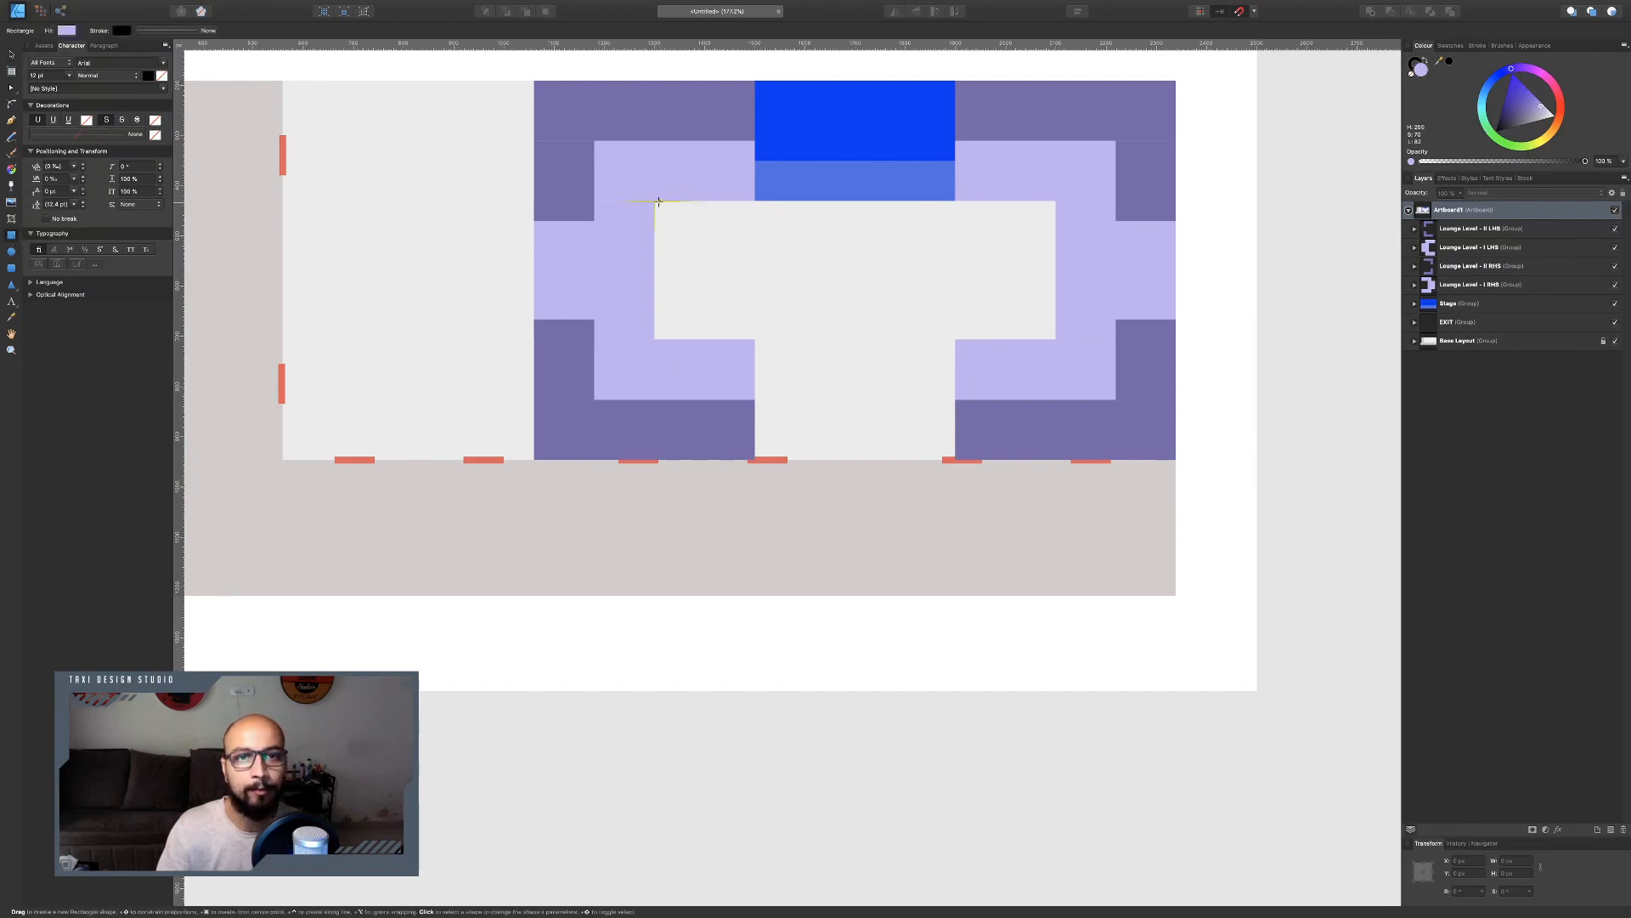
left_click_drag(654, 201, 699, 239)
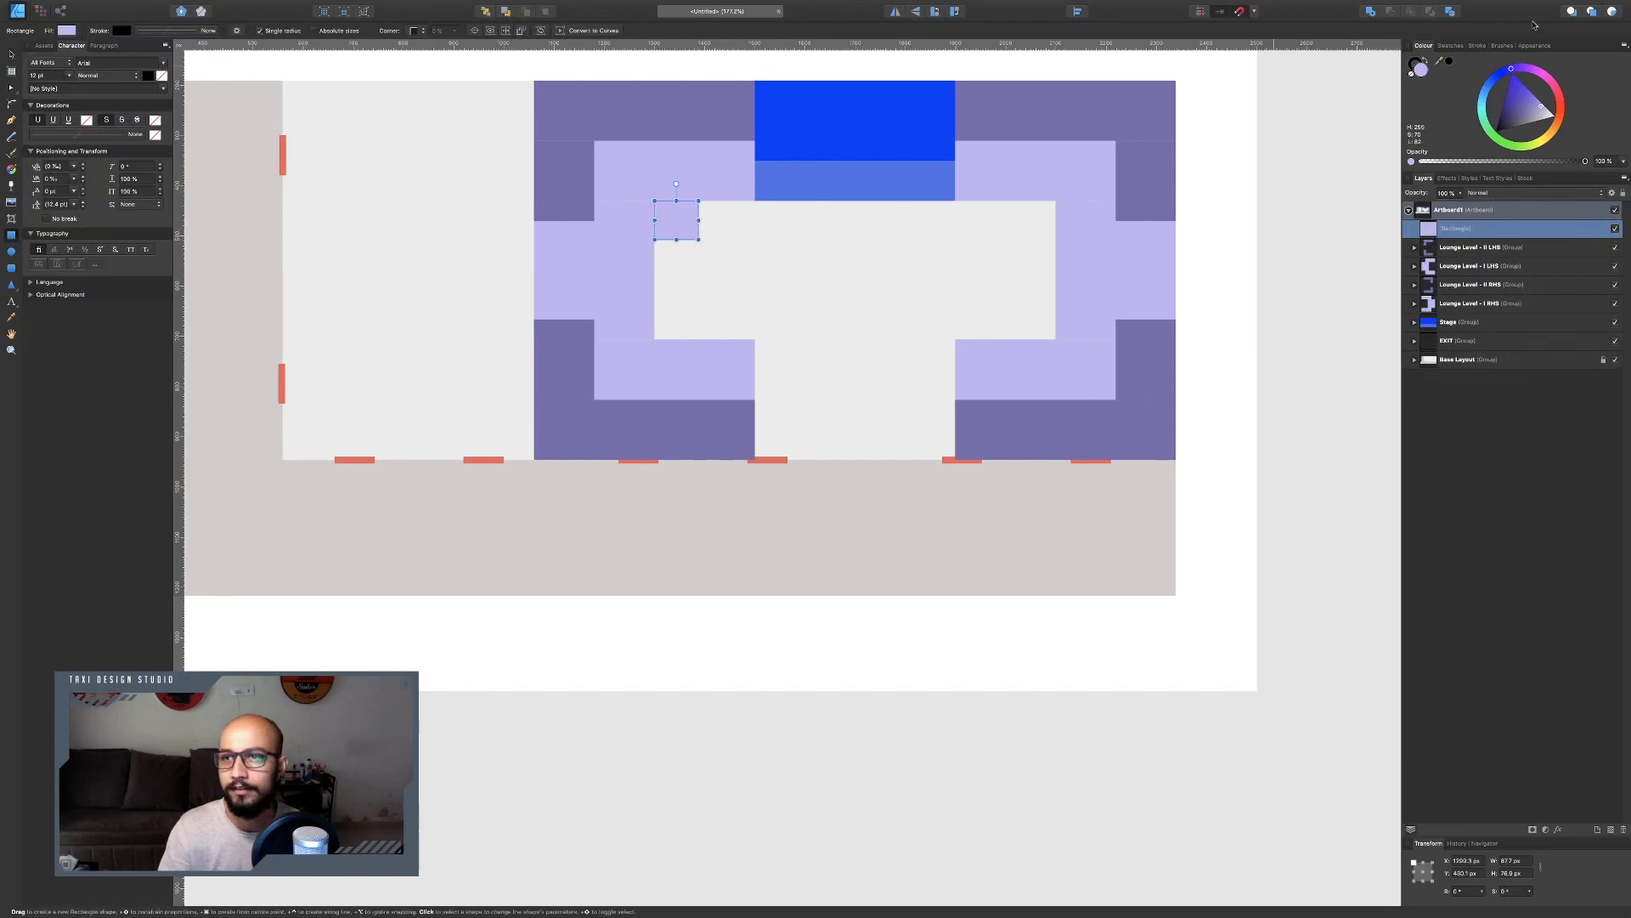
left_click_drag(1505, 119, 1497, 133)
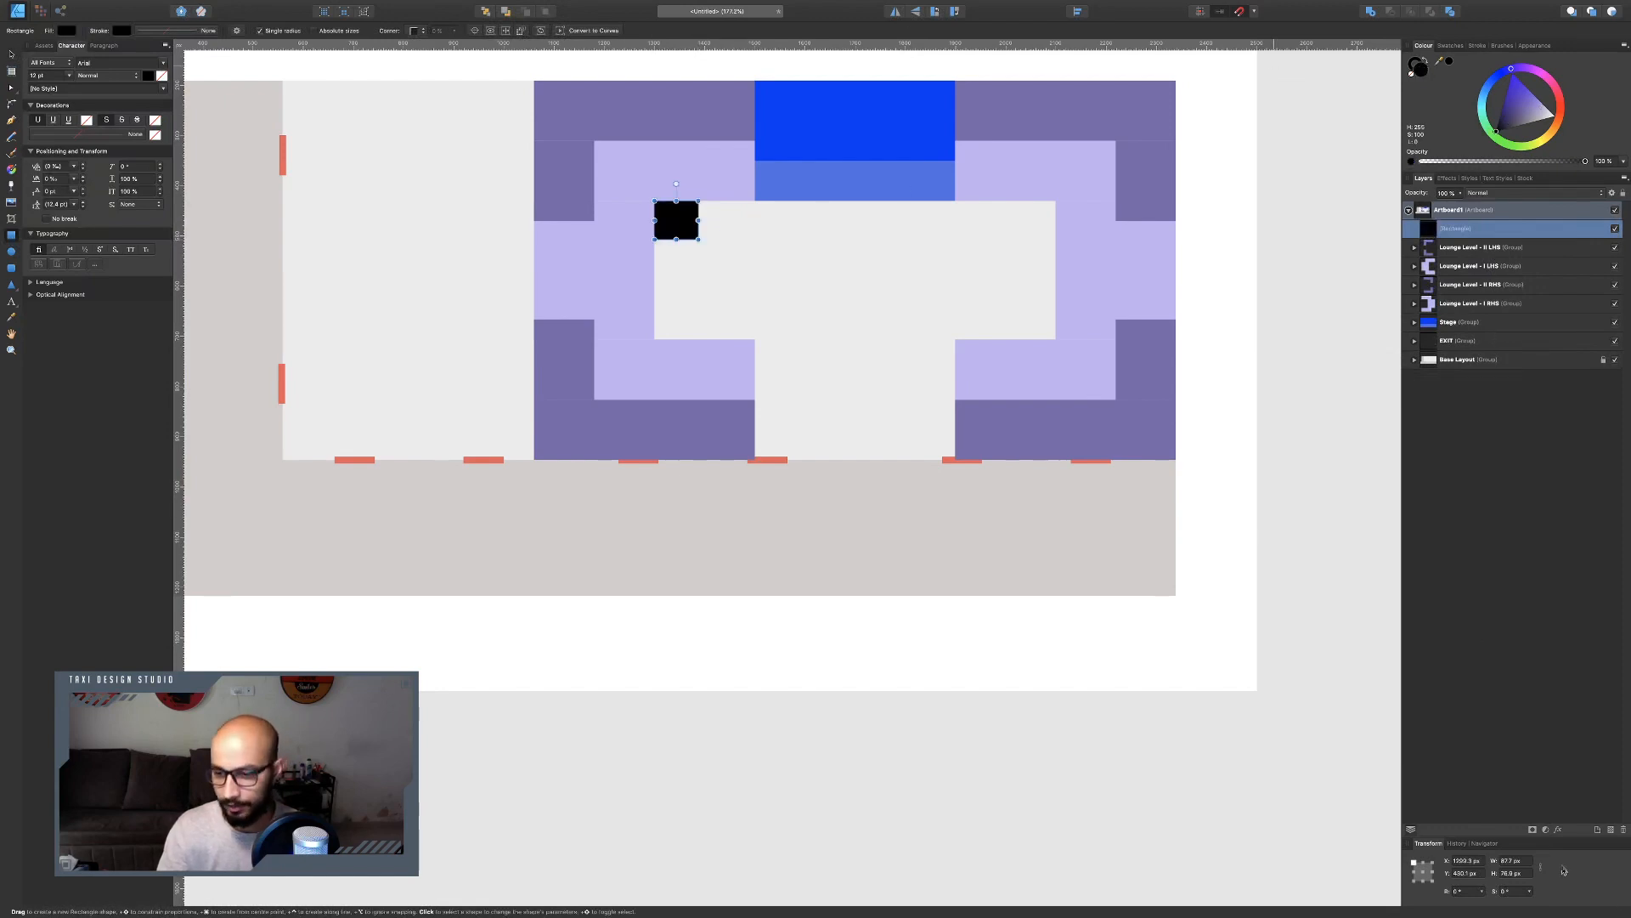
left_click(1525, 862)
type("80")
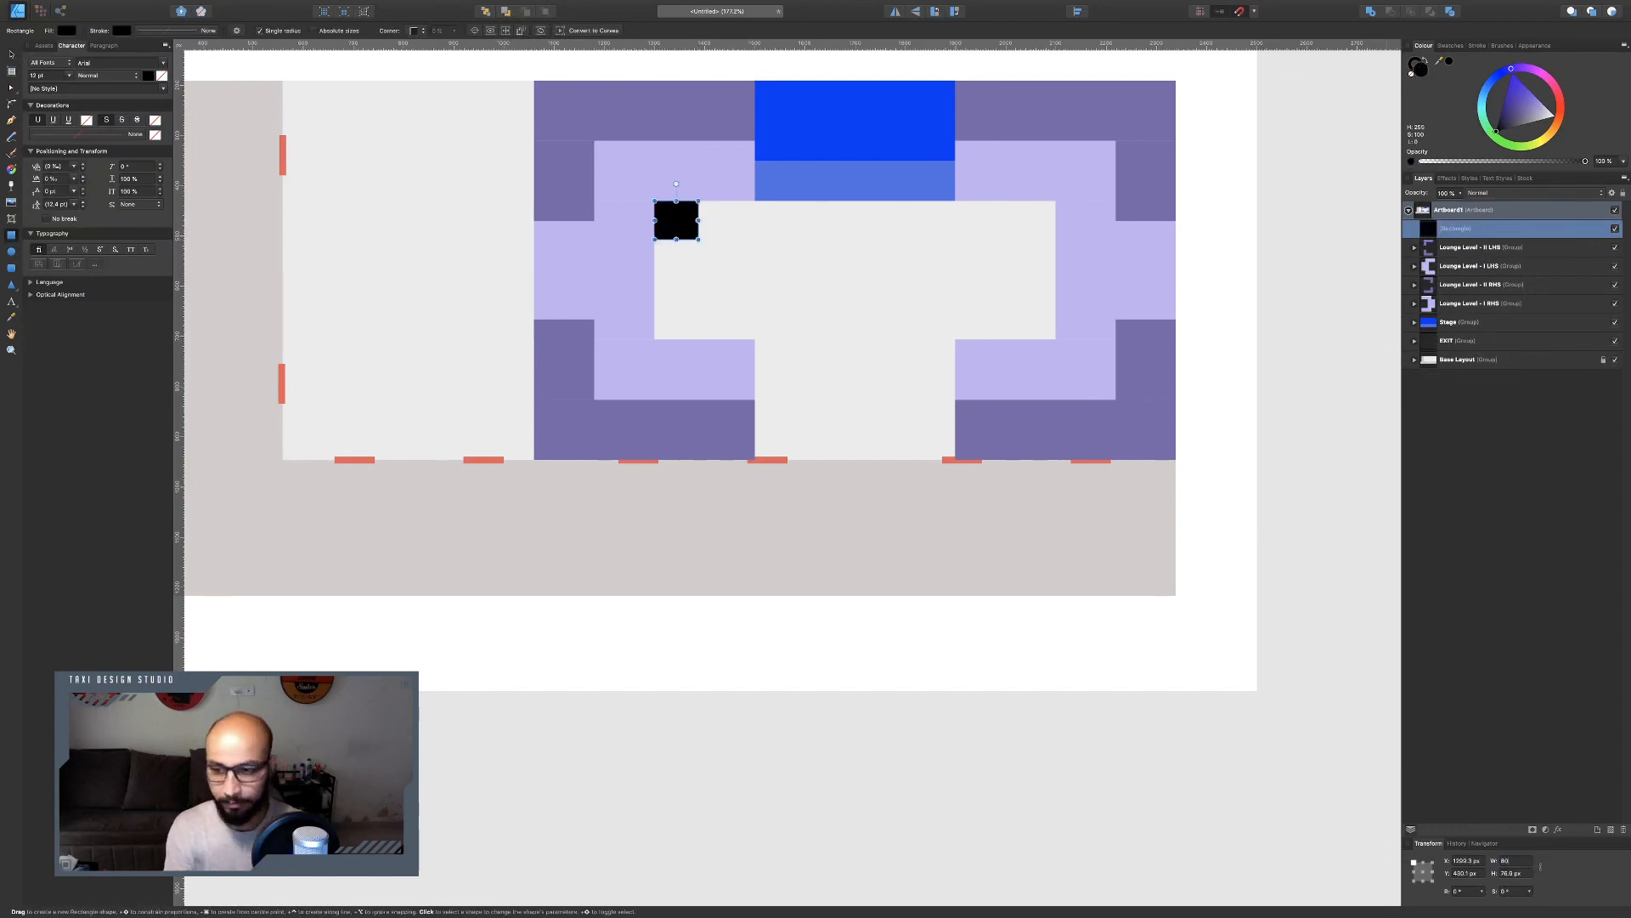
key("Tab")
type("80")
key("Return")
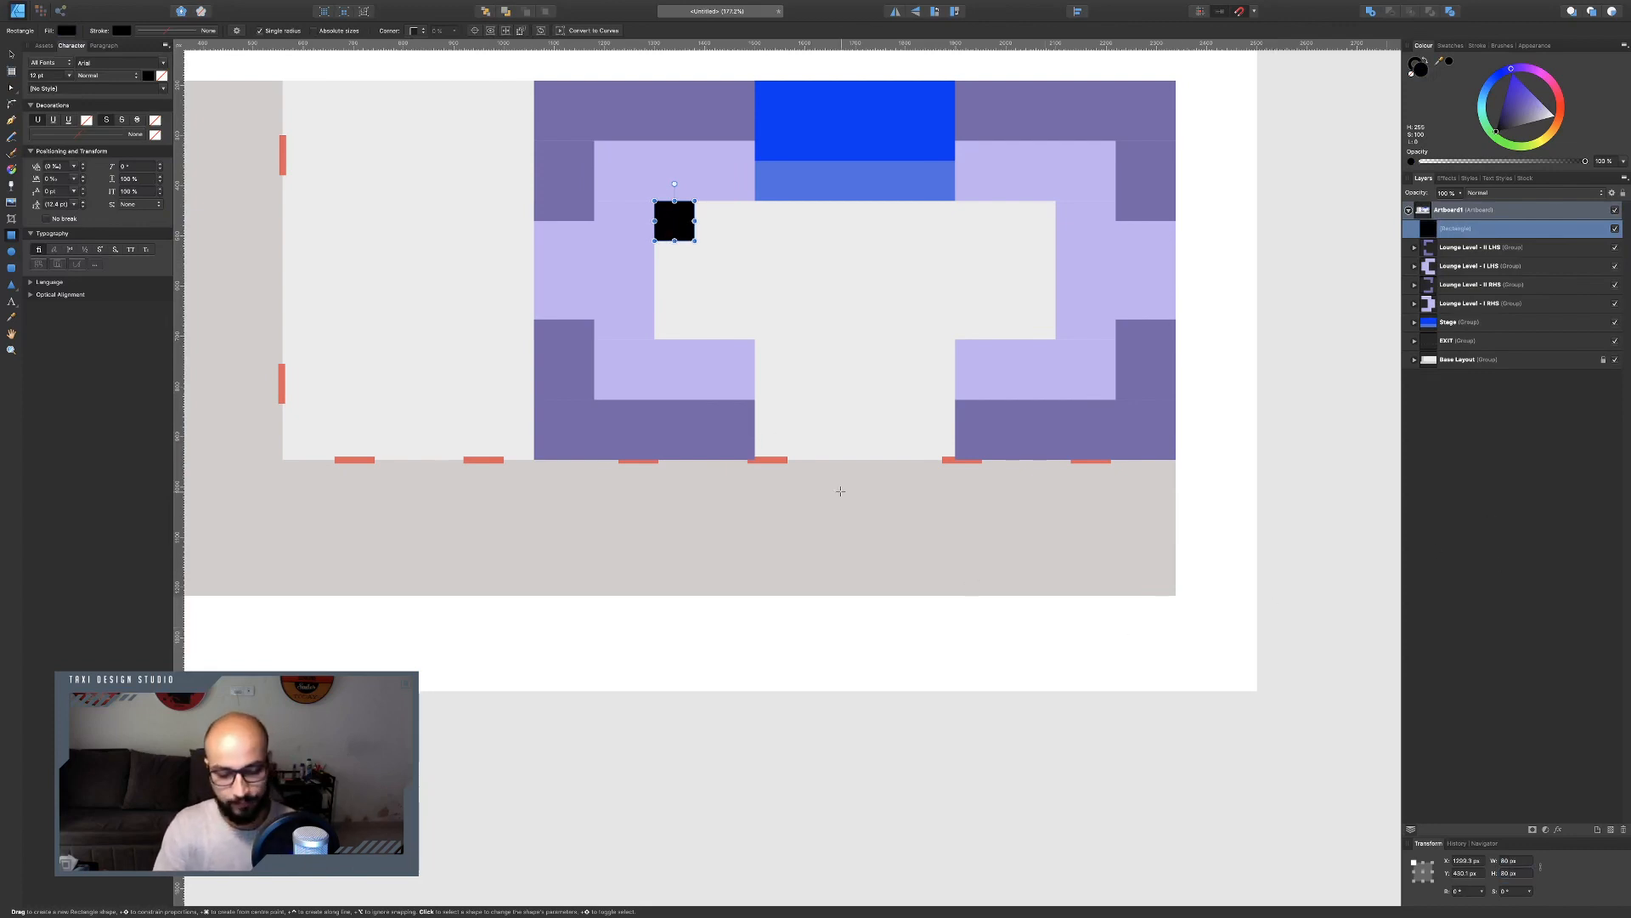
Duplicate the square and move the copy to the matching inner corner of the right lounge level.
key("ctrl+j")
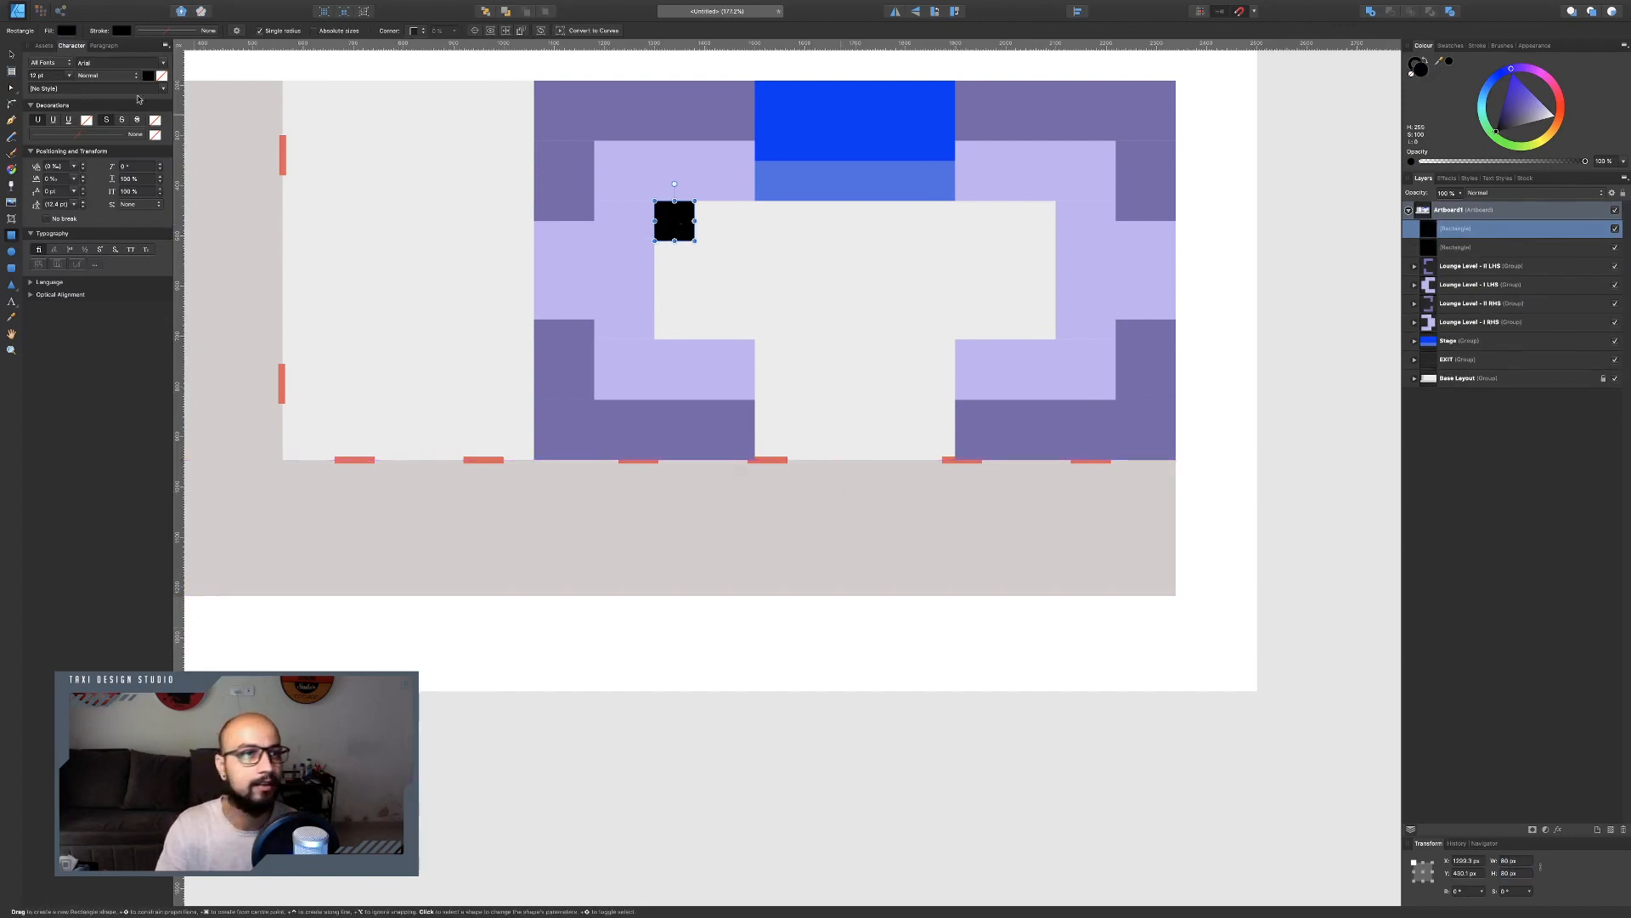
left_click(11, 53)
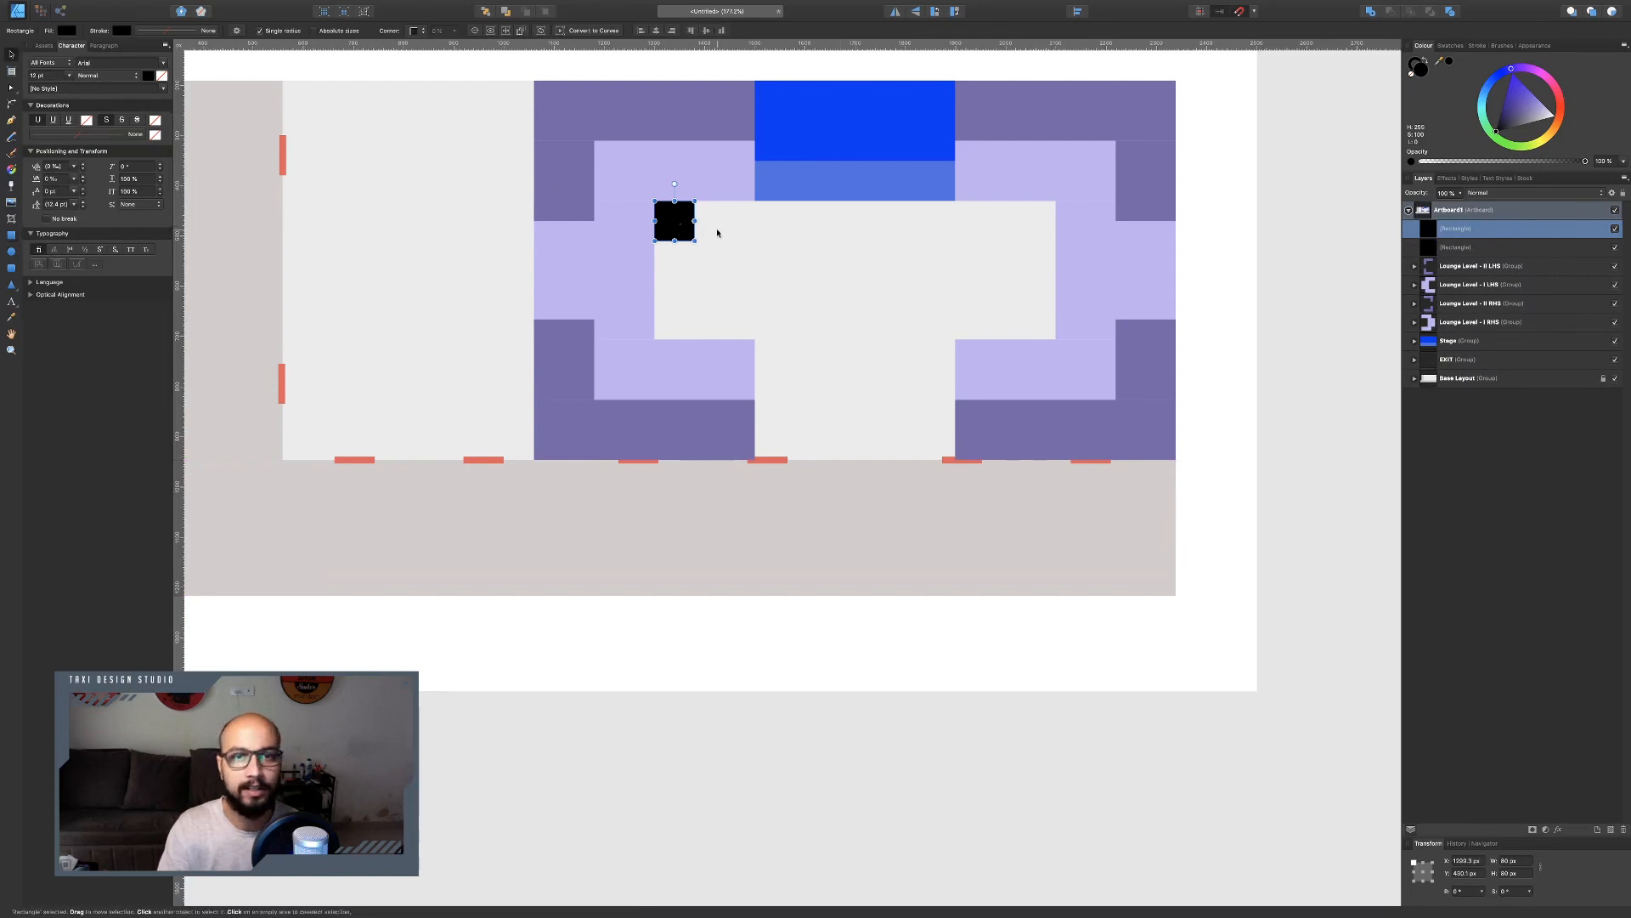
left_click_drag(679, 226, 1039, 226)
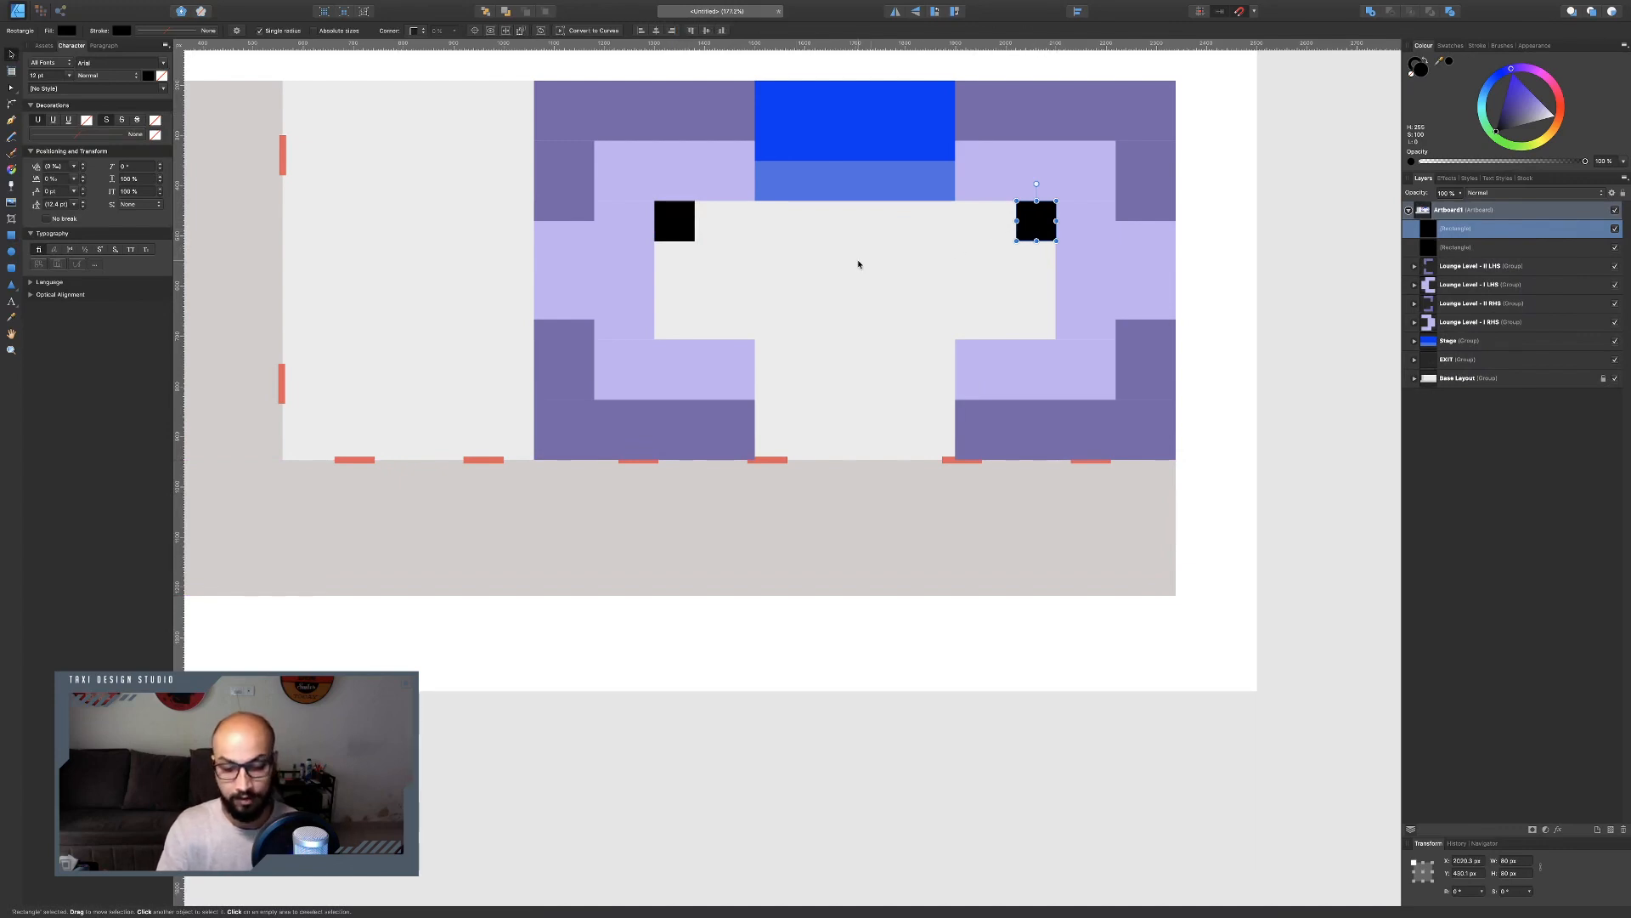
Duplicate the square twice more, placing copies on both sides of the bottom opening below the stage.
key("super+j")
left_click_drag(1038, 219, 776, 438)
key("super+j")
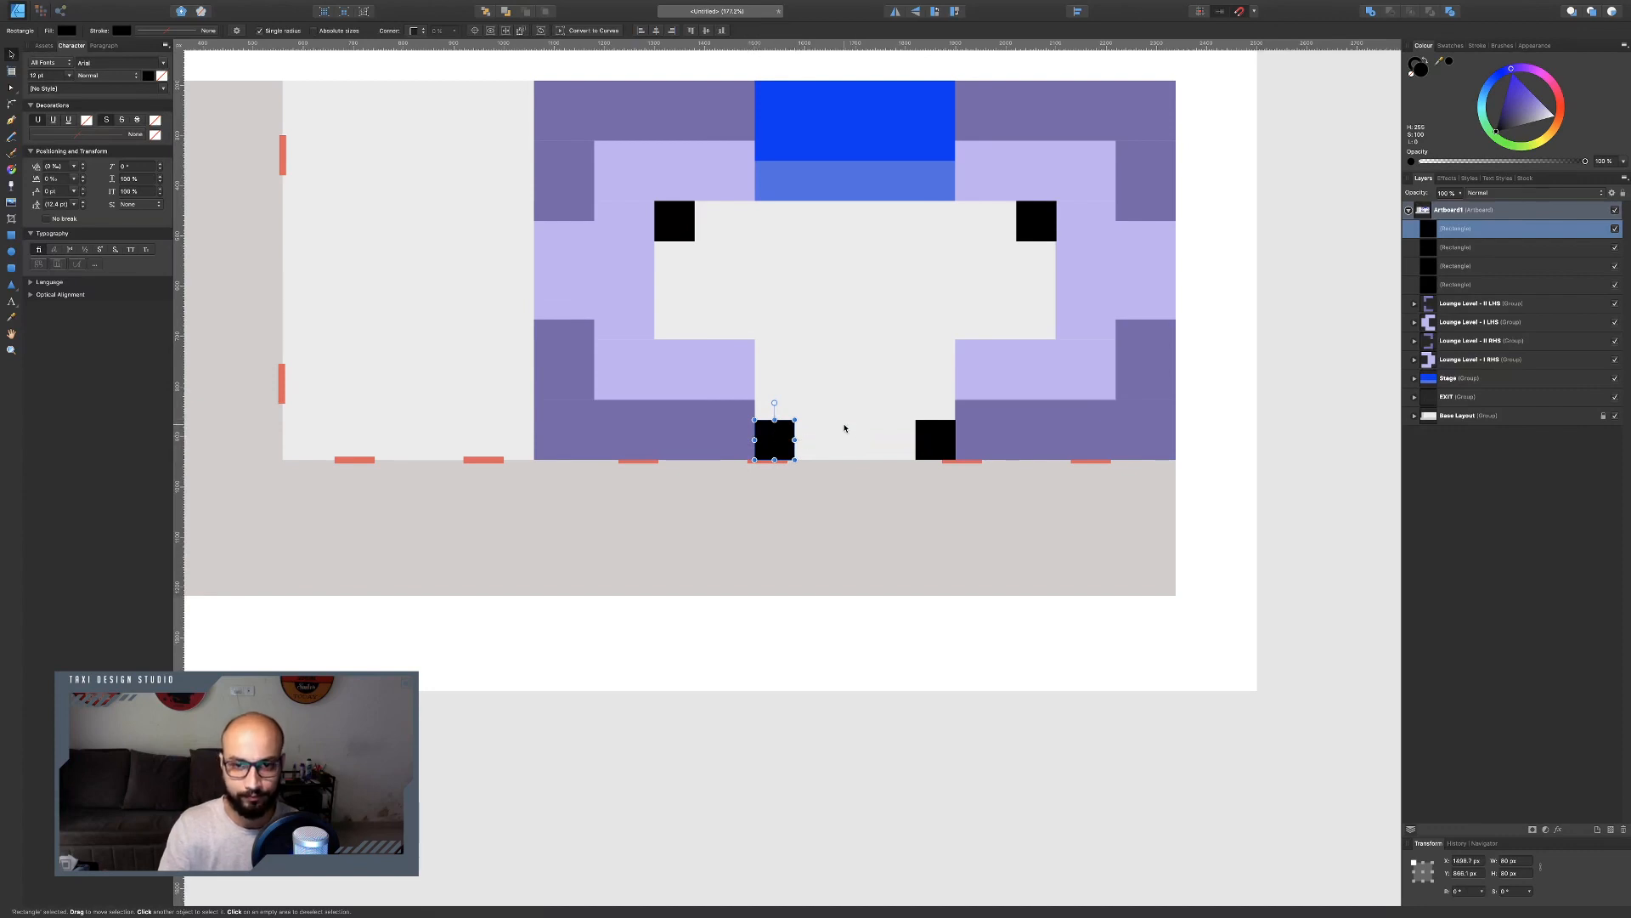
Check the pillar and exit positions along the bottom of the reference plan.
key("ctrl+Left")
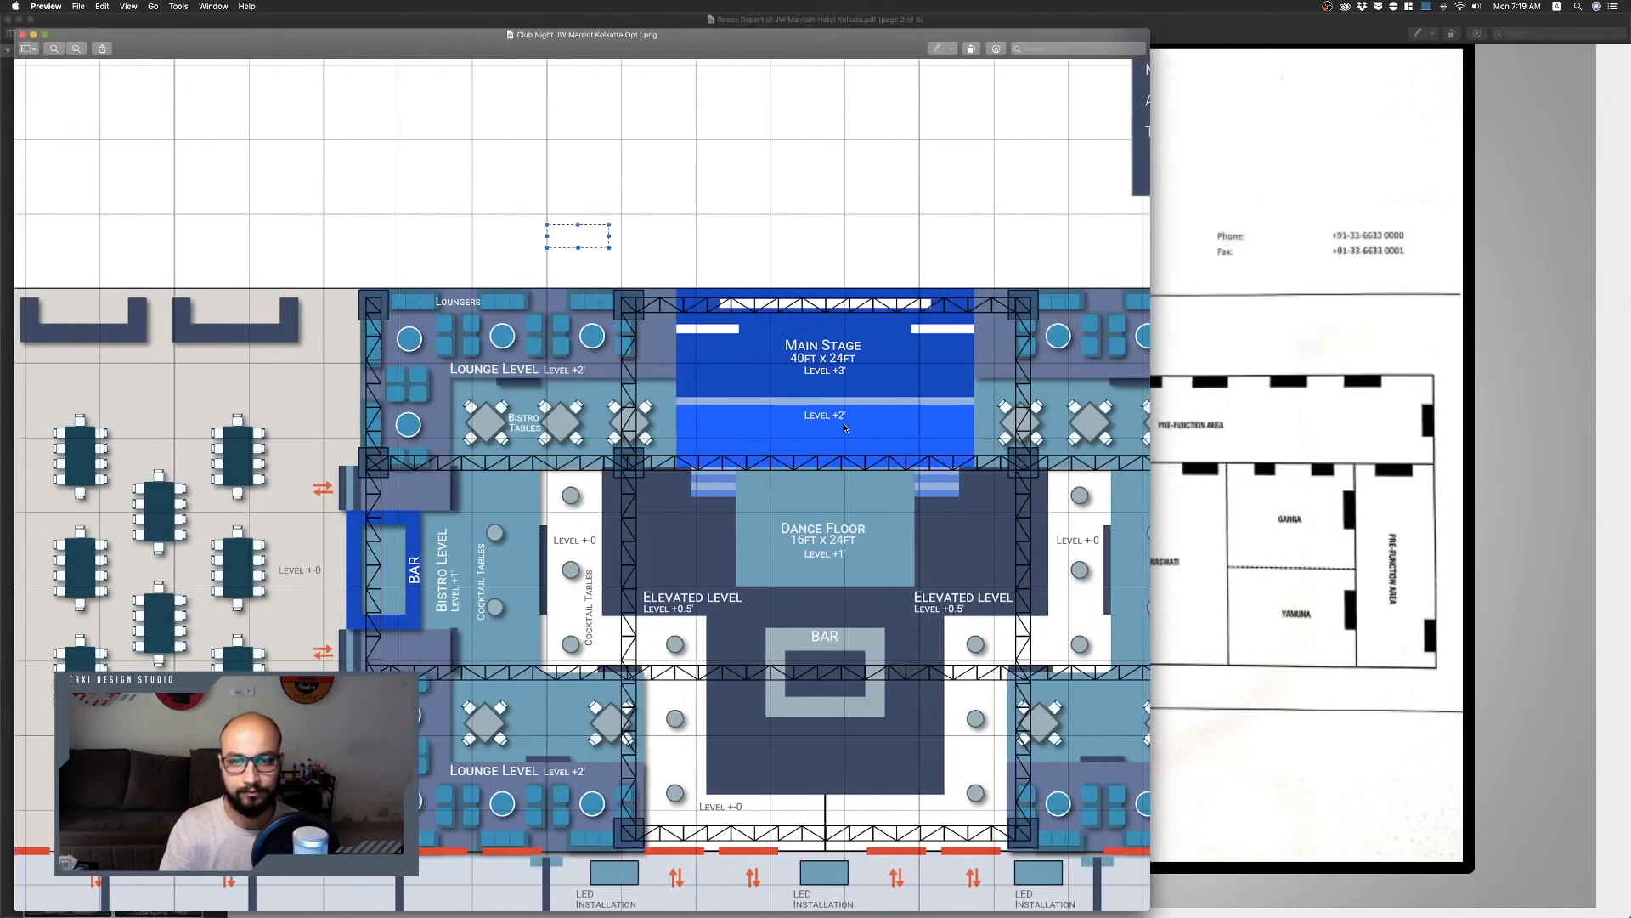
scroll(841, 429, "down", 5)
scroll(841, 429, "right", 3)
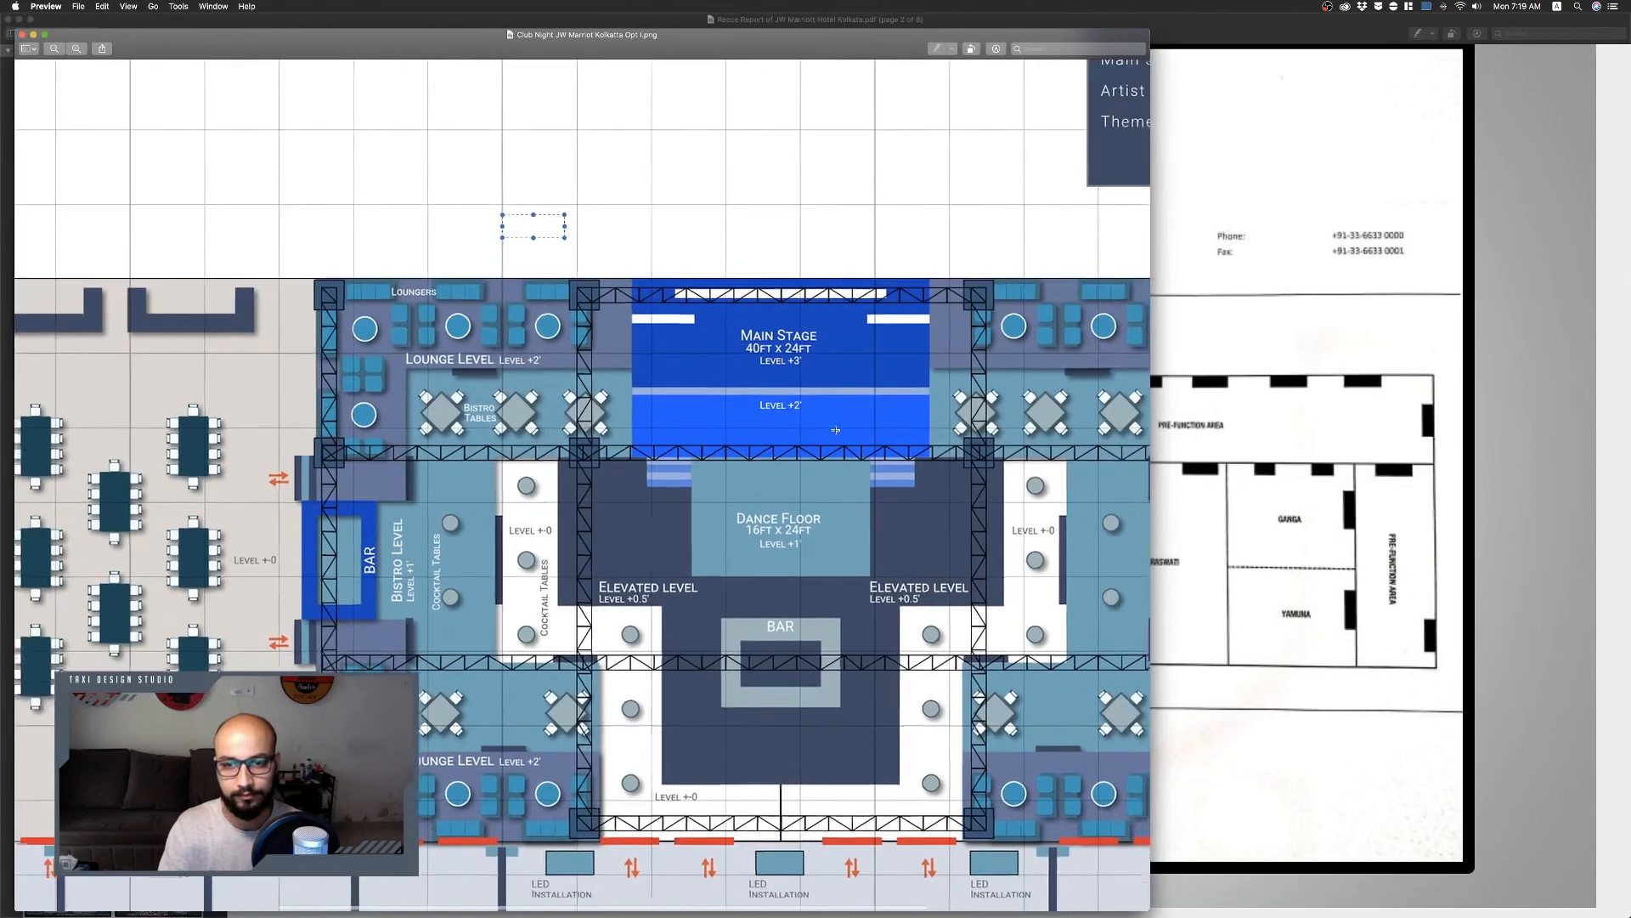
scroll(836, 430, "down", 3)
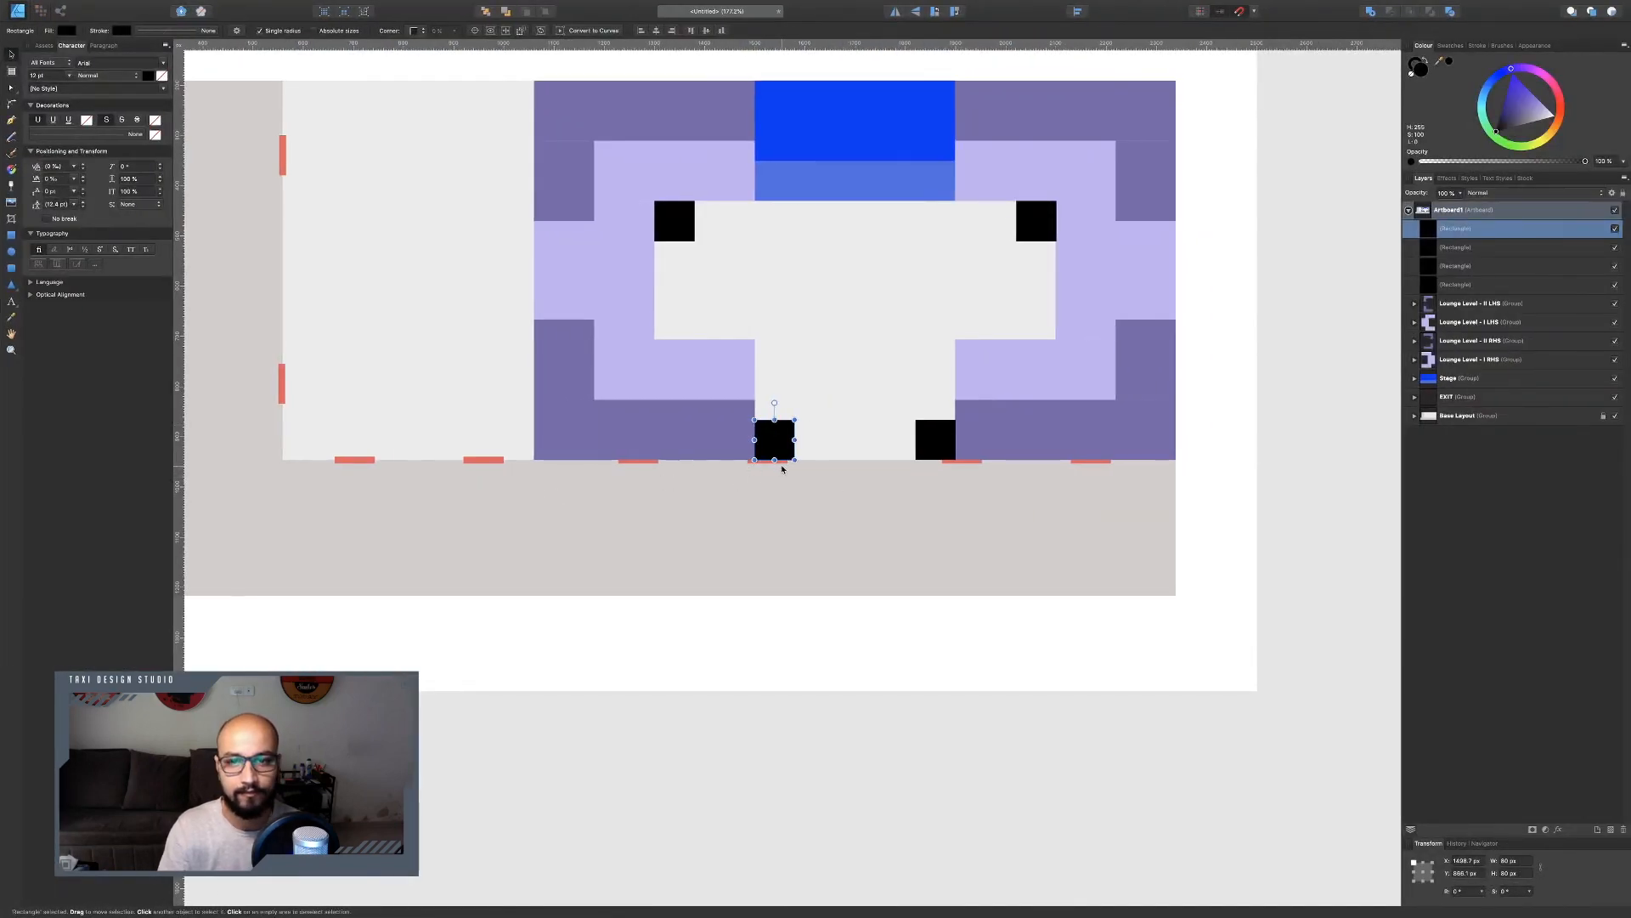
Move the two exit markers along the bottom edge so they sit beneath the new bottom squares.
scroll(782, 466, "up", 5)
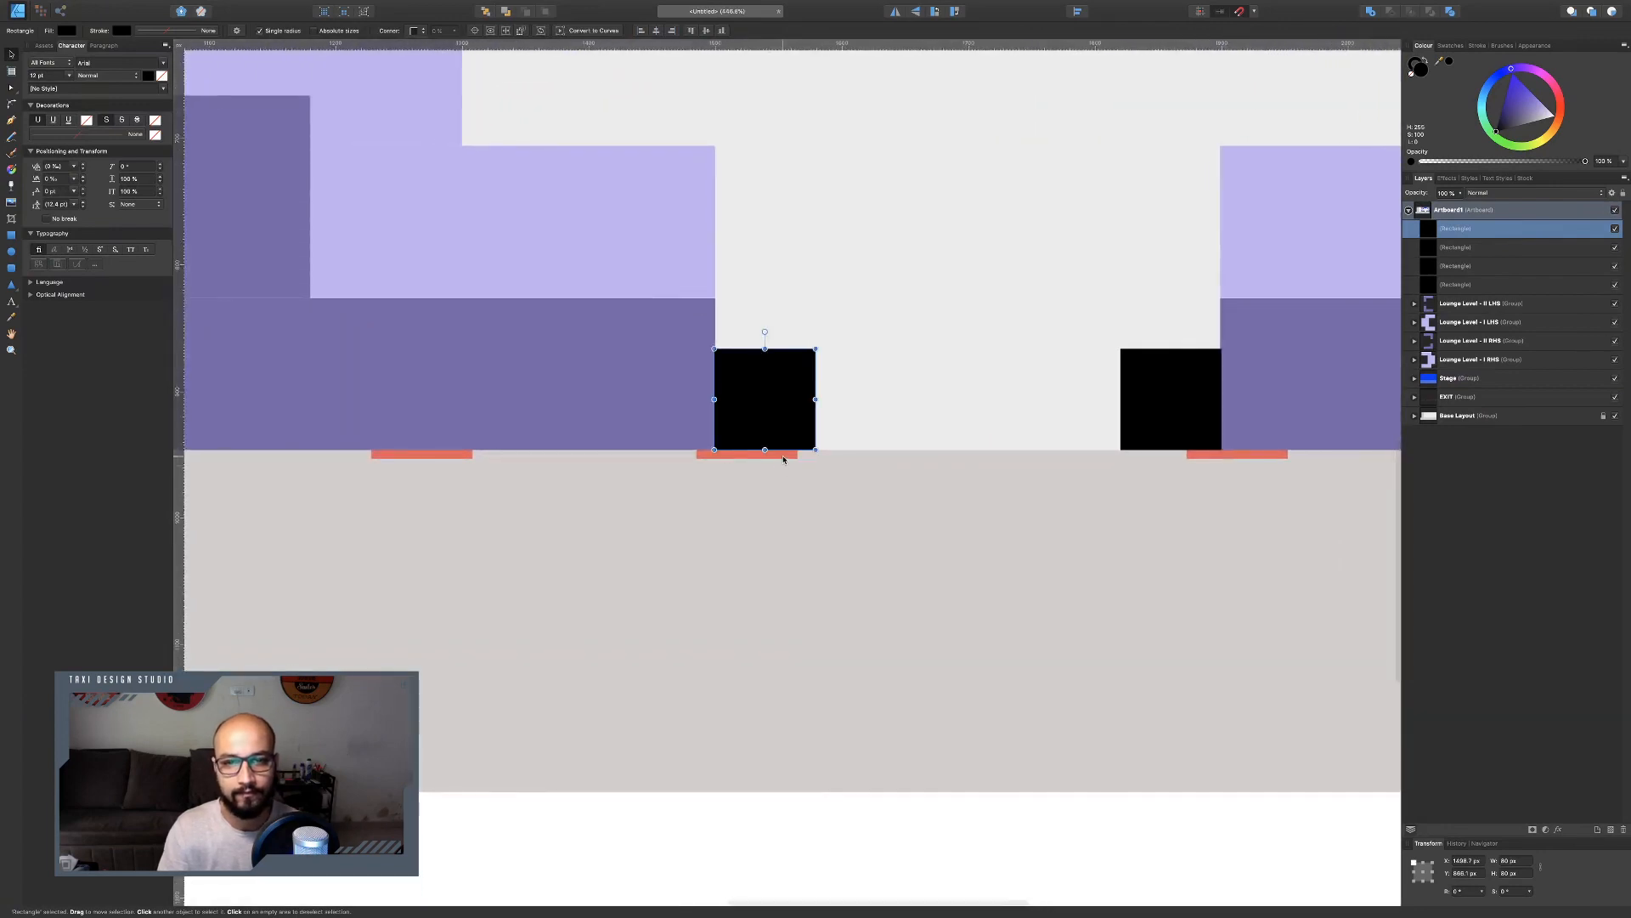
left_click(782, 459)
double_click(782, 459)
mouse_move(783, 459)
left_mouse_down()
mouse_move(833, 459)
mouse_move(812, 461)
left_mouse_up()
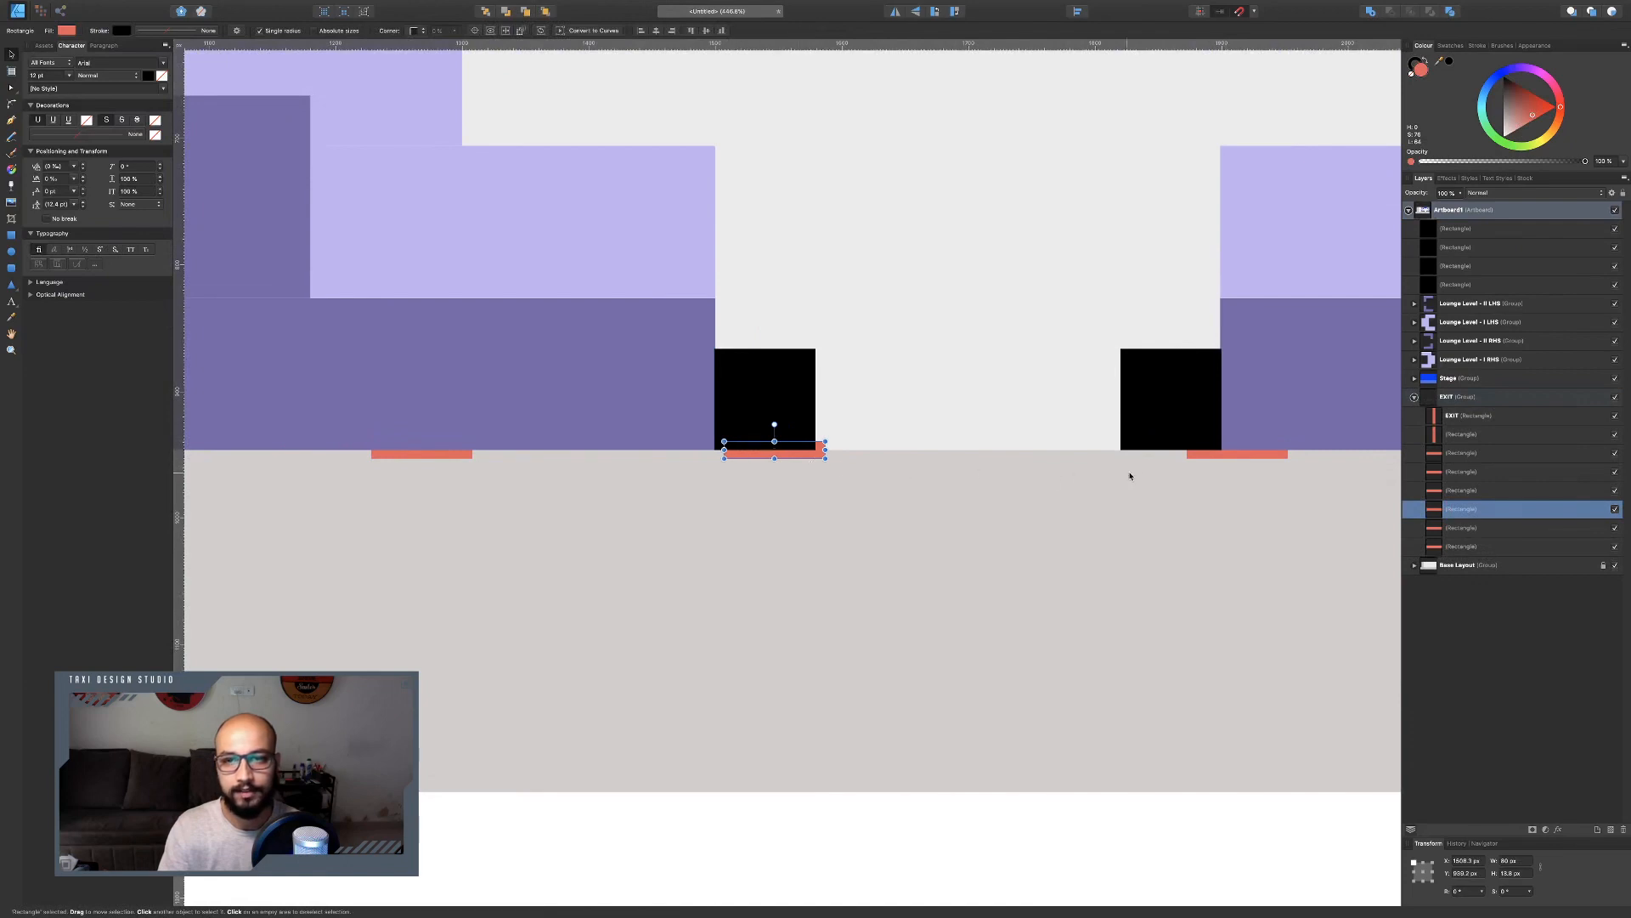
left_click_drag(1226, 459, 1145, 464)
left_click(1007, 471)
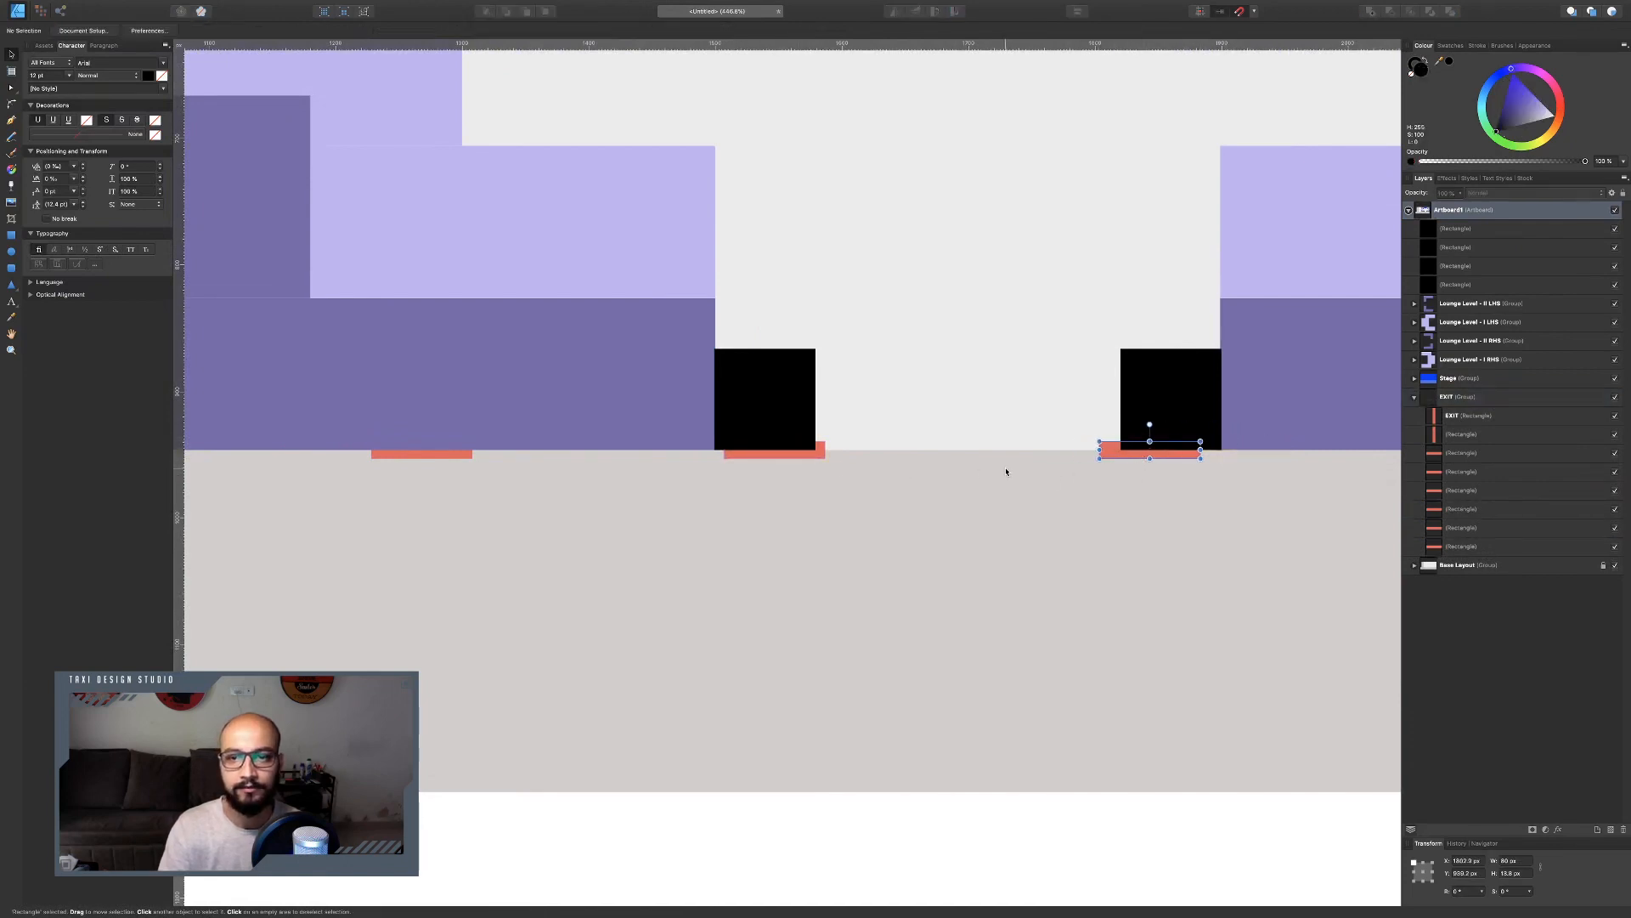
Add two squares at mid-height beside the central floor, aligned with the stage's left and right edges.
key("ctrl+Left")
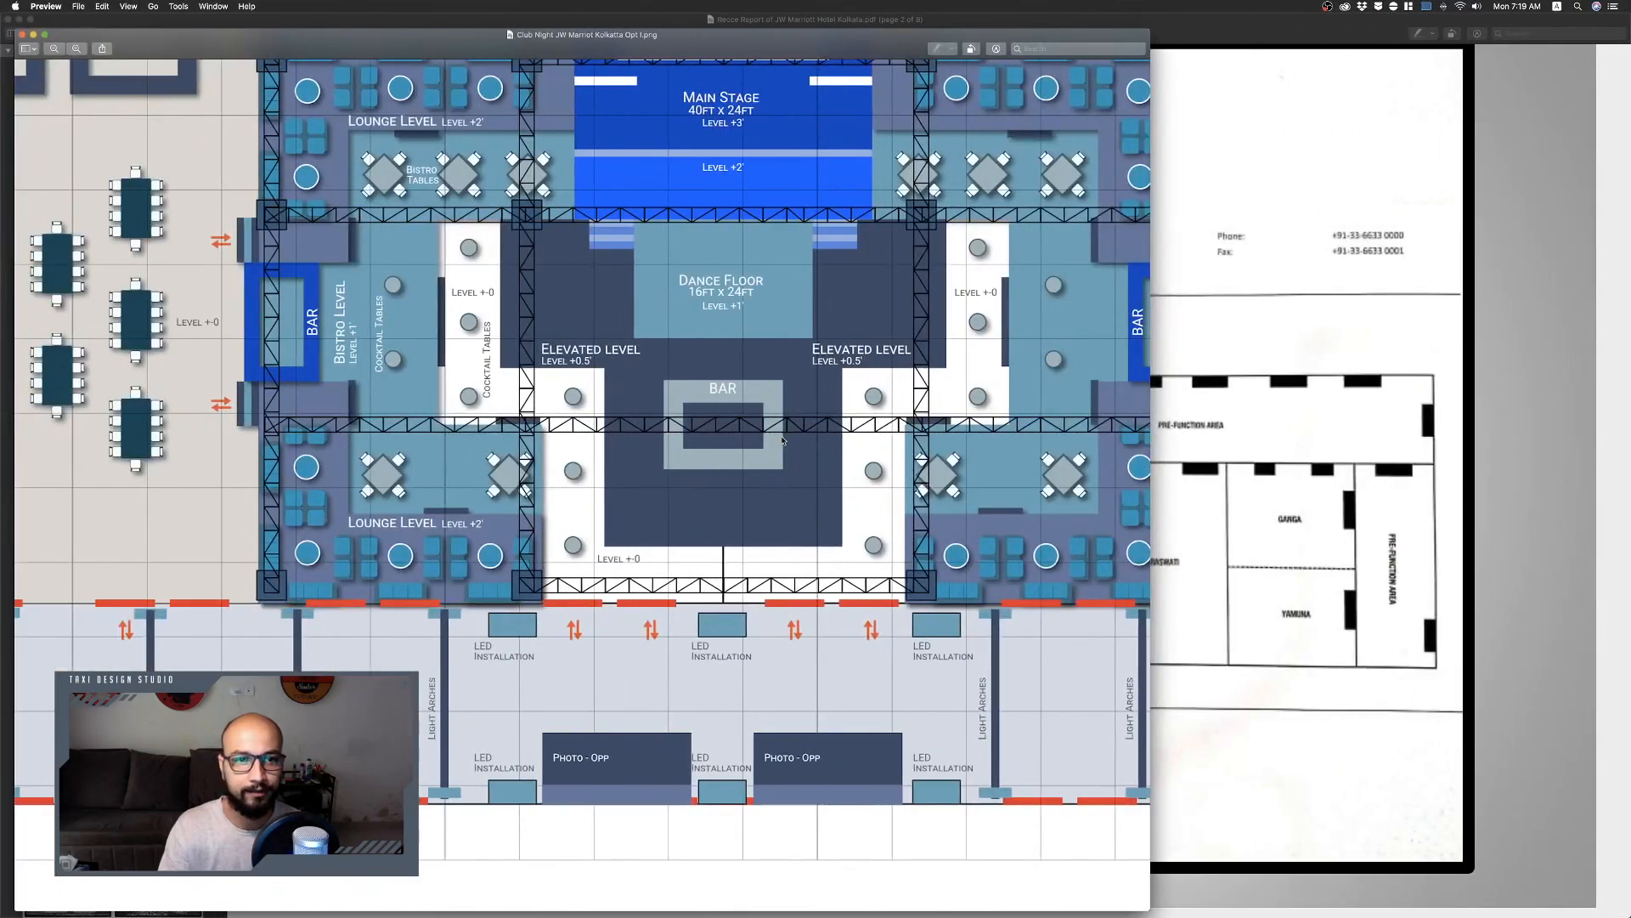
key("ctrl+Right")
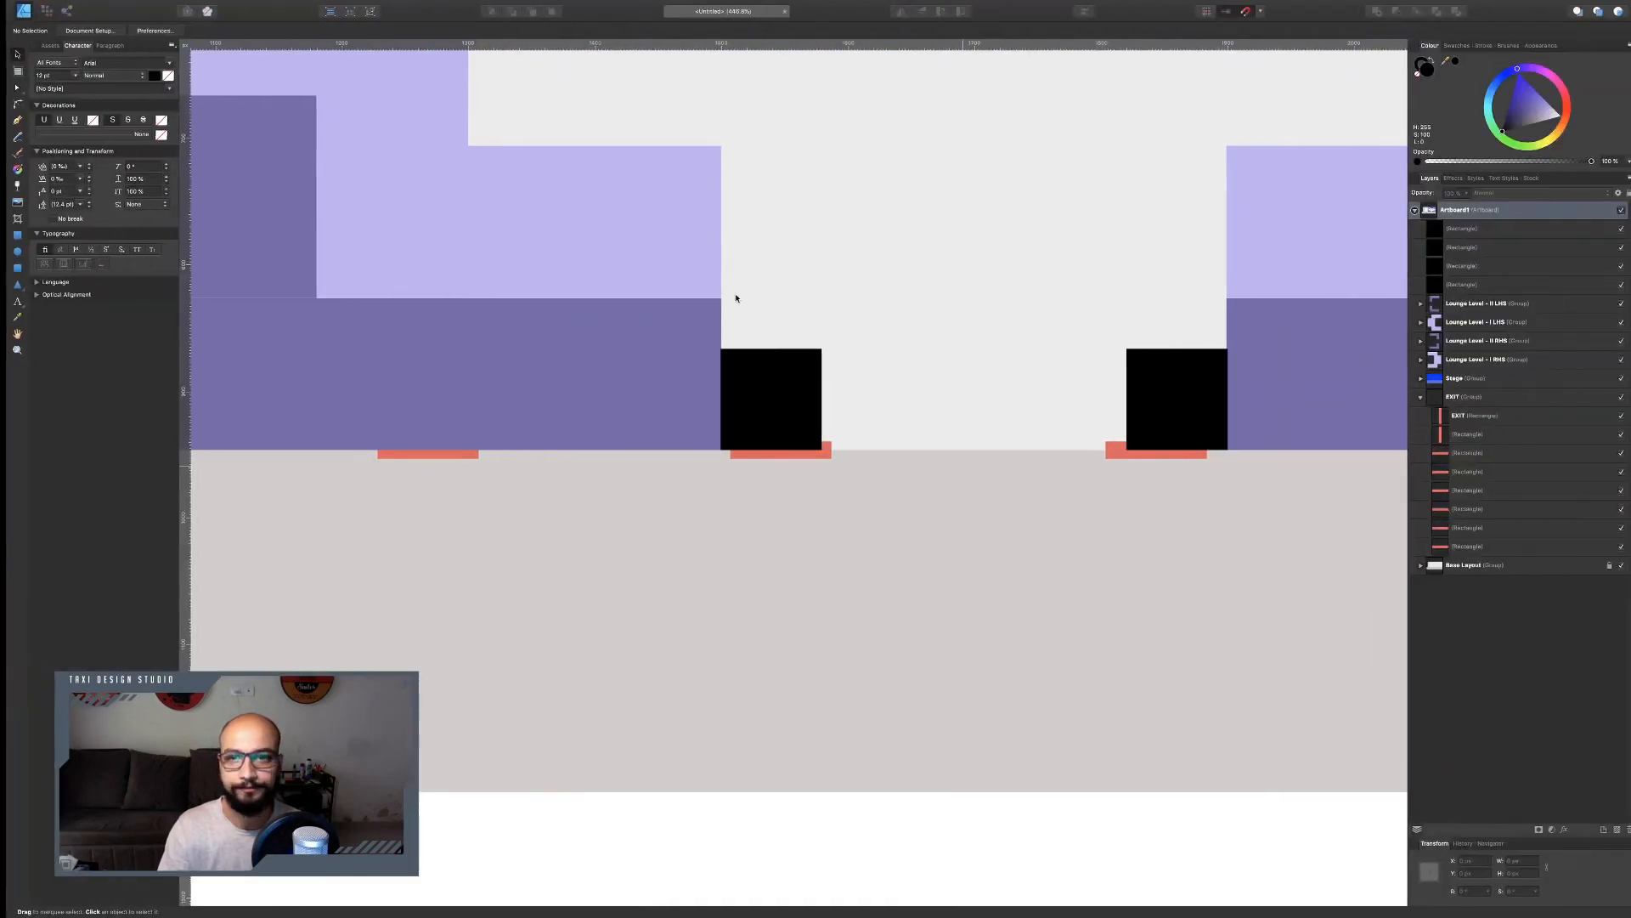
scroll(816, 372, "up", 10)
scroll(815, 375, "down", 2)
scroll(815, 375, "down", 1)
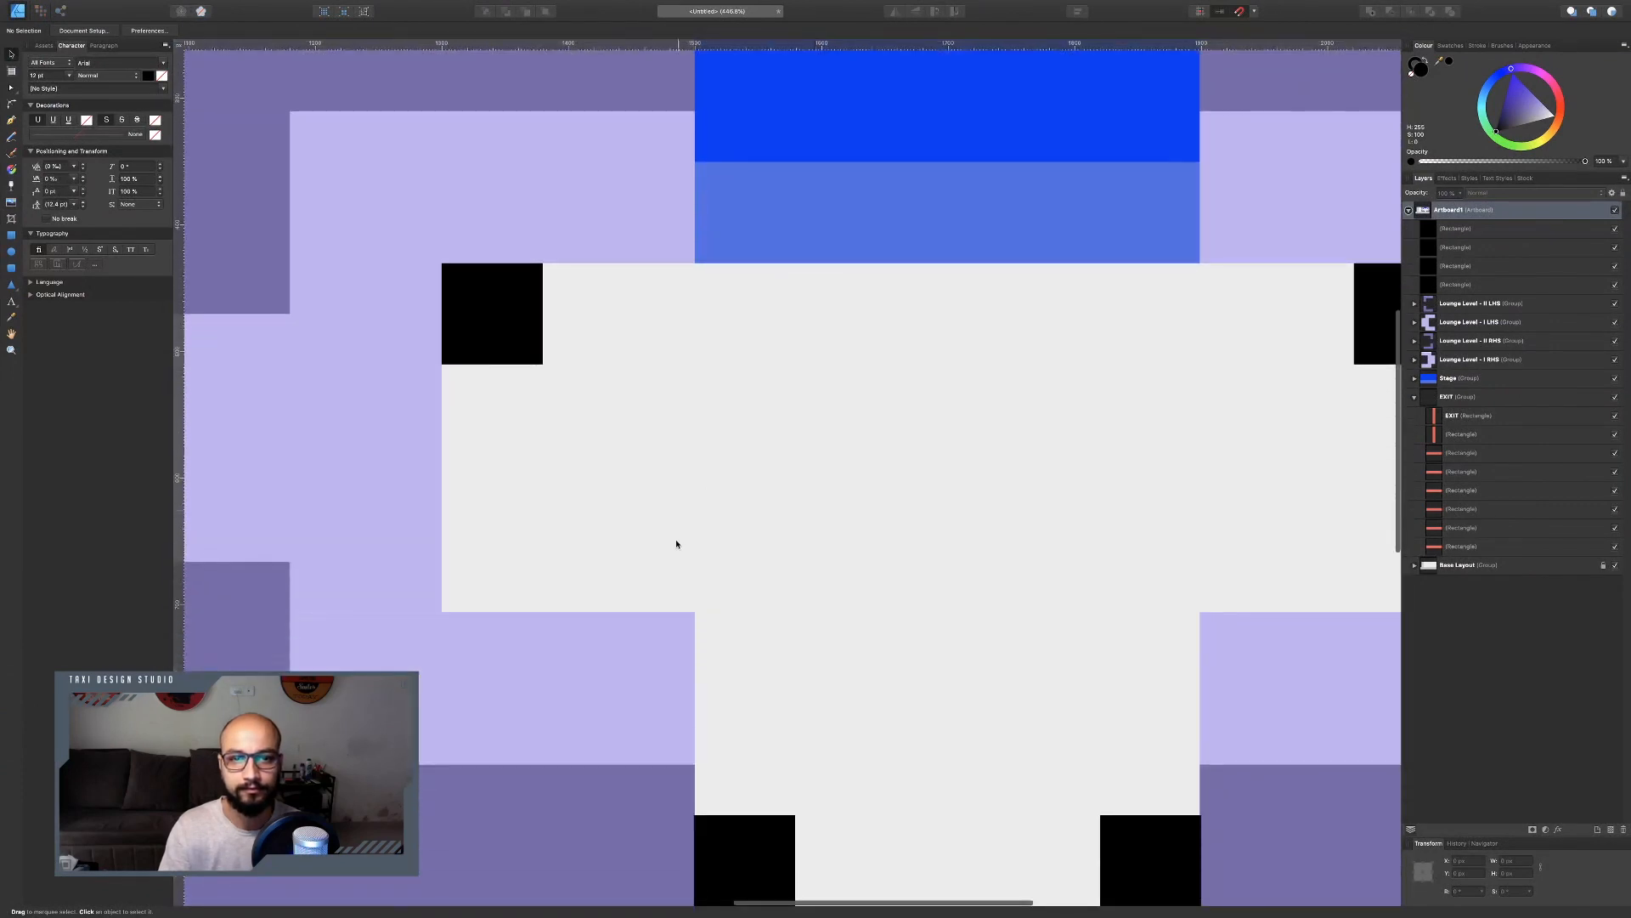
left_click(760, 837)
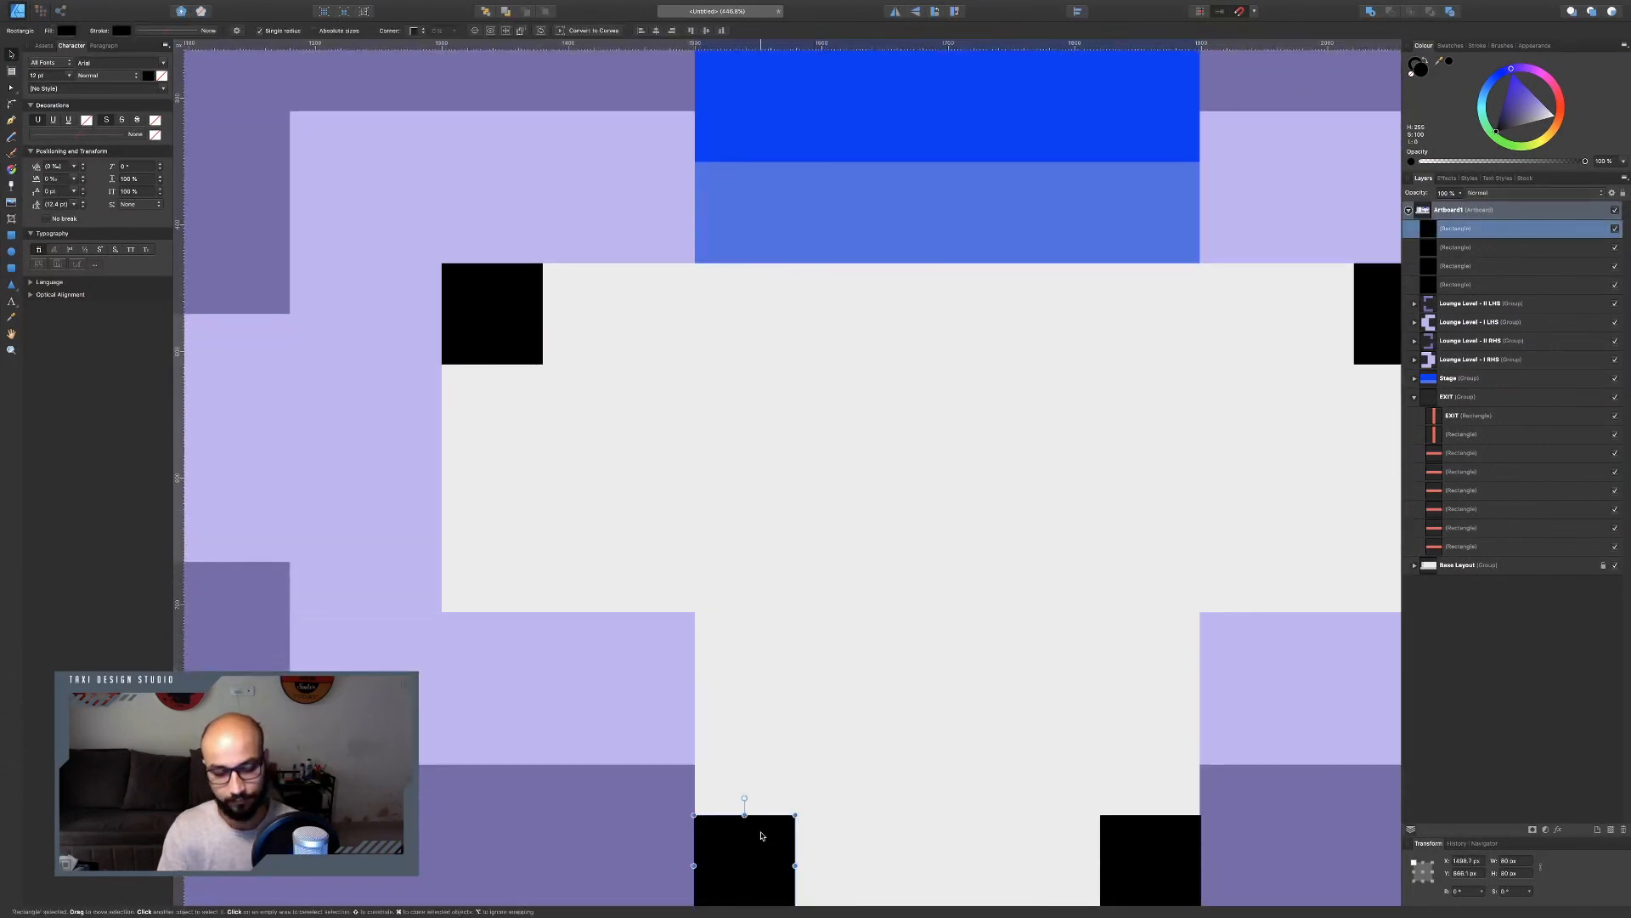
left_click_drag(760, 835, 1260, 550, "alt")
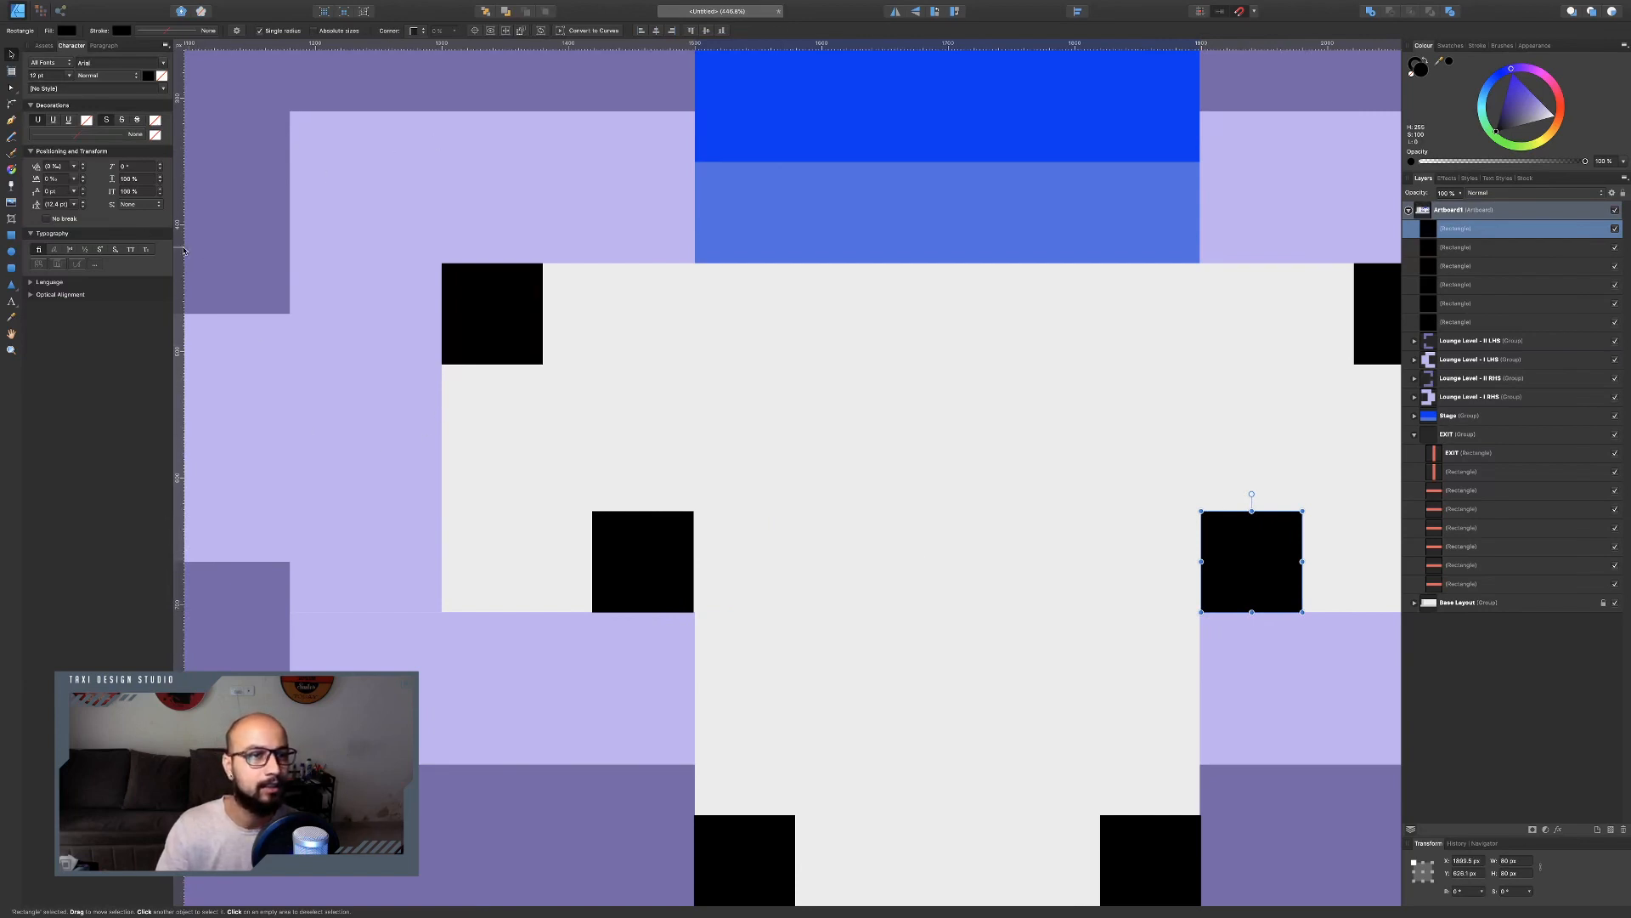
Drag vertical and horizontal ruler guides along the edges of the black squares.
left_click_drag(186, 250, 542, 281)
left_click_drag(181, 317, 1354, 338)
left_click_drag(697, 49, 746, 509)
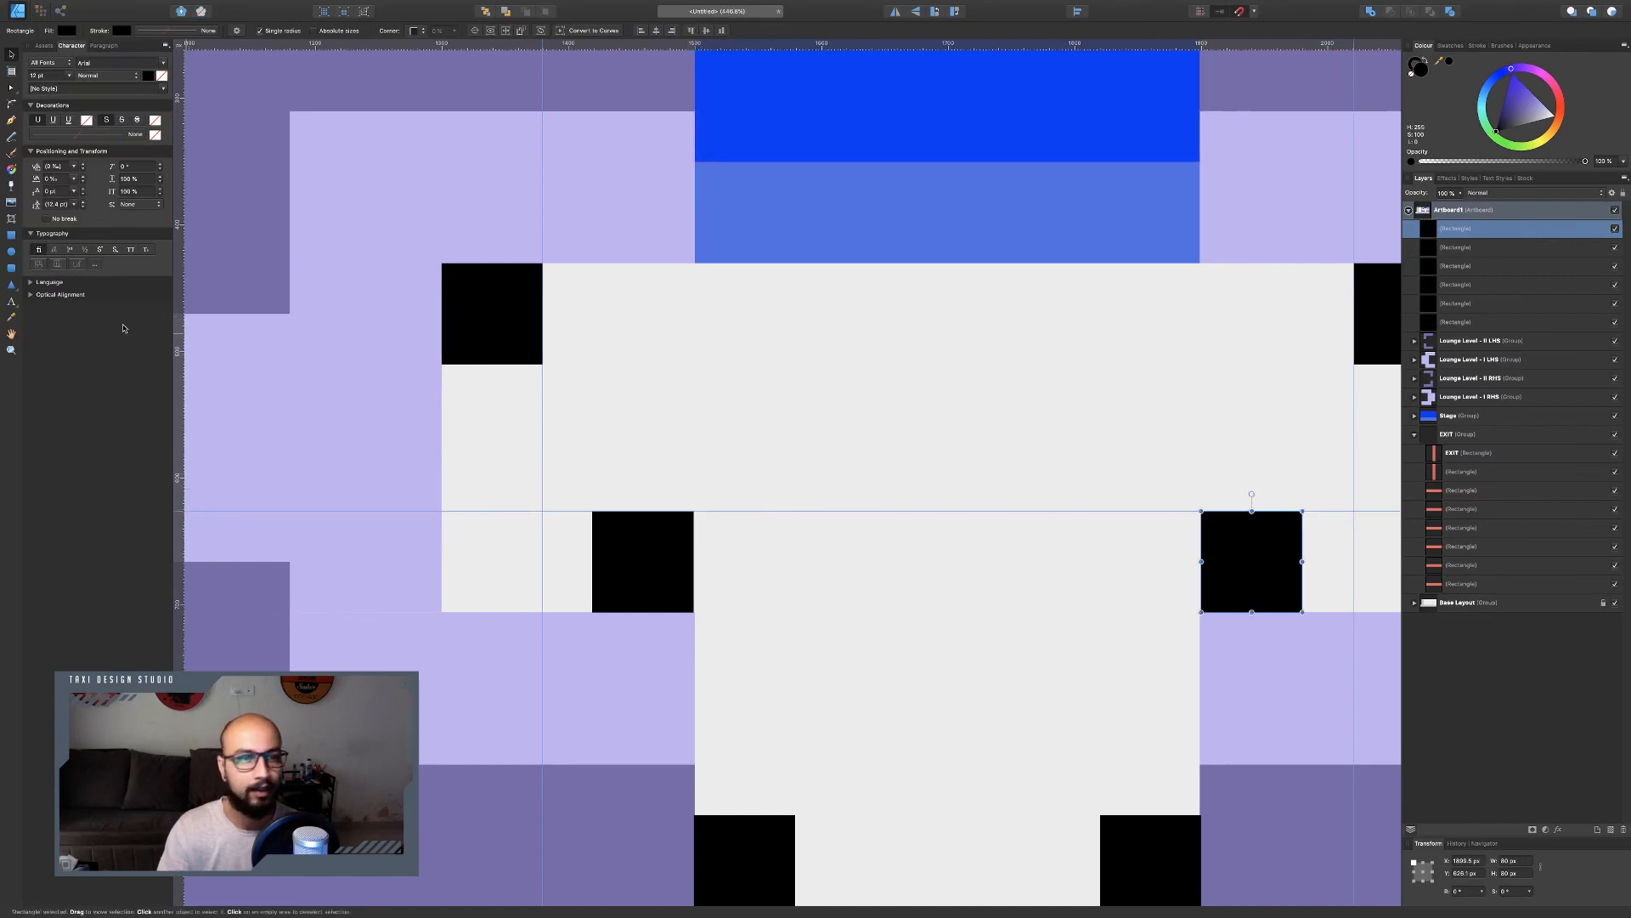
left_click_drag(179, 323, 795, 822)
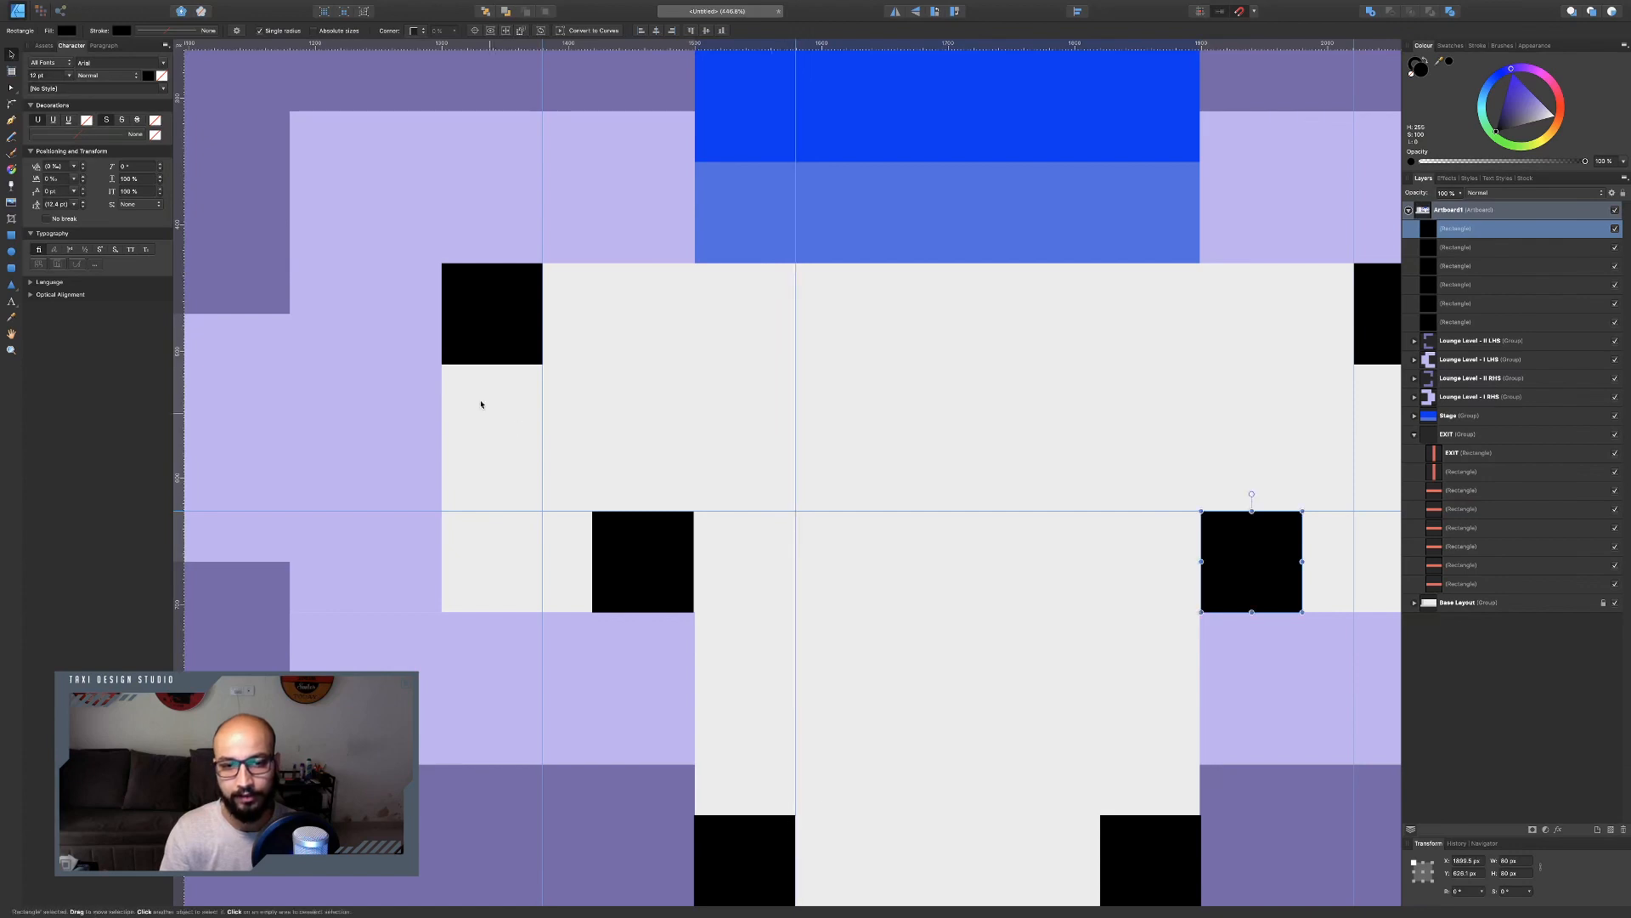
left_click_drag(178, 367, 1099, 676)
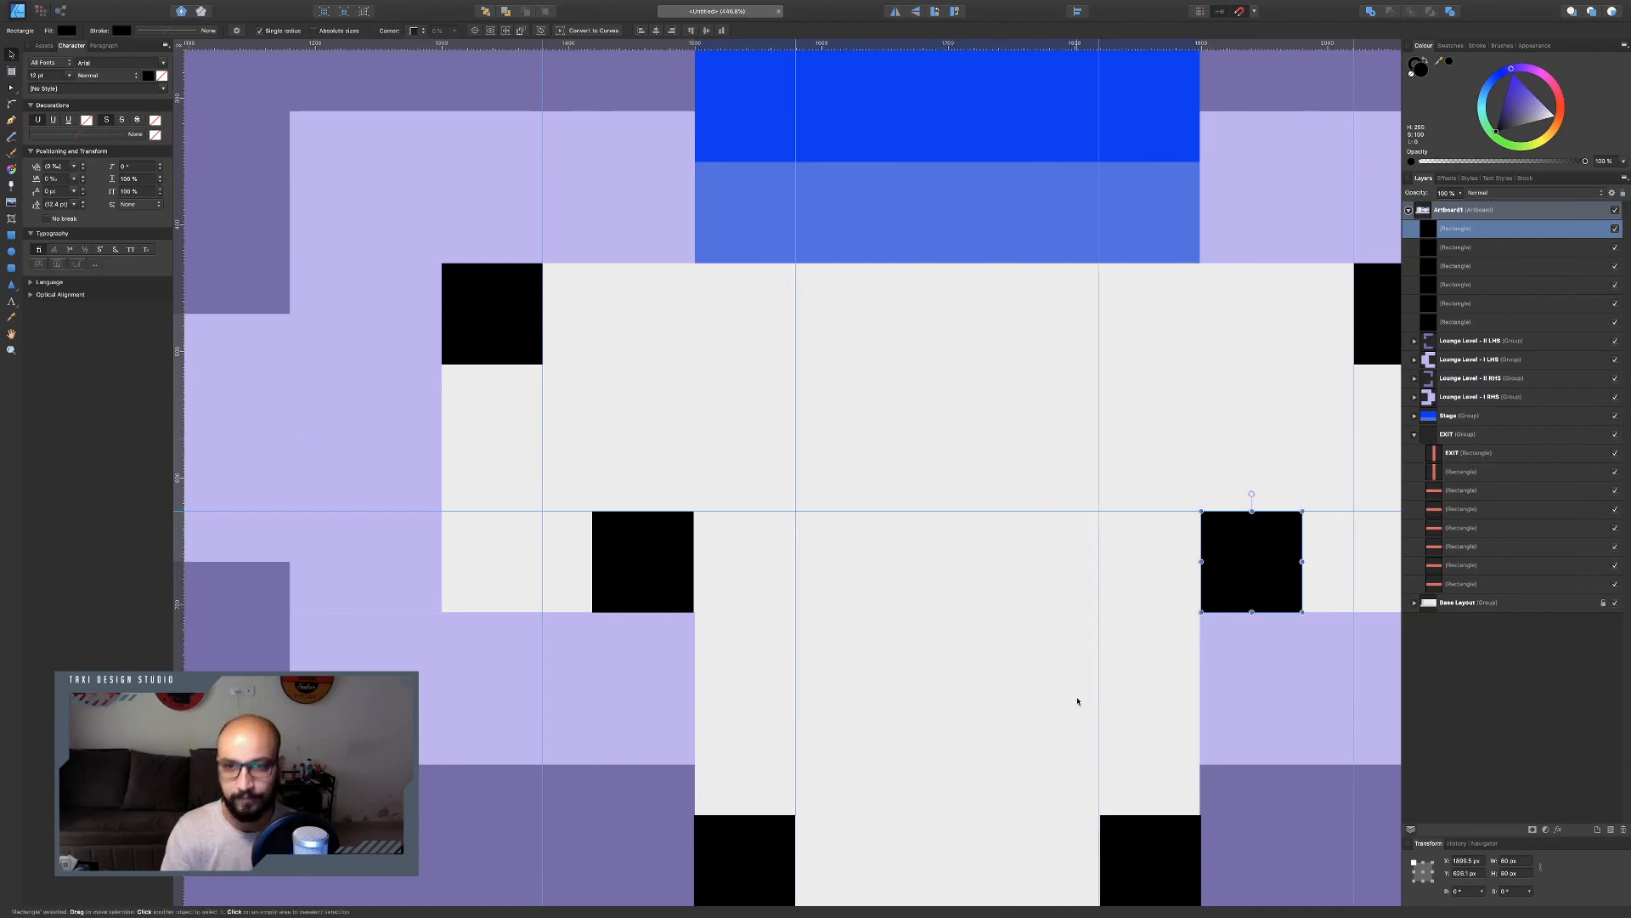
left_click_drag(899, 44, 992, 815)
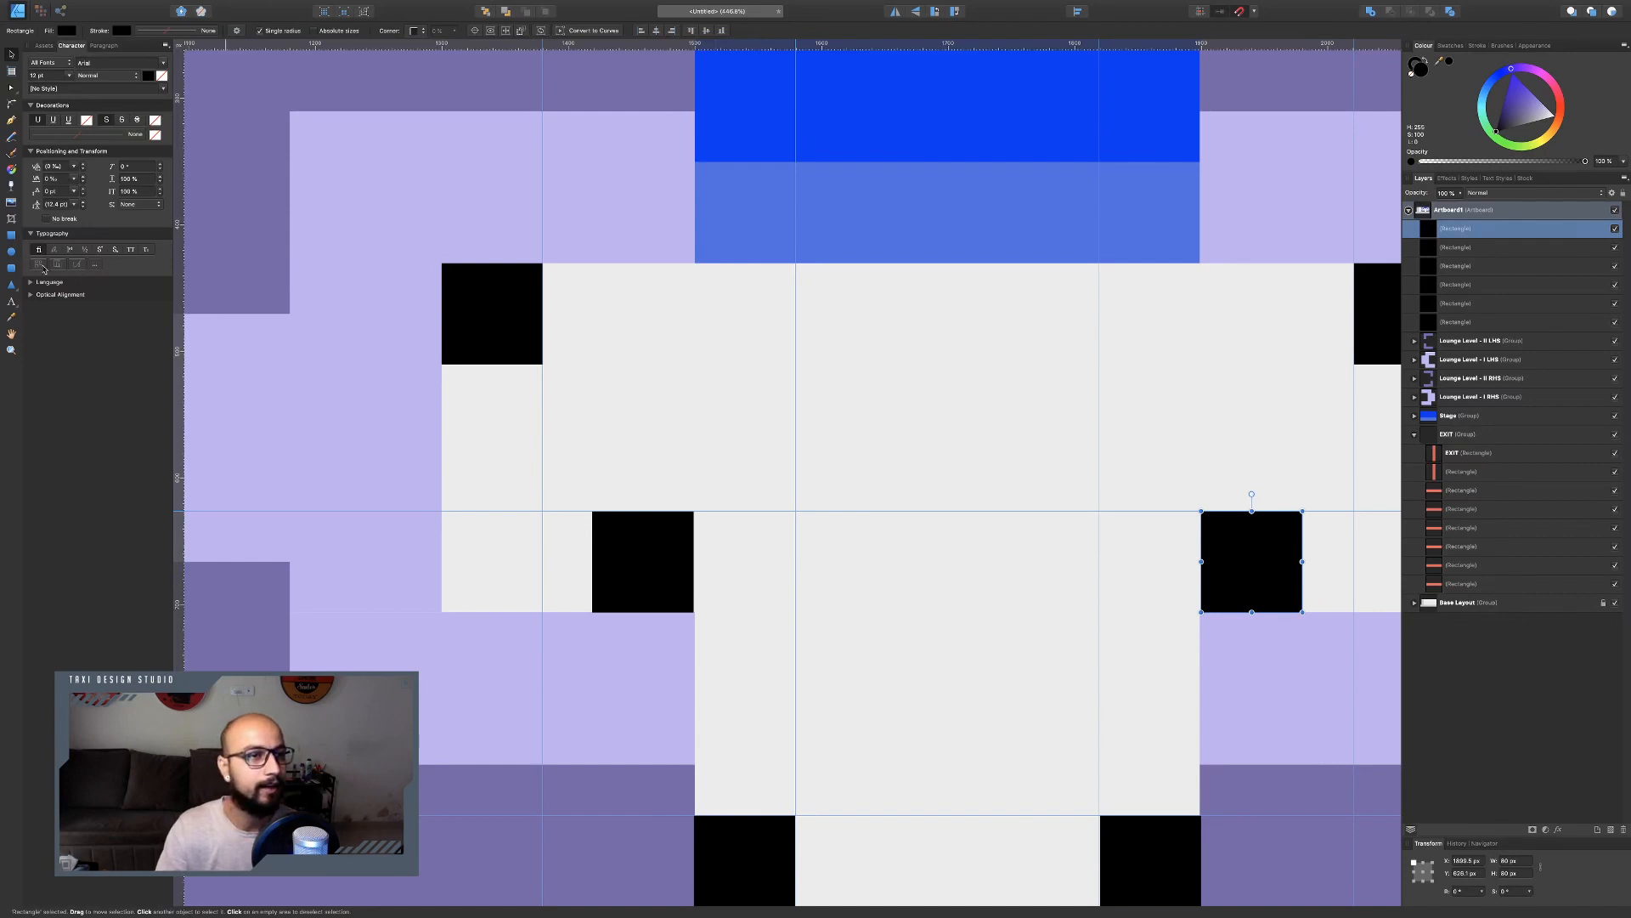
Draw two rectangles along the guides: a wide one across the central floor and a narrower one below it down to the bottom squares.
left_click(12, 238)
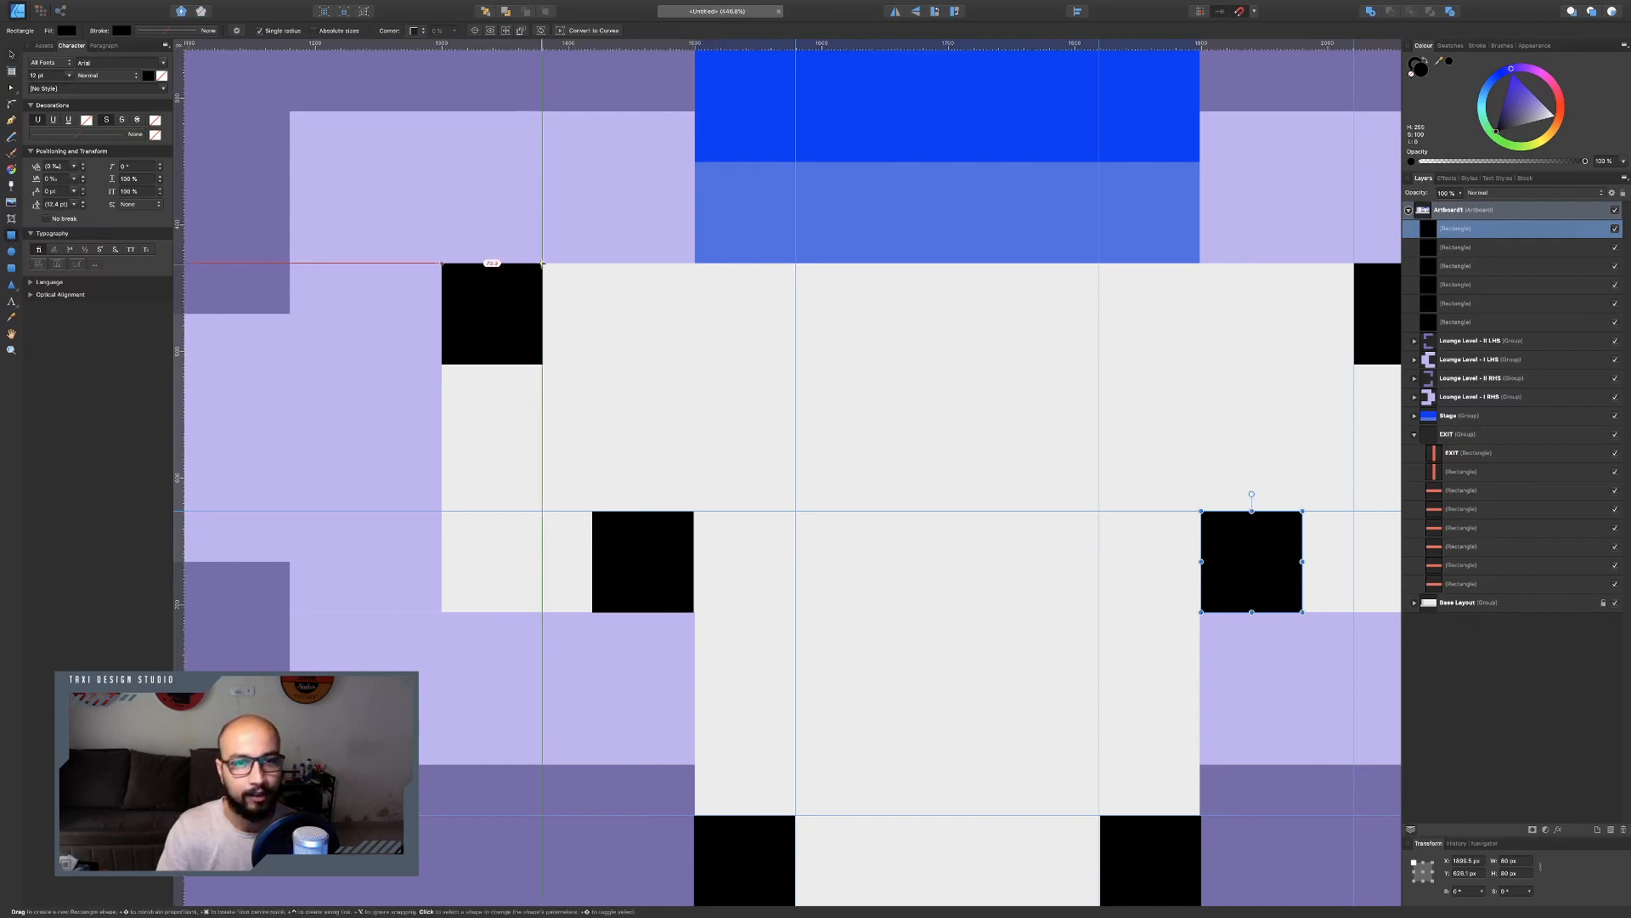
mouse_move(544, 263)
left_mouse_down()
mouse_move(693, 364)
mouse_move(1354, 512)
left_mouse_up()
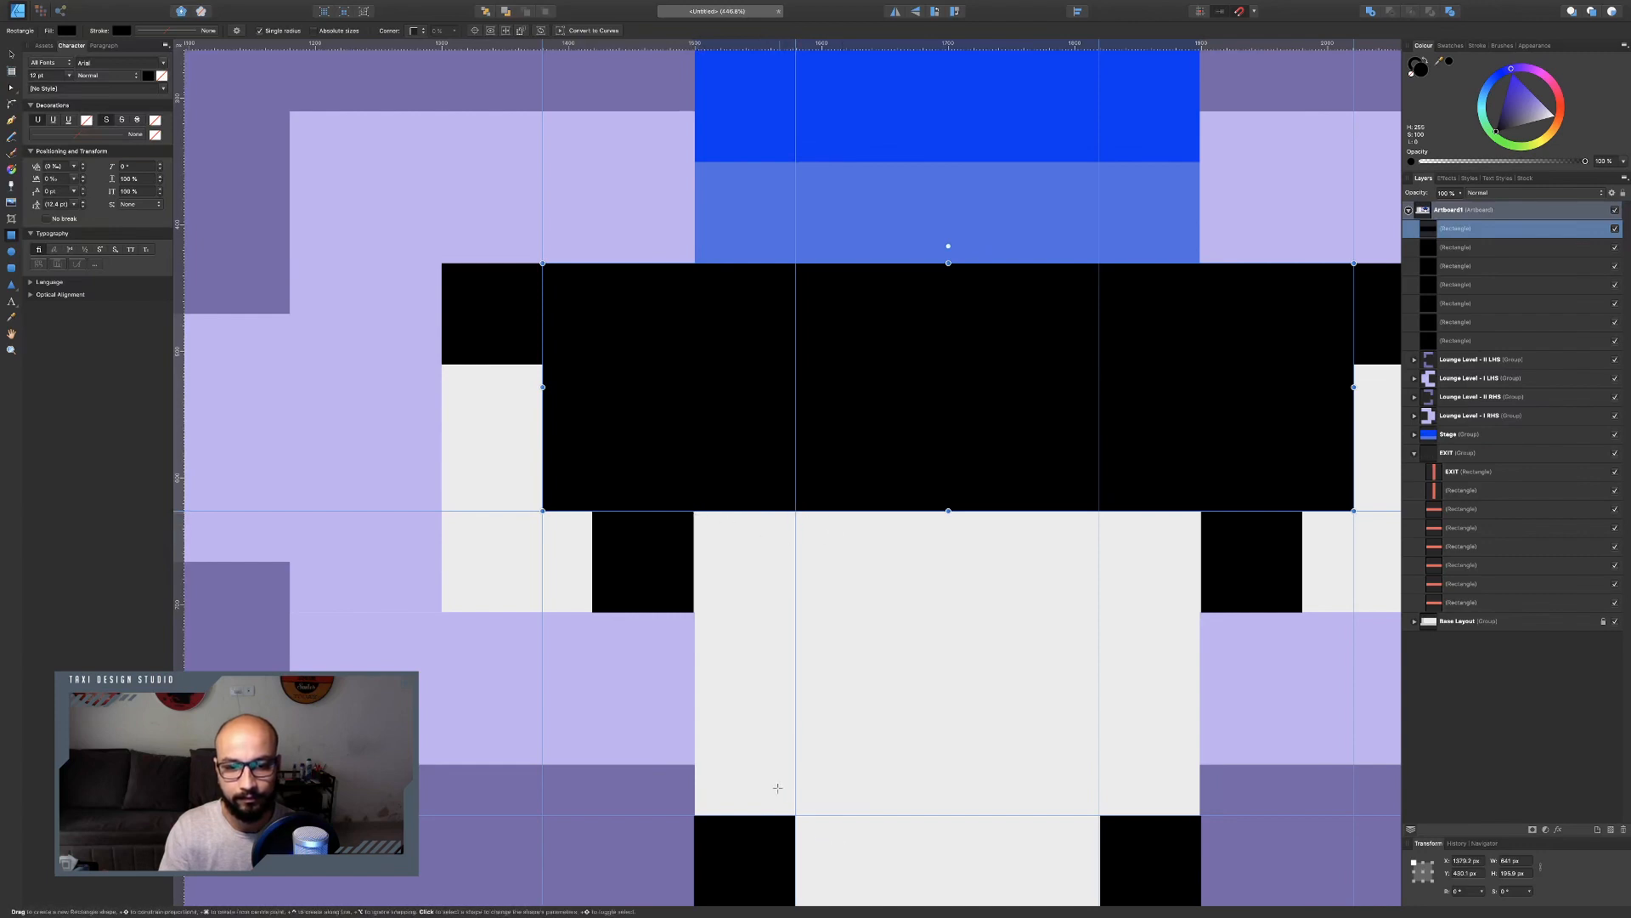
mouse_move(801, 793)
left_mouse_down()
mouse_move(795, 807)
mouse_move(1088, 587)
mouse_move(1100, 511)
left_mouse_up()
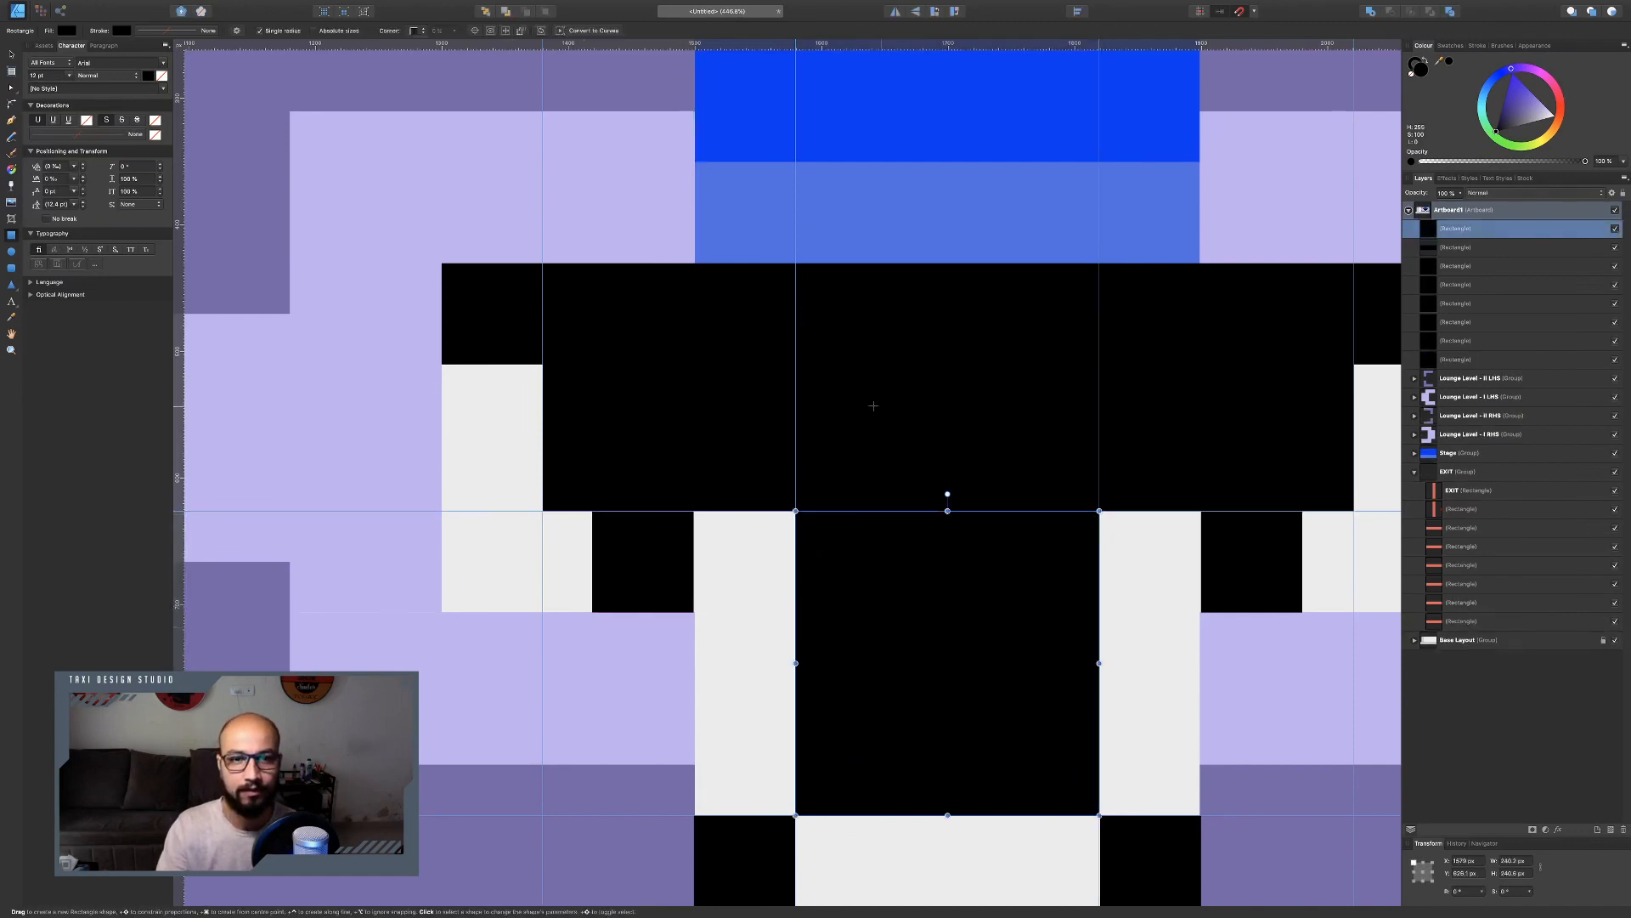
Select both new rectangles and fill them with a dark purple.
left_click(13, 53)
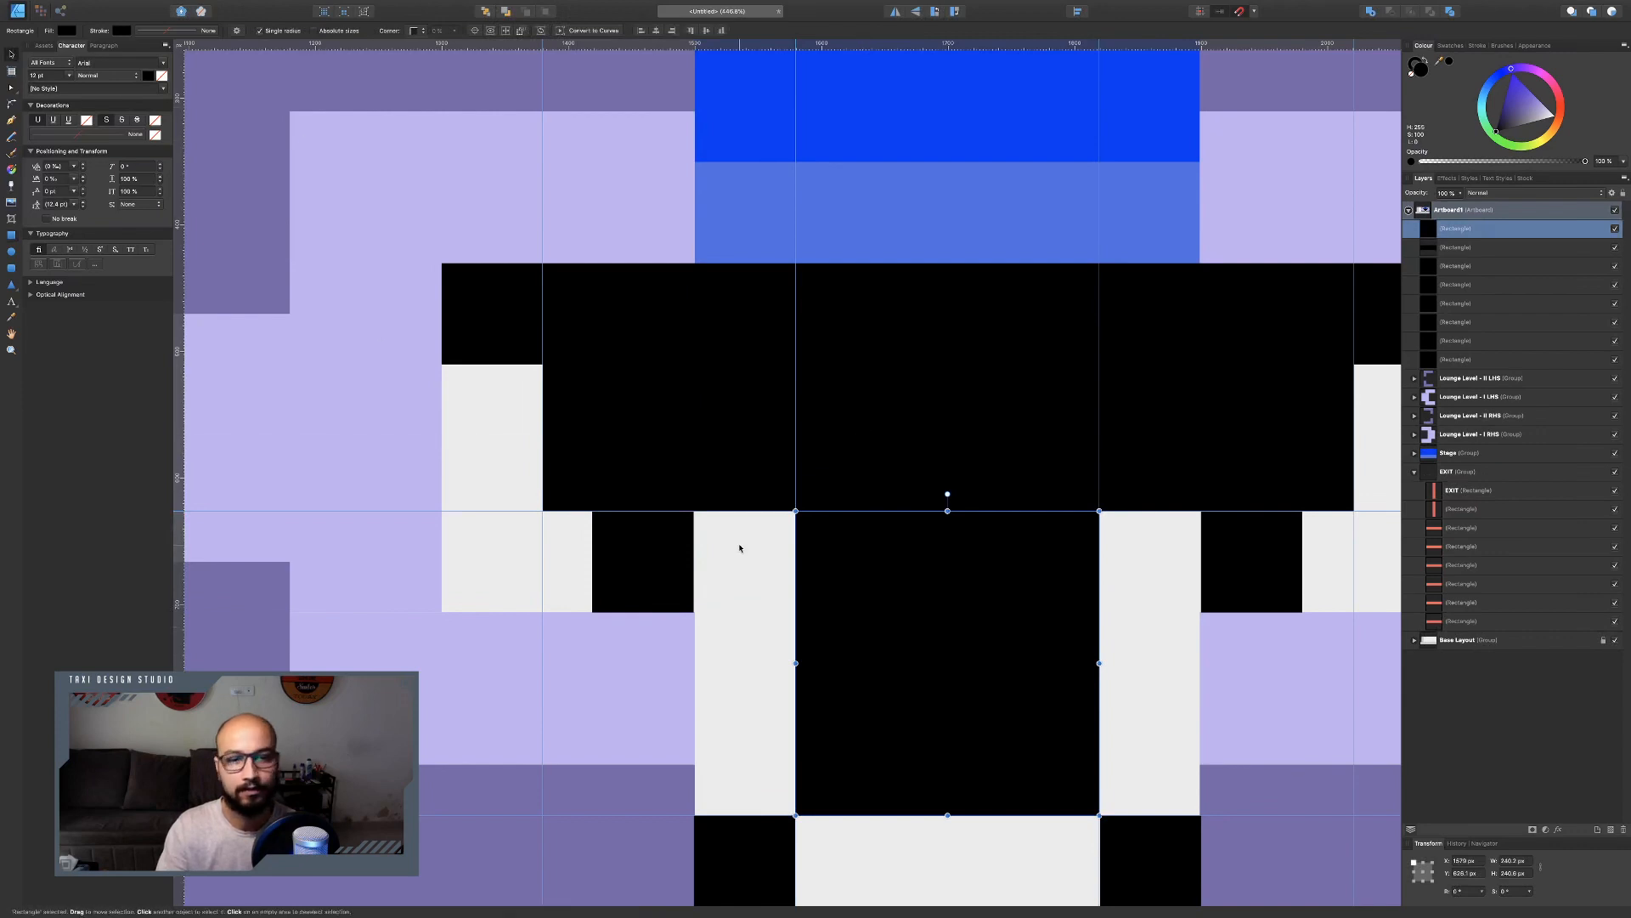
left_click(655, 547)
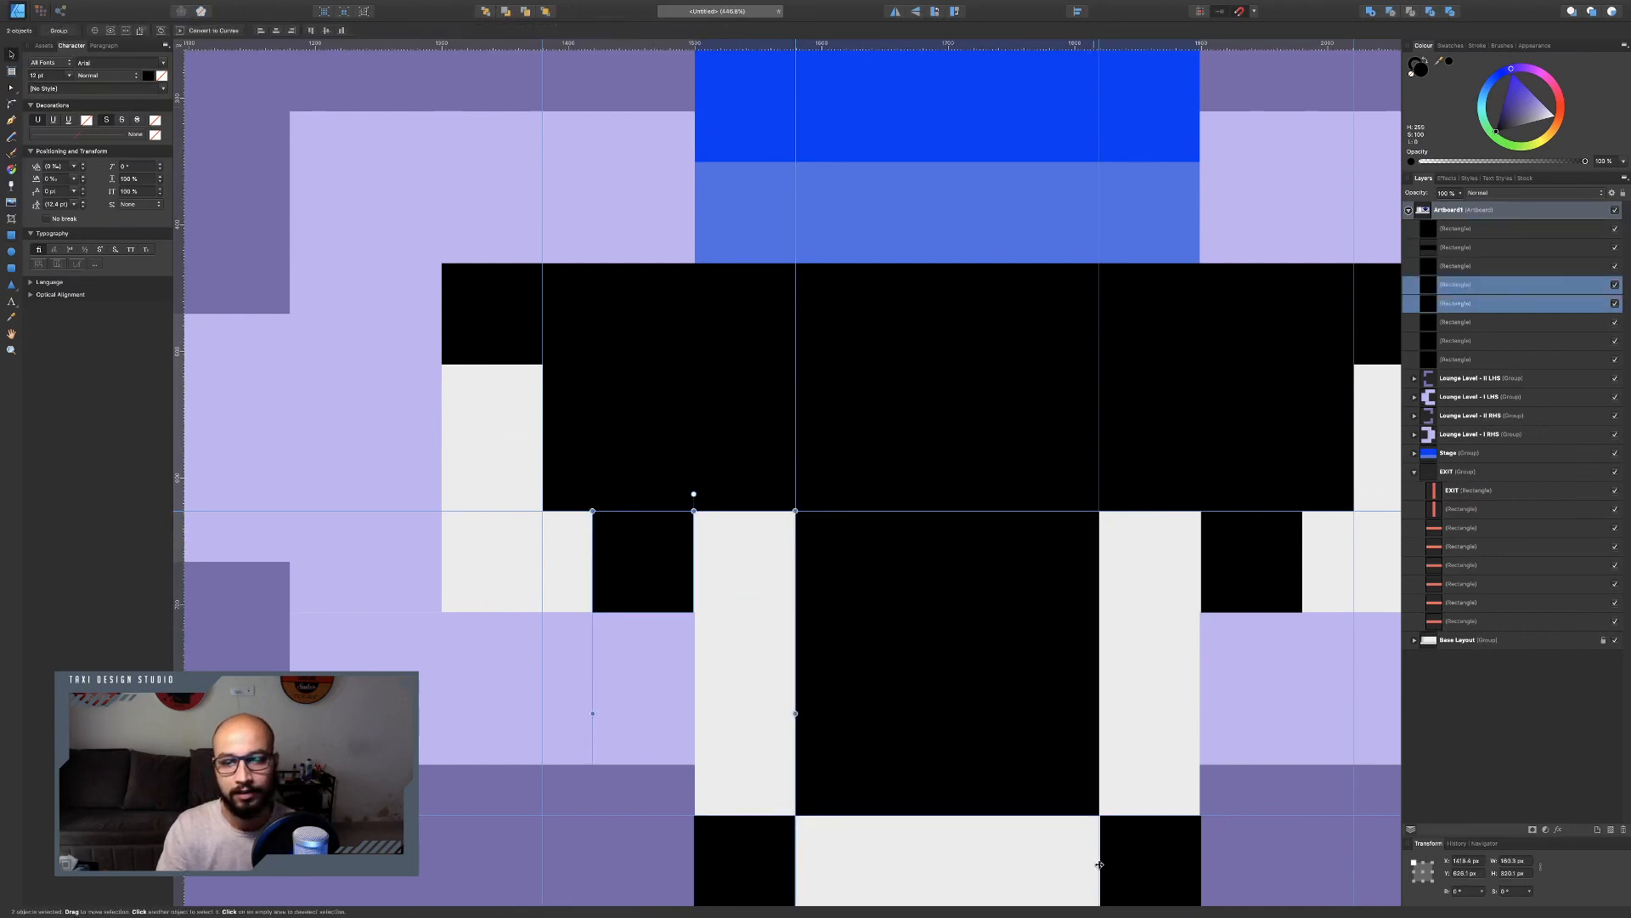
left_click(1058, 573)
left_click(1031, 425, "shift")
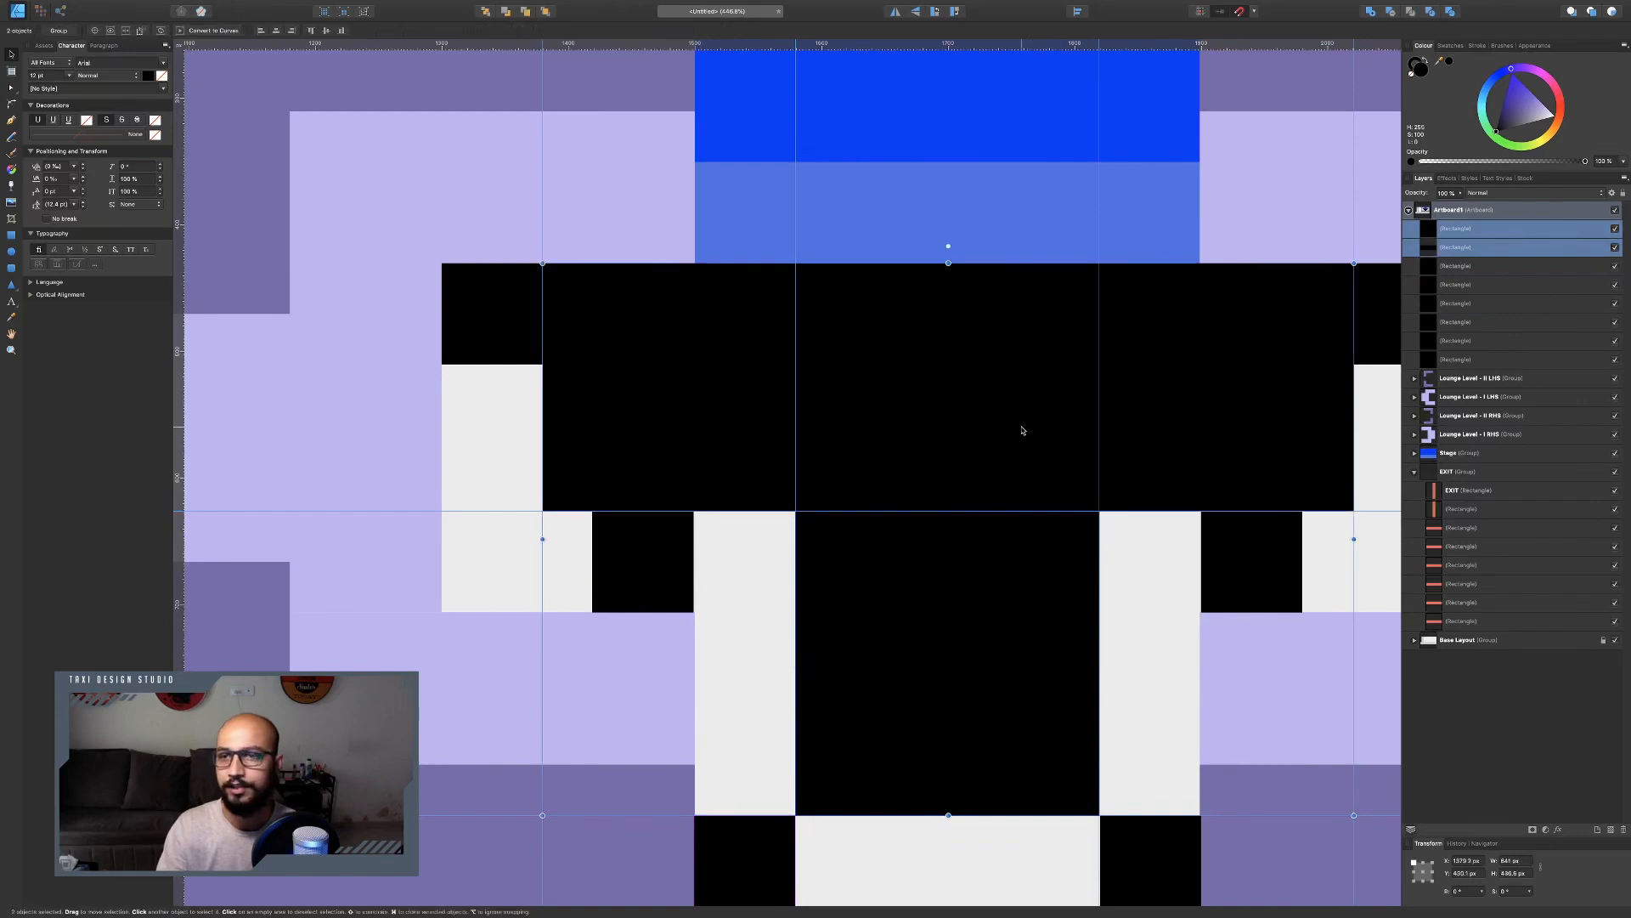
left_click_drag(1506, 127, 1515, 119)
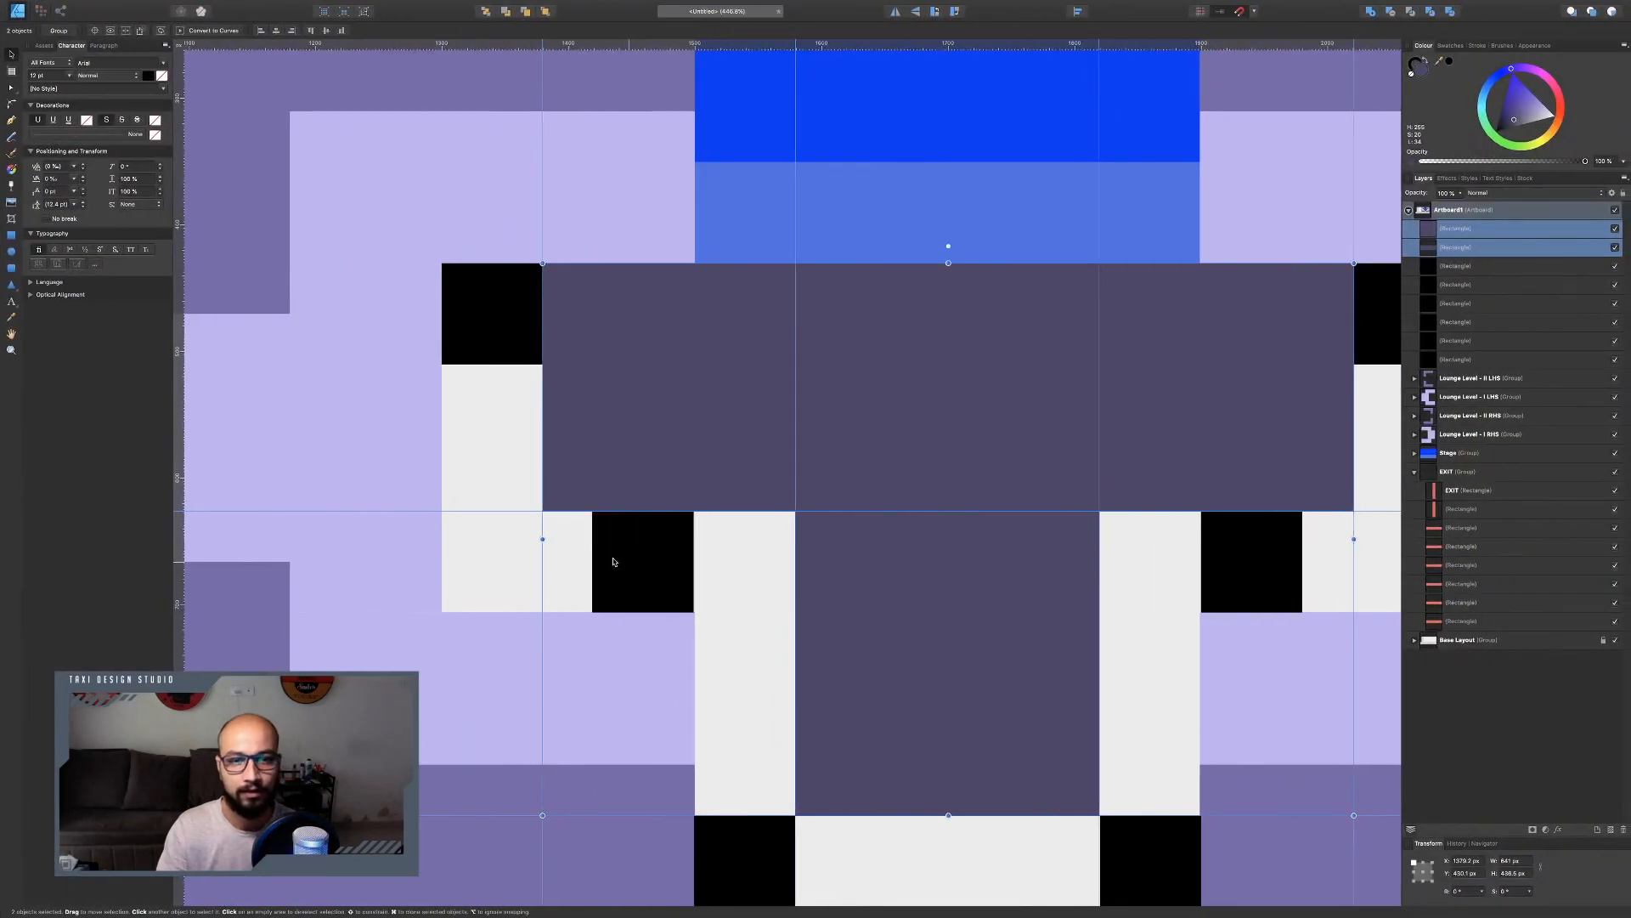
Delete all the black pillar reference squares from the artboard.
left_click_drag(619, 564, 702, 552)
key("super+z")
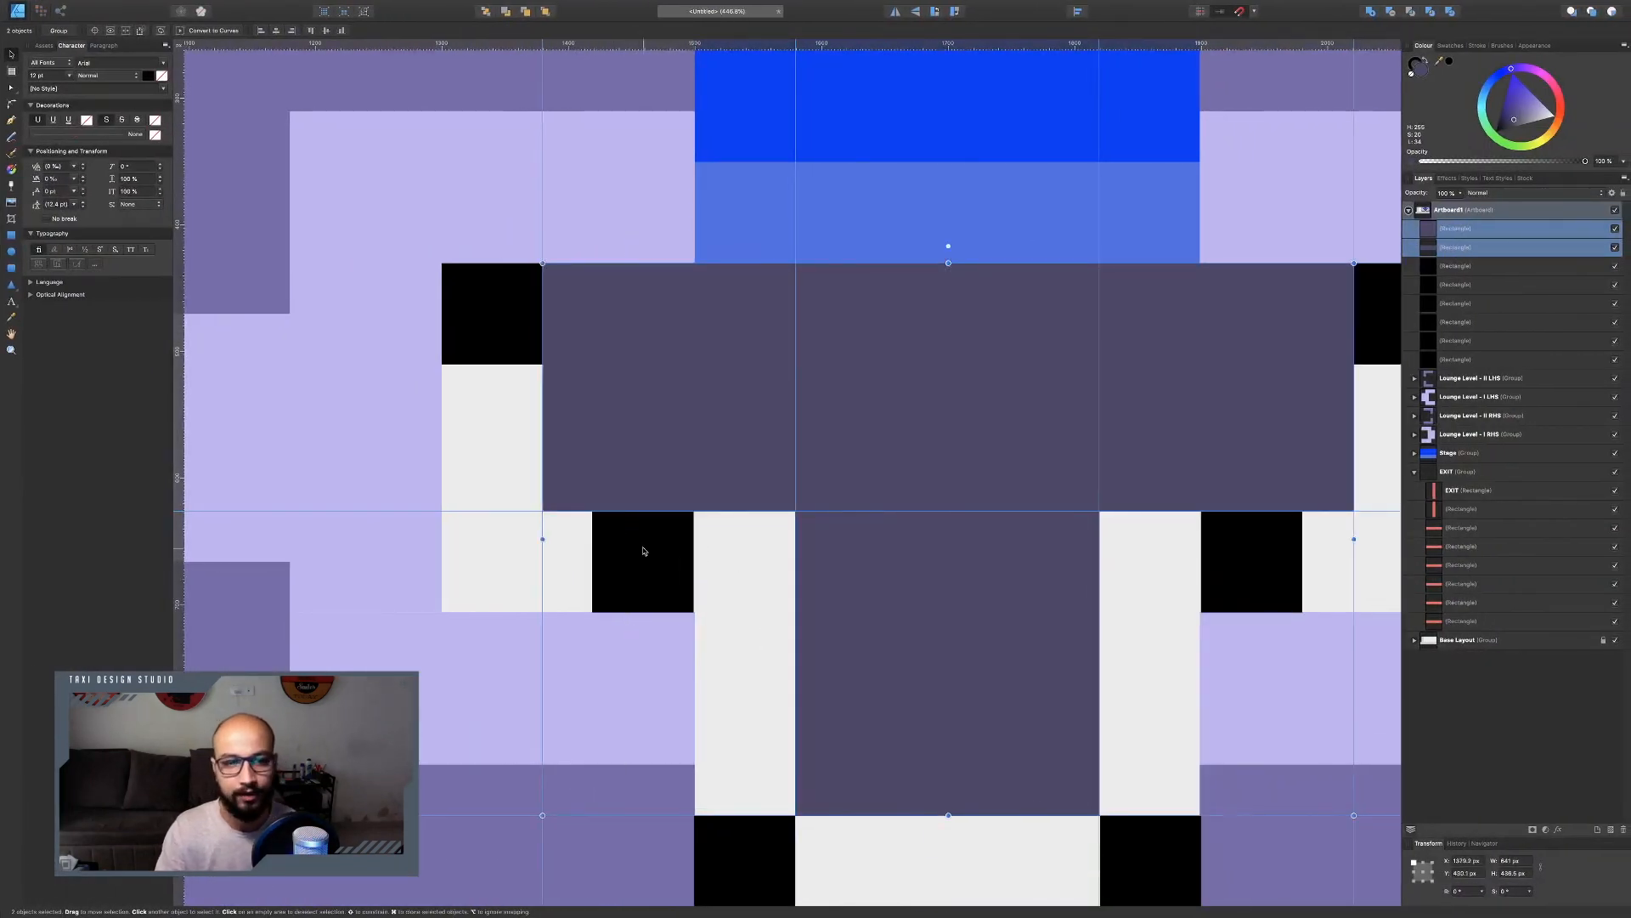
scroll(715, 517, "down", 4)
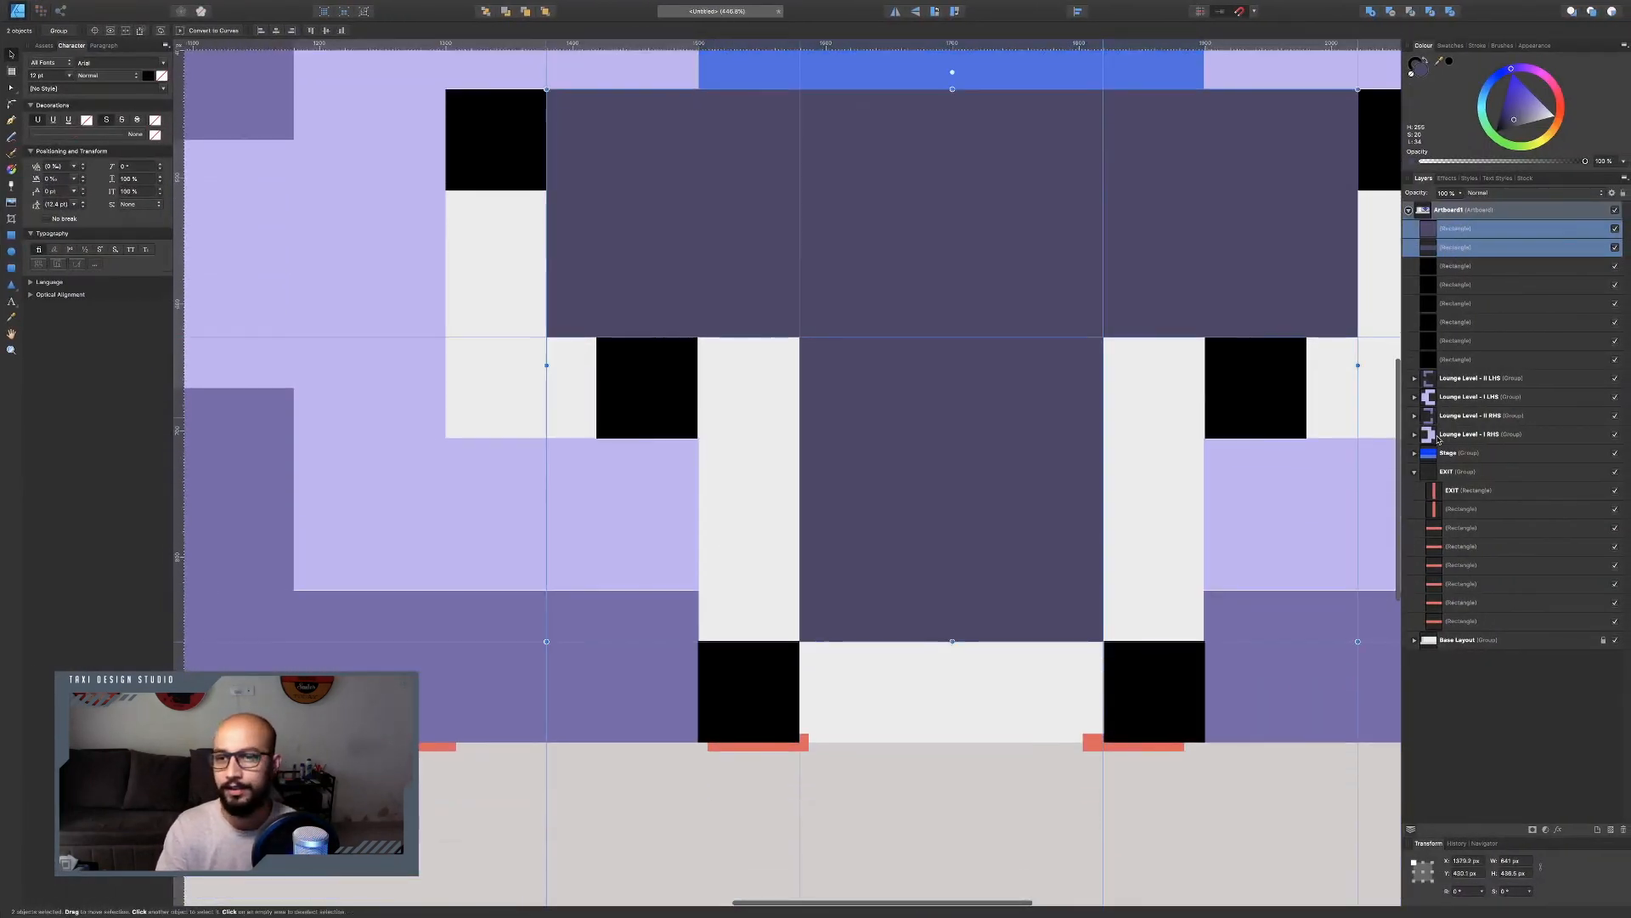
left_click(1458, 266)
left_click(1463, 361, "shift")
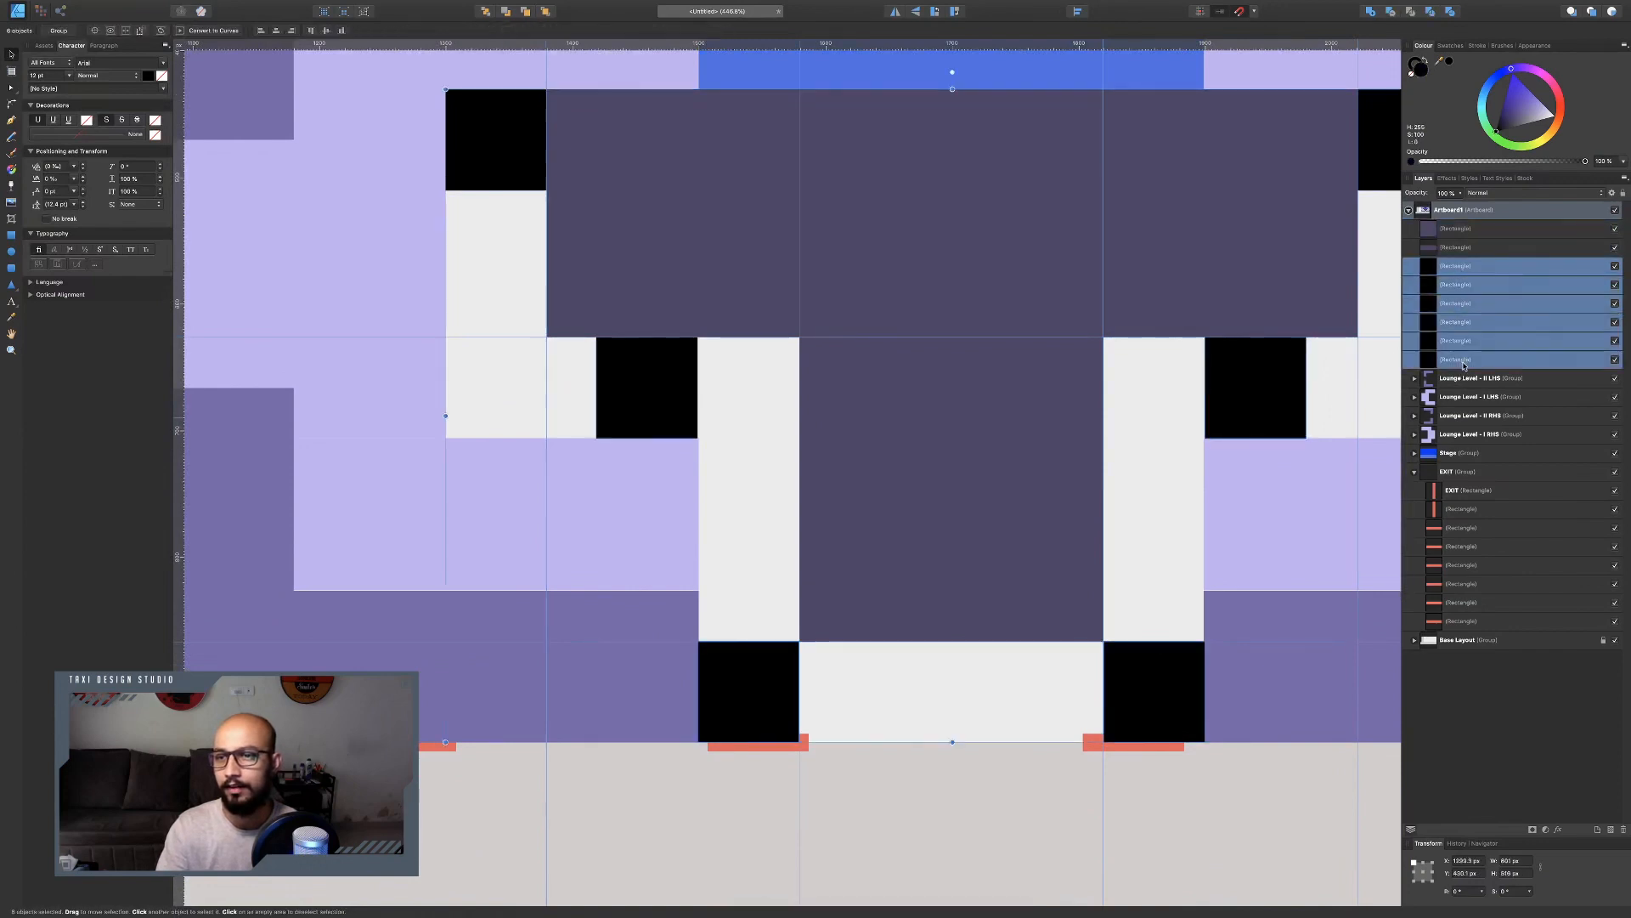
key("Delete")
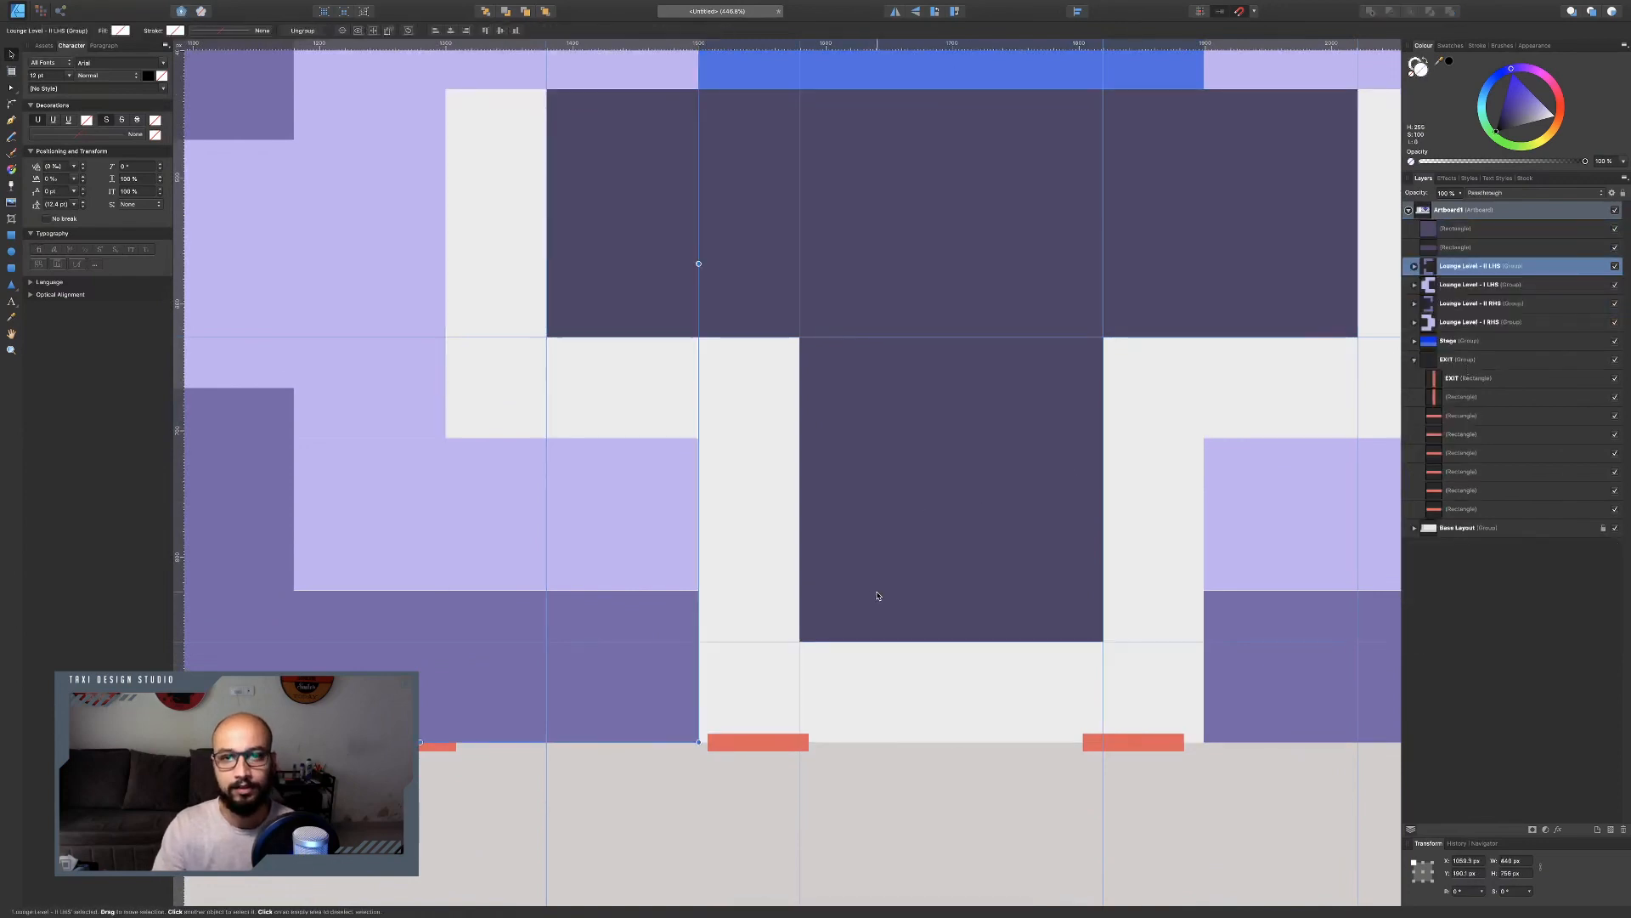
Compare the whole layout with the reference plan's central elevated level and dance floor.
scroll(918, 669, "down", 5)
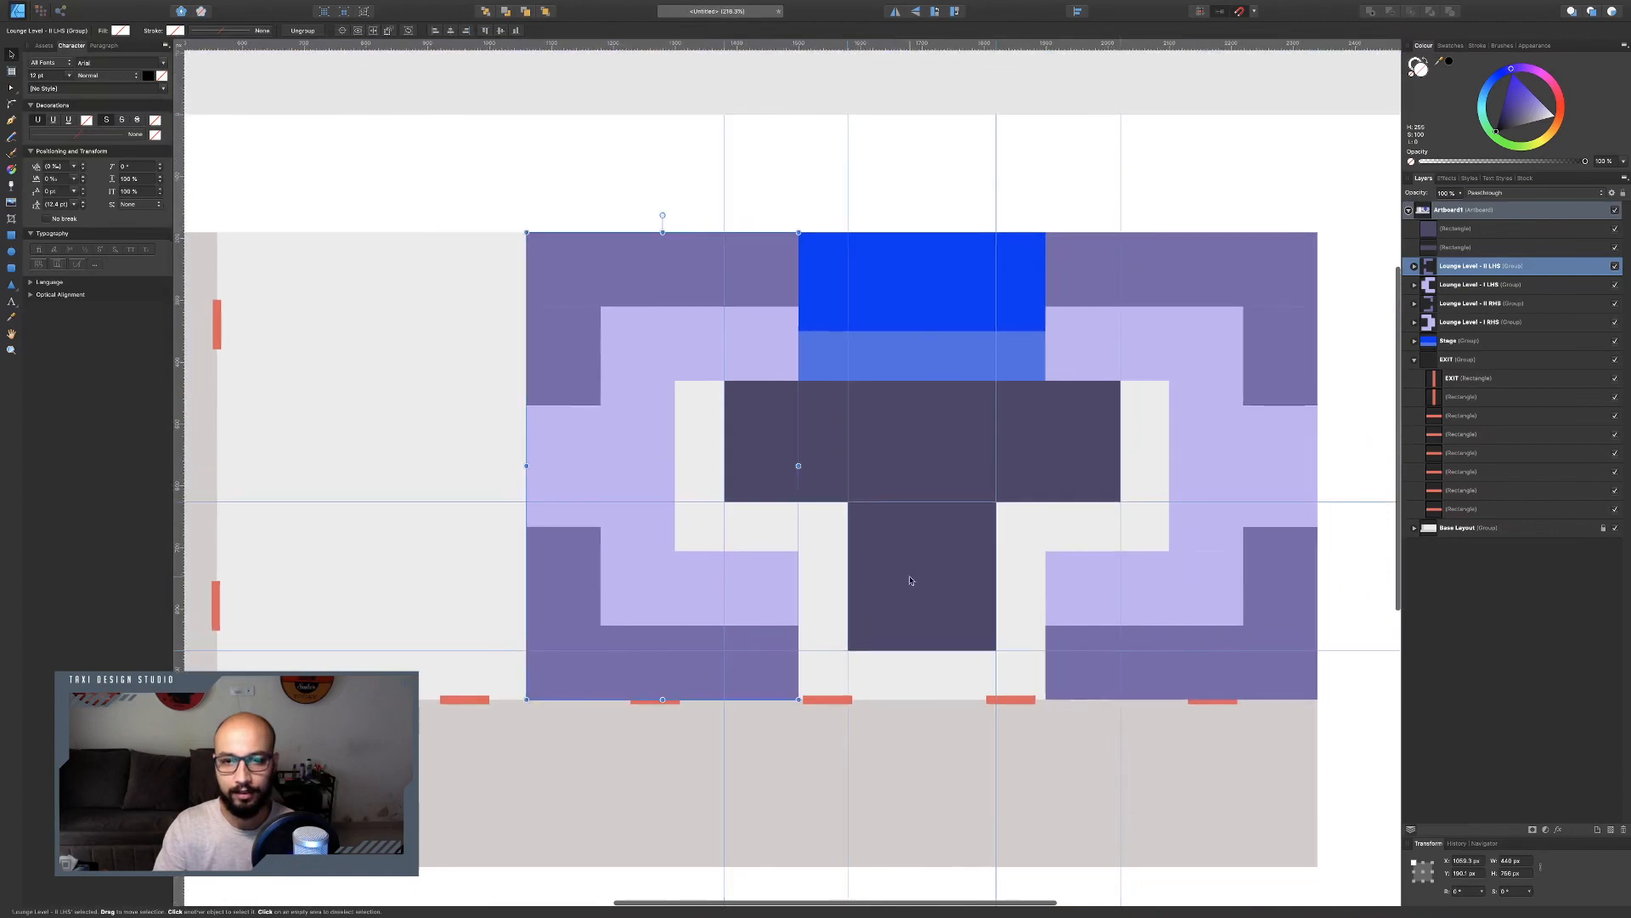
scroll(933, 560, "down", 3)
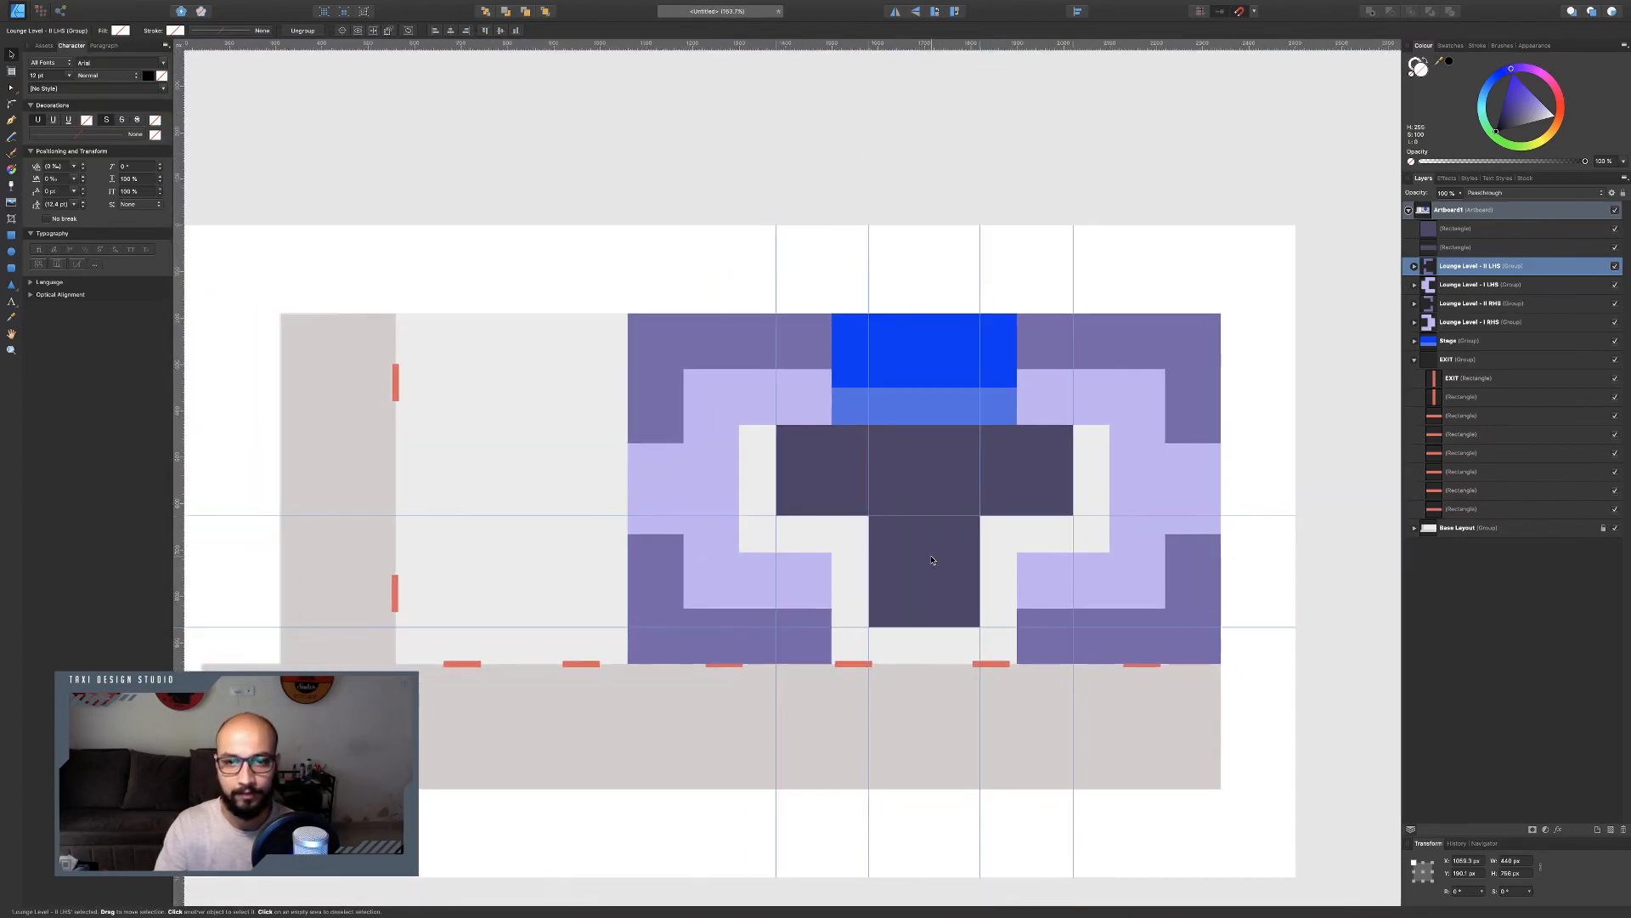
key("ctrl+Left")
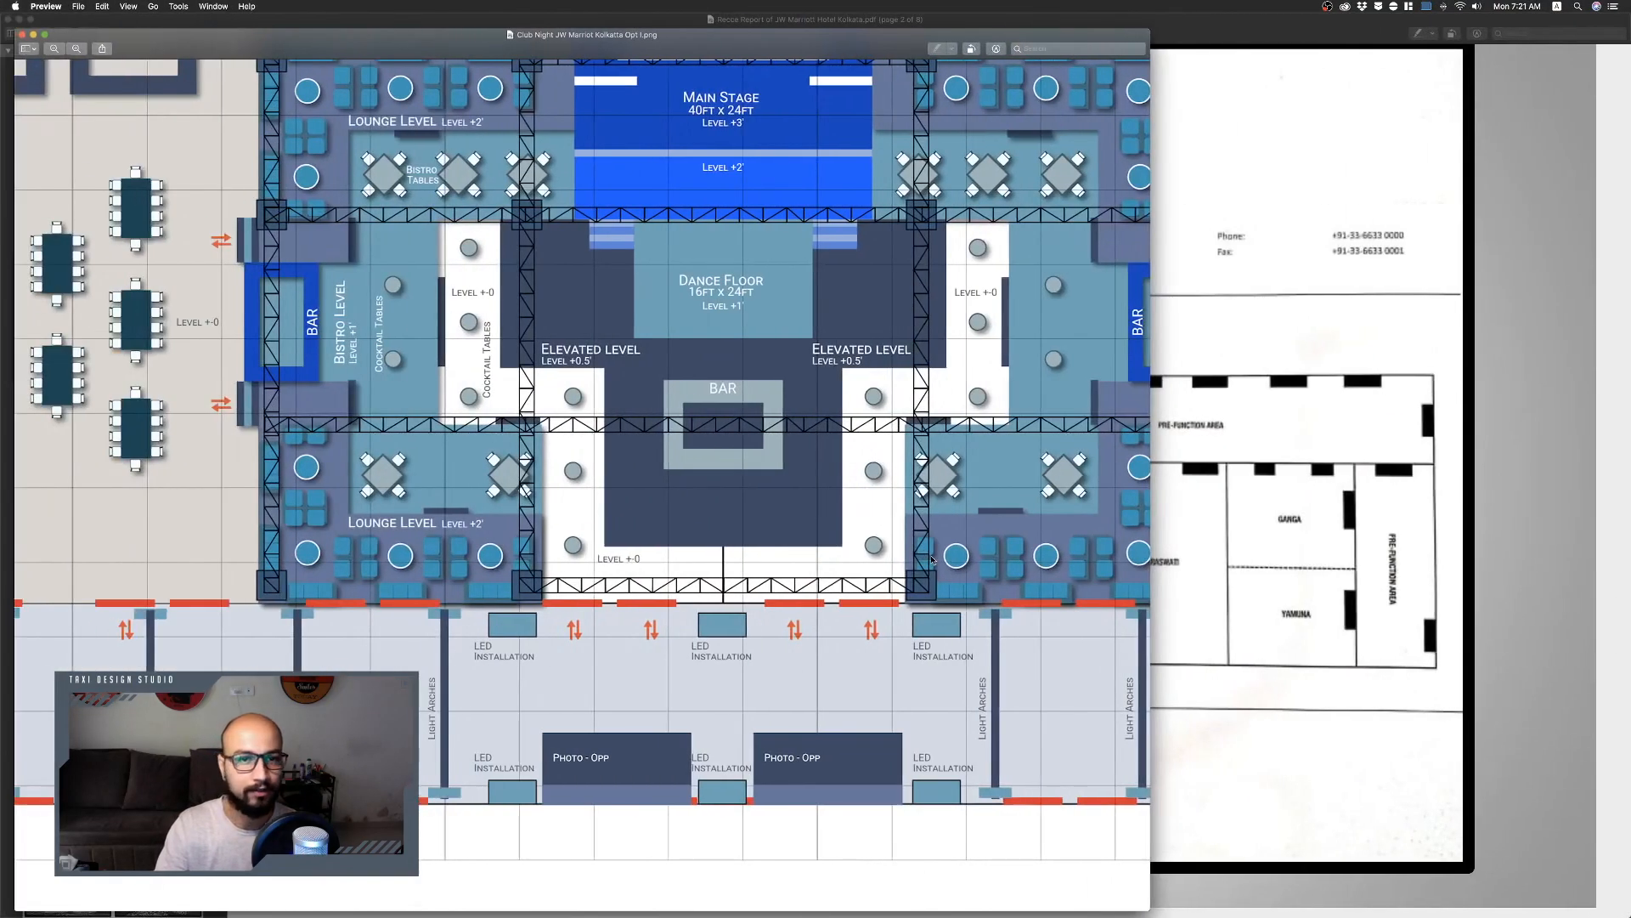
key("ctrl+Right")
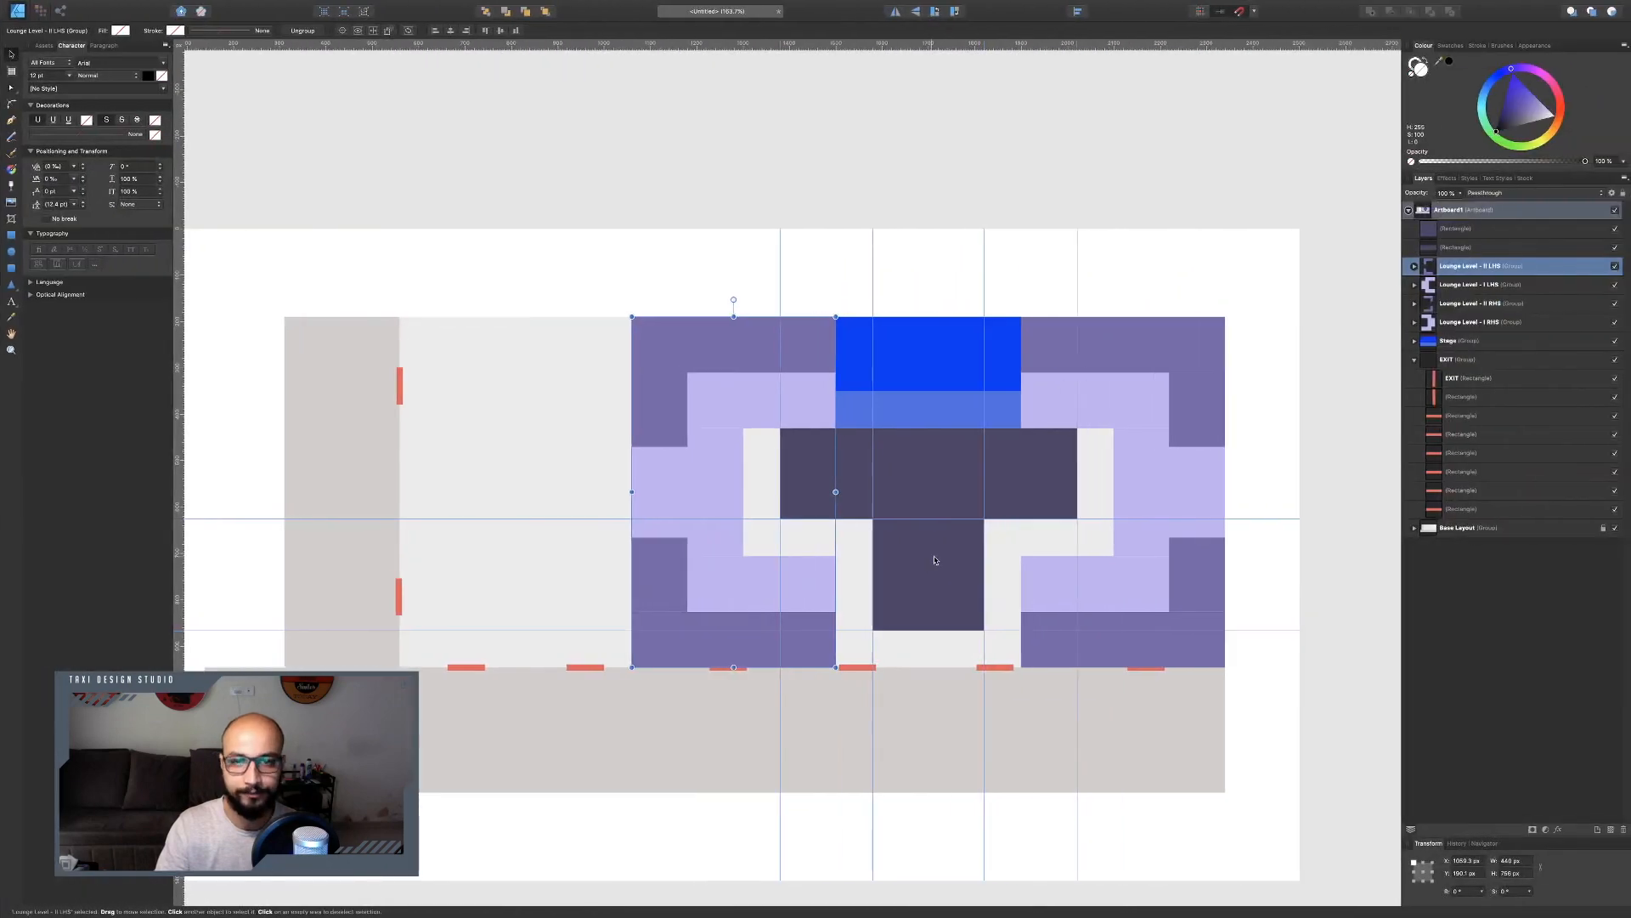
key("ctrl+Left")
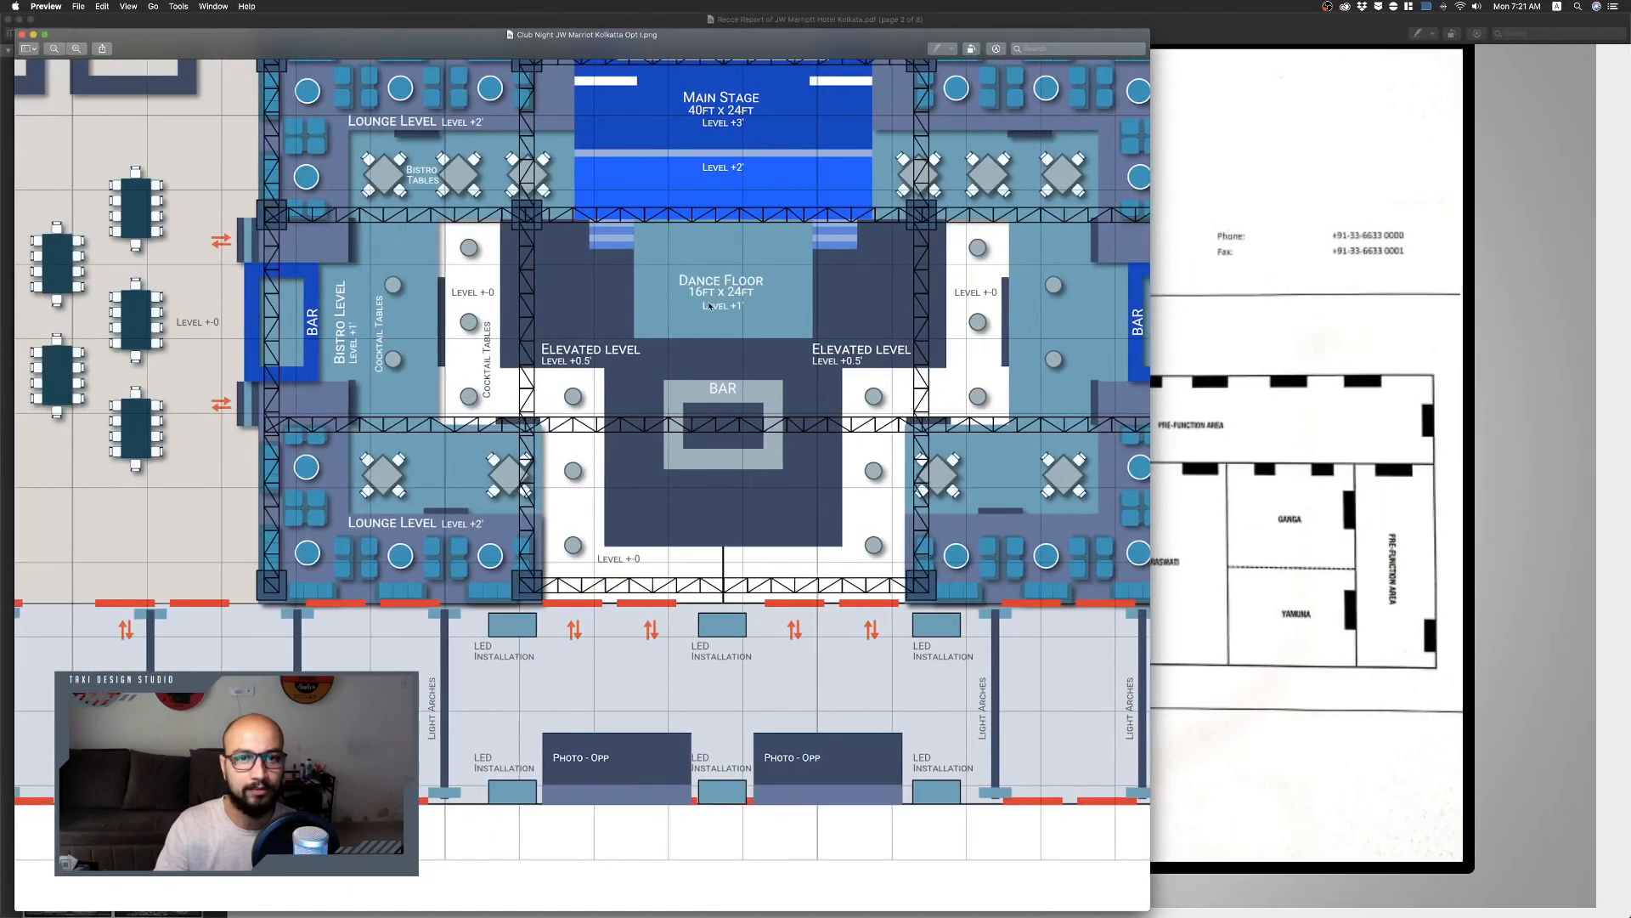
key("ctrl+Right")
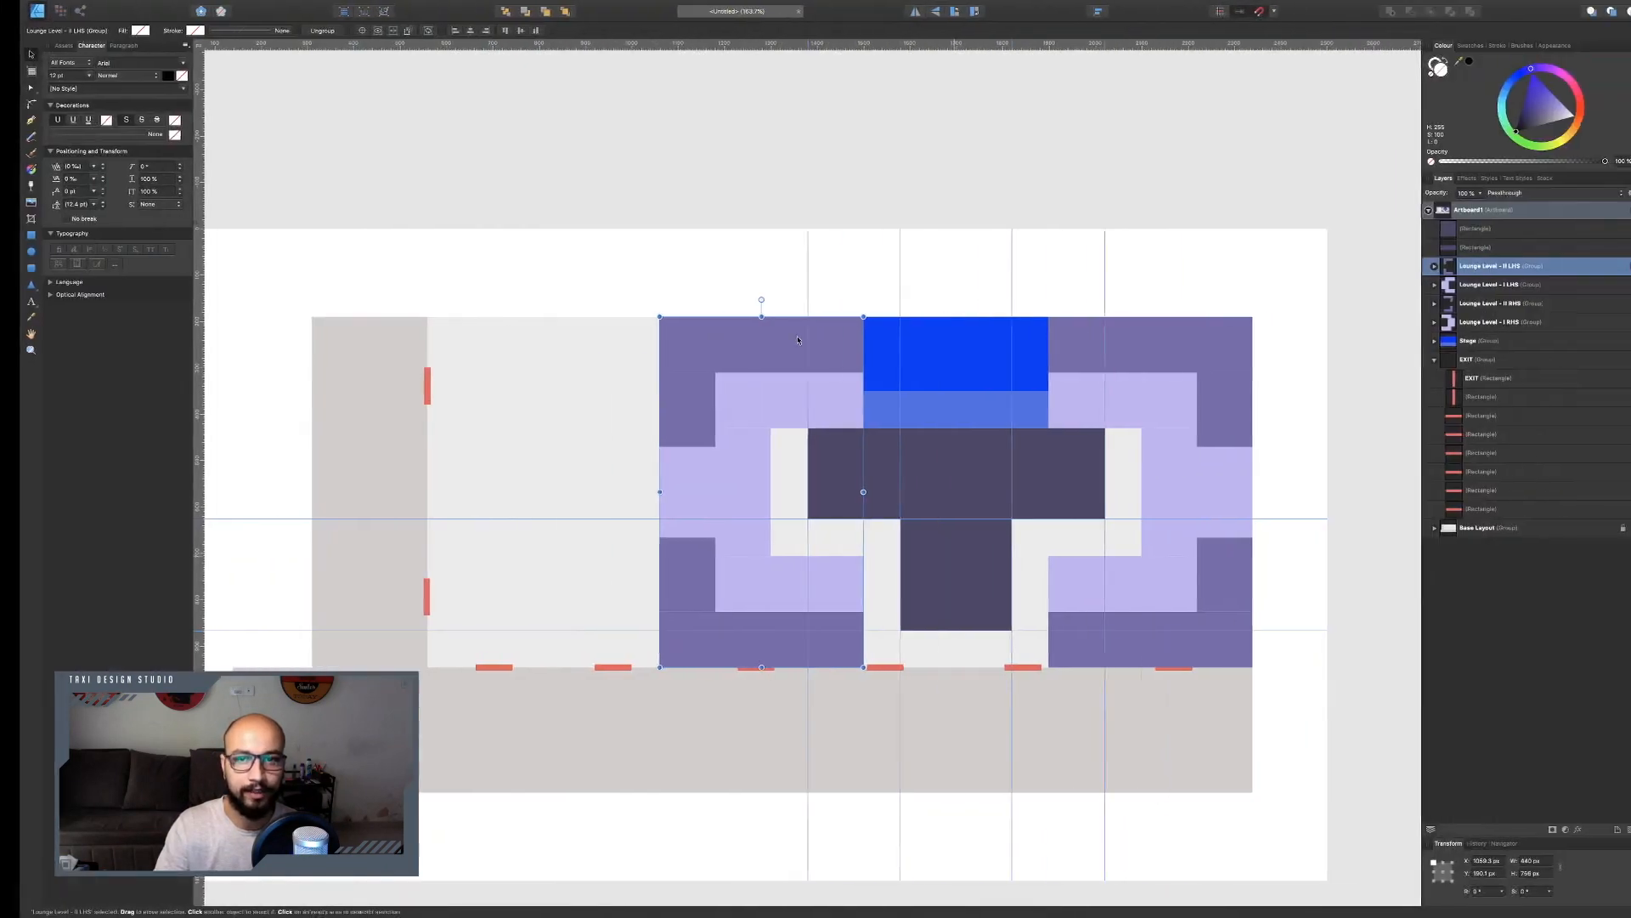
Combine the two dark purple rectangles into a single shape.
left_click(976, 520)
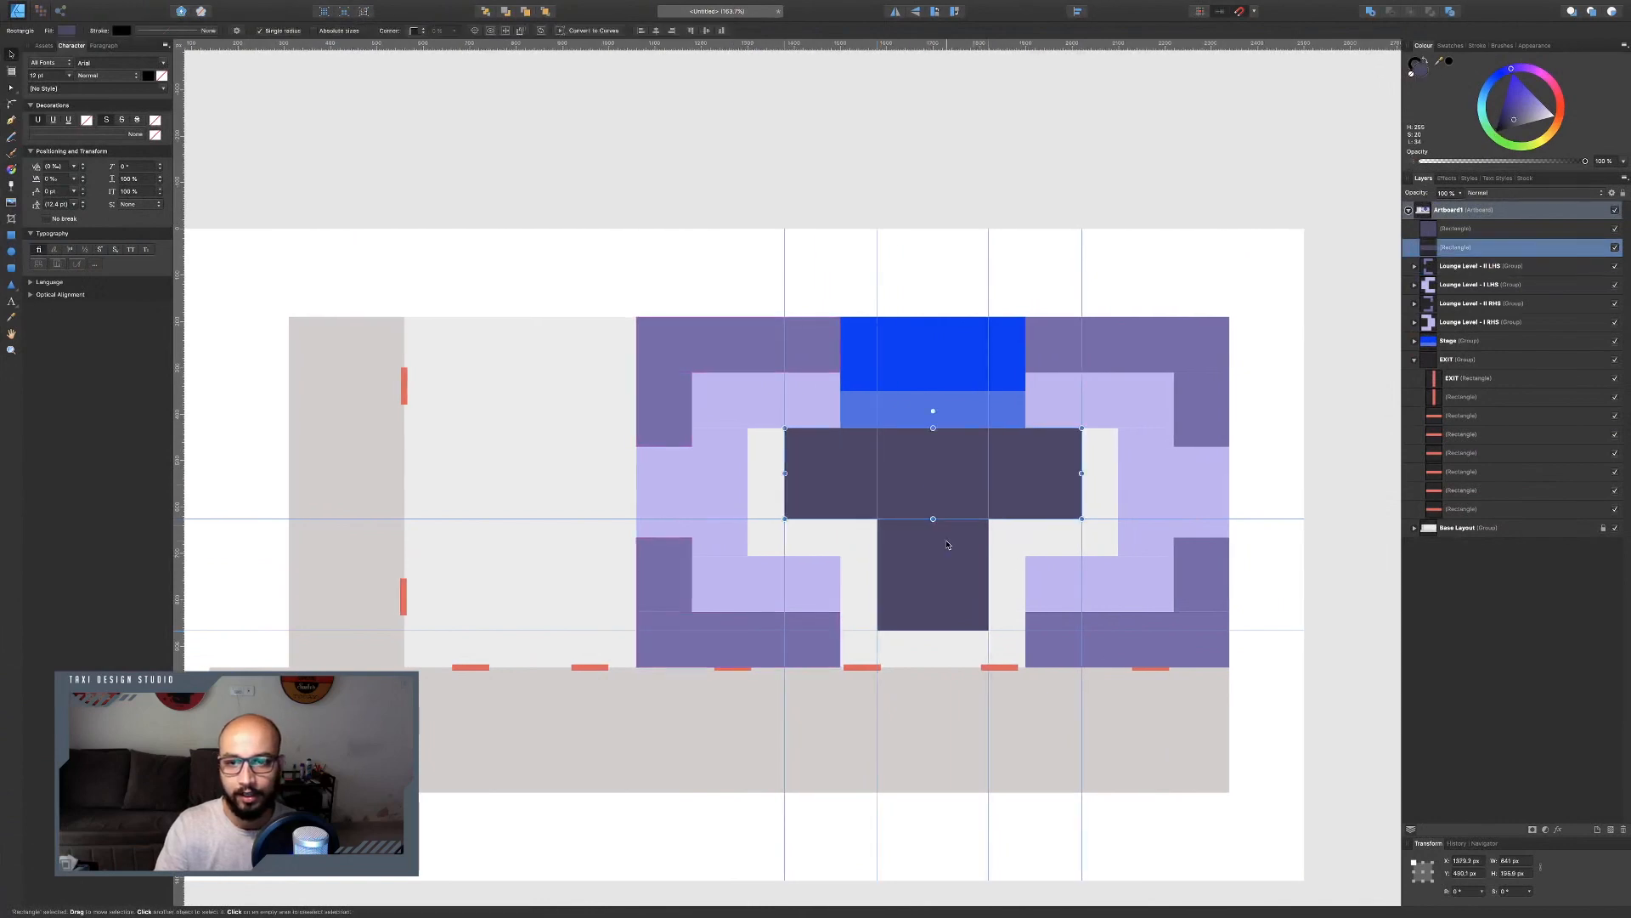
left_click(979, 525, "shift")
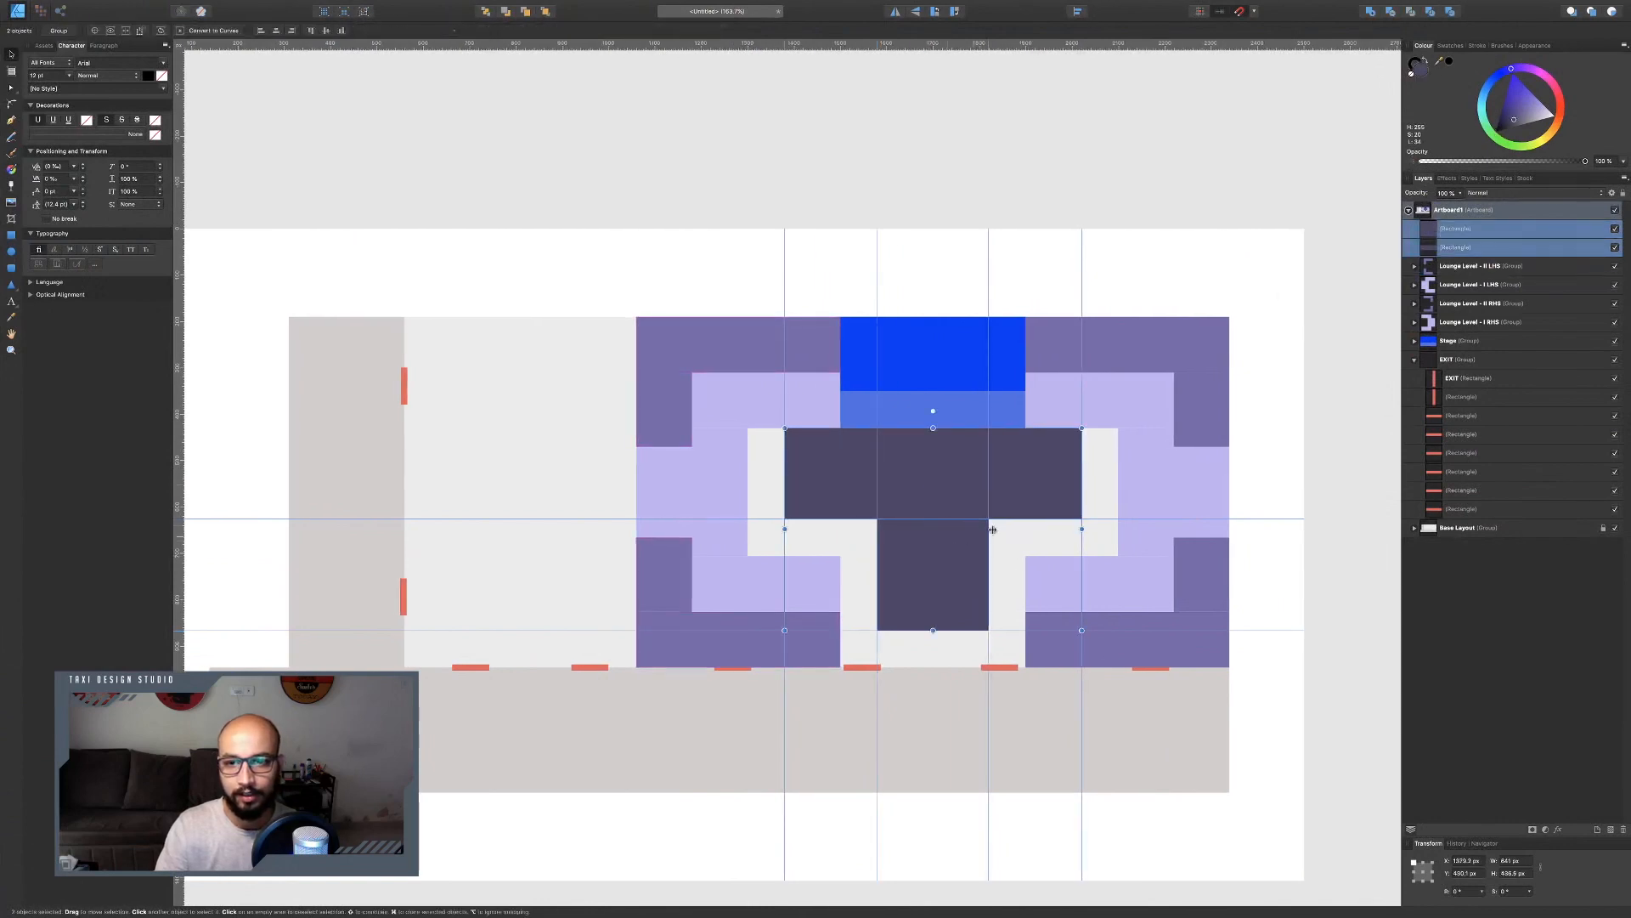
left_click(1370, 11)
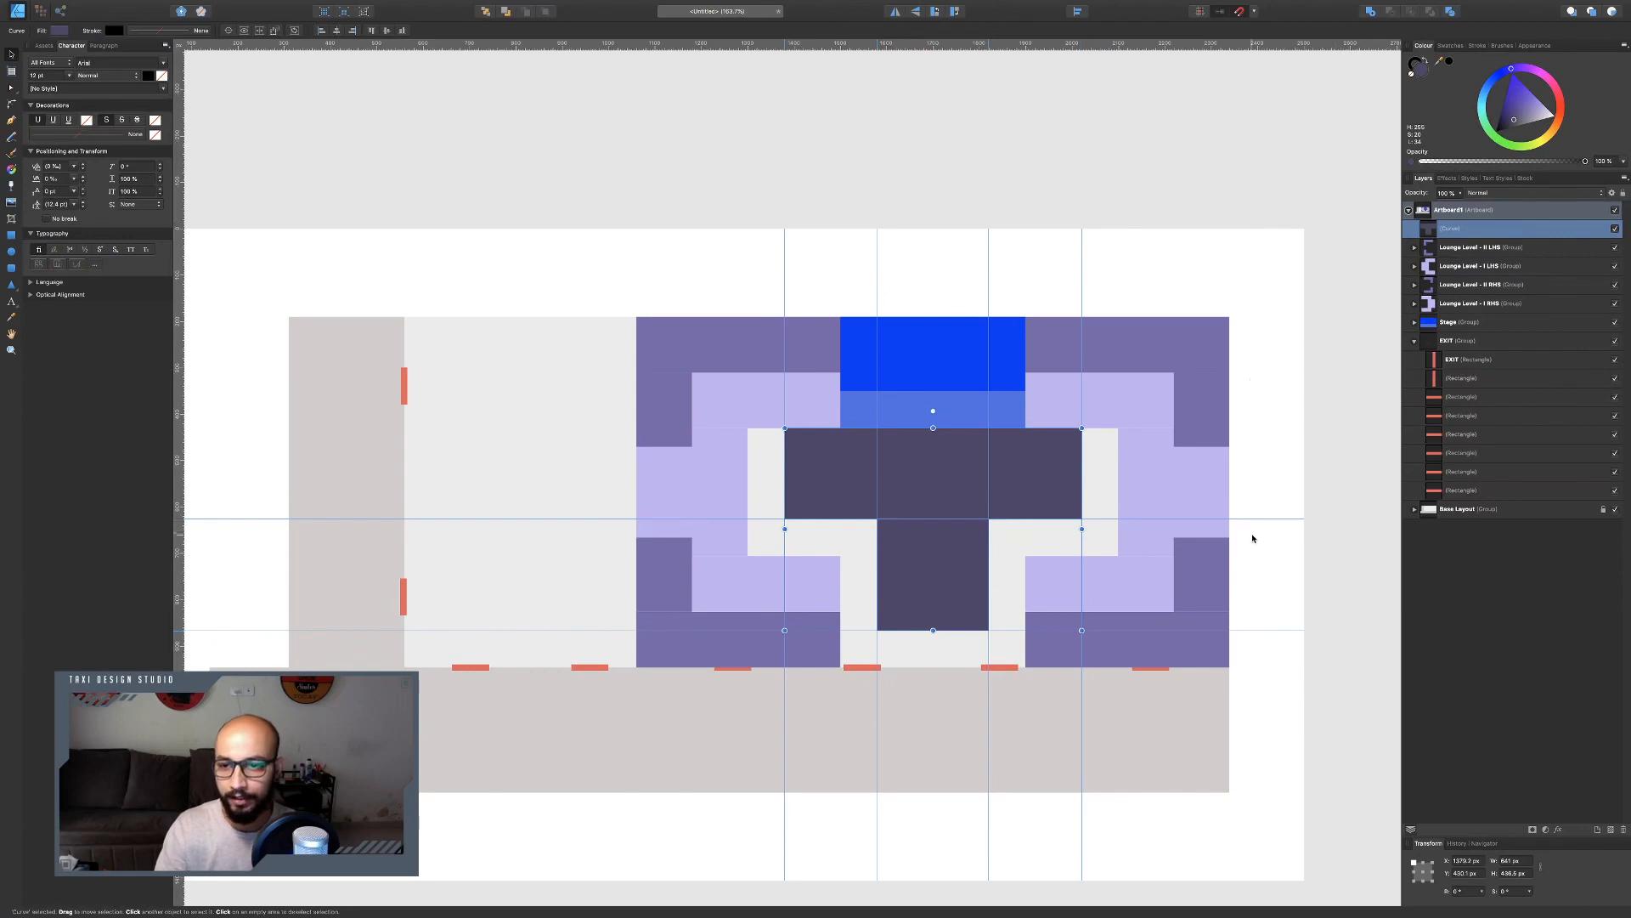
mouse_move(1261, 518)
left_mouse_down()
mouse_move(1260, 485)
mouse_move(1262, 518)
left_mouse_up()
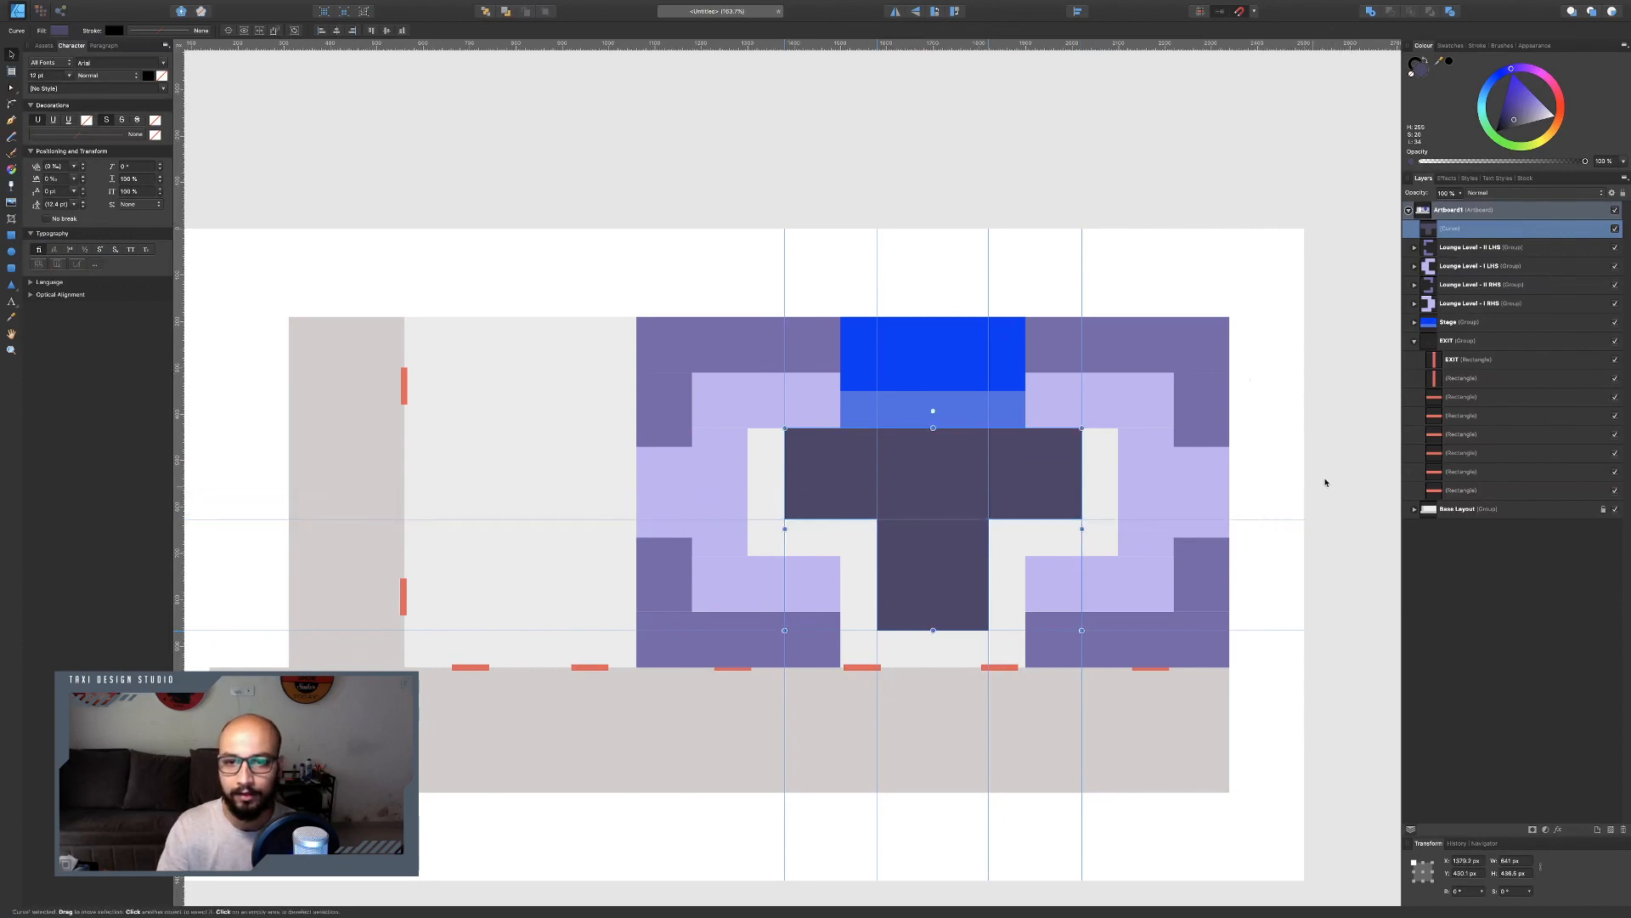
Rename the combined shape's layer to "Elevated Tier Centre".
double_click(1449, 231)
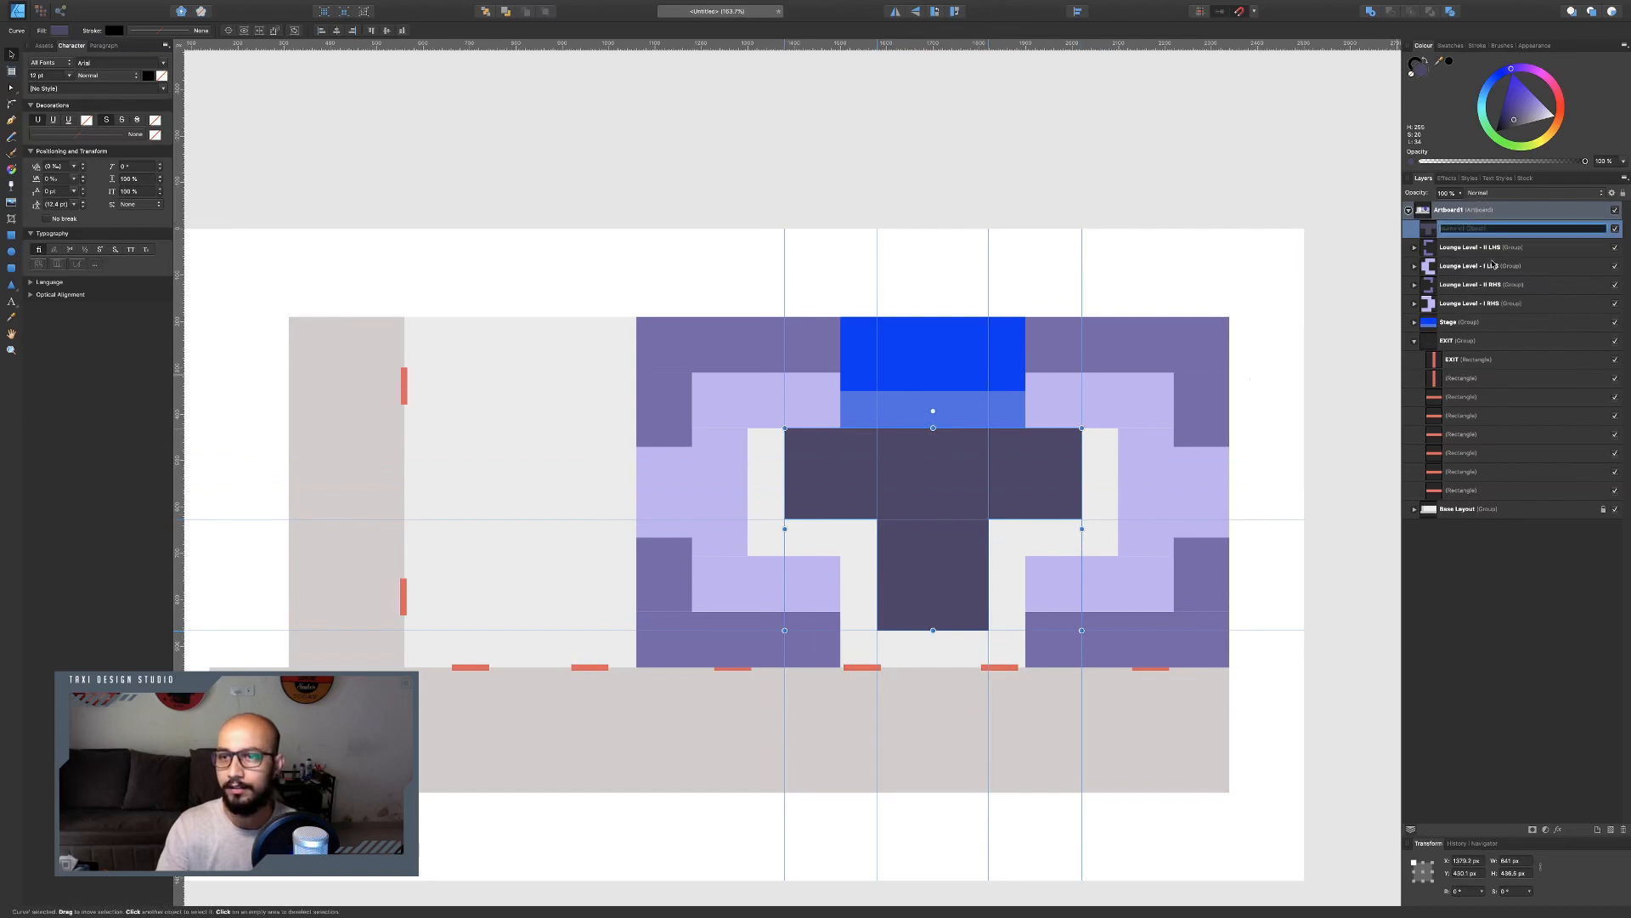
type("Ex")
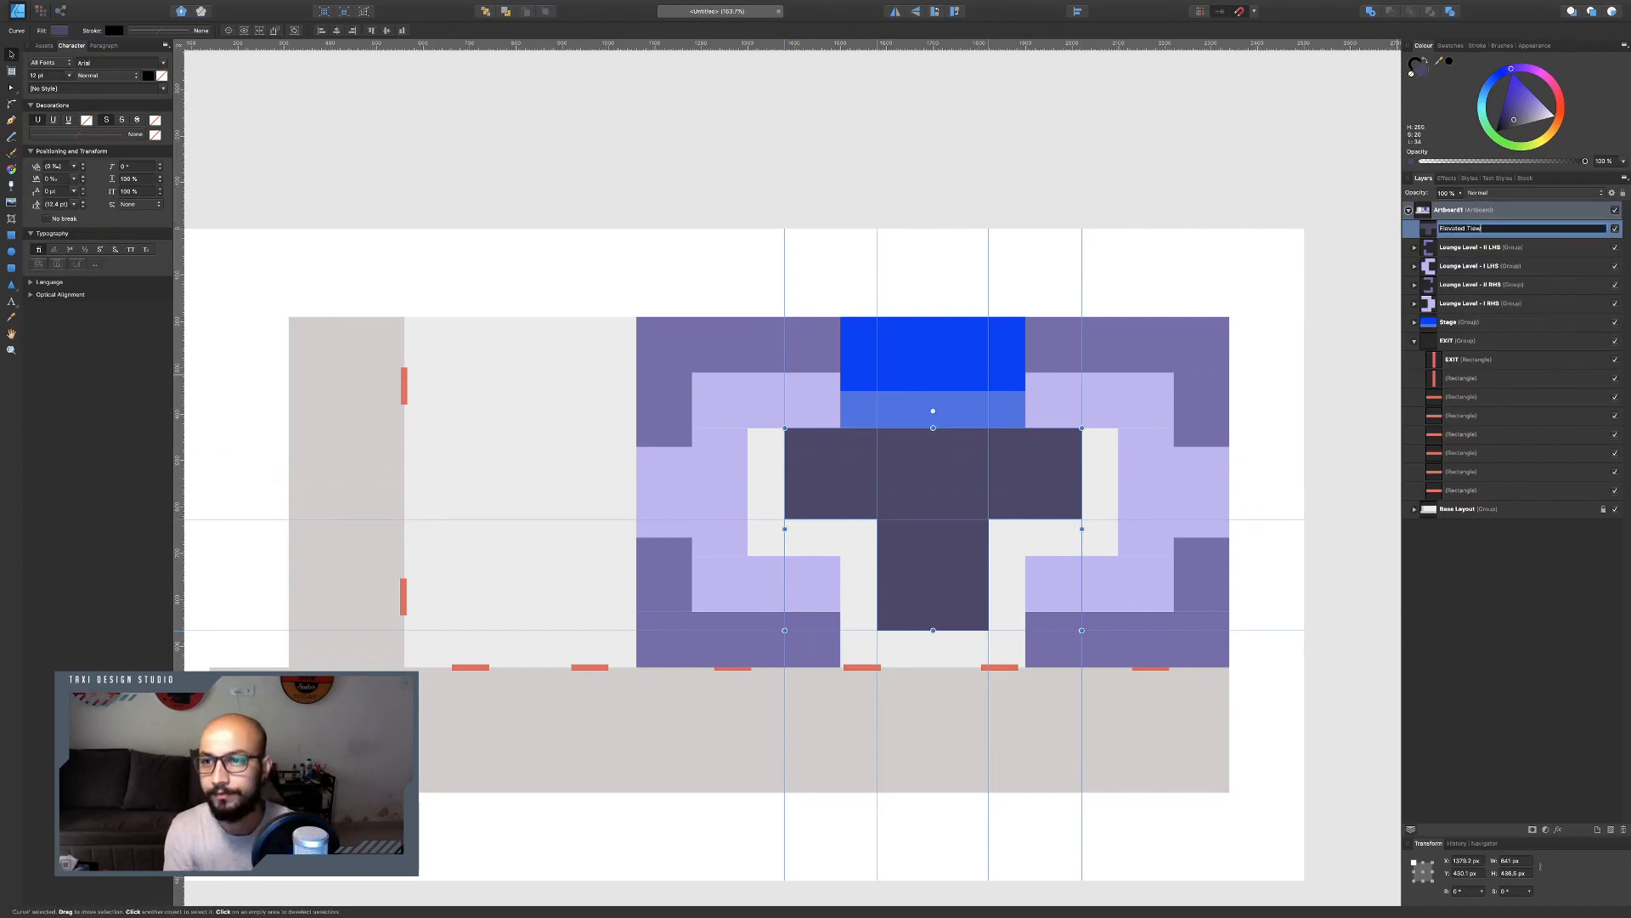
key("BackSpace")
key("BackSpace")
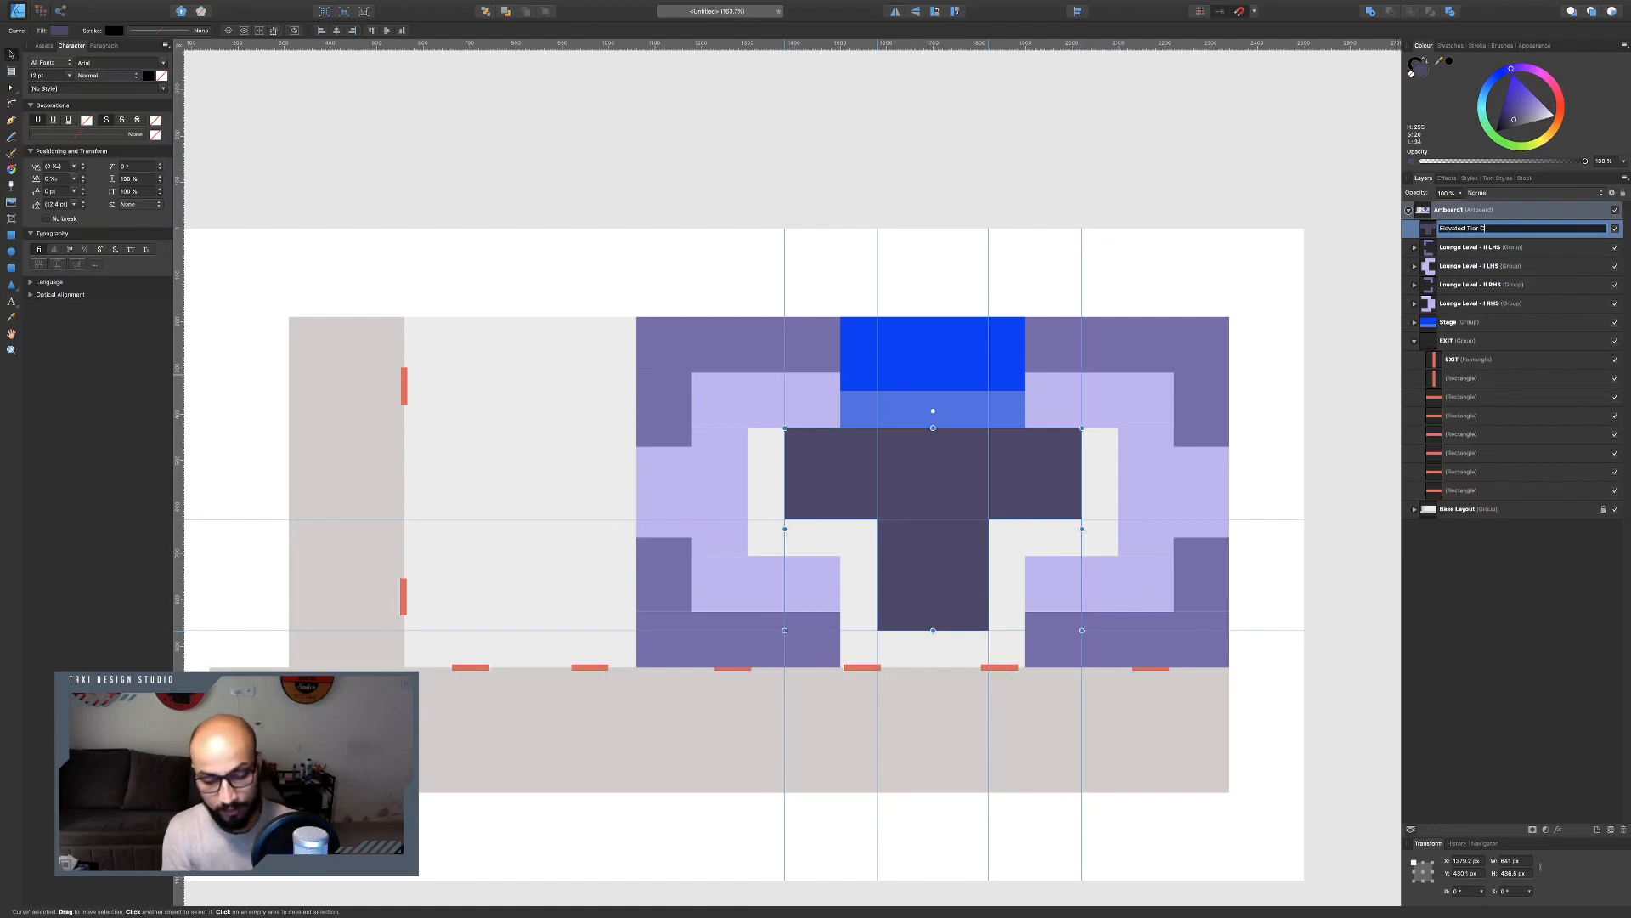
key("Return")
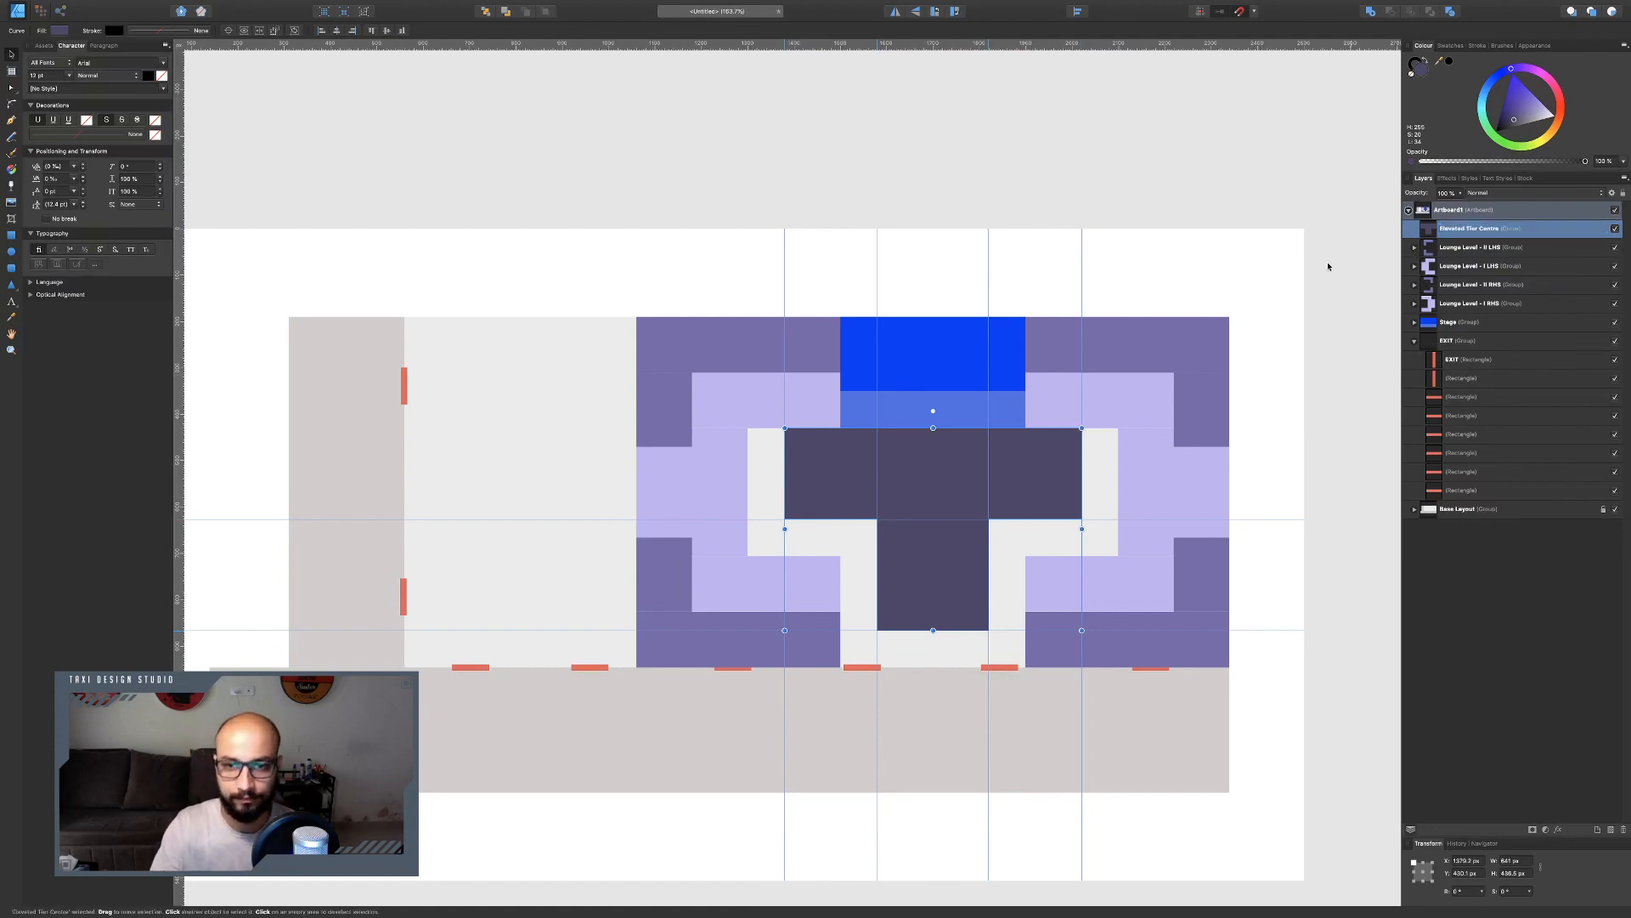
Check the dance floor's position on the reference plan against the elevated tier.
left_click(1017, 157)
scroll(977, 412, "down", 2)
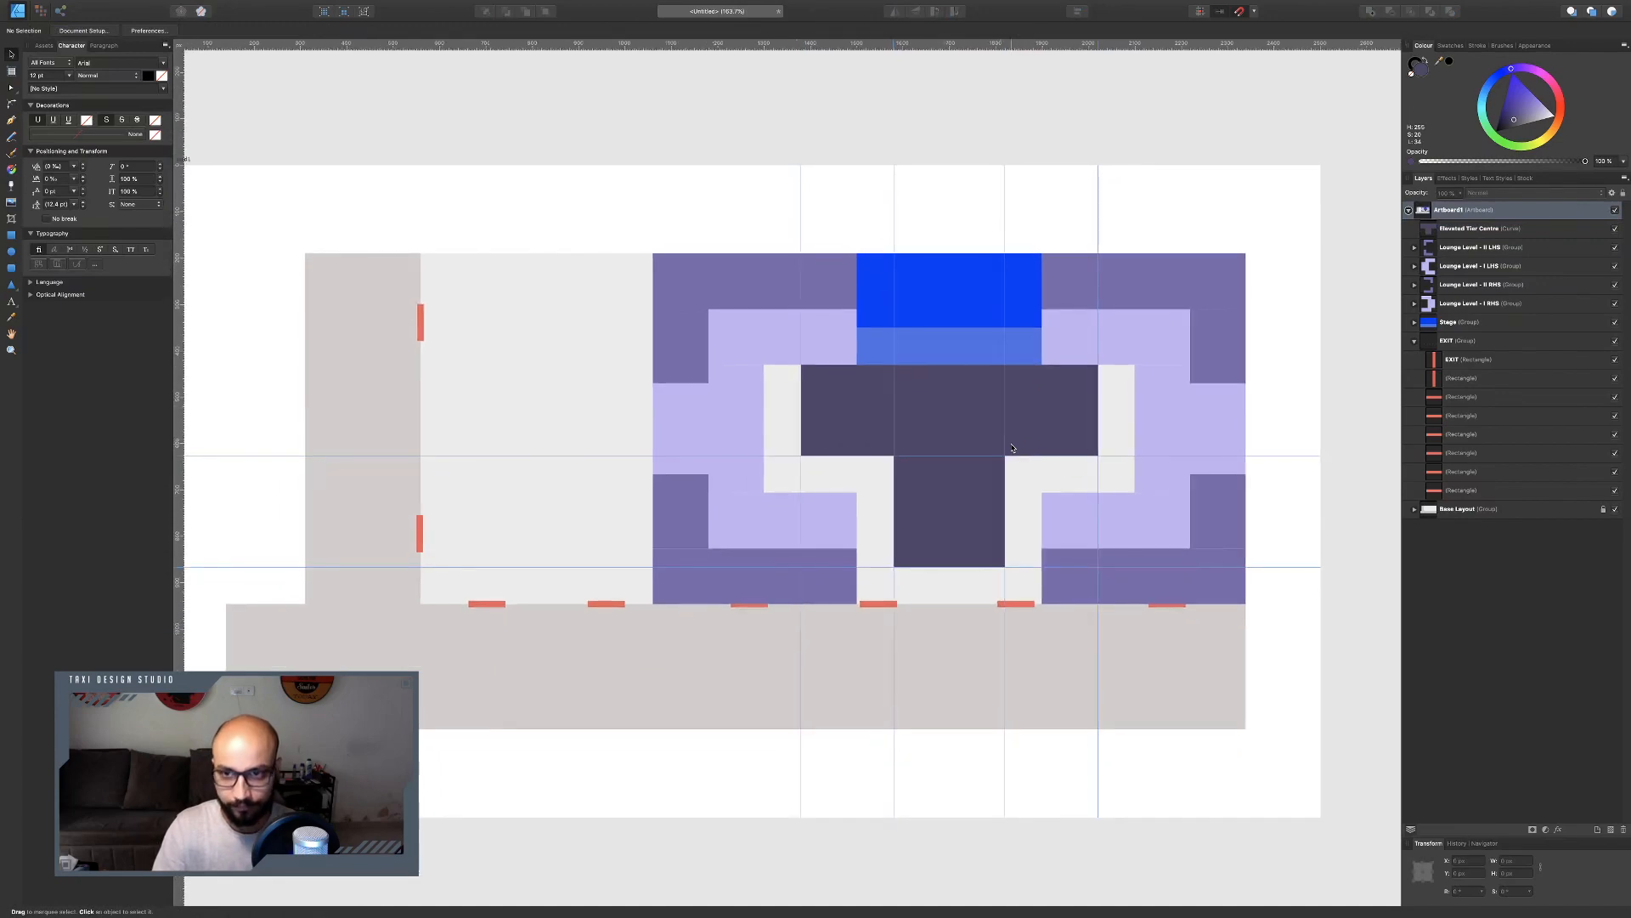
left_click(946, 413)
key("super+Tab")
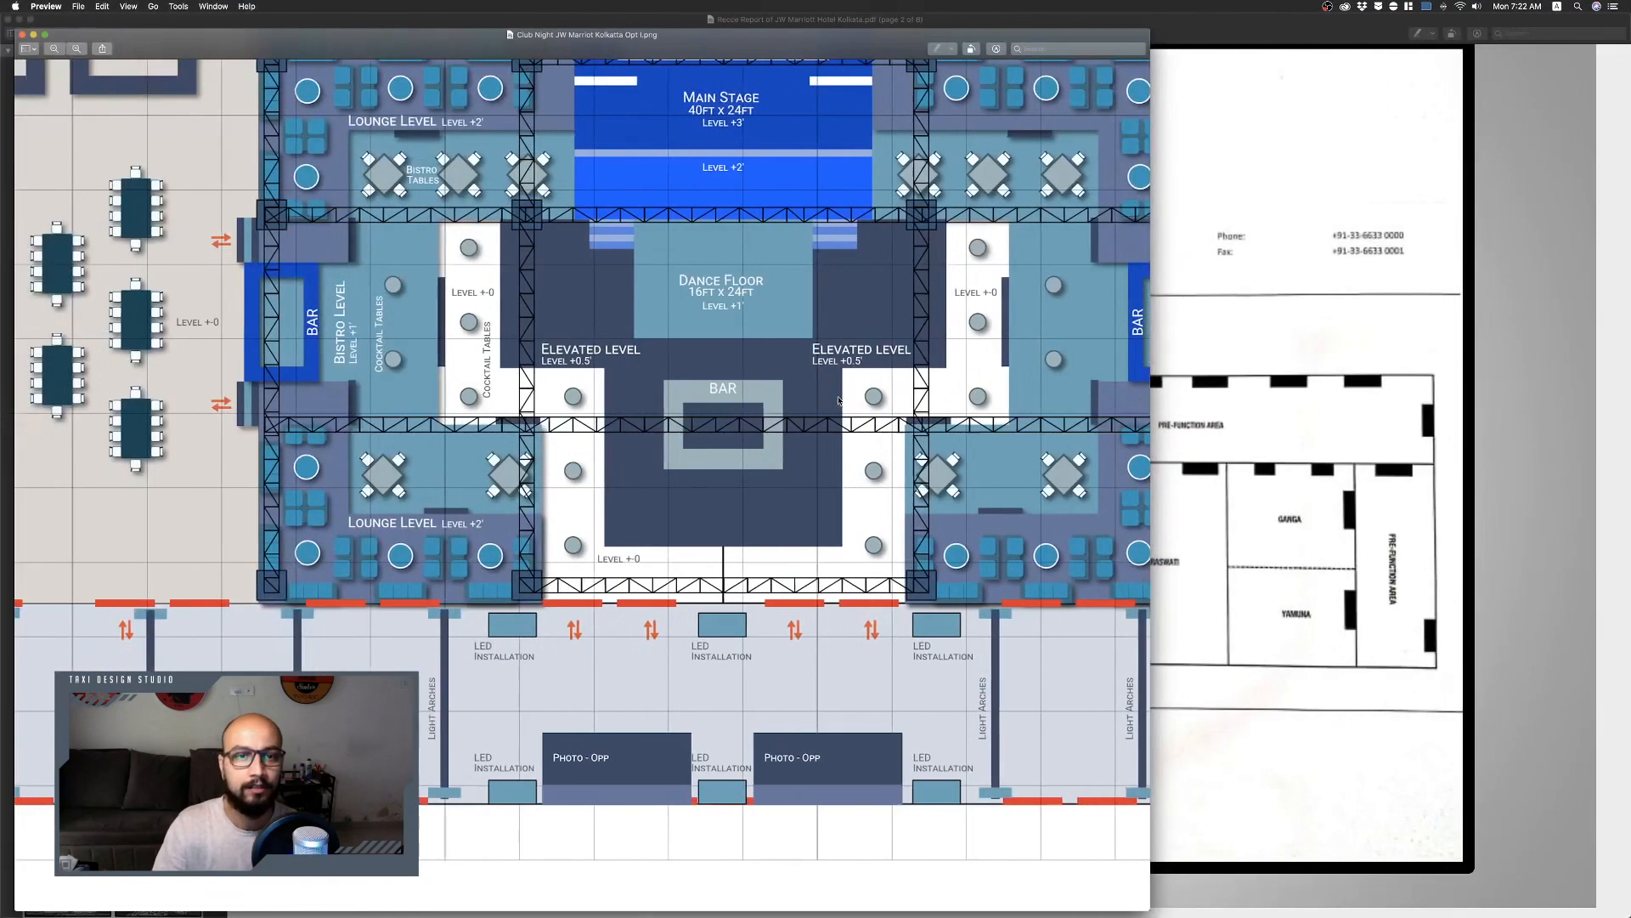
key("super+Tab")
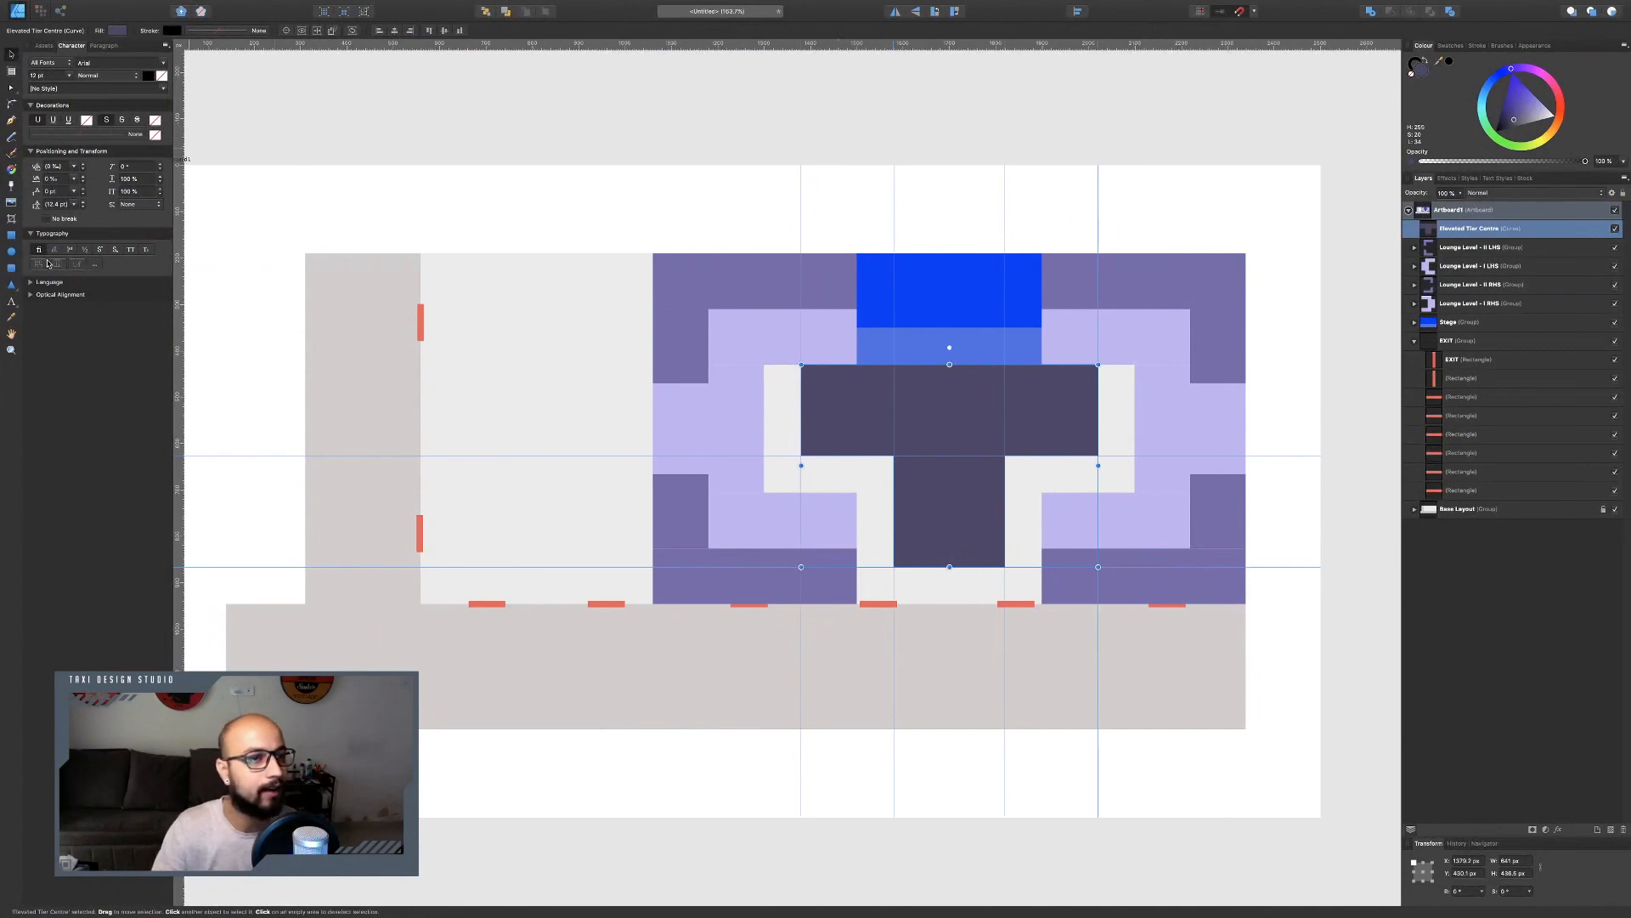
Draw a rectangle at the top centre of the elevated tier for the dance floor and fill it lighter purple.
left_click(12, 236)
left_click_drag(894, 364, 1005, 455)
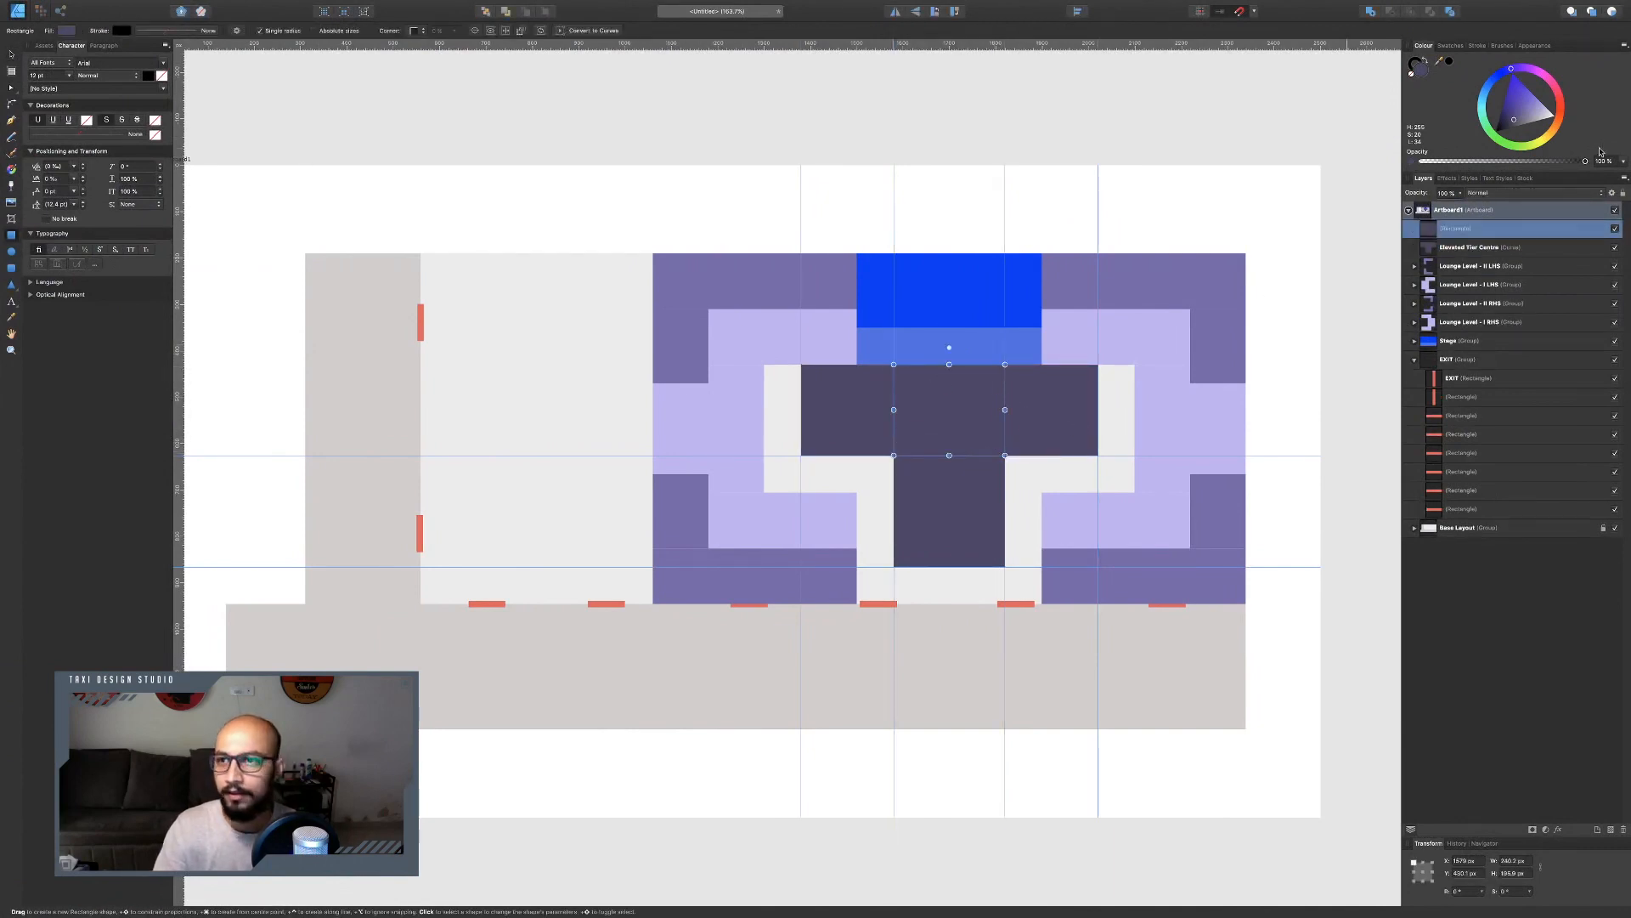
left_click_drag(1517, 118, 1521, 103)
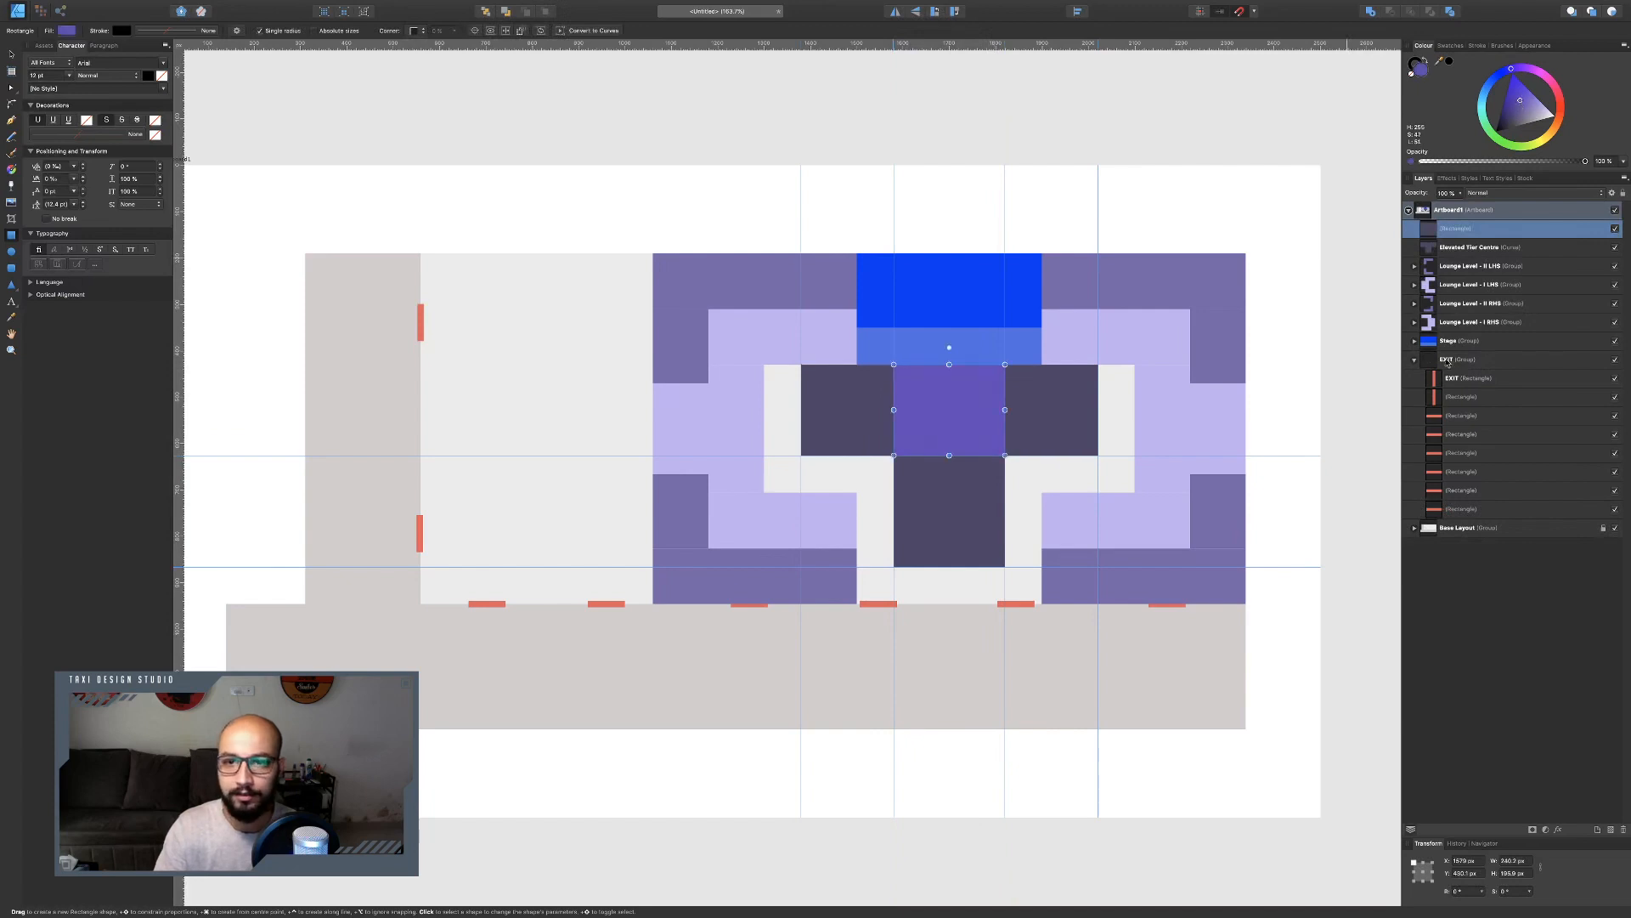
Resize the dance floor rectangle to 240 px wide and 160 px high.
left_click(1424, 872)
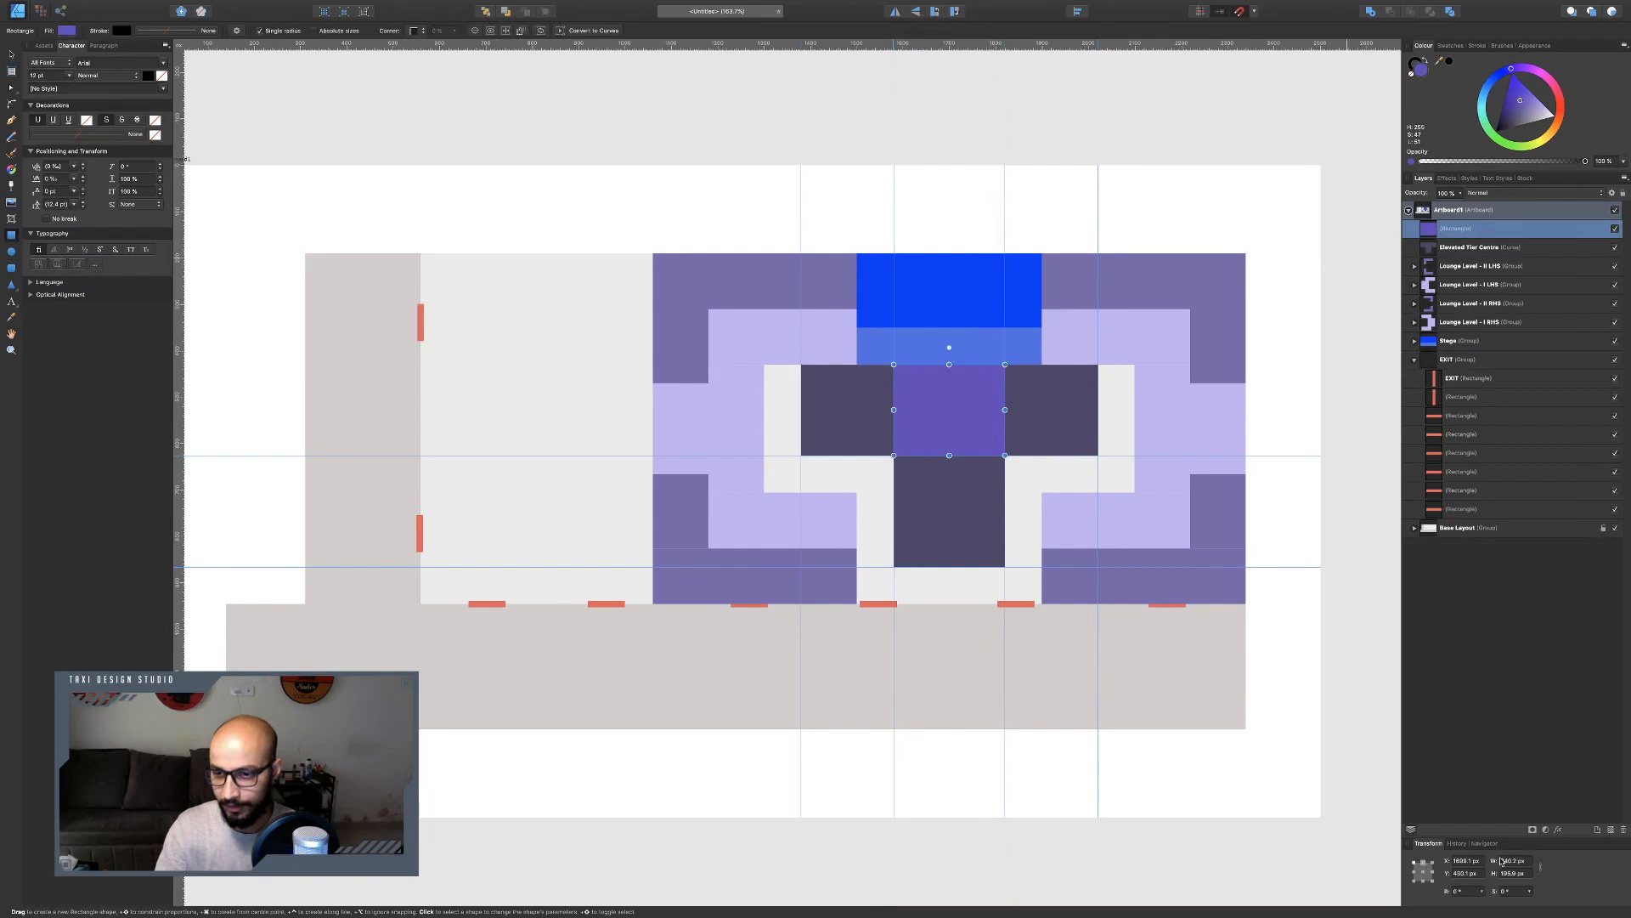
left_click(1529, 862)
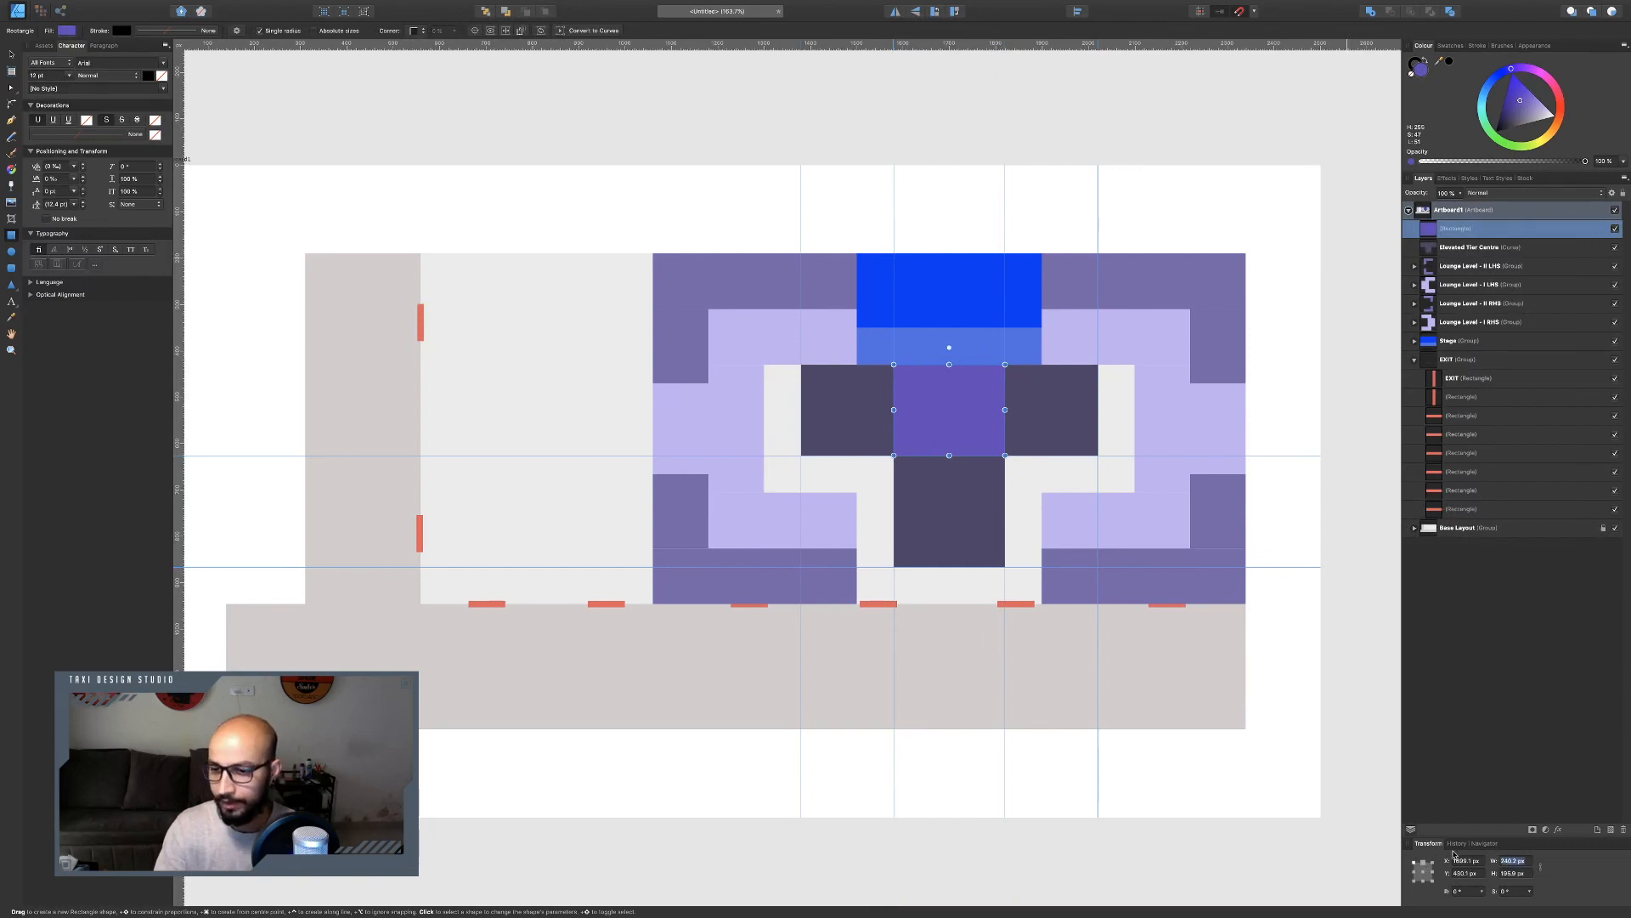
type("24")
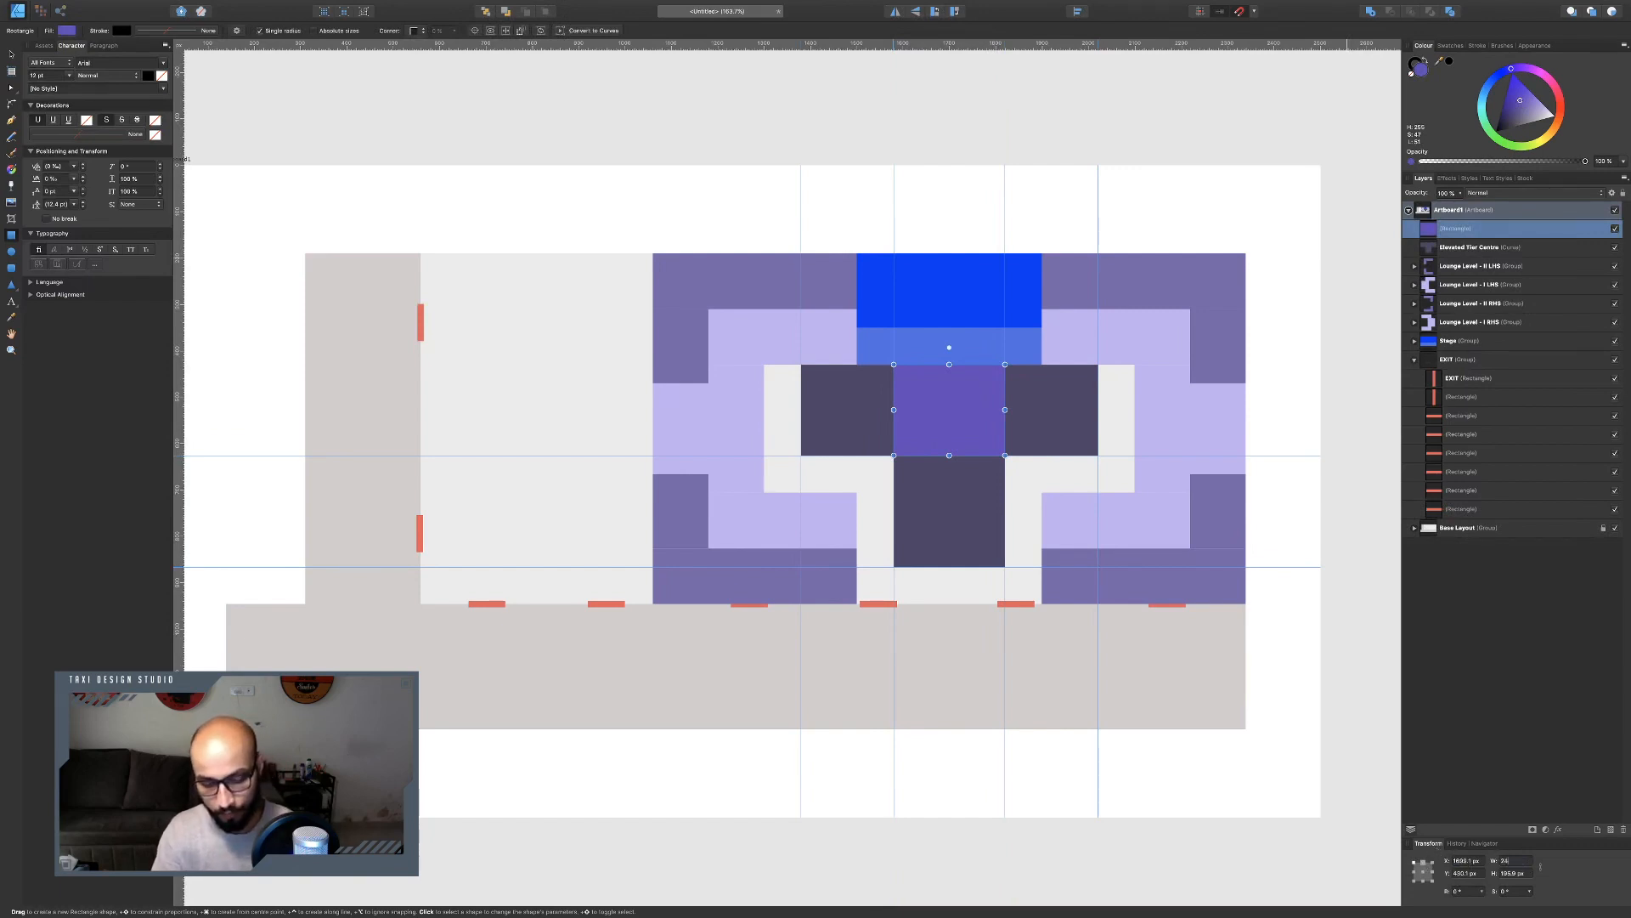
type("0")
key("Return")
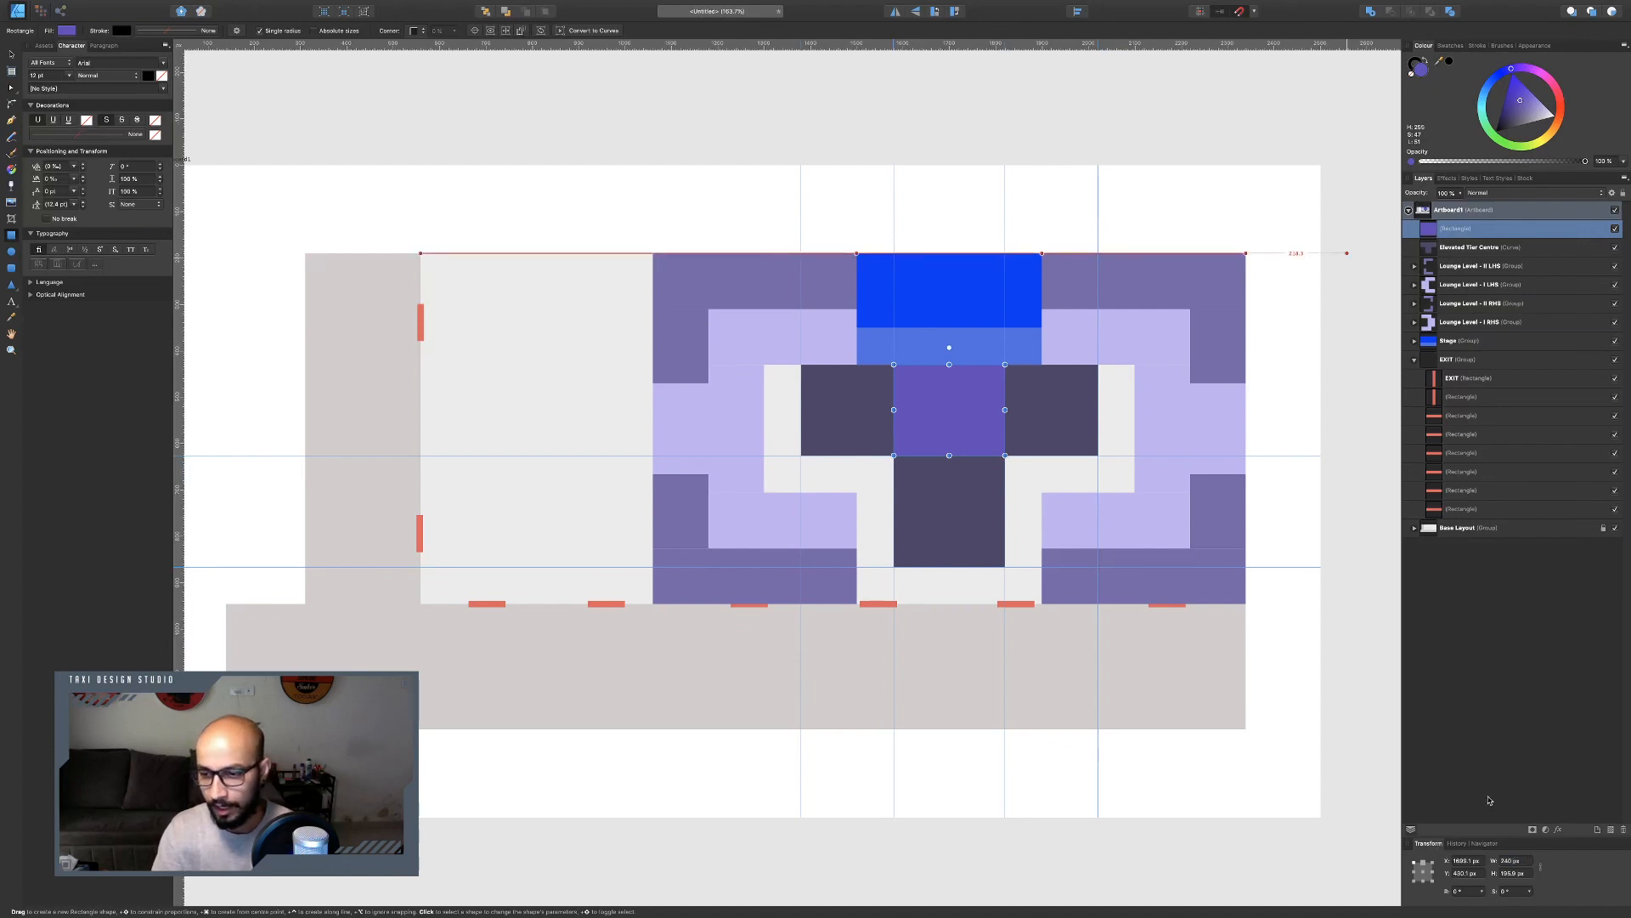
left_click(1523, 874)
type("1")
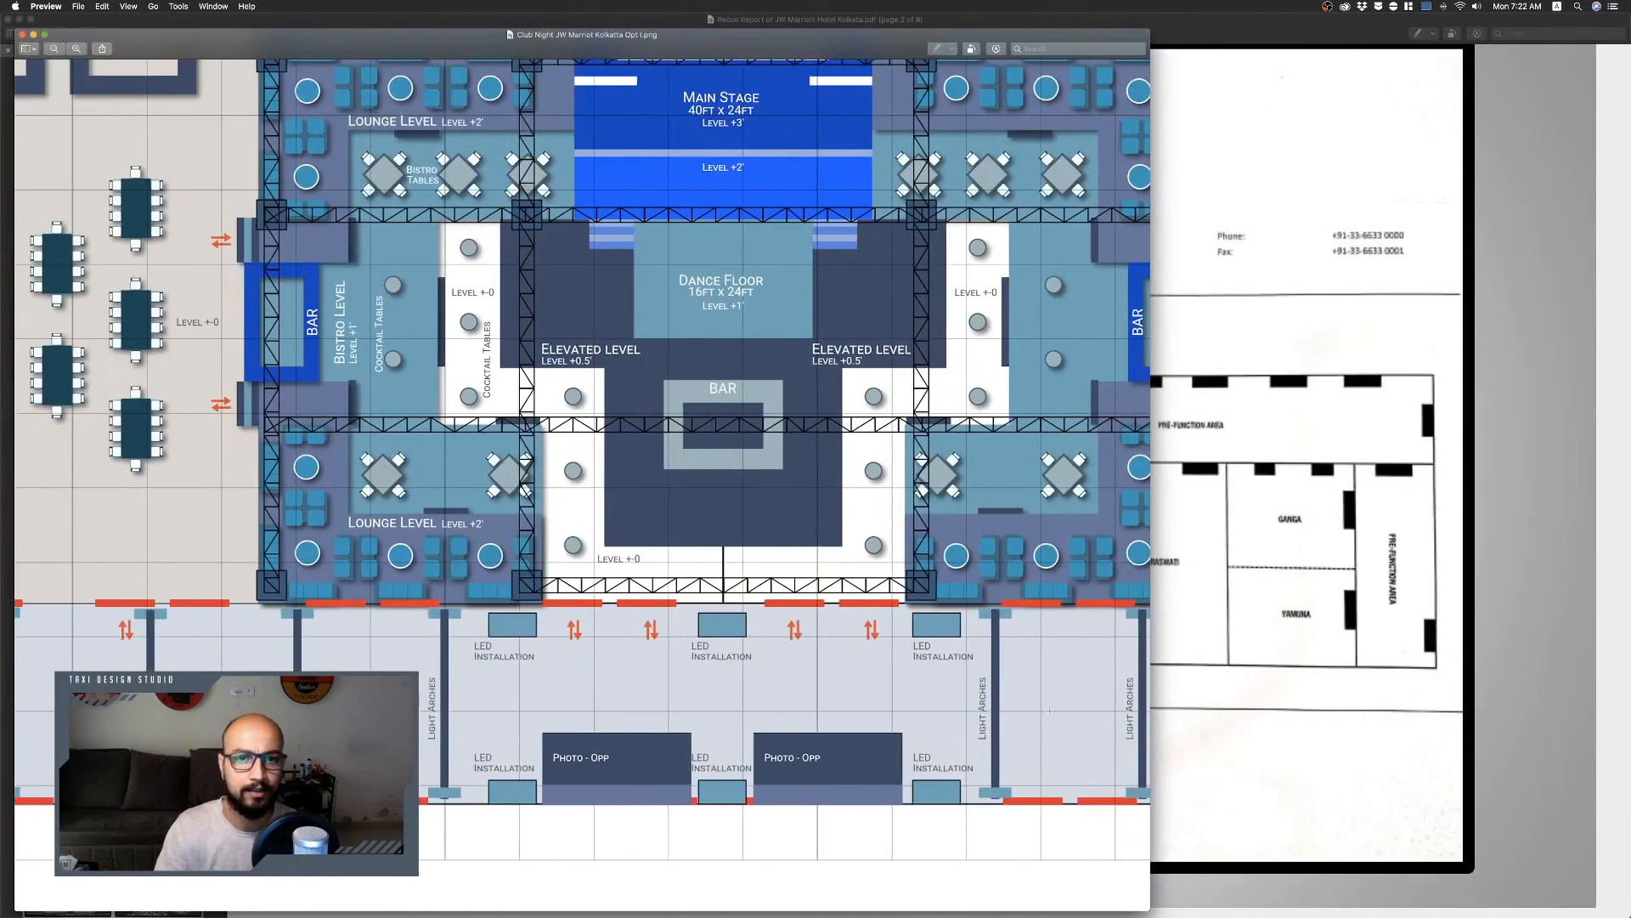
Select the event layout area of the reference plan in the PDF viewer to copy it.
key("ctrl+Right")
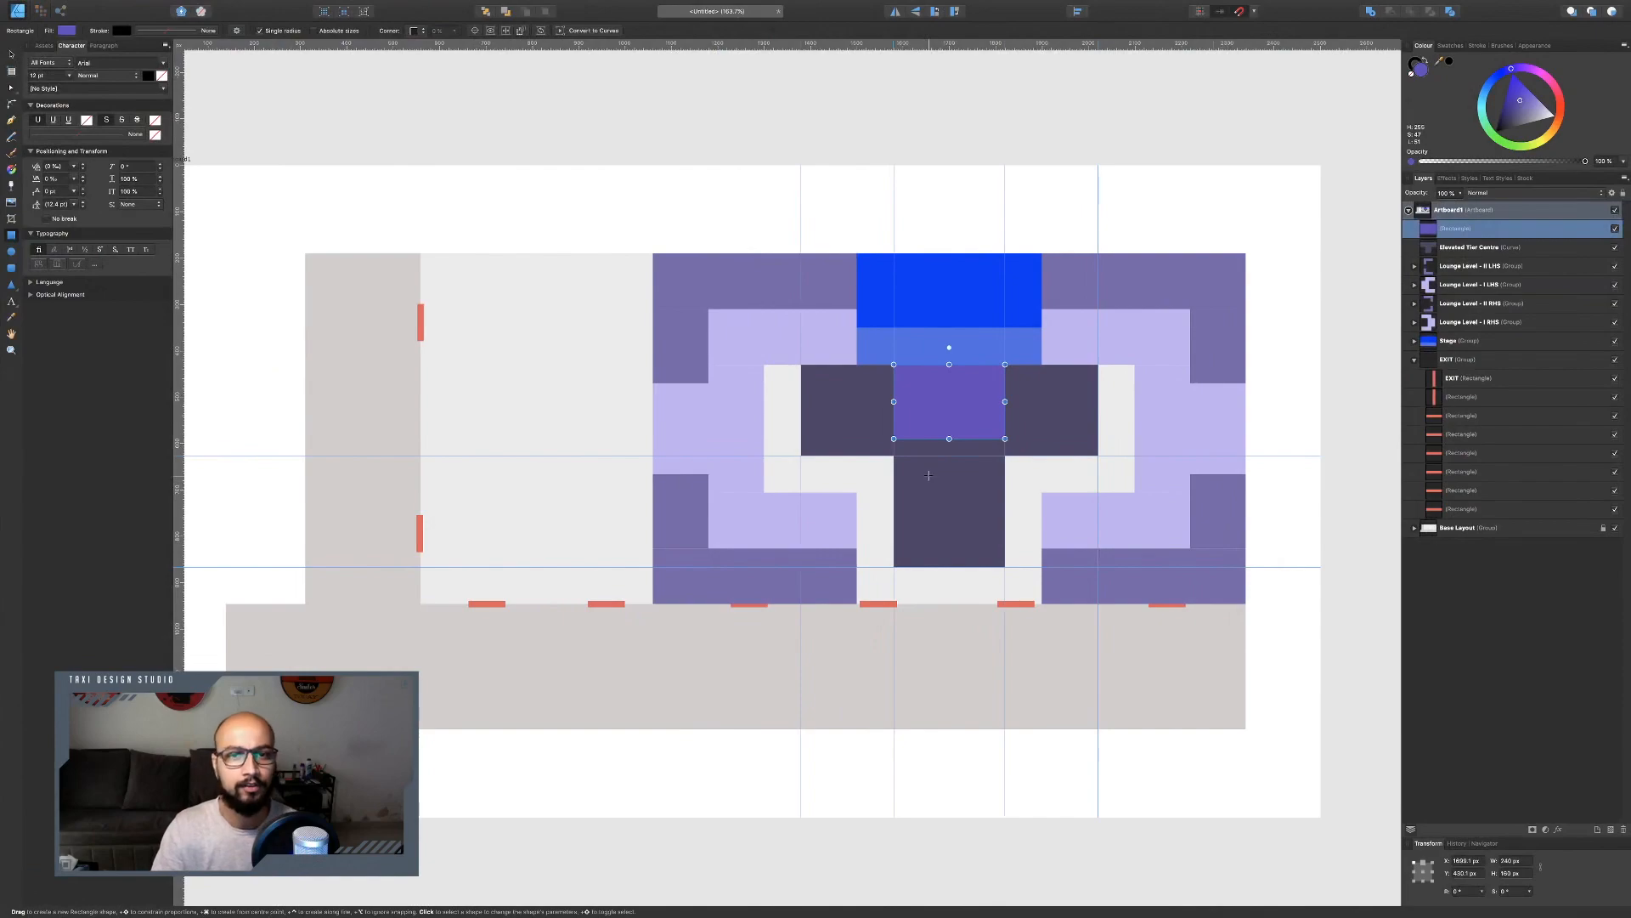
key("ctrl+Left")
scroll(607, 352, "up", 3)
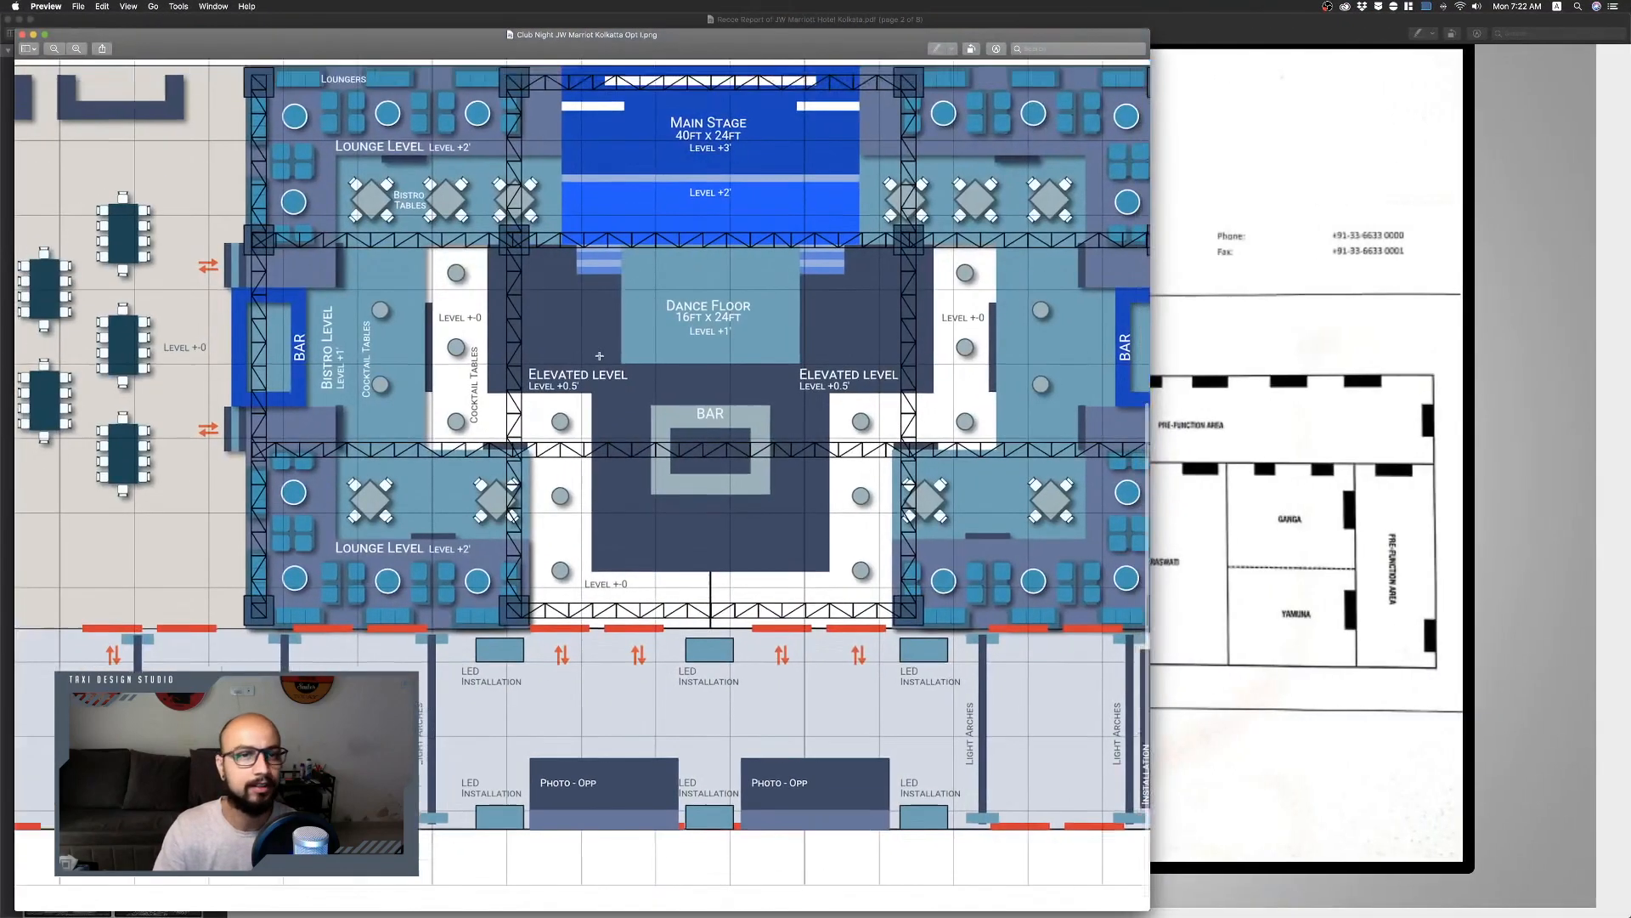
scroll(607, 353, "left", 3)
scroll(607, 353, "down", 5)
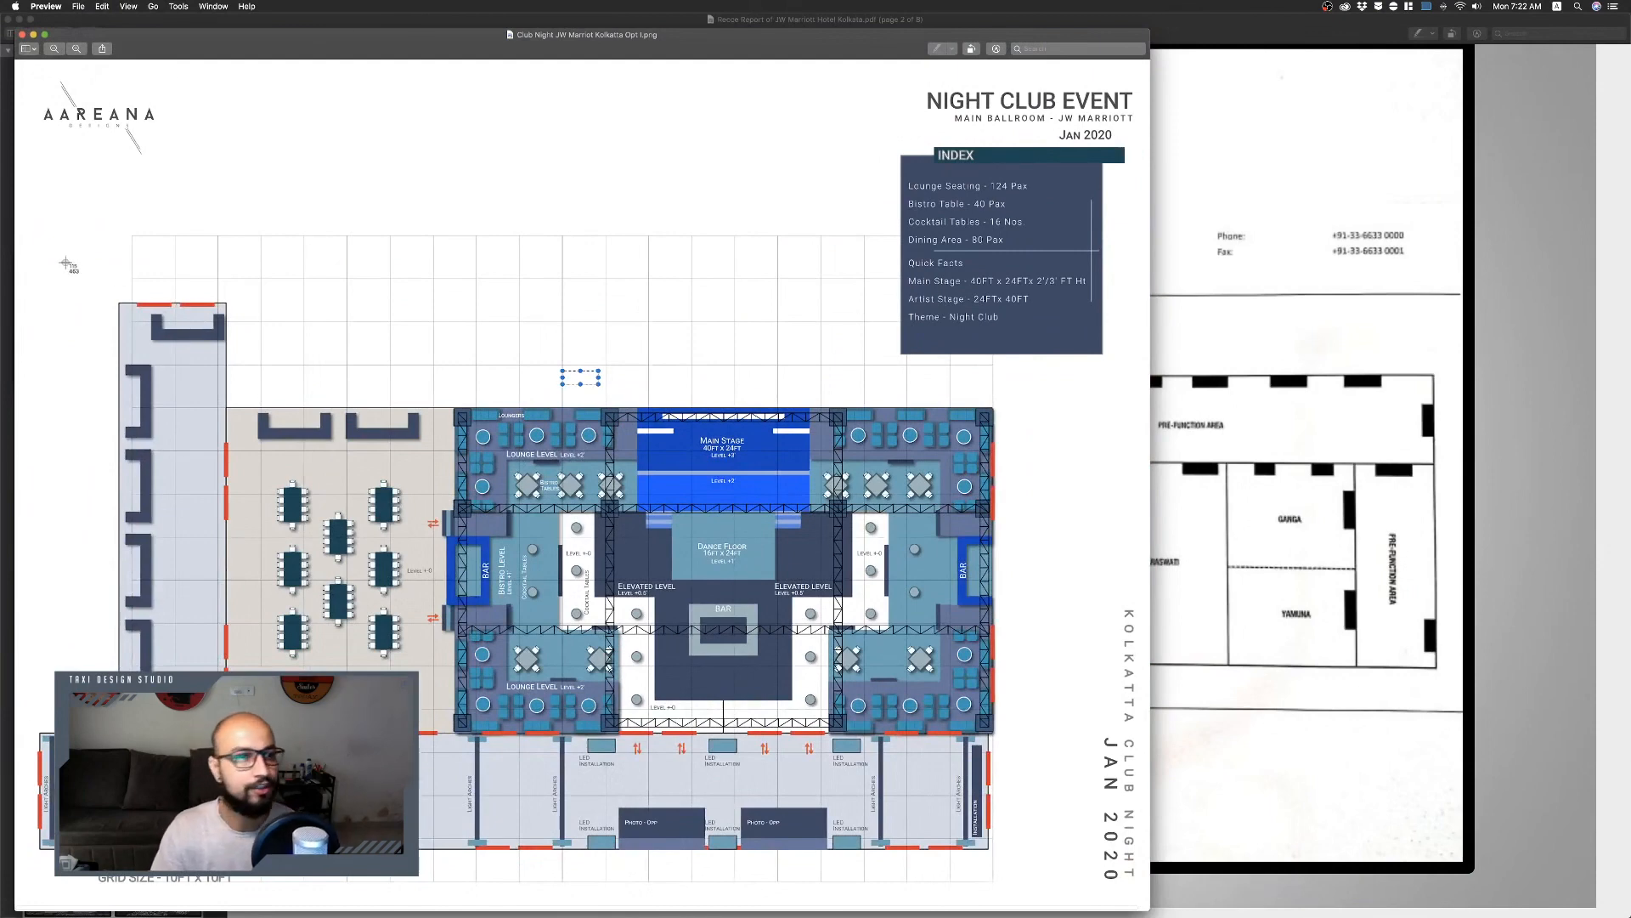
left_click_drag(41, 220, 1032, 893)
left_click_drag(1546, 847, 699, 622)
Paste the reference plan into the document, shrink it and place it beside the venue layout for colour reference.
key("ctrl+Right")
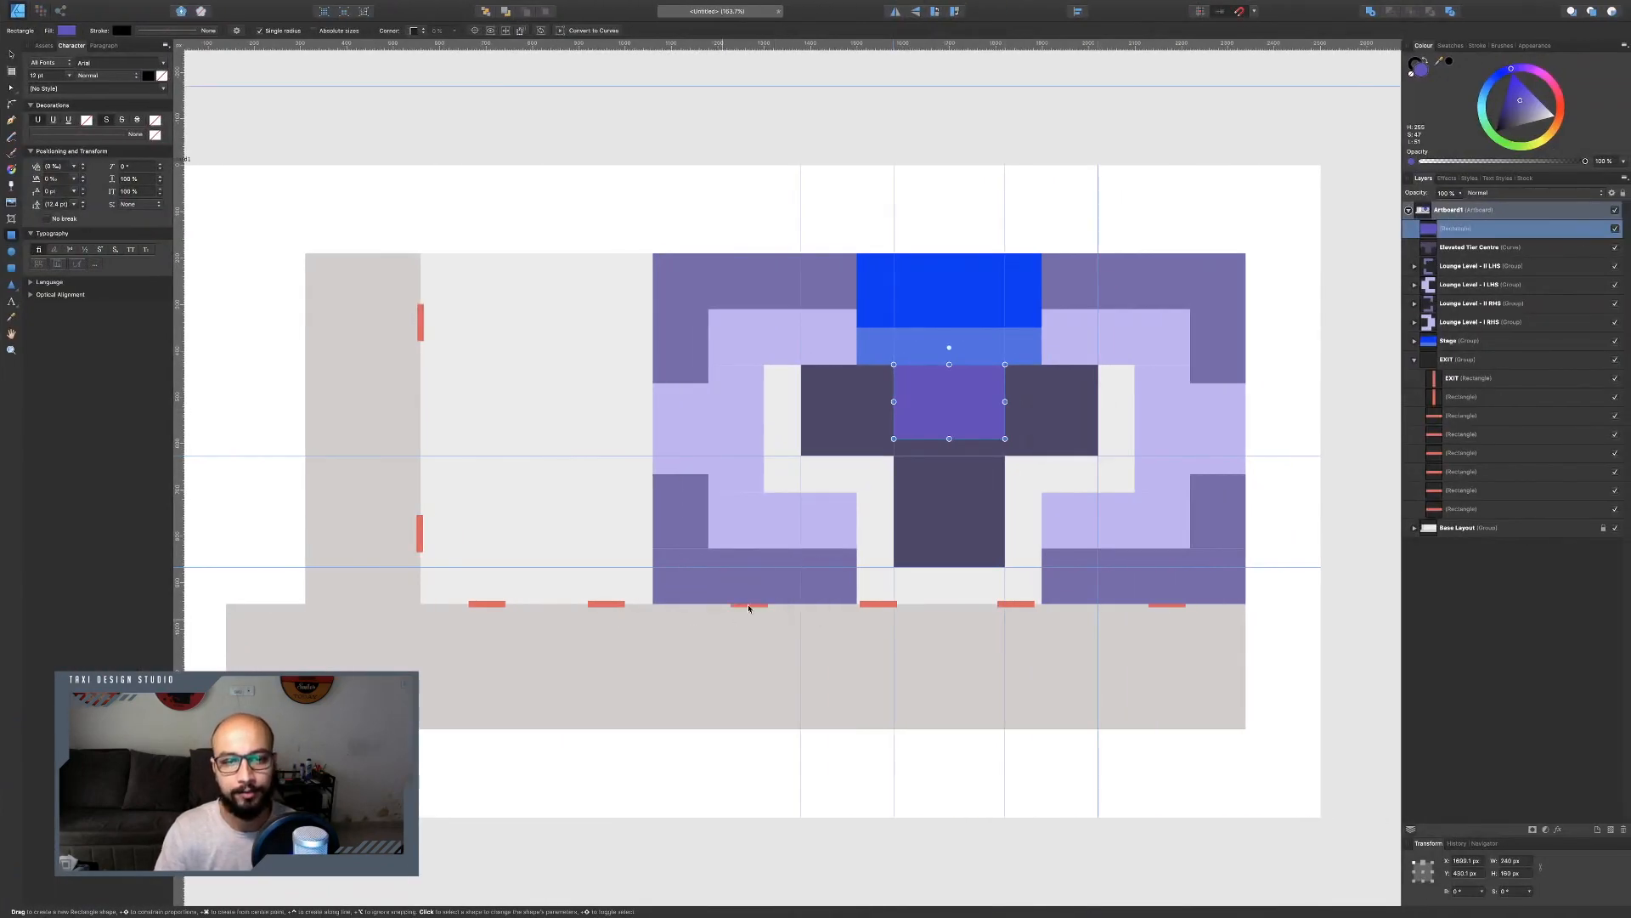
scroll(837, 463, "down", 5)
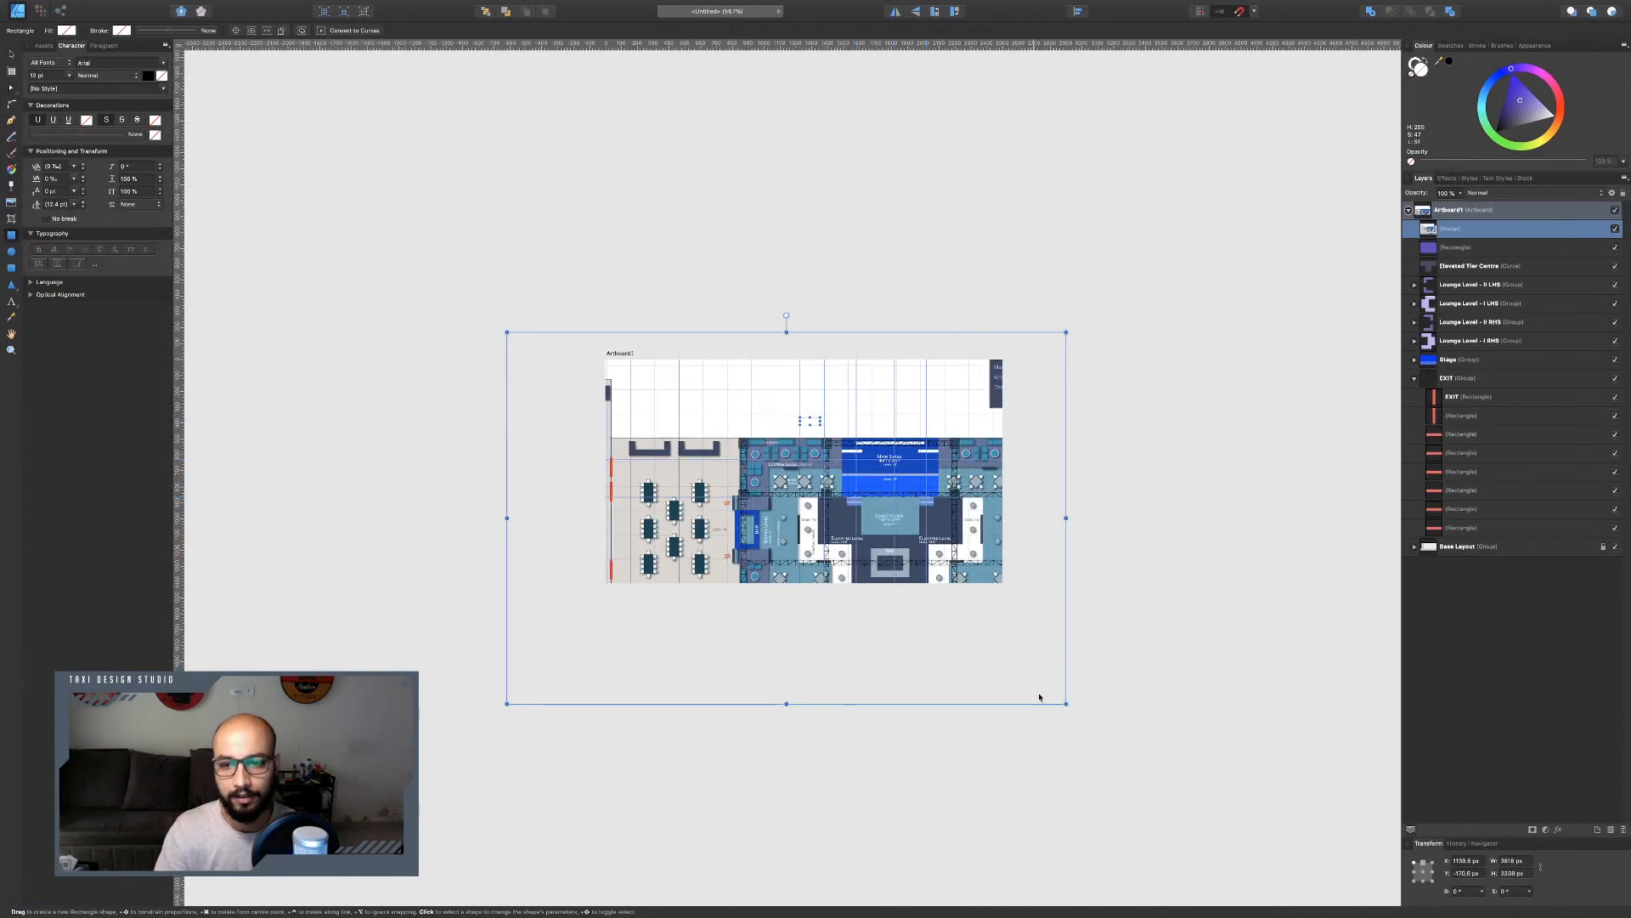
mouse_move(1063, 699)
left_mouse_down()
mouse_move(669, 387)
mouse_move(736, 553)
left_mouse_up()
key("m")
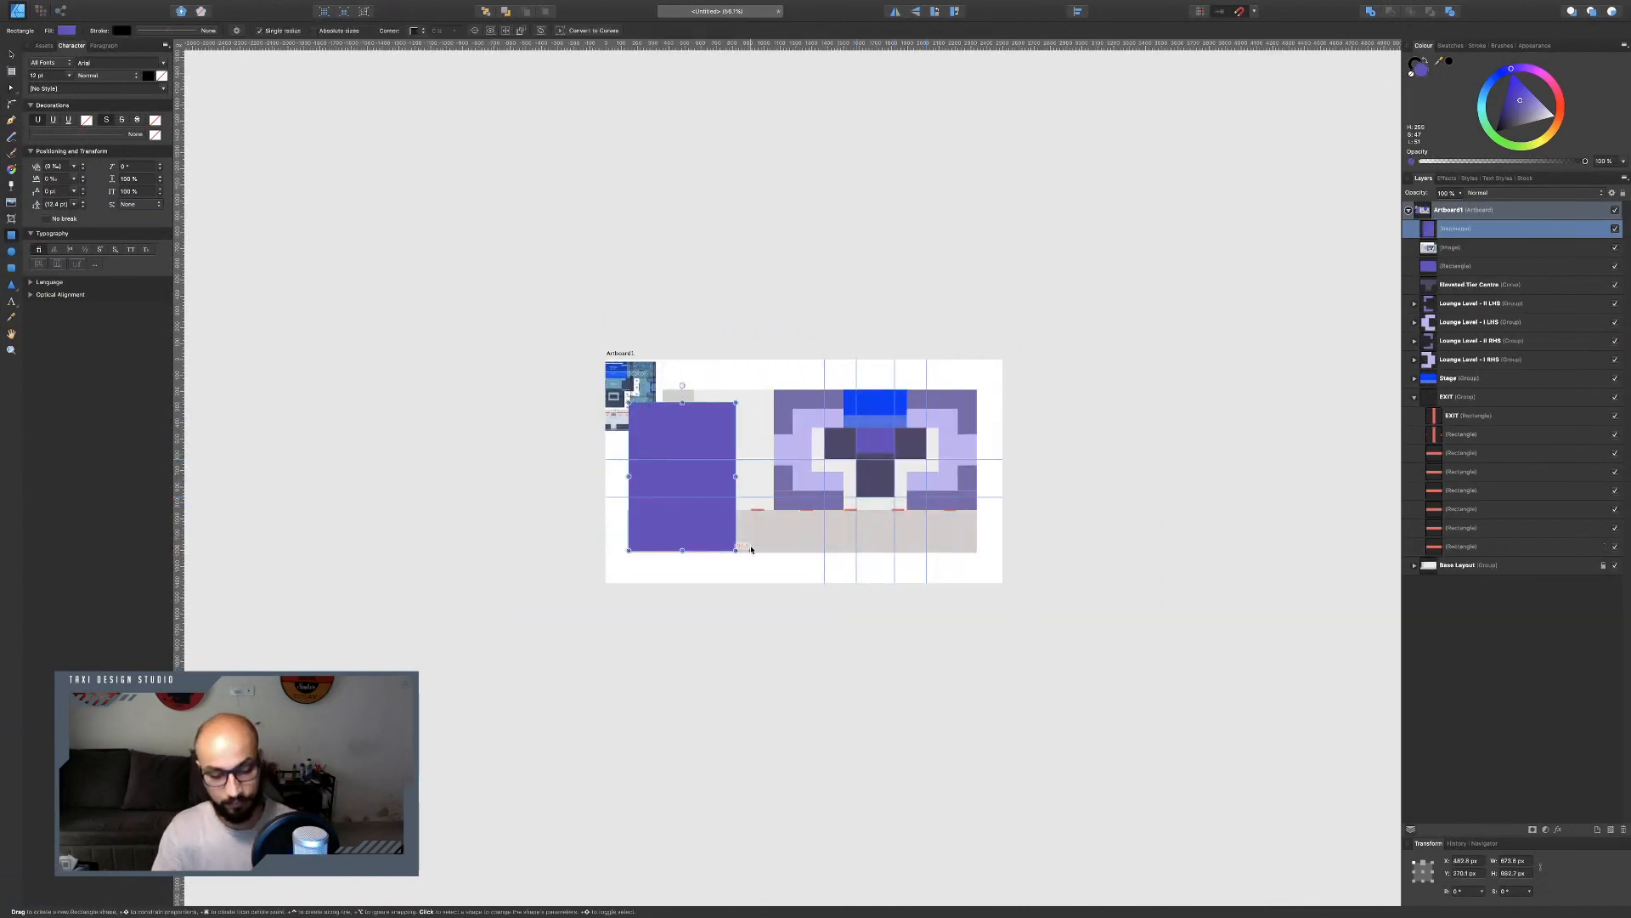
key("ctrl+z")
key("v")
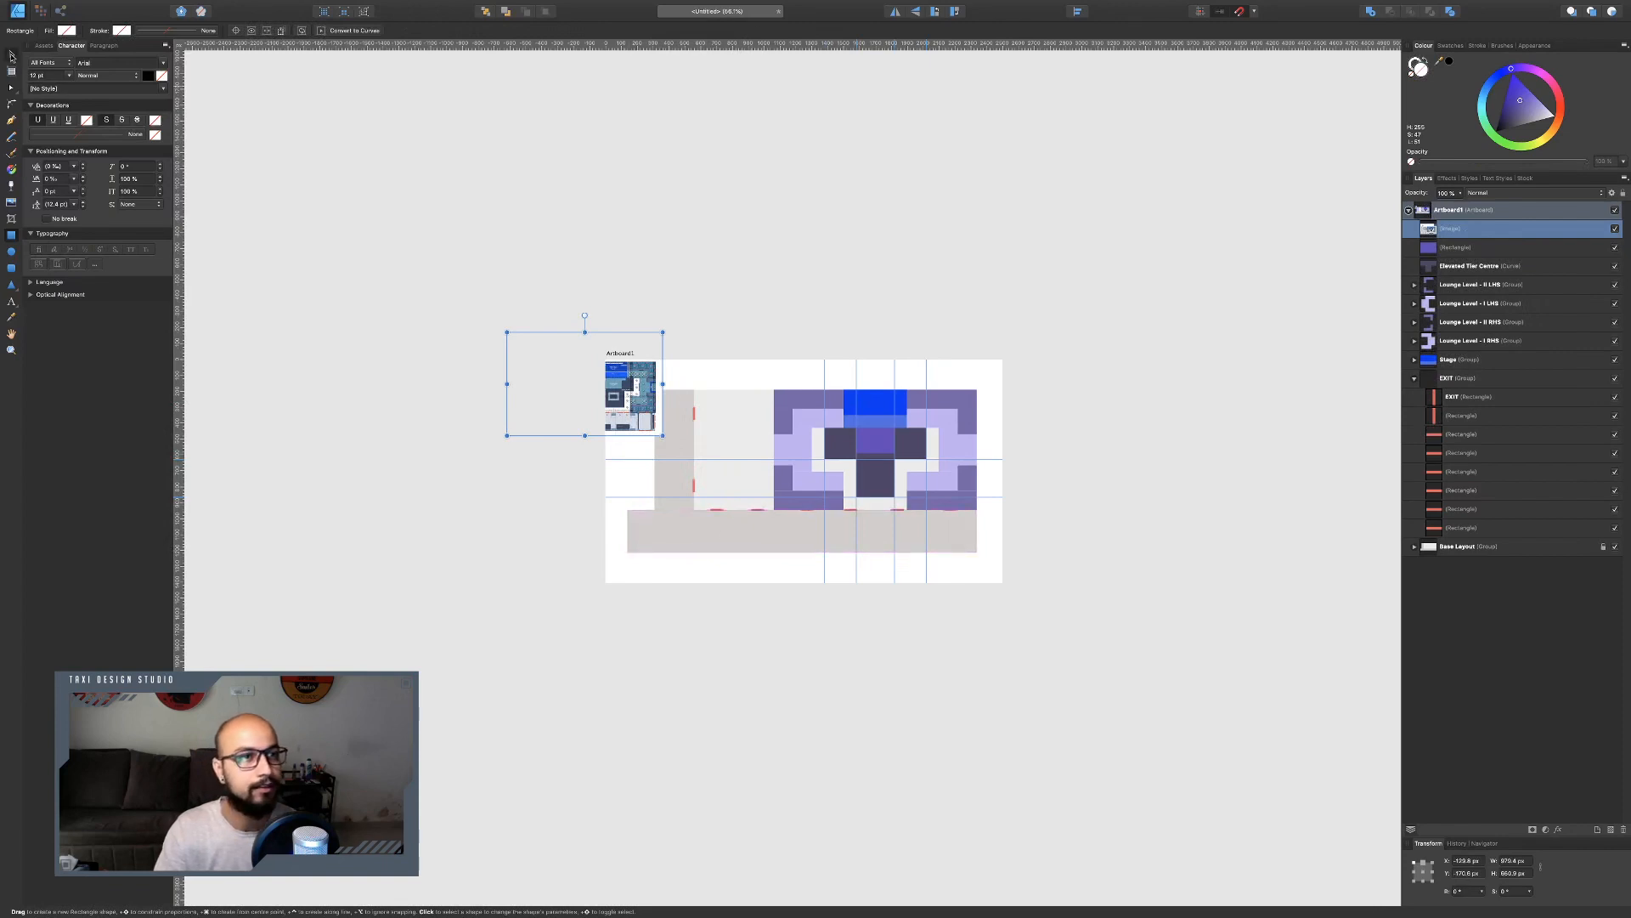
left_click_drag(627, 392, 826, 339)
scroll(834, 513, "up", 8)
scroll(834, 513, "left", 2)
scroll(697, 507, "left", 2)
scroll(816, 326, "up", 5)
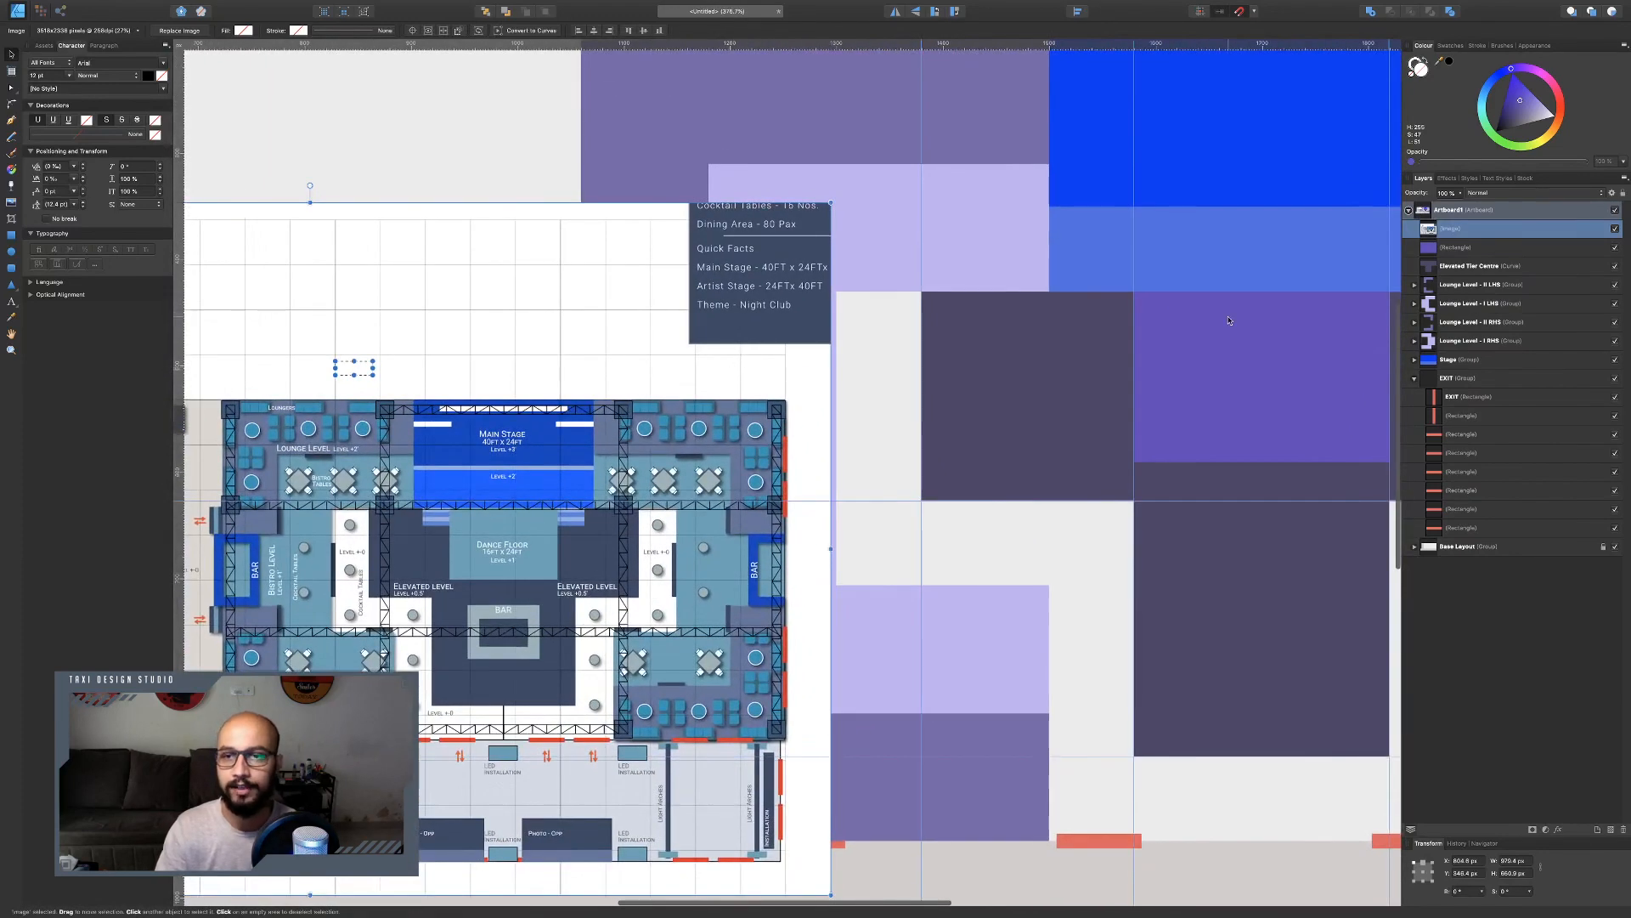
Sample colours from the pasted plan to fill the dance floor light teal and the elevated tier centre dark navy.
left_click(1229, 321)
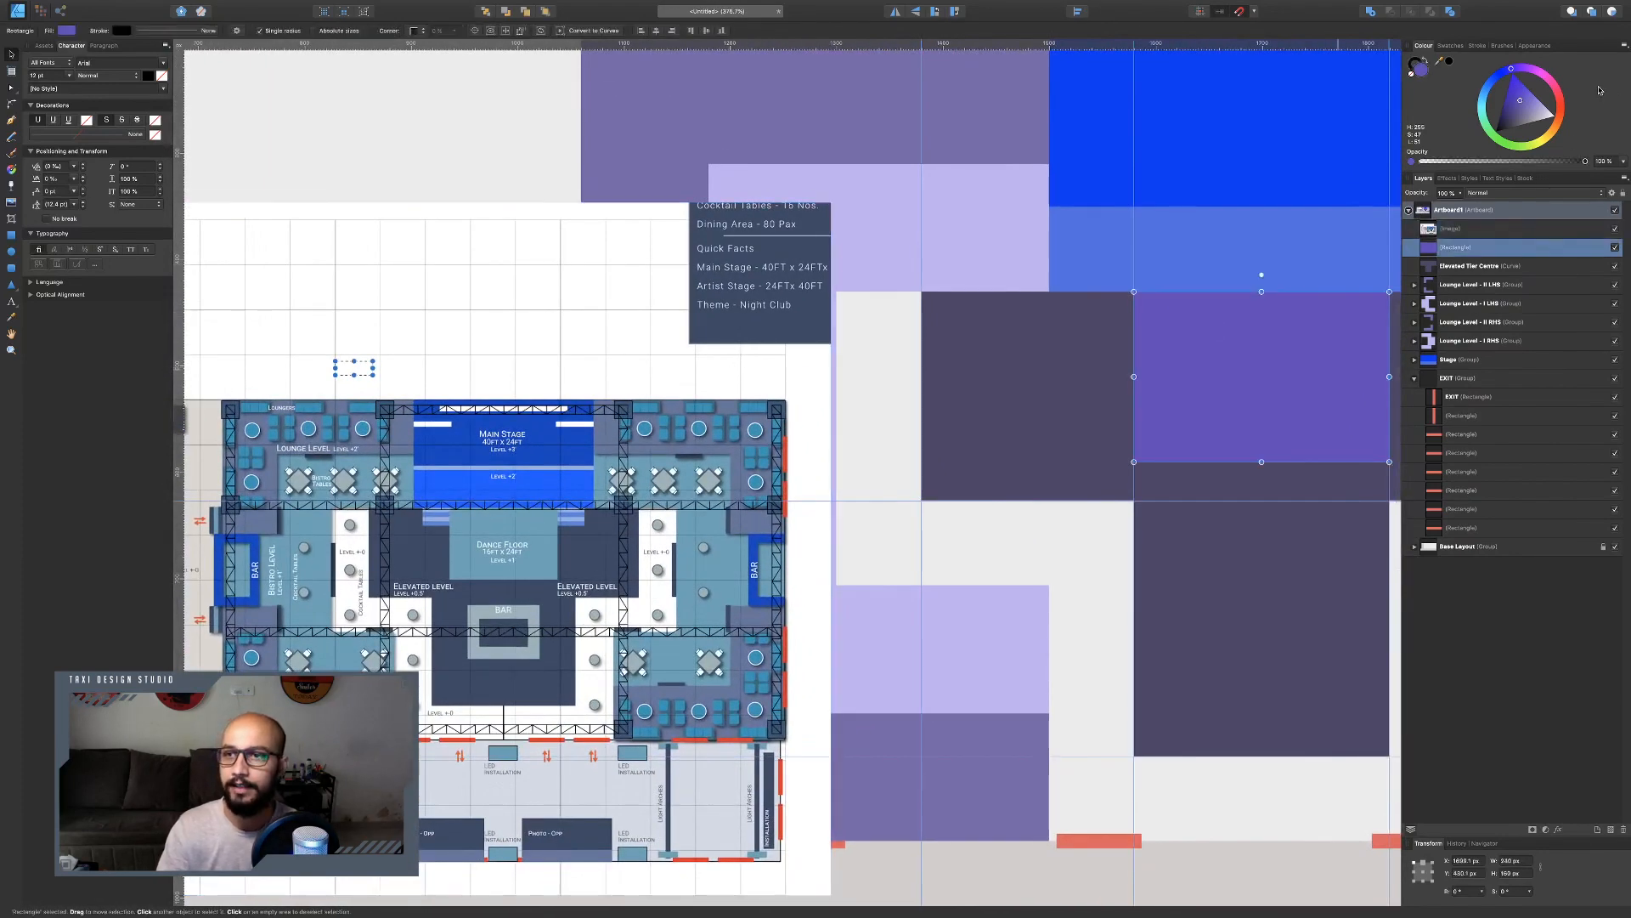
left_click_drag(1448, 63, 531, 561)
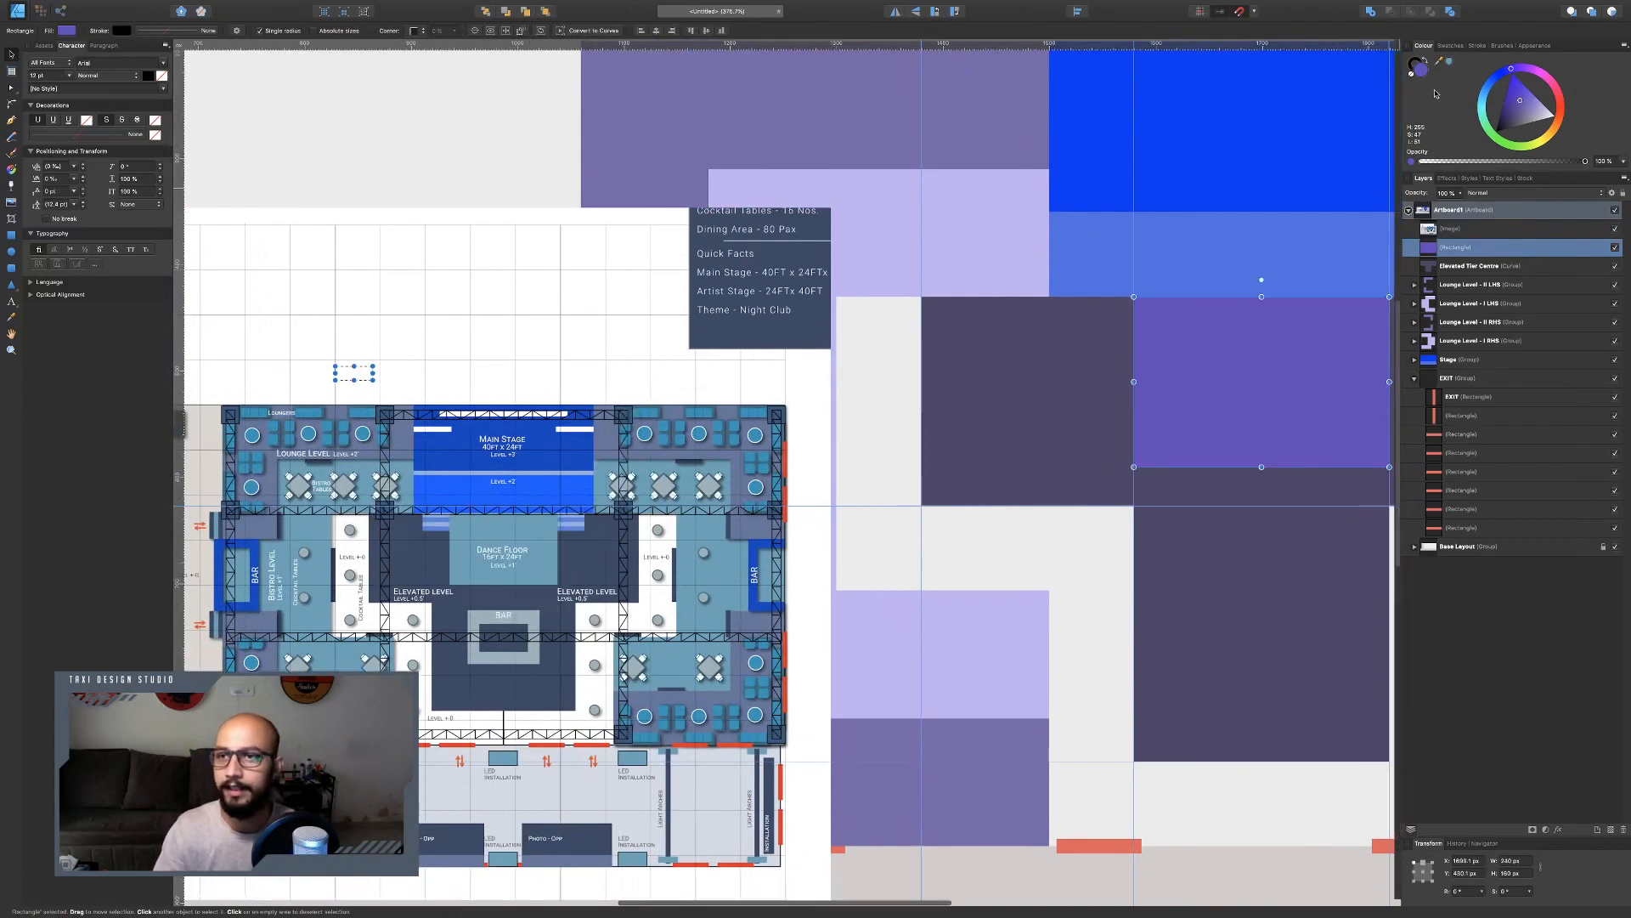
left_click(1449, 63)
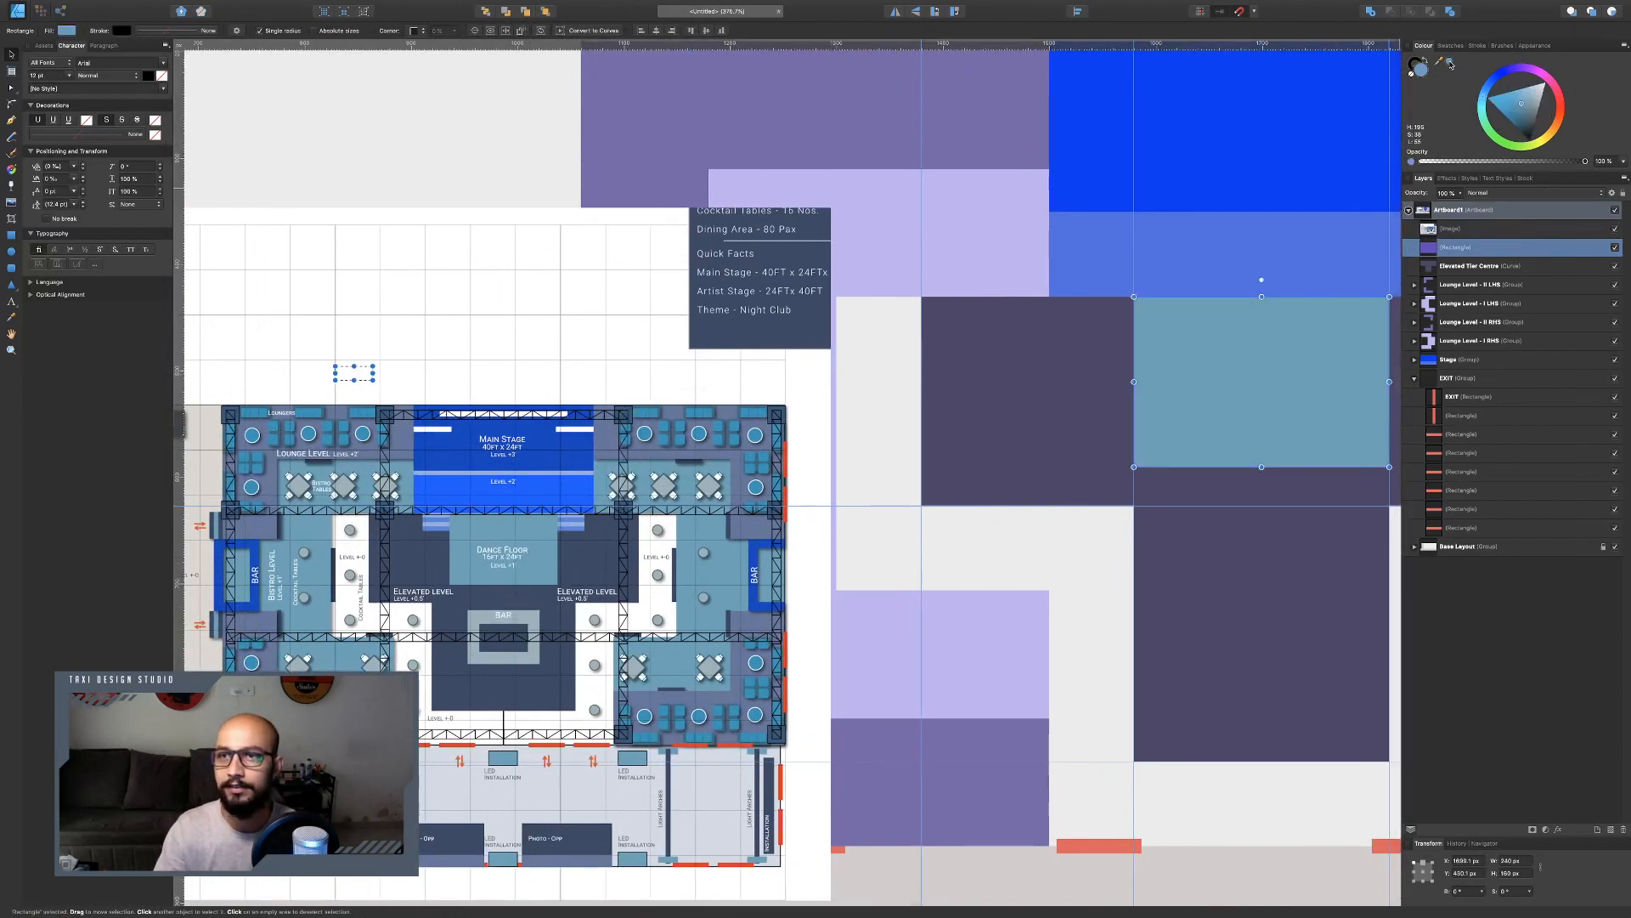
left_click(1062, 345)
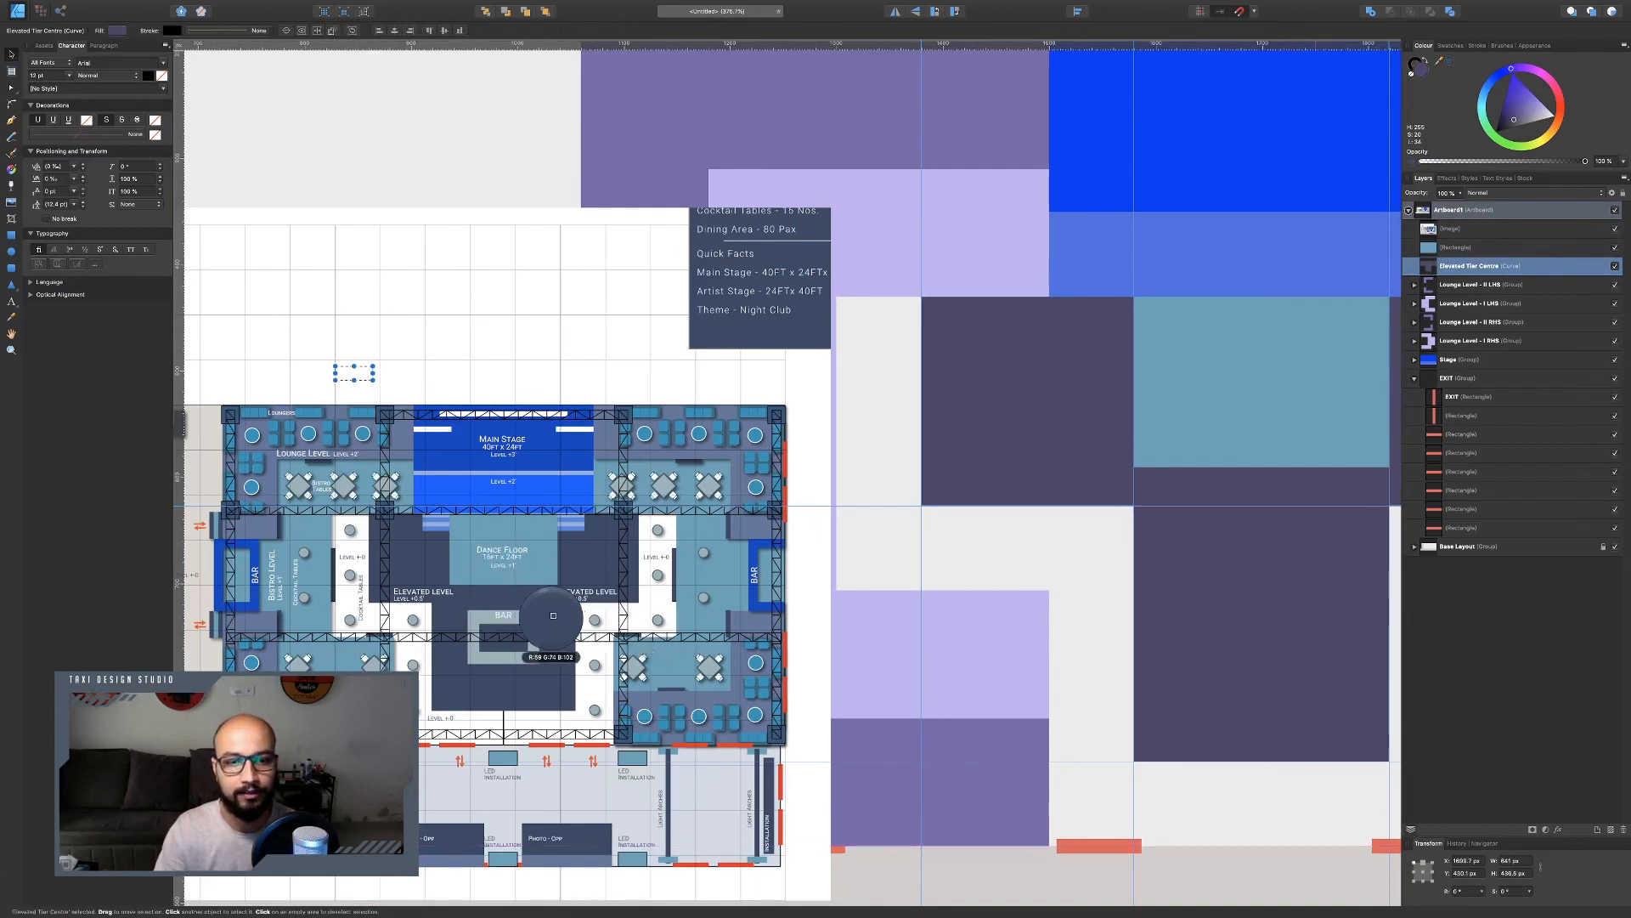
left_click(1451, 63)
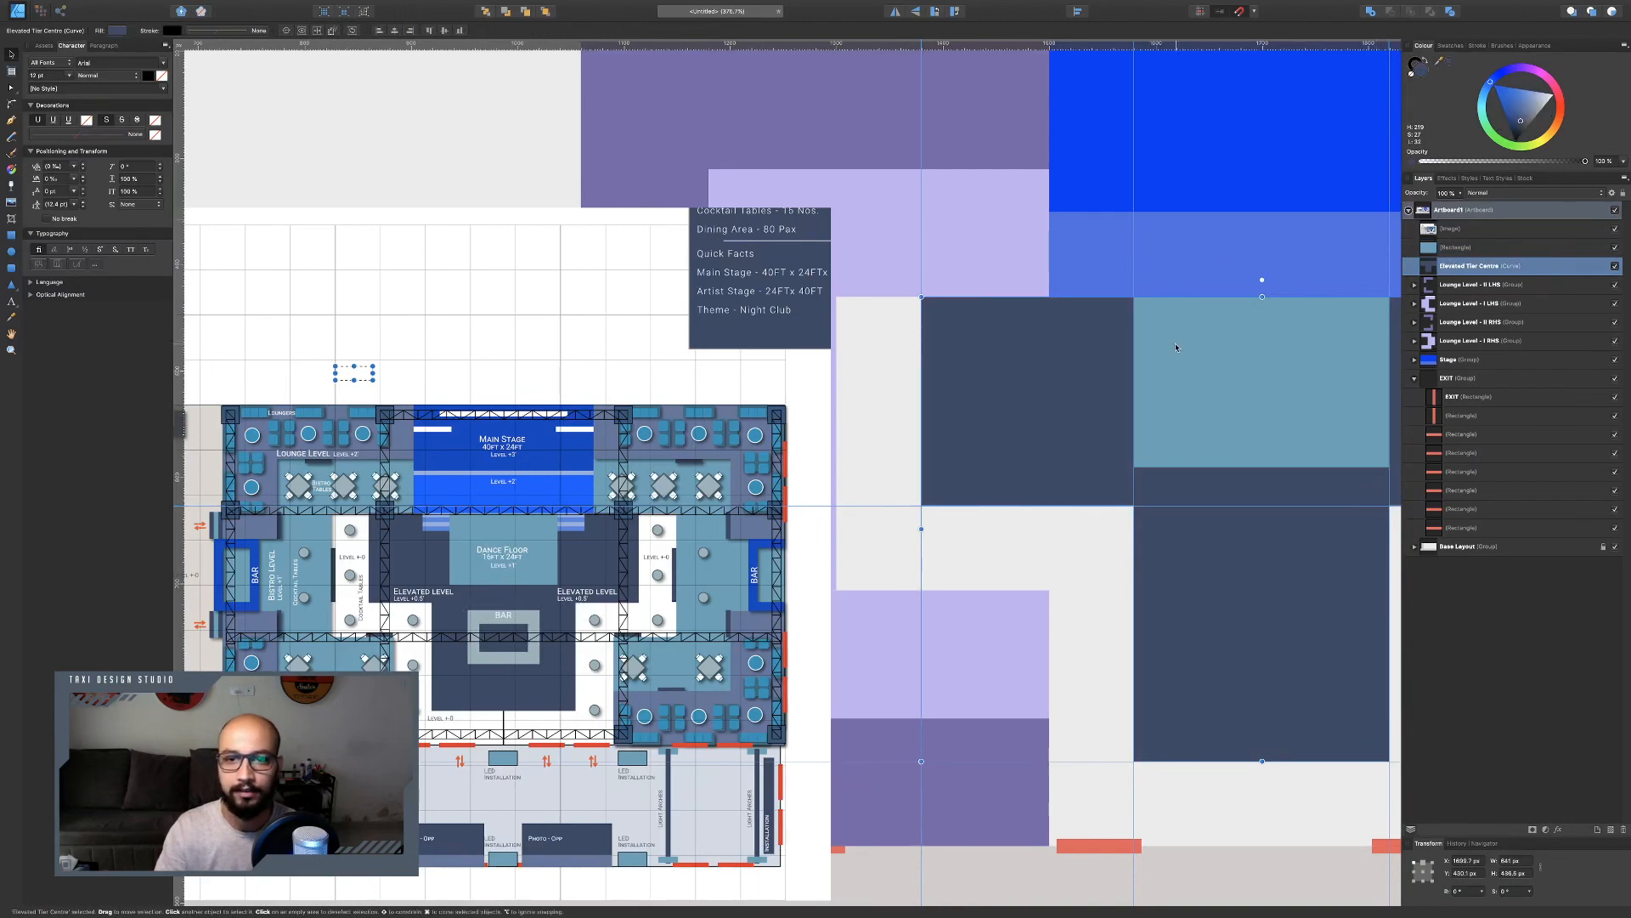
Recolour Lounge Level 0 RHS and Lounge Level 0 LHS with the slate blue sampled from the reference.
scroll(1140, 370, "right", 10)
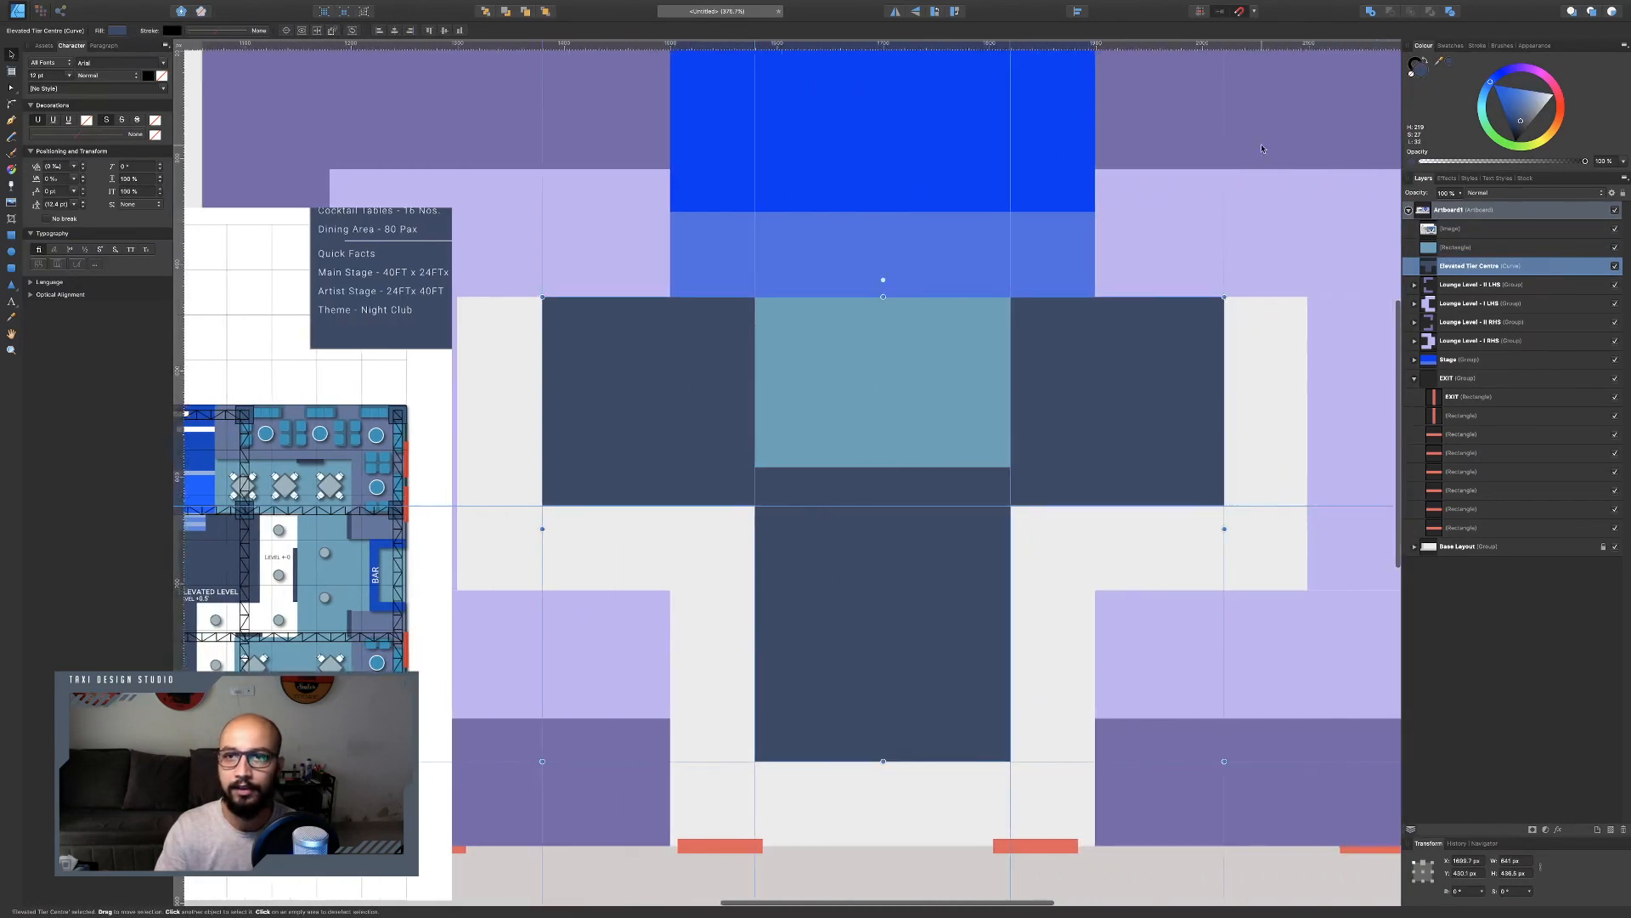
left_click(1262, 148)
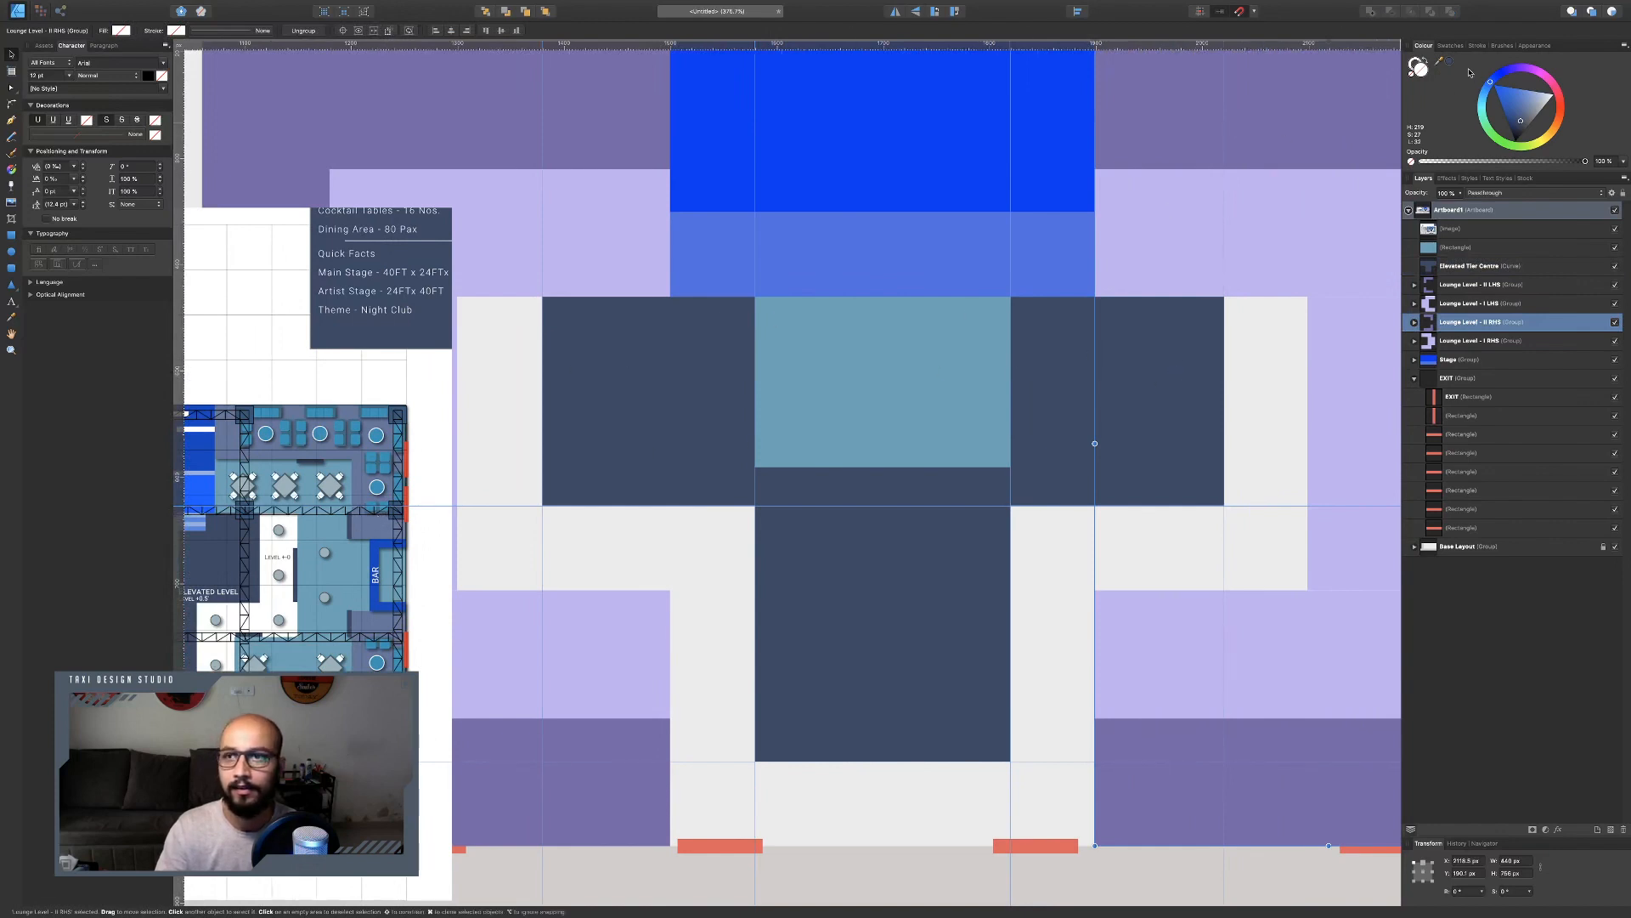
left_click_drag(1450, 62, 368, 490)
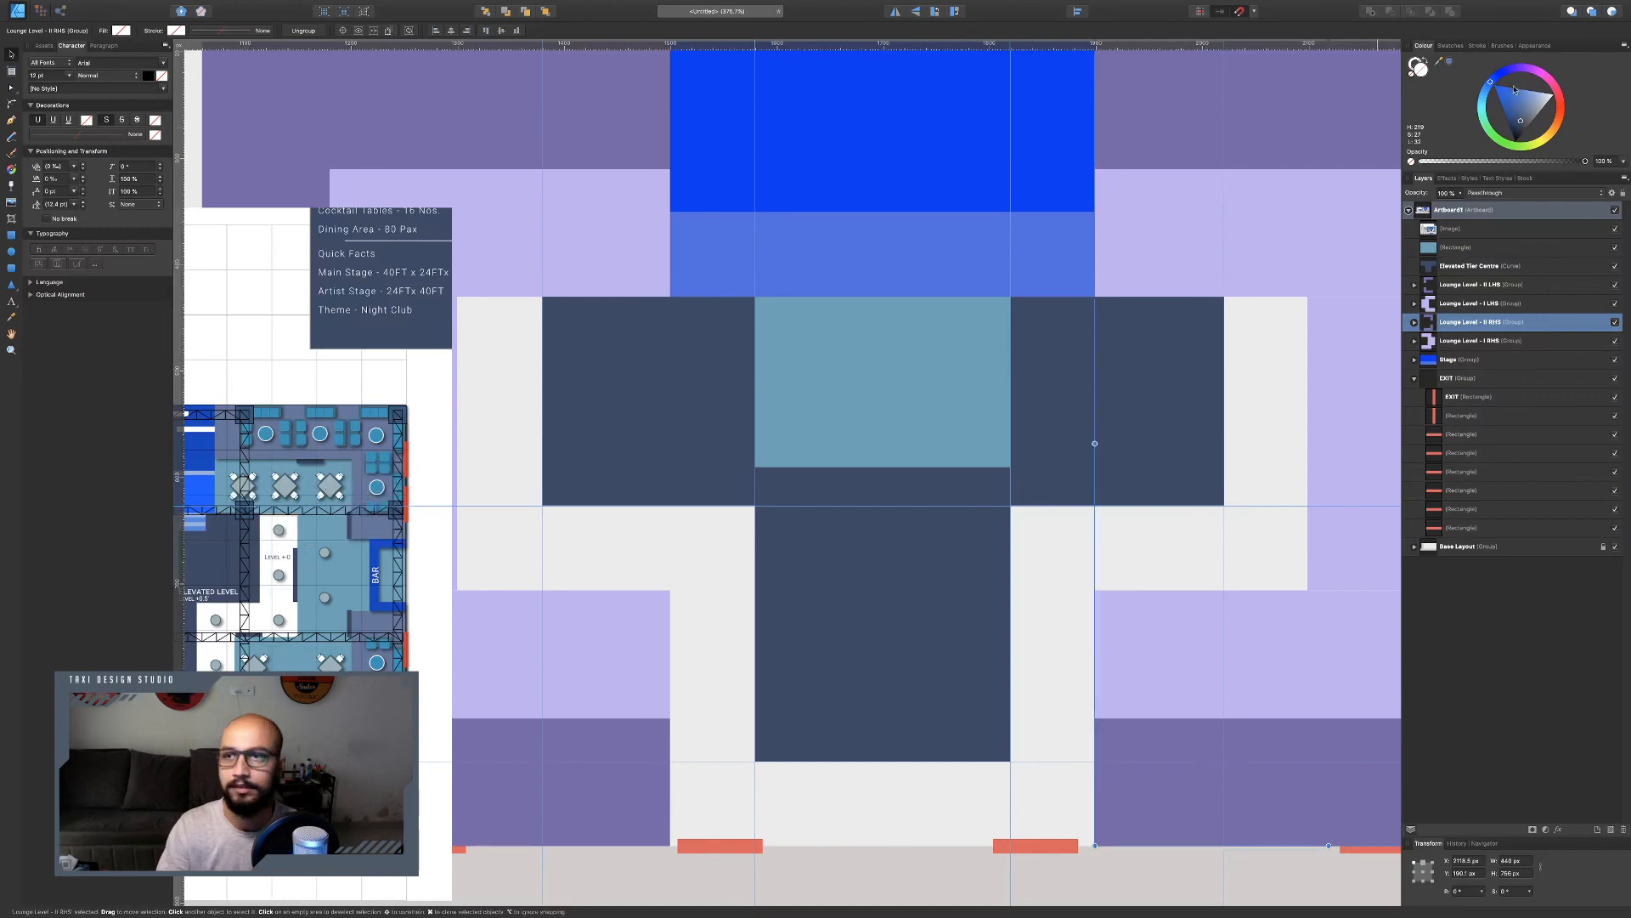
left_click(1451, 63)
left_click(595, 129)
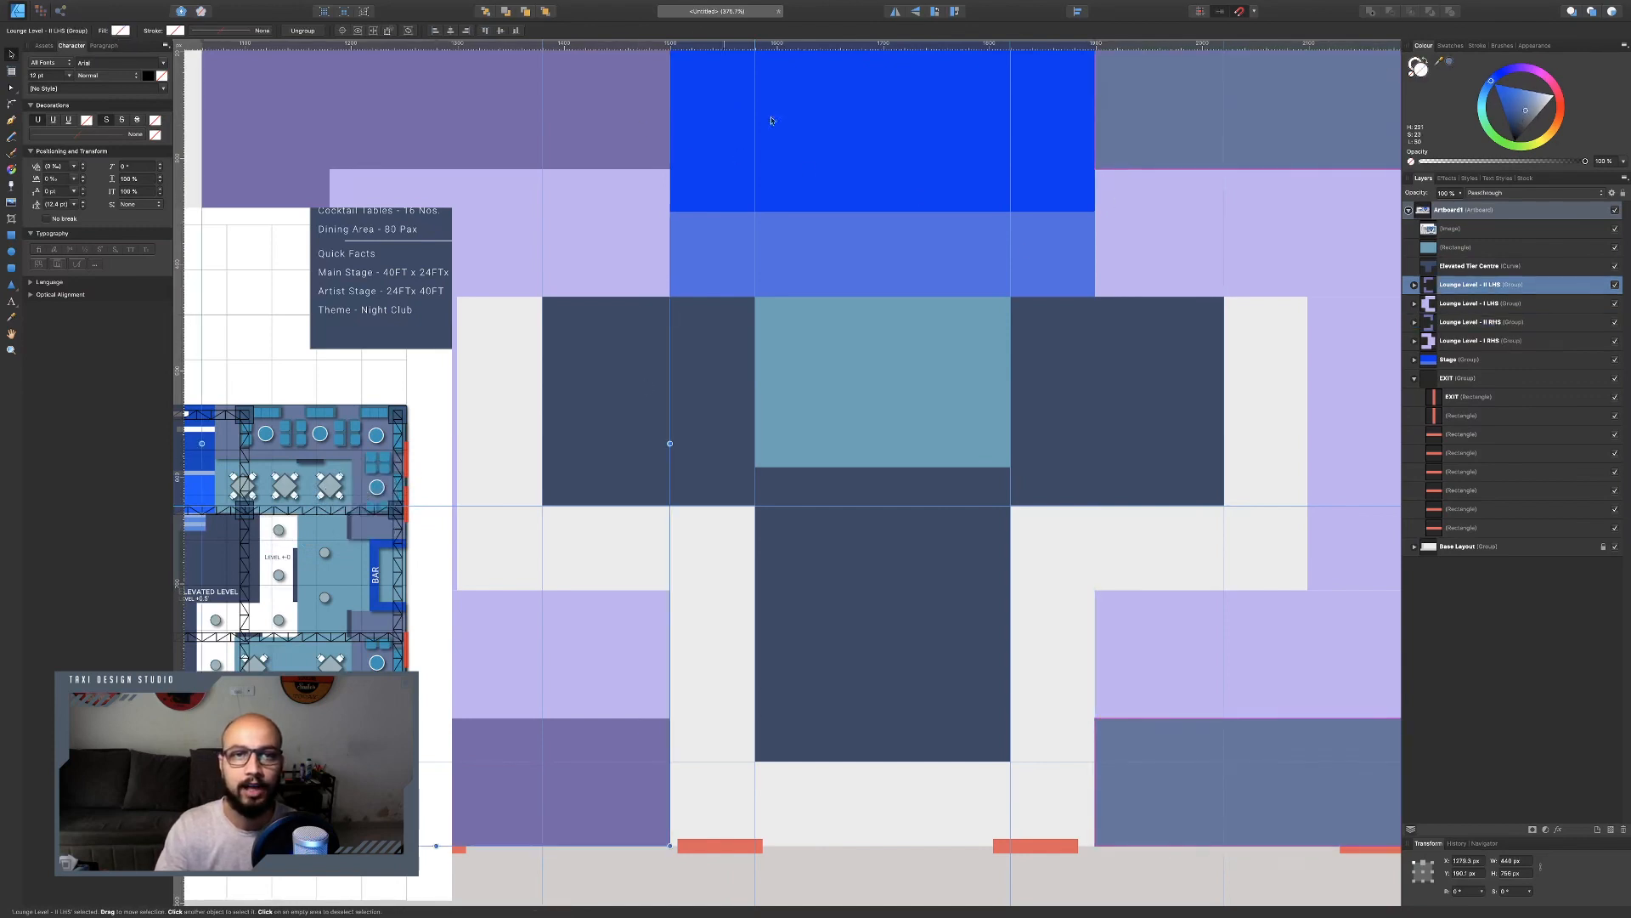
left_click(1449, 64)
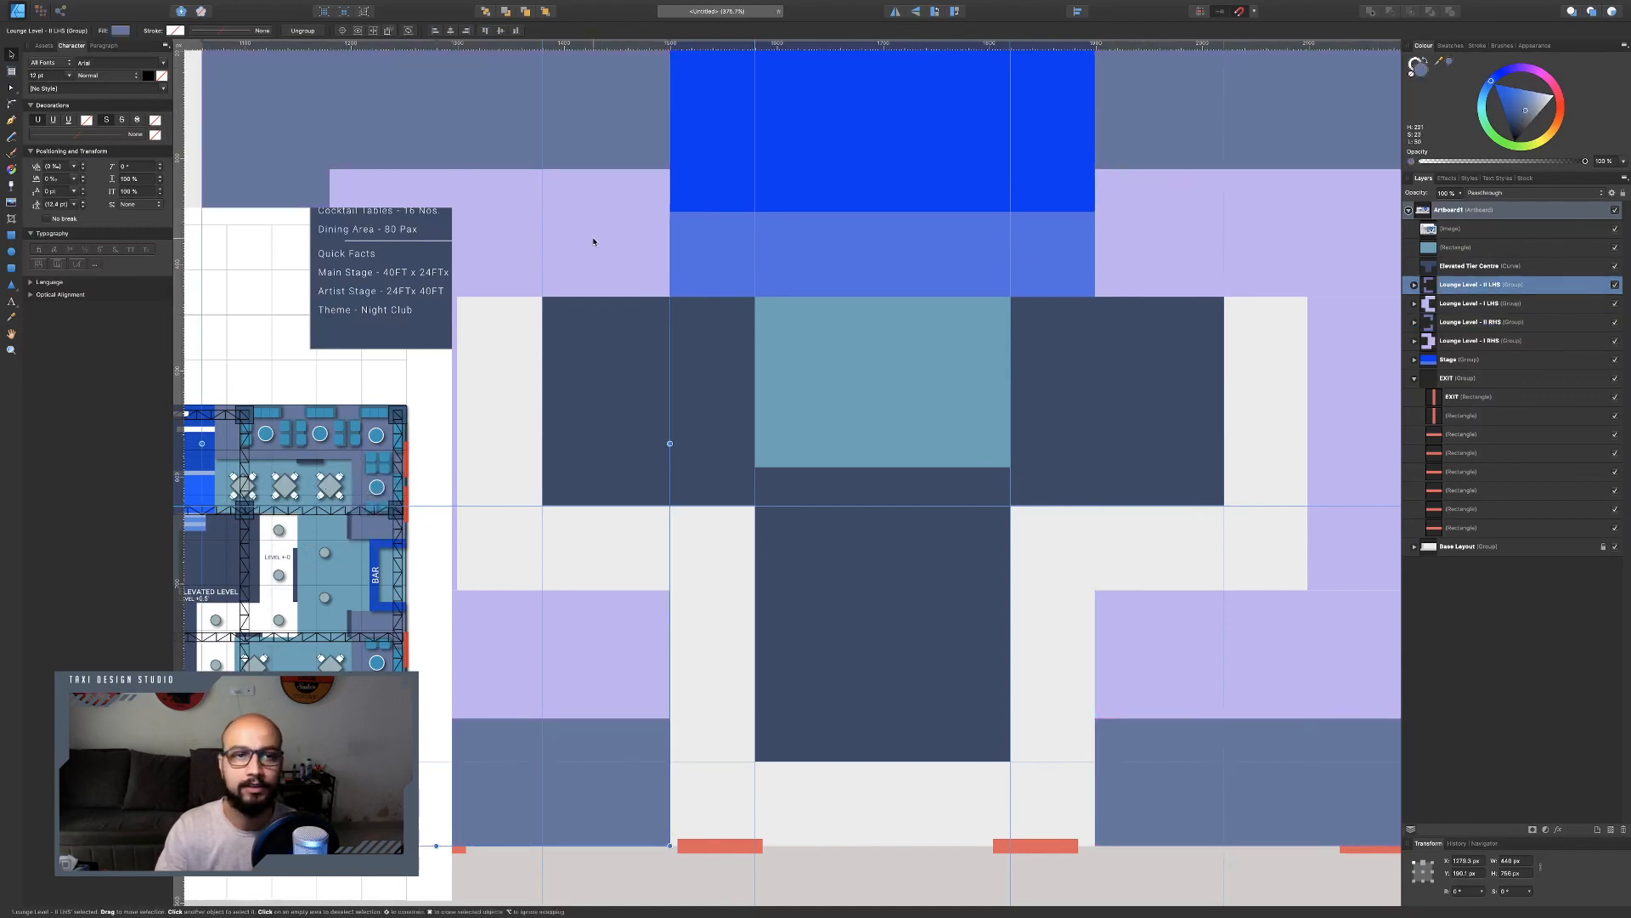
Recolour Lounge Level 1 LHS and Lounge Level 1 RHS with the reference plan's teal lounge colour.
left_click(593, 241)
scroll(612, 239, "left", 5)
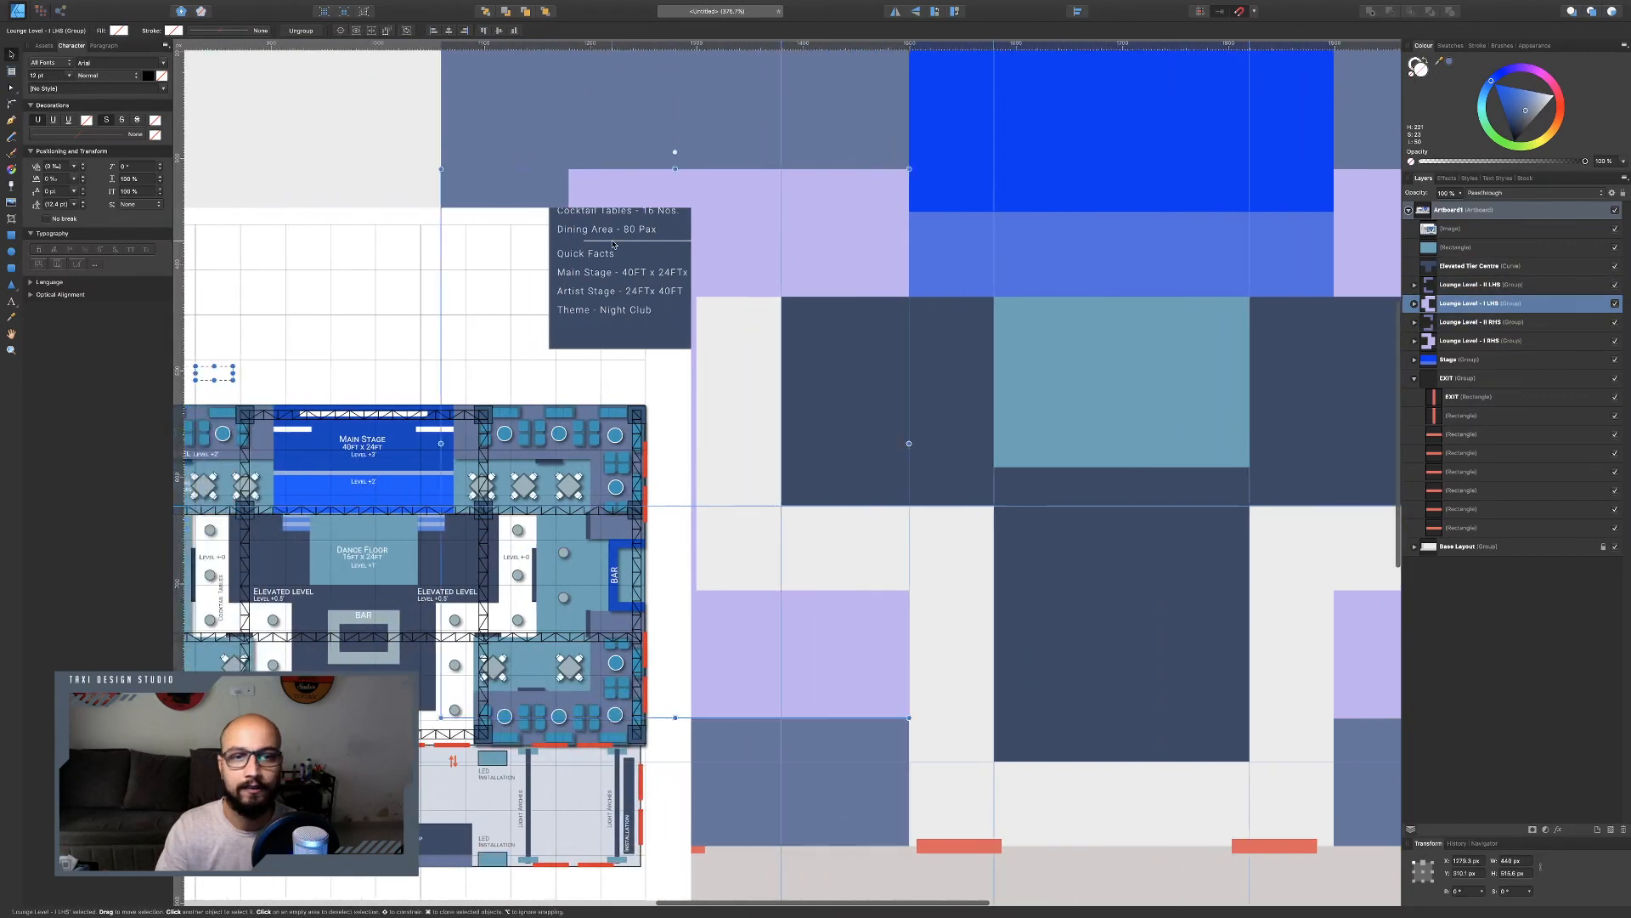
scroll(777, 361, "down", 3)
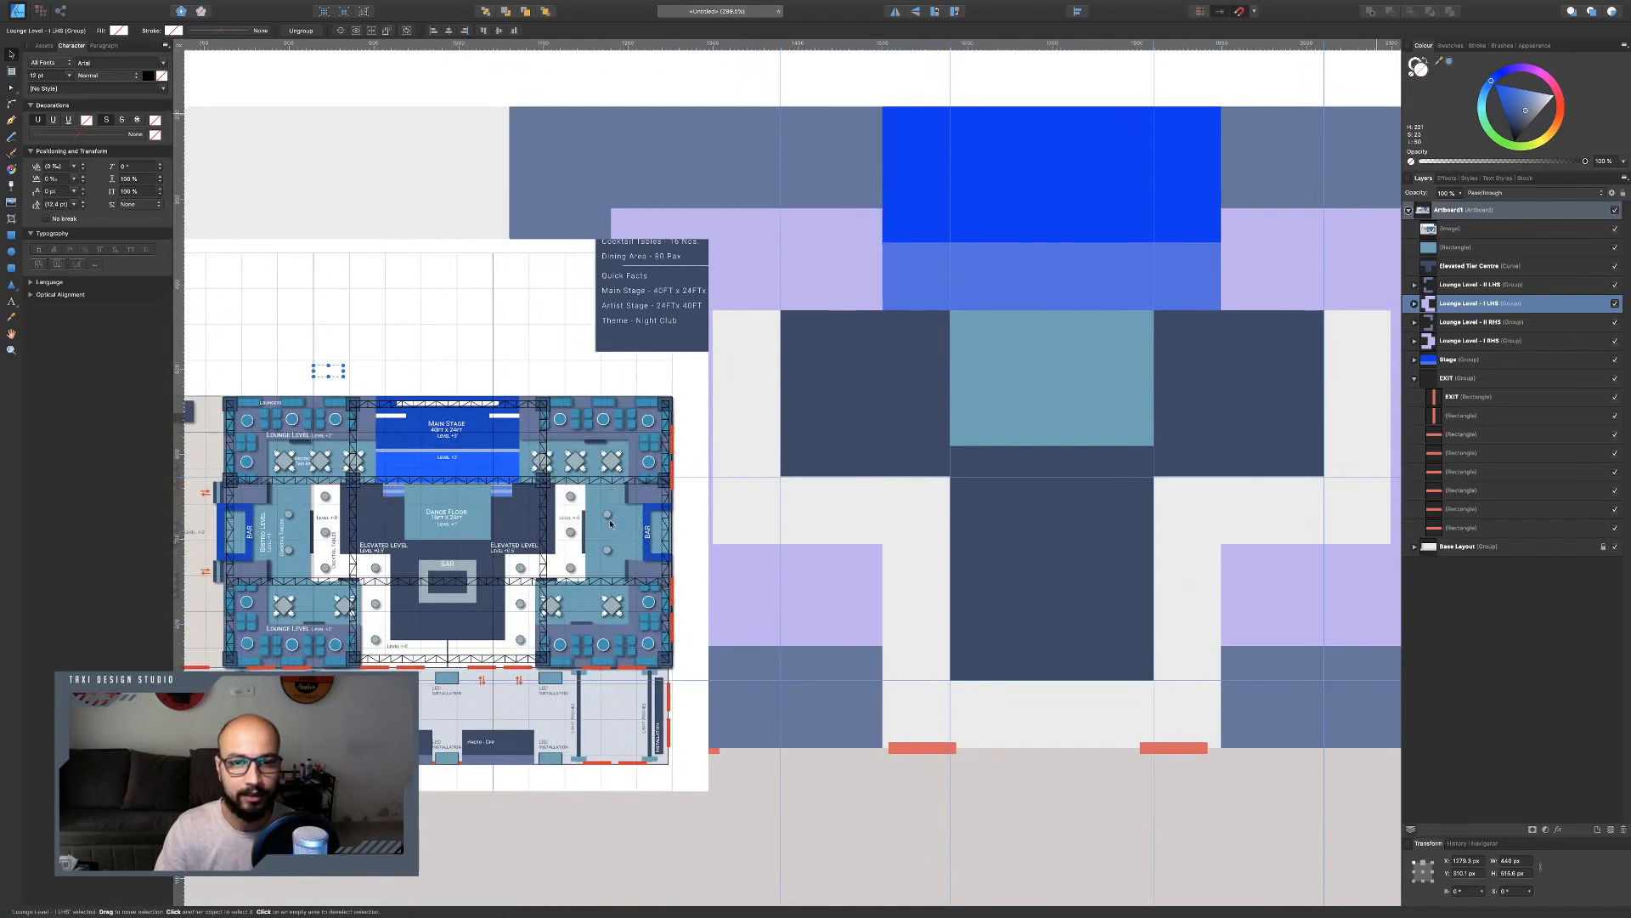
left_click(1450, 63)
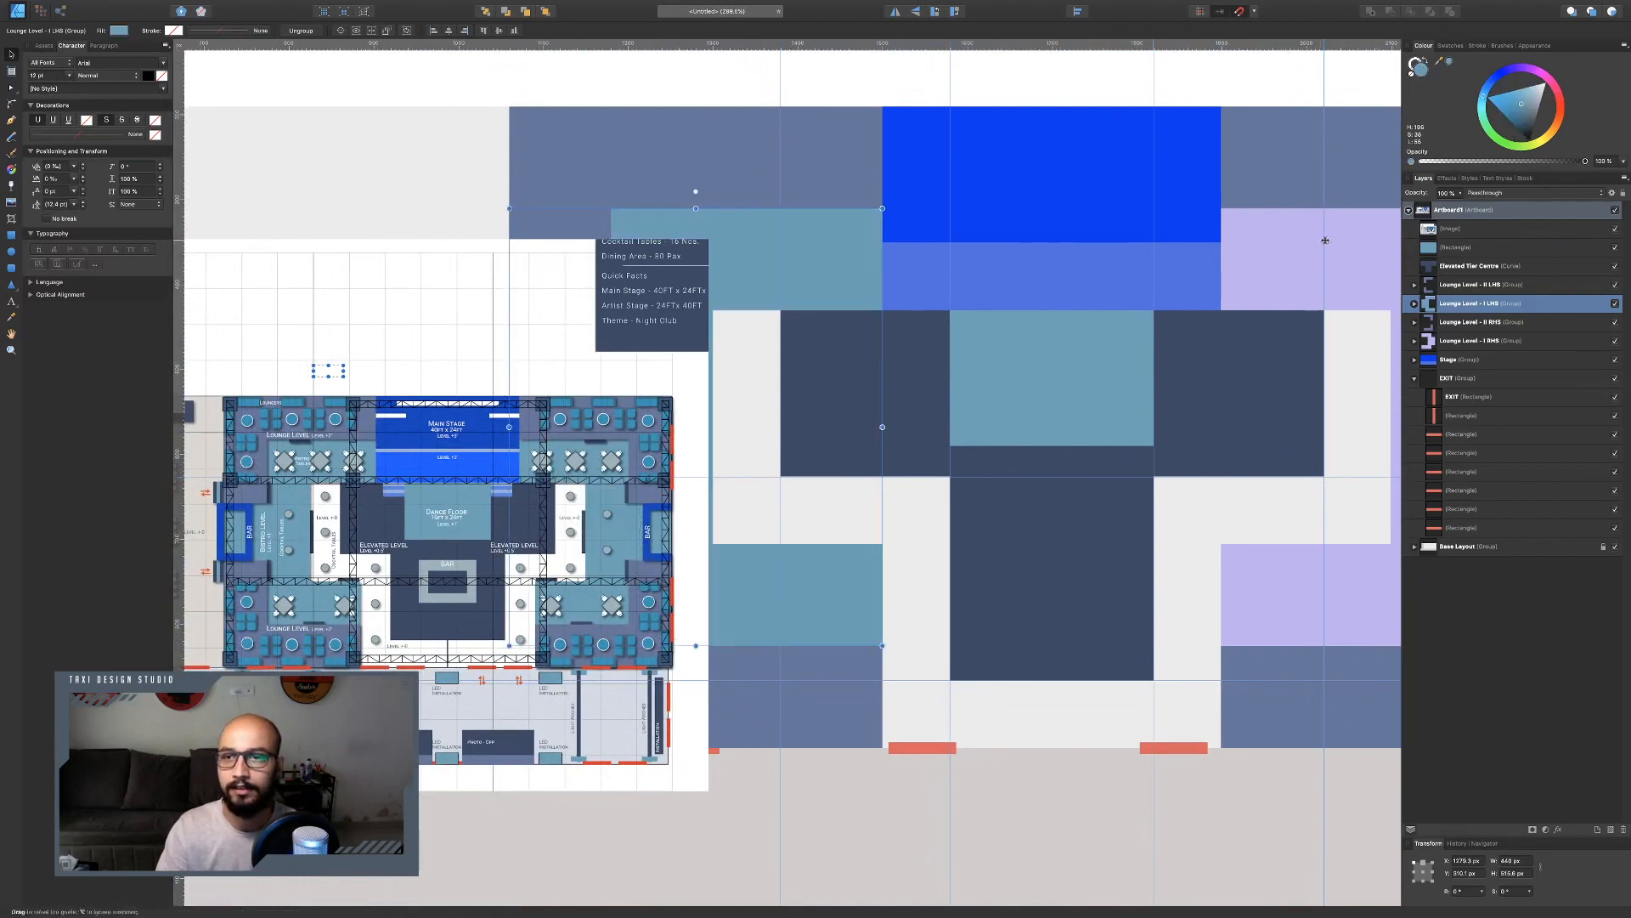
left_click(1377, 238)
left_click(1449, 63)
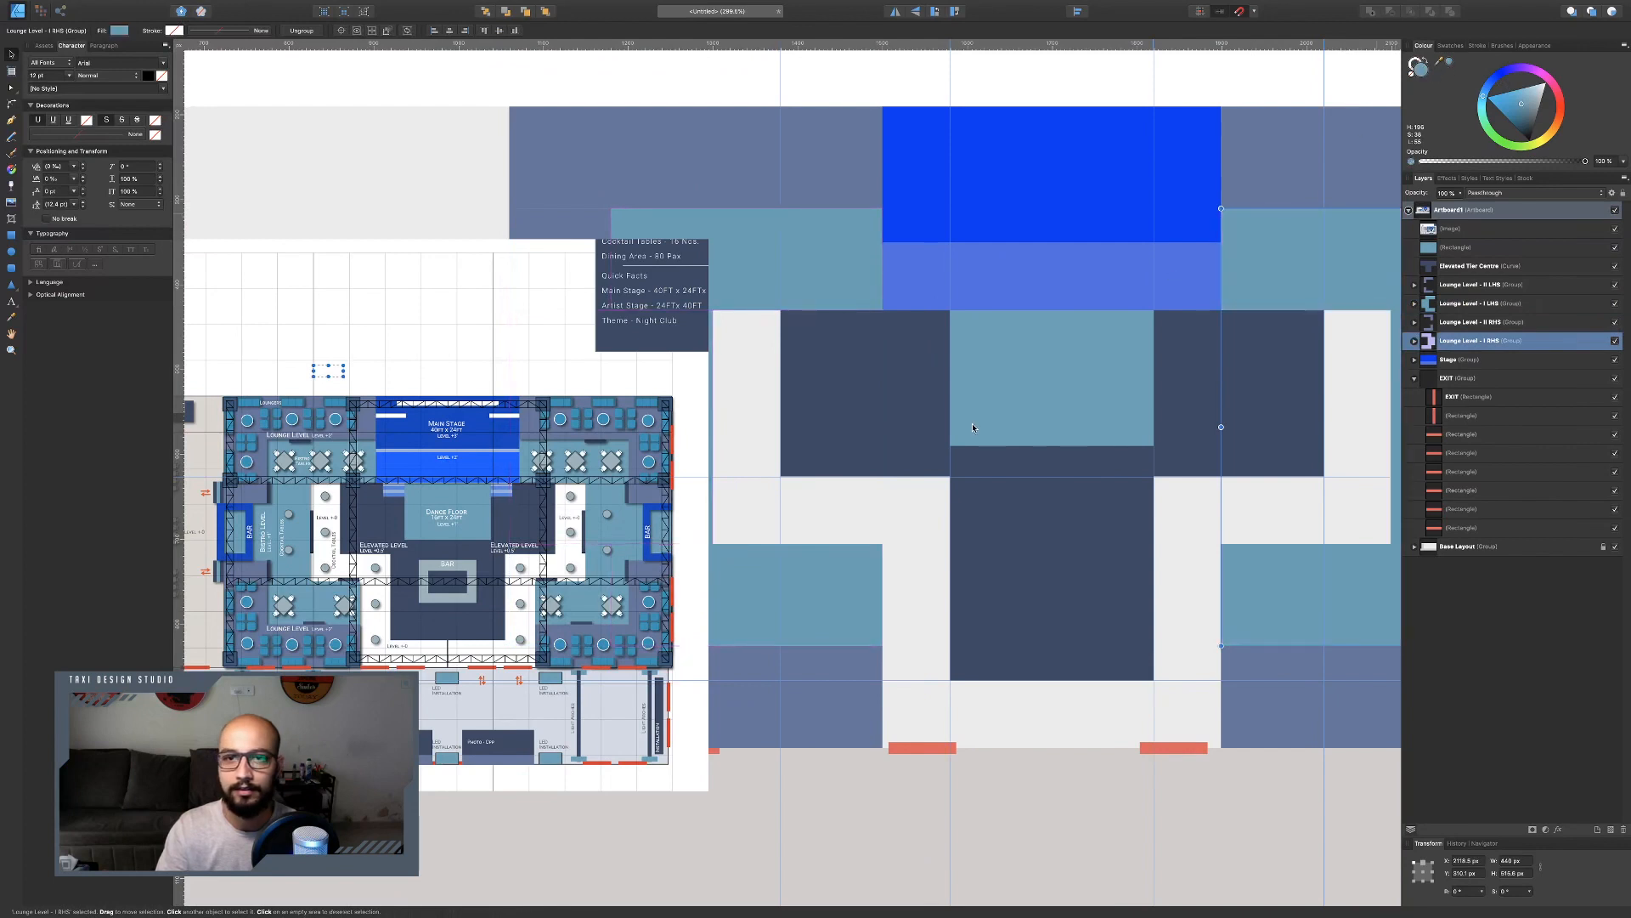
Recolour the stage's two rectangles with blues sampled from the reference, the front step brighter and the main stage darker.
left_click(1019, 208)
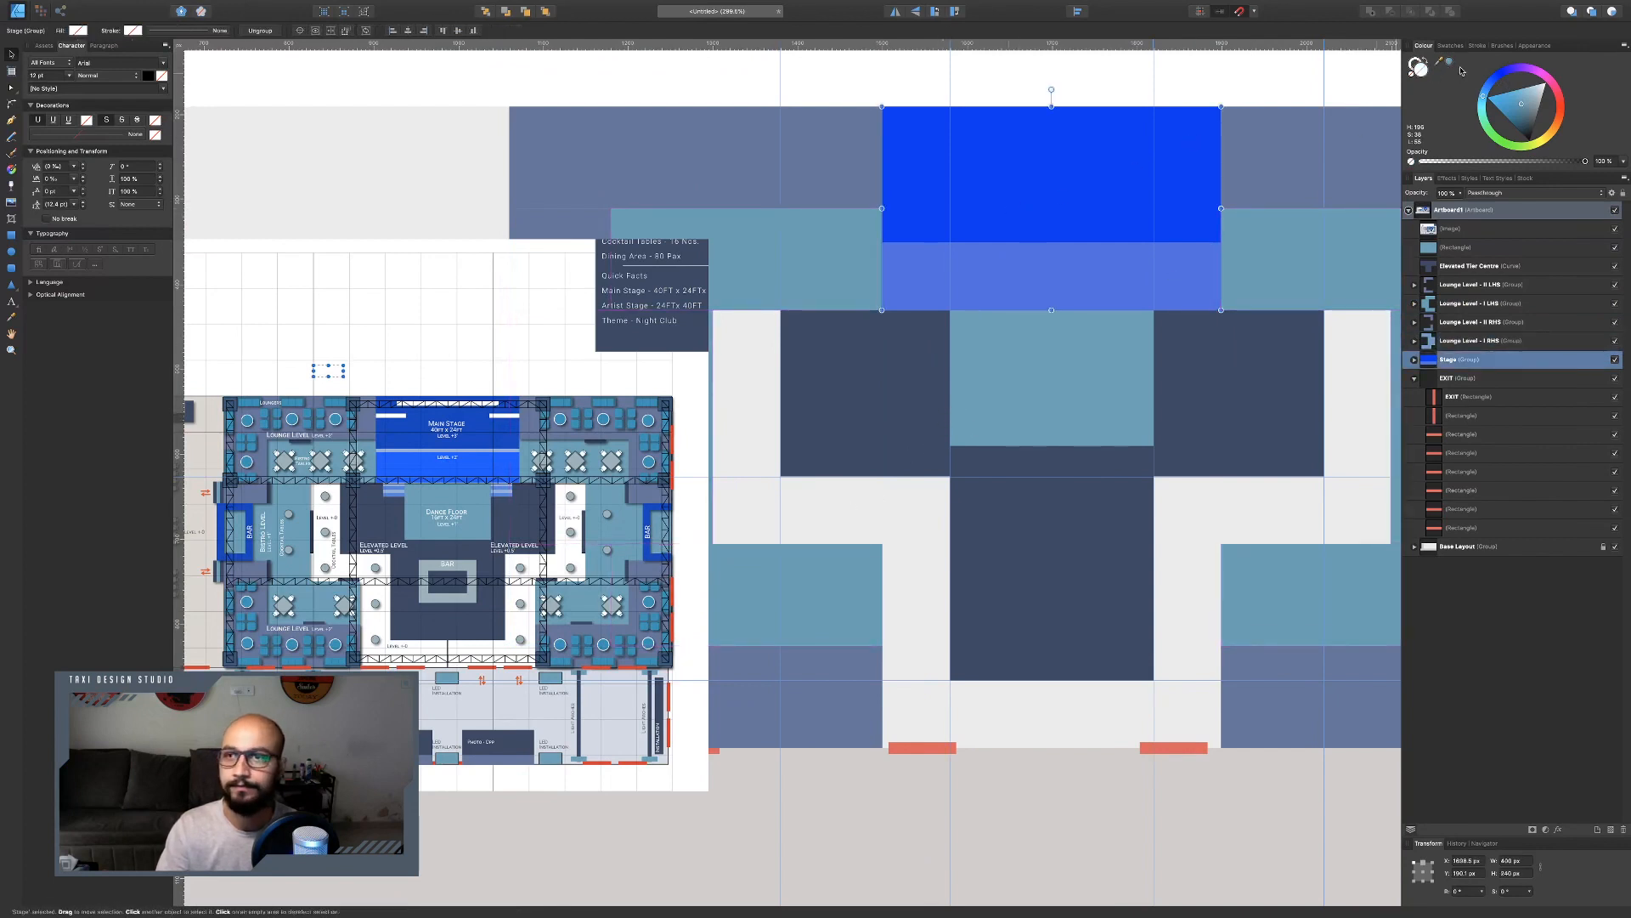
left_click_drag(1439, 62, 476, 462)
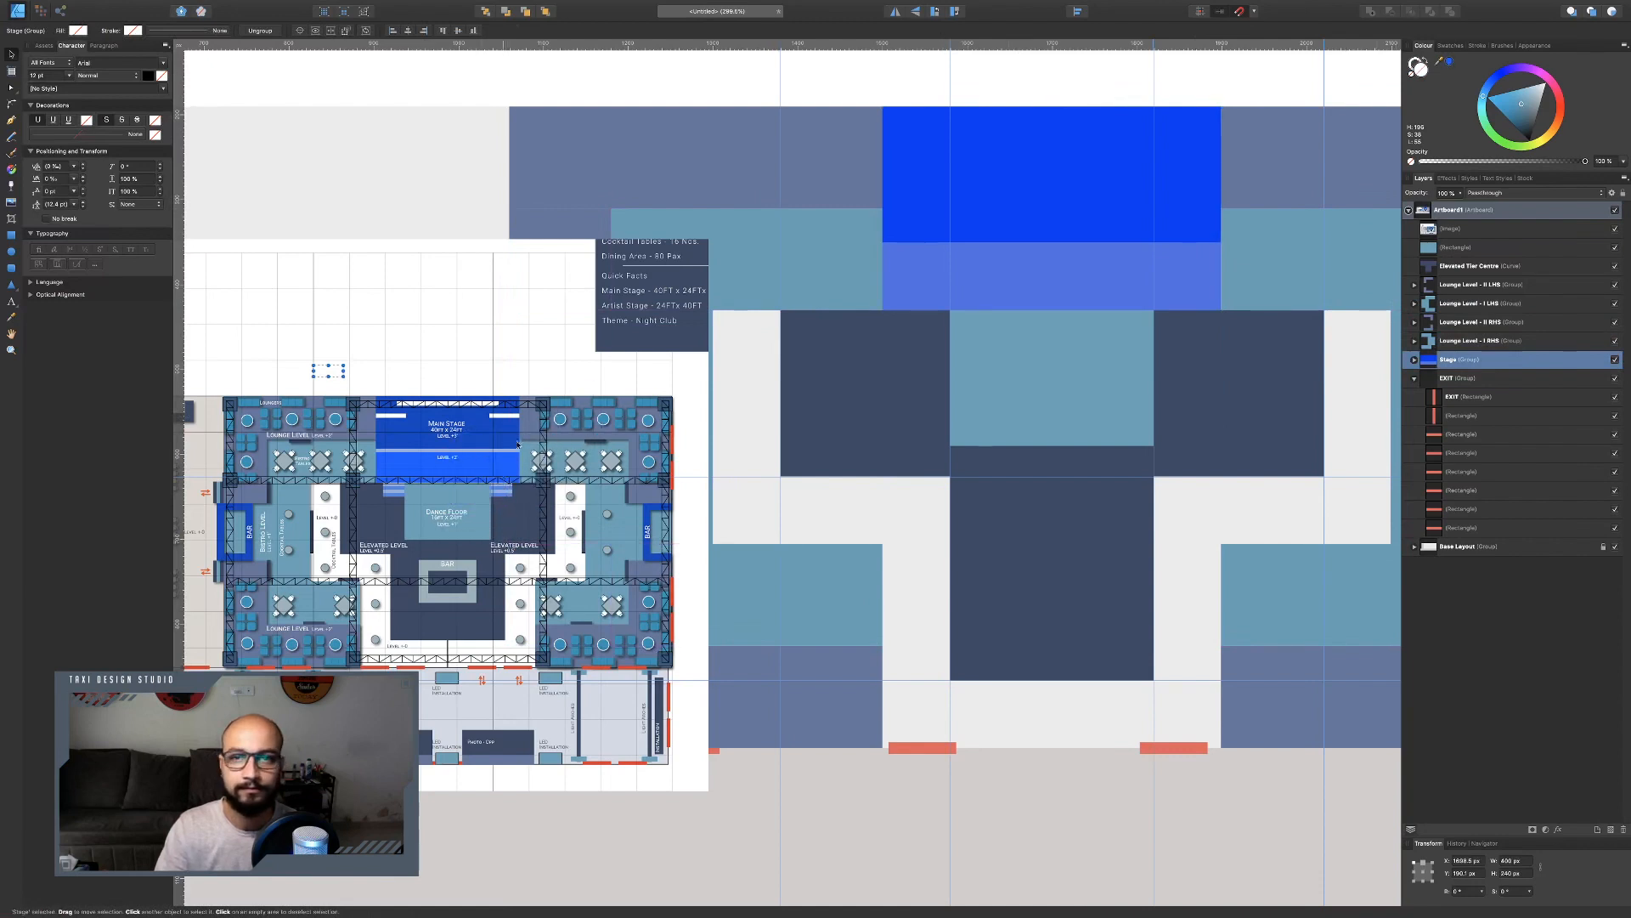
left_click(1449, 64)
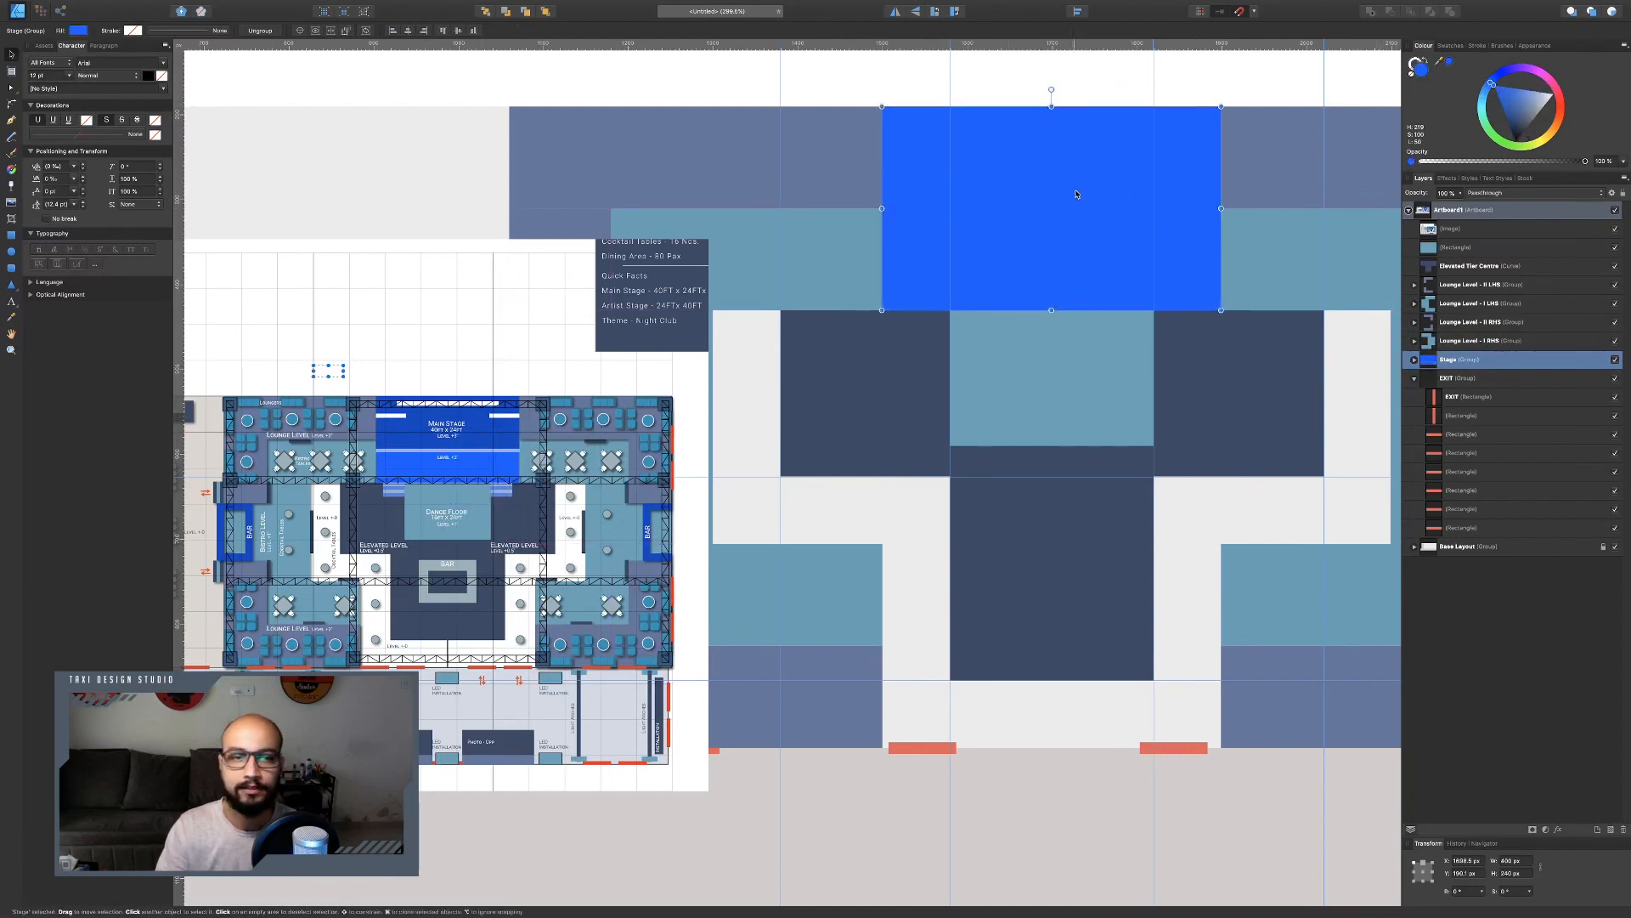
left_click(1532, 124)
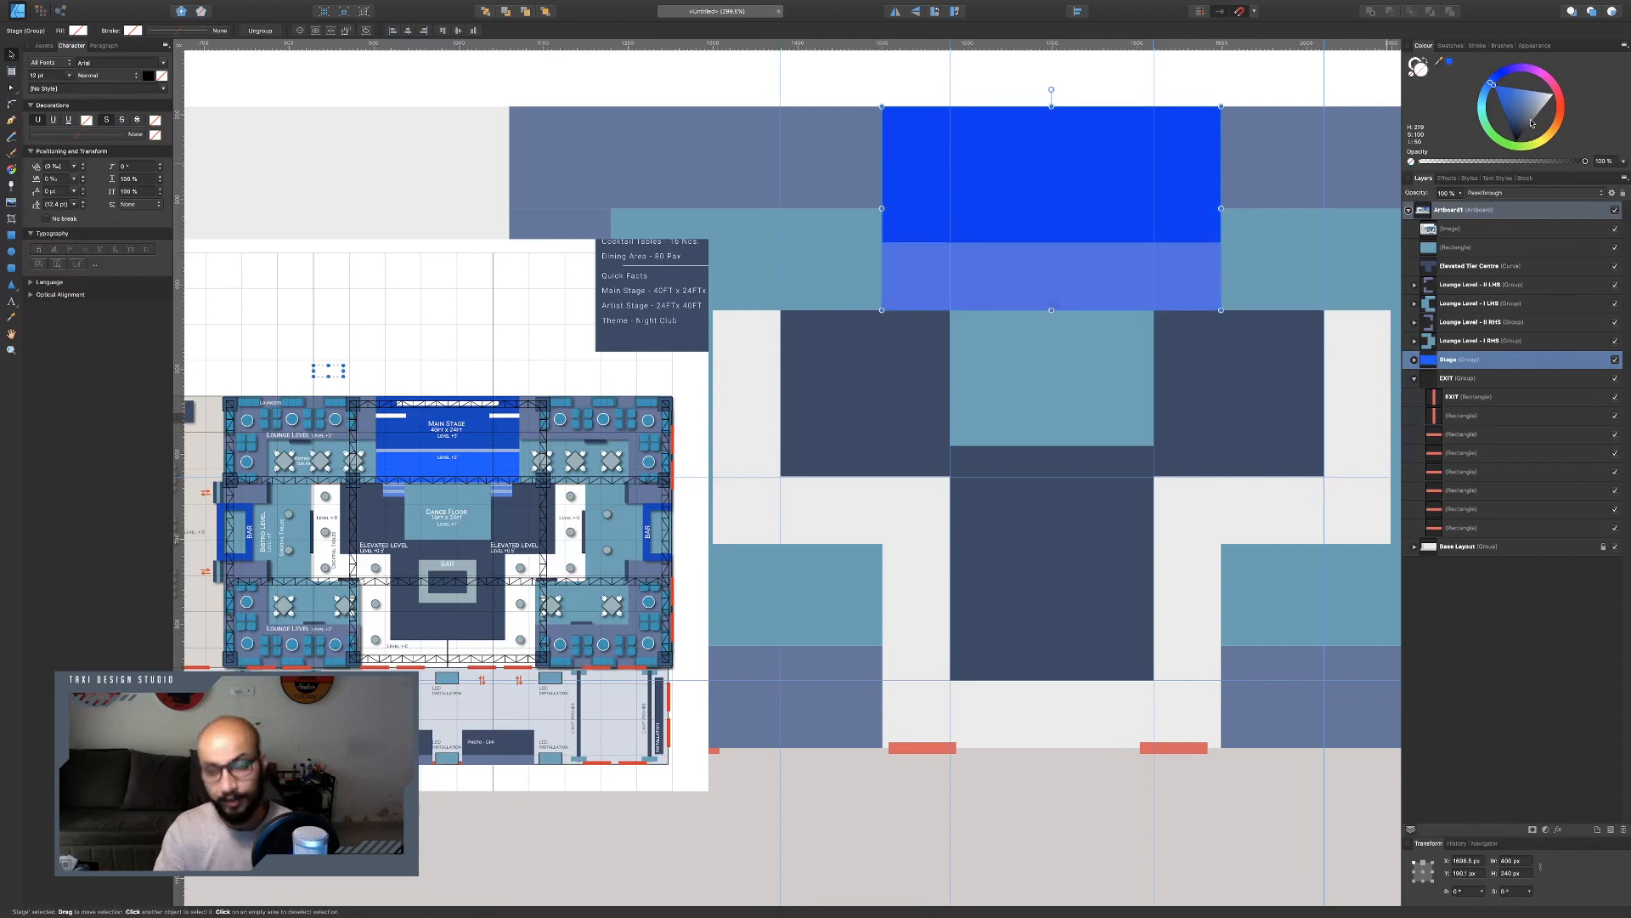
left_click(1414, 360)
left_click(1484, 400)
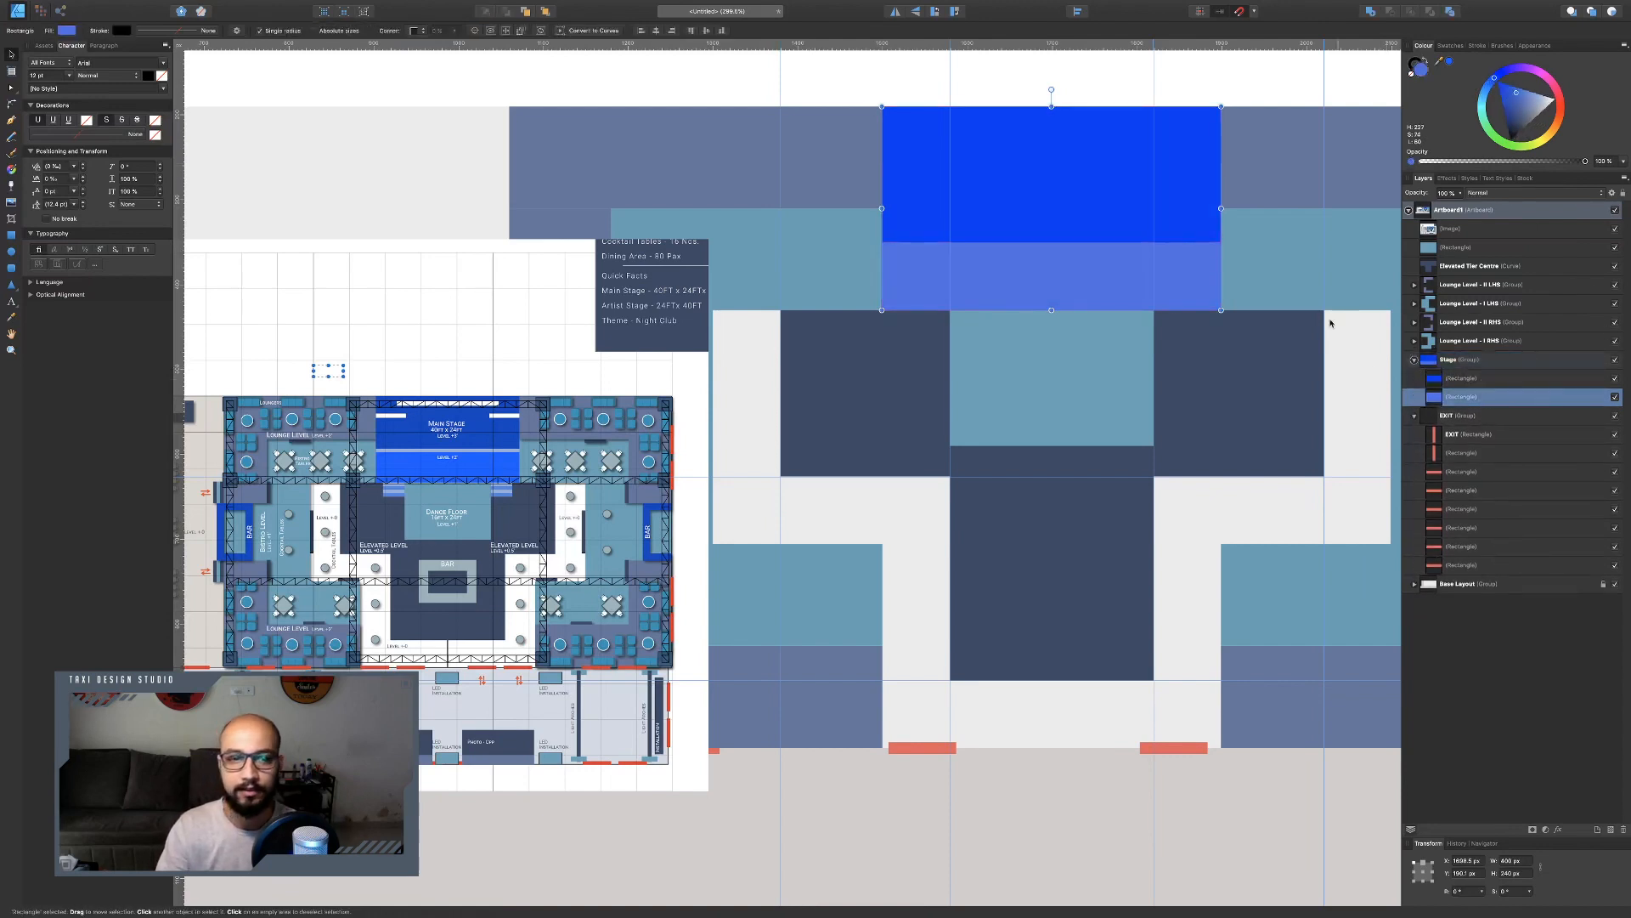
left_click(1453, 64)
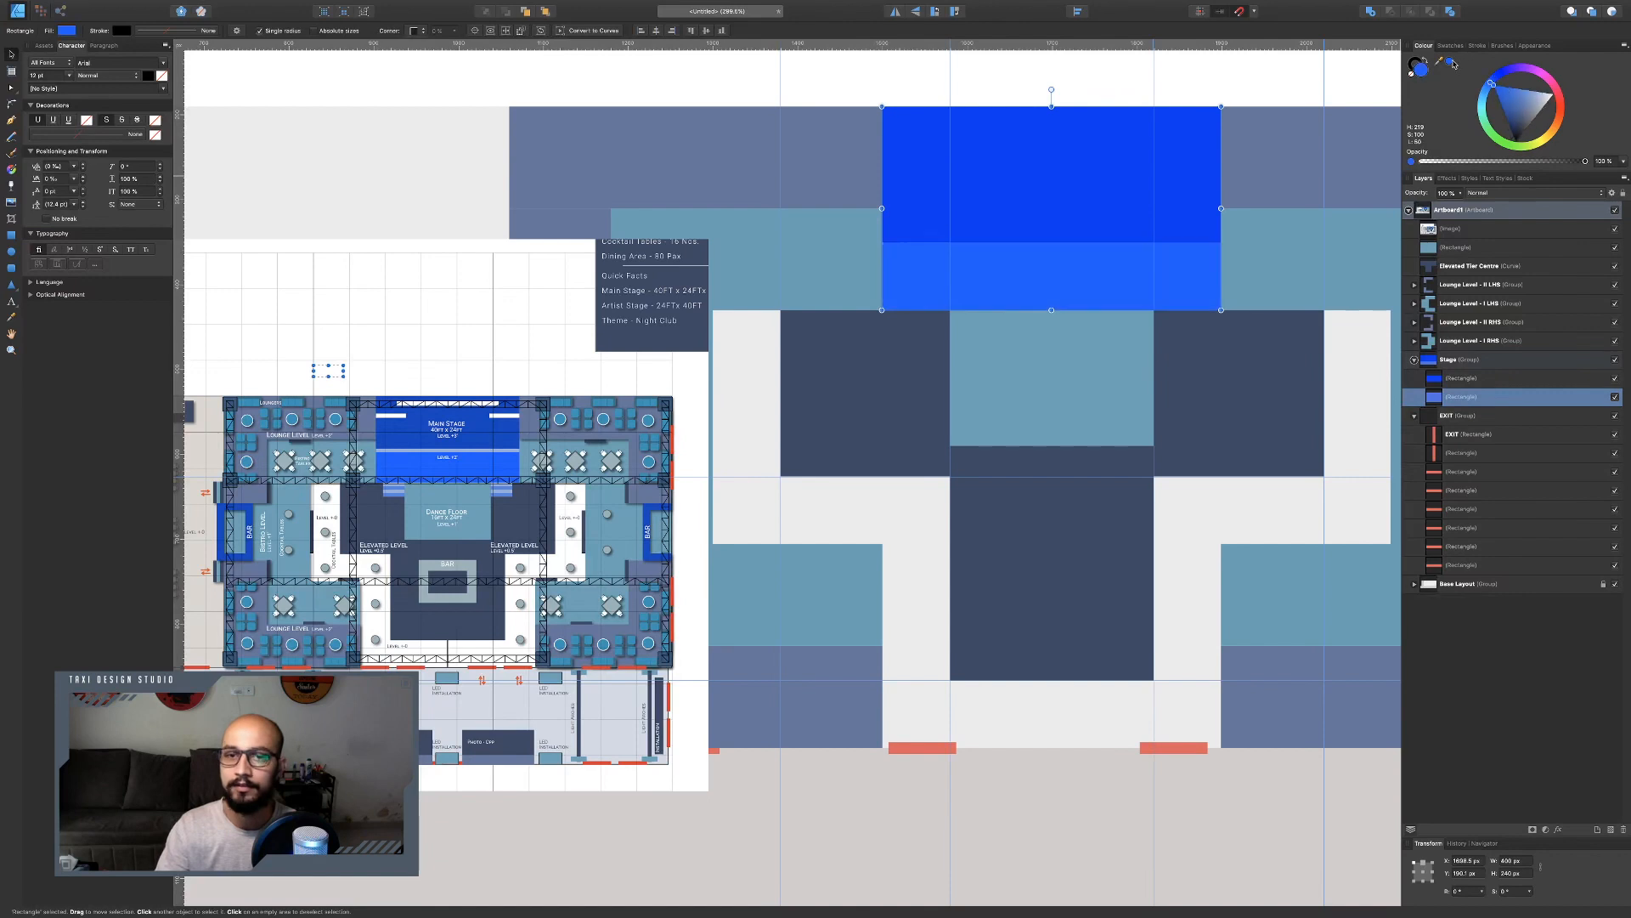
left_click(1053, 183)
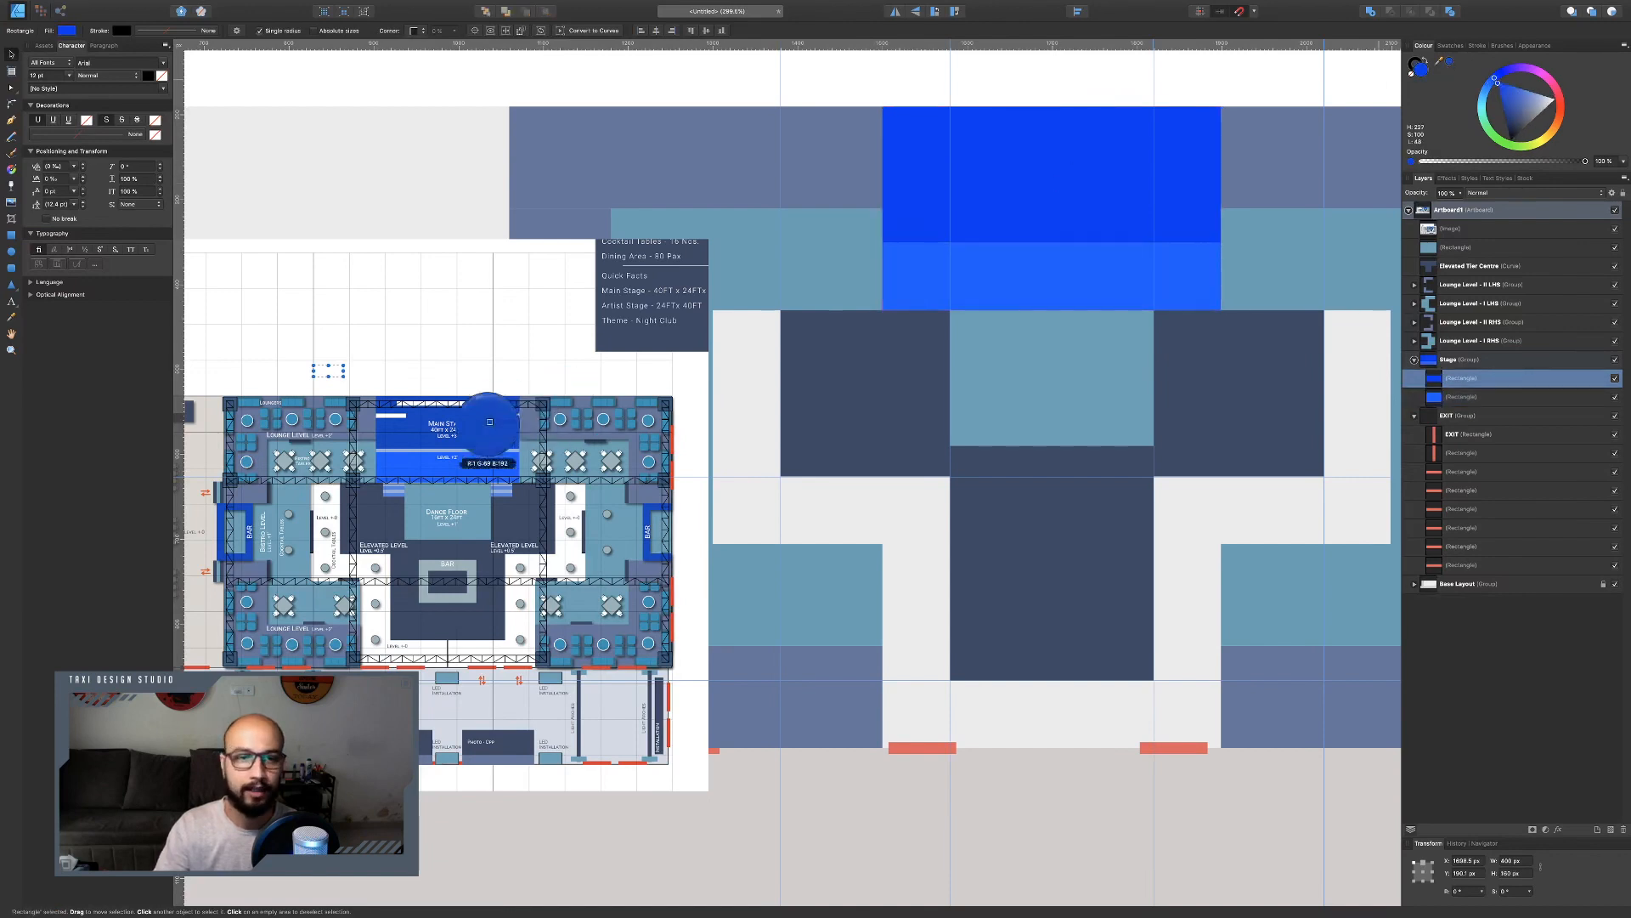
left_click(1449, 62)
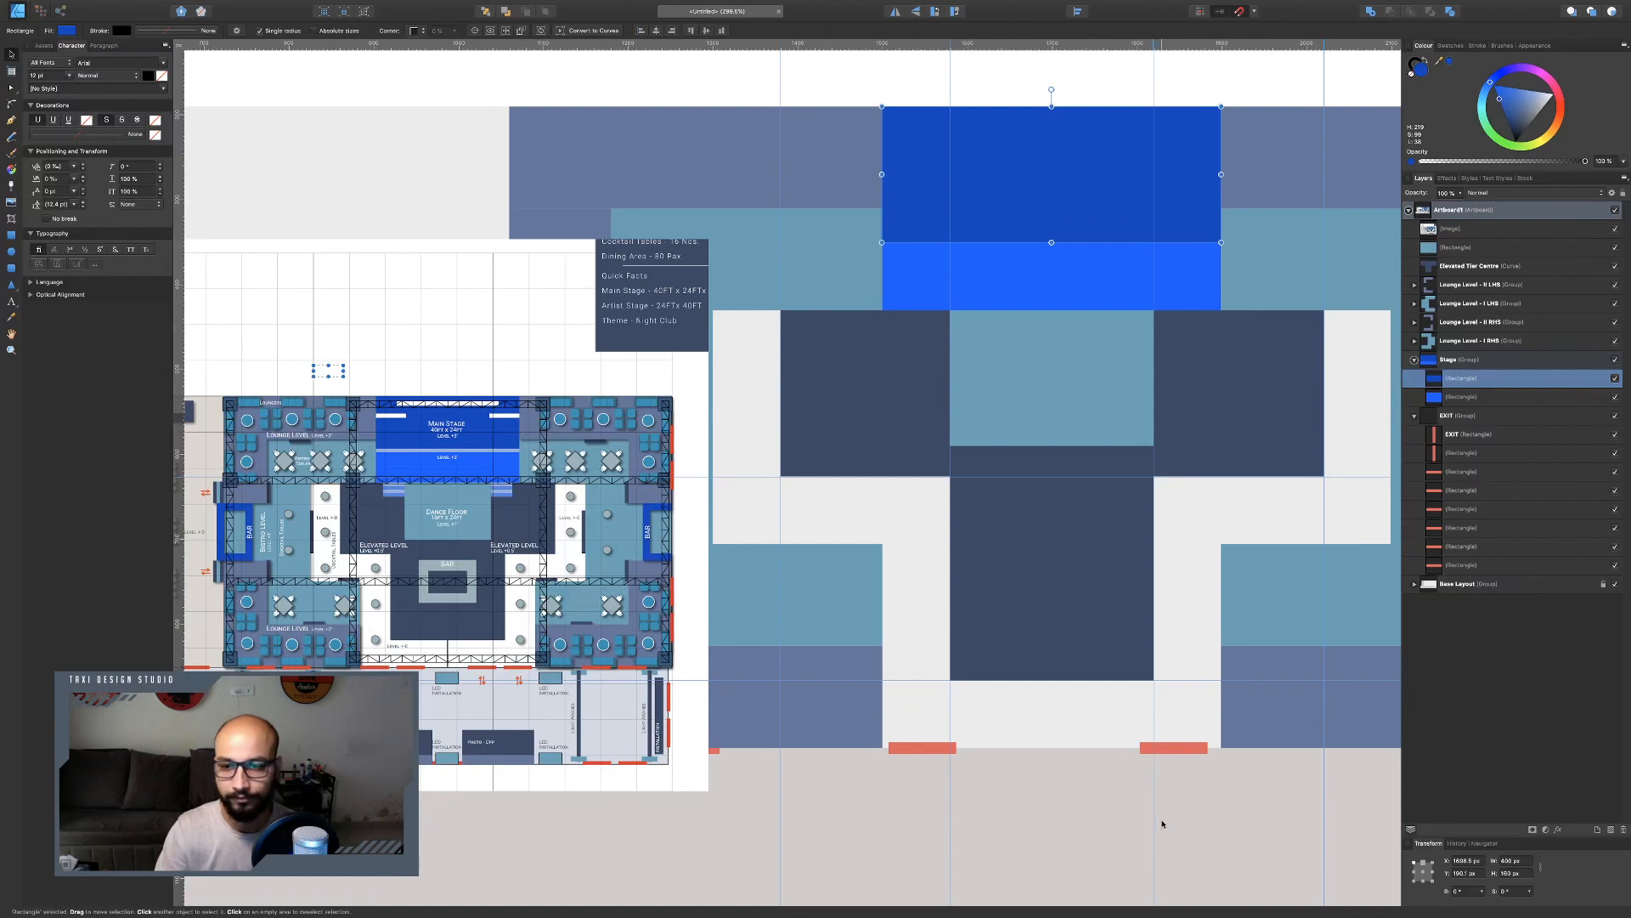
Remove the ruler guides from the artboard.
left_click(1220, 825)
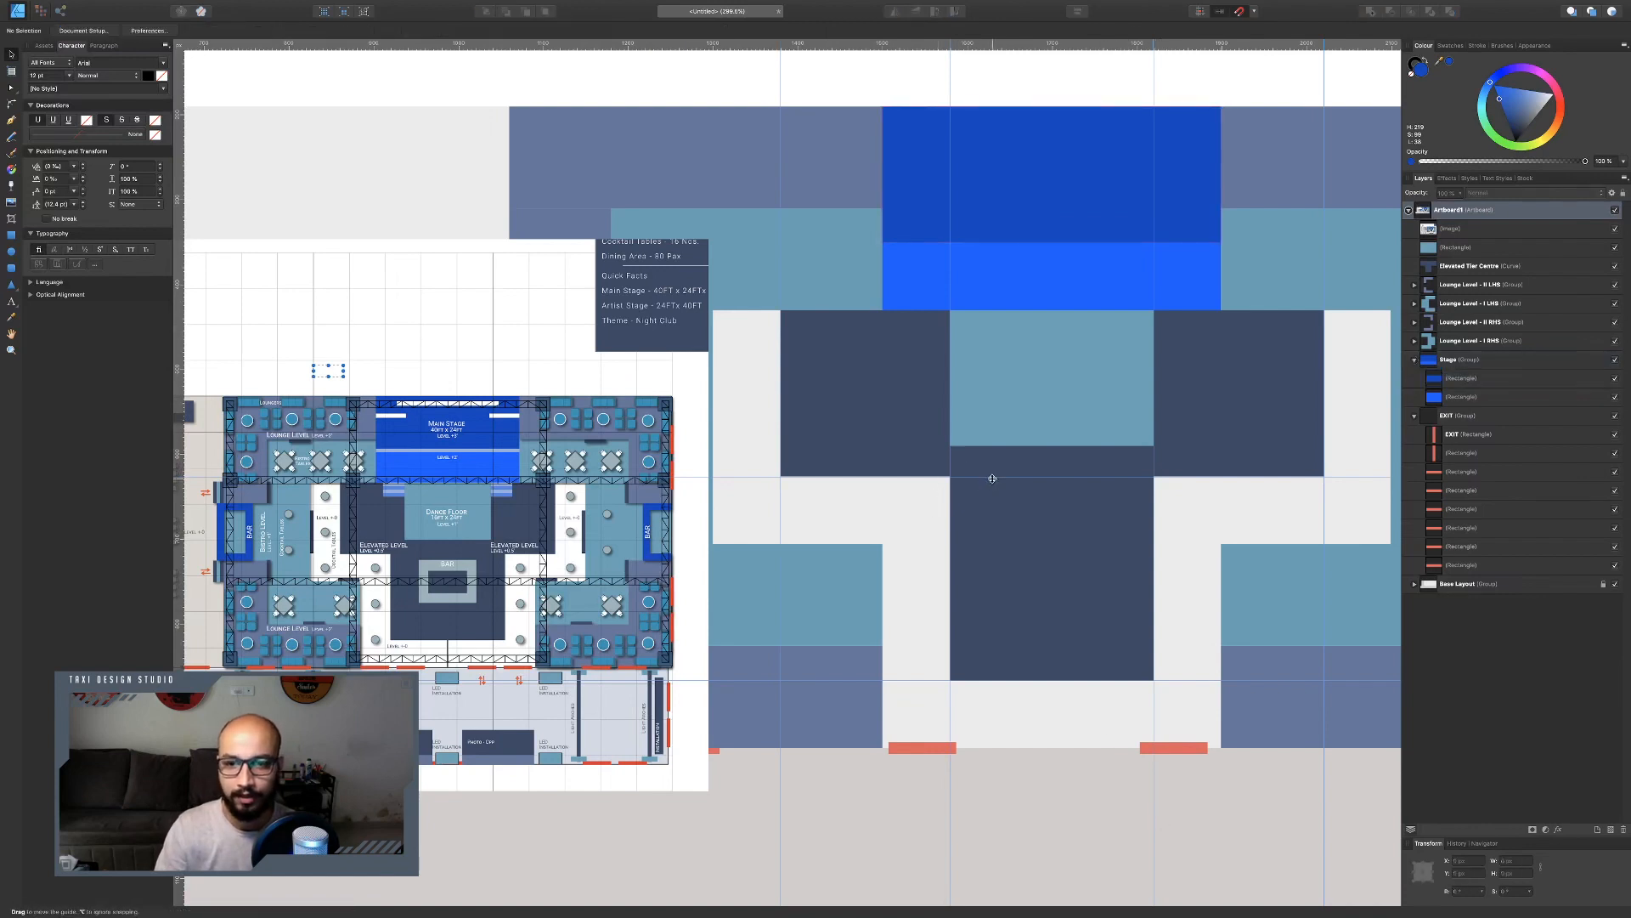
left_click_drag(991, 476, 987, 801)
left_click_drag(927, 679, 956, 833)
left_click_drag(950, 710, 1238, 663)
scroll(695, 671, "down", 5)
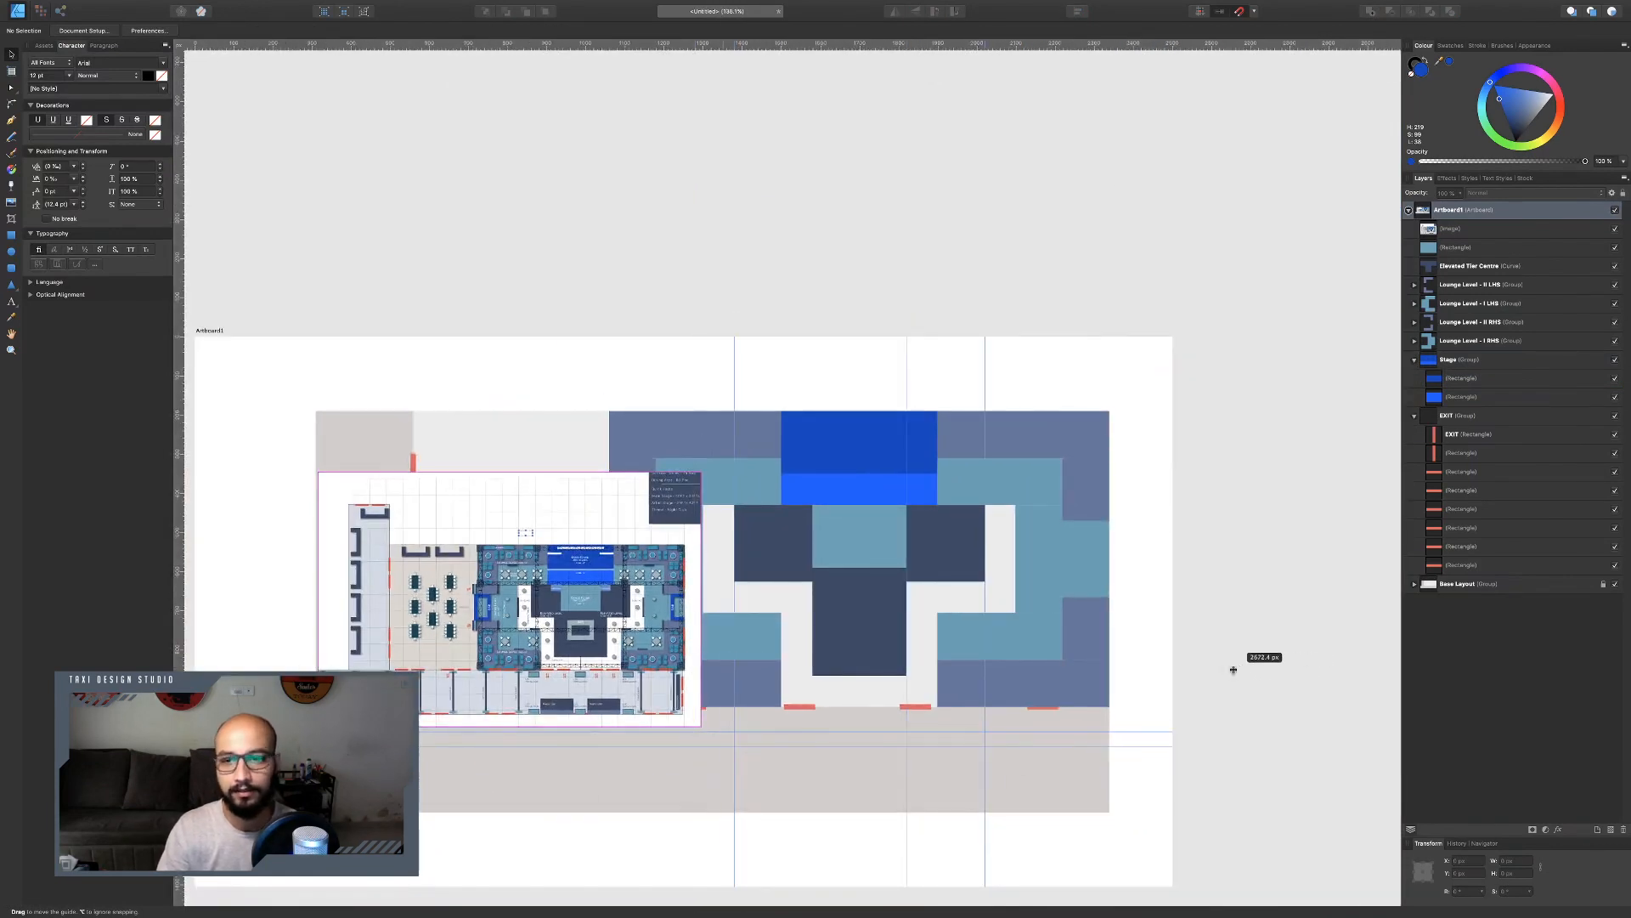
left_click_drag(984, 354, 1298, 359)
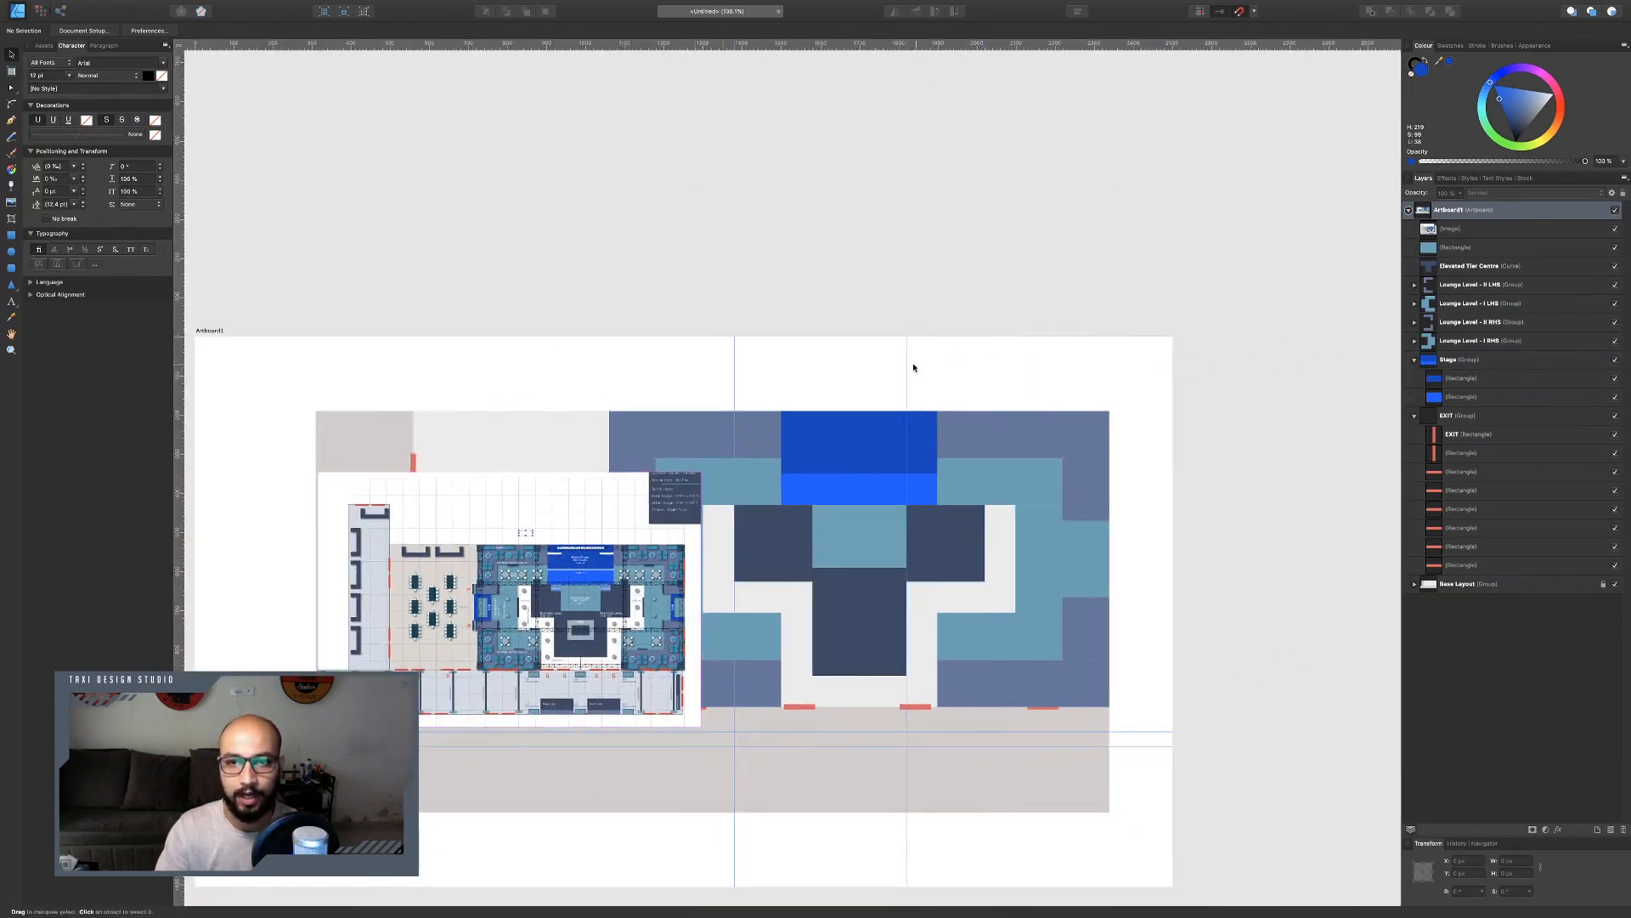
left_click_drag(907, 360, 1283, 365)
left_click_drag(731, 368, 1249, 375)
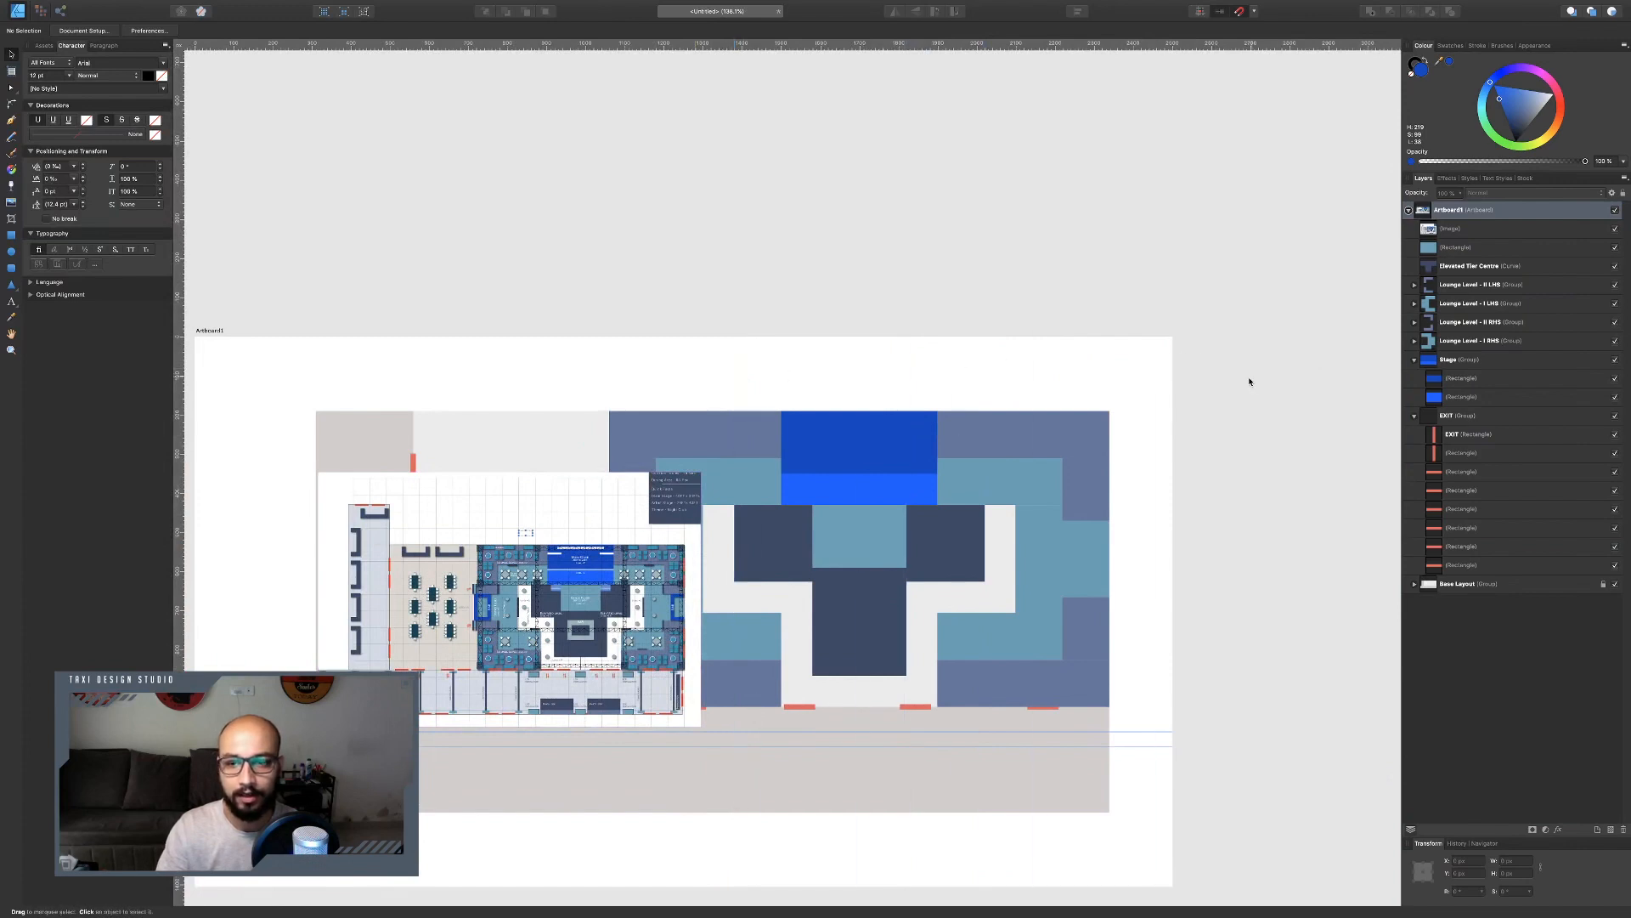
left_click_drag(1129, 731, 1103, 231)
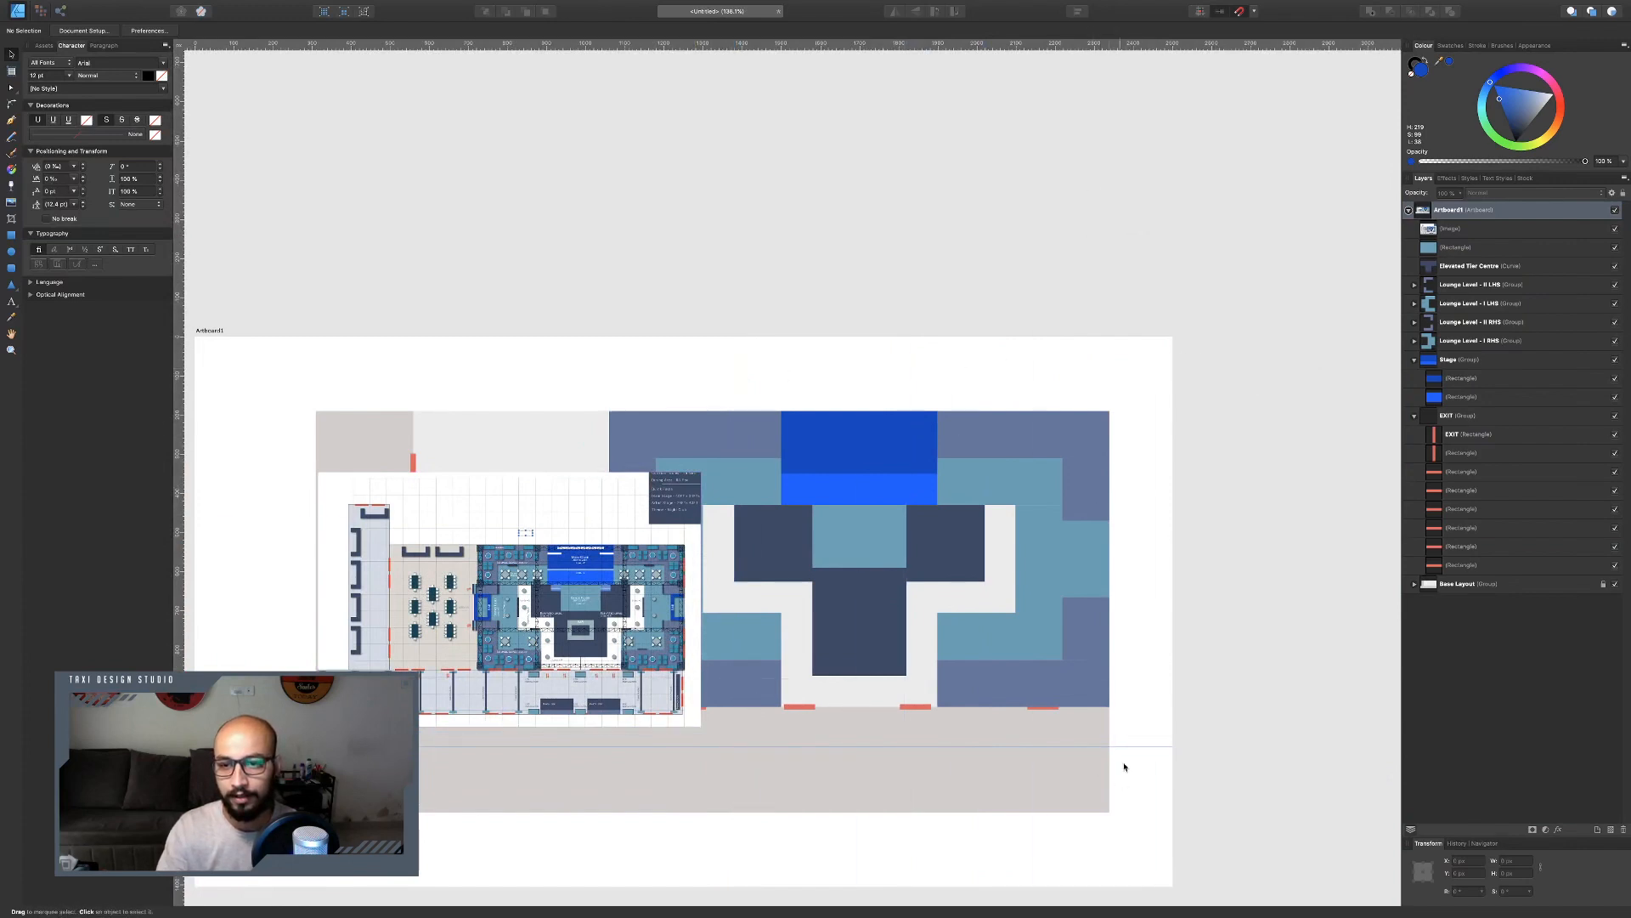
left_click_drag(1129, 747, 1069, 235)
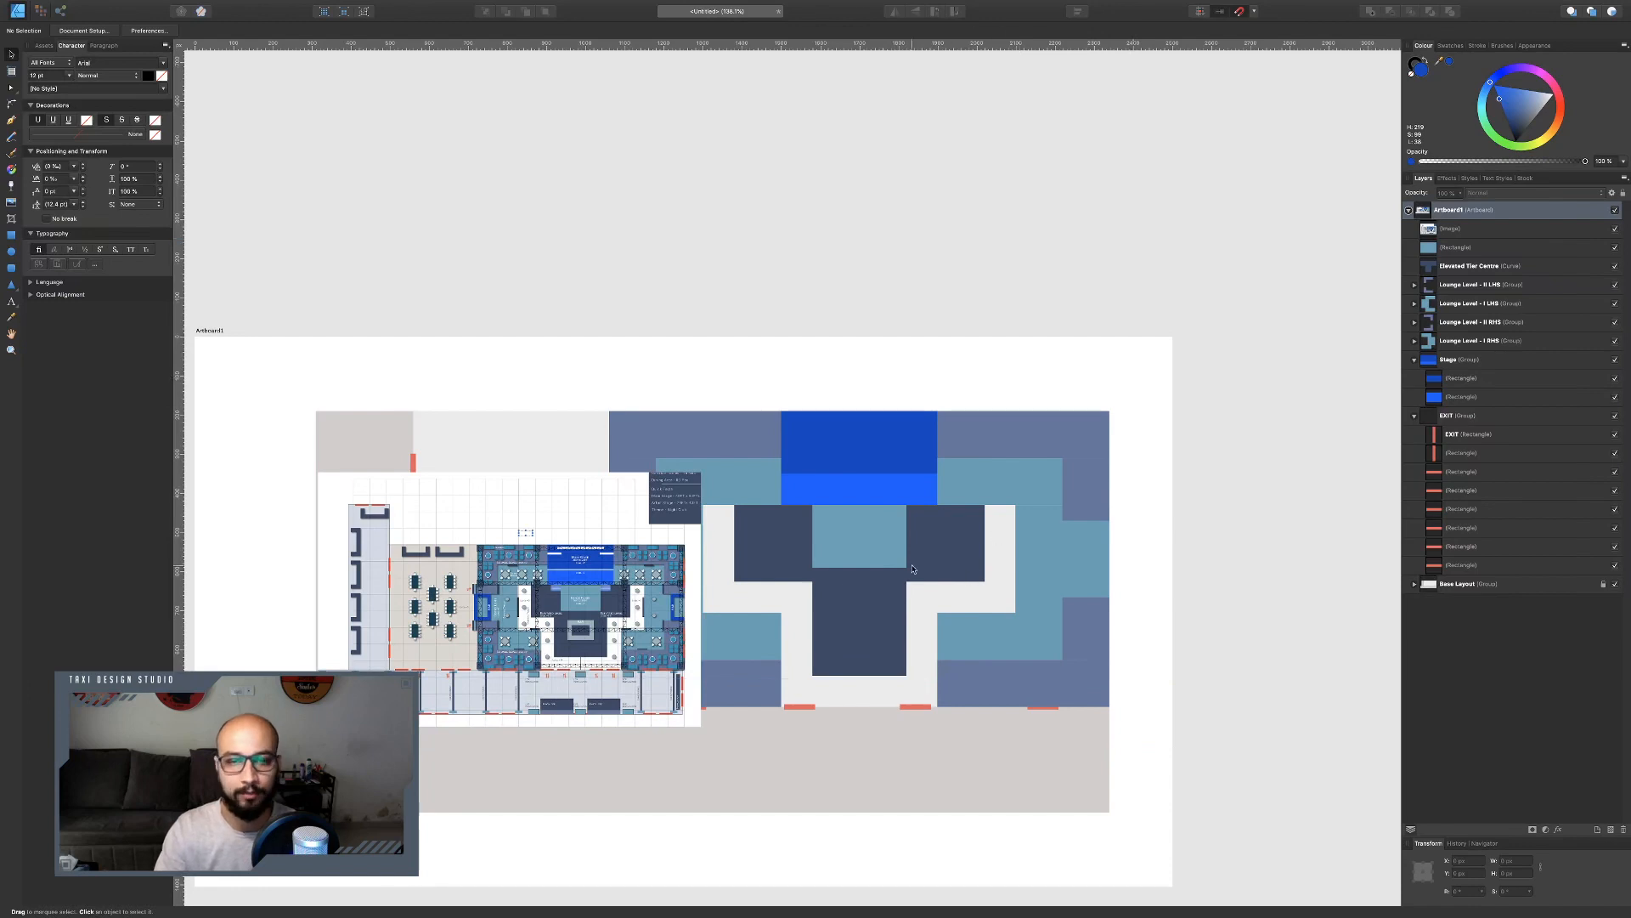
Move the pasted reference plan up above the artboard.
left_click_drag(526, 586, 774, 168)
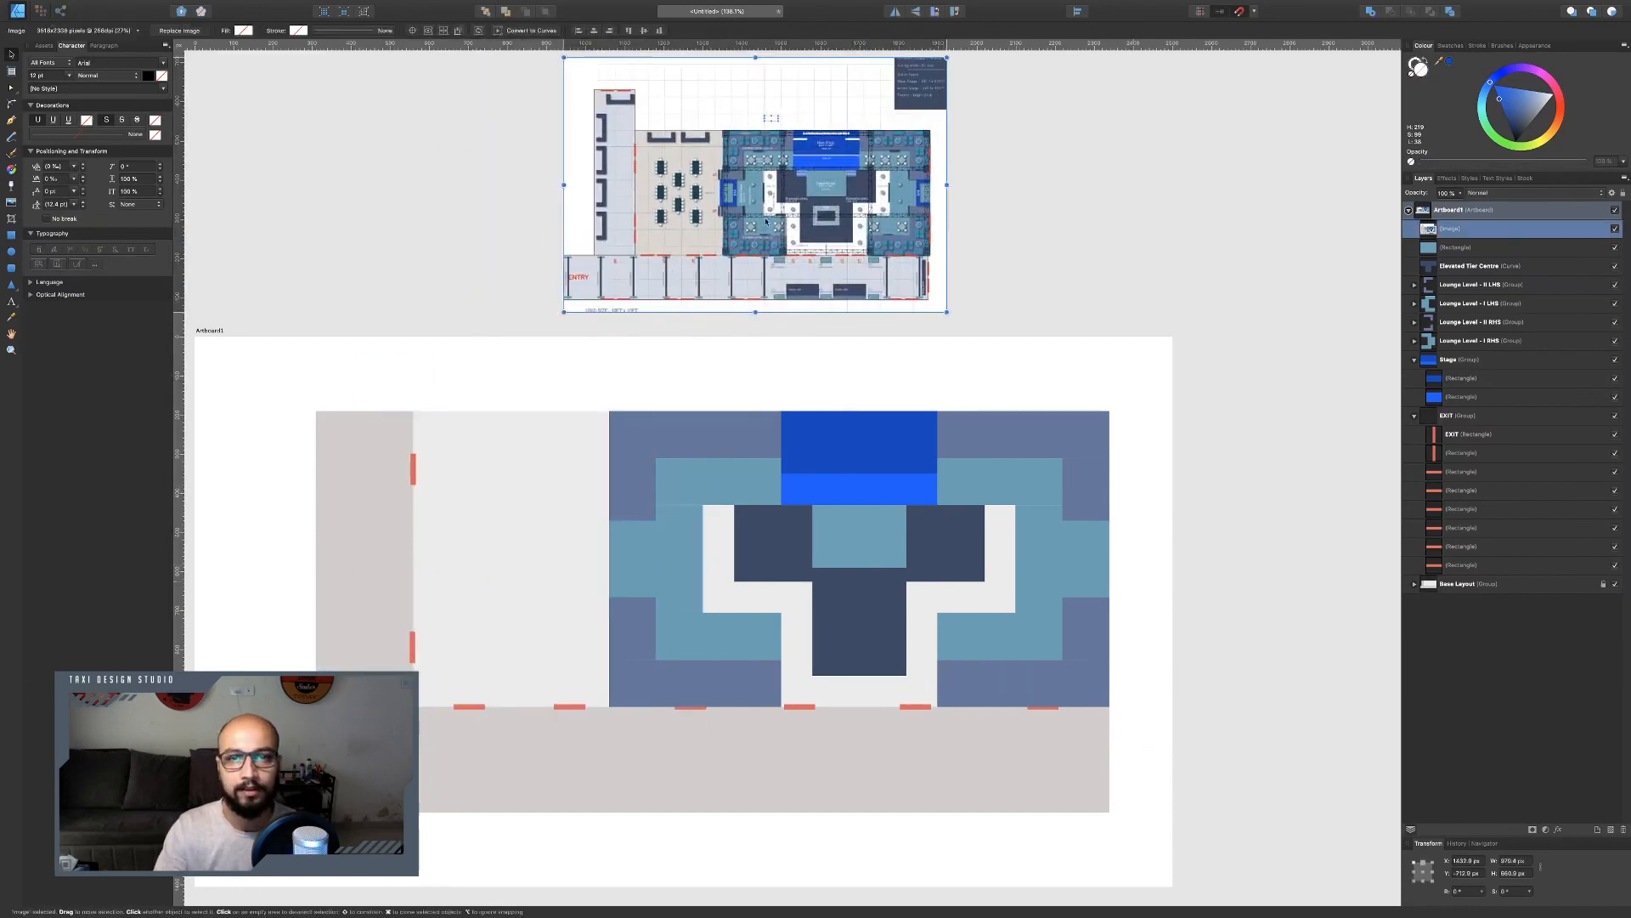
scroll(789, 367, "up", 3)
scroll(970, 641, "up", 3)
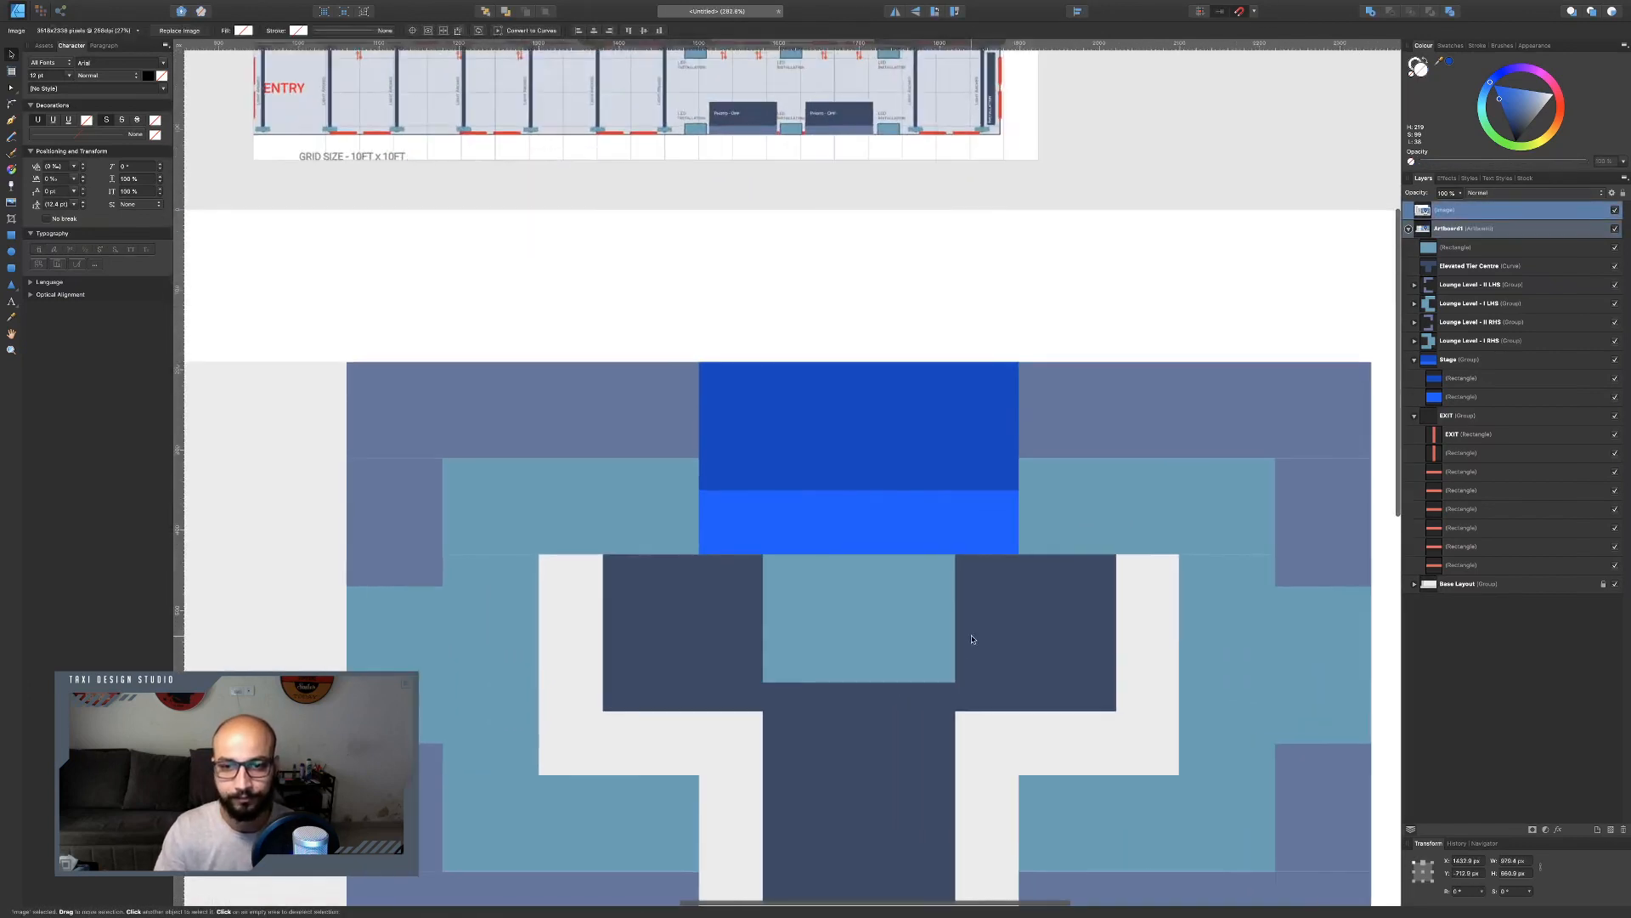
scroll(972, 639, "down", 2)
scroll(939, 594, "down", 1)
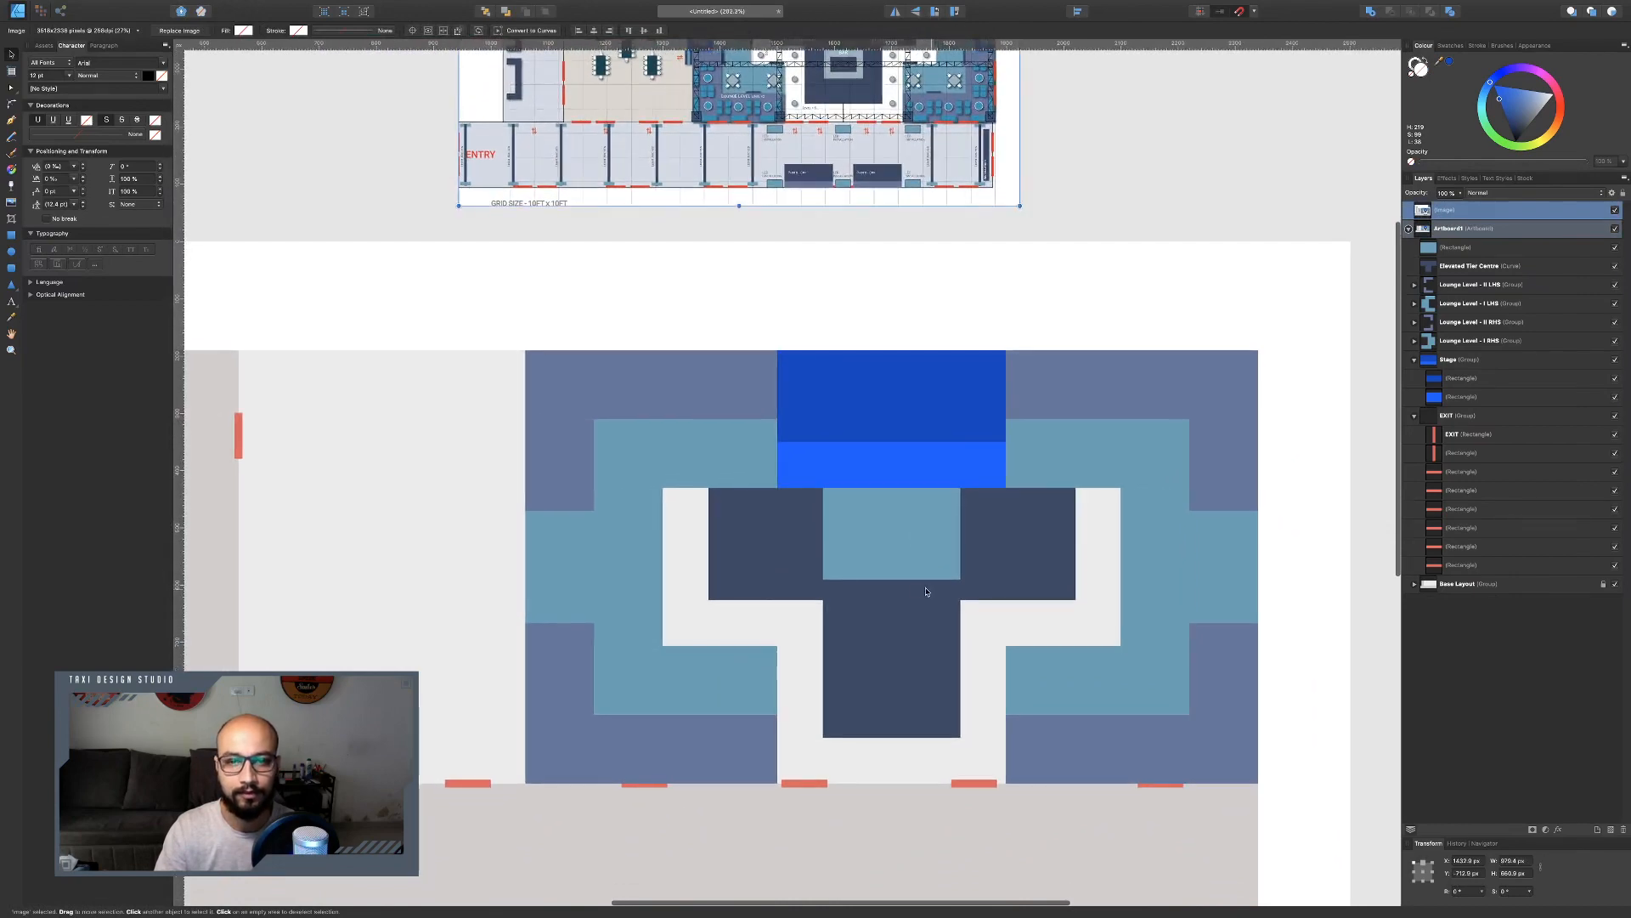
Draw a 160 x 120 px rectangle in the elevated tier's centre stem and nudge it into position.
key("ctrl+Left")
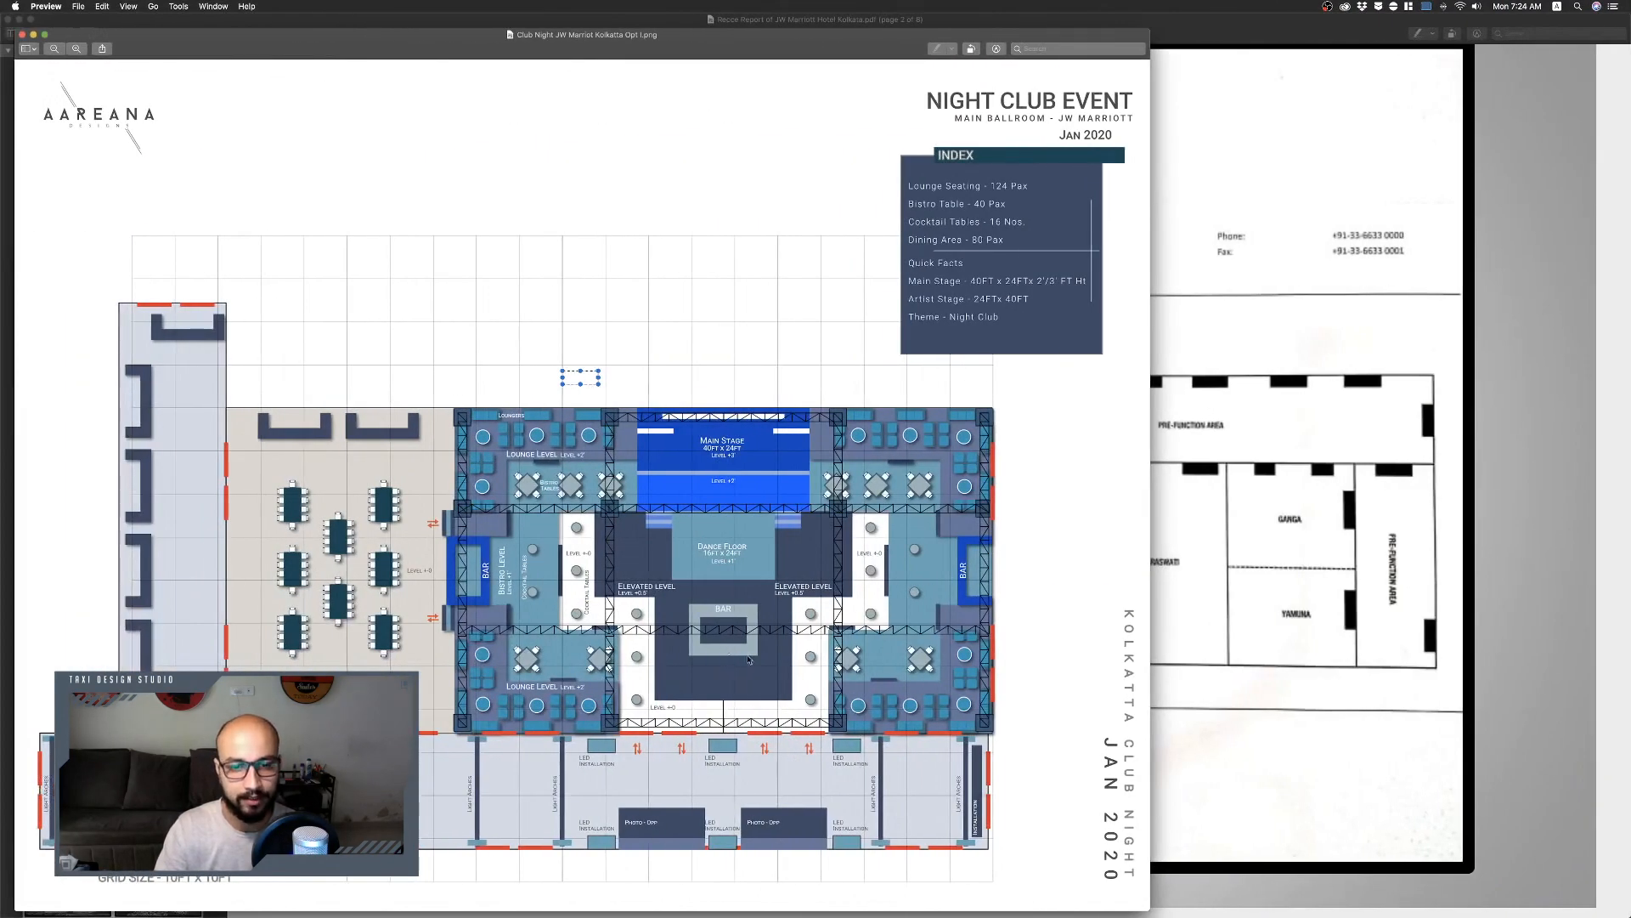
key("ctrl+Right")
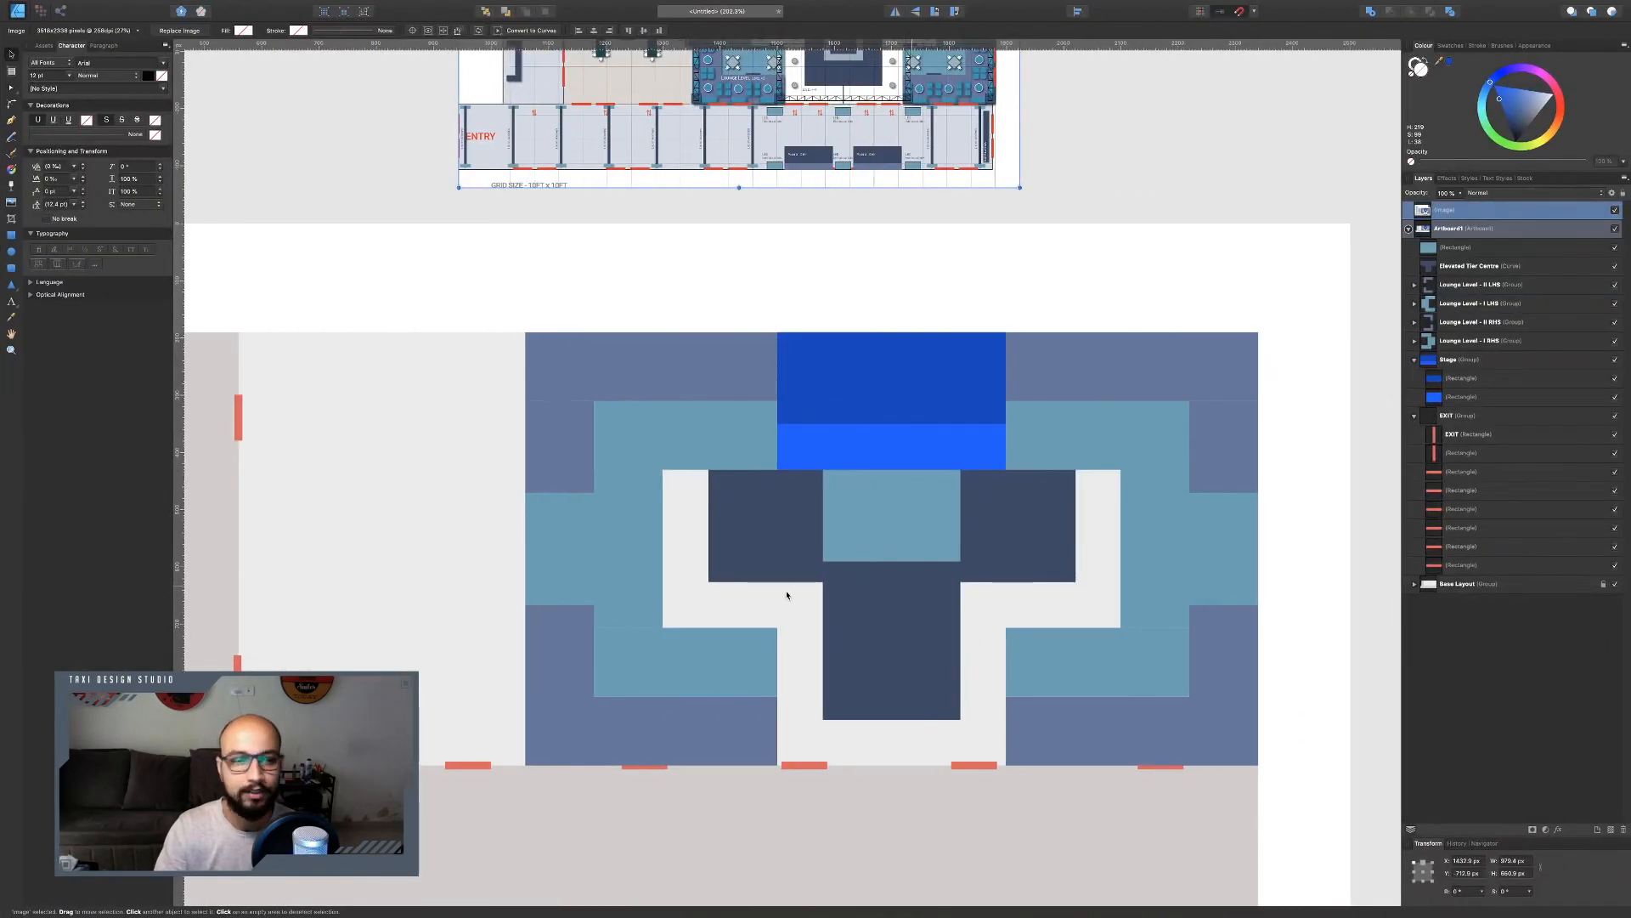
left_click(9, 235)
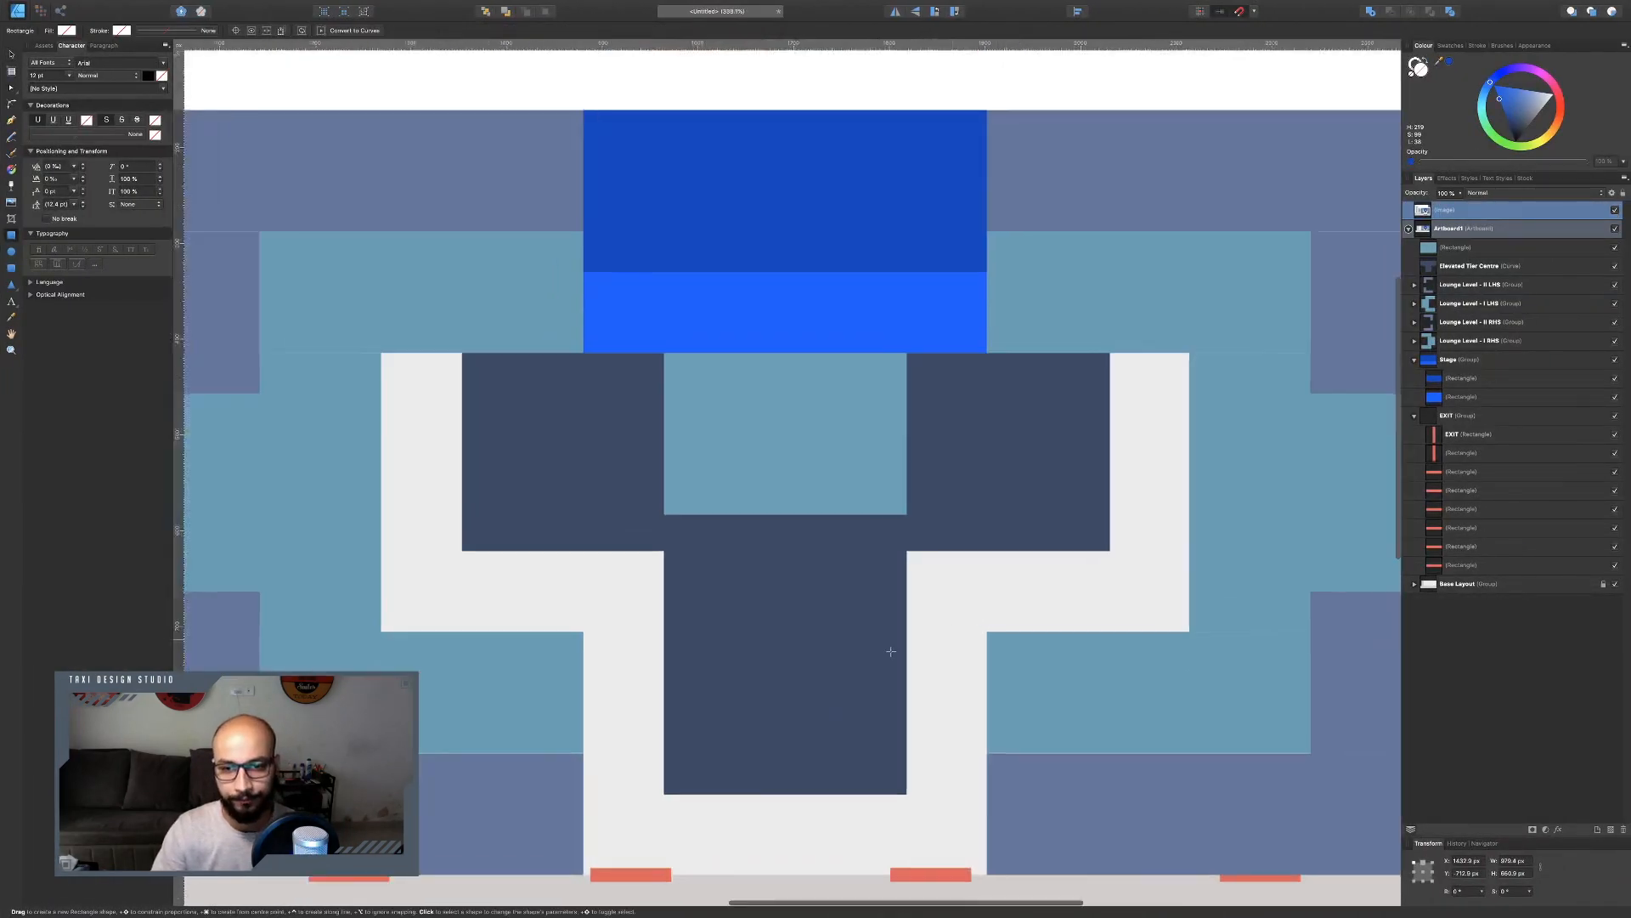
scroll(1000, 629, "up", 3)
left_click_drag(667, 575, 868, 718)
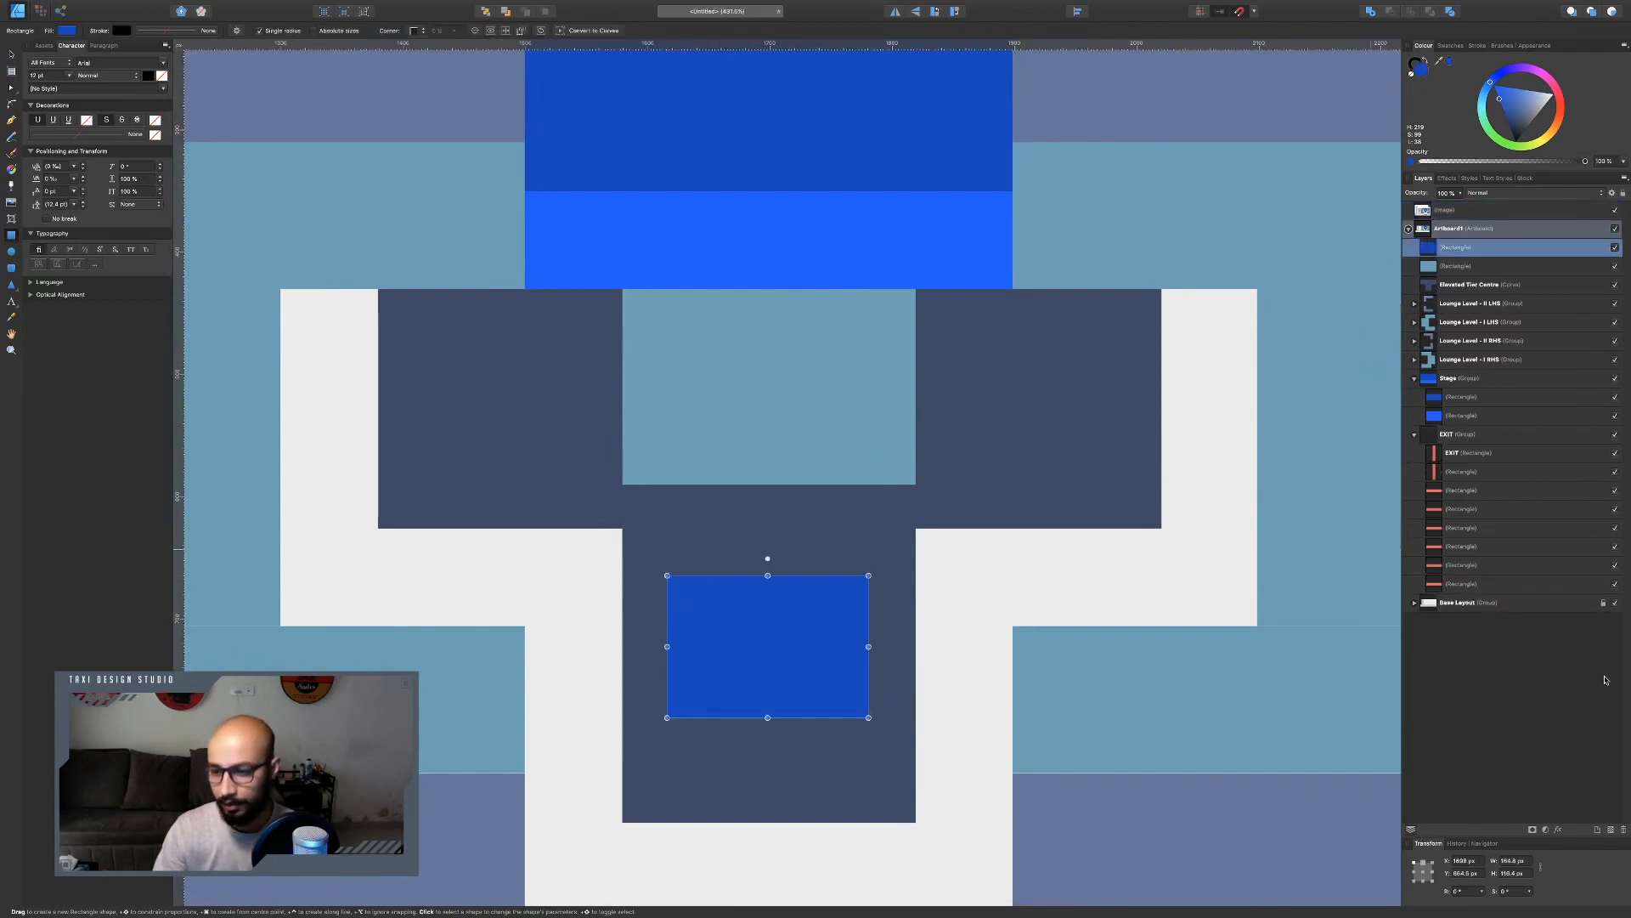
left_click(1517, 861)
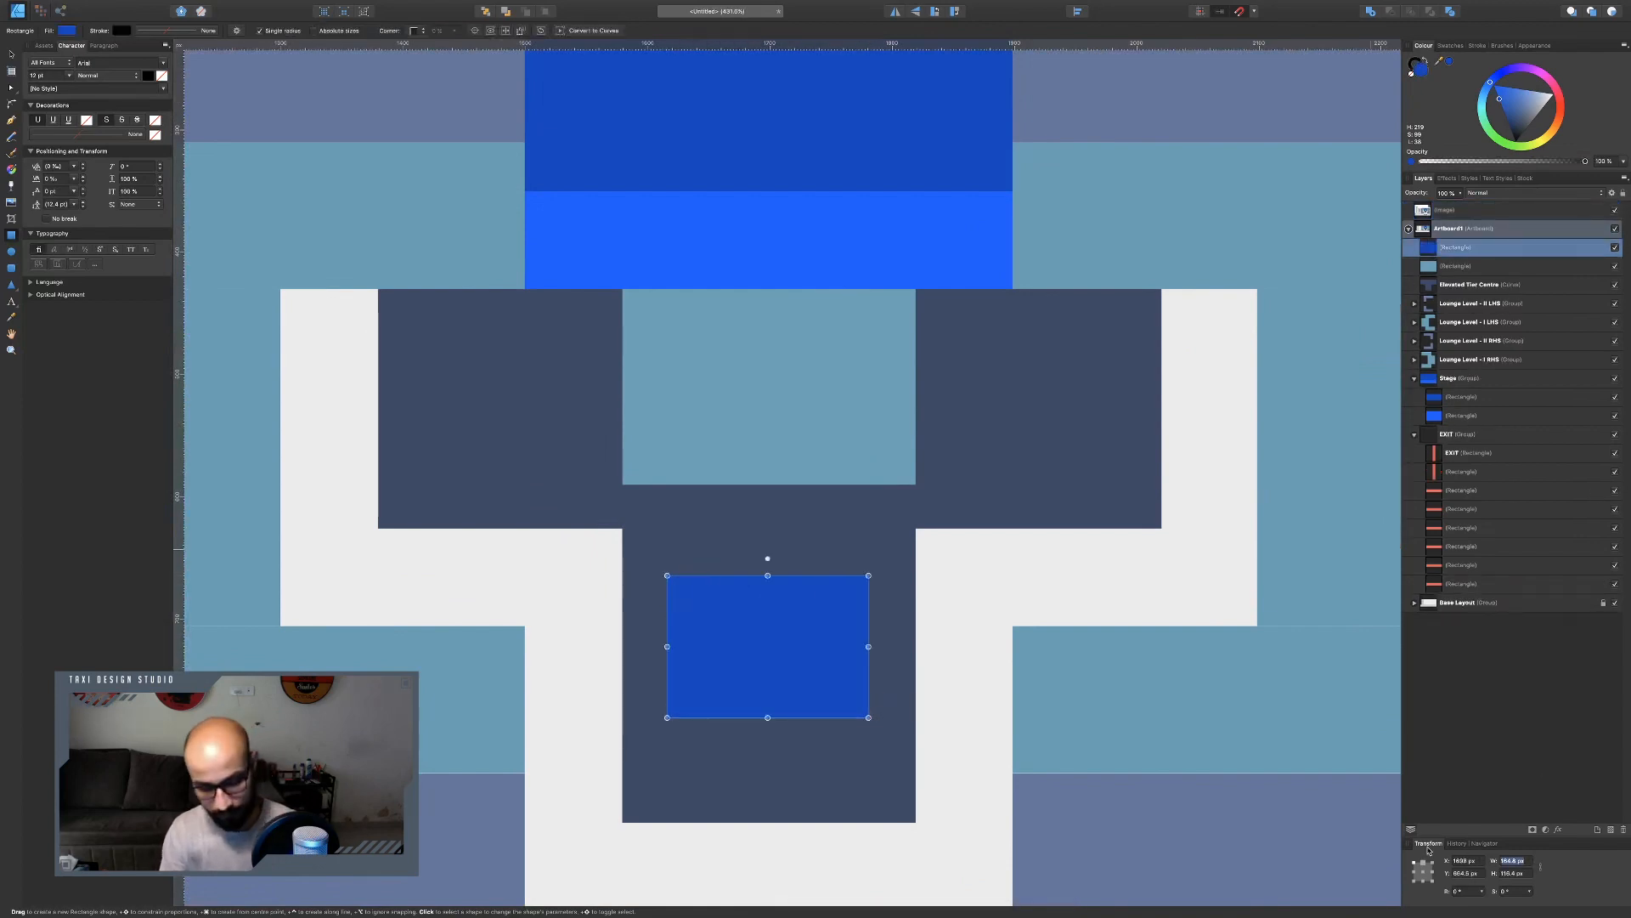
type("160")
key("Tab")
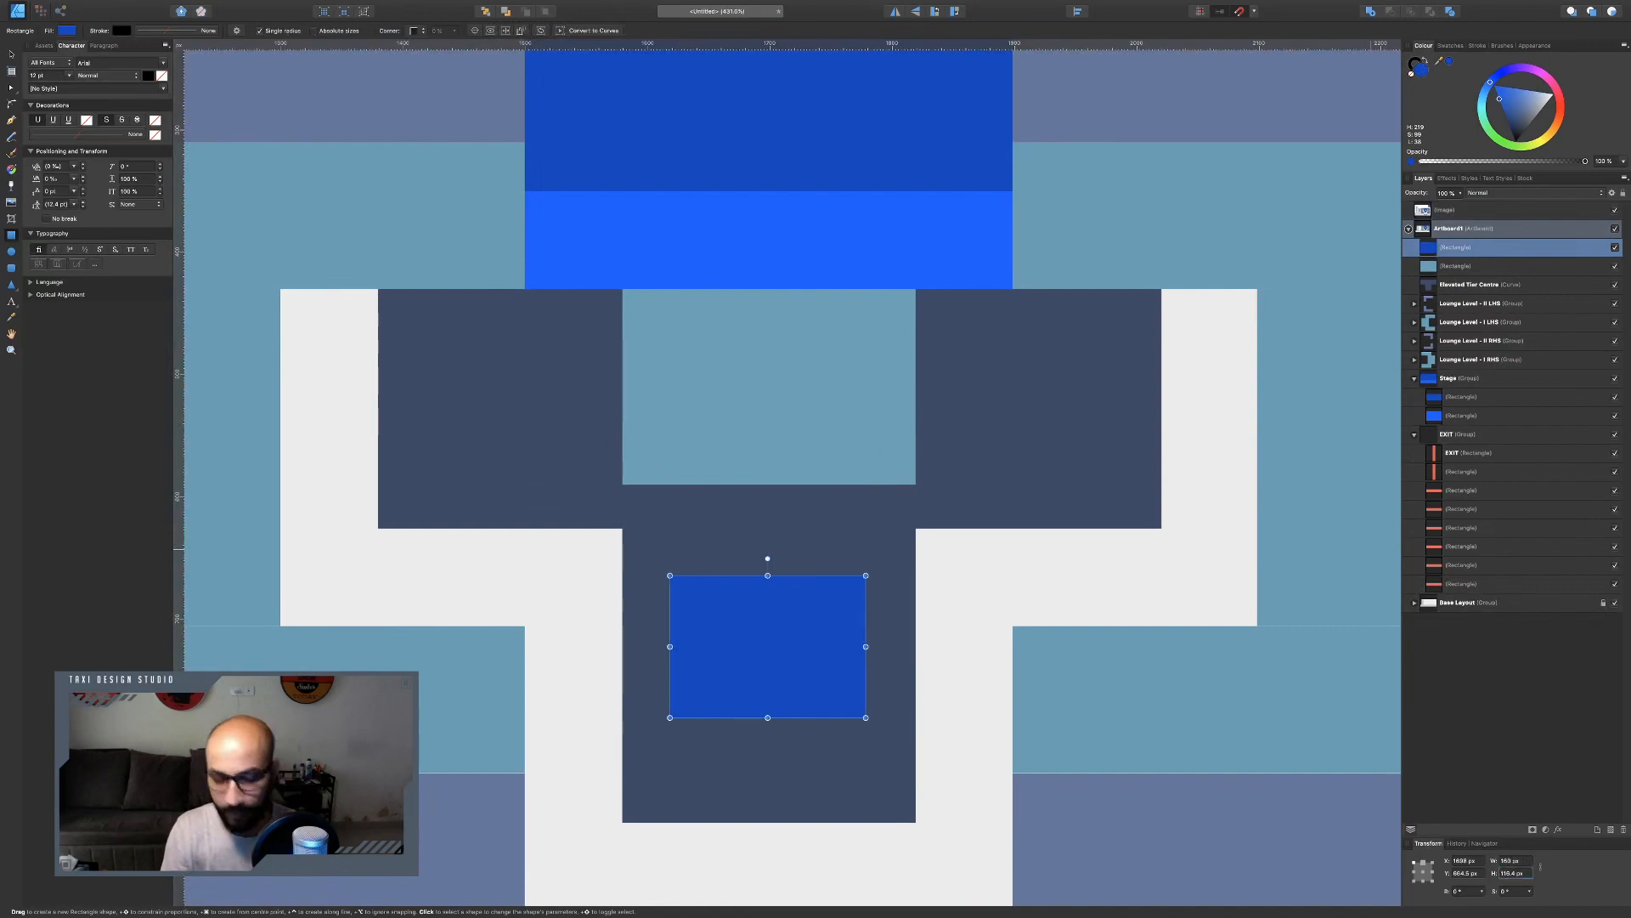
type("120")
key("Return")
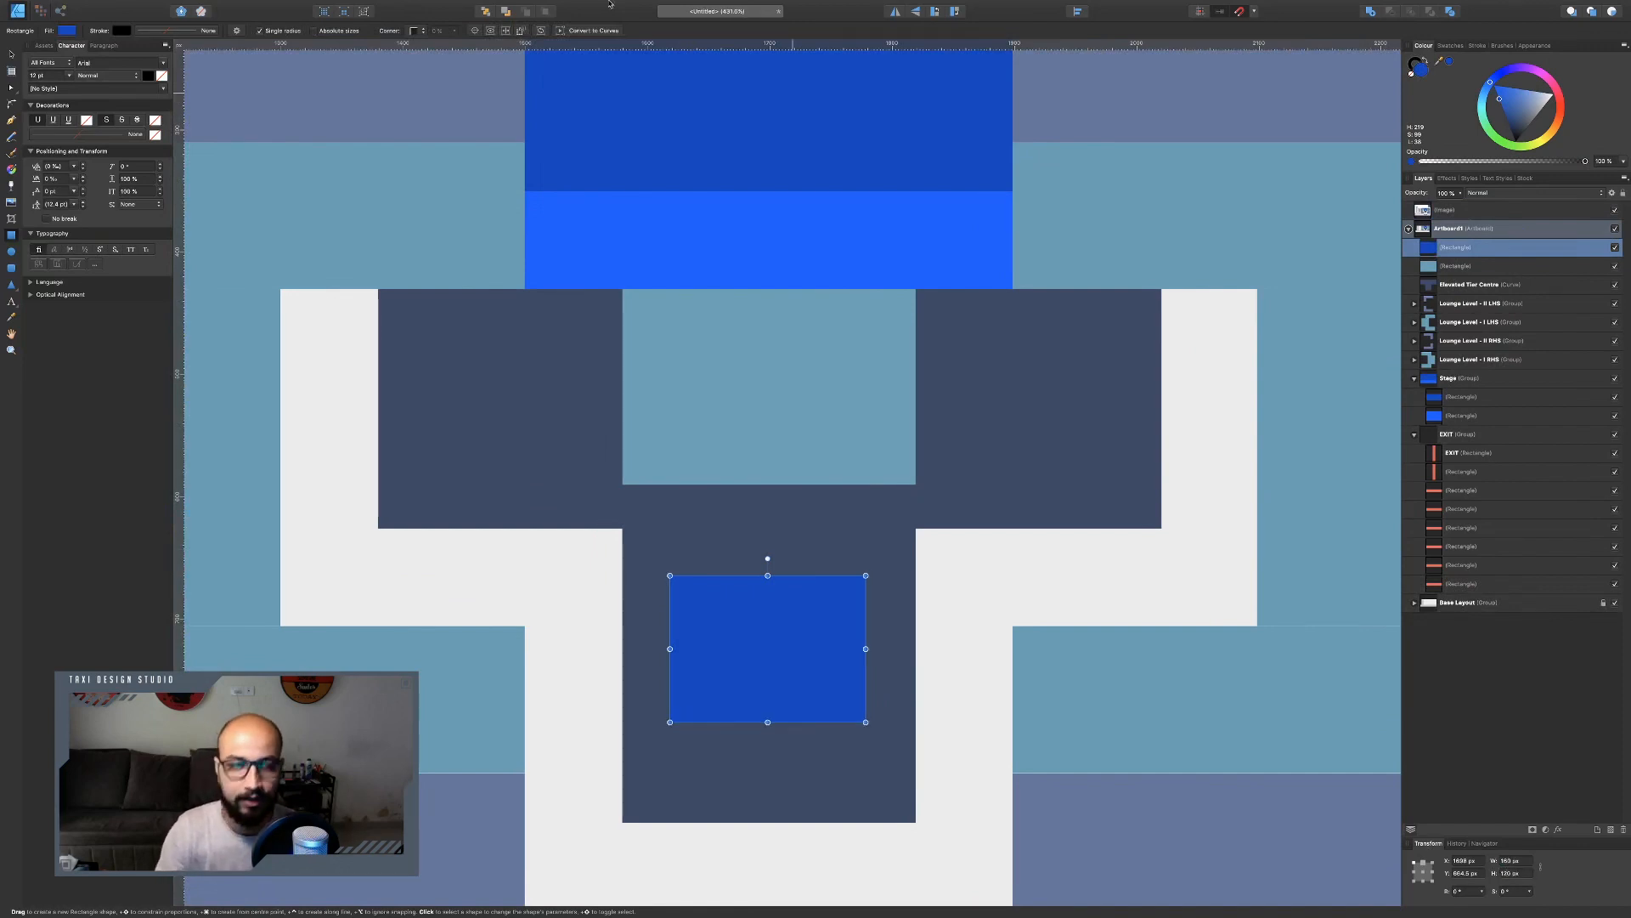
key("v")
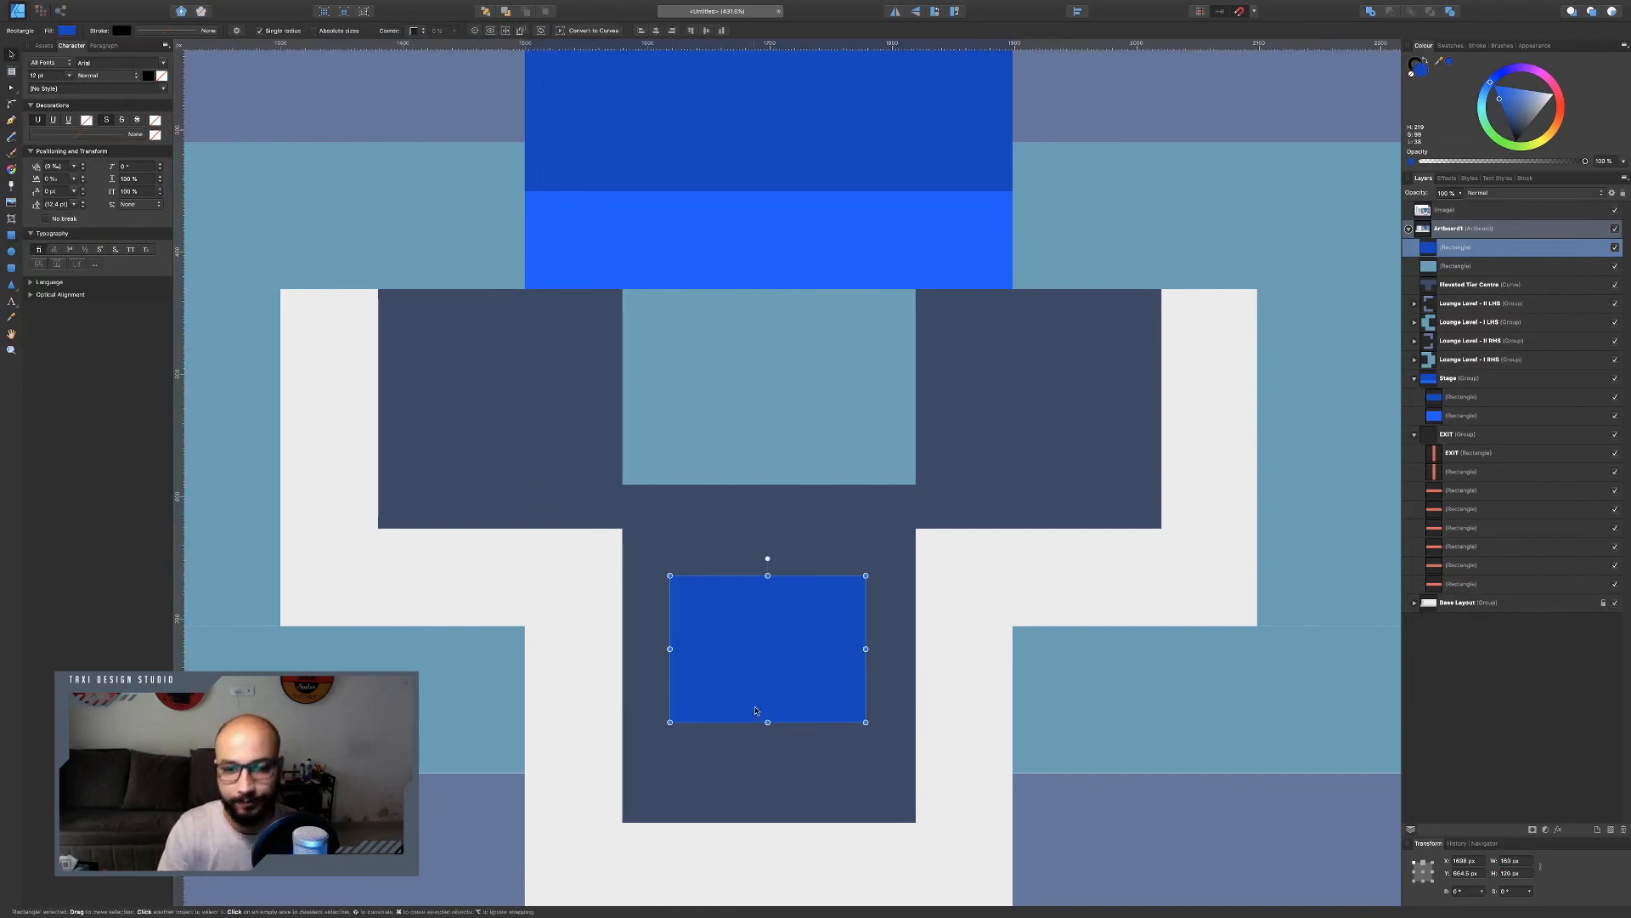
left_click_drag(763, 655, 788, 682)
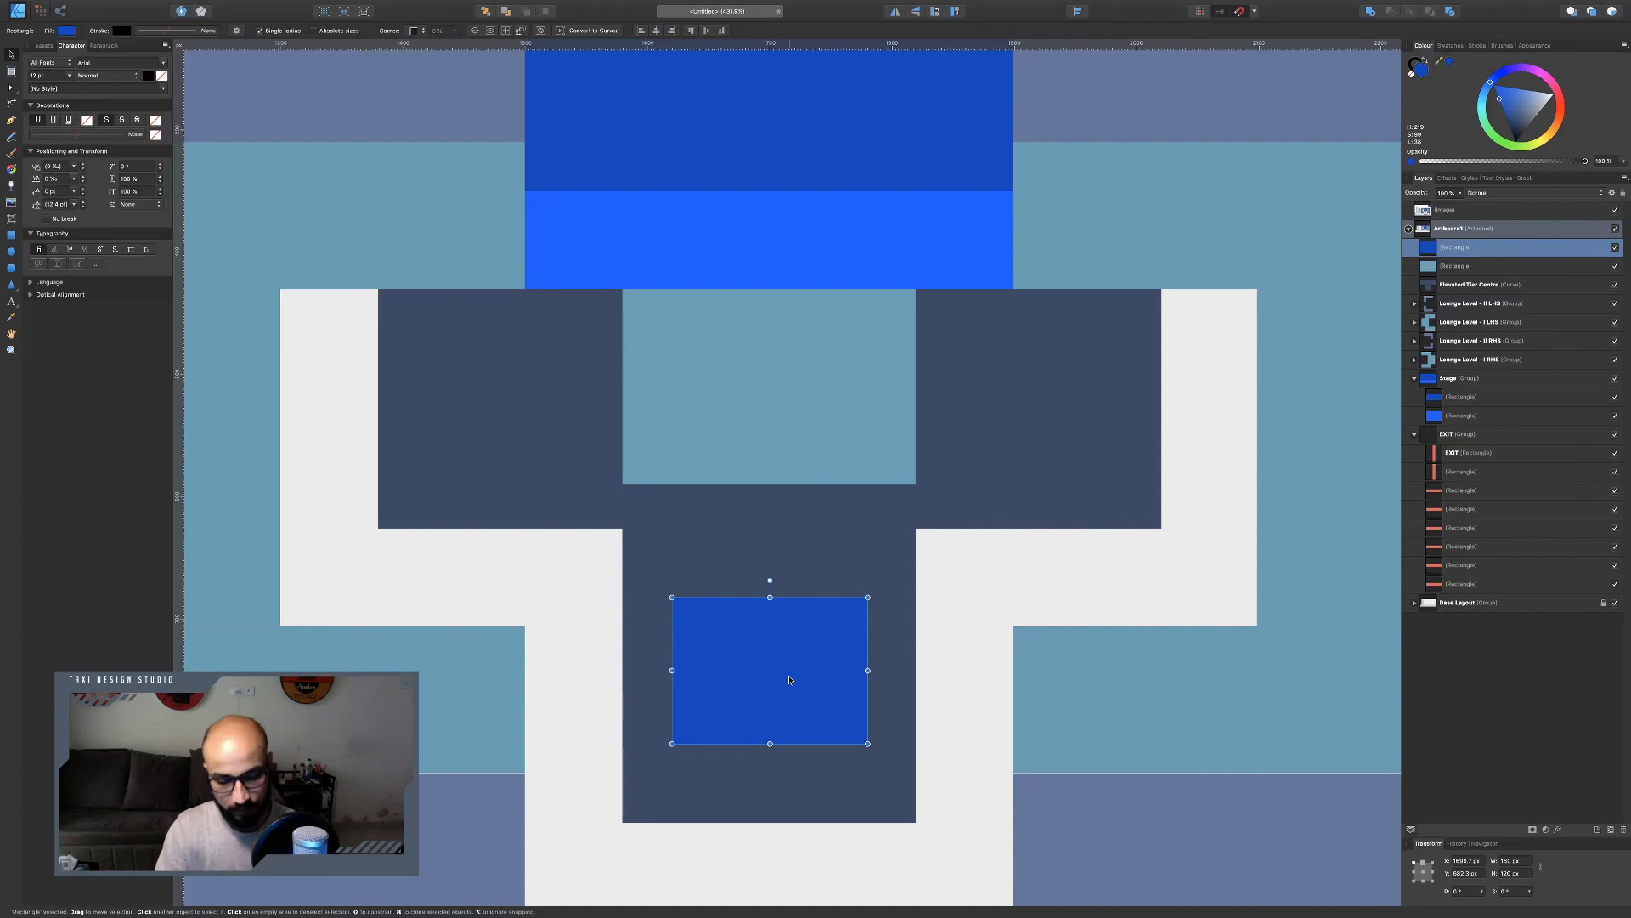
Duplicate the rectangle and resize the copy to 120 x 80 px.
key("super+j")
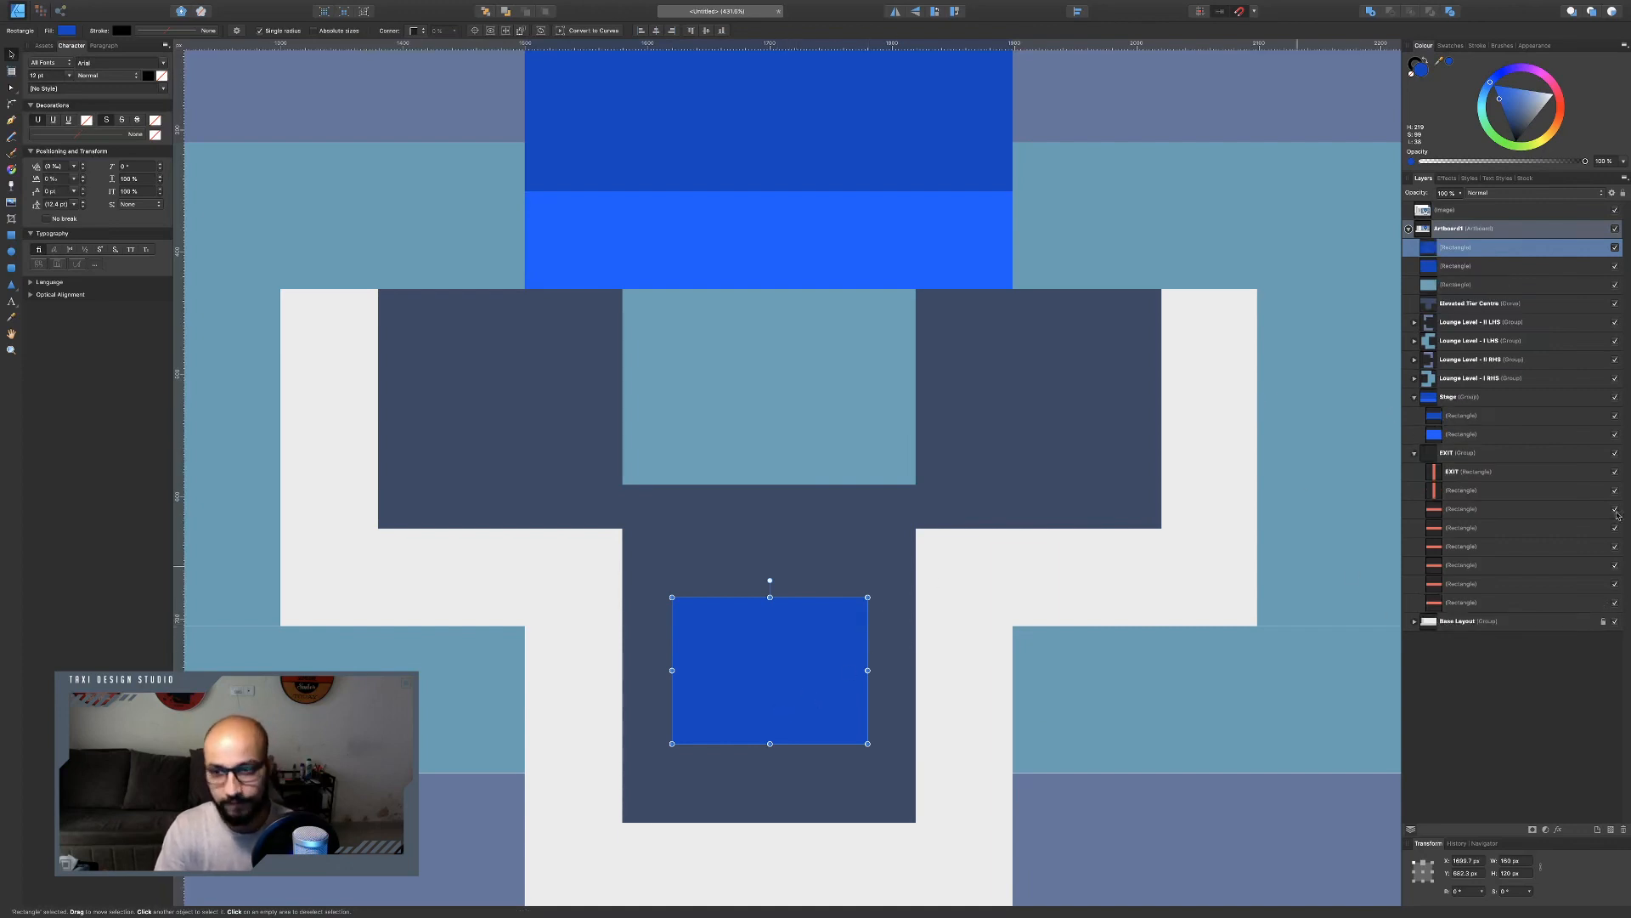
left_click(1423, 871)
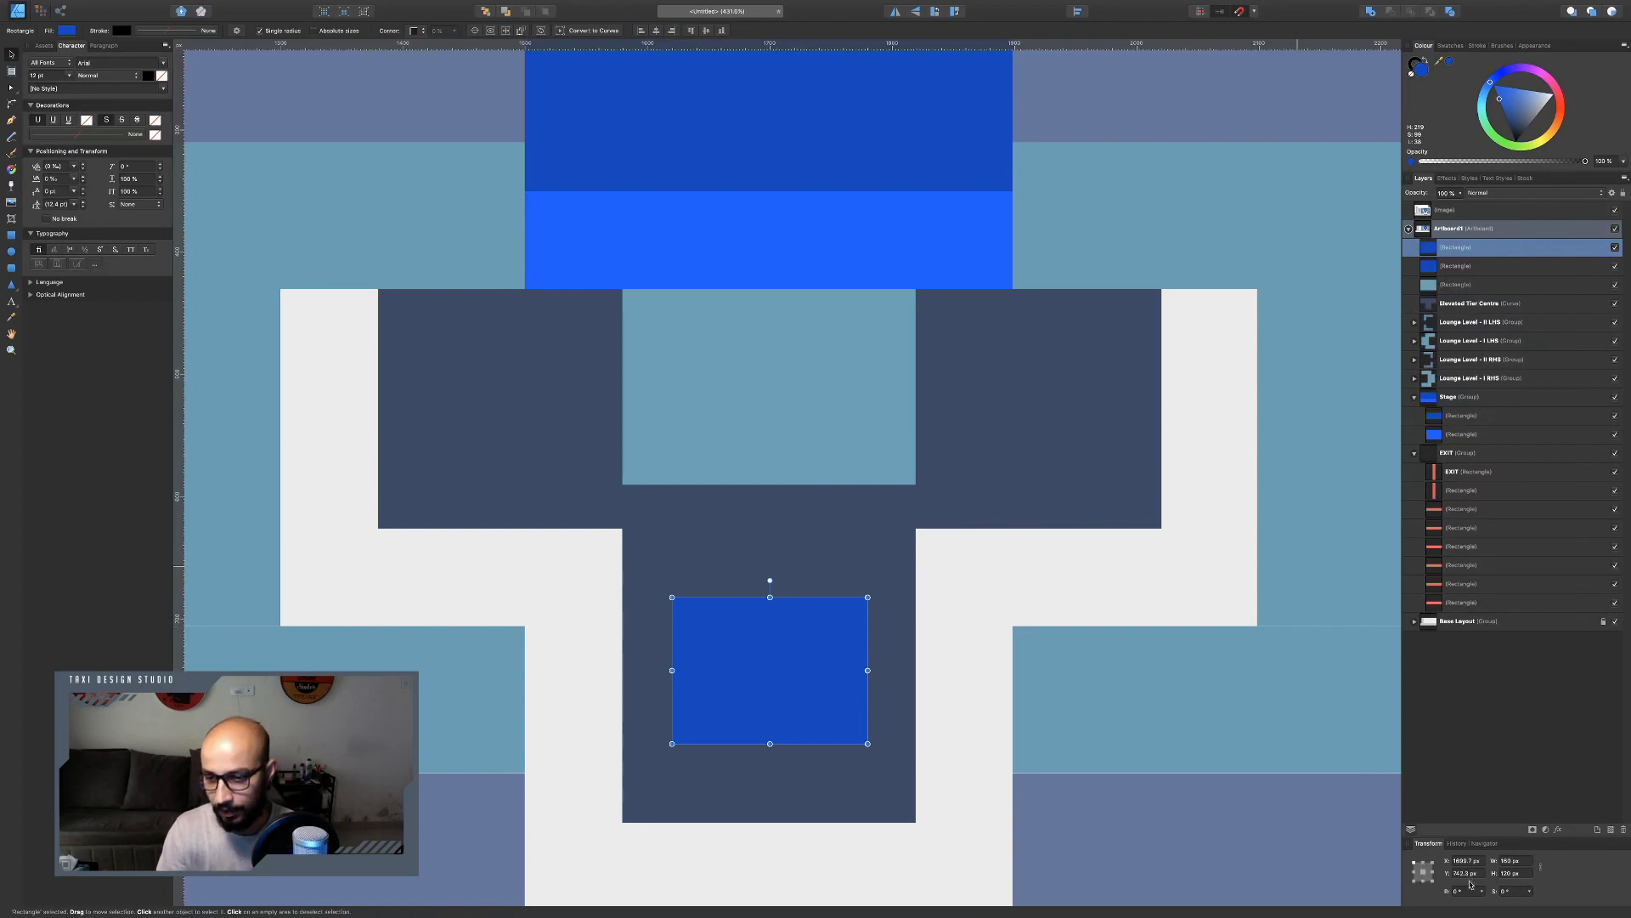
left_click(1521, 861)
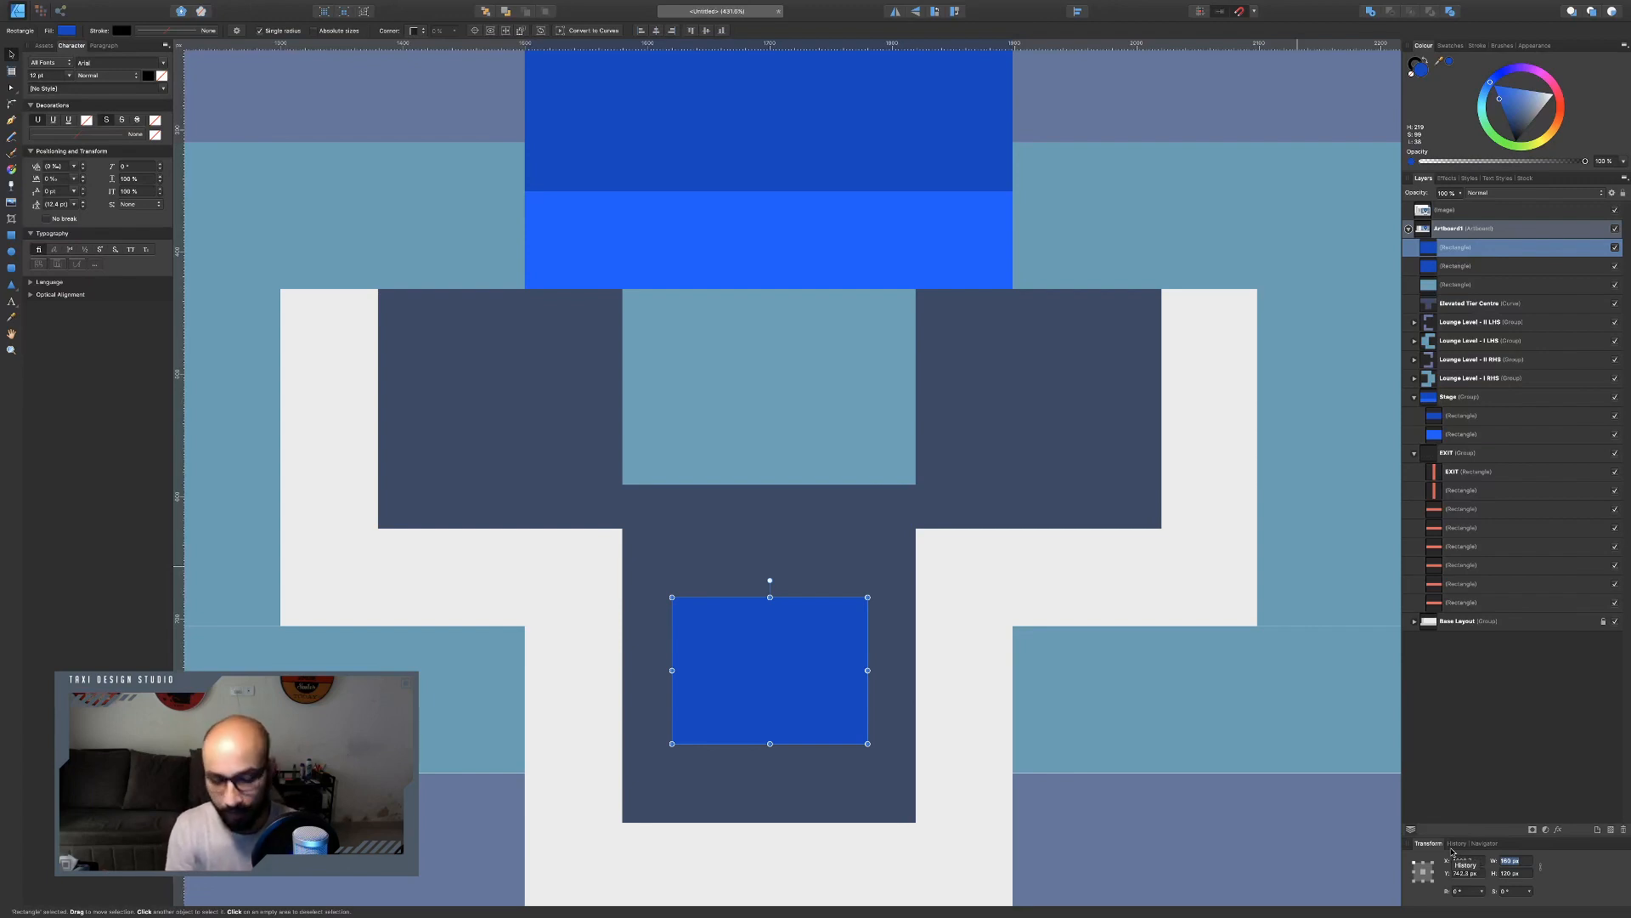
type("120")
key("Tab")
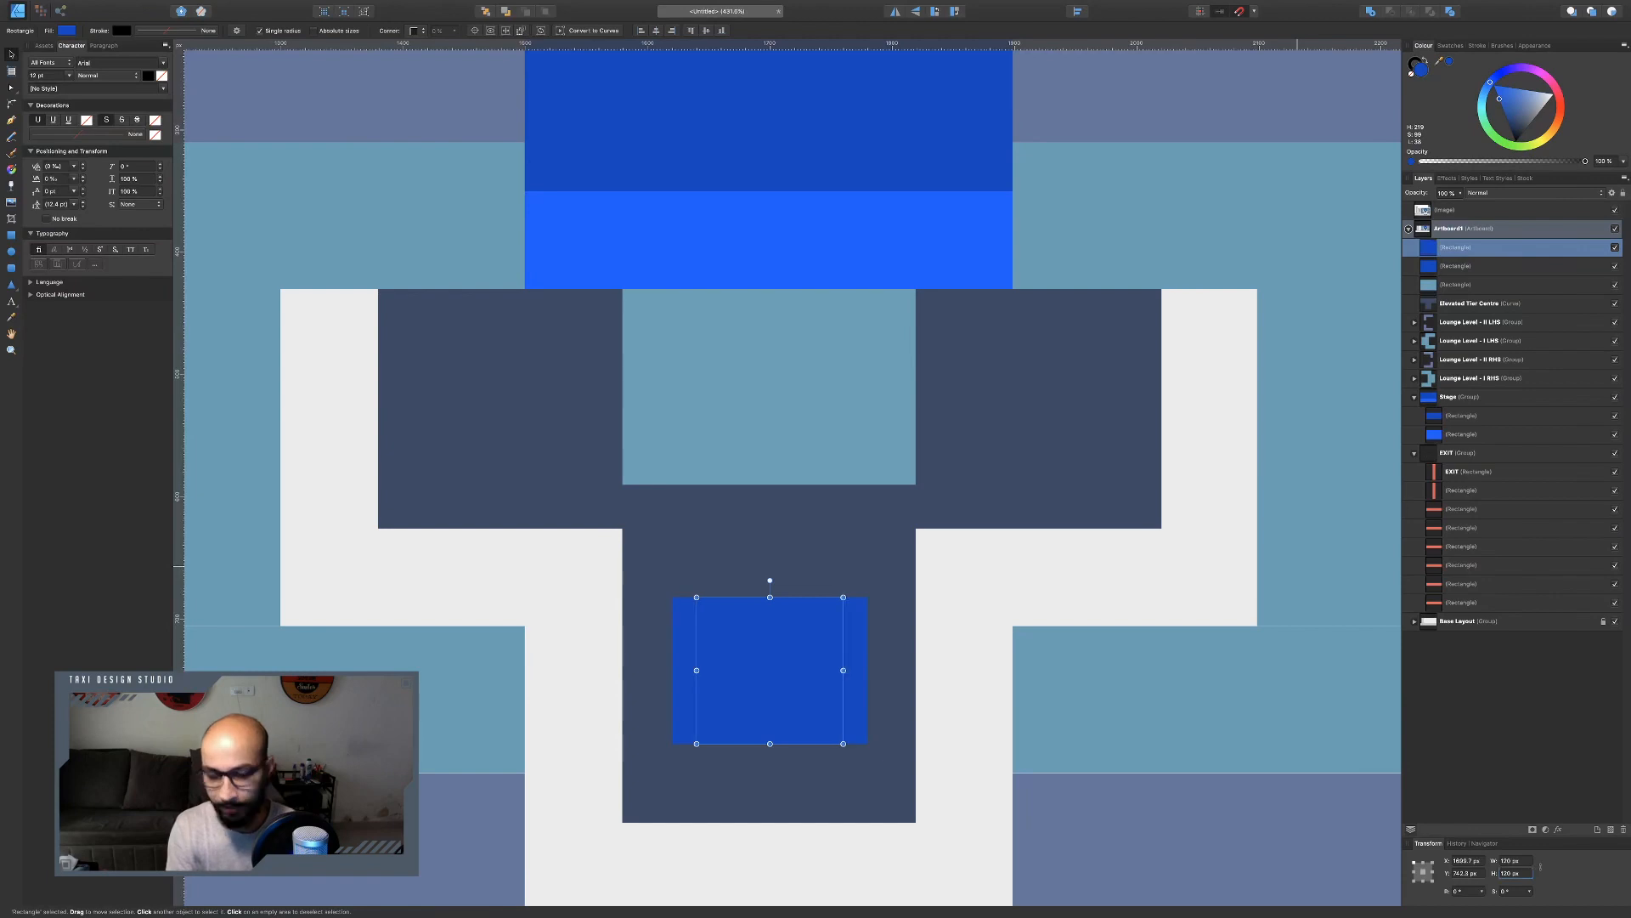
type("80")
key("Return")
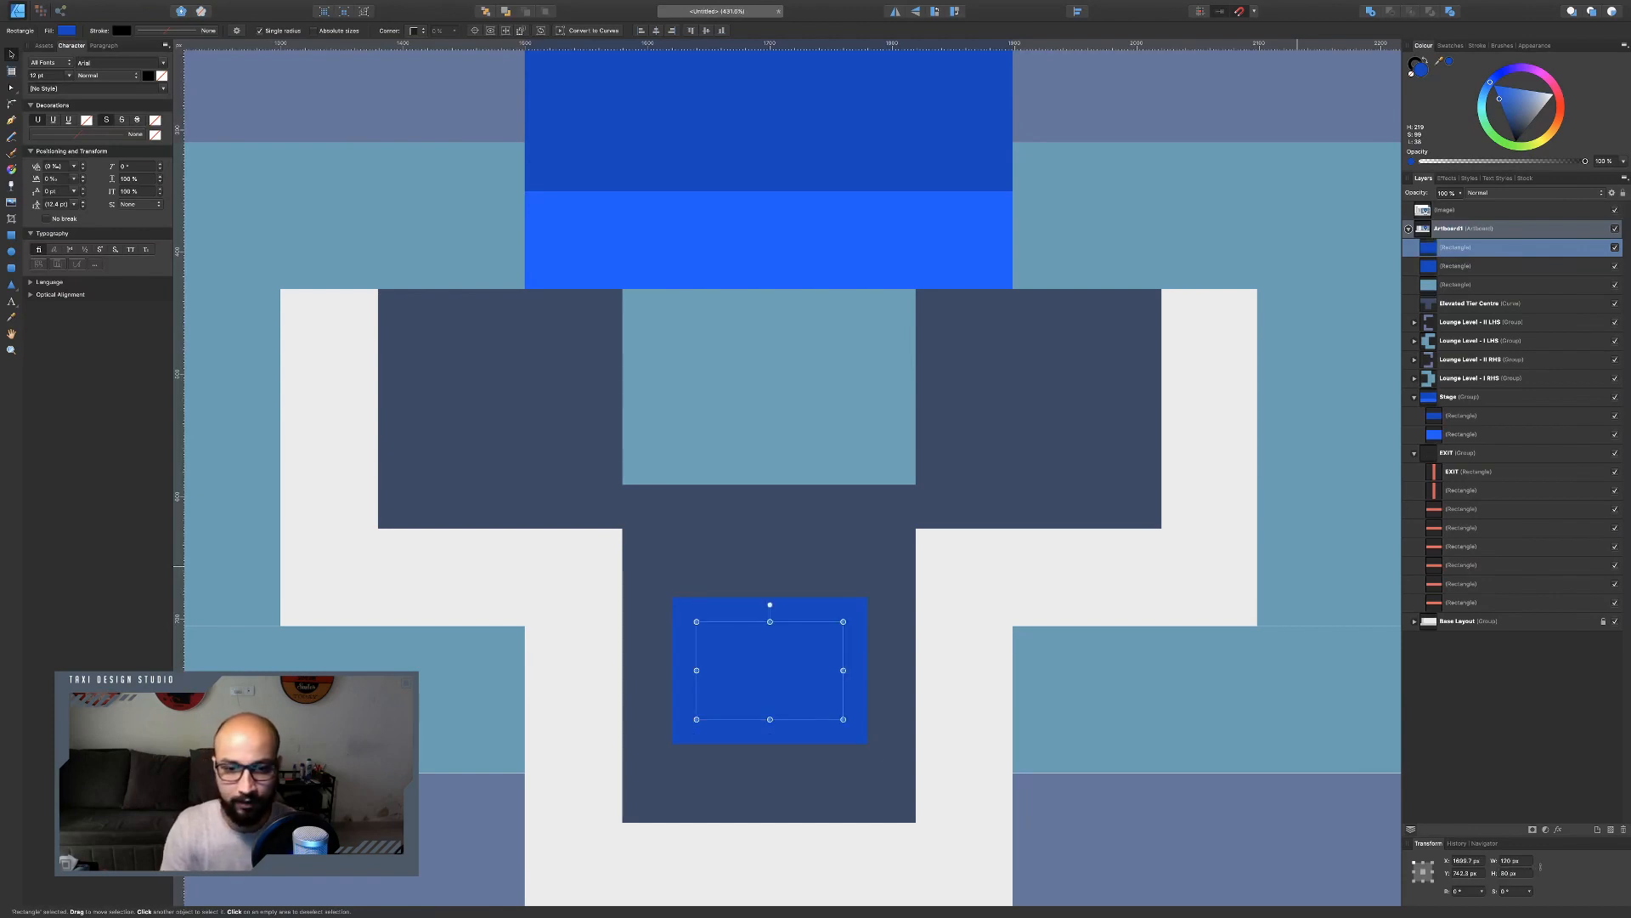
Subtract the smaller rectangle from the larger to form a frame and fill it with the reference's light grey-blue.
left_click(843, 612, "shift")
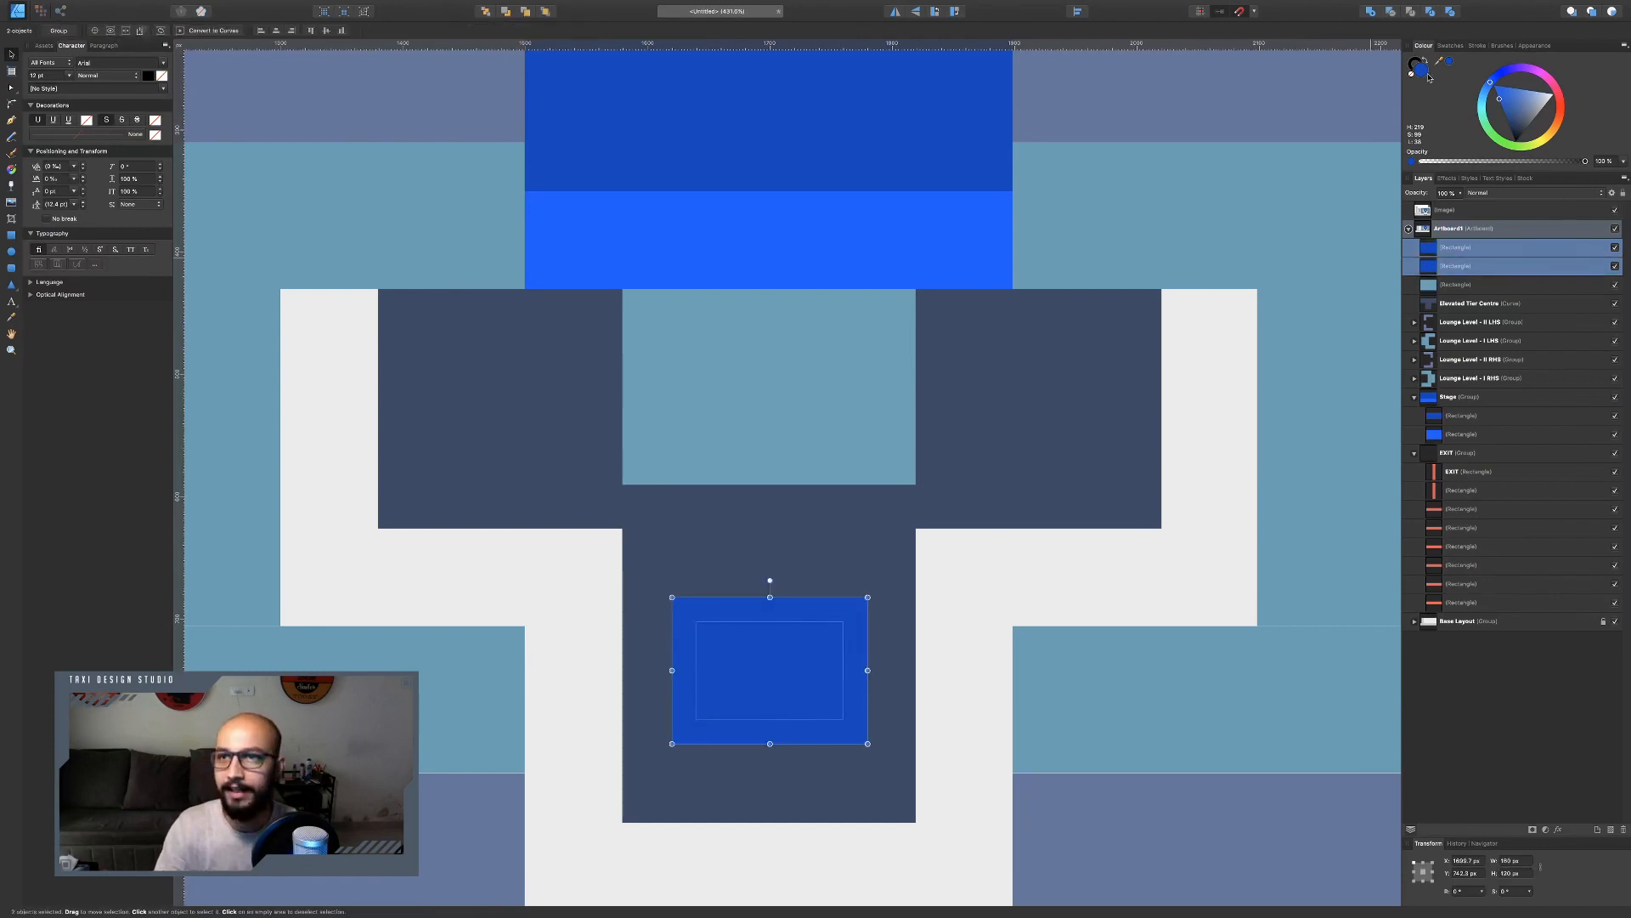
left_click(1394, 14)
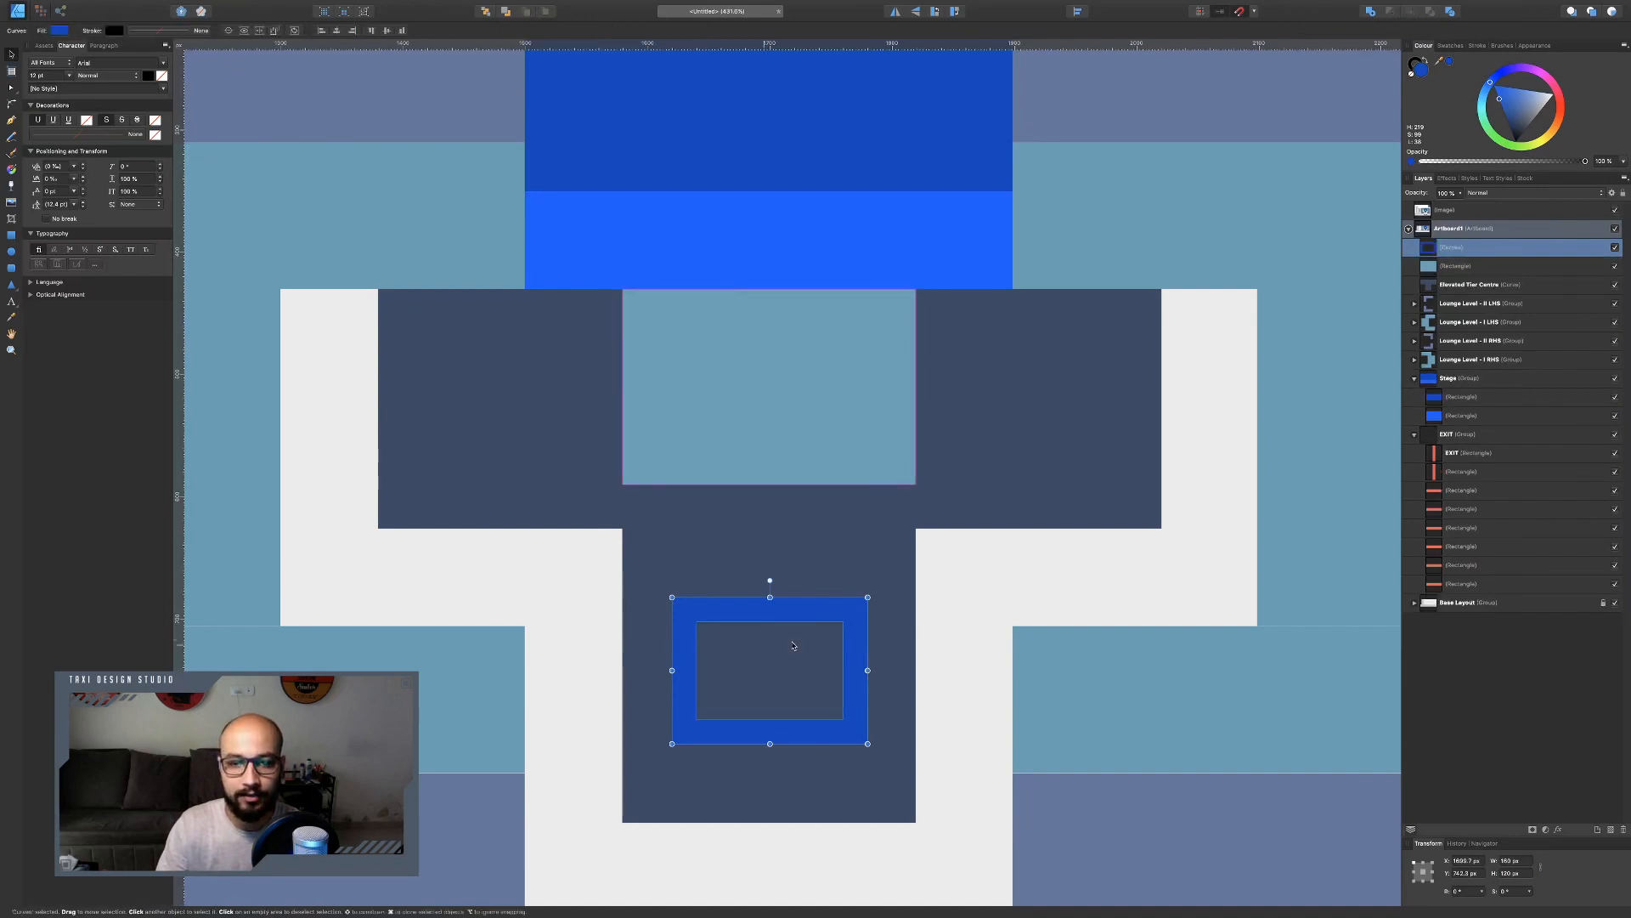
scroll(904, 606, "down", 3)
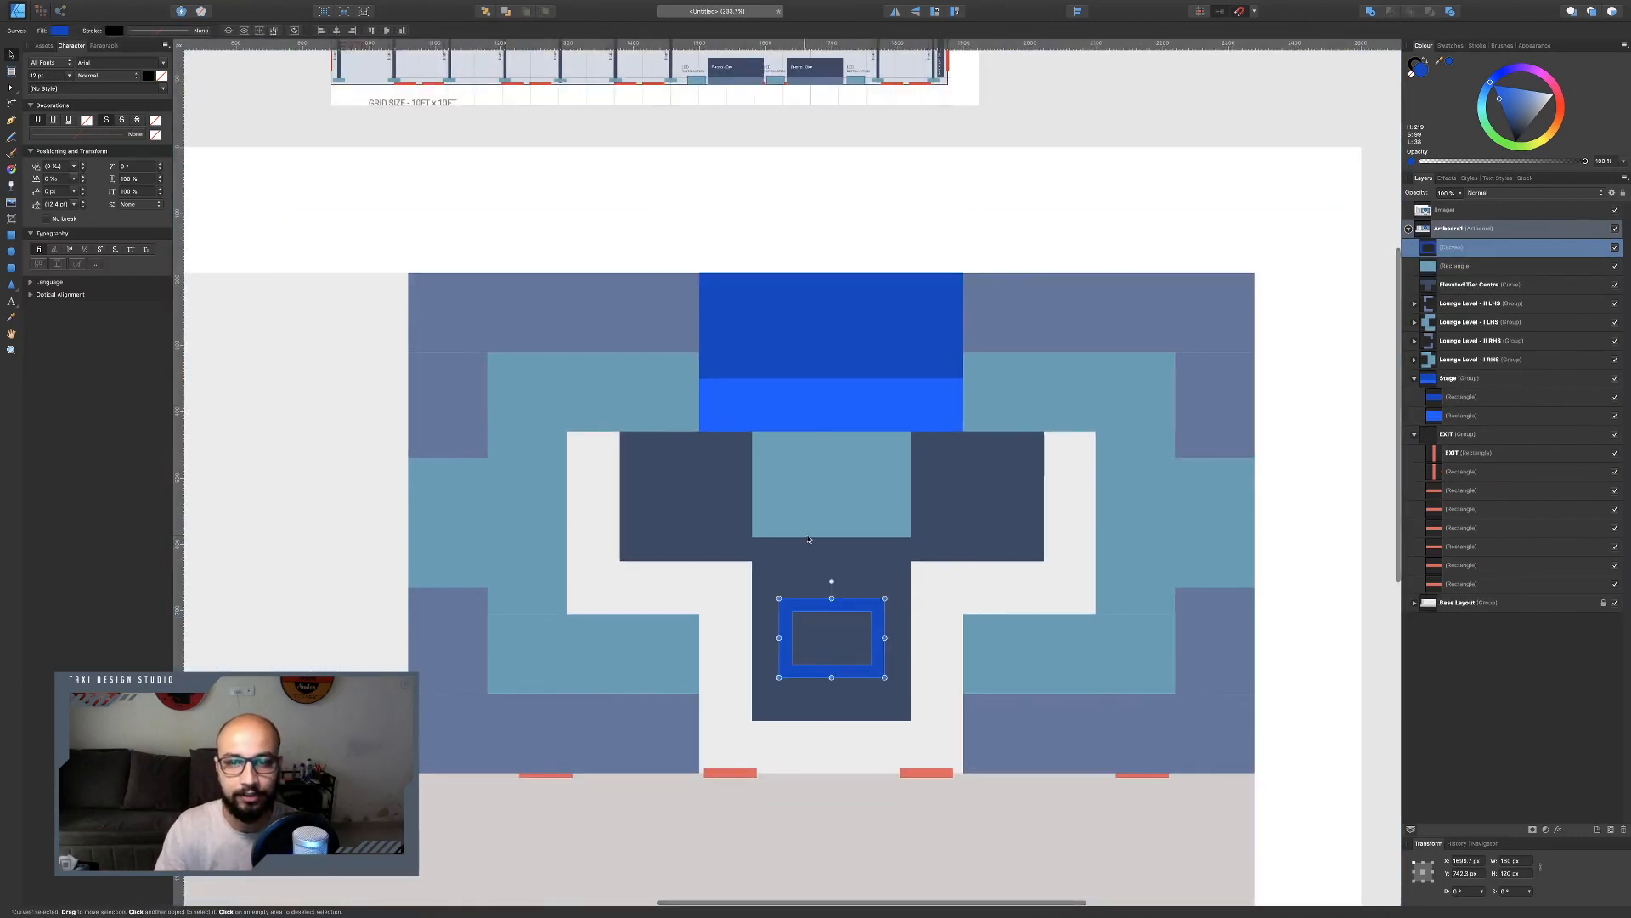
scroll(806, 539, "up", 2)
scroll(805, 536, "up", 4)
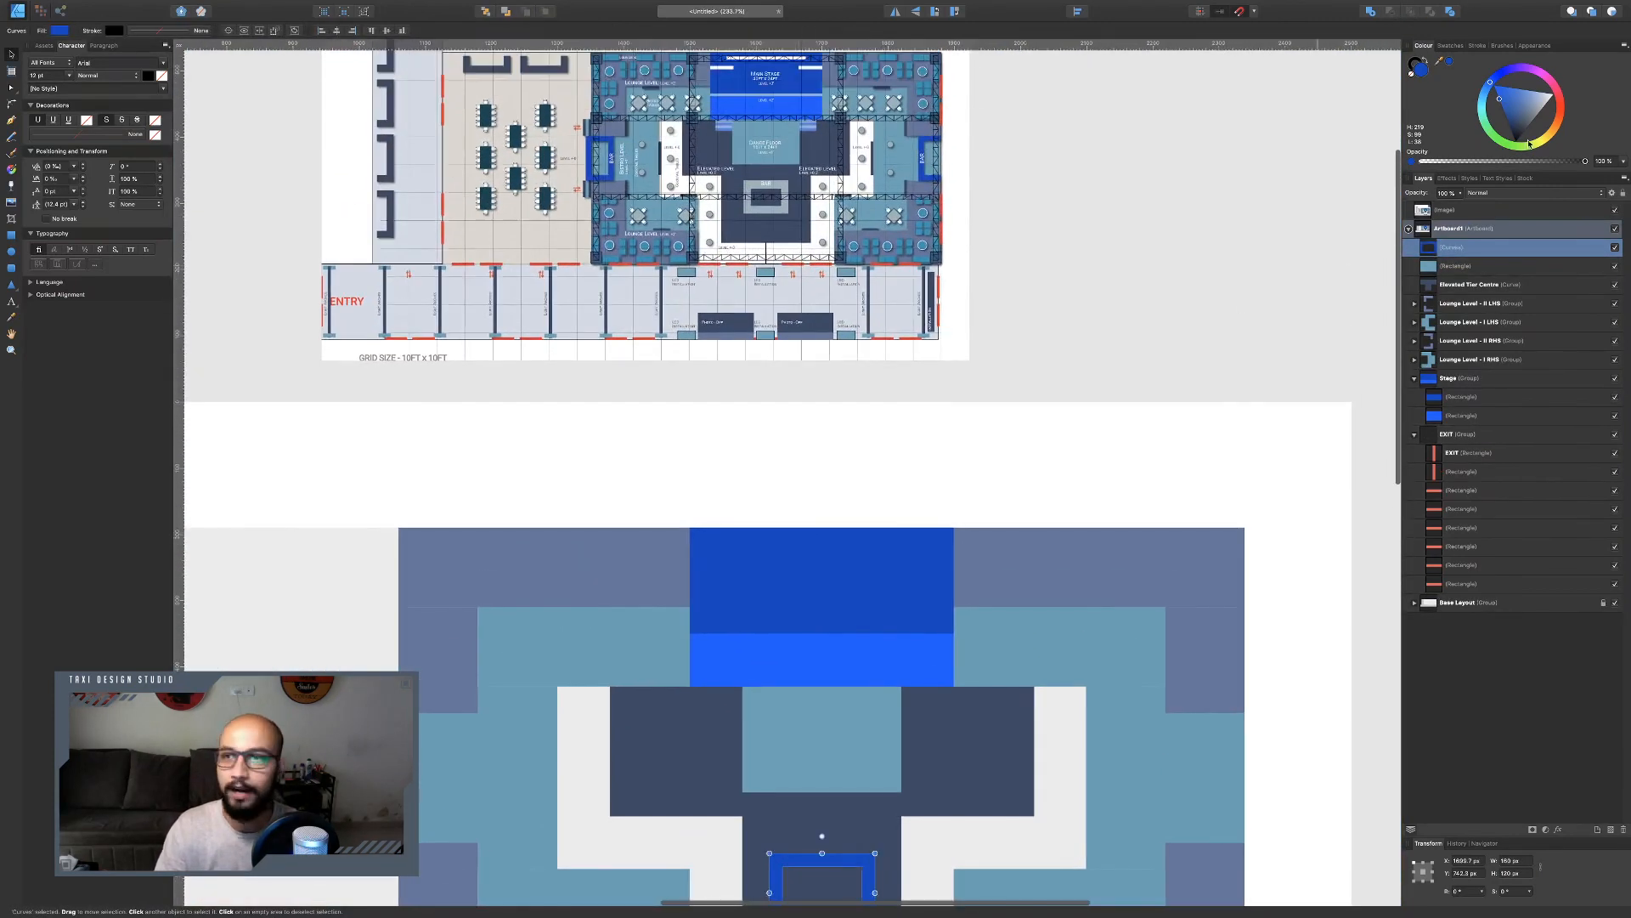
left_click_drag(1439, 62, 758, 209)
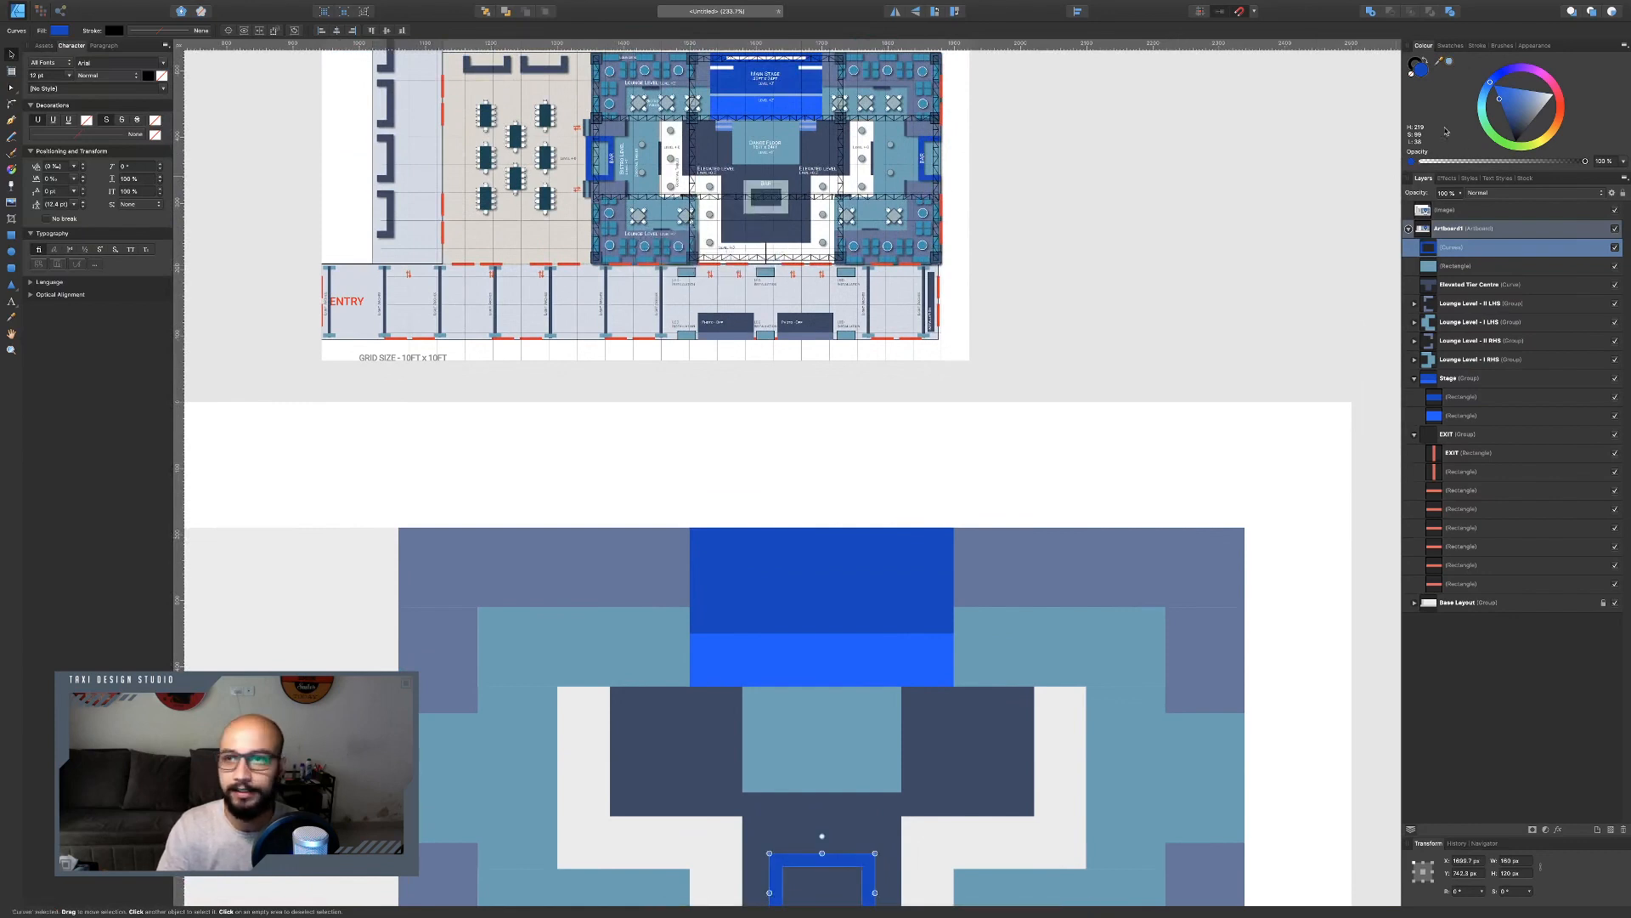
left_click(1451, 62)
scroll(841, 552, "down", 5)
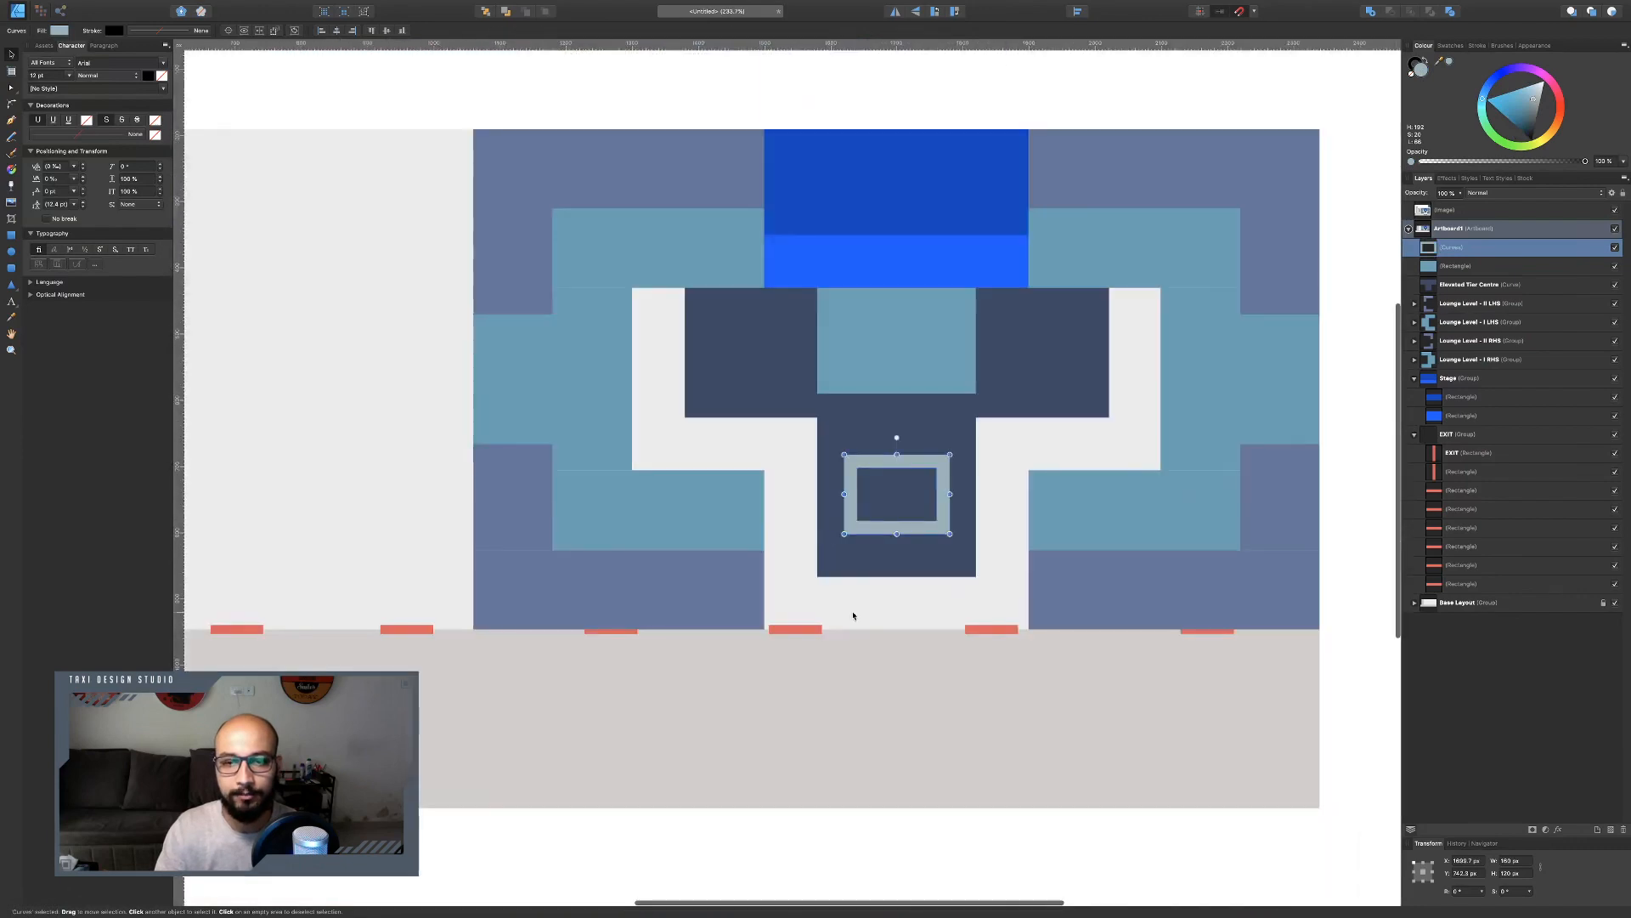
scroll(915, 557, "up", 2)
key("Escape")
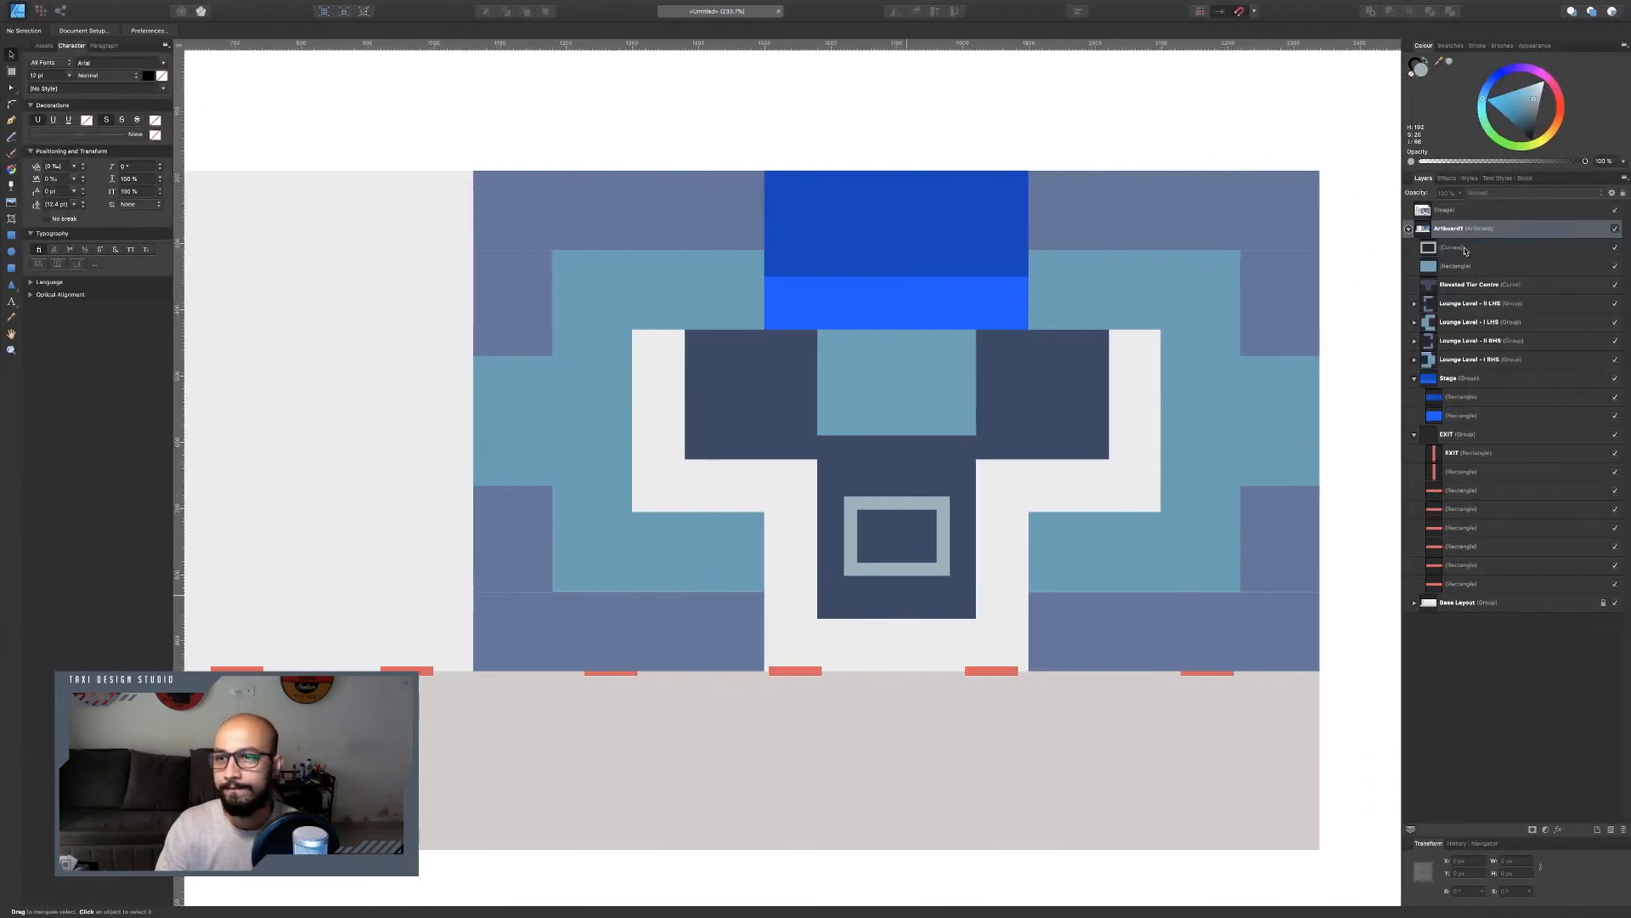
Rename the frame layer as "Bar - Island".
double_click(1464, 250)
type("Bar")
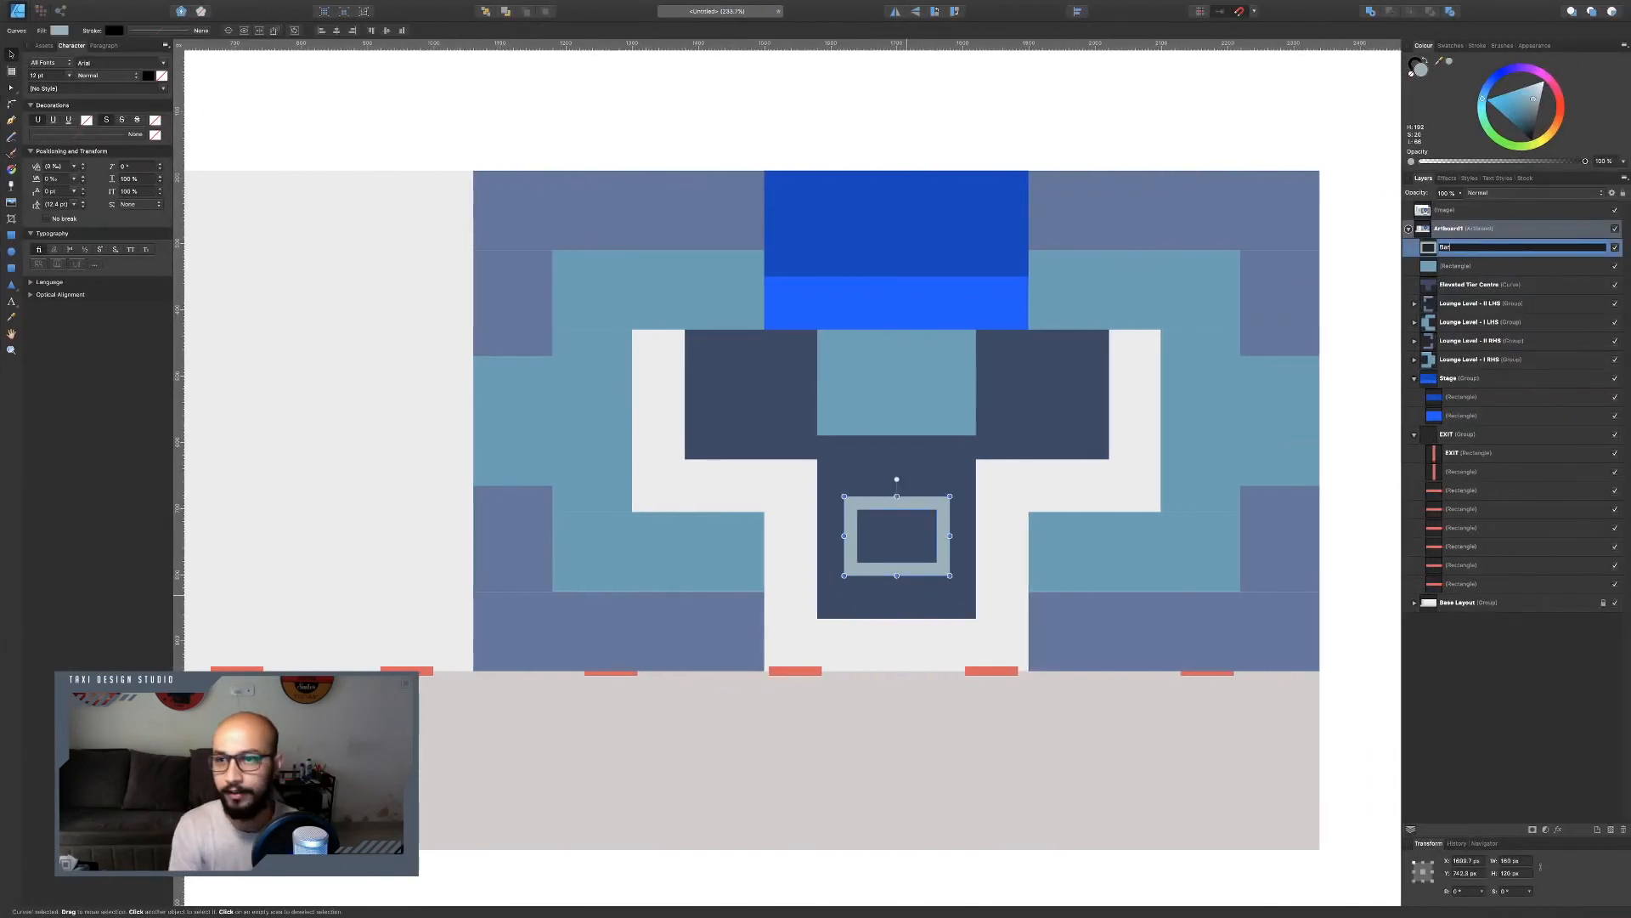
key("Return")
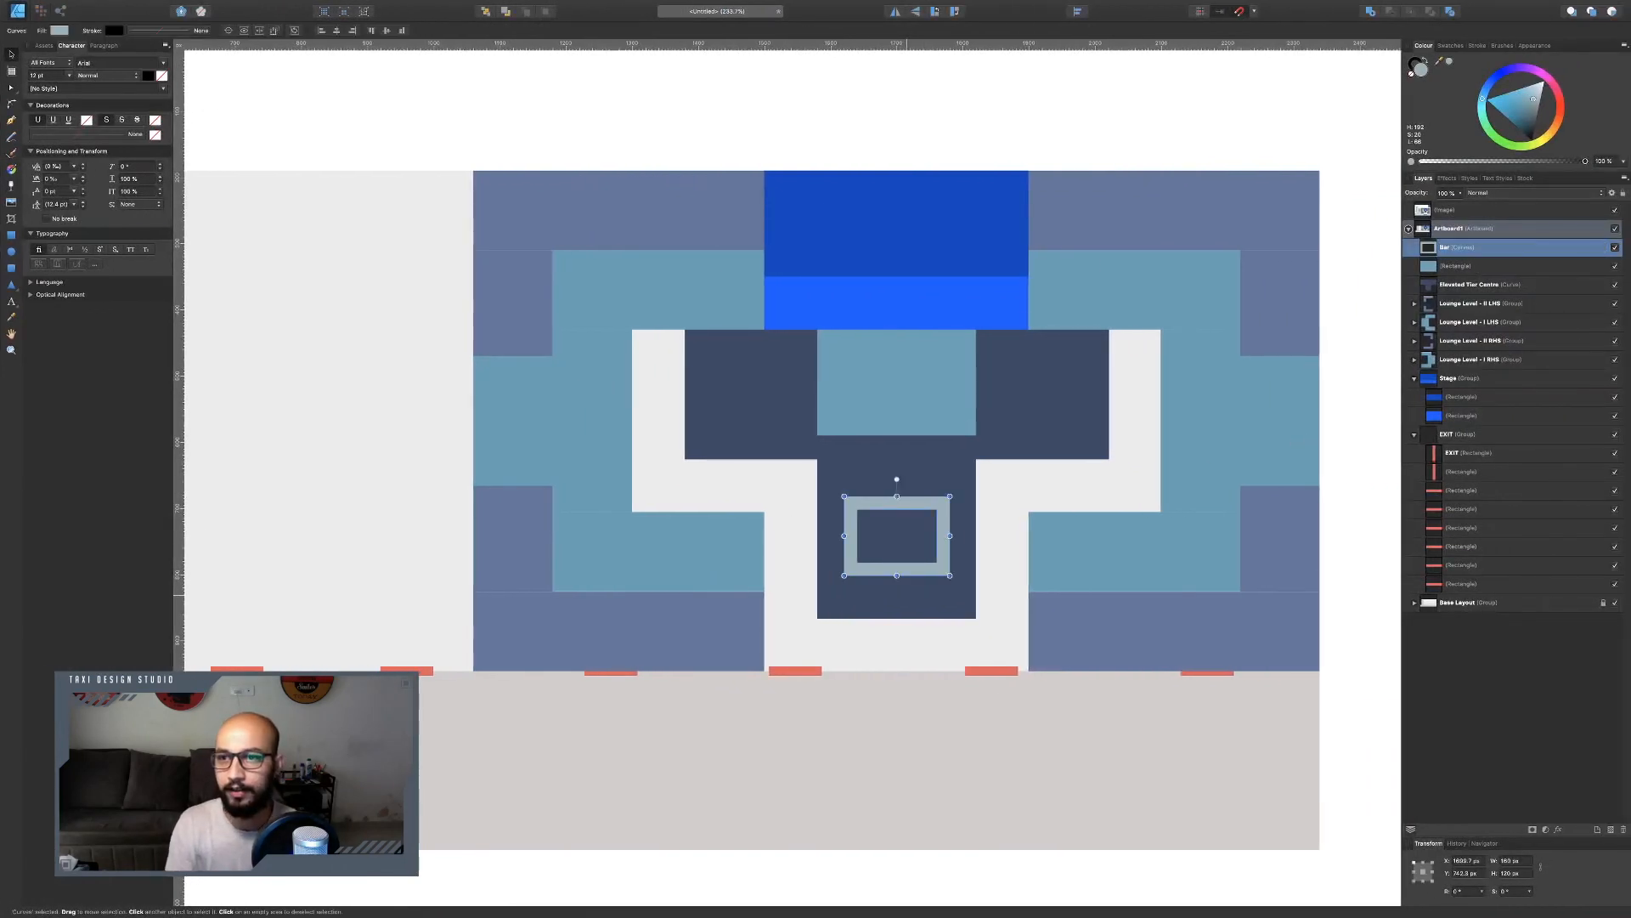
double_click(1477, 253)
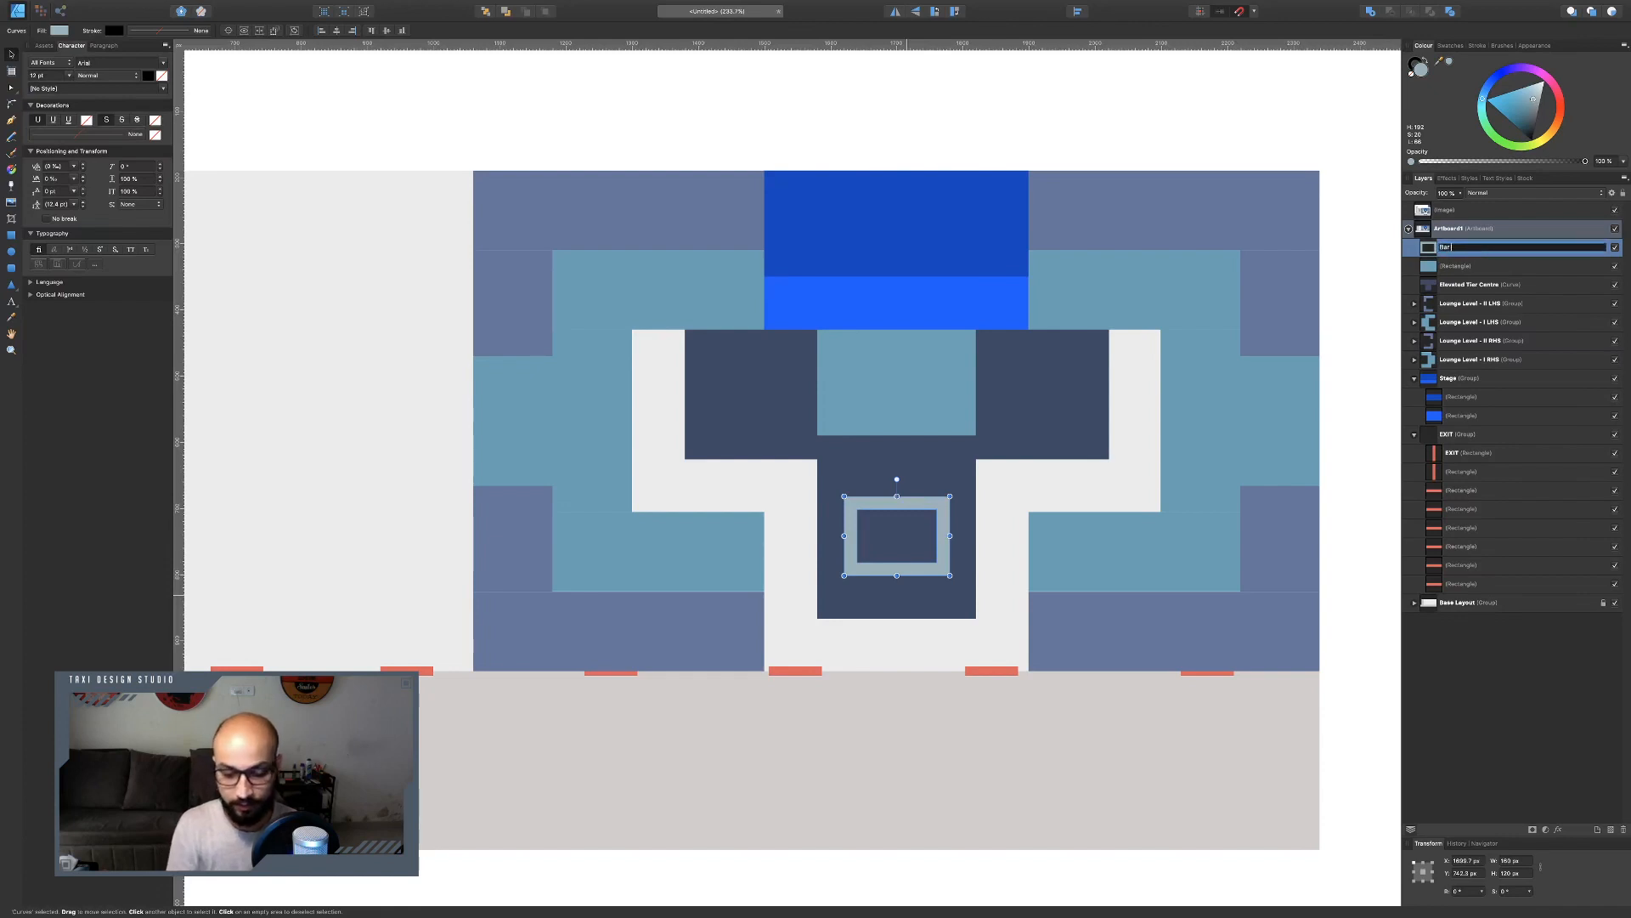
key("Return")
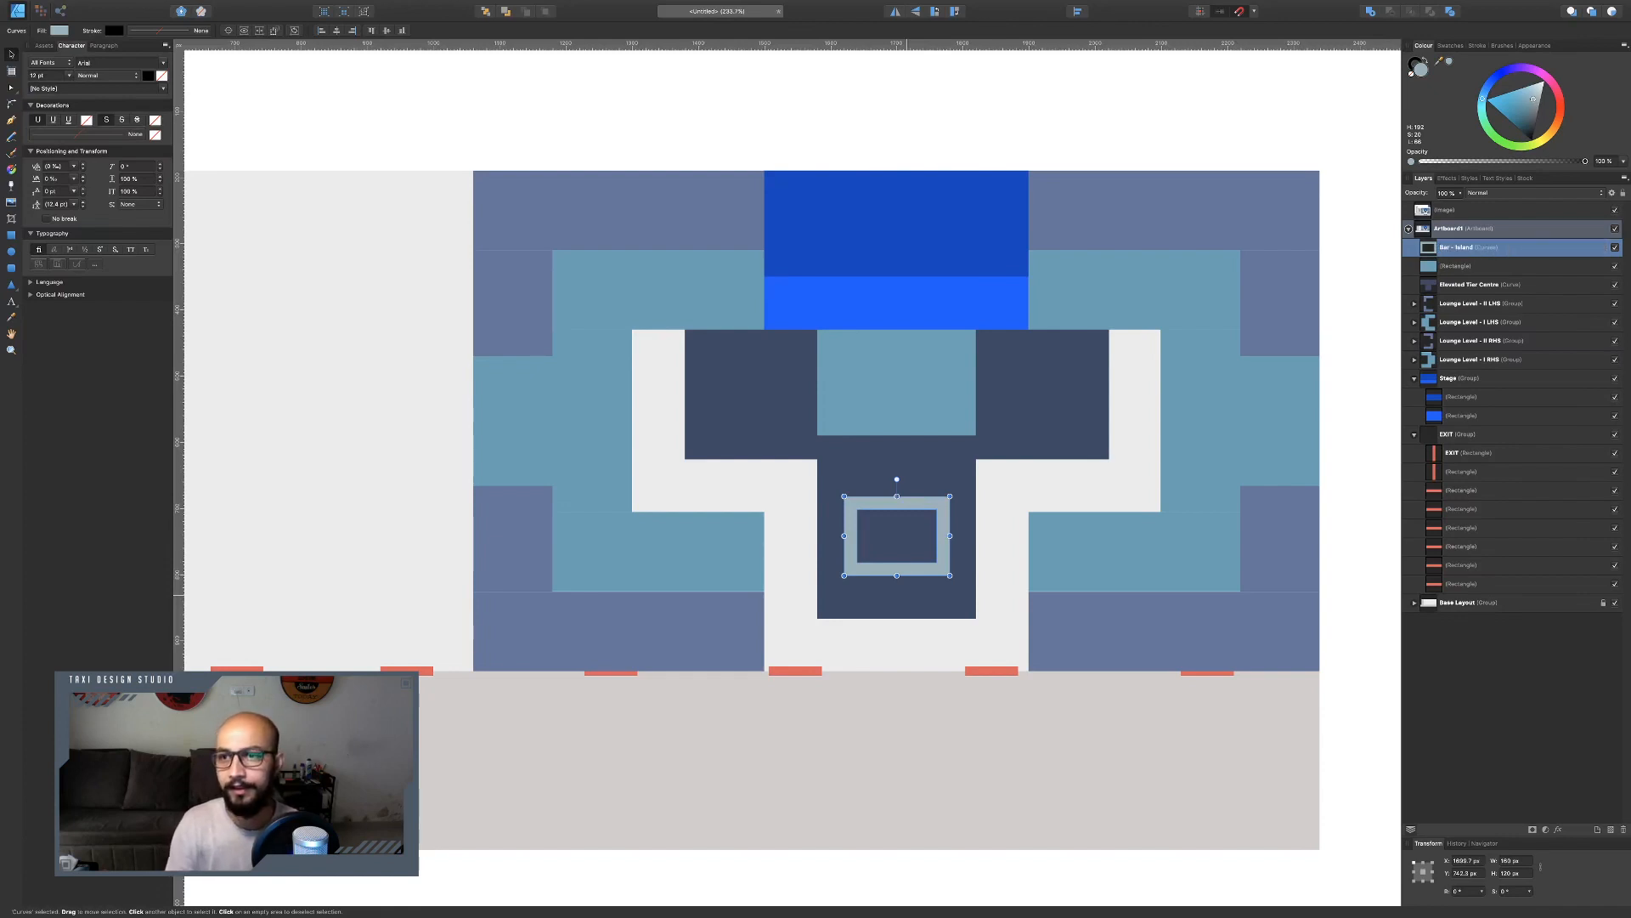
Rename the centre light-blue rectangle layer as "Dance Floor".
left_click(1472, 264)
double_click(1472, 266)
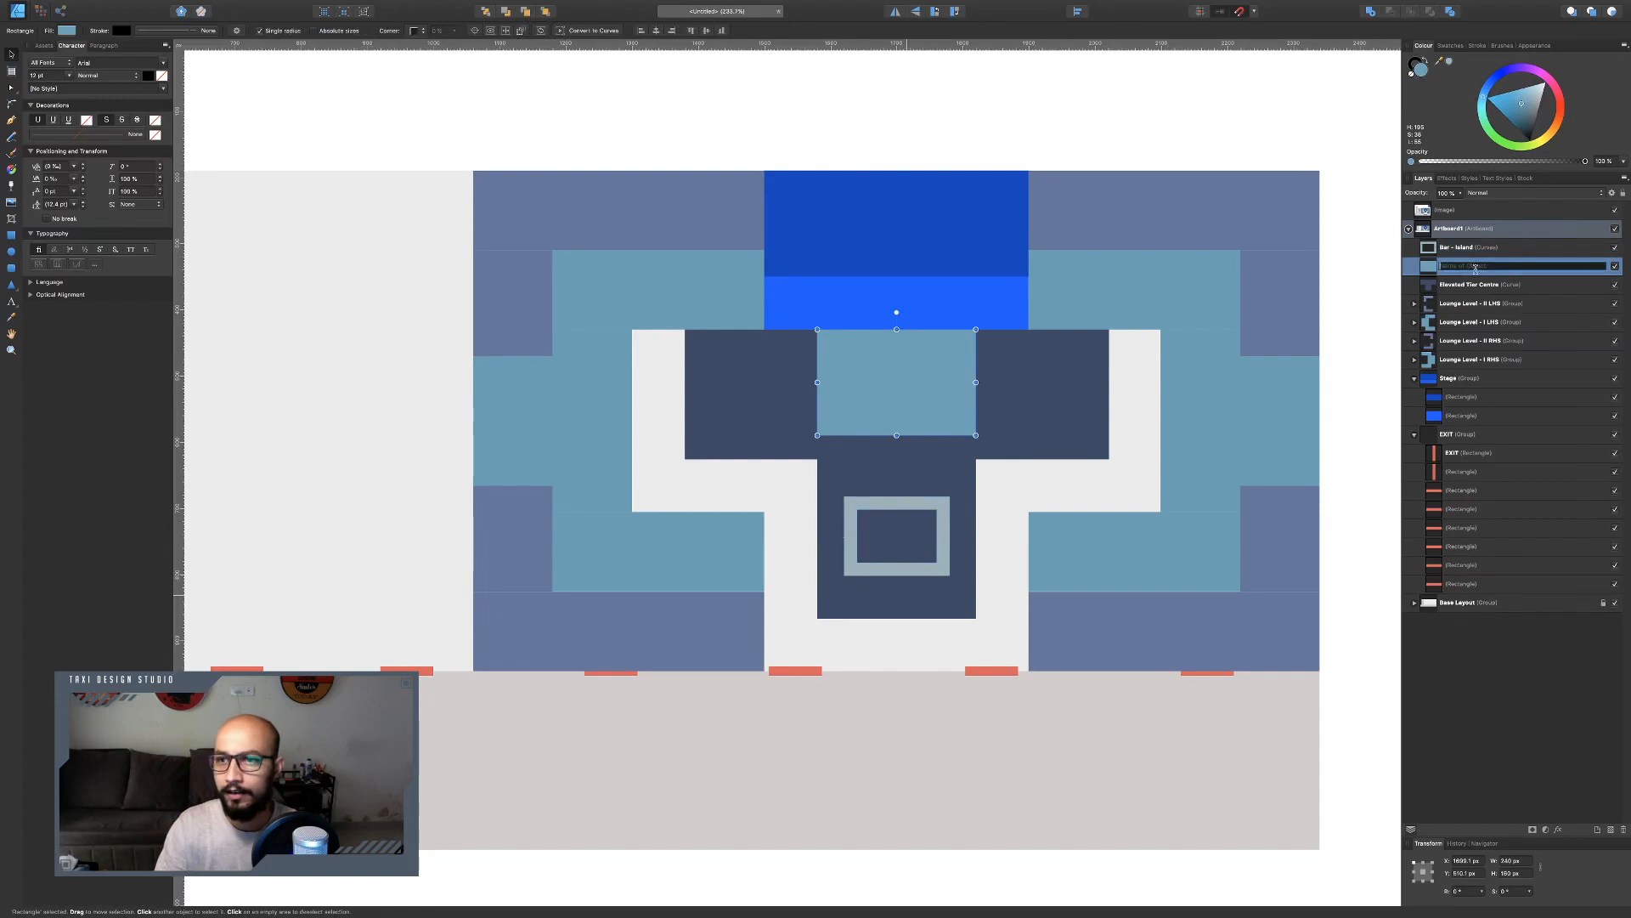
type("Den")
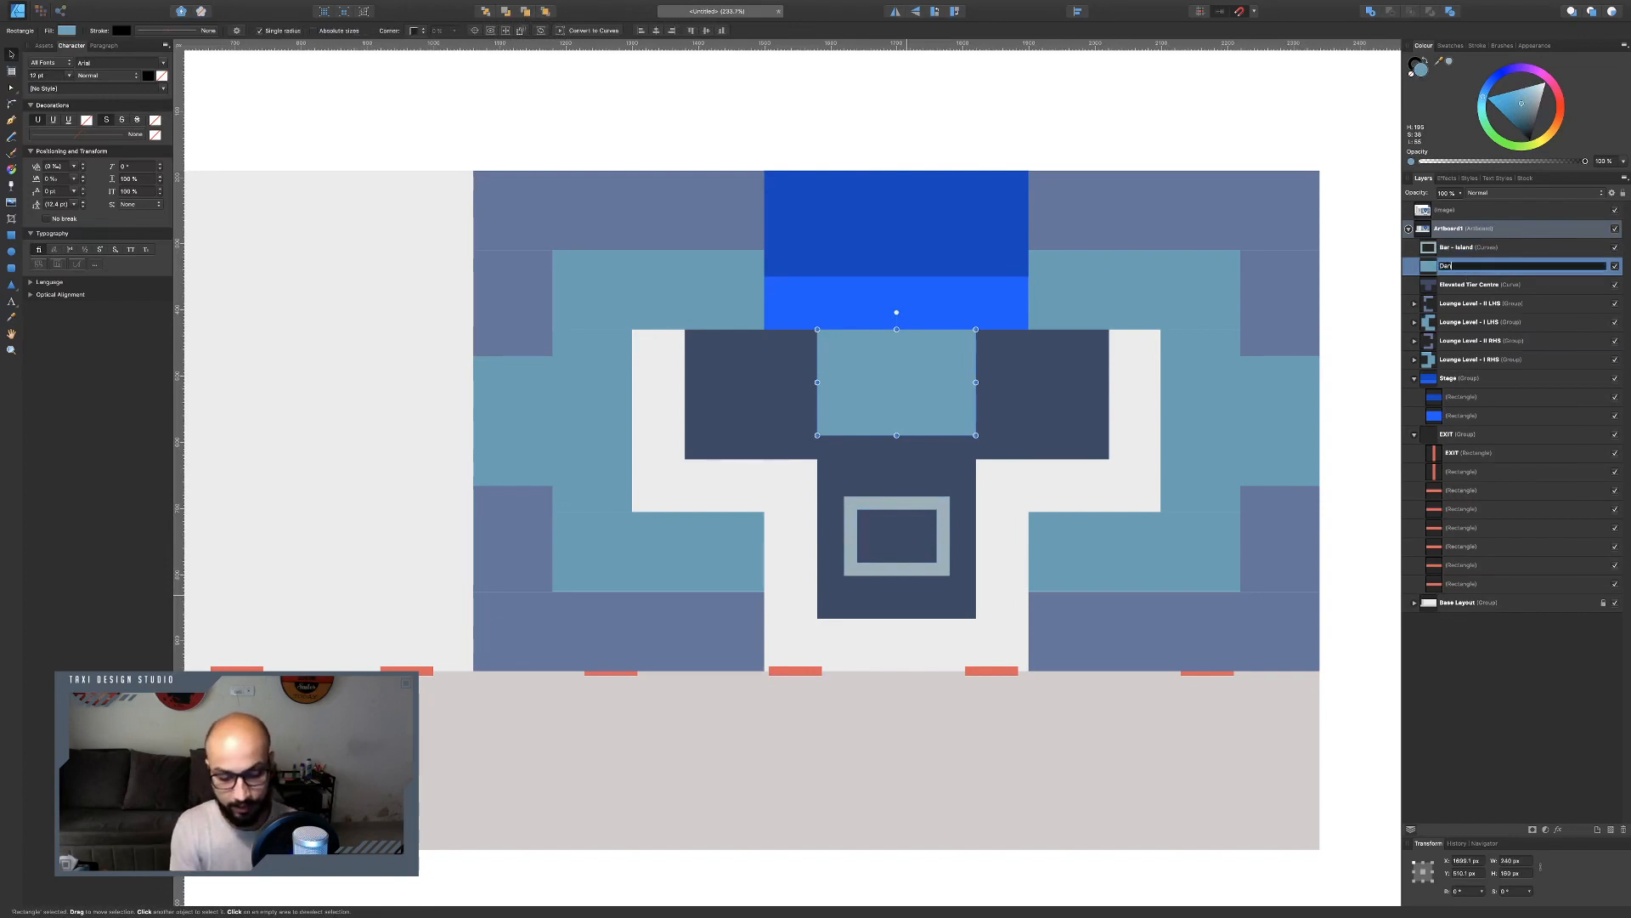
type("ce Floor")
key("Return")
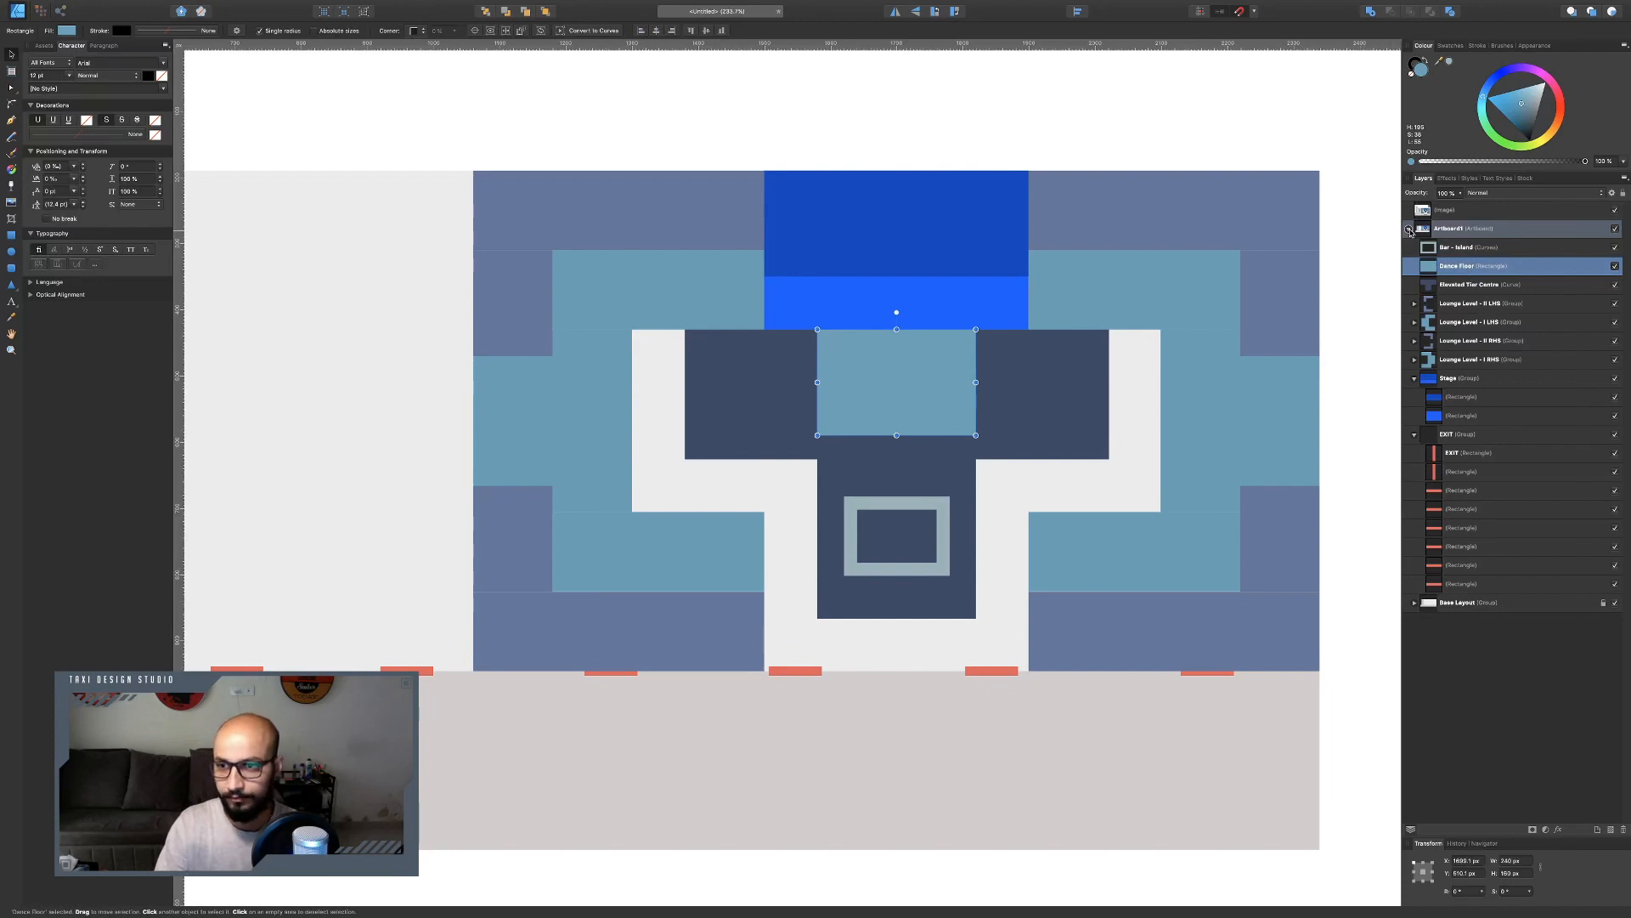
Collapse the Stage and EXIT layer groups and compare the layout with the reference floor plan.
left_click(1415, 434)
left_click(1415, 378)
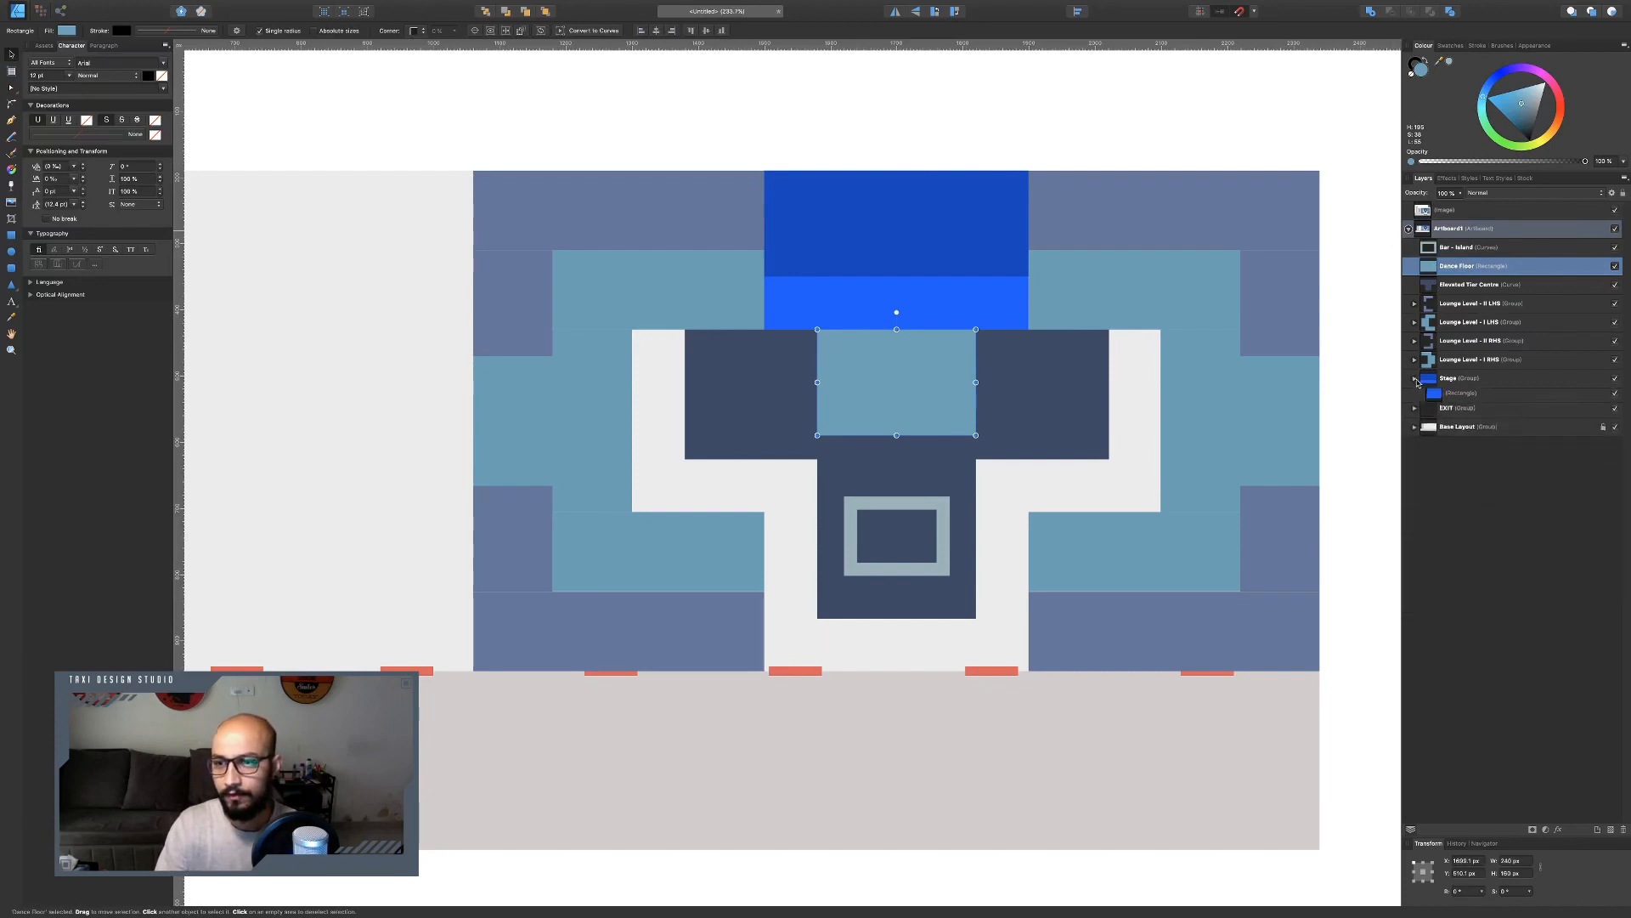
left_click(1357, 615)
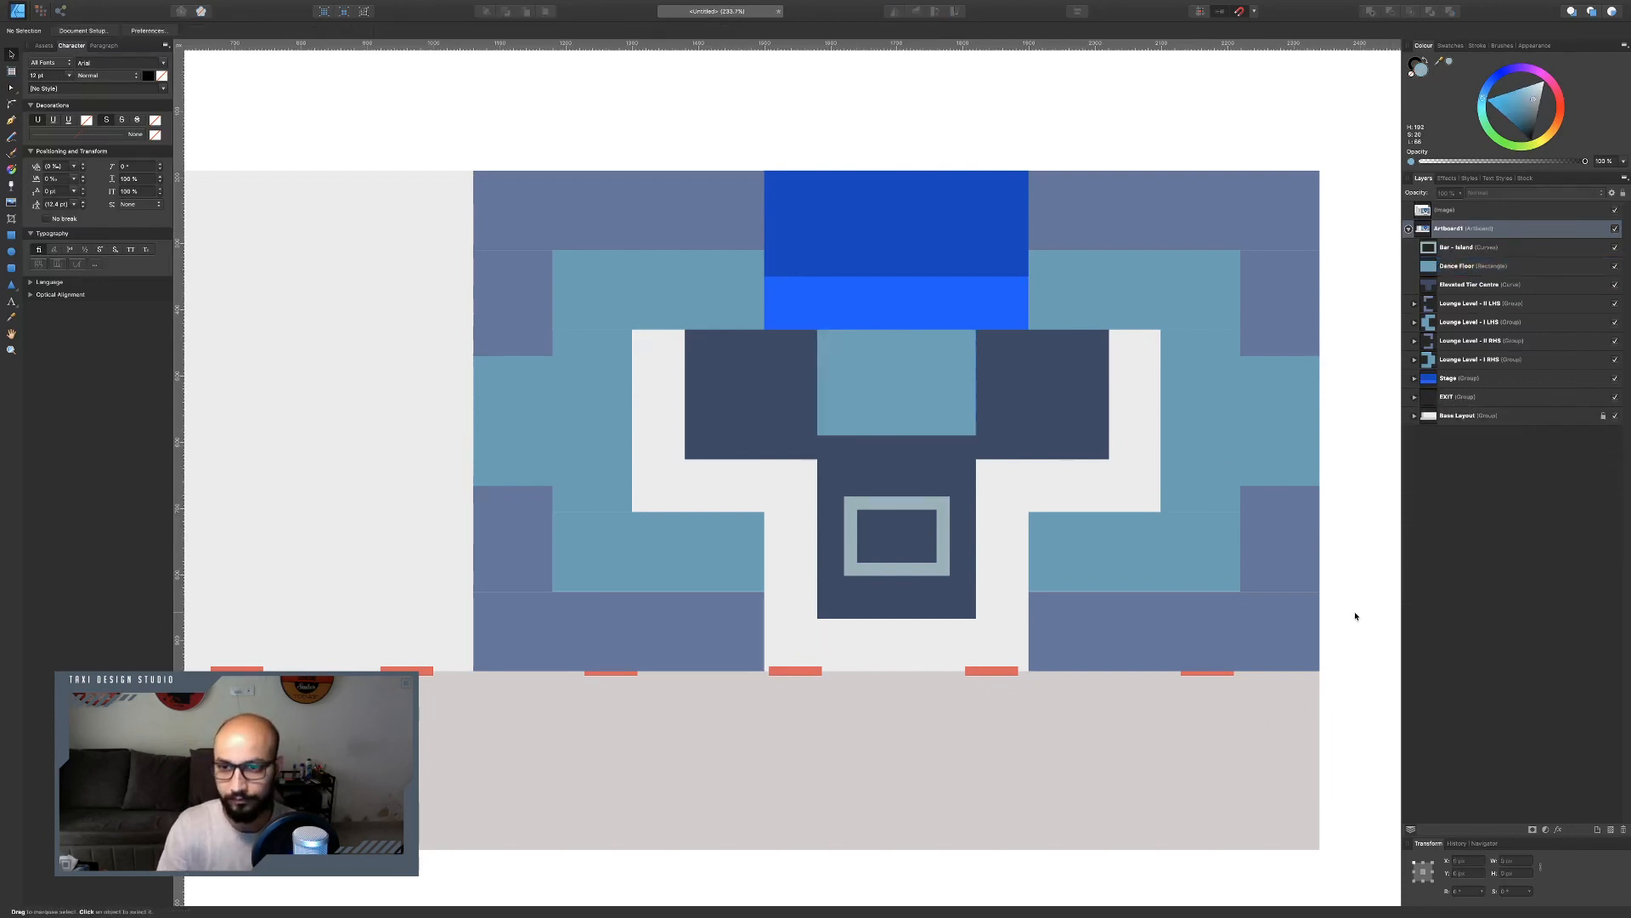
key("ctrl+Left")
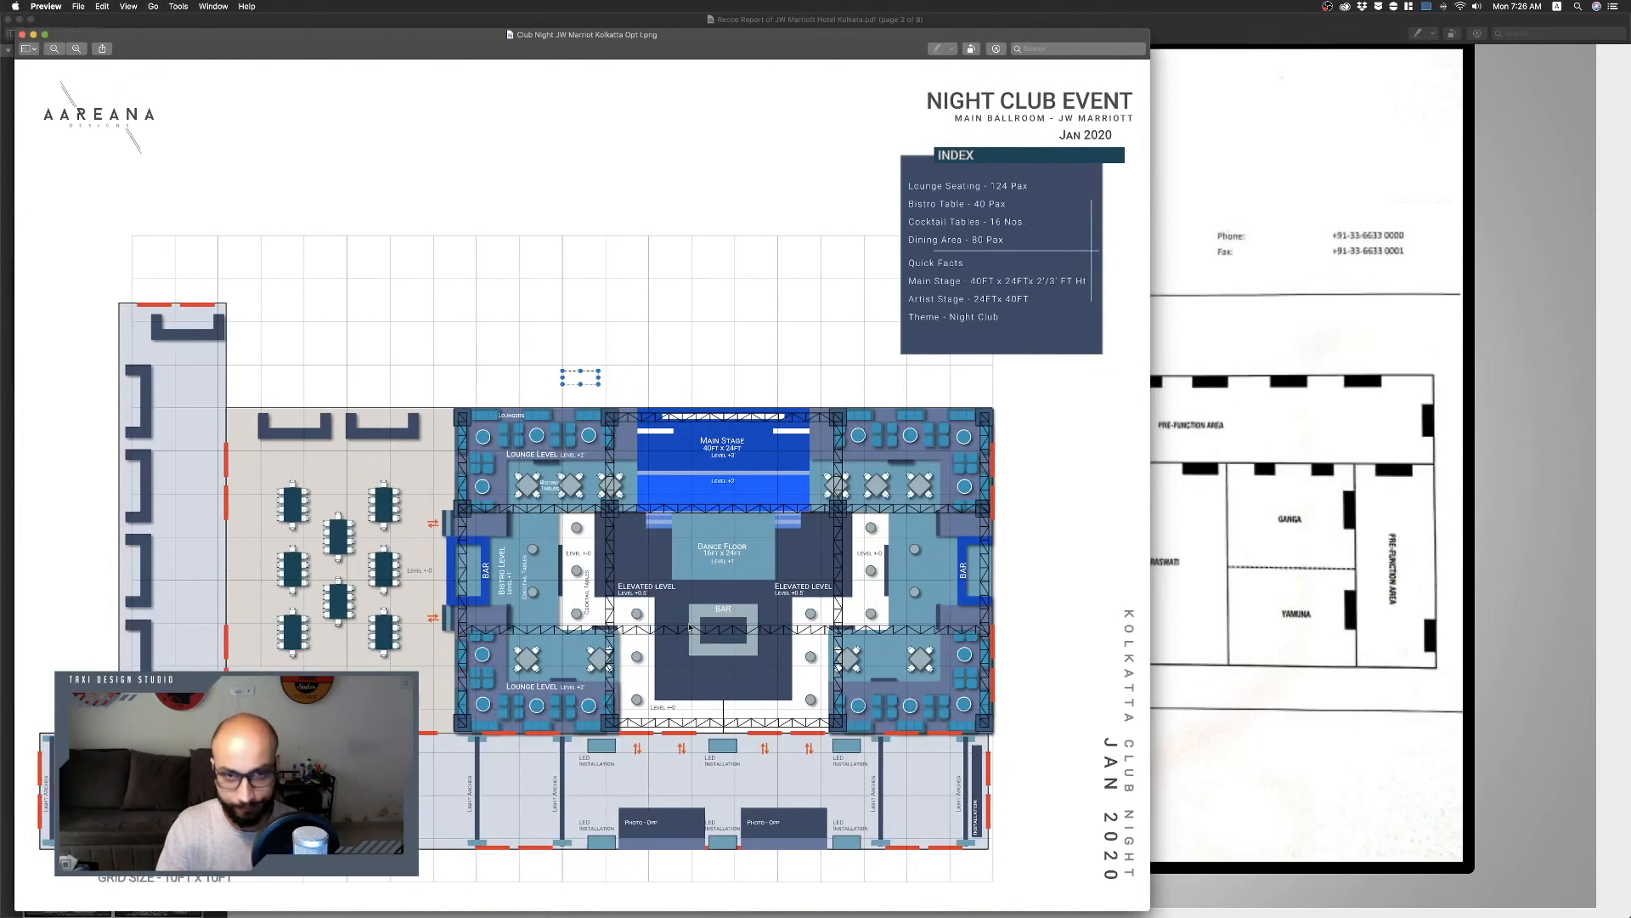
key("ctrl+Right")
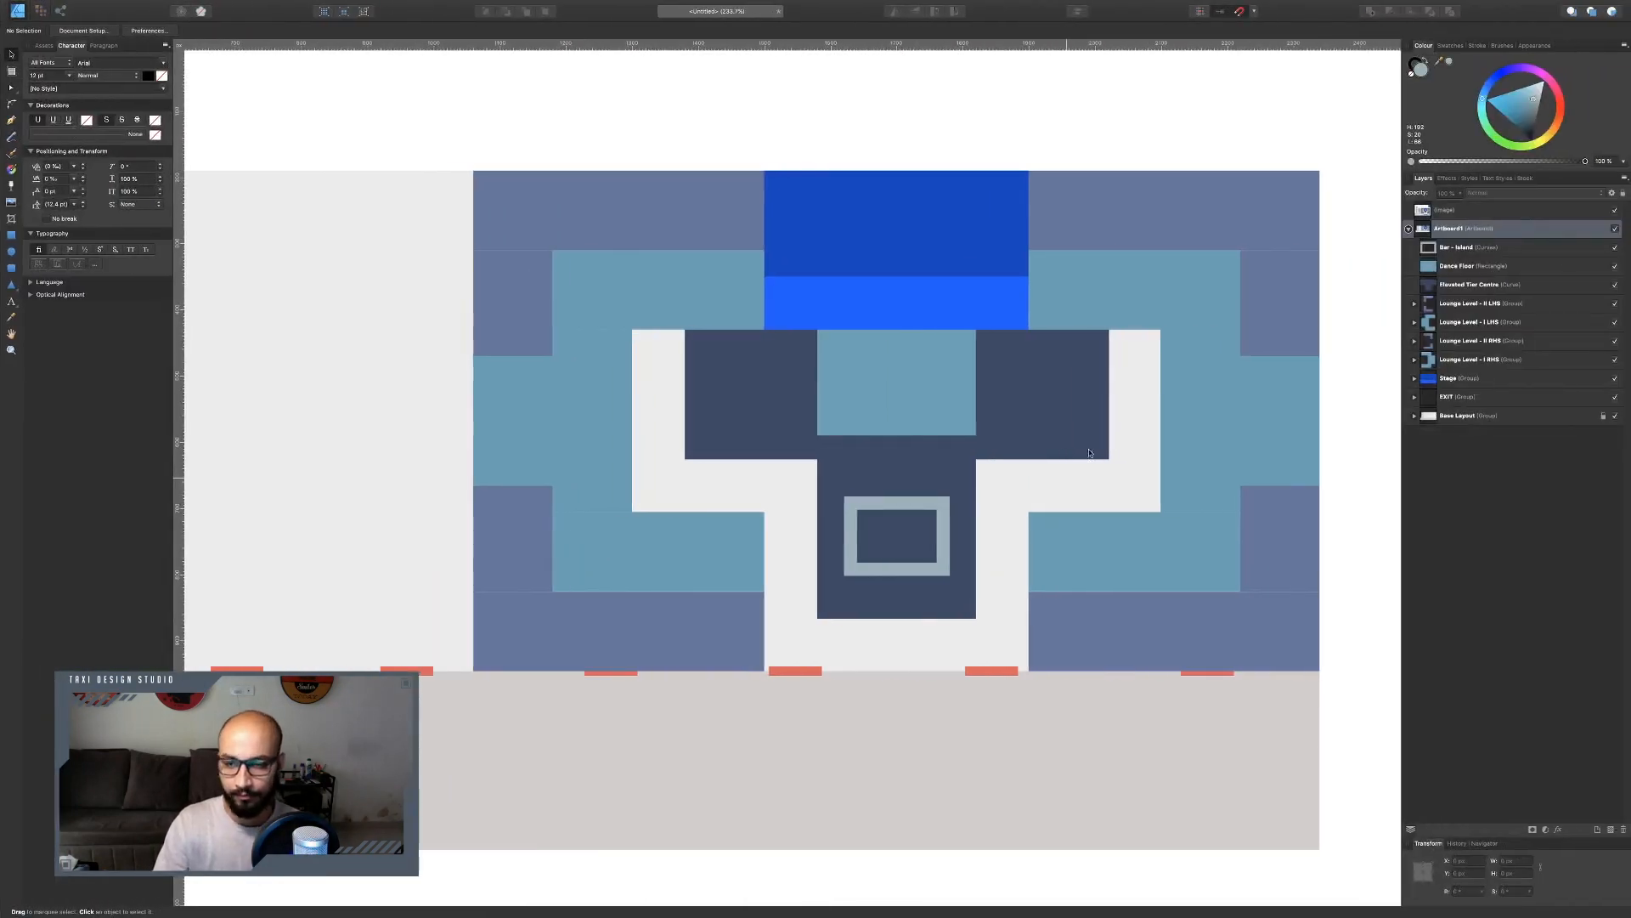
Draw a rectangle about 100 px wide on the venue's right edge beside the right lounges and set its height to 160 px.
key("m")
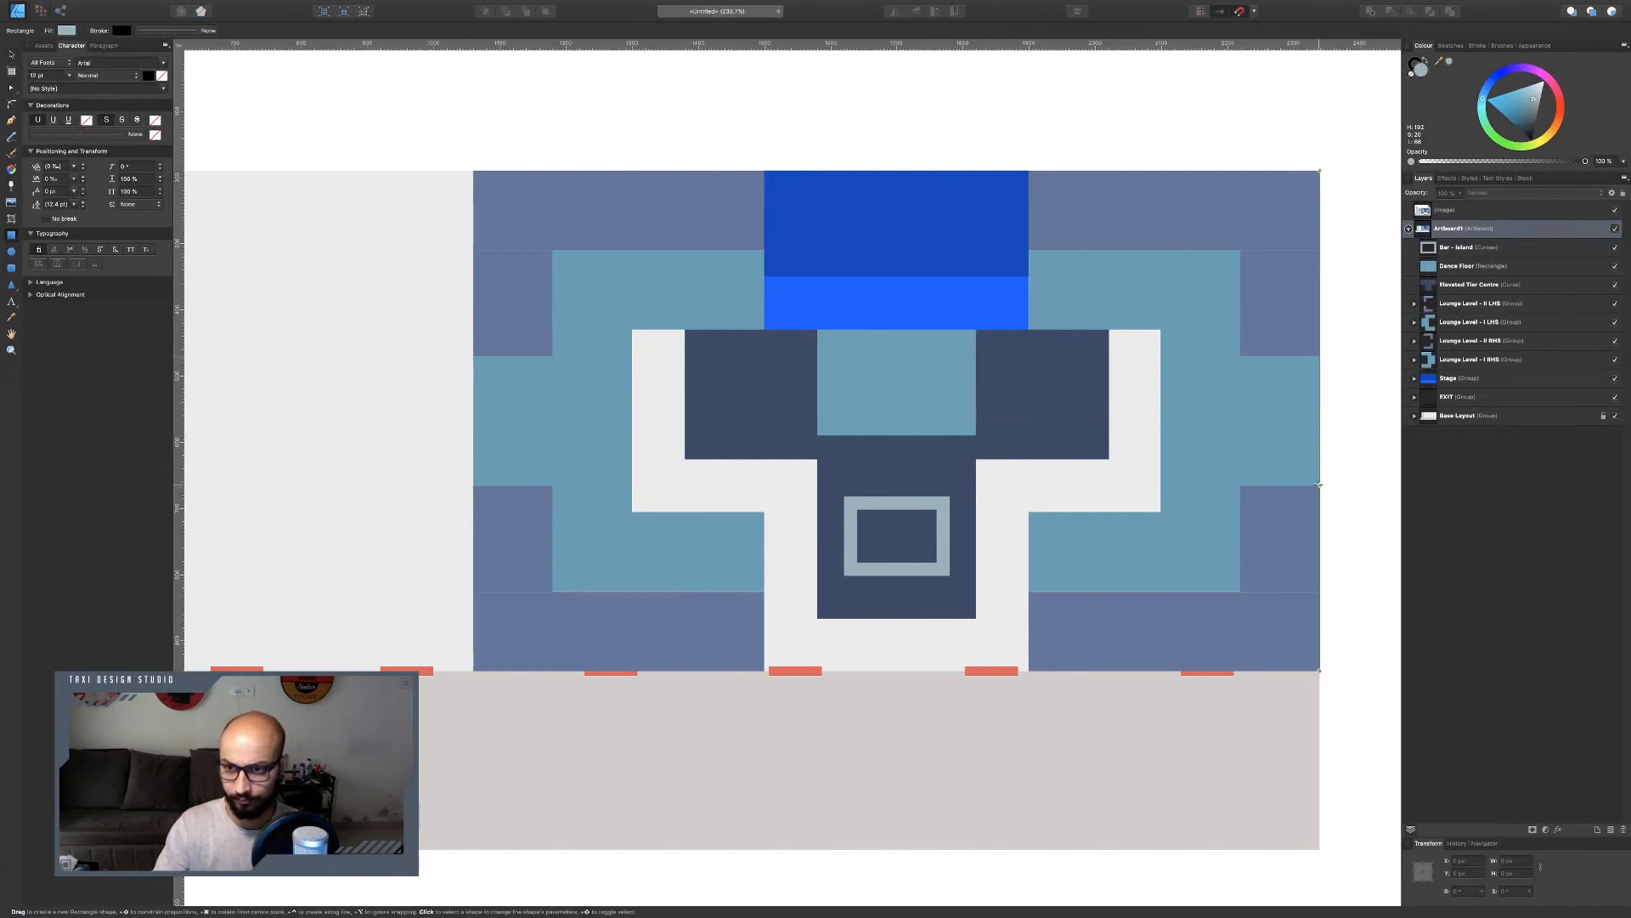
left_click_drag(1319, 485, 1240, 355)
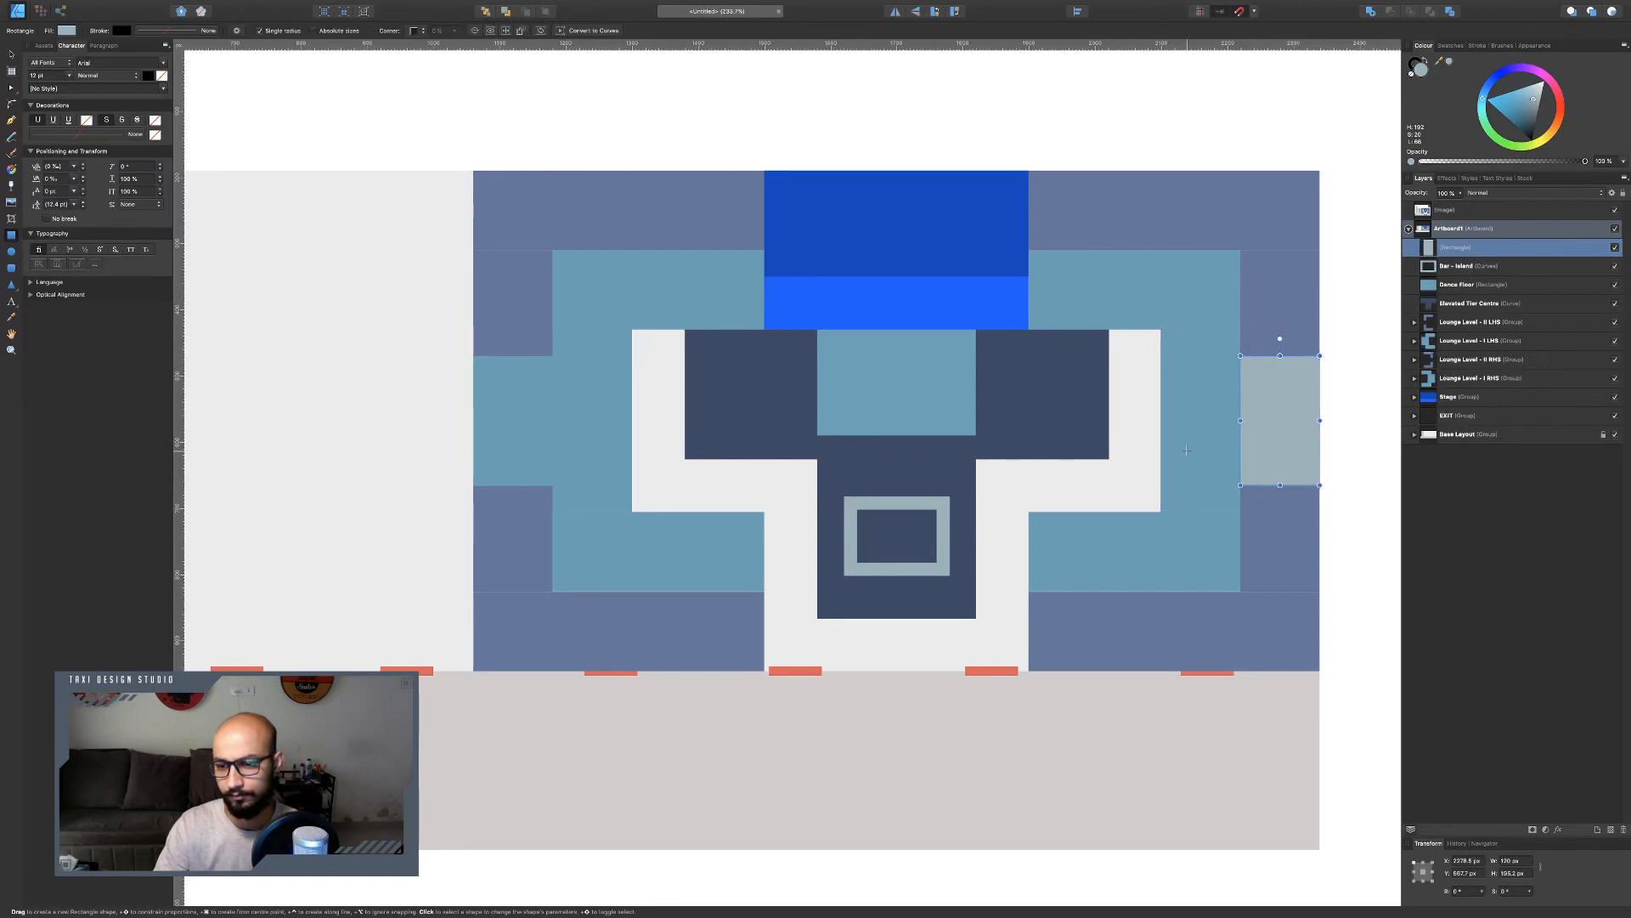
key("ctrl+Left")
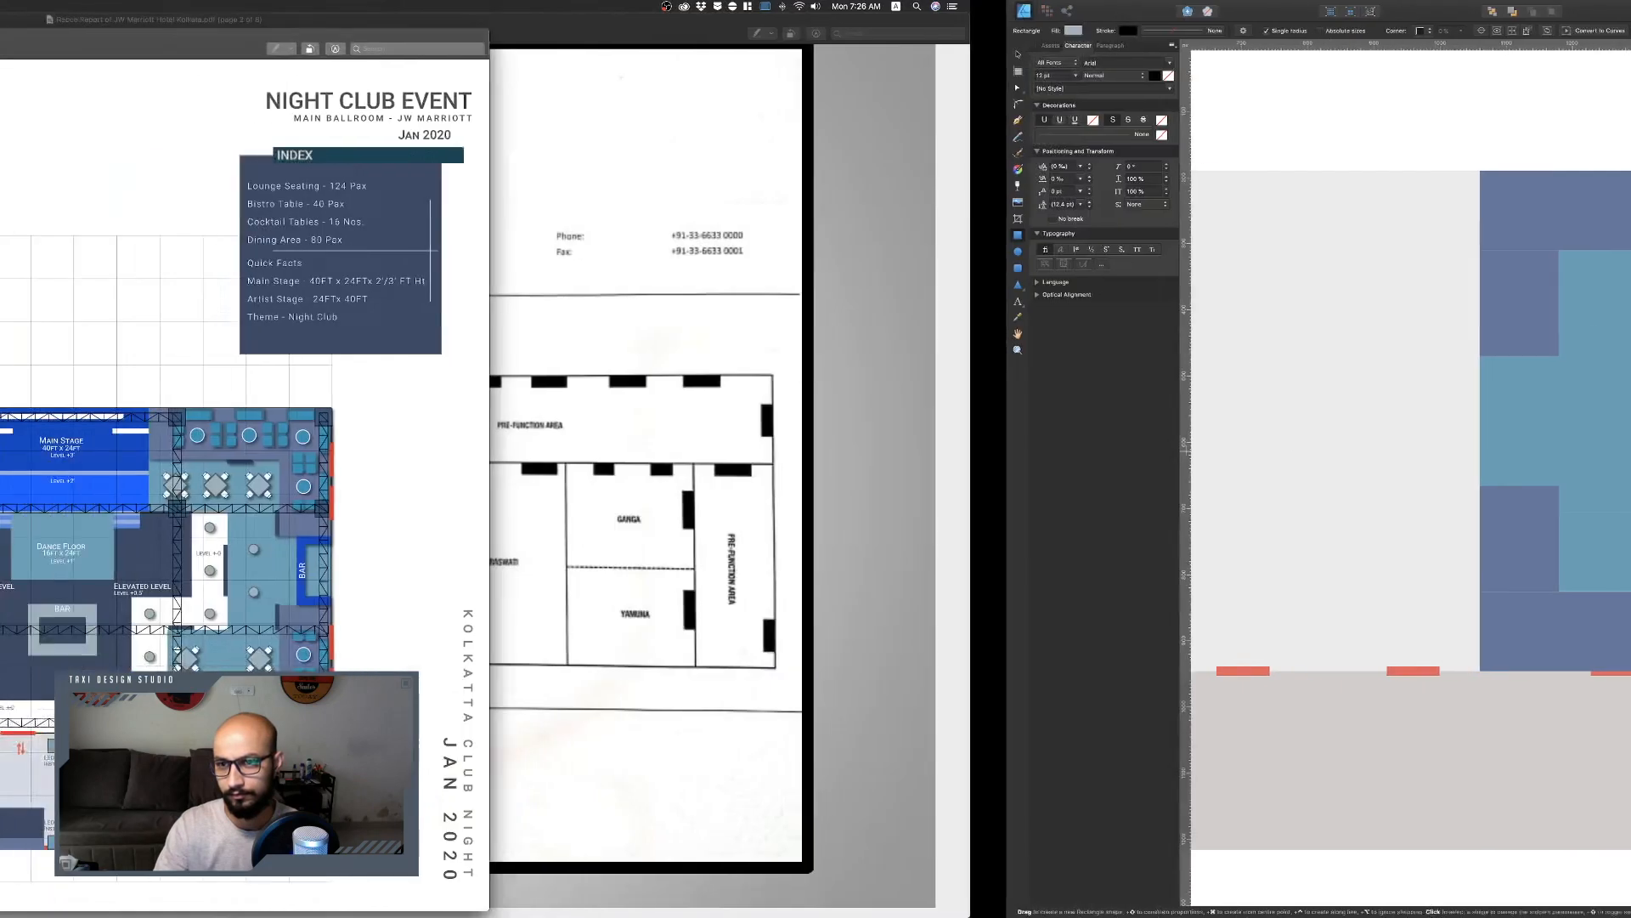
key("ctrl+Right")
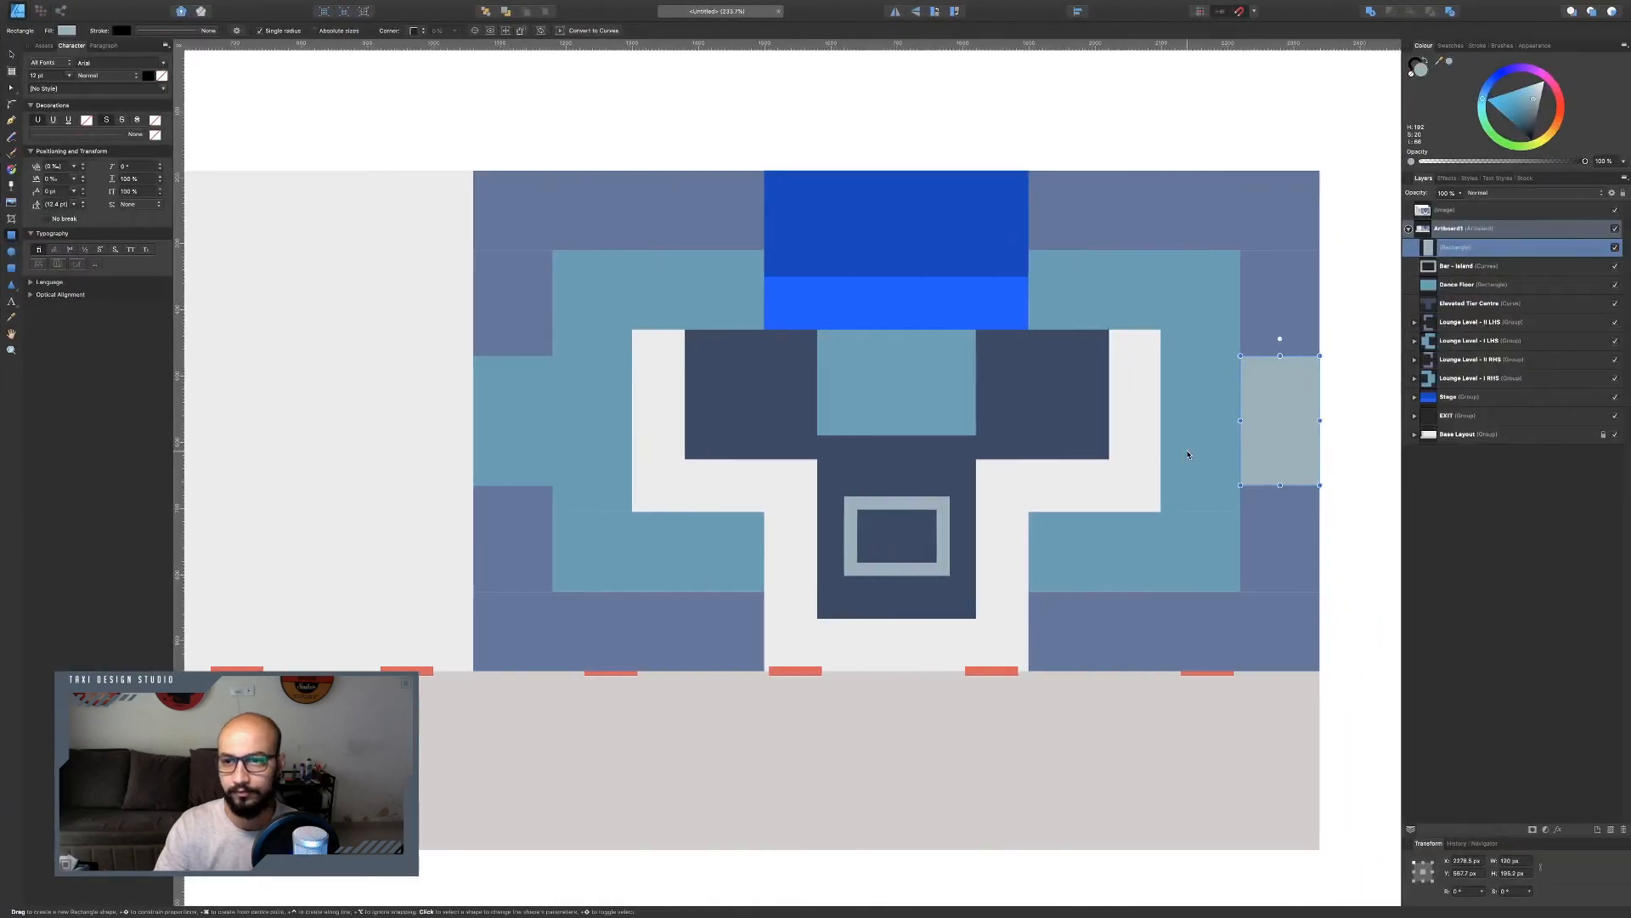
left_click(1520, 873)
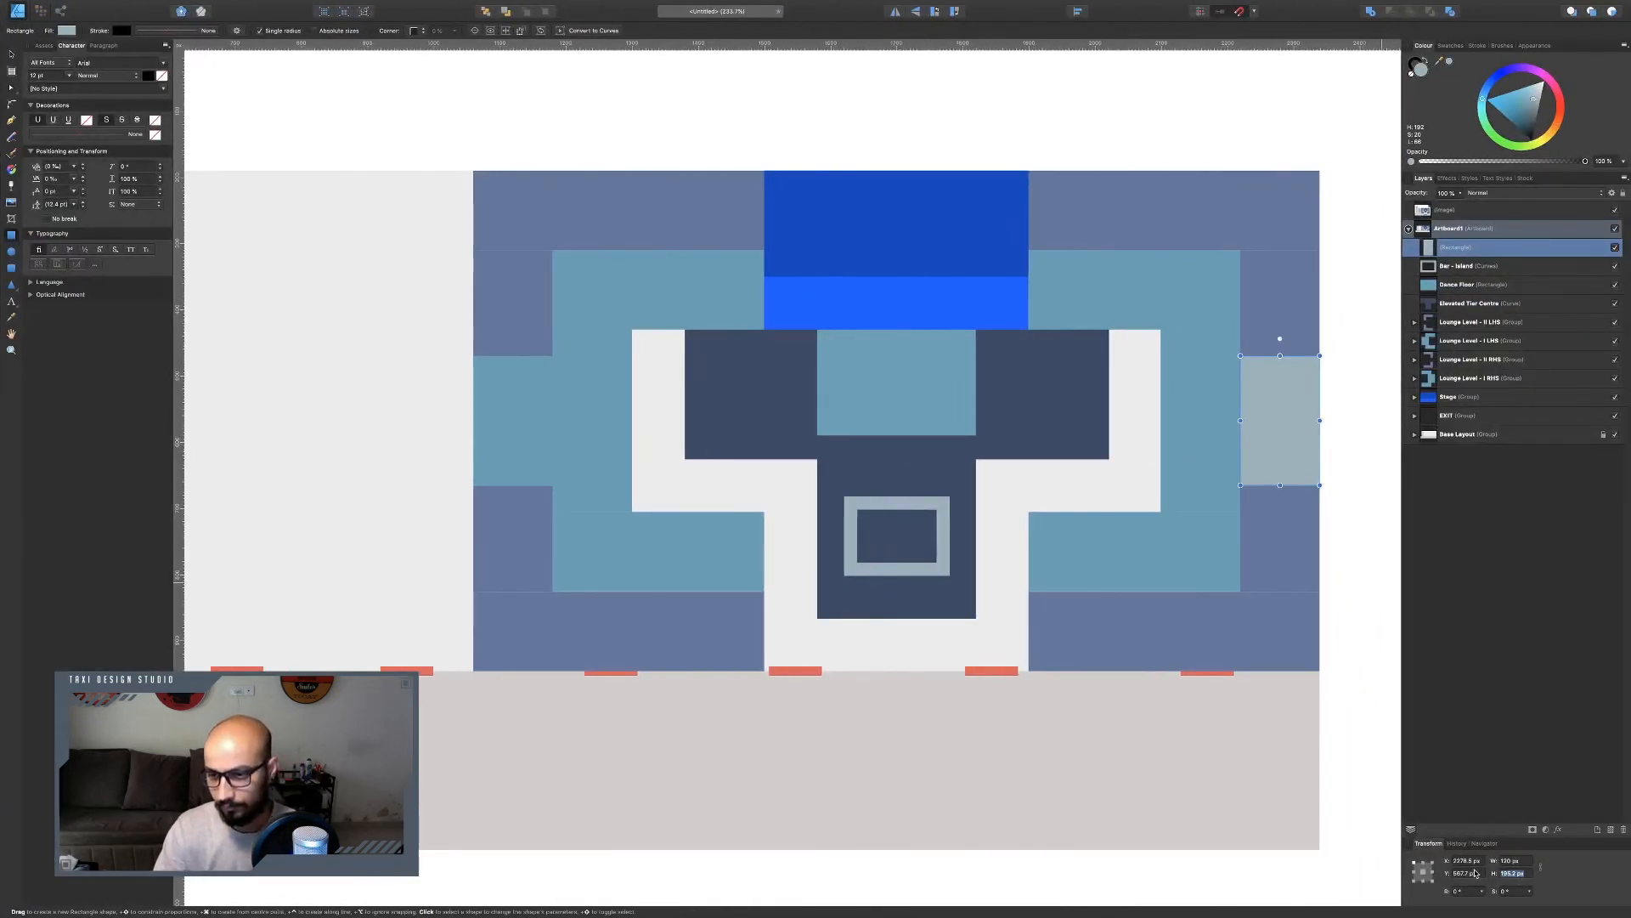
type("190")
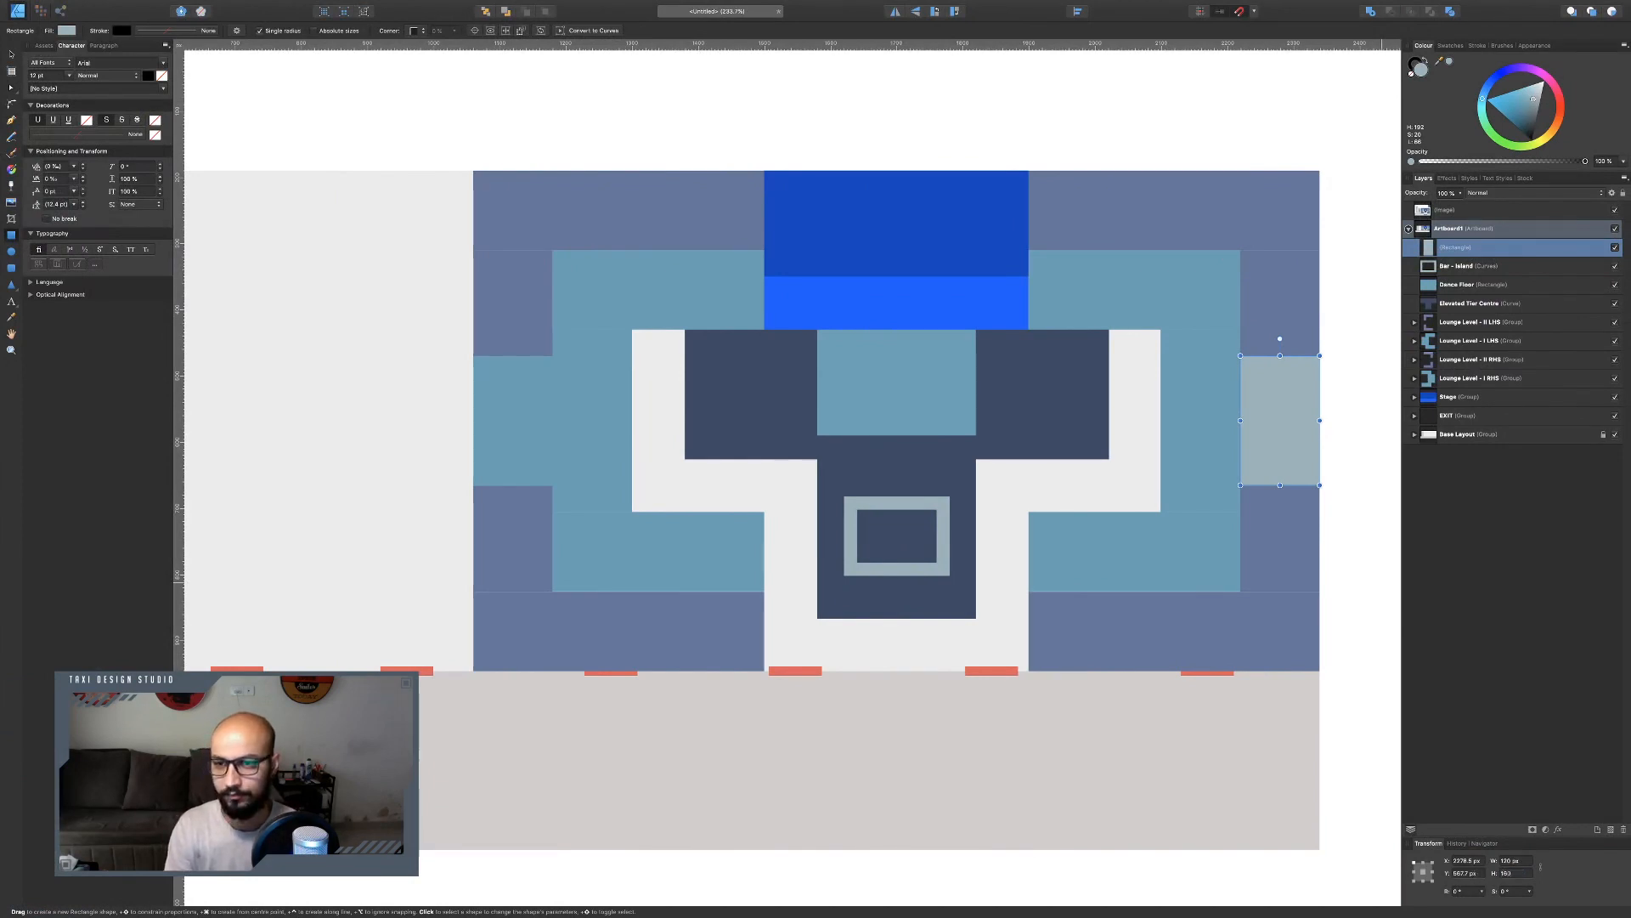
key("Return")
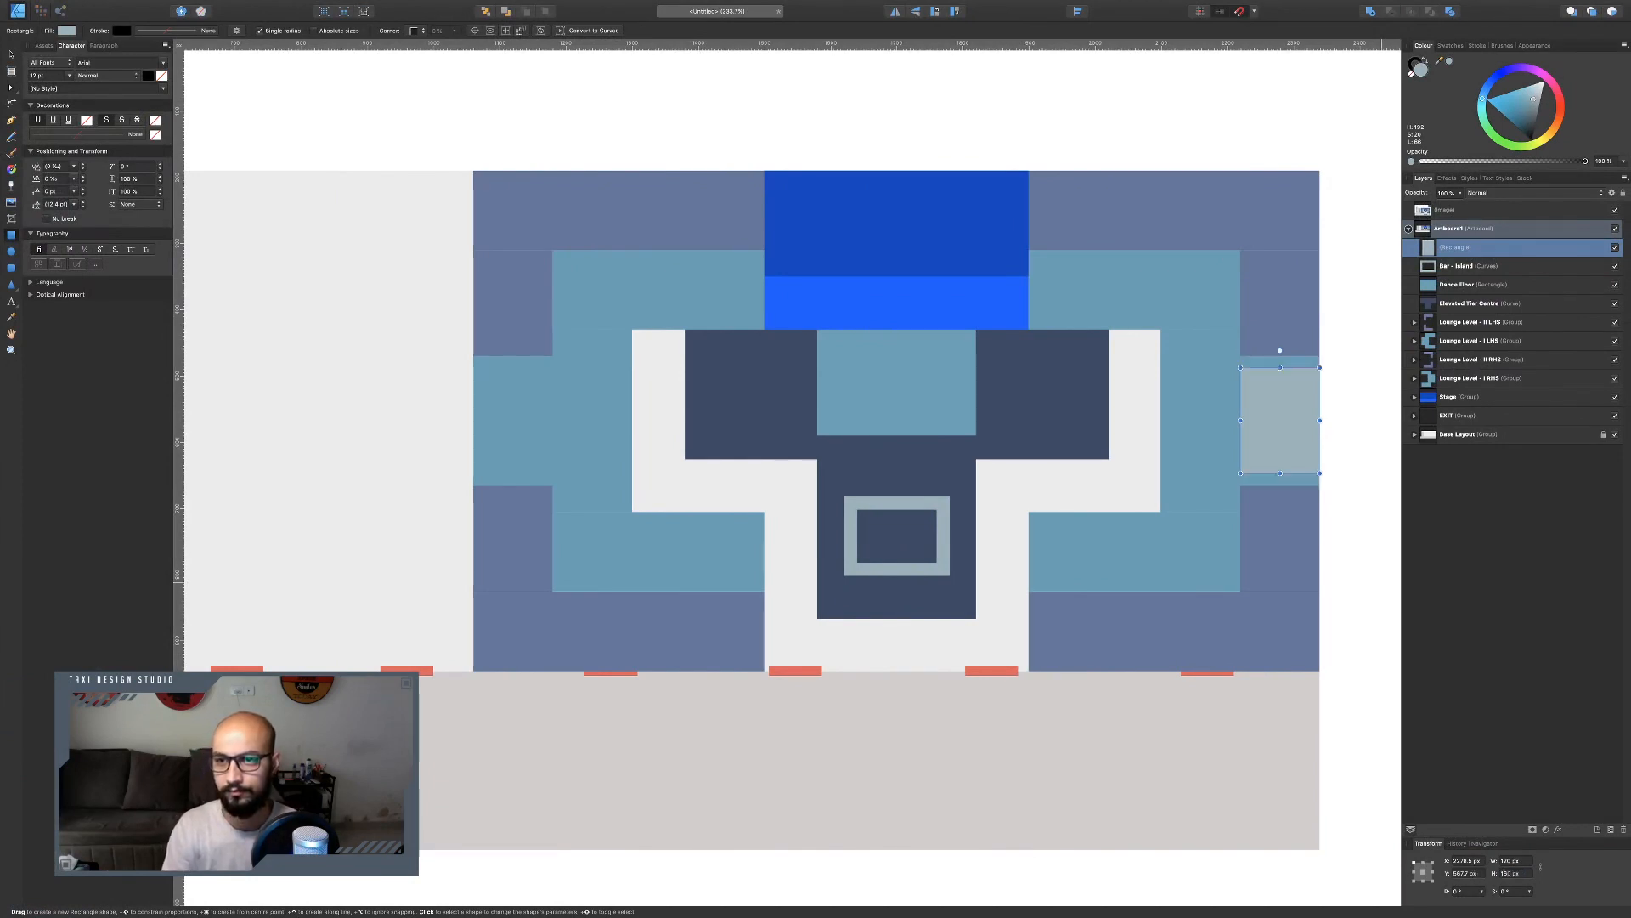
Set the new rectangle's width to 80 px, checking the reference bar's proportions.
left_click(1525, 866)
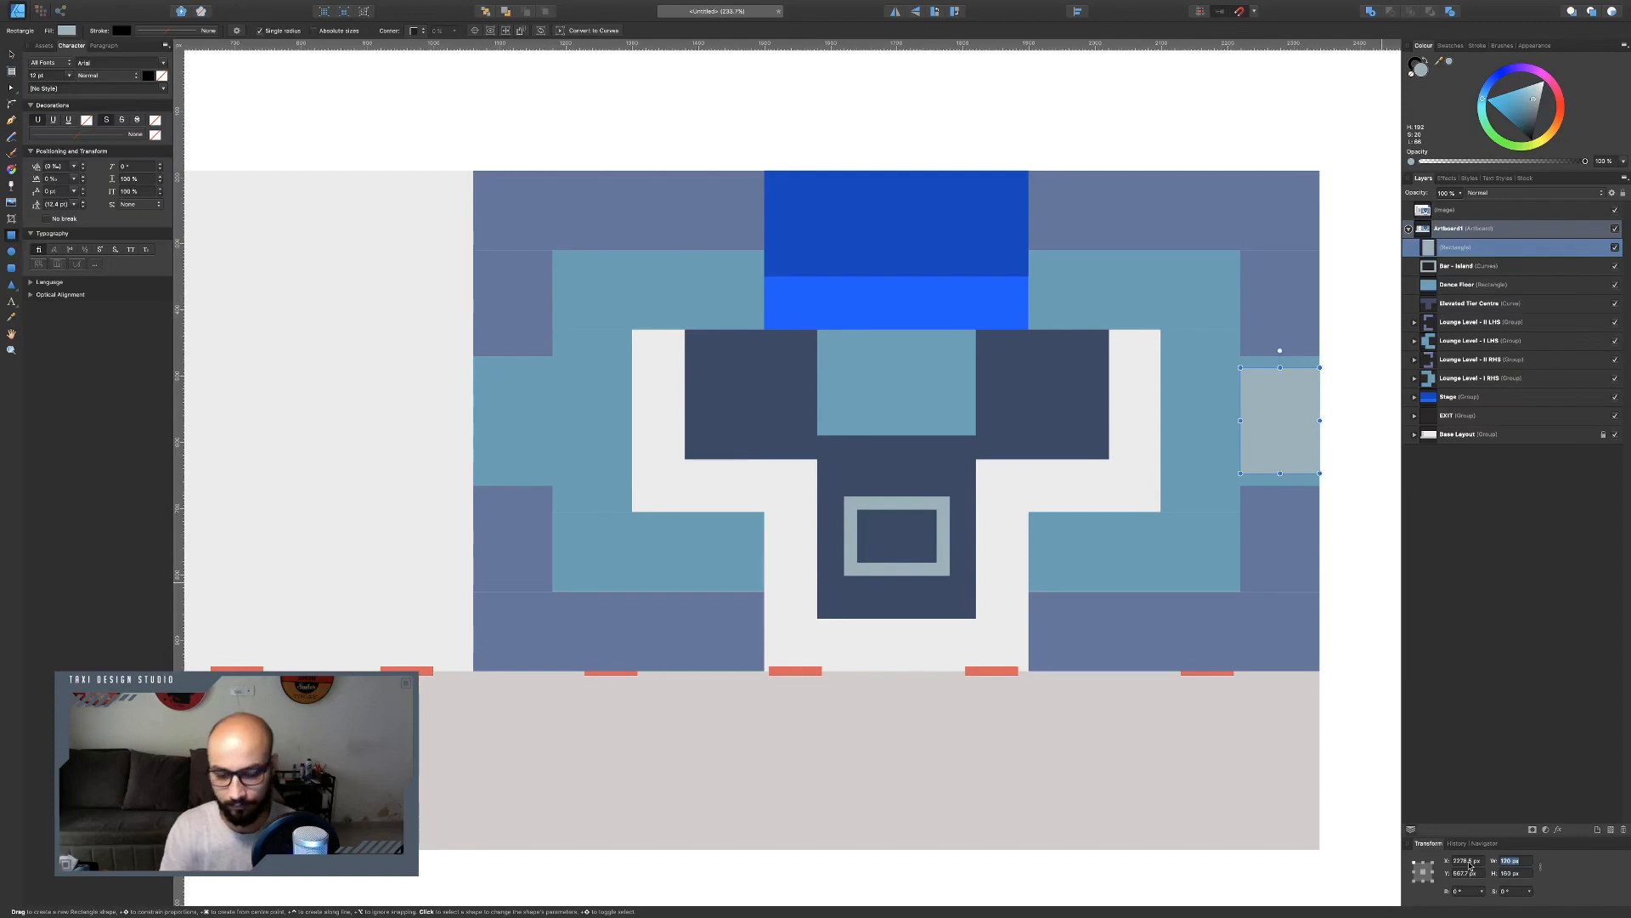
type("60")
key("Return")
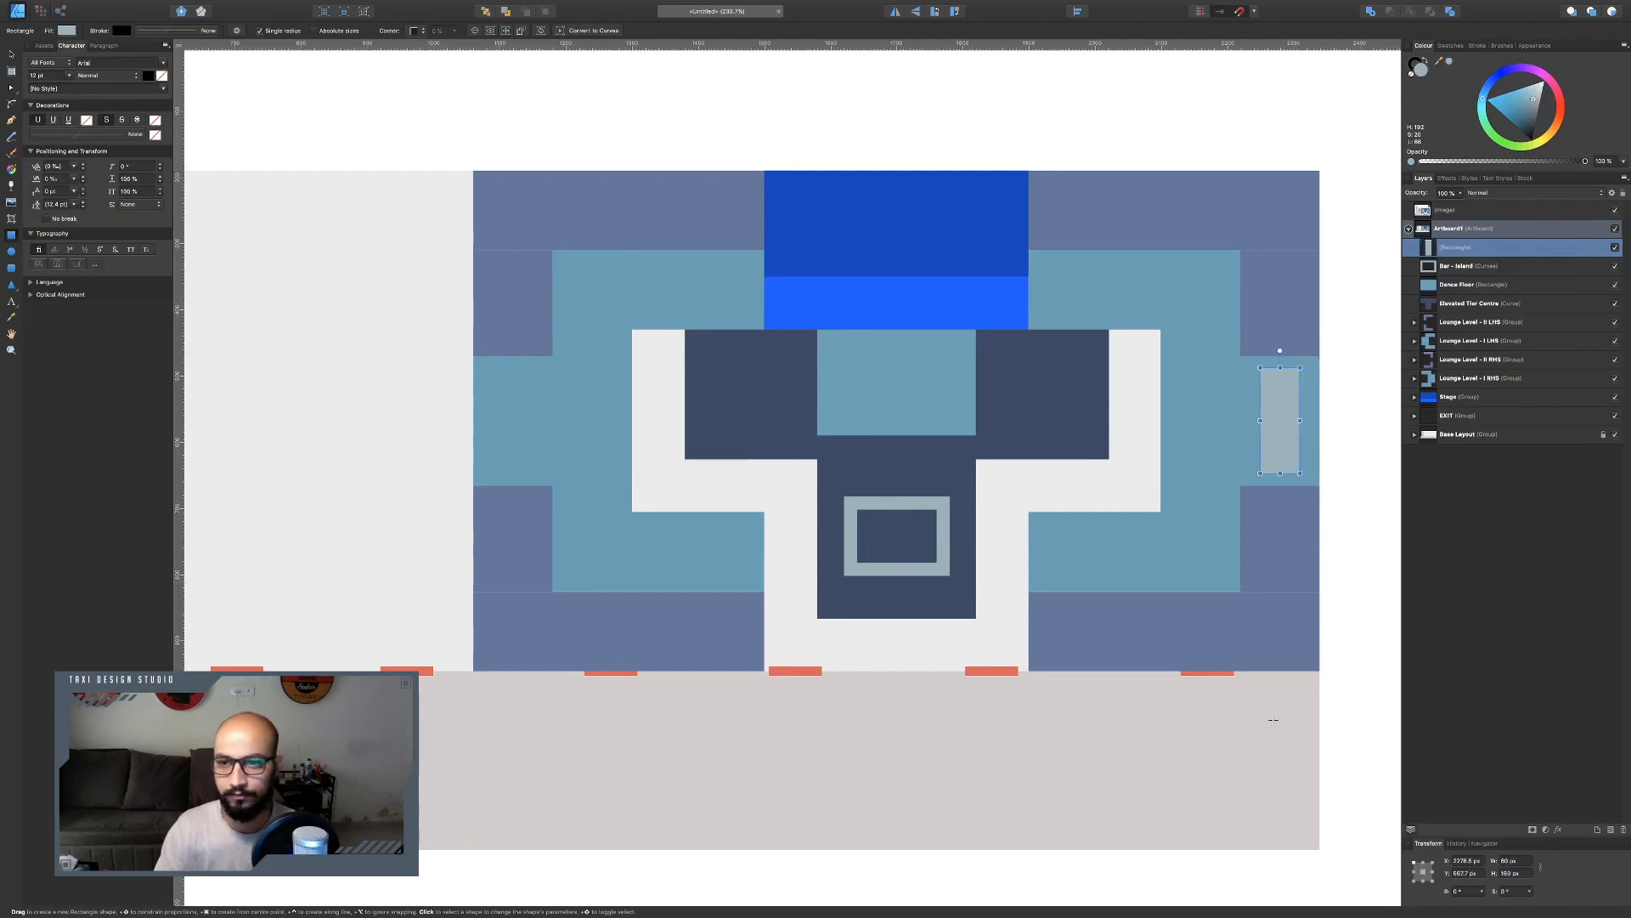
key("super+Tab")
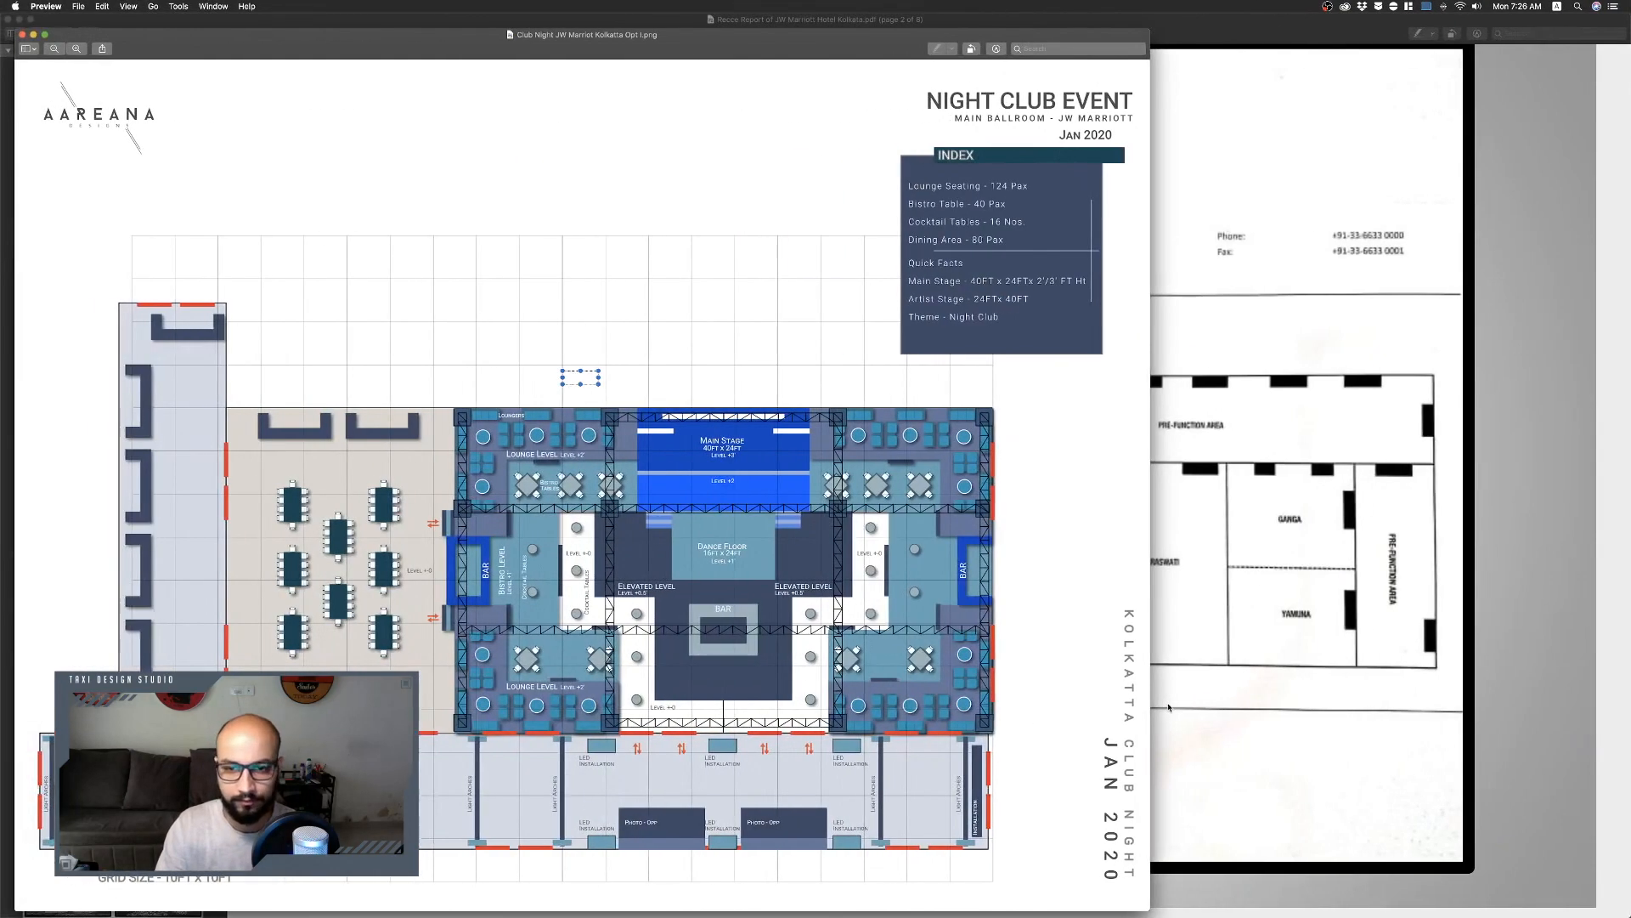
key("super+Tab")
key("super+Tab")
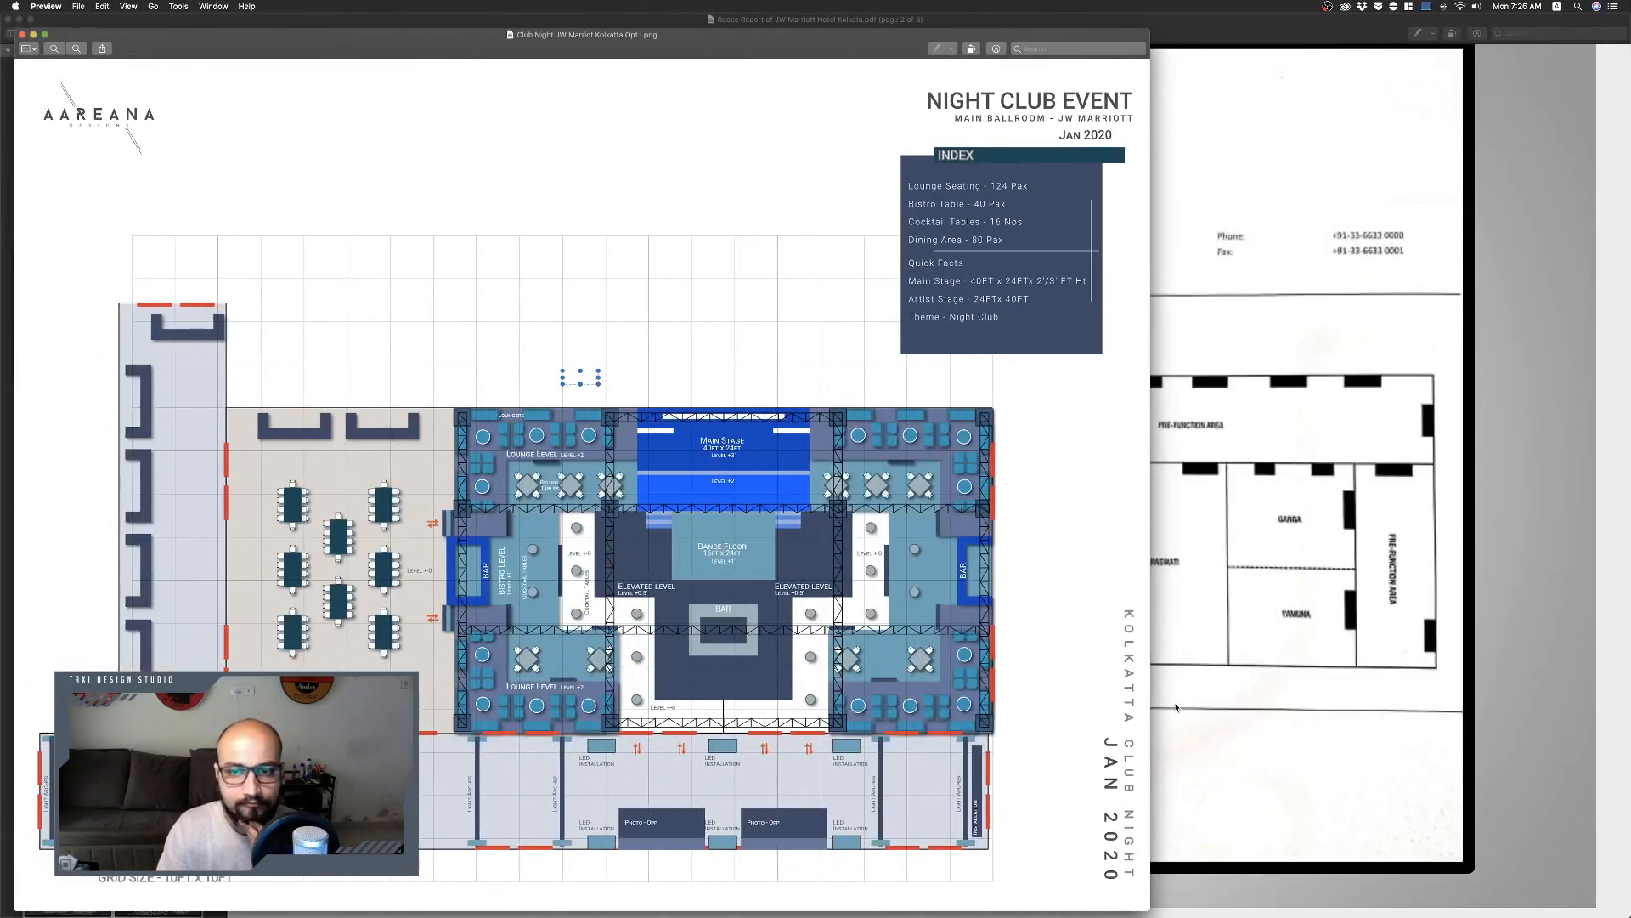
key("super+Tab")
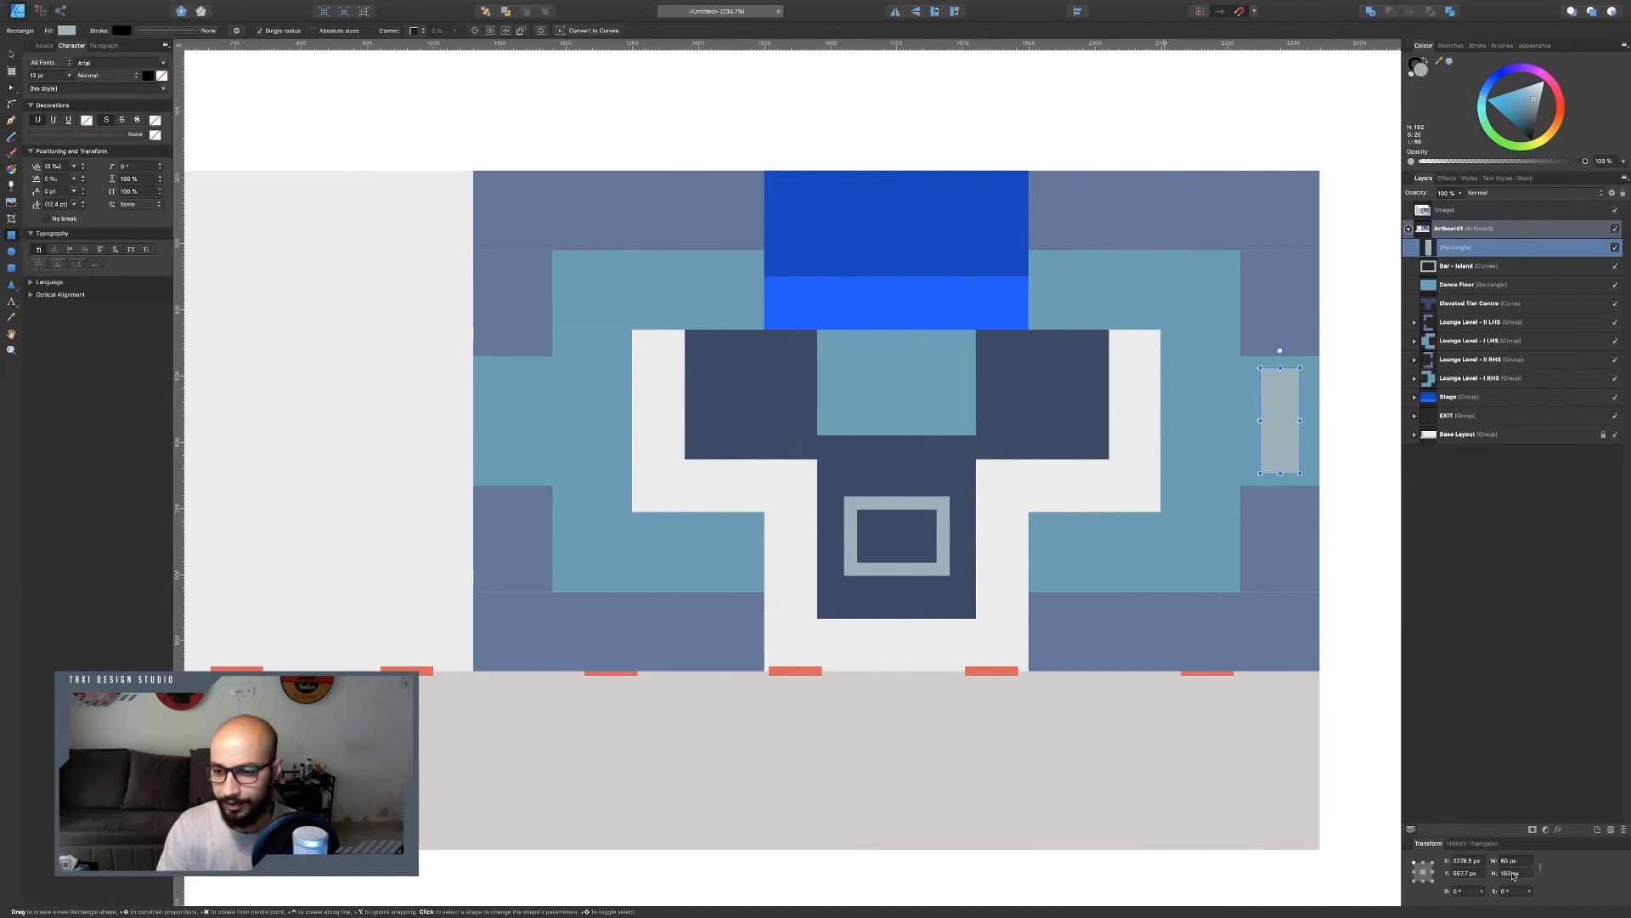
left_click_drag(1520, 863, 1429, 852)
type("80")
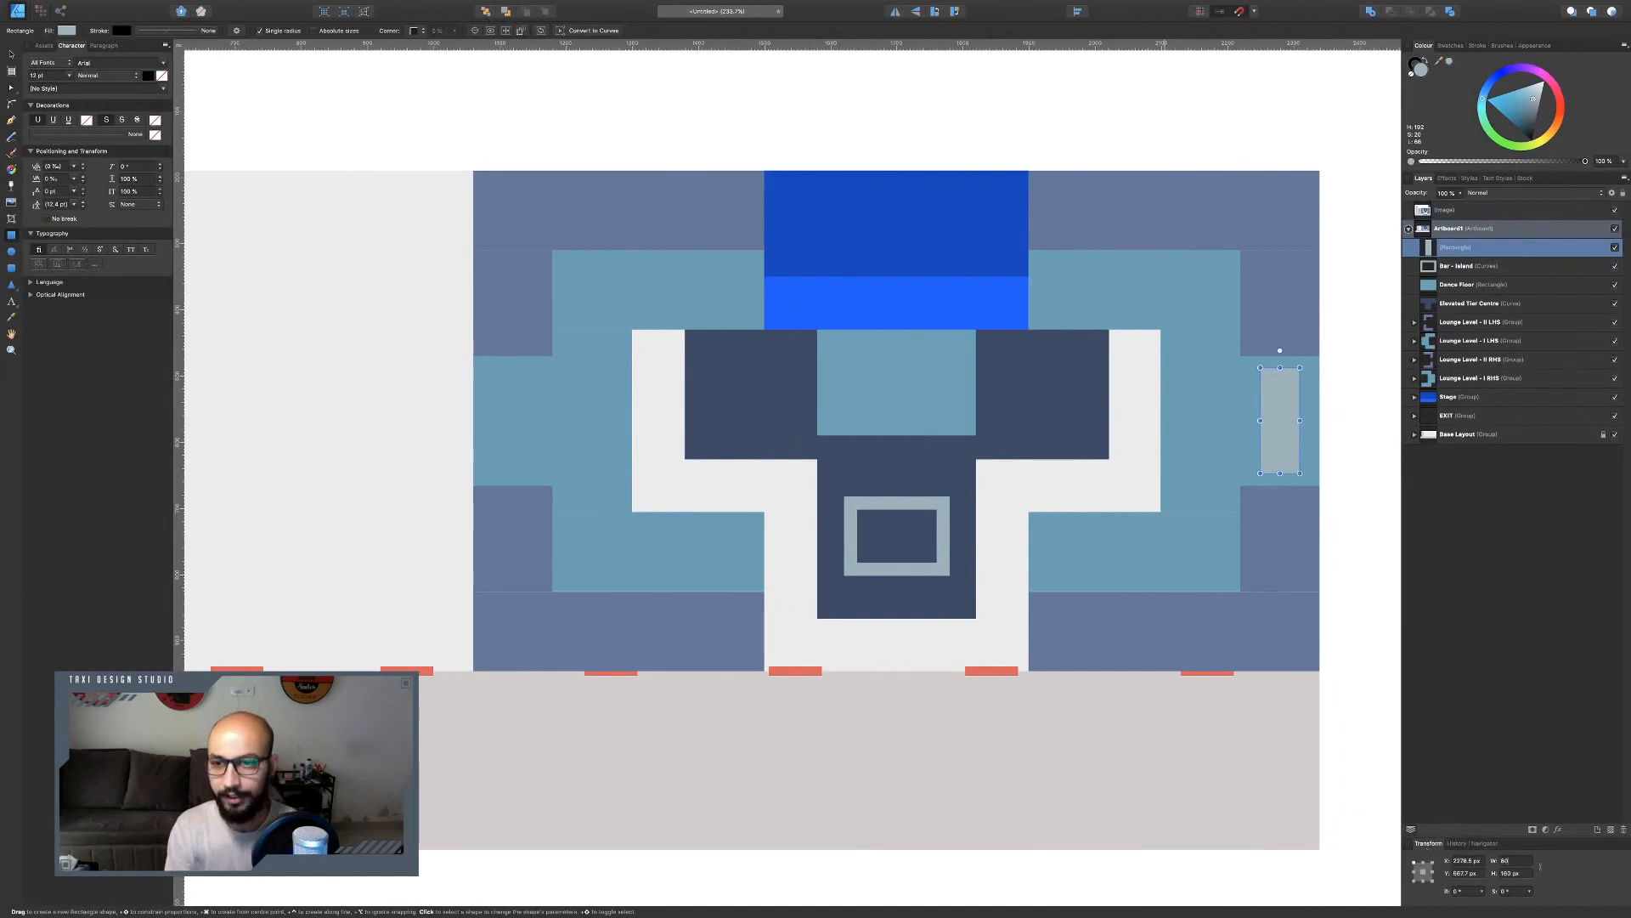
key("Return")
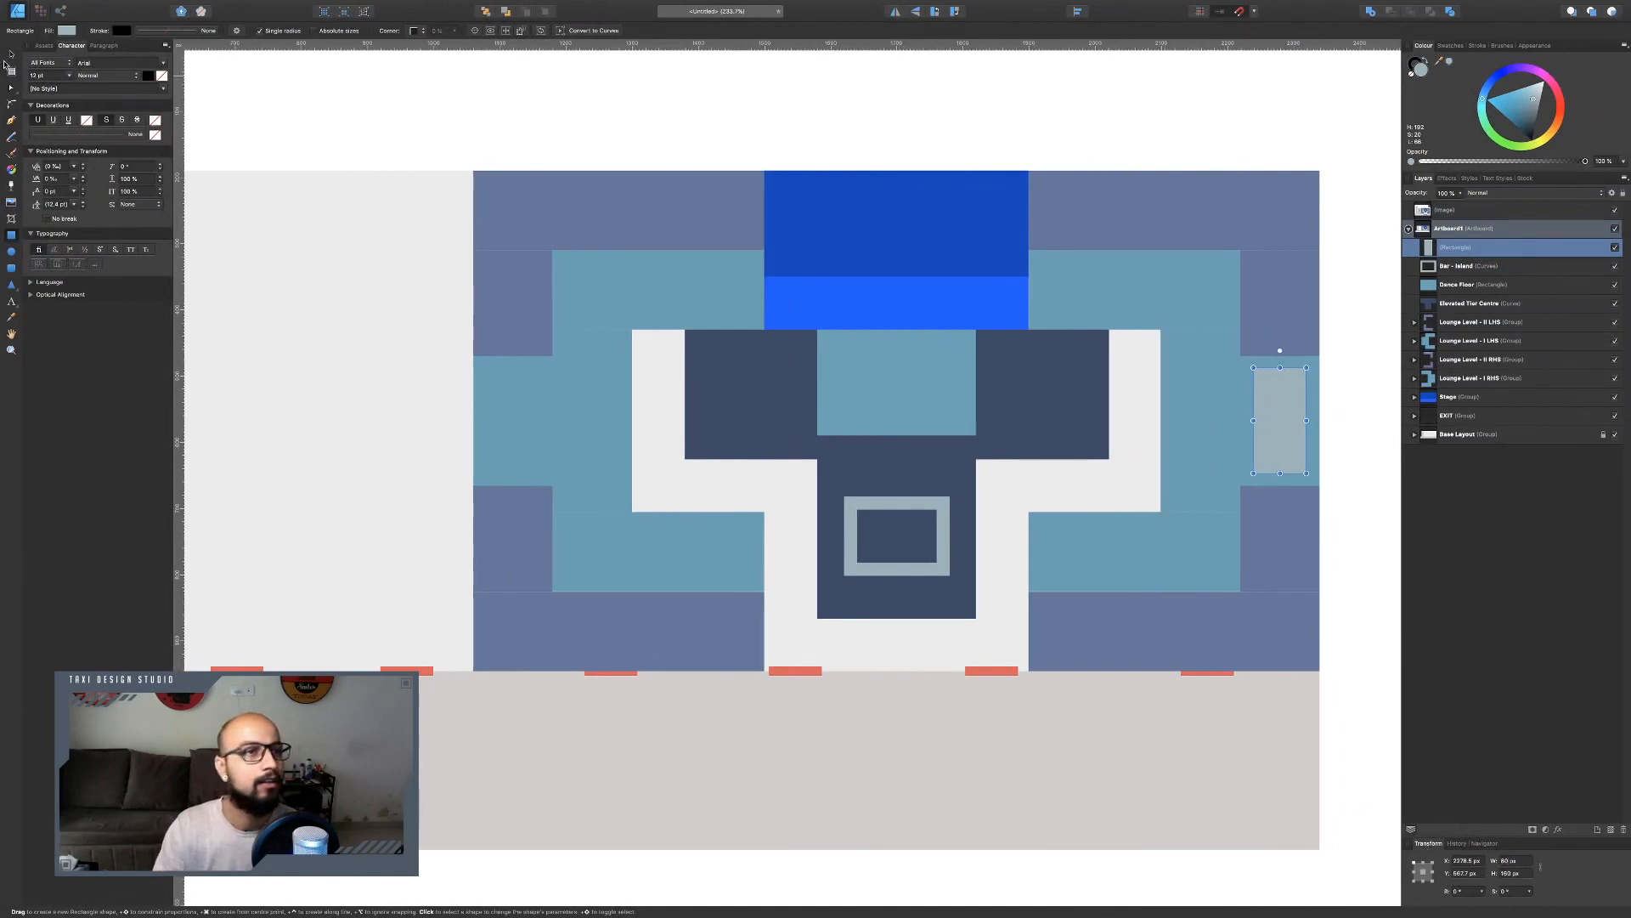
Move the rectangle flush with the venue's right edge, duplicate it and resize the copy to 60 x 120 px.
scroll(1320, 434, "up", 4)
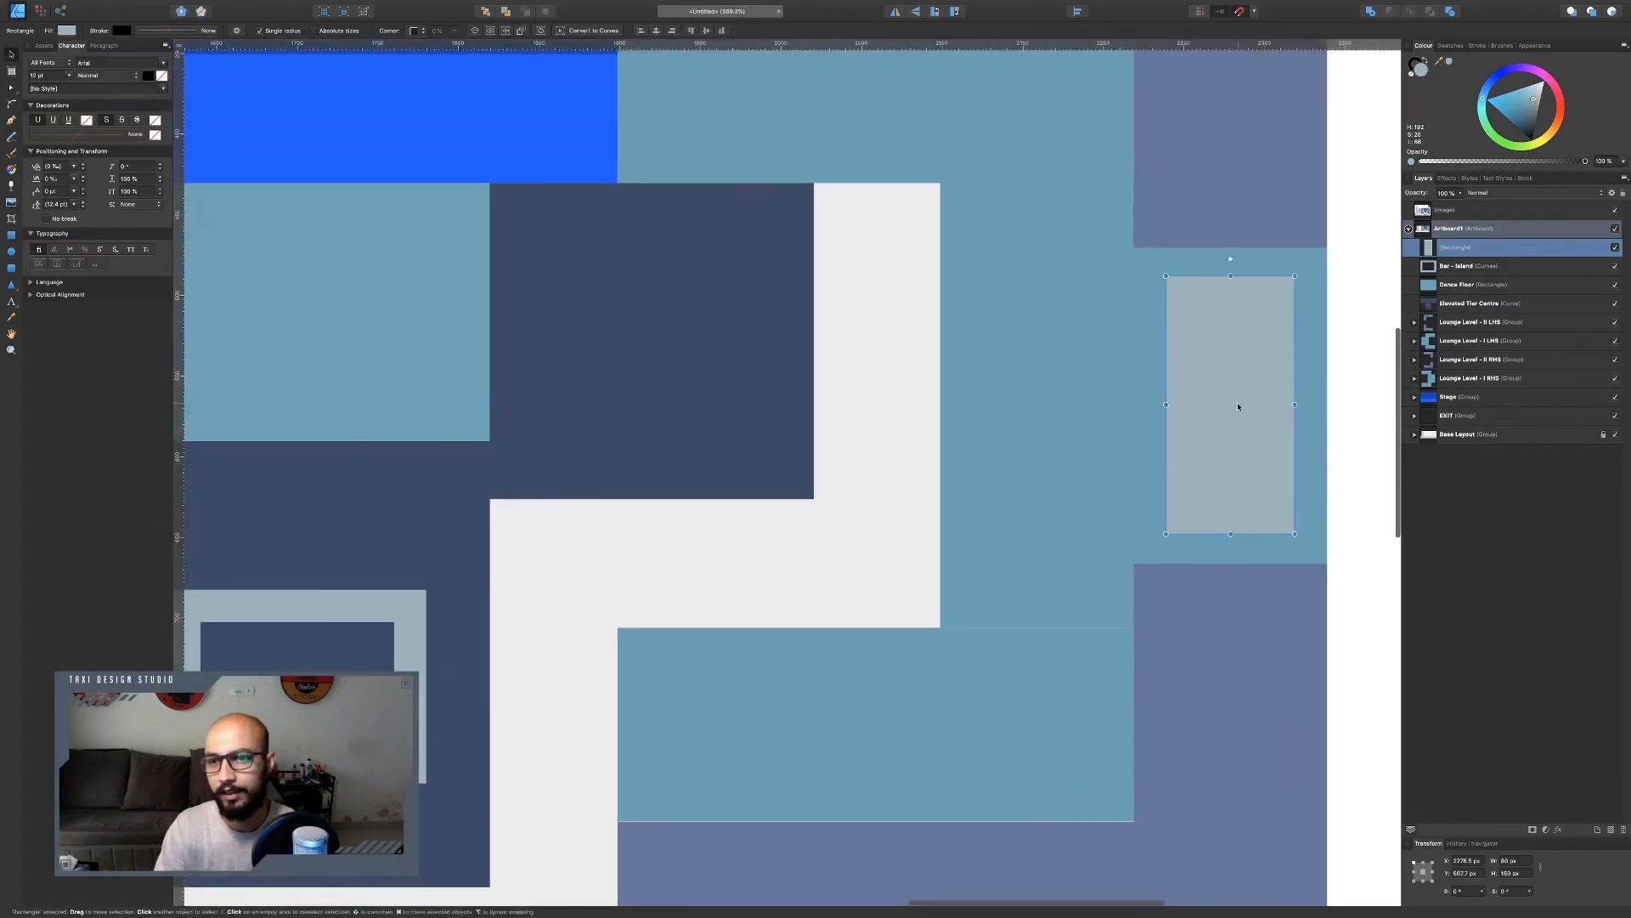
left_click_drag(1238, 405, 1270, 407)
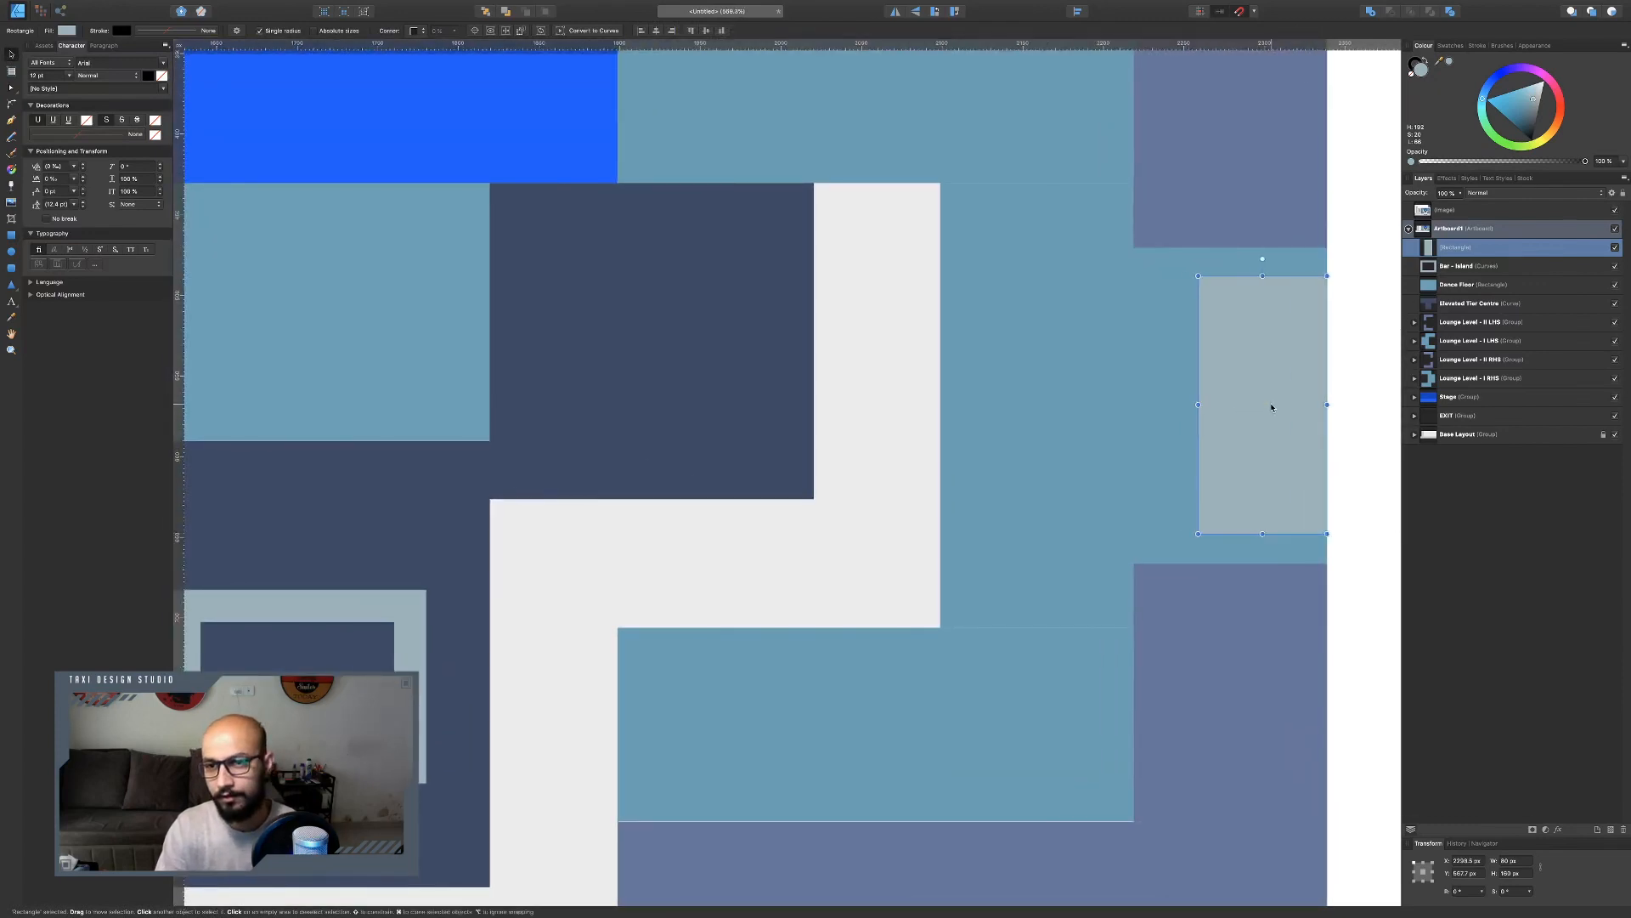
key("super+j")
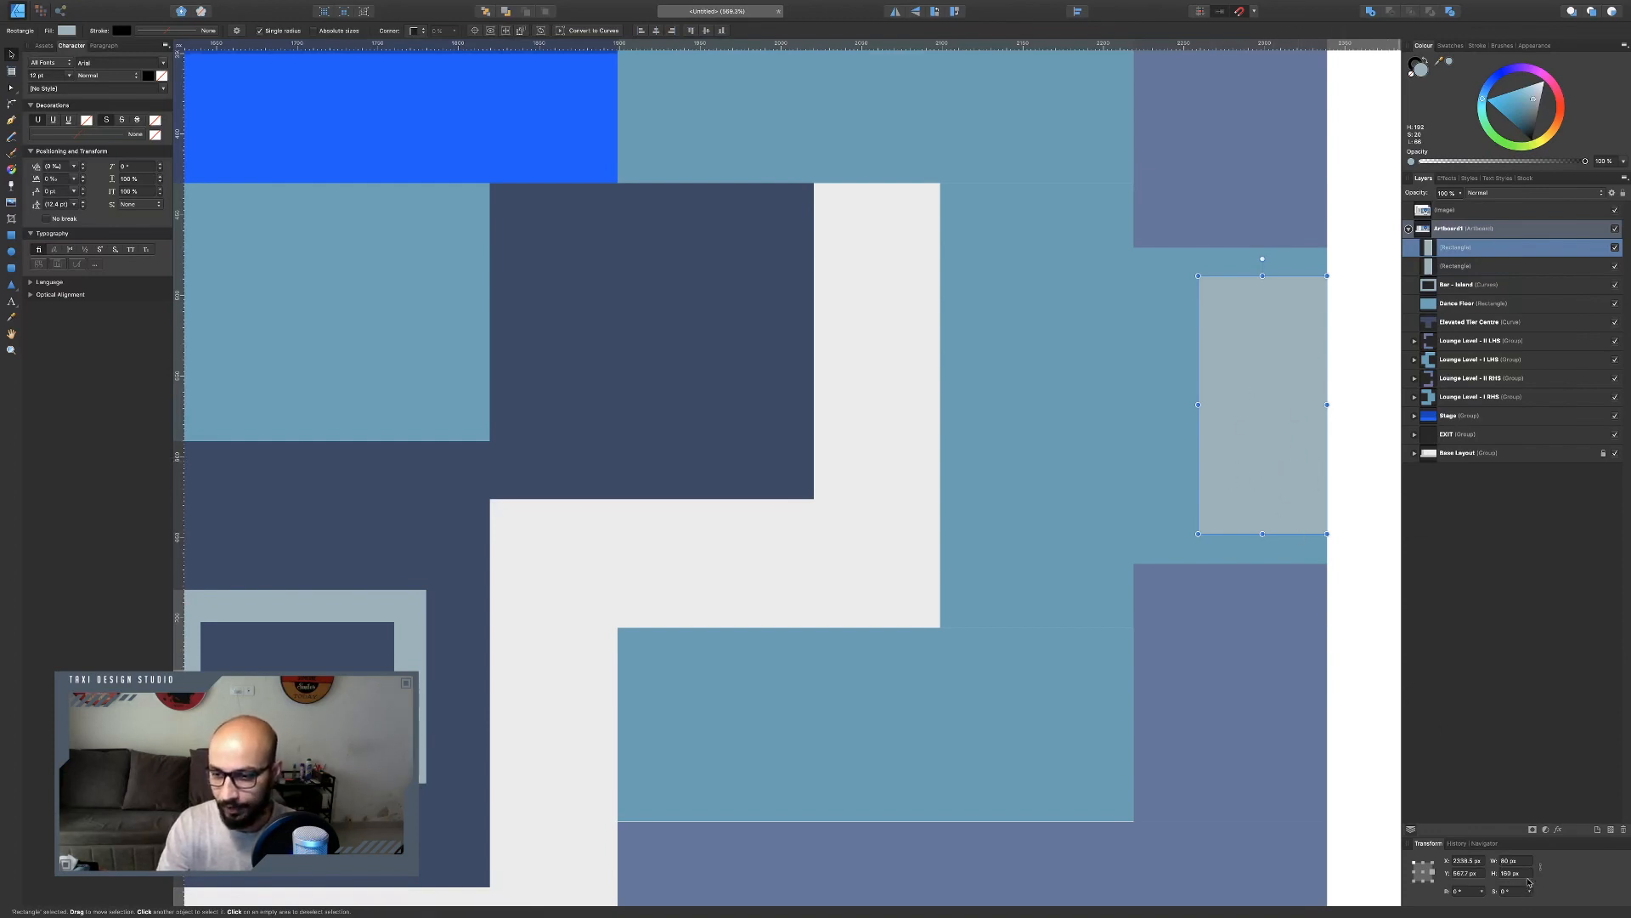
left_click(1491, 868)
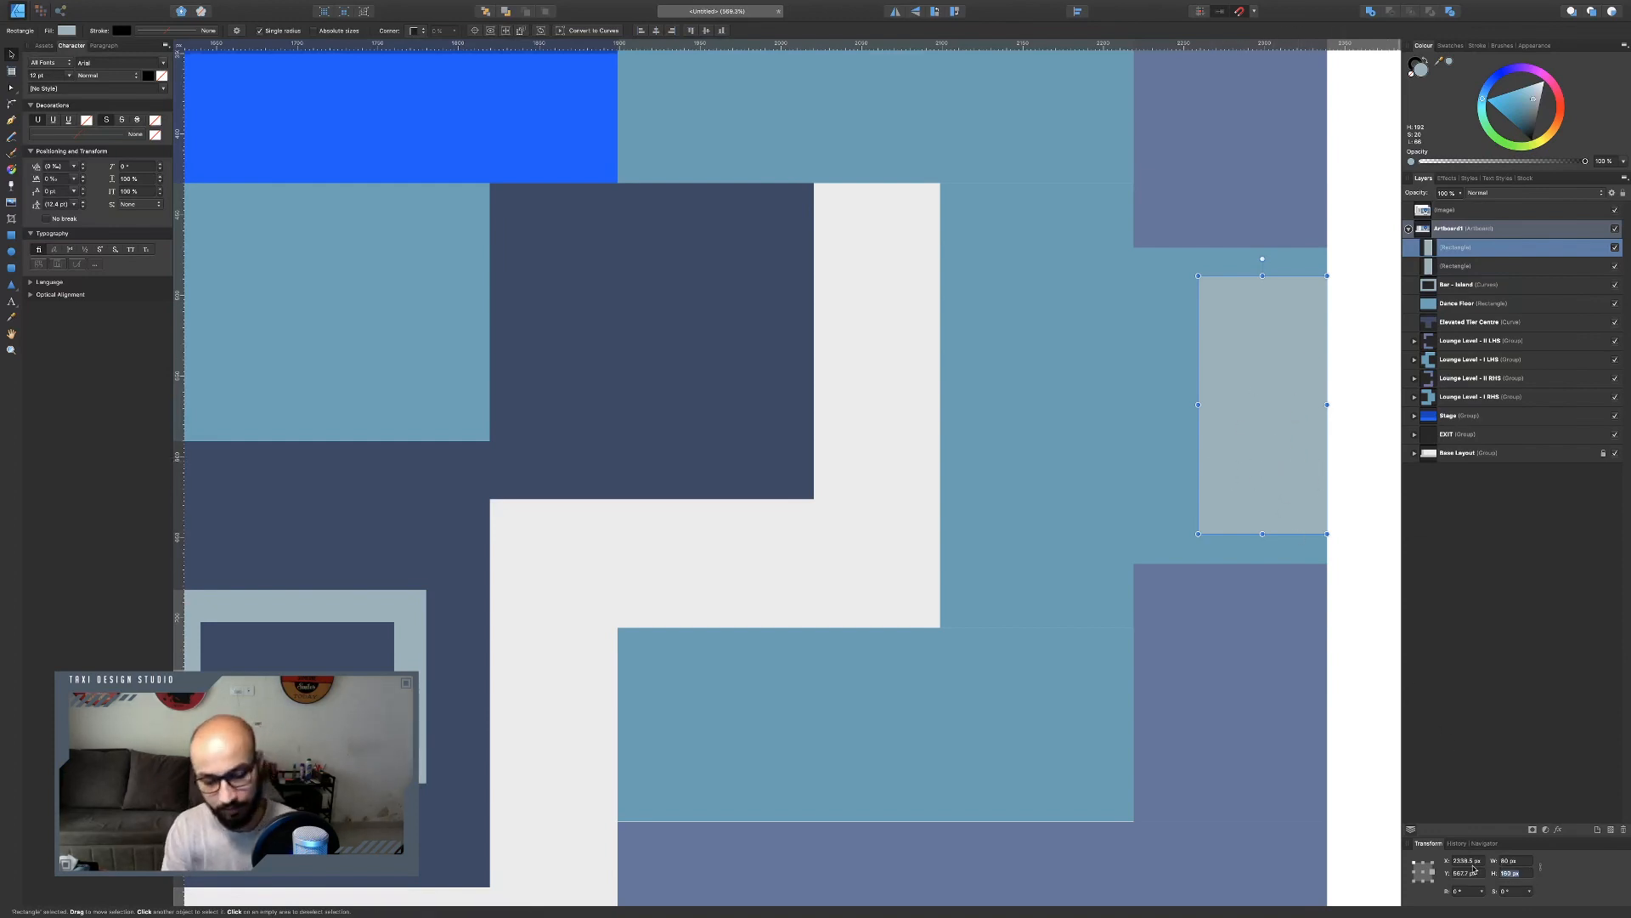
type("120")
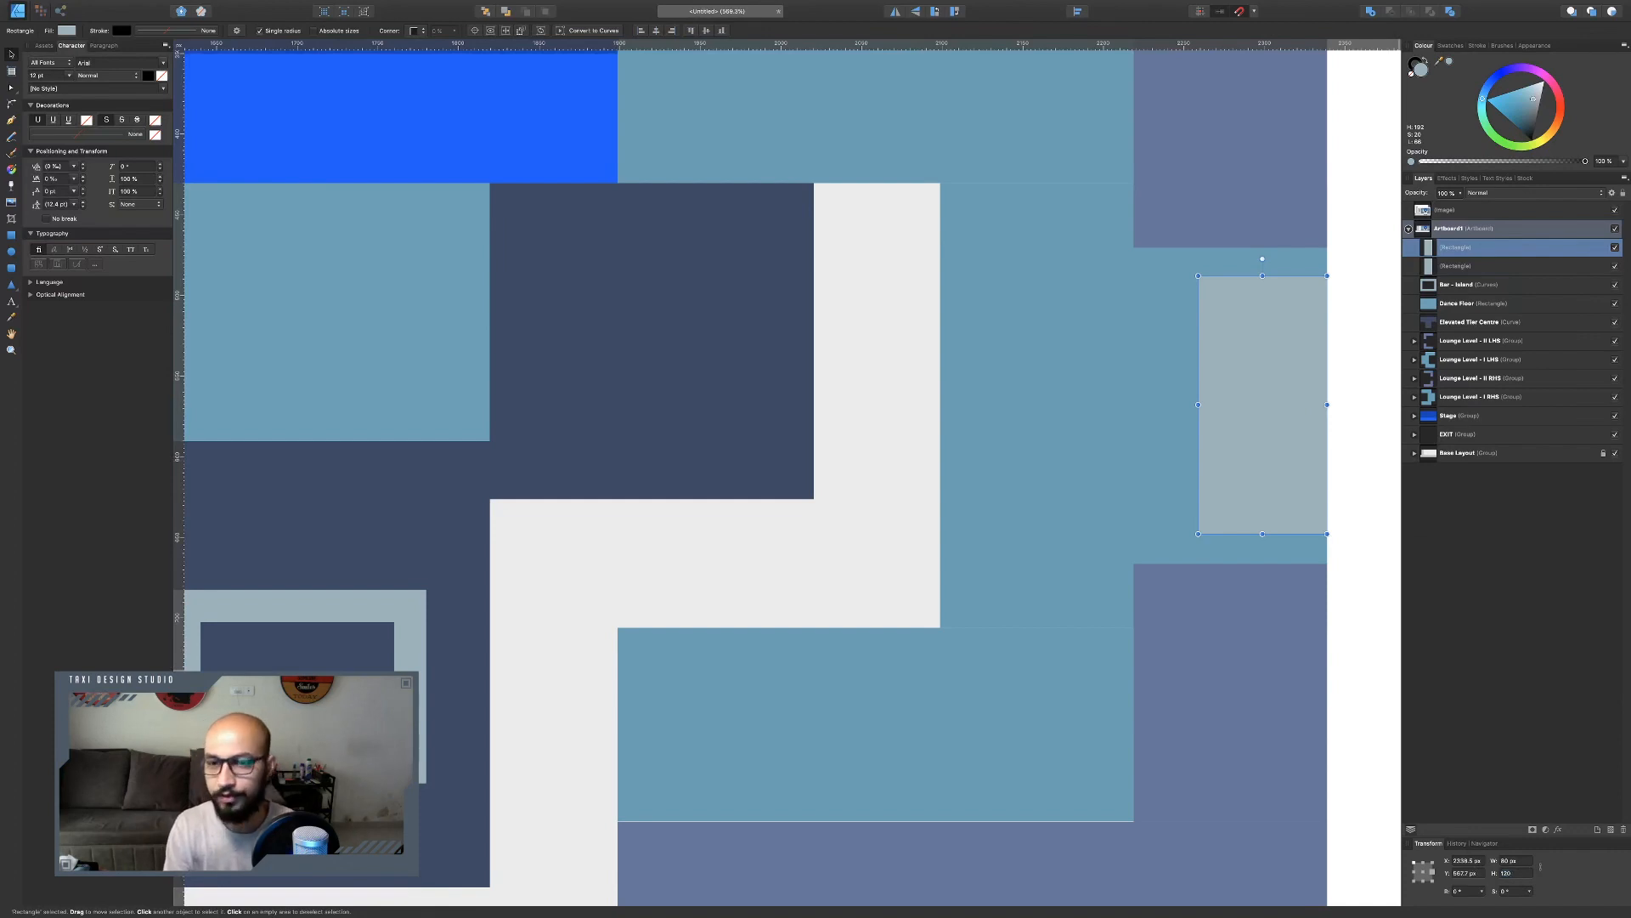
key("Return")
left_click(1516, 861)
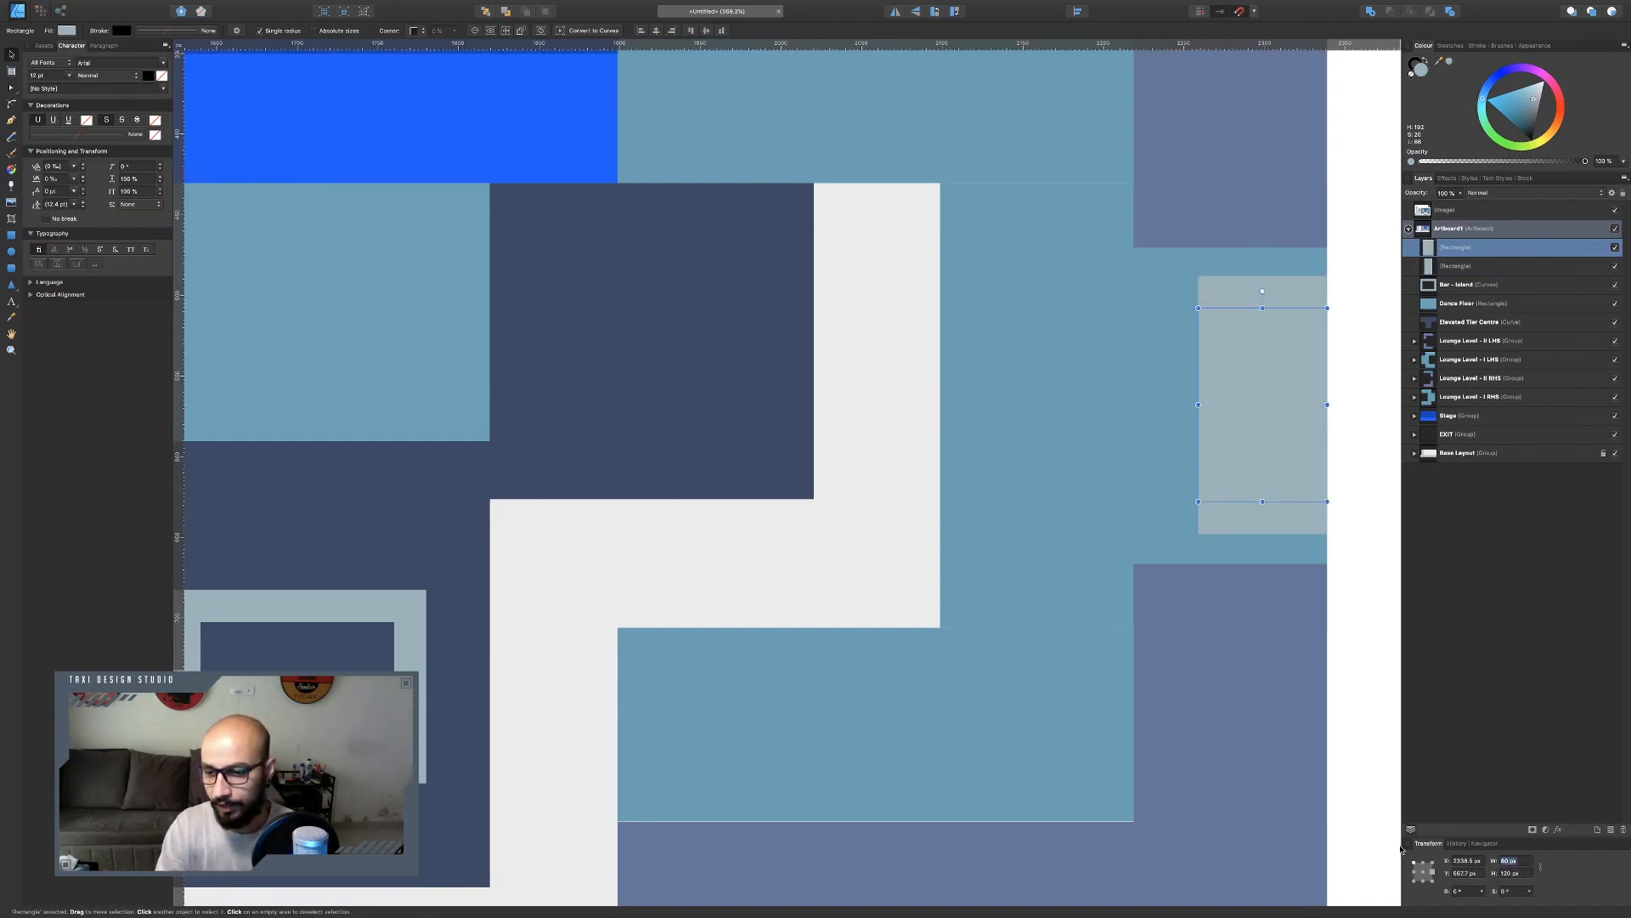
key("Return")
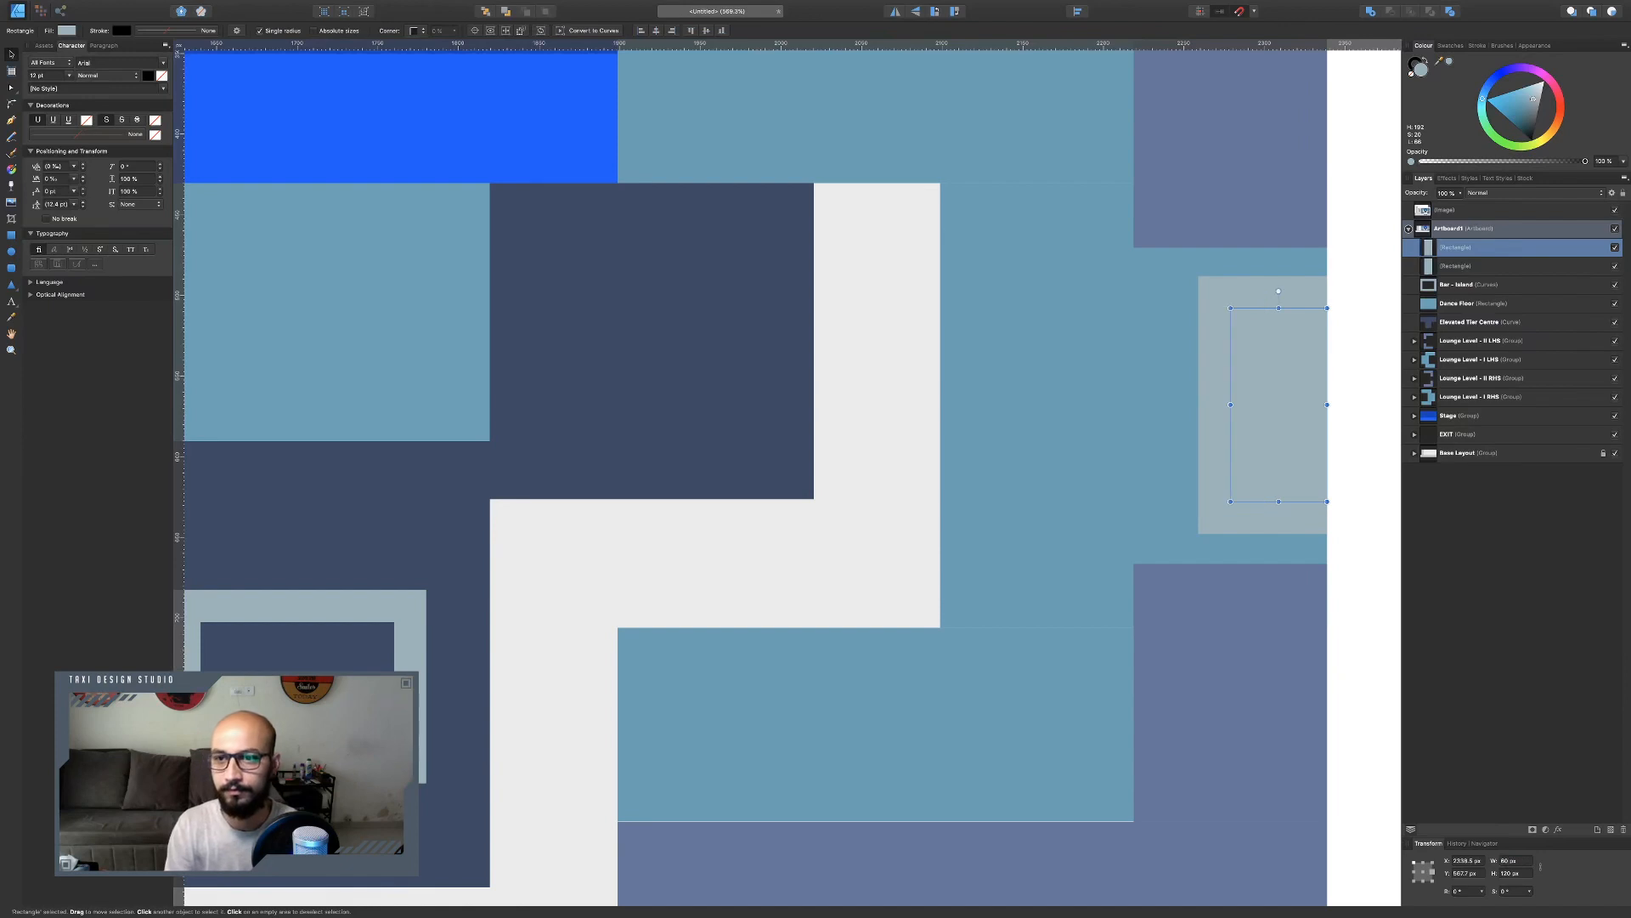
Subtract the copy from the rectangle to form an open frame and fill it with the reference bar's blue.
left_click(1216, 513, "shift")
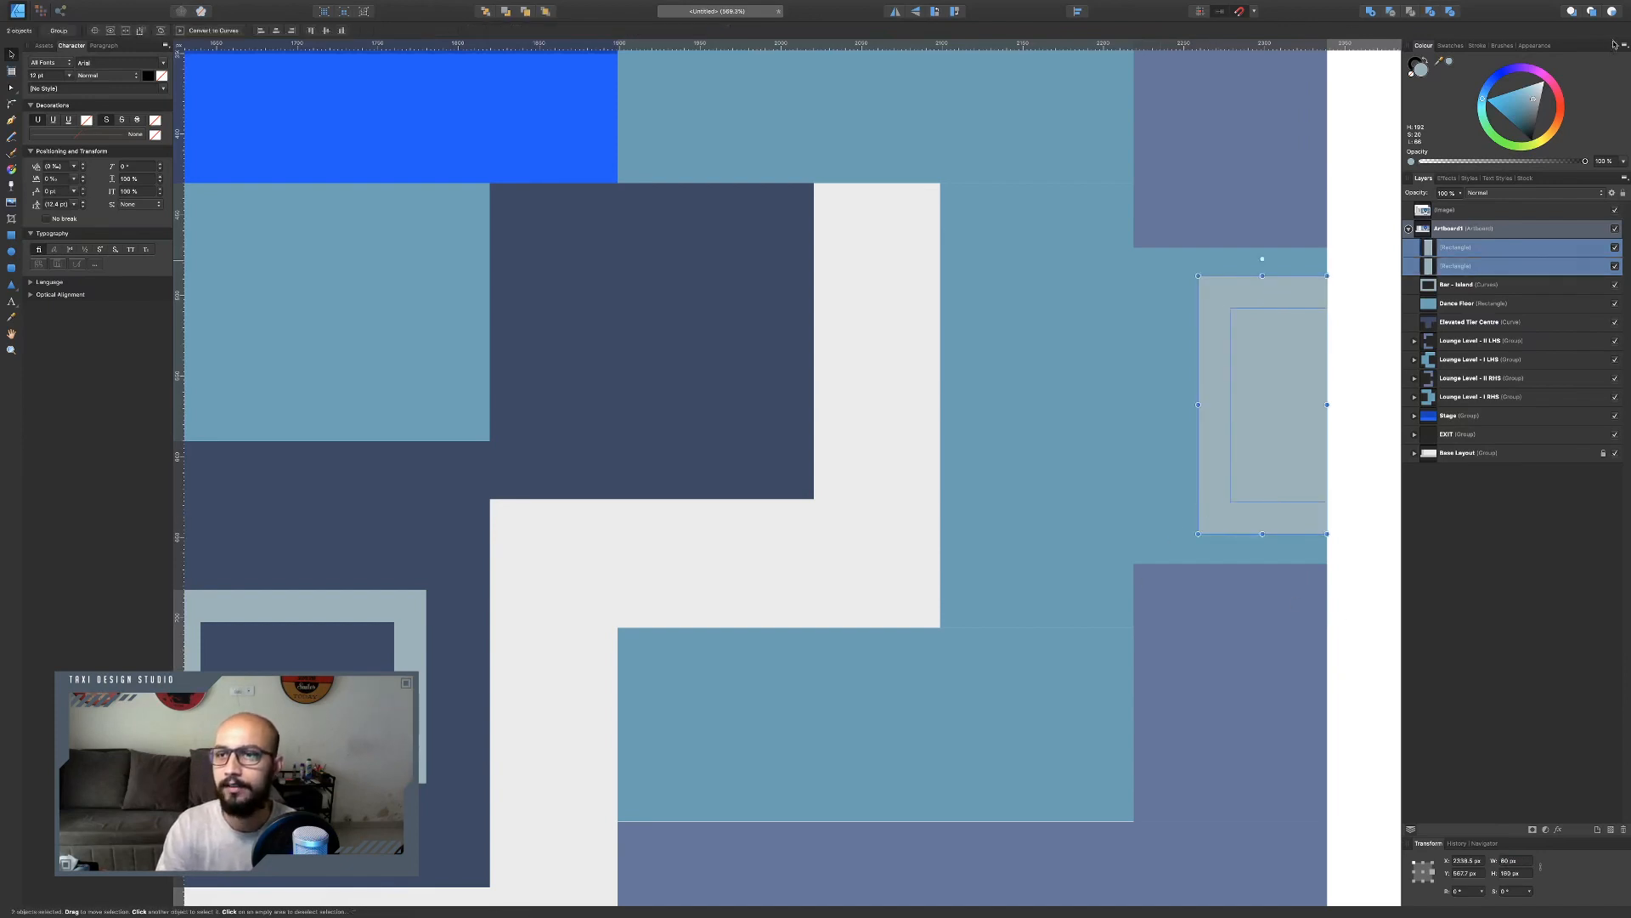
left_click(1390, 13)
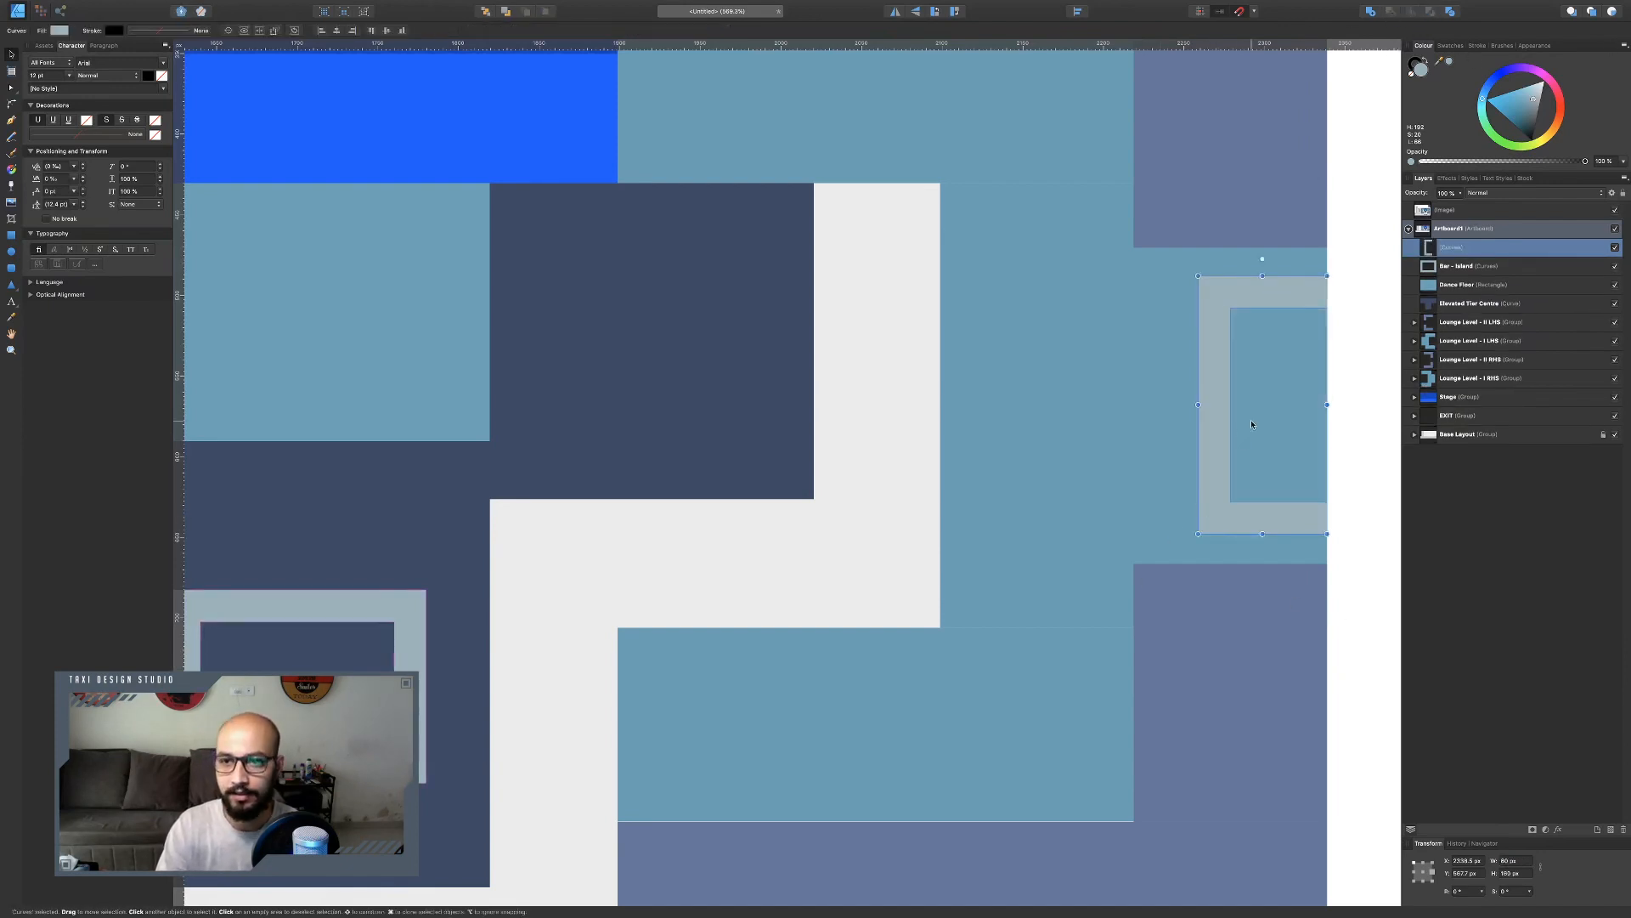
scroll(1206, 388, "up", 18)
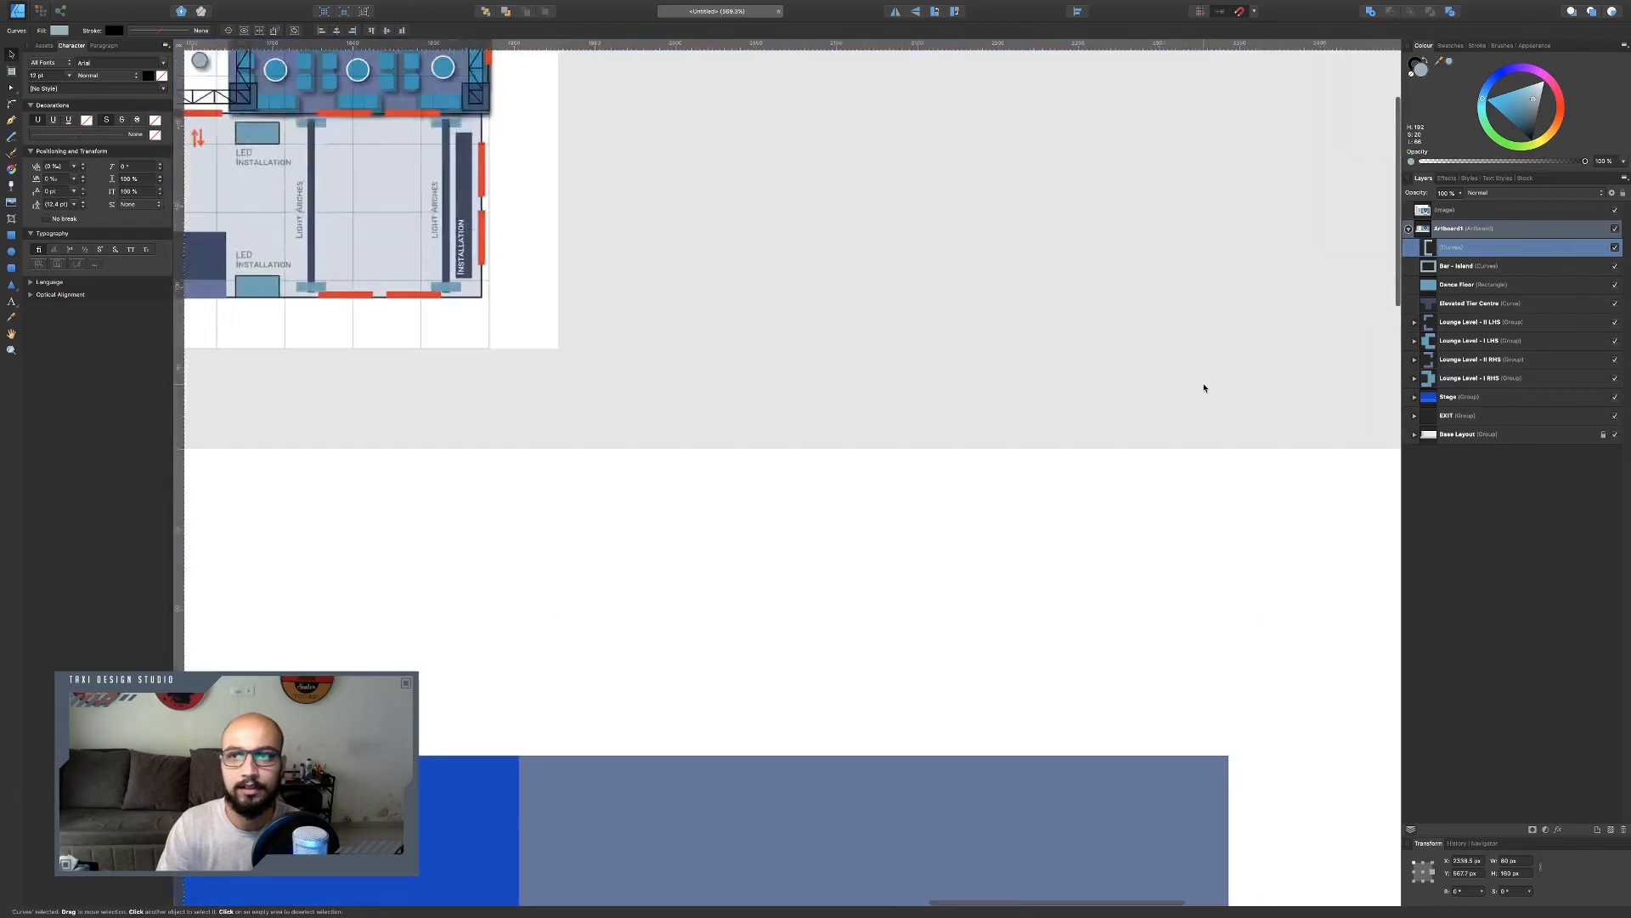
scroll(1203, 387, "left", 1)
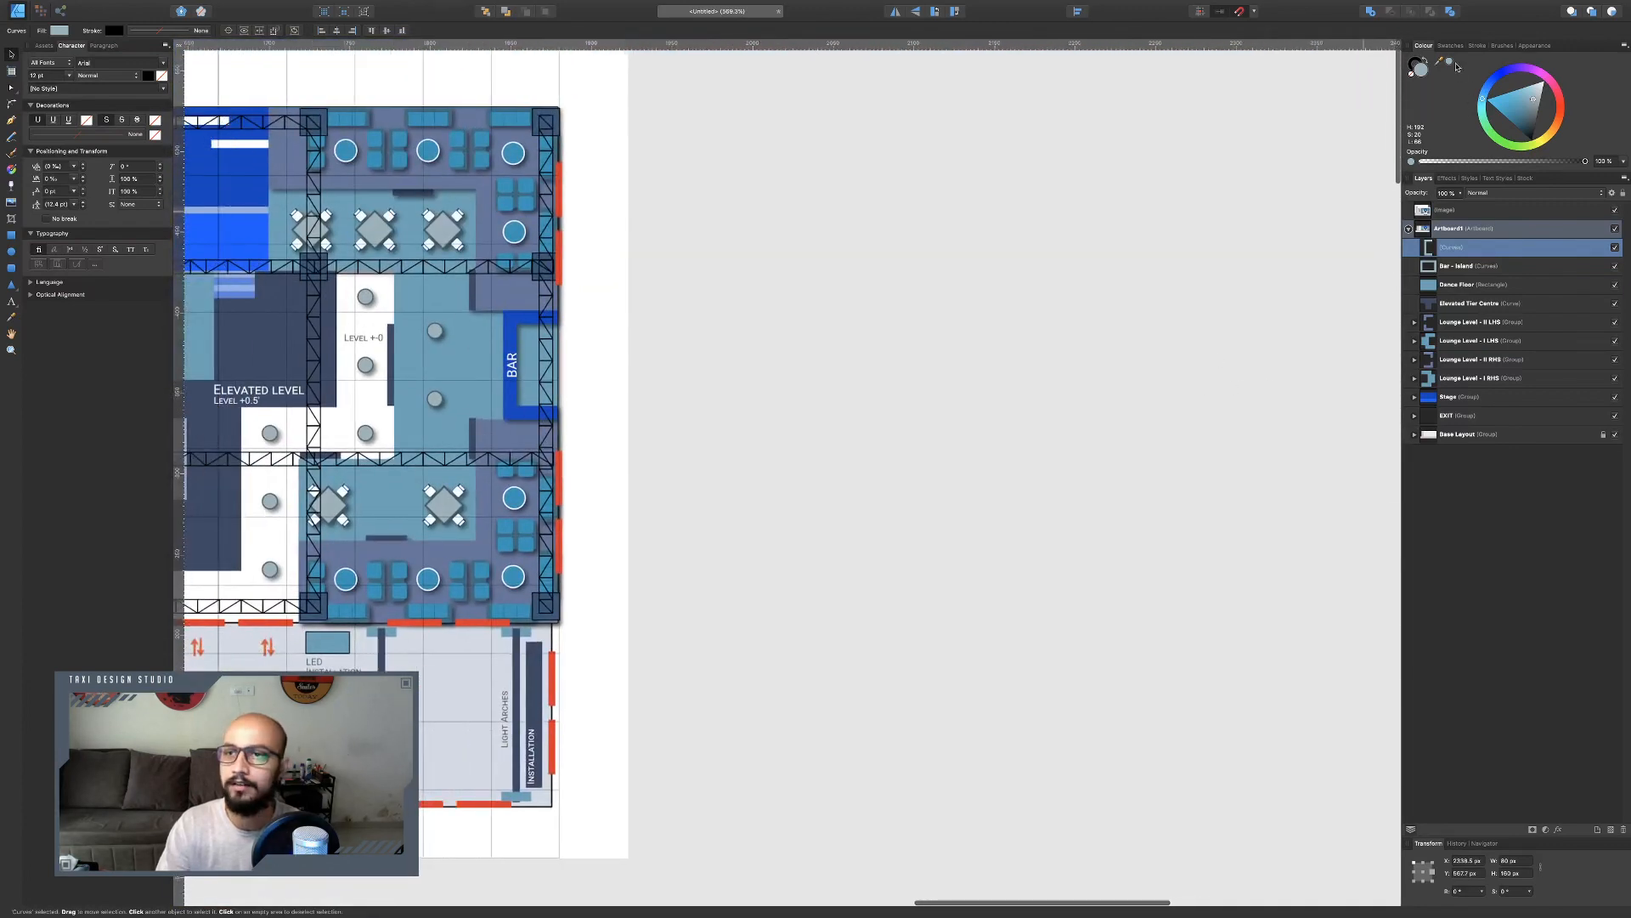
left_click_drag(1457, 67, 515, 320)
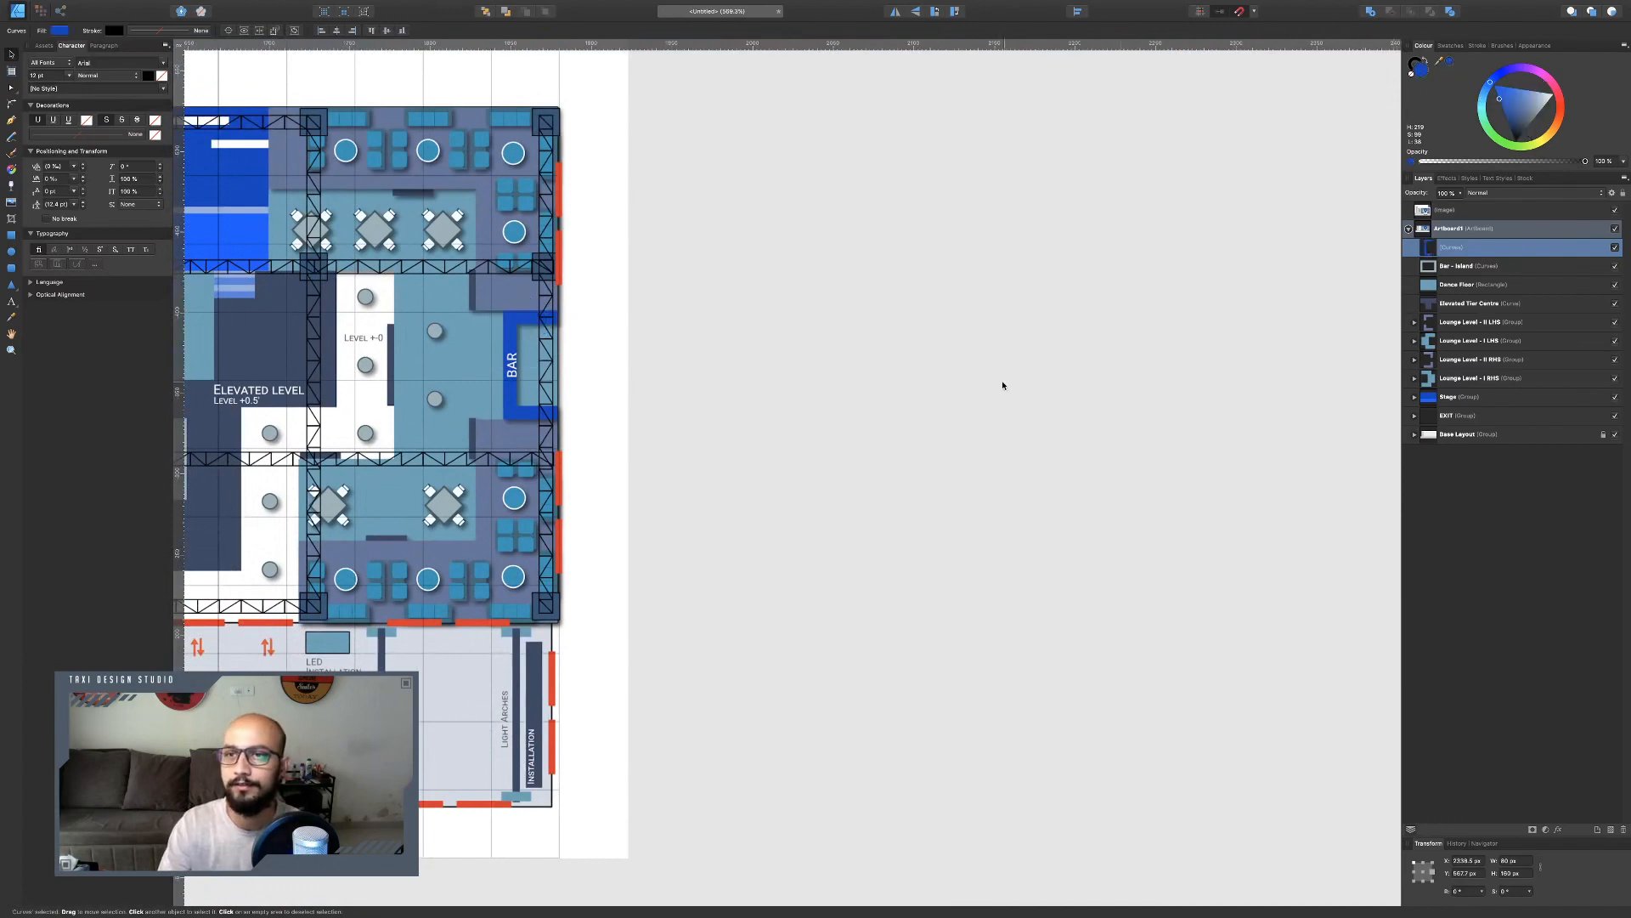
scroll(1003, 386, "down", 9)
scroll(1003, 386, "left", 3)
scroll(1002, 379, "down", 8)
scroll(1001, 379, "right", 5)
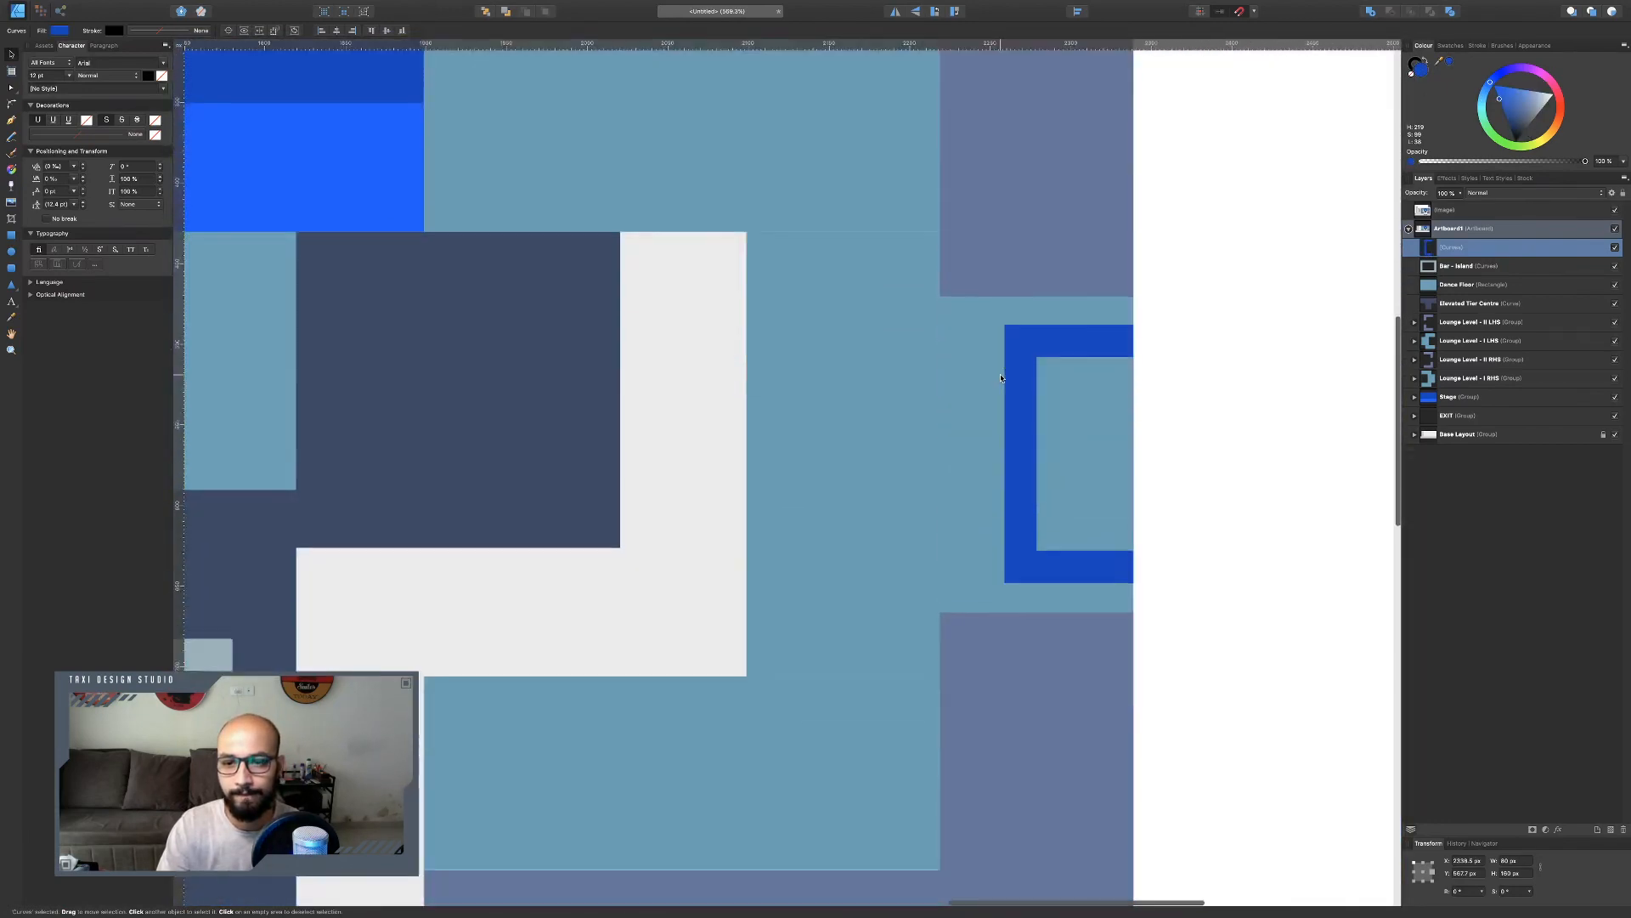
scroll(1001, 378, "down", 1)
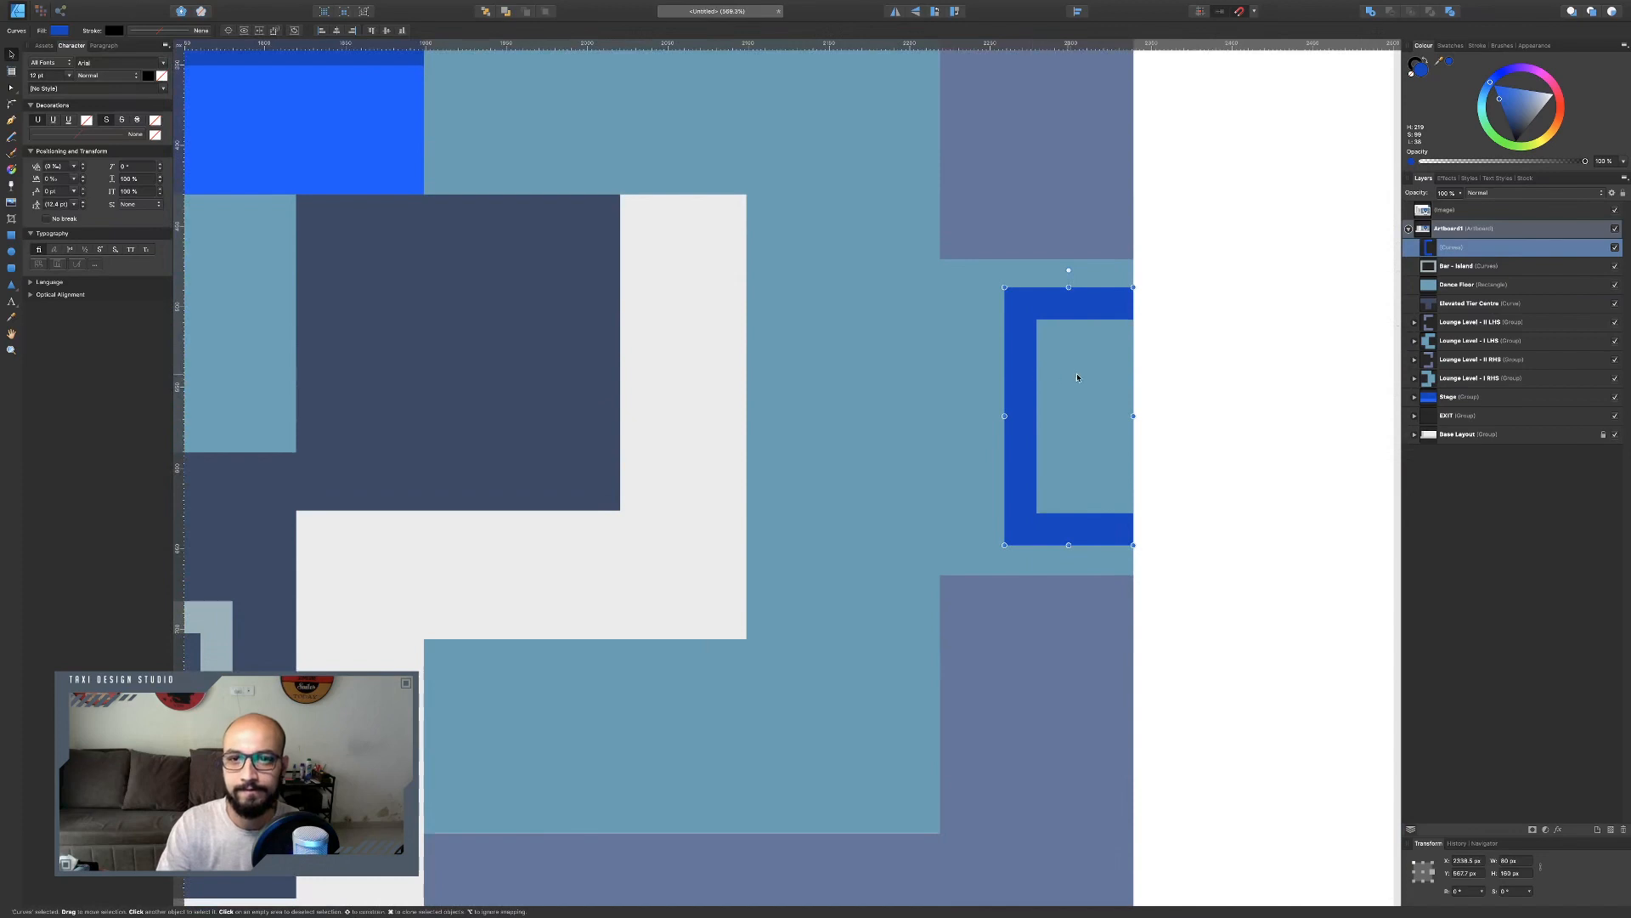
Try to duplicate the bar frame onto the venue's left edge.
right_click(1037, 444)
left_click(1318, 459)
scroll(1133, 516, "down", 1)
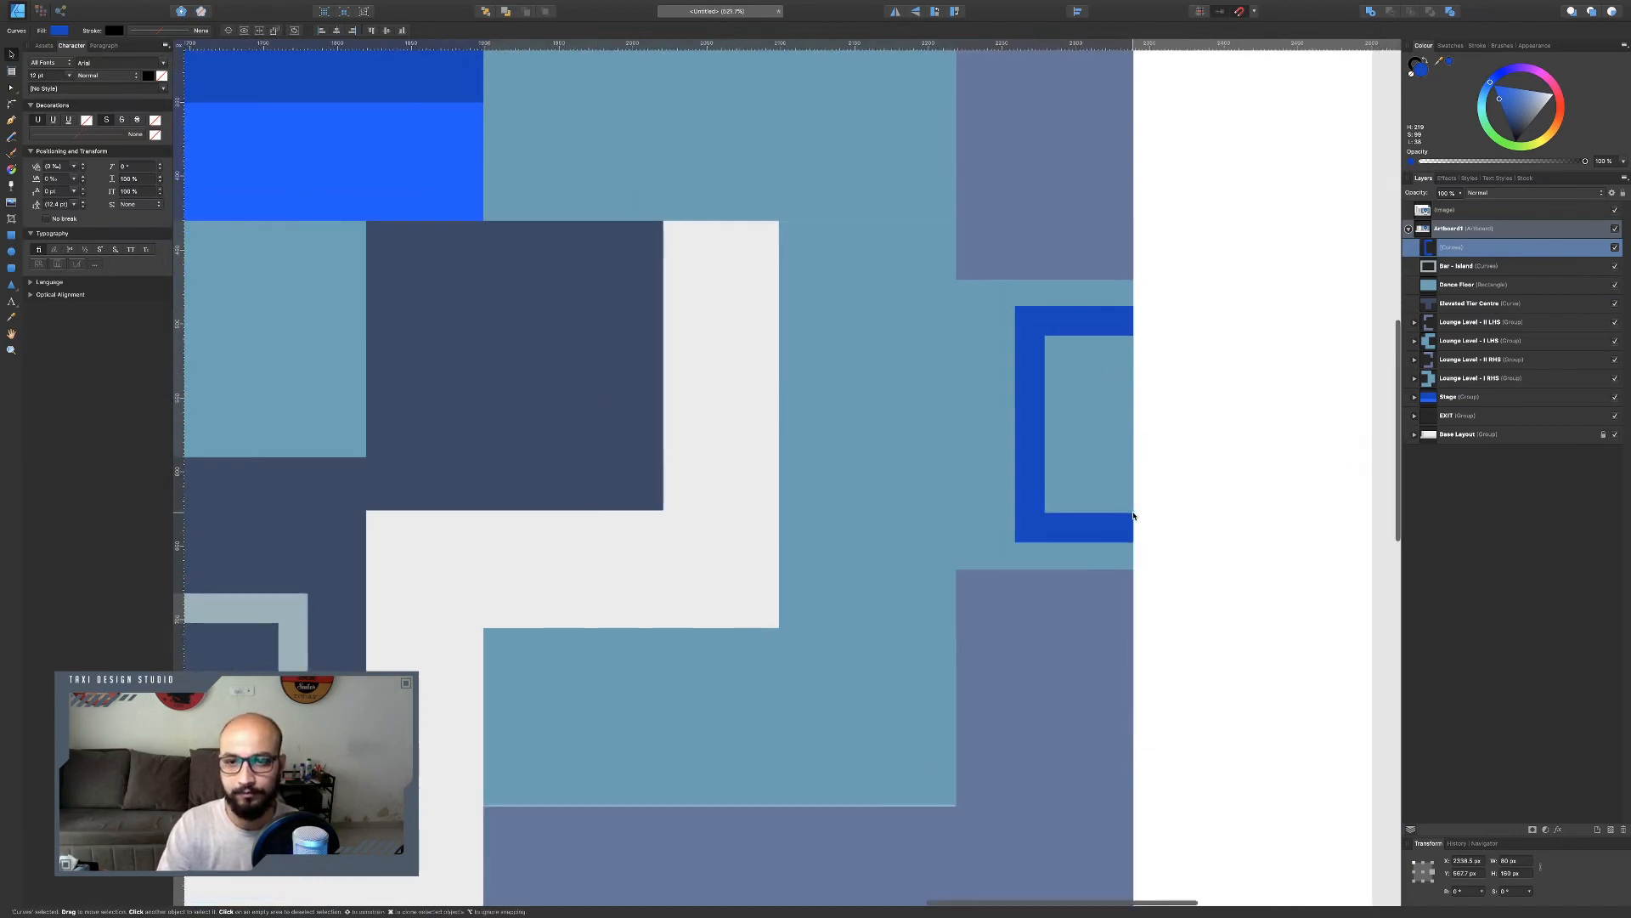
scroll(1038, 449, "down", 5)
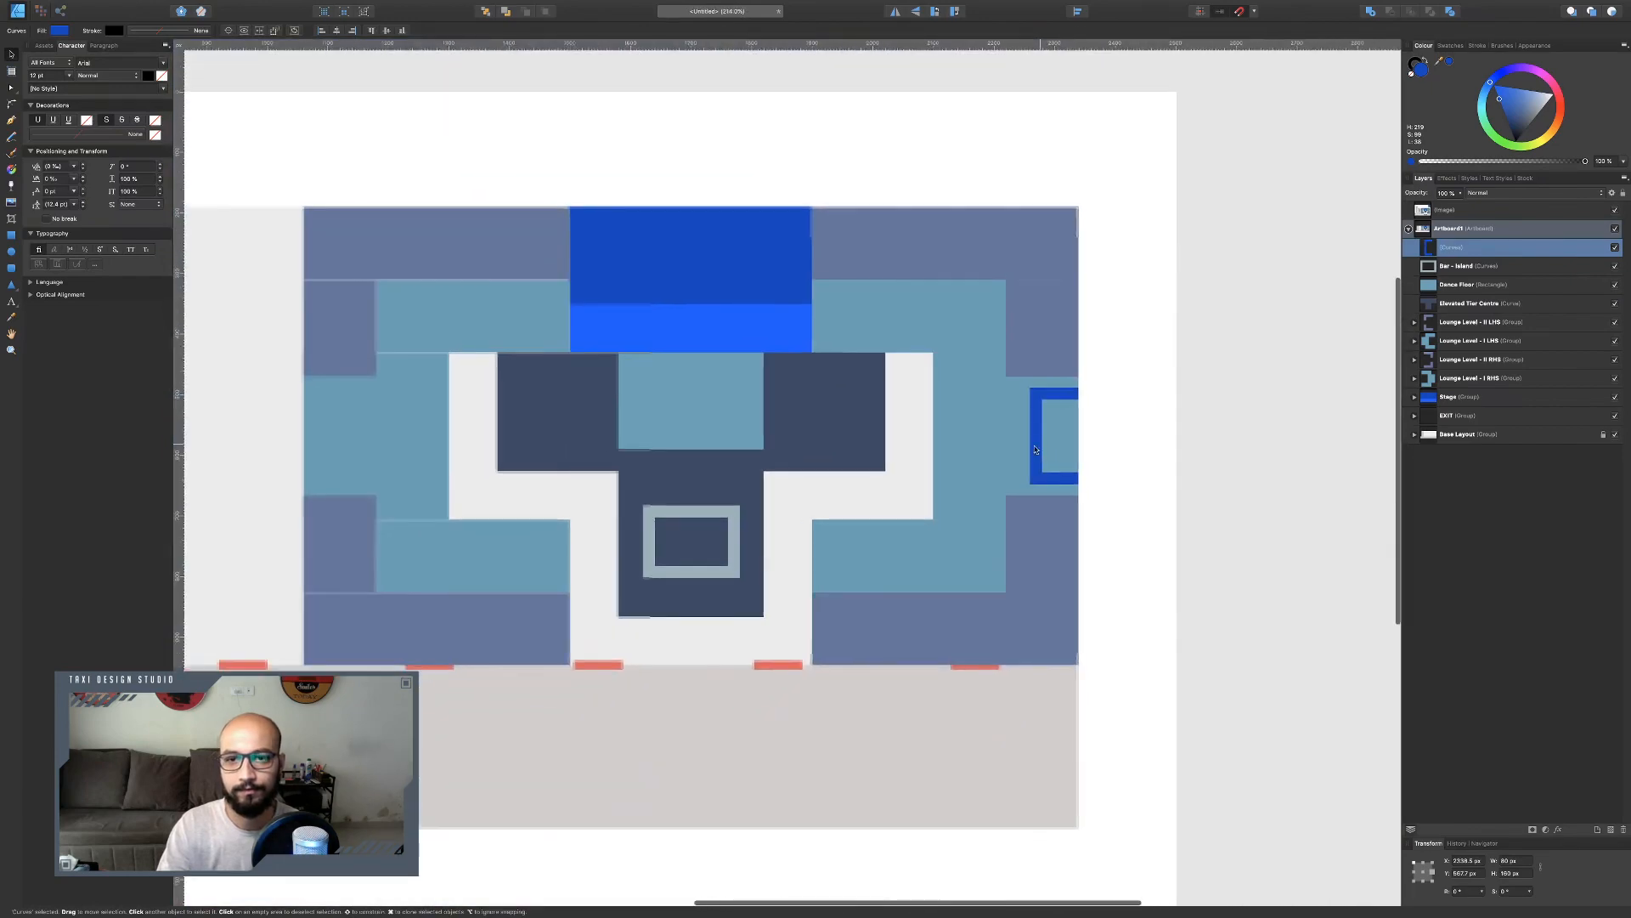
key("ctrl+Left")
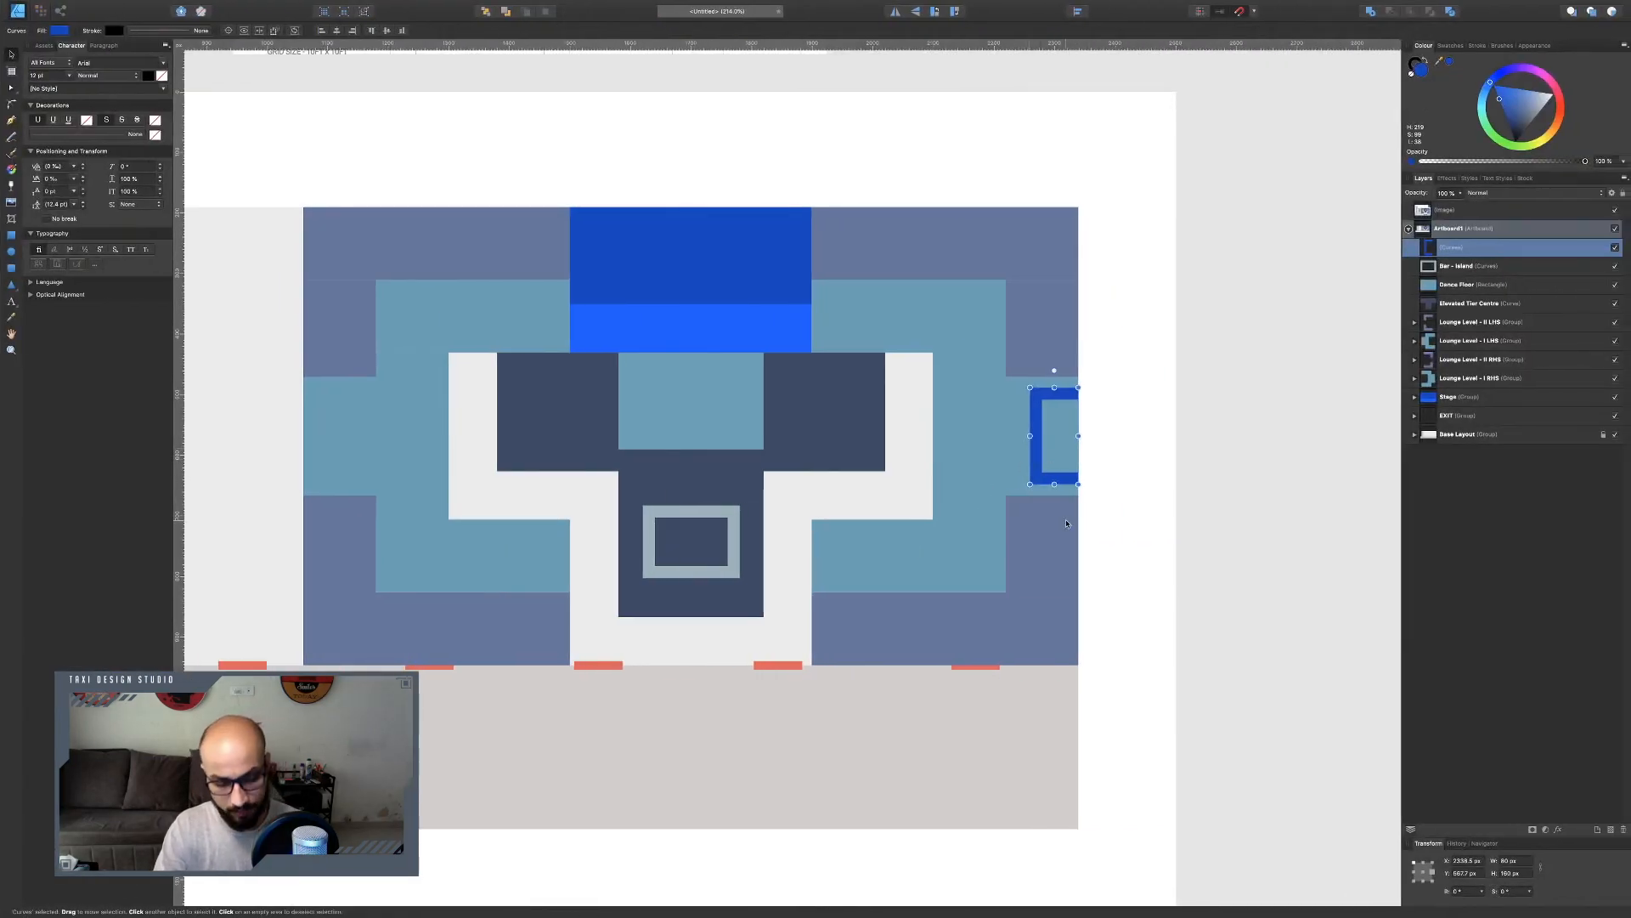
left_click_drag(1038, 483, 308, 485)
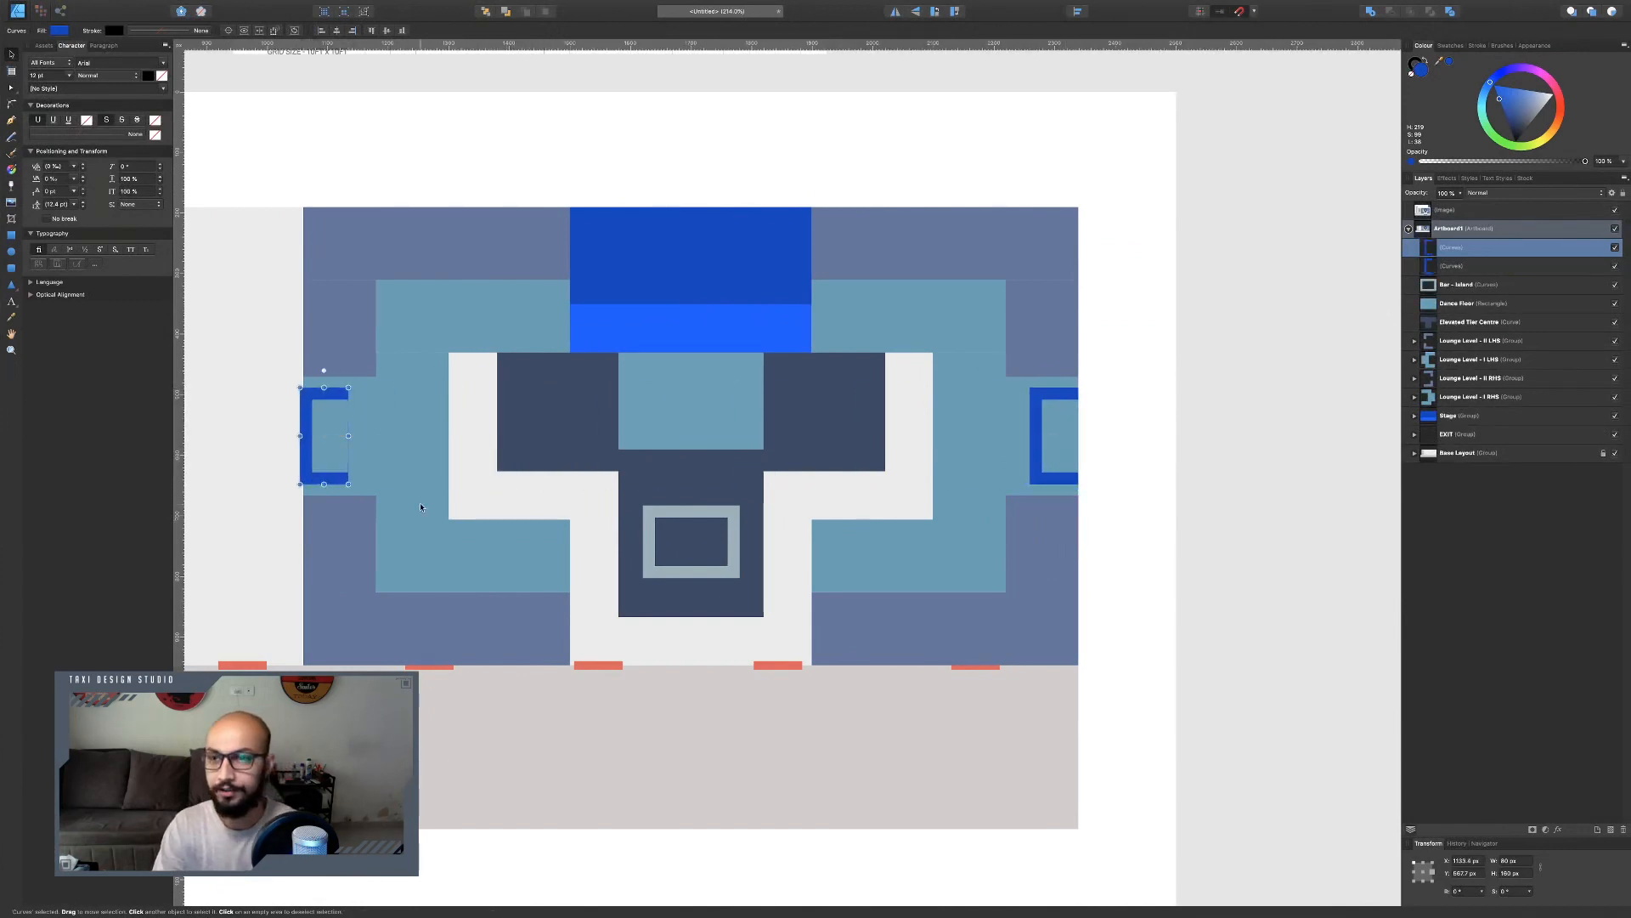
key("ctrl+z")
Rename the bar frame as BAR RHS.
double_click(1461, 248)
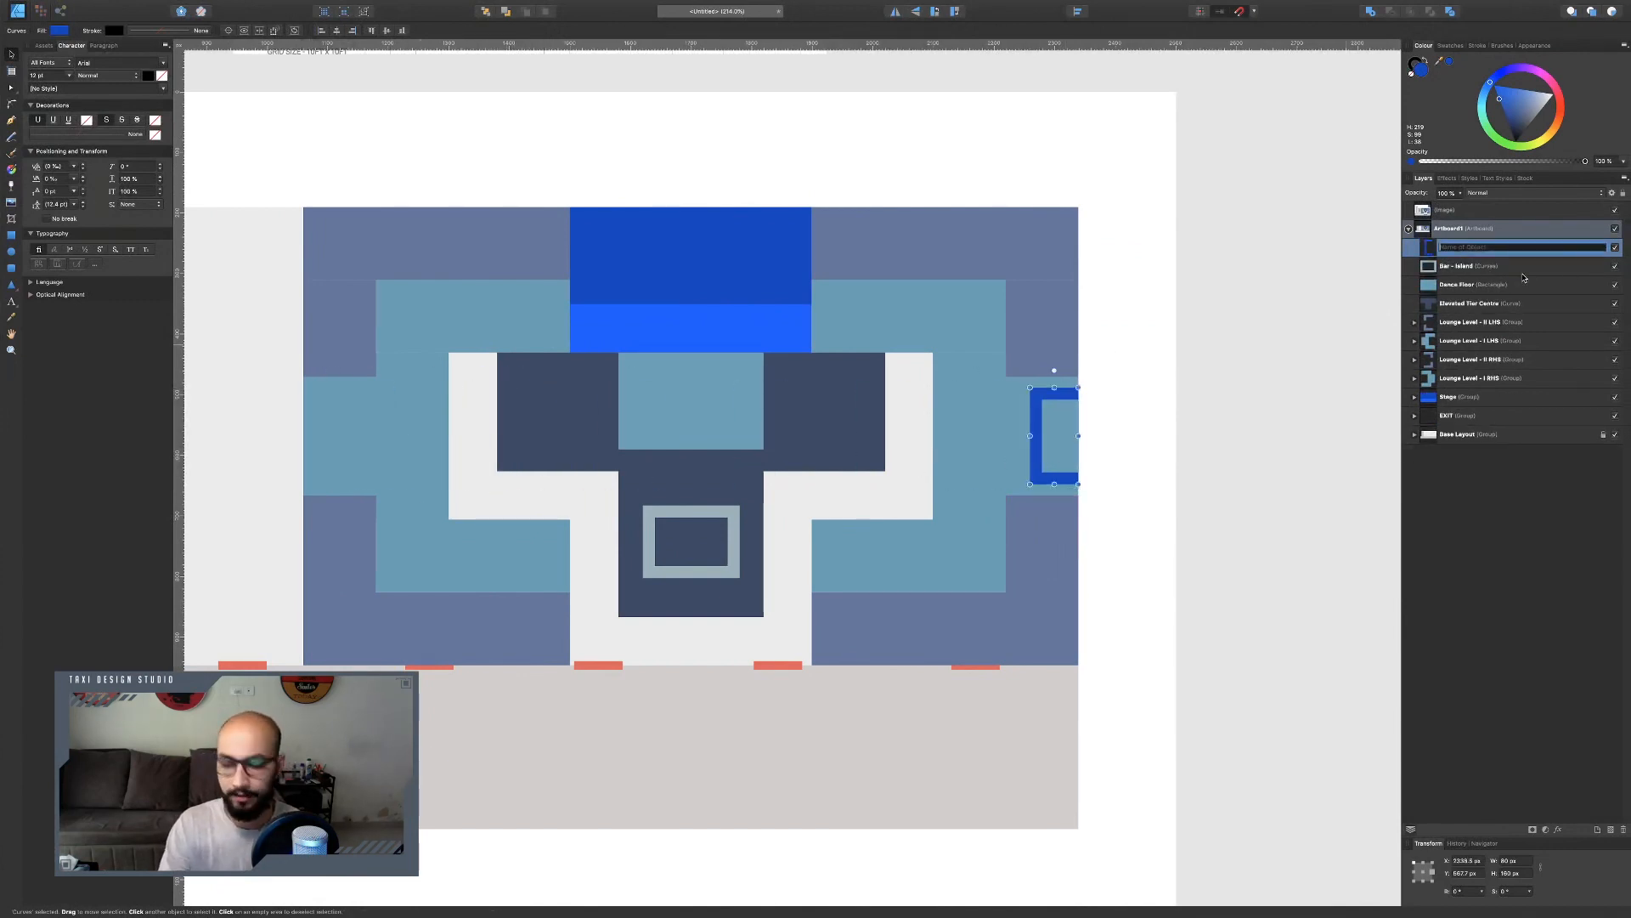
type("R RHS")
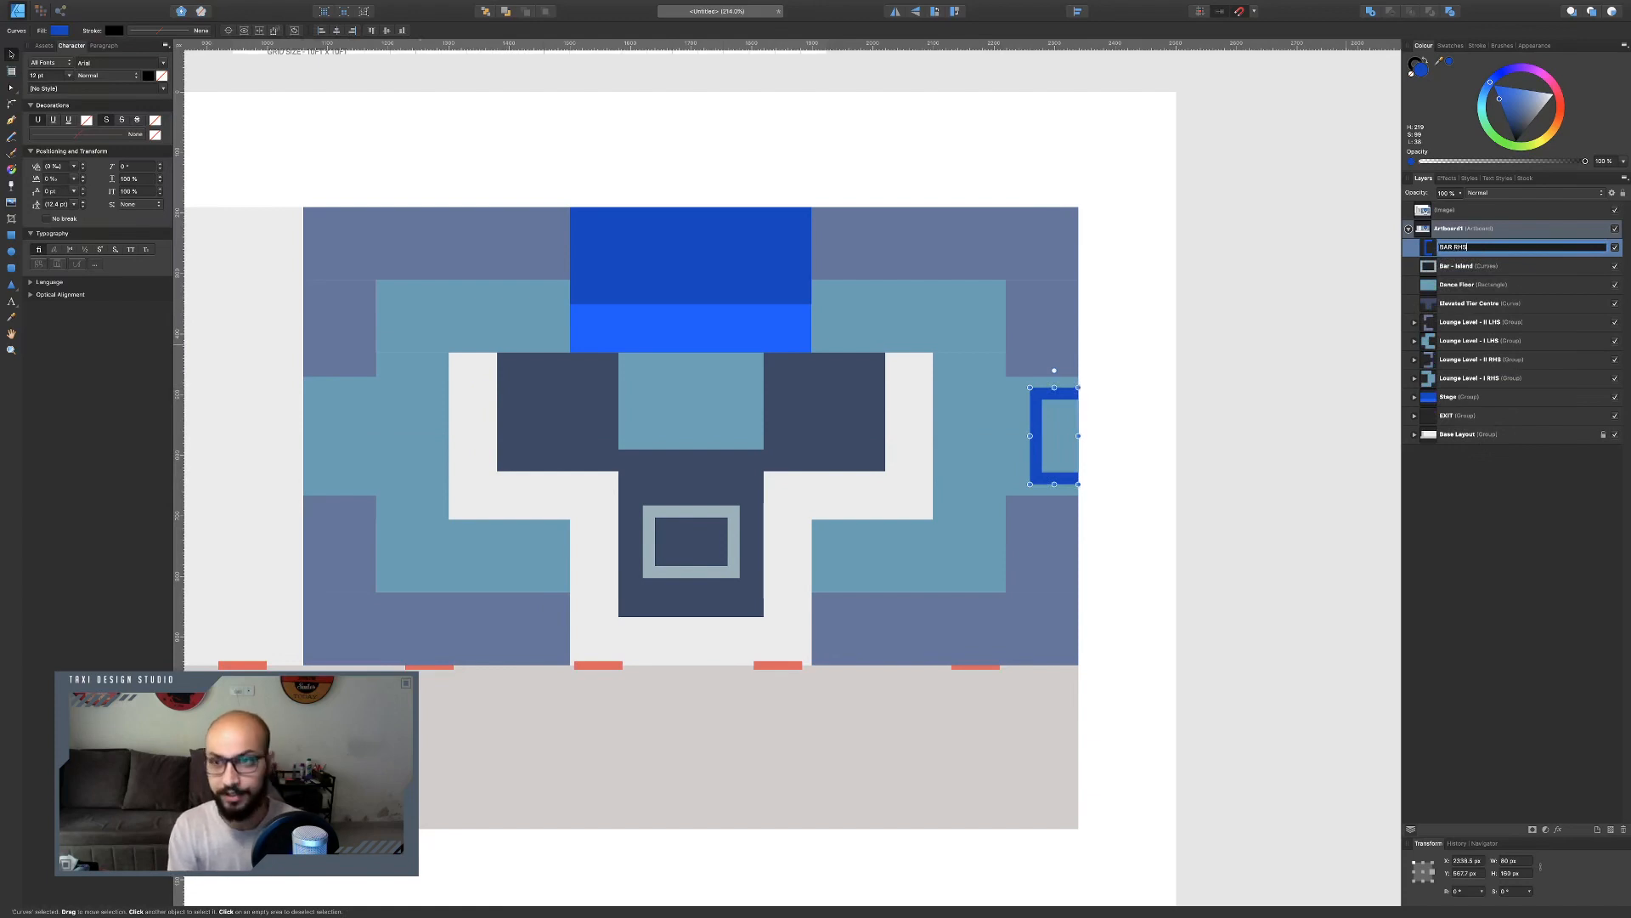
key("Return")
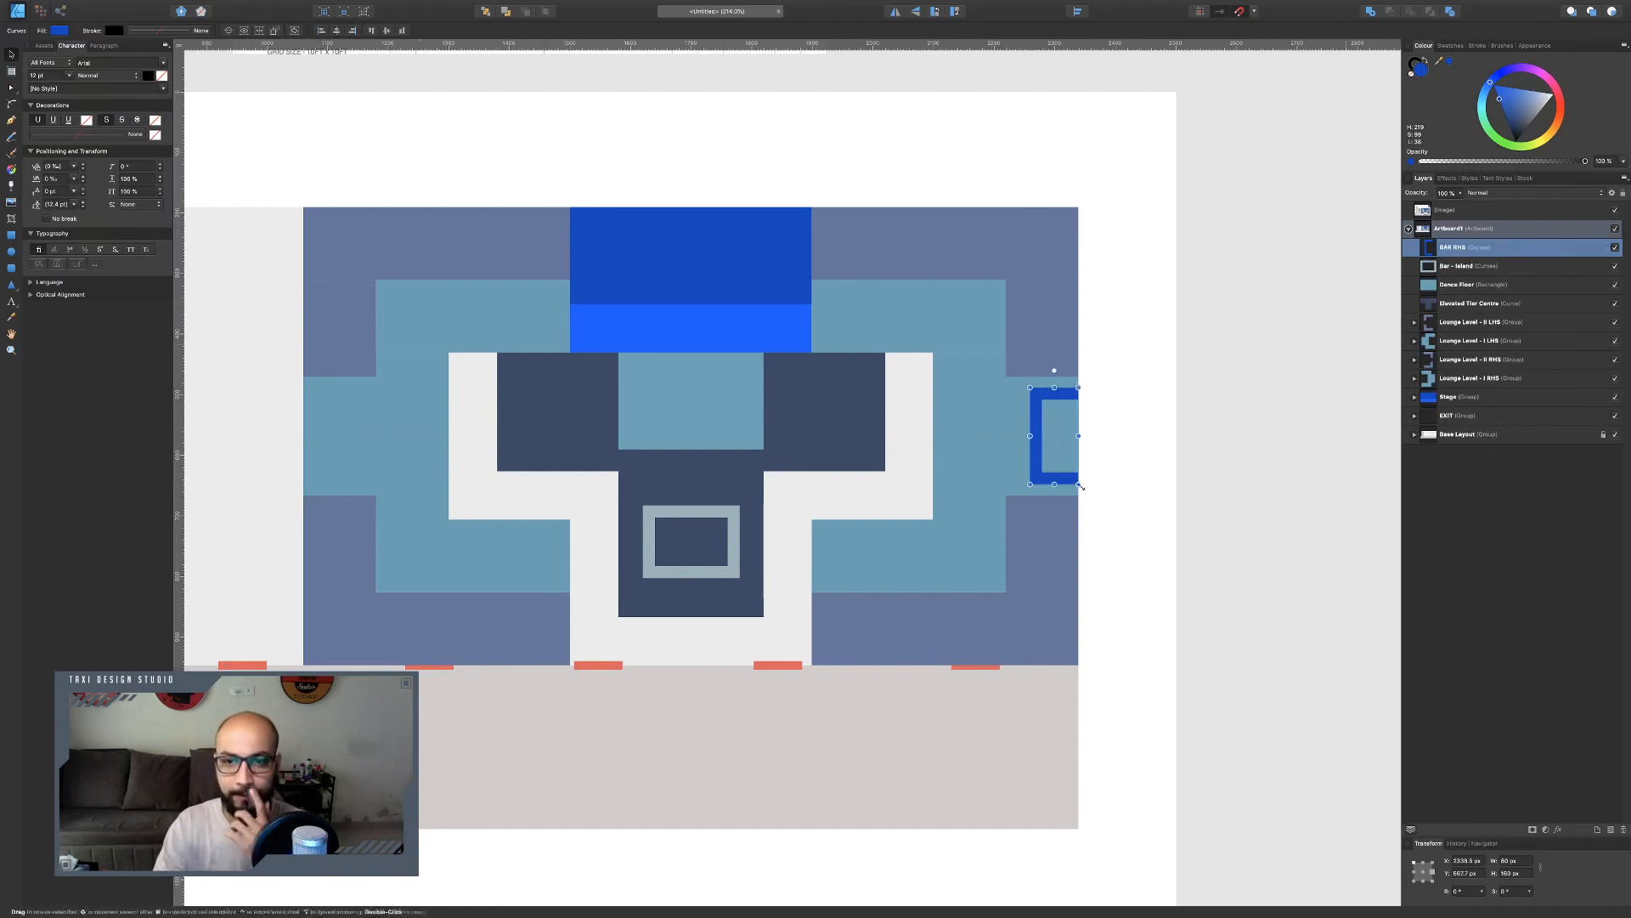
Duplicate the bar frame, move the copy to the venue's left edge and flip it horizontally.
key("super+j")
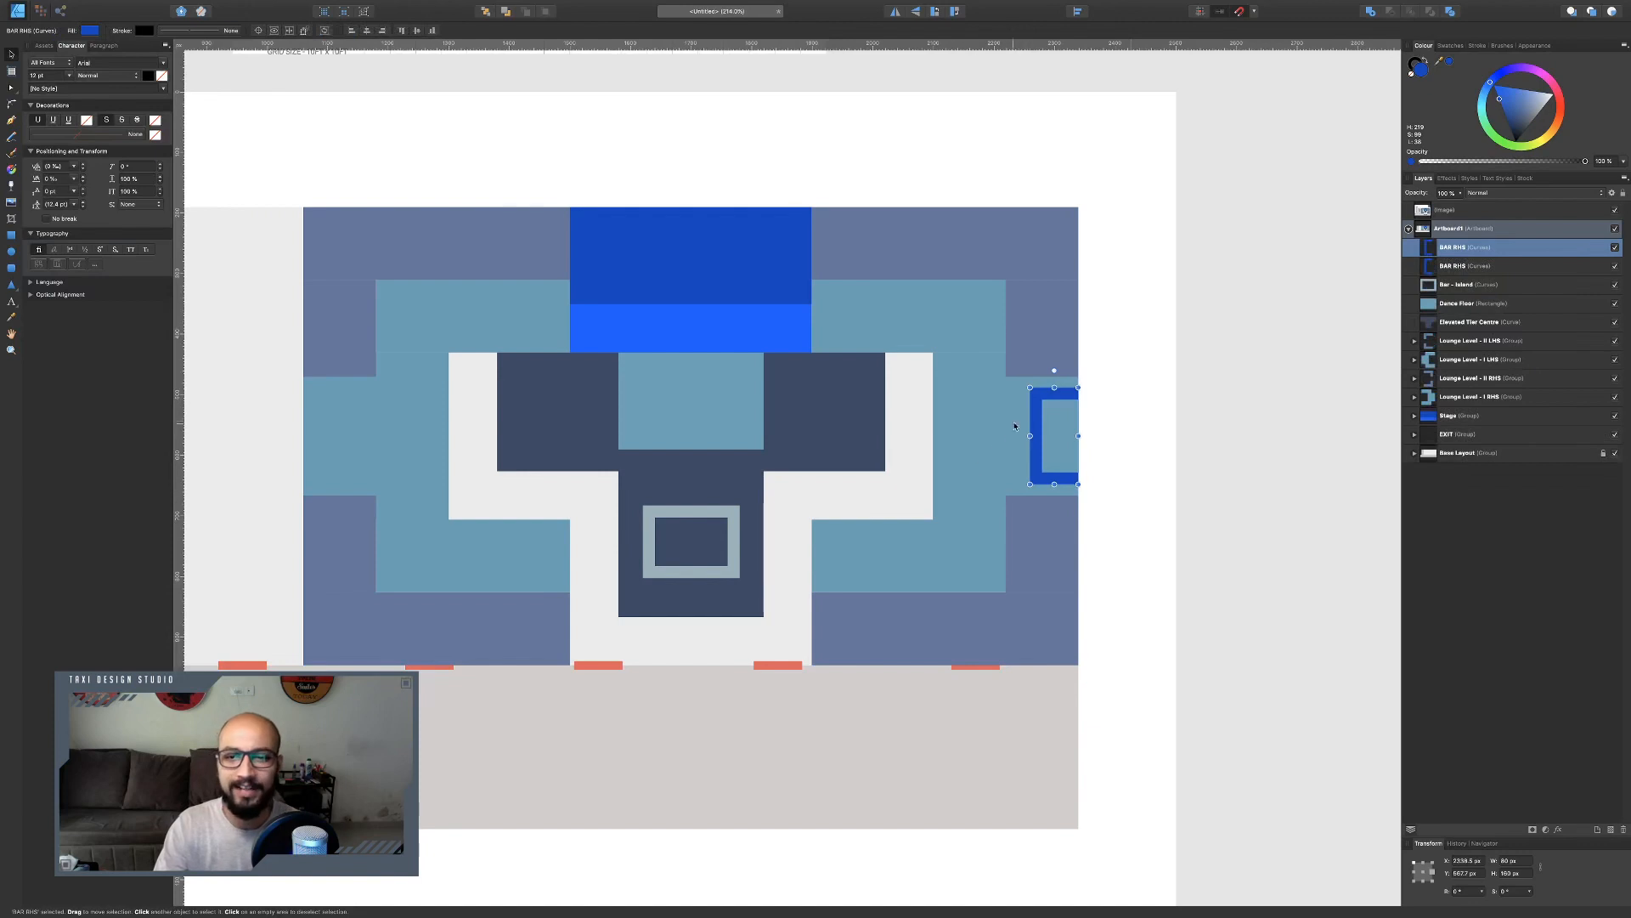
left_click_drag(1035, 426, 308, 425)
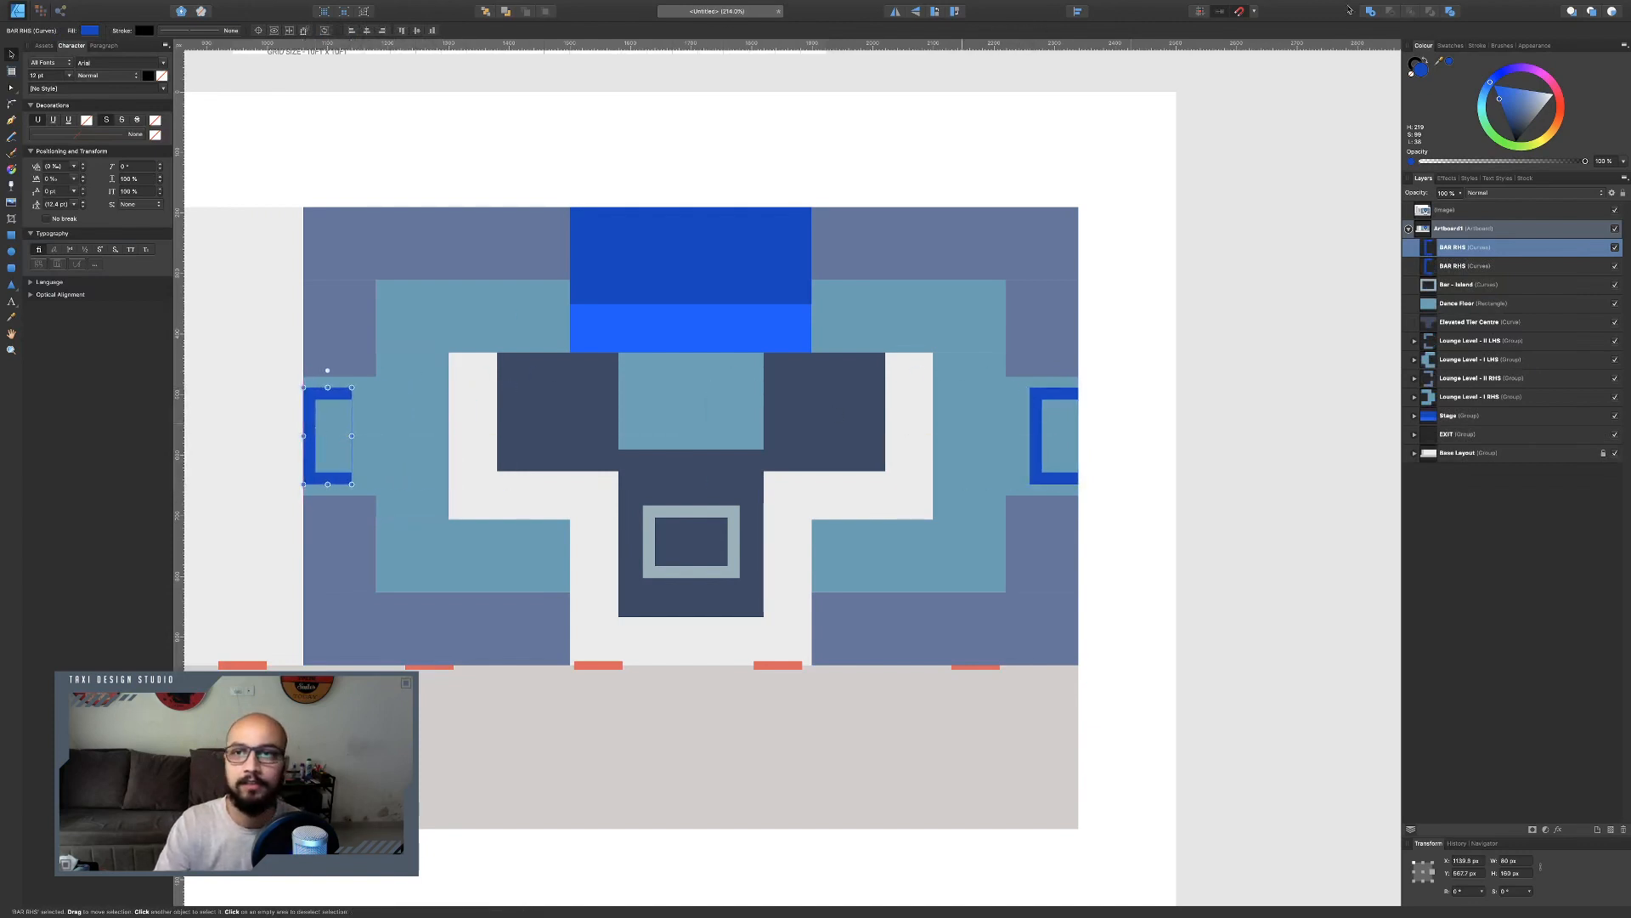
left_click(895, 12)
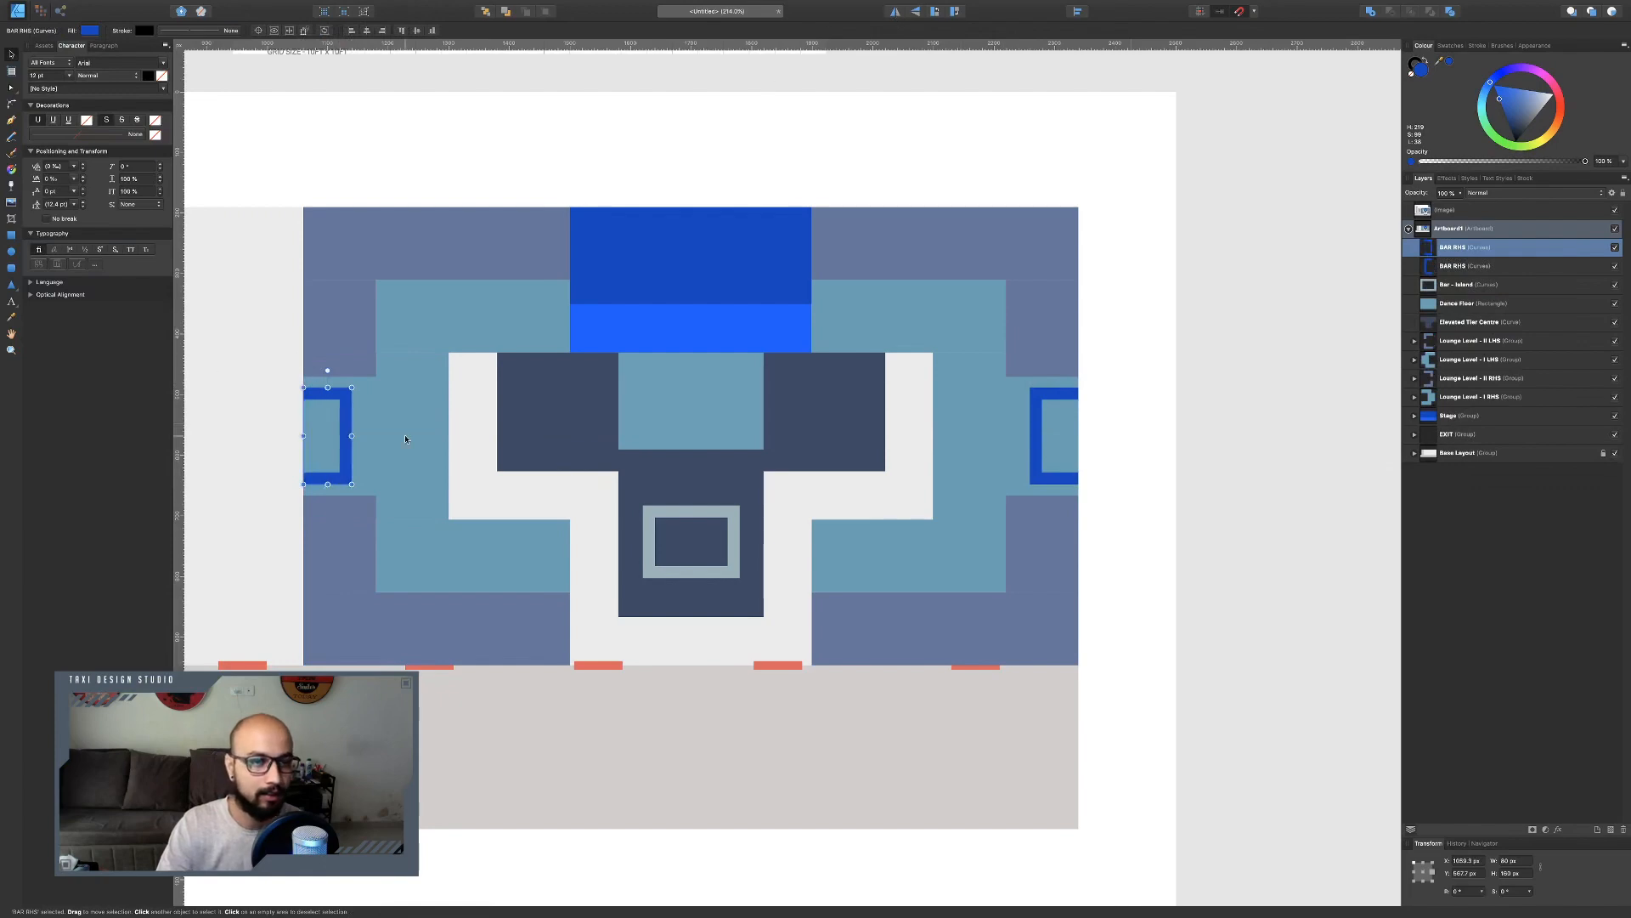
key("ctrl+Left")
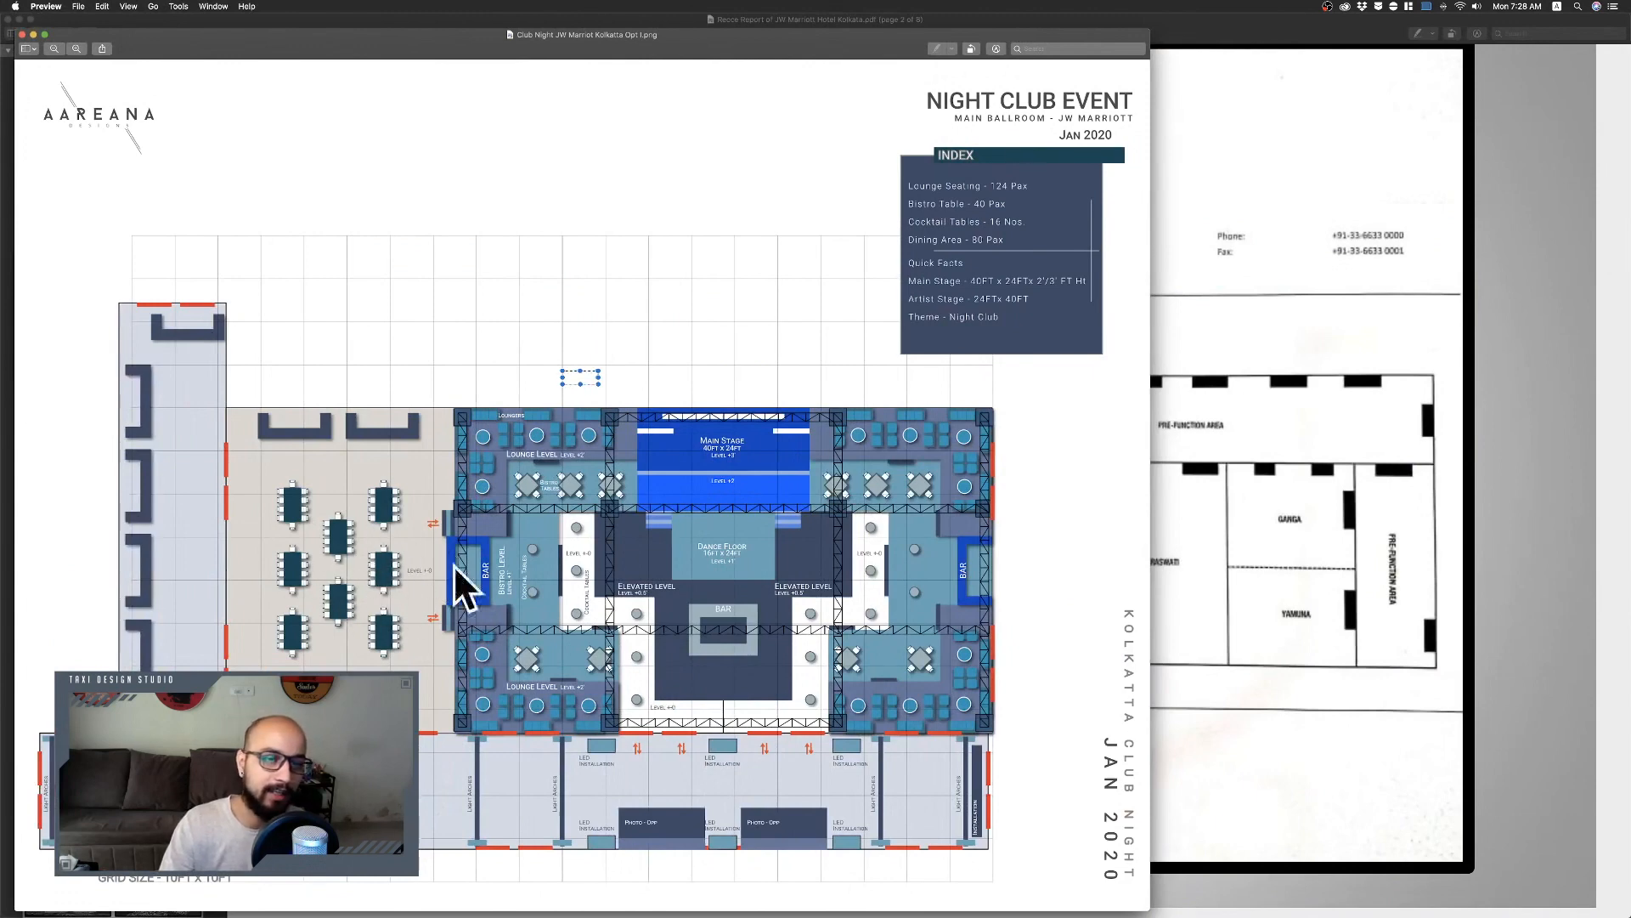
key("ctrl+Right")
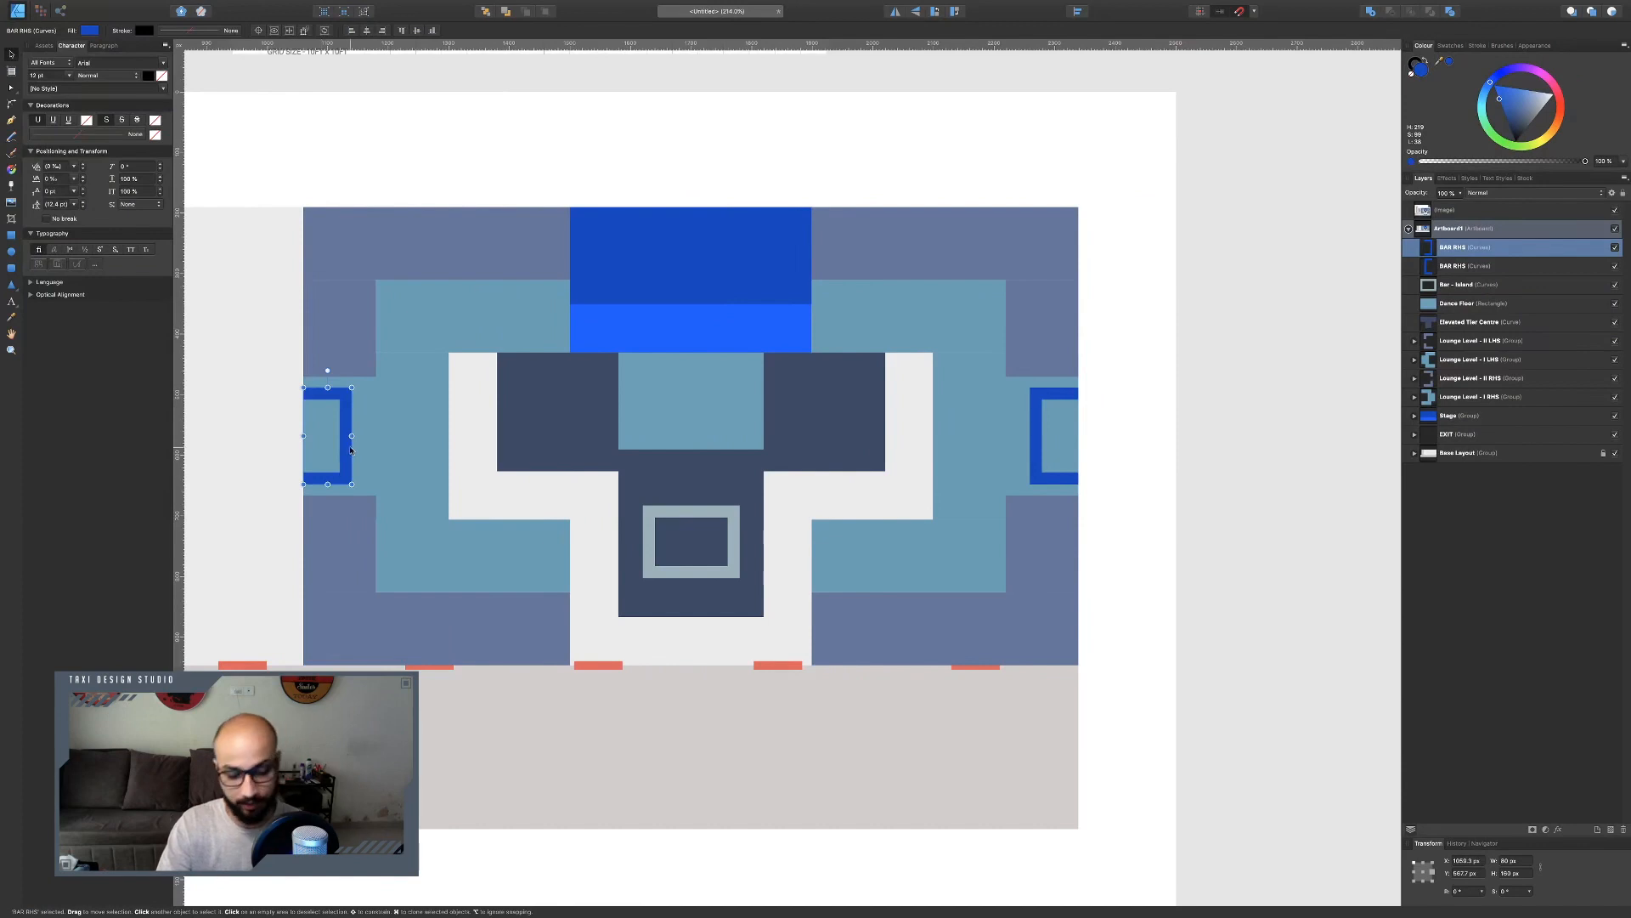
Draw a rectangle along the open side of the left bar frame, spanning the frame's full height.
scroll(324, 456, "left", 5)
scroll(420, 405, "up", 5)
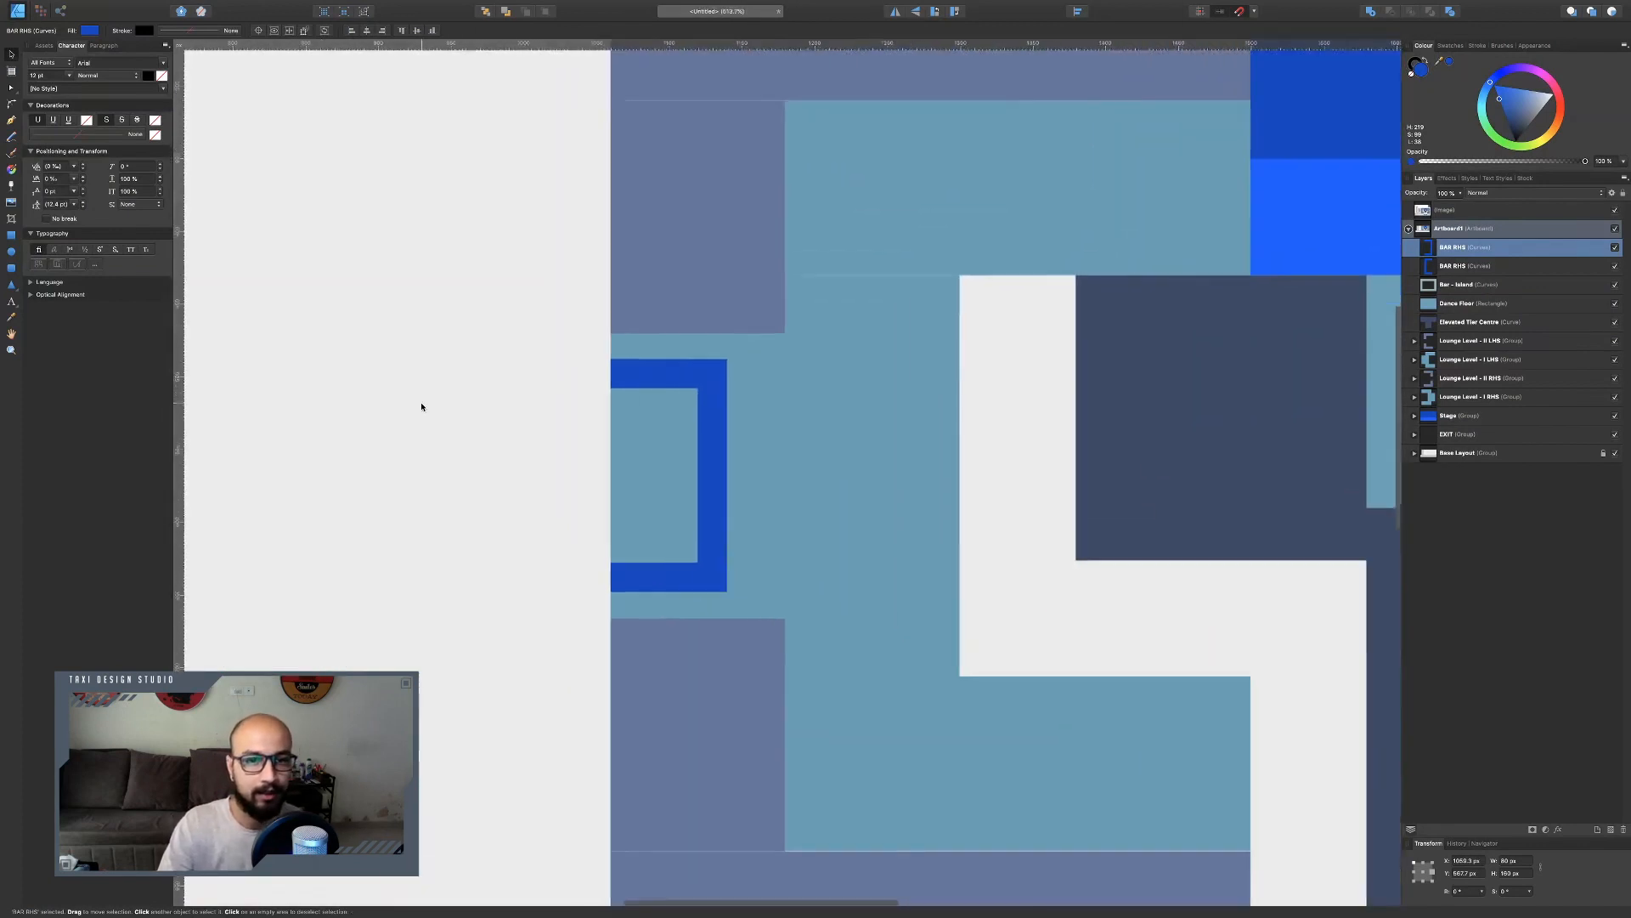
scroll(521, 400, "down", 1)
key("m")
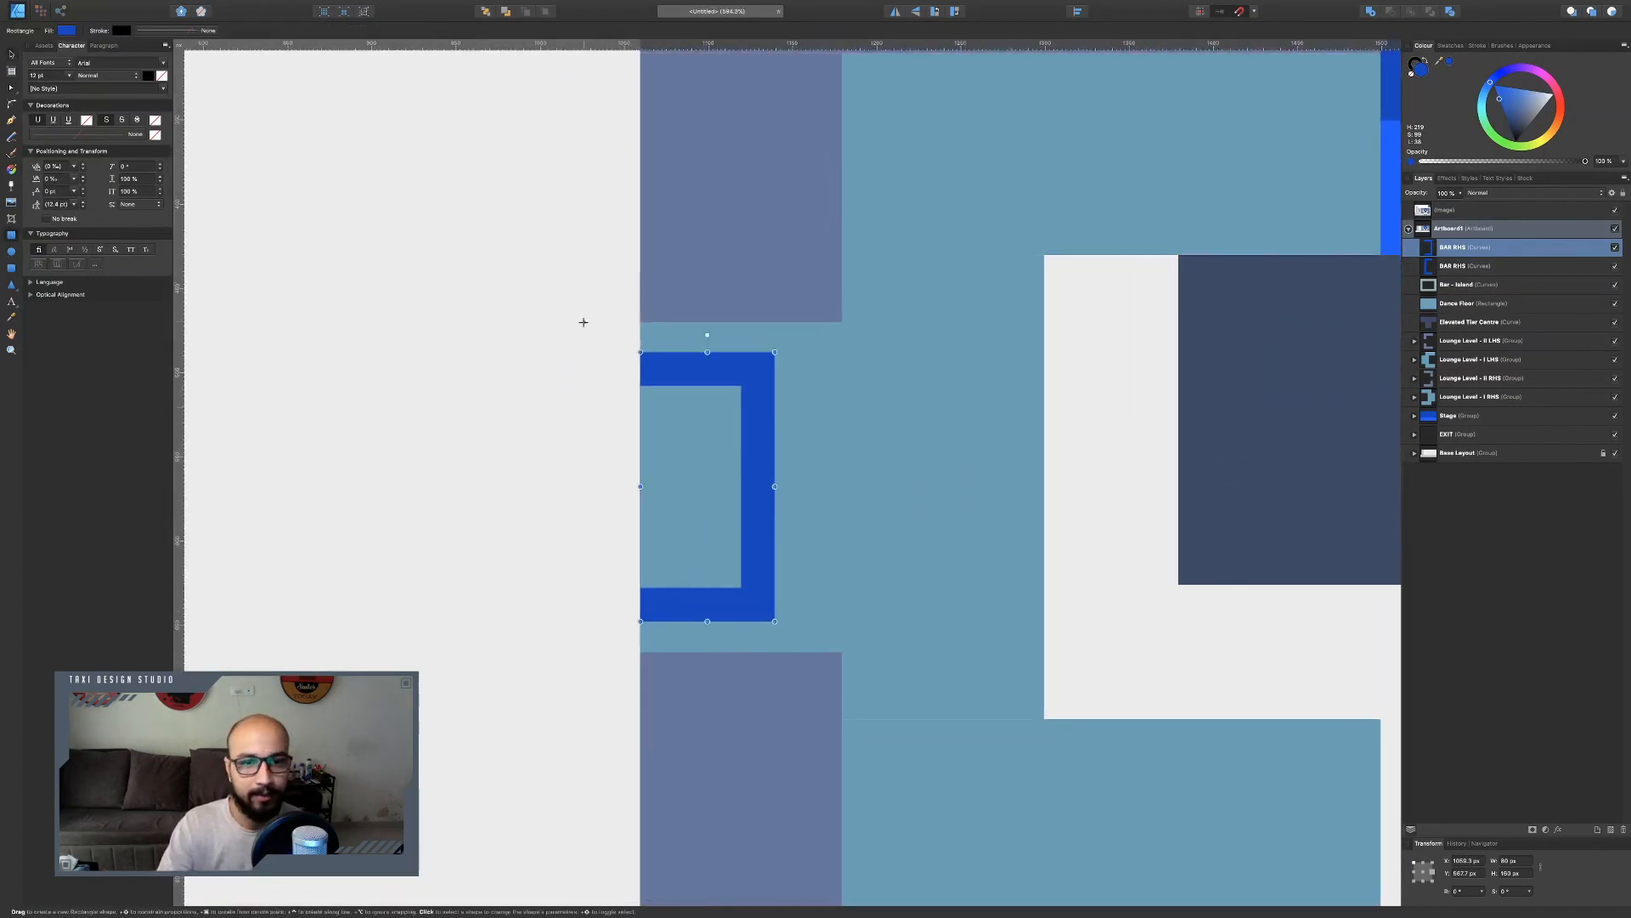
key("Escape")
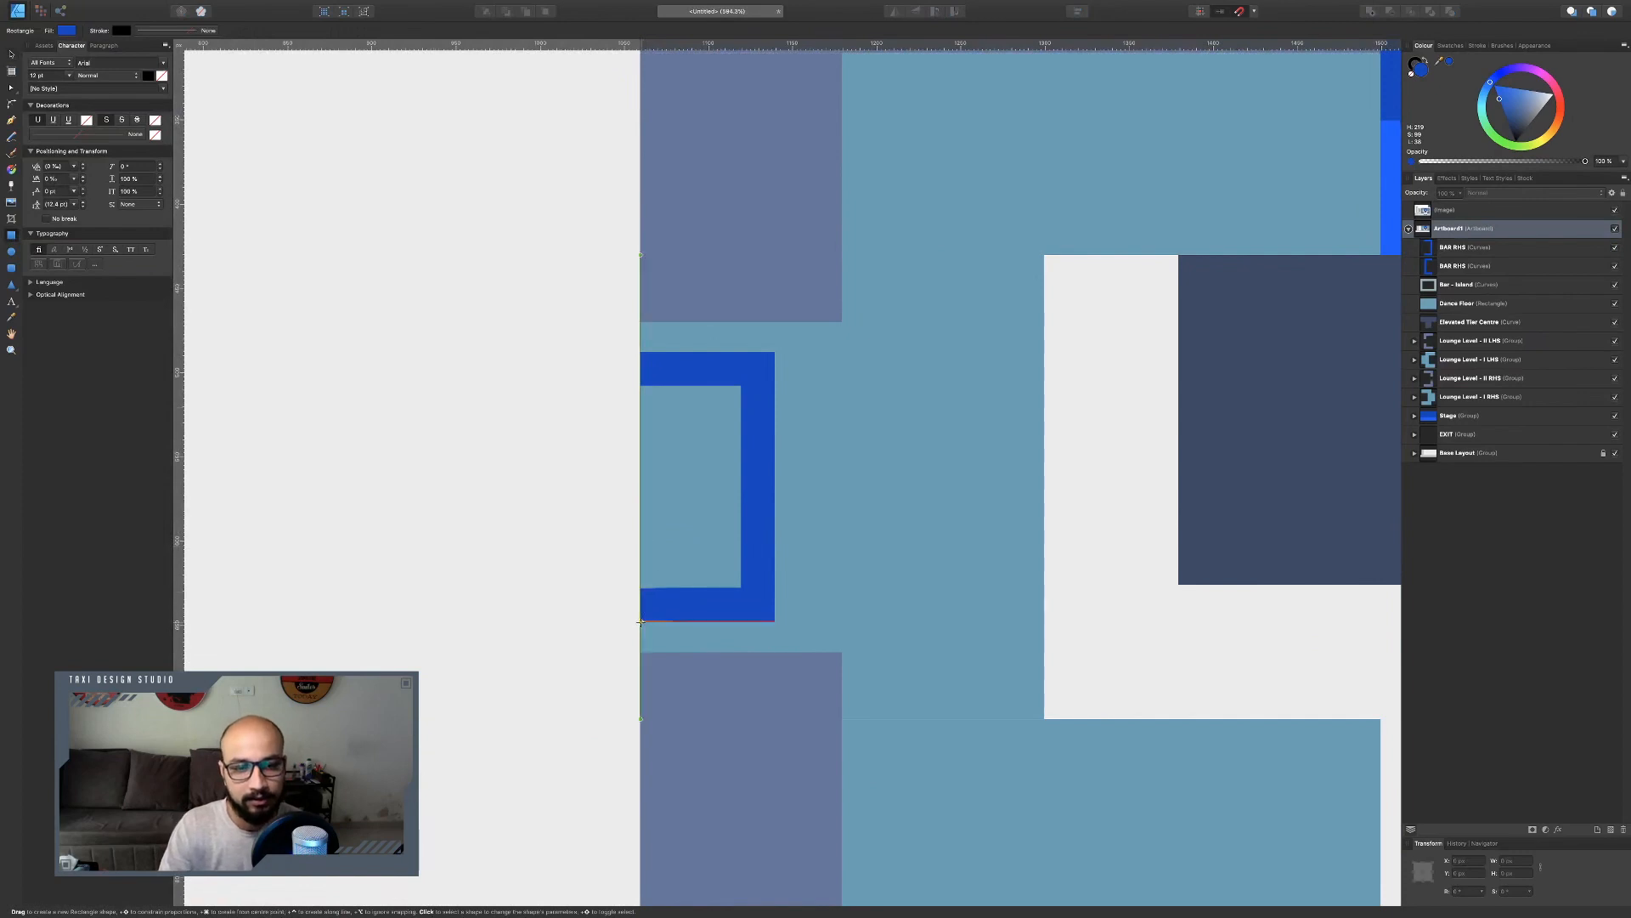
left_click_drag(643, 621, 610, 352)
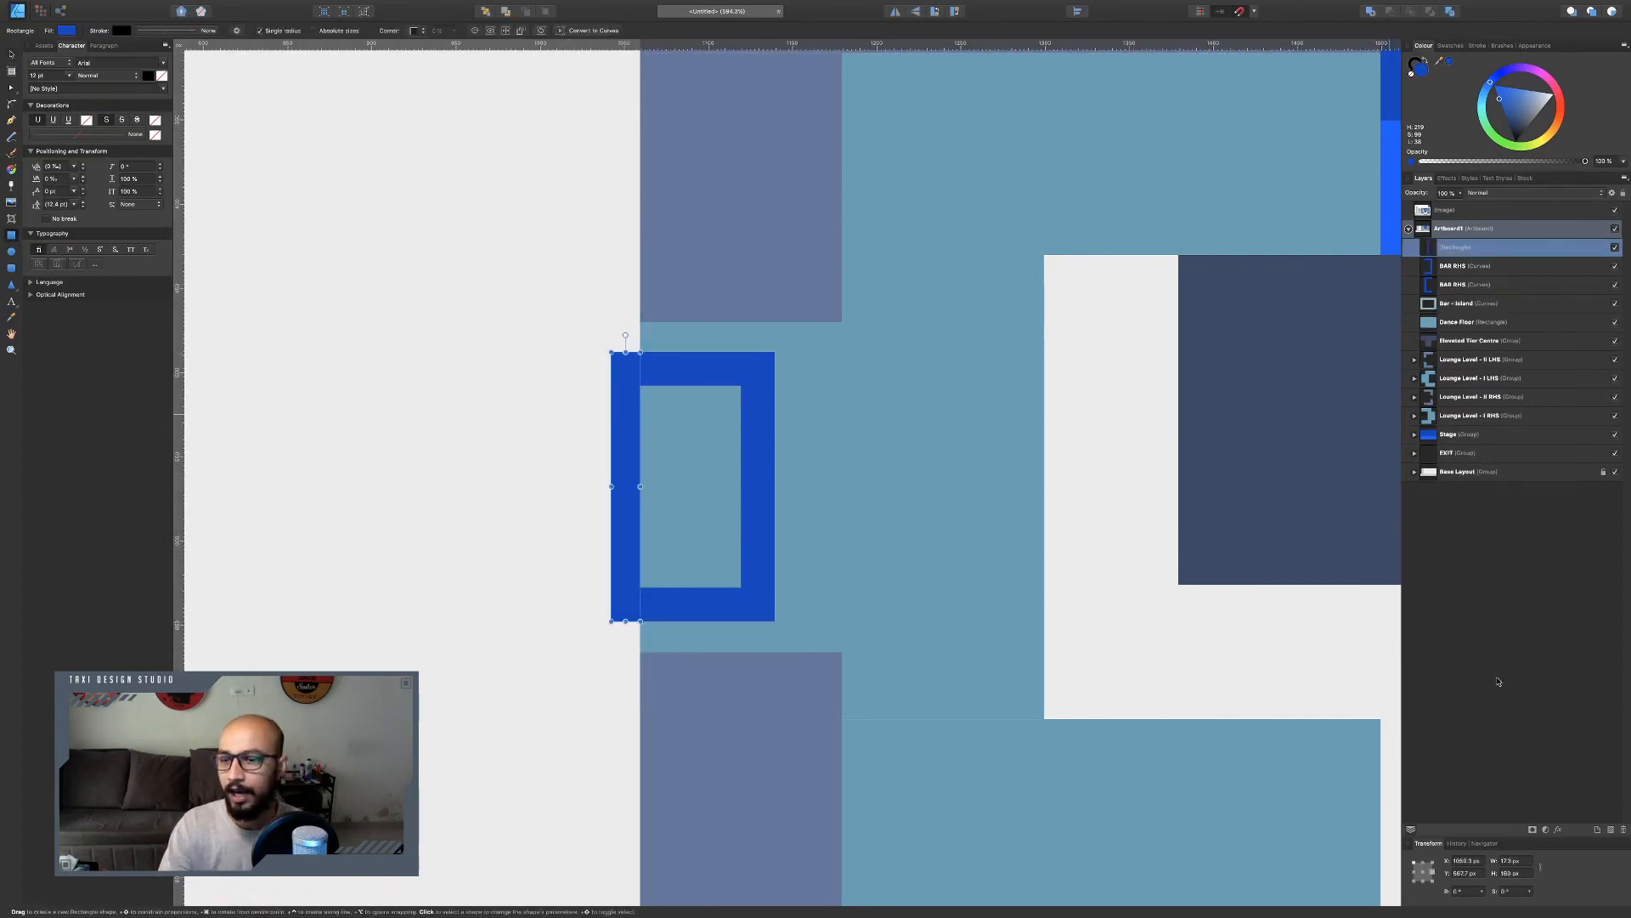
Set the new rectangle's width to 20 px.
left_click(1515, 861)
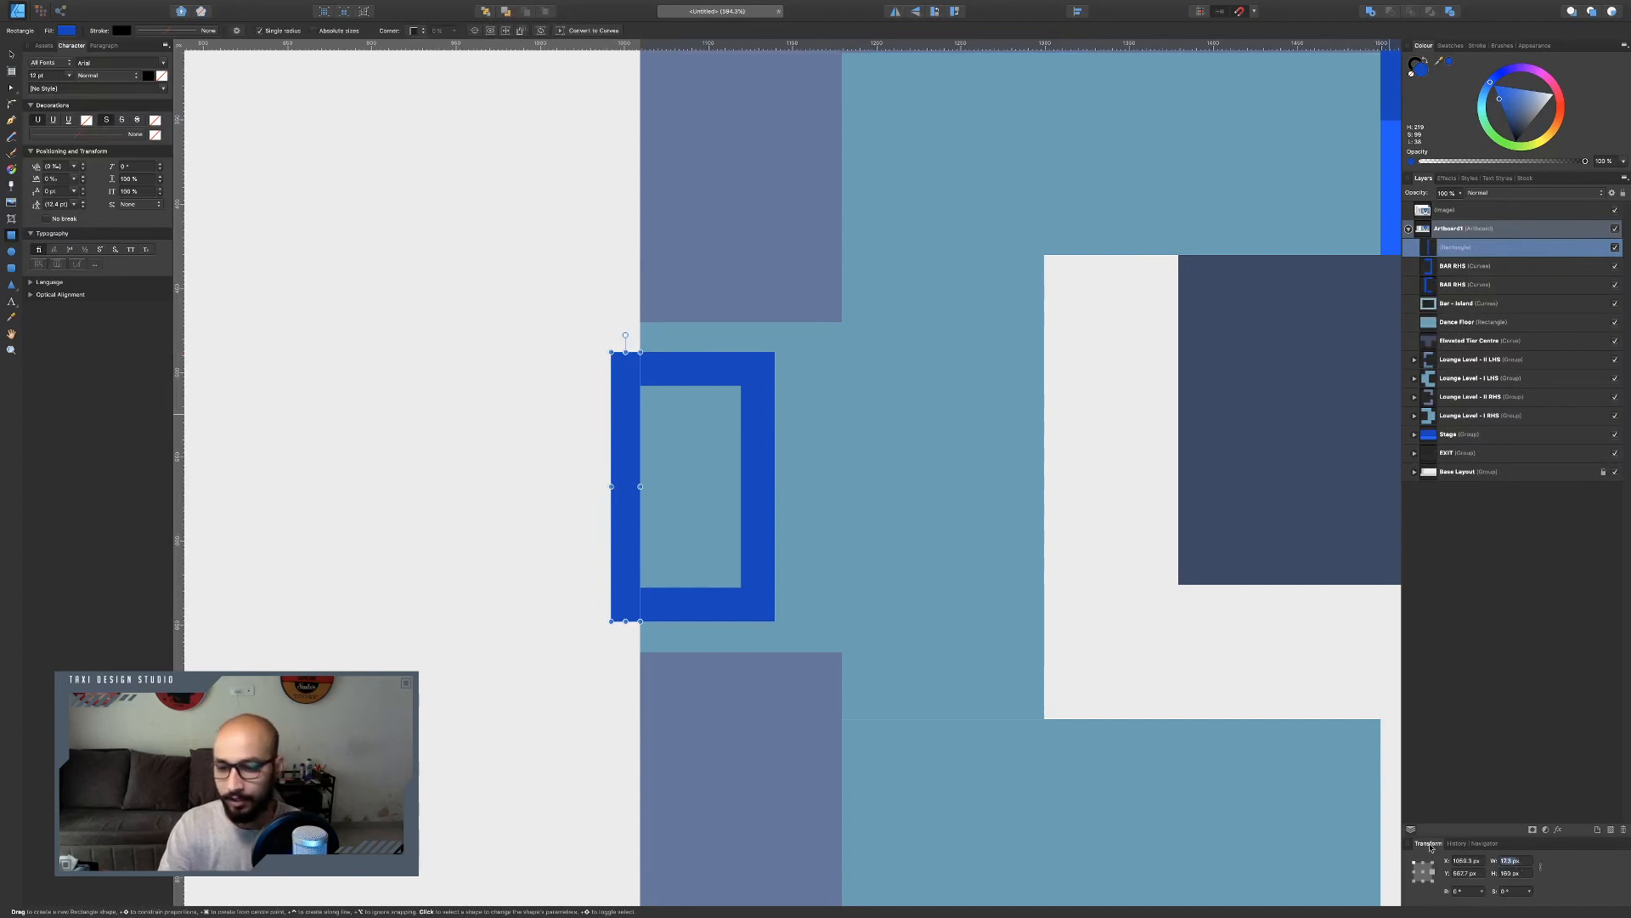
type("20")
key("Escape")
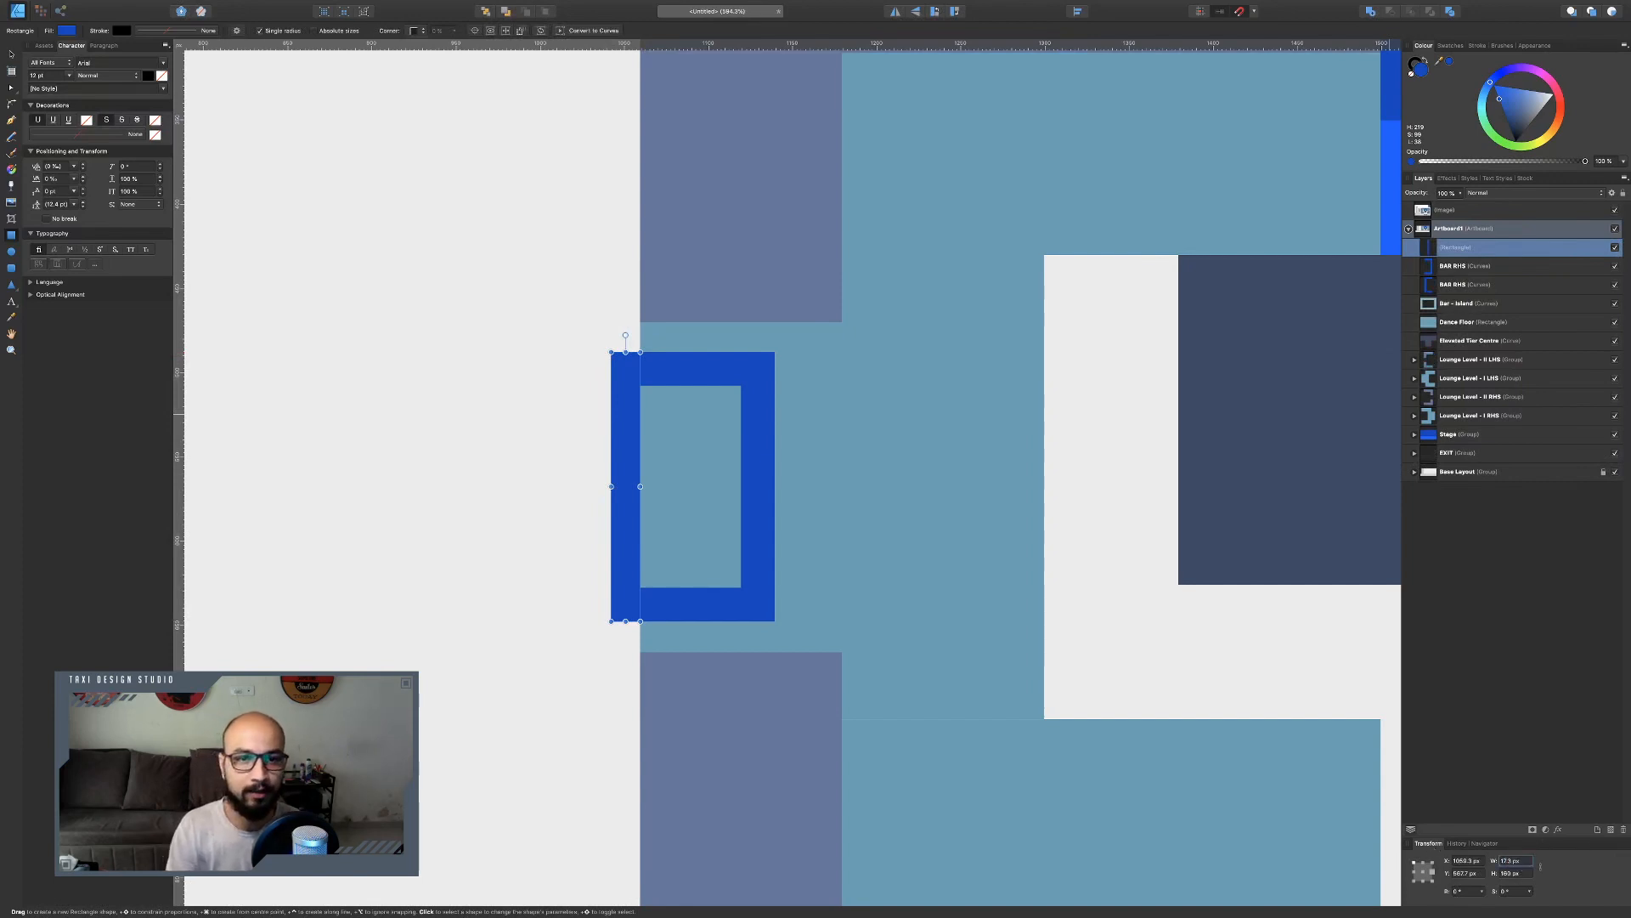
left_click(1516, 861)
type("20")
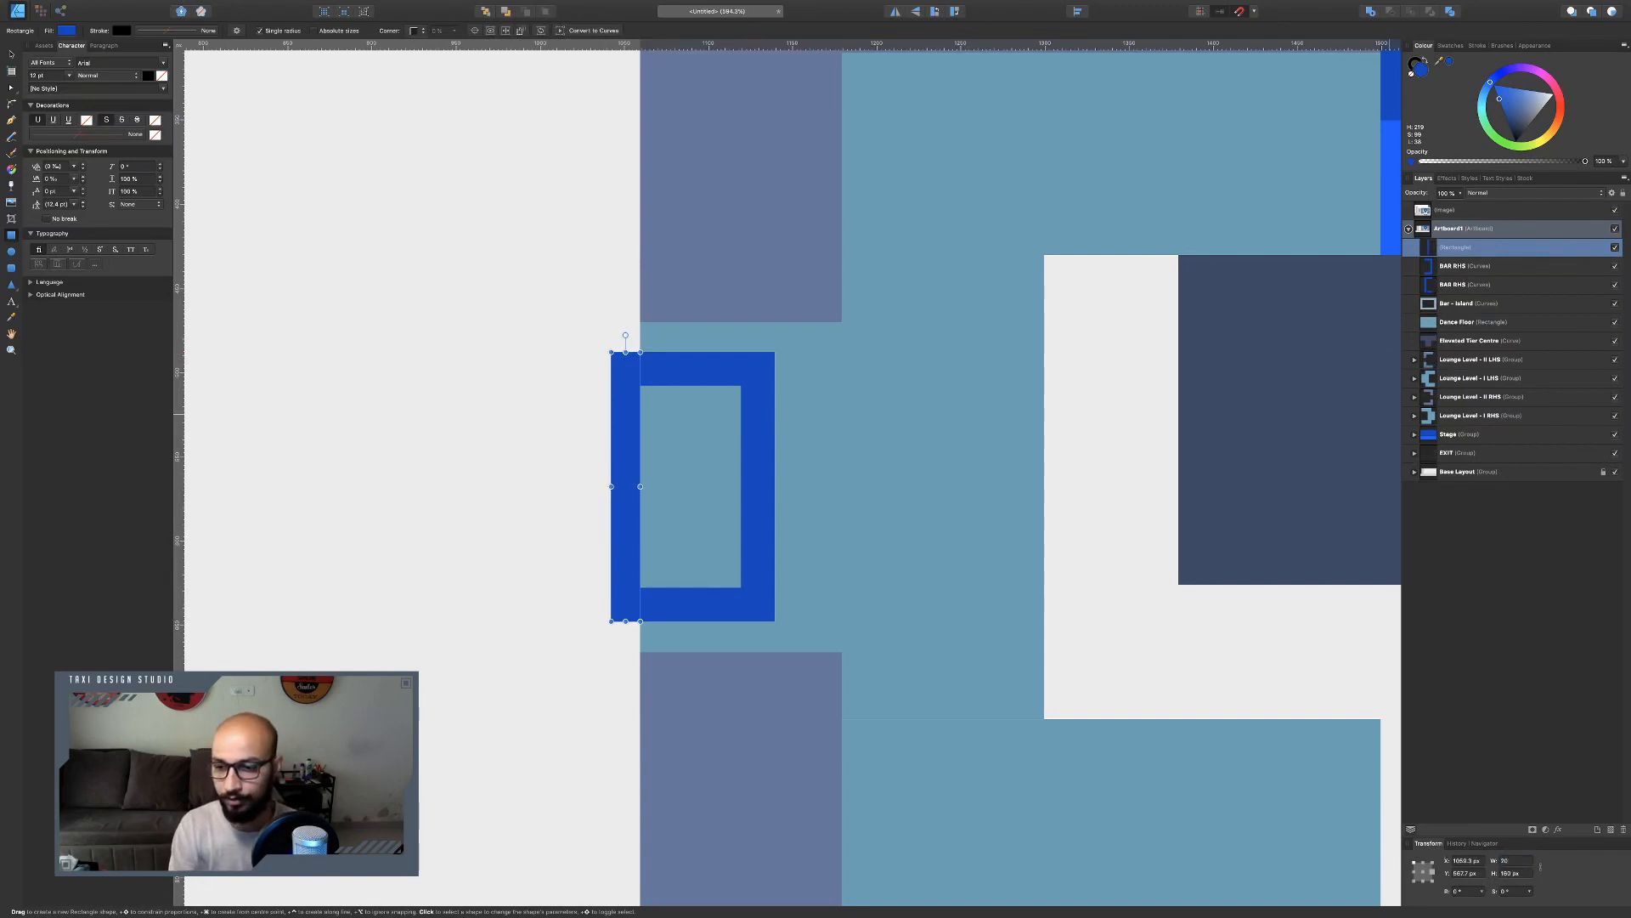
key("Return")
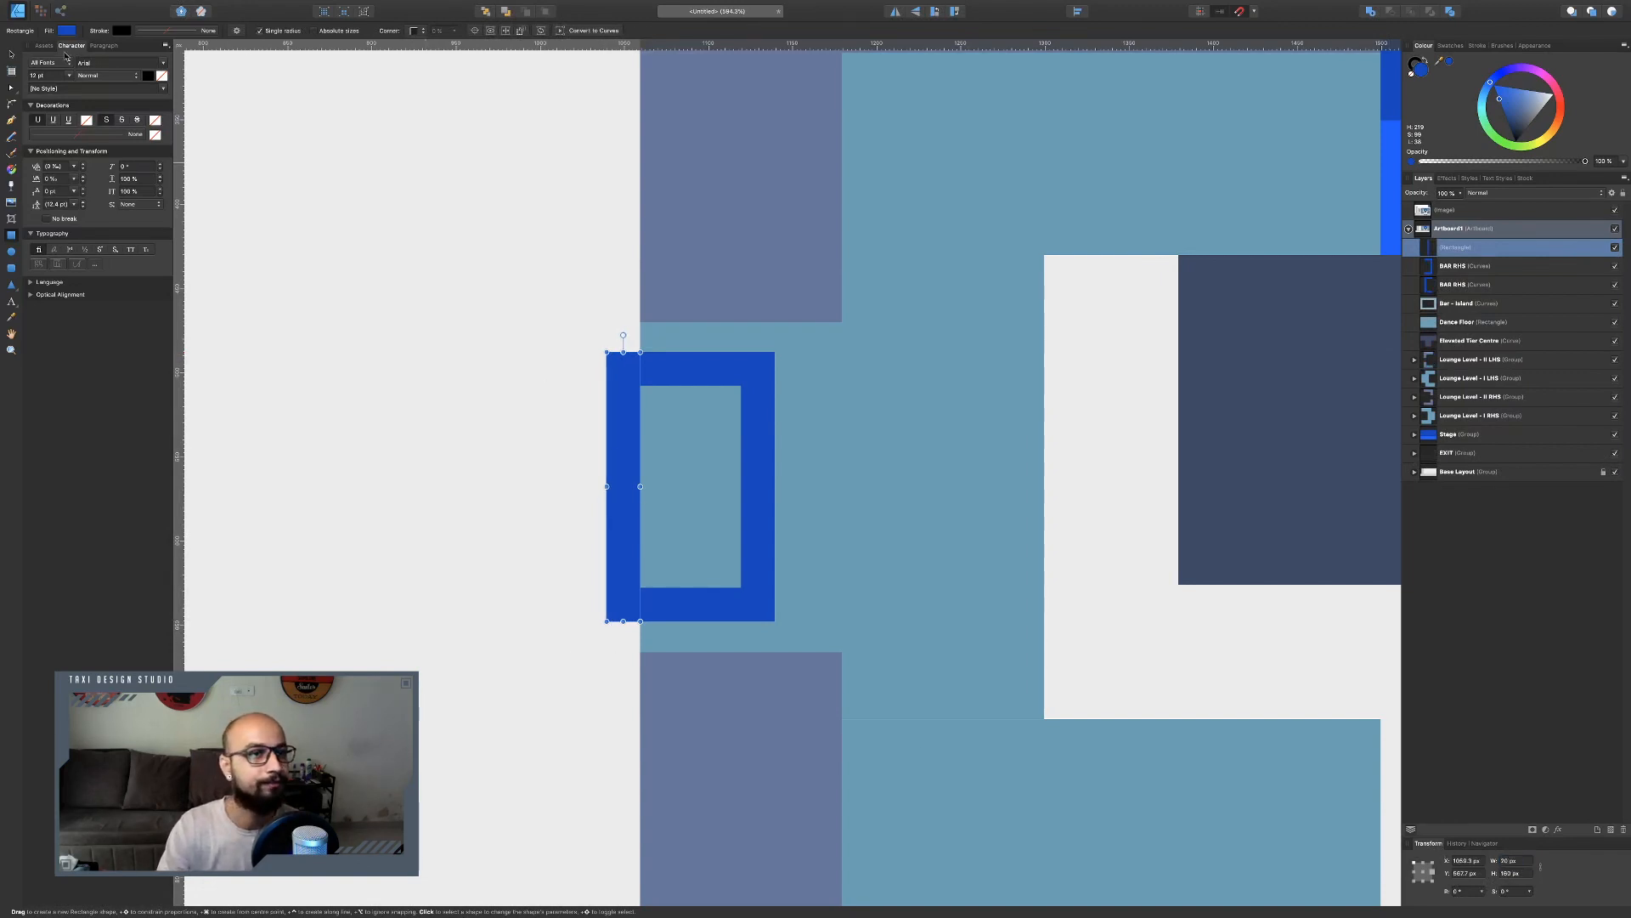
Combine the rectangle and the left bar frame into one shape with Add.
left_click(10, 54)
left_click(757, 410, "shift")
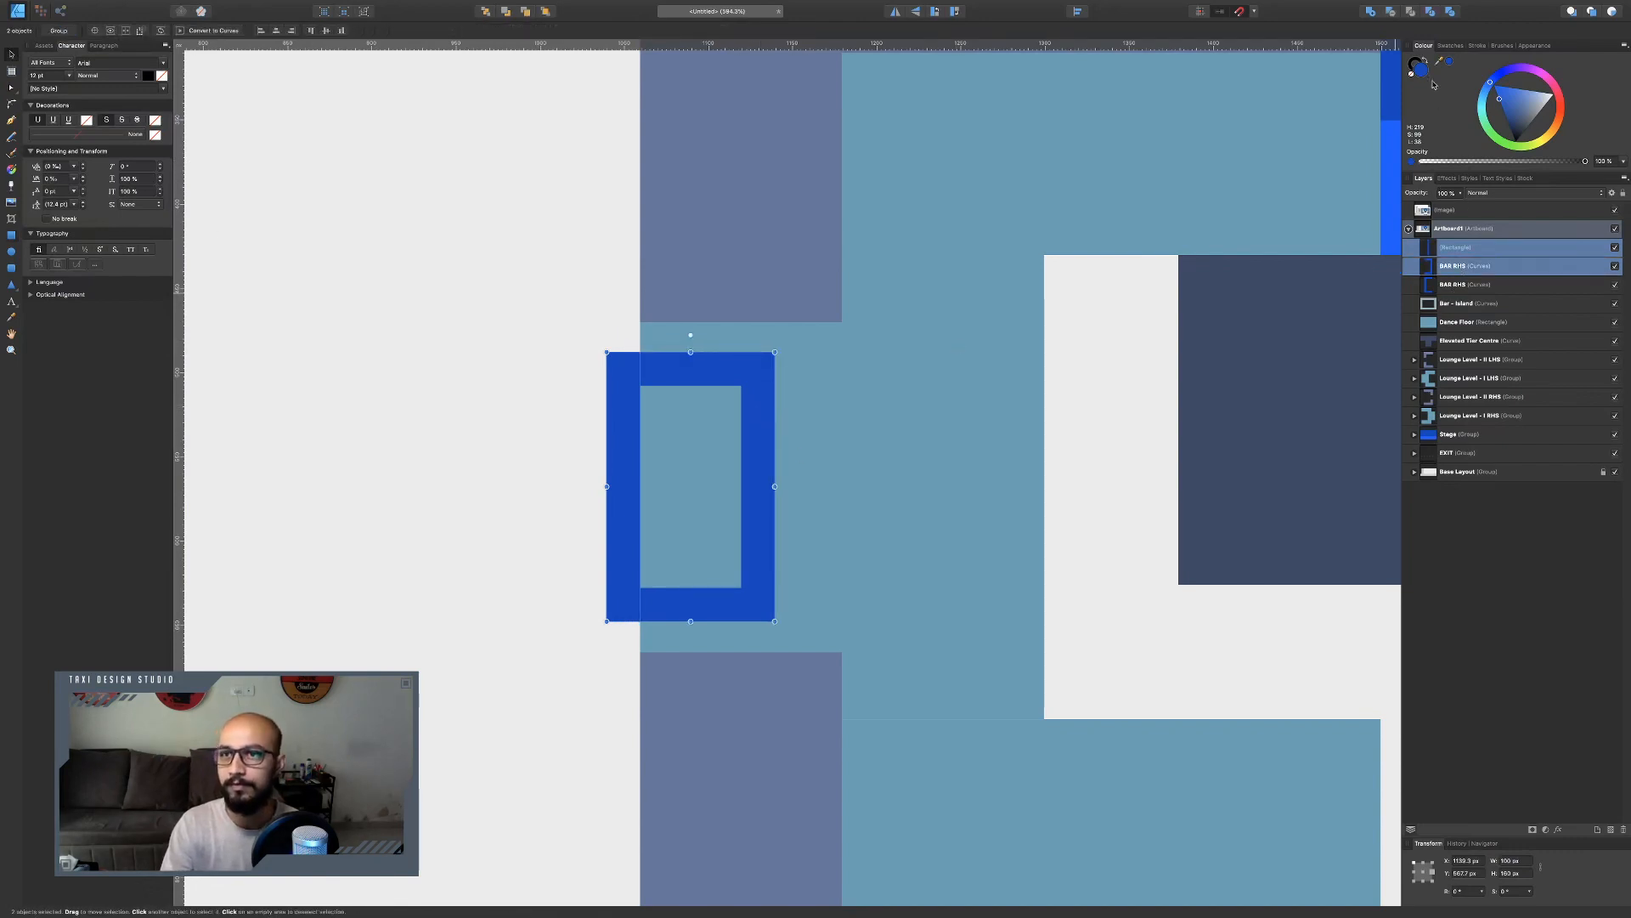
left_click(1373, 12)
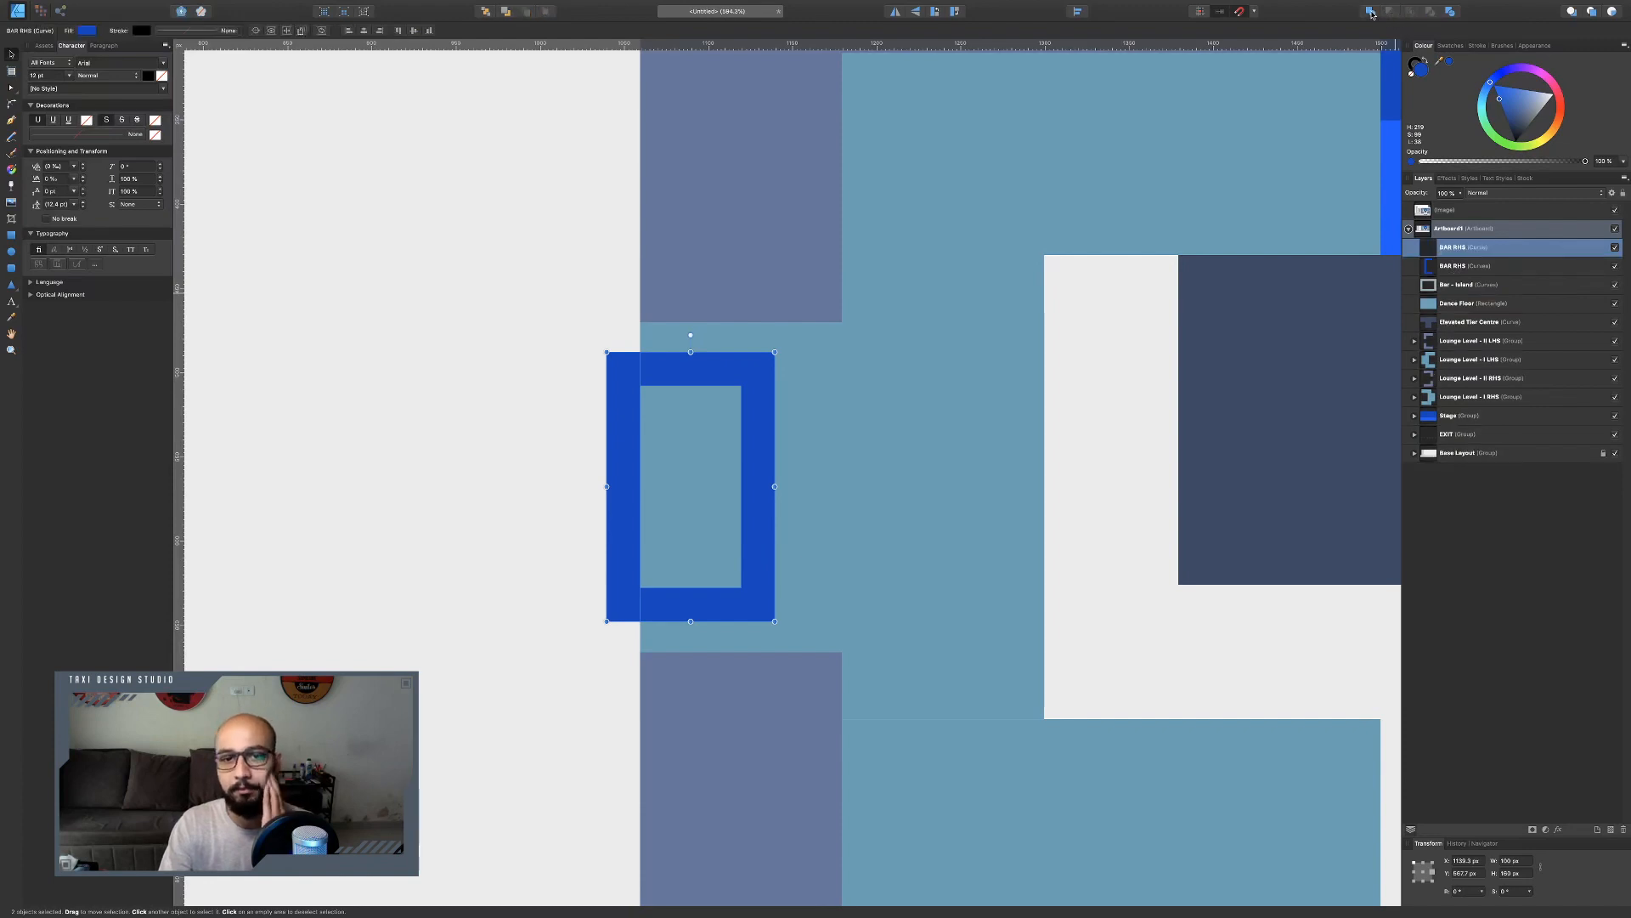
Rename the combined left bar frame as BAR LHS.
double_click(1456, 248)
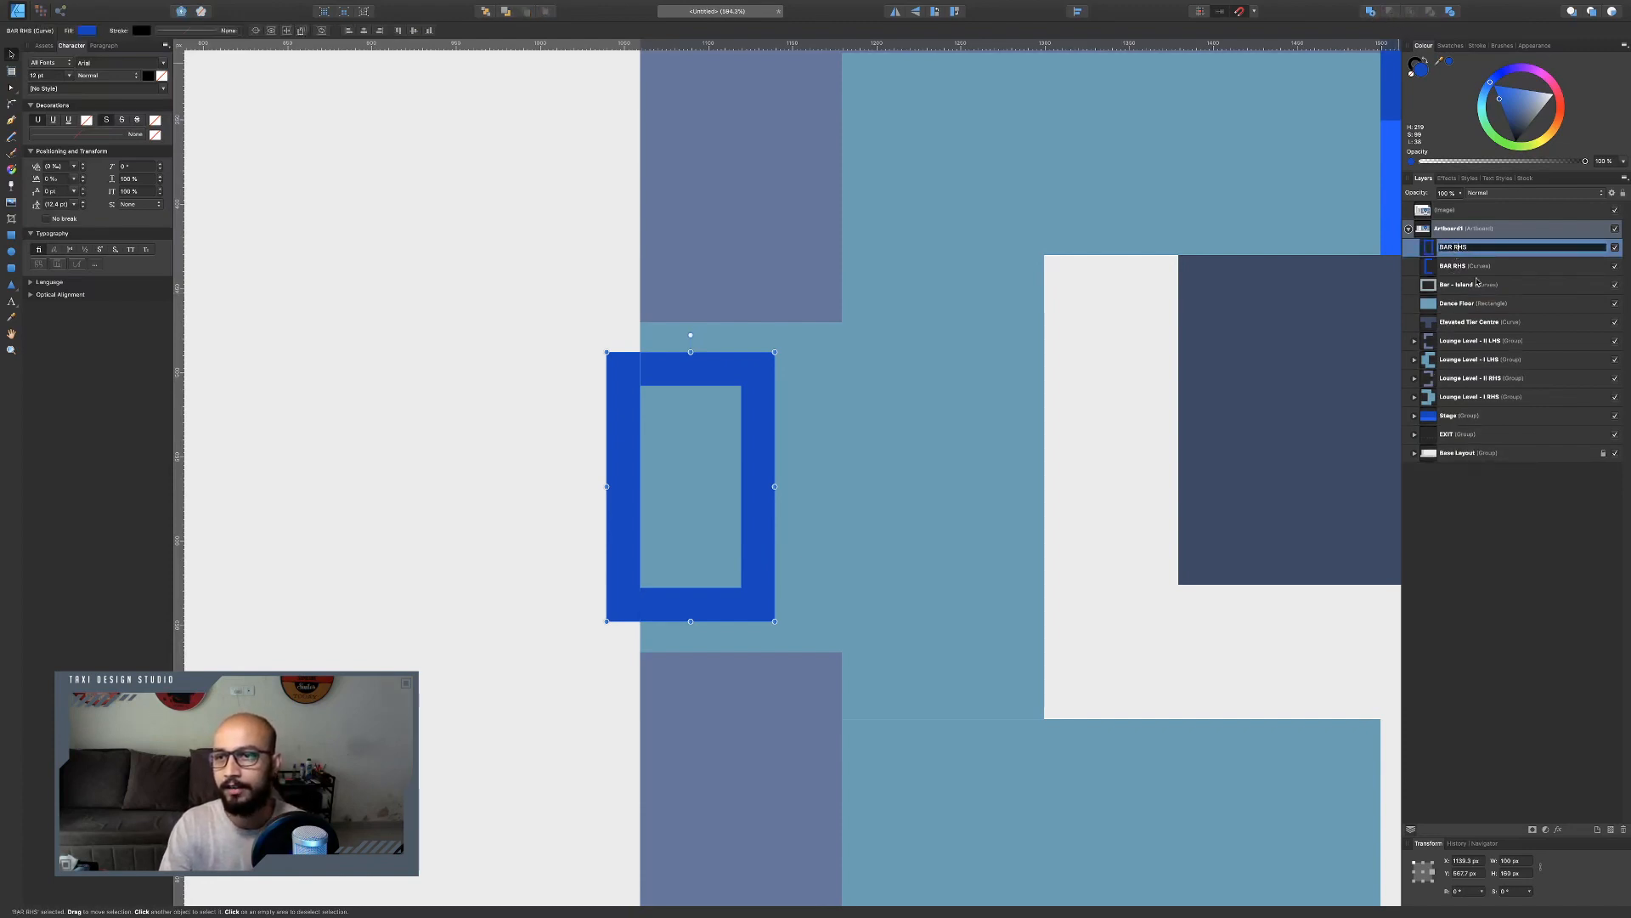
type("L")
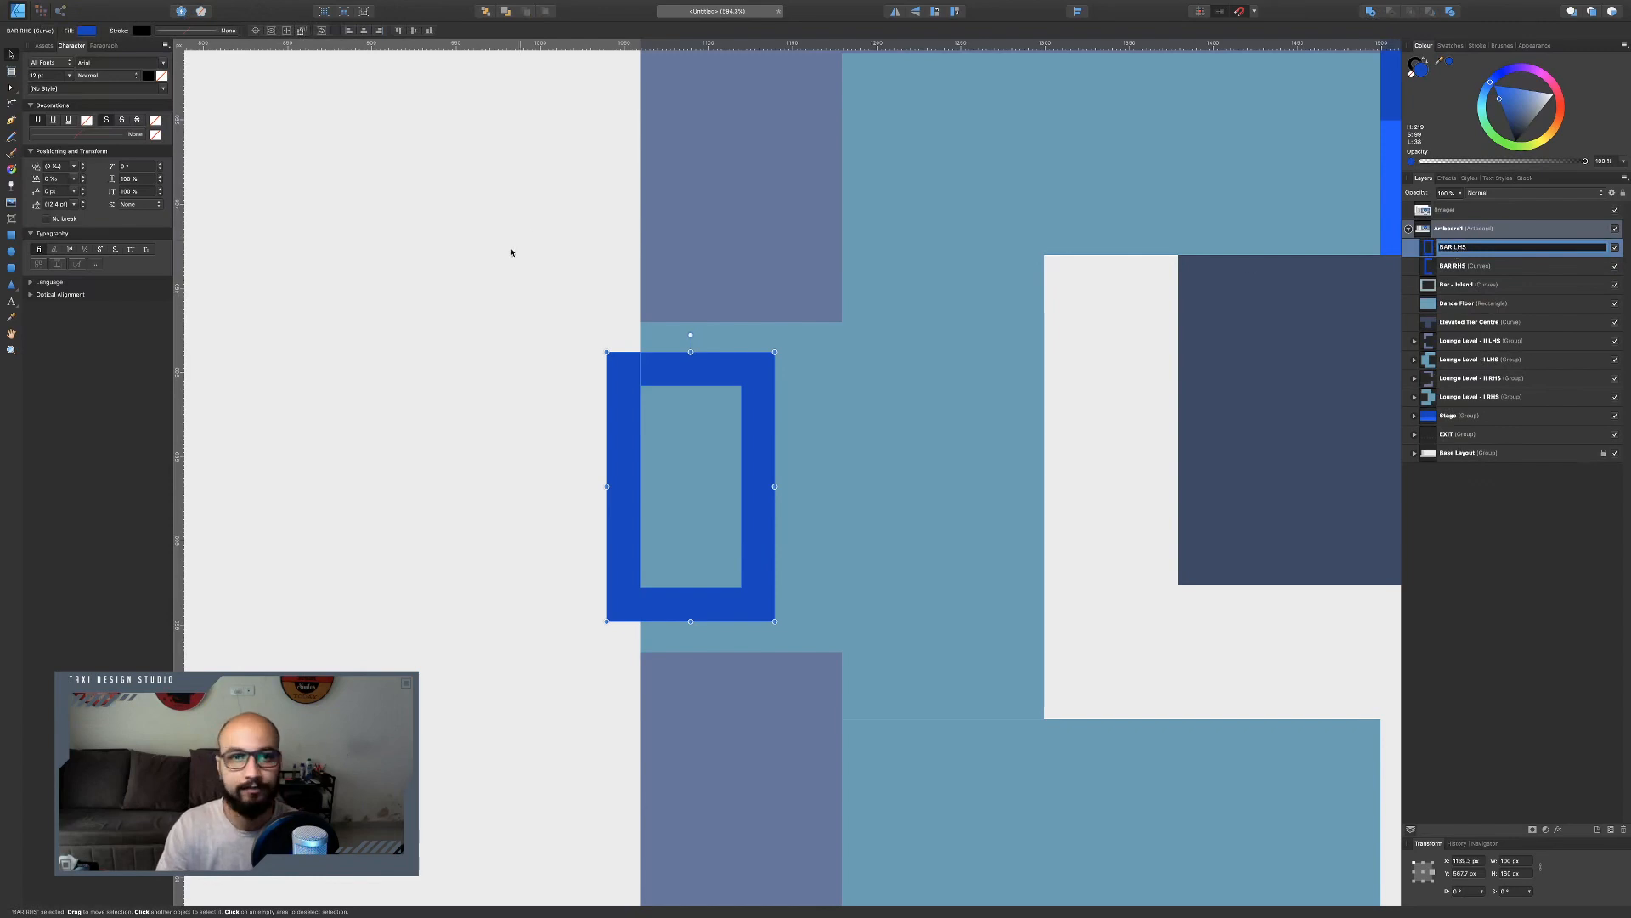
left_click(494, 258)
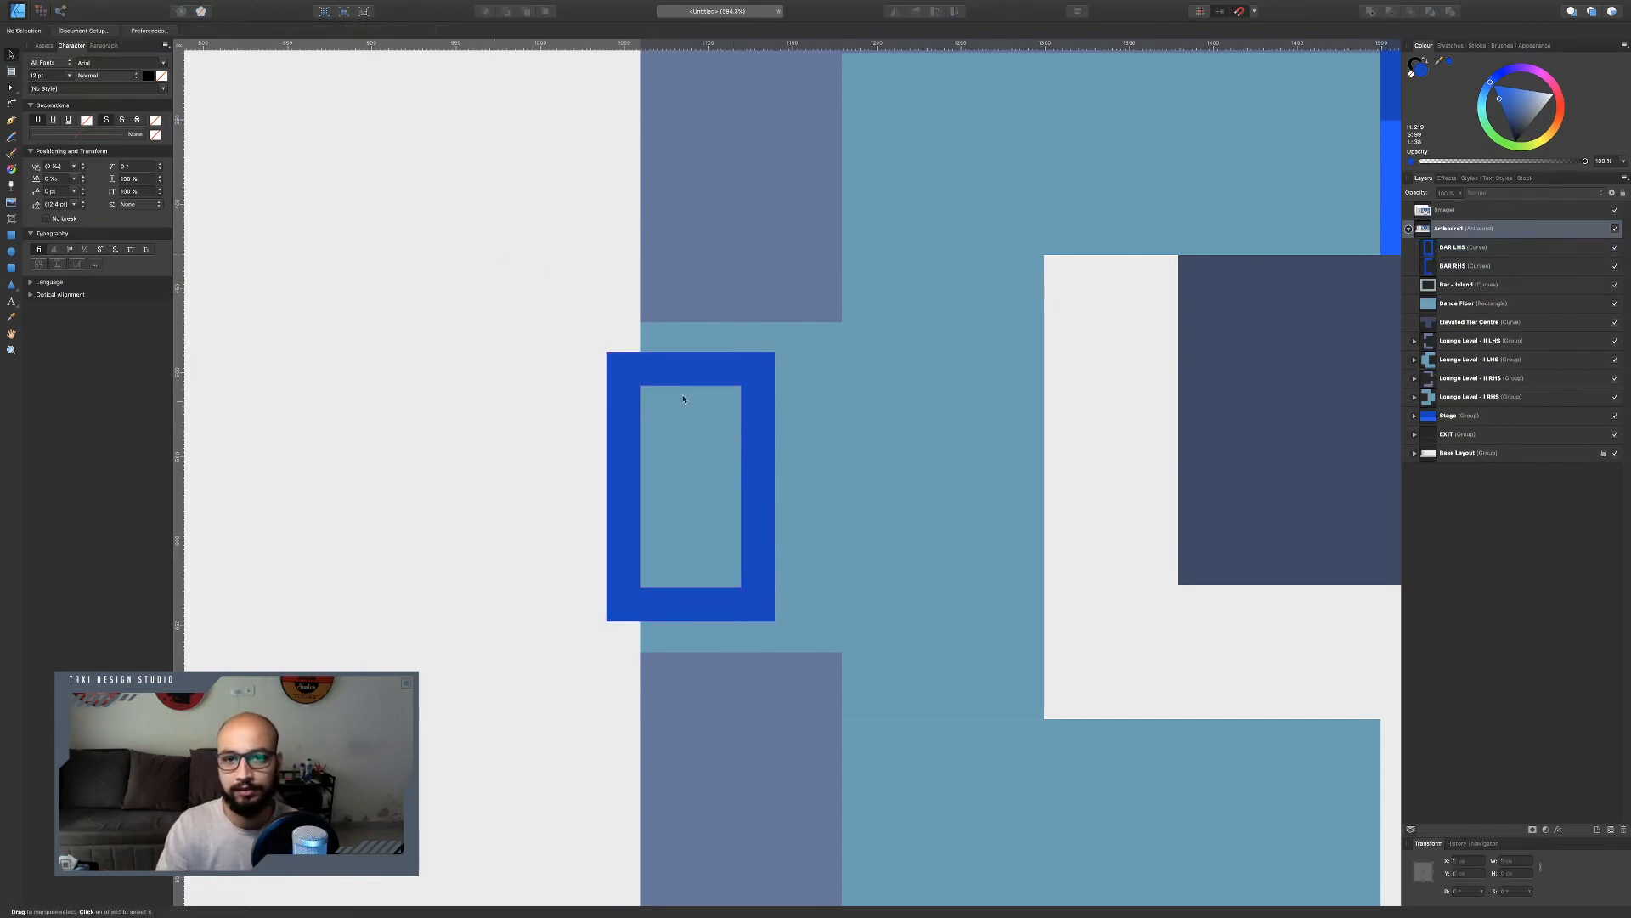
Compare the layout with the reference chart around the stage, bars and dance floor.
scroll(642, 386, "down", 6)
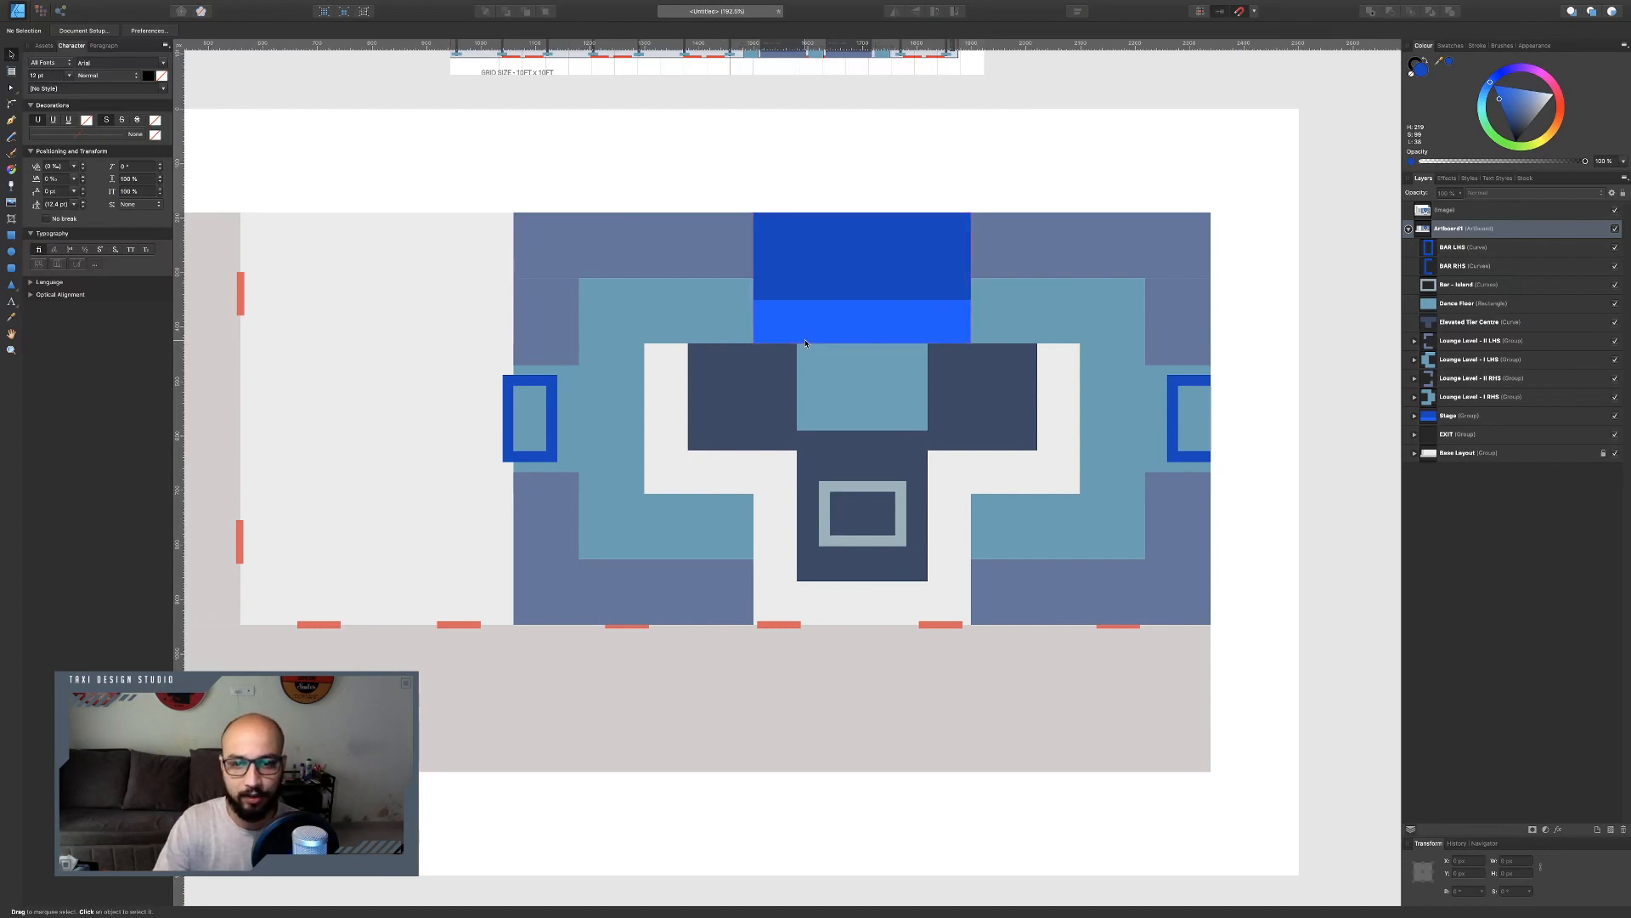
scroll(911, 348, "down", 5)
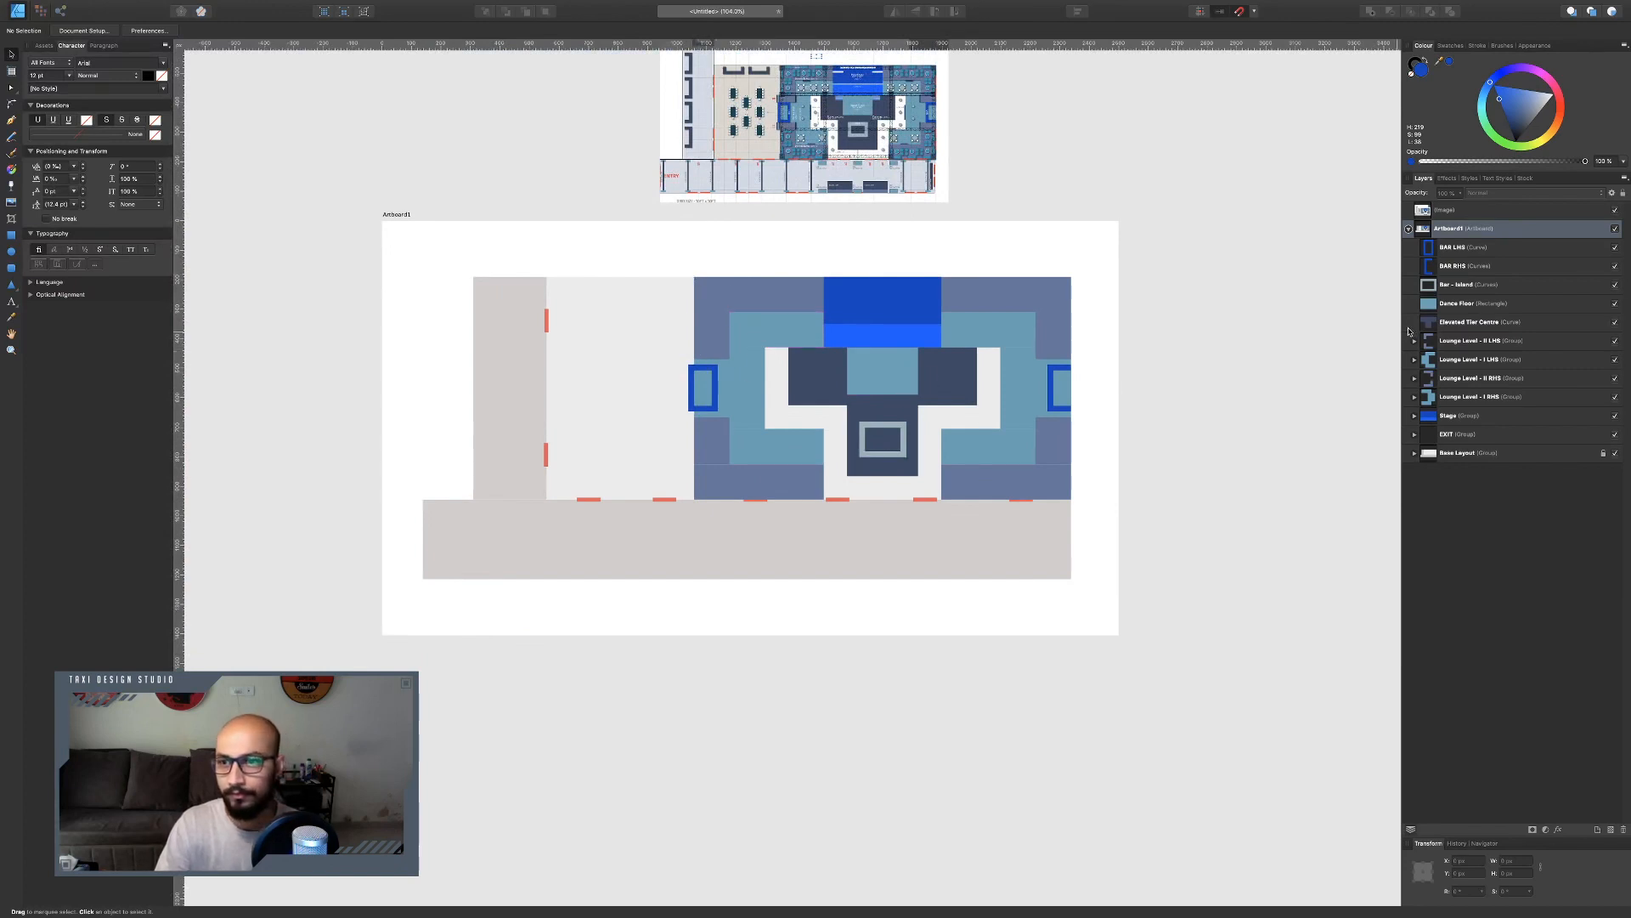
left_click(1409, 229)
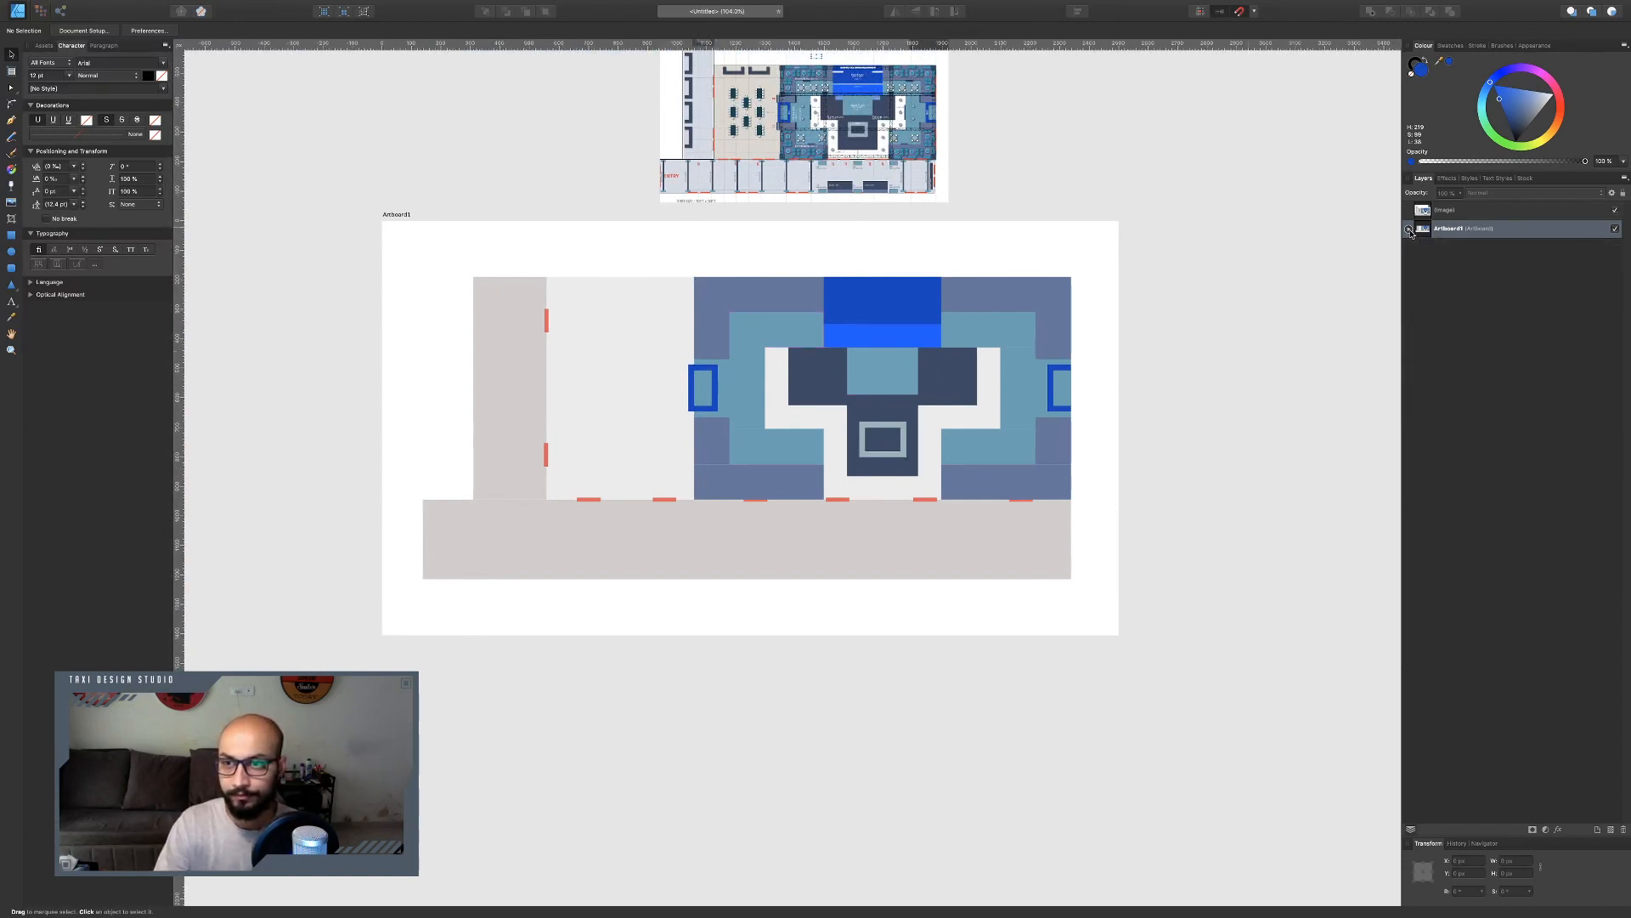
left_click(1409, 230)
scroll(811, 434, "up", 3)
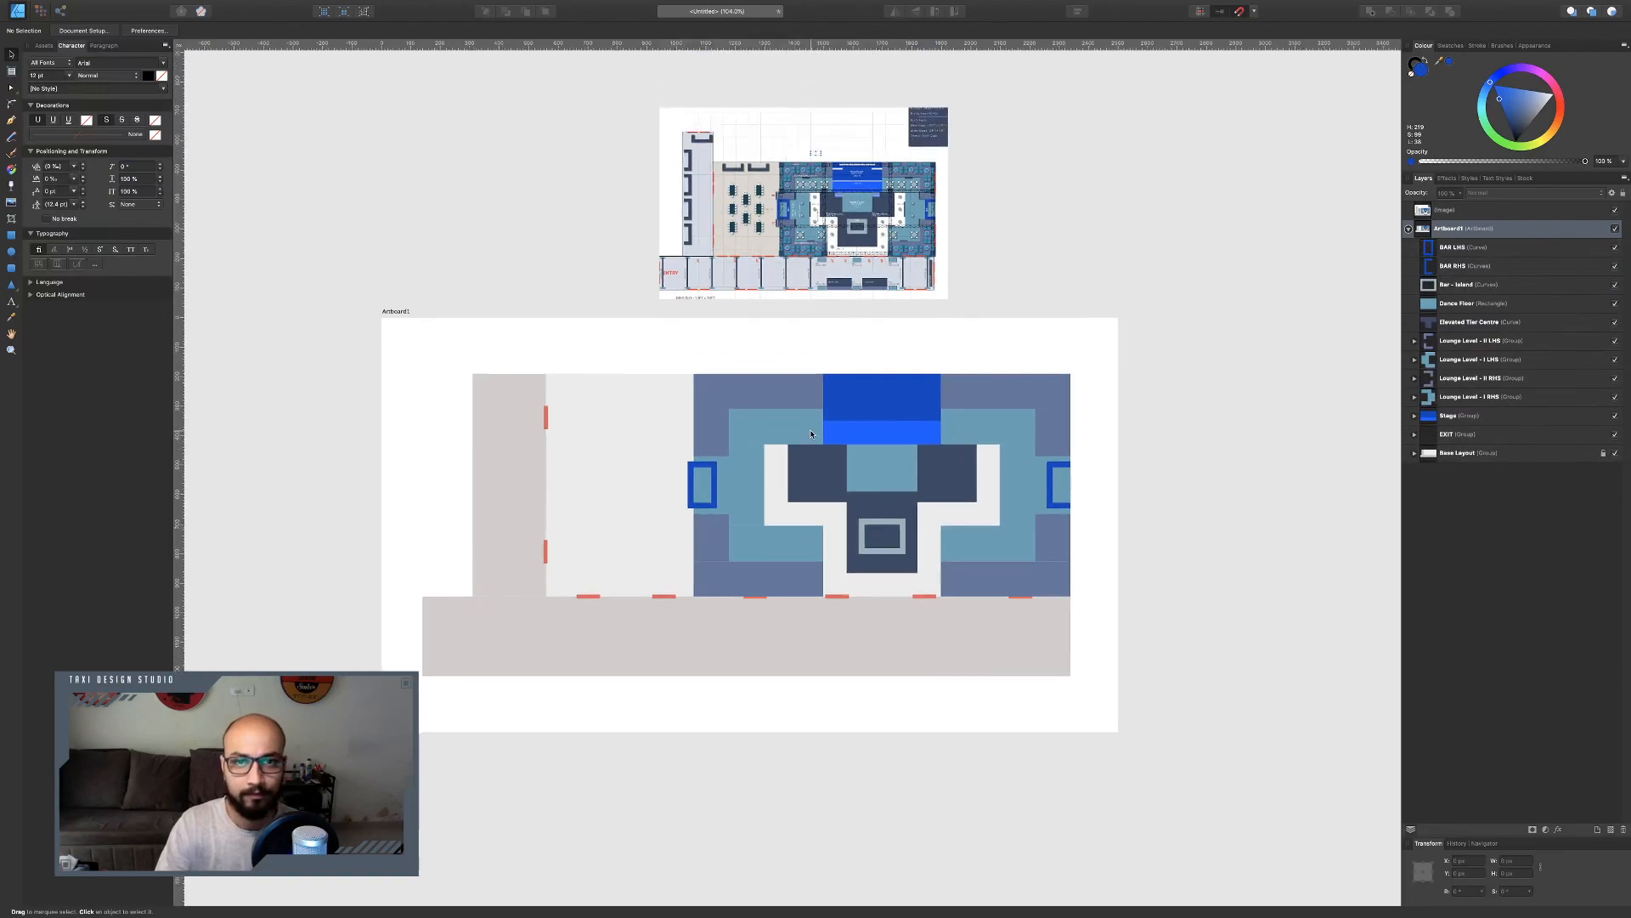
scroll(856, 220, "up", 10)
scroll(856, 220, "up", 3)
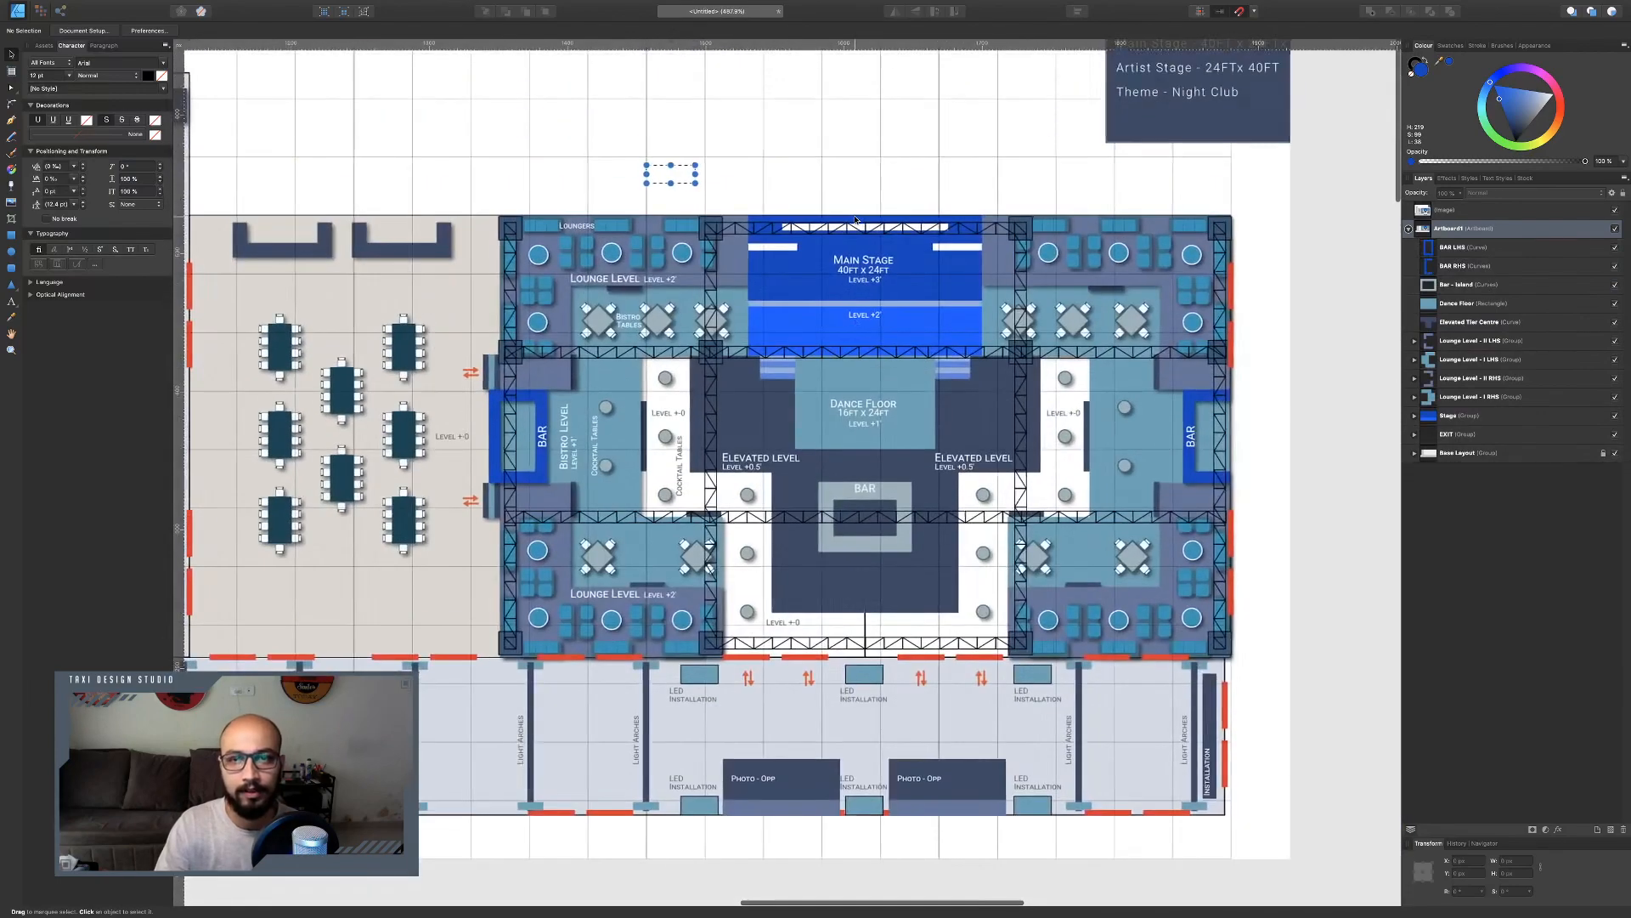
scroll(860, 274, "up", 4)
scroll(860, 273, "down", 5)
scroll(861, 274, "down", 4)
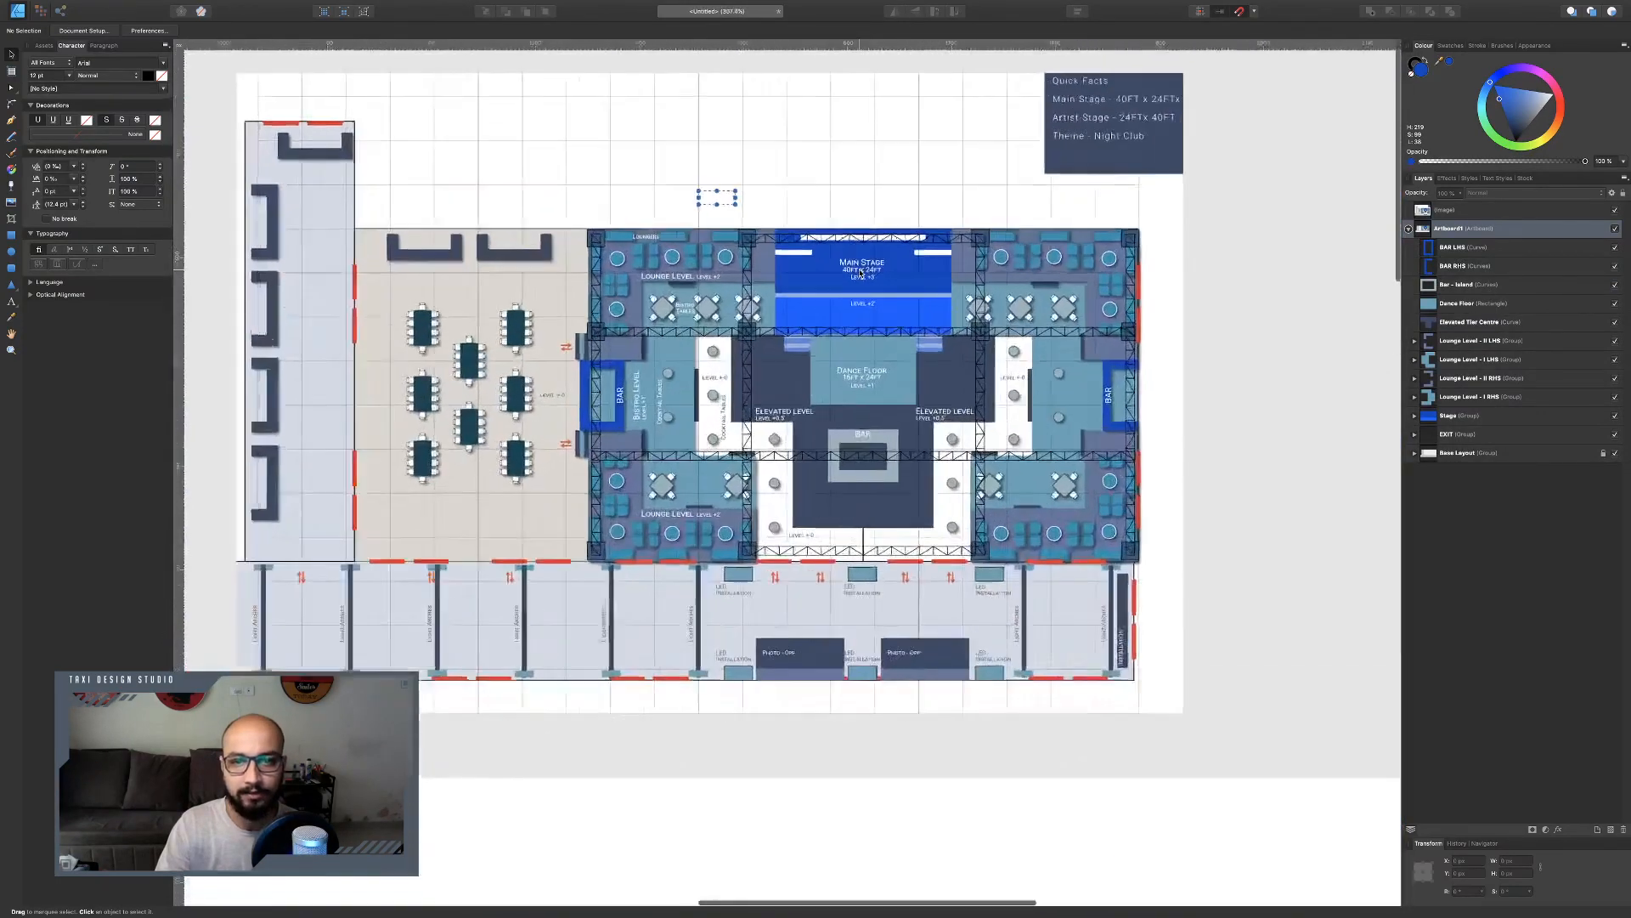
scroll(861, 274, "up", 4)
scroll(861, 273, "down", 3)
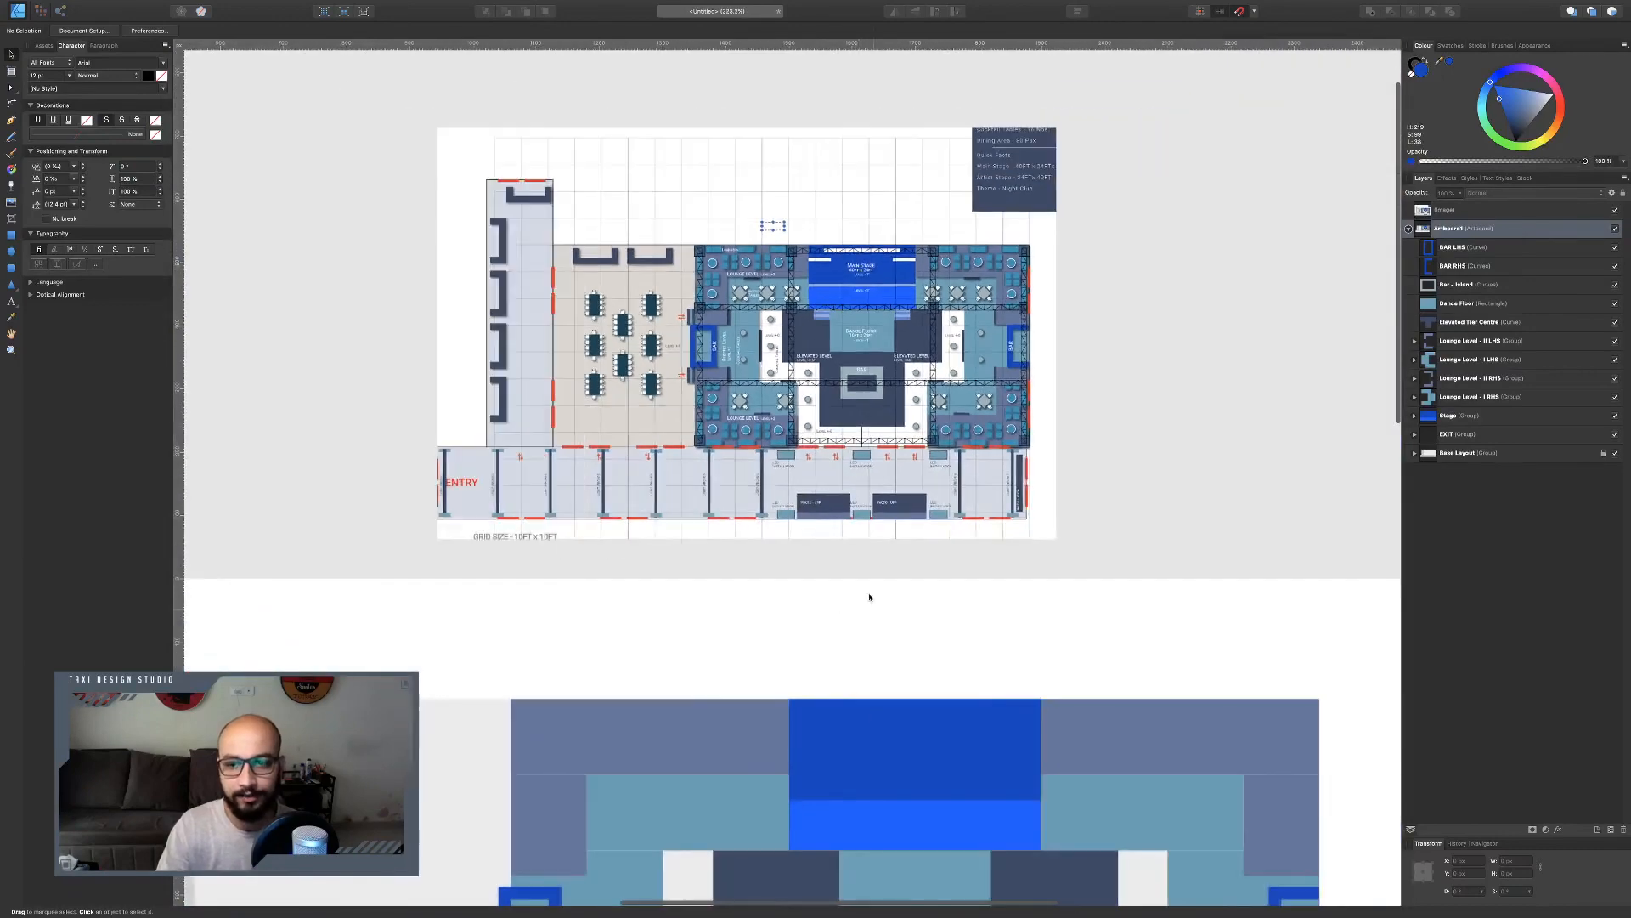
scroll(867, 589, "down", 3)
scroll(859, 674, "up", 5)
scroll(858, 674, "down", 3)
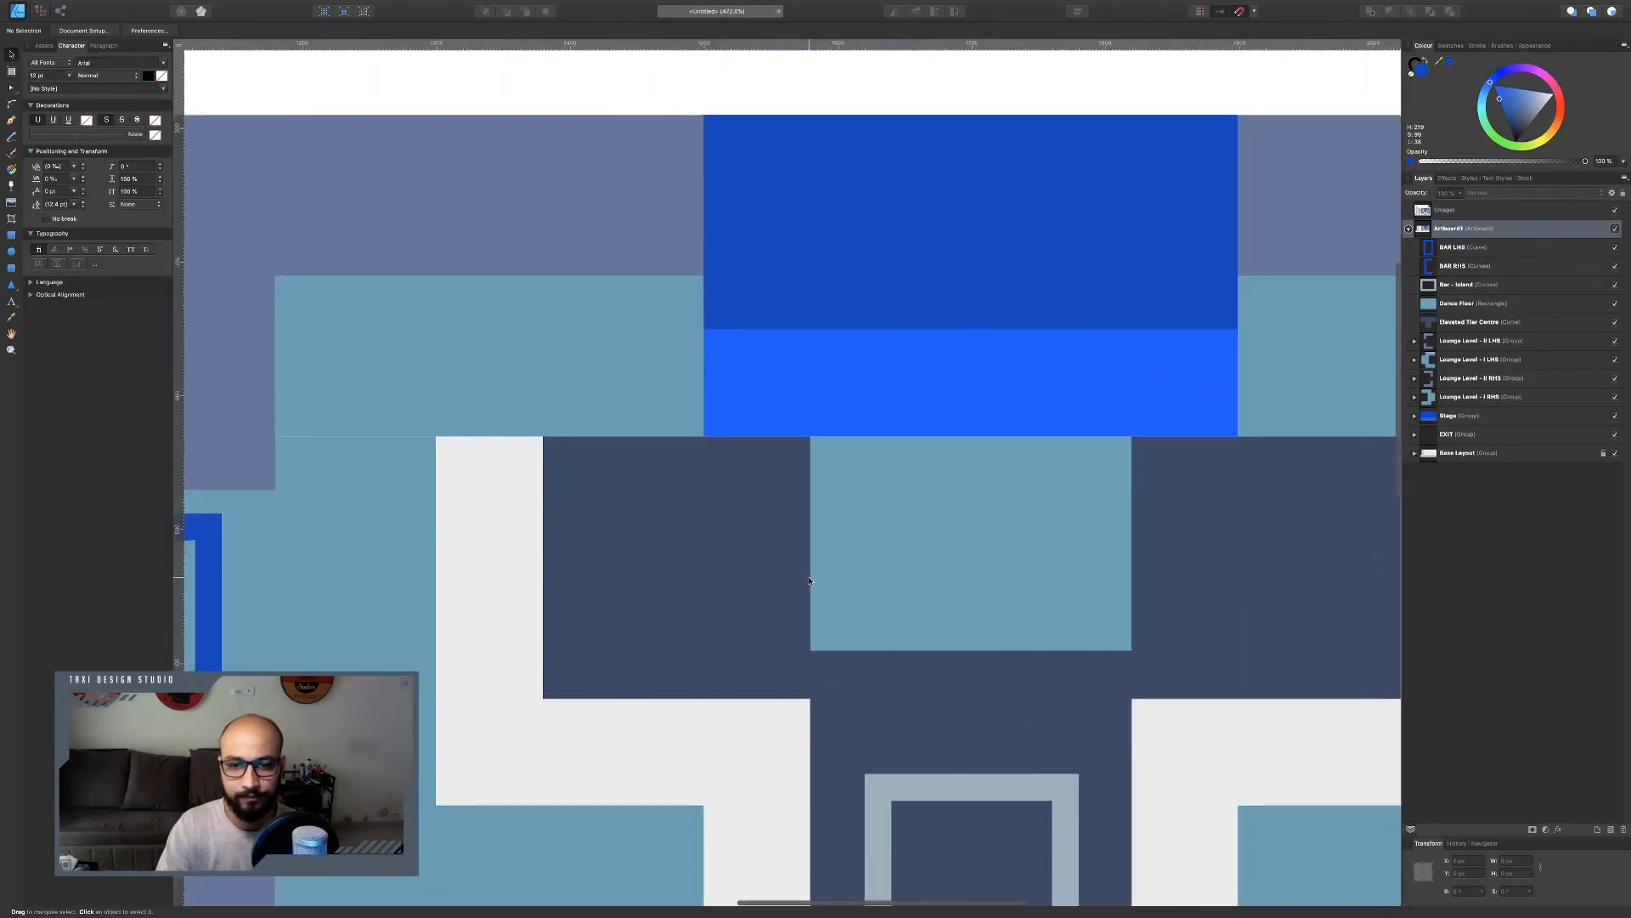
scroll(714, 520, "up", 3)
Draw a rectangle just below the stage's lower edge and set its size to 80 x 10 px.
left_click(12, 235)
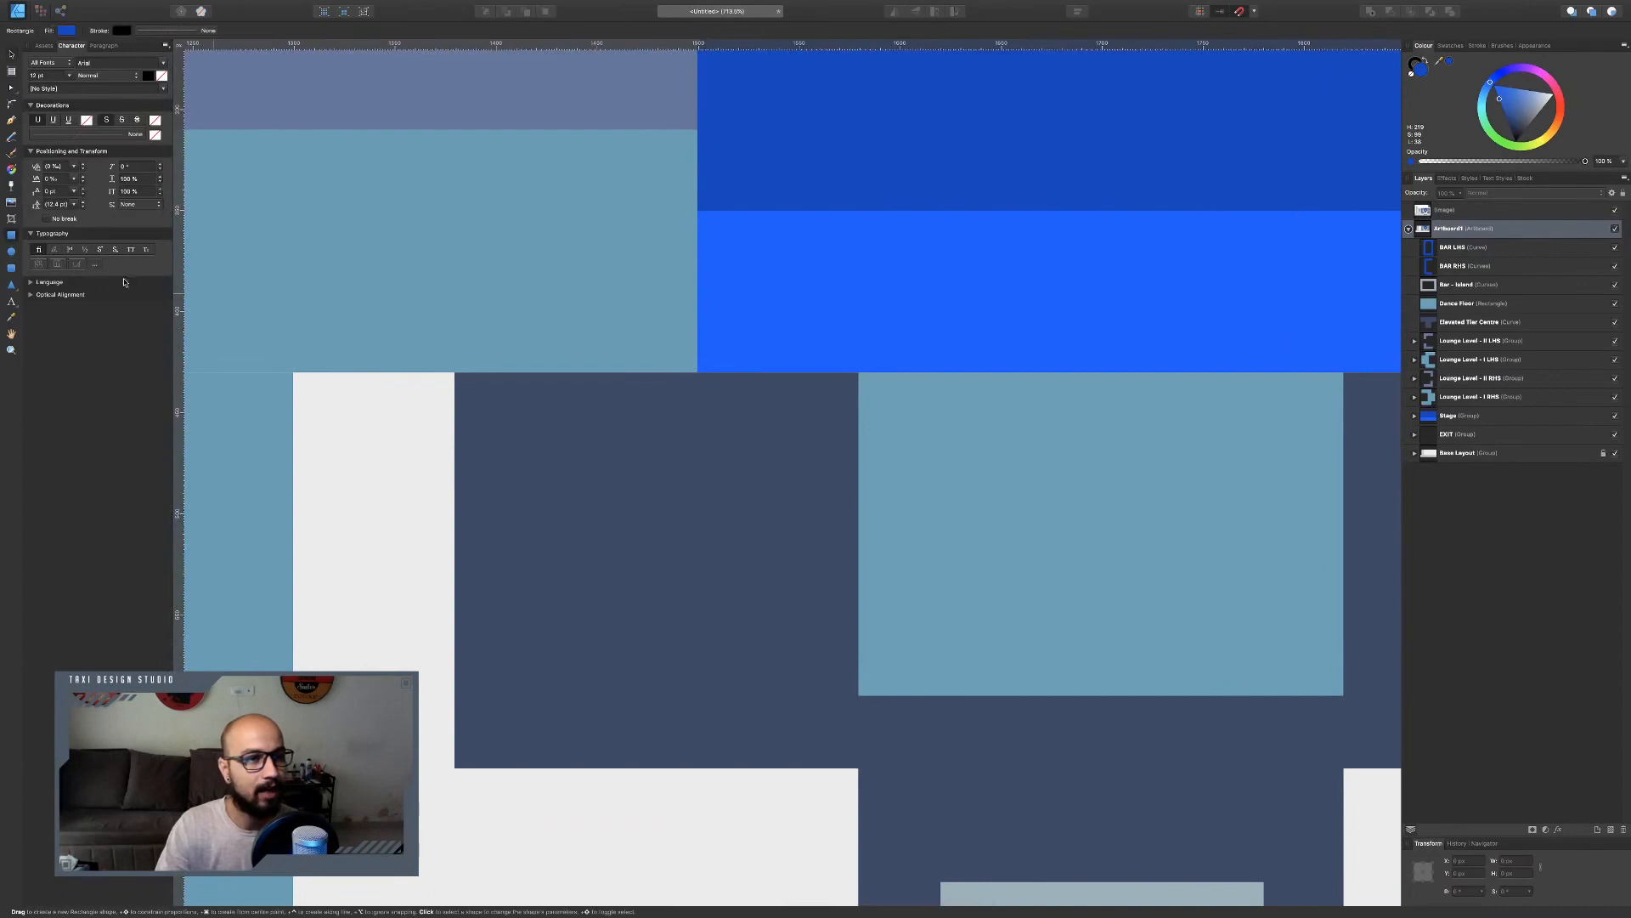
left_click_drag(858, 373, 746, 390)
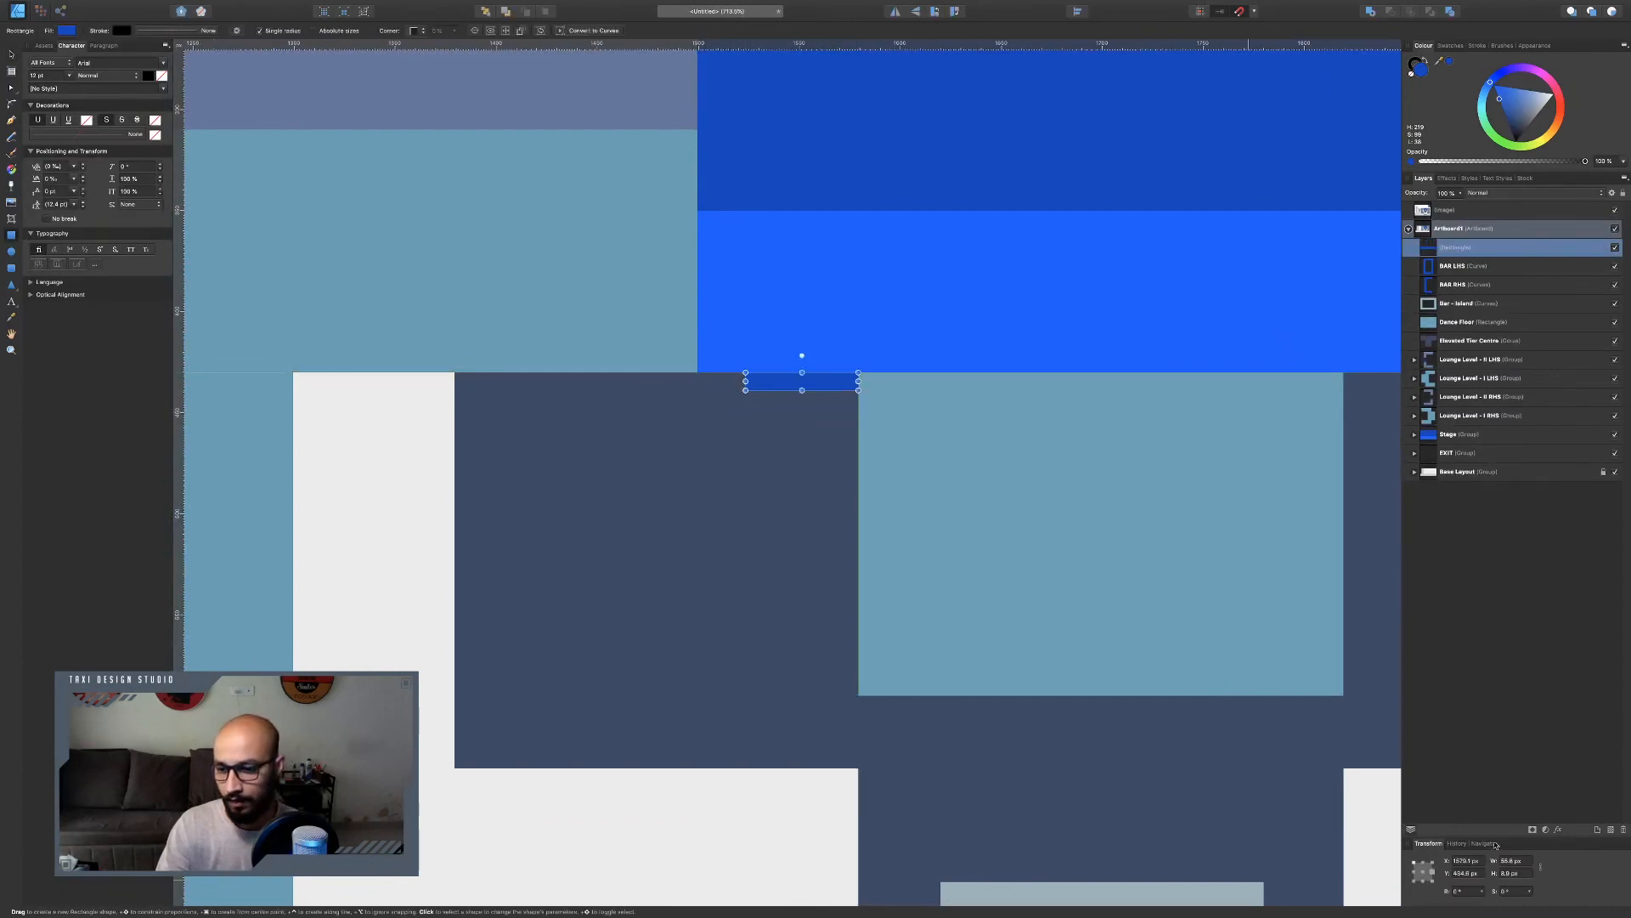
left_click(1521, 862)
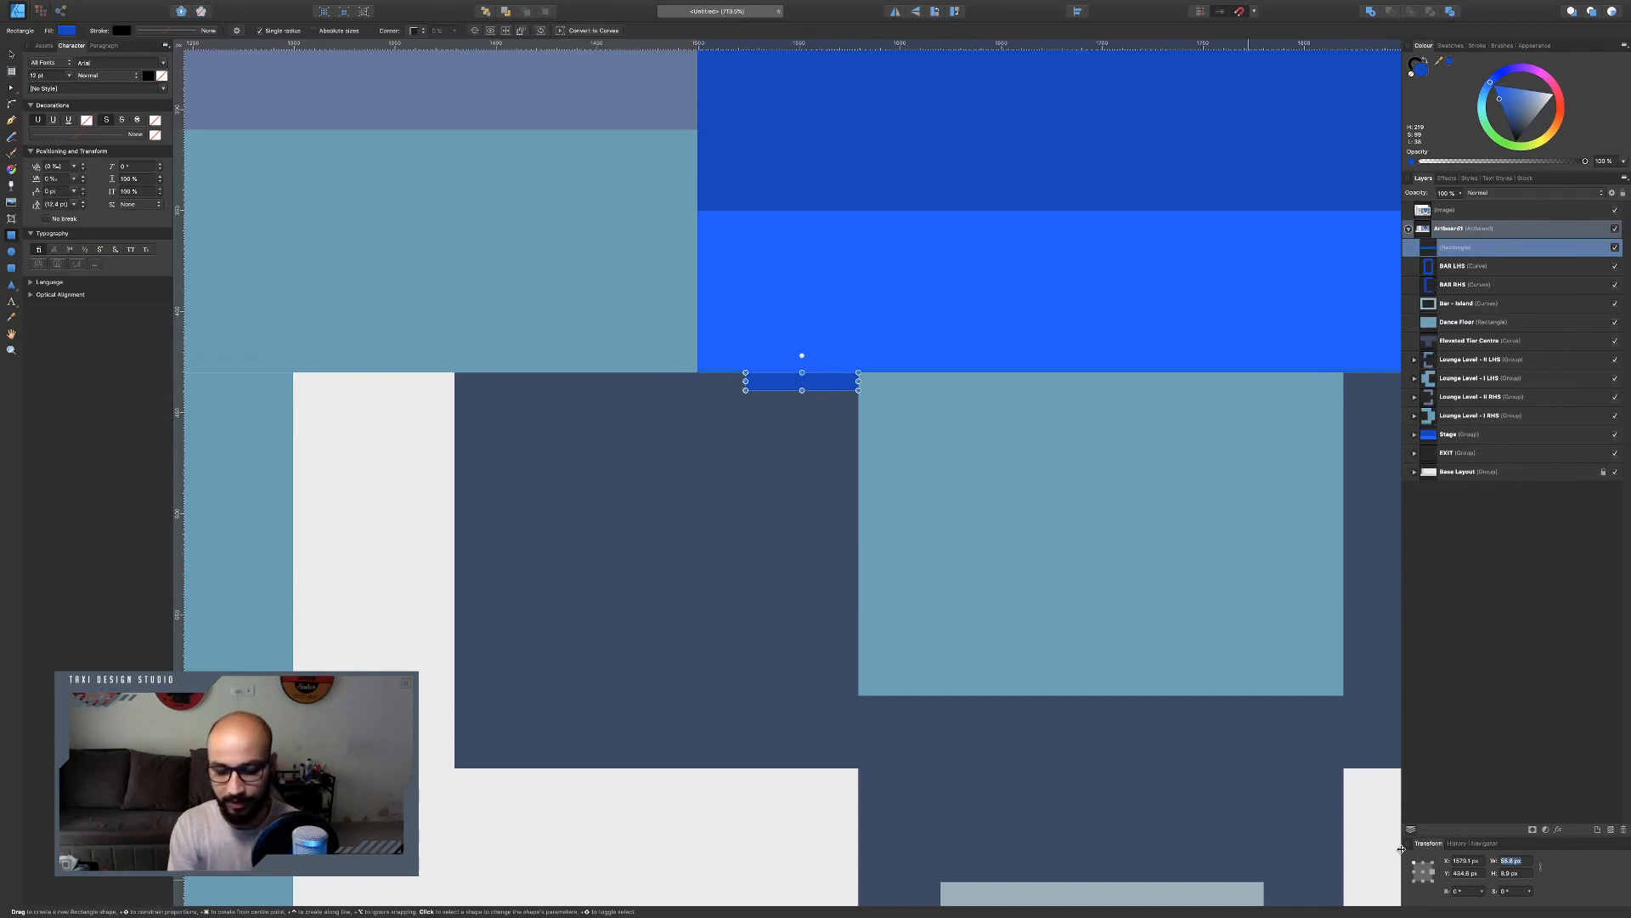
type("80")
key("Tab")
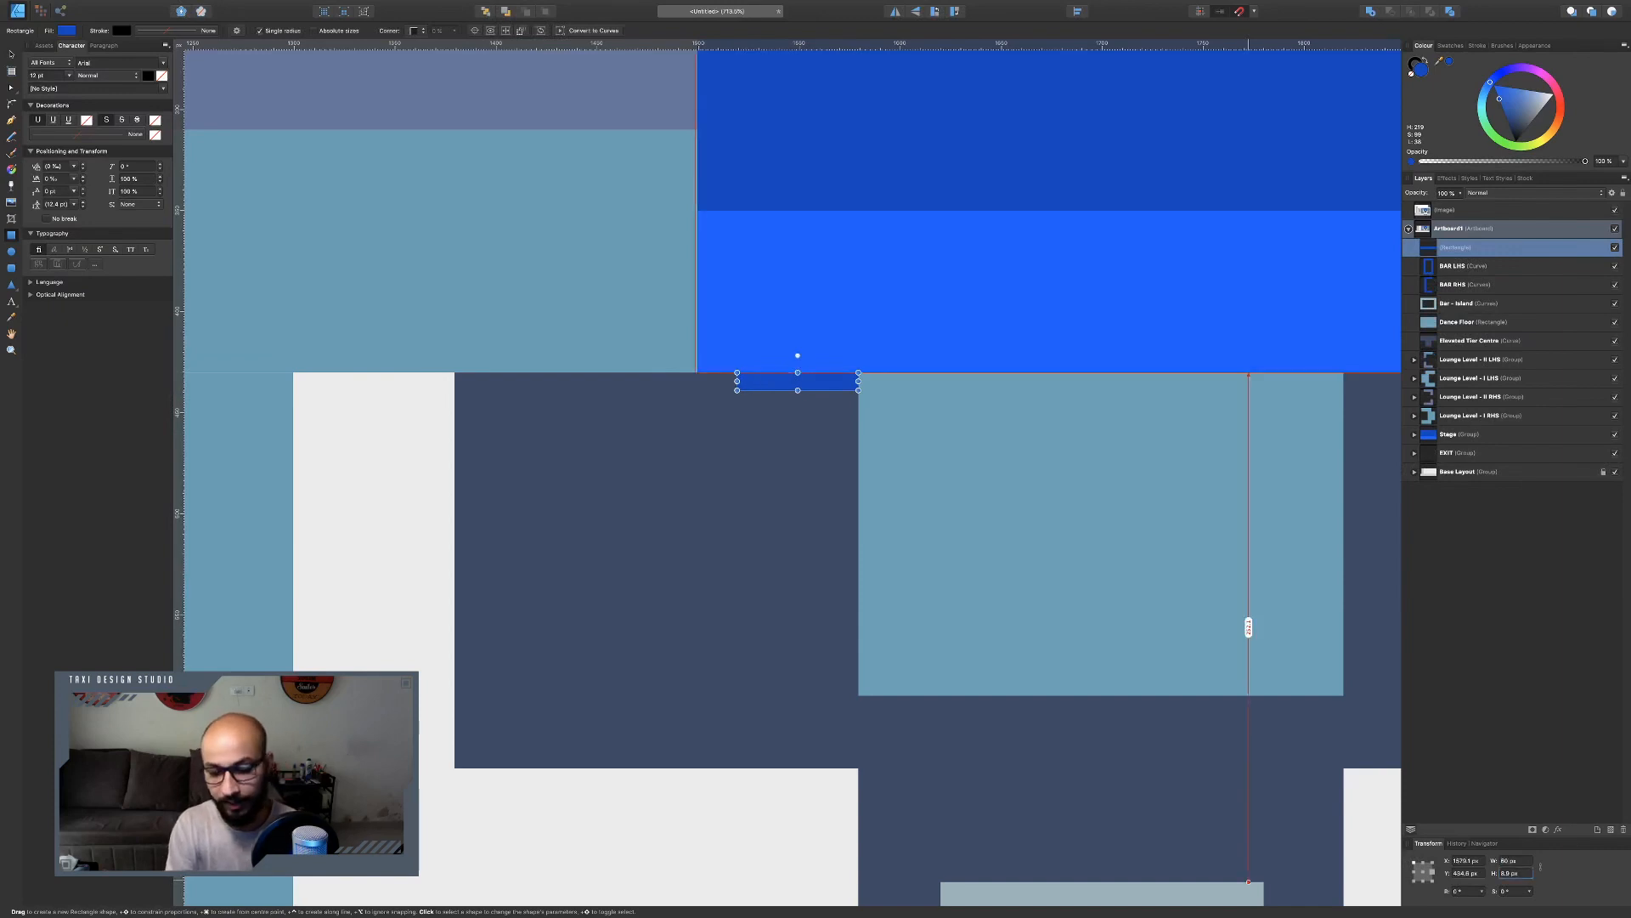
type("10")
key("Return")
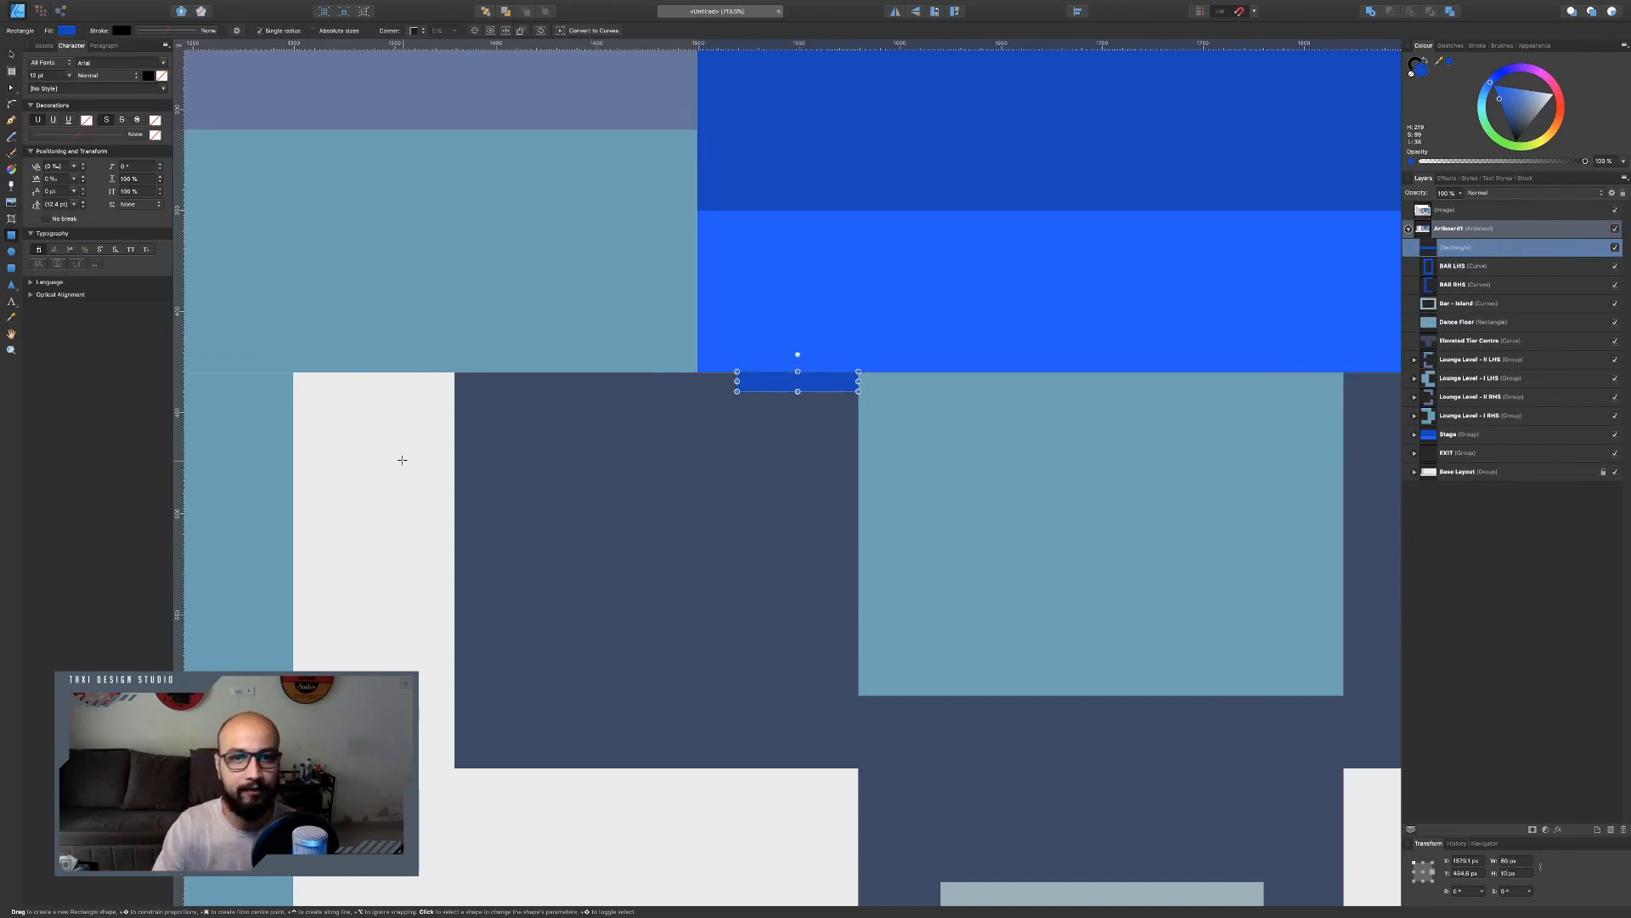
Align the rectangle under the stage, duplicate it and move the copy straight down, then duplicate once more.
left_click(11, 54)
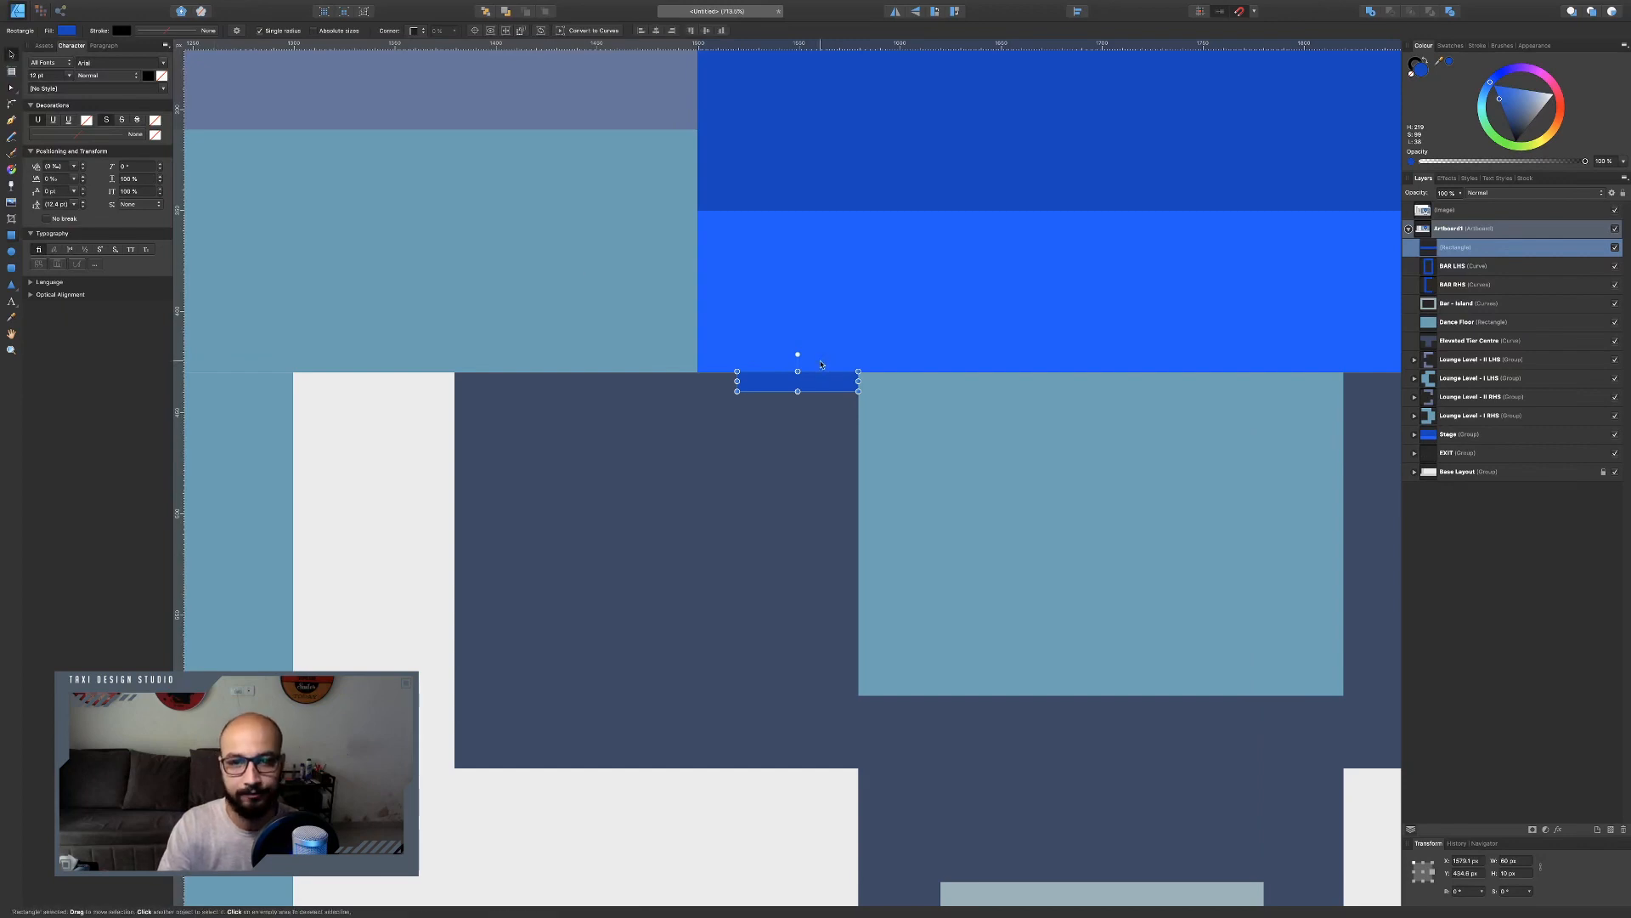
scroll(829, 365, "up", 5)
left_click_drag(856, 414, 854, 418)
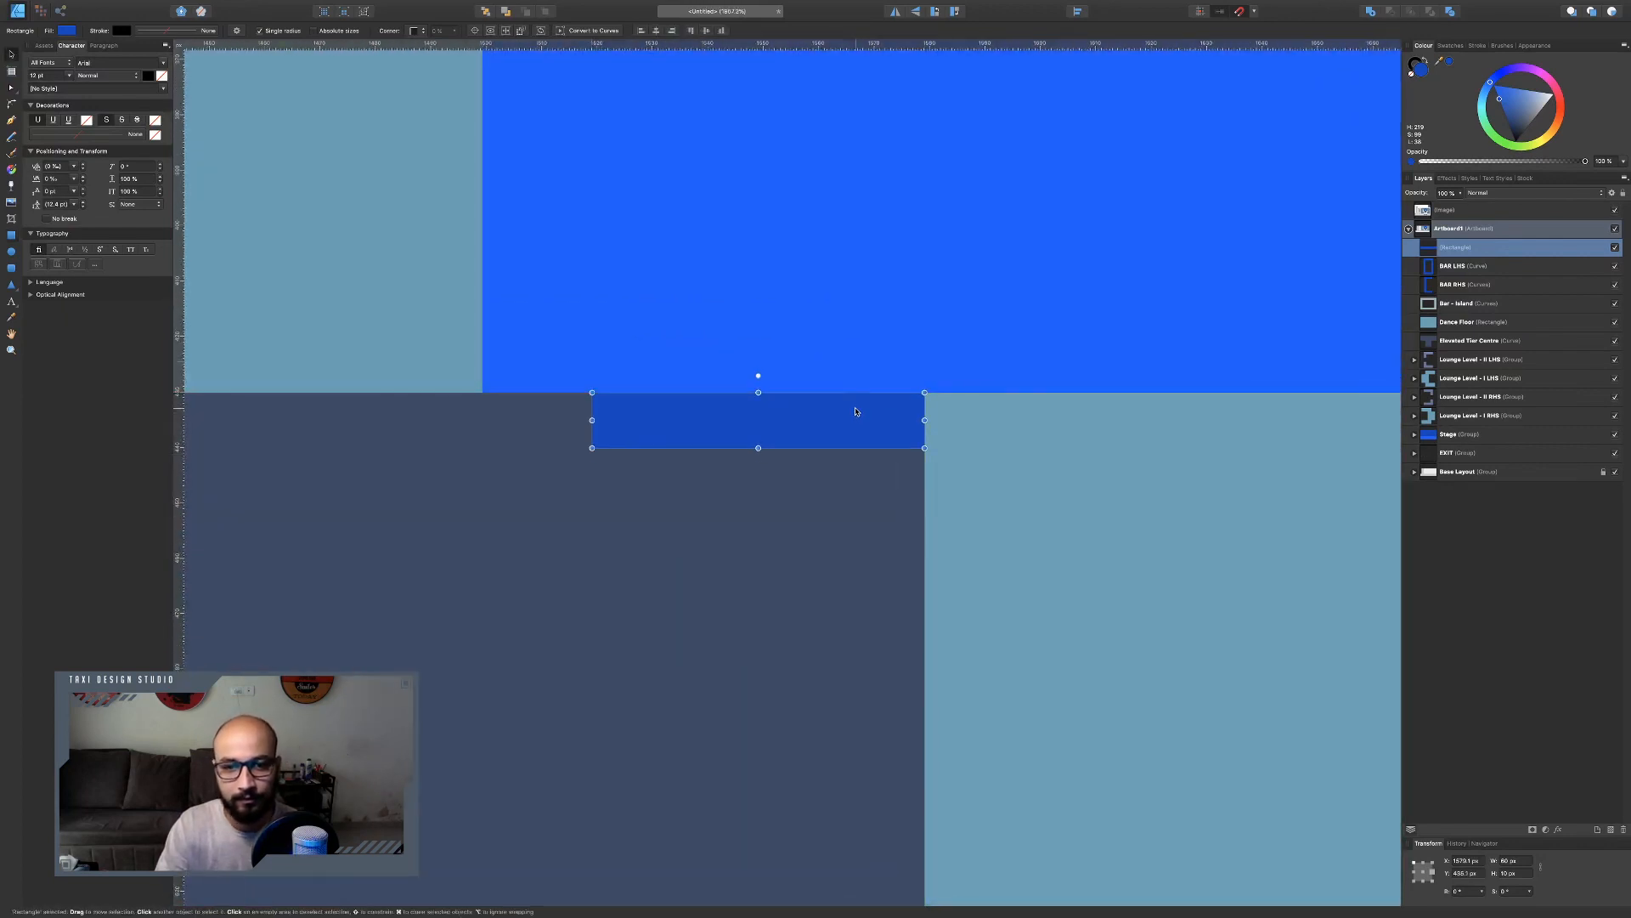
key("super+j")
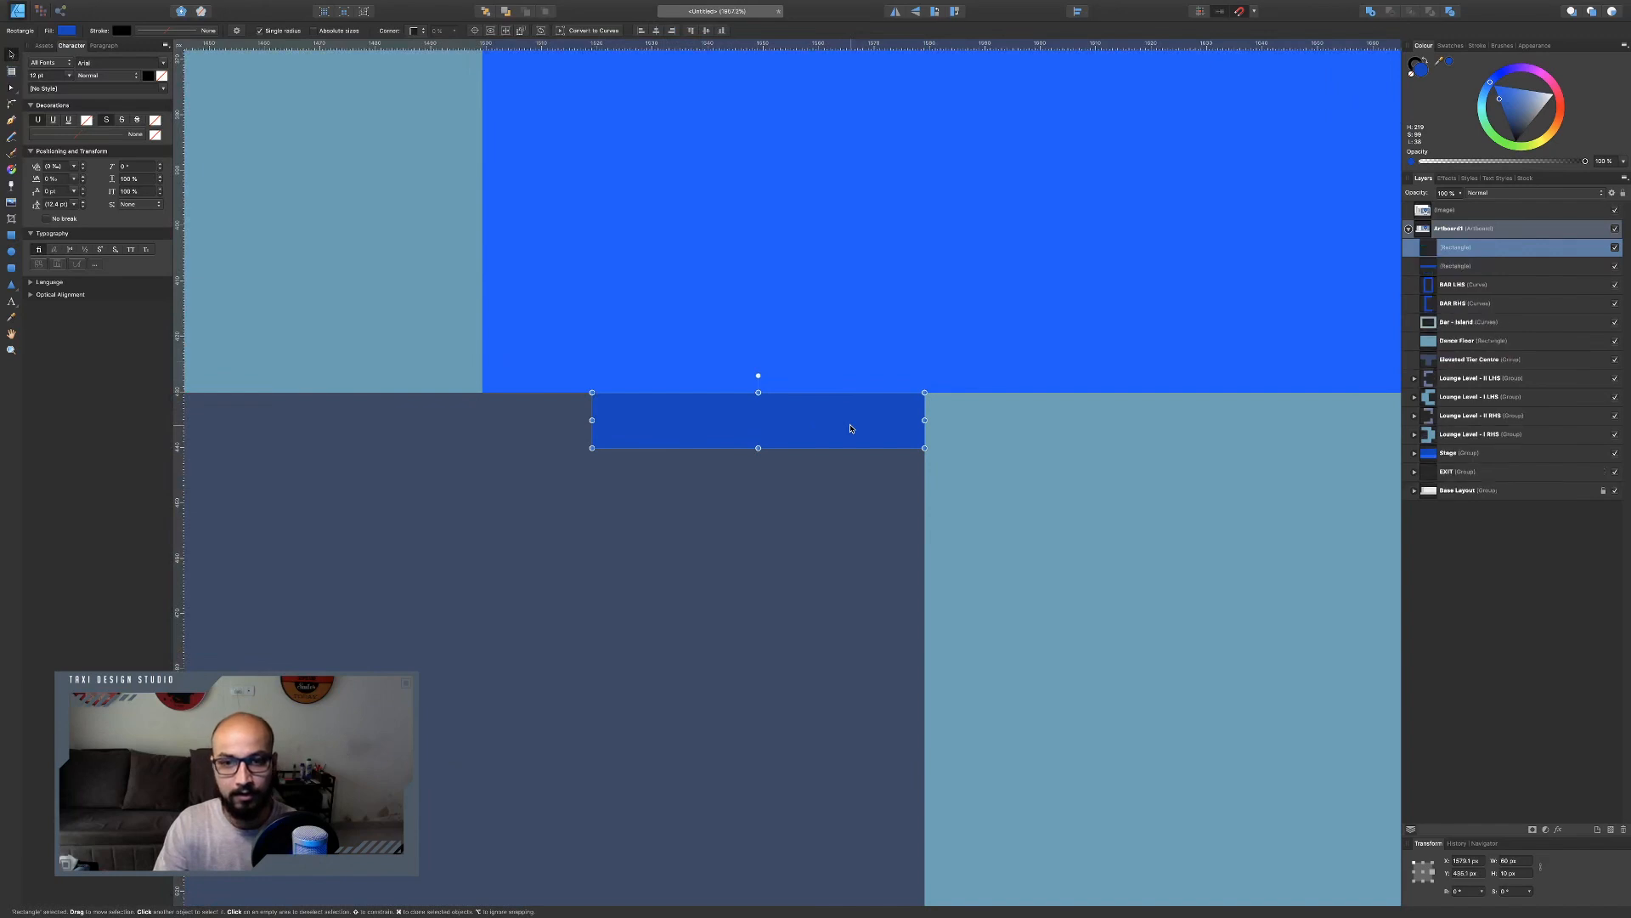
left_click_drag(851, 414, 847, 526)
key("super+j")
Switch to the reference chart to check the area beneath the main stage, then return to the layout.
key("ctrl+Left")
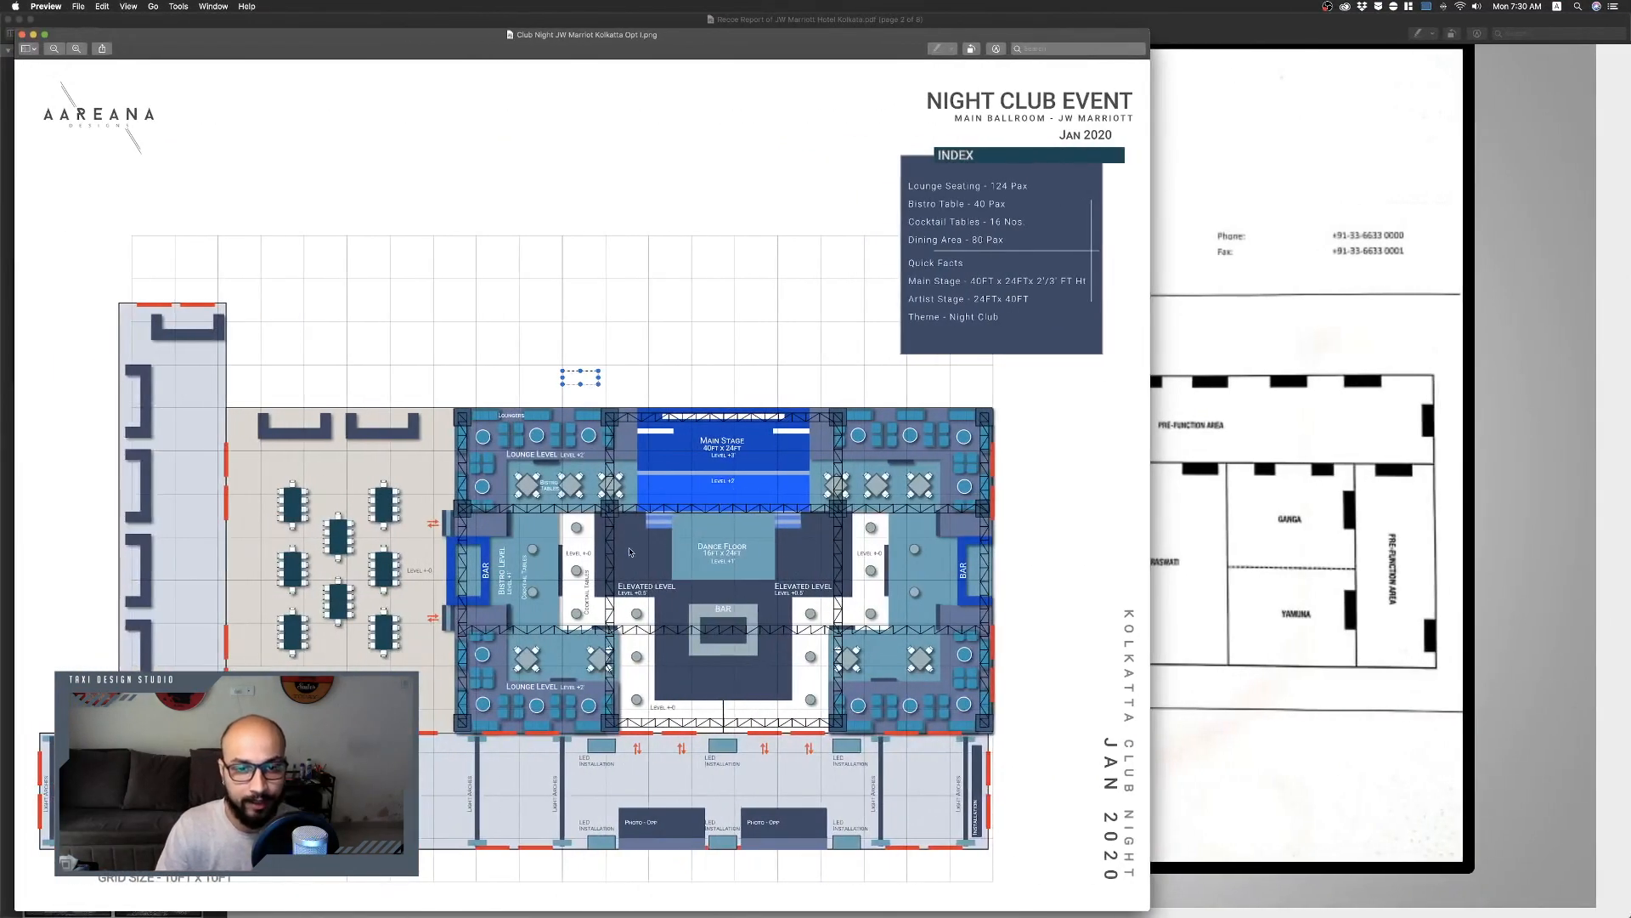
key("ctrl+Right")
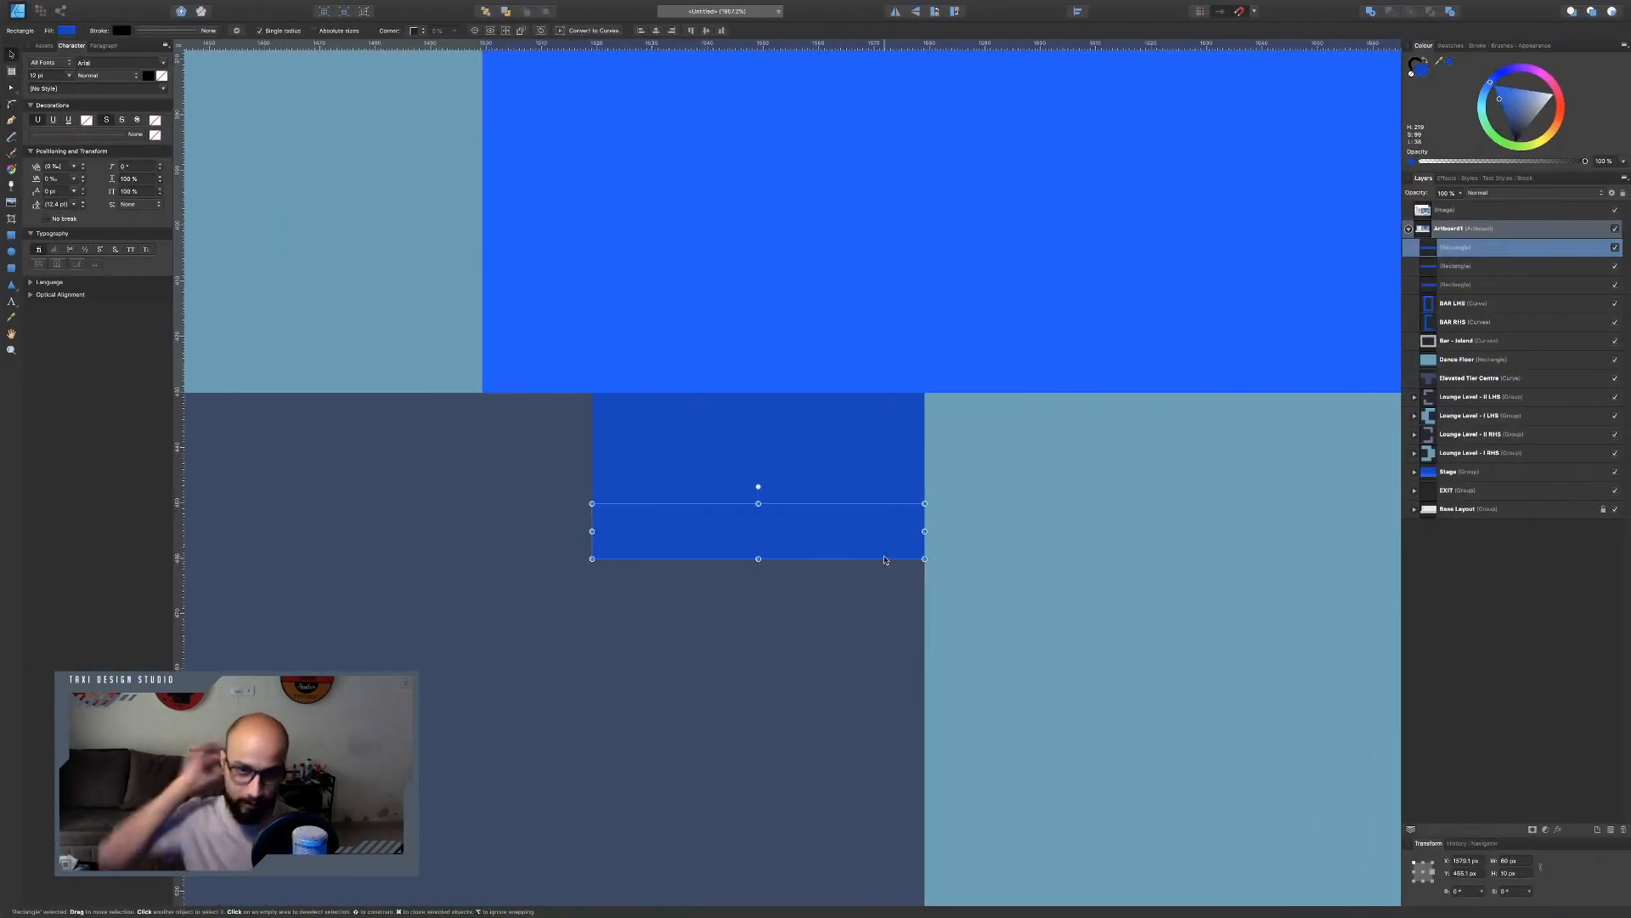
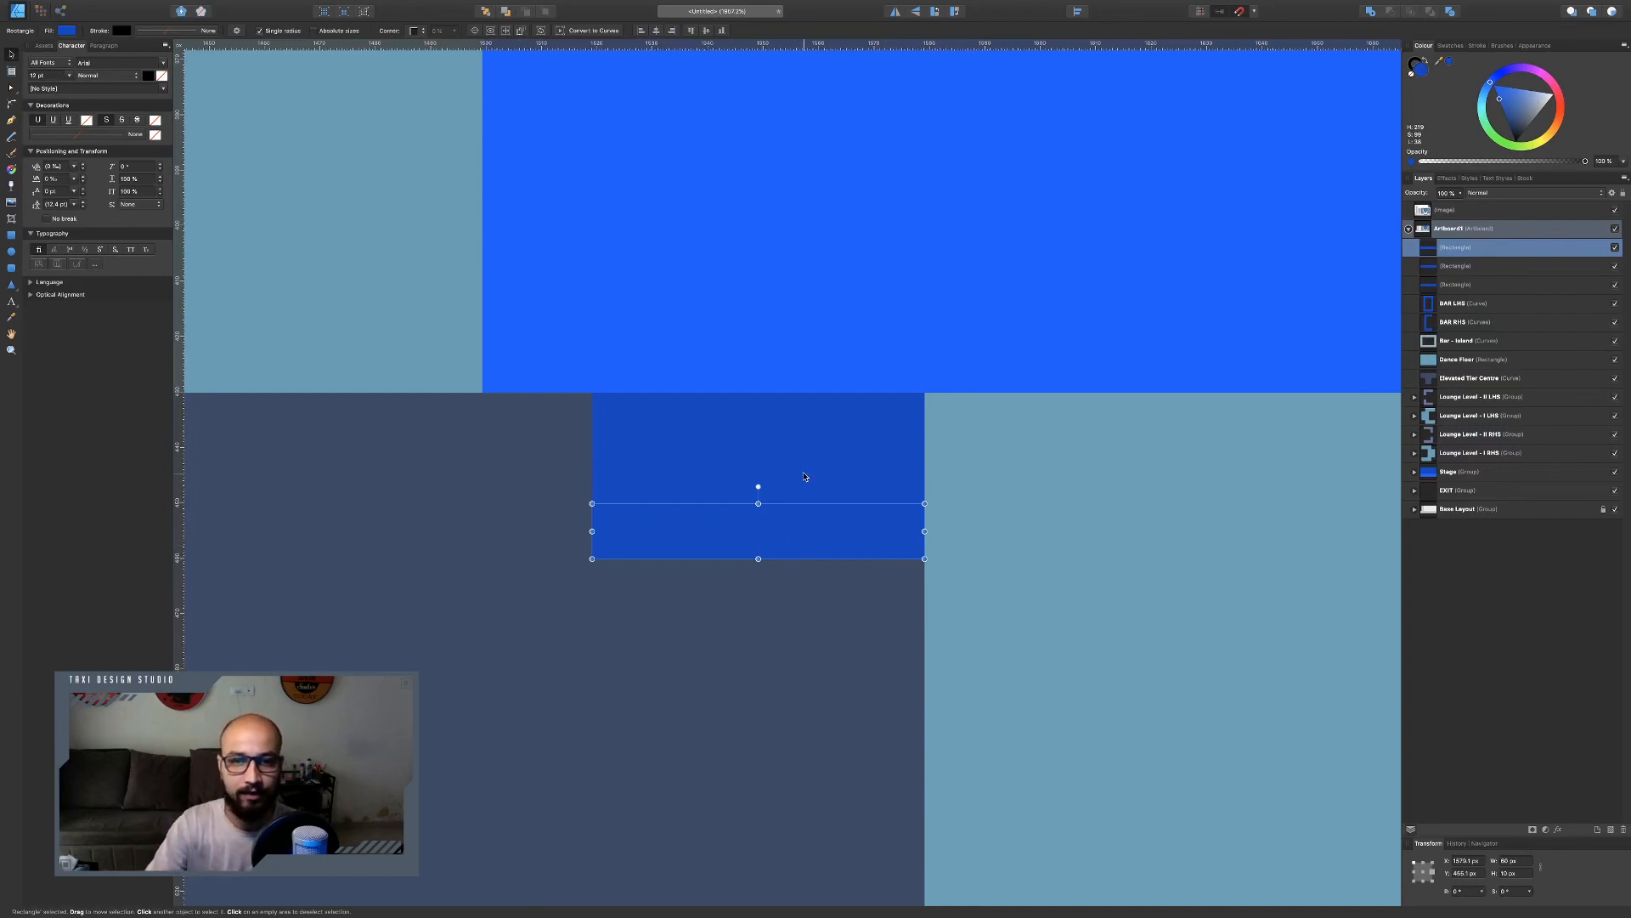
Delete the extra rectangle and move the remaining one up so two strips sit stacked directly beneath the stage.
left_click(797, 434)
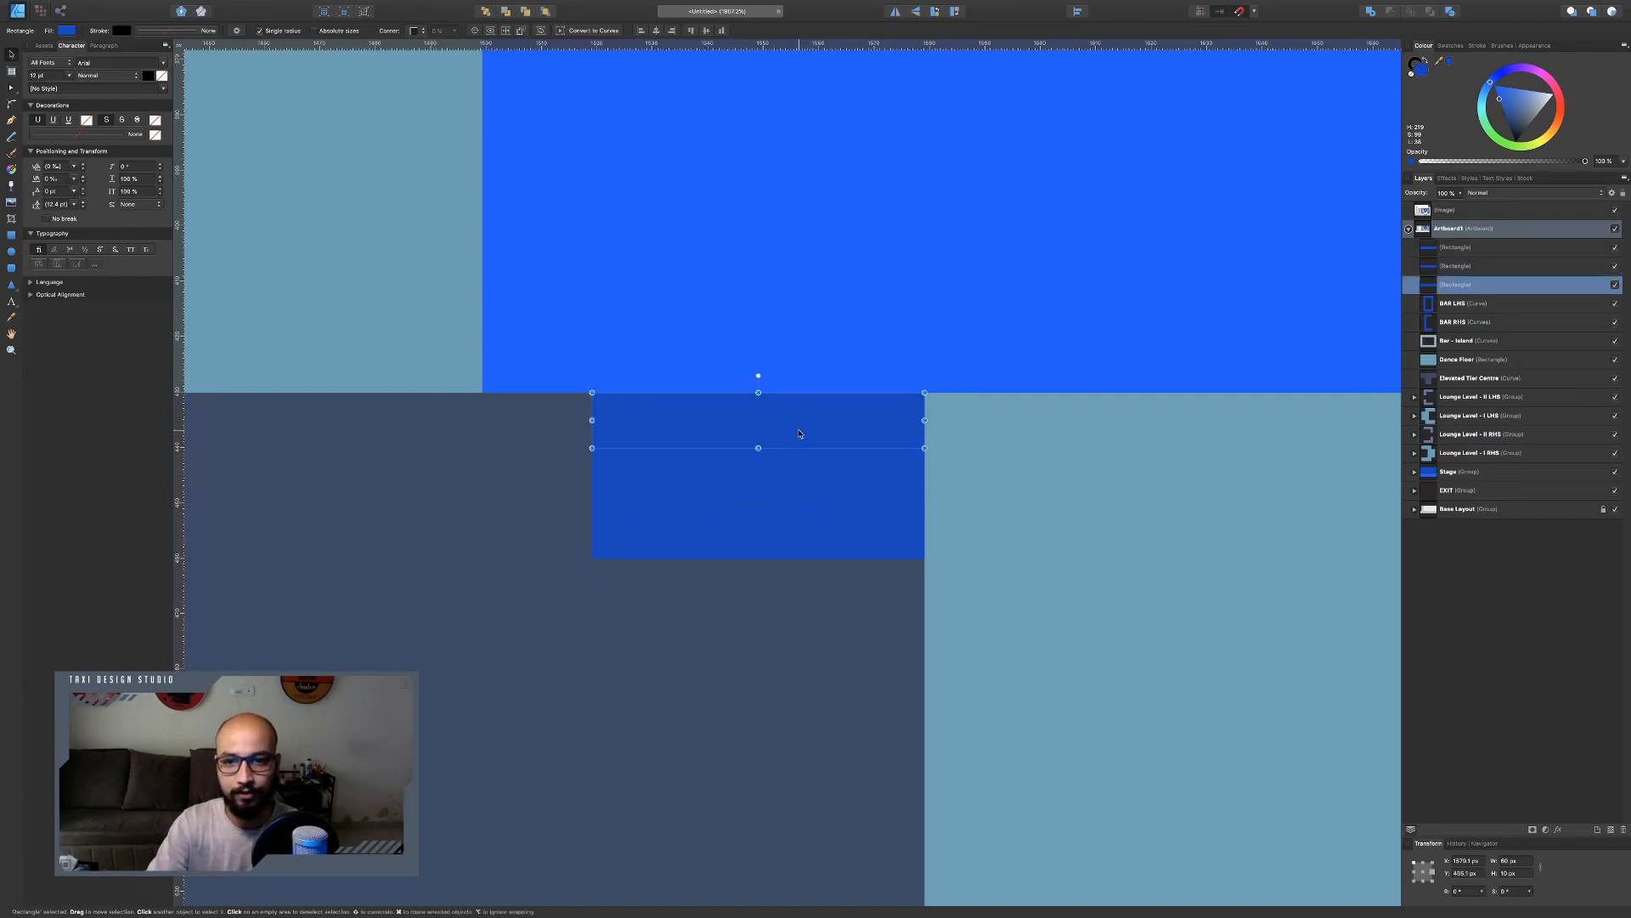
key("Delete")
left_click(799, 491)
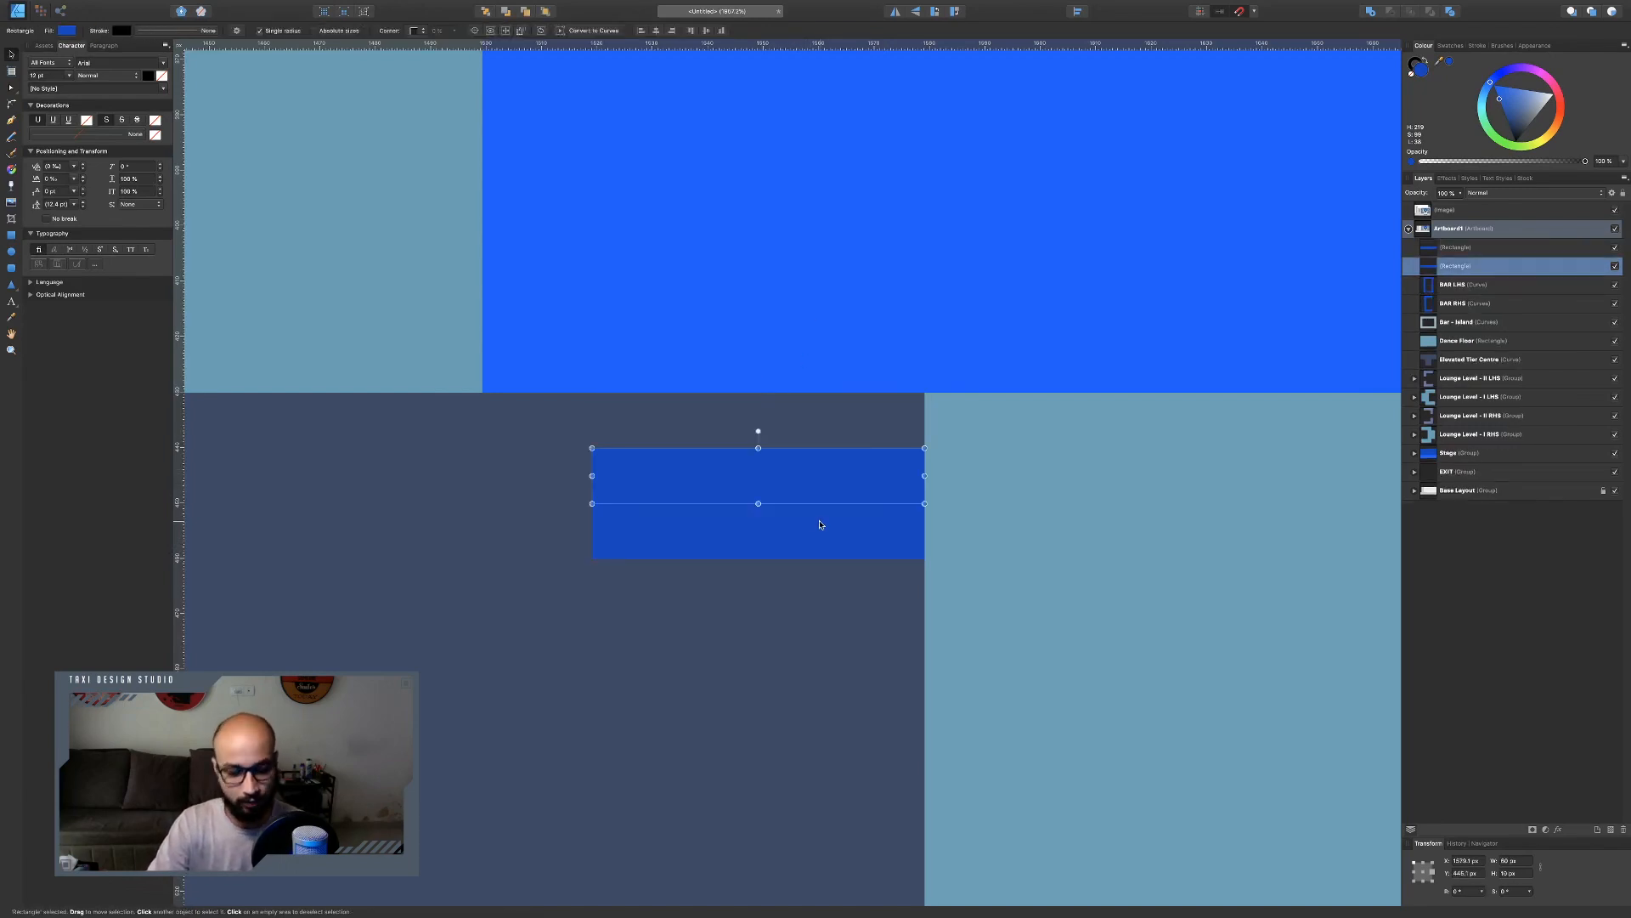
left_click(820, 524, "shift")
left_click_drag(833, 527, 835, 473)
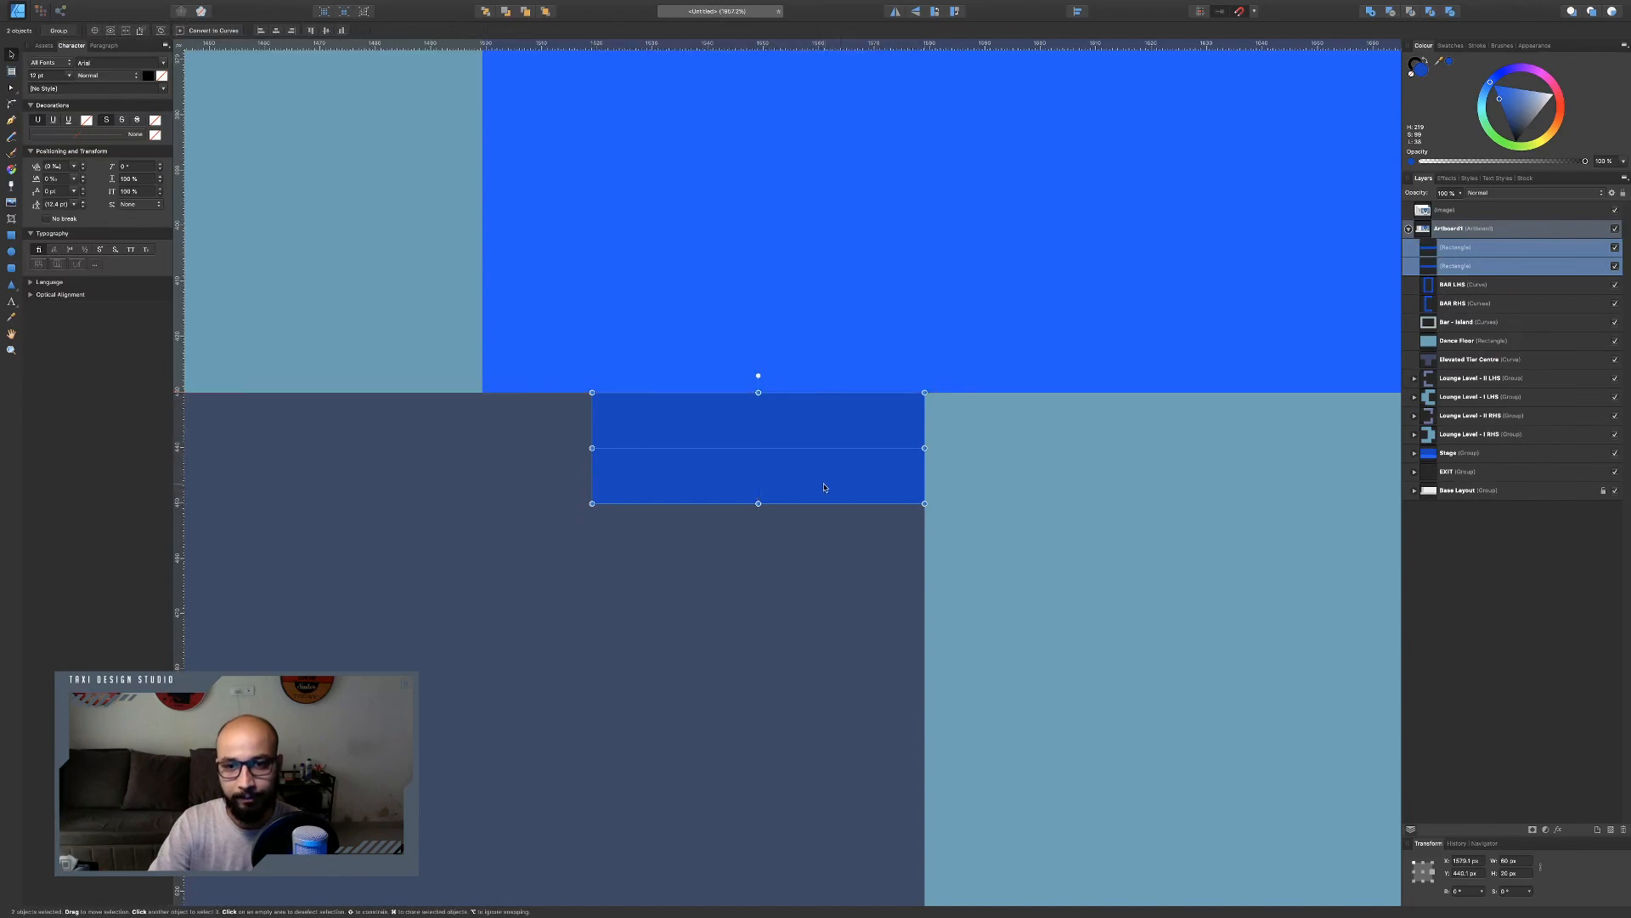
left_click(821, 399)
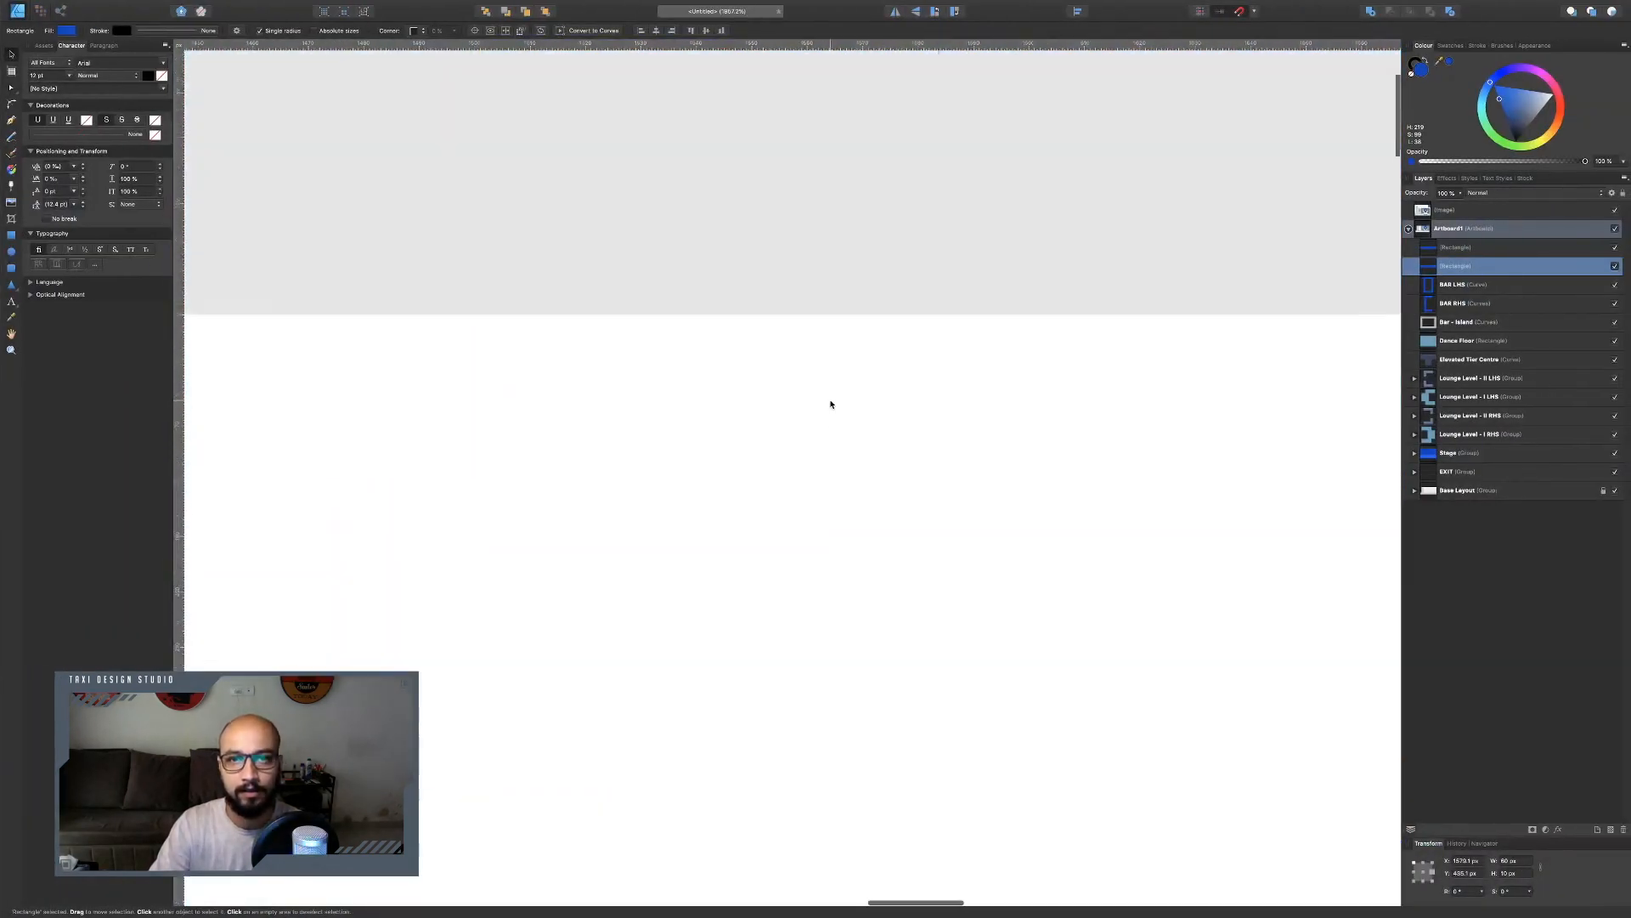
Examine the reference chart's steps beneath the main stage.
scroll(831, 404, "up", 4)
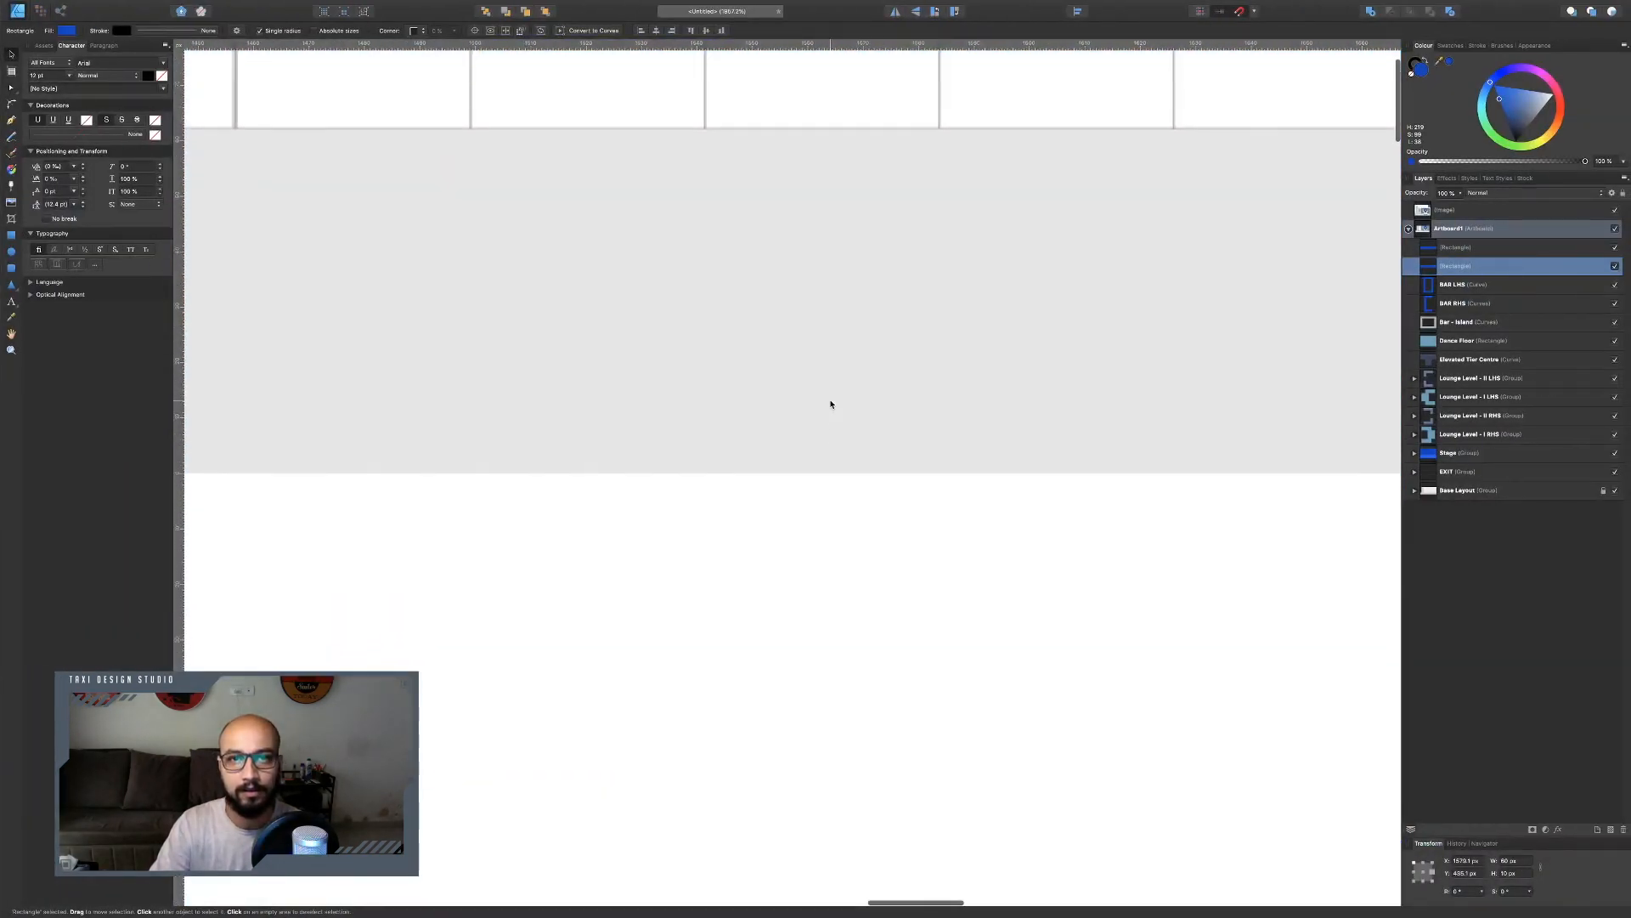
scroll(831, 405, "down", 6)
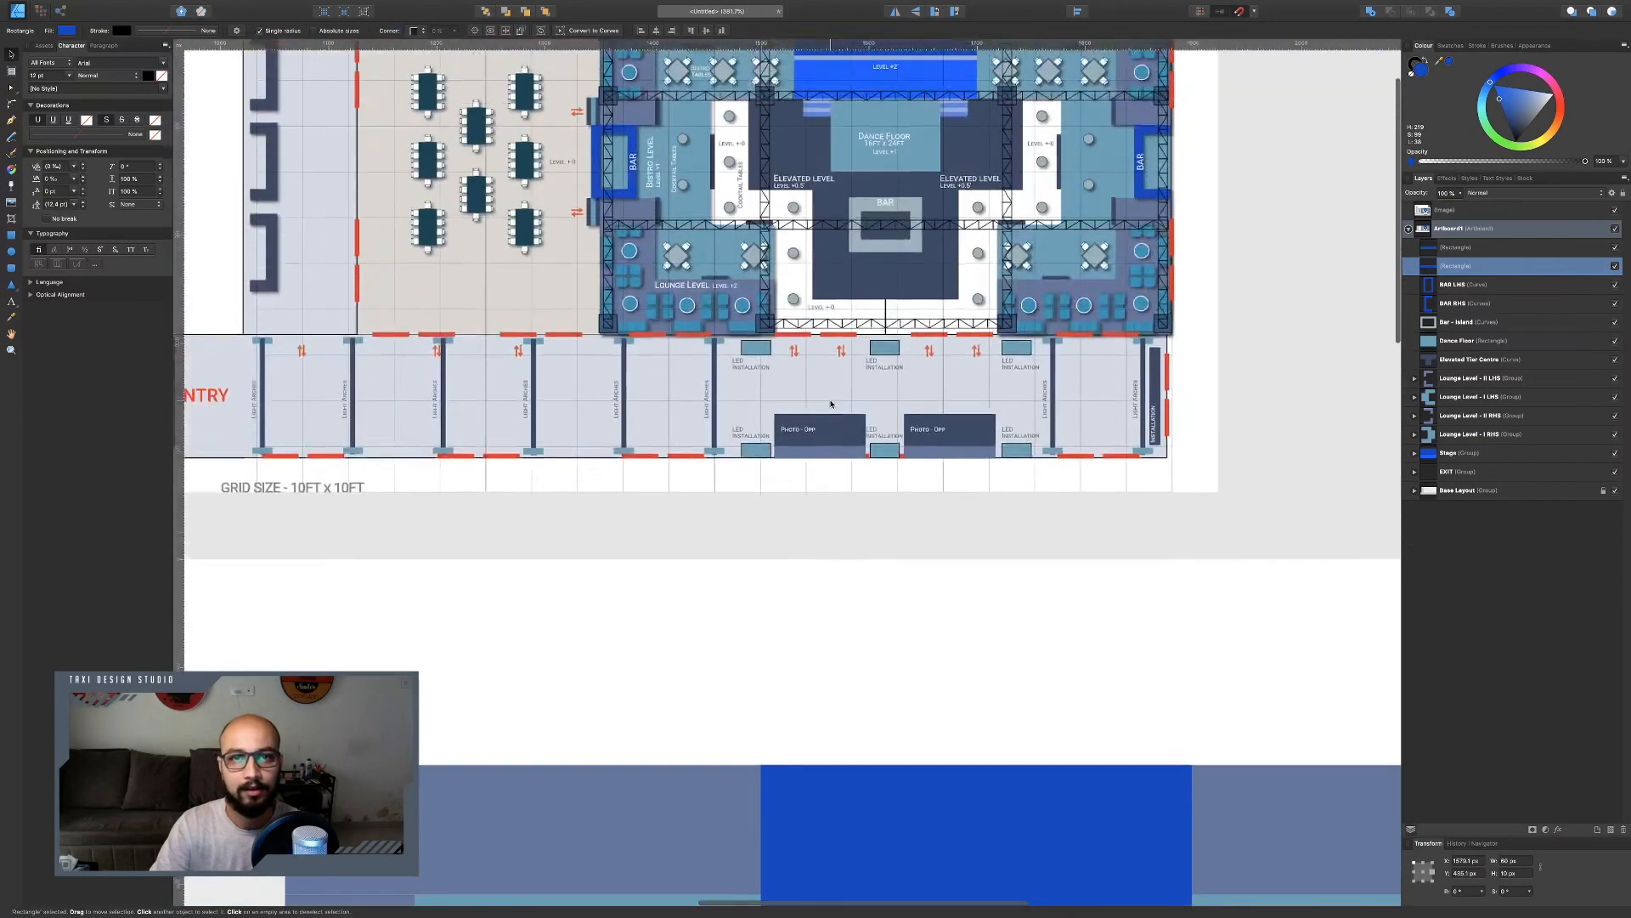
scroll(831, 404, "up", 5)
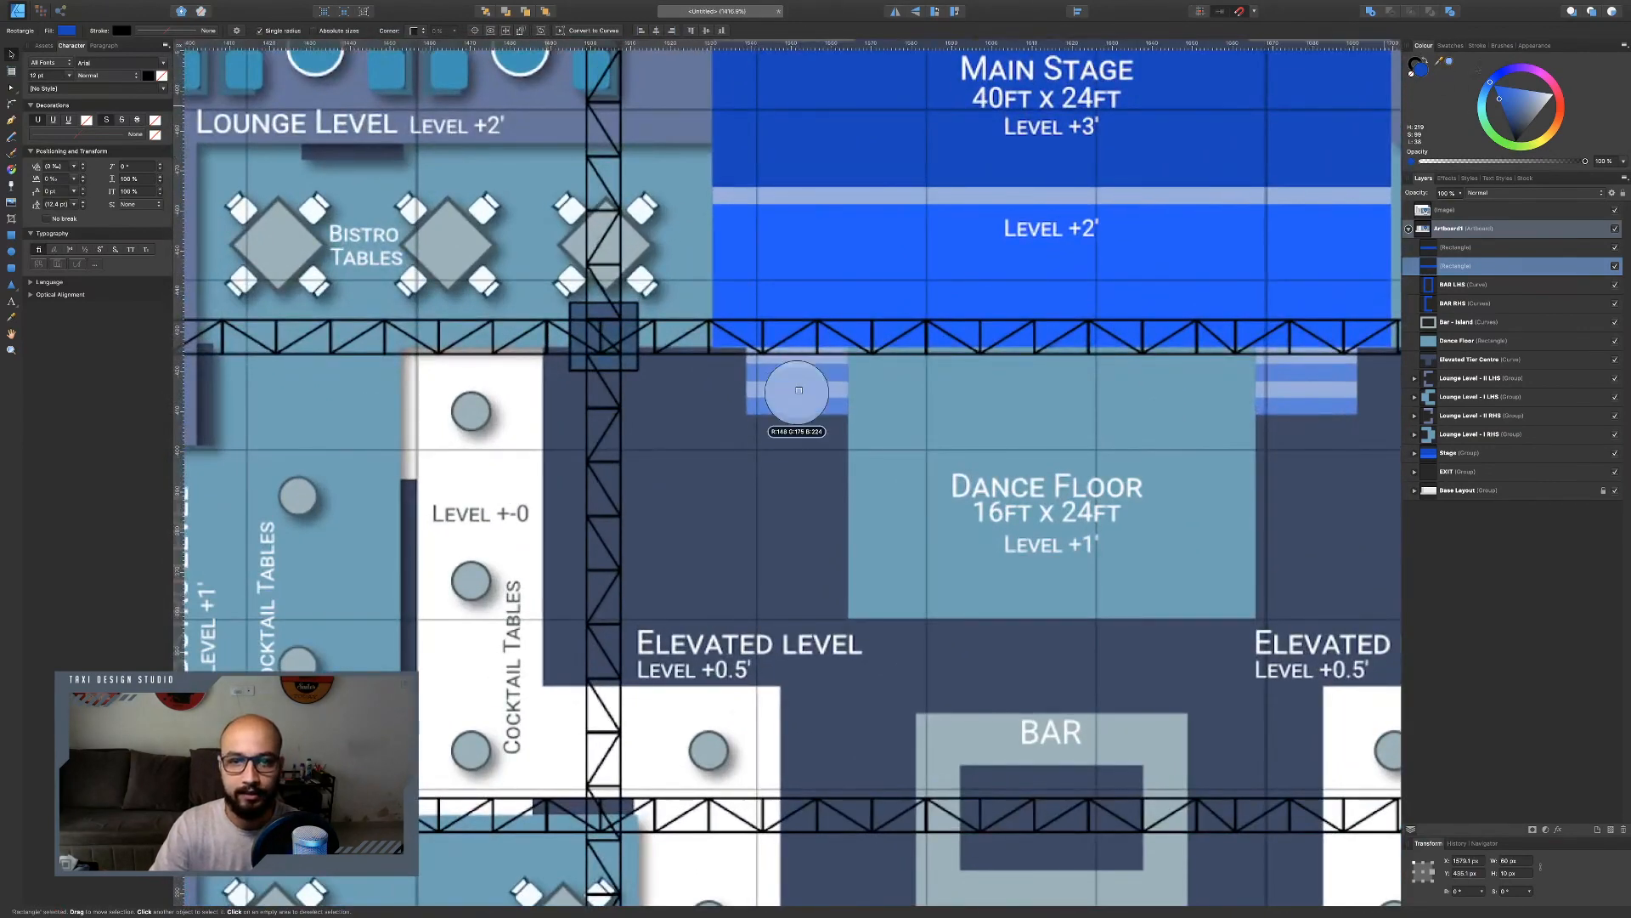
scroll(797, 395, "down", 15)
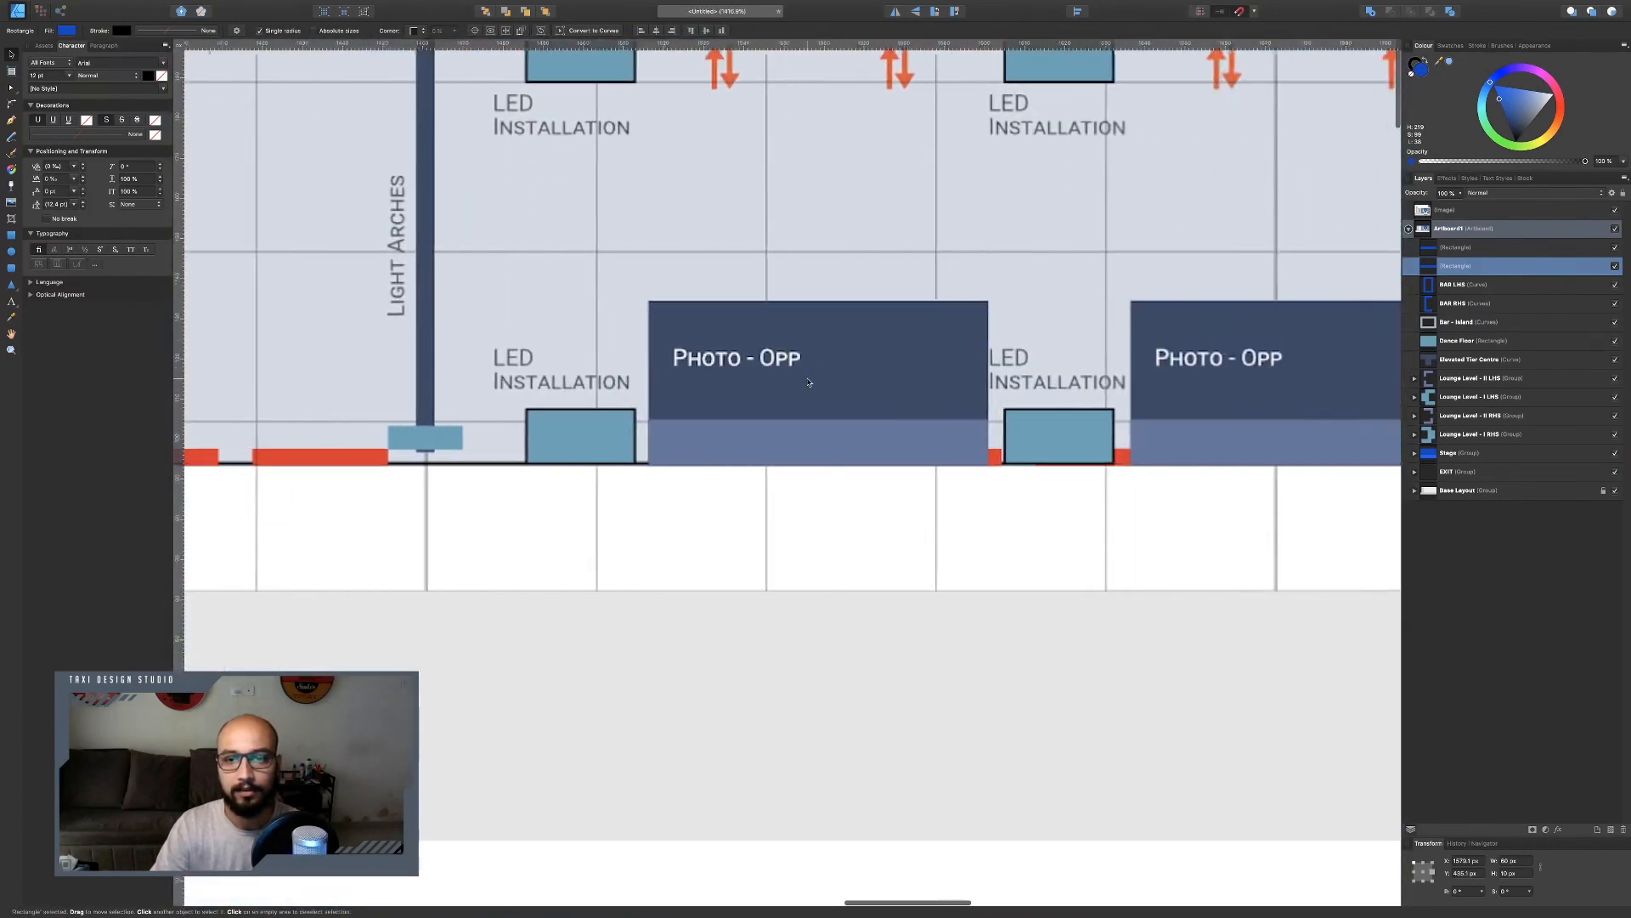
scroll(809, 381, "down", 10)
scroll(812, 379, "down", 4)
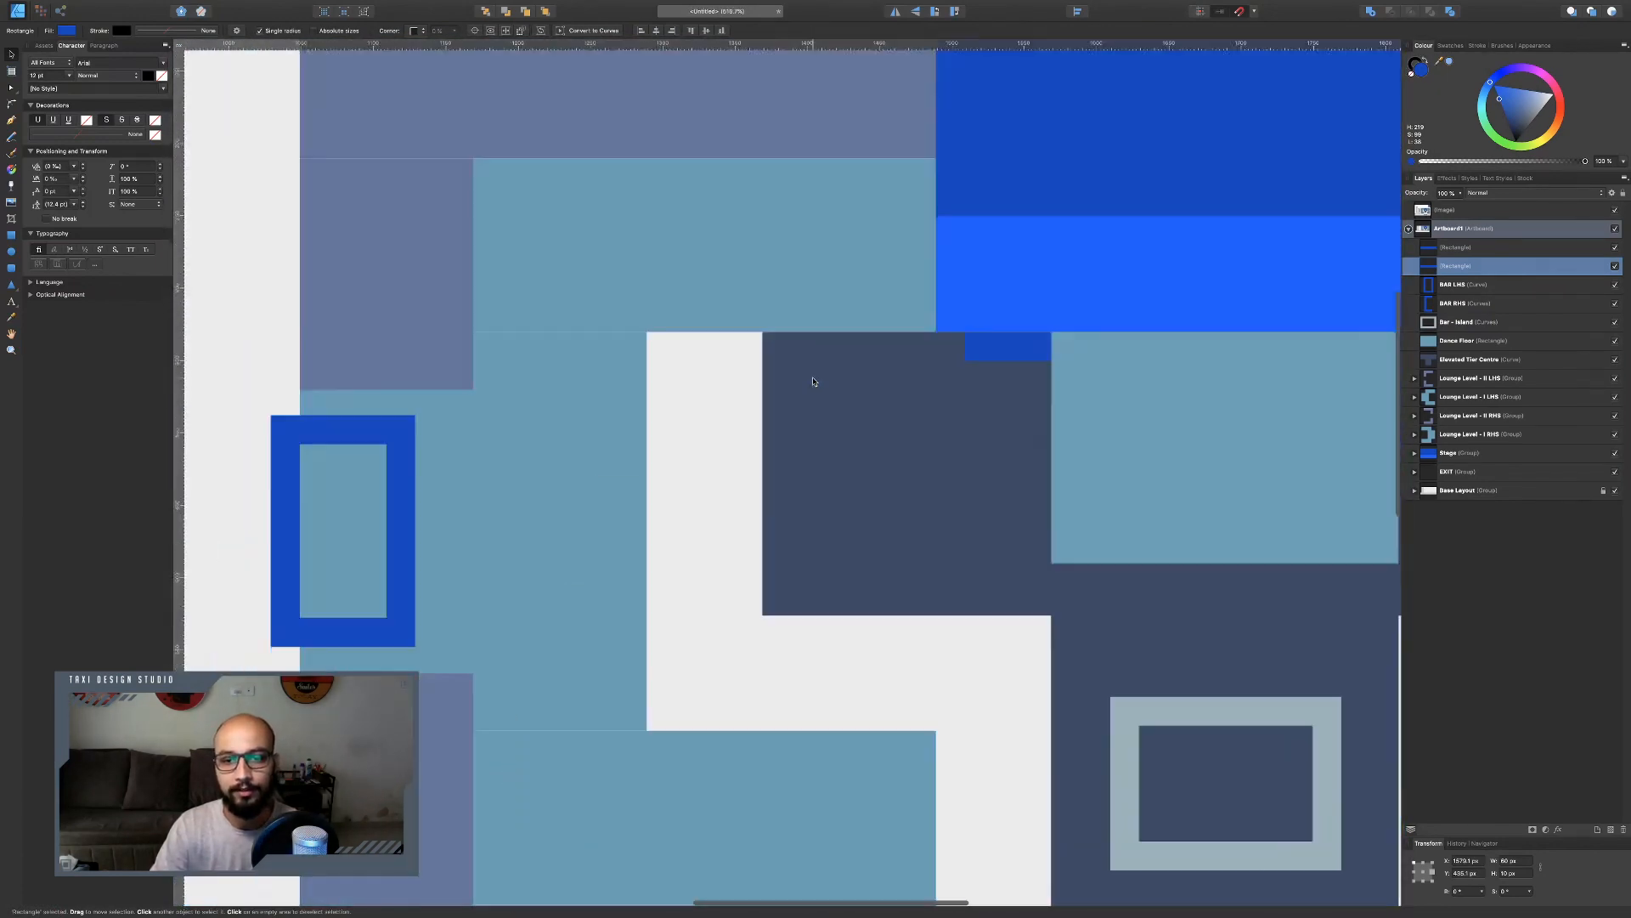
Colour the two step strips with the light and mid blues sampled from the reference chart's stage steps.
left_click(1450, 63)
scroll(1008, 251, "up", 20)
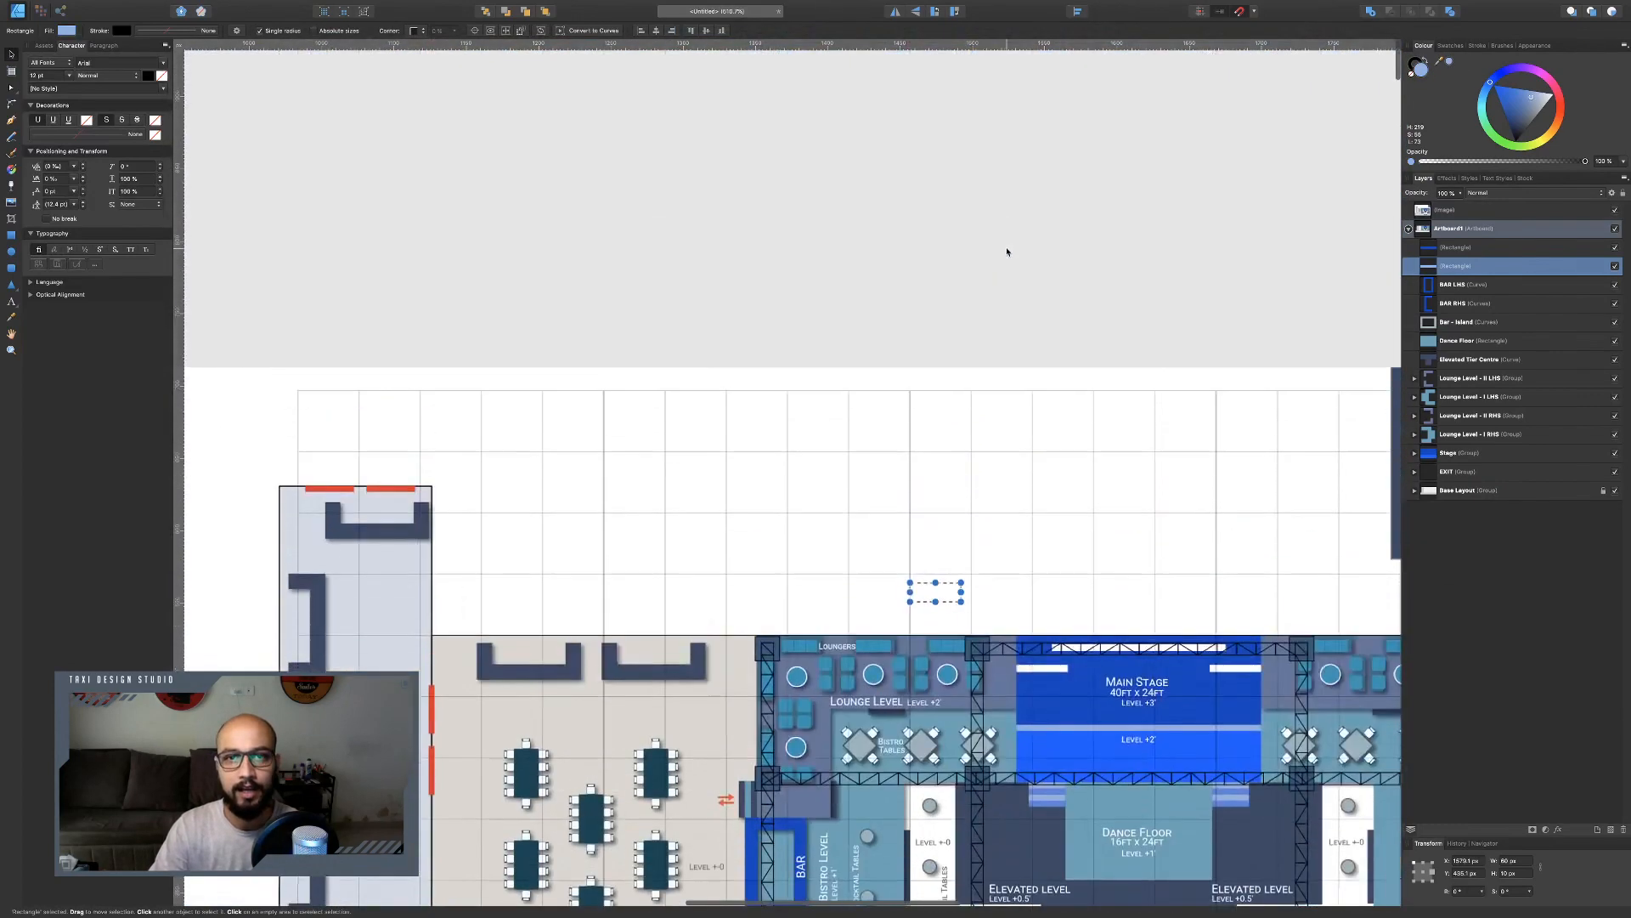
scroll(1008, 252, "down", 7)
scroll(1008, 252, "down", 1)
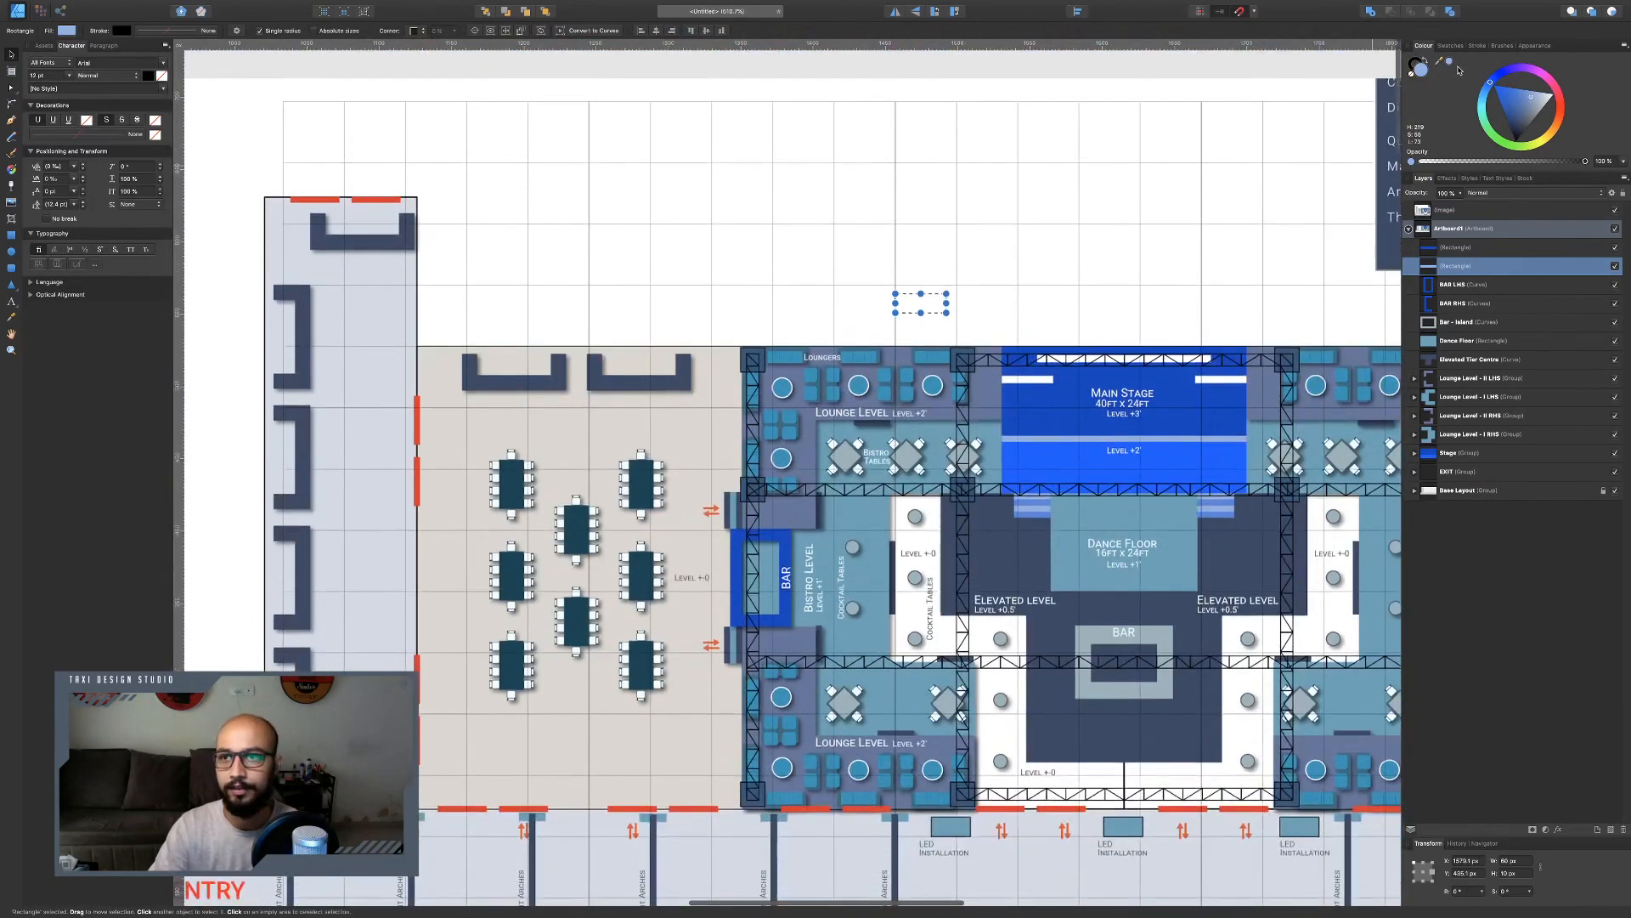
left_click_drag(1439, 62, 1031, 511)
scroll(1028, 515, "up", 5)
scroll(1022, 512, "down", 2)
scroll(1022, 512, "right", 5)
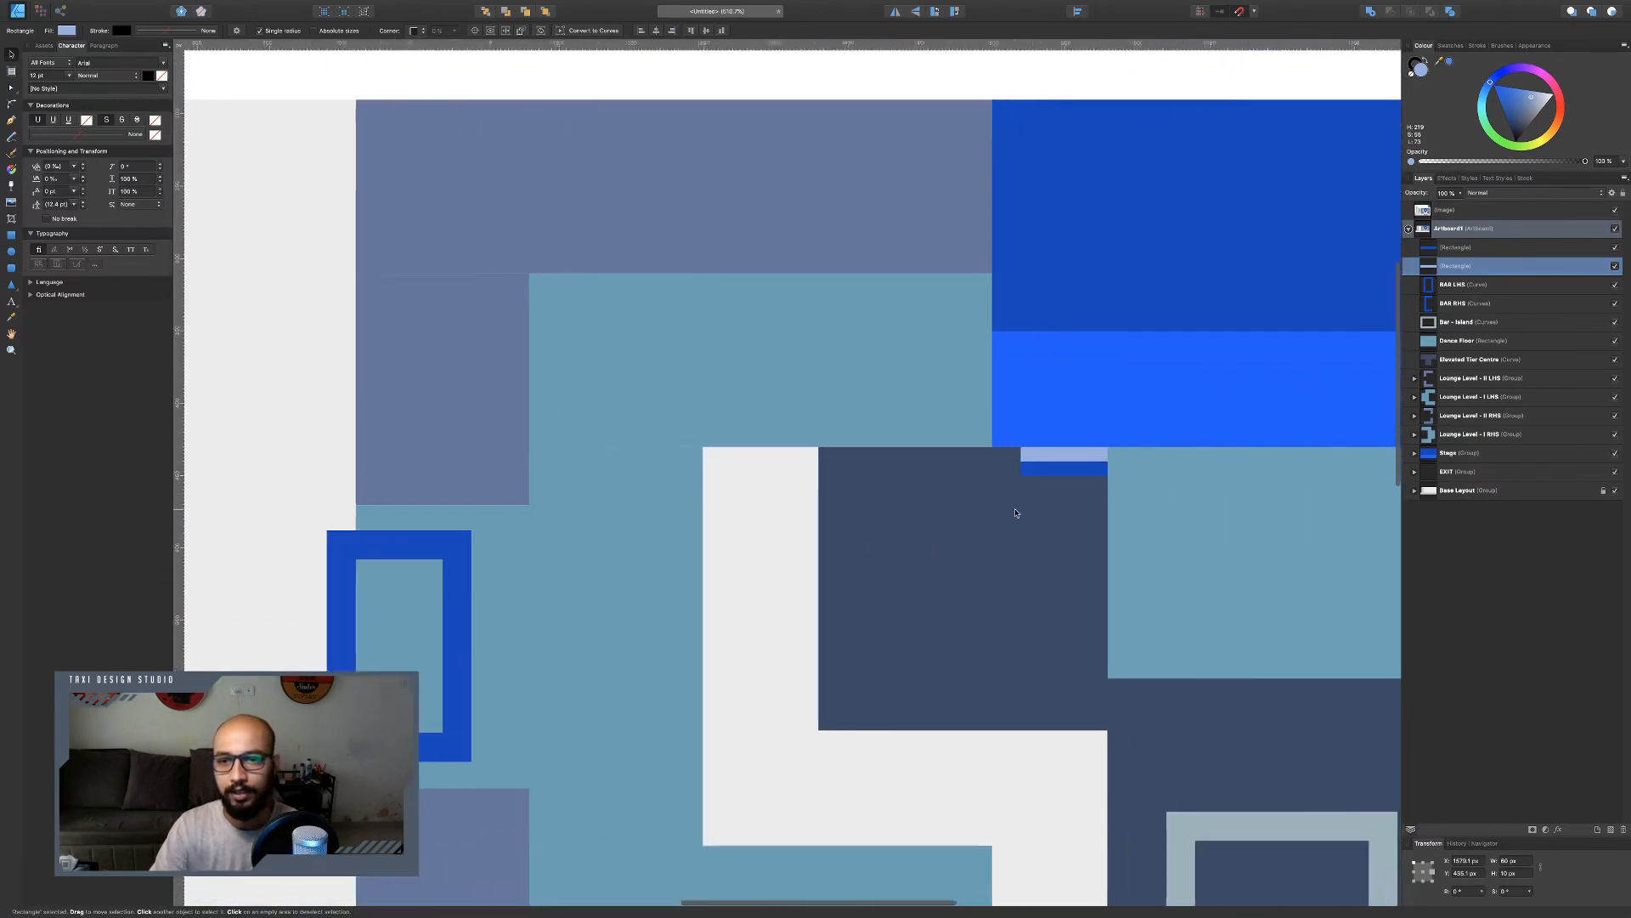
left_click(973, 467)
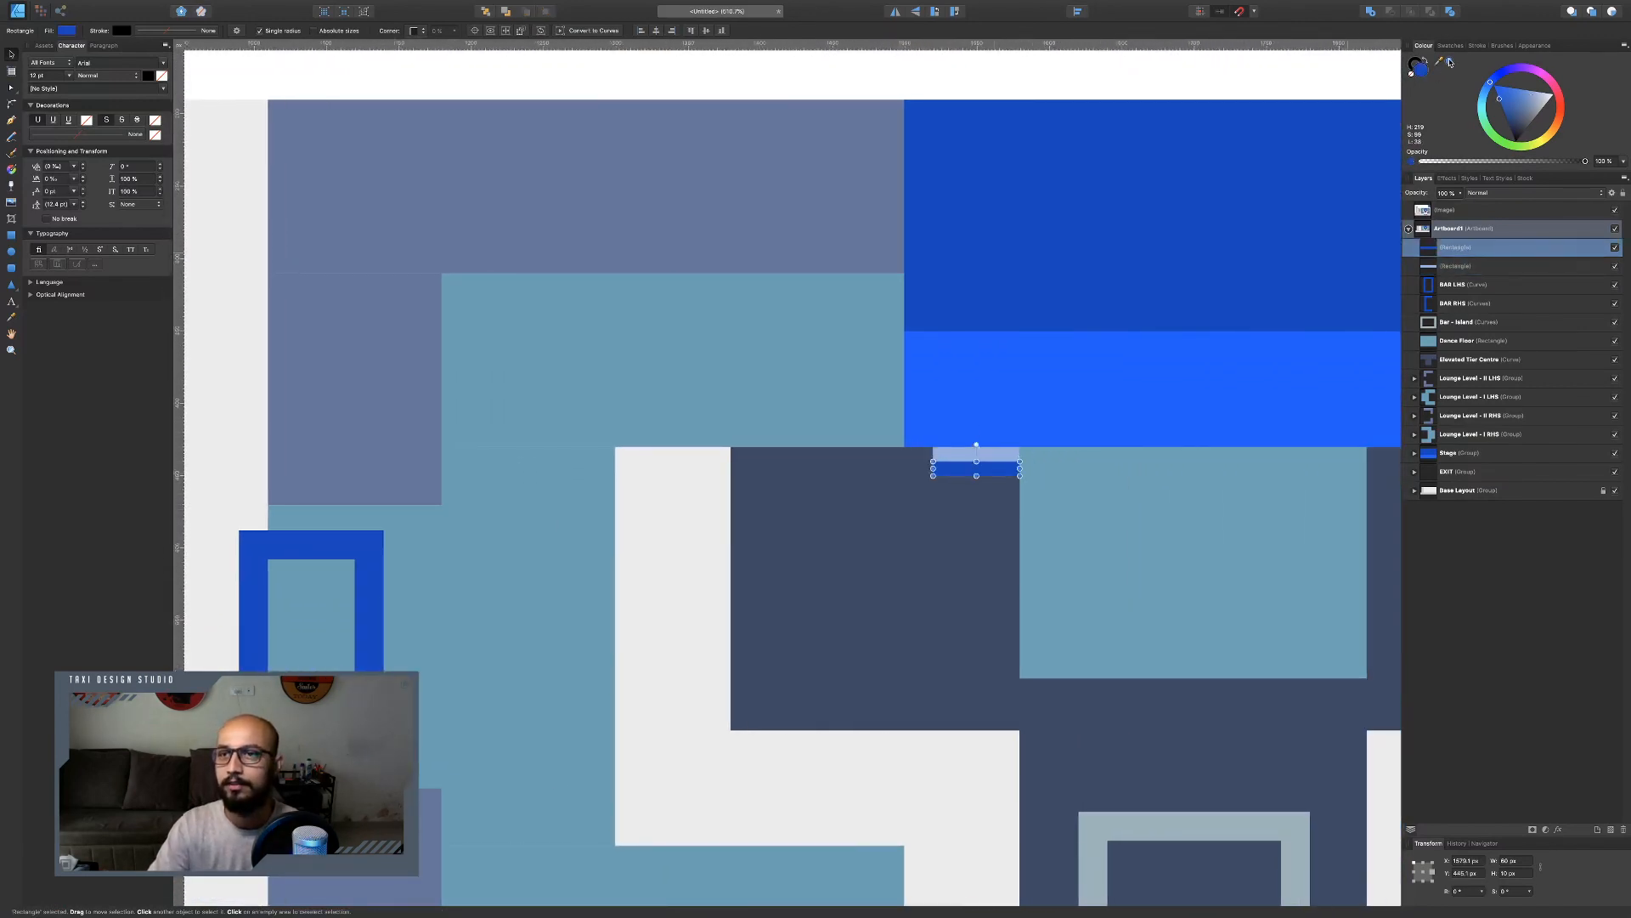
left_click(1449, 62)
Group the two strips and duplicate the group across to the stage's opposite end.
left_click(977, 454, "shift")
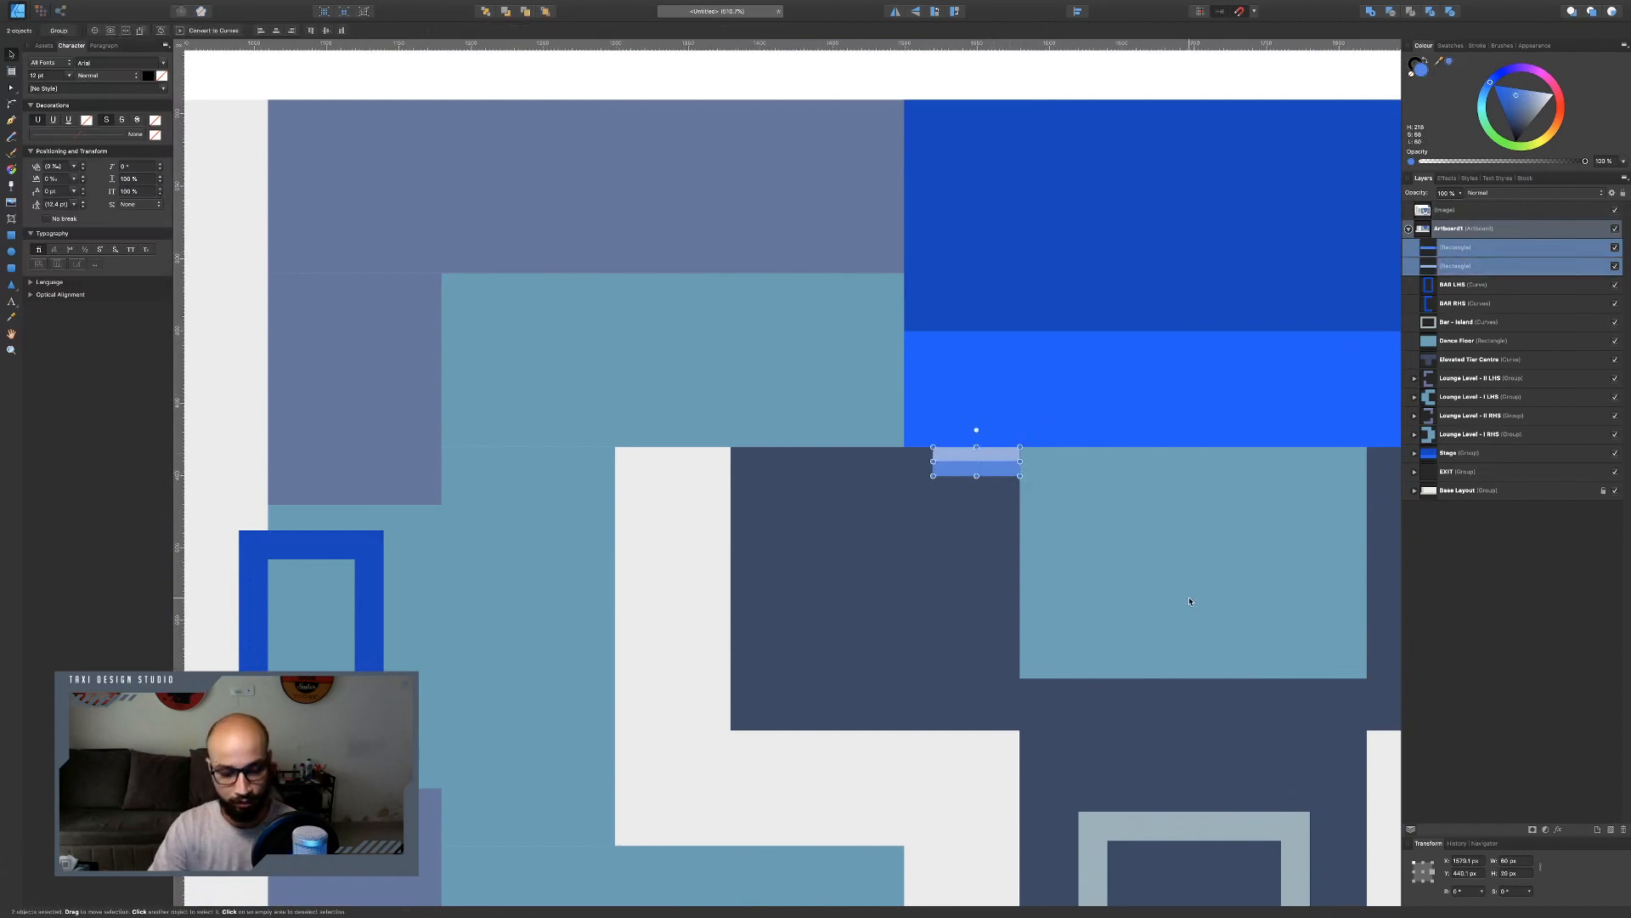
key("ctrl+g")
scroll(1173, 553, "right", 5)
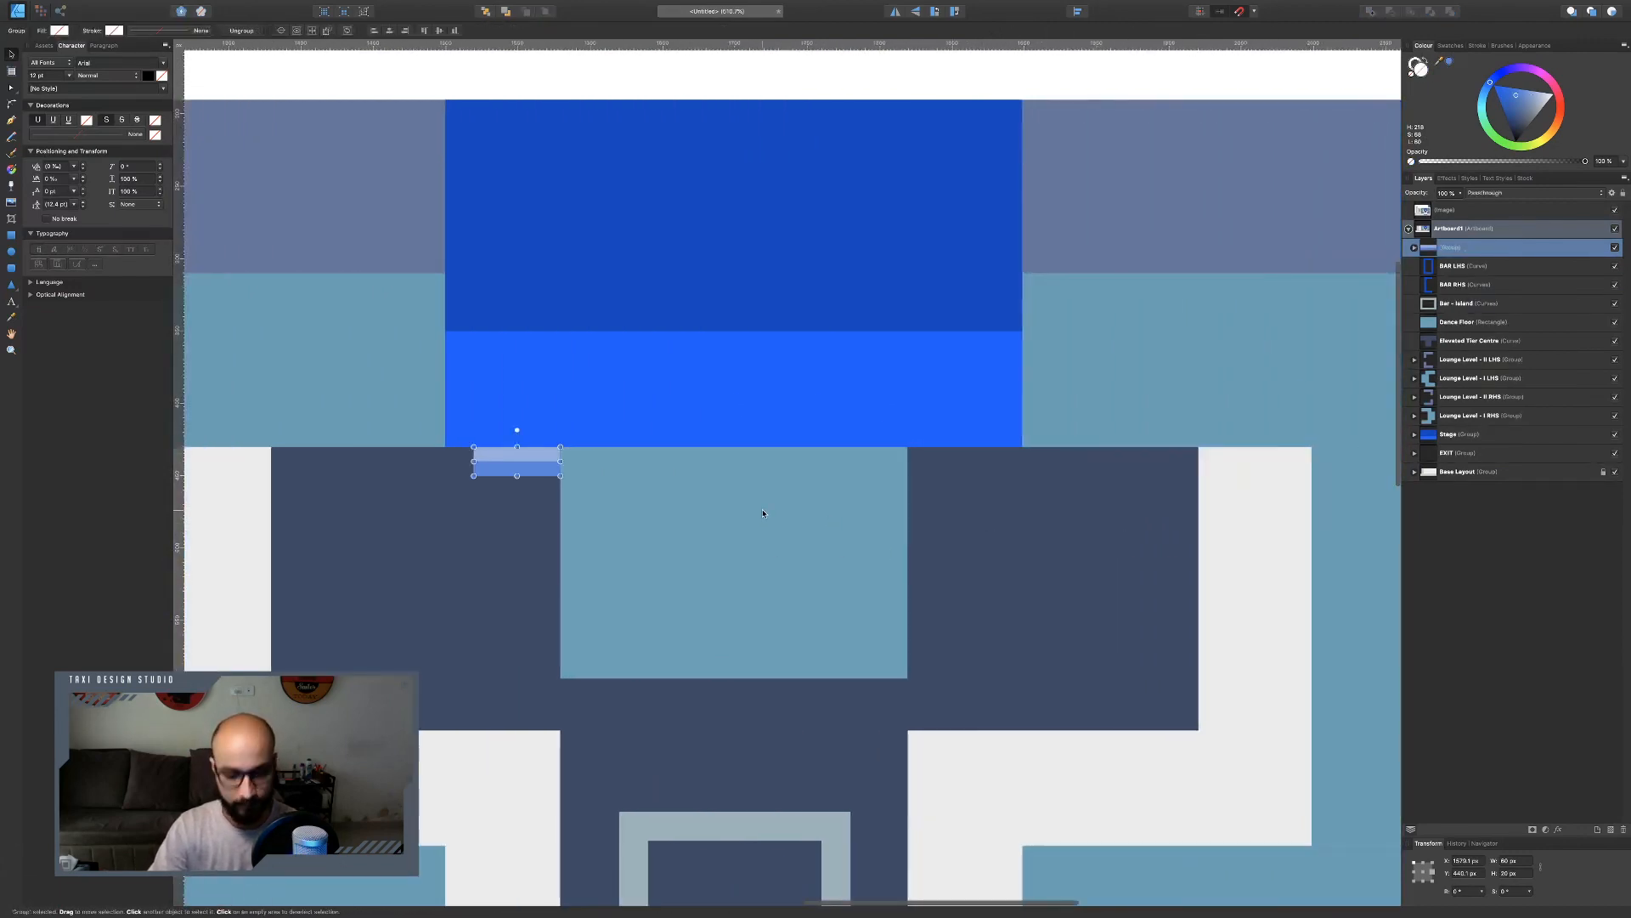
left_click_drag(545, 476, 979, 476)
left_click(520, 468, "shift")
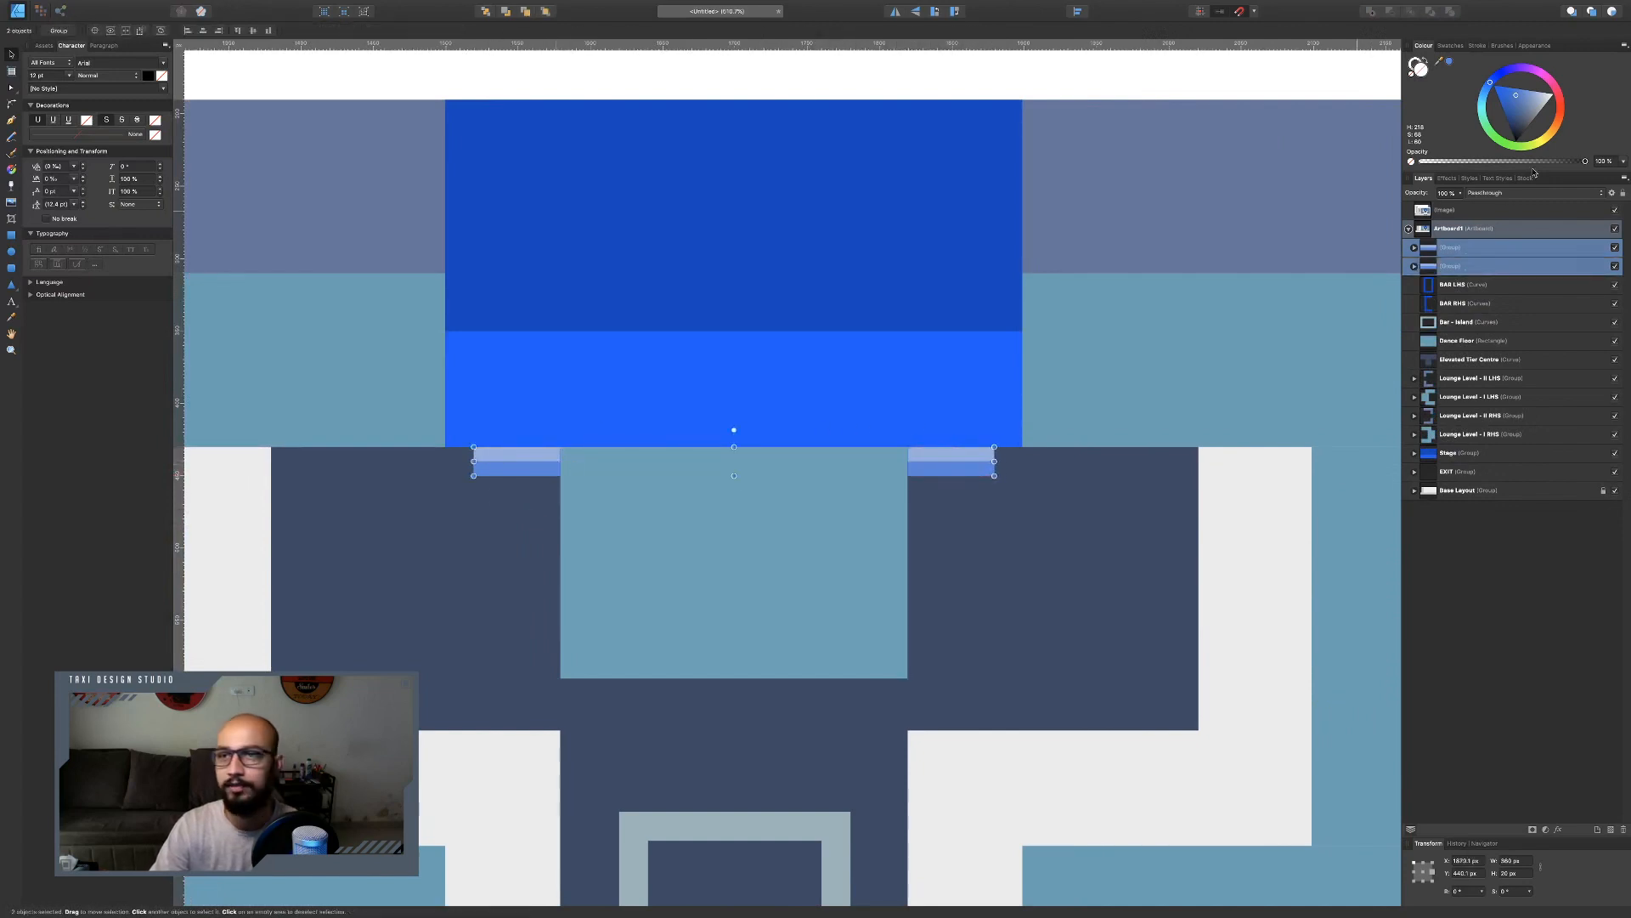
Rename the right-hand group as Steps Stage RHS.
double_click(1459, 248)
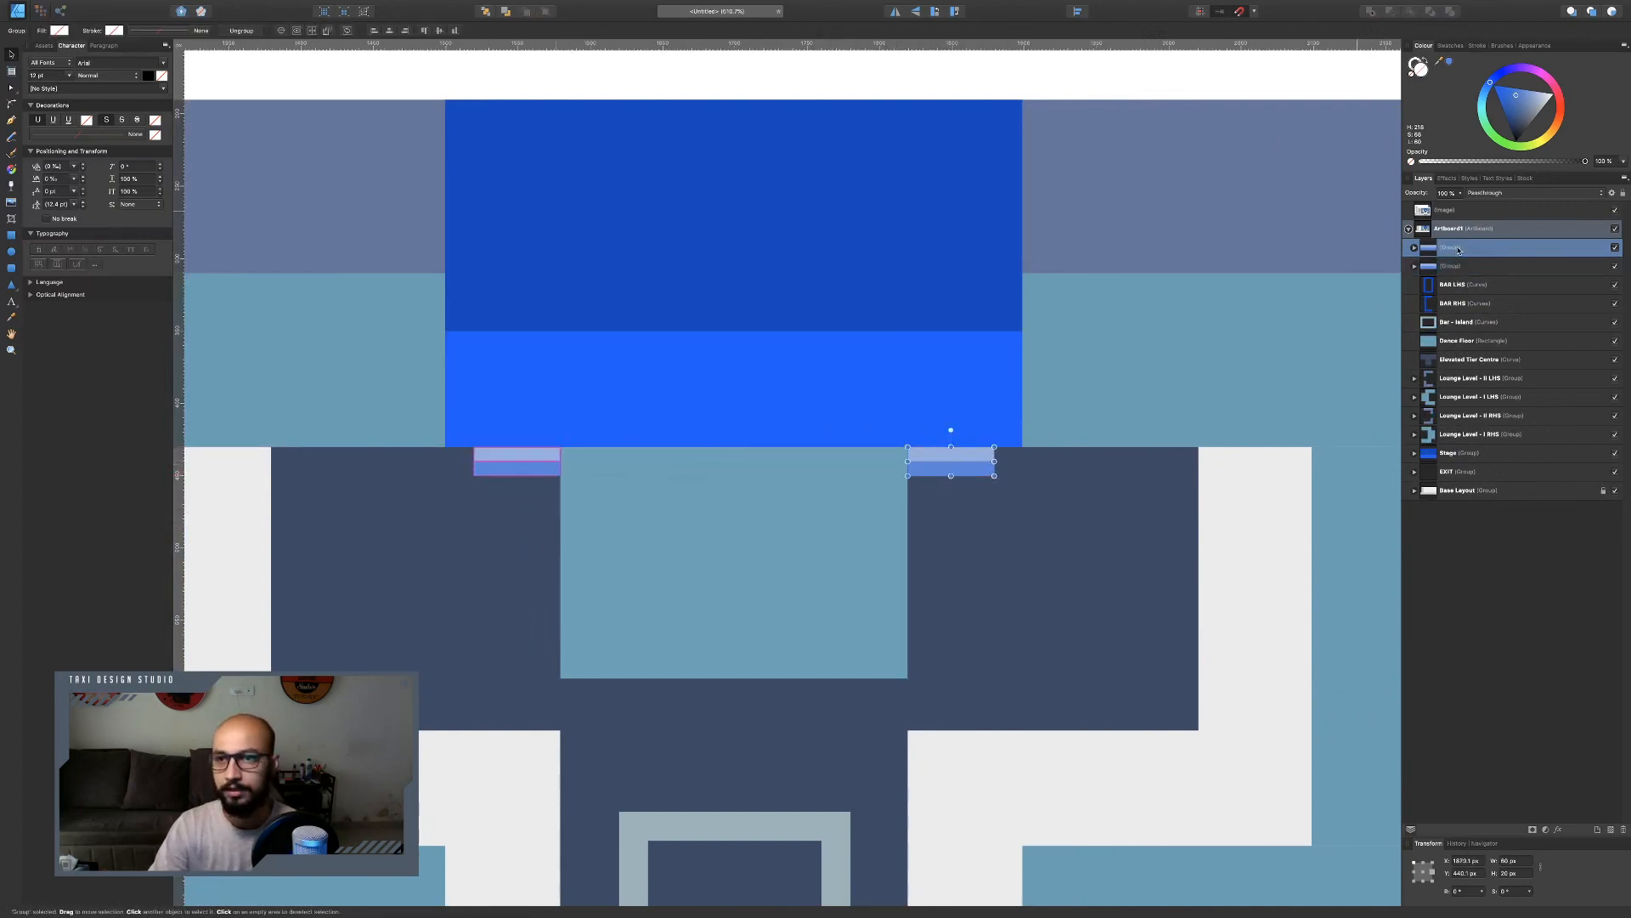
type("Stage")
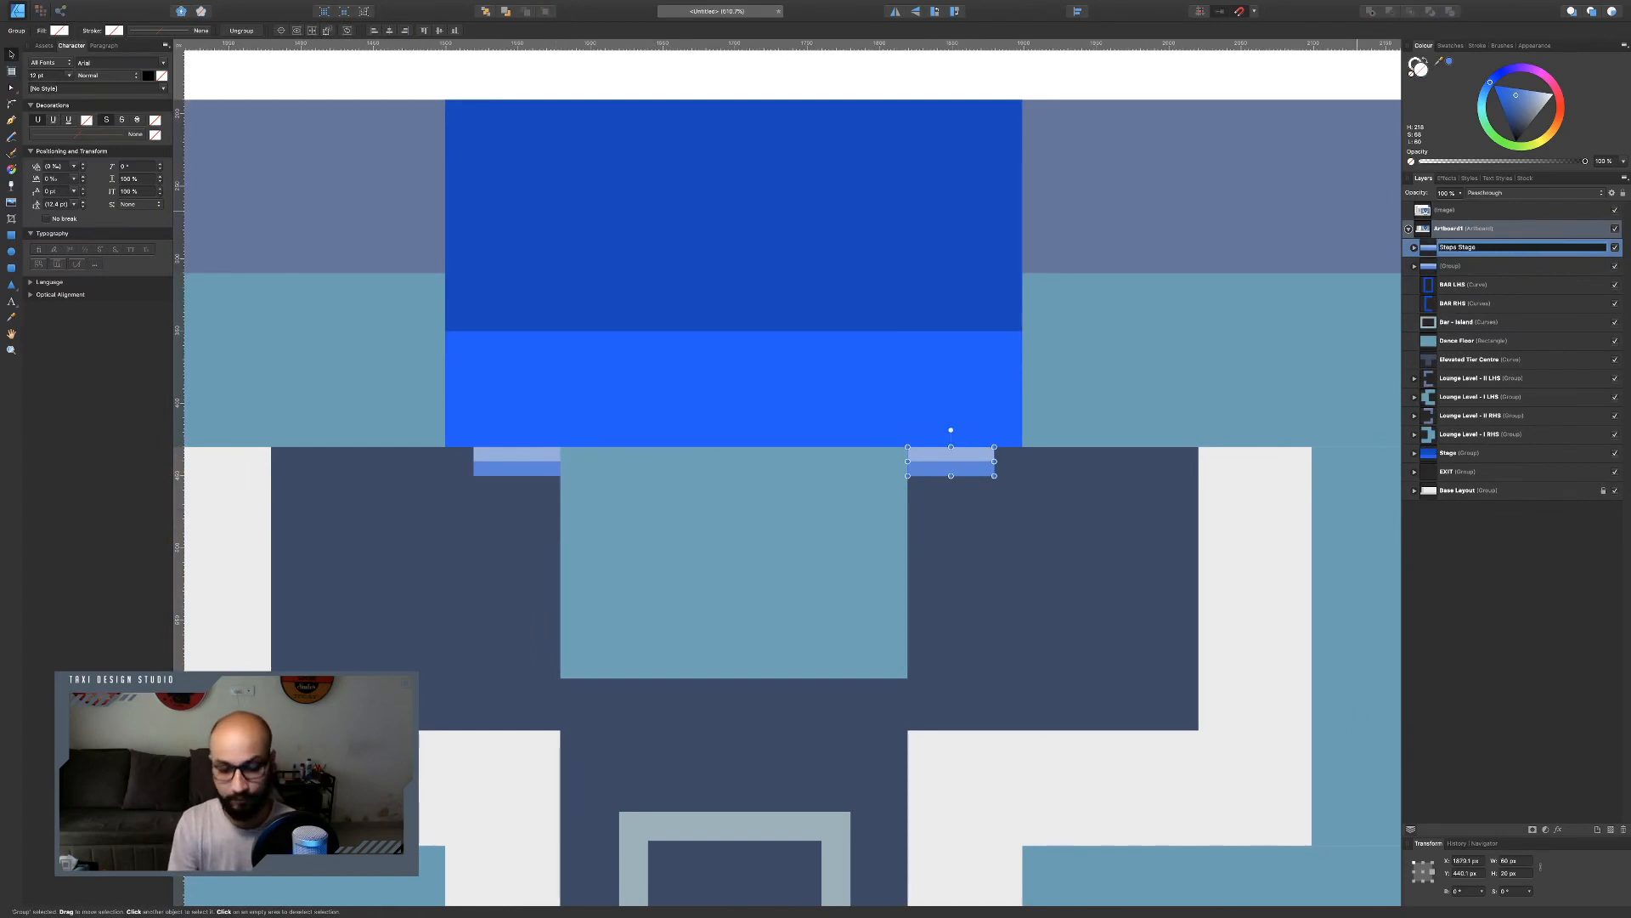
type("ps Stage")
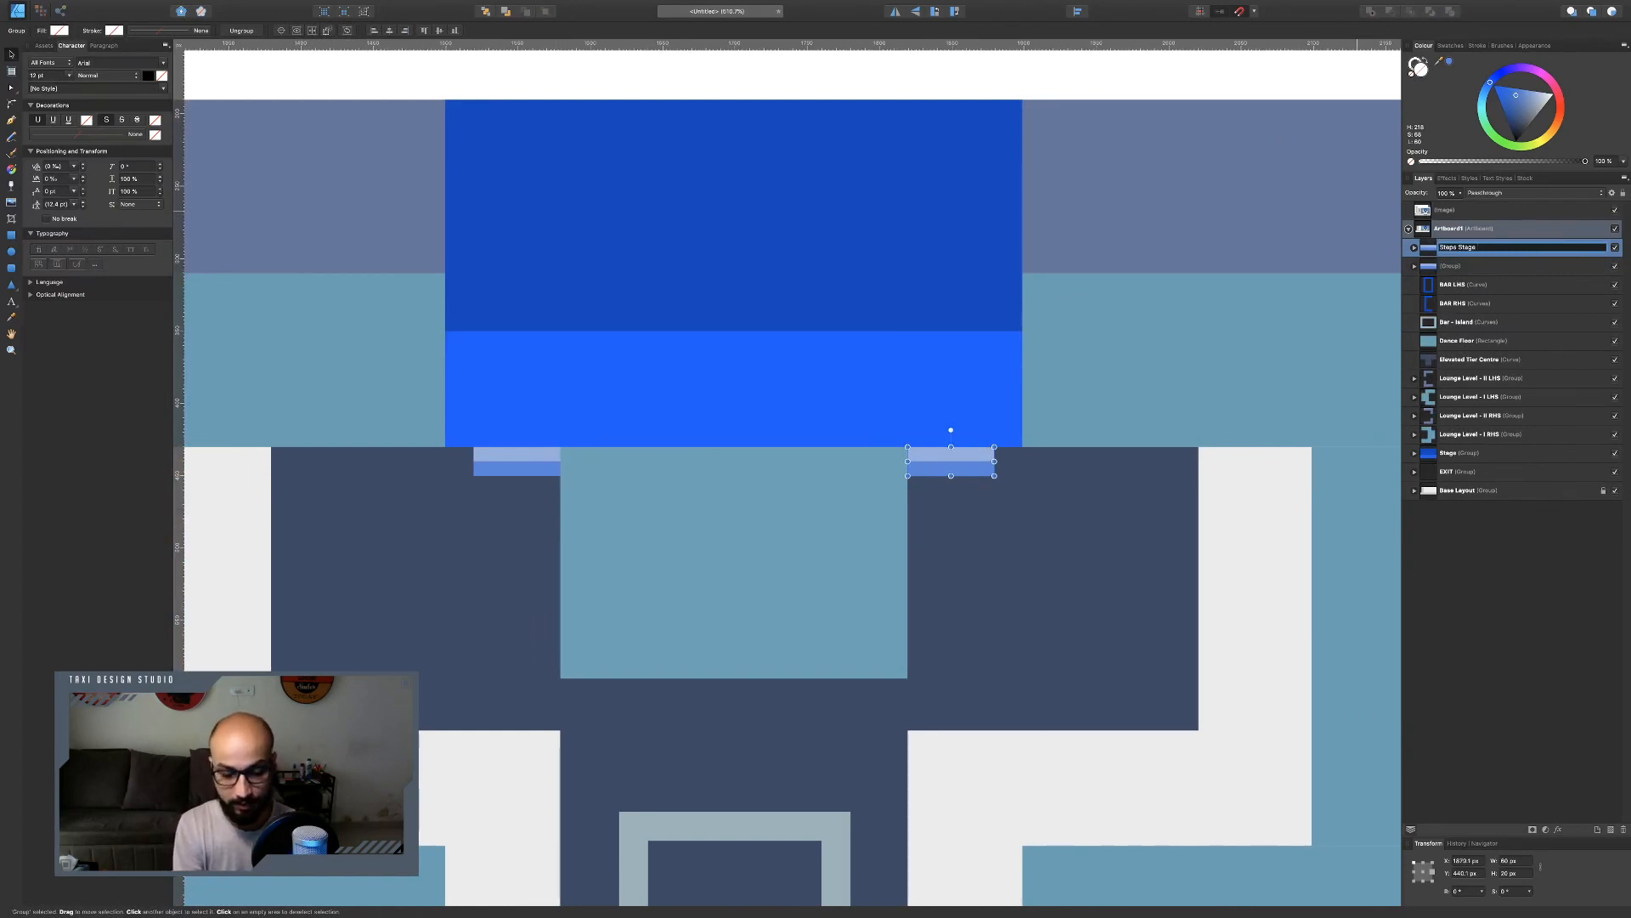
type(" RHS")
key("Return")
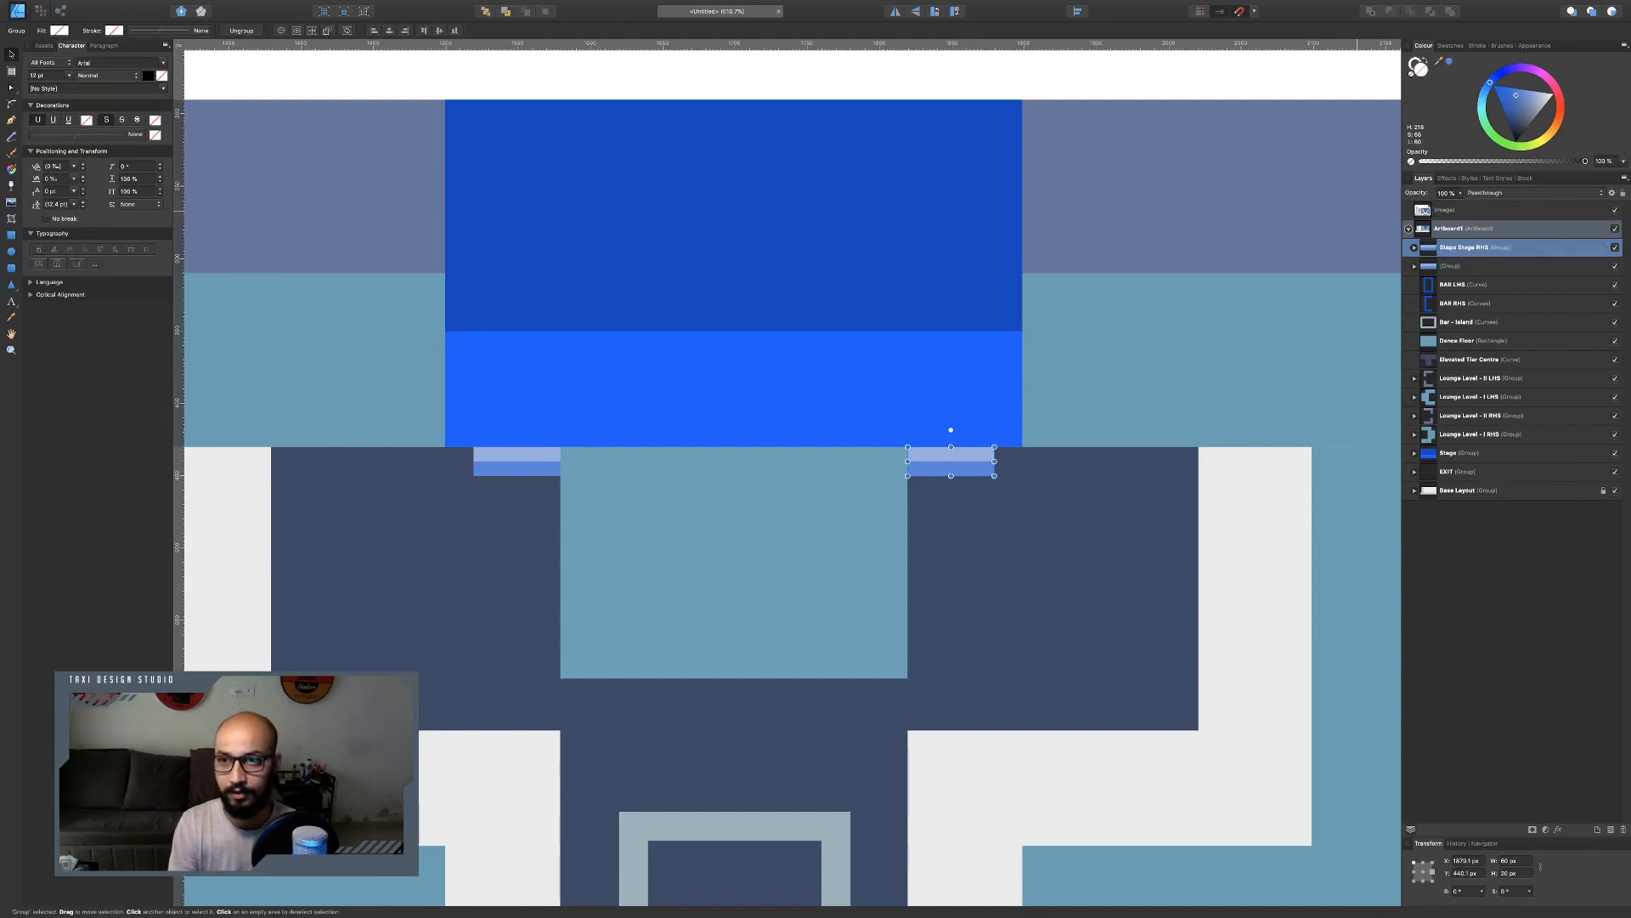
Rename the left-hand group as Steps Stage LHS.
double_click(1486, 248)
key("super+c")
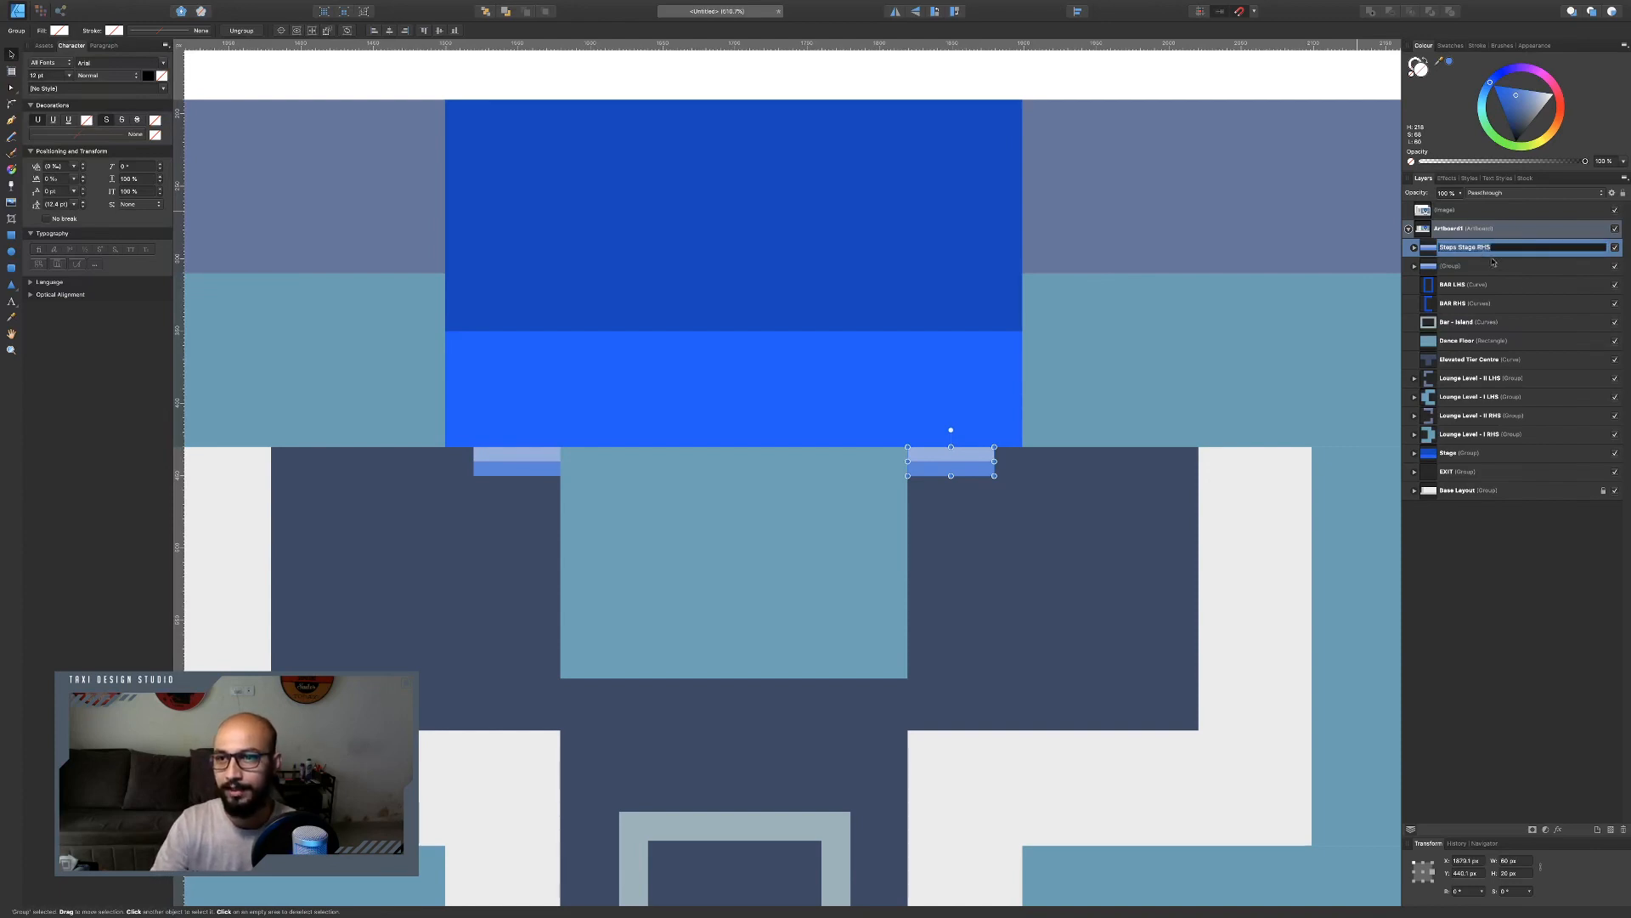
double_click(1457, 266)
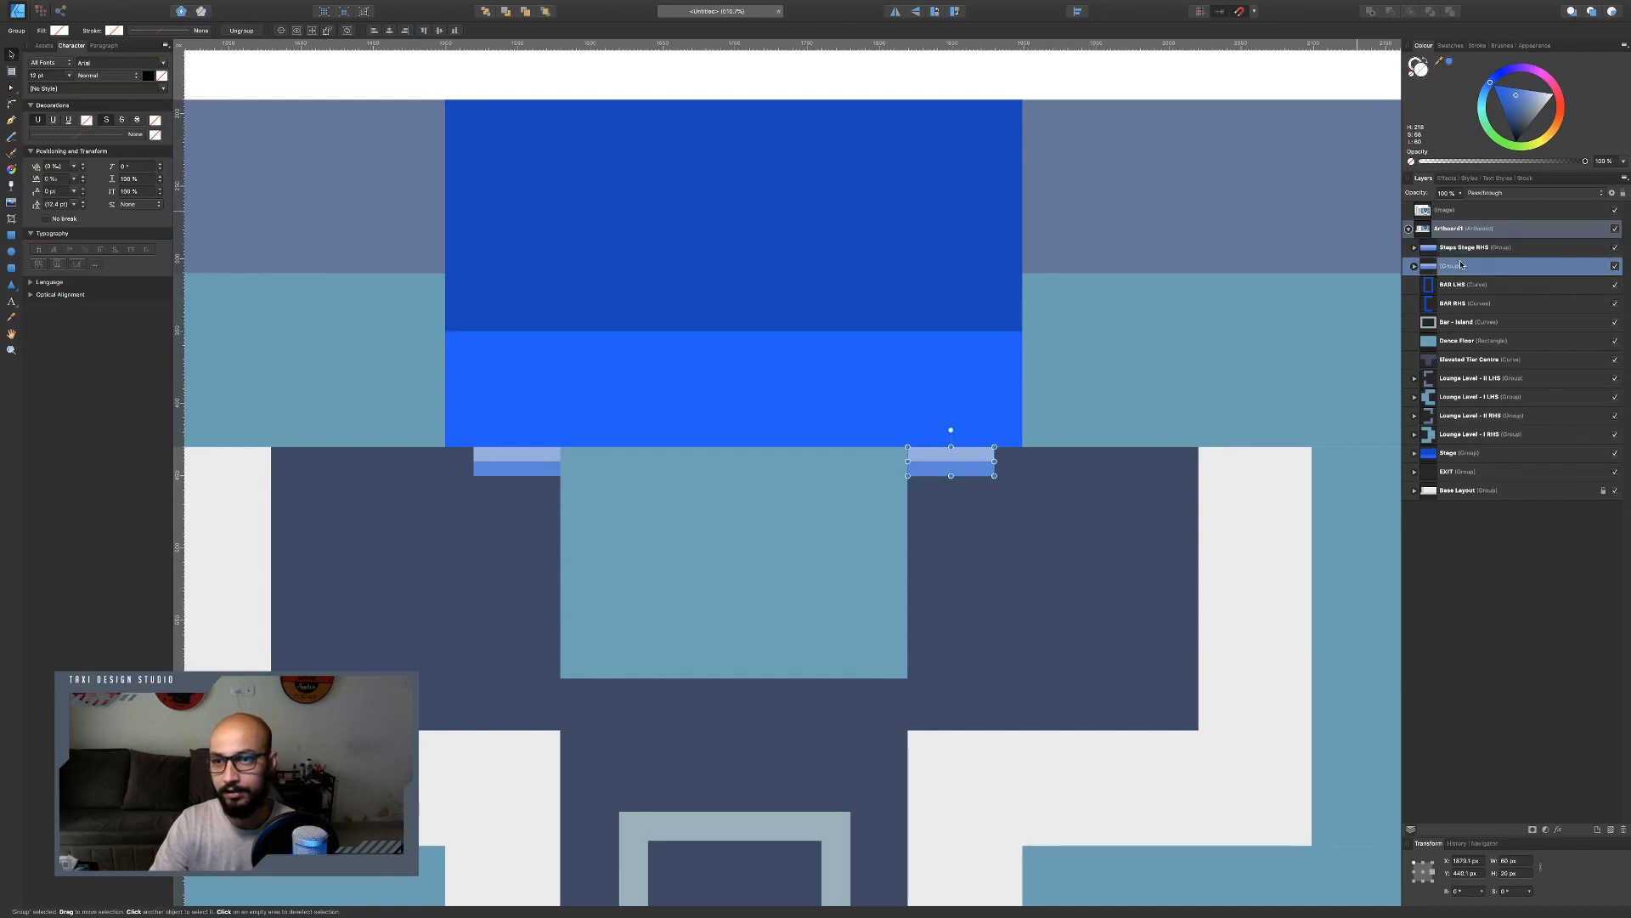
left_click(1458, 266)
key("super+v")
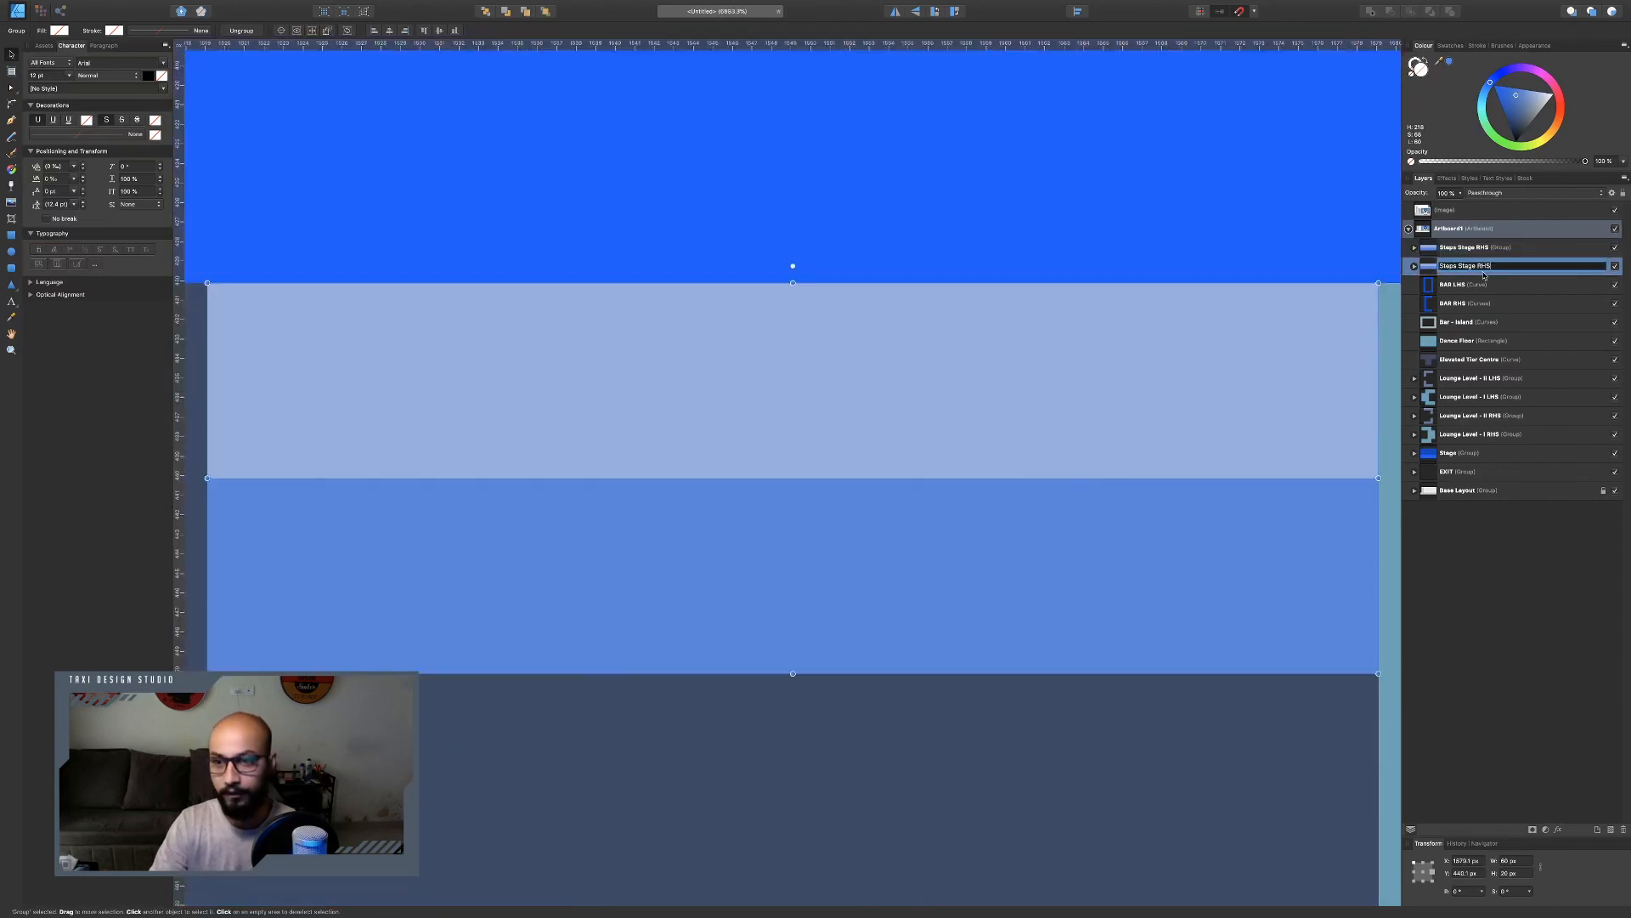
key("Left")
key("Left")
key("BackSpace")
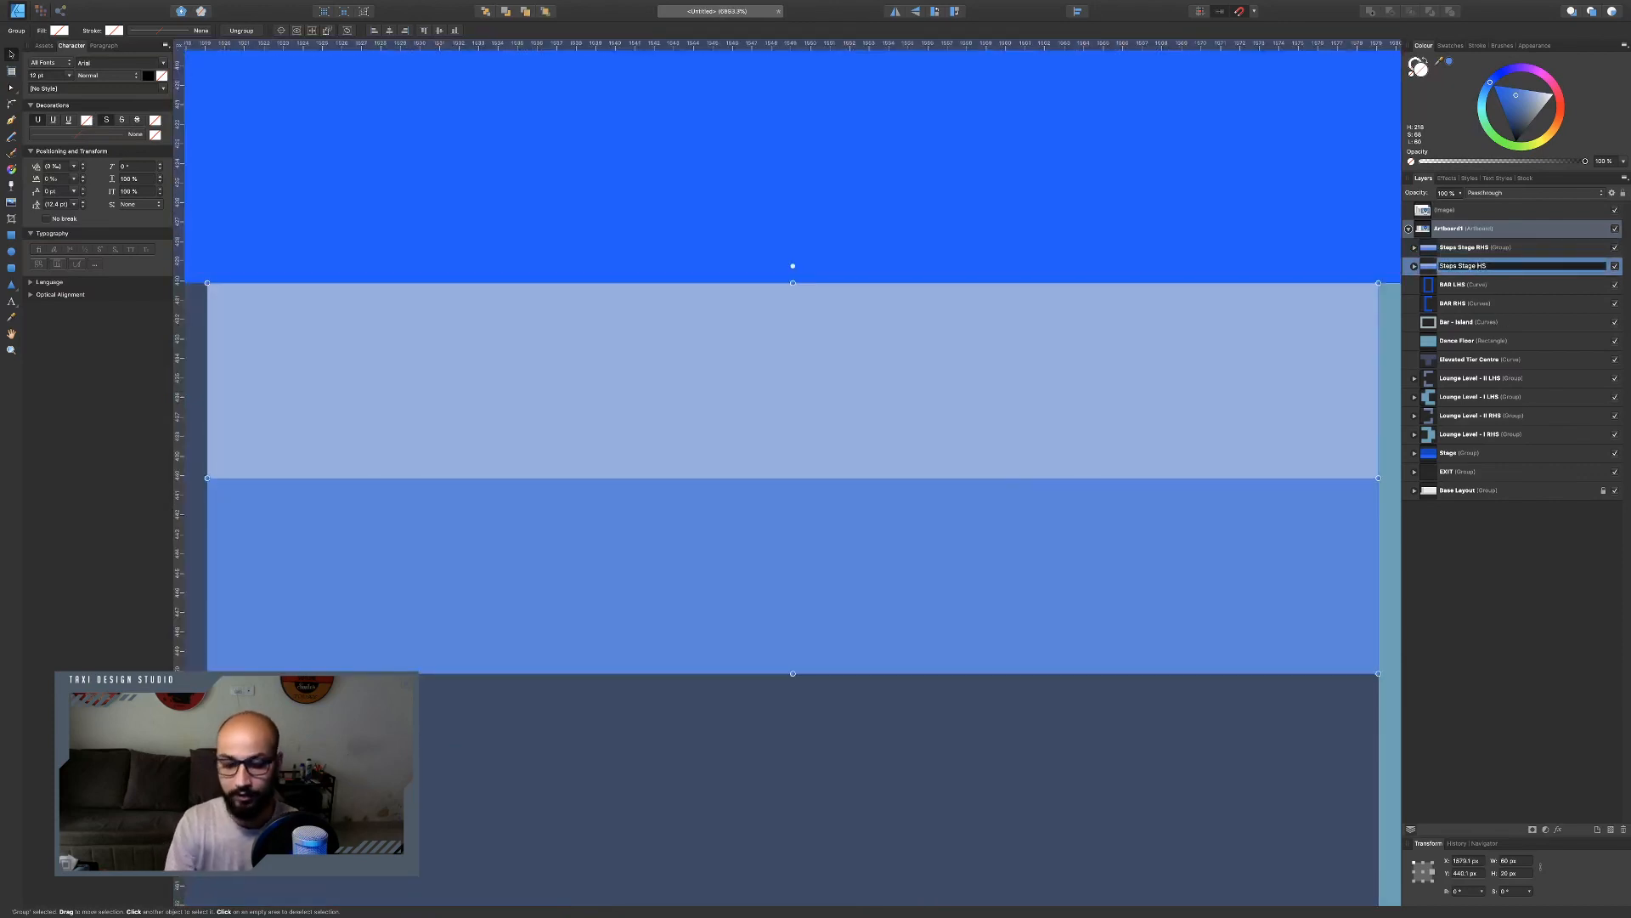
type("L")
key("Return")
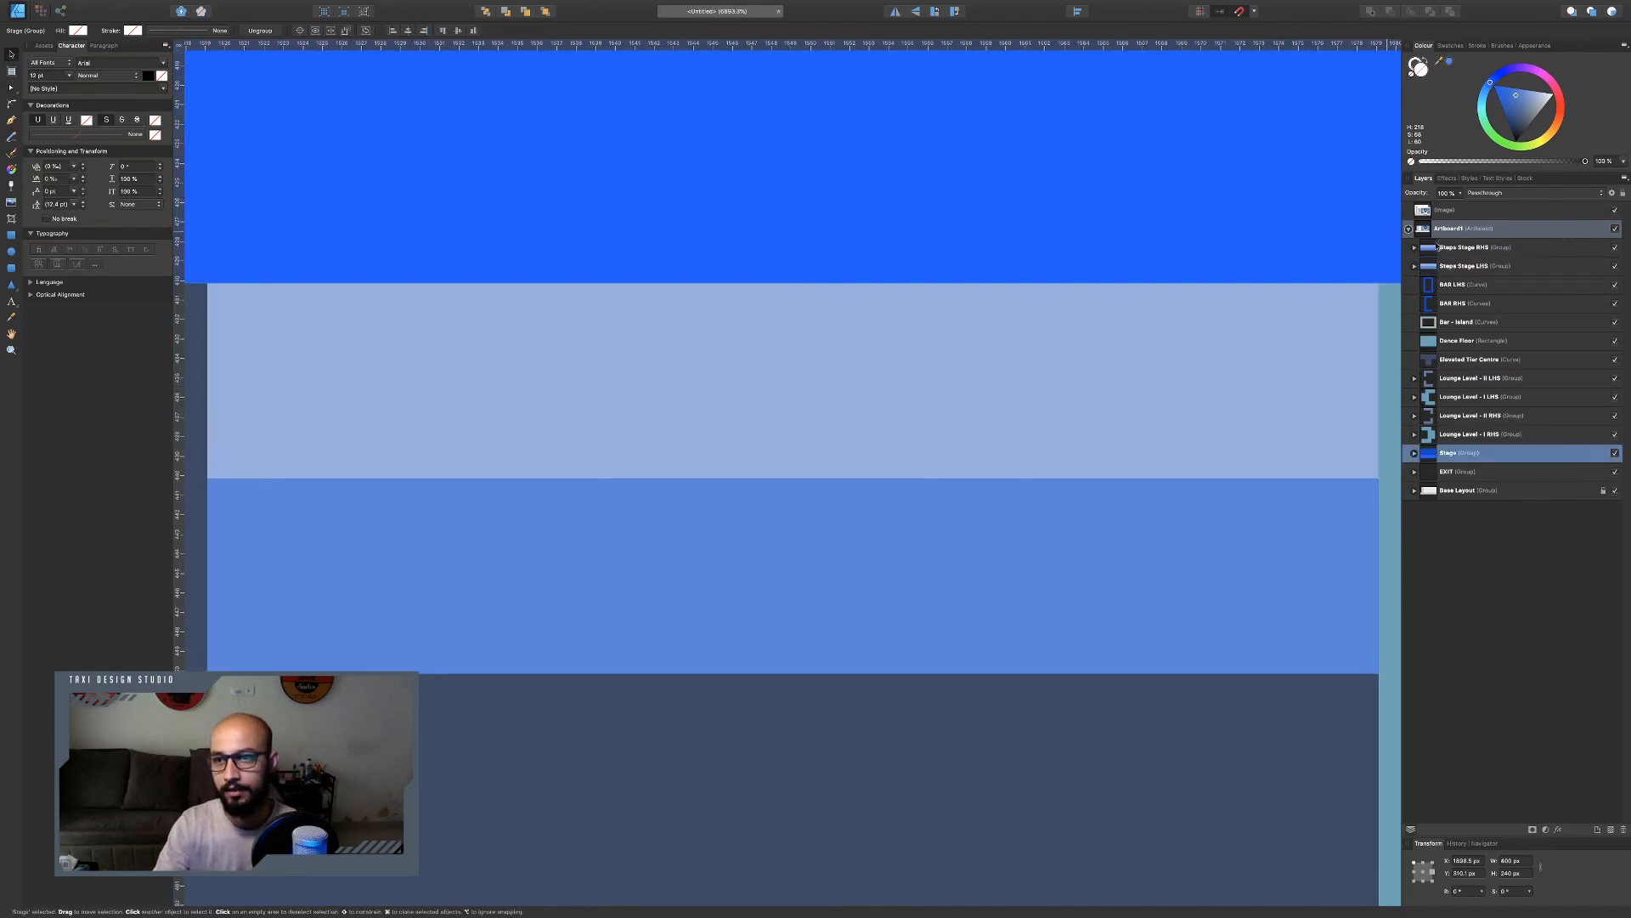
Move both steps groups into the Stage group in the layer stack.
left_click(1466, 248, "shift")
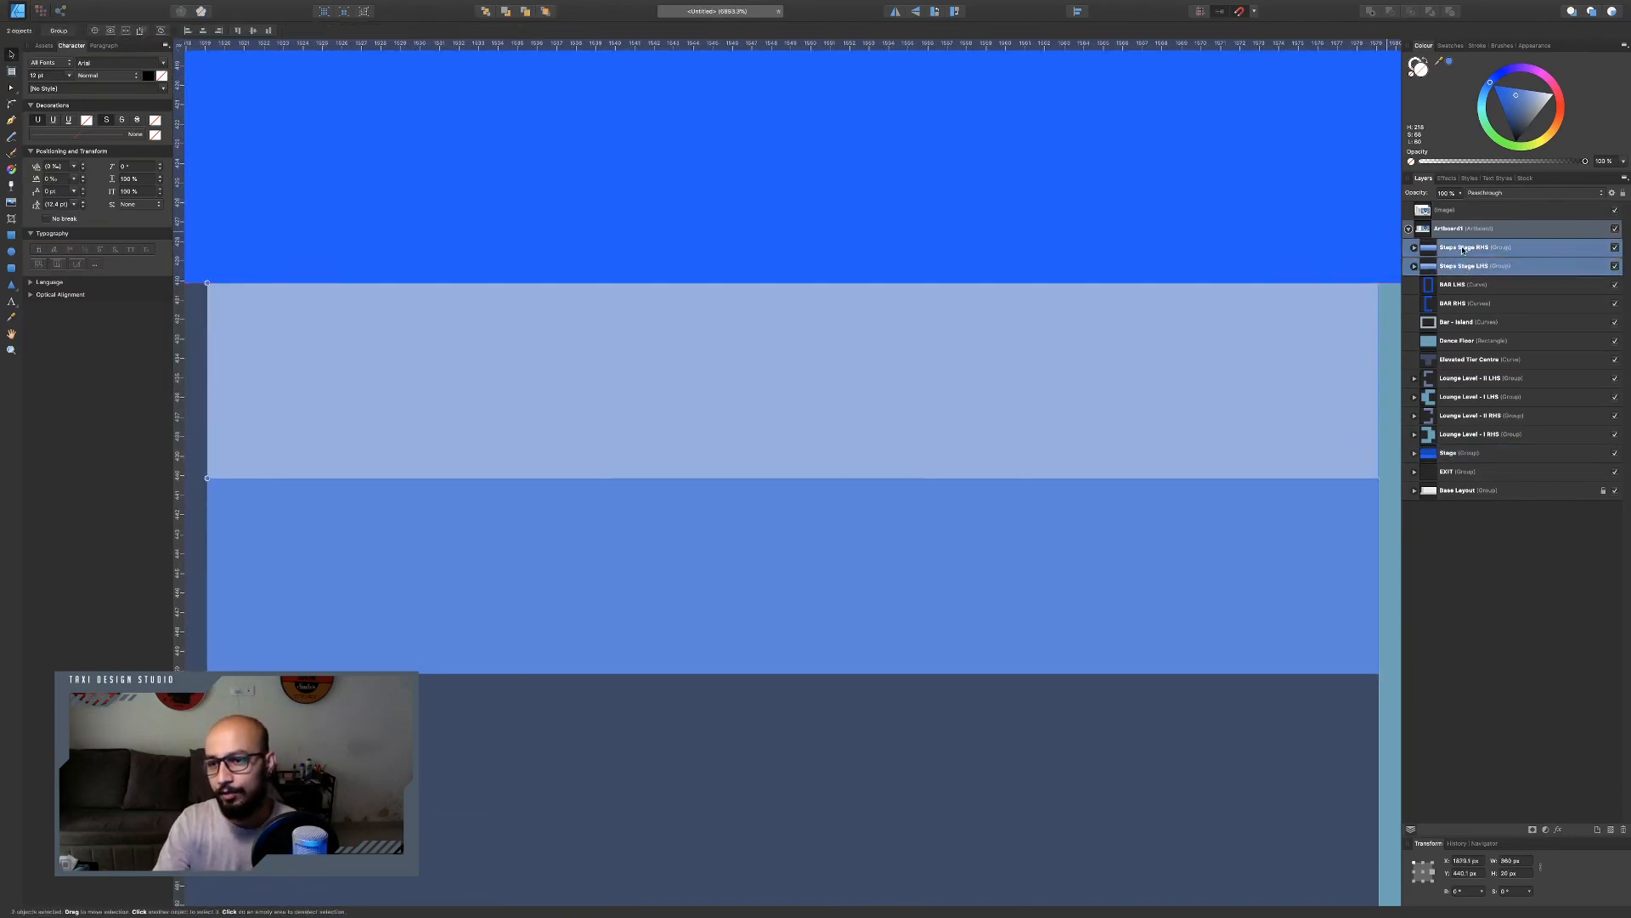
left_click_drag(1463, 249, 1425, 459)
scroll(896, 437, "down", 5)
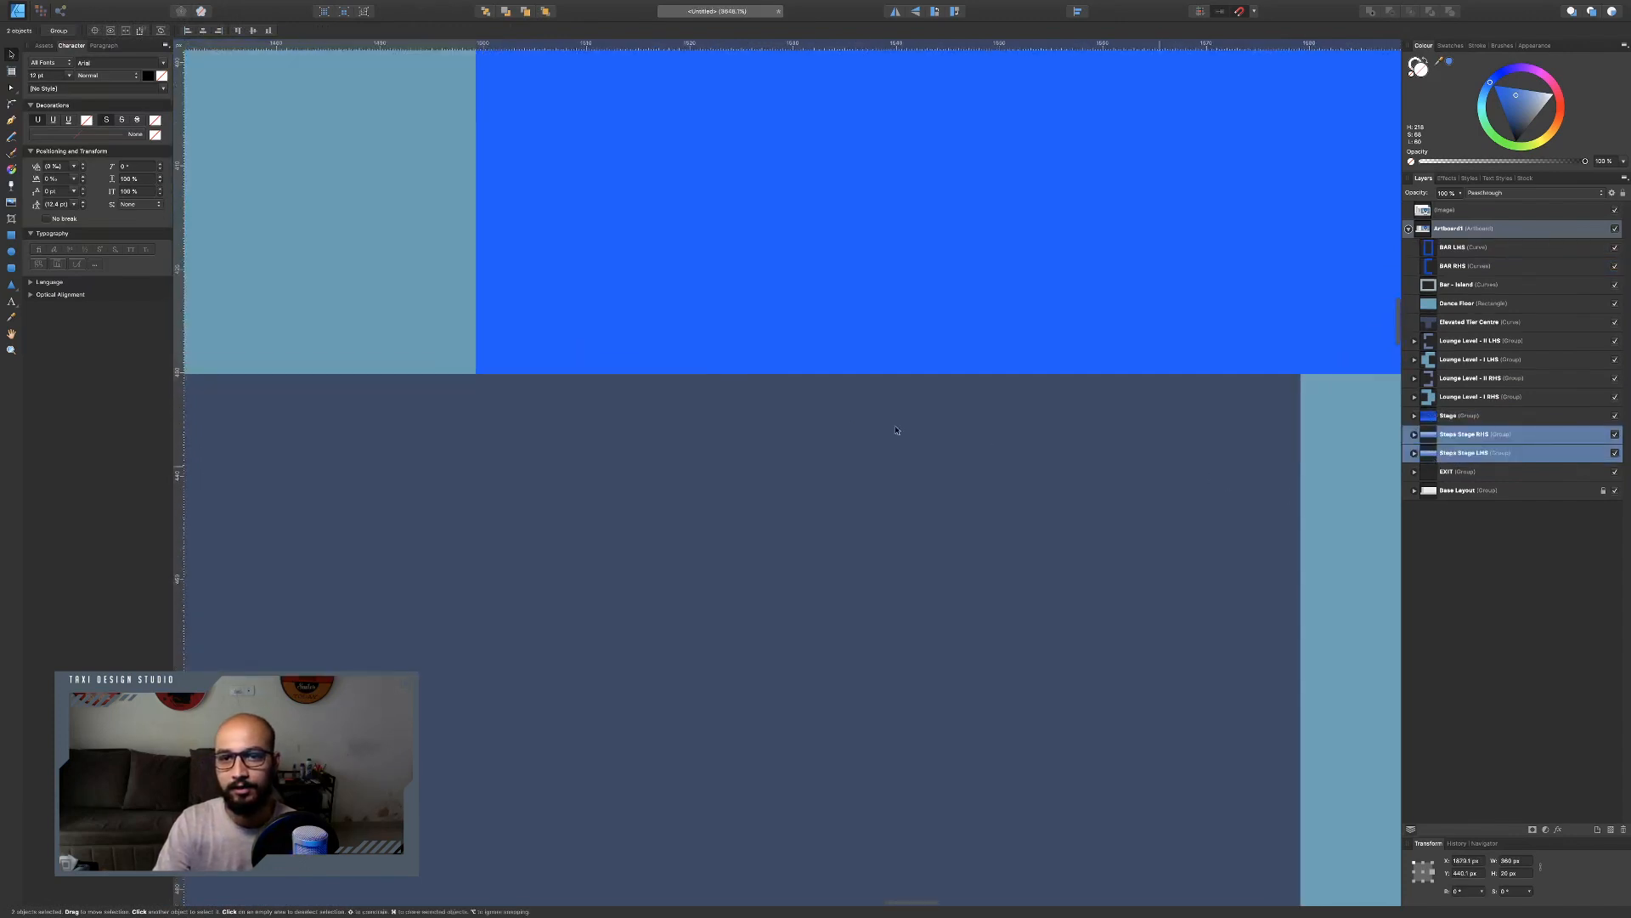
scroll(852, 412, "down", 3)
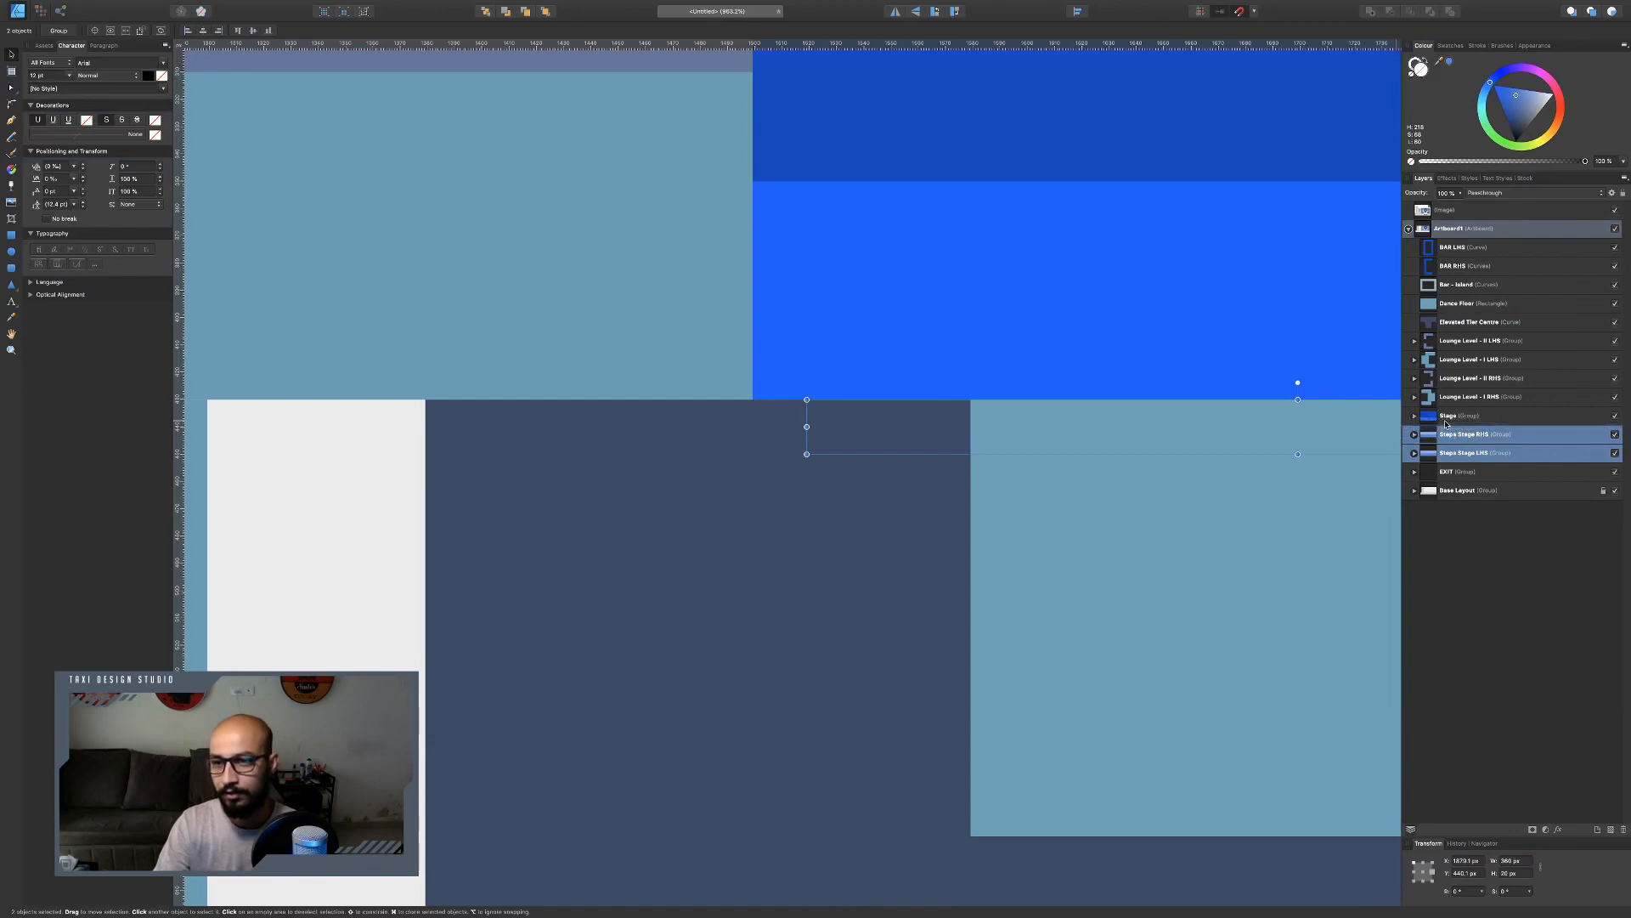
left_click(1415, 416)
left_click(1415, 416)
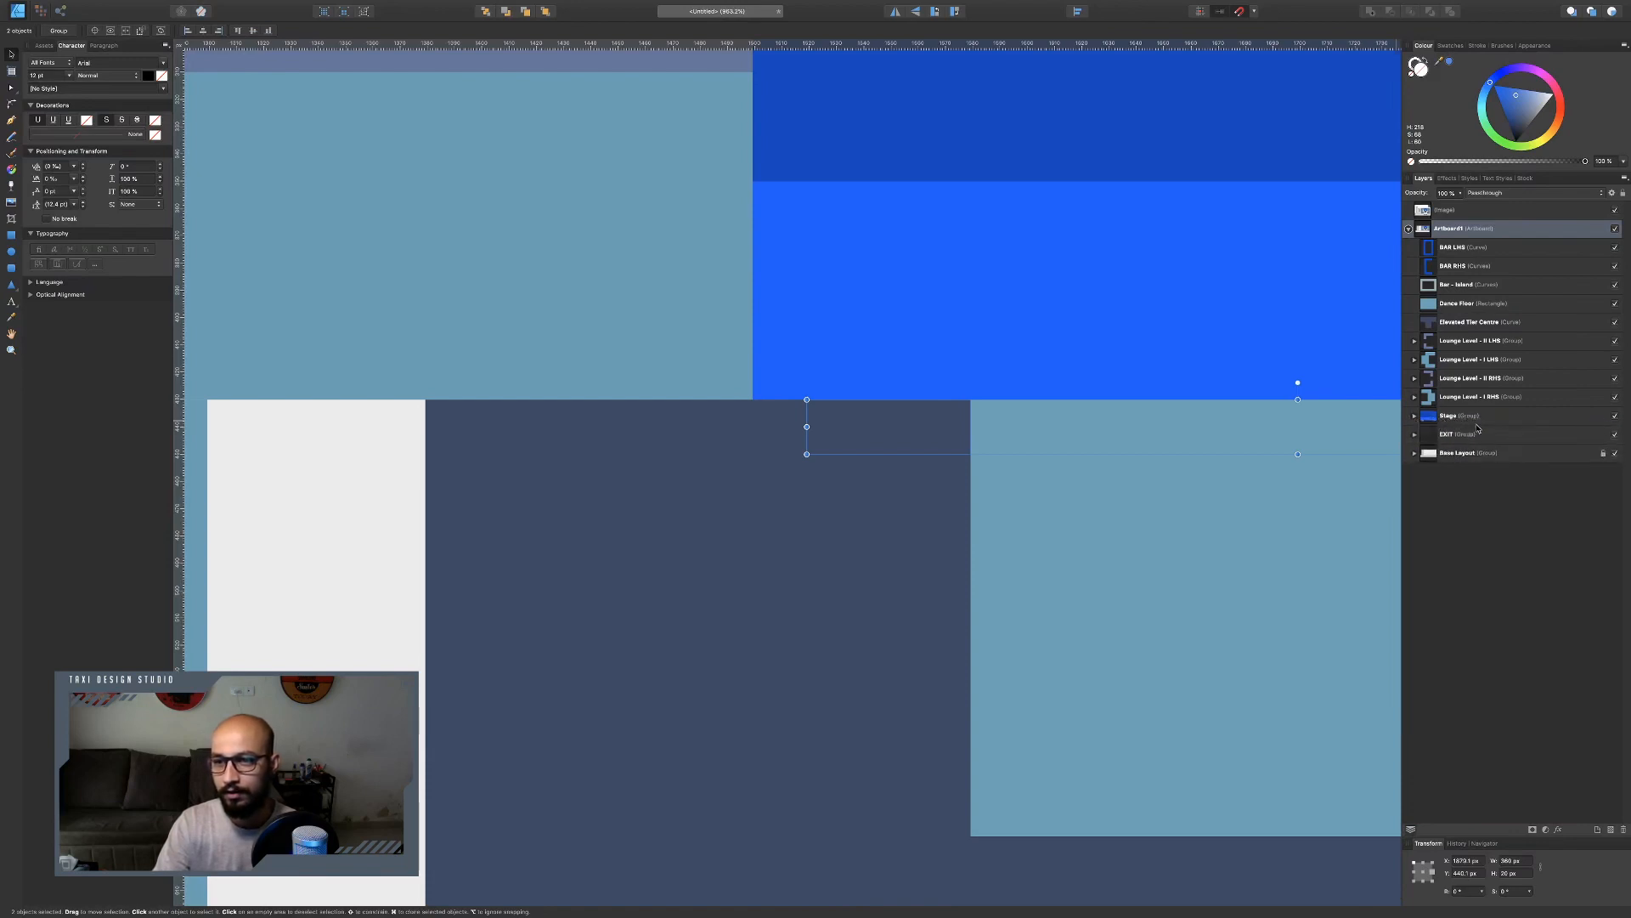
left_click_drag(1451, 420, 1432, 279)
Test-move the Stage group together with its steps, then undo the move and deselect.
scroll(848, 425, "right", 5)
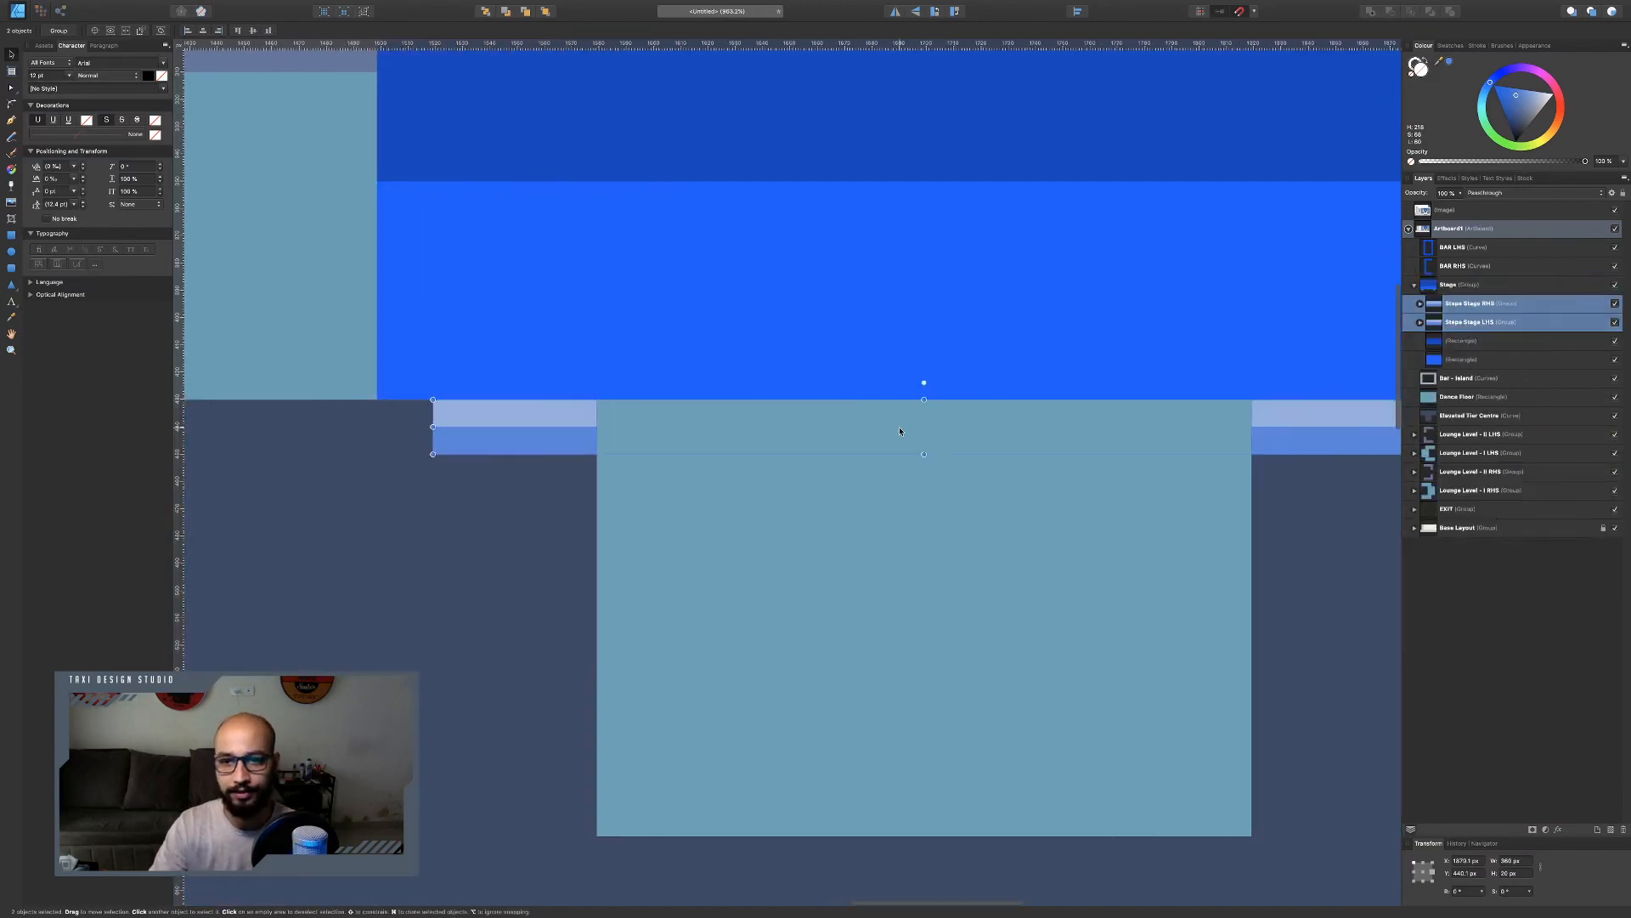
scroll(900, 428, "down", 5)
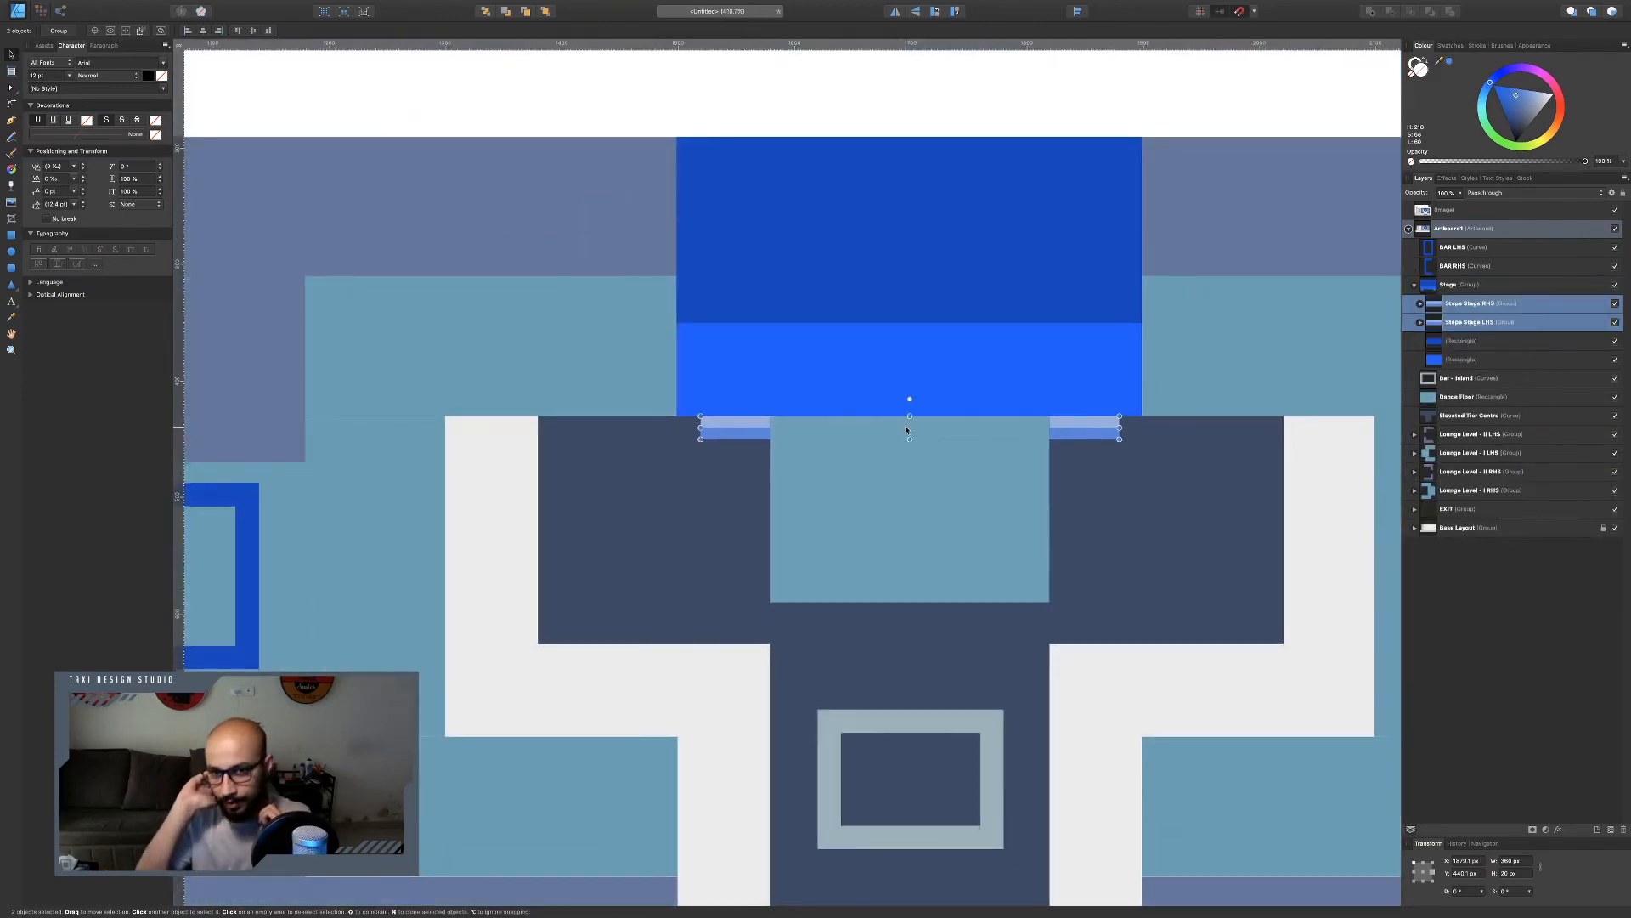
left_click(1458, 287)
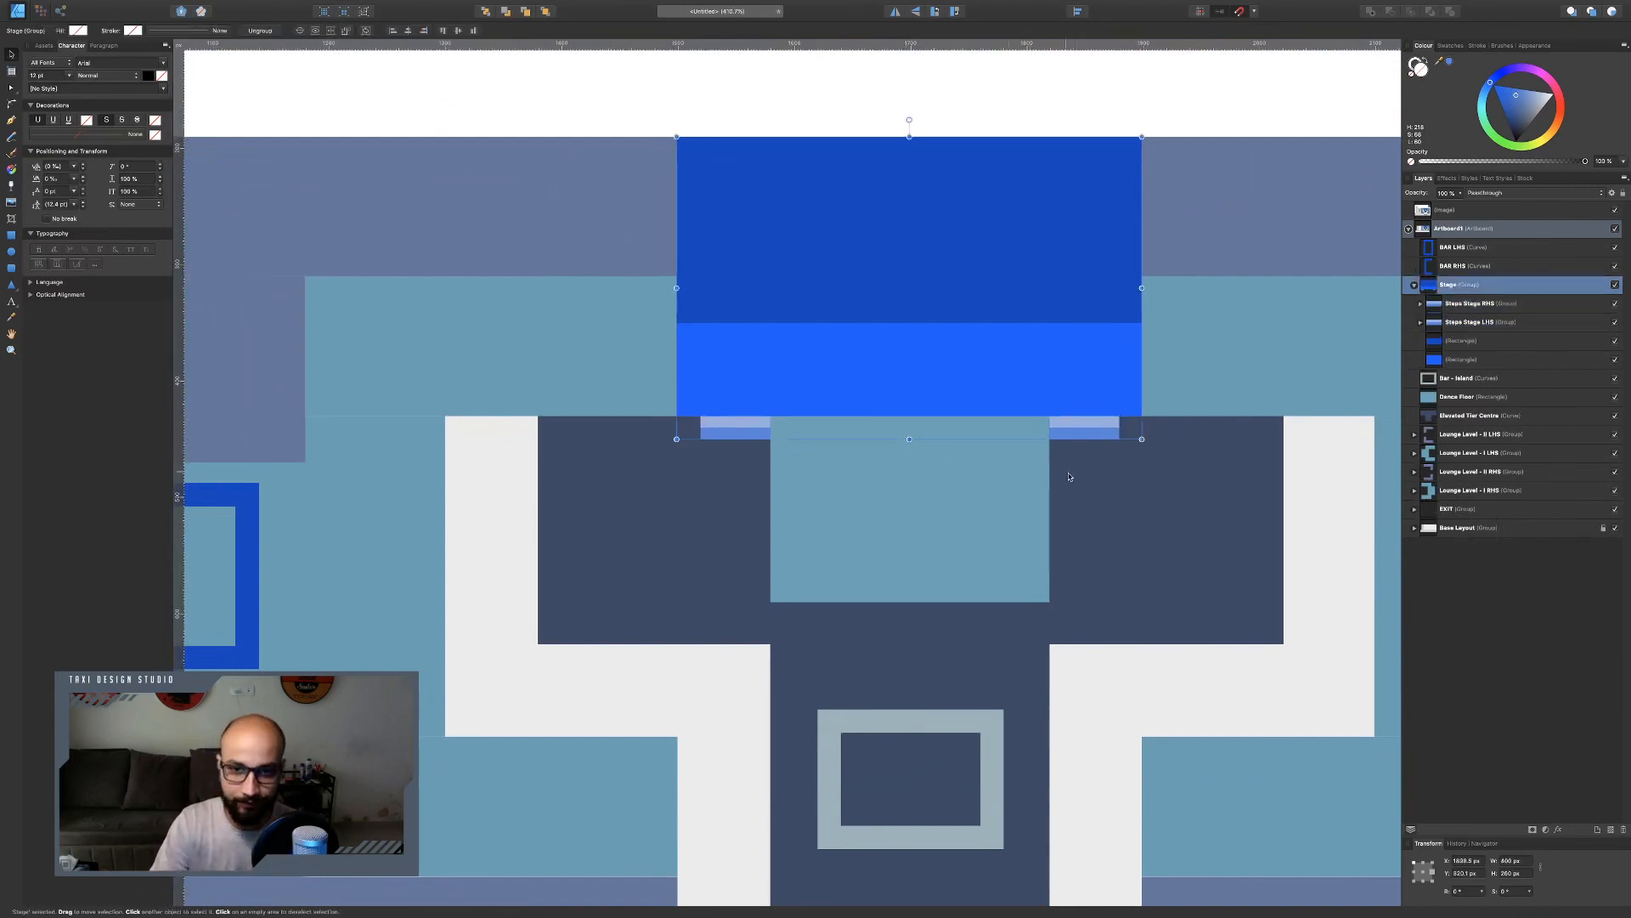
left_click_drag(969, 344, 765, 260)
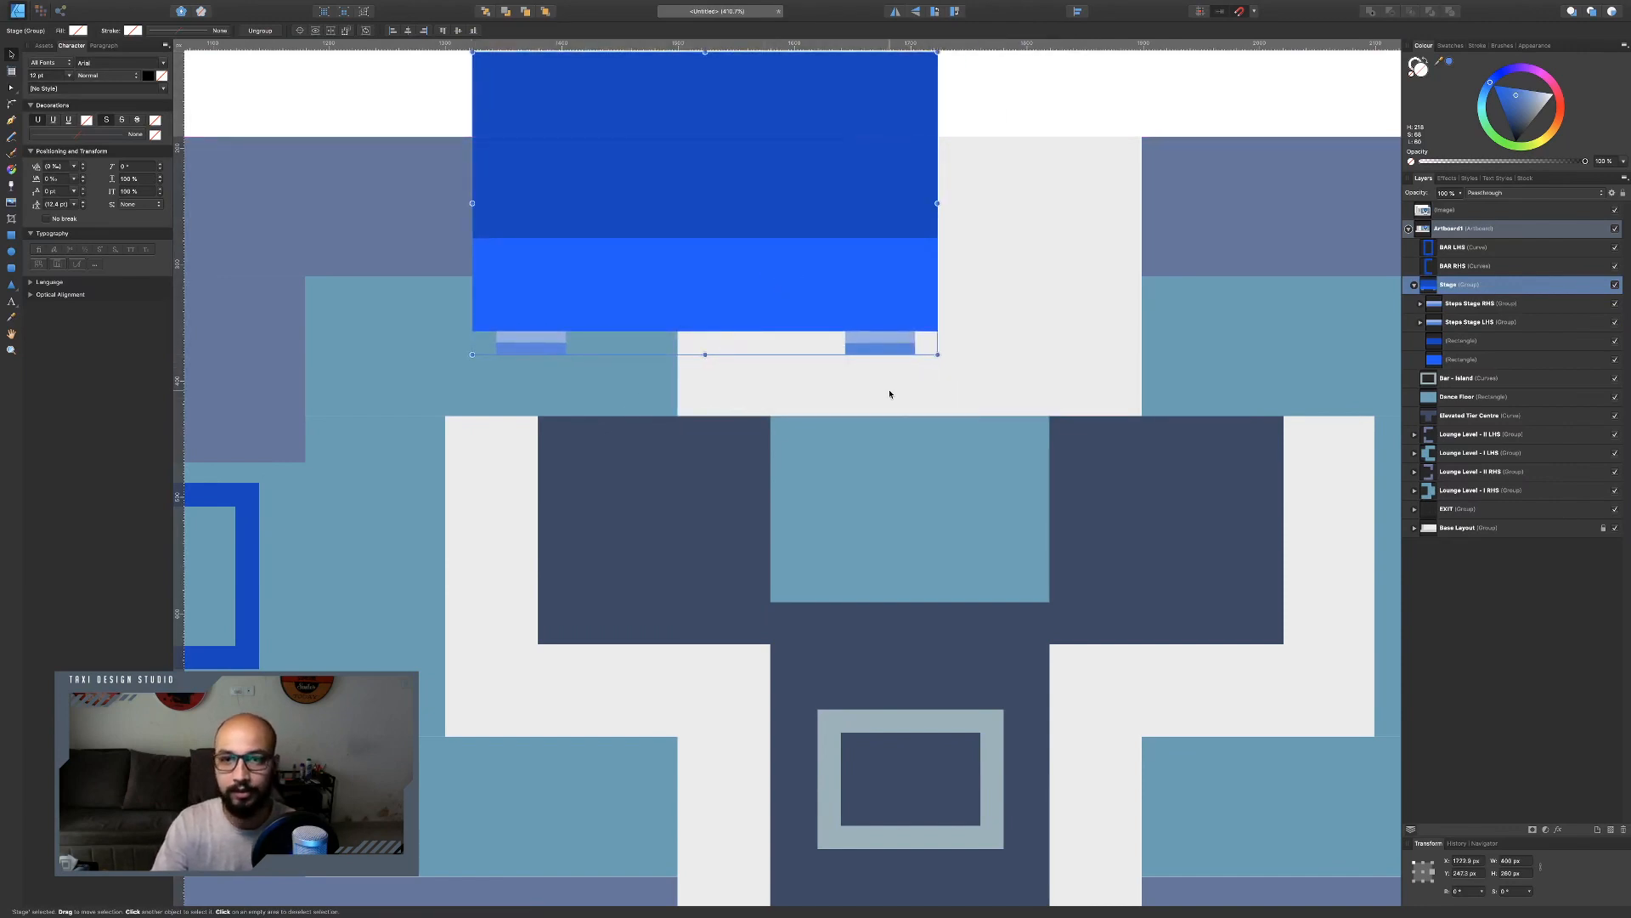
key("super+z")
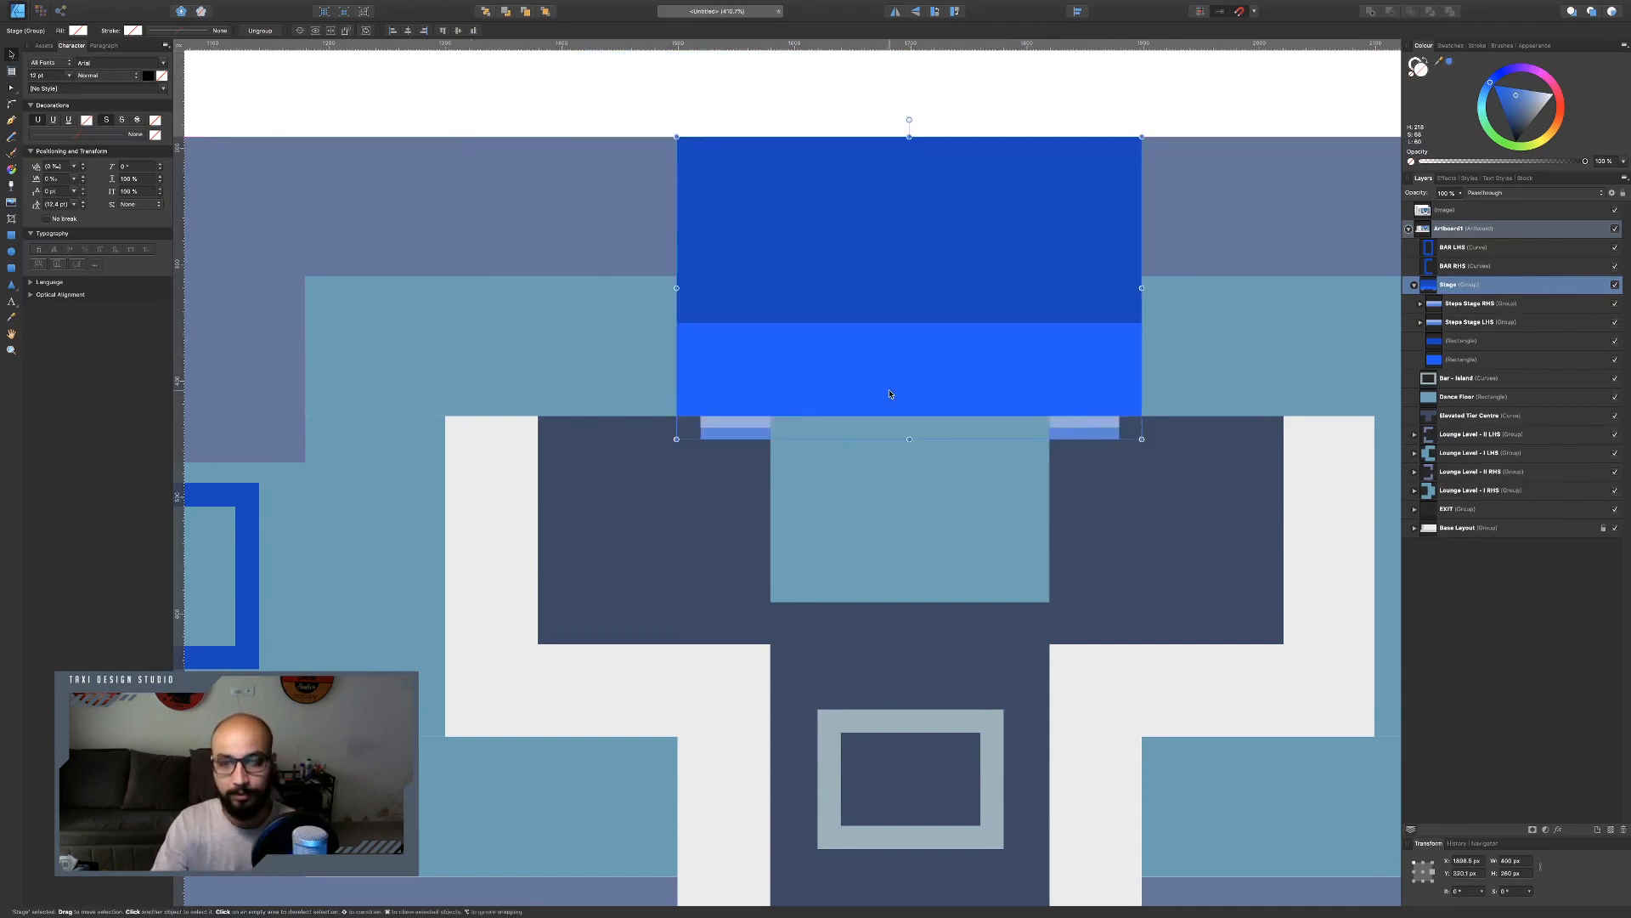
left_click(986, 102)
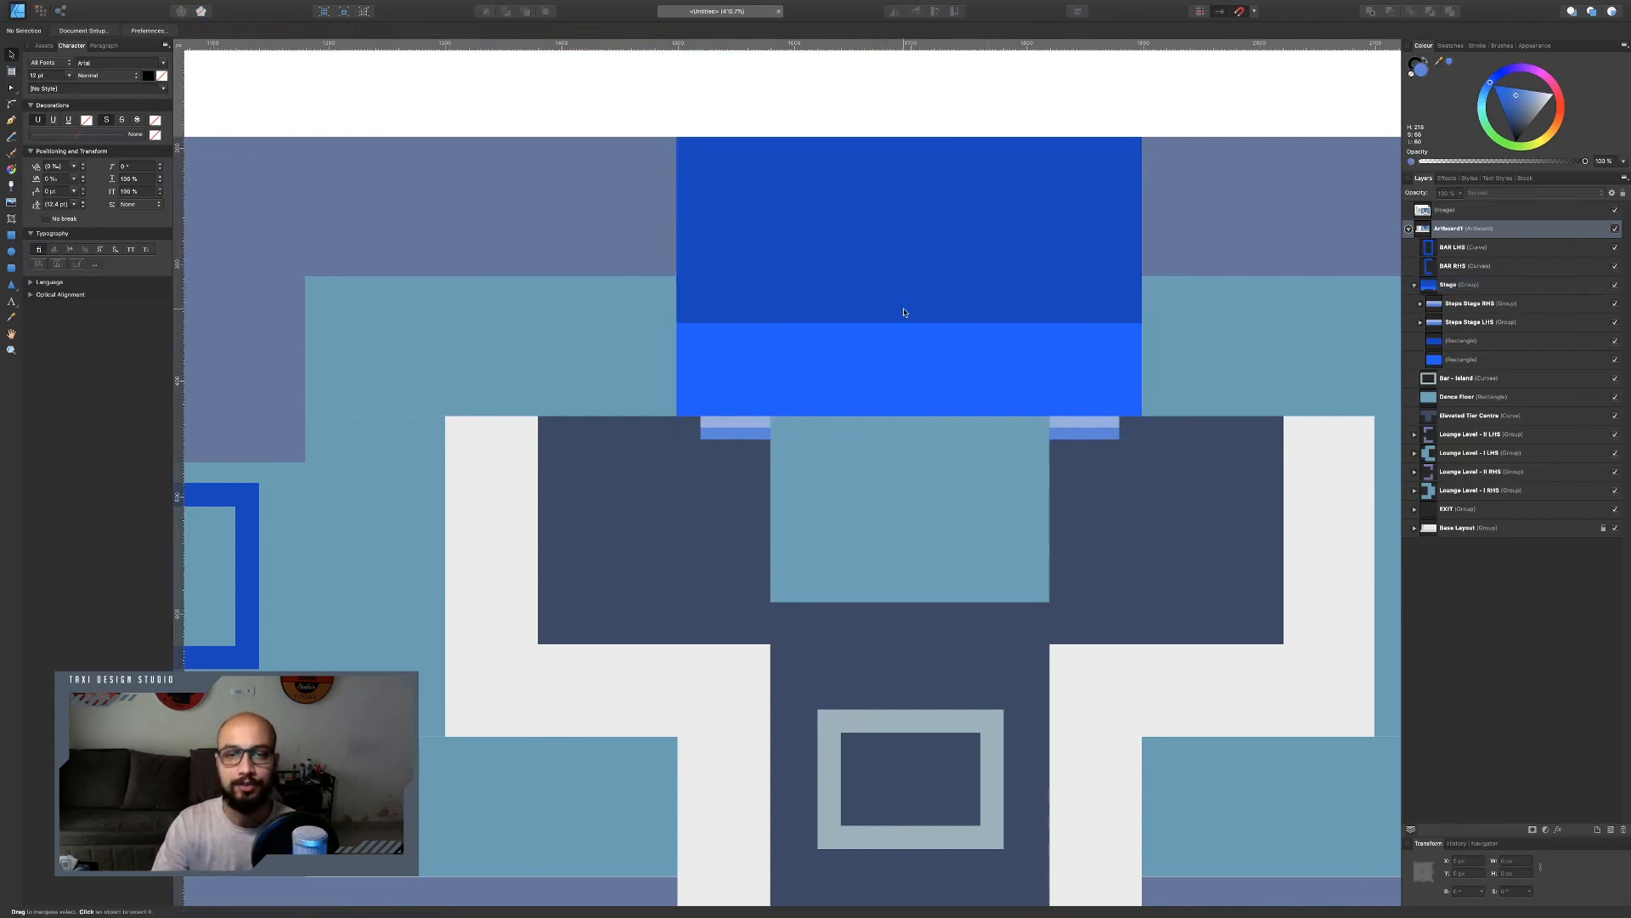
Examine the reference chart's stage, lounge and bar areas against the drawn layout.
scroll(941, 316, "down", 3)
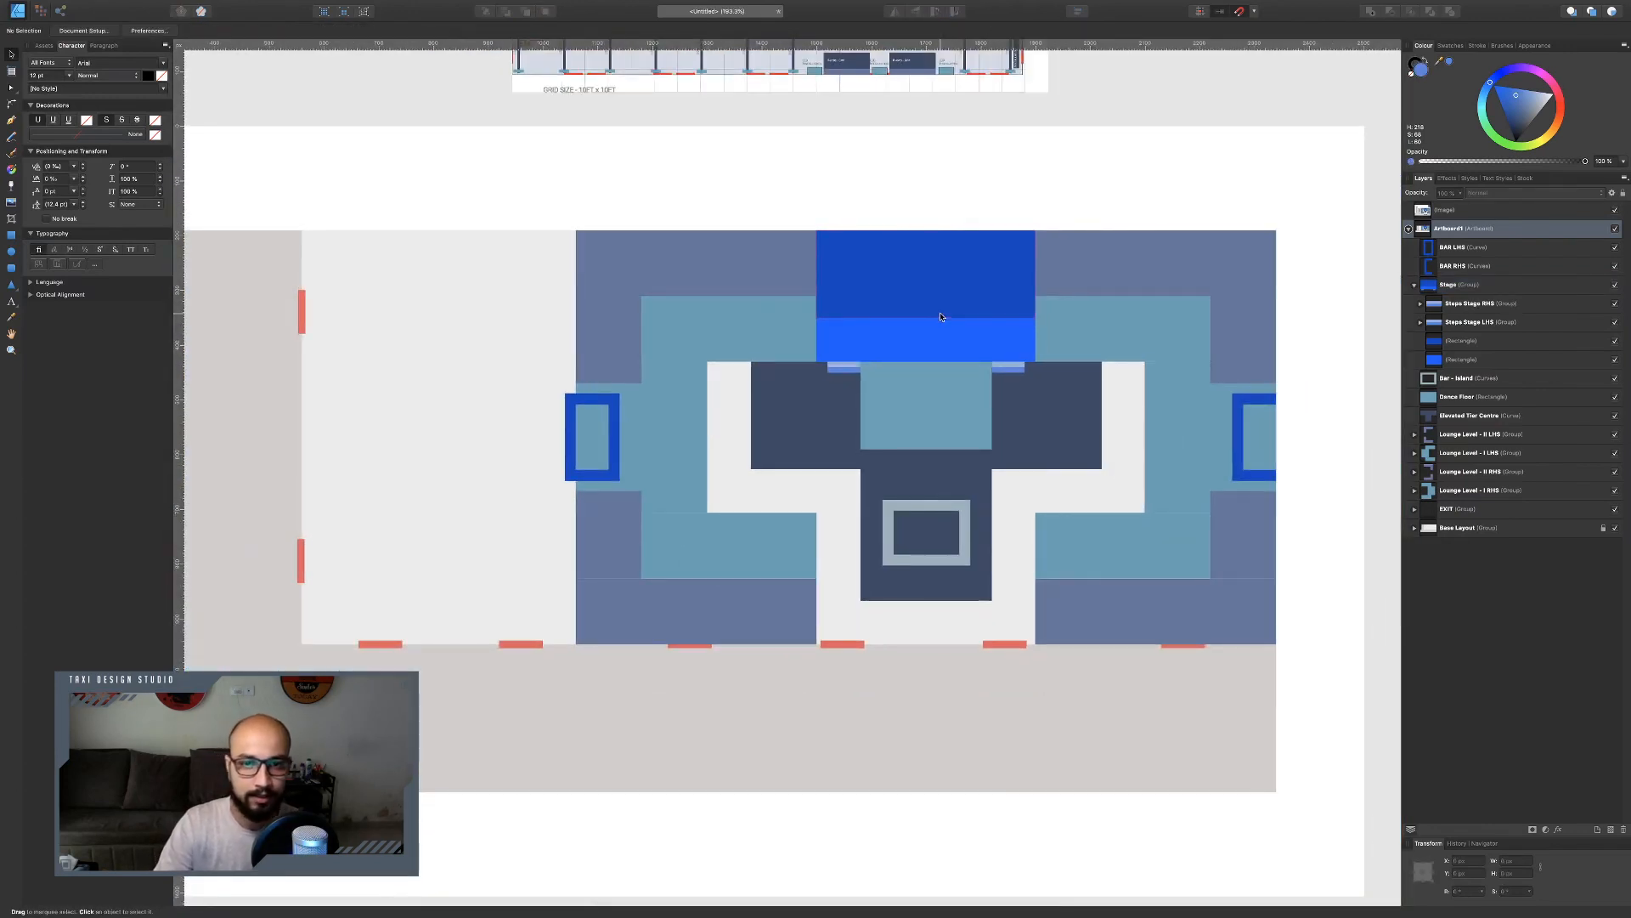
scroll(940, 316, "up", 5)
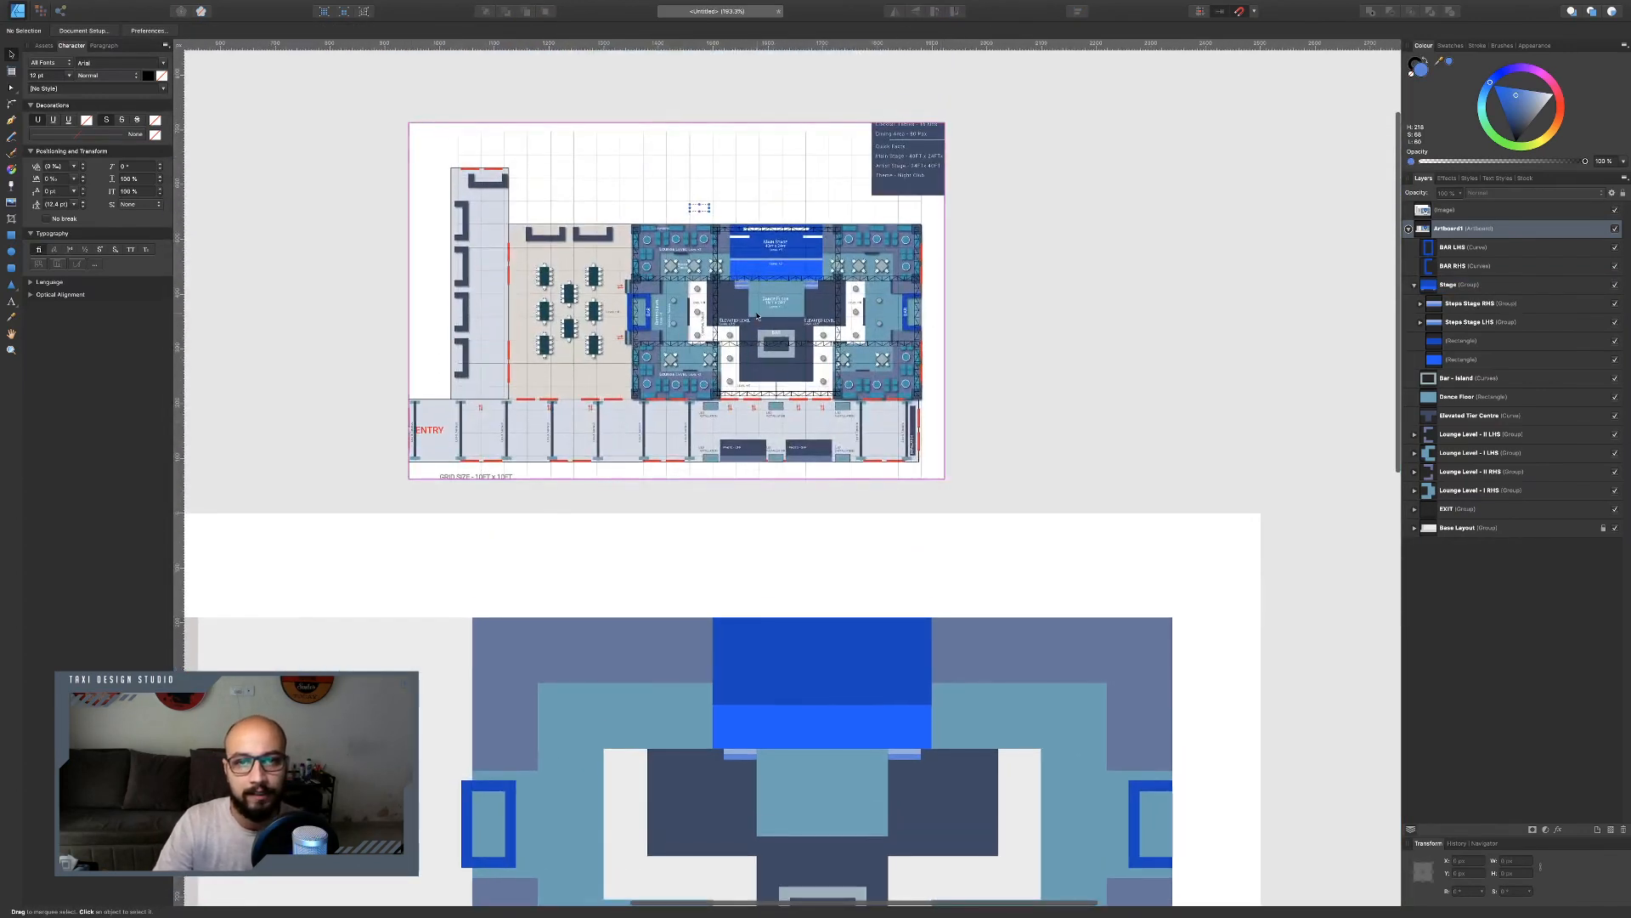
scroll(759, 313, "up", 5)
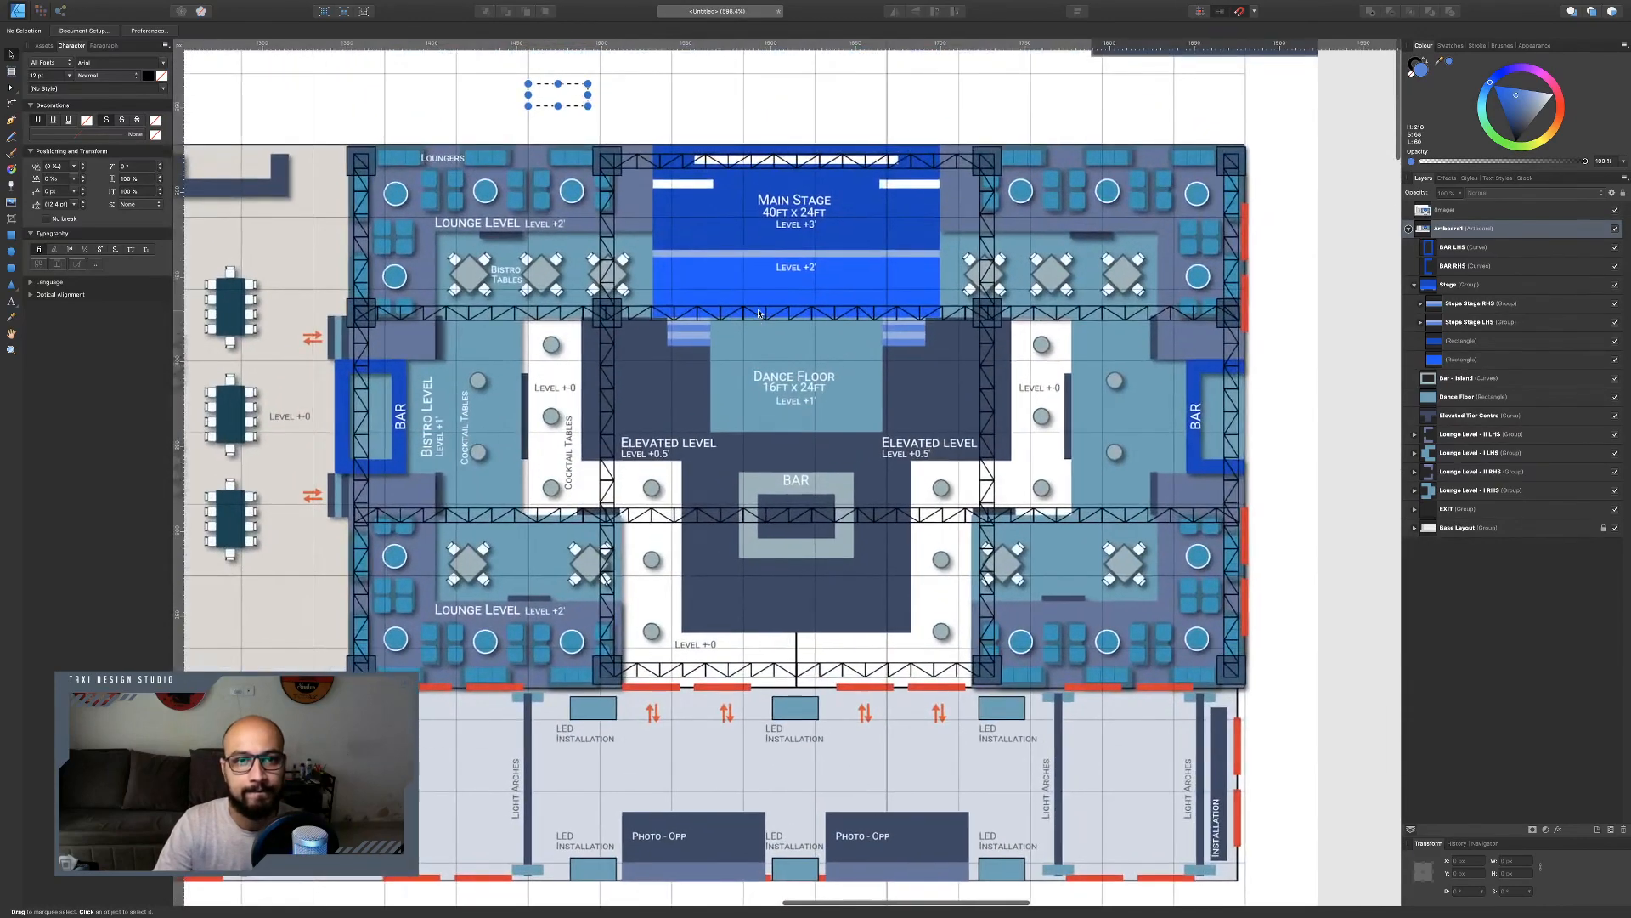
scroll(759, 314, "down", 3)
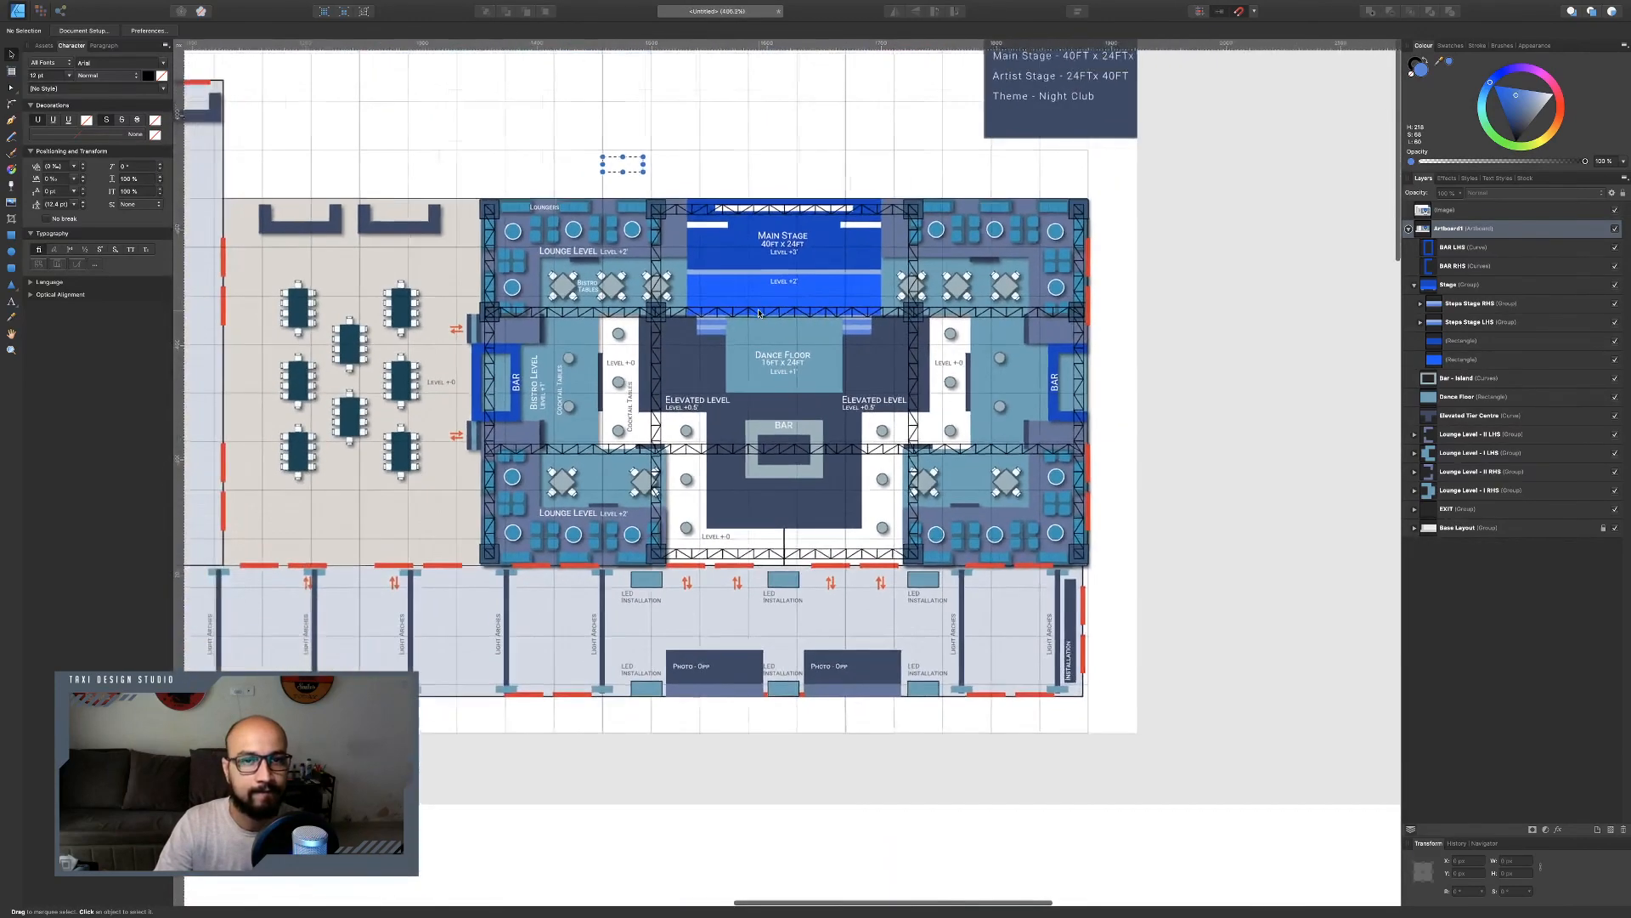
scroll(759, 313, "up", 5)
scroll(1211, 136, "up", 3)
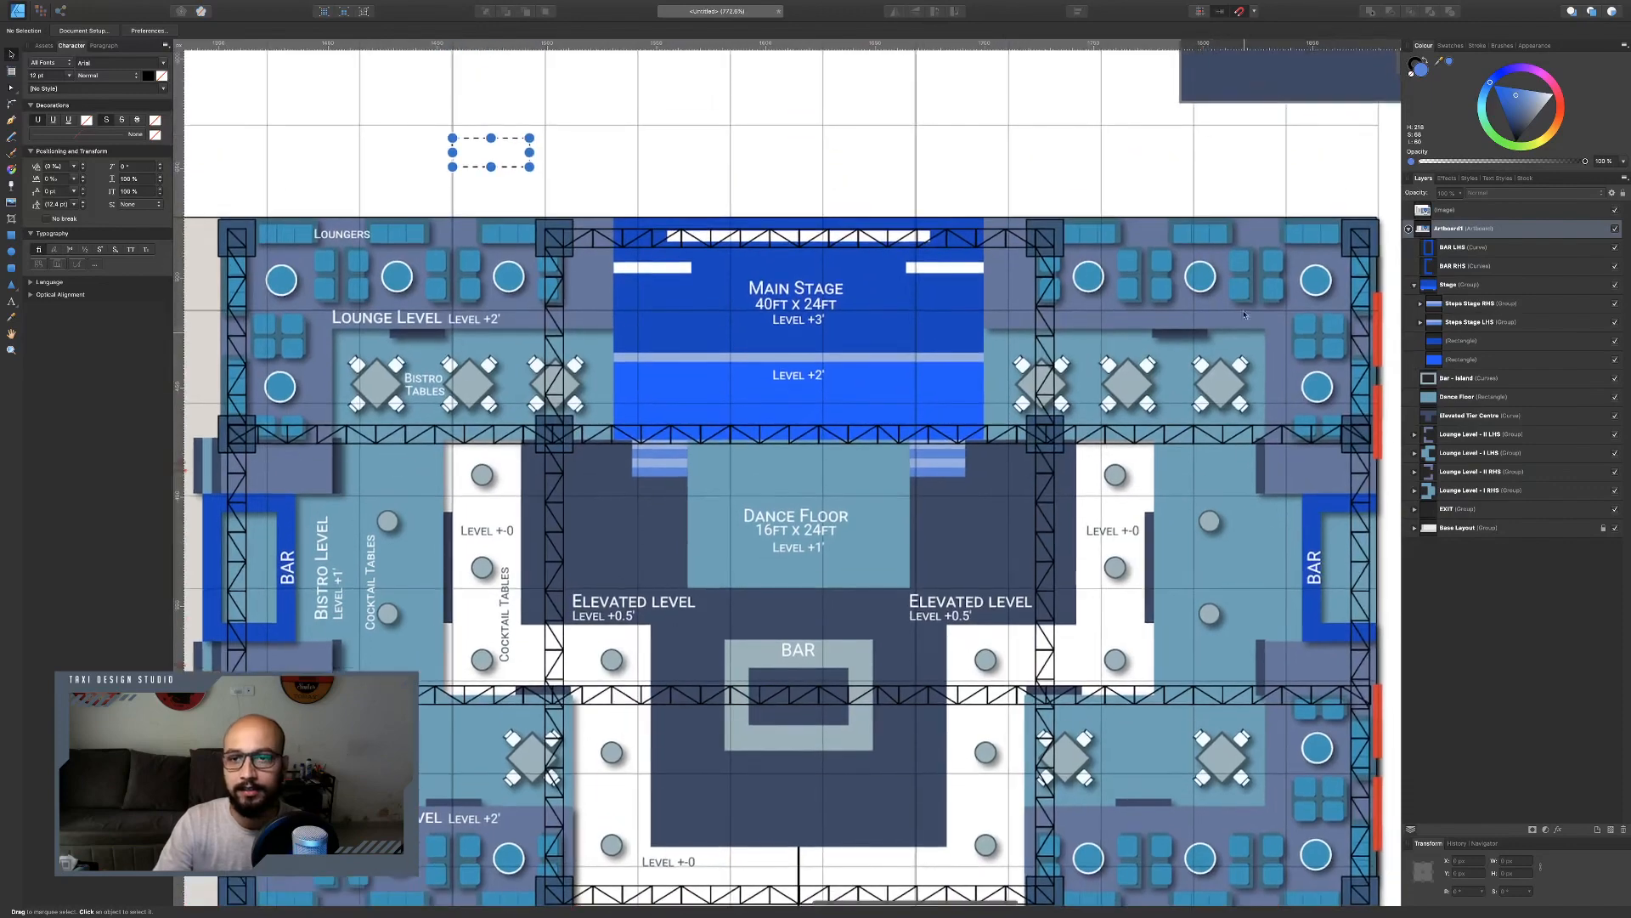
scroll(1190, 212, "right", 3)
scroll(1107, 323, "up", 5)
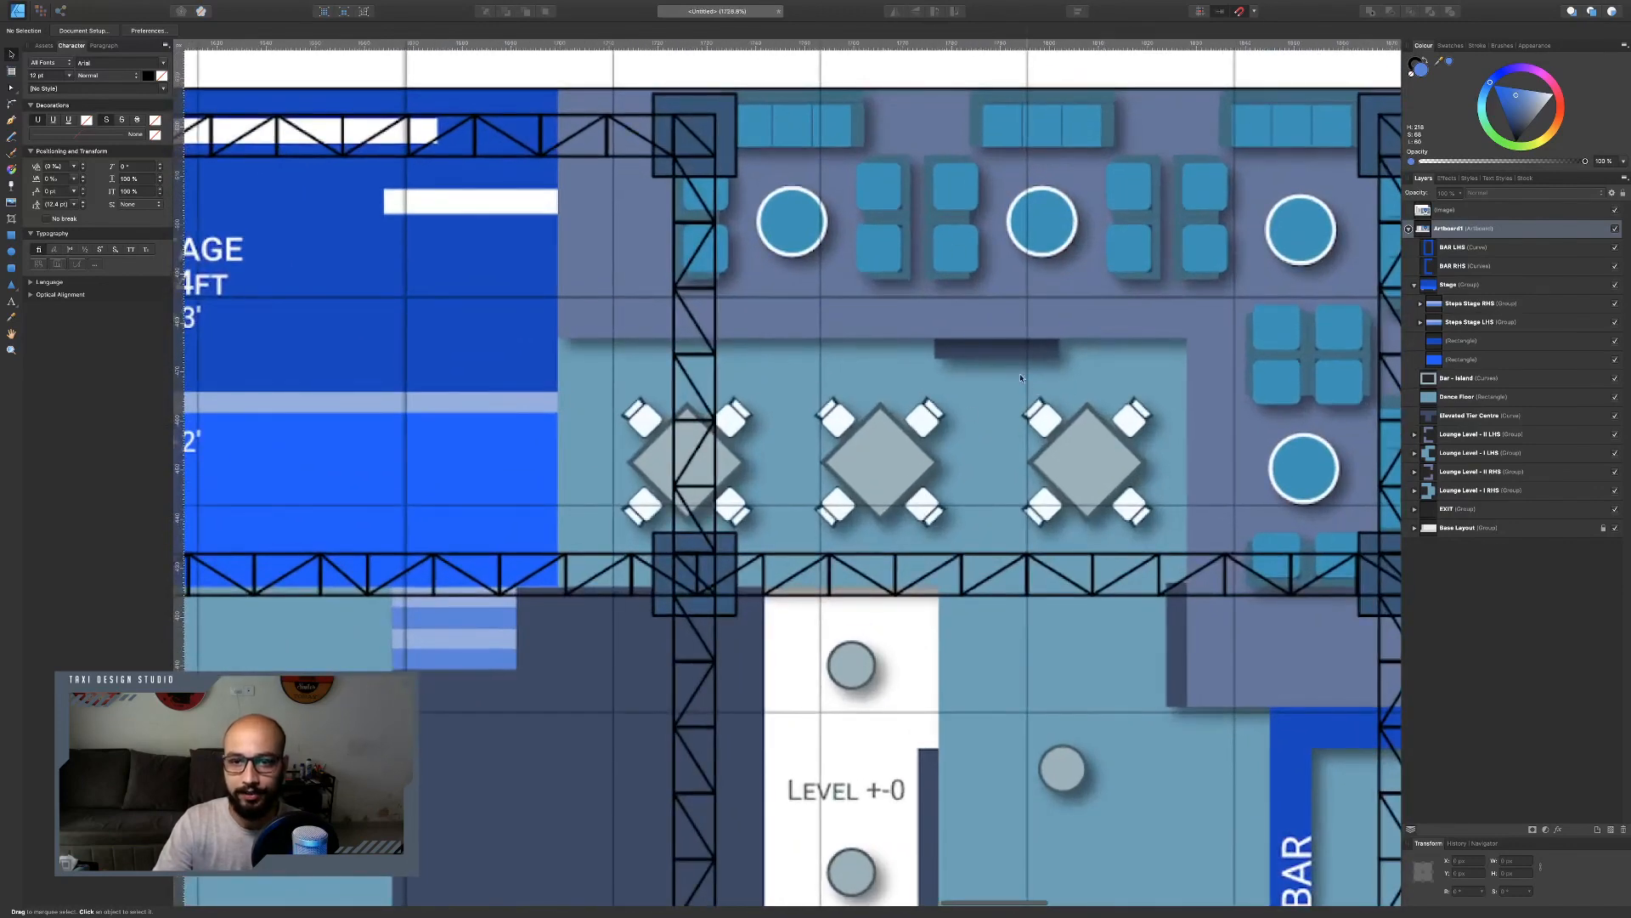
scroll(938, 316, "down", 3)
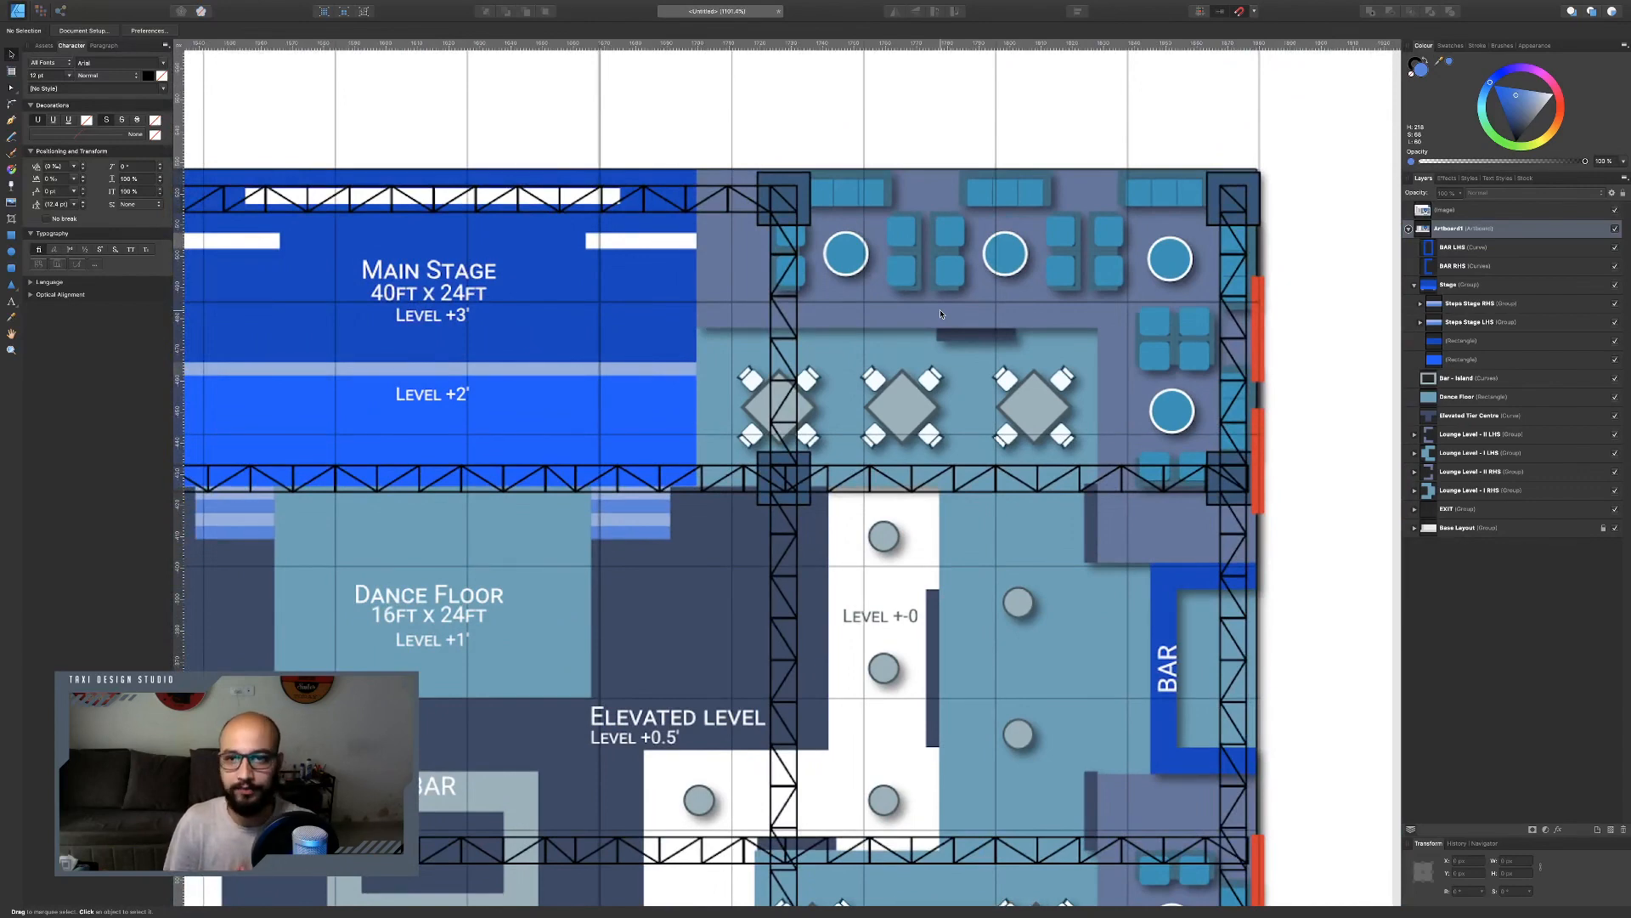
scroll(822, 98, "down", 3)
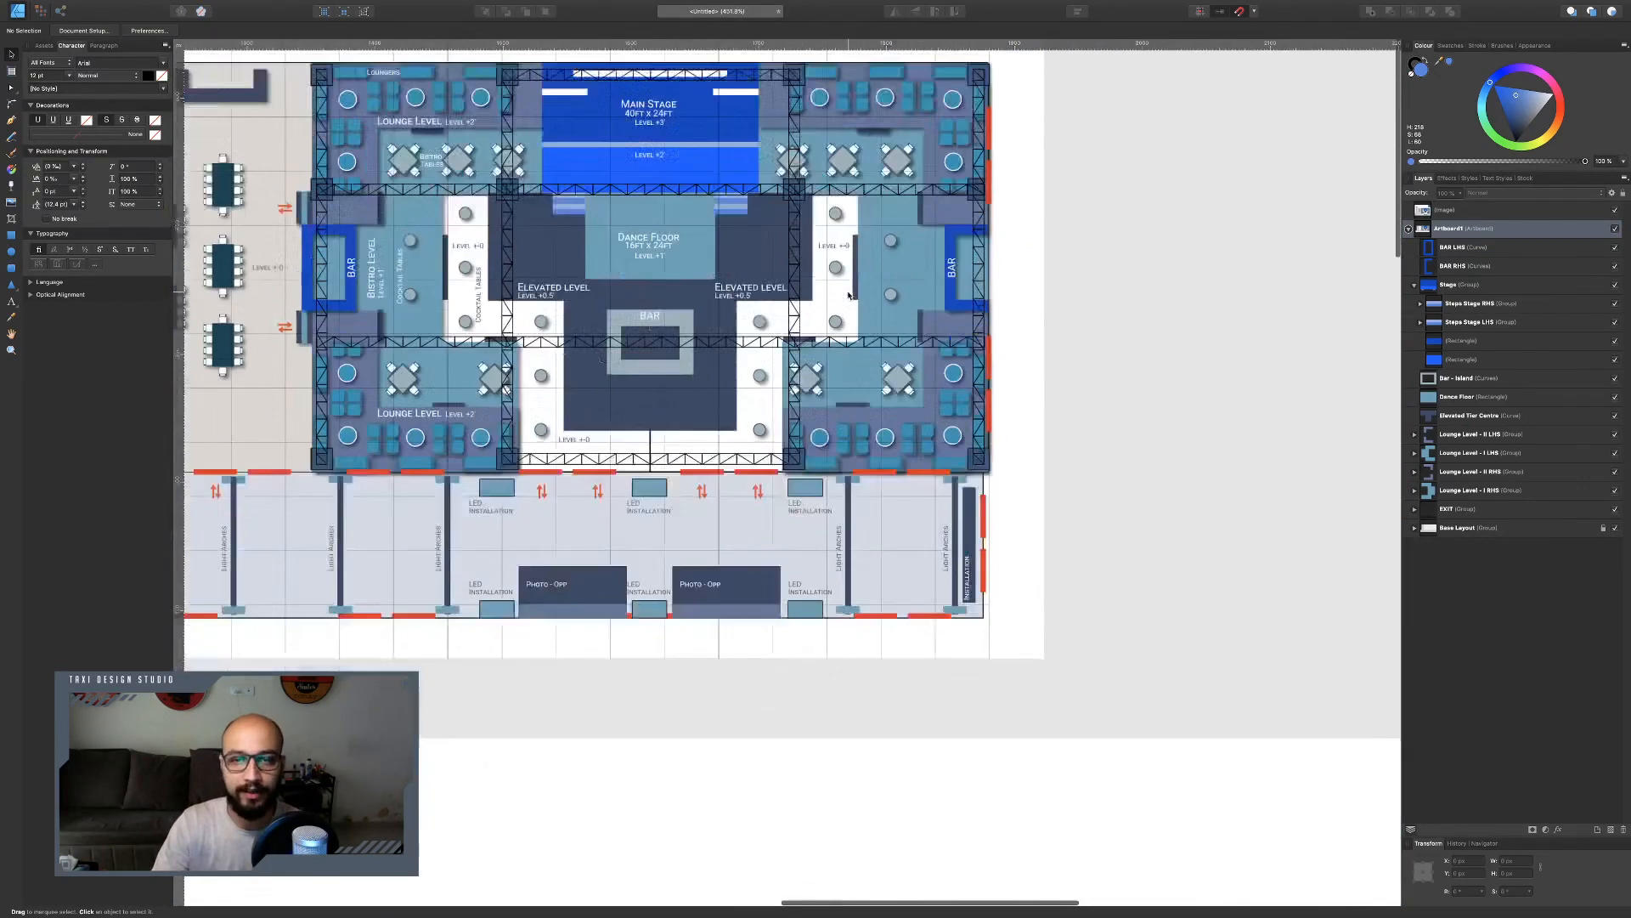
scroll(848, 294, "up", 5)
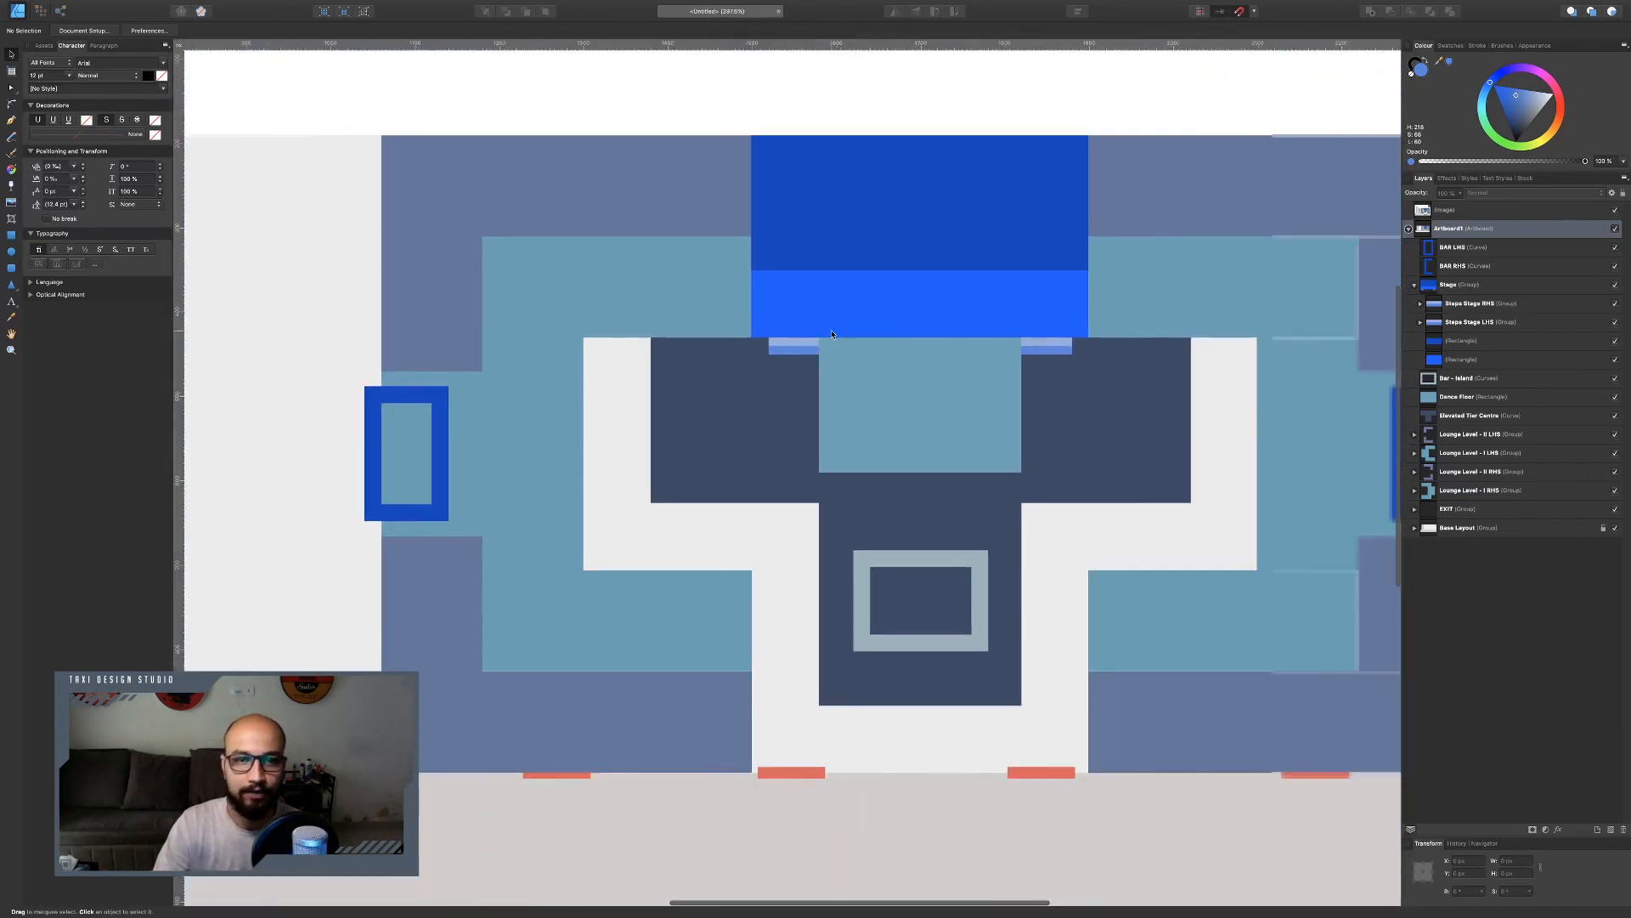
Draw a small rectangle in the empty area beside the layout and set its size to 30 × 30 px.
scroll(841, 344, "up", 5)
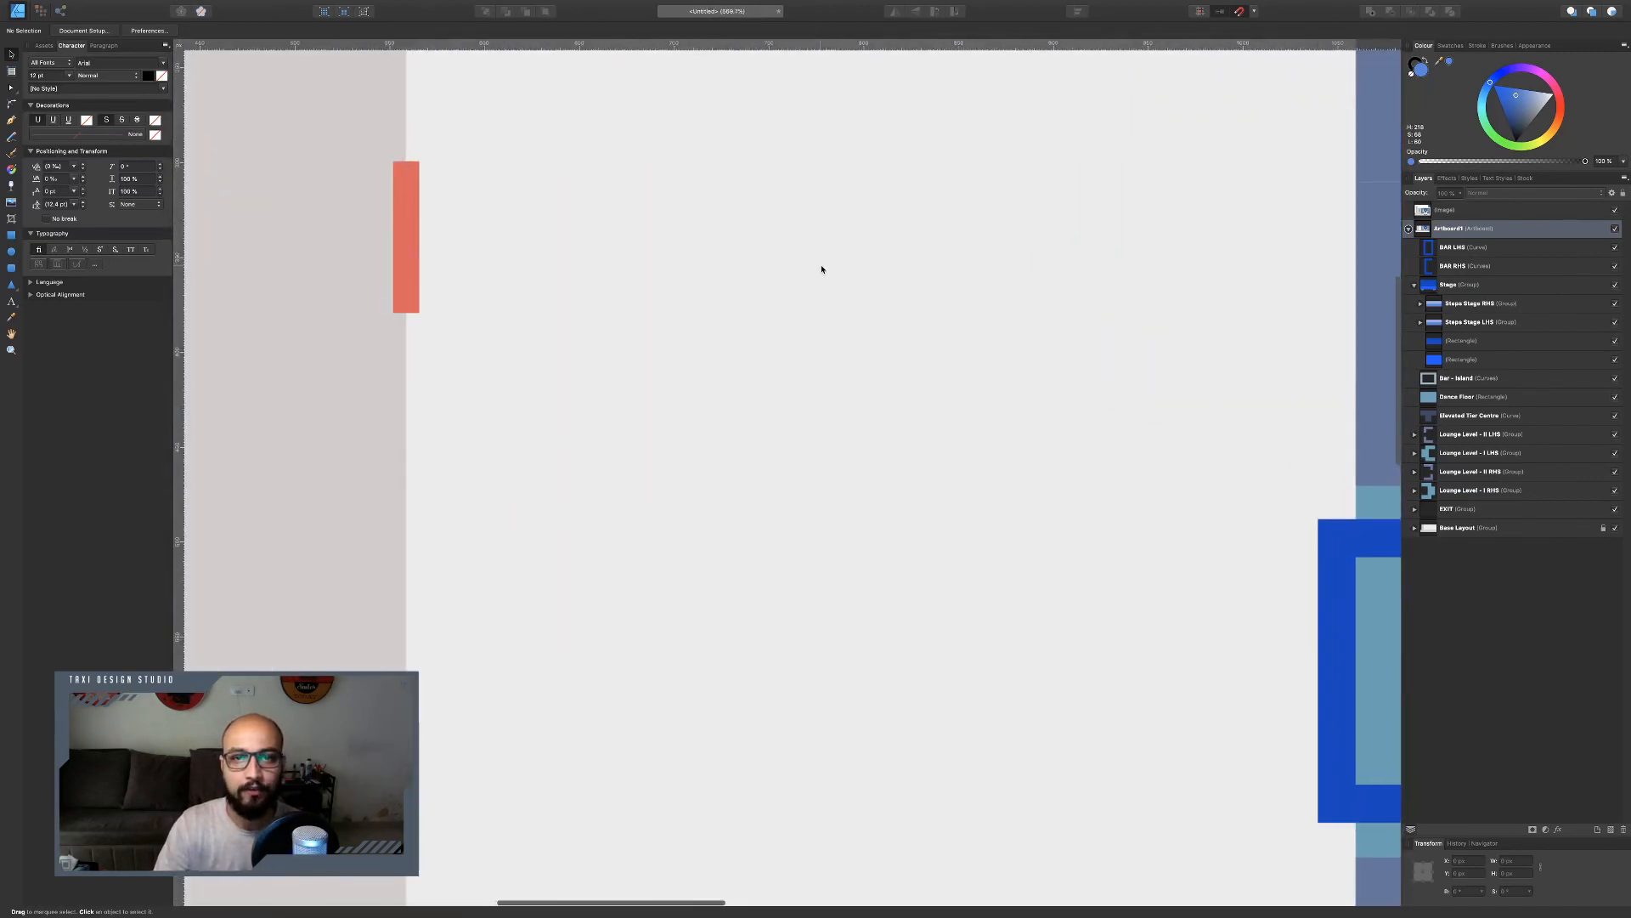
left_click(11, 236)
left_click_drag(718, 318, 766, 358)
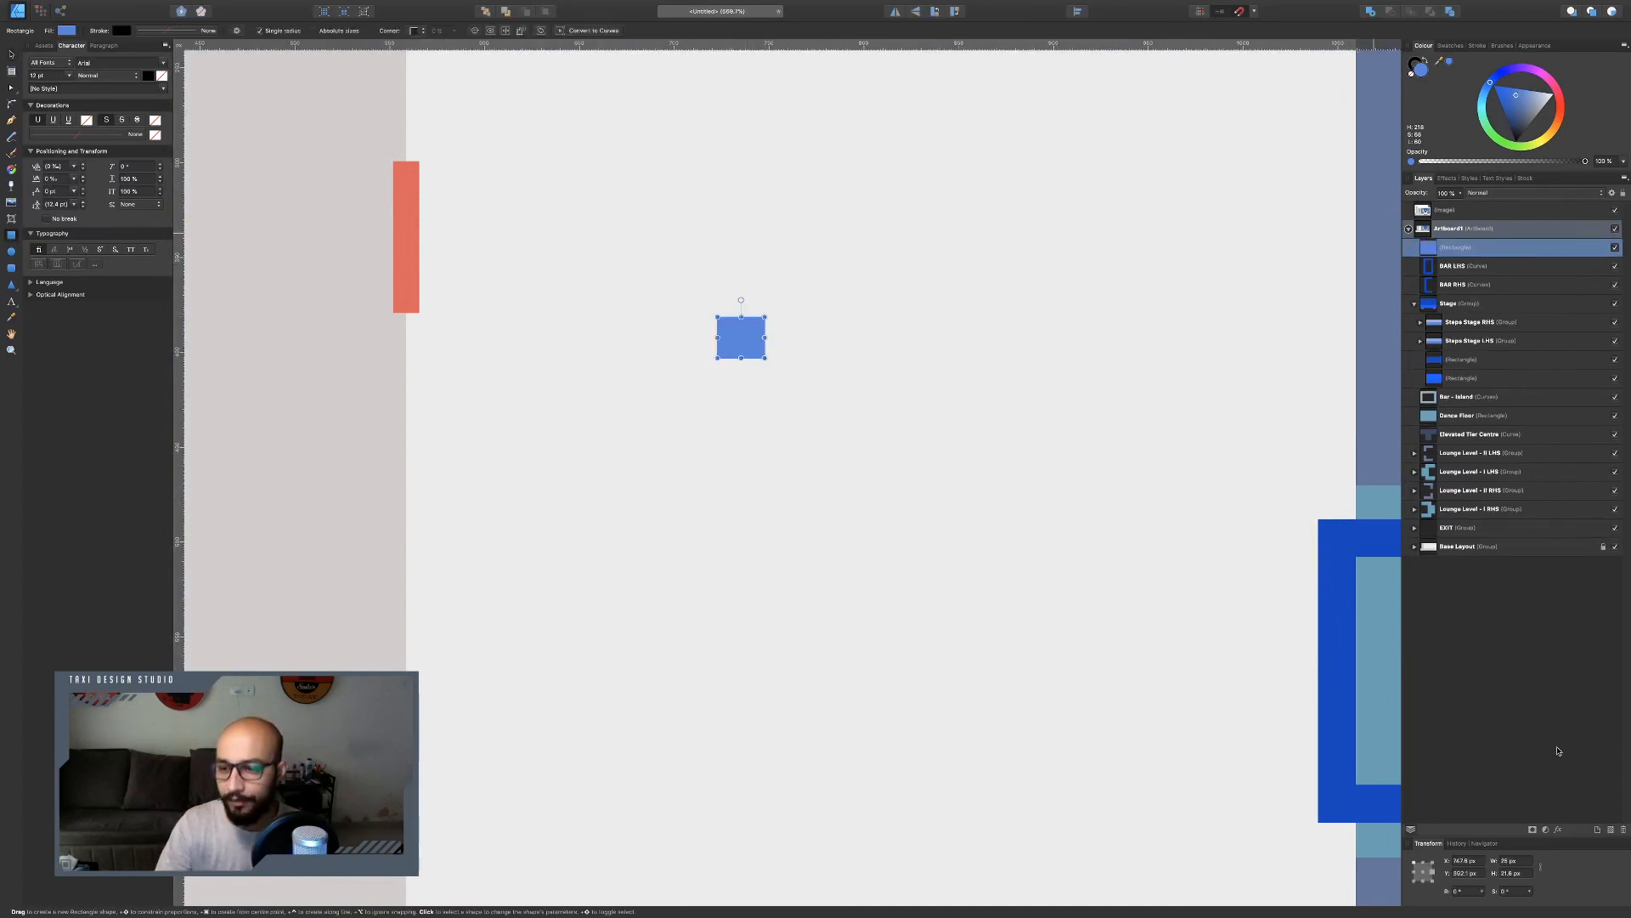
left_click(1513, 861)
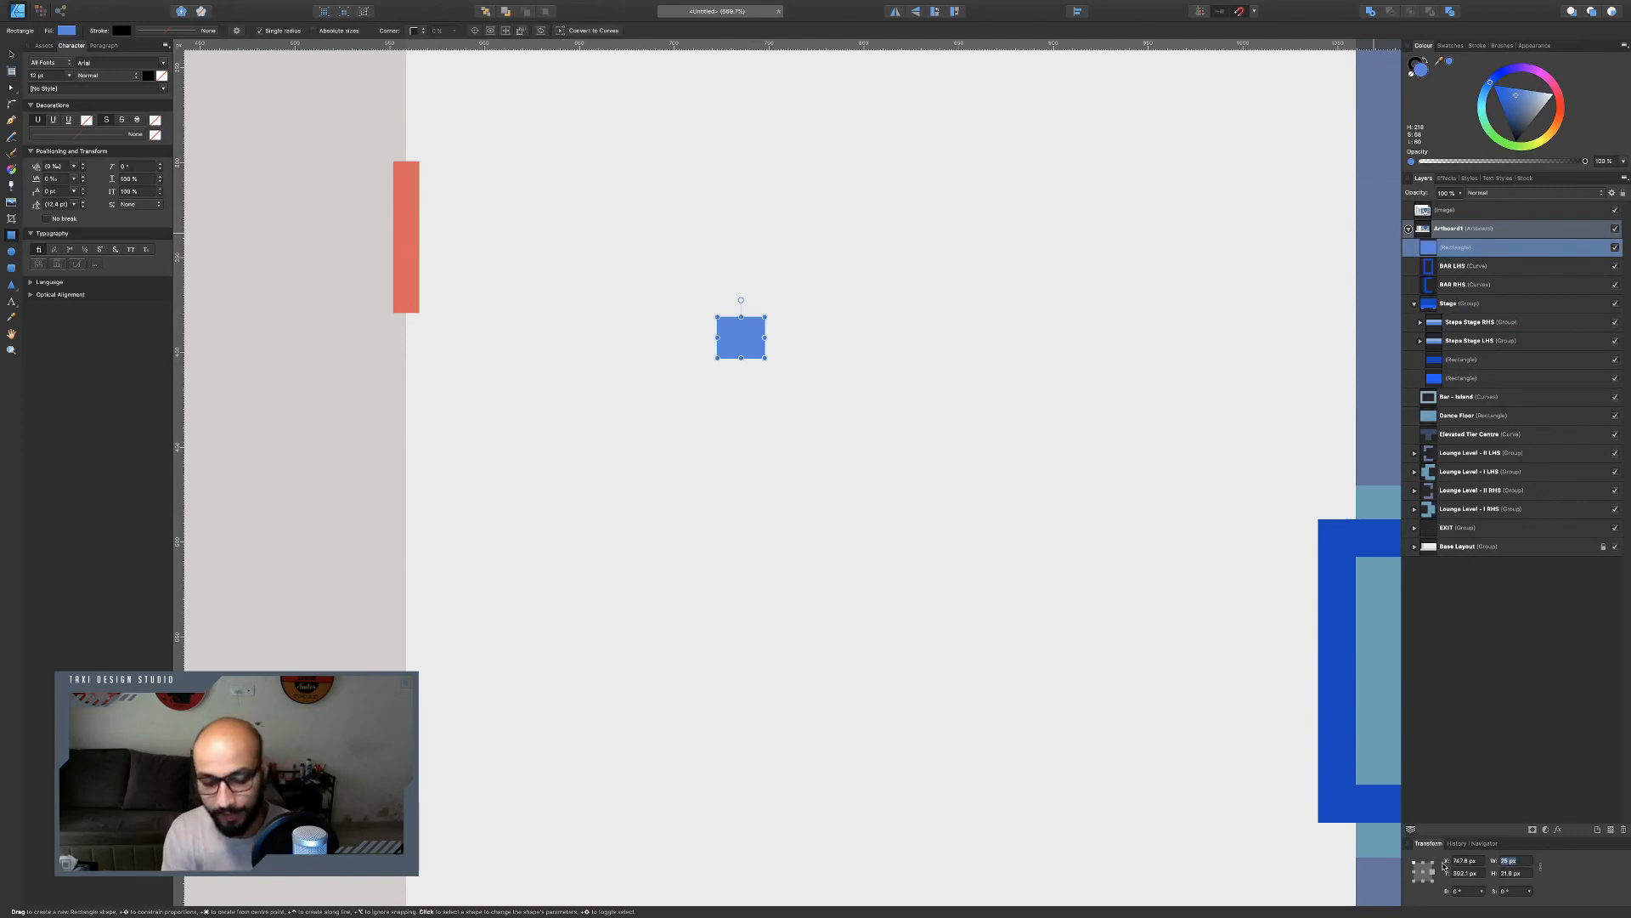
type("20")
key("Tab")
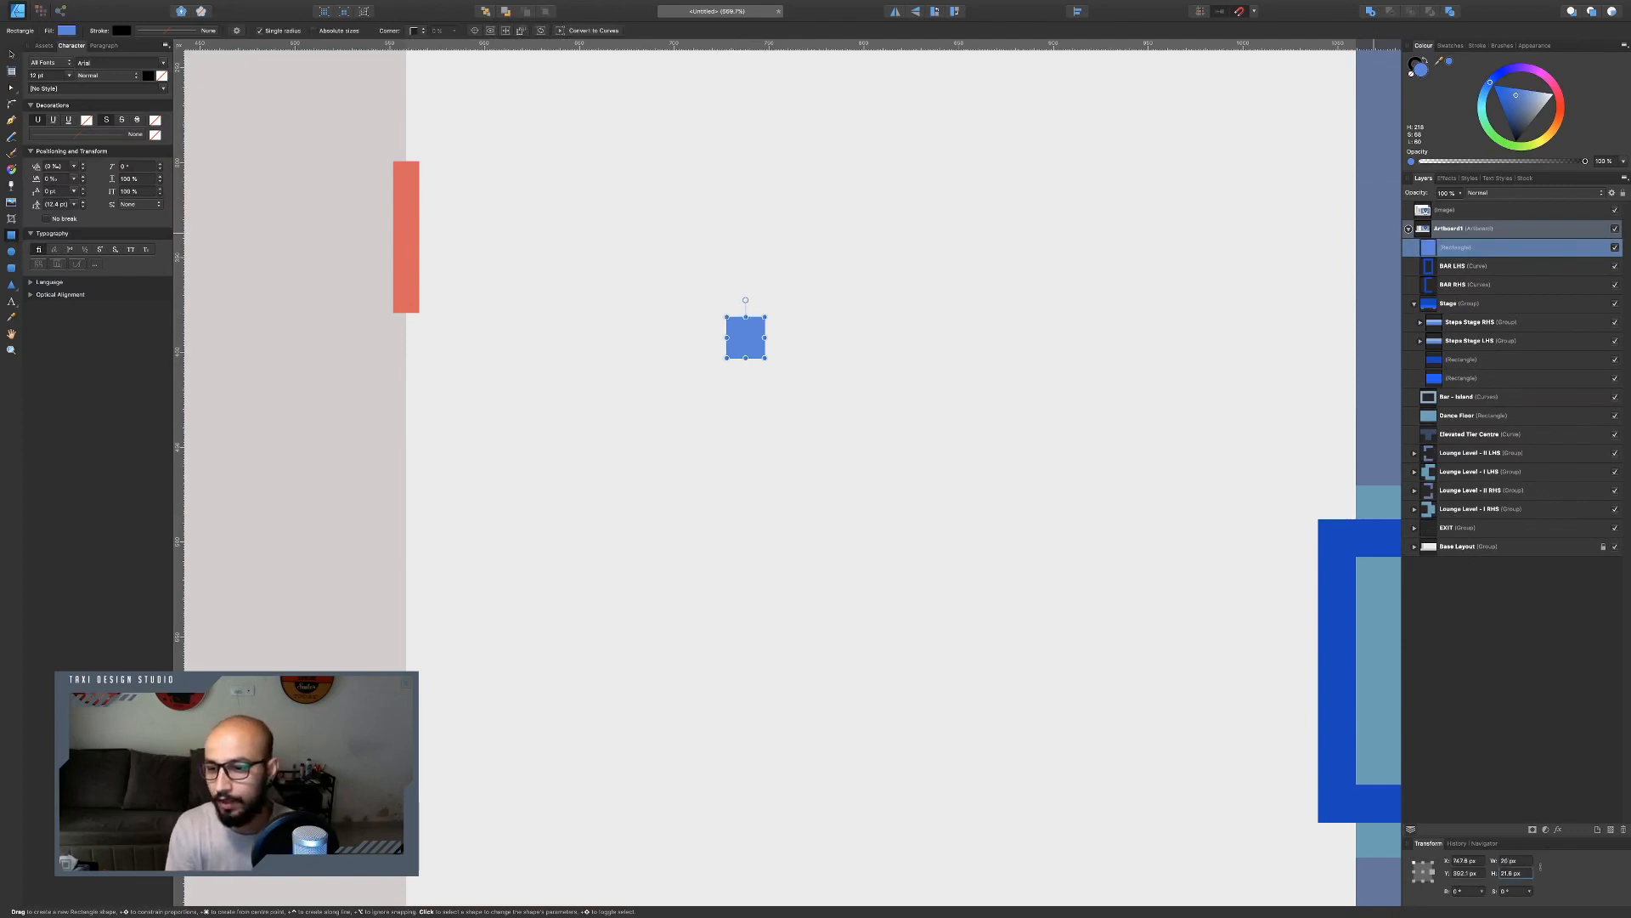
type("20")
key("Return")
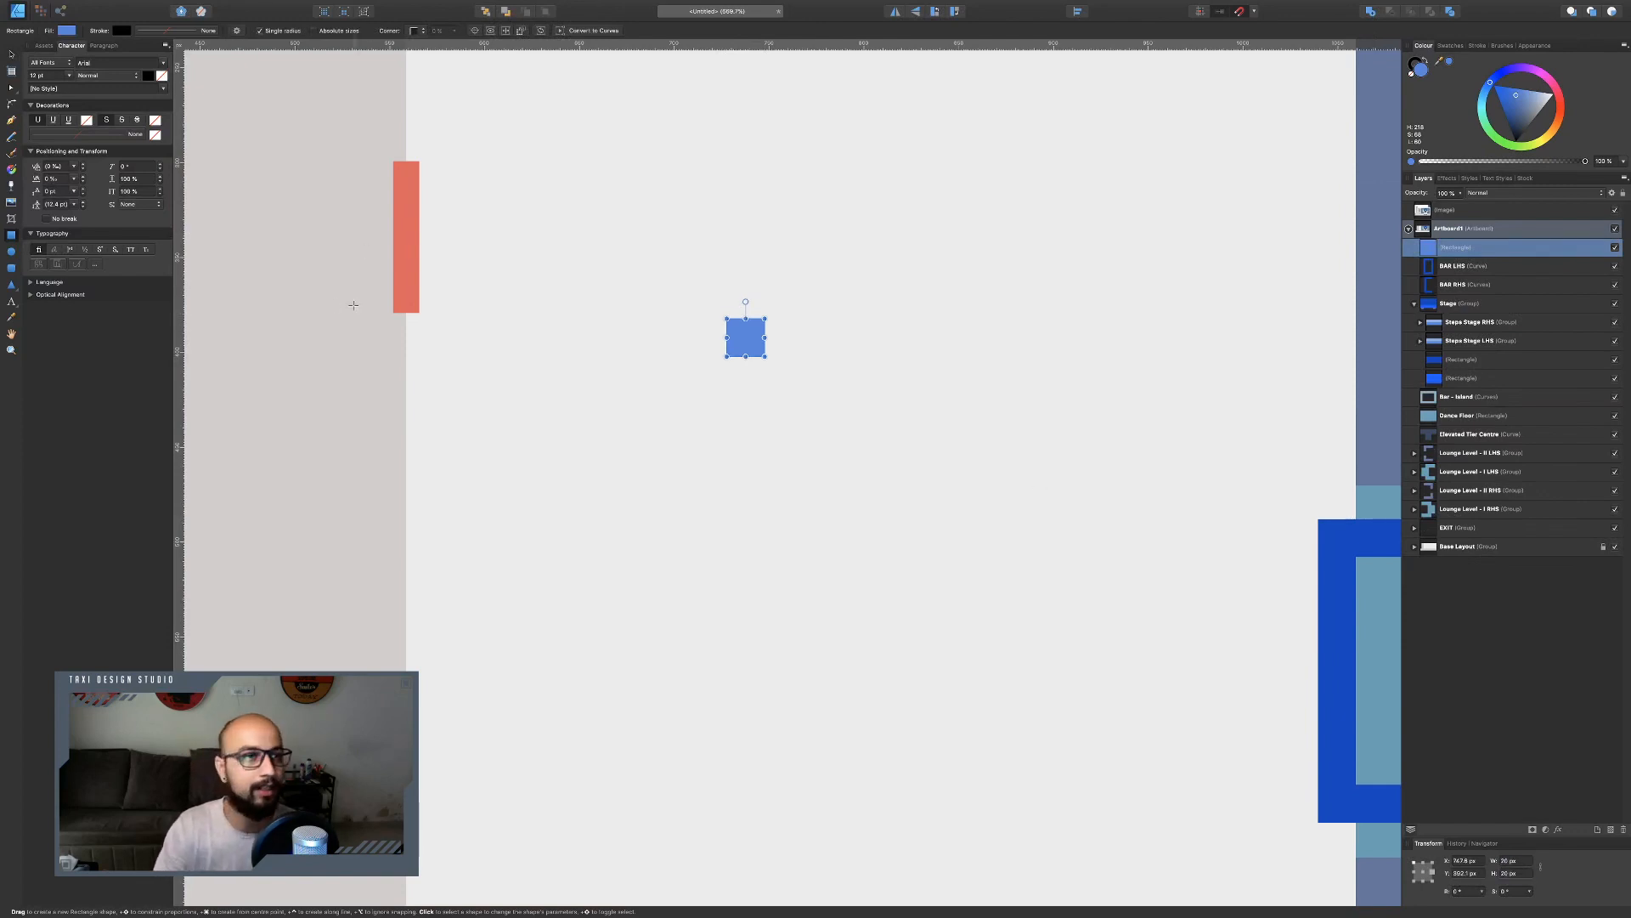
Duplicate the square twice to form a row of three adjacent squares.
key("v")
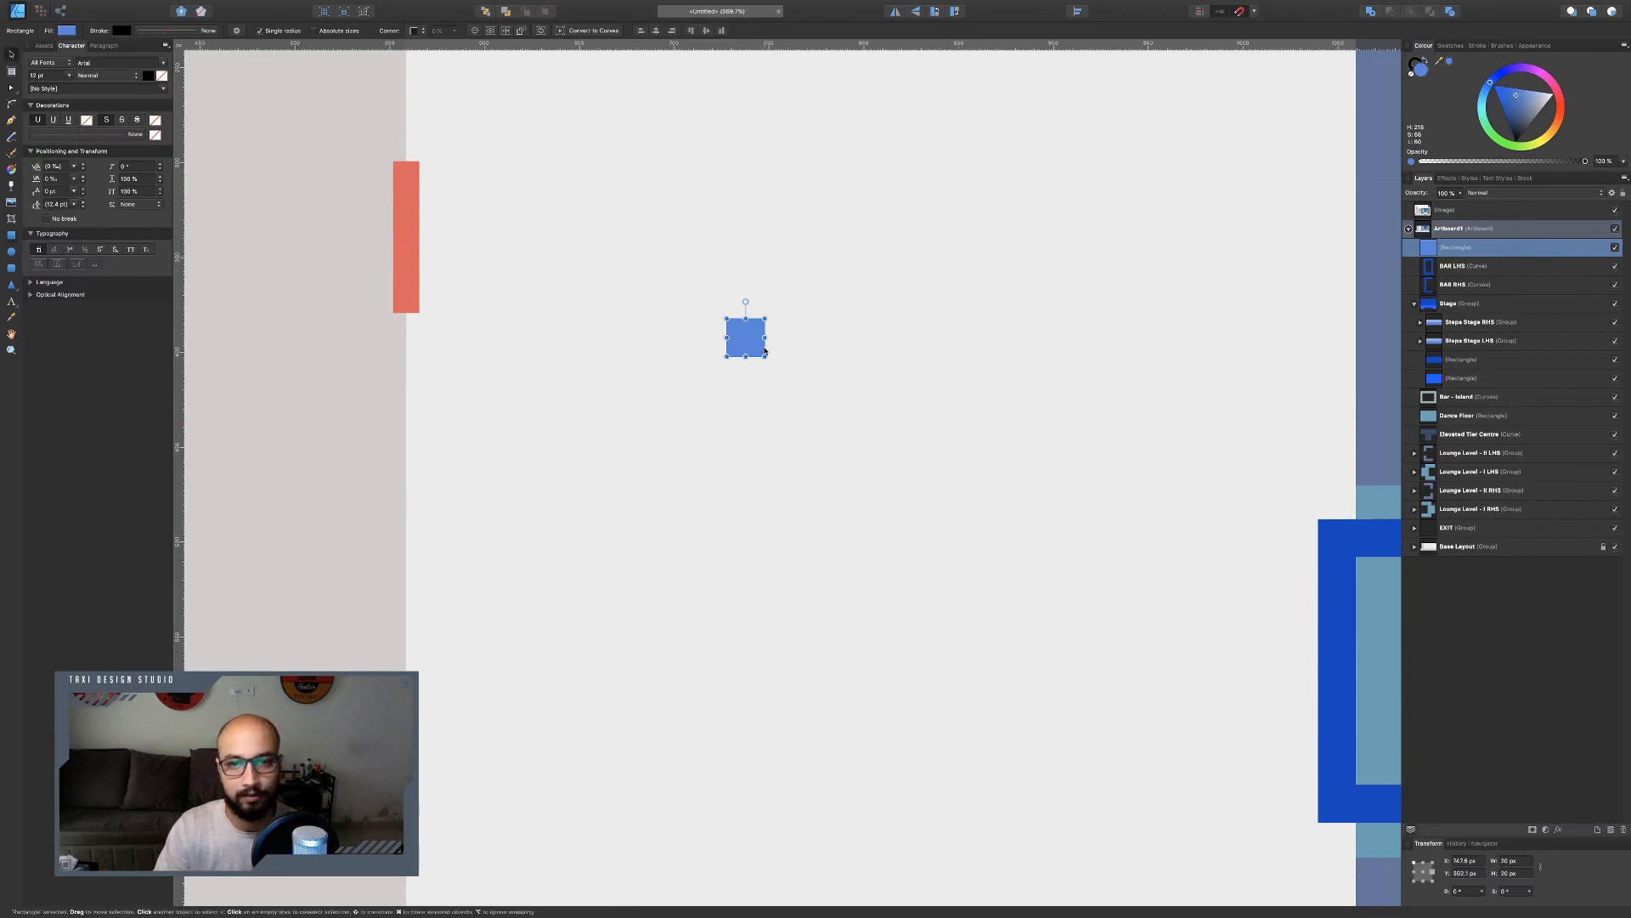
scroll(763, 351, "up", 5)
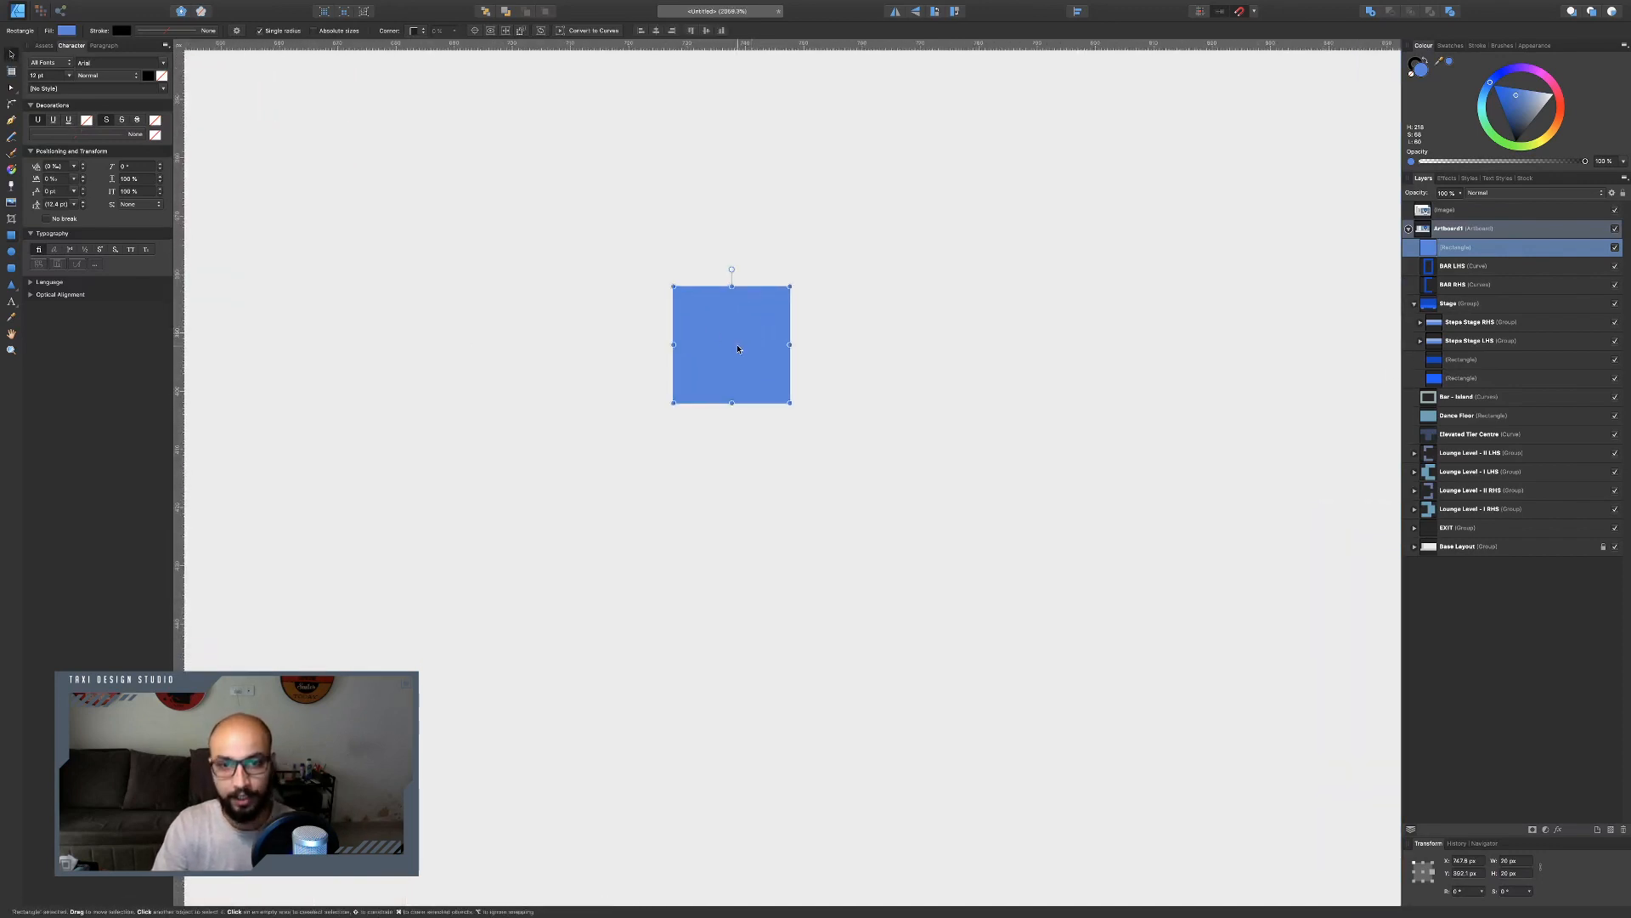
key("ctrl+j")
left_click_drag(740, 346, 947, 346)
key("ctrl+j")
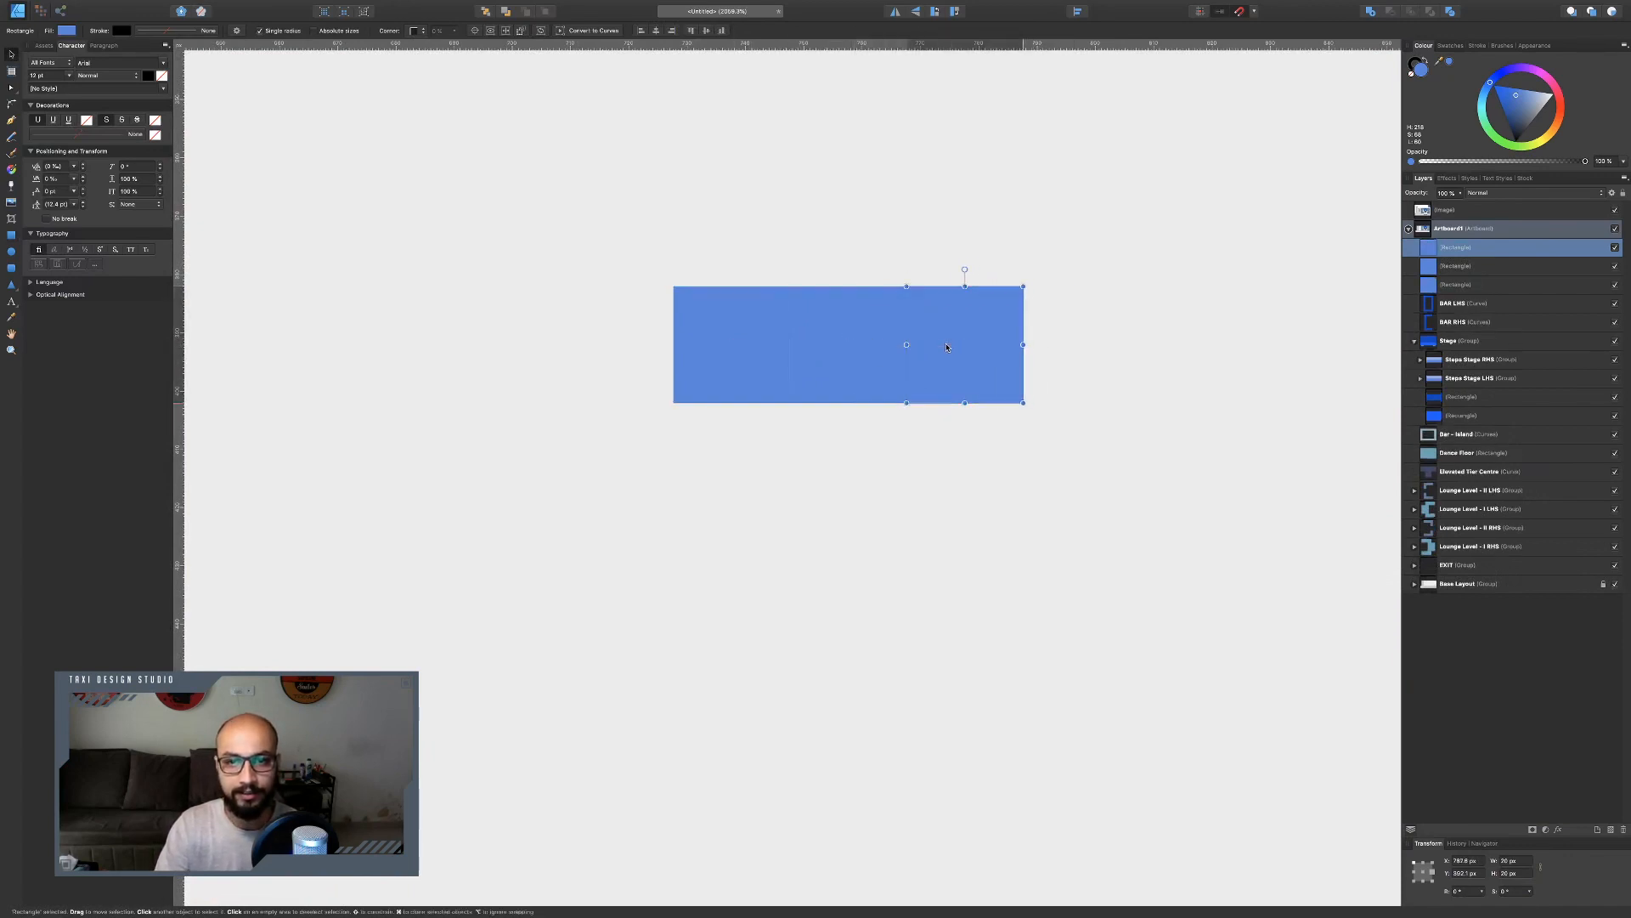
Give the middle square a gradient fill, picking its start stop colour from the square's blue.
left_click(857, 343)
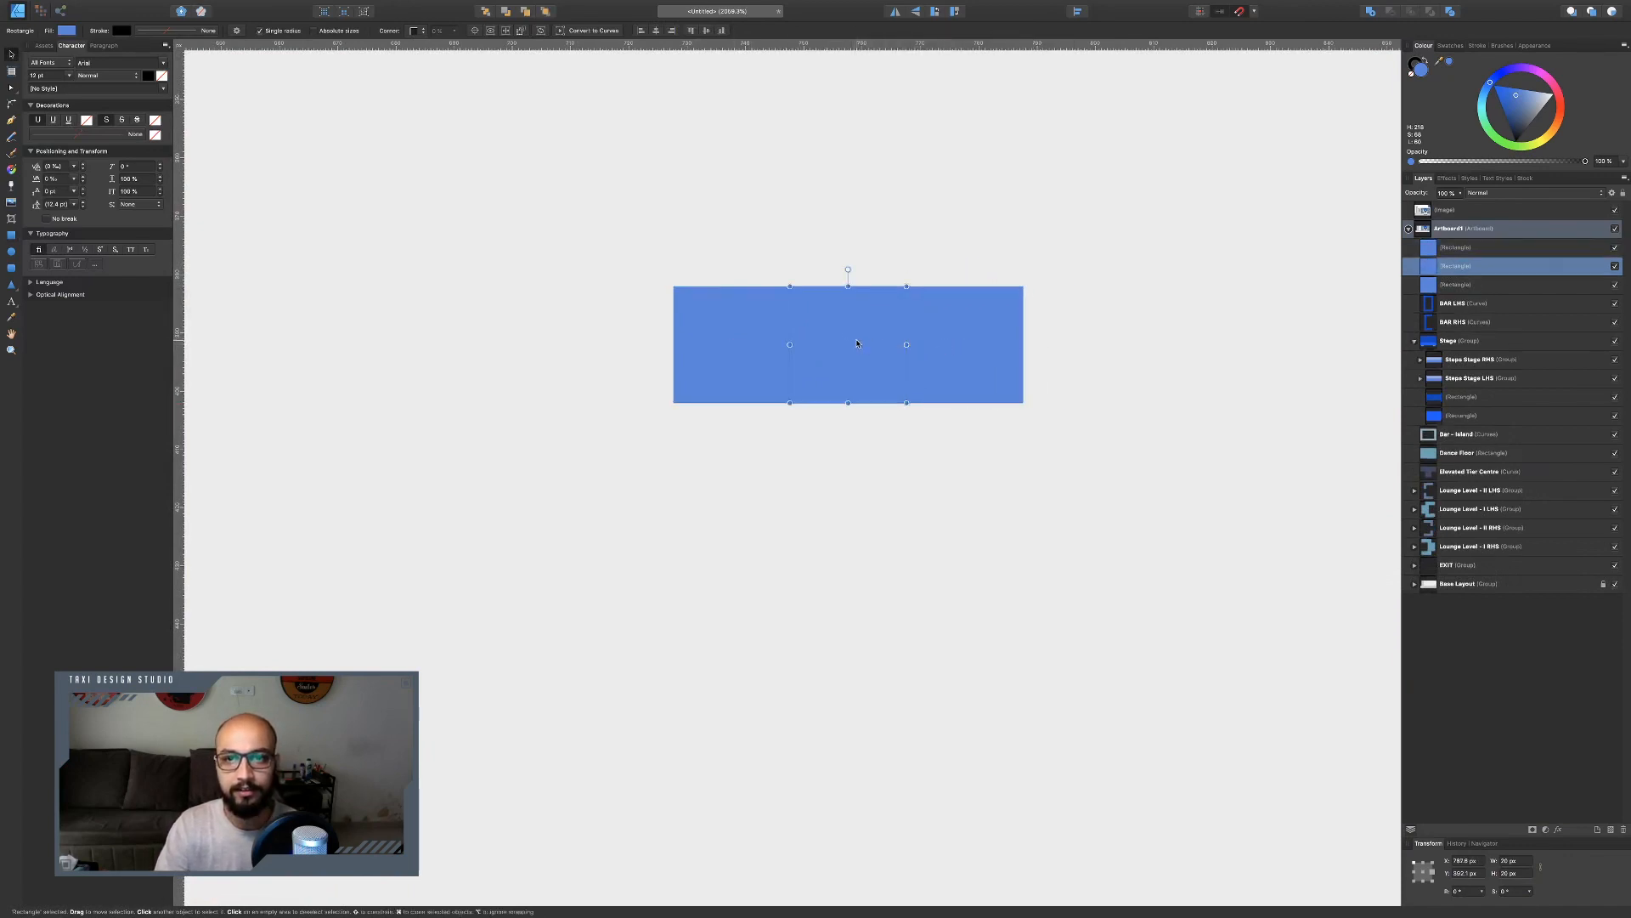
left_click(65, 32)
left_click(146, 43)
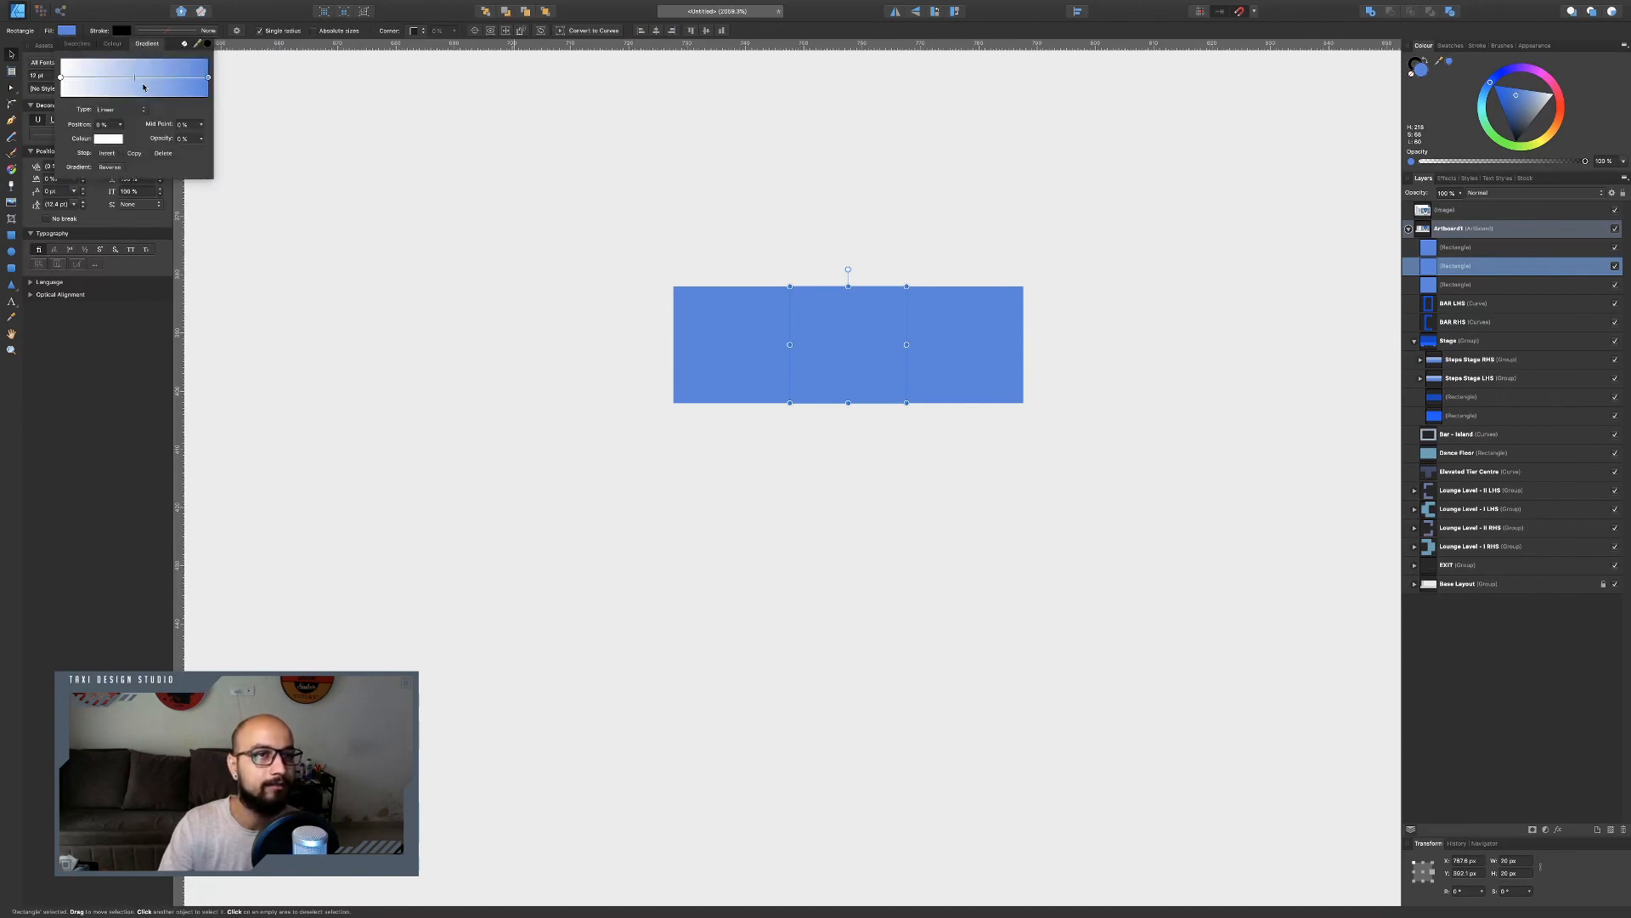
left_click_drag(133, 78, 113, 81)
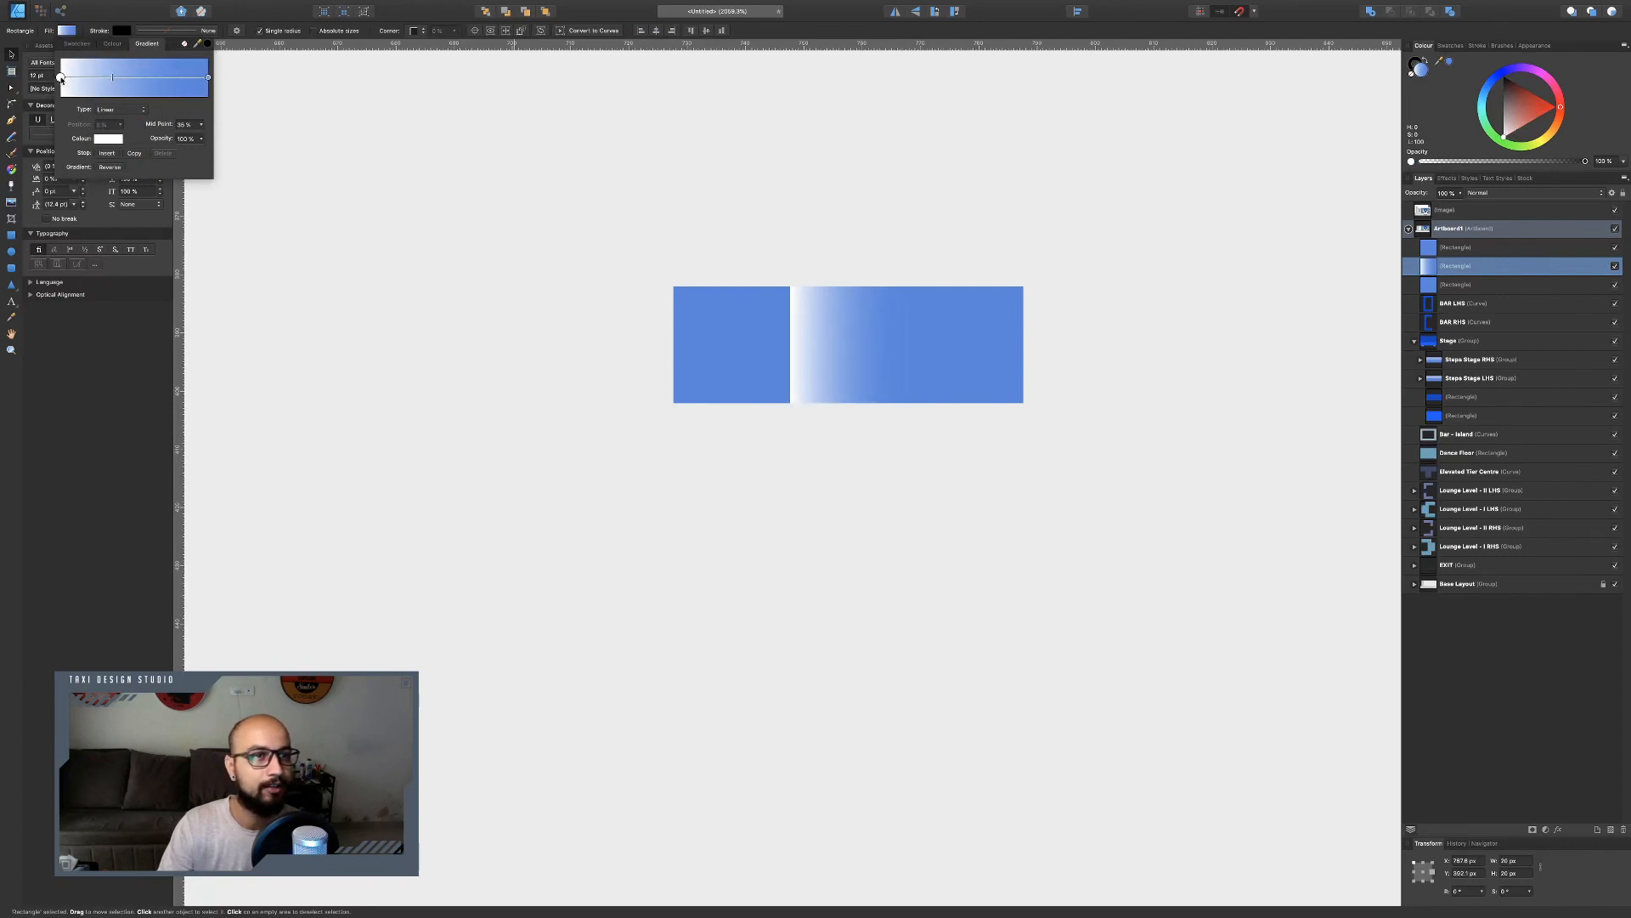
left_click(115, 142)
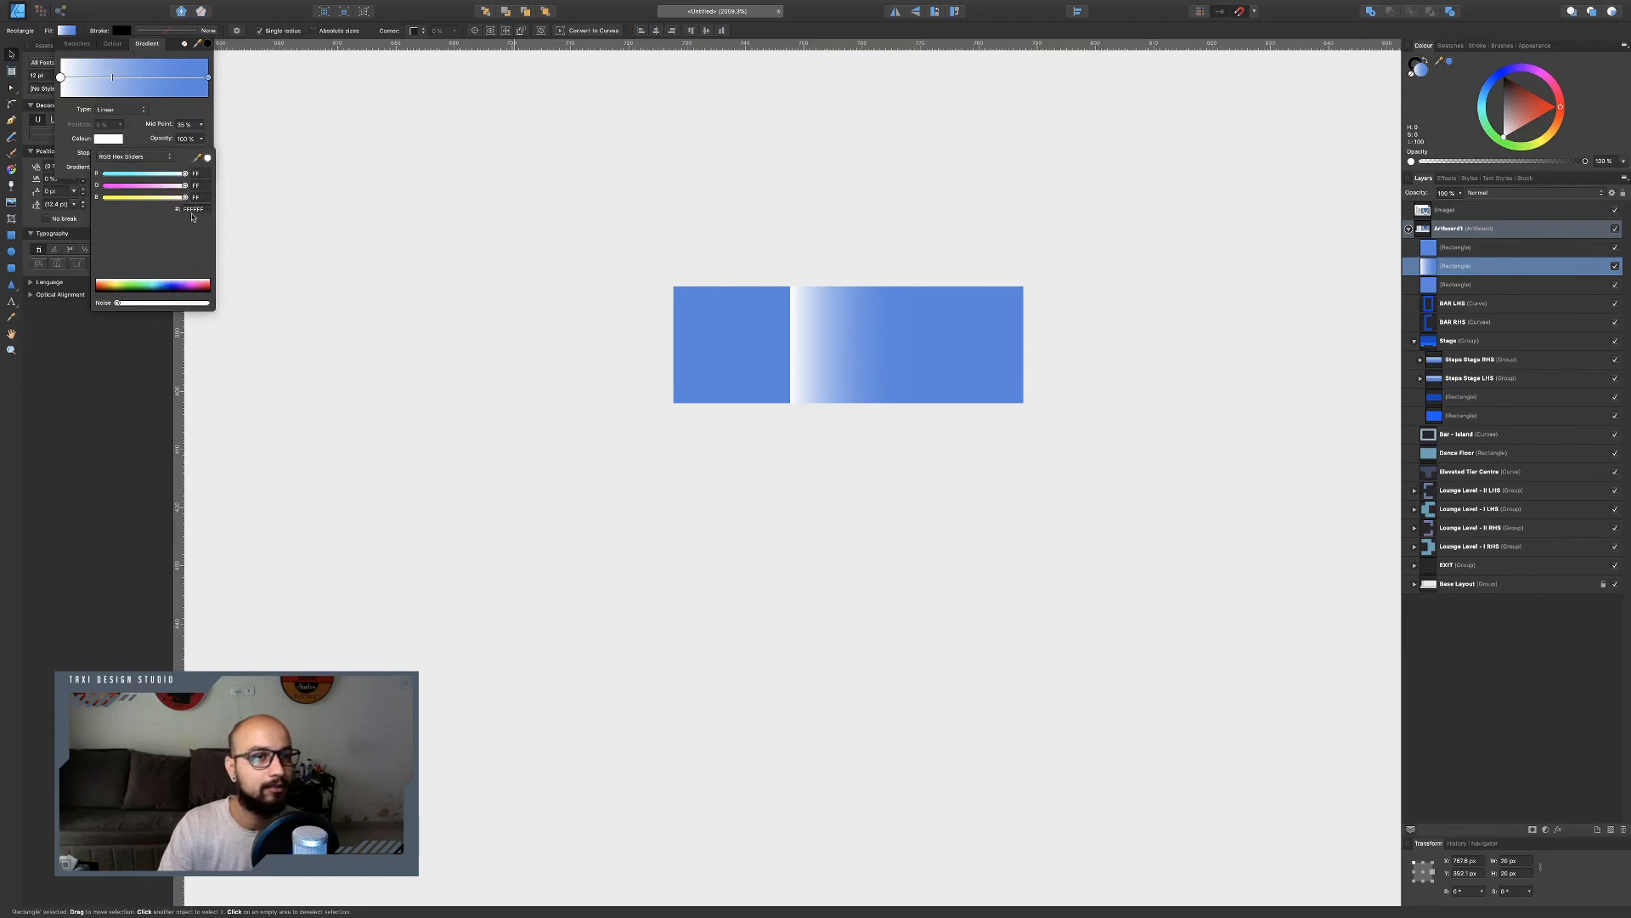
left_click_drag(204, 161, 747, 328)
left_click(207, 159)
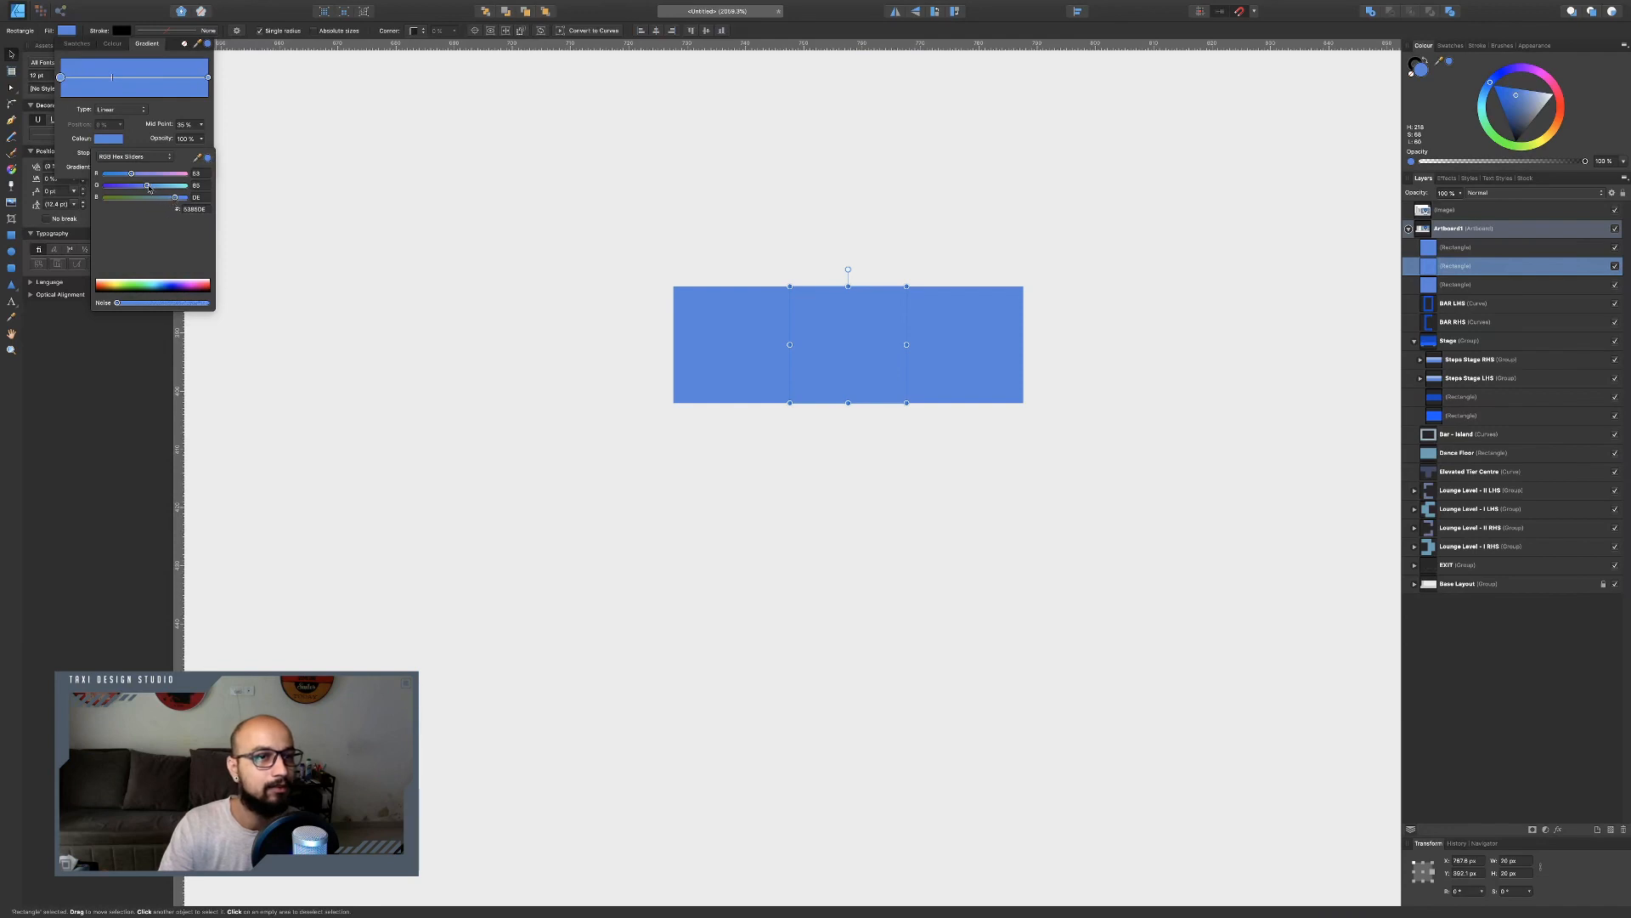
Darken the gradient's start stop to a deep navy using the colour wheel.
left_click(170, 157)
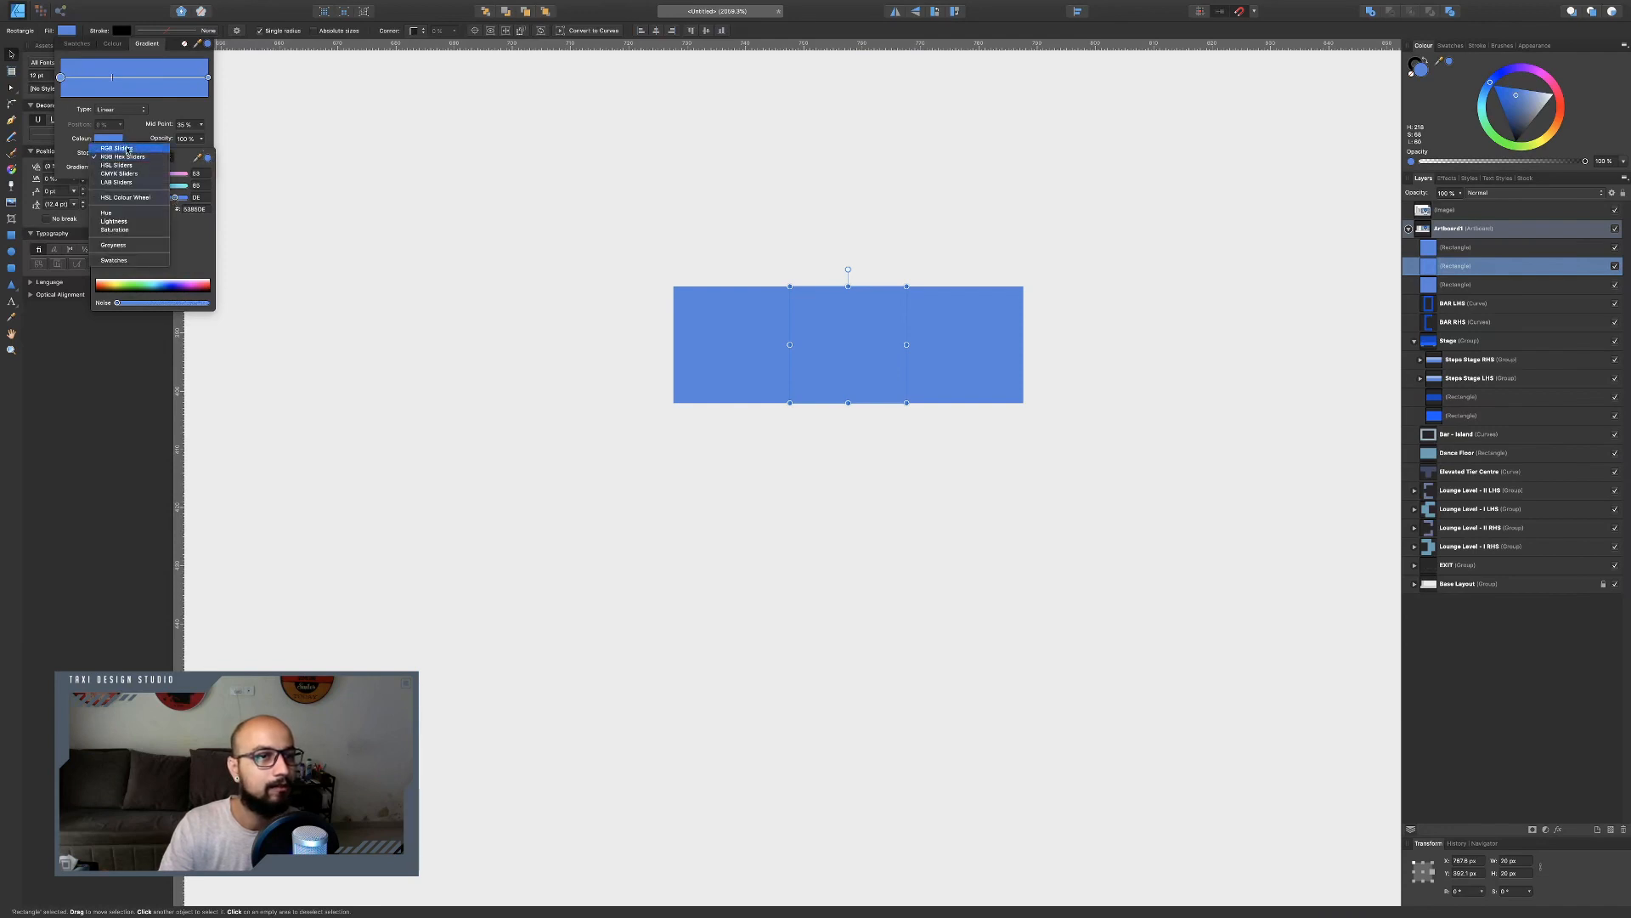
left_click(128, 150)
left_click(136, 156)
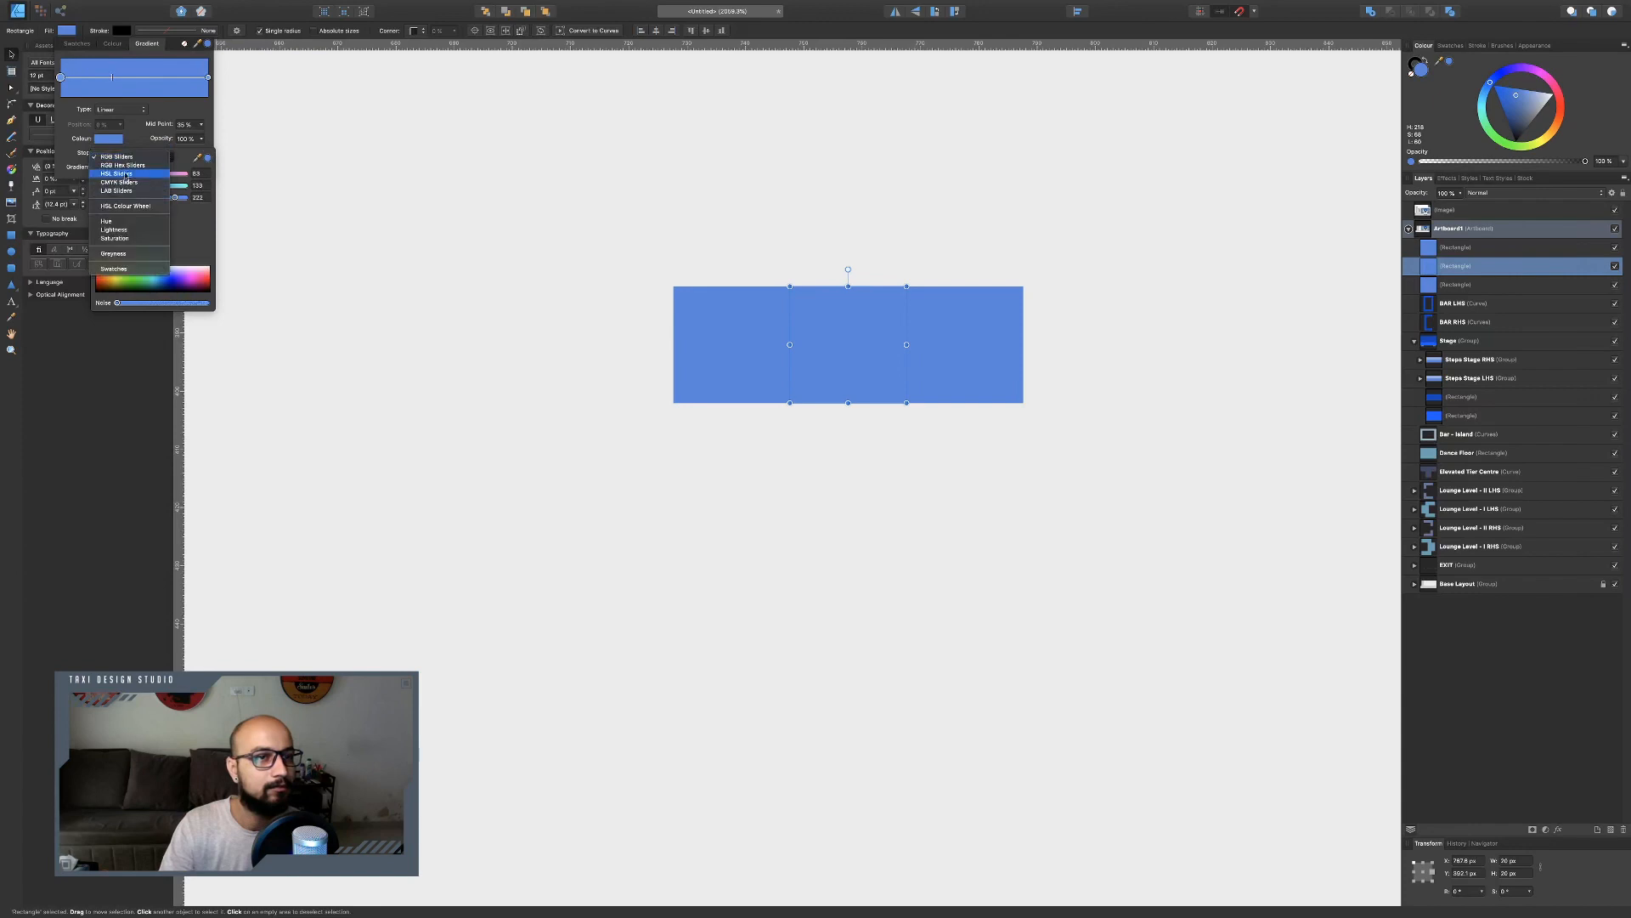
left_click(126, 175)
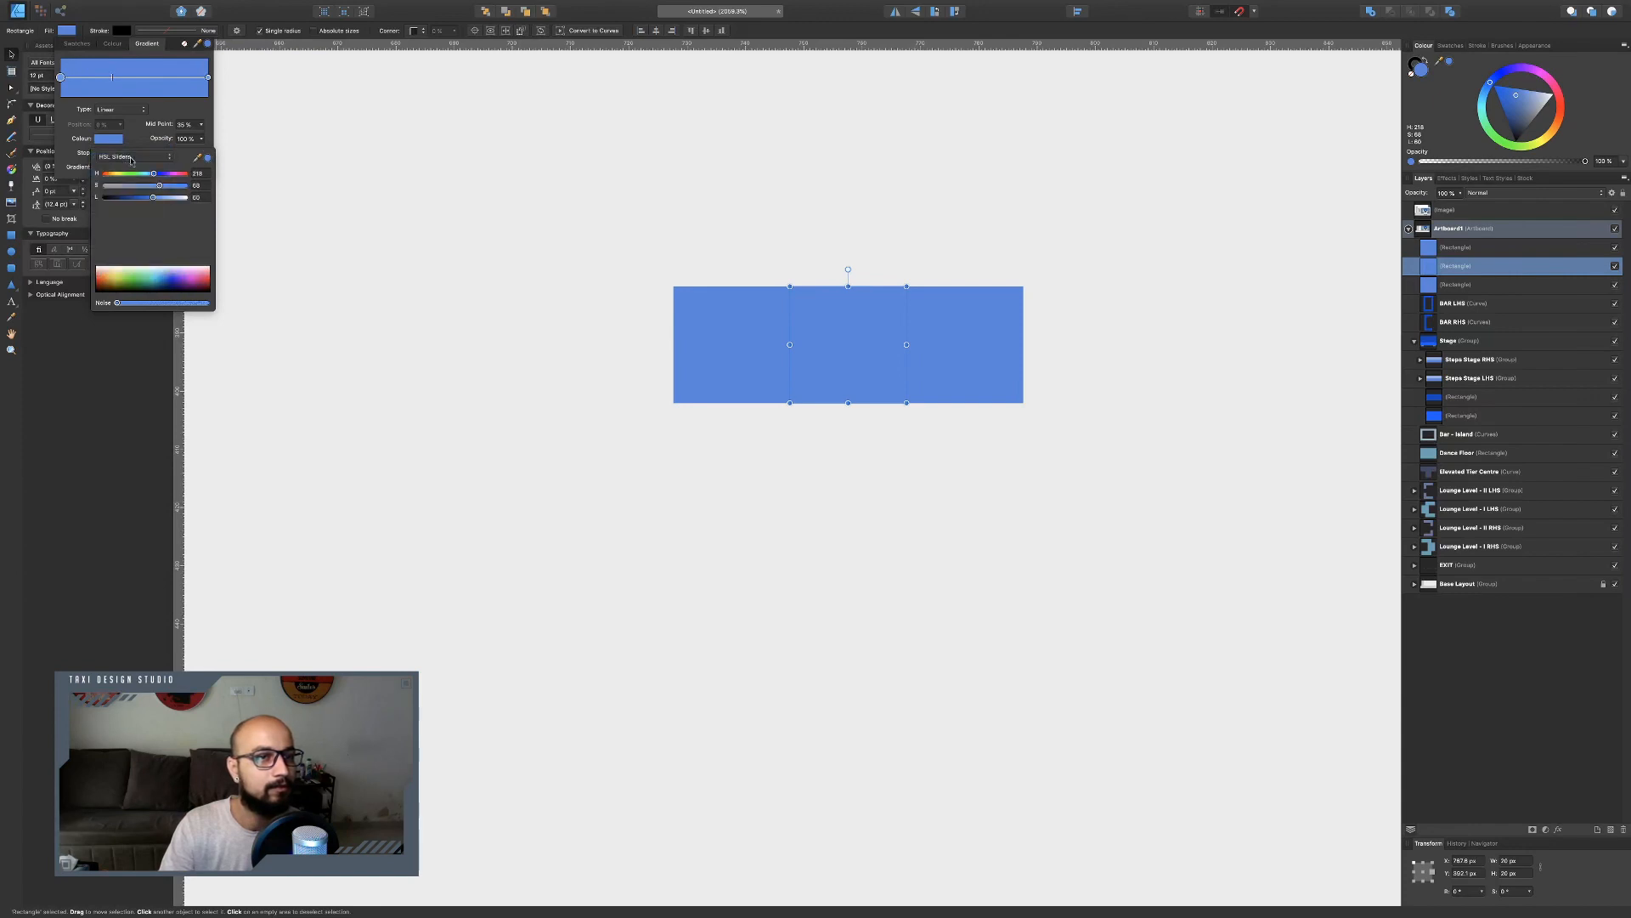
left_click(129, 158)
left_click(127, 165)
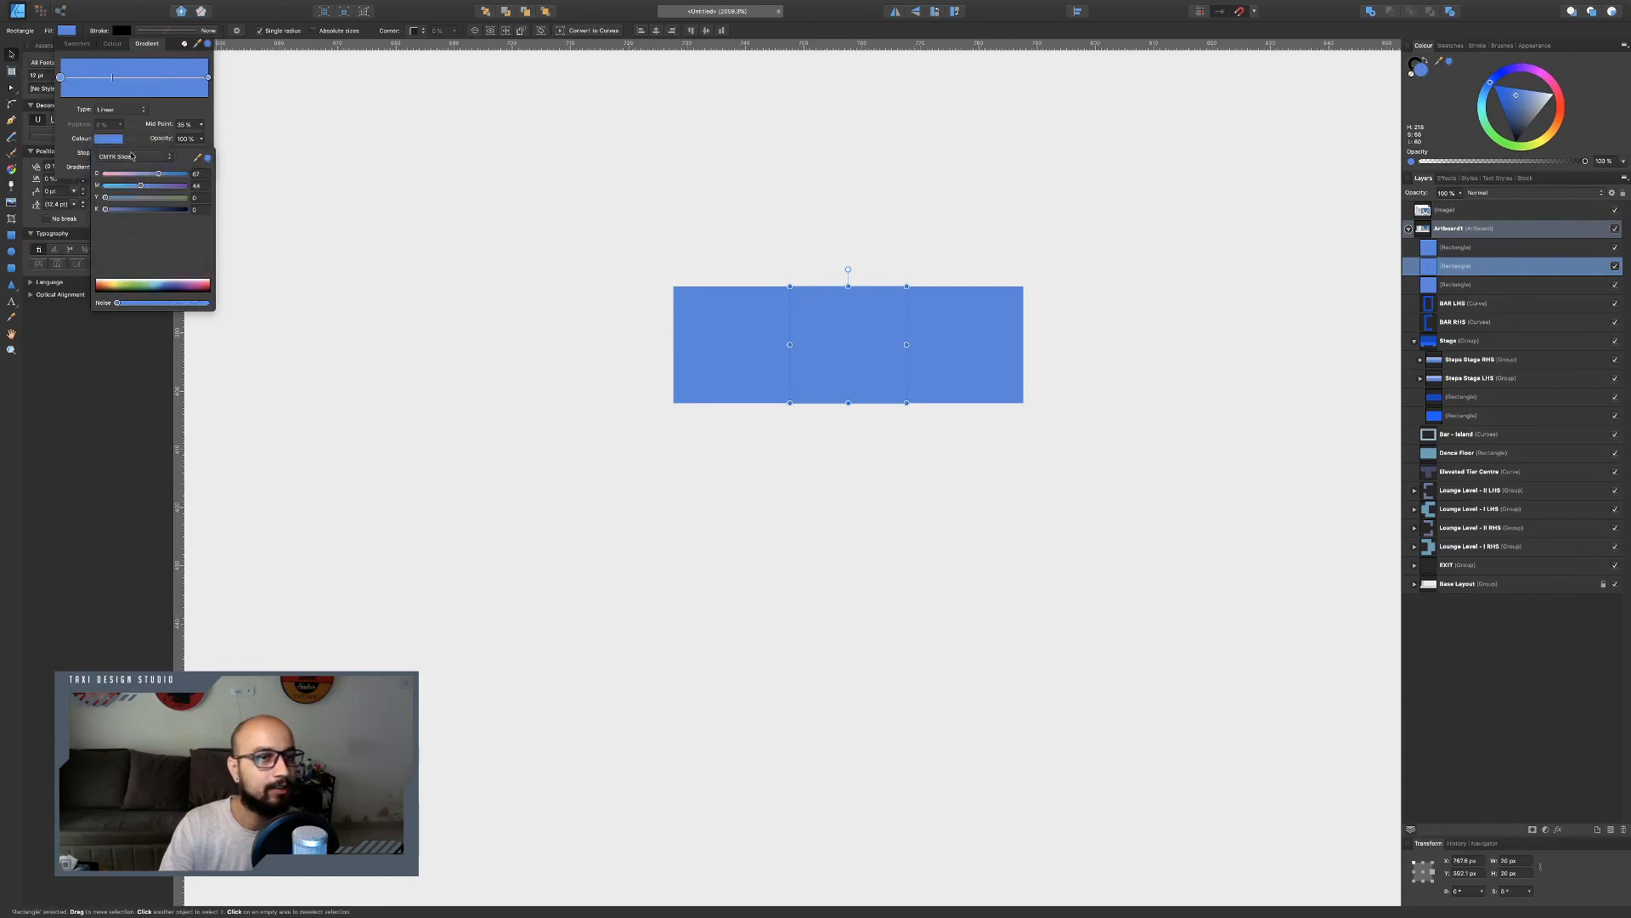
left_click(131, 157)
left_click(129, 173)
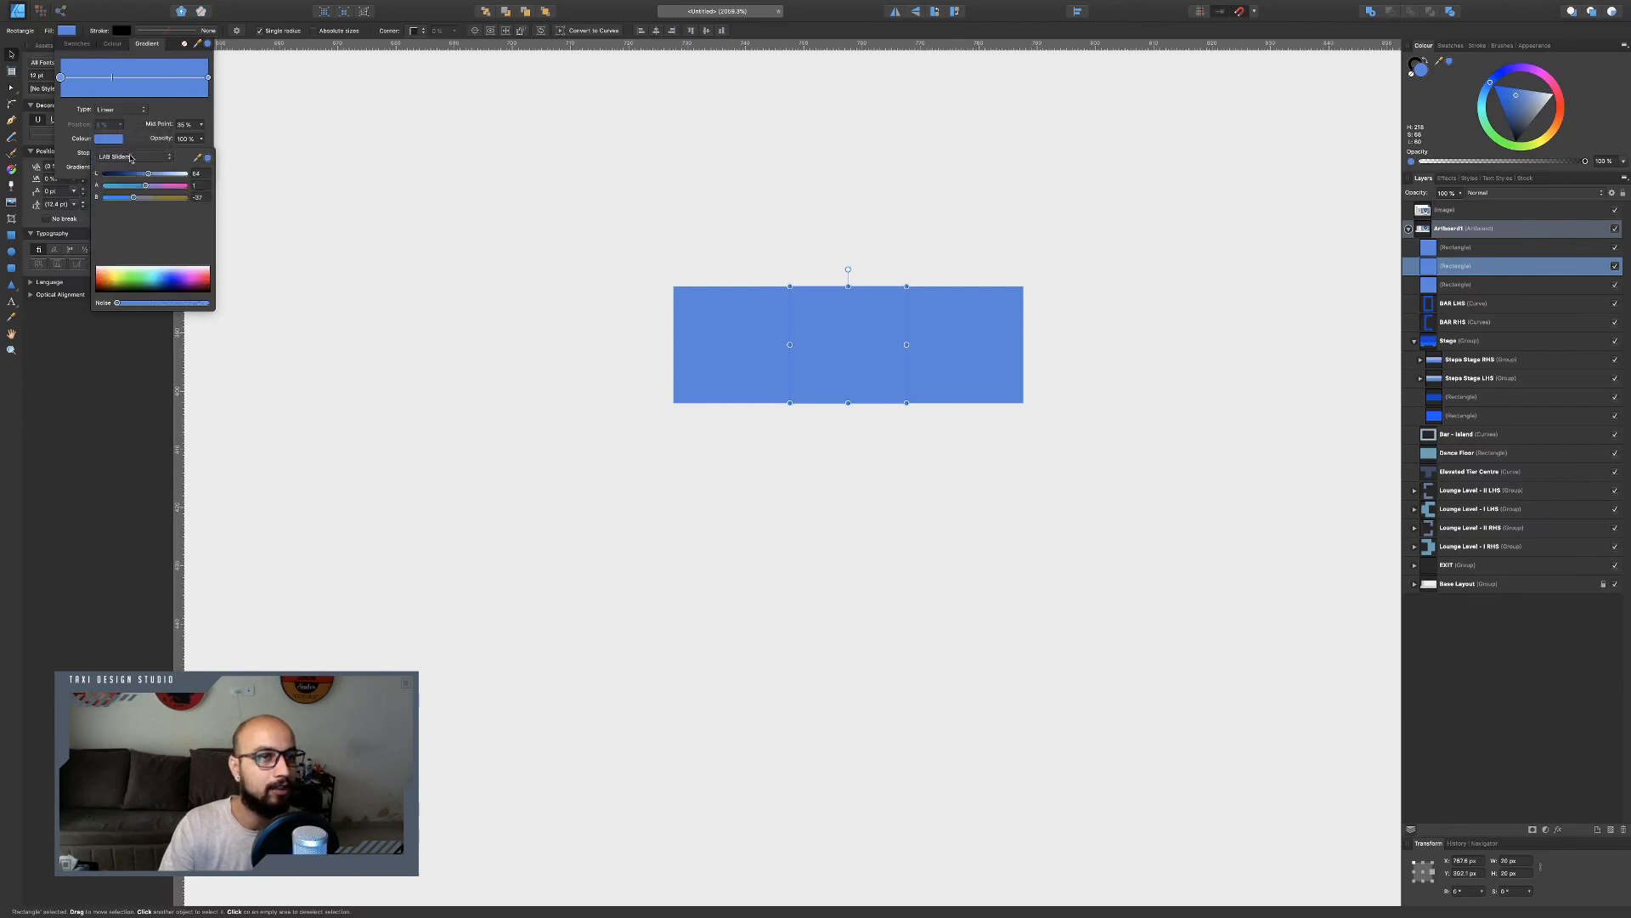
left_click(131, 158)
left_click(127, 126)
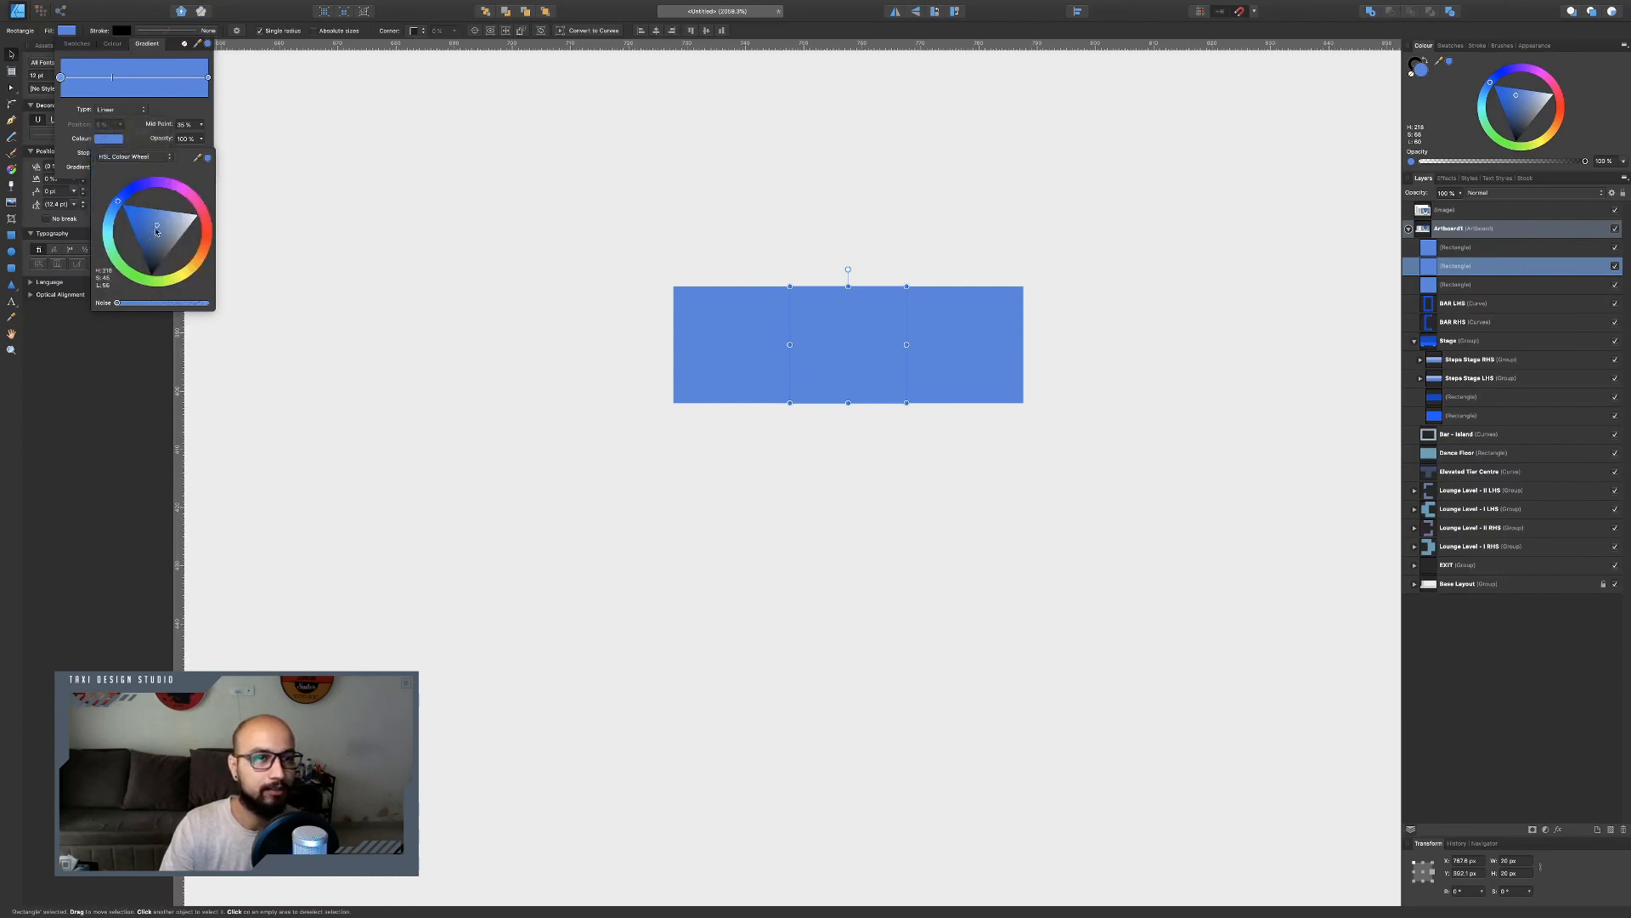
mouse_move(156, 230)
left_mouse_down()
mouse_move(138, 226)
mouse_move(151, 247)
left_mouse_up()
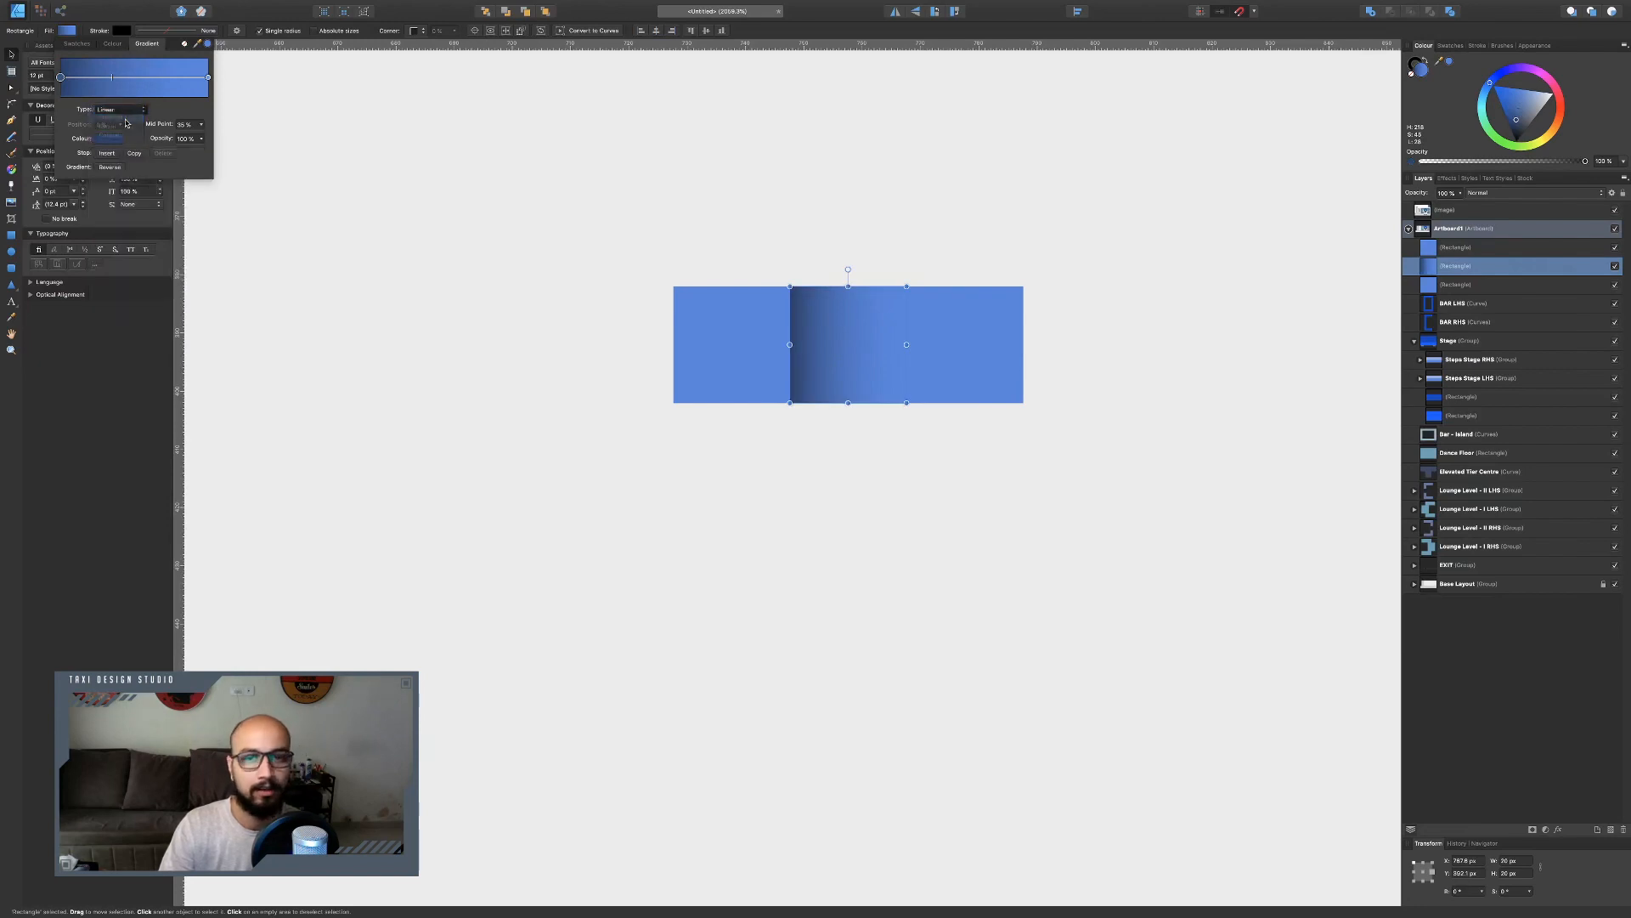
Set the middle square's gradient type to Elliptical.
left_click(126, 124)
left_click(128, 110)
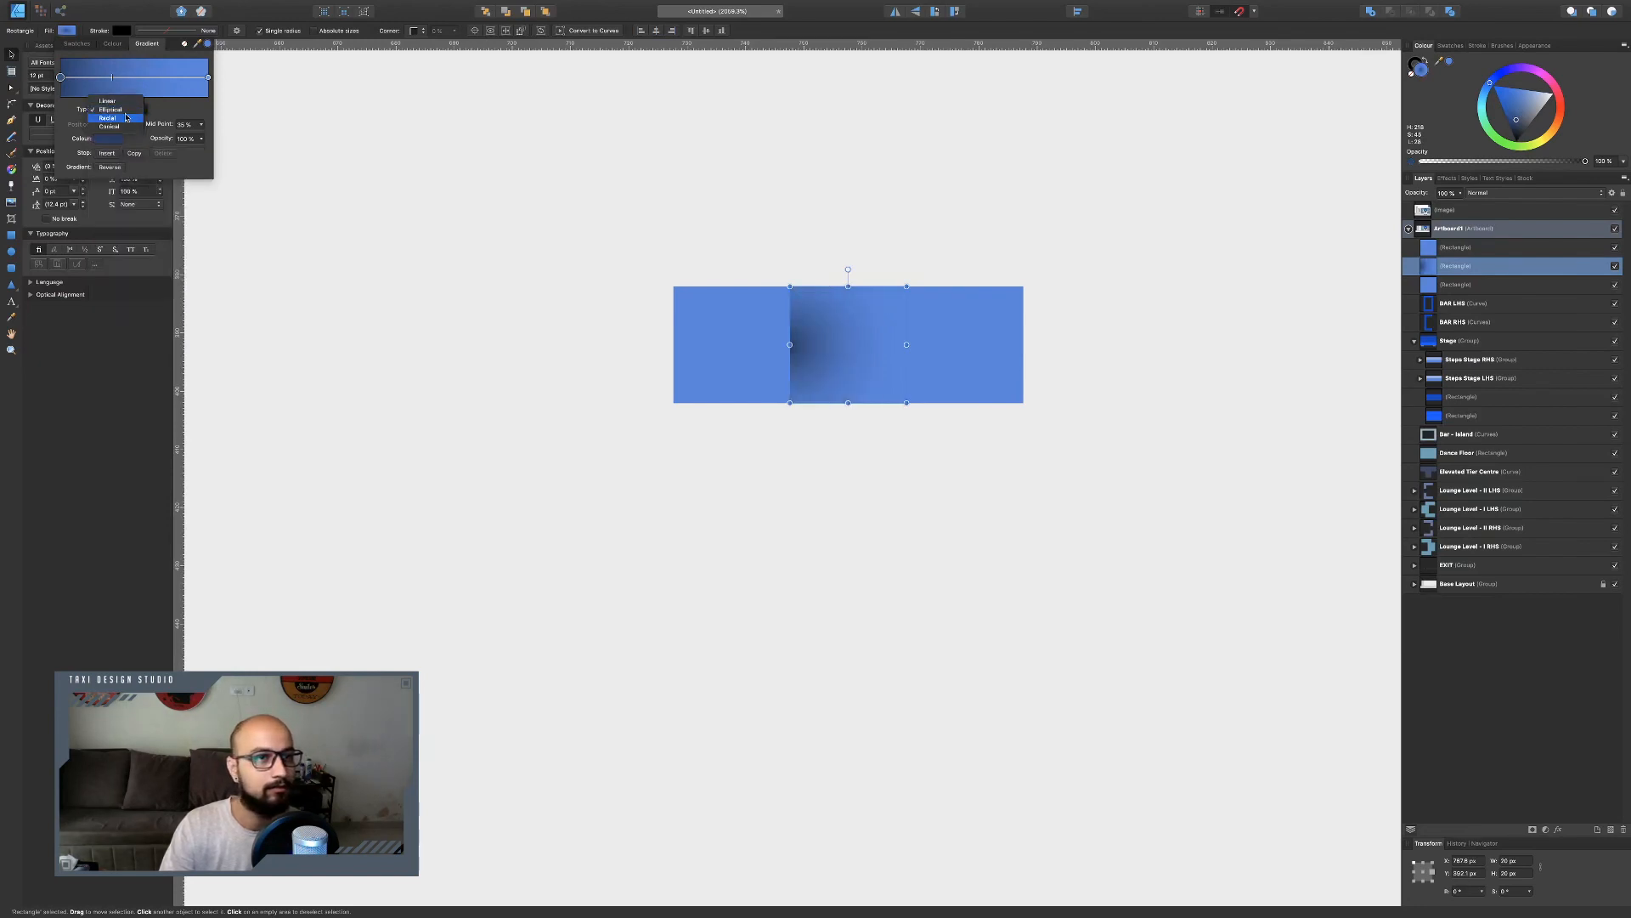
left_click(124, 119)
left_click(134, 111)
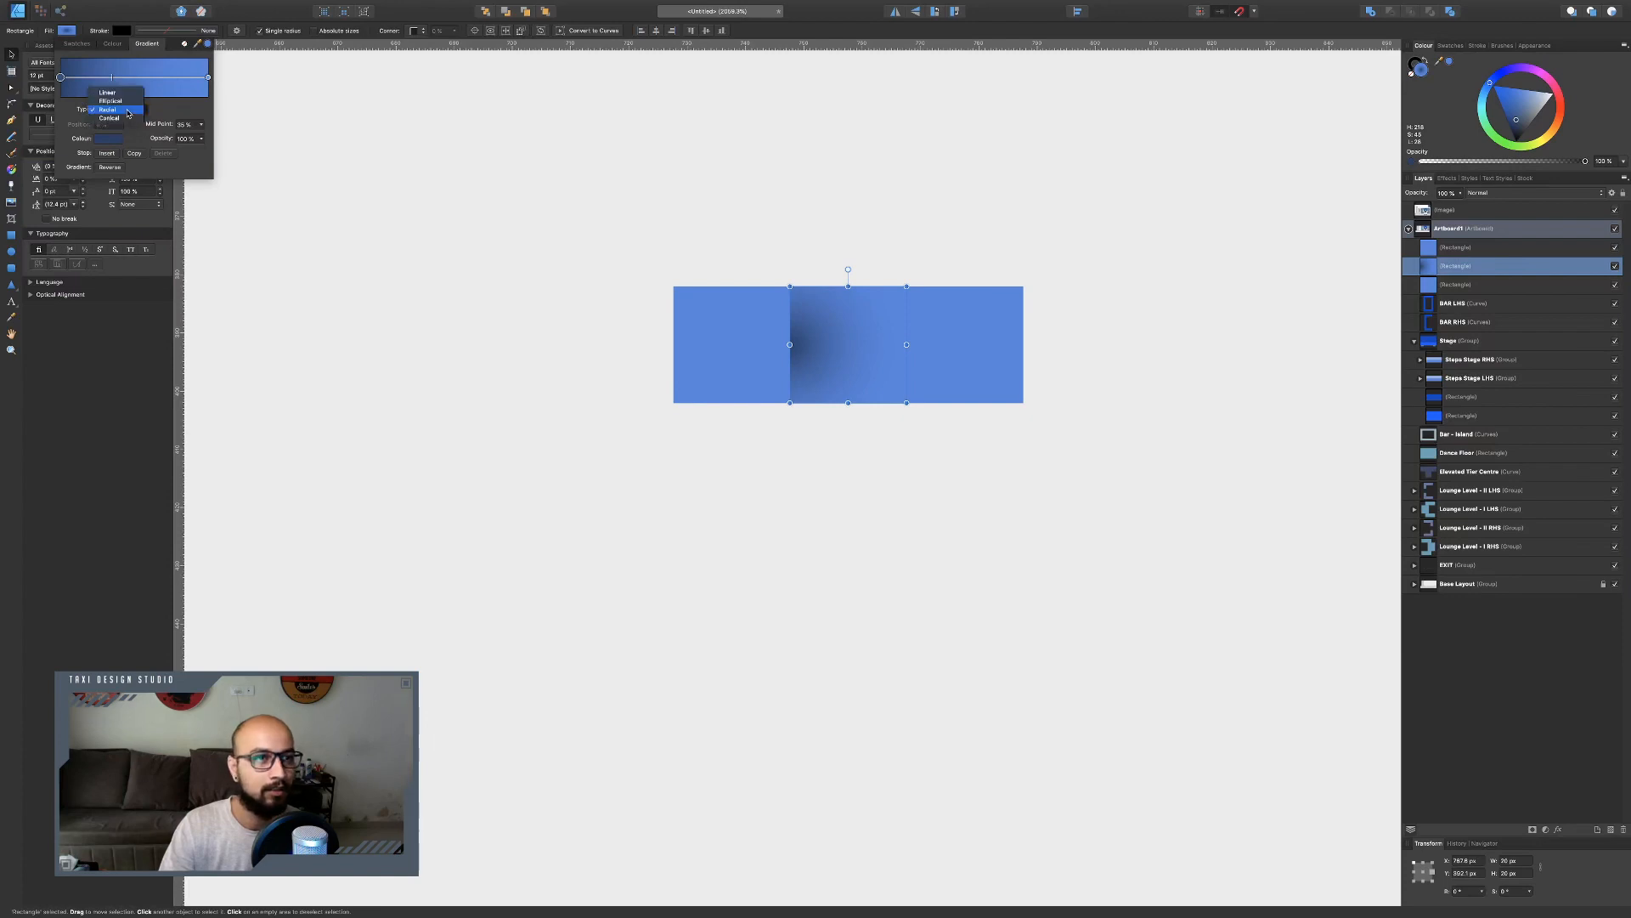
left_click(139, 119)
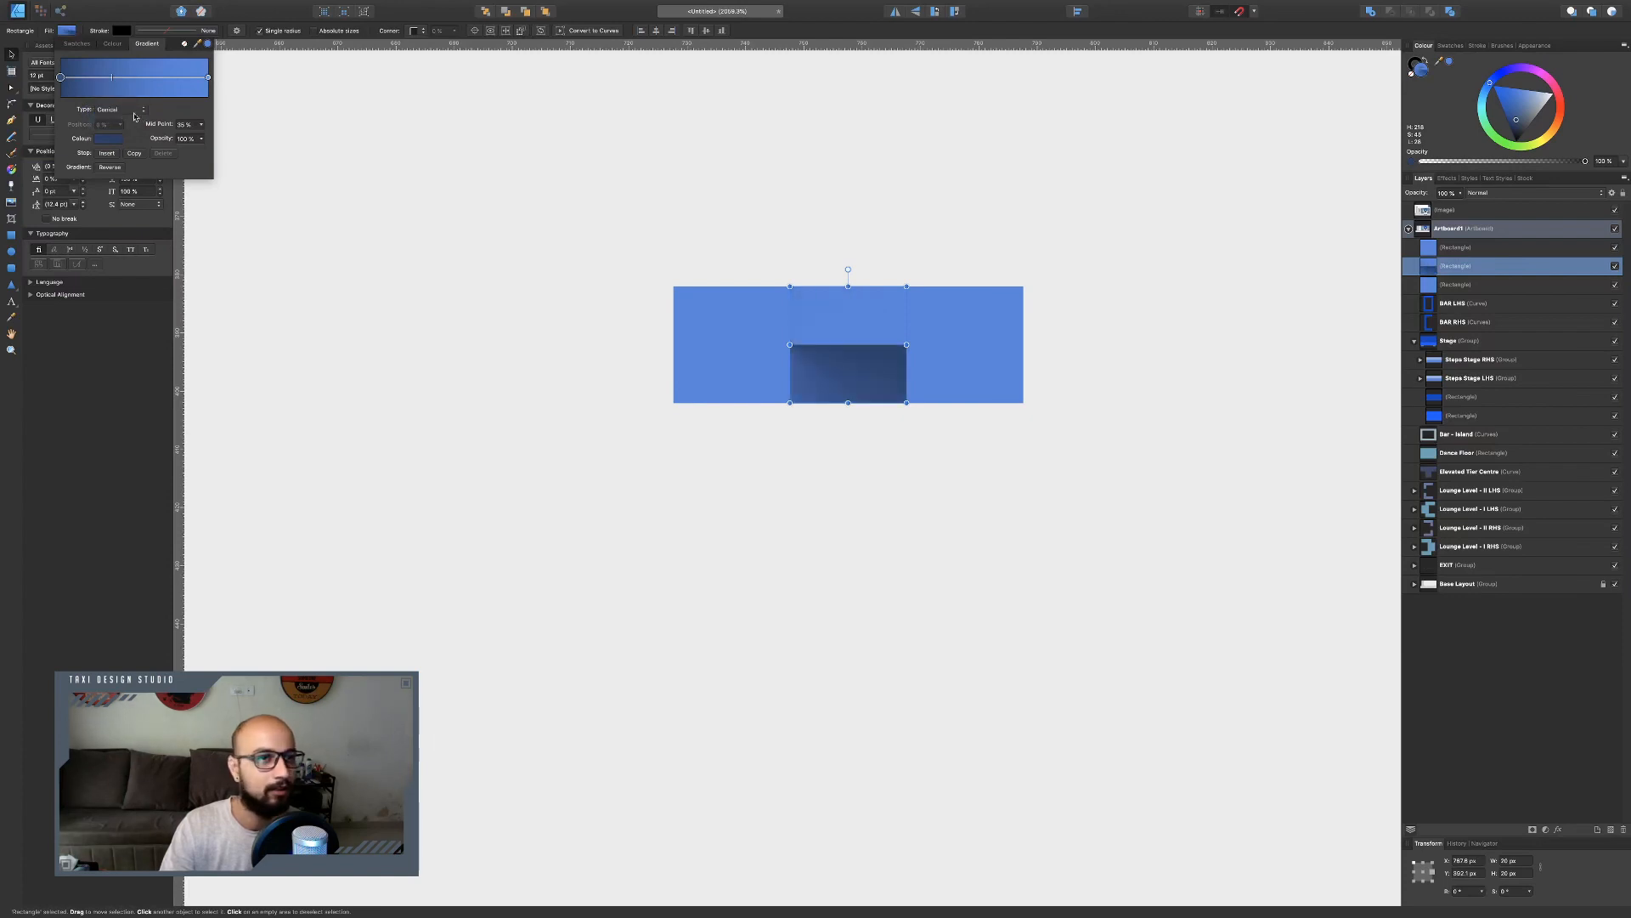
left_click(129, 110)
left_click(119, 92)
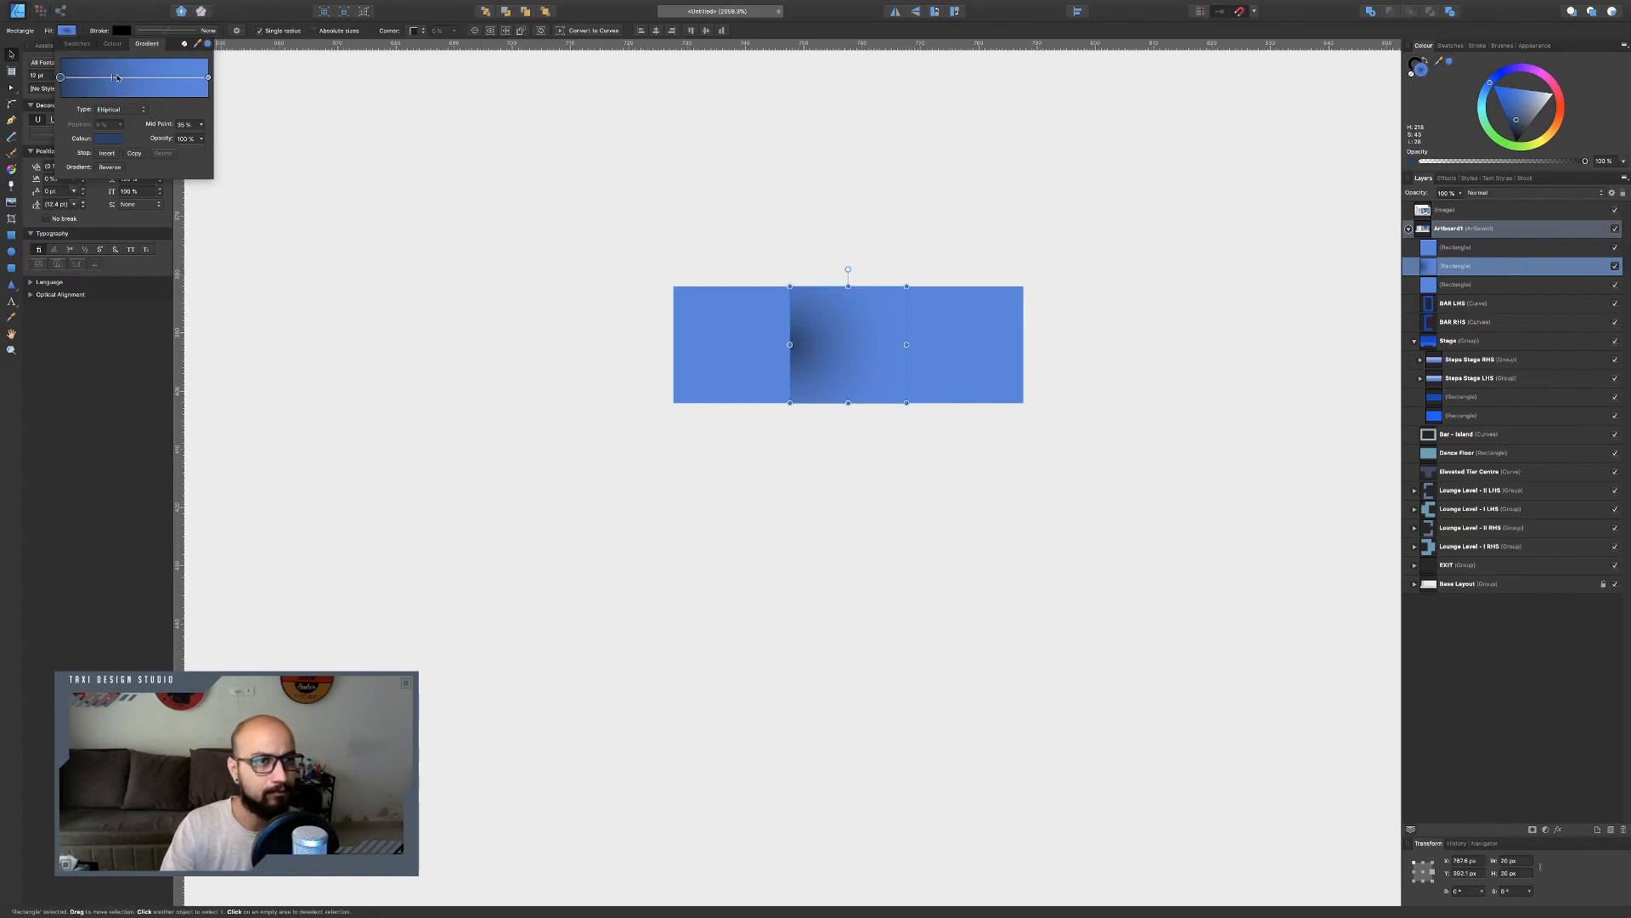
Shift the elliptical gradient's midpoint towards the lighter end, then select the left square.
left_click_drag(113, 79, 136, 77)
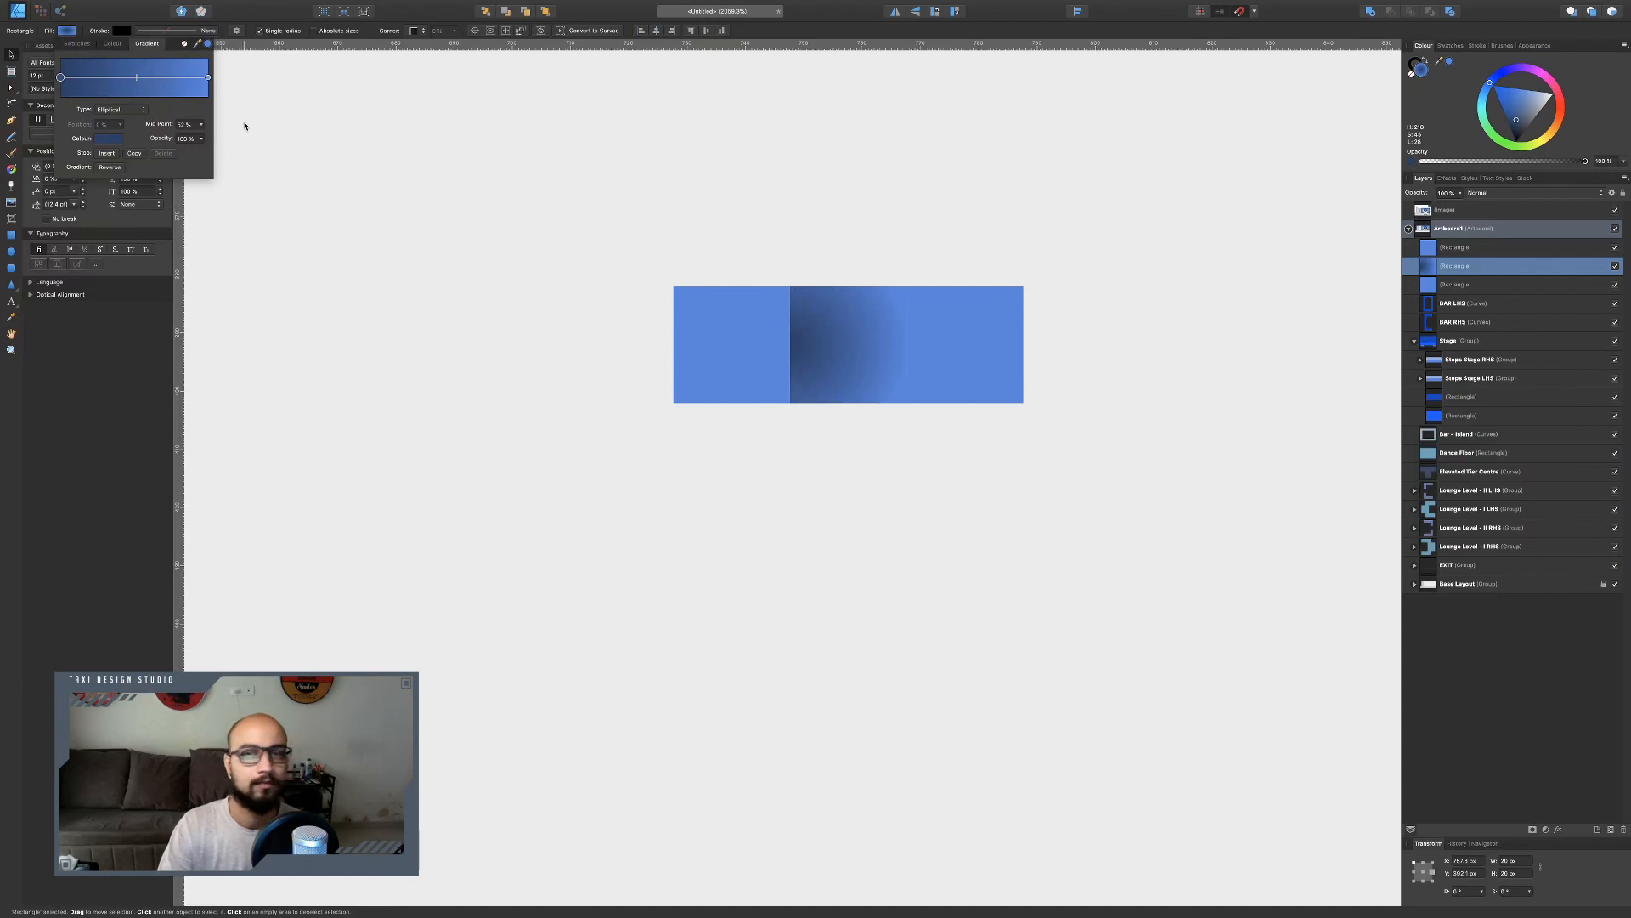
left_click(759, 315)
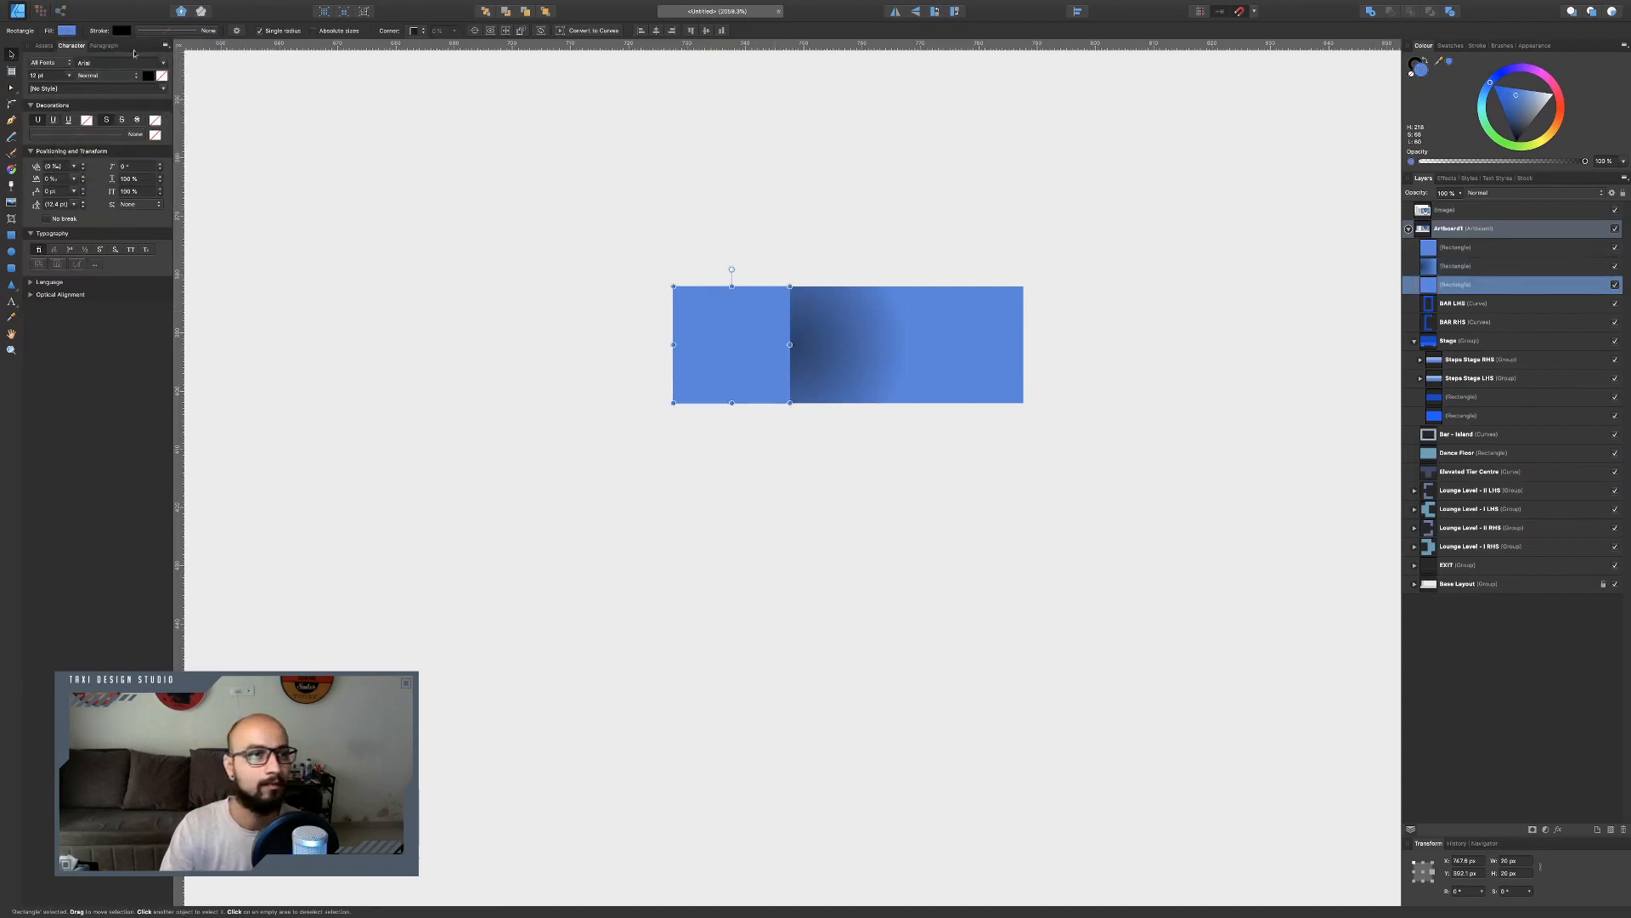
Apply the recent elliptical gradient swatch to the left and right squares.
left_click(1451, 46)
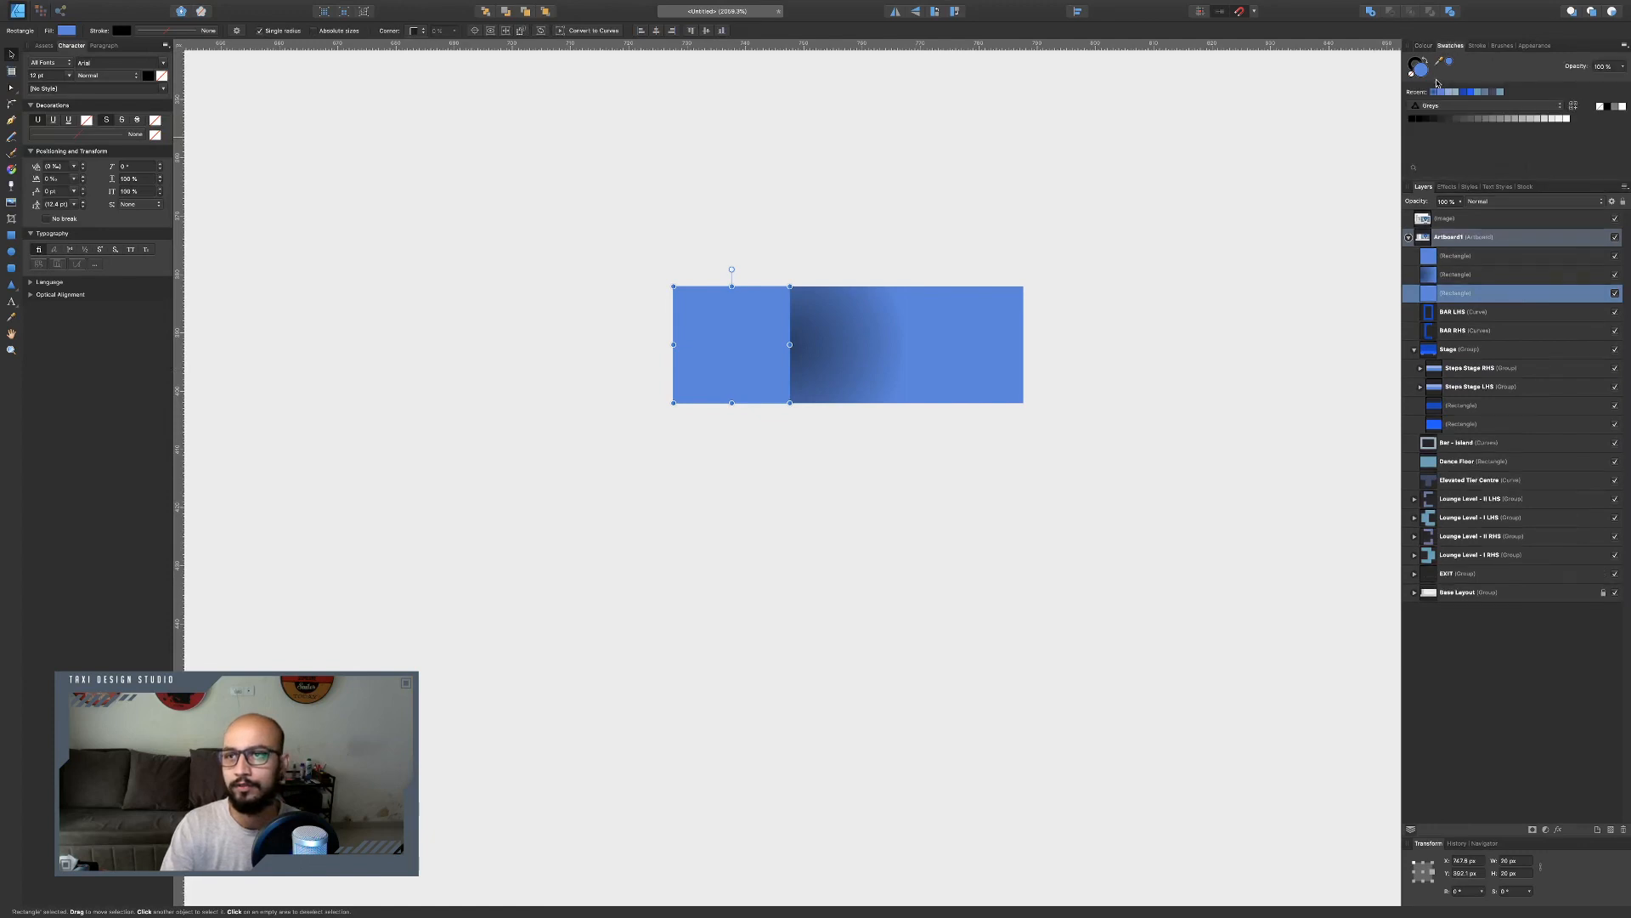
left_click(1439, 91)
left_click(975, 330)
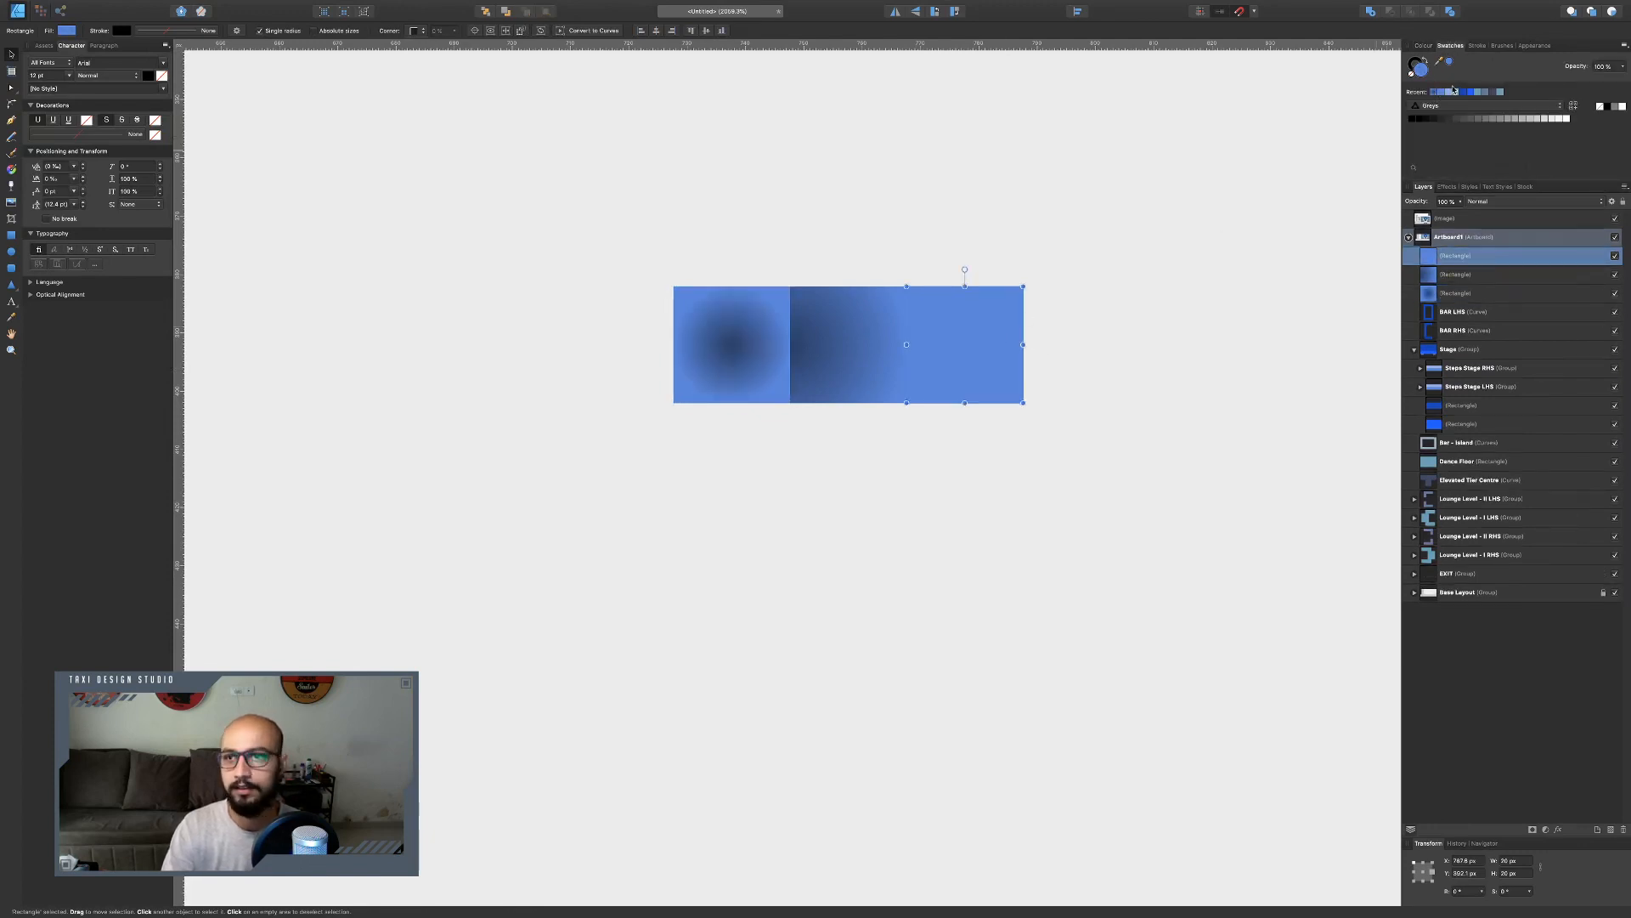
left_click(1434, 91)
Replace the middle square with a duplicate of the right gradient square moved into the middle position.
left_click(854, 365)
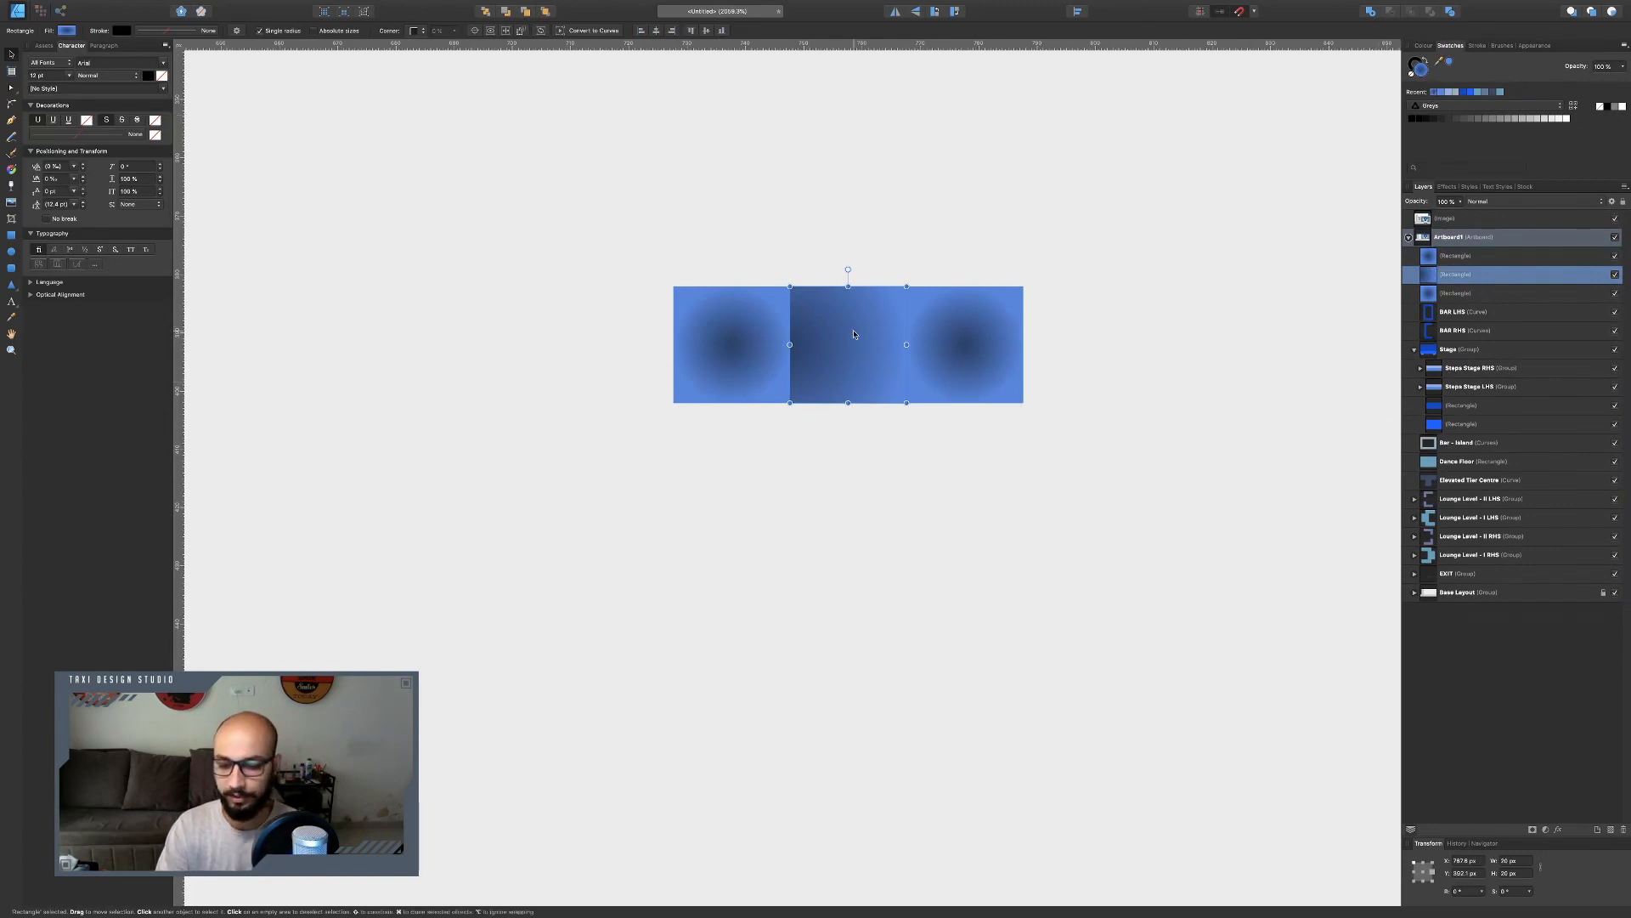
key("Delete")
left_click(956, 340)
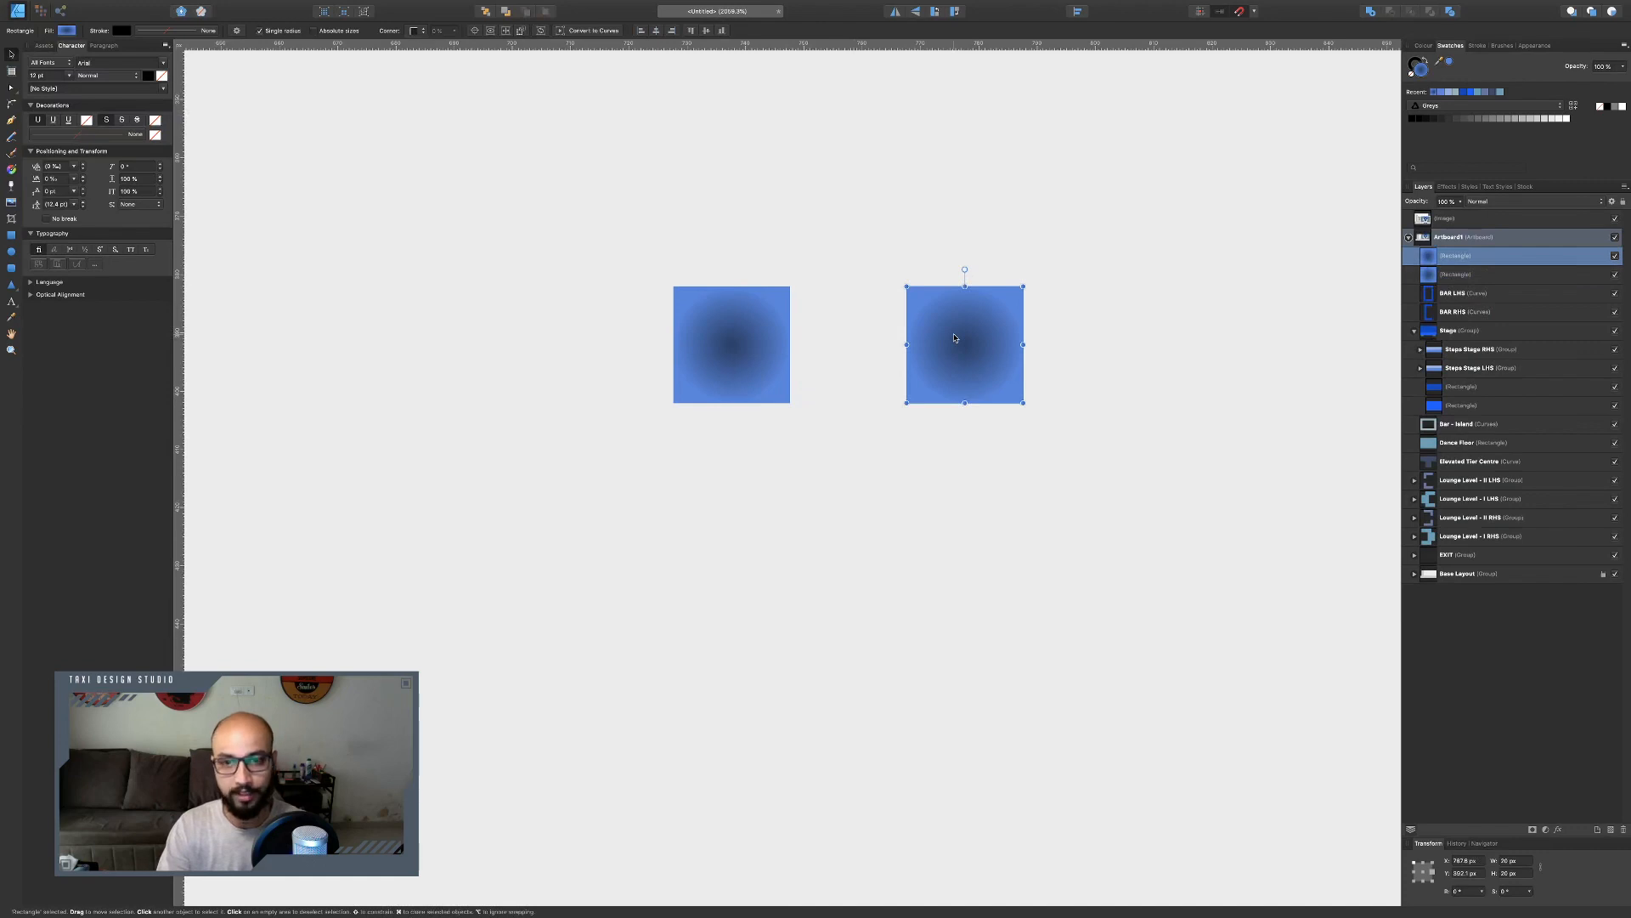
key("super+j")
left_click_drag(969, 332, 853, 338)
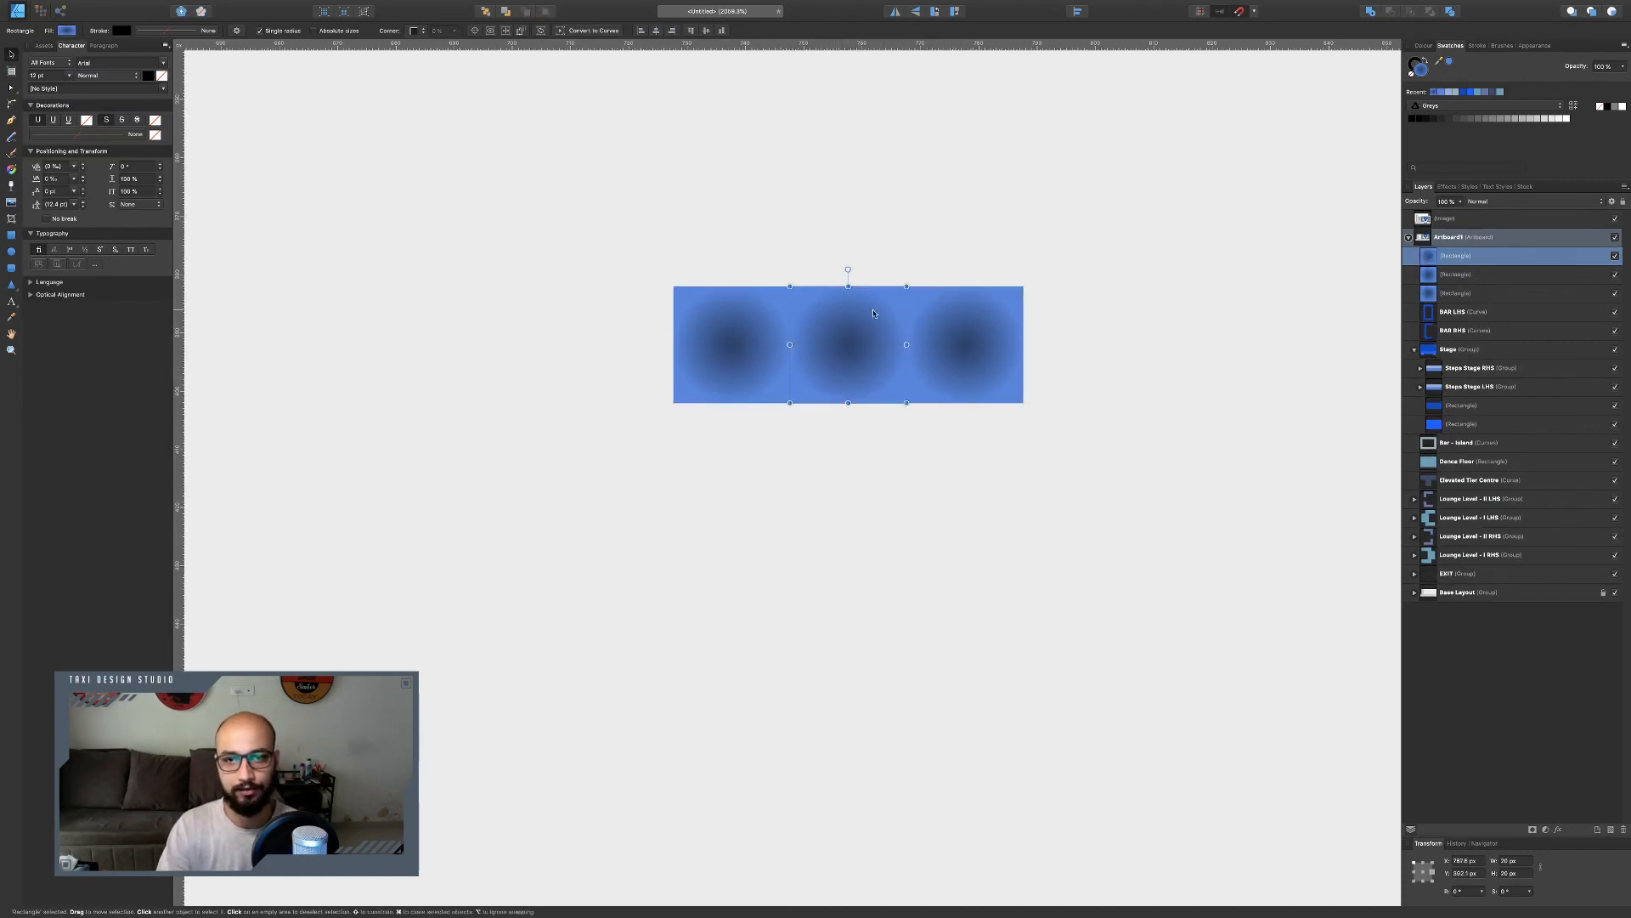
scroll(874, 313, "down", 3)
left_click(1006, 393)
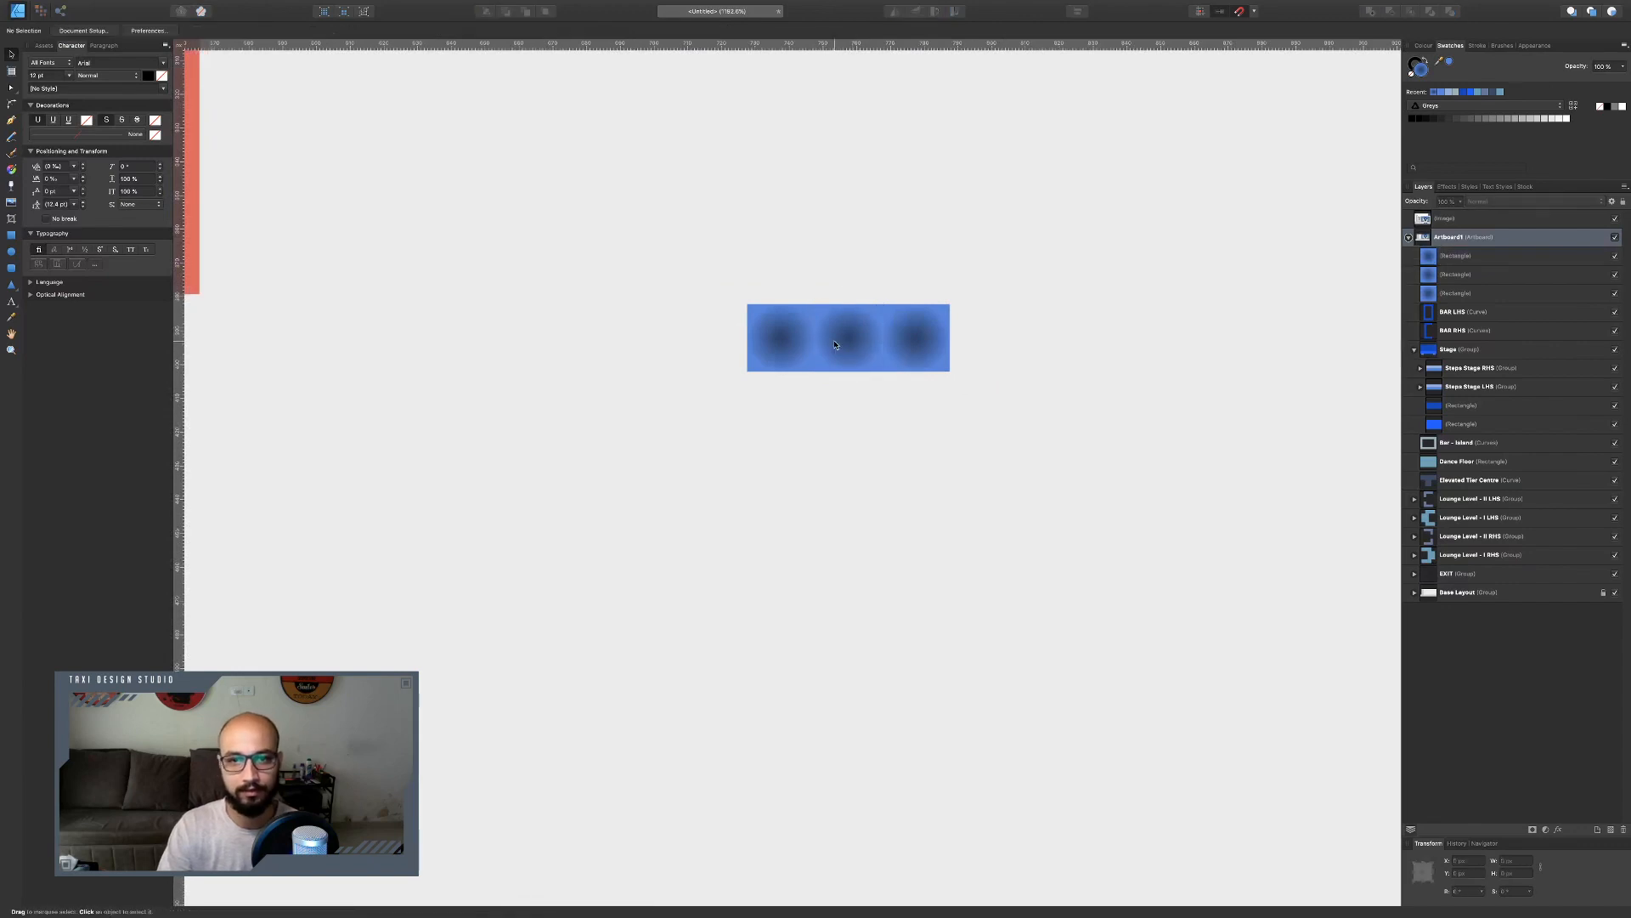
scroll(835, 344, "up", 5)
left_click(838, 338)
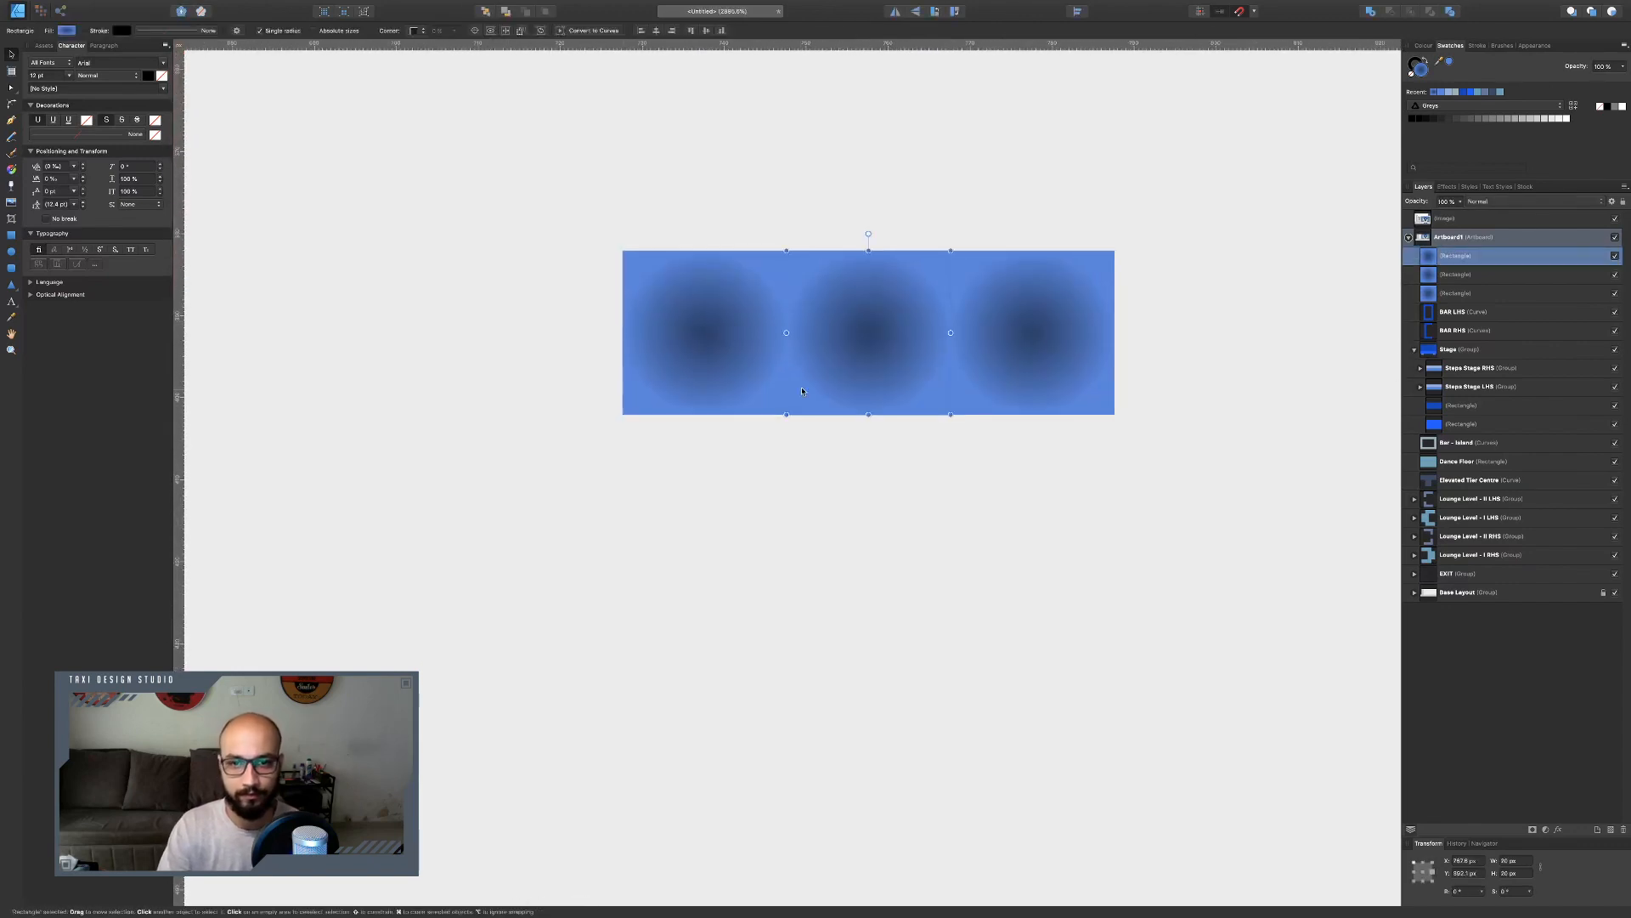
key("Escape")
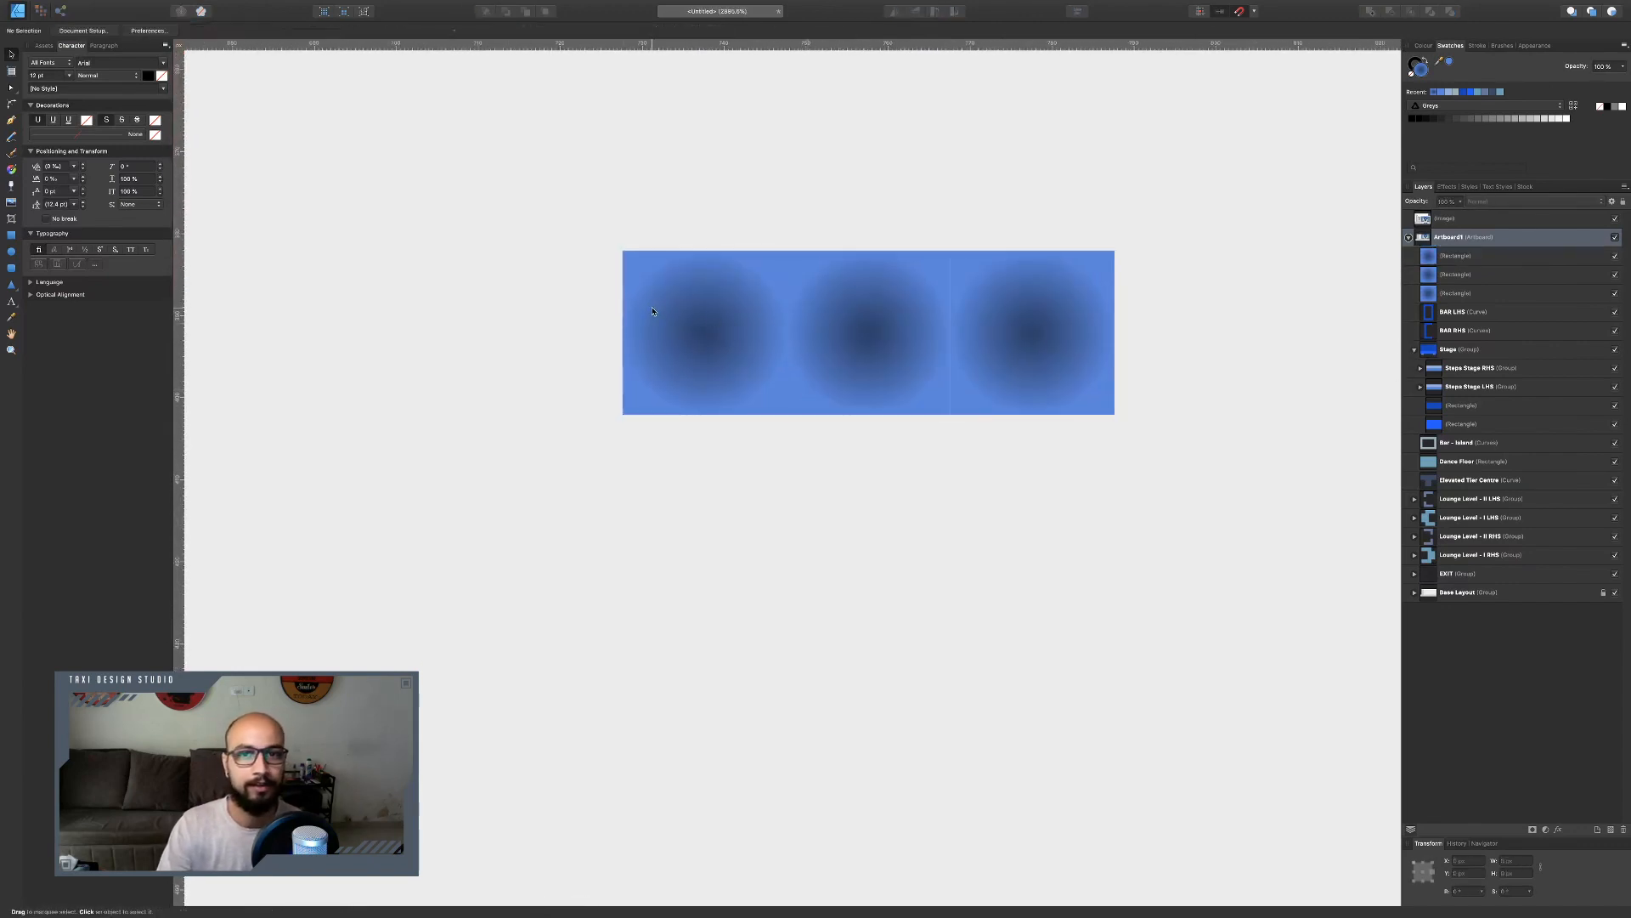
Draw a rectangle along the top edge of the three squares, 80 px wide, and set its height to 5 px.
left_click(11, 235)
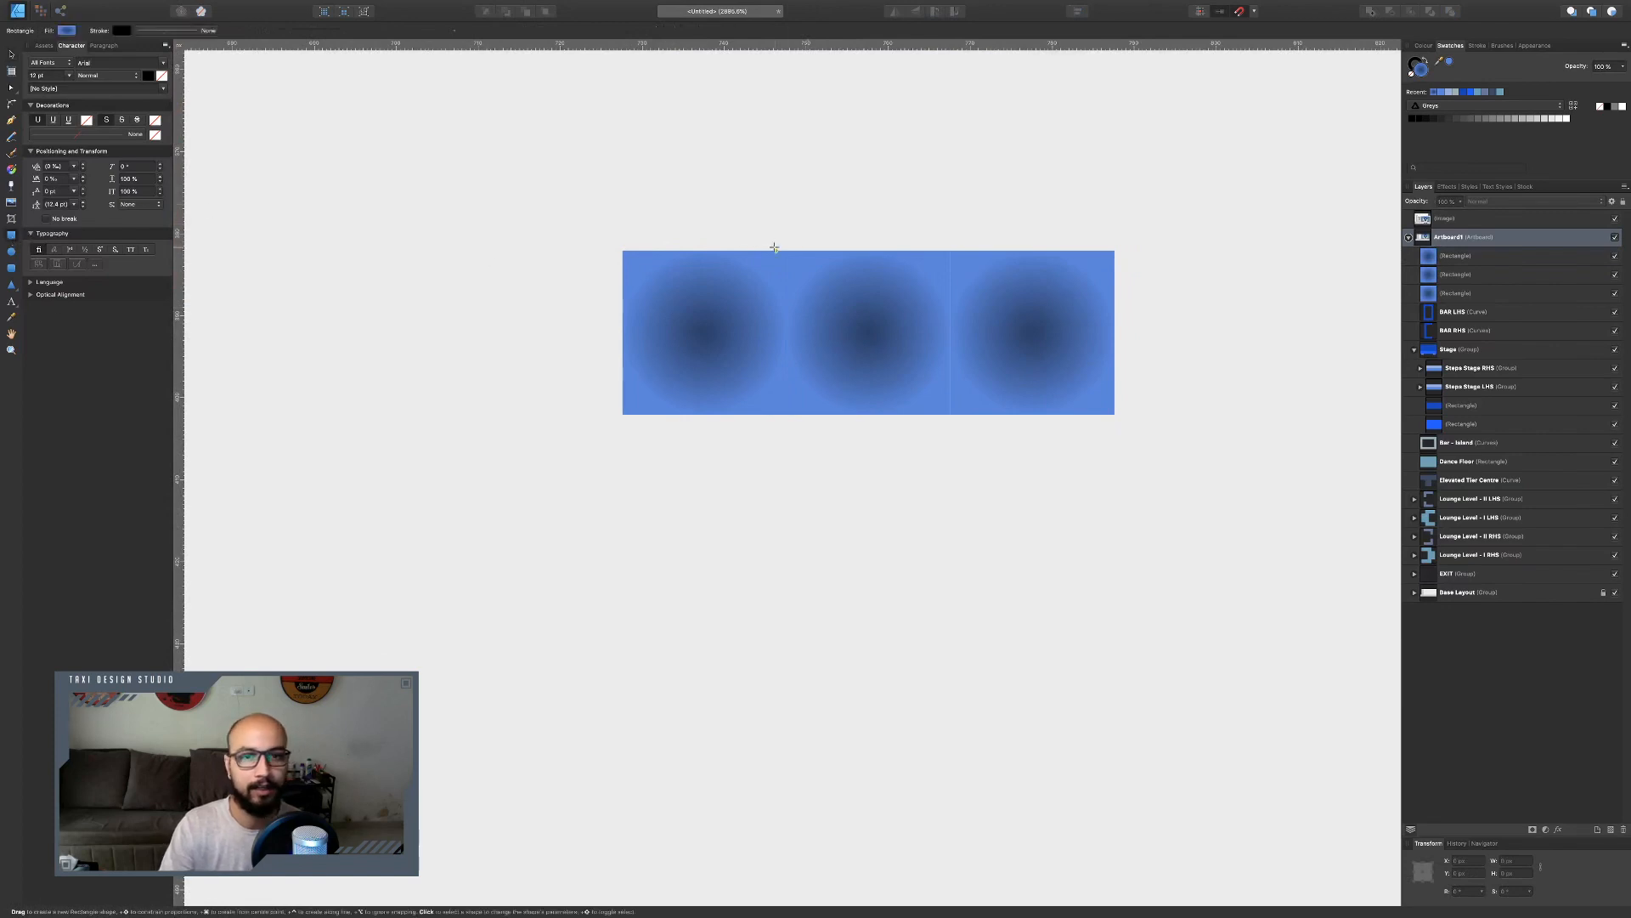
left_click_drag(623, 251, 1115, 196)
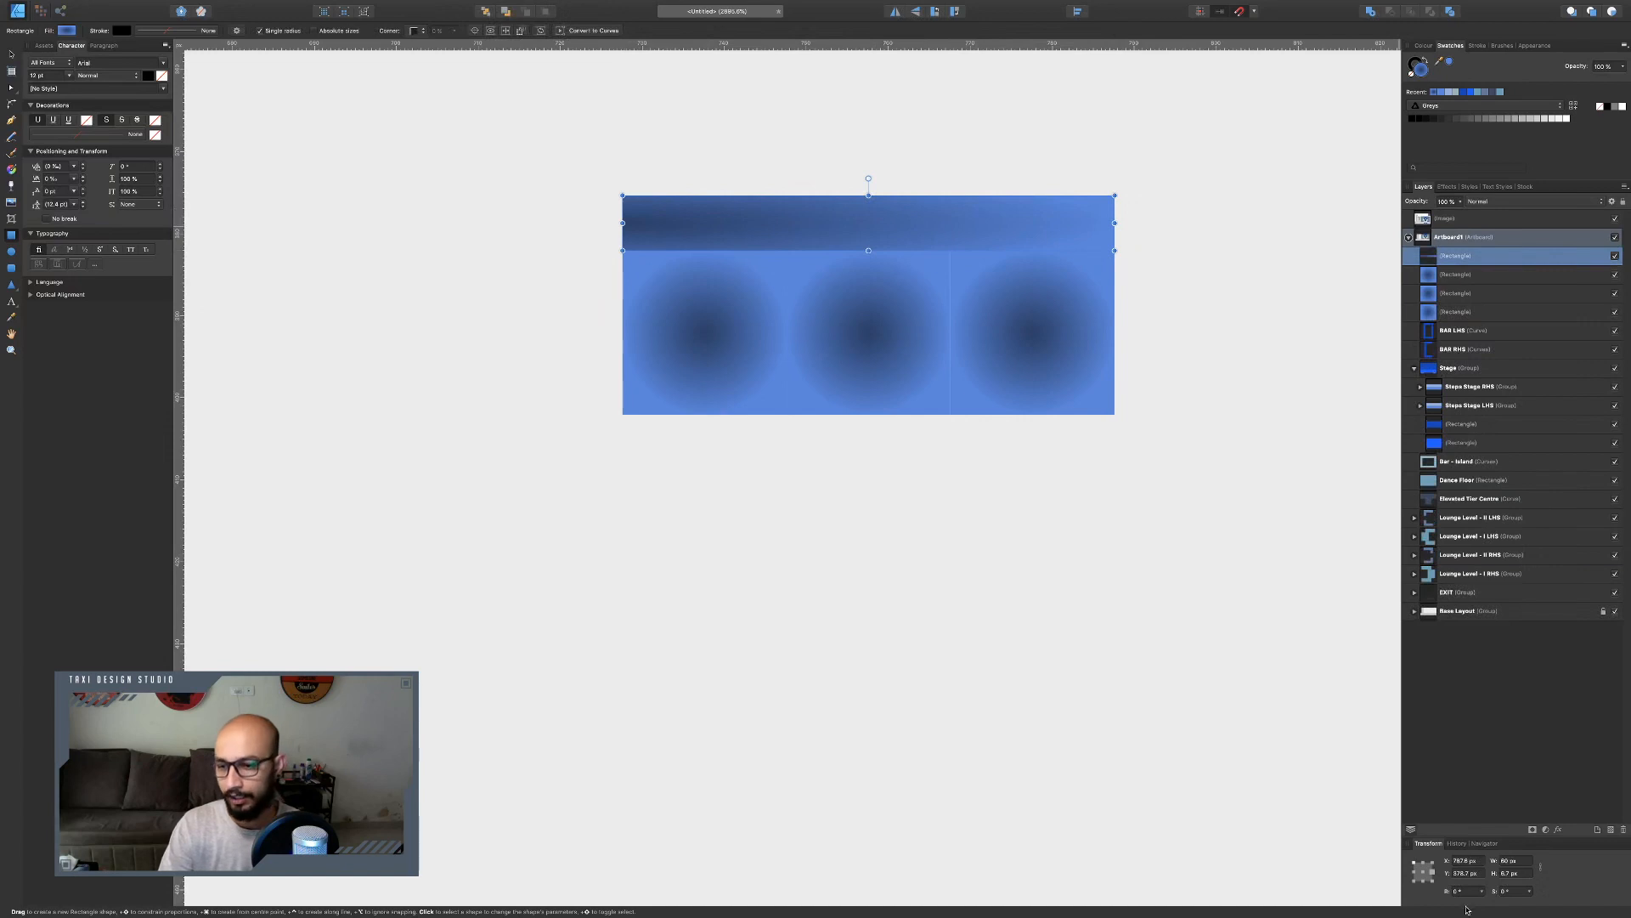
left_click(1510, 874)
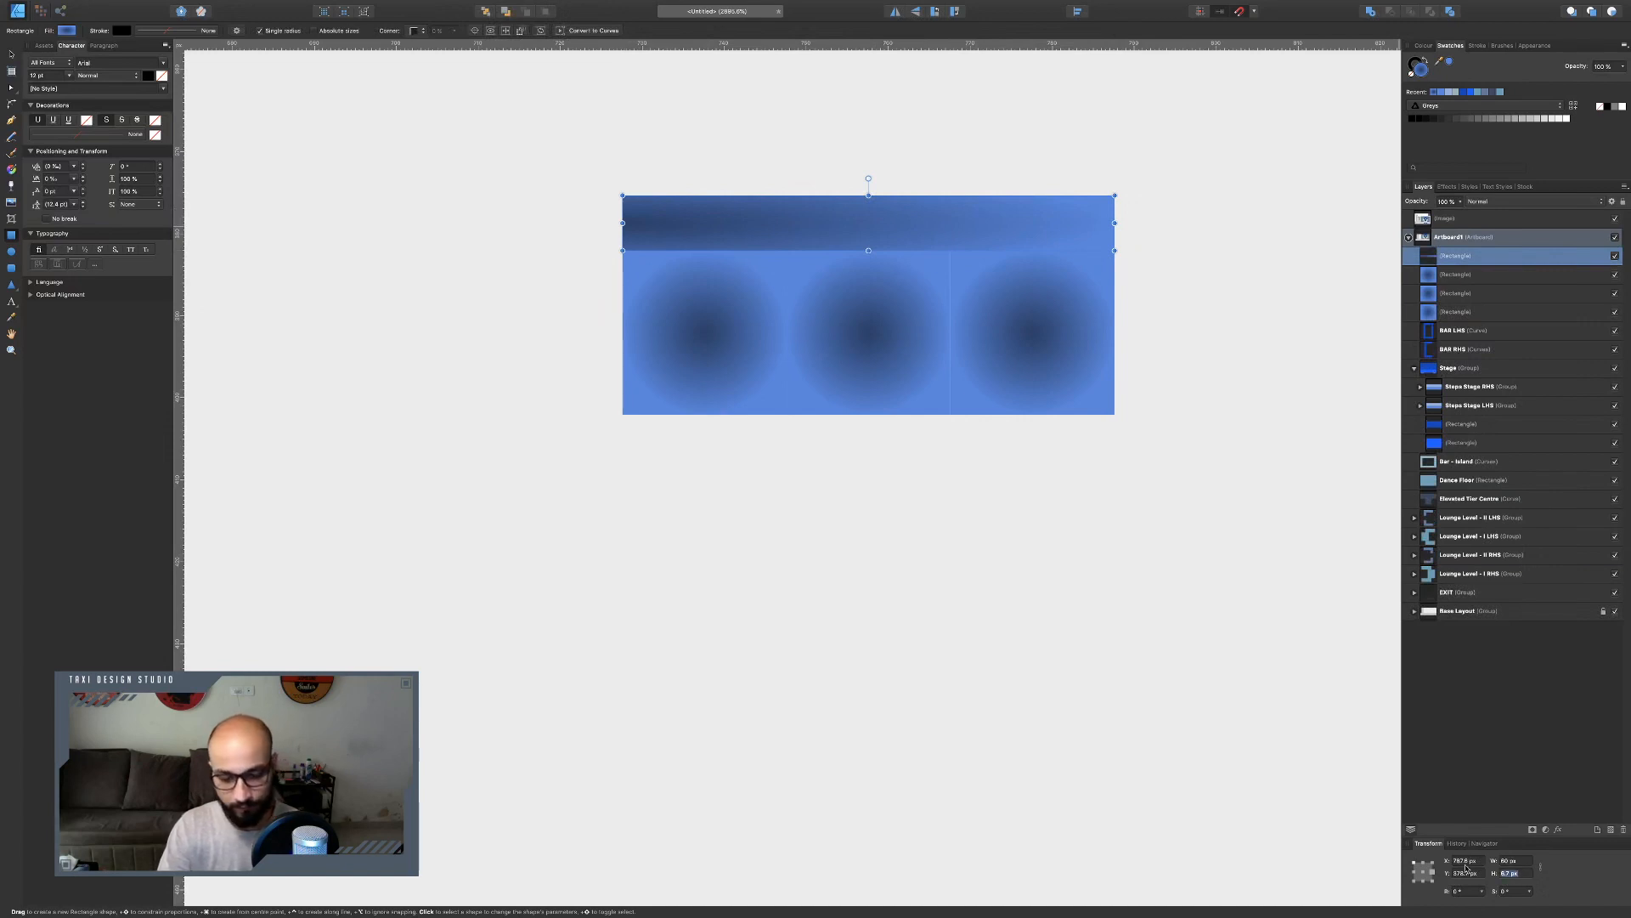
type("6")
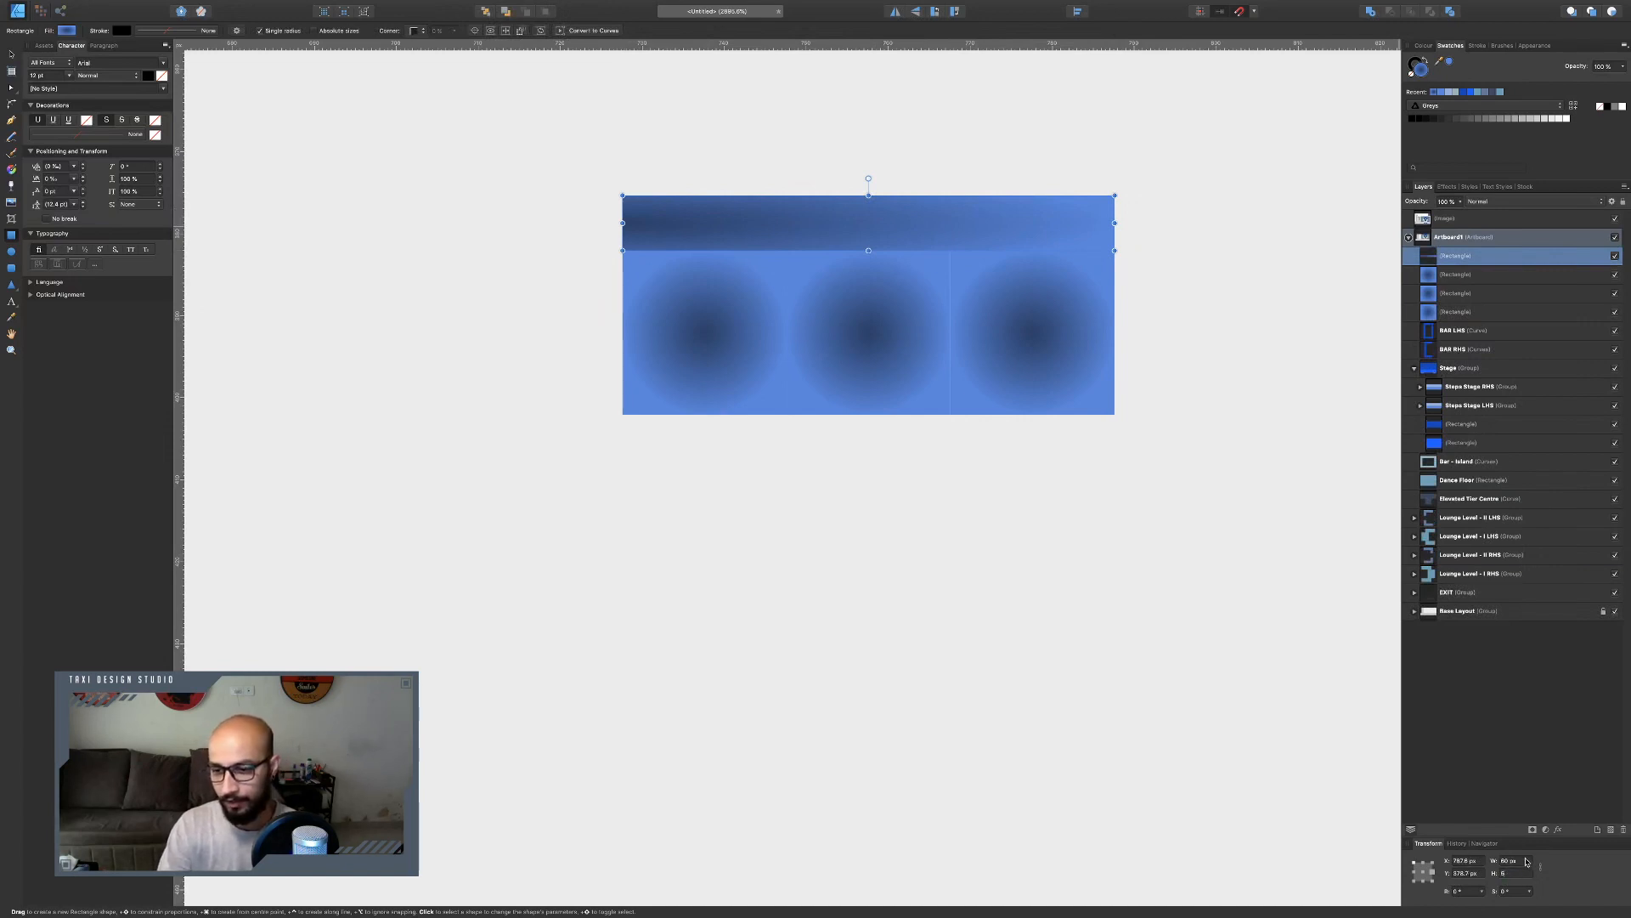
left_click(1424, 873)
double_click(1523, 873)
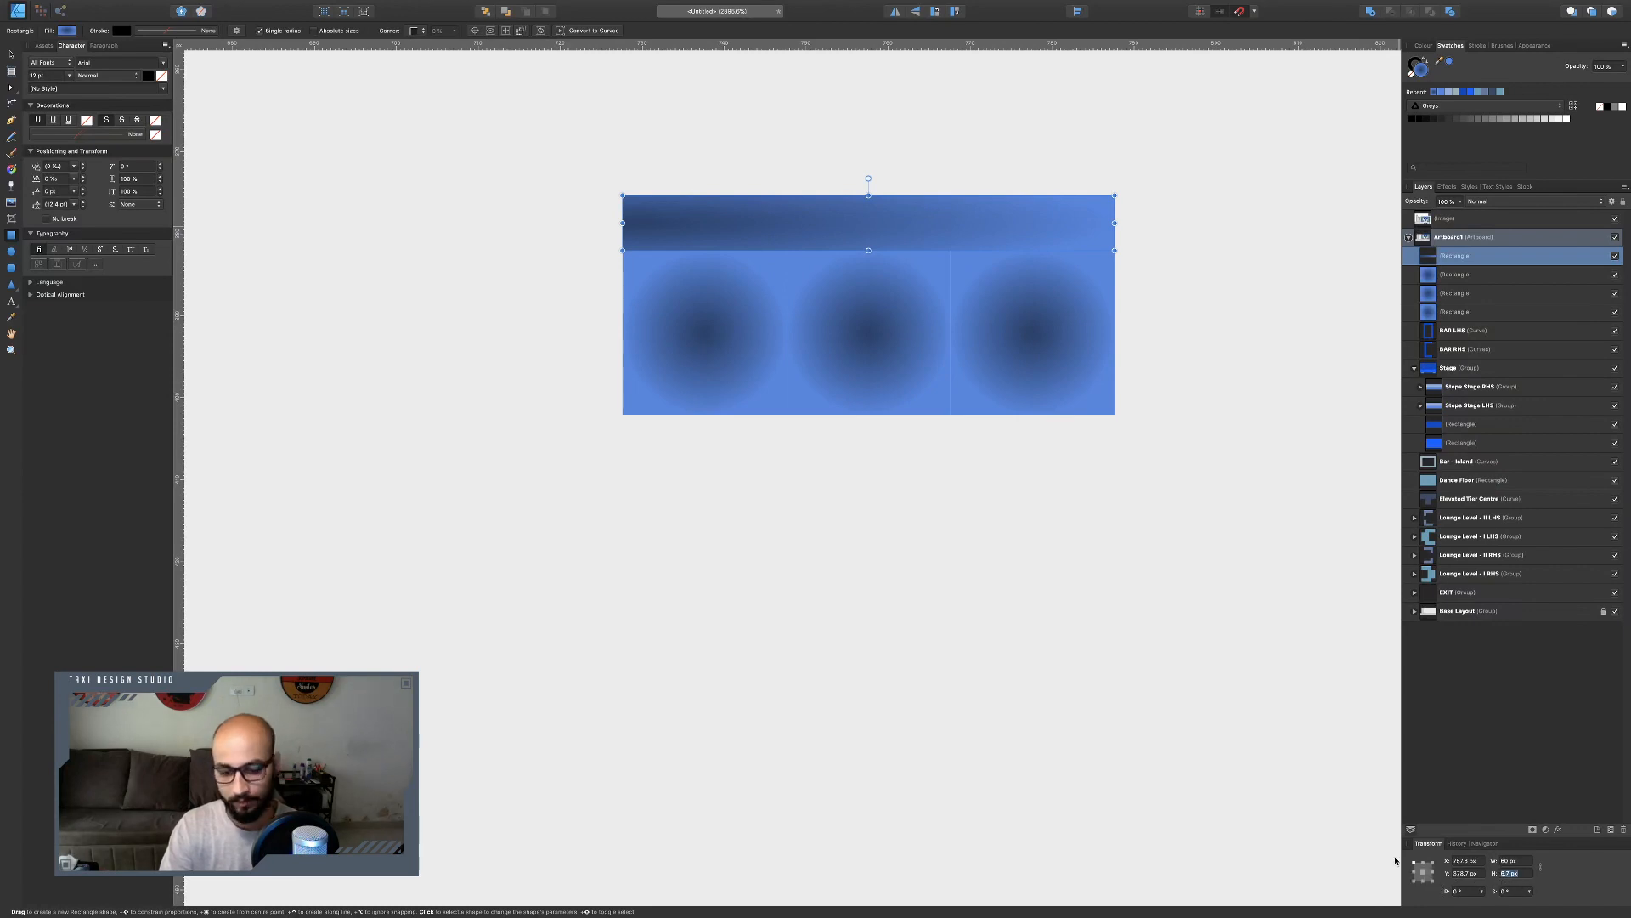
type("6")
key("Return")
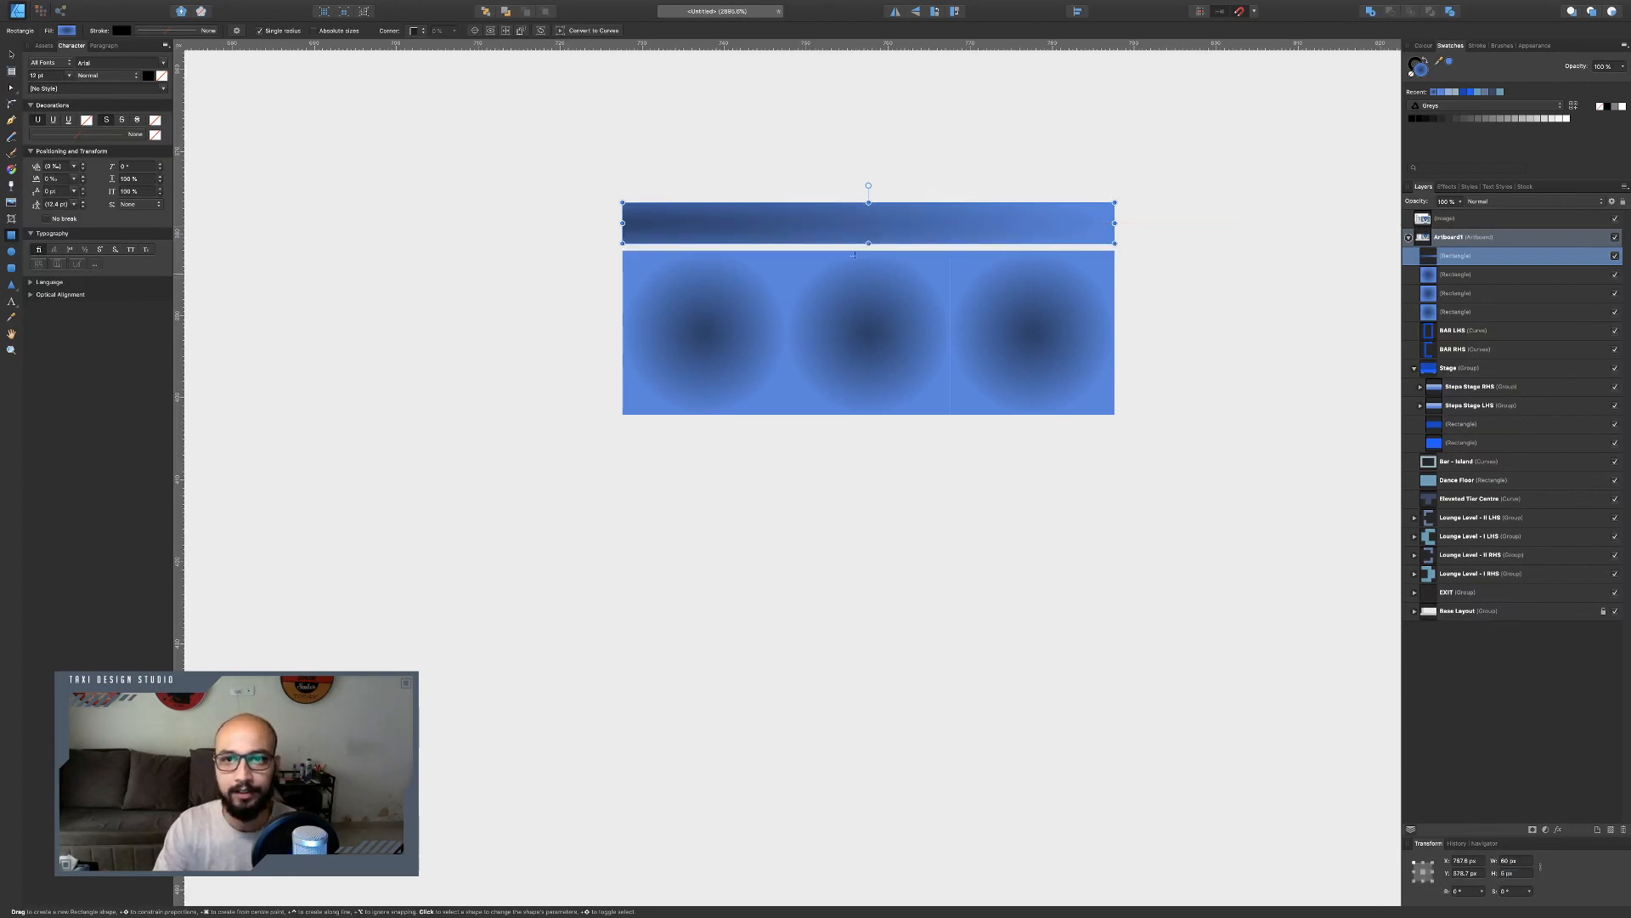
Move the top bar down onto the squares and give it a solid dark navy fill.
left_click(11, 54)
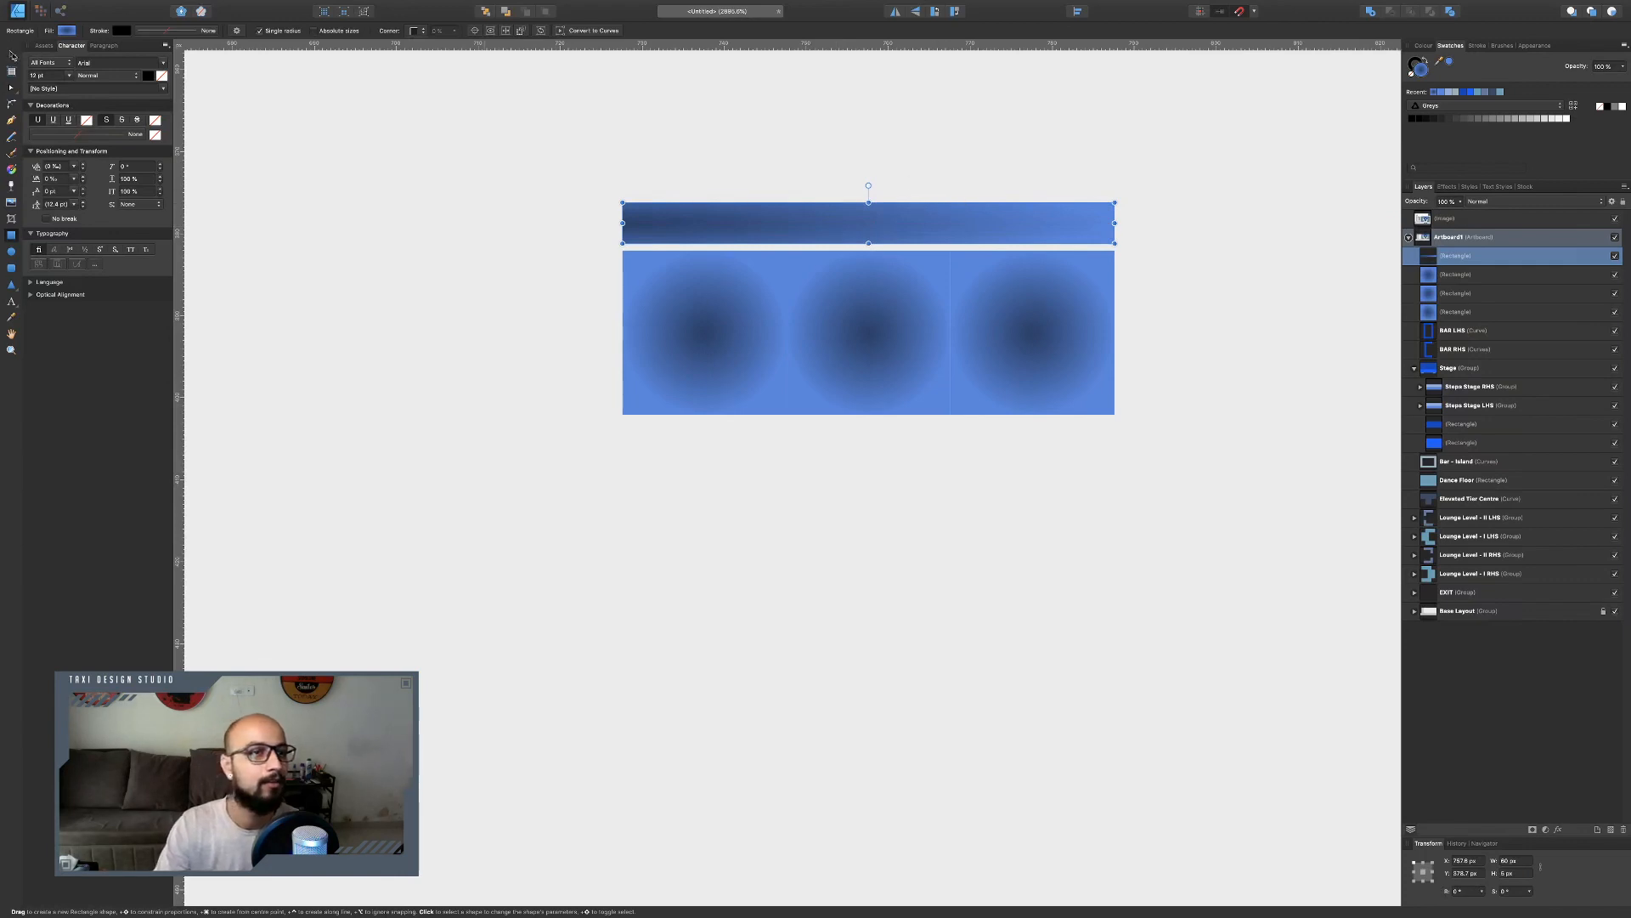
left_click_drag(954, 235, 954, 243)
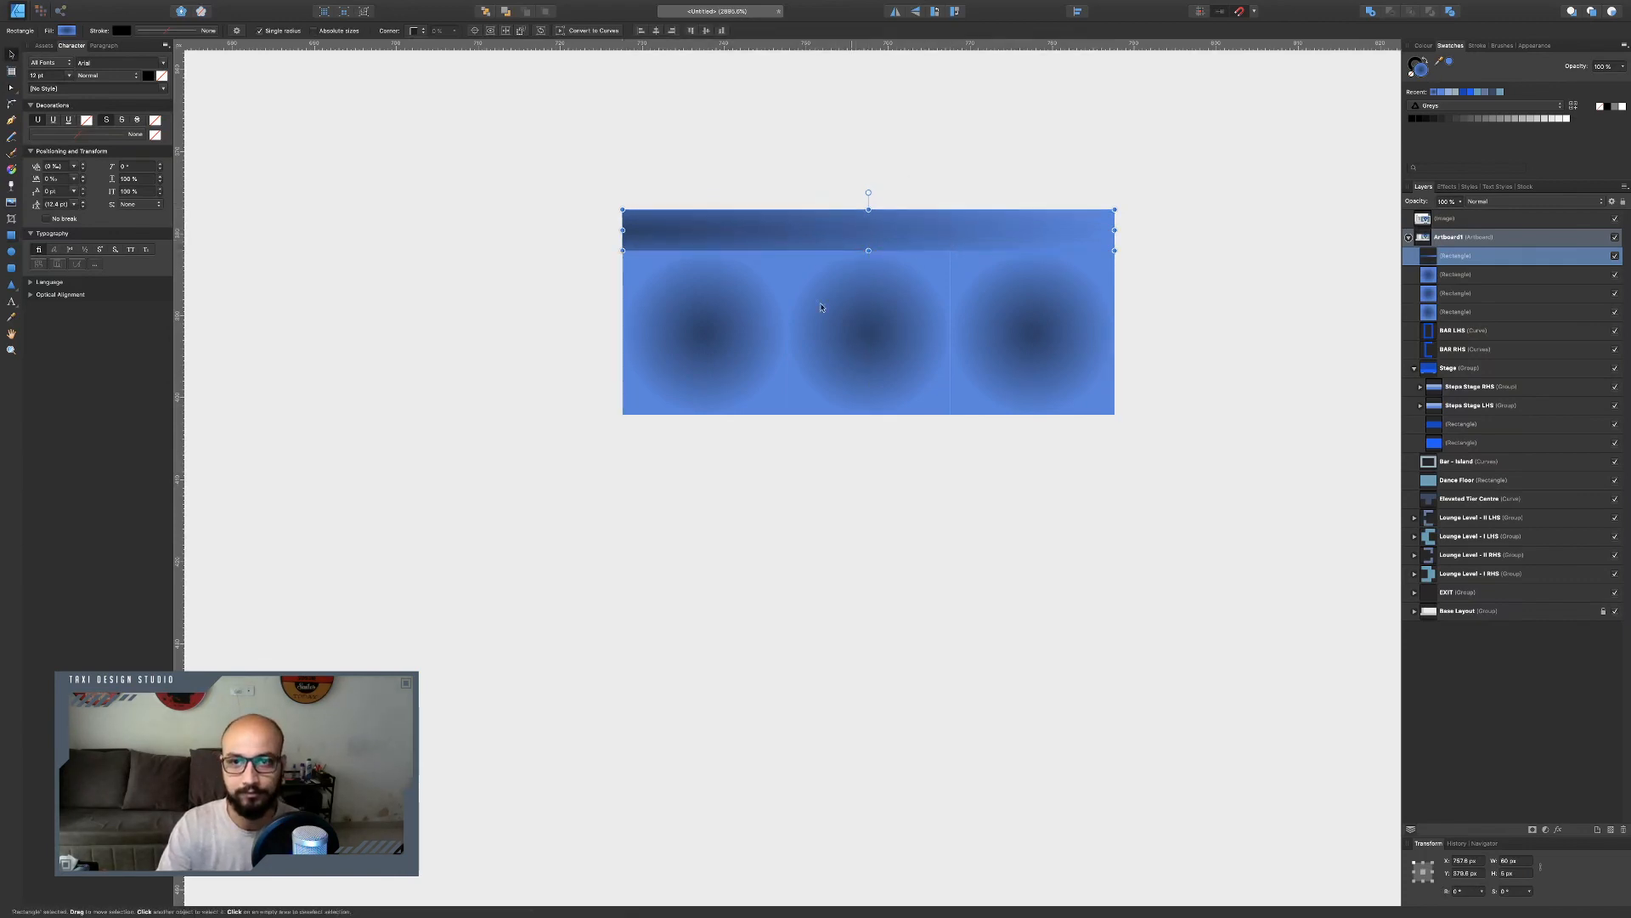
left_click(1424, 45)
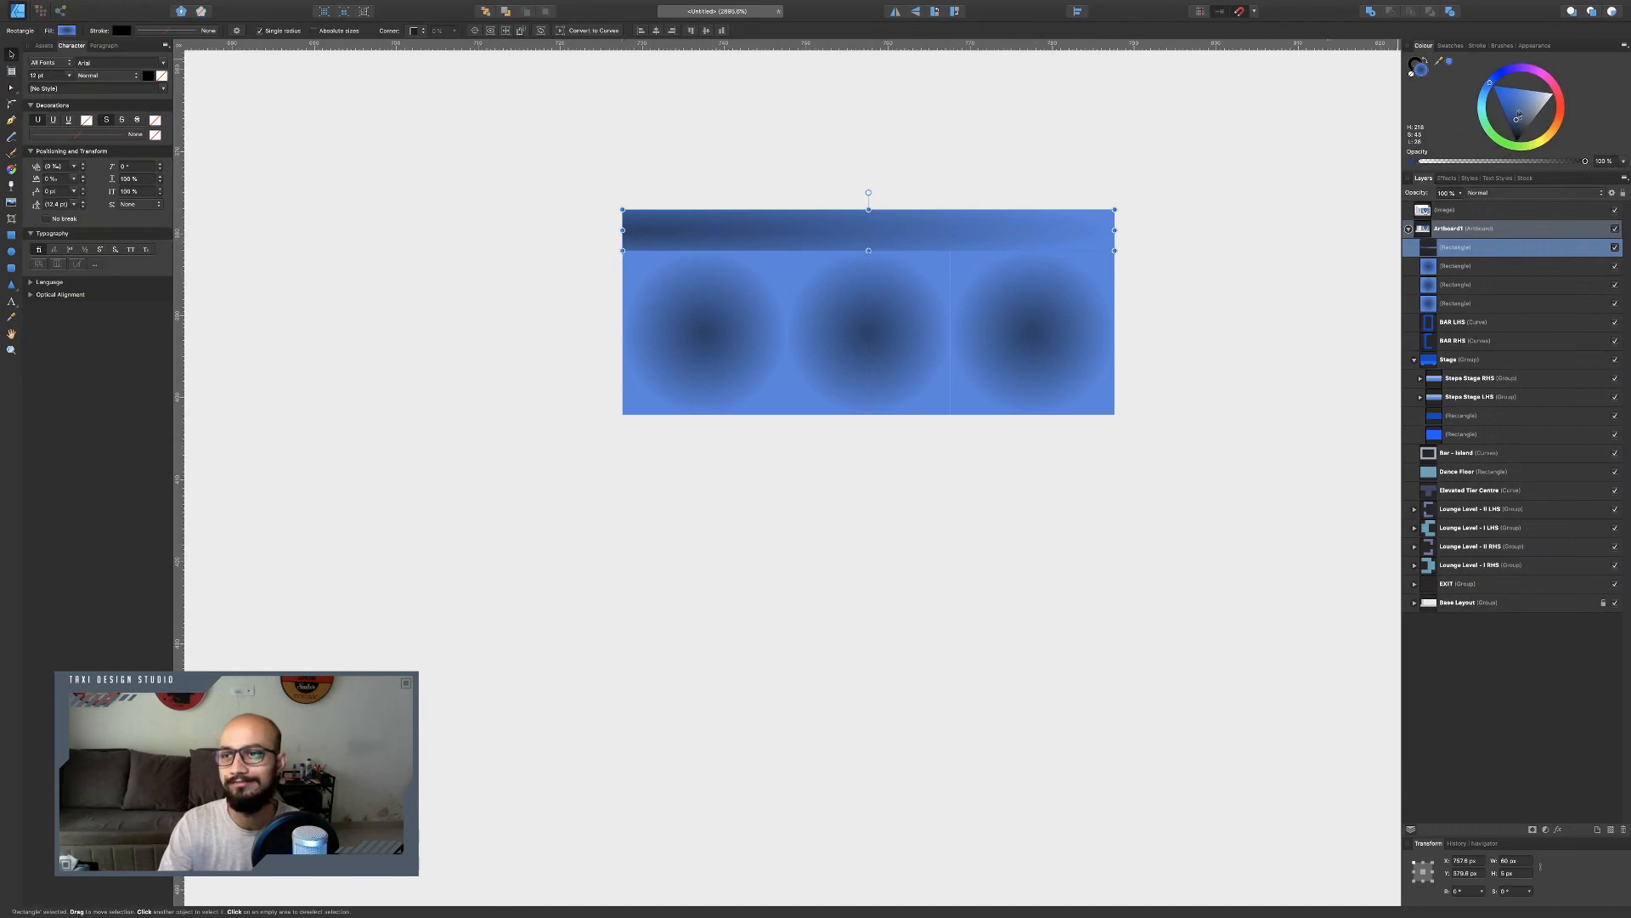
mouse_move(1519, 113)
left_mouse_down()
mouse_move(1495, 93)
mouse_move(1518, 122)
left_mouse_up()
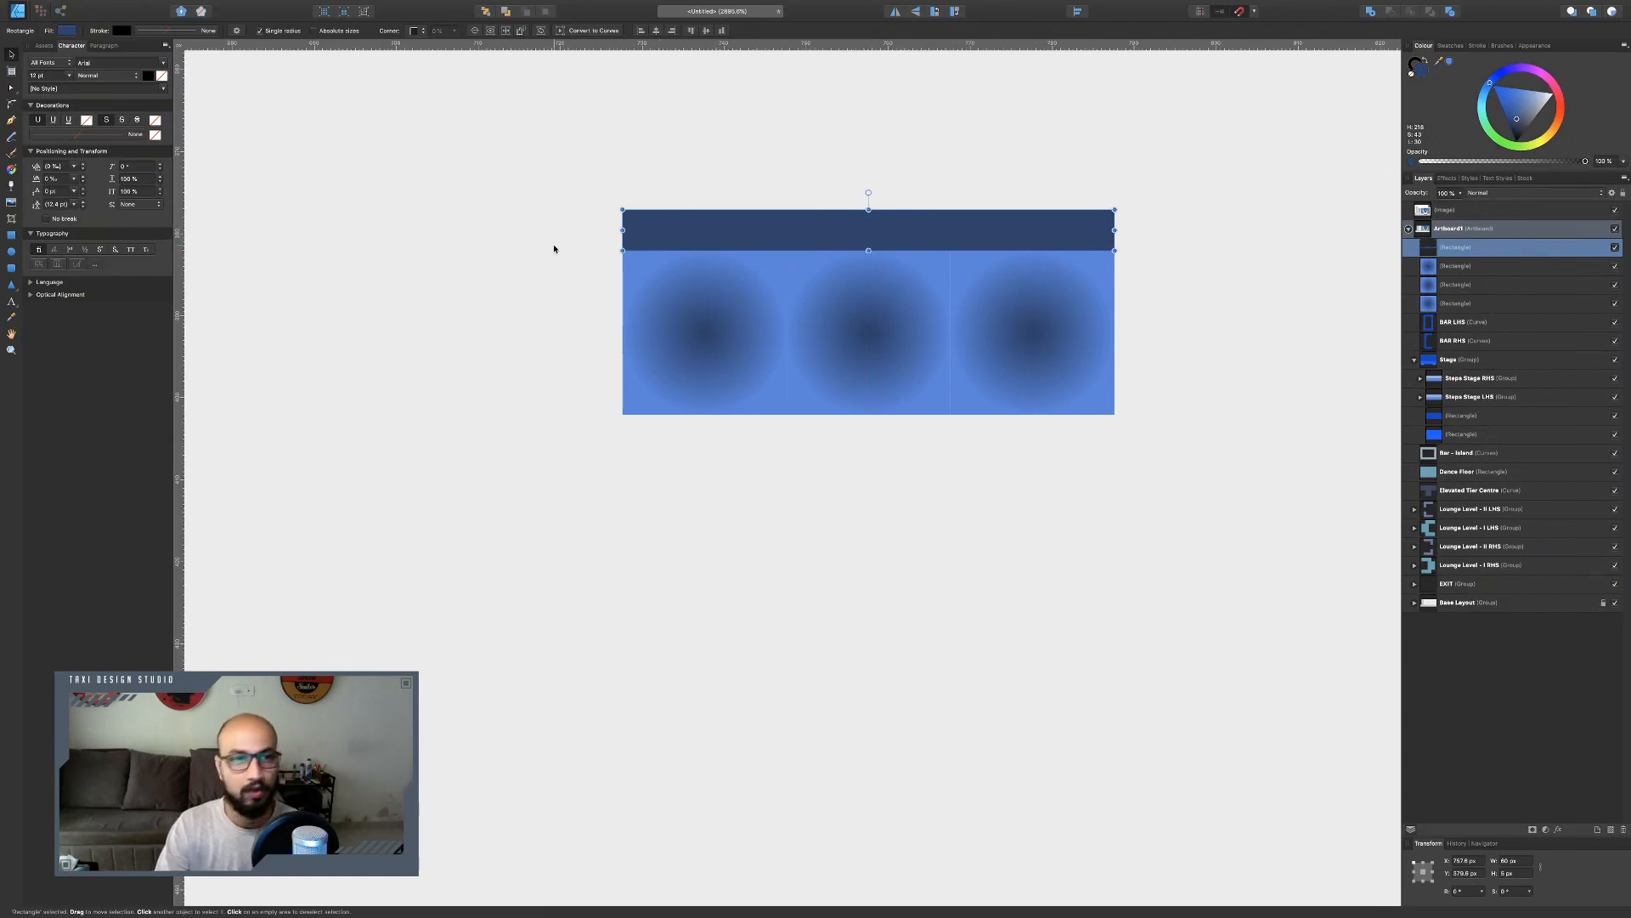
Draw a vertical bar along the left side of the squares and set its width to 5 px.
key("super+d")
left_click(12, 237)
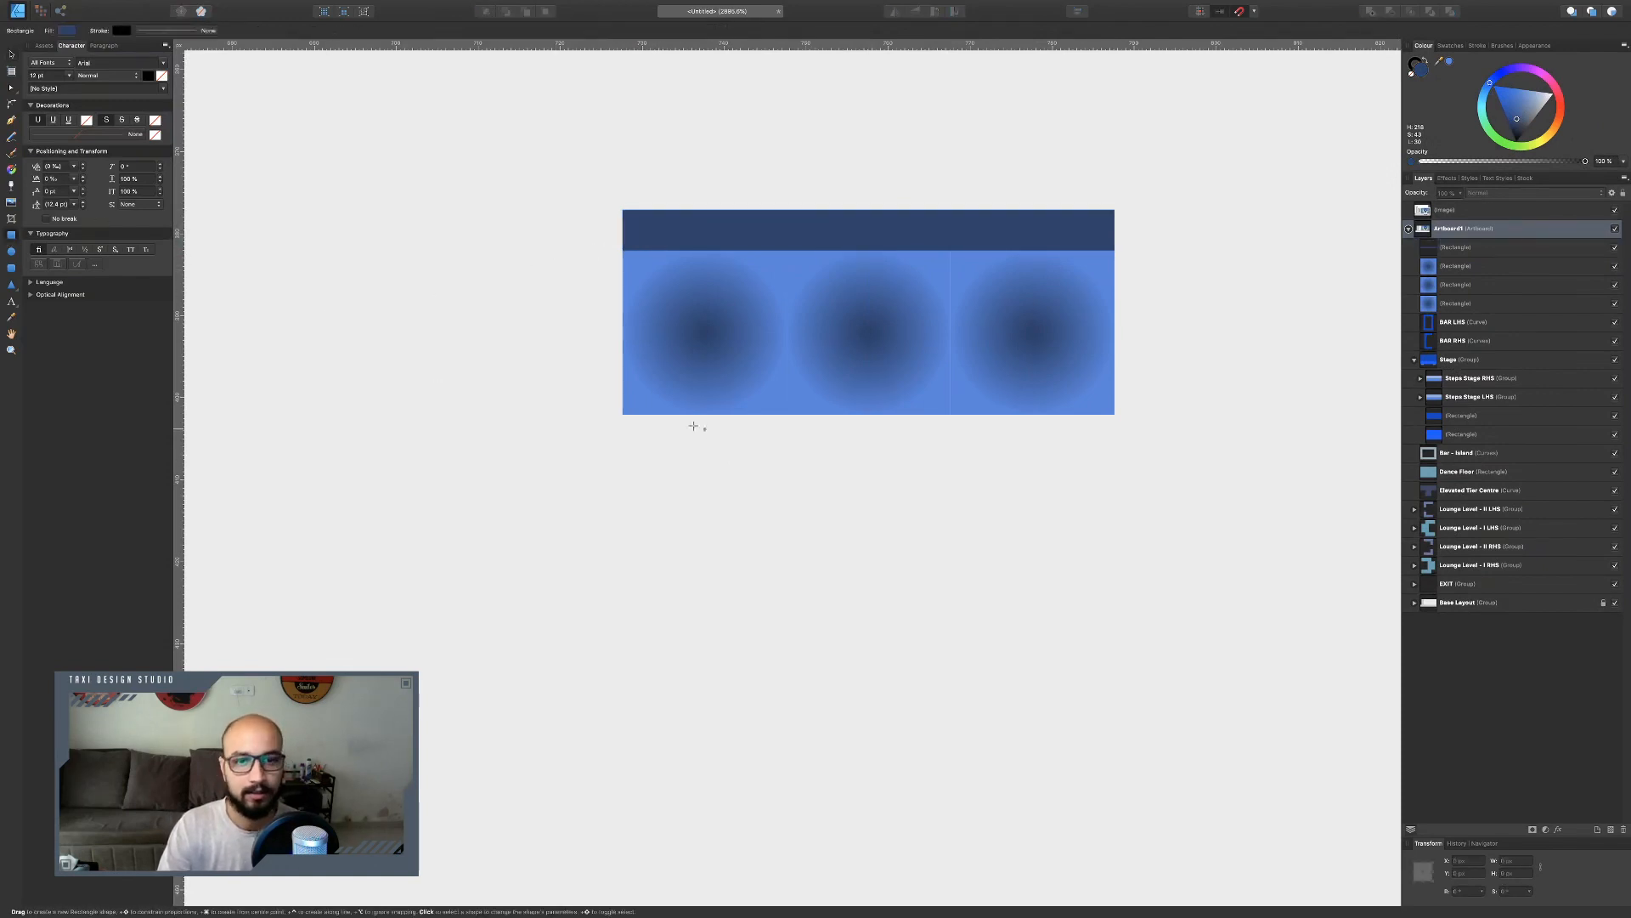
left_click_drag(623, 419, 578, 250)
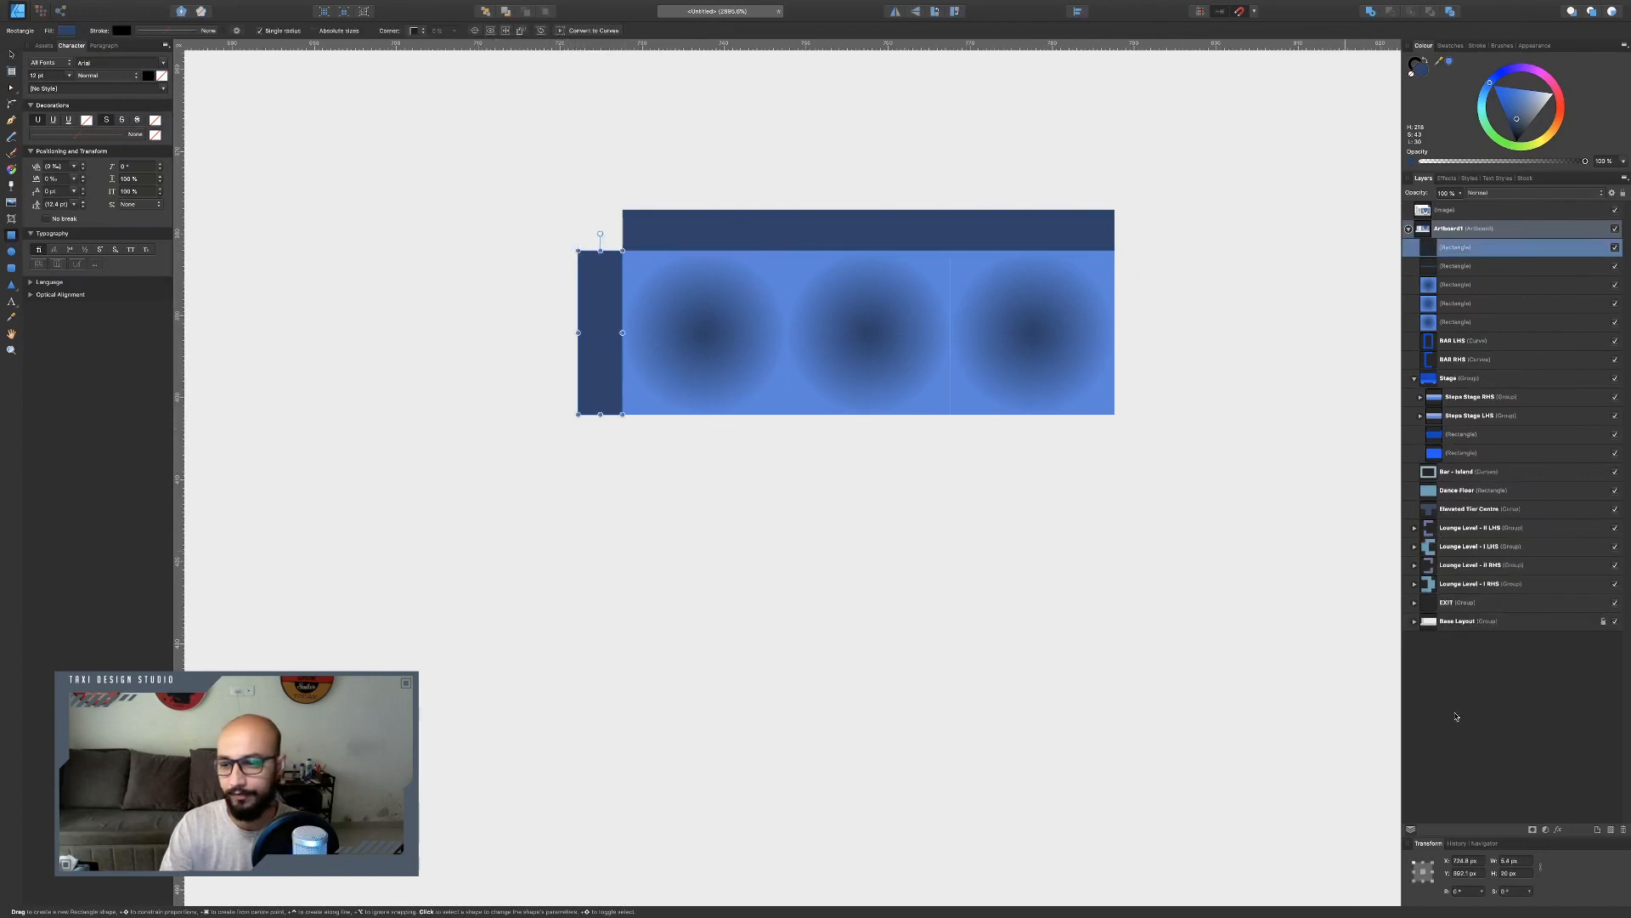
left_click(1509, 860)
type("5")
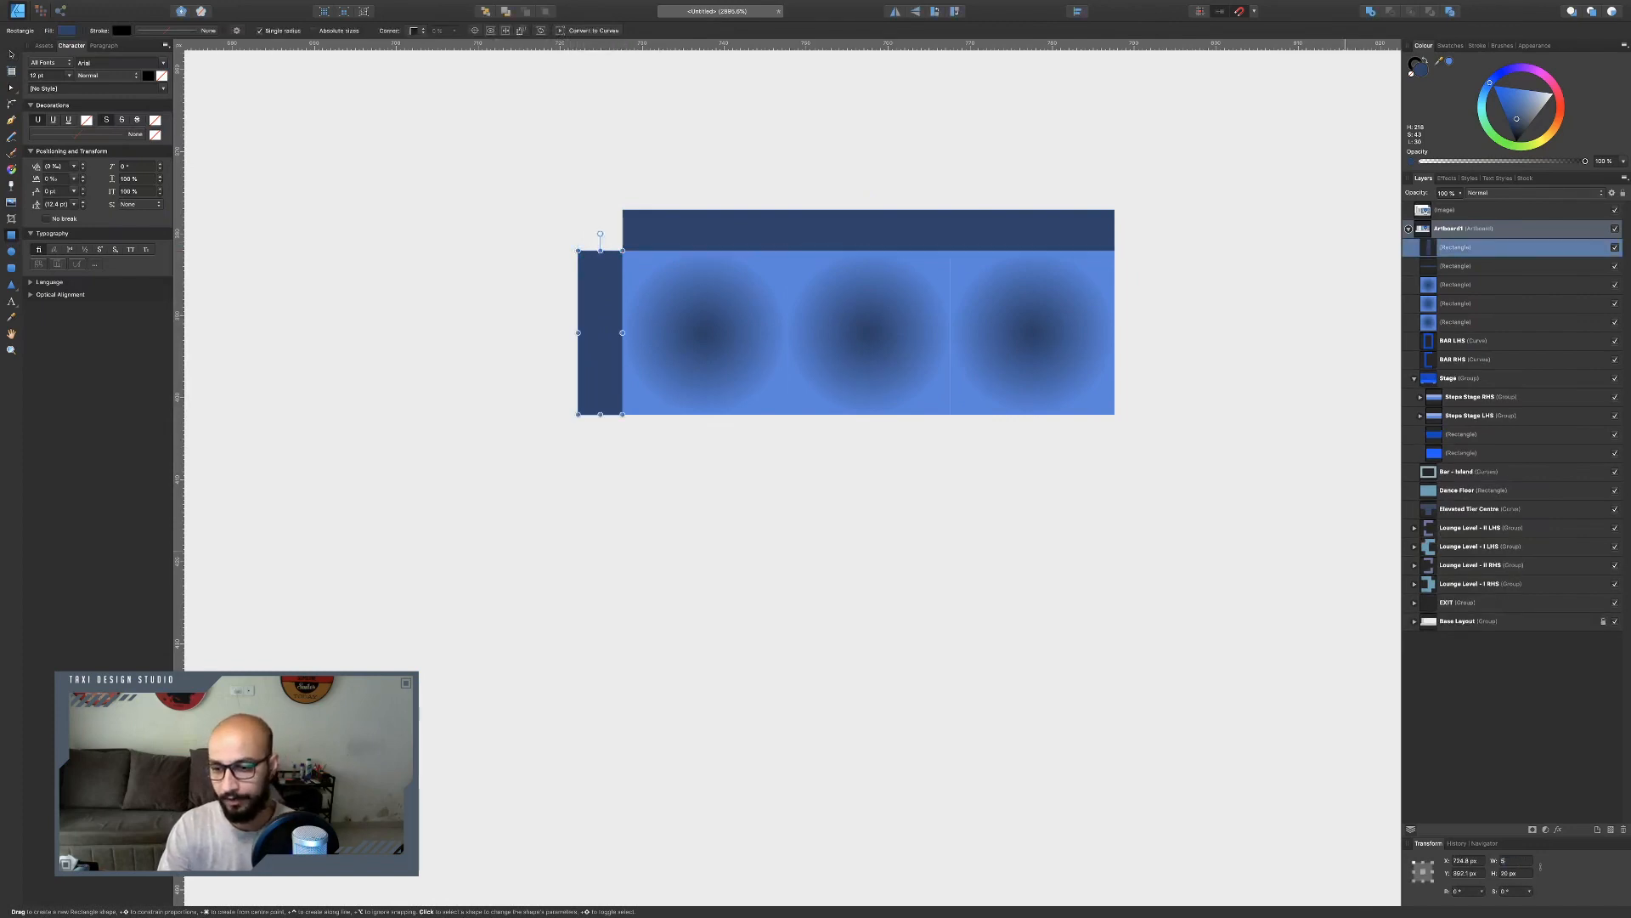
key("Return")
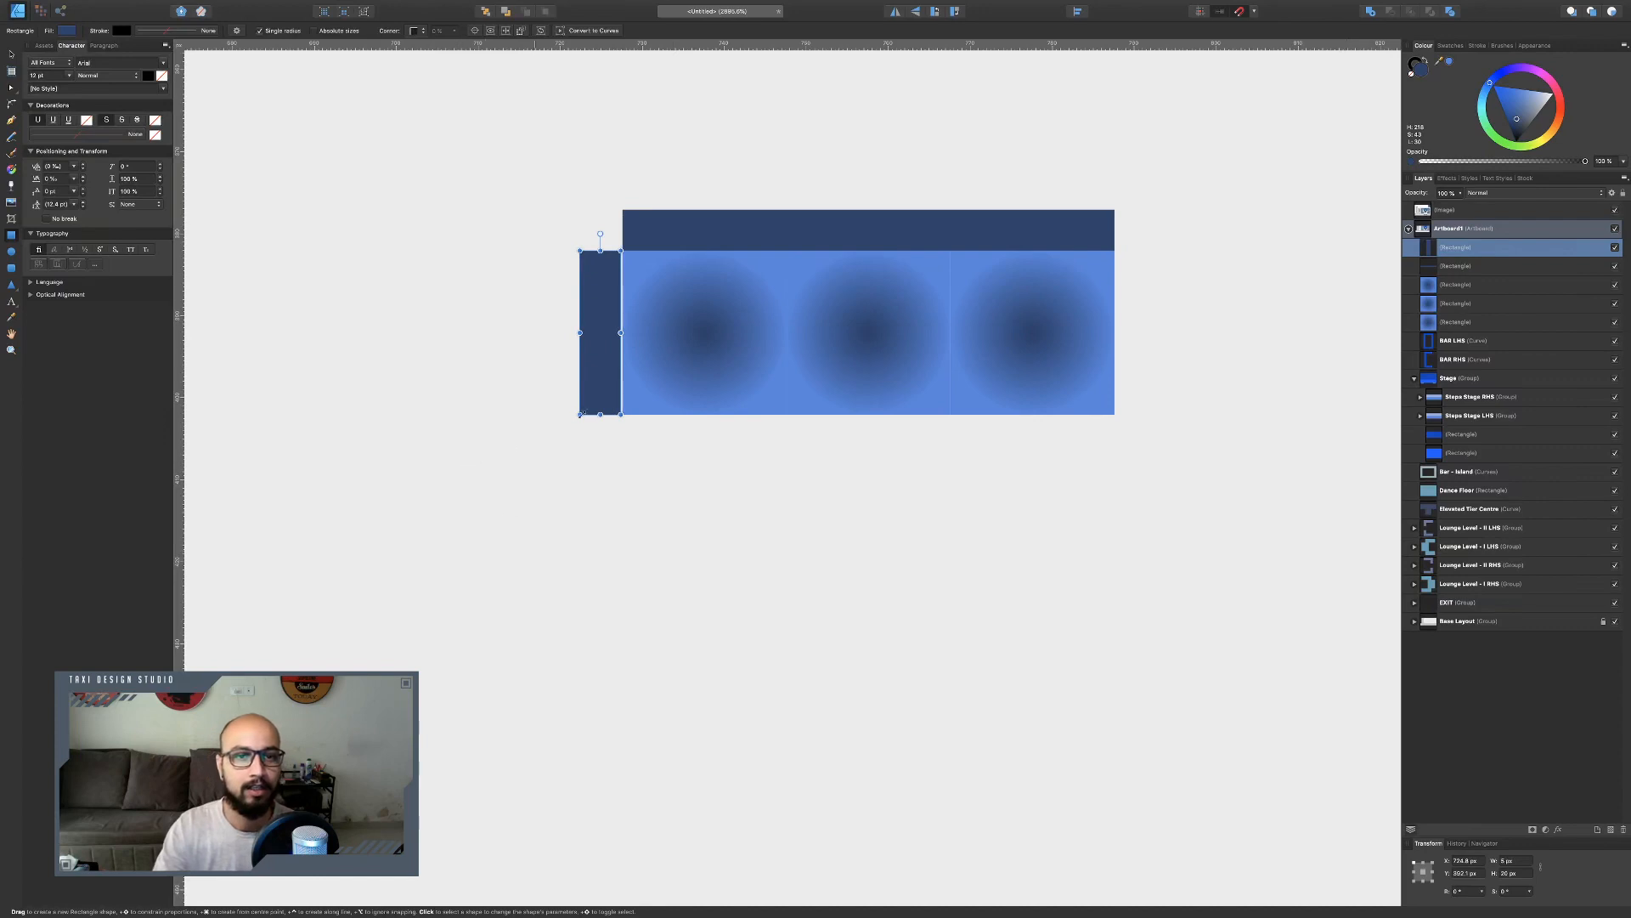
Duplicate the side bar to the right edge of the squares and stretch the top bar across both side bars.
key("v")
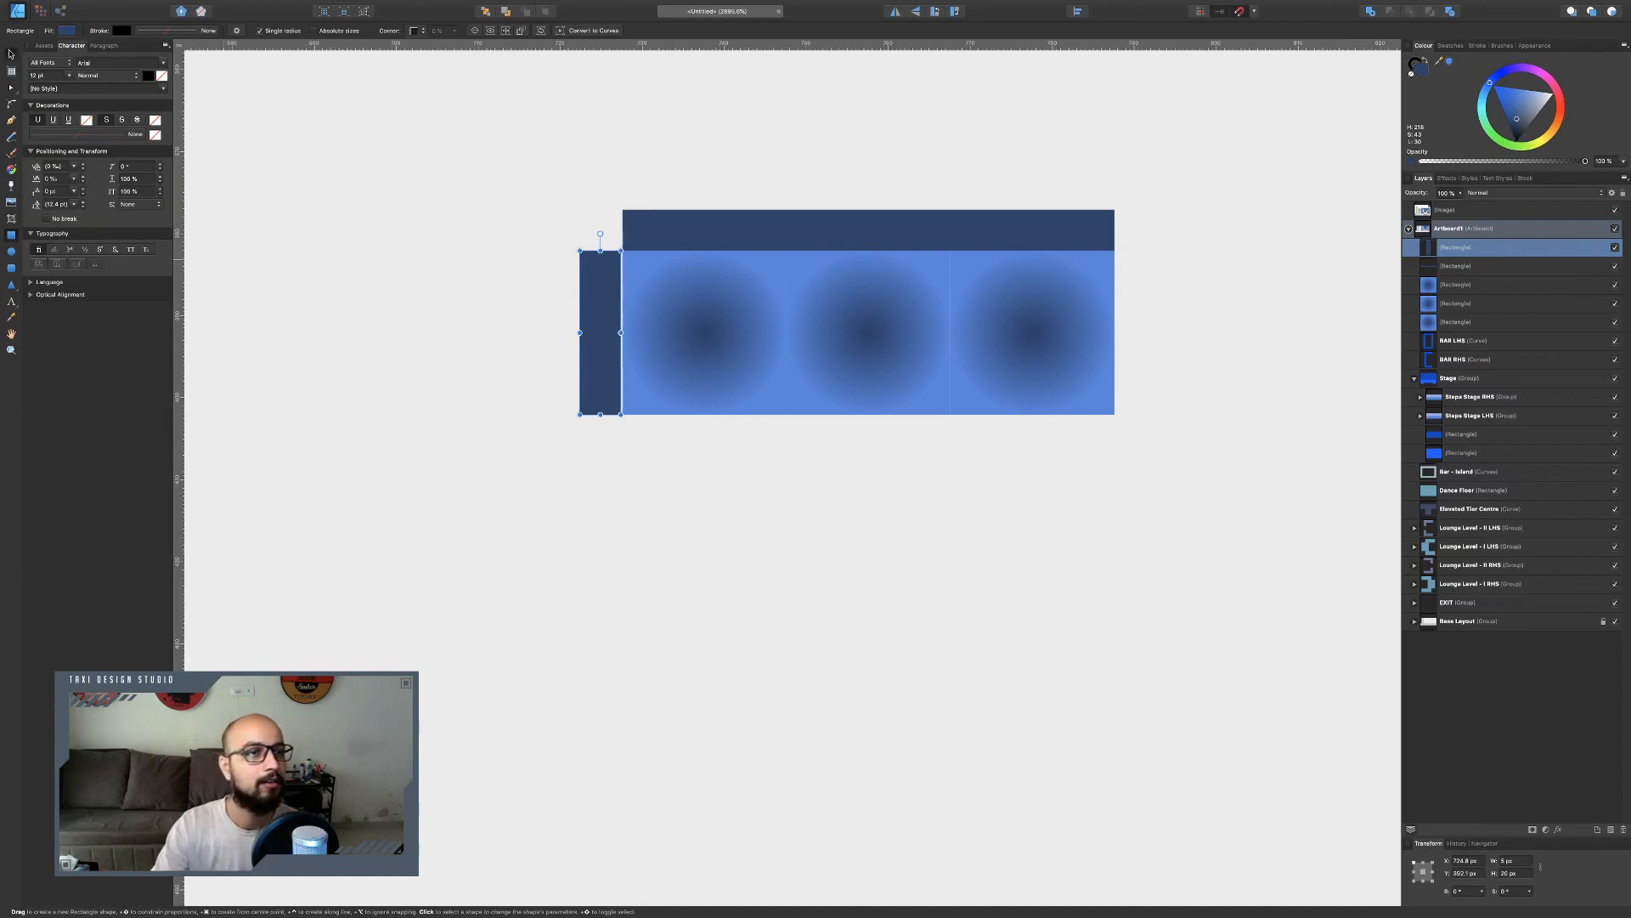
left_click_drag(607, 347, 1138, 356)
left_click(1105, 236)
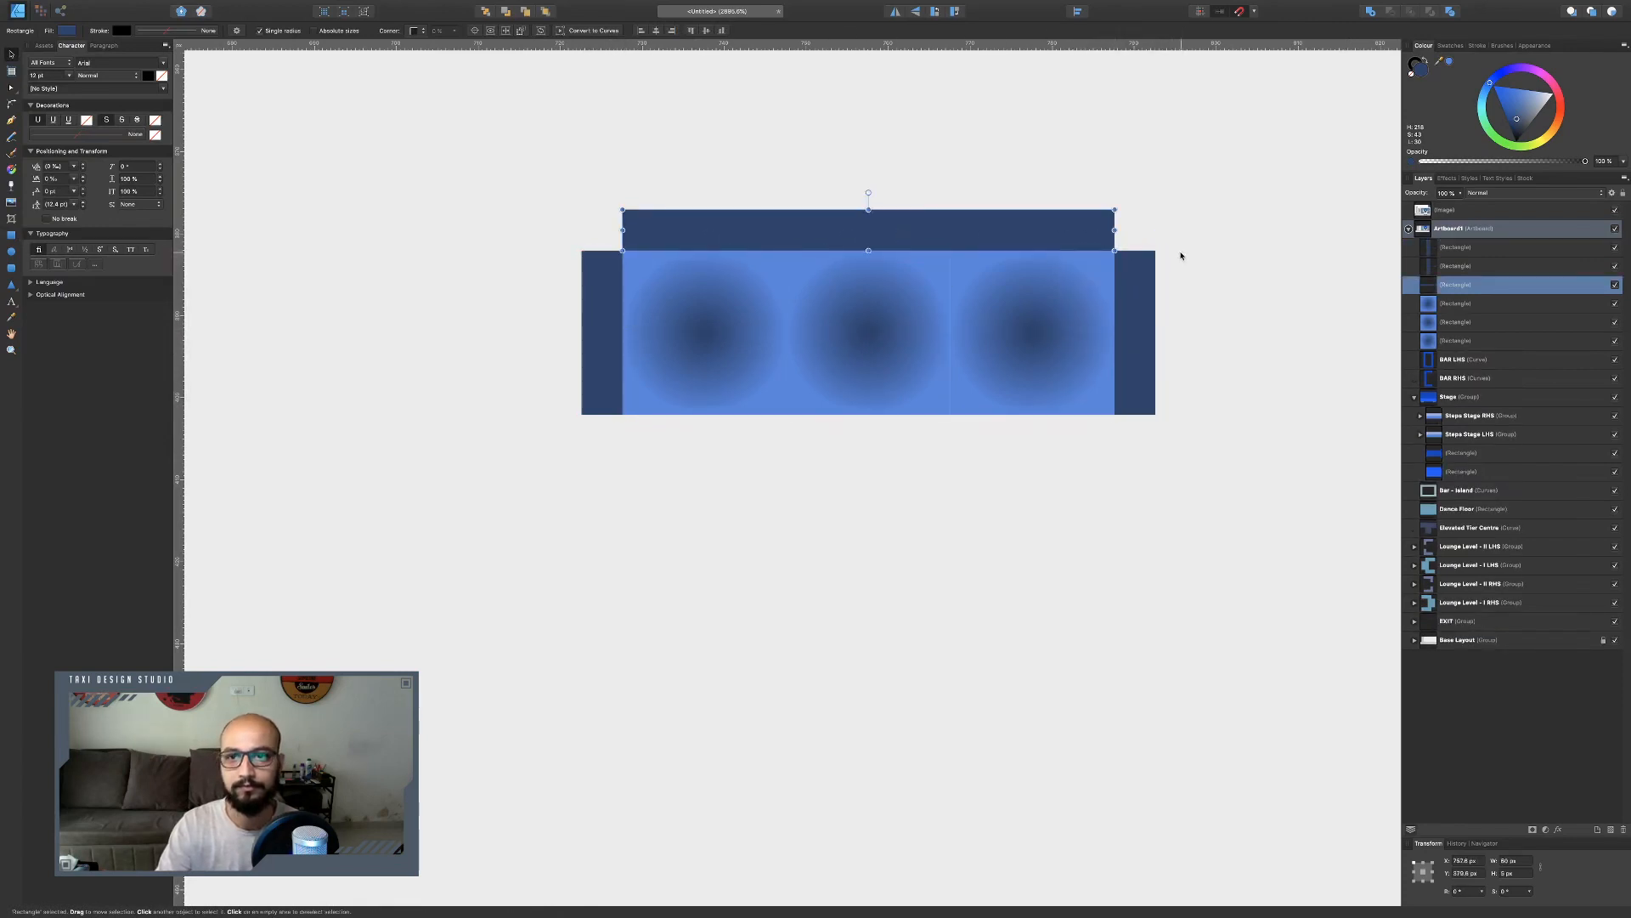
left_click_drag(1114, 229, 1157, 229)
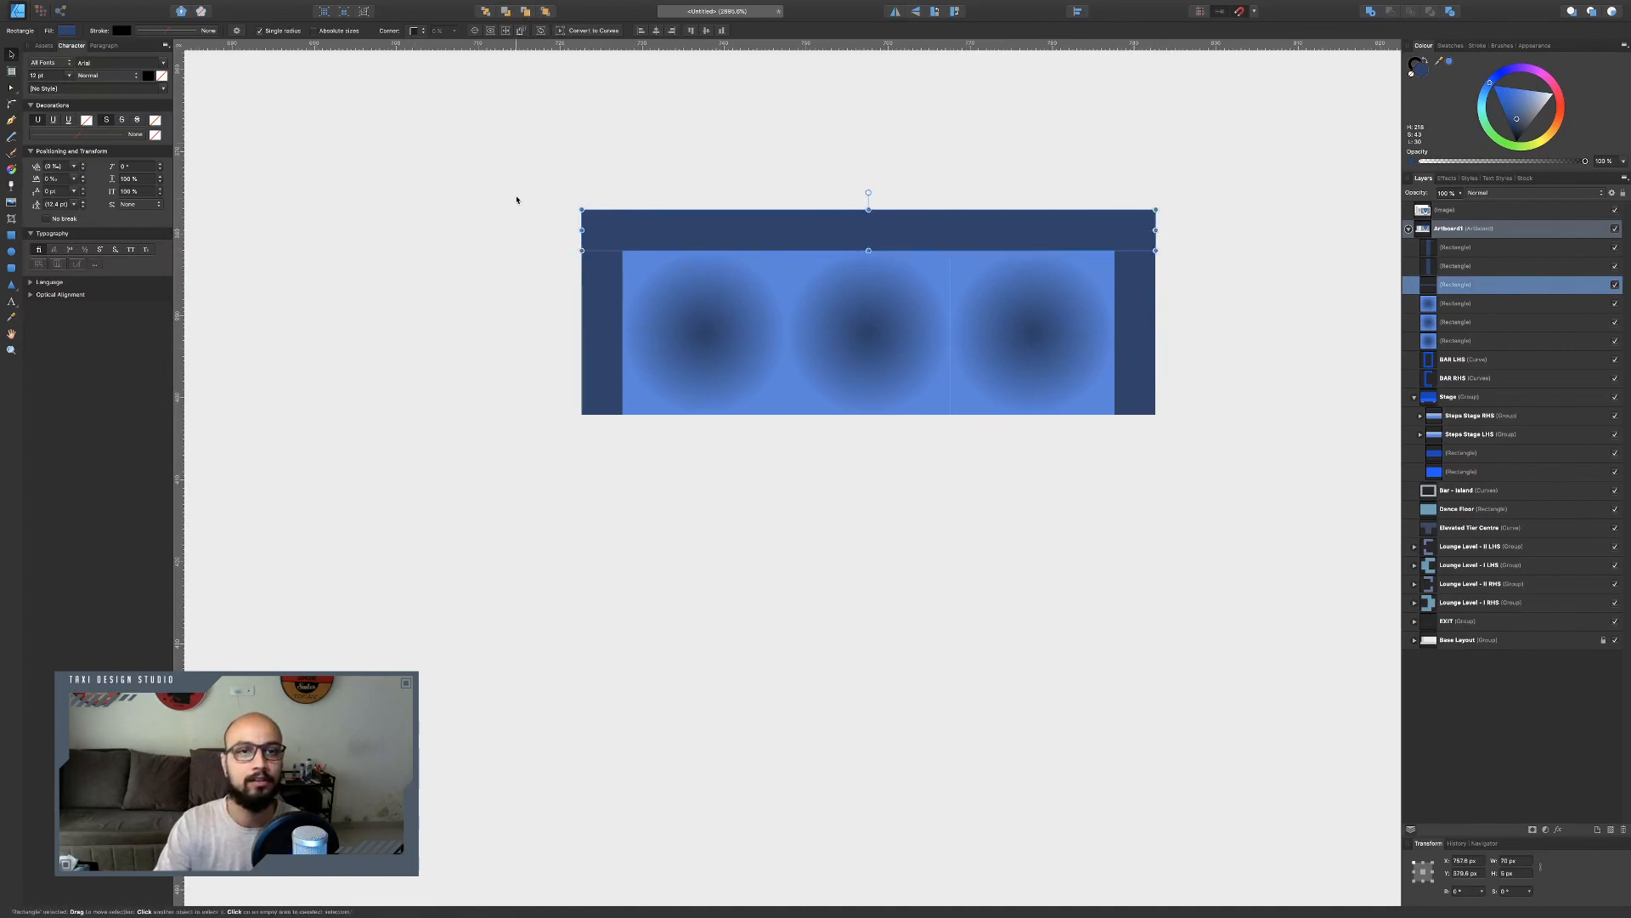
Select all the lighting parts and group them together.
left_click_drag(515, 165, 1246, 497)
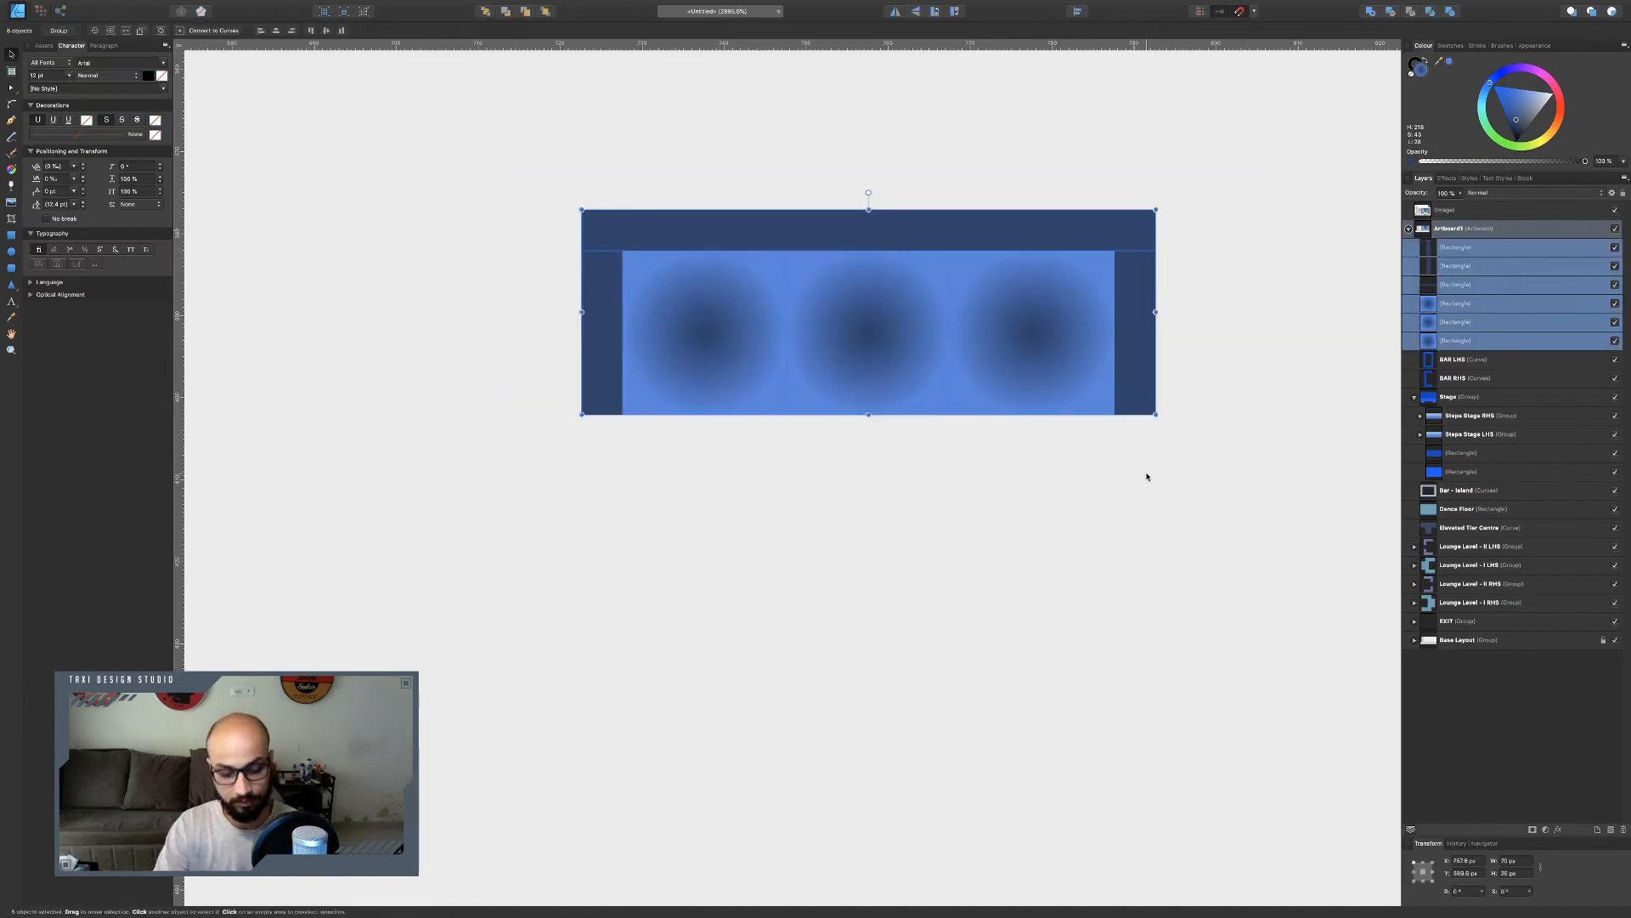
key("super+g")
key("super+minus")
key("super+minus")
key("super+minus")
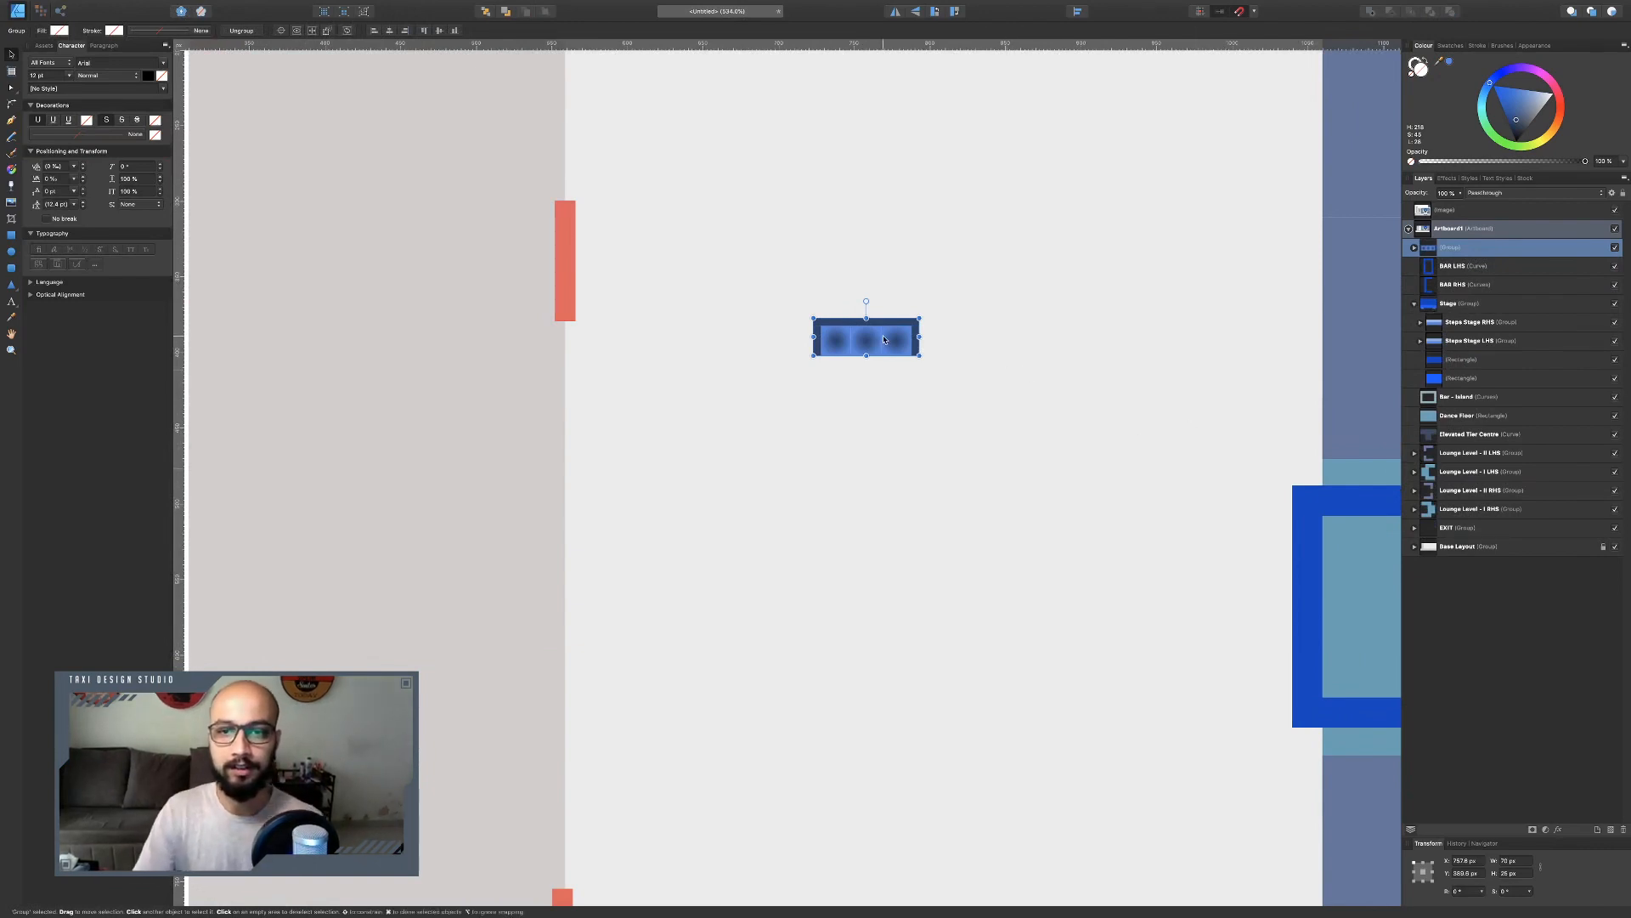
Position the lighting group on the venue layout just right of the main stage's upper edge.
scroll(884, 339, "down", 5)
scroll(914, 320, "right", 3)
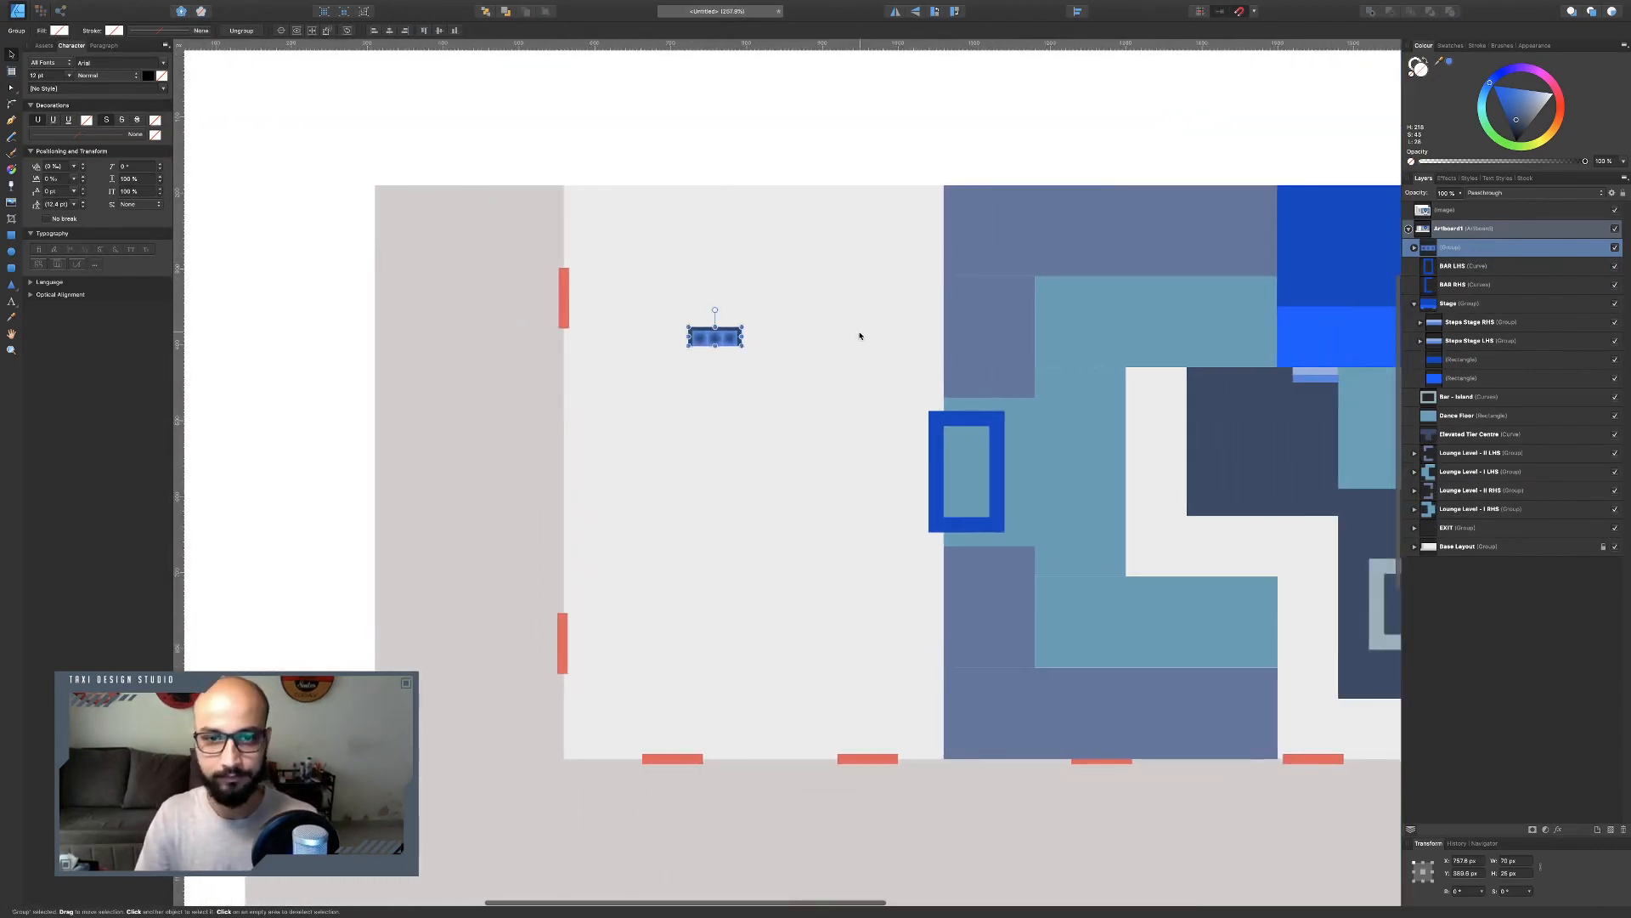
scroll(730, 342, "up", 4)
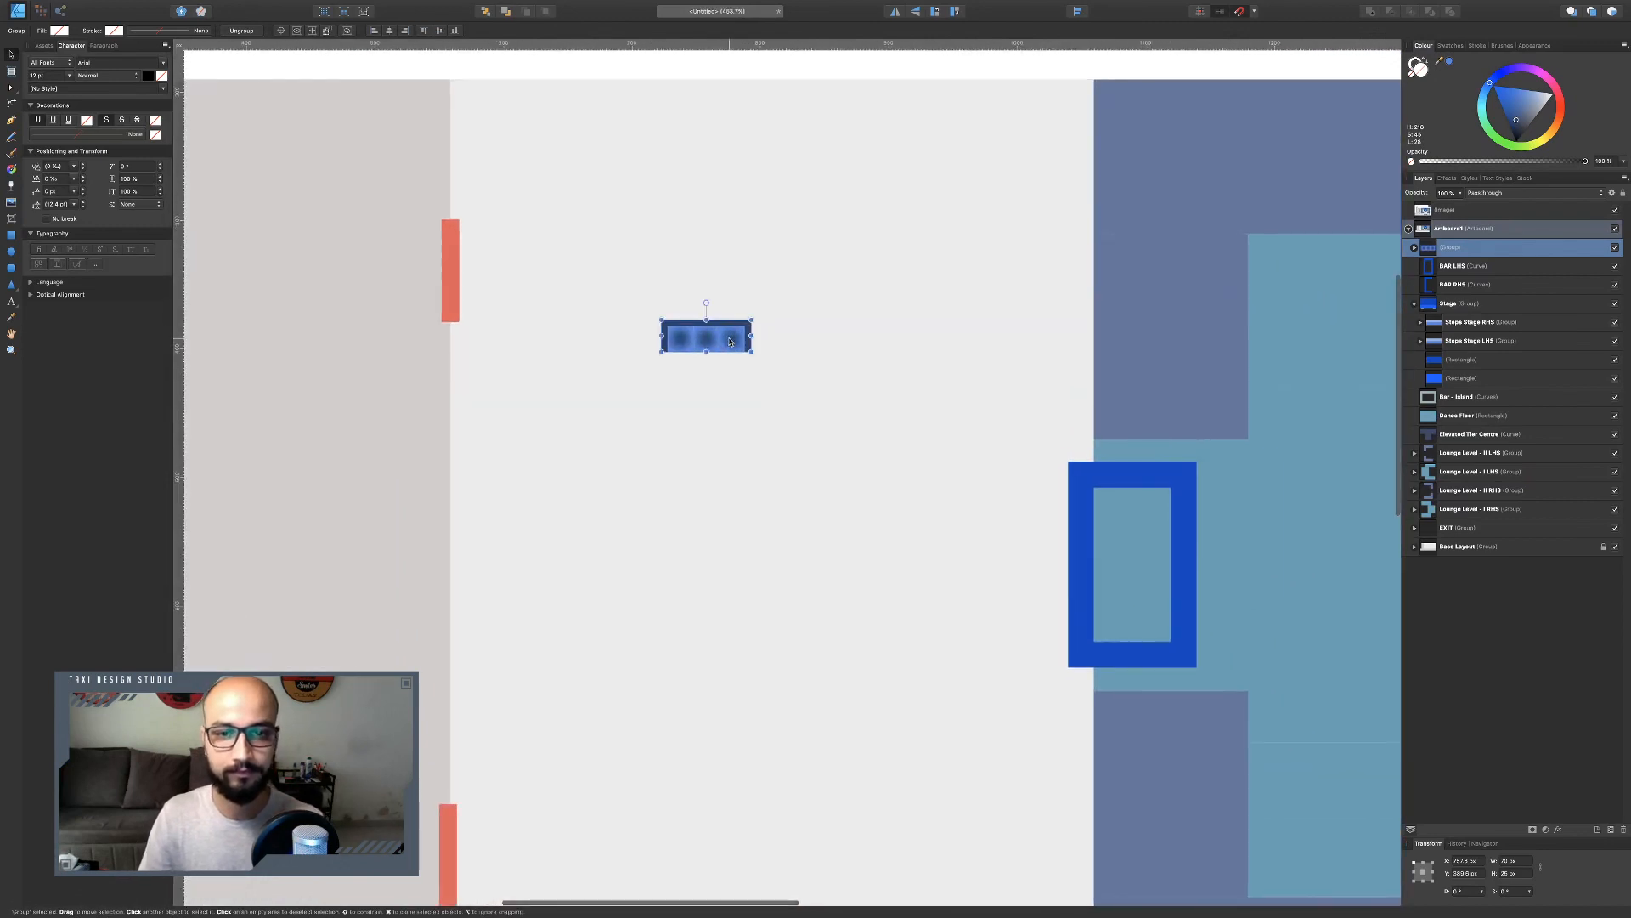
left_click_drag(730, 342, 1247, 246)
scroll(1248, 247, "right", 15)
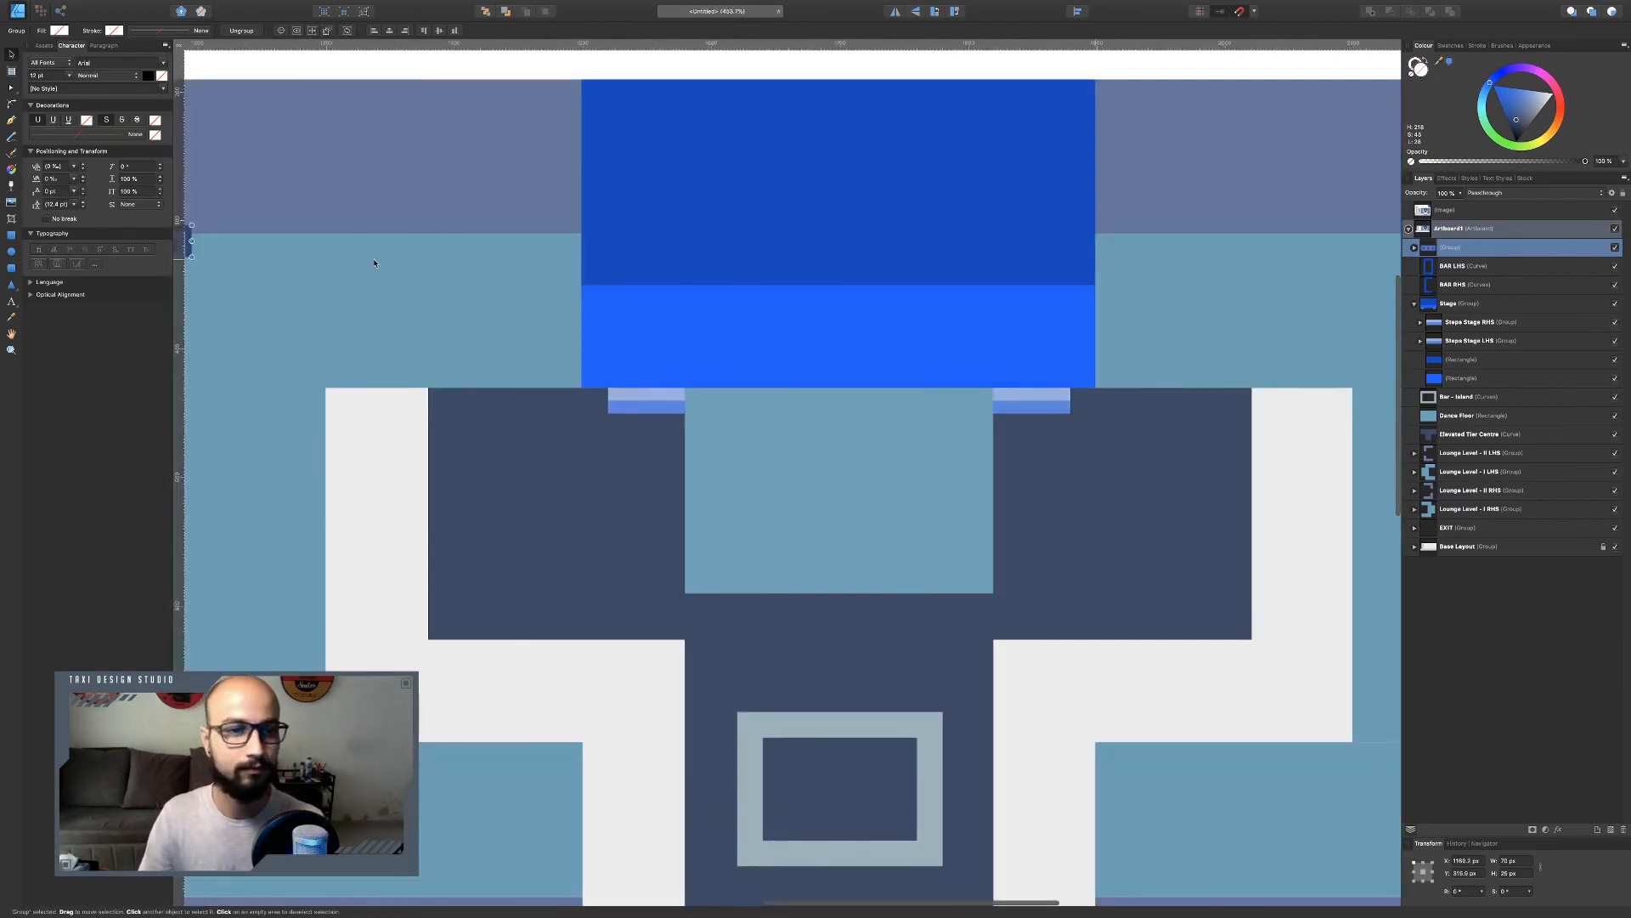
scroll(374, 262, "left", 4)
left_click_drag(458, 247, 1213, 179)
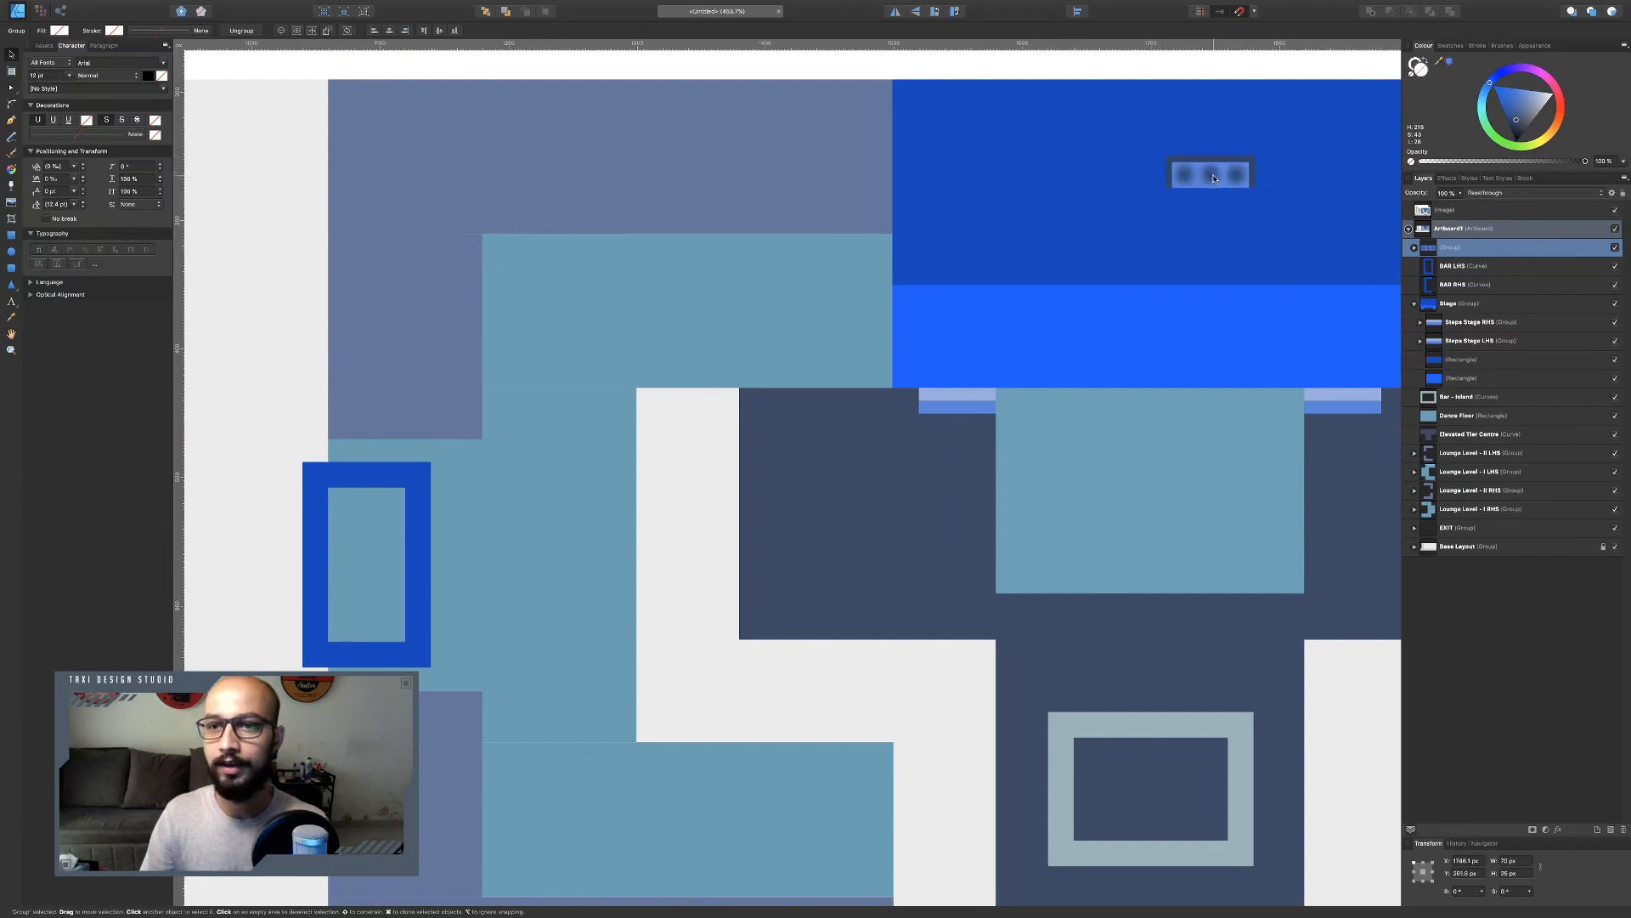
scroll(1214, 179, "right", 6)
left_click_drag(756, 174, 1031, 118)
scroll(1044, 145, "up", 2)
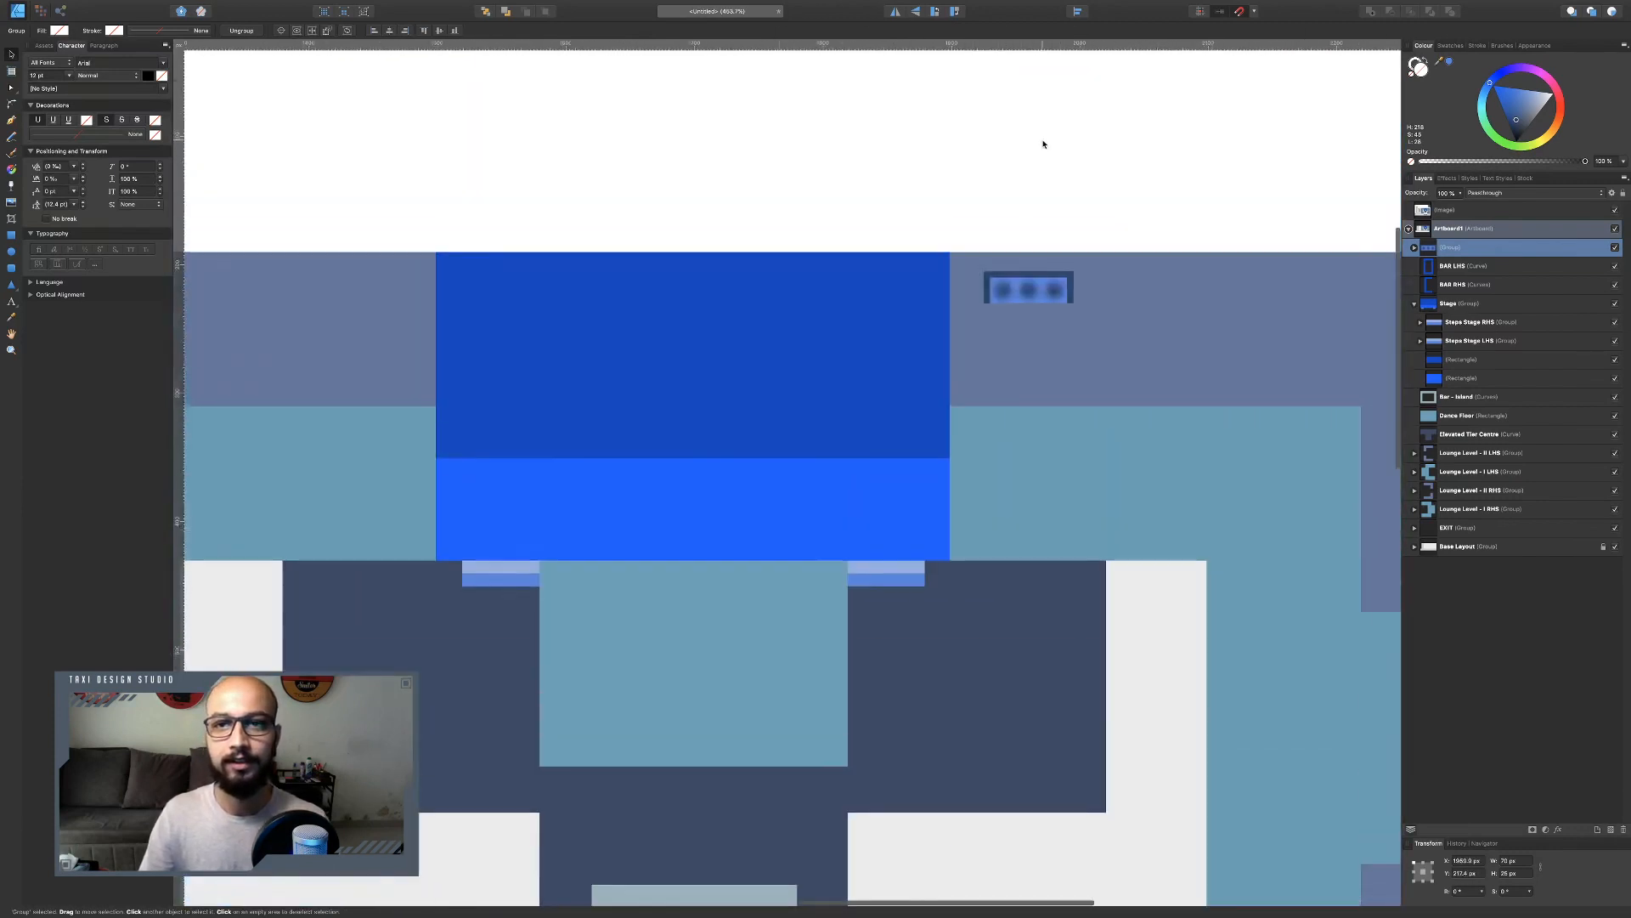
key("ctrl+minus")
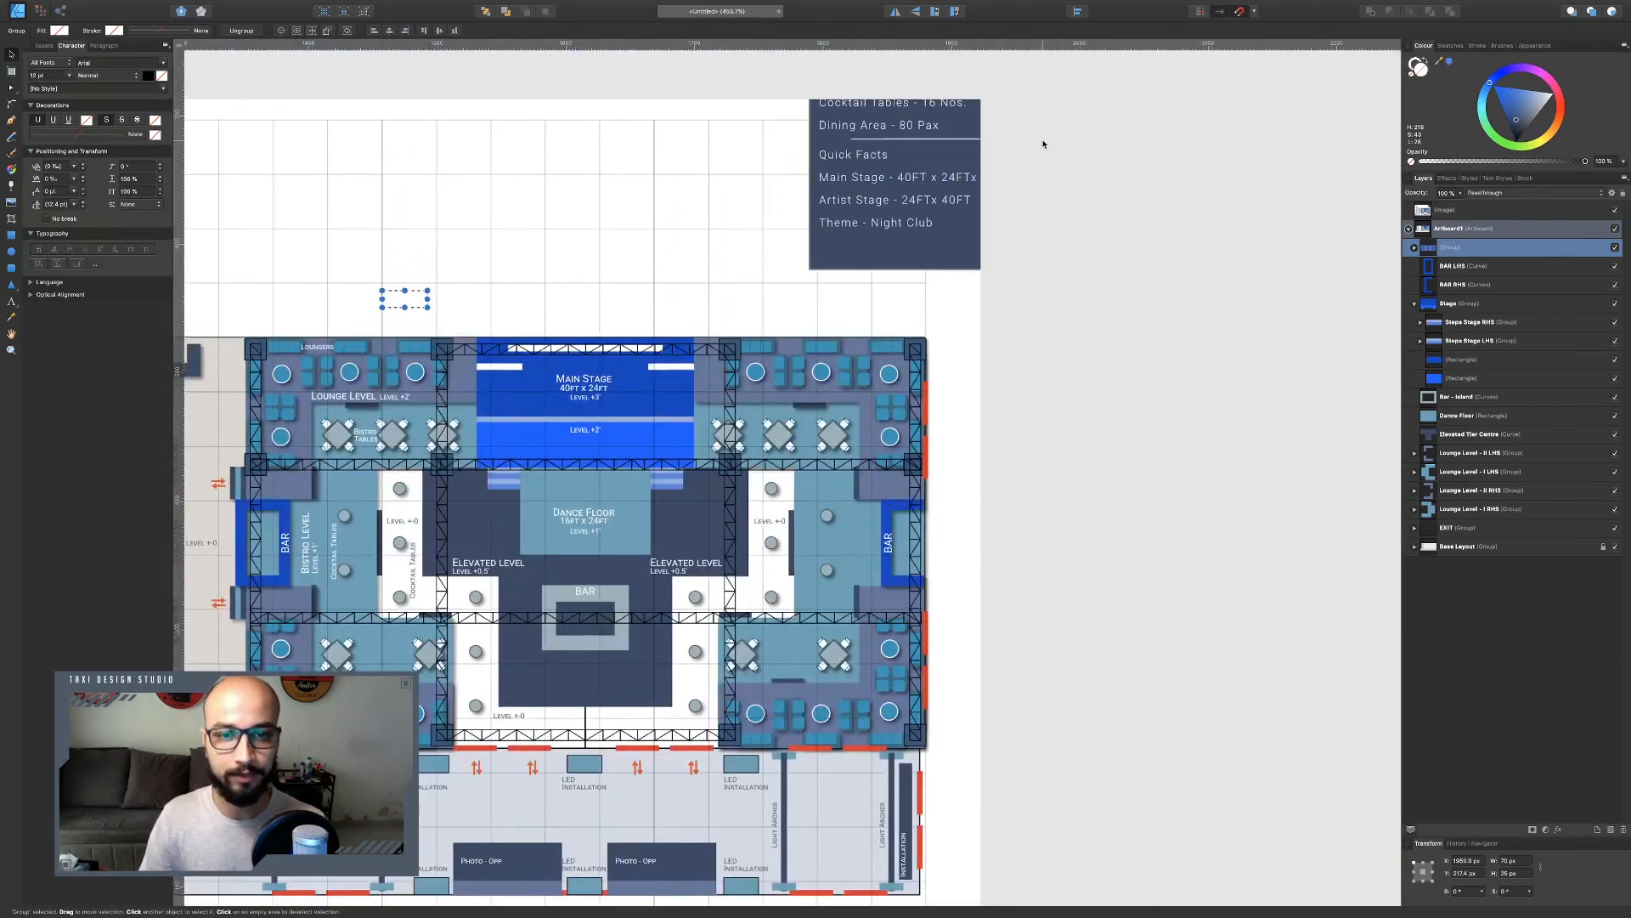
scroll(1043, 144, "down", 12)
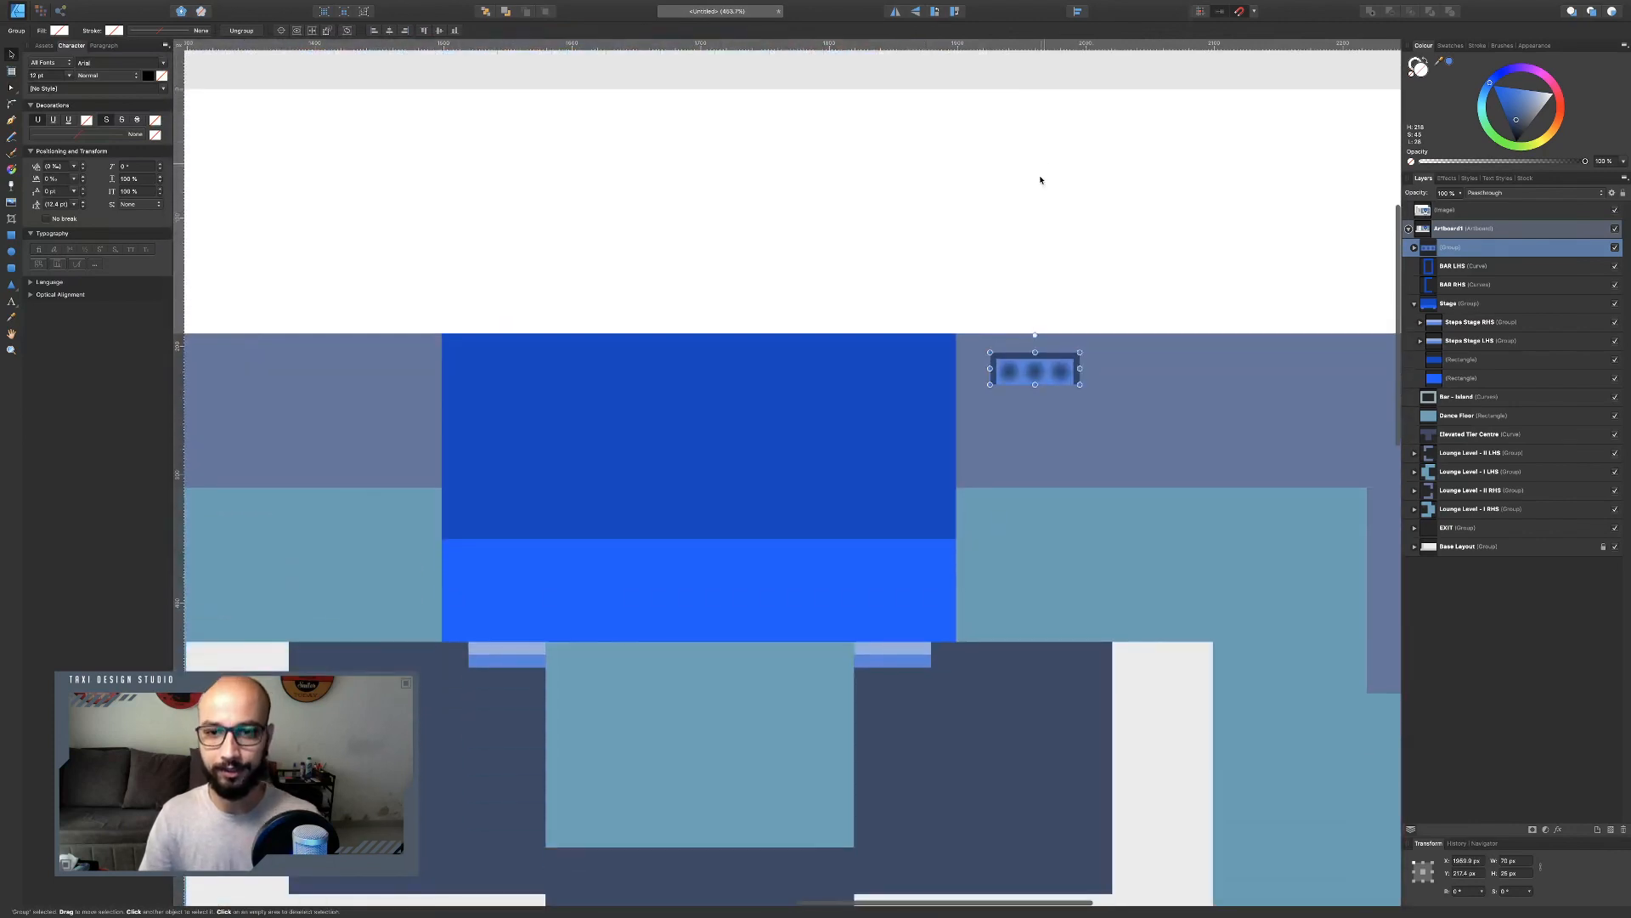
scroll(998, 392, "up", 3)
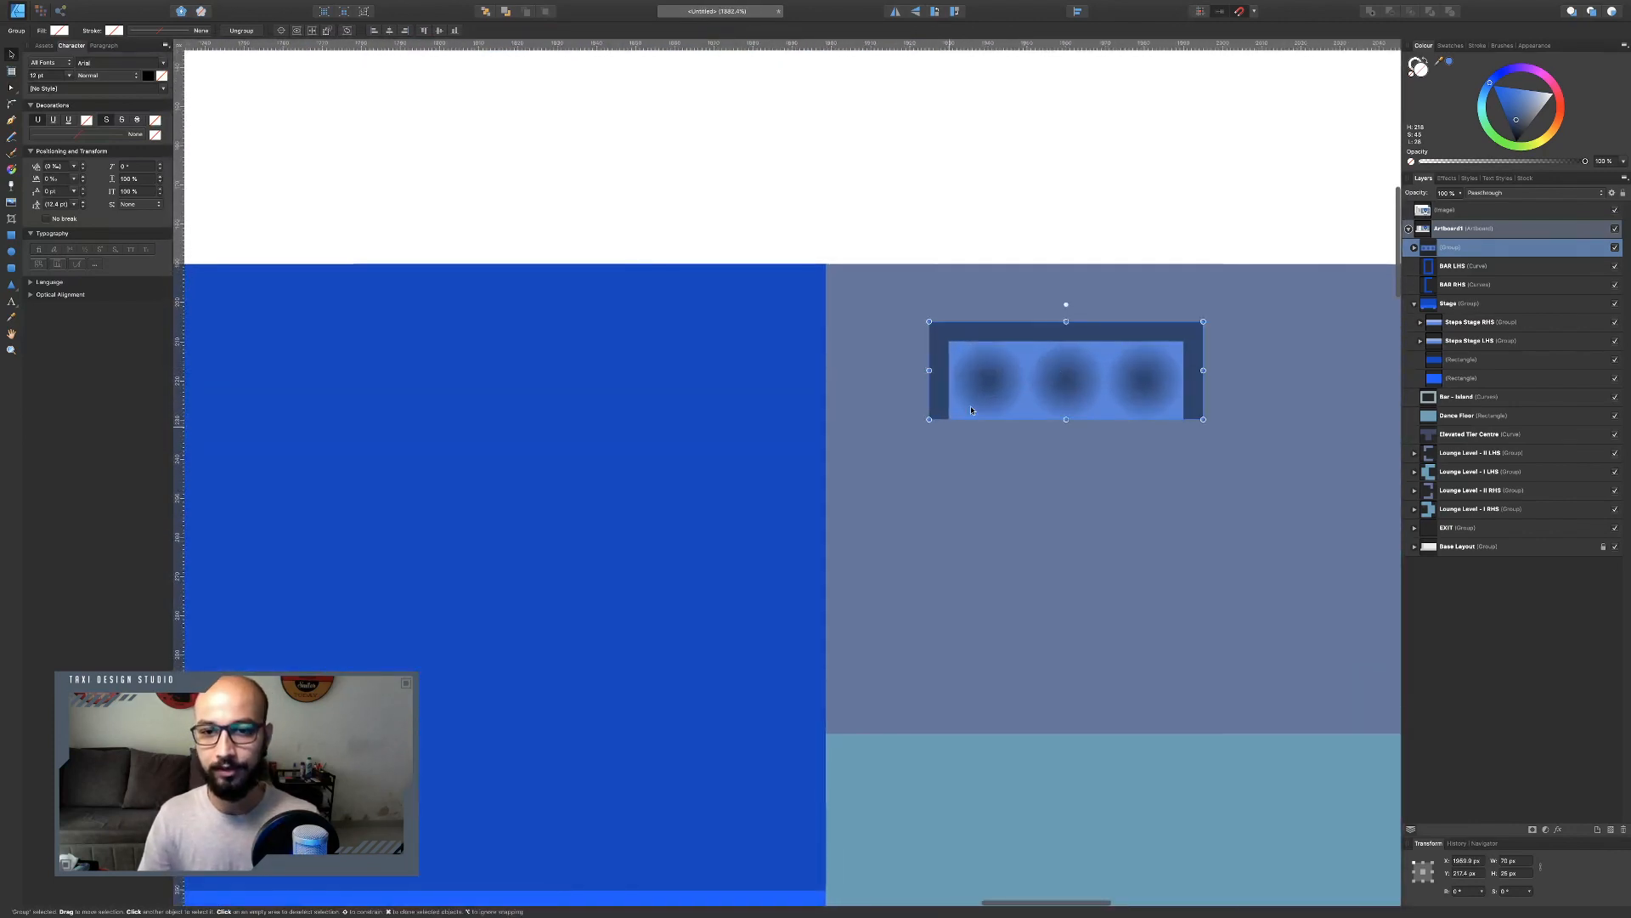
Duplicate the sofa unit and rotate the copy 90° into a vertical piece below and left of the original.
scroll(987, 406, "up", 3)
scroll(987, 406, "up", 2)
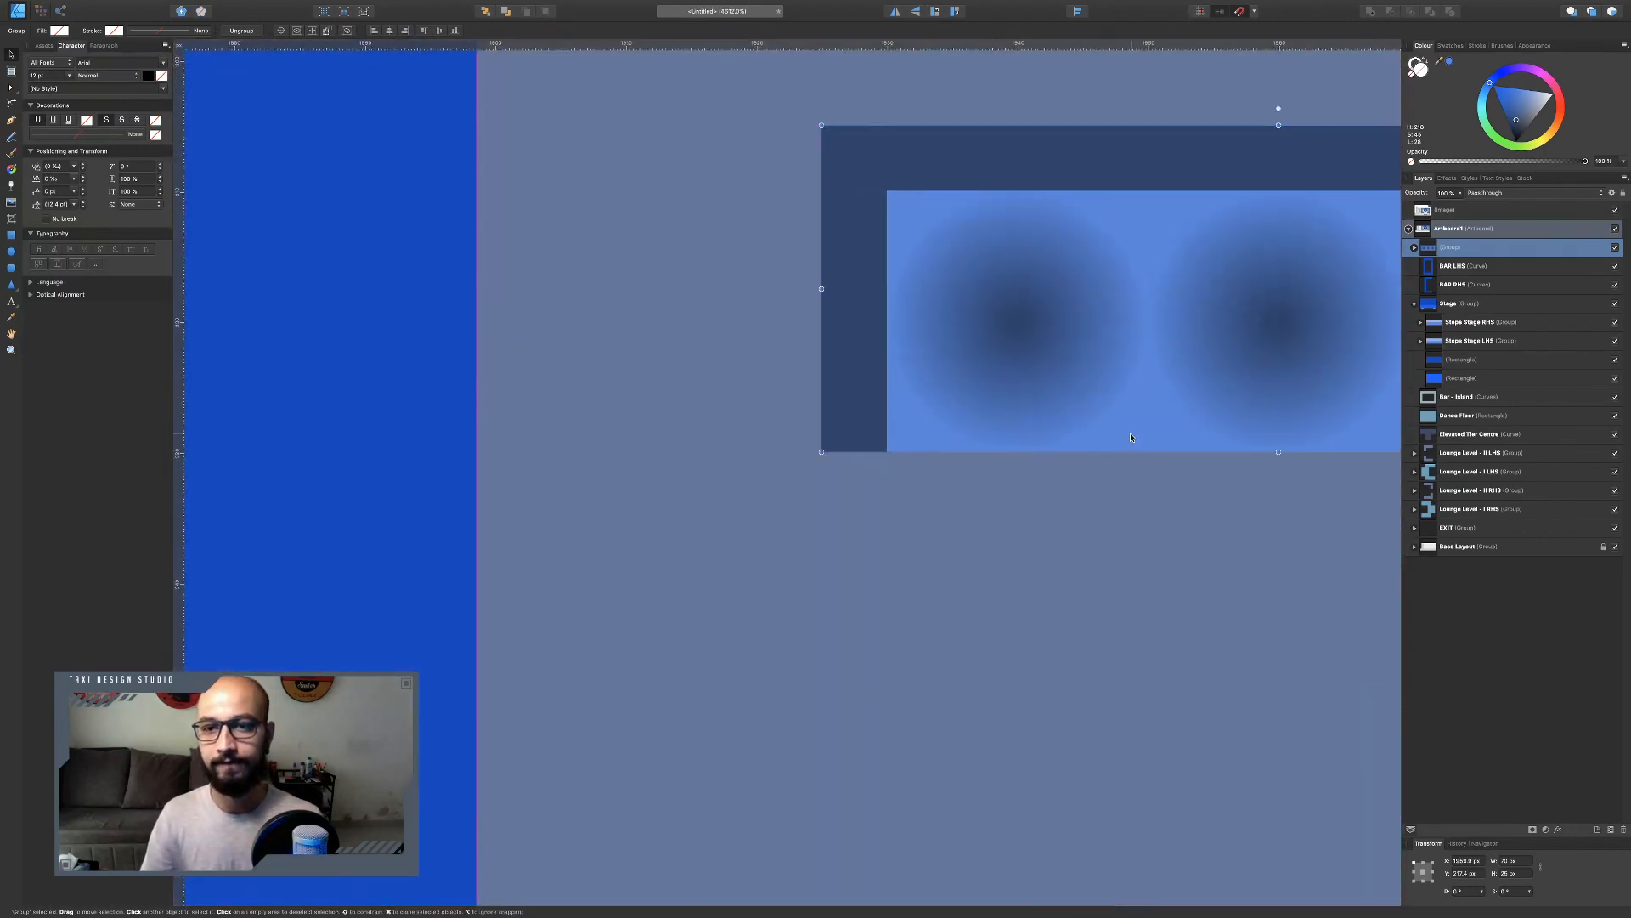
scroll(897, 311, "down", 2)
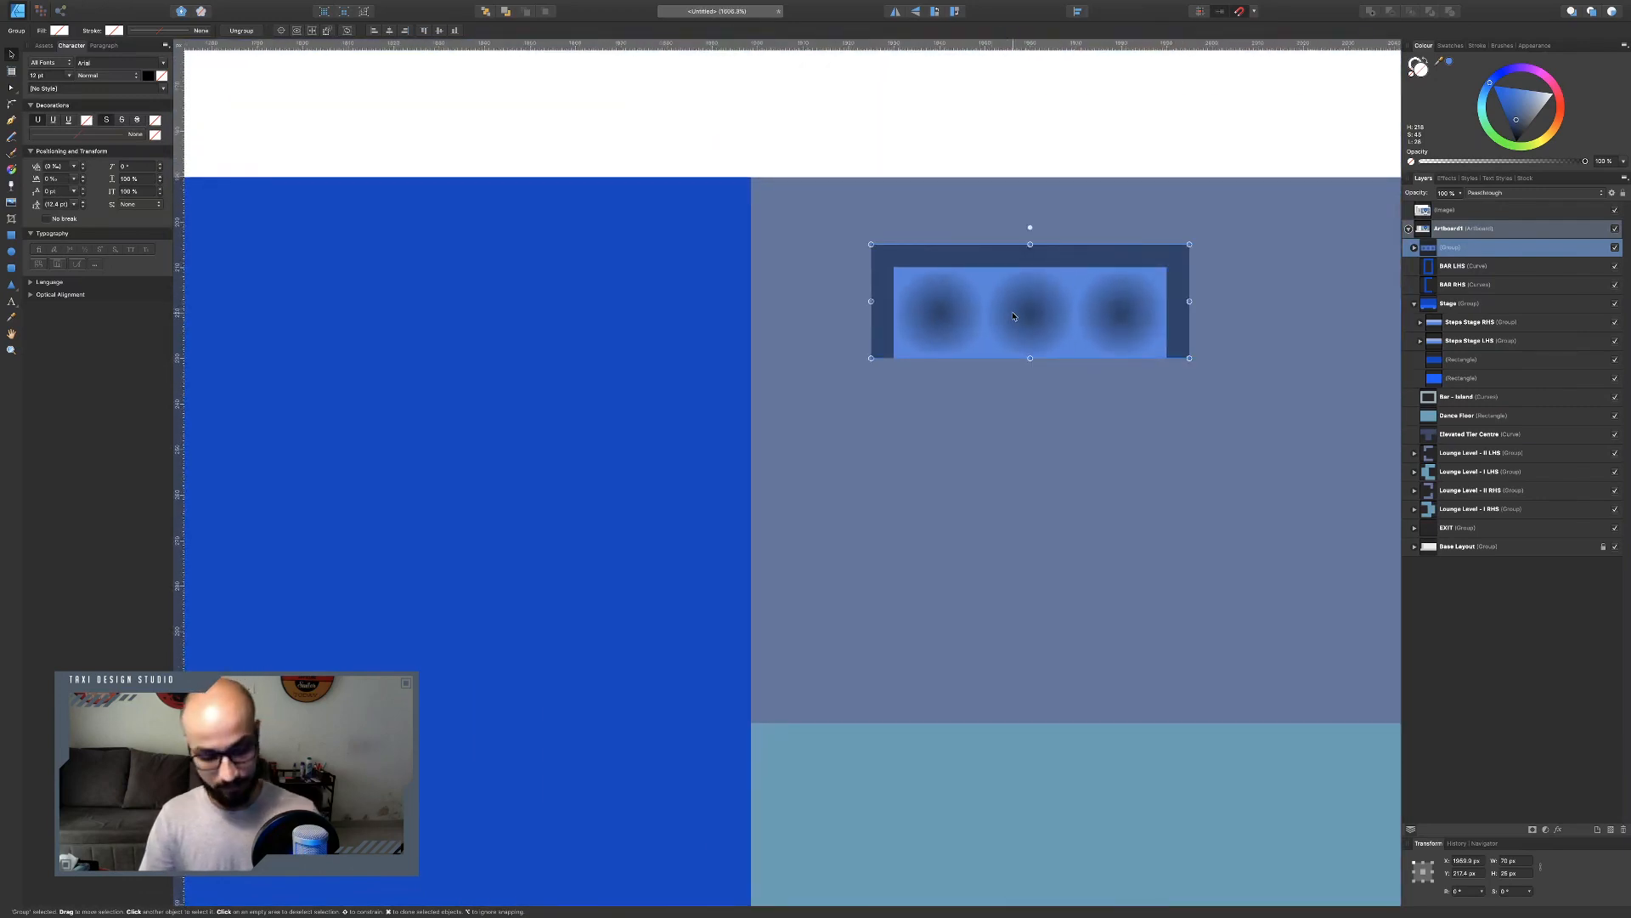
key("super+j")
left_click_drag(1030, 227, 810, 517)
Delete one cushion from the vertical sofa and shorten its bottom and side bars to fit the remaining two cushions.
double_click(821, 621)
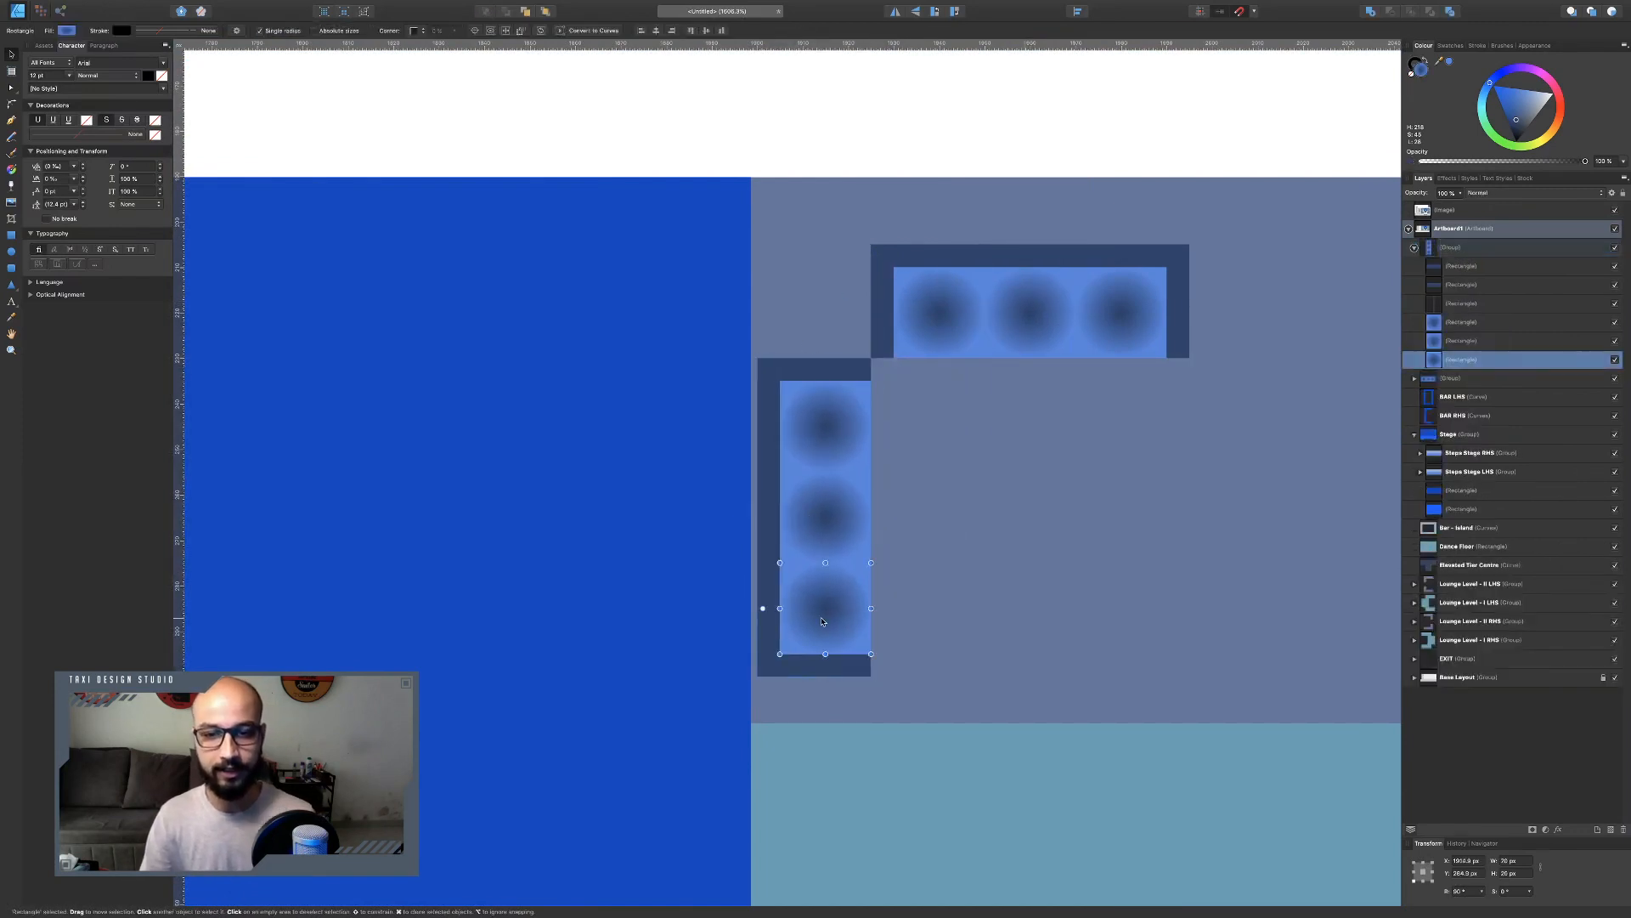
key("Delete")
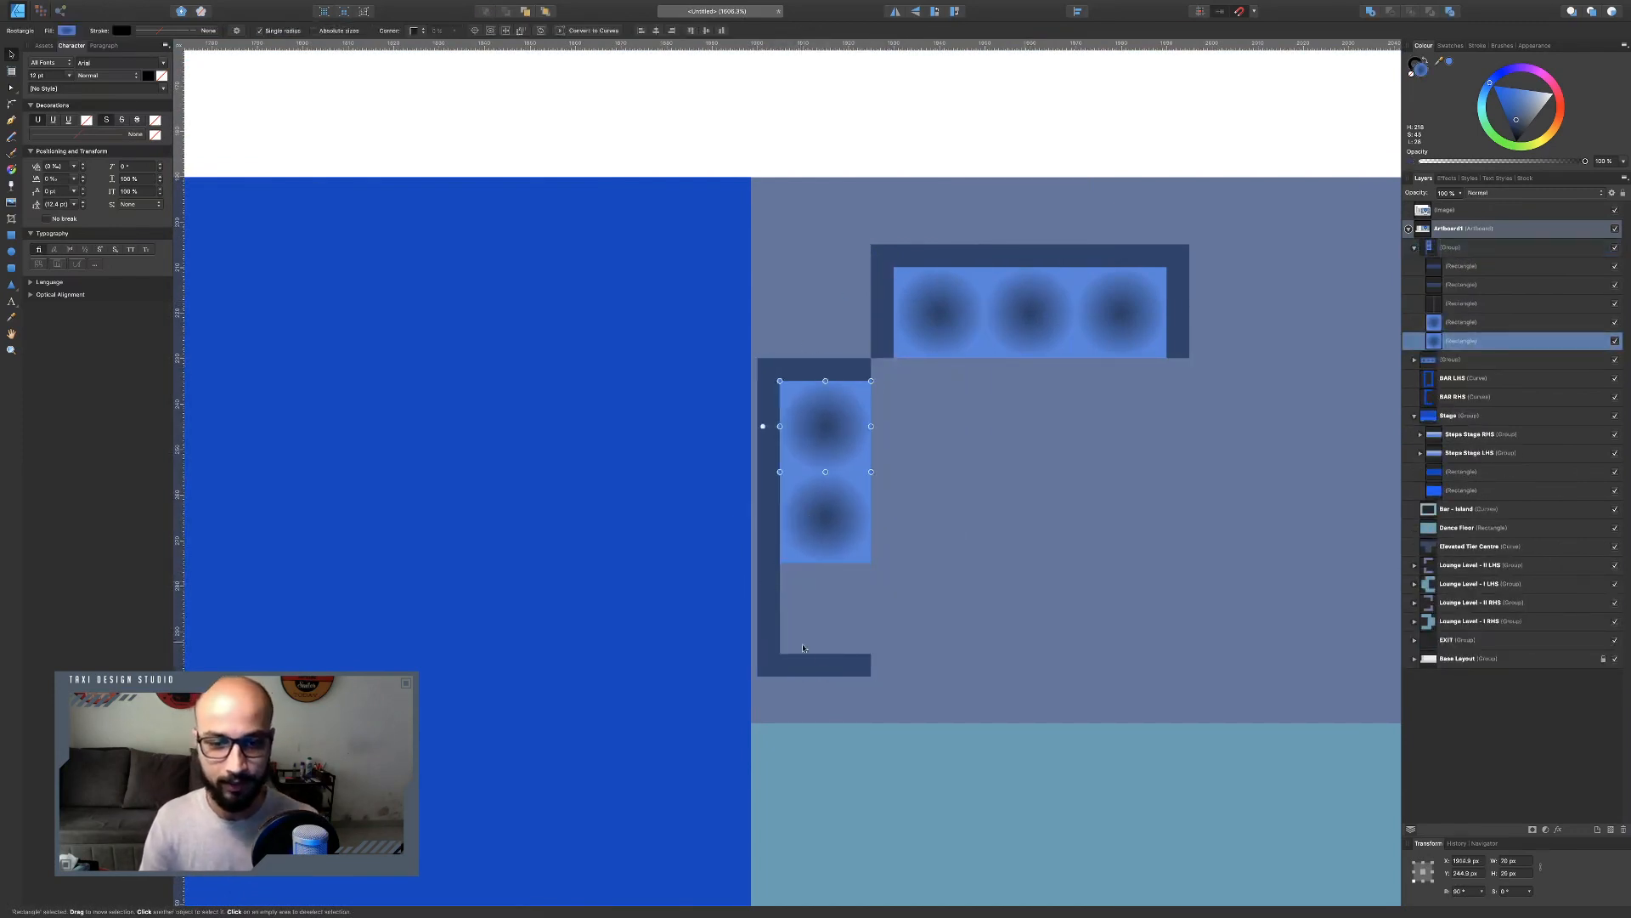
left_click(831, 666)
left_click_drag(831, 666, 833, 576)
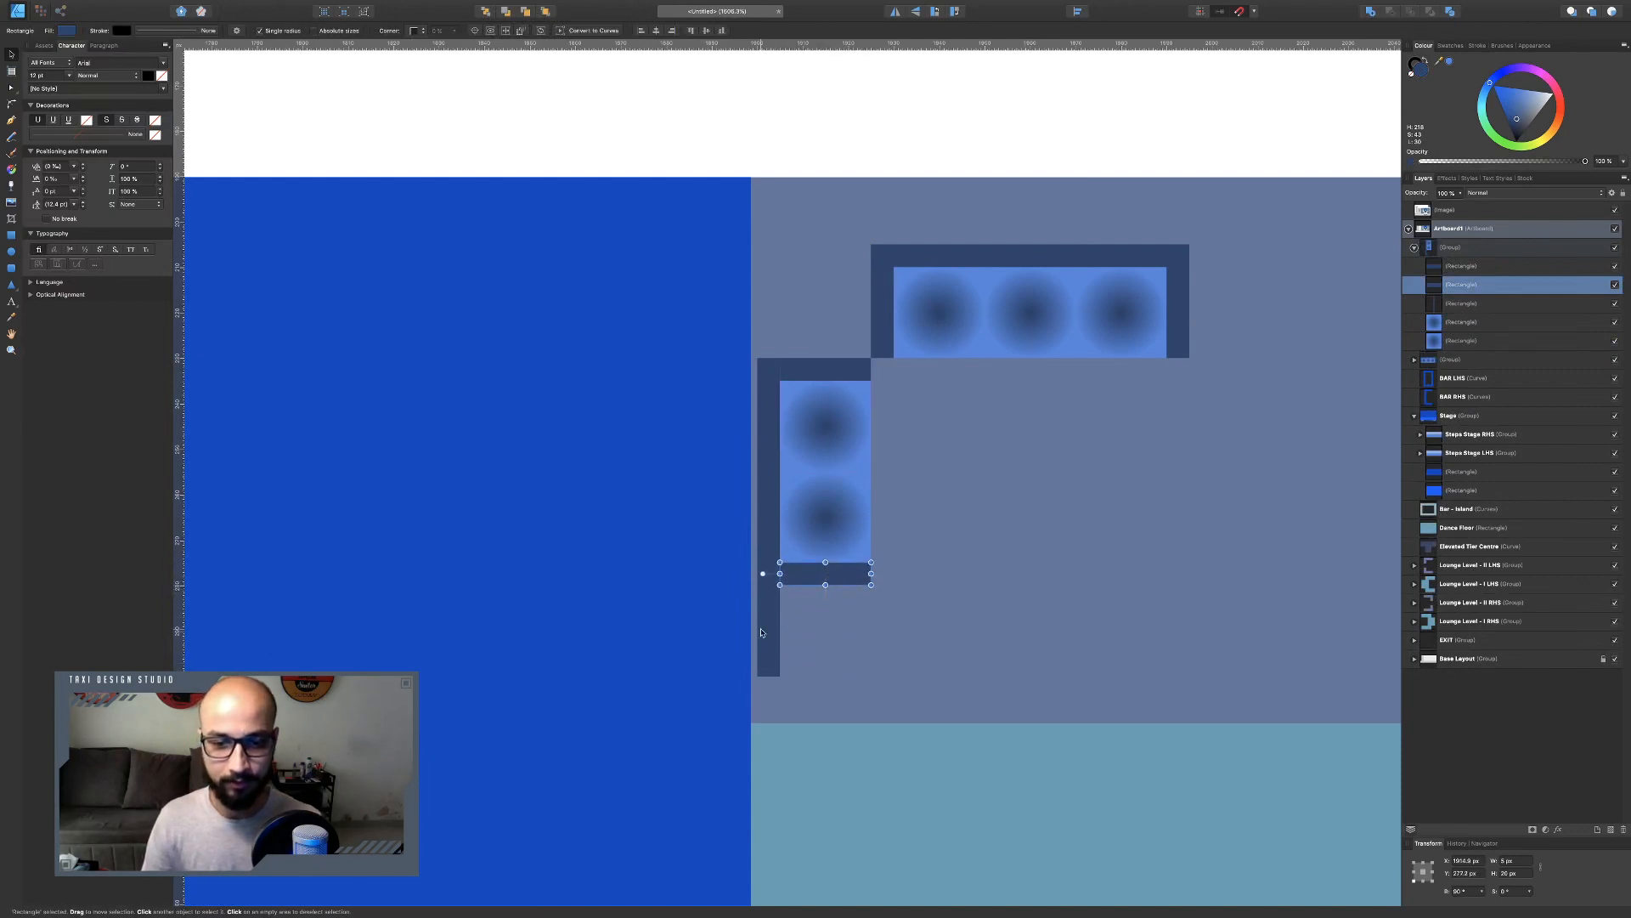
left_click(768, 595)
left_click_drag(769, 676, 770, 584)
Nudge the top sofa slightly up and to the right.
left_click(1451, 359)
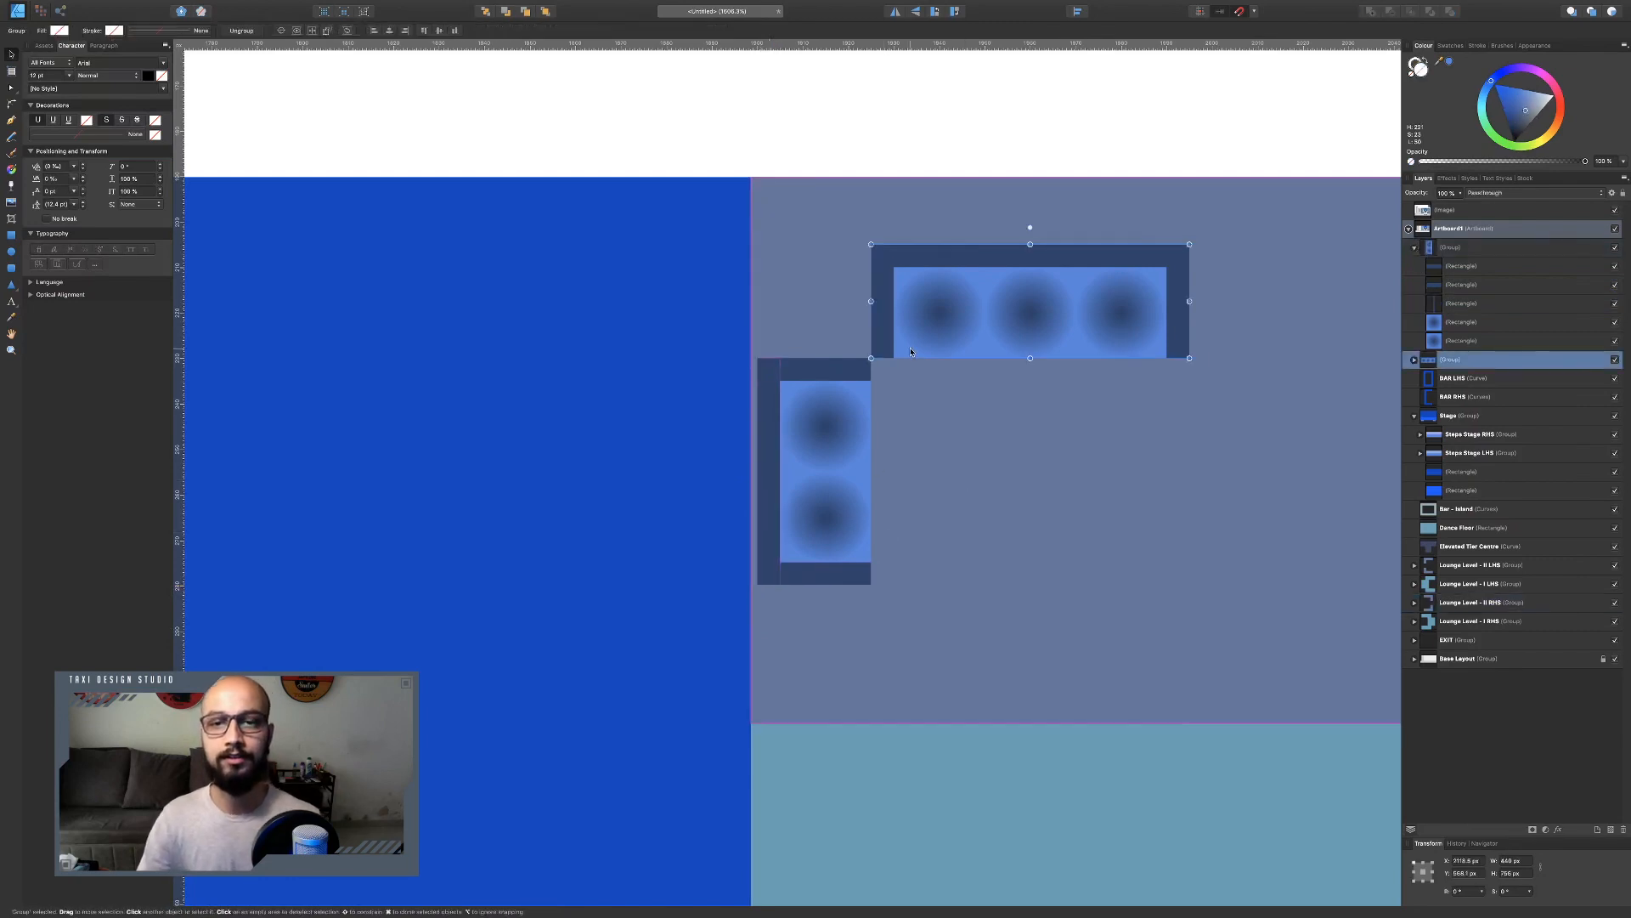
left_click_drag(966, 324, 982, 311)
Duplicate the vertical sofa, flip it horizontally, and place it opposite on the right side.
left_click(835, 450)
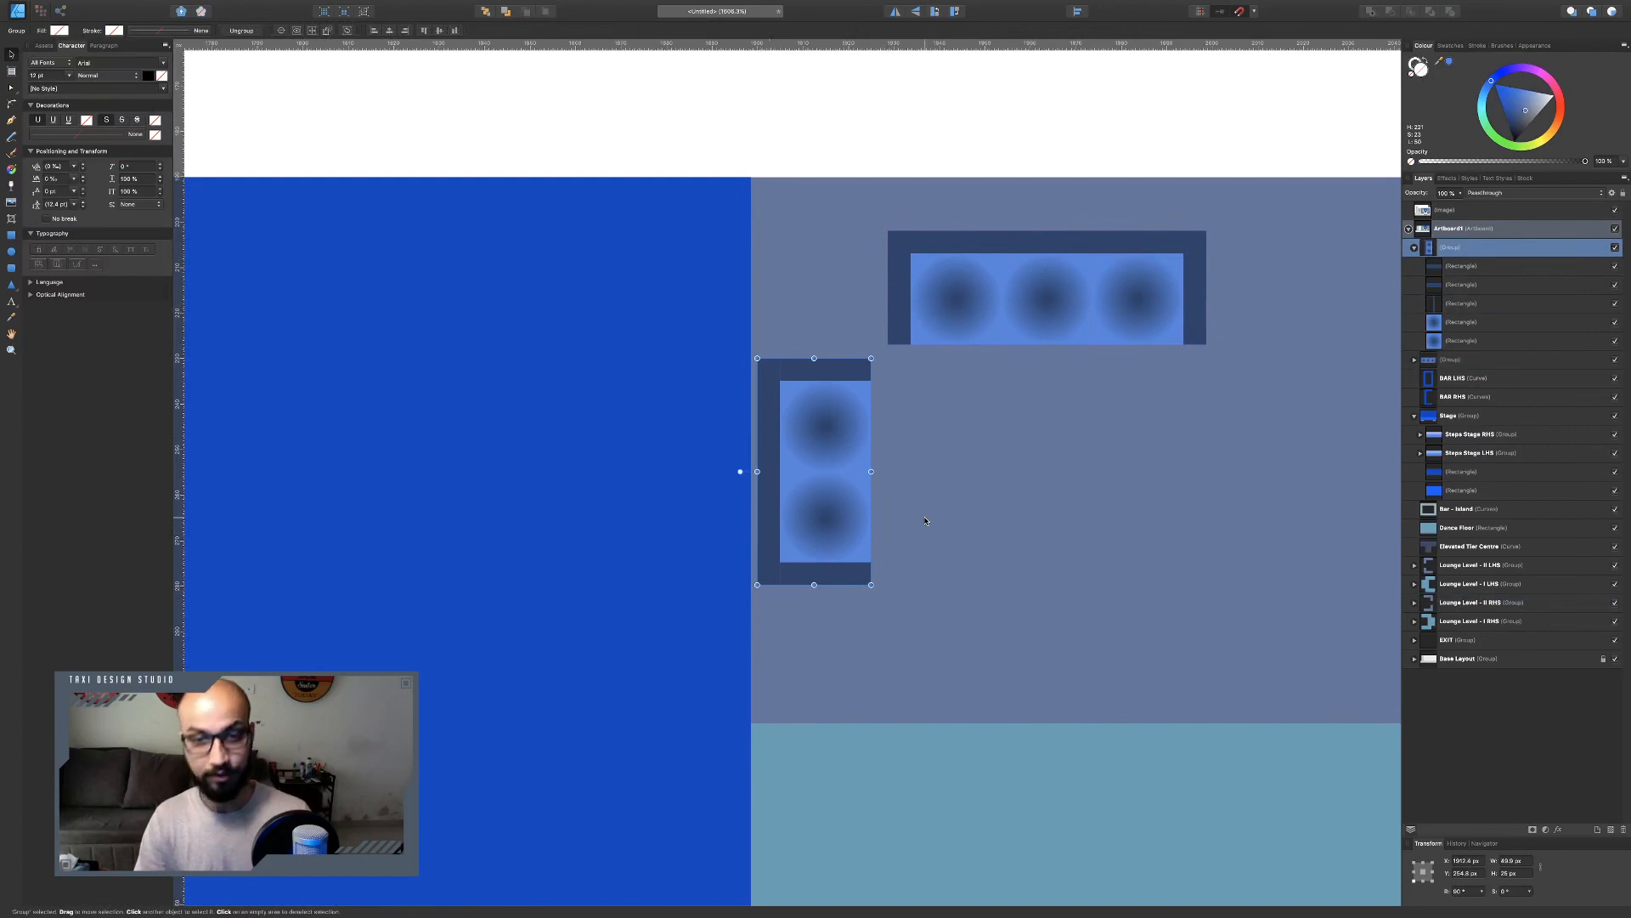
key("super+j")
left_click(895, 11)
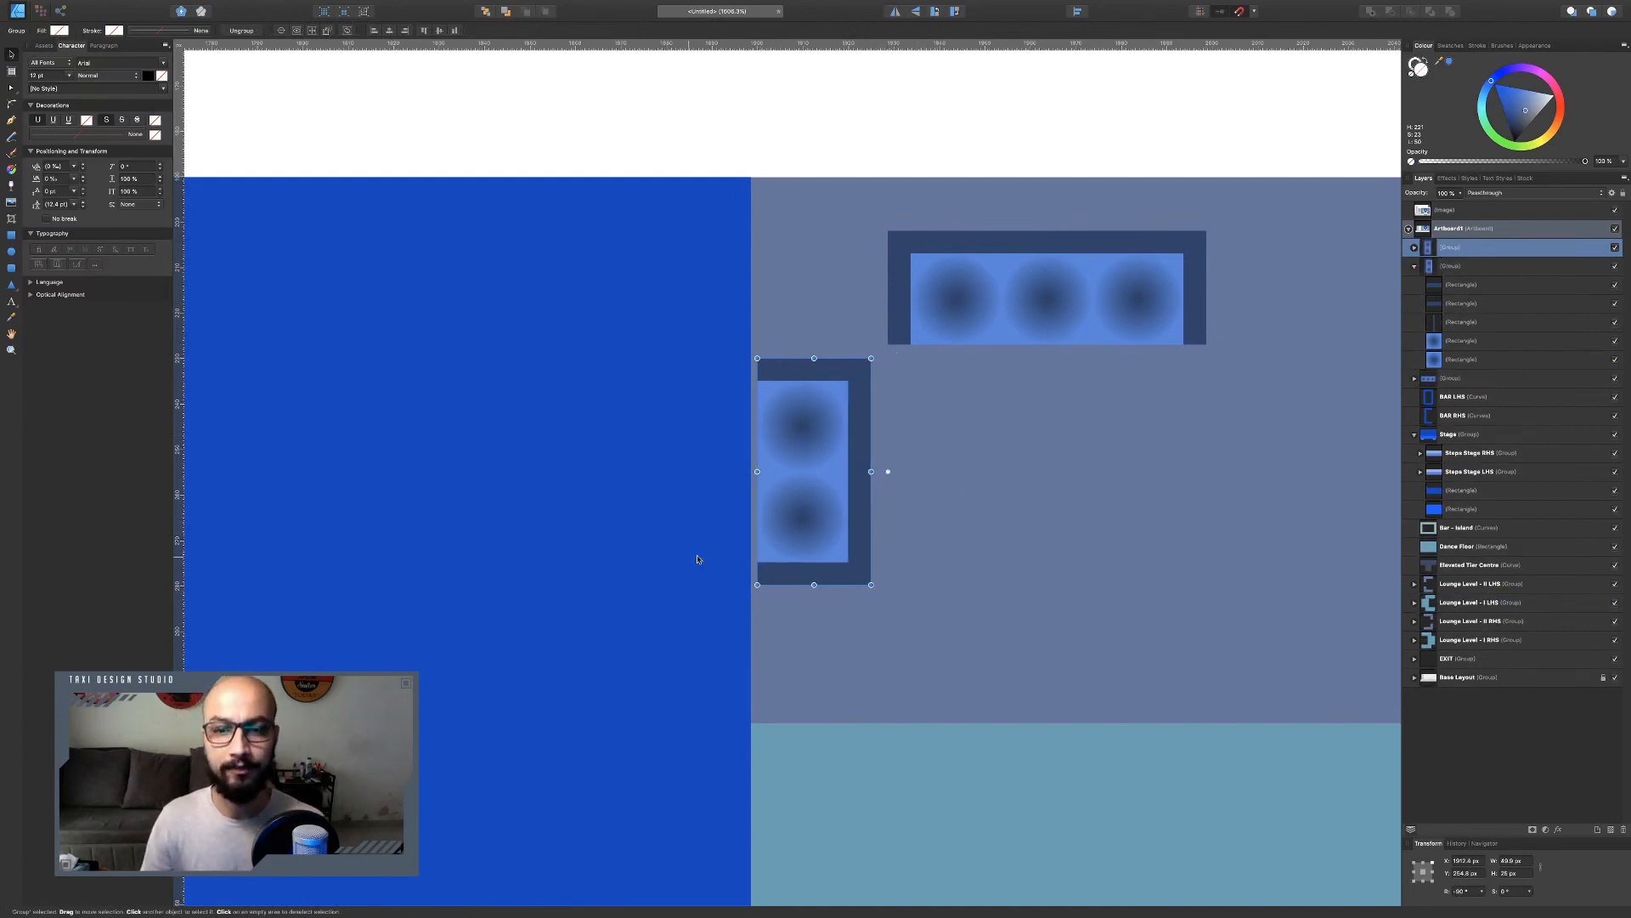
left_click_drag(849, 497, 1279, 491)
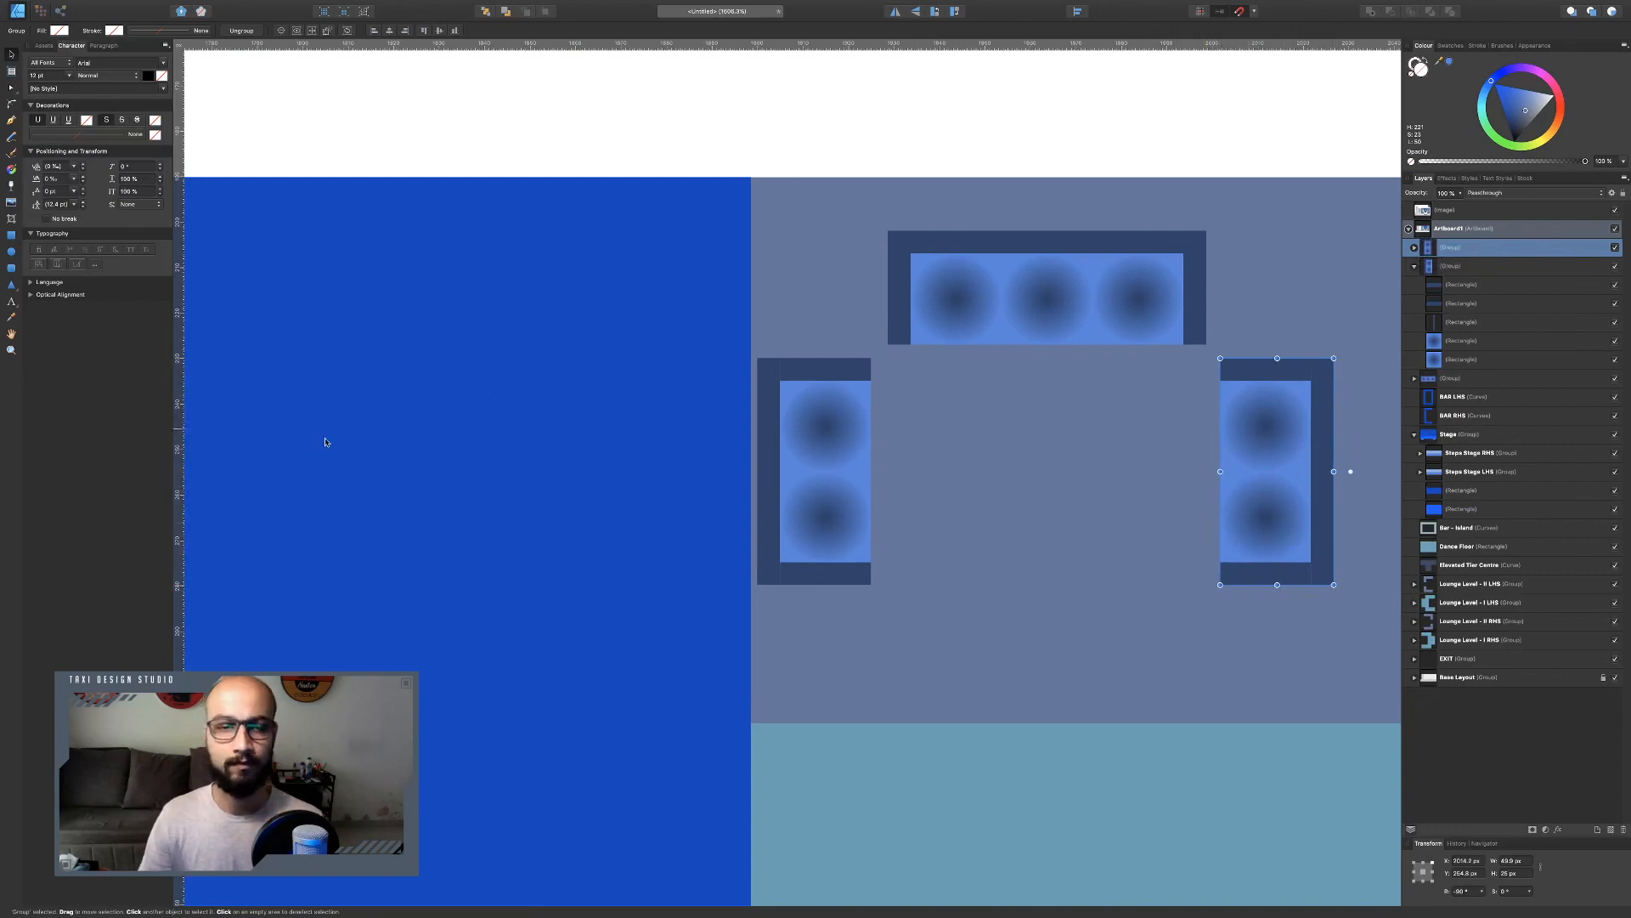
Draw a circular table between the three sofas and set its width and height to 20 px.
left_click(11, 252)
left_click_drag(1000, 416, 1084, 504)
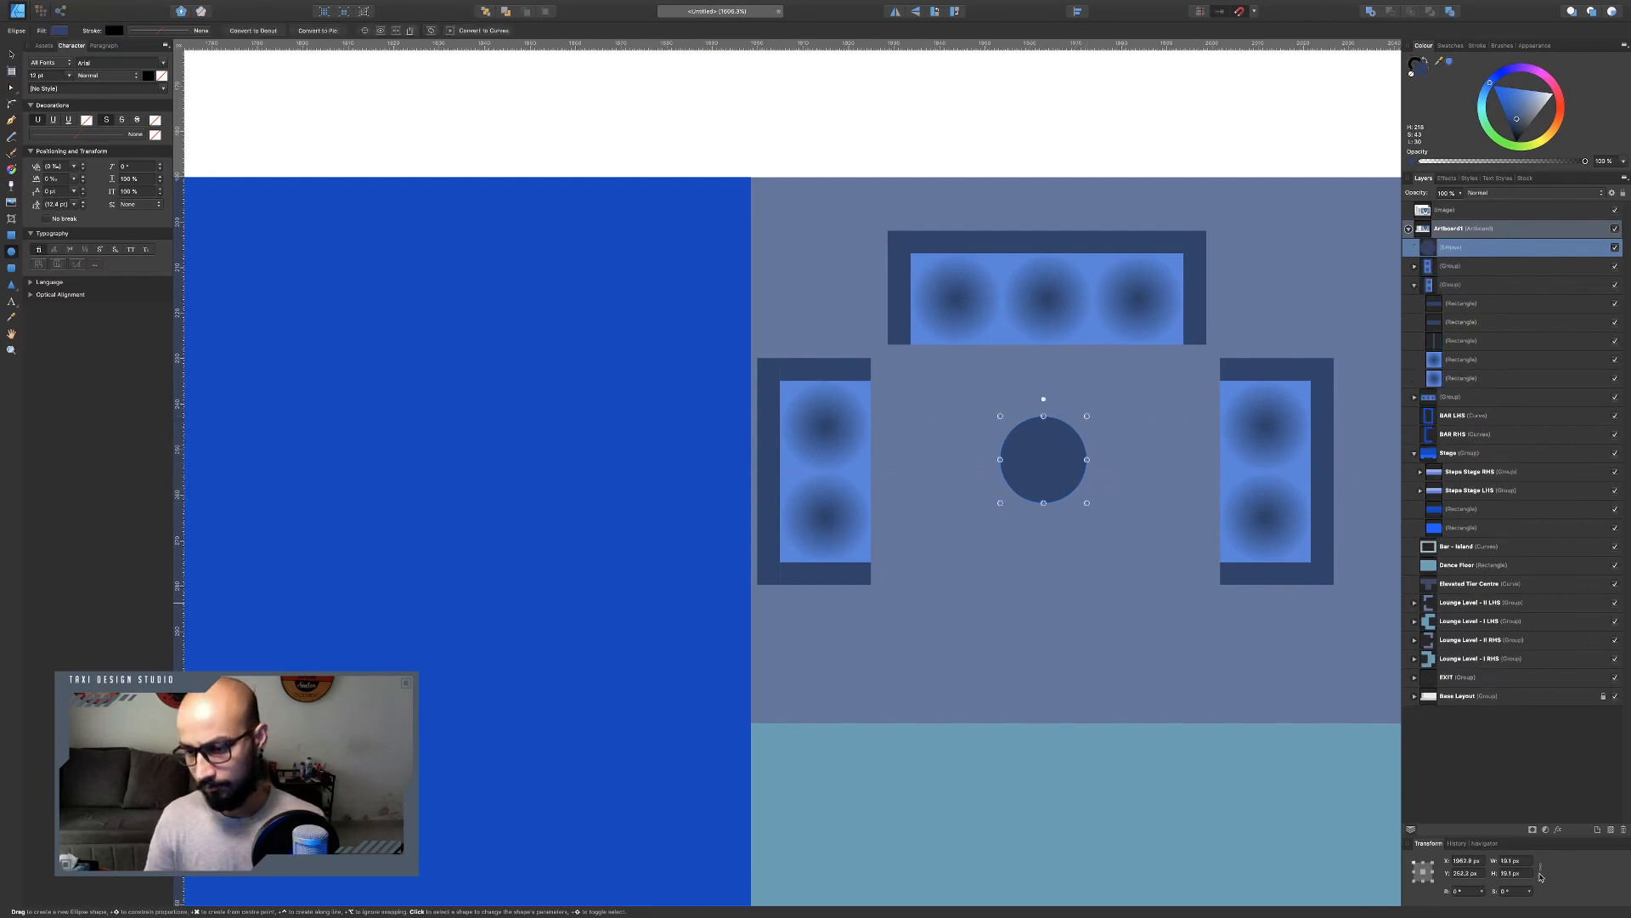
left_click_drag(1521, 863, 1416, 849)
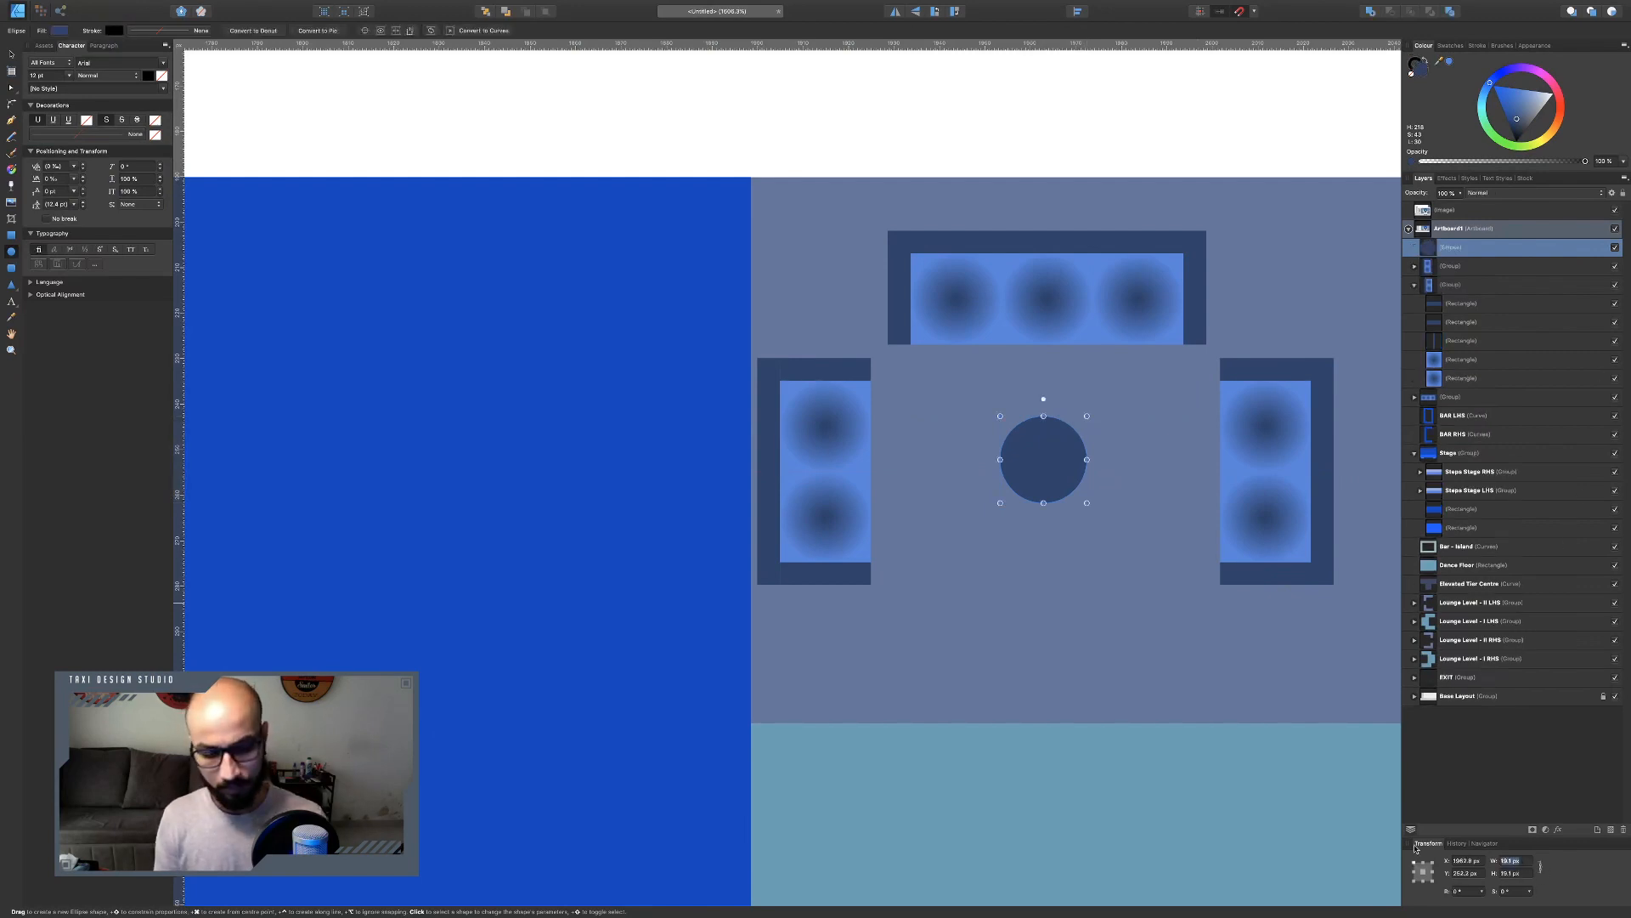
type("20")
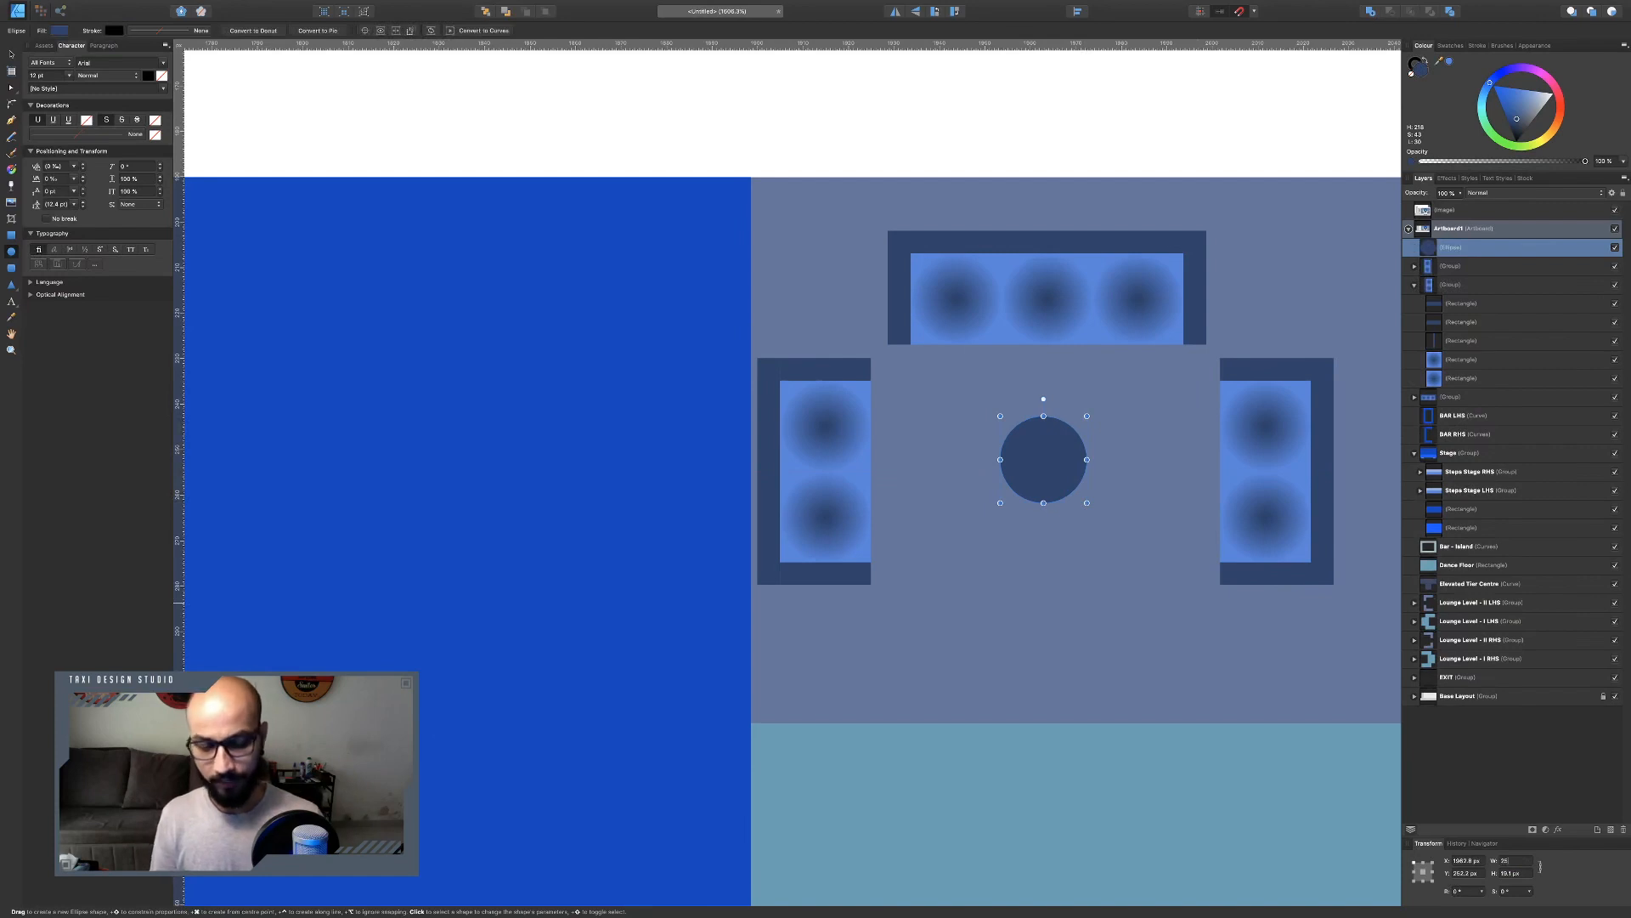
key("Return")
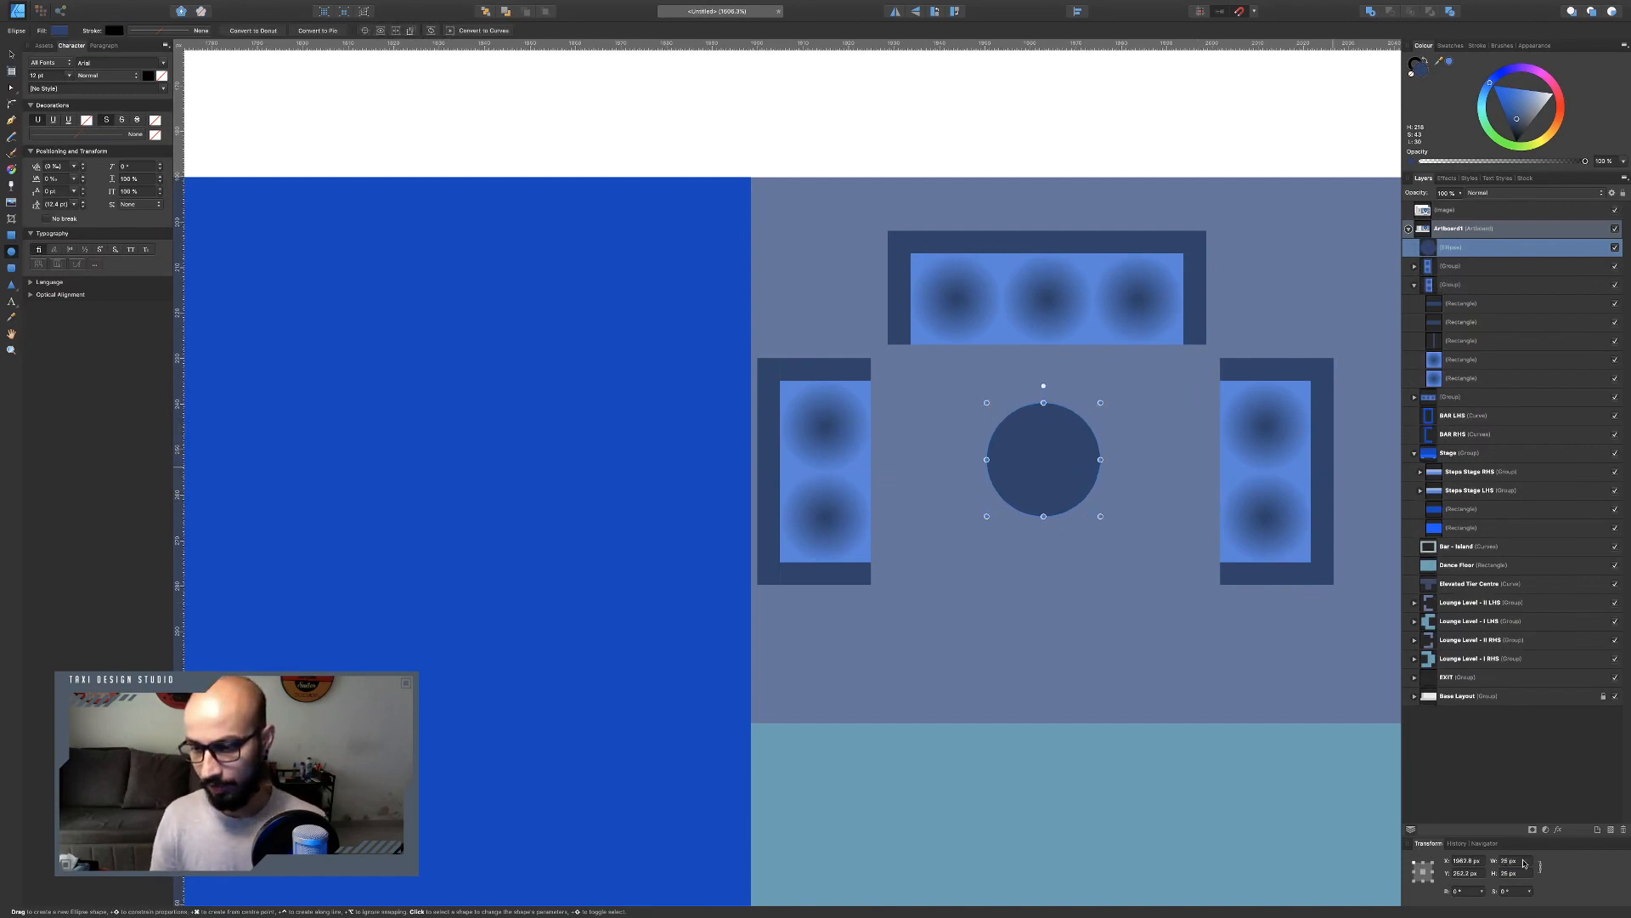
left_click(1524, 864)
type("20")
key("Return")
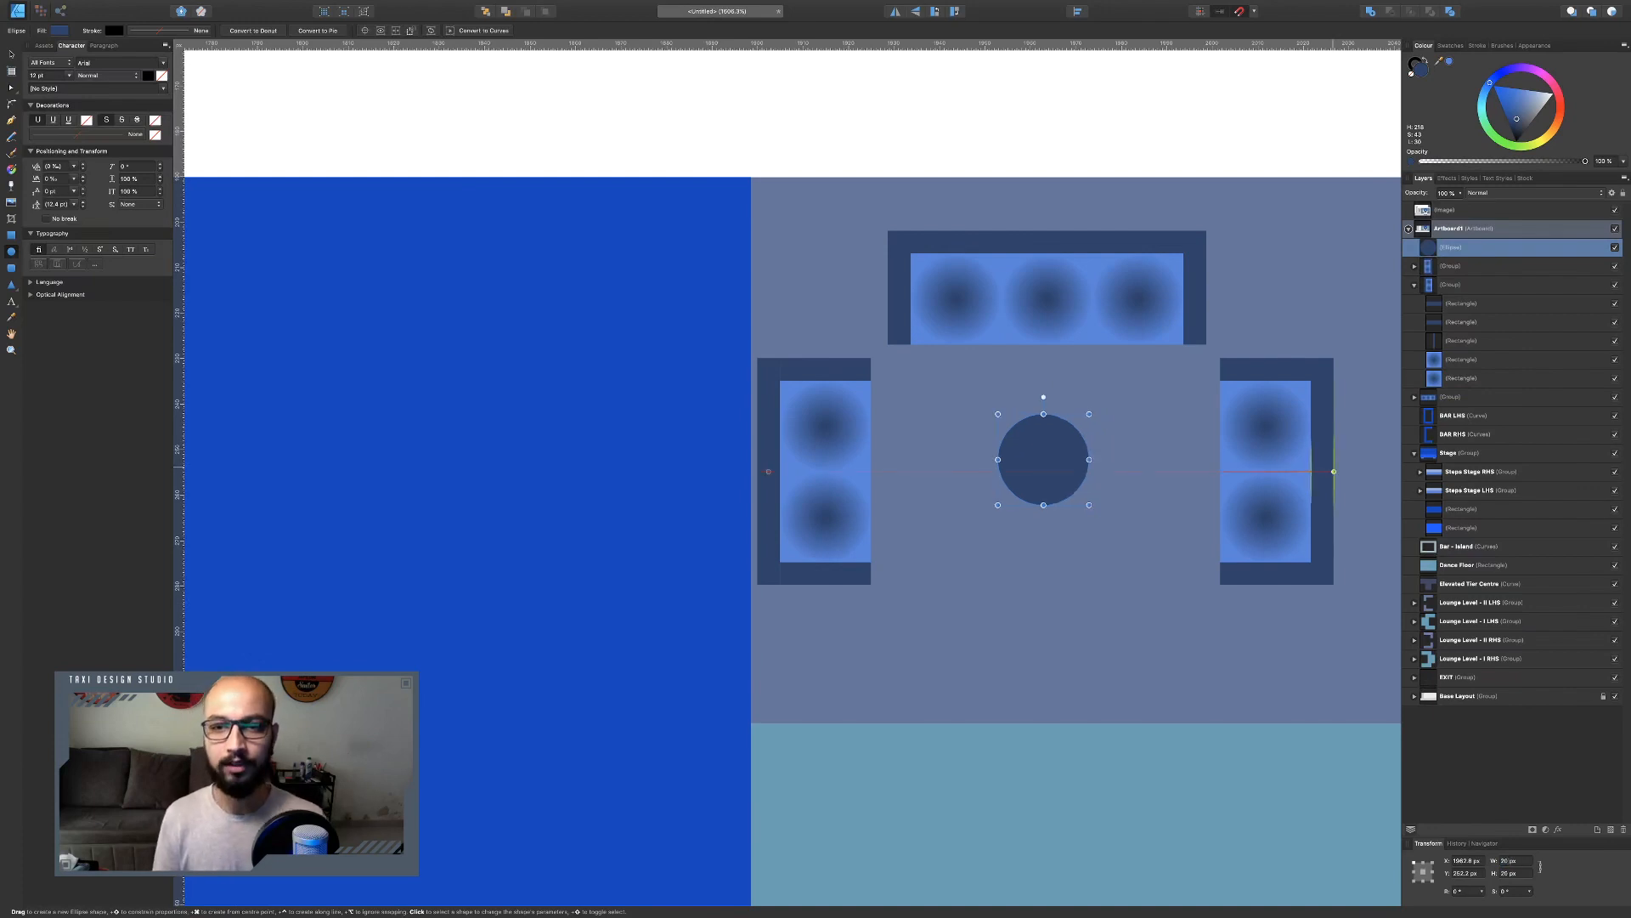
Nudge the table slightly down and group it with the three sofas.
left_click(11, 54)
mouse_move(1042, 458)
left_mouse_down()
mouse_move(1059, 477)
mouse_move(1046, 475)
left_mouse_up()
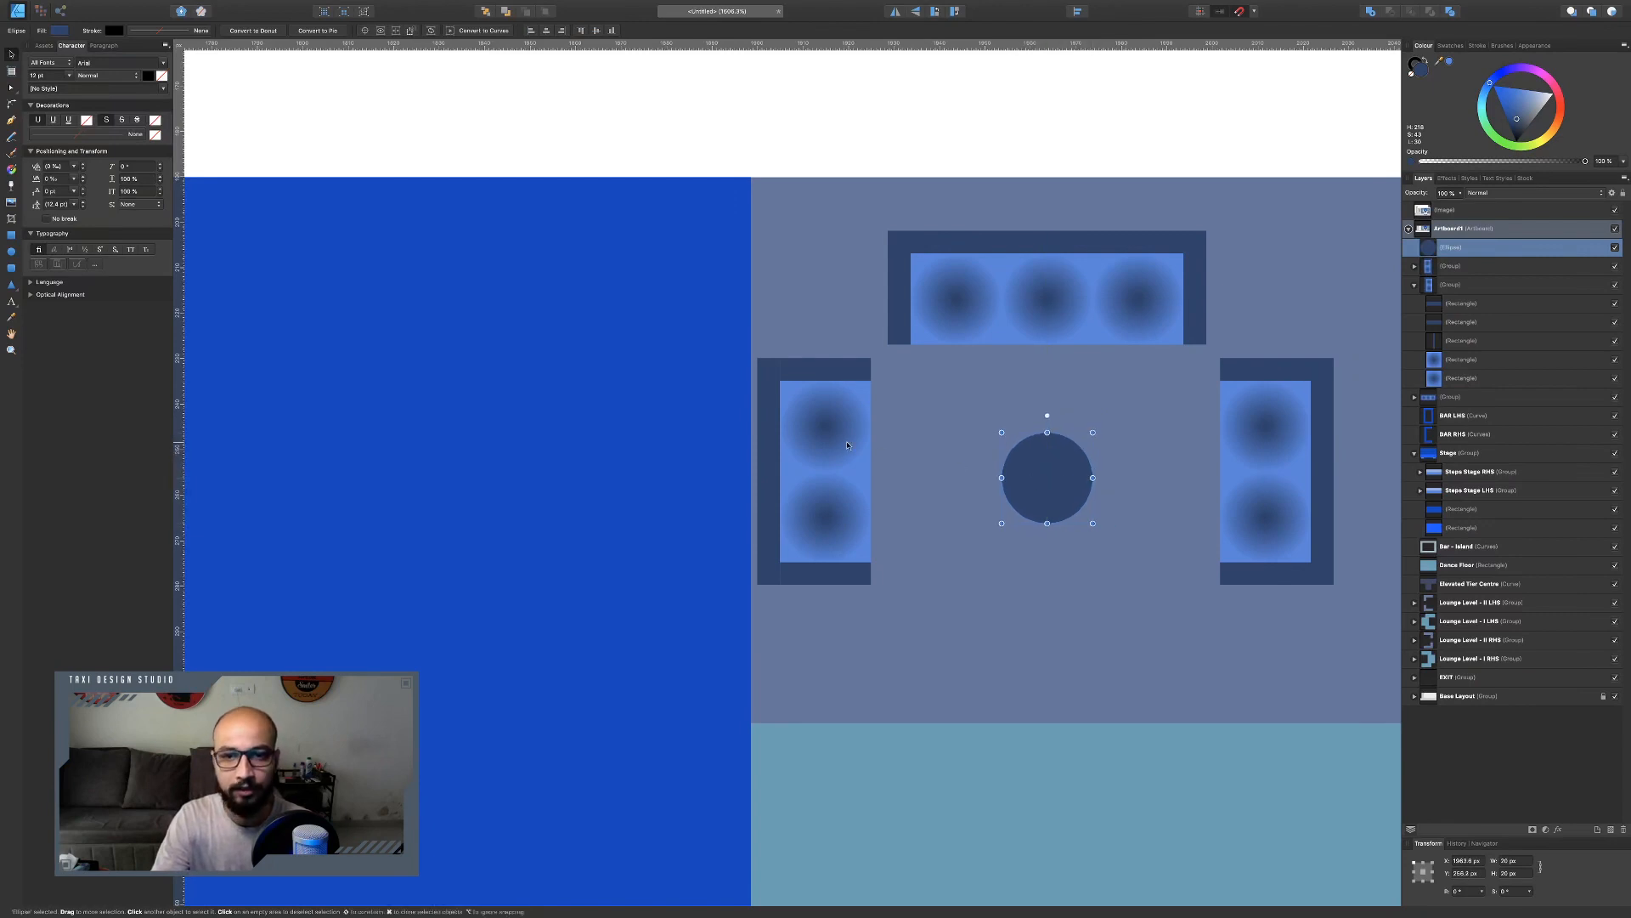
left_click(847, 446, "shift")
left_click(1045, 297, "shift")
left_click(1283, 488, "shift")
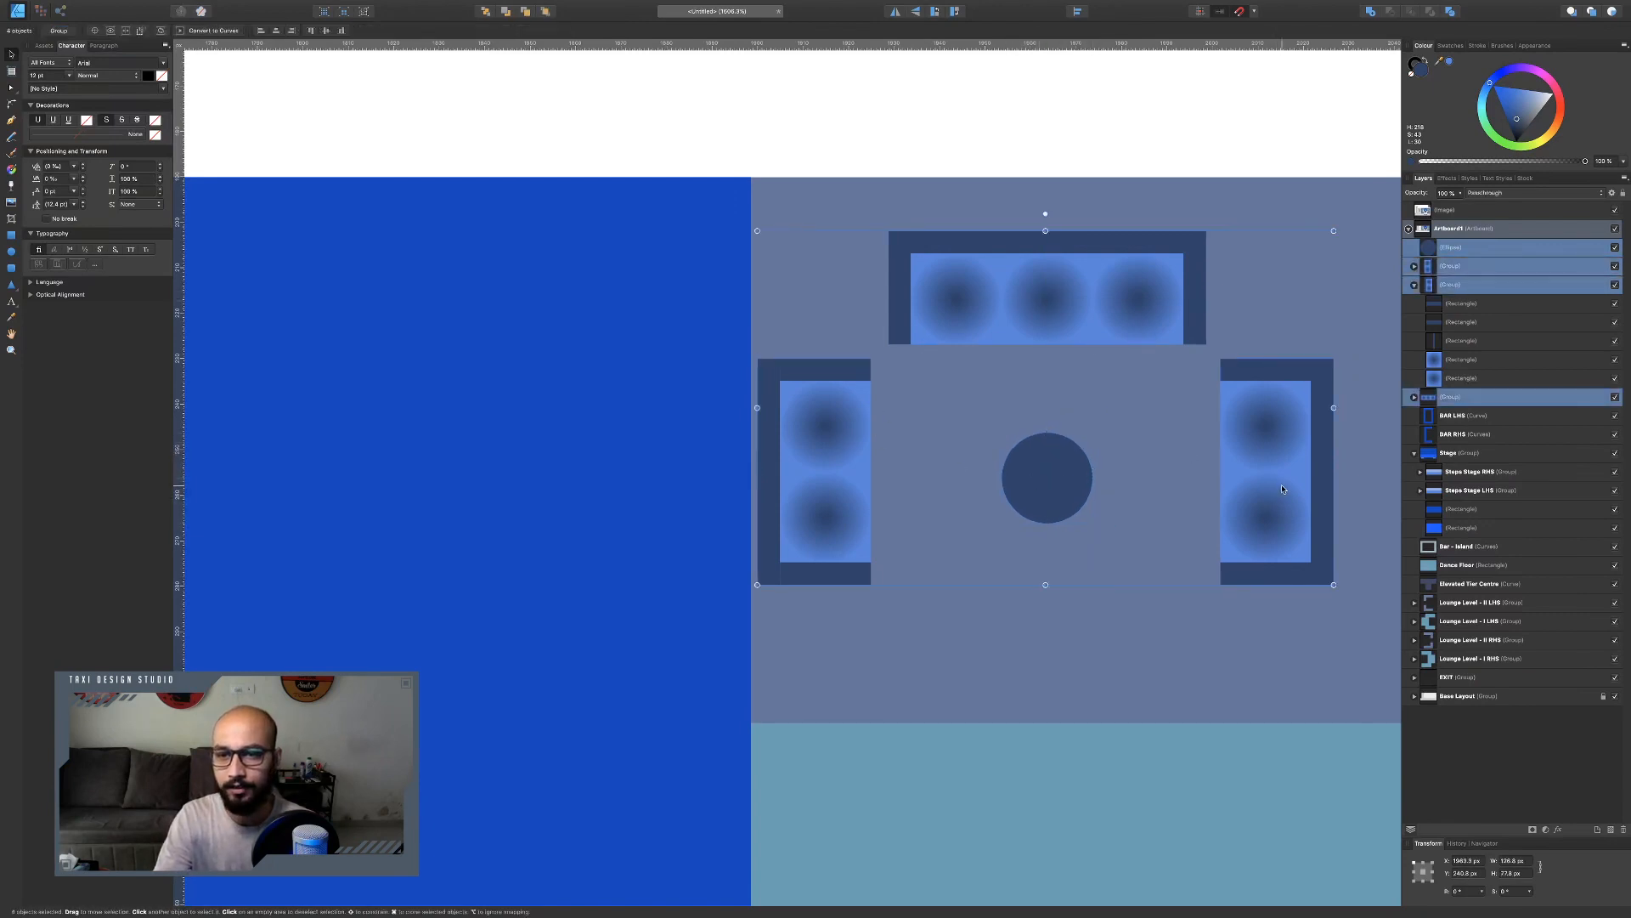
key("super+g")
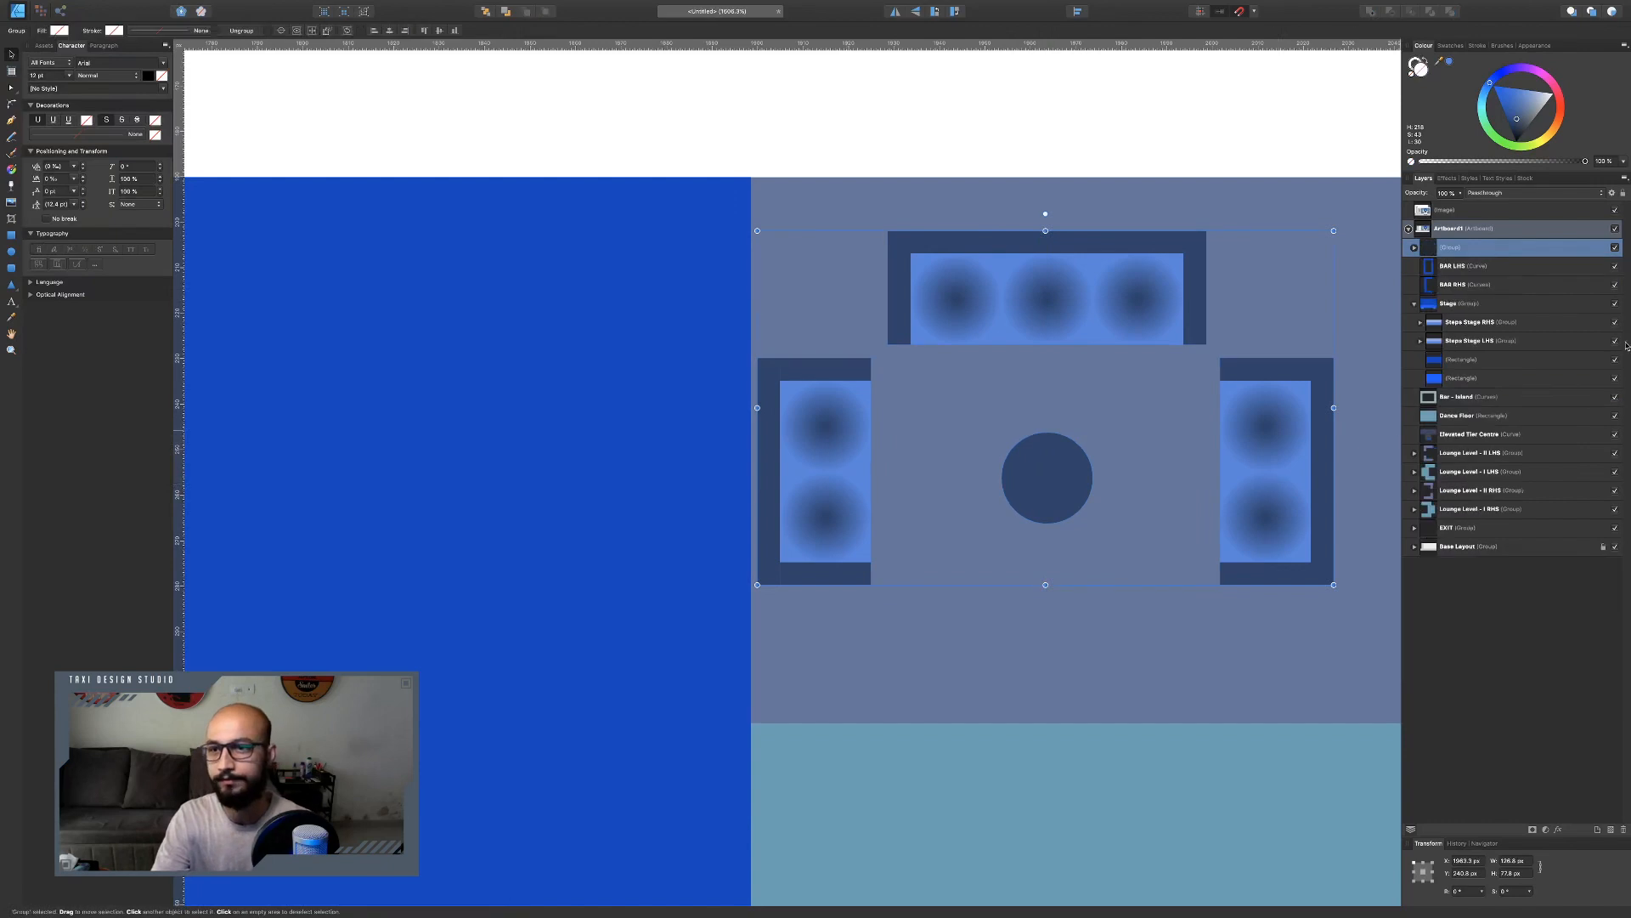
Rename the new group as Lounge Set.
double_click(1462, 247)
type("Lounge Sat")
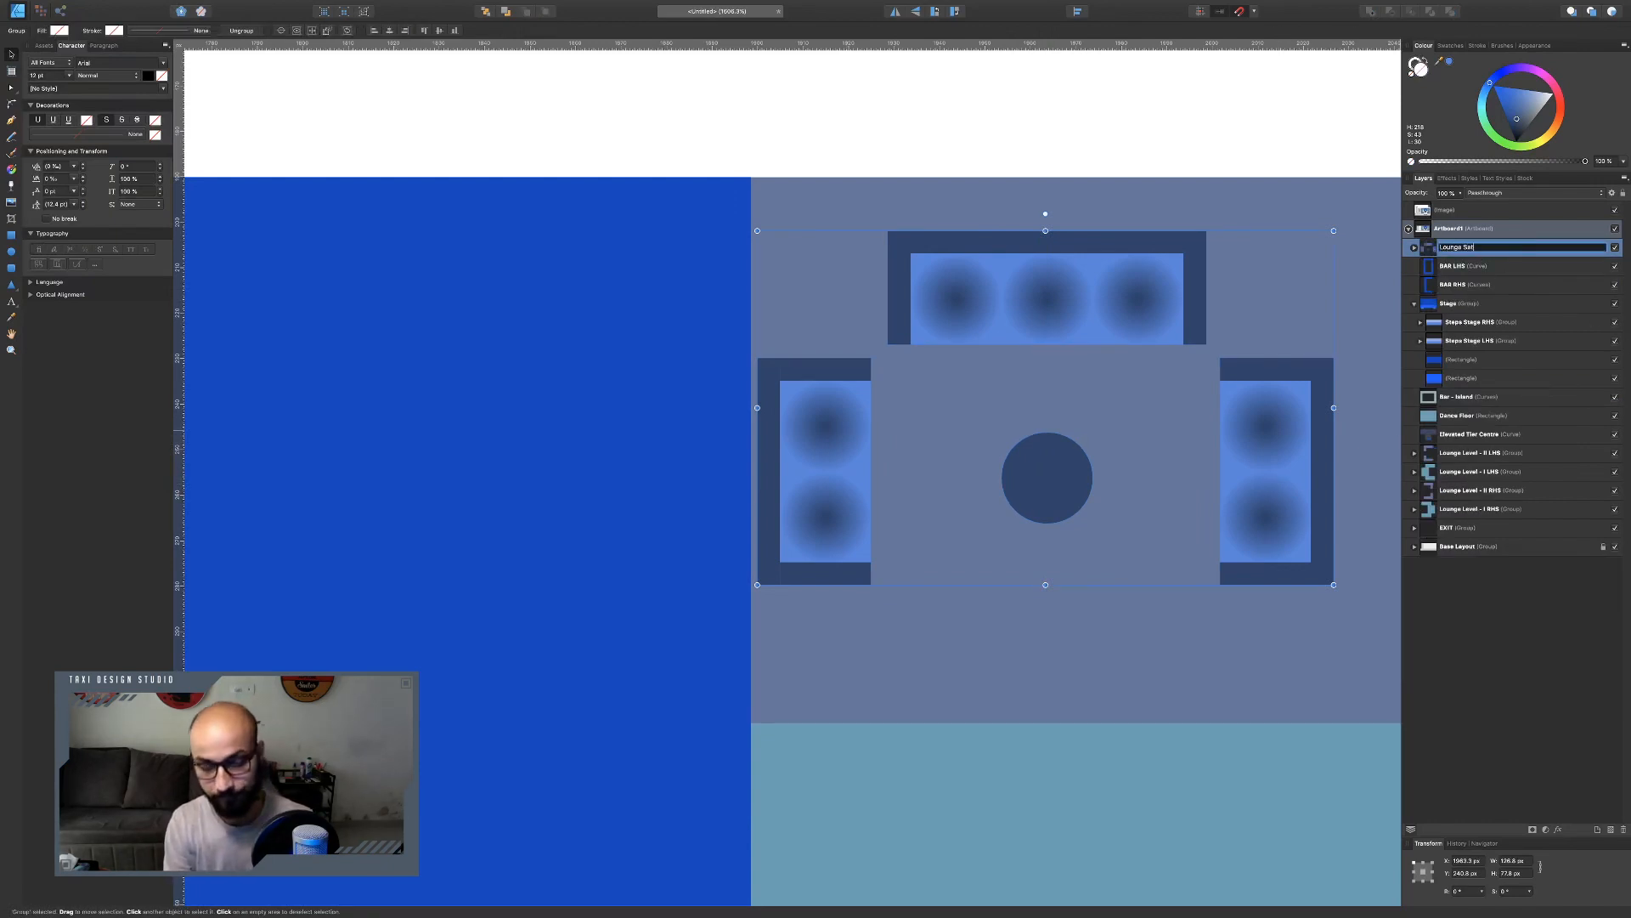
key("Return")
Duplicate the lounge set, rotate the copy 90°, and place it at the venue's right edge below the top strip.
scroll(798, 298, "down", 10)
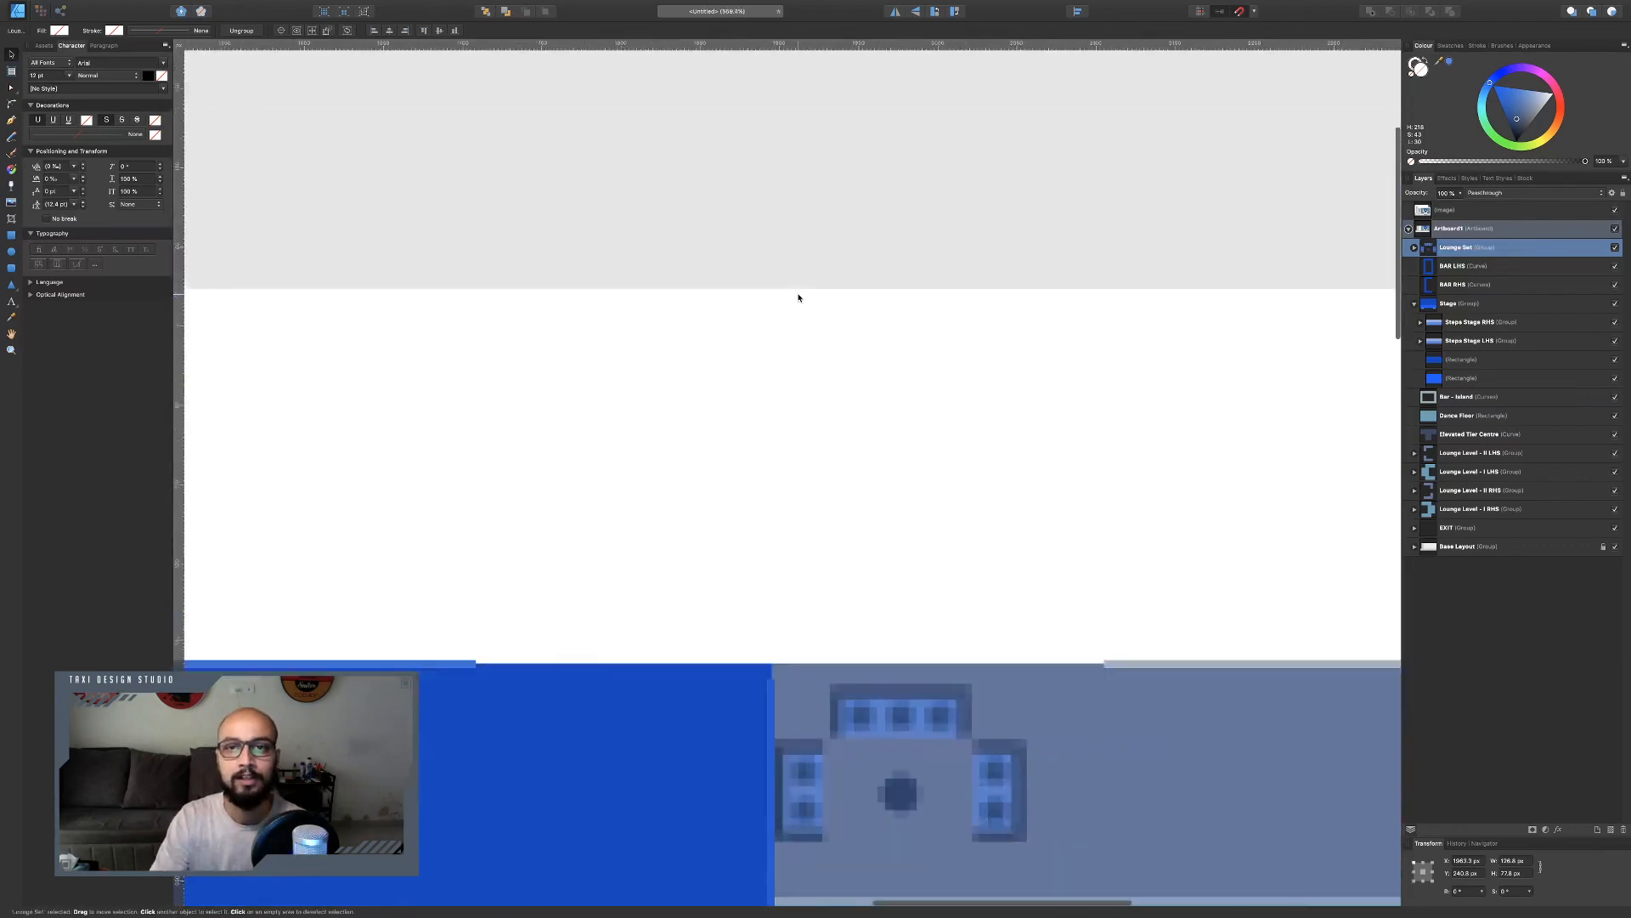
scroll(799, 297, "up", 3)
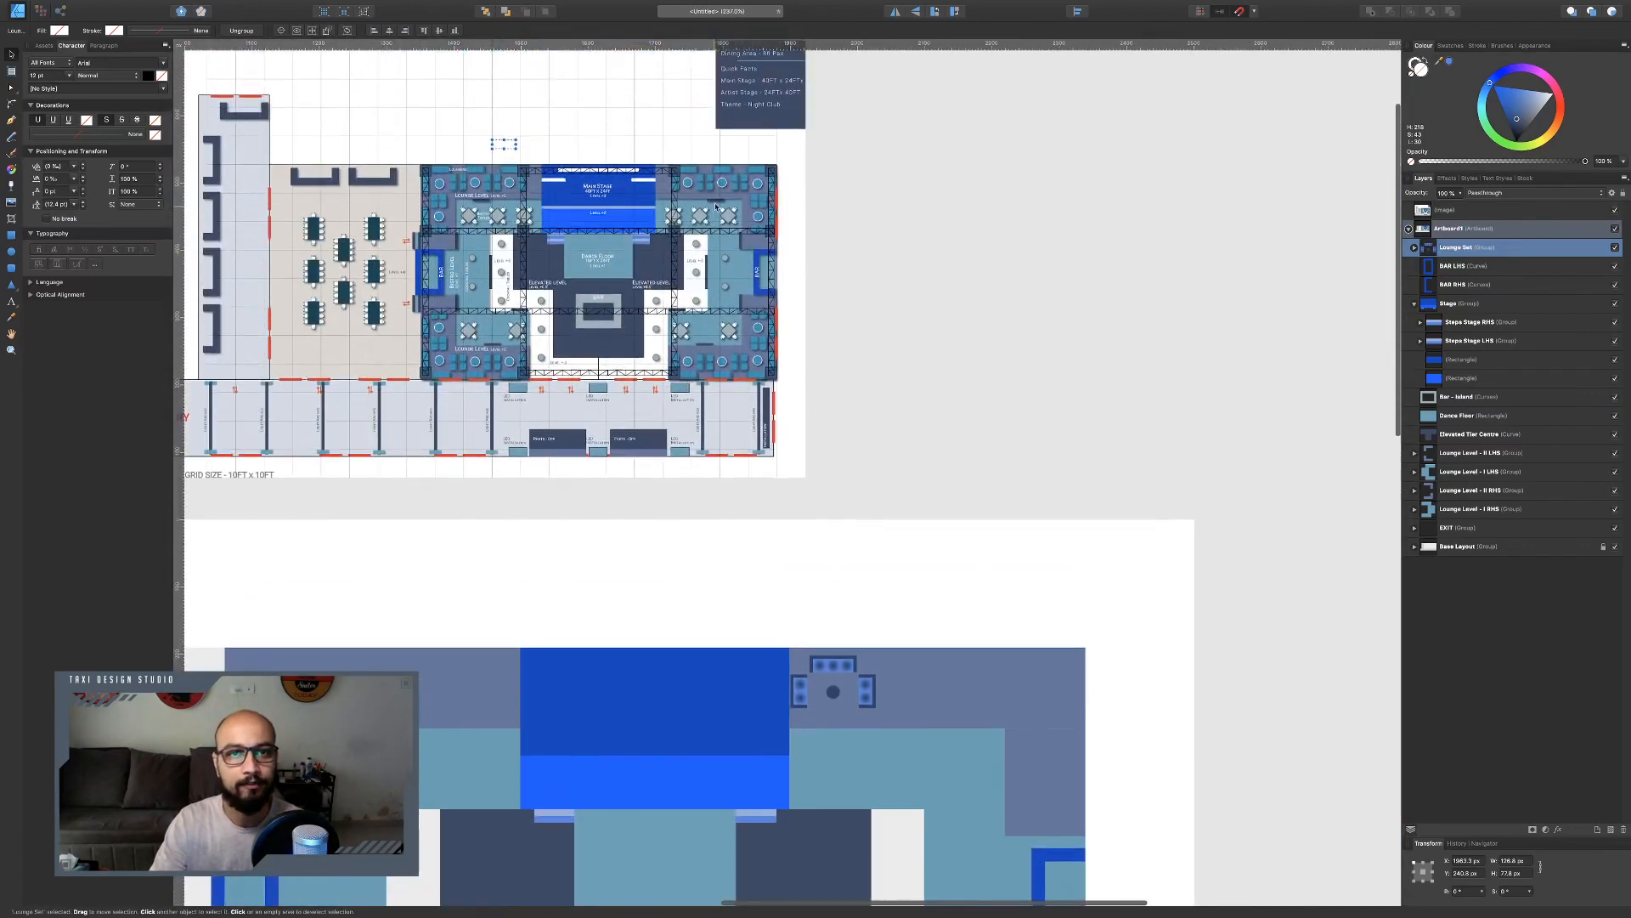
scroll(727, 224, "up", 5)
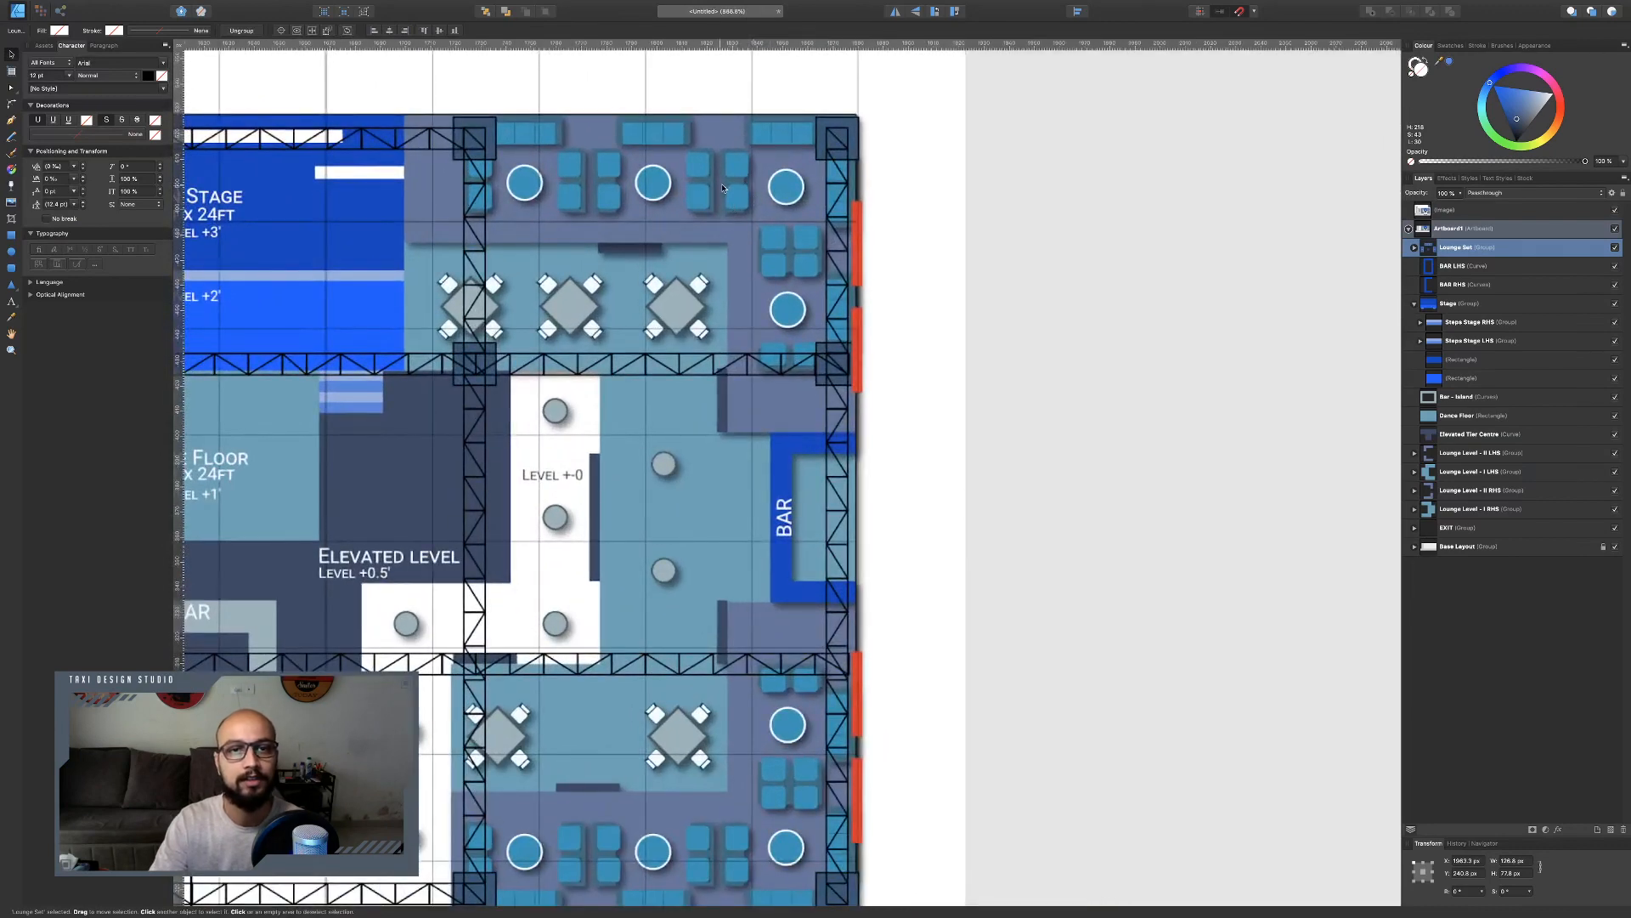
scroll(786, 199, "down", 7)
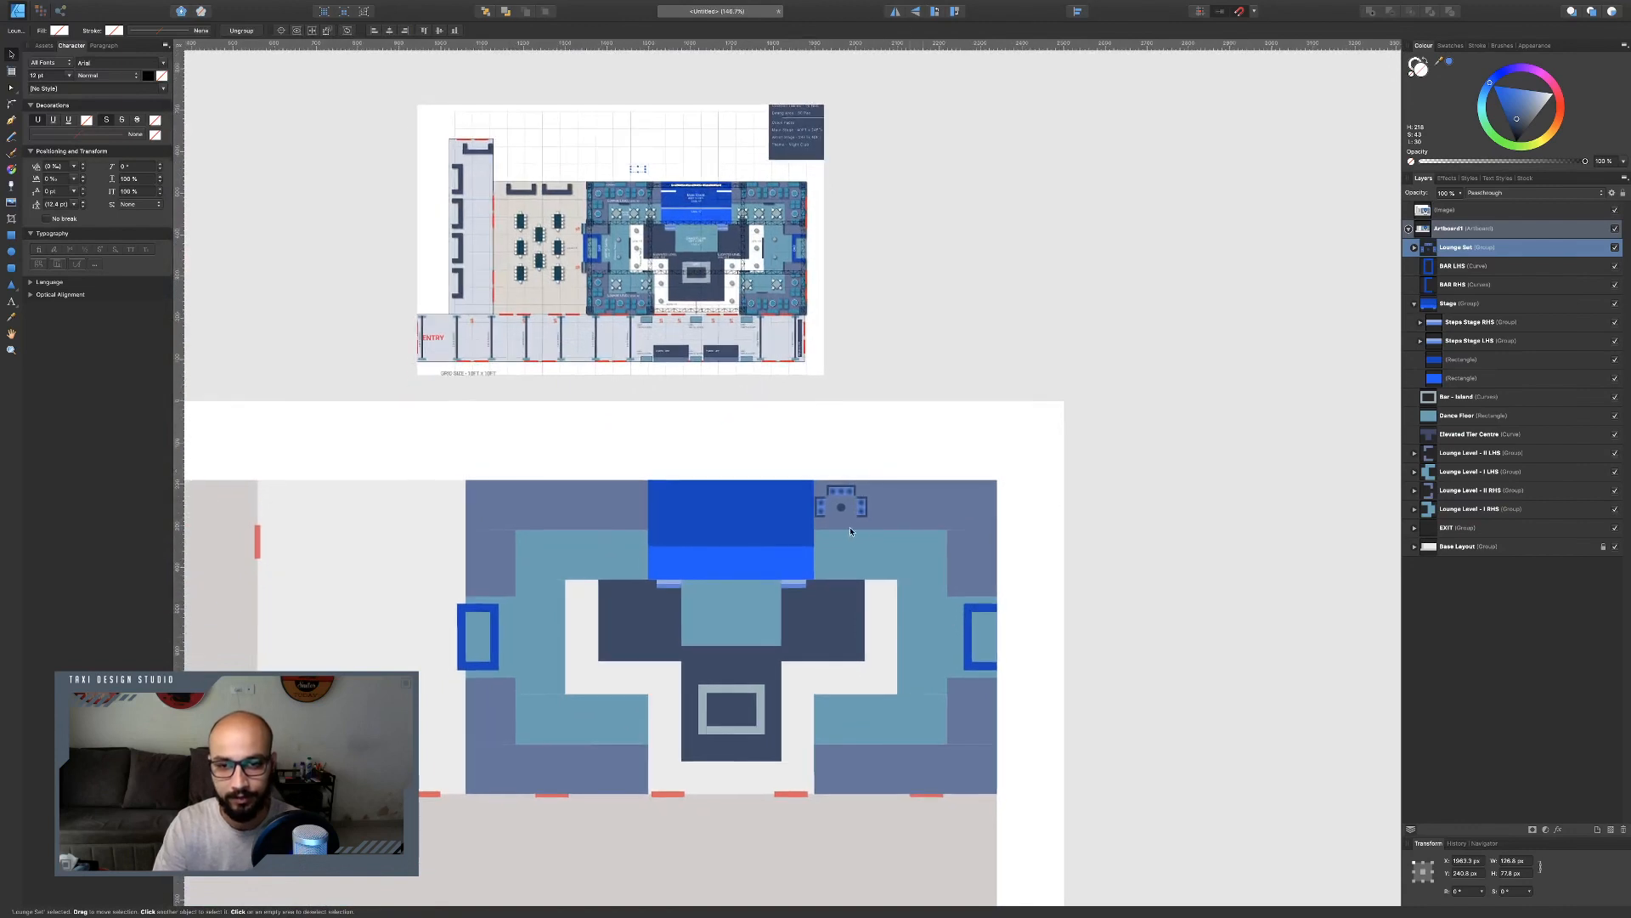
scroll(850, 526, "up", 4)
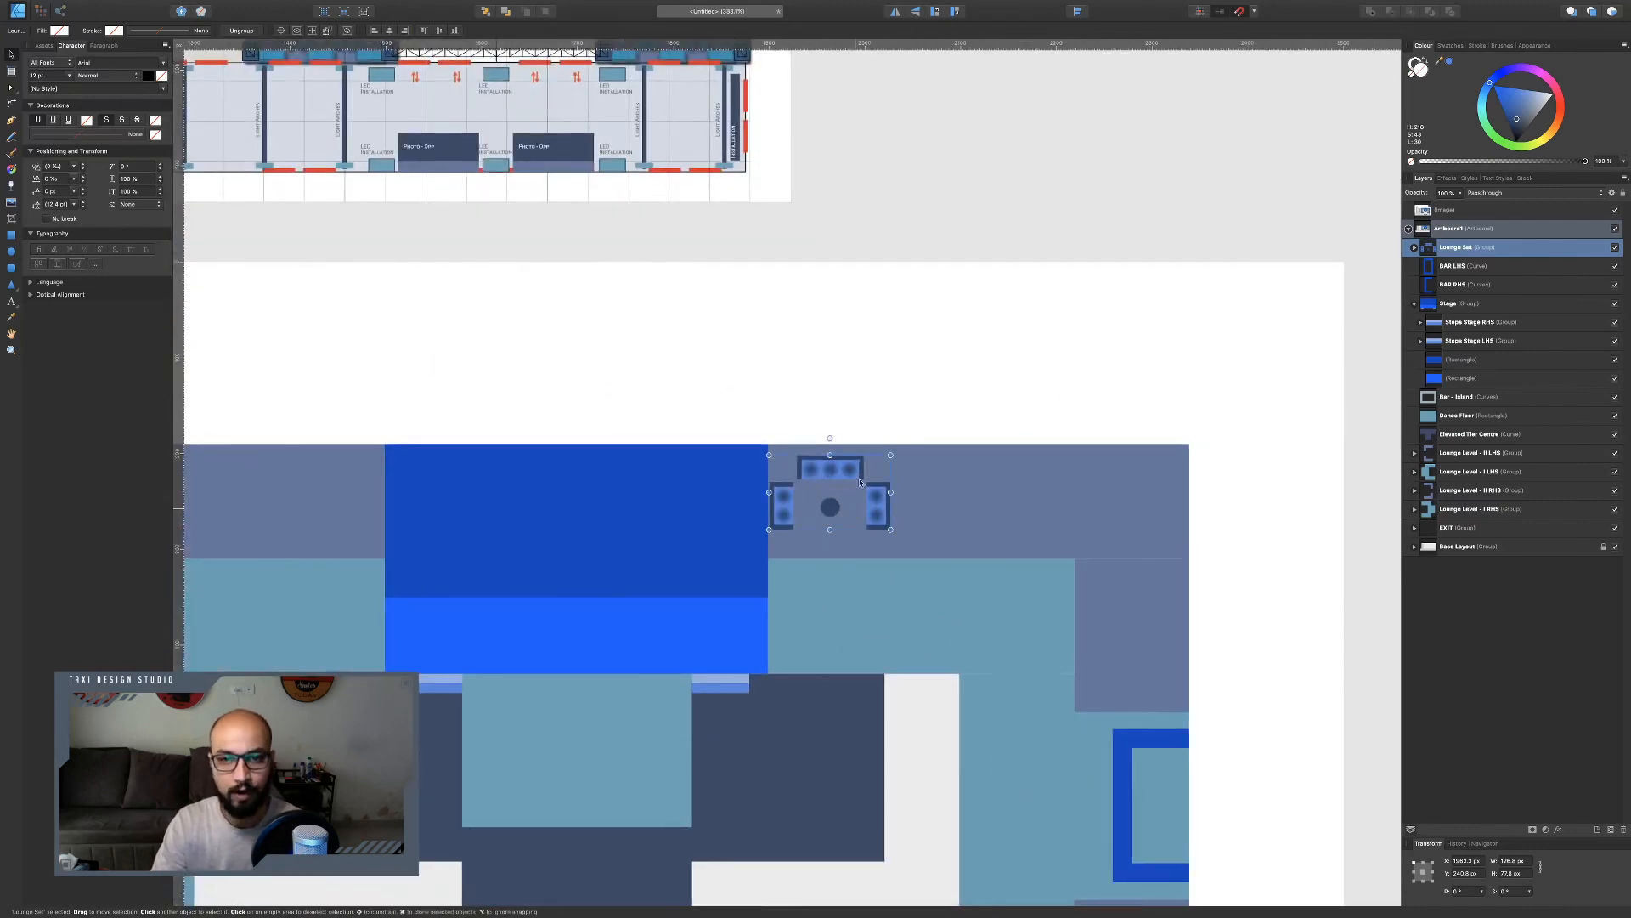
key("super+j")
key("super+alt+bracketleft")
left_click_drag(849, 491, 1163, 632)
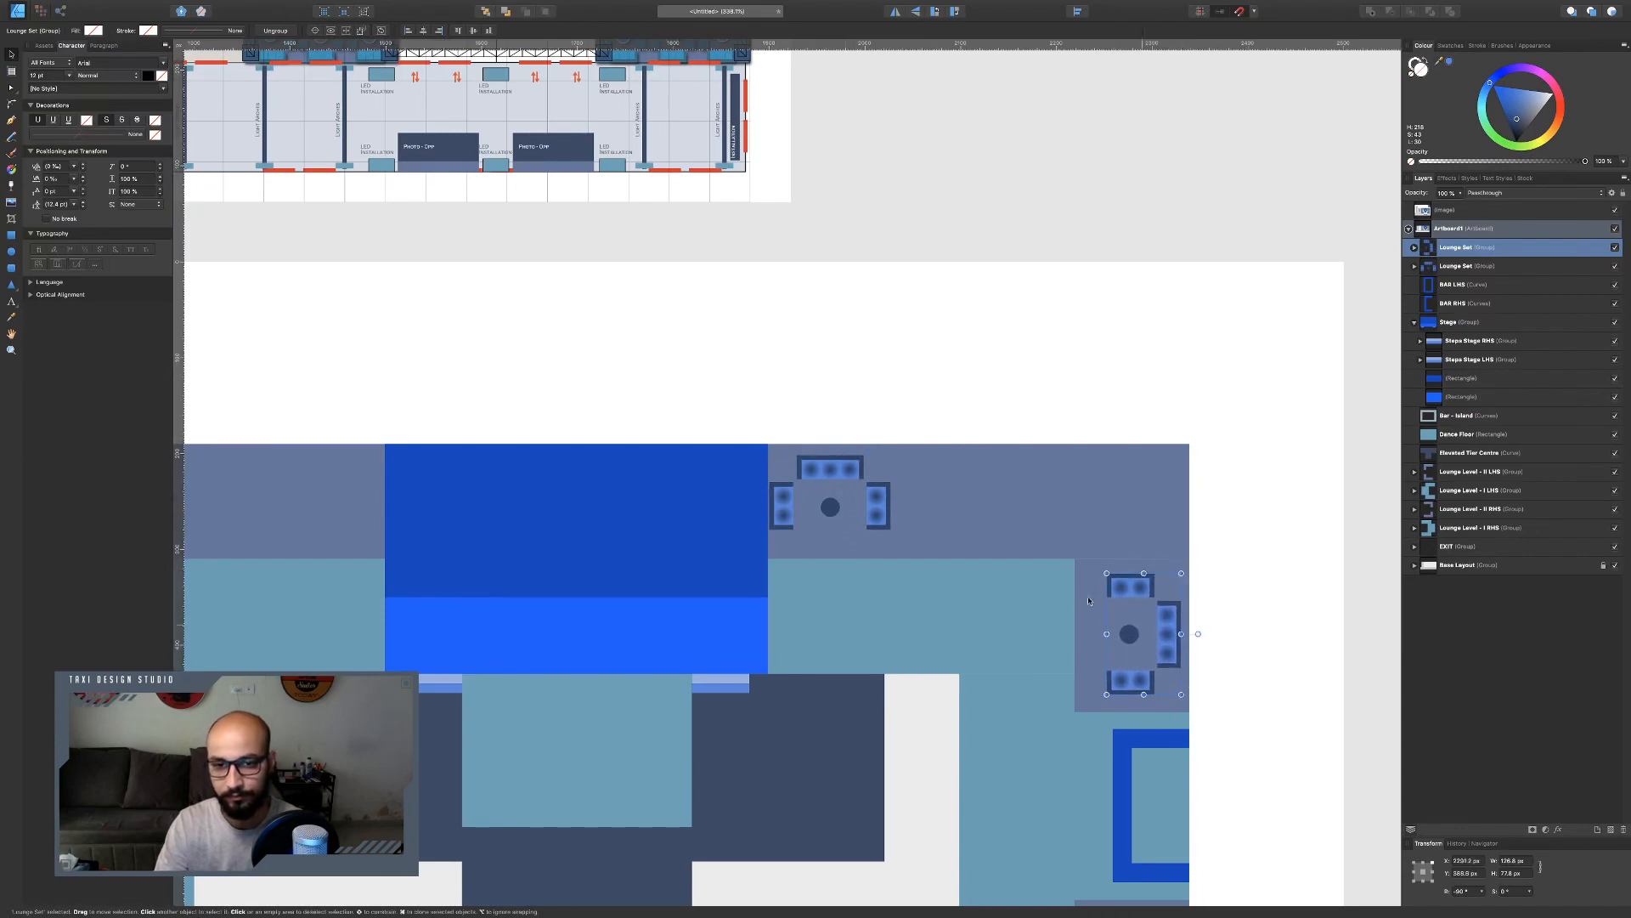
Copy the lounge set into a row of three along the top strip to the right of the stage.
left_click(843, 493)
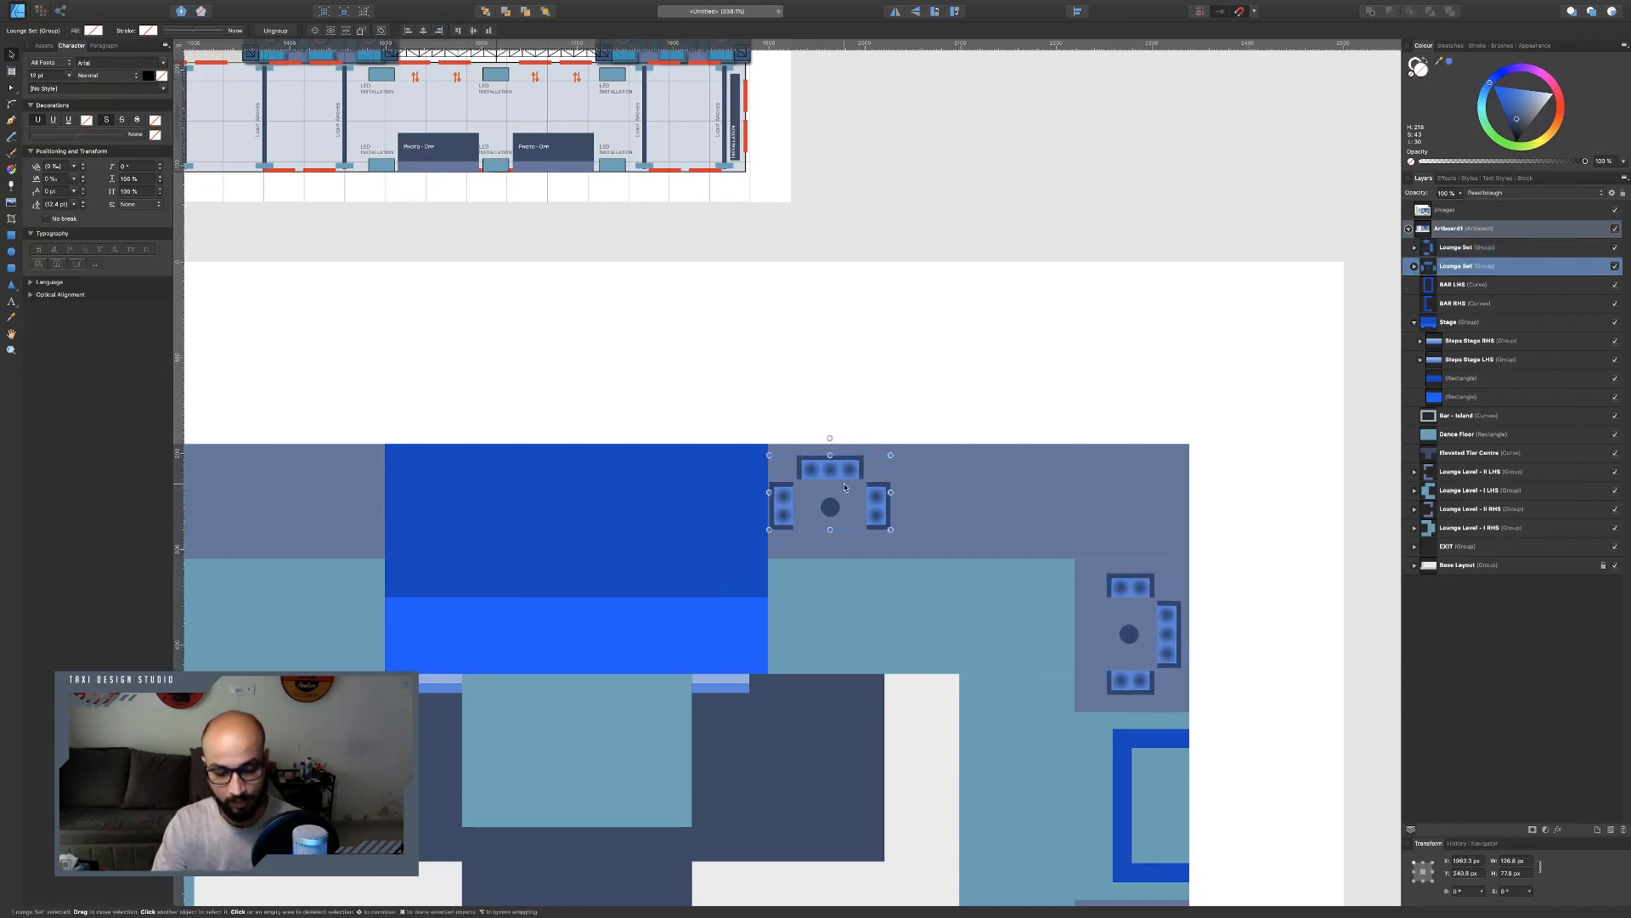
mouse_move(845, 486)
left_mouse_down()
mouse_move(1115, 480)
mouse_move(1082, 482)
left_mouse_up()
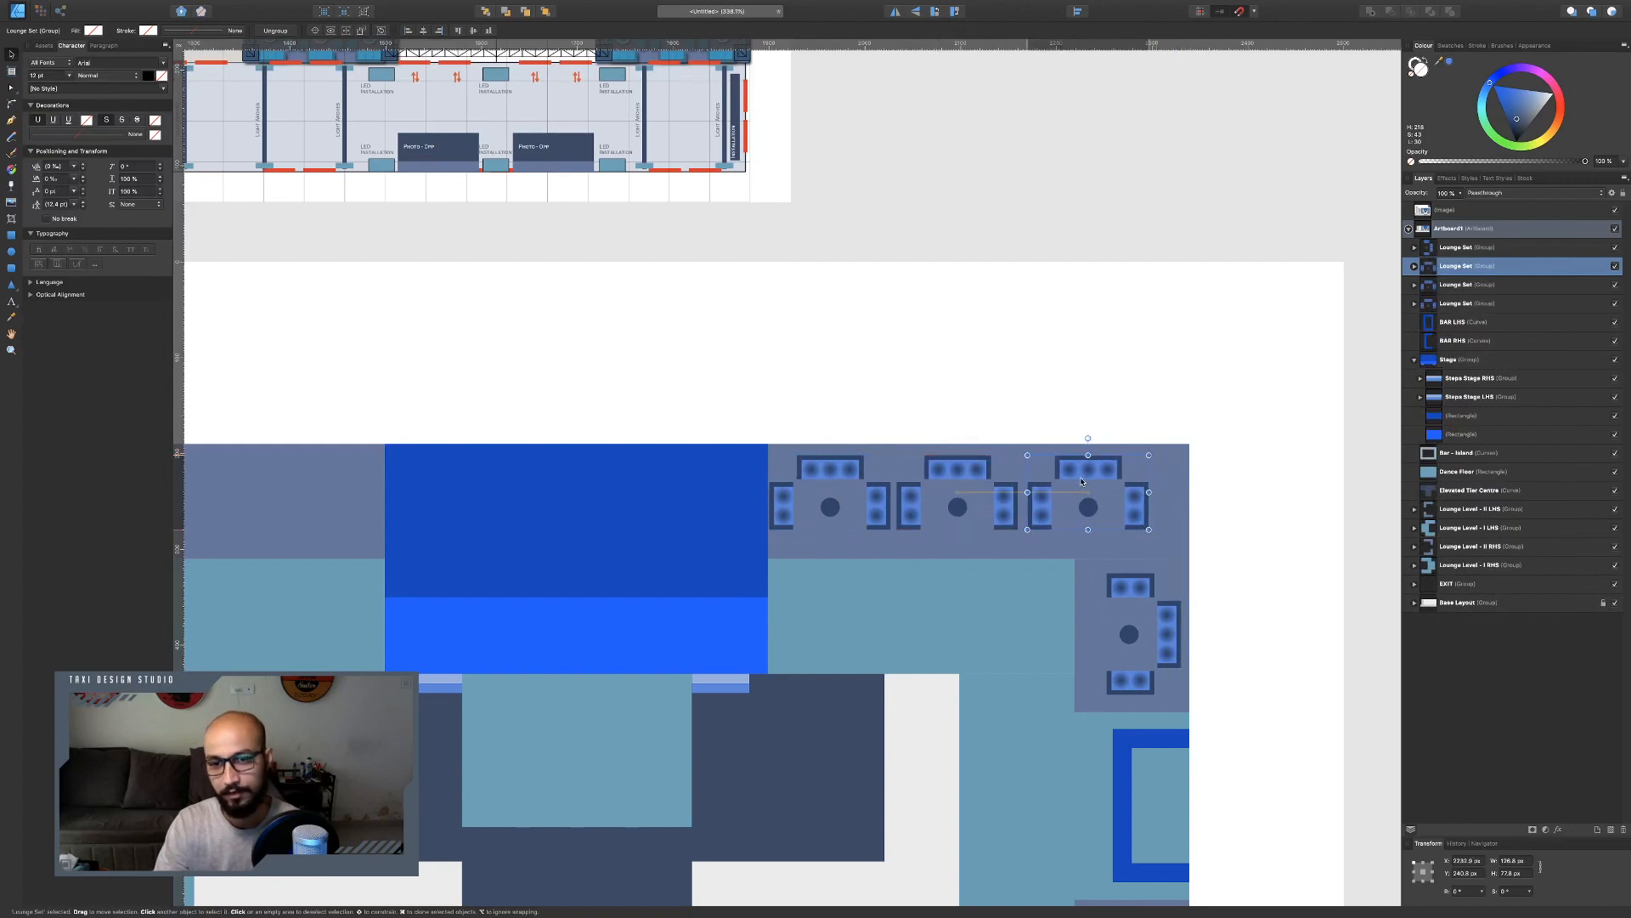
Select the three top lounge sets and shift the row slightly to the right.
left_click(990, 492, "shift")
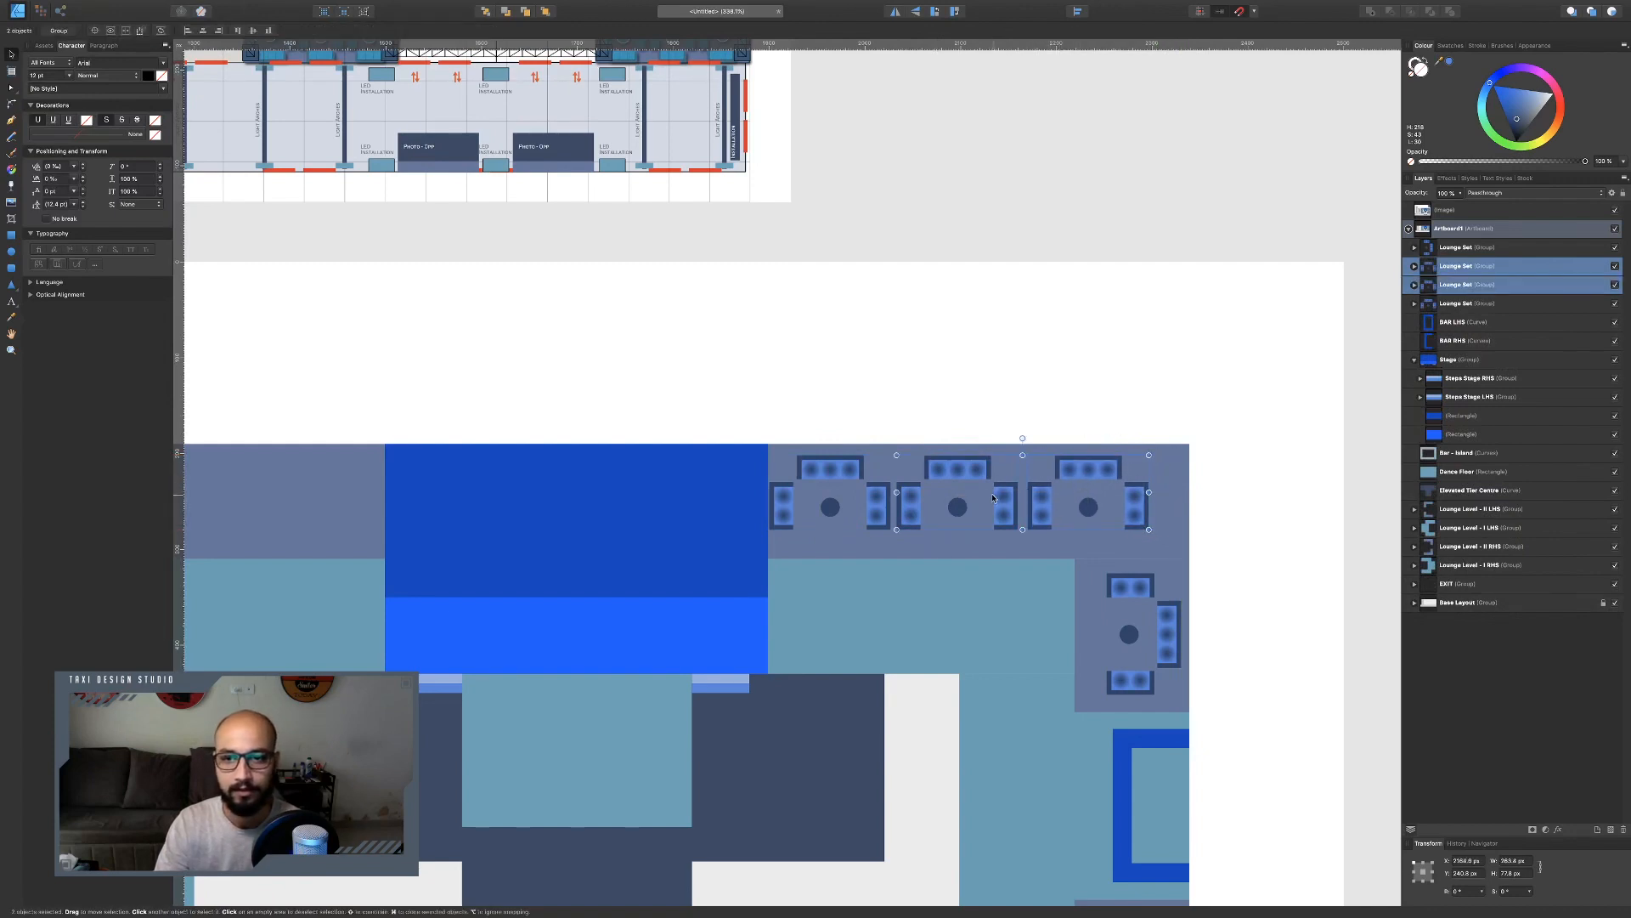
left_click(880, 502, "shift")
left_click_drag(880, 502, 891, 502)
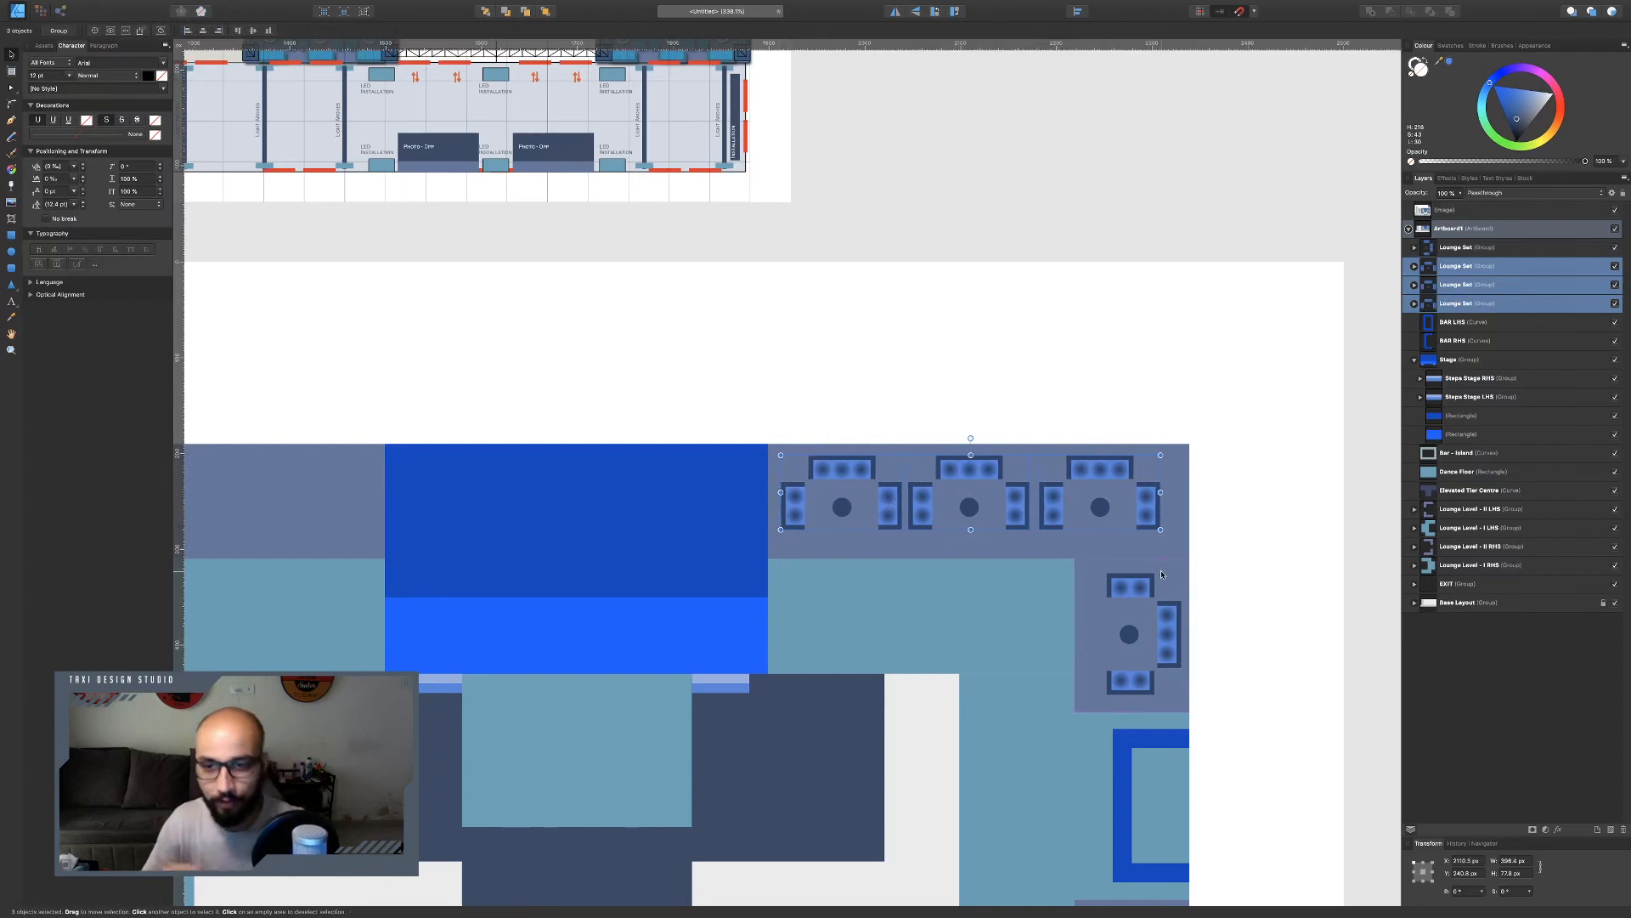
Select all four lounge sets and group them together.
scroll(1052, 589, "down", 3)
scroll(1052, 589, "left", 1)
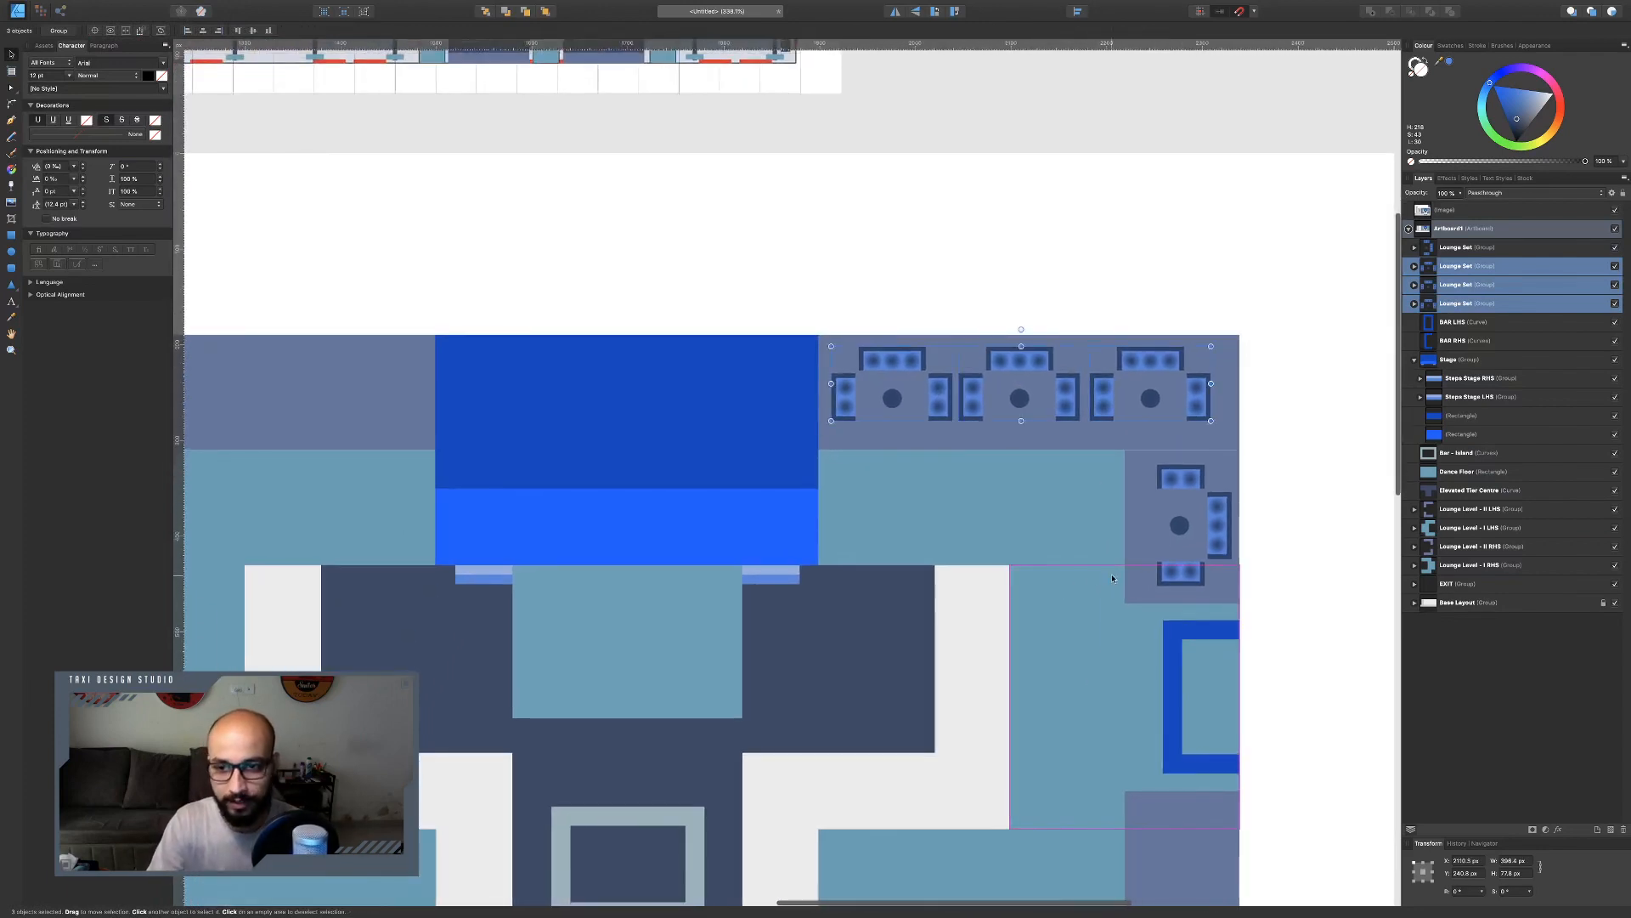
scroll(1181, 417, "down", 1)
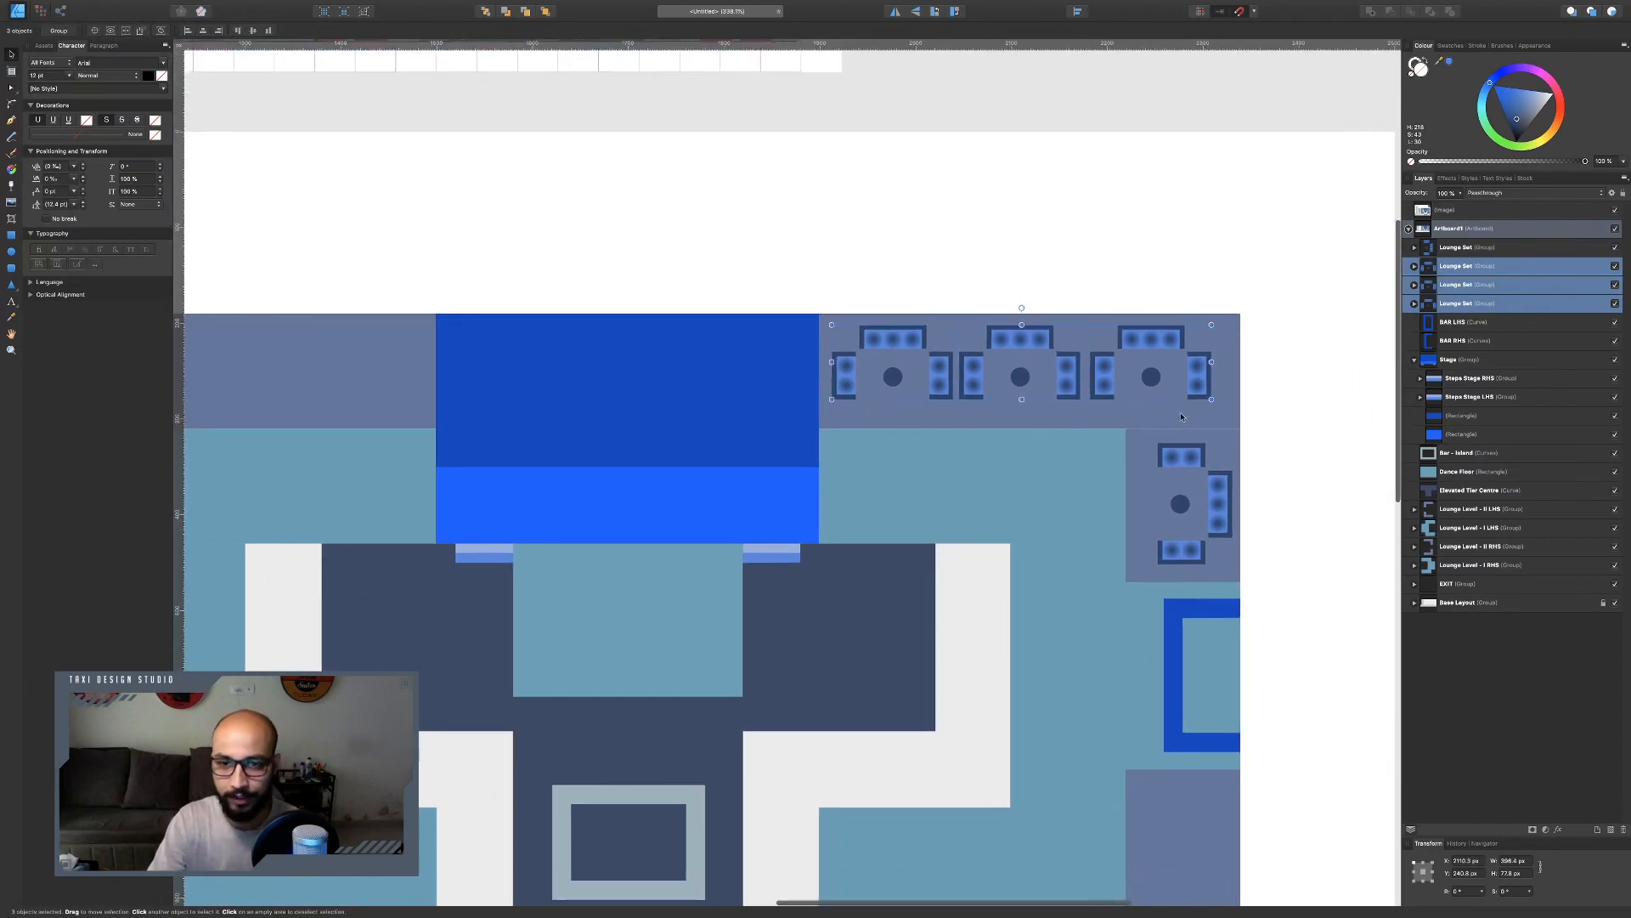
left_click(1186, 460, "shift")
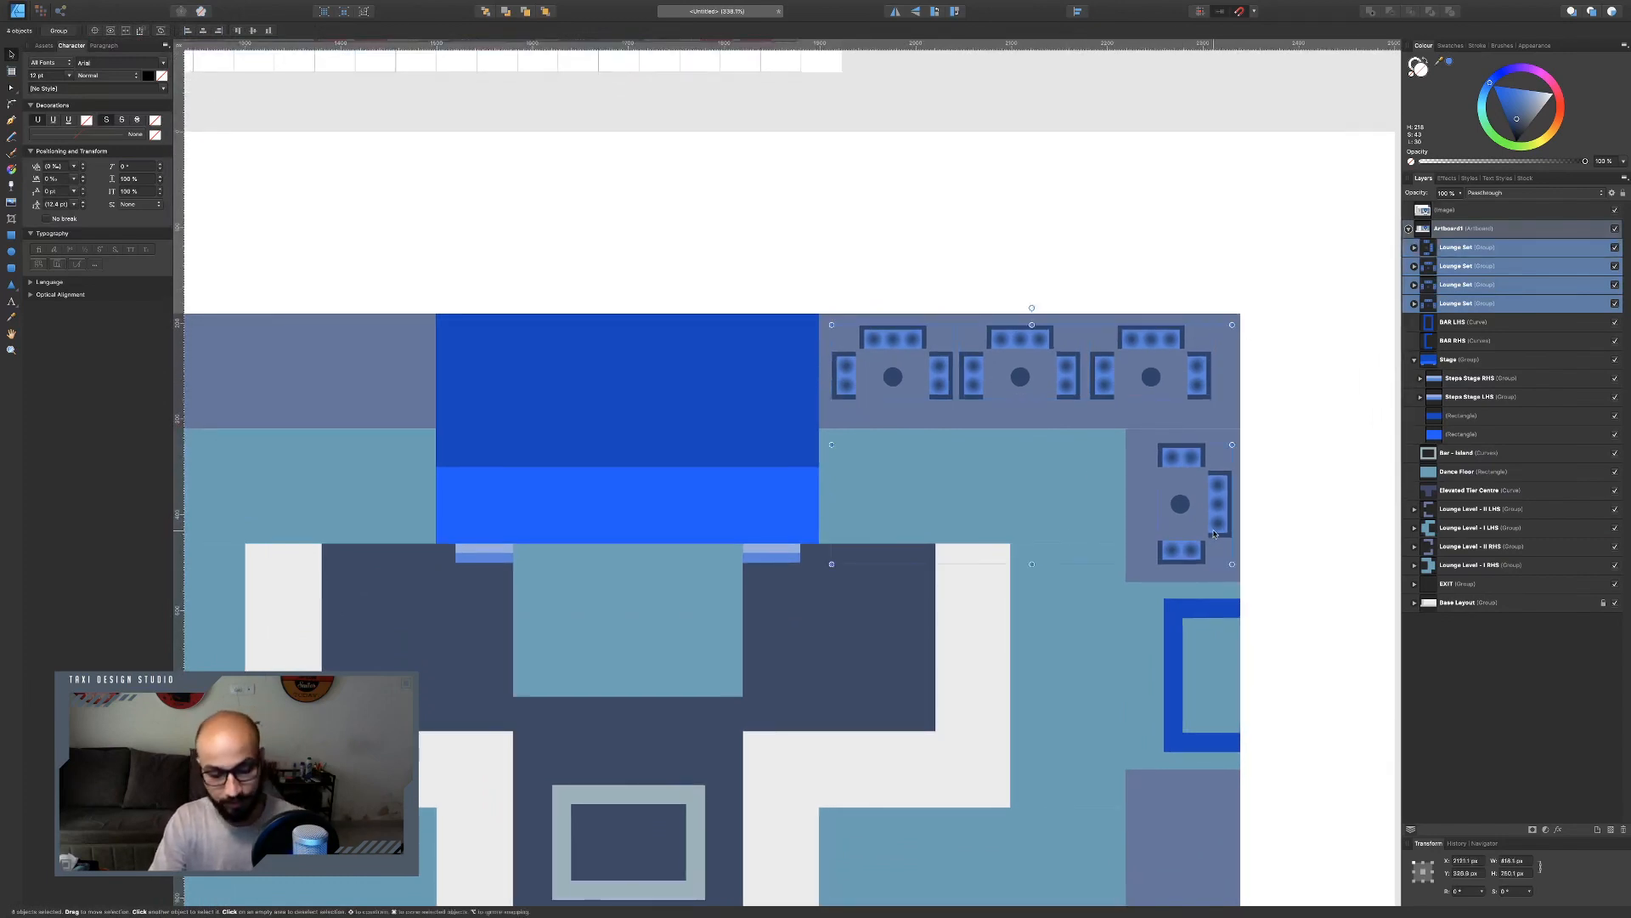
key("ctrl+g")
Rename the combined lounge group as Lounge Set Level II RHS.
scroll(1076, 472, "down", 3)
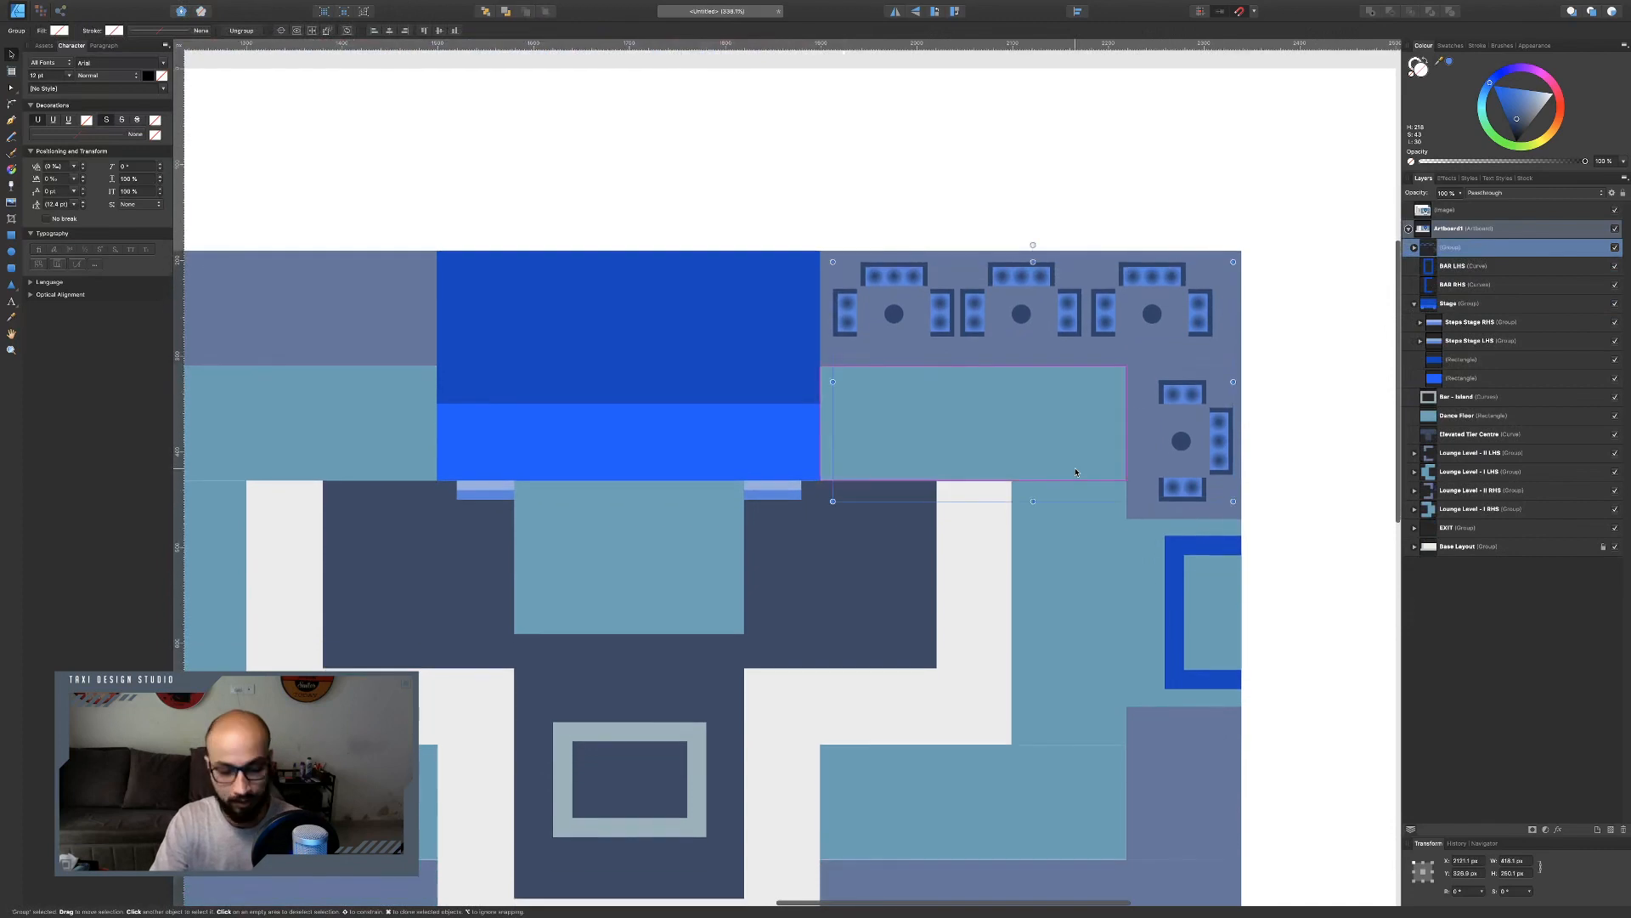
double_click(1451, 249)
type("Lounge Set Level II RHS")
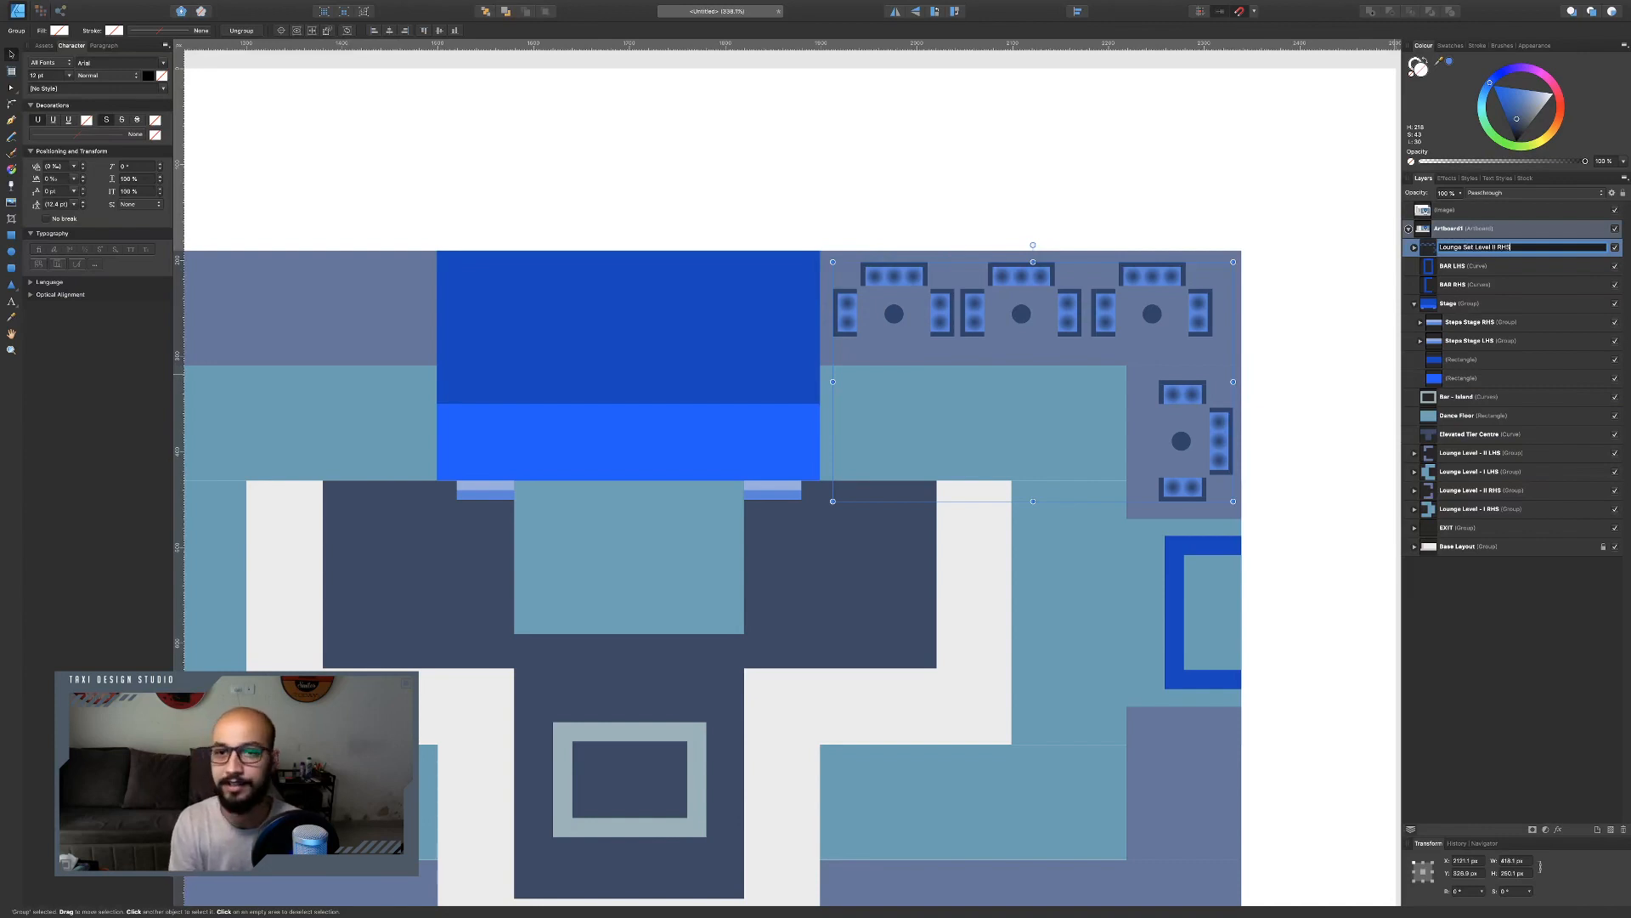
key("Return")
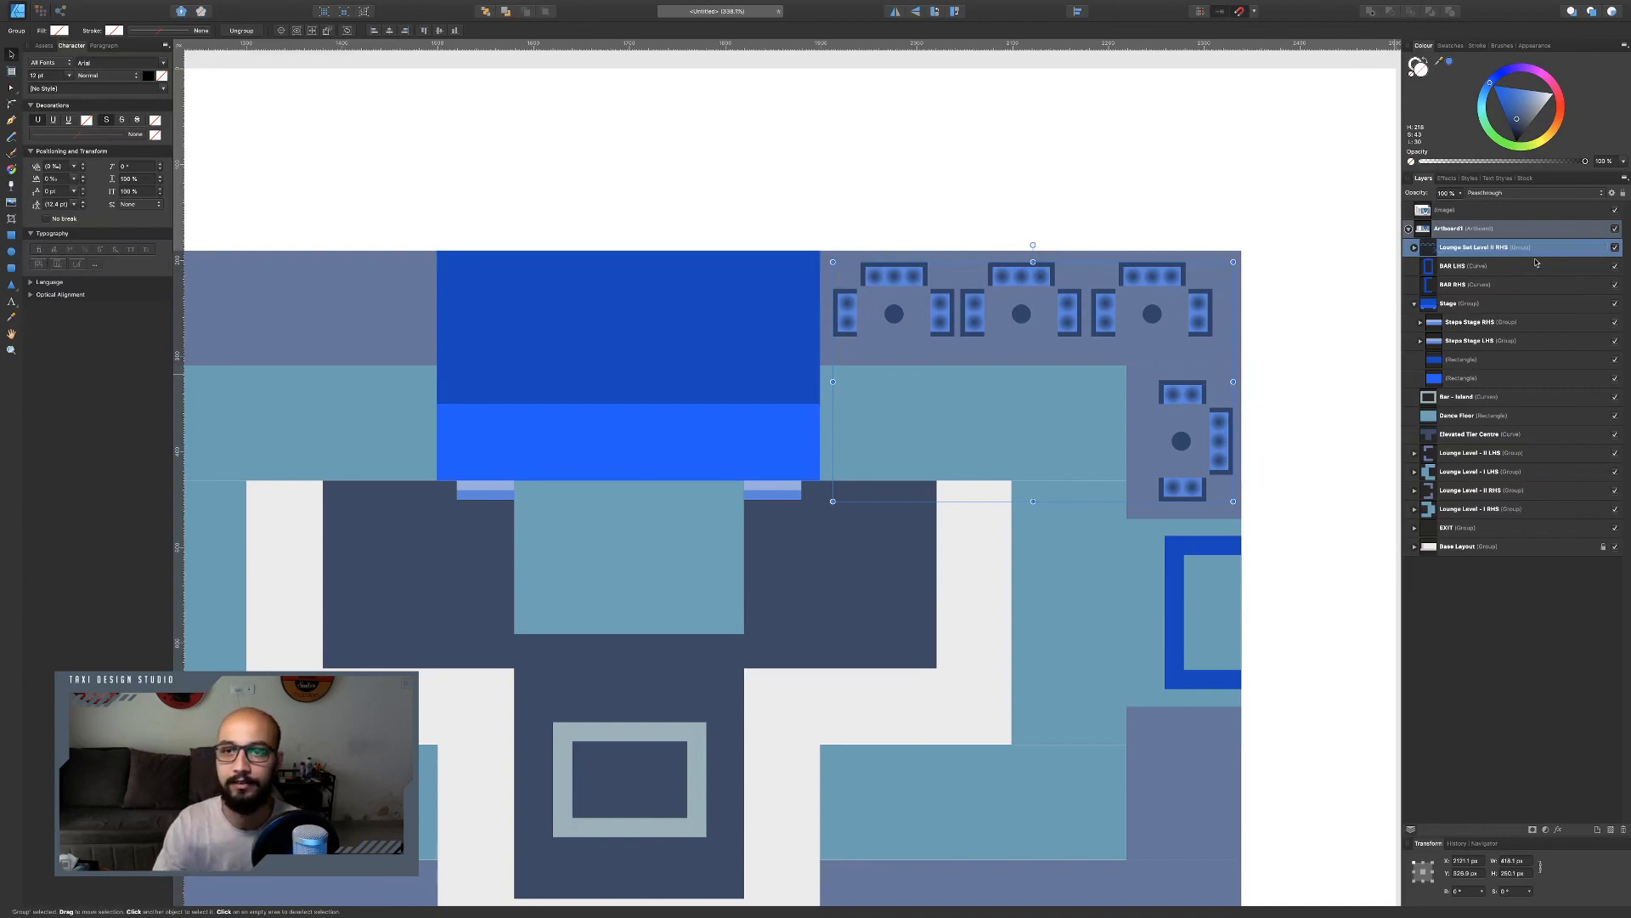
scroll(1254, 389, "down", 4)
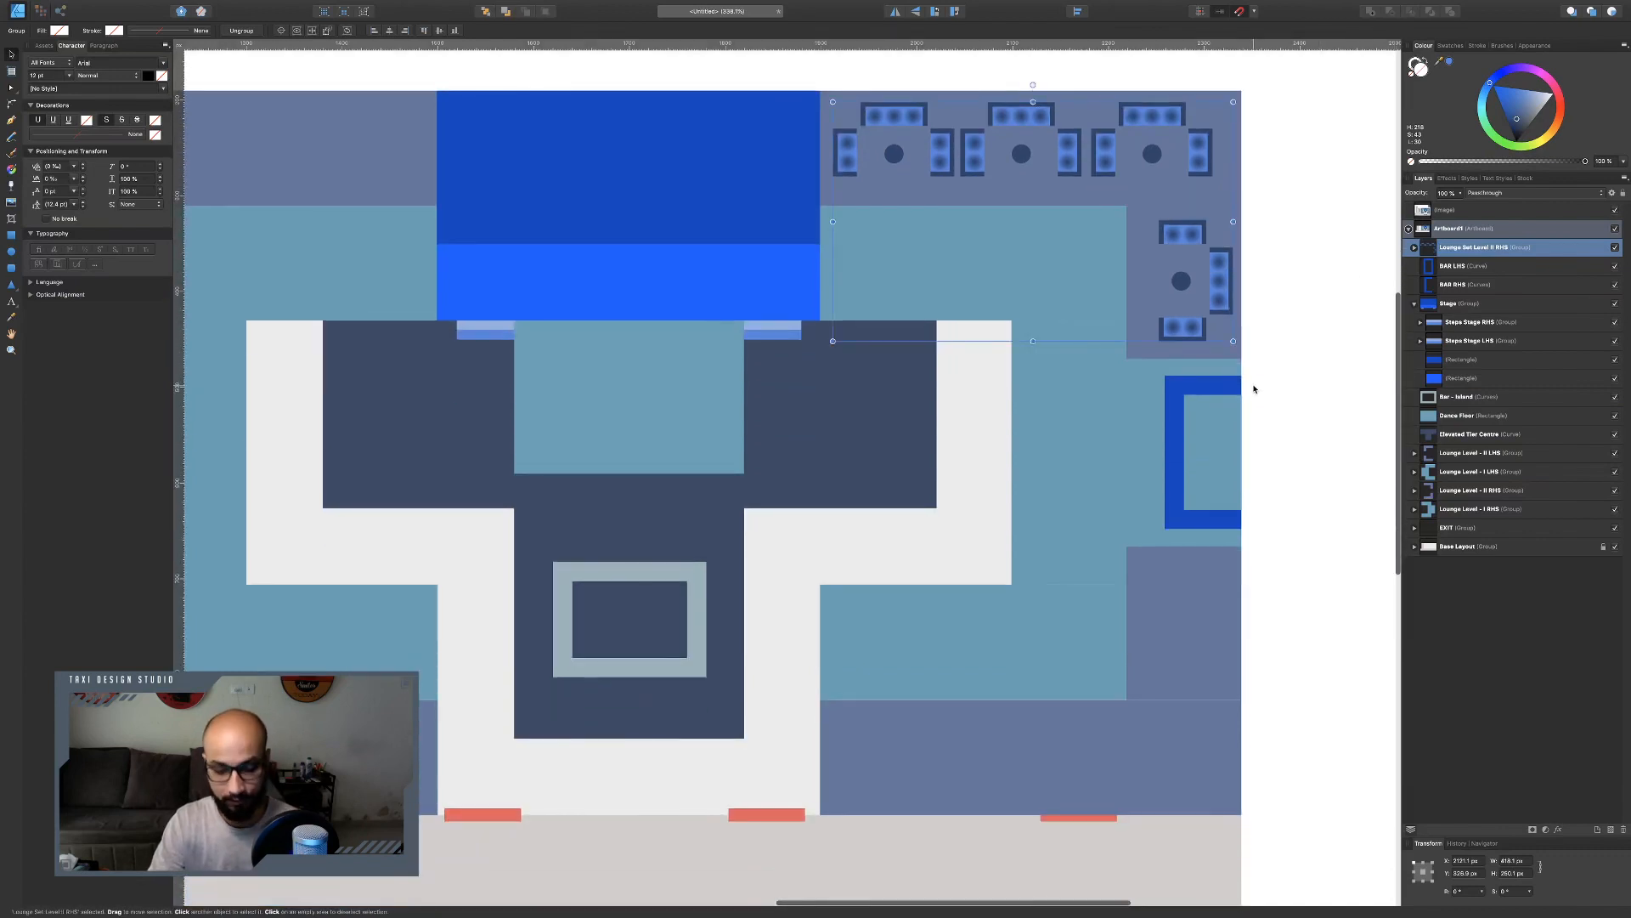
Duplicate the right-hand lounge group, flip it vertically and move the copy to the bottom strip right of the stage.
key("ctrl+j")
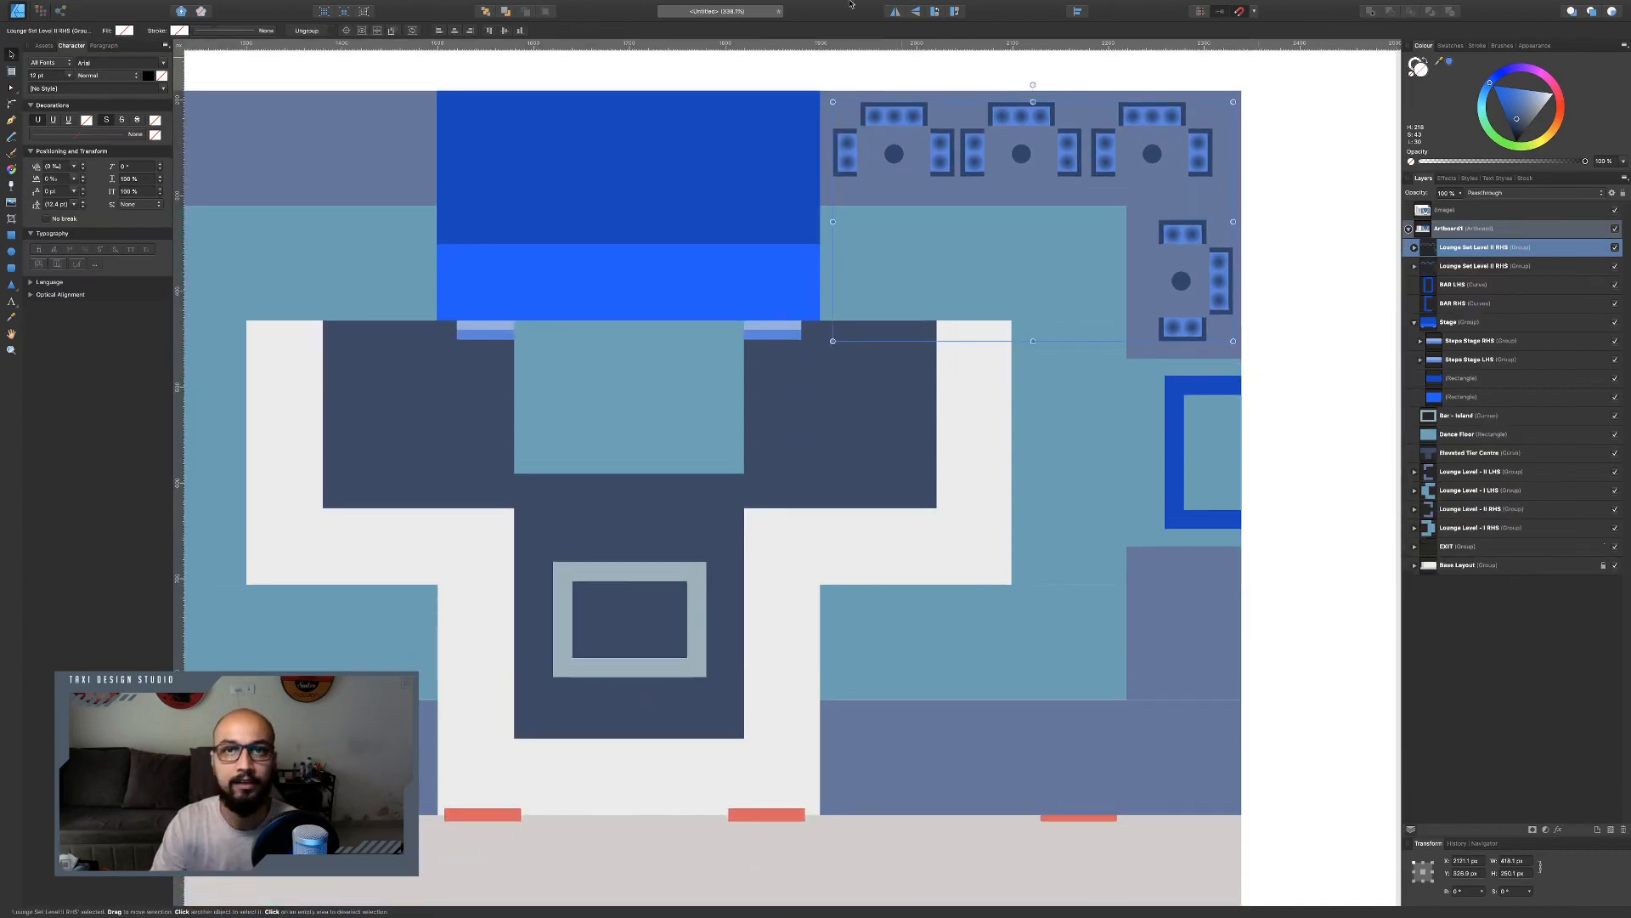
left_click(915, 14)
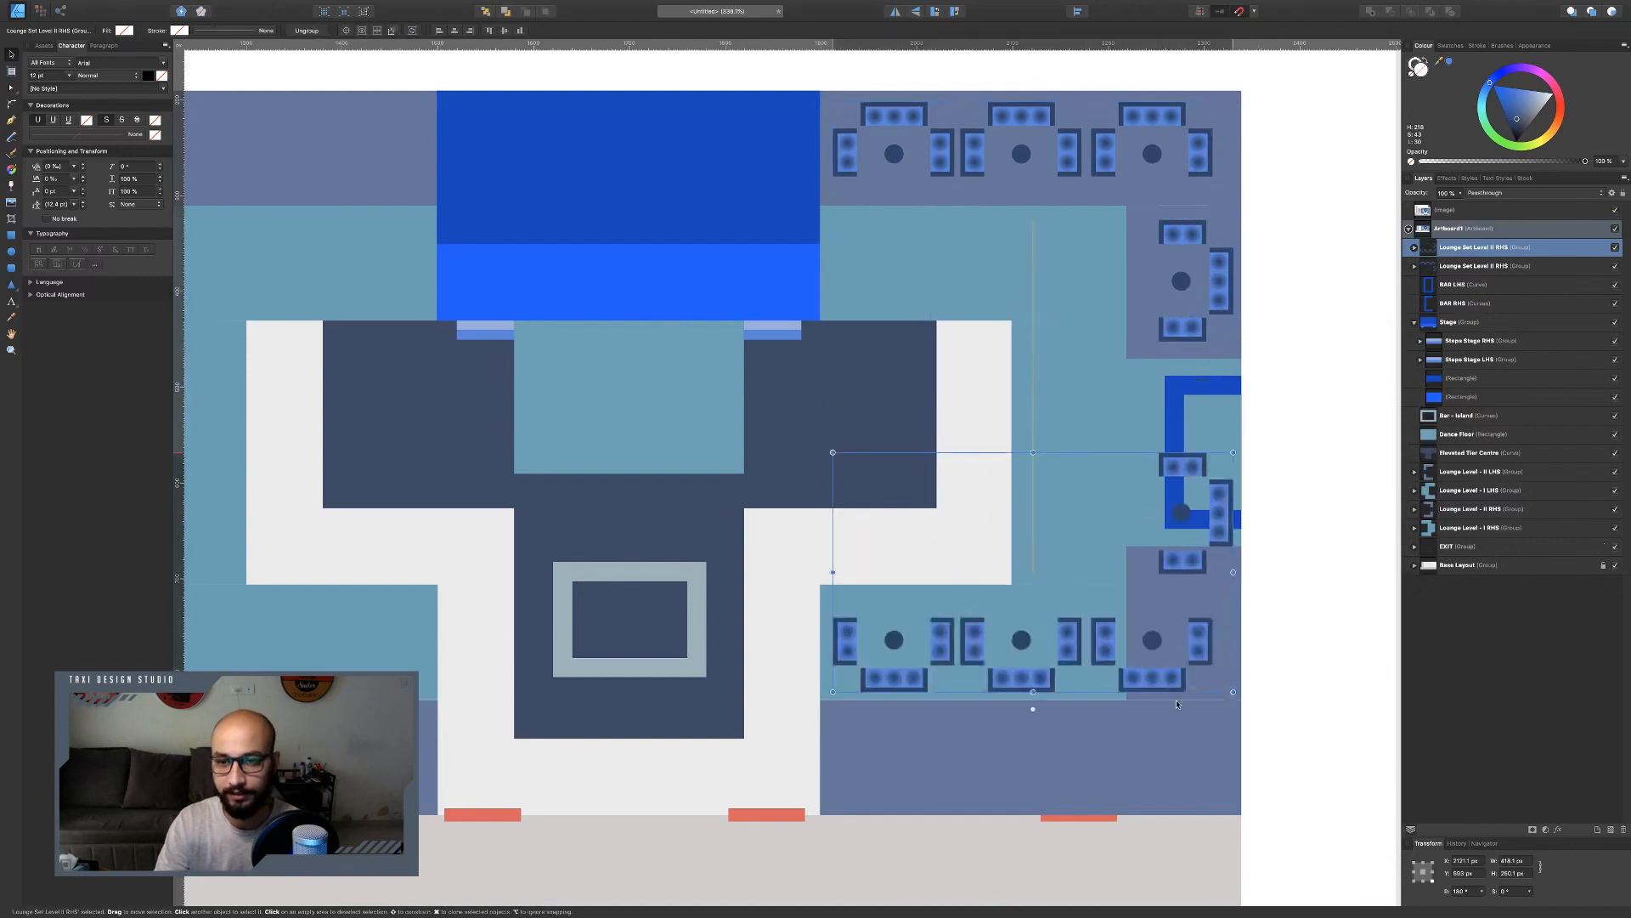
left_click_drag(1170, 330, 1161, 780)
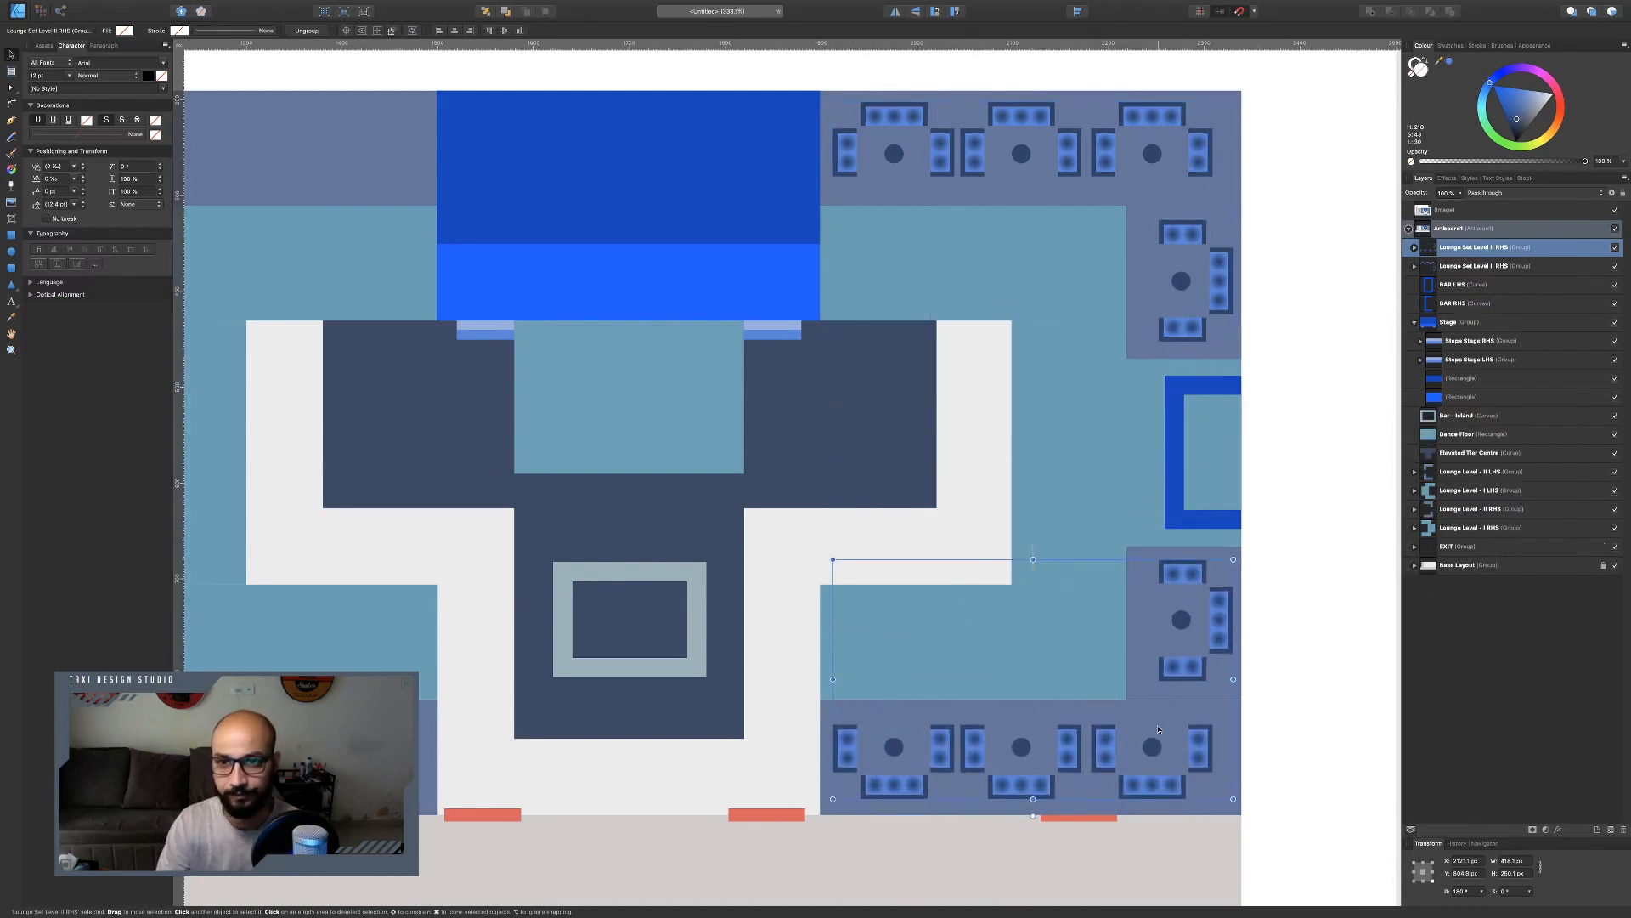
Duplicate both right-hand lounge groups, flip them horizontally and place the copies in the matching strips left of the stage.
left_click(1185, 328, "shift")
key("ctrl+j")
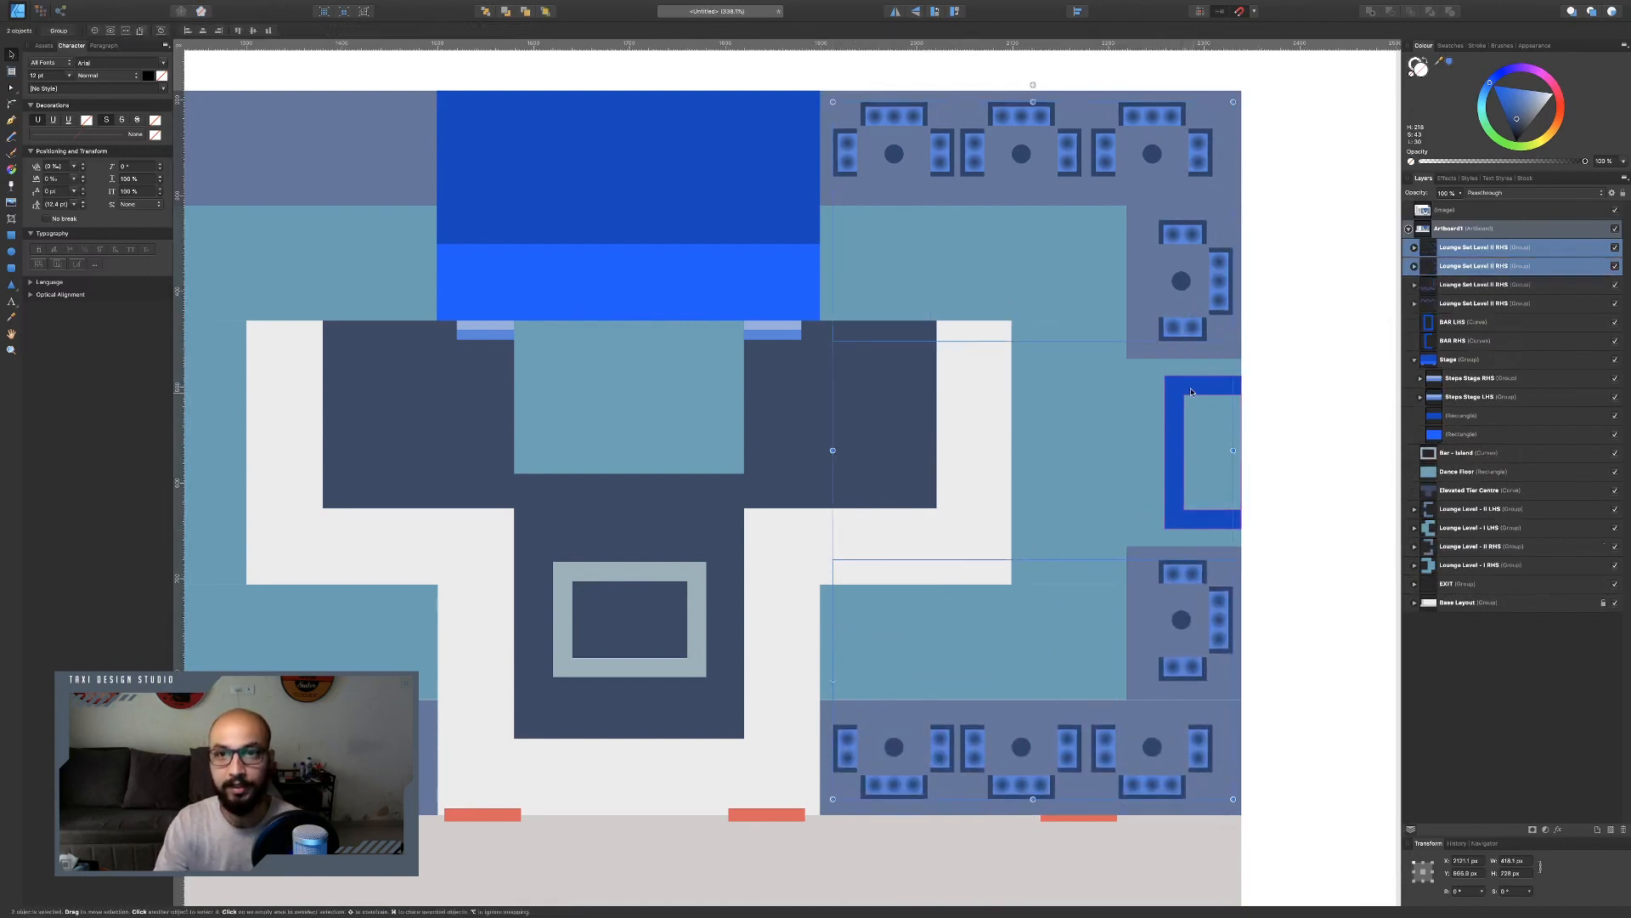
left_click(895, 14)
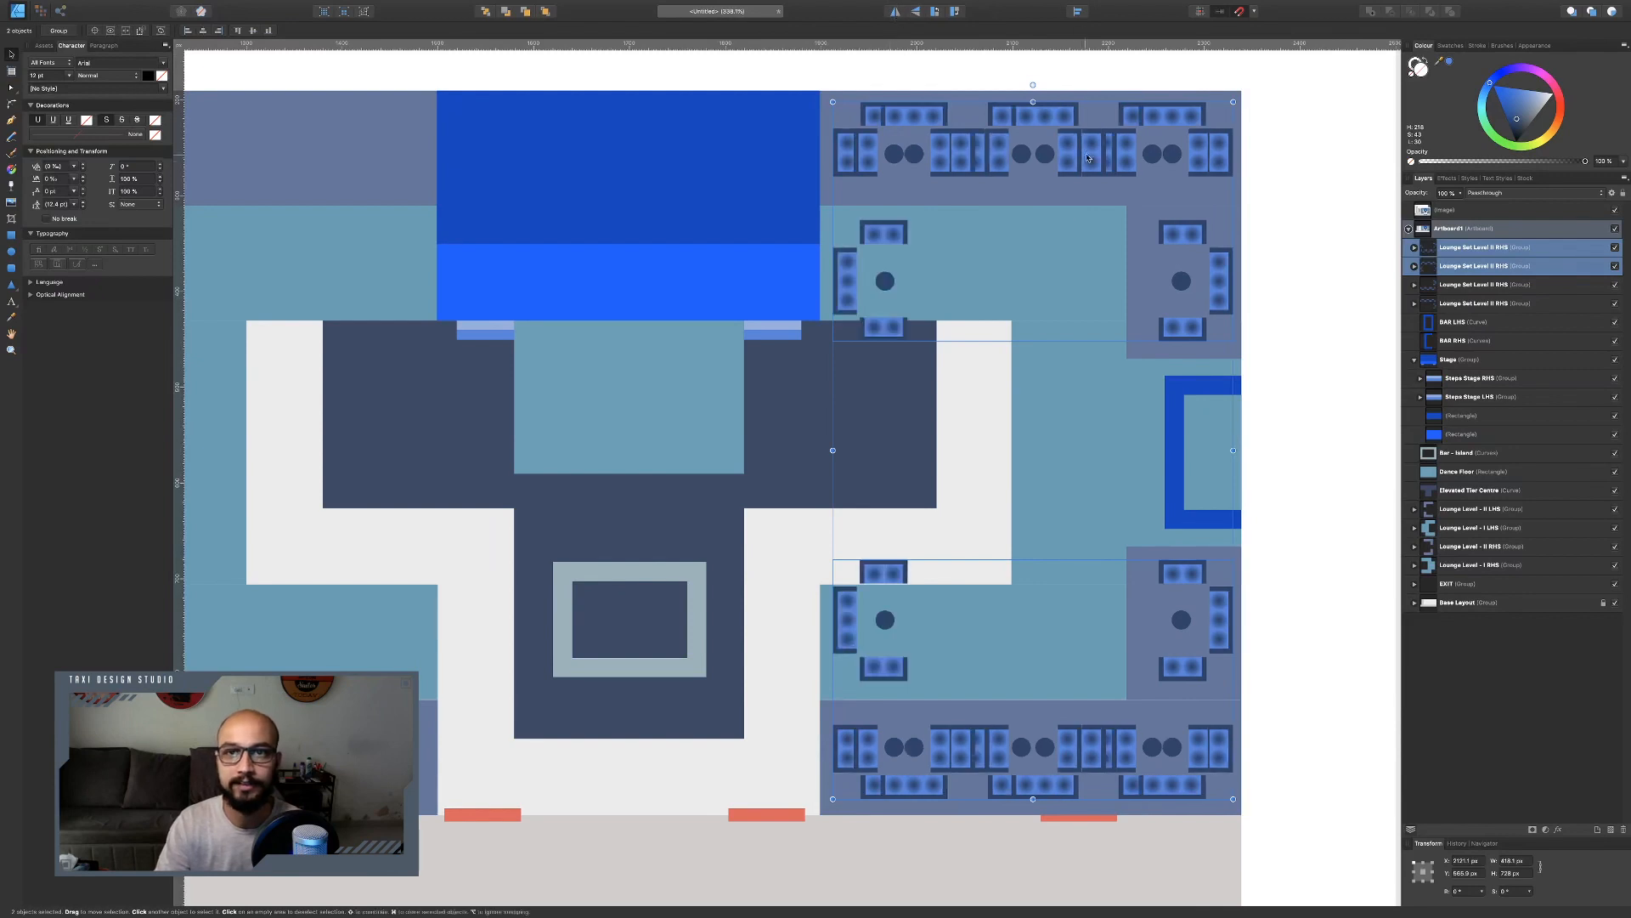
left_click_drag(1087, 158, 382, 208)
scroll(409, 205, "left", 1)
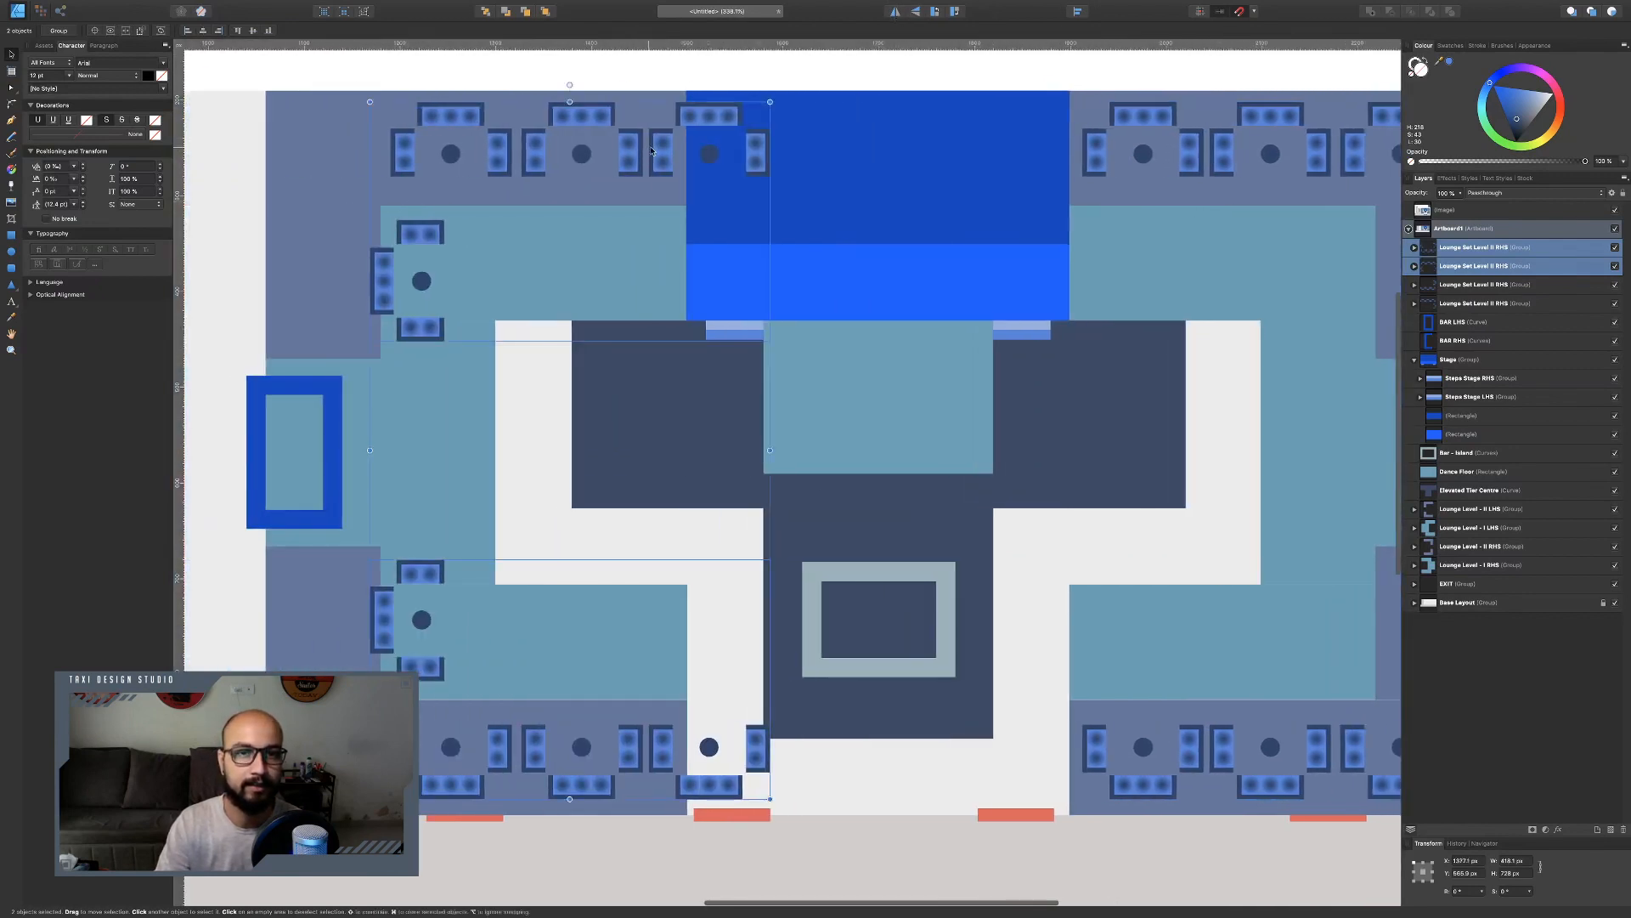
left_click_drag(633, 154, 539, 153)
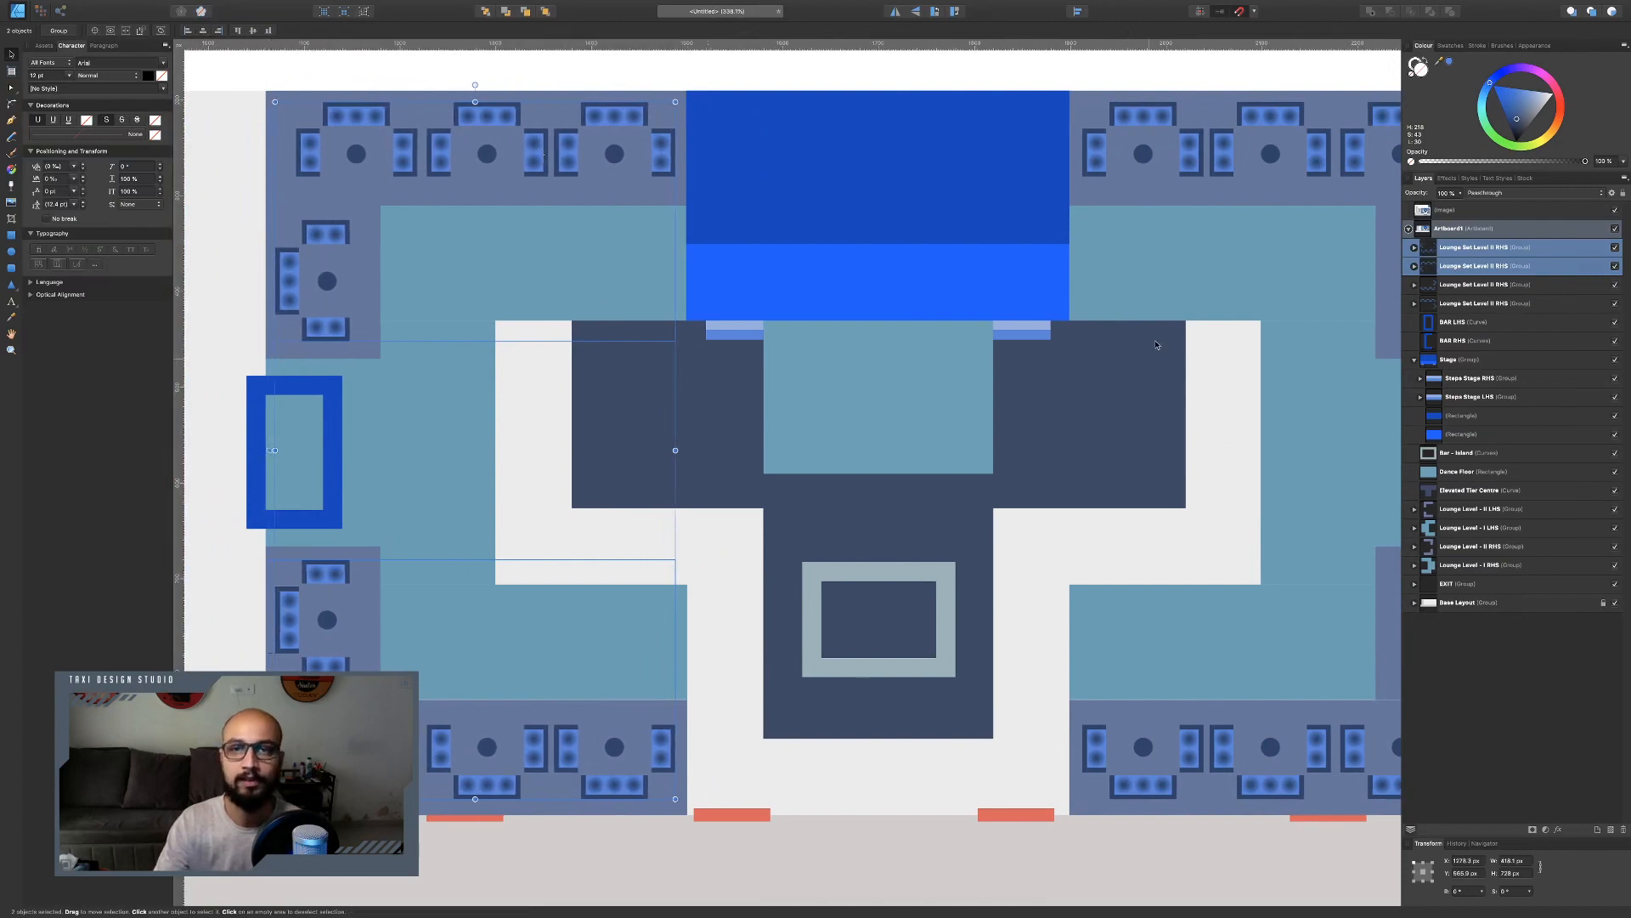
Compare the mirrored lounge layout against the reference chart image.
scroll(1053, 252, "down", 6)
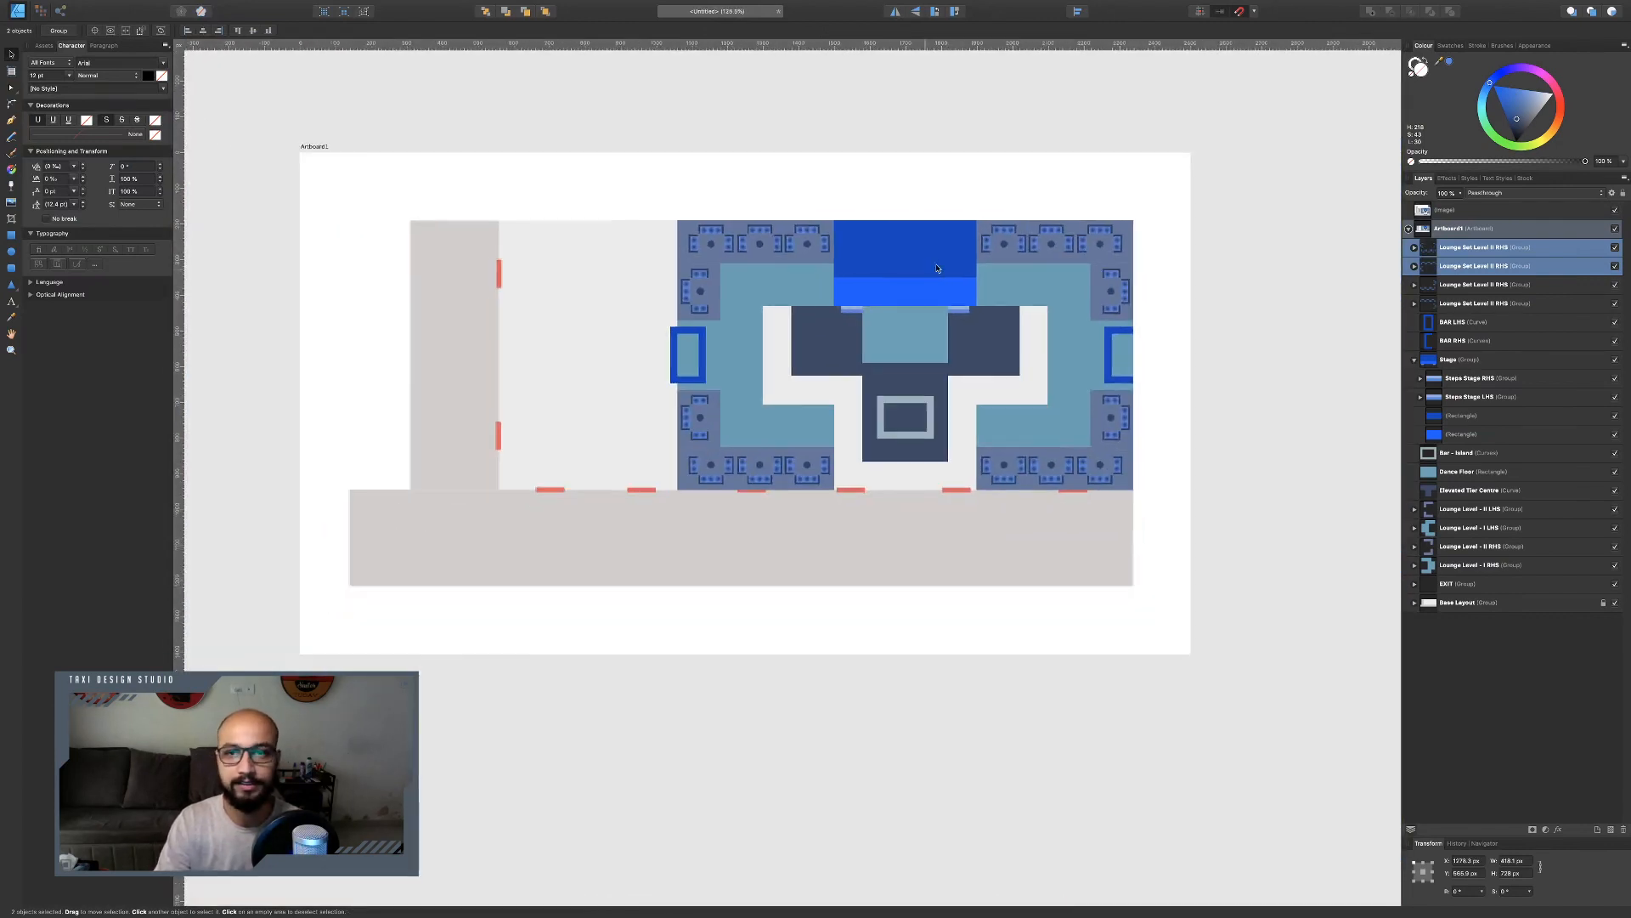
scroll(940, 265, "up", 2)
scroll(831, 267, "up", 7)
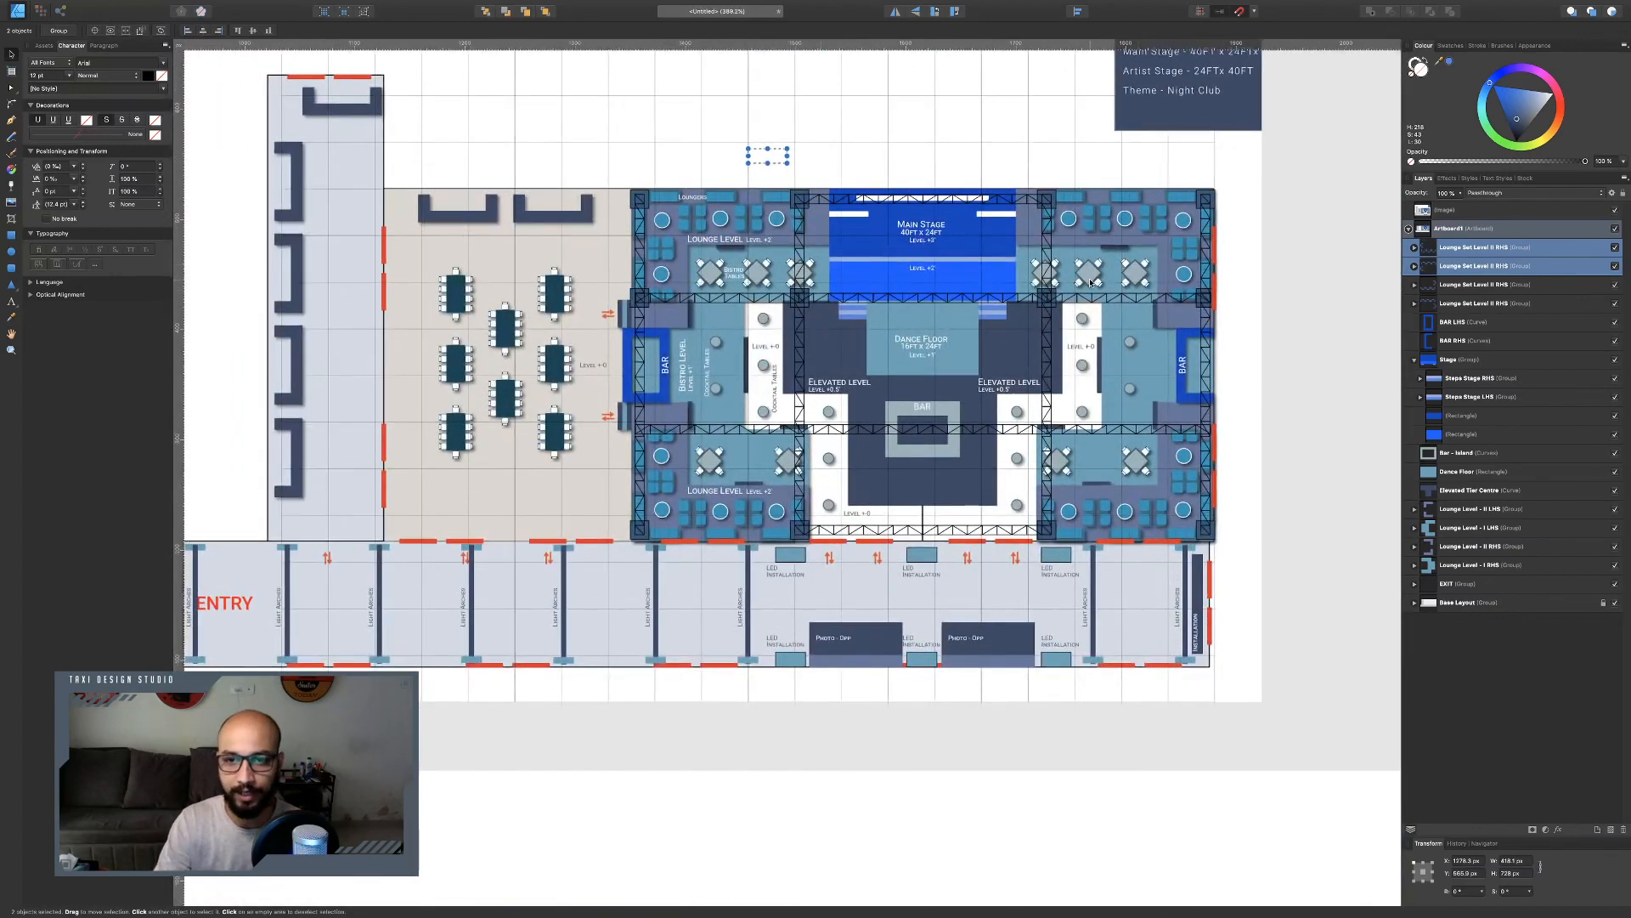
key("ctrl+Left")
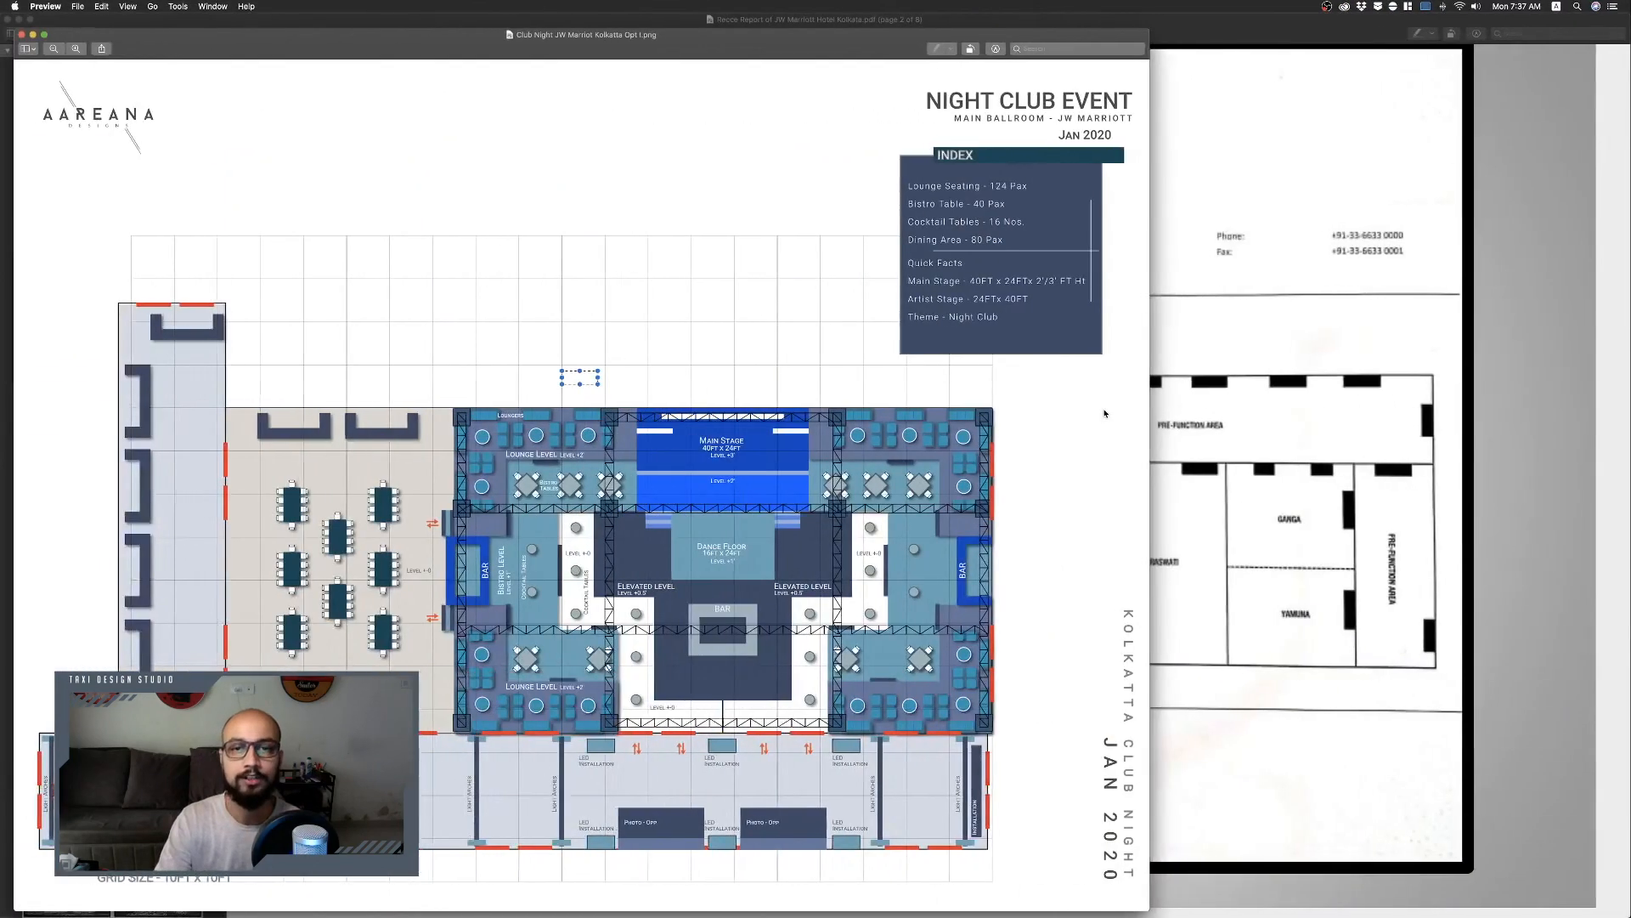
key("ctrl+Up")
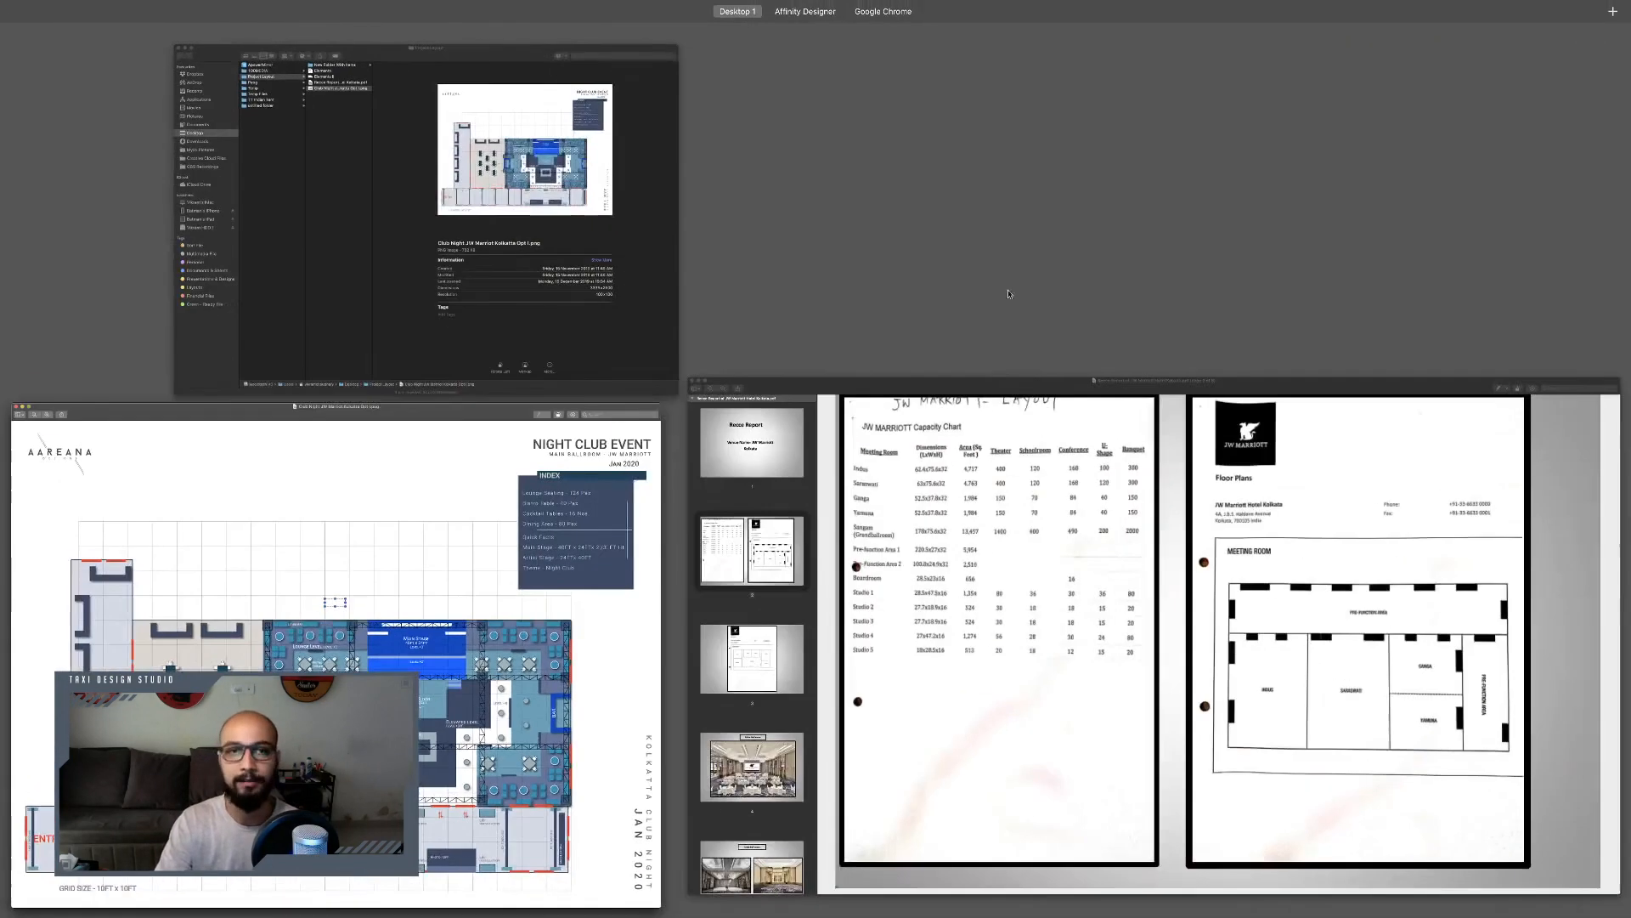
Open the Elements Affinity Designer document from the Project Layout folder.
left_click(429, 217)
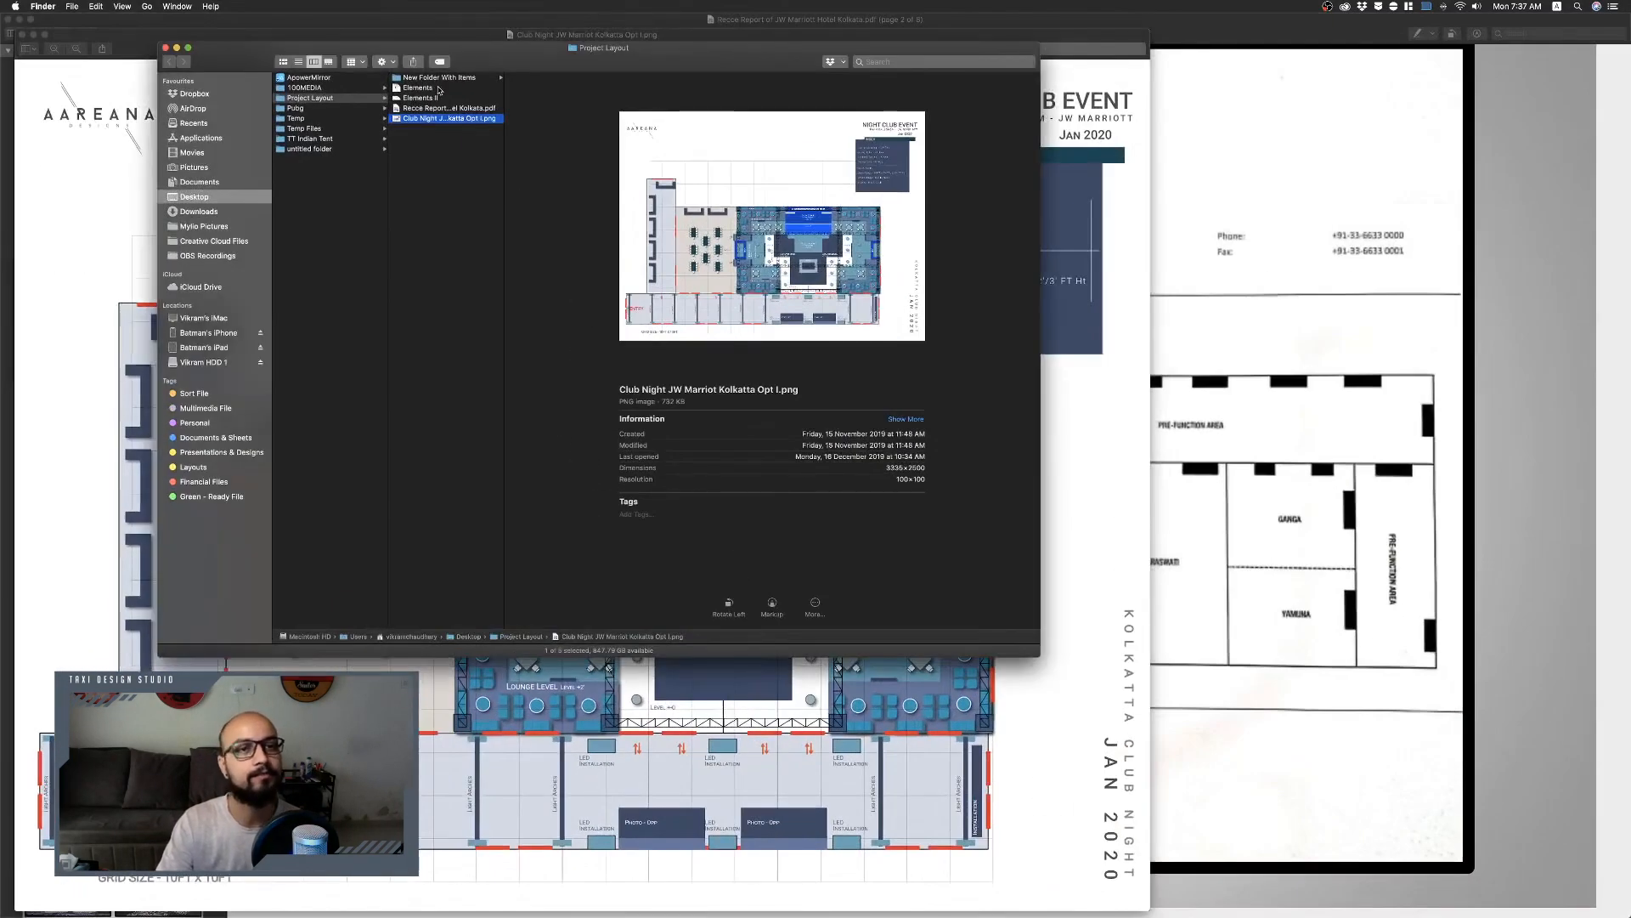
left_click(432, 88)
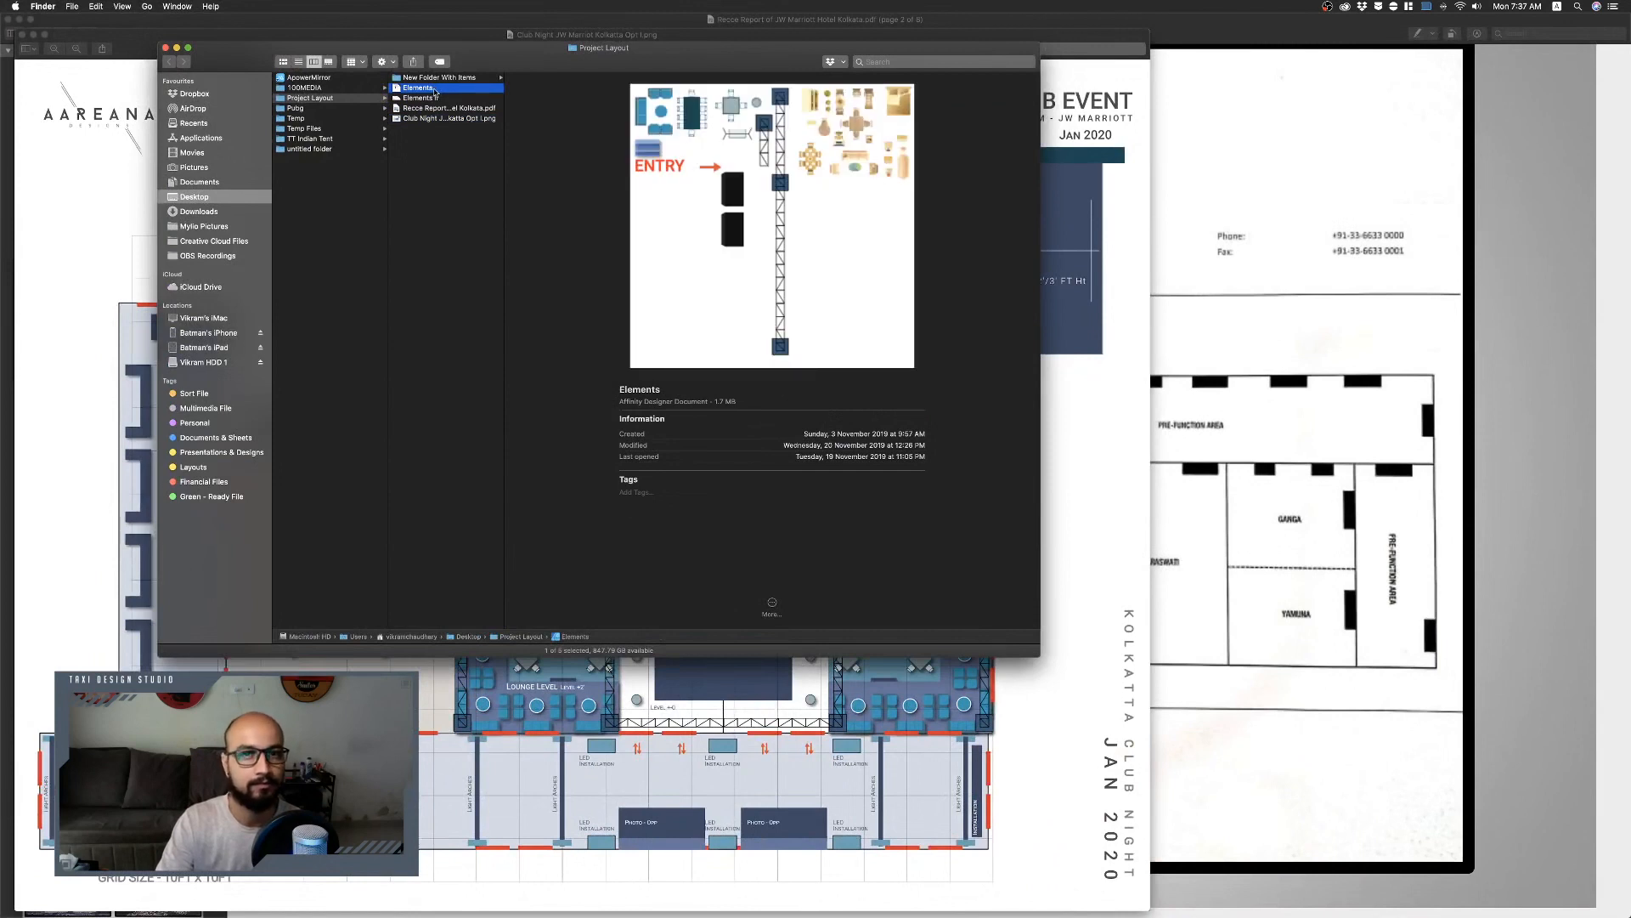
double_click(435, 88)
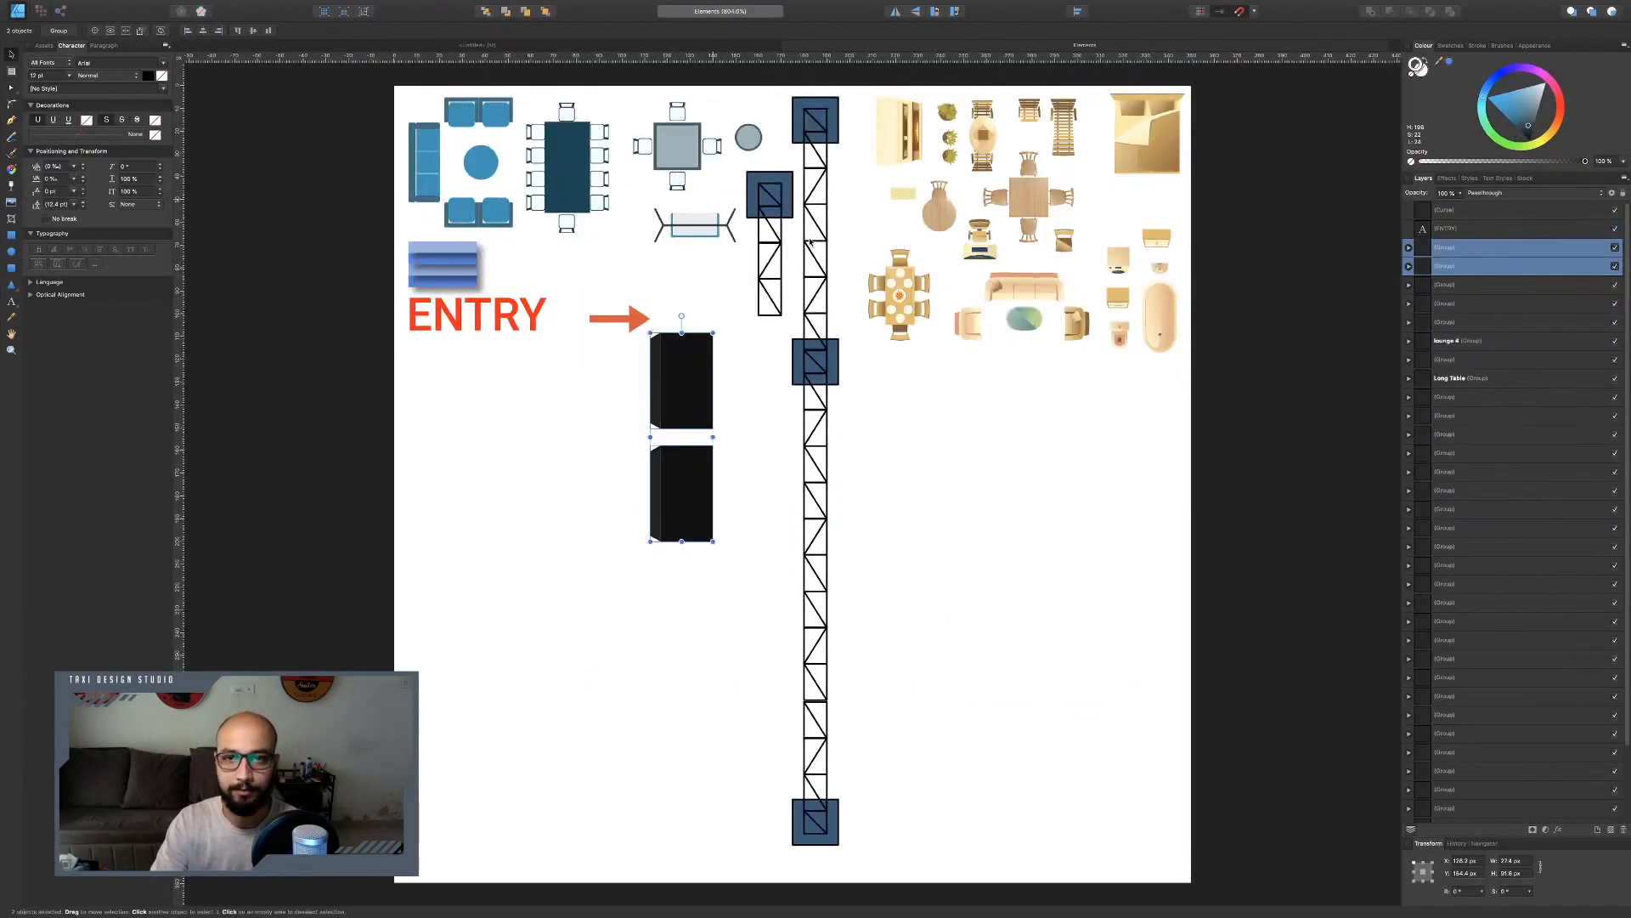
mouse_move(1028, 197)
left_mouse_down()
mouse_move(1022, 480)
mouse_move(1020, 214)
left_mouse_up()
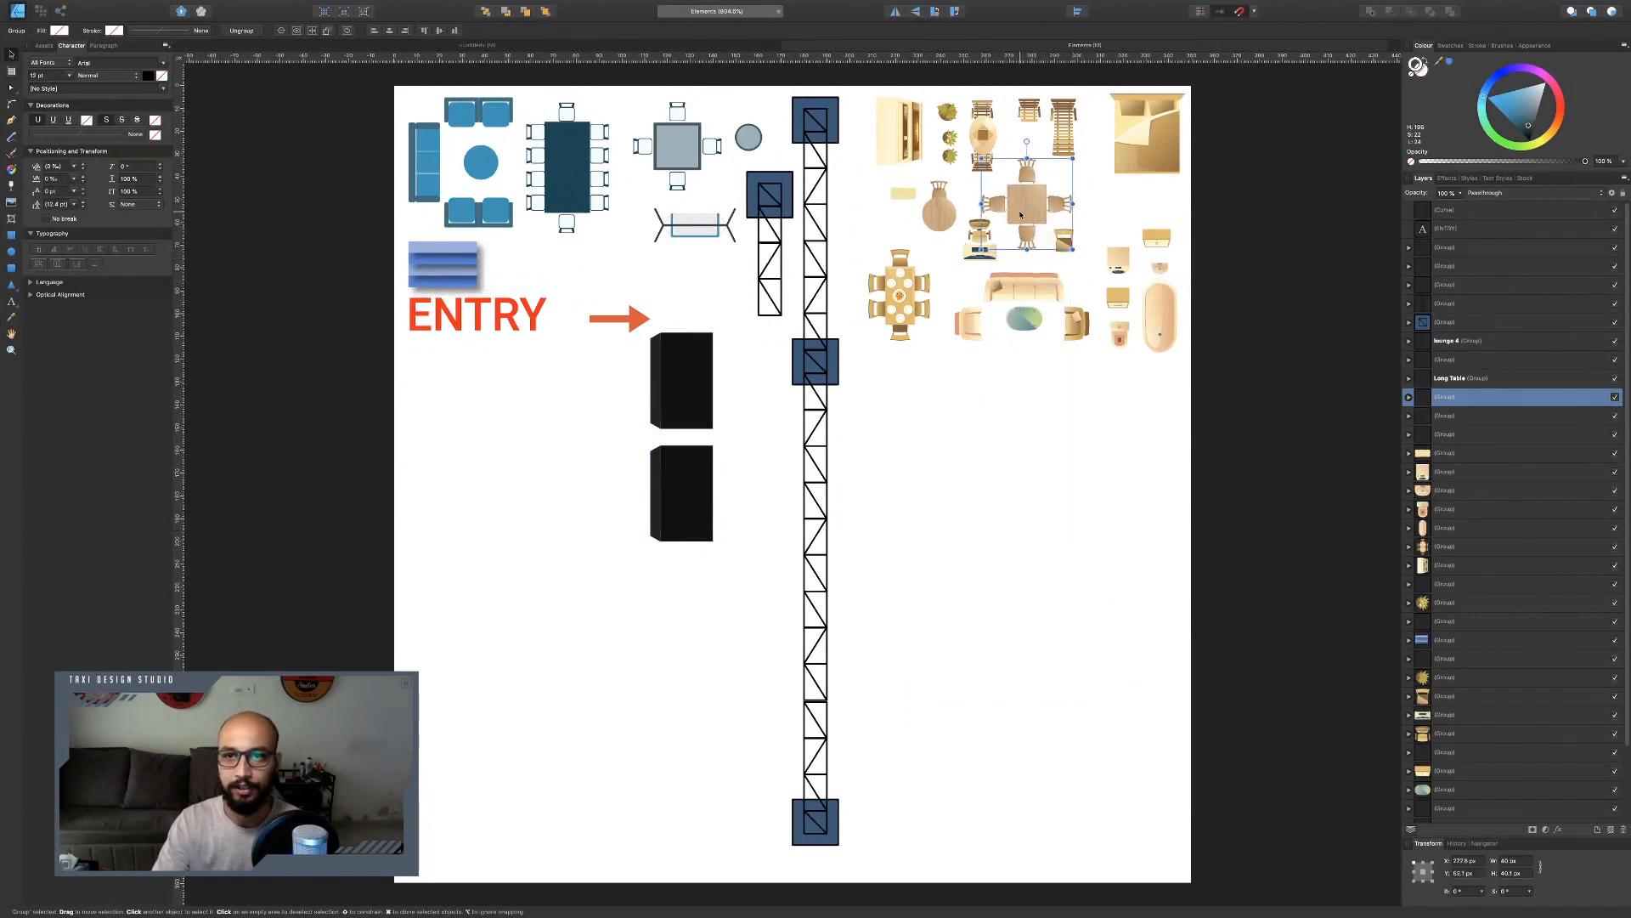
left_click_drag(1042, 277, 999, 500)
scroll(1000, 499, "up", 6)
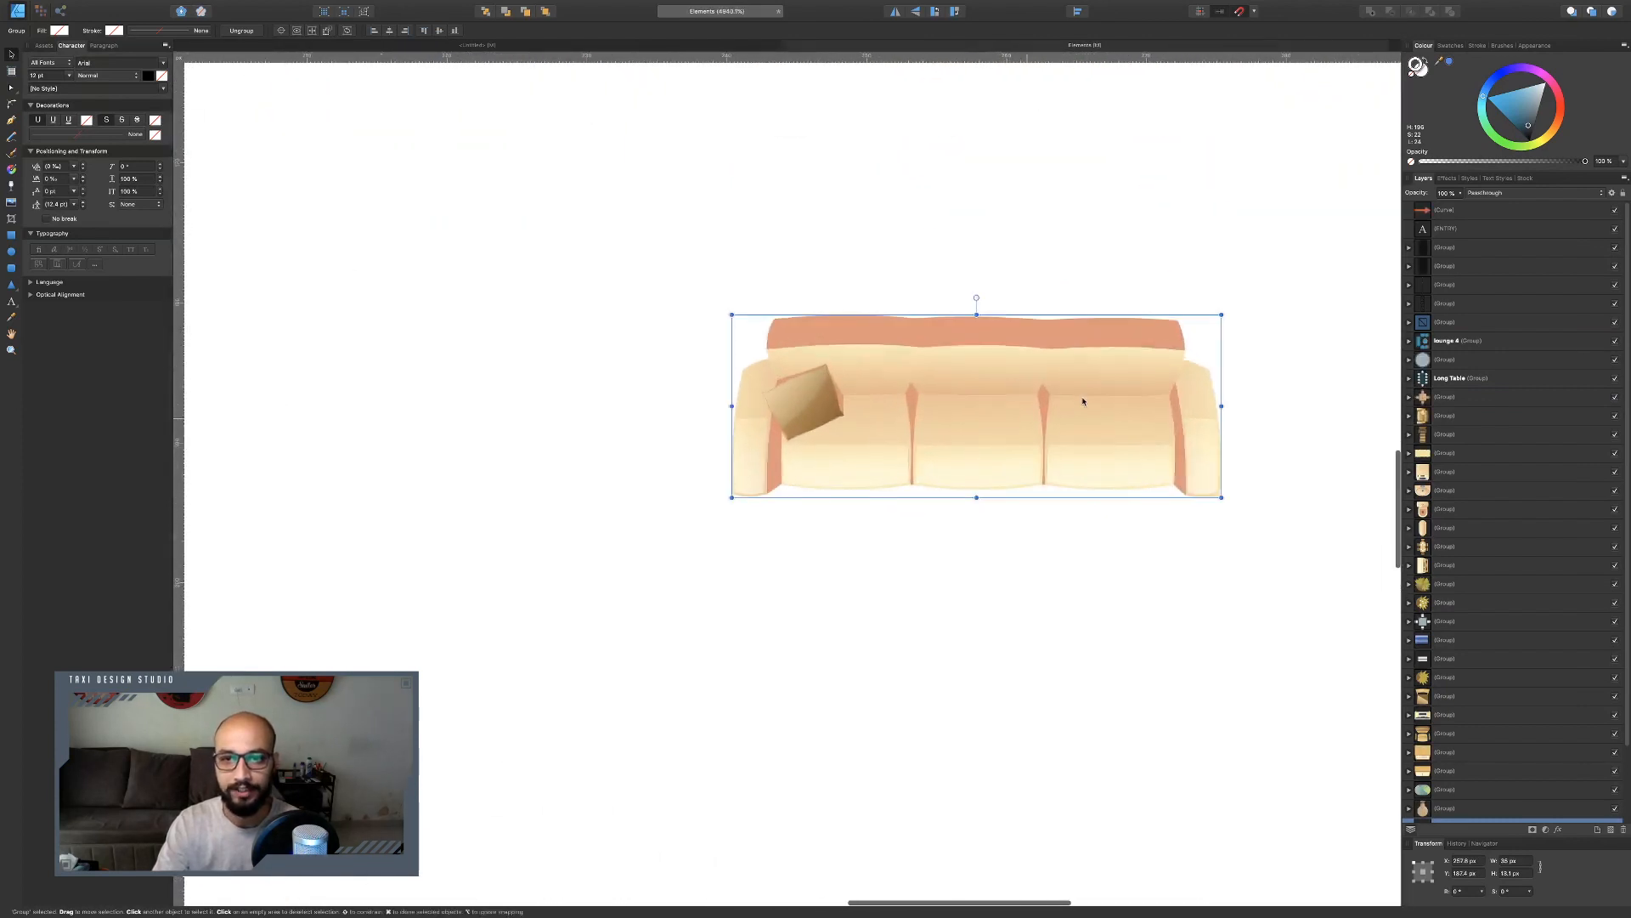
scroll(1065, 407, "down", 6)
scroll(1062, 402, "up", 6)
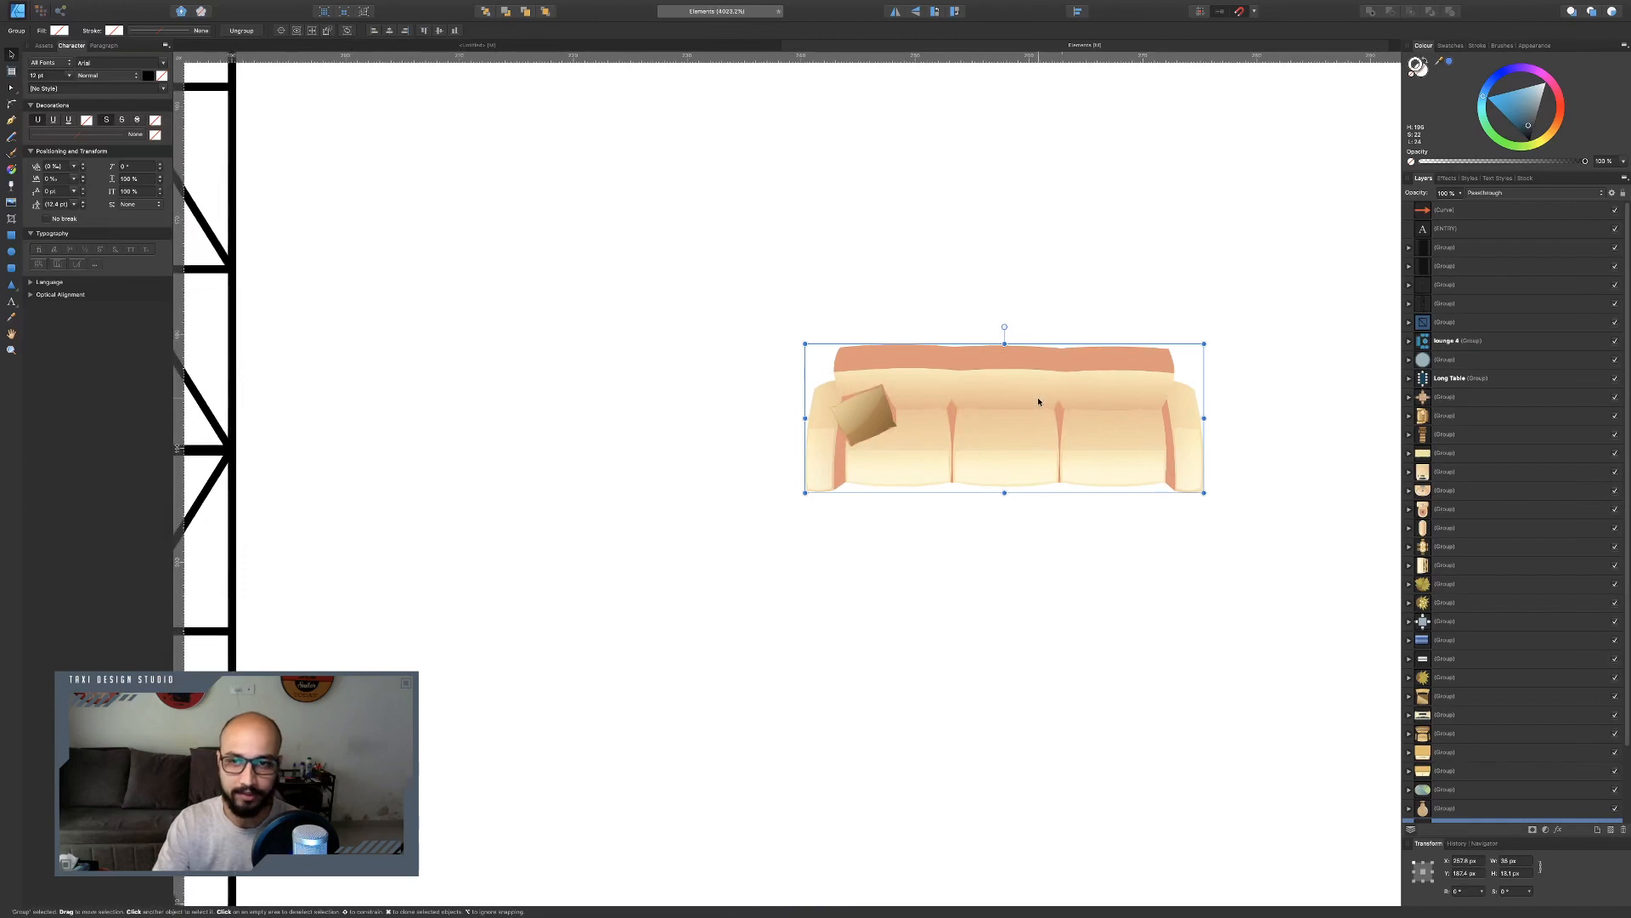
scroll(1038, 402, "down", 4)
scroll(1038, 402, "up", 2)
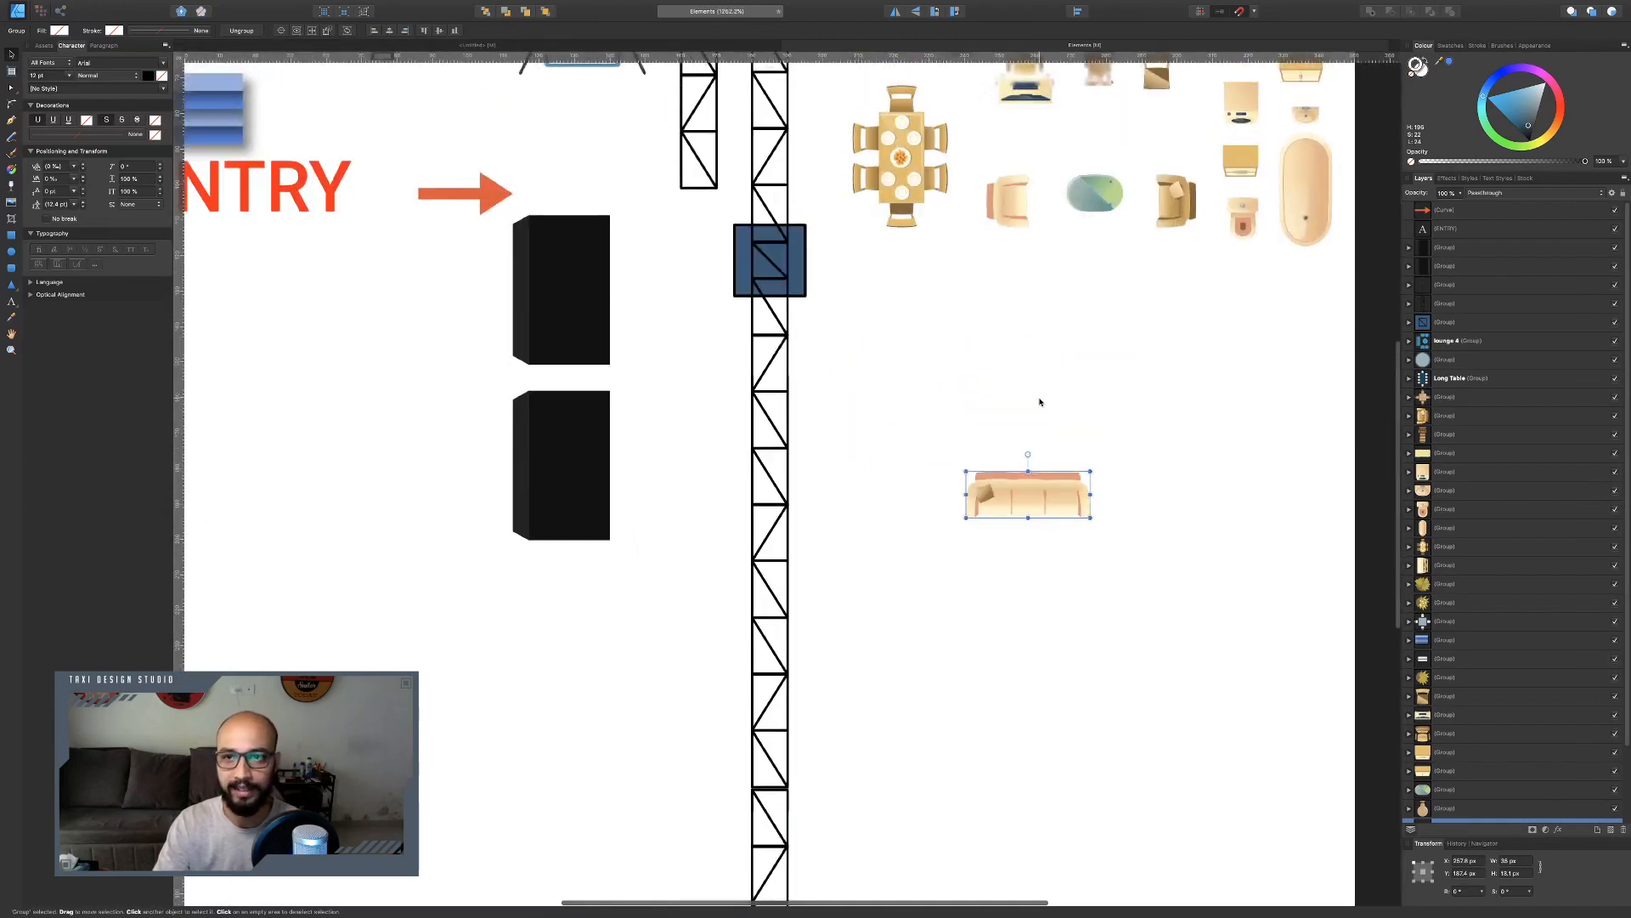
scroll(1039, 400, "down", 1)
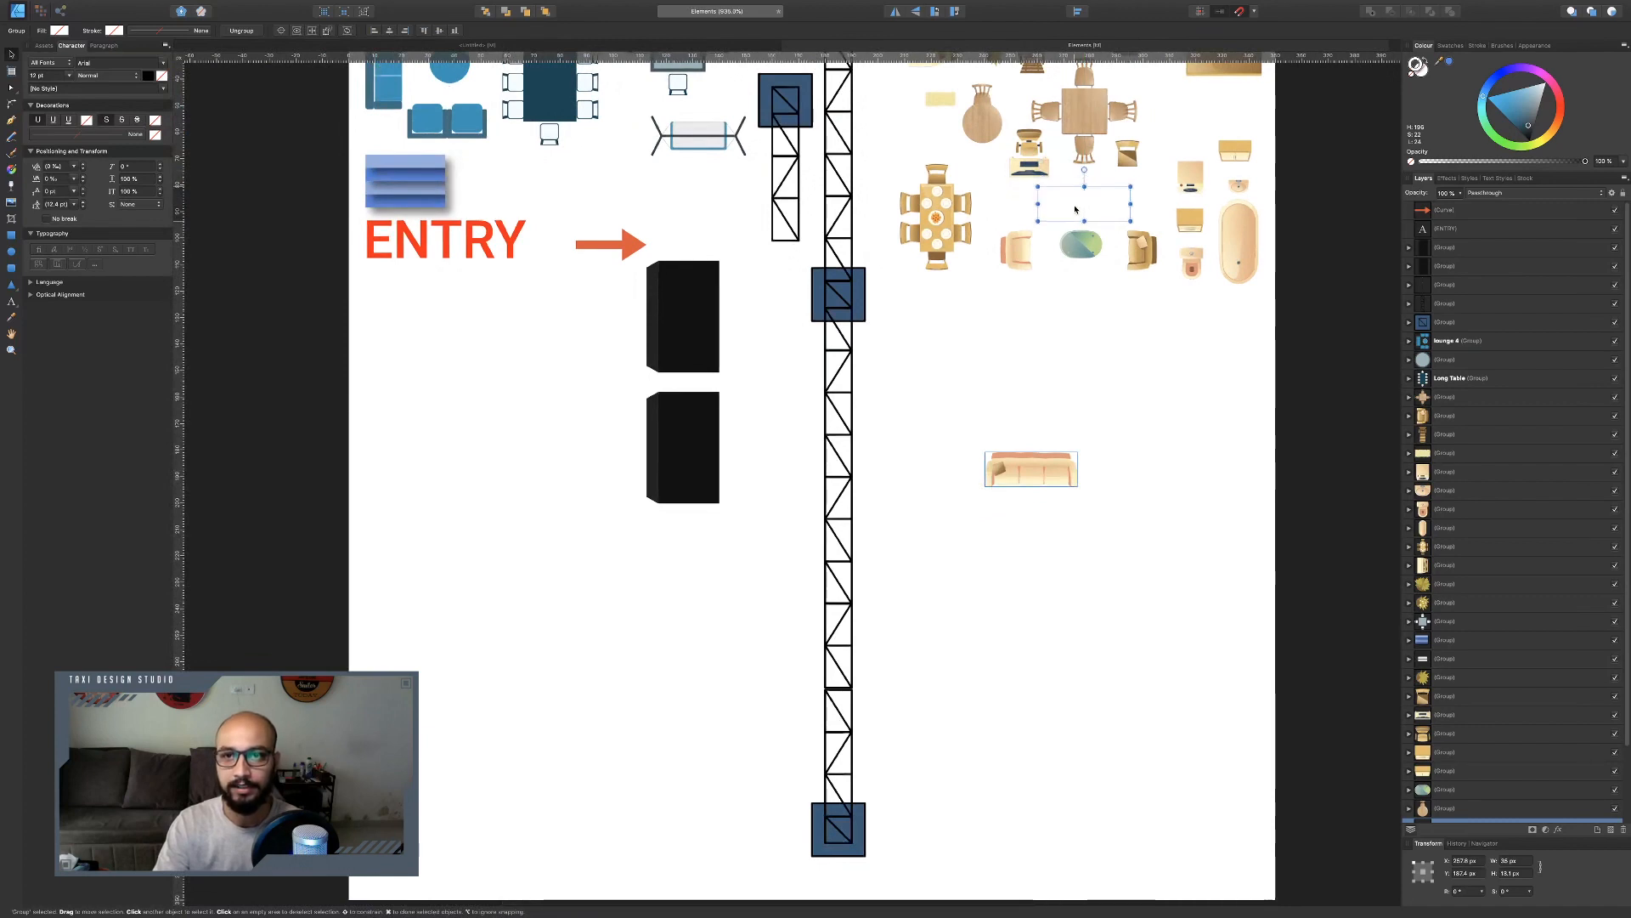
left_click_drag(1025, 474, 1074, 212)
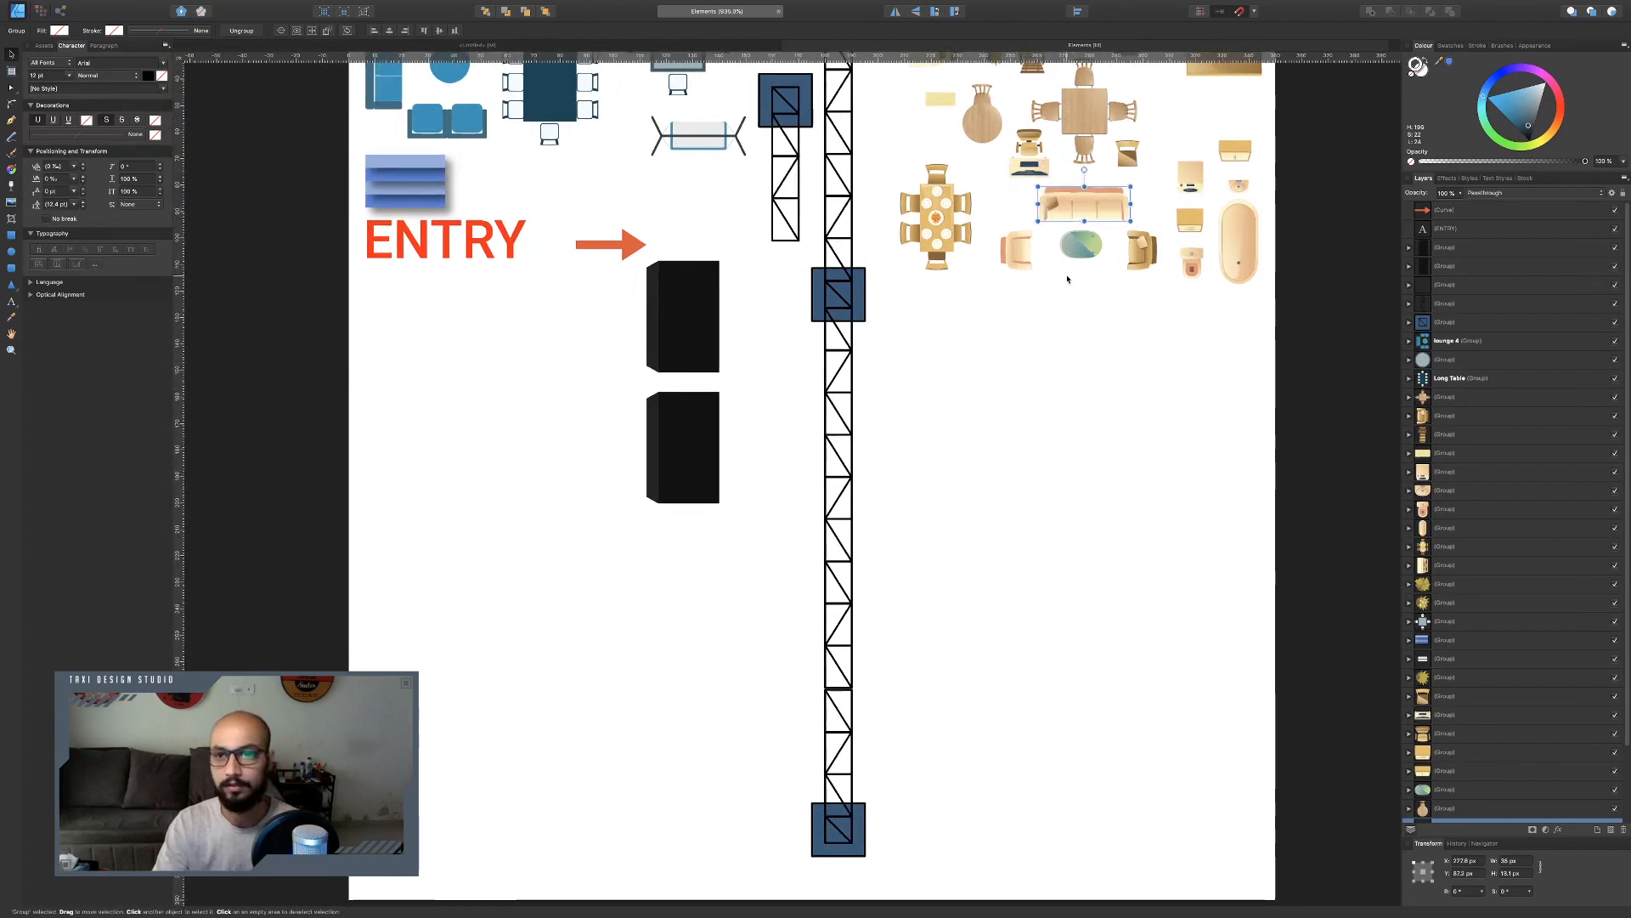
scroll(1068, 279, "up", 5)
scroll(1068, 278, "left", 3)
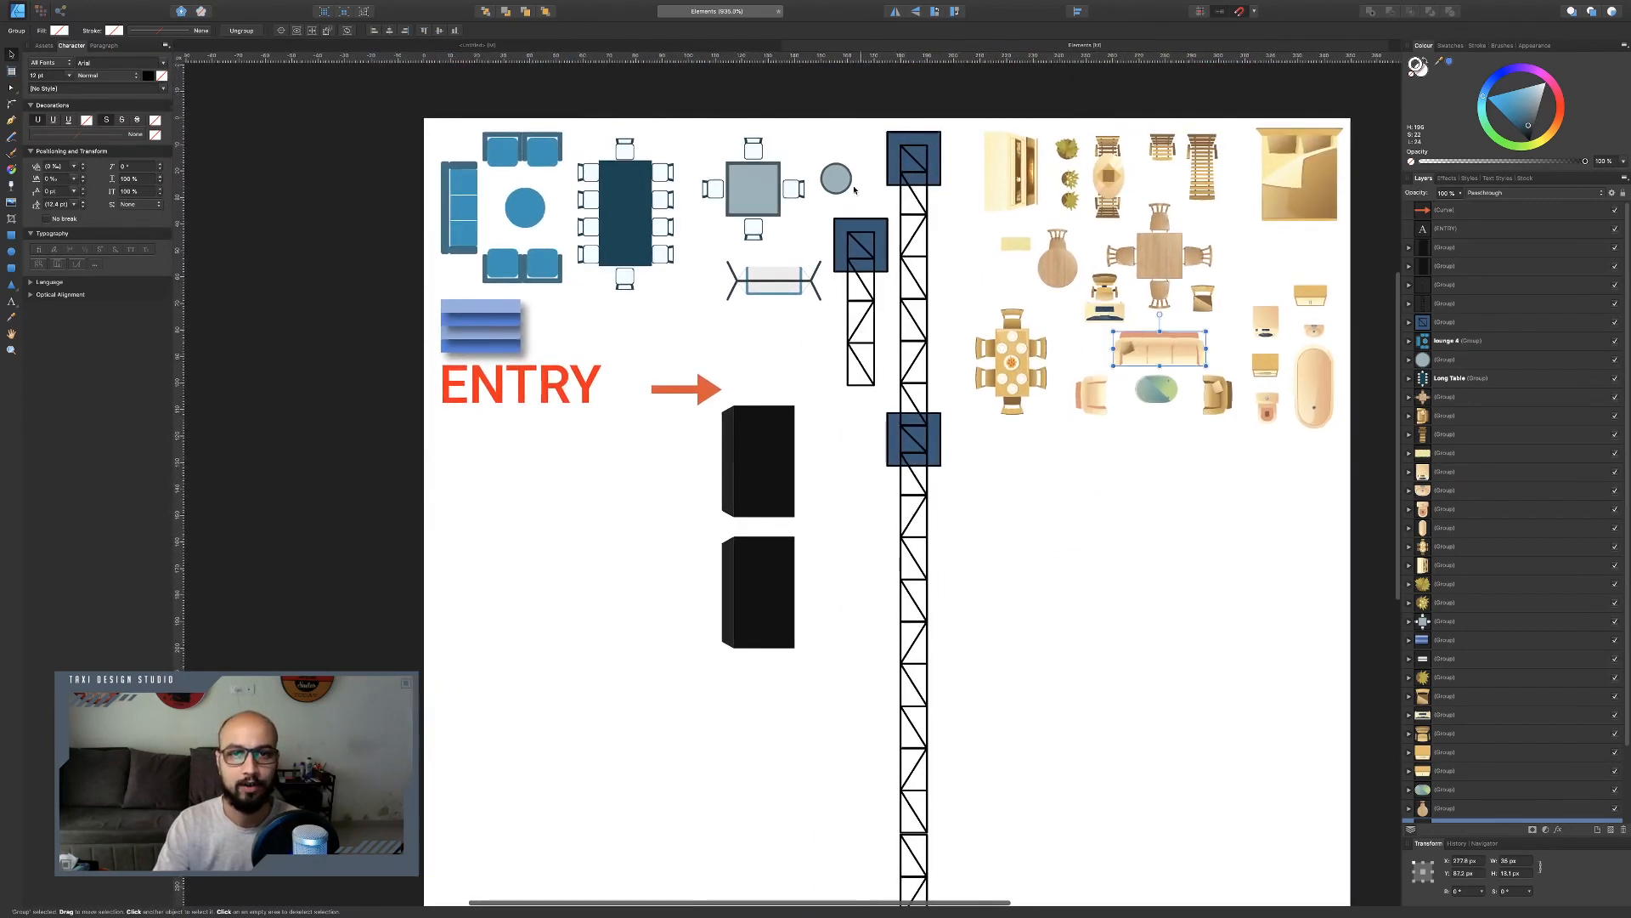
Copy the square table with four chairs from Elements and paste it into the strip right of the stage.
left_click(760, 195)
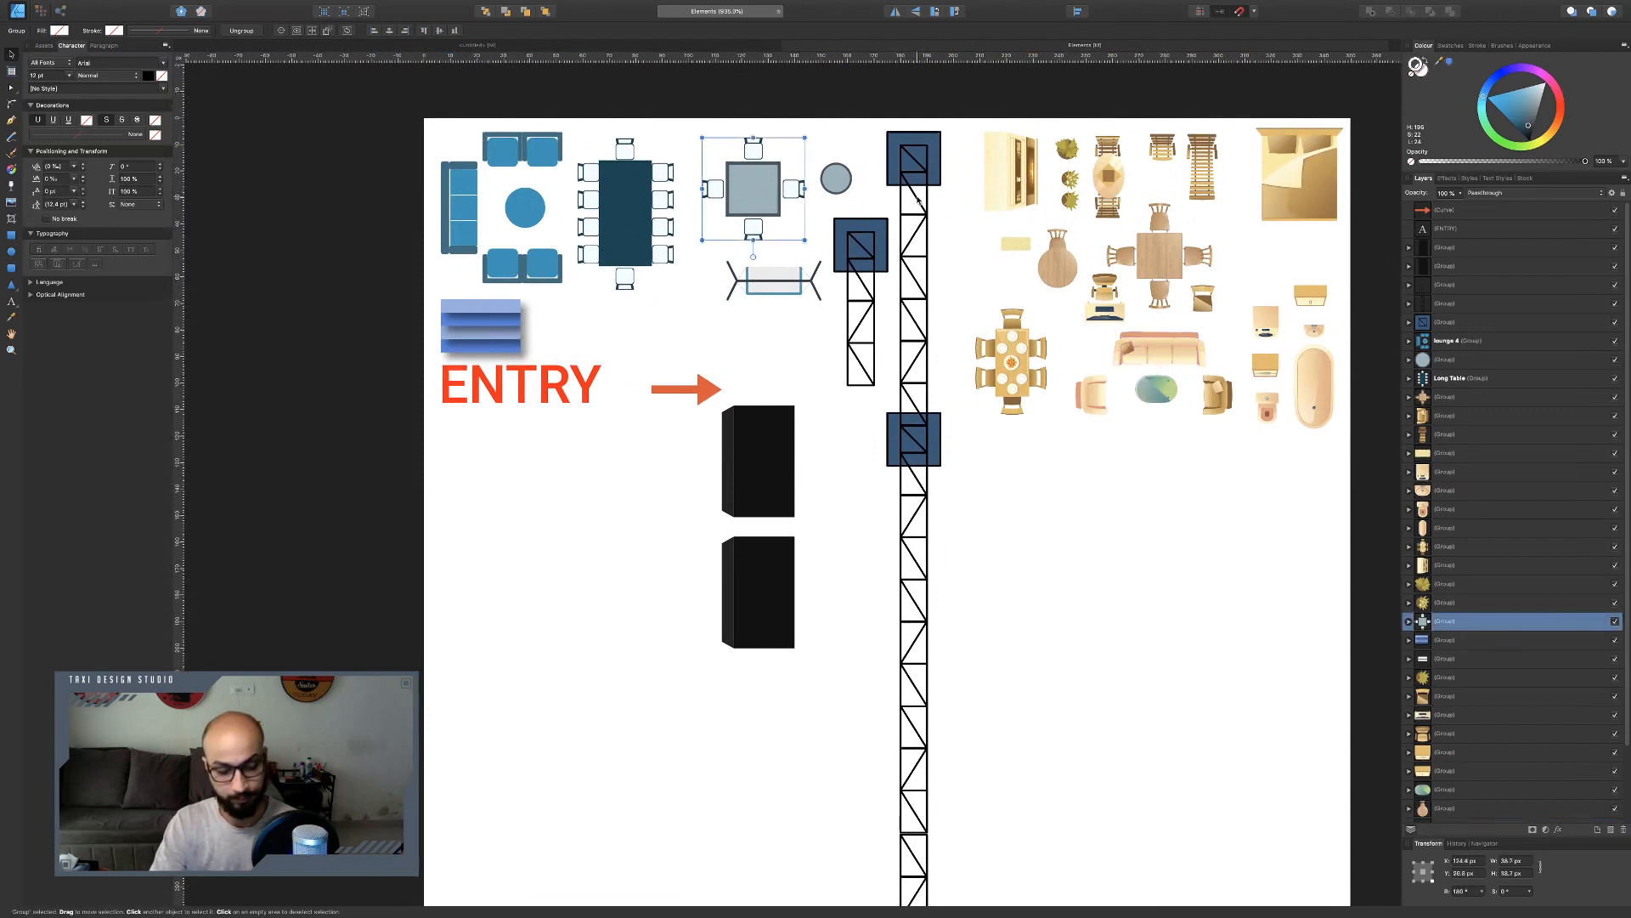
left_click(746, 48)
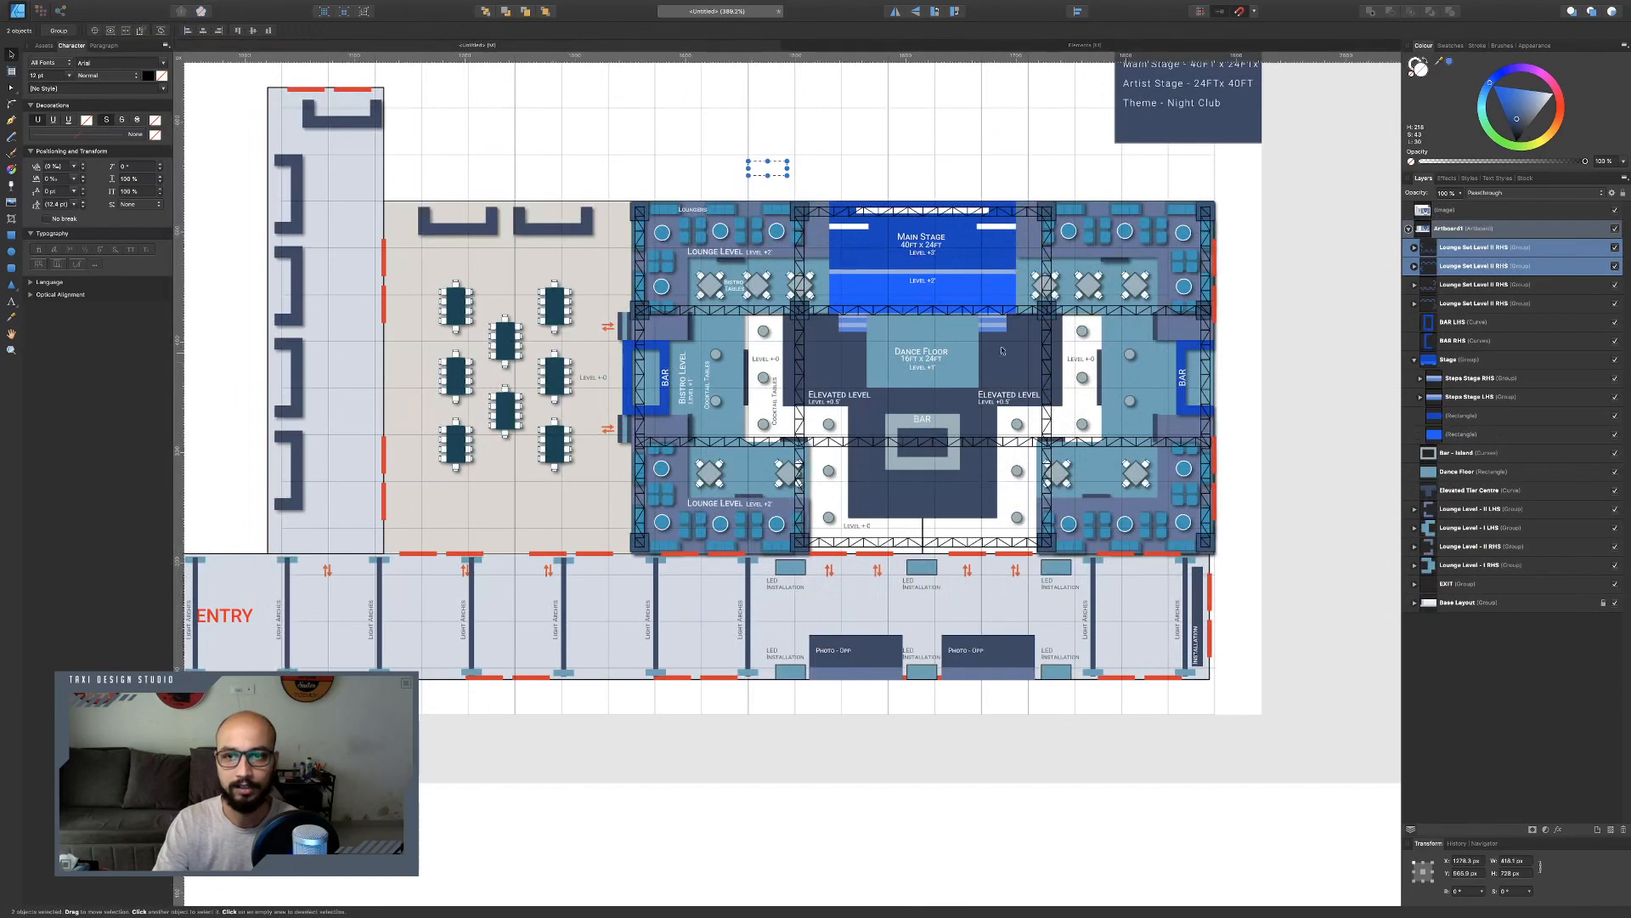
scroll(890, 267, "up", 2)
scroll(892, 264, "down", 10)
scroll(894, 263, "down", 4)
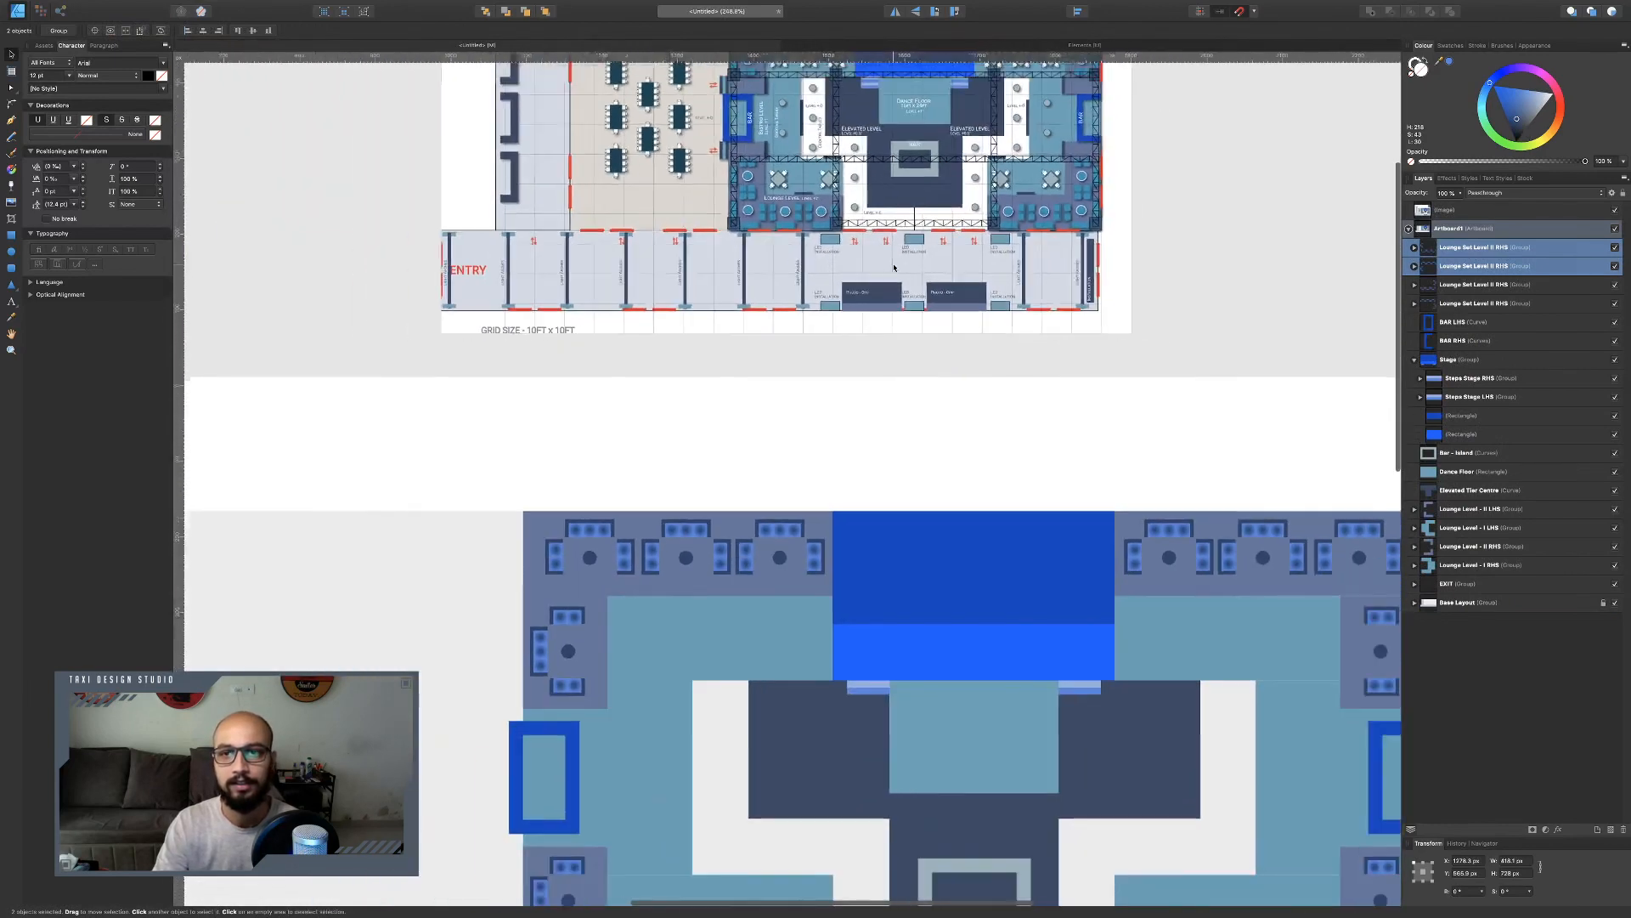
scroll(900, 262, "up", 4)
scroll(900, 261, "up", 1)
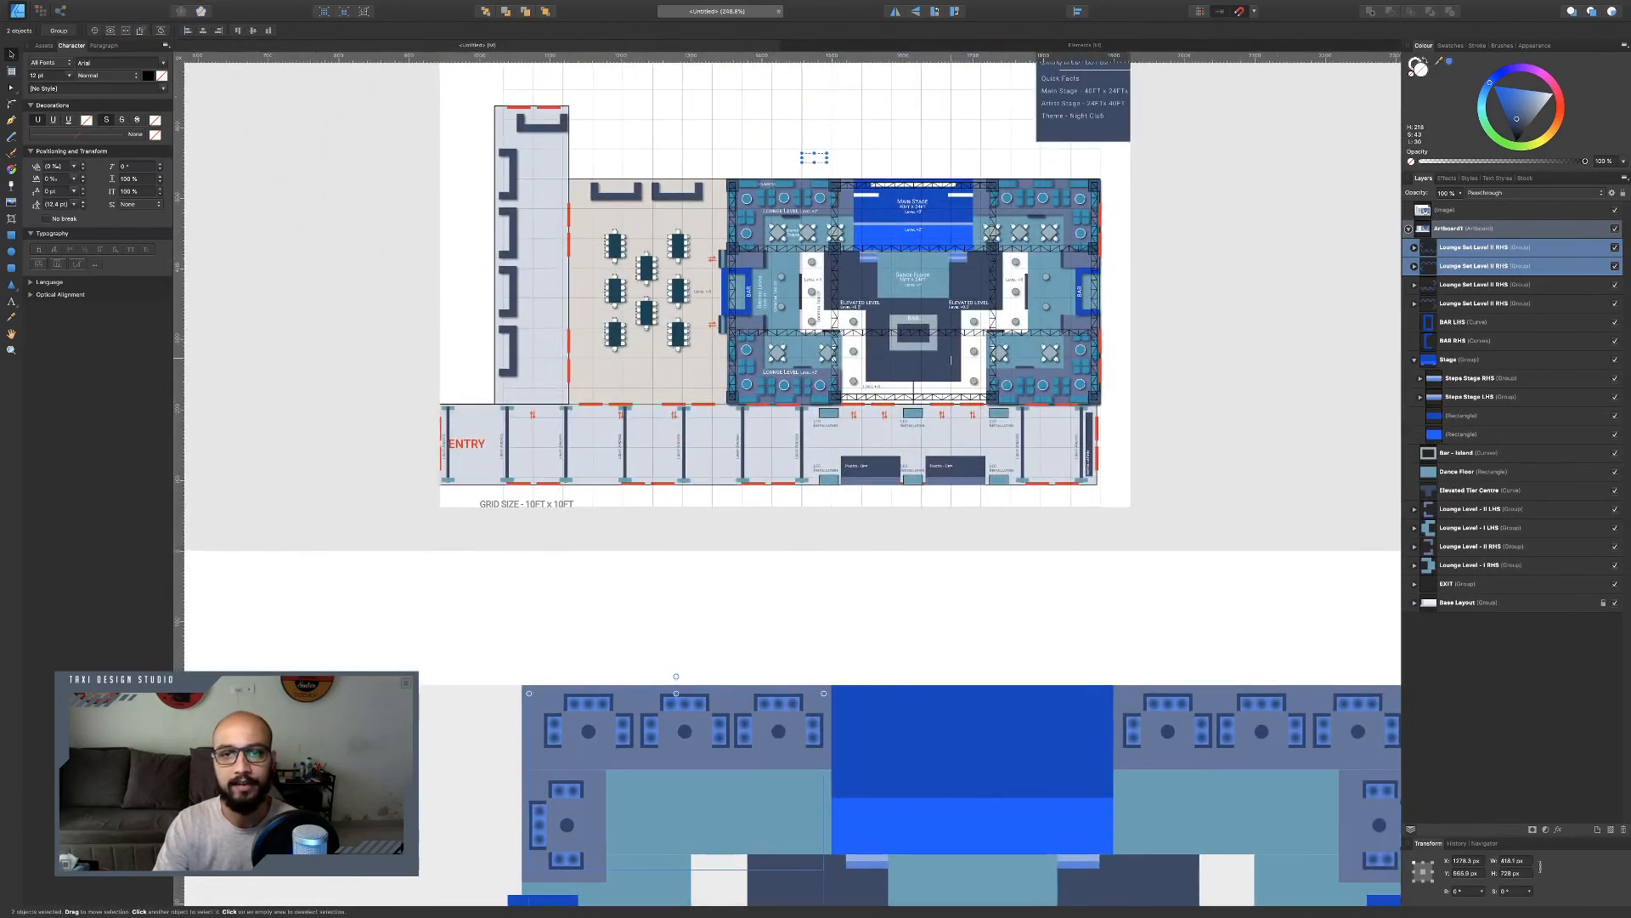
scroll(1235, 537, "down", 5)
scroll(1240, 510, "up", 10)
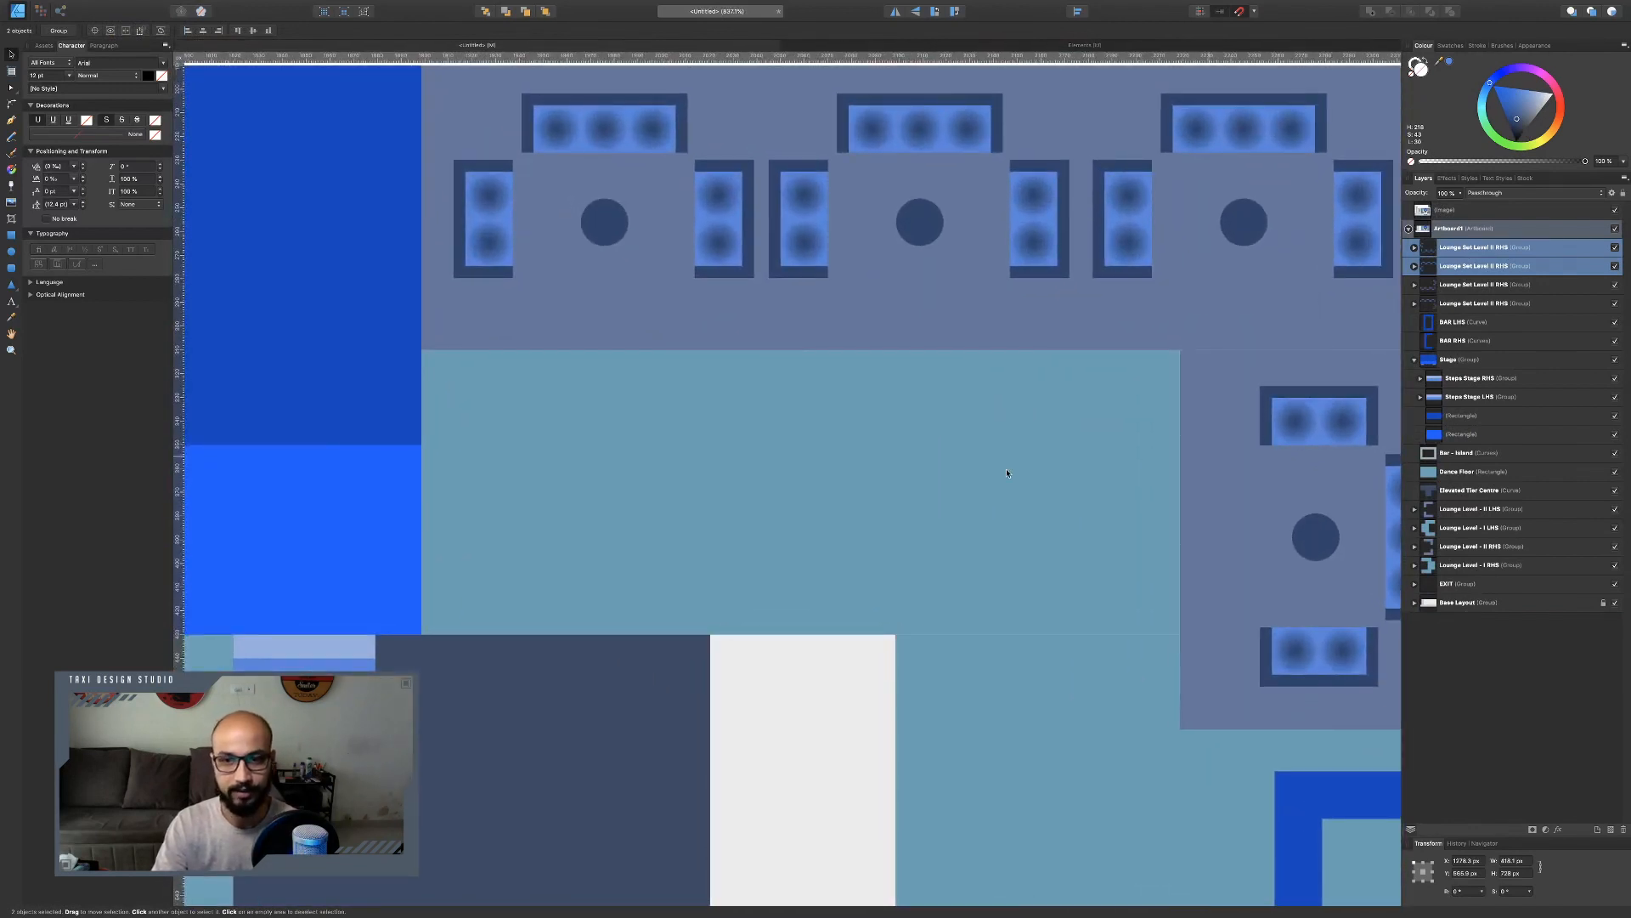
key("ctrl+v")
left_click_drag(787, 473, 511, 484)
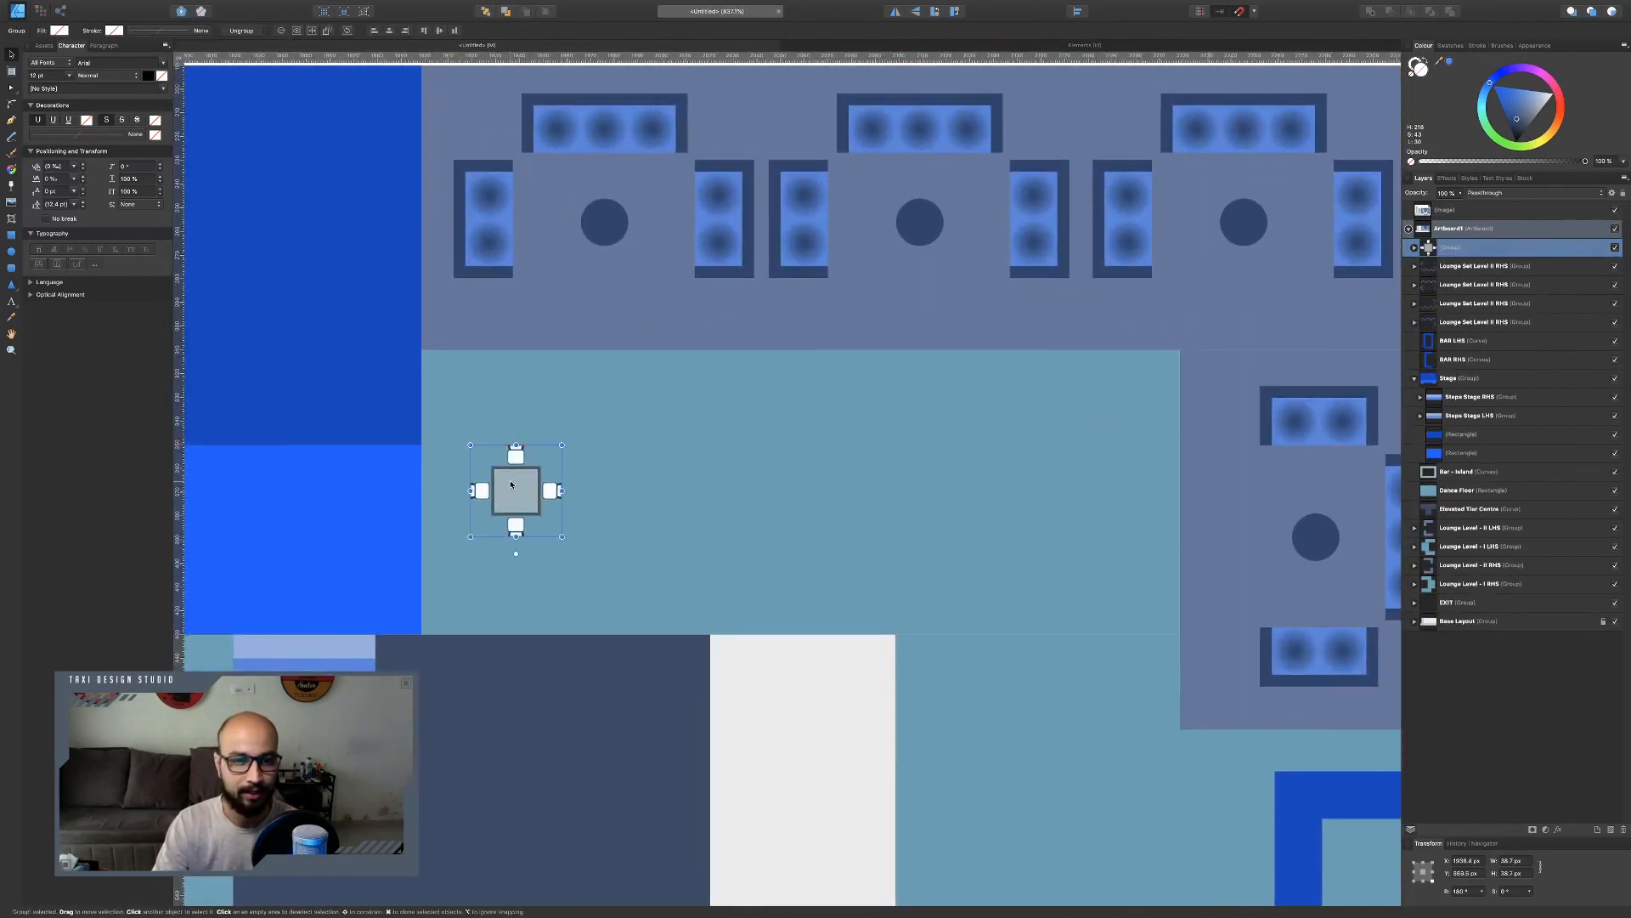
Inspect the pasted table's inner rectangles and chair groups.
double_click(510, 484)
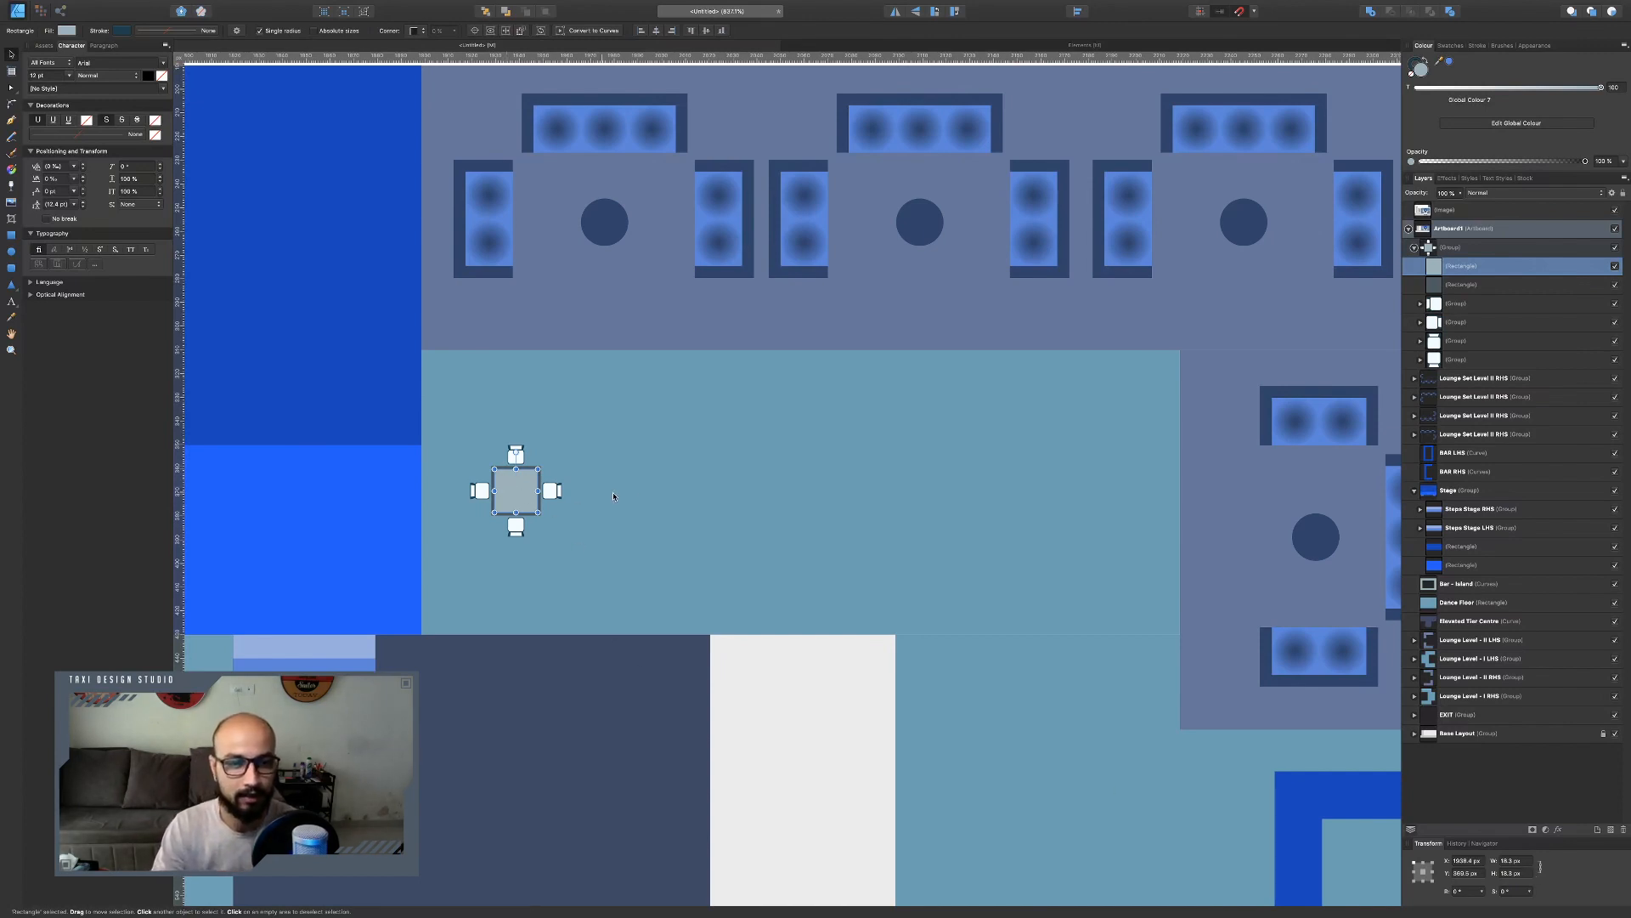
left_click(614, 494)
left_click(500, 490)
scroll(498, 490, "up", 5)
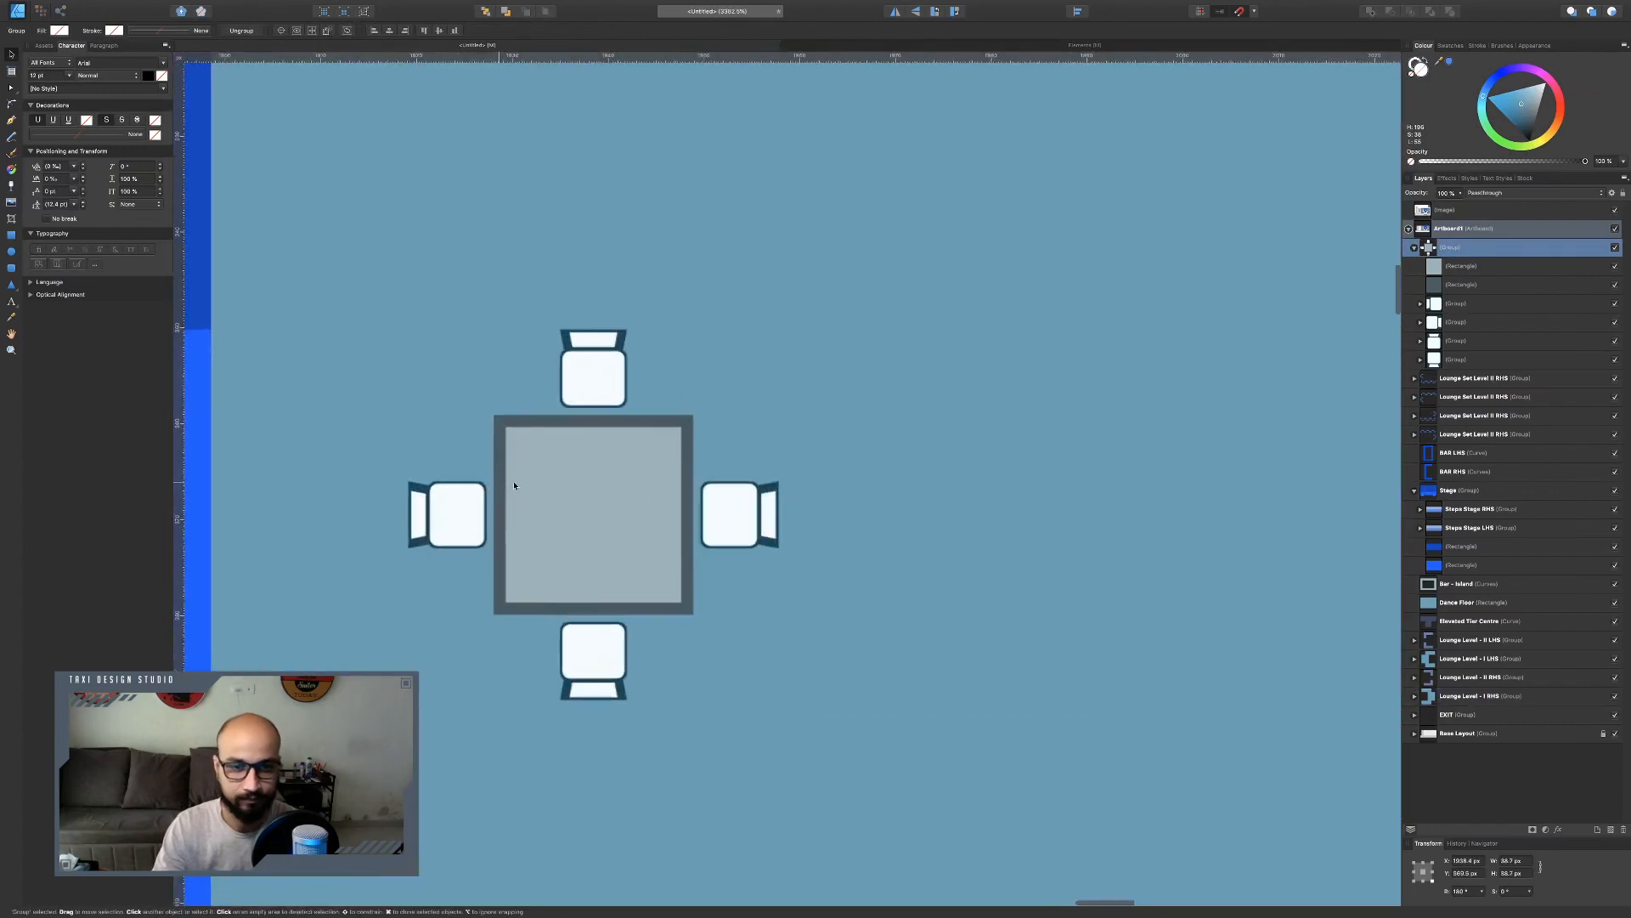
double_click(564, 424)
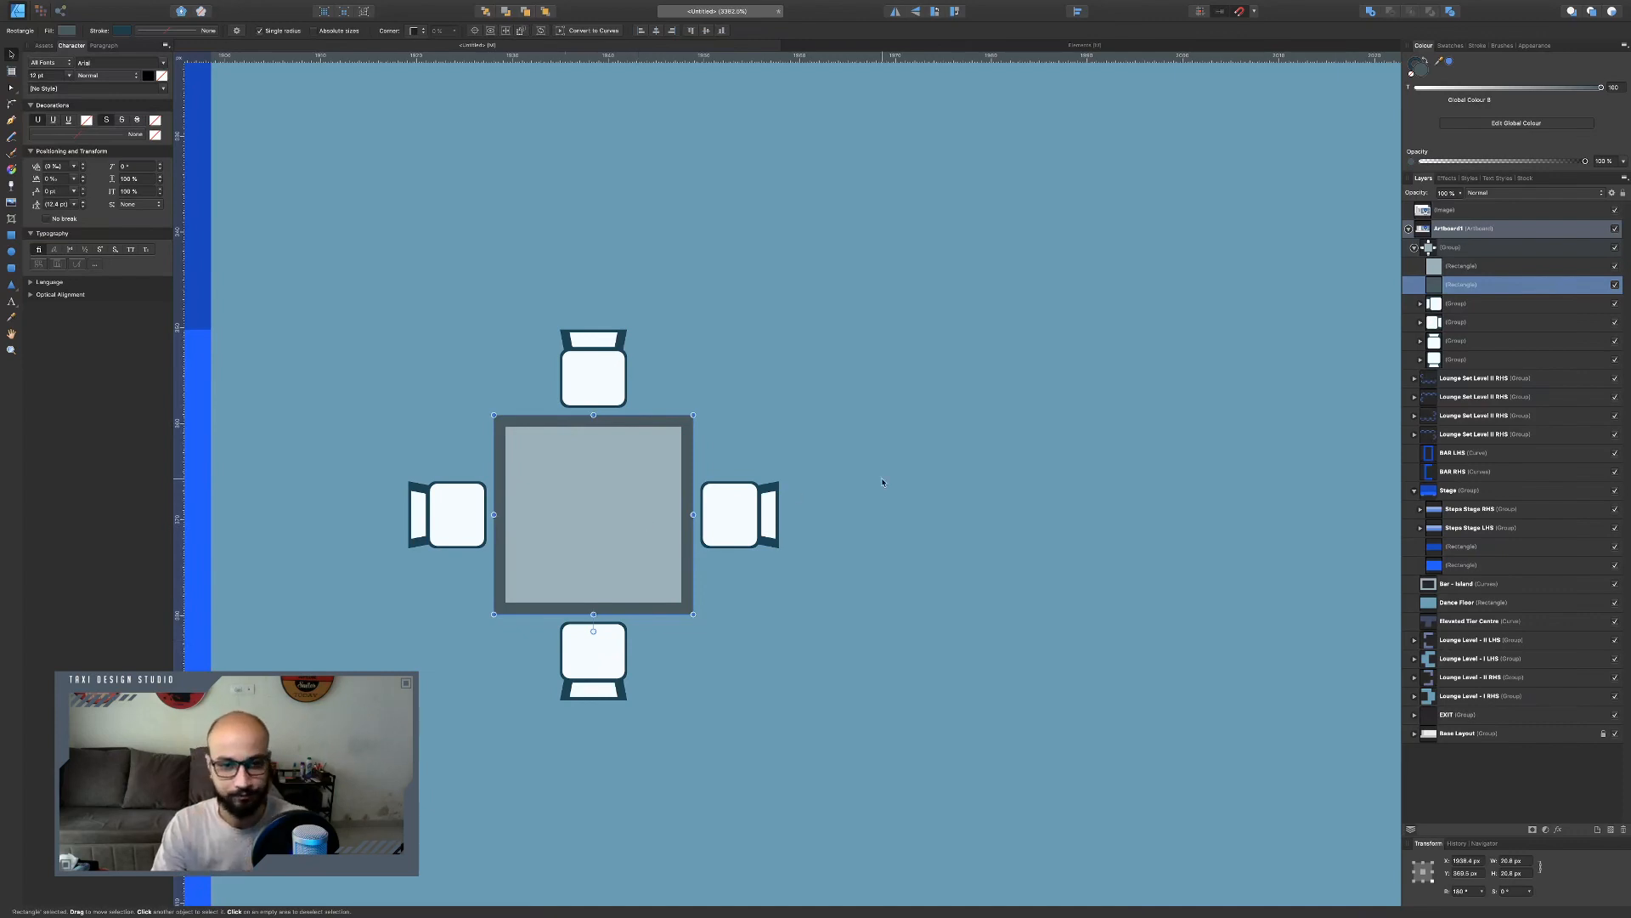
left_click(848, 463)
scroll(652, 476, "down", 5)
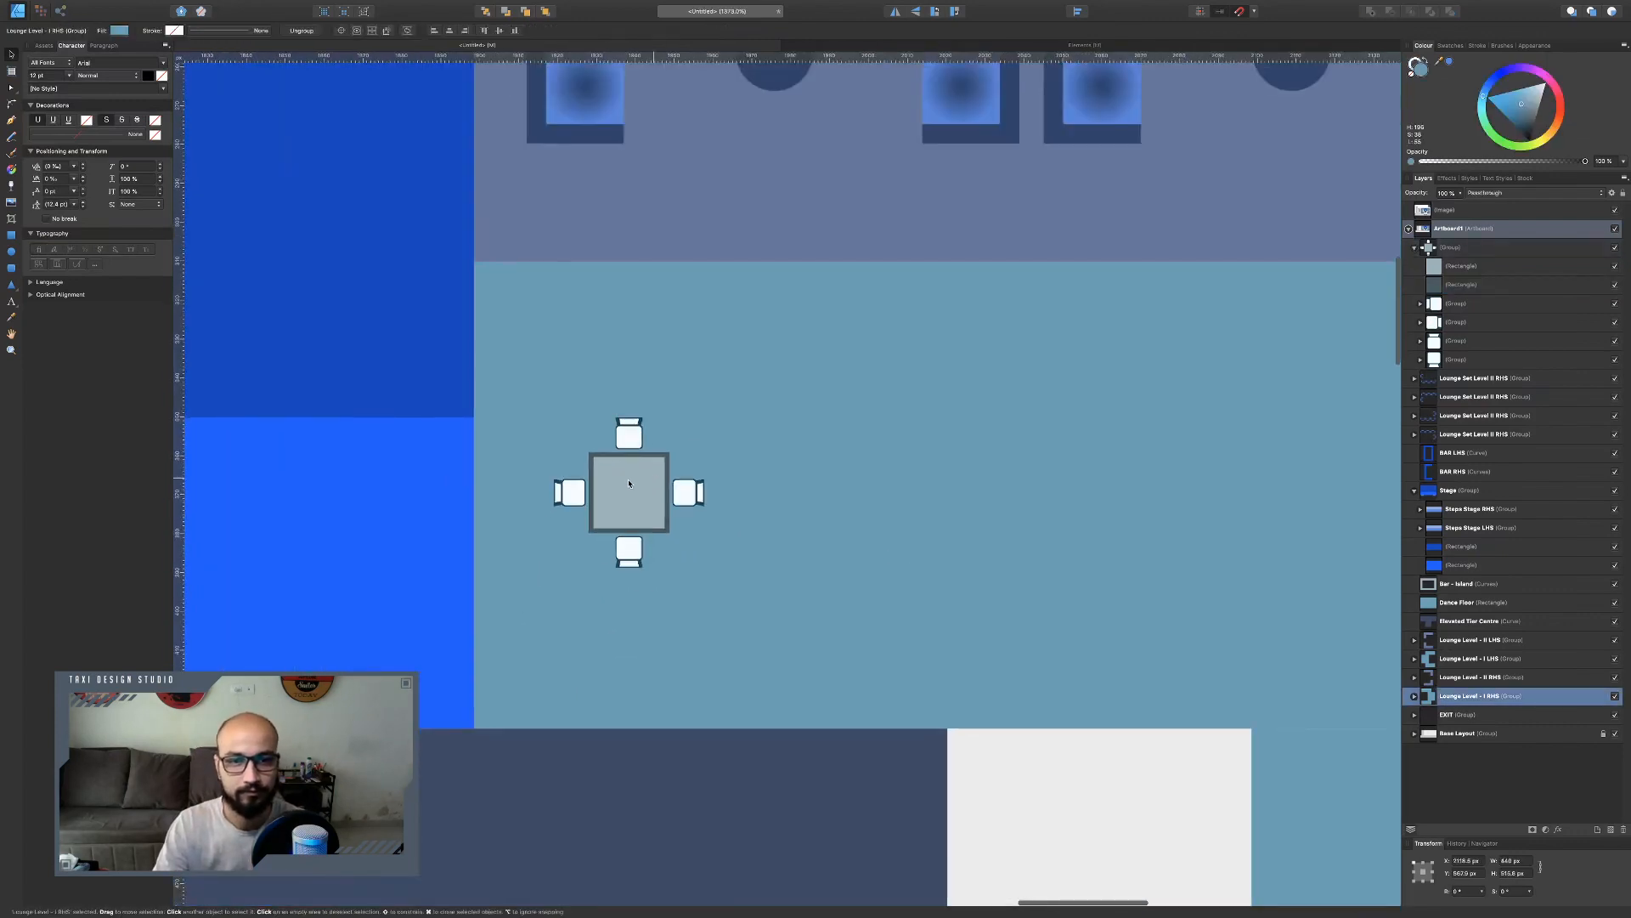
left_click(632, 481)
scroll(634, 475, "down", 3)
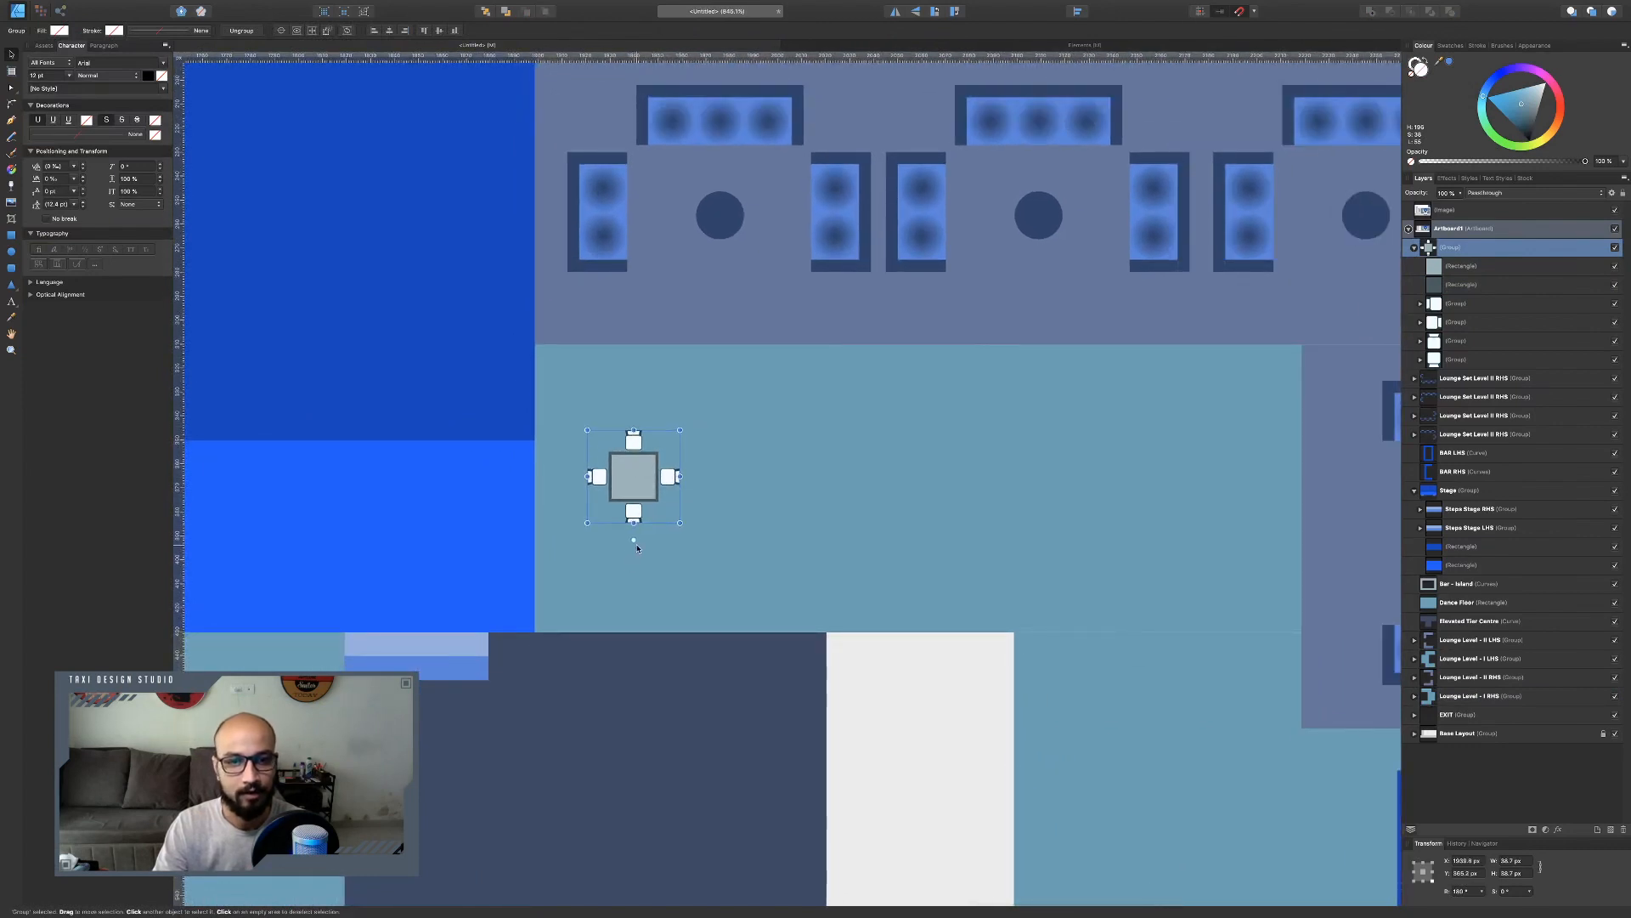
Rotate the table about 45° and duplicate it into a row of three across the strip right of the stage.
left_click_drag(633, 542, 713, 526)
left_click_drag(645, 482, 690, 482)
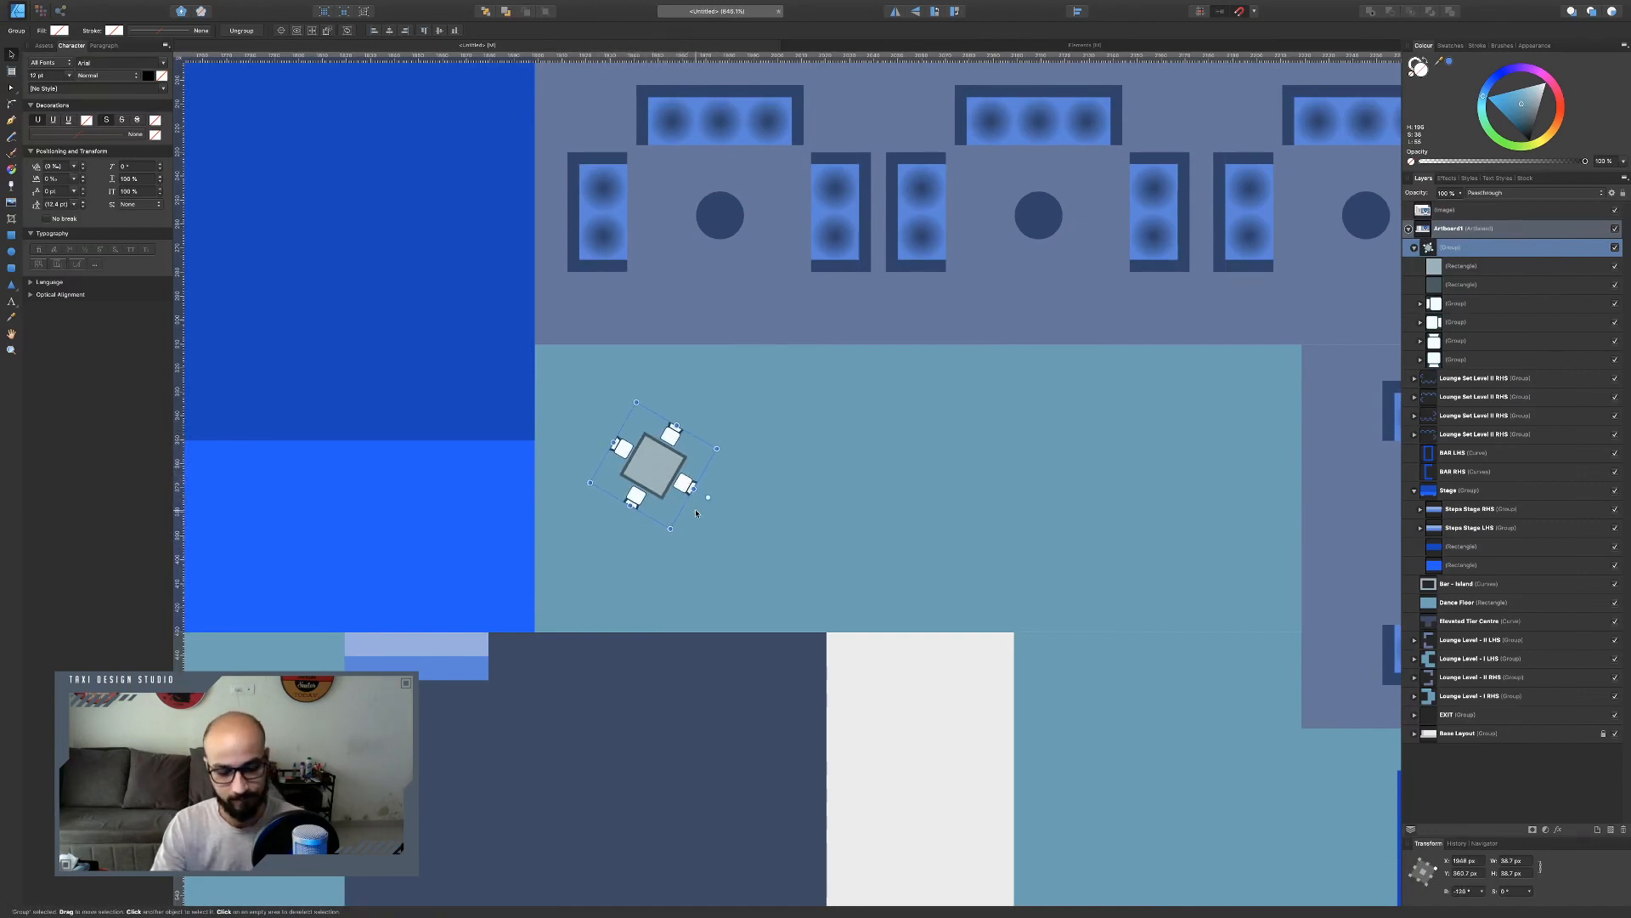
mouse_move(695, 504)
left_mouse_down()
mouse_move(1211, 489)
mouse_move(917, 497)
left_mouse_up()
scroll(850, 481, "down", 3)
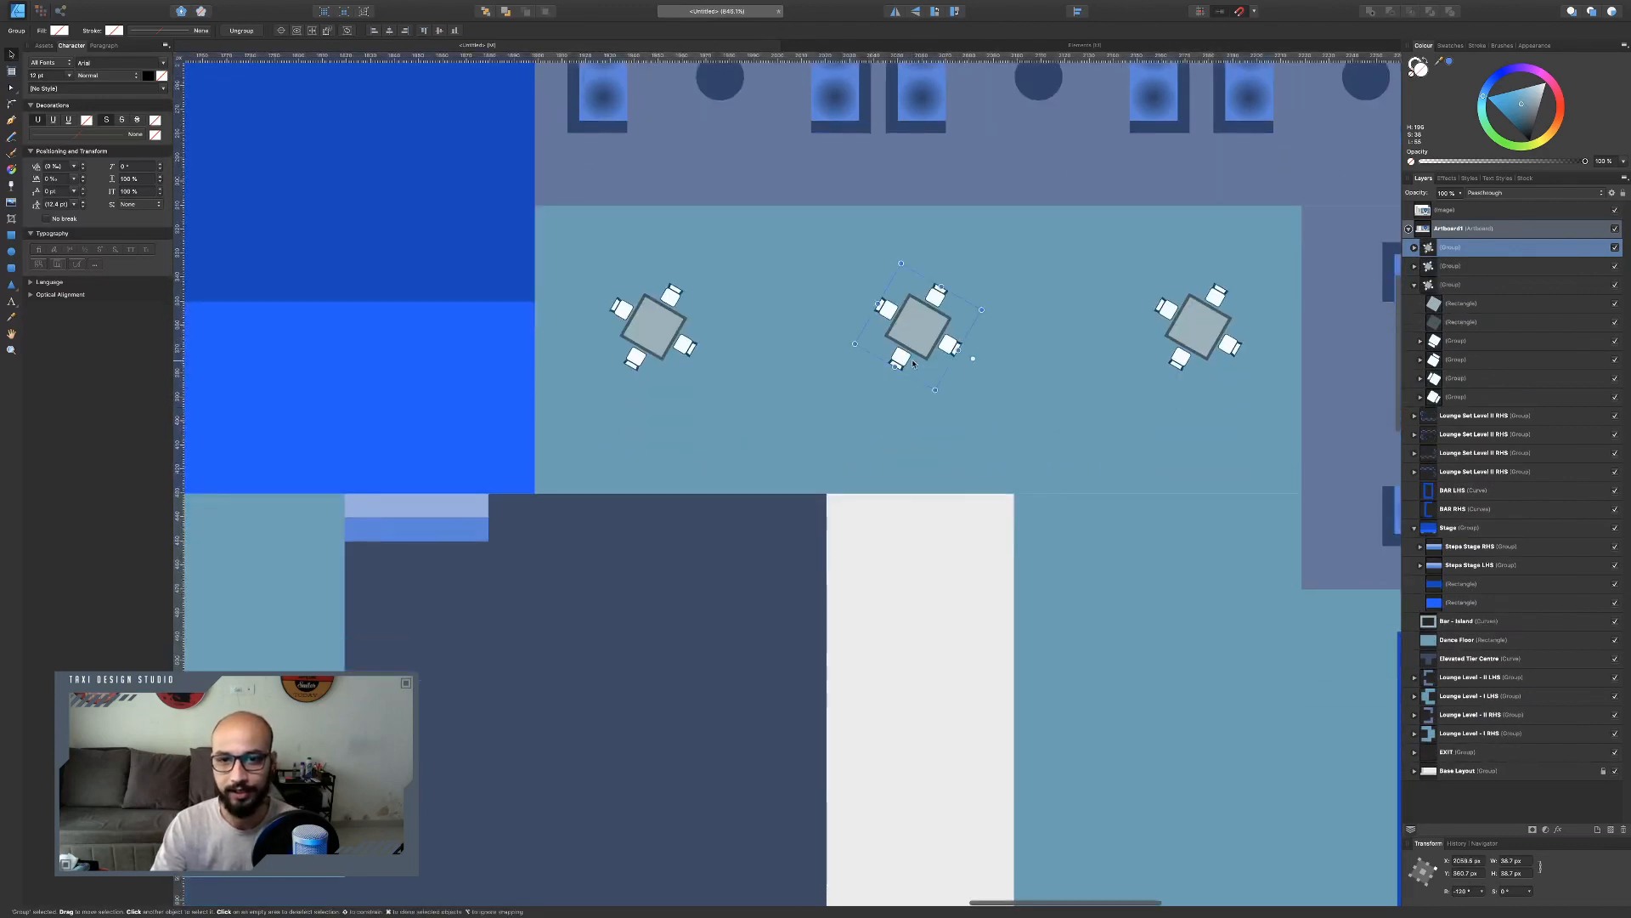
scroll(867, 480, "down", 5)
key("ctrl+Left")
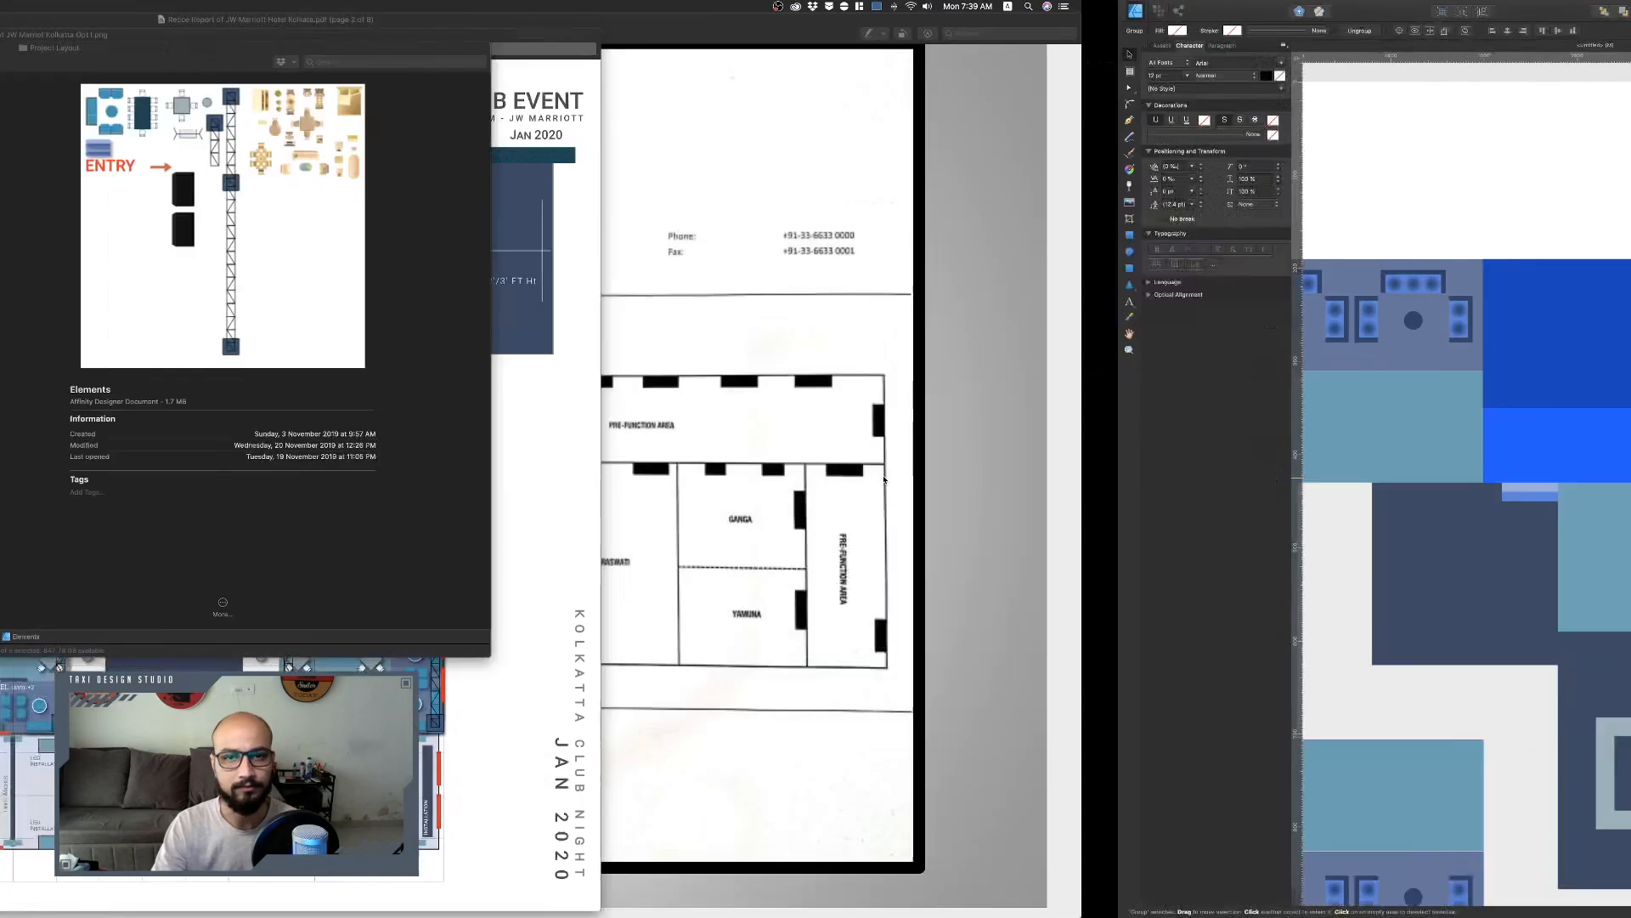
Switch back to the layout document and look over the venue plan around the stage and the new tables.
scroll(914, 865, "right", 1)
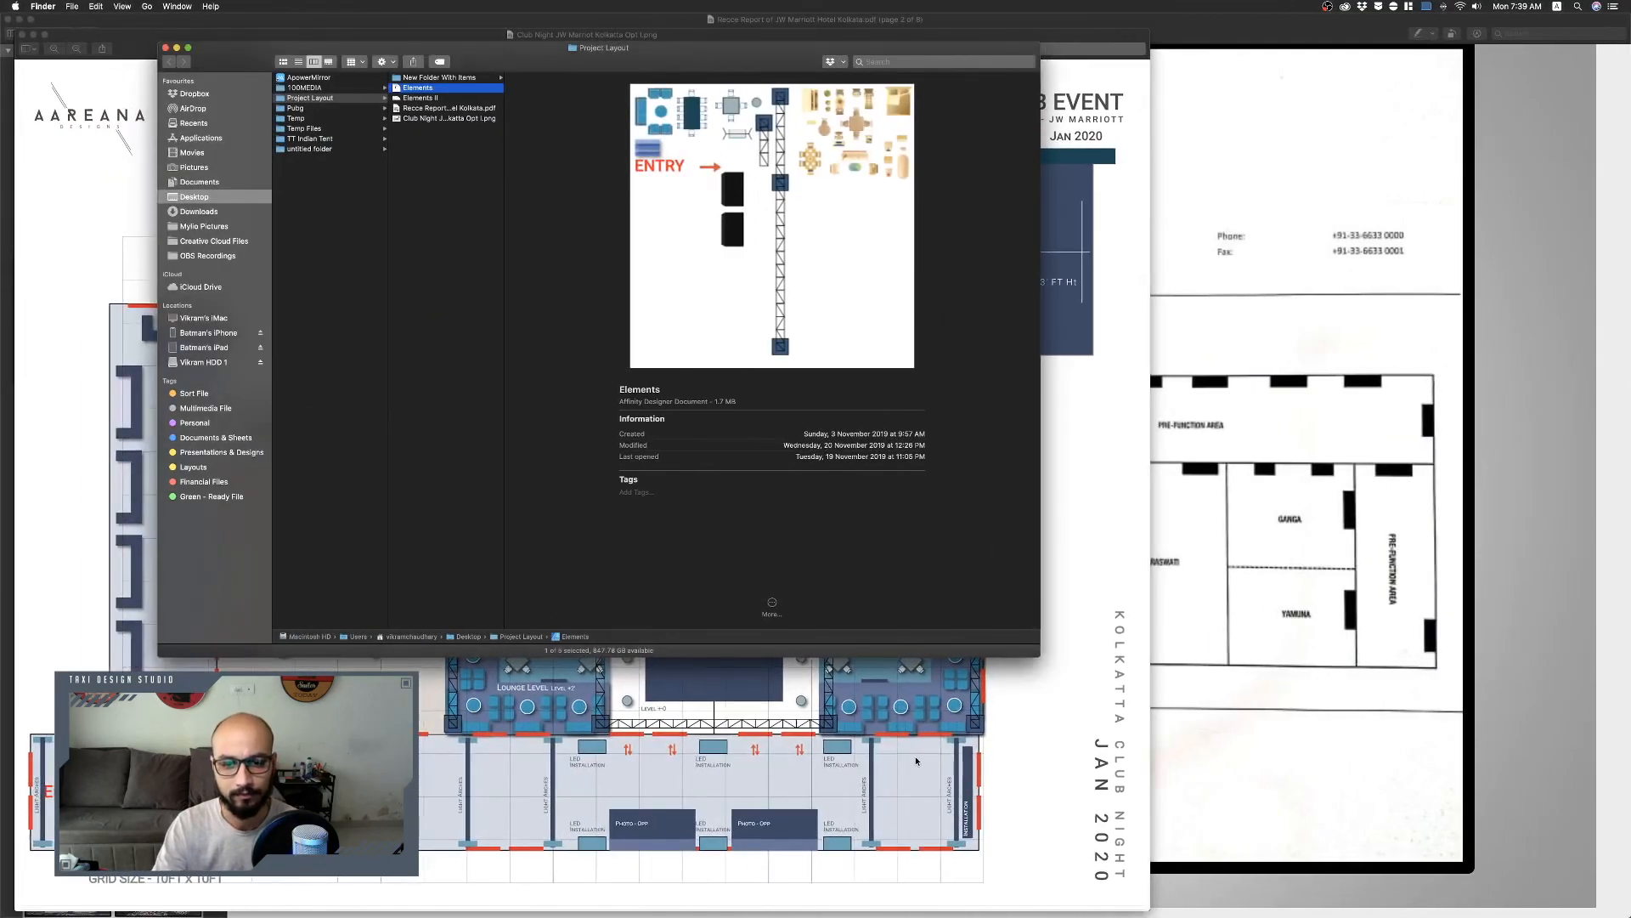
key("ctrl+Right")
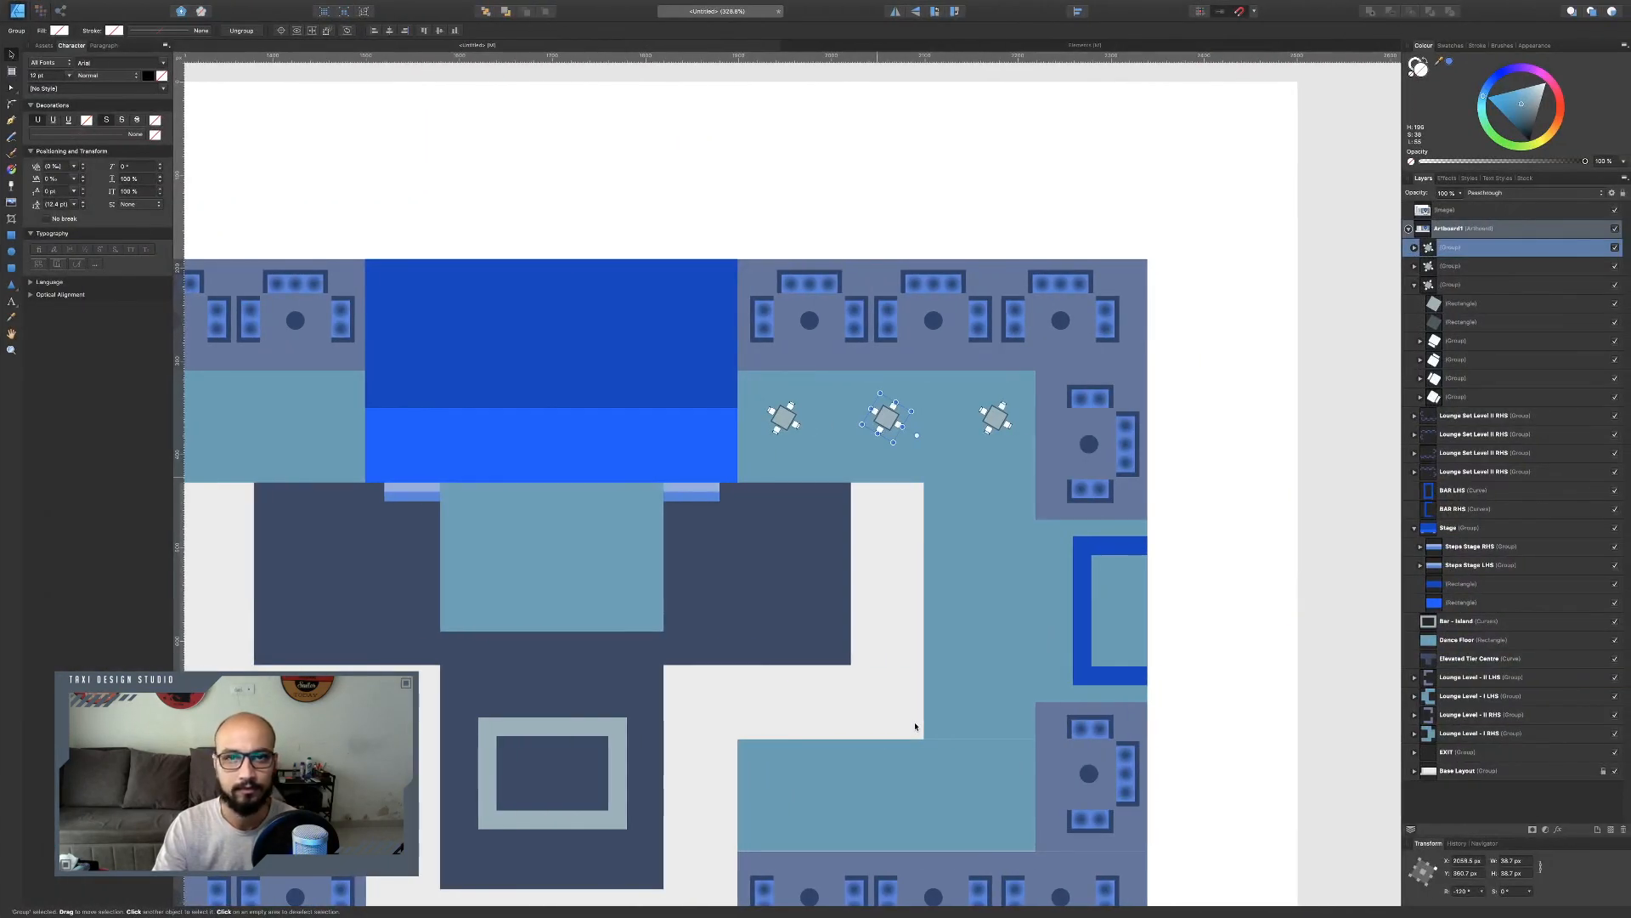
scroll(887, 633, "up", 12)
scroll(887, 628, "left", 6)
scroll(889, 621, "down", 3)
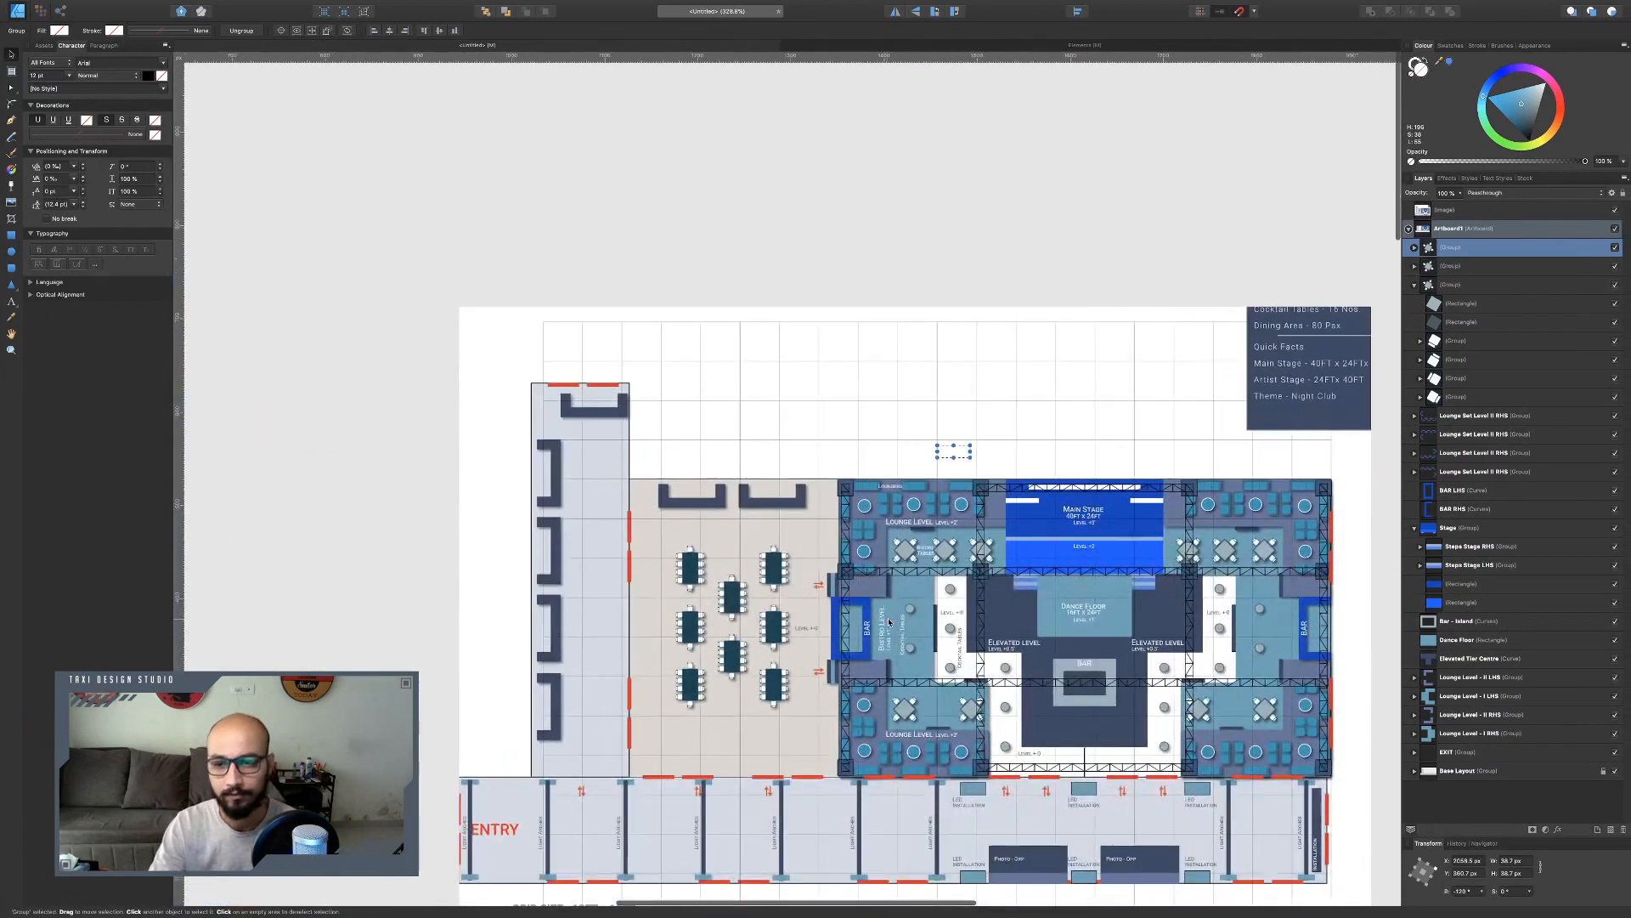
scroll(890, 621, "right", 5)
scroll(889, 622, "down", 6)
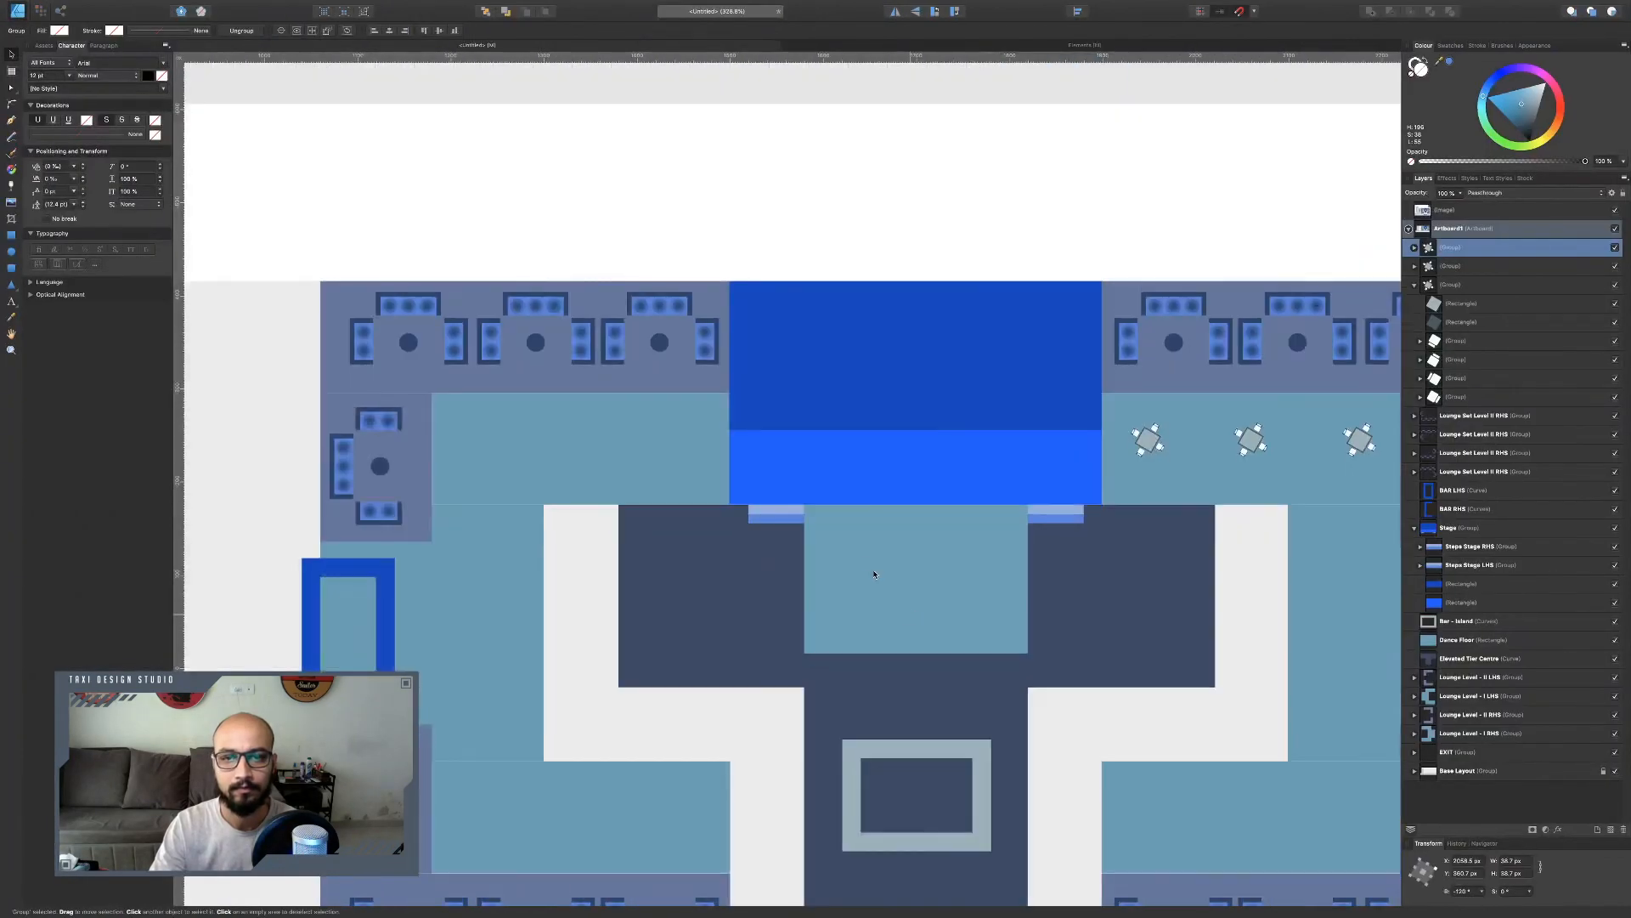
scroll(874, 572, "down", 5)
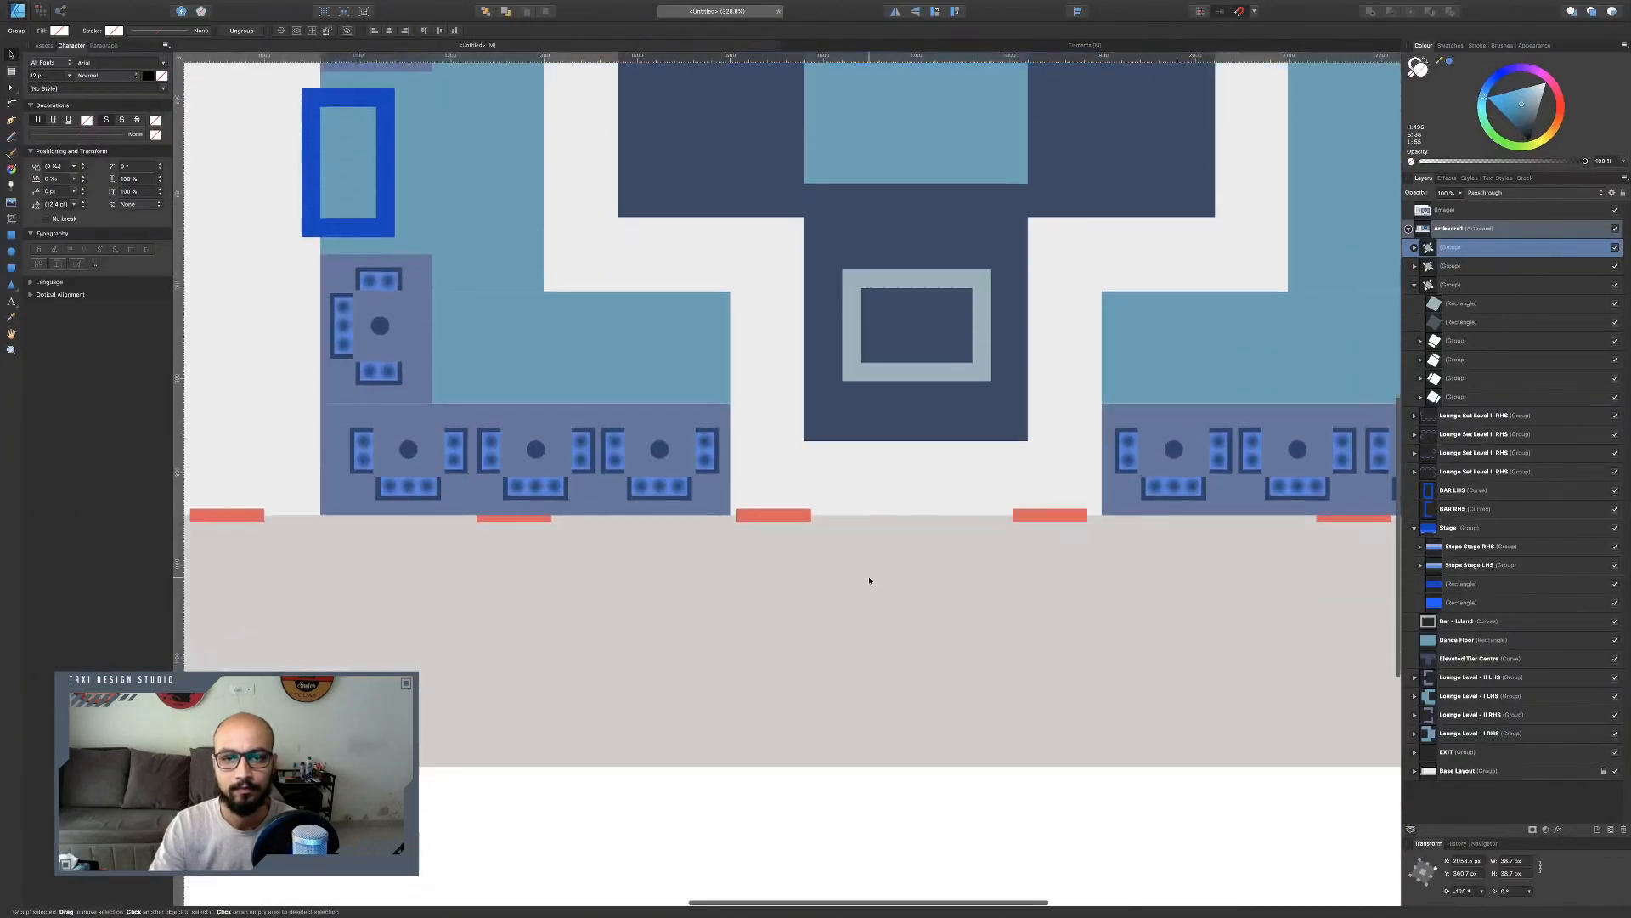
scroll(873, 572, "up", 3)
scroll(870, 580, "up", 1)
scroll(870, 580, "right", 1)
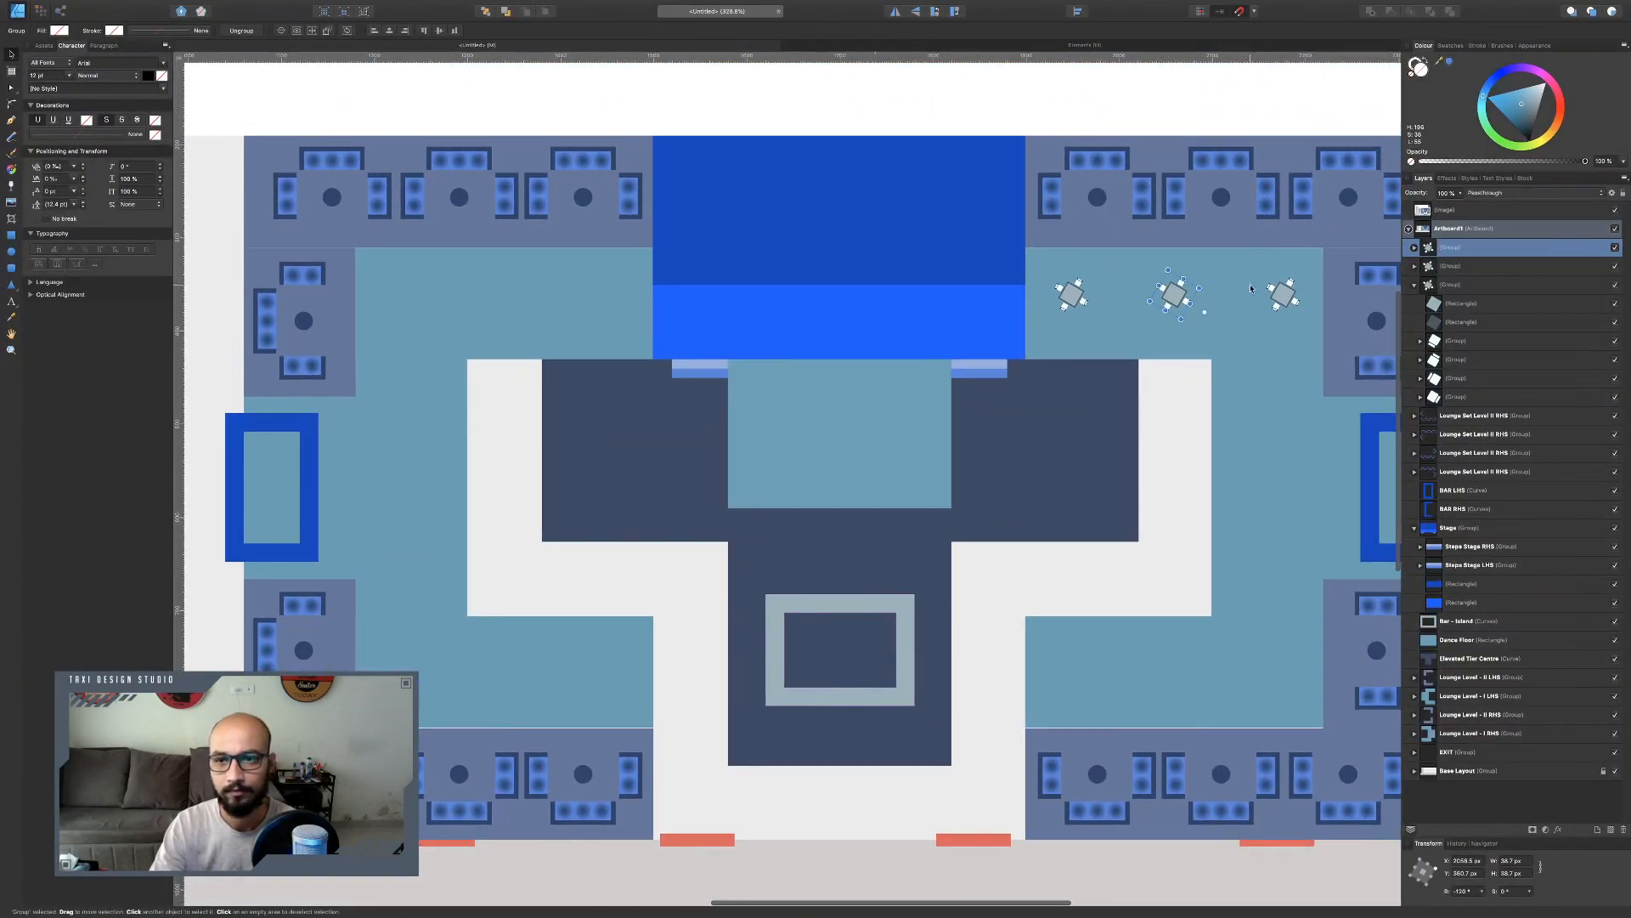
Try duplicating two of the tables down into the strip below the stage, then undo the duplication.
left_click(1279, 295, "shift")
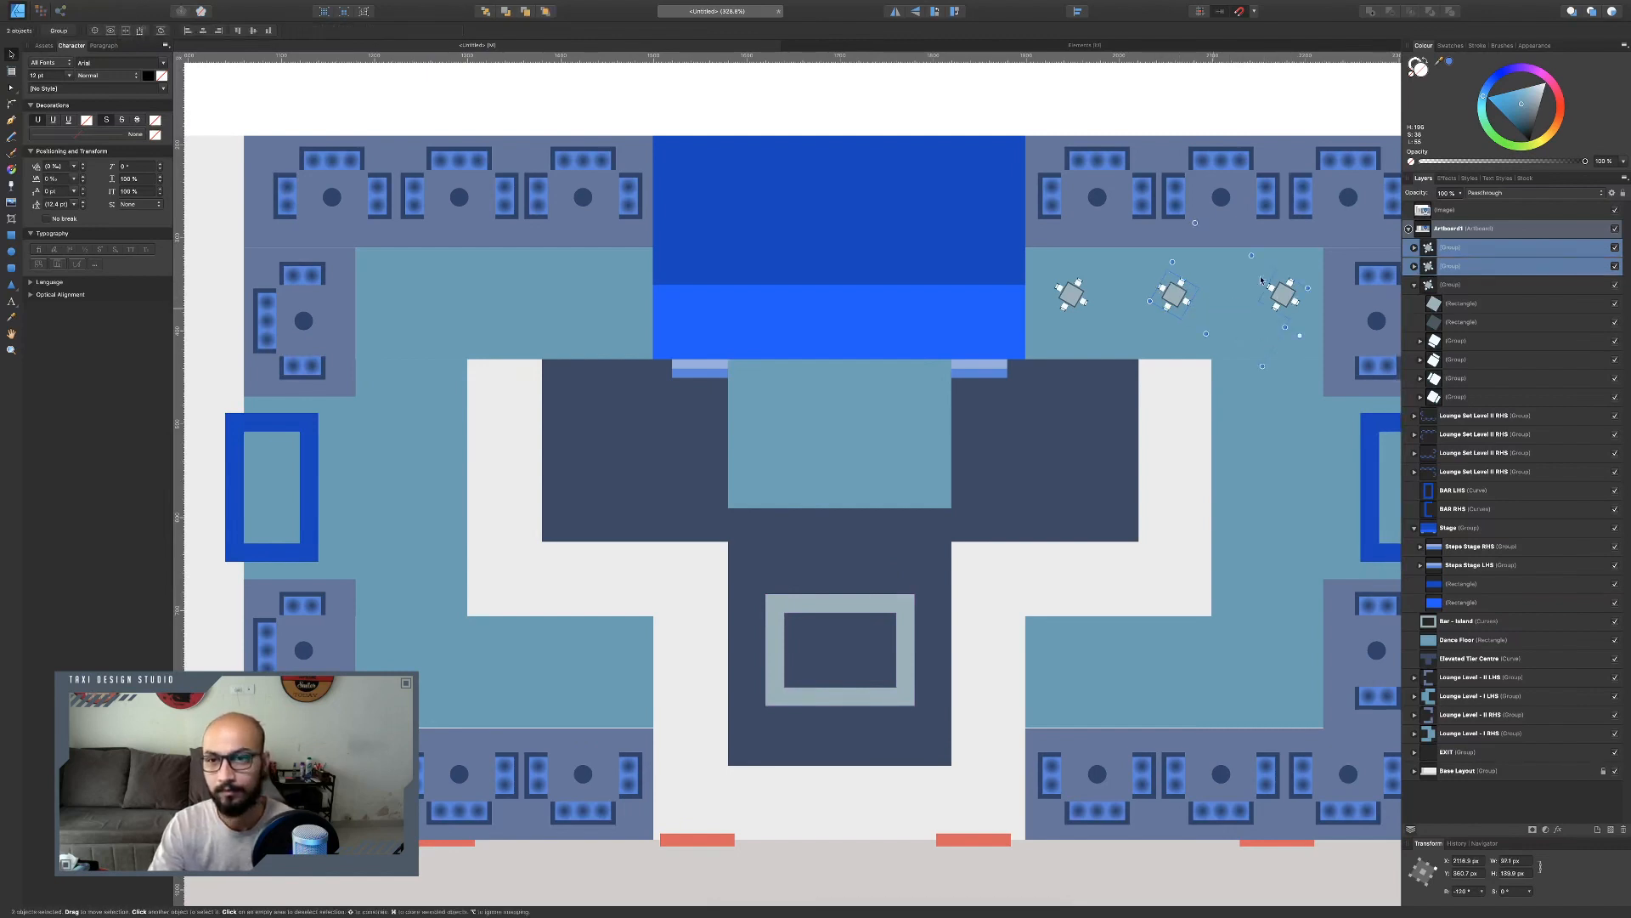
left_click_drag(1262, 280, 1238, 680)
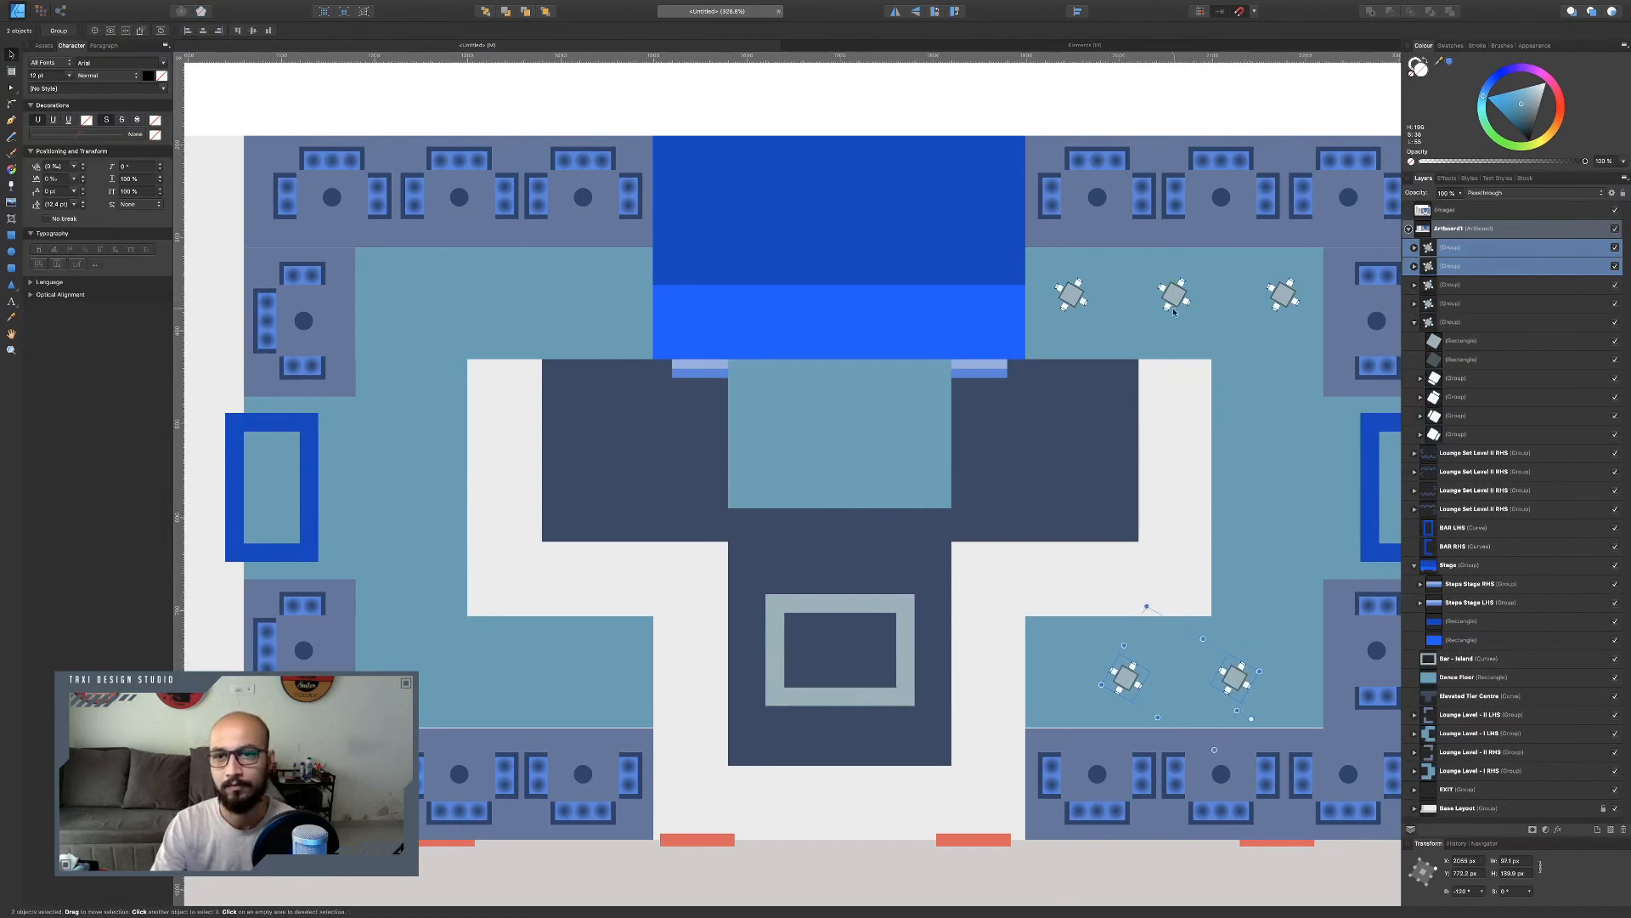
scroll(1181, 296, "up", 6)
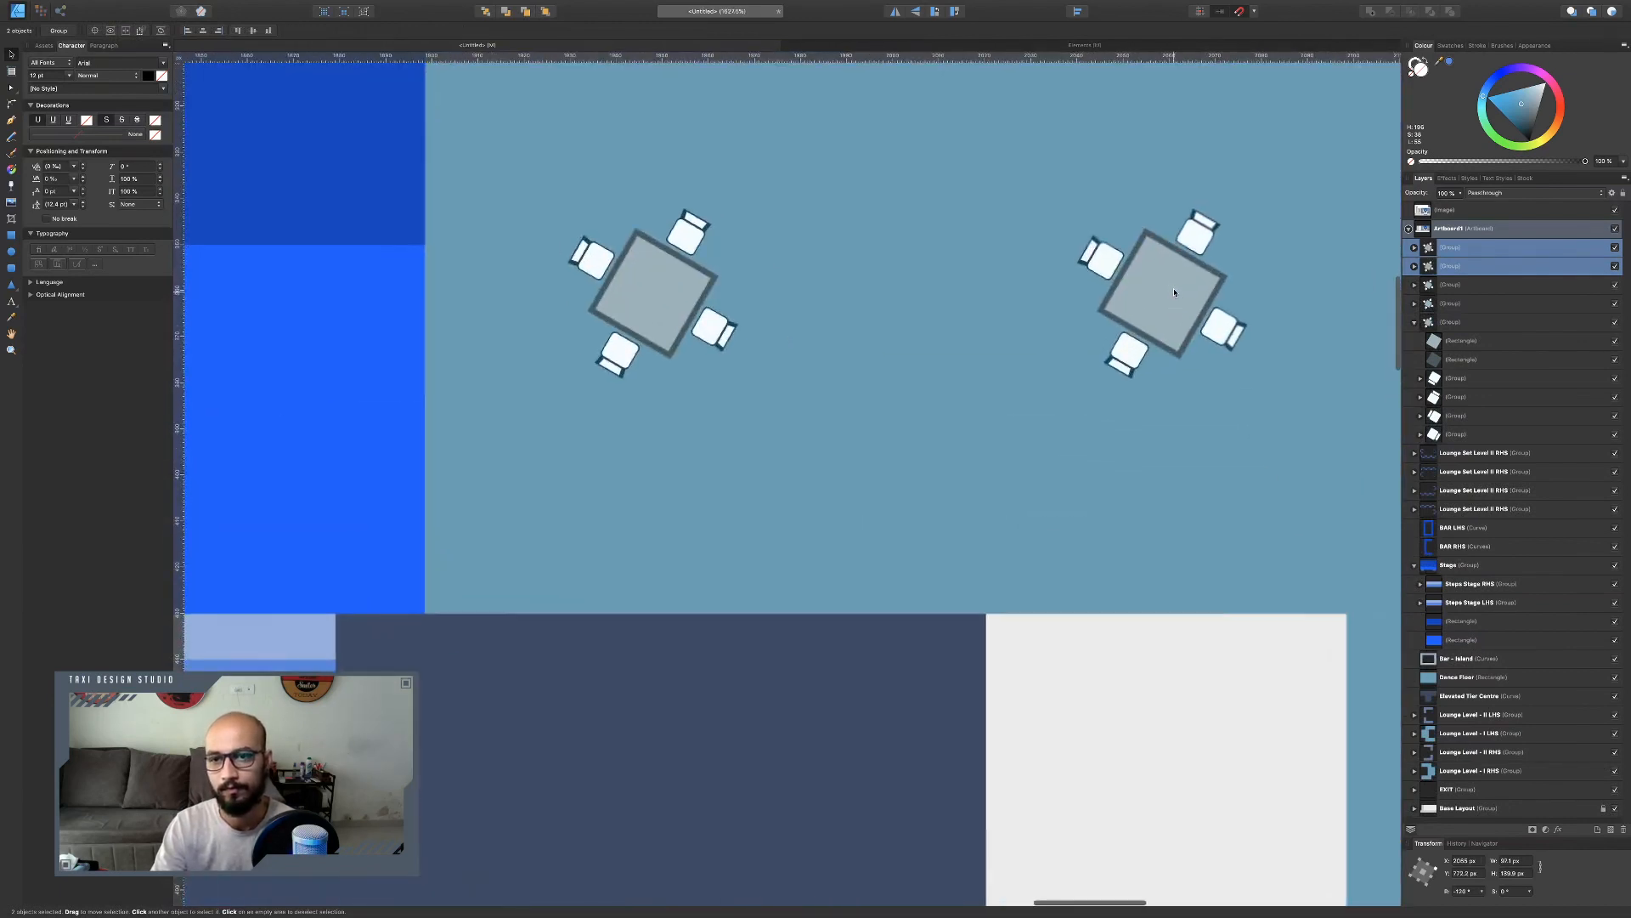
key("super+z")
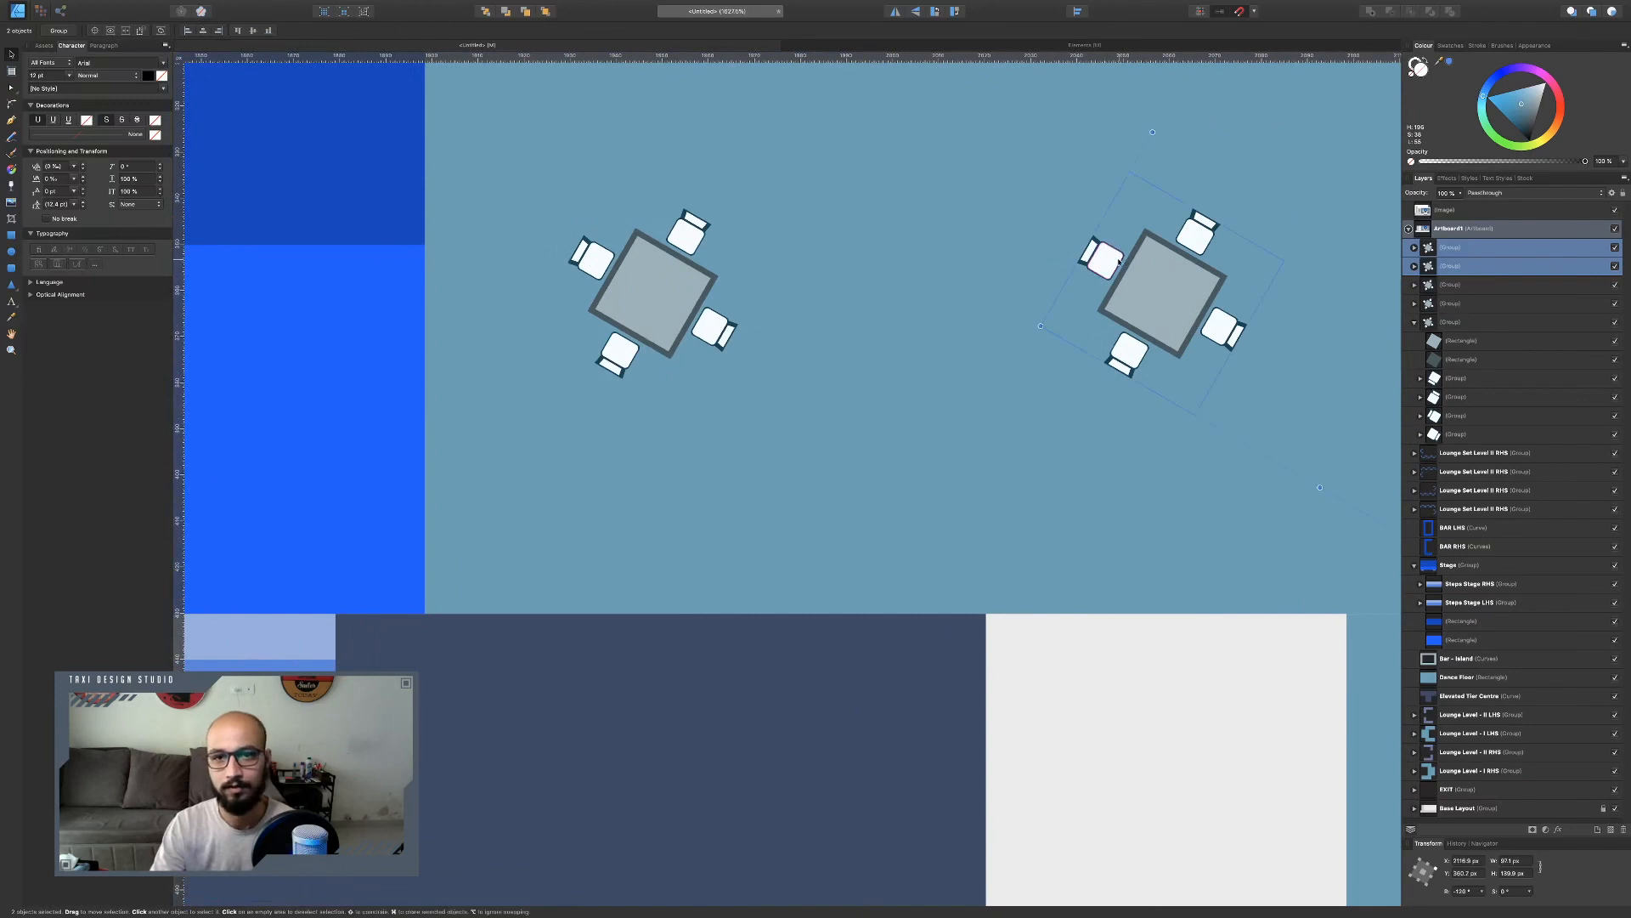
key("super+z")
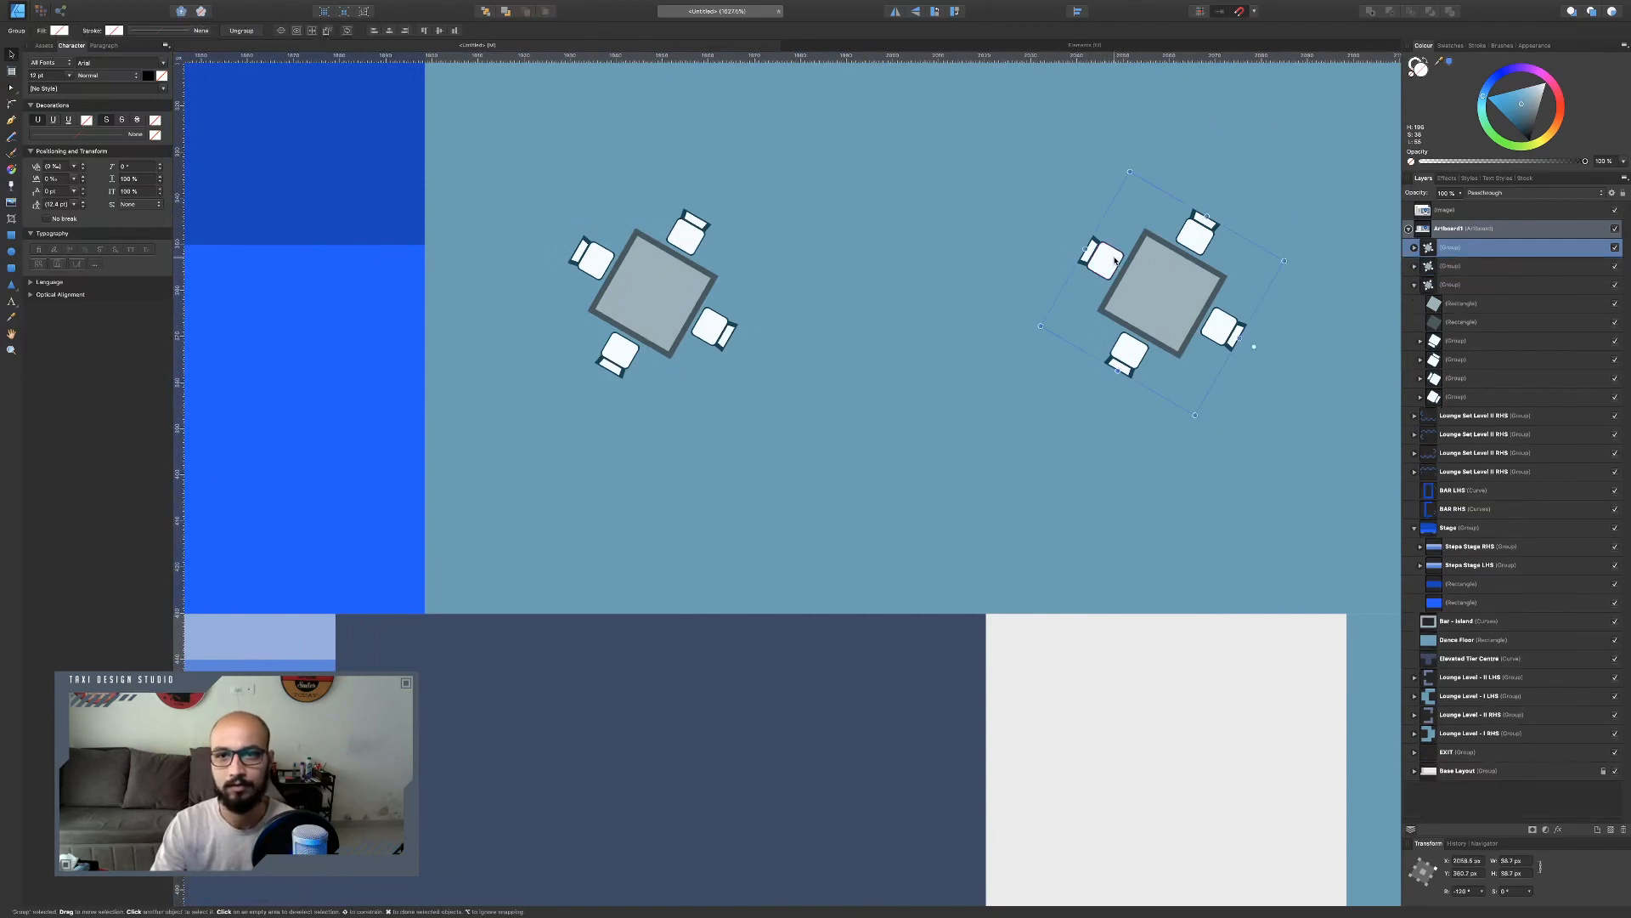
Rotate the first table so its top sits as a diamond with a chair at each corner.
left_click(676, 256)
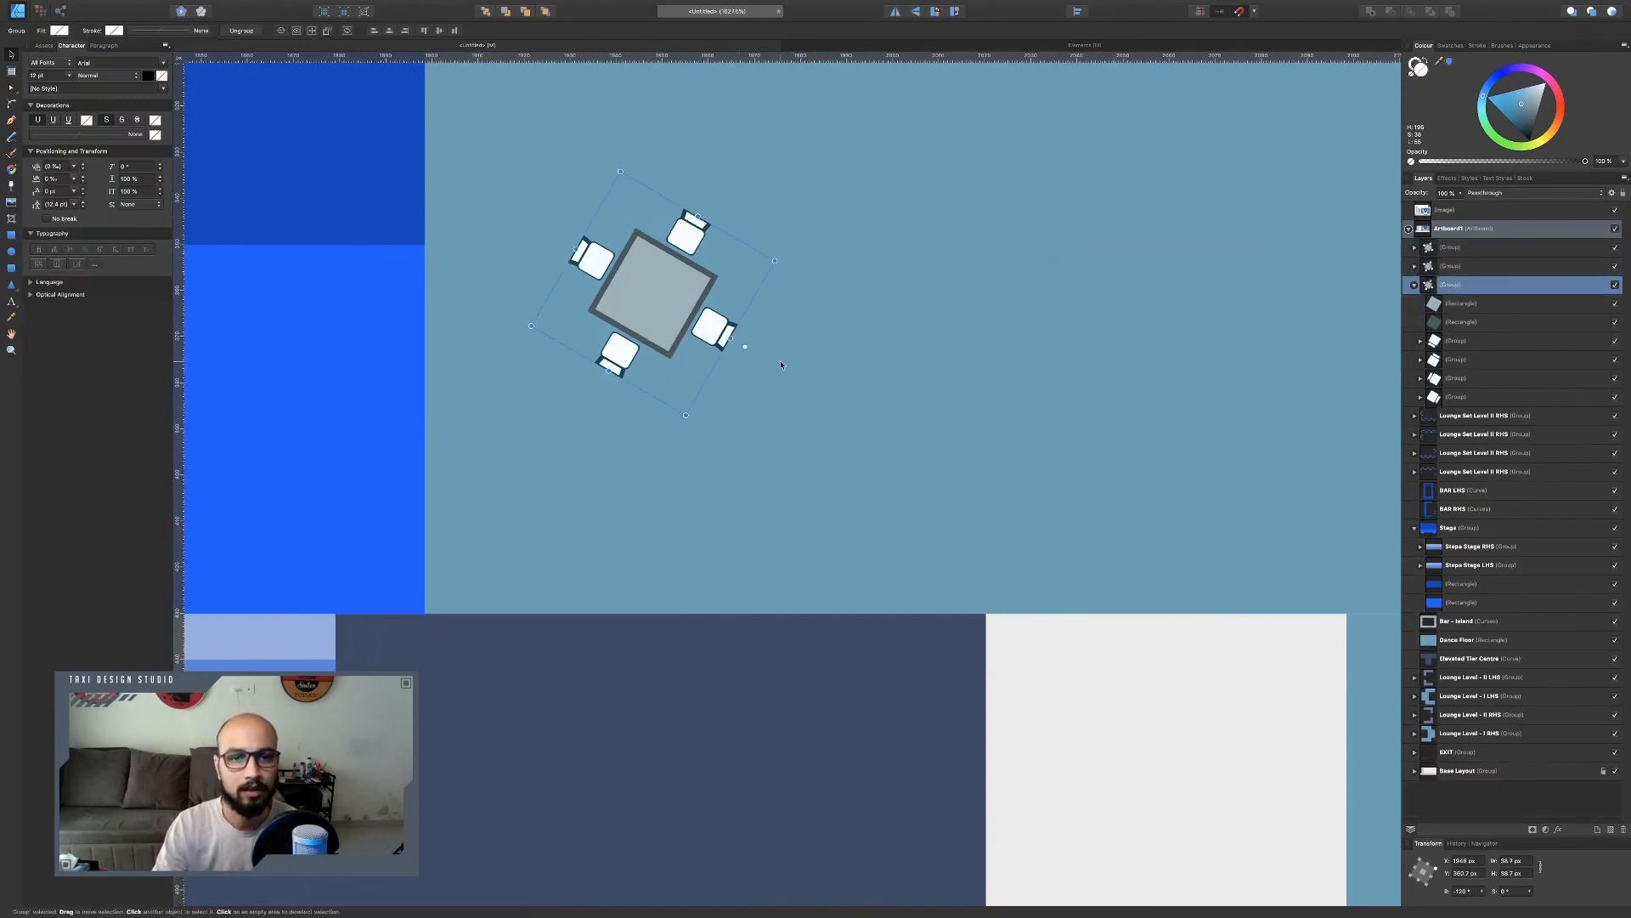
left_click_drag(747, 354, 723, 210)
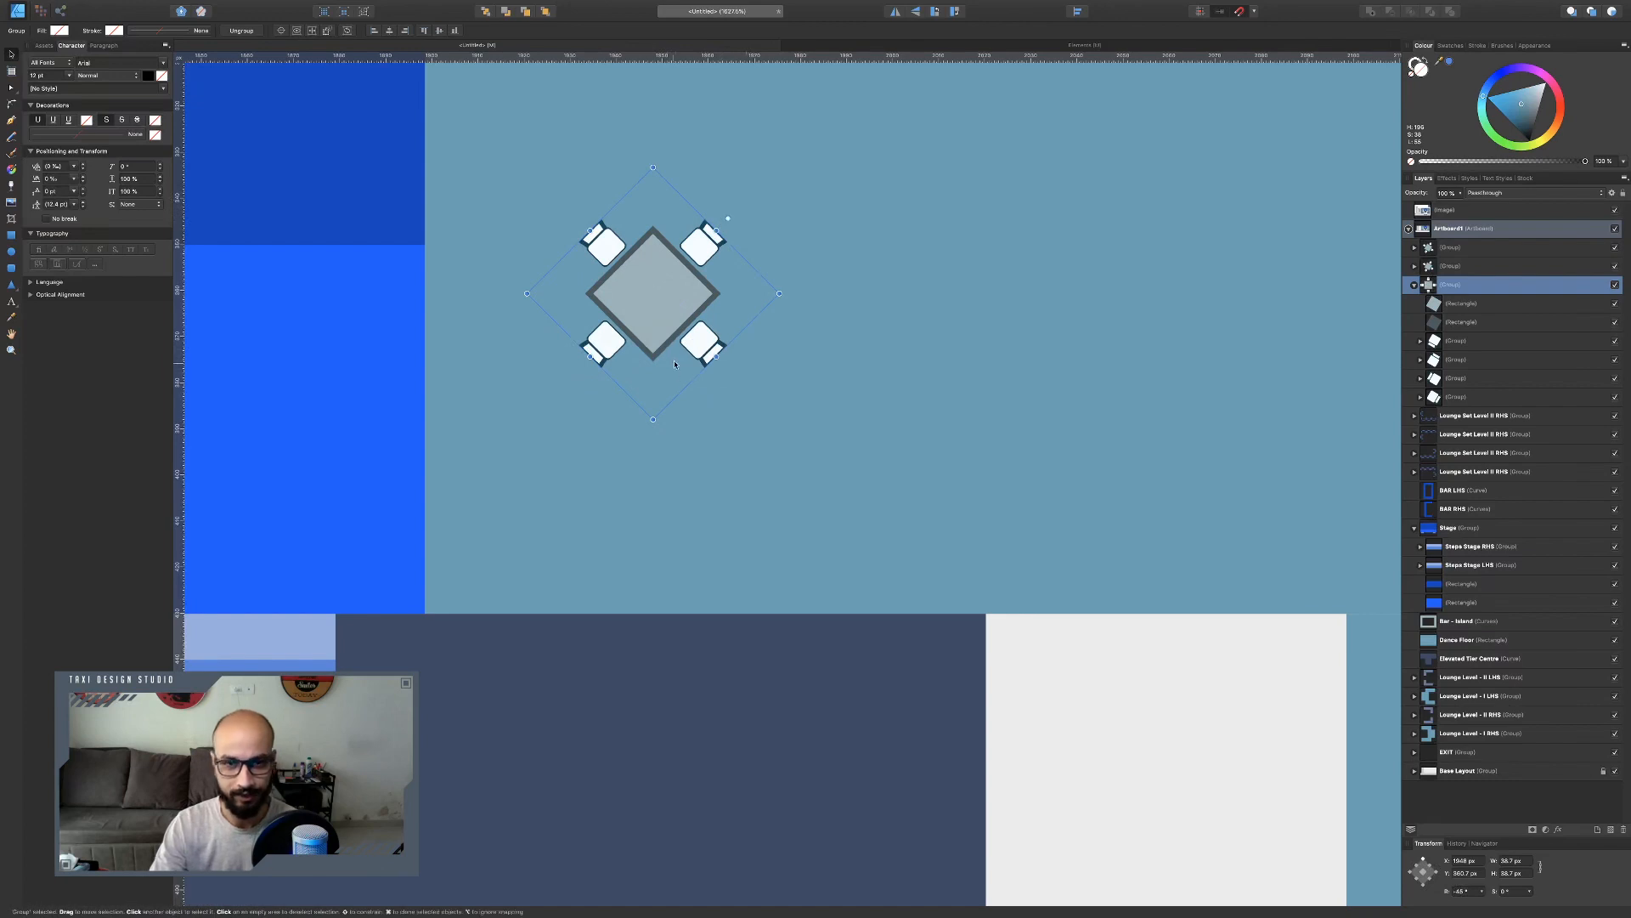
scroll(679, 362, "down", 2)
scroll(678, 362, "down", 3)
scroll(666, 326, "up", 5)
scroll(723, 316, "down", 6)
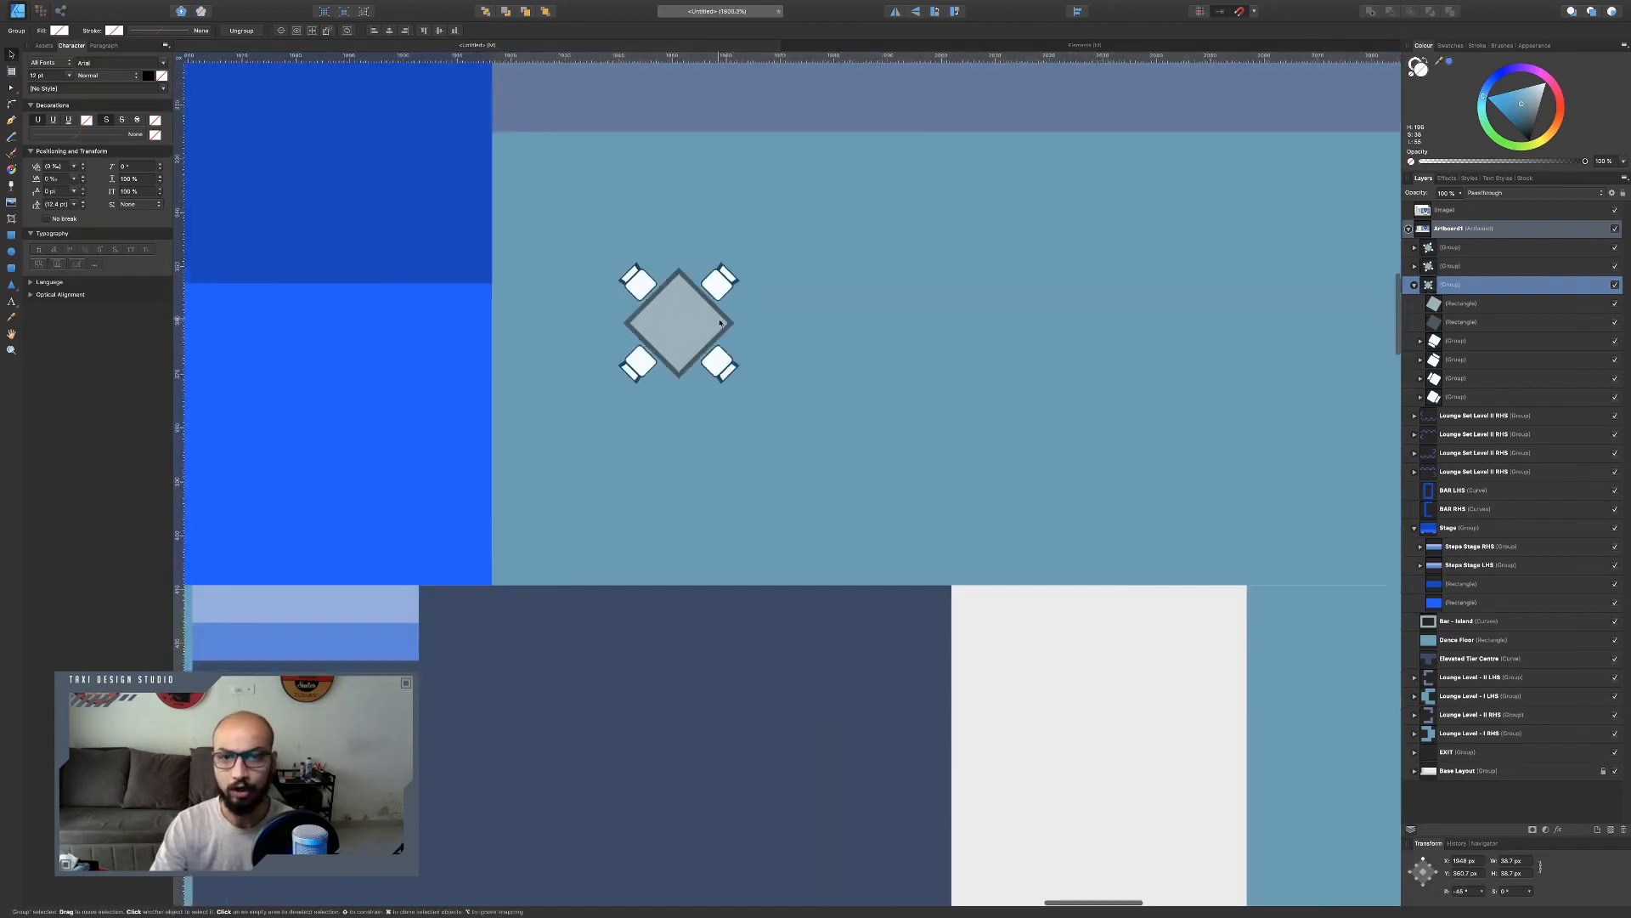
Delete the other two duplicated tables, keeping only the first one.
left_click(1072, 320)
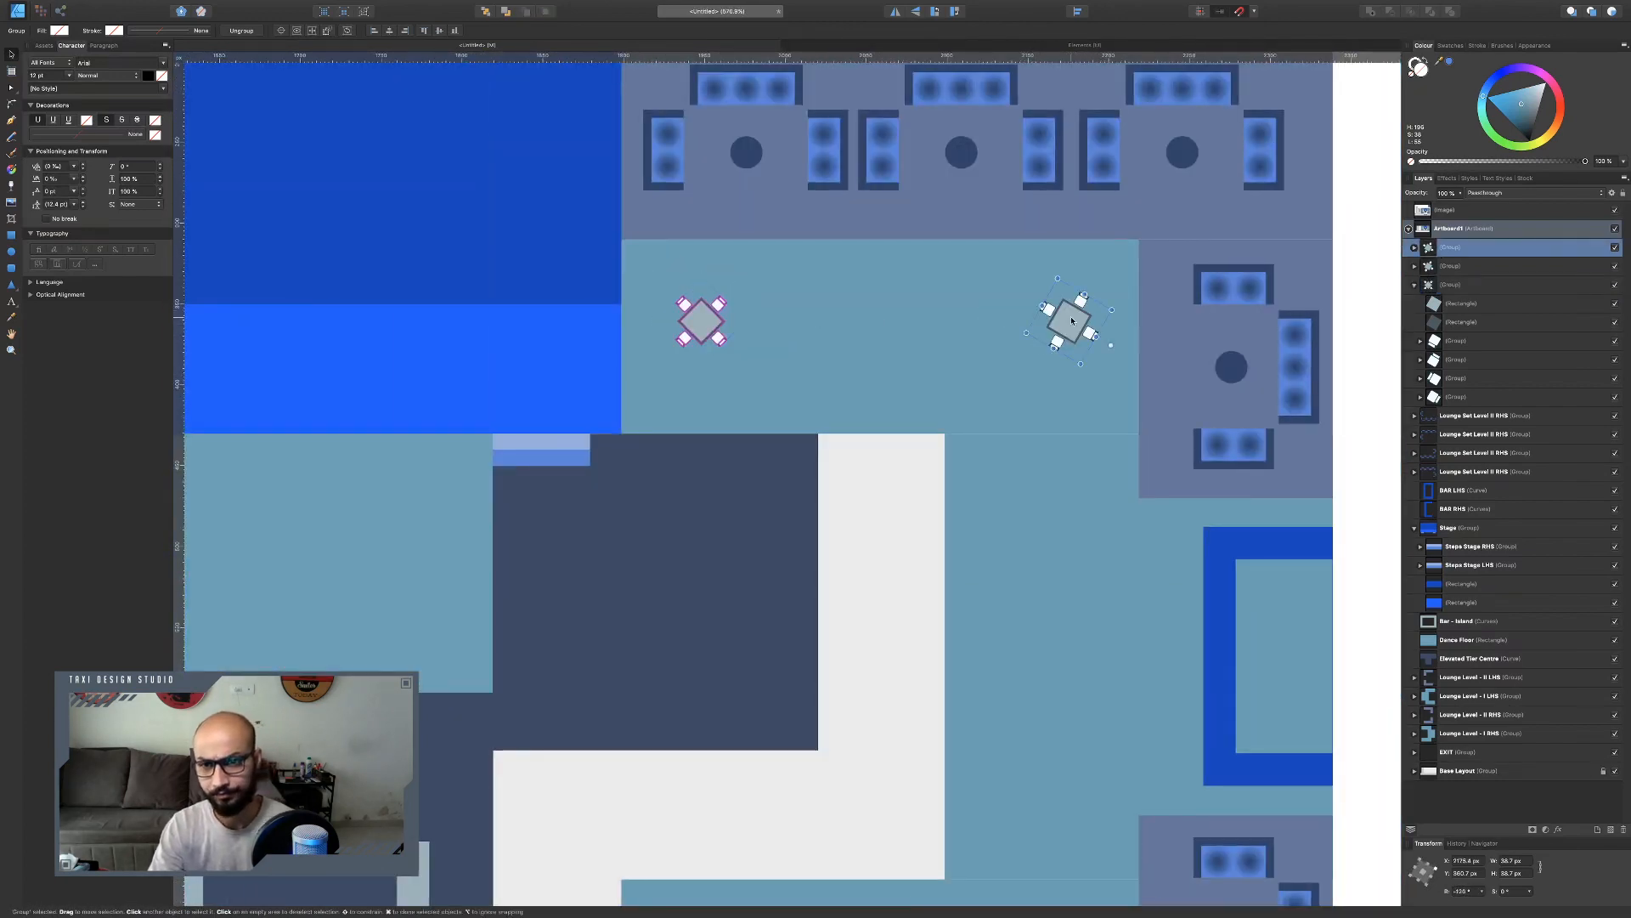
key("Delete")
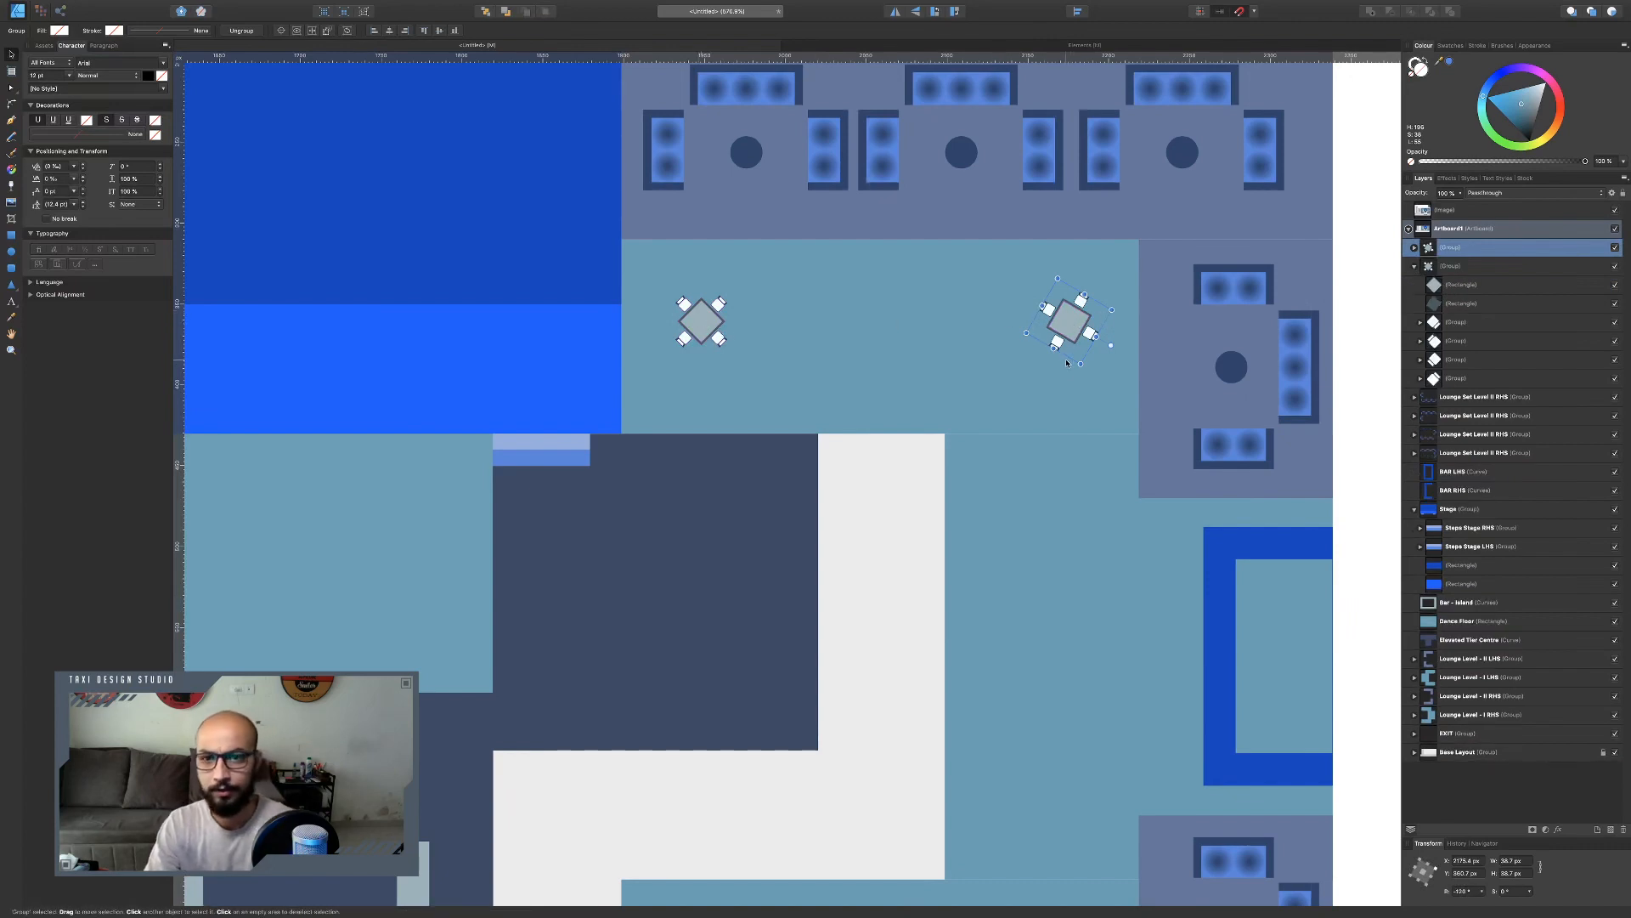
key("Delete")
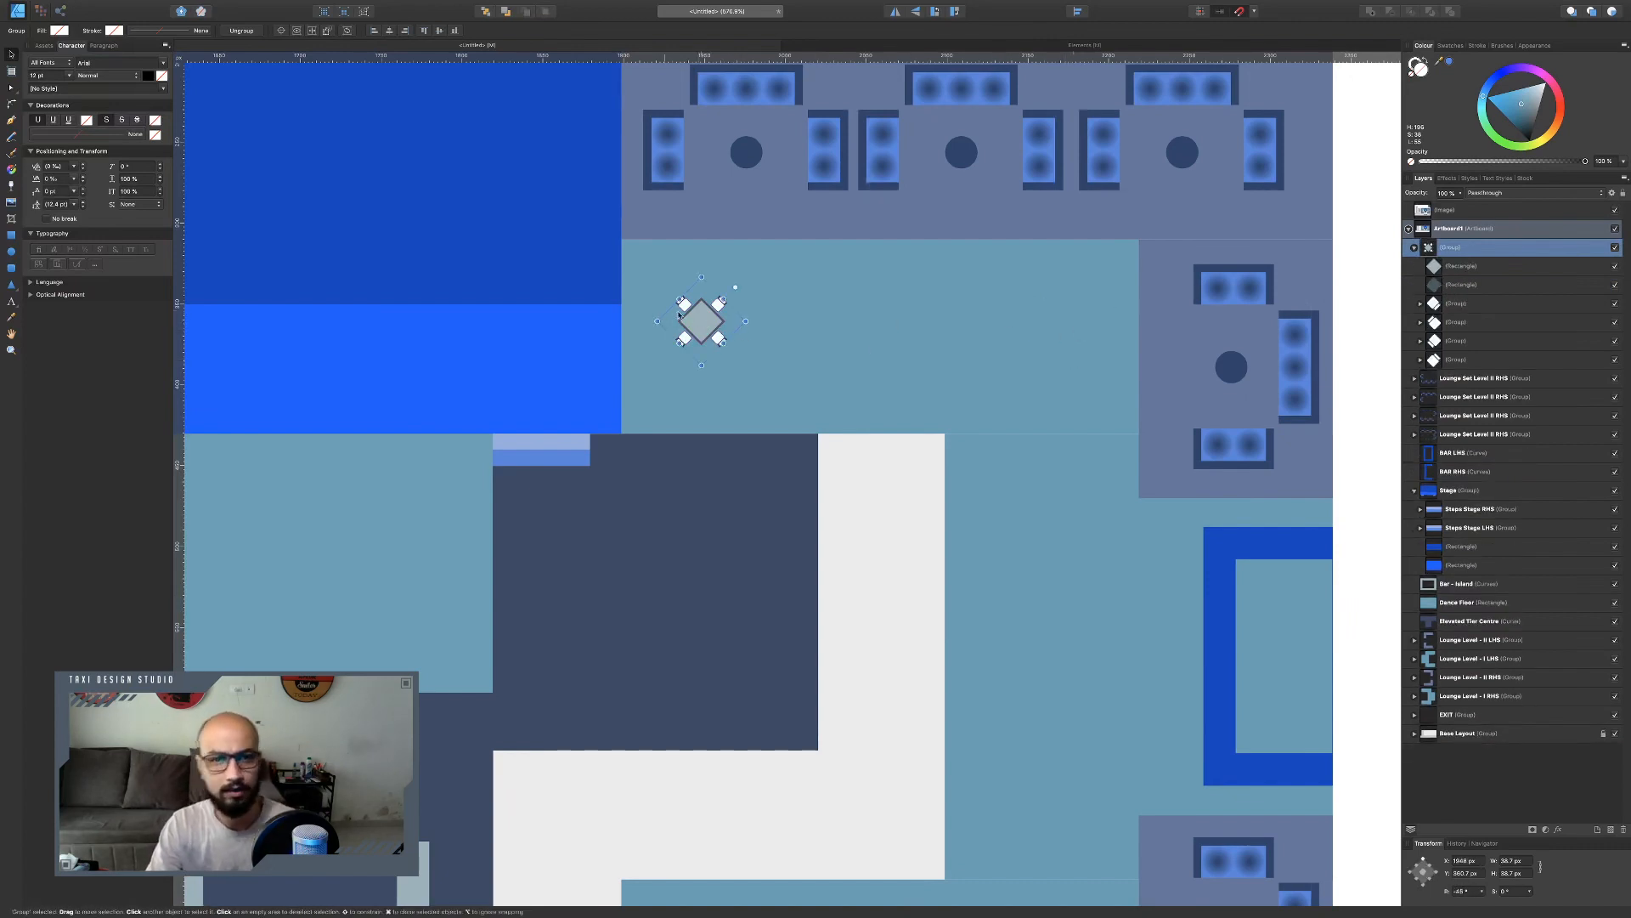
Rotate the remaining table group back upright so the chairs sit on its four sides.
scroll(697, 317, "up", 5)
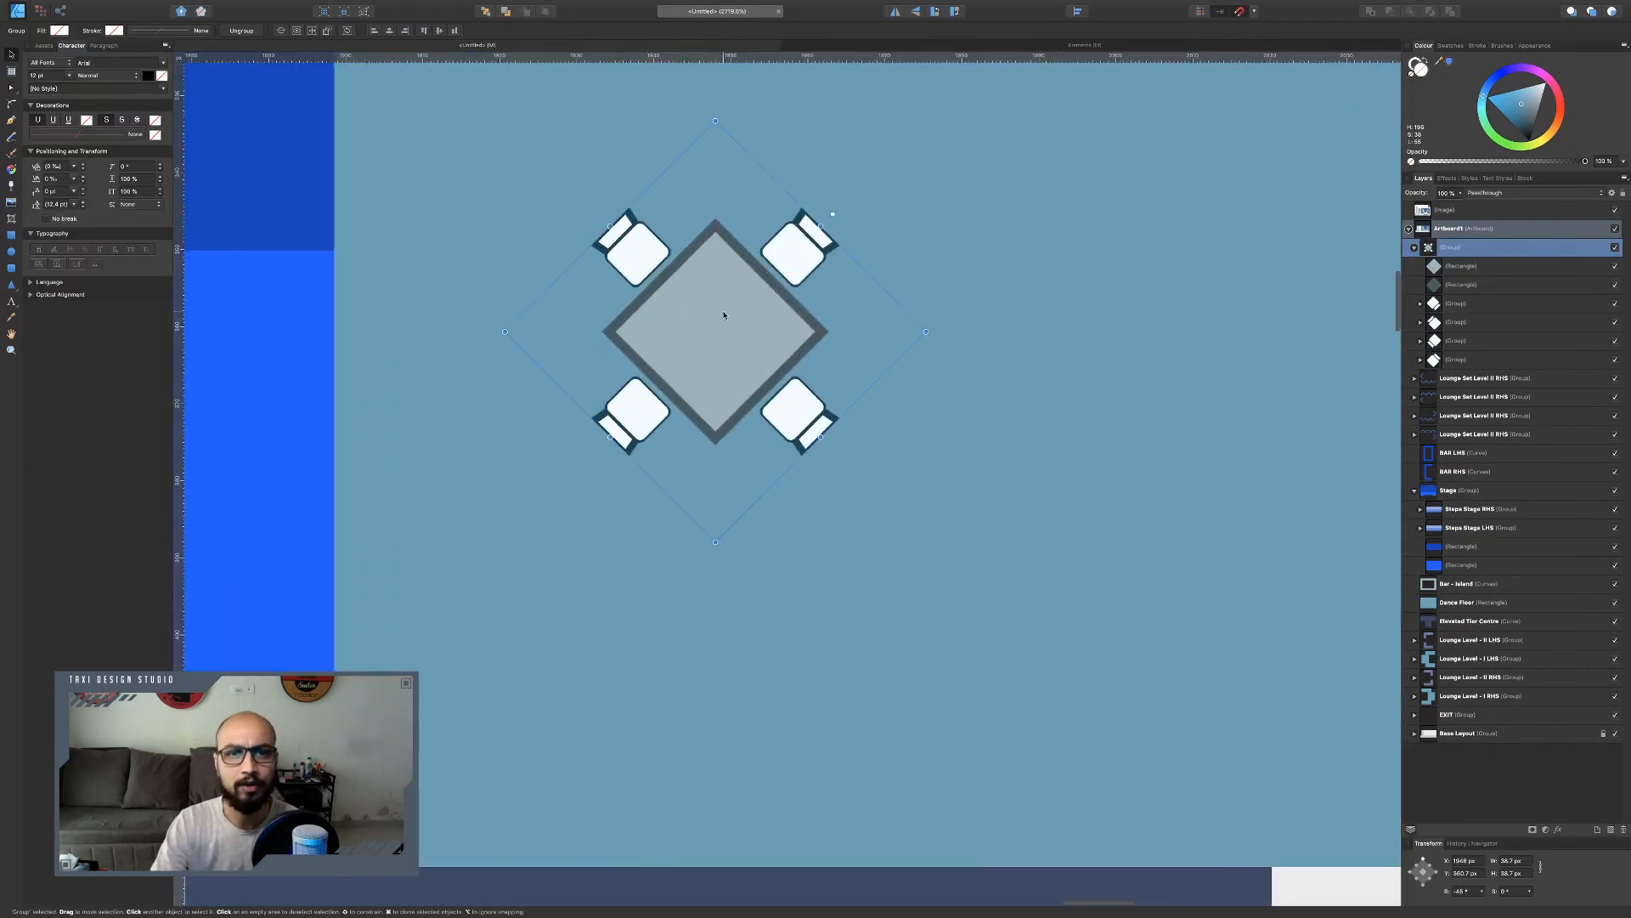
double_click(703, 318)
left_click(915, 339)
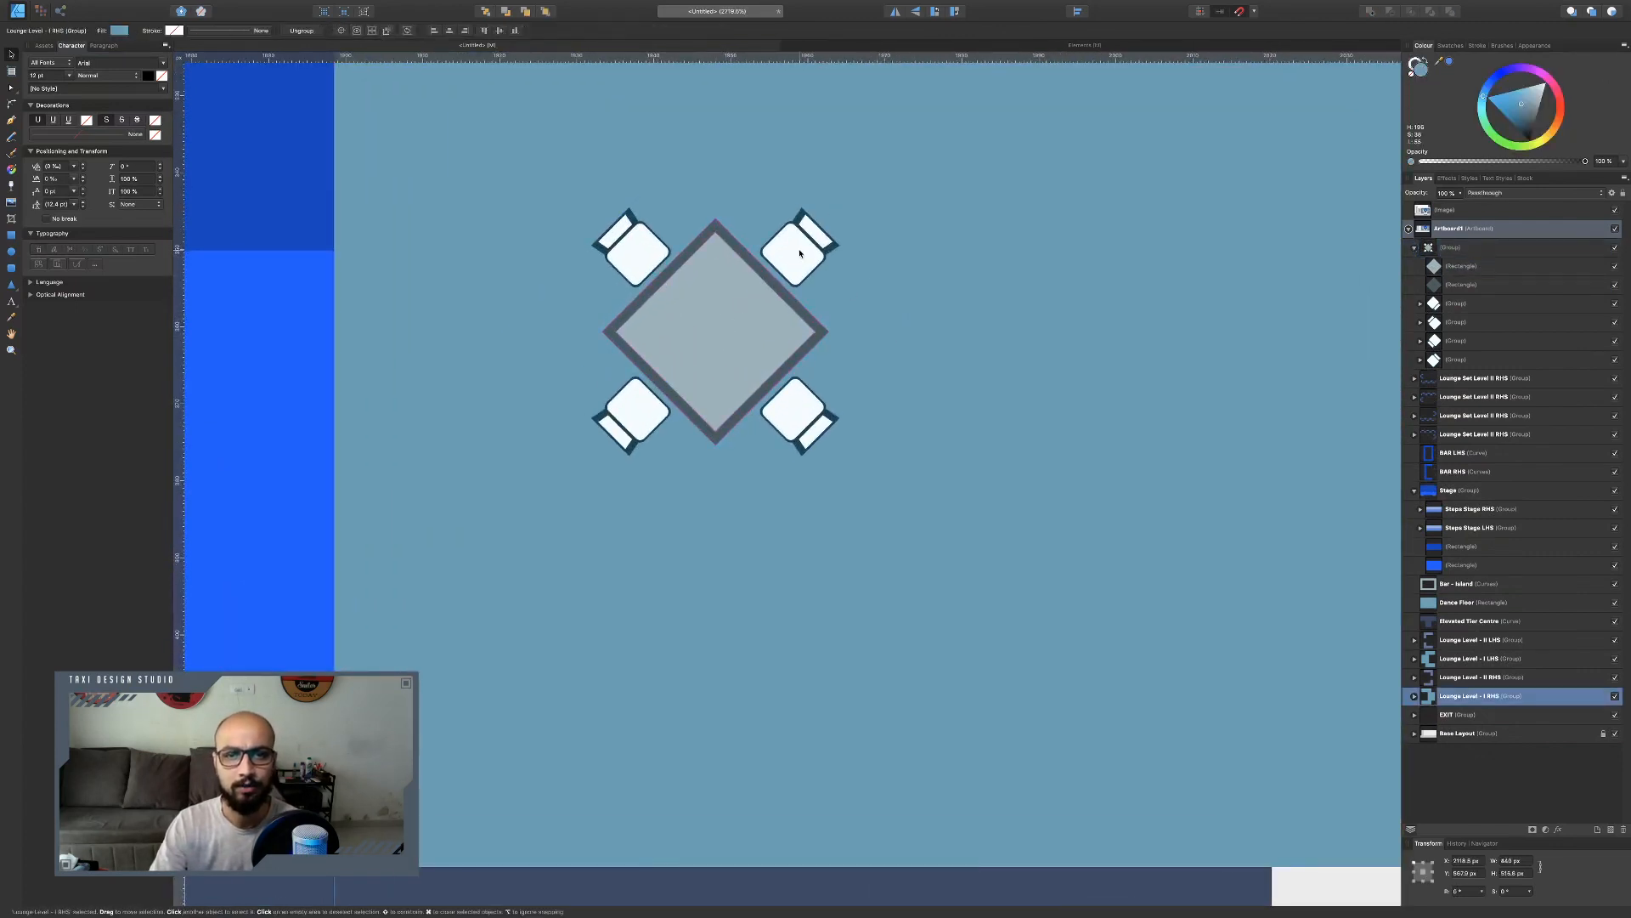
left_click(802, 253)
left_click_drag(833, 213, 718, 166)
Resize both table-top rectangles to 30 px wide.
double_click(726, 327)
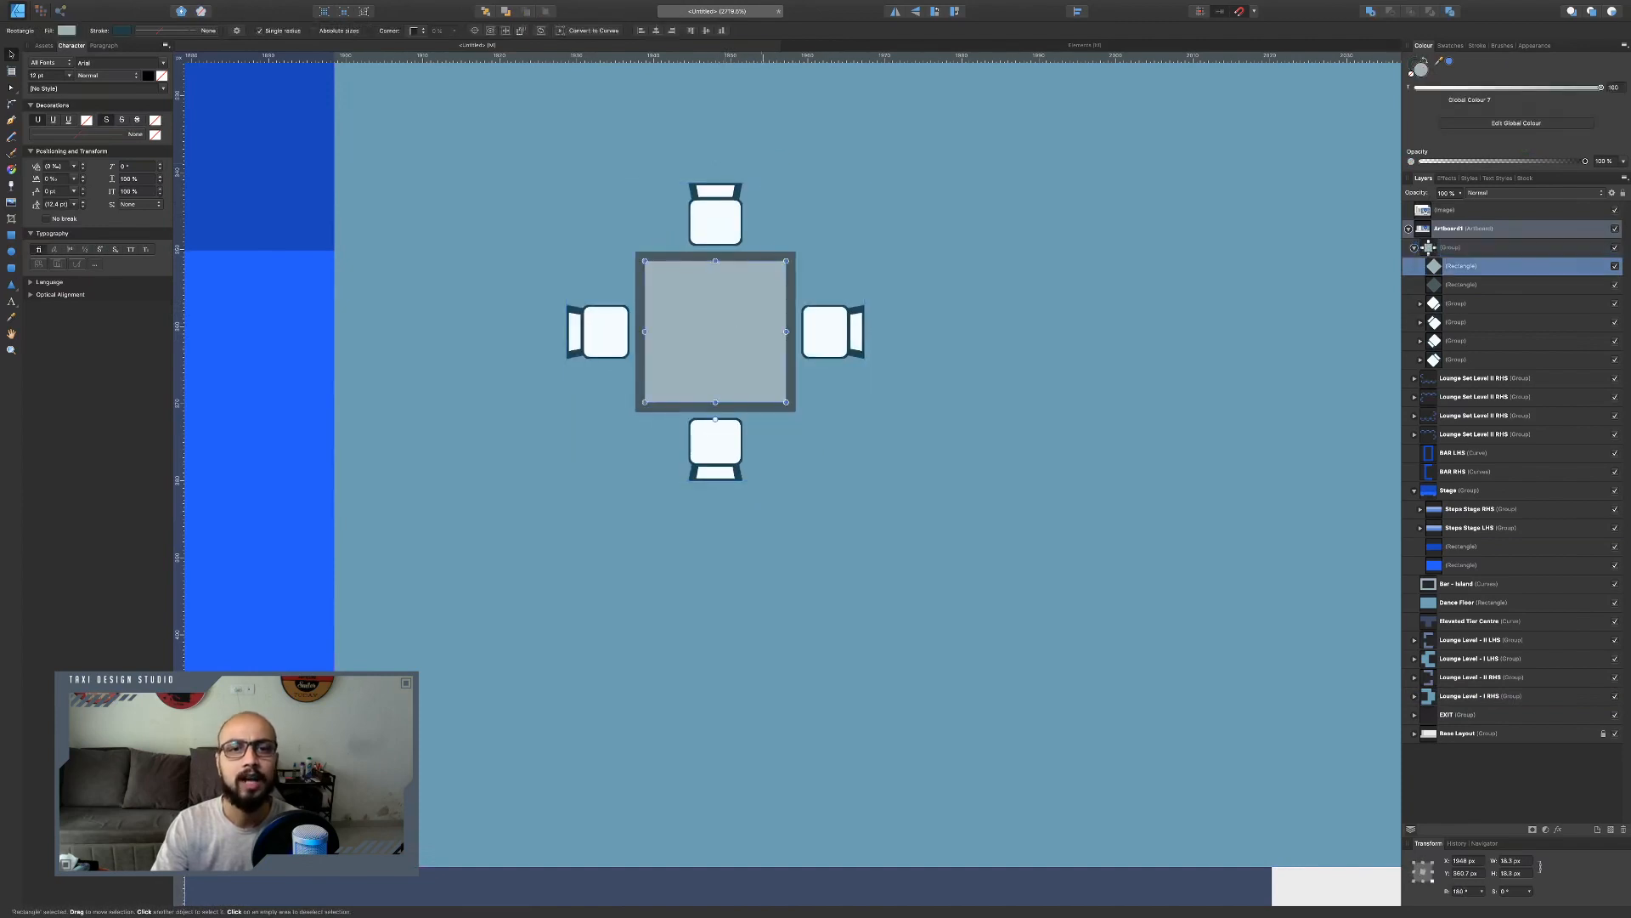
left_click(775, 255, "shift")
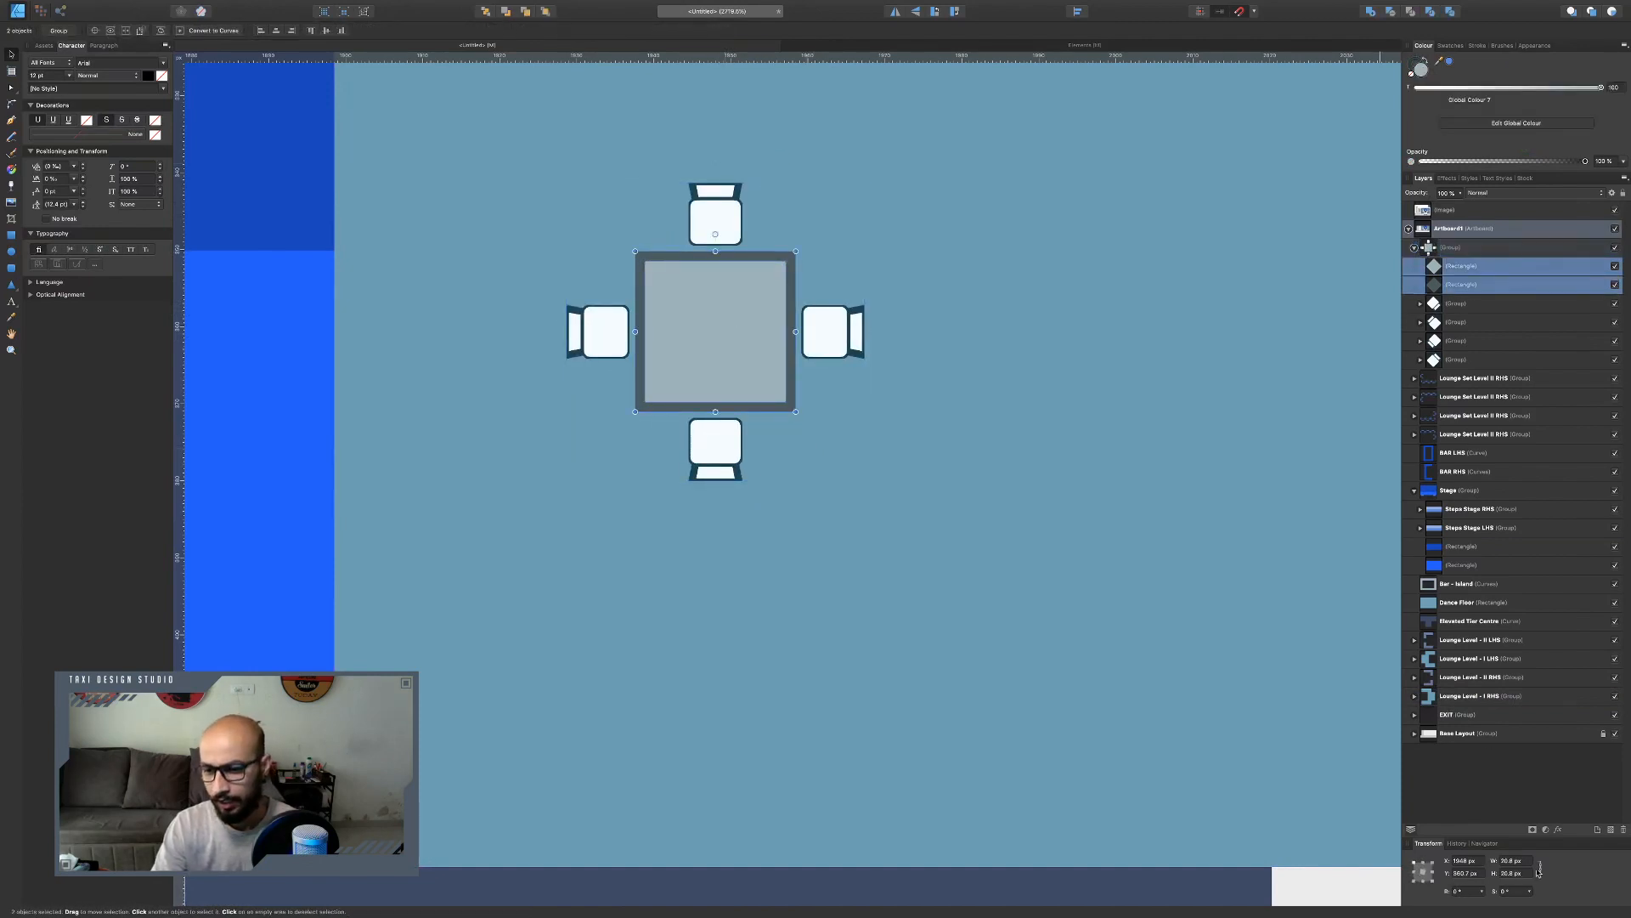
type("30")
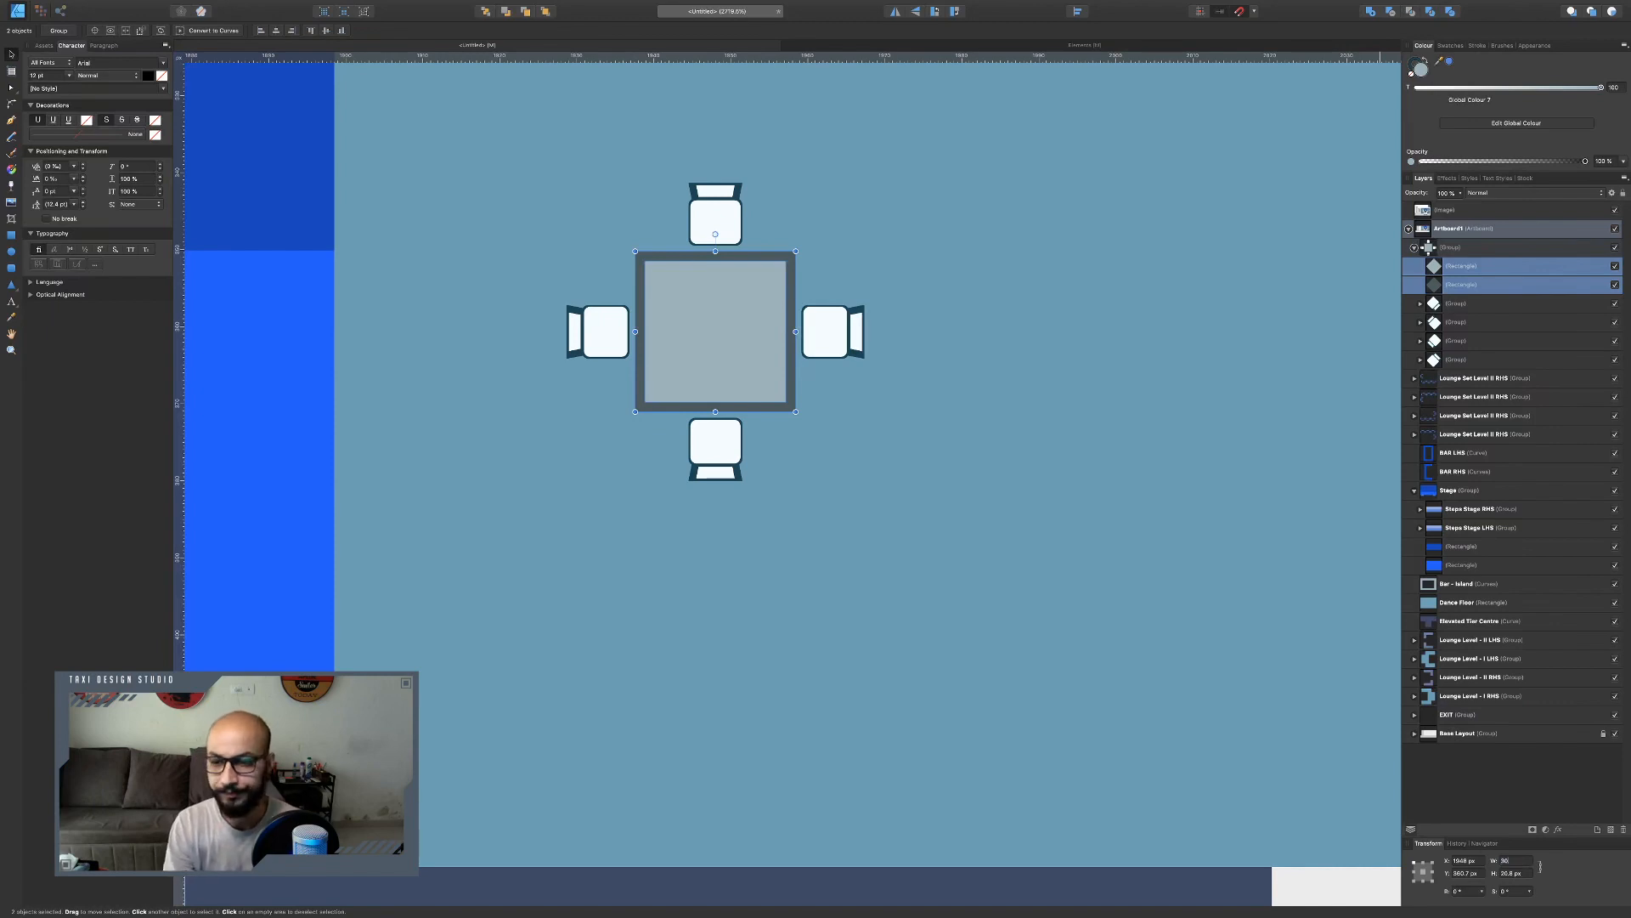
key("Return")
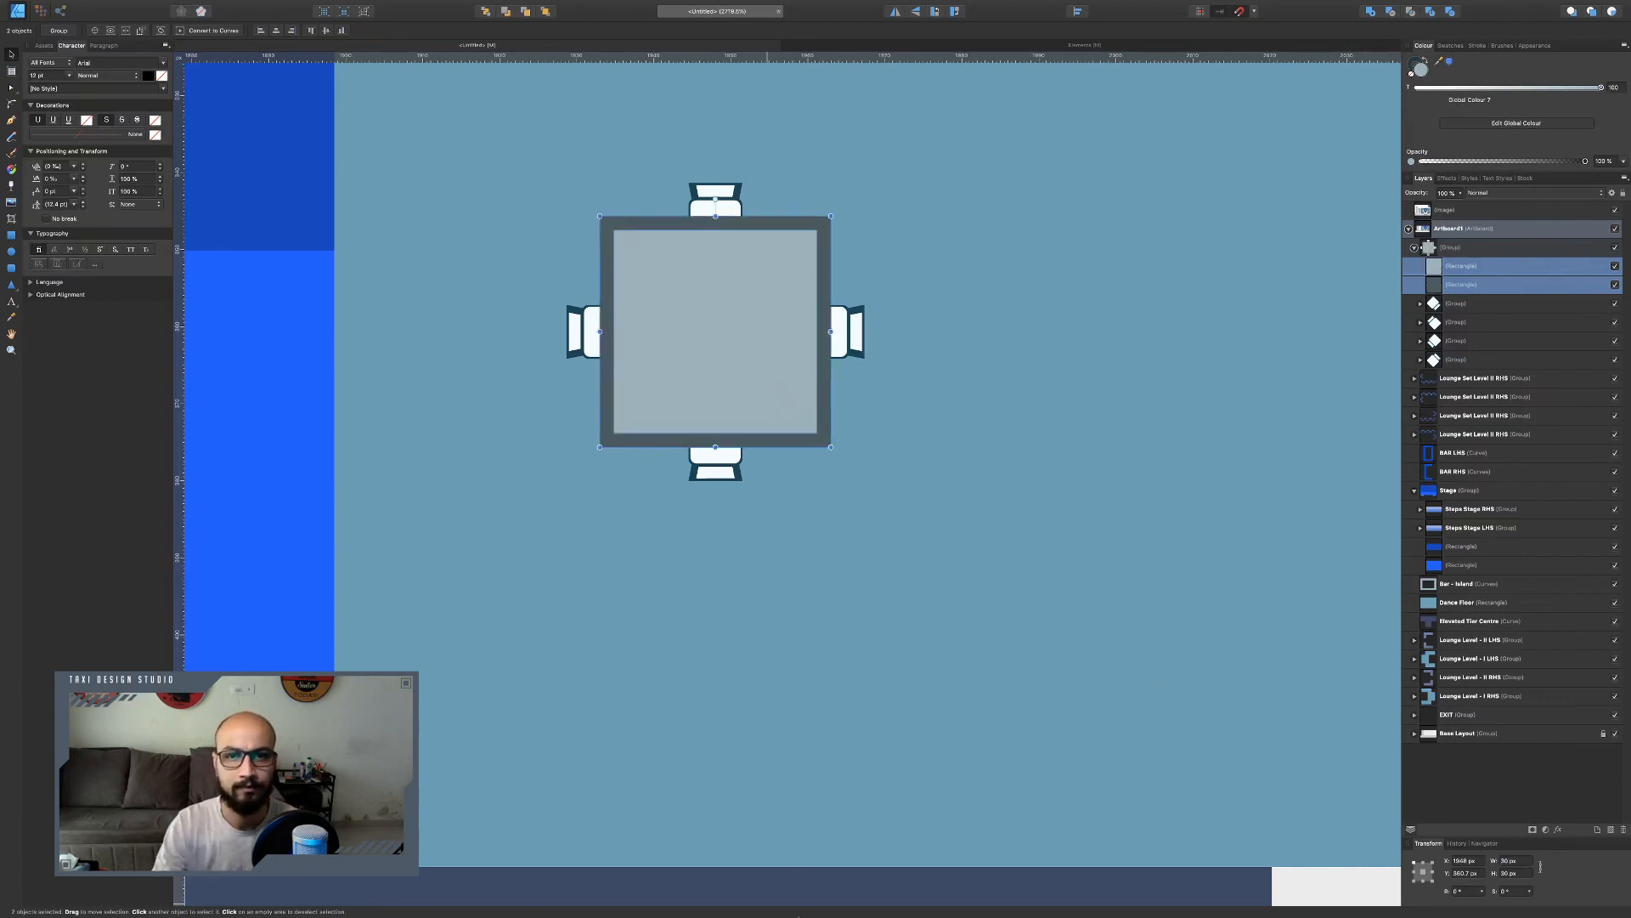
Move each of the four chairs outward so they clear the enlarged table top.
left_click(728, 471)
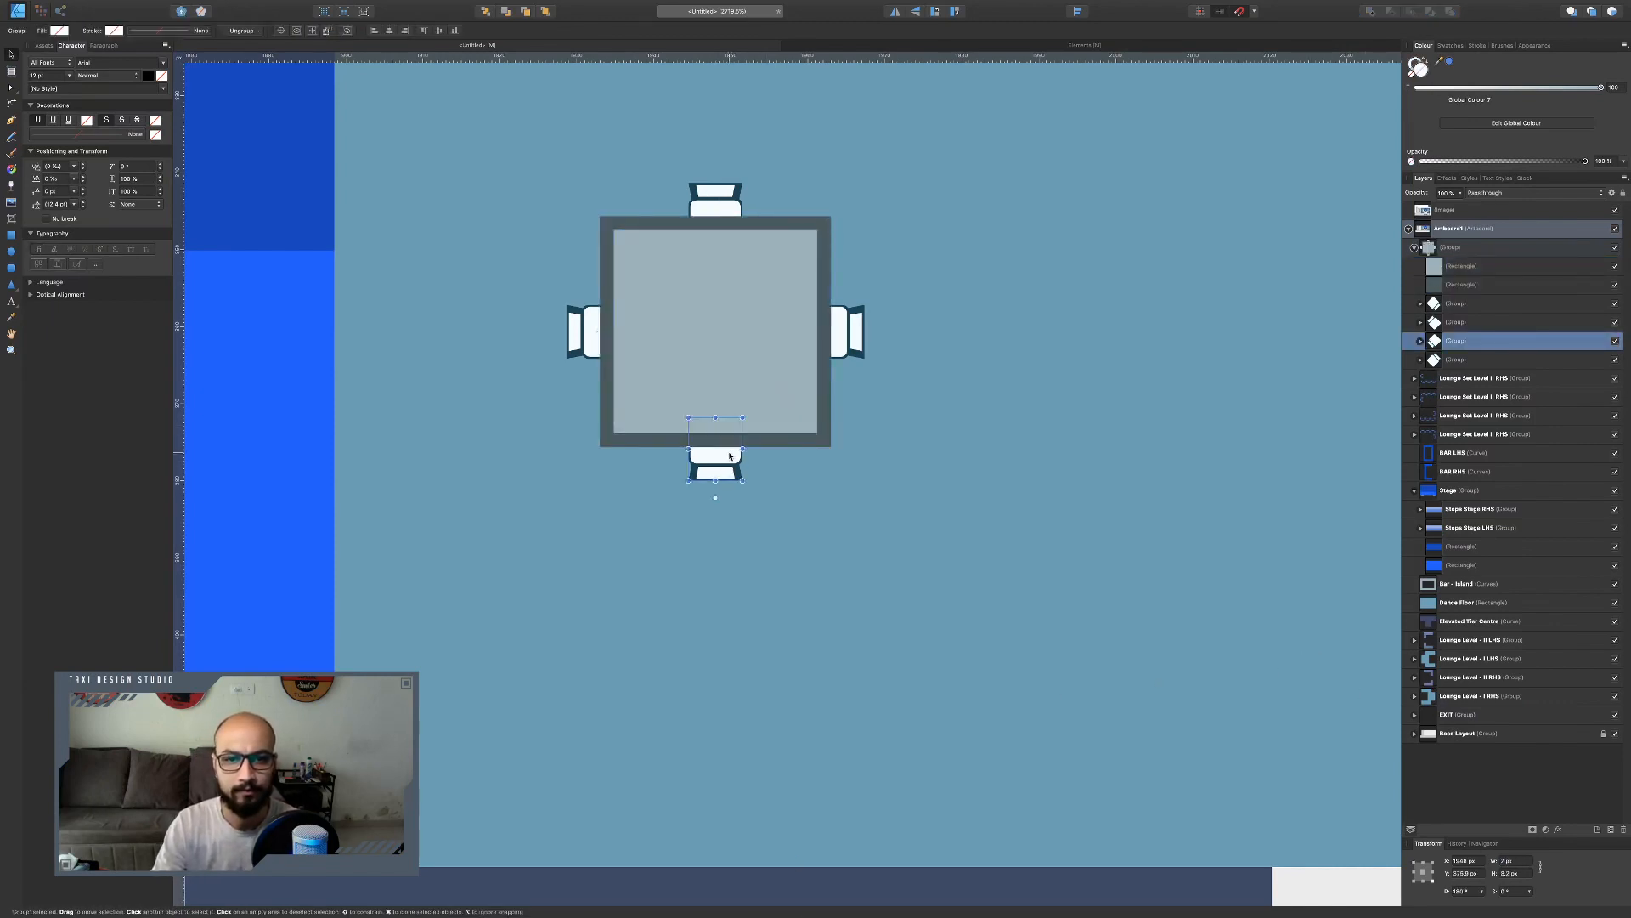
left_click_drag(729, 456, 729, 497)
left_click(848, 343, "shift")
left_click_drag(847, 344, 887, 344)
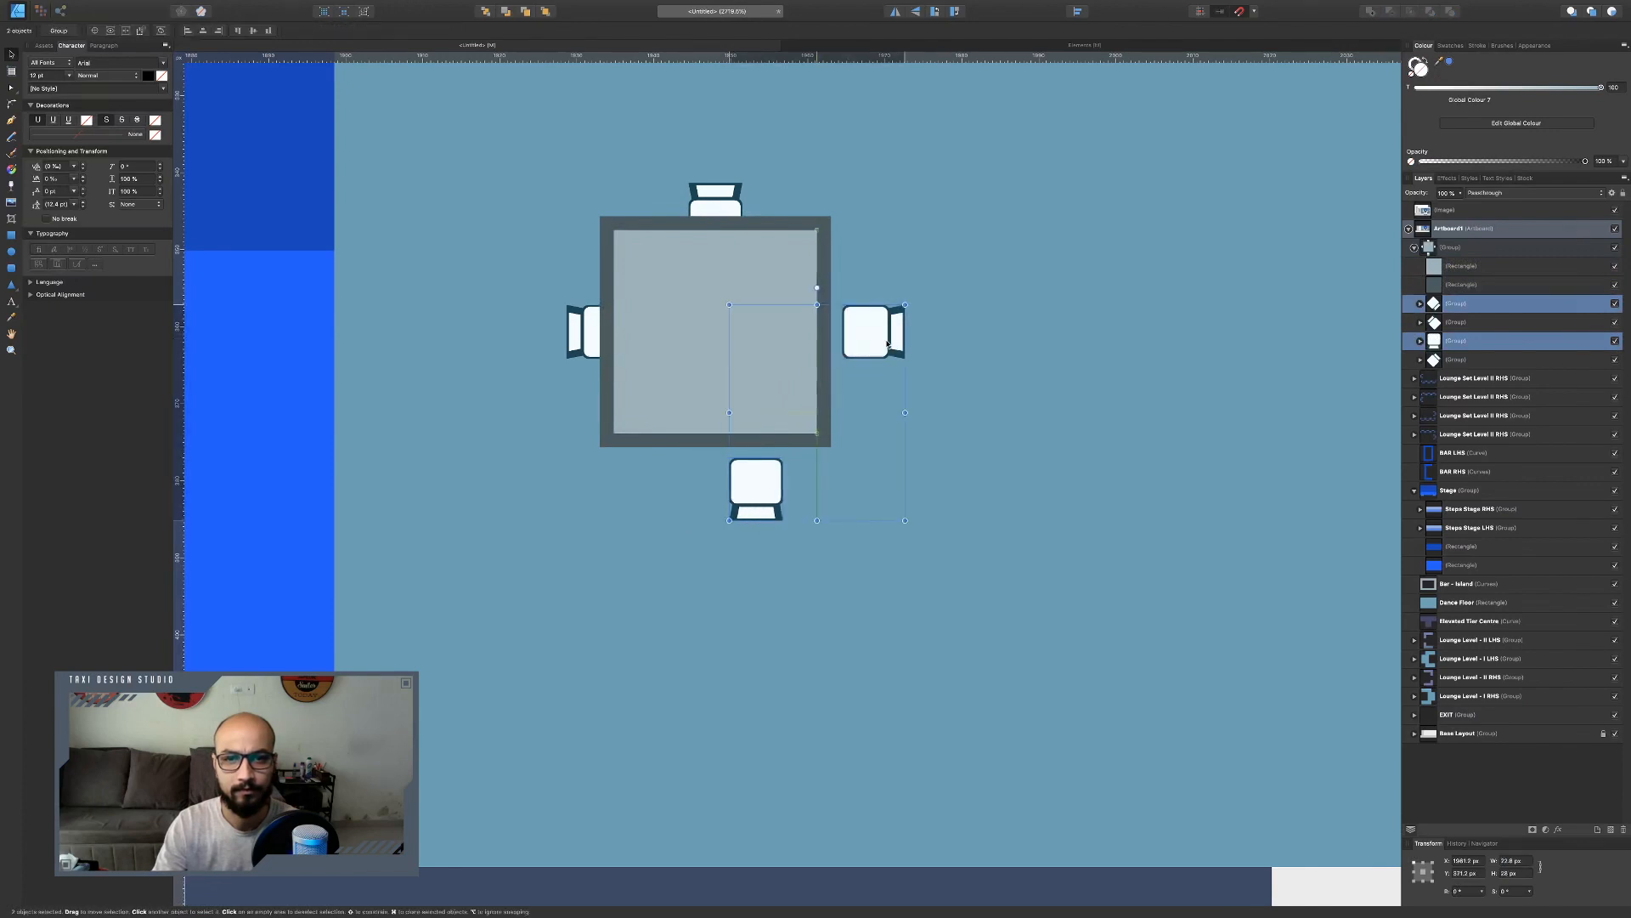
key("super+z")
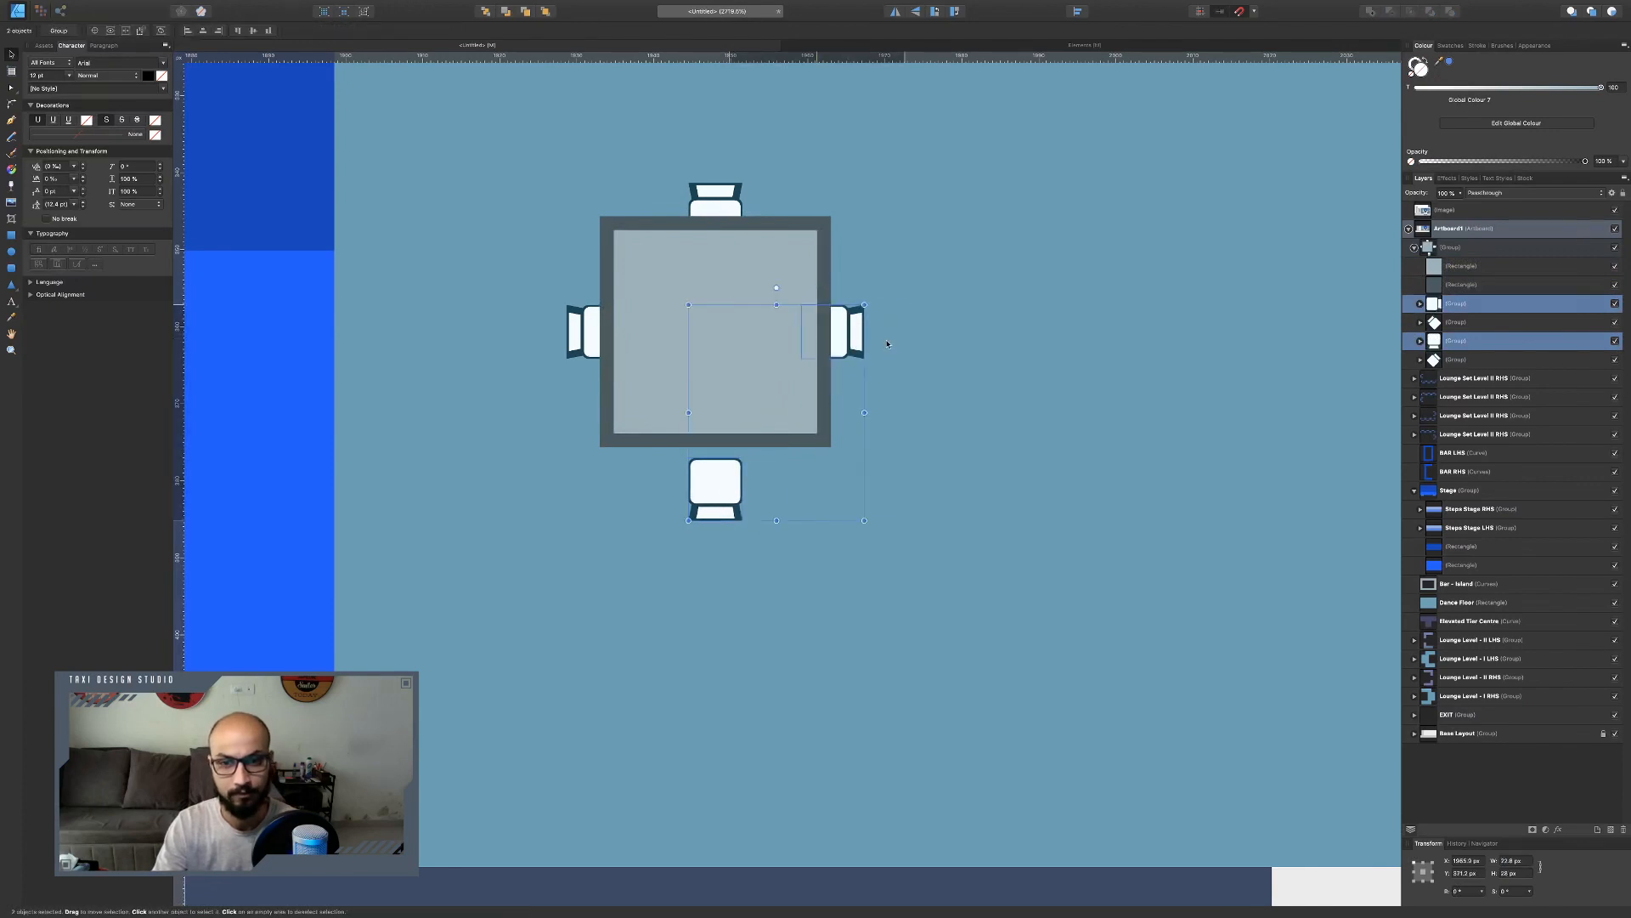
left_click(856, 337)
left_click_drag(850, 334, 885, 334)
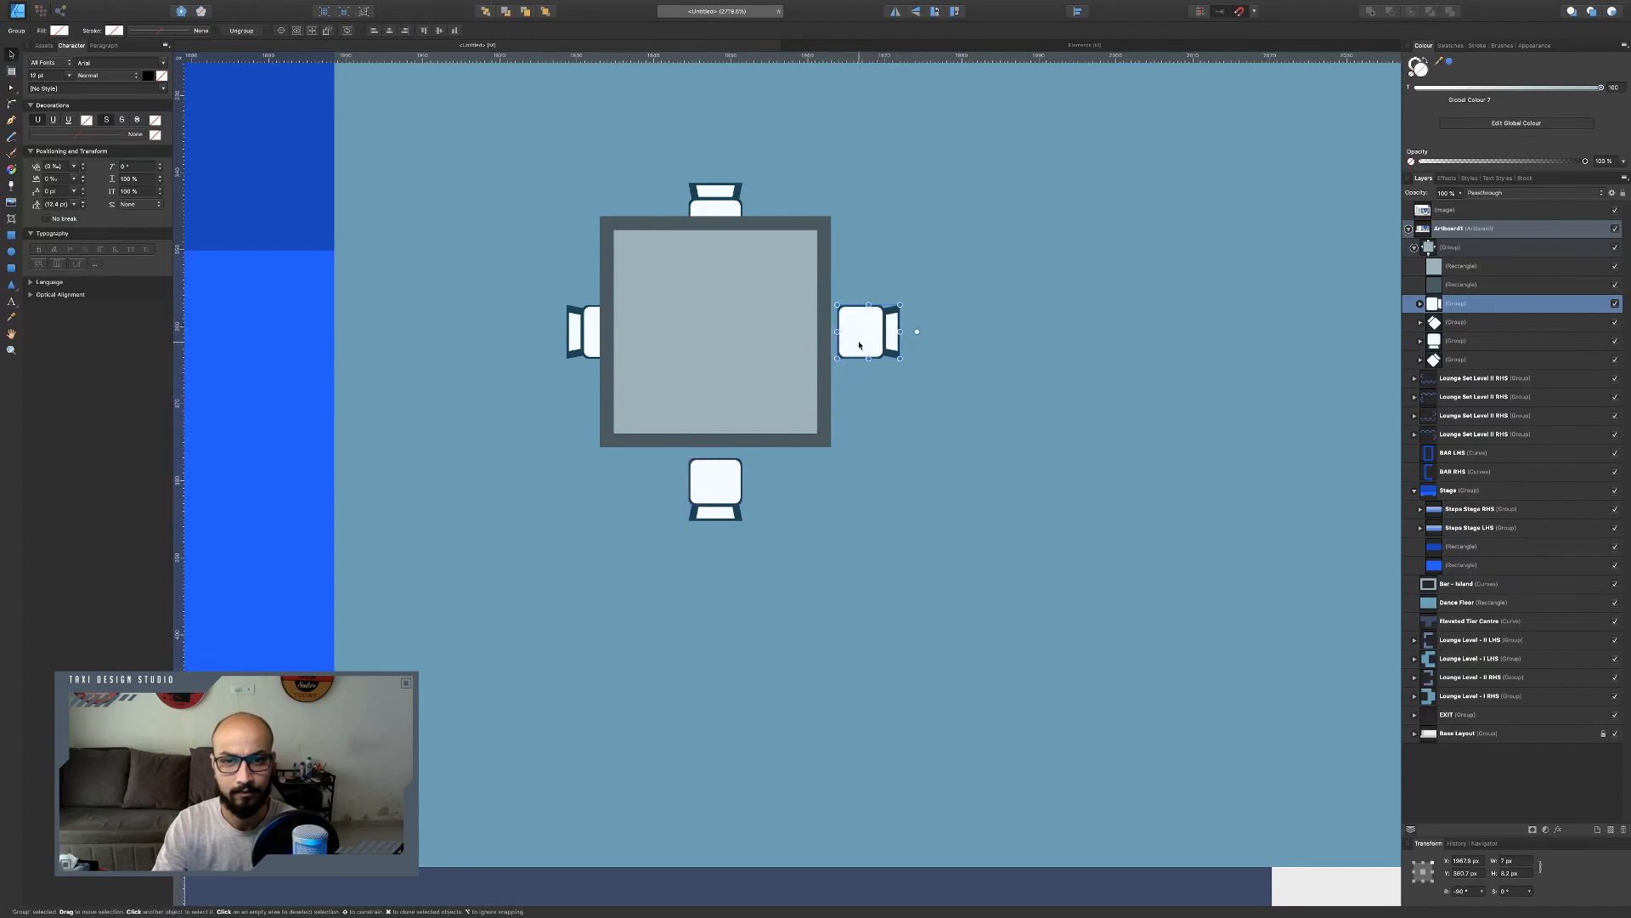
left_click_drag(715, 199, 715, 165)
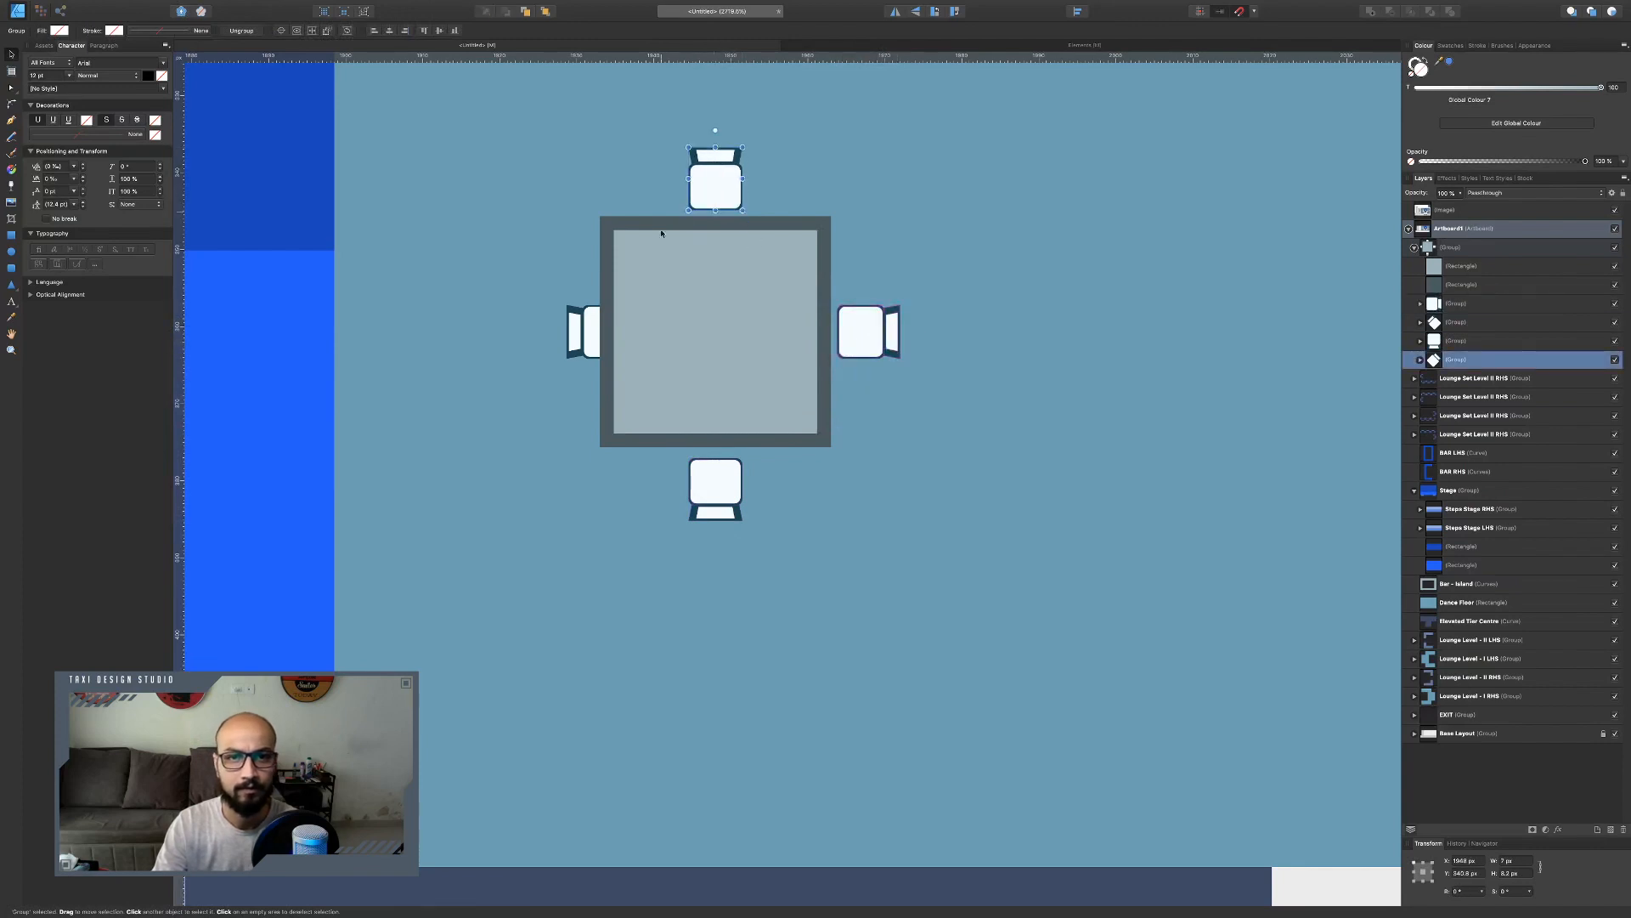
left_click_drag(586, 330, 551, 331)
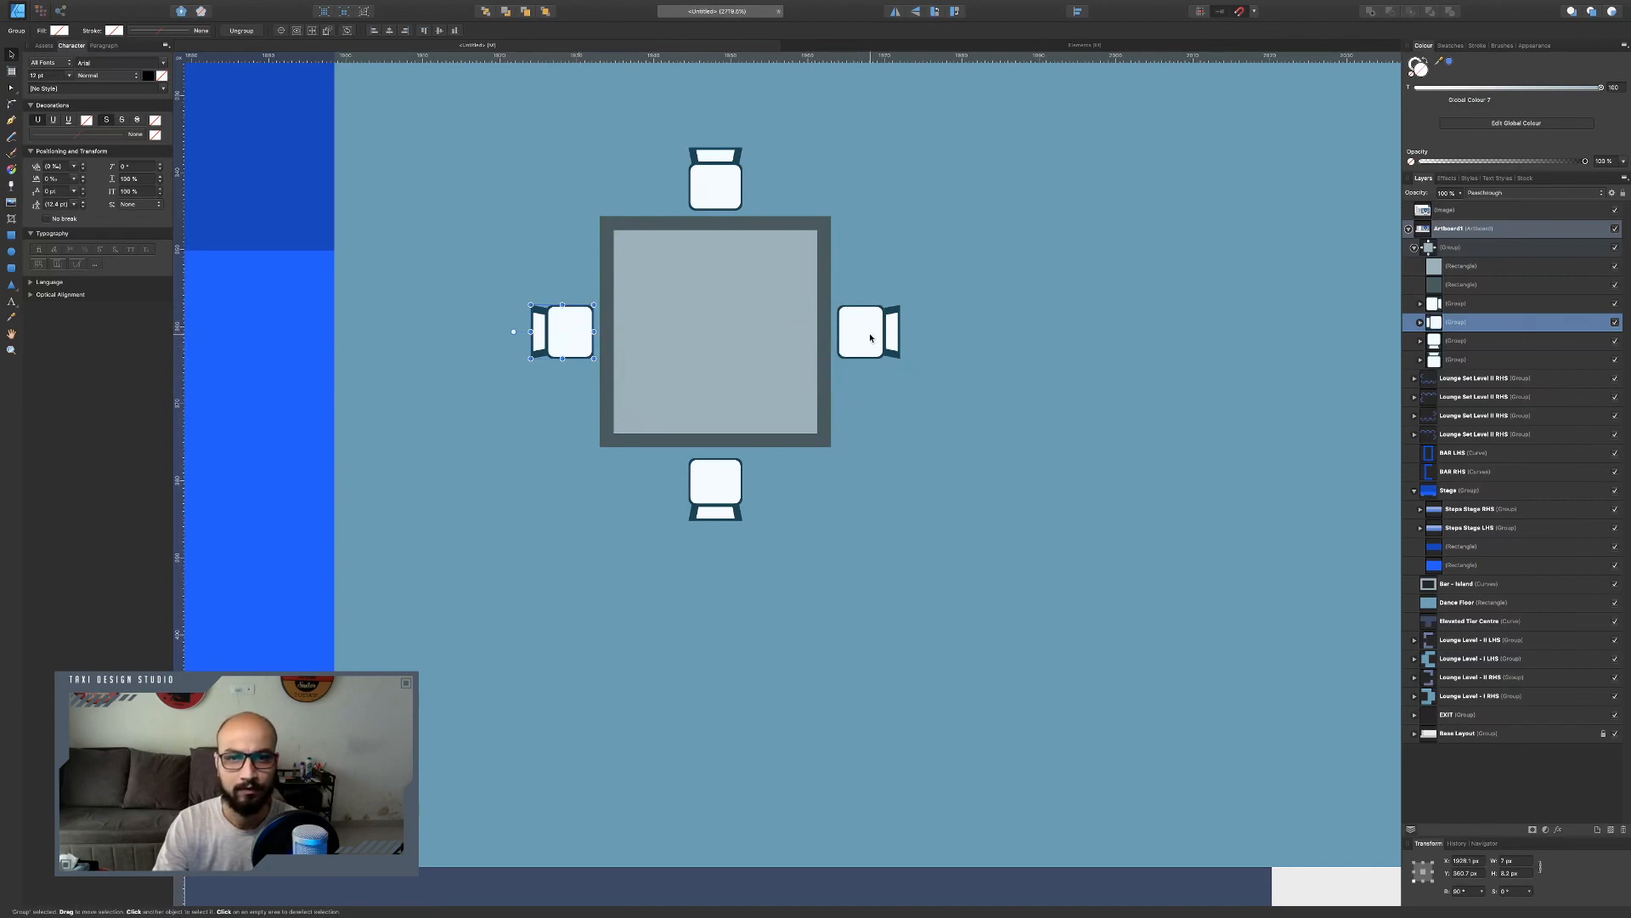
Delete the top, right and bottom chairs, leaving only the left chair.
left_click(740, 202)
left_click(865, 330, "shift")
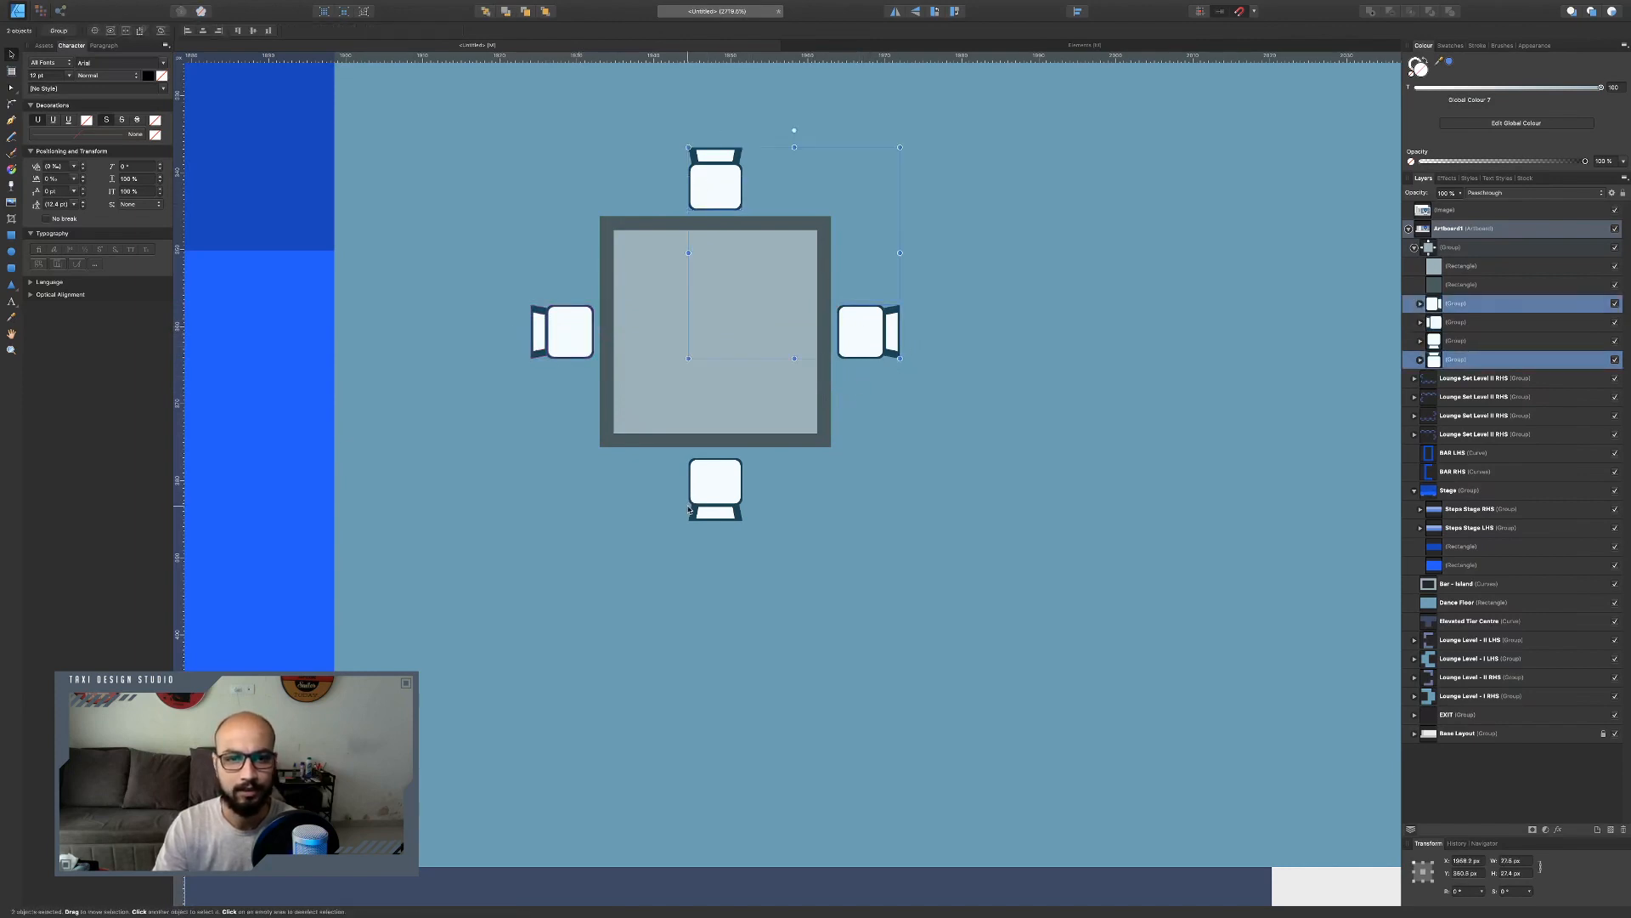
left_click(734, 495, "shift")
key("Delete")
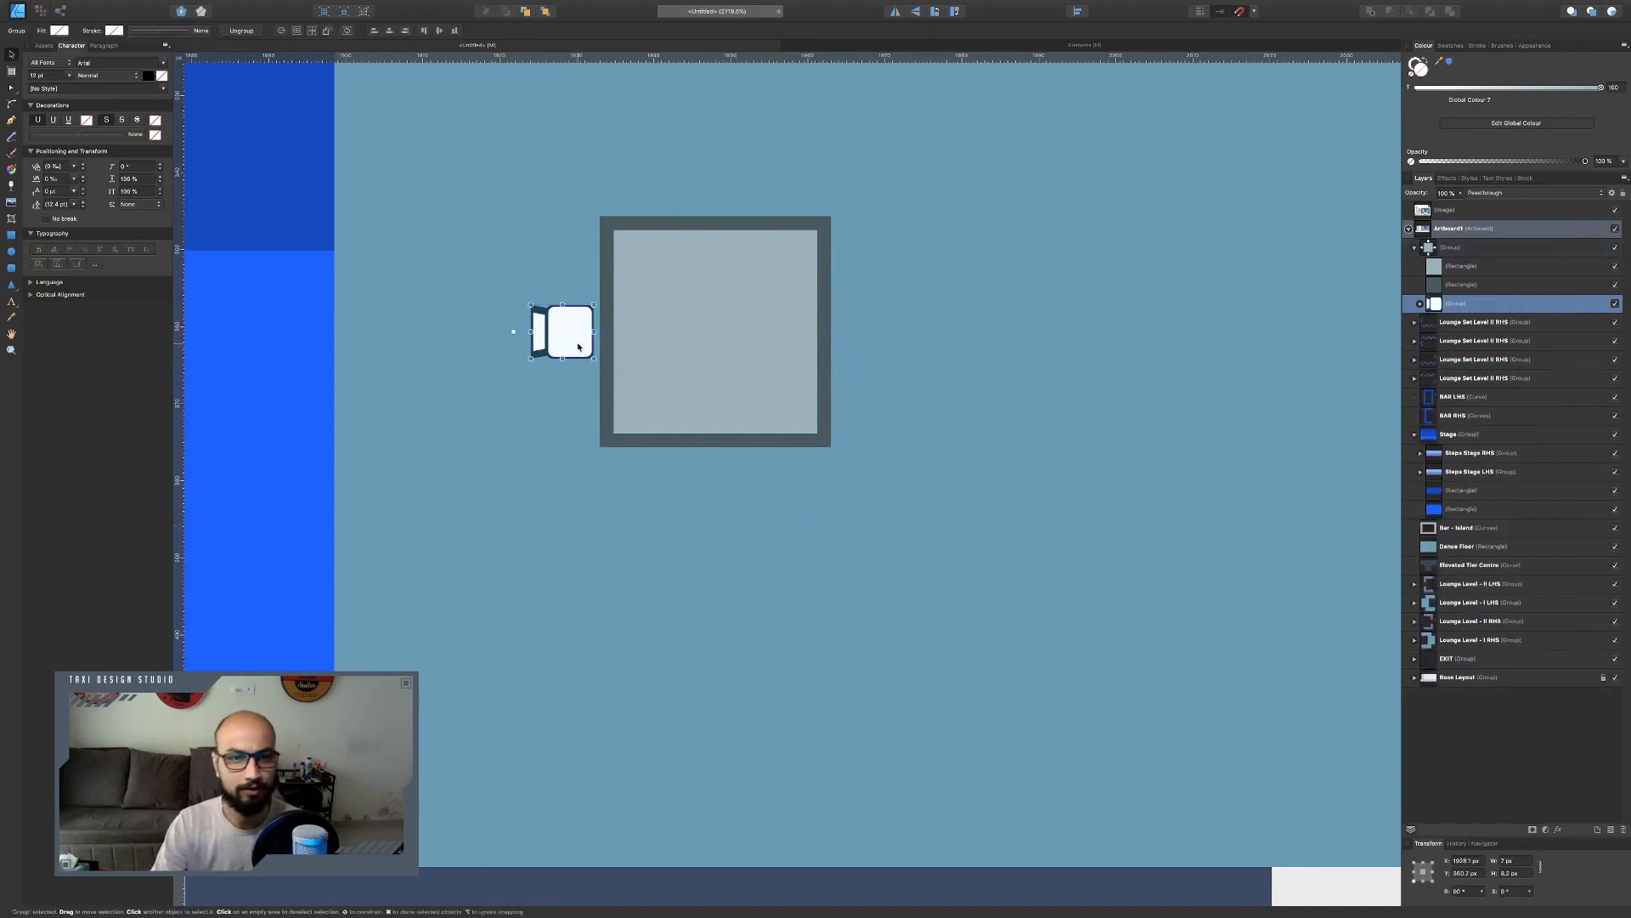
Set the remaining chair's height to 15 px.
left_click(1516, 874)
type("15")
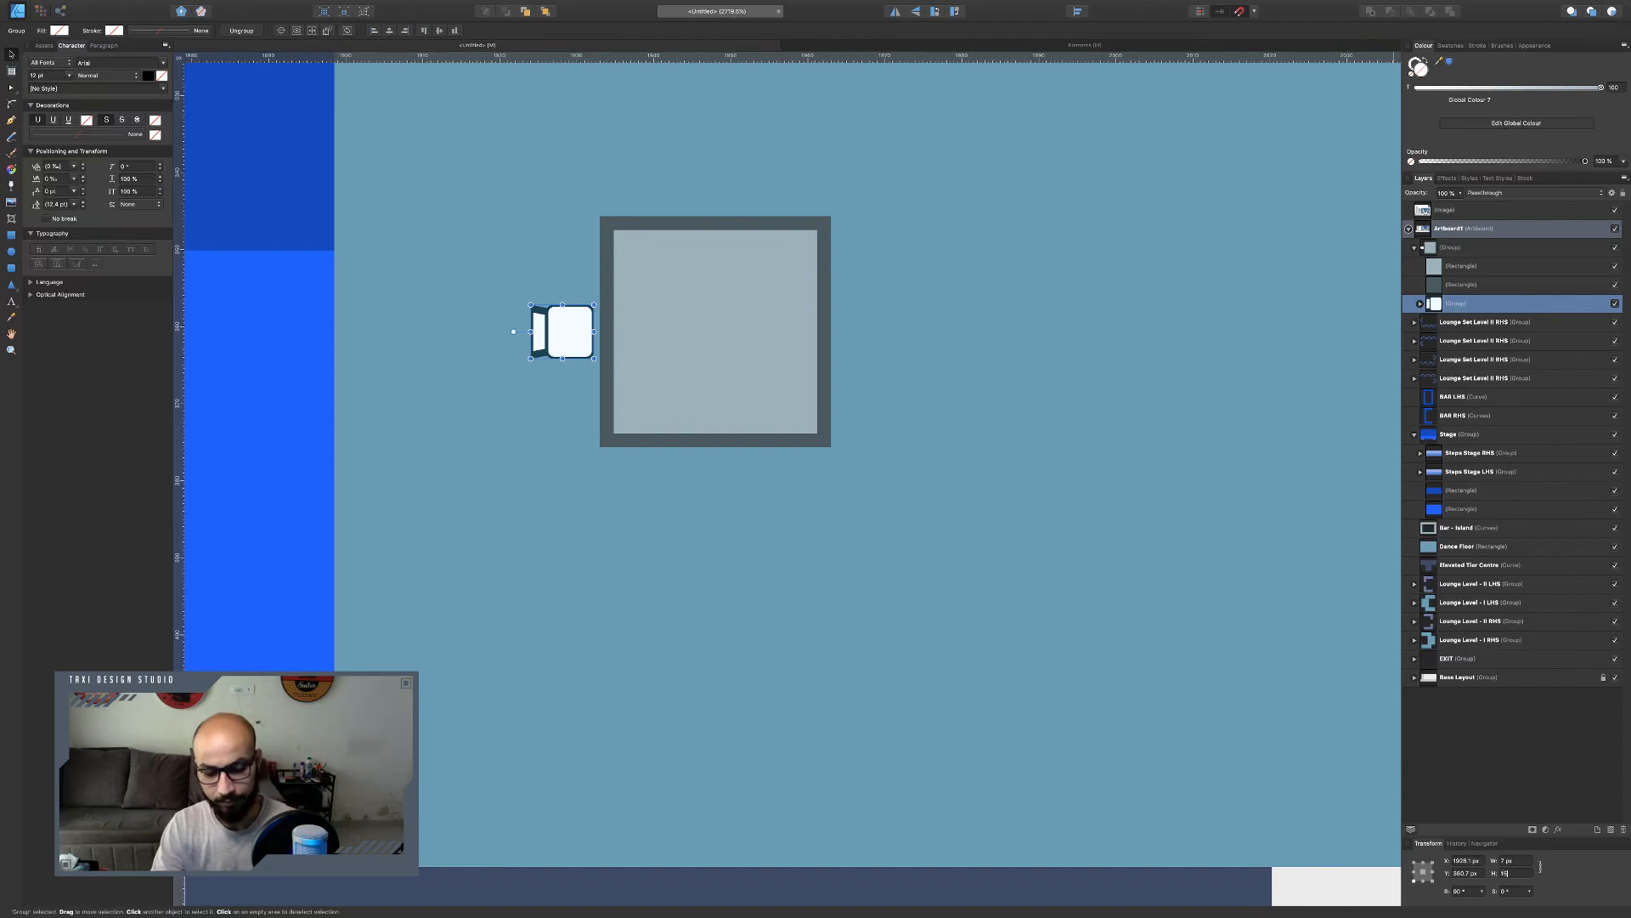
key("Return")
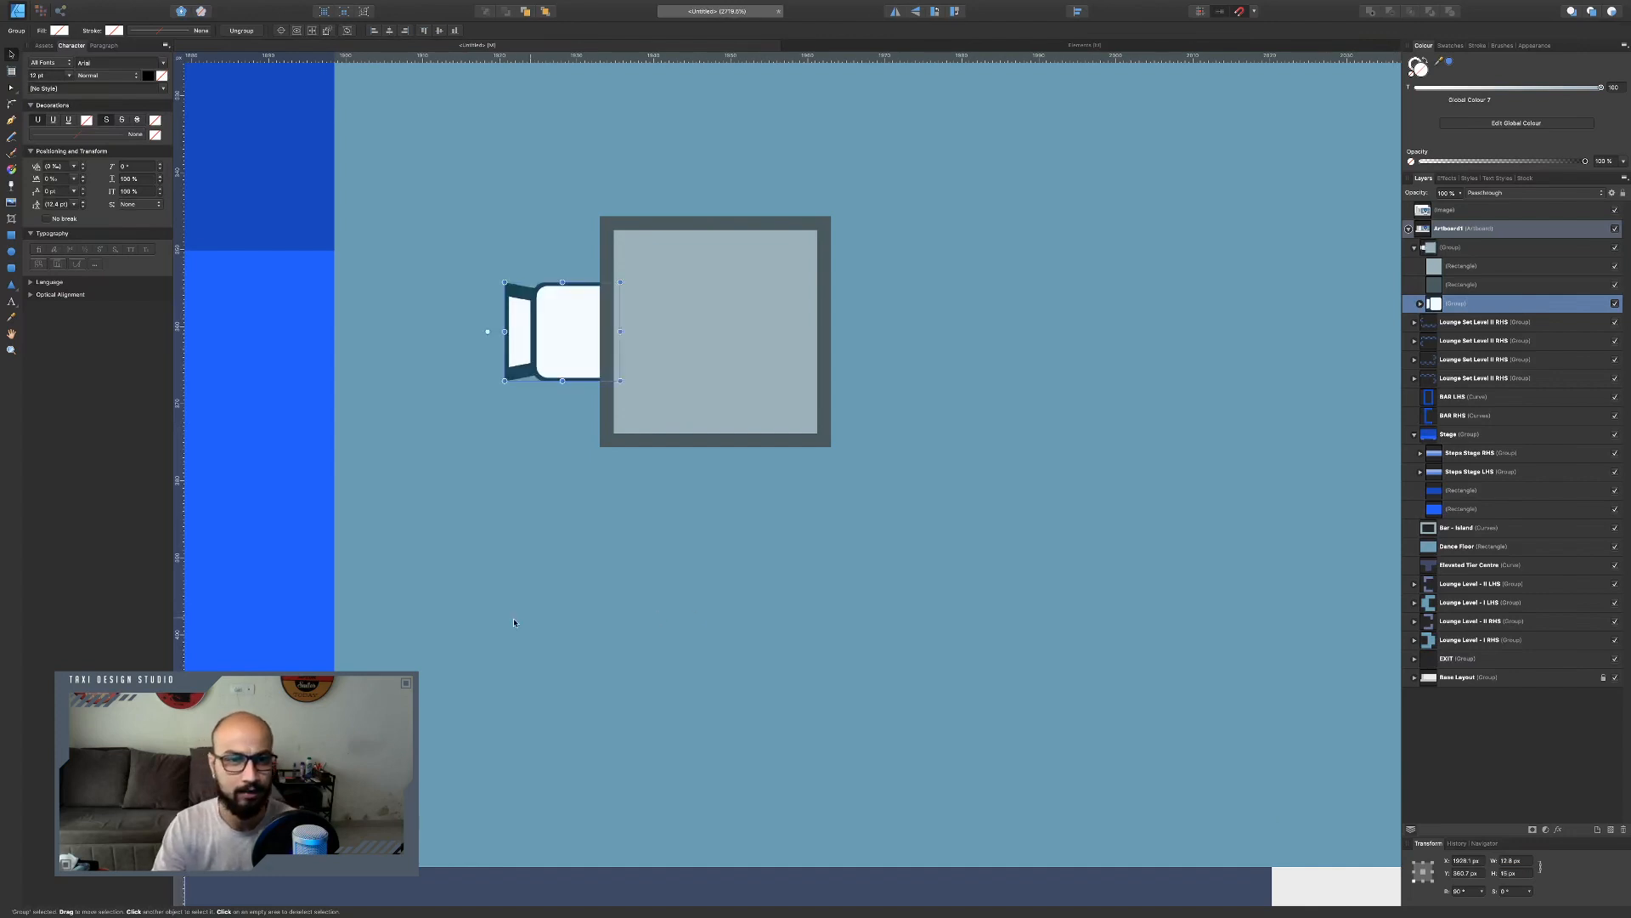
Move the enlarged chair against the table's left edge and duplicate it to the right side.
left_click_drag(564, 339, 533, 339)
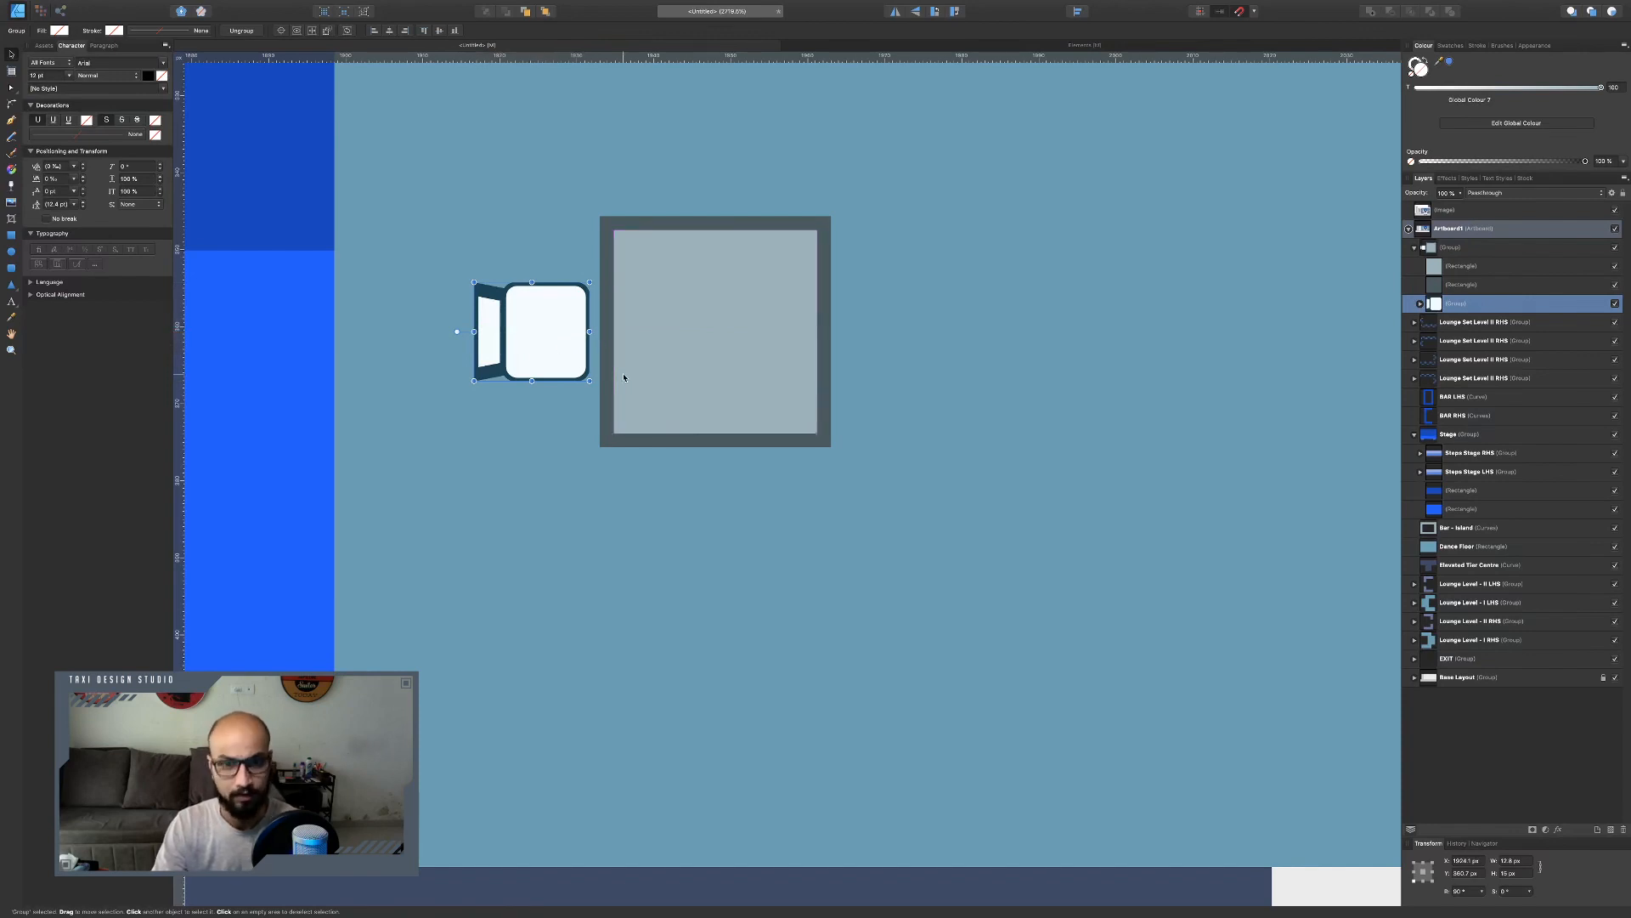
mouse_move(538, 332)
left_mouse_down()
mouse_move(921, 339)
mouse_move(903, 342)
left_mouse_up()
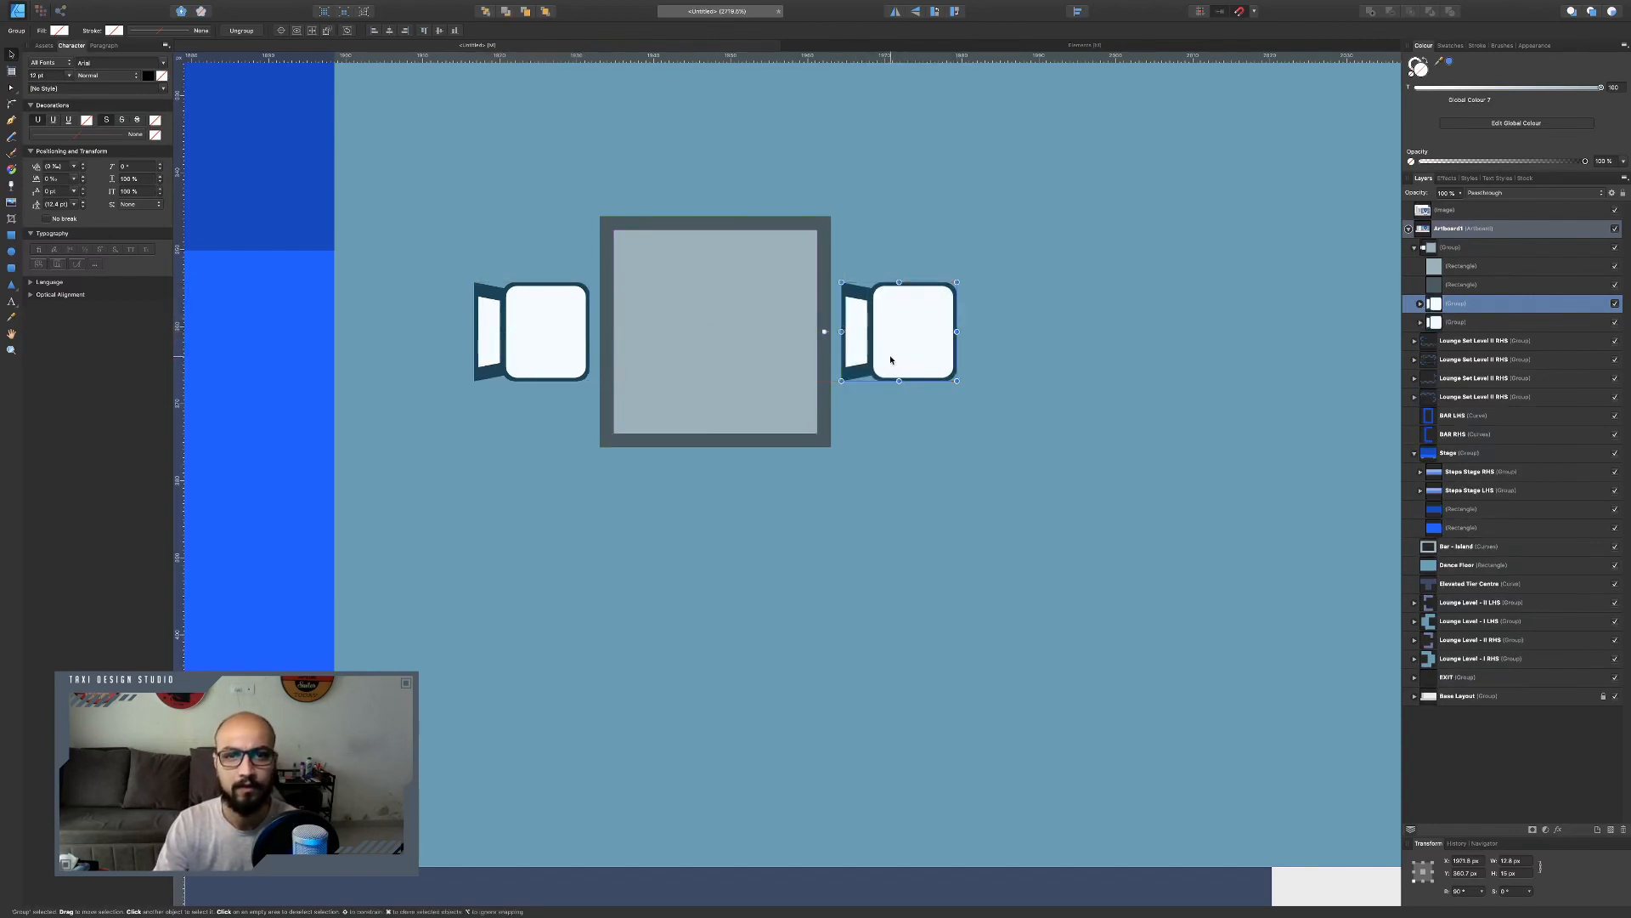
Flip the right chair to face the table, then duplicate both side chairs and rotate the copies 90° into top and bottom positions.
left_click(896, 14)
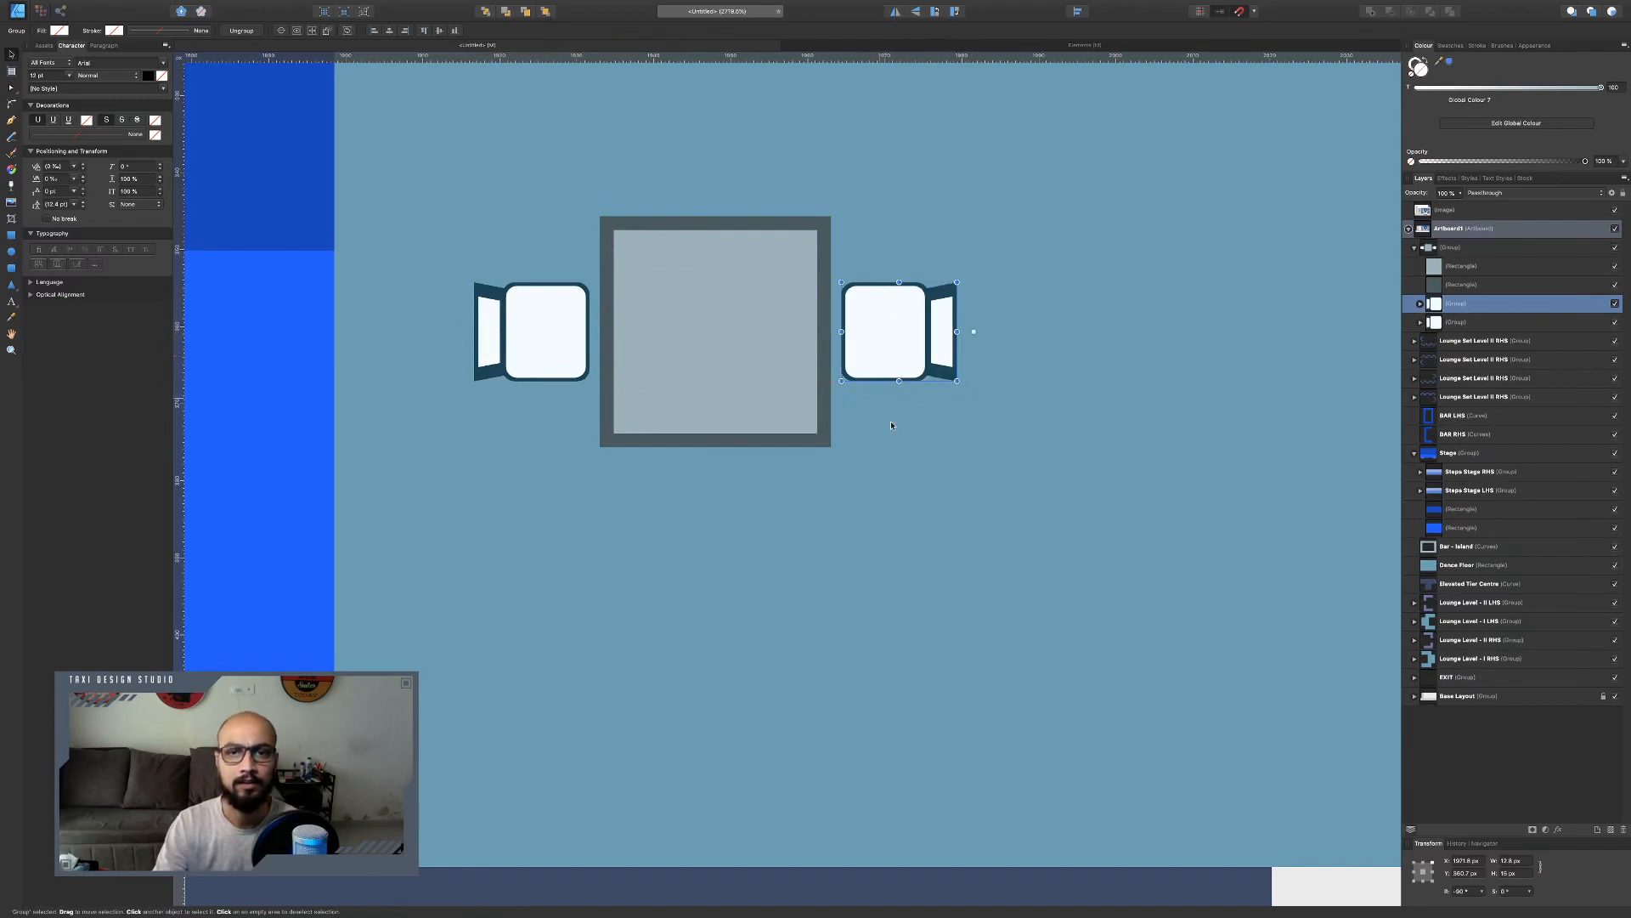
left_click(562, 336, "shift")
key("super+j")
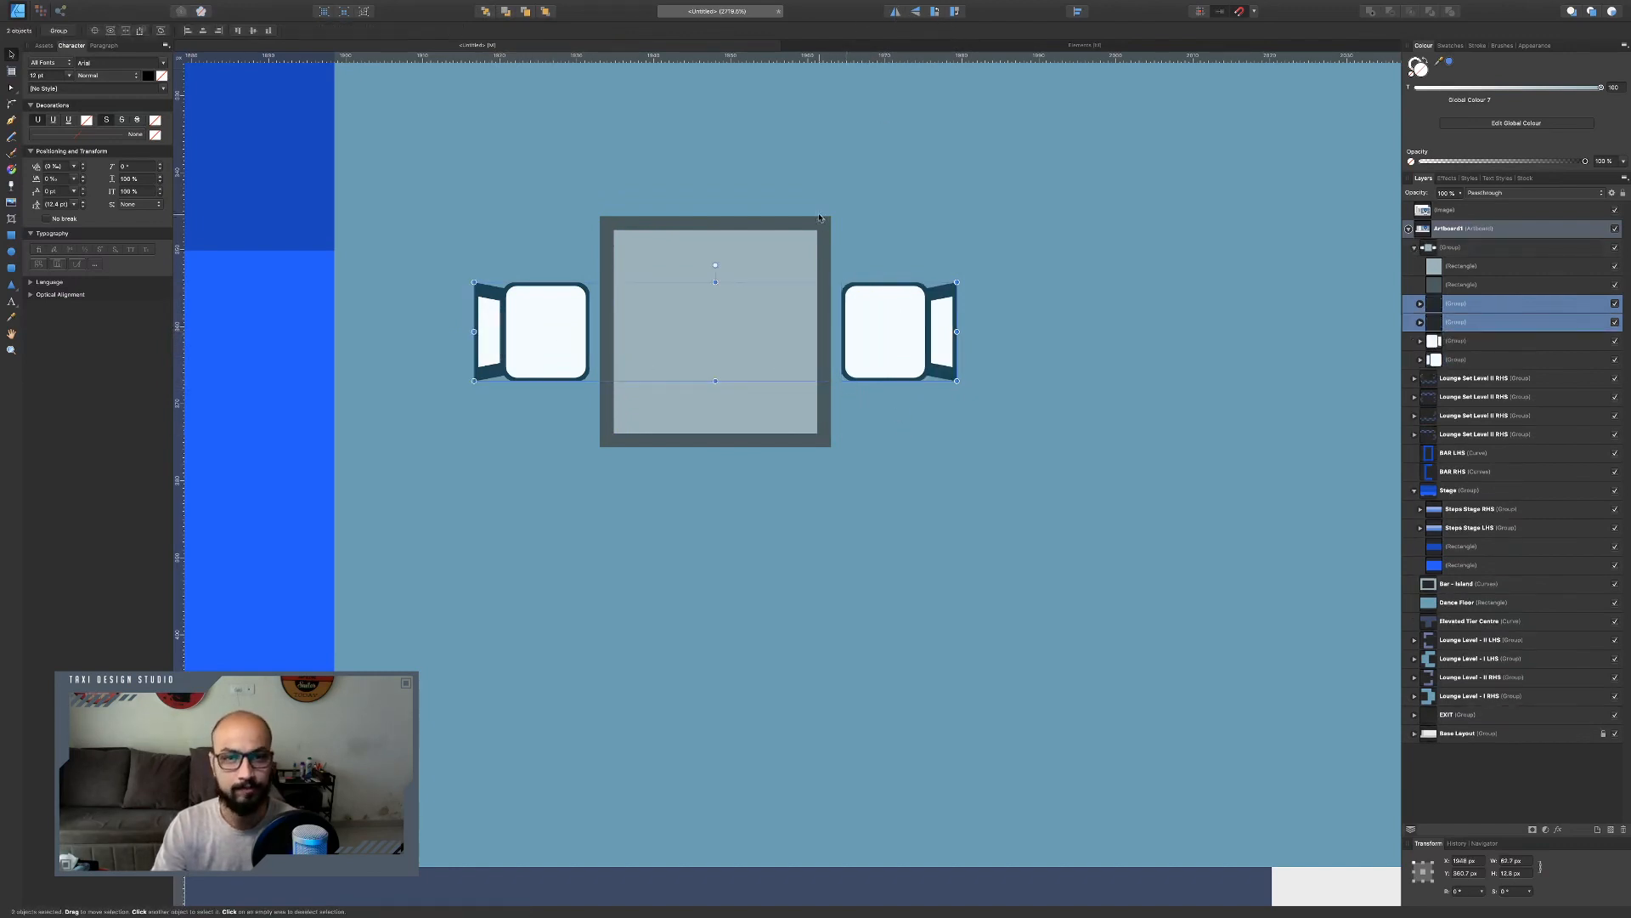
left_click_drag(715, 265, 667, 330)
Group the two table rectangles, then group the table together with its four chairs.
left_click(802, 318)
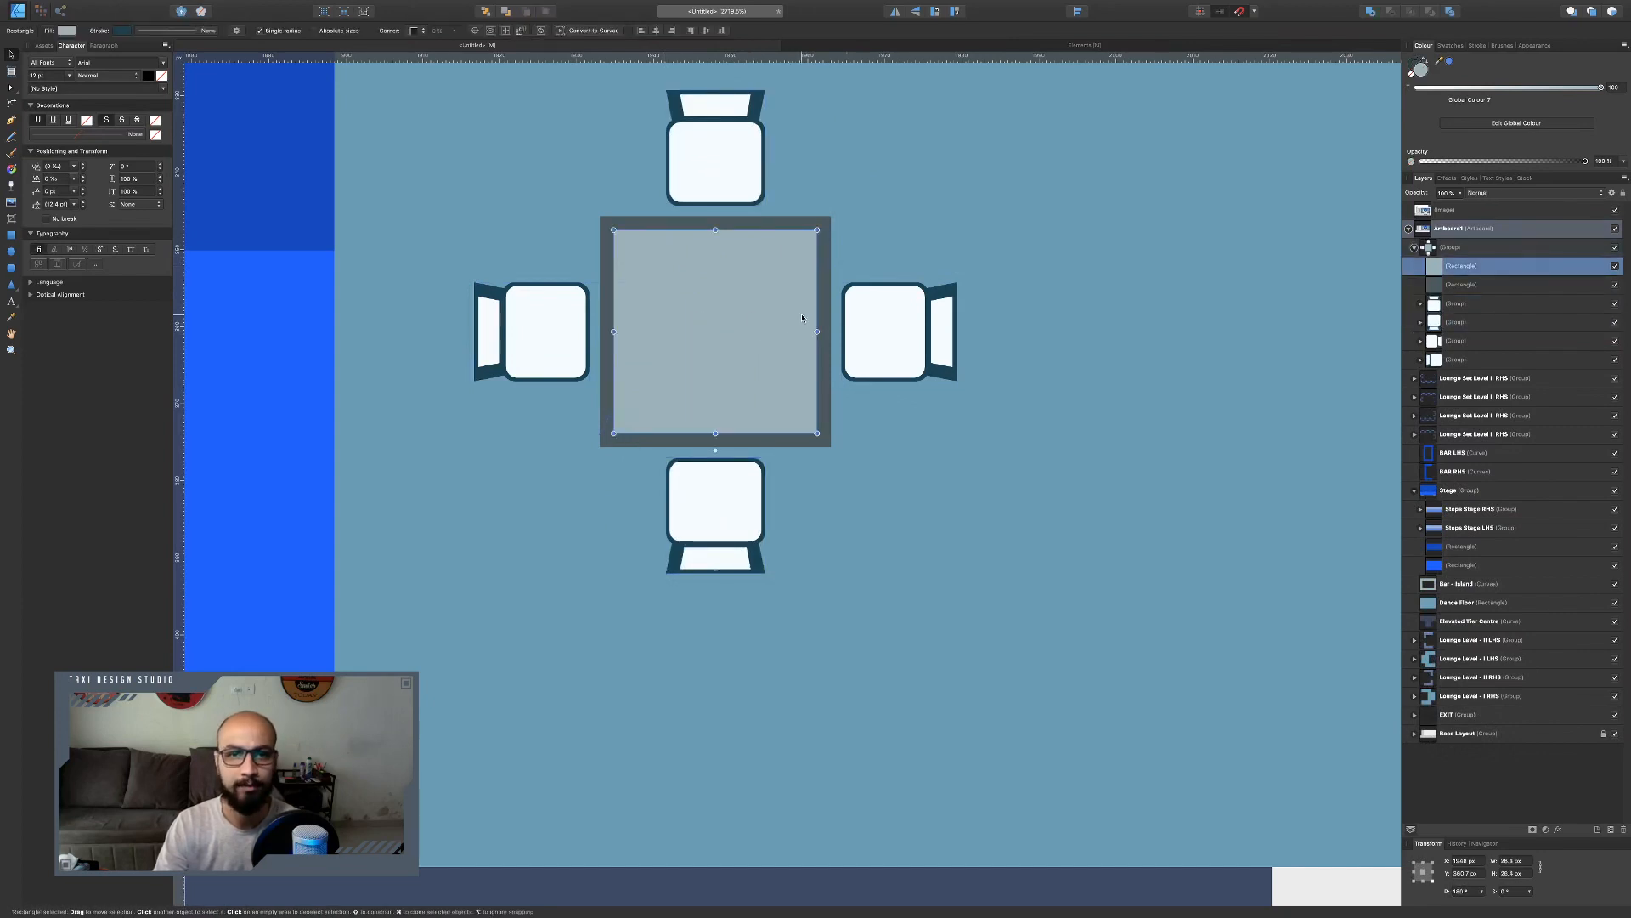
left_click(809, 222, "shift")
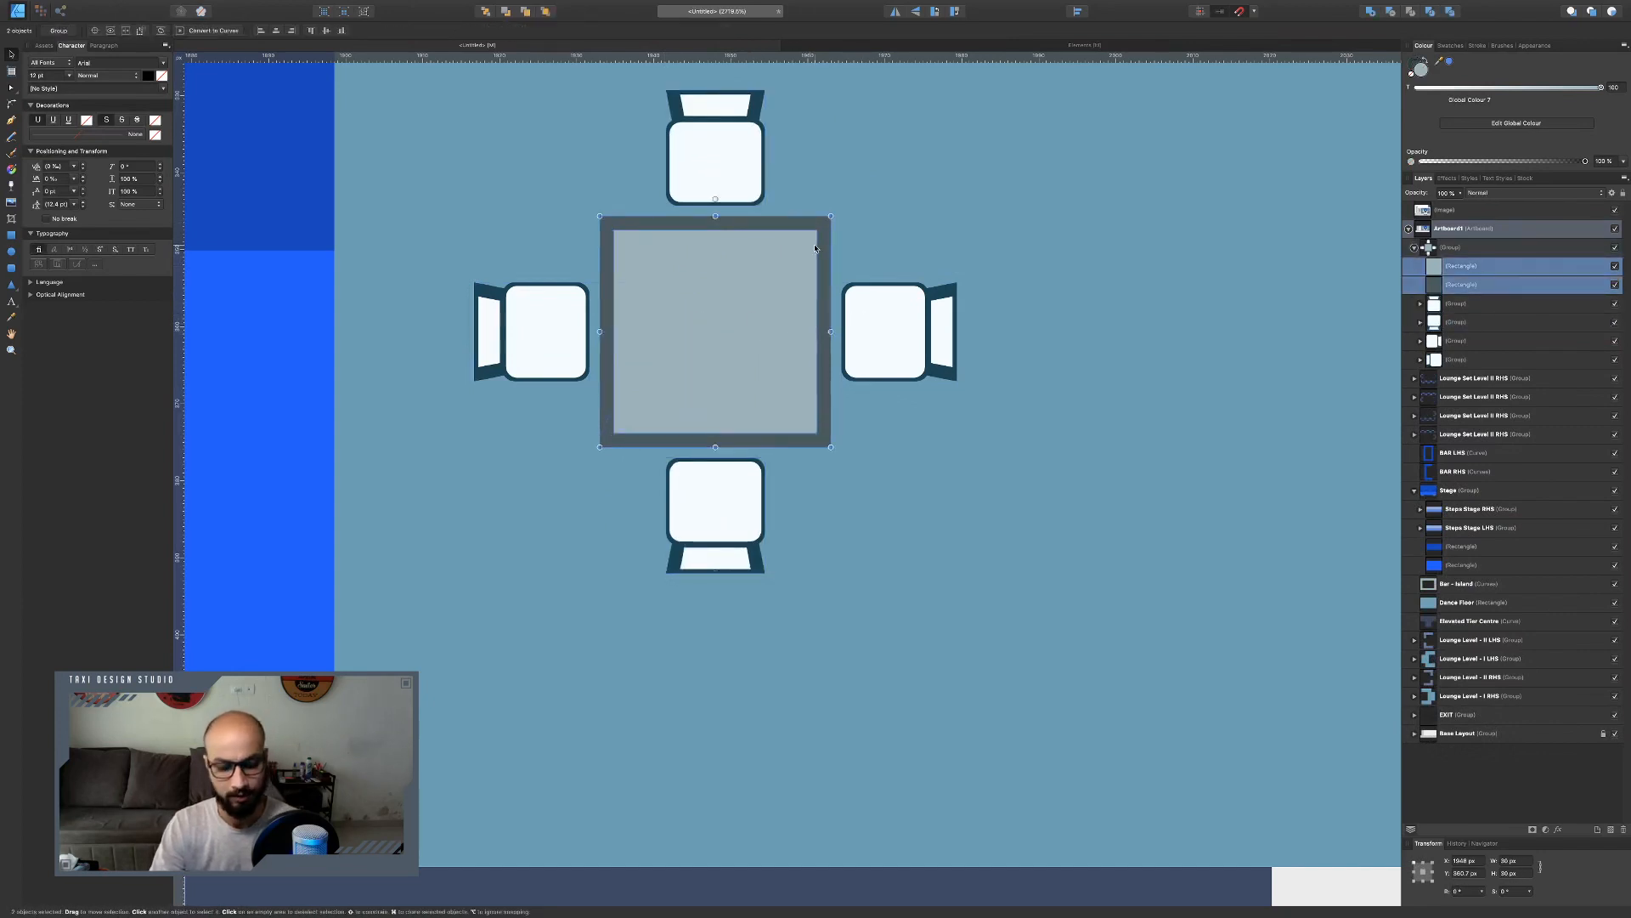
key("super+g")
left_click(859, 349, "shift")
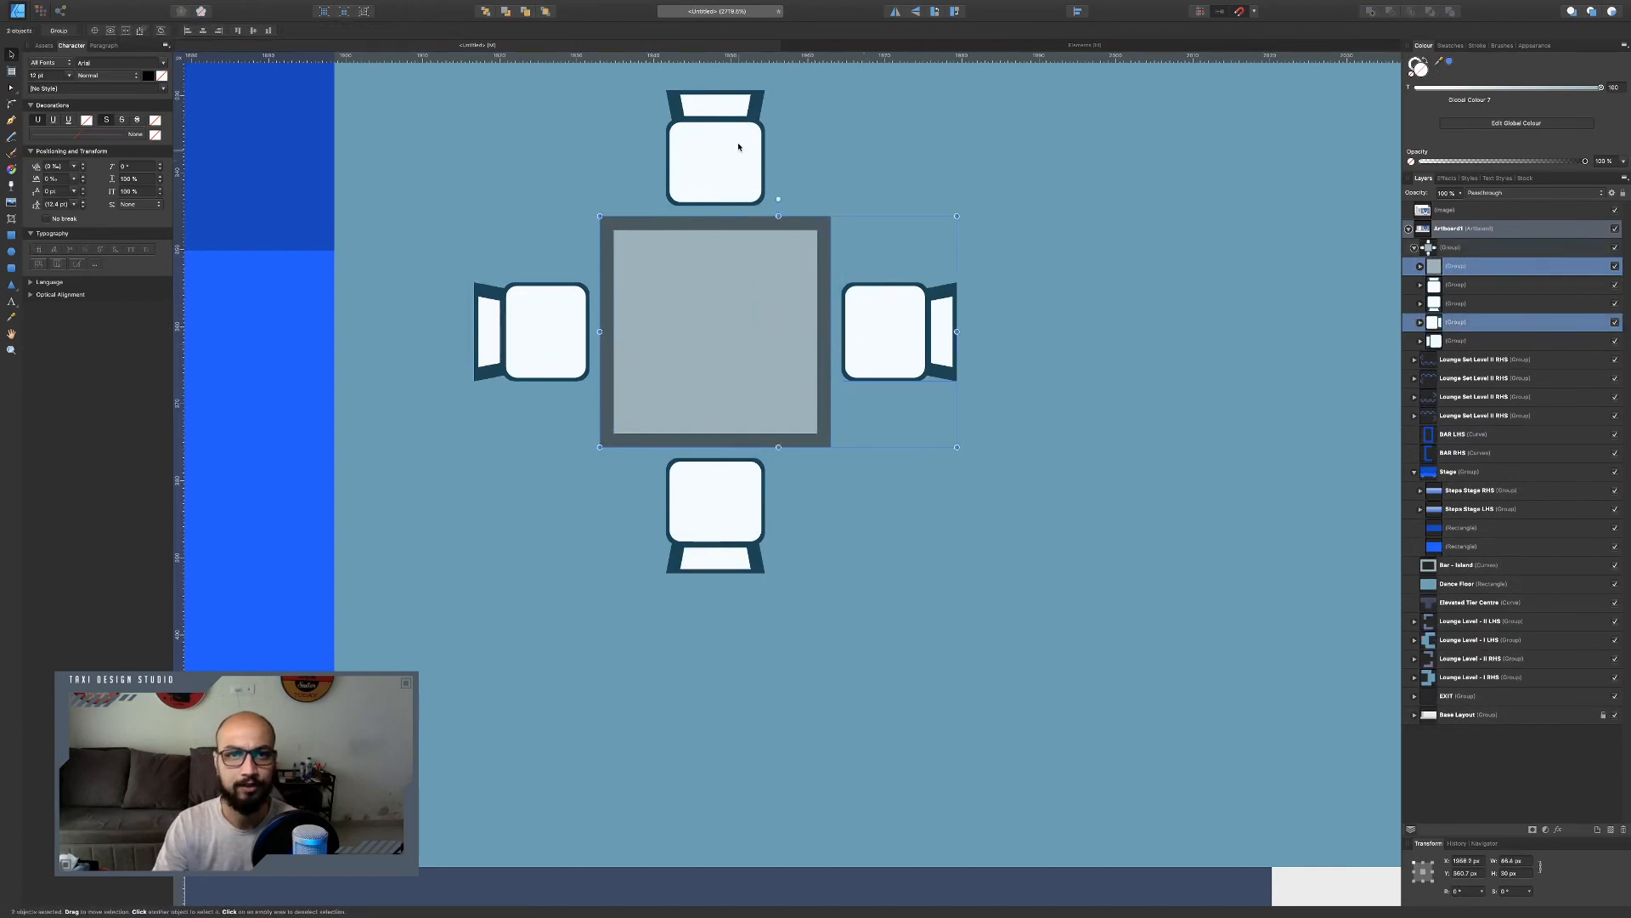
left_click(739, 153, "shift")
left_click(491, 380, "shift")
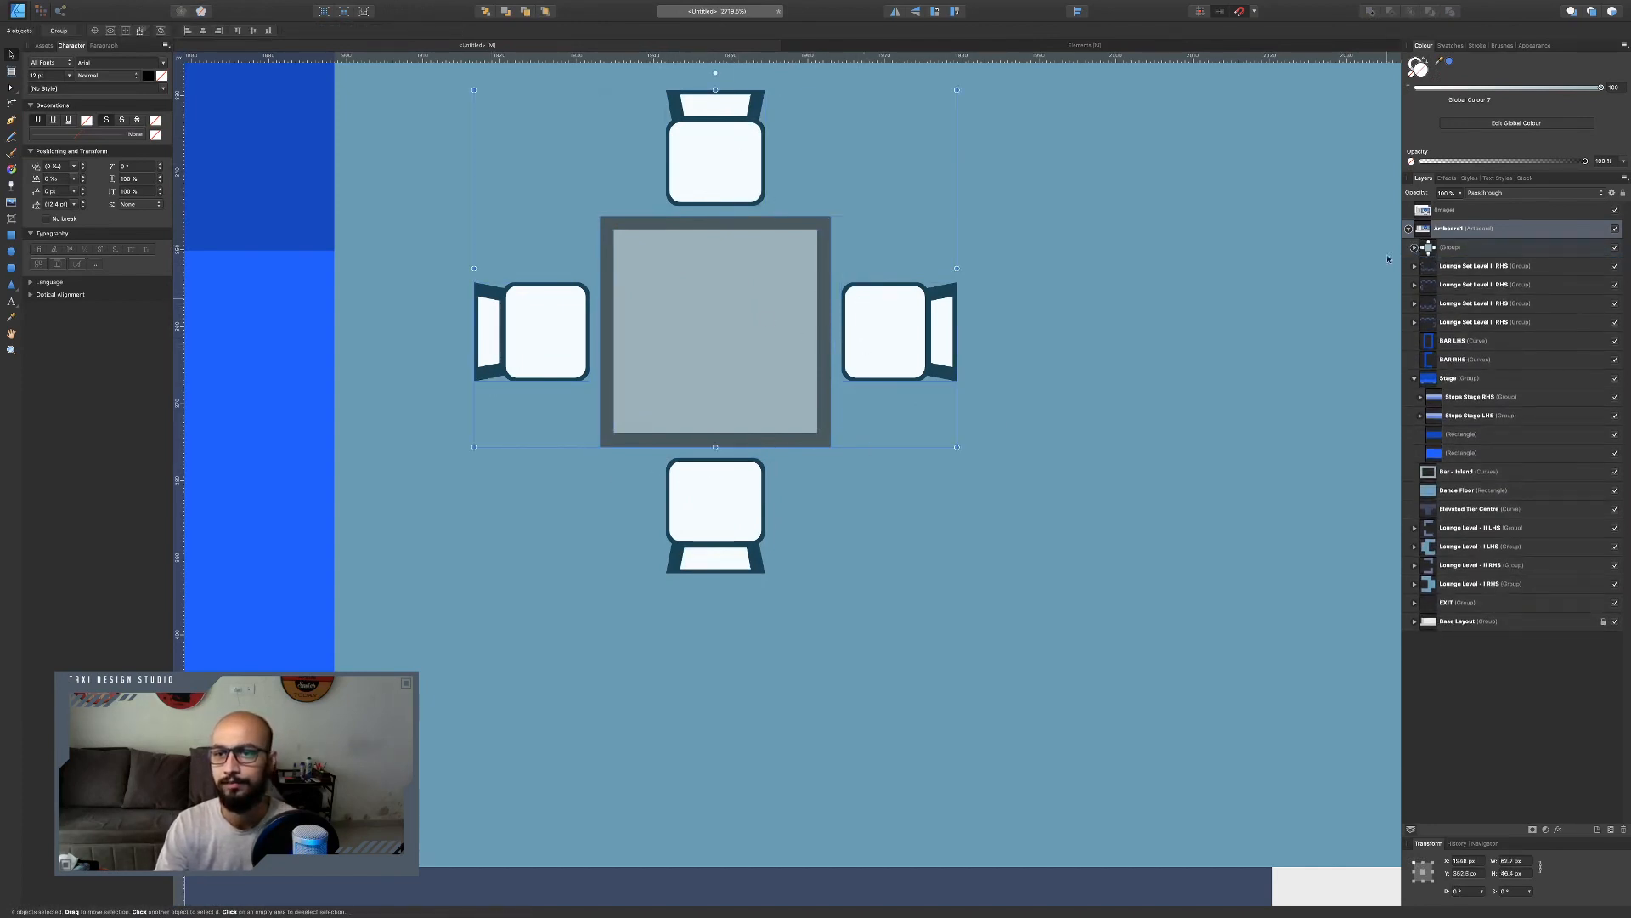
left_click(739, 306)
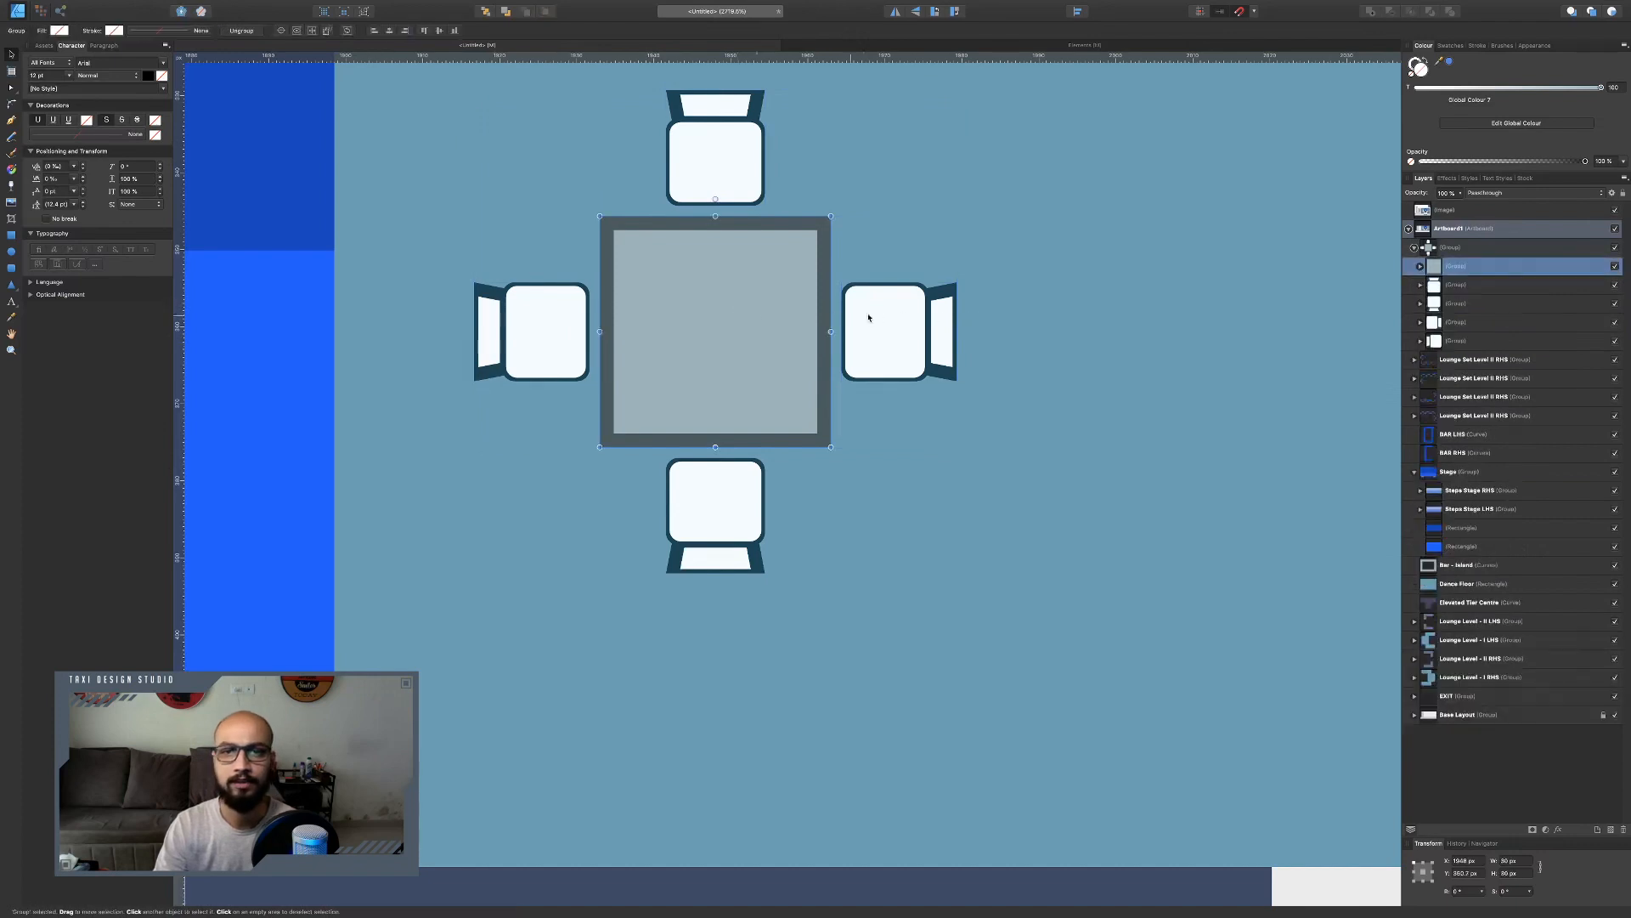
Rename the table-and-chairs group as Bistro Table.
double_click(1447, 248)
type("Bistro Ta")
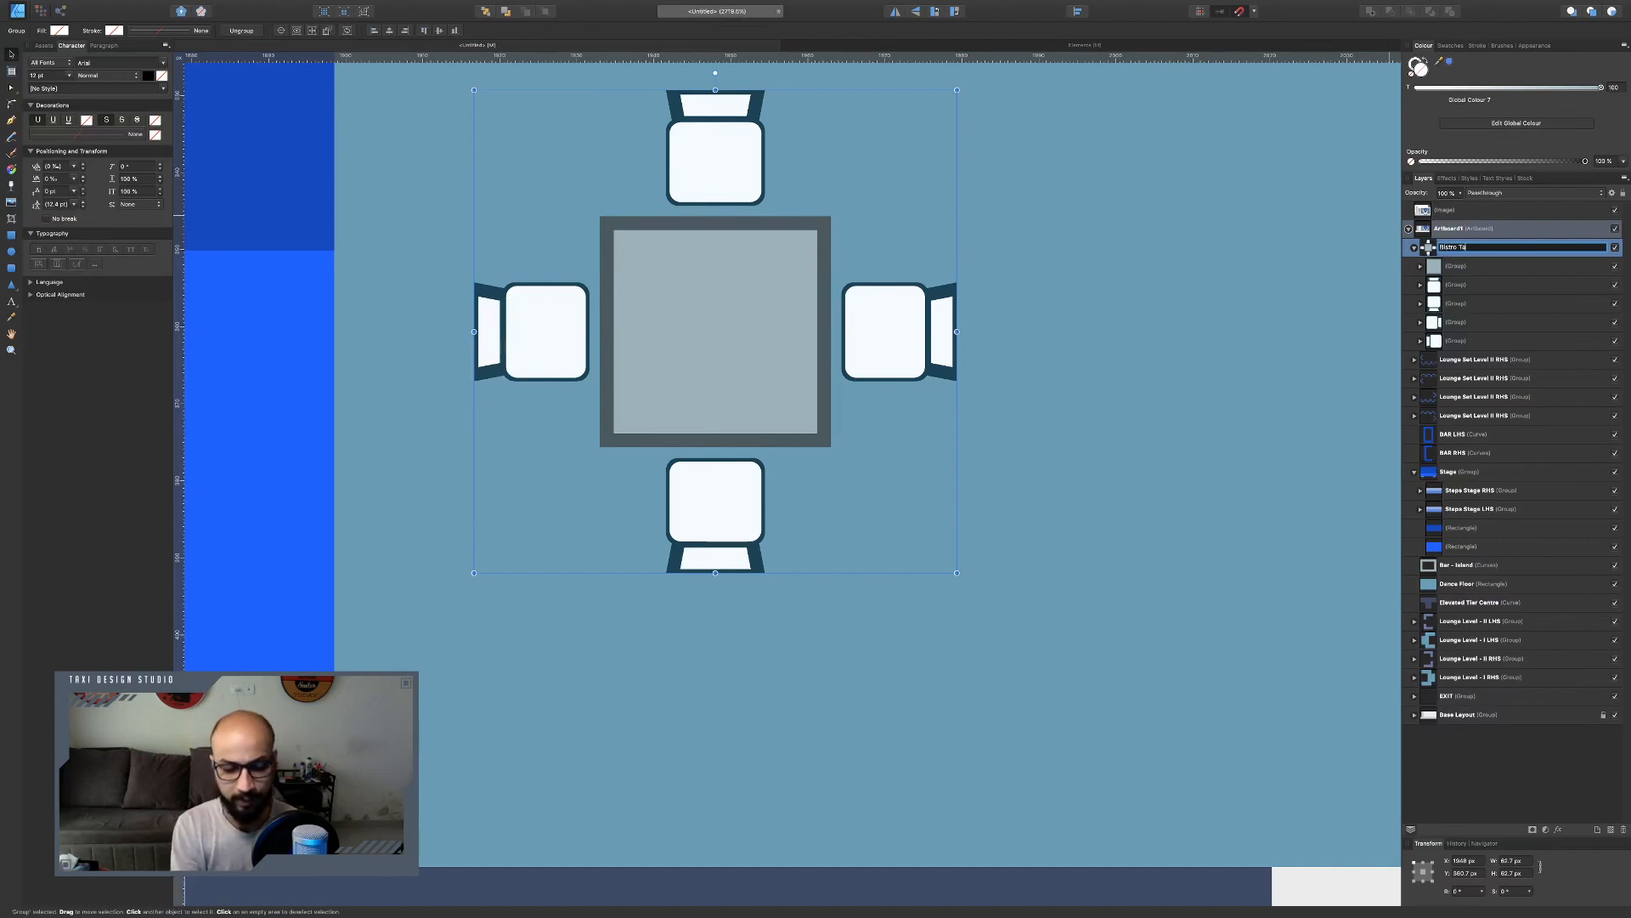
type("ble")
key("Return")
Rotate the Bistro Table 45° and place it in the upper lounge area beside the stage.
scroll(796, 245, "down", 3)
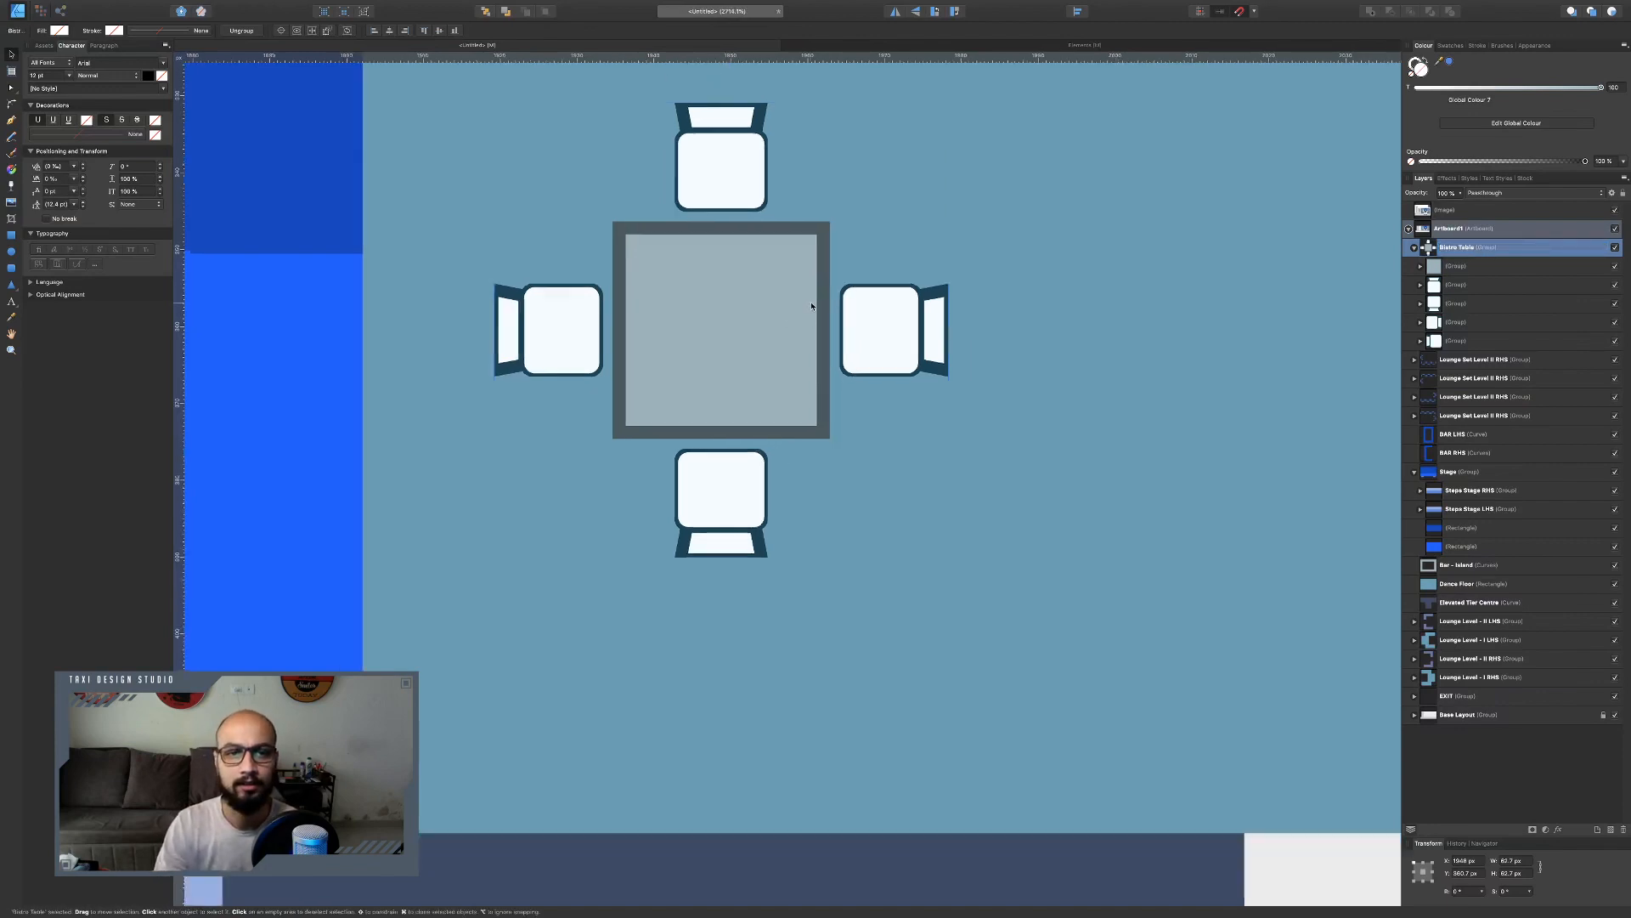
left_click_drag(775, 205, 871, 223)
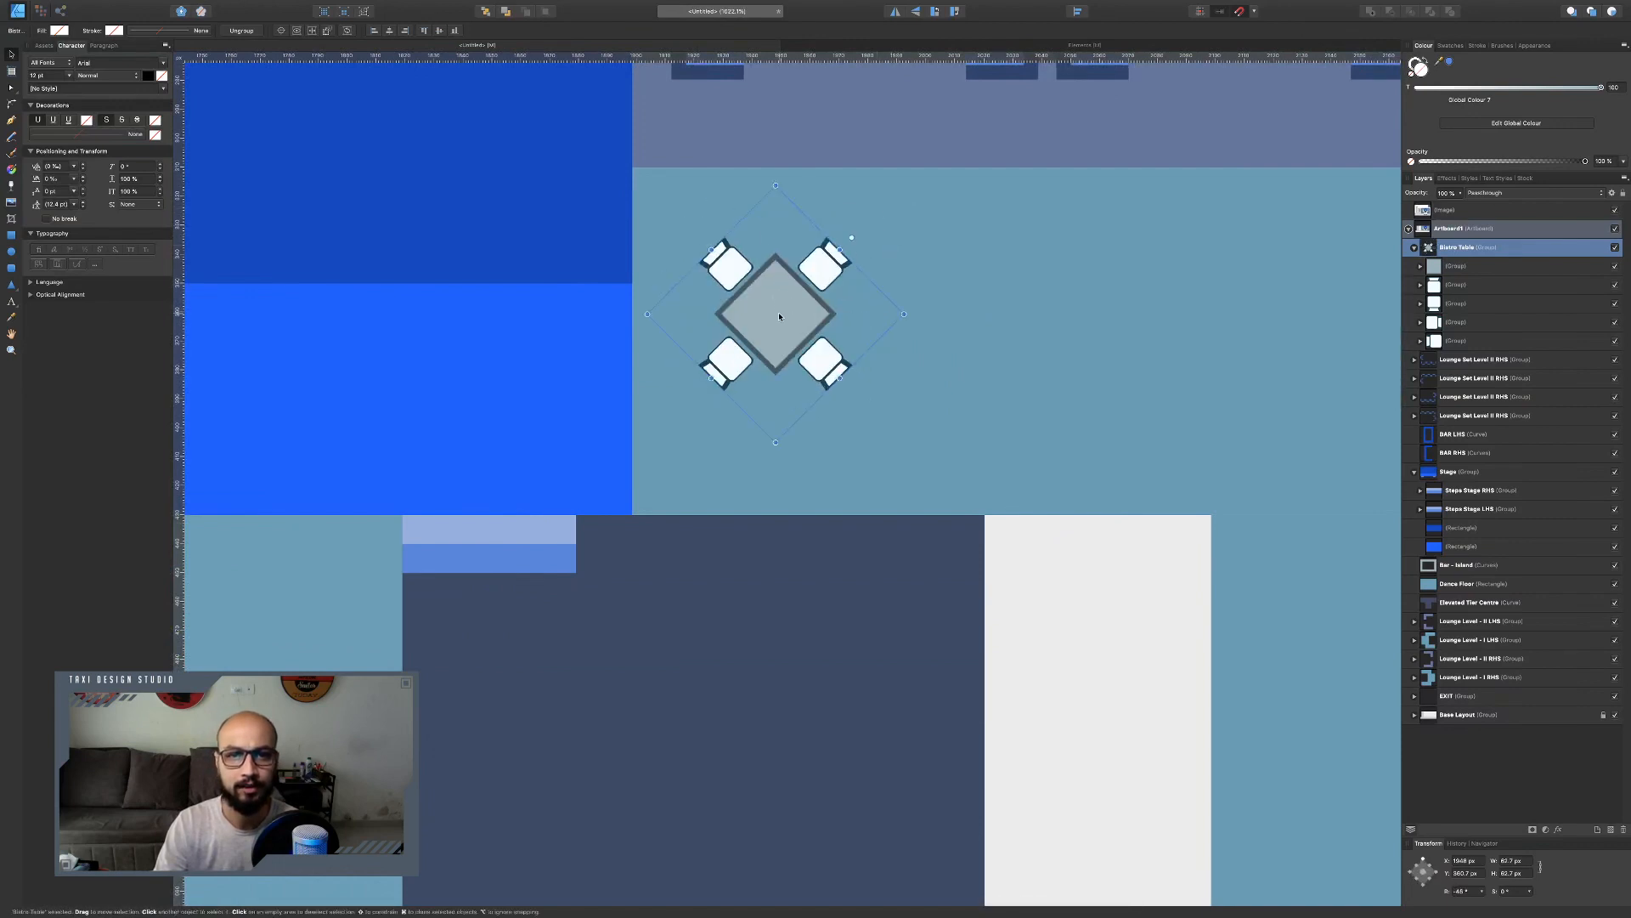
left_click_drag(777, 313, 828, 338)
Duplicate the bistro table twice to make a row of three tables across the upper lounge area.
scroll(827, 338, "right", 5)
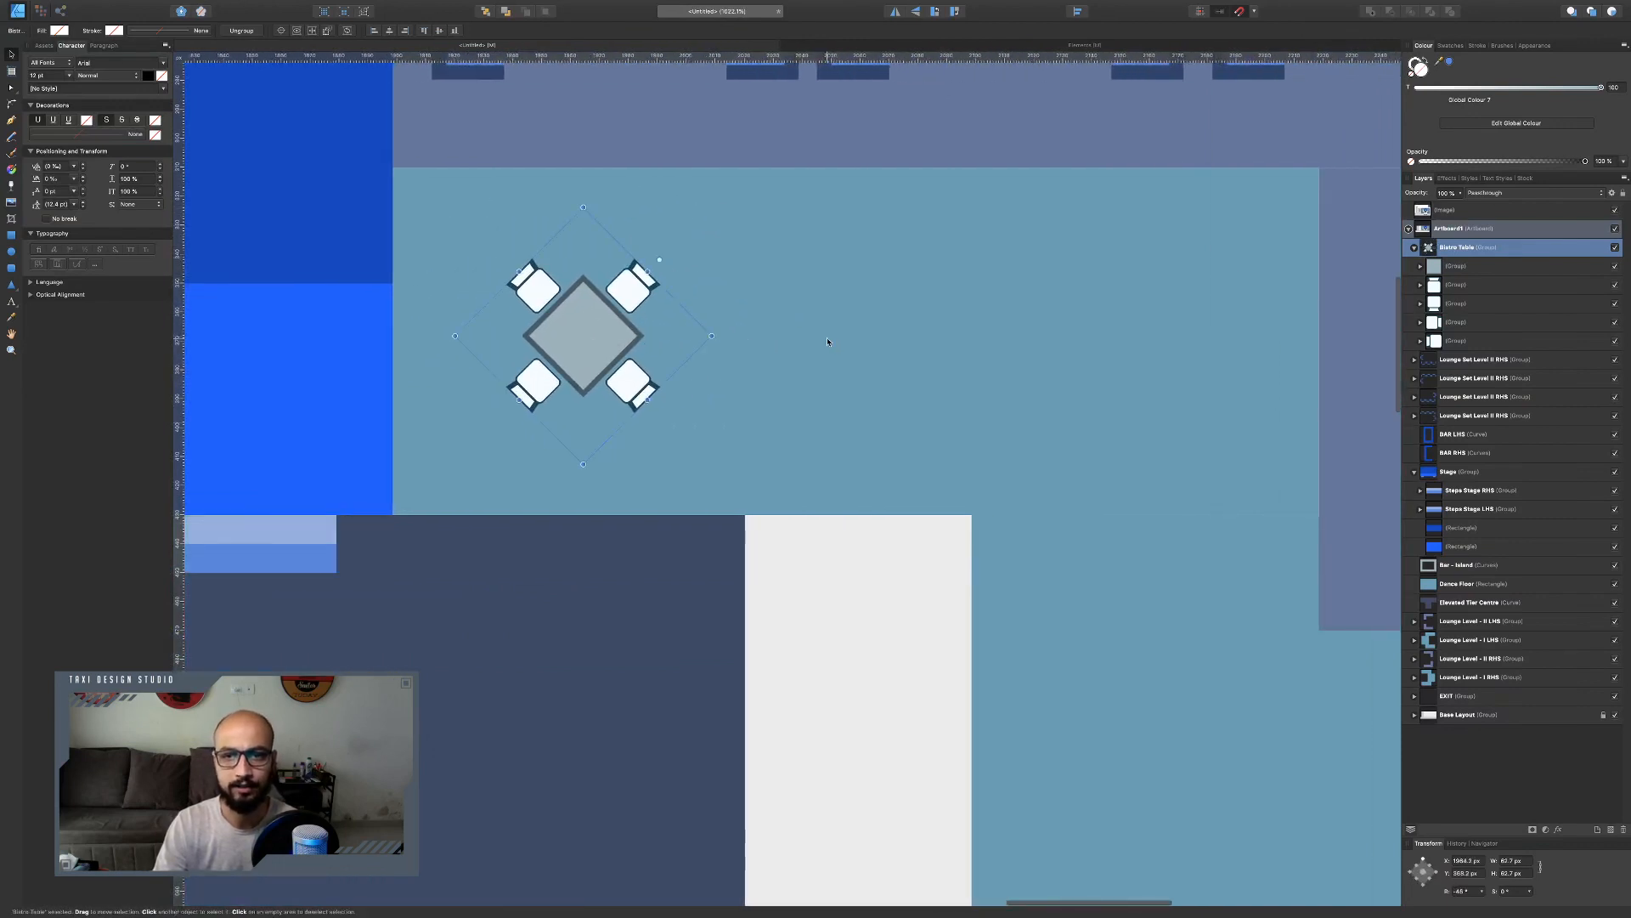
mouse_move(603, 320)
left_mouse_down()
mouse_move(1221, 320)
mouse_move(1198, 332)
left_mouse_up()
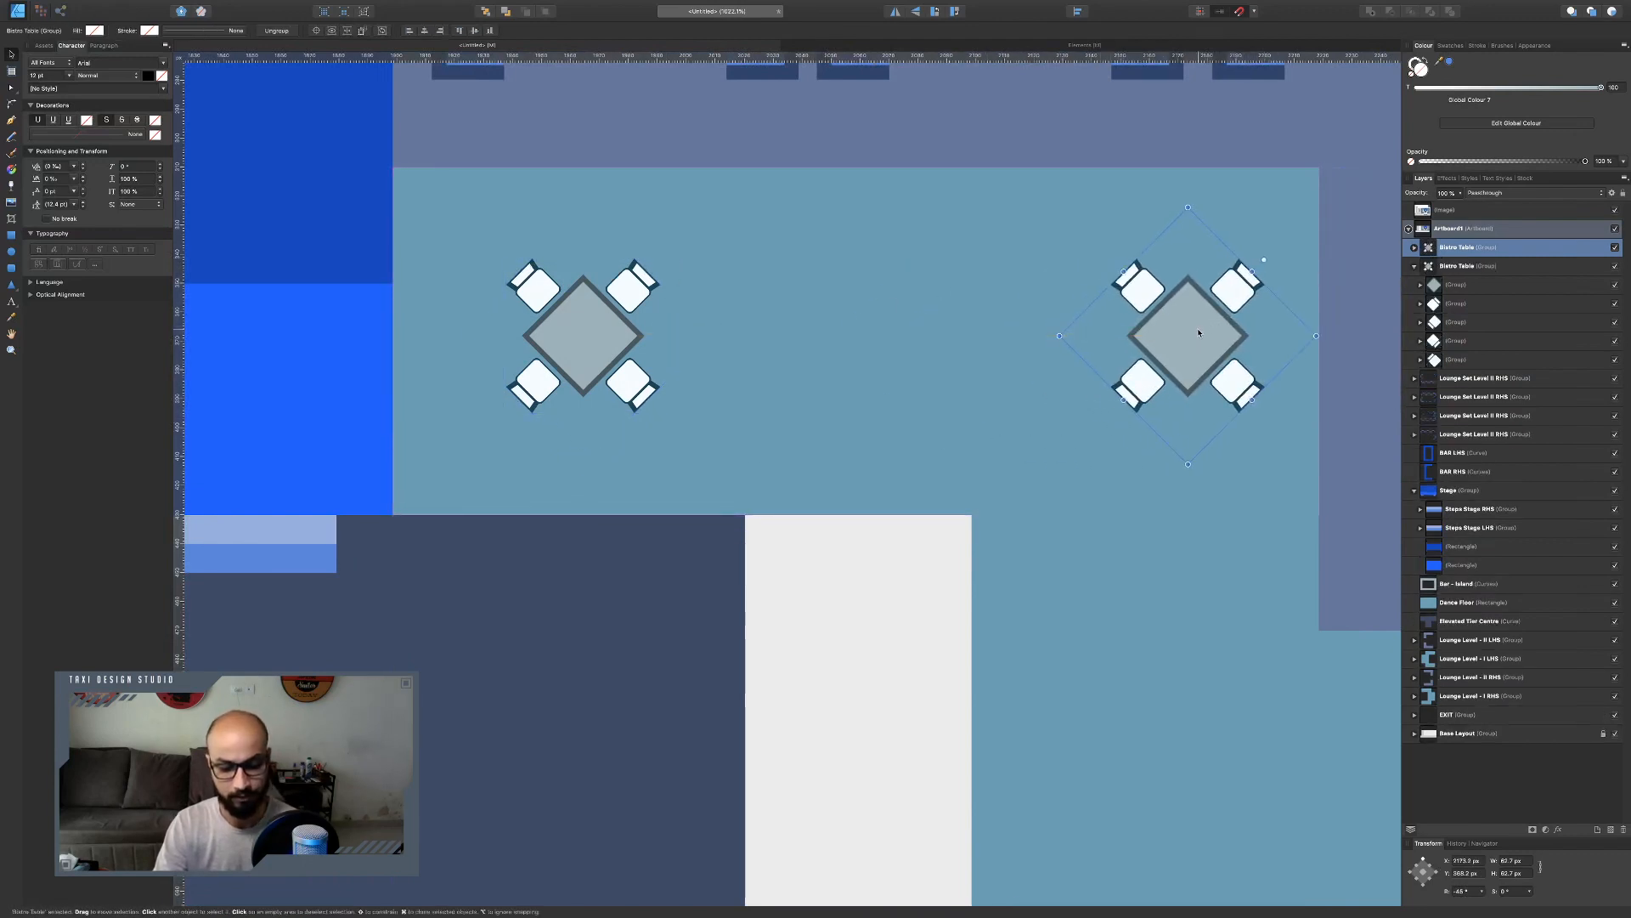
left_click(603, 350)
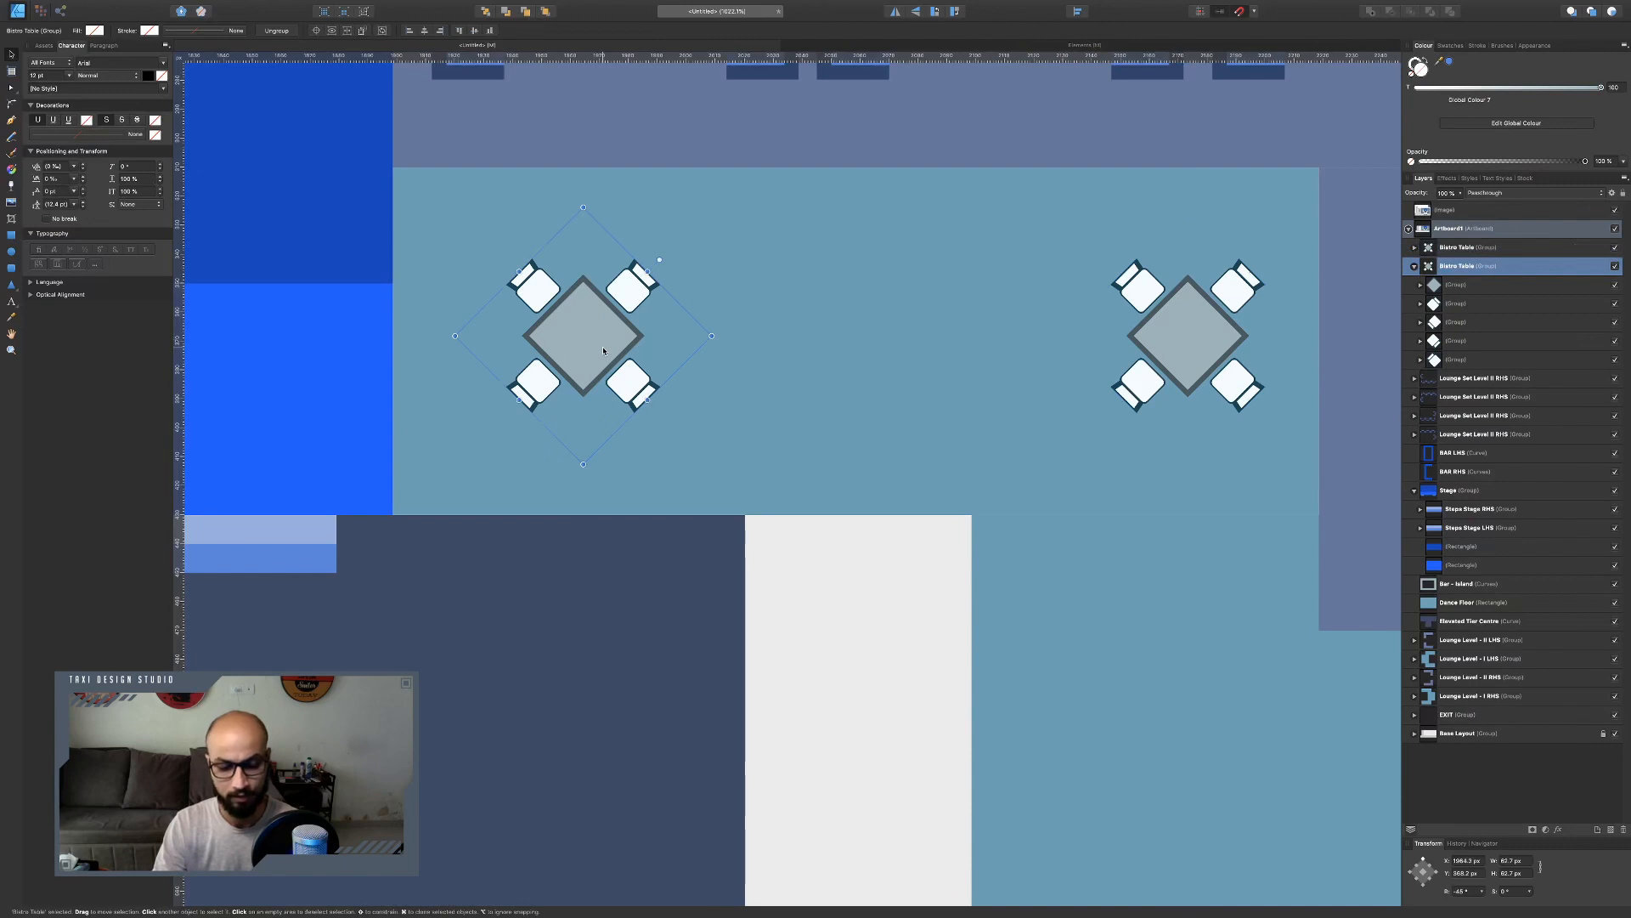
mouse_move(604, 350)
left_mouse_down()
mouse_move(578, 328)
mouse_move(884, 337)
left_mouse_up()
scroll(723, 298, "down", 2)
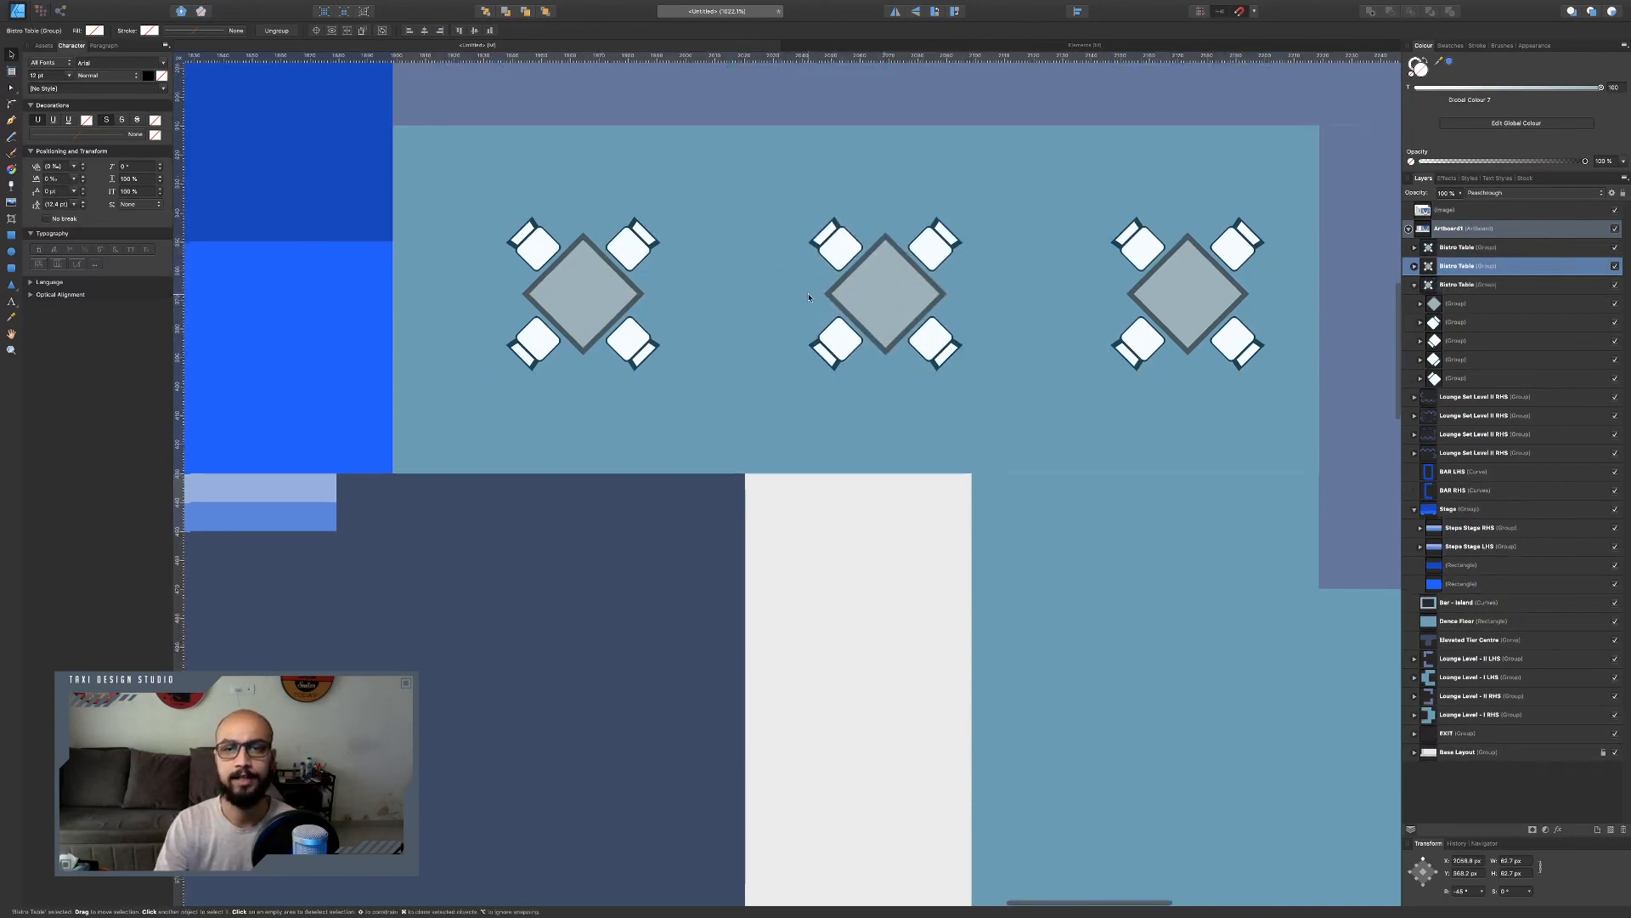
Duplicate the row of three bistro tables and move the copies down into the lower lounge area.
left_click(613, 278, "shift")
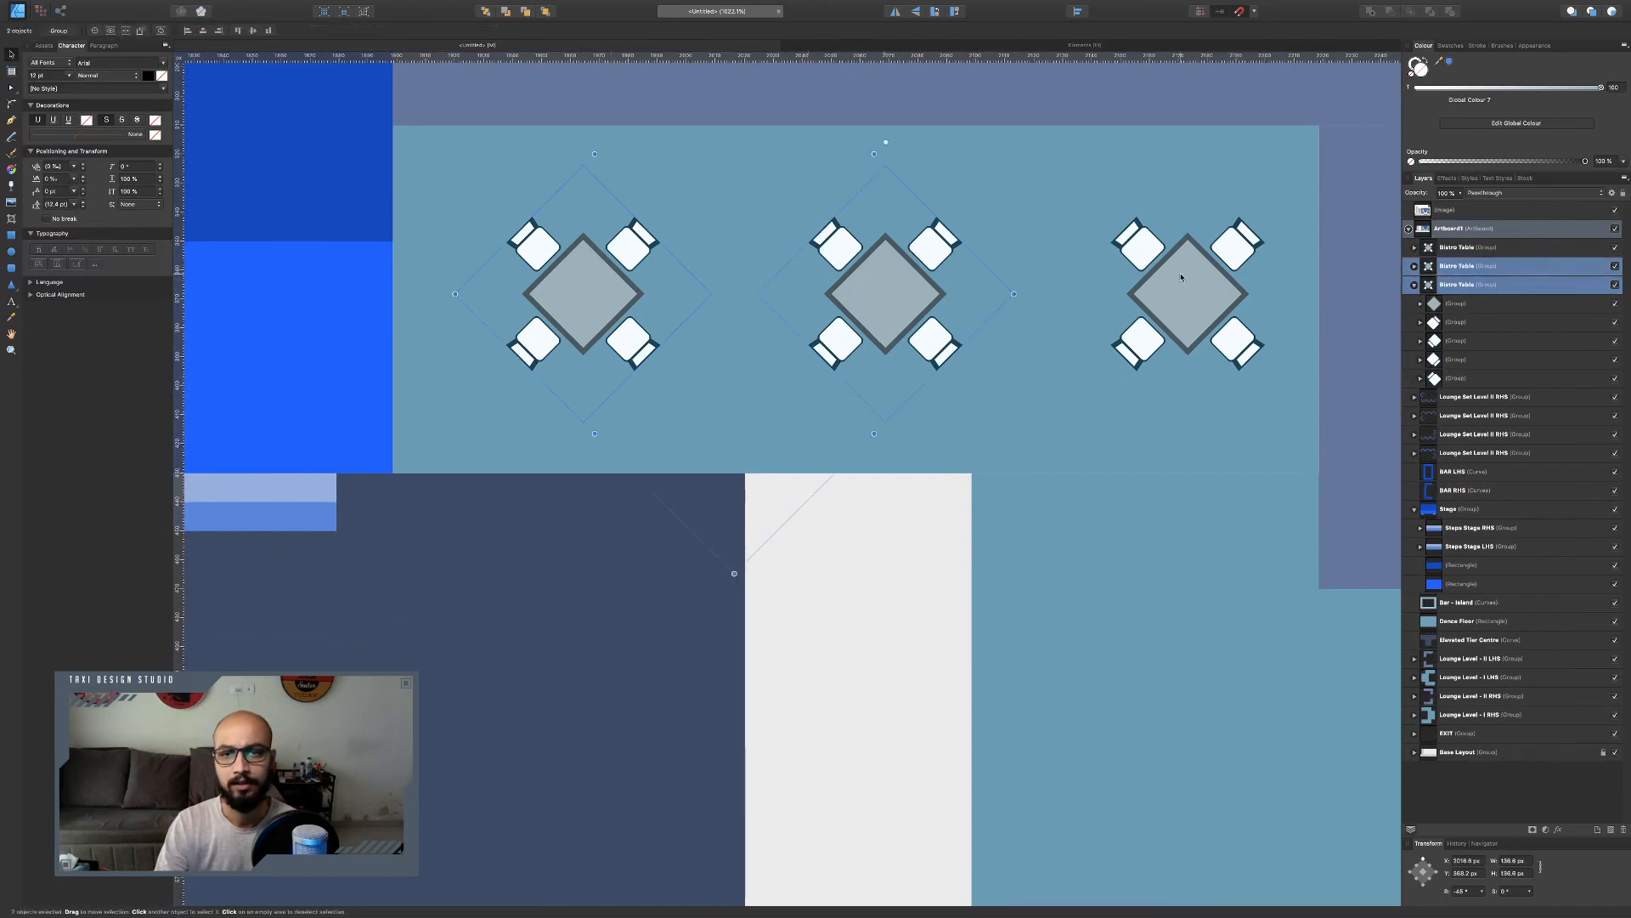
left_click(1237, 285, "shift")
scroll(969, 276, "down", 5)
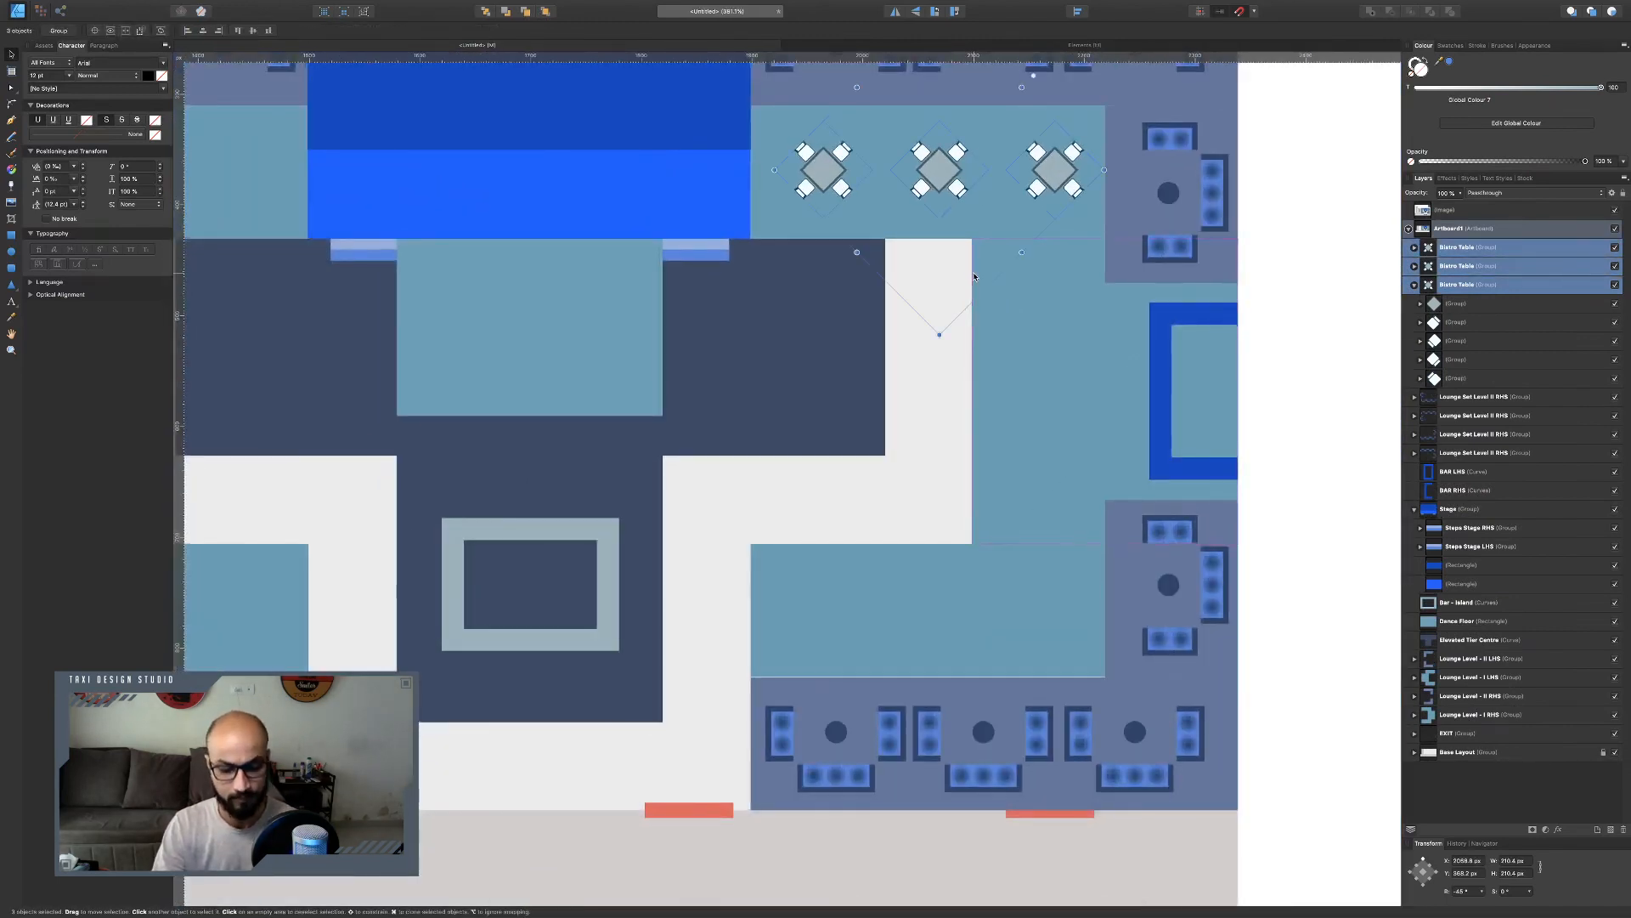
key("super+j")
left_click_drag(947, 172, 976, 615)
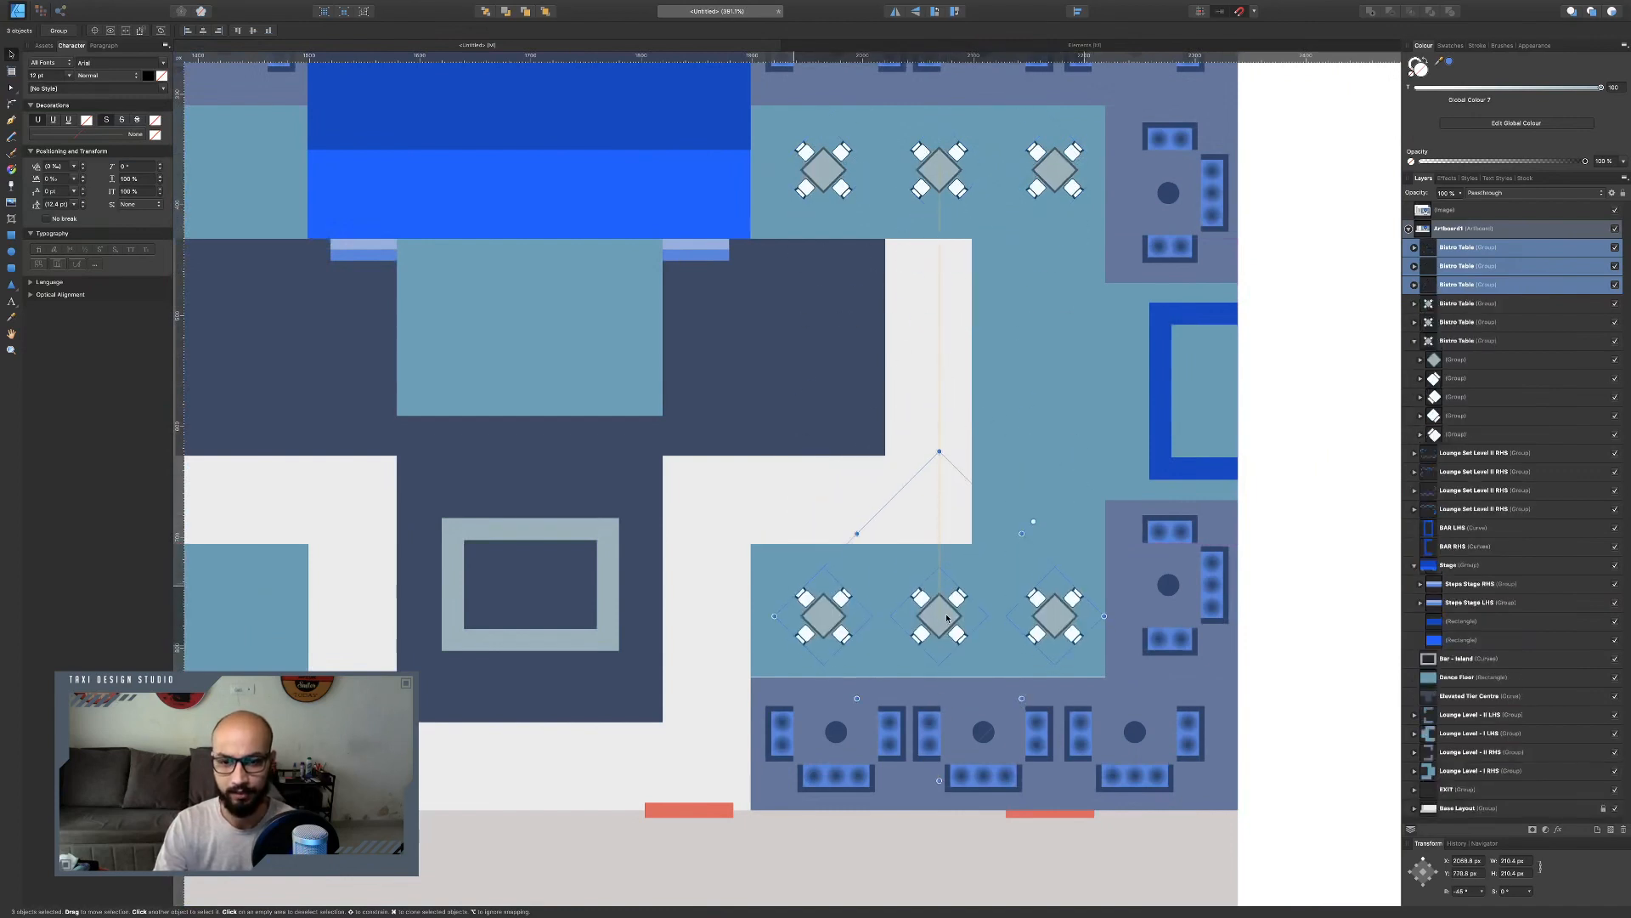
Delete the left table of the lower row and shift the remaining two tables to the left.
left_click(824, 608)
key("Delete")
left_click(940, 610)
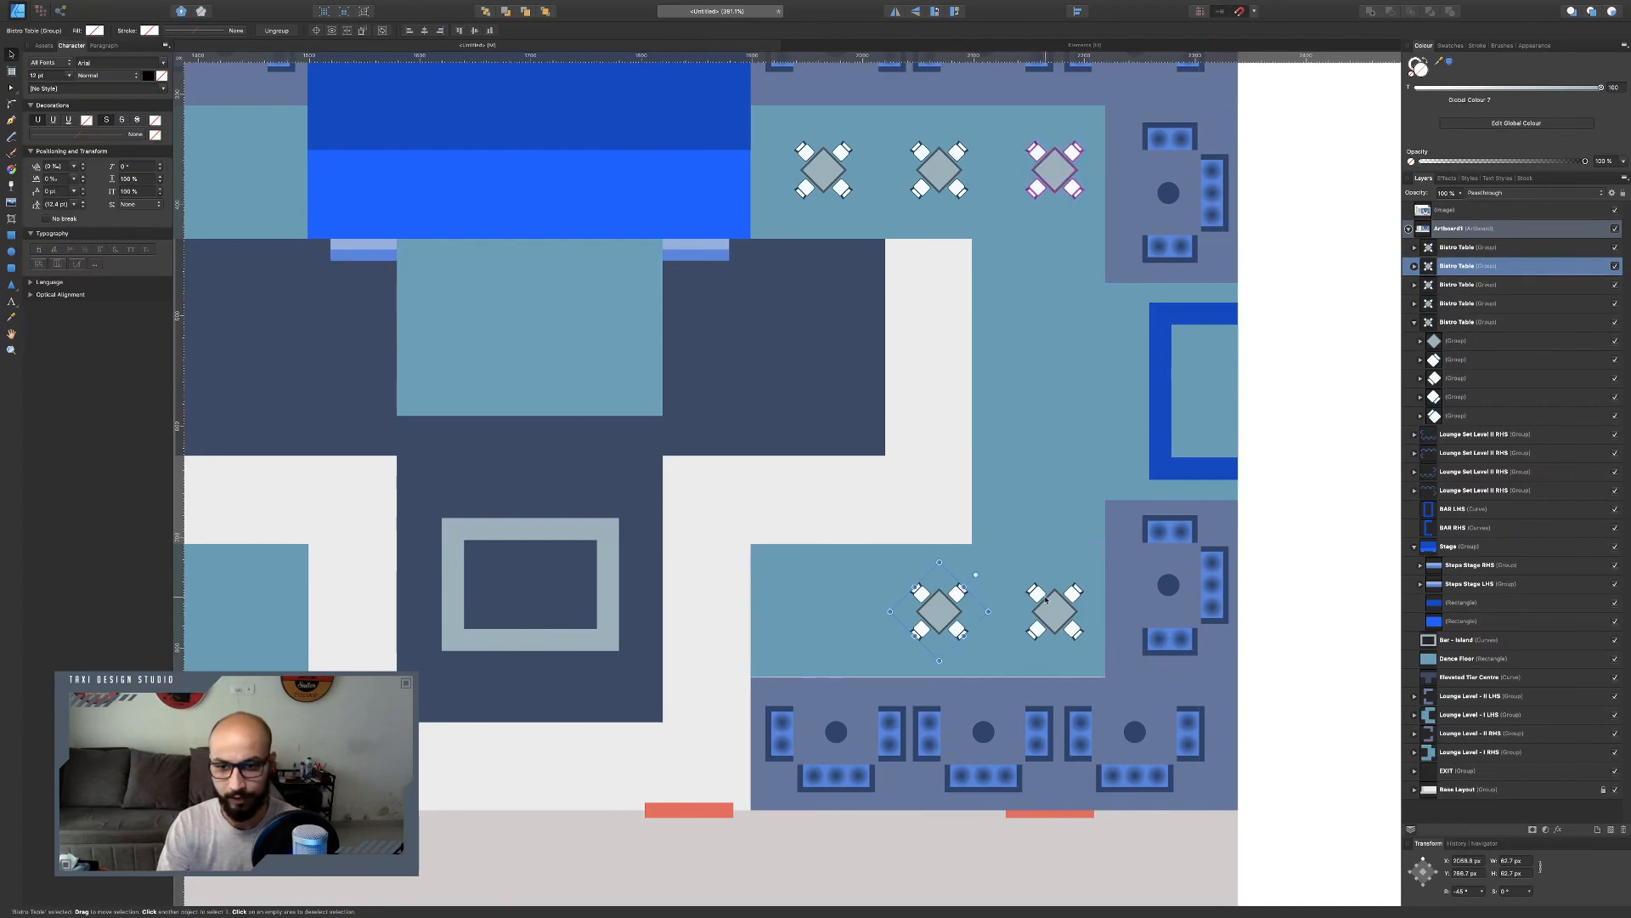
left_click(1045, 599, "shift")
left_click_drag(1045, 599, 997, 622)
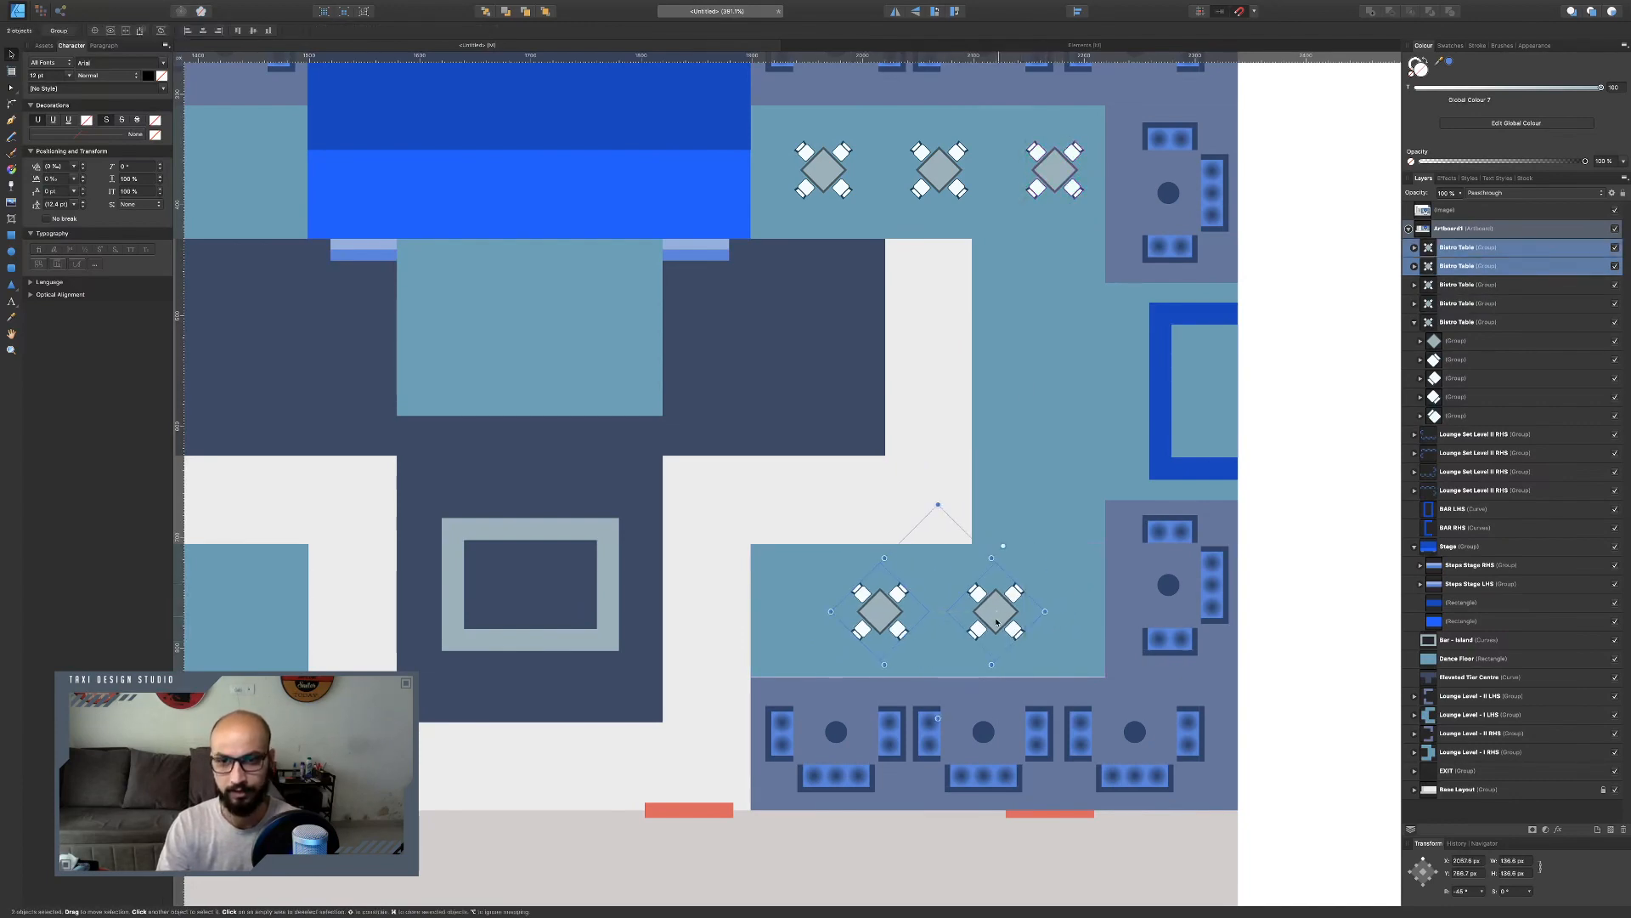
Compare the layout with the reference venue chart on the other desktop.
key("ctrl+Left")
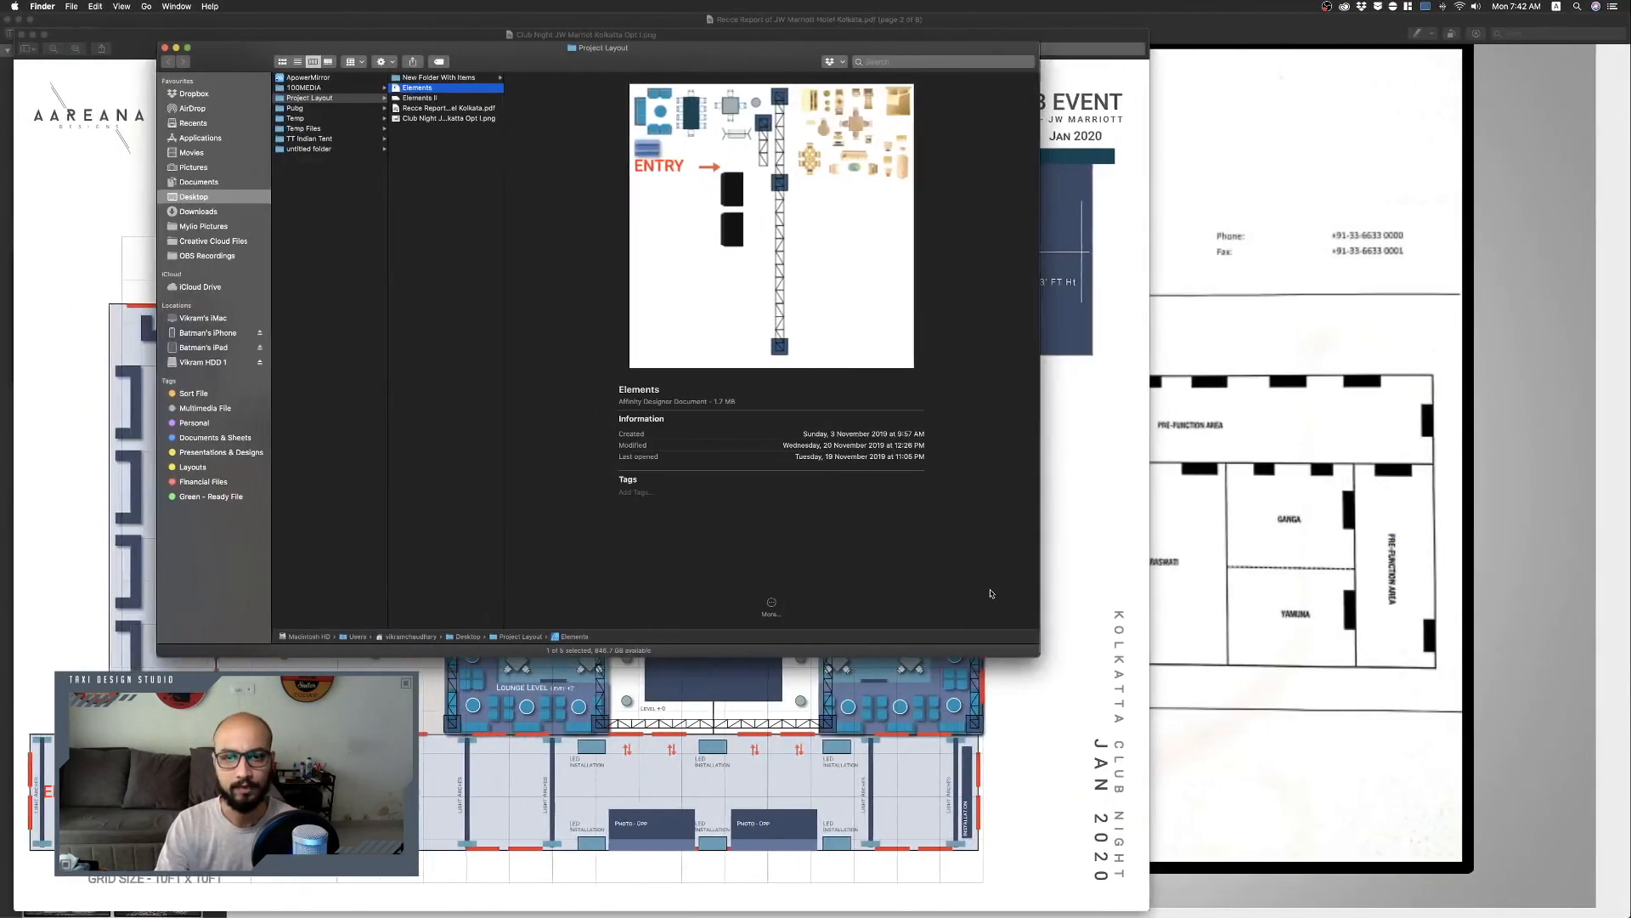
key("ctrl+Right")
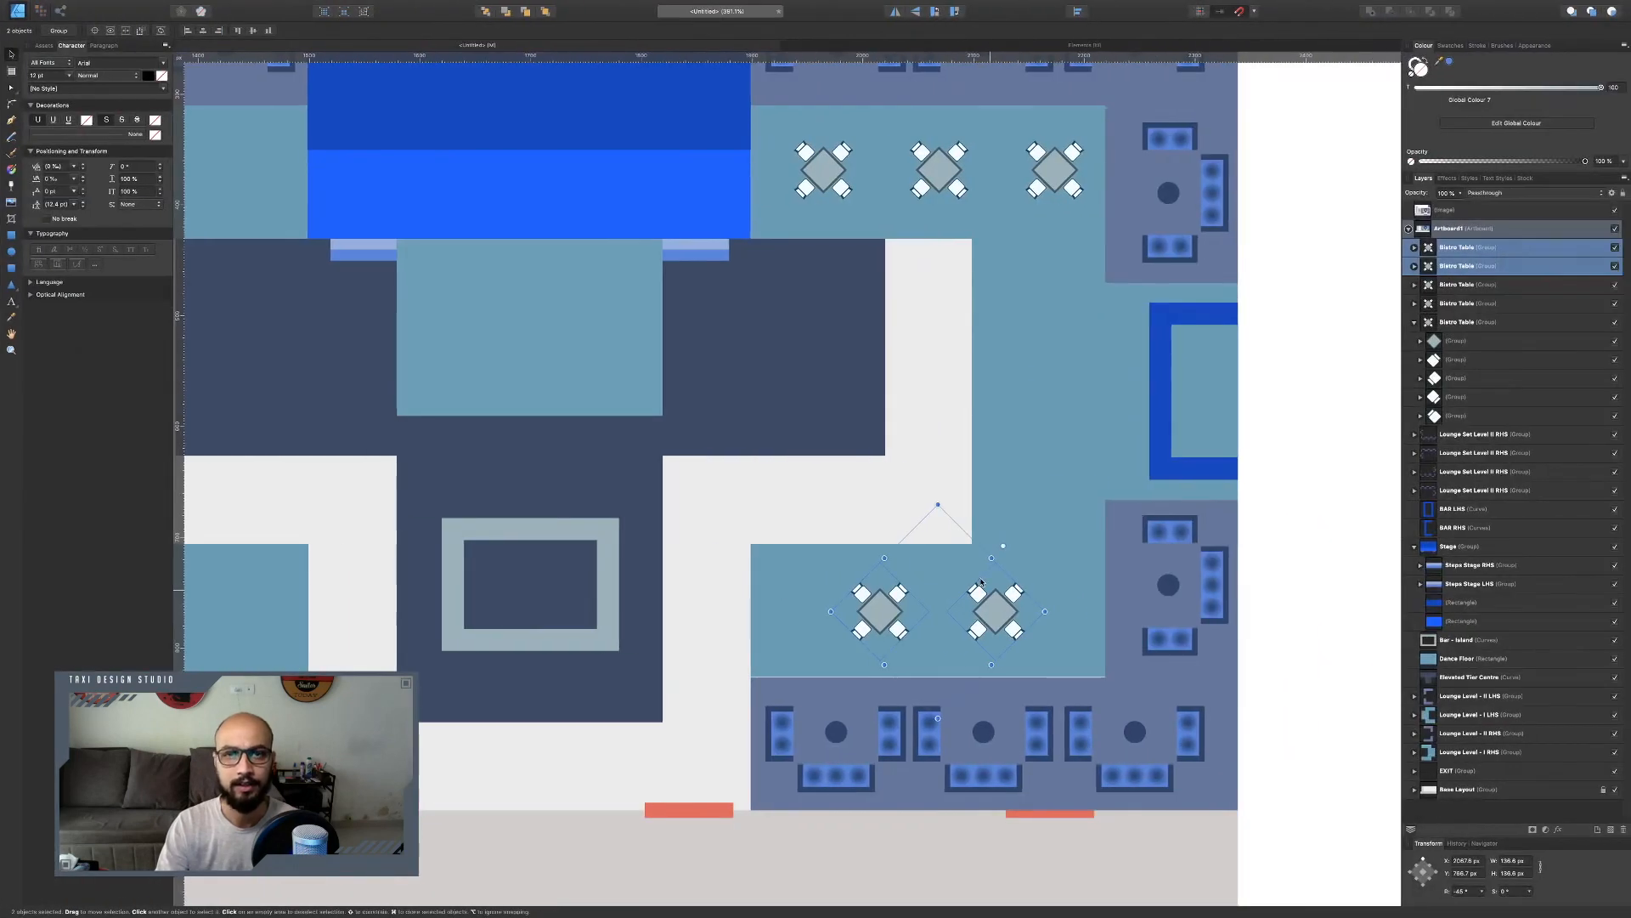
key("super+0")
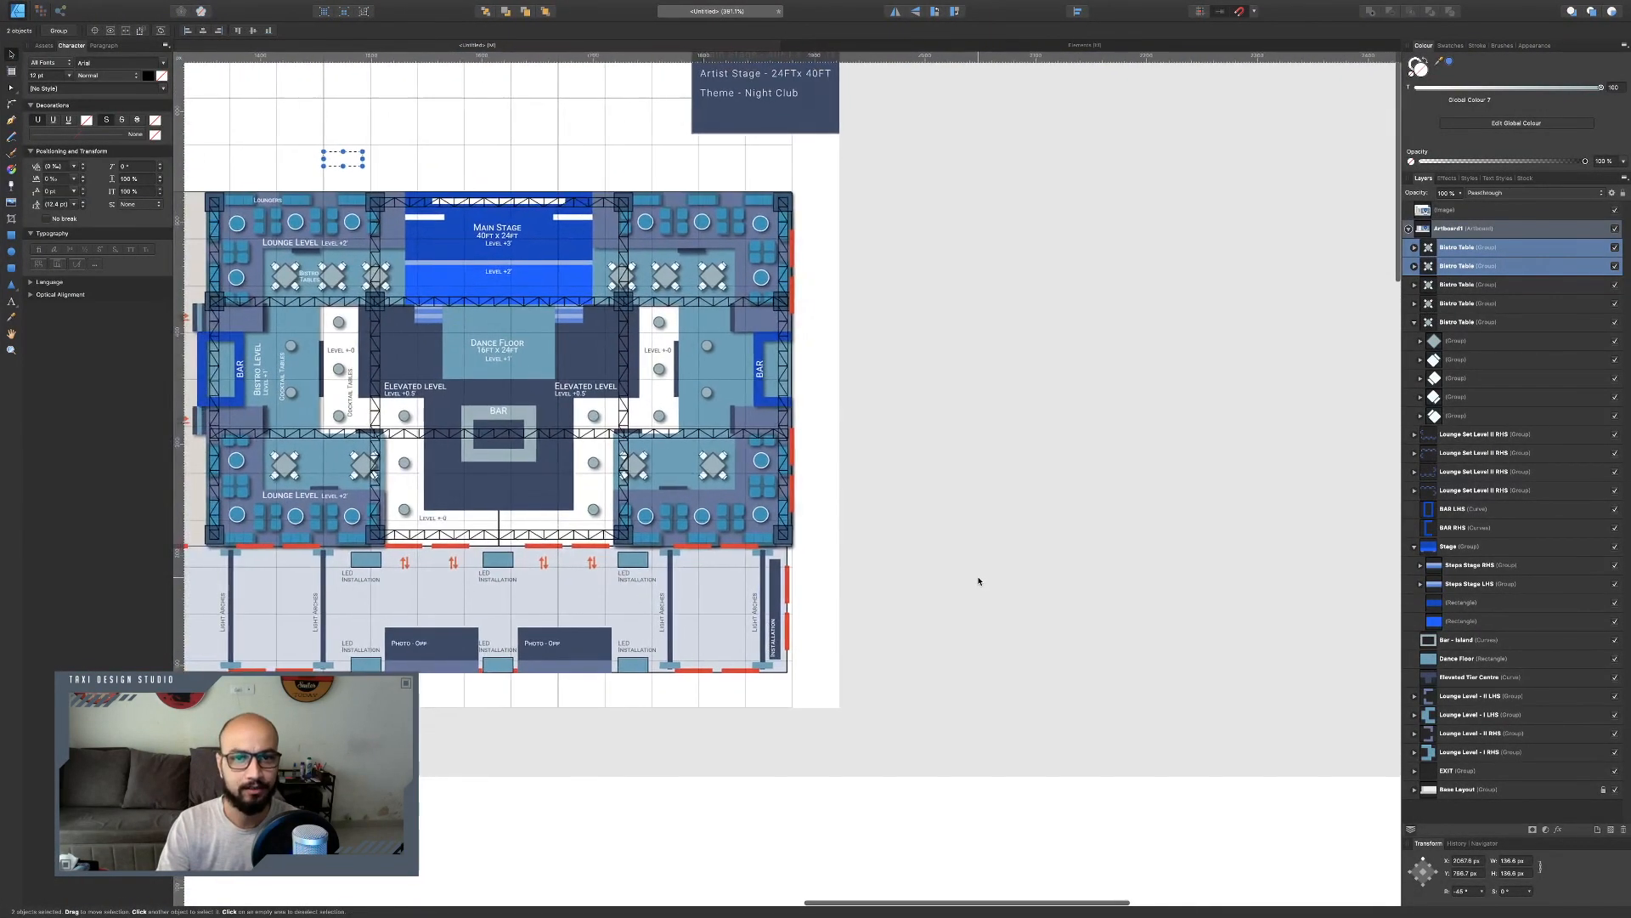
scroll(979, 581, "down", 2)
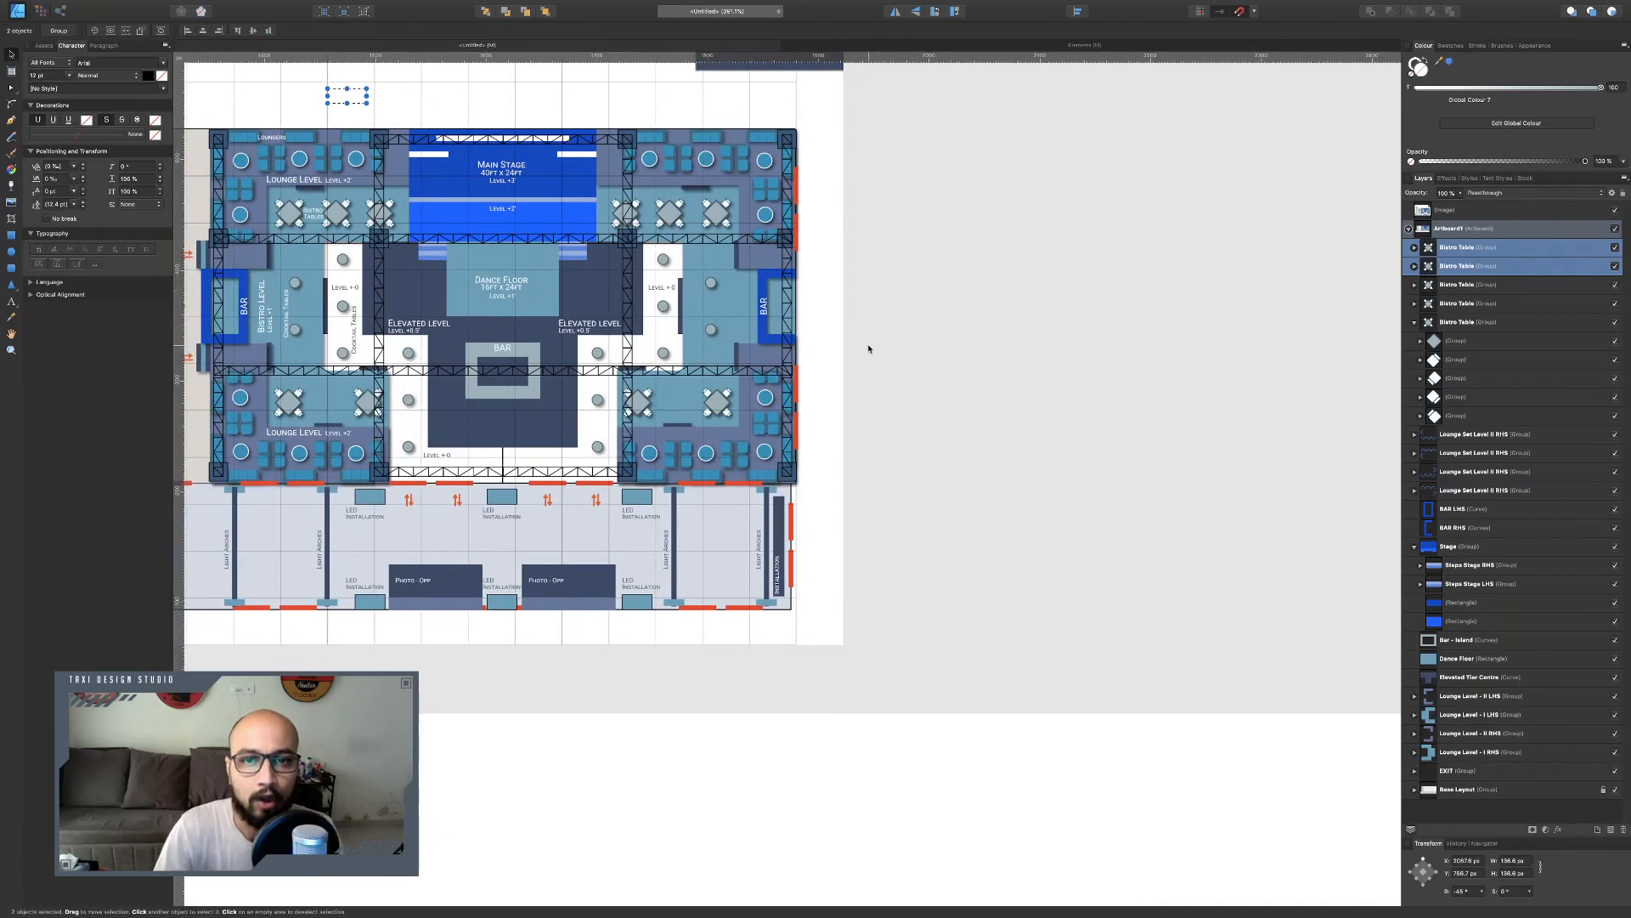
key("ctrl+Right")
key("ctrl+Left")
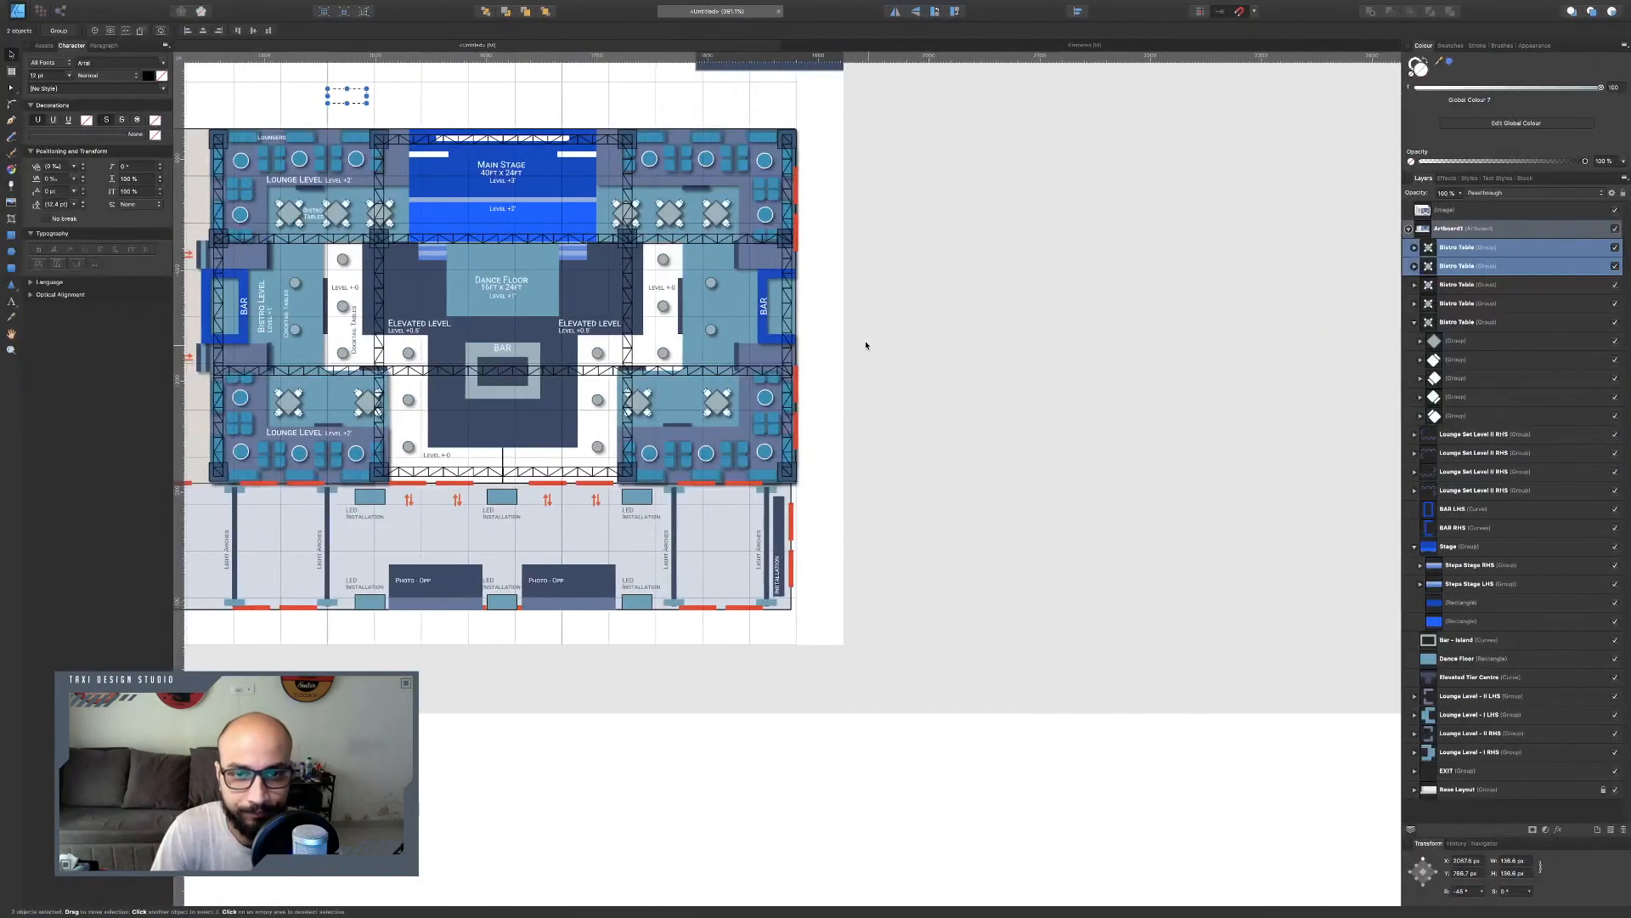
scroll(866, 345, "down", 15)
scroll(869, 344, "up", 2)
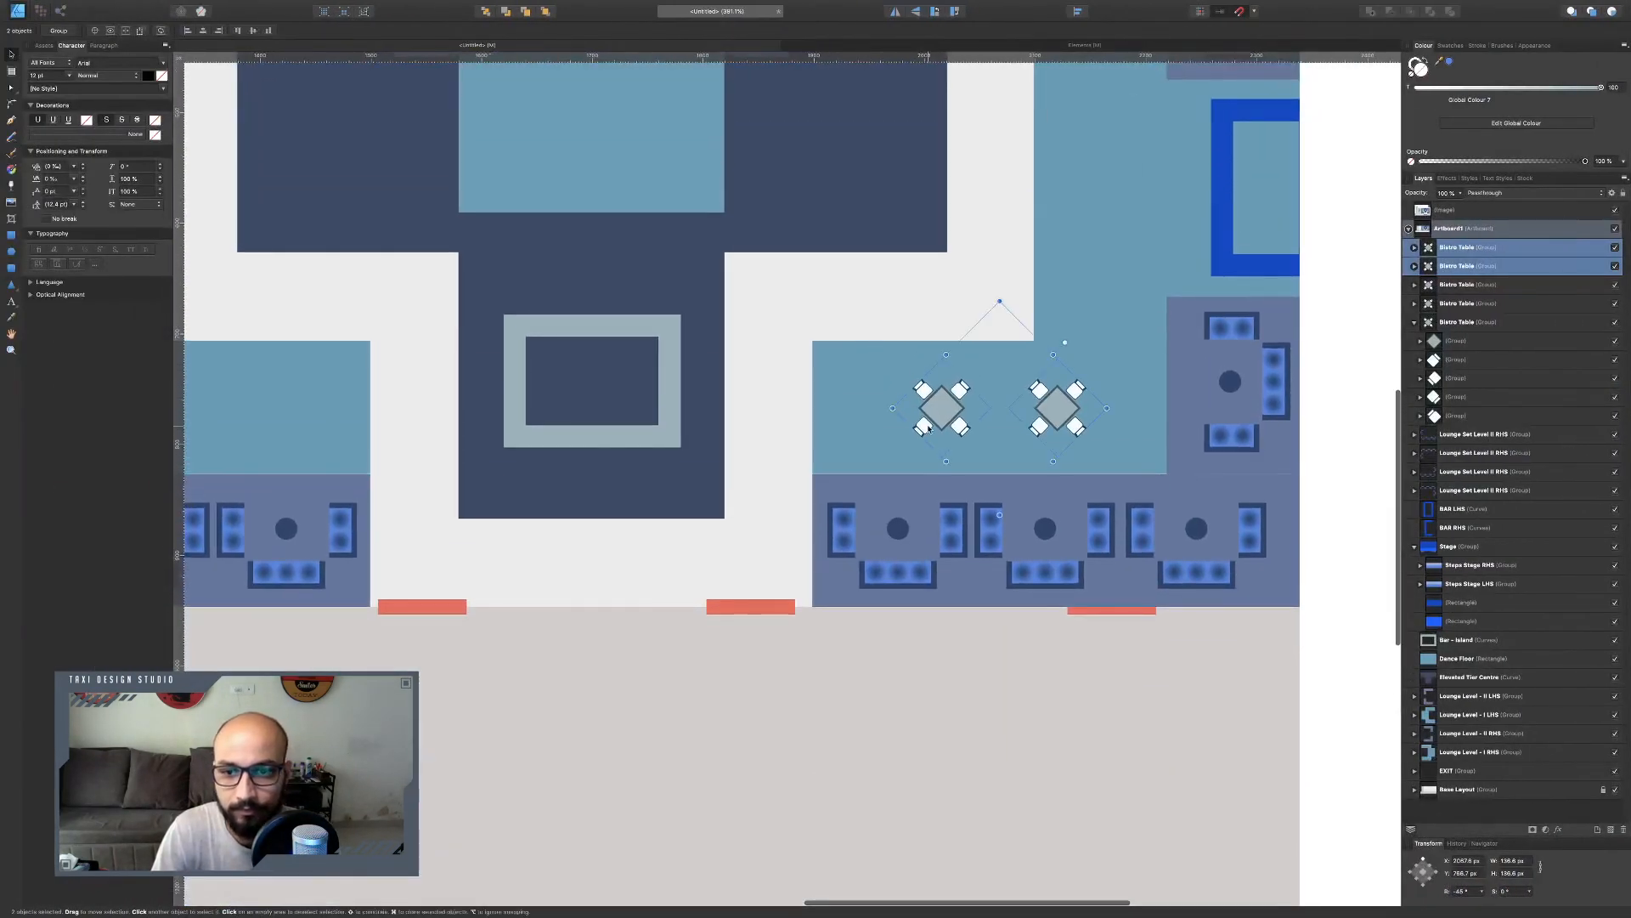
Spread the two lower bistro tables slightly apart, nudging the left one left and the right one right.
left_click(929, 429)
left_click_drag(936, 408, 906, 408)
left_click(1056, 409, "shift")
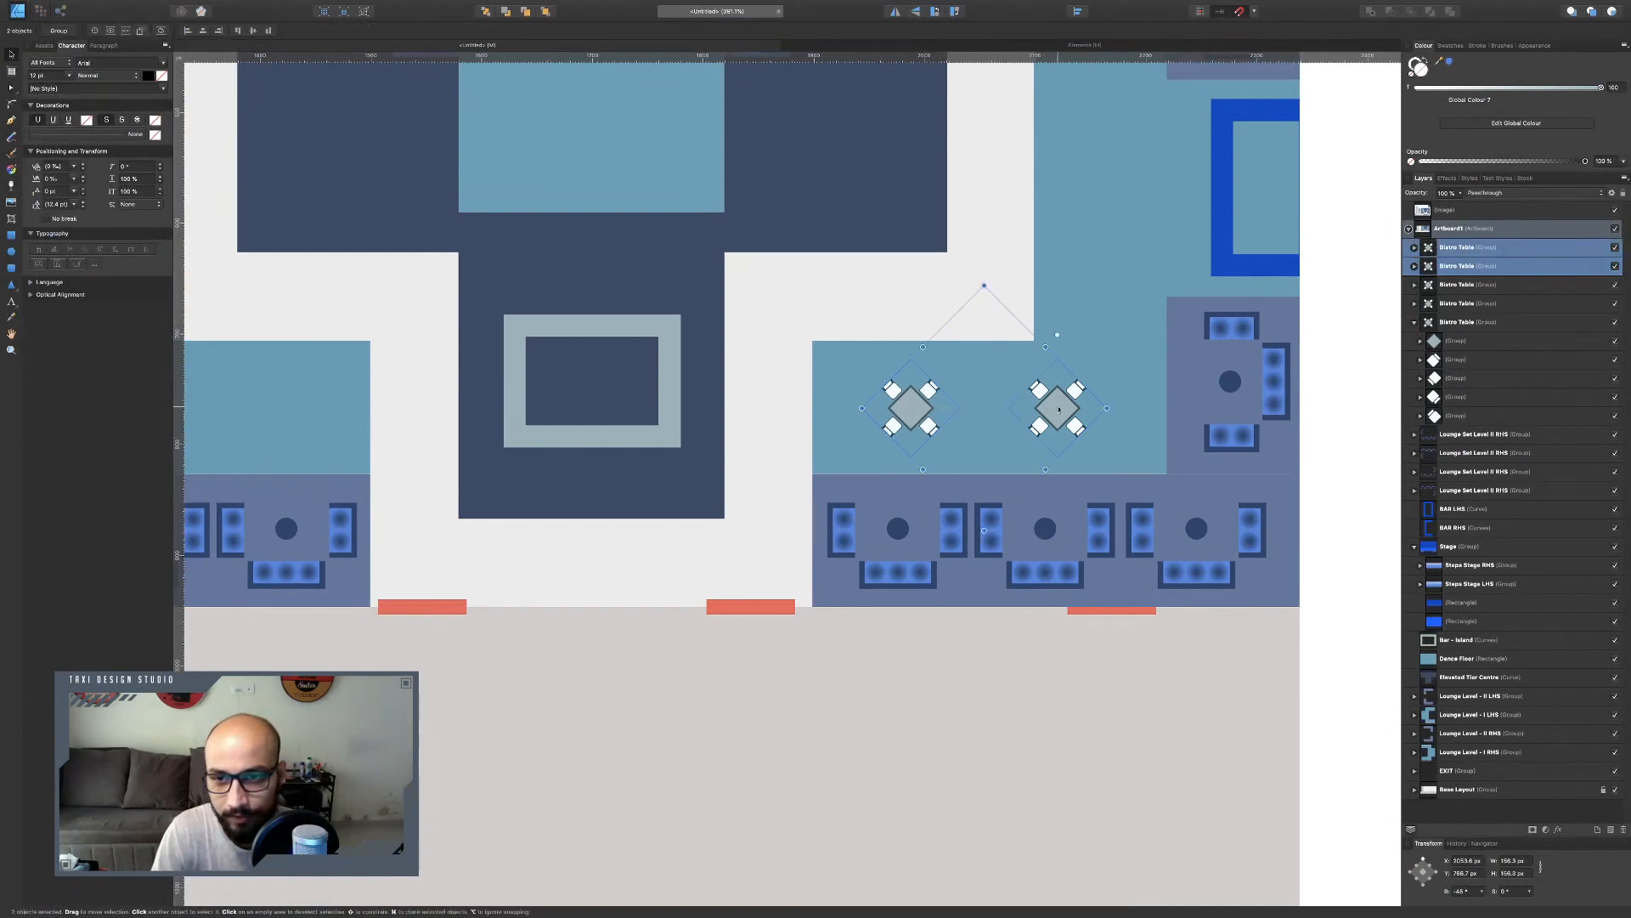
left_click_drag(1056, 409, 1067, 409)
Switch to the Elements document and set the round cocktail table's width to 20 px.
scroll(1023, 442, "up", 5)
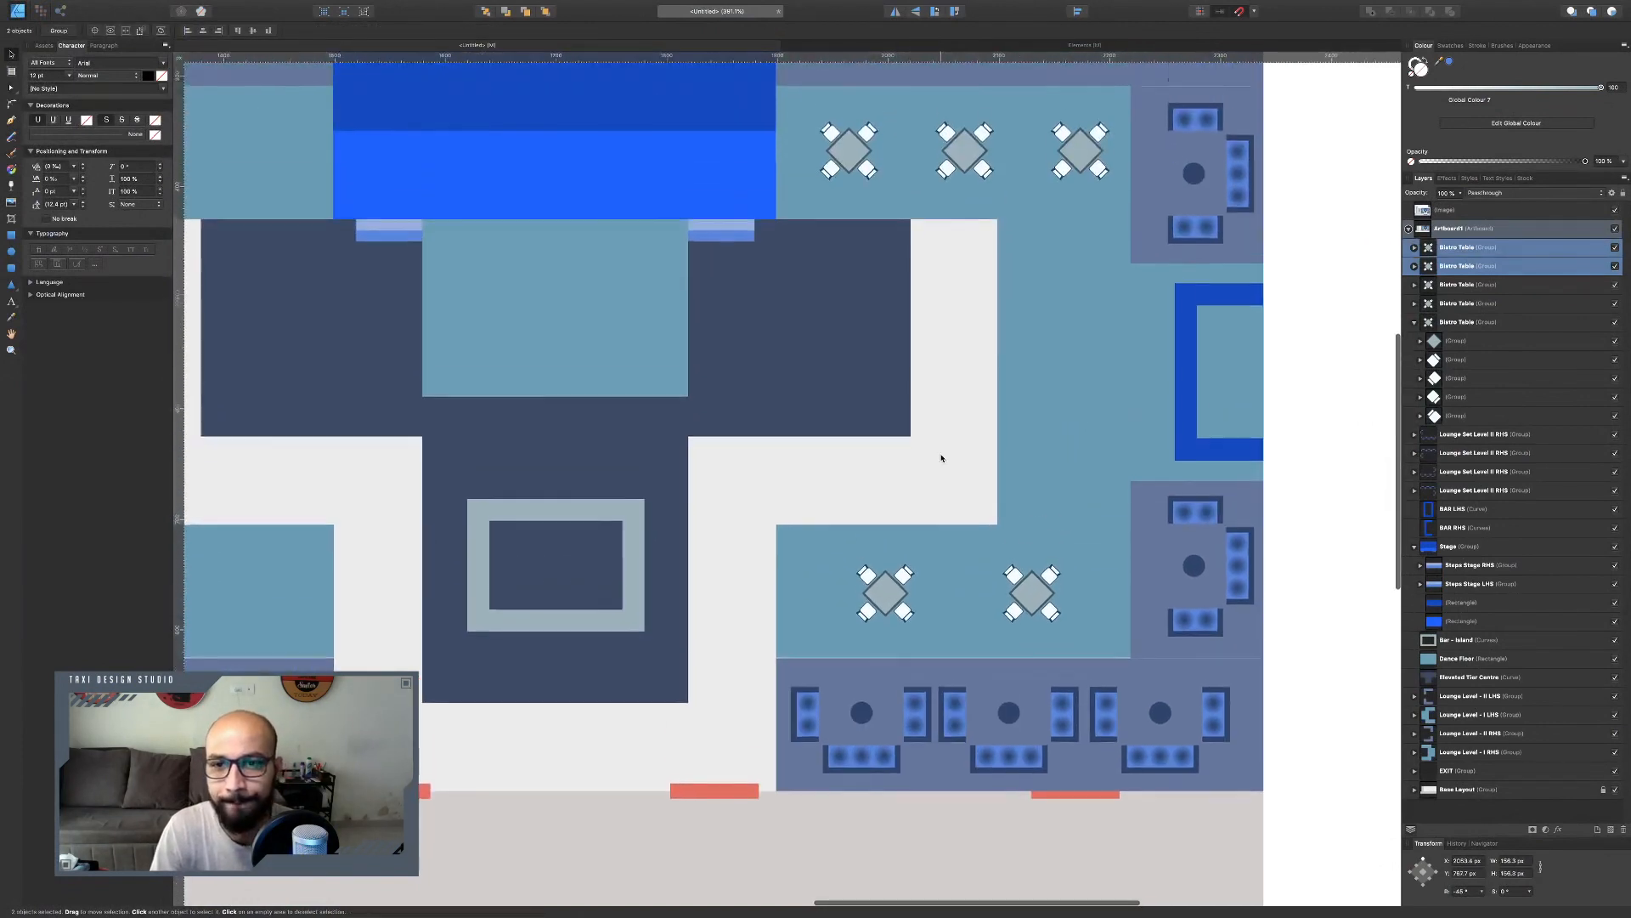
scroll(783, 301, "up", 20)
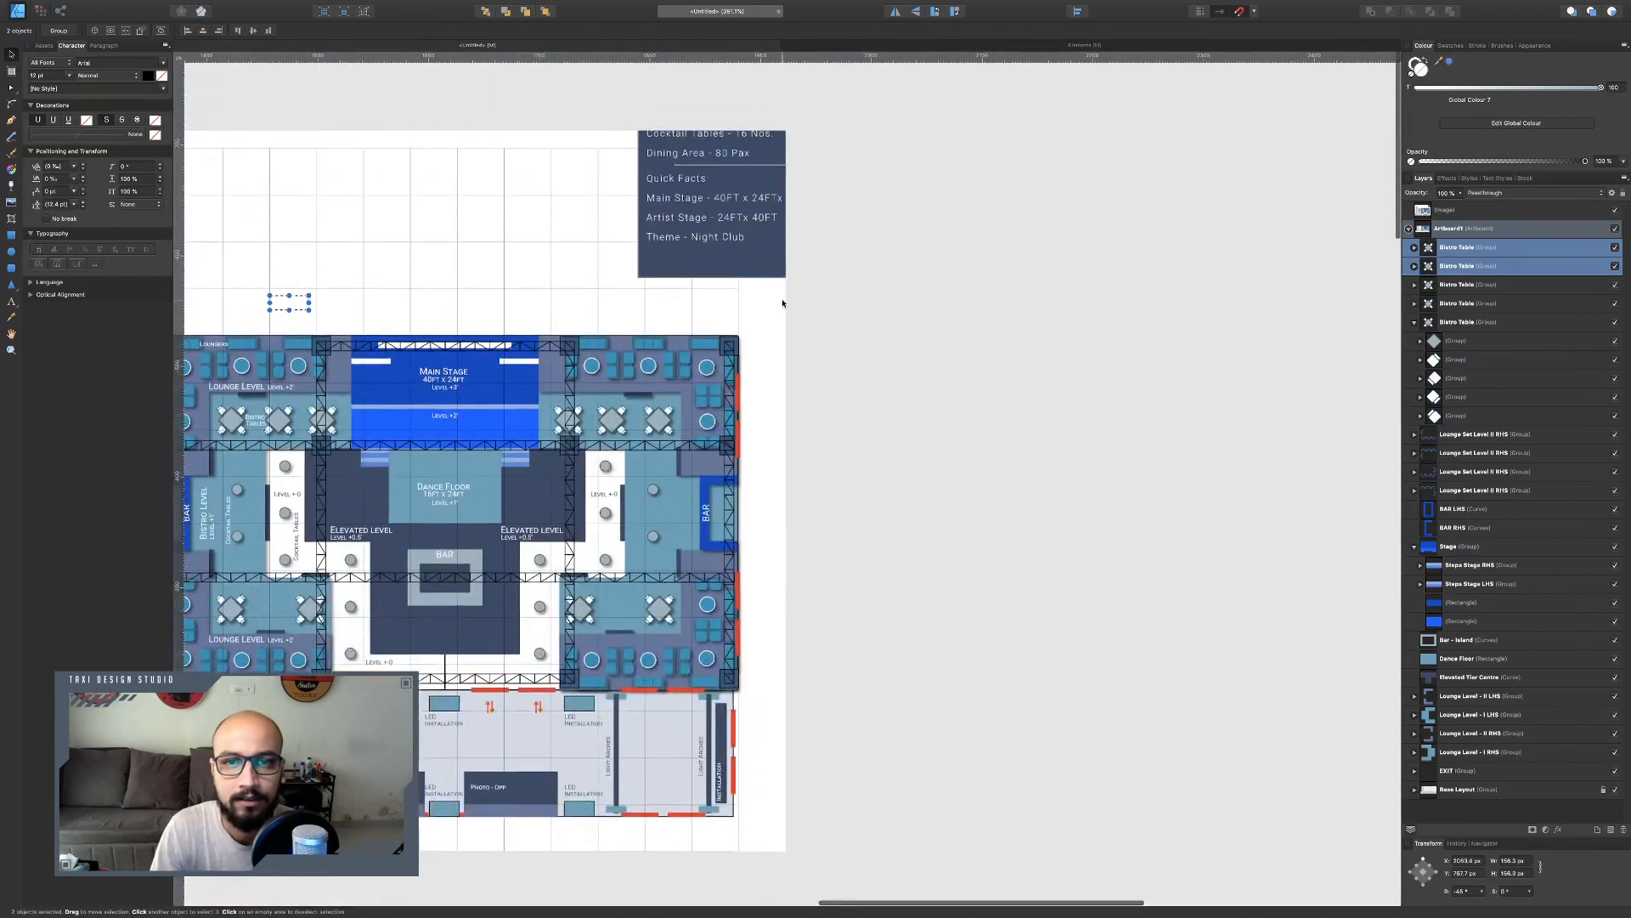
scroll(784, 303, "left", 5)
scroll(785, 303, "up", 6)
scroll(784, 303, "up", 4)
scroll(784, 304, "down", 6)
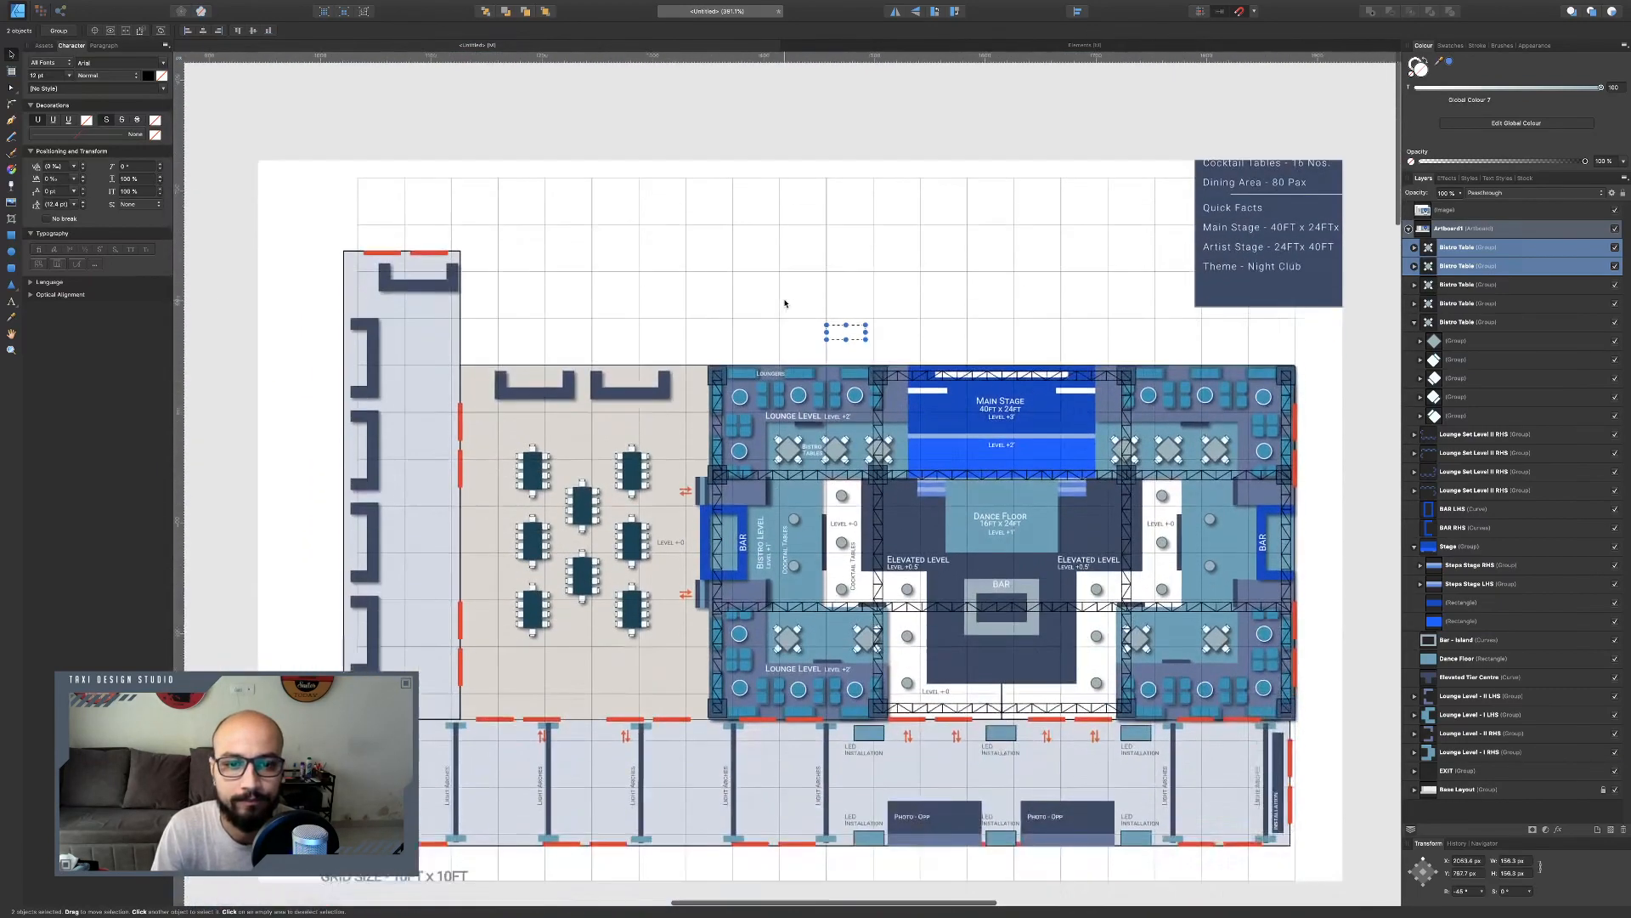
scroll(786, 302, "up", 2)
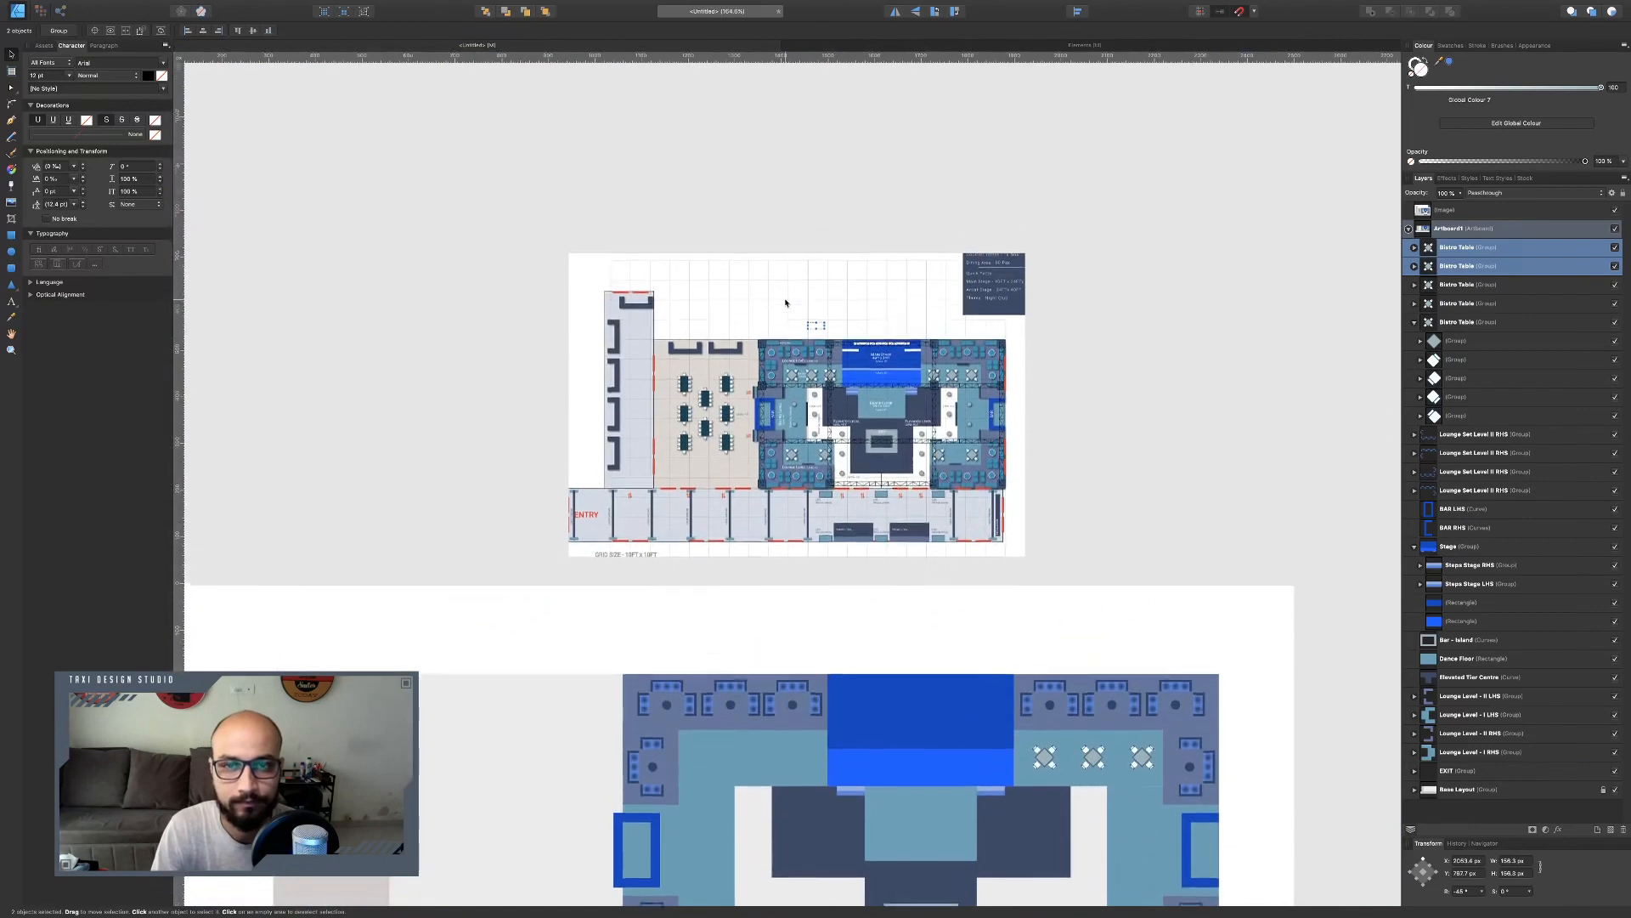
left_click(852, 49)
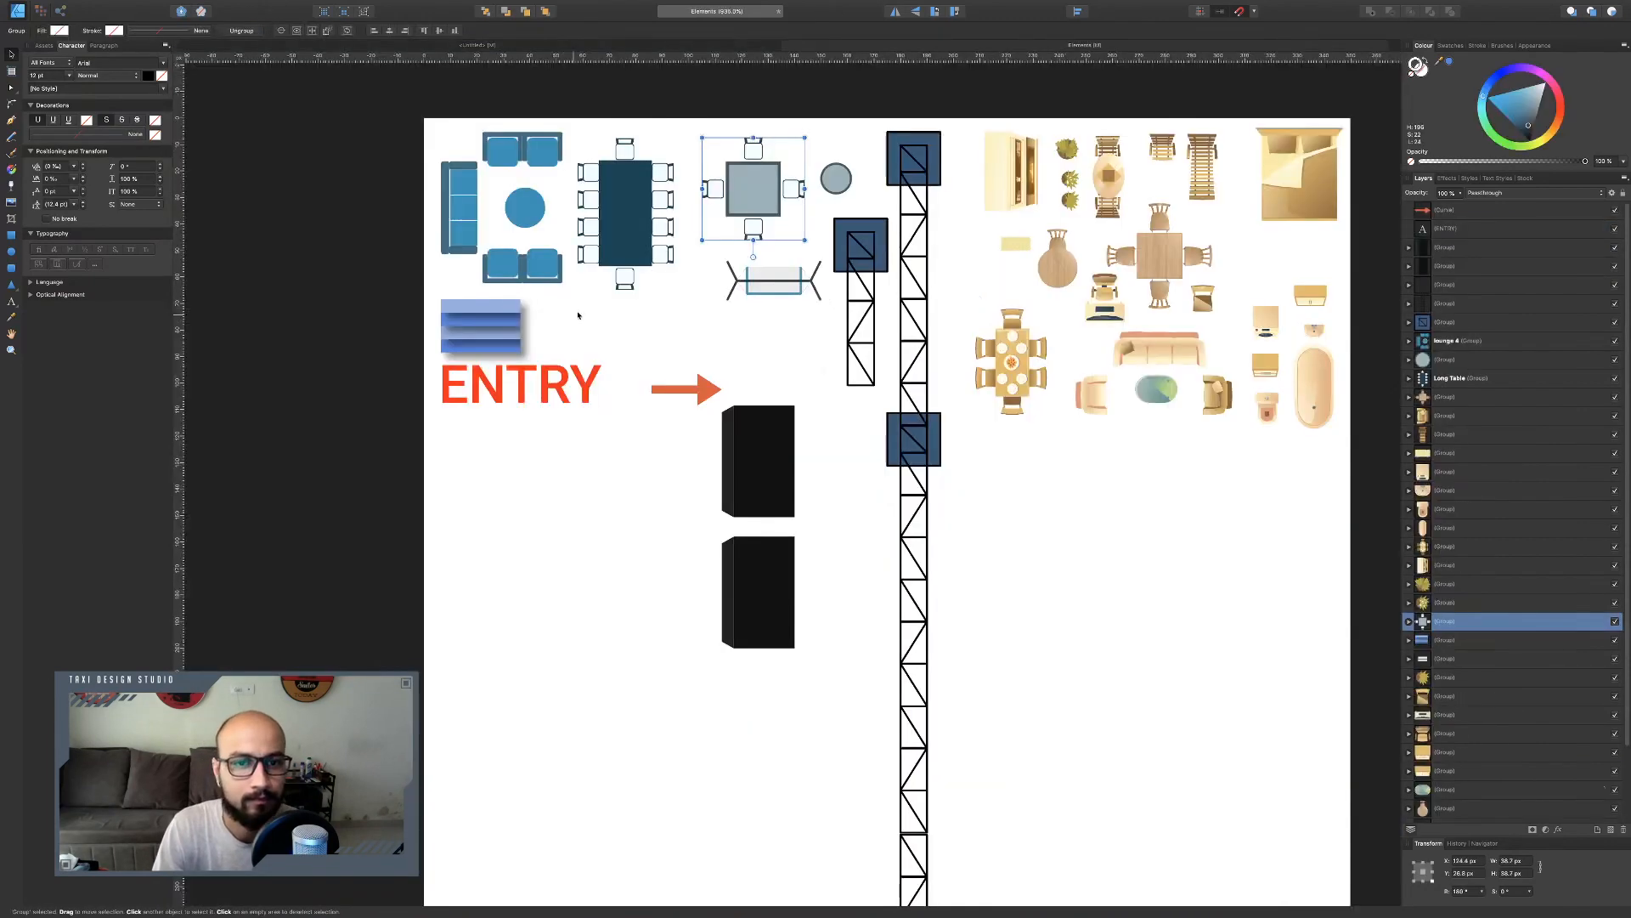
scroll(850, 188, "up", 4)
left_click(839, 183)
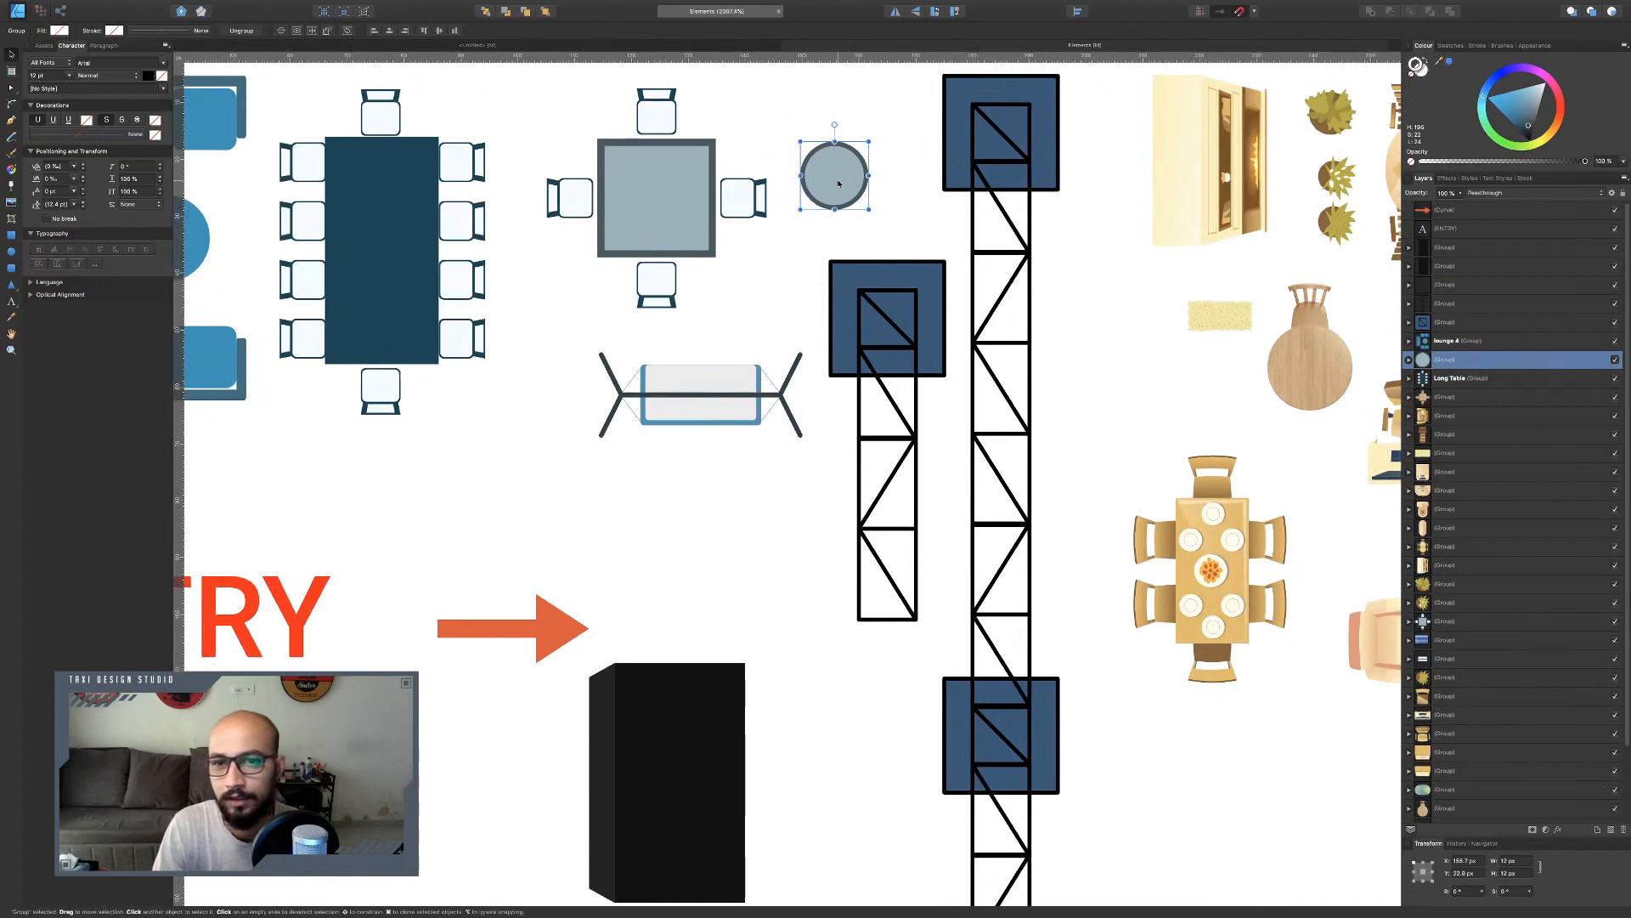
left_click(1517, 862)
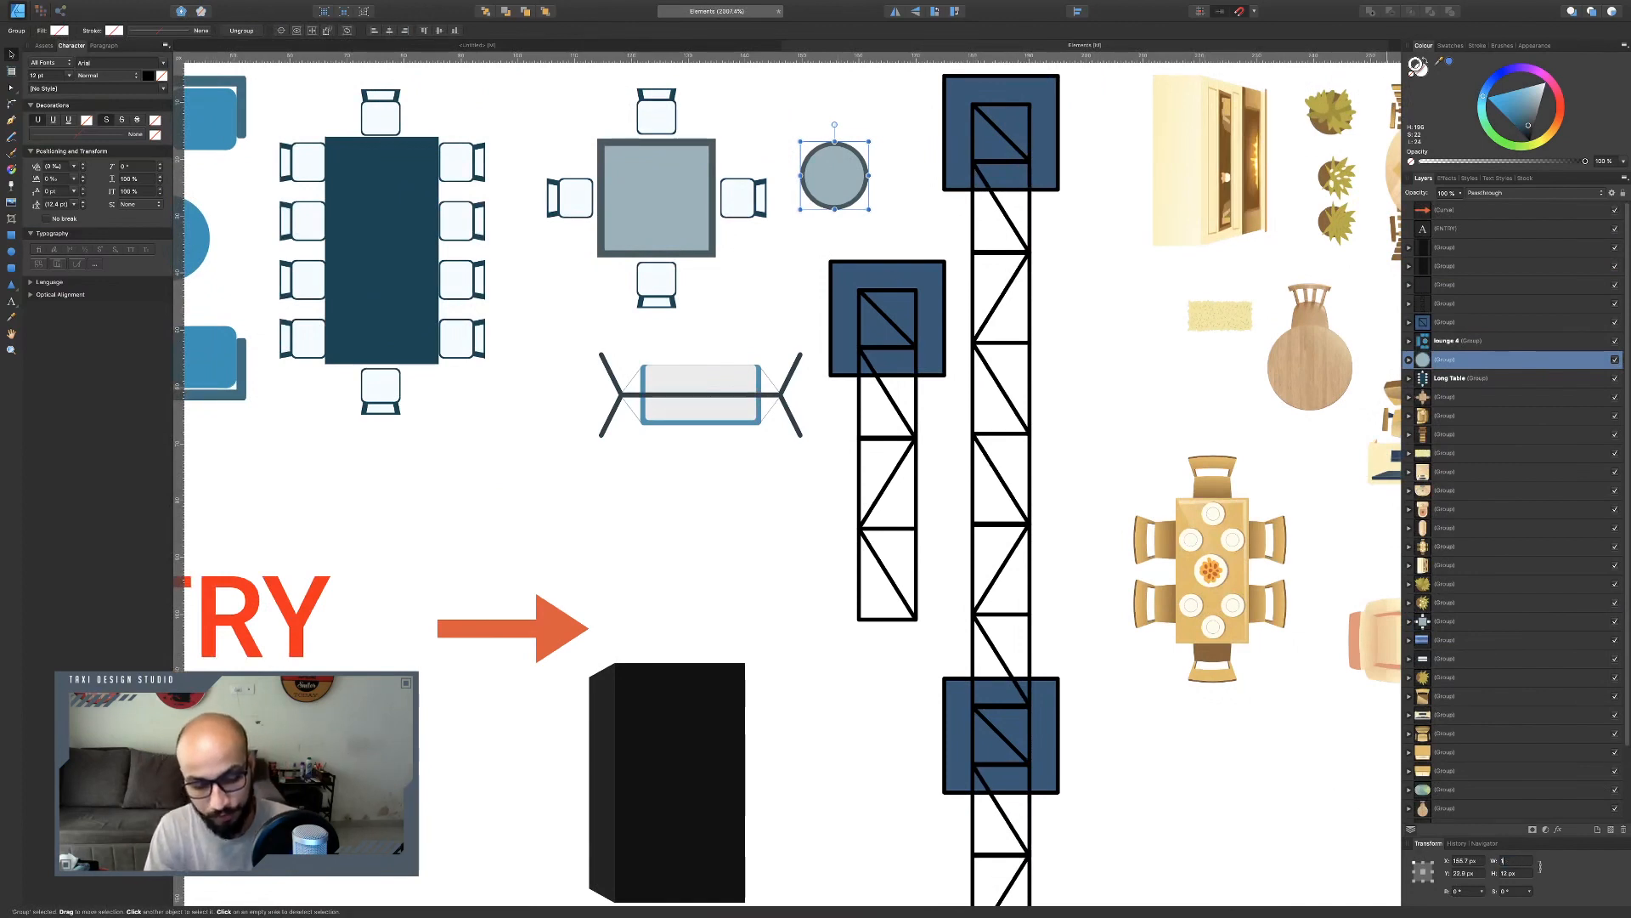
type("2")
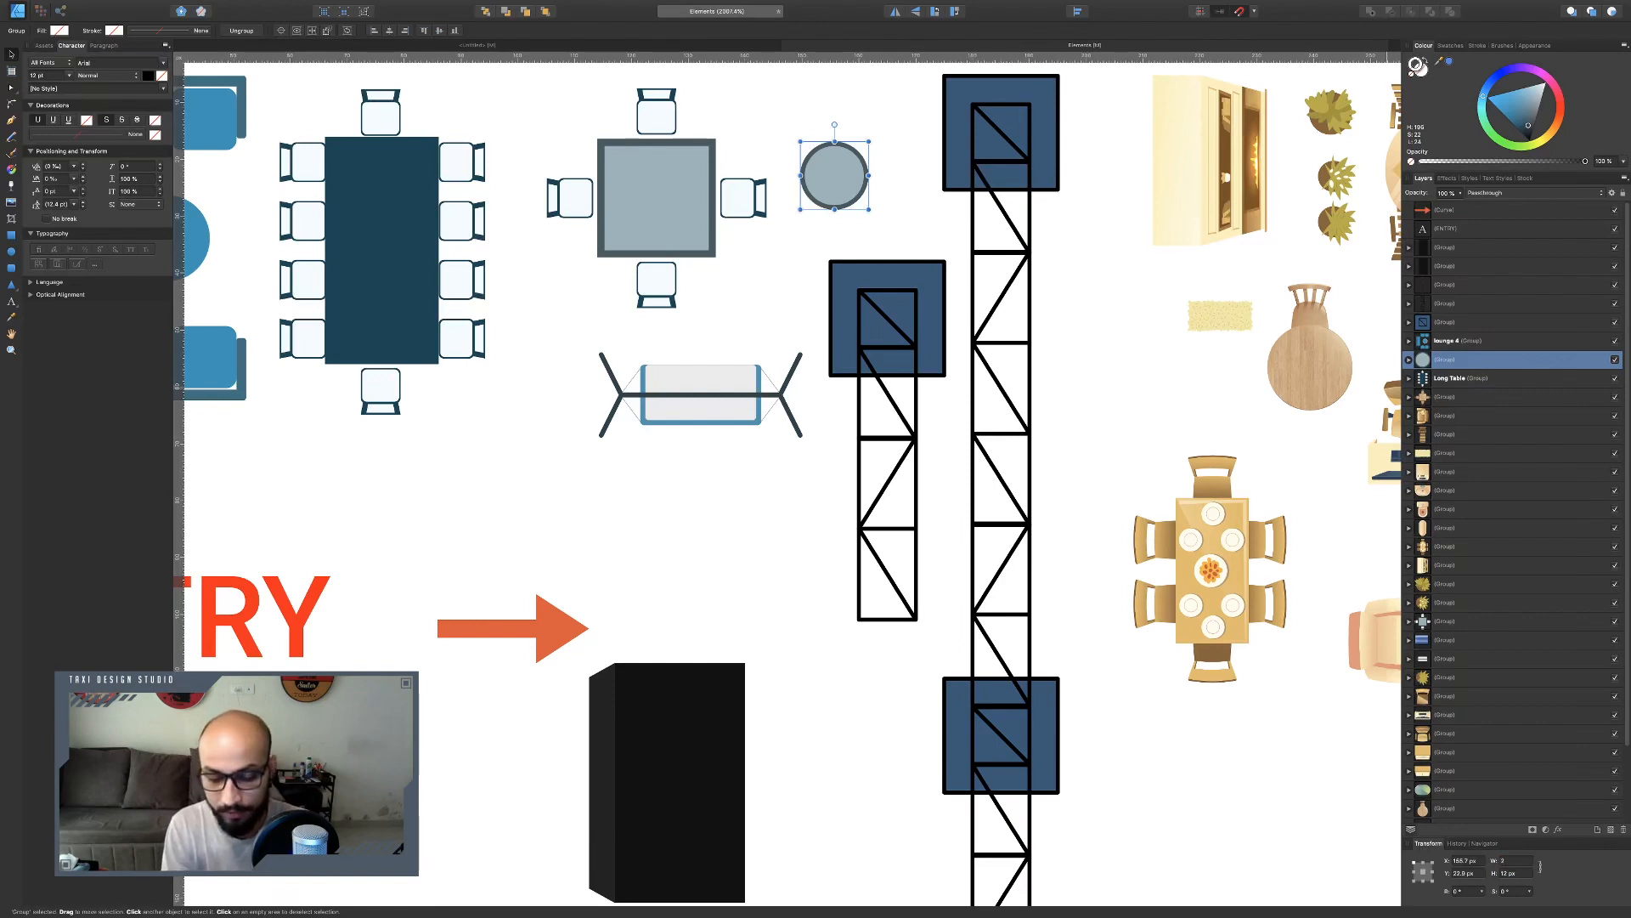
type("0")
key("Return")
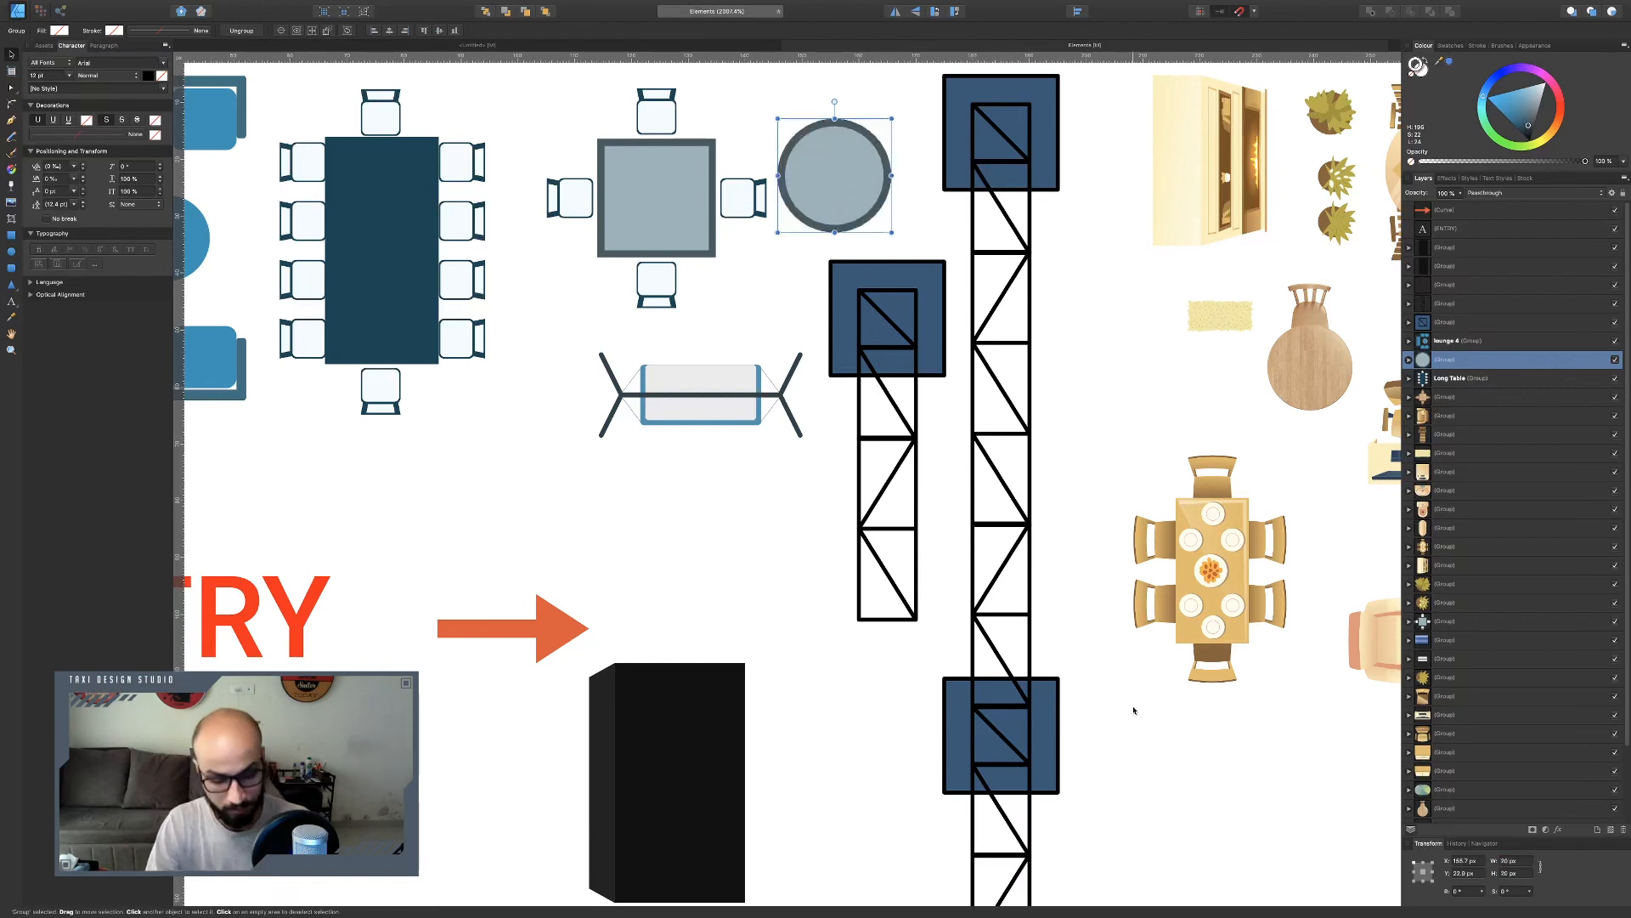
Return to the venue layout and paste the round cocktail table into the right lounge area's white elevated walkway.
left_click(740, 45)
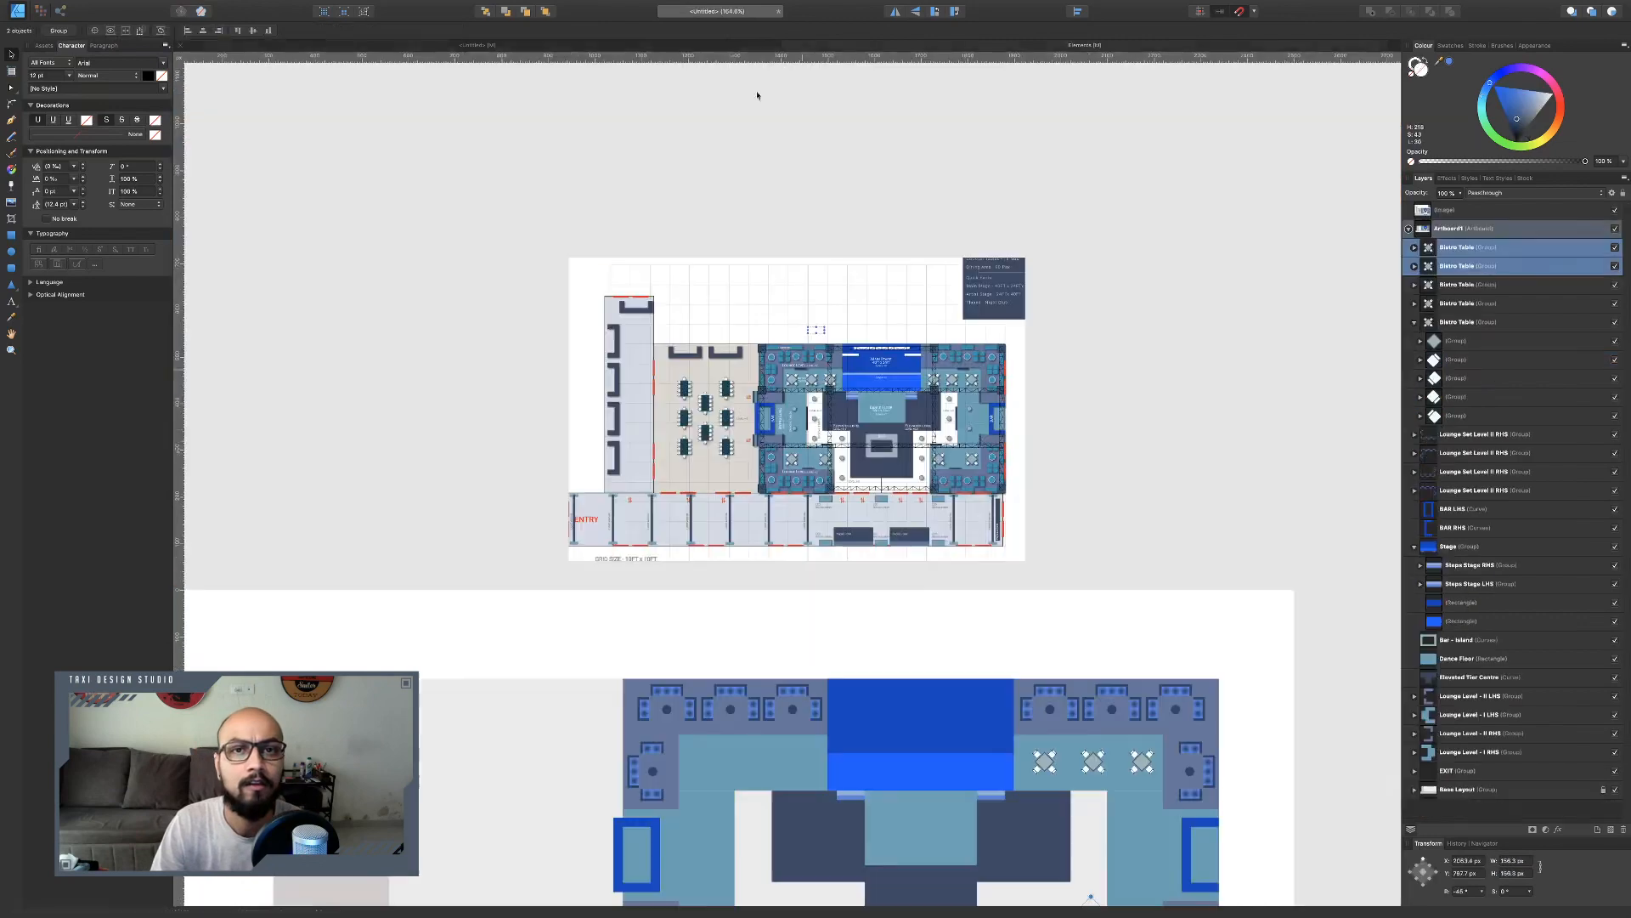
scroll(1078, 645, "up", 6)
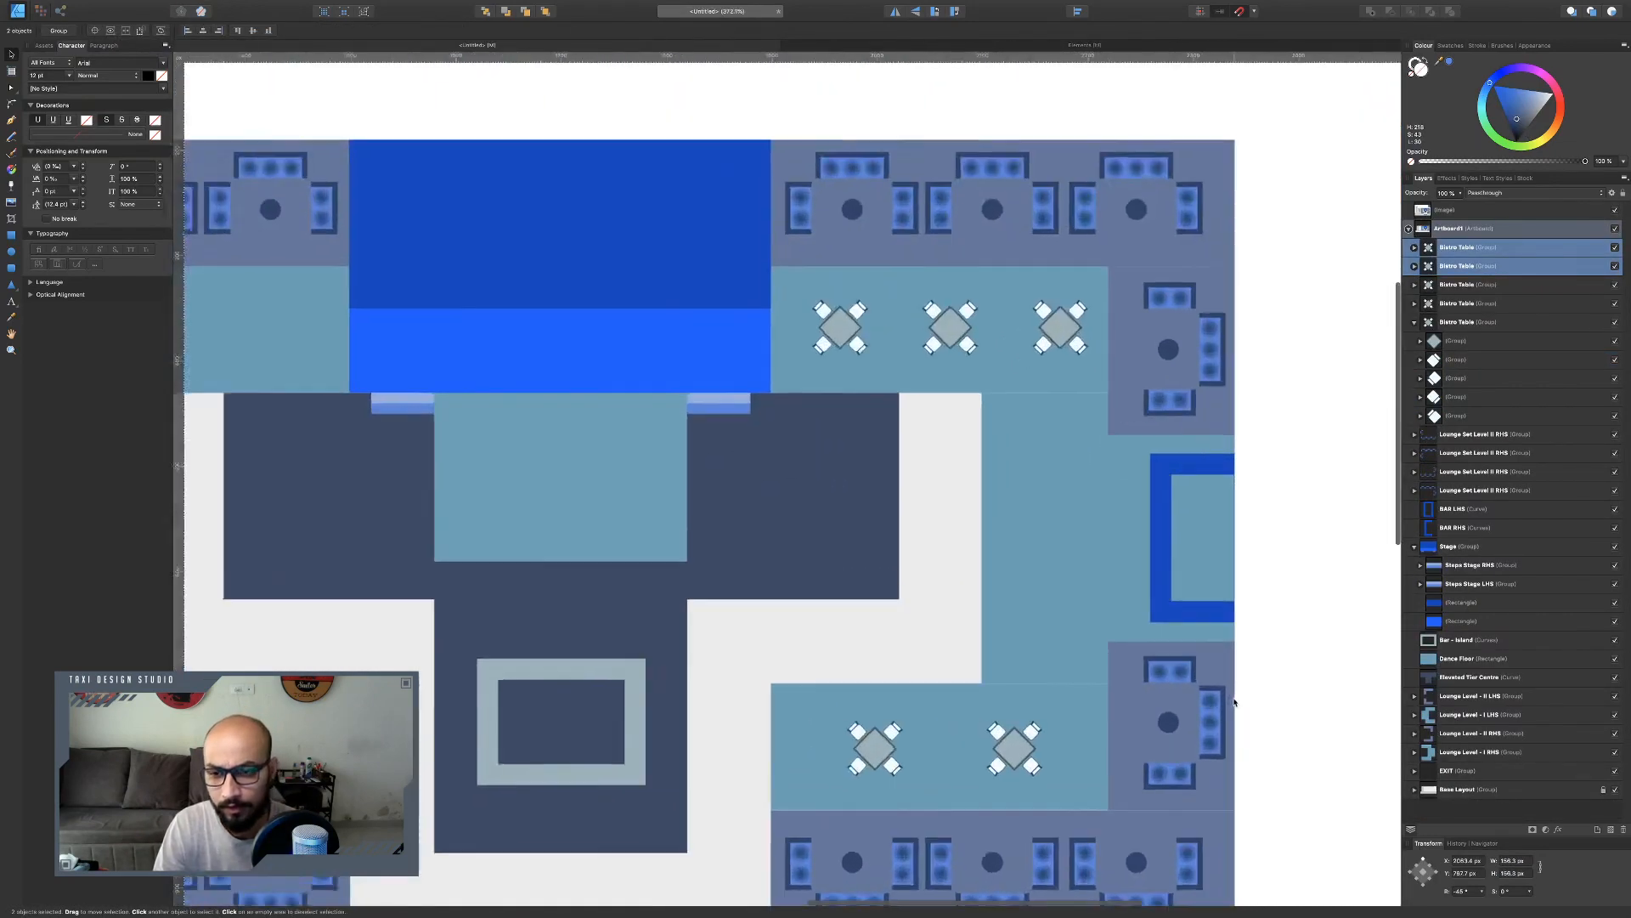
scroll(1235, 702, "up", 2)
left_click(992, 398)
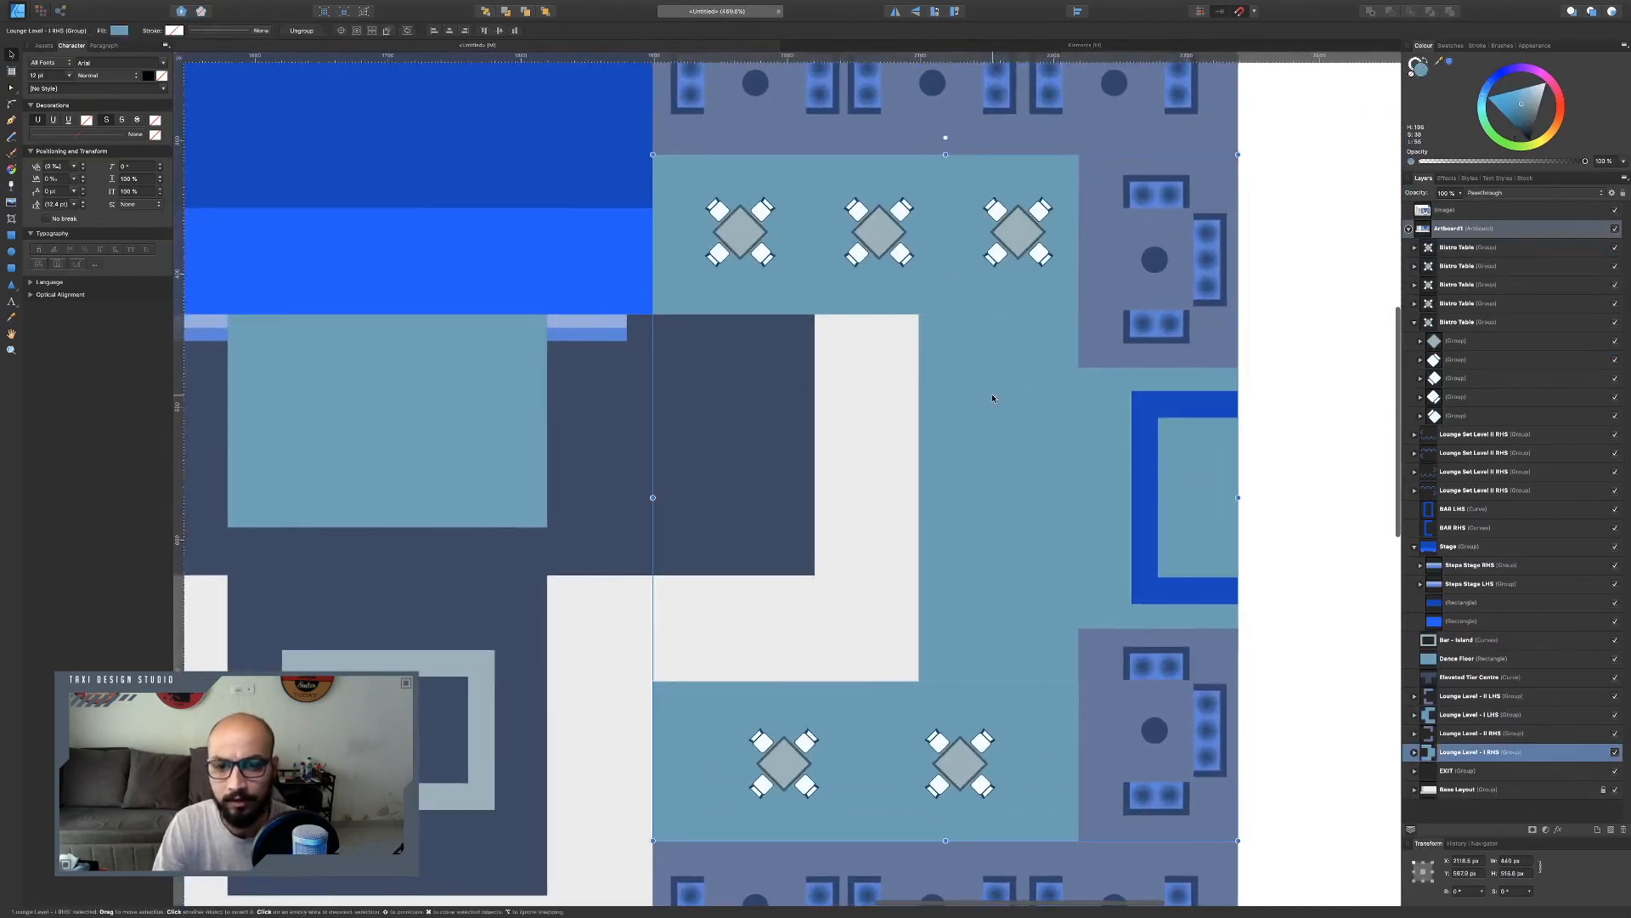
key("super+v")
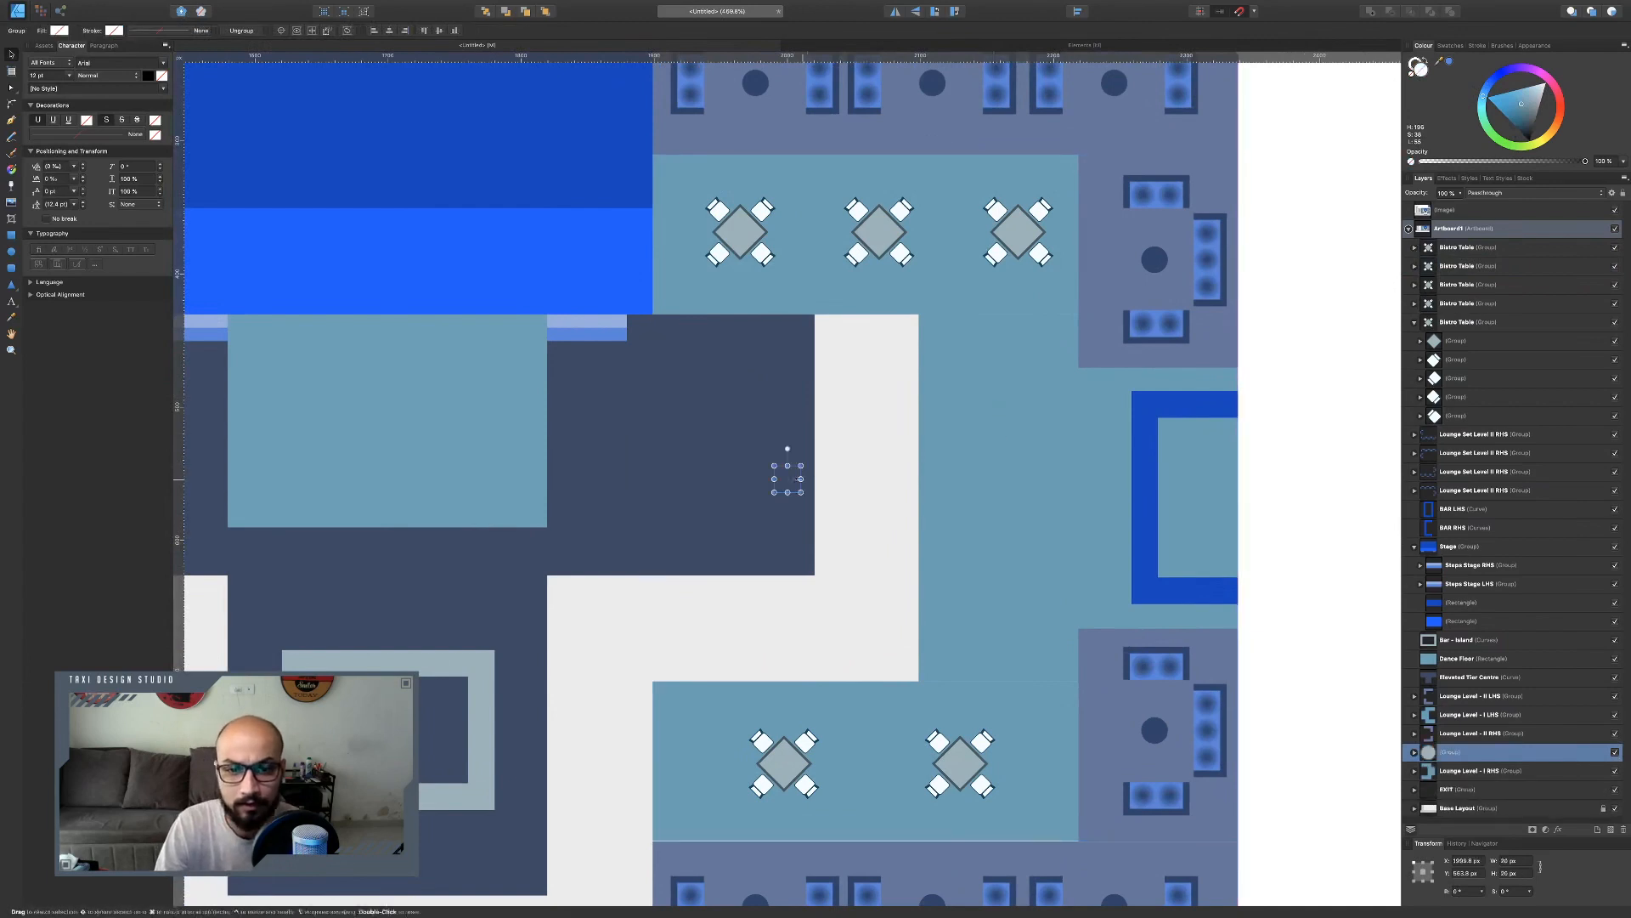
left_click_drag(788, 482, 1016, 574)
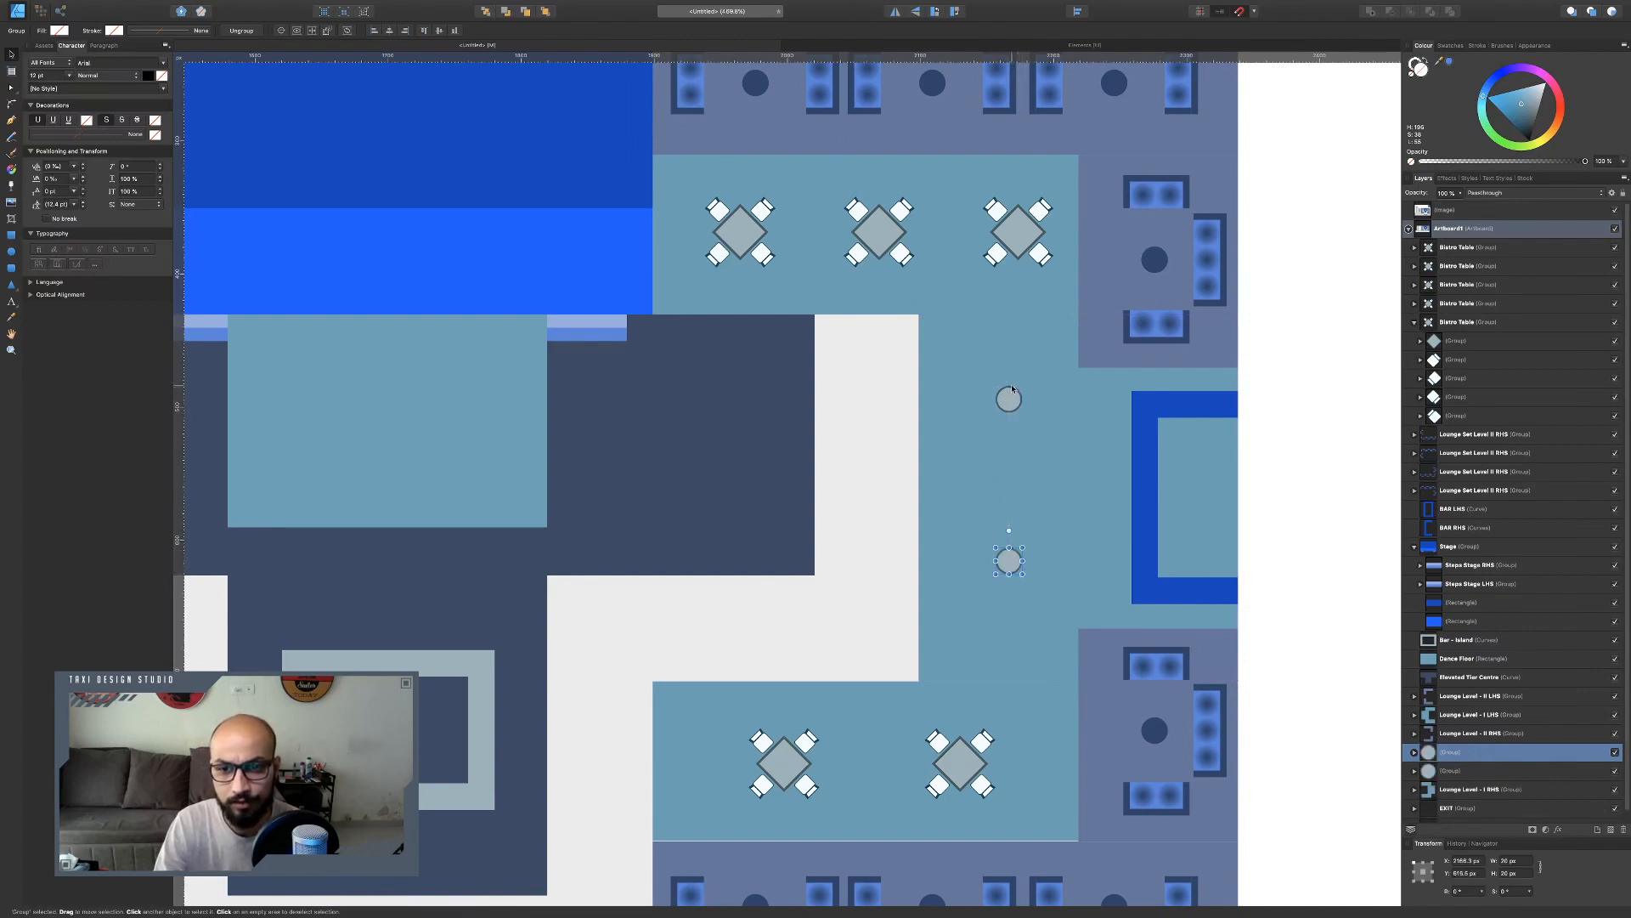
Duplicate the cocktail tables along the white elevated walkway, adding a row beside the bar and one at its lower corner.
left_click(1009, 399, "shift")
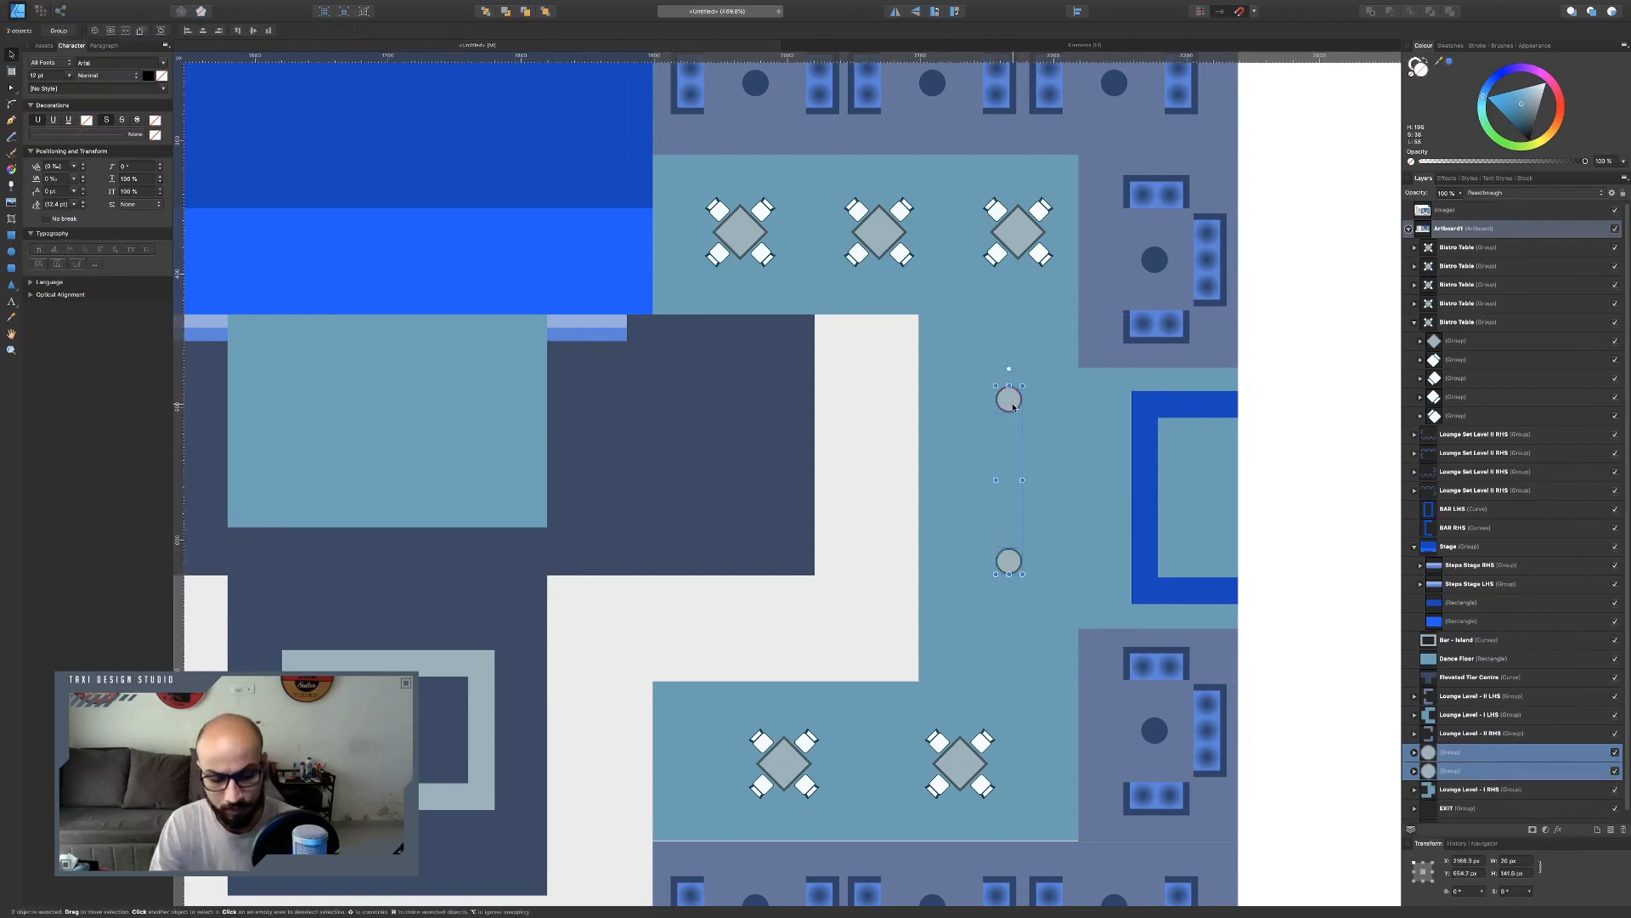
left_click_drag(1013, 407, 875, 356)
left_click(866, 512)
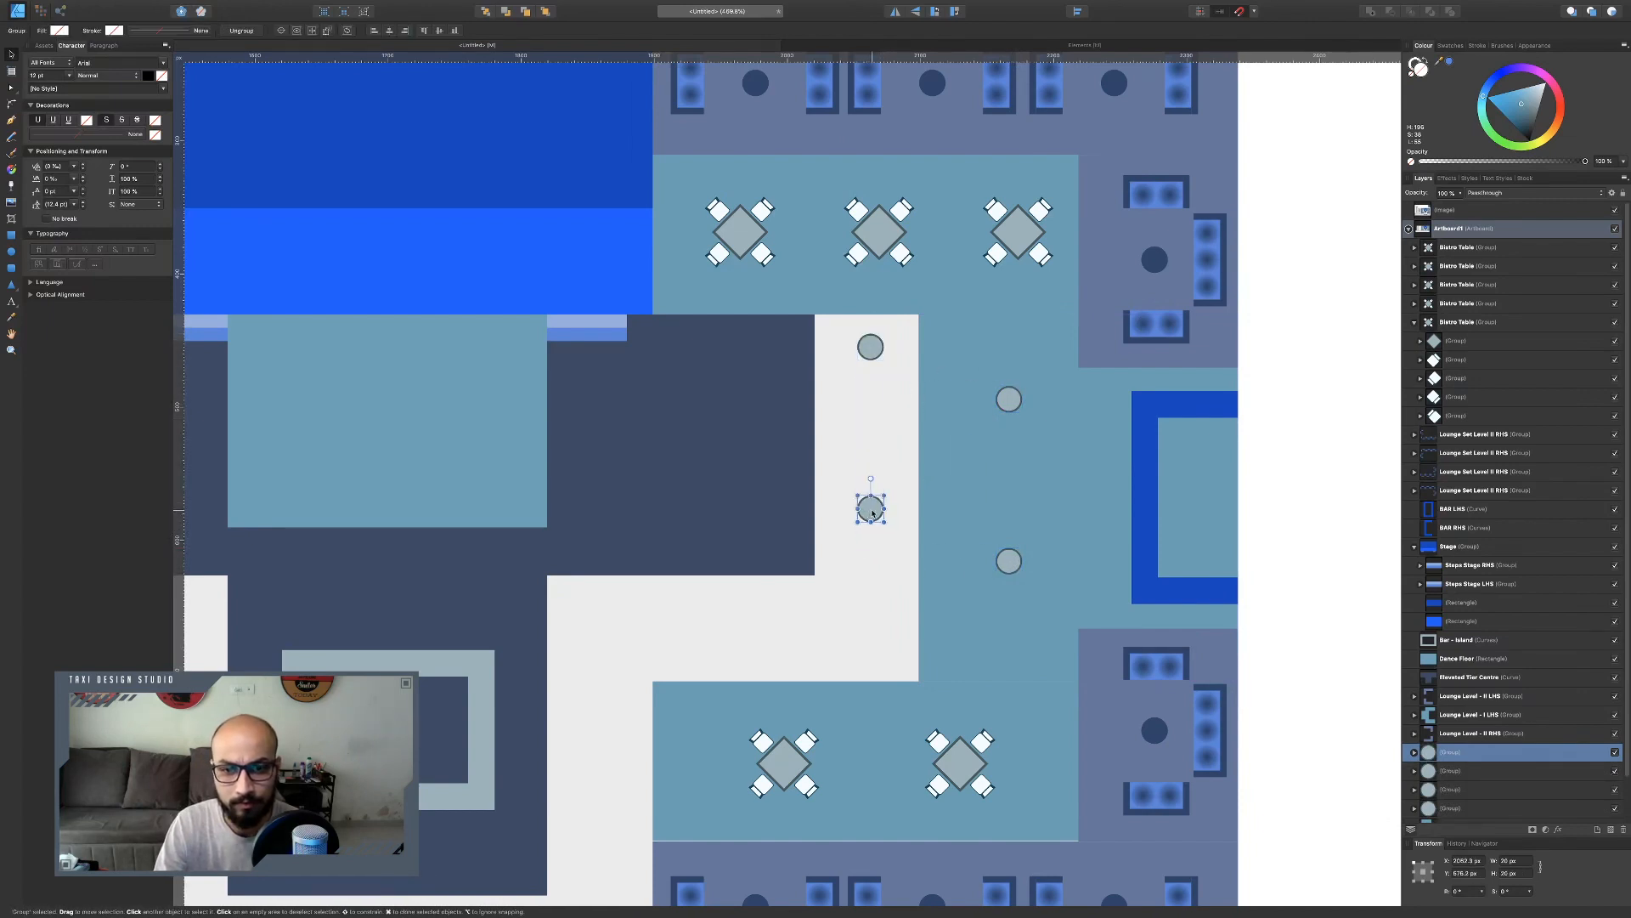
mouse_move(866, 510)
left_mouse_down()
mouse_move(866, 480)
mouse_move(887, 637)
mouse_move(709, 637)
left_mouse_up()
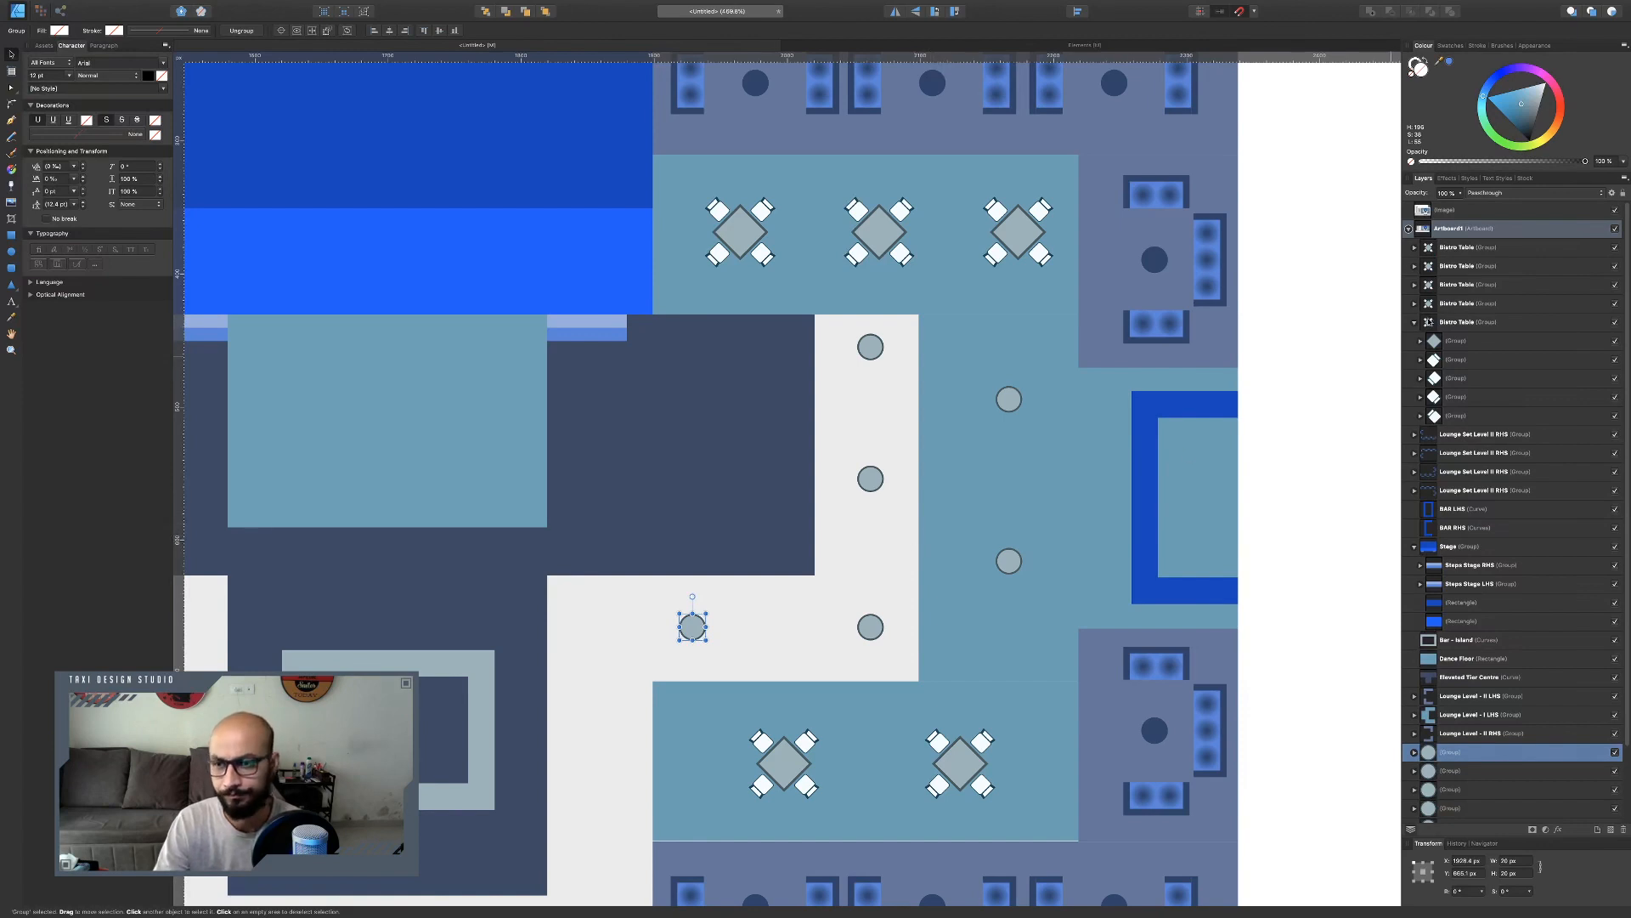
Group the six cocktail table layers and name the group Cocktail Tables.
left_click(1415, 322)
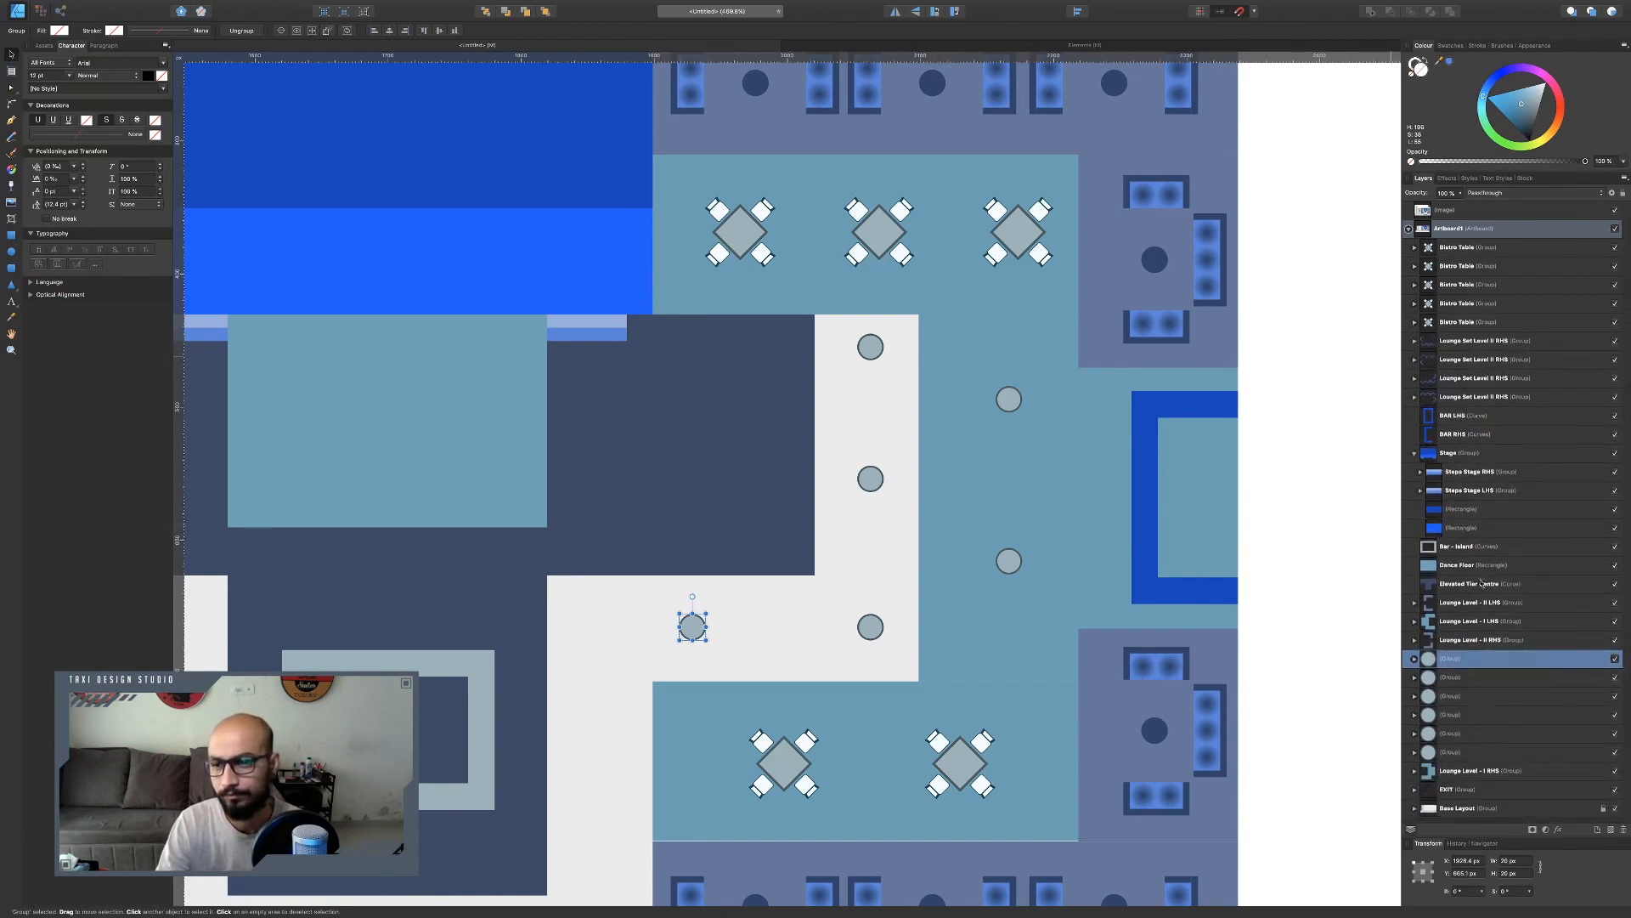
left_click(1464, 749, "shift")
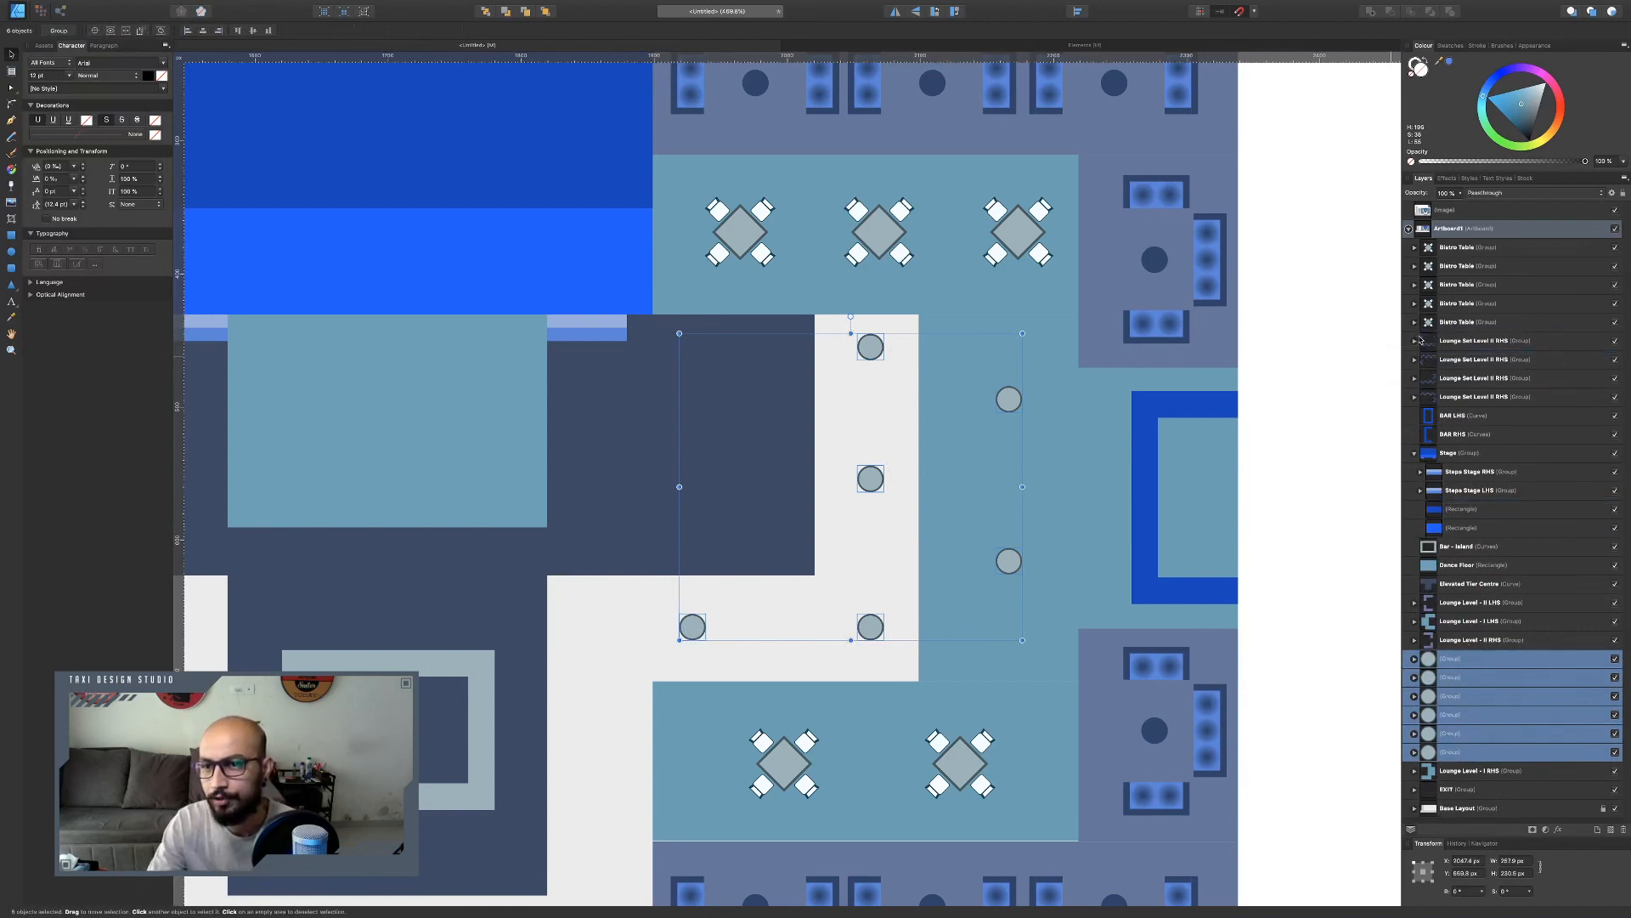
left_click_drag(1420, 340, 1417, 344)
left_click(1453, 436)
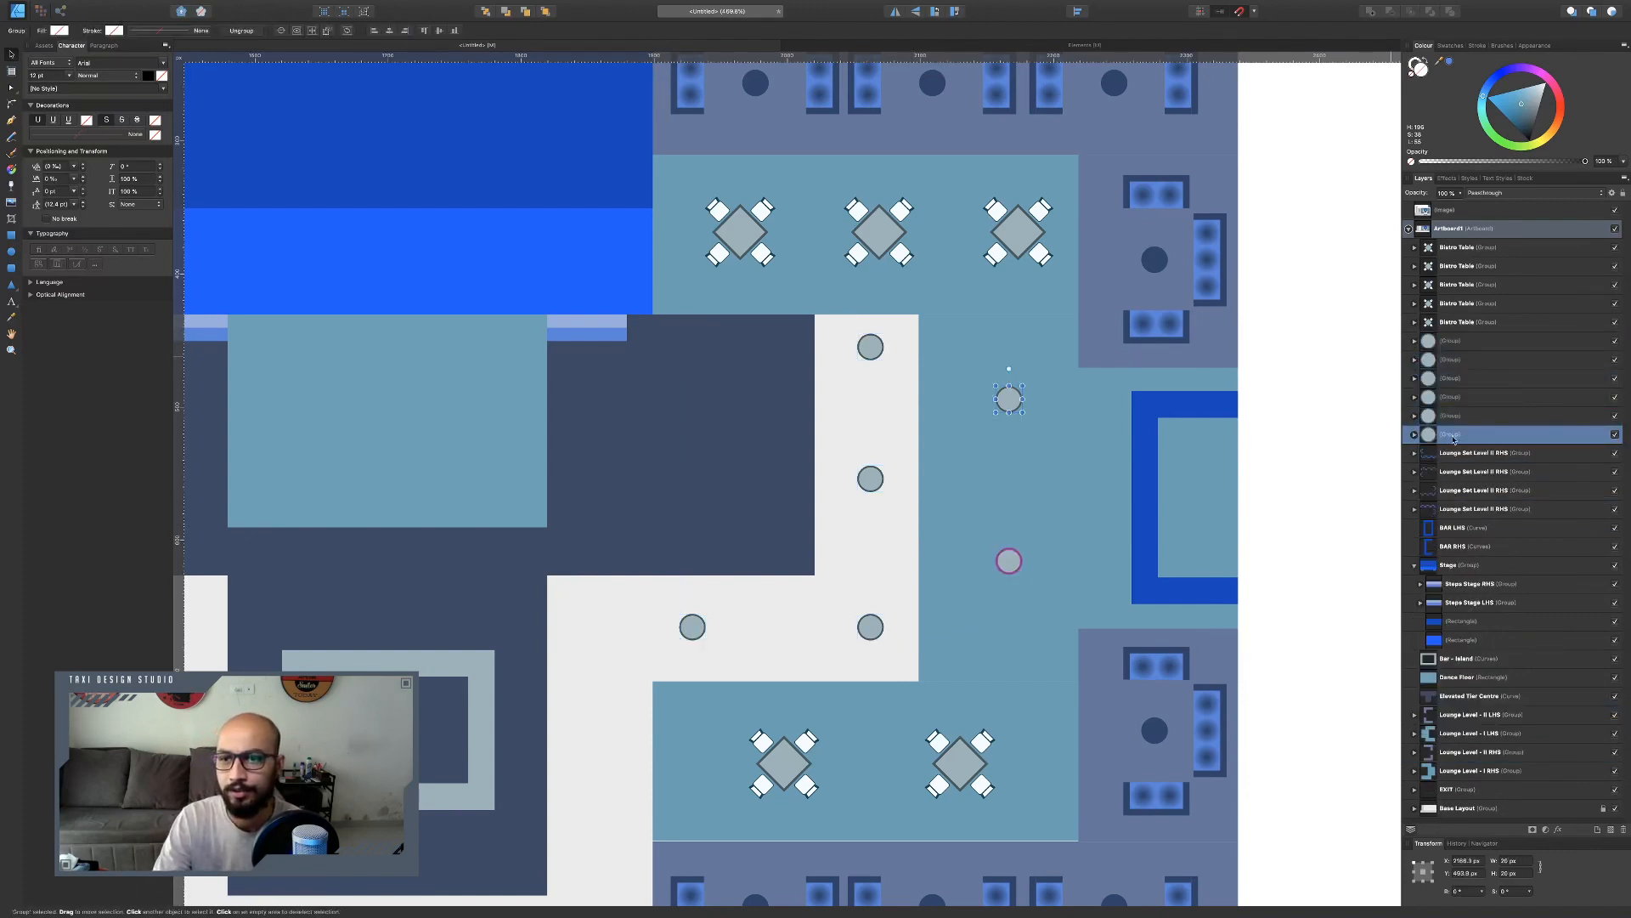
left_click(1462, 342, "shift")
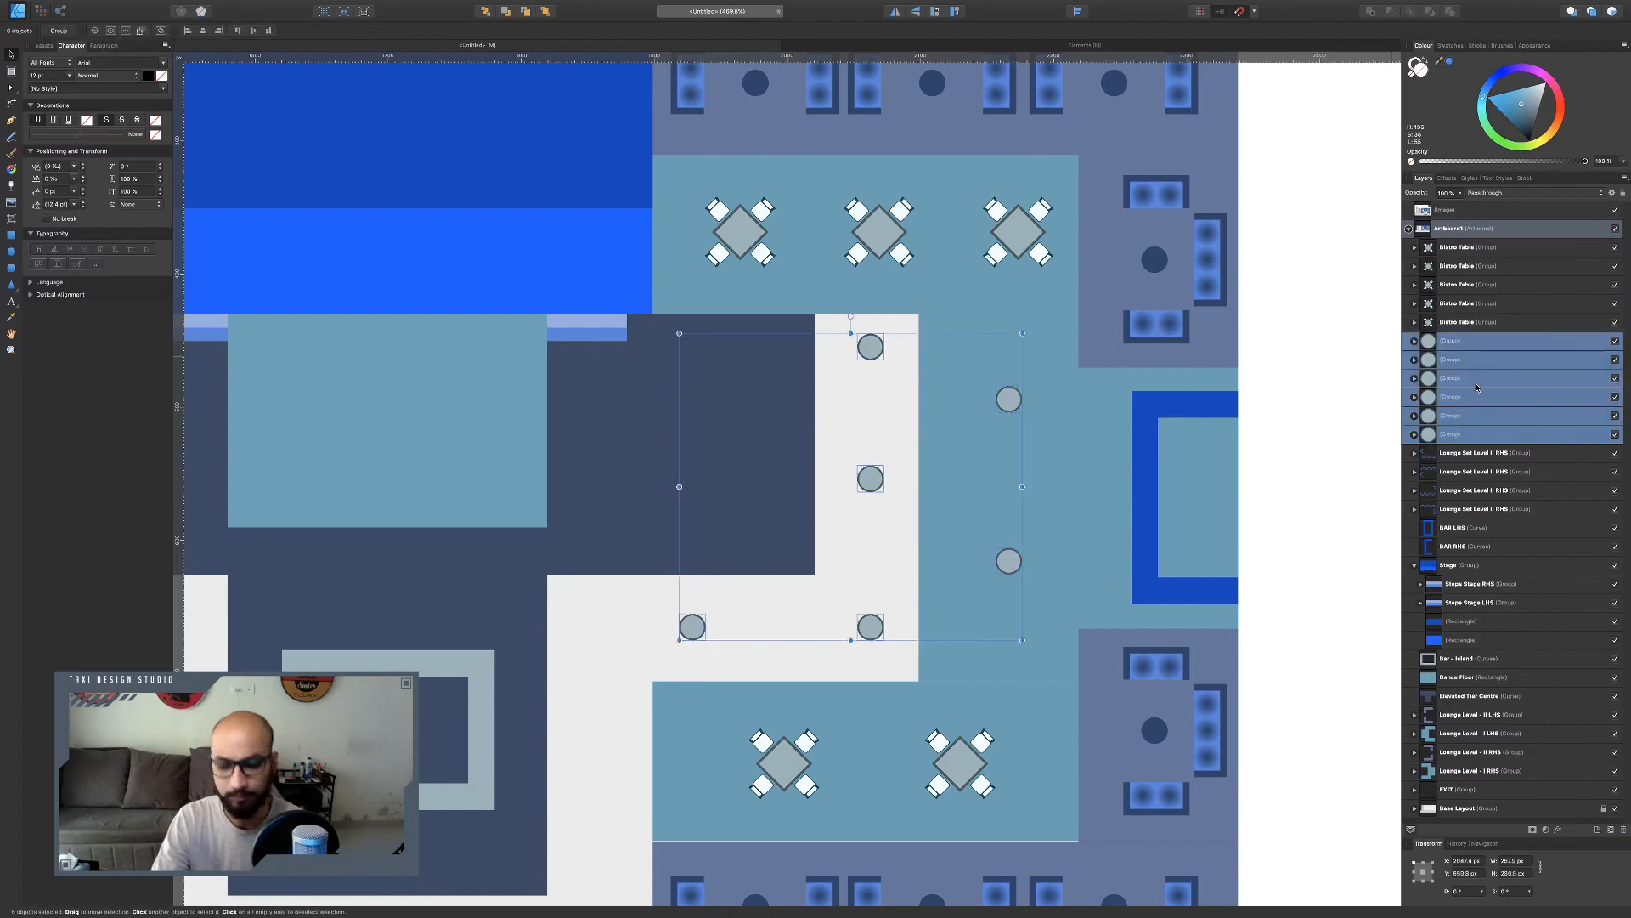
key("ctrl+g")
double_click(1455, 341)
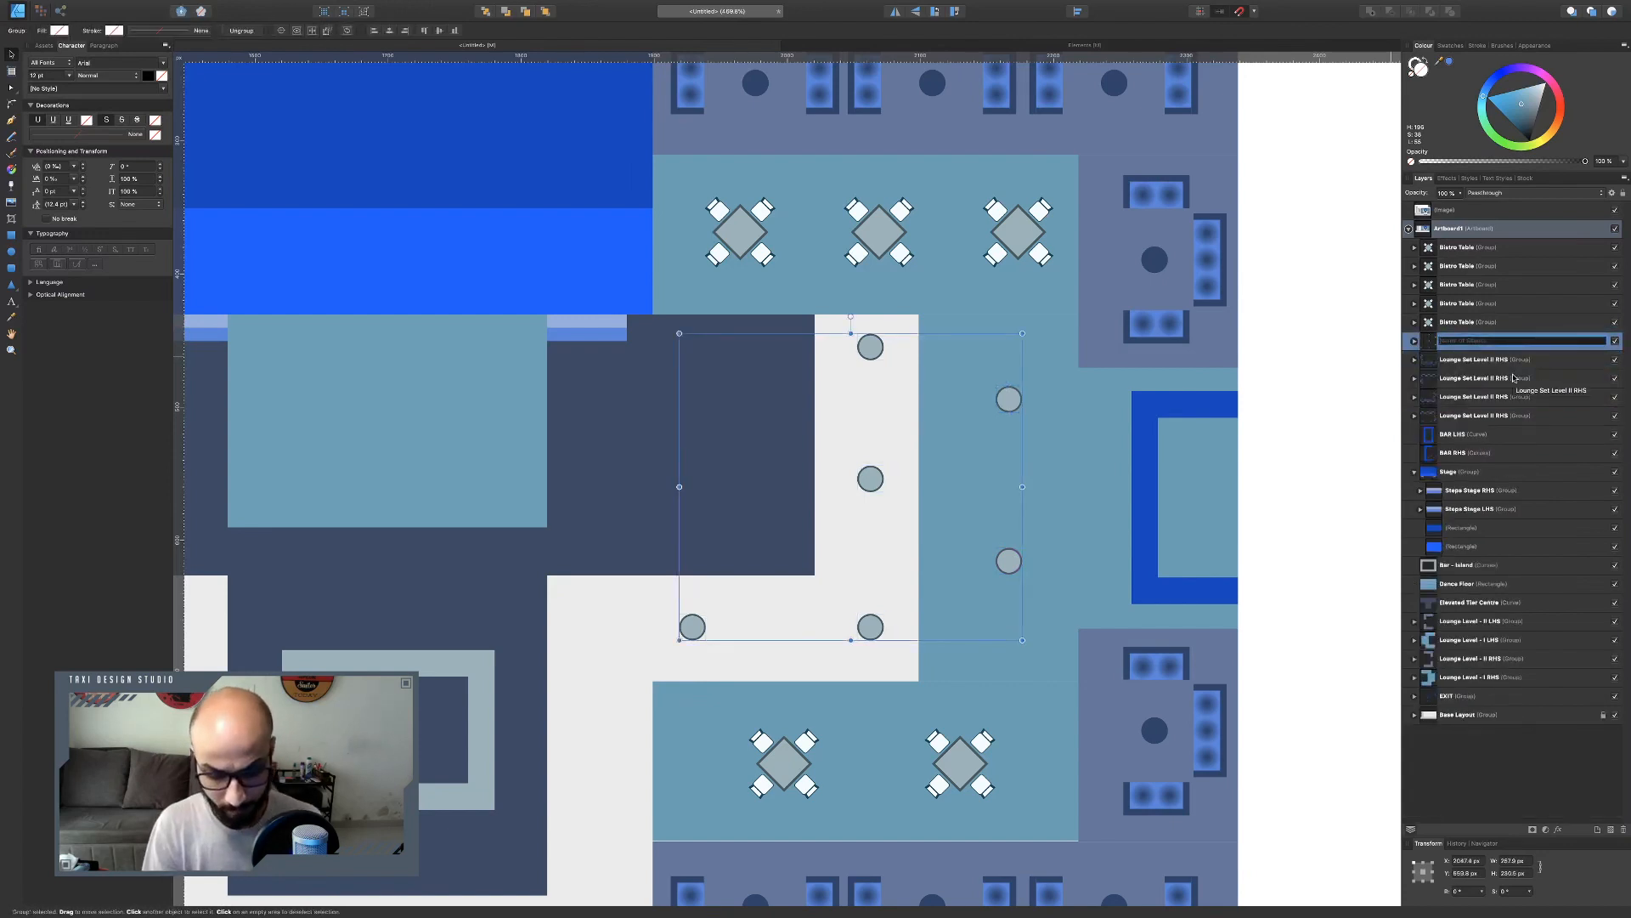
type("Cocktail")
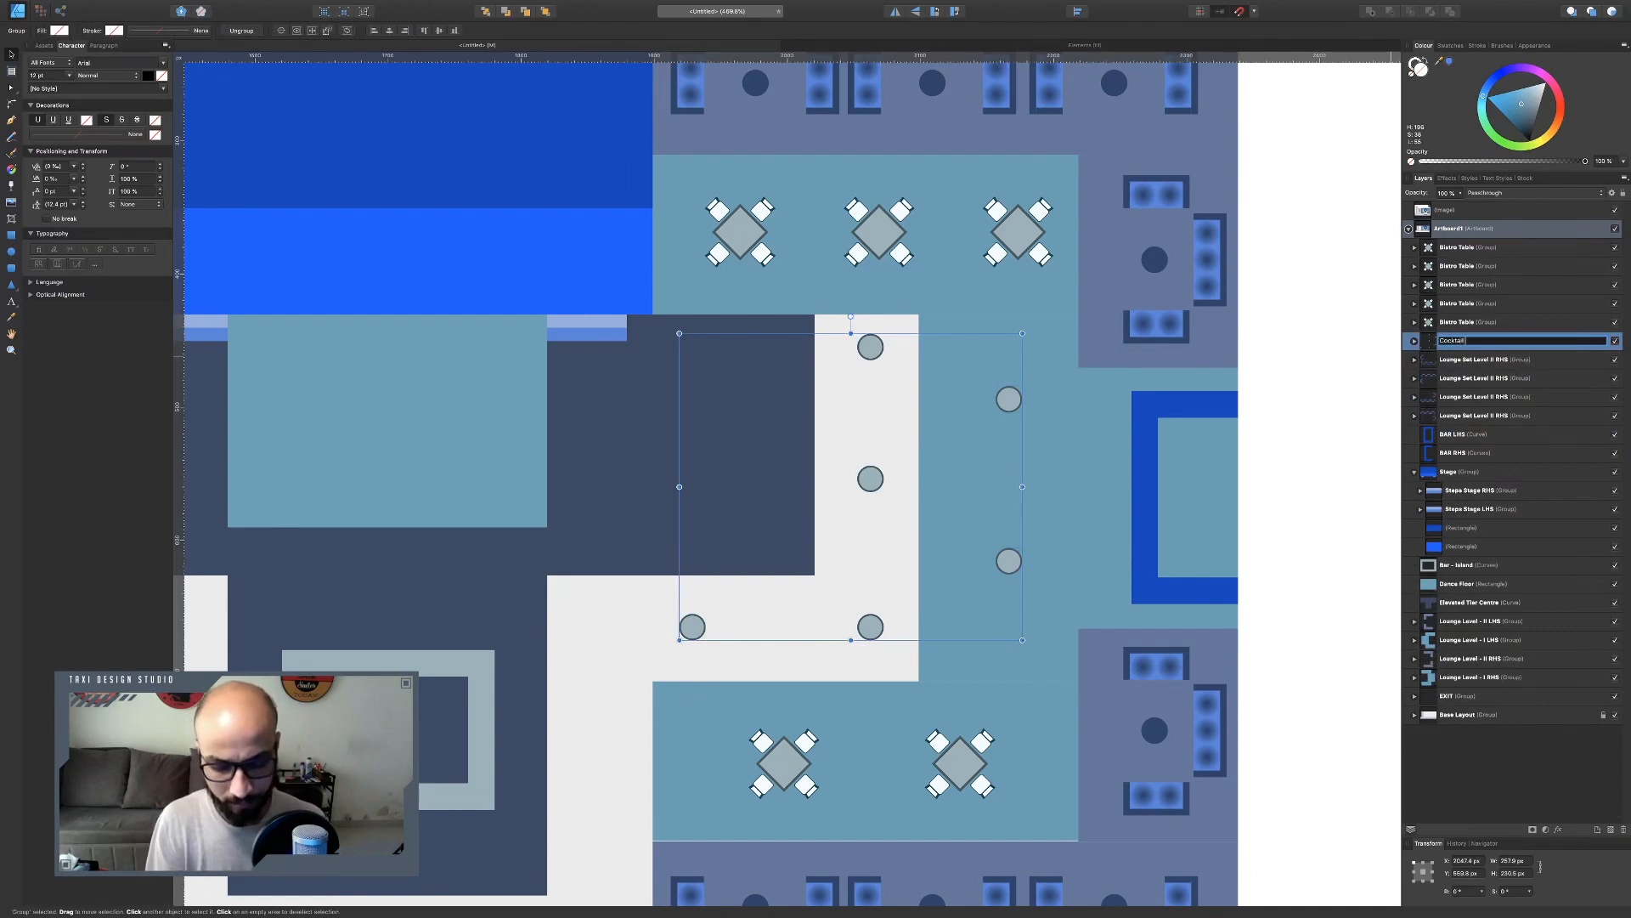
type(" Tables")
key("Return")
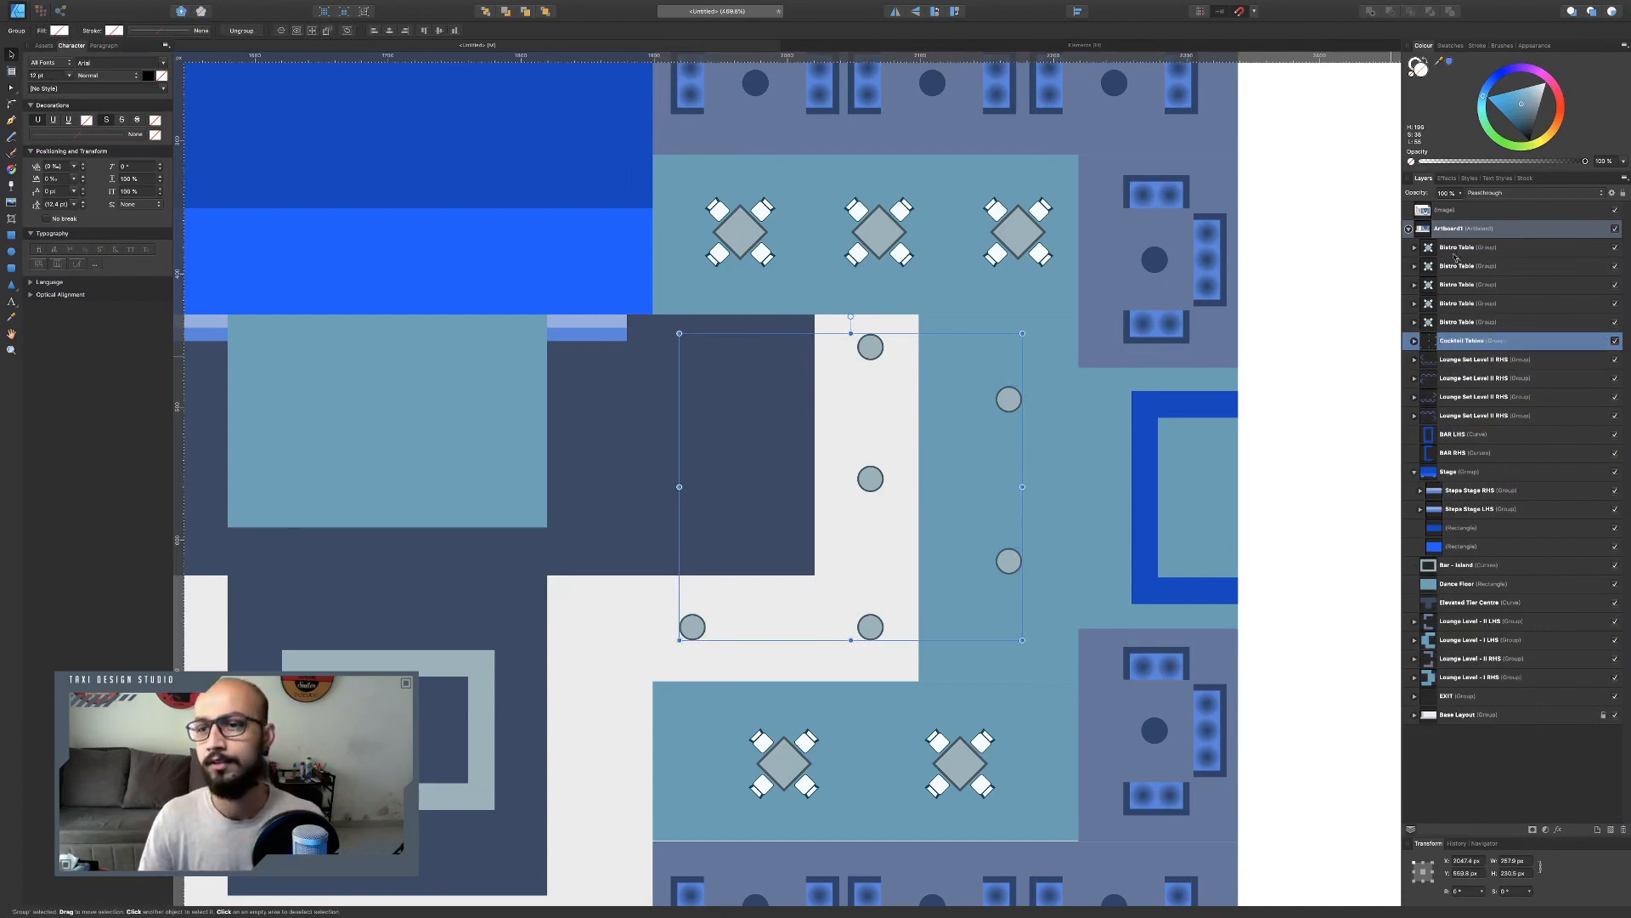
Group the five bistro table layers and name the group Bistro Table Sets.
left_click(1460, 248)
left_click(1470, 322, "shift")
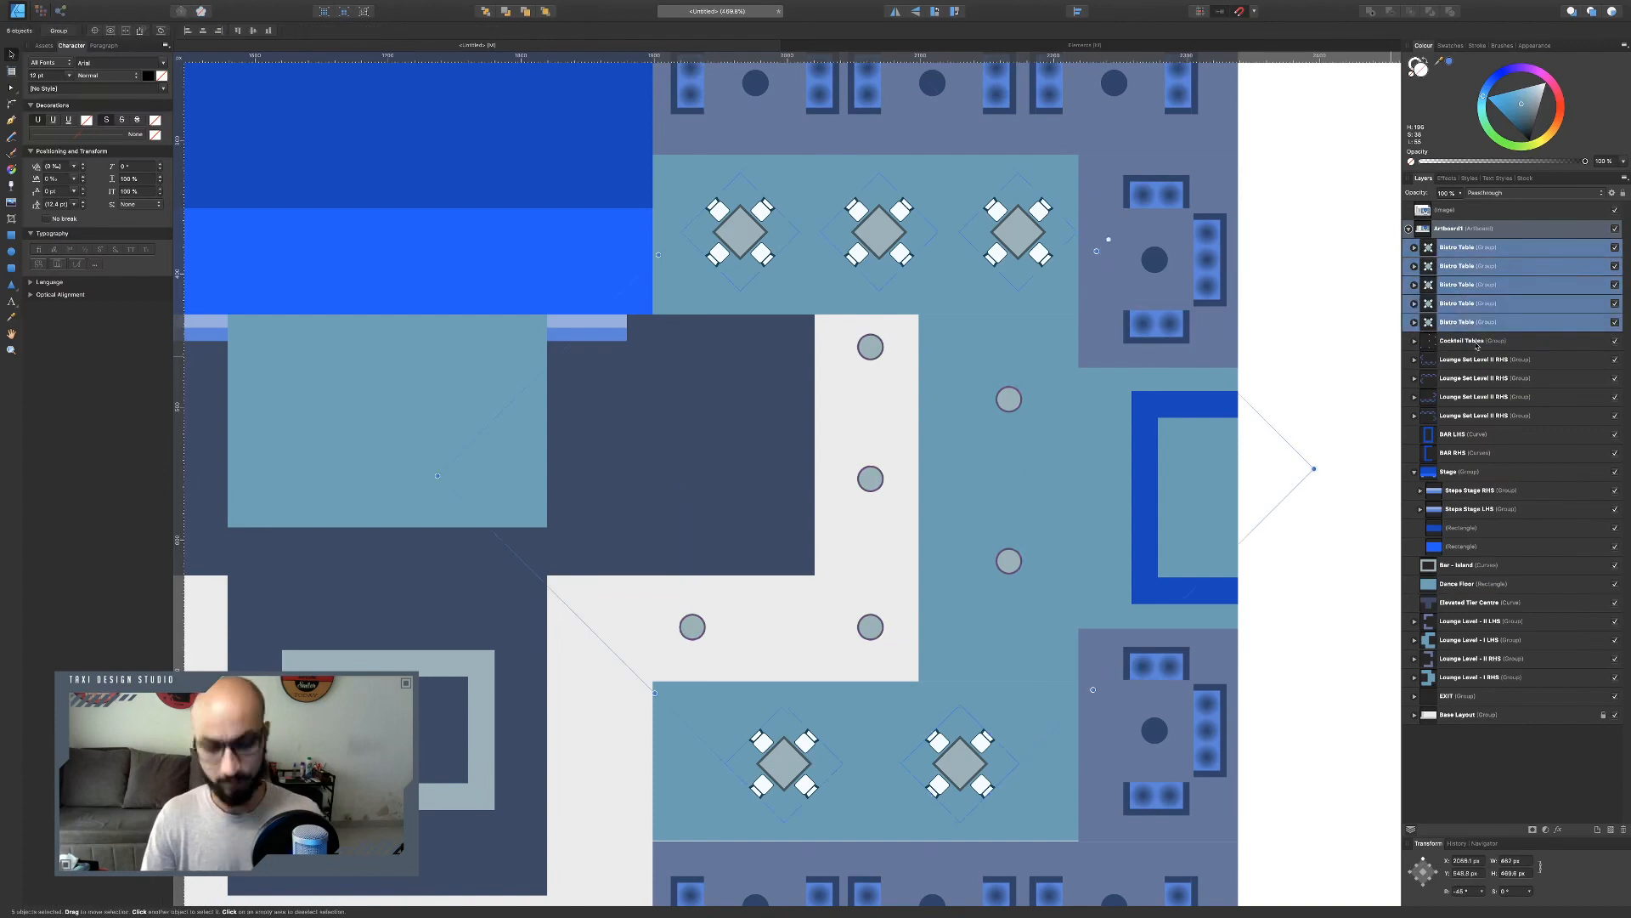
key("super+g")
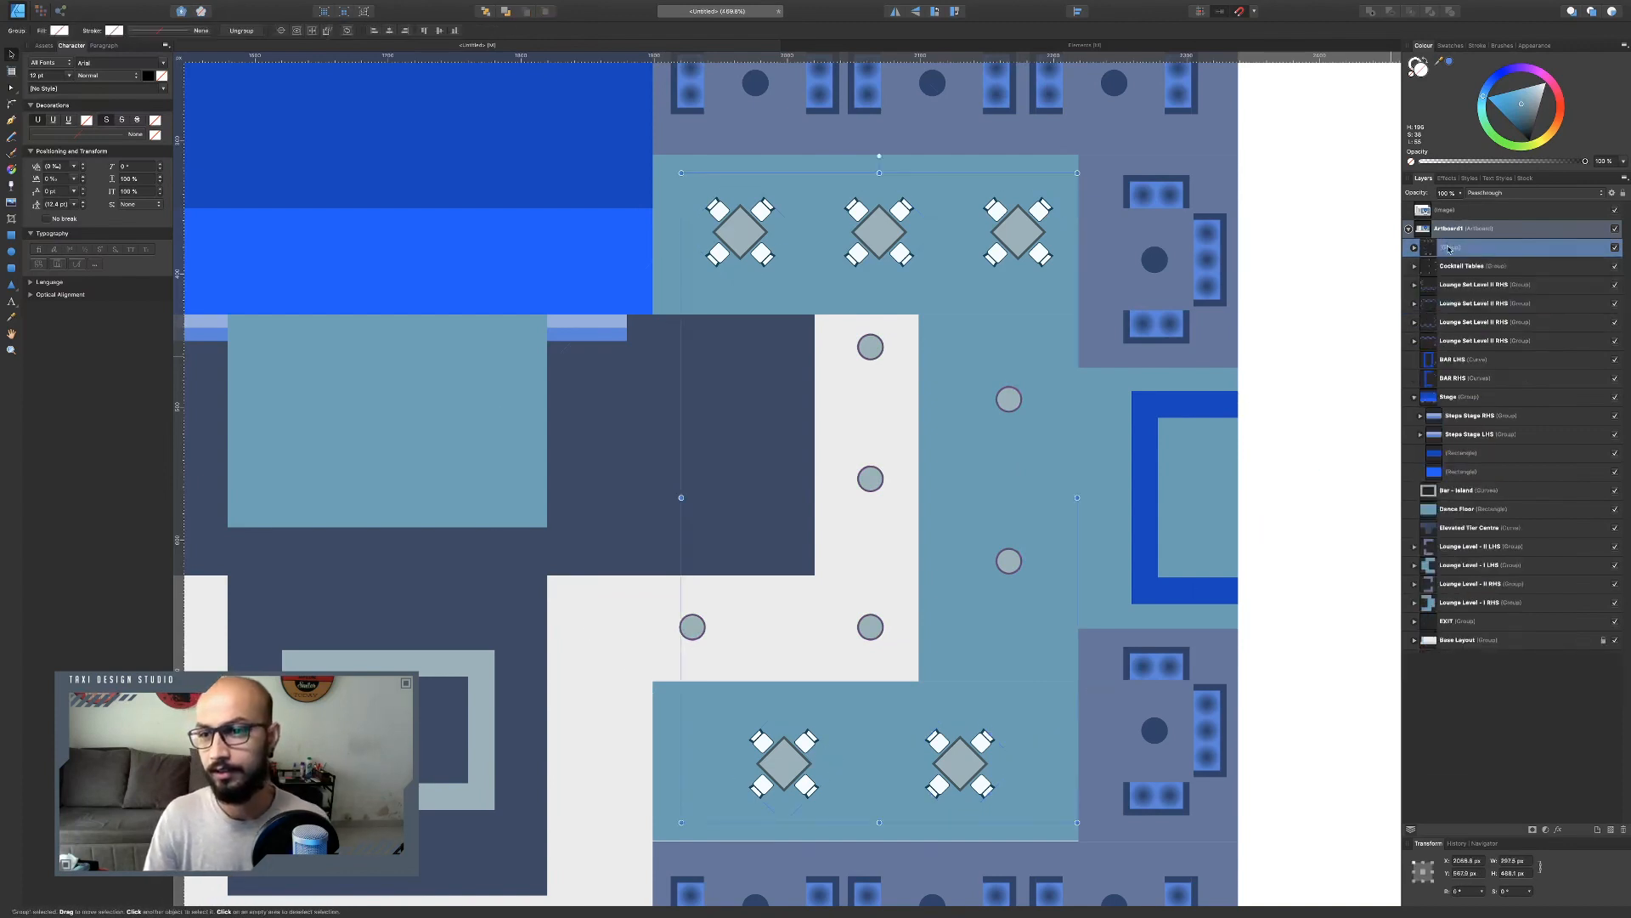
double_click(1449, 248)
type("Bistro Table Sets")
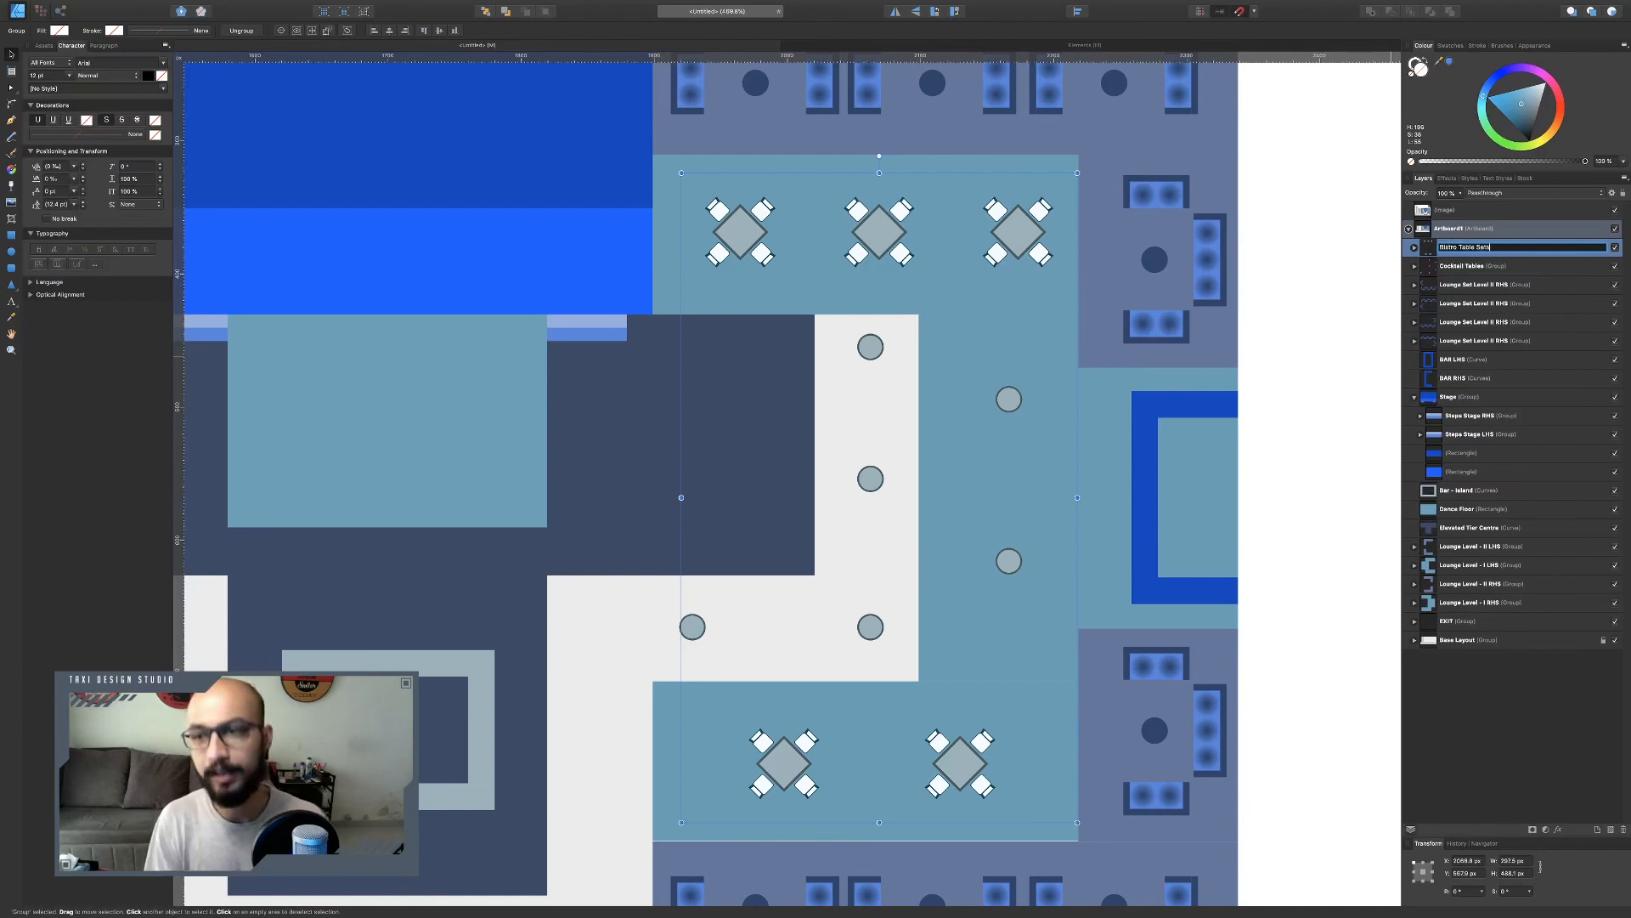
key("Return")
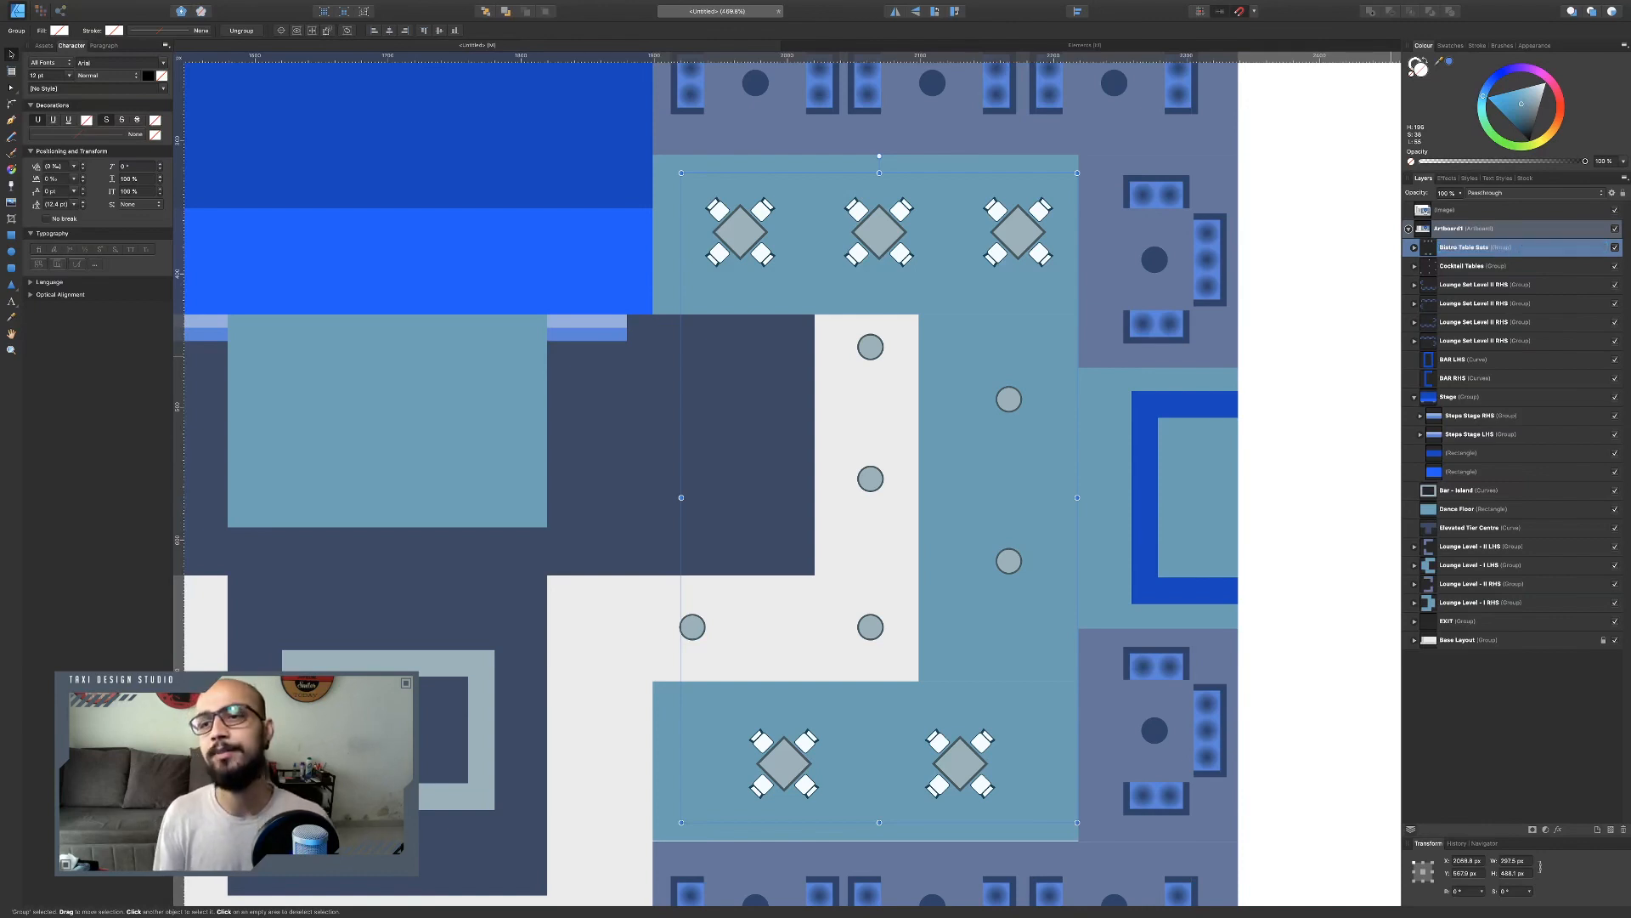
left_click(1615, 248)
left_click(1617, 247)
left_click(1616, 266)
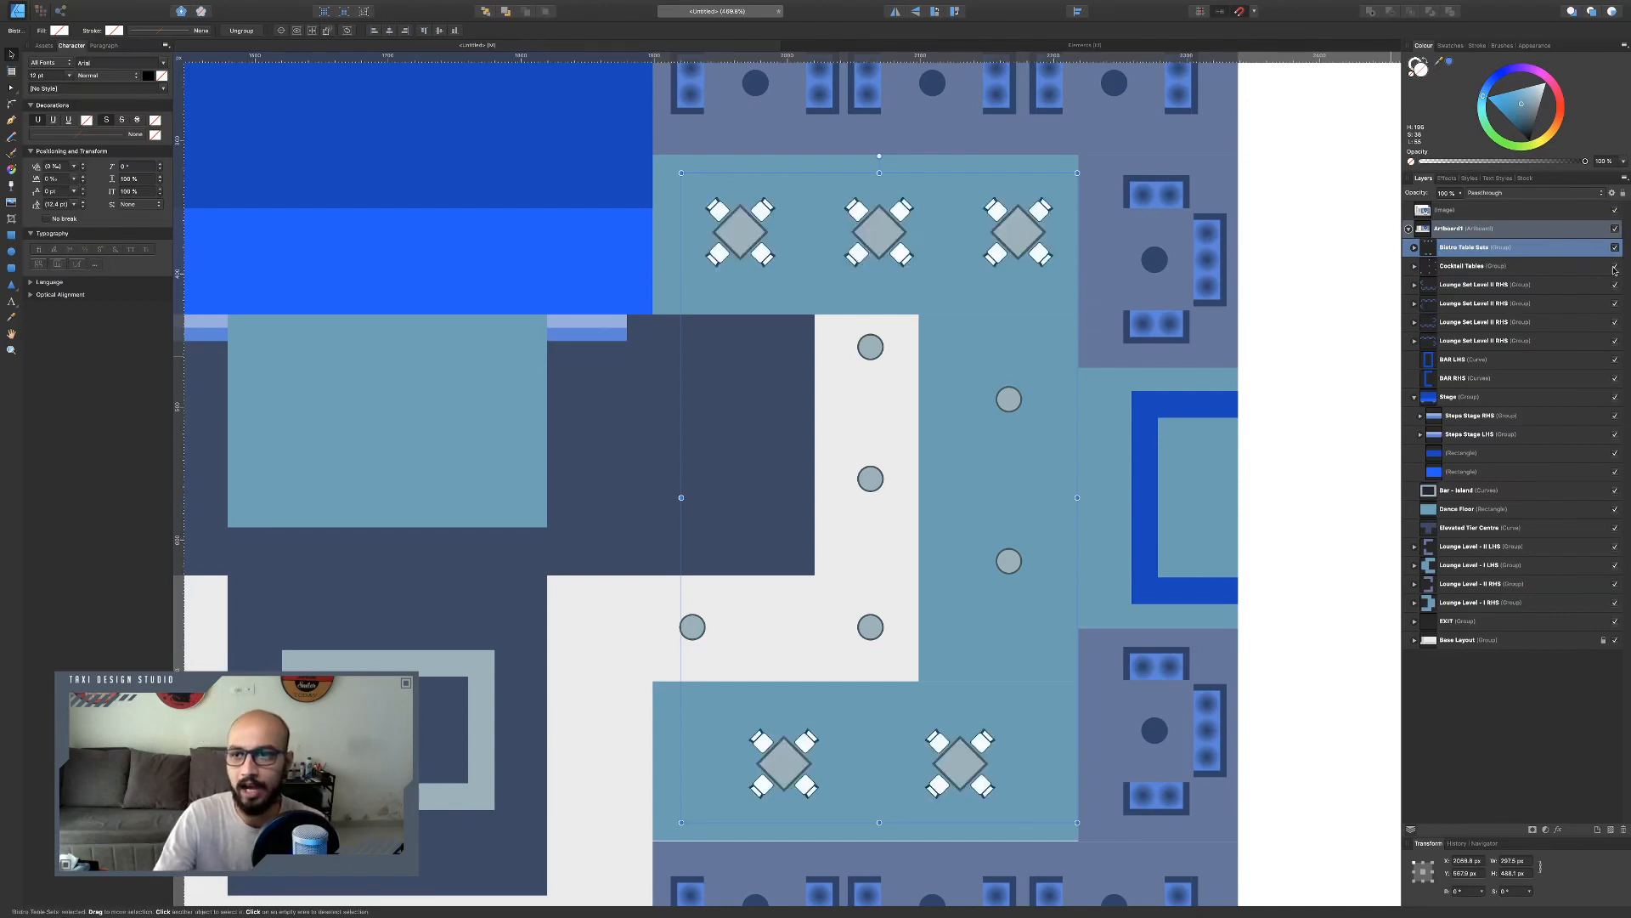
left_click(1615, 266)
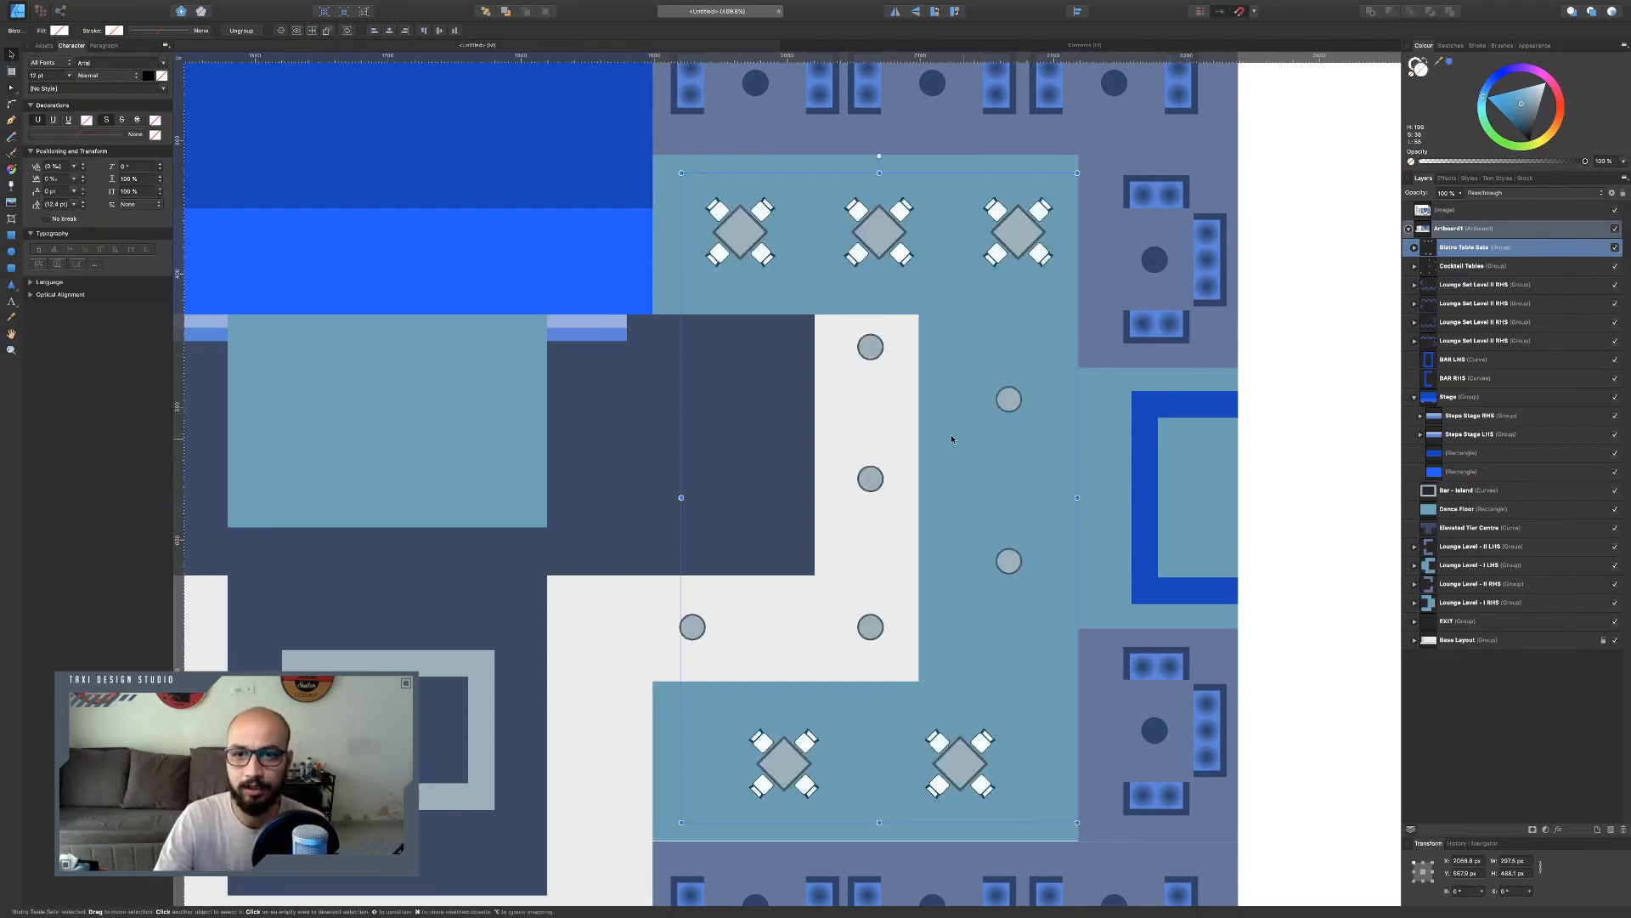
Duplicate the Bistro Table Sets and Cocktail Tables groups, flip the copies horizontally and move them to the left lounge area.
left_click(1478, 266, "shift")
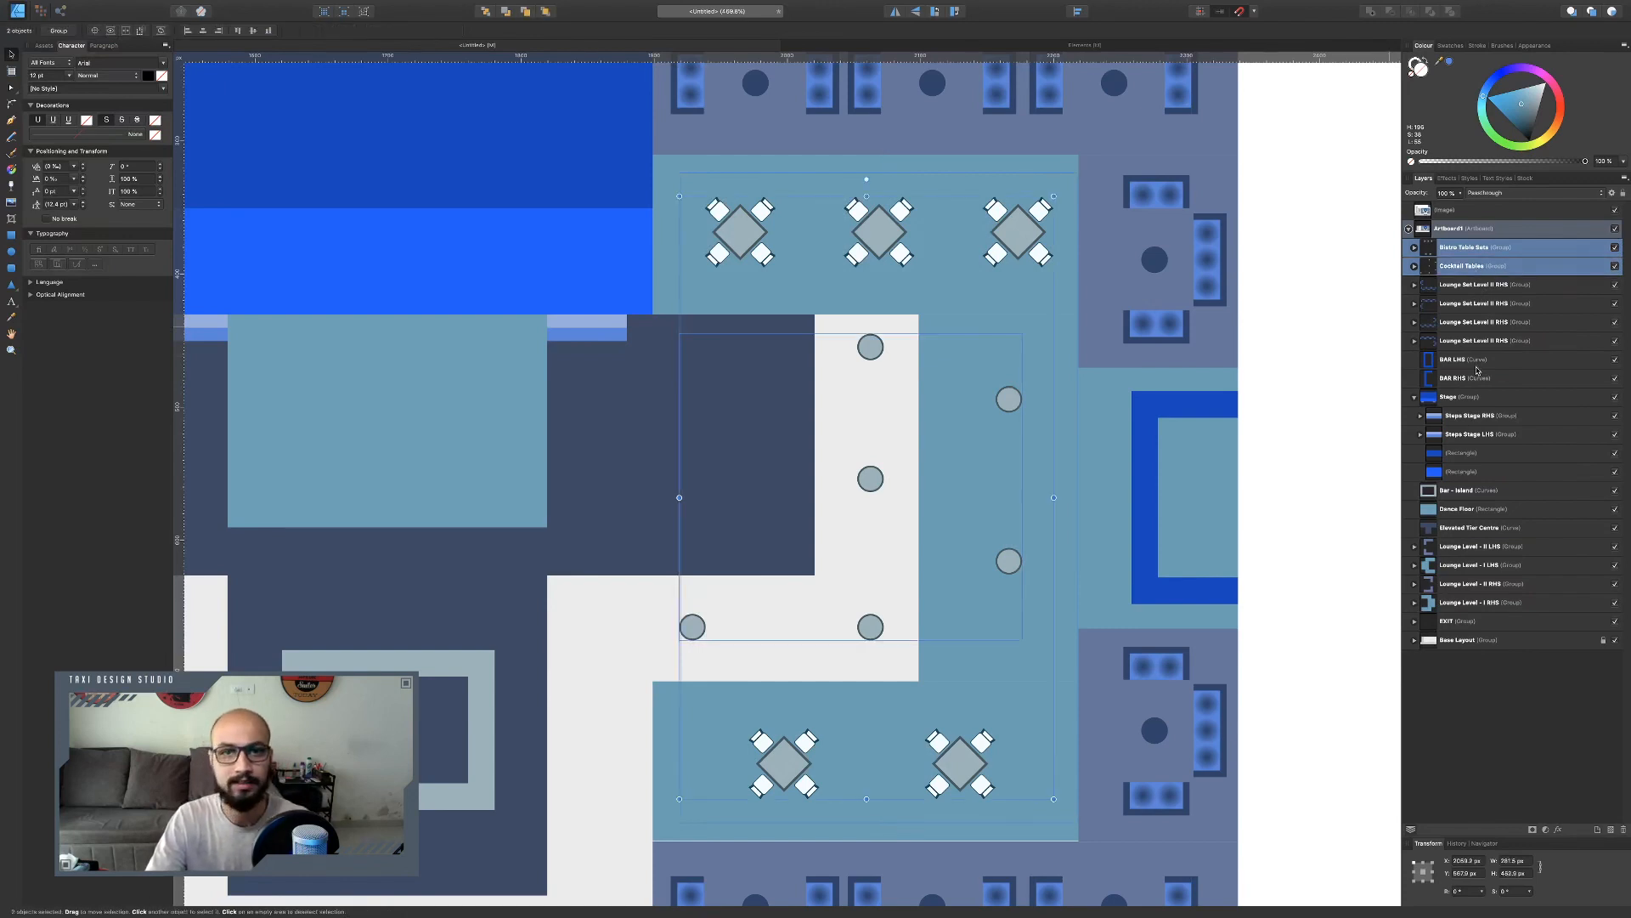
key("super+j")
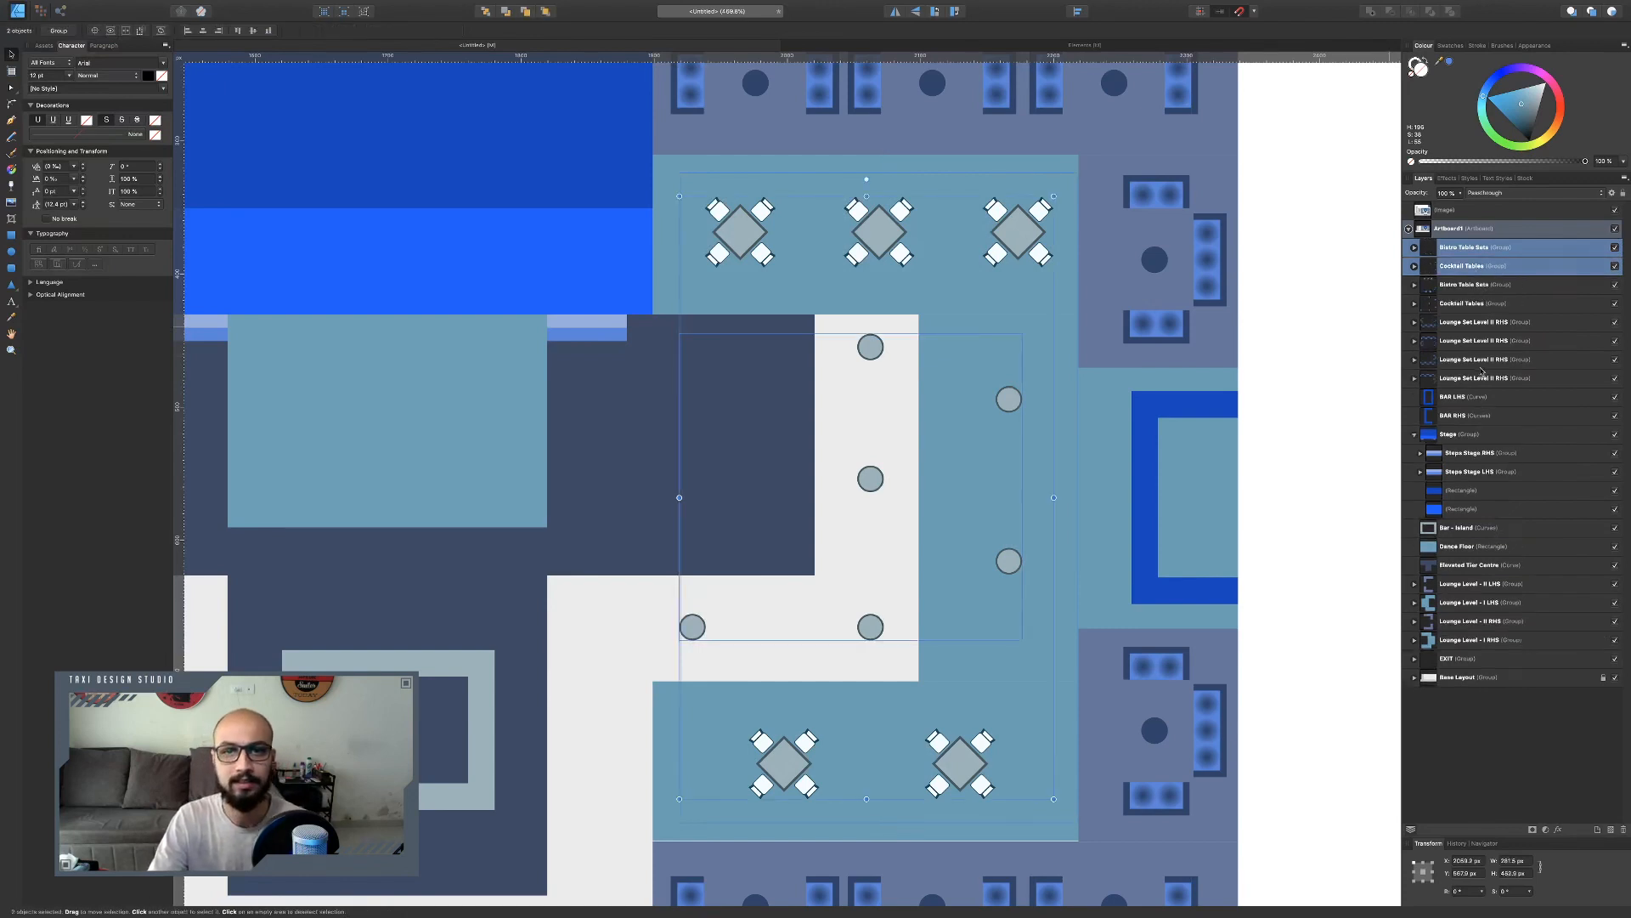
left_click(895, 11)
scroll(967, 357, "down", 3)
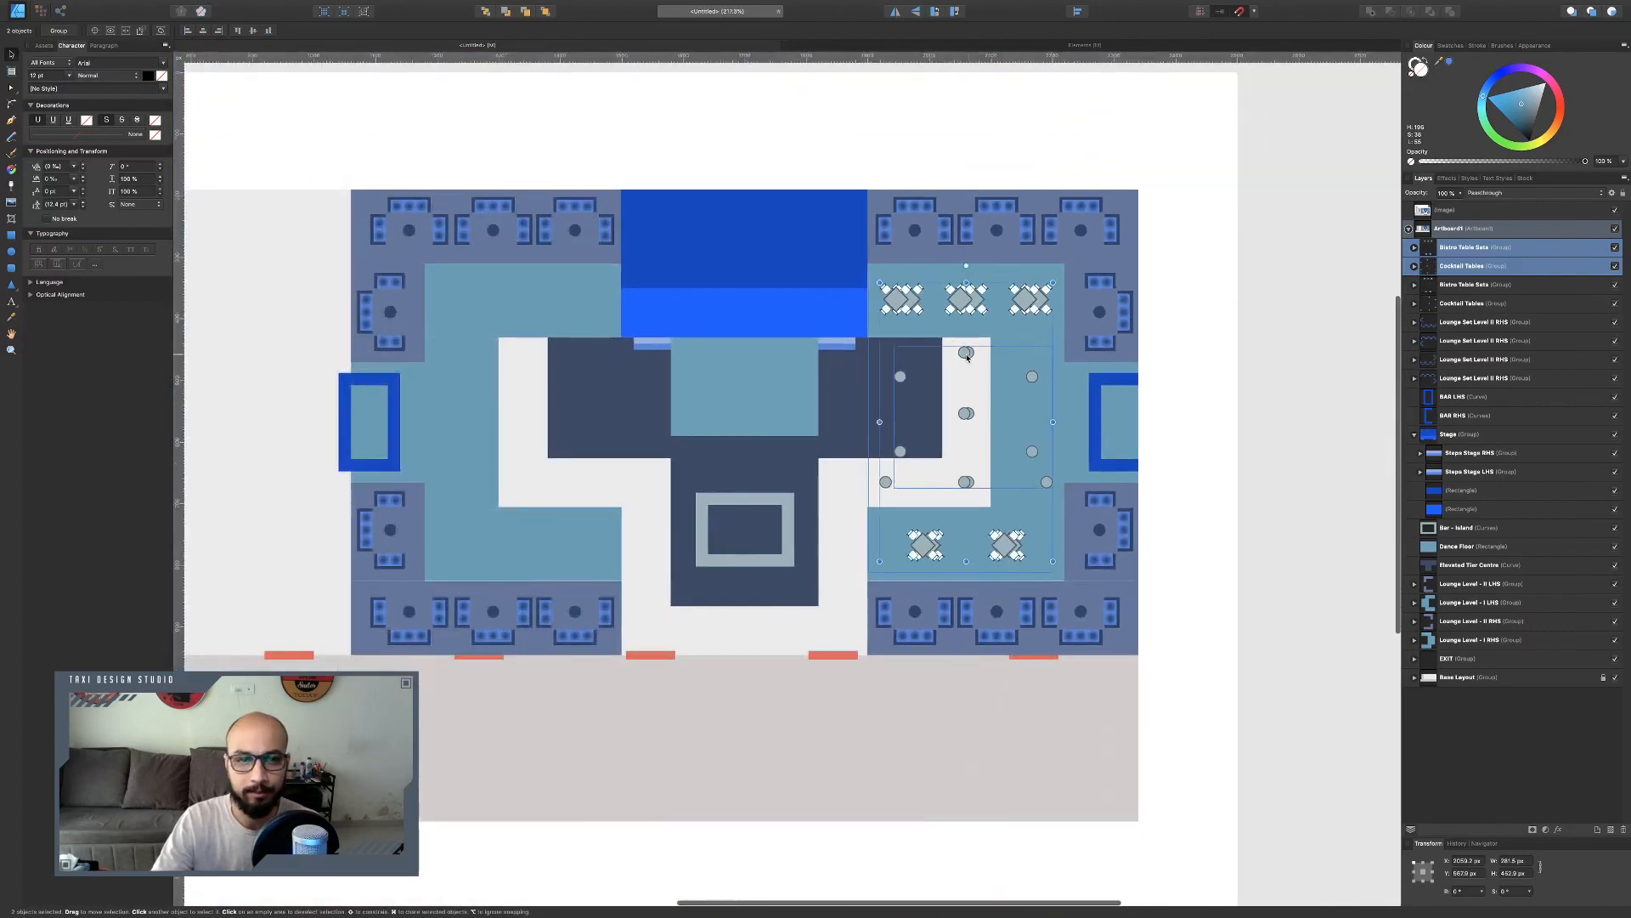
left_click_drag(967, 357, 531, 386)
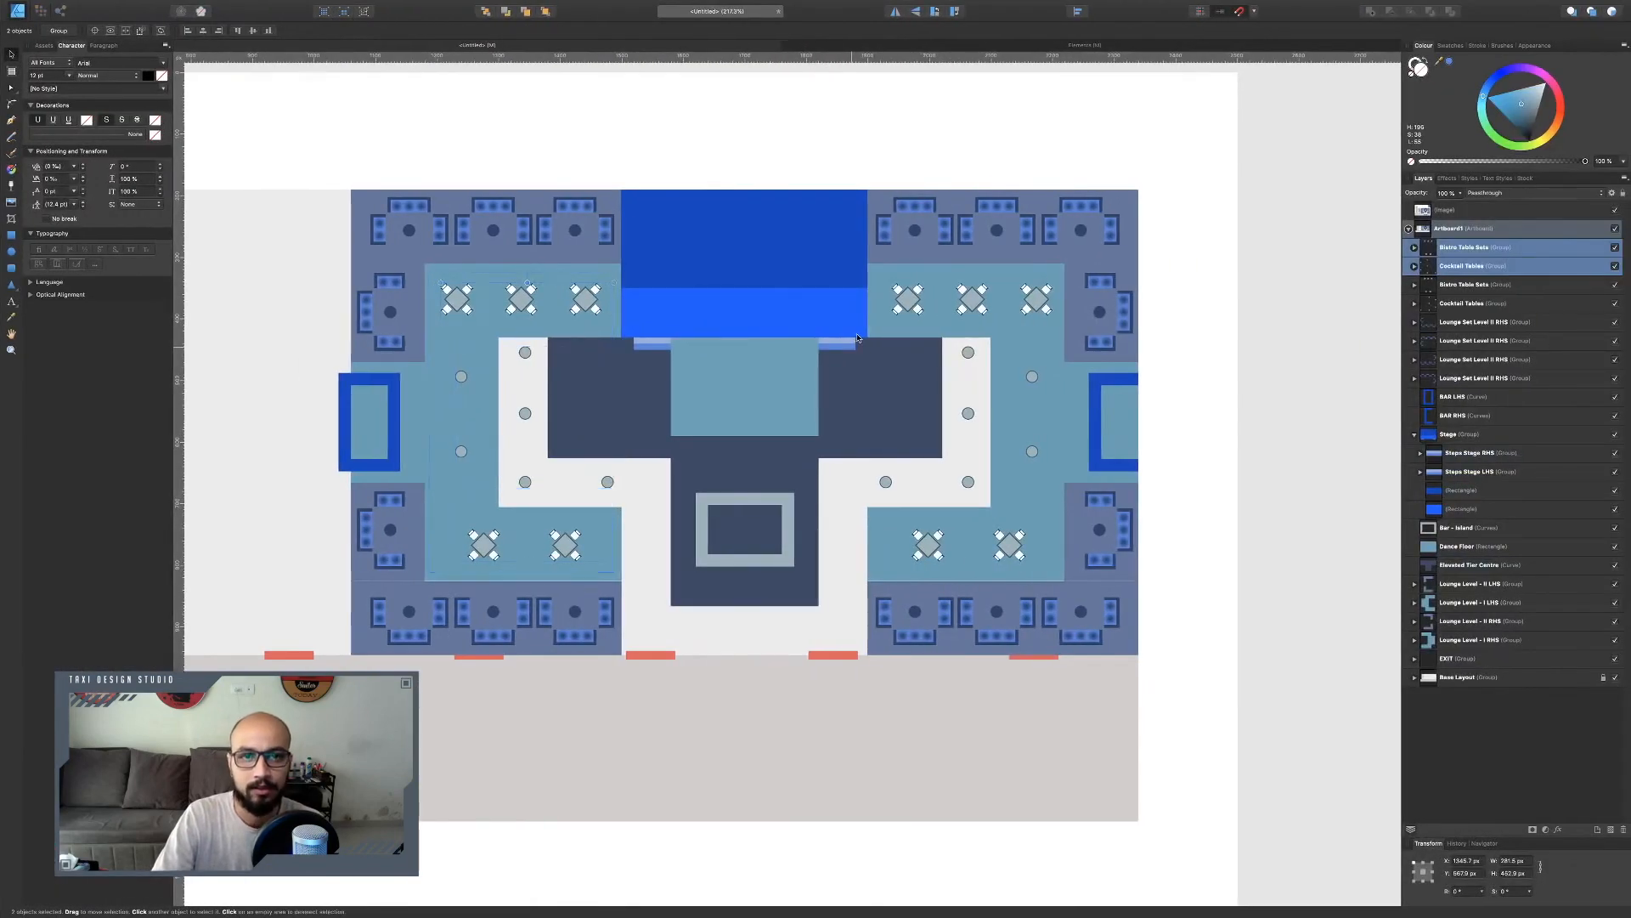
Zoom out and examine the reference venue chart's table placement around the lounges.
scroll(858, 339, "up", 10)
scroll(860, 338, "left", 2)
scroll(860, 338, "down", 2)
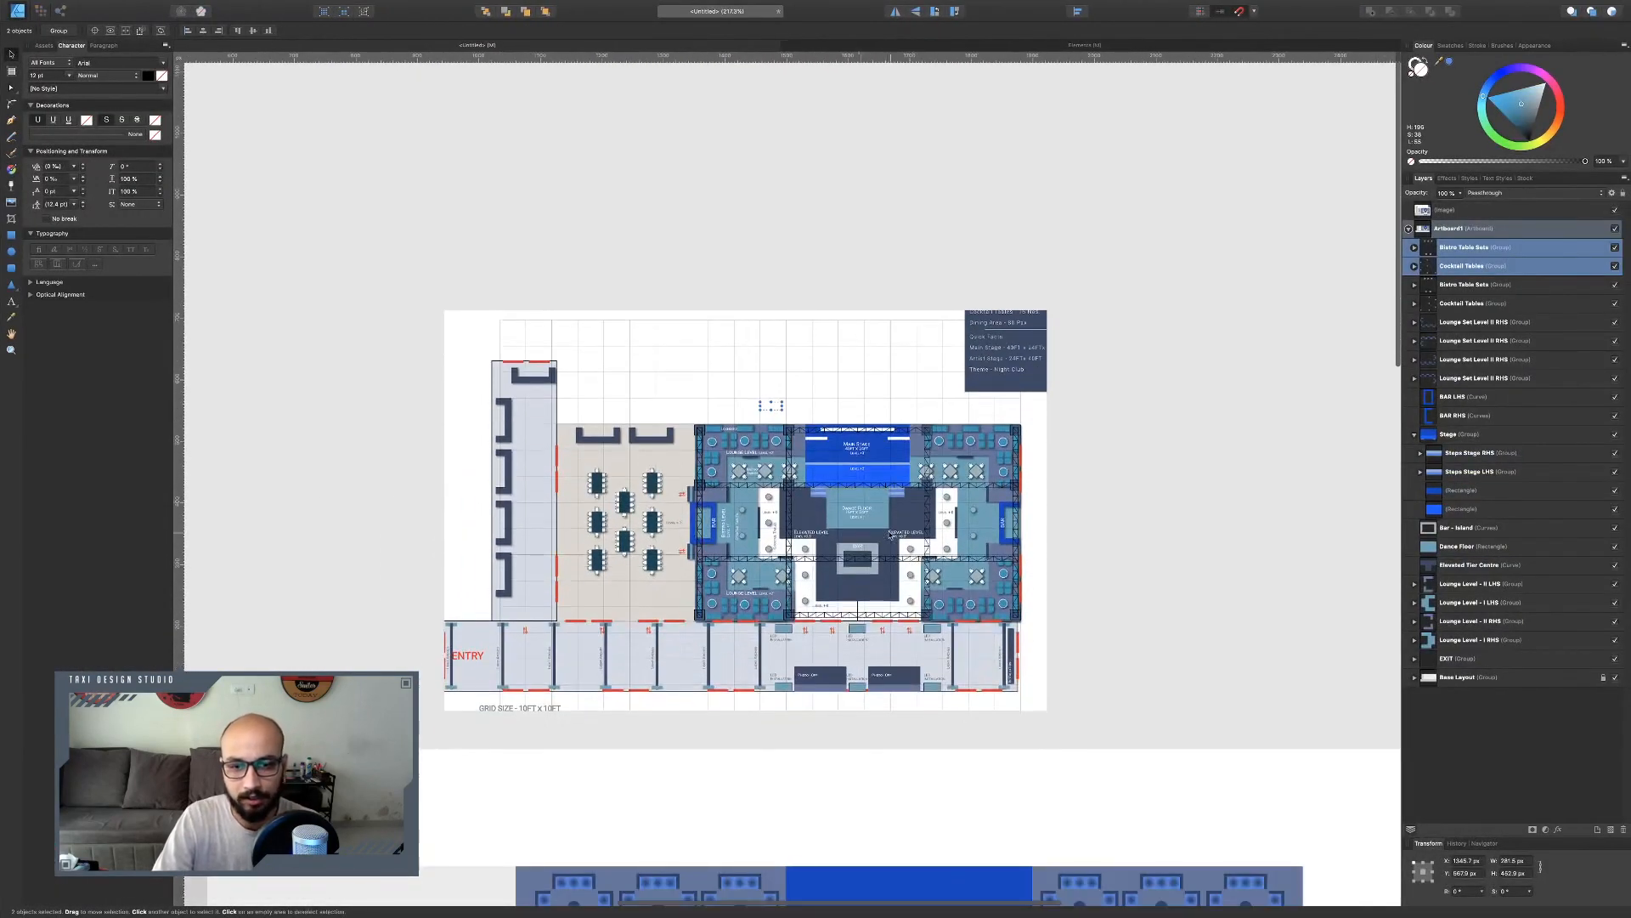
scroll(889, 533, "up", 5)
scroll(684, 501, "up", 1)
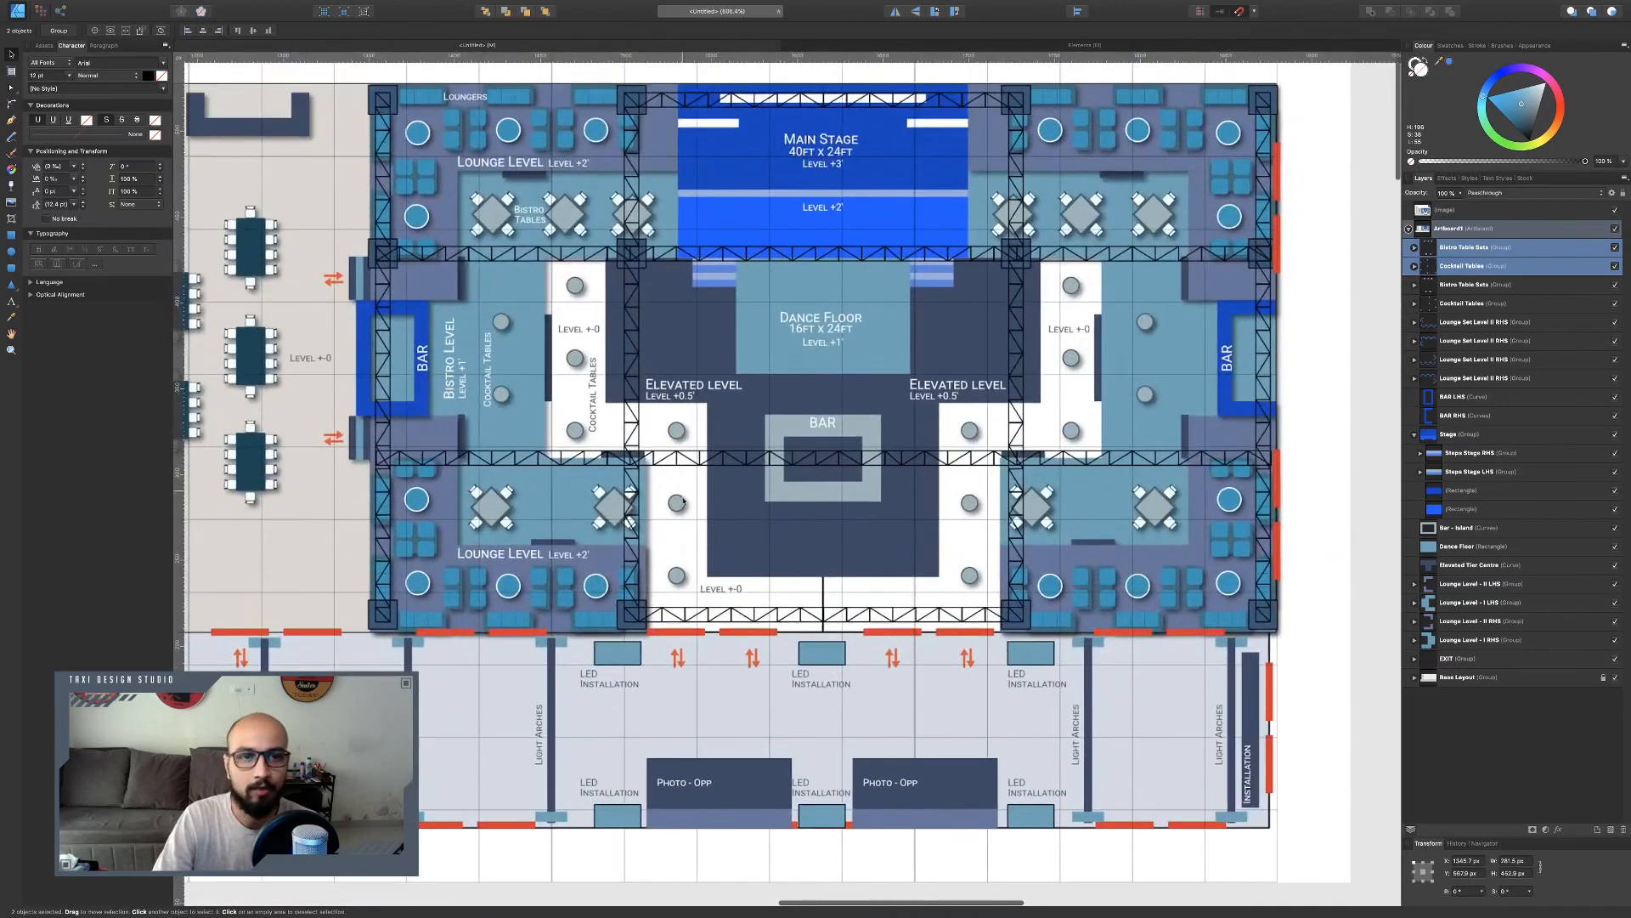
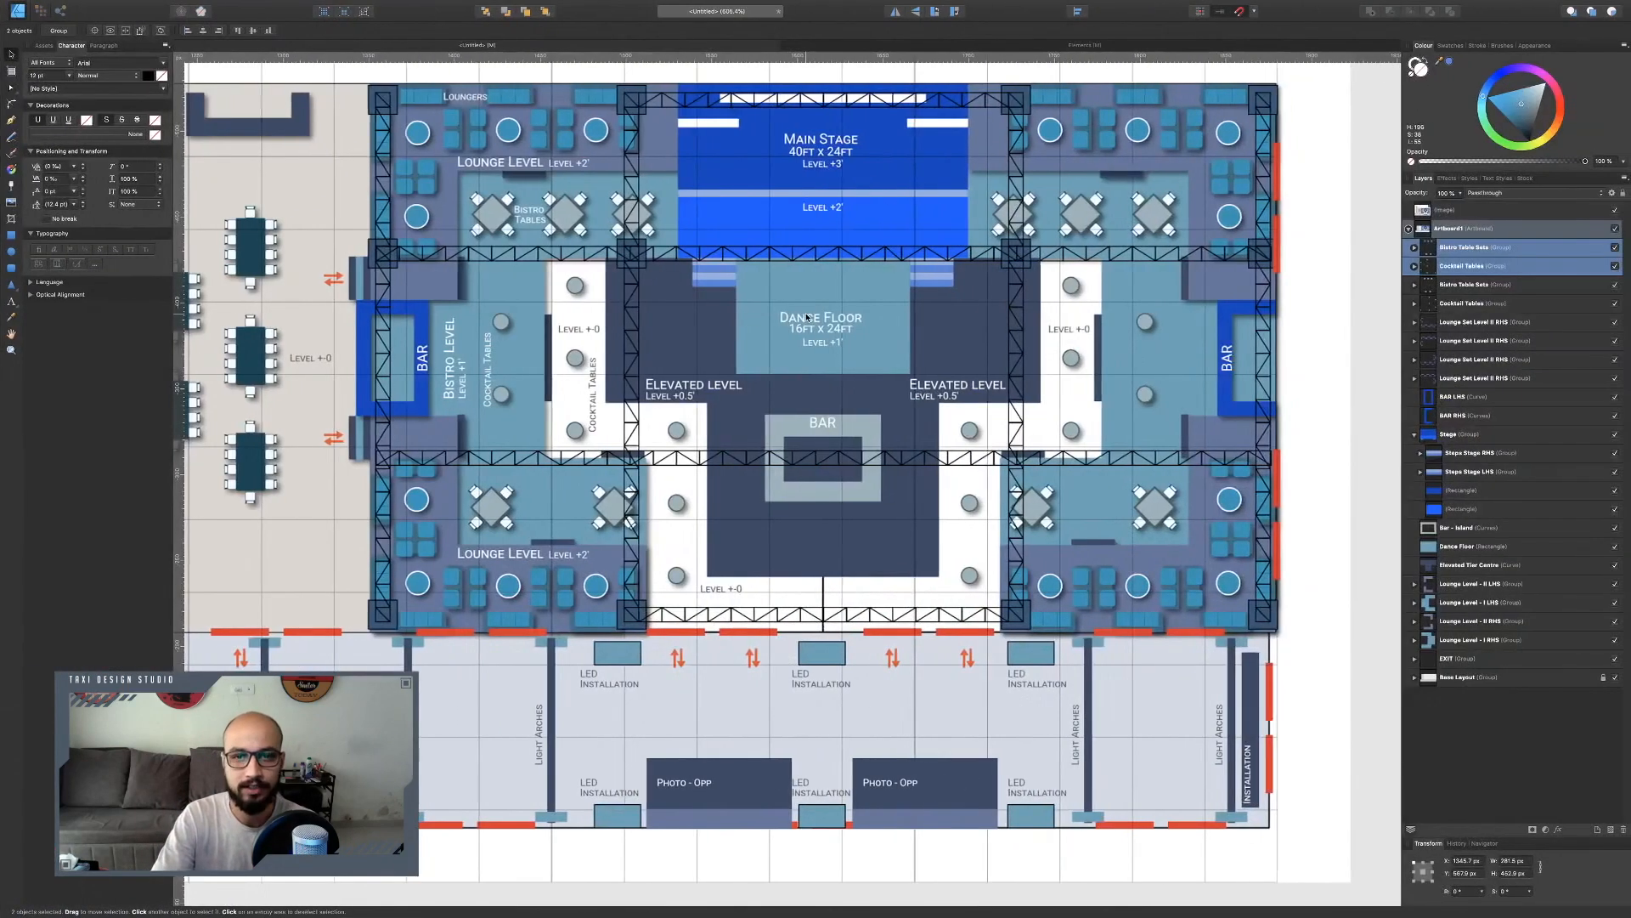
Draw a thin horizontal rectangle near the top edge of the main stage and set its width to 200 px.
scroll(805, 317, "down", 18)
scroll(806, 316, "left", 5)
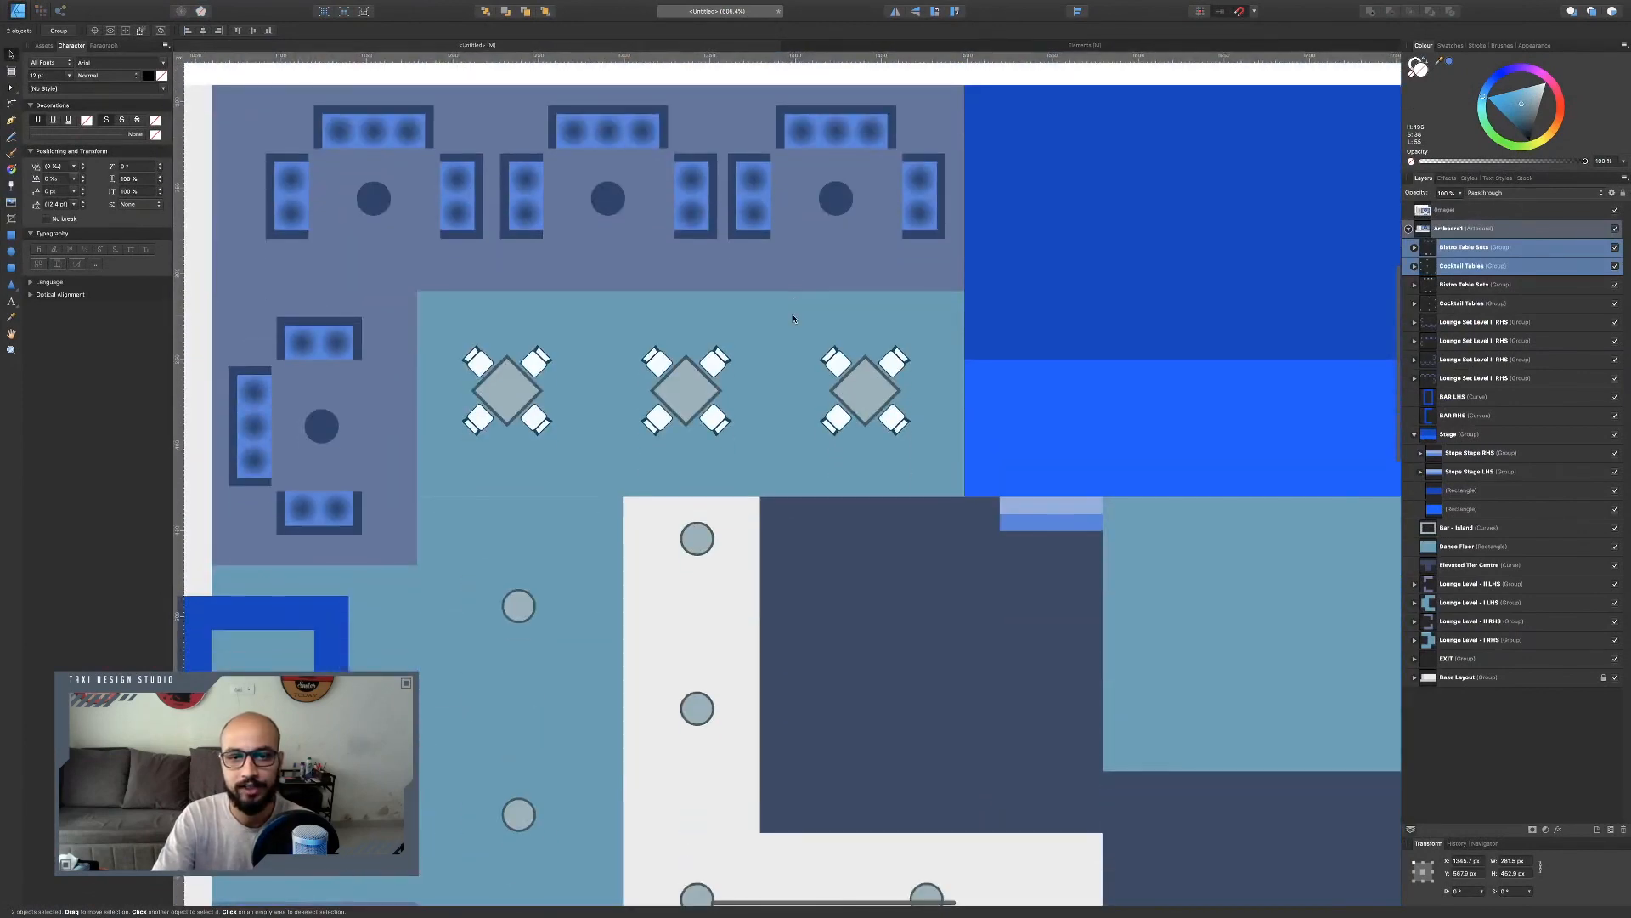
scroll(793, 319, "down", 5)
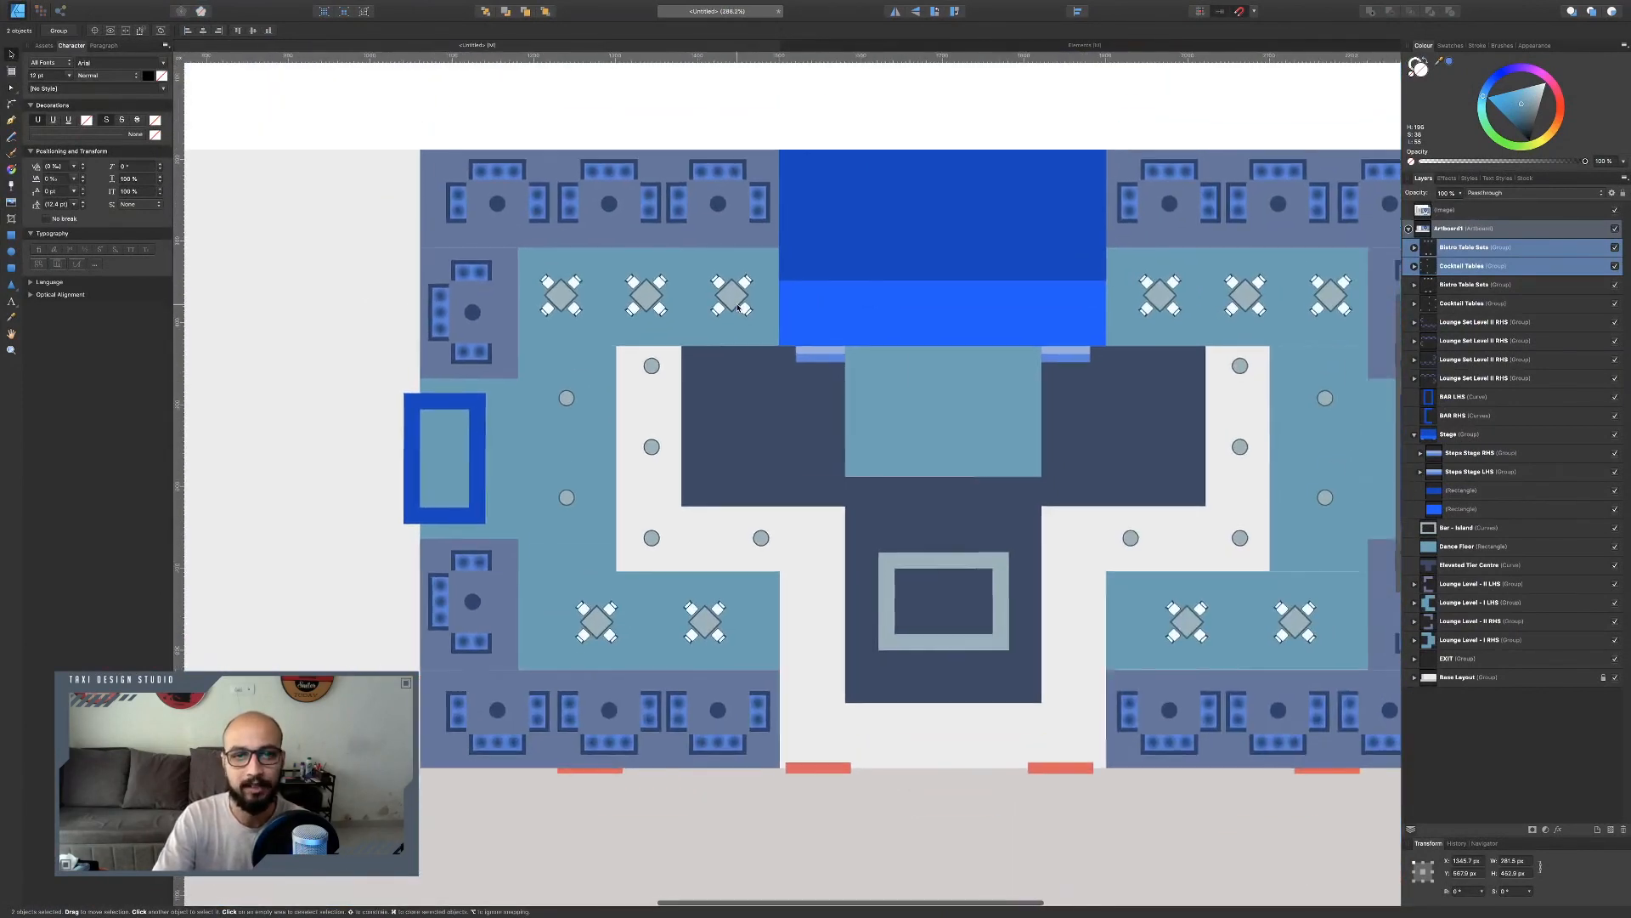
scroll(741, 304, "right", 2)
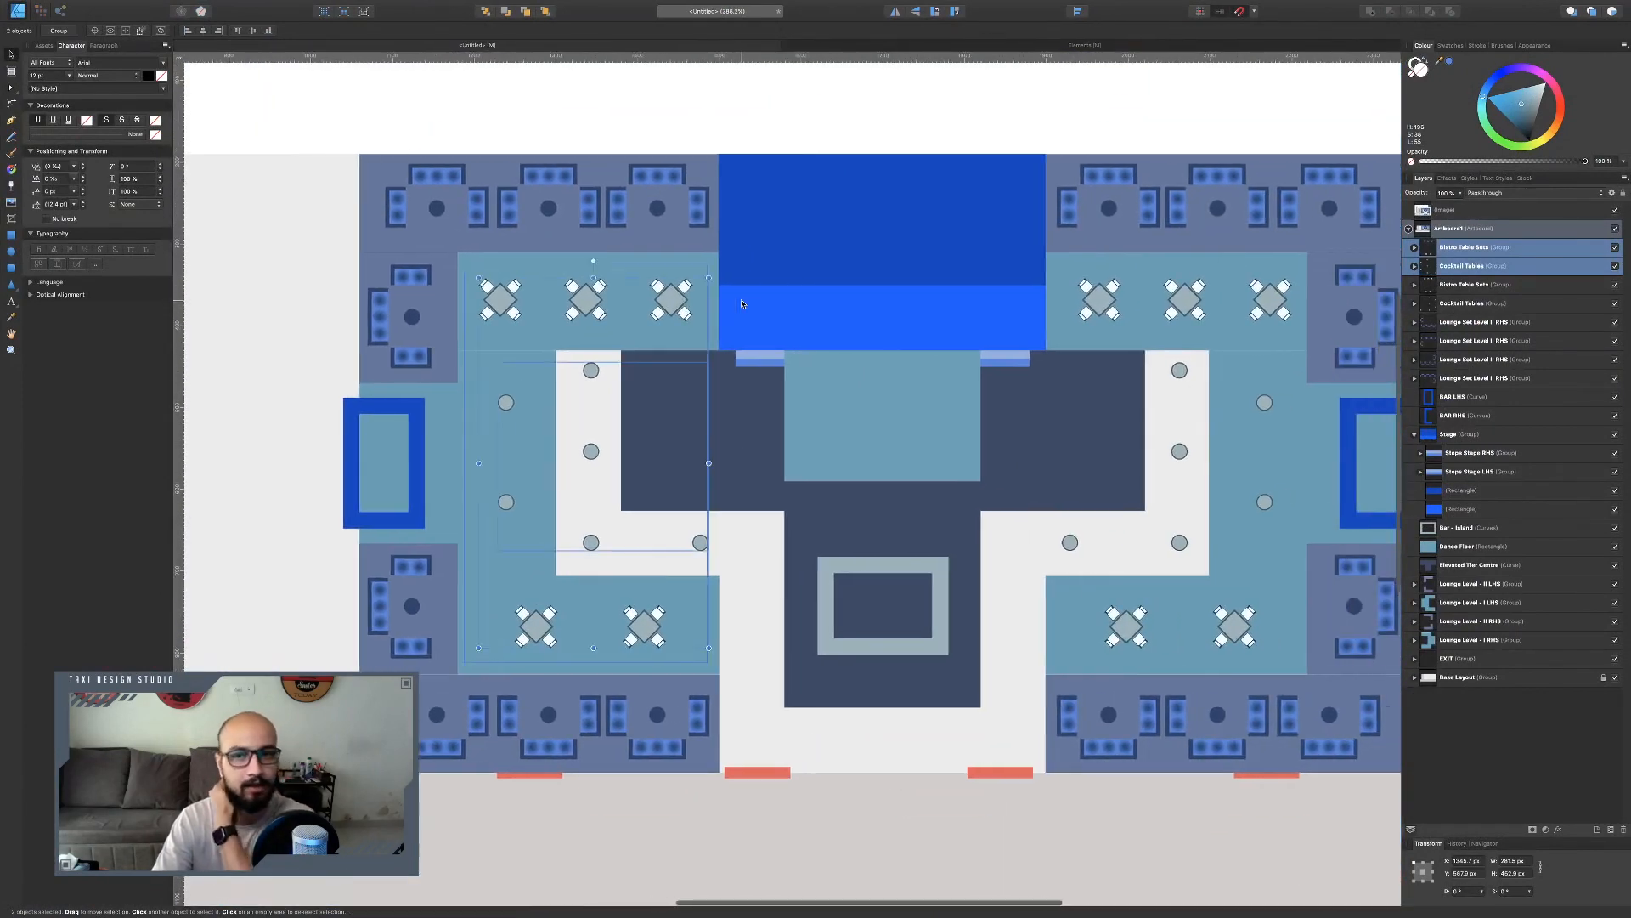
scroll(785, 318, "up", 2)
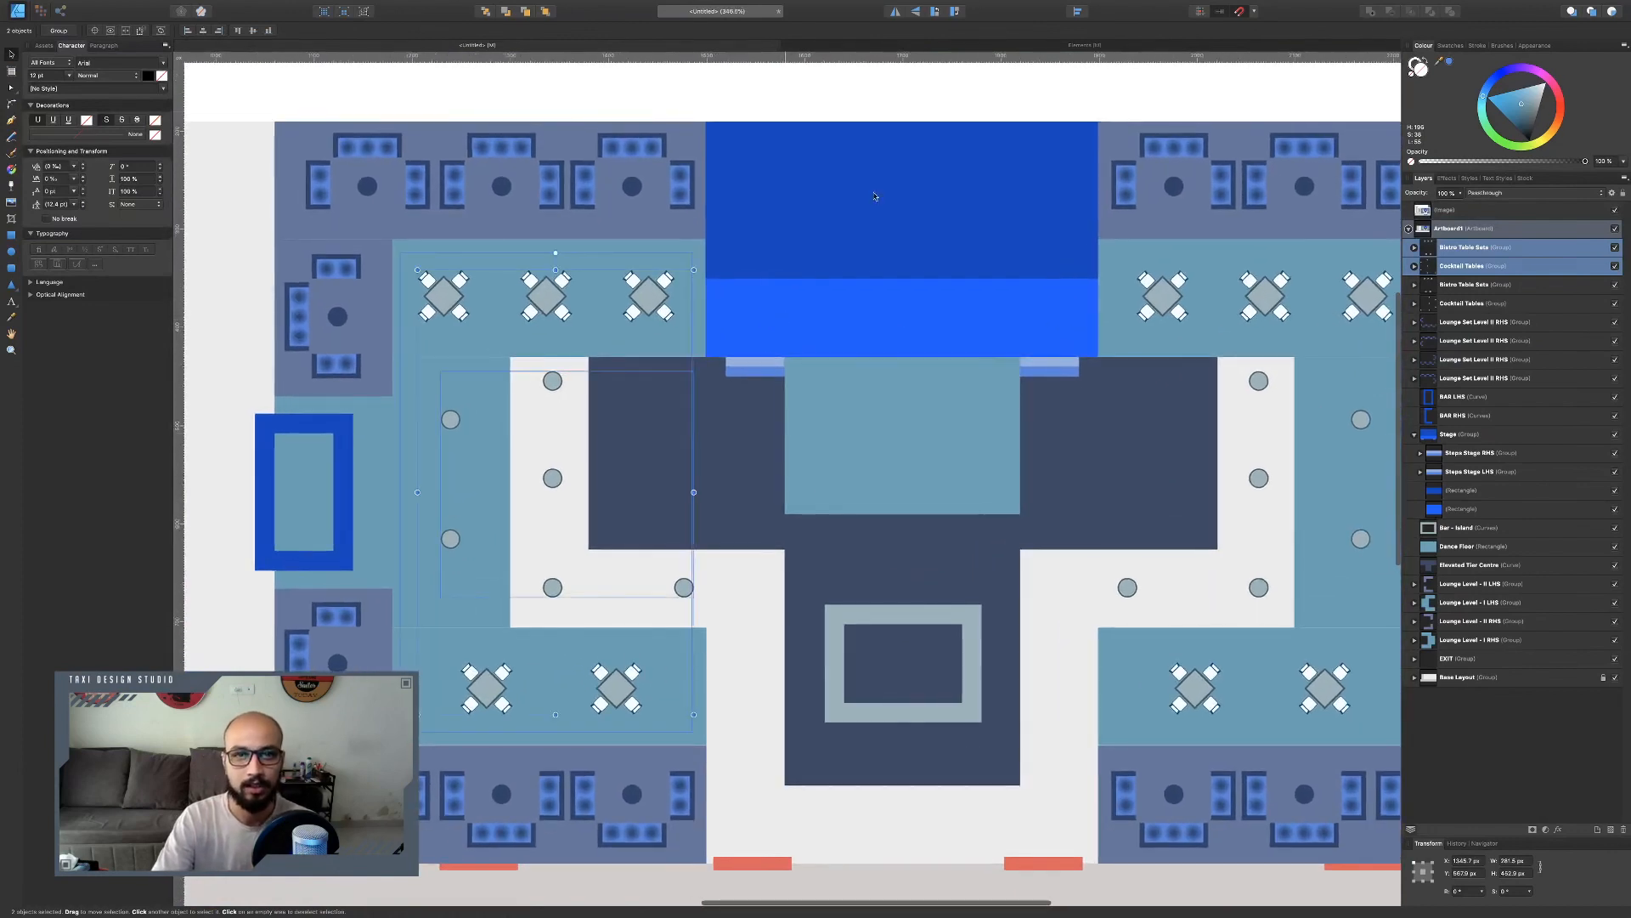
left_click(810, 84)
scroll(939, 294, "right", 2)
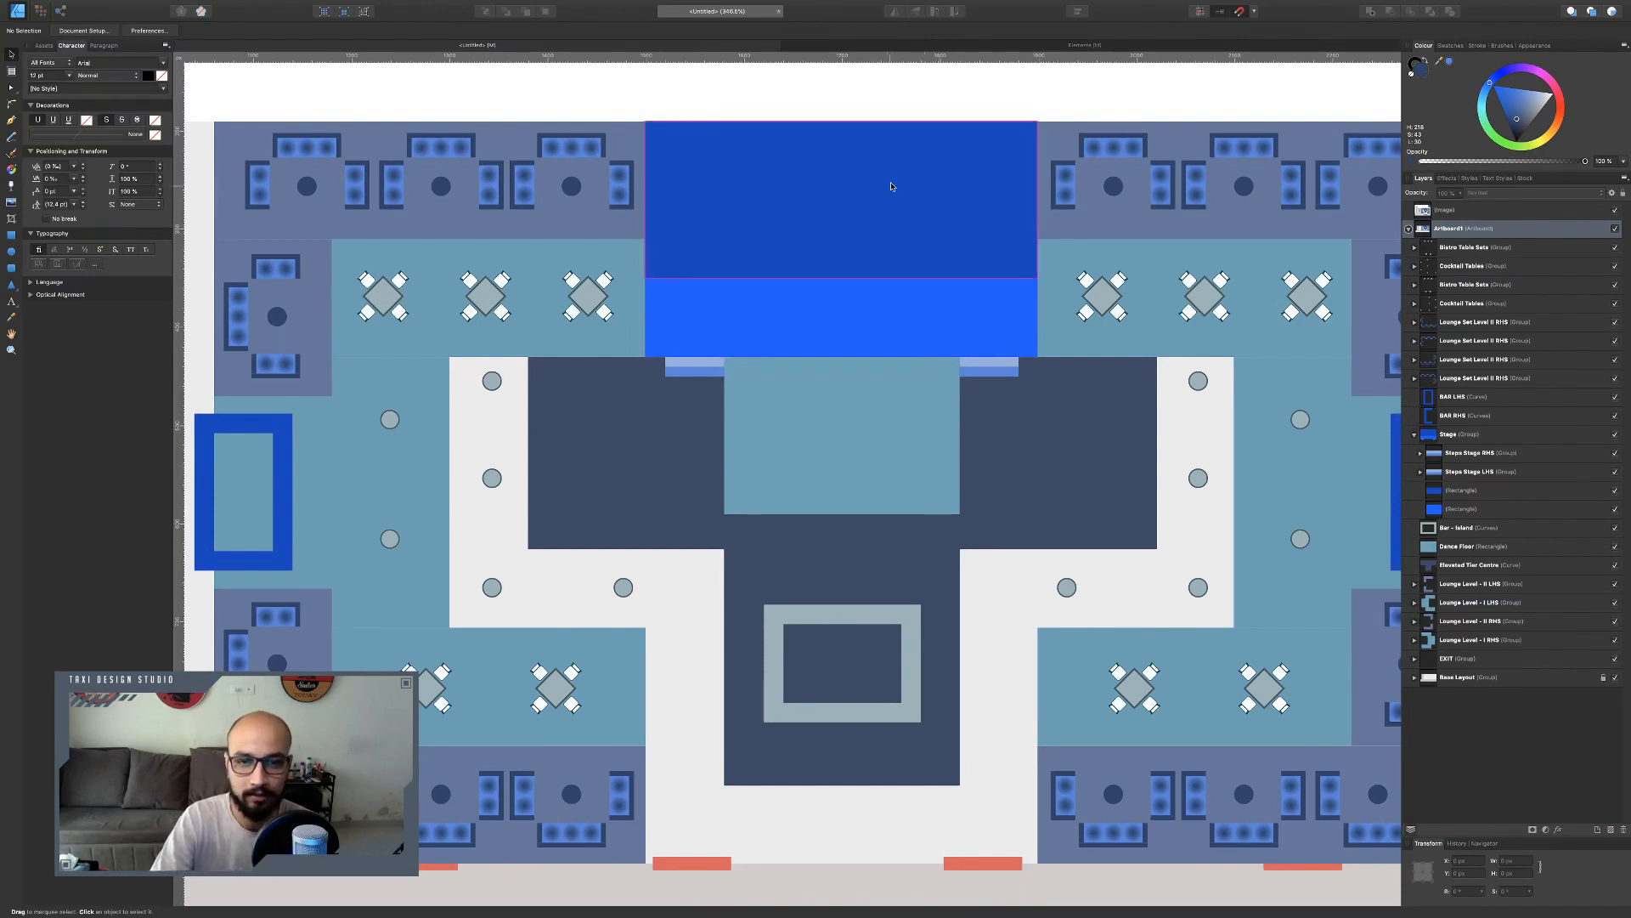
left_click(11, 234)
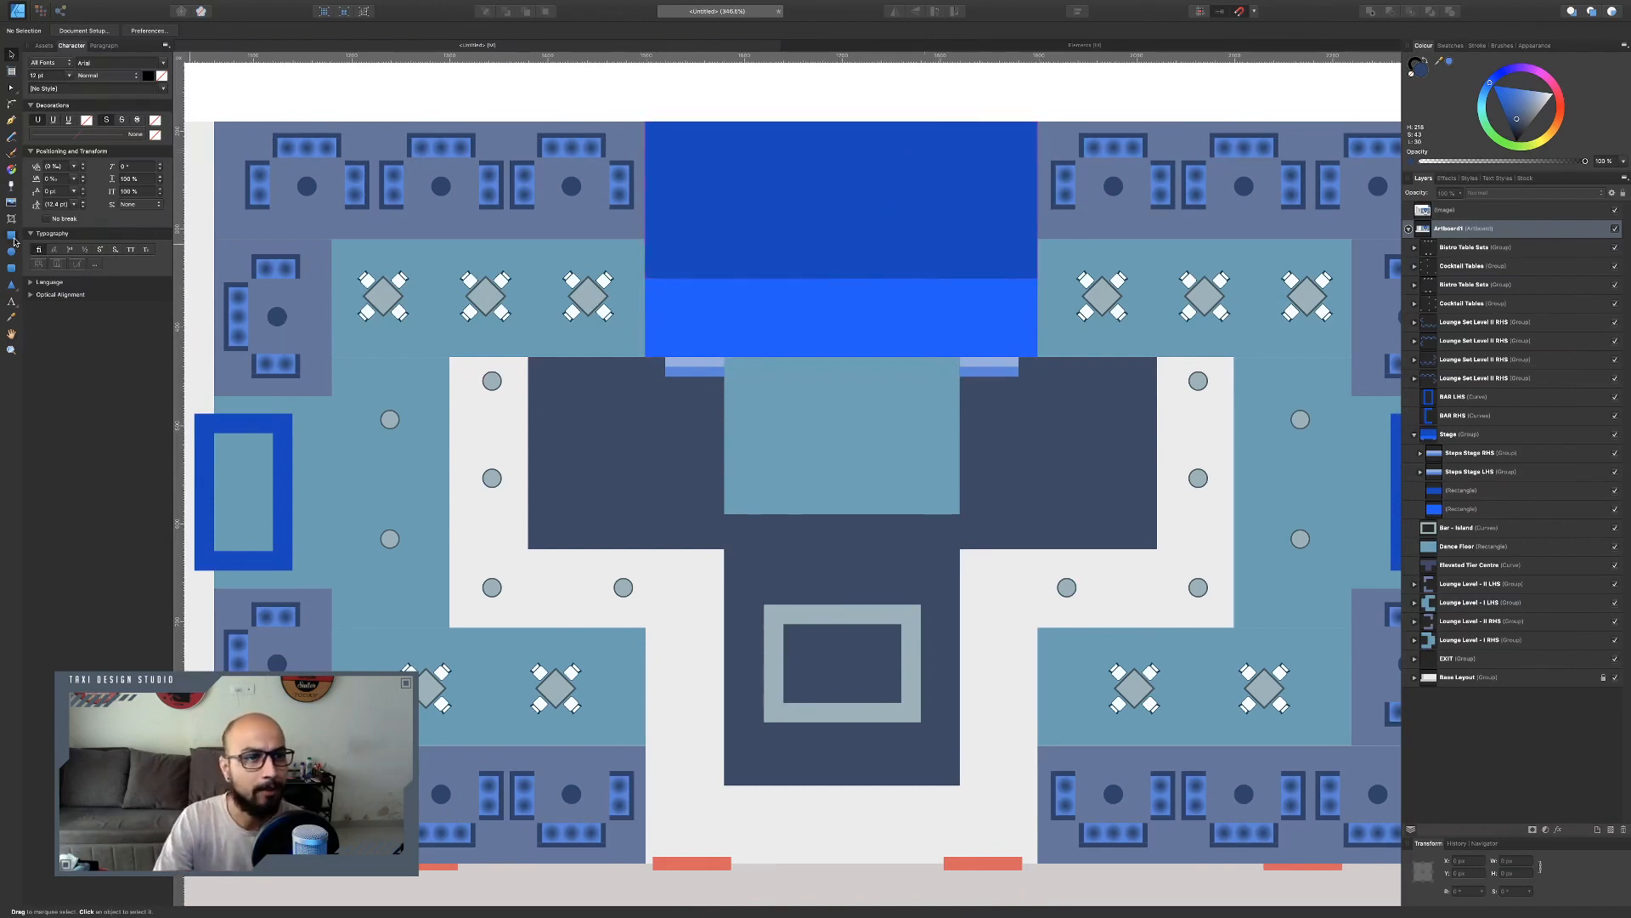
left_click_drag(728, 143, 907, 154)
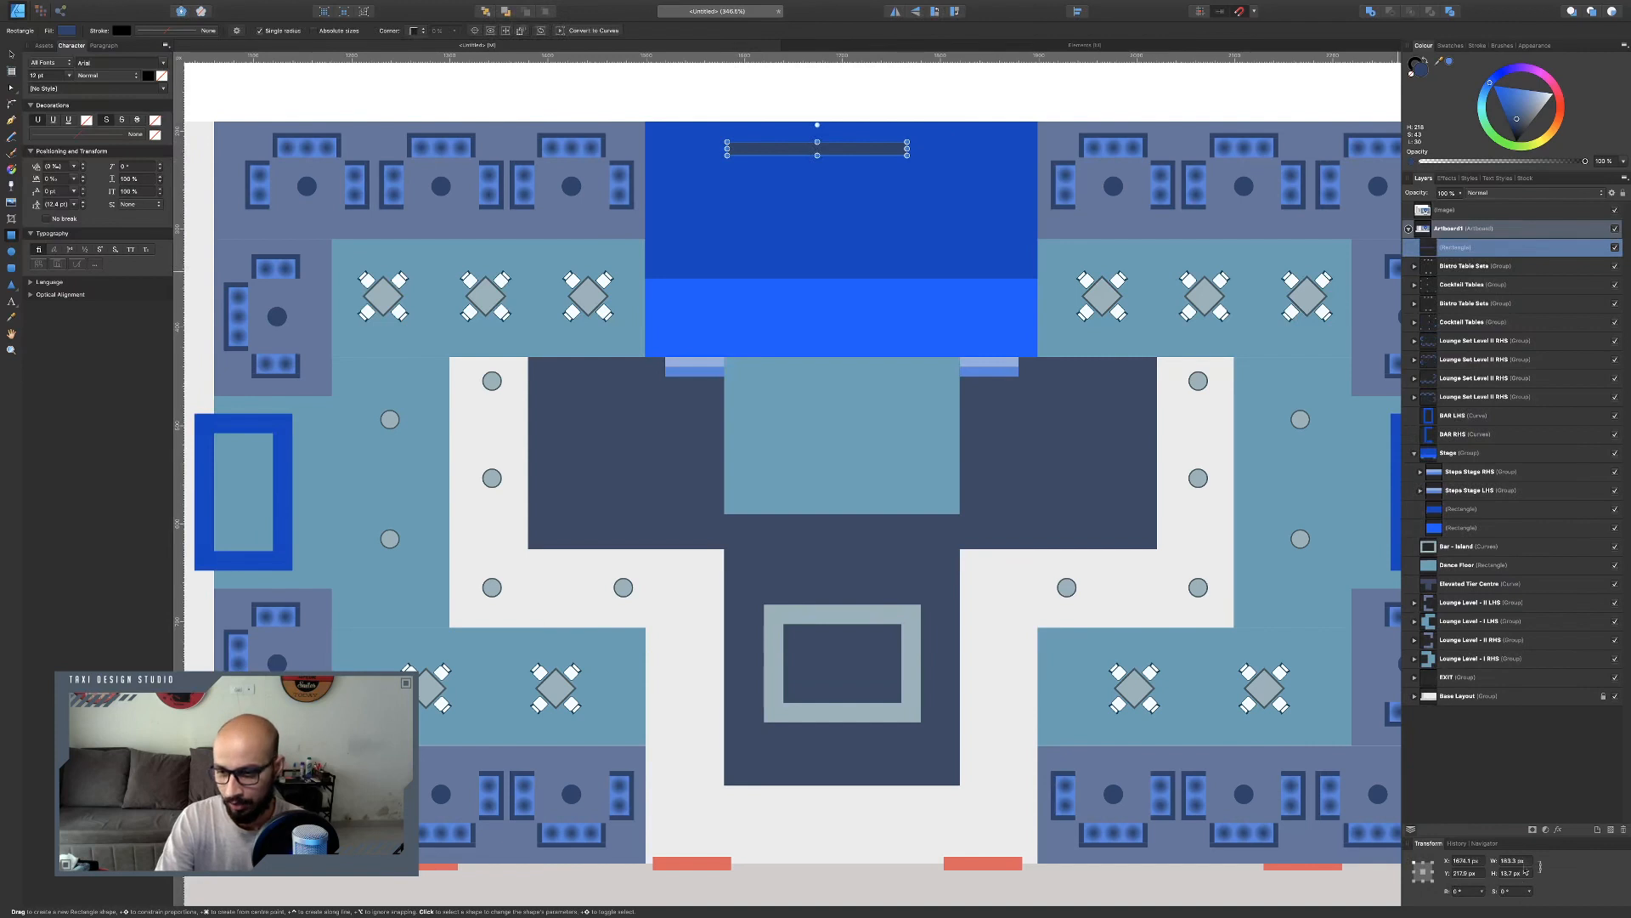
left_click(1518, 860)
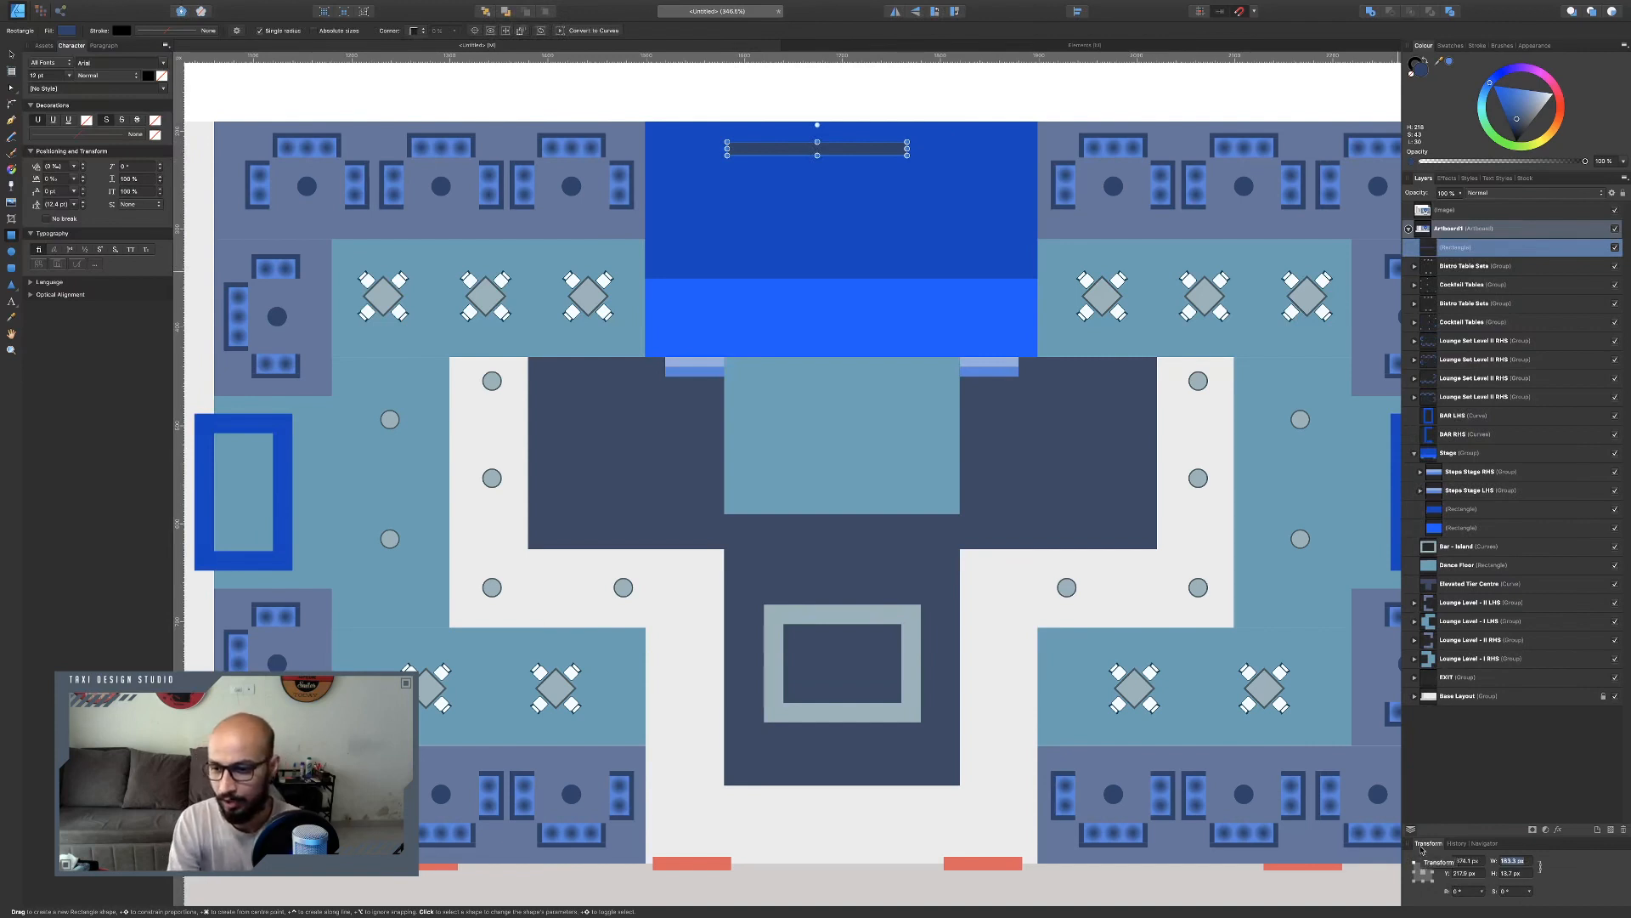
type("20")
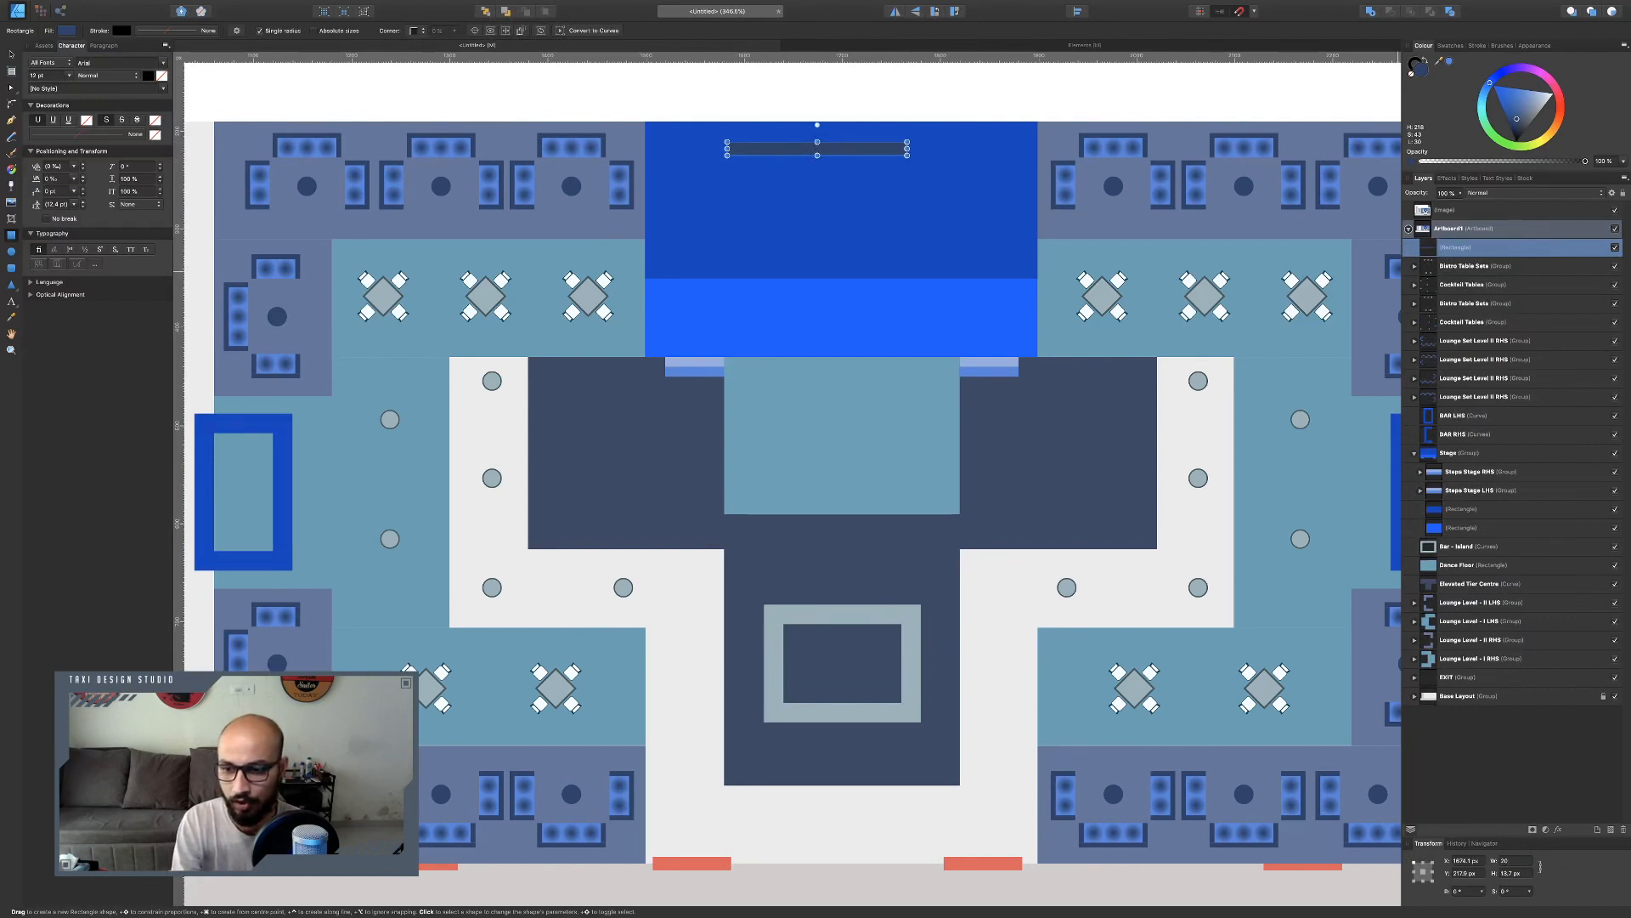
type("0")
key("Return")
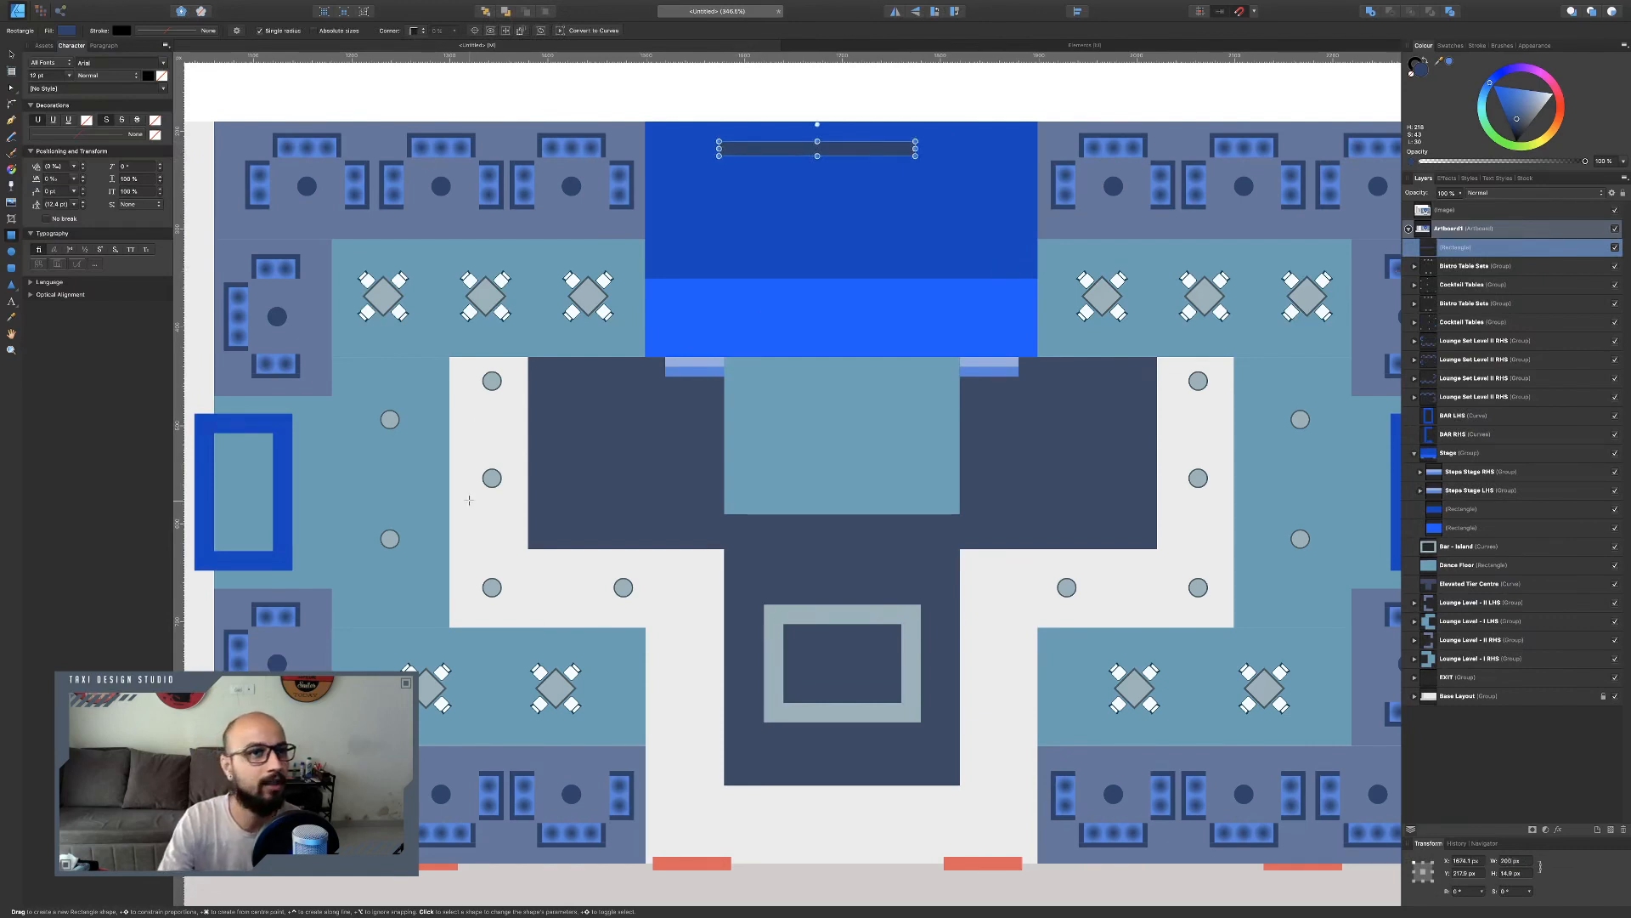
Duplicate the stage bar and move the copy to the stage's right edge.
left_click(11, 54)
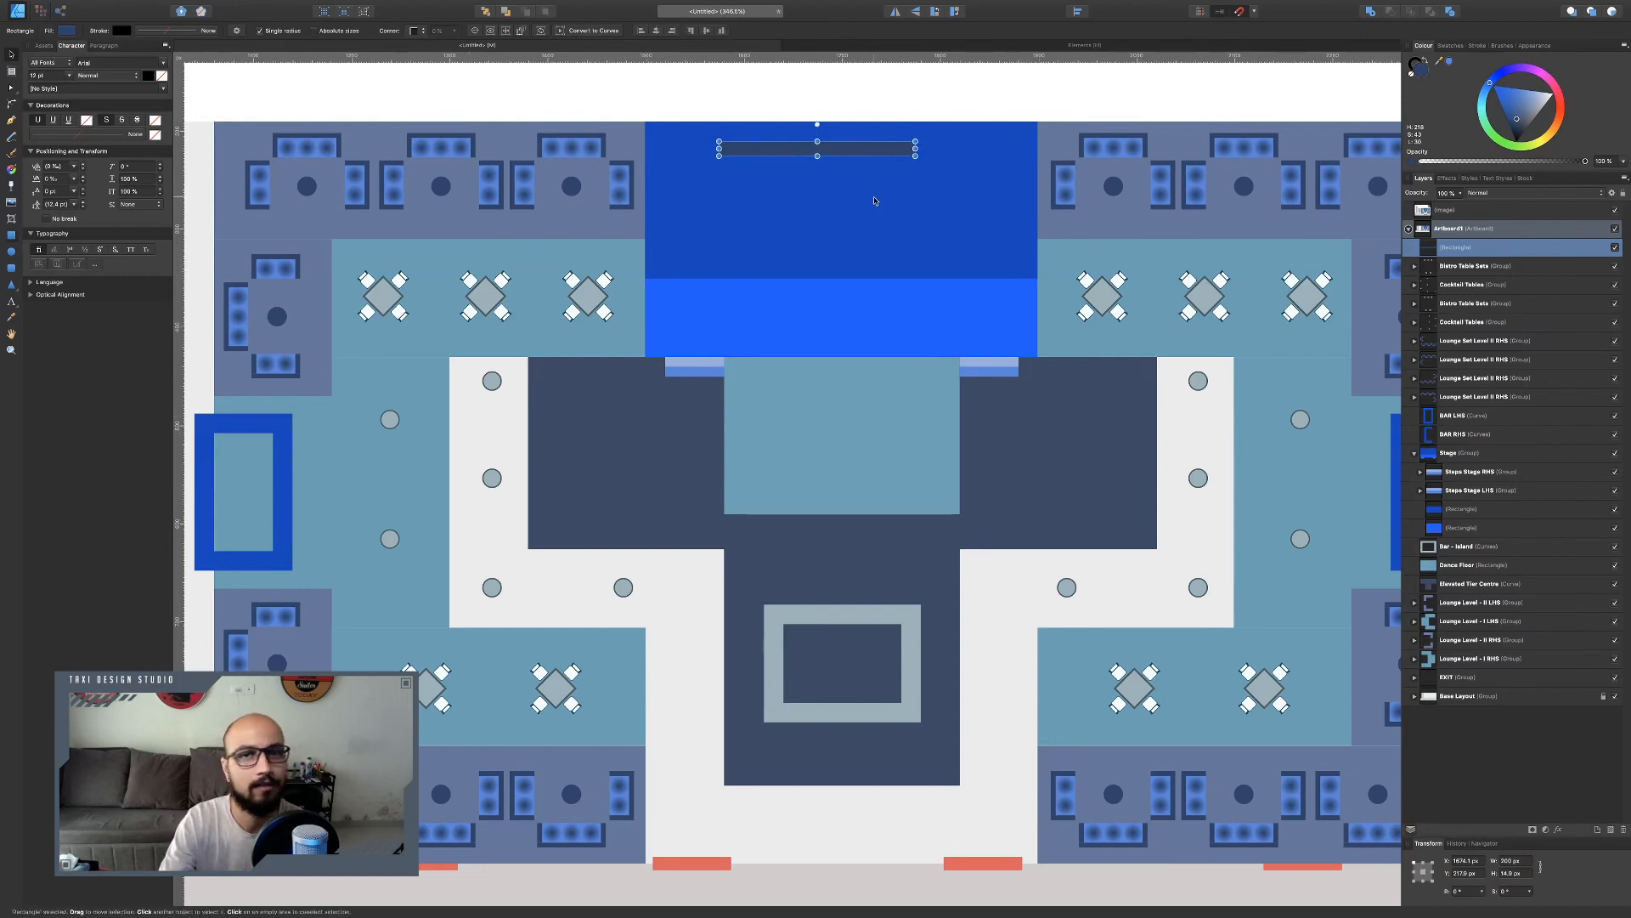
mouse_move(849, 151)
left_mouse_down()
mouse_move(930, 159)
mouse_move(875, 158)
mouse_move(881, 220)
mouse_move(881, 191)
mouse_move(859, 183)
mouse_move(686, 157)
left_mouse_up()
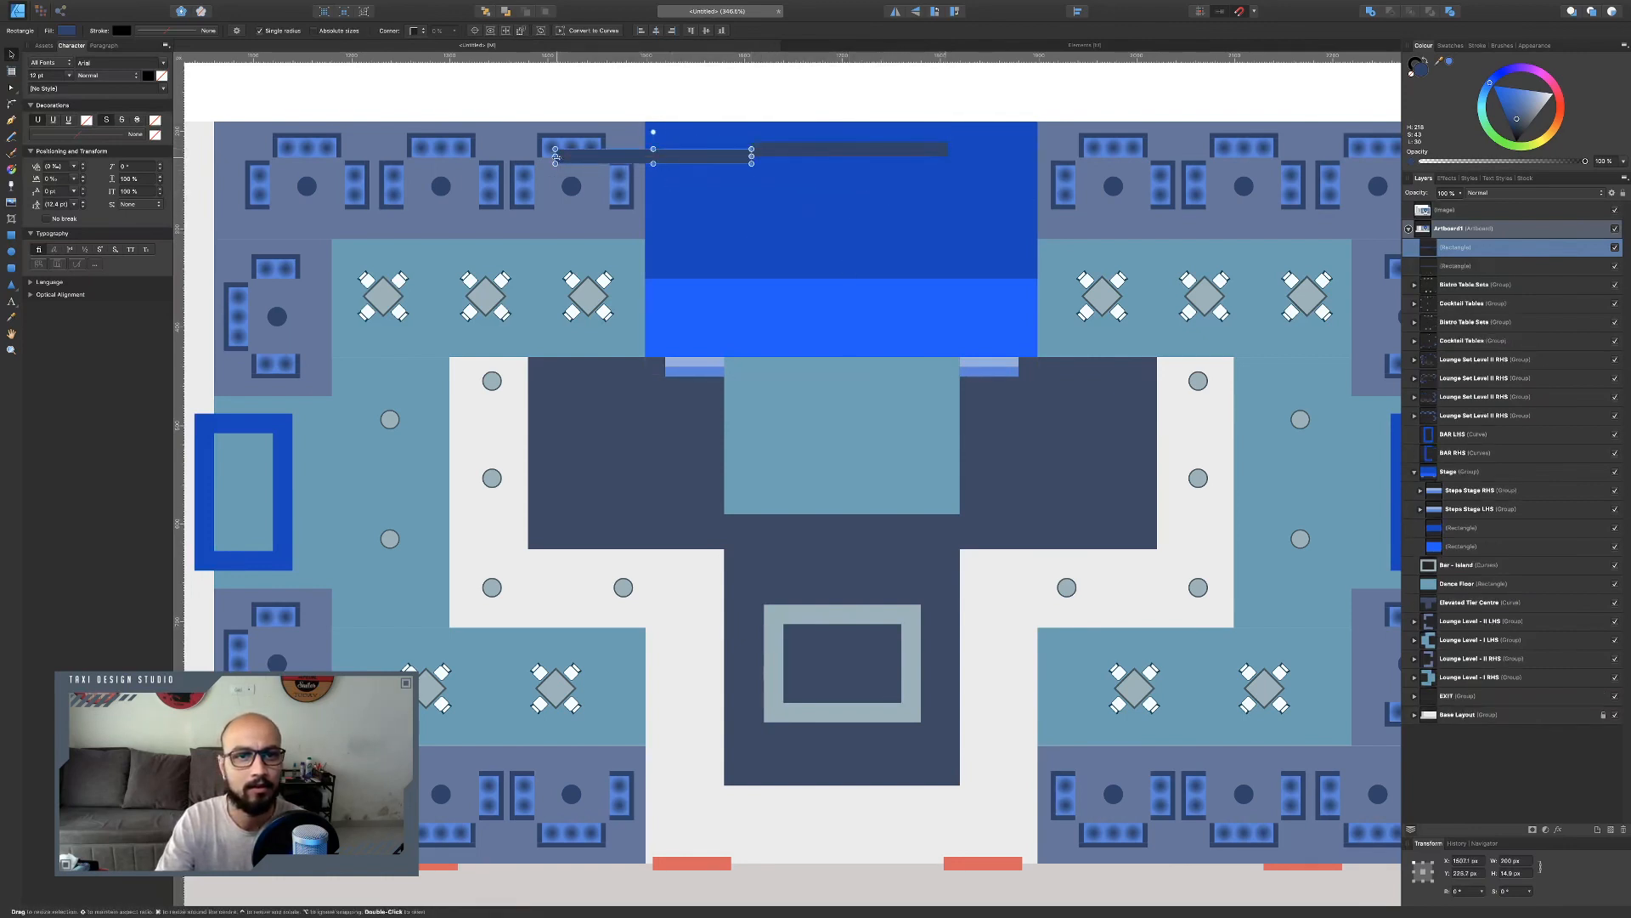
left_click_drag(556, 155, 1036, 165)
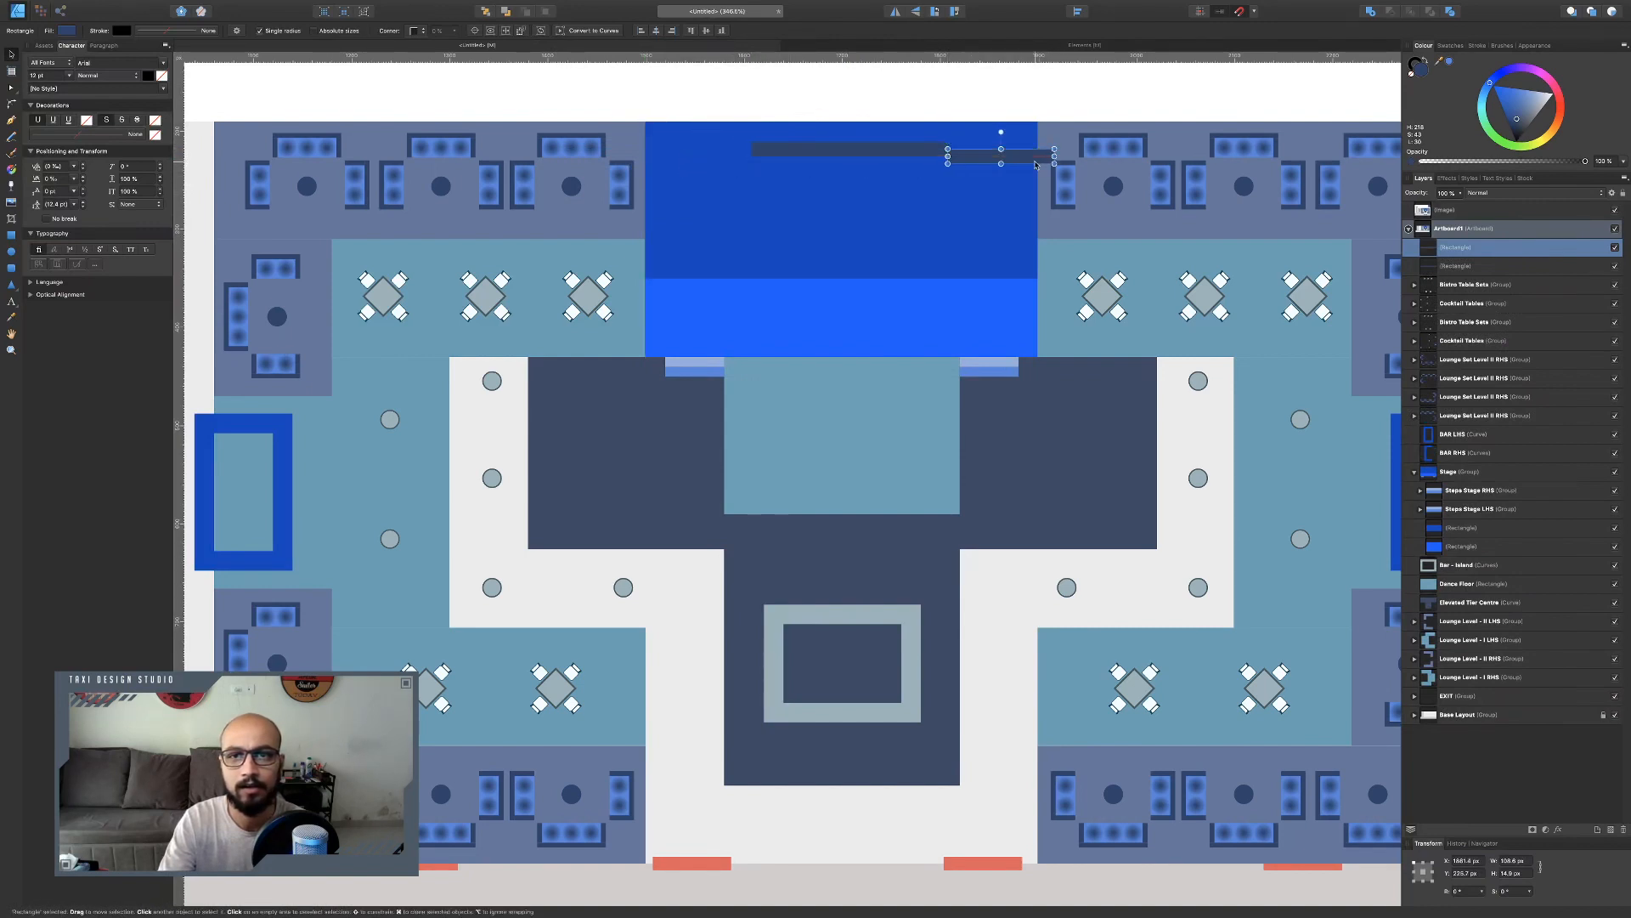
Nudge the original top bar so it sits centred on the stage.
left_click(859, 149)
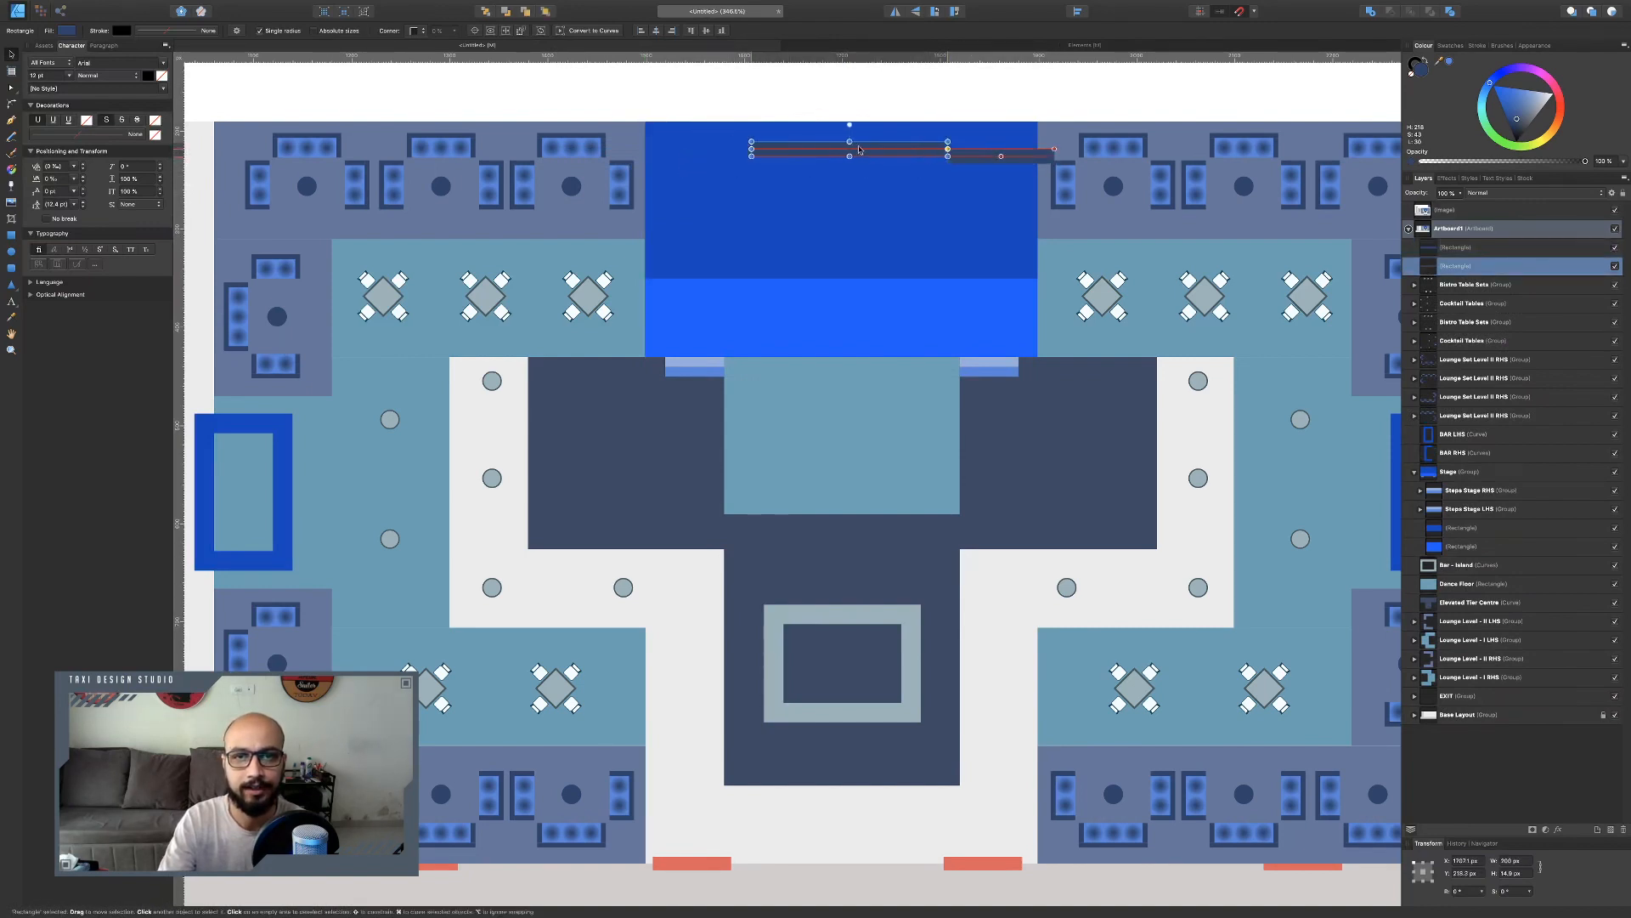
mouse_move(859, 150)
left_mouse_down()
mouse_move(880, 264)
mouse_move(857, 347)
mouse_move(853, 149)
left_mouse_up()
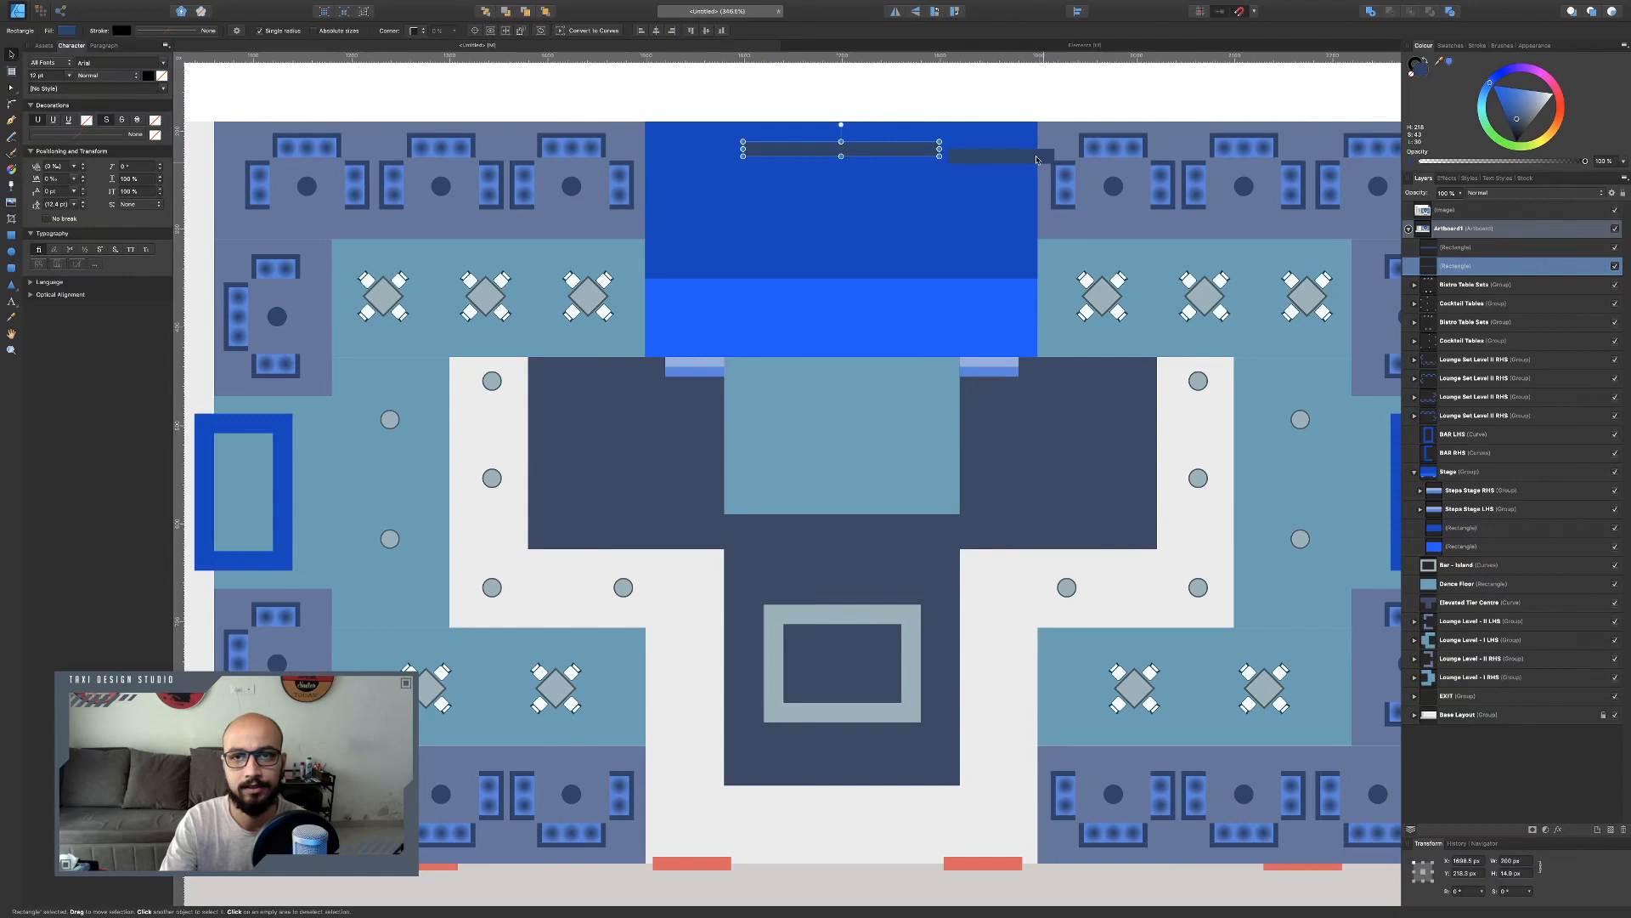
Move the right bar down below the top bar and duplicate it to the stage's left edge.
left_click(993, 159)
left_click_drag(1052, 156, 1007, 186)
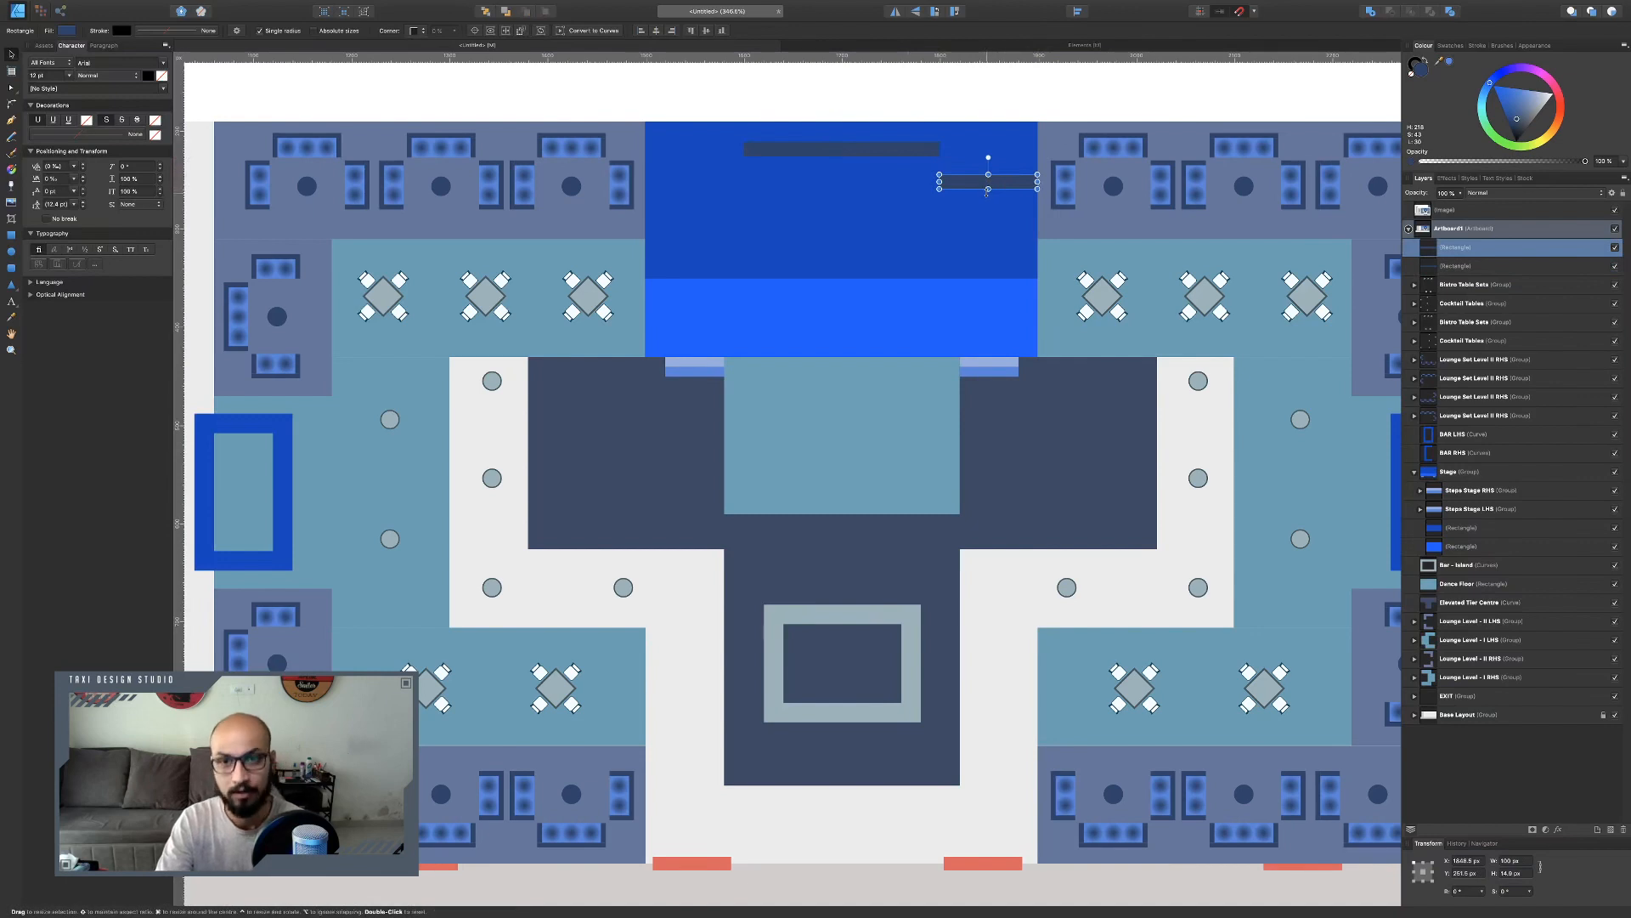
left_click_drag(1007, 183, 719, 209)
Group the three stage bars and name the group Stage BD.
left_click(777, 153, "shift")
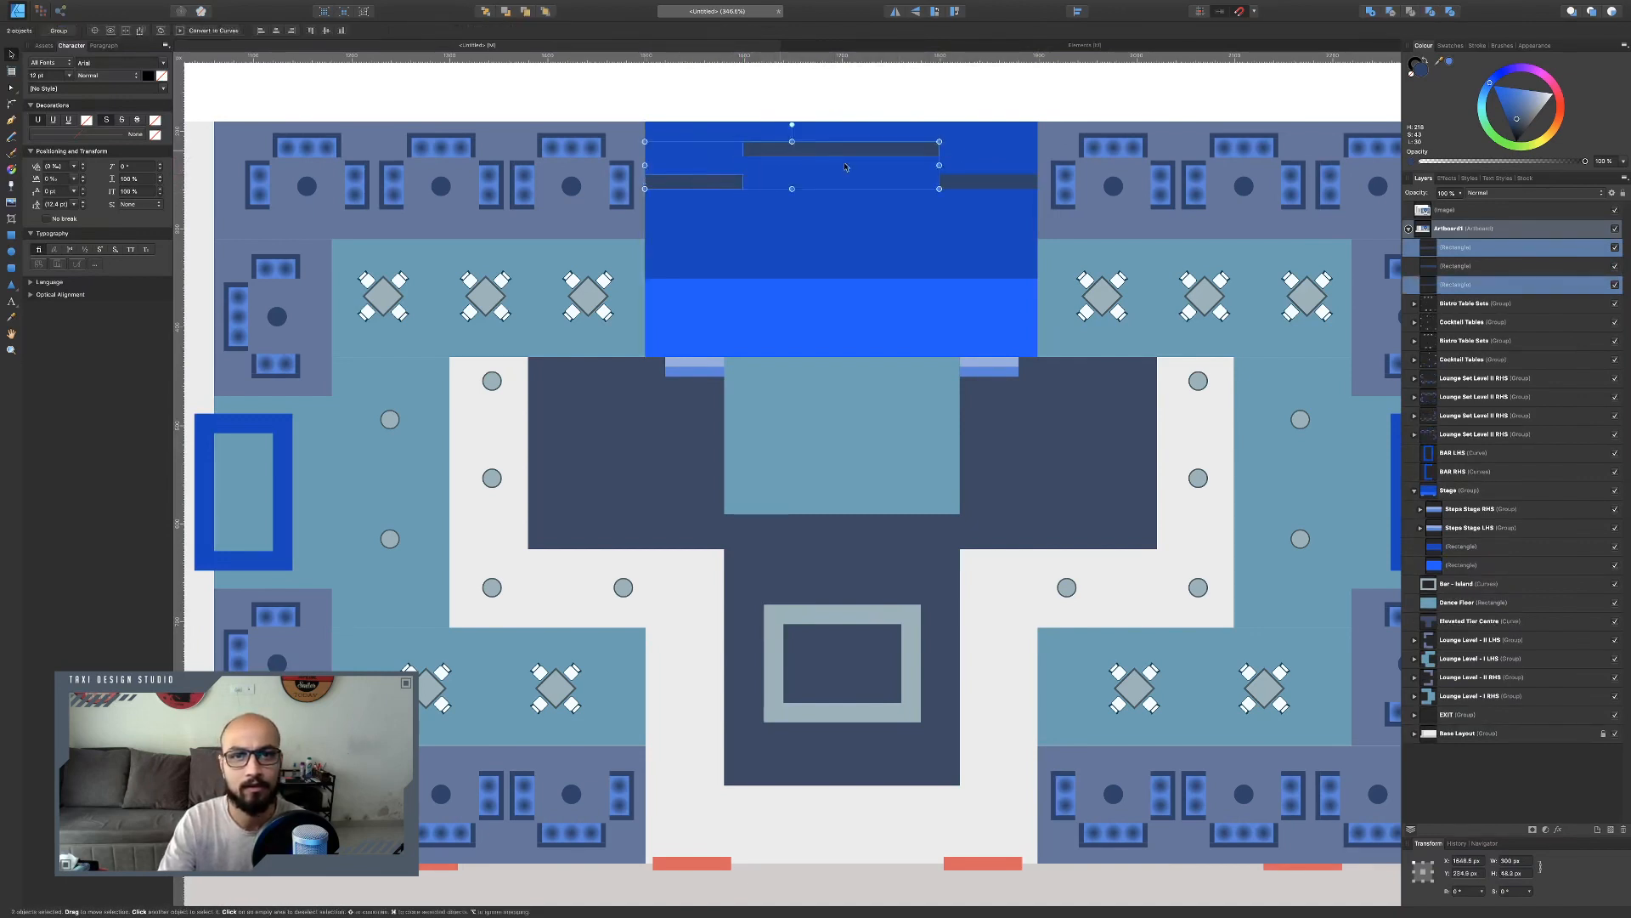
left_click(978, 188, "shift")
left_click_drag(1519, 120, 1520, 130)
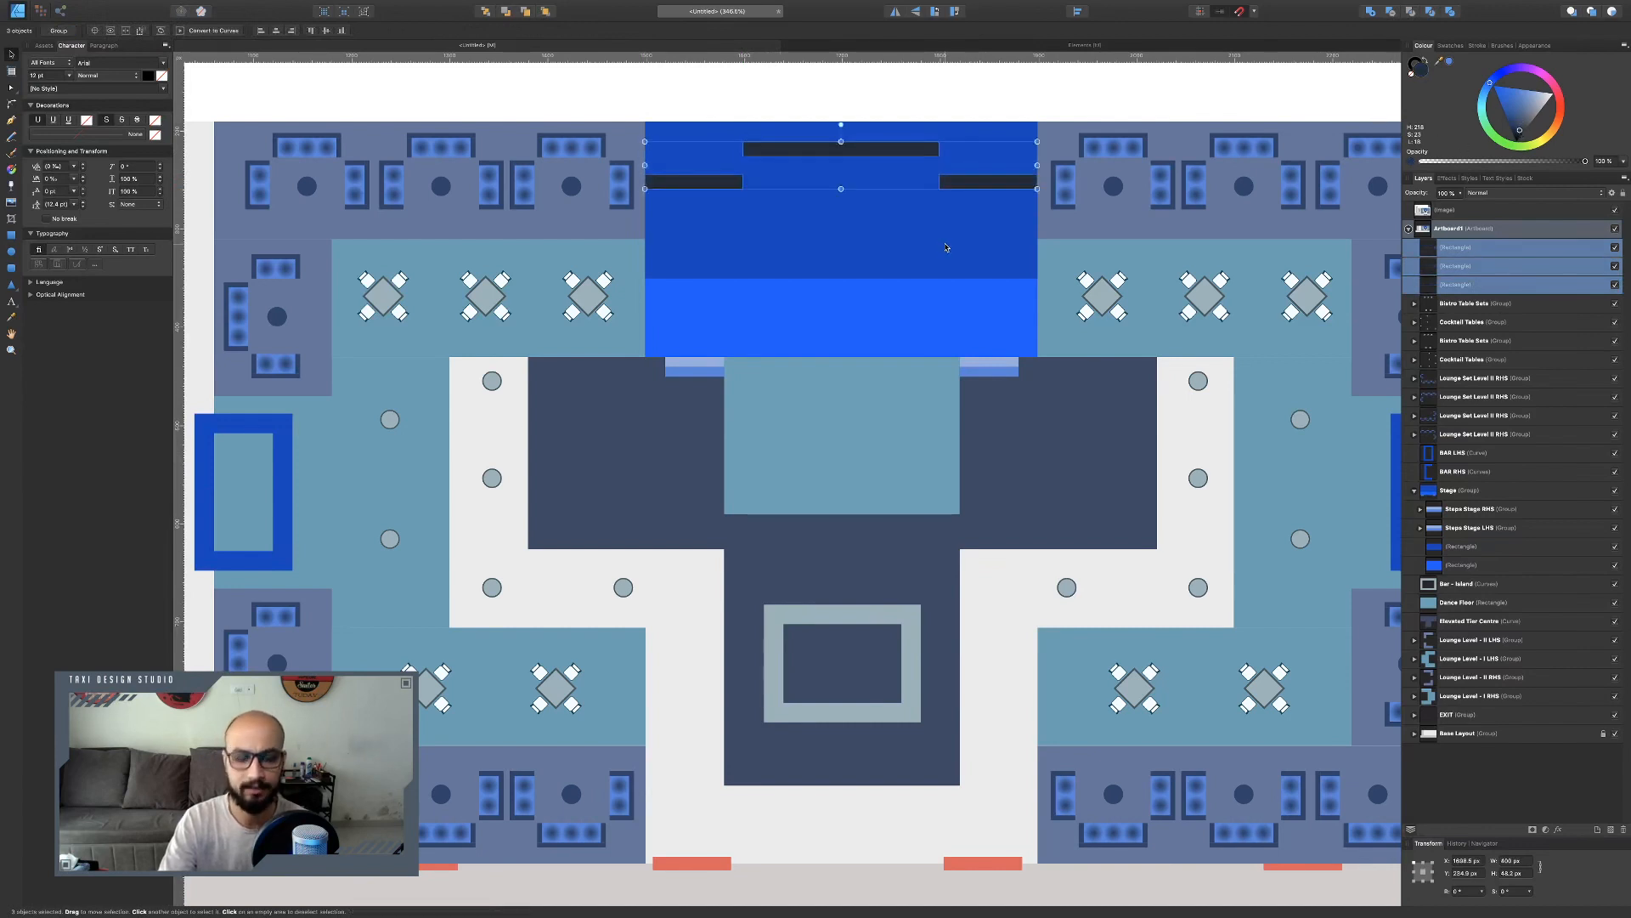
key("ctrl+g")
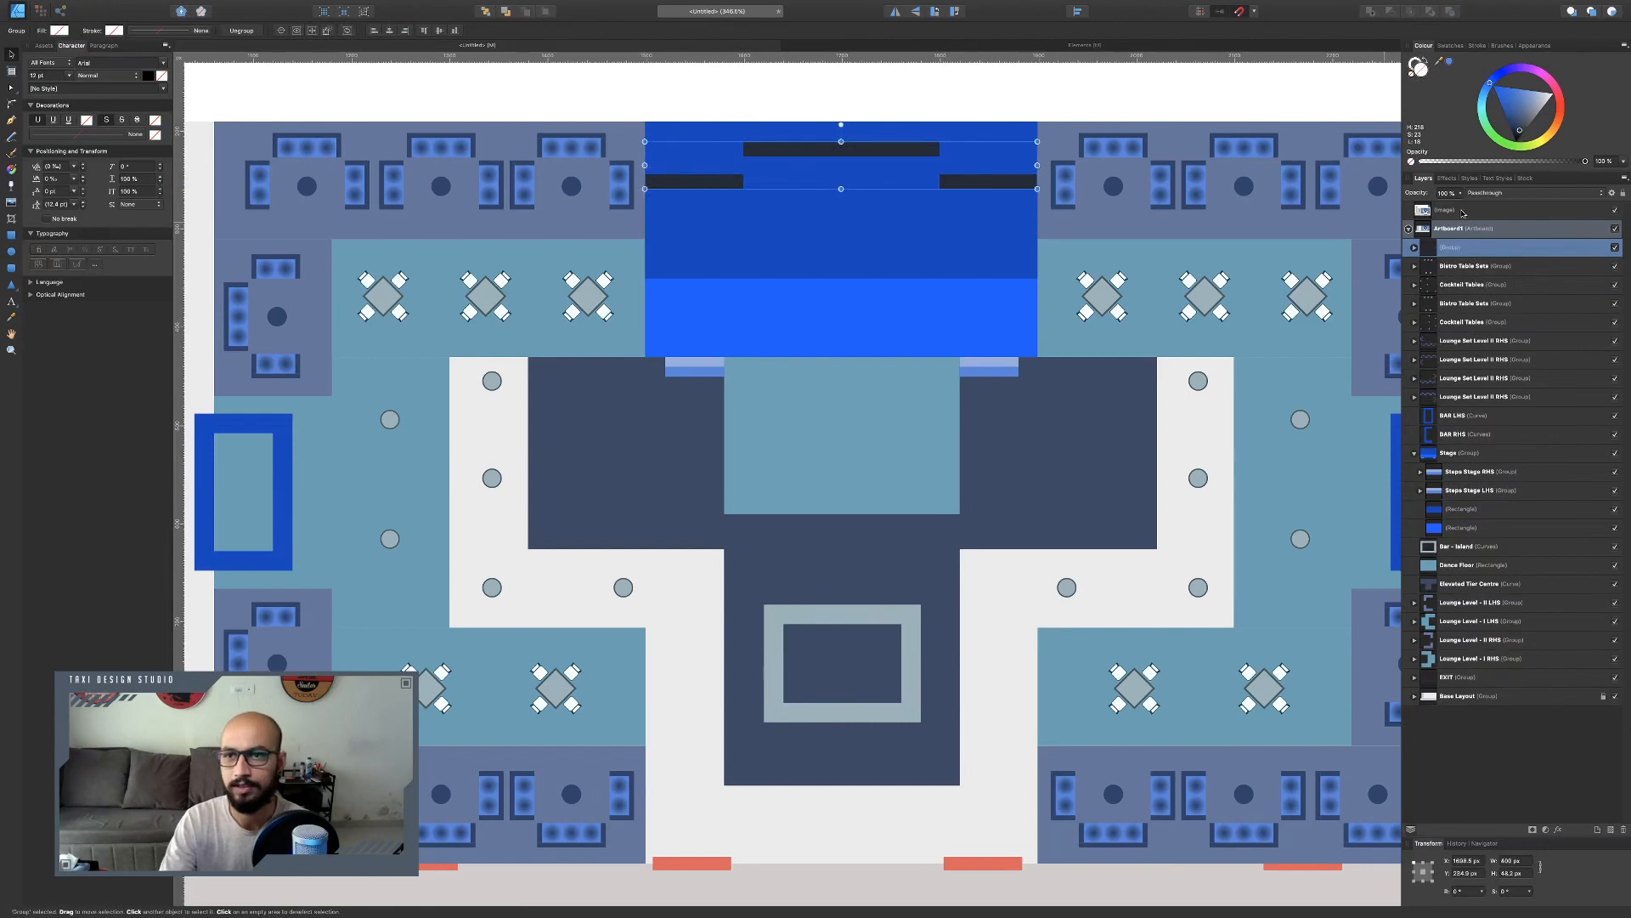
double_click(1453, 248)
type("Stage BD")
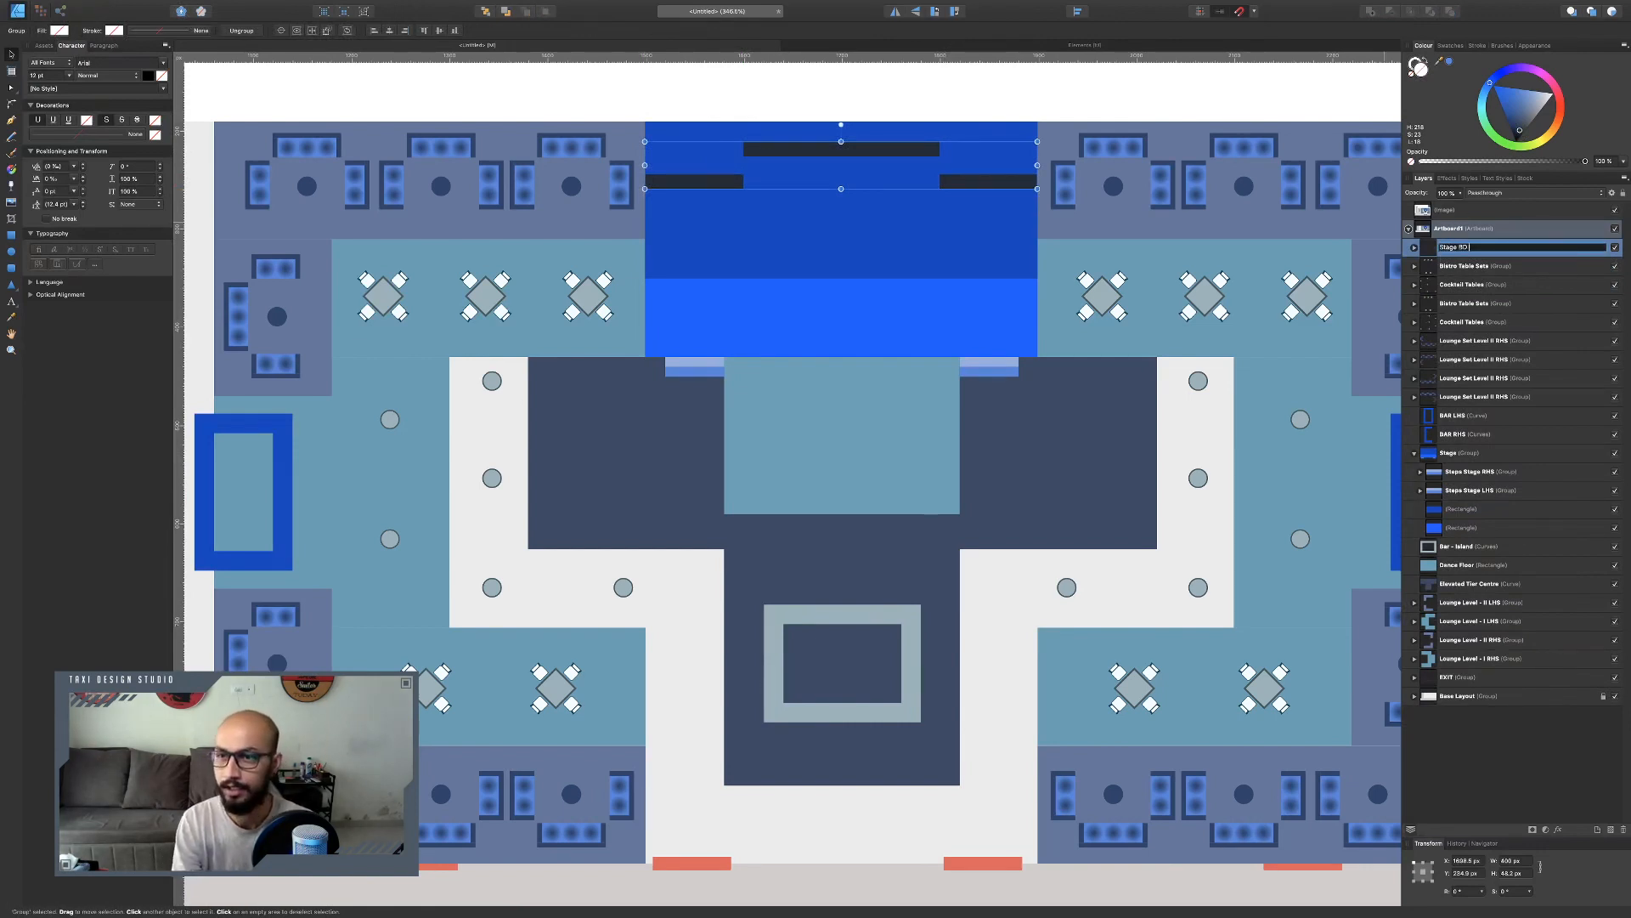
key("Return")
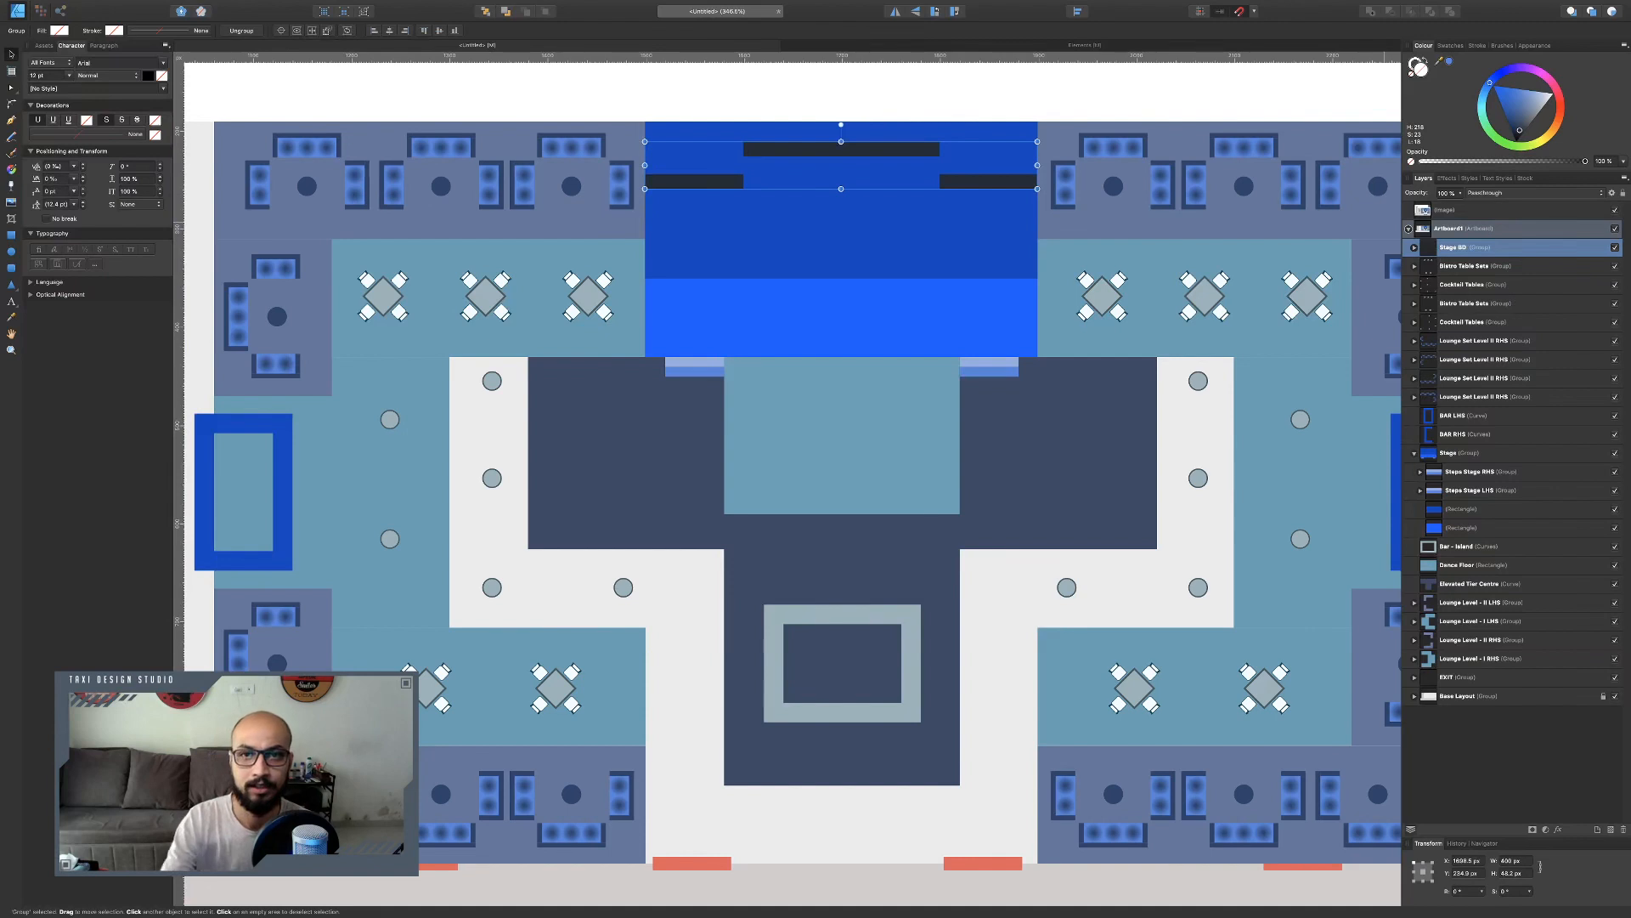
Copy the Long Table set from the Elements document and paste it into the empty area left of the lounges.
left_click(1002, 101)
scroll(924, 334, "down", 3)
scroll(926, 334, "left", 4)
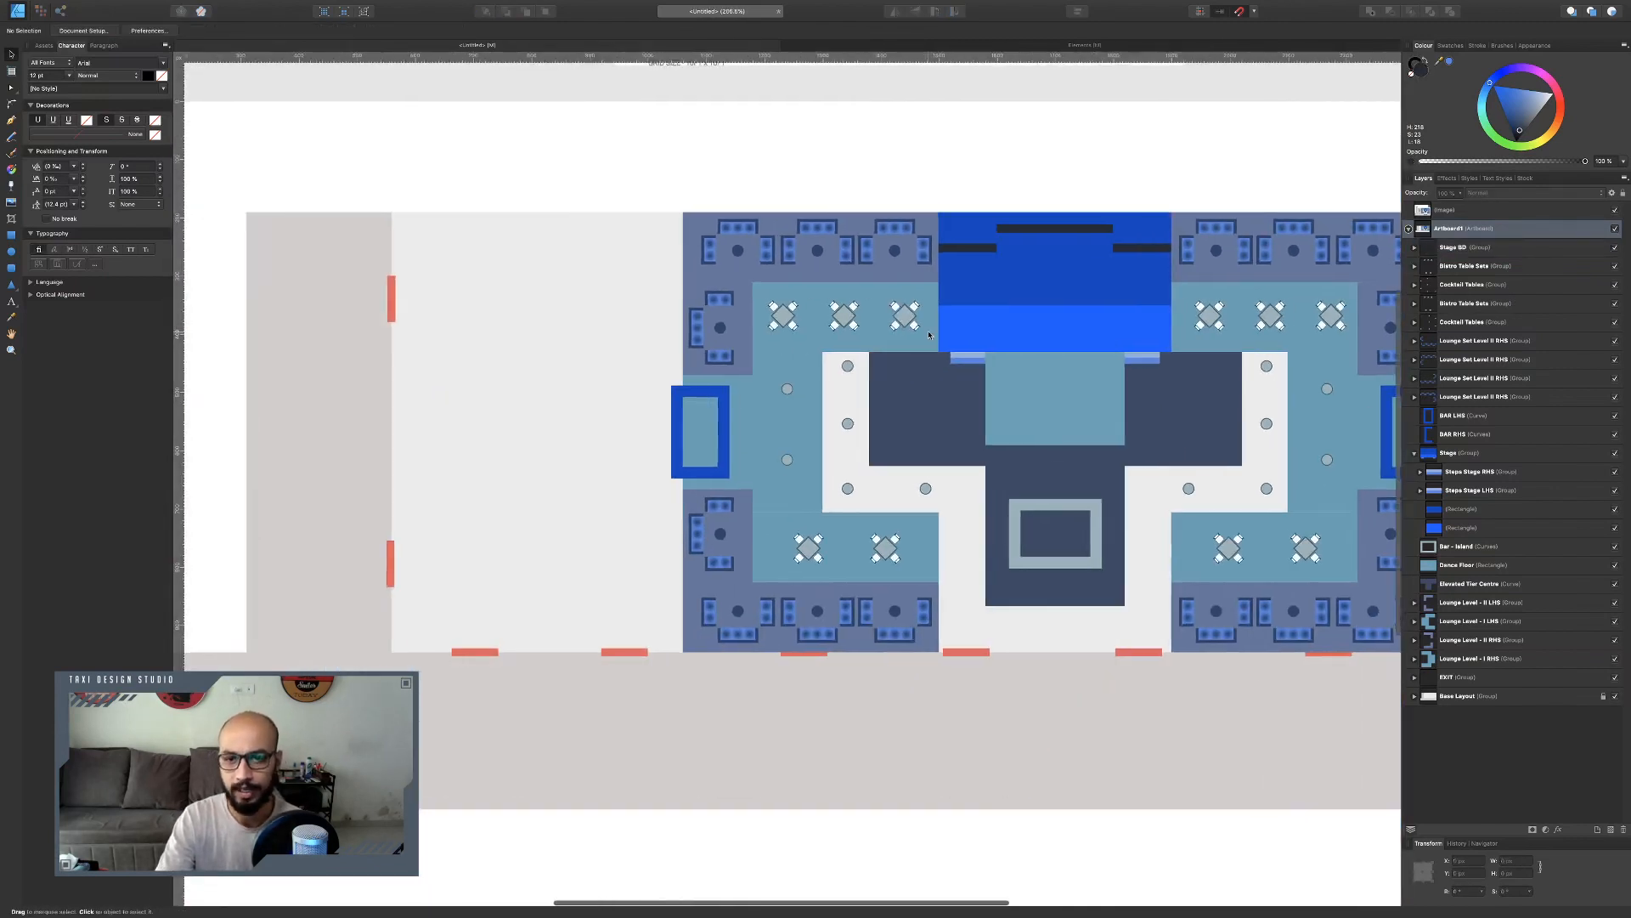
scroll(675, 378, "down", 3)
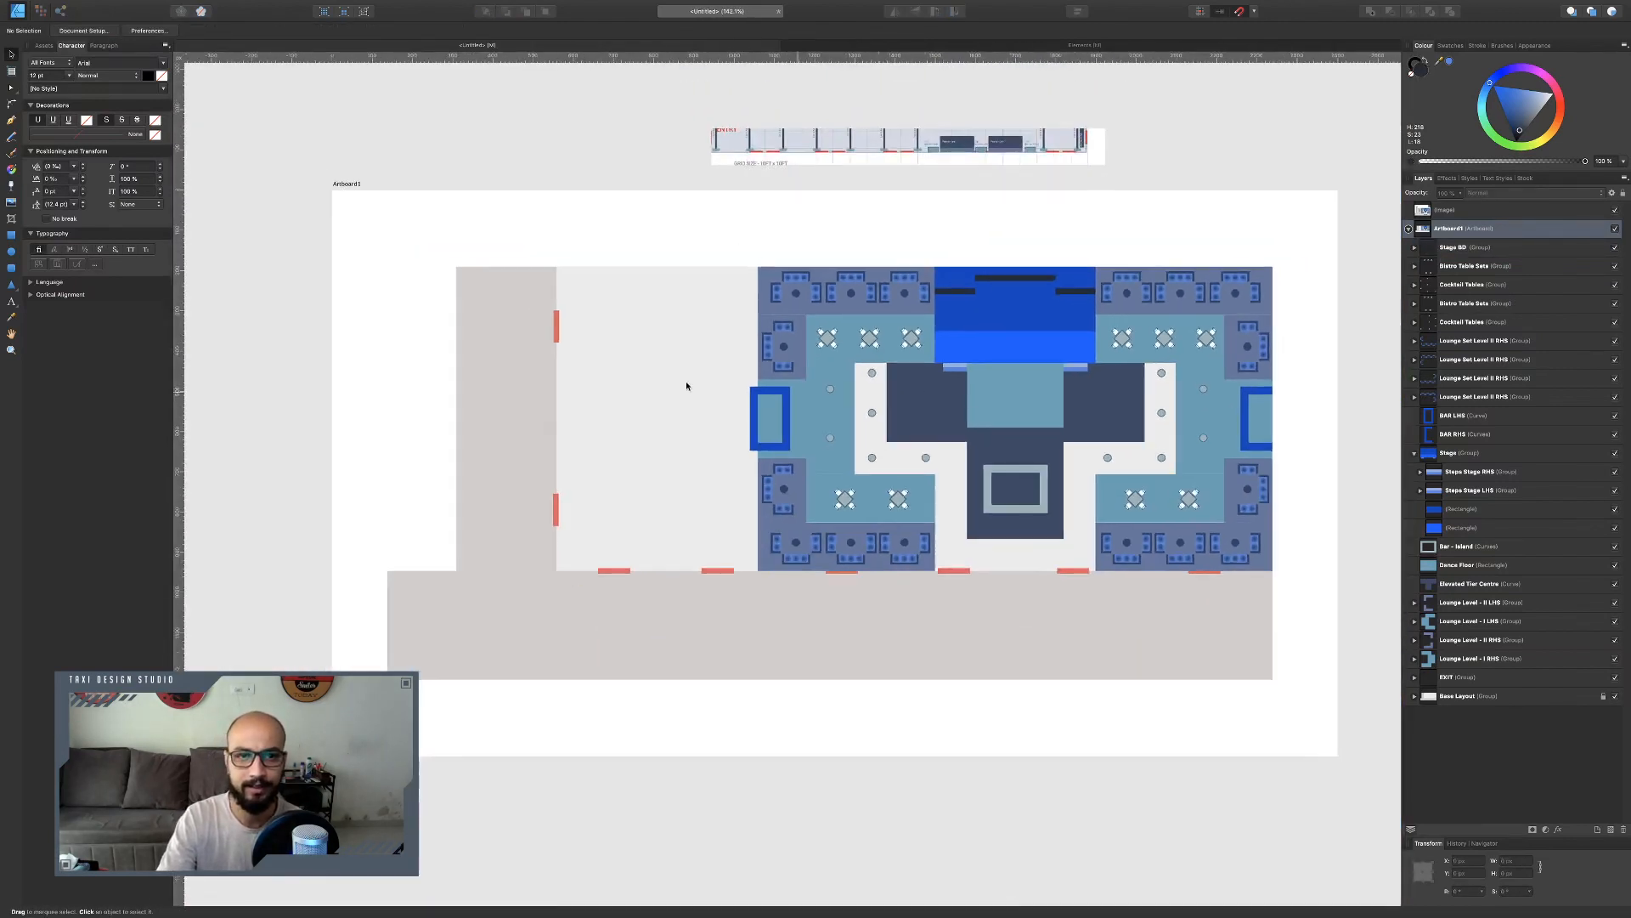
scroll(661, 372, "up", 3)
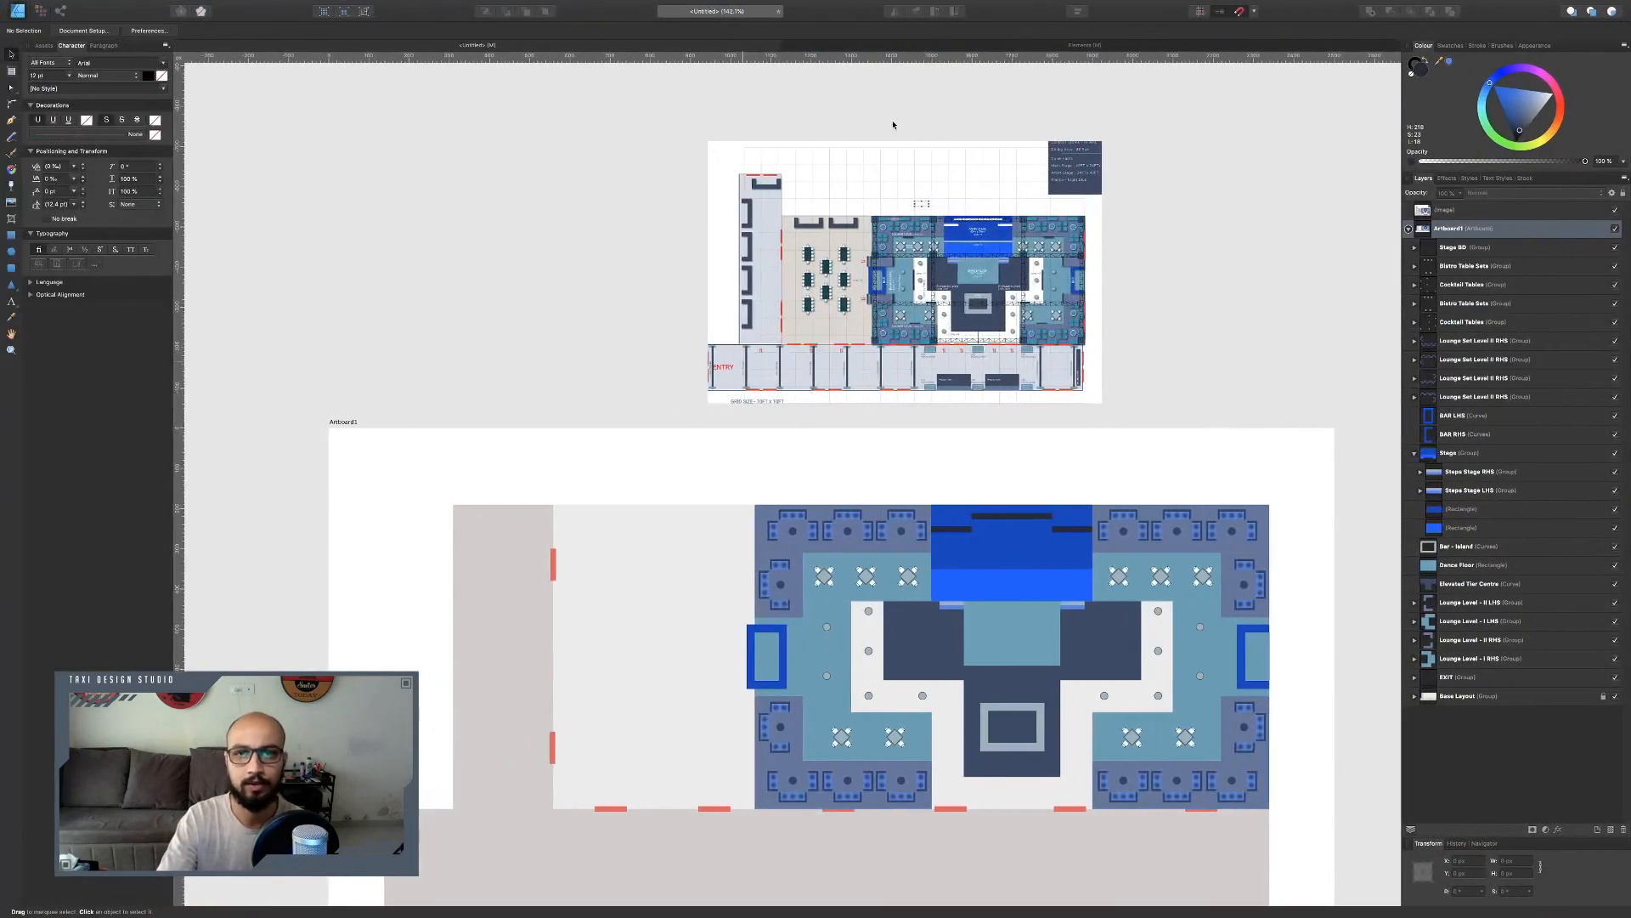
left_click(910, 48)
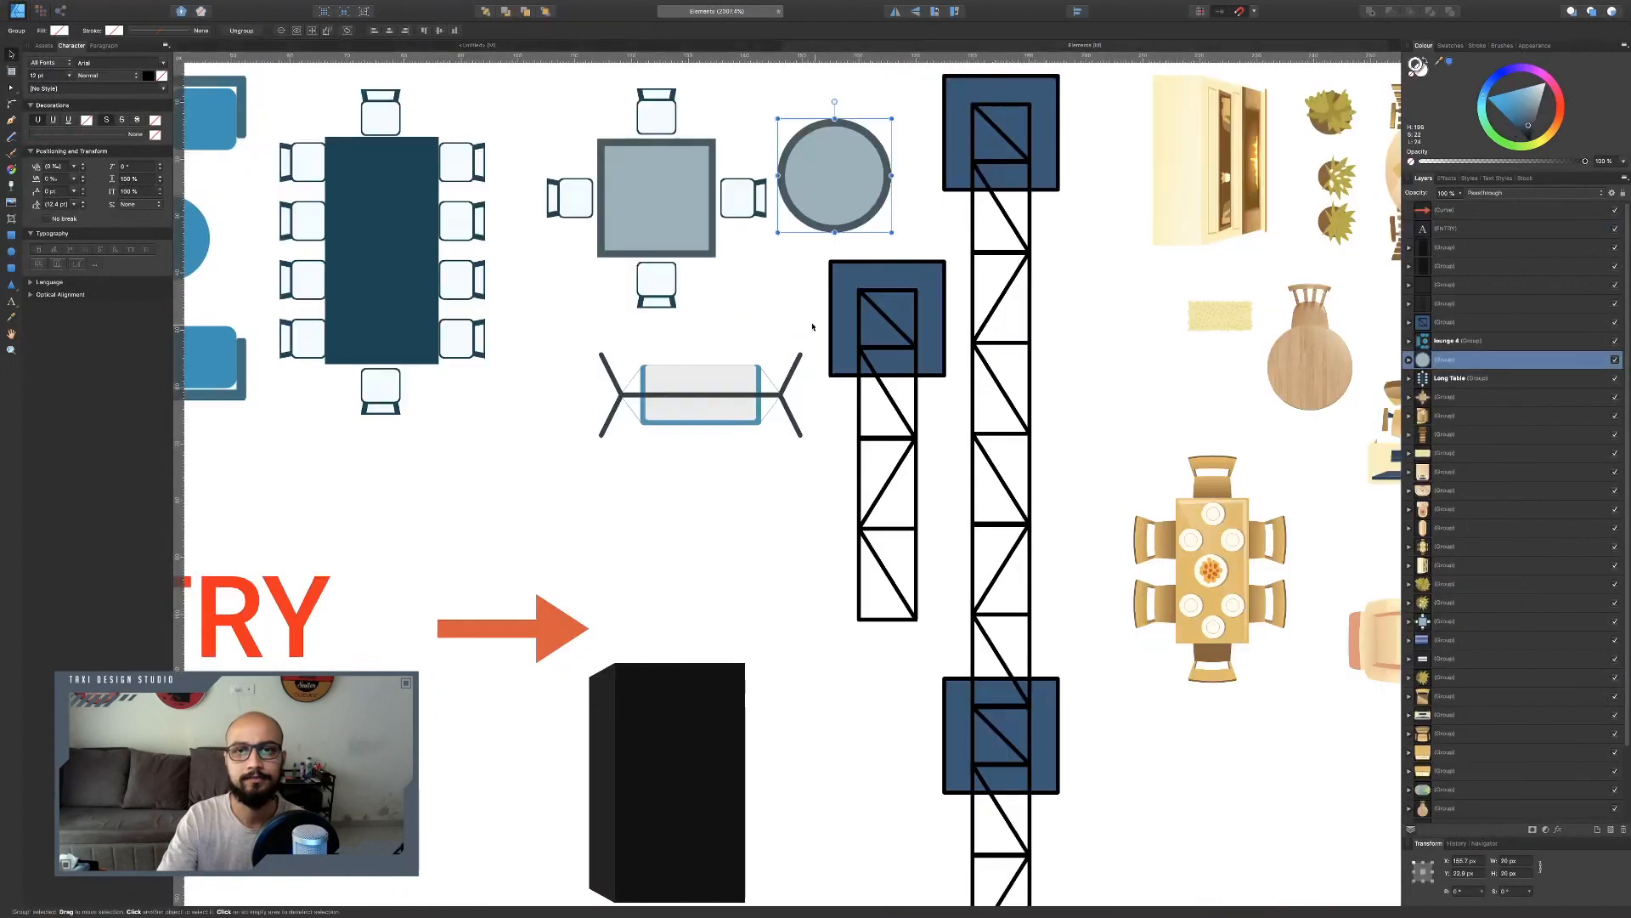
scroll(503, 283, "left", 2)
left_click(503, 283)
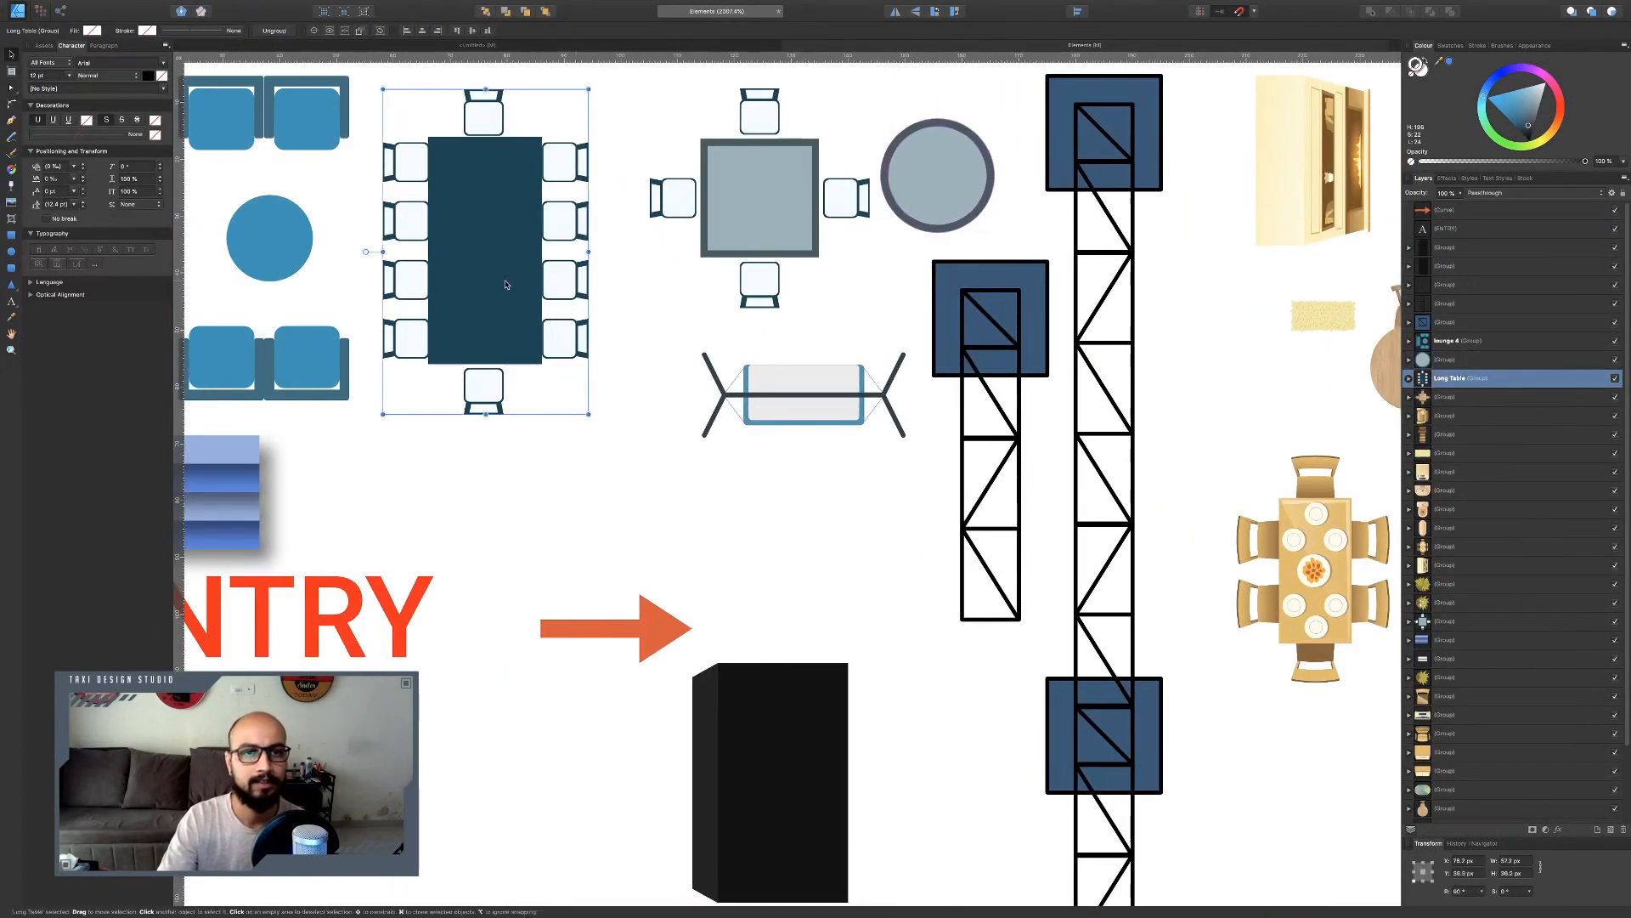
scroll(640, 50, "left", 2)
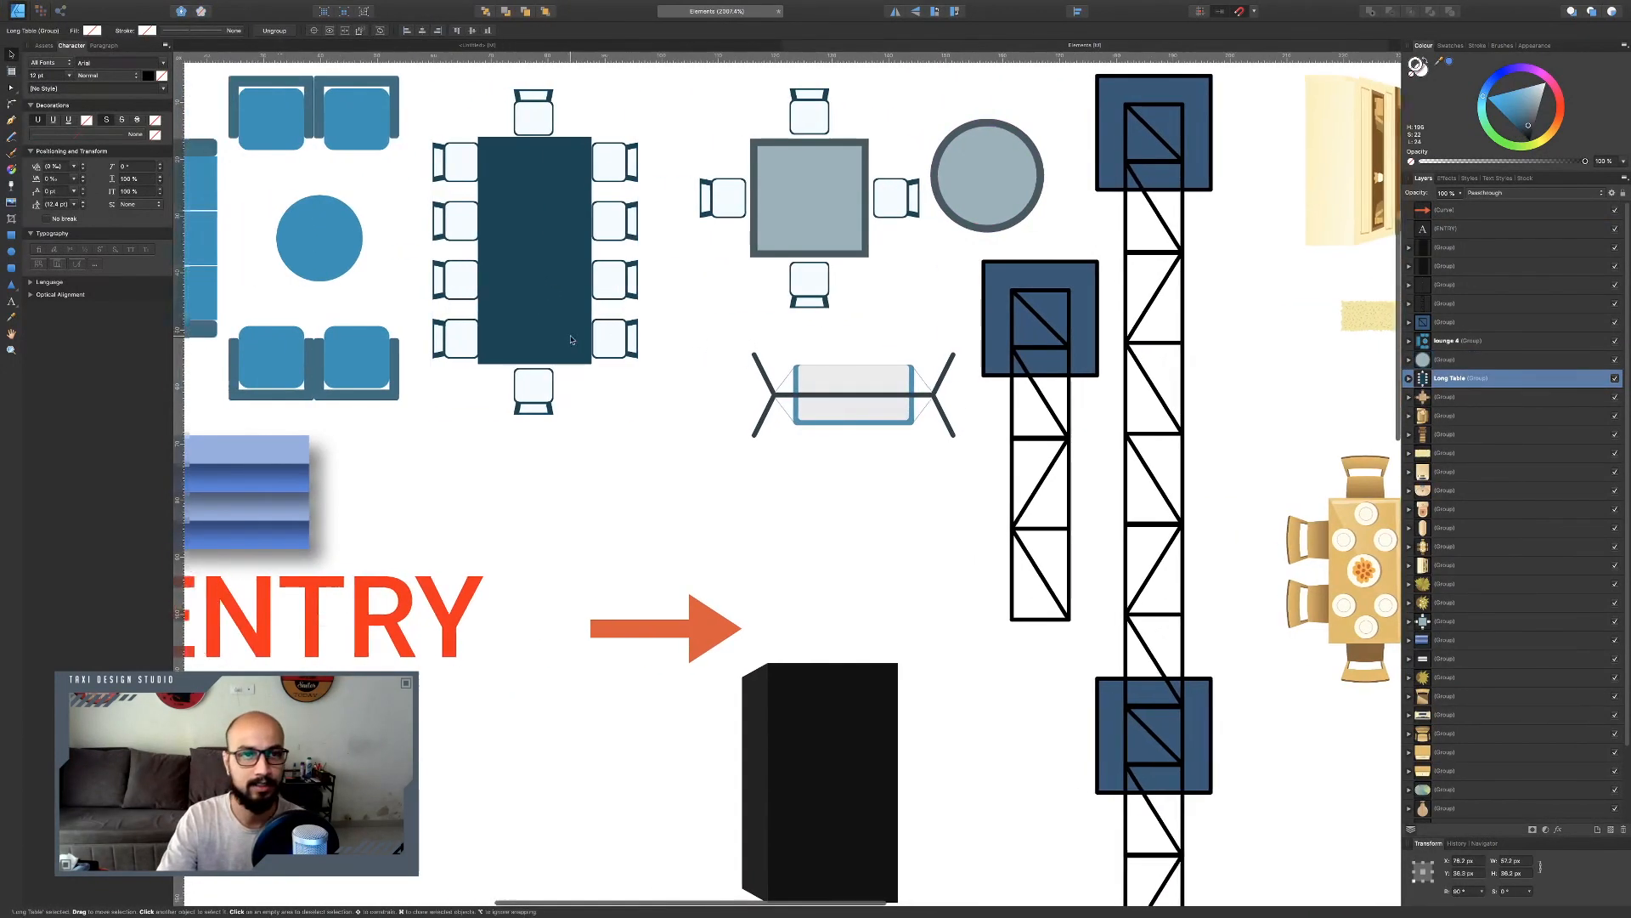
left_click(641, 46)
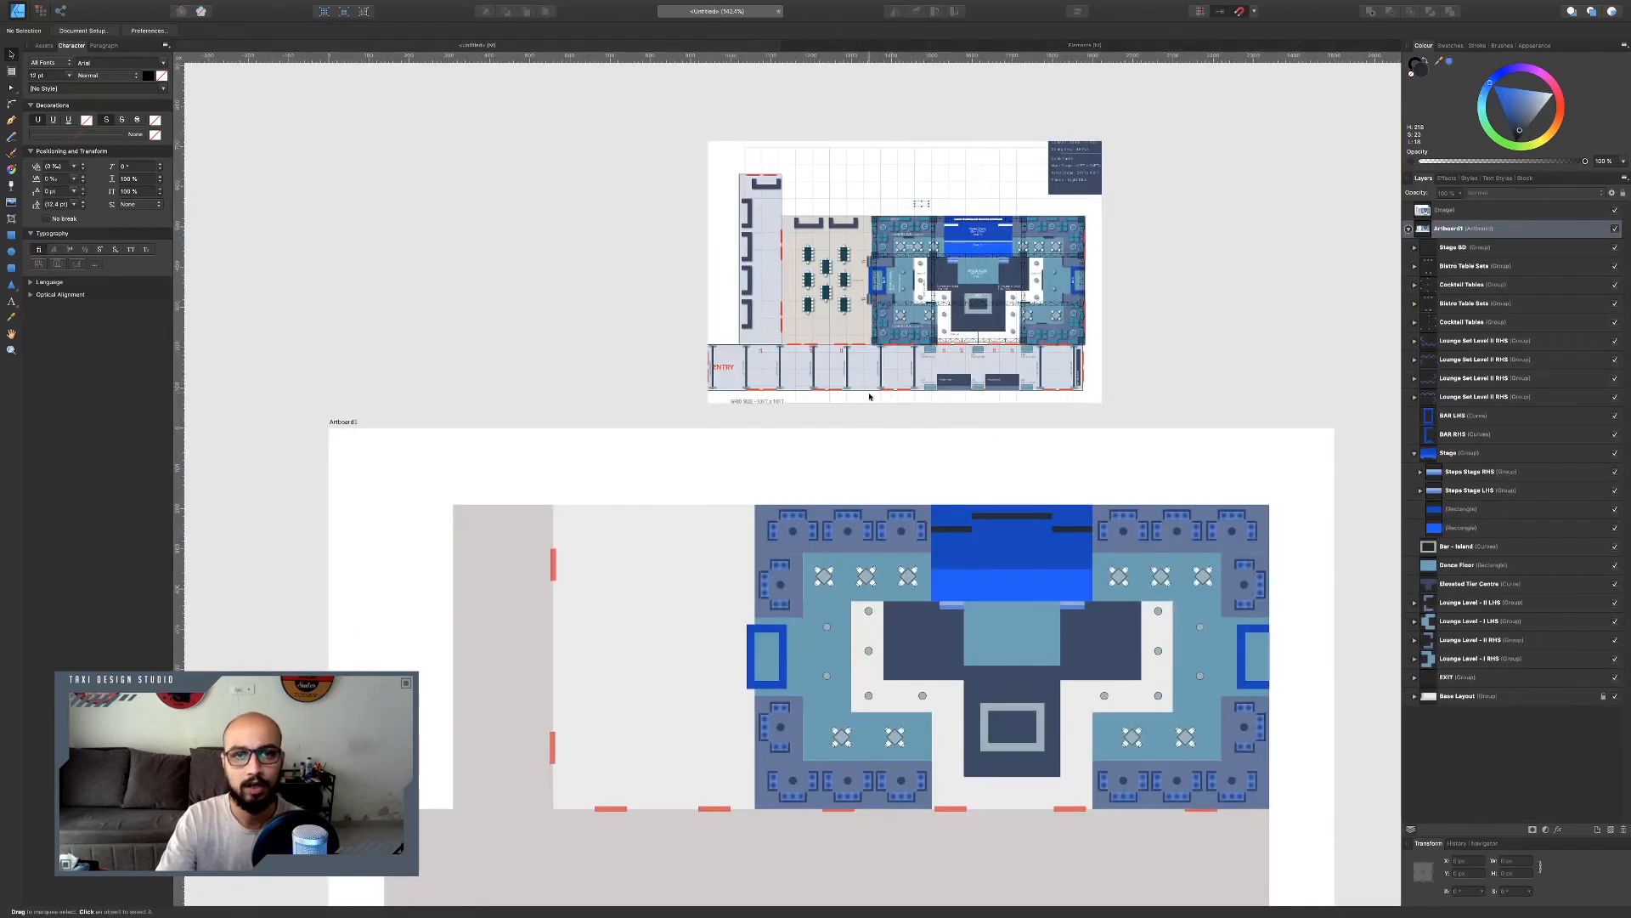
scroll(952, 629, "down", 3)
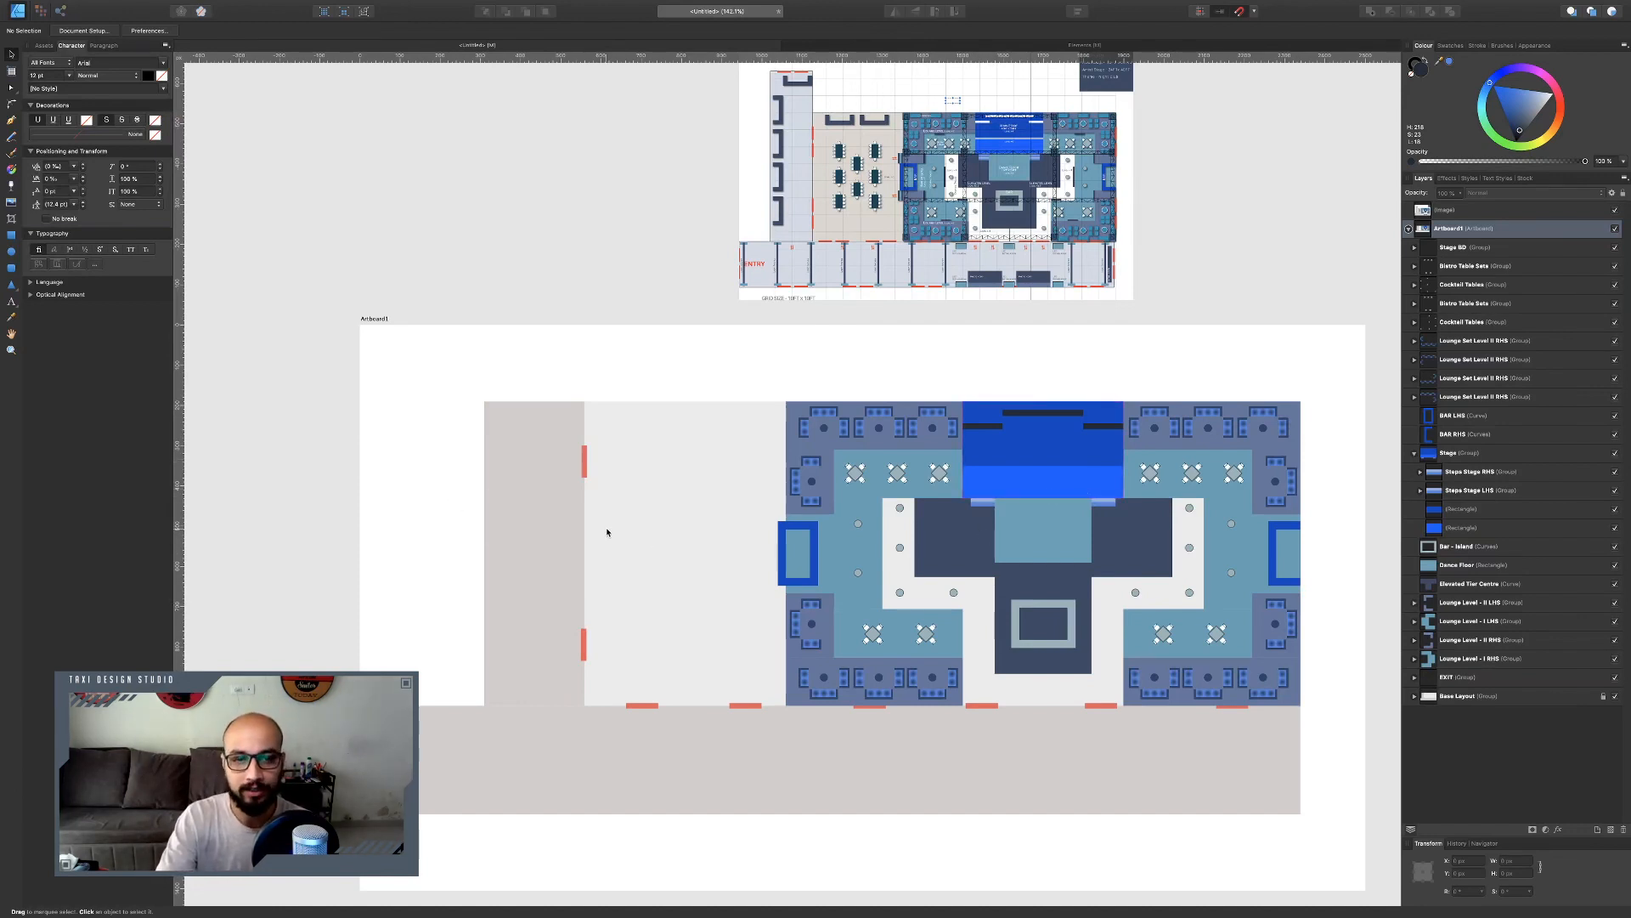
scroll(607, 532, "up", 3)
key("ctrl+v")
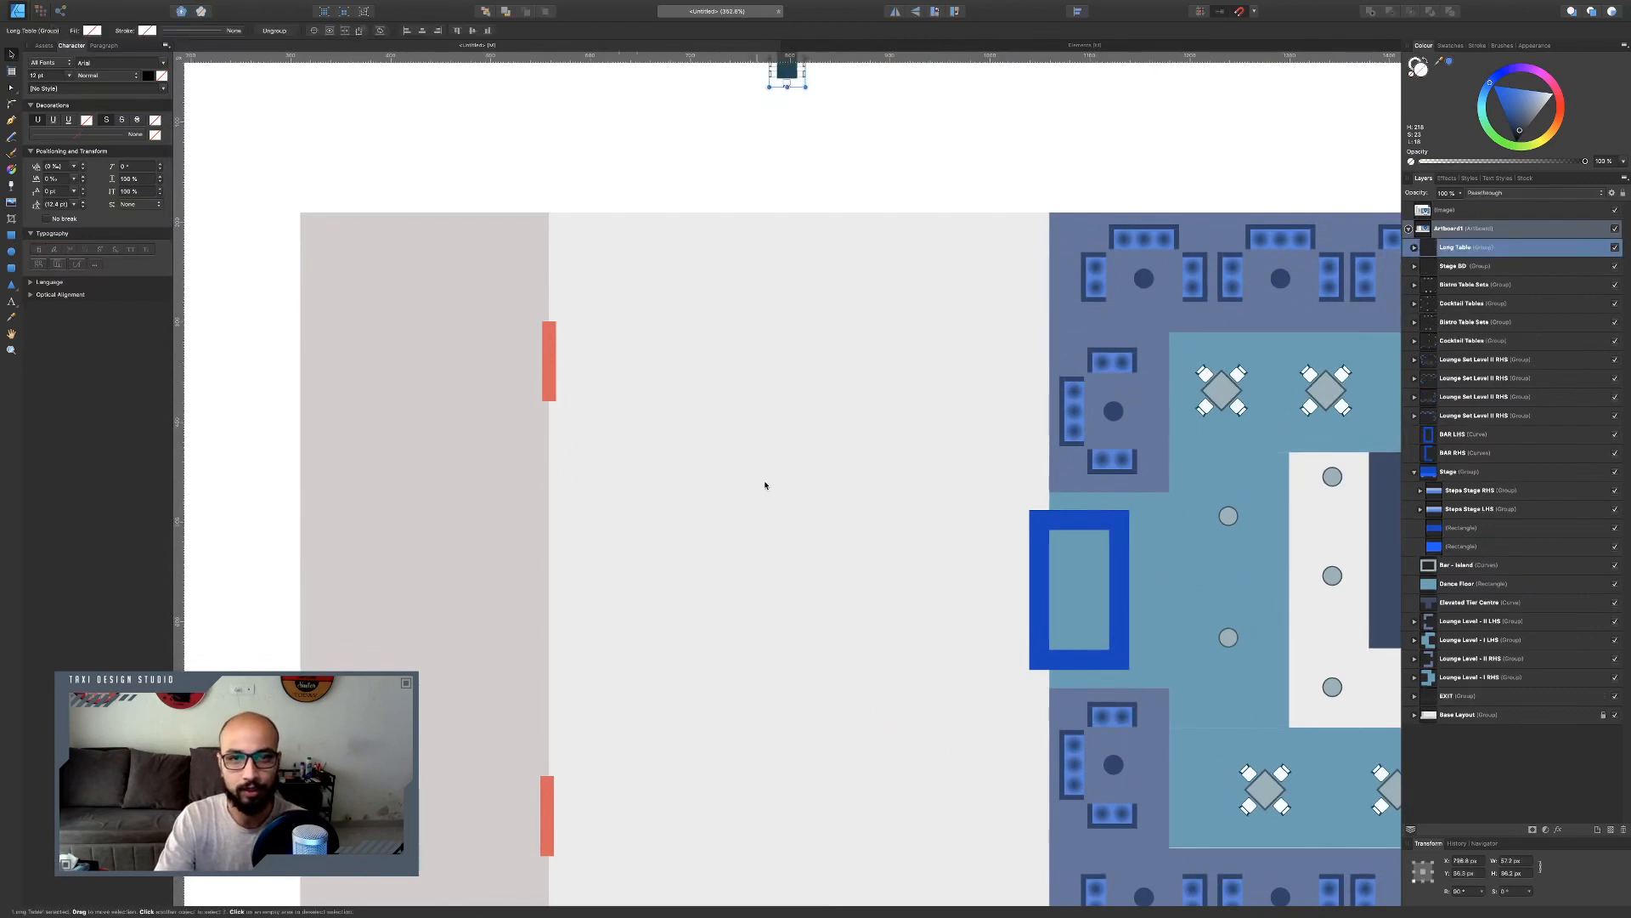
left_click_drag(787, 82, 769, 551)
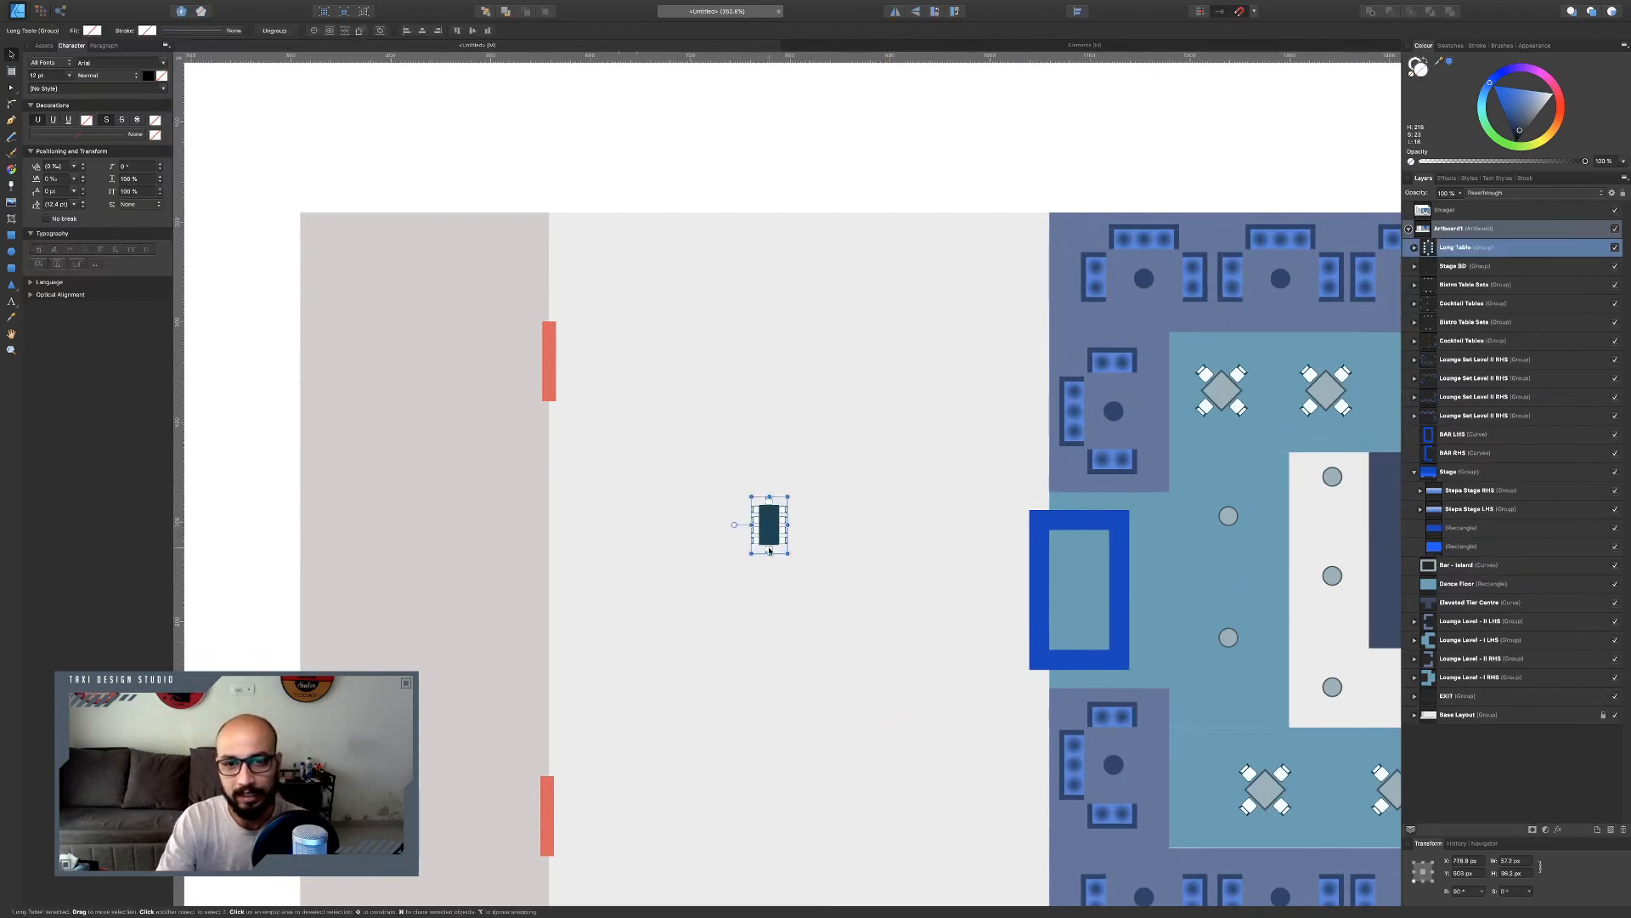
Set the pasted Long Table group's height to 72 px.
scroll(769, 550, "up", 3)
double_click(764, 524)
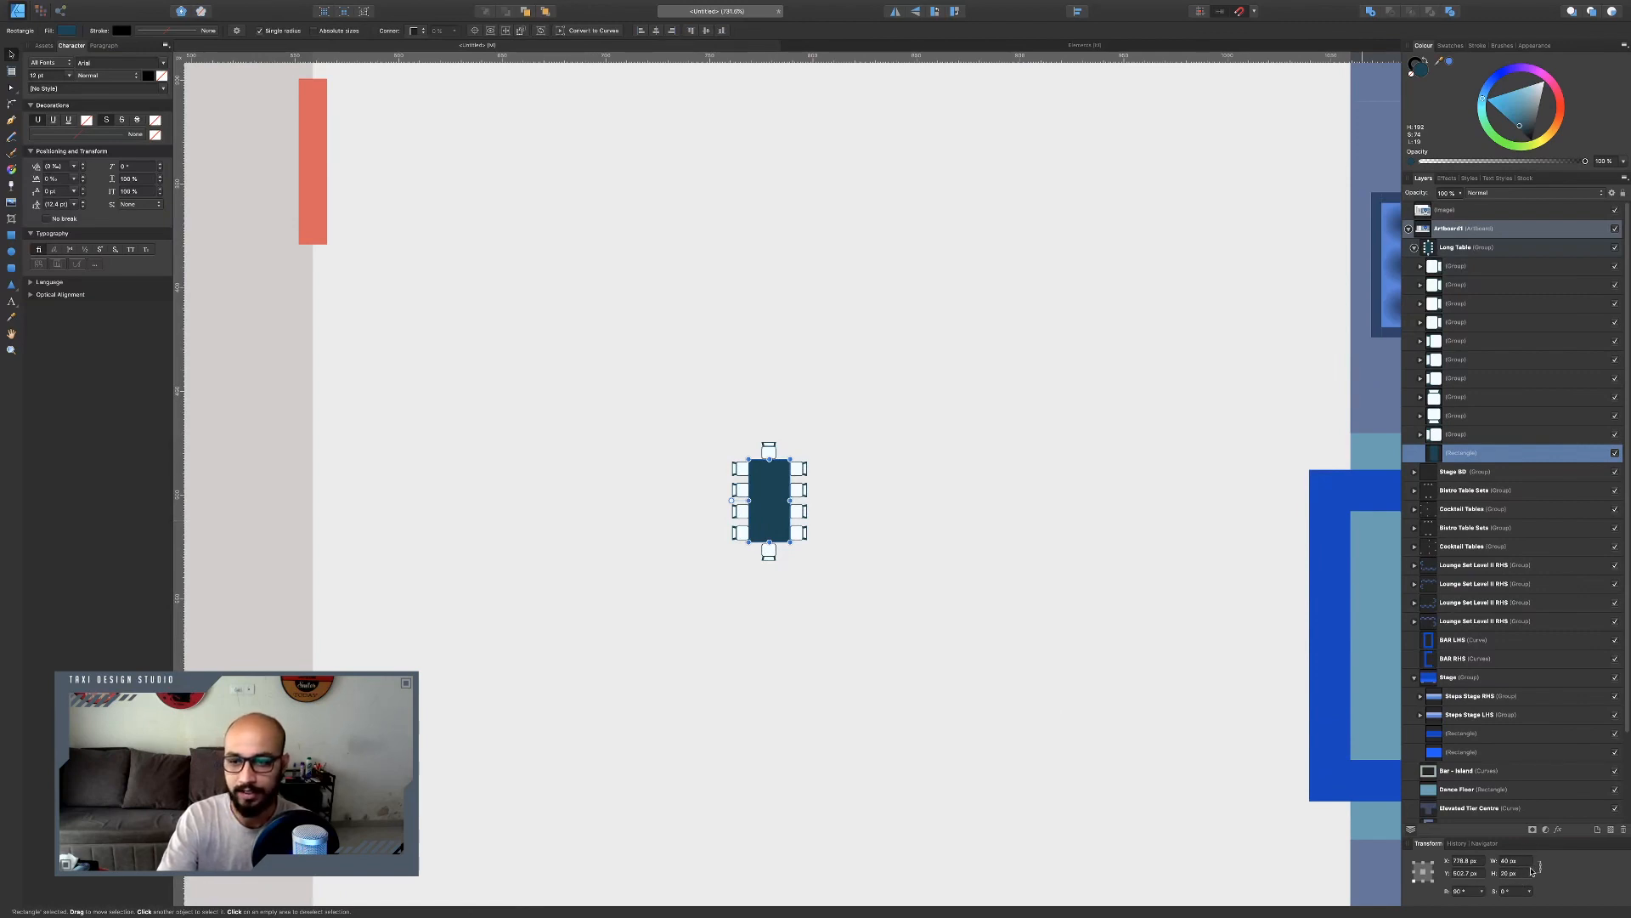
left_click(1016, 754)
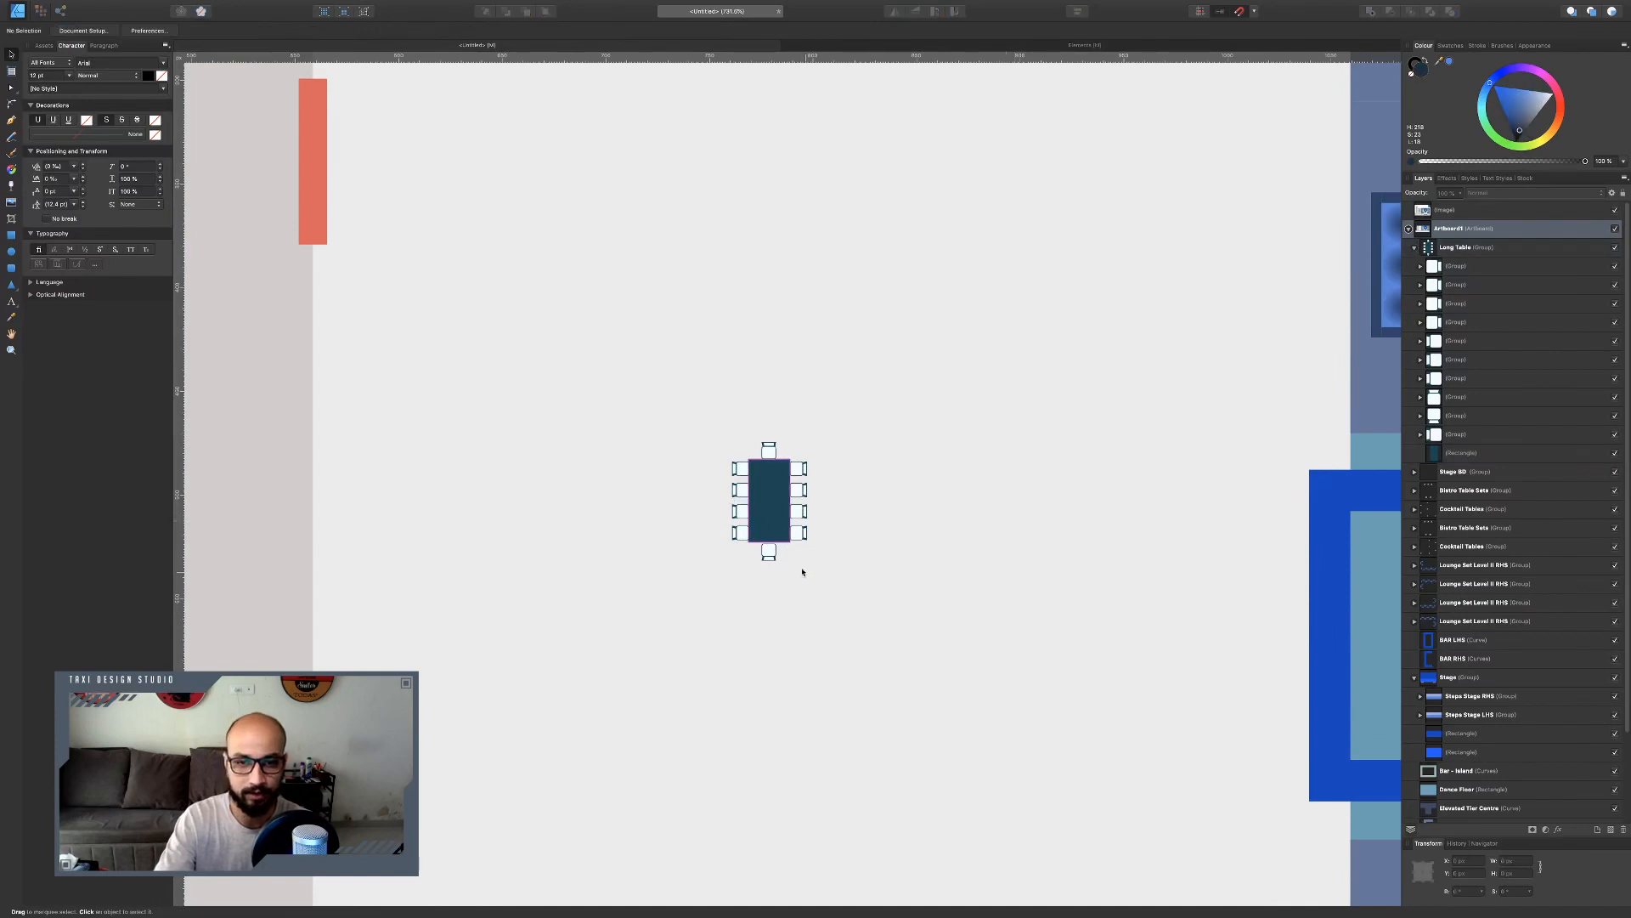
left_click(780, 533)
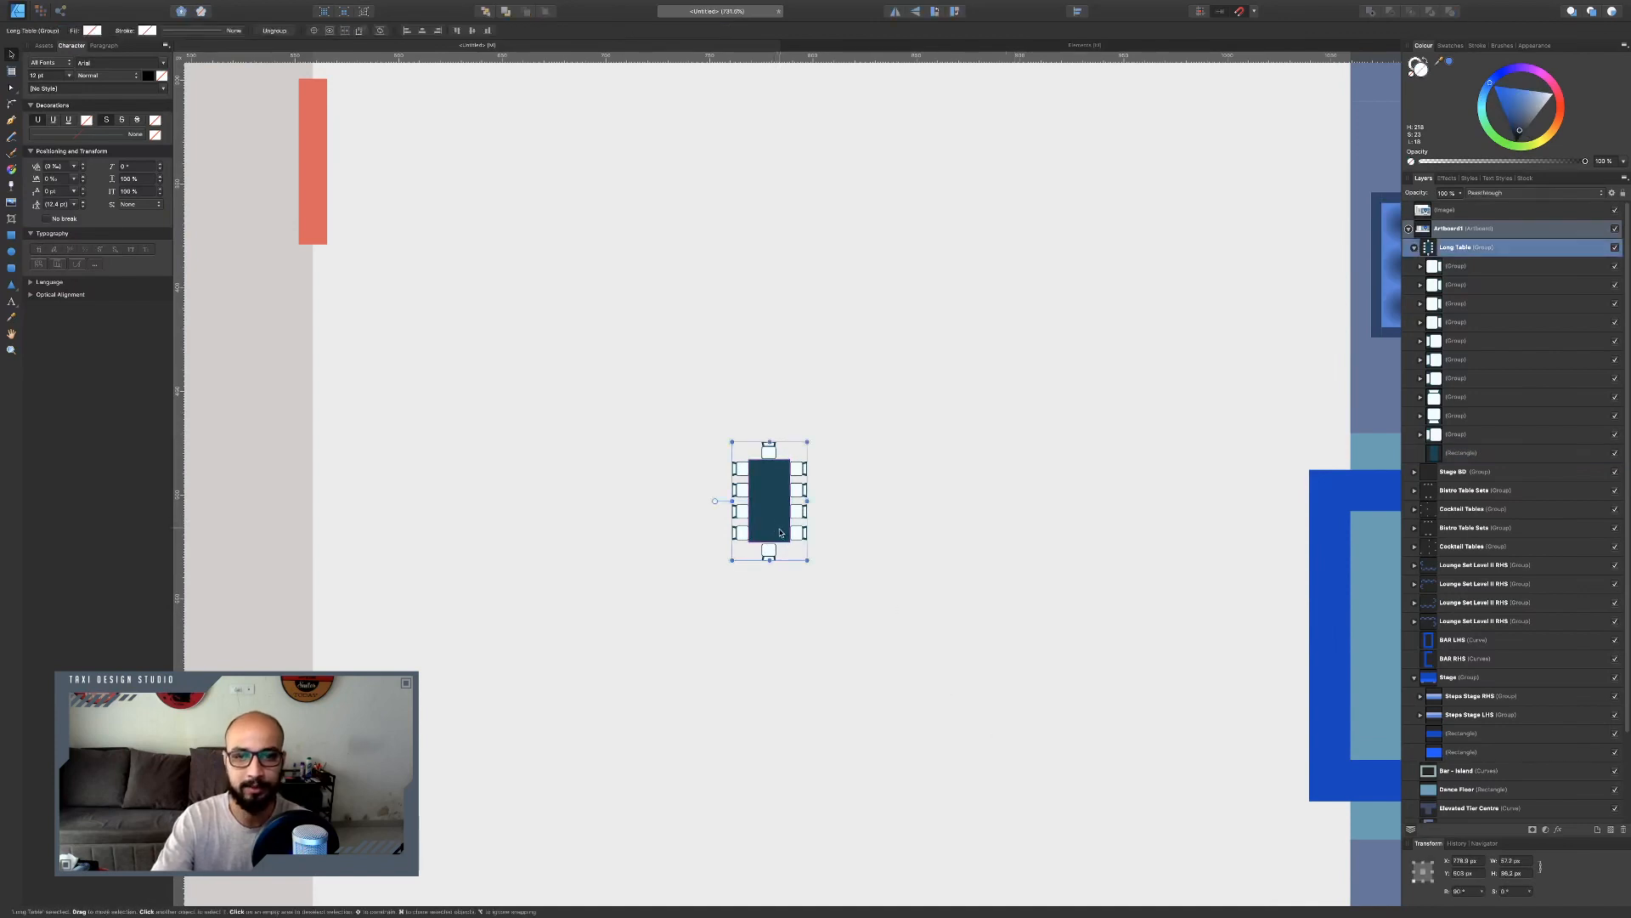
left_click(1527, 876)
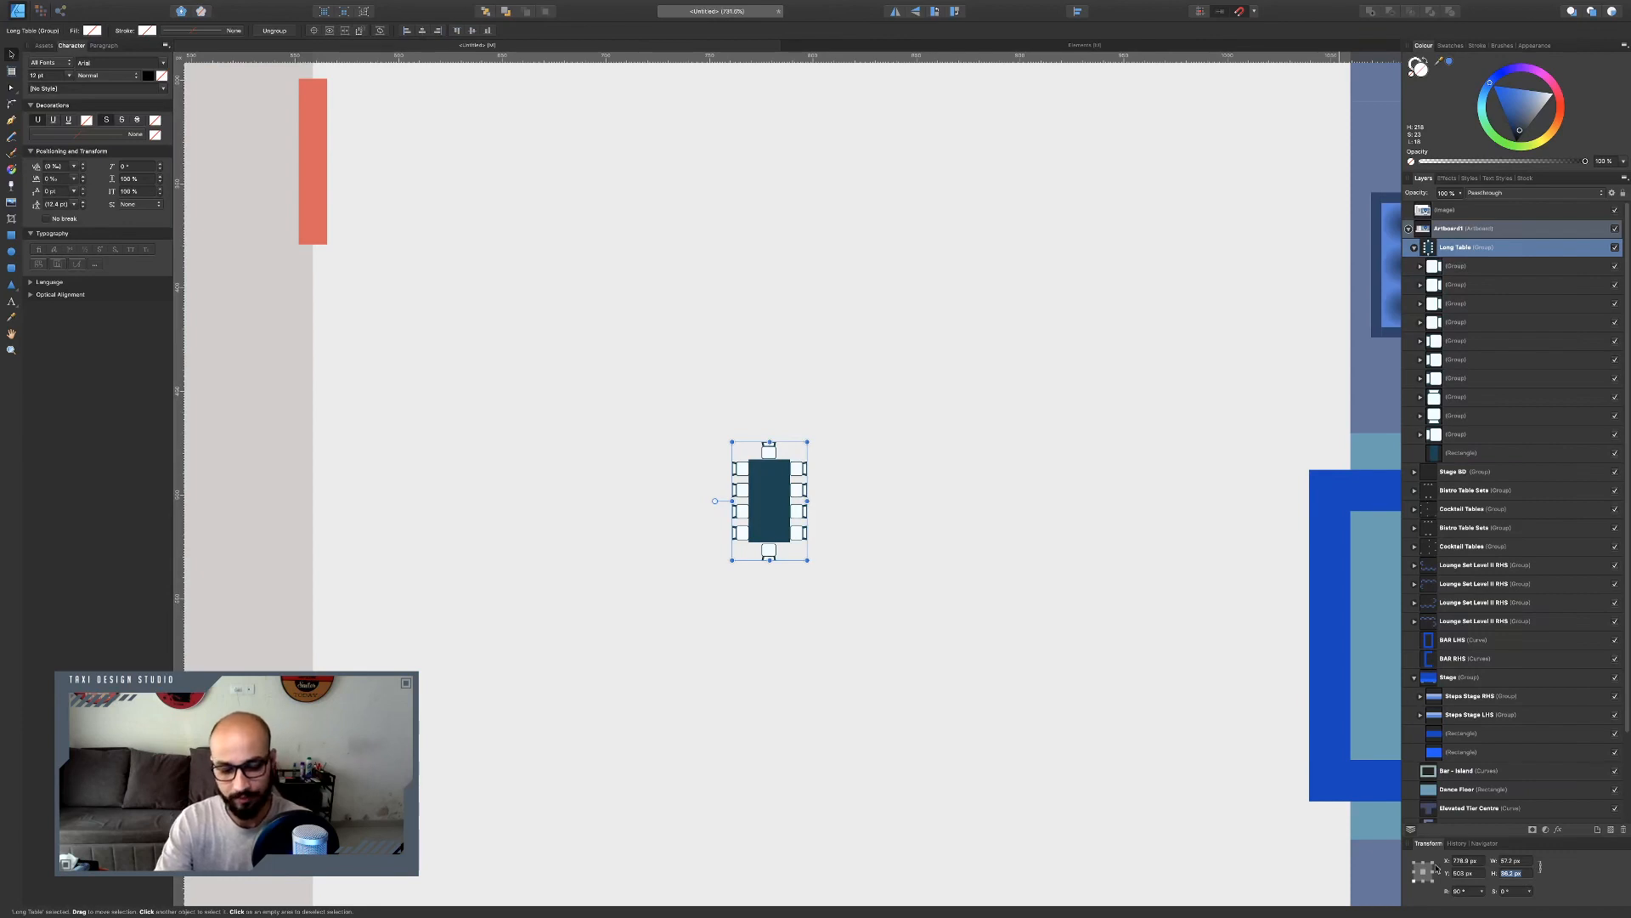
type("72.4")
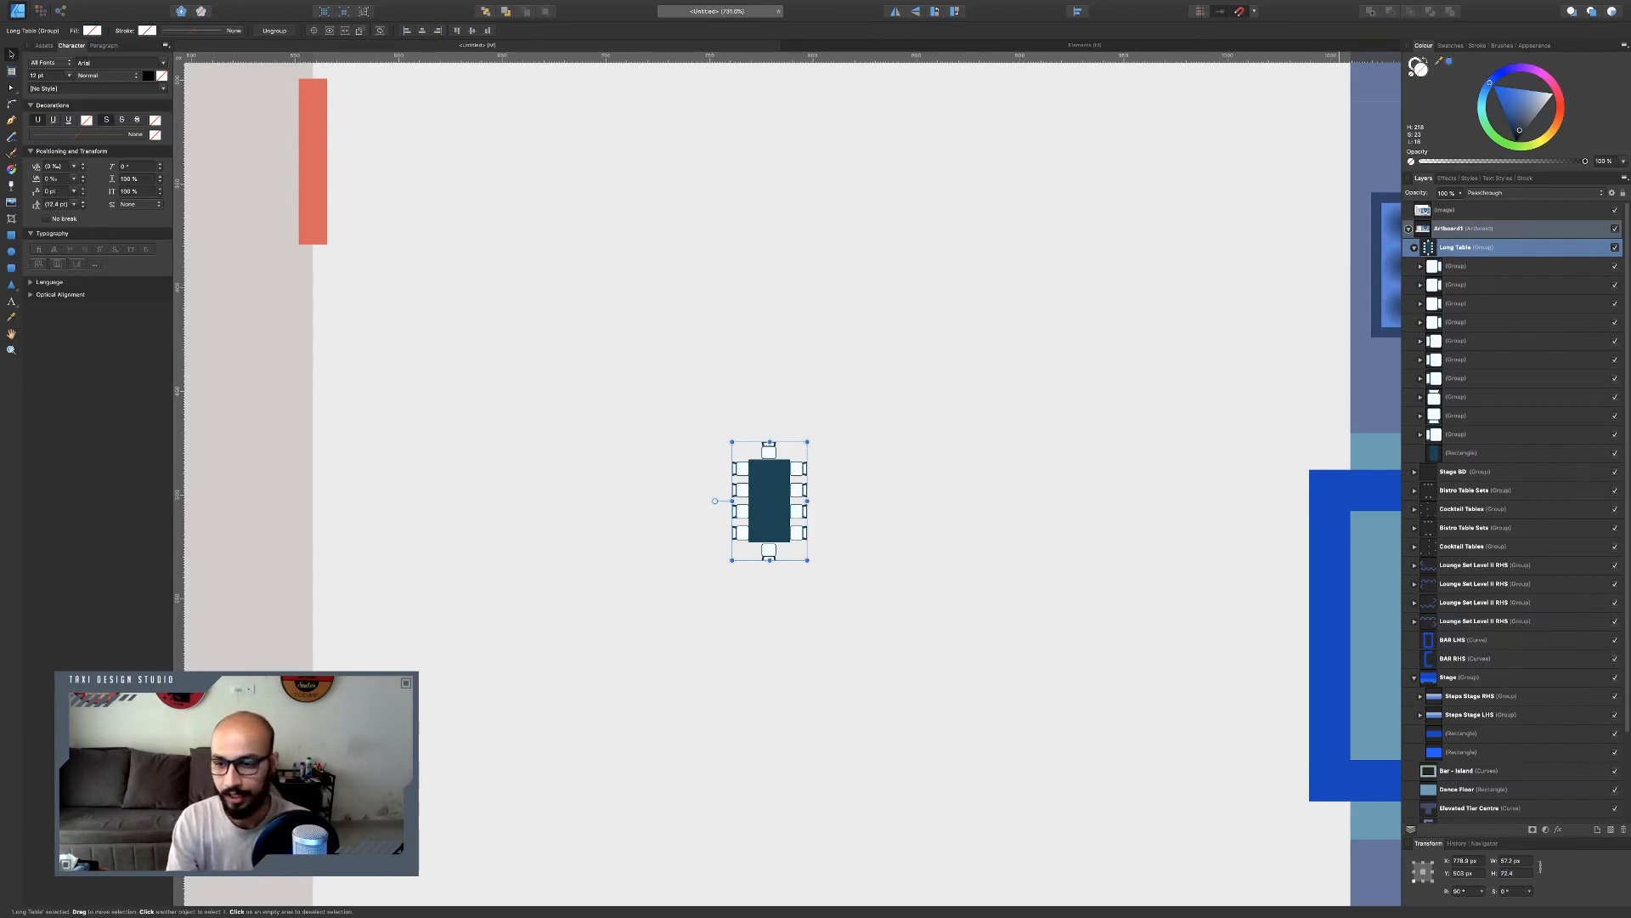
key("Return")
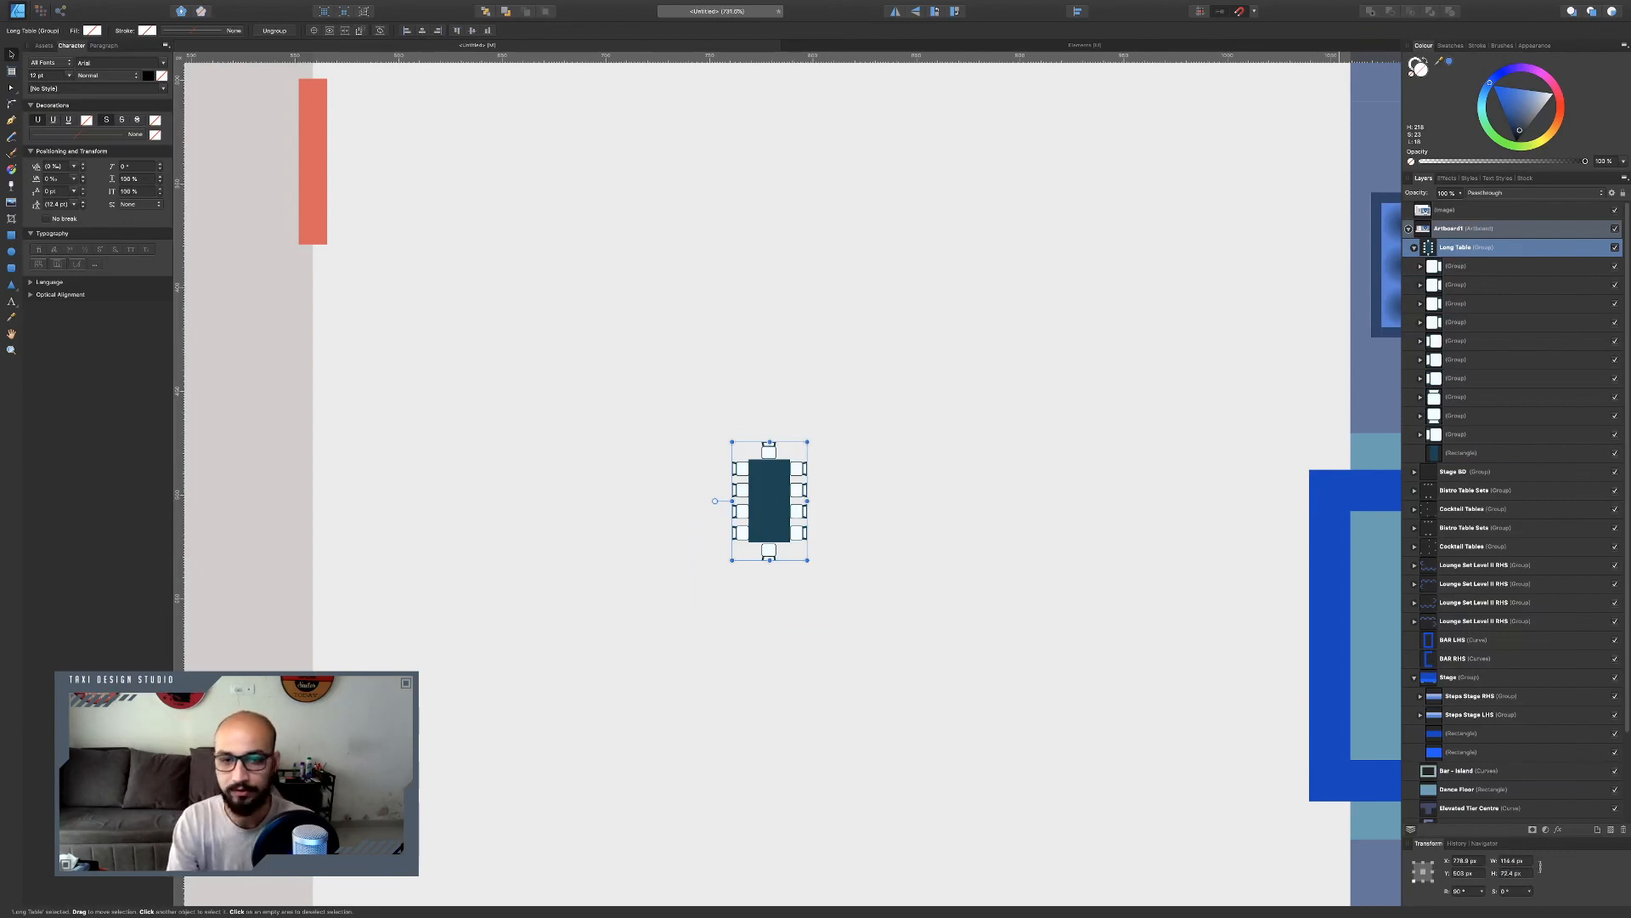
Examine the reference chart's arrangement of long tables in the area beside the lounges.
scroll(923, 683, "down", 2)
double_click(788, 542)
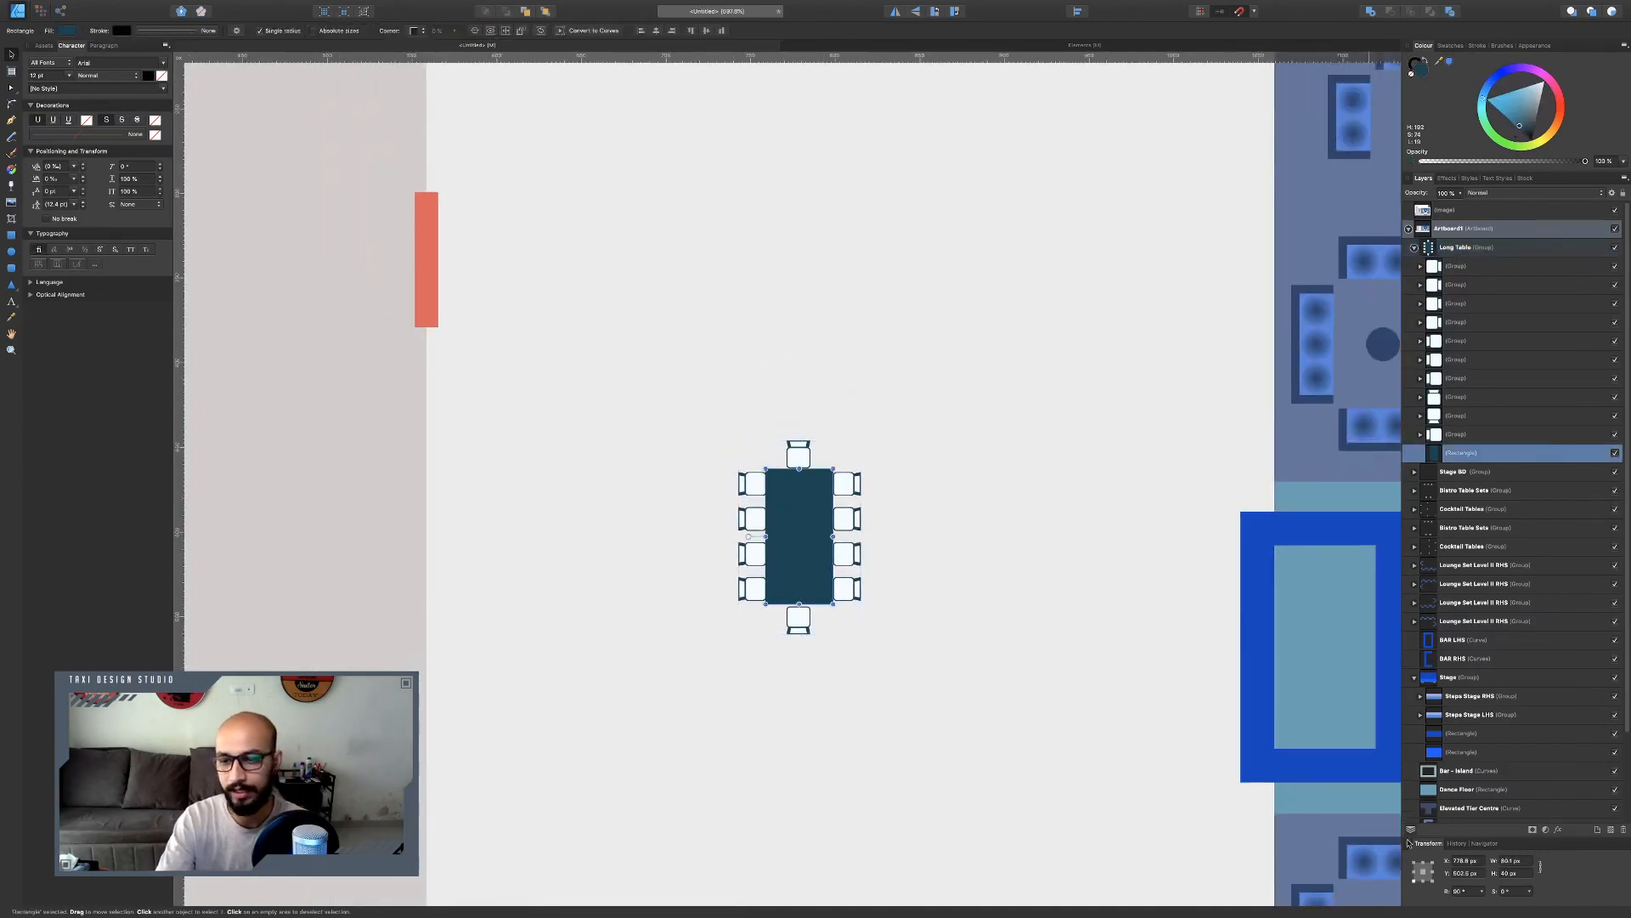
left_click(1005, 481)
scroll(791, 523, "down", 5)
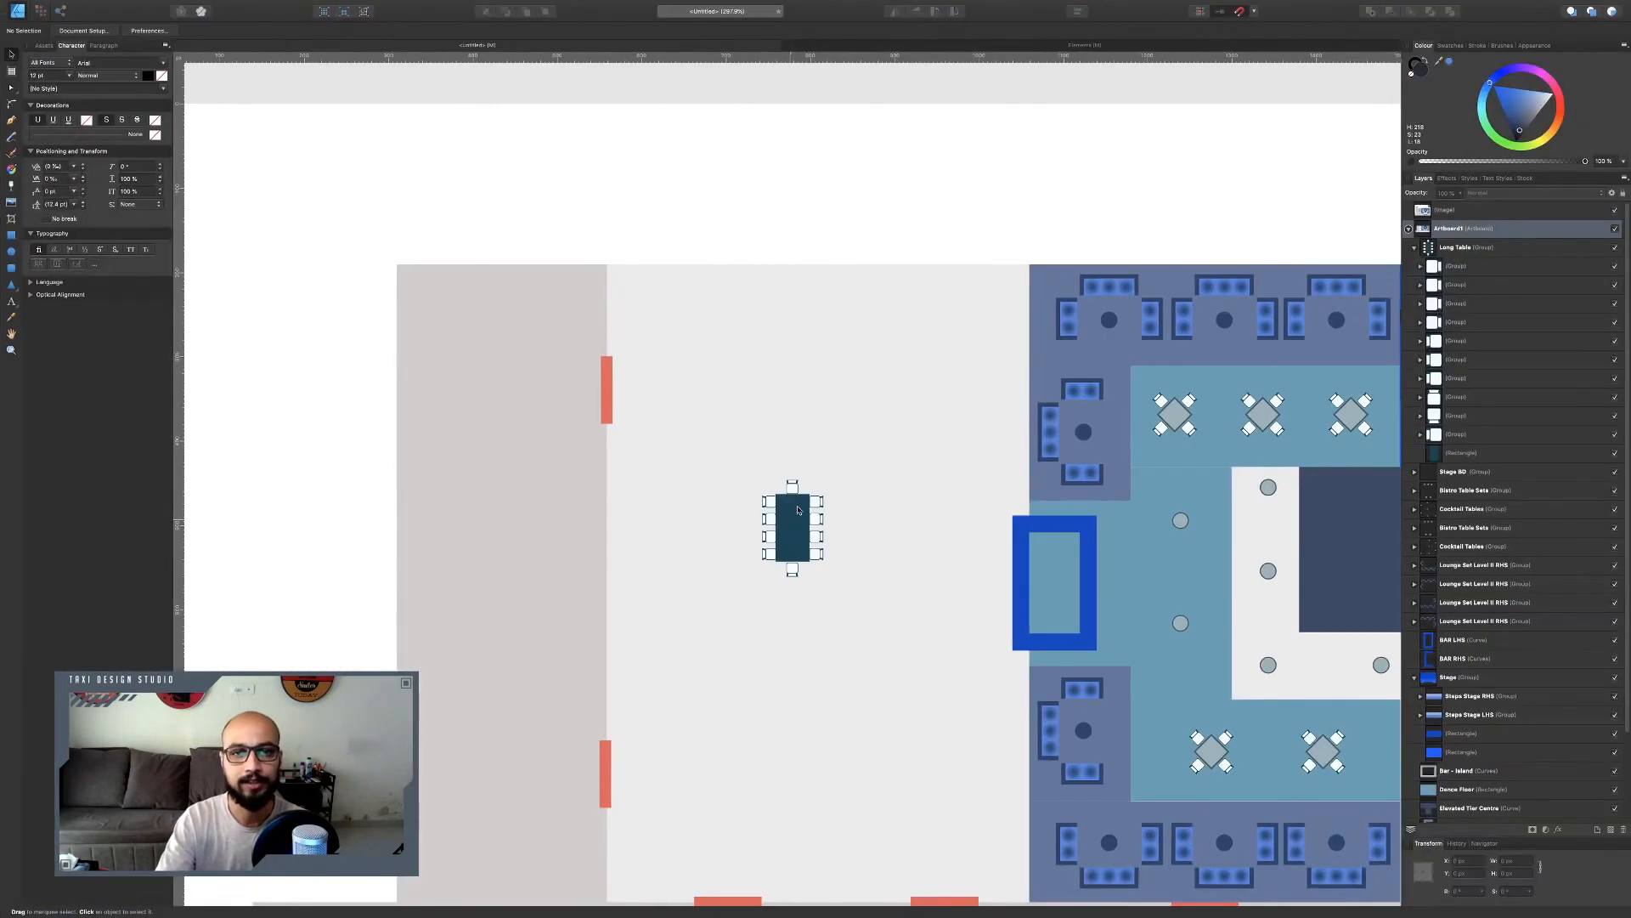
scroll(797, 508, "up", 10)
scroll(793, 433, "right", 1)
scroll(793, 433, "down", 3)
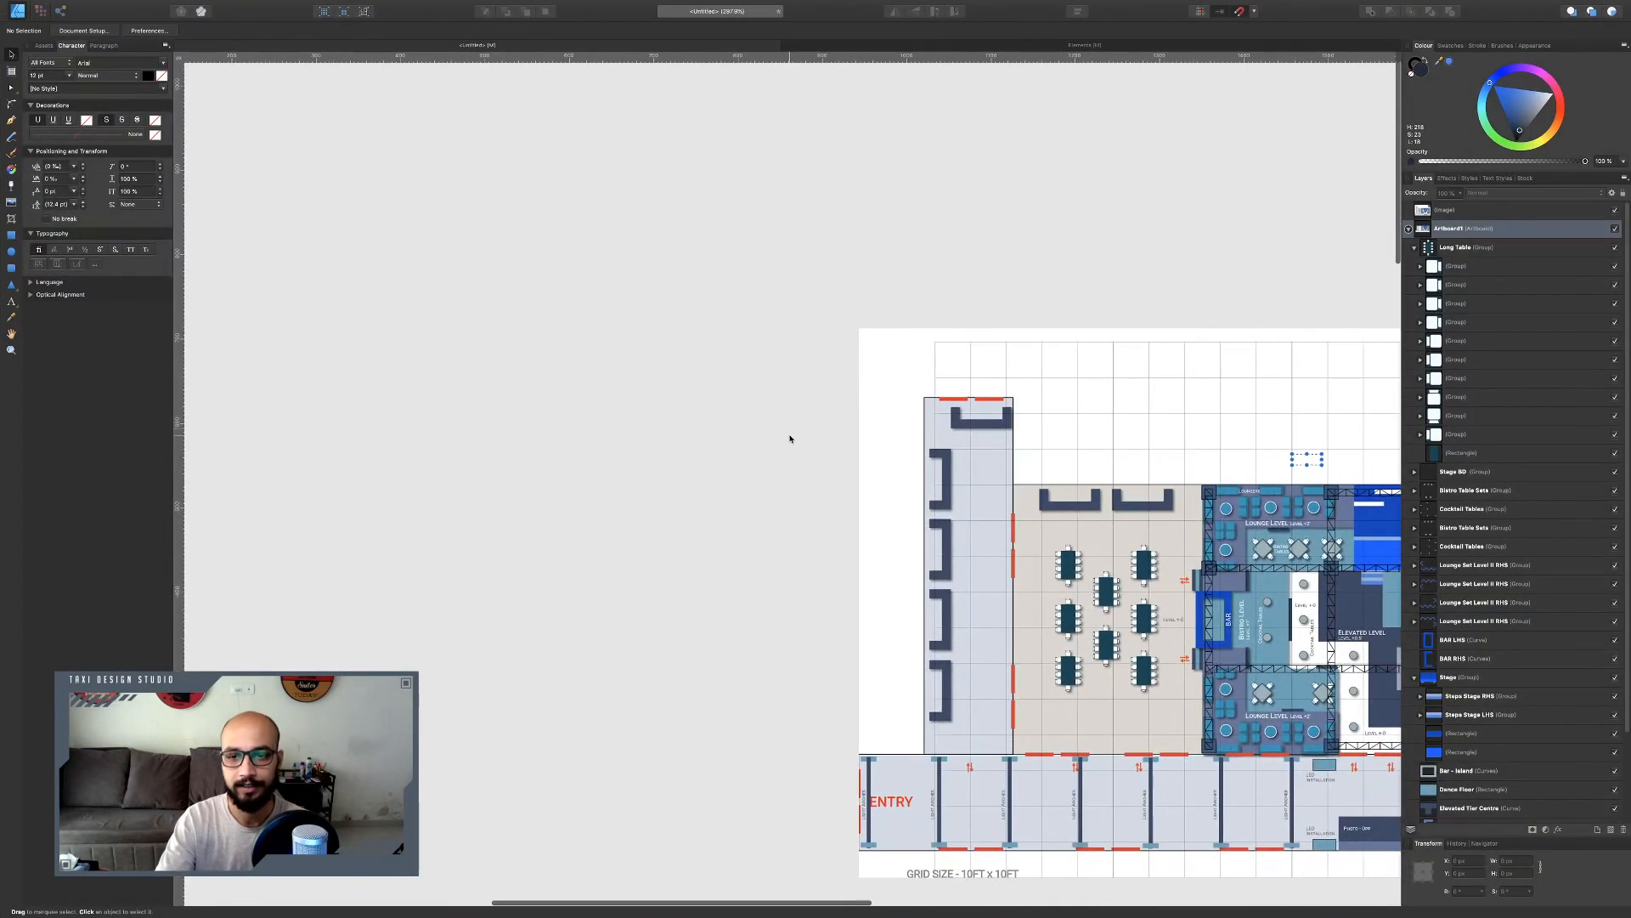
scroll(1005, 448, "down", 1)
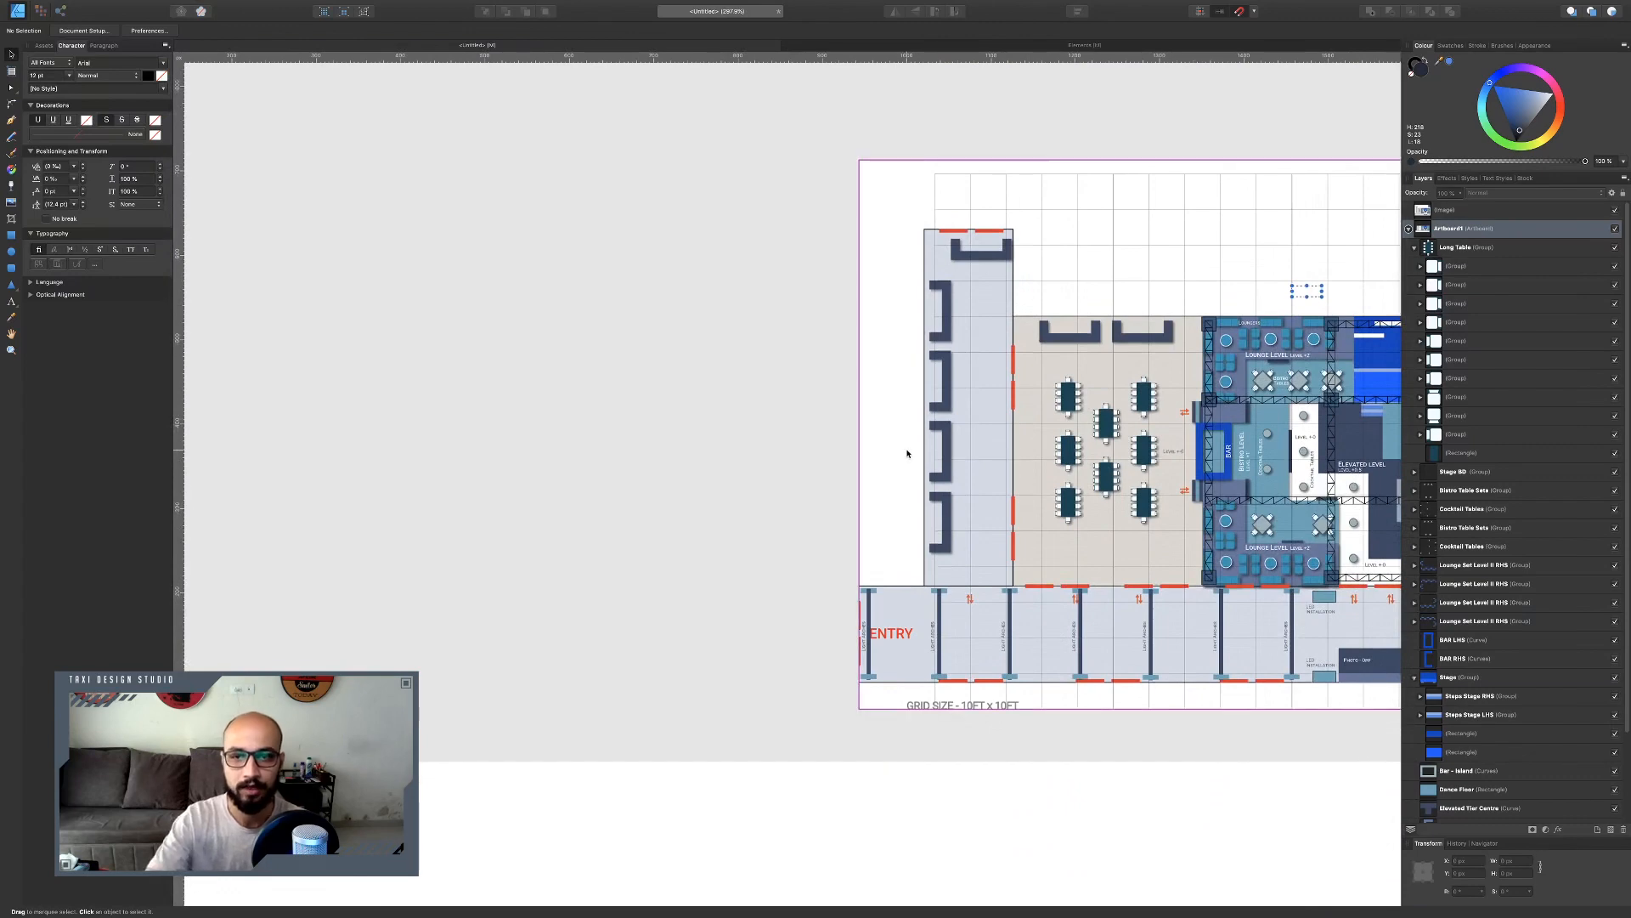
scroll(884, 448, "down", 5)
scroll(883, 447, "down", 15)
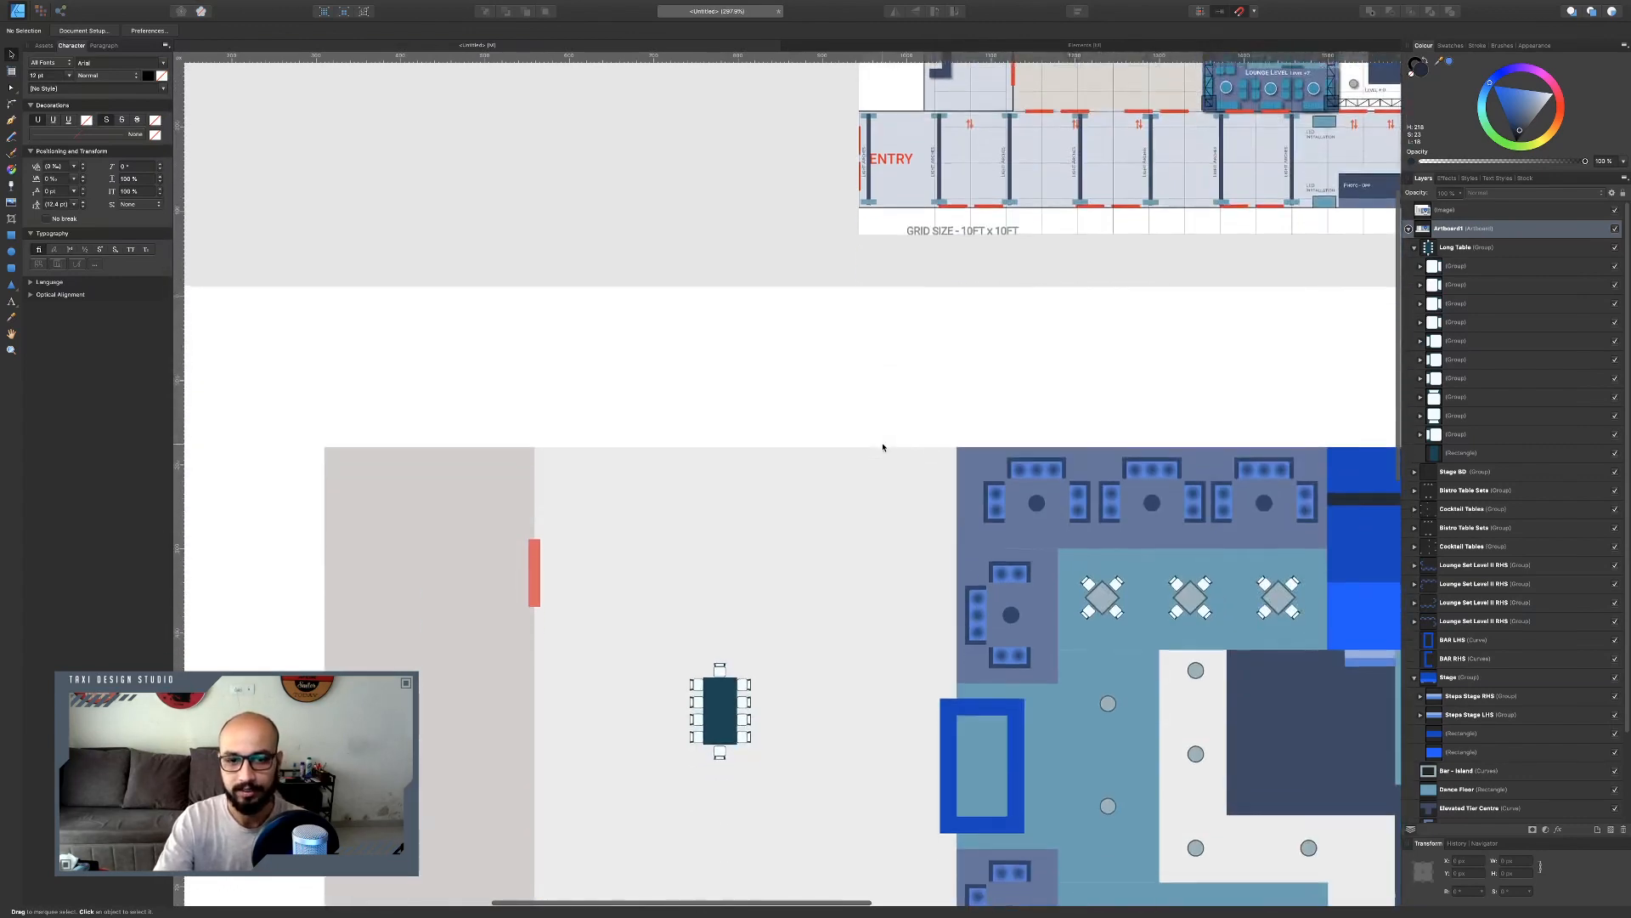
Reposition the long table and duplicate it twice into a vertical column of three tables.
scroll(668, 579, "left", 1)
left_click_drag(742, 388, 664, 475)
key("super+j")
left_click(678, 395)
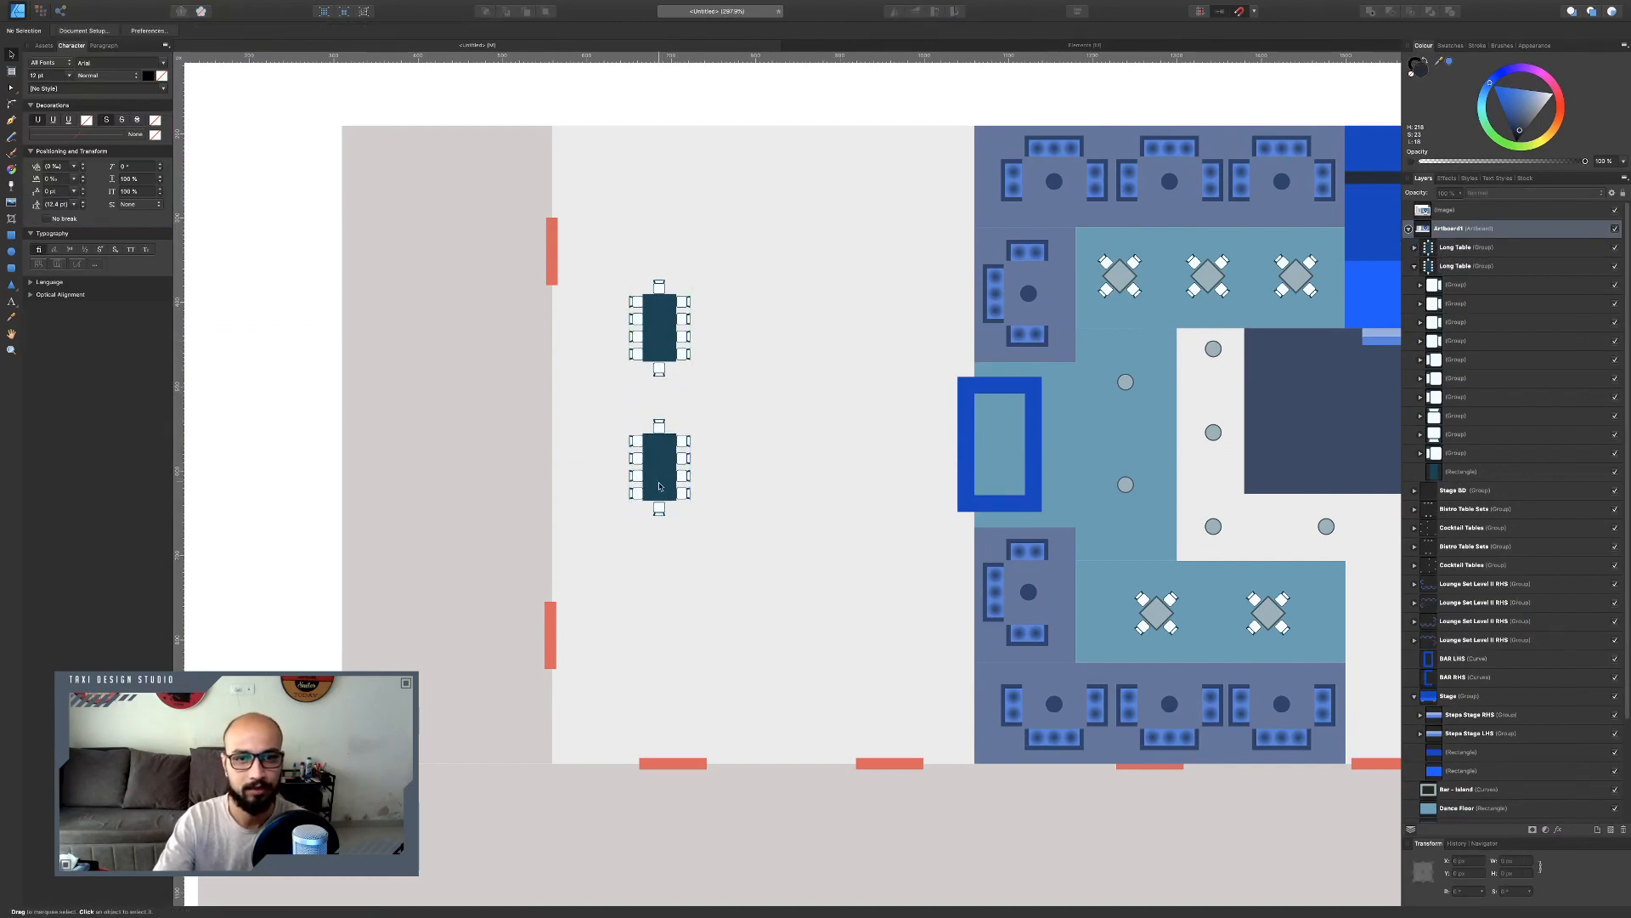
left_click(659, 486)
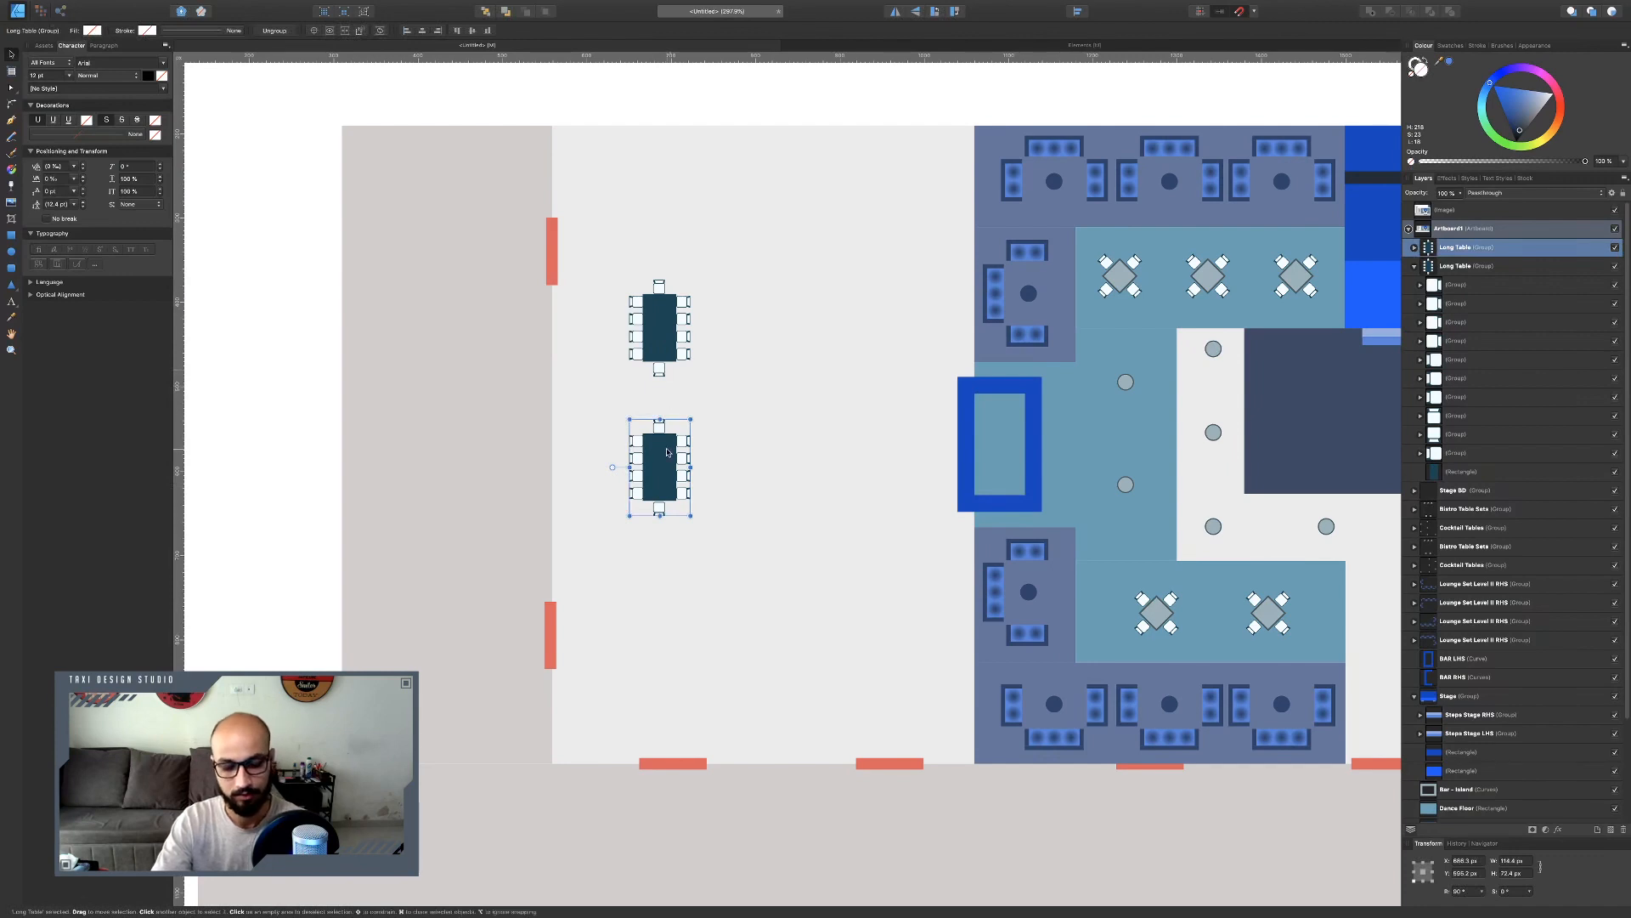
key("super+j")
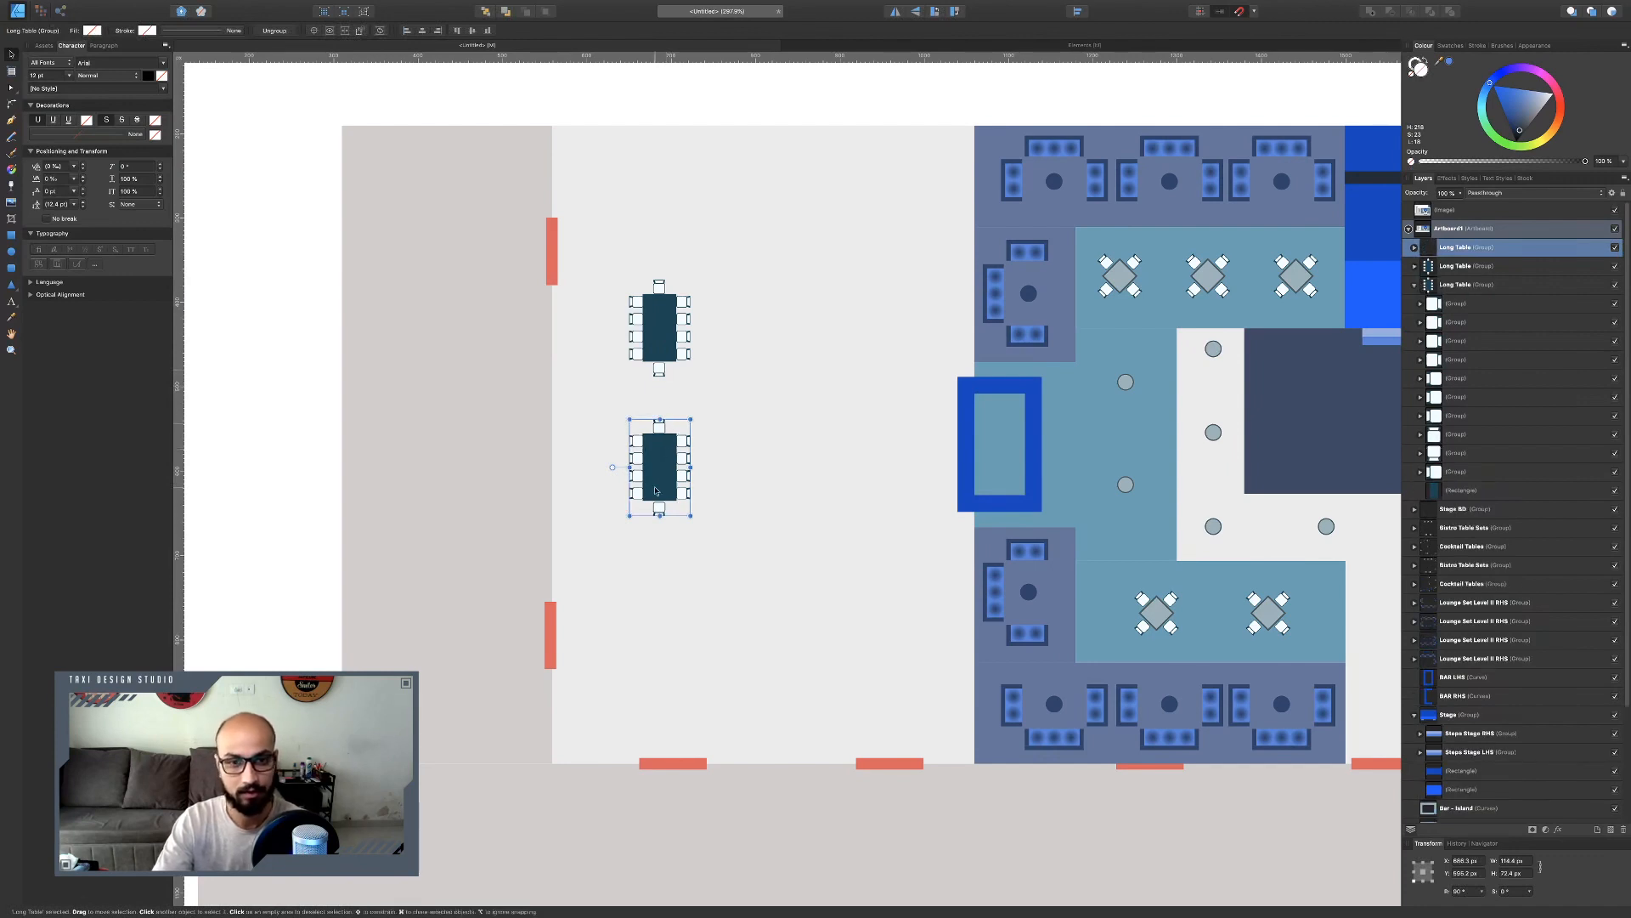
left_click_drag(657, 472, 651, 616)
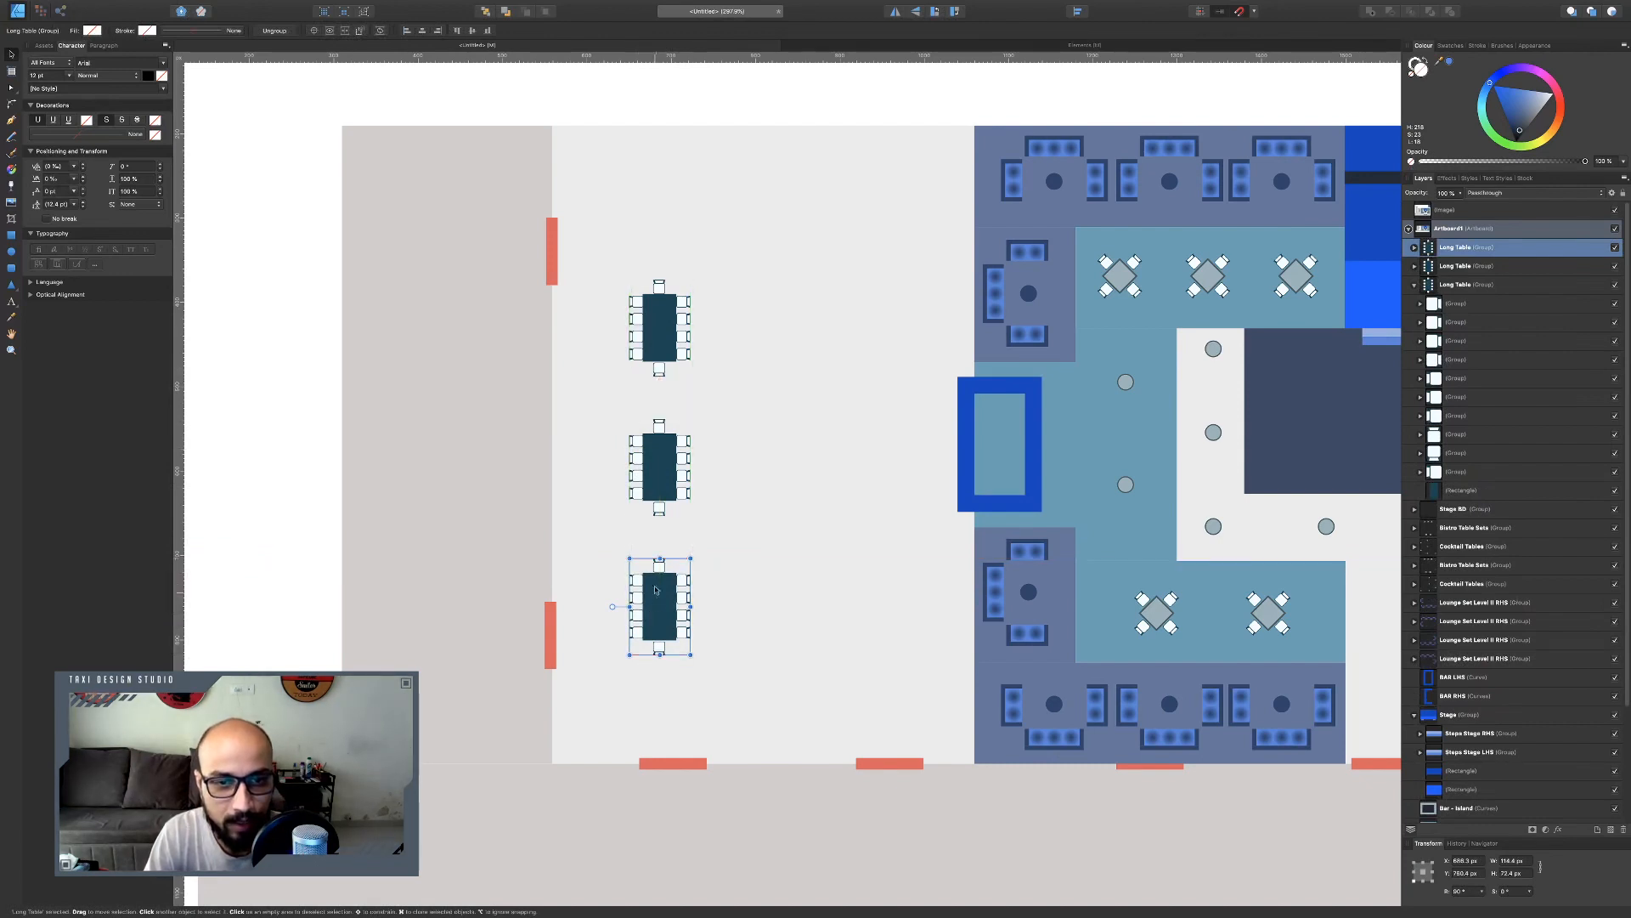
Duplicate the table column to the right, then undo the bottom duplicate.
left_click(654, 467, "shift")
left_click(662, 350, "shift")
left_click_drag(670, 467, 752, 424)
key("super+j")
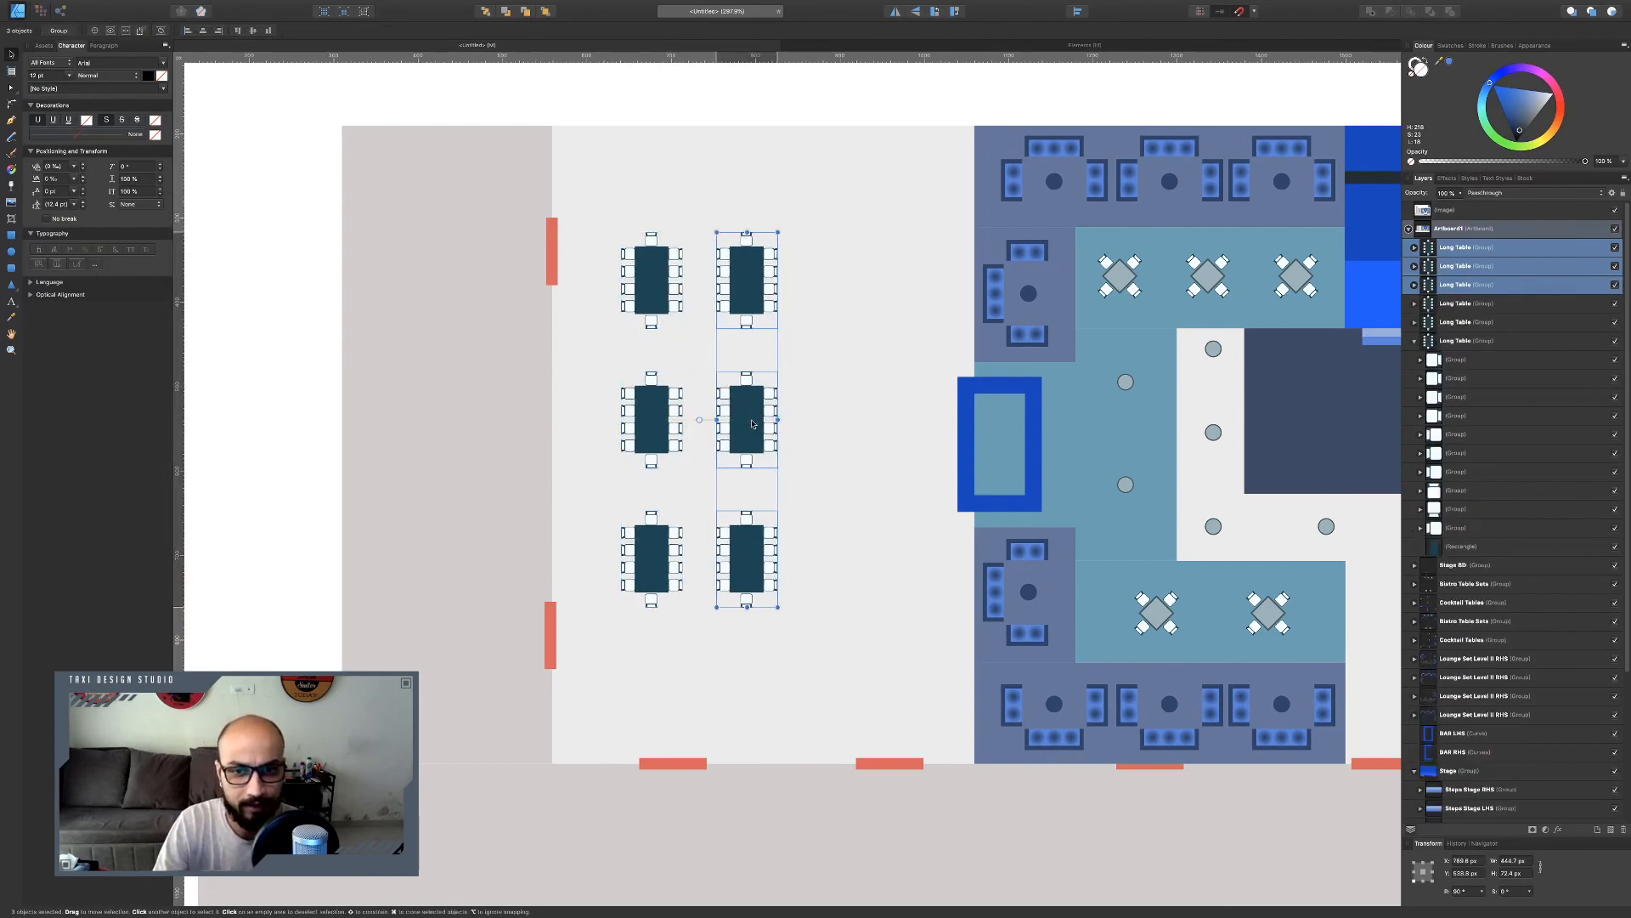
left_click(746, 543)
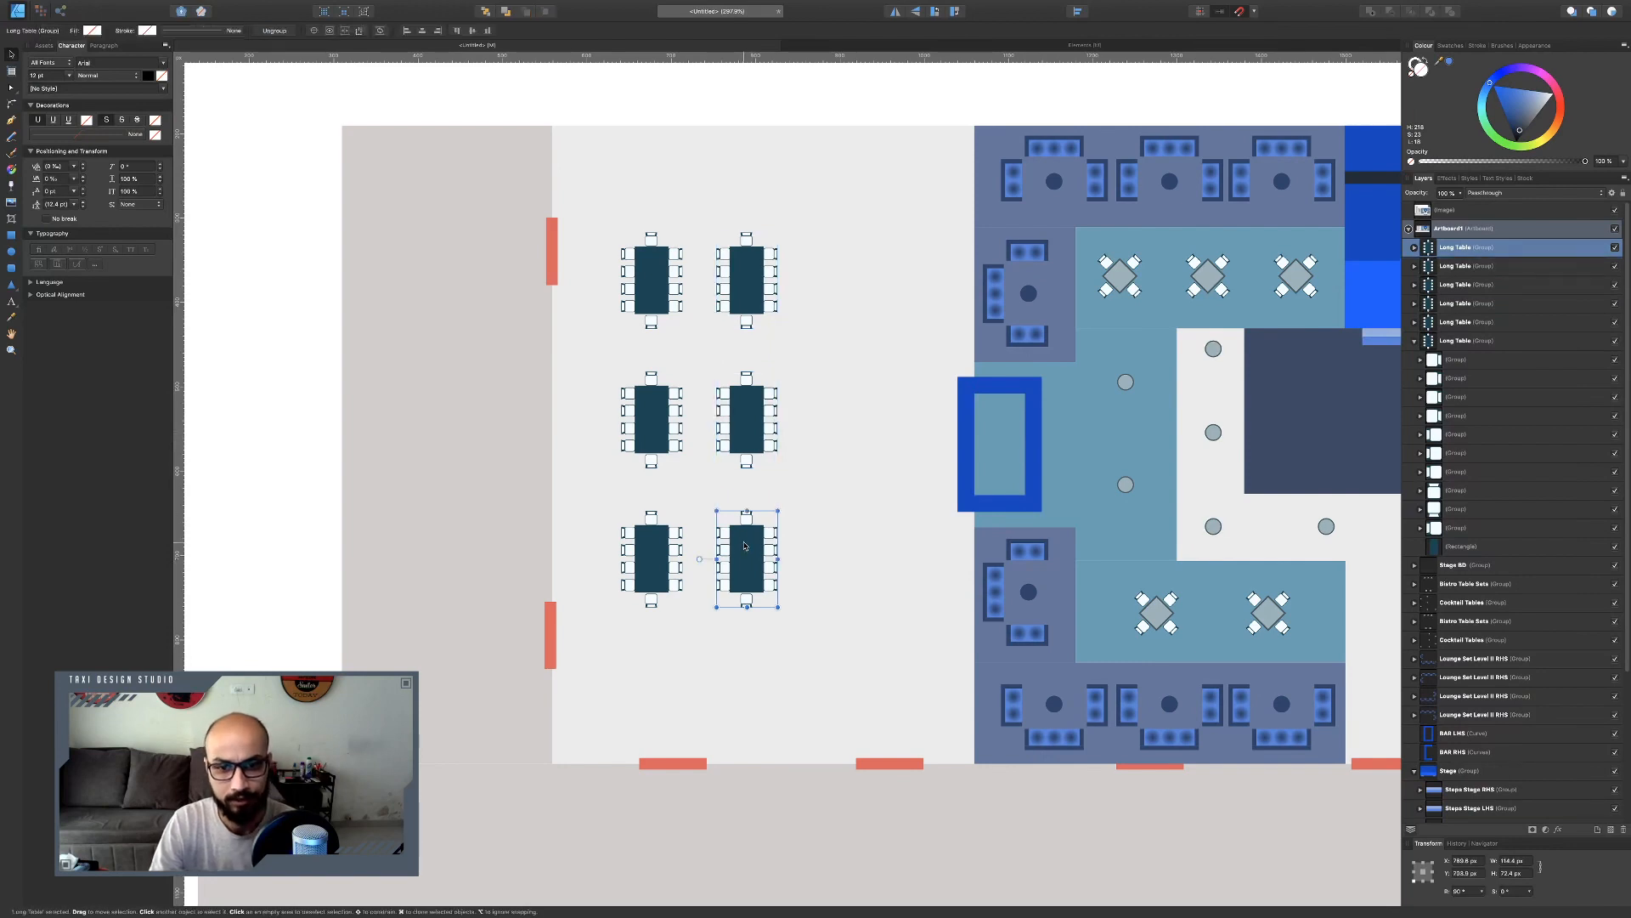
key("ctrl+z")
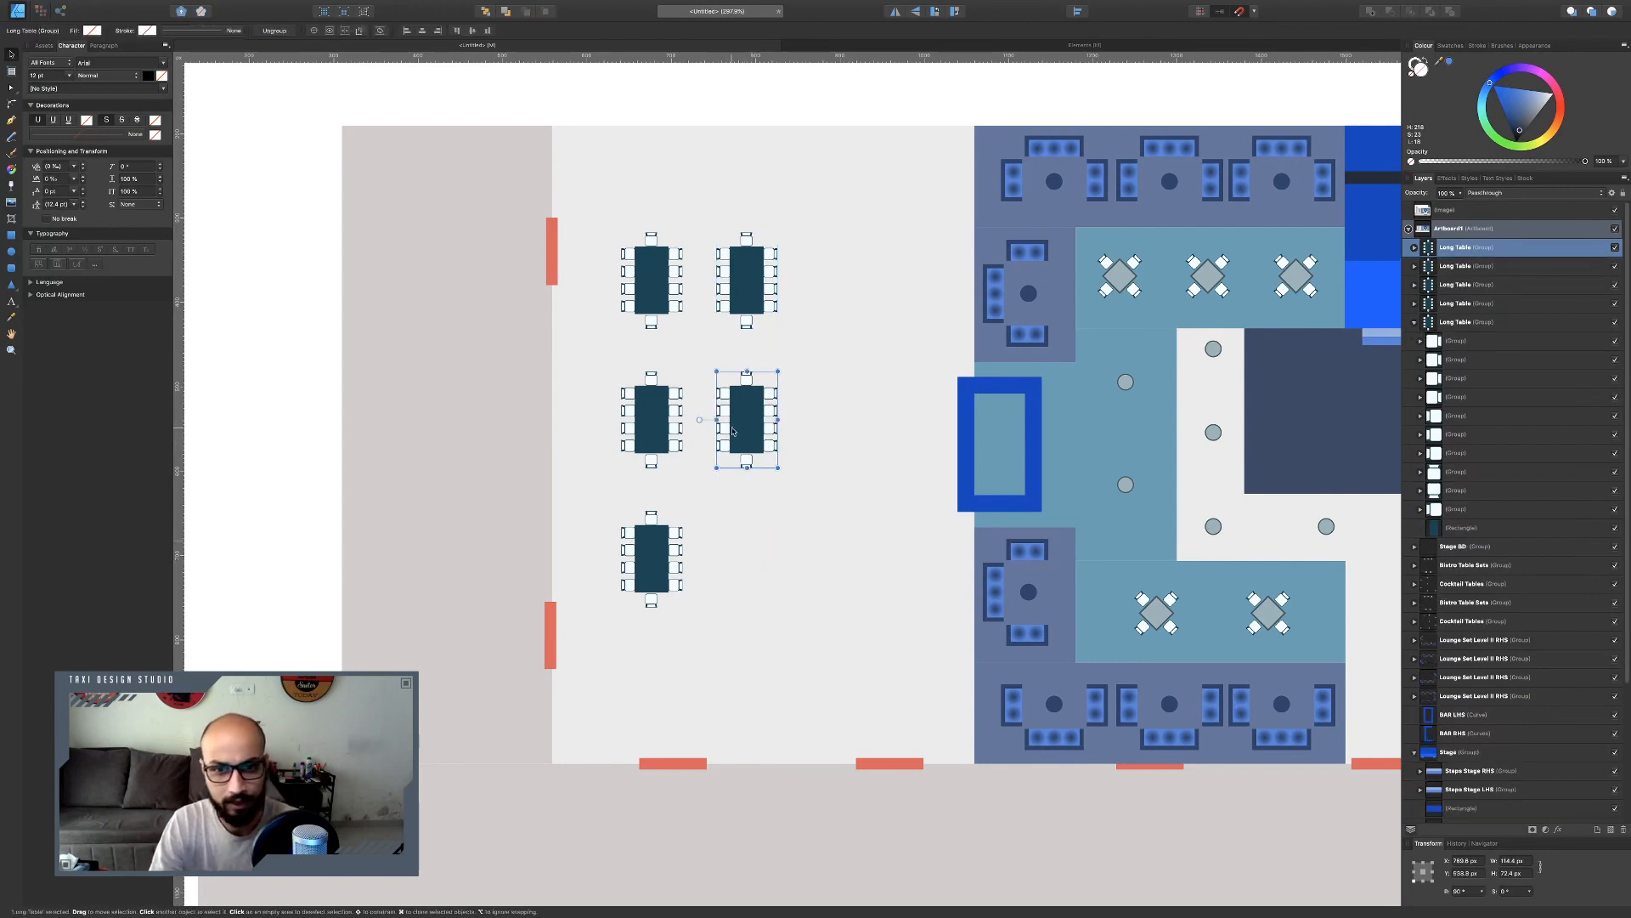
Lower the two right-hand tables so they sit staggered between the left column's tables.
left_click(738, 276, "shift")
left_click_drag(738, 276, 738, 347)
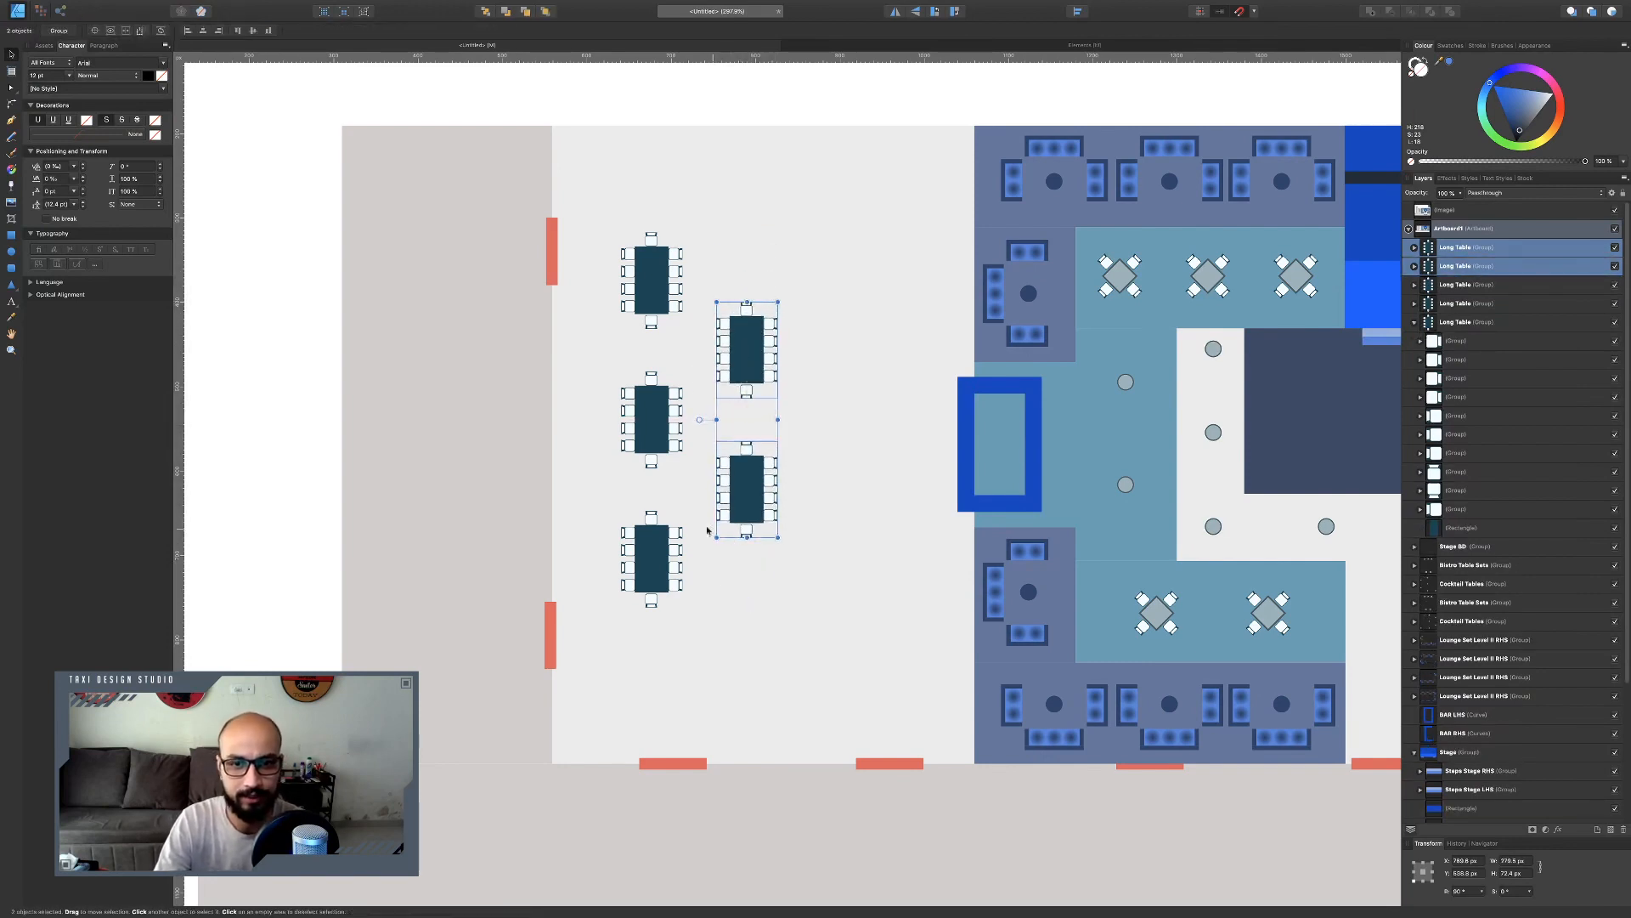
Copy the left column of three tables to form a matching column on the right.
left_click(651, 418)
left_click(651, 558, "shift")
left_click(648, 276, "shift")
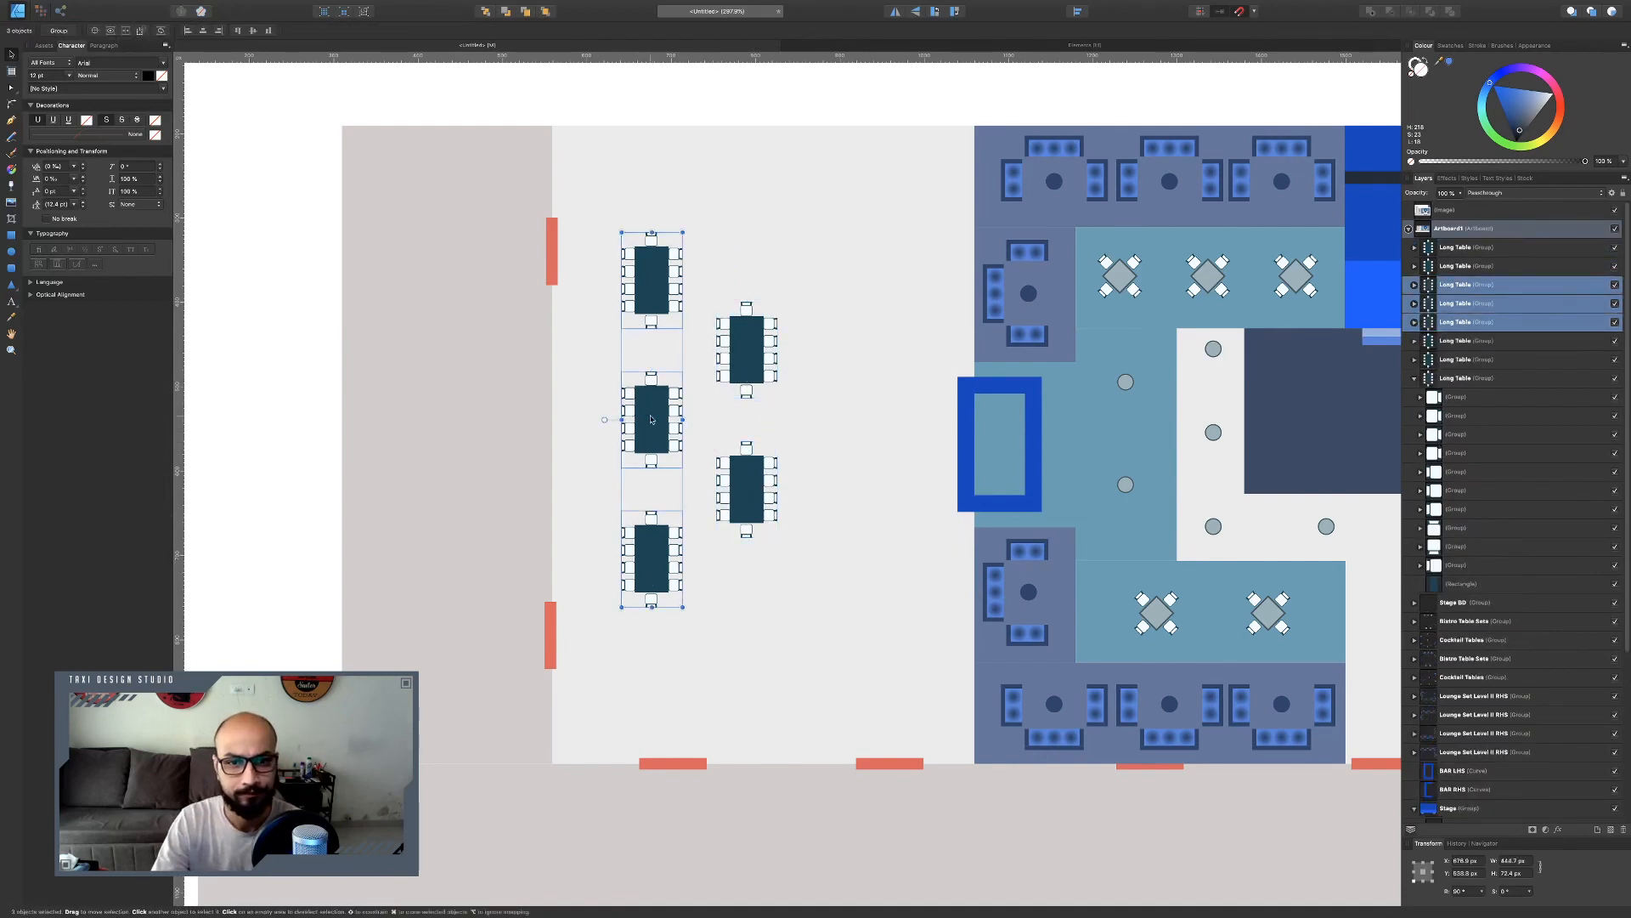
left_click_drag(650, 419, 835, 422)
left_click_drag(843, 421, 839, 422)
Select all eight long tables, move them down slightly and group them.
left_click(748, 489, "shift")
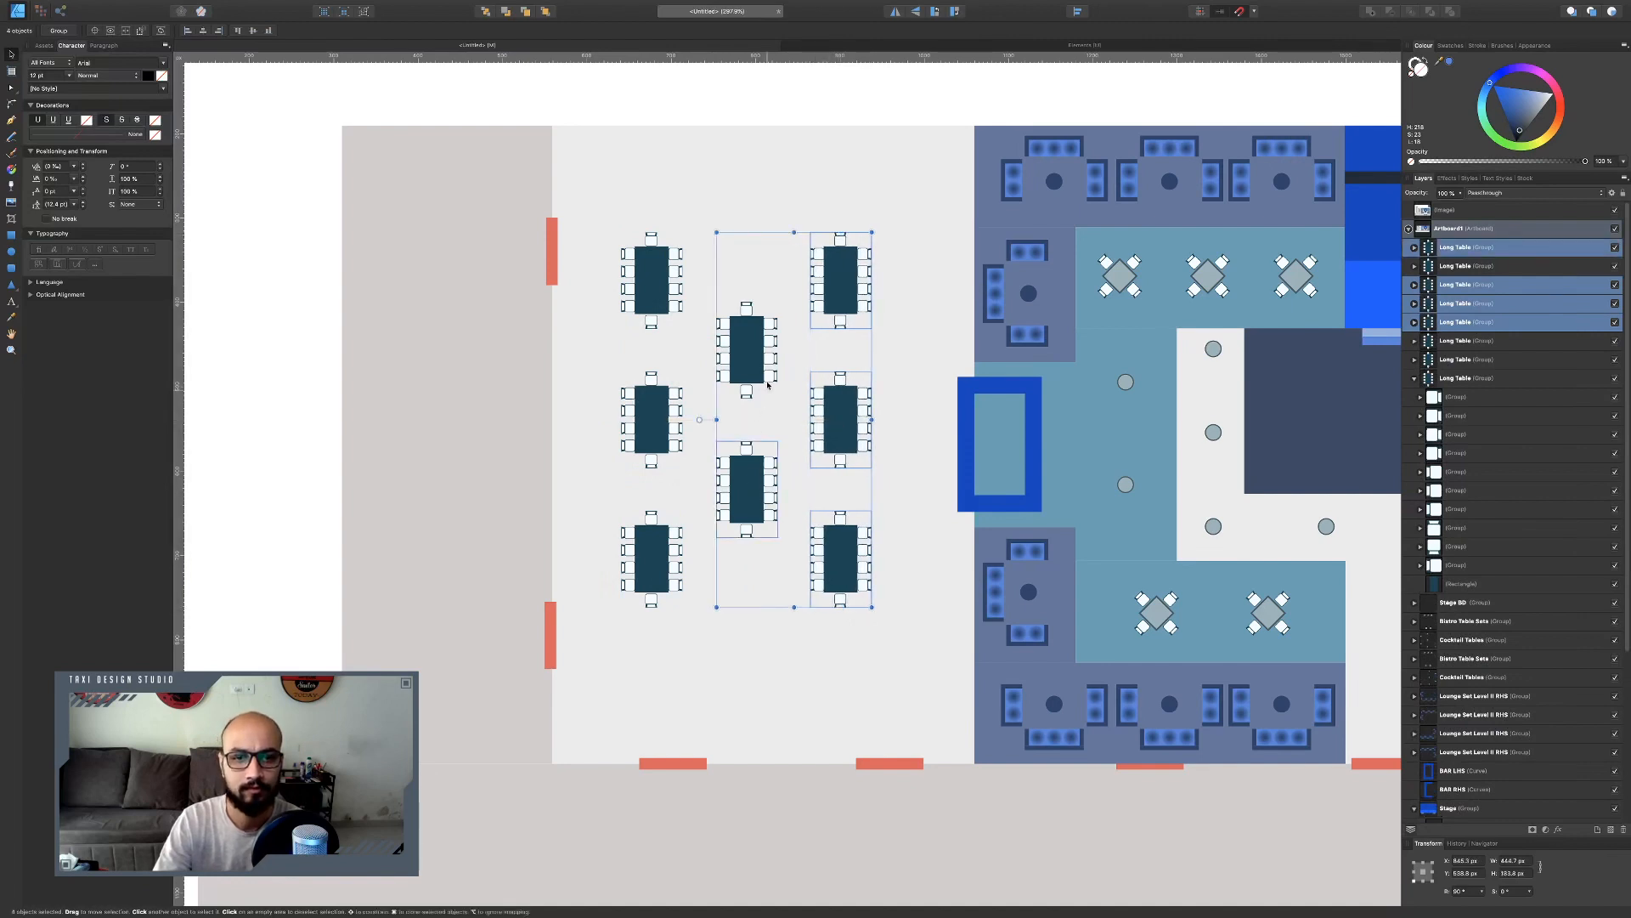
left_click(748, 350, "shift")
left_click(651, 422, "shift")
left_click(652, 604, "shift")
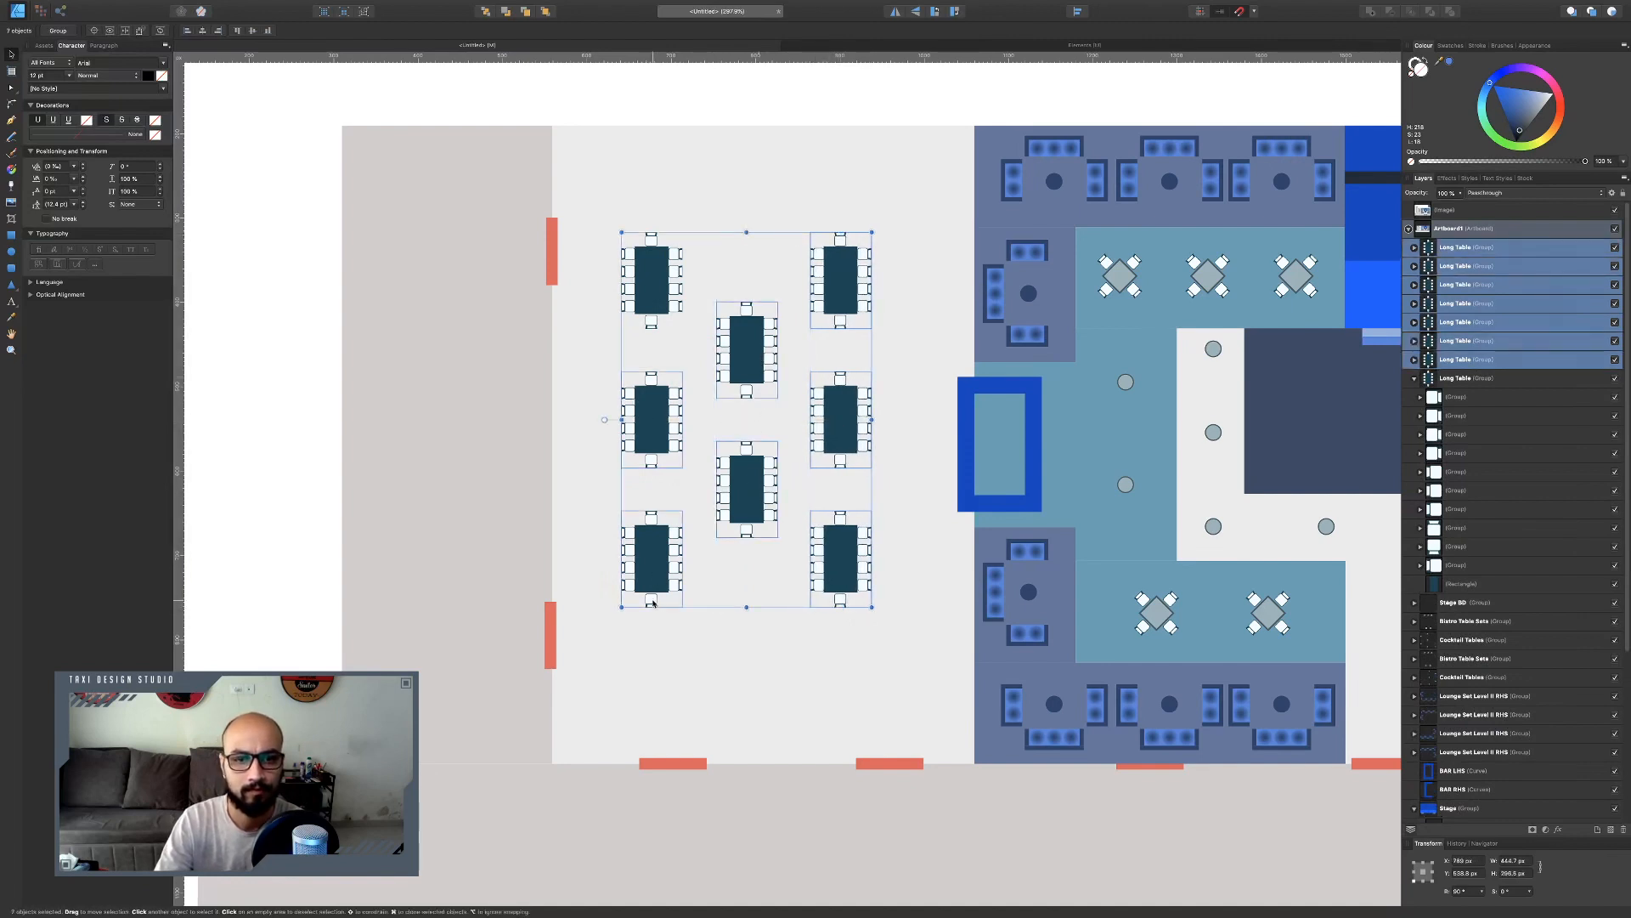
left_click(647, 308, "shift")
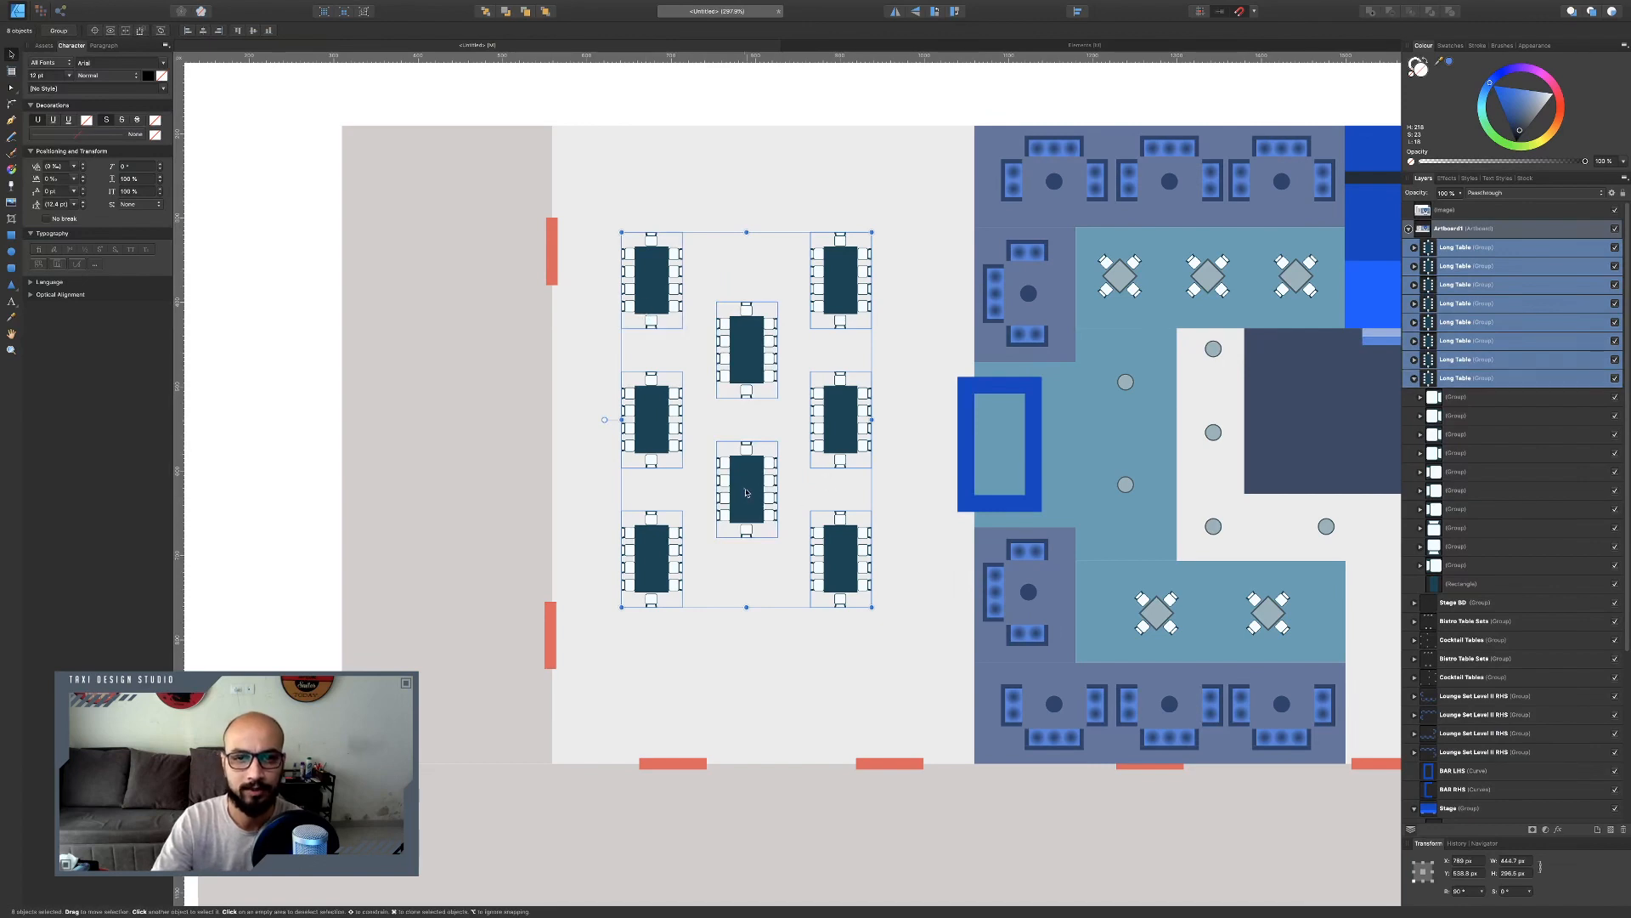
mouse_move(746, 493)
left_mouse_down()
mouse_move(773, 519)
mouse_move(745, 514)
left_mouse_up()
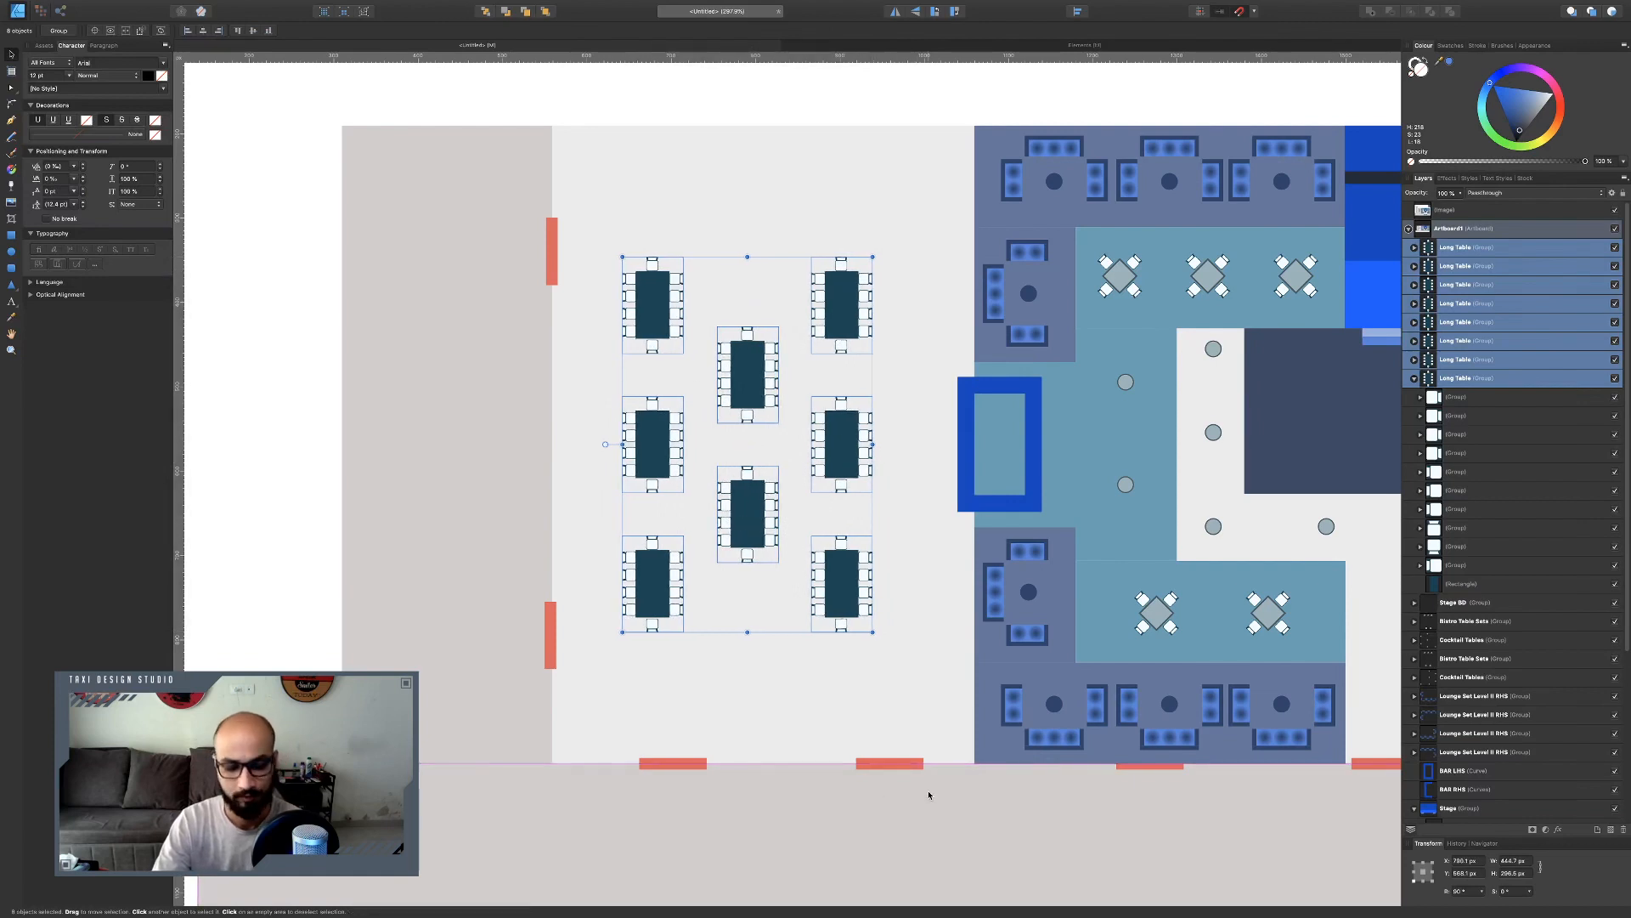
key("ctrl+g")
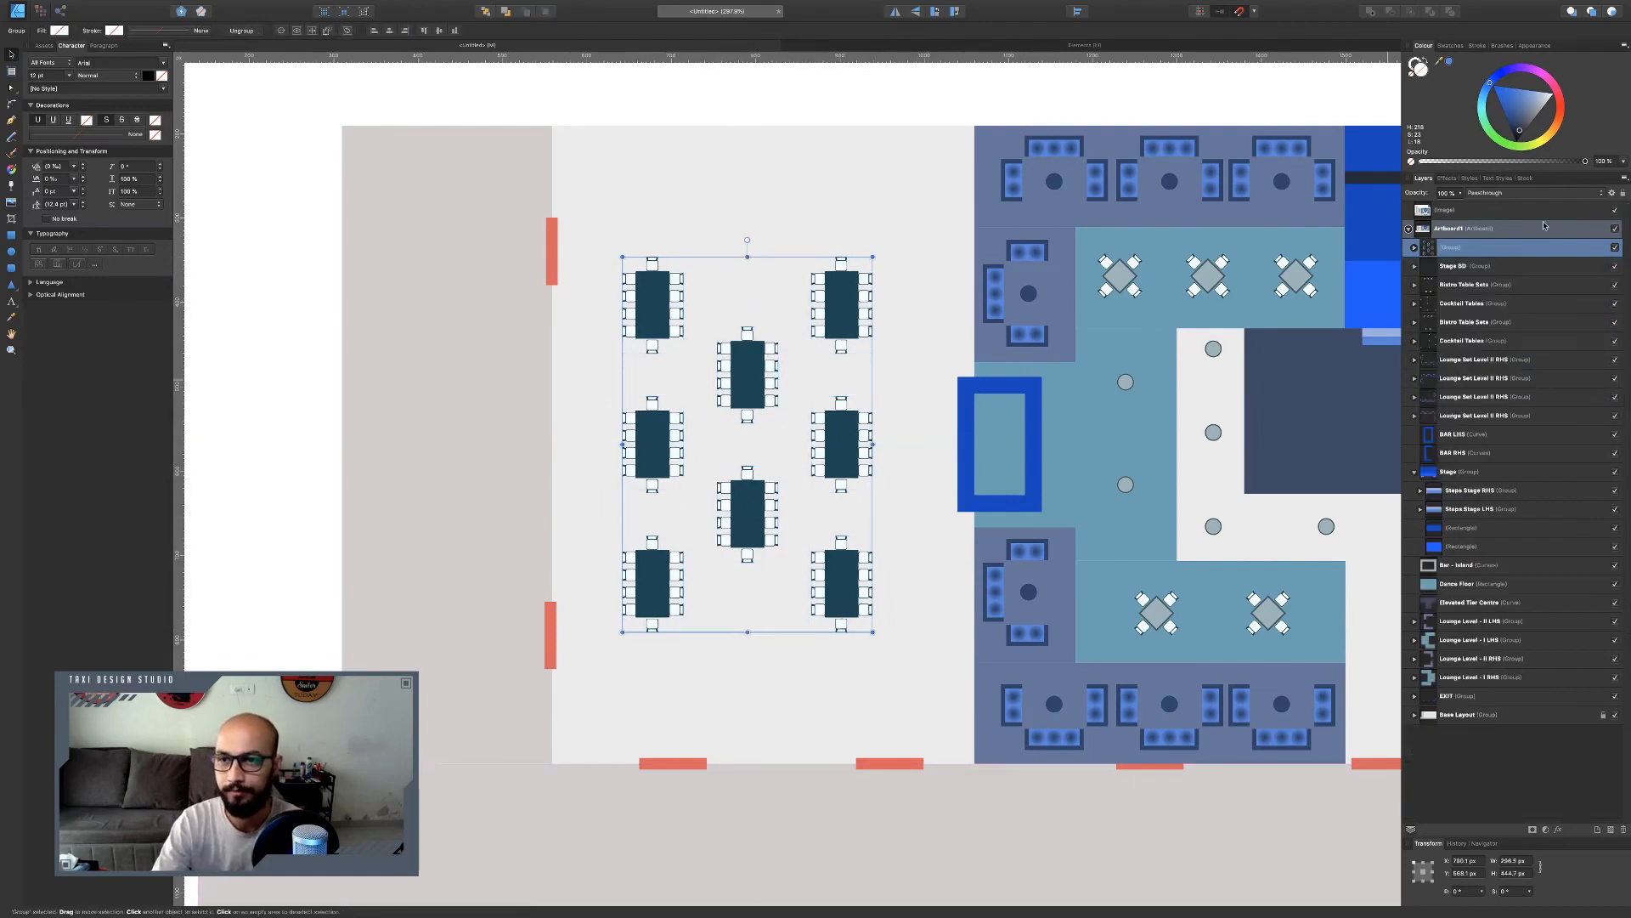
Rename the new table group Dining Tables Set.
double_click(1442, 245)
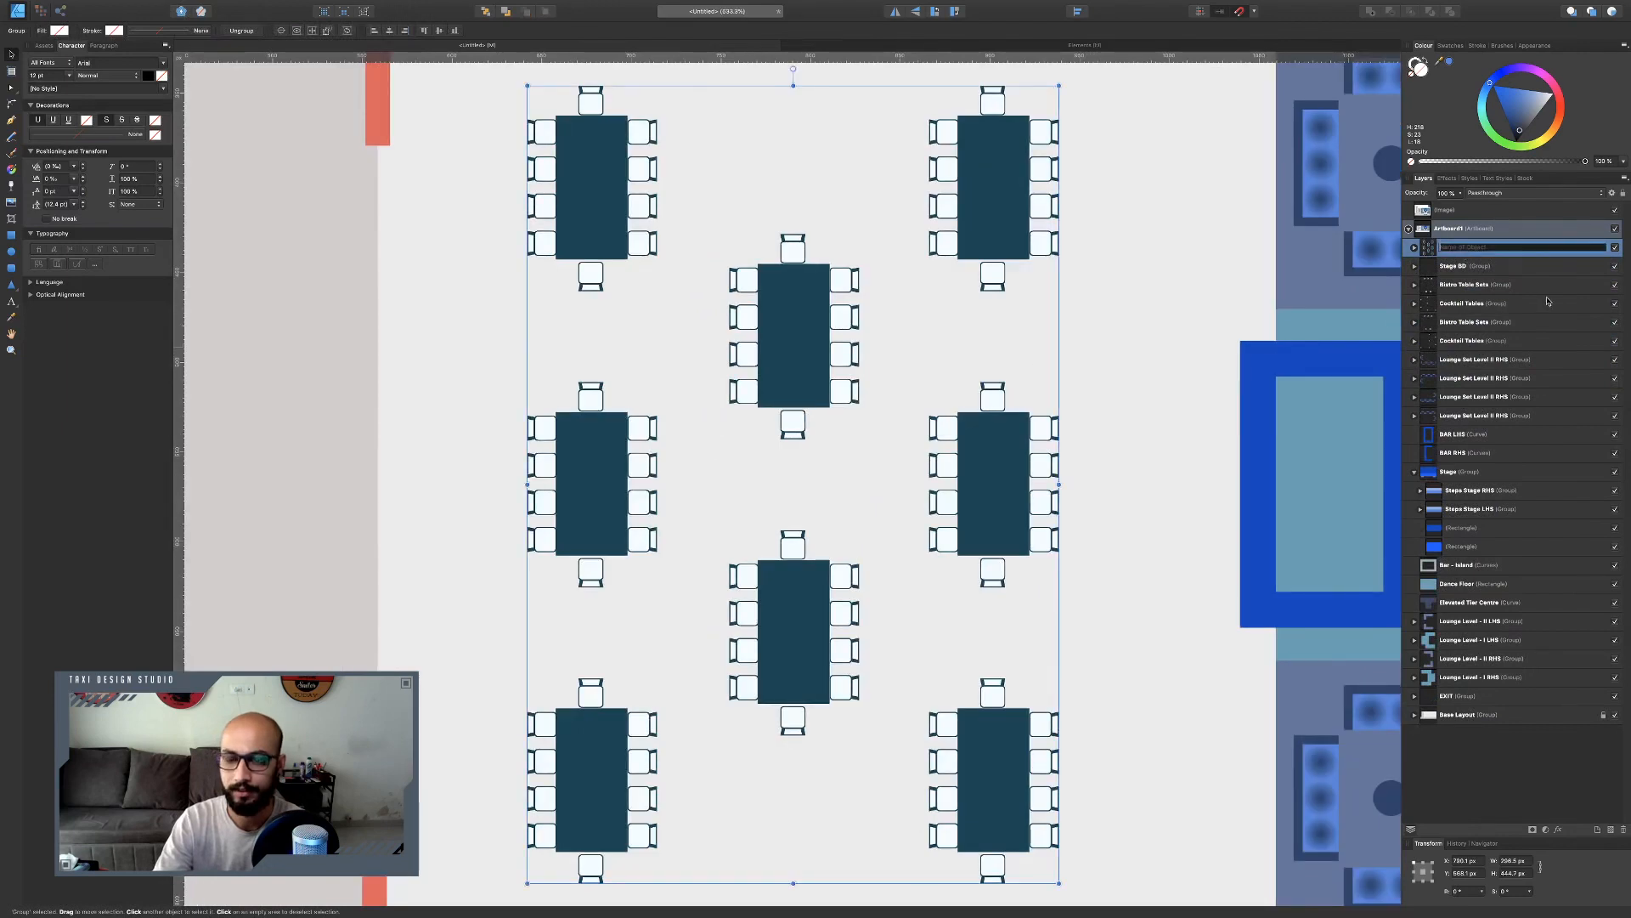
type("Dining Tables Set")
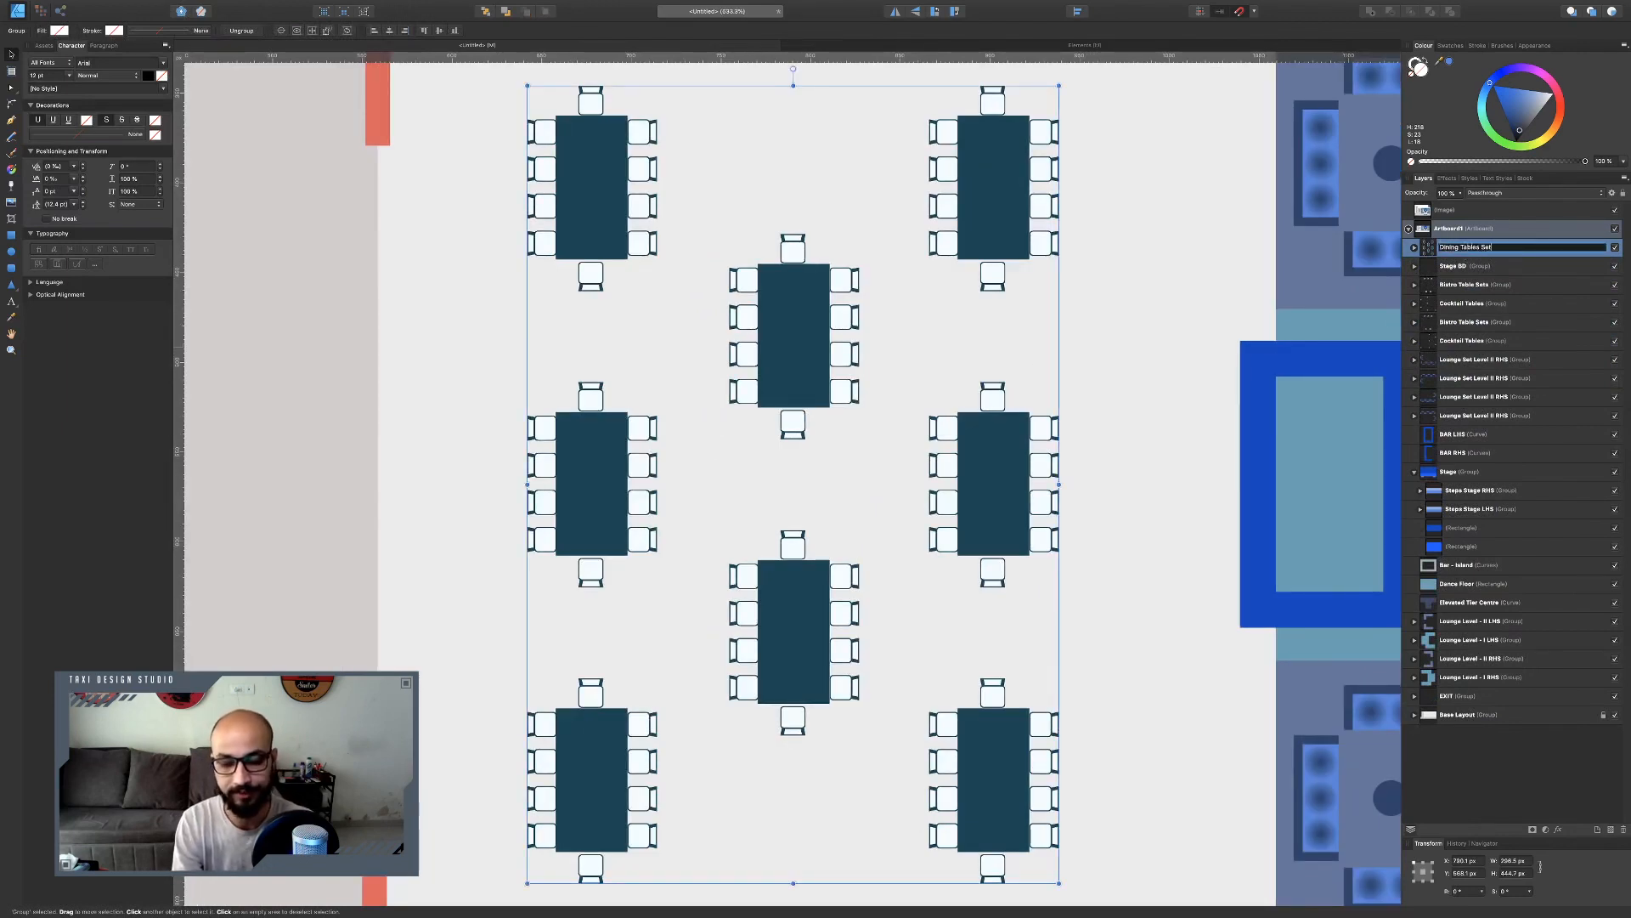
key("Return")
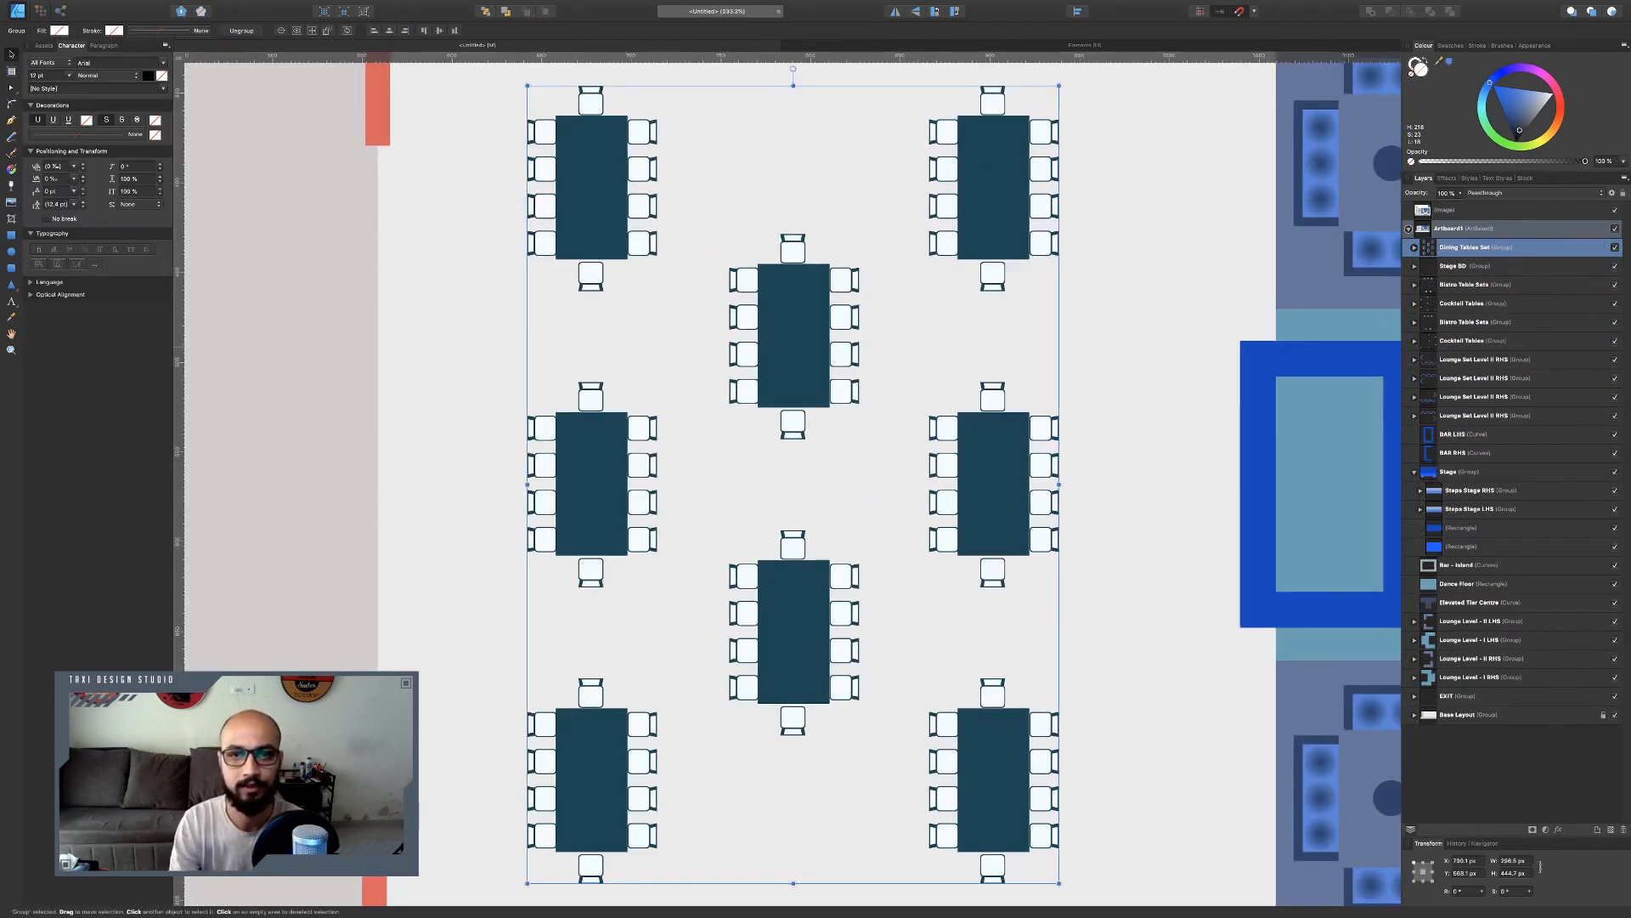
scroll(989, 358, "down", 5)
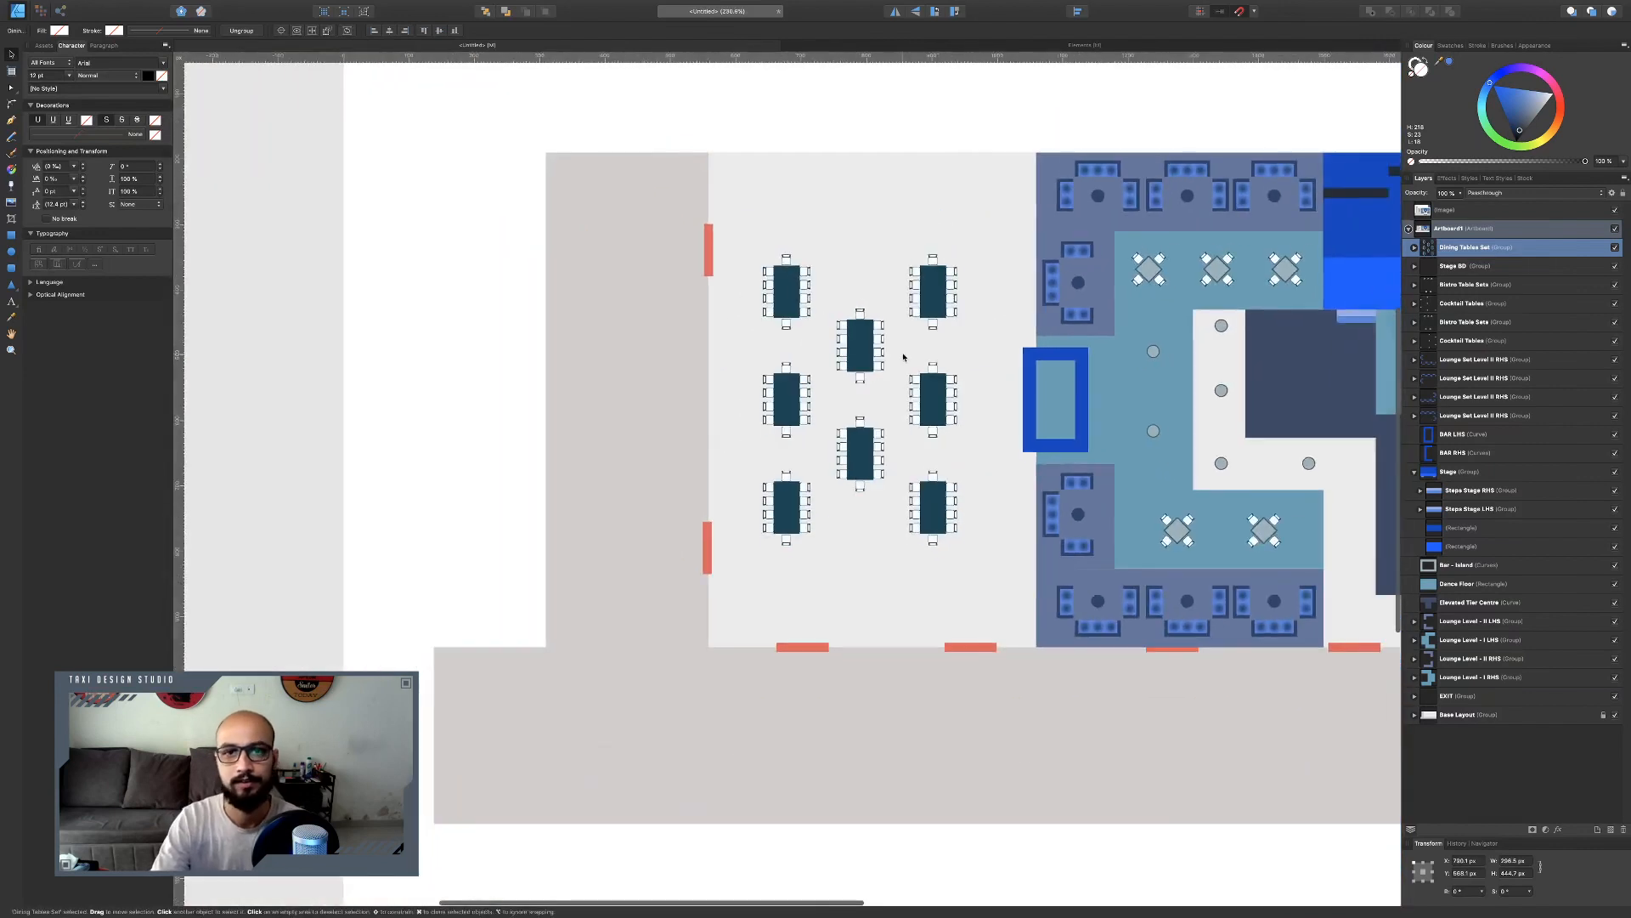
left_click(685, 105)
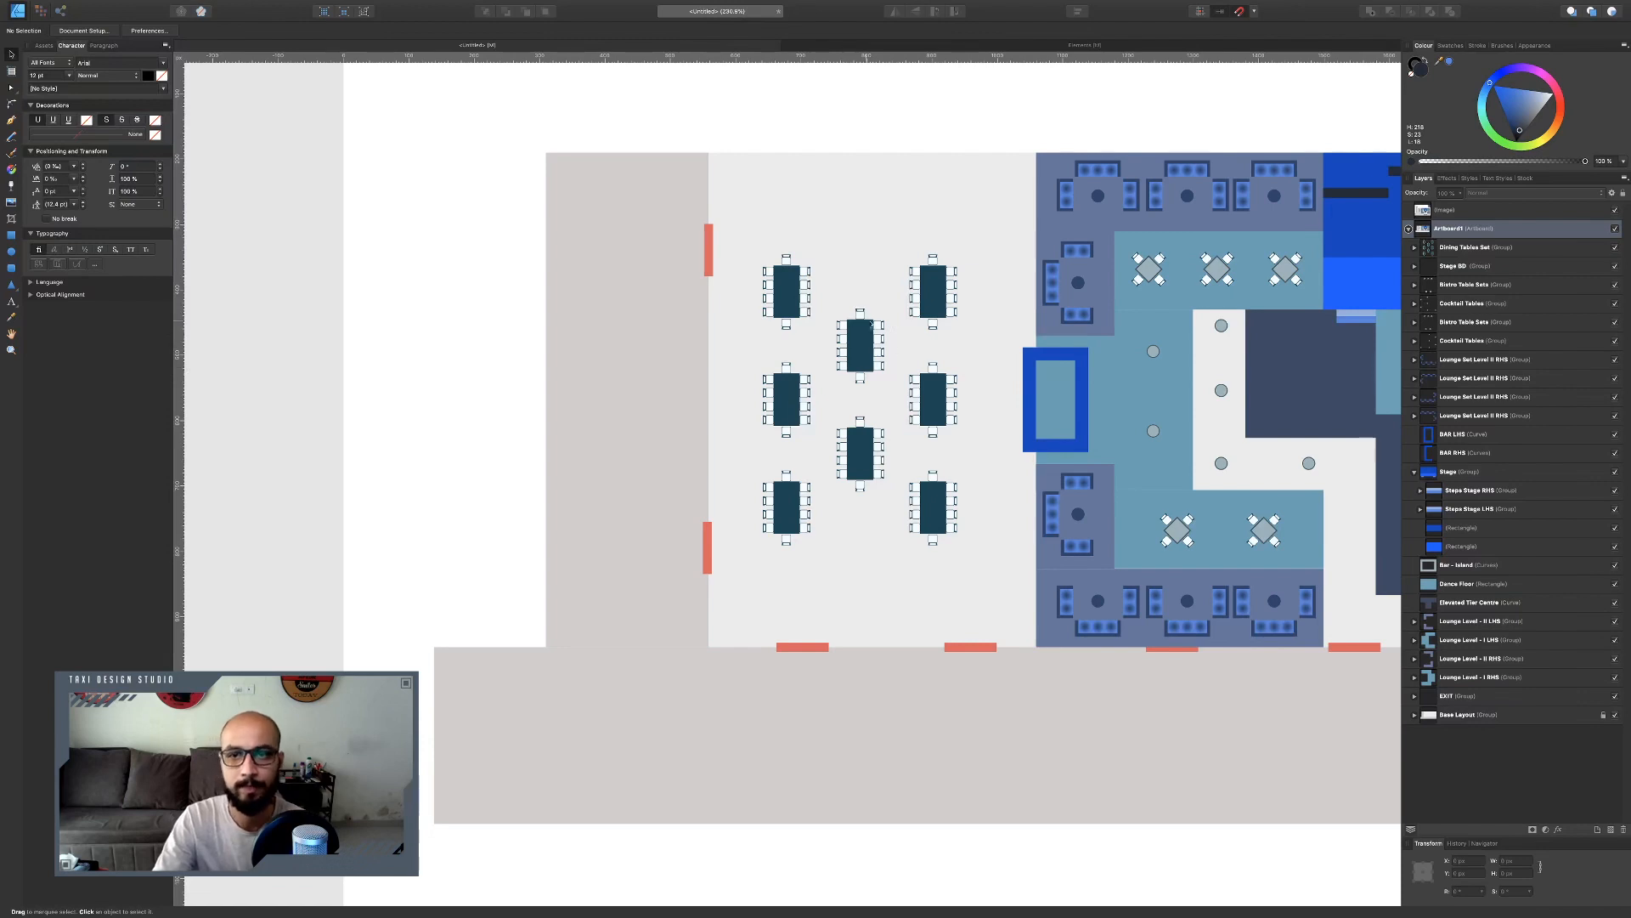
Nudge the upper-left lounge set up and left so it sits against the lounge area's edge.
scroll(1095, 301, "up", 5)
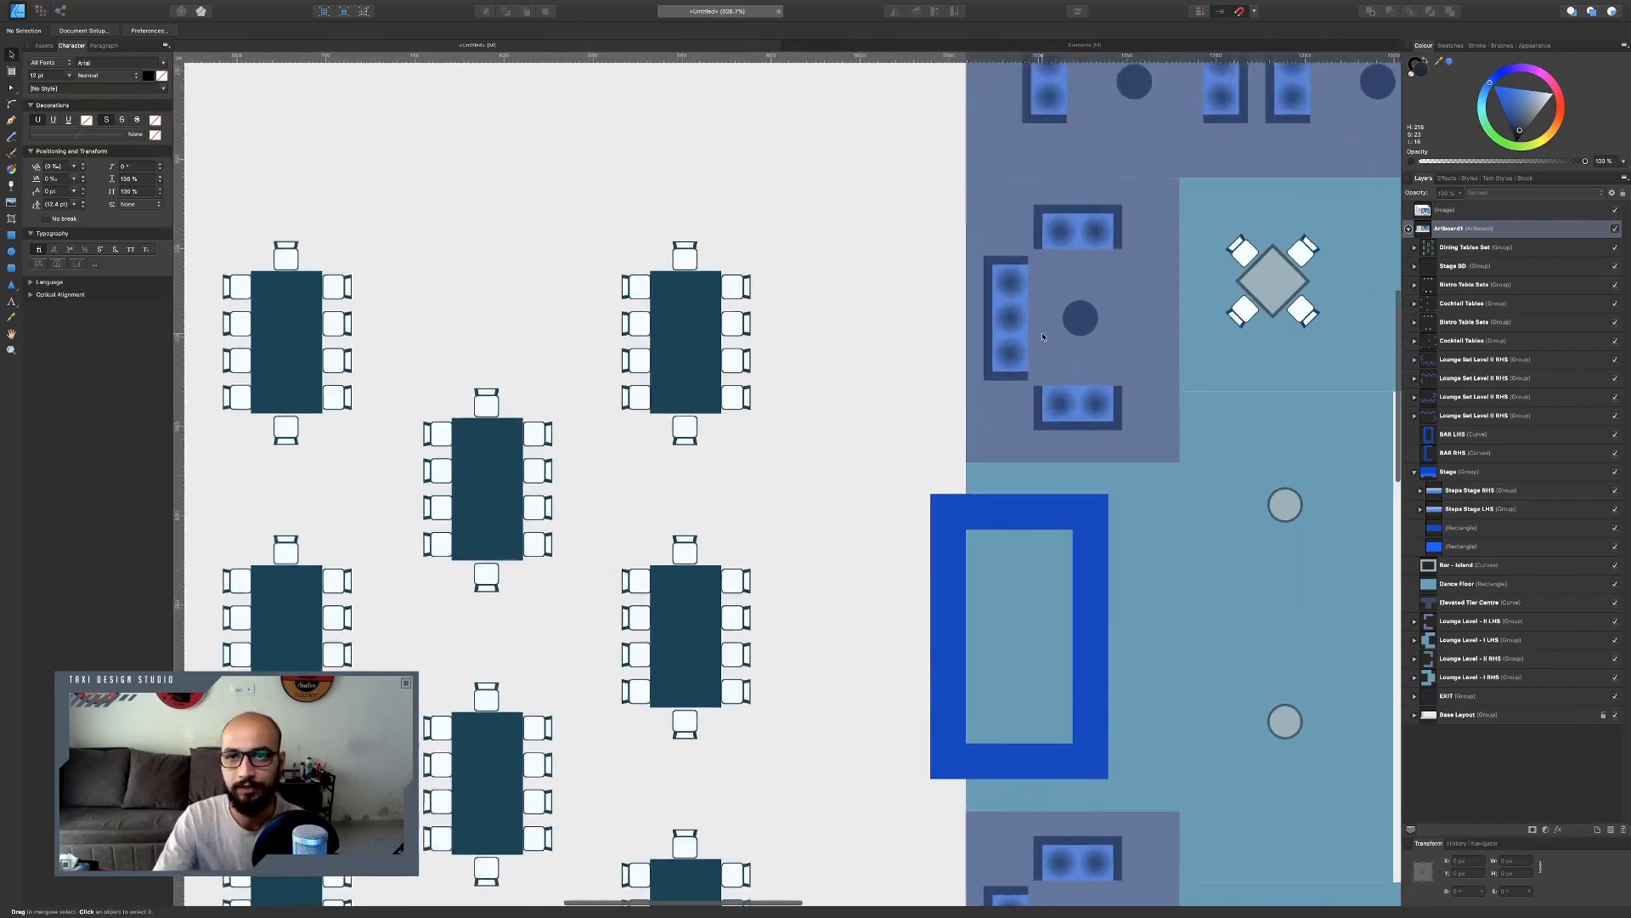
left_click(1084, 260)
double_click(1081, 259)
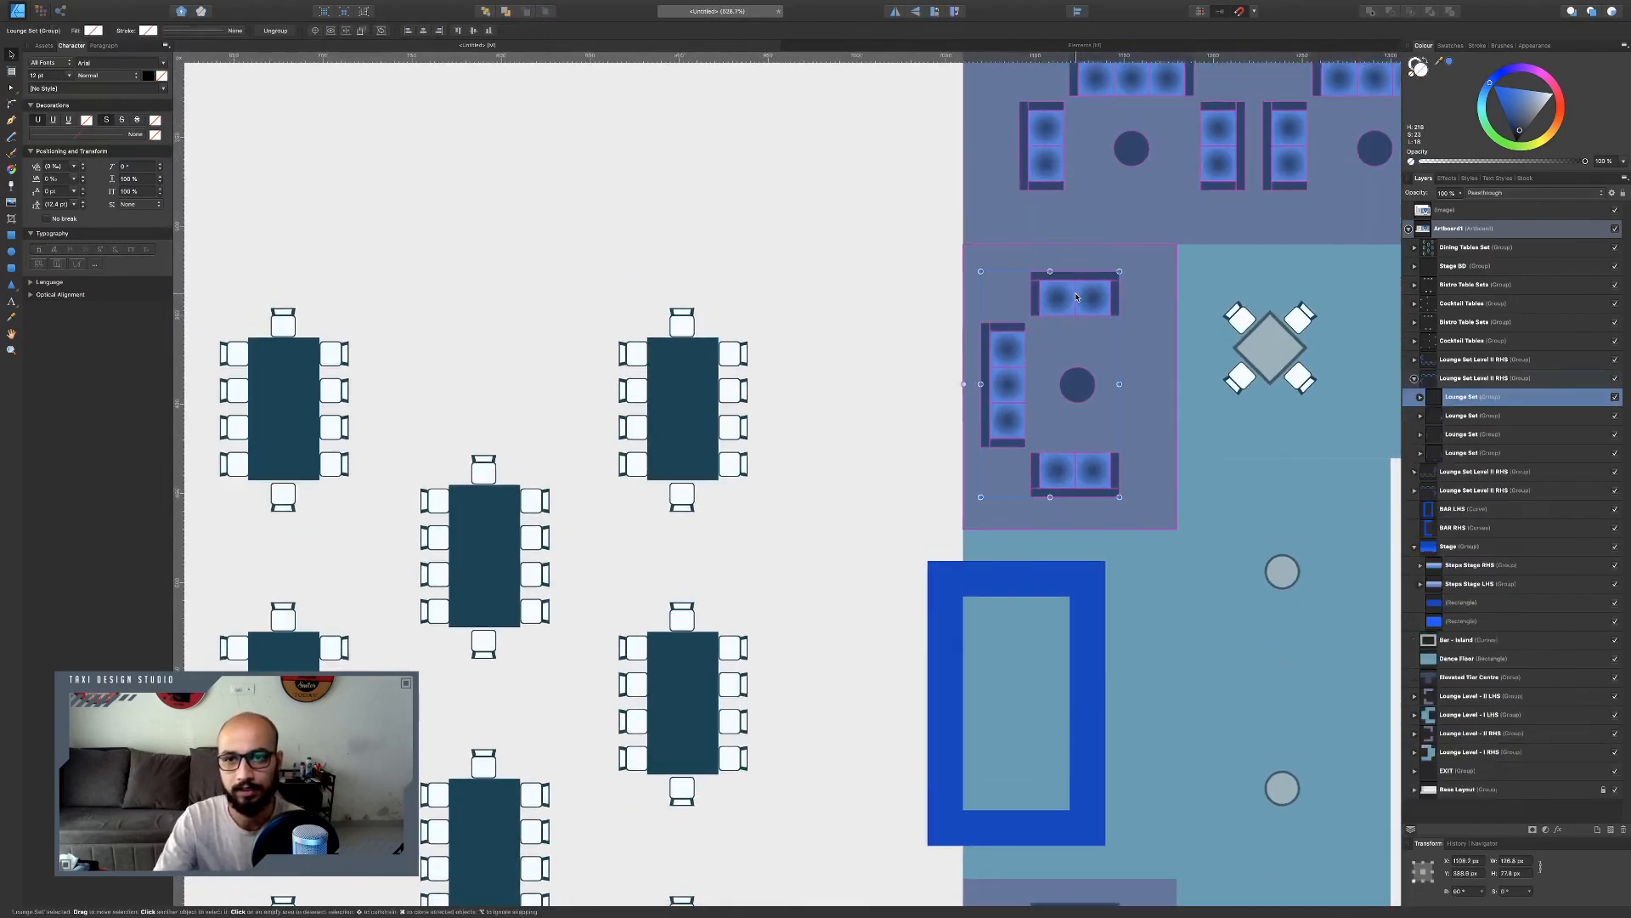
key("Up")
key("Up")
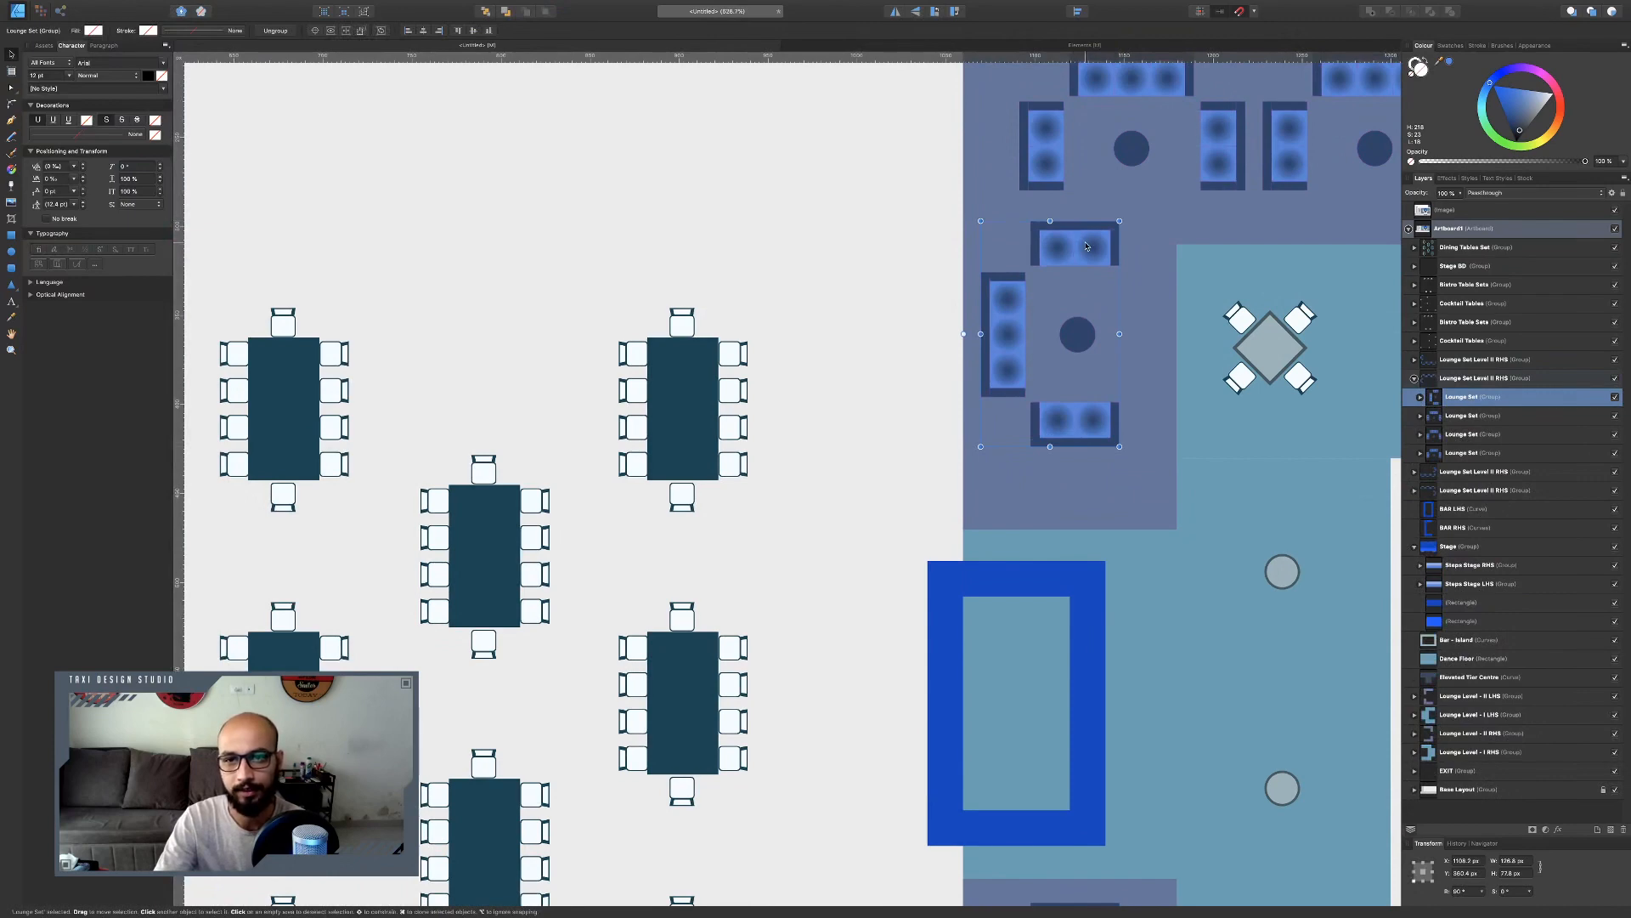
left_click_drag(1074, 251, 1057, 251)
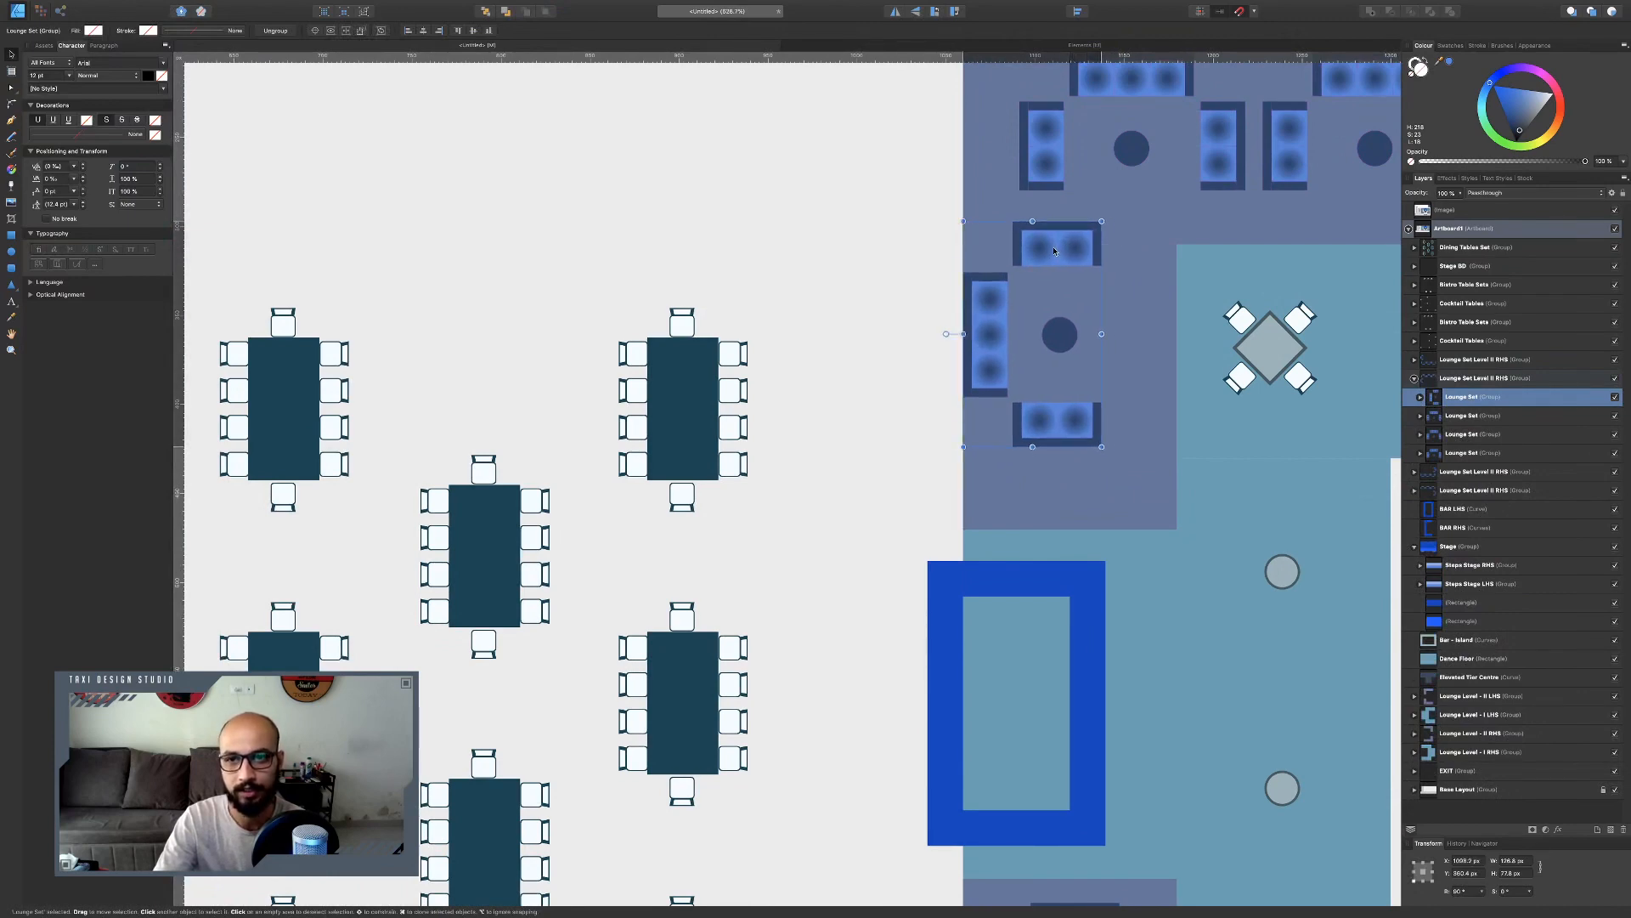
scroll(1057, 251, "right", 5)
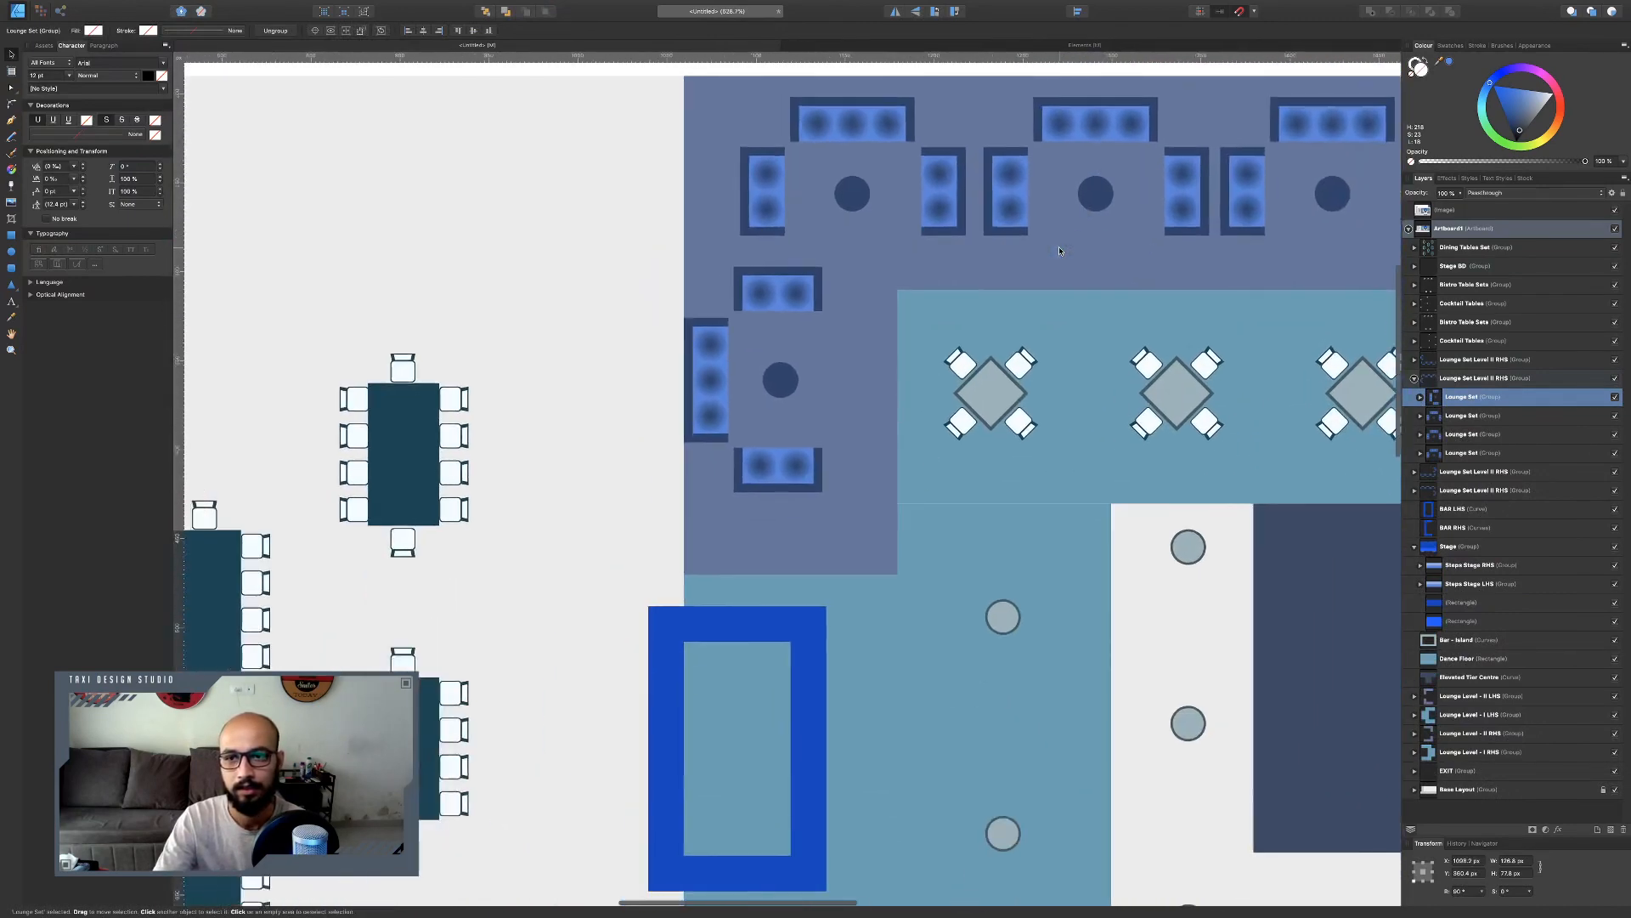
Nudge the lower-left lounge set down so it sits against the lounge area's edge.
scroll(1059, 246, "down", 6)
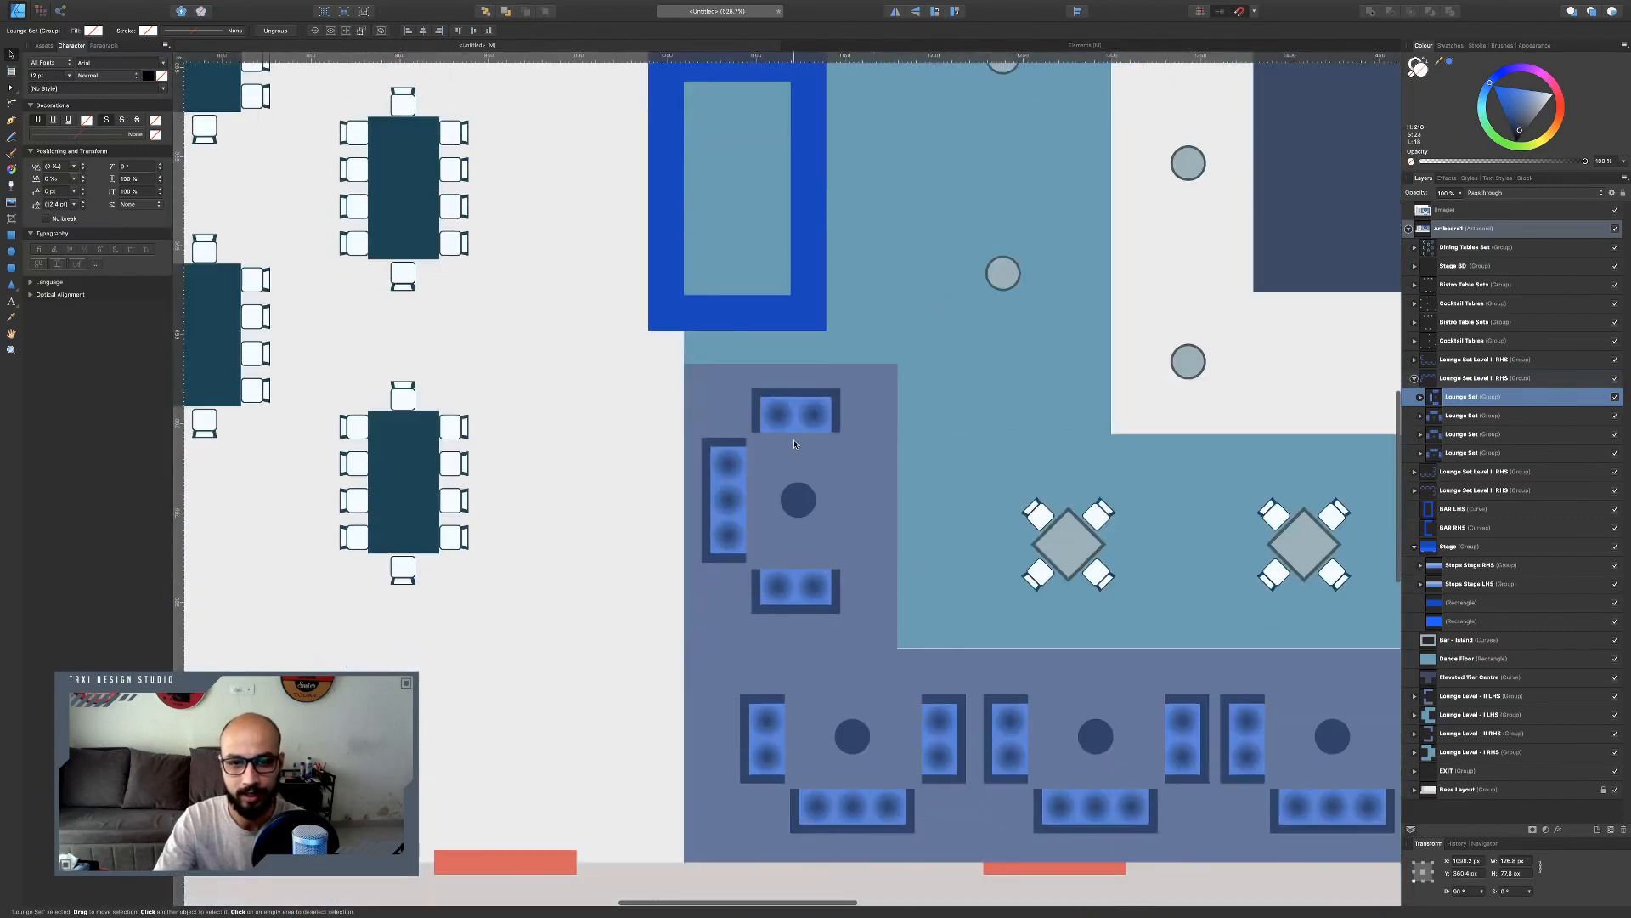
left_click(800, 416)
double_click(800, 416)
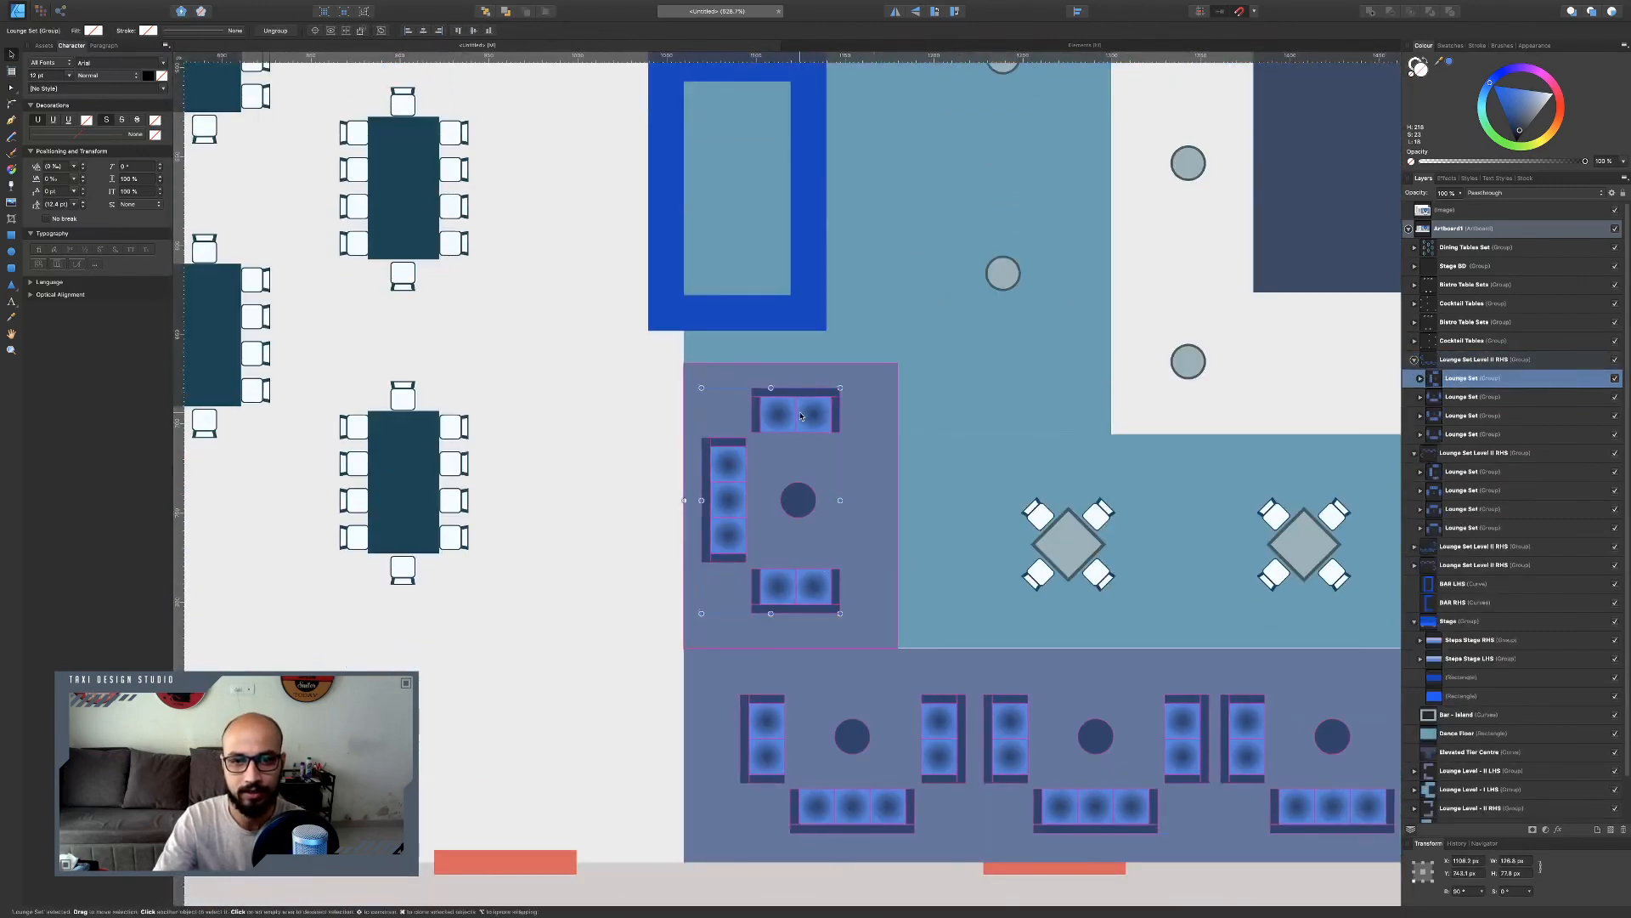
left_click_drag(800, 416, 789, 467)
scroll(804, 467, "up", 8)
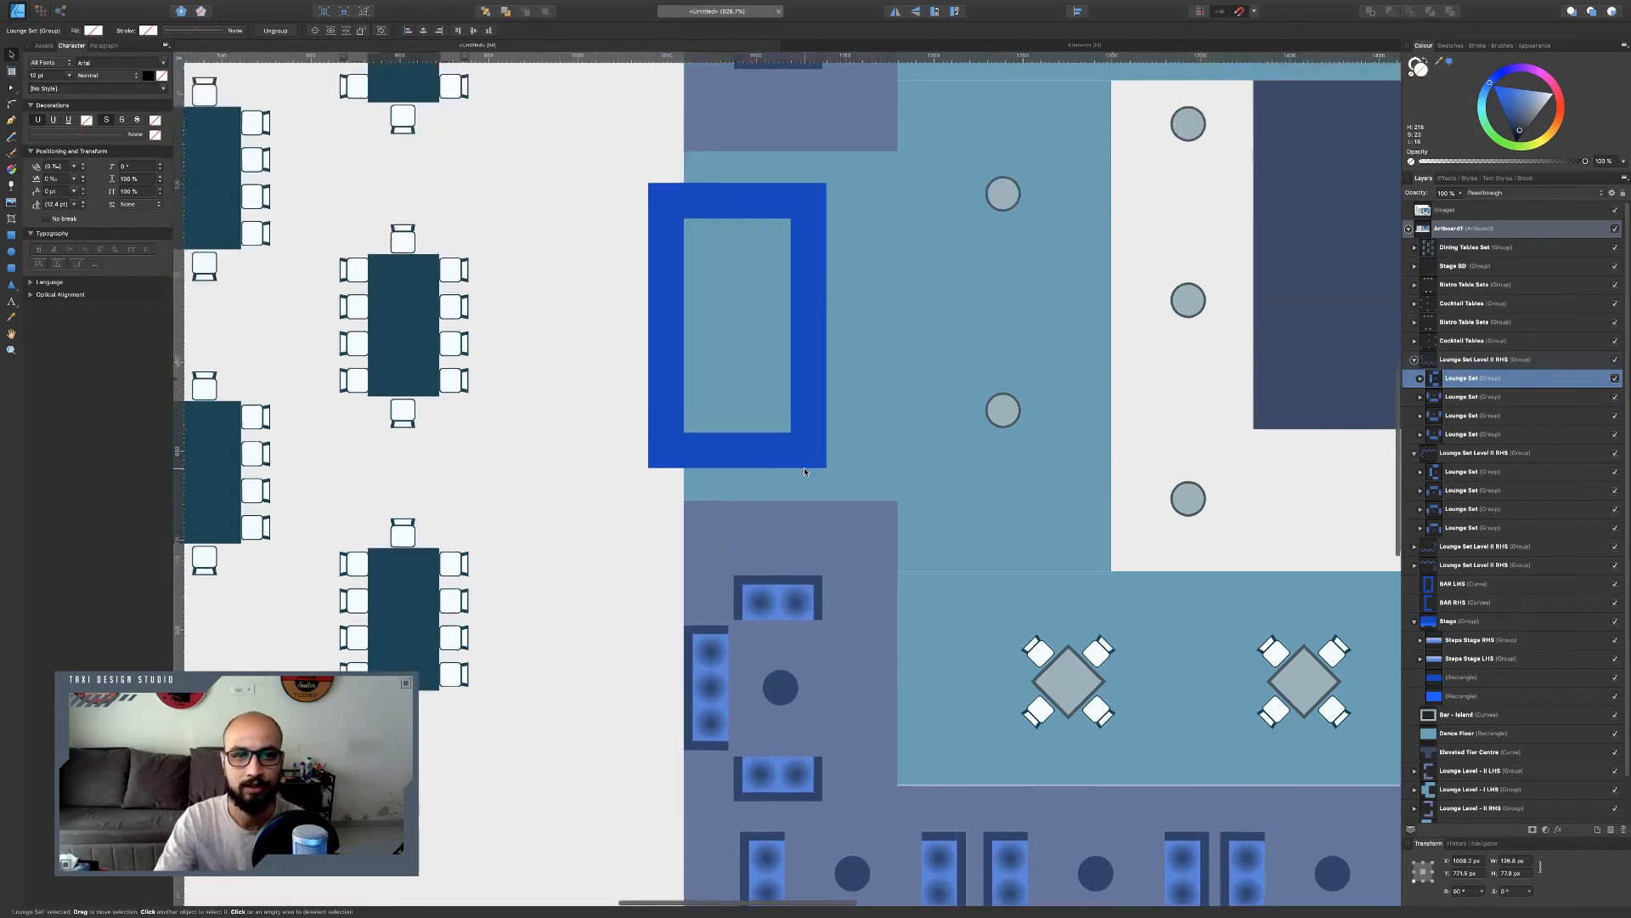
Survey the layout around the lounges, bistro tables and stage steps.
scroll(804, 467, "left", 3)
scroll(820, 434, "up", 20)
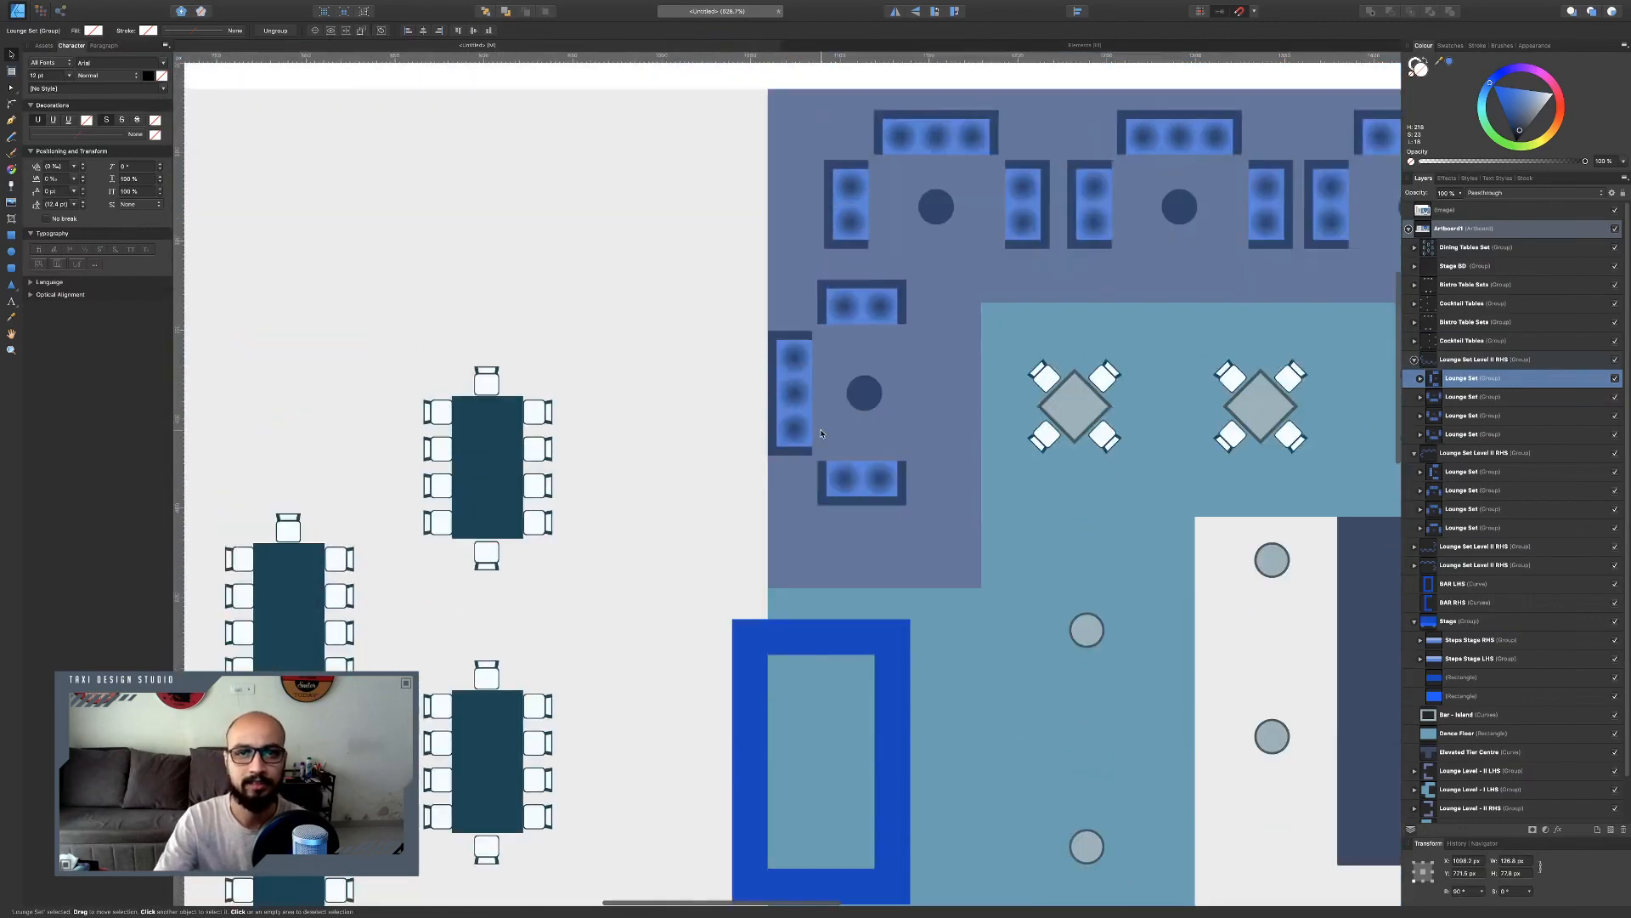
scroll(822, 434, "right", 6)
scroll(821, 434, "right", 4)
scroll(821, 434, "up", 6)
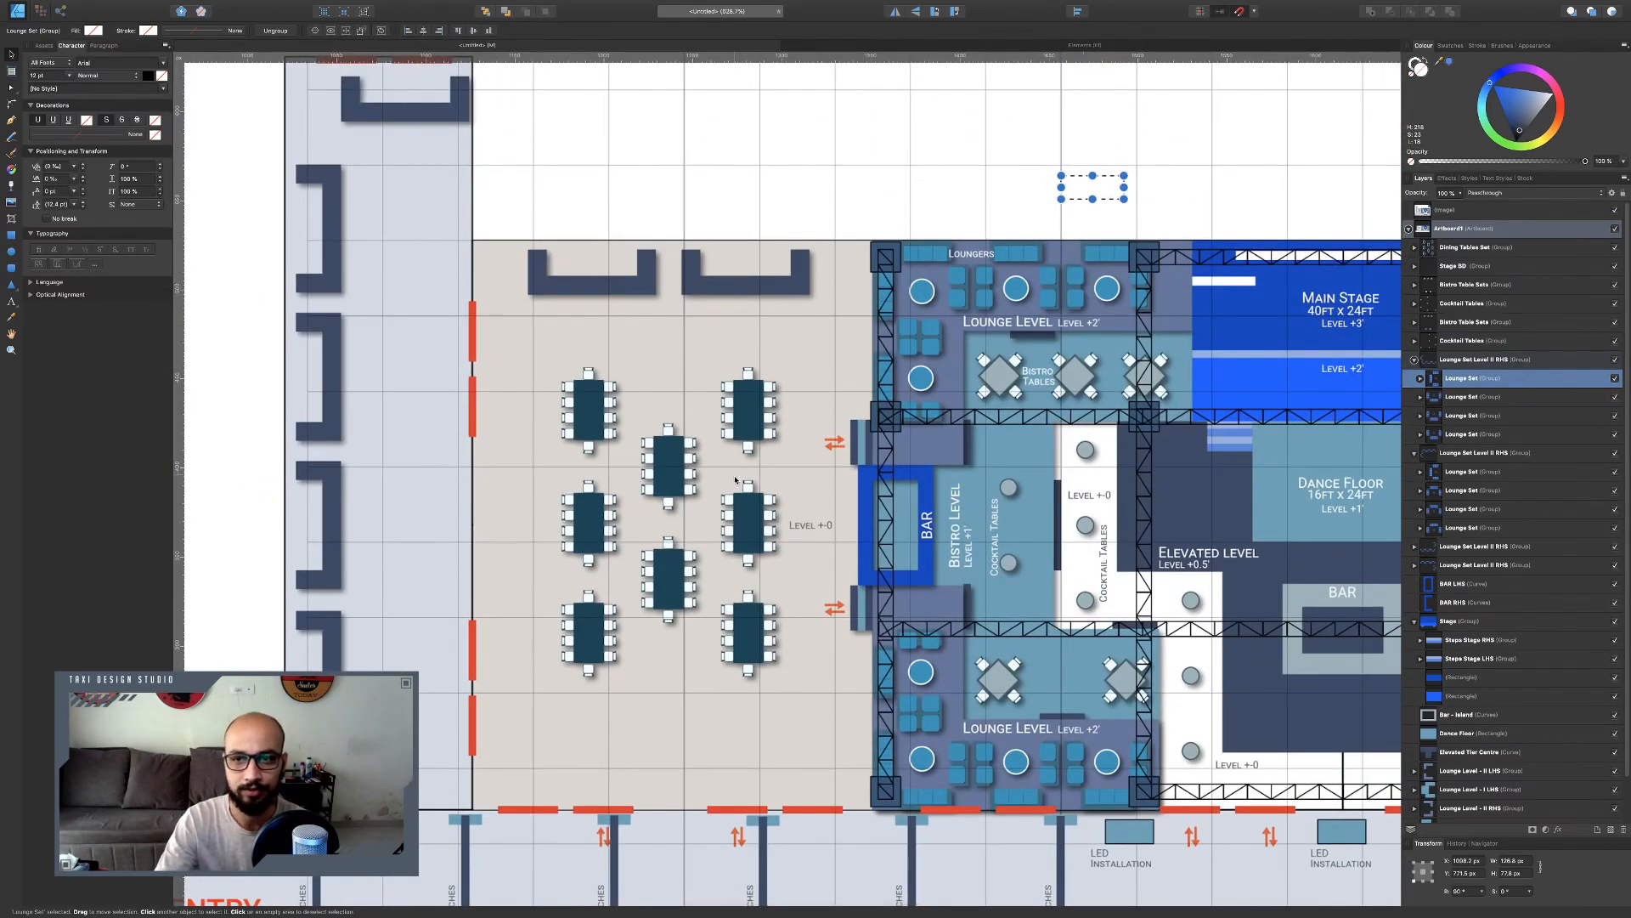
scroll(1072, 334, "down", 17)
scroll(736, 478, "down", 13)
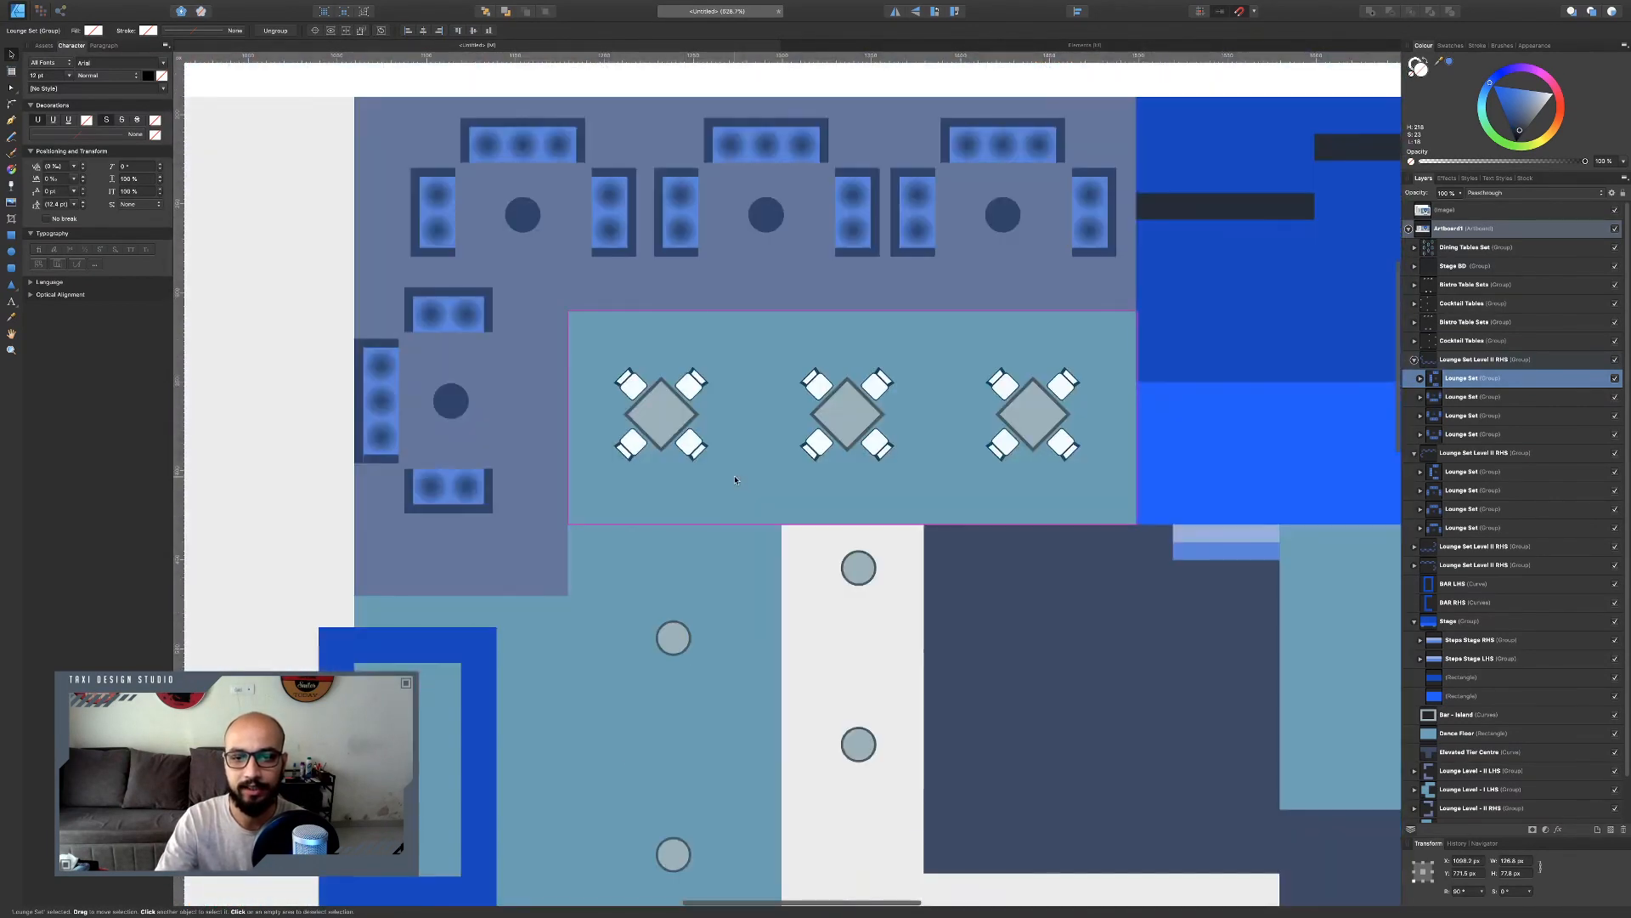
scroll(892, 466, "down", 5)
scroll(892, 466, "left", 1)
scroll(883, 464, "right", 5)
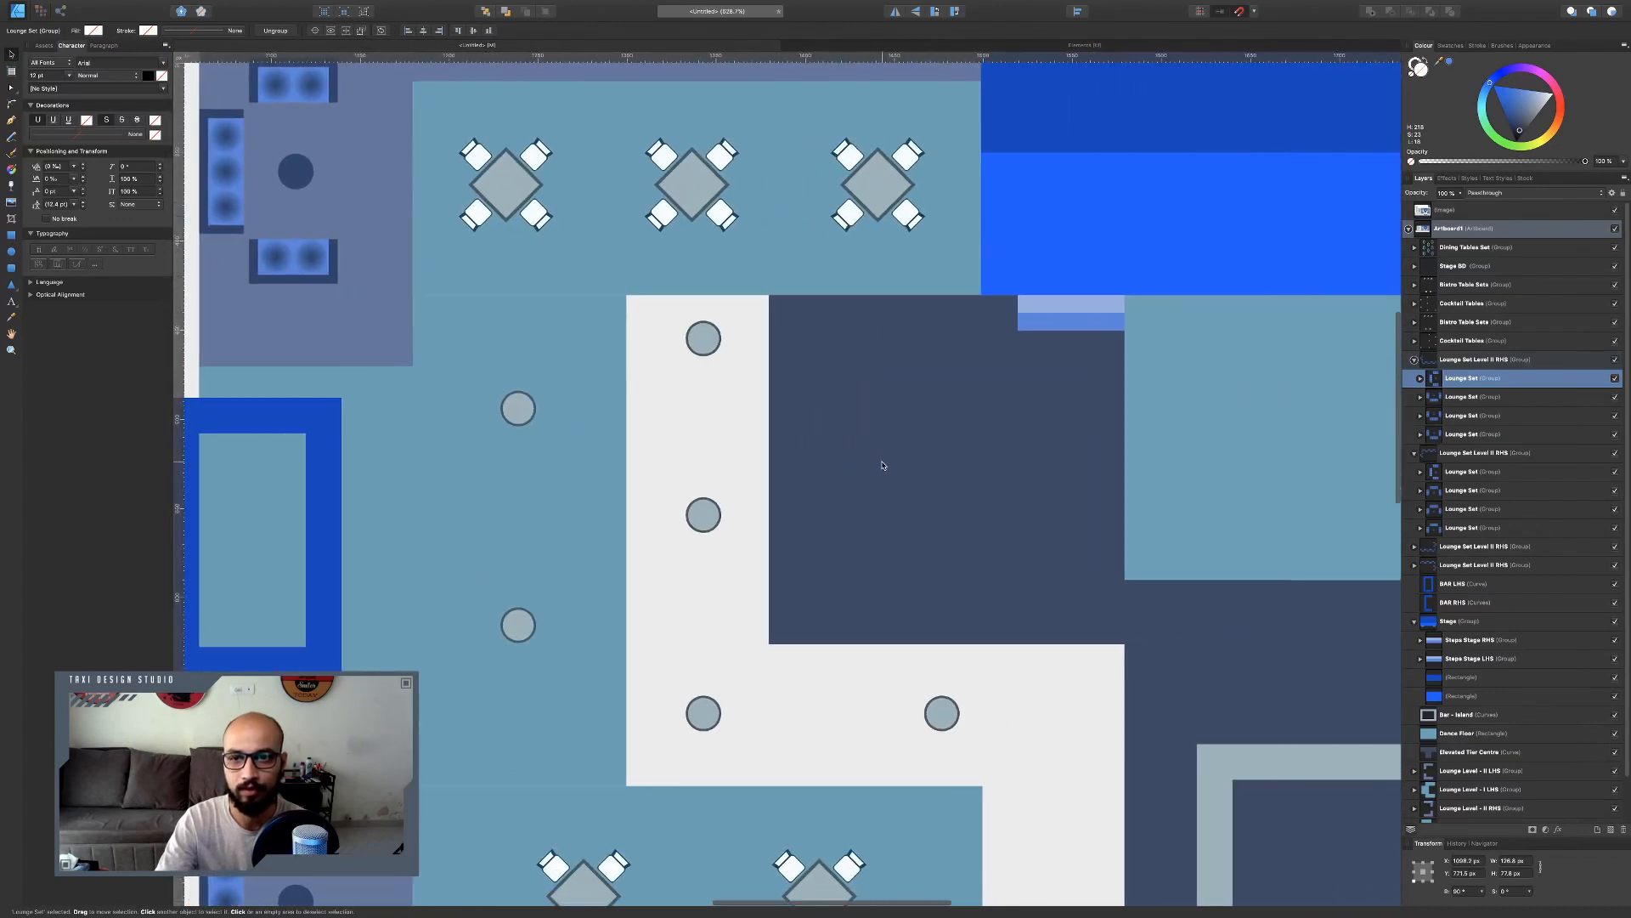
scroll(884, 463, "left", 2)
Copy the stage-left steps group and paste a copy beside the left lounge area.
left_click(1149, 313)
left_click(1149, 316)
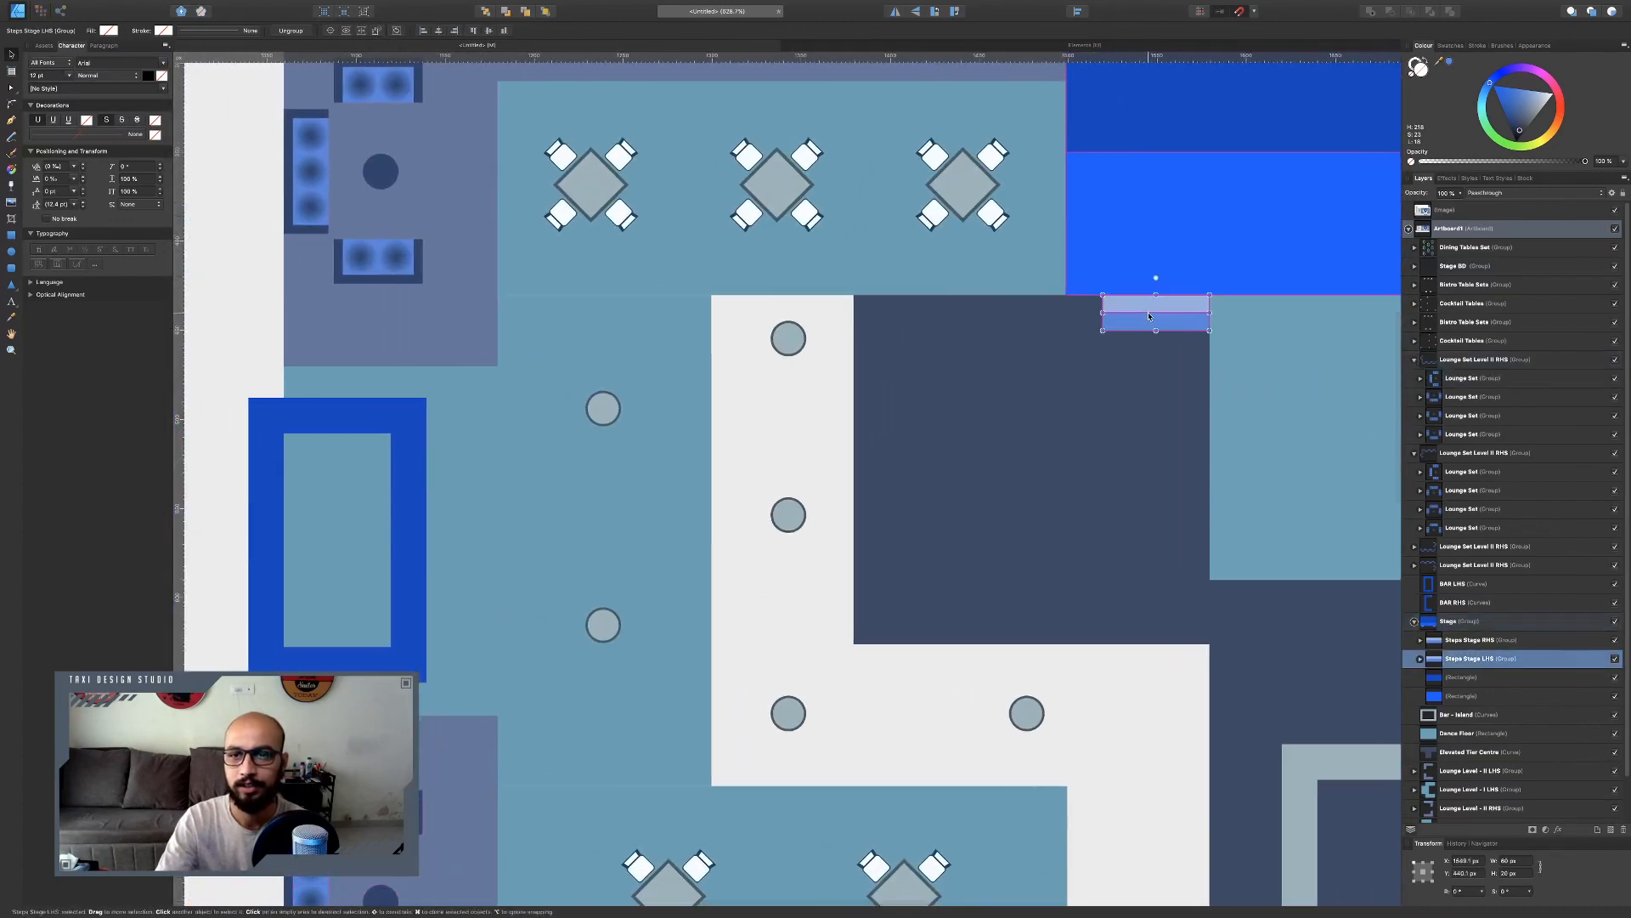
left_click(1076, 415)
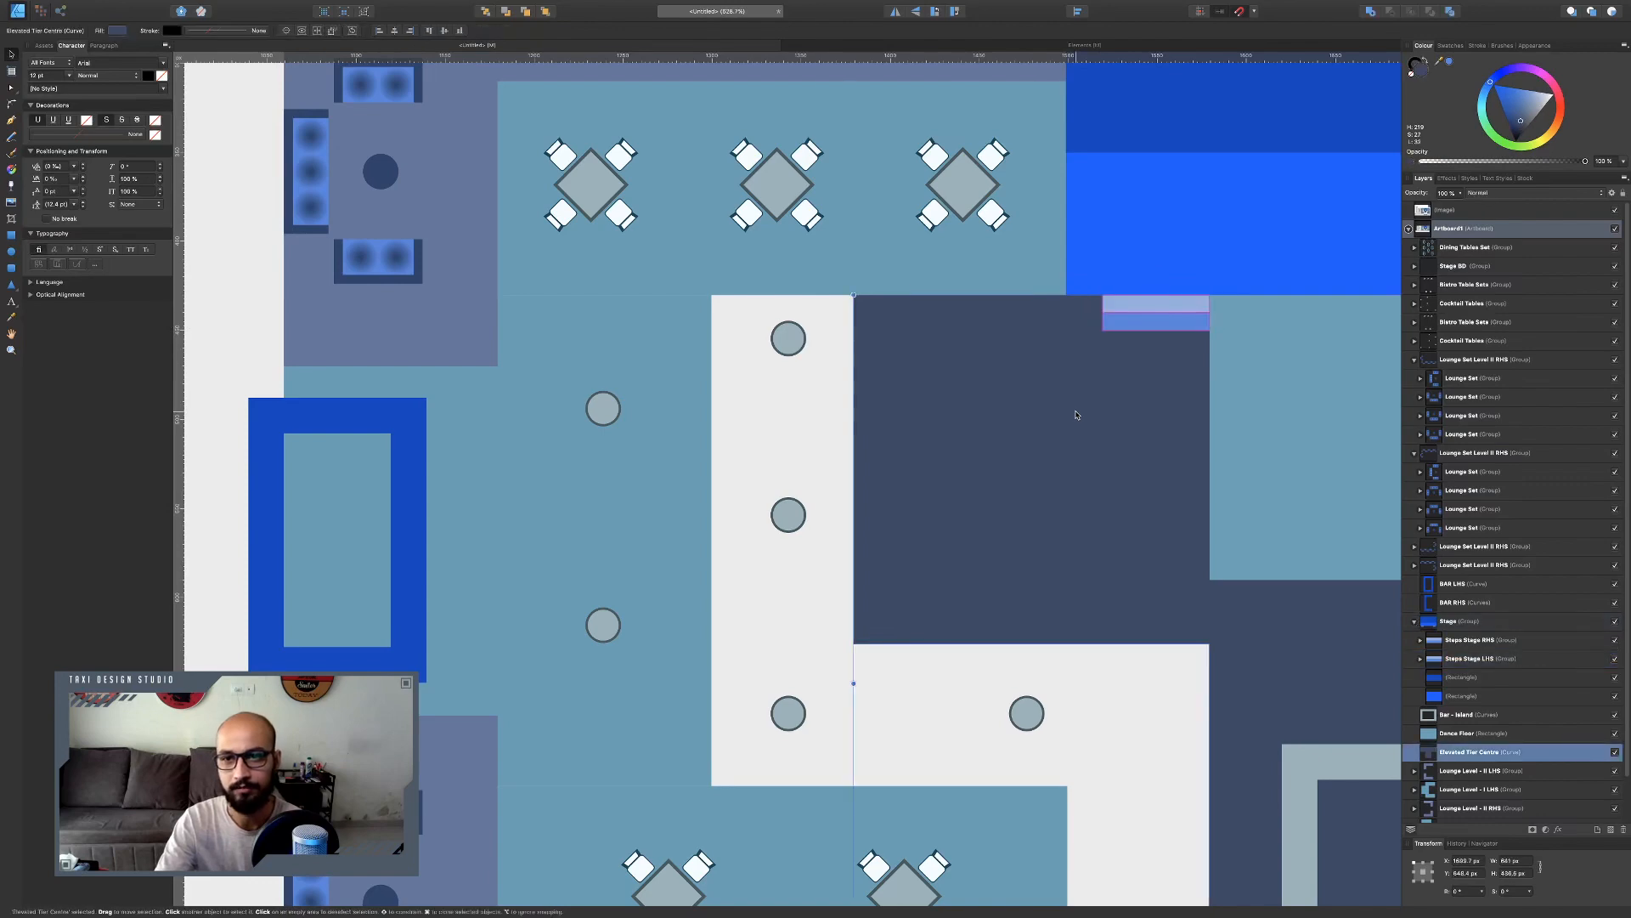
scroll(1249, 390, "down", 5)
left_click(1108, 793)
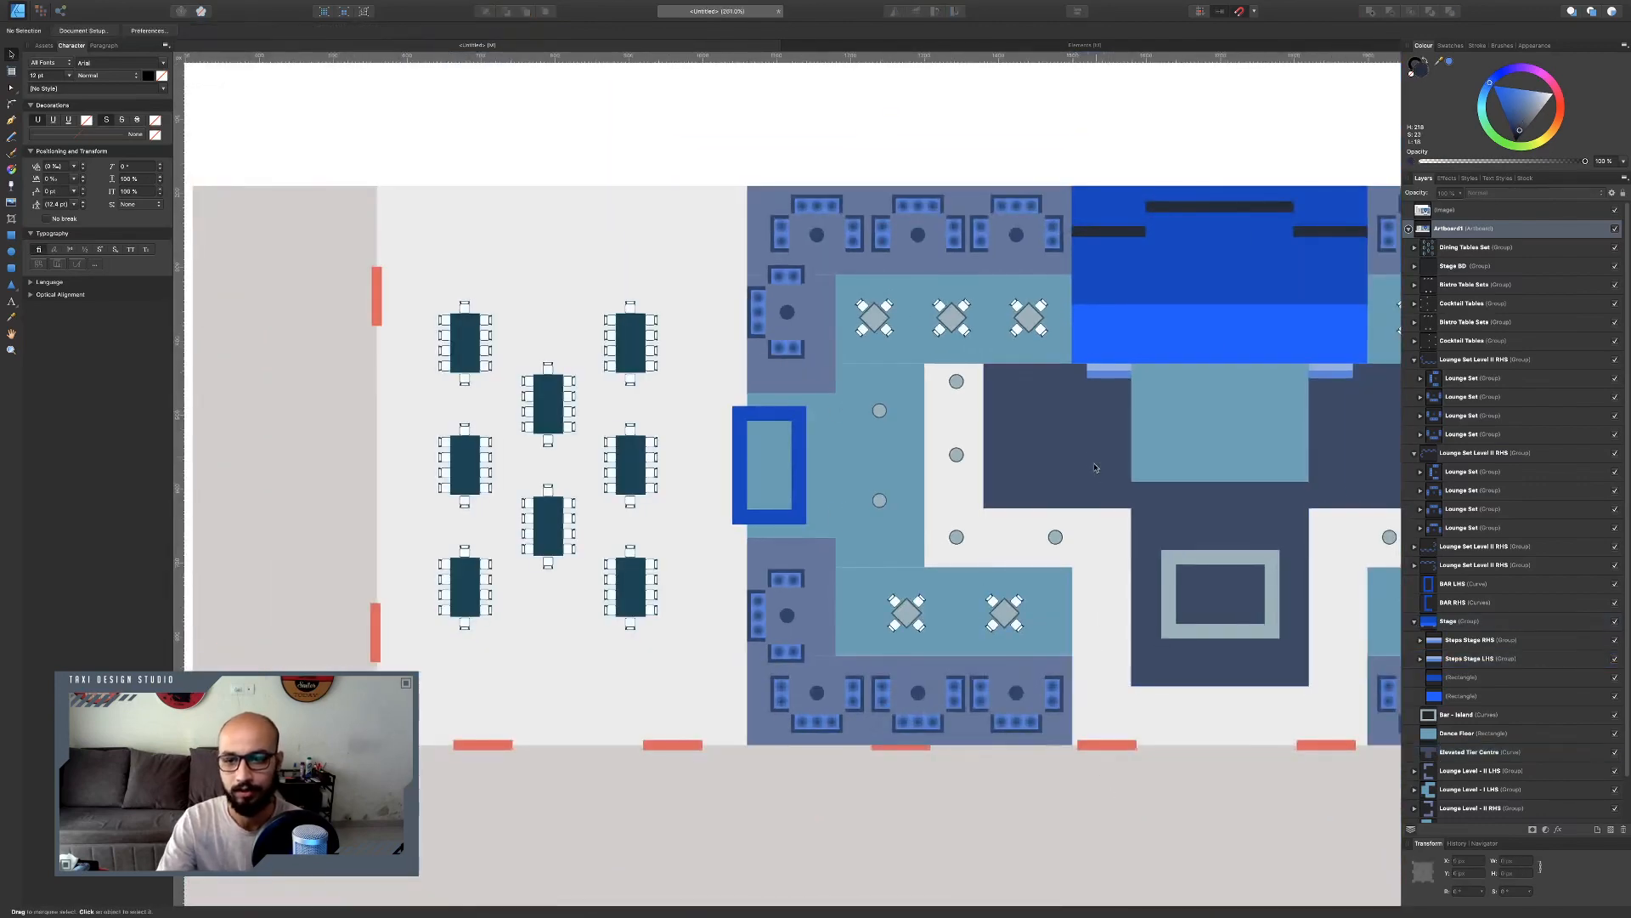
scroll(718, 343, "up", 6)
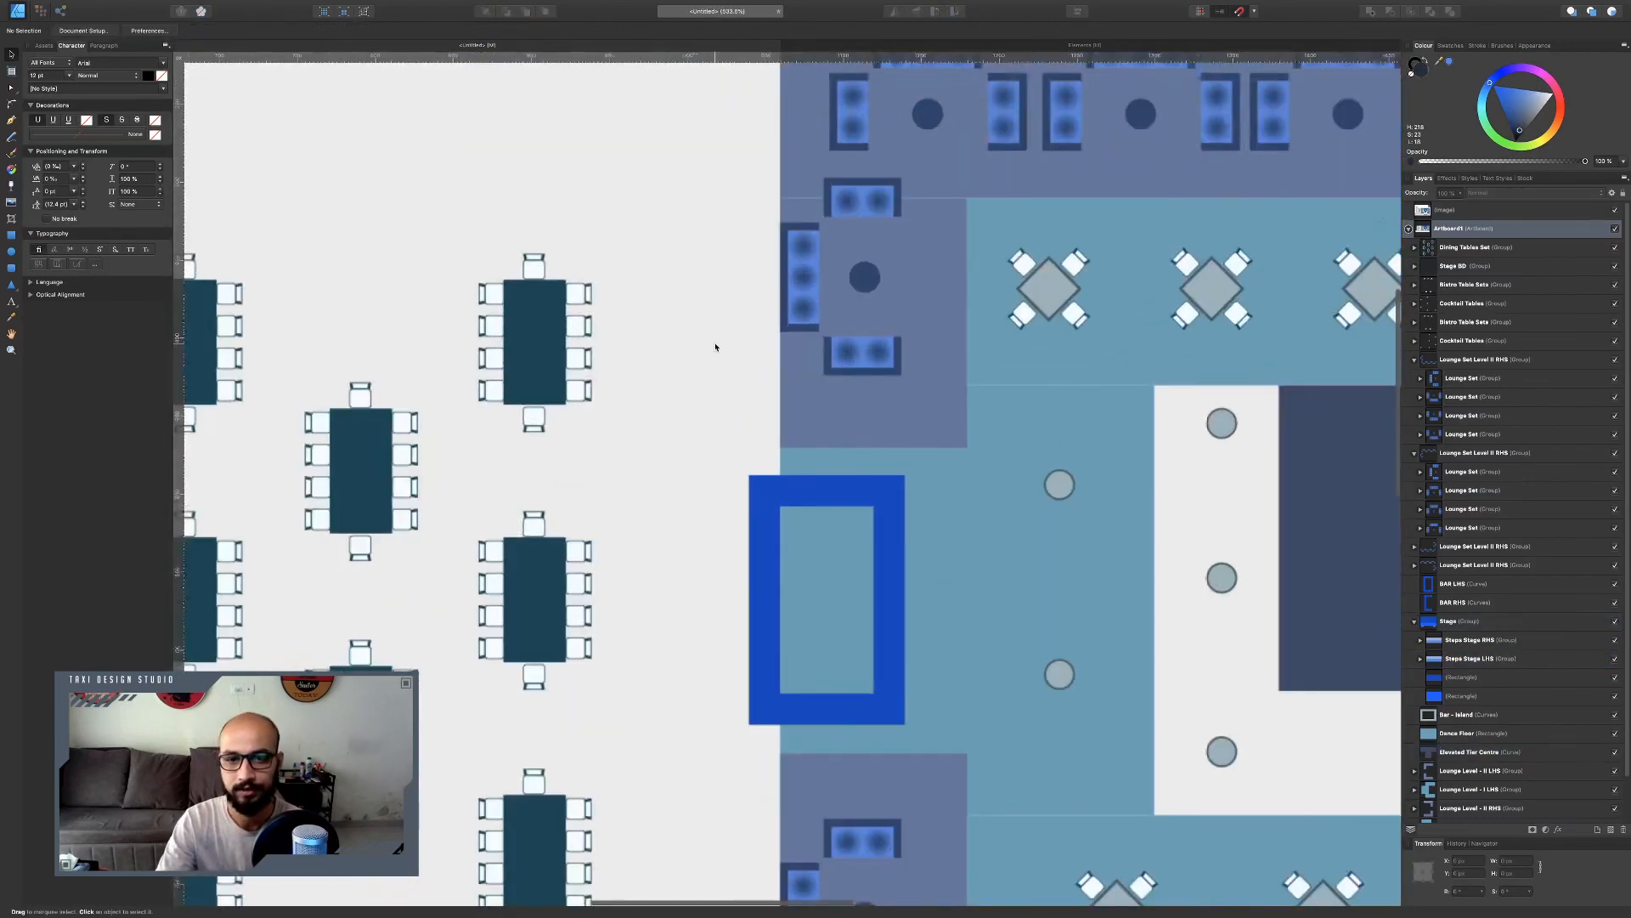
key("ctrl+v")
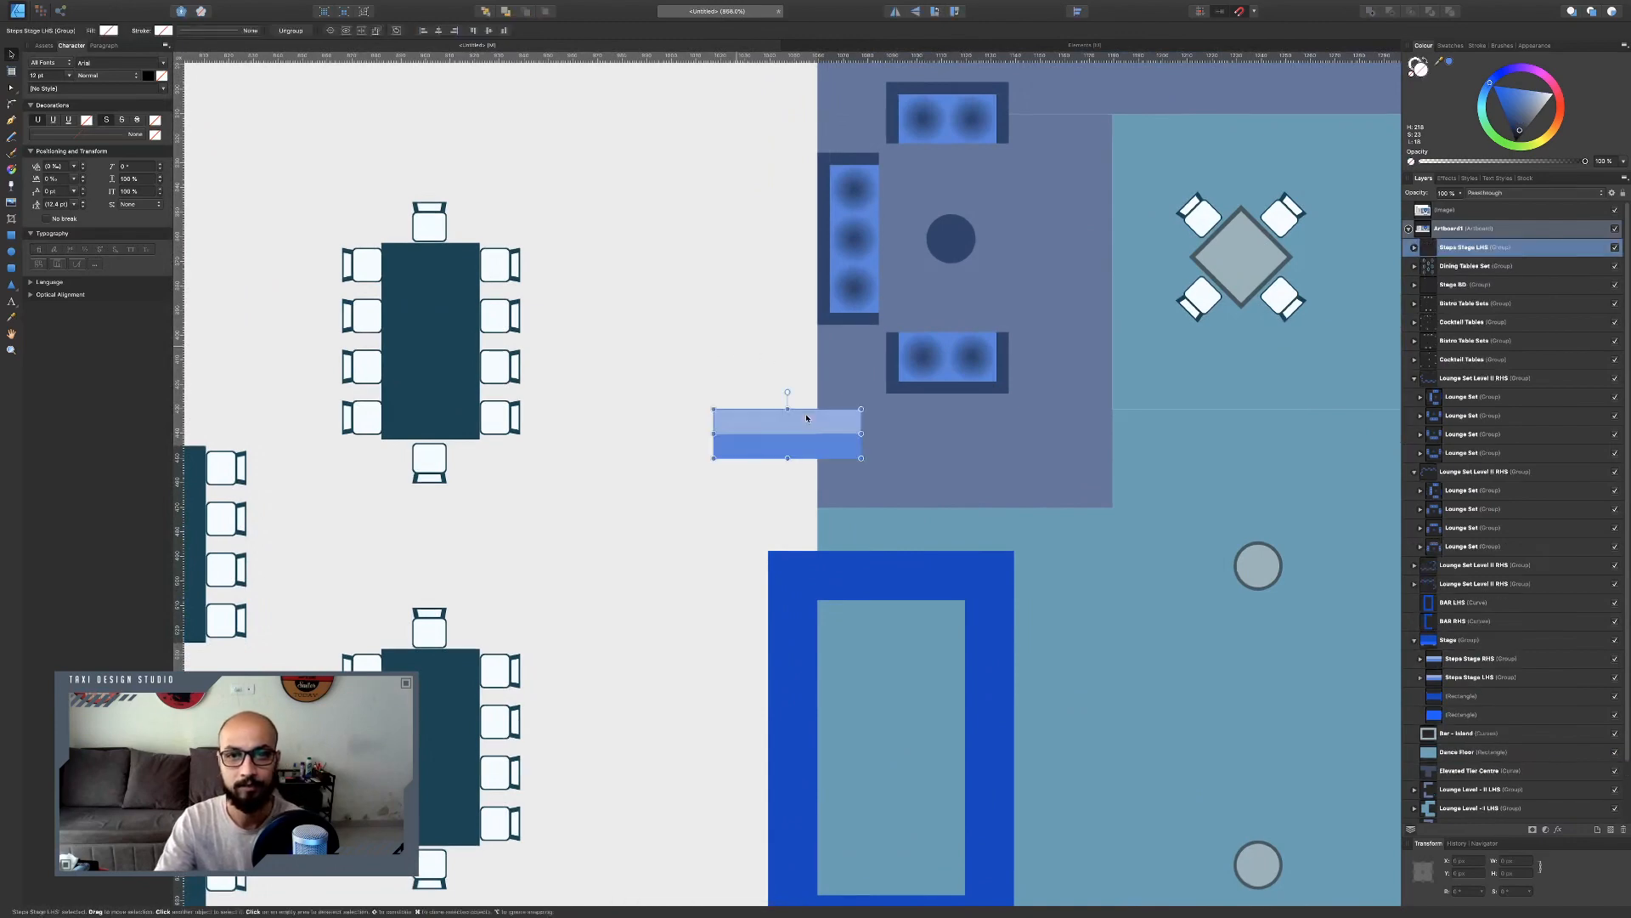
scroll(794, 408, "down", 5)
scroll(803, 416, "up", 5)
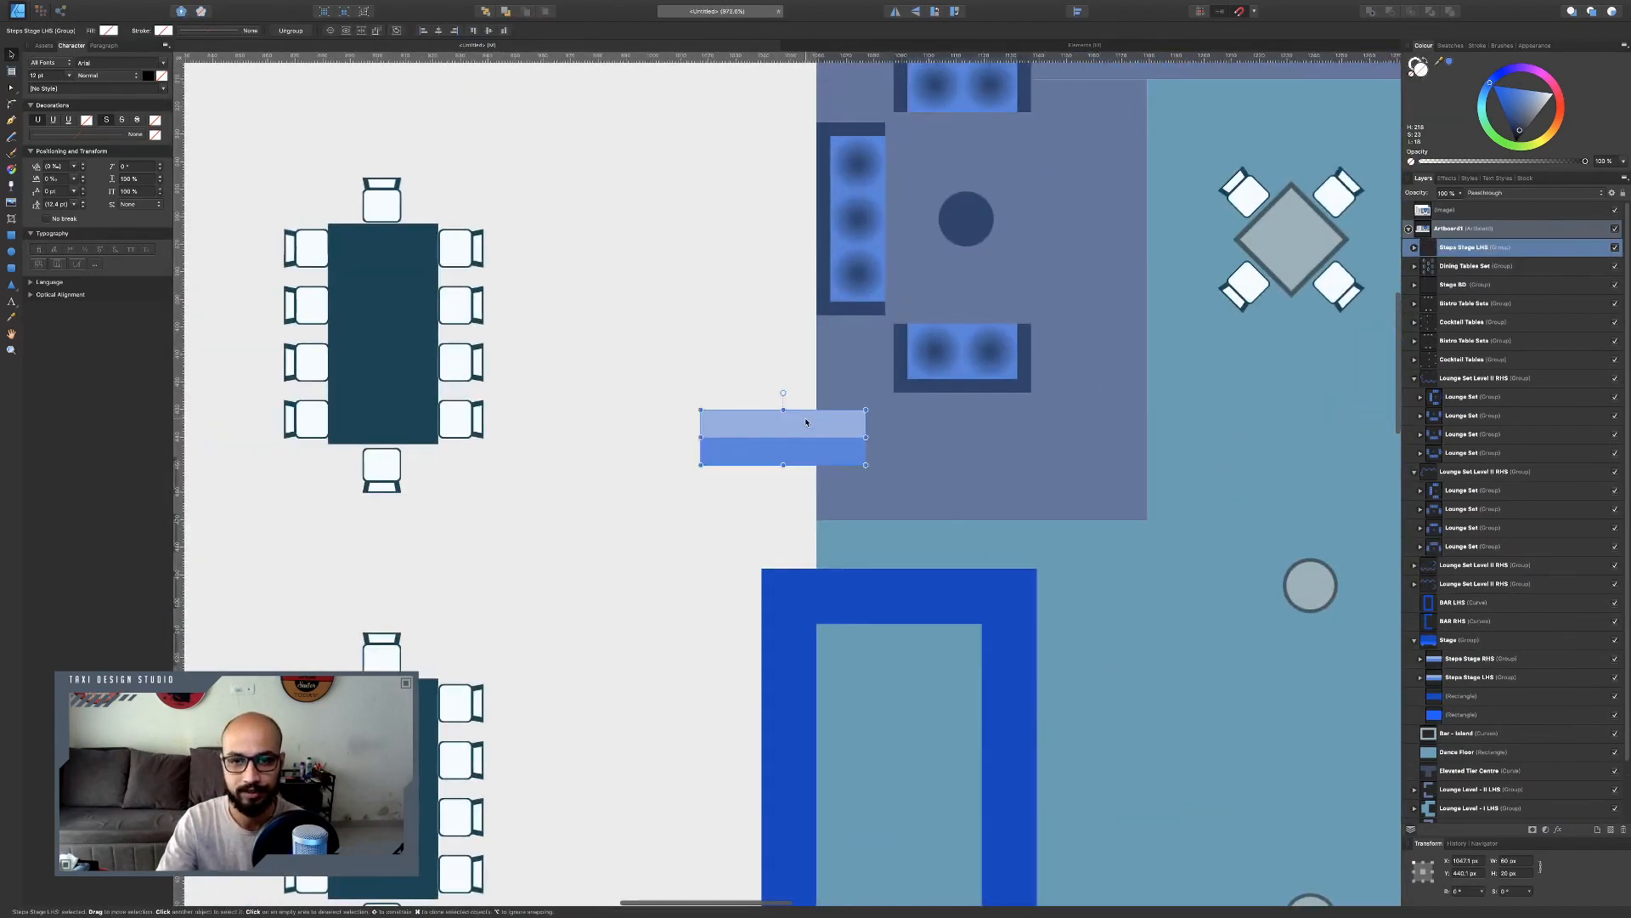
Rotate the pasted steps 90° and place them against the lounge area's left edge.
left_click_drag(782, 401, 721, 426)
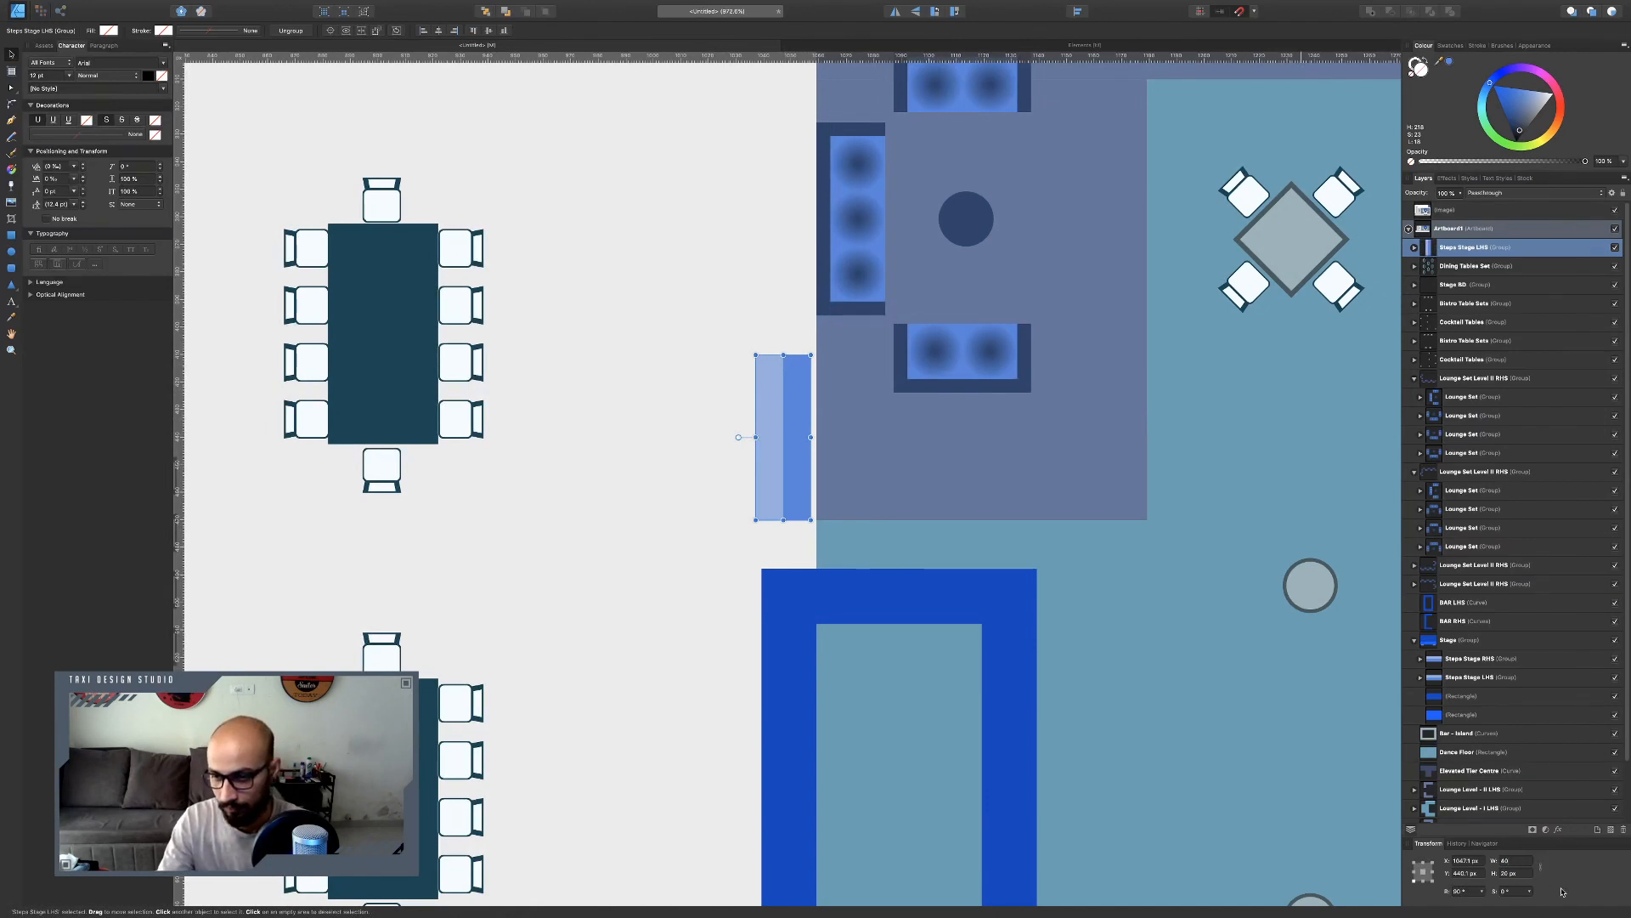
key("Return")
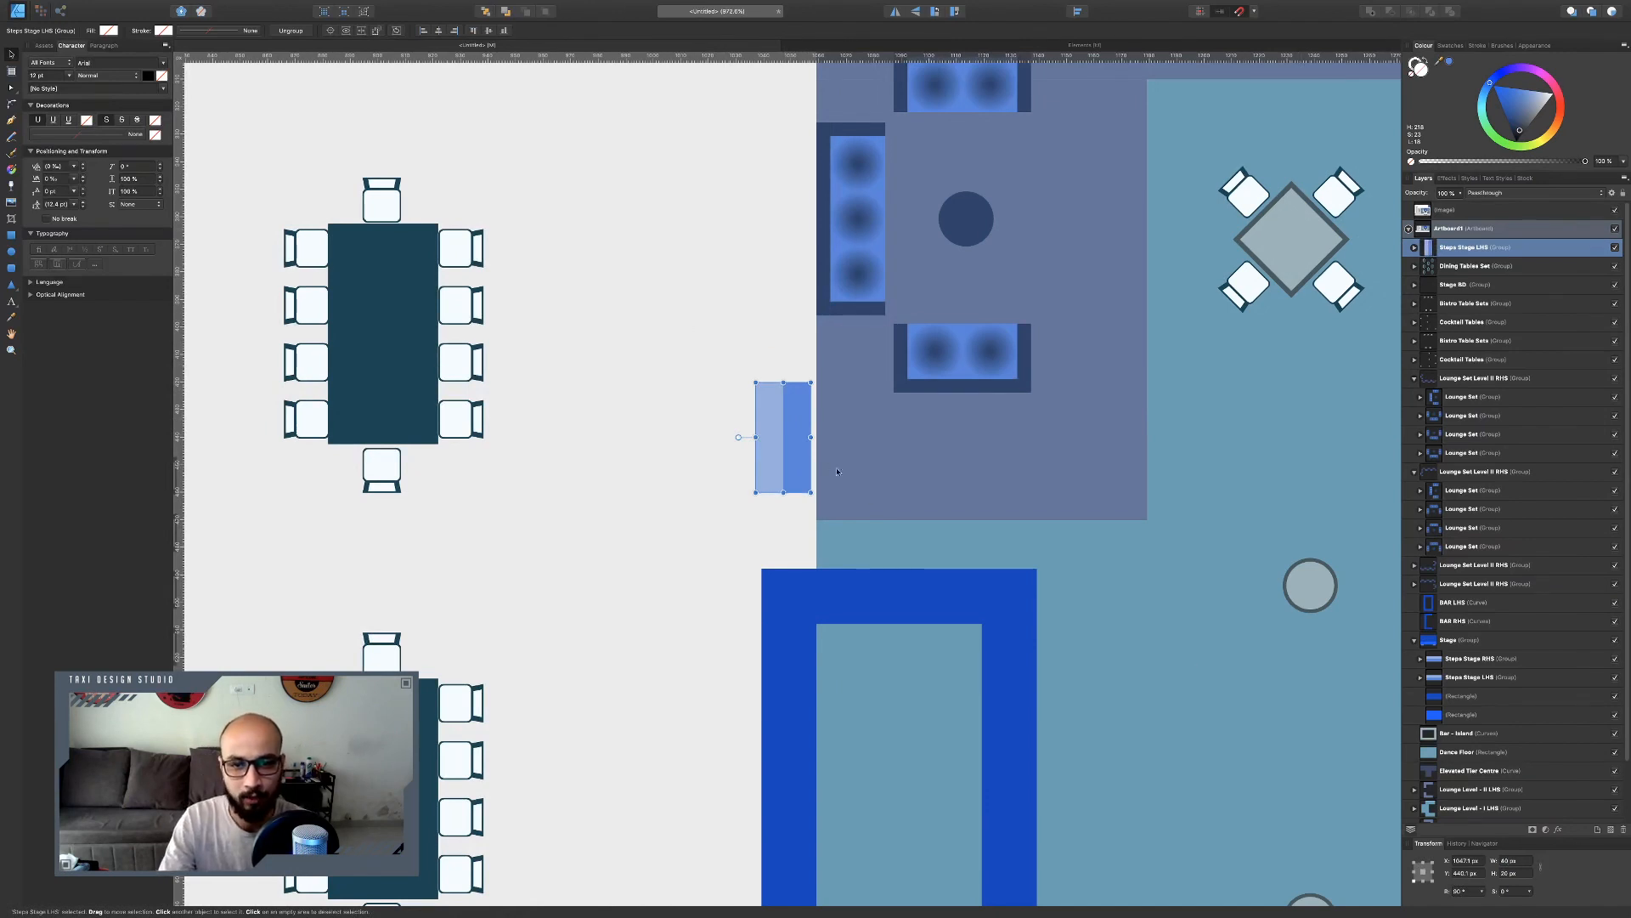
left_click_drag(794, 448, 803, 476)
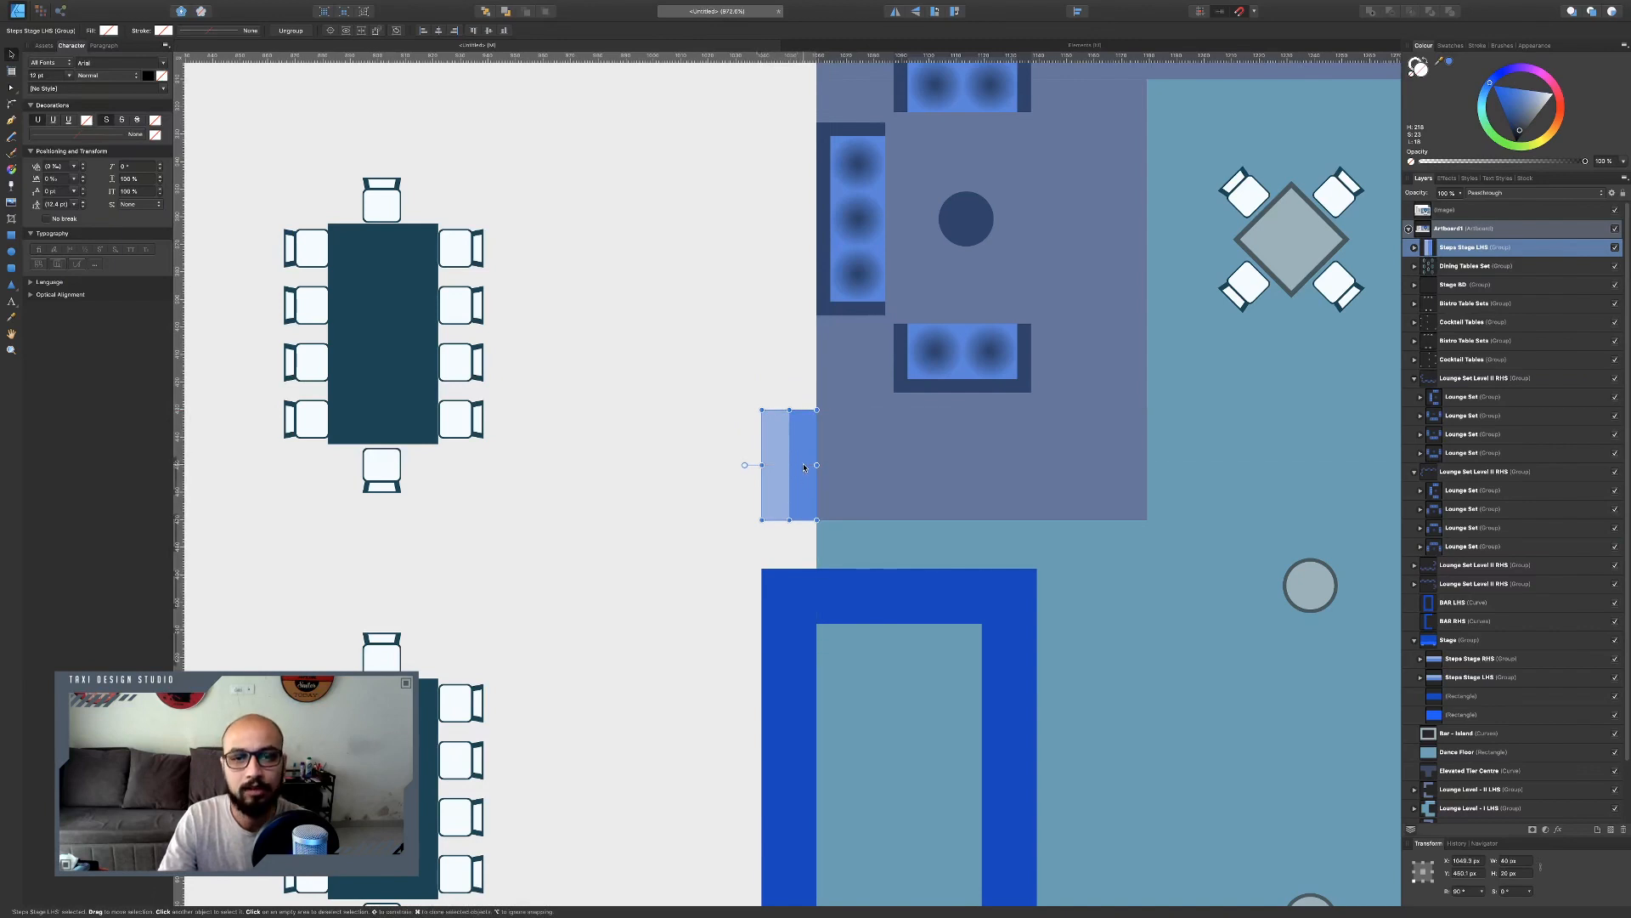
Duplicate one step rectangle inside the group and shift it left to add another tread.
double_click(804, 467)
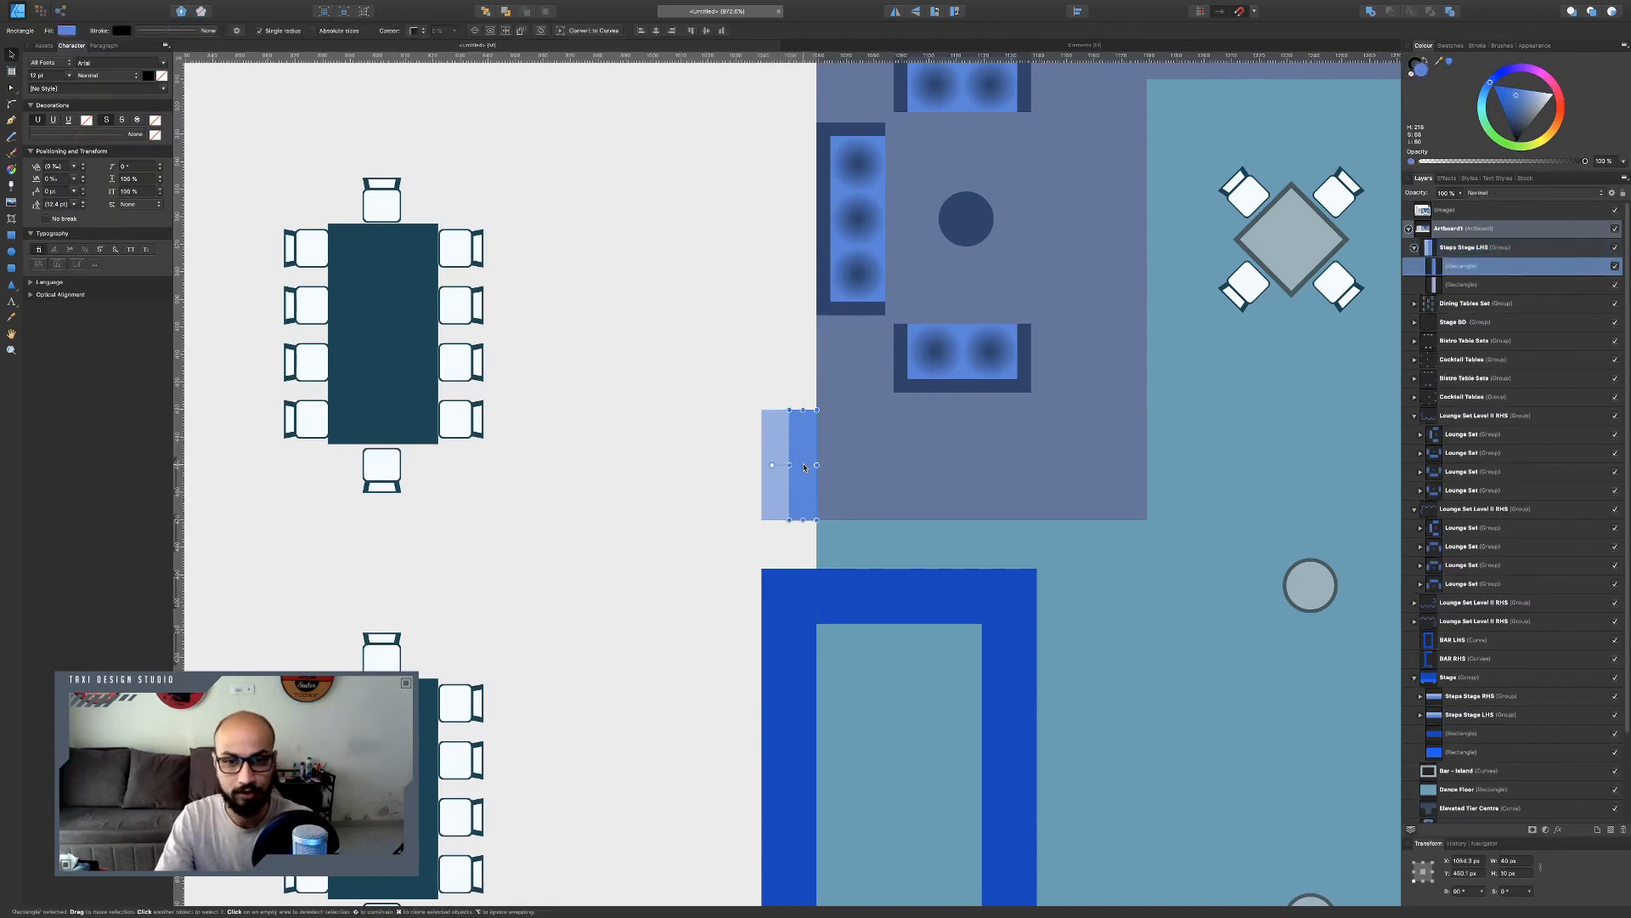
key("super+j")
left_click_drag(804, 467, 755, 463)
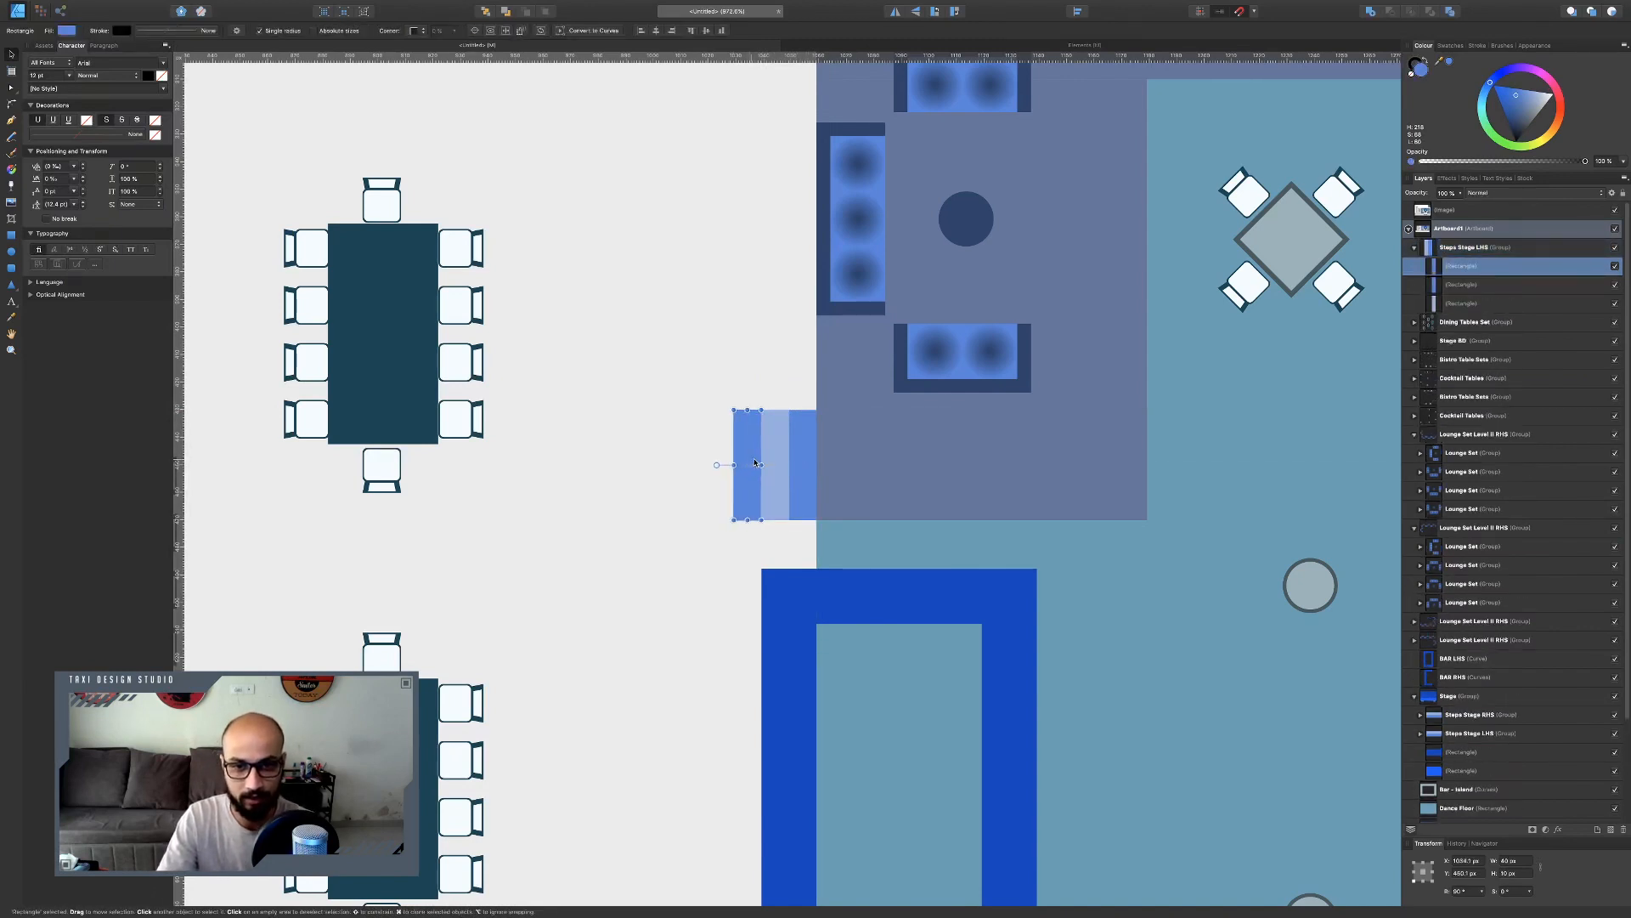
left_click(752, 343)
Duplicate the steps group and place the copy below the bar at the lower lounge area.
scroll(773, 461, "down", 5)
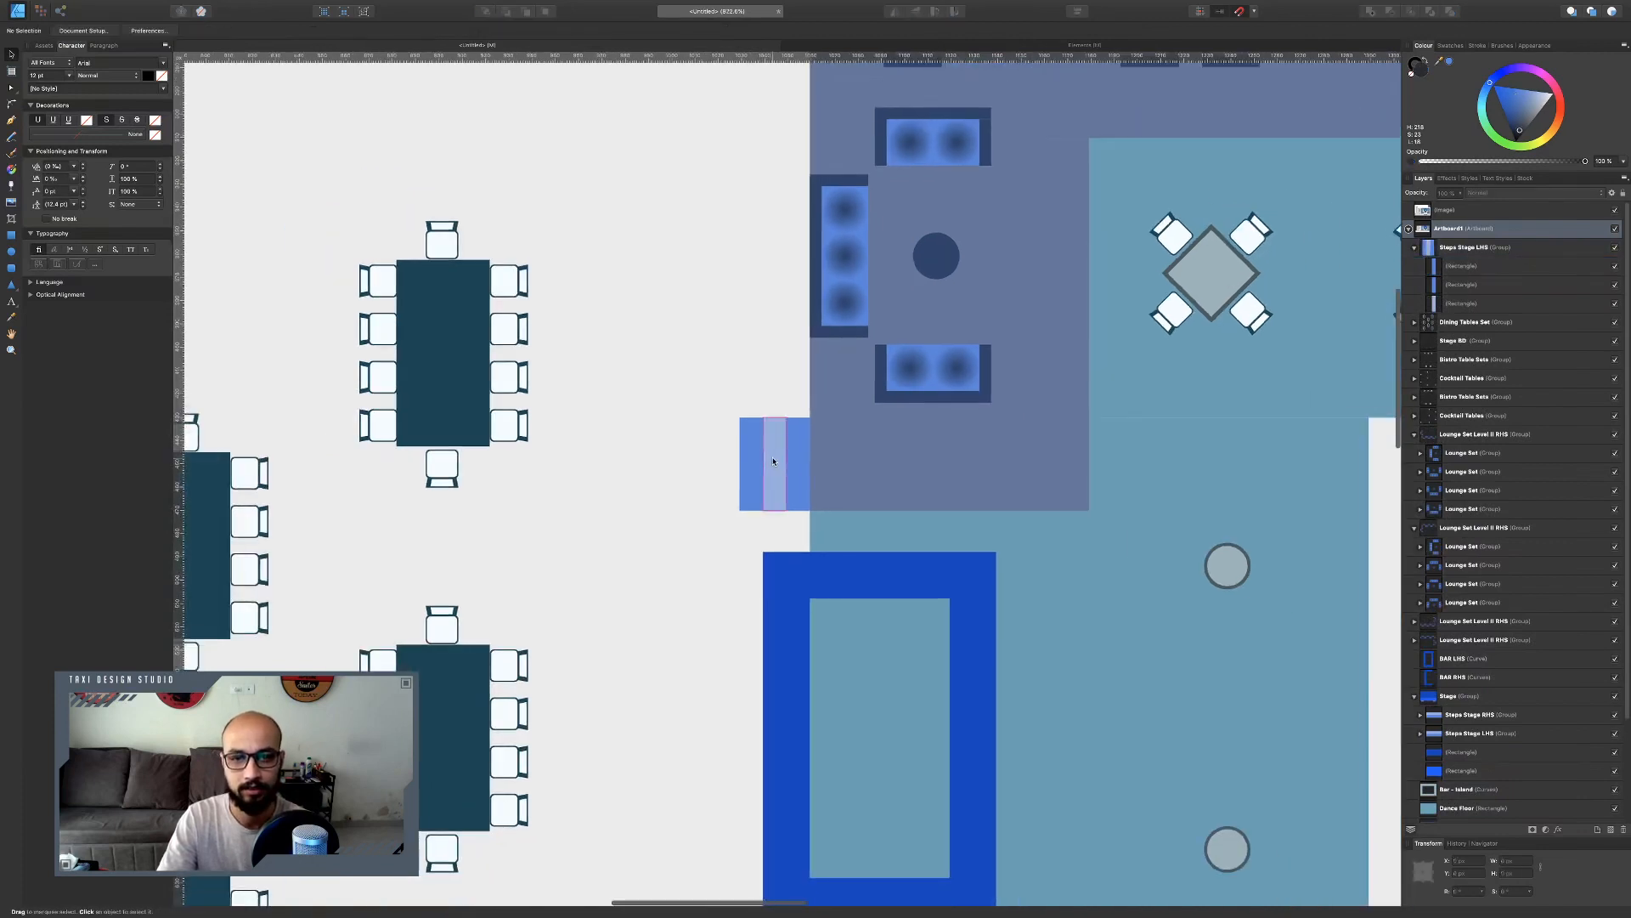
left_click(774, 460)
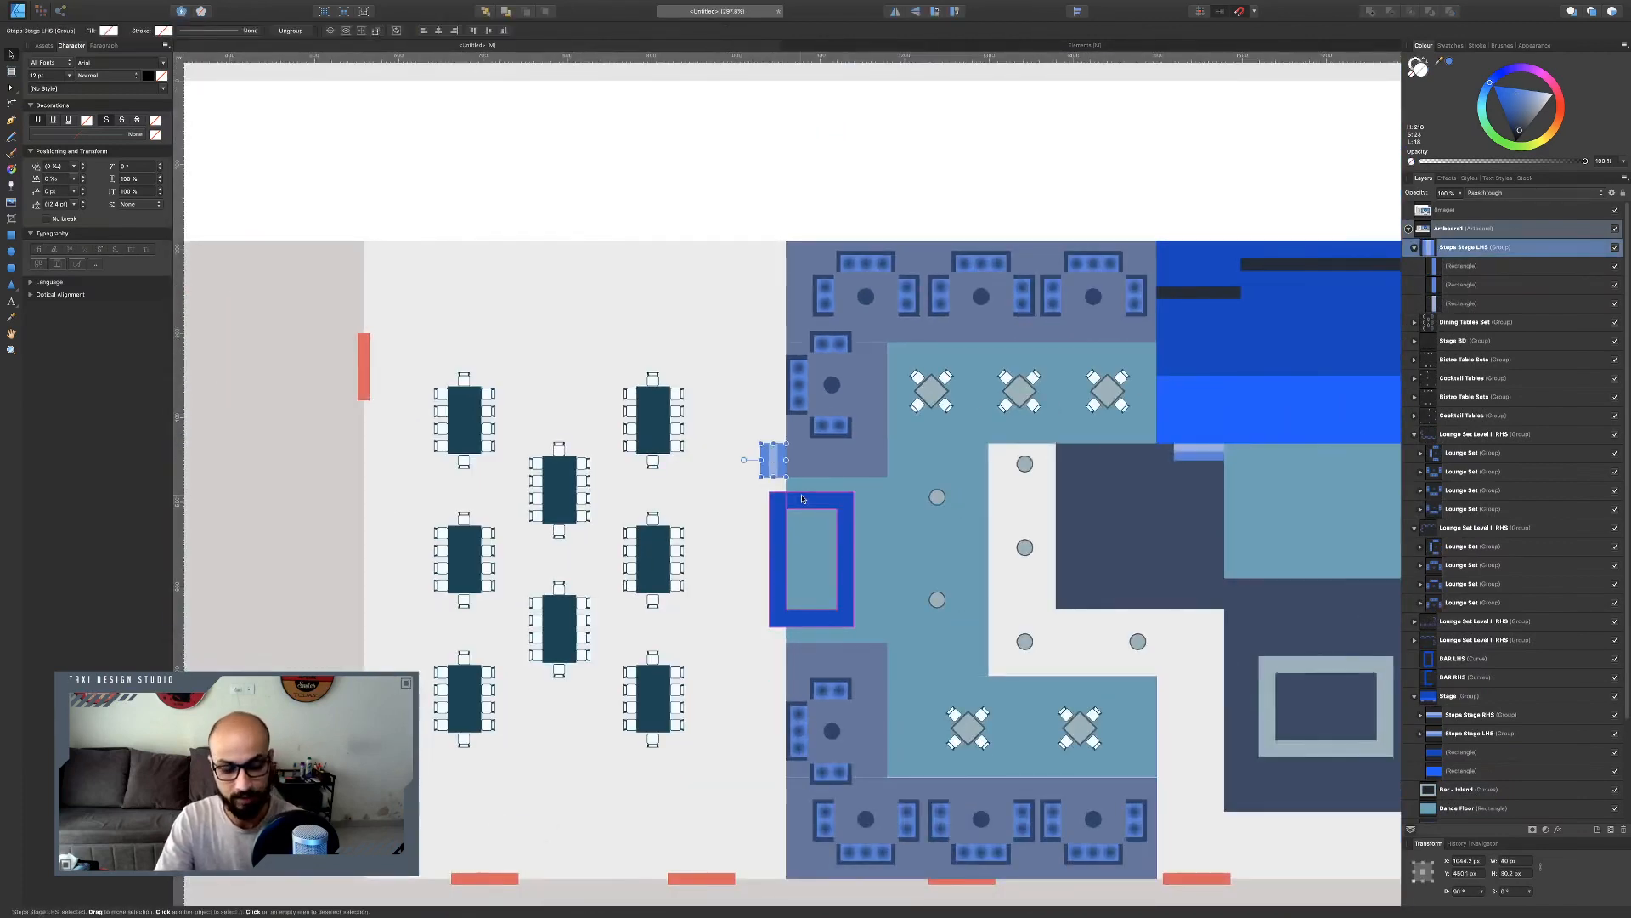
left_click_drag(776, 469, 767, 665)
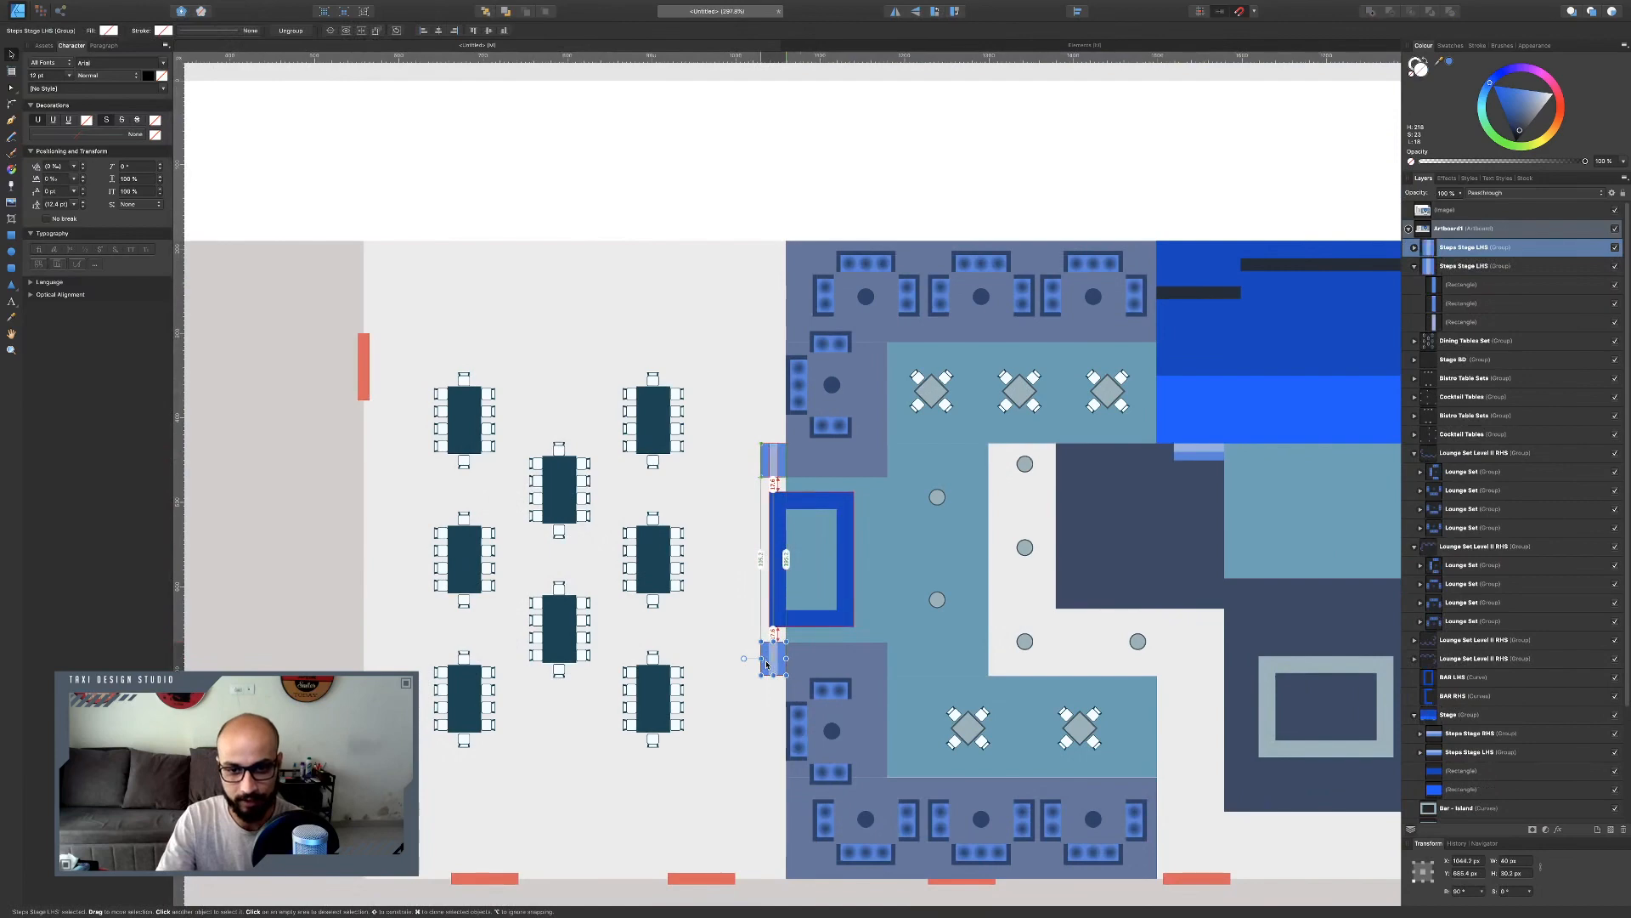
left_click(717, 551)
Draw a dark rectangle about 80 px wide and 20 px tall above the dining tables.
scroll(783, 542, "down", 5)
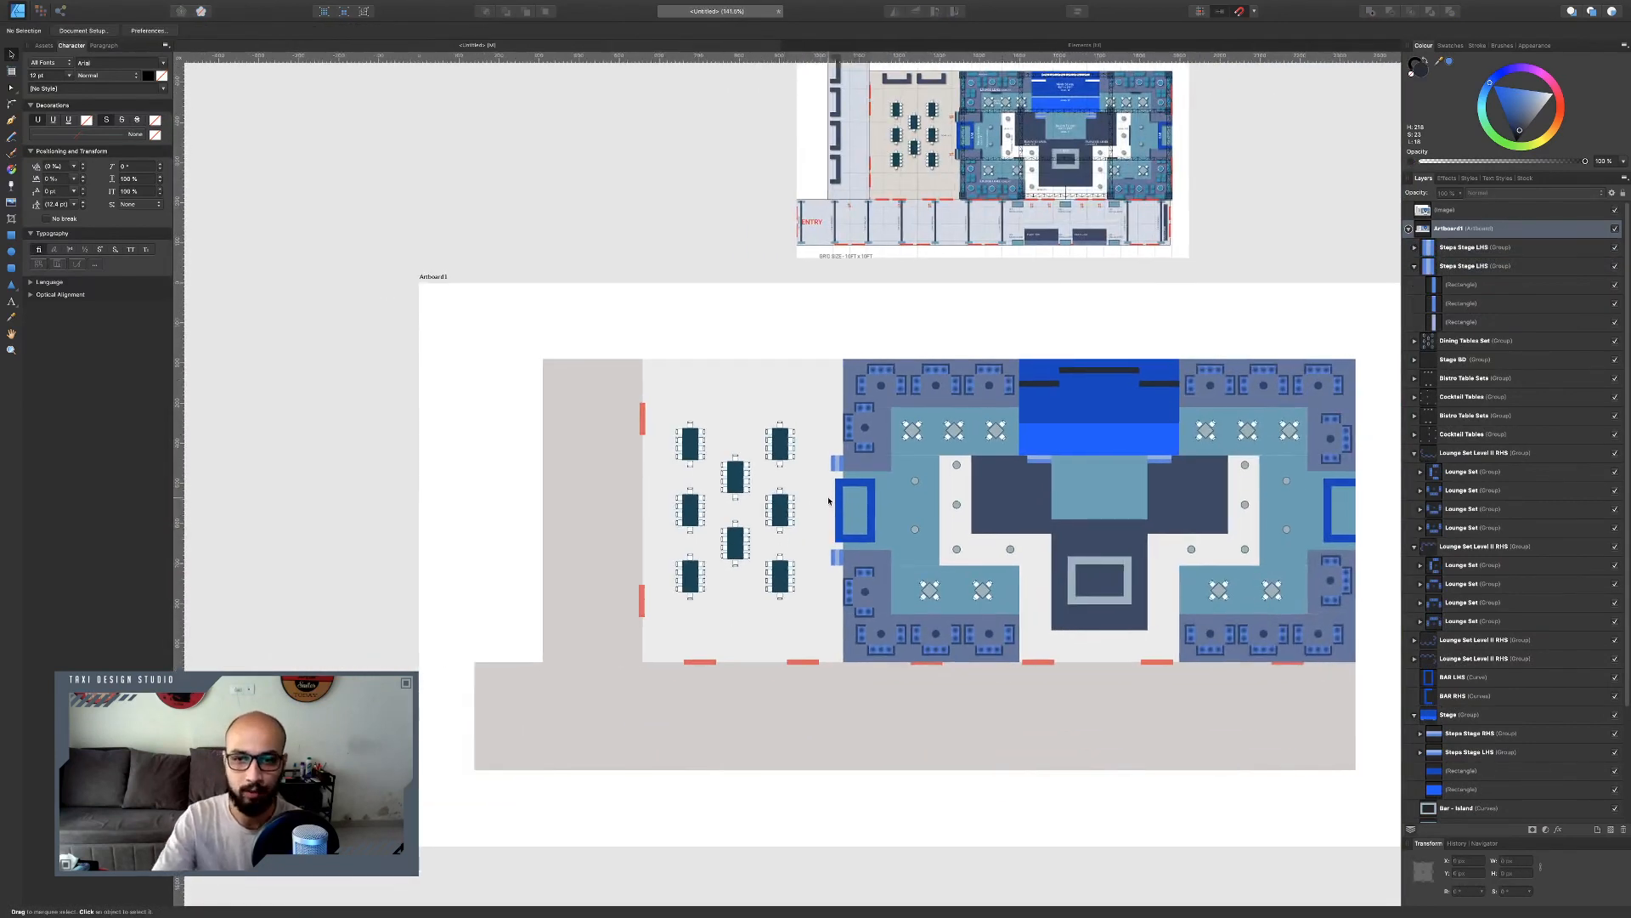
scroll(690, 380, "up", 3)
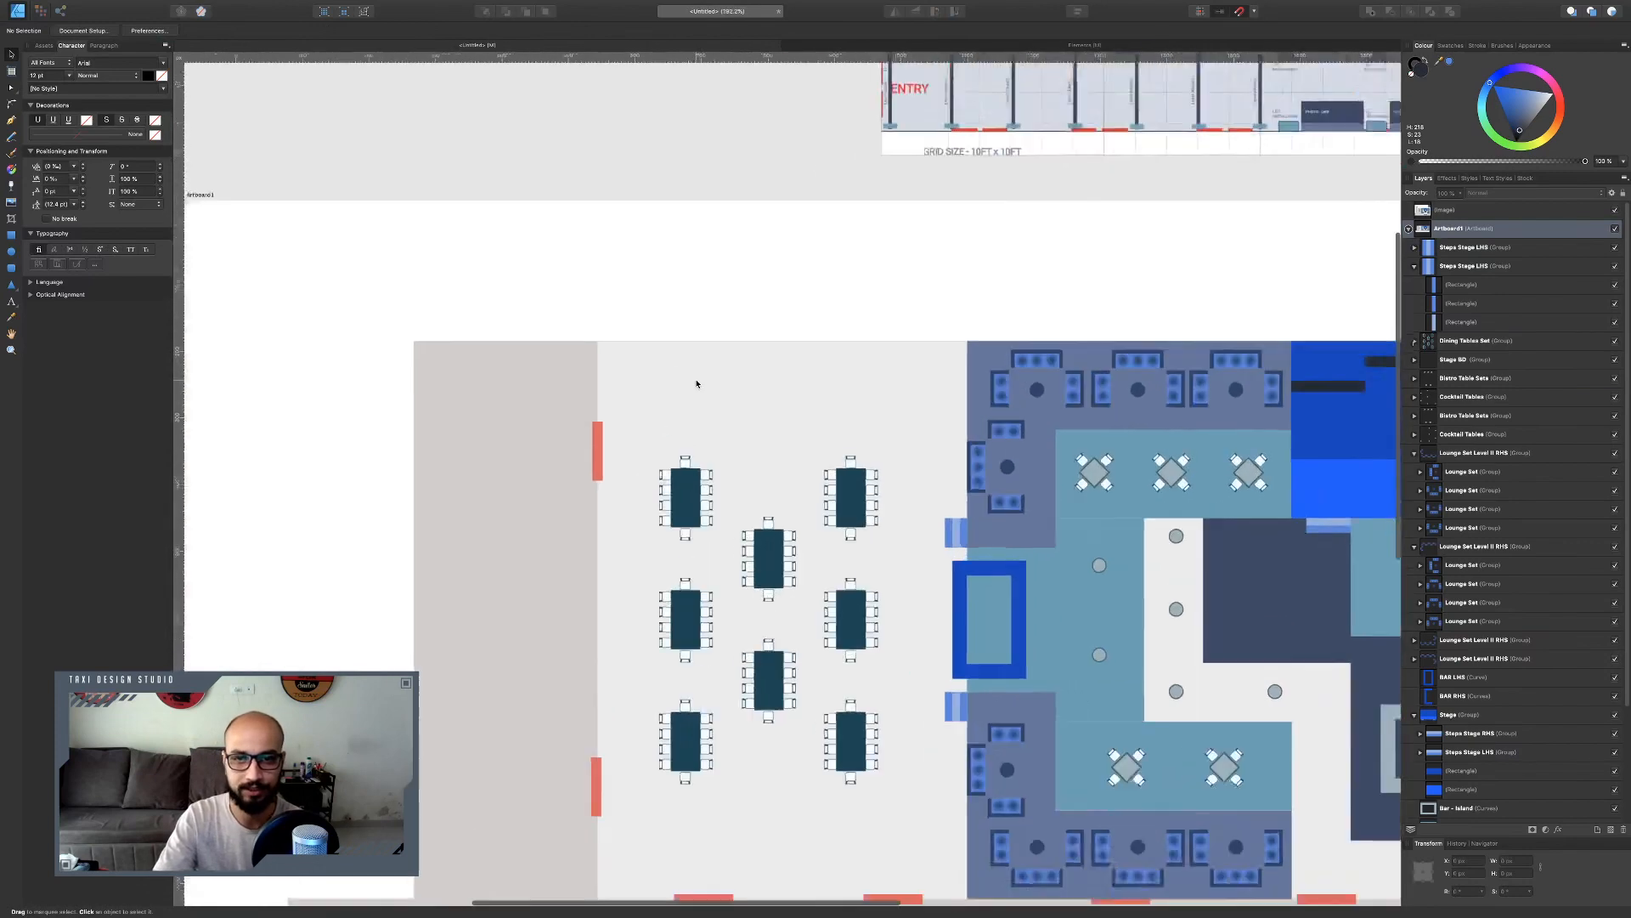
scroll(695, 378, "down", 4)
scroll(695, 379, "up", 6)
scroll(696, 383, "up", 4)
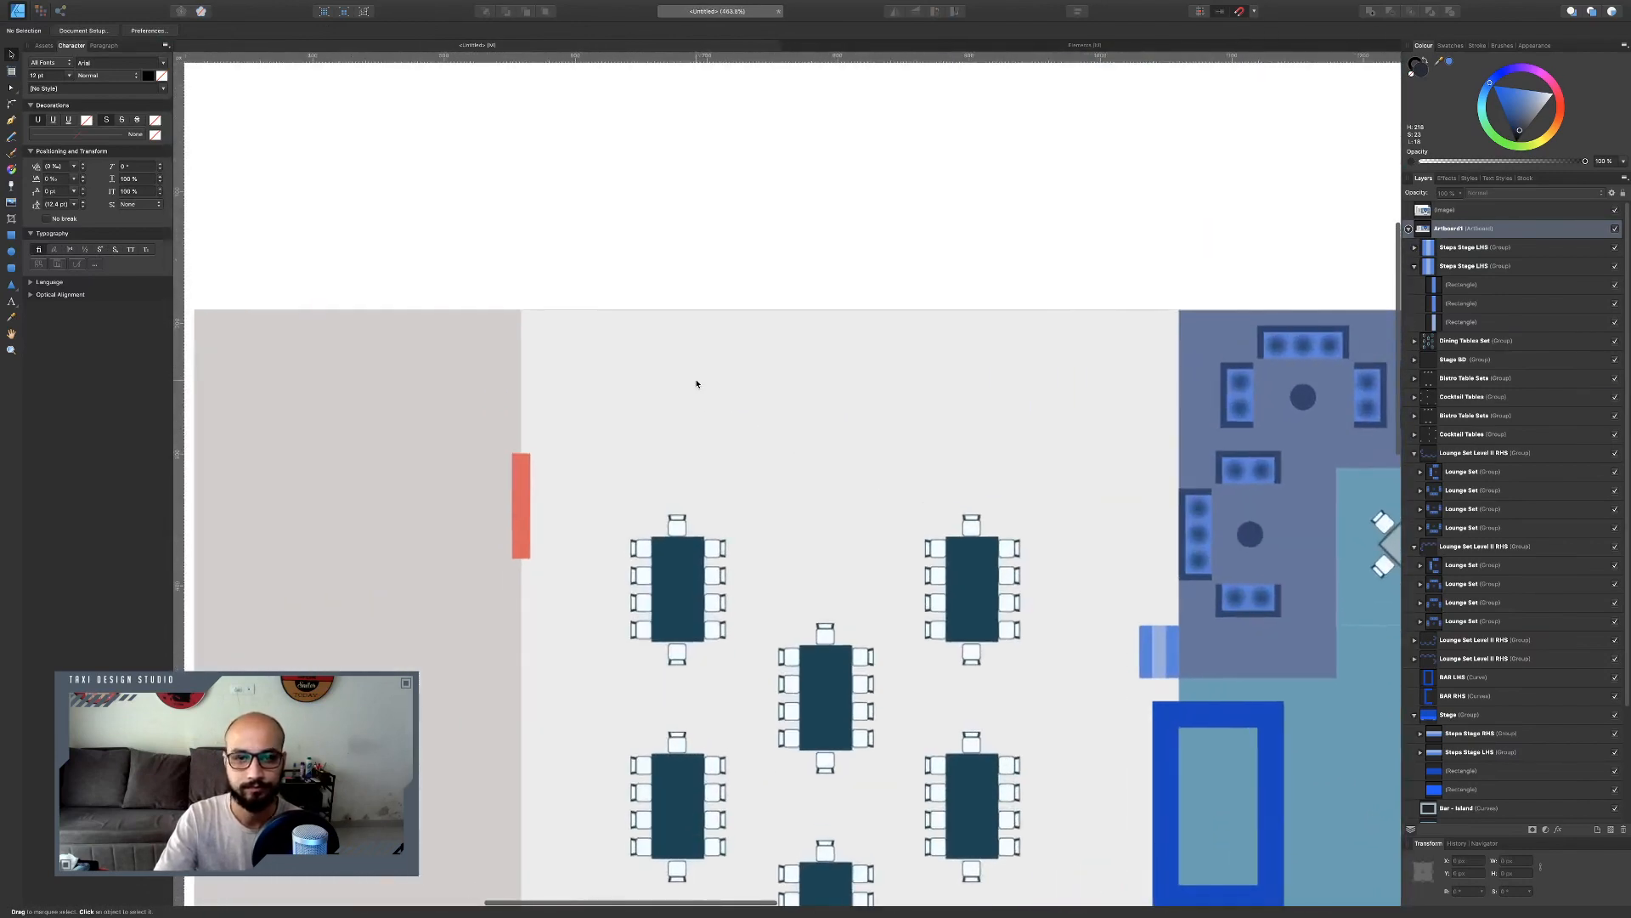
left_click(12, 237)
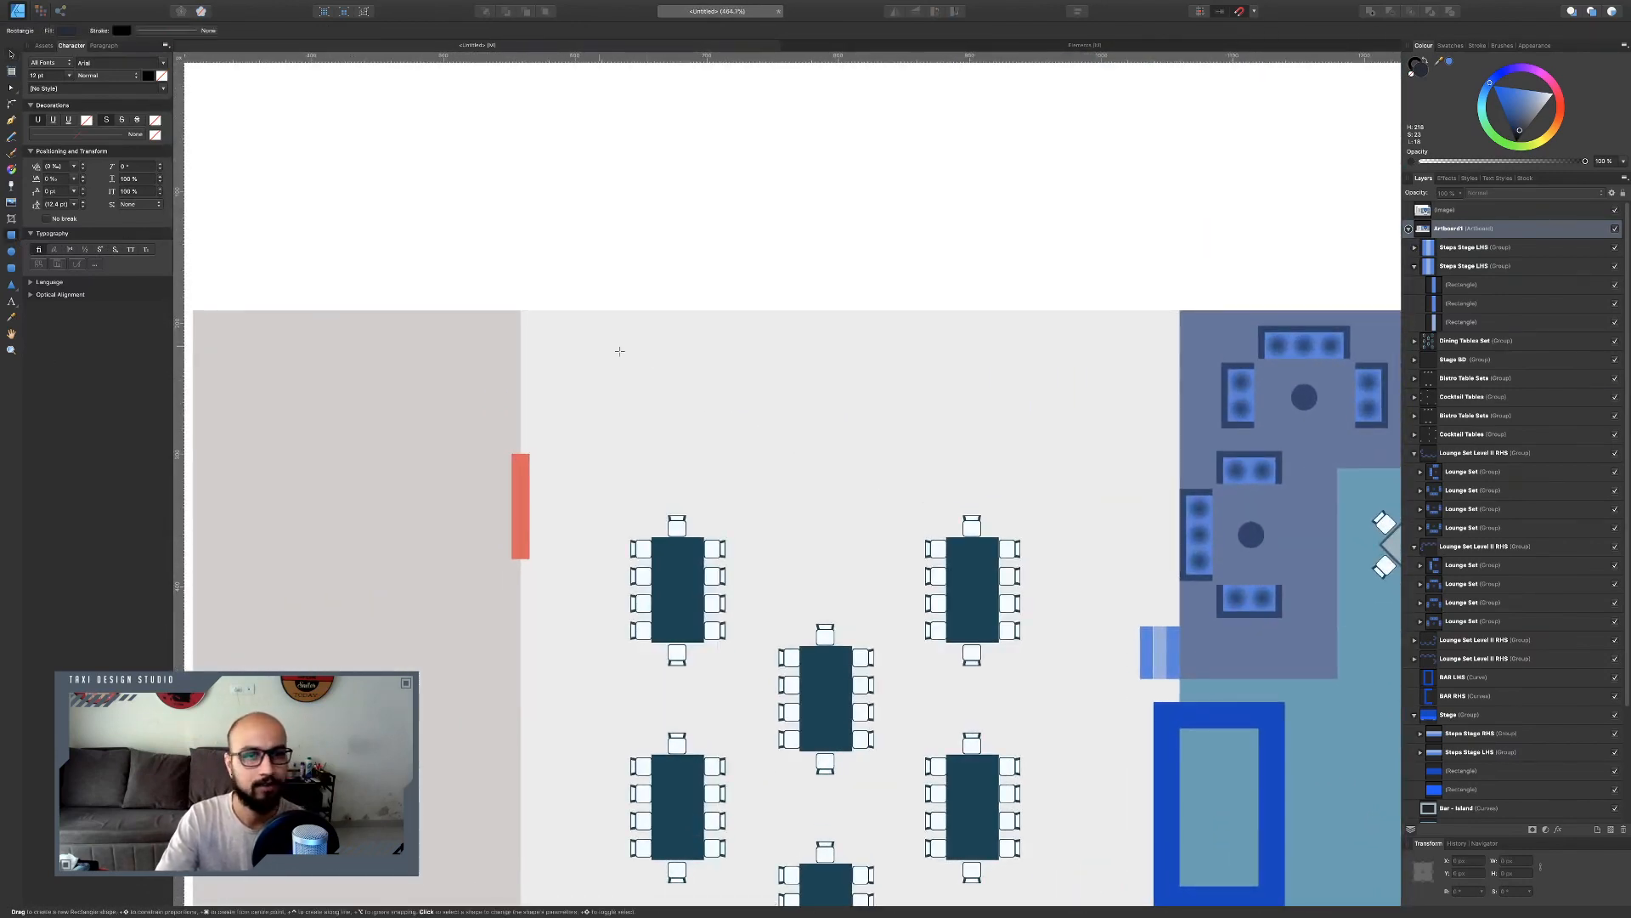
mouse_move(615, 391)
left_mouse_down()
mouse_move(699, 419)
mouse_move(681, 417)
left_mouse_up()
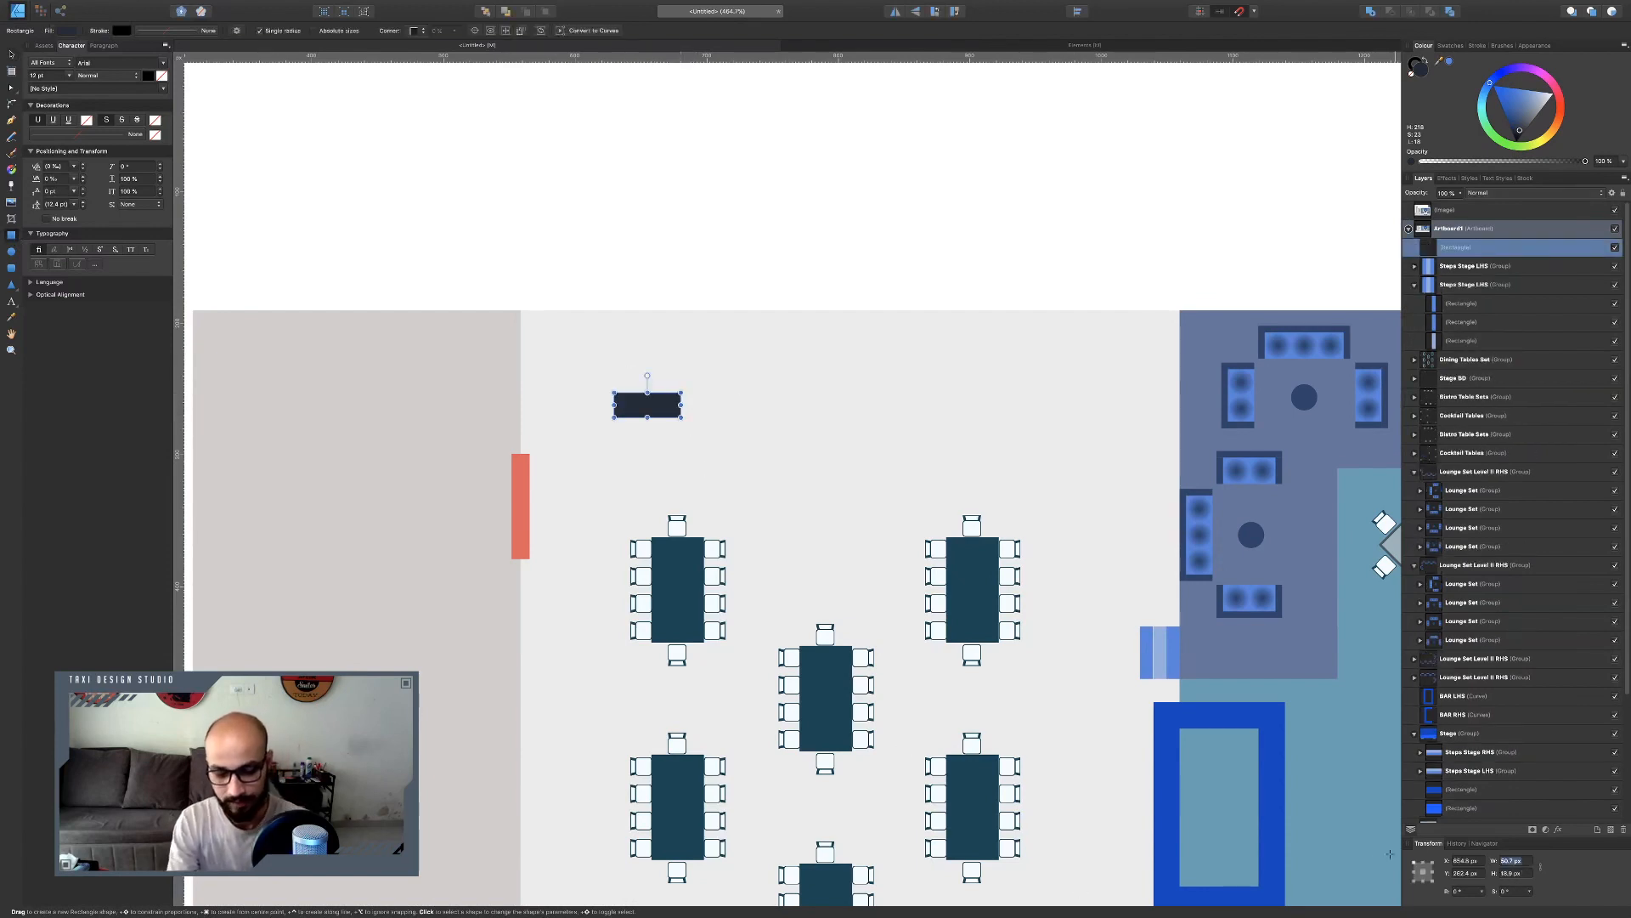
key("Tab")
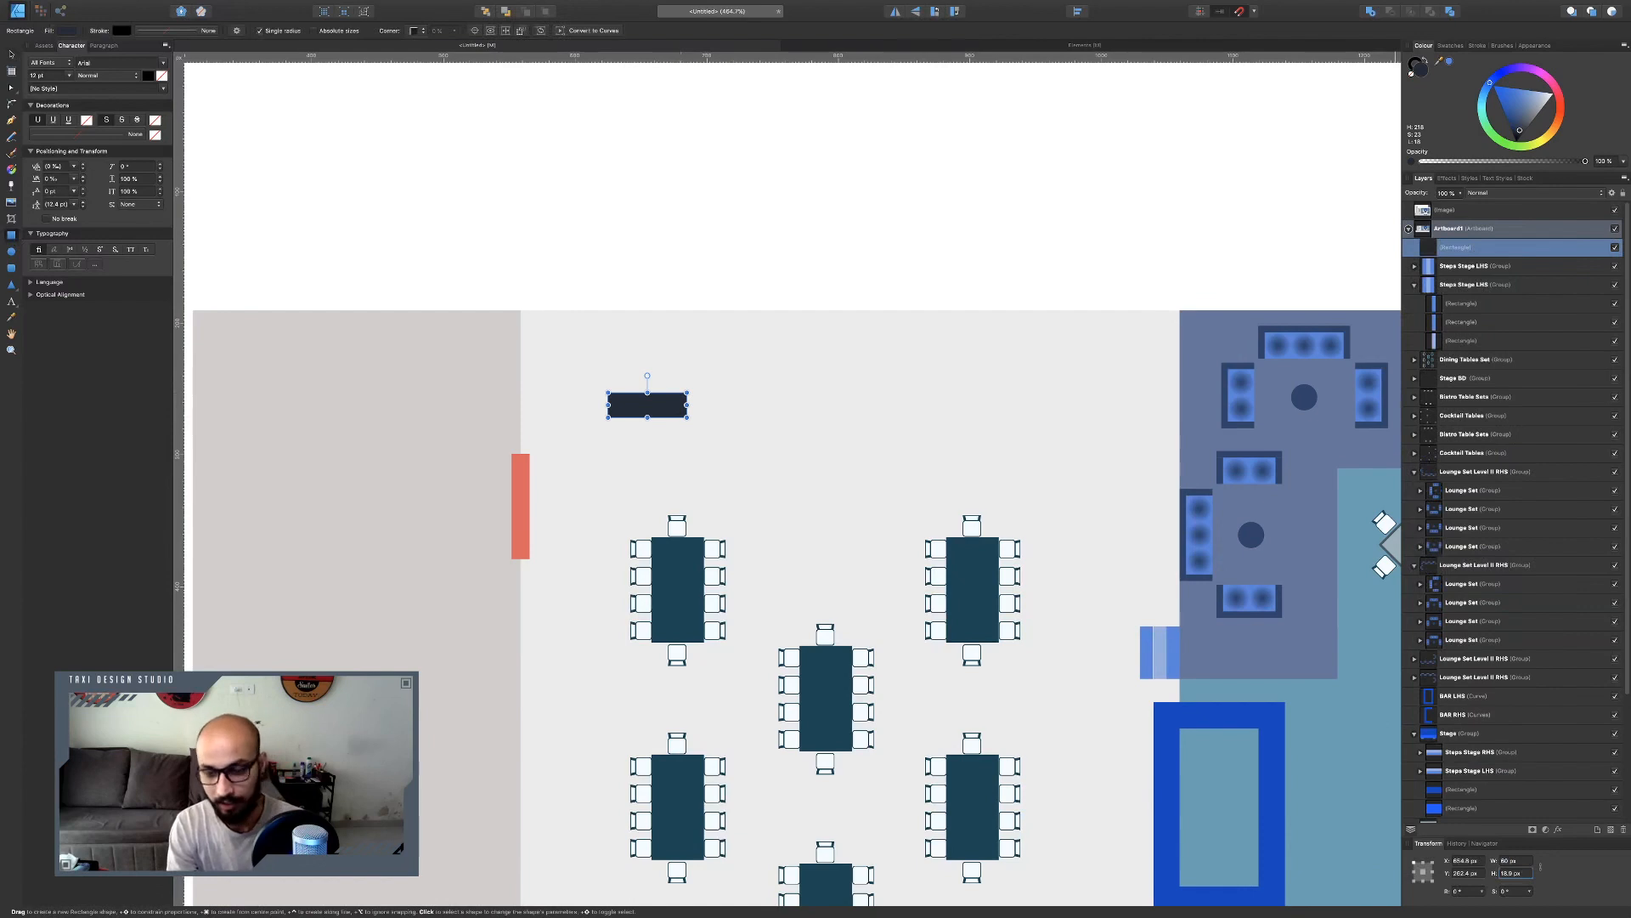
type("2")
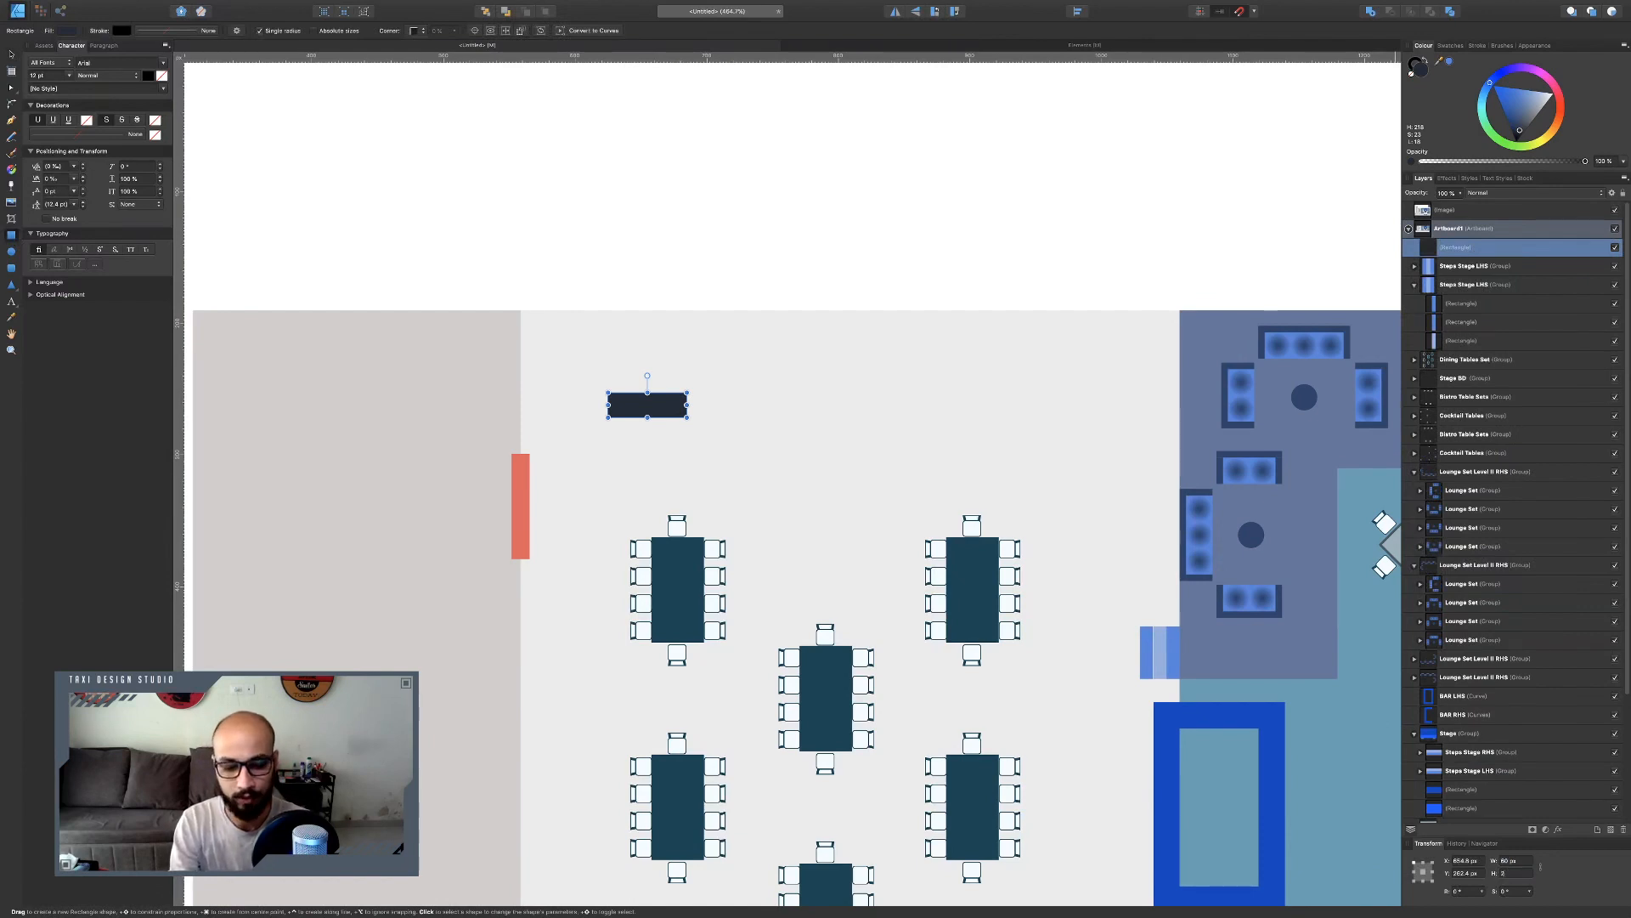
type("05")
key("Return")
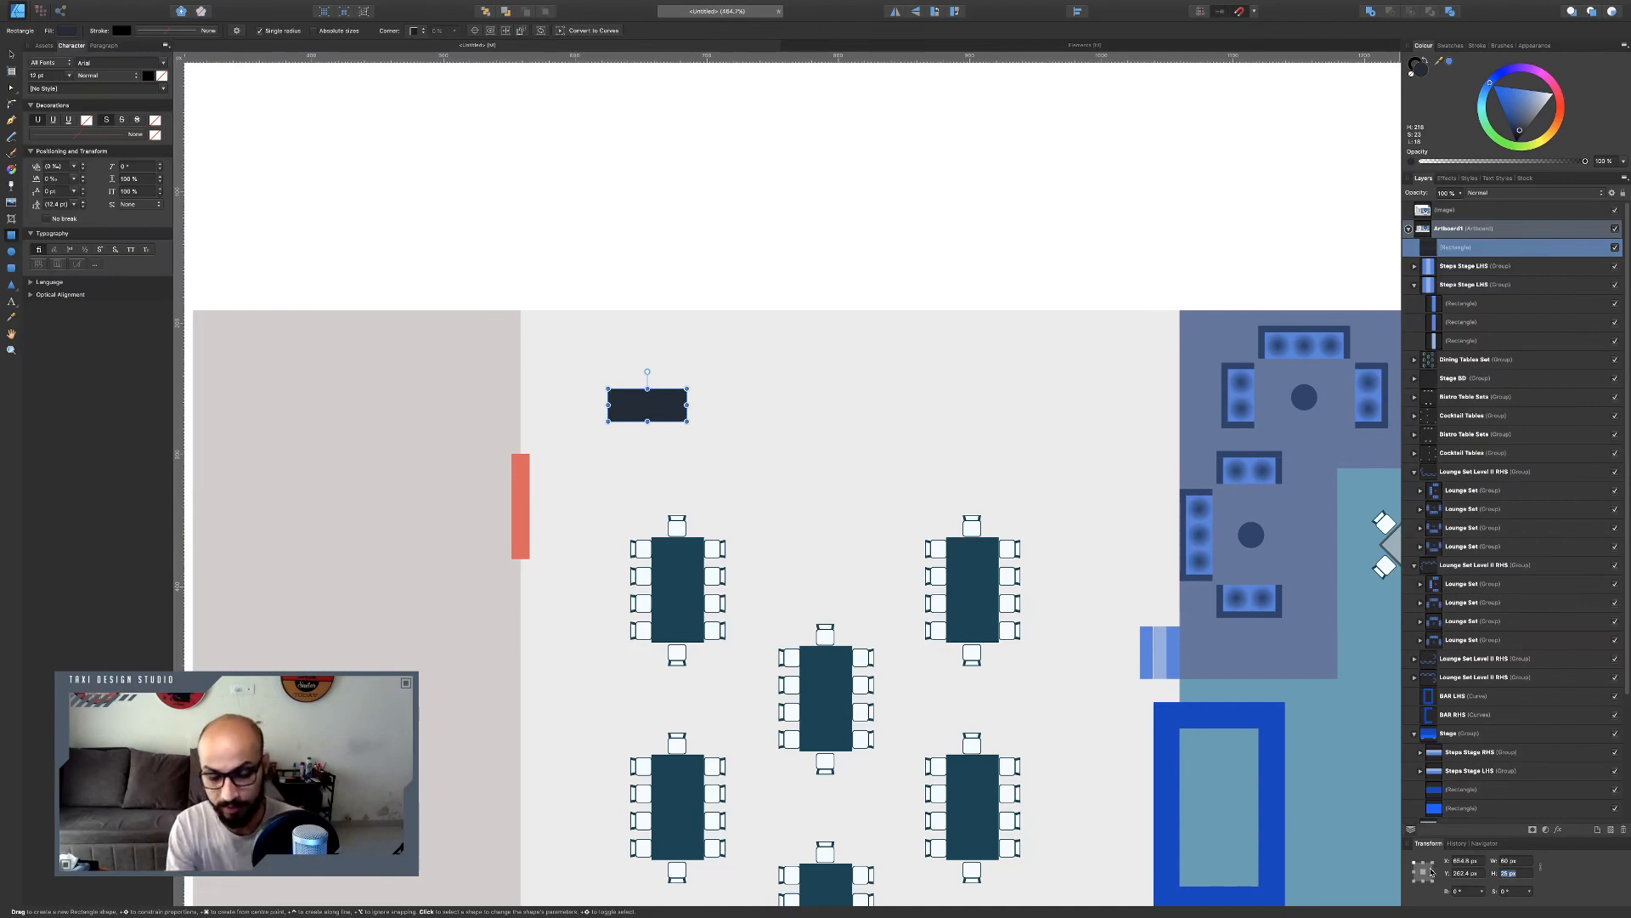
key("Return")
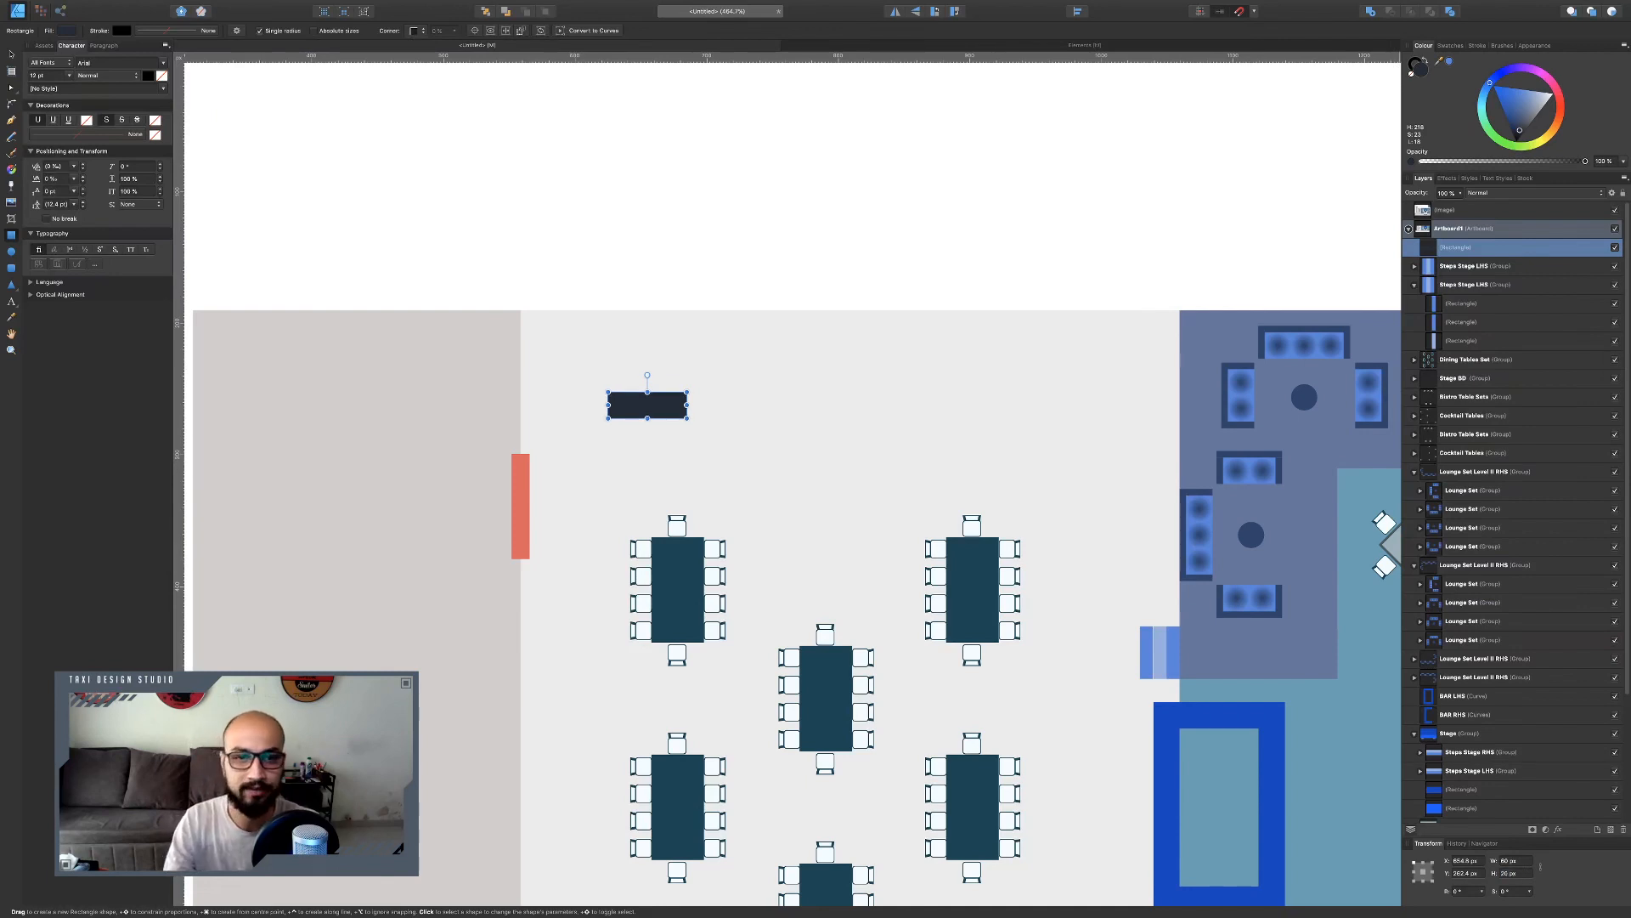
Duplicate the rectangle into more bars and arrange them into a U-shaped counter.
left_click(11, 56)
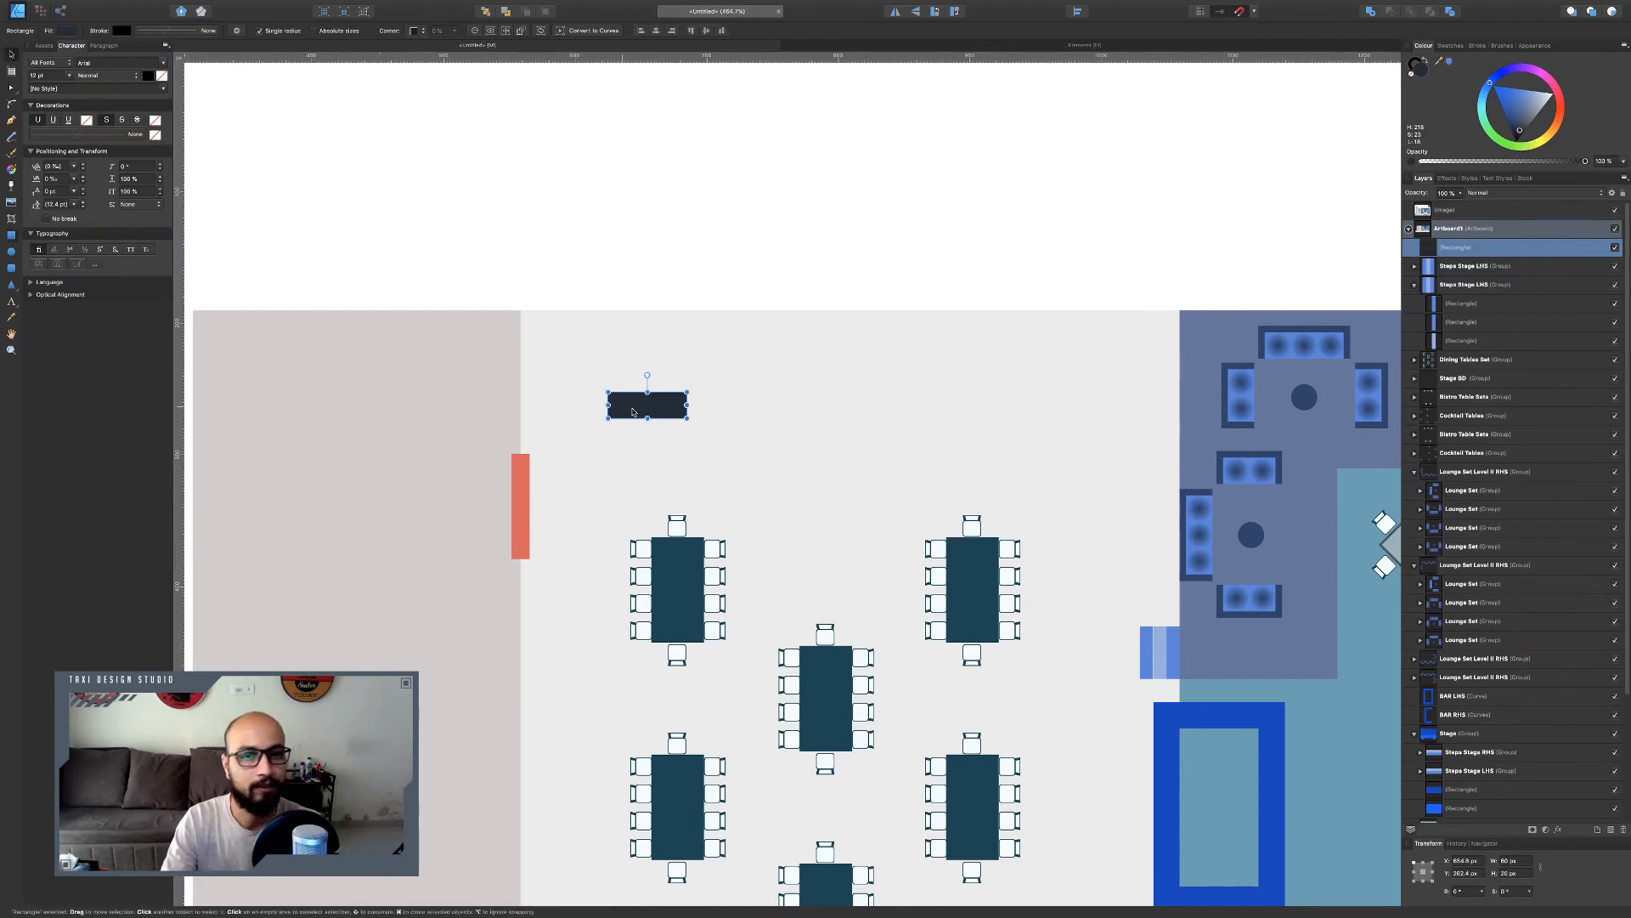
left_click_drag(661, 409, 623, 411)
key("super+j")
key("super+j")
Group the four counter rectangles and name the group Buffet Set.
left_click(703, 423, "shift")
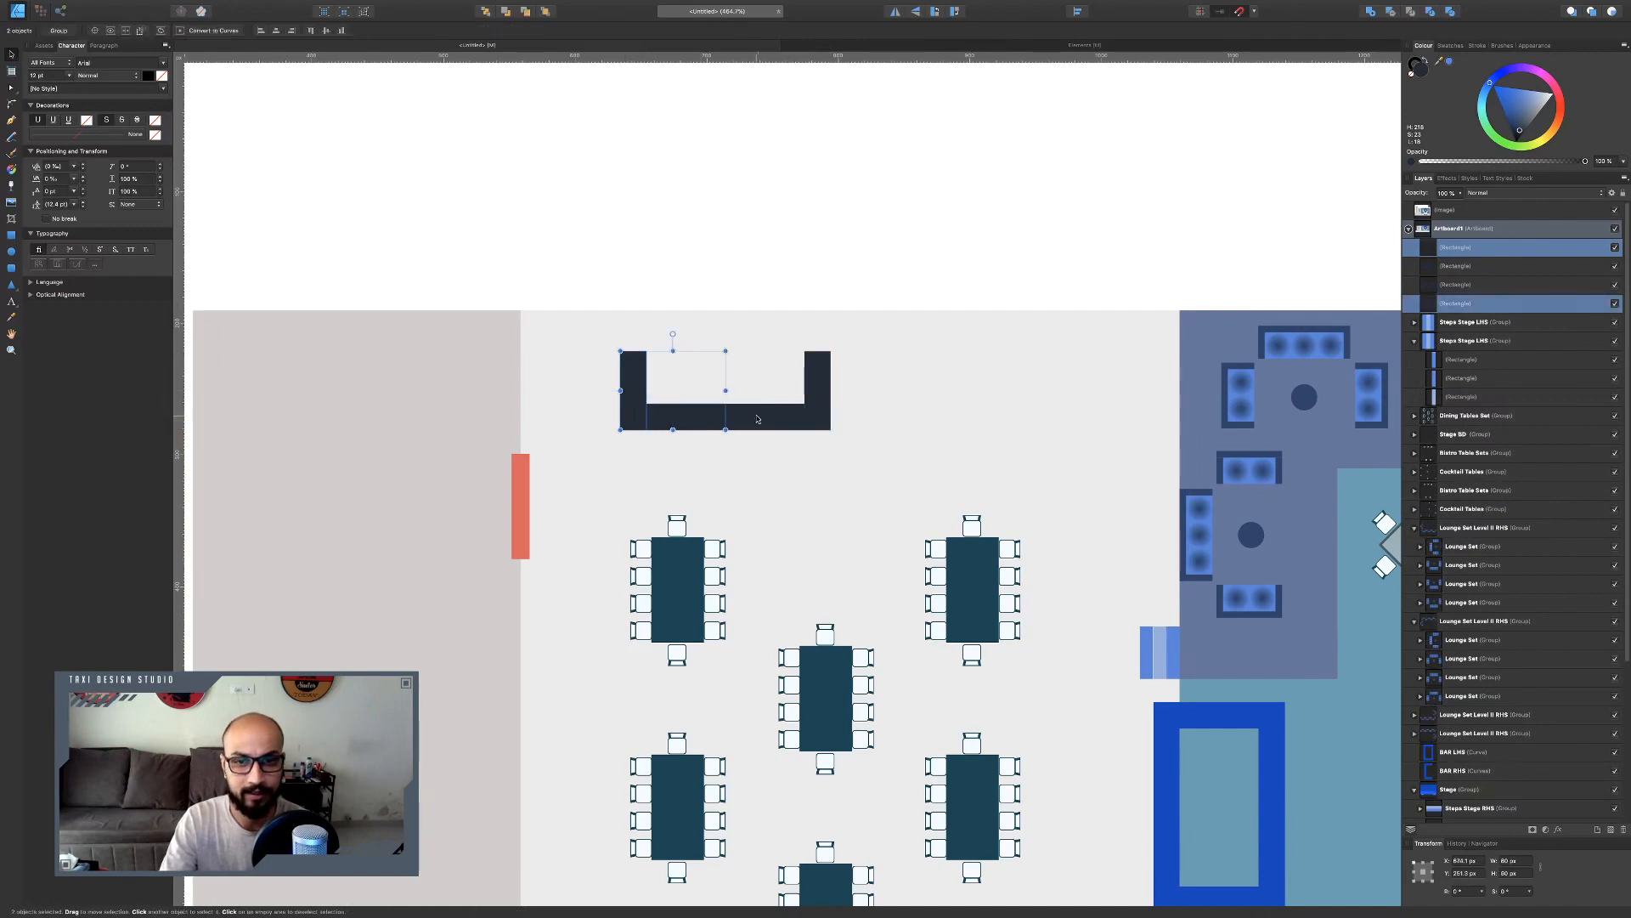
left_click(758, 420, "shift")
left_click(816, 405, "shift")
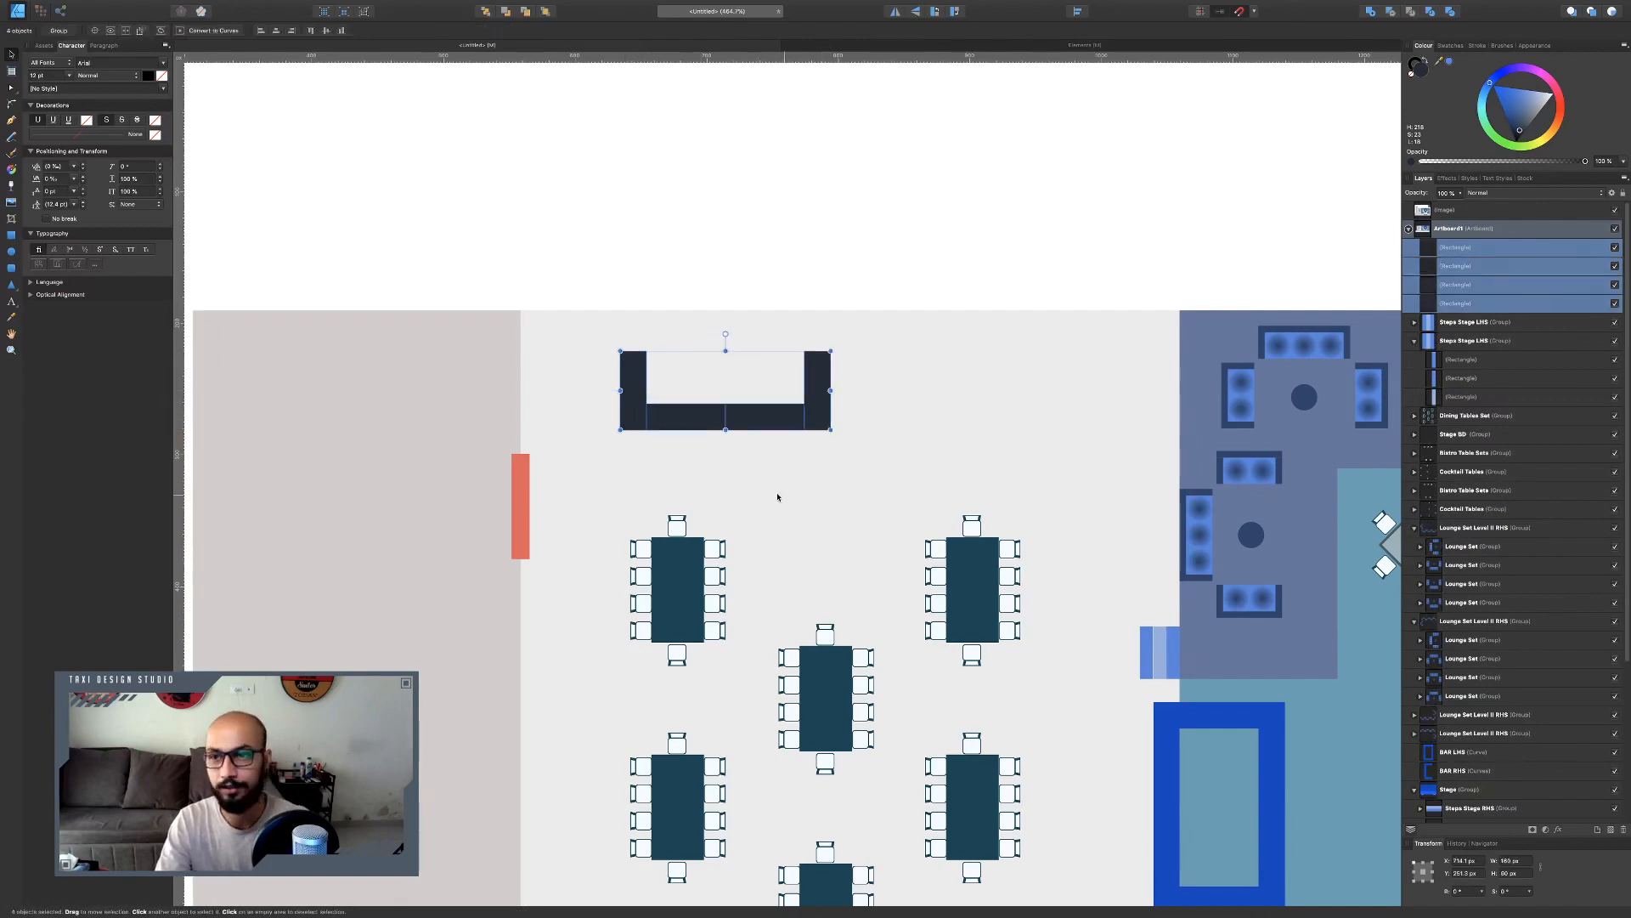
key("super+g")
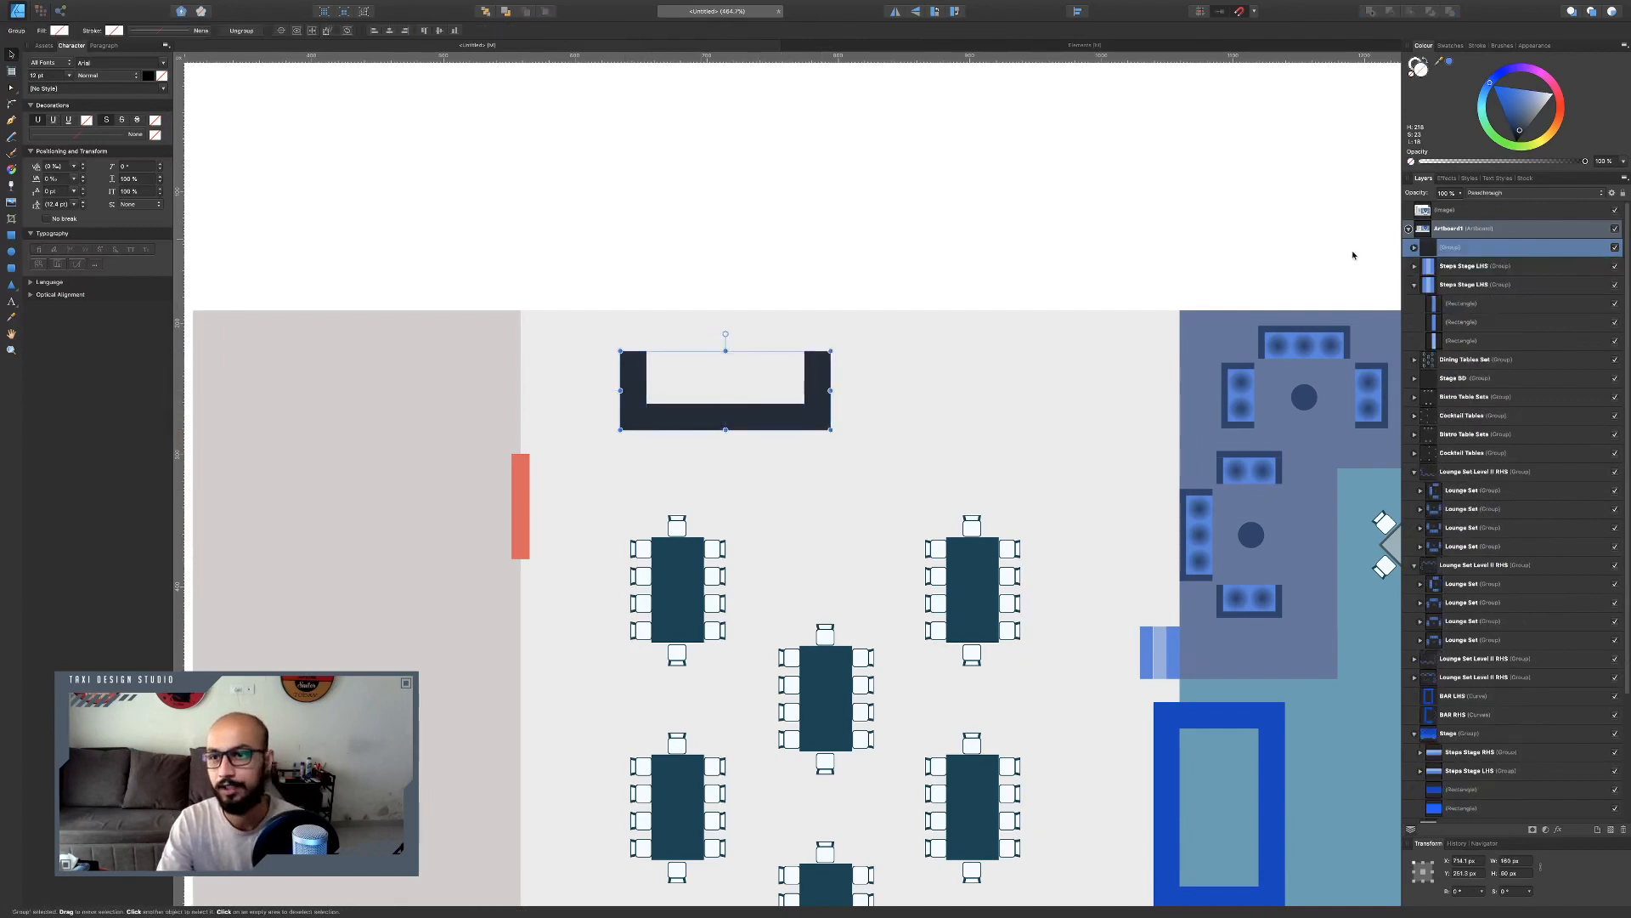
double_click(1458, 248)
type("Buffet Set")
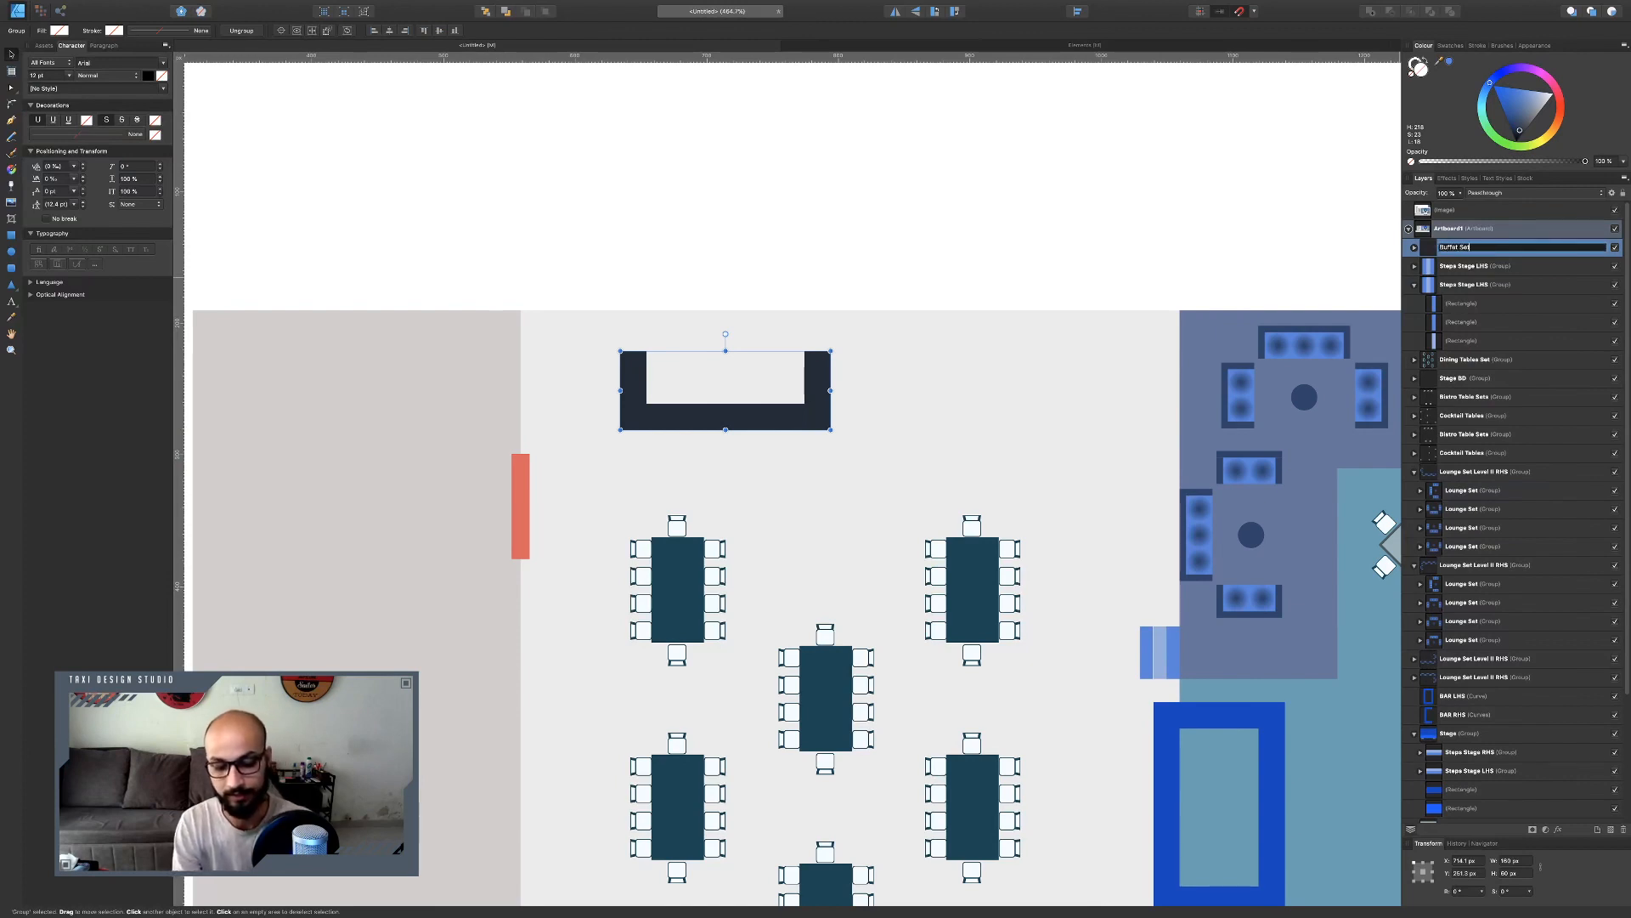
key("Return")
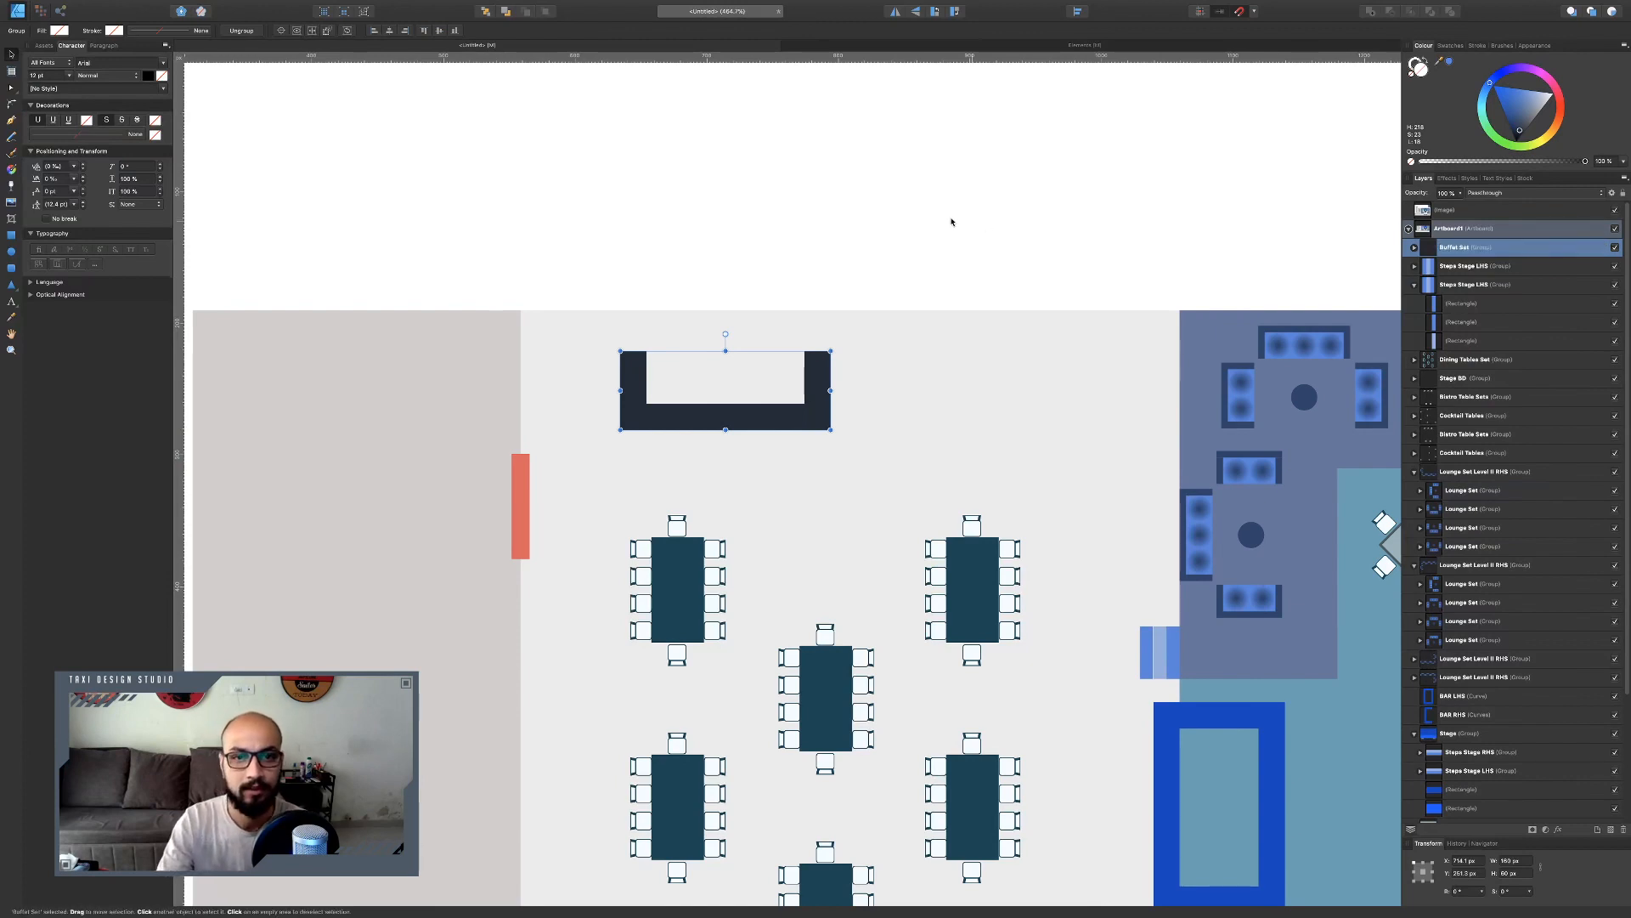
Duplicate the Buffet Set and place the copy beside it above the dining tables.
left_click_drag(781, 414, 1068, 386)
key("super+c")
key("super+v")
left_click(759, 389, "shift")
Compare the dining area and surrounding layout with the reference chart.
scroll(899, 383, "down", 5)
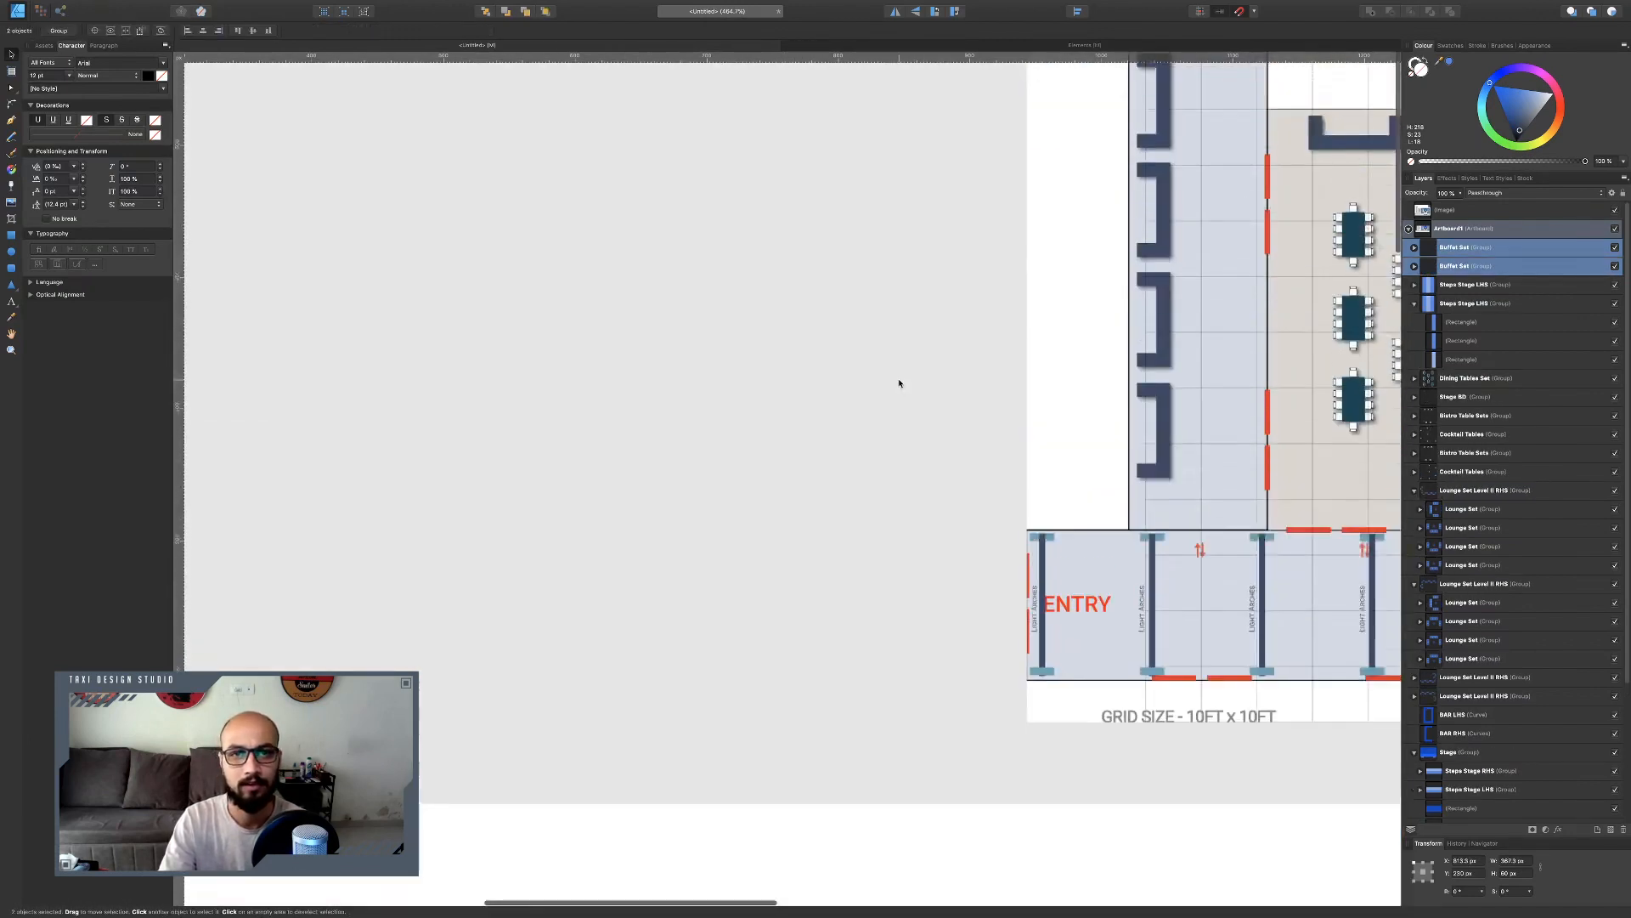
scroll(899, 383, "up", 3)
scroll(899, 384, "right", 1)
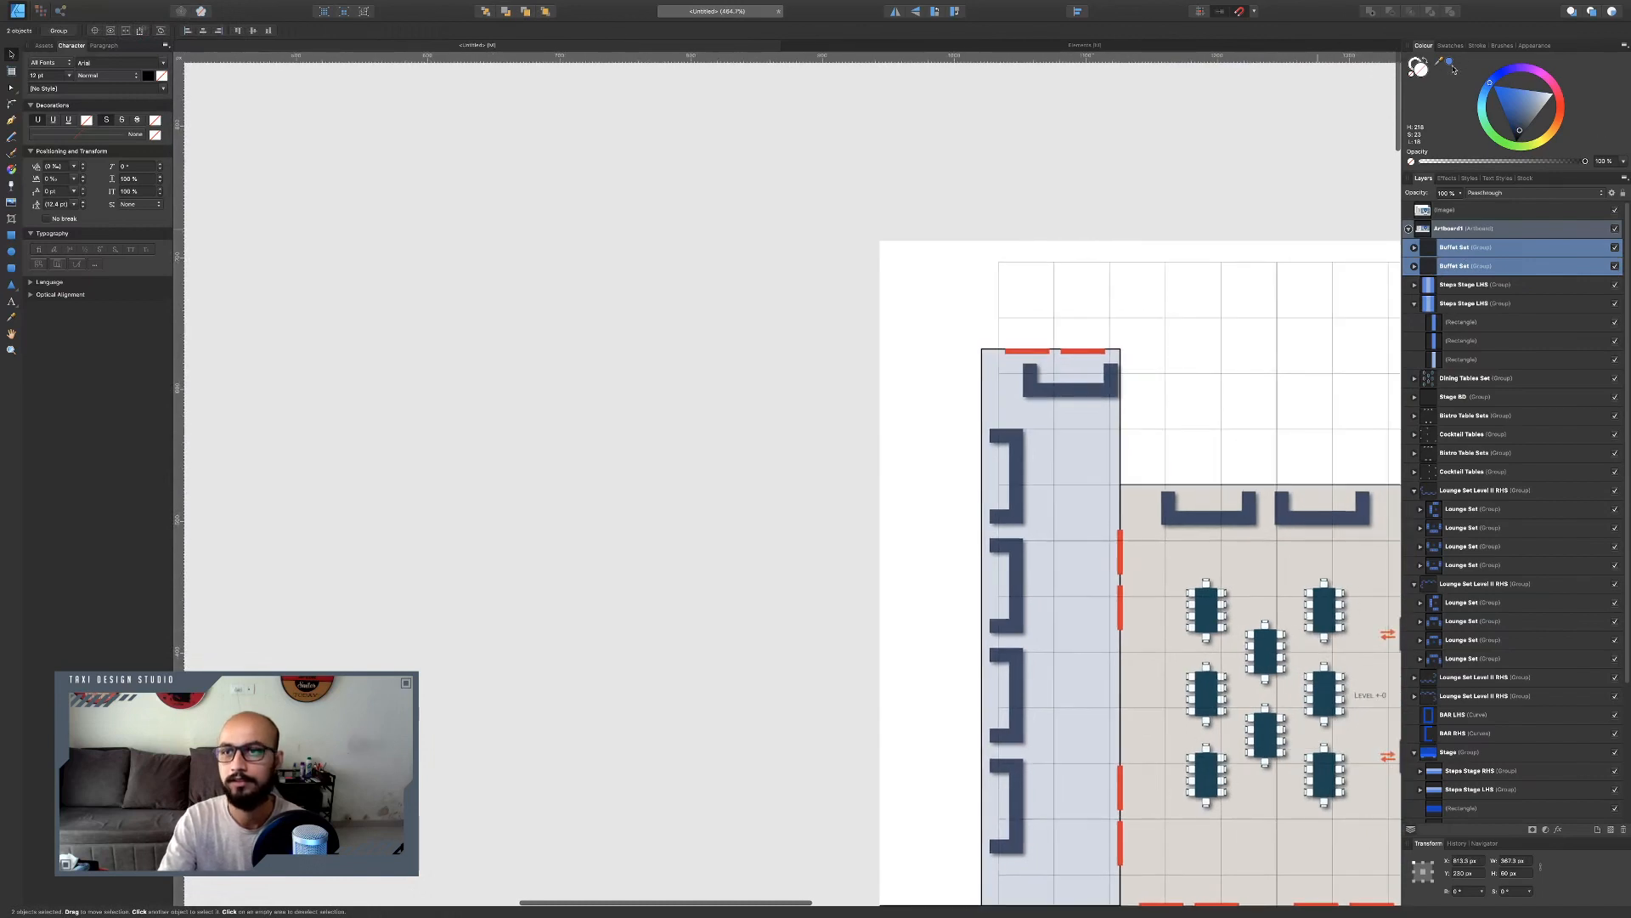
scroll(1246, 515, "down", 1)
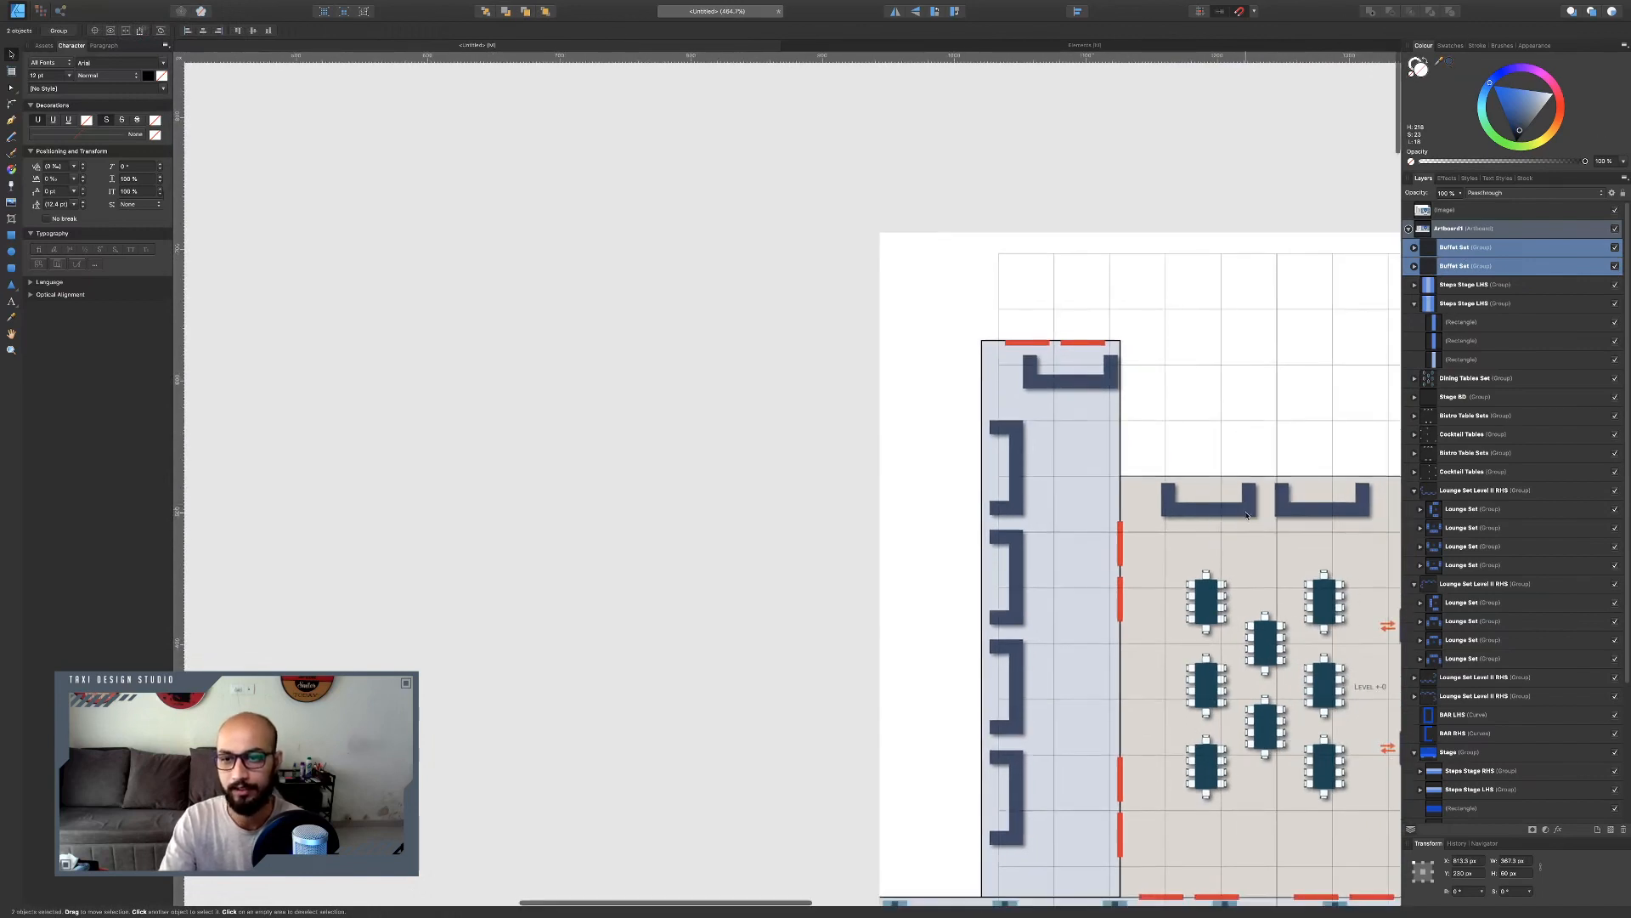
scroll(1247, 515, "down", 10)
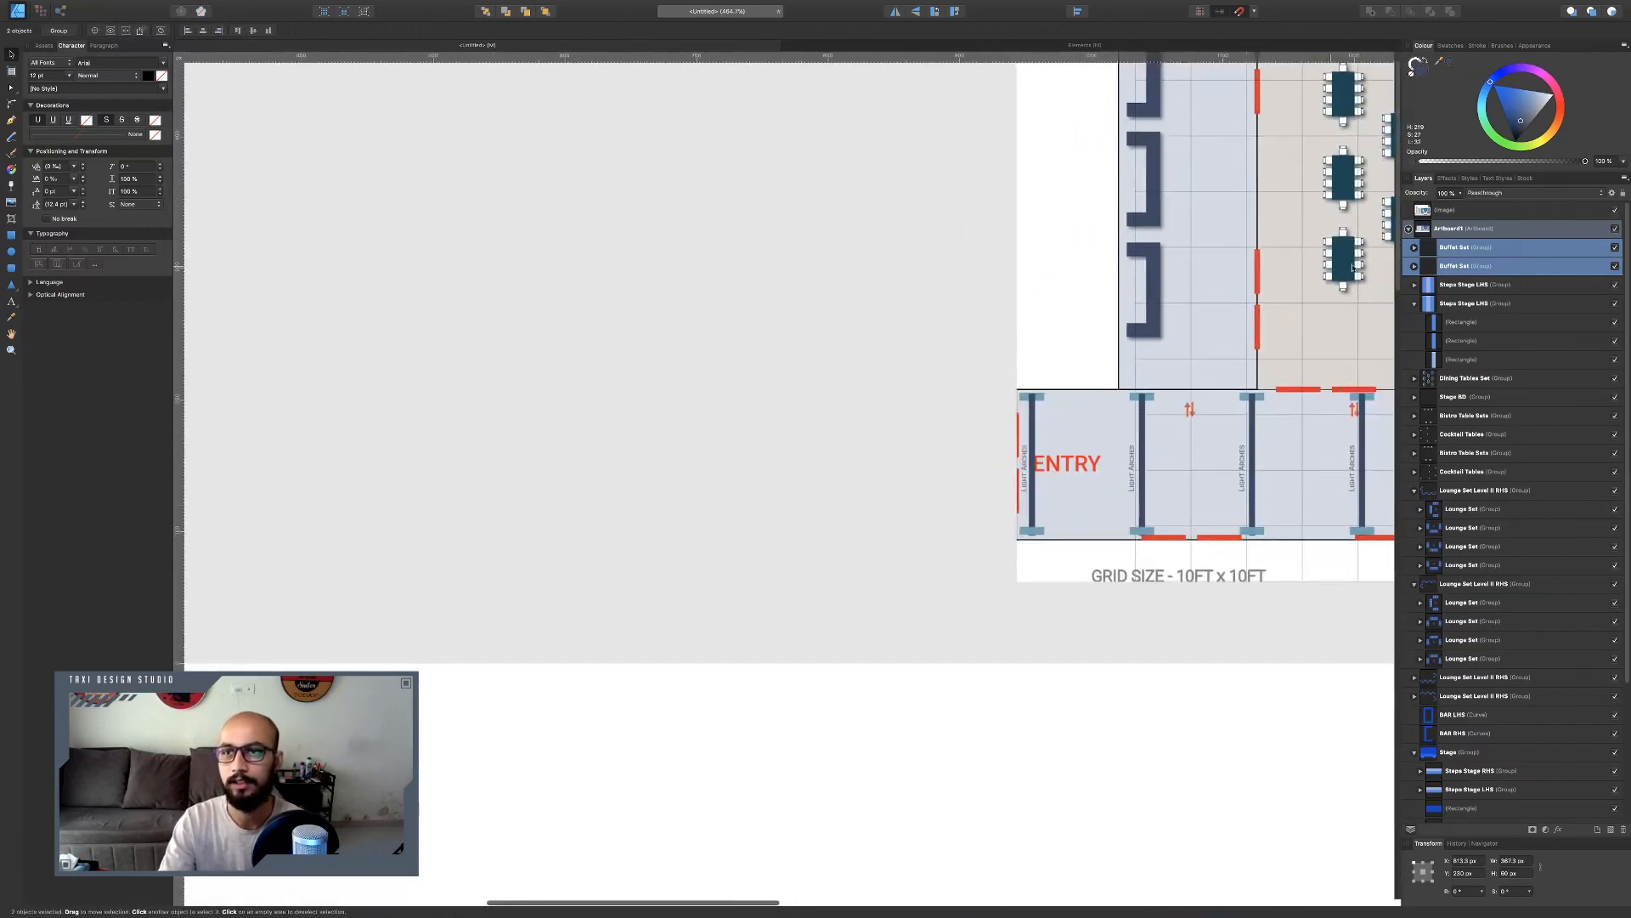
scroll(1271, 273, "right", 7)
scroll(1245, 284, "down", 5)
scroll(1240, 287, "down", 9)
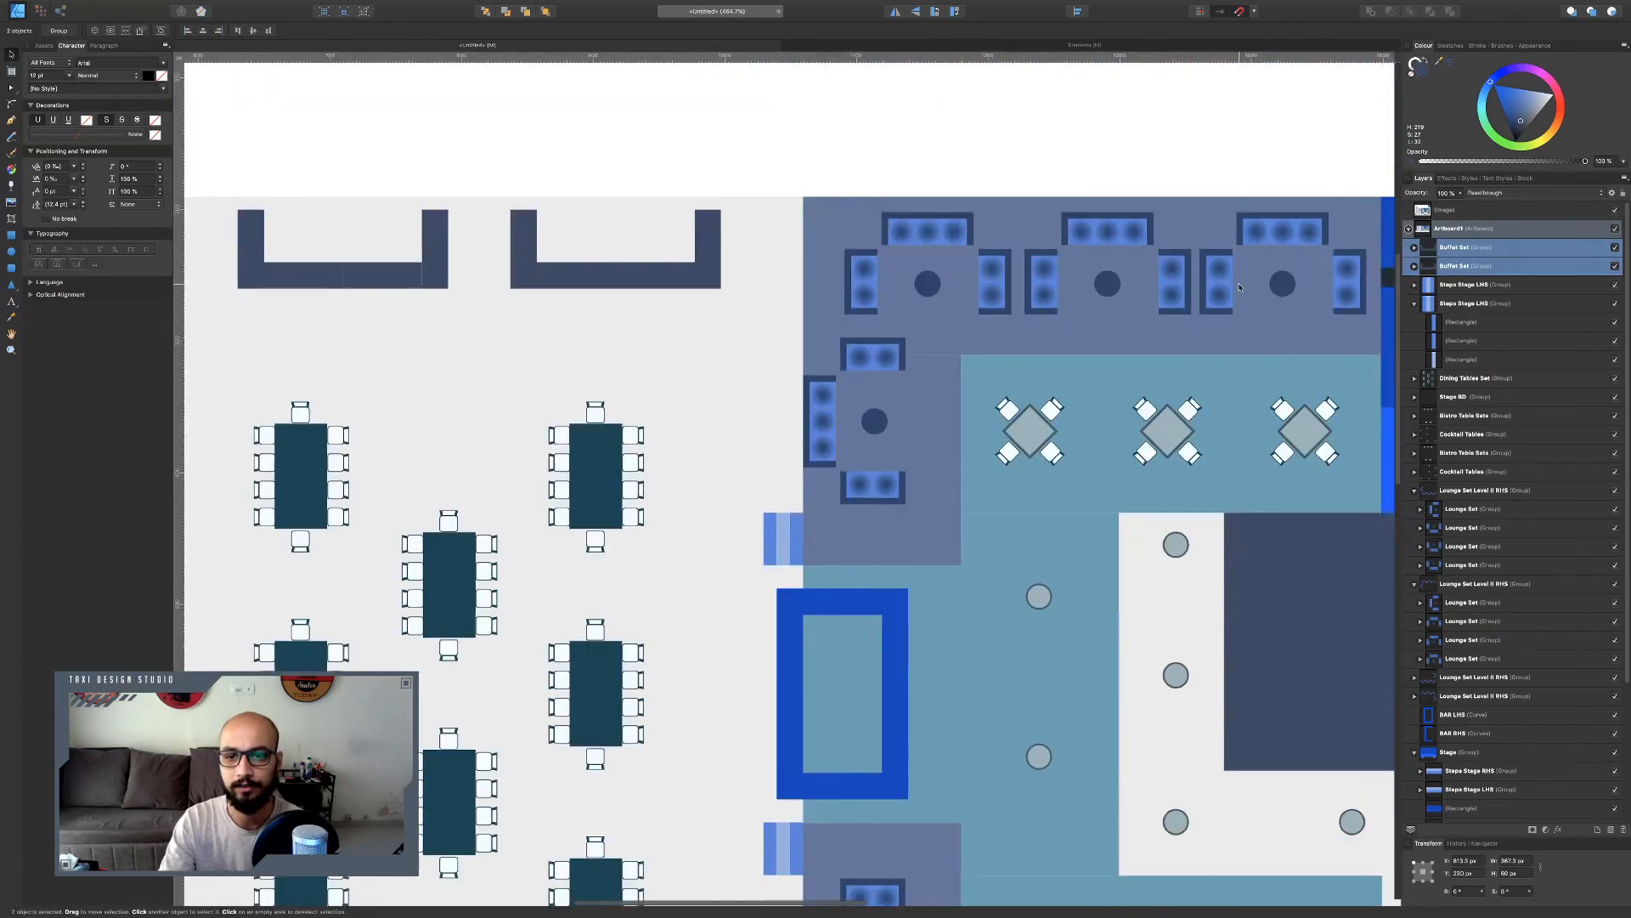
scroll(896, 448, "down", 5)
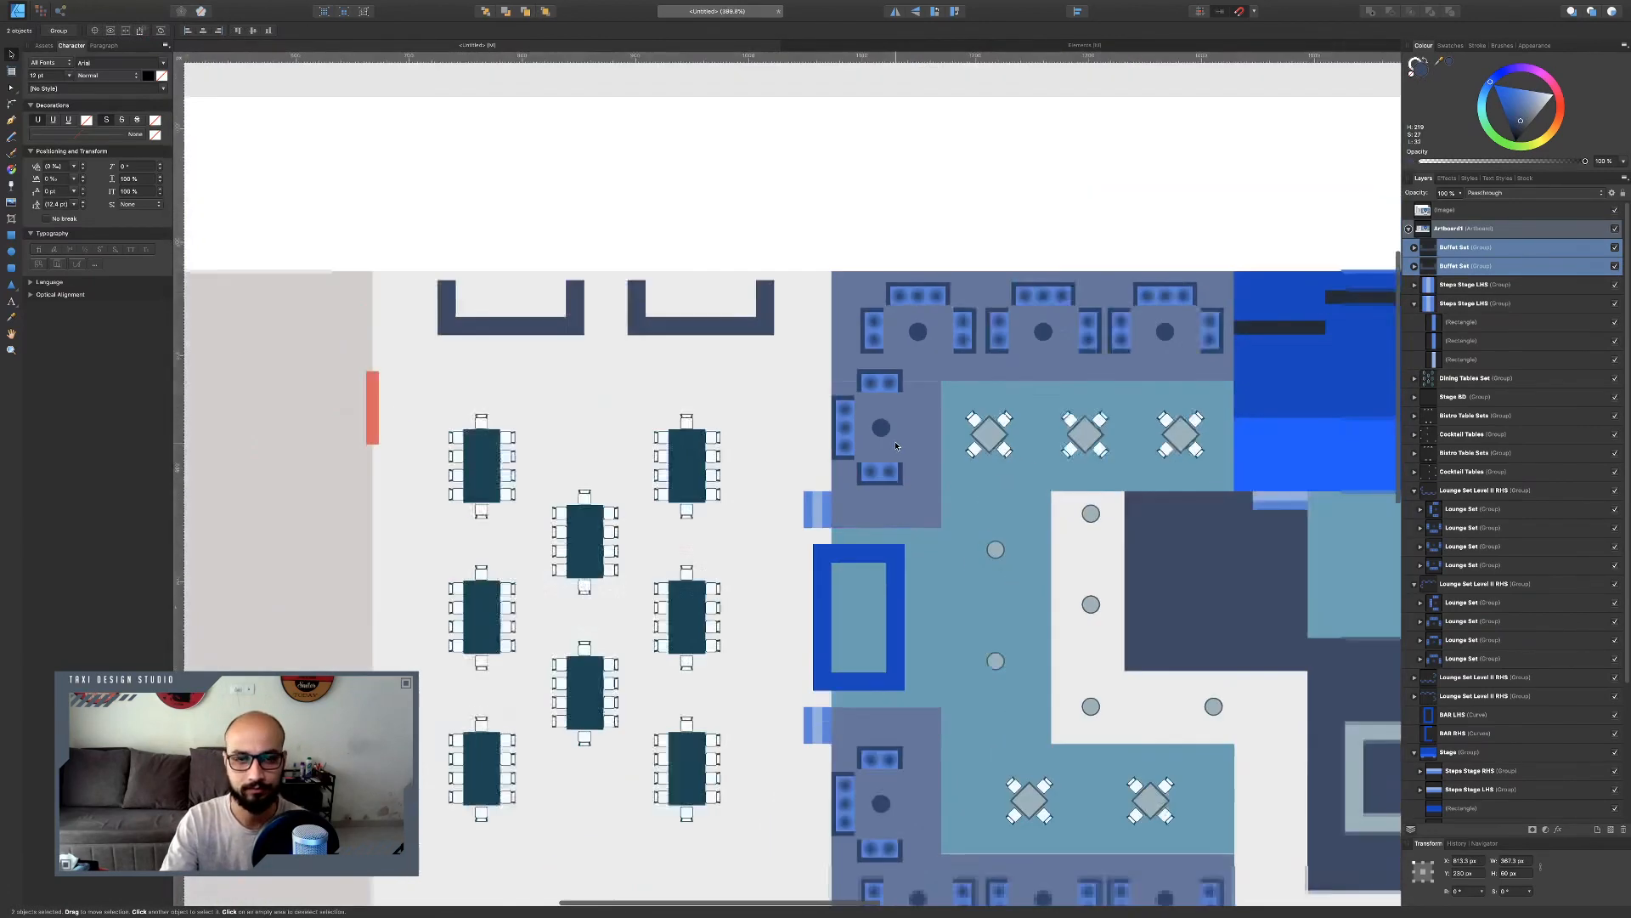
scroll(898, 411, "down", 4)
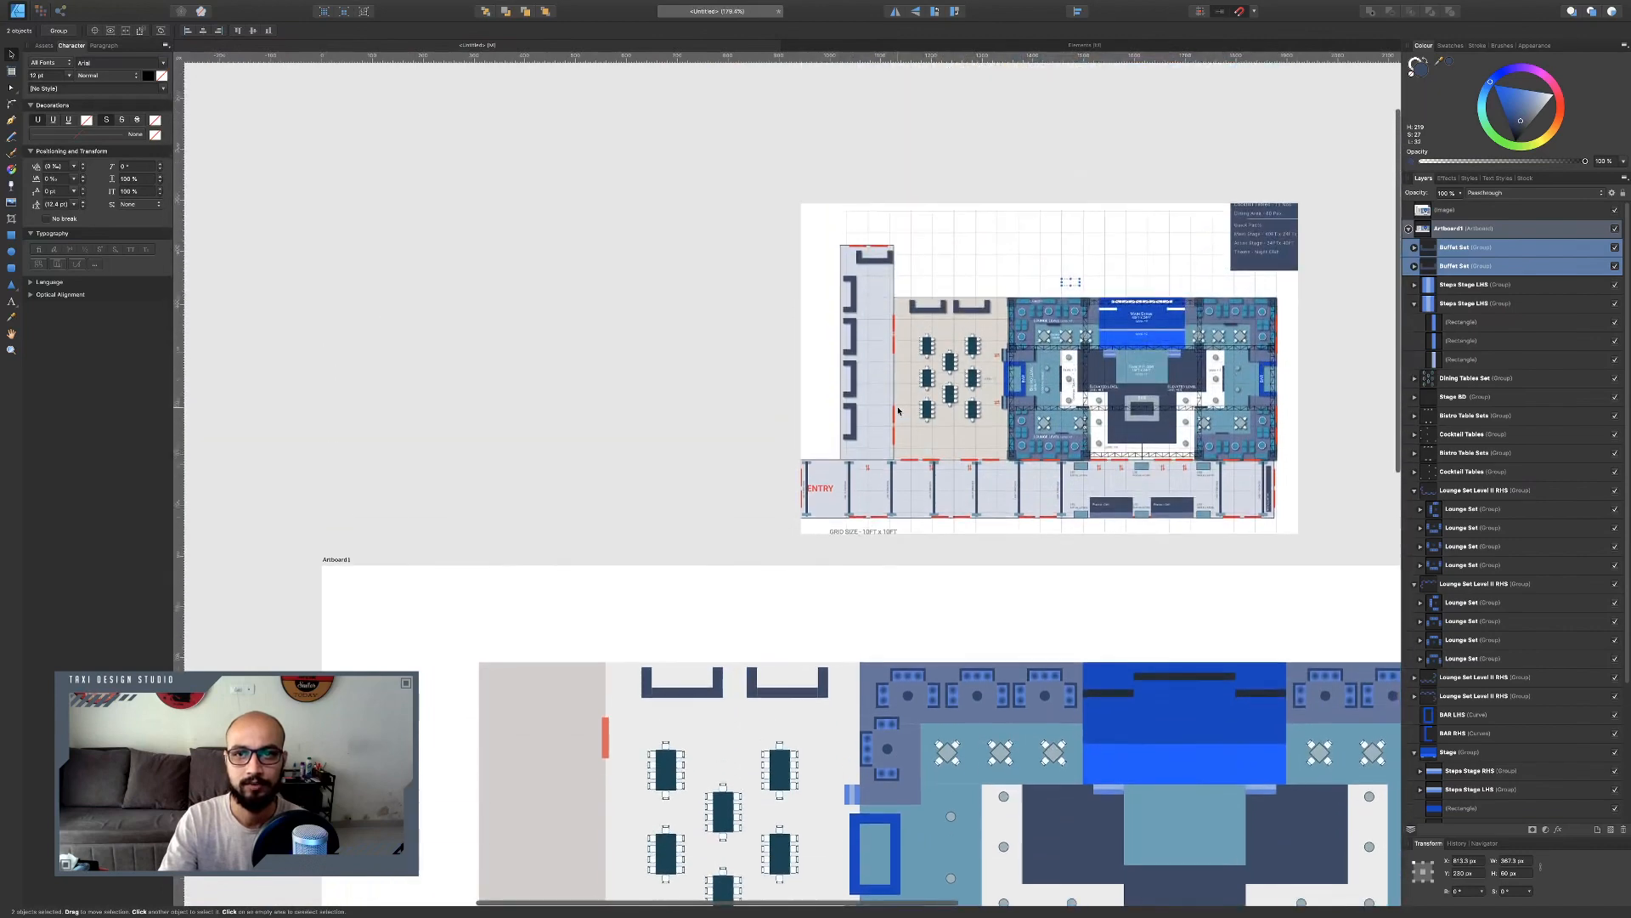
scroll(862, 409, "up", 4)
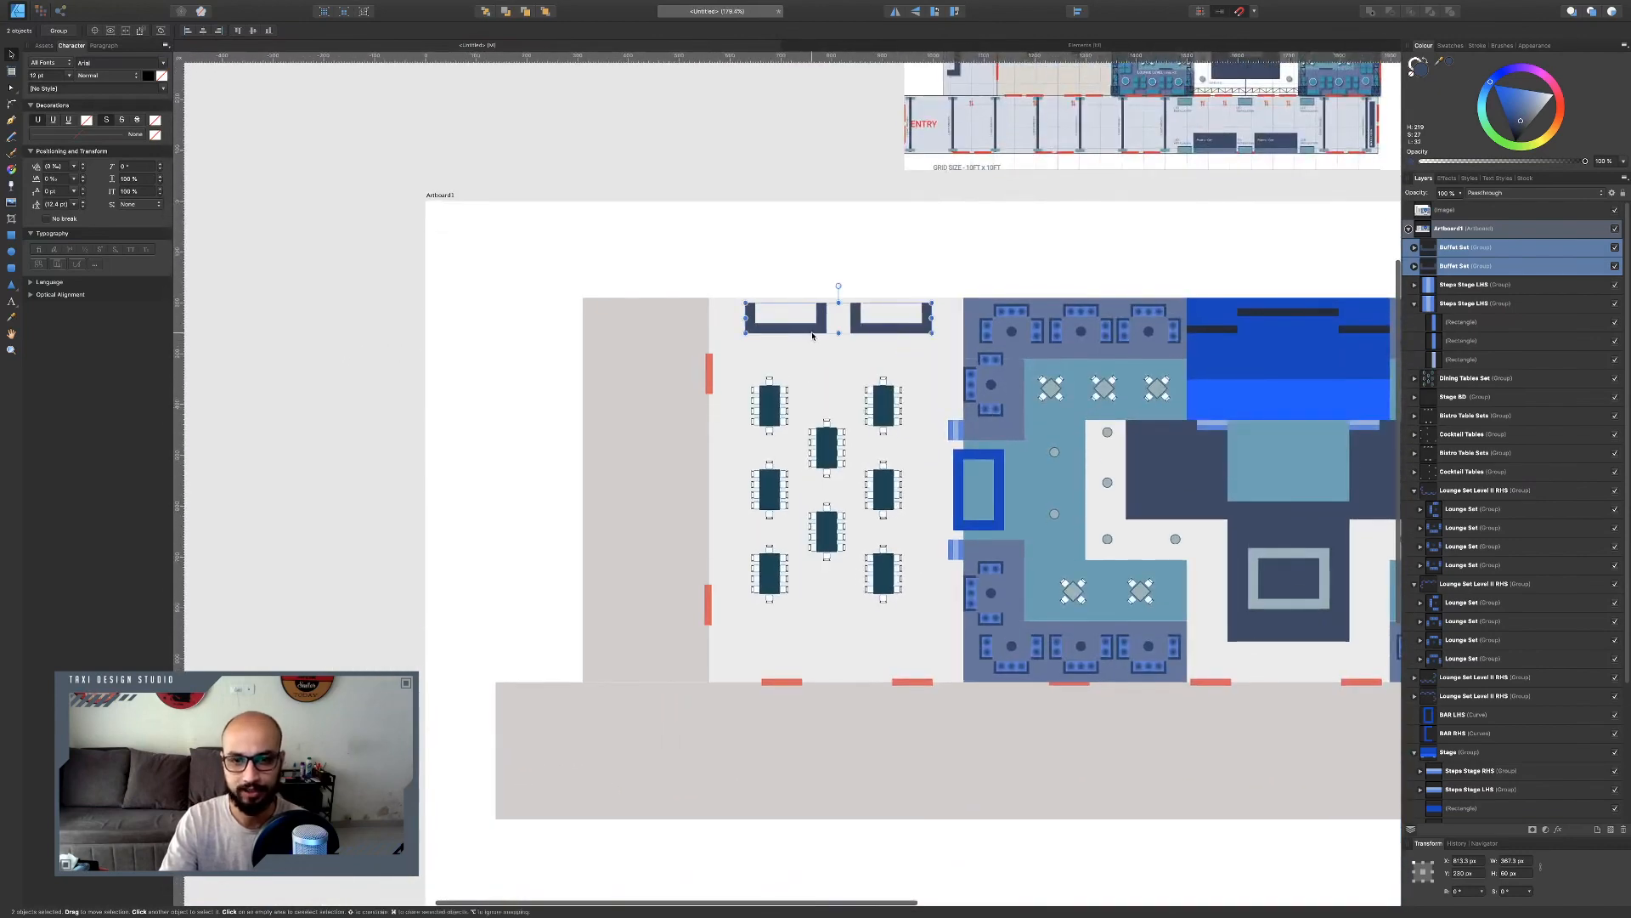
Duplicate a Buffet Set and place the copy turned vertical against the left wall of the dining area.
left_click(811, 330)
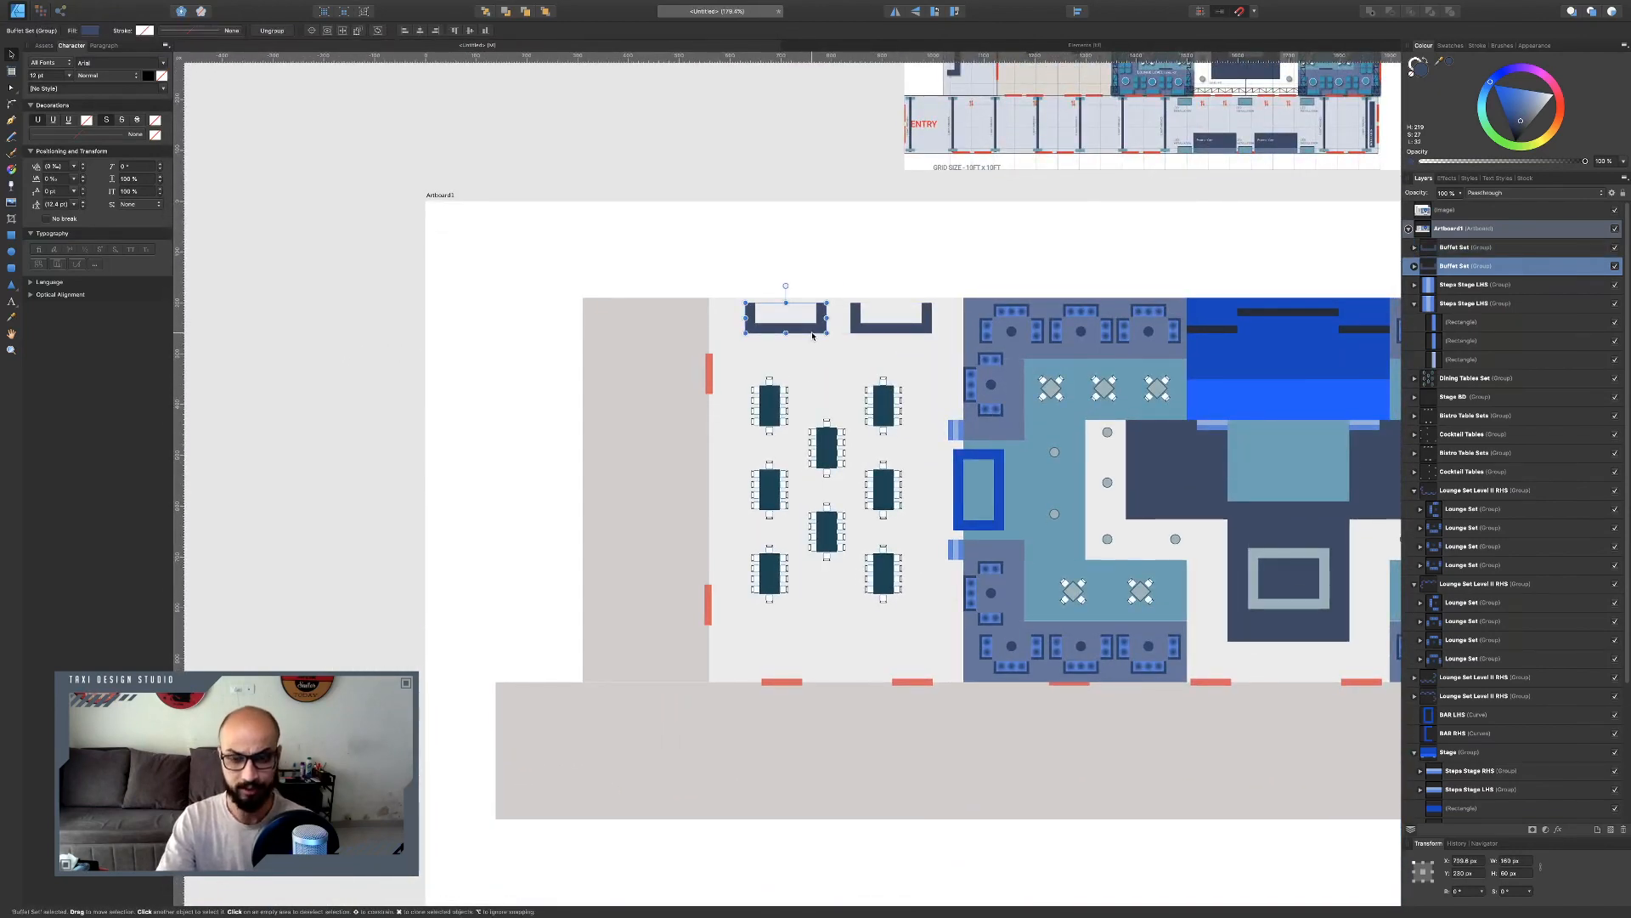
scroll(811, 336, "up", 5)
key("super")
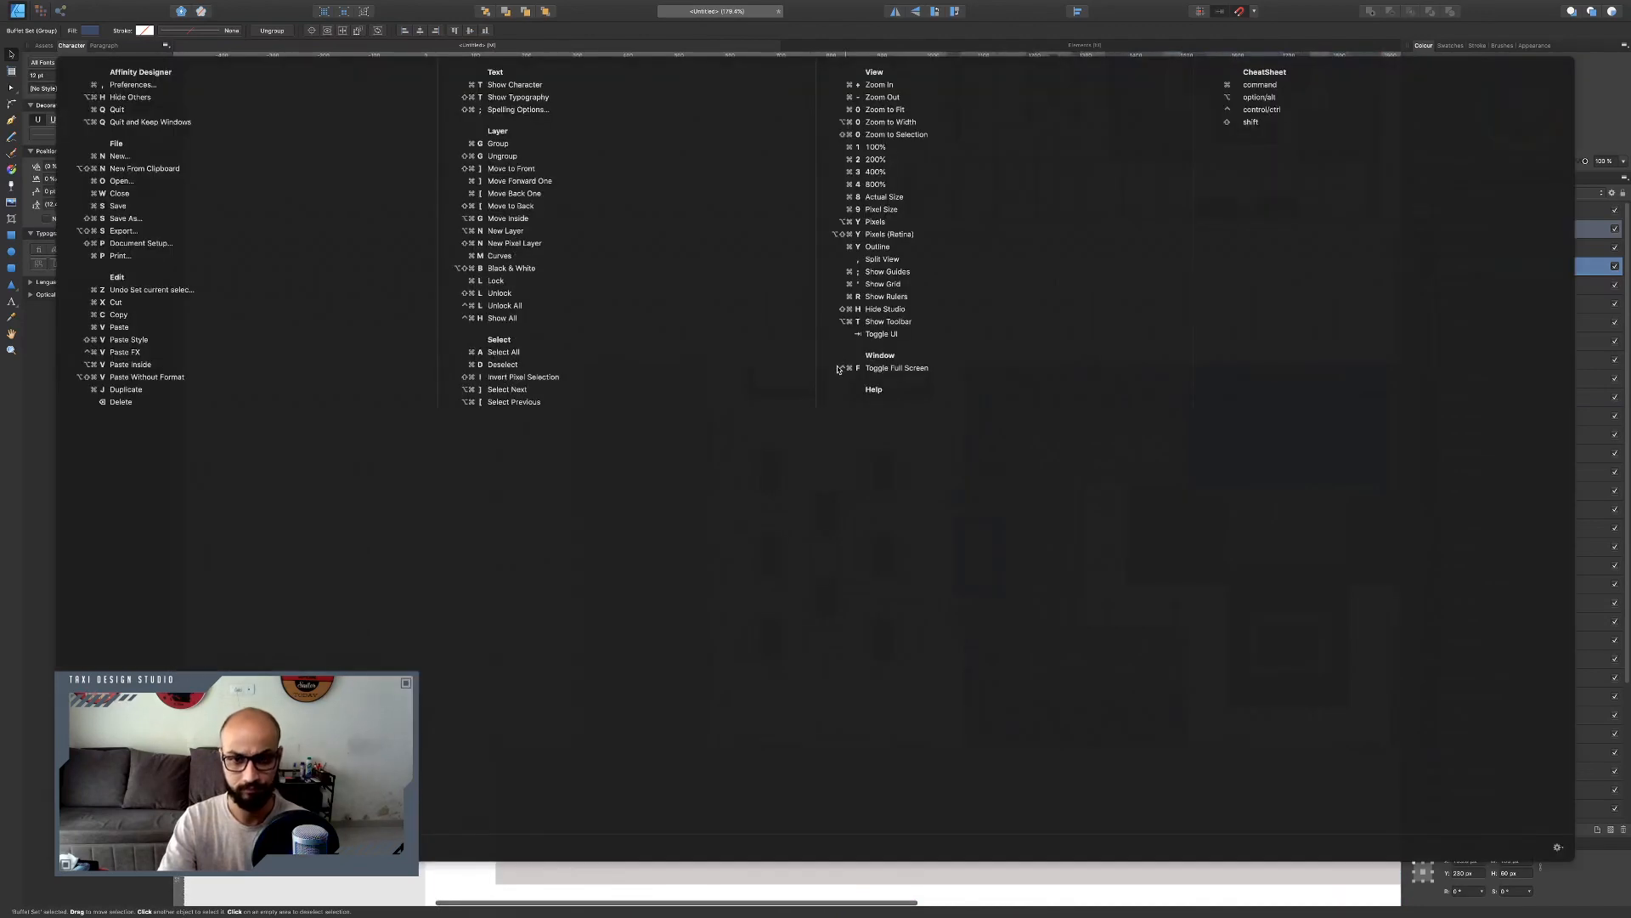
key("super+d")
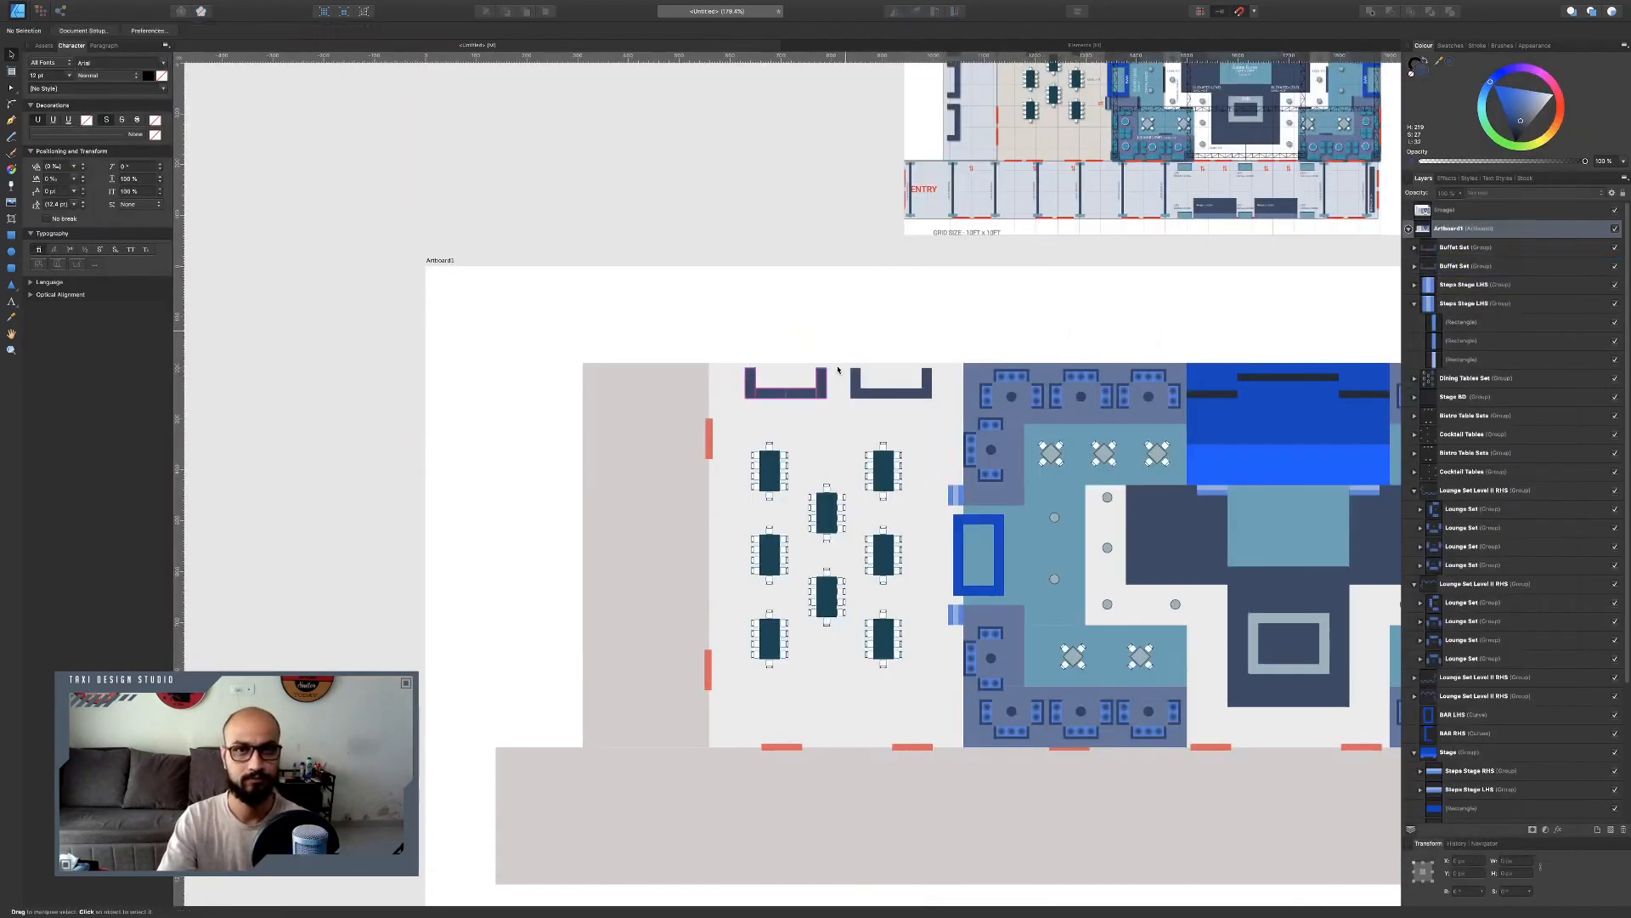
left_click(795, 395)
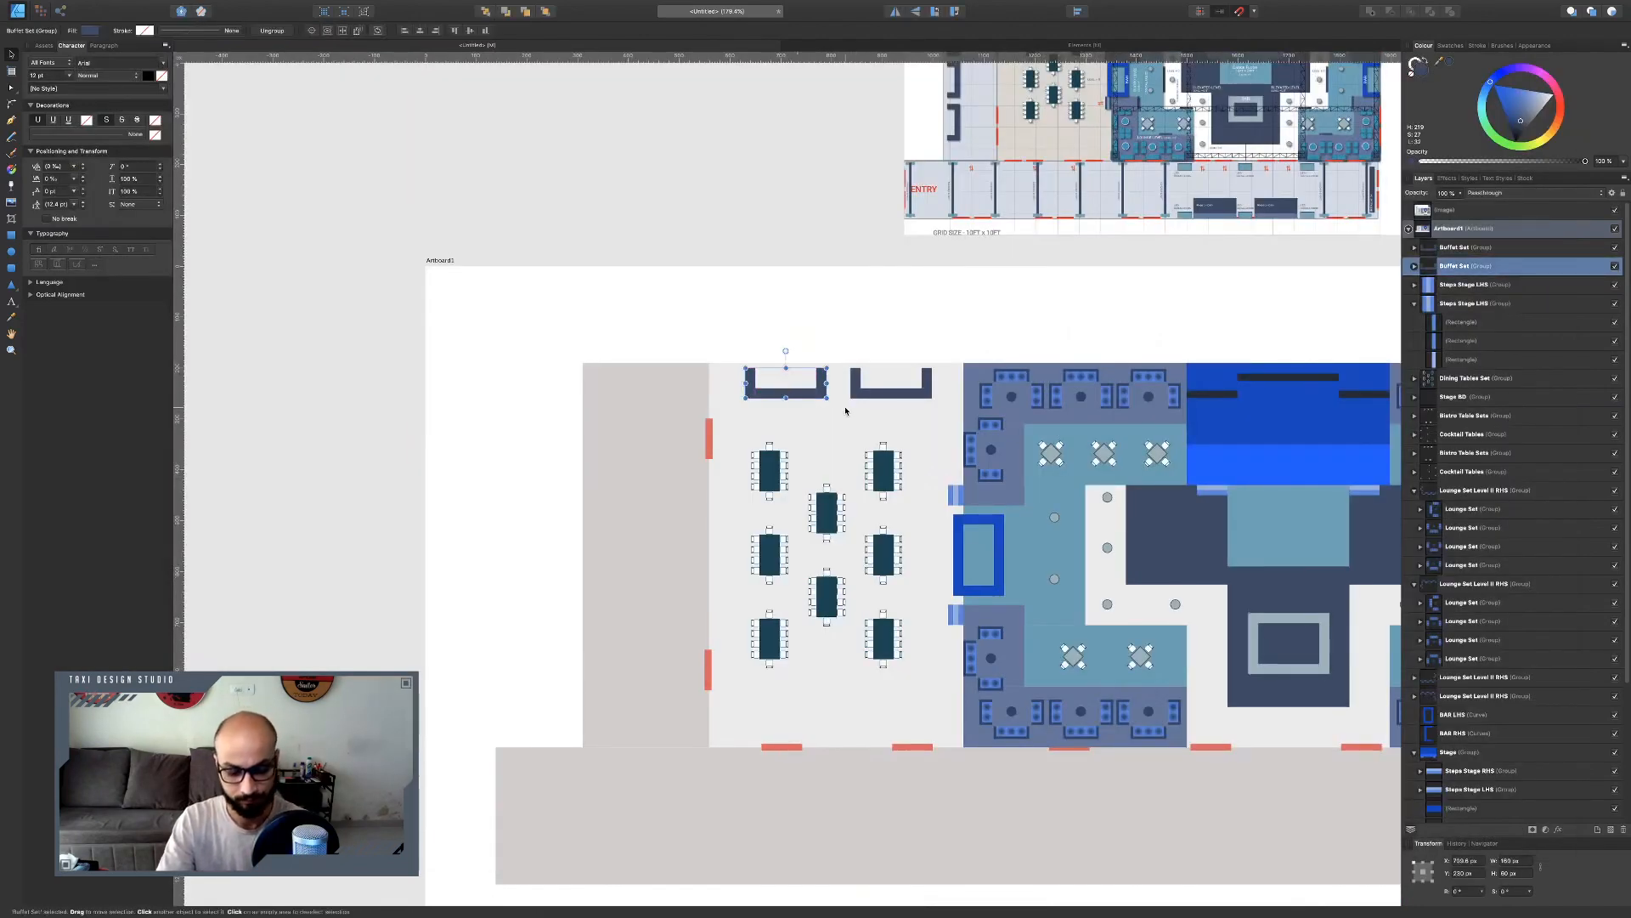
key("ctrl+j")
left_click_drag(786, 350, 614, 437)
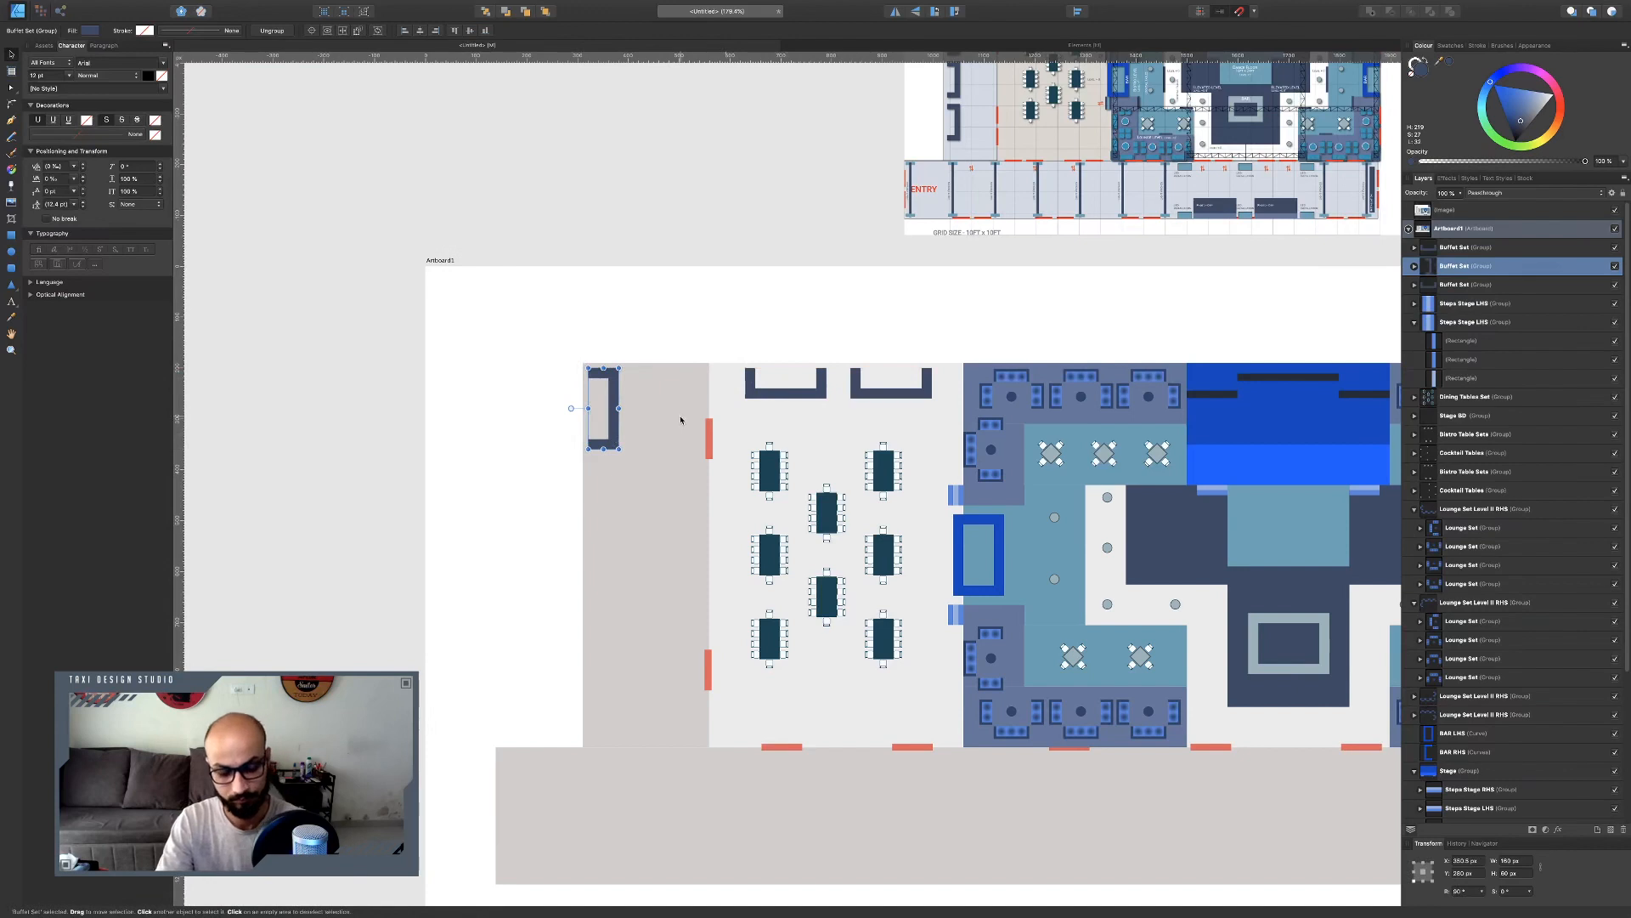
Duplicate the vertical buffet counter repeatedly to line four counters down the left wall.
key("ctrl+j")
left_click_drag(605, 446, 611, 543)
left_click(613, 443, "shift")
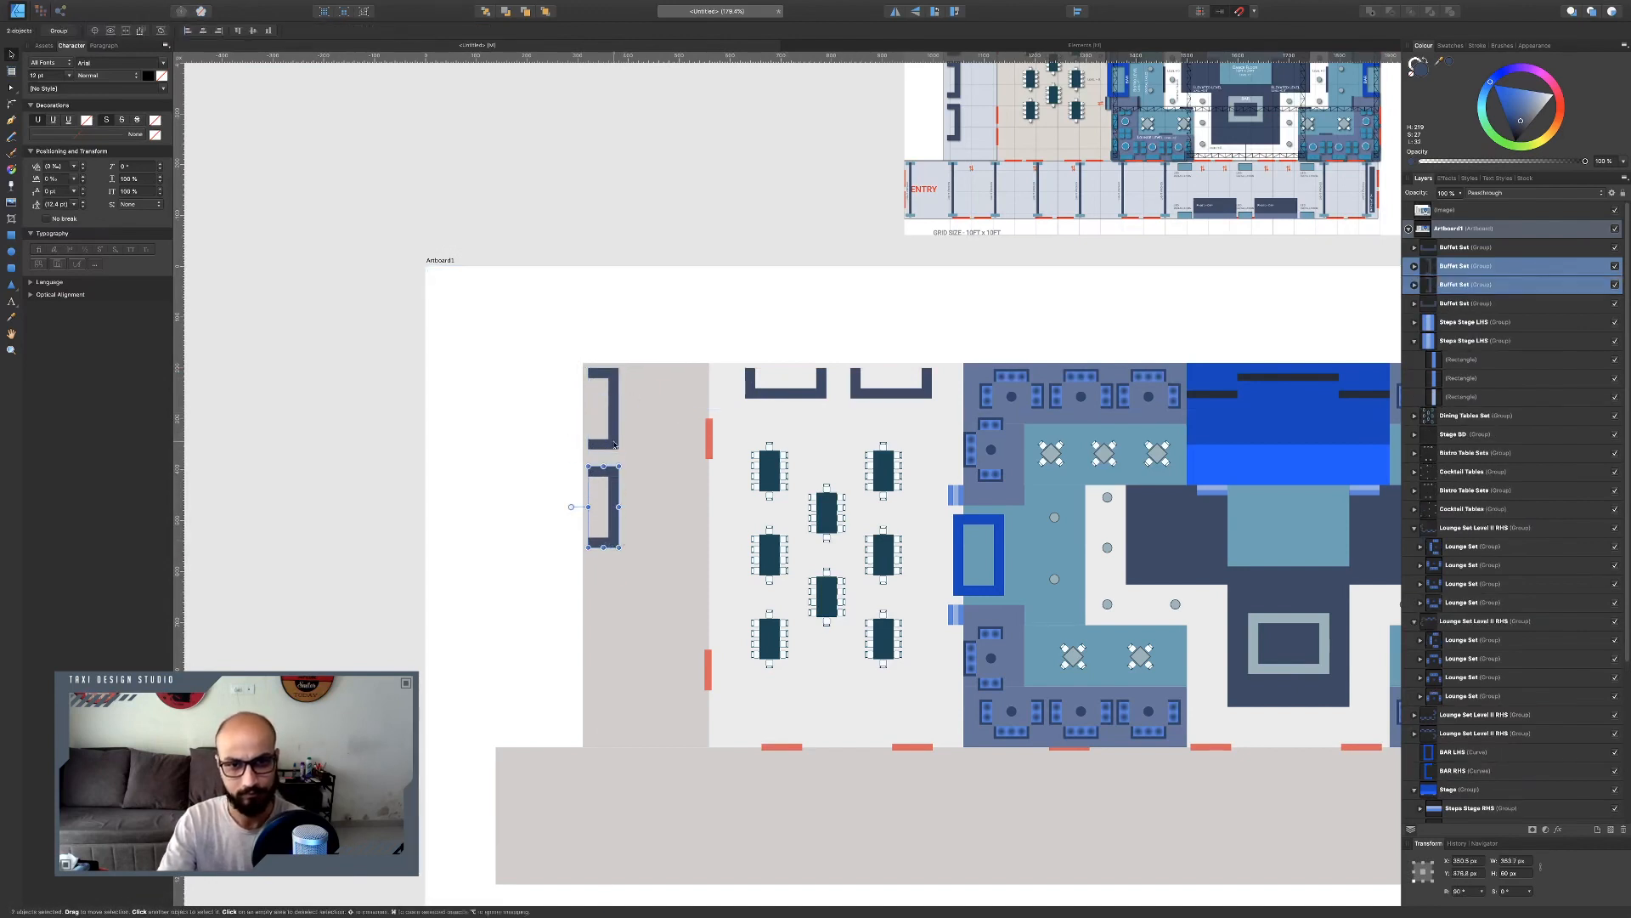
key("ctrl+j")
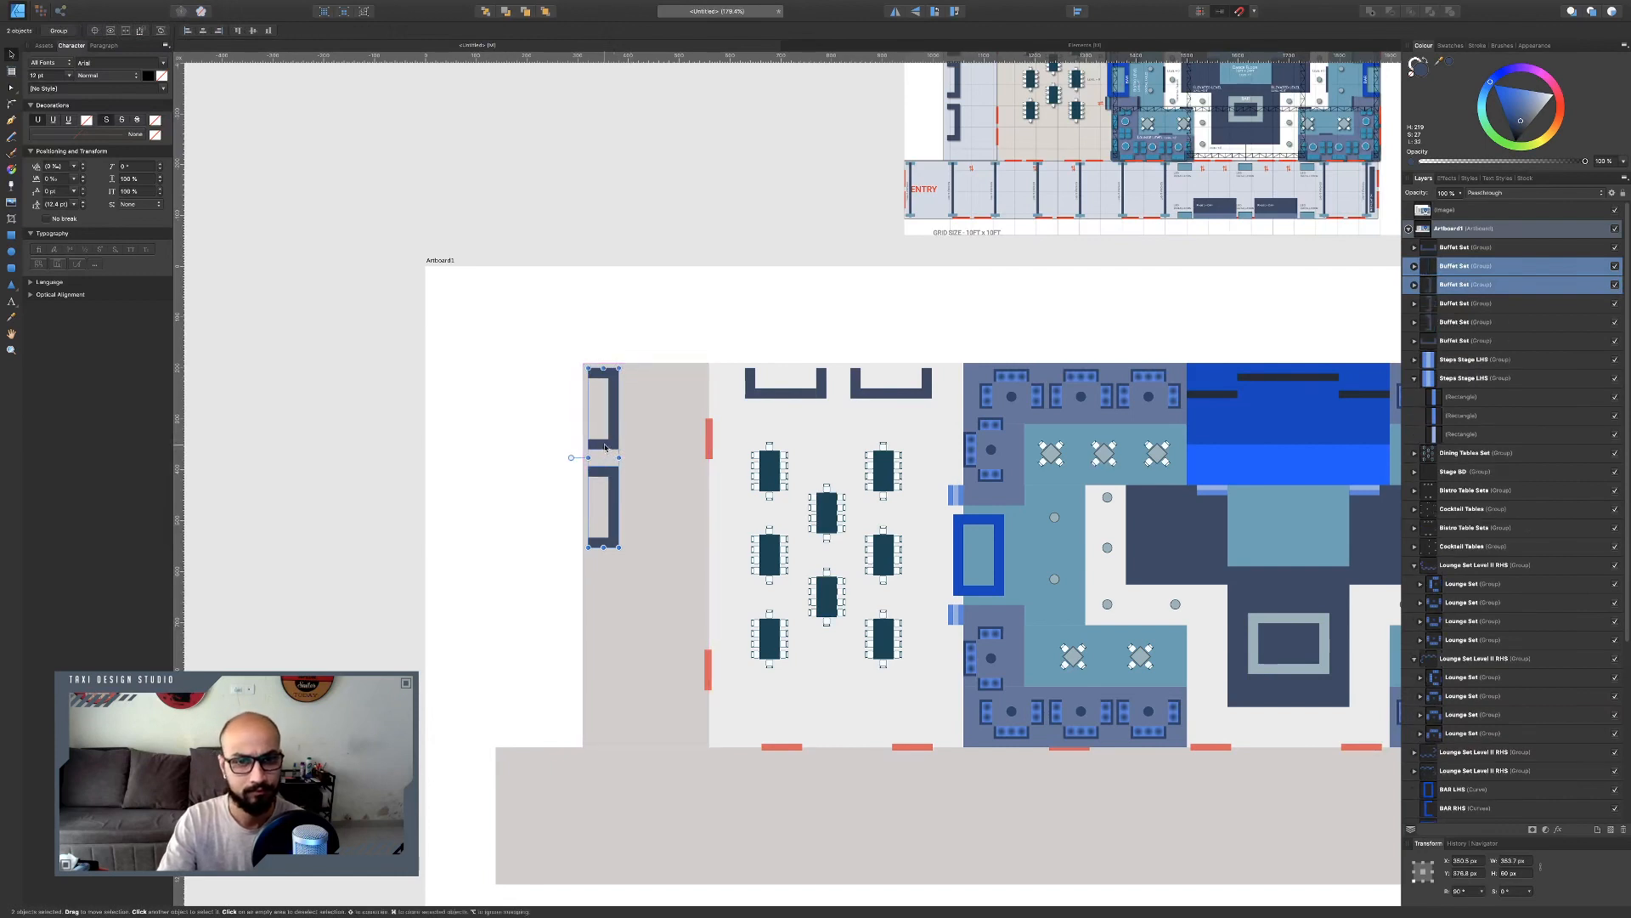
left_click_drag(605, 447, 605, 634)
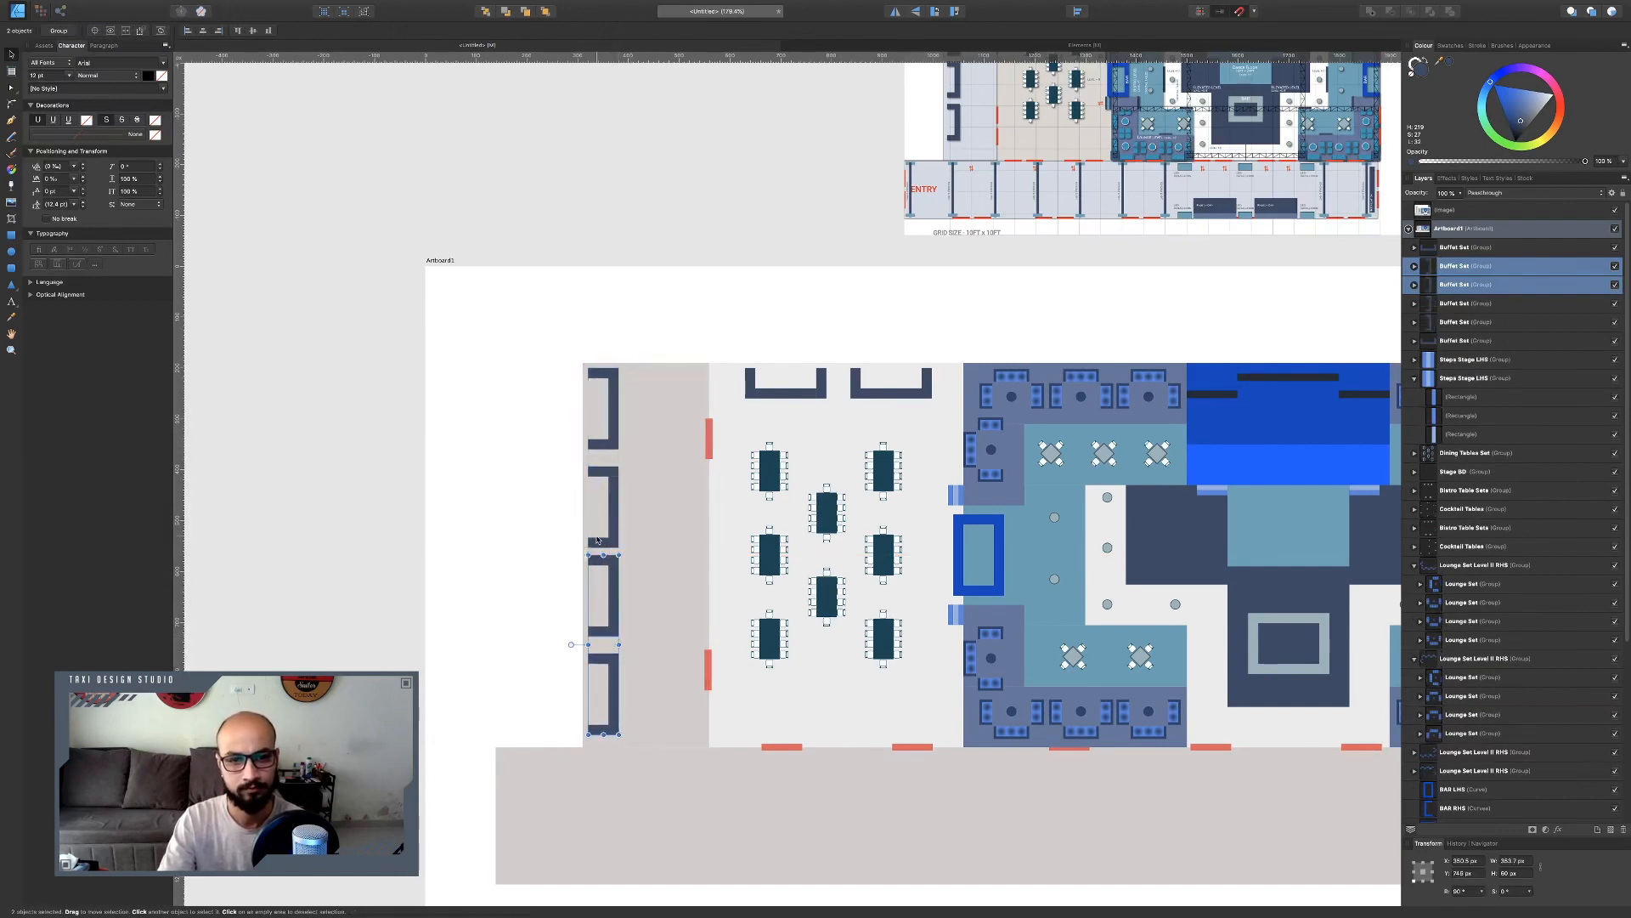
Group all six buffet counters and name the group Buffet Sets.
left_click(603, 509, "shift")
left_click(613, 412, "shift")
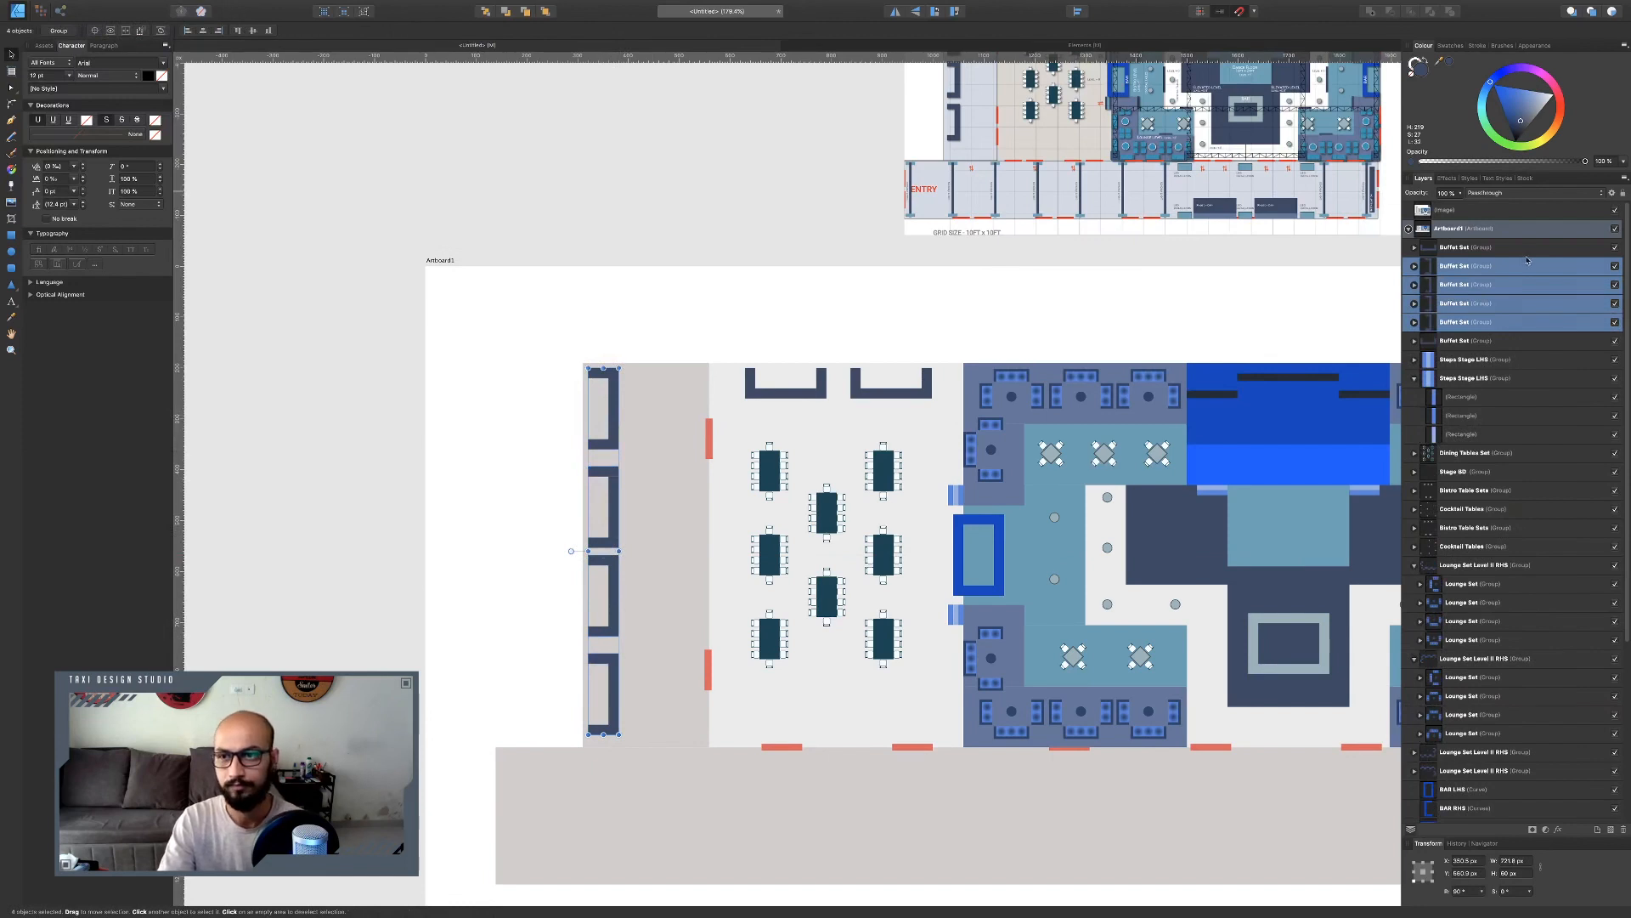
left_click(1464, 341, "shift")
left_click(1463, 248, "shift")
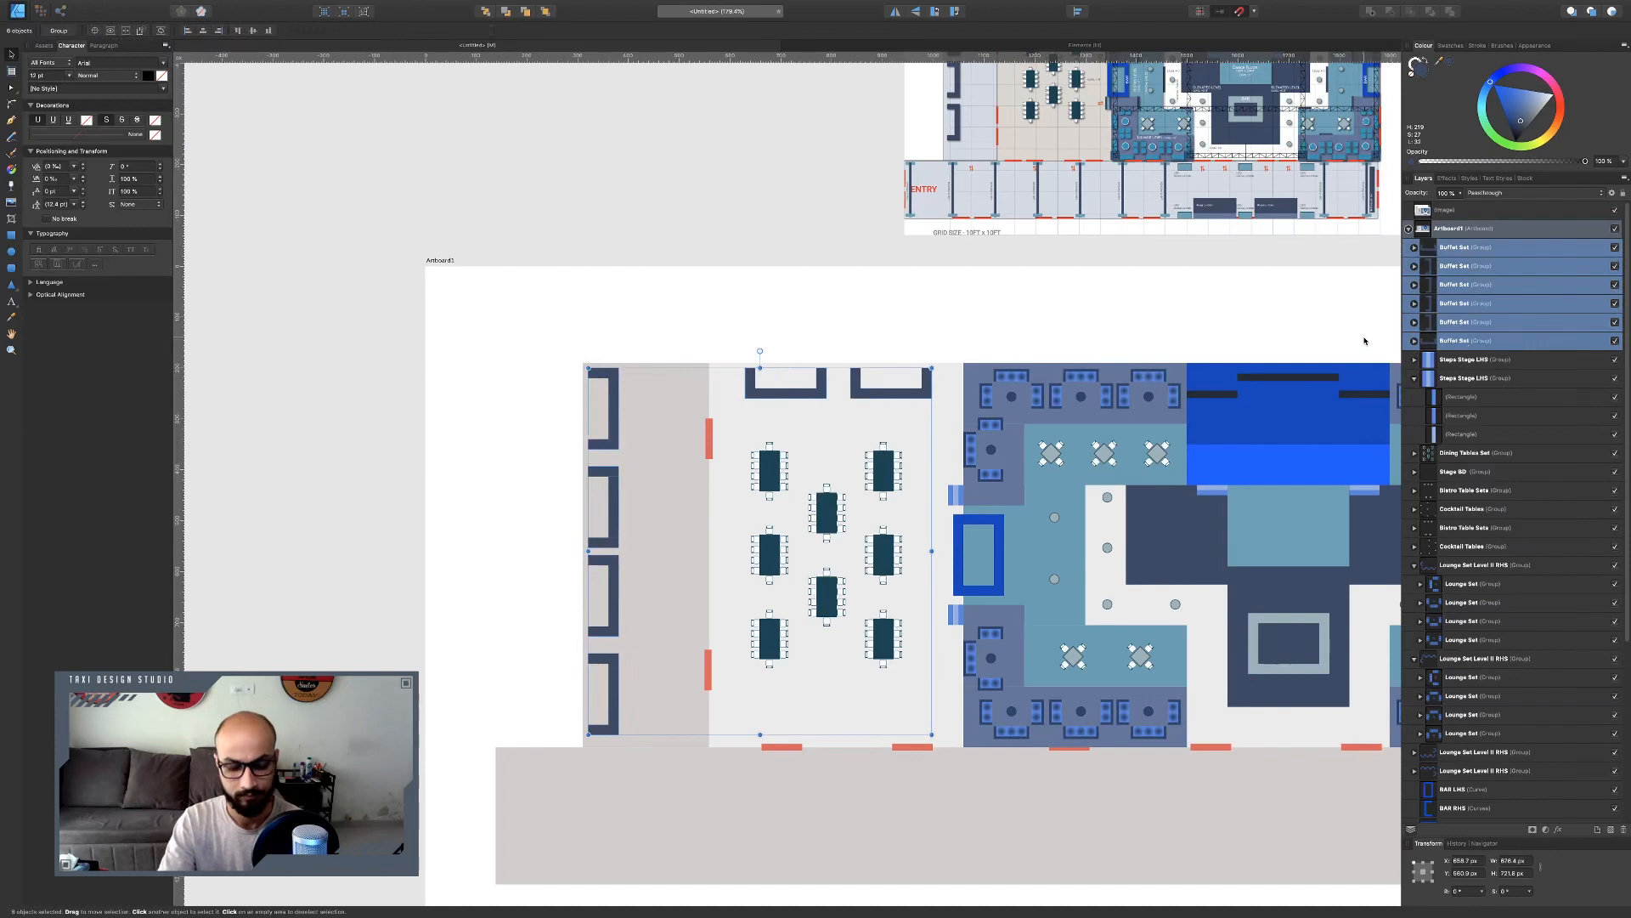
key("ctrl+g")
double_click(1451, 248)
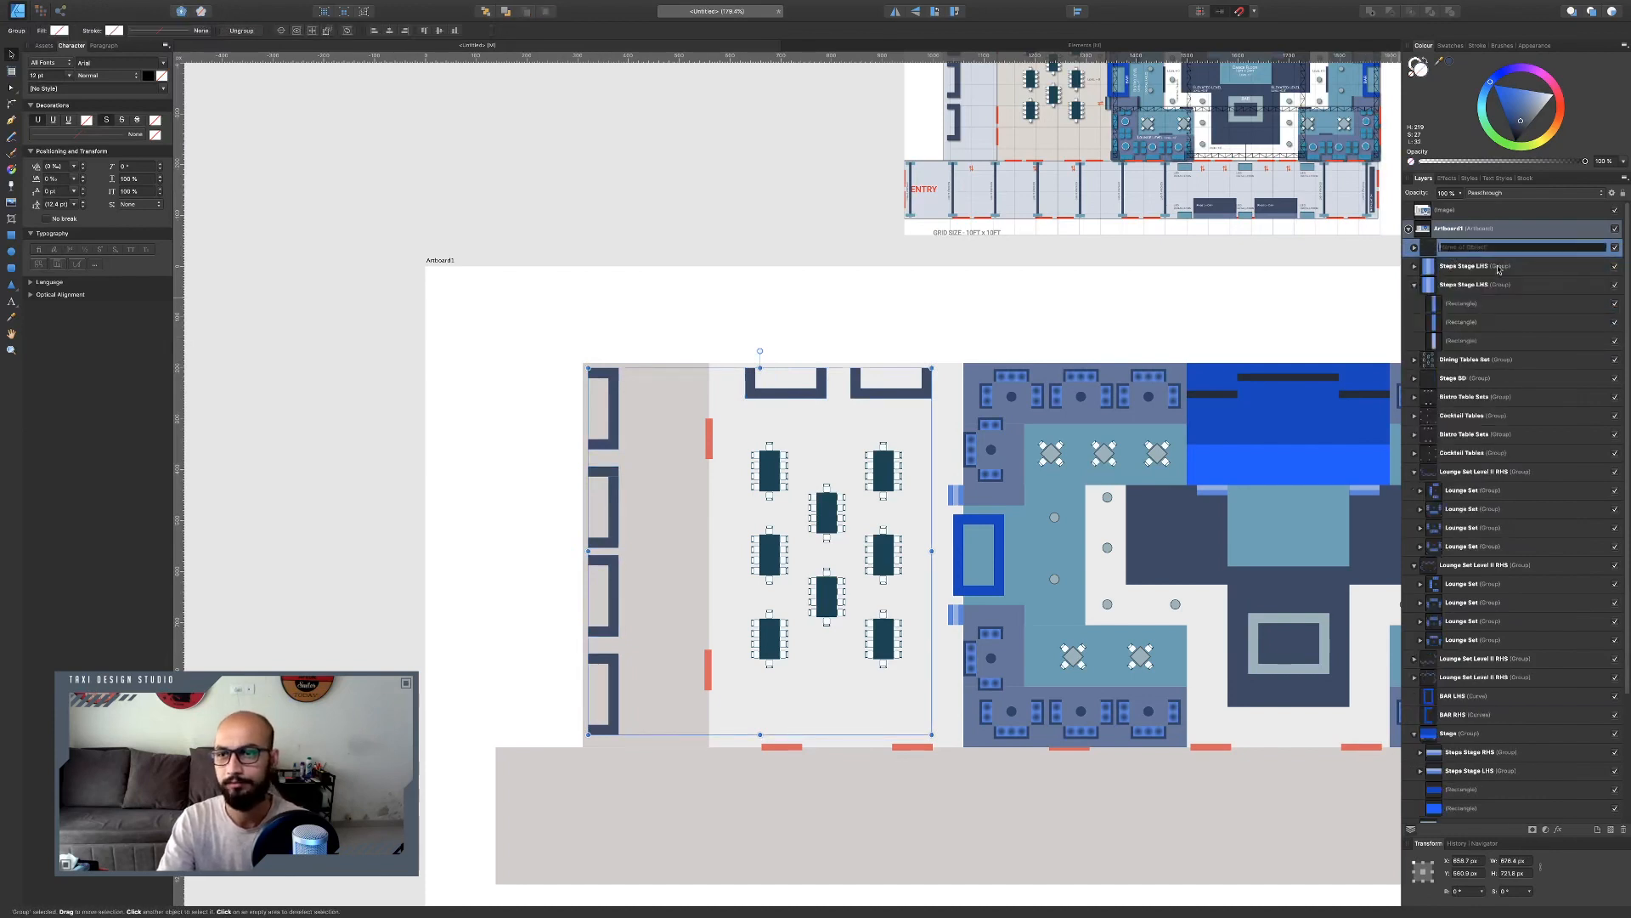
type("Buffet Sets")
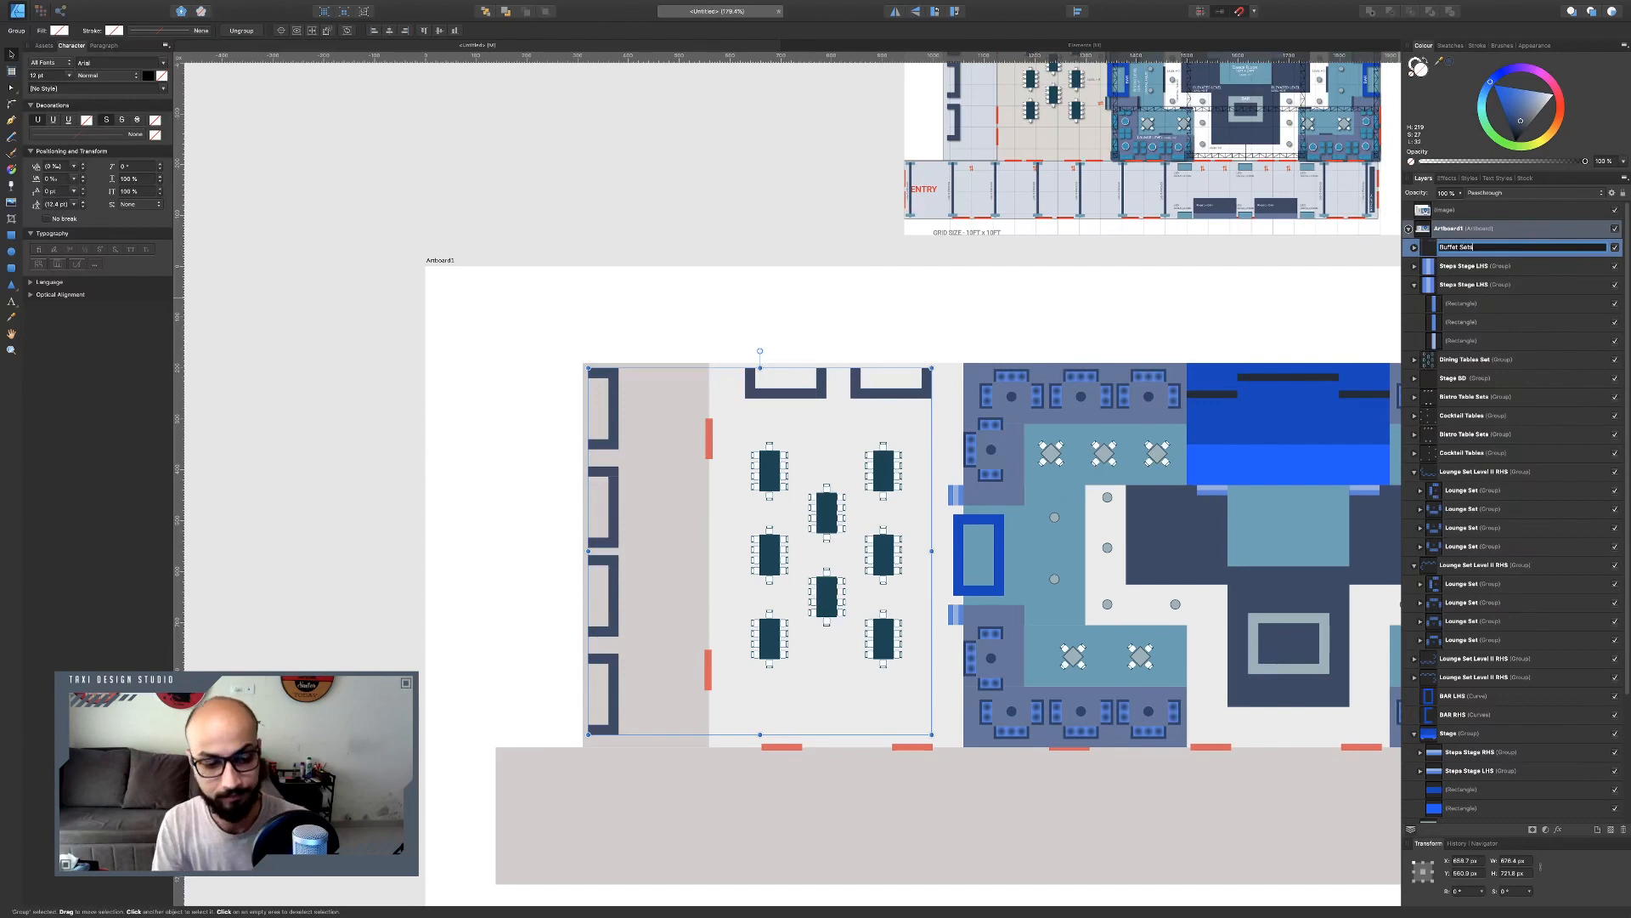
key("Return")
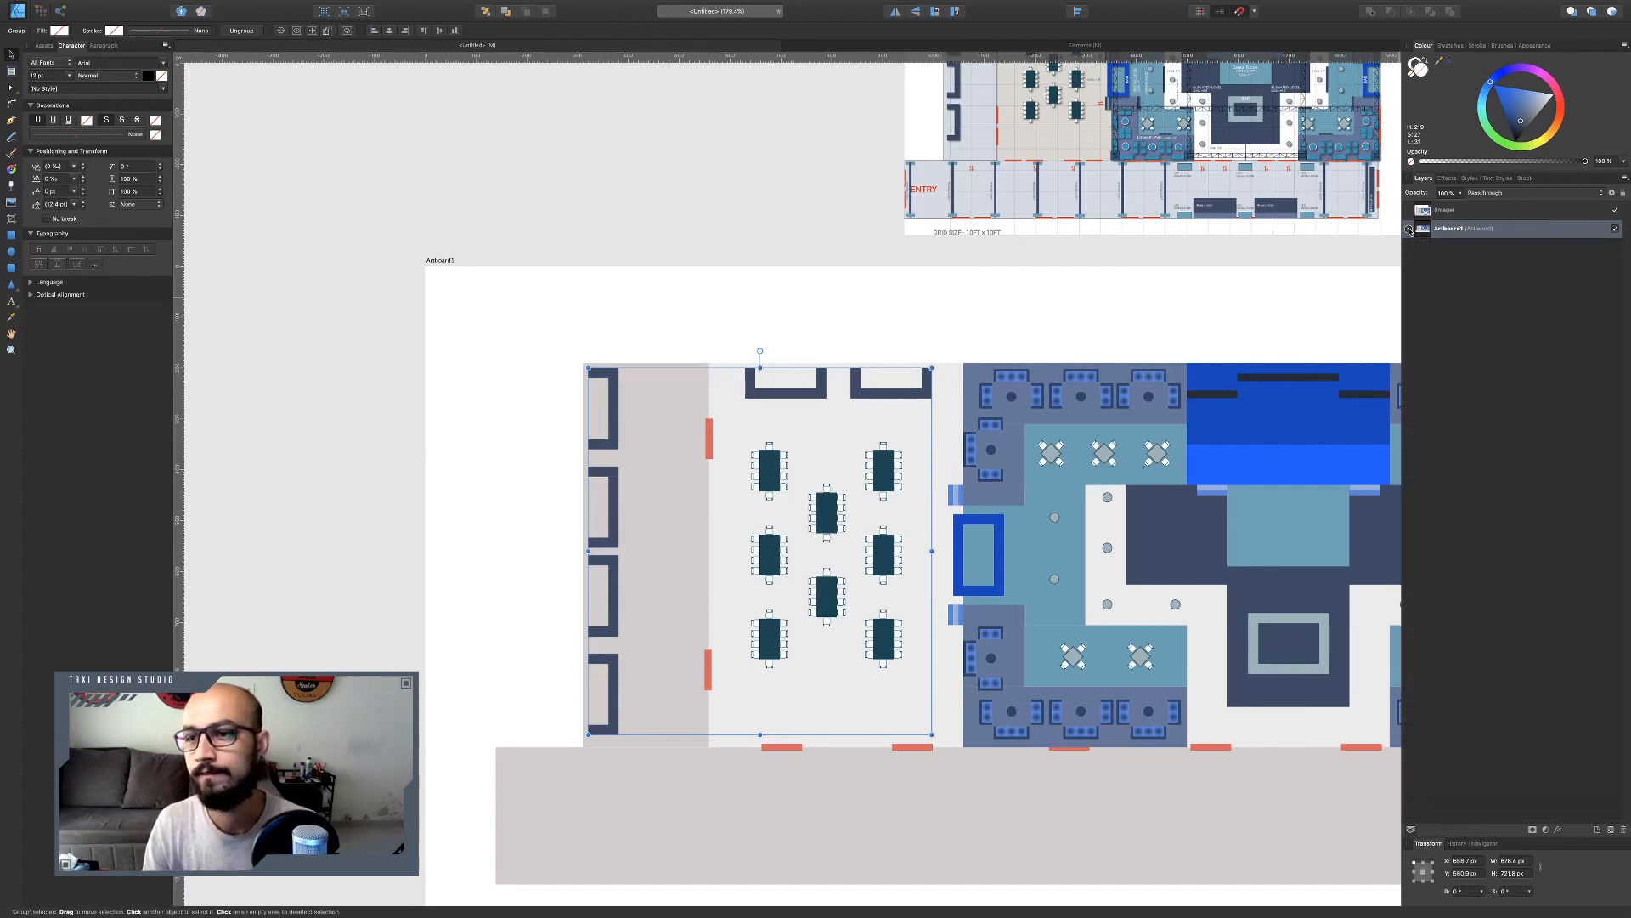
Collapse the expanded groups in the layers list.
left_click(1409, 230)
left_click(1414, 284)
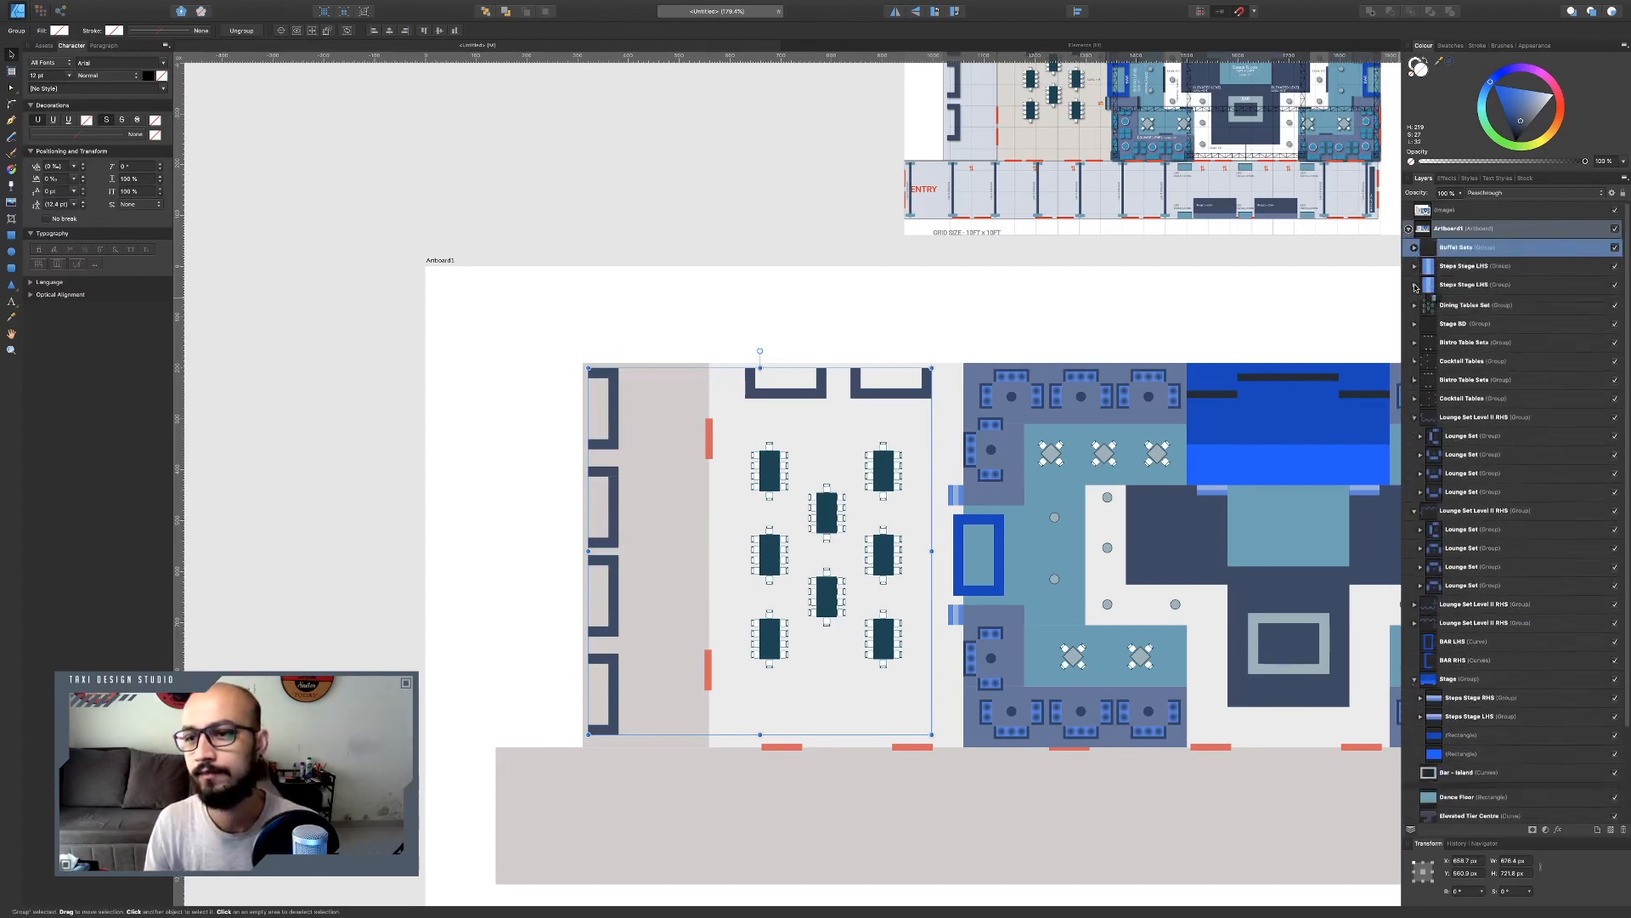
left_click(1415, 416)
left_click(1415, 434)
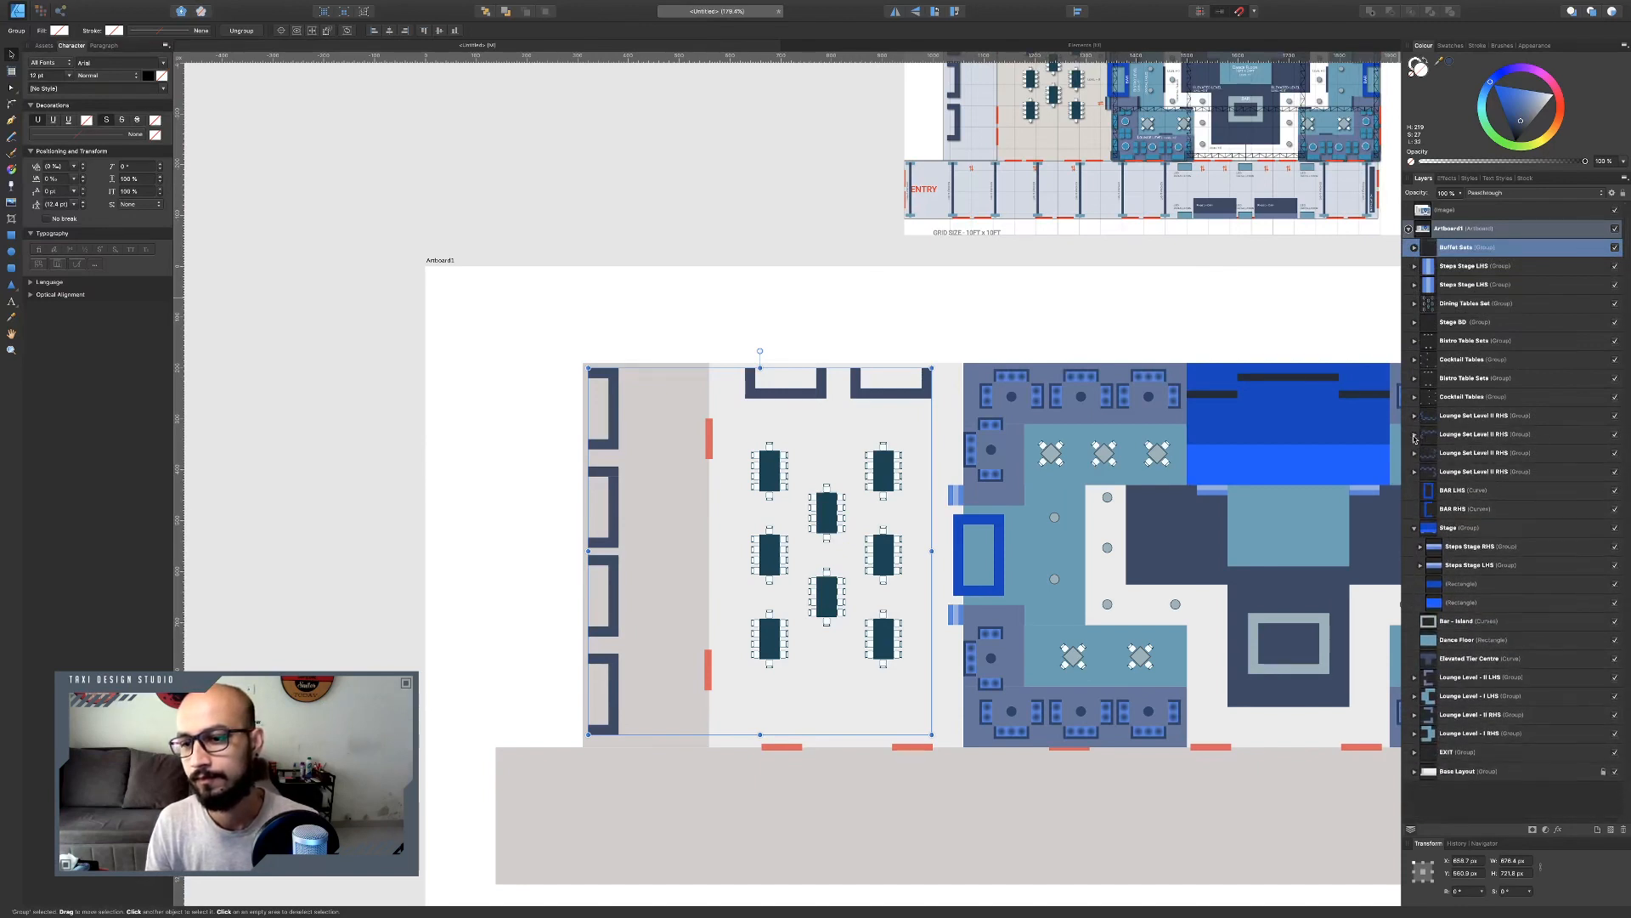
left_click(1414, 528)
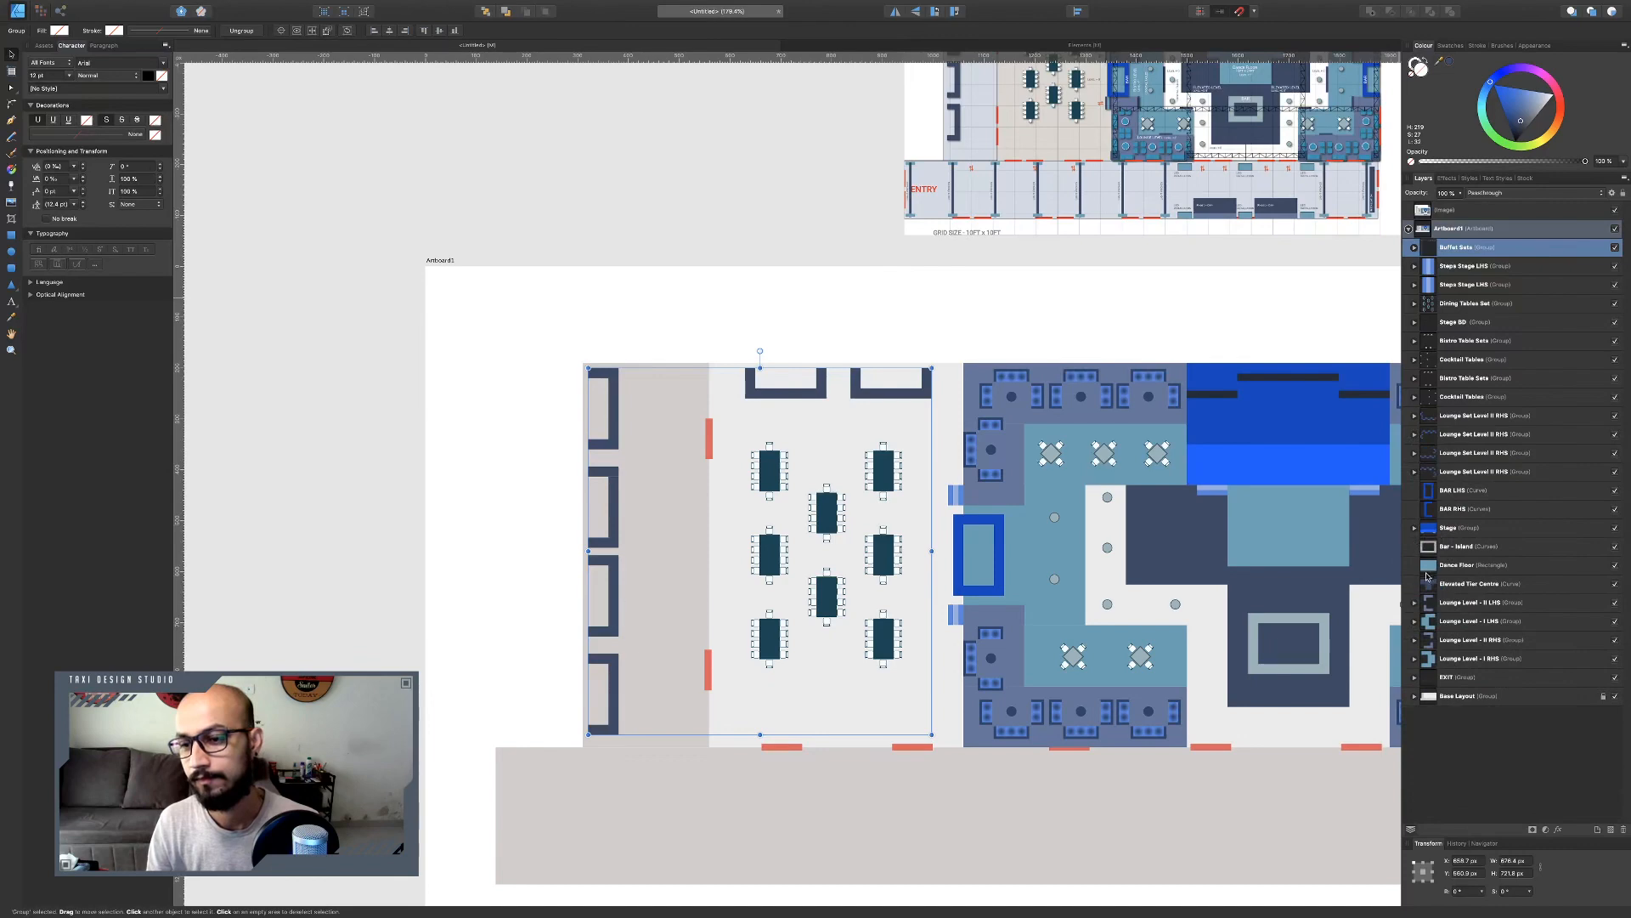
Draw a small rectangle in the grey area below the lower lounge seating.
scroll(879, 463, "right", 5)
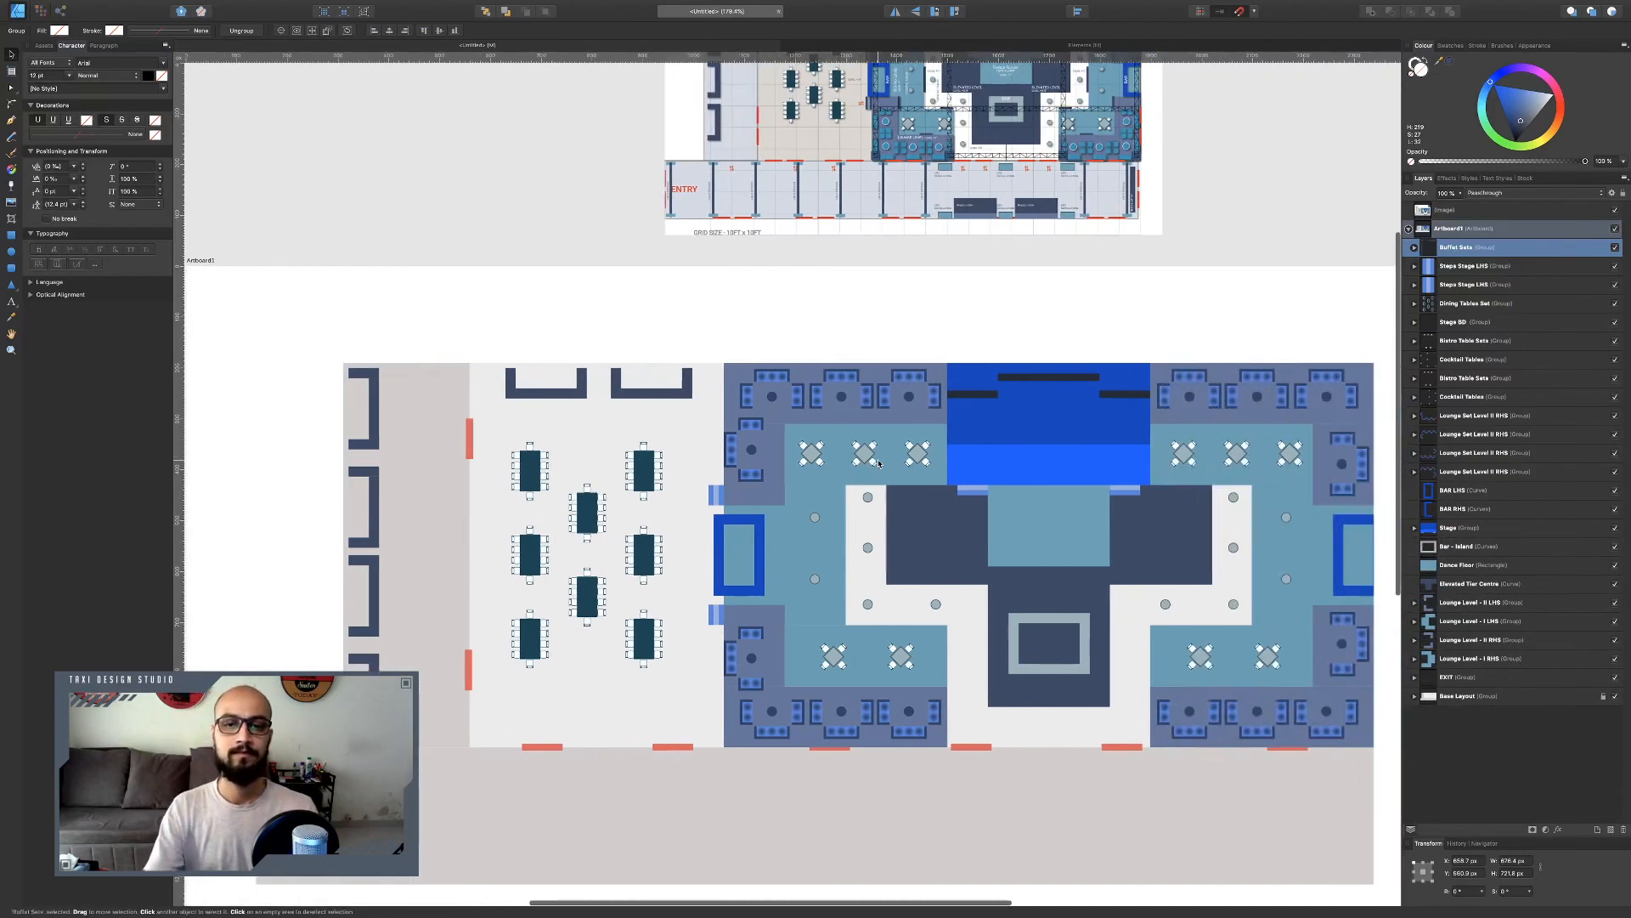
scroll(879, 463, "down", 6)
scroll(989, 386, "up", 4)
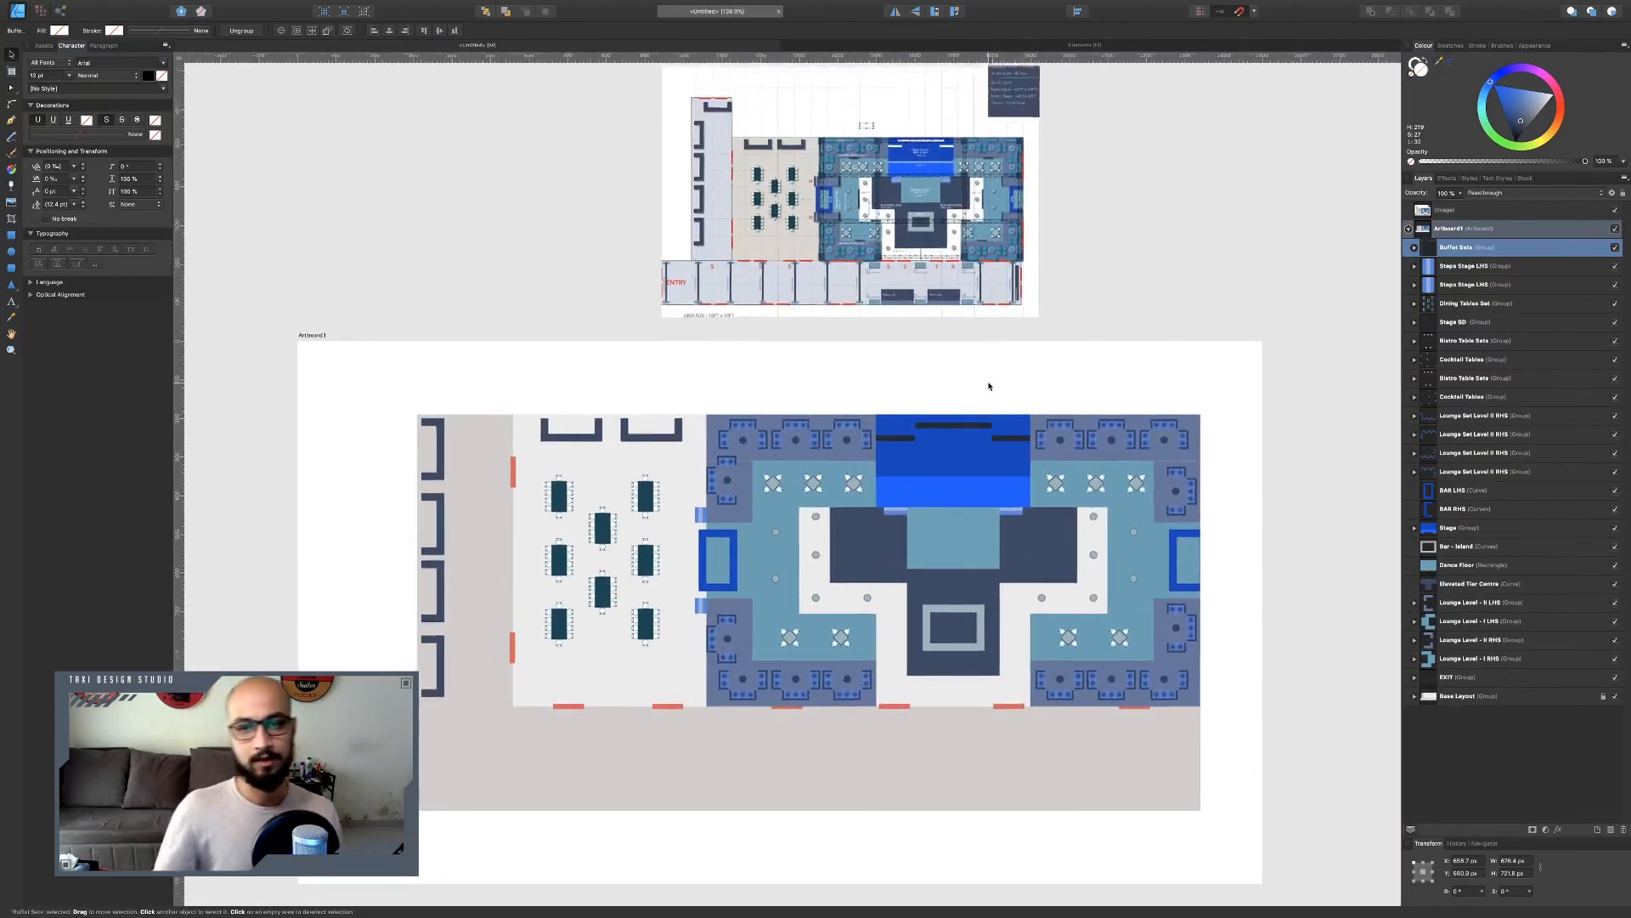
scroll(977, 407, "down", 3)
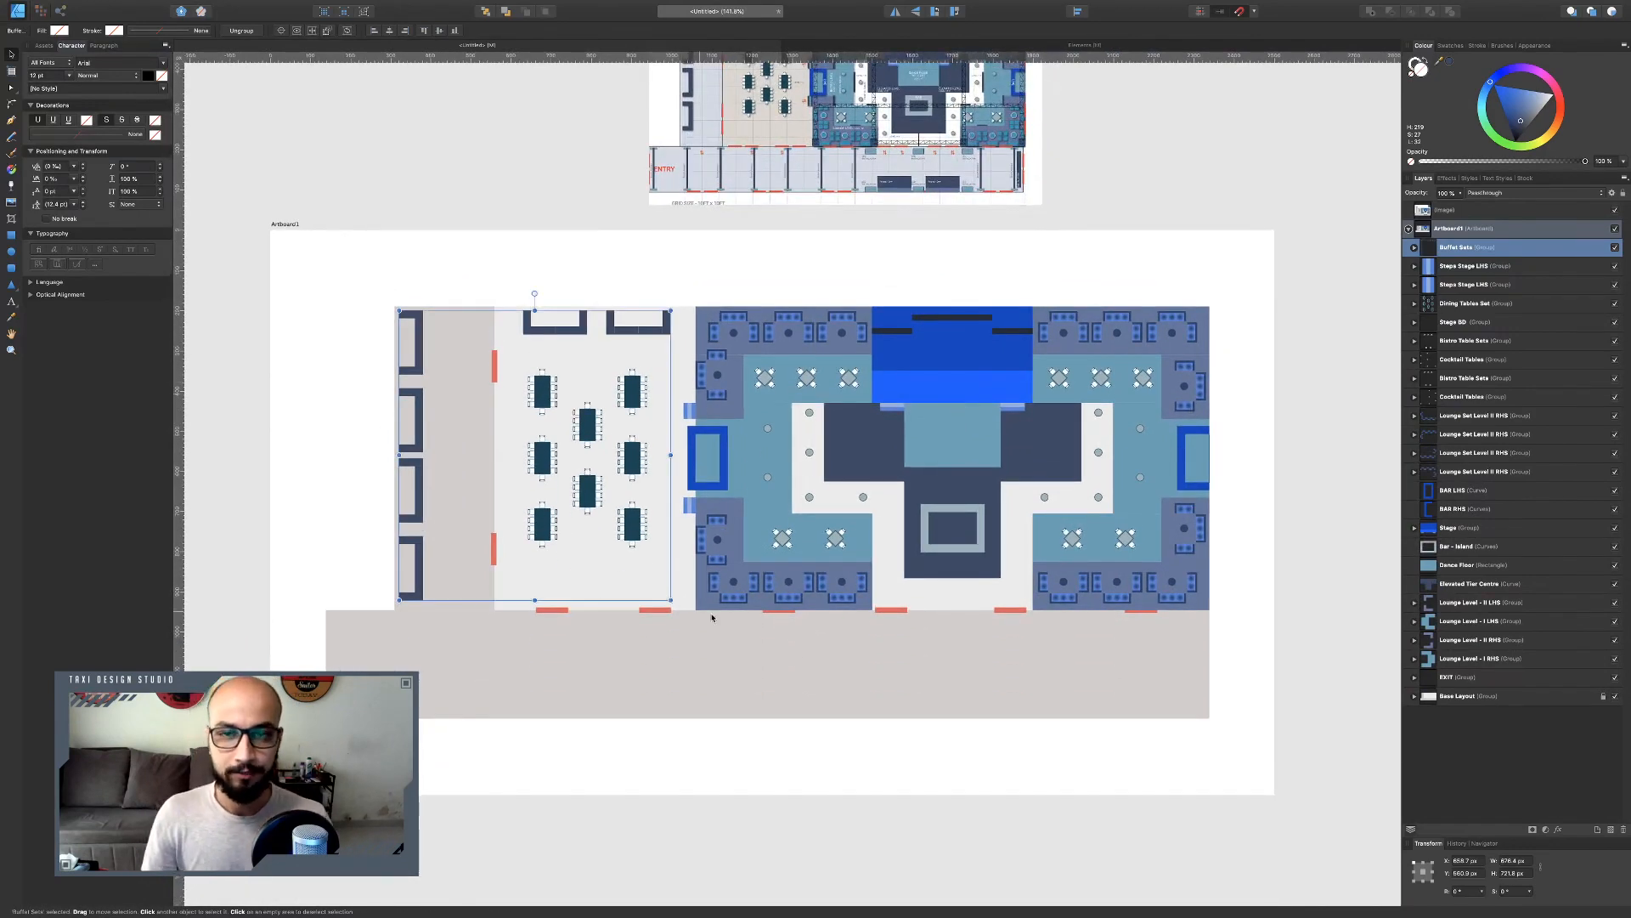
scroll(958, 173, "up", 6)
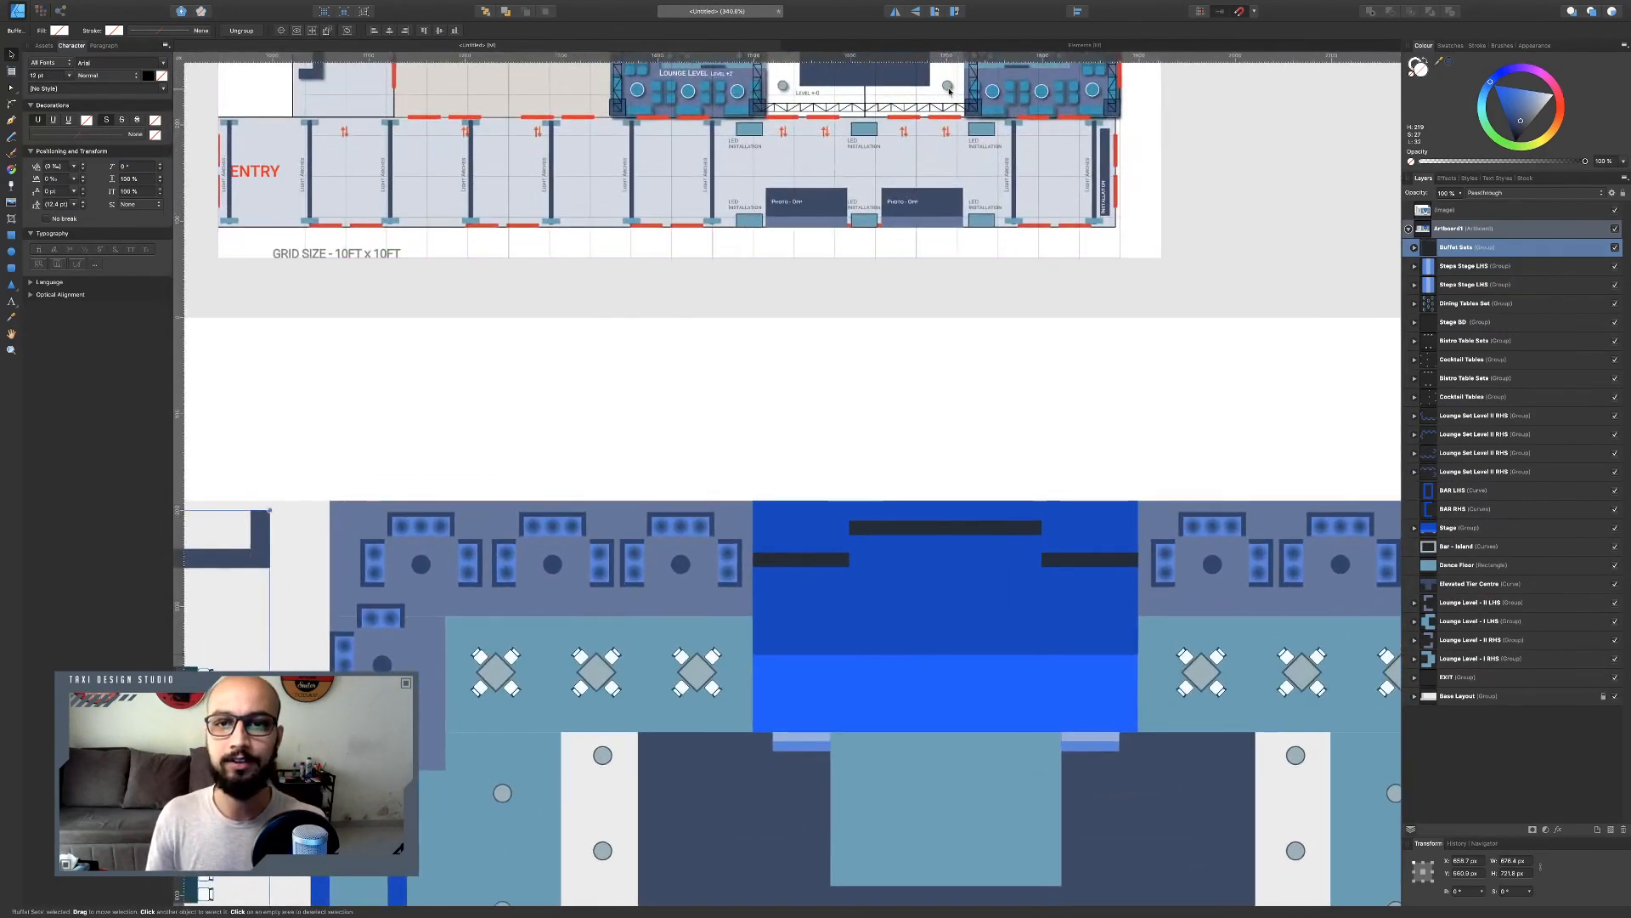
scroll(876, 172, "down", 3)
scroll(876, 172, "down", 10)
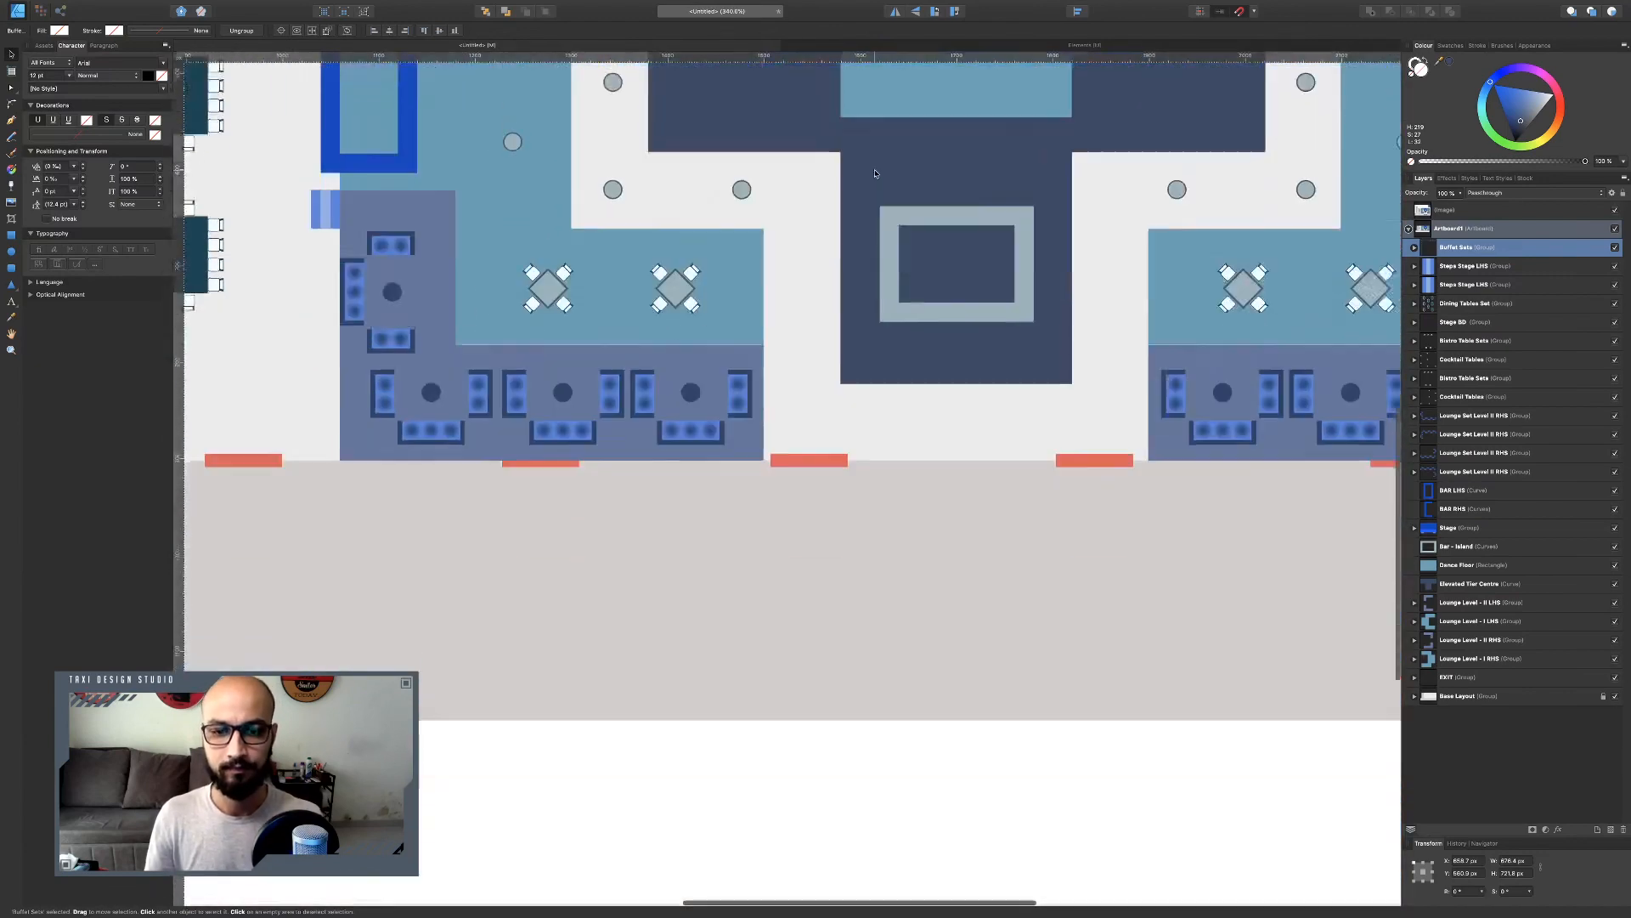
key("m")
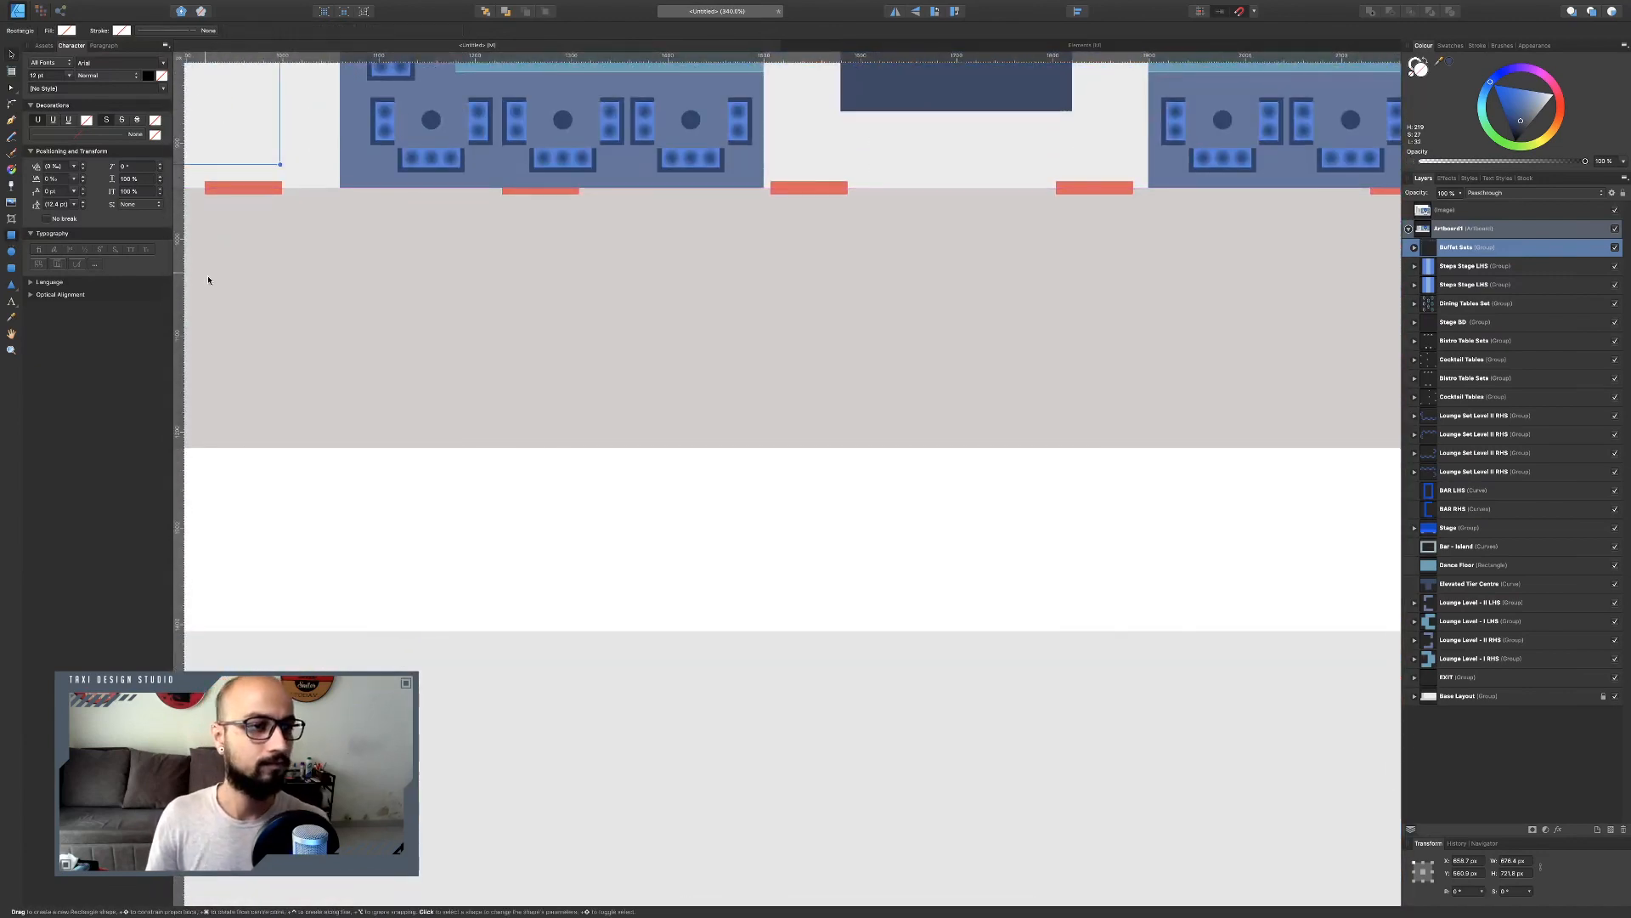
left_click_drag(559, 255, 603, 287)
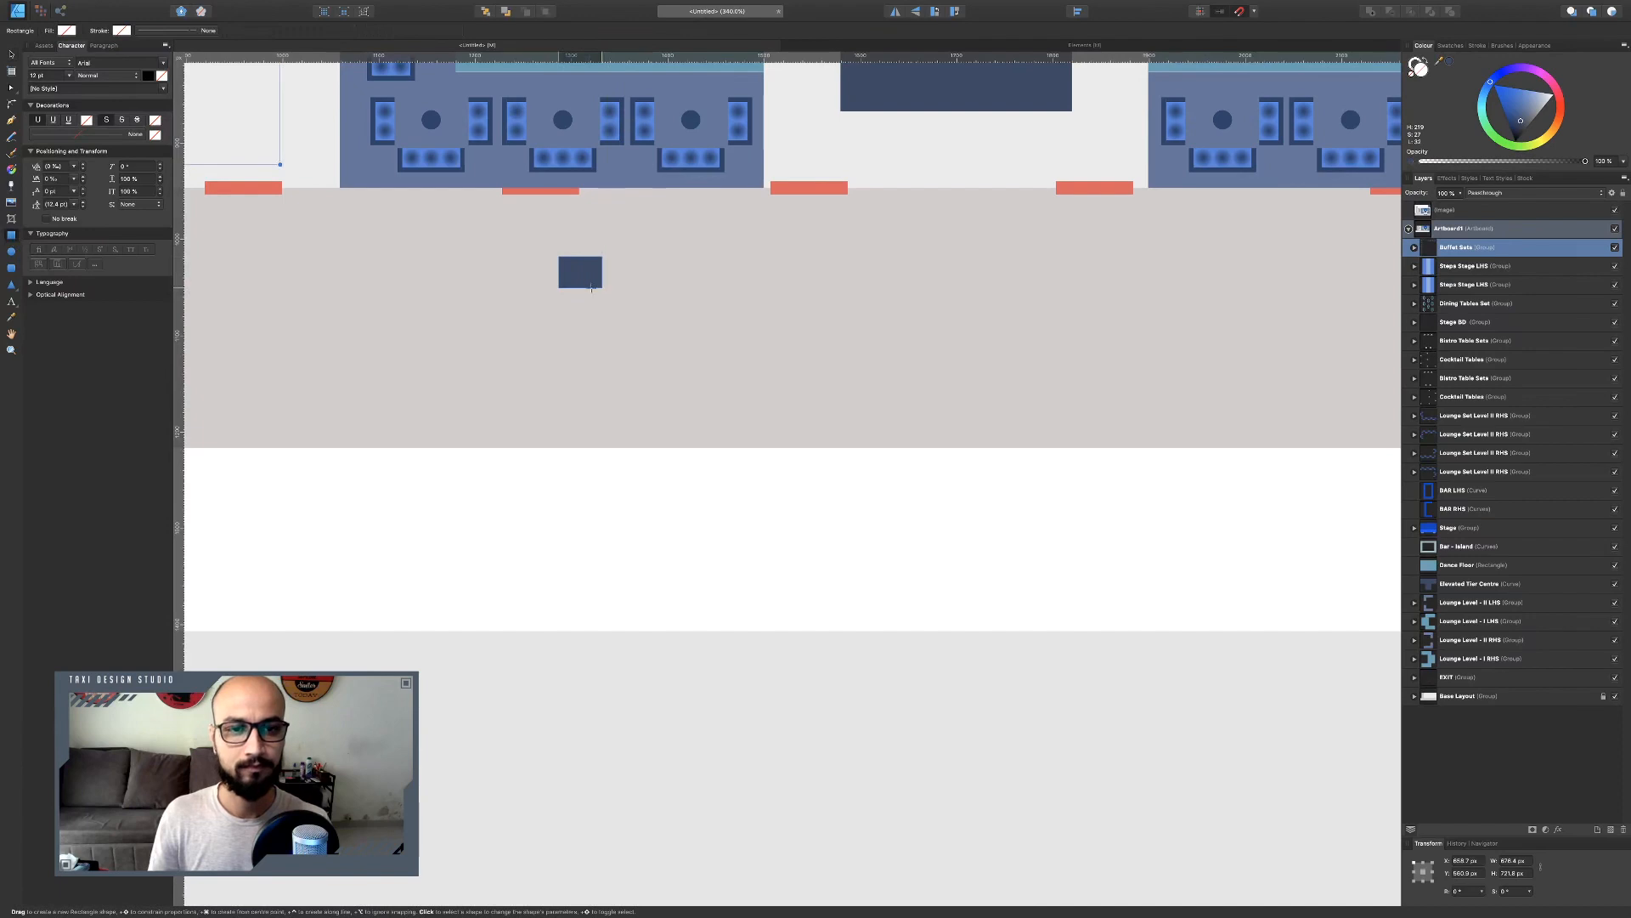
Set the rectangle's width to 35 px and height to 33 px.
left_click(1513, 860)
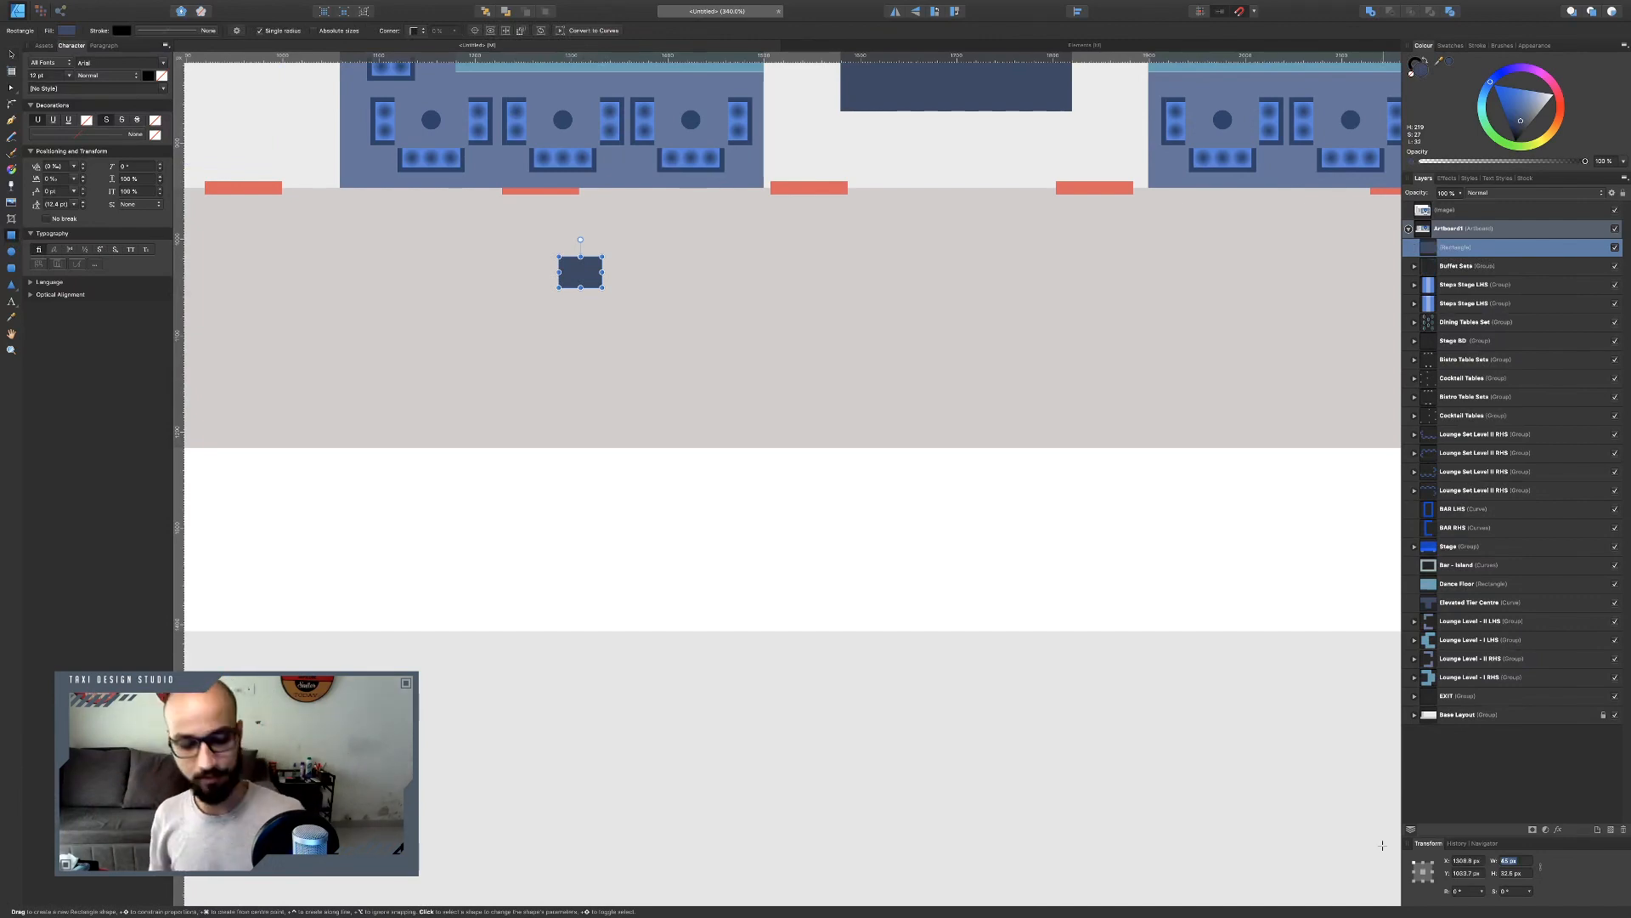
type("35")
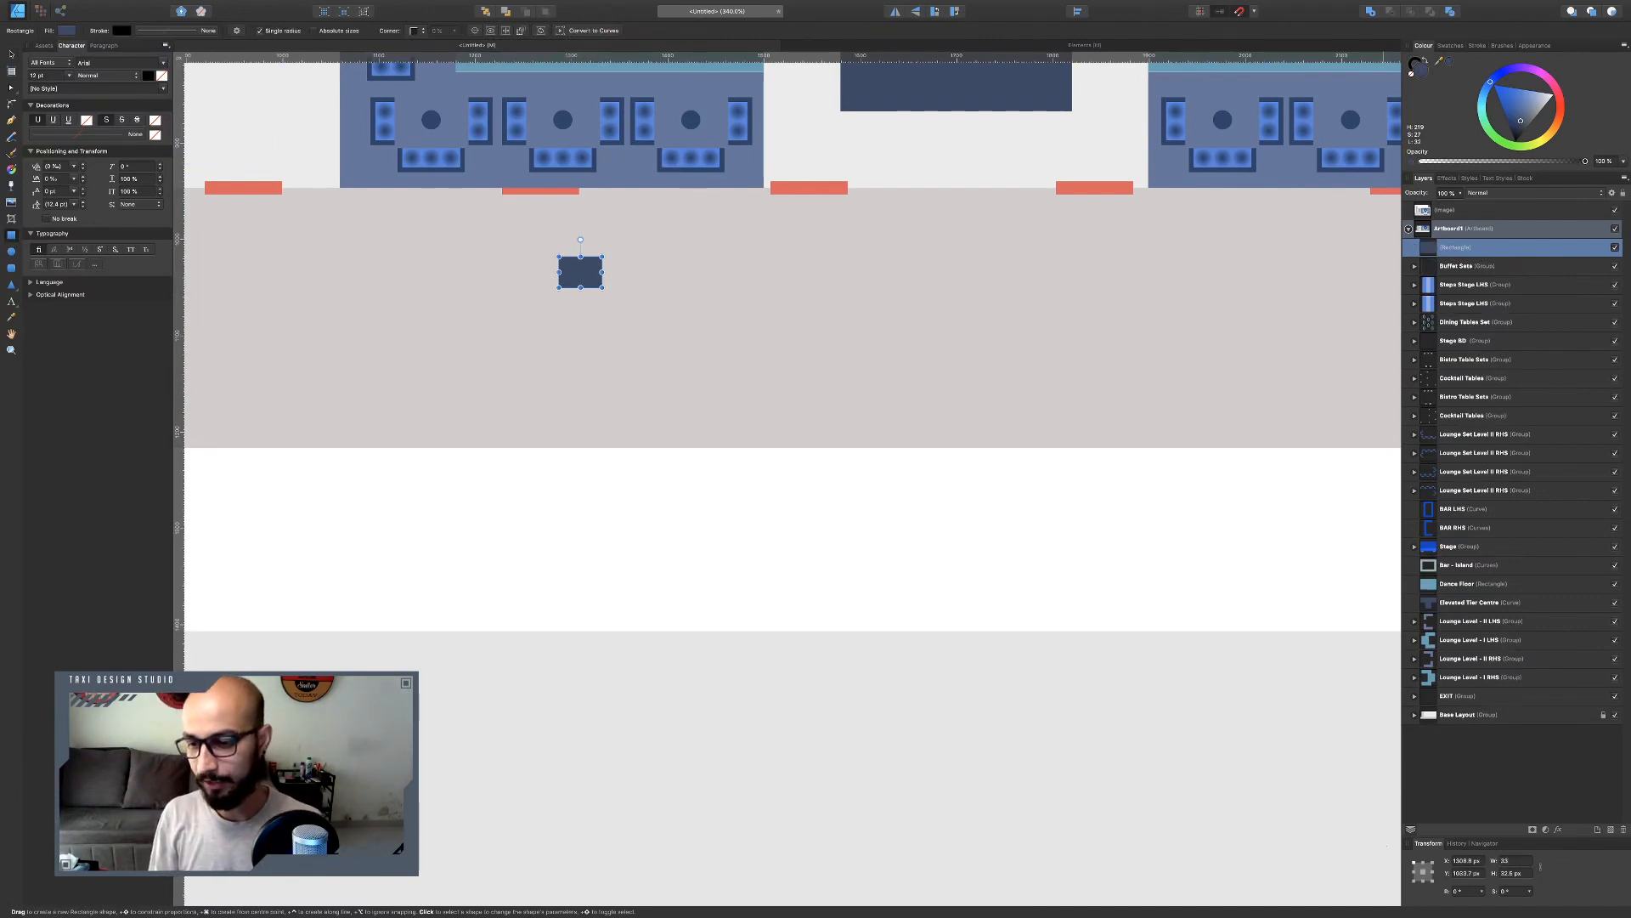
key("Tab")
type("33")
key("Return")
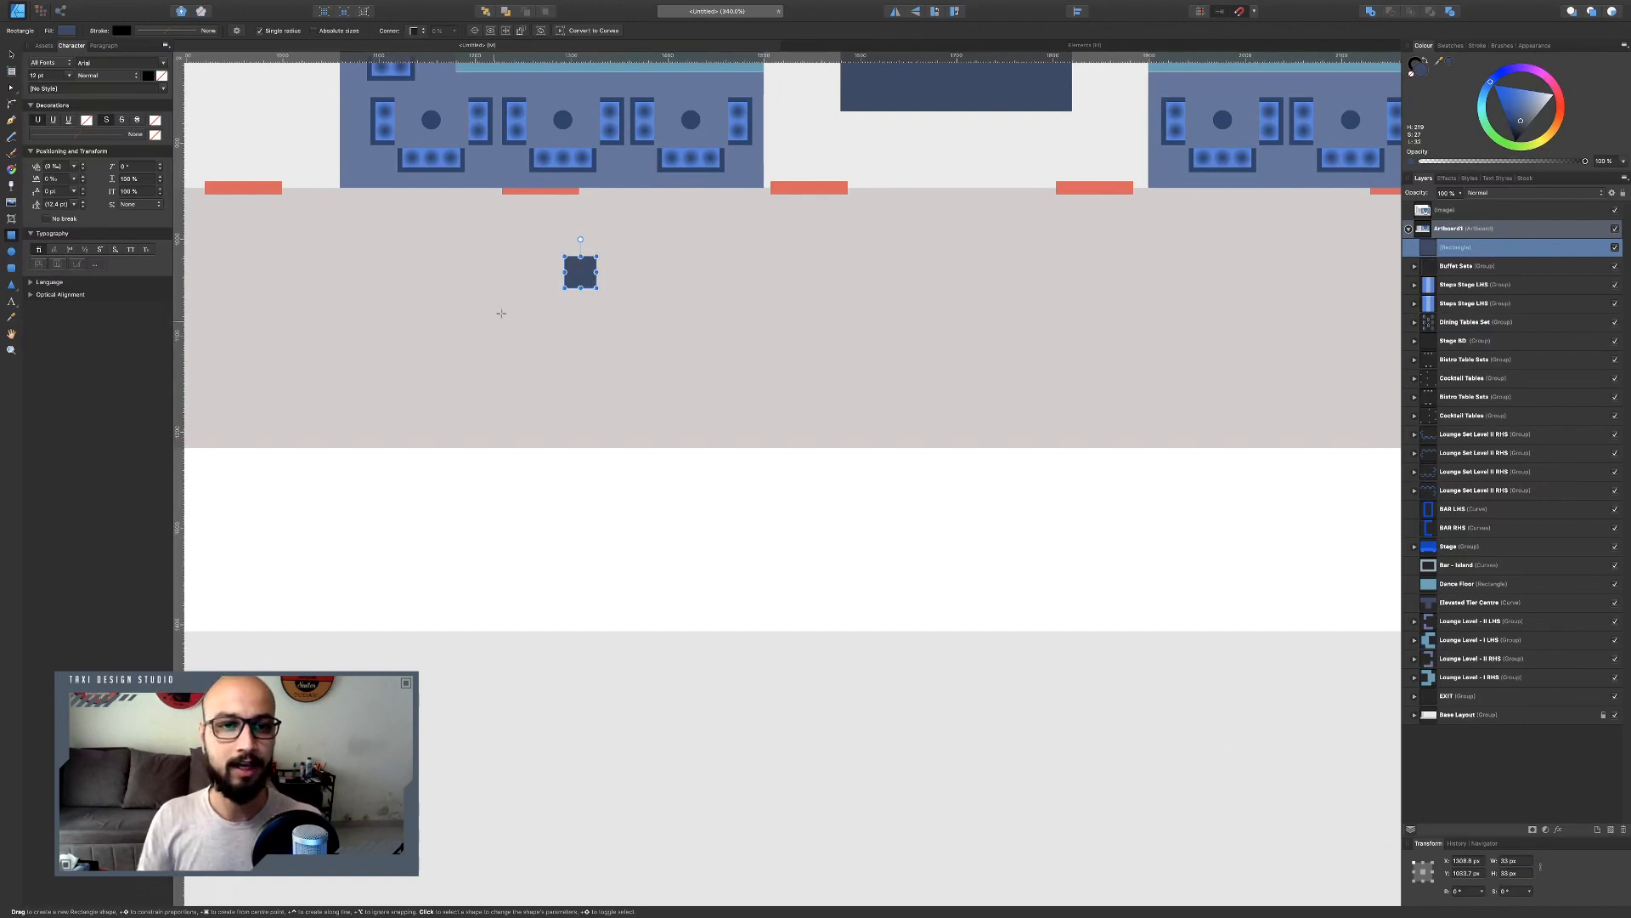
Give the square a white stroke about 1.8 pt wide.
scroll(543, 255, "up", 5)
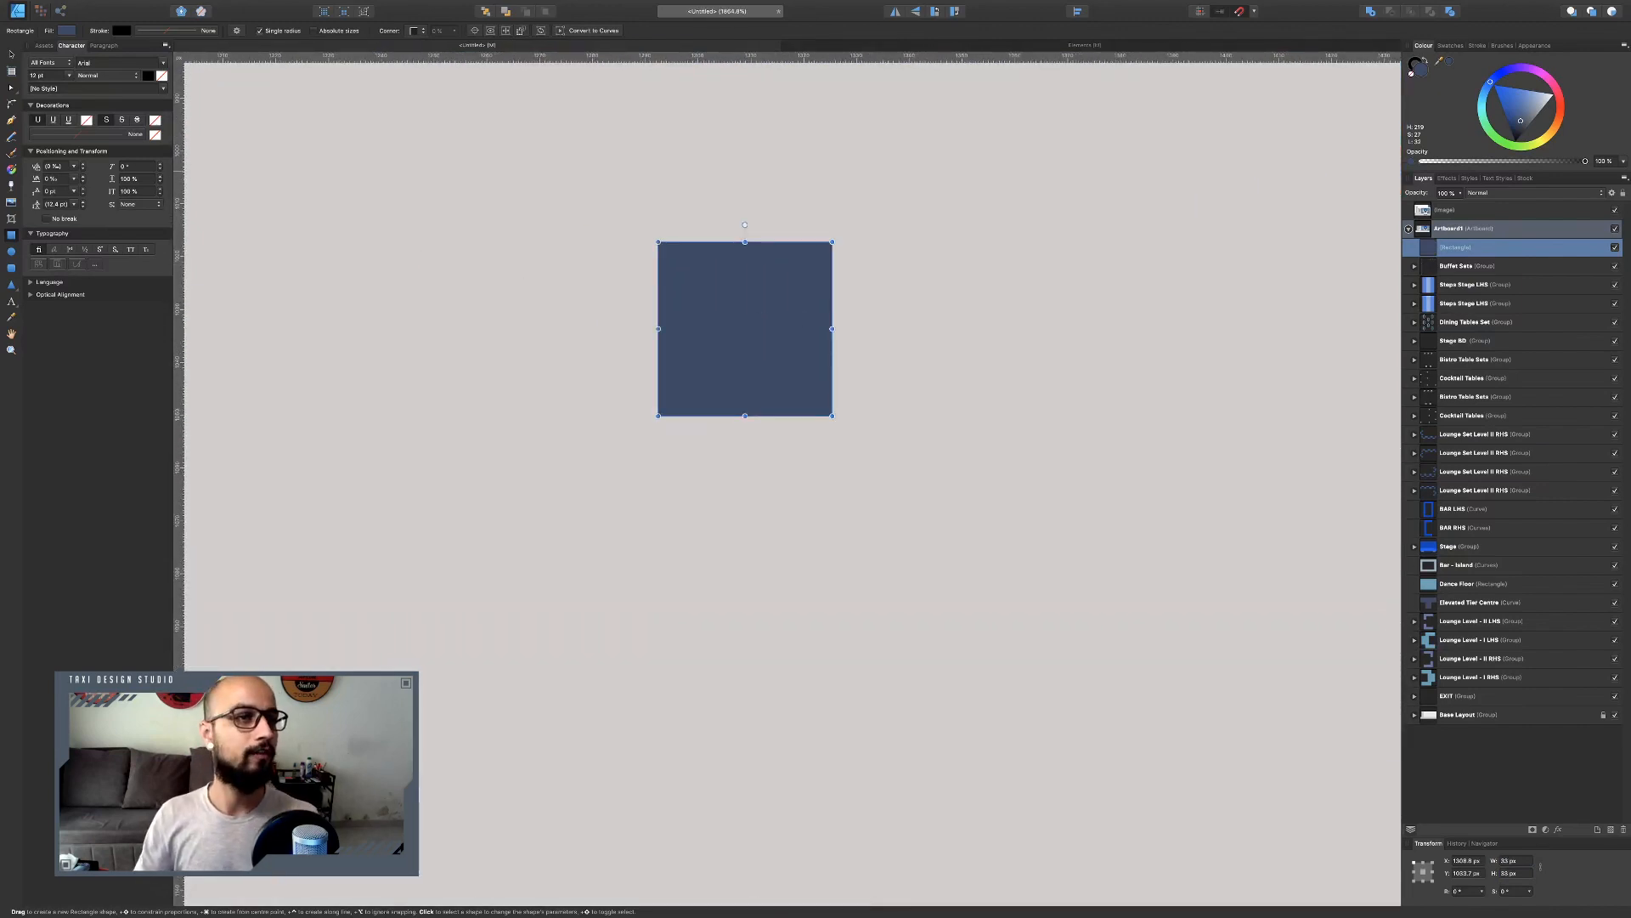
key("v")
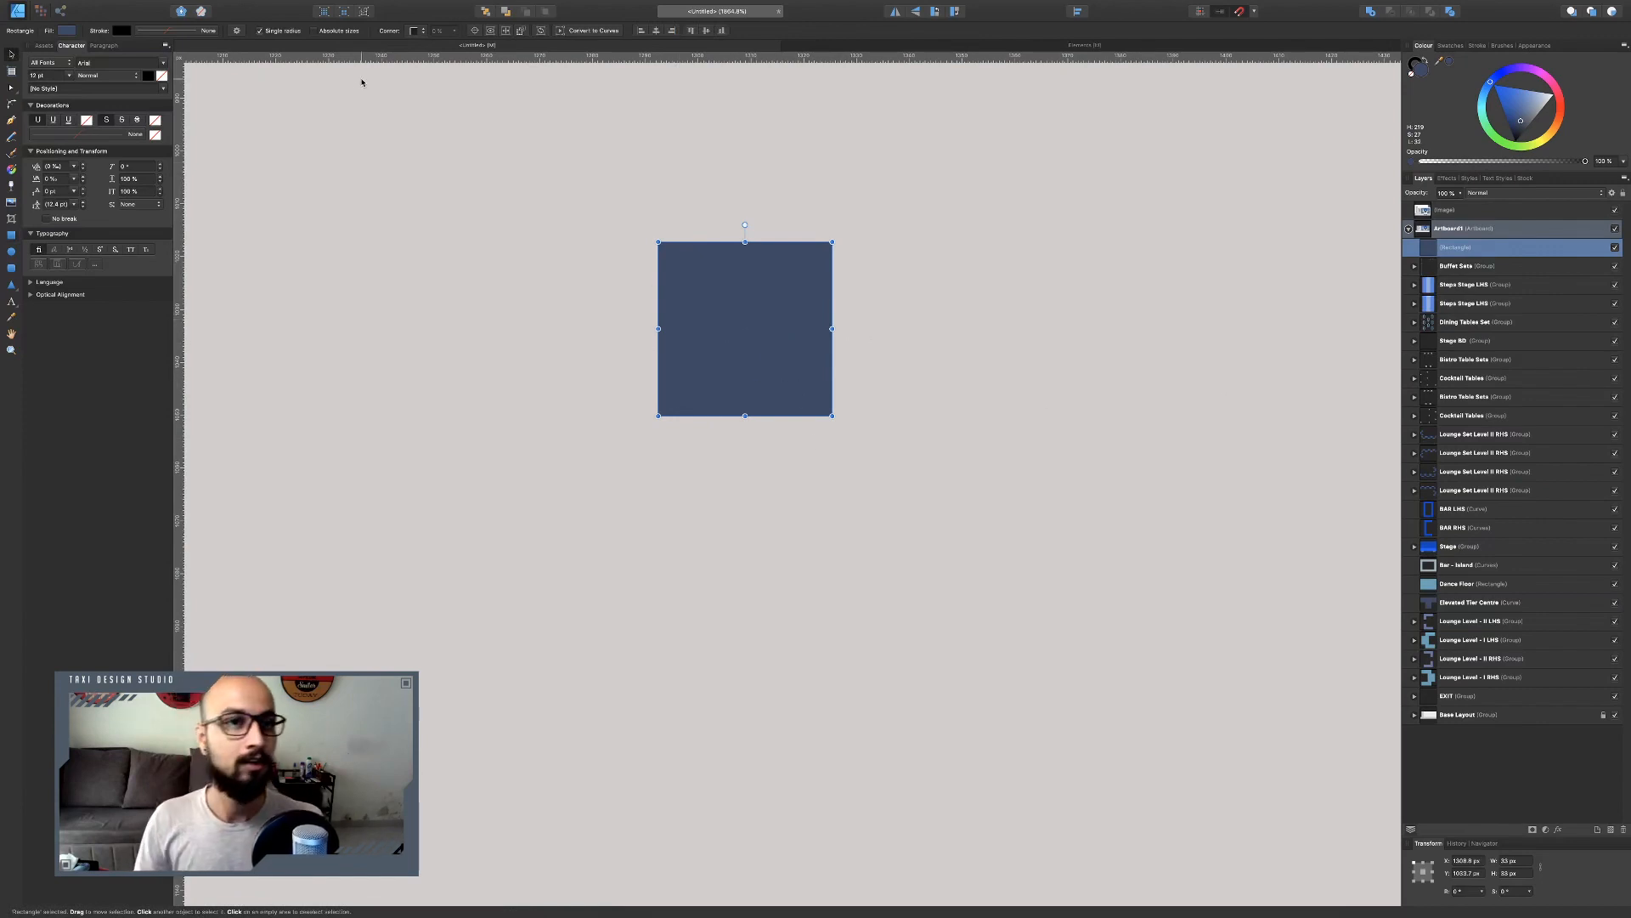
left_click(1416, 63)
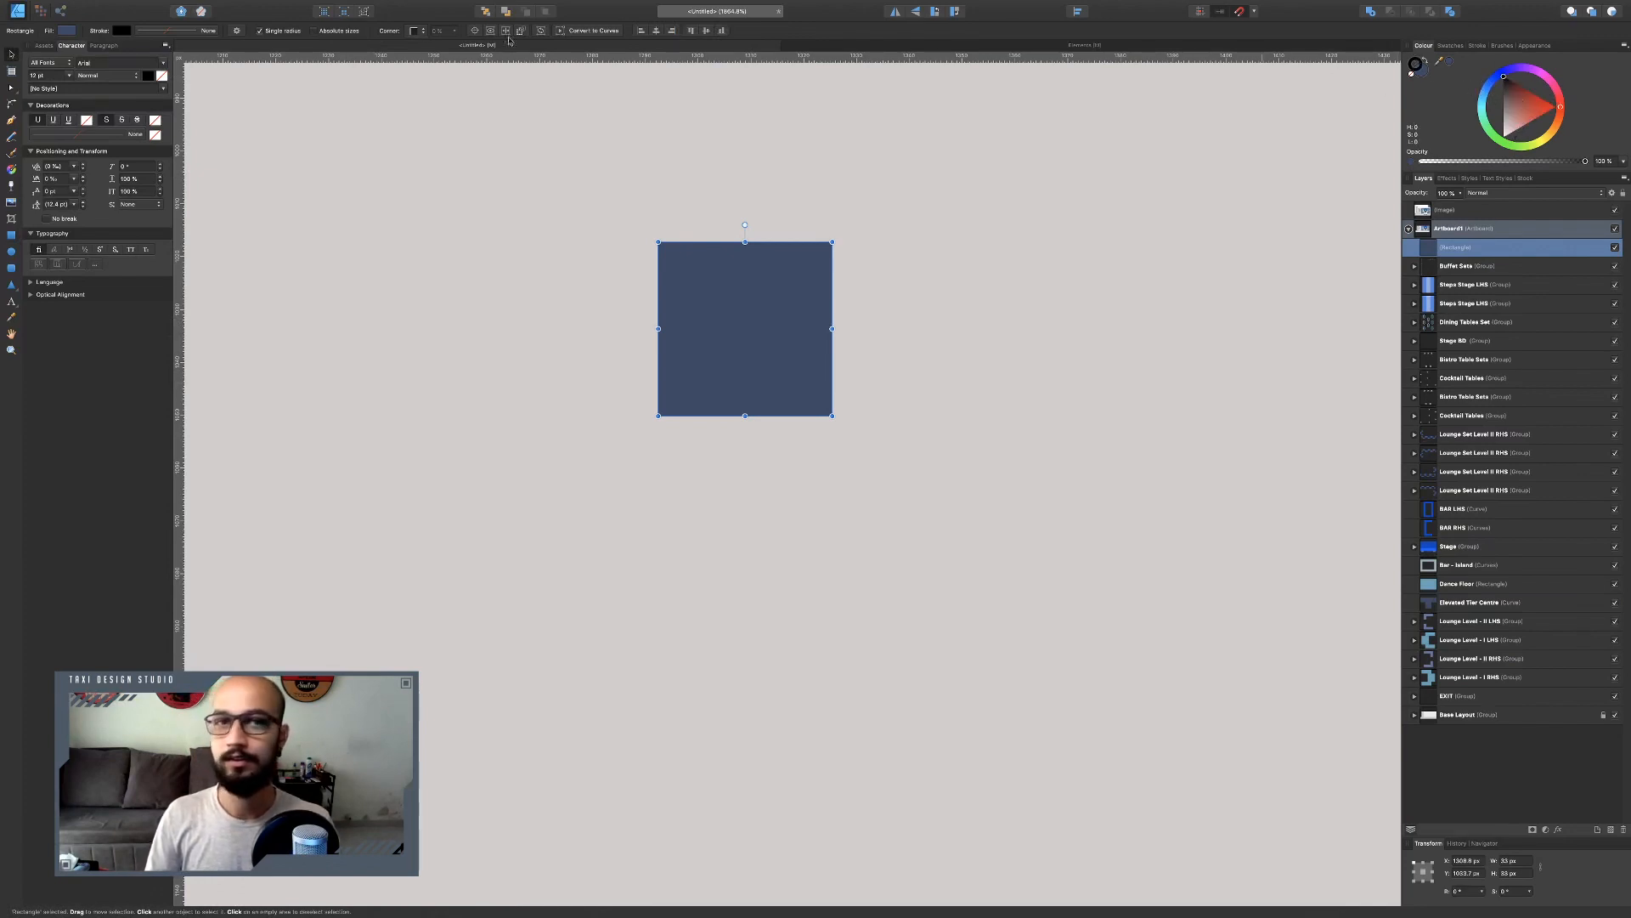
left_click(162, 31)
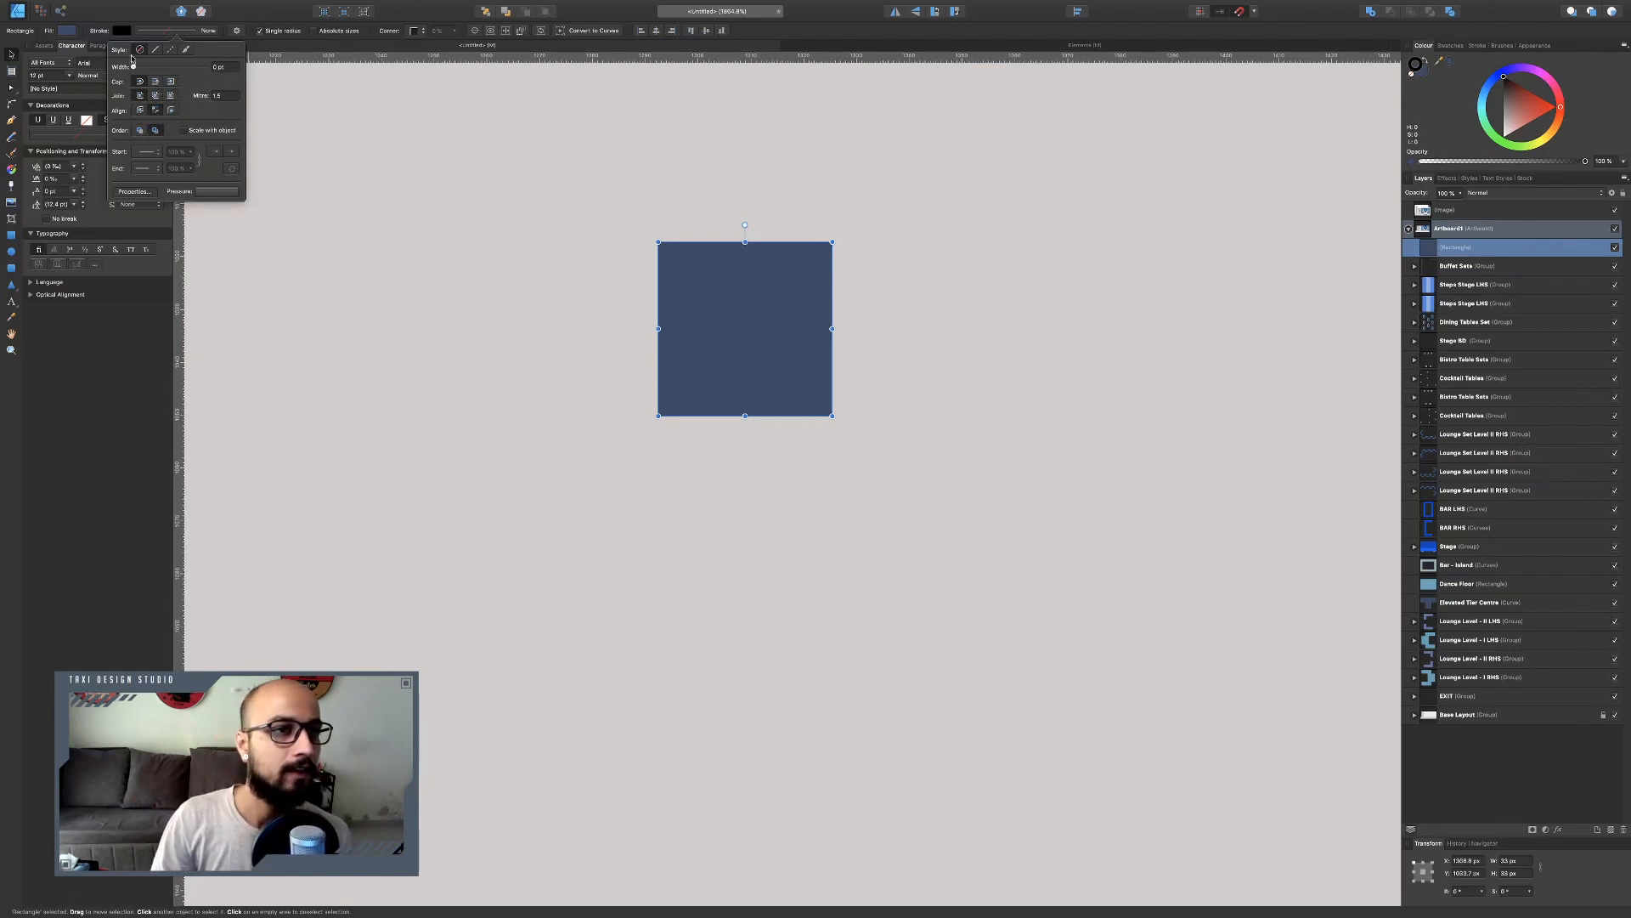
left_click_drag(133, 68, 151, 68)
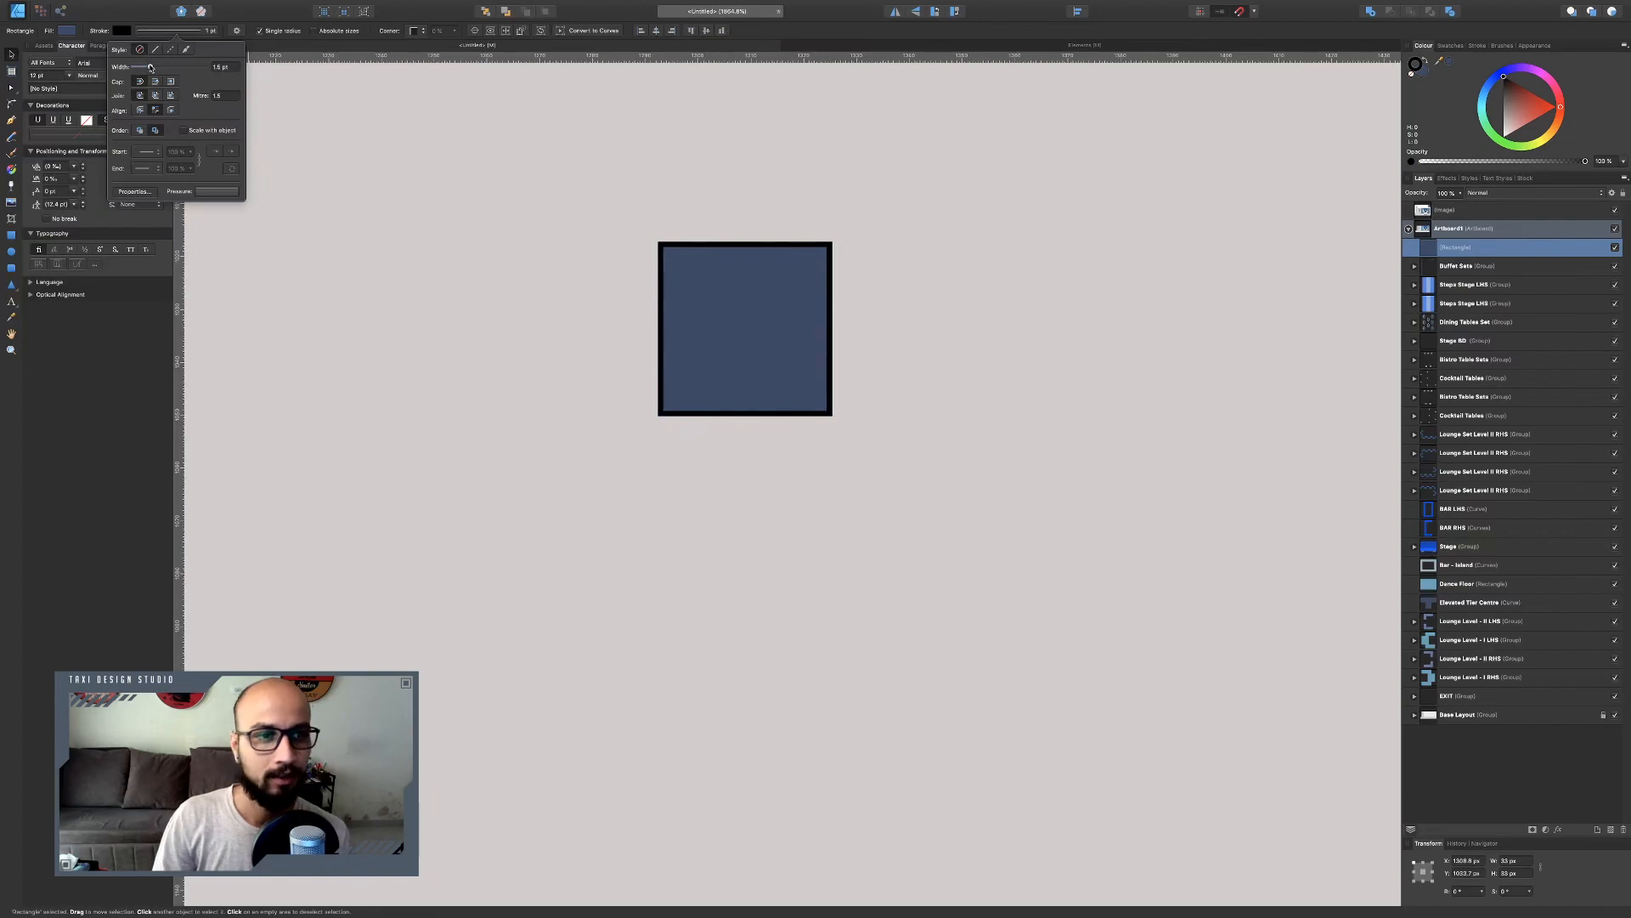
left_click(122, 32)
left_click_drag(173, 102, 154, 209)
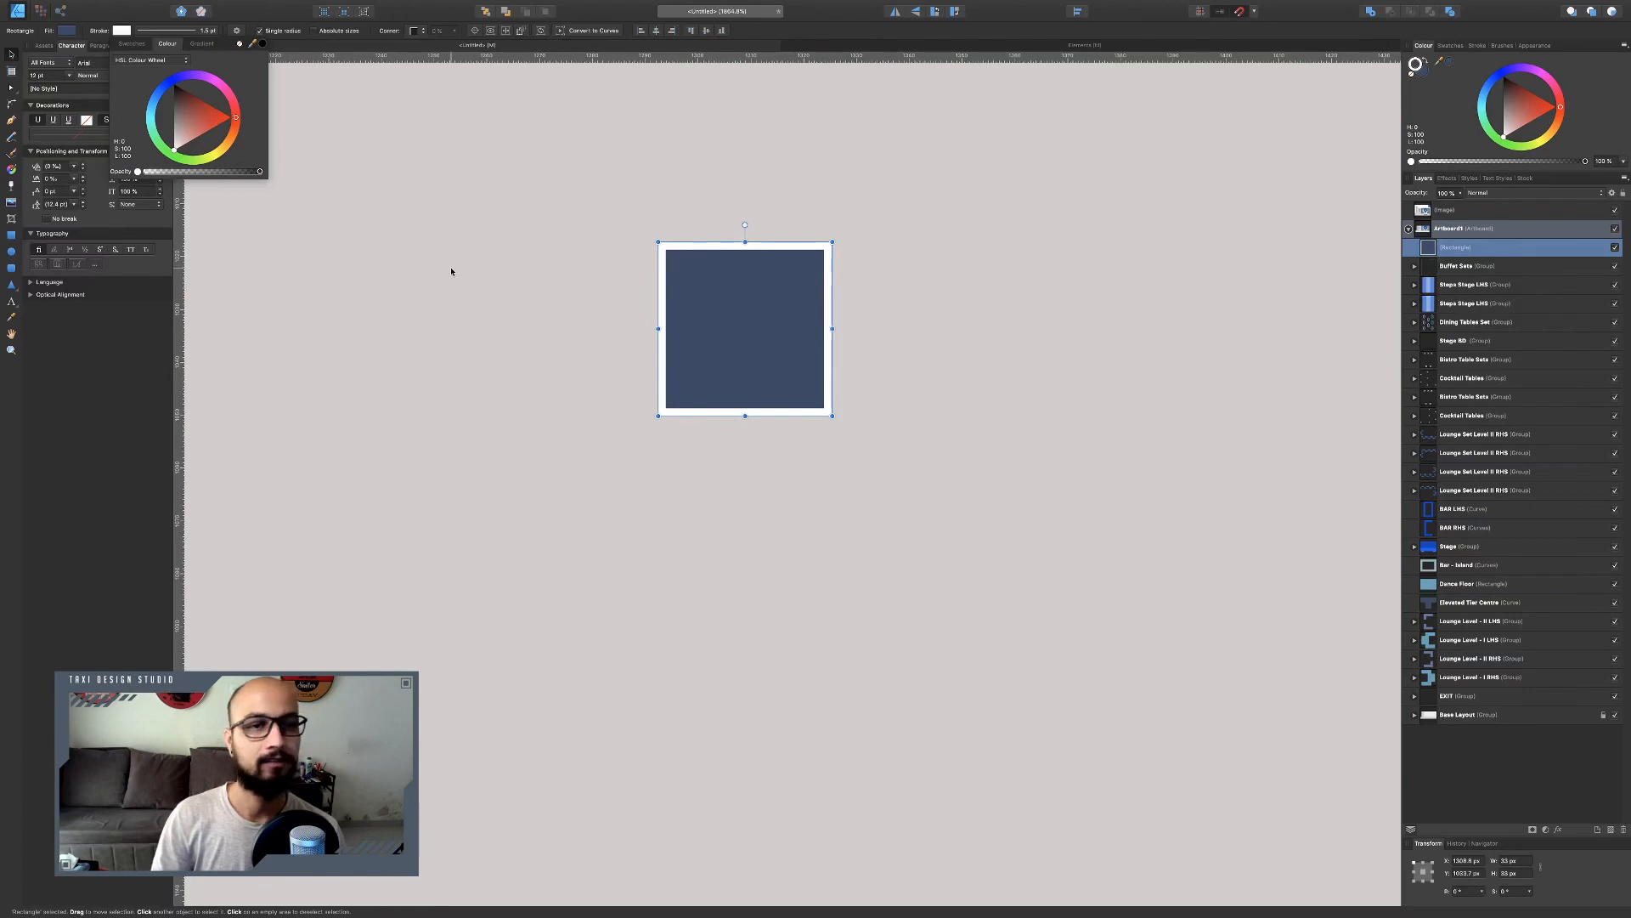
left_click(605, 302)
Move the square to just below the lower lounge edge, left of the central aisle.
scroll(697, 307, "down", 10)
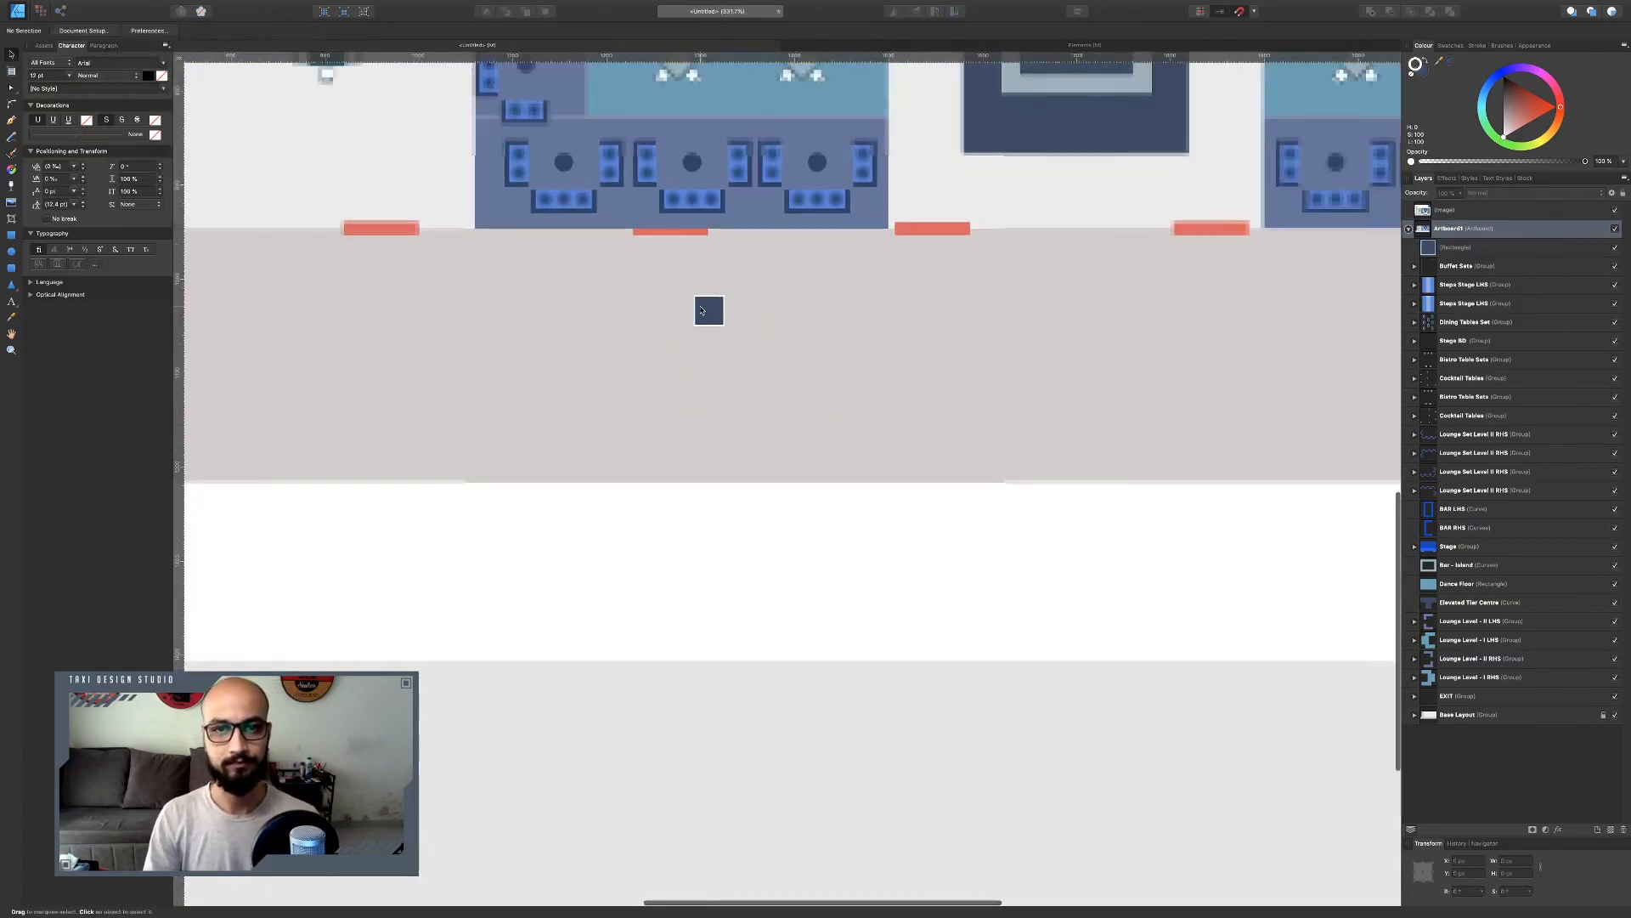
scroll(702, 310, "down", 1)
left_click_drag(703, 307, 799, 280)
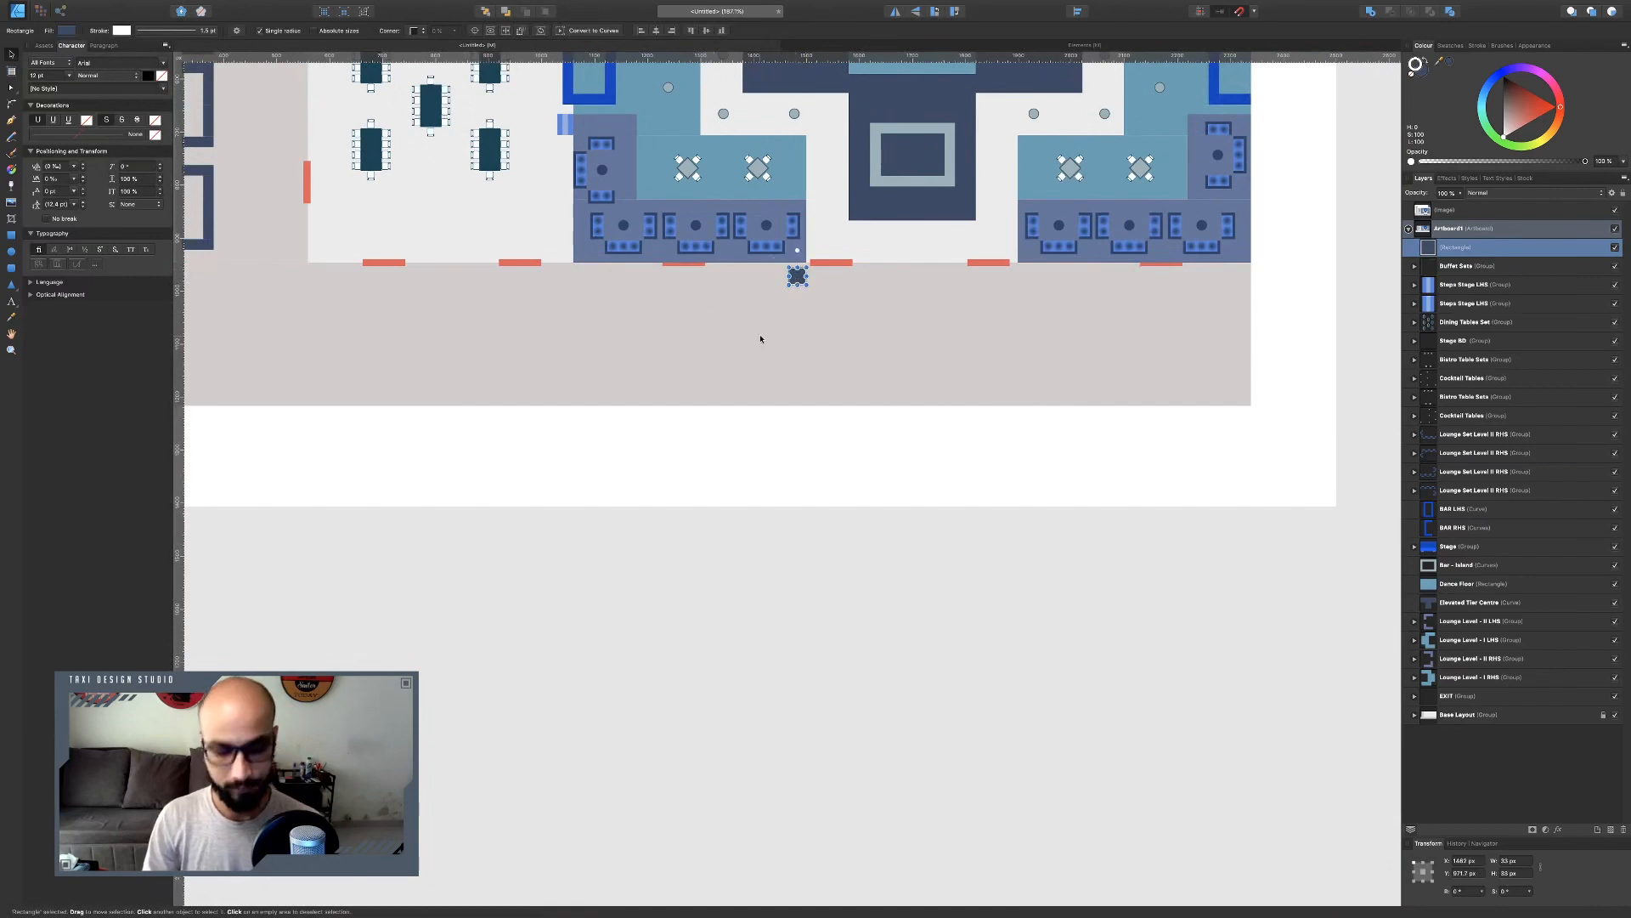
Duplicate the square twice, placing one copy to the right and one centred between them.
key("super+j")
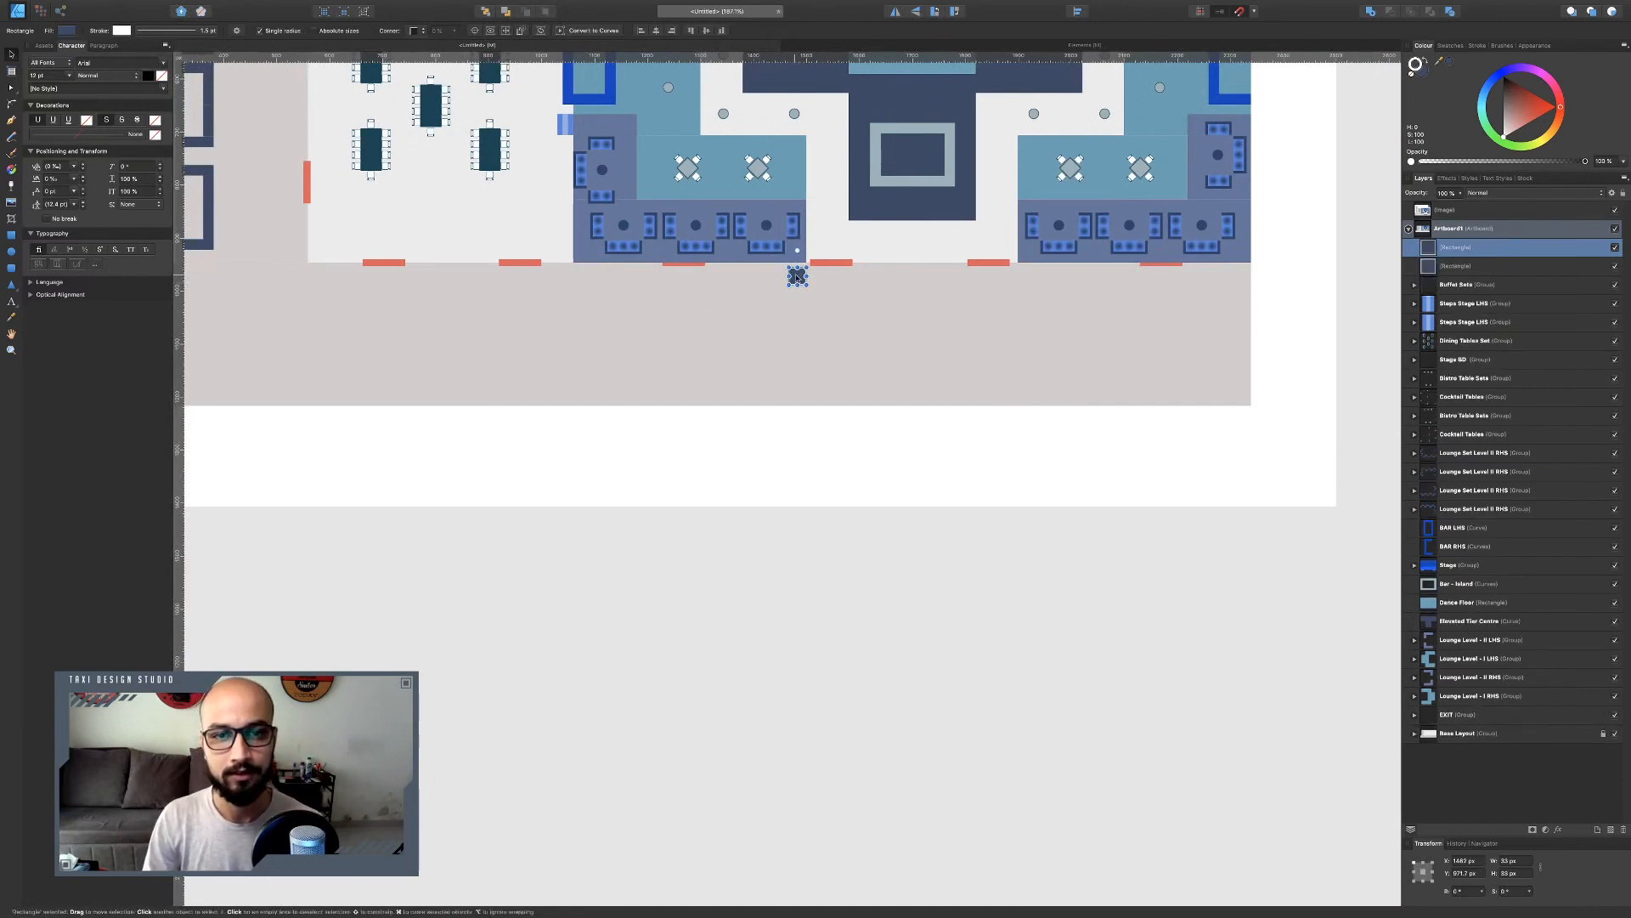
left_click_drag(798, 278, 1026, 278)
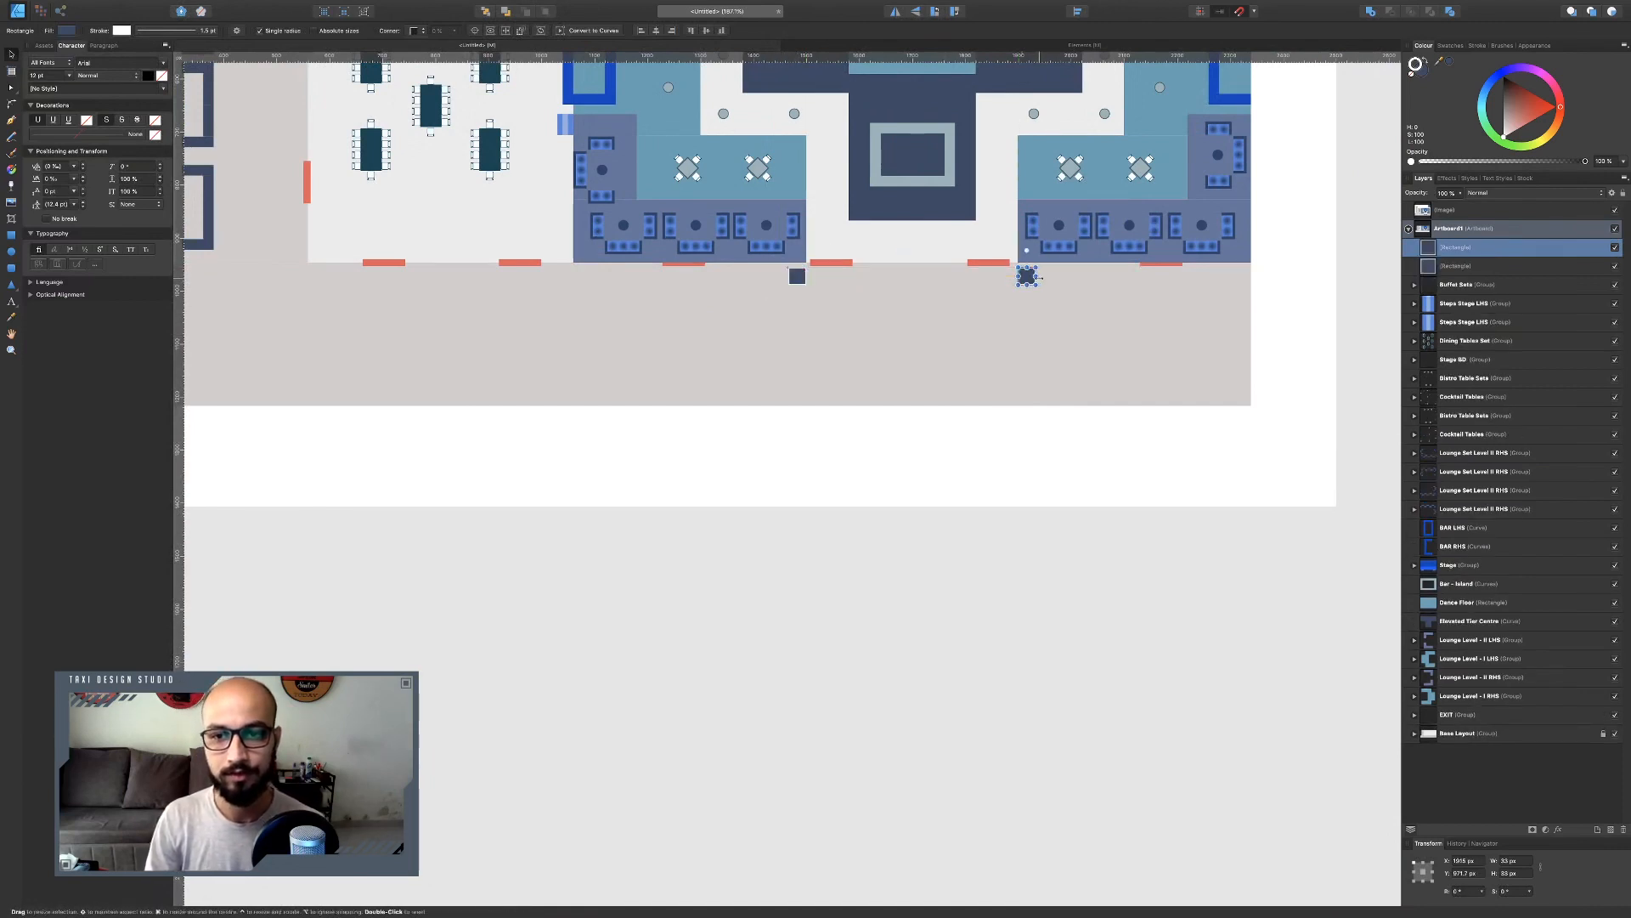
key("super+j")
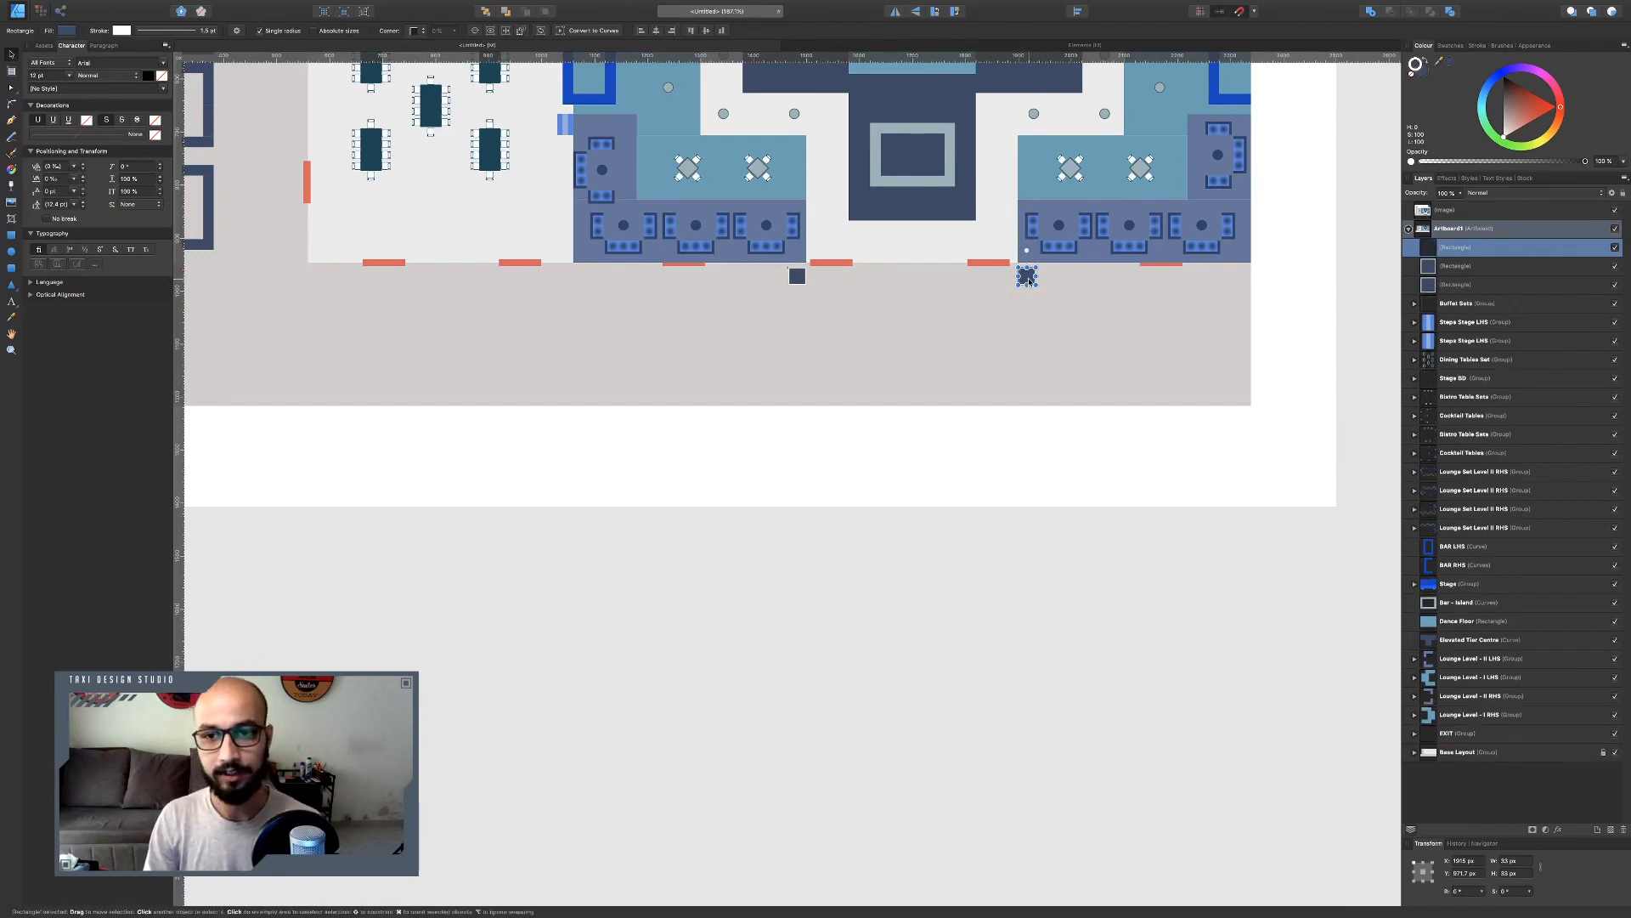
left_click_drag(1030, 278, 915, 278)
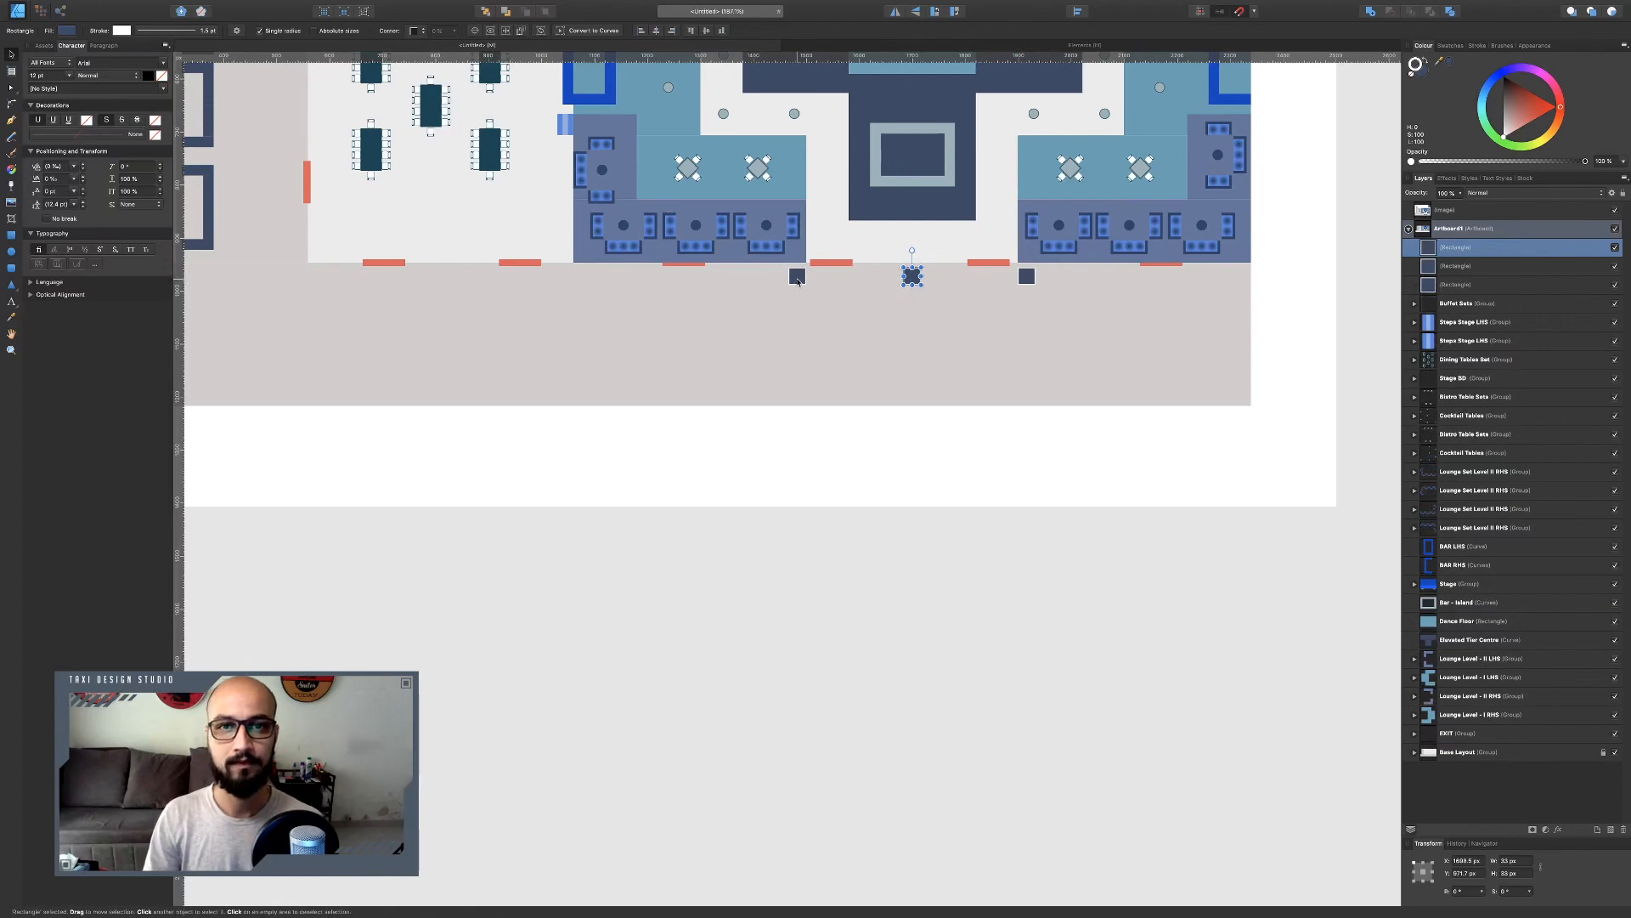
Select the three squares and duplicate them straight down to the lower edge of the grey area.
scroll(799, 283, "up", 11)
scroll(799, 283, "down", 8)
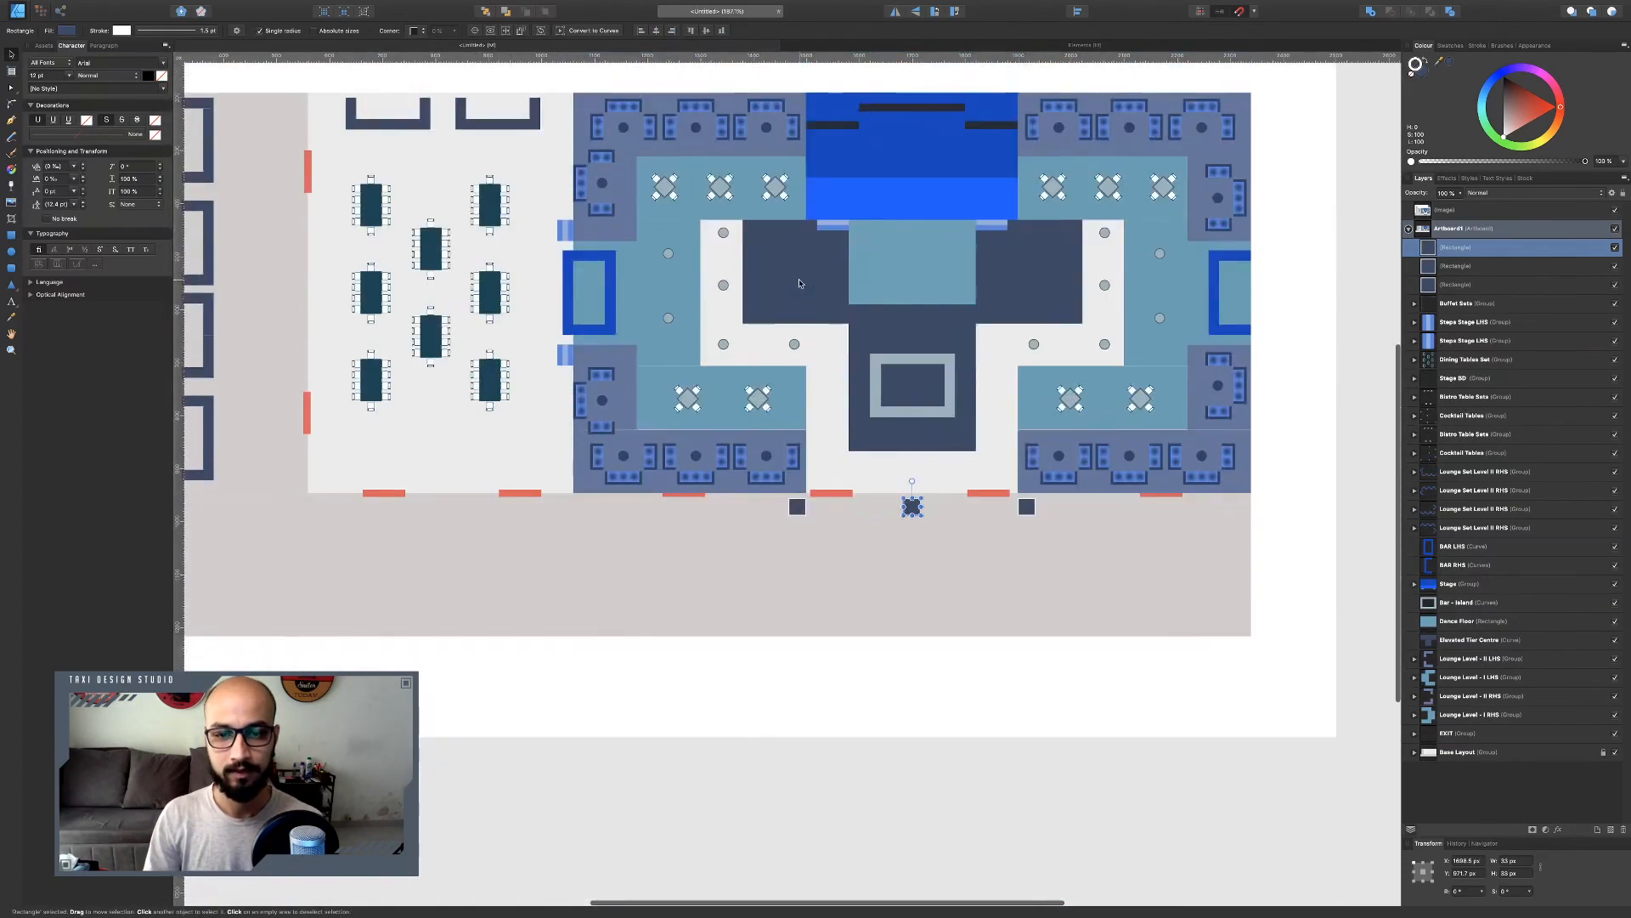
left_click(797, 507, "shift")
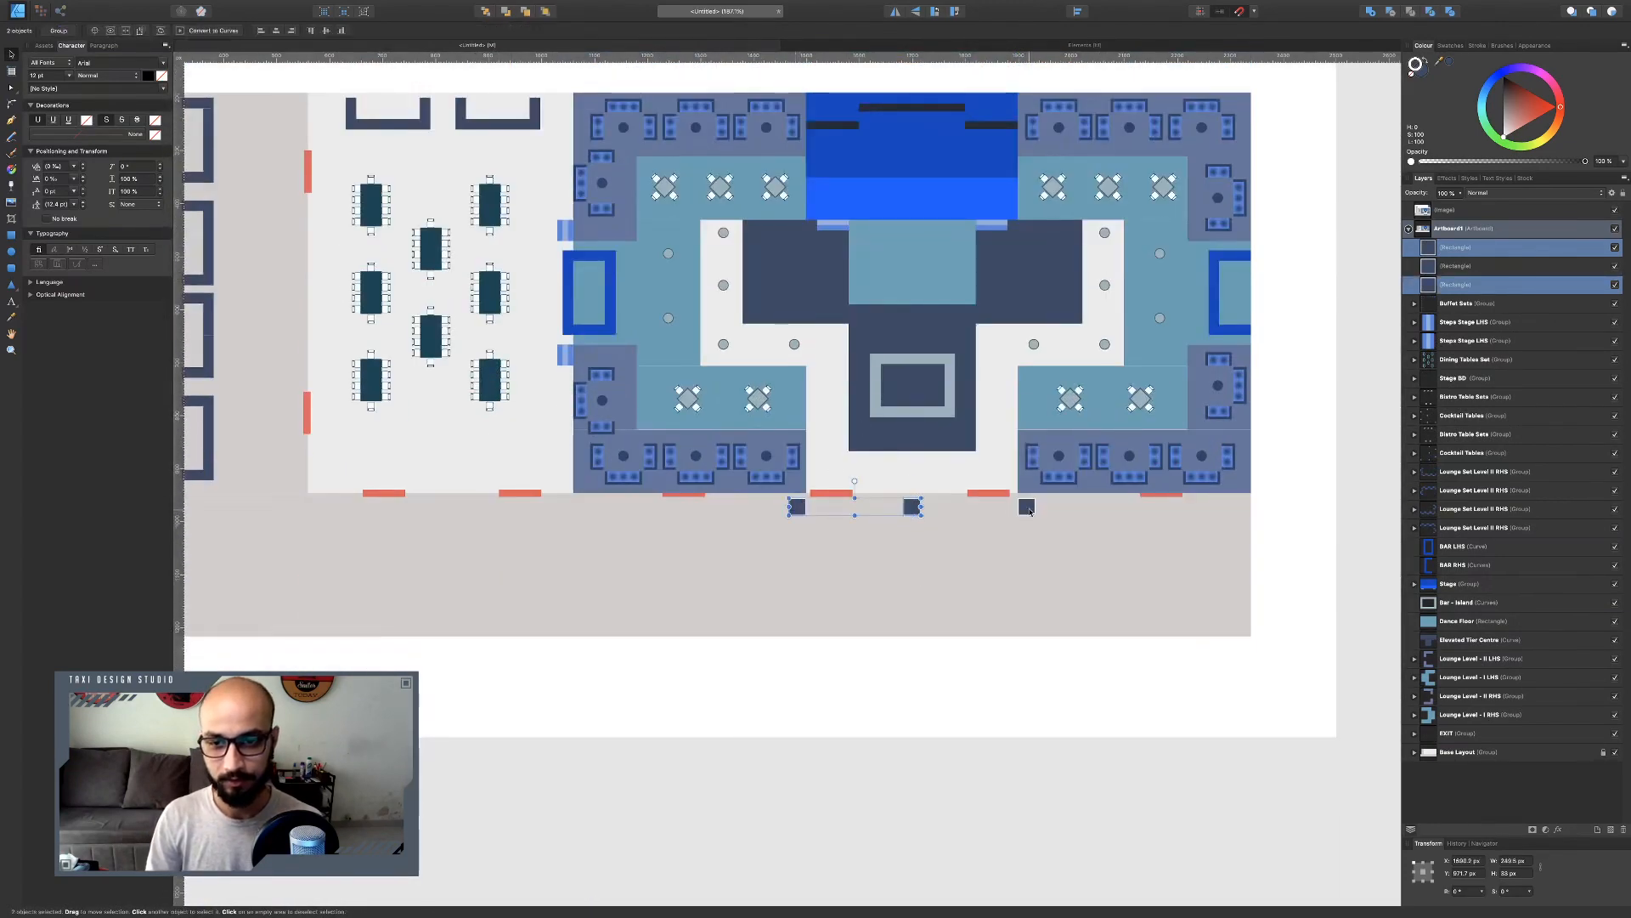
left_click(1027, 508, "shift")
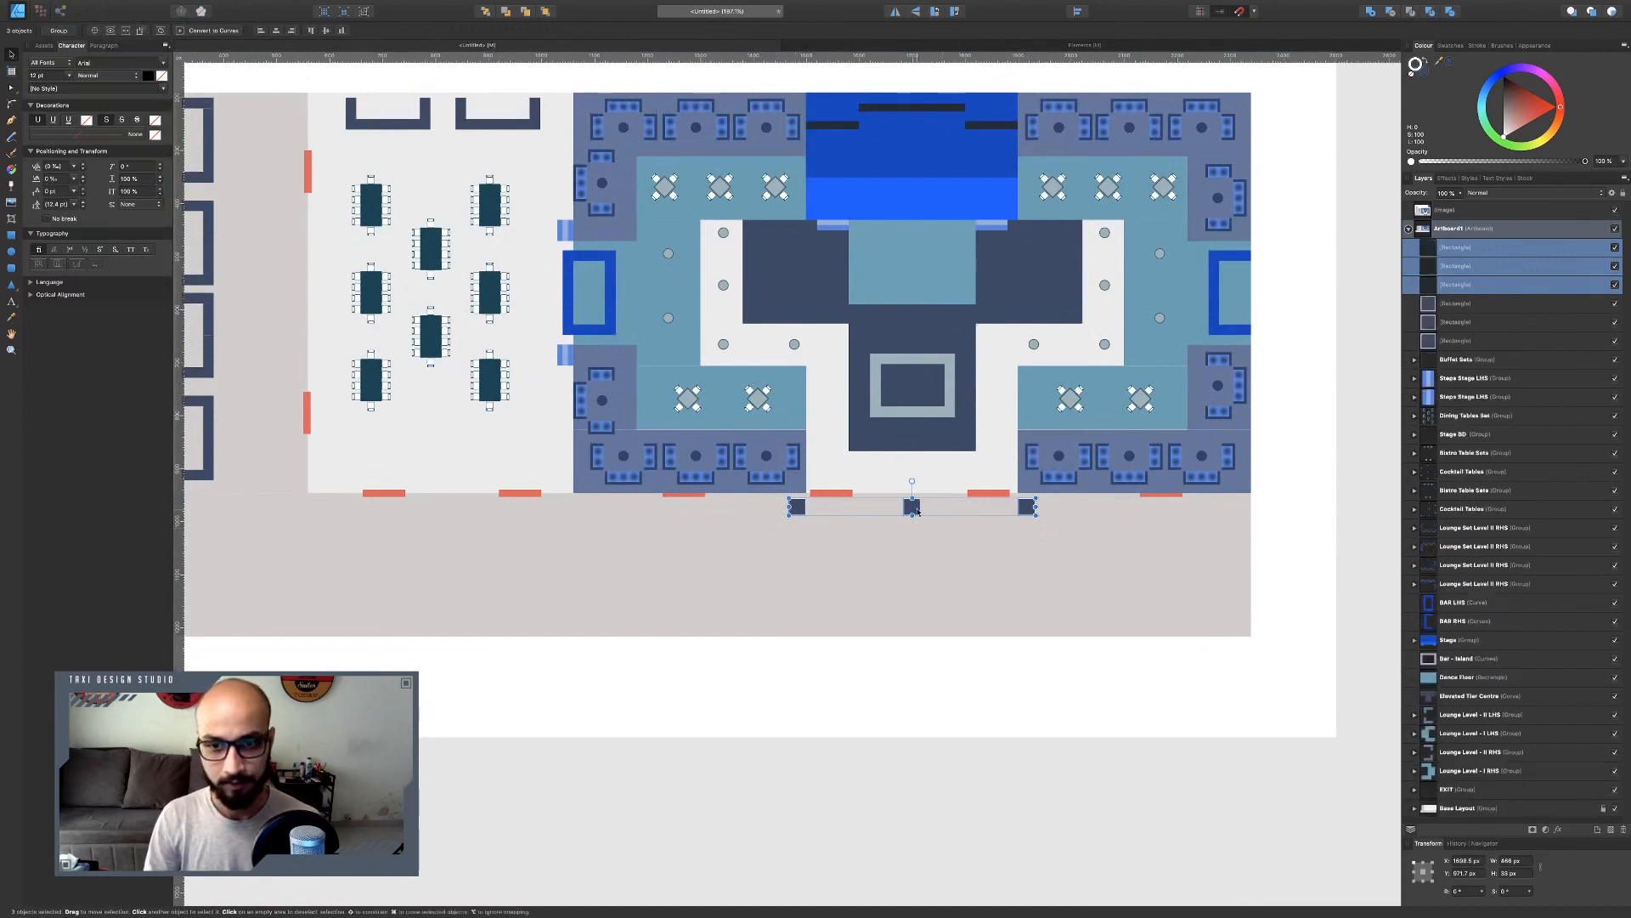
left_click_drag(909, 510, 909, 631)
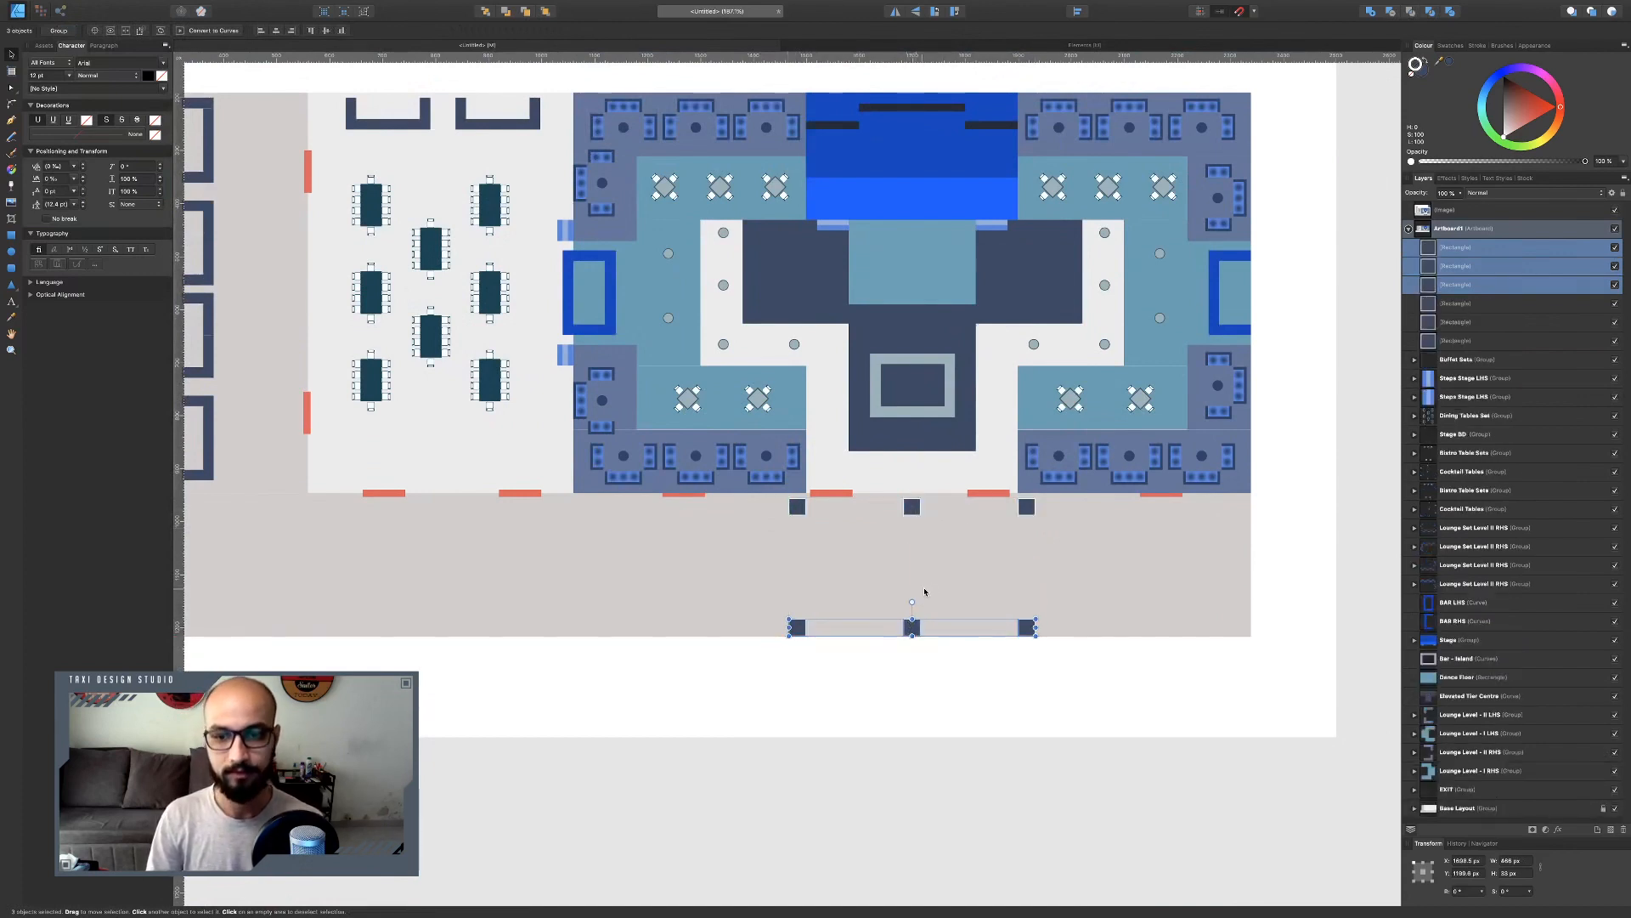
Group all six squares and name the group LED Installations.
left_click(912, 507, "shift")
left_click(1026, 507, "shift")
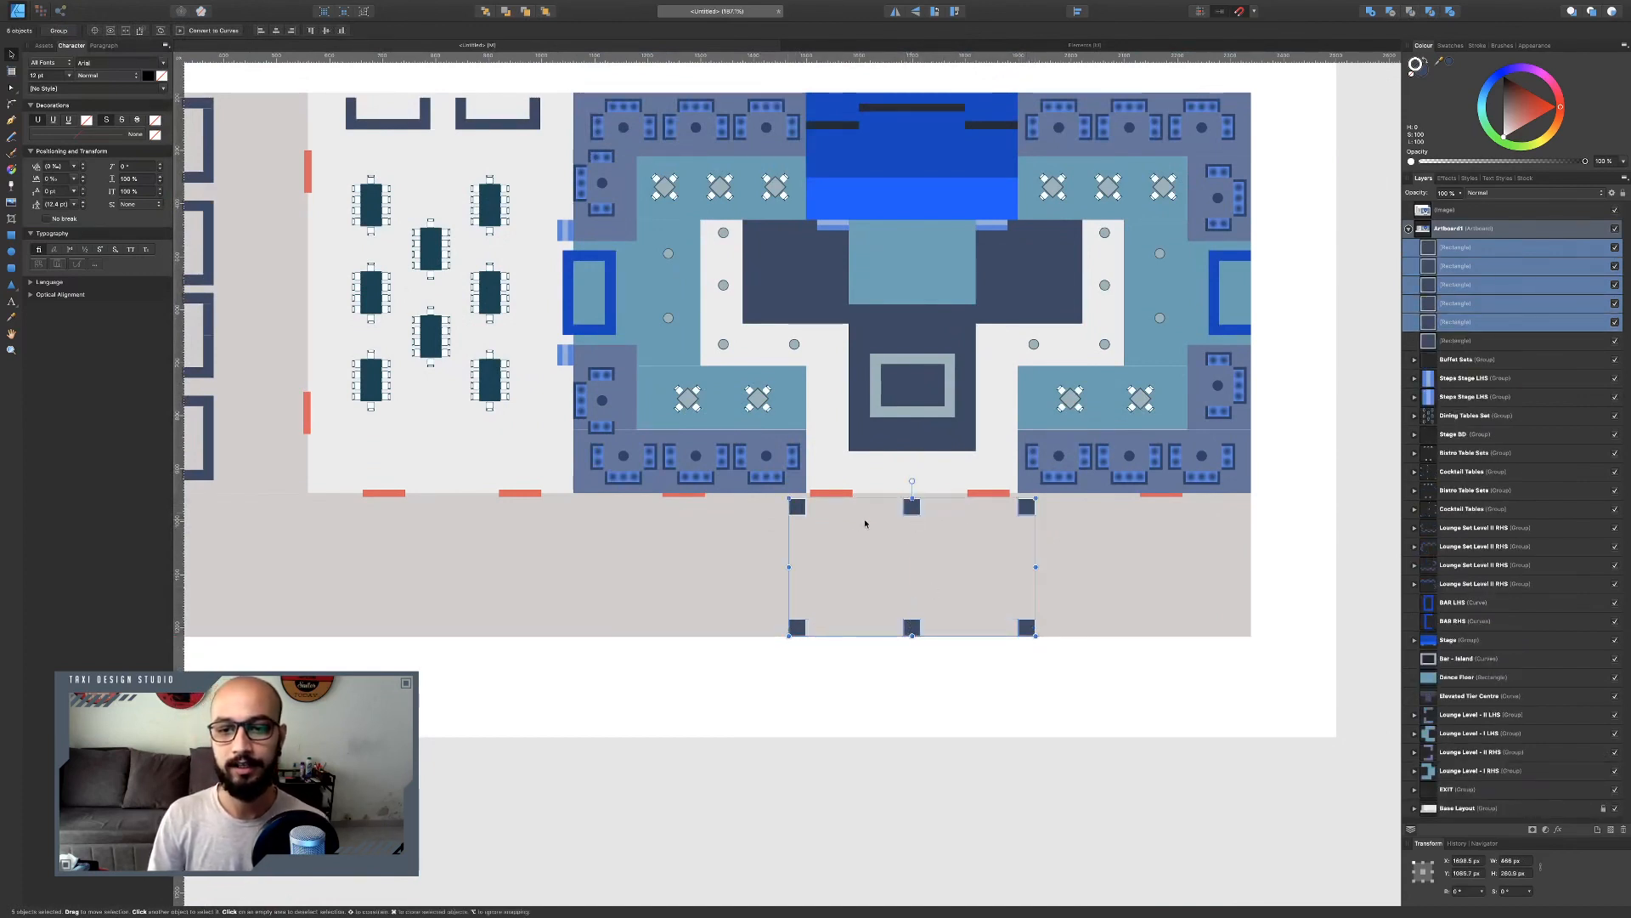
left_click(792, 512, "shift")
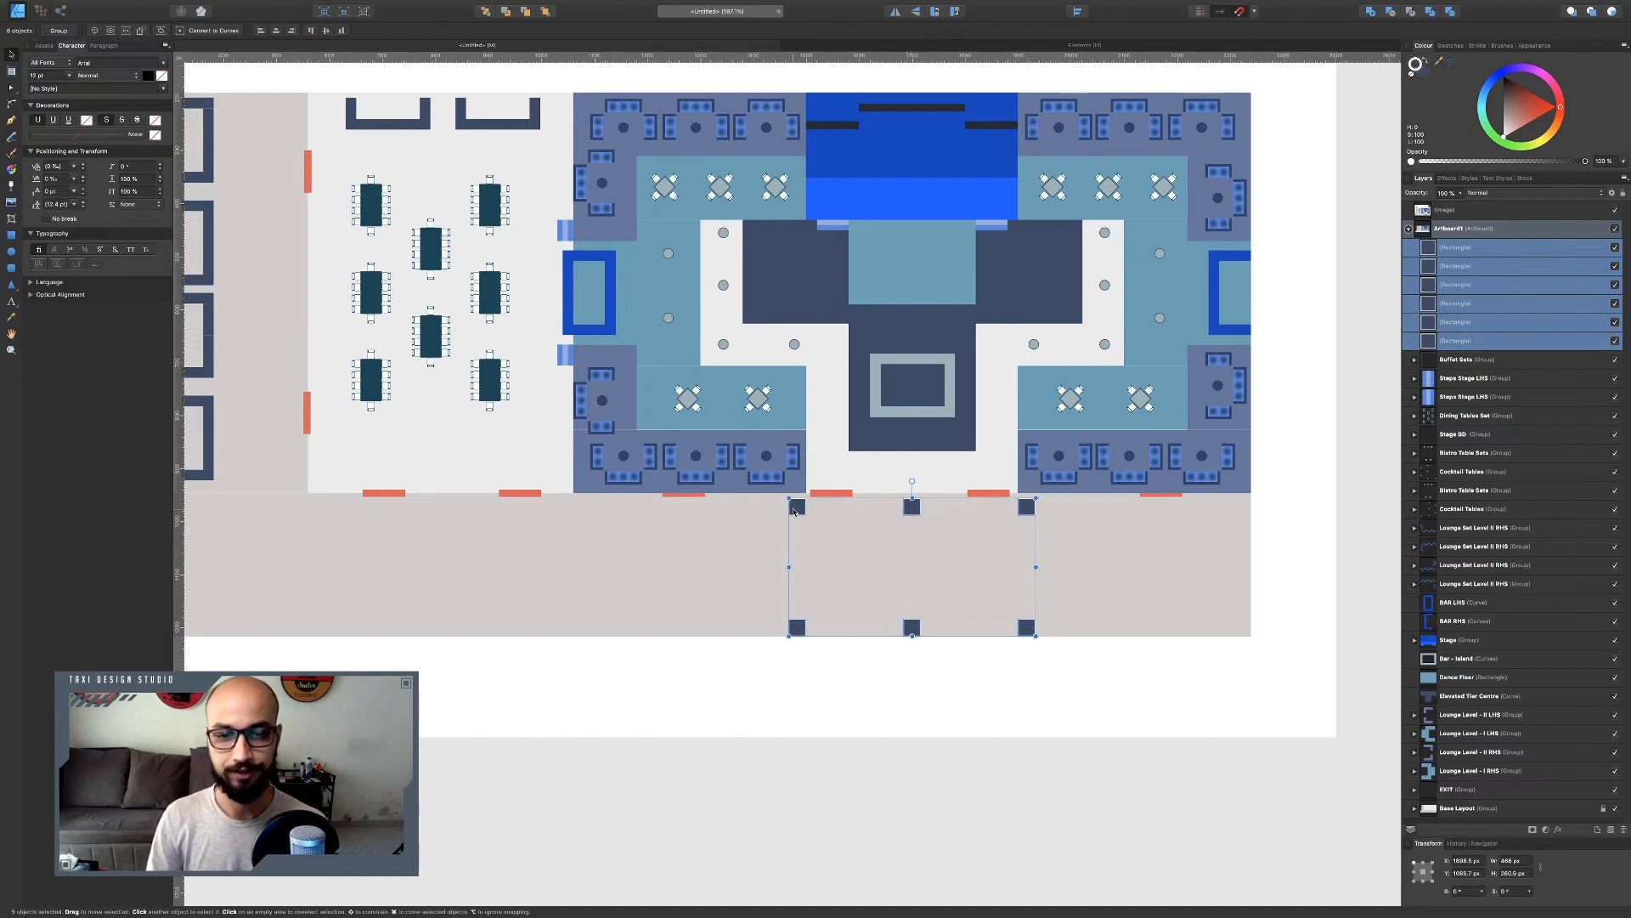
key("ctrl+g")
double_click(1454, 249)
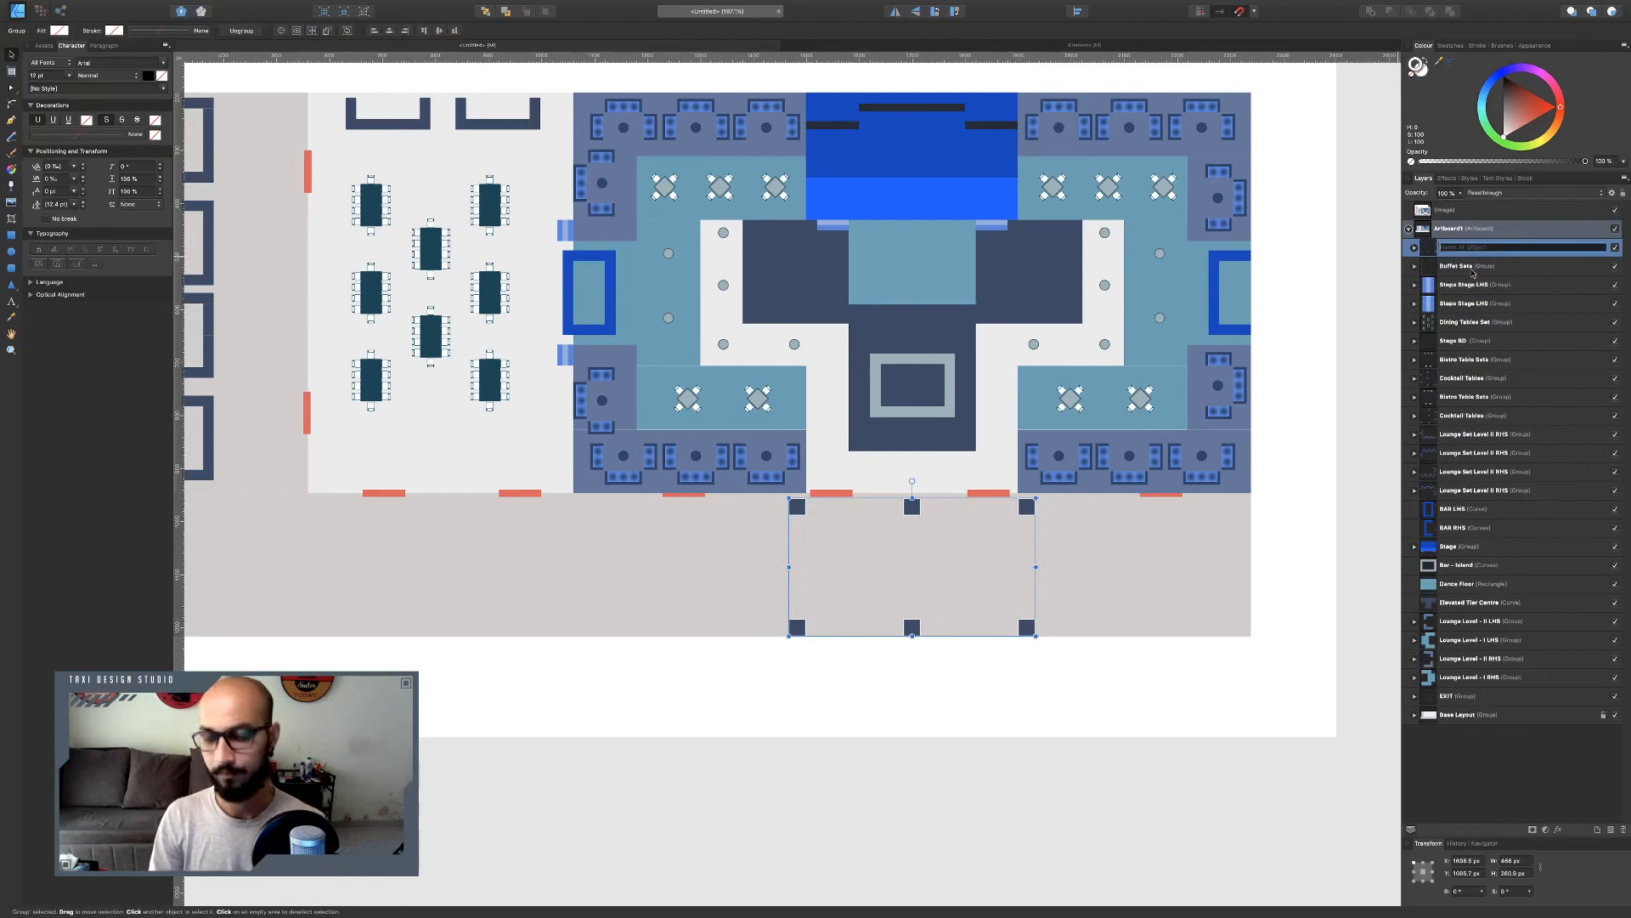
type("LED Installations")
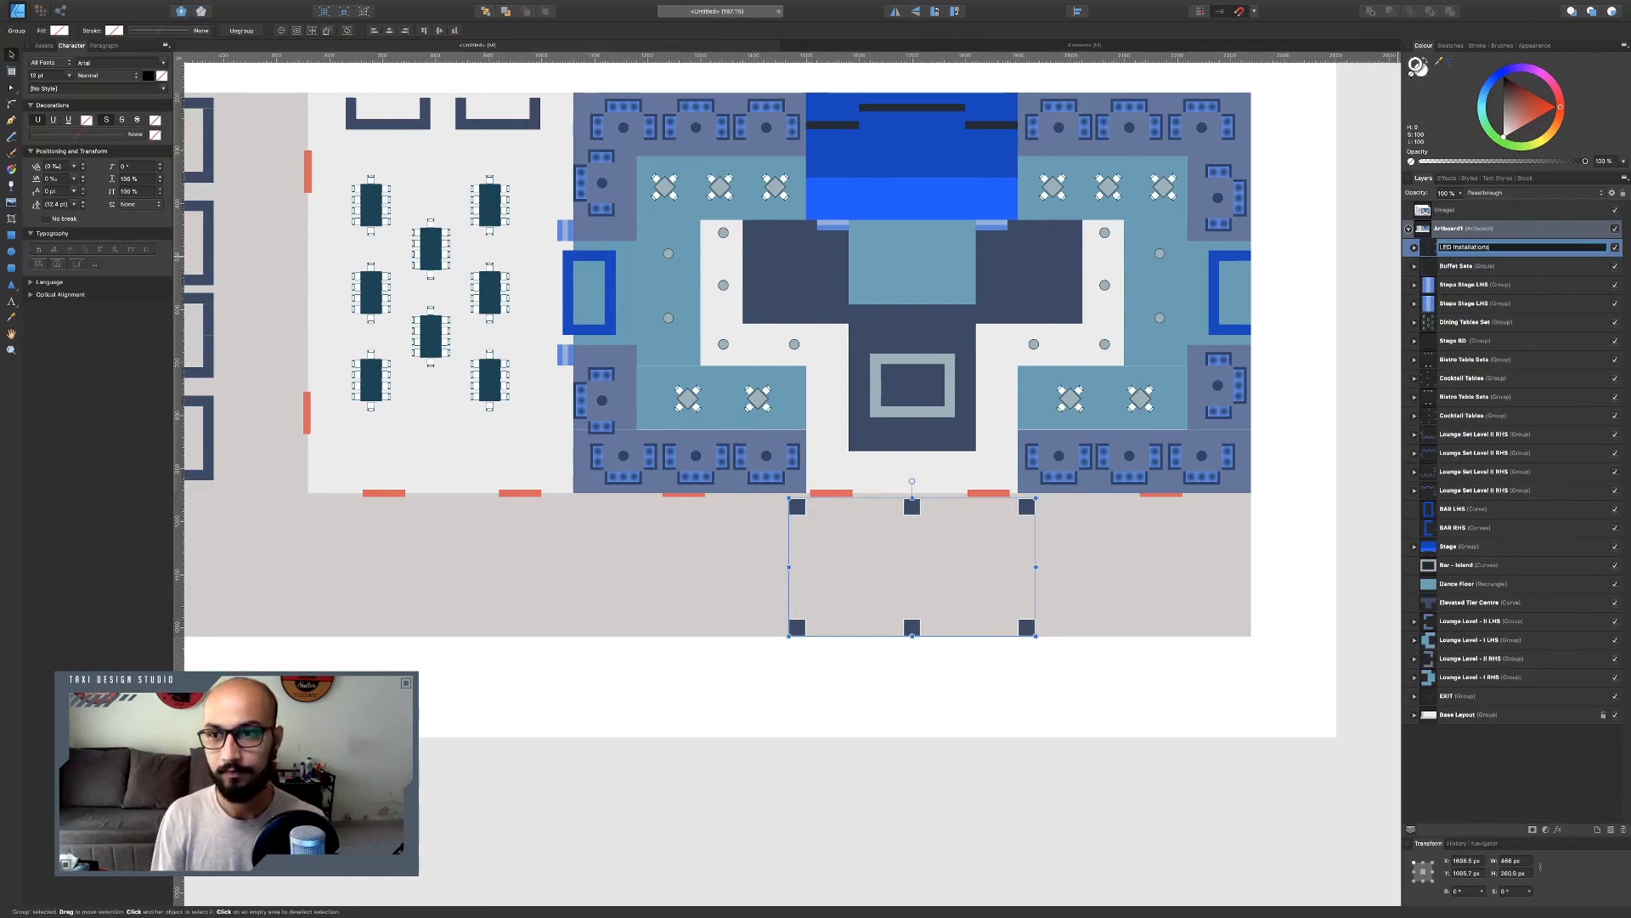
key("Return")
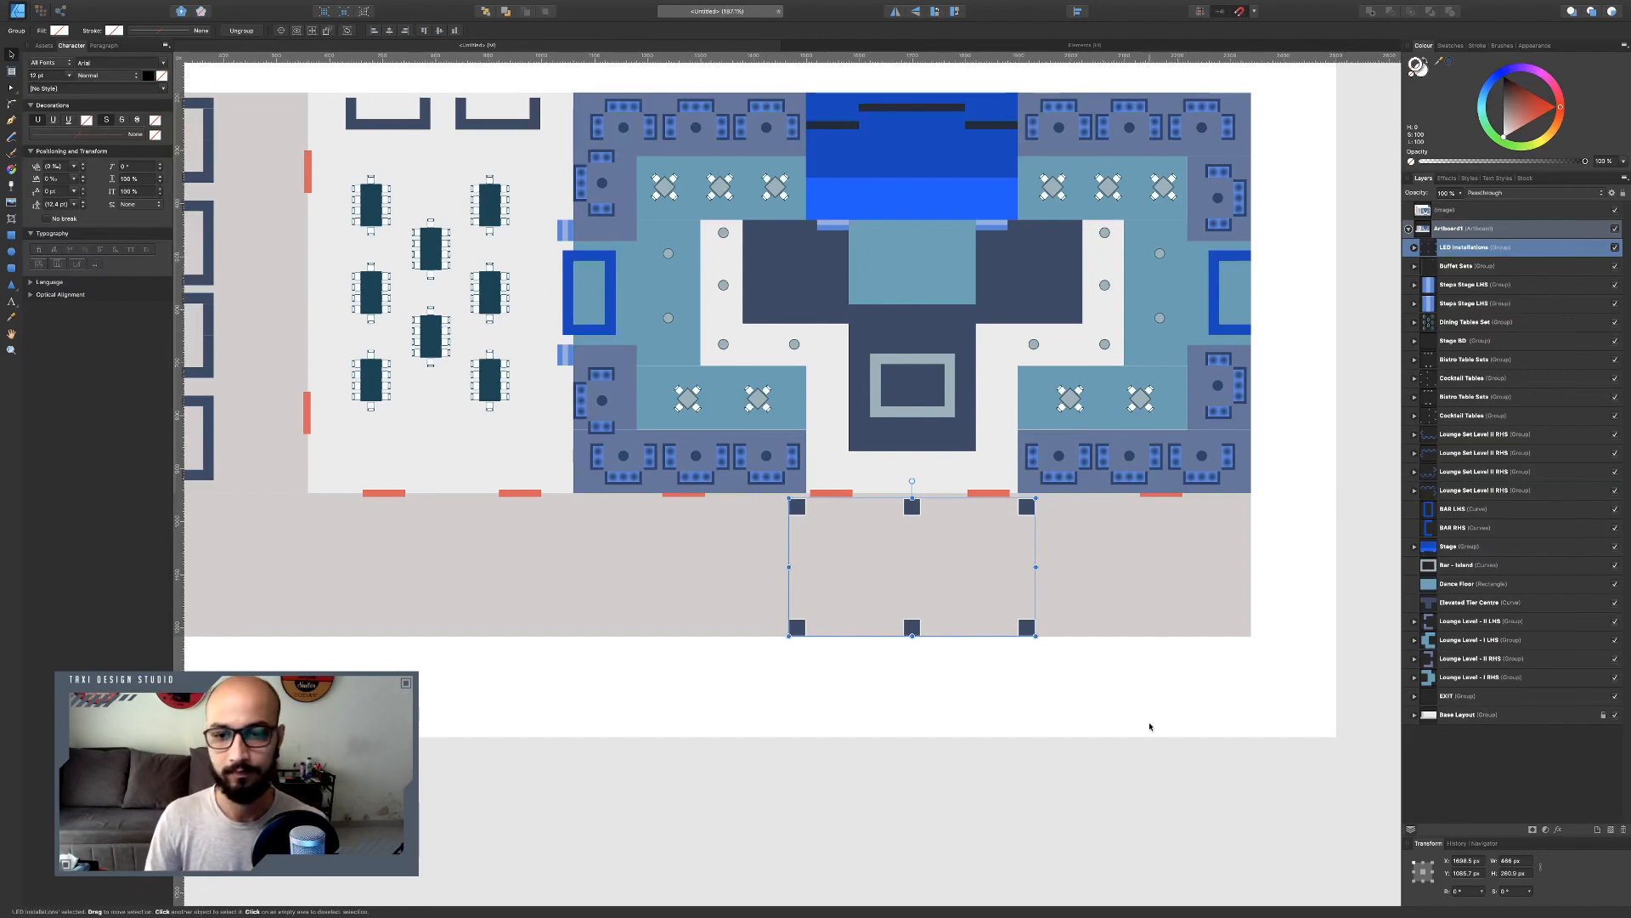
Zoom around the layout to compare the LED installations against the reference chart.
left_click(1144, 757)
scroll(879, 416, "down", 2)
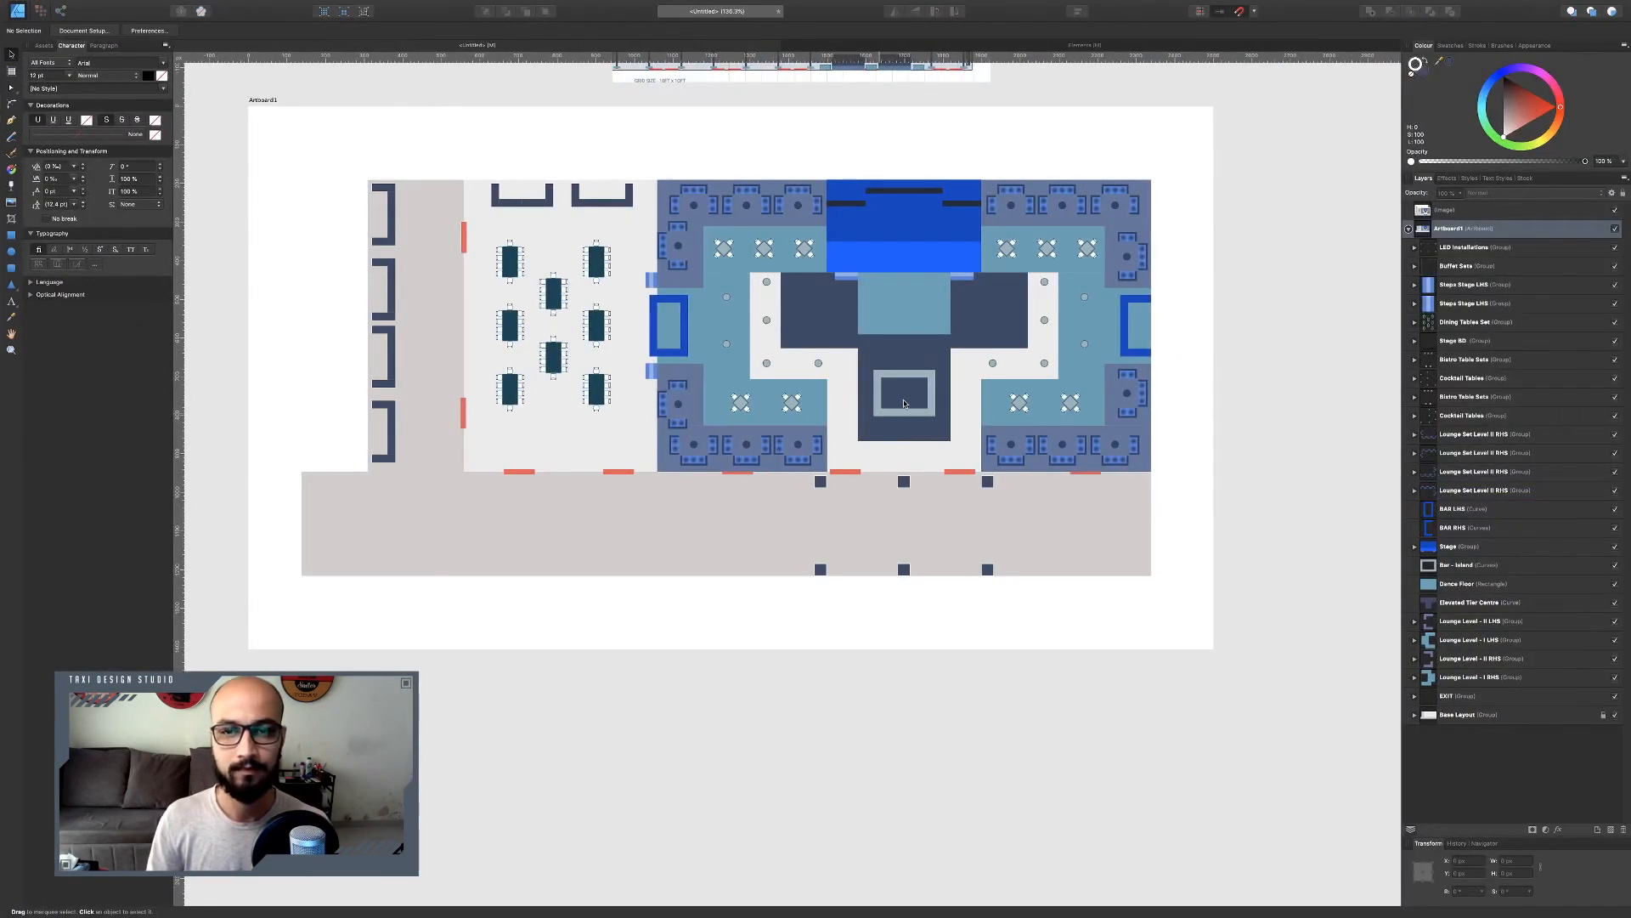
scroll(904, 404, "up", 5)
scroll(856, 619, "up", 8)
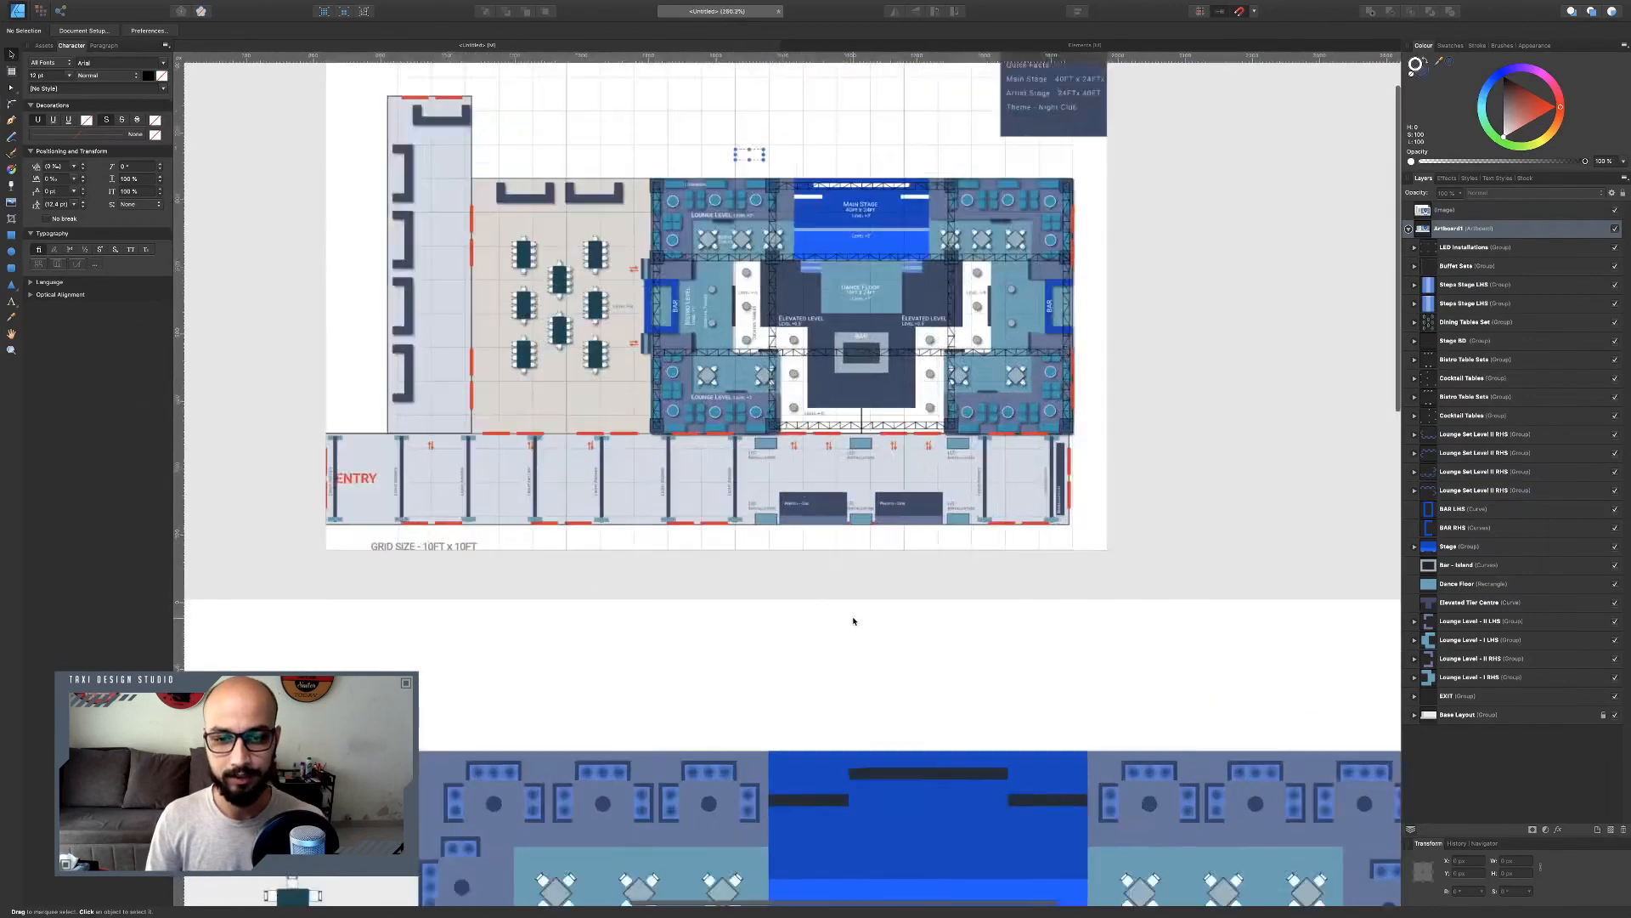
scroll(856, 429, "down", 6)
scroll(856, 431, "down", 5)
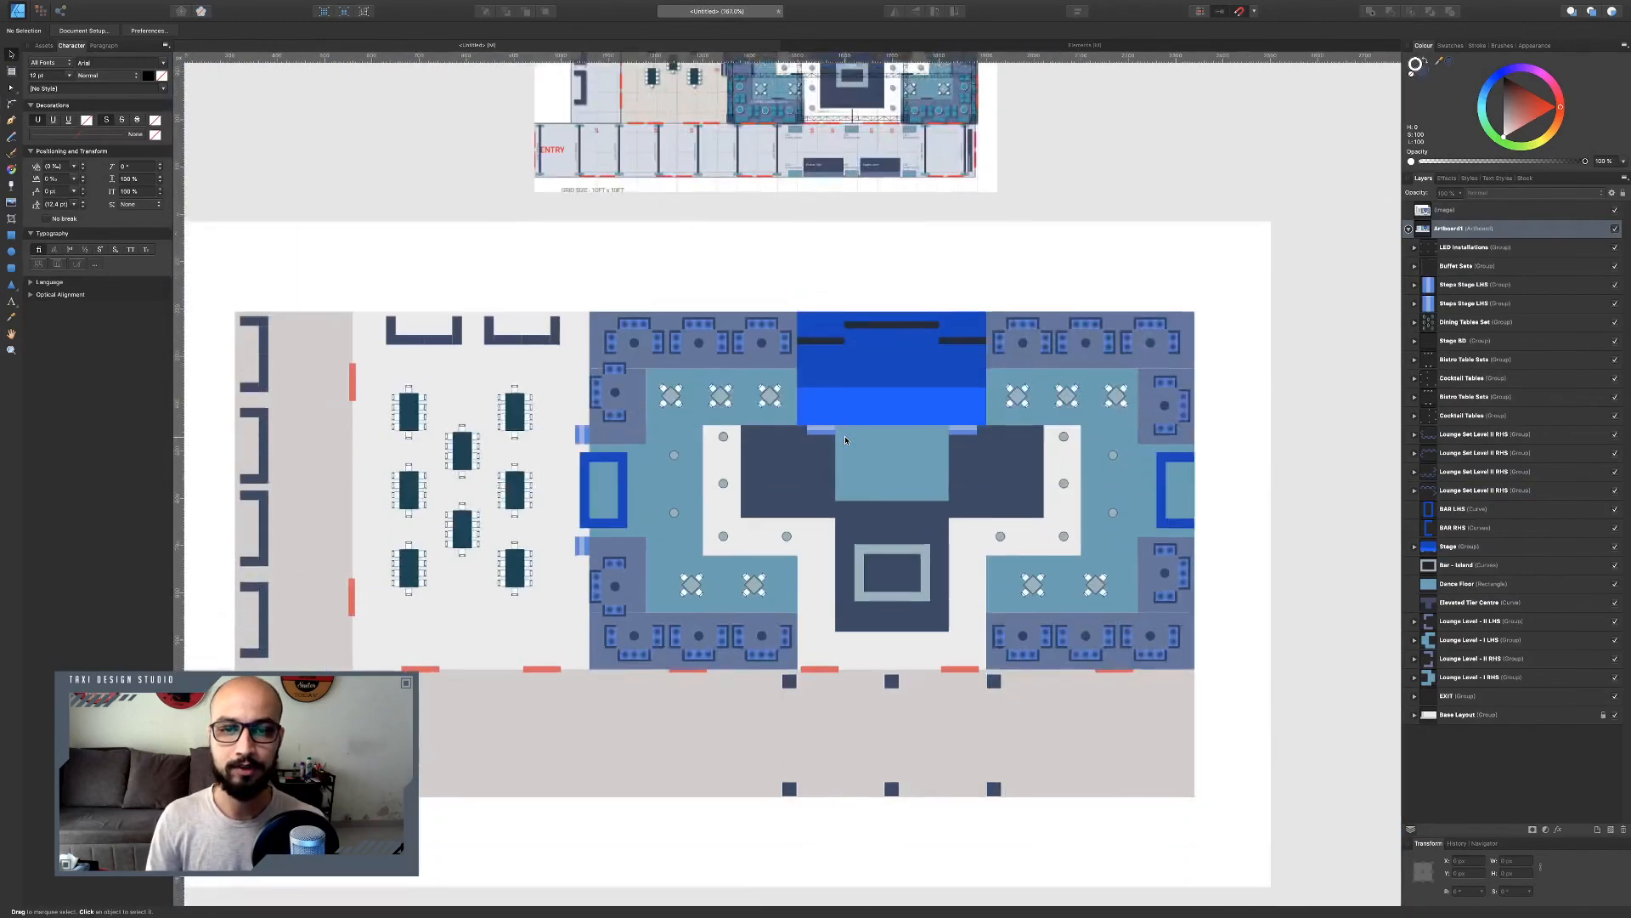
scroll(860, 719, "down", 2)
scroll(859, 706, "up", 7)
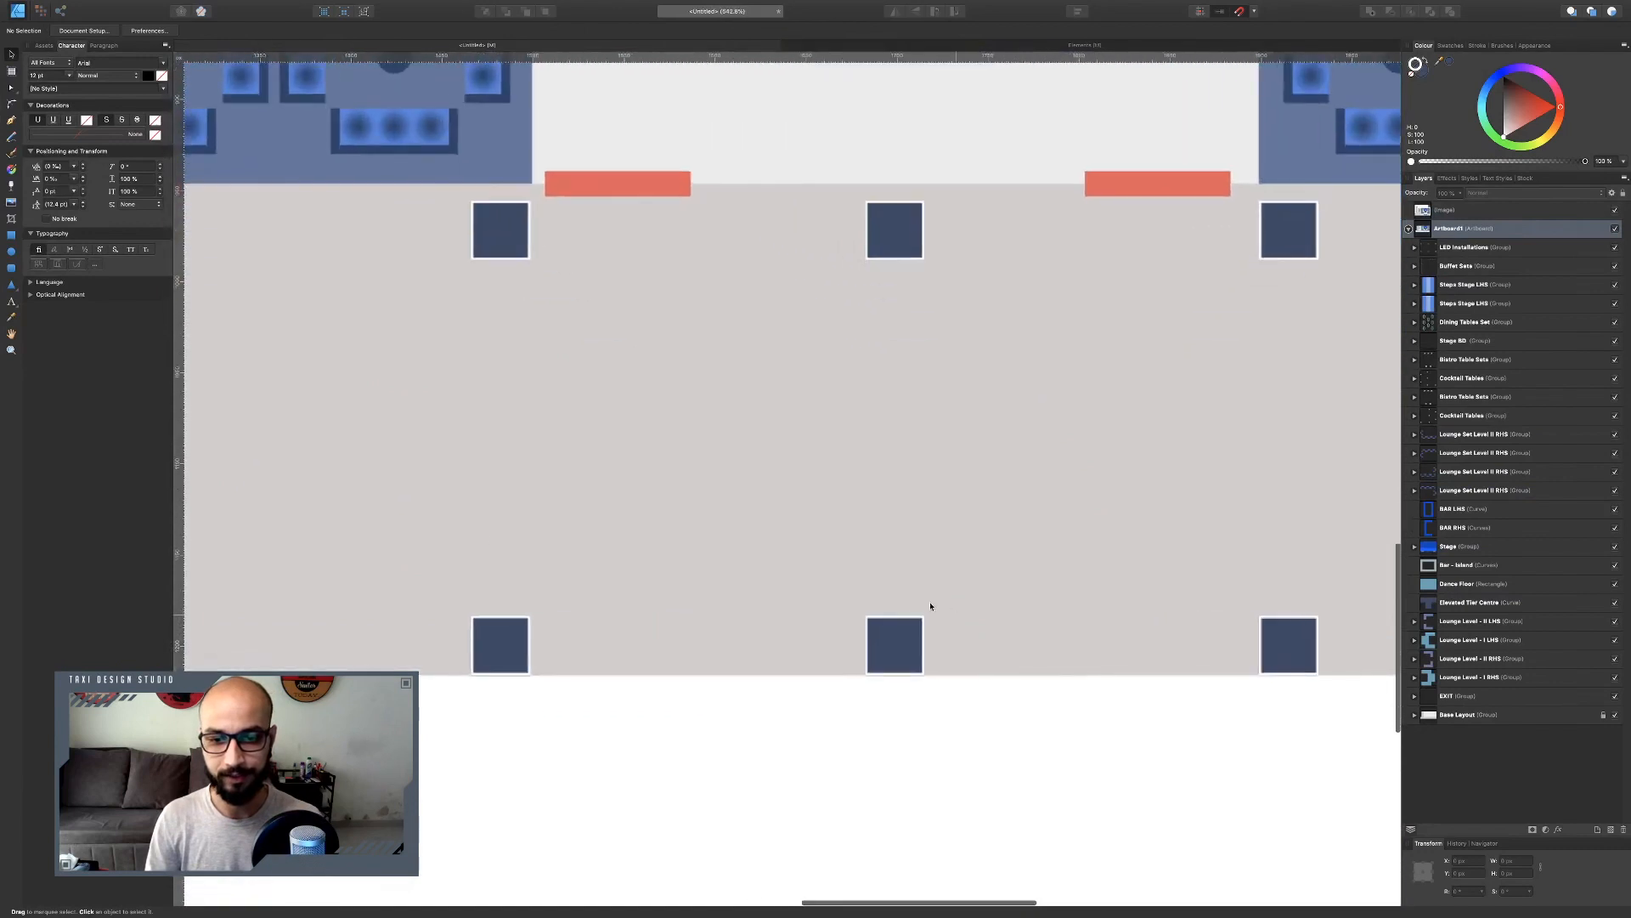
Draw a rectangle near the lower edge of the grey area and size it to 100 px by 80 px.
left_click(11, 235)
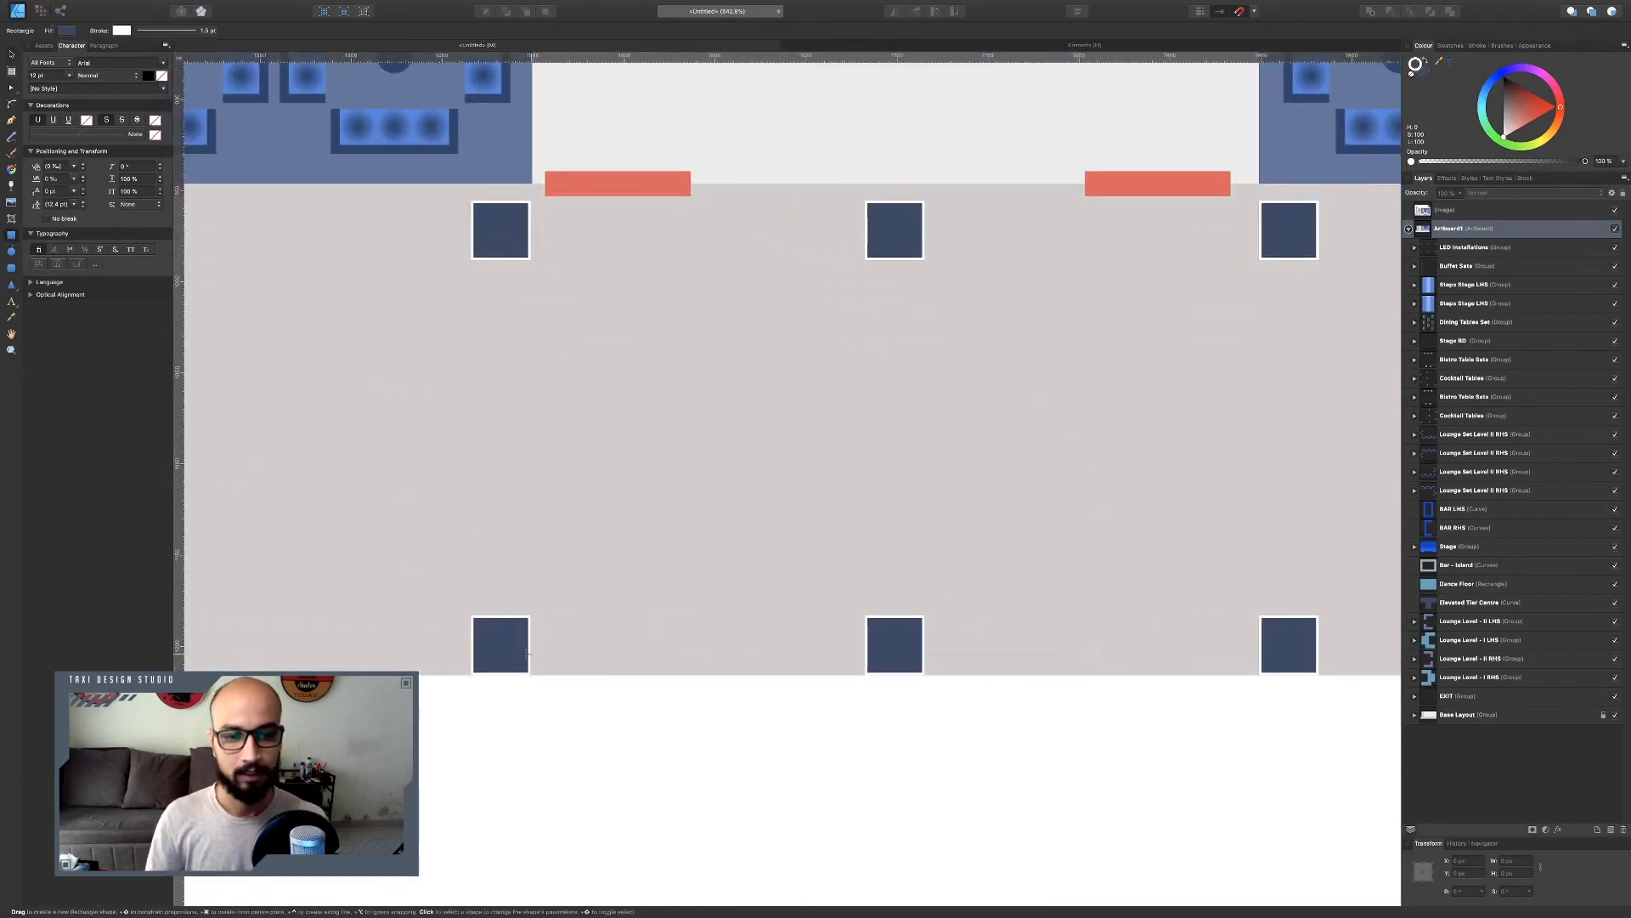
mouse_move(567, 673)
left_mouse_down()
mouse_move(685, 607)
mouse_move(810, 605)
left_mouse_up()
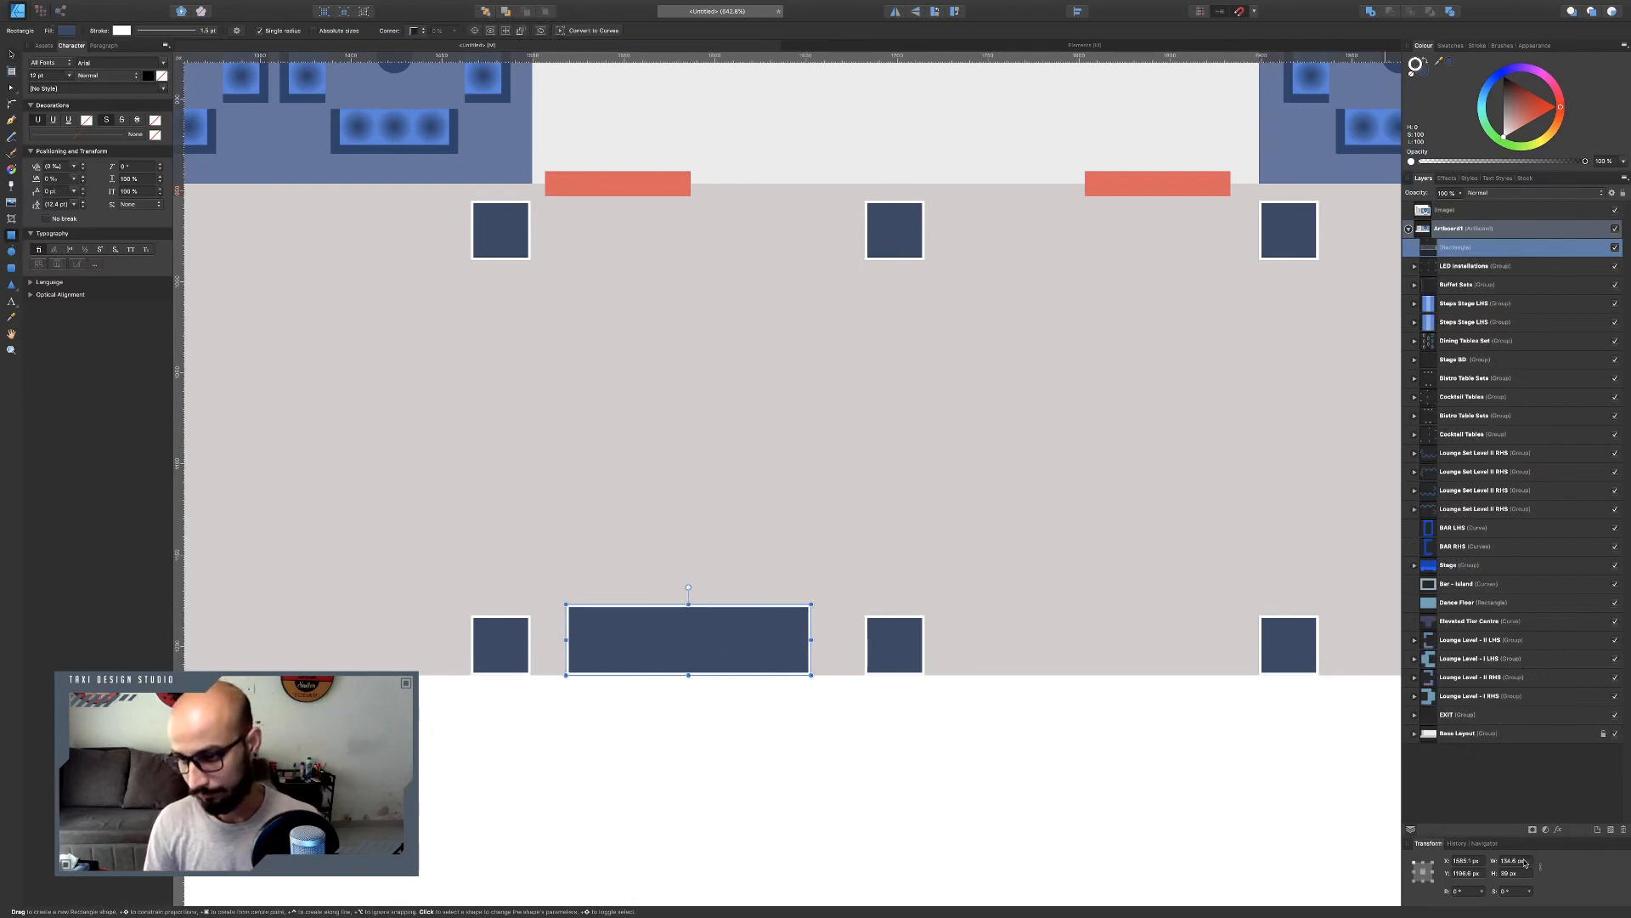
left_click(1529, 861)
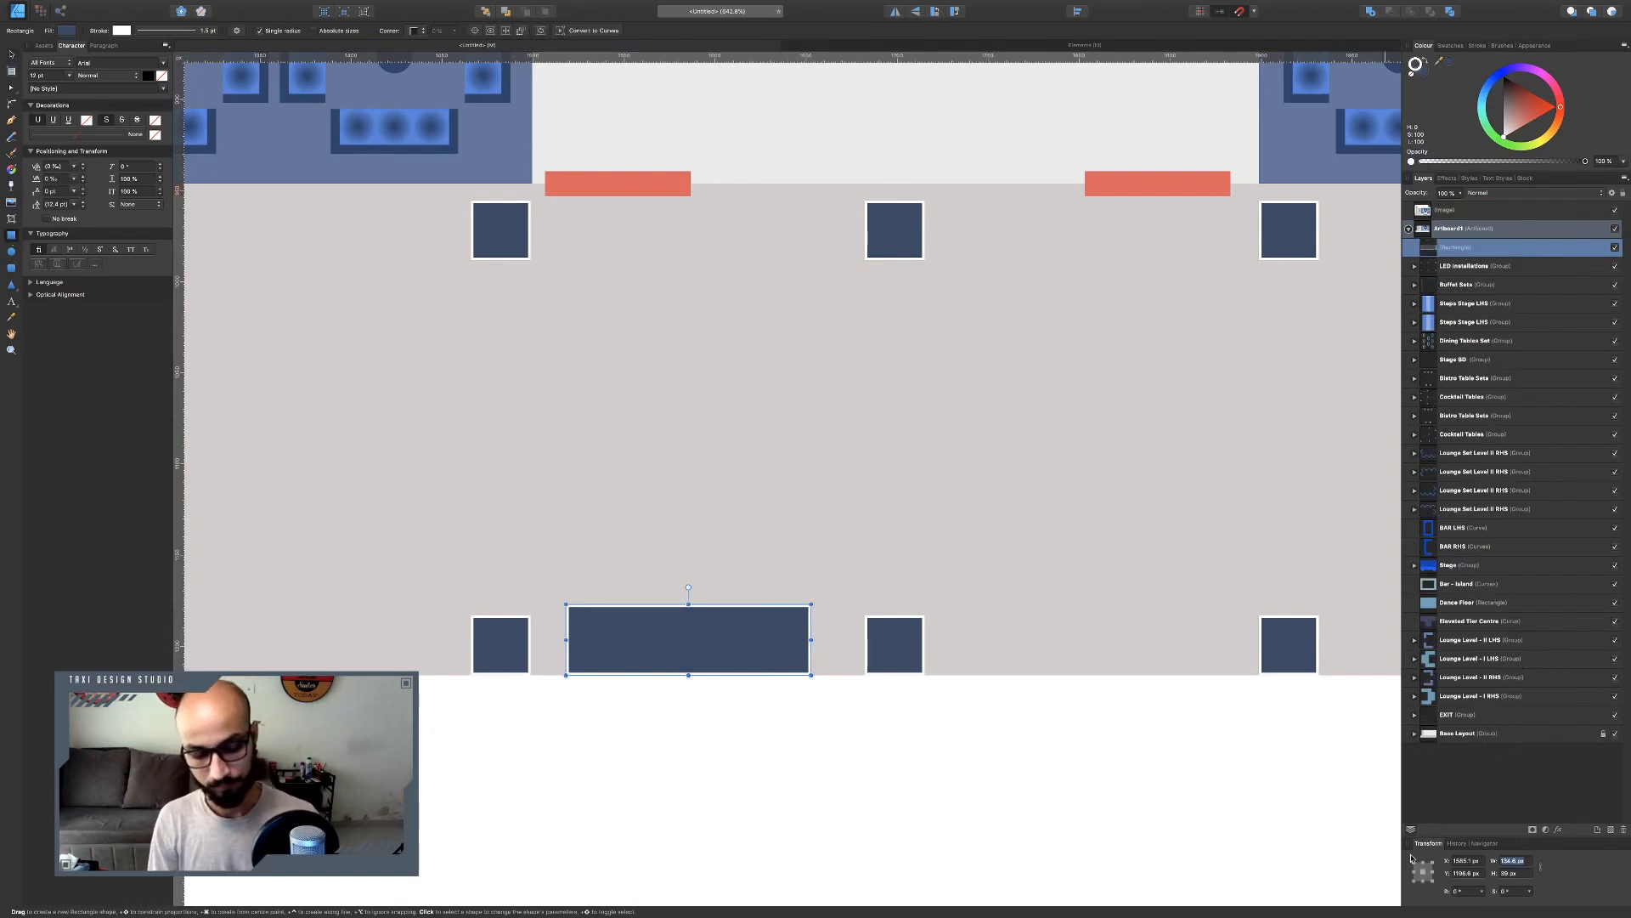
type("13")
key("Tab")
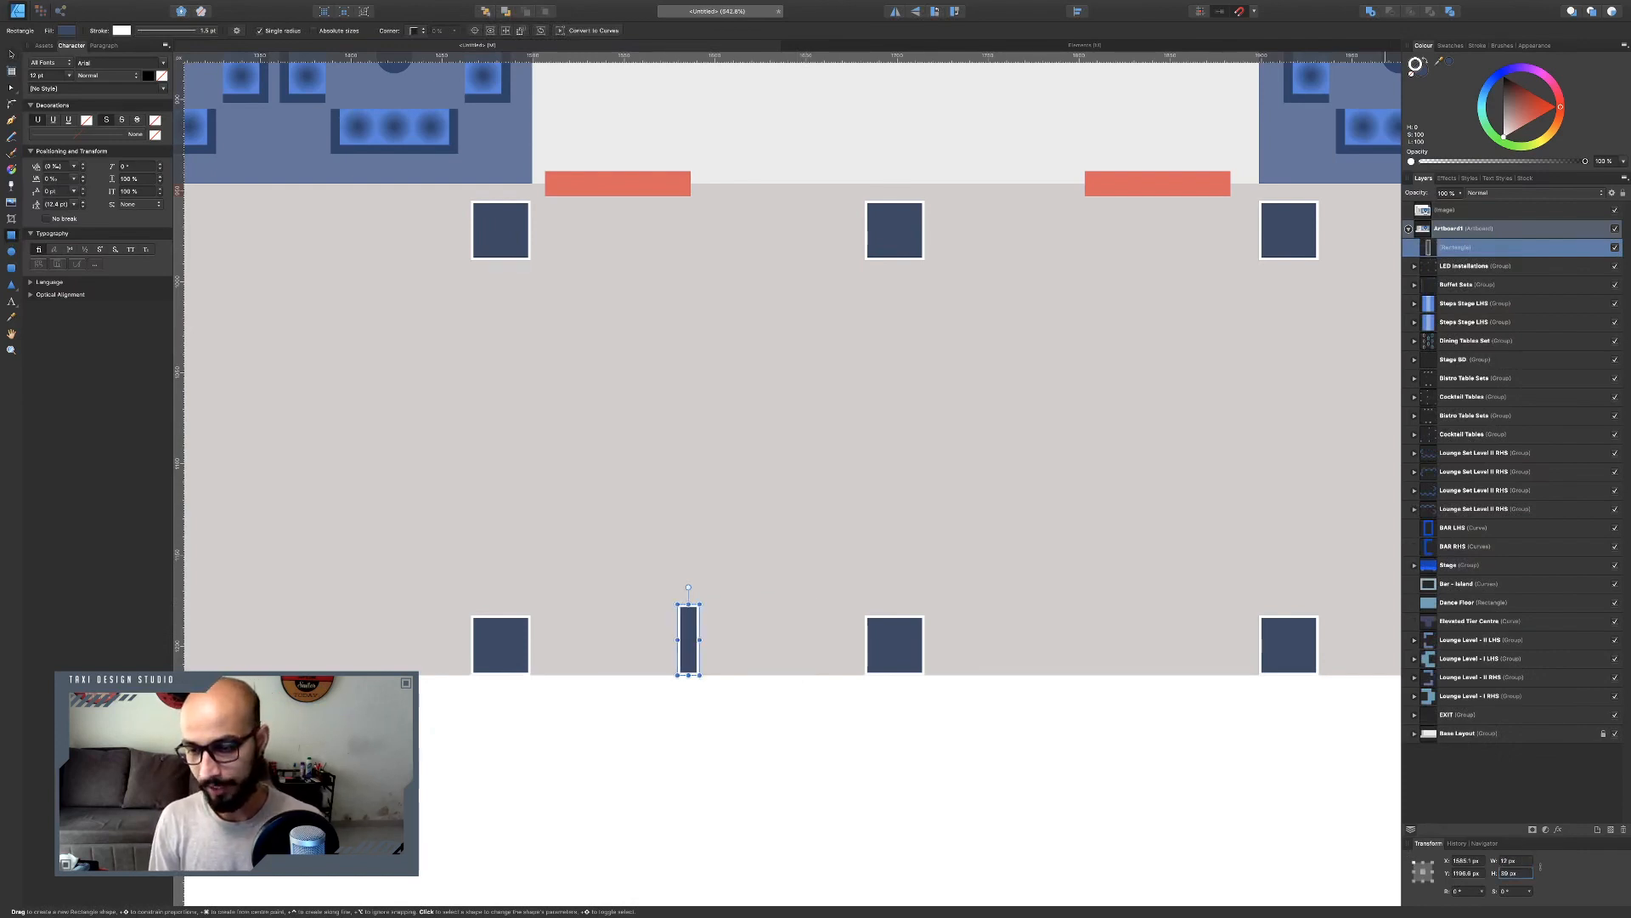
key("shift+Tab")
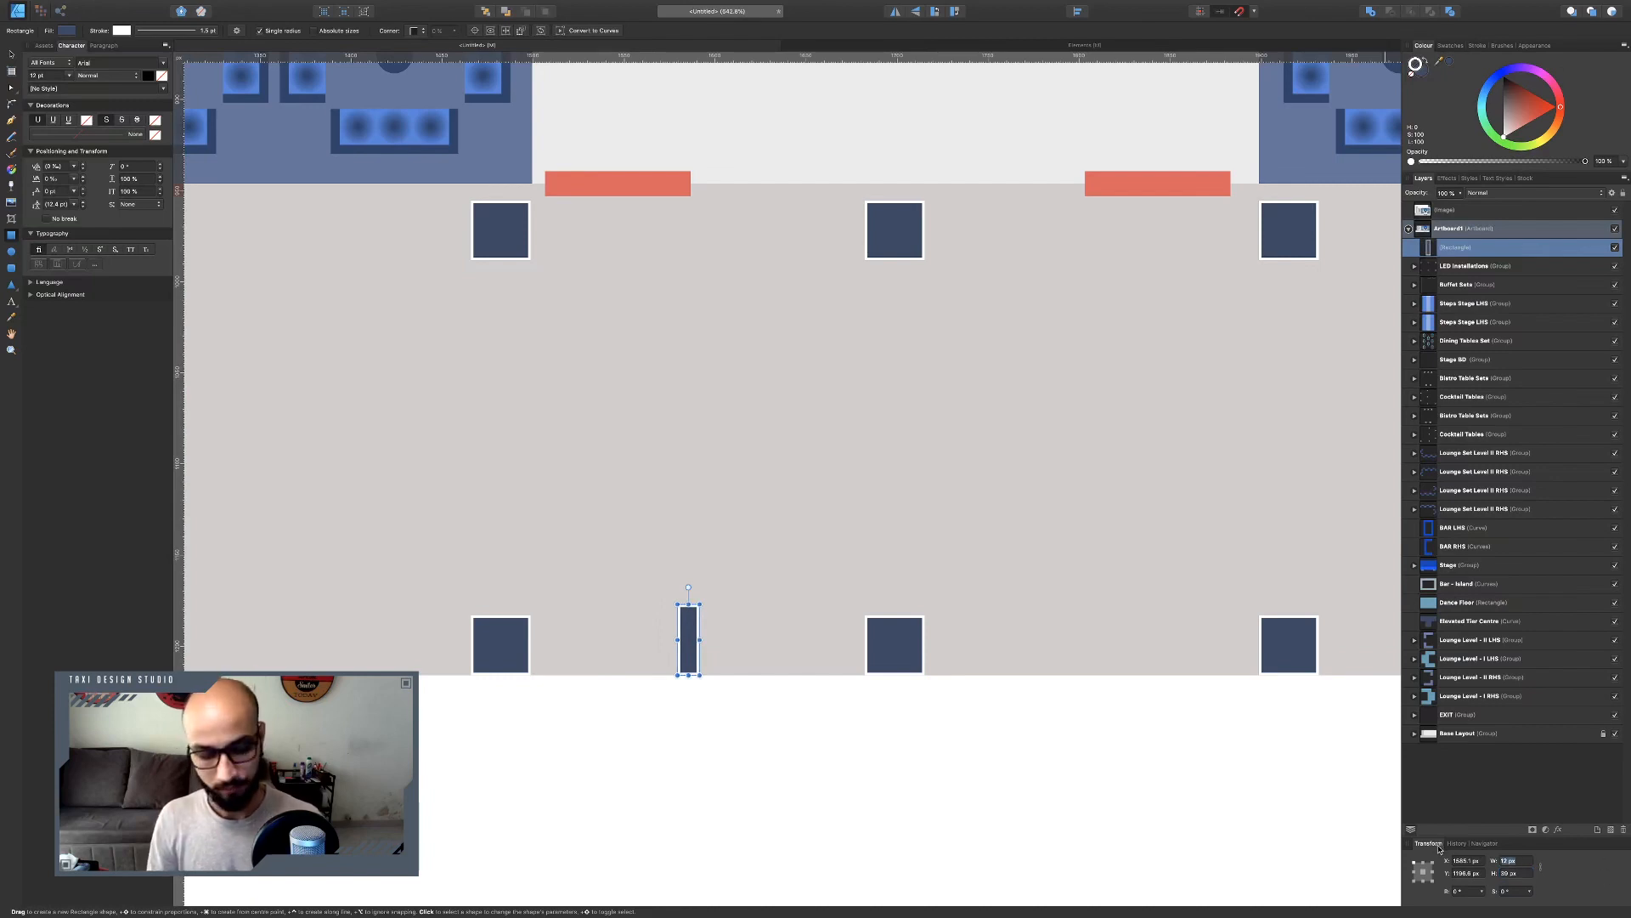
key("Tab")
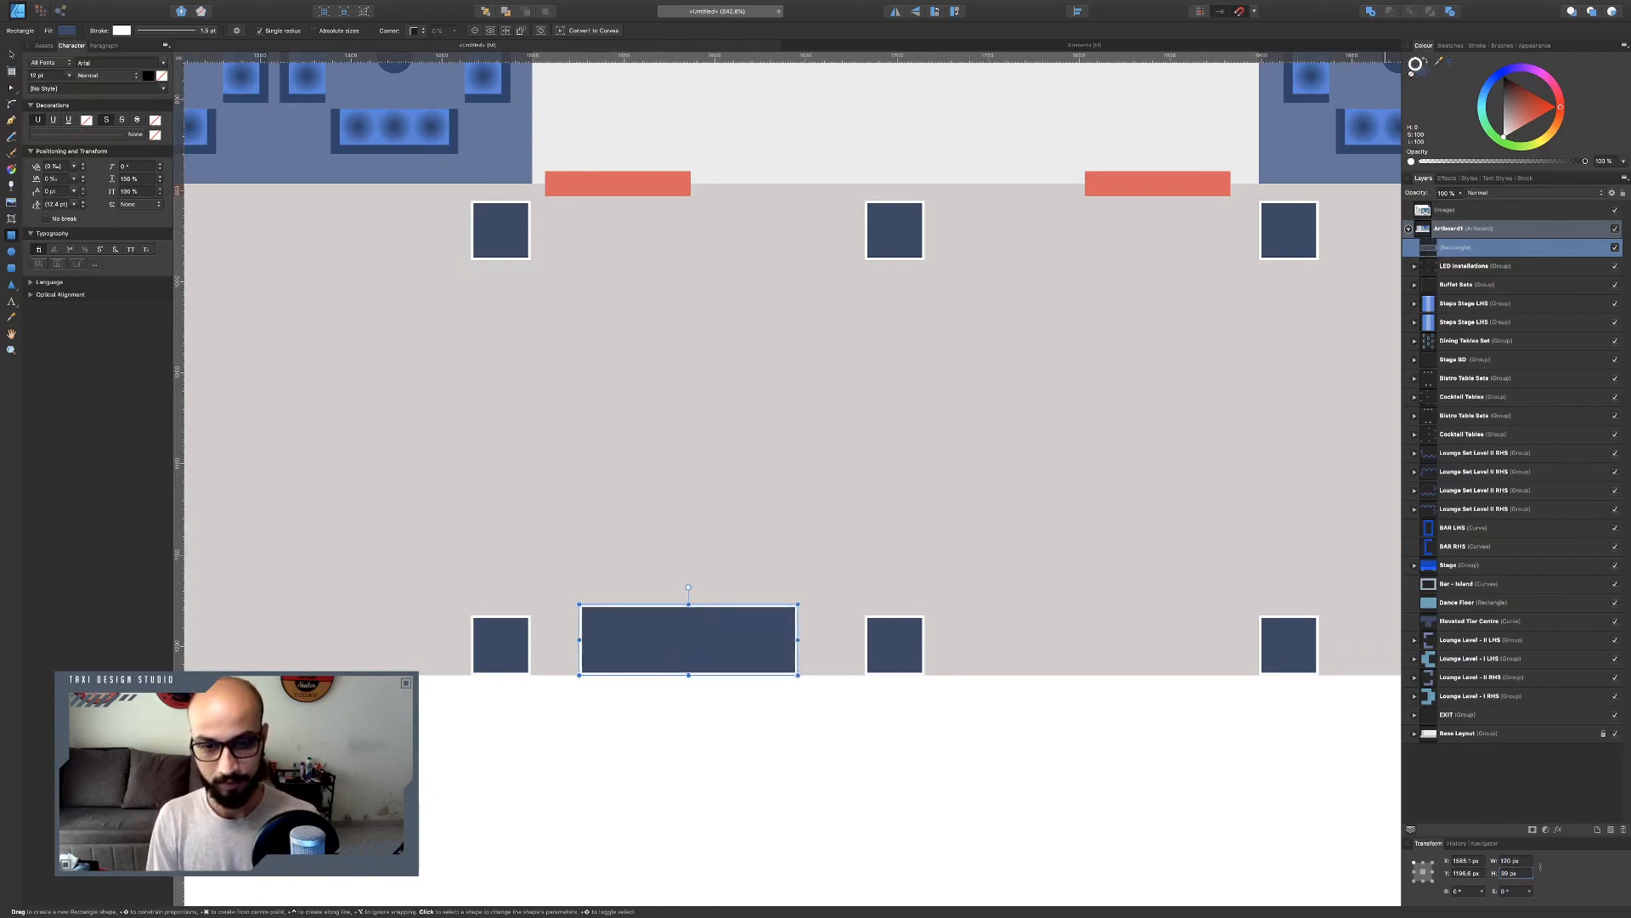
type("80")
key("Return")
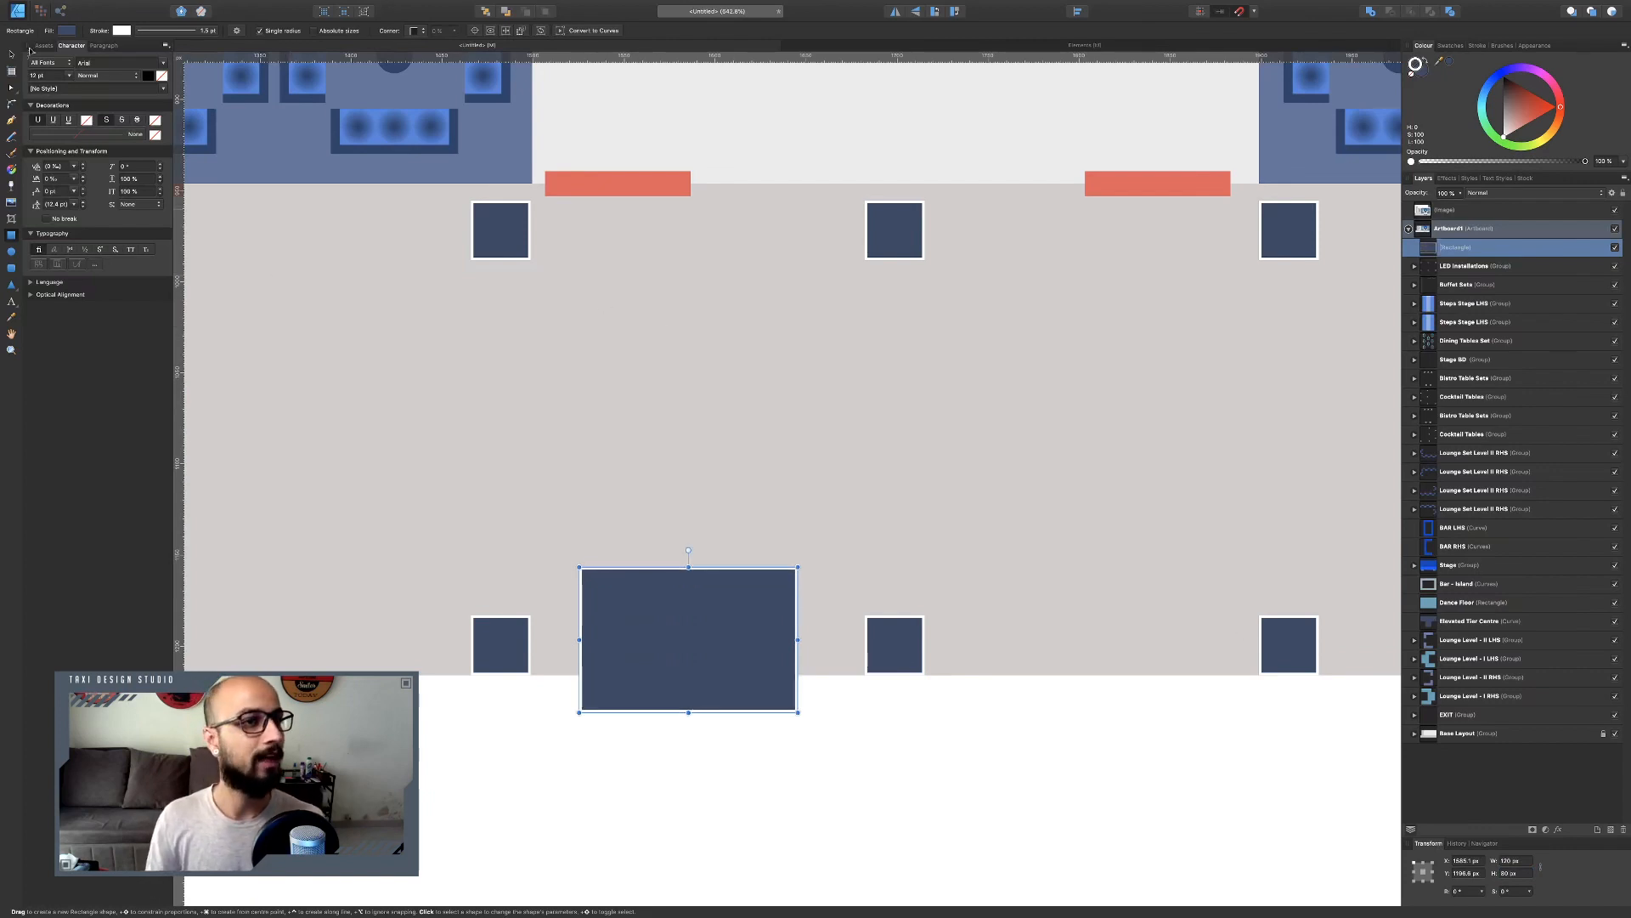
Move the rectangle down onto the grey area's lower edge and remove its stroke.
key("v")
left_click_drag(665, 657, 674, 620)
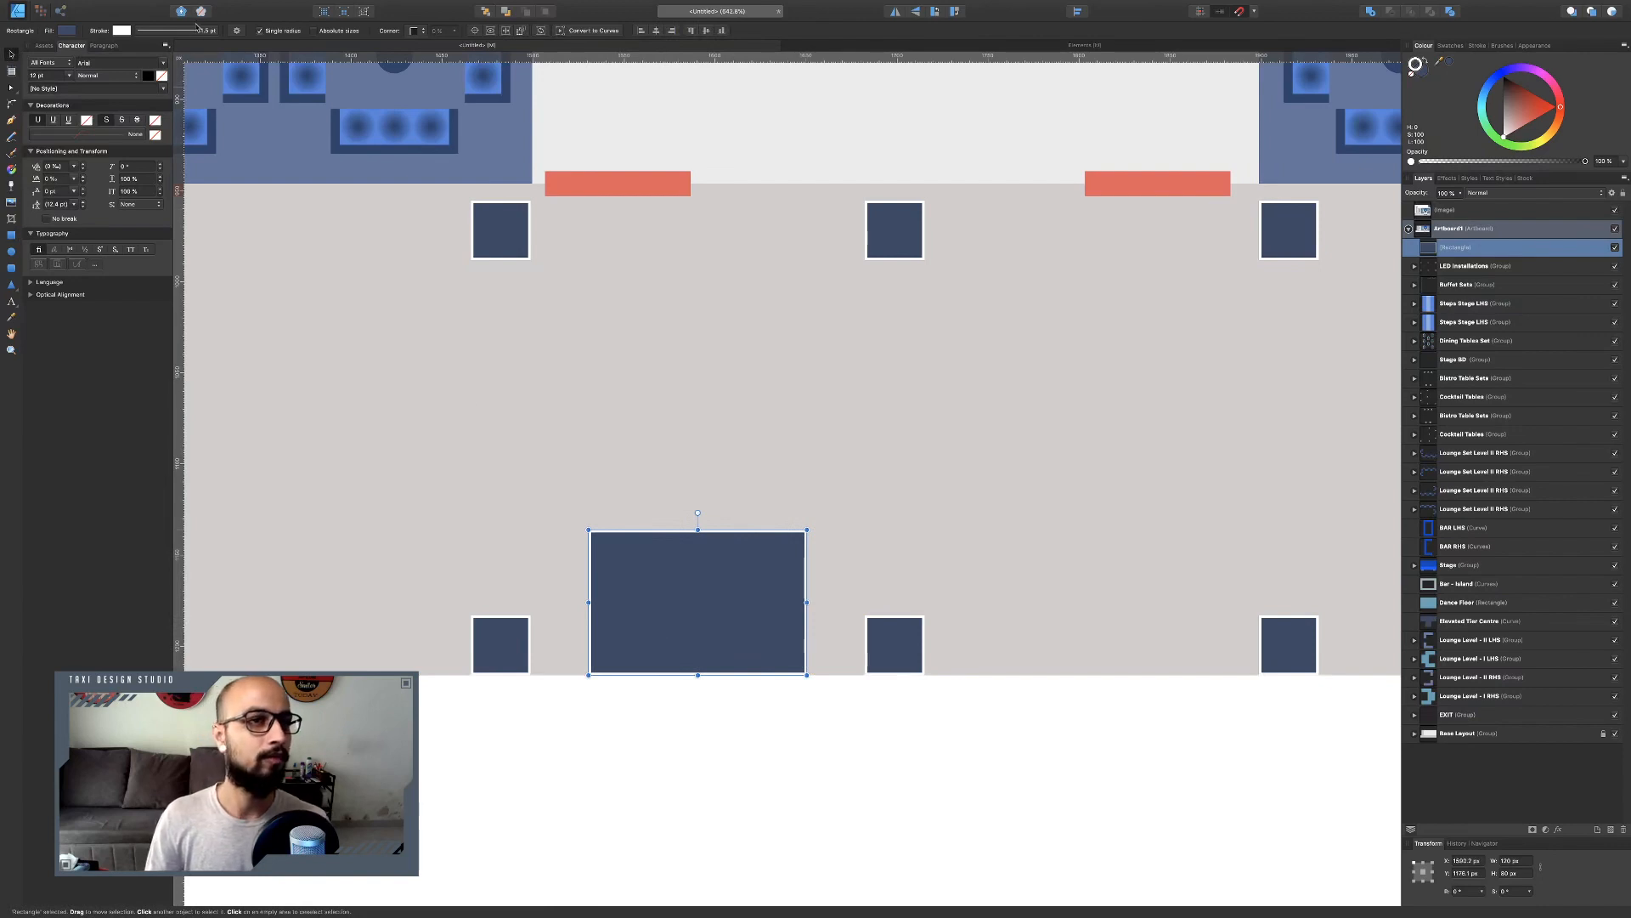
left_click(193, 31)
left_click(141, 50)
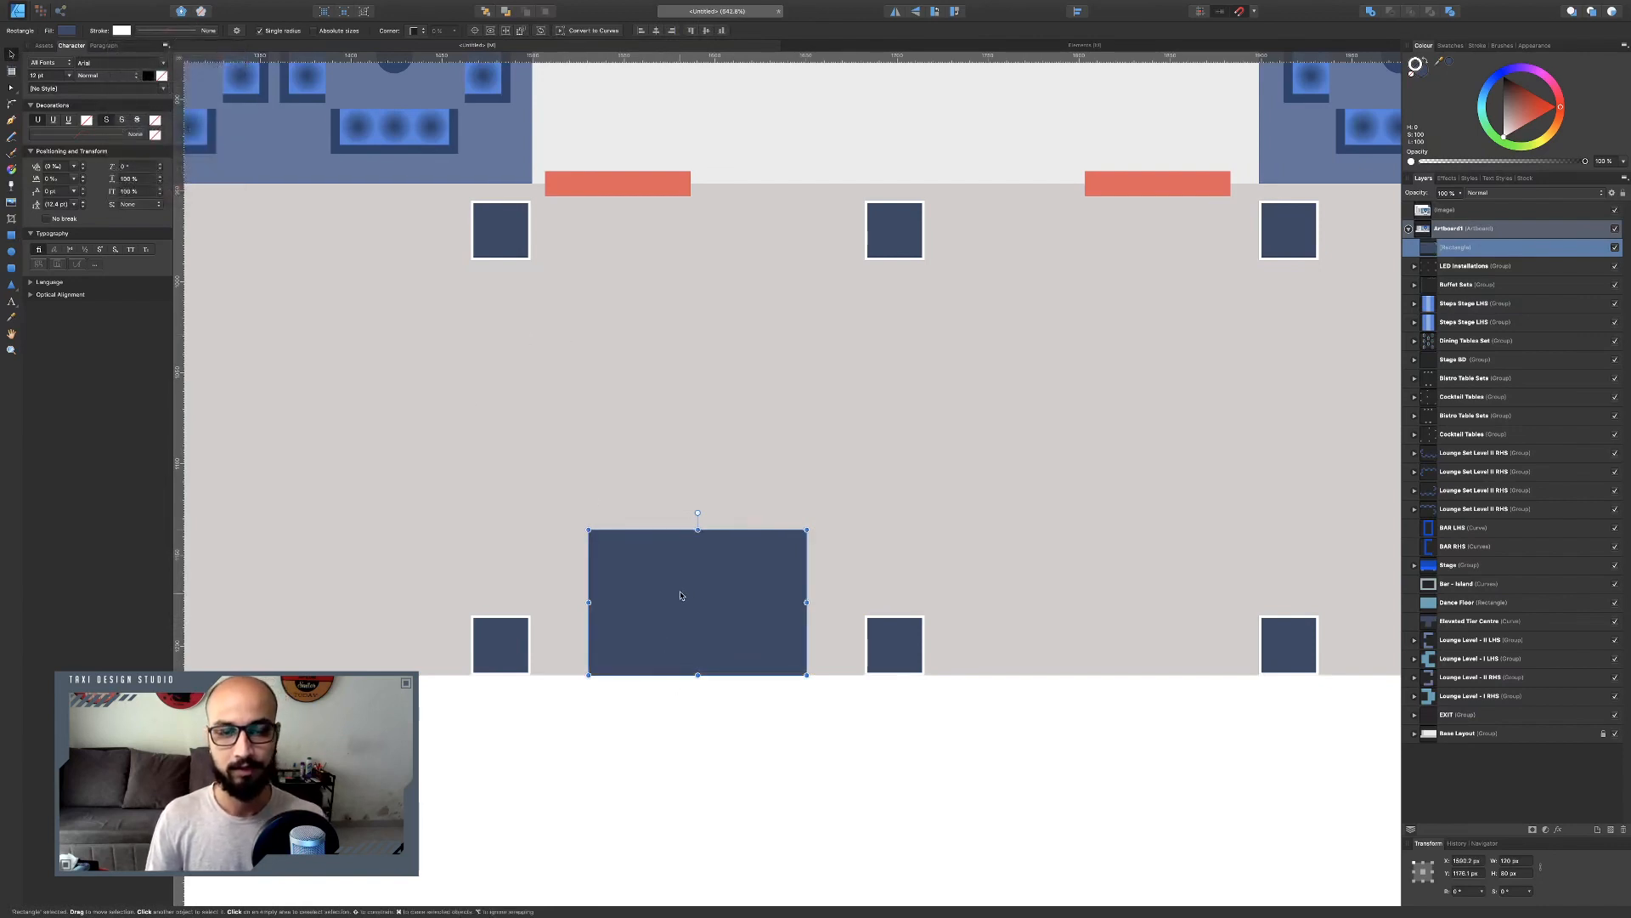
Duplicate the rectangle and set the copy to a 20 px tall strip anchored at the bottom edge.
scroll(790, 547, "down", 4)
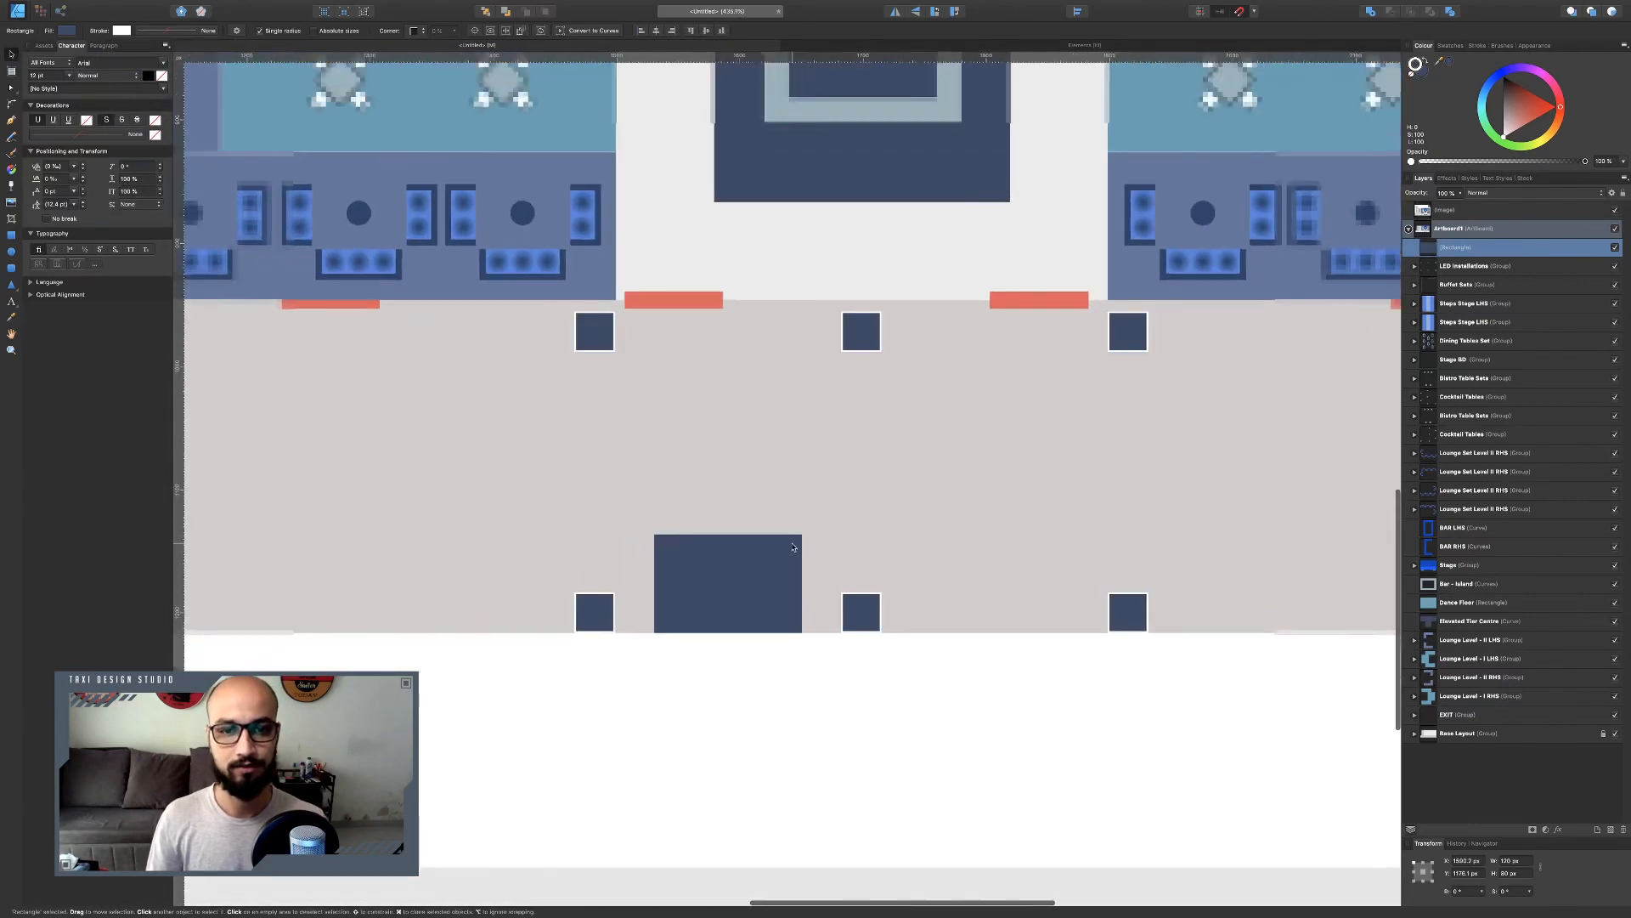
scroll(792, 548, "up", 5)
scroll(793, 548, "up", 10)
scroll(792, 548, "down", 6)
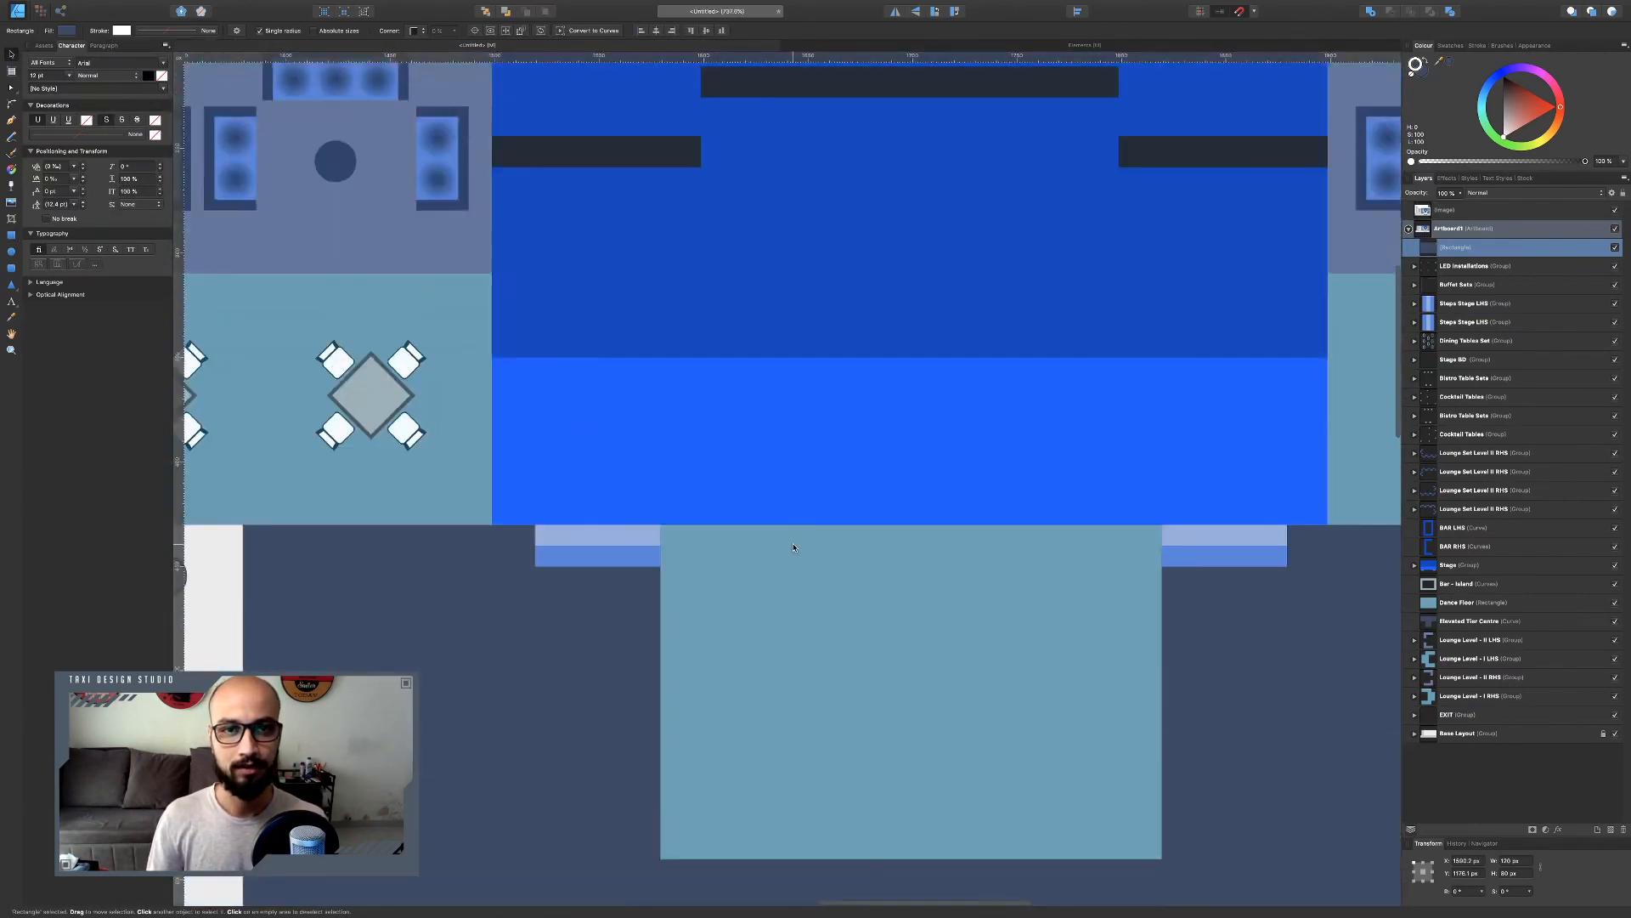
scroll(792, 549, "up", 6)
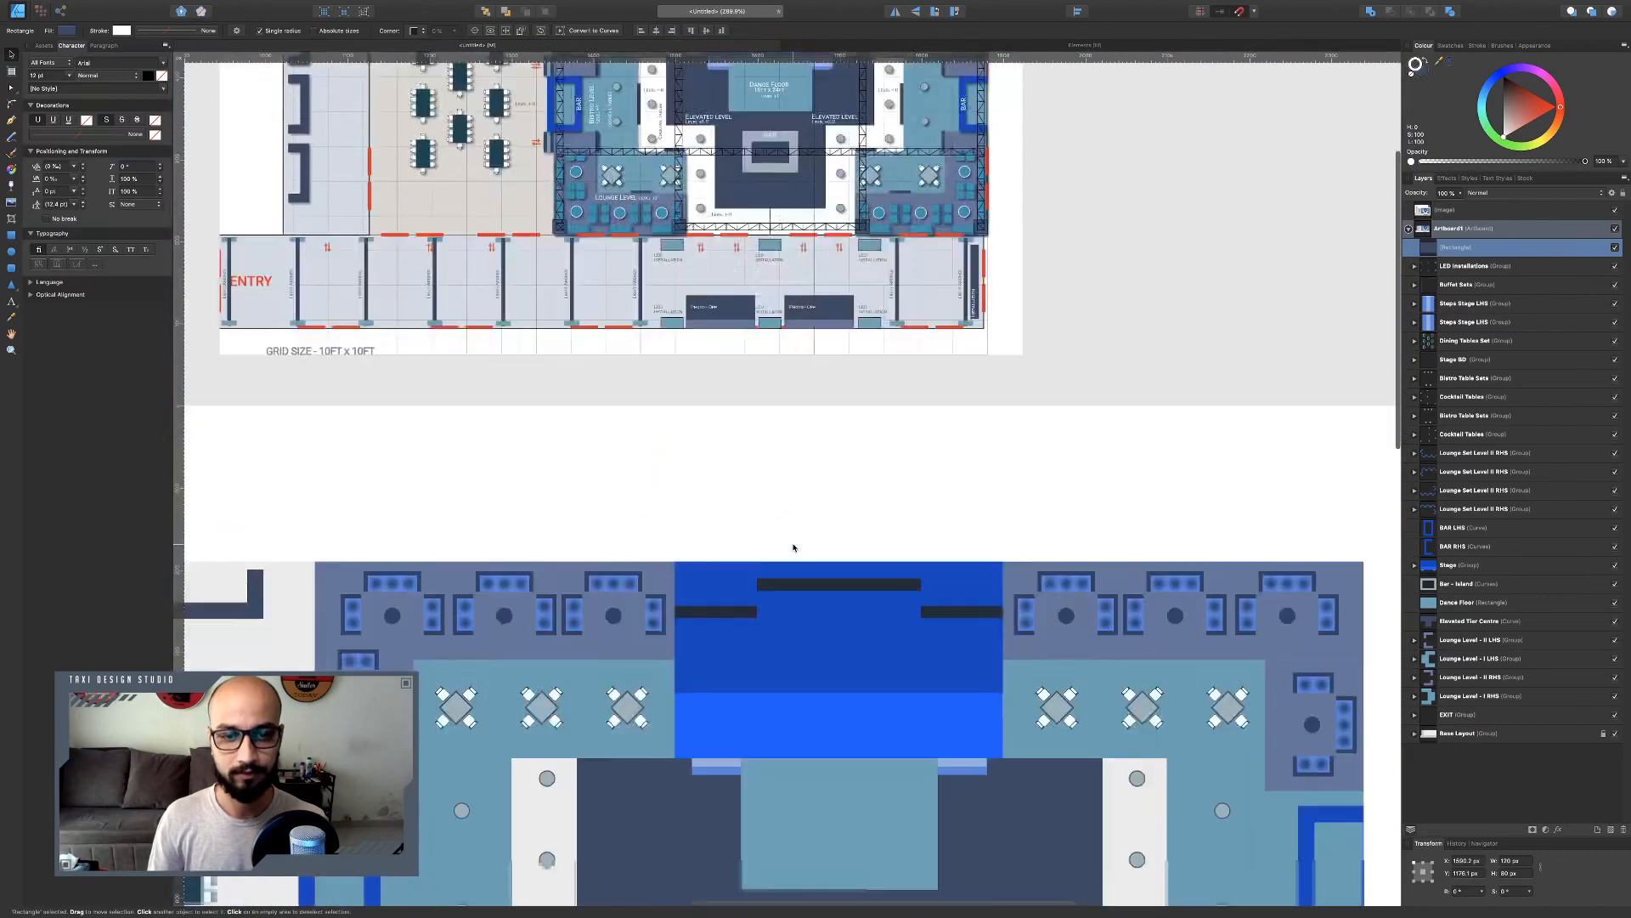
scroll(762, 586, "up", 1)
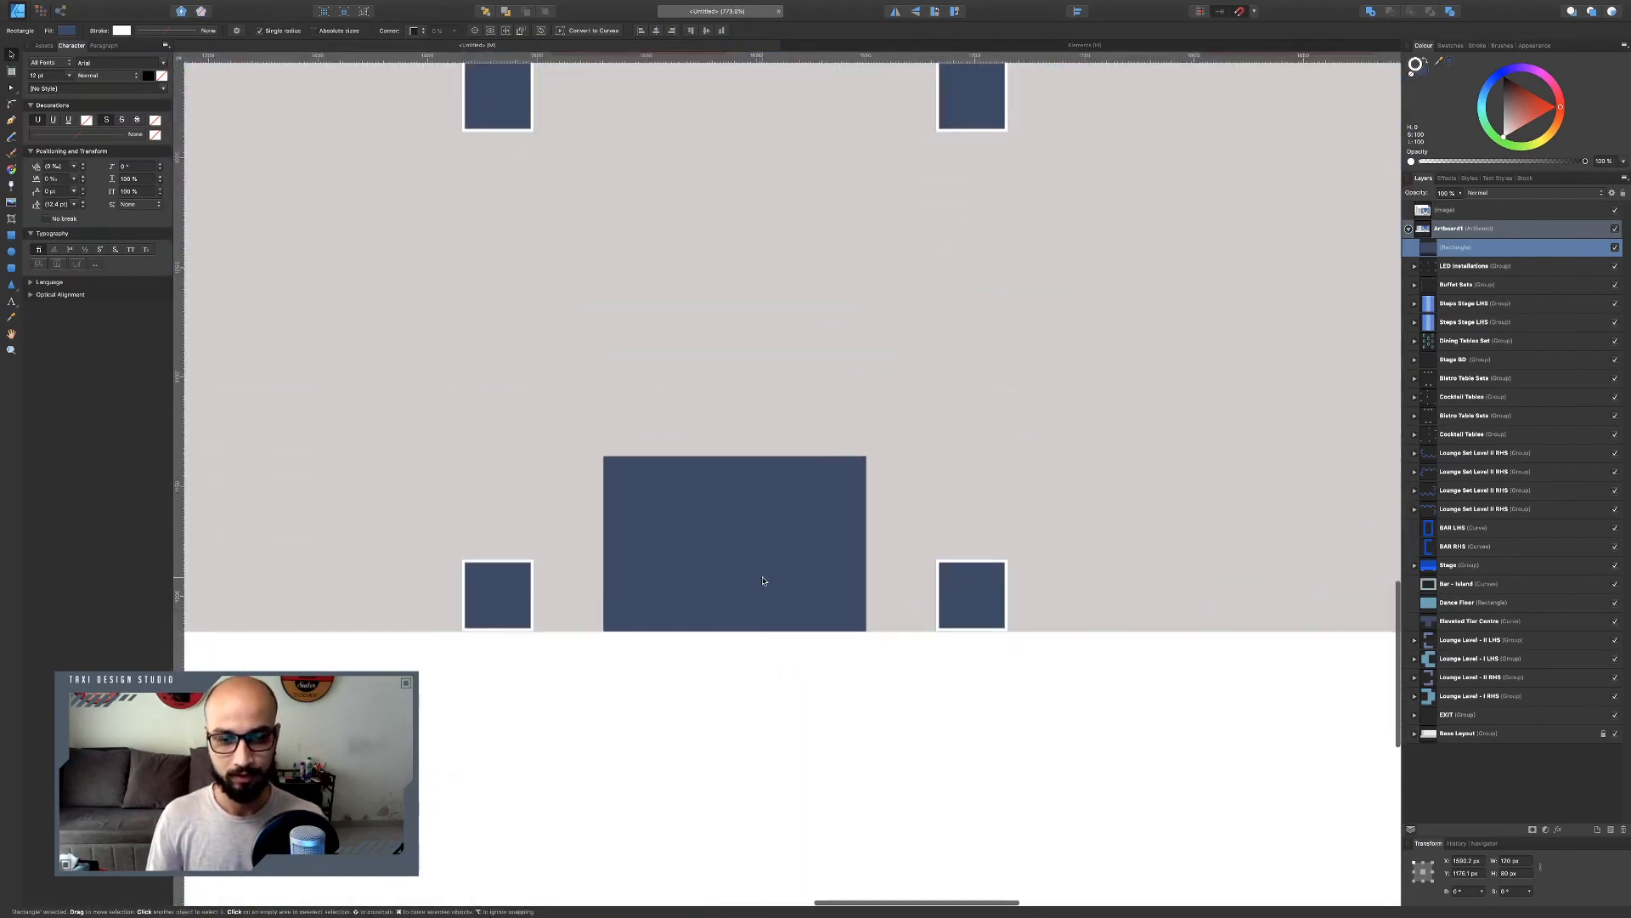
key("super+j")
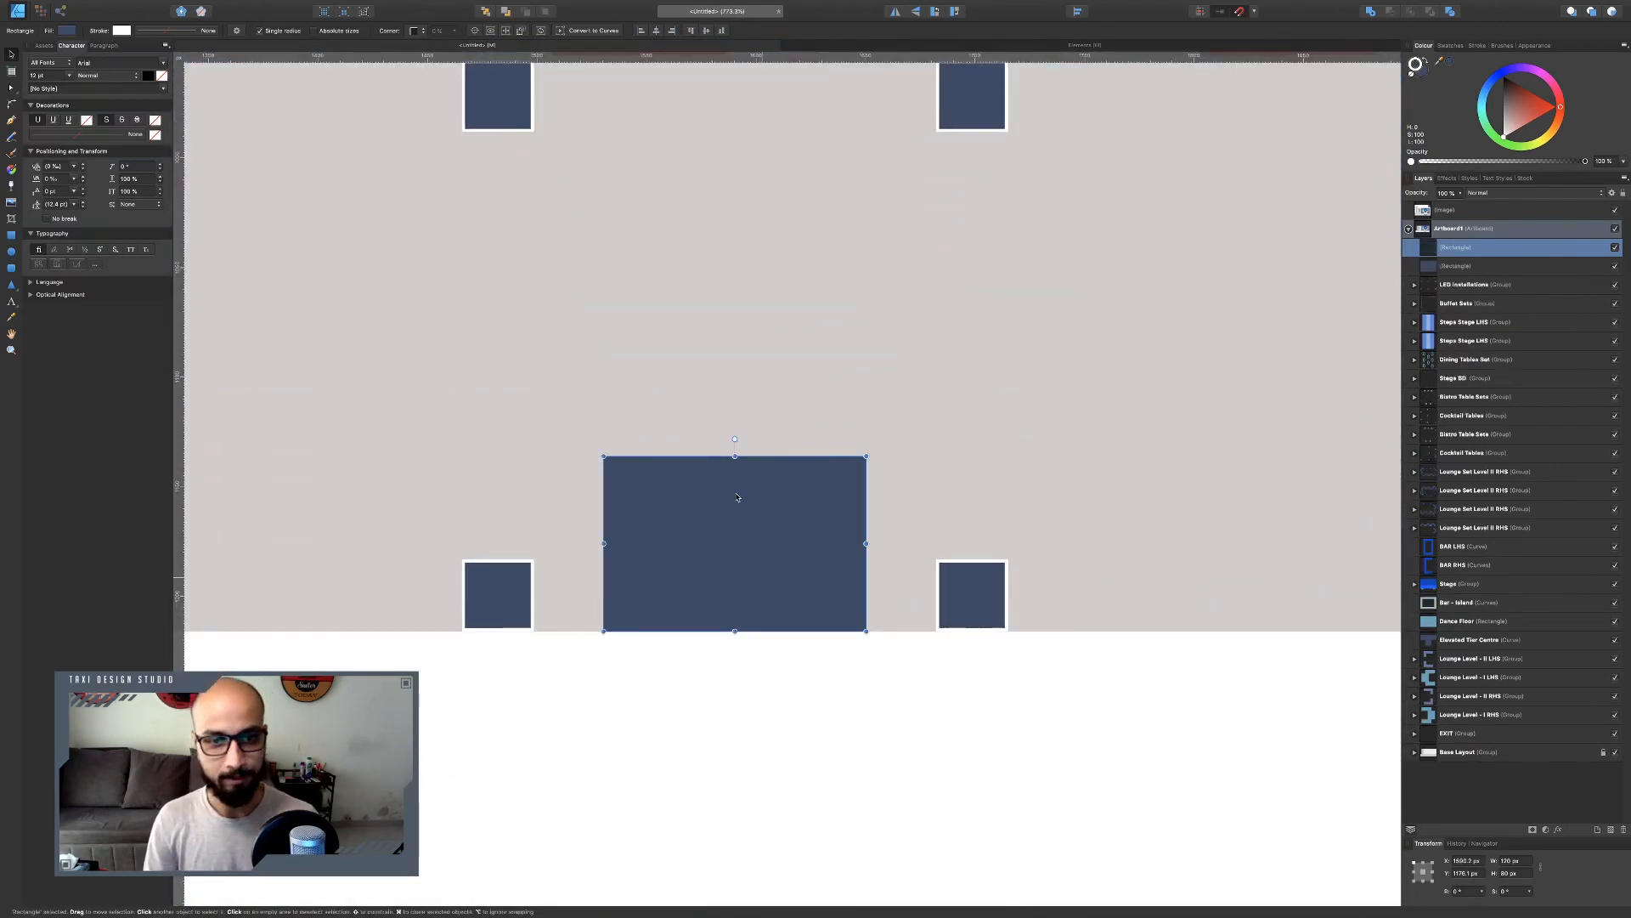
left_click_drag(735, 456, 736, 596)
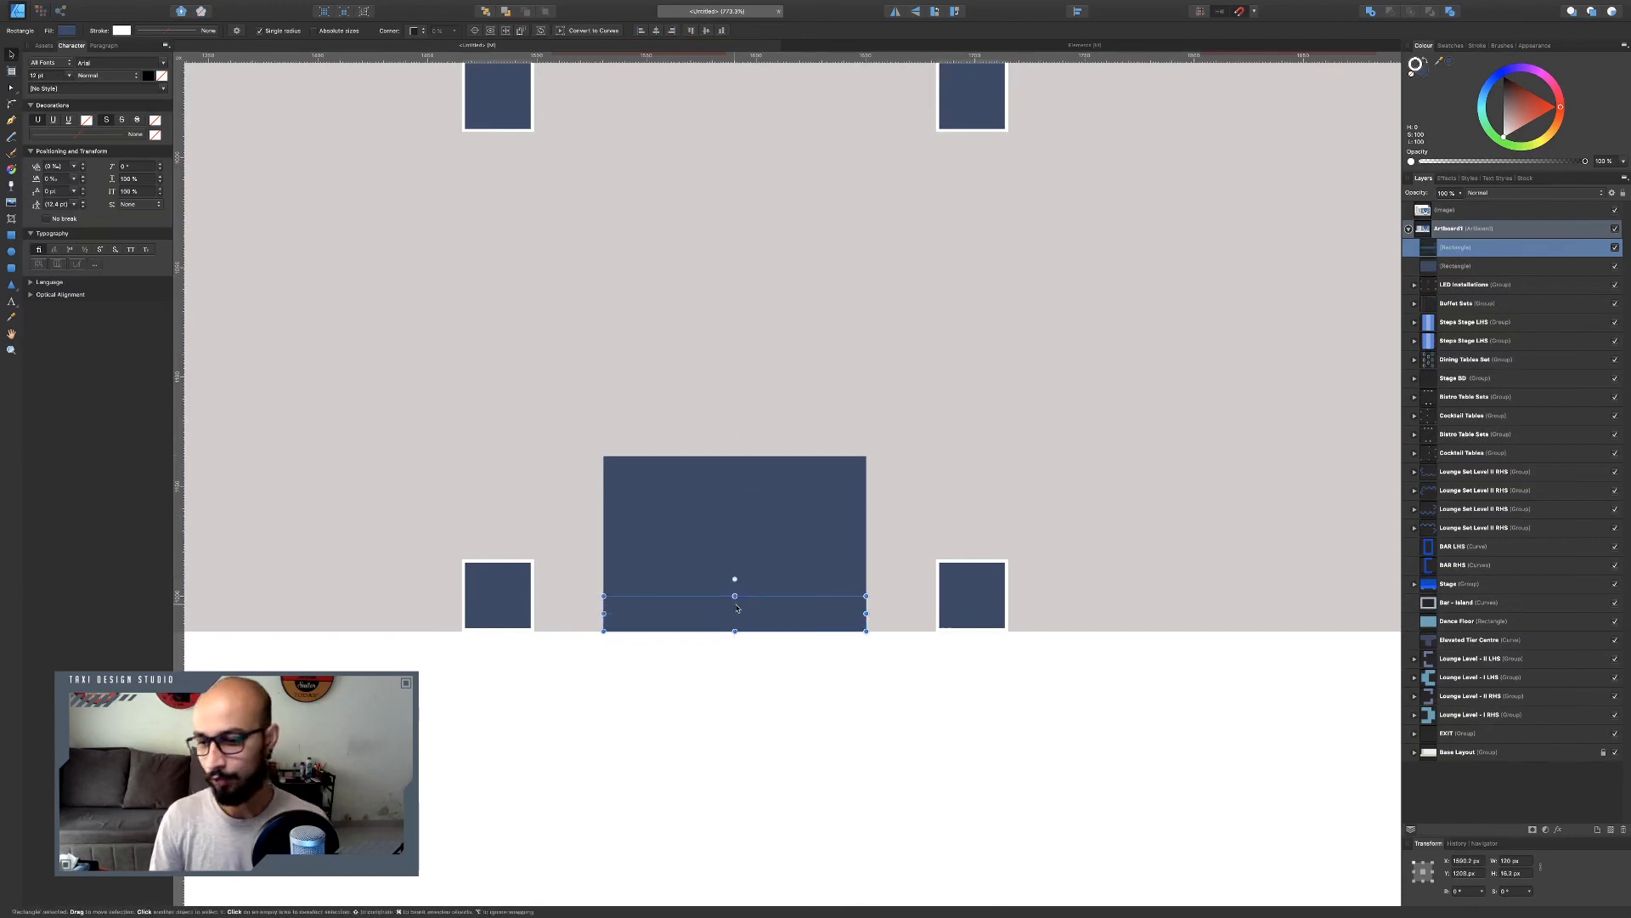
left_click(1424, 881)
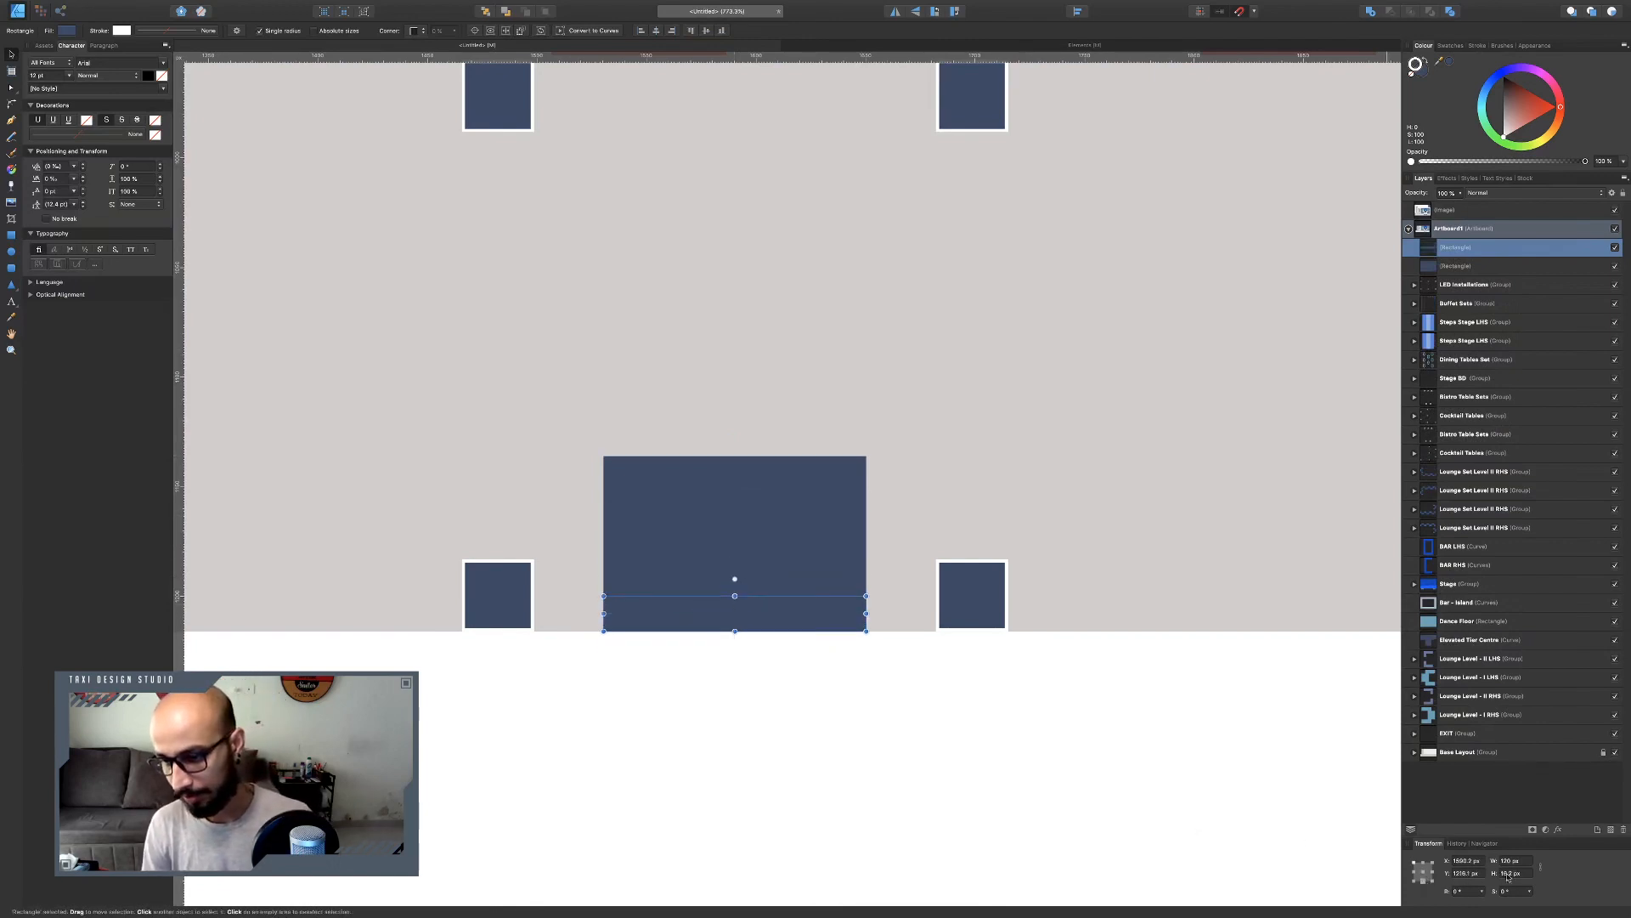
left_click_drag(1528, 875, 1347, 854)
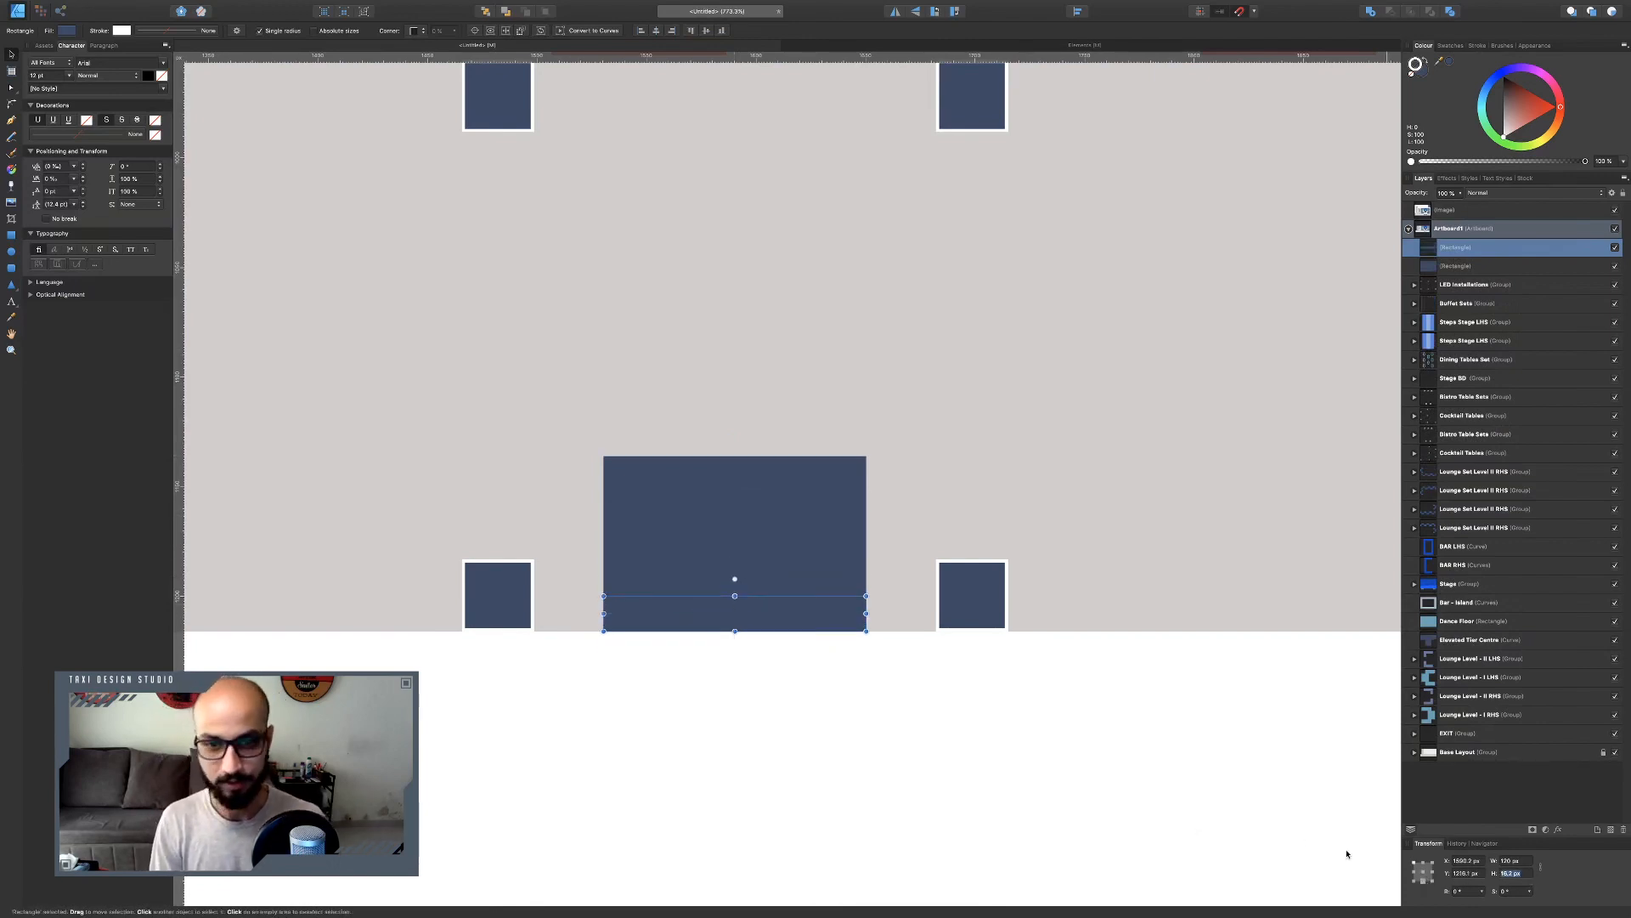
type("20")
key("Return")
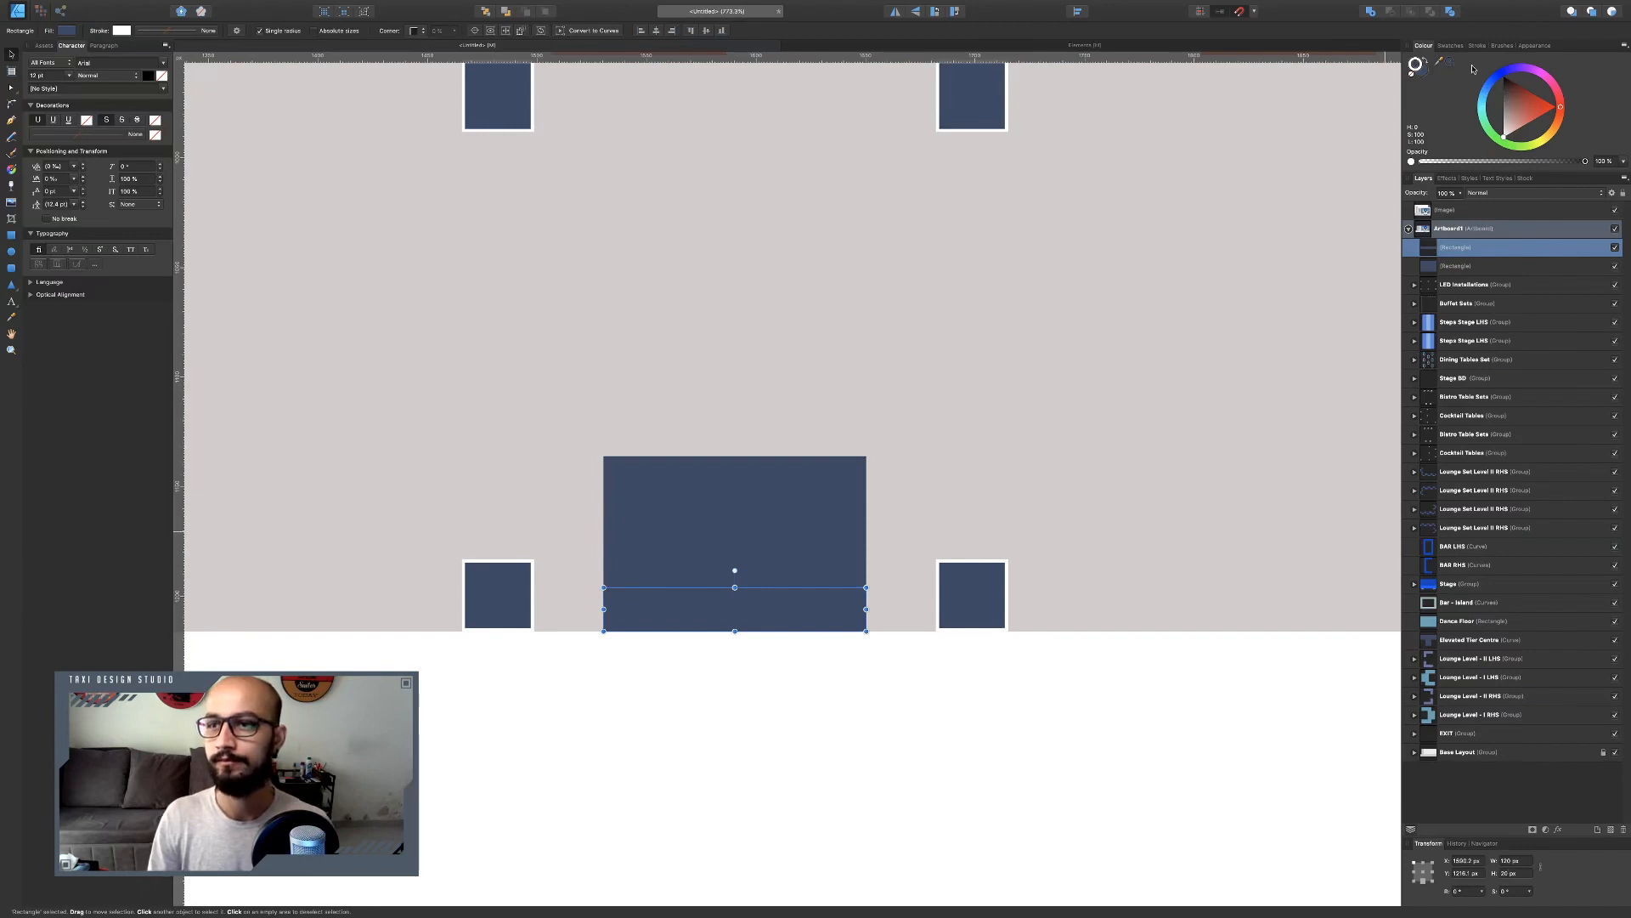
Recolour the bottom strip a lighter greyish blue.
left_click(1450, 45)
left_click(1423, 45)
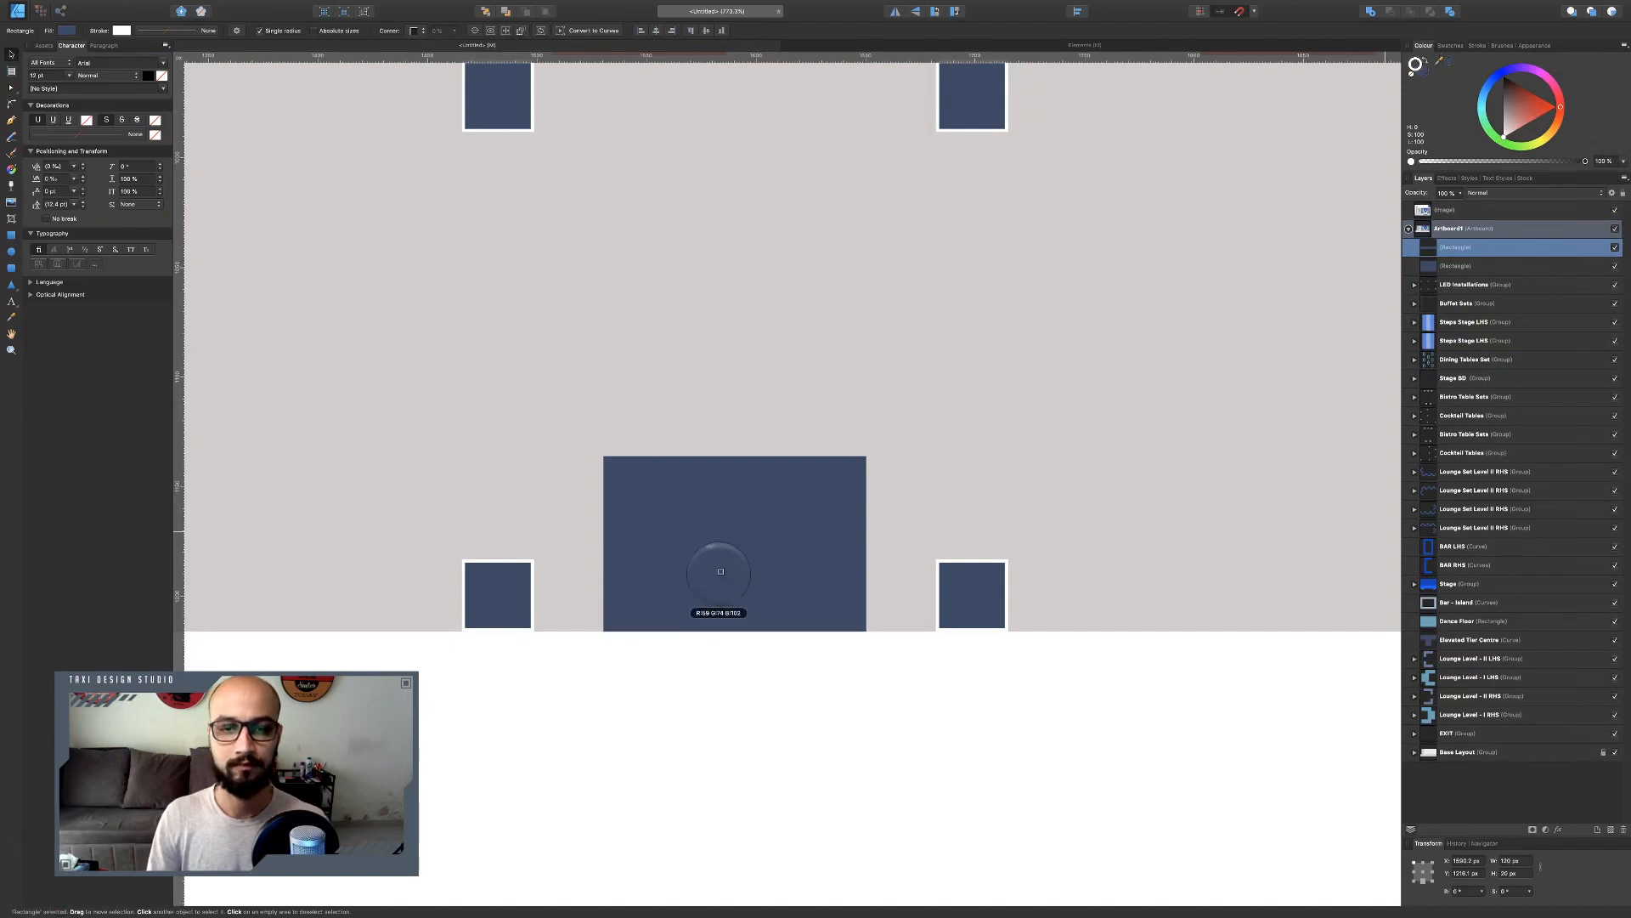
left_click(1451, 63)
left_click_drag(1521, 126, 1540, 100)
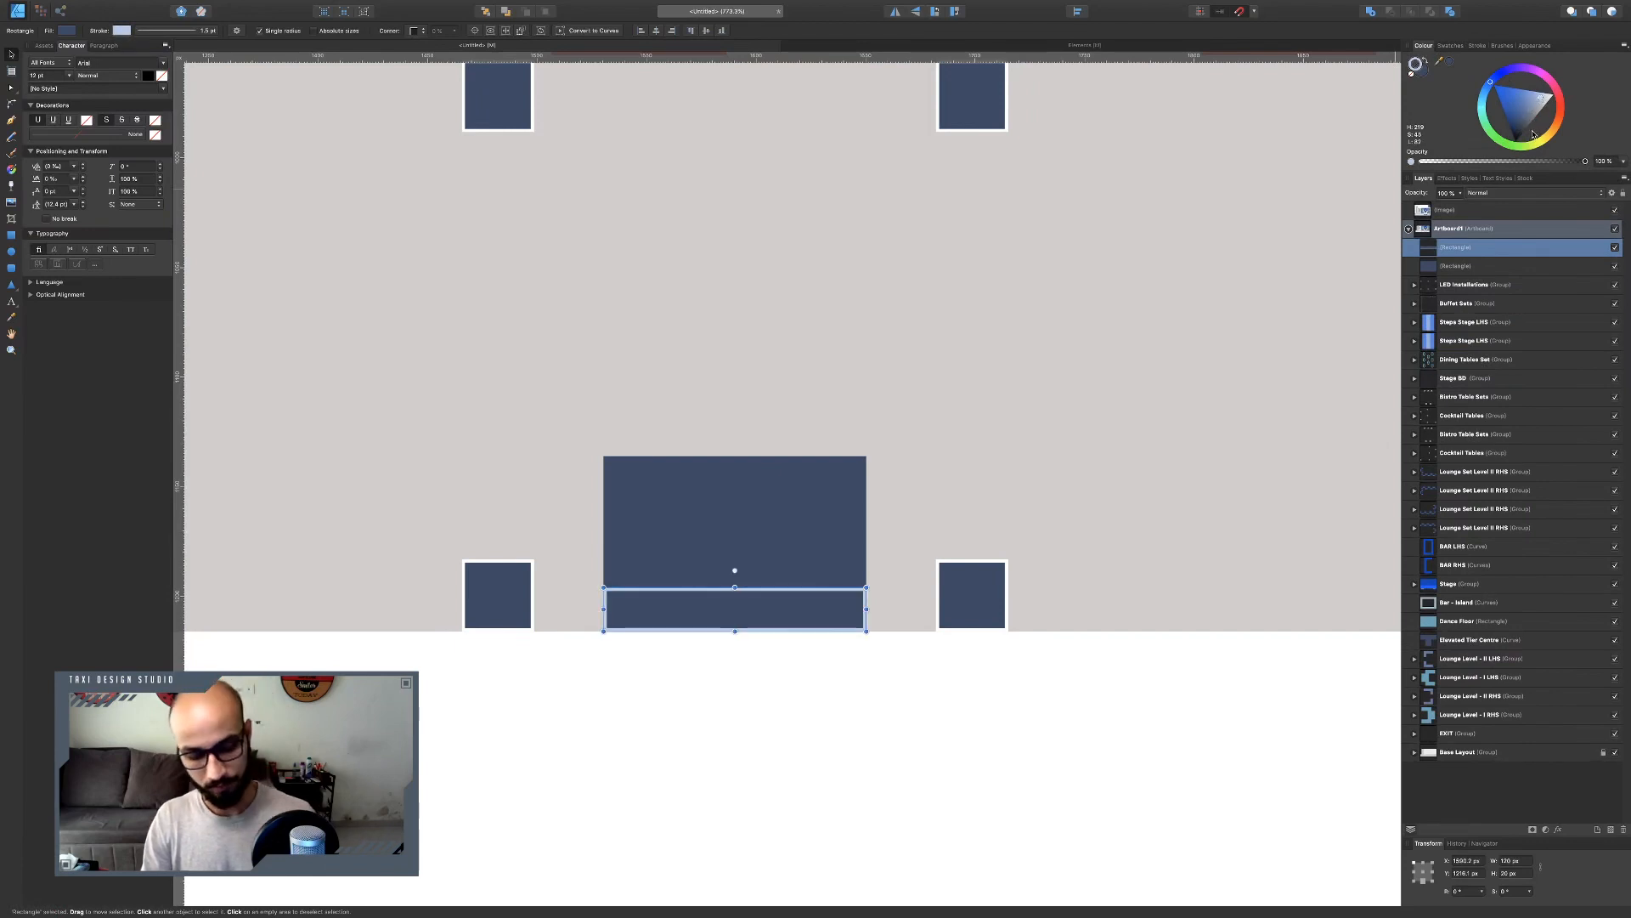
key("ctrl+z")
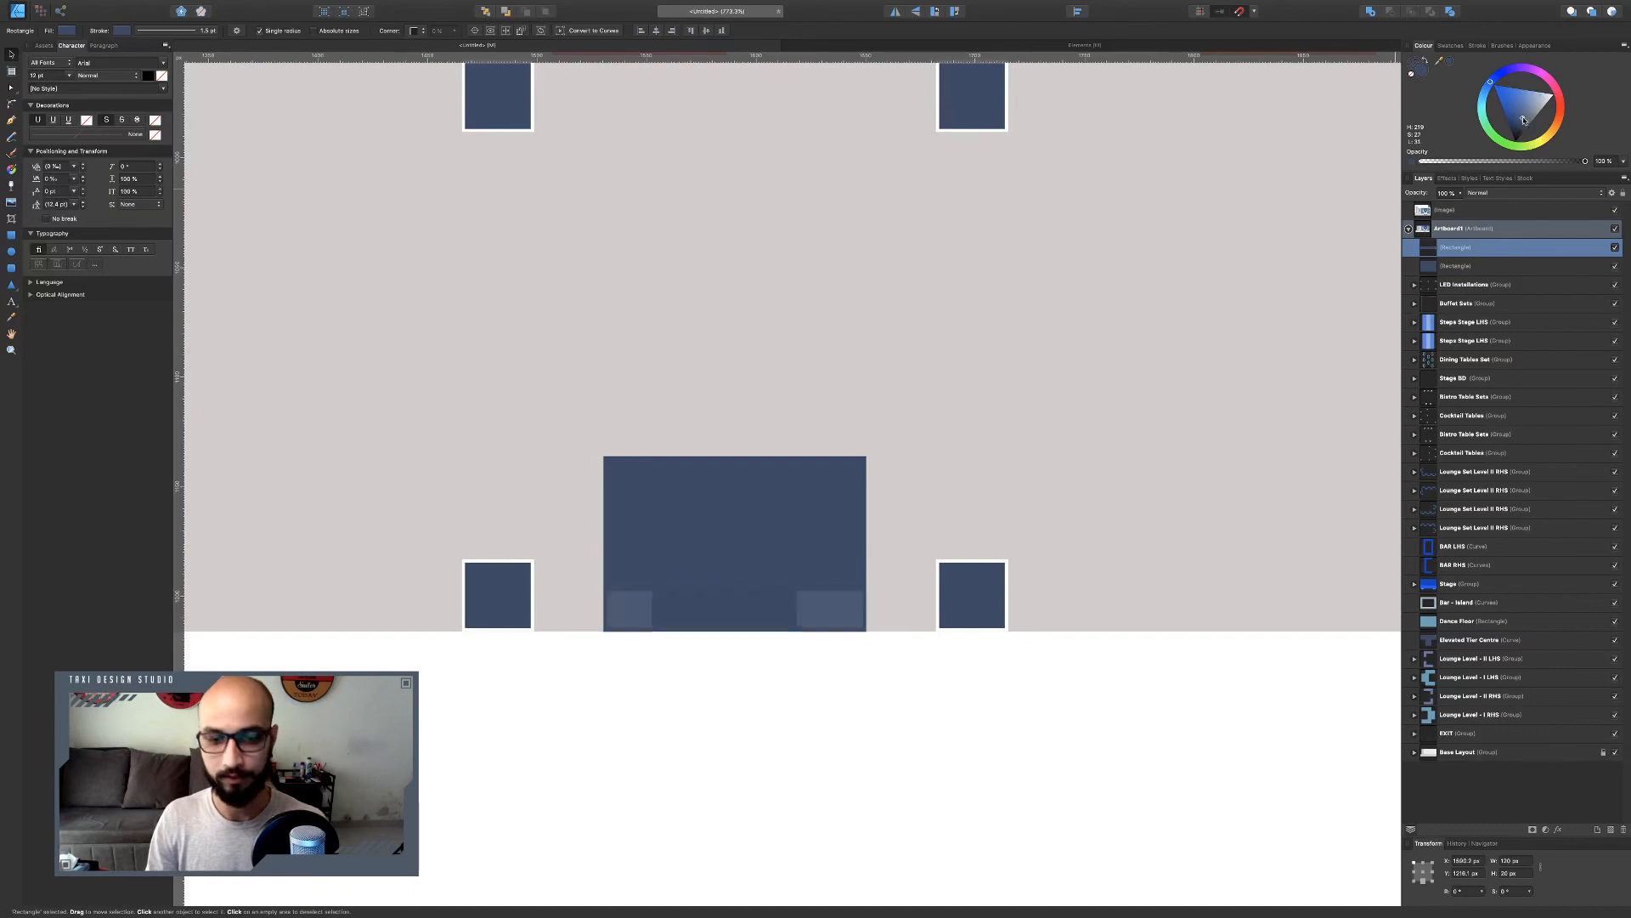
left_click_drag(1521, 123, 1535, 113)
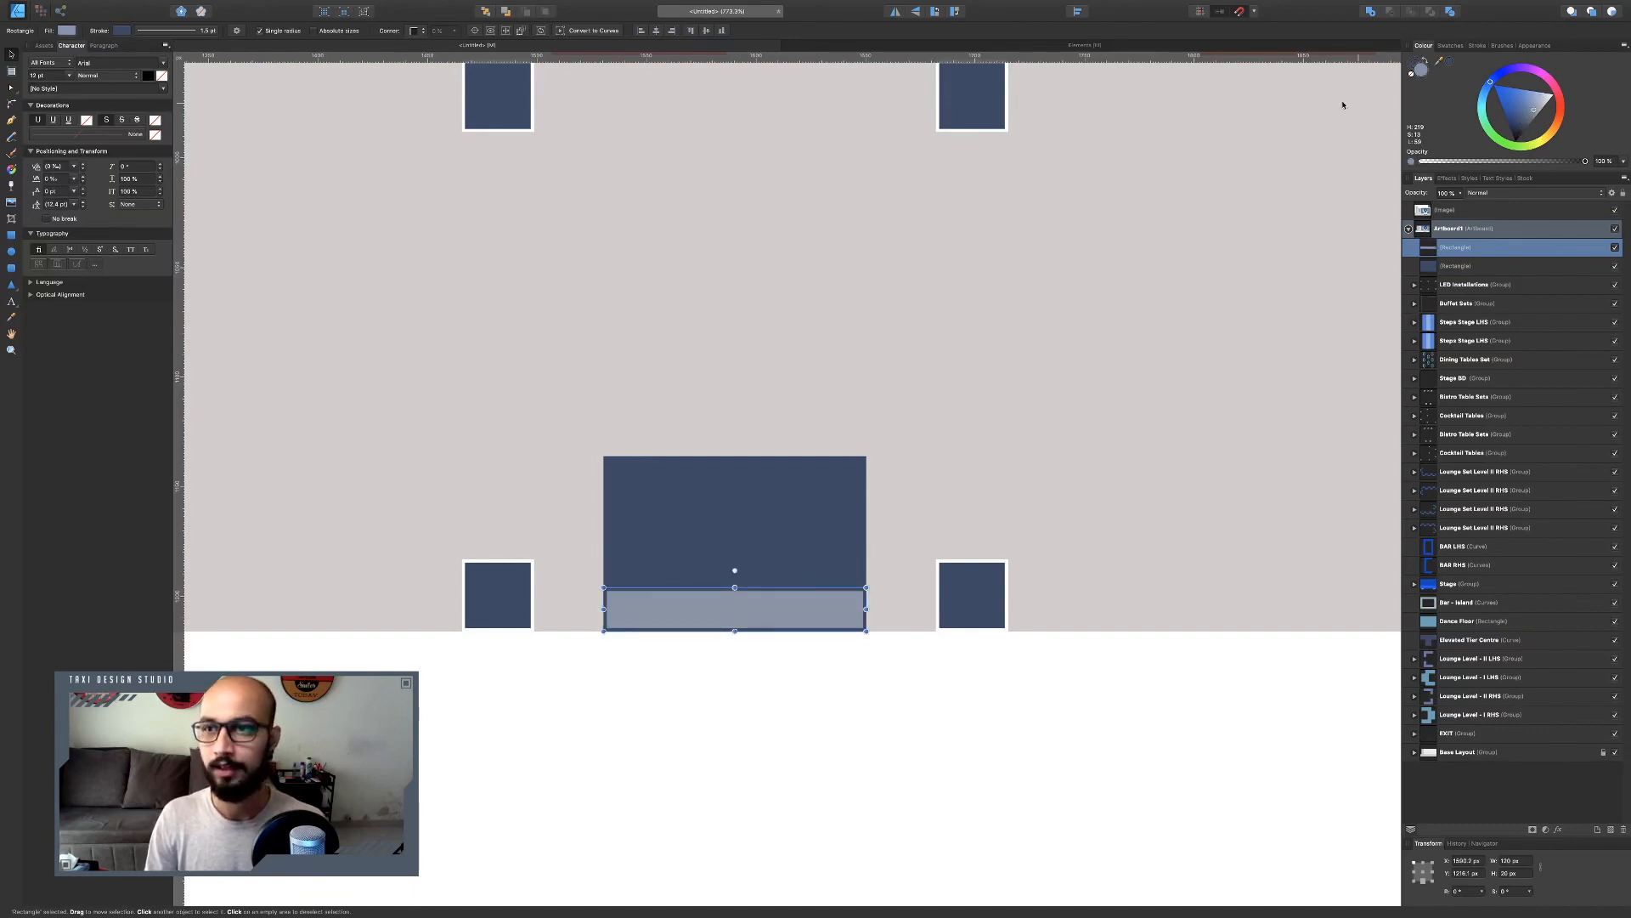
left_click(167, 32)
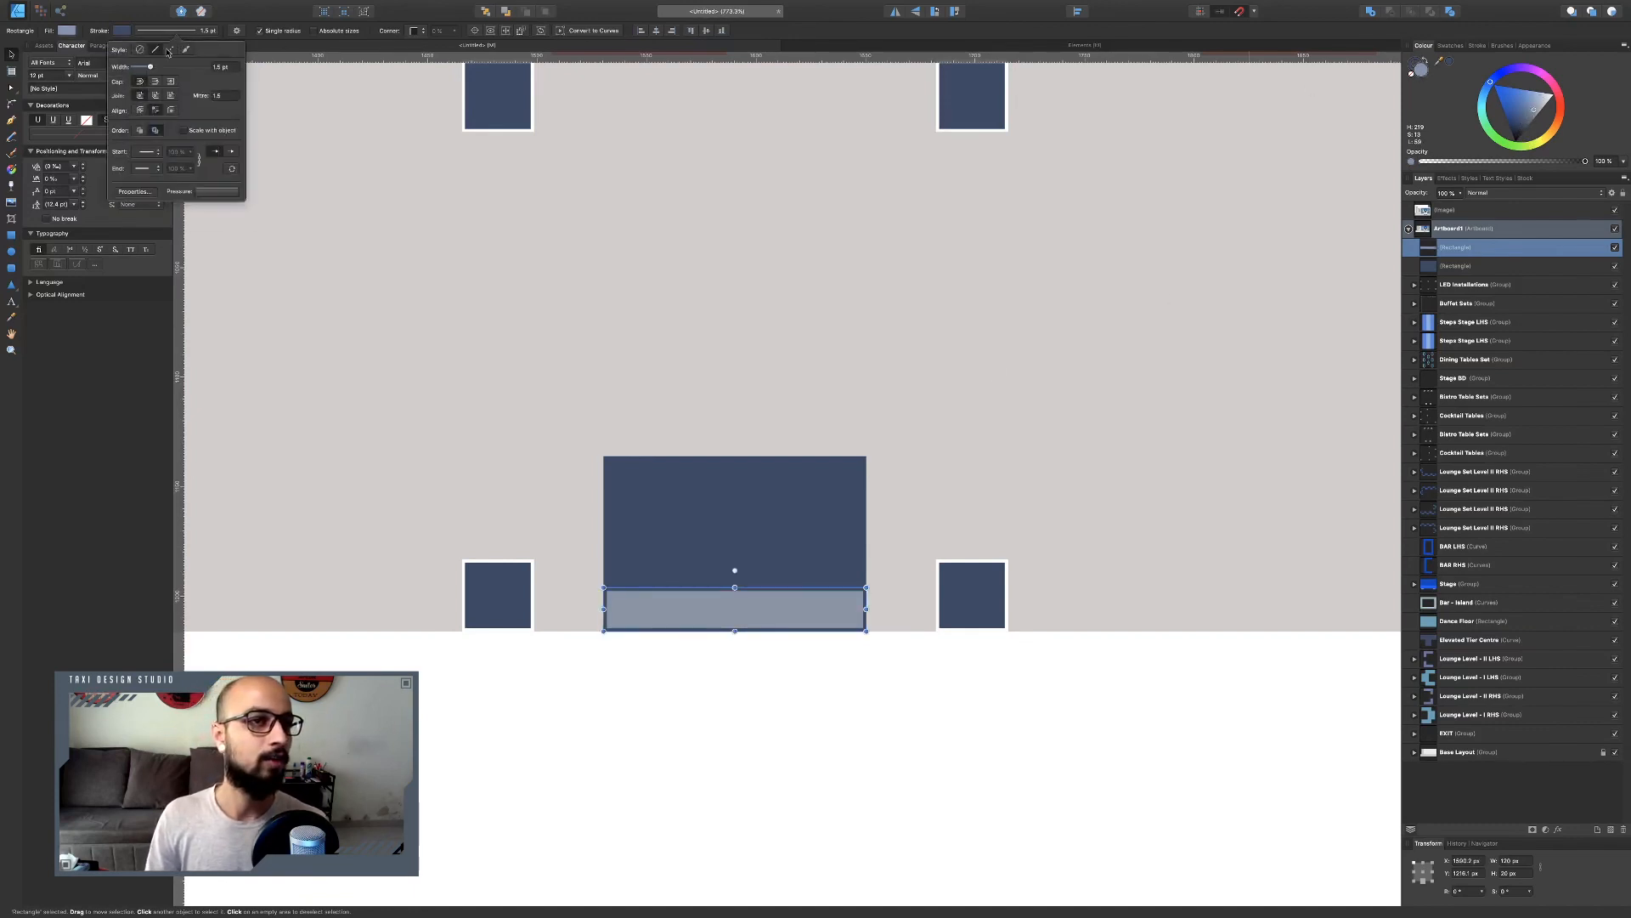
left_click(140, 50)
left_click(779, 792)
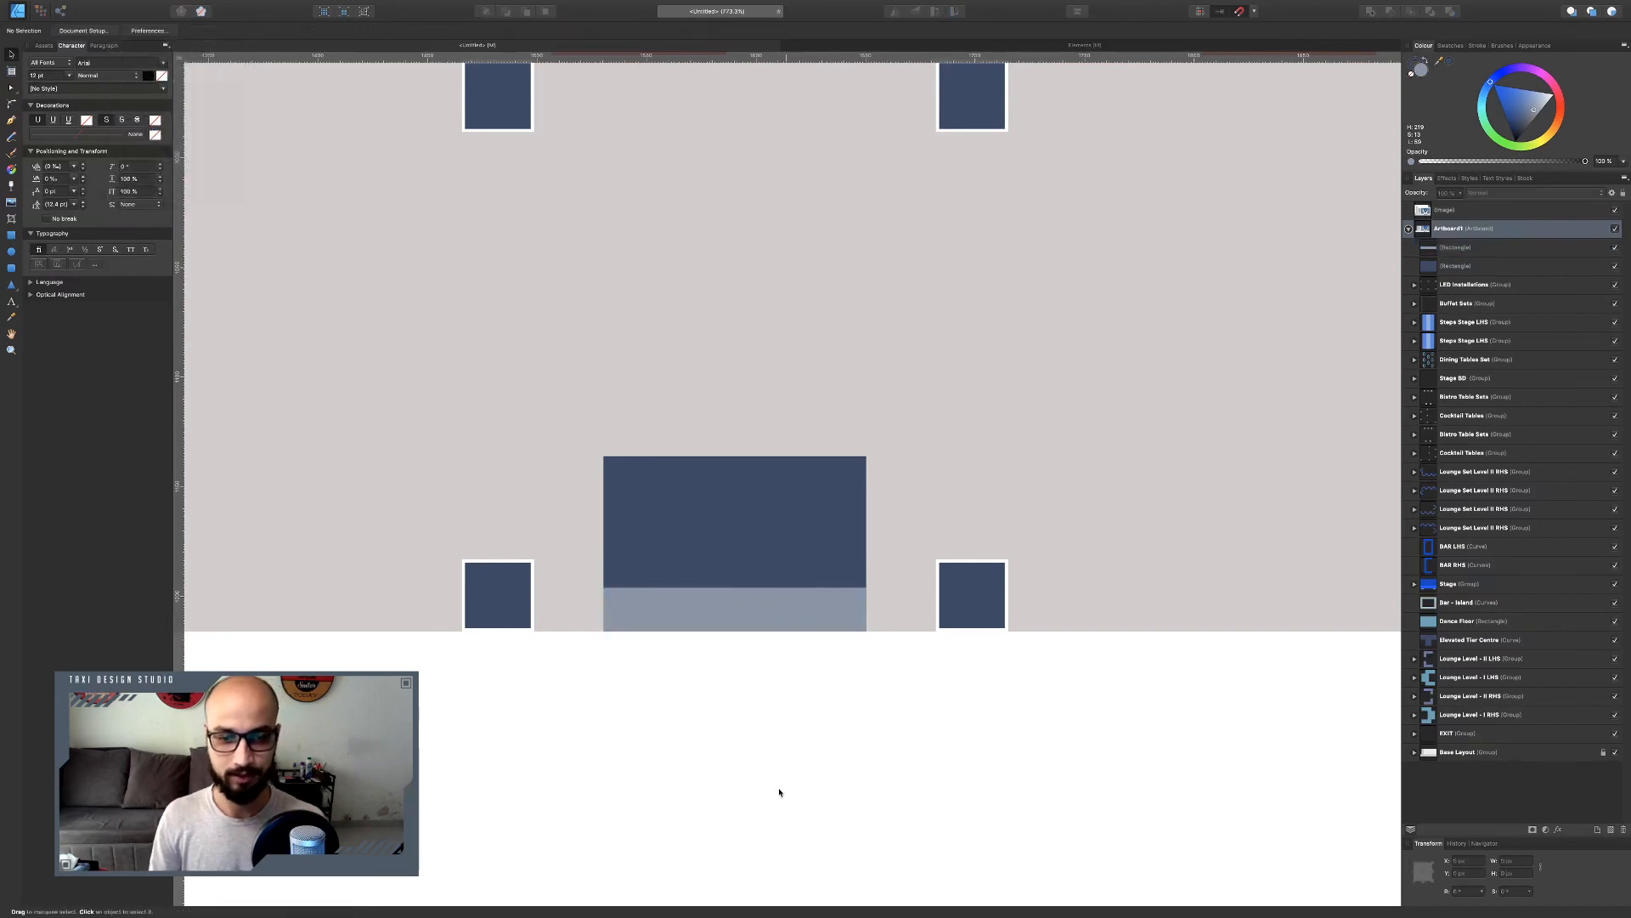
Group the rectangle with its strip and duplicate the group to the right, beside the middle square.
left_click(729, 602)
left_click(737, 576, "shift")
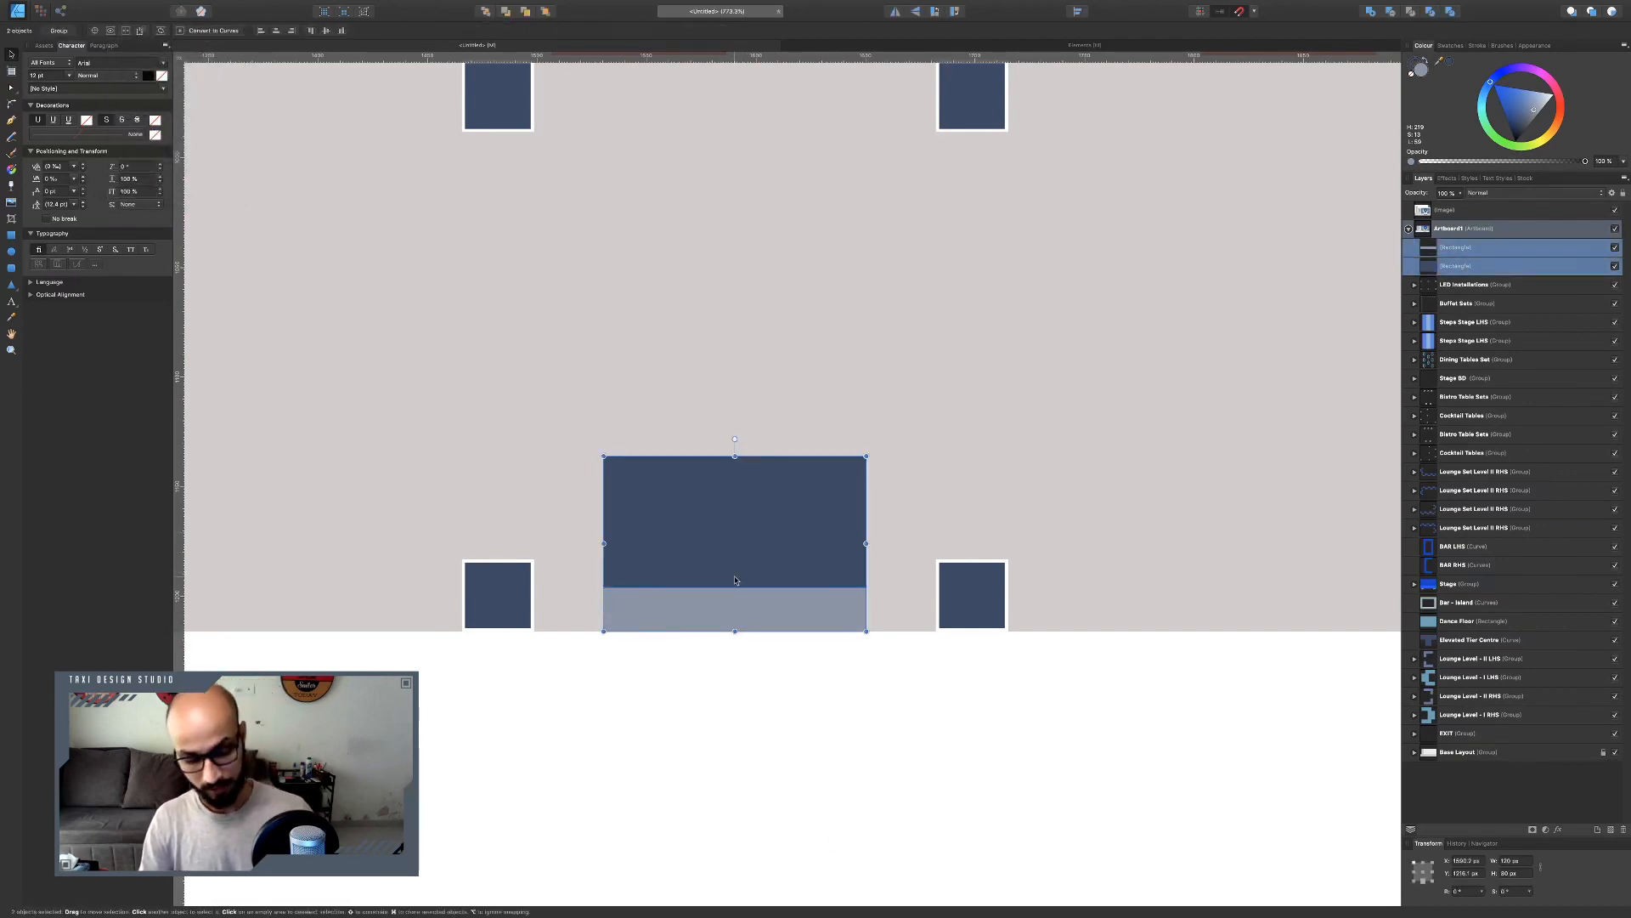
key("super+g")
scroll(727, 561, "down", 3)
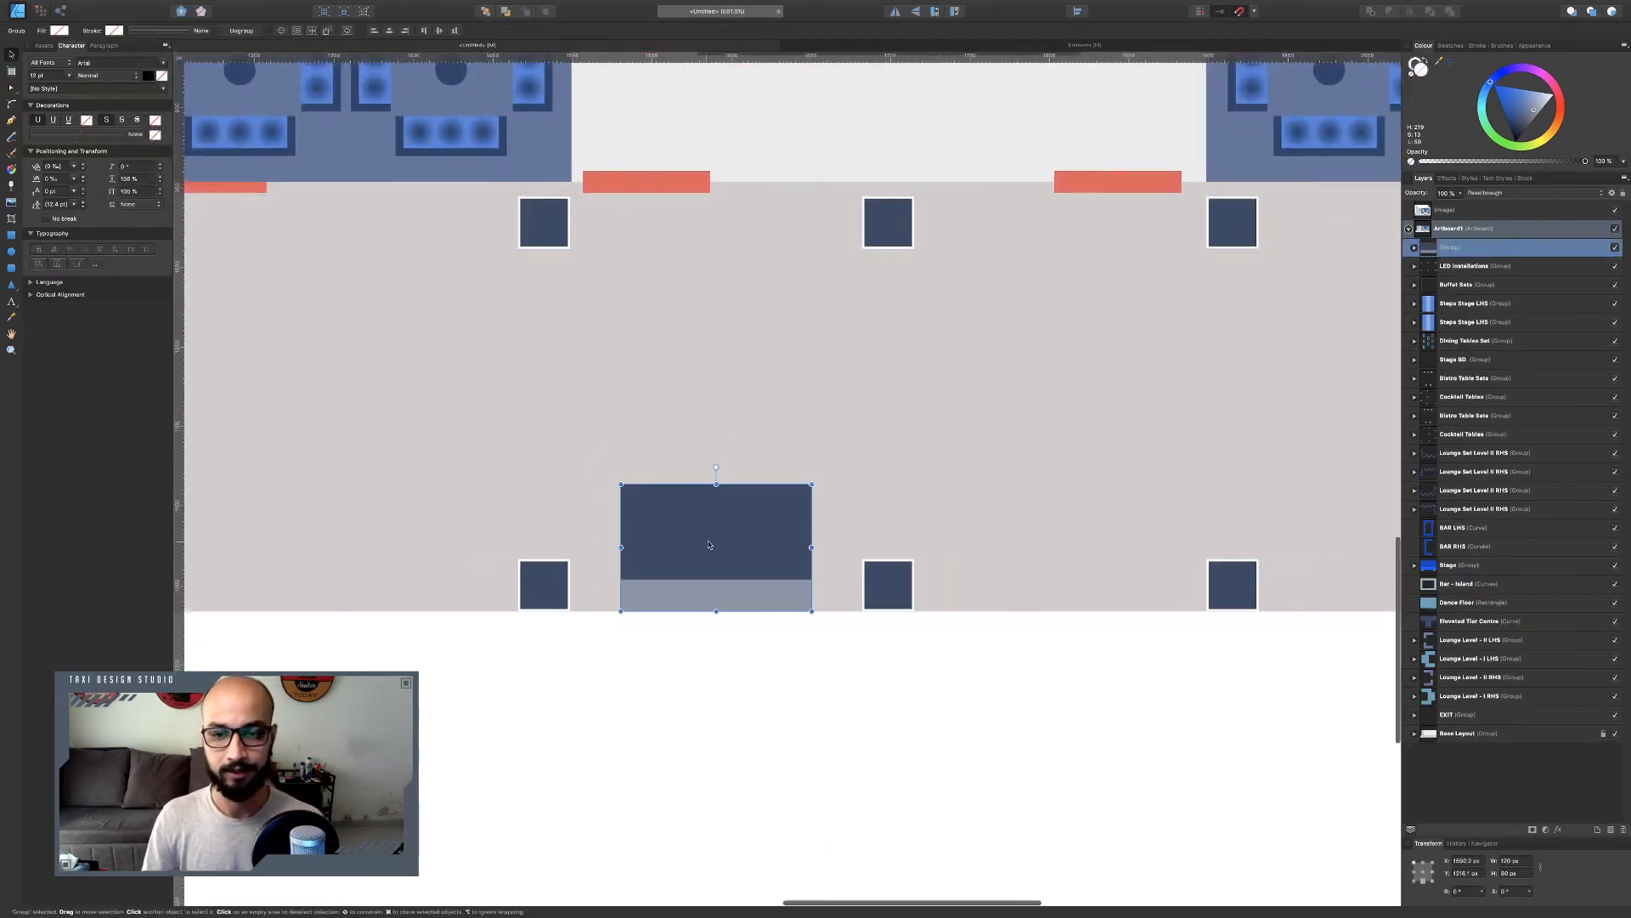
key("super+j")
left_click_drag(716, 542, 1069, 541)
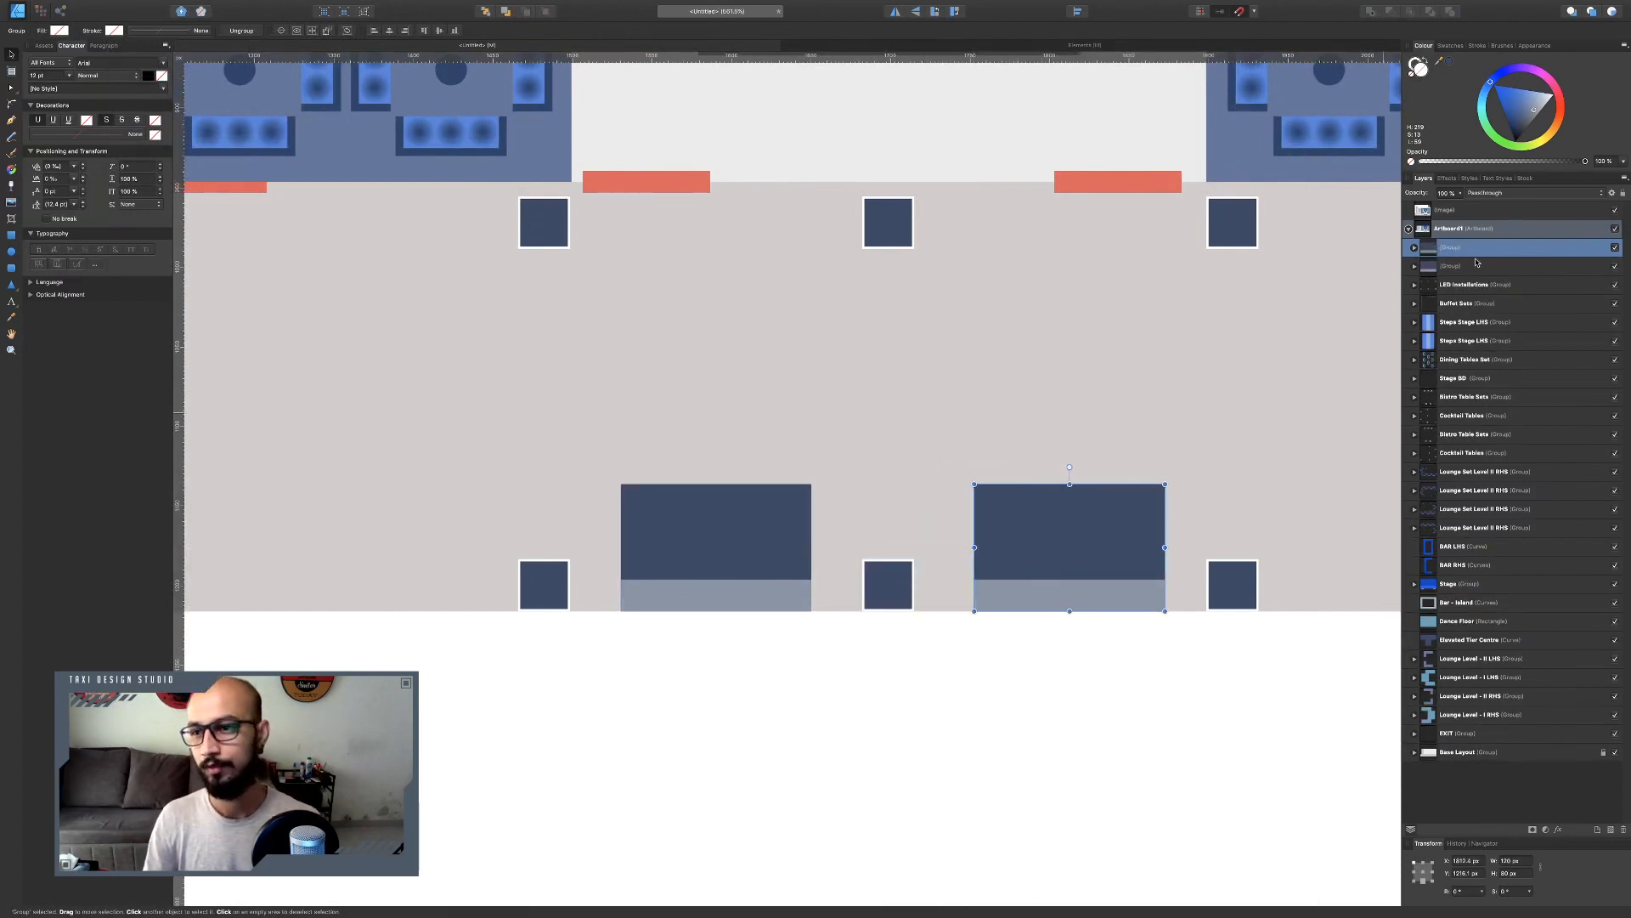
Name both new groups Photo Op.
double_click(1449, 245)
double_click(1460, 250)
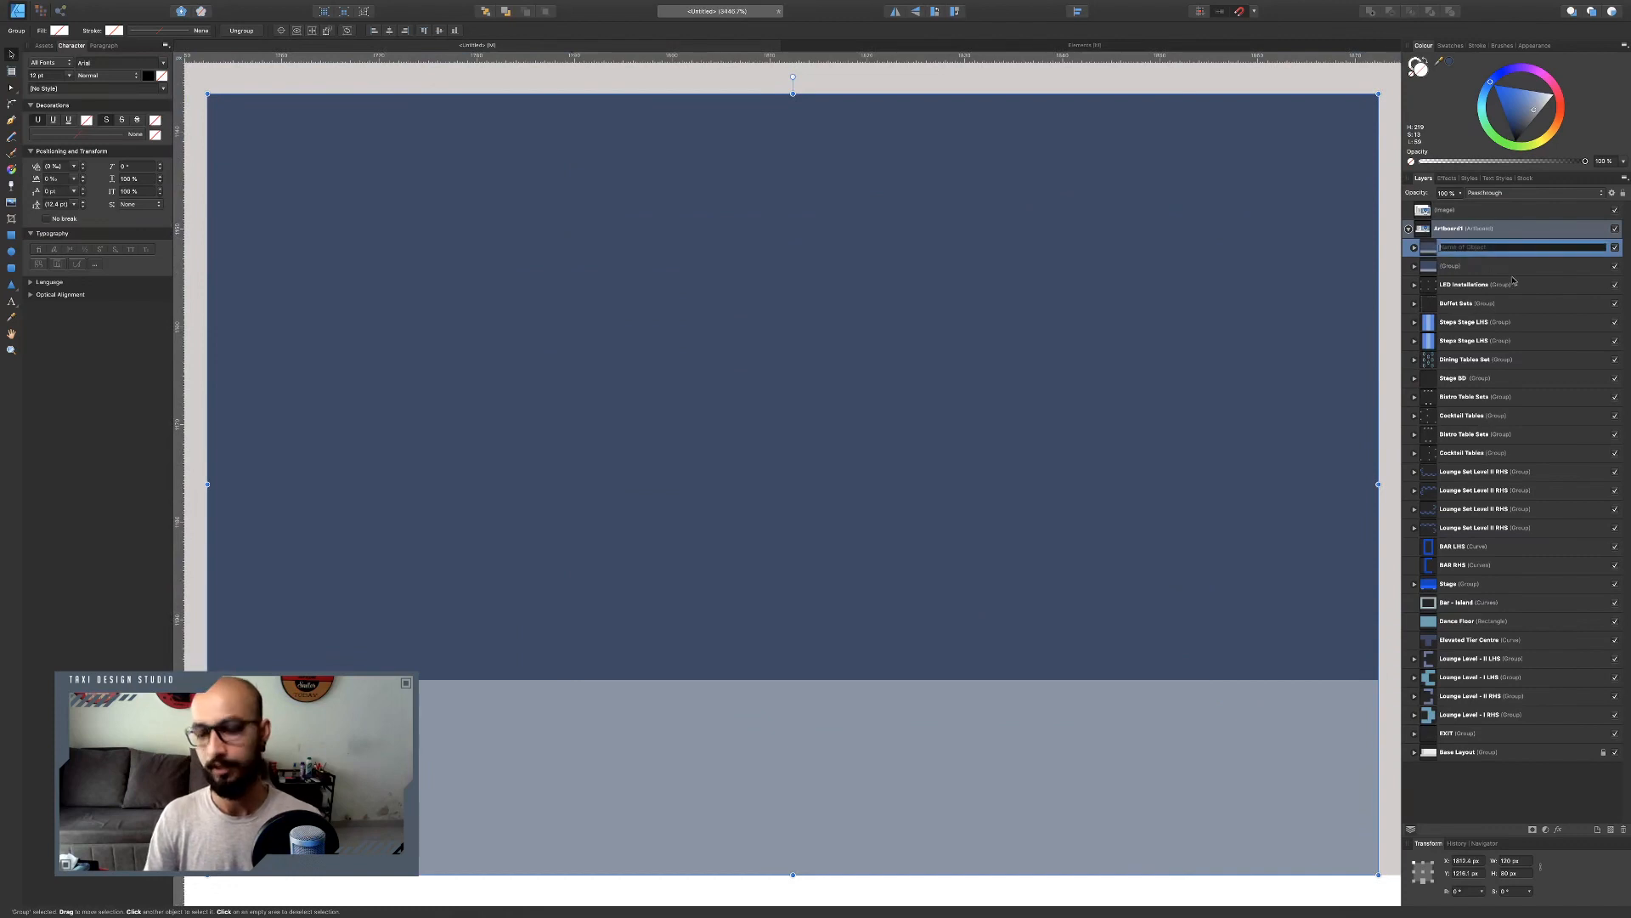
type("Photo Op")
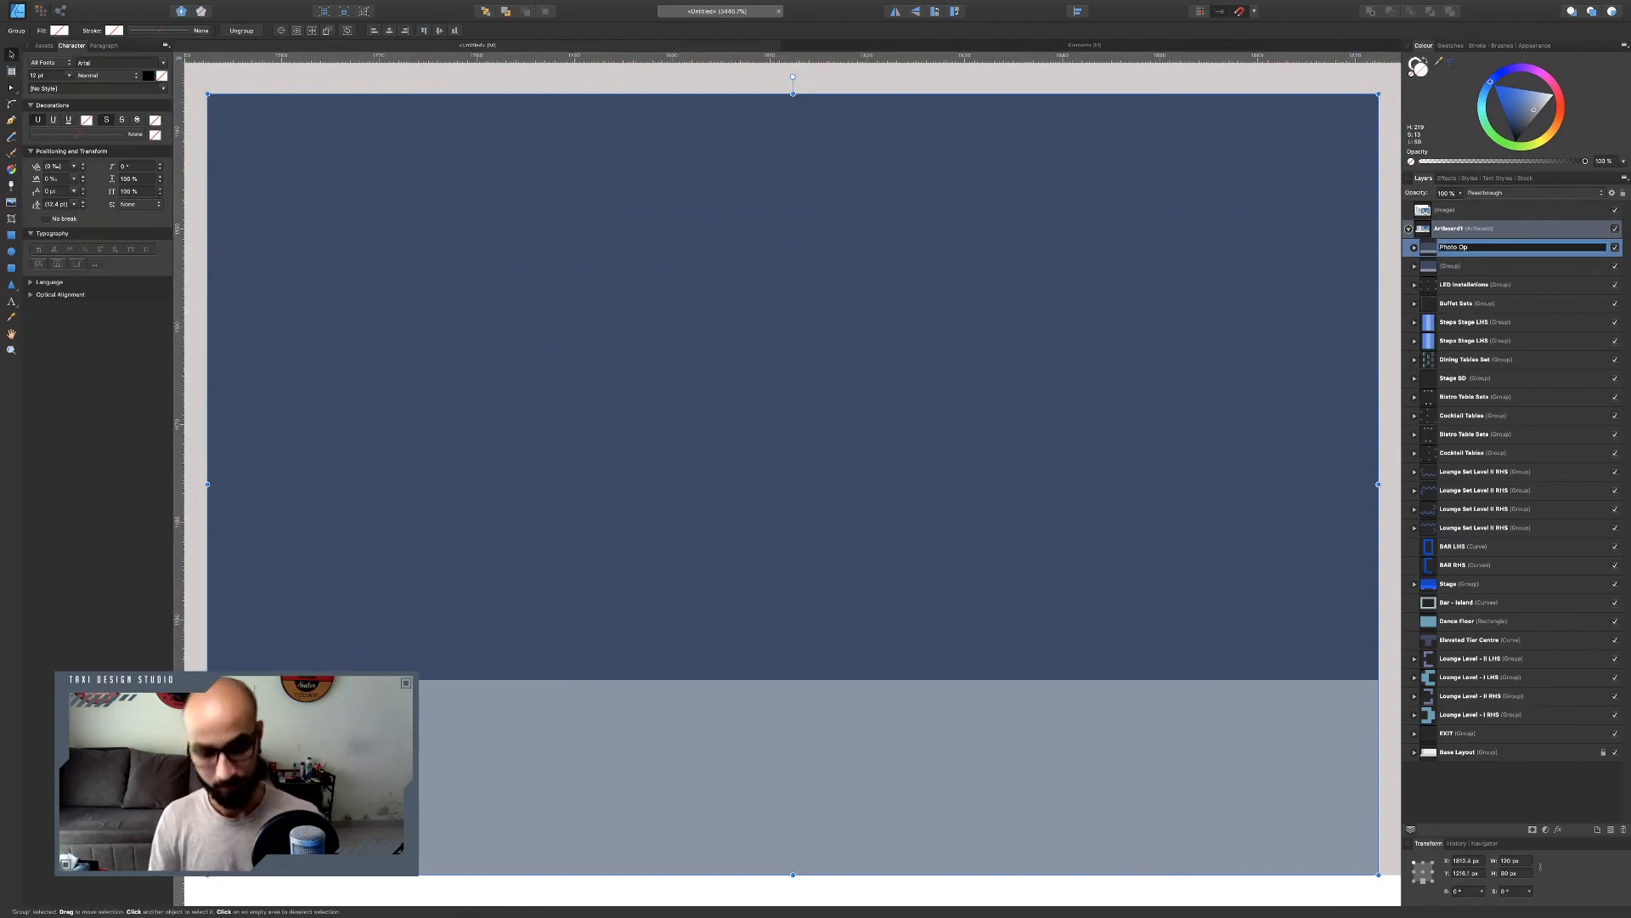
key("super+a")
key("super+c")
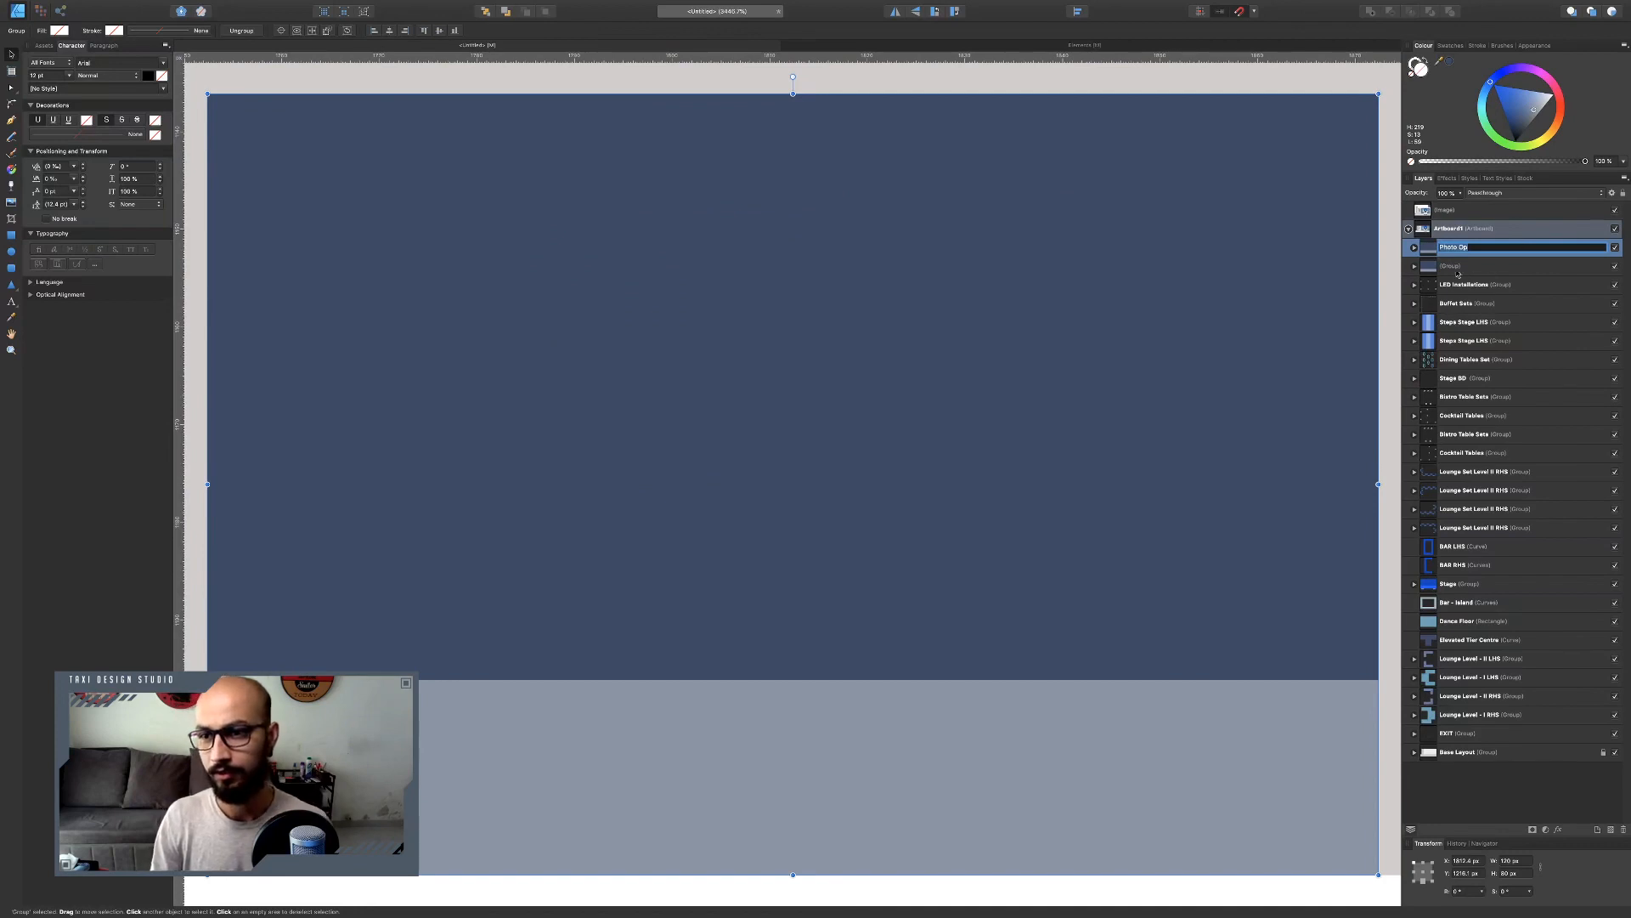
key("Tab")
key("super+v")
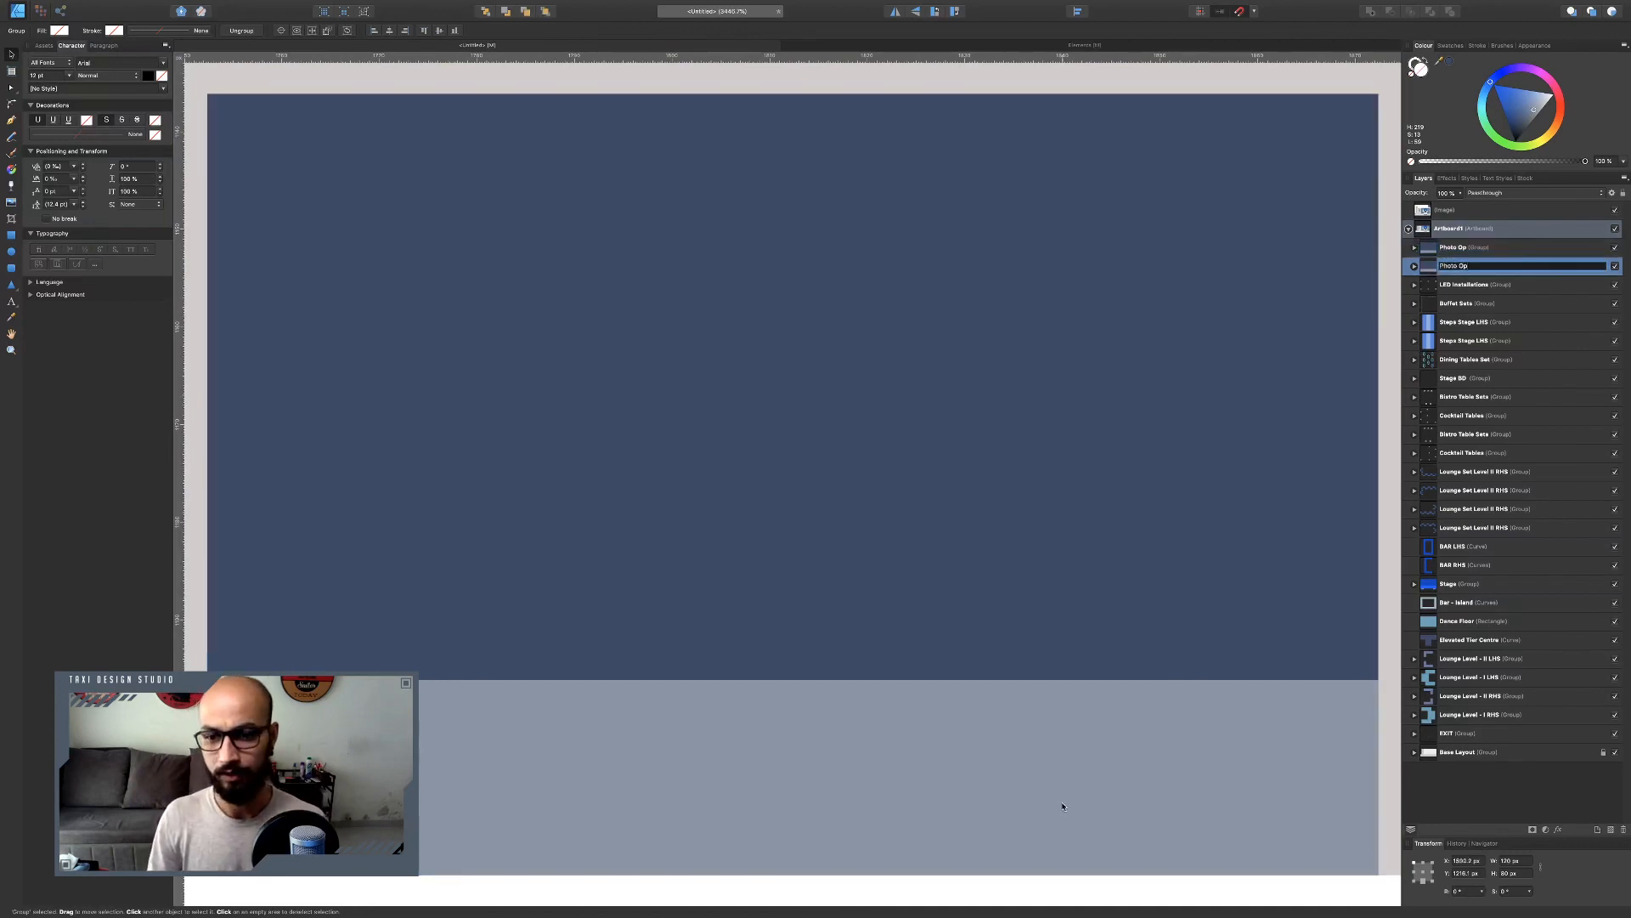
key("Return")
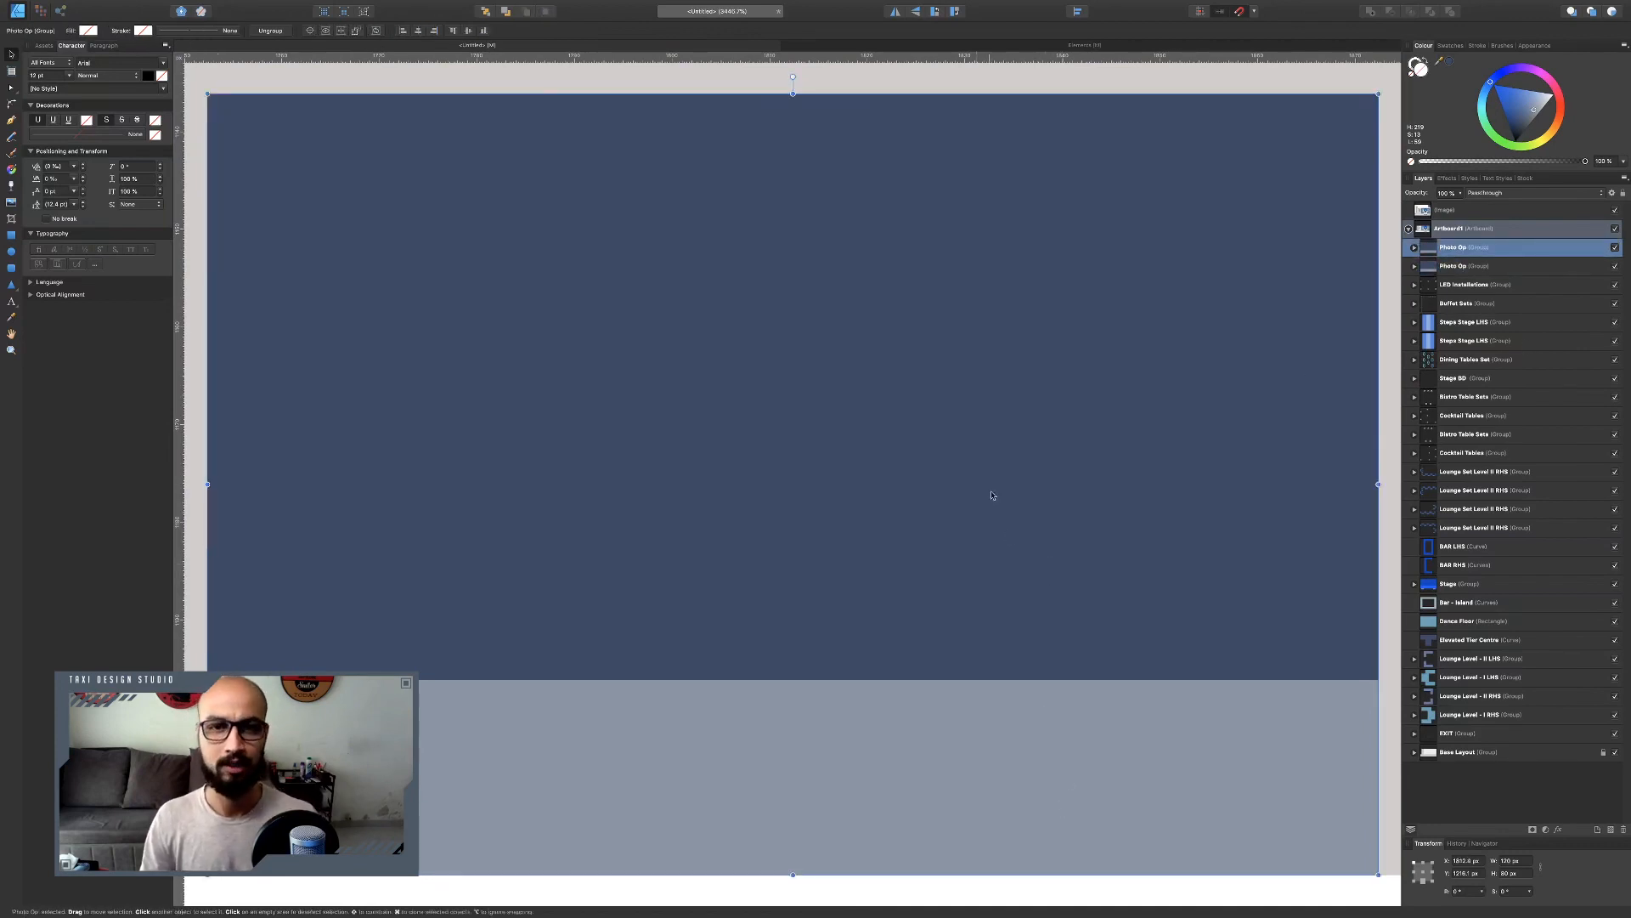
Zoom out to compare the layout against the reference chart.
scroll(932, 431, "down", 10)
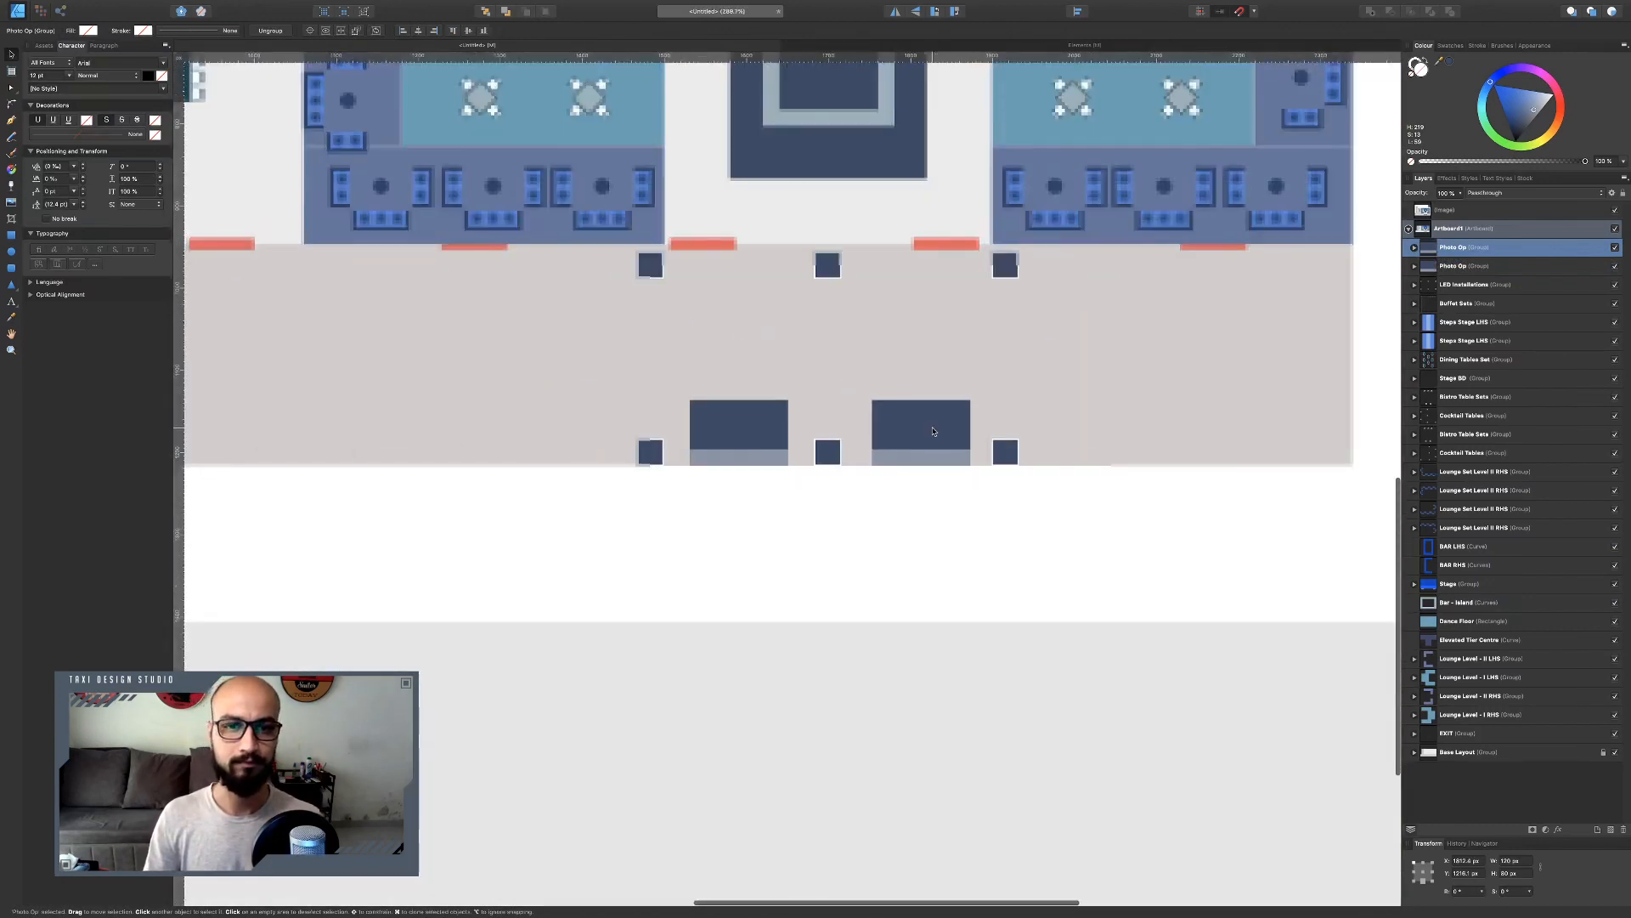
scroll(932, 430, "down", 3)
scroll(932, 431, "left", 2)
scroll(932, 431, "up", 4)
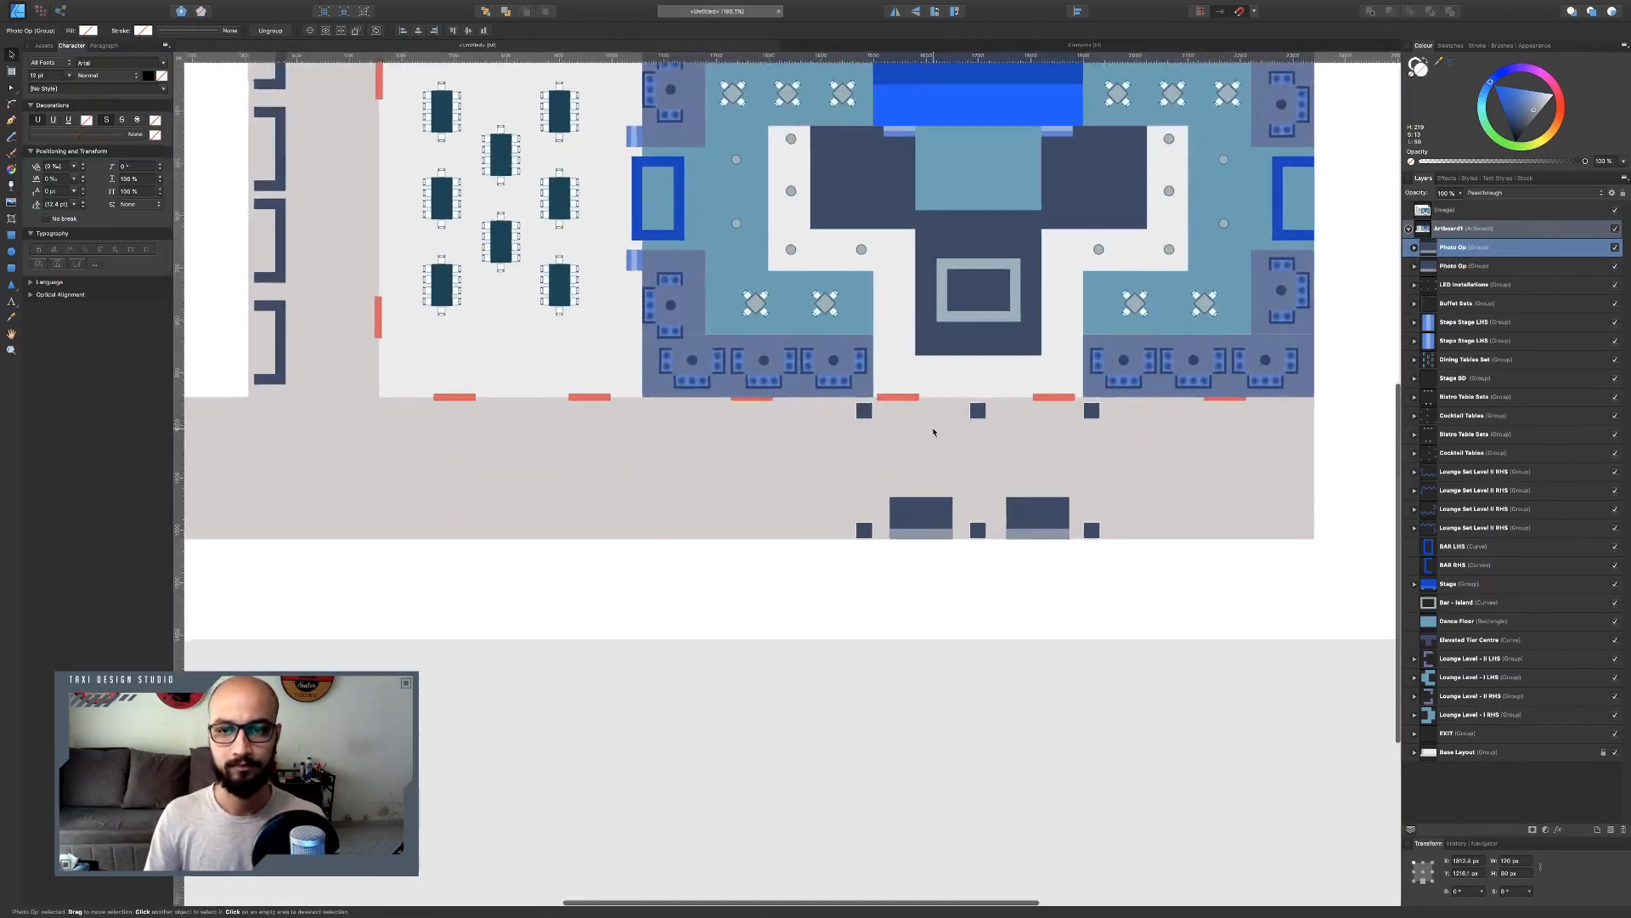
scroll(934, 432, "down", 3)
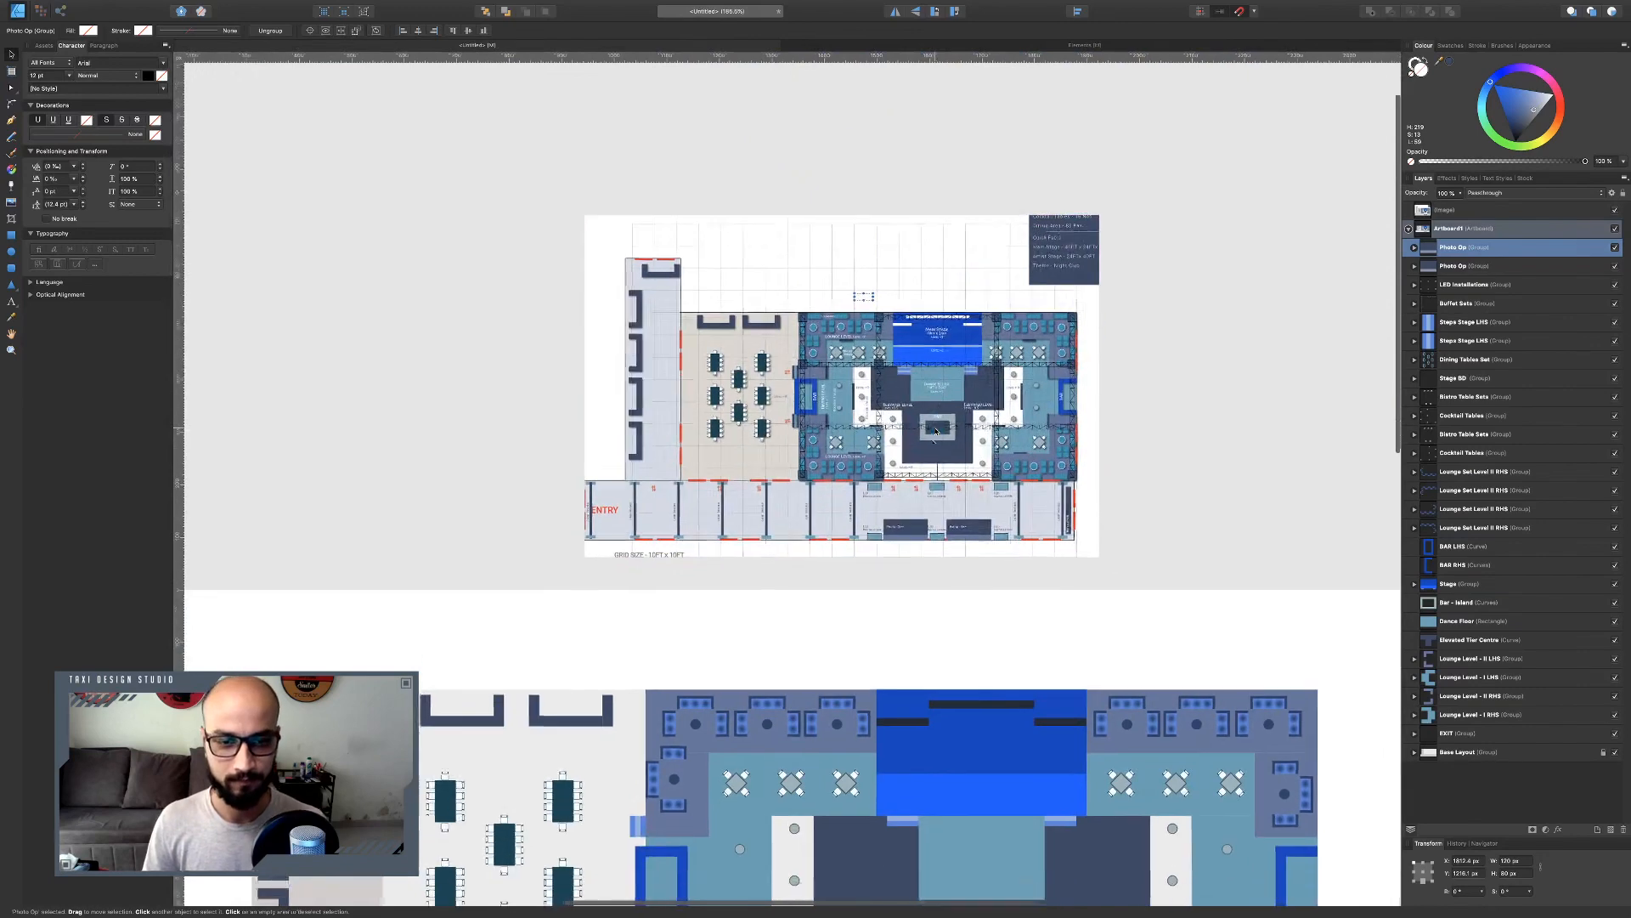
Examine the reference chart's entry corridor and installation area against the layout.
scroll(664, 499, "up", 4)
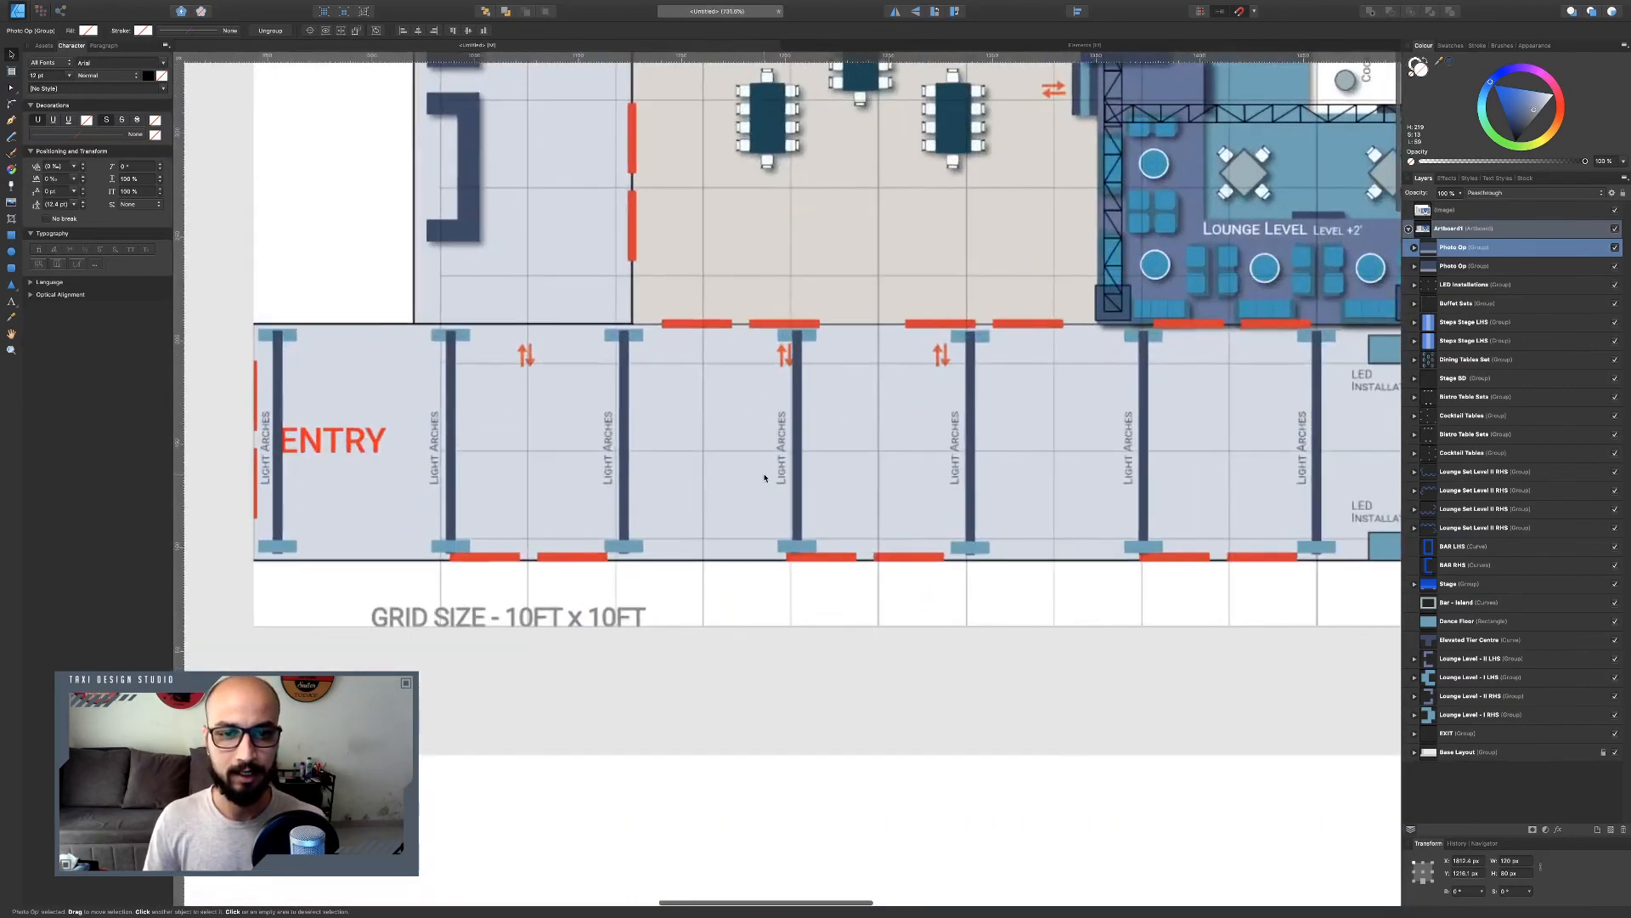
scroll(606, 434, "down", 6)
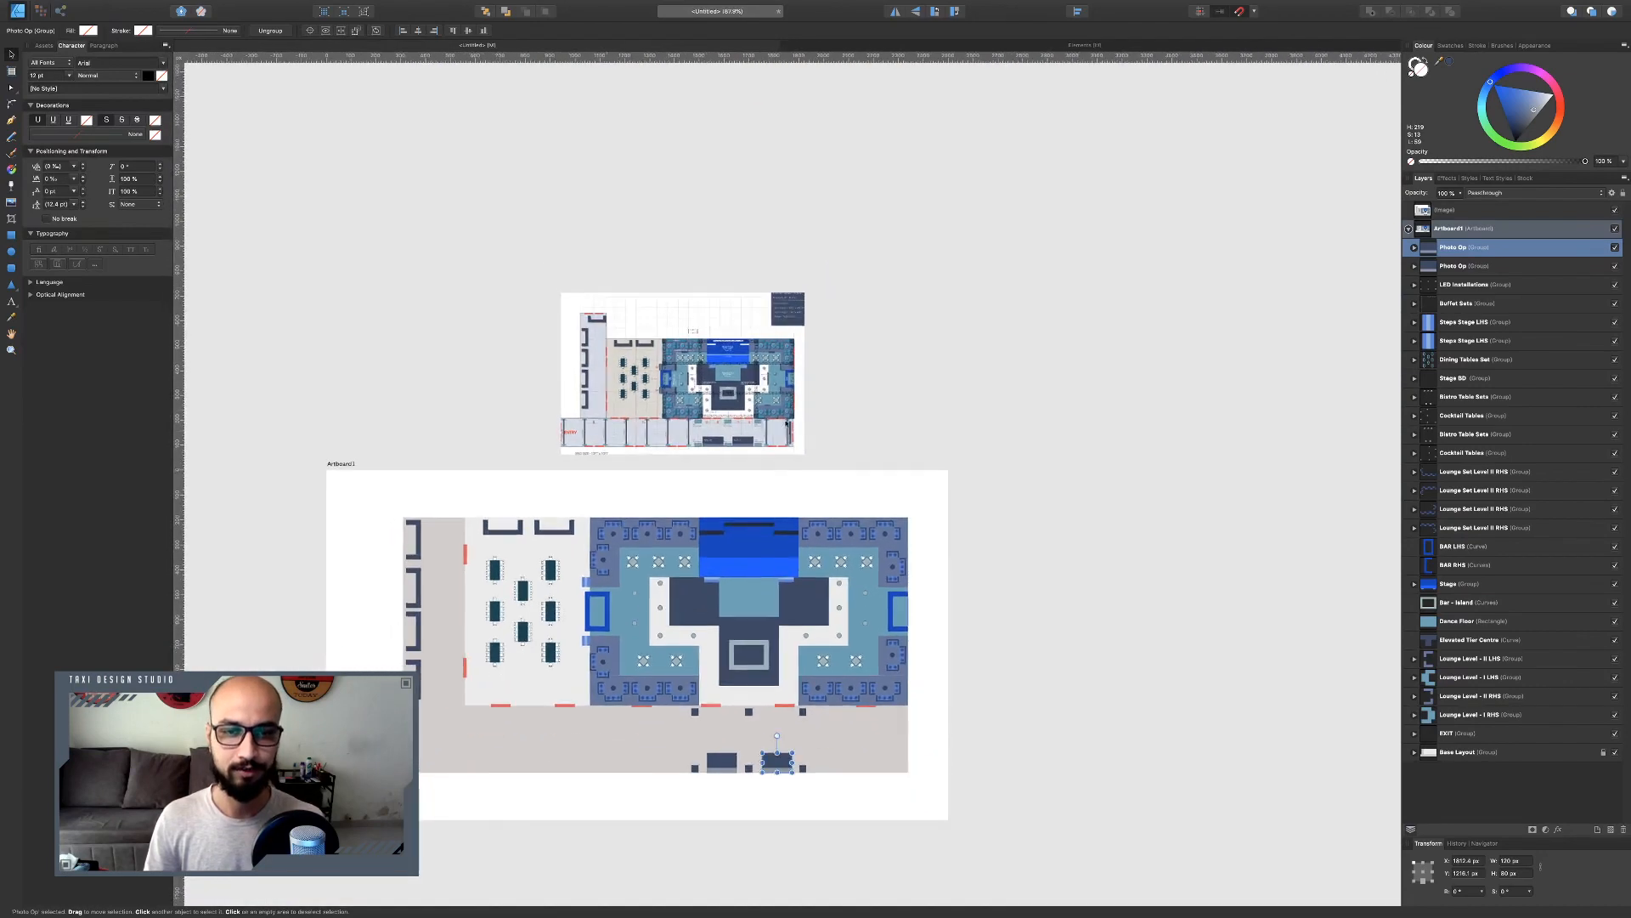
scroll(898, 423, "up", 4)
scroll(751, 508, "up", 4)
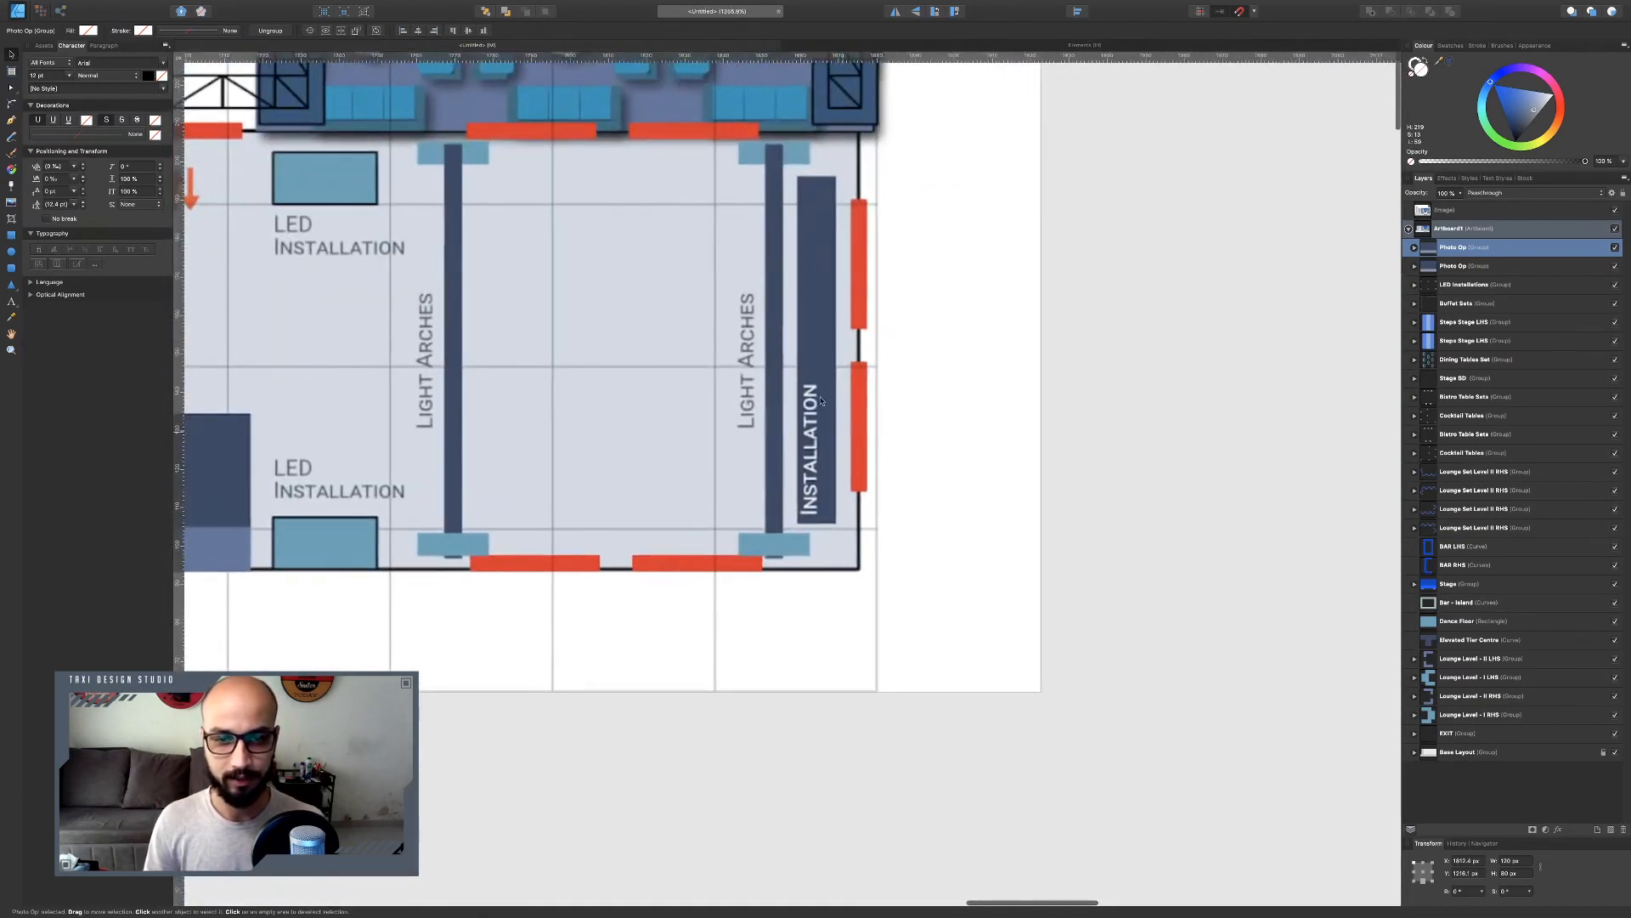
scroll(823, 371, "down", 8)
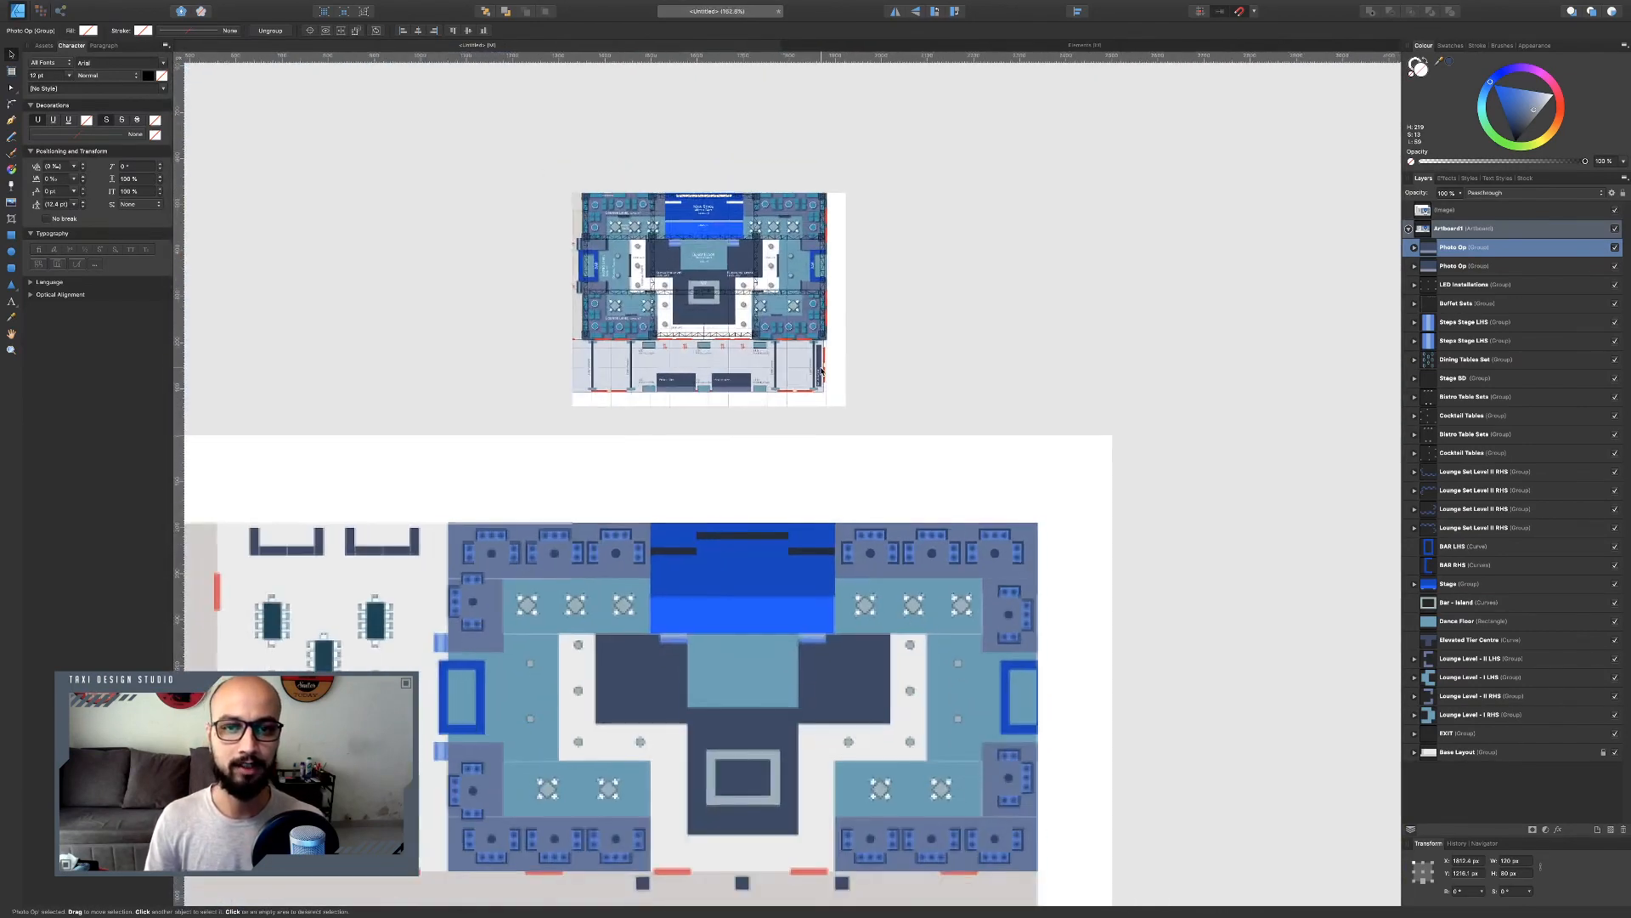
scroll(910, 685, "up", 3)
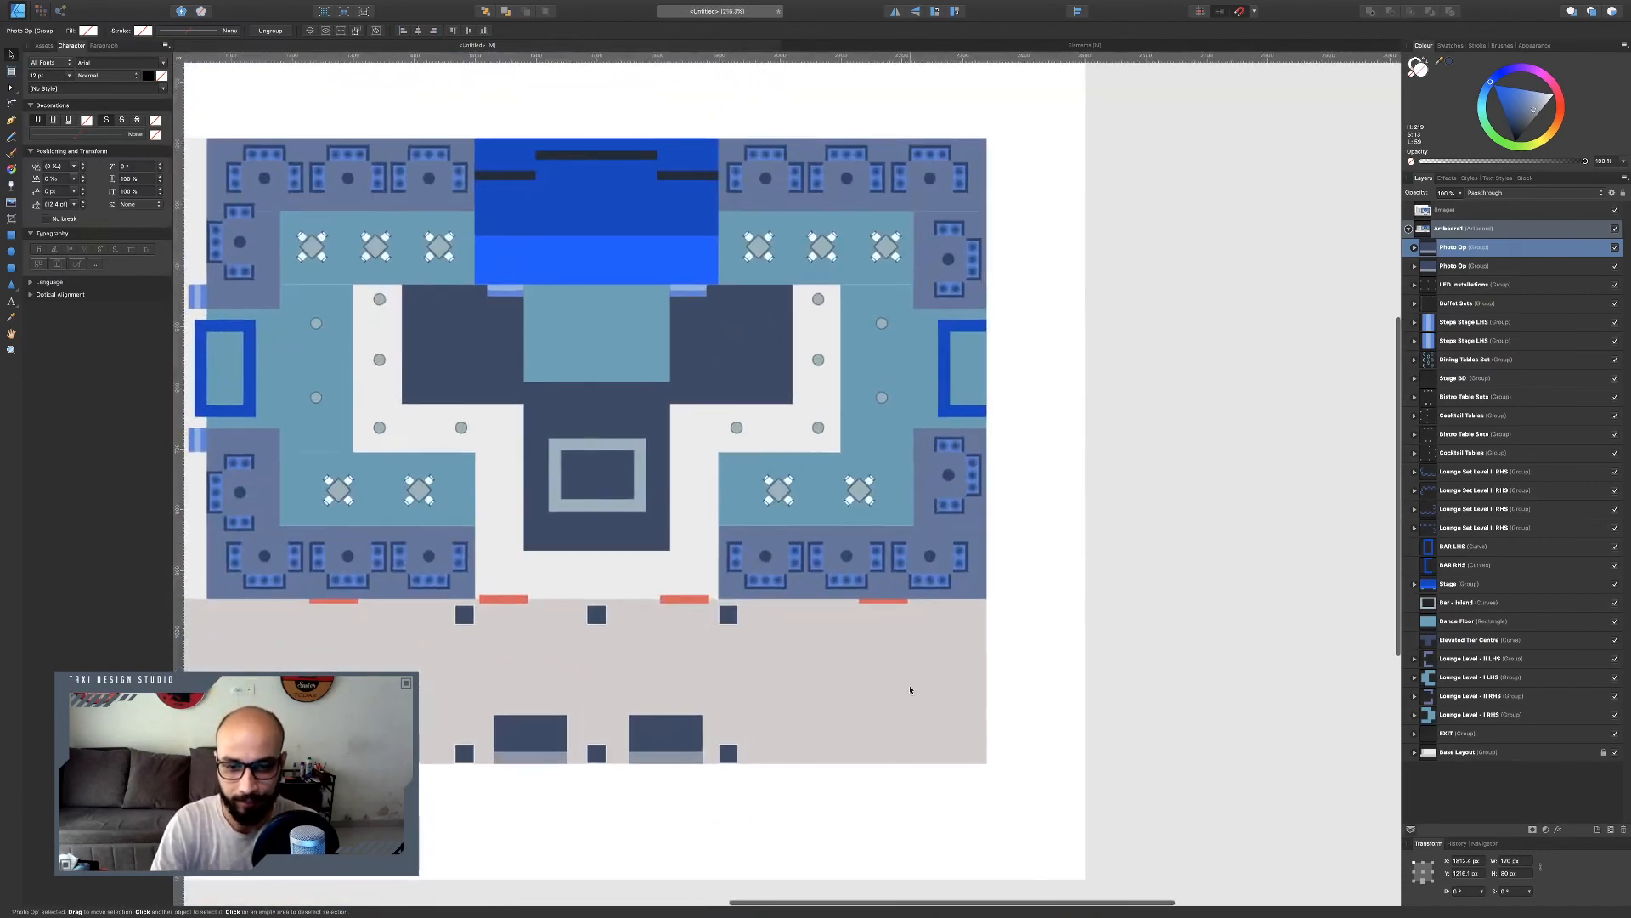
scroll(910, 683, "down", 1)
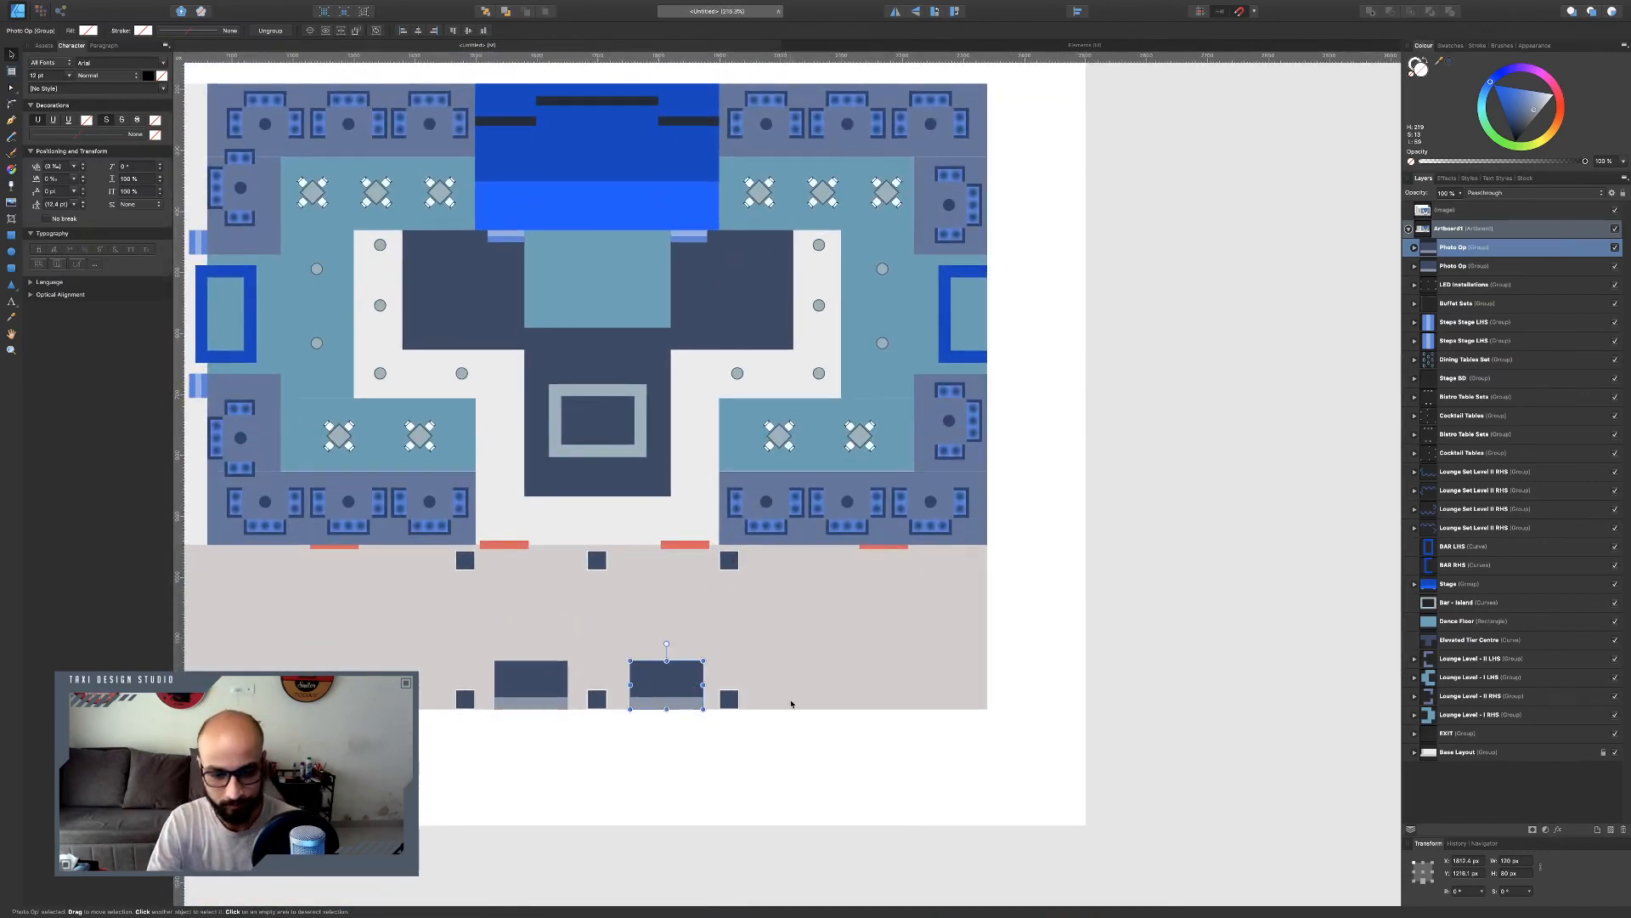
Duplicate a Photo Op group, turn it vertical and slide it against the corridor's right edge.
key("ctrl+j")
left_click_drag(708, 672, 958, 634)
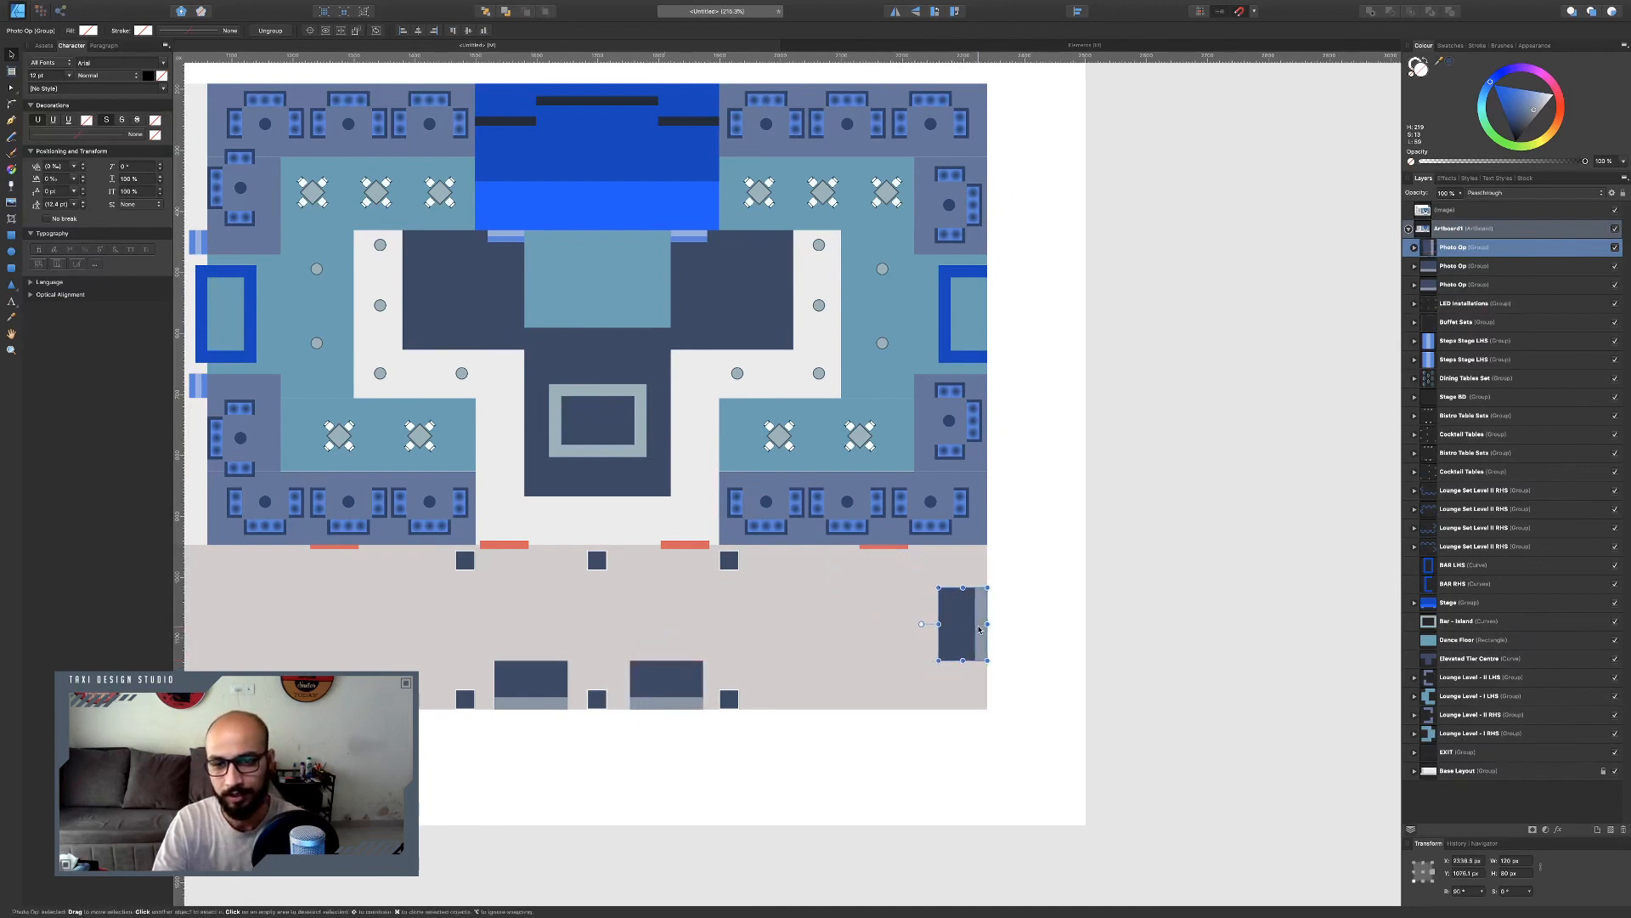
double_click(979, 628)
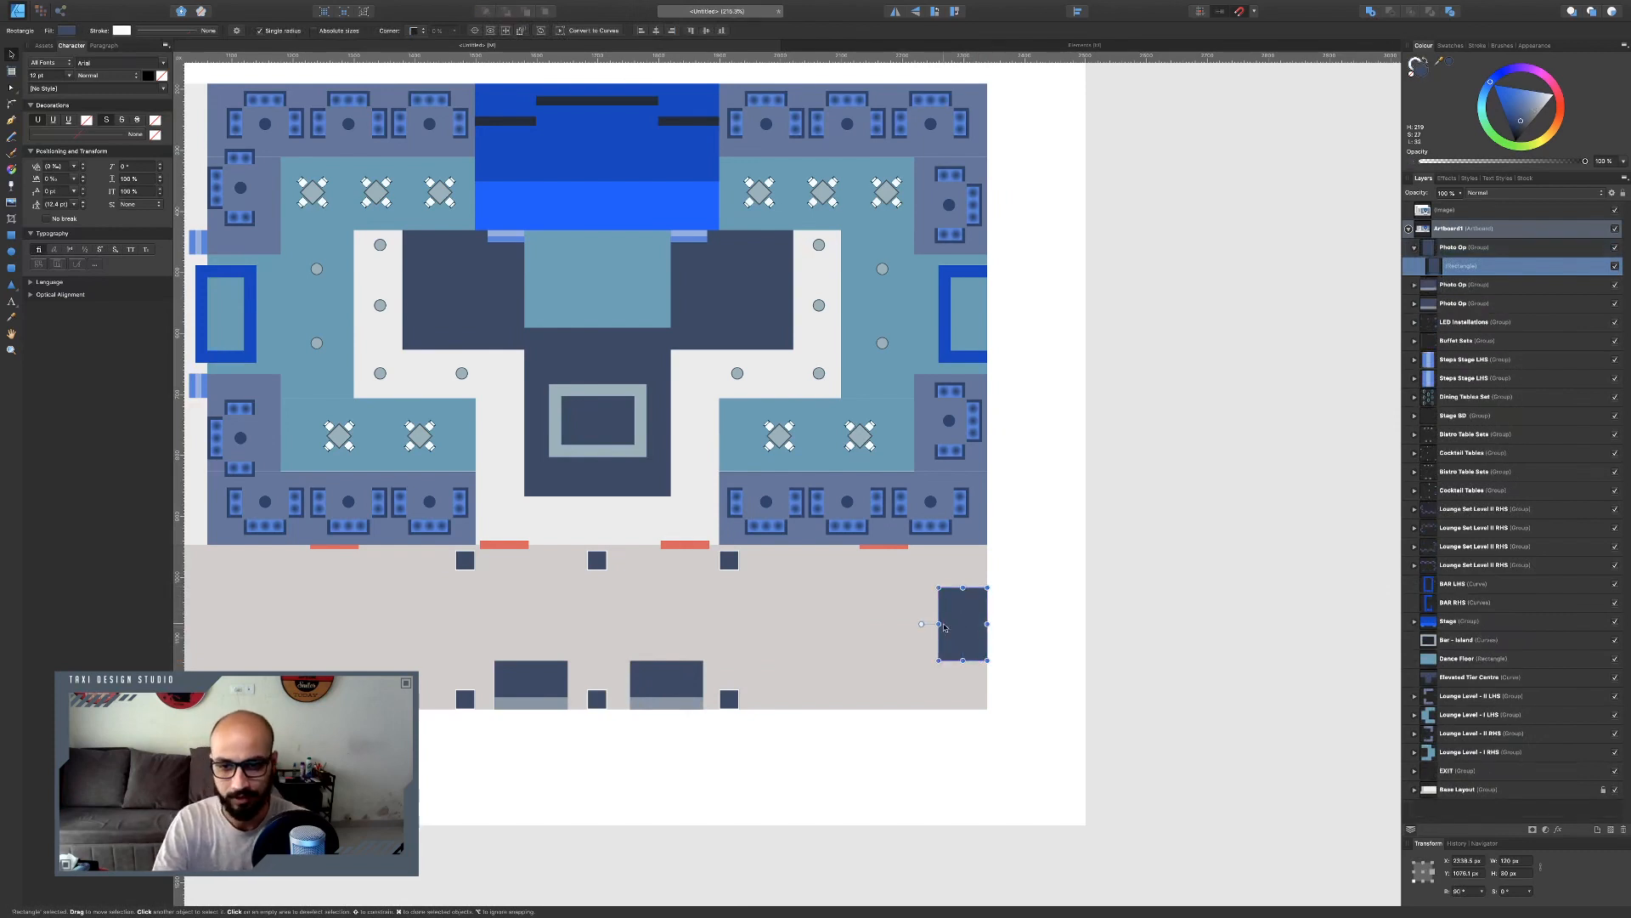
left_click_drag(943, 625, 977, 623)
left_click(1033, 654)
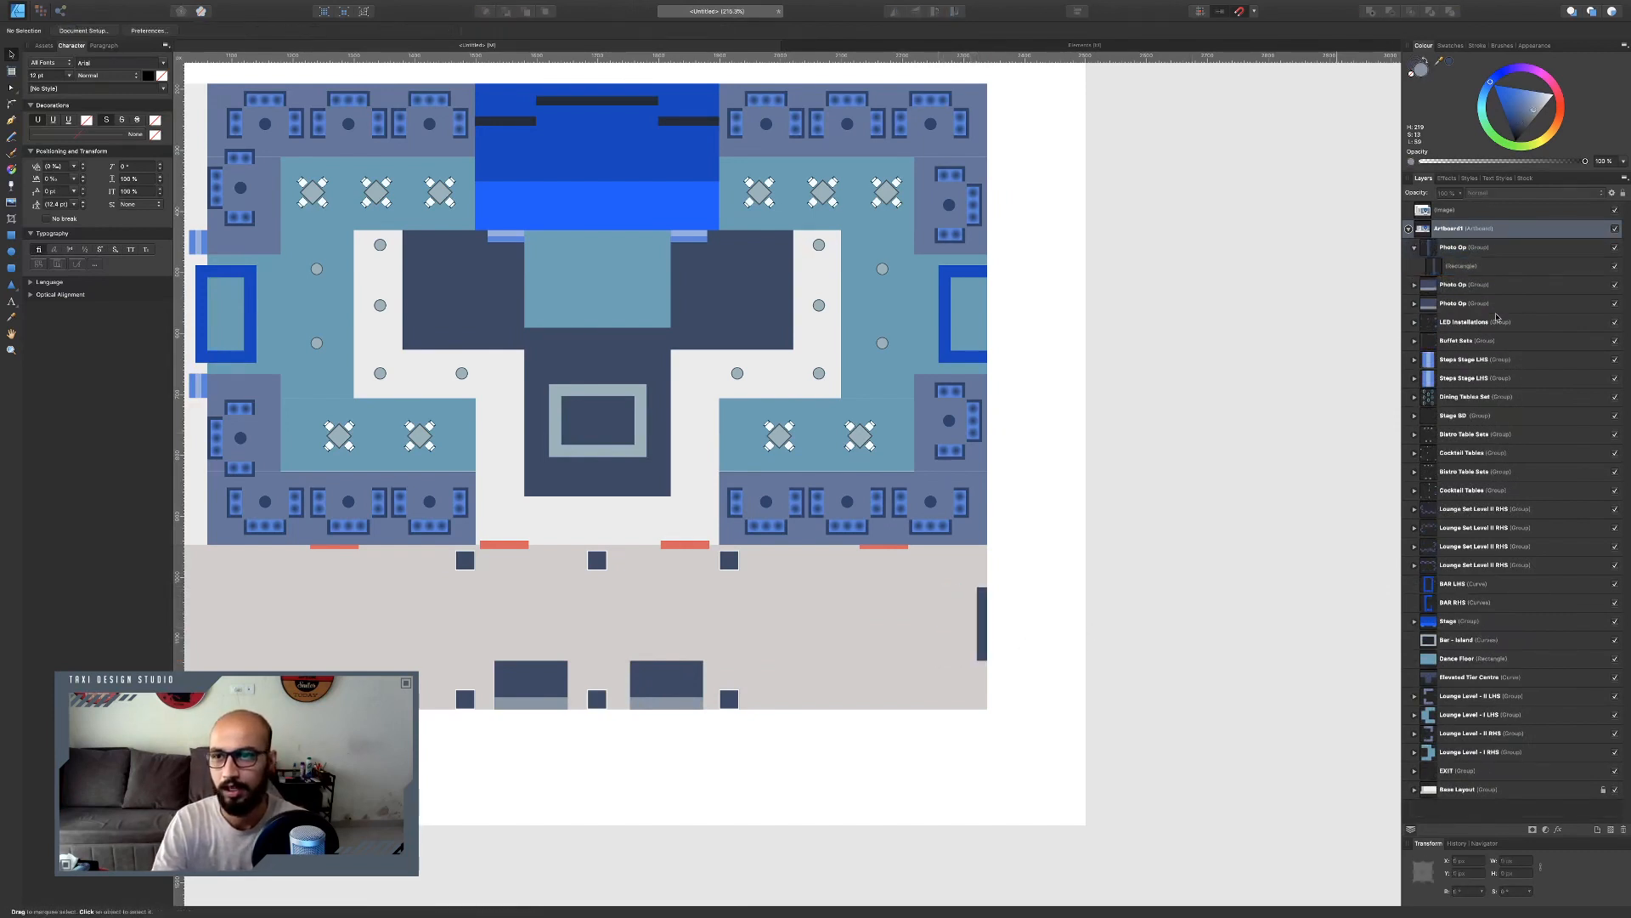
left_click(980, 611)
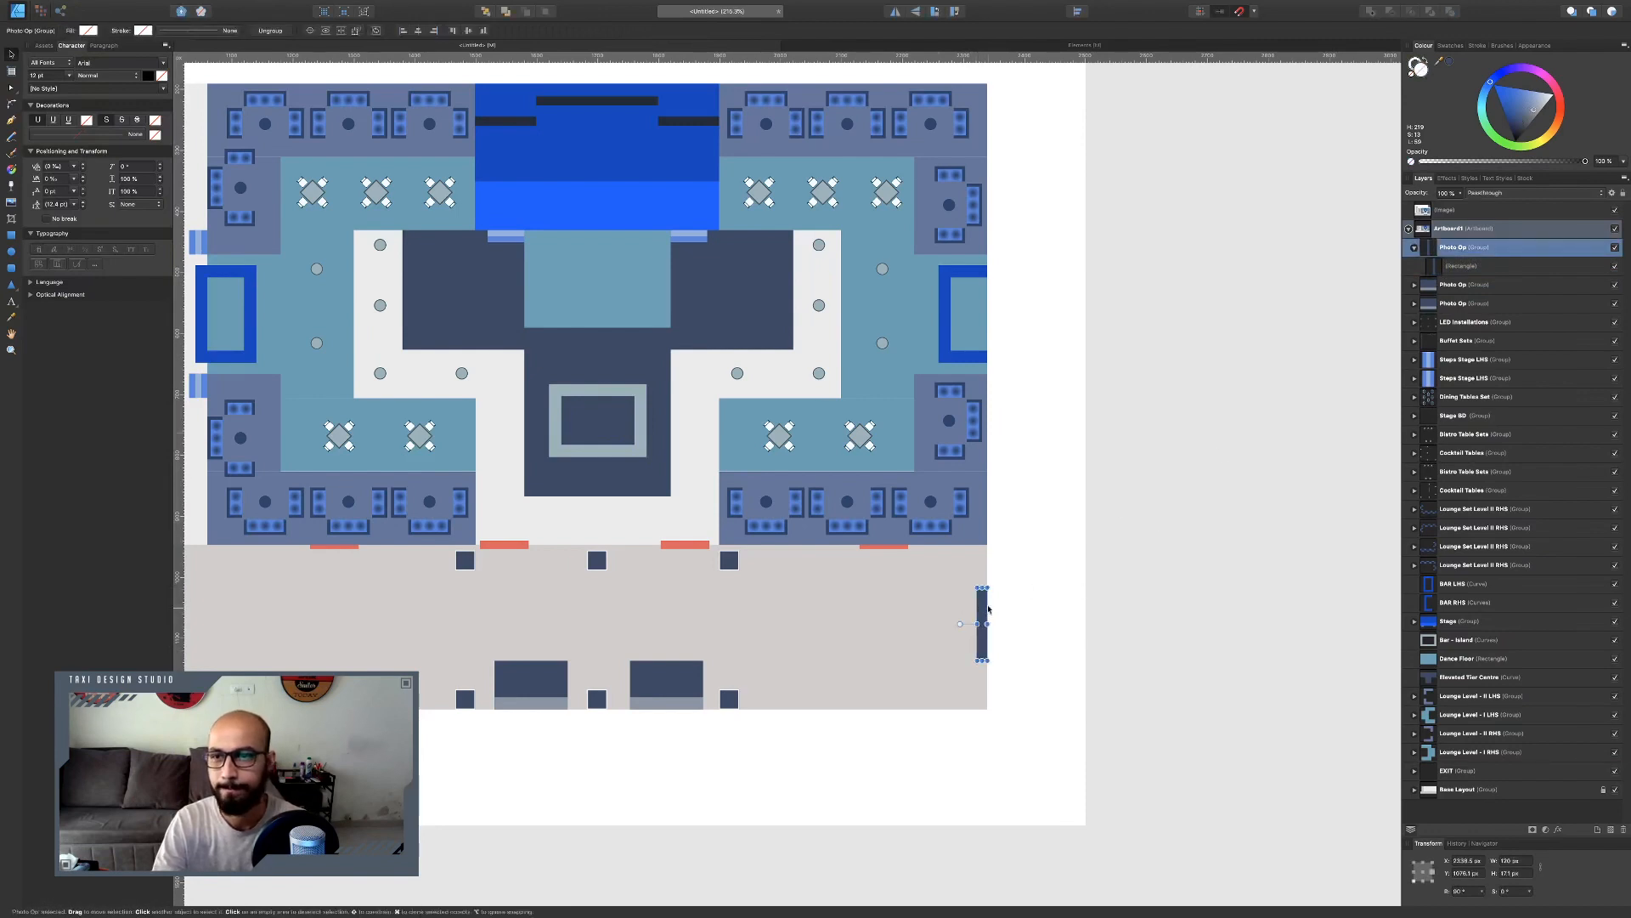
Rename the duplicated group Installation.
double_click(1456, 248)
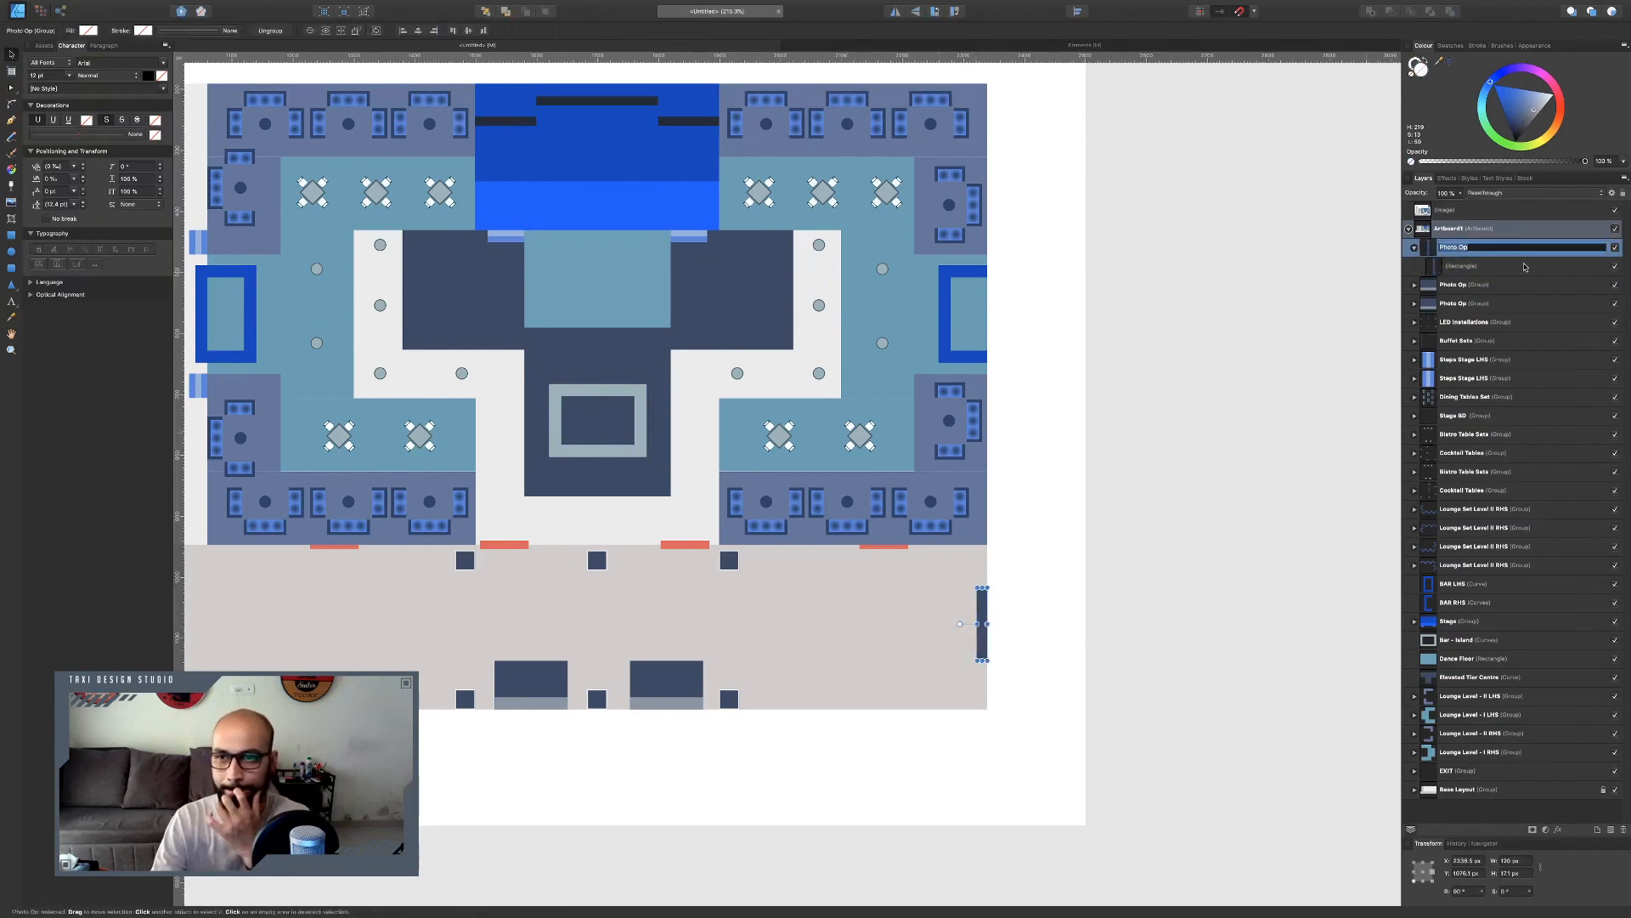
type("Installation")
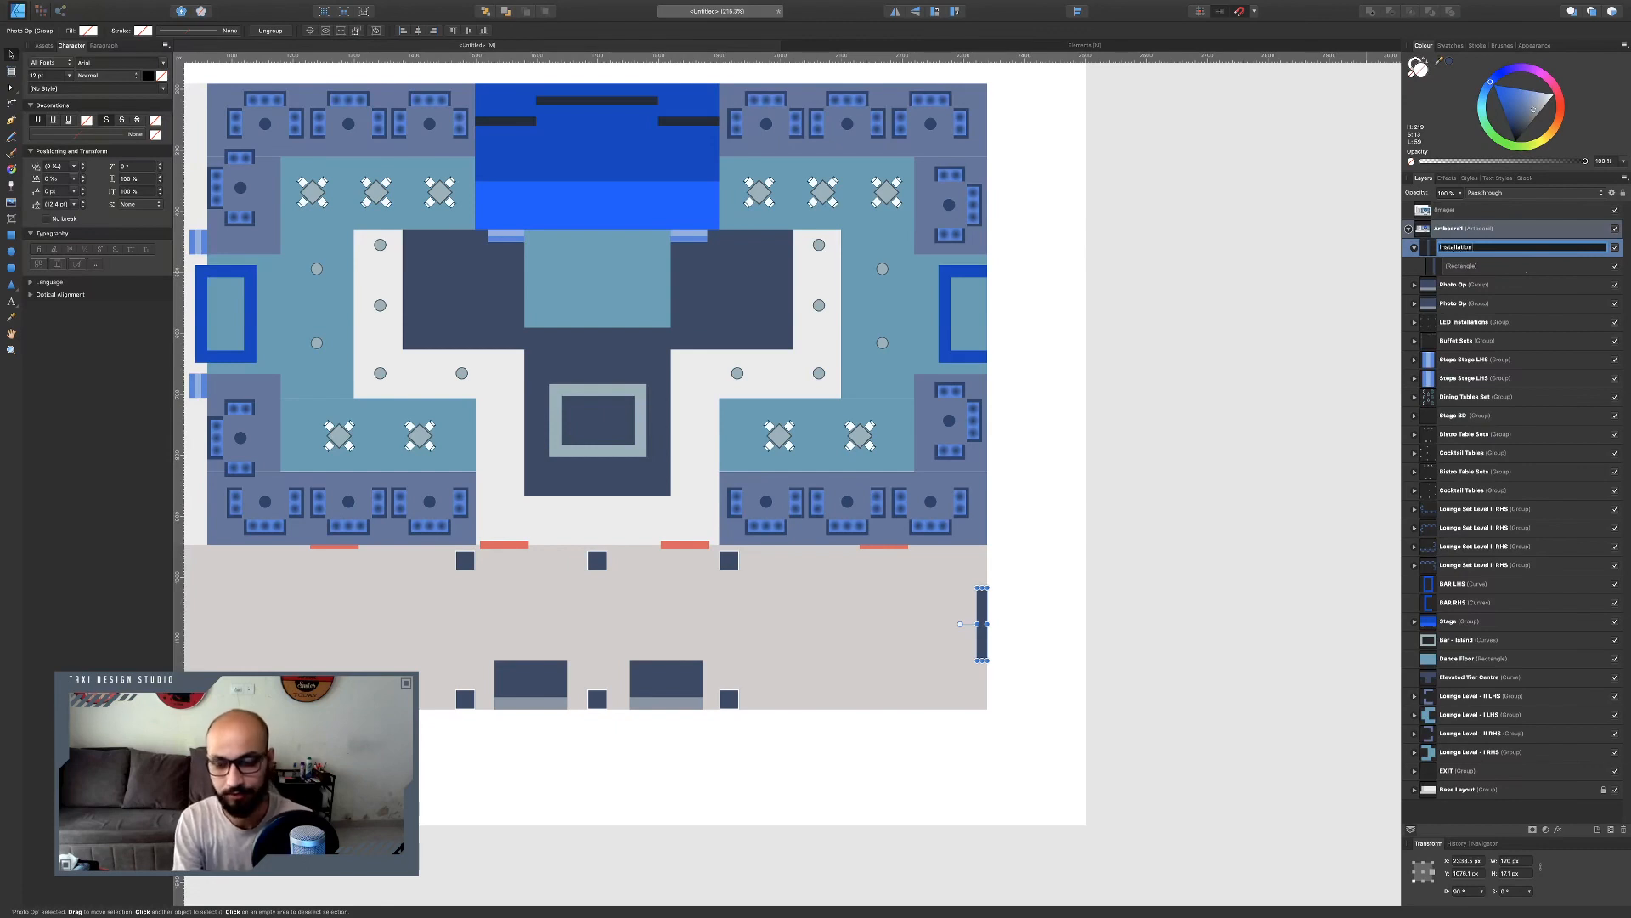
key("Return")
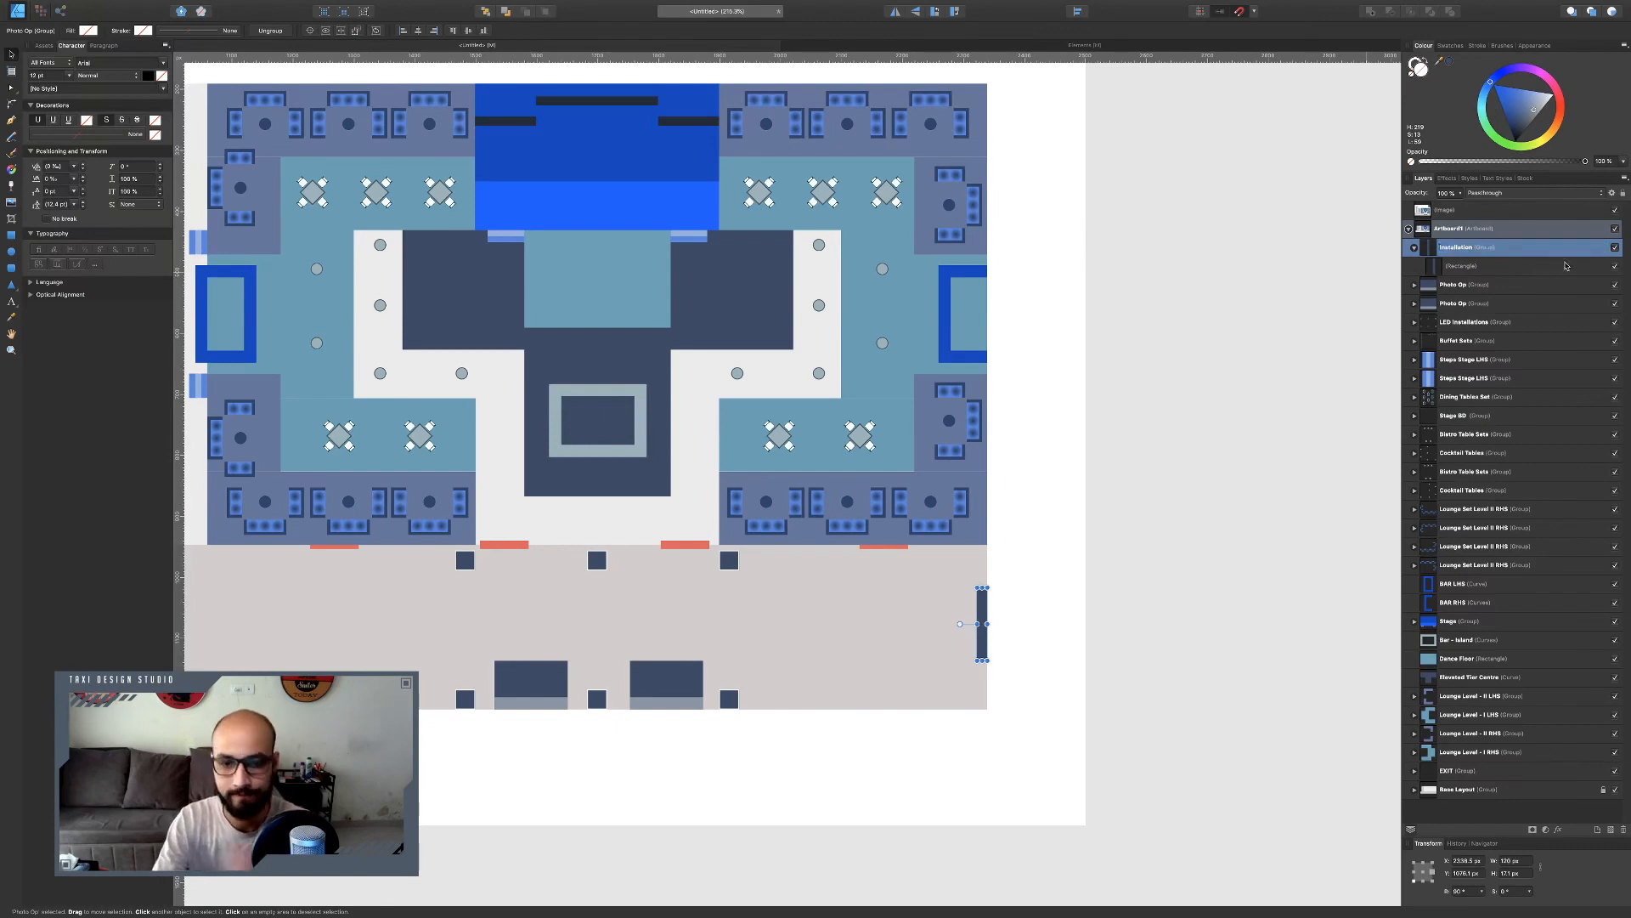
Draw a small square in the corridor, size it to 20 px and recolour it near-black.
left_click(1195, 462)
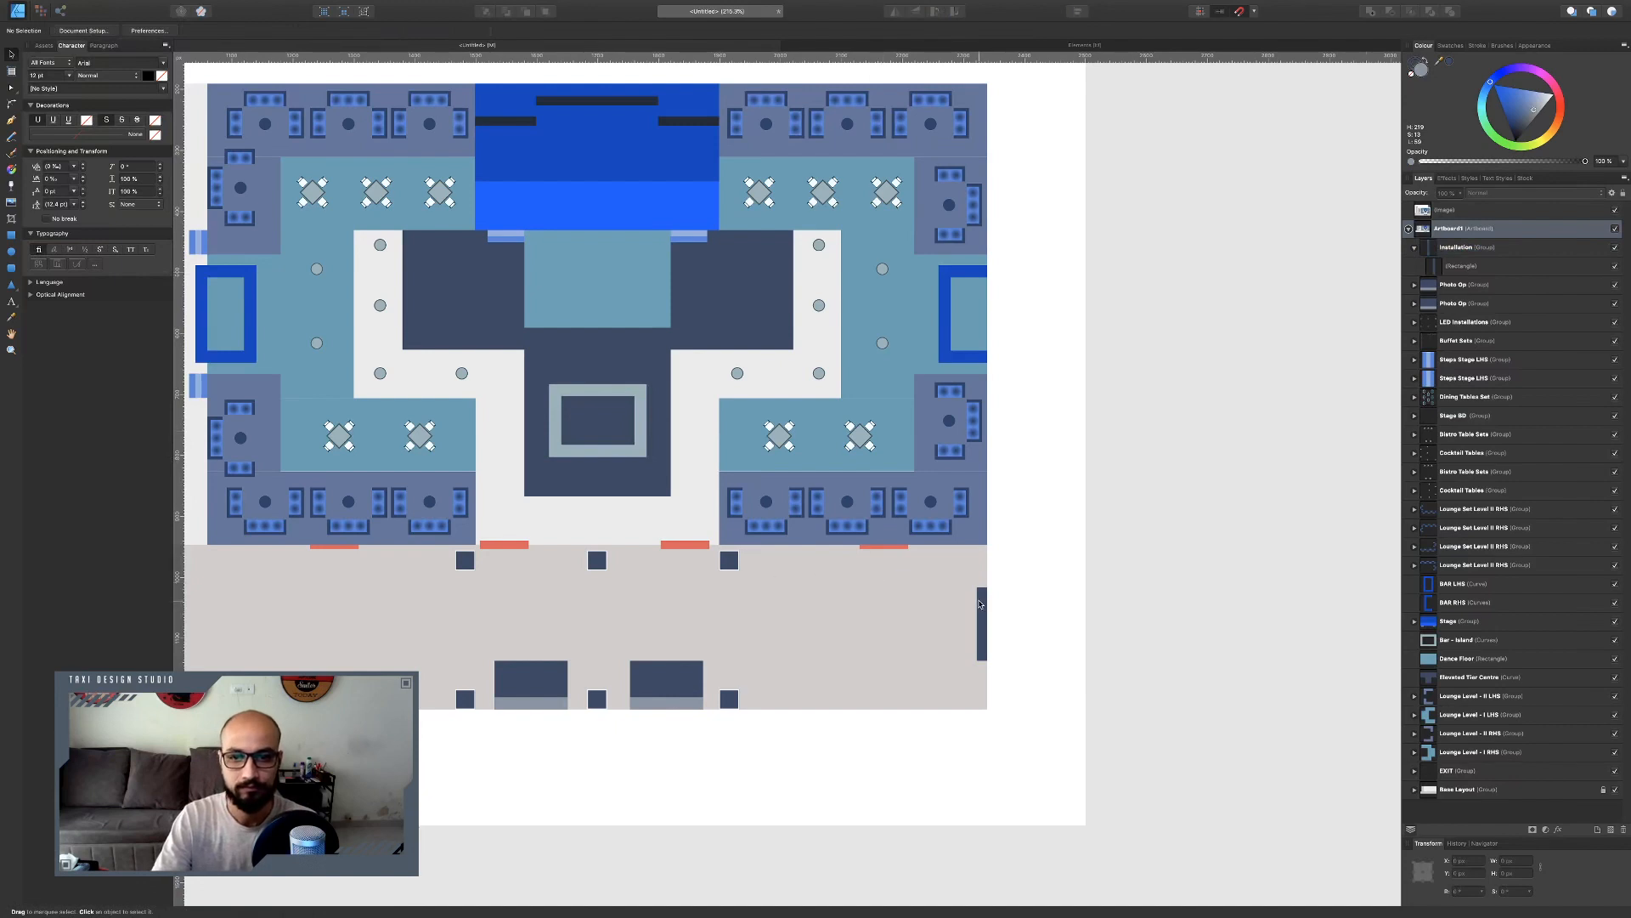
left_click(11, 235)
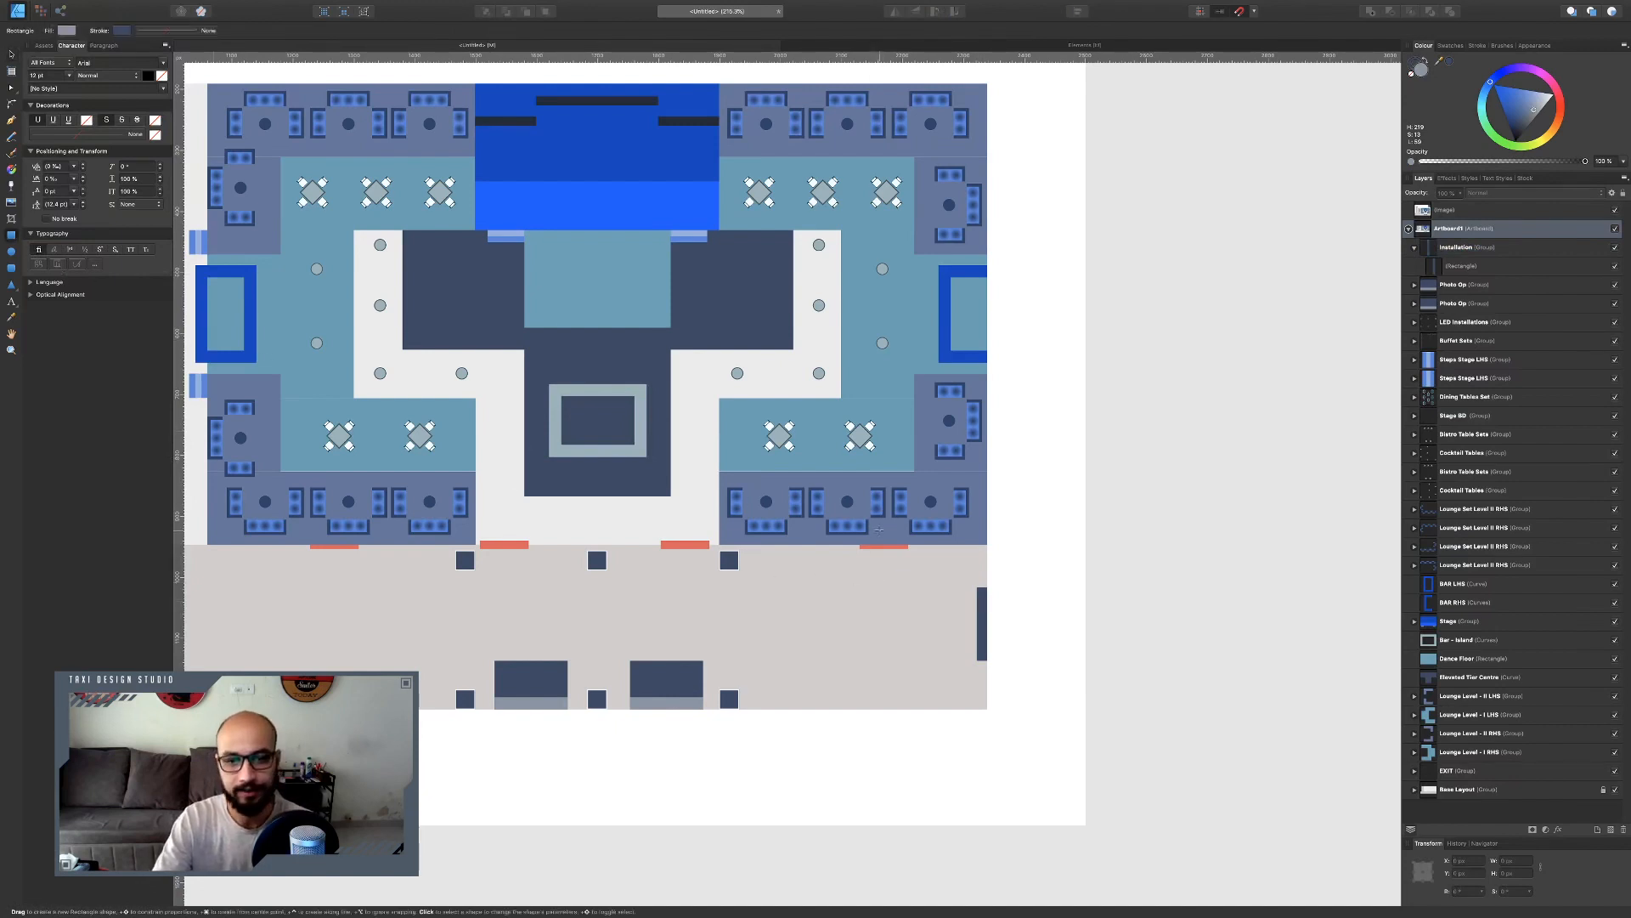
scroll(874, 536, "up", 3)
left_click_drag(738, 567, 773, 604)
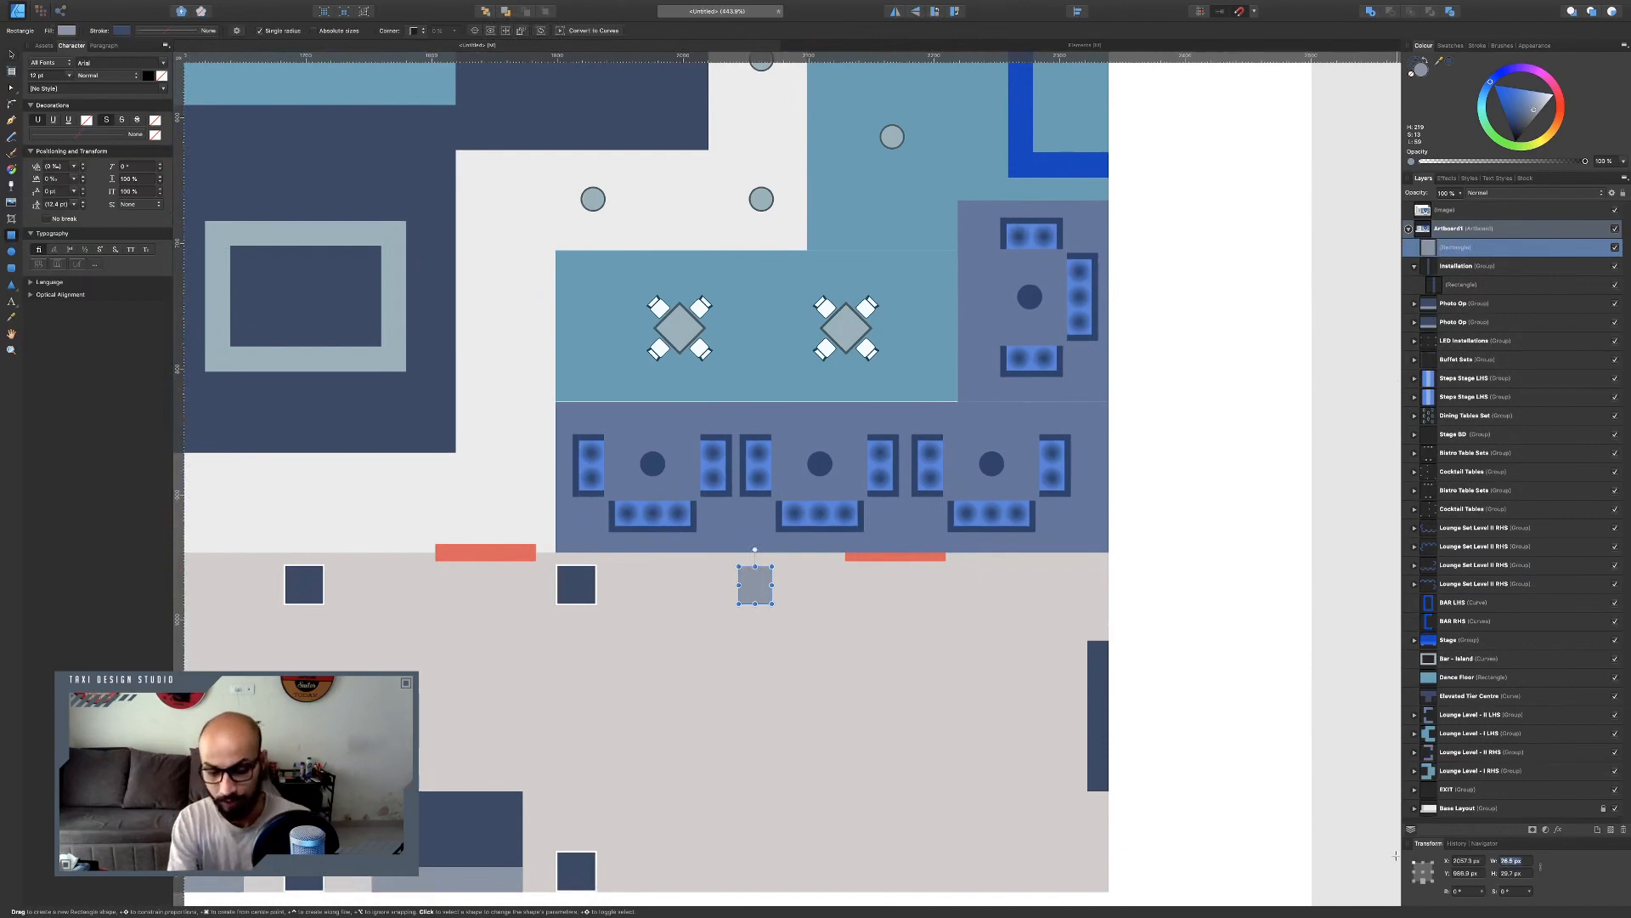
key("Tab")
type("20")
key("Return")
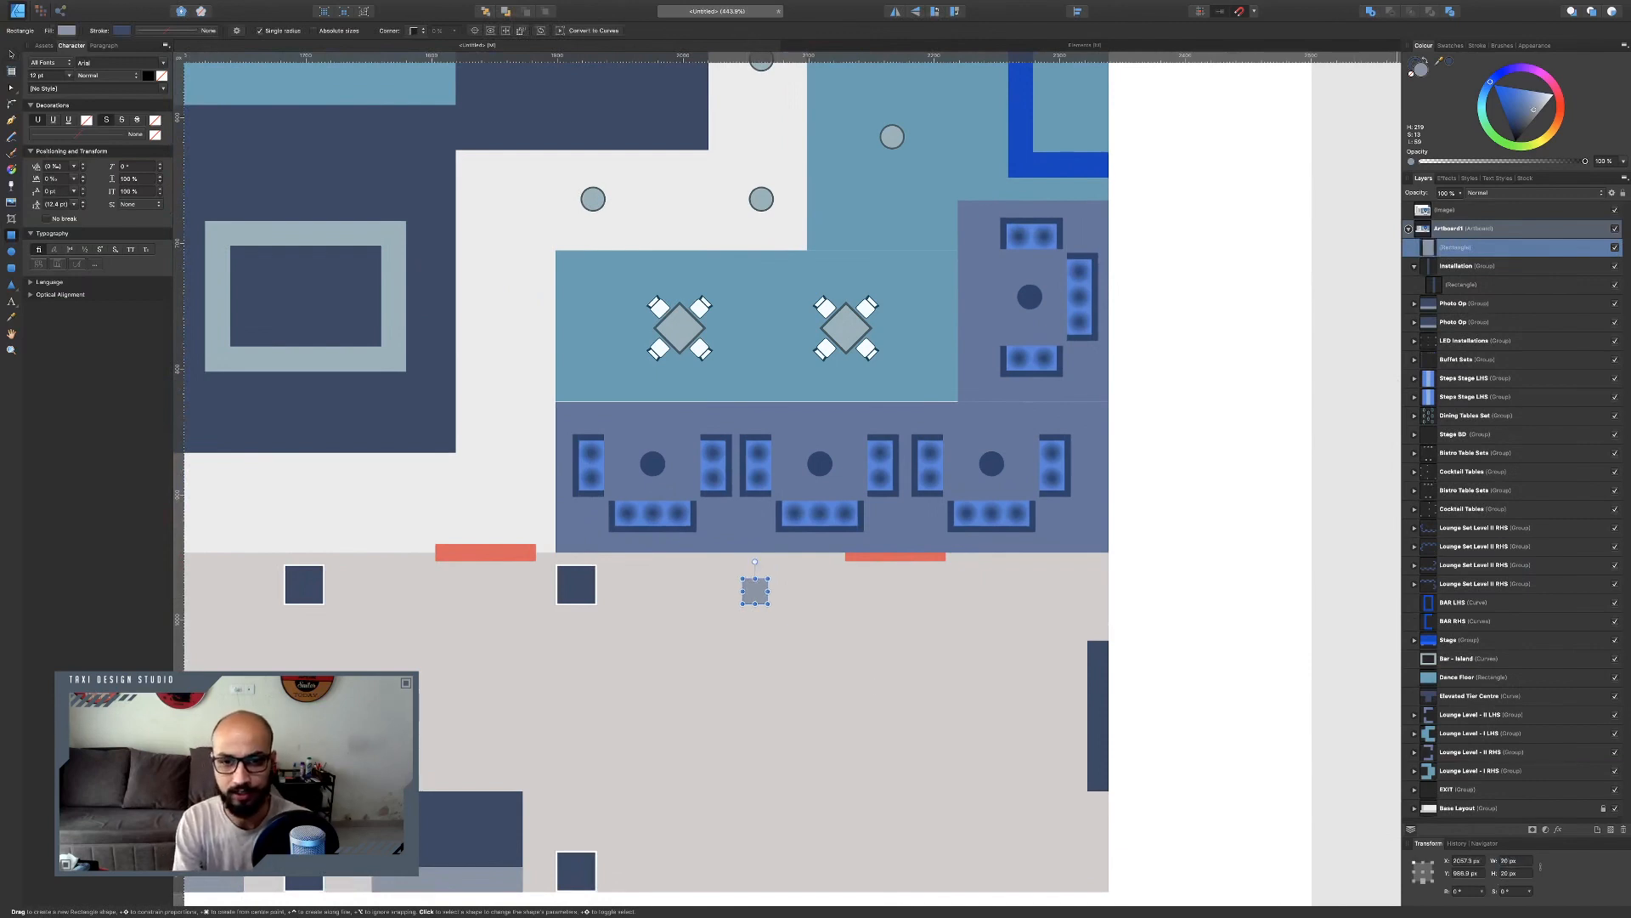
key("v")
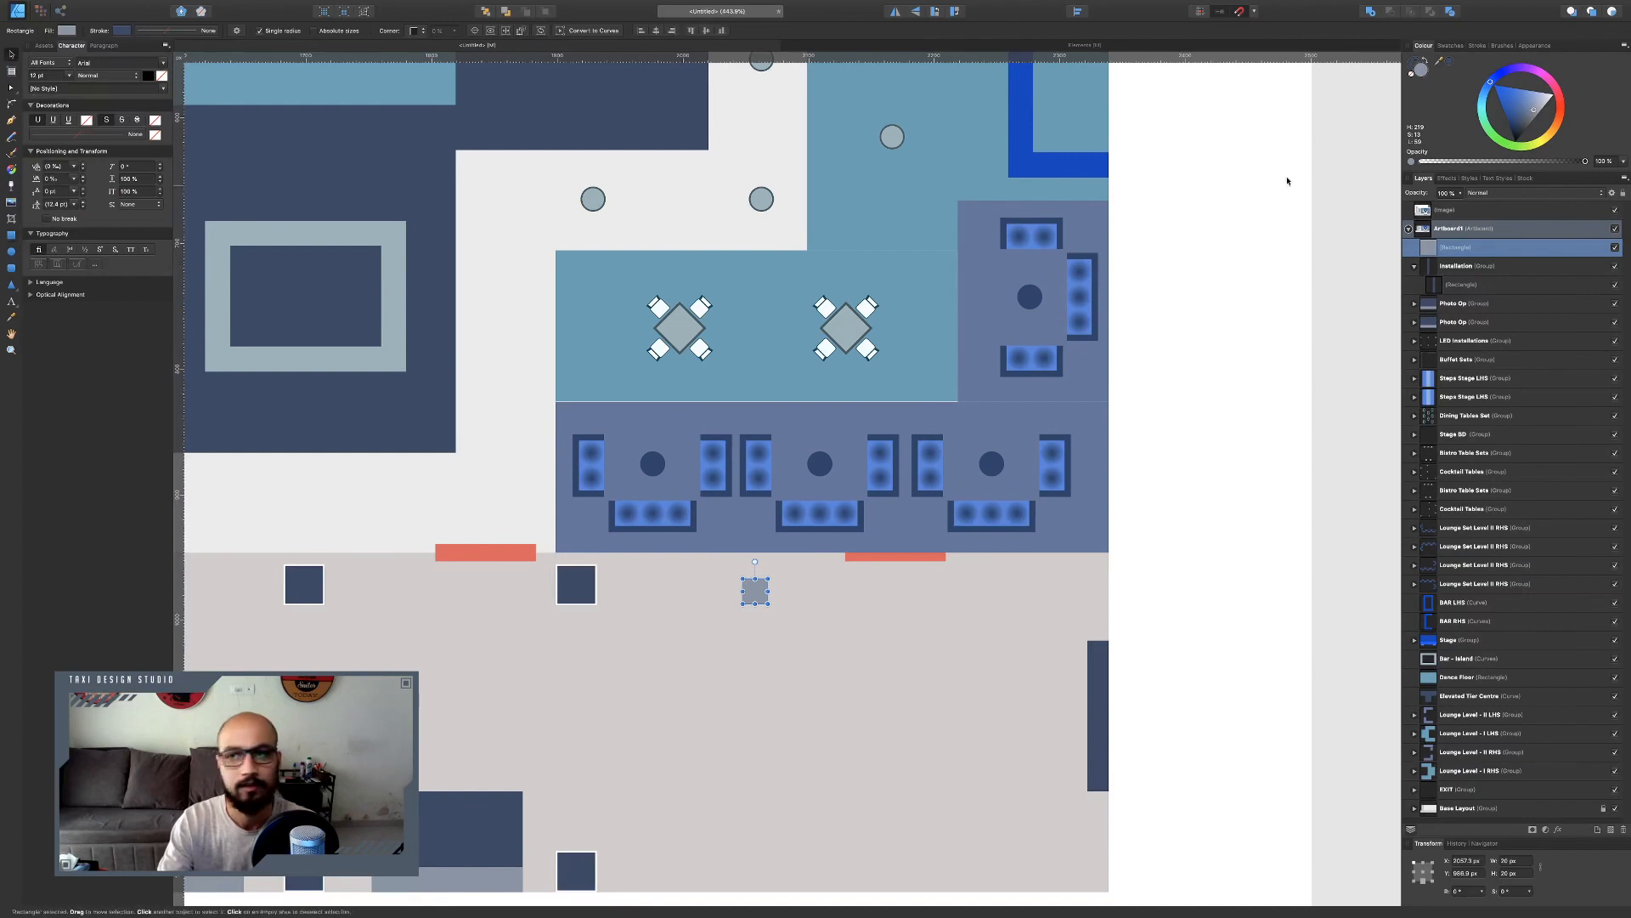
left_click_drag(1534, 109, 1522, 136)
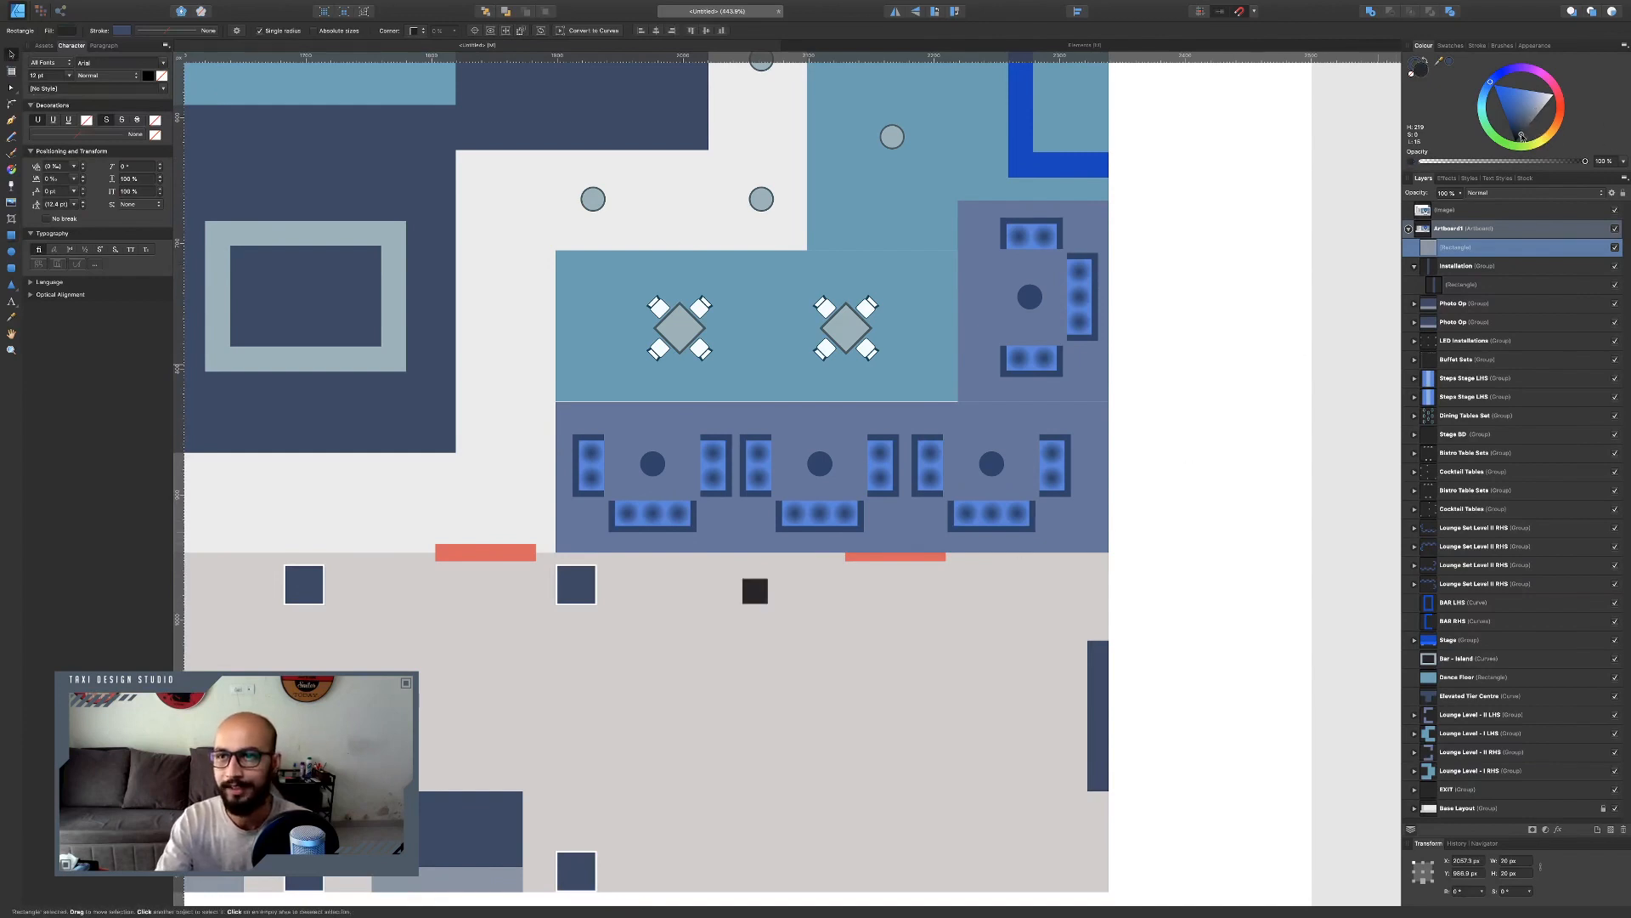
Place the dark square on the corridor's top edge and duplicate it to build a vertical light arch with end caps.
left_click_drag(755, 590, 797, 363)
scroll(790, 476, "down", 5)
key("super+j")
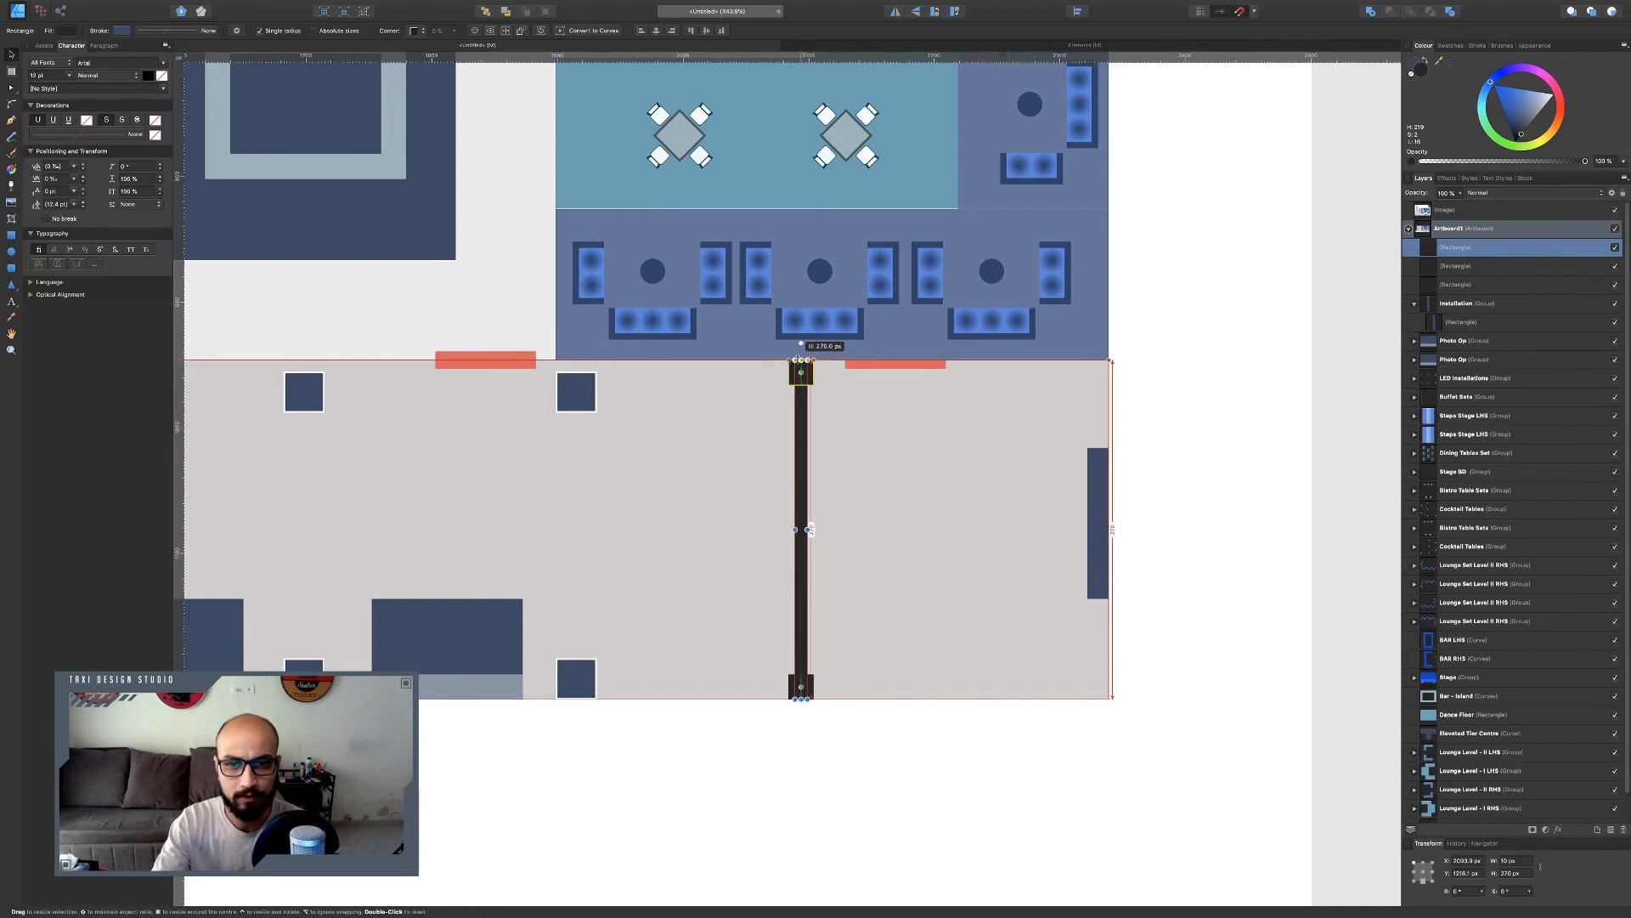
Sample the reference chart's light arch colour for the arch's central bar.
scroll(807, 344, "up", 10)
scroll(808, 344, "up", 12)
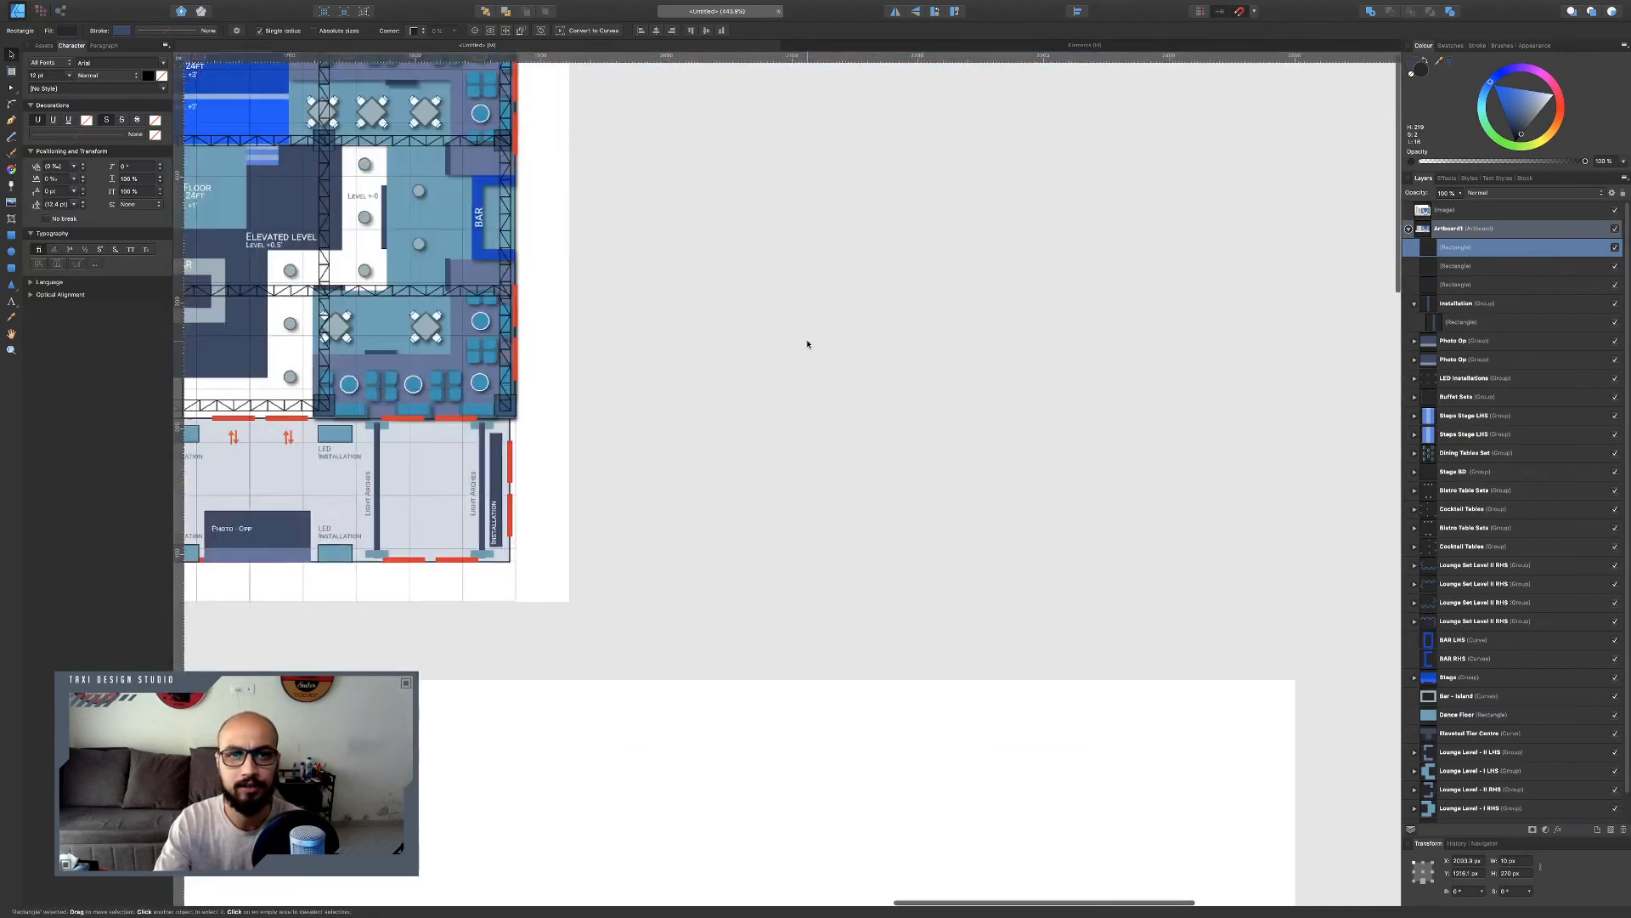
left_click_drag(1441, 70, 378, 455)
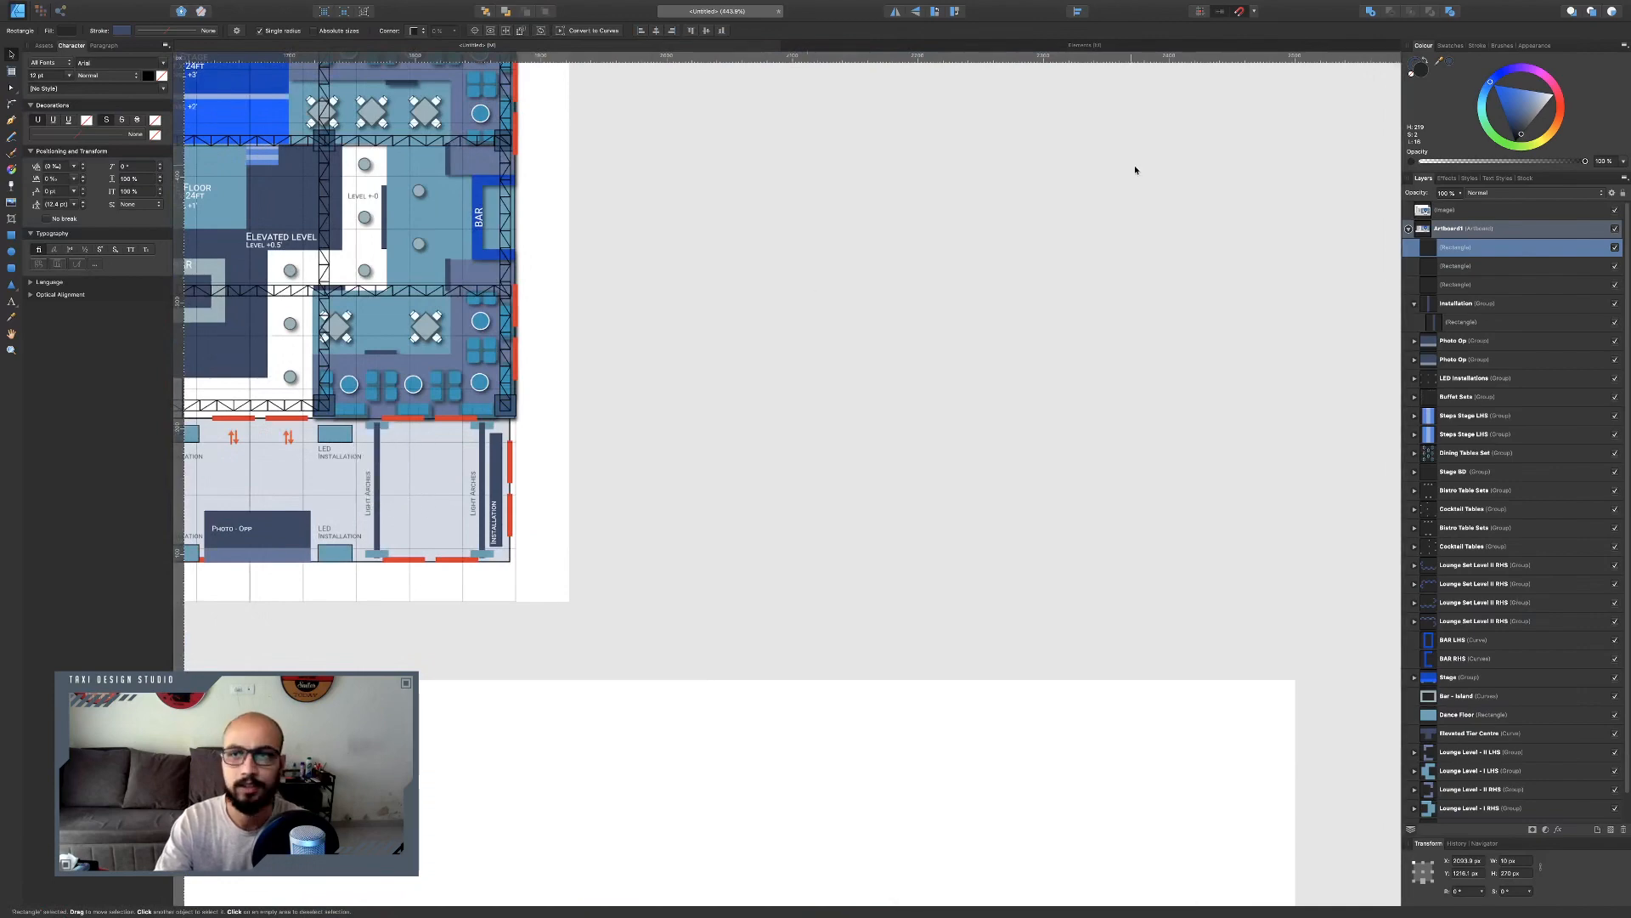
left_click(1449, 61)
Nudge the top cap down onto the bar, then group the three arch rectangles.
scroll(863, 357, "down", 20)
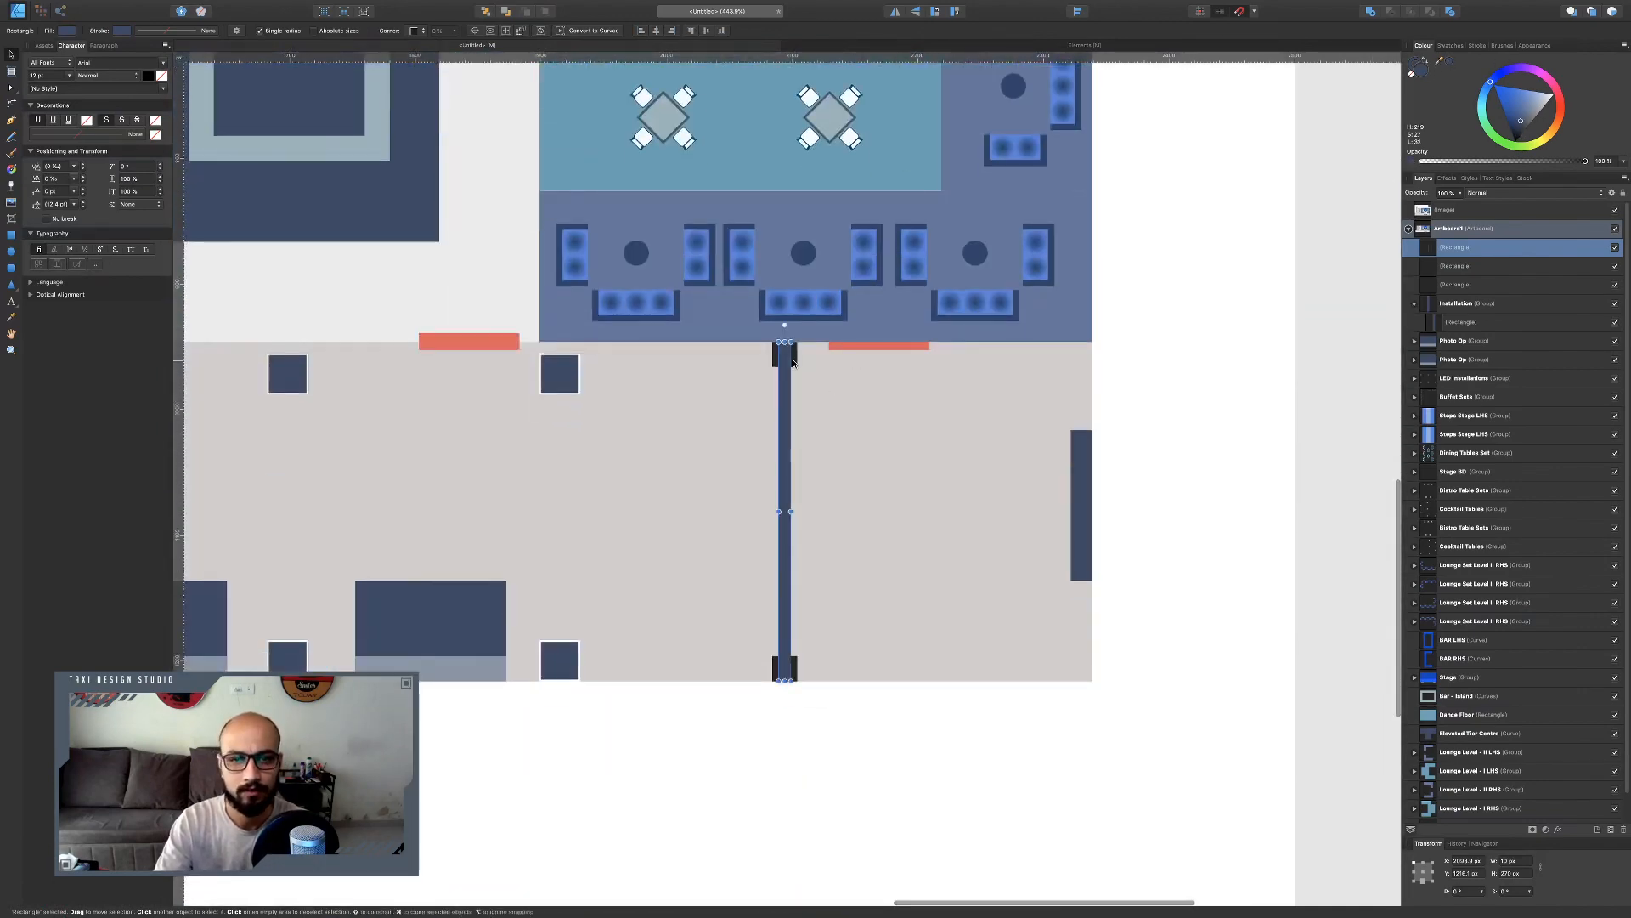
scroll(783, 344, "up", 3)
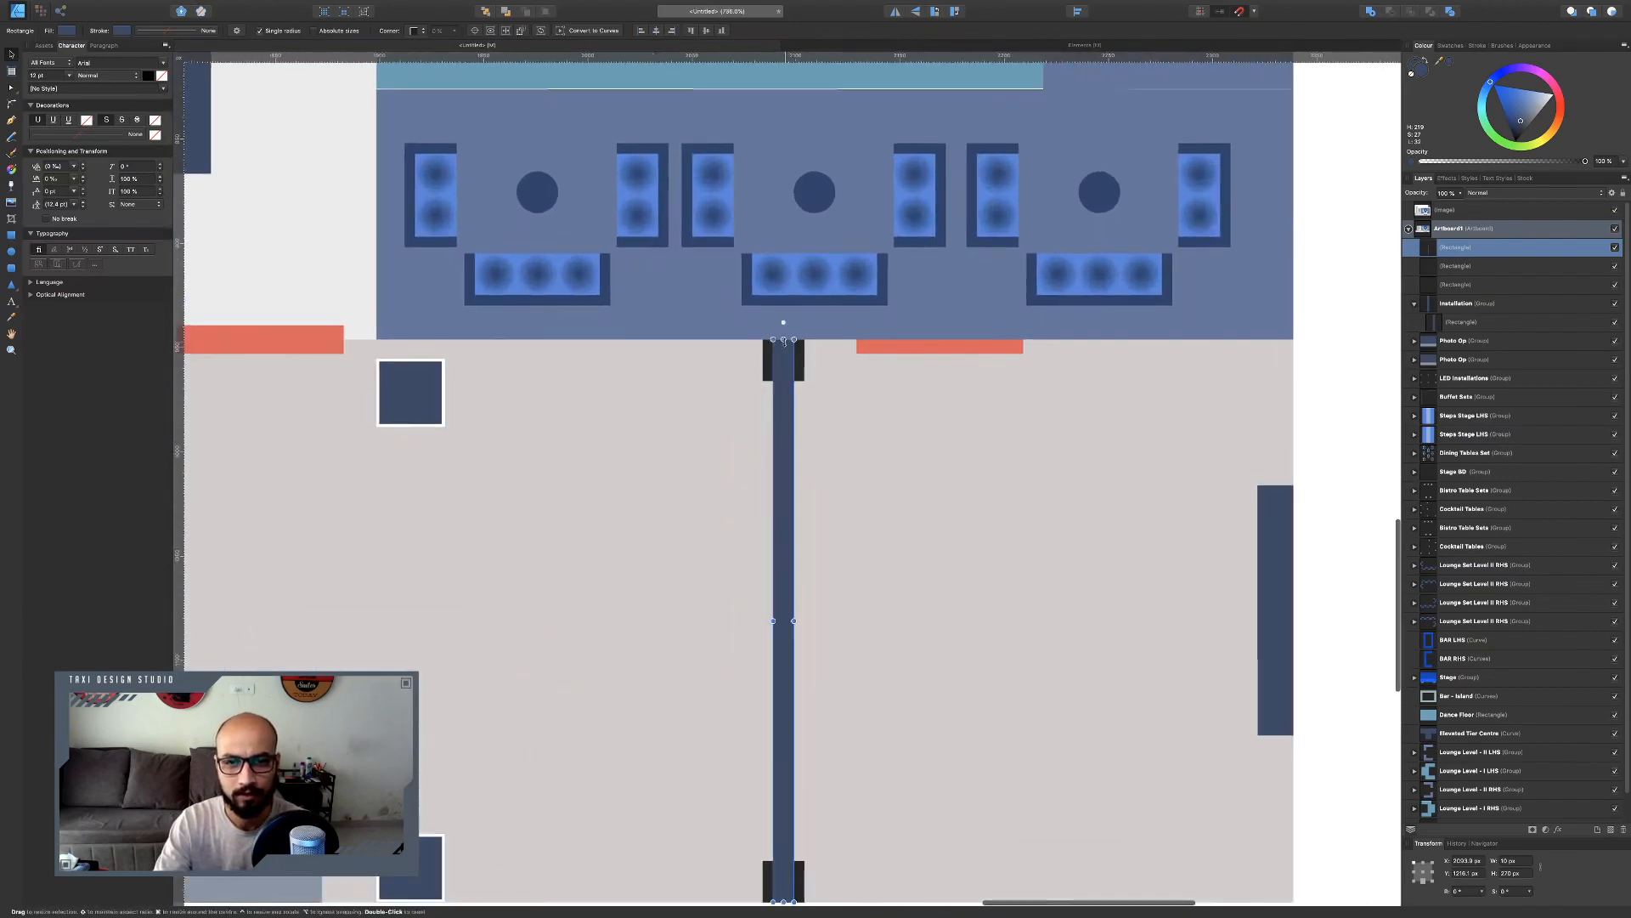
left_click_drag(784, 344, 784, 360)
left_click(799, 350, "shift")
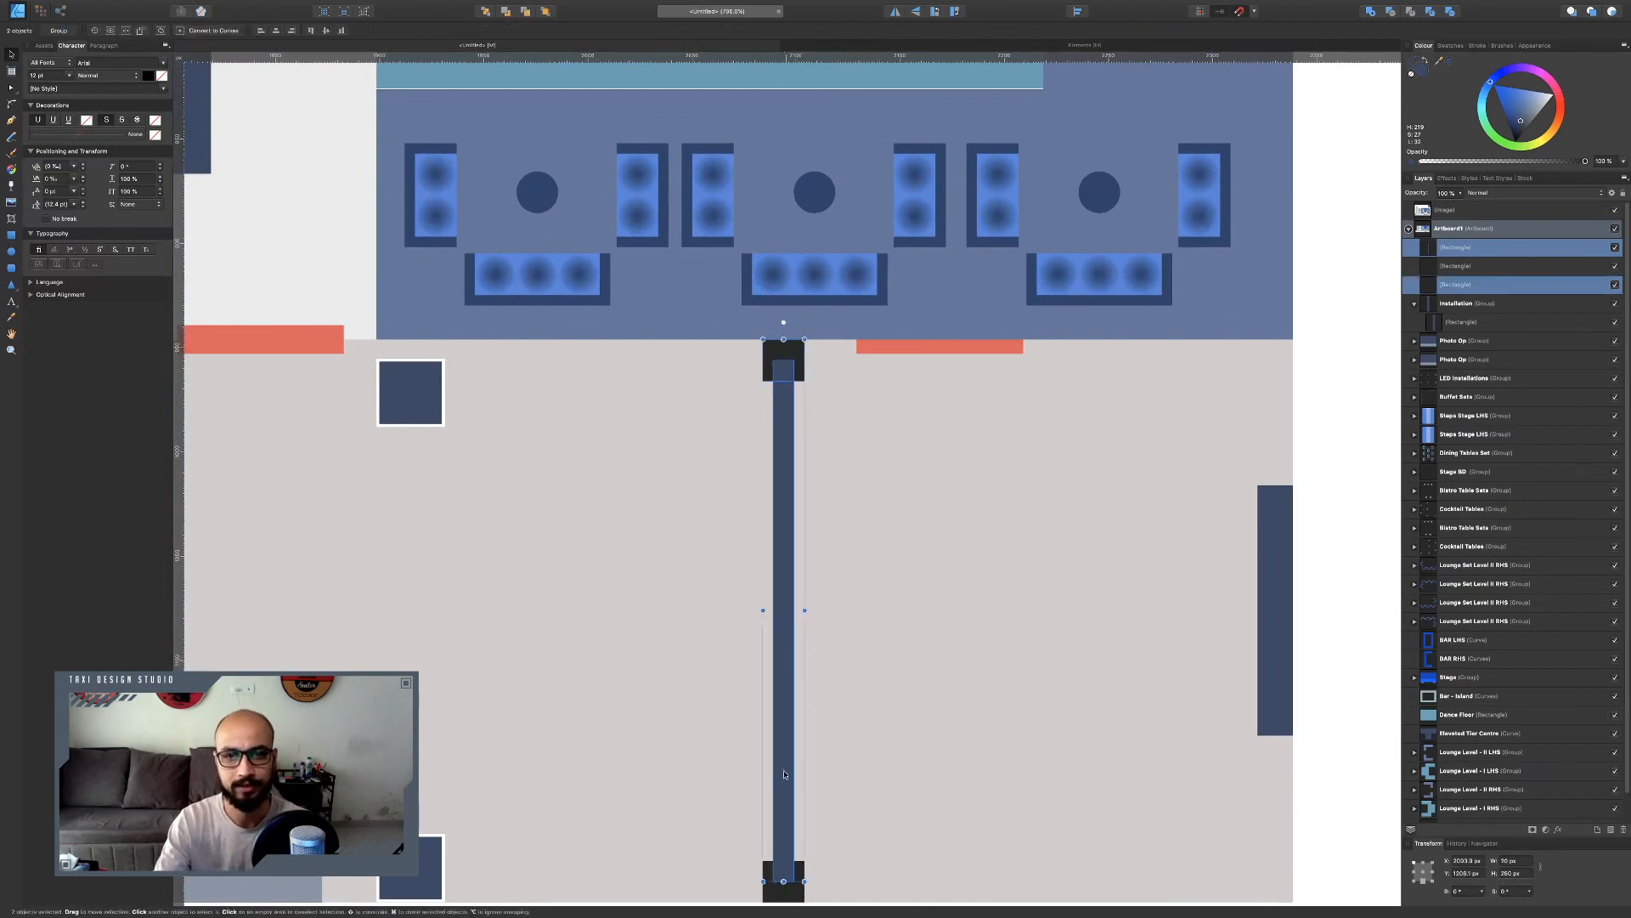
left_click(784, 882, "shift")
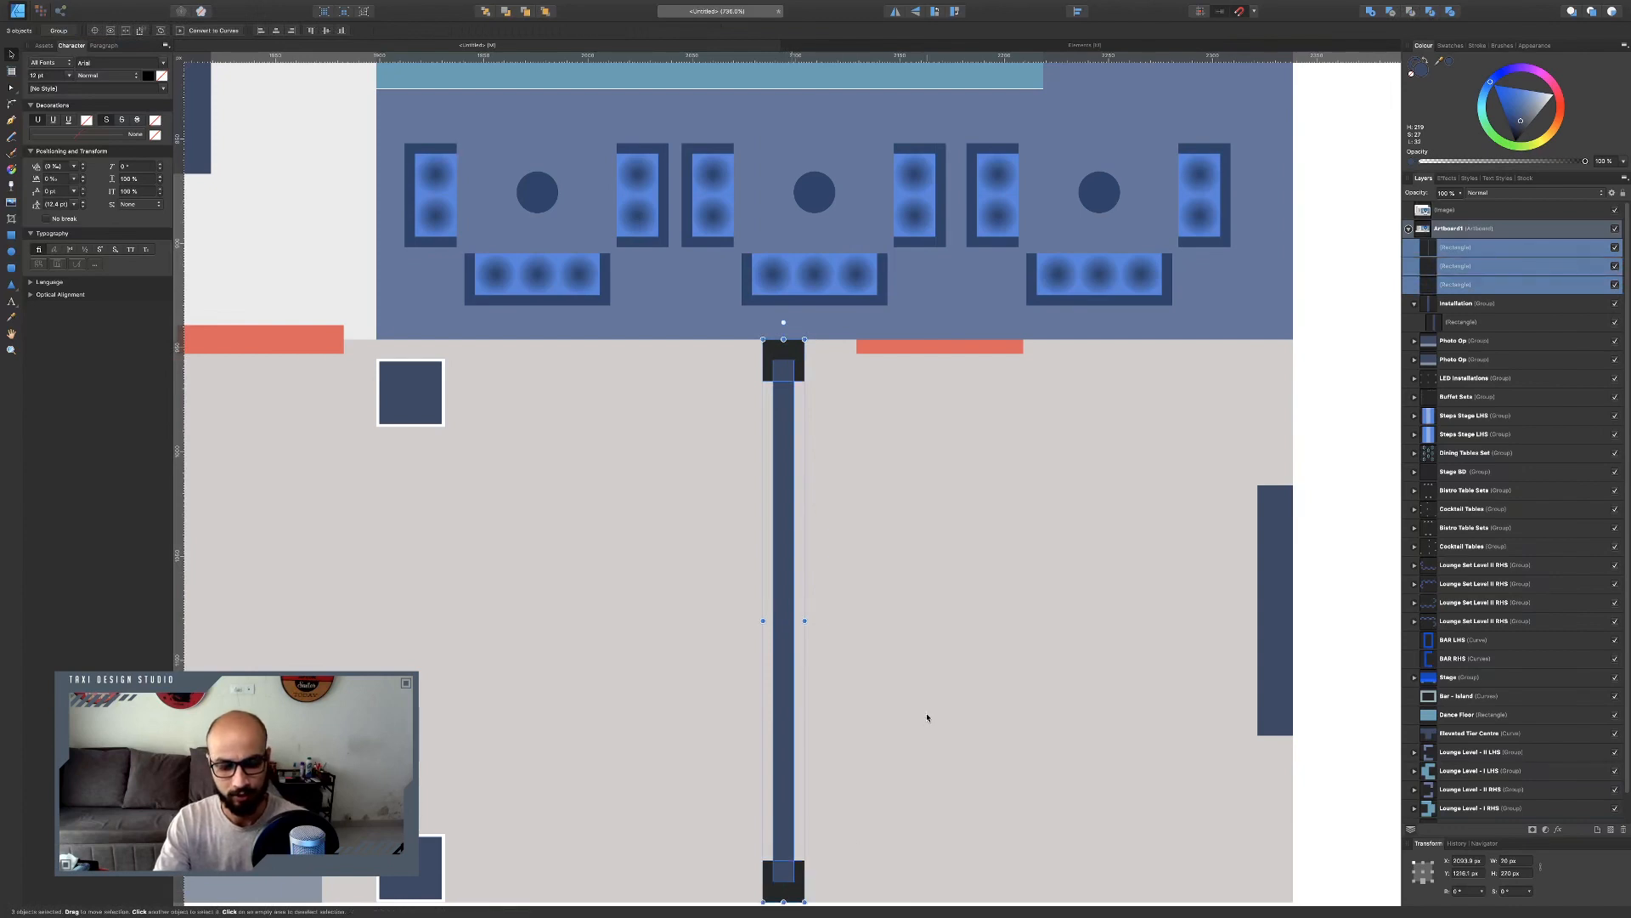
key("ctrl+g")
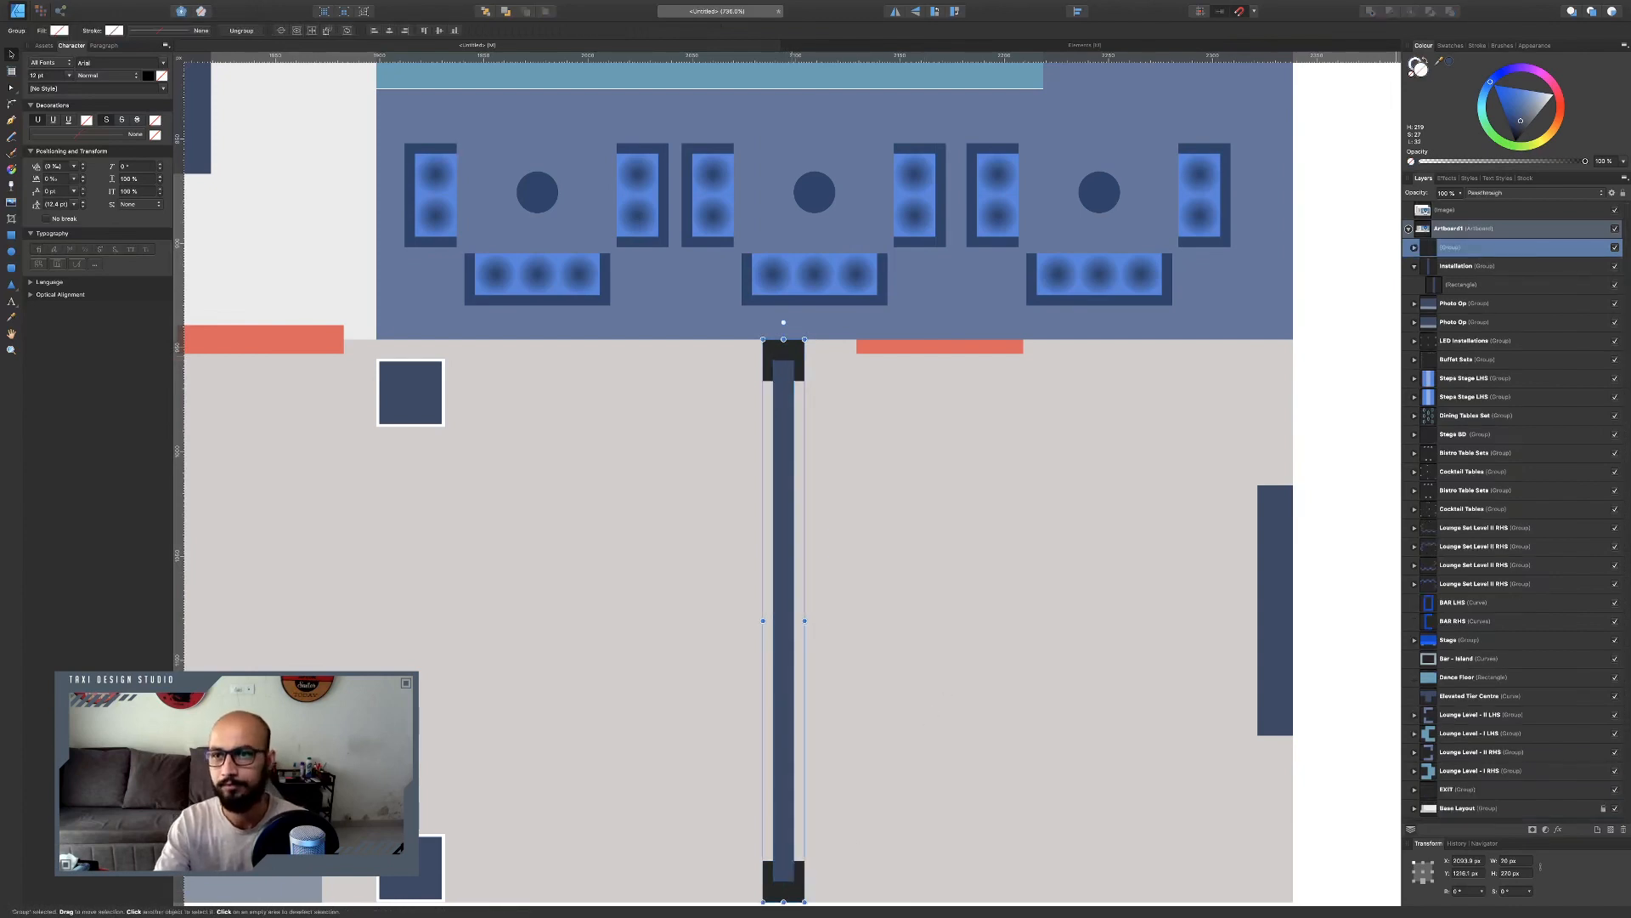
Name the new group Light Arch.
double_click(1459, 248)
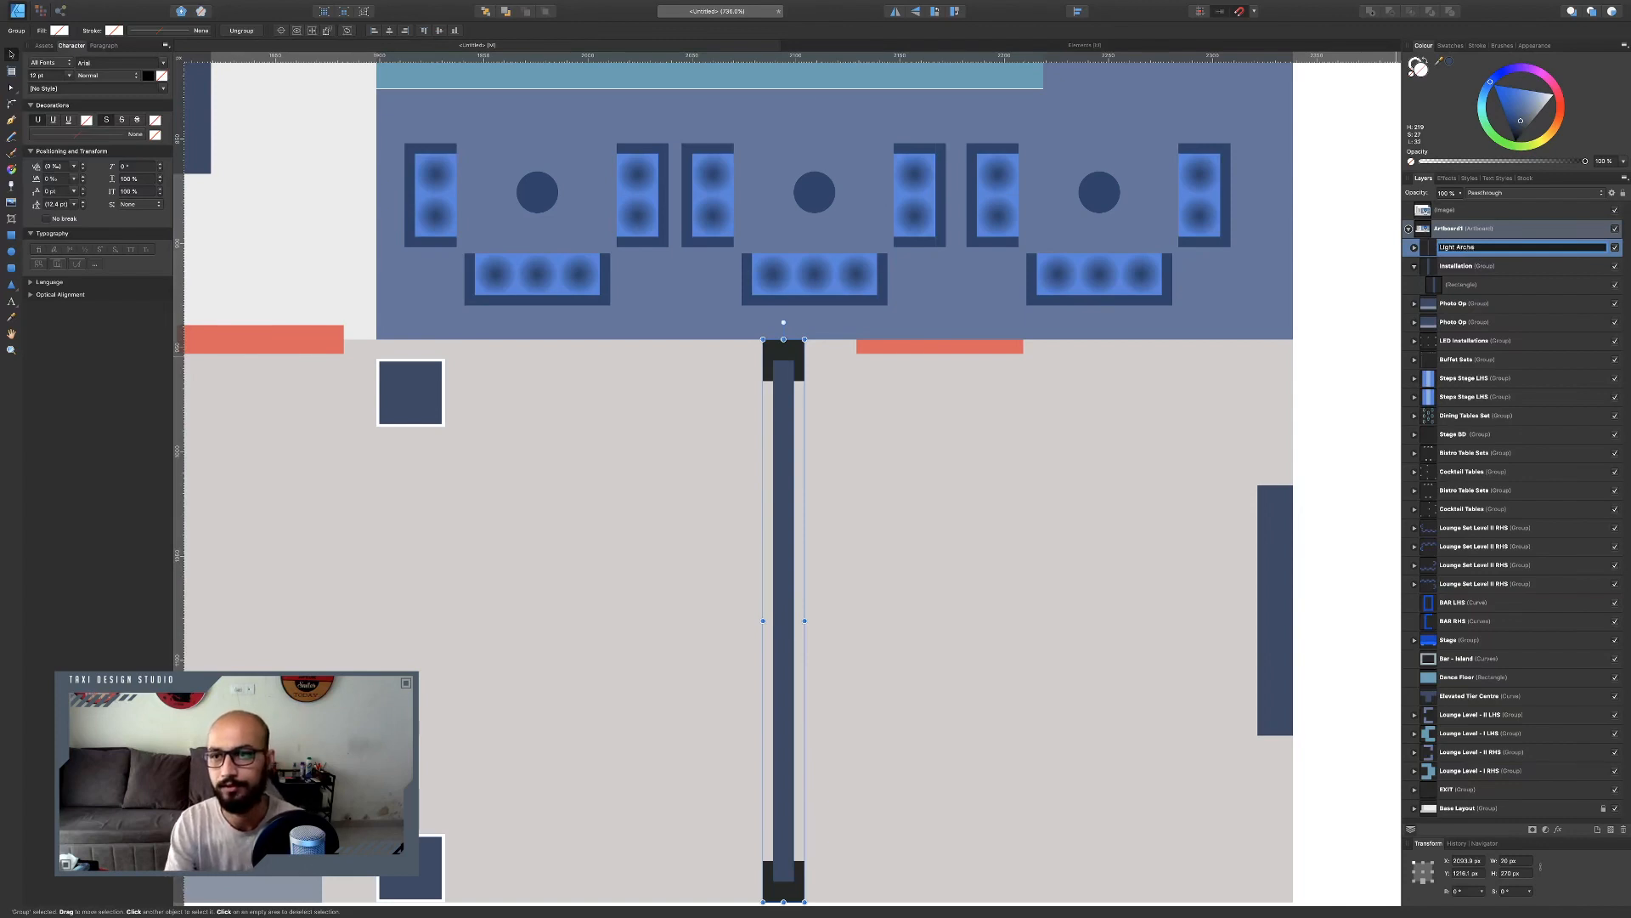
key("Return")
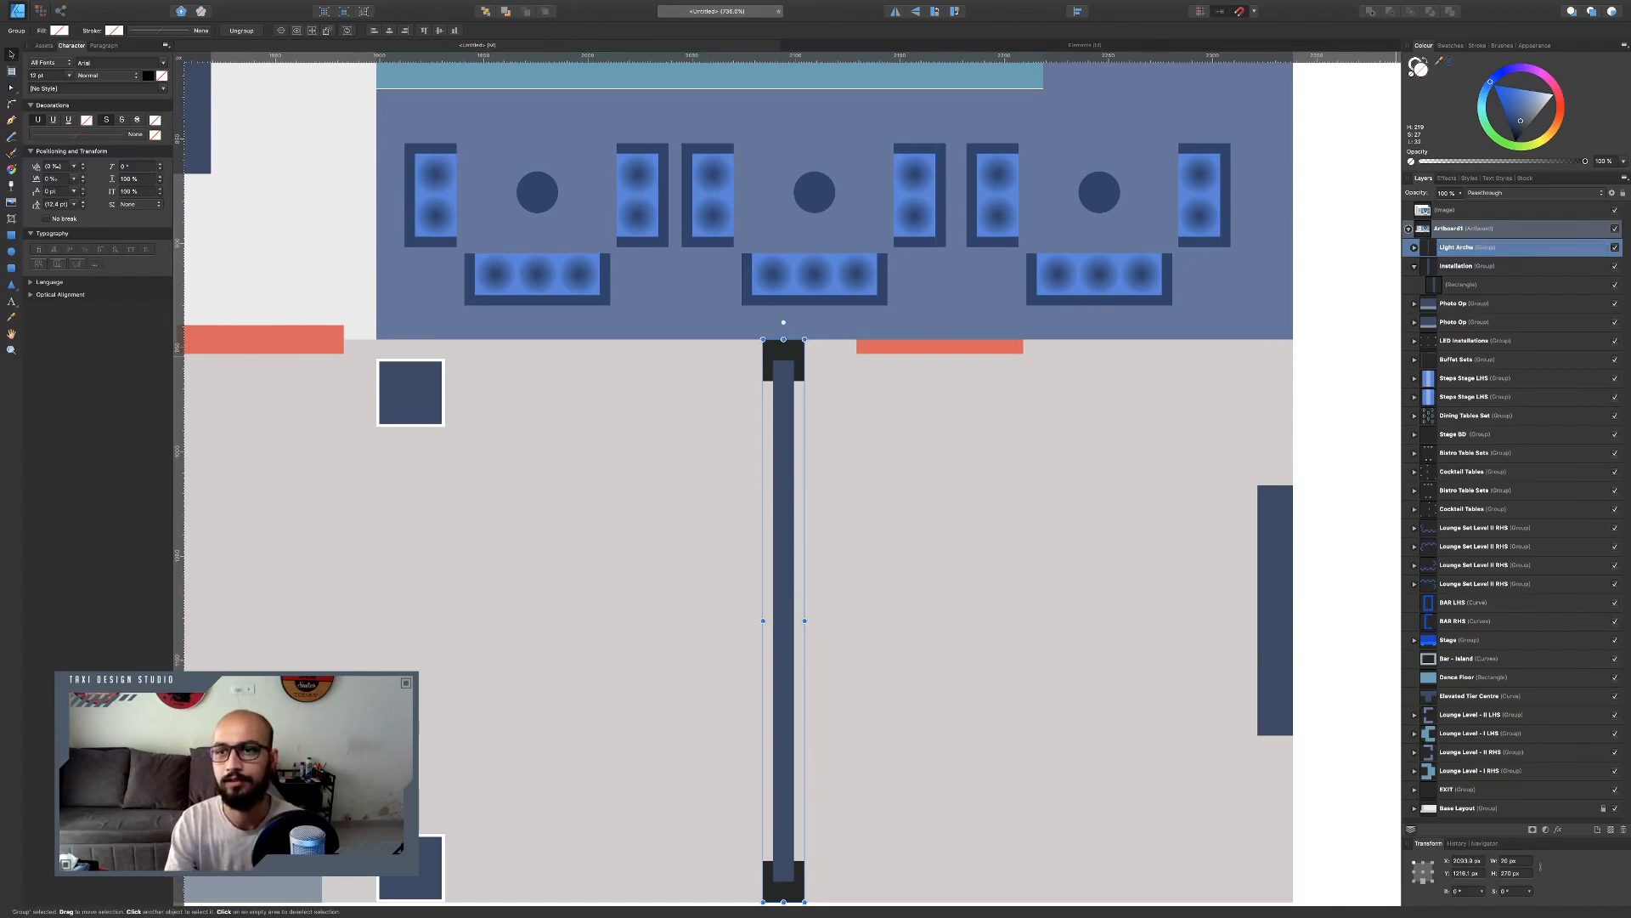
key("ctrl+alt+0")
double_click(1478, 247)
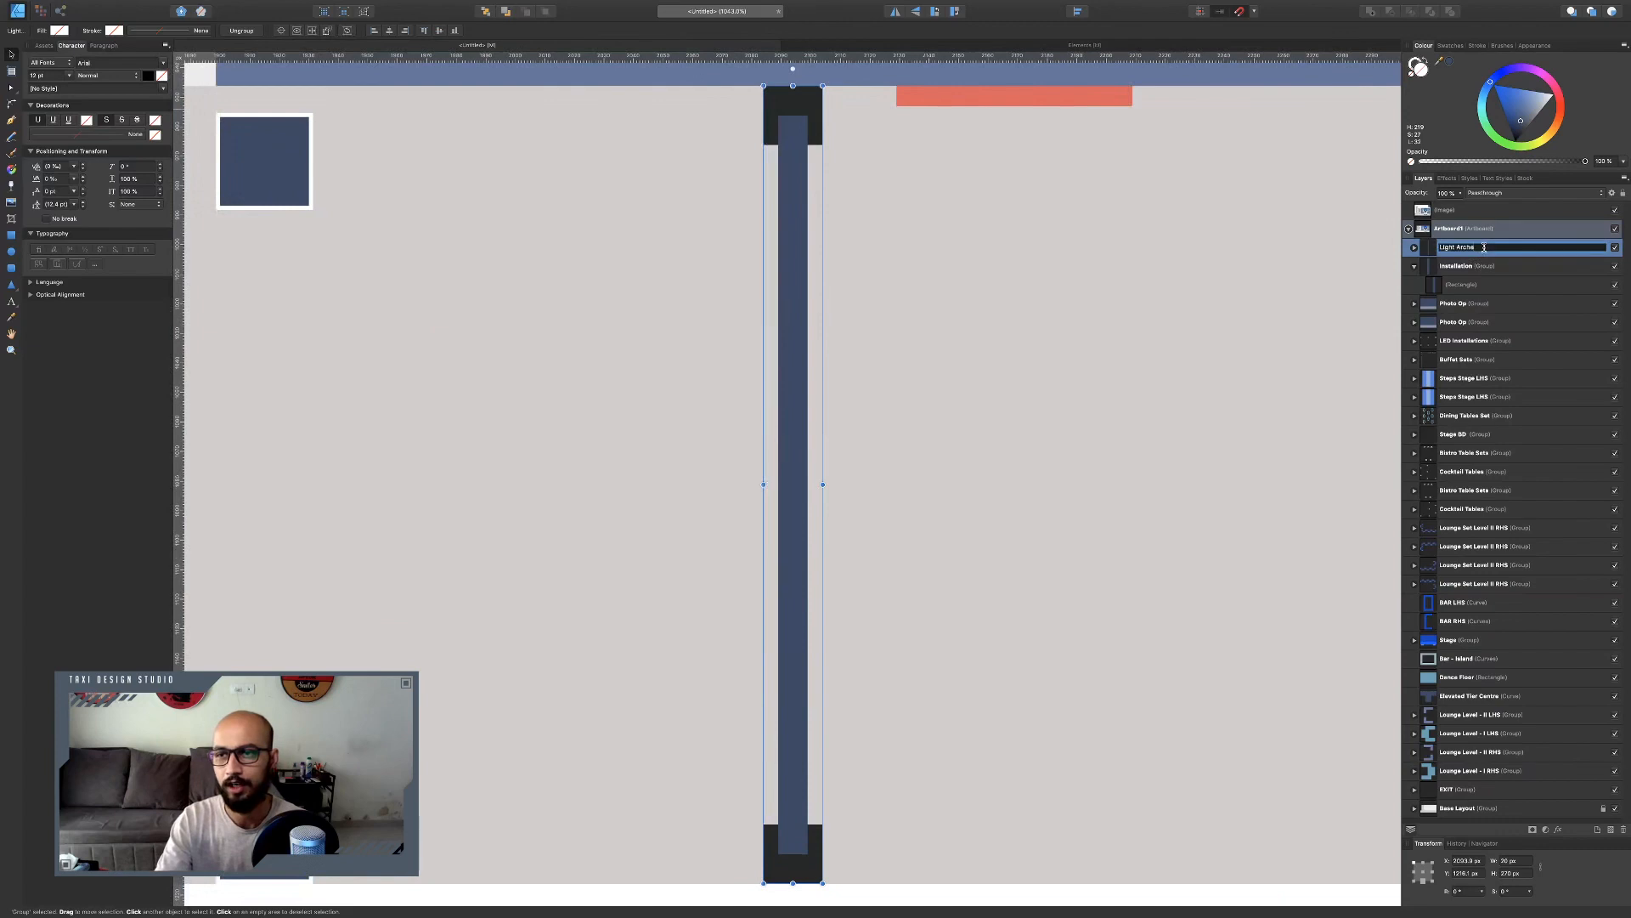
key("BackSpace")
key("Return")
Move the light arch to the left end of the corridor near the entry.
scroll(809, 217, "down", 6)
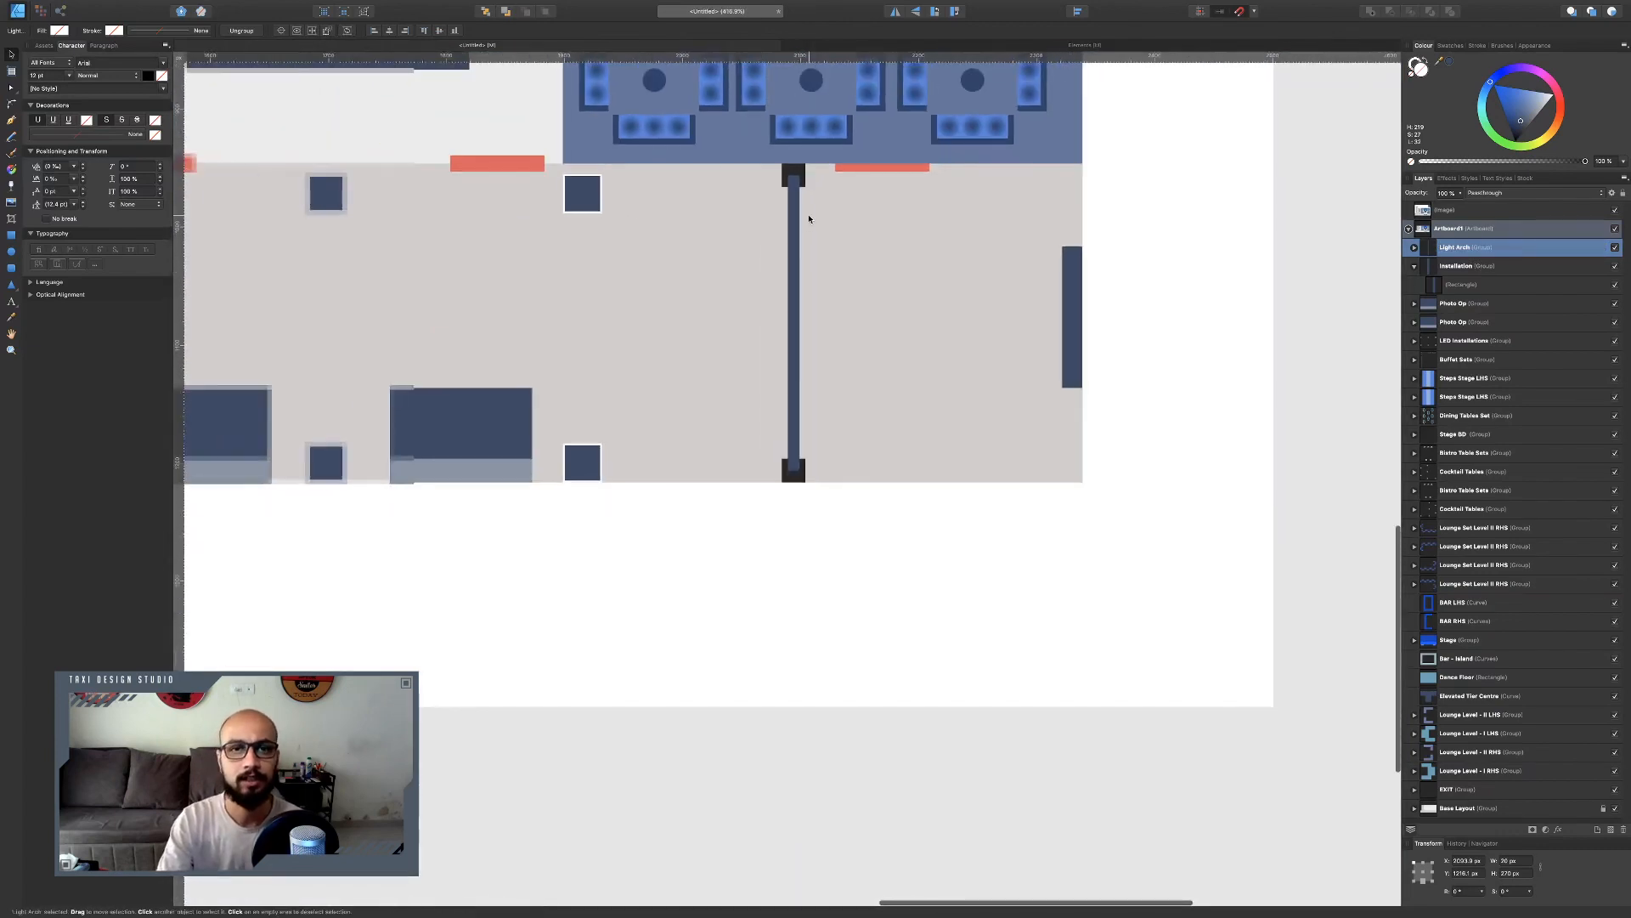
scroll(819, 214, "down", 5)
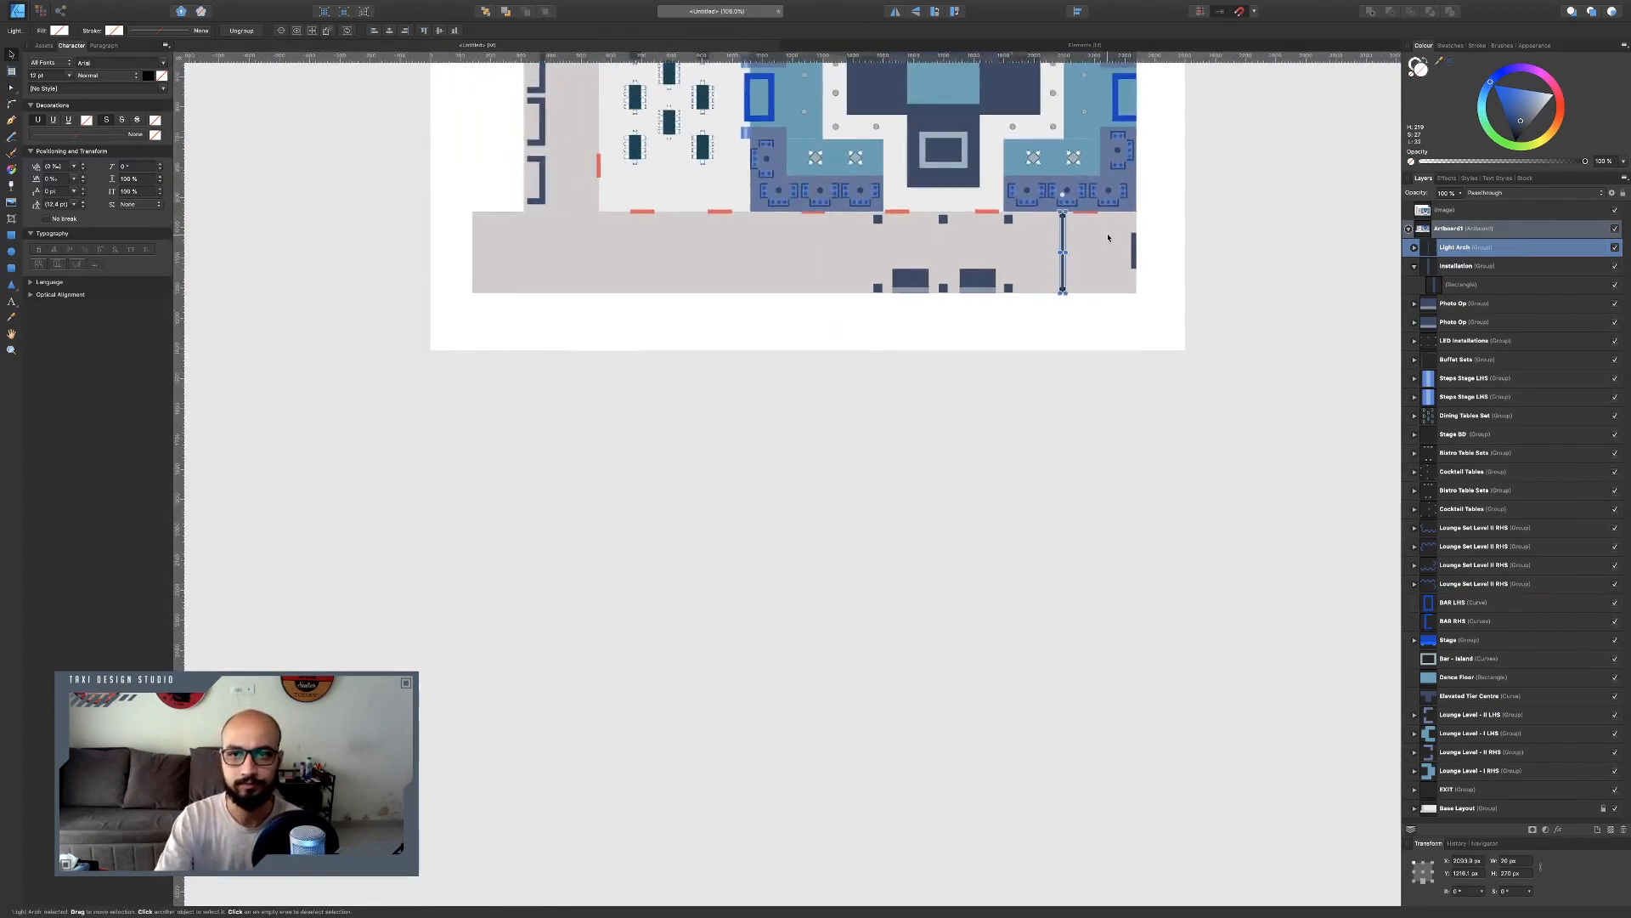
left_click_drag(1057, 235, 493, 266)
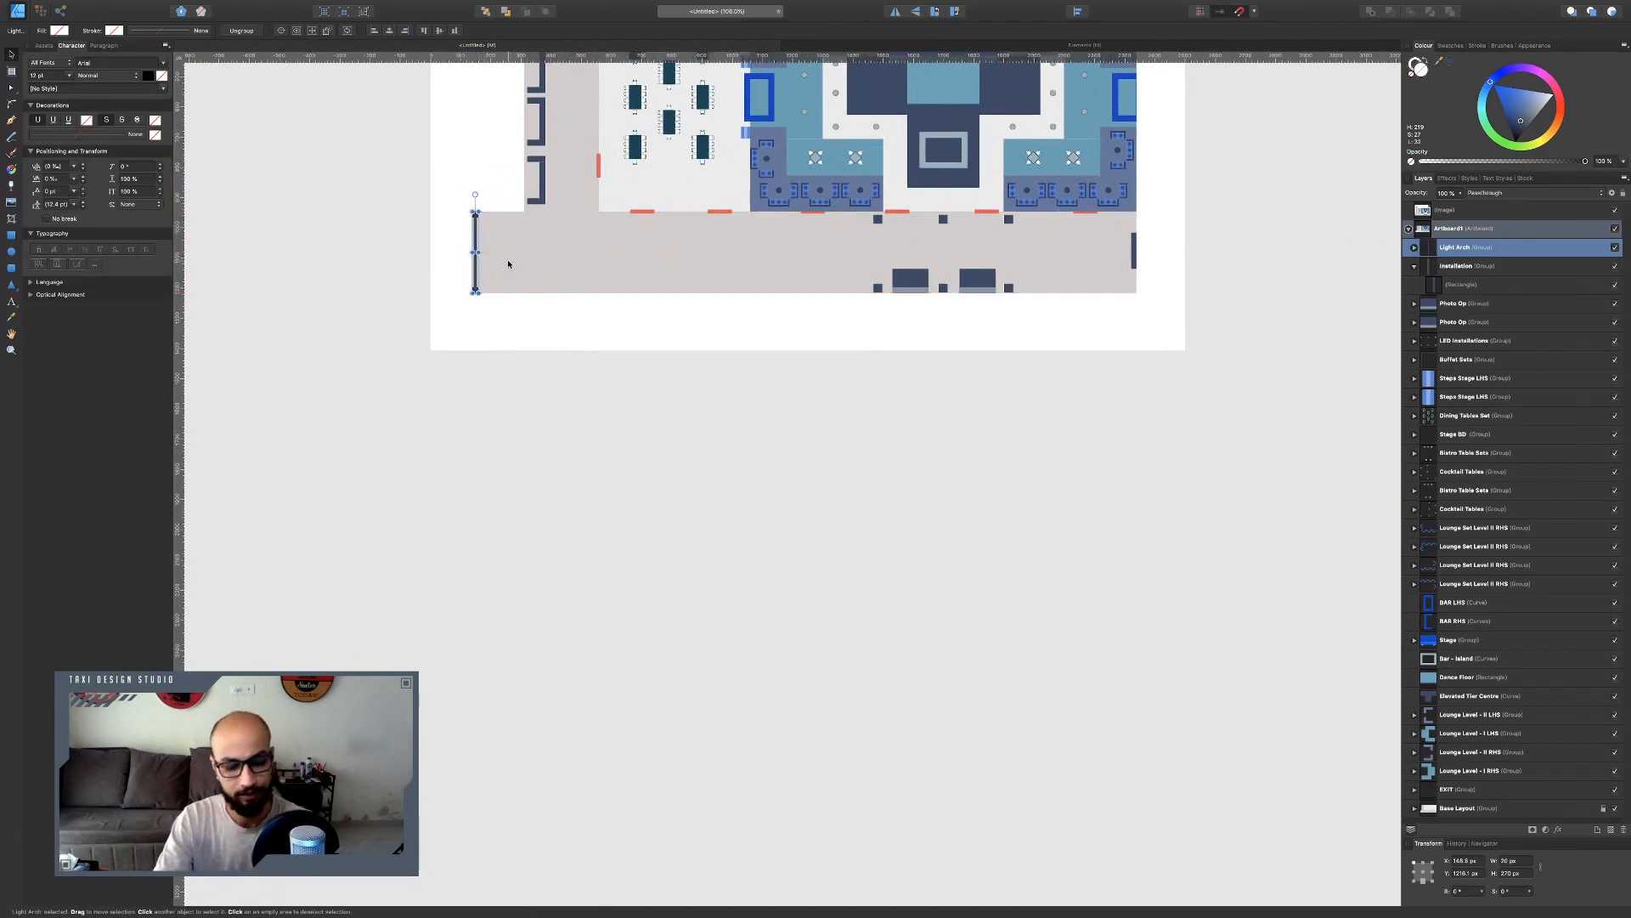
Draw a spacer rectangle in the corridor beside the light arch and set its width to 560 px.
scroll(539, 287, "up", 3)
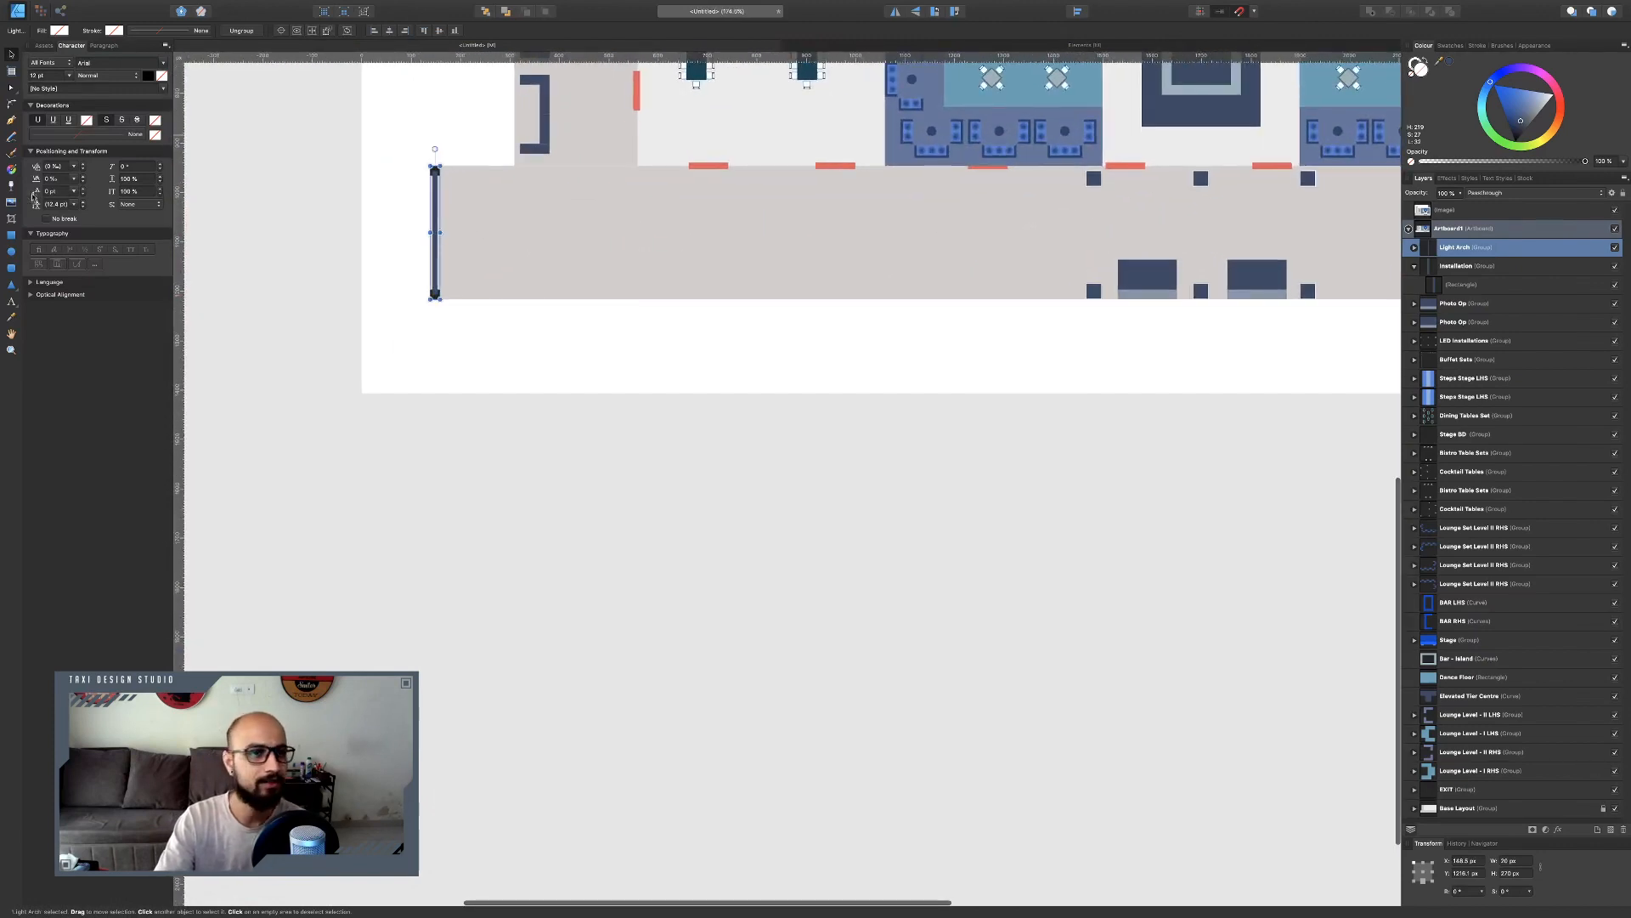
left_click(11, 237)
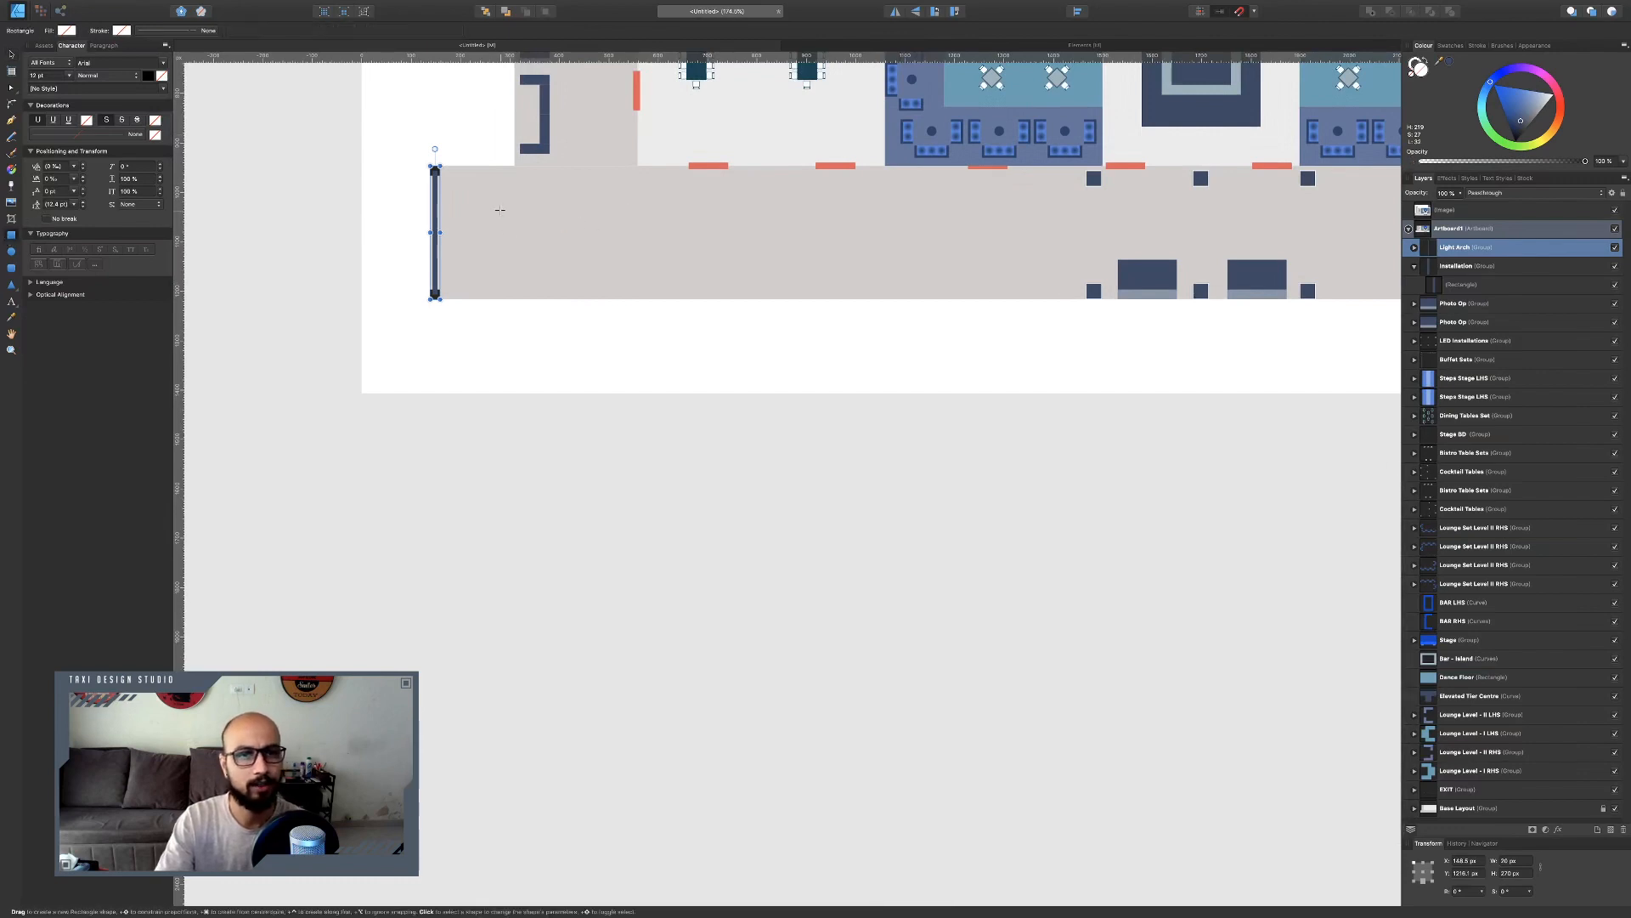
left_click_drag(436, 200, 615, 239)
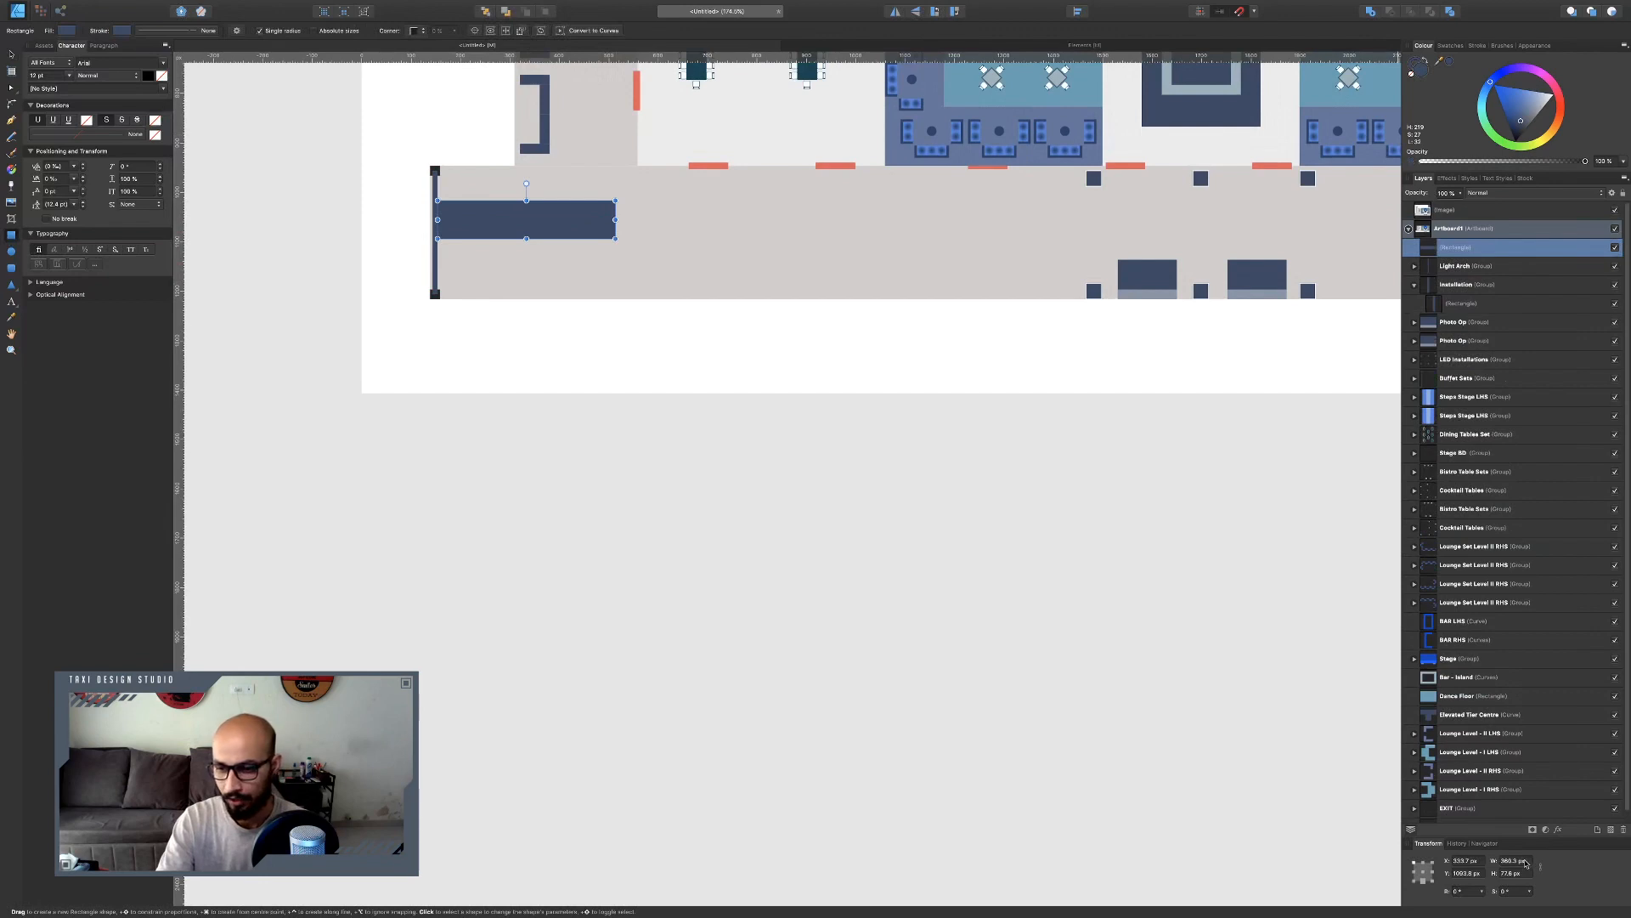
left_click(1514, 861)
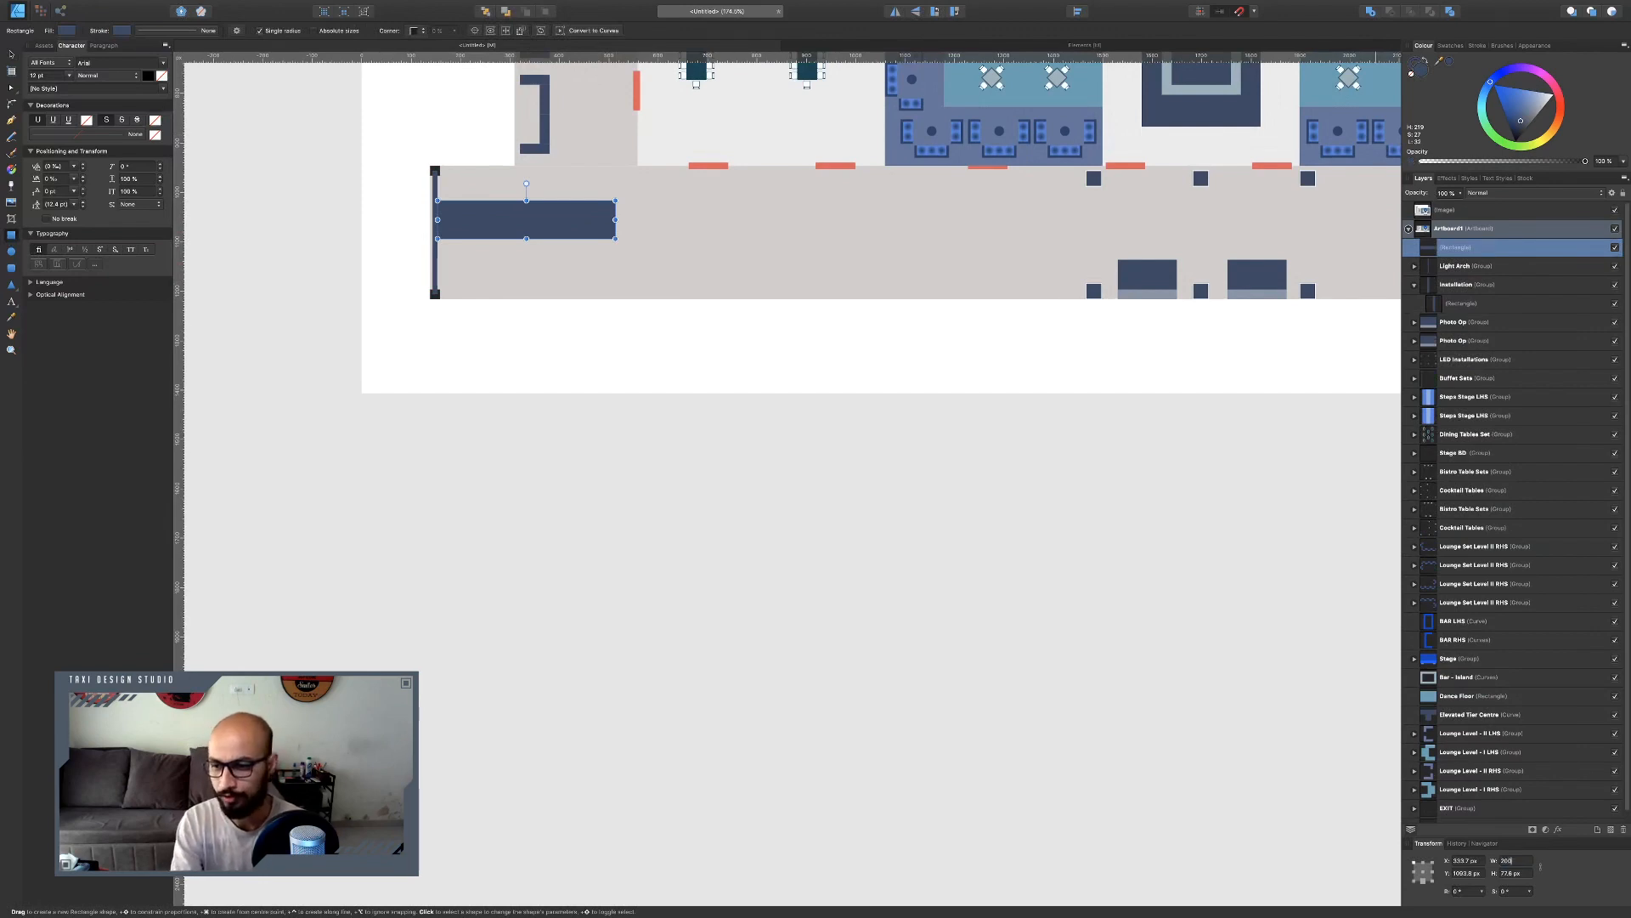
key("Return")
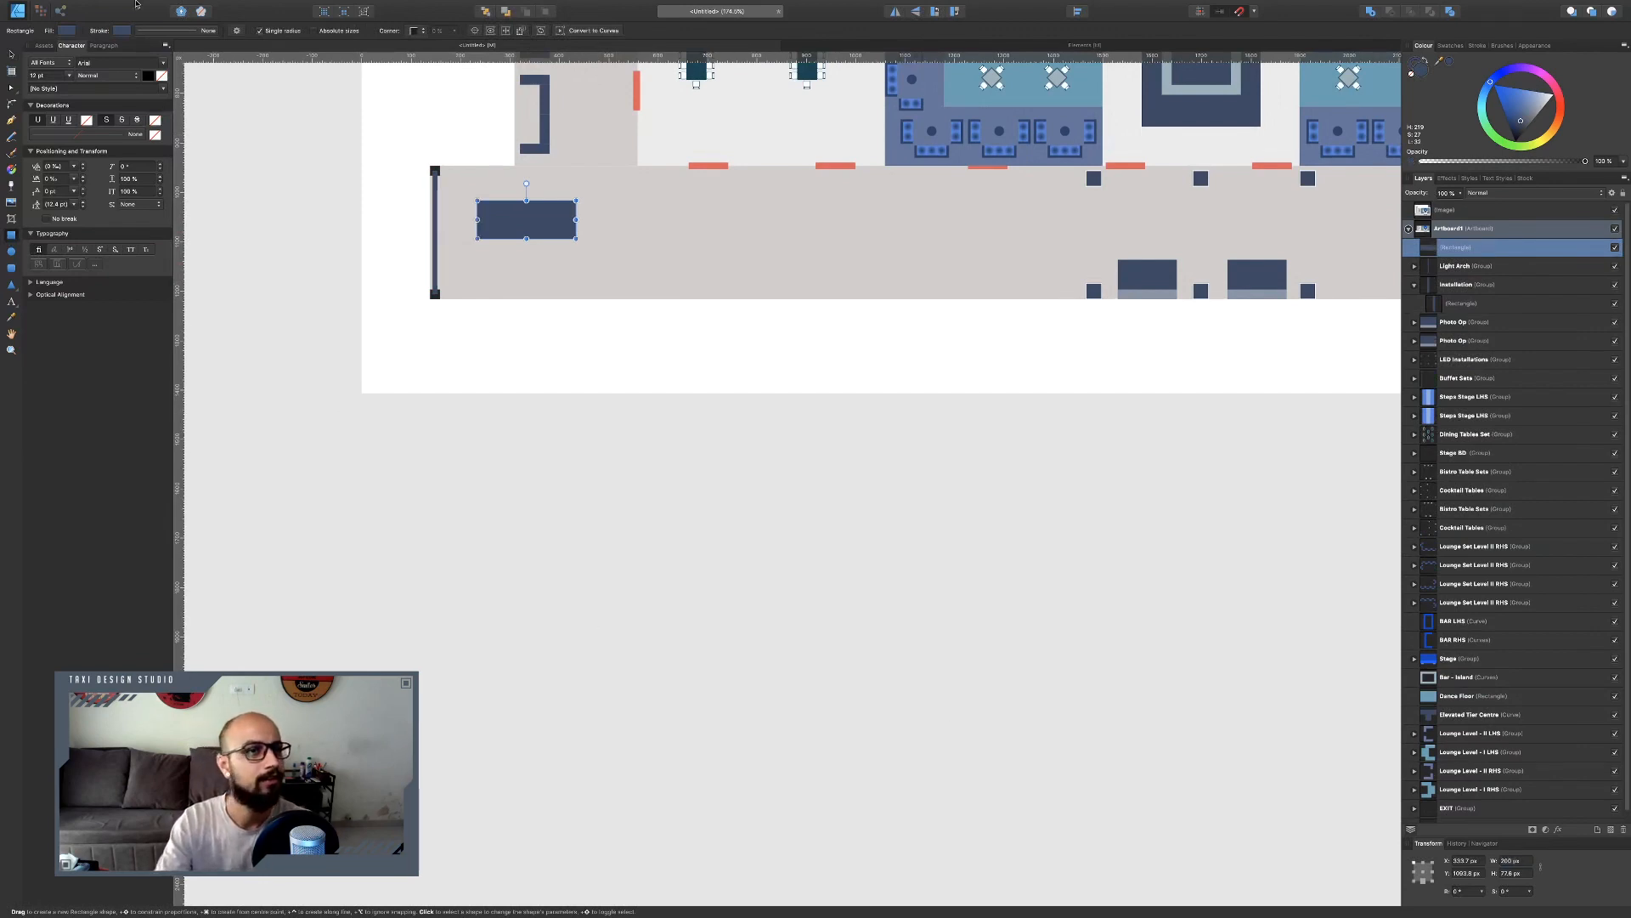
Move the spacer rectangle so its left edge butts against the light arch.
left_click(6, 55)
scroll(517, 252, "up", 5)
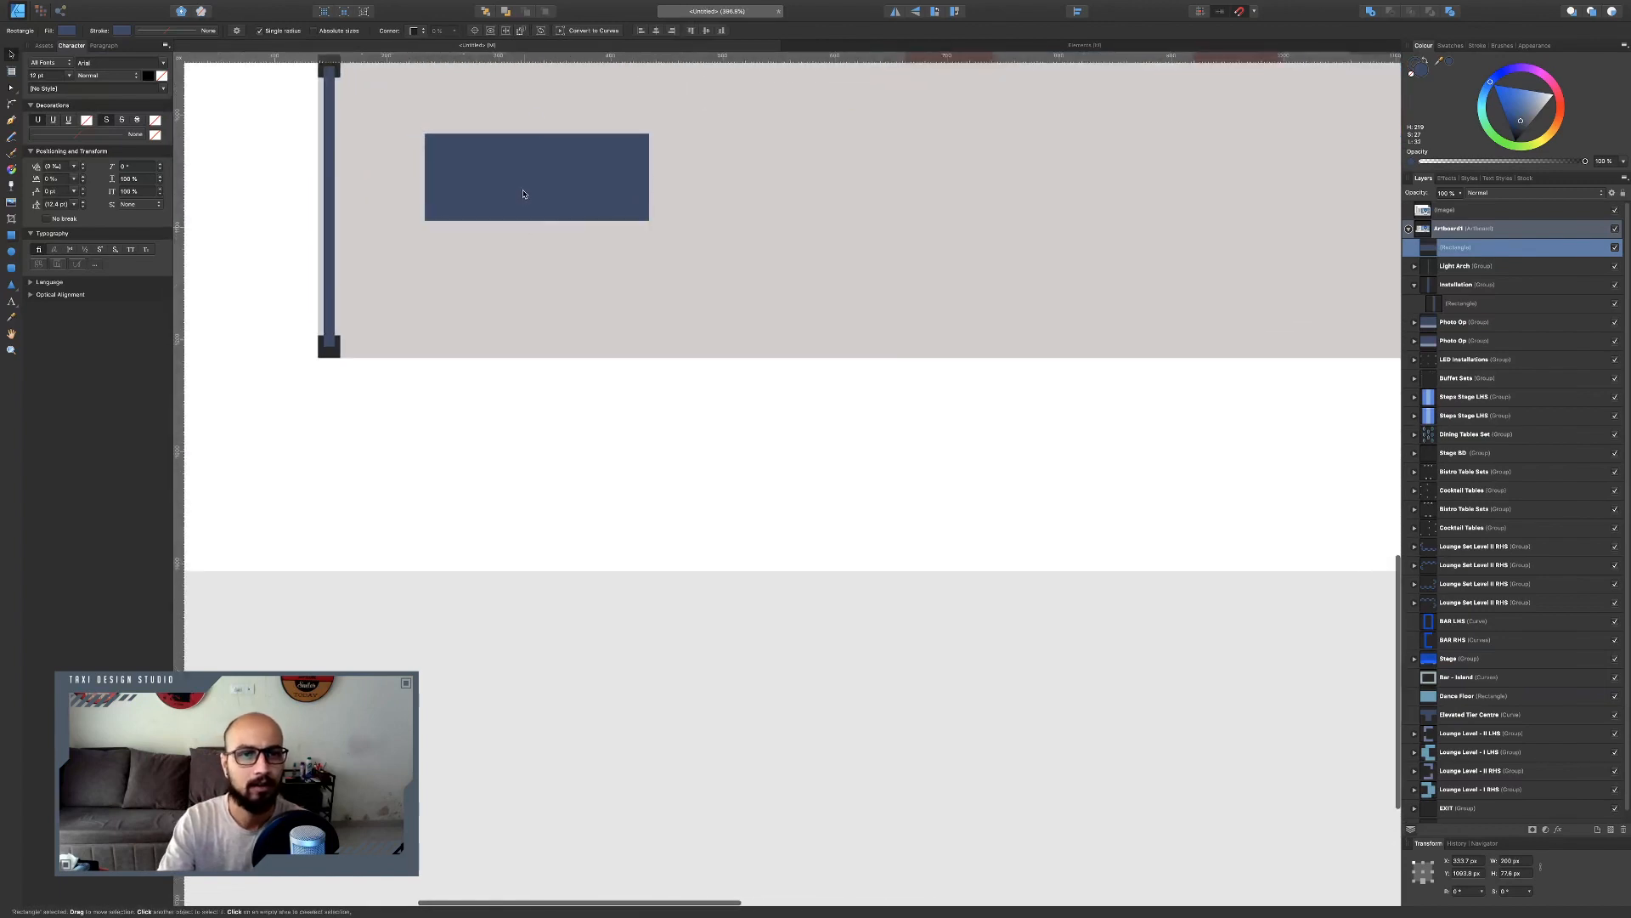
scroll(446, 194, "right", 2)
left_click_drag(446, 193, 428, 194)
Duplicate the light arch and place the copy at the spacer rectangle's right end.
left_click(330, 255)
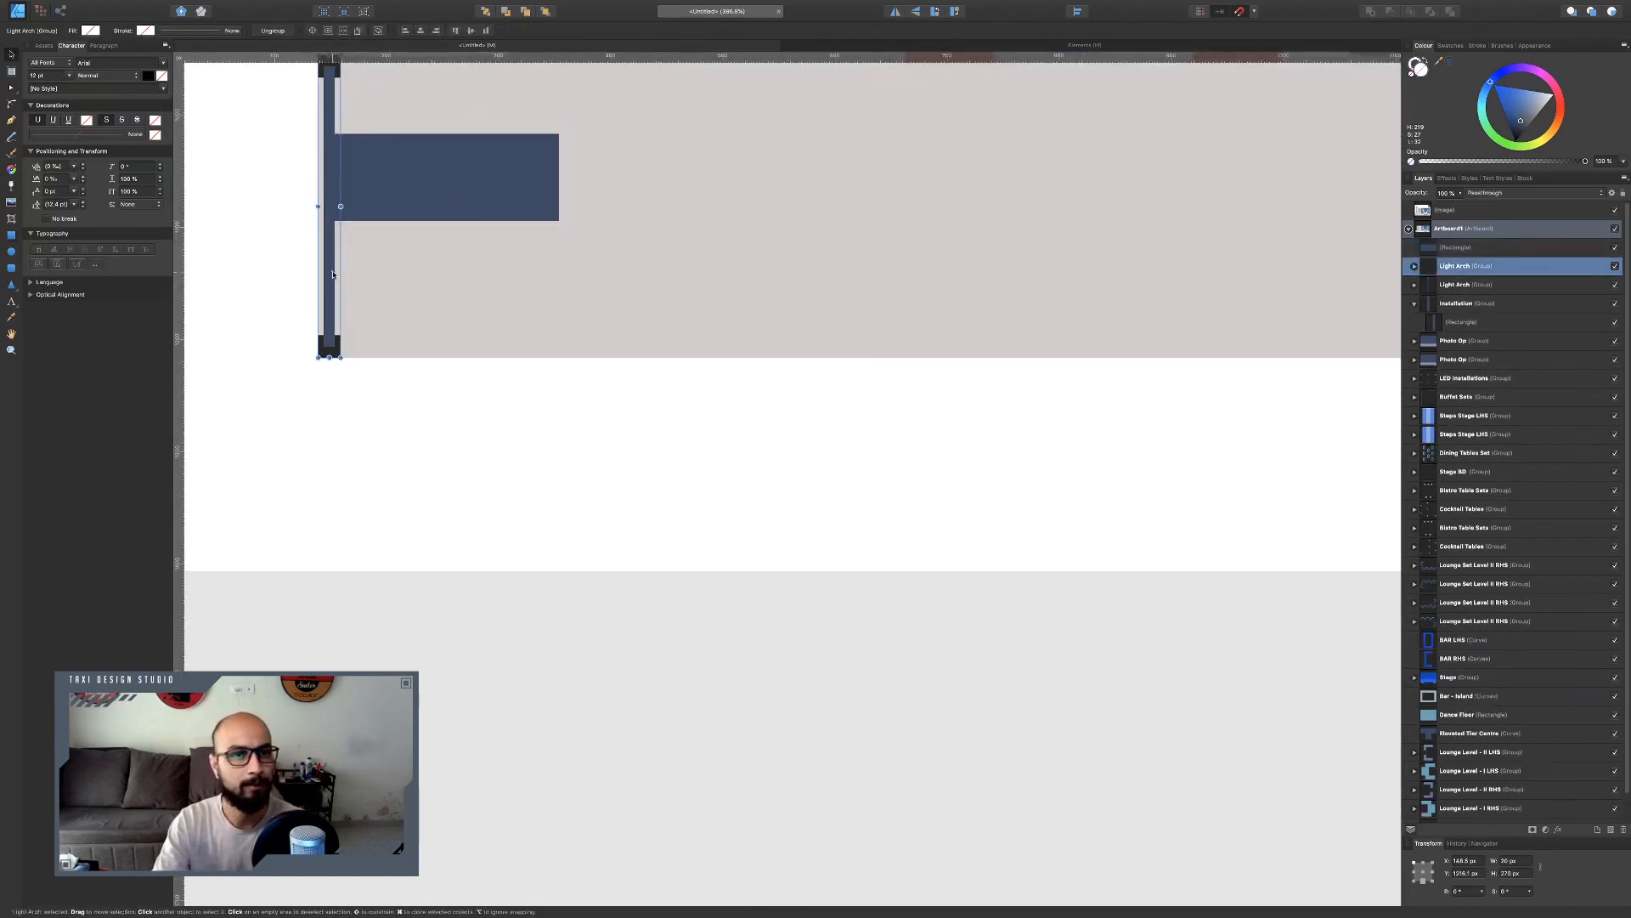
left_click_drag(334, 281, 567, 280)
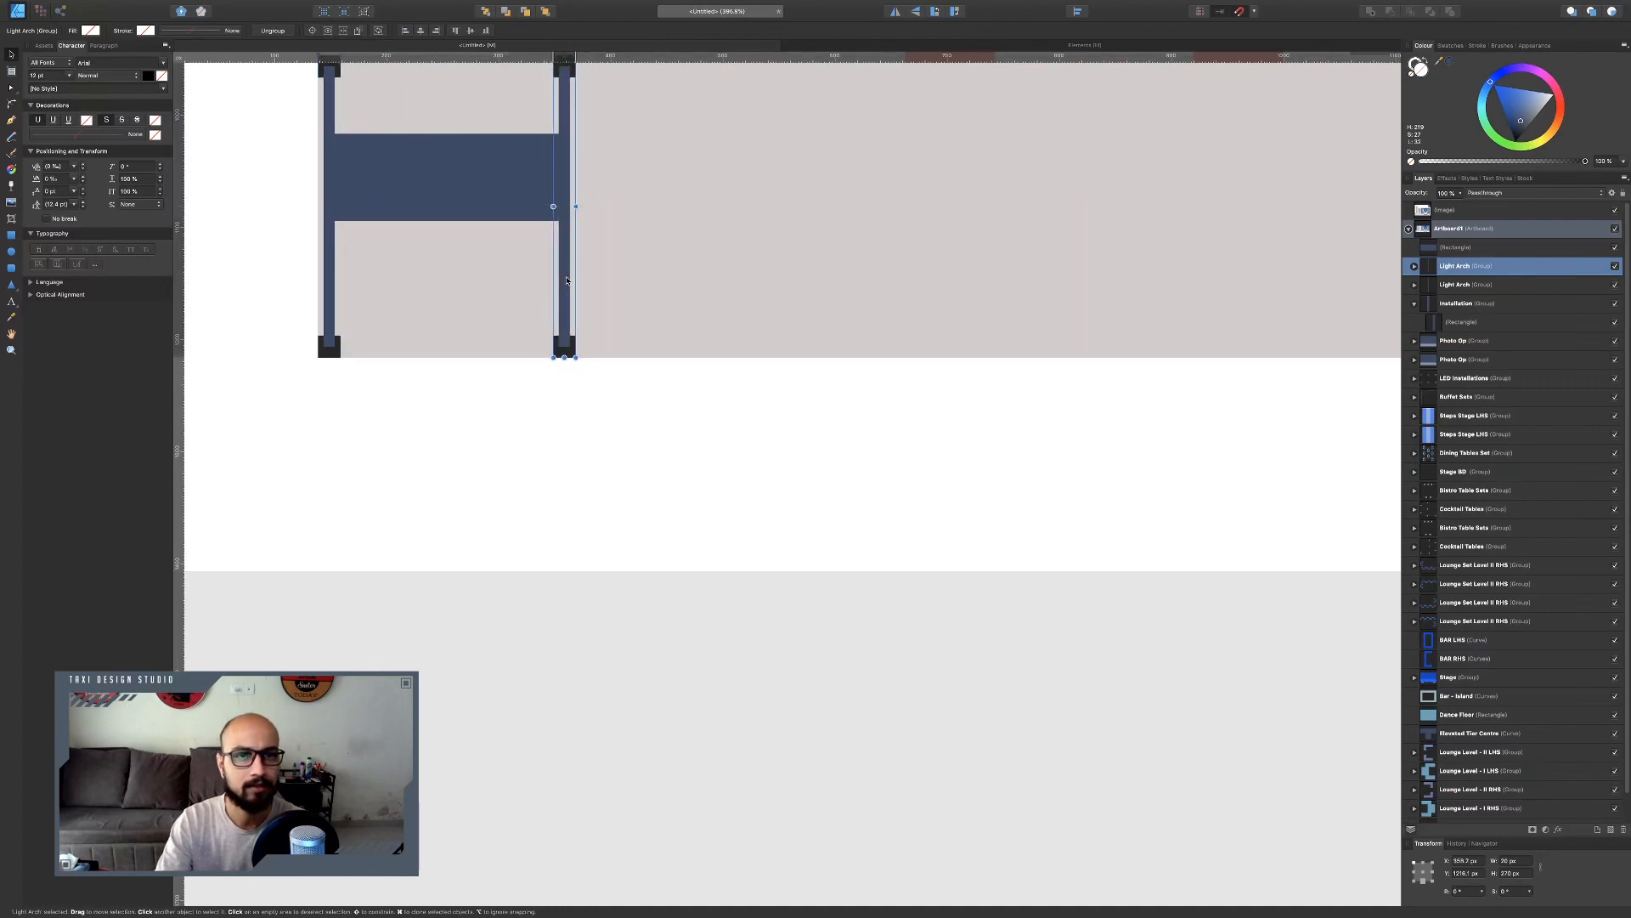
Move the spacer rectangle so it starts at the second light arch.
left_click(450, 192)
left_click_drag(451, 192, 681, 195)
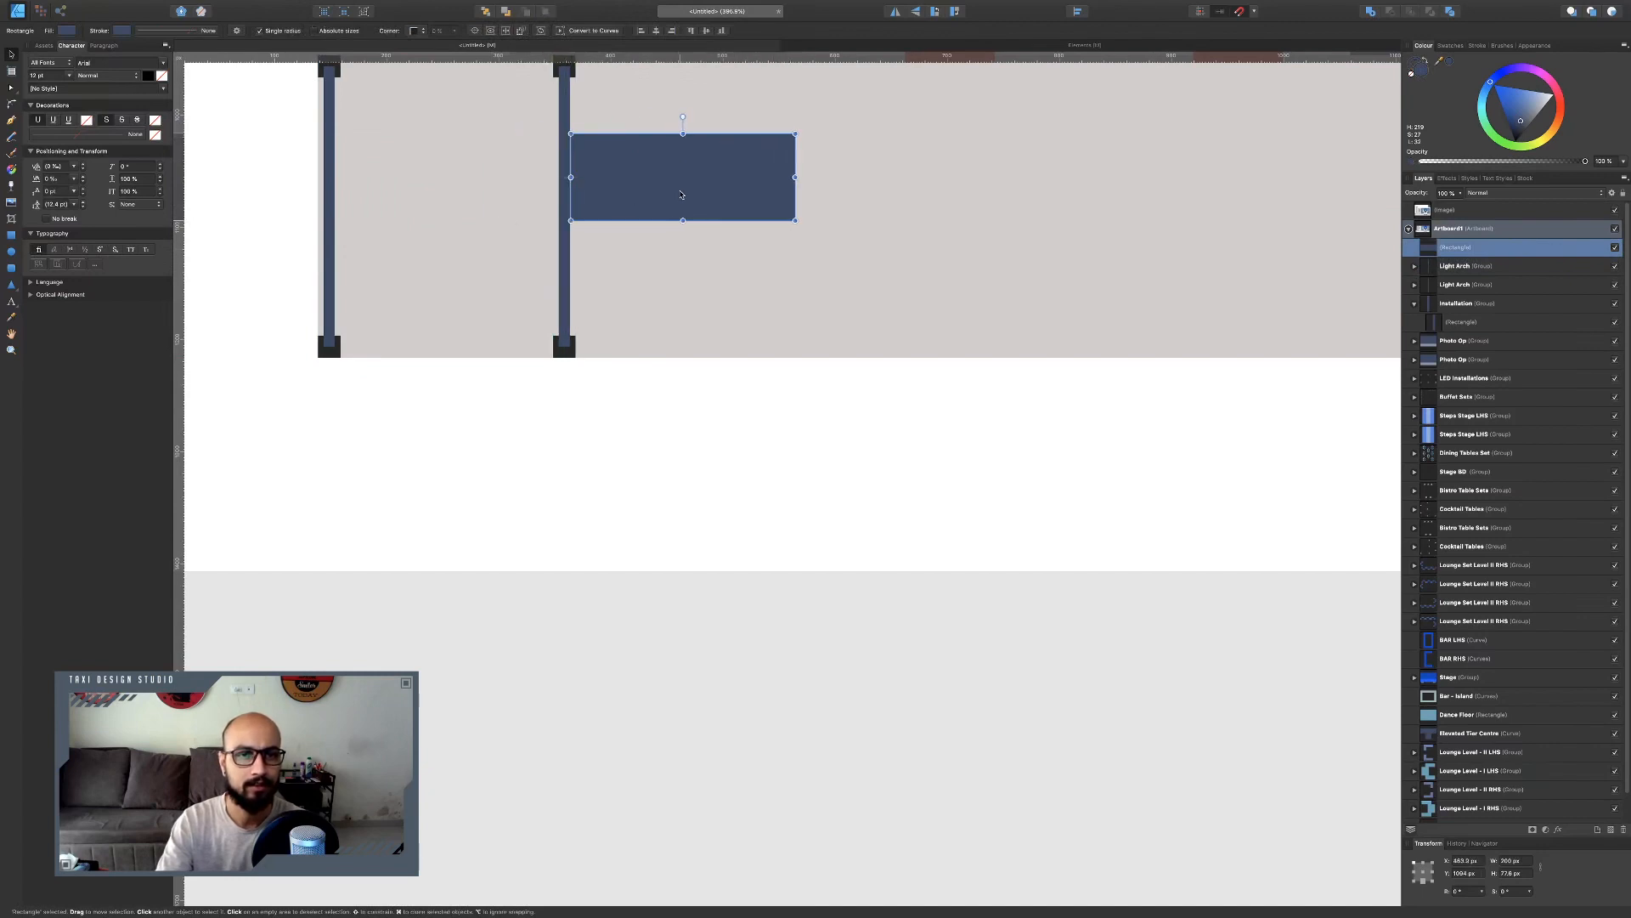
scroll(585, 171, "up", 3)
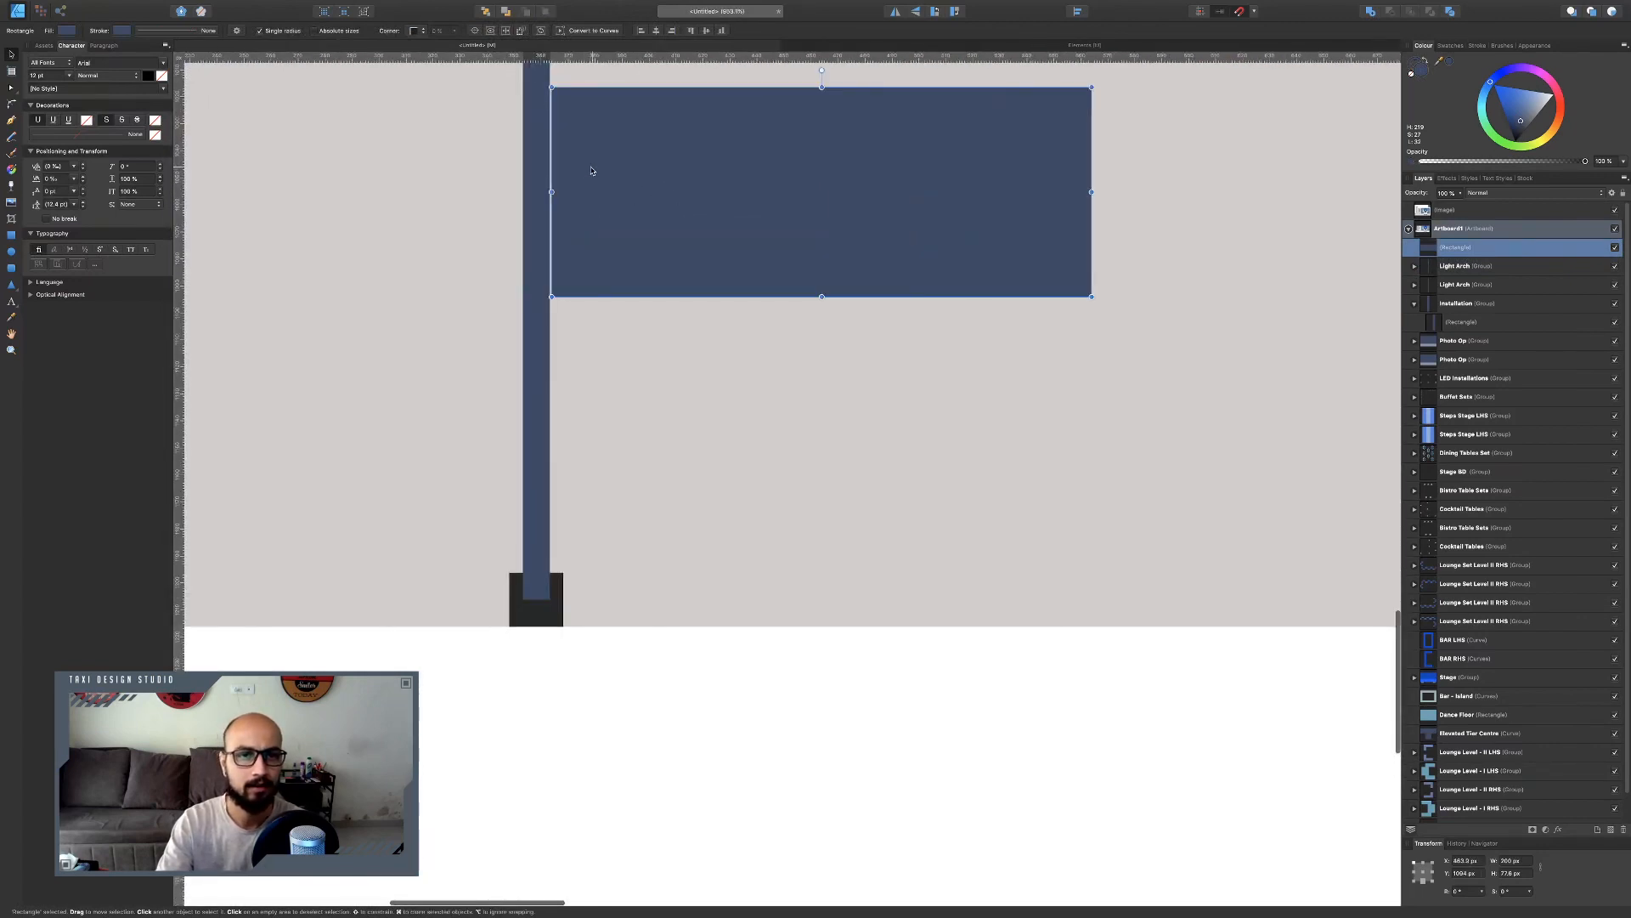
left_click_drag(588, 172, 591, 172)
scroll(646, 213, "down", 3)
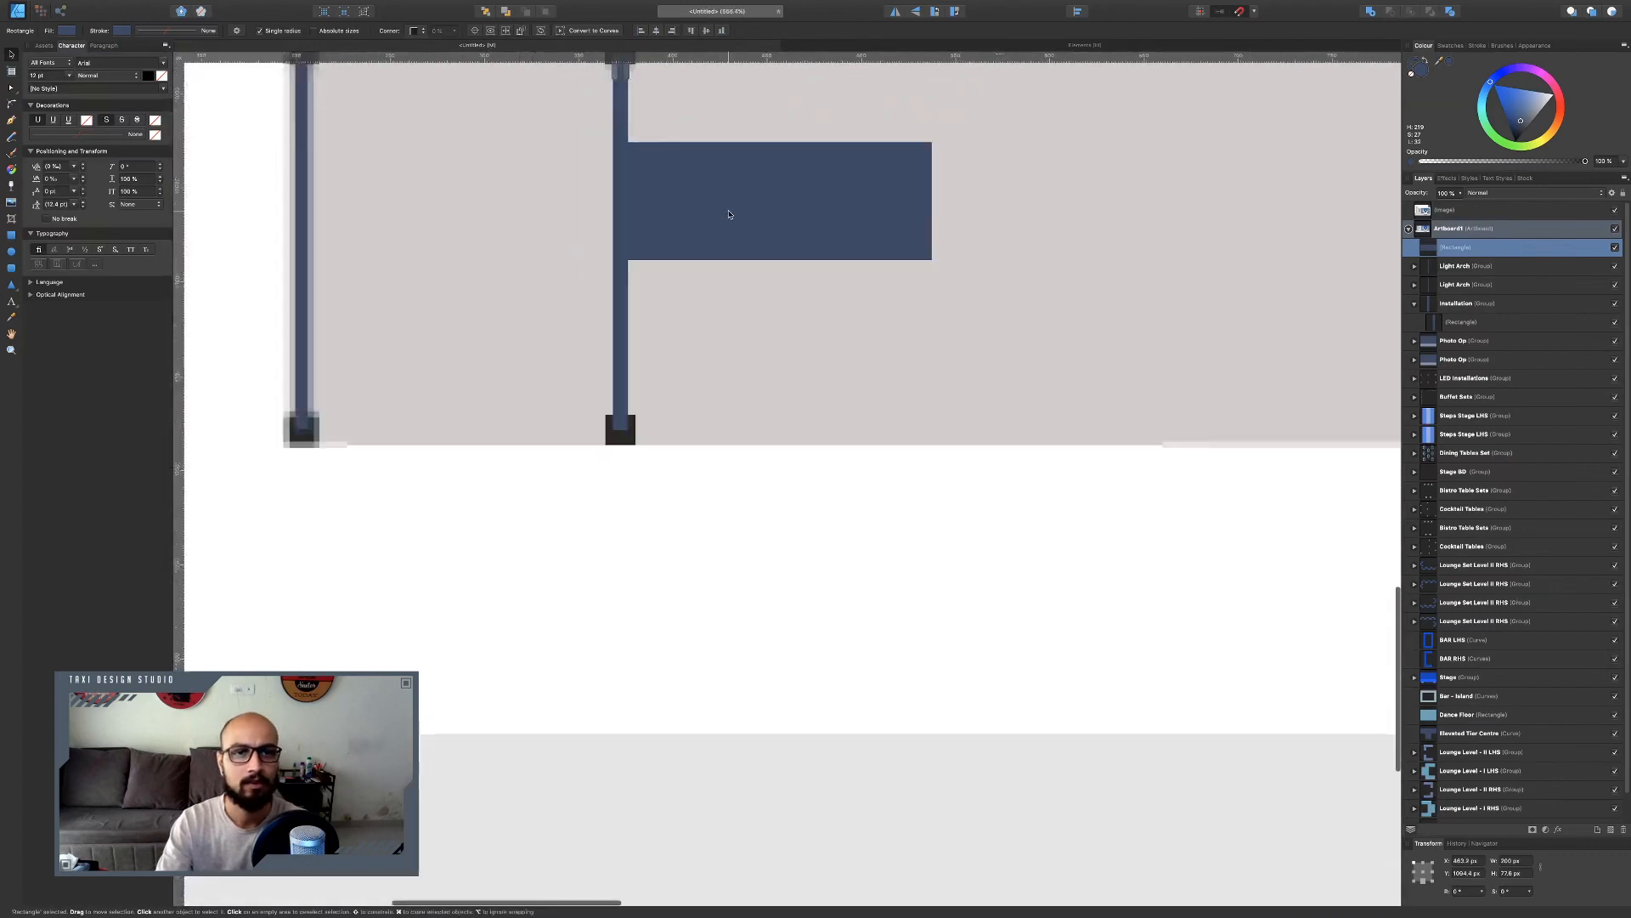
Select both light arches and duplicate them further right along the corridor using the spacer.
left_click(390, 249)
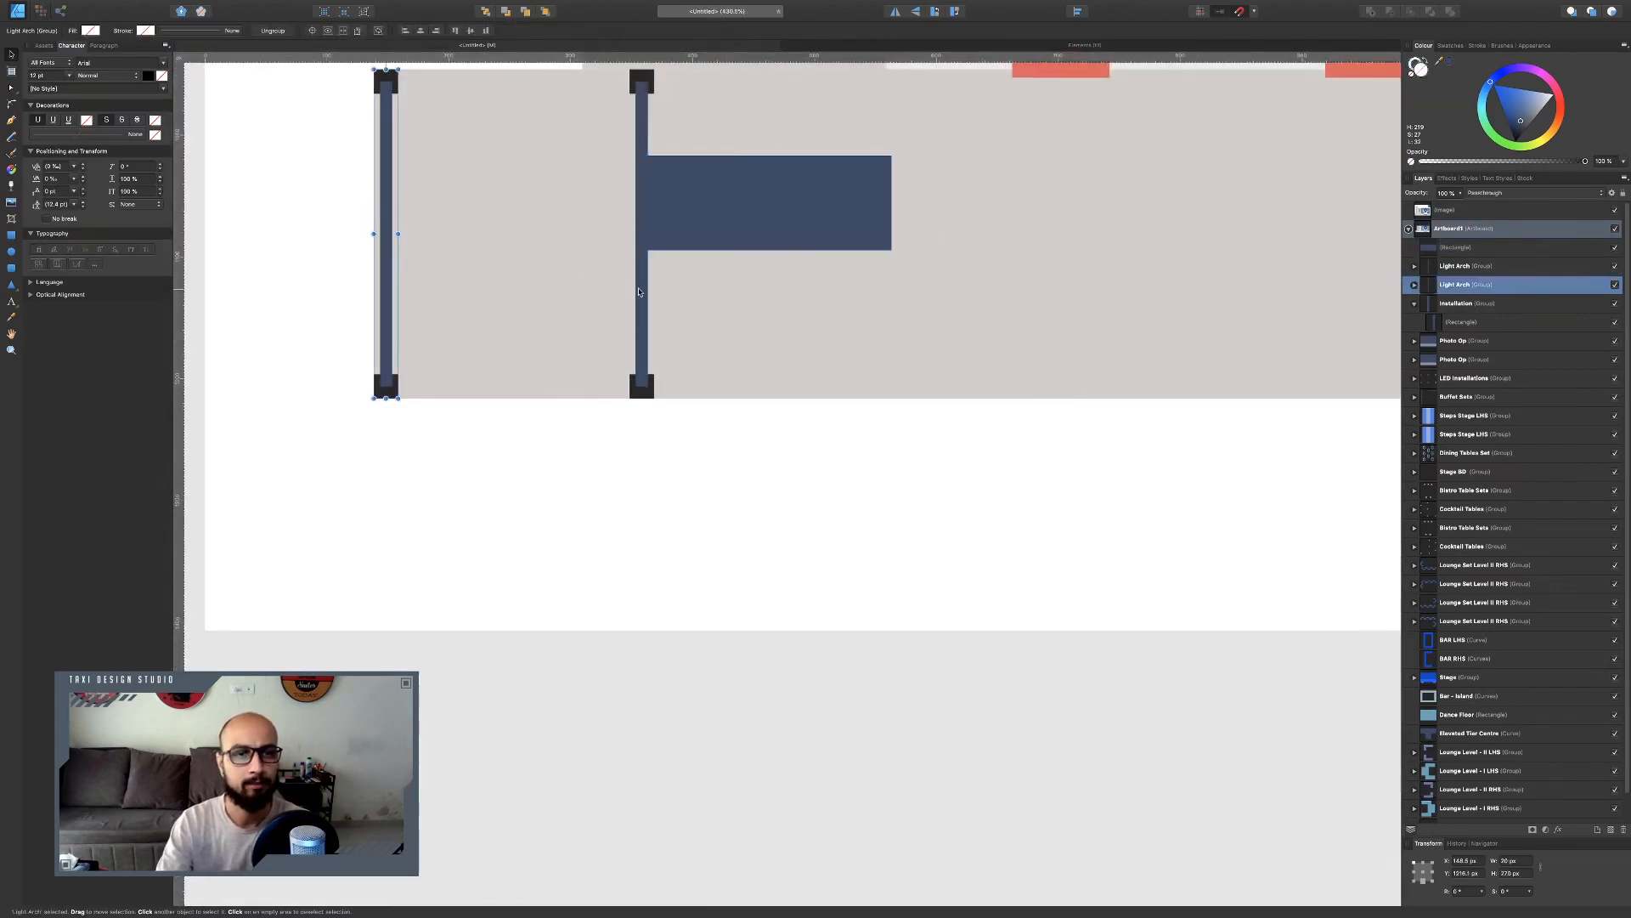
left_click(639, 291, "shift")
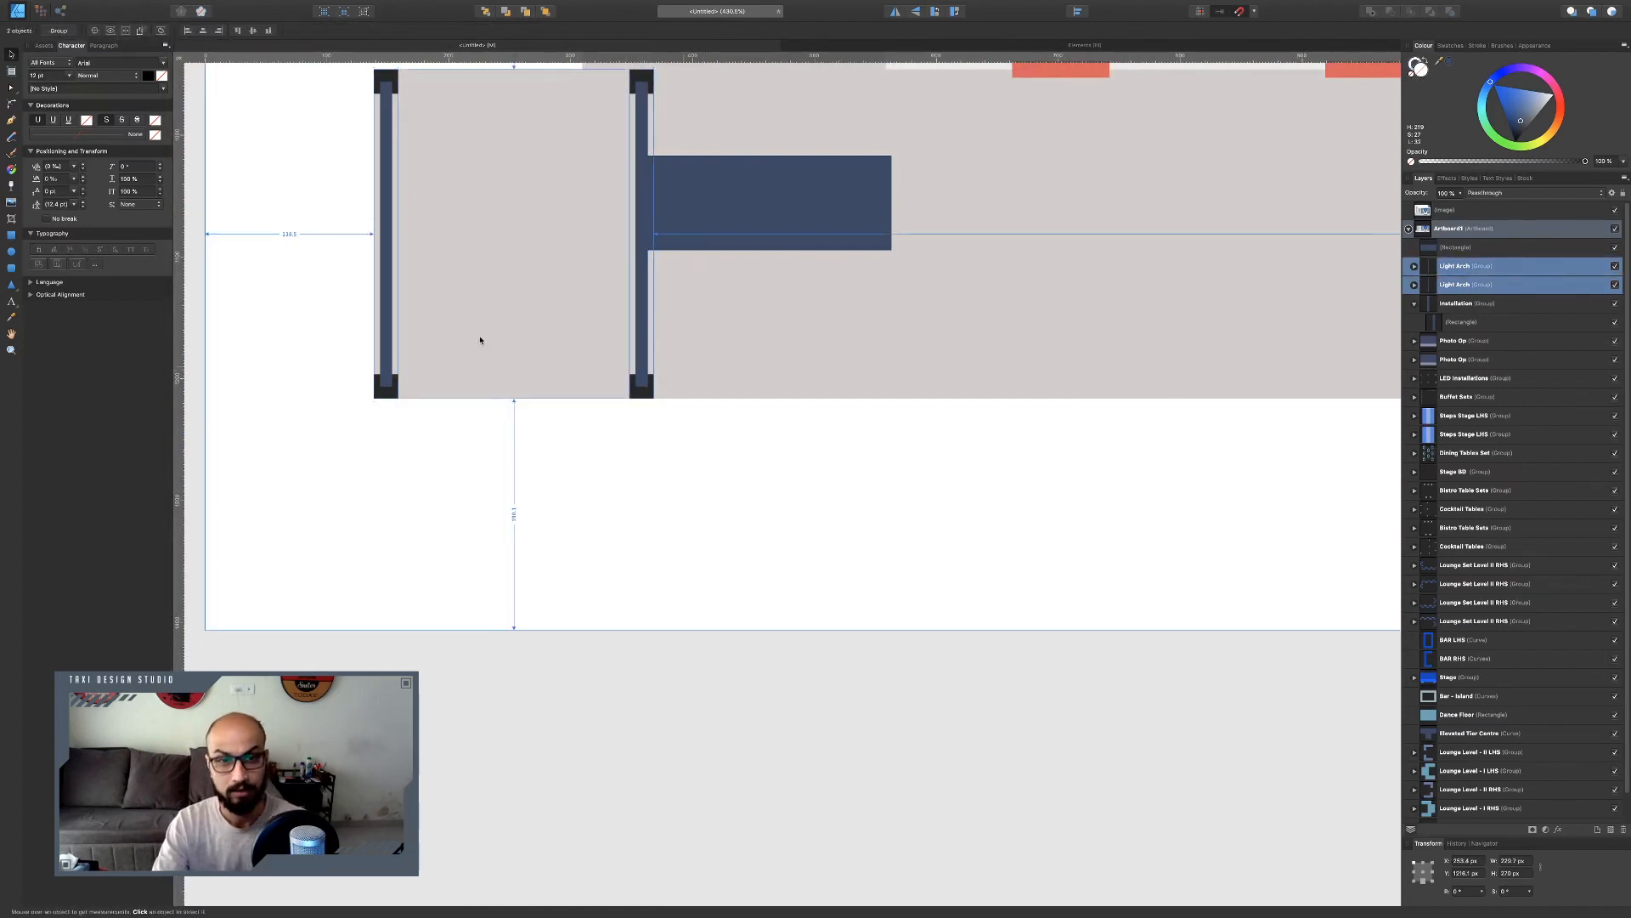
mouse_move(385, 274)
left_mouse_down()
mouse_move(933, 274)
mouse_move(896, 277)
left_mouse_up()
scroll(842, 358, "down", 5)
scroll(856, 351, "right", 3)
scroll(856, 351, "up", 2)
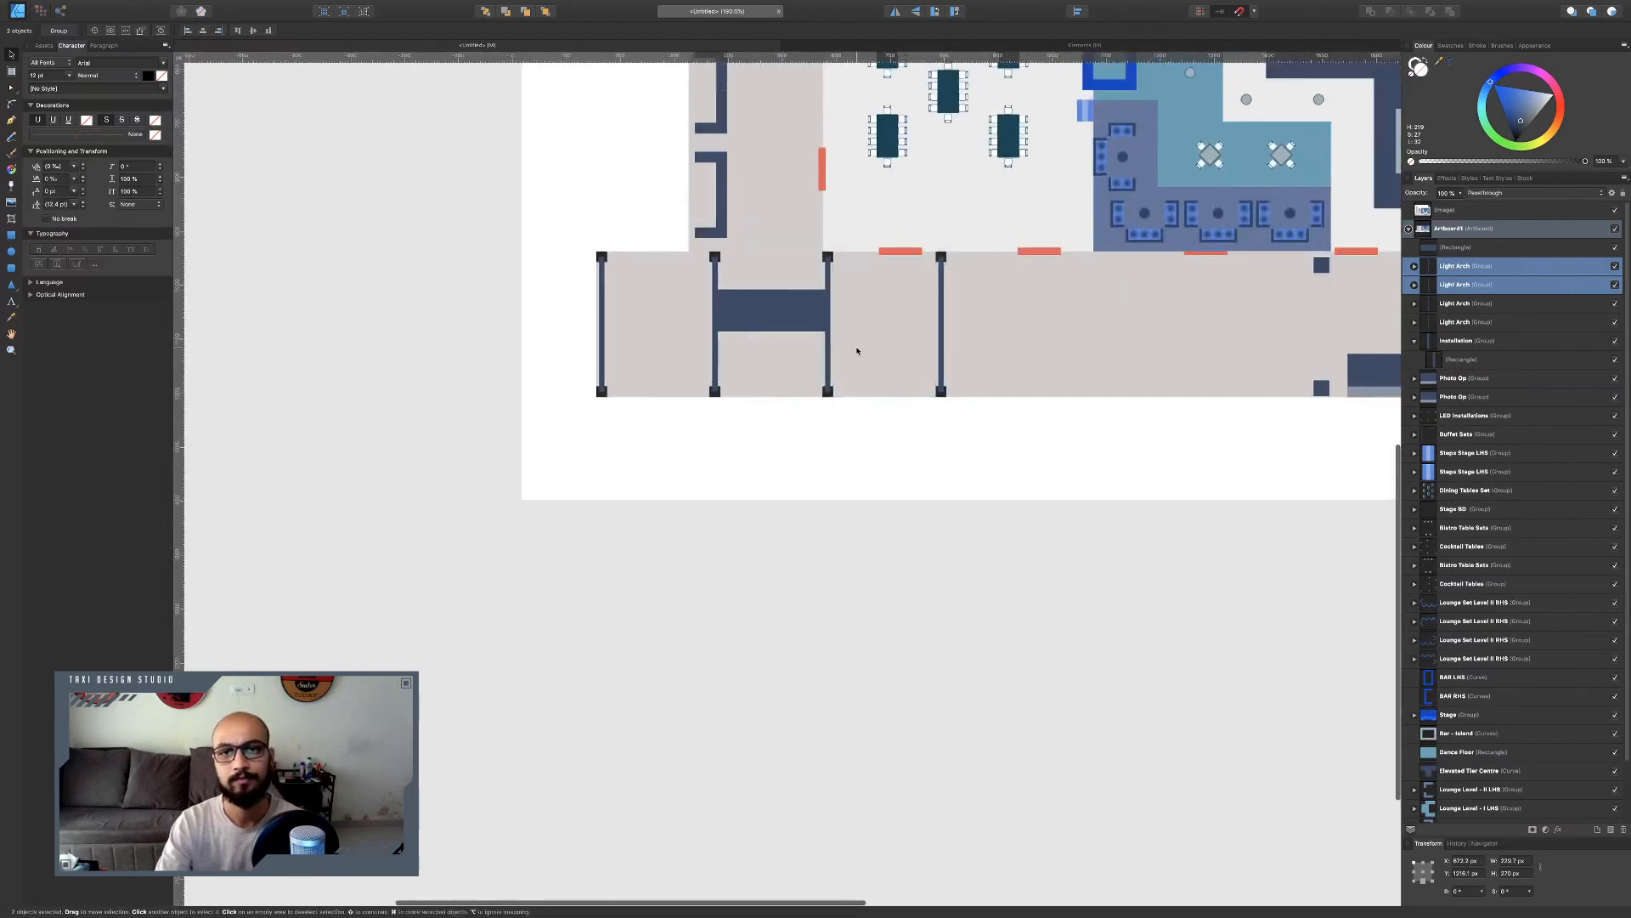
Move the spacer rectangle past the fourth light arch.
left_click(727, 364)
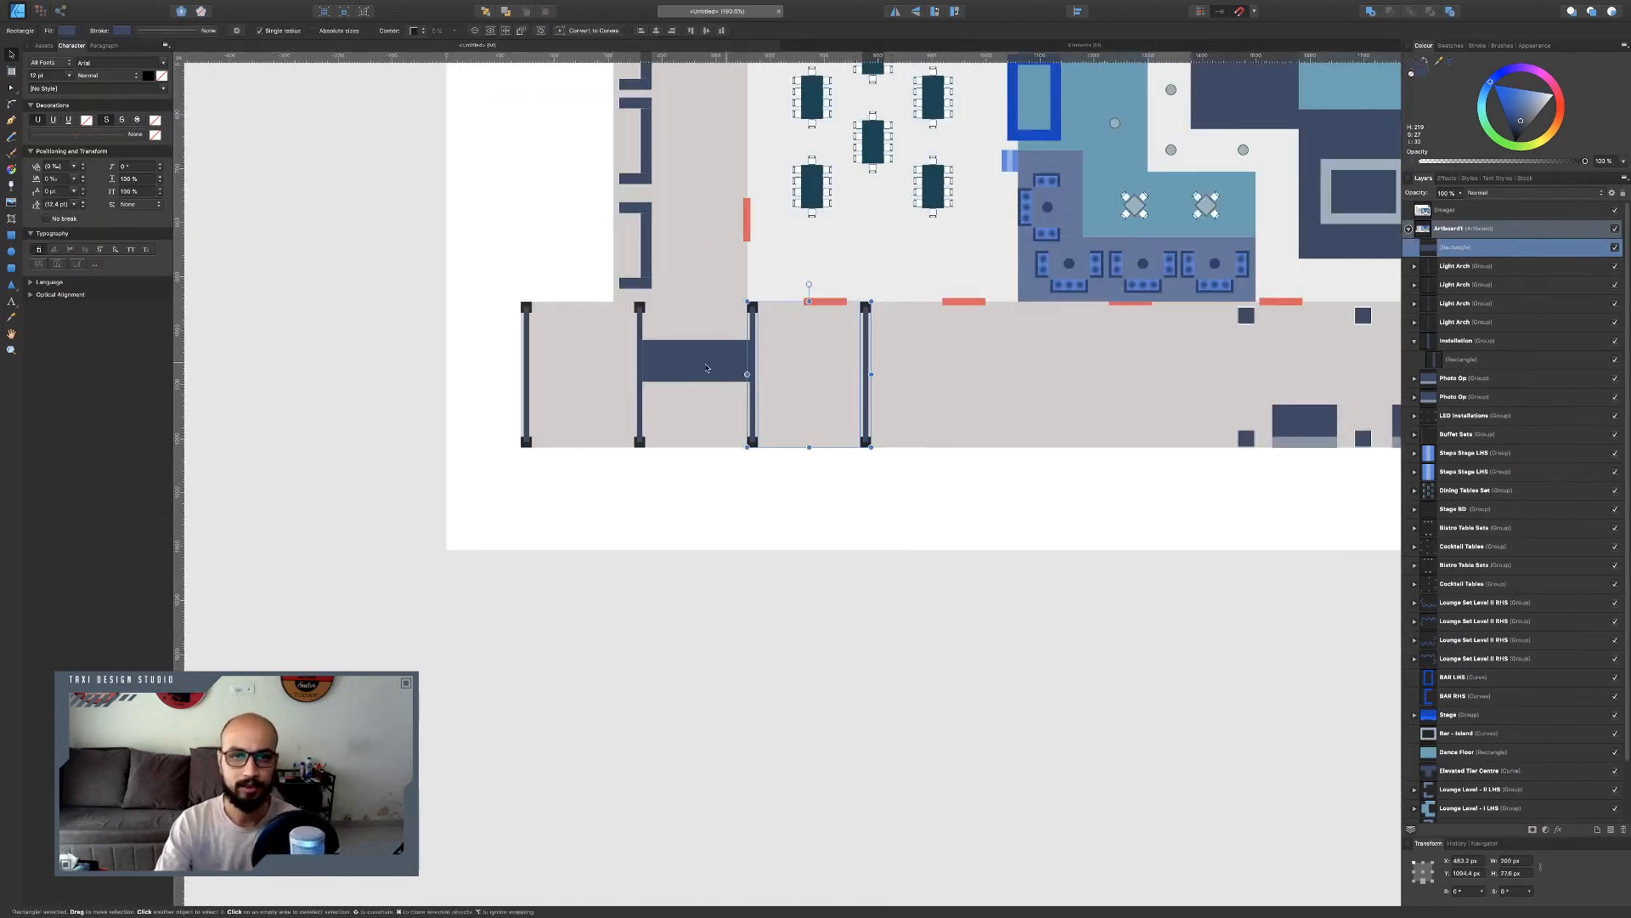
left_click_drag(709, 364, 892, 360)
scroll(894, 361, "up", 5)
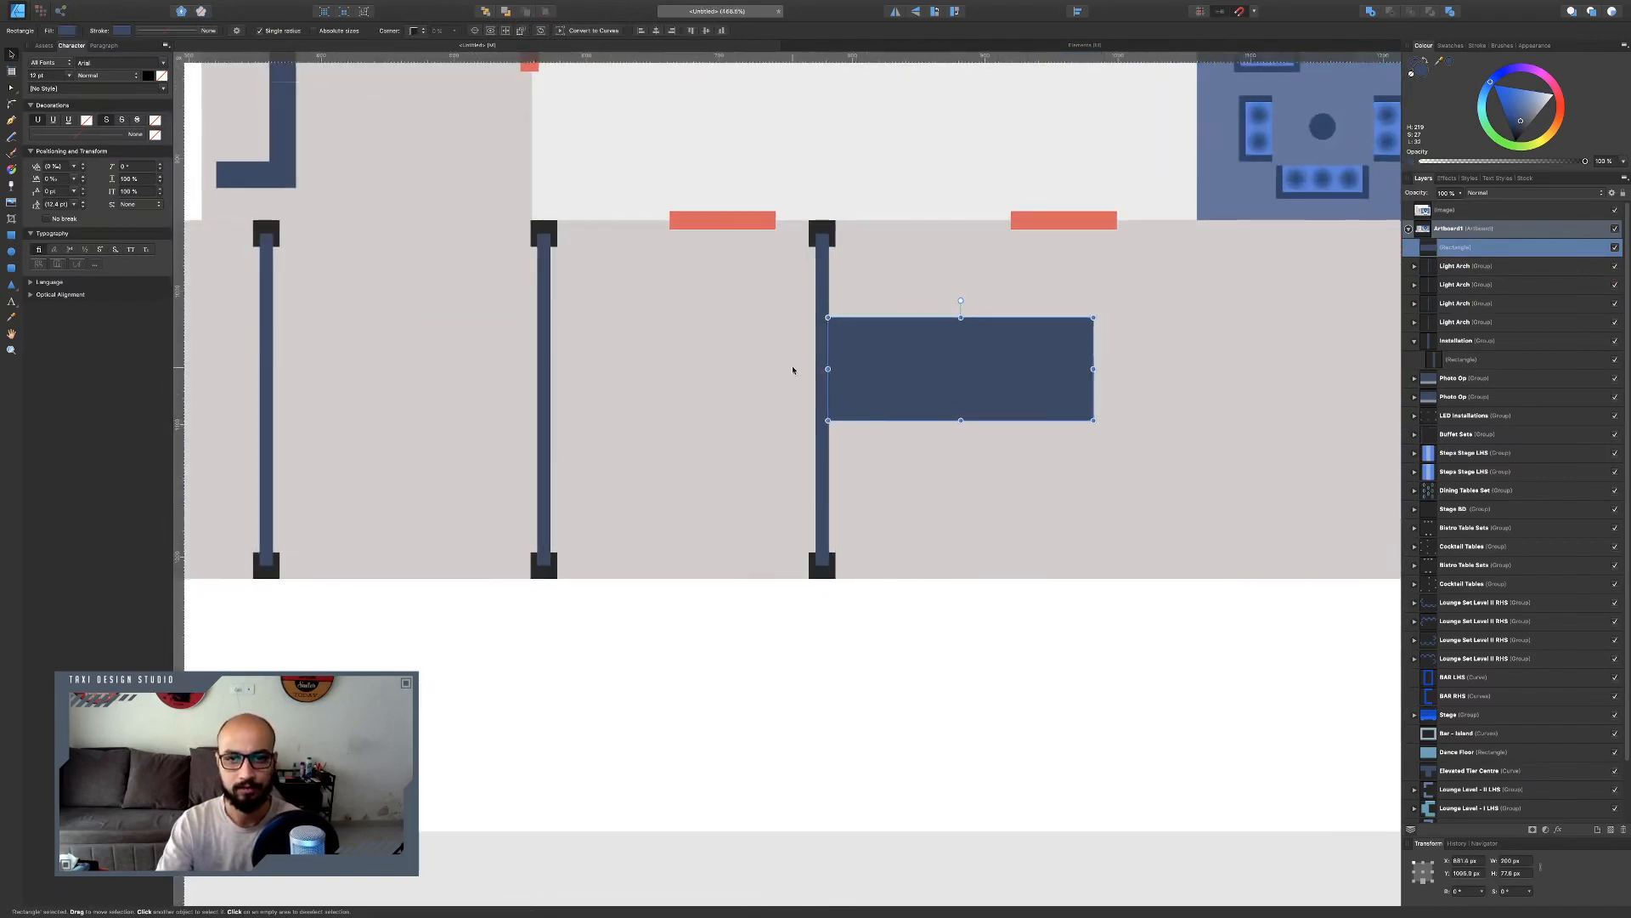
Select the four Light Arch groups, duplicate them and move the copies further along the corridor.
left_click(1415, 341)
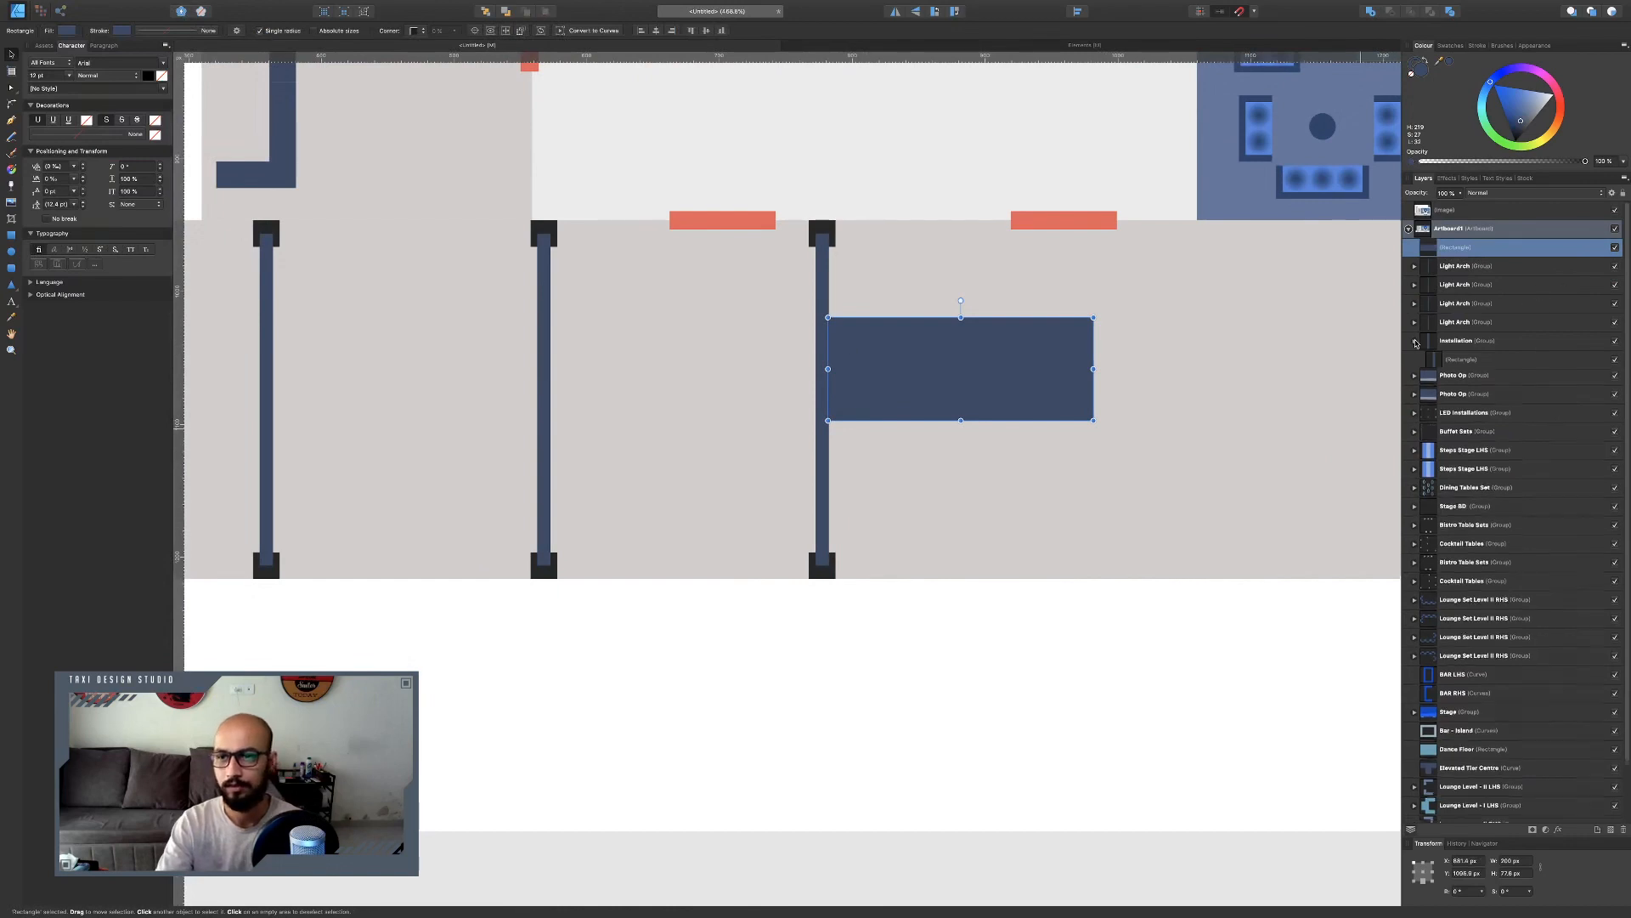
left_click(1471, 323)
left_click(1472, 266, "shift")
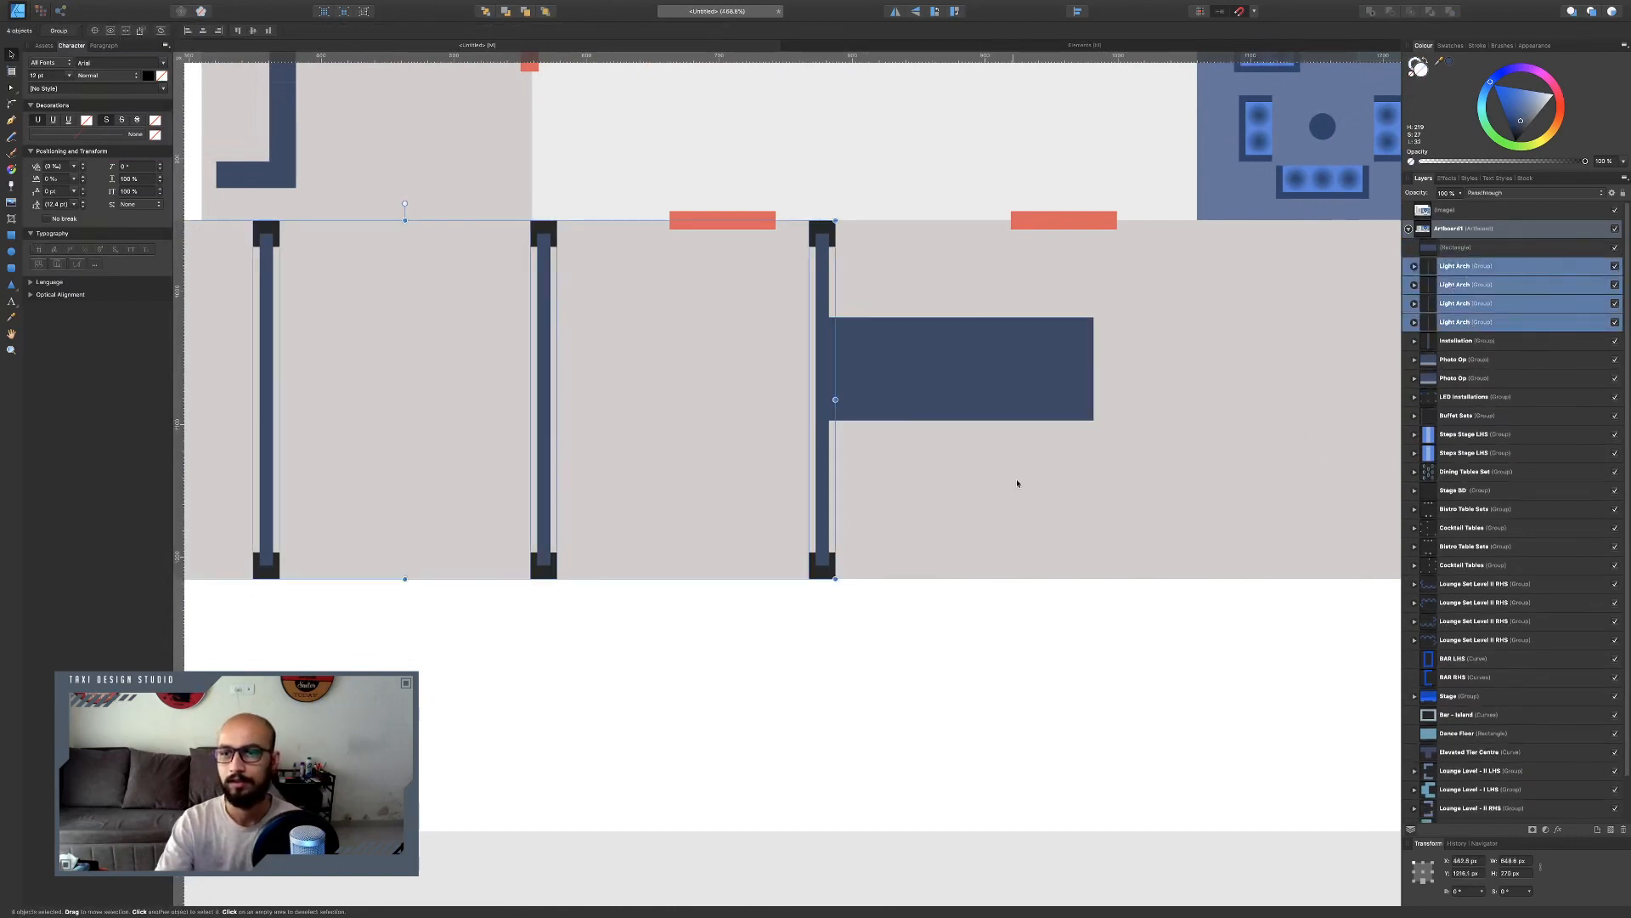
scroll(806, 450, "down", 5)
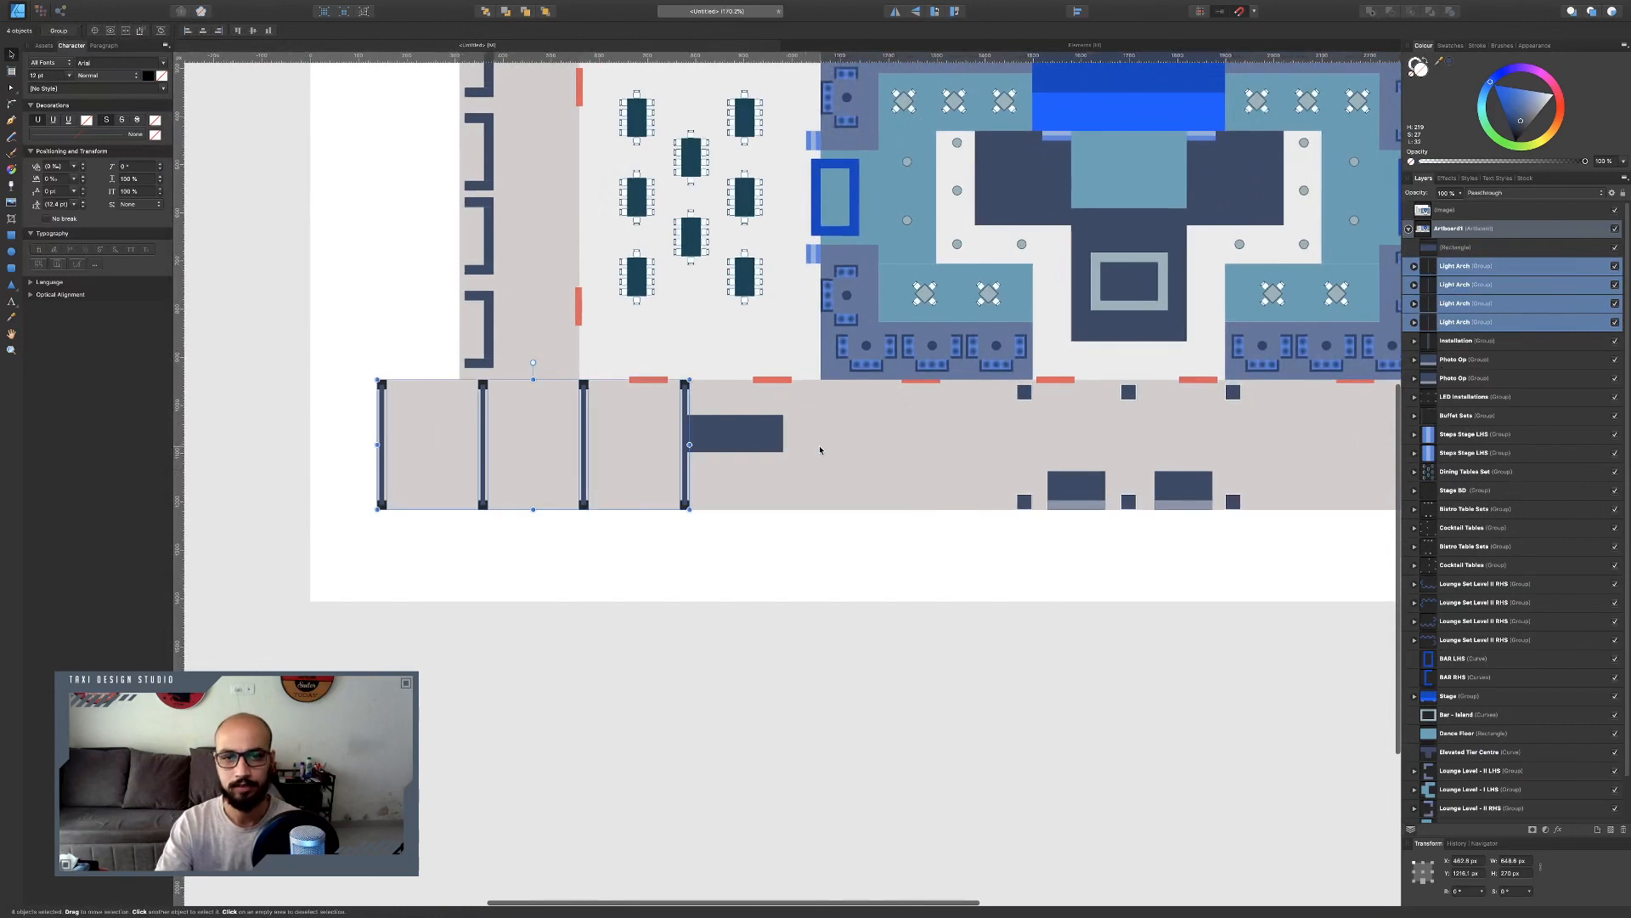
key("super+j")
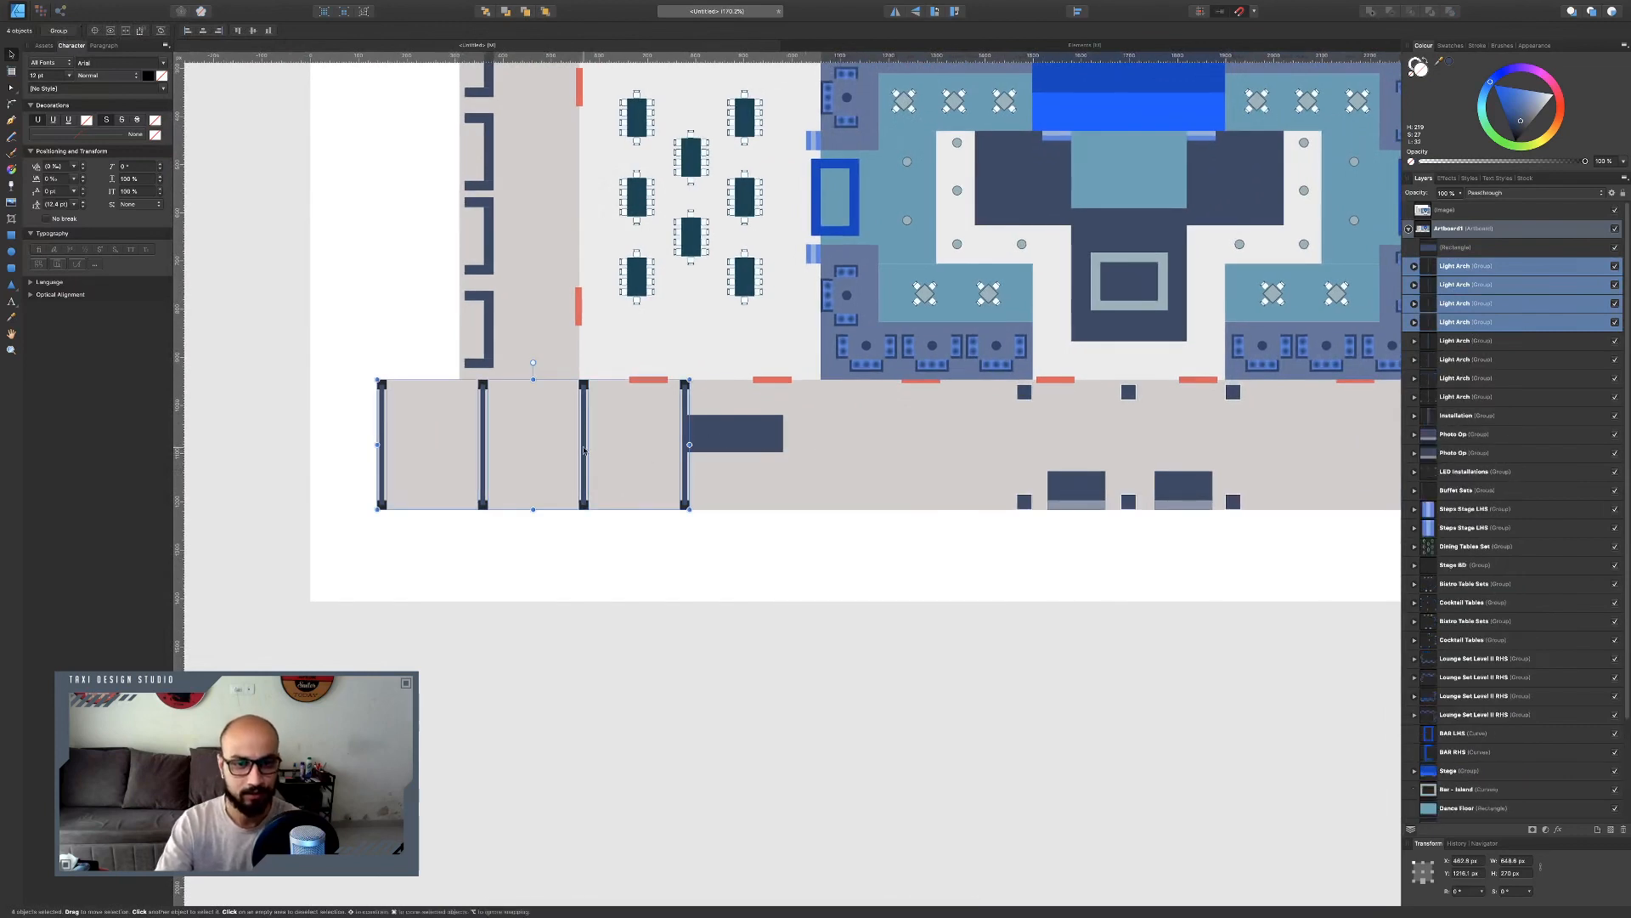
left_click_drag(584, 450, 988, 443)
Delete the duplicated light arch that lands between the photo op booths.
key("ctrl+Left")
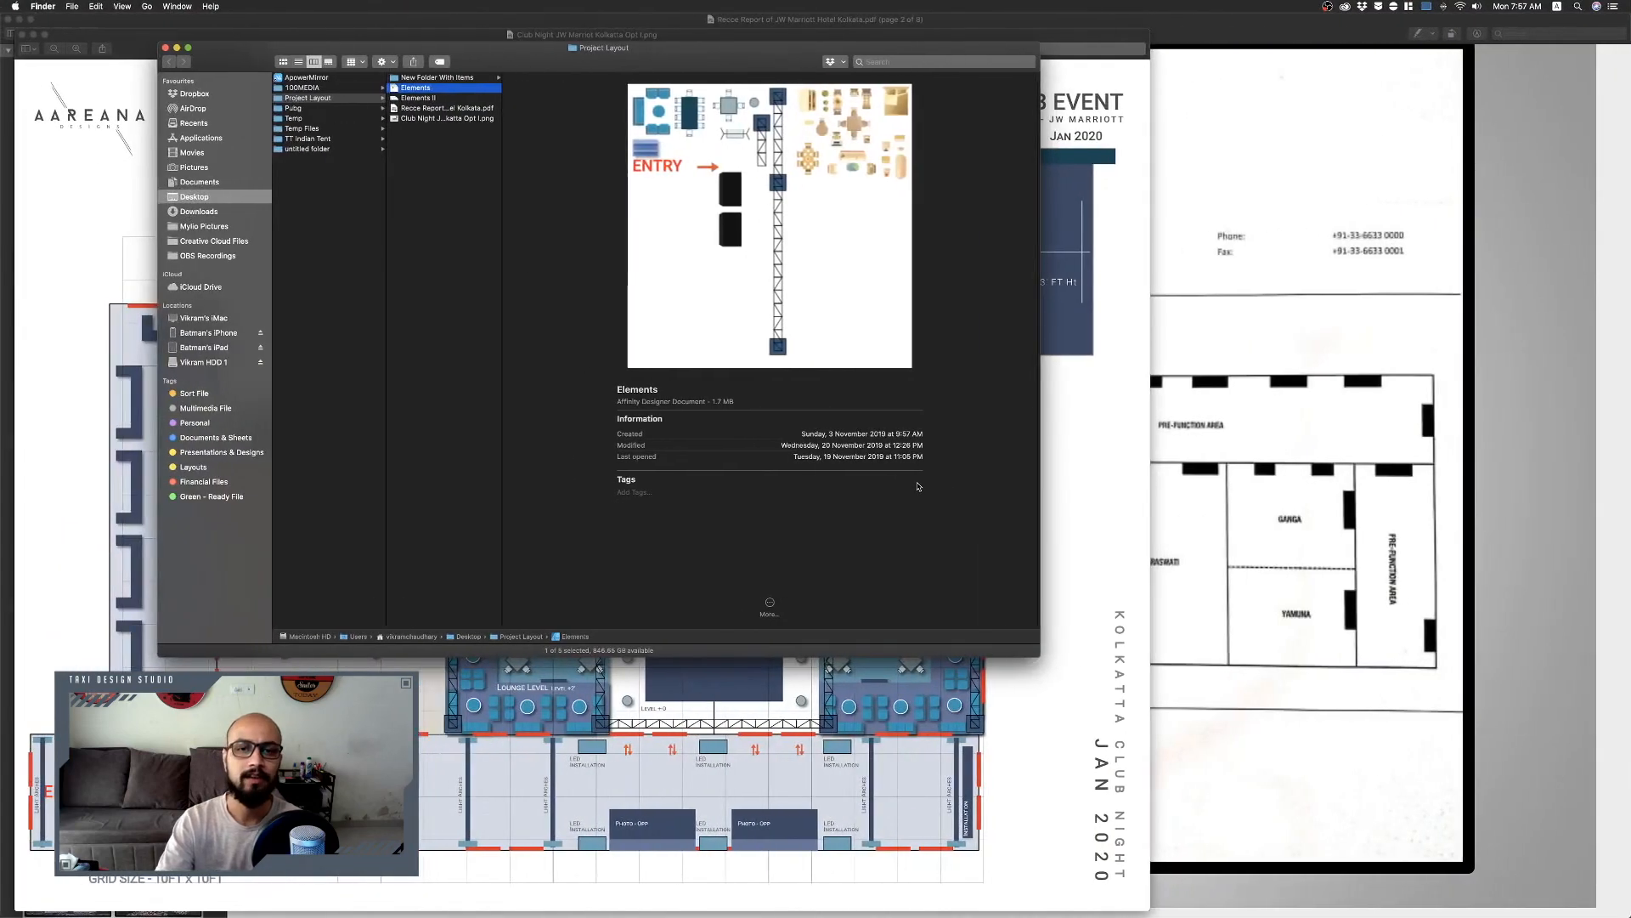
key("ctrl+Right")
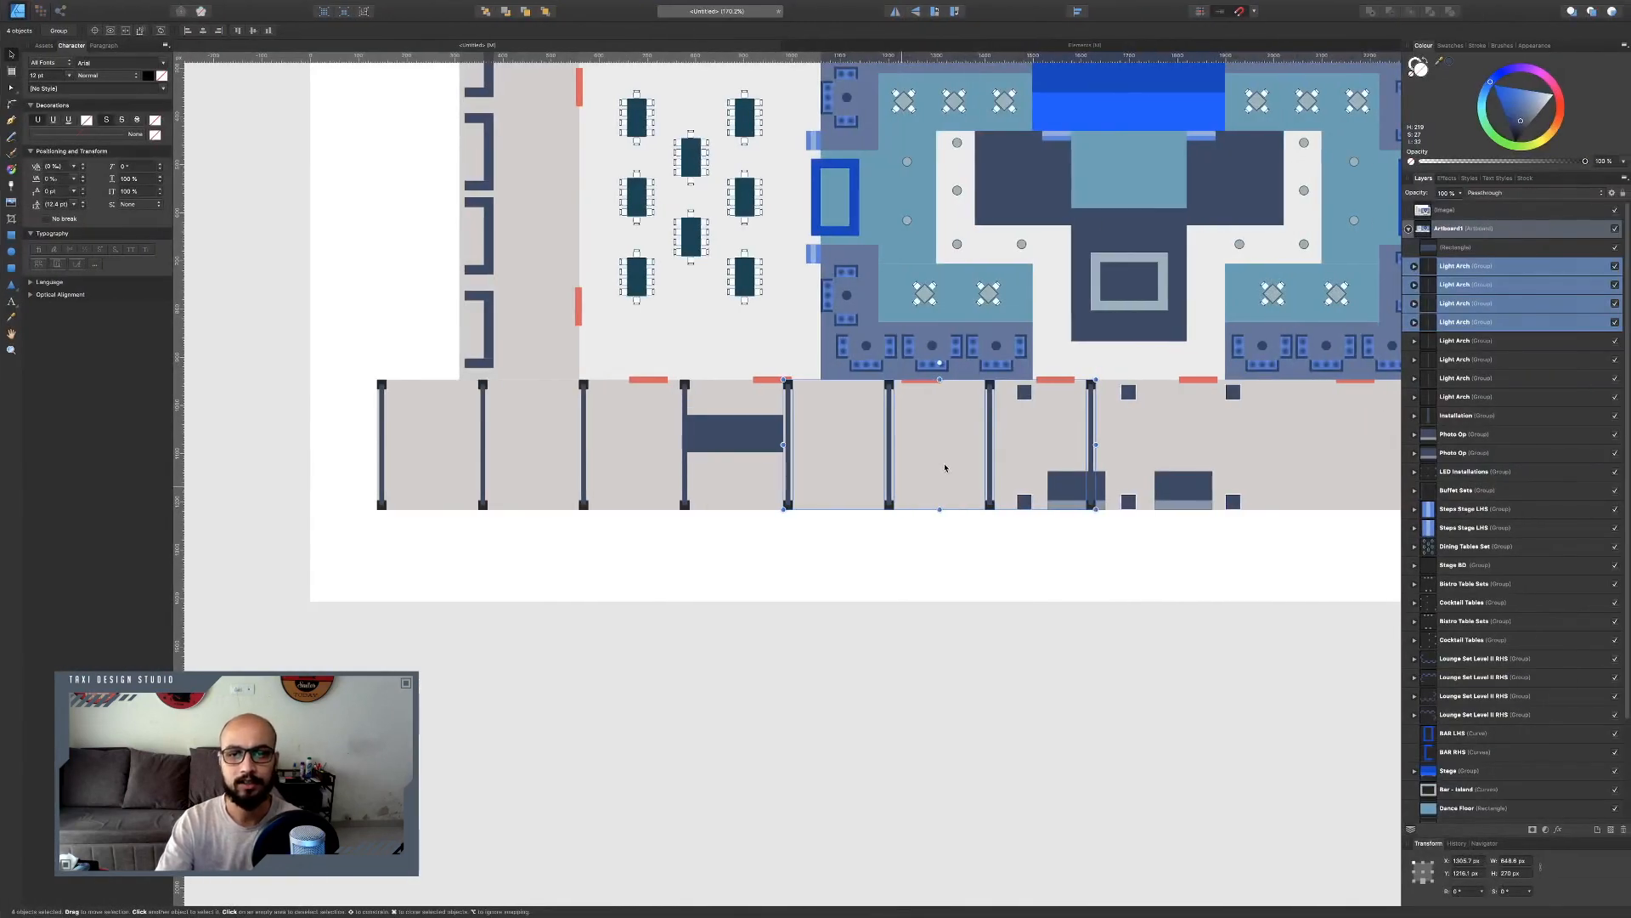
scroll(945, 468, "up", 12)
scroll(933, 421, "down", 4)
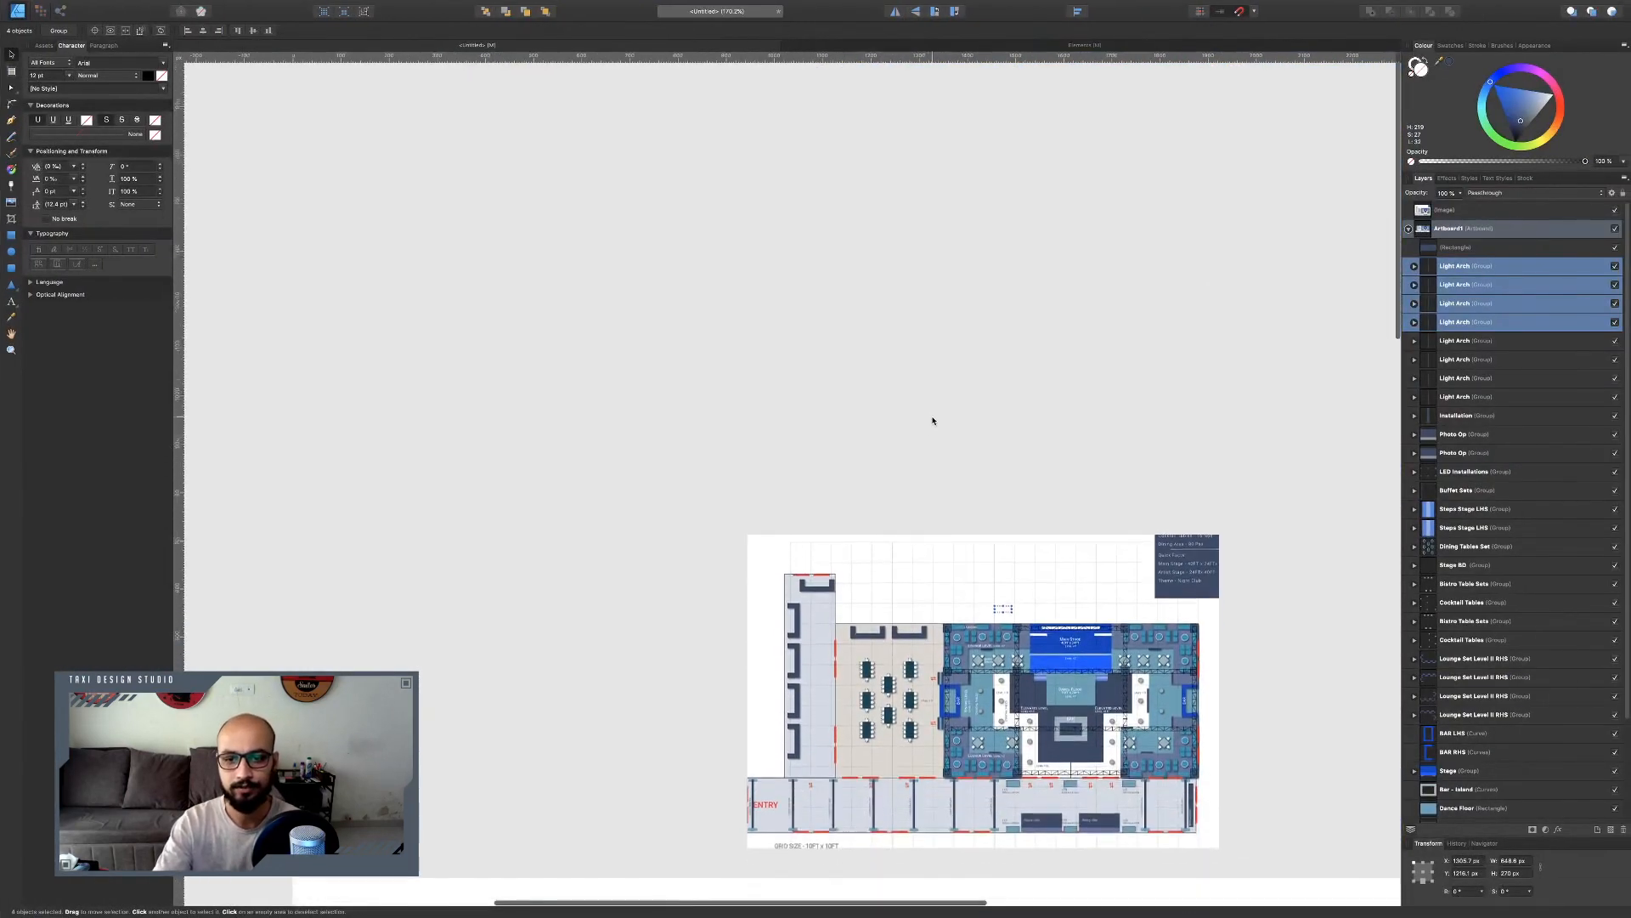
scroll(932, 421, "down", 6)
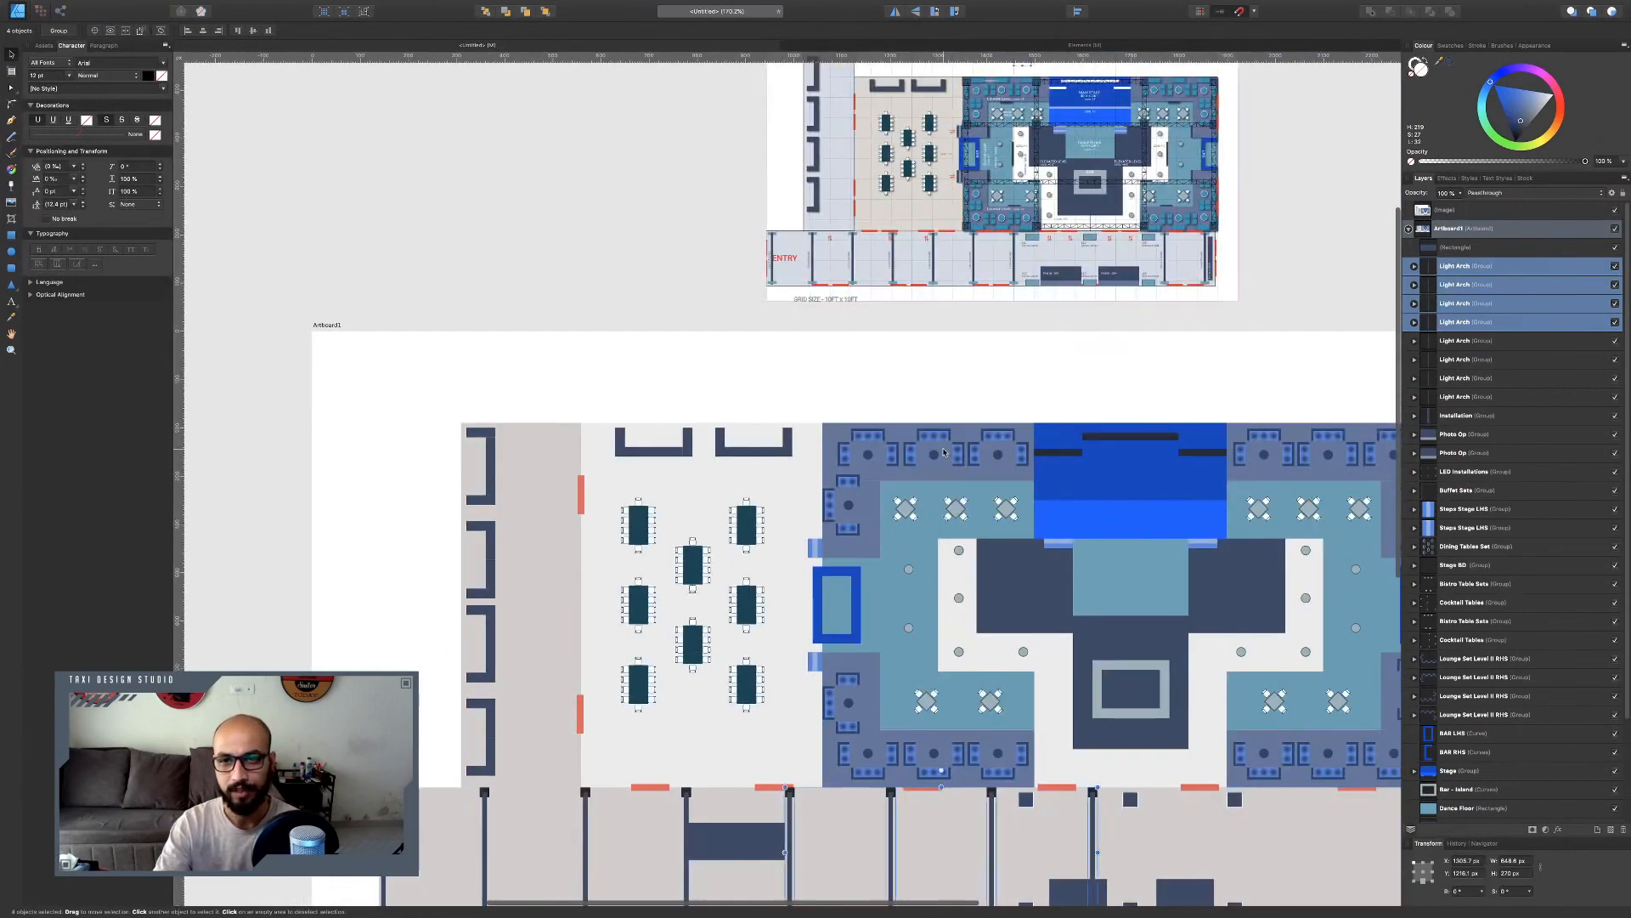
scroll(944, 452, "right", 2)
scroll(969, 510, "down", 4)
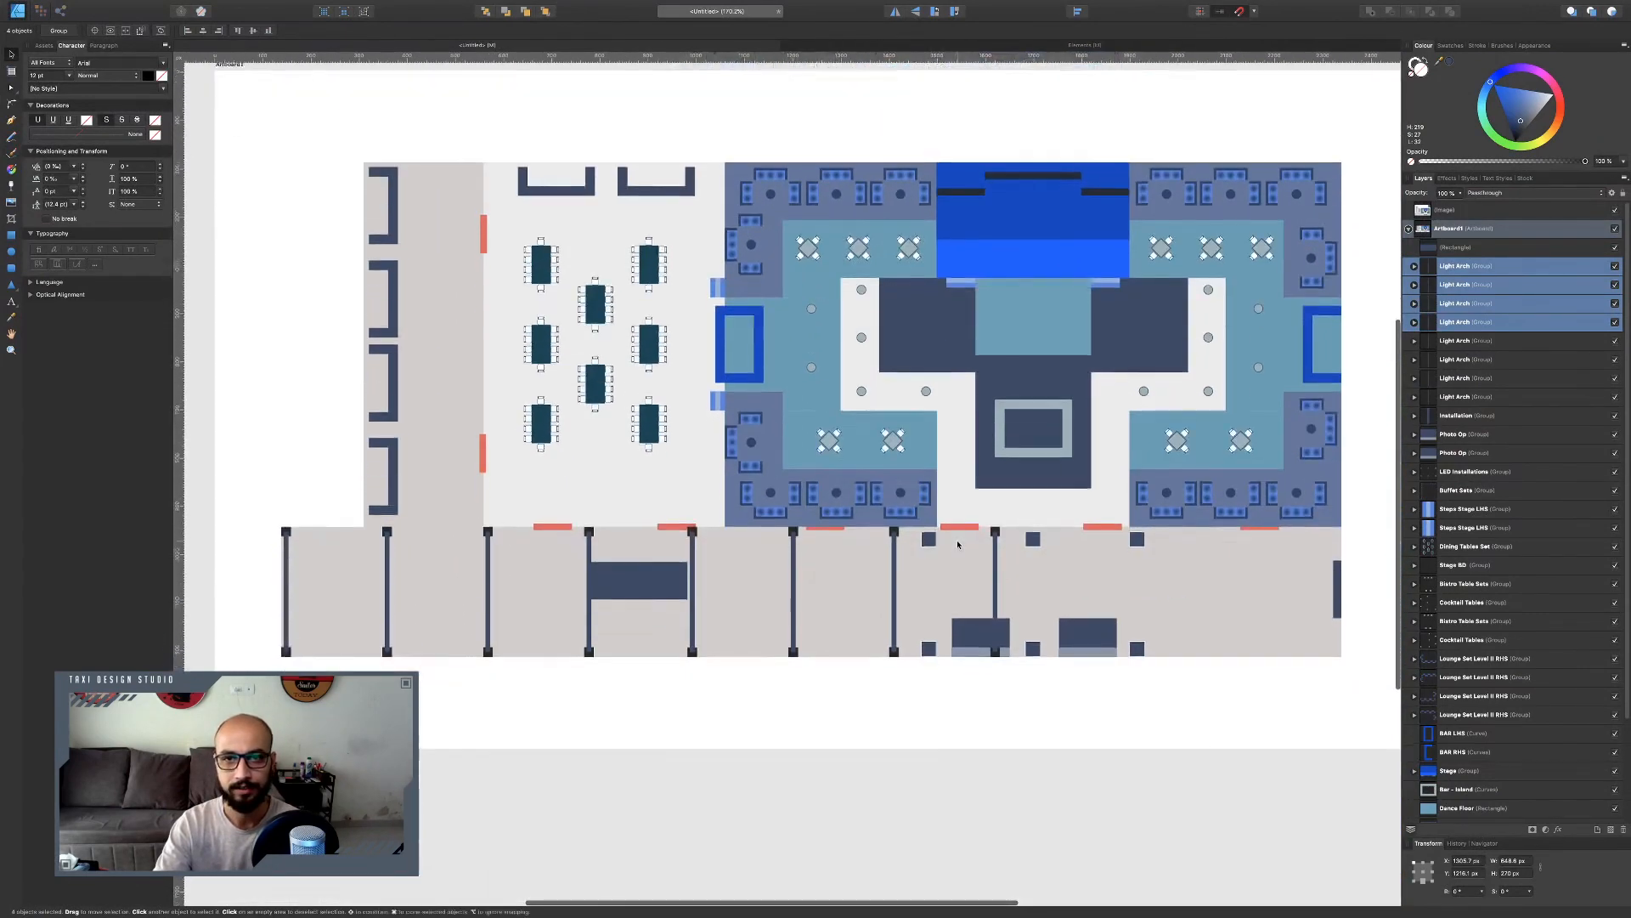
left_click(996, 564)
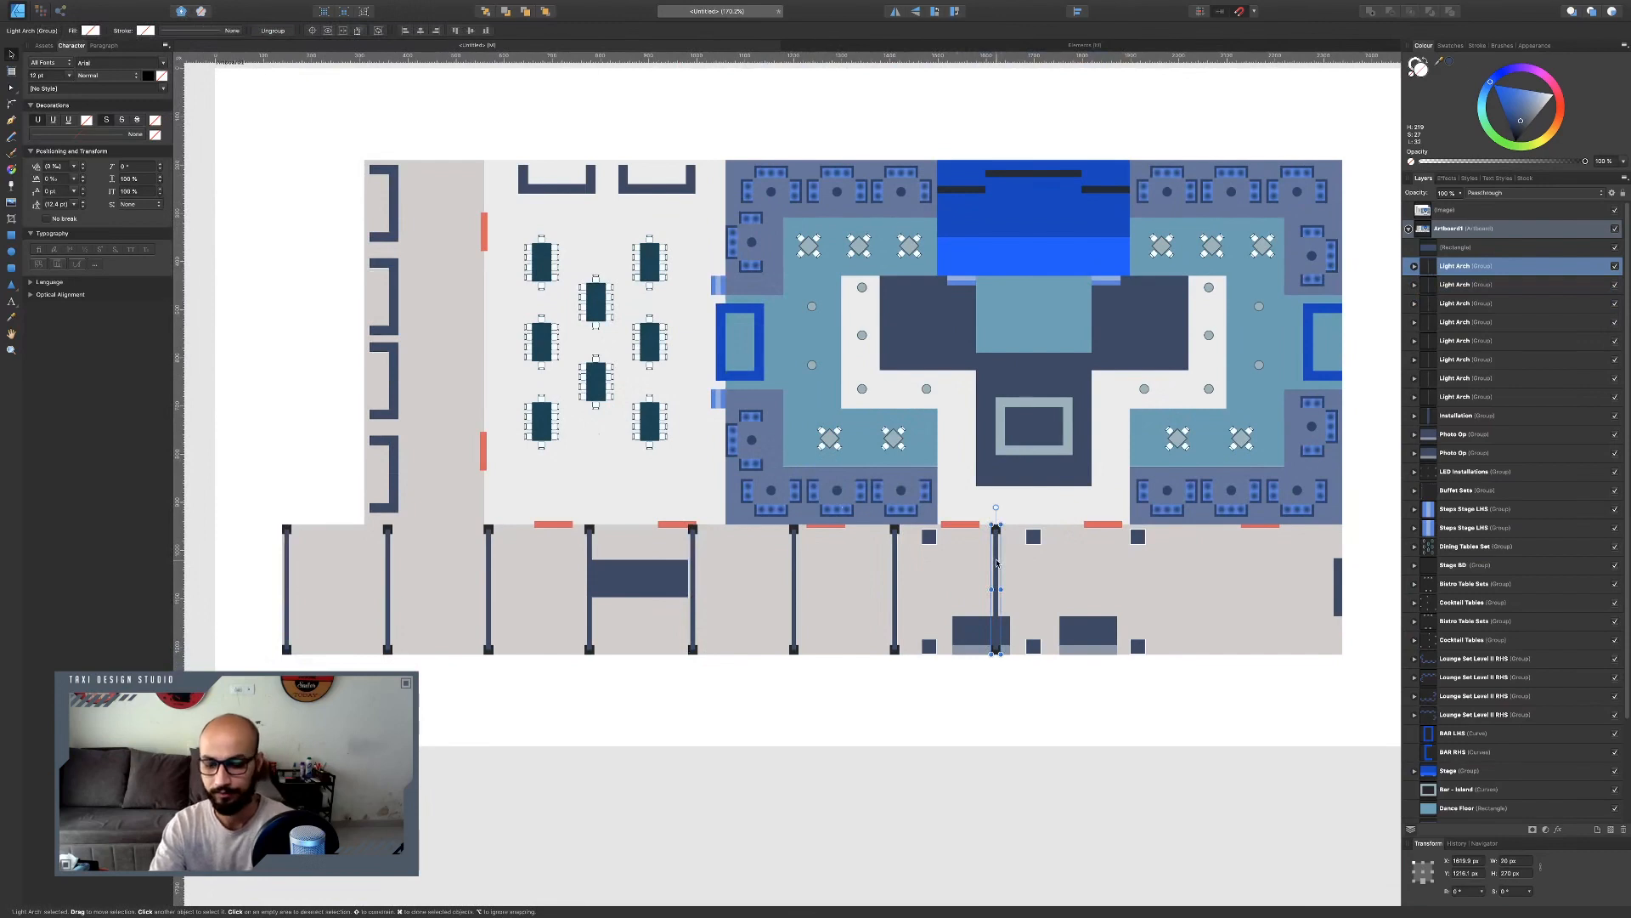
key("Delete")
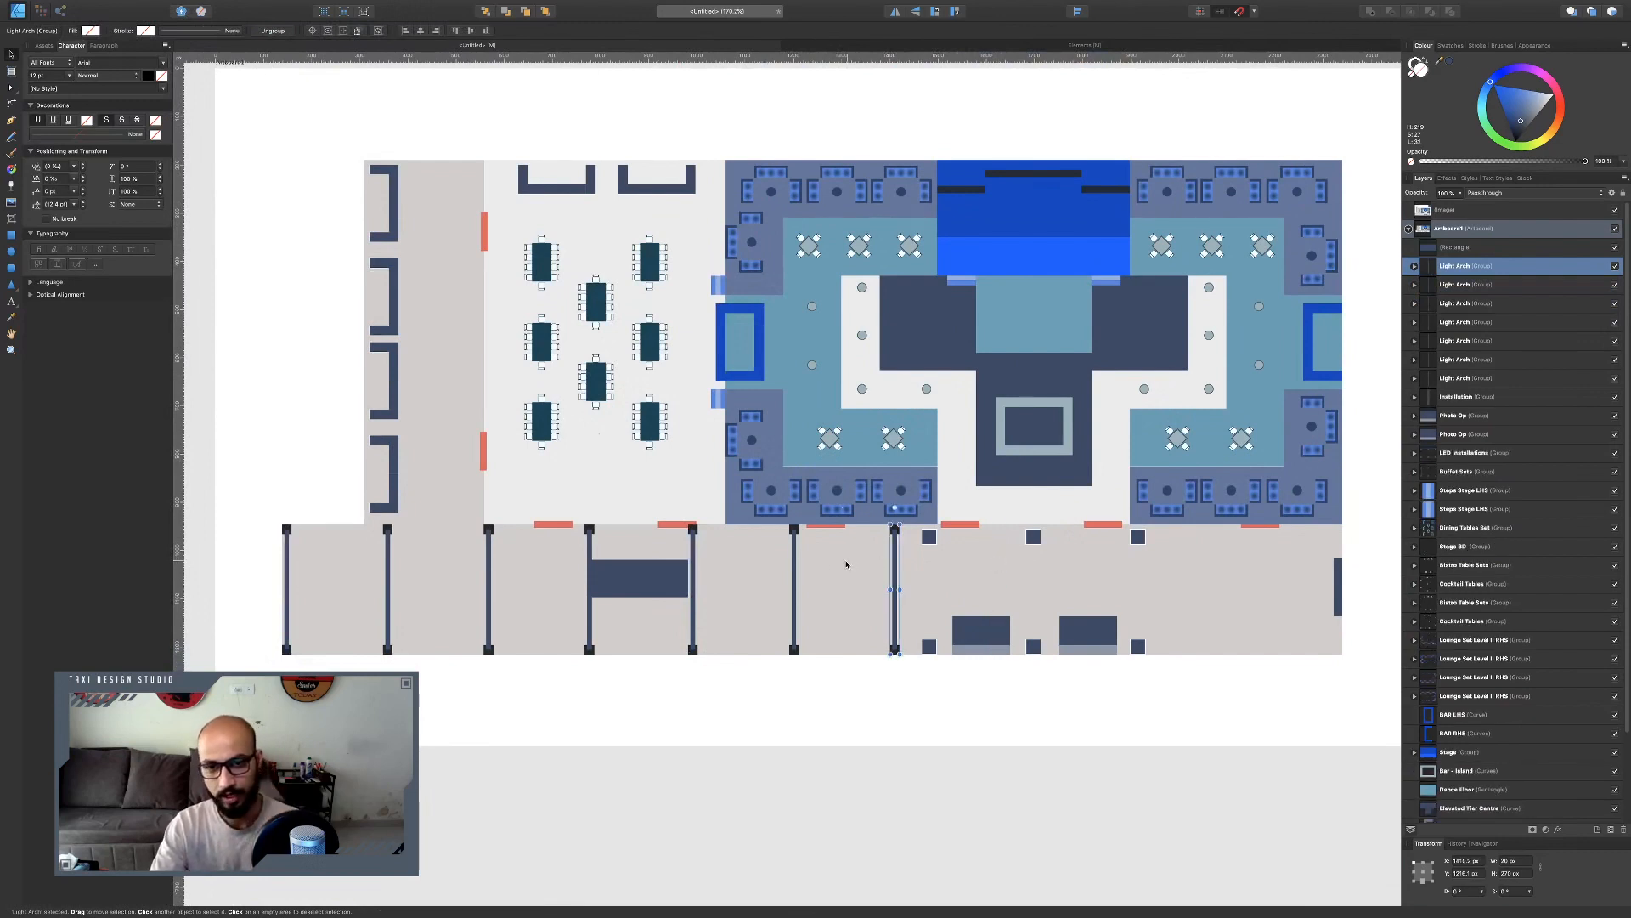
Duplicate three light arches toward the corridor's right end and undo the final arch nudge.
left_click(795, 560, "shift")
left_click(693, 612, "shift")
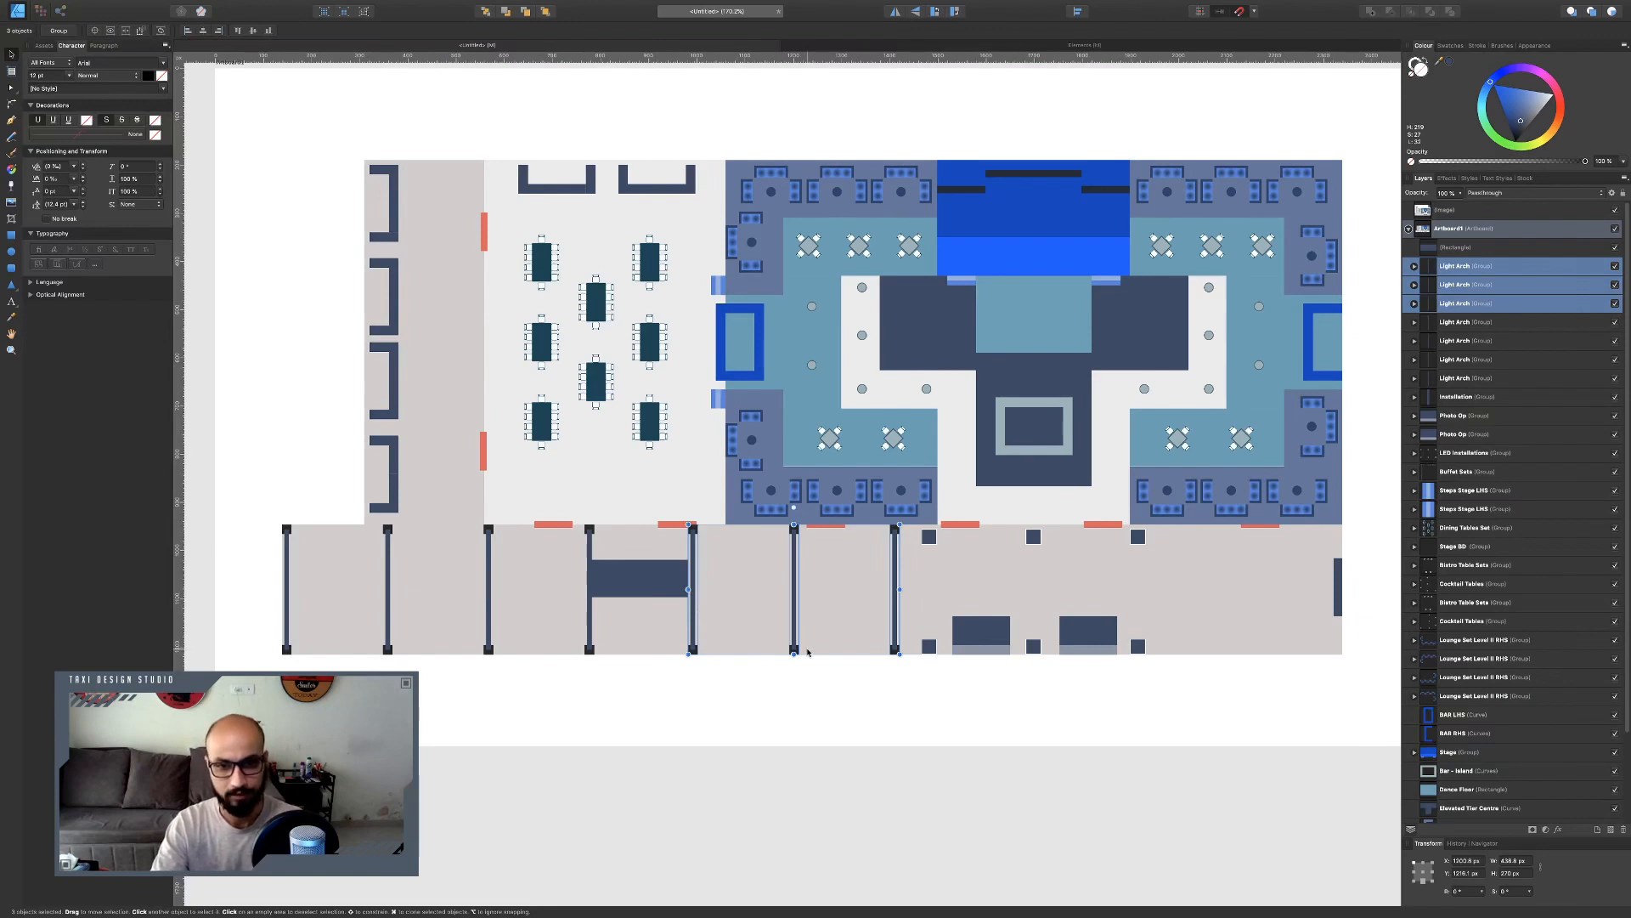
left_click_drag(807, 652, 1095, 623)
left_click_drag(1200, 620, 1265, 623)
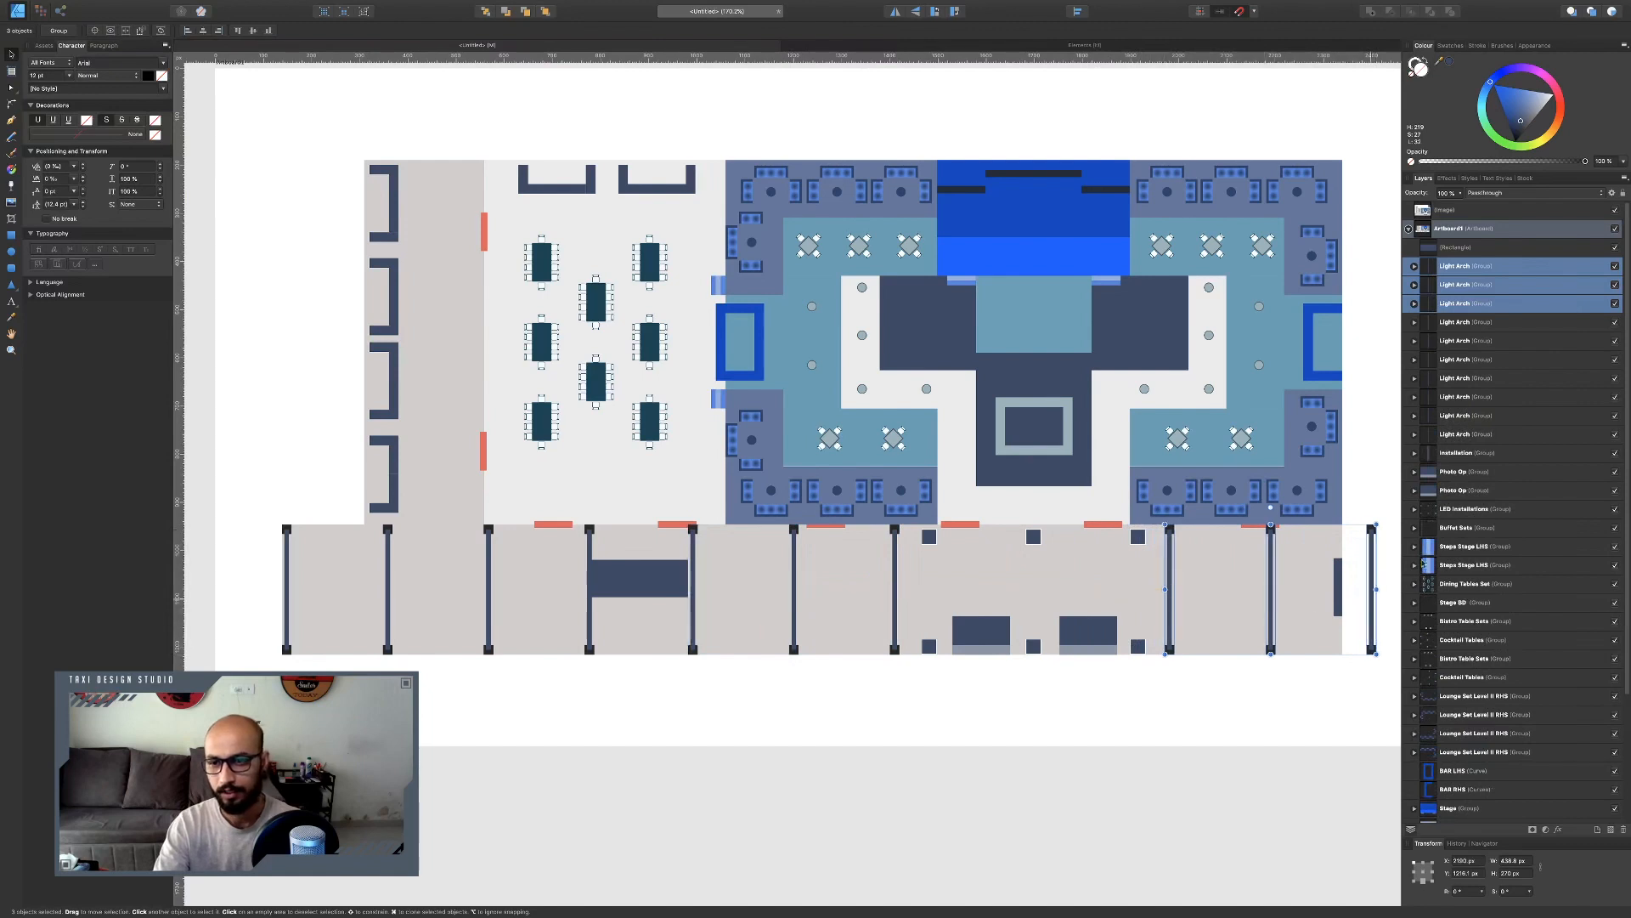
left_click(1369, 552)
key("super+z")
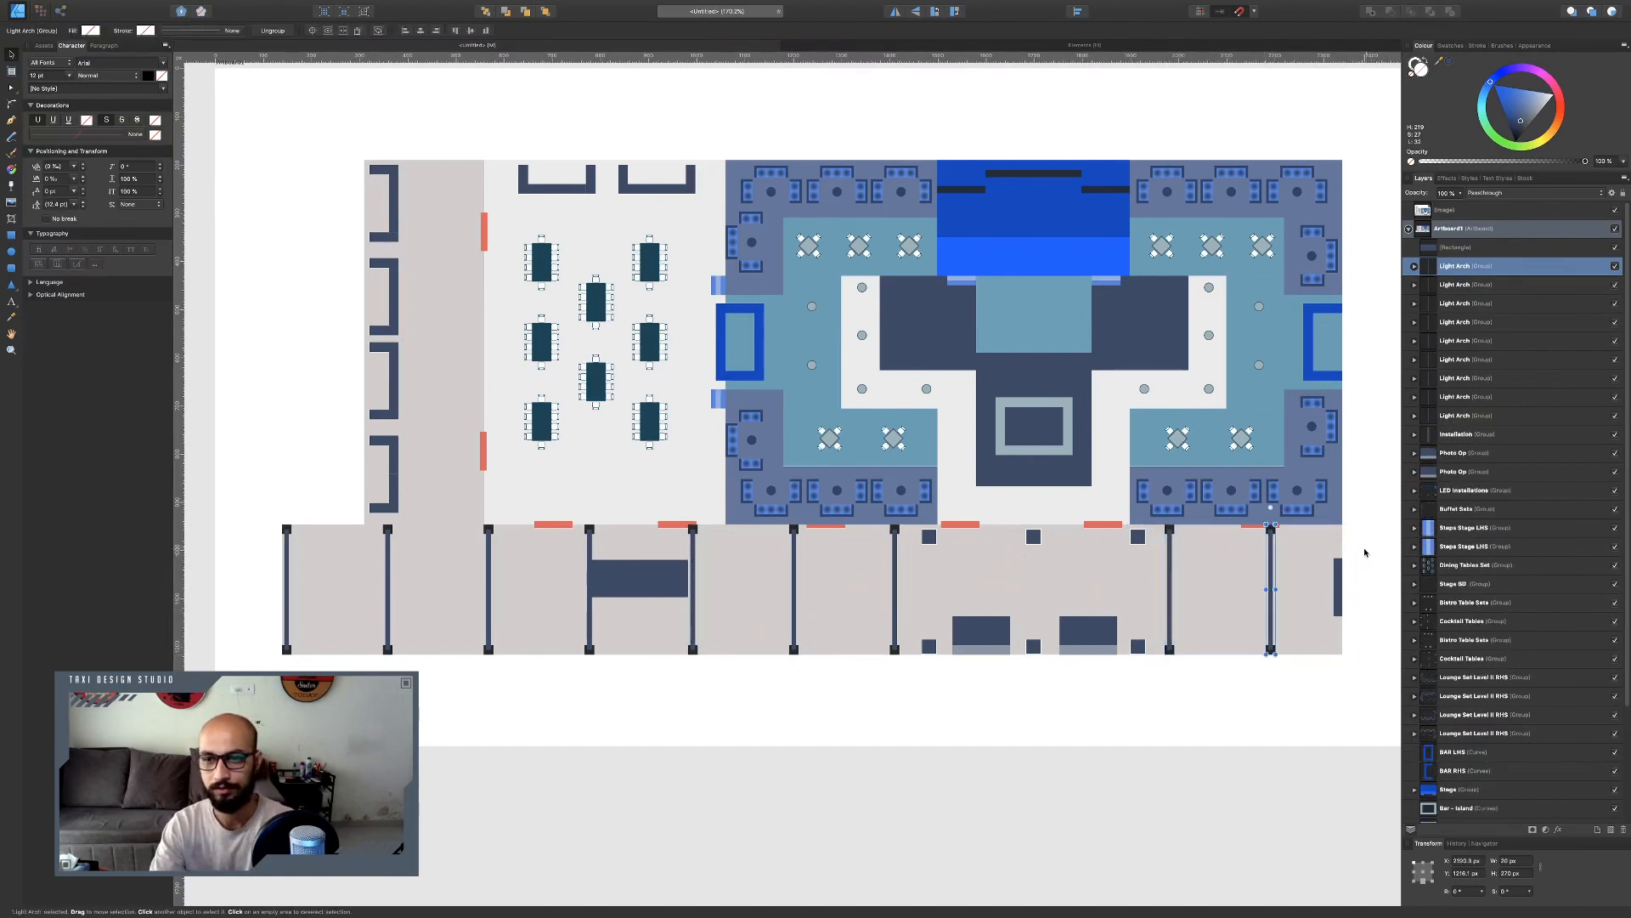
left_click(1160, 871)
scroll(1012, 752, "down", 3)
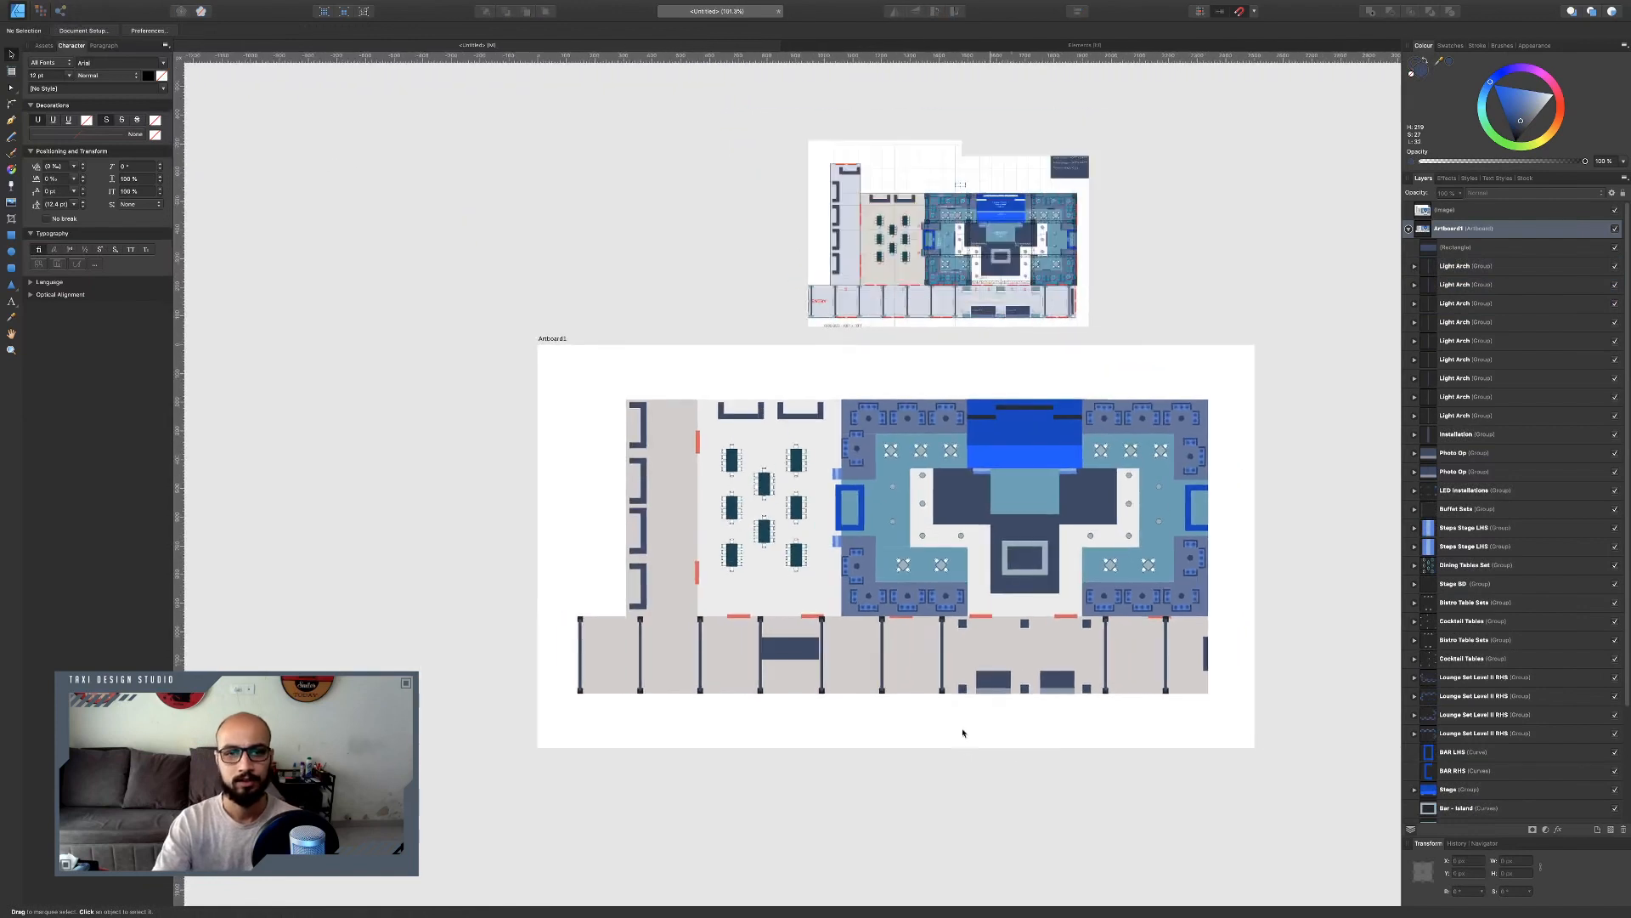
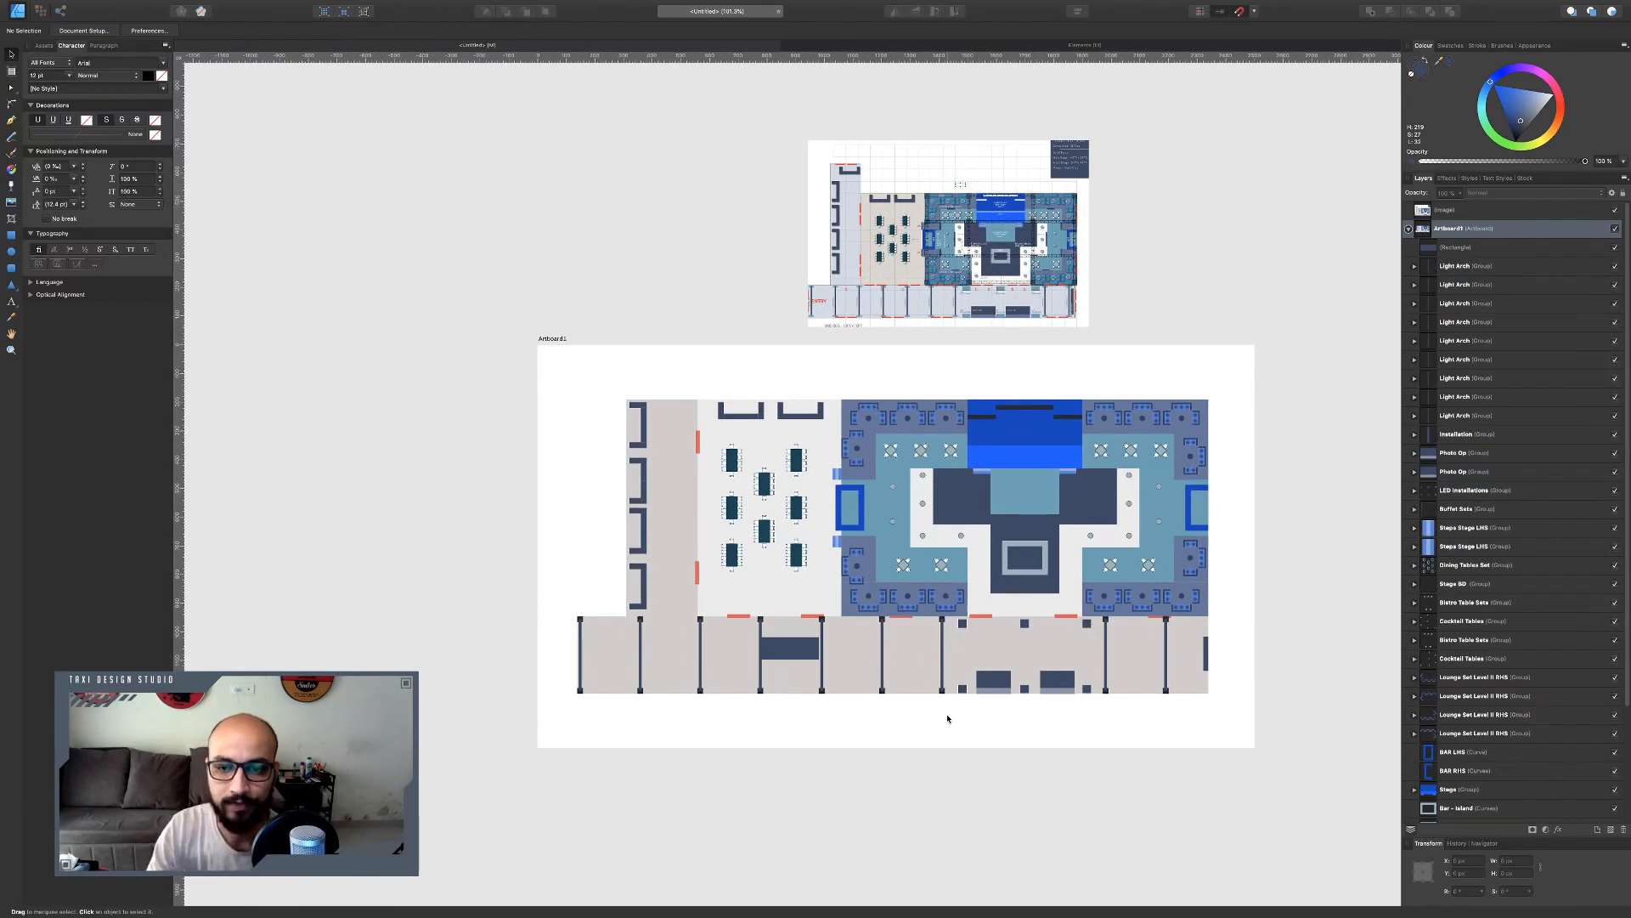
Fill the bottom corridor rectangles of the base layout with a colour sampled from the reference image.
scroll(1581, 799, "down", 6)
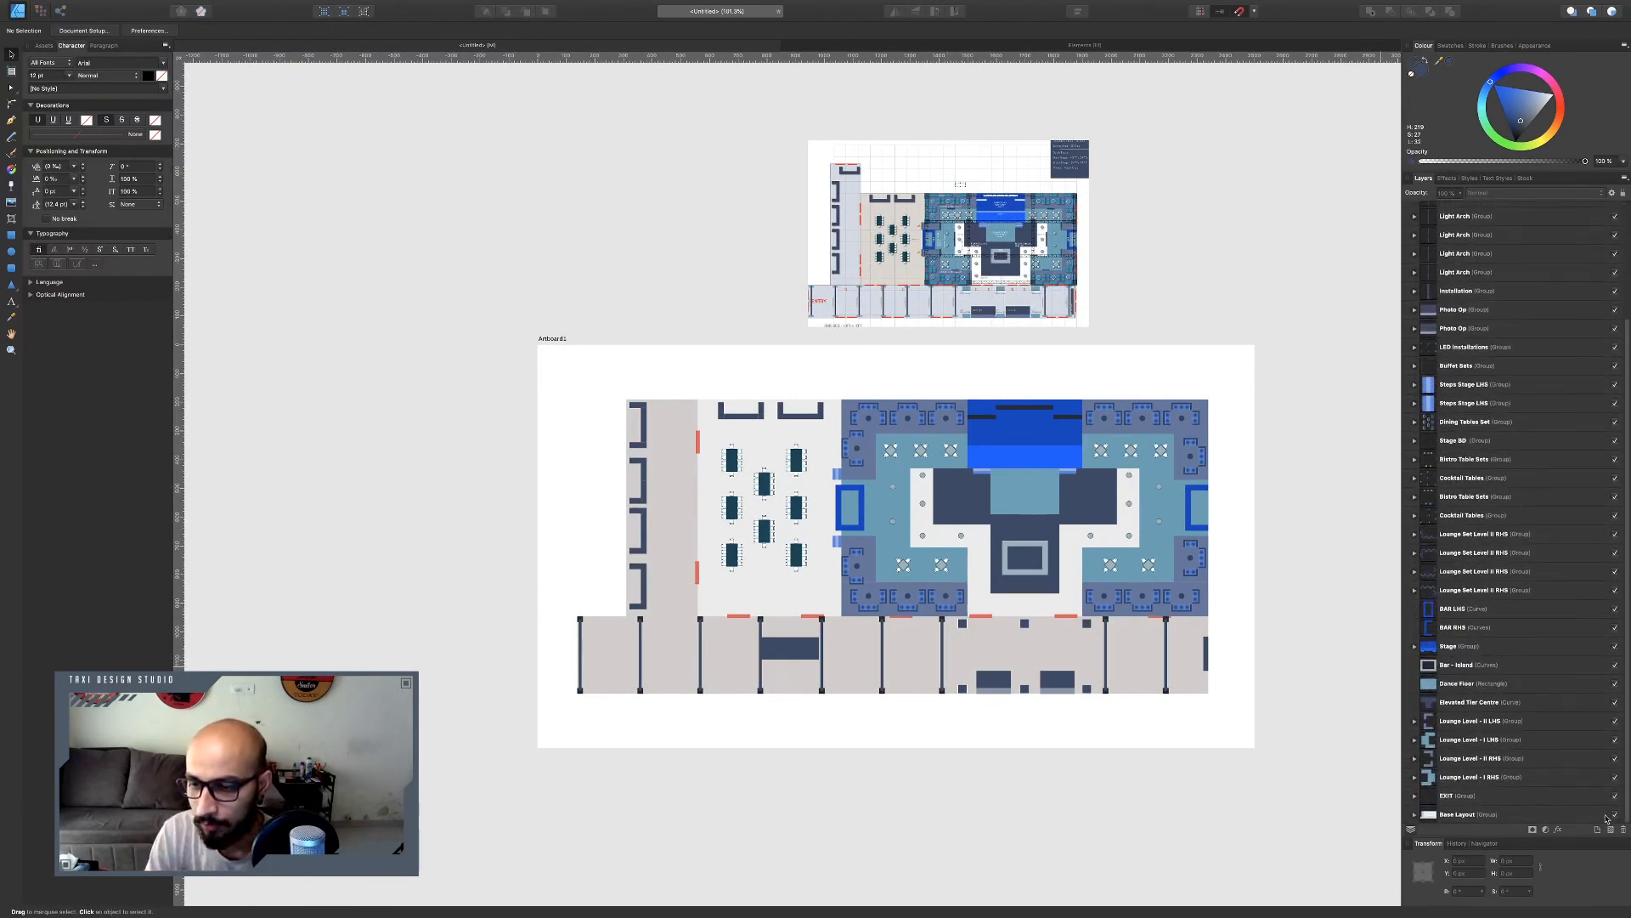
left_click(907, 653)
double_click(908, 653)
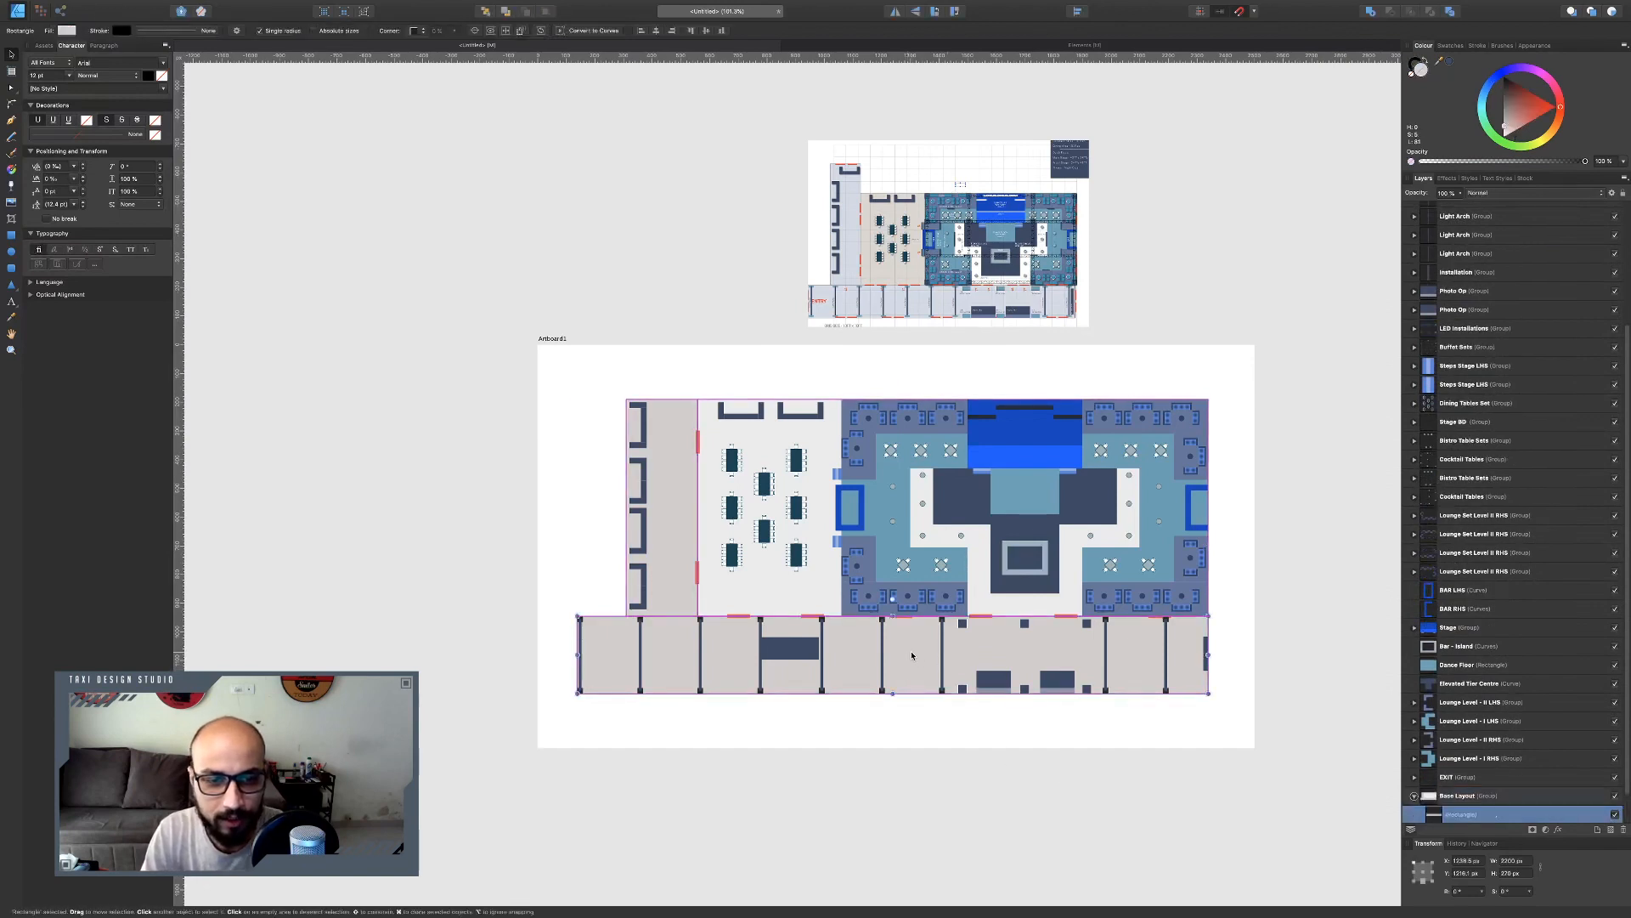
left_click(685, 569, "shift")
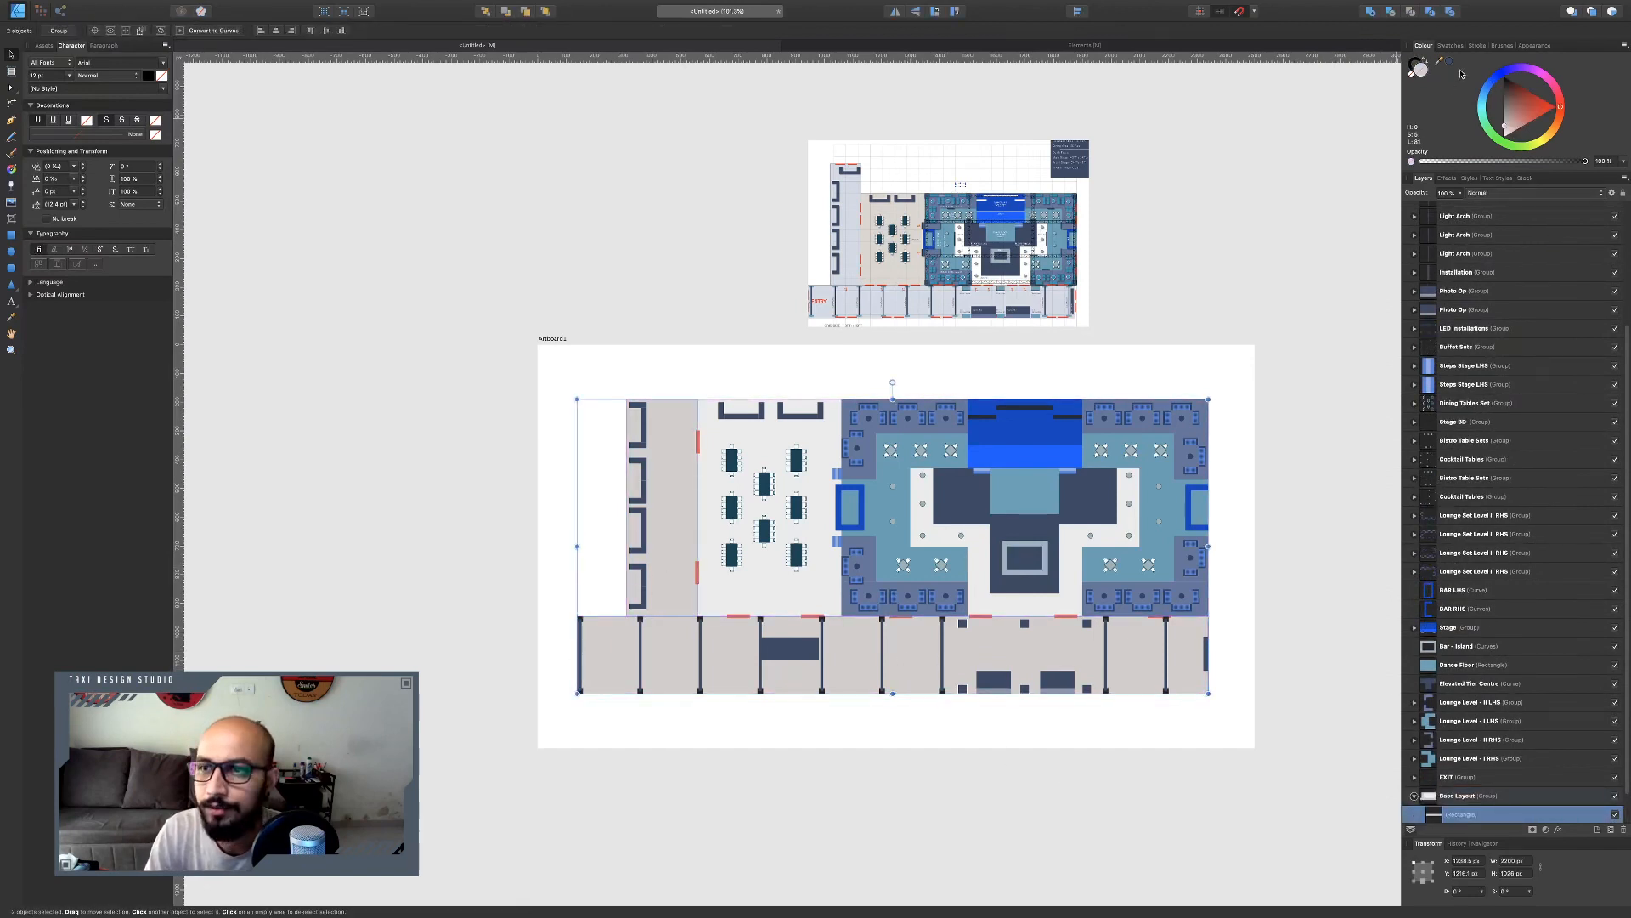
left_click_drag(1439, 61, 848, 273)
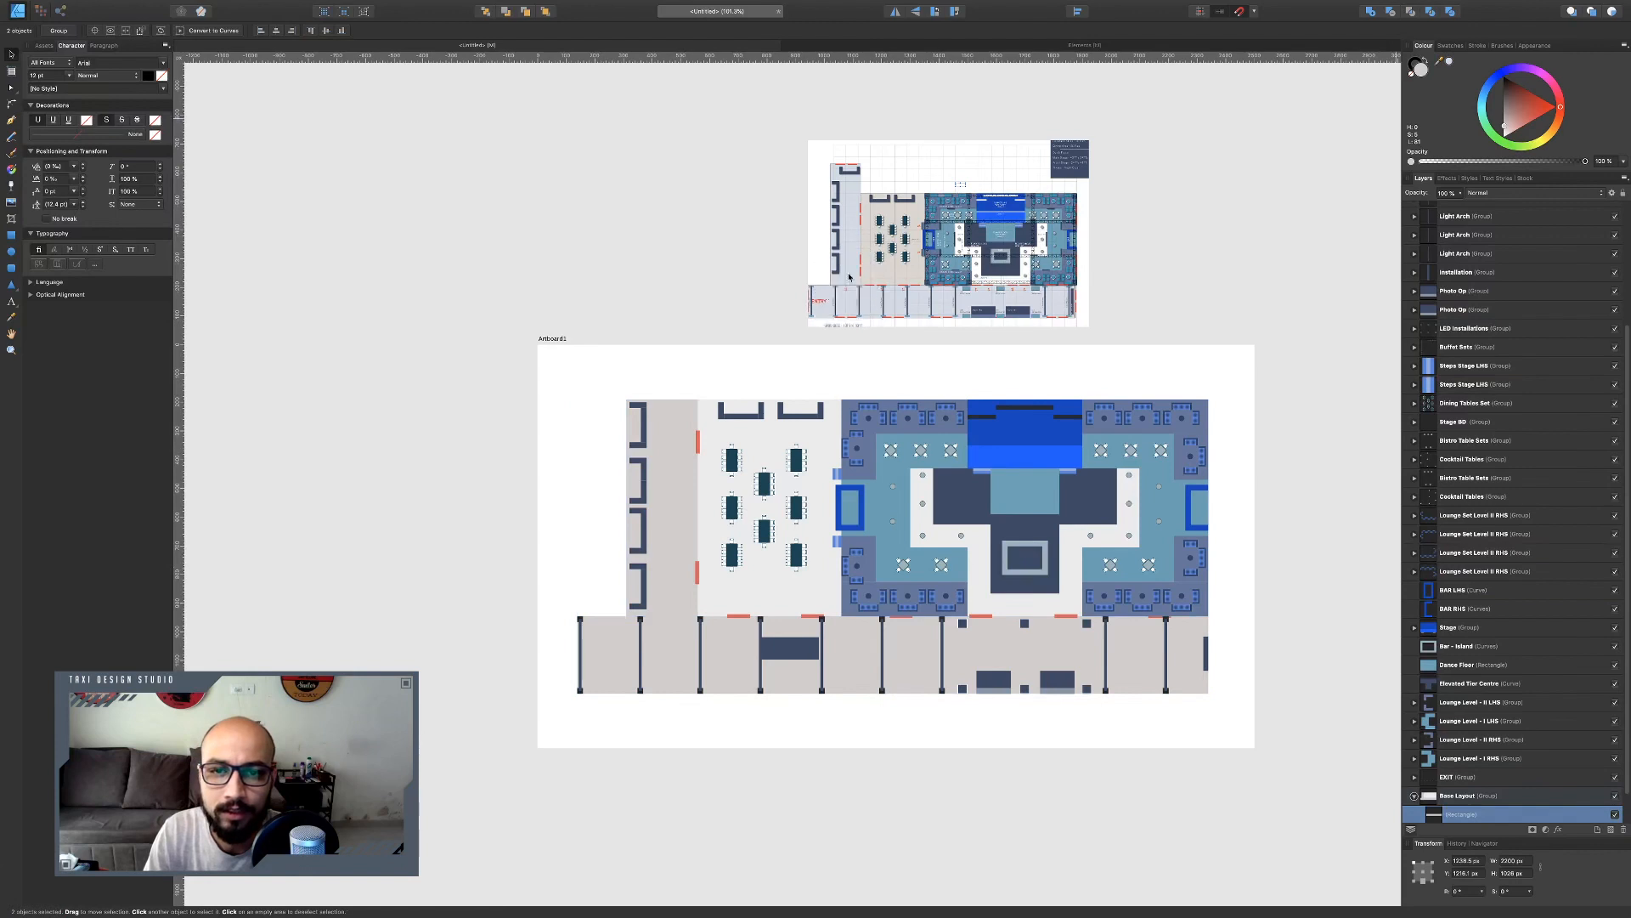
left_click(1450, 61)
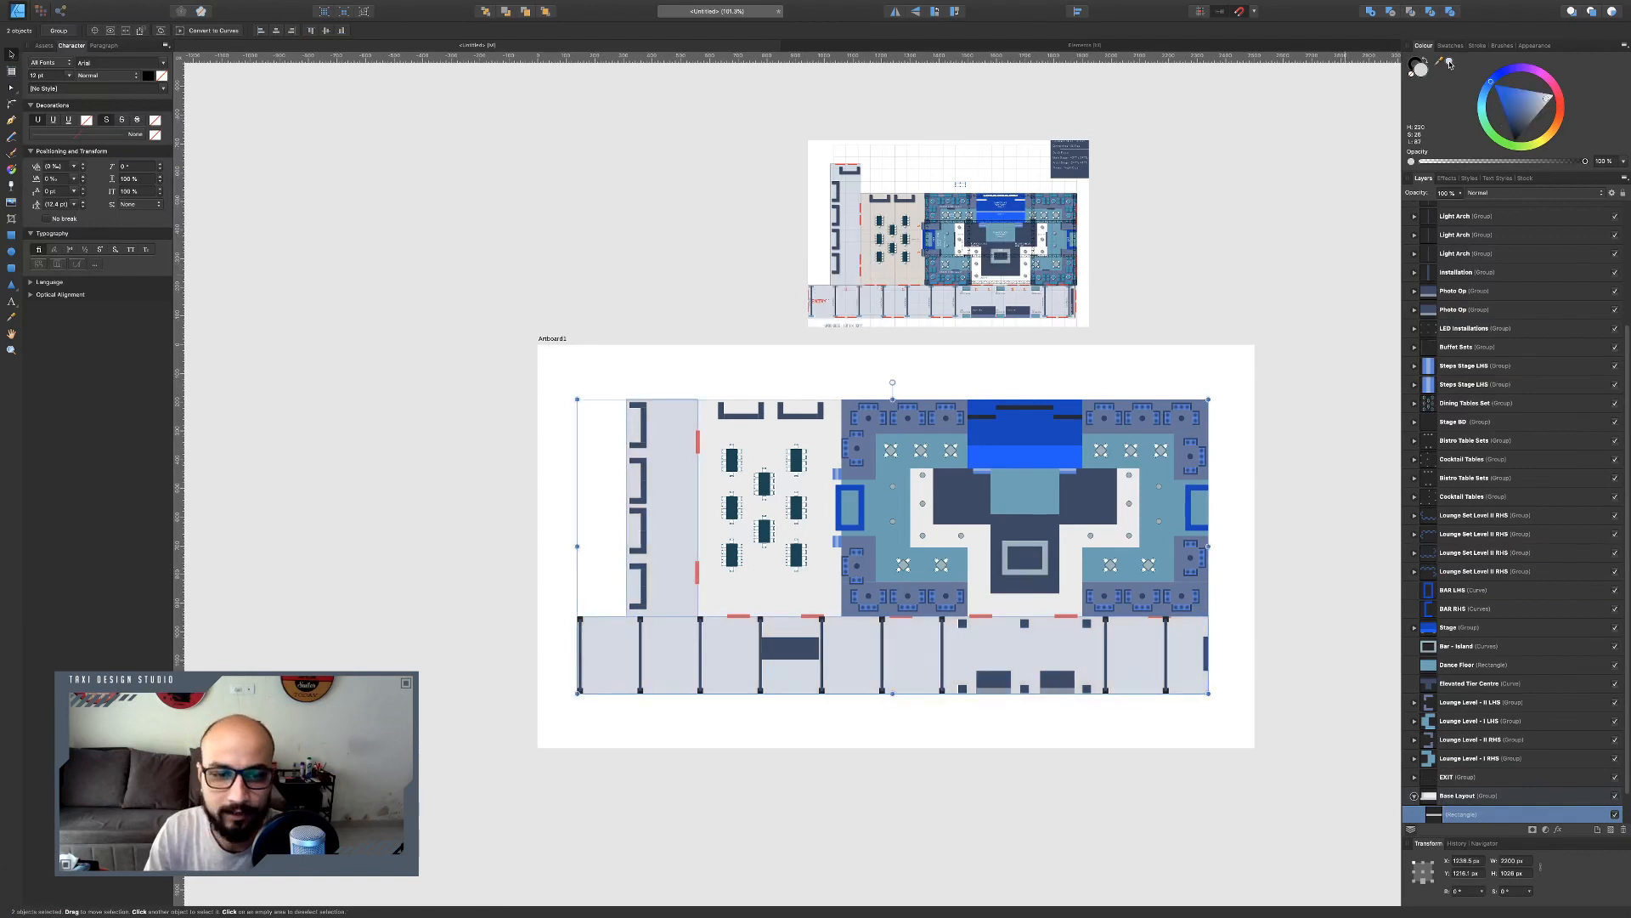
Recolour the dining area rectangle with a sampled colour, then lighten it to a pale blue.
left_click(820, 590)
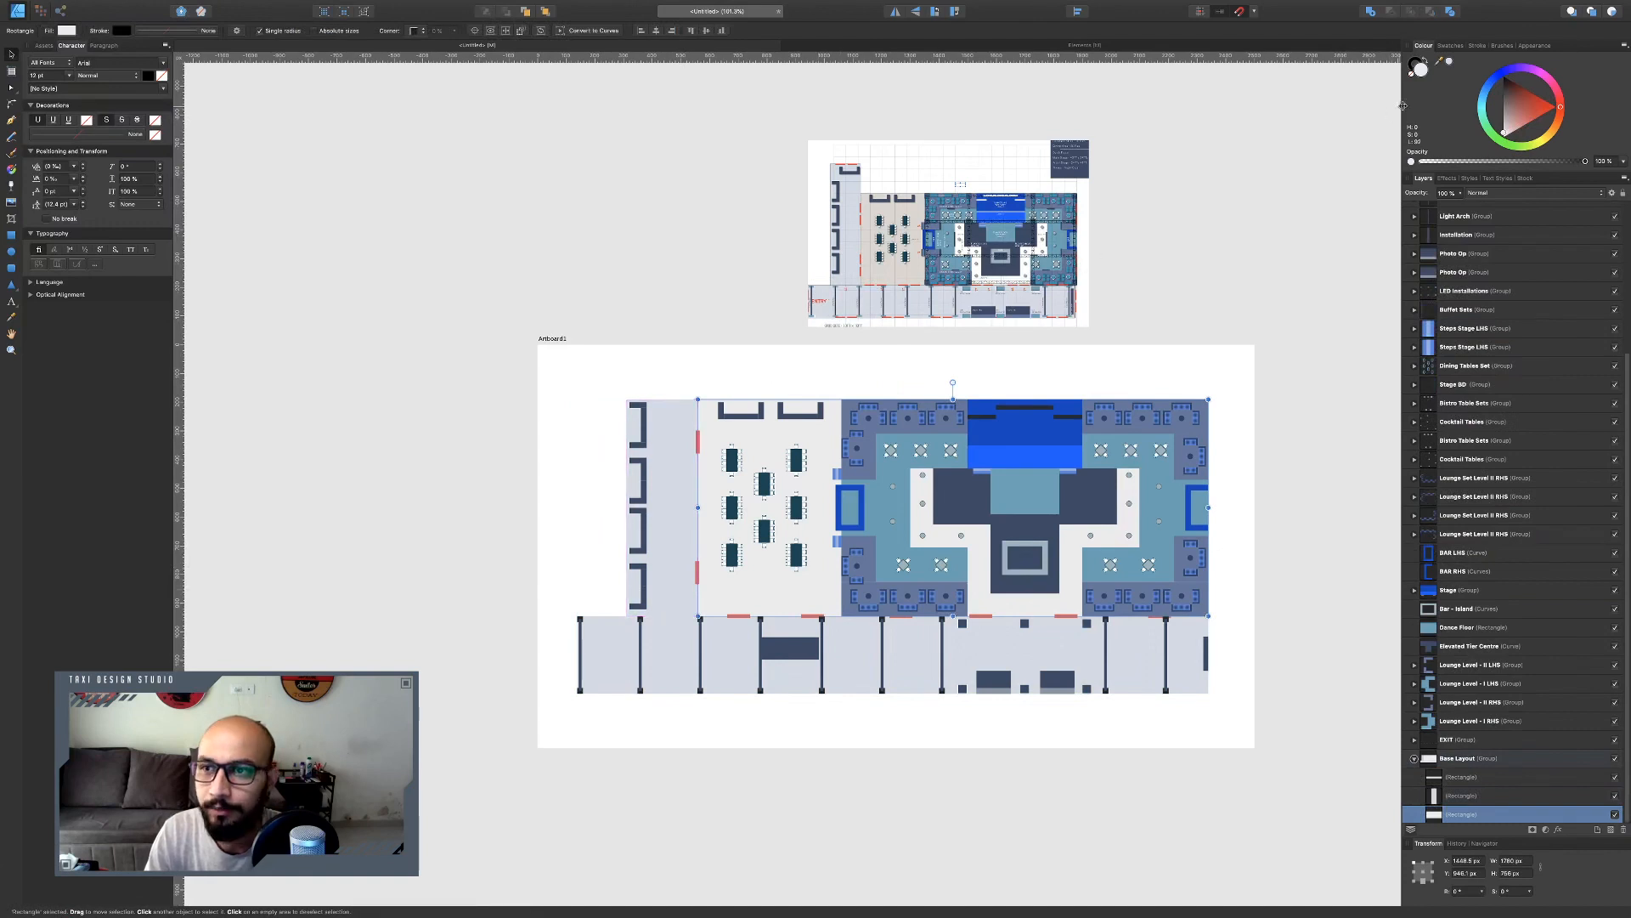
left_click_drag(1439, 61, 680, 522)
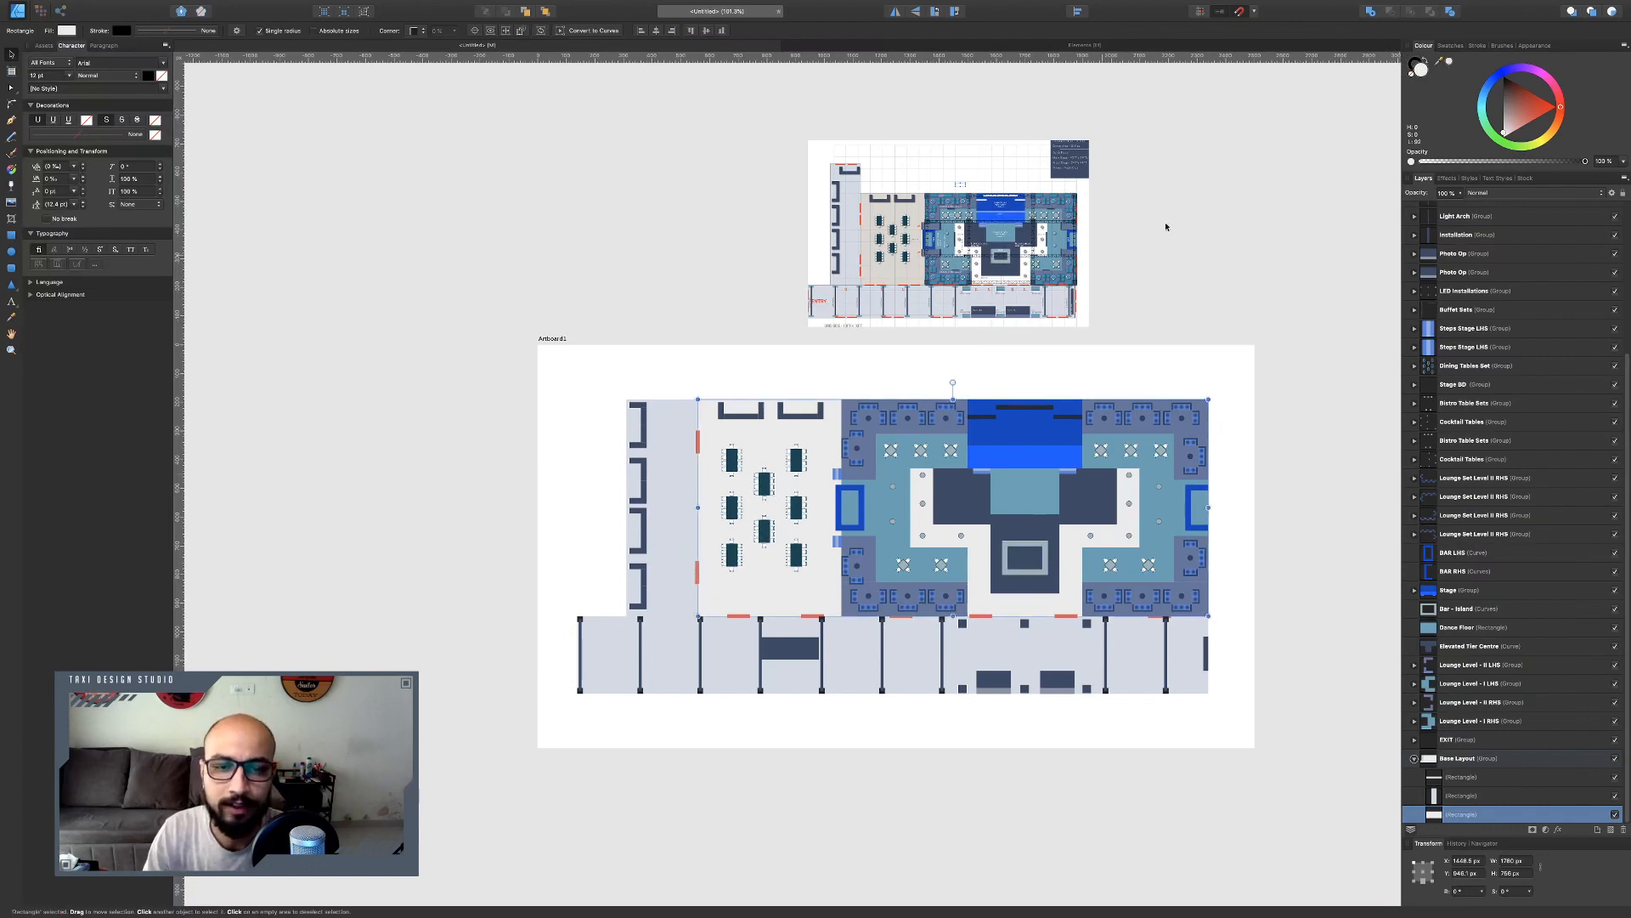
left_click(1449, 62)
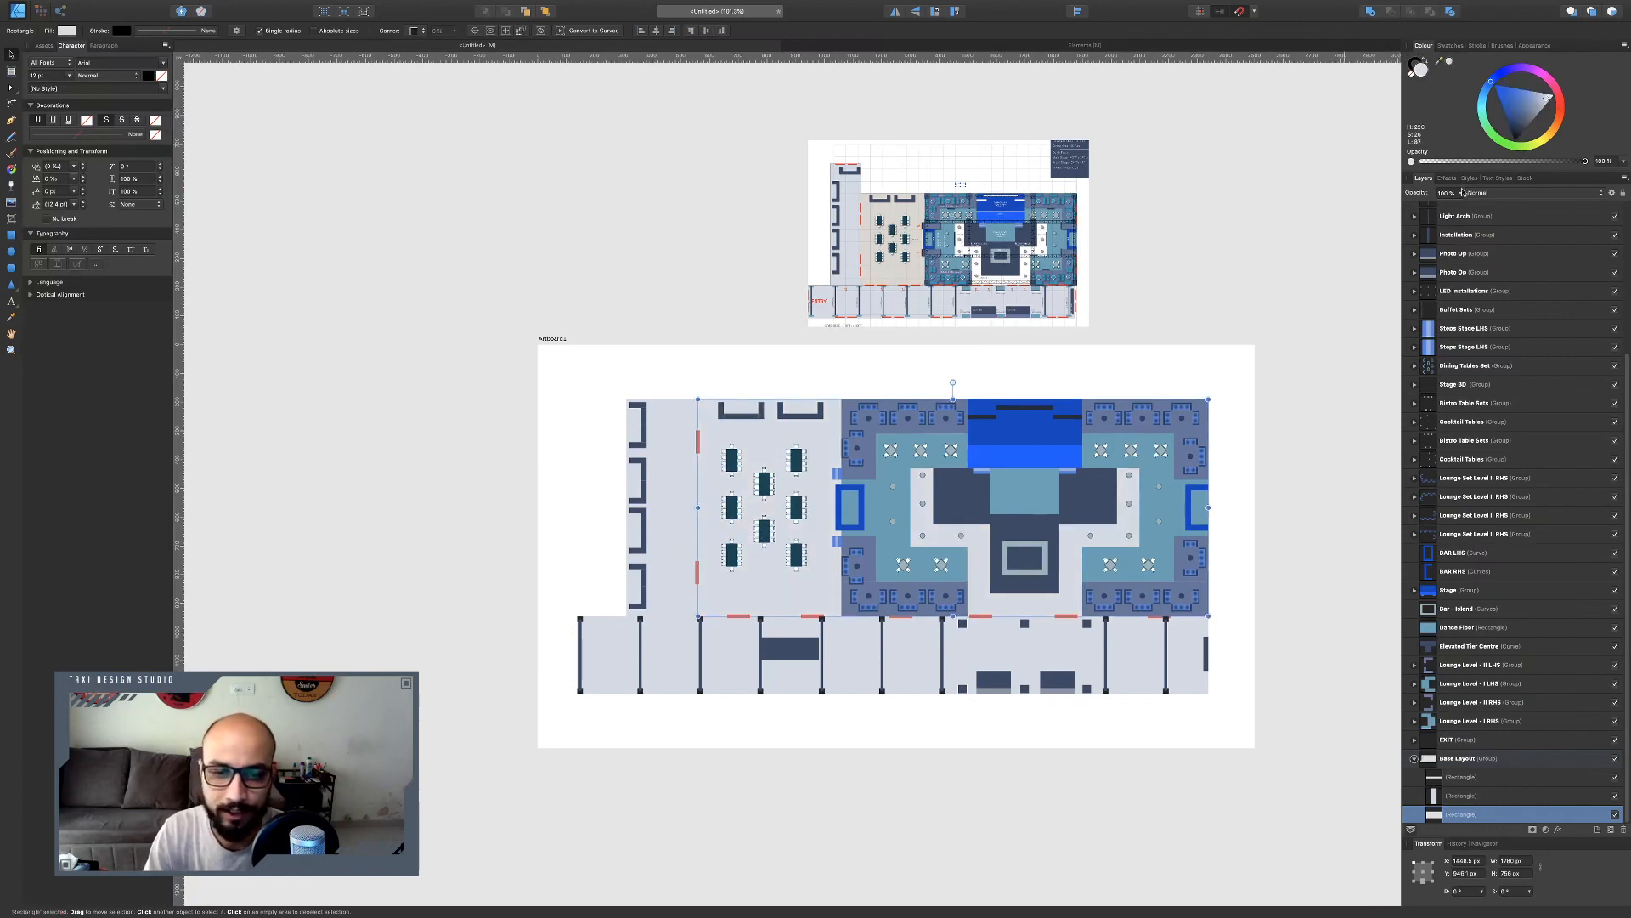
left_click_drag(1542, 100, 1535, 116)
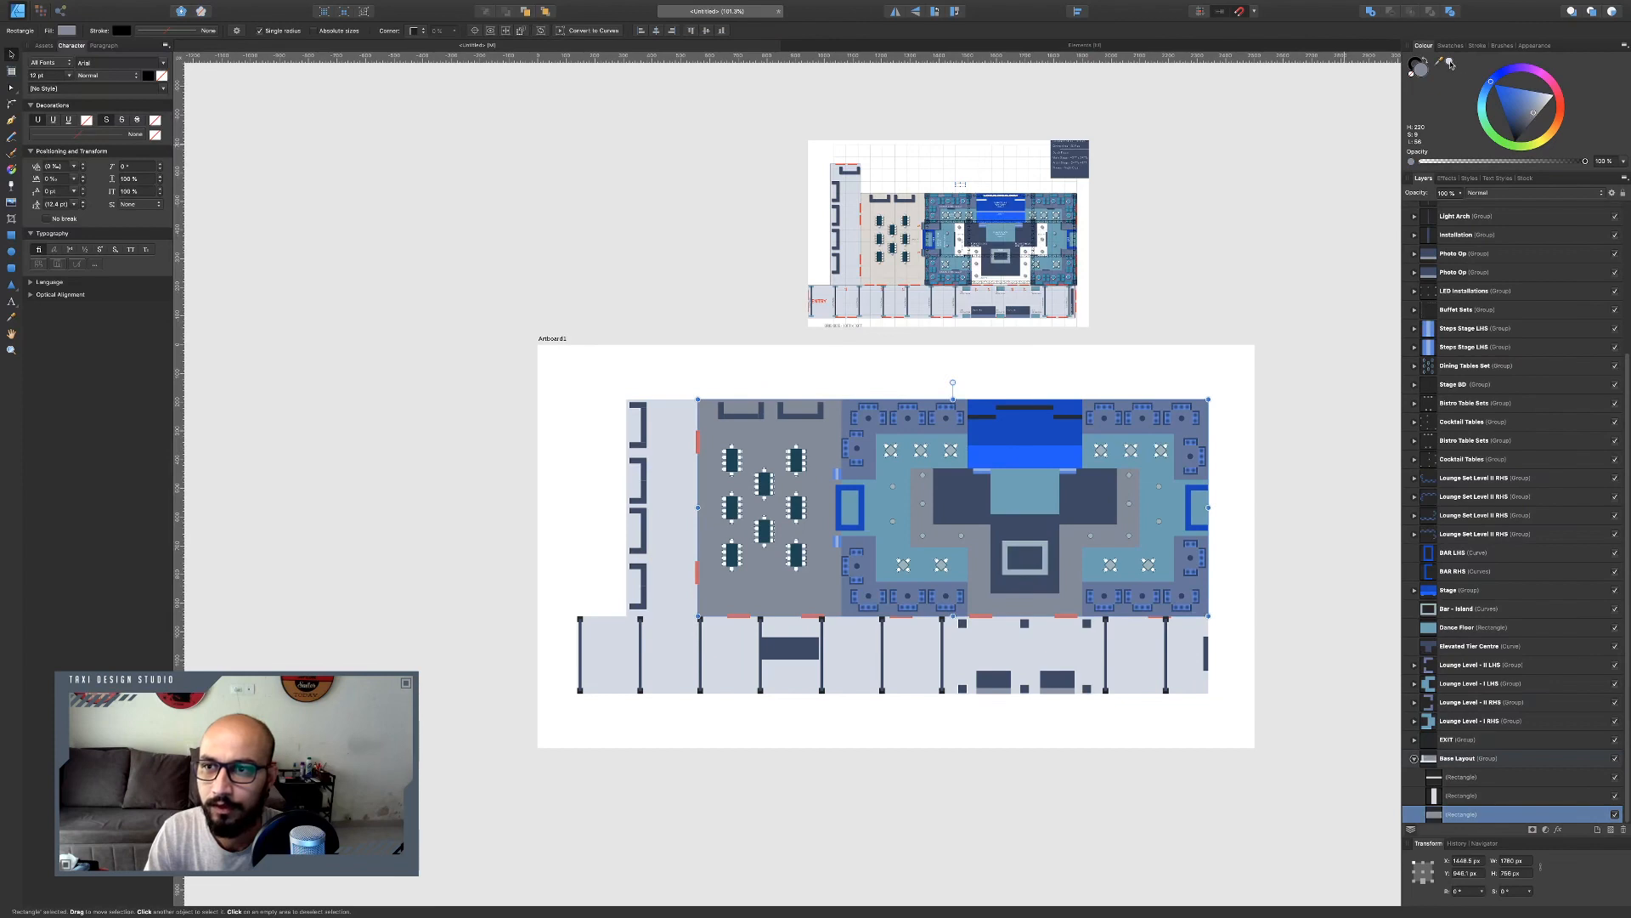
left_click(1522, 103)
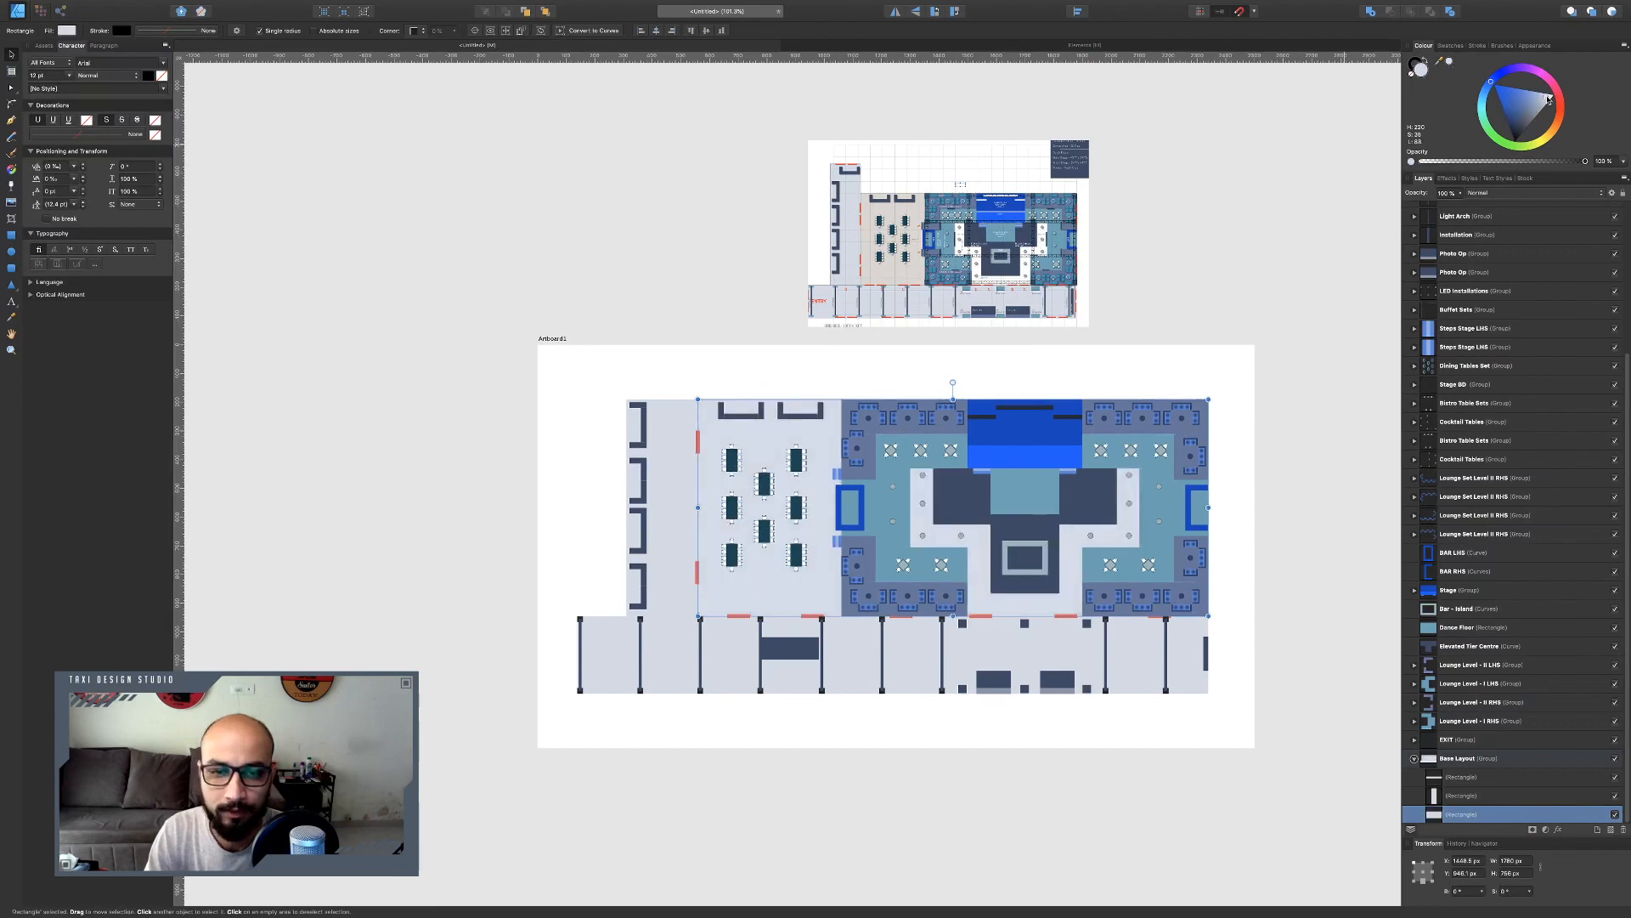
left_click_drag(1548, 100, 1554, 93)
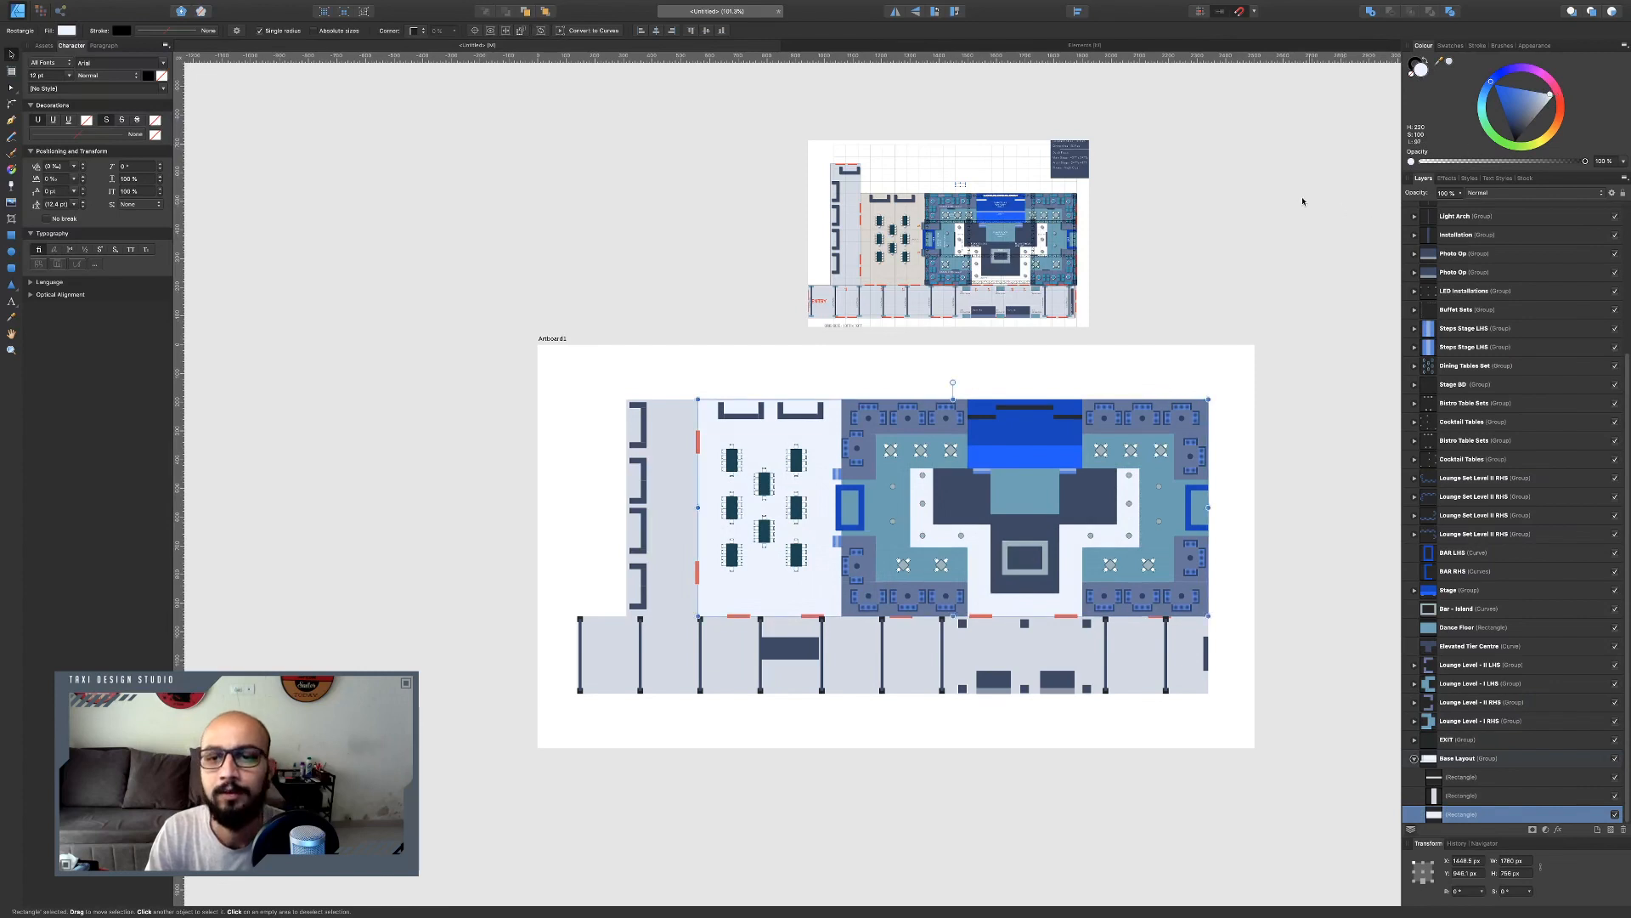
left_click(1267, 219)
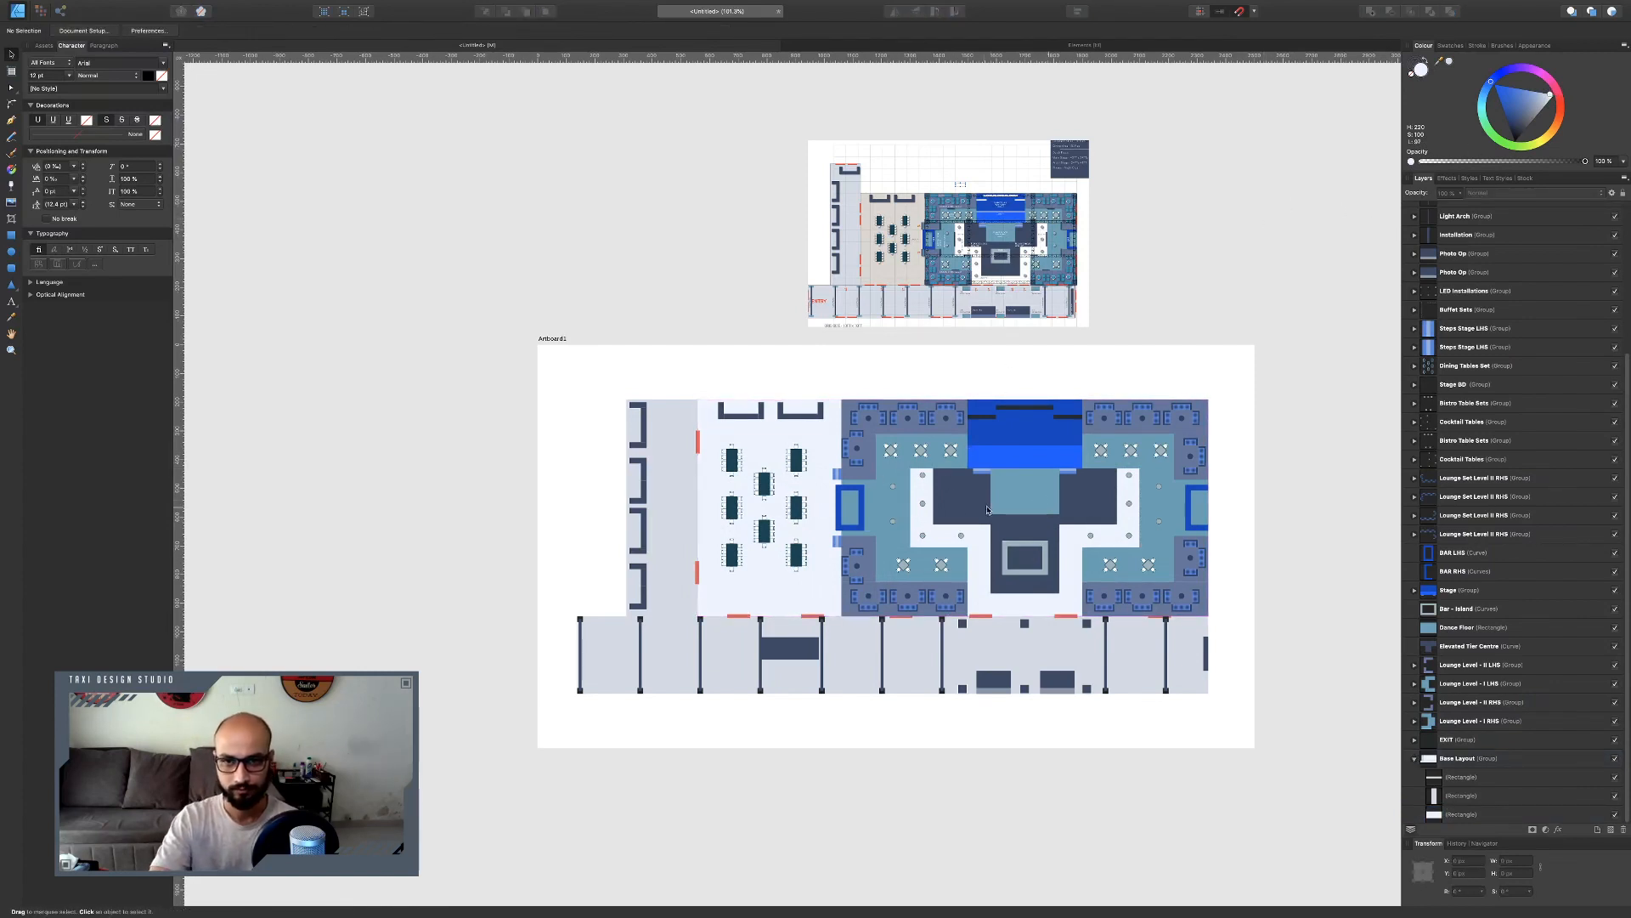
Delete the reference image above the artboard.
scroll(987, 509, "down", 2)
scroll(988, 510, "up", 3)
scroll(987, 510, "down", 3)
scroll(988, 510, "up", 2)
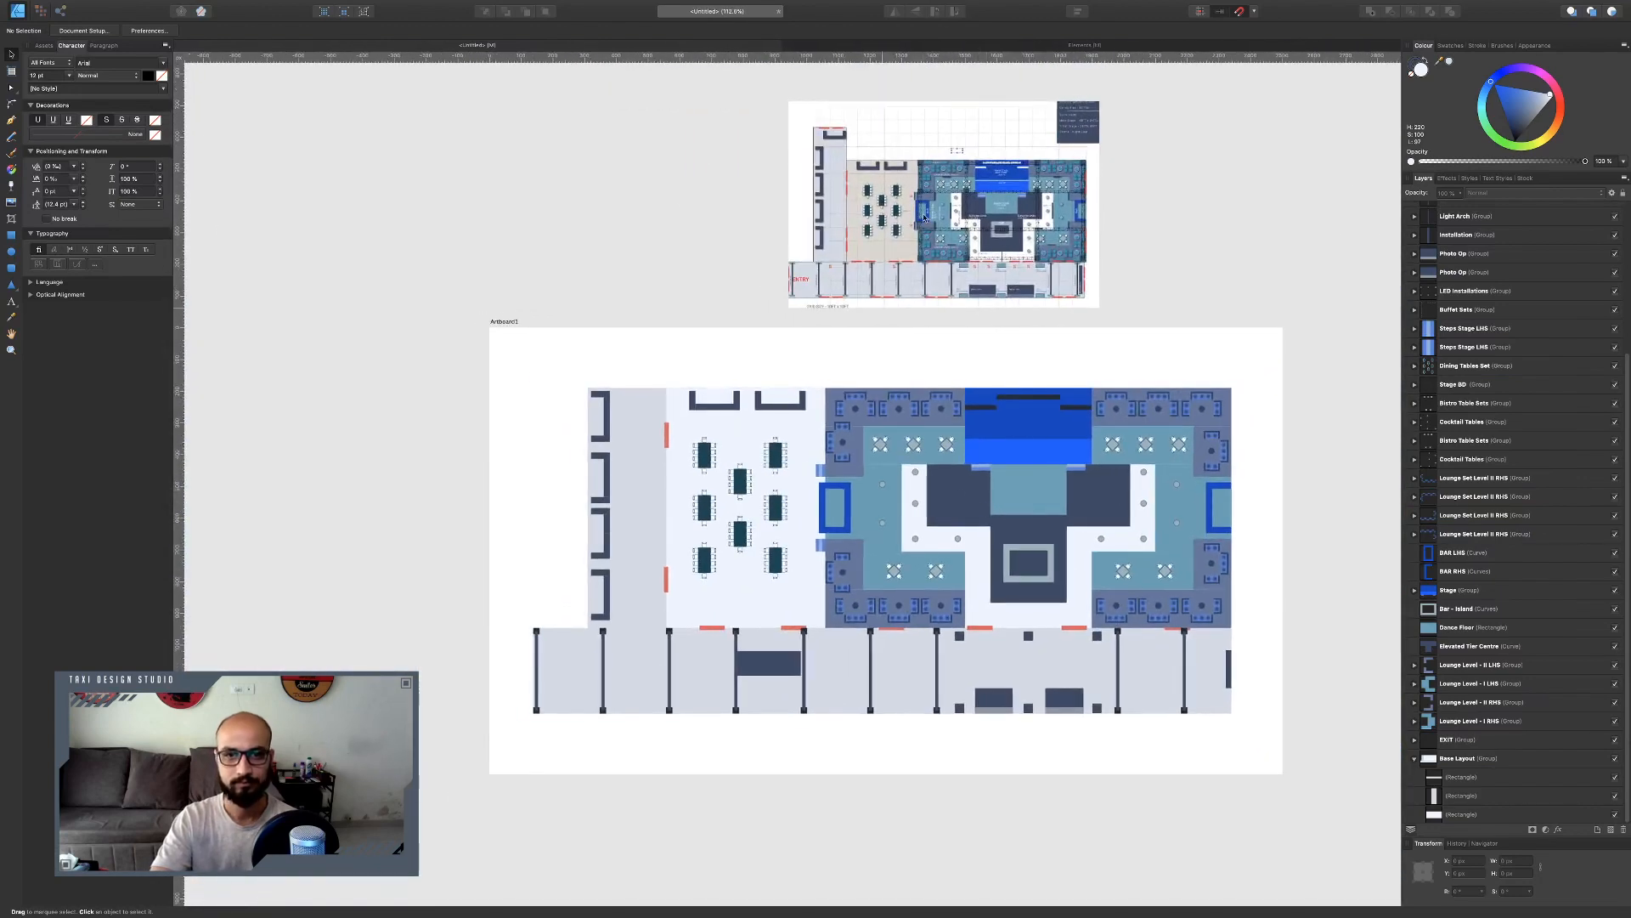
left_click(949, 276)
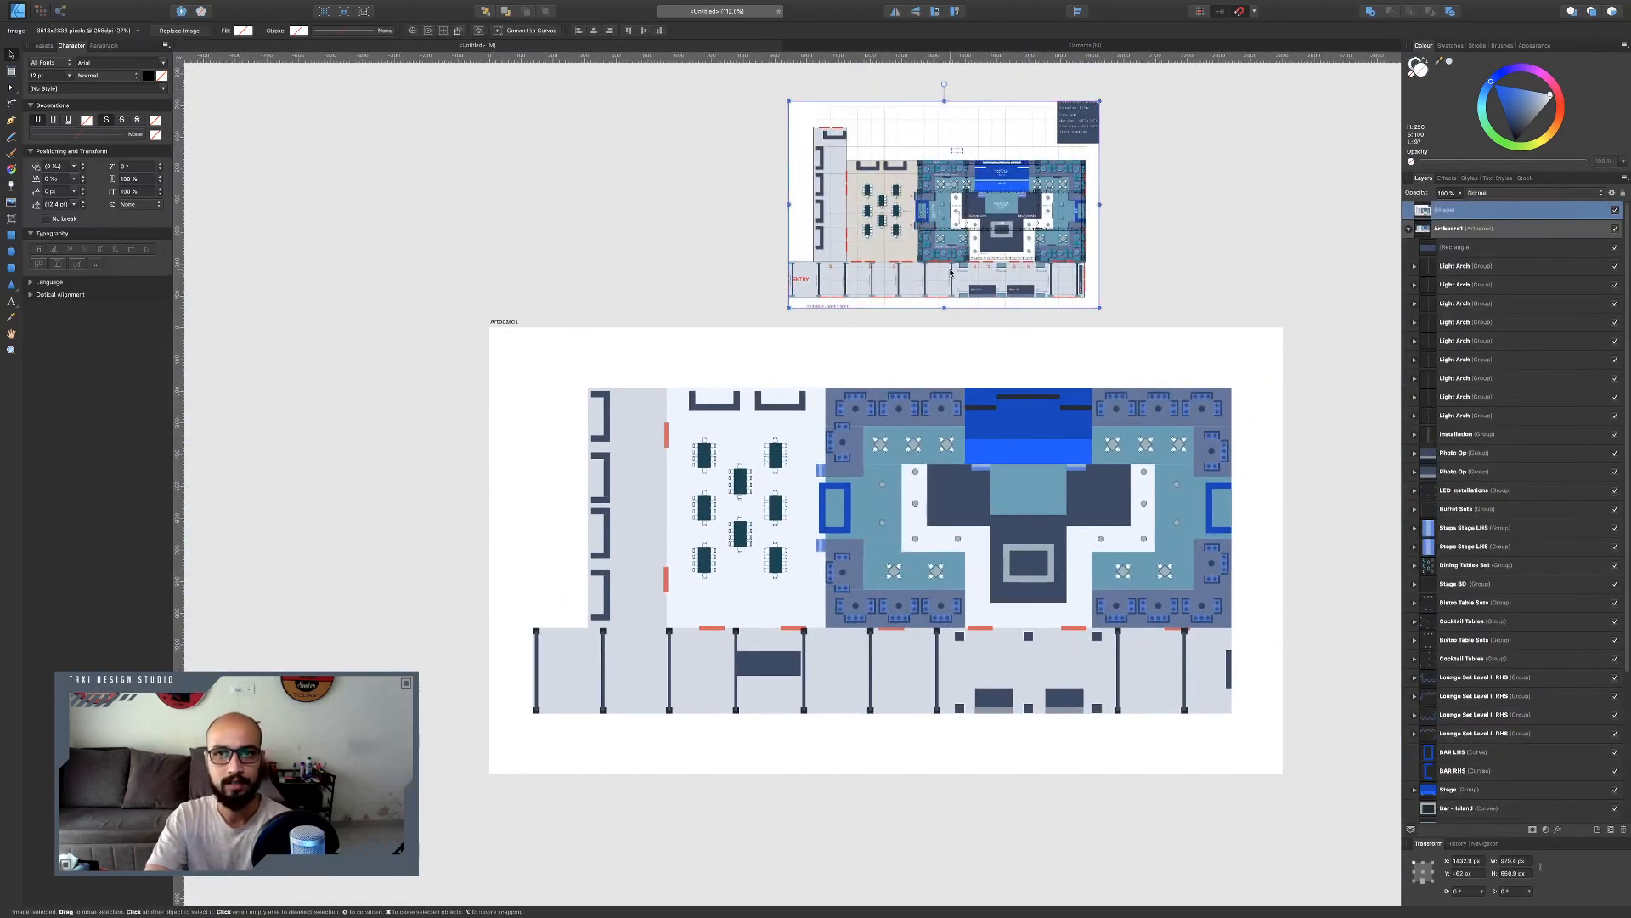
key("Delete")
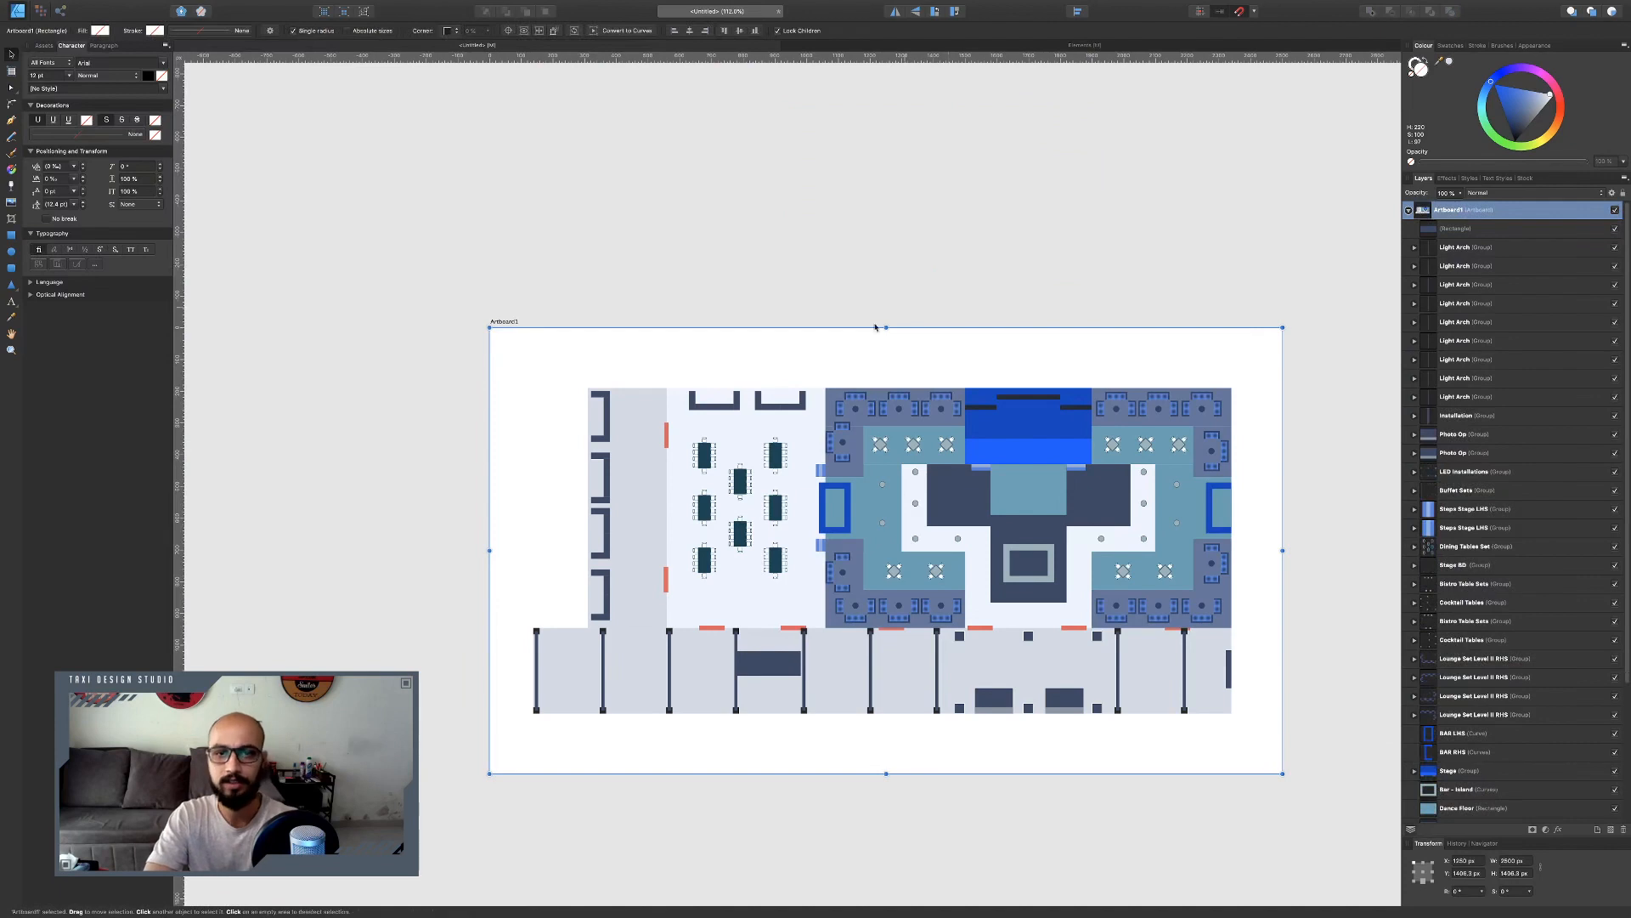
Group all the Light Arch layers and name the group Light Arches Set.
scroll(660, 229, "down", 1)
scroll(660, 229, "down", 2)
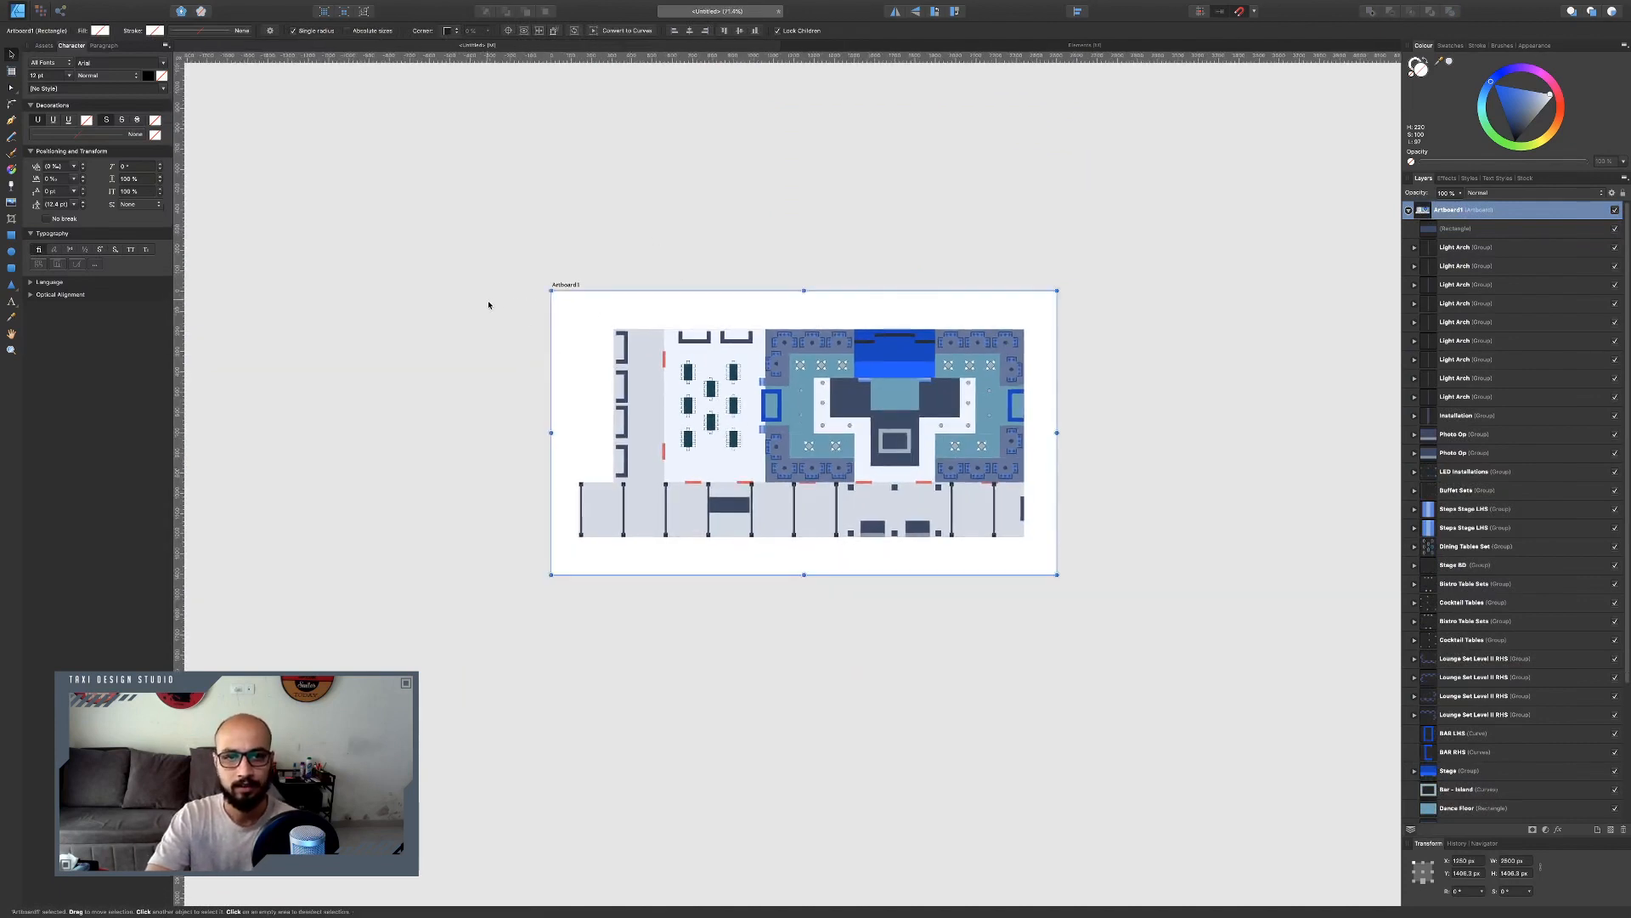
left_click_drag(464, 291, 493, 391)
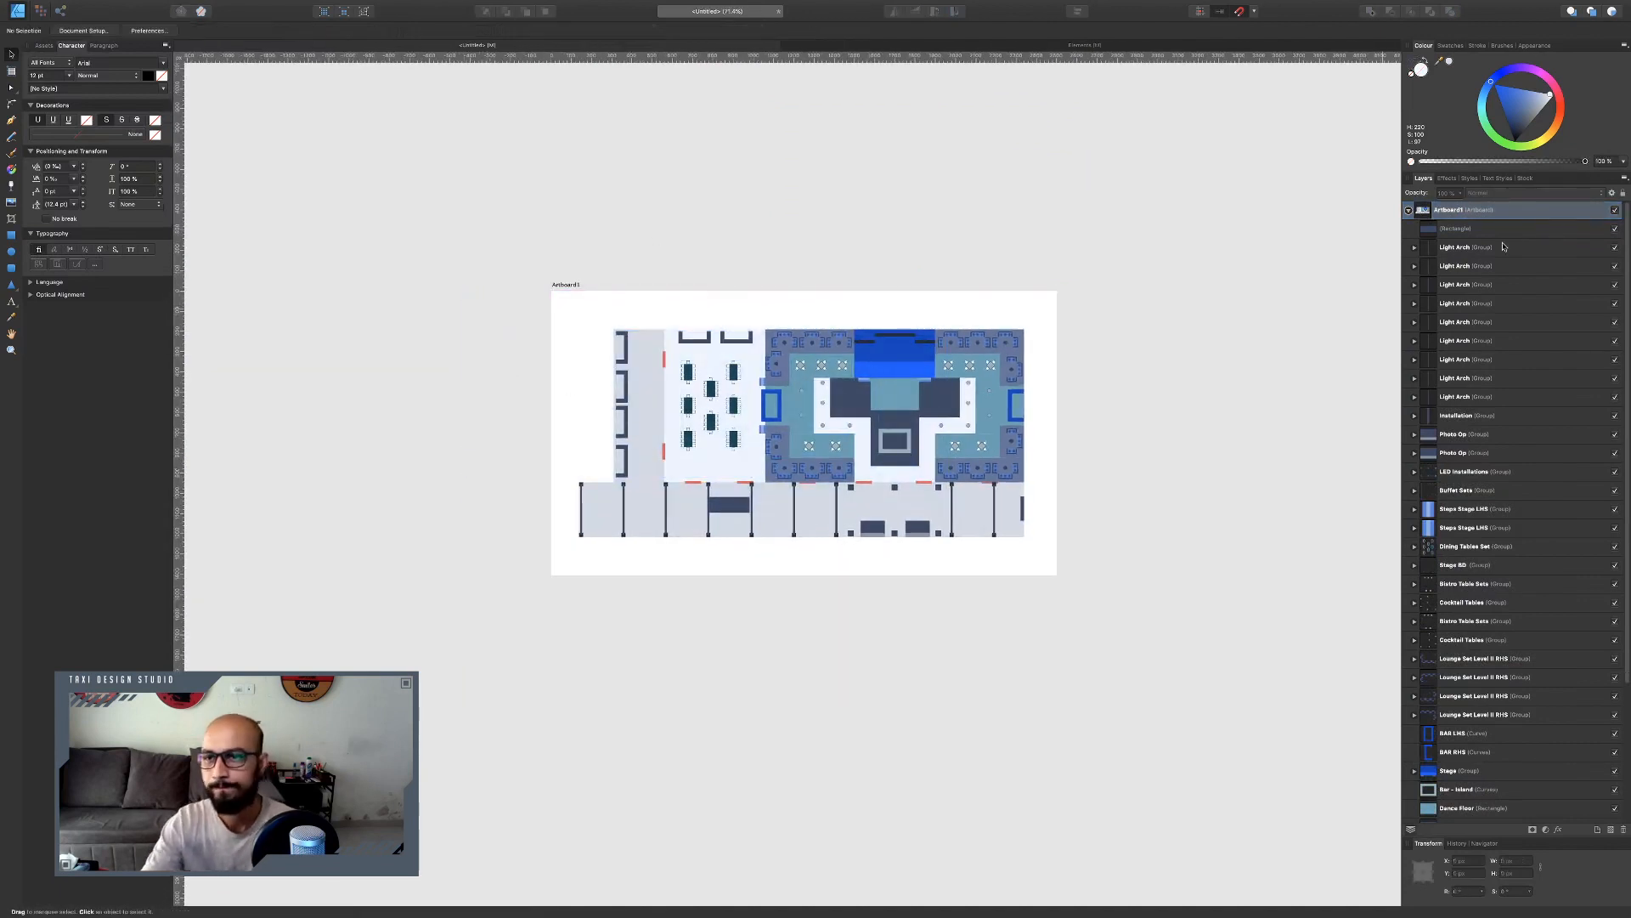
left_click(1475, 247)
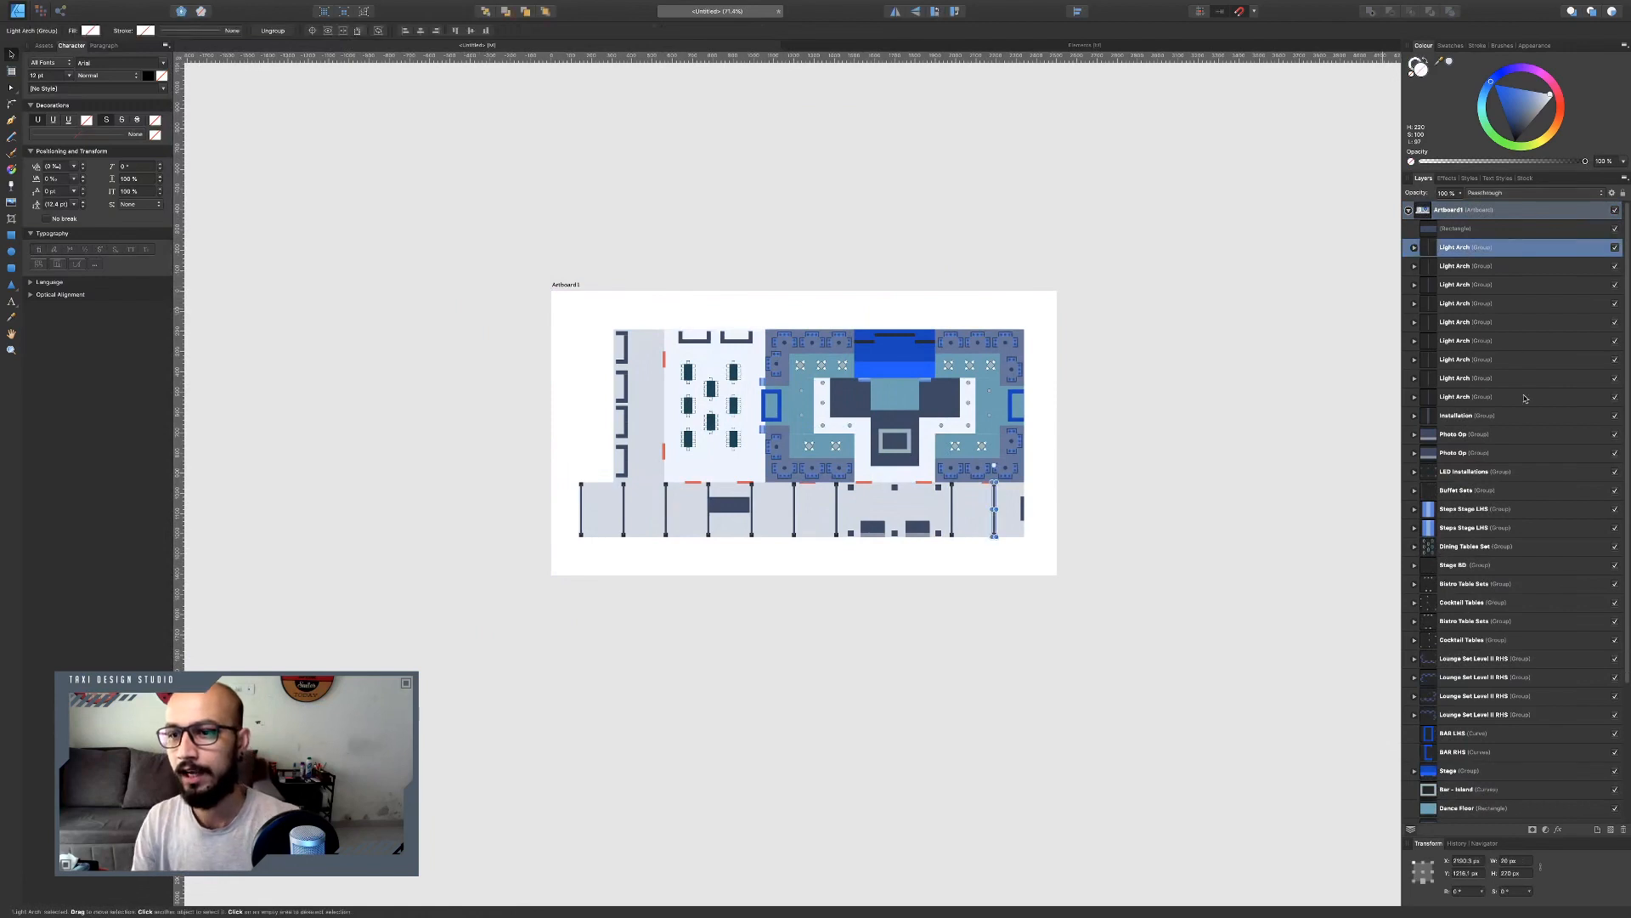
left_click(1480, 398, "shift")
key("ctrl+g")
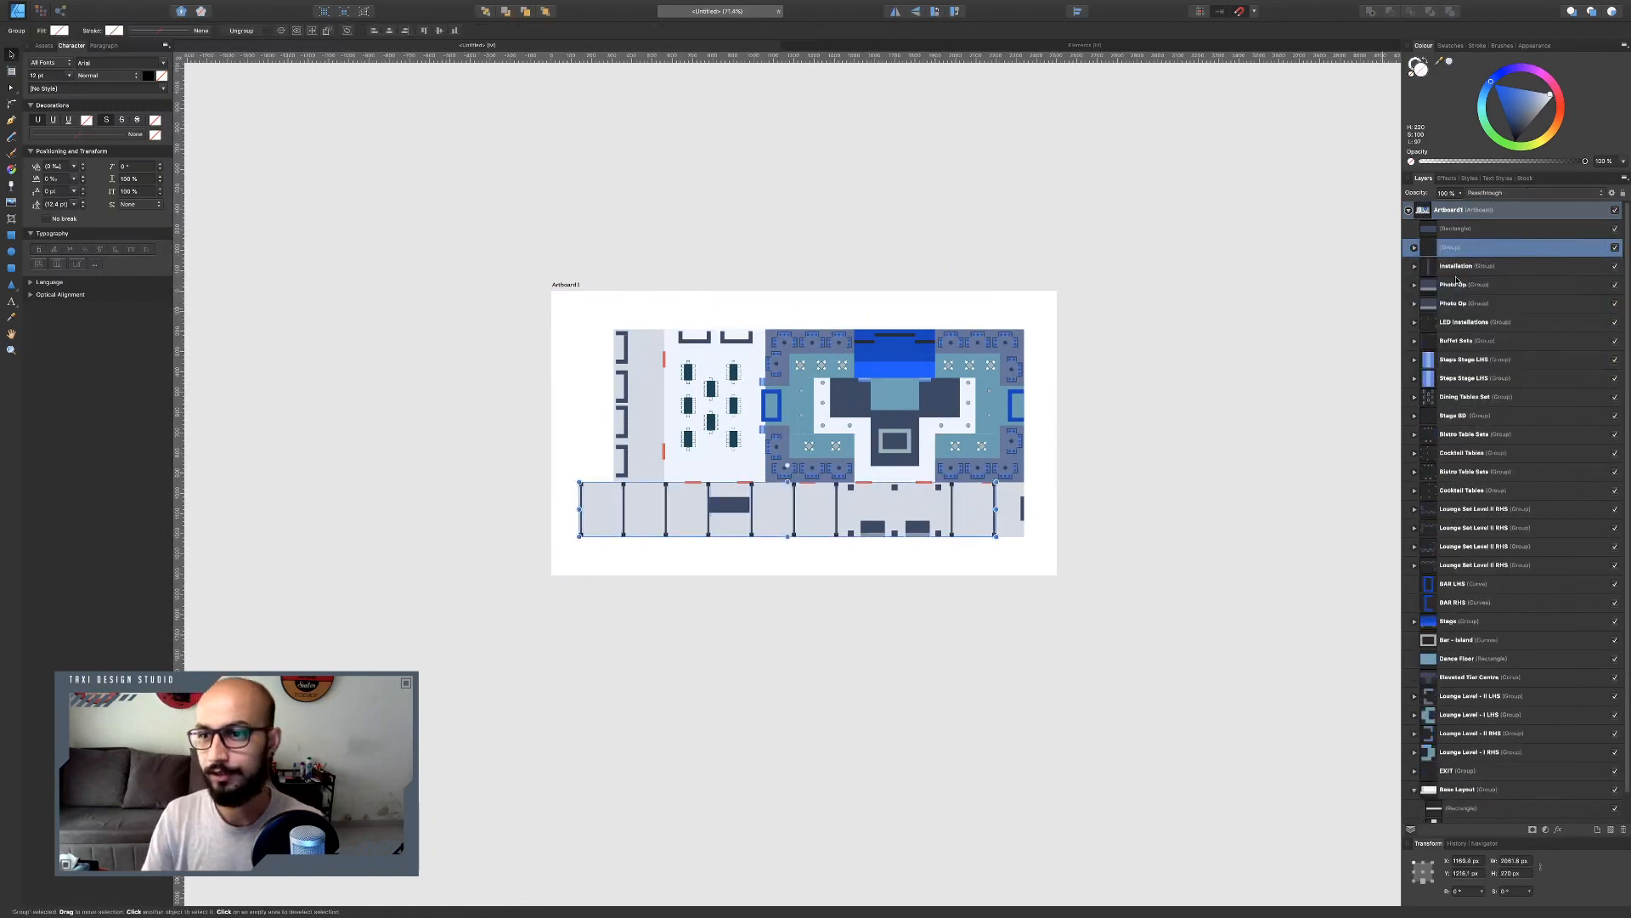
double_click(1469, 248)
type("Light Arches Set")
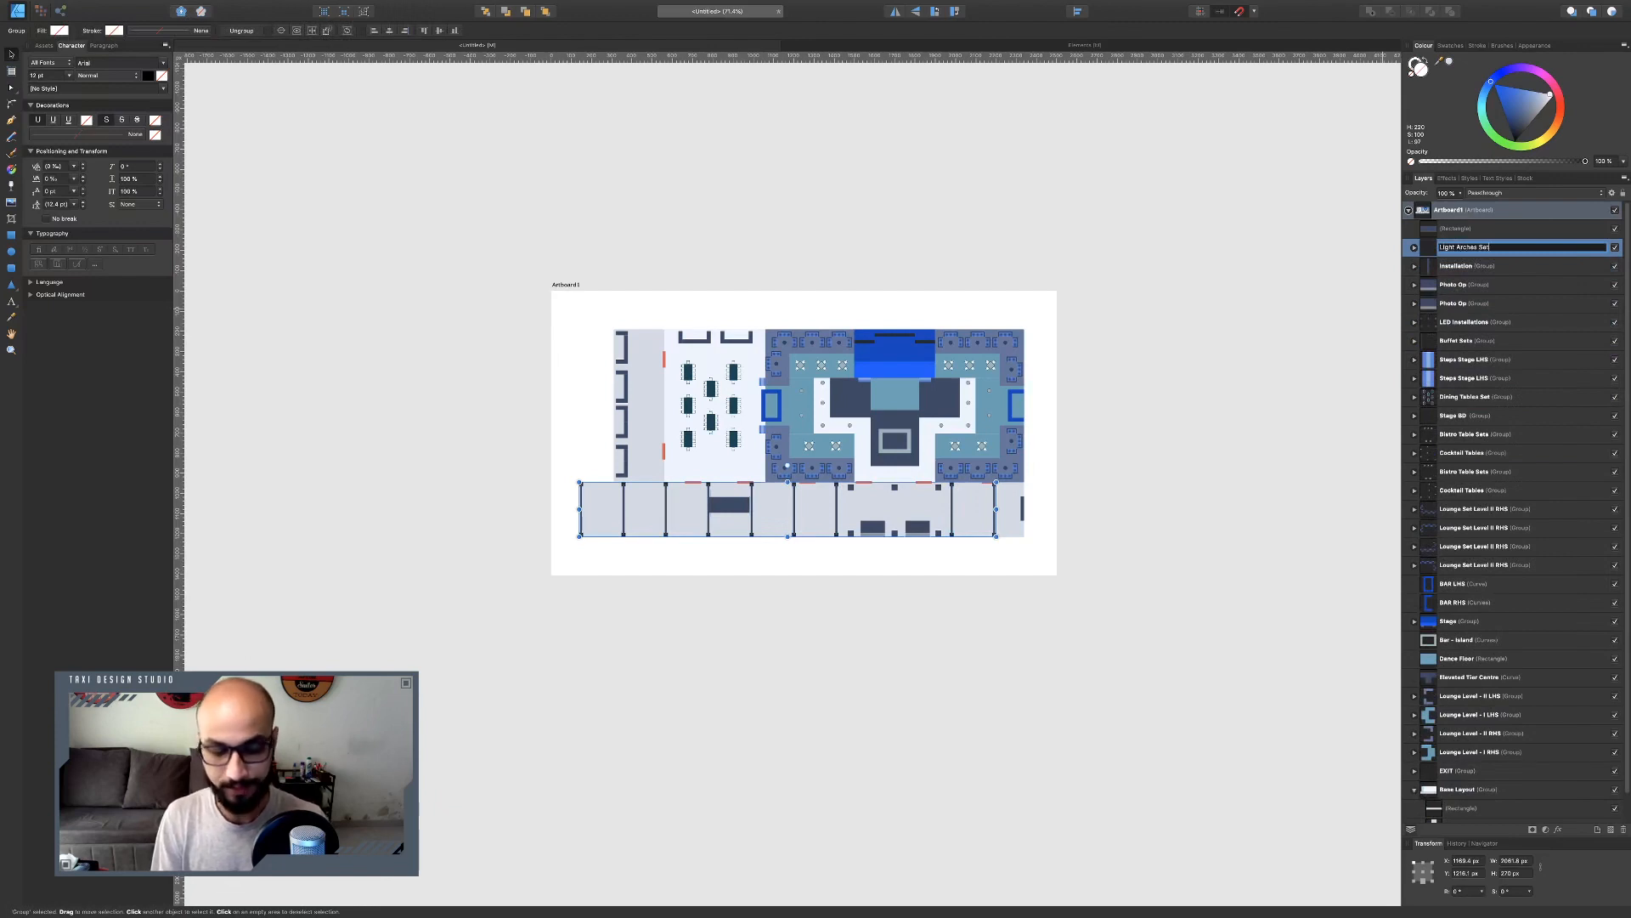
key("Return")
Lock the Base Layout group.
left_click(1465, 266)
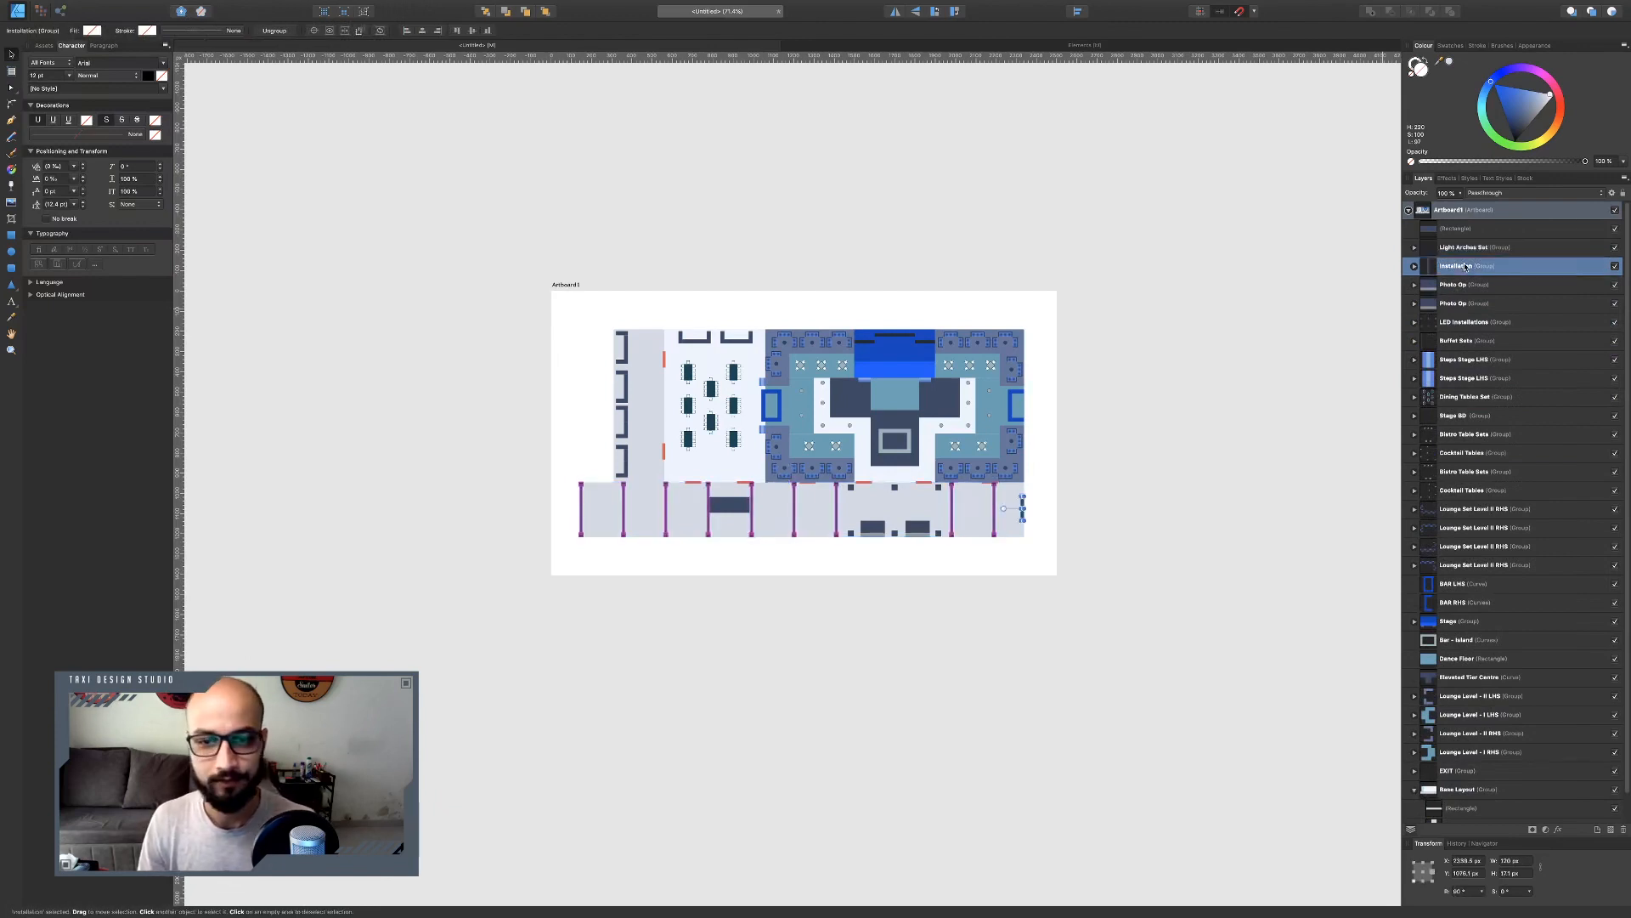
left_click(1465, 287)
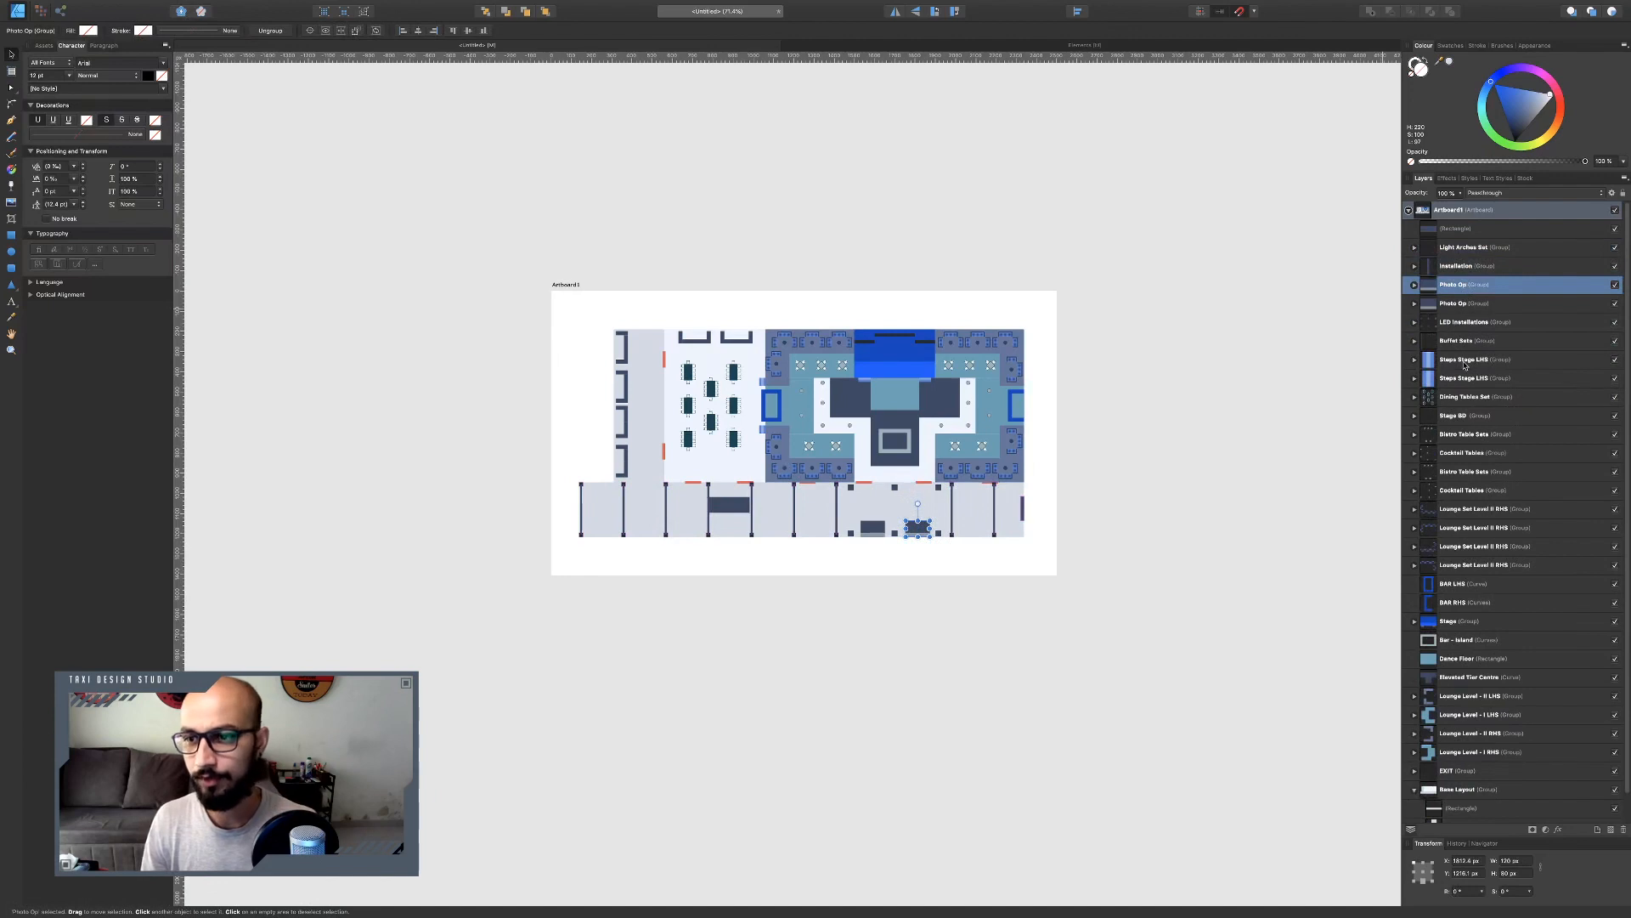
scroll(1462, 369, "down", 2)
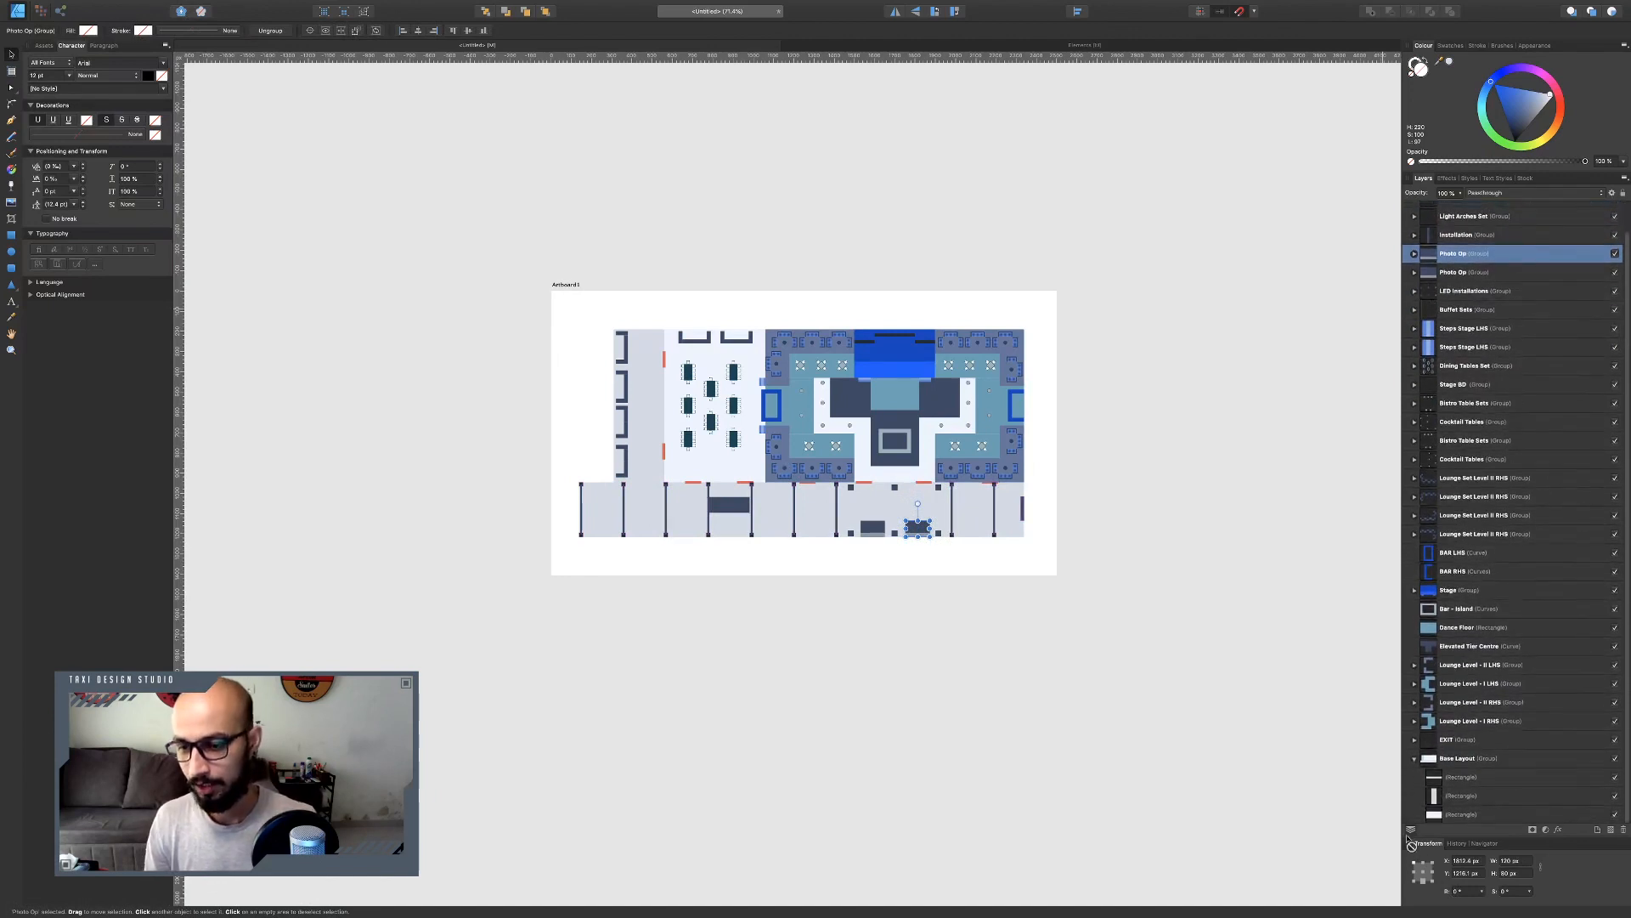
left_click(1415, 757)
left_click(1510, 788)
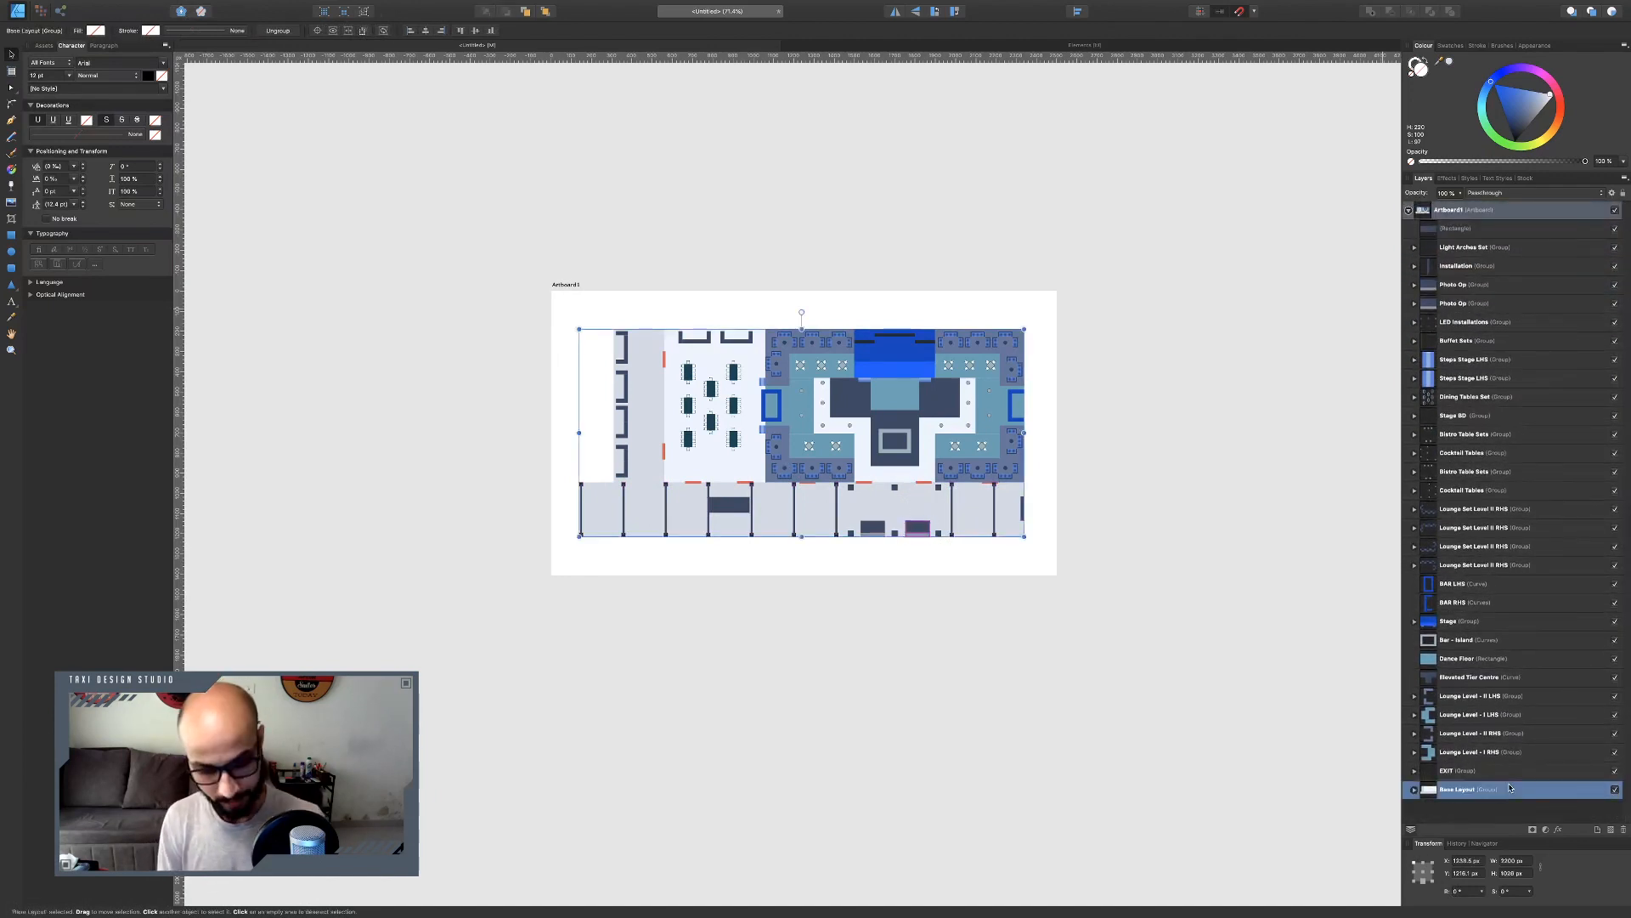
key("super+l")
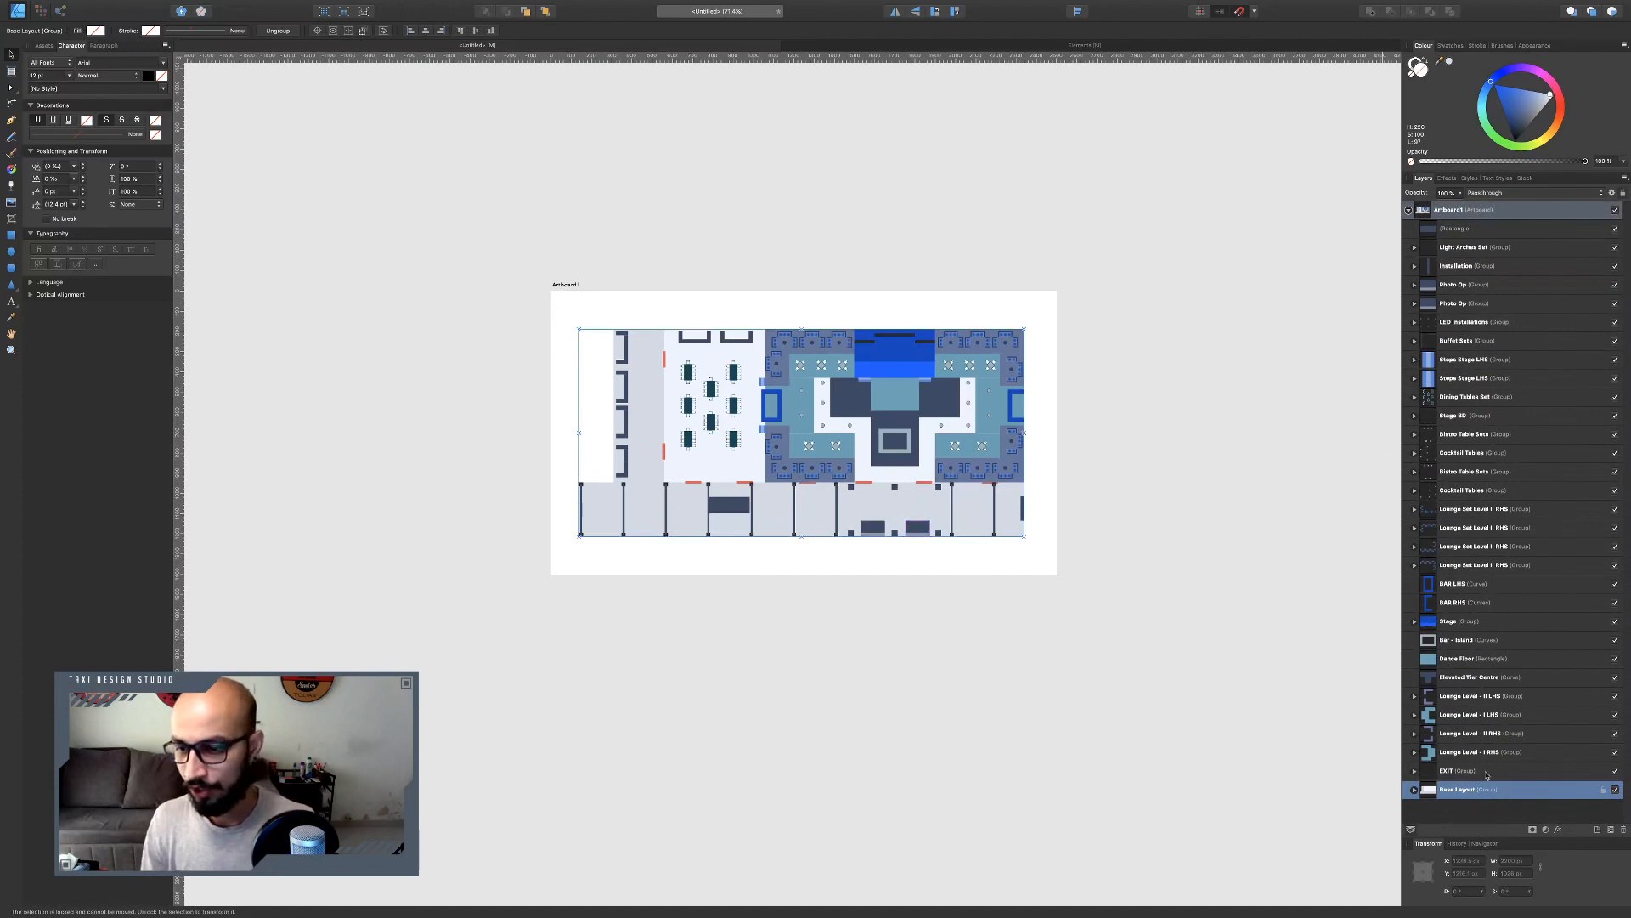
Lock all remaining layers on the artboard, from the top rectangle down to EXIT.
left_click(1485, 771)
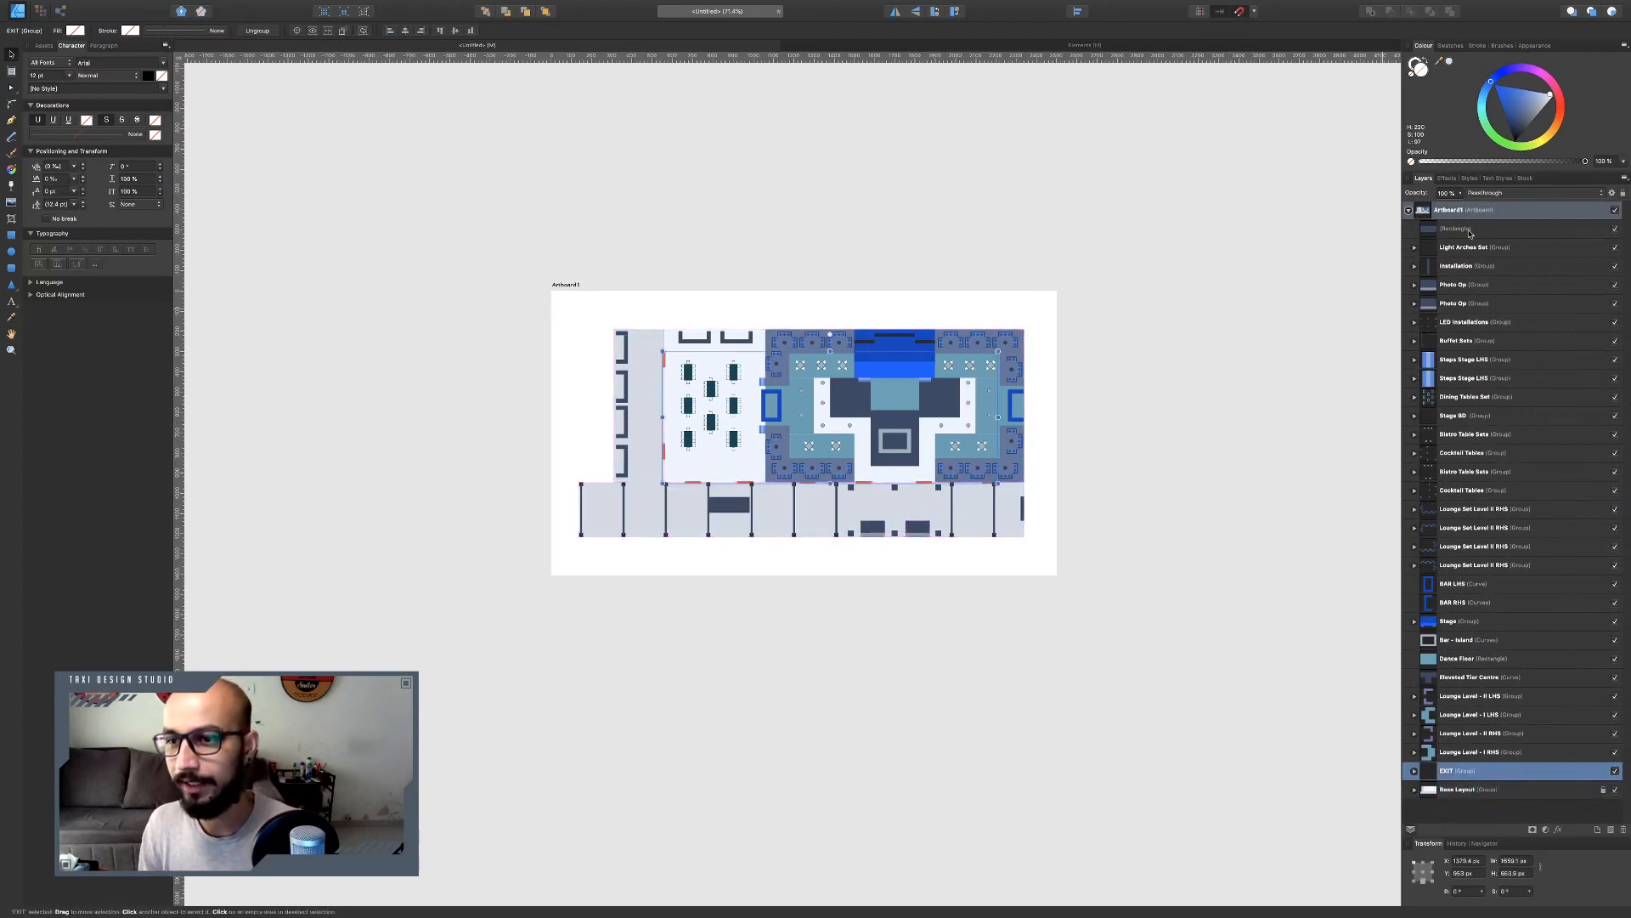
left_click(1470, 230, "shift")
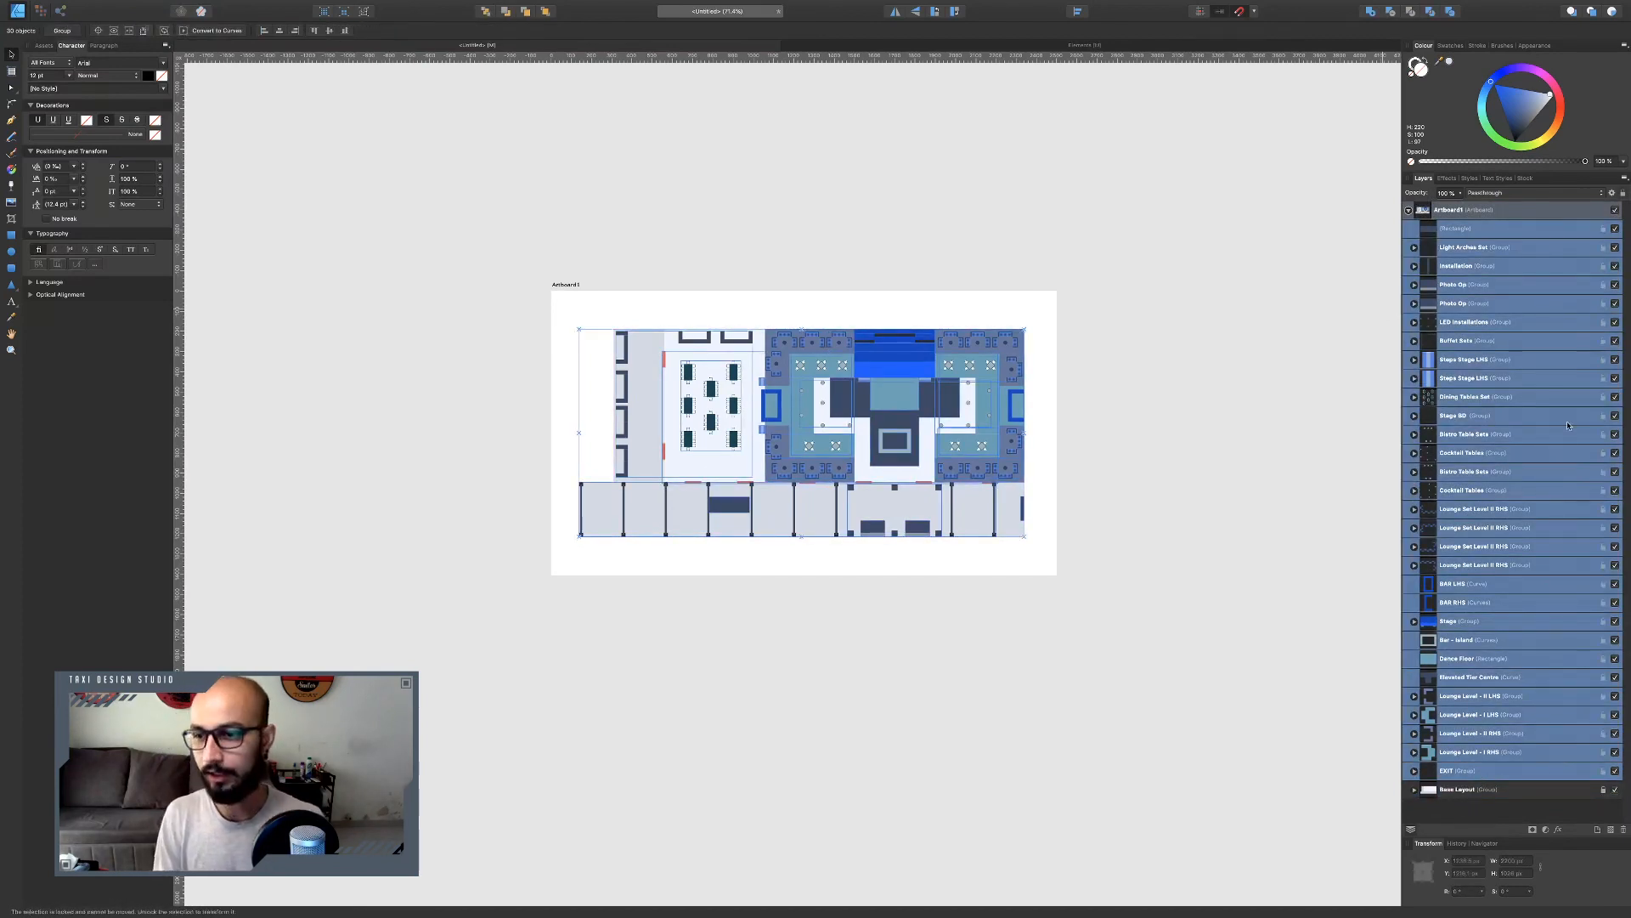
key("super+l")
left_click(1255, 444)
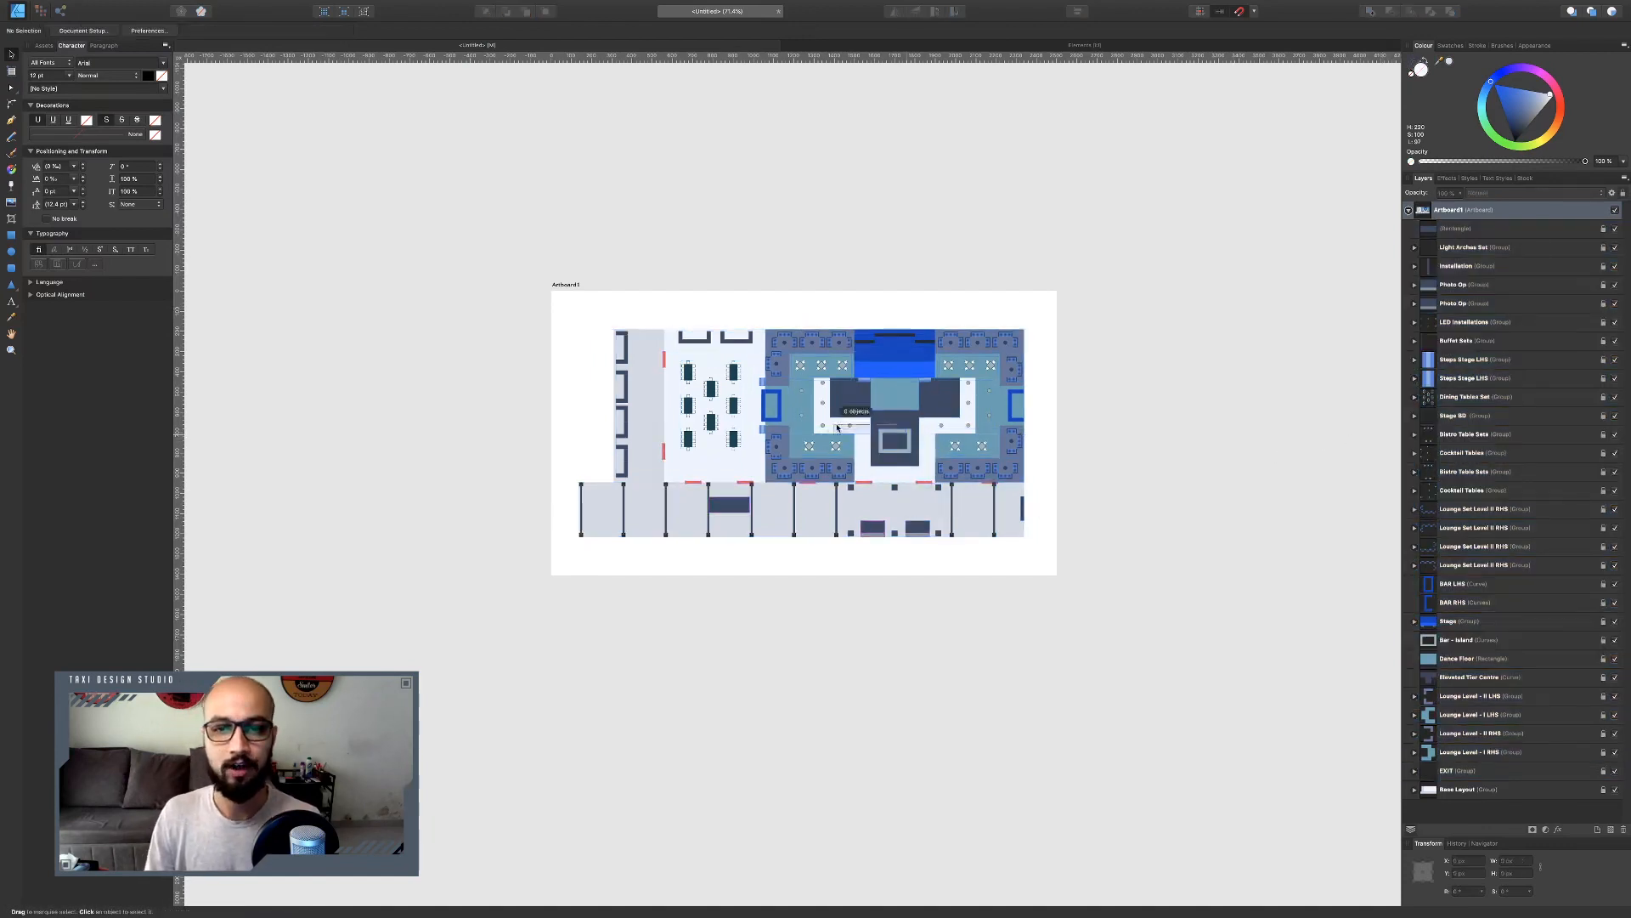
Add a STAGE text label on the stage area and set its colour to white.
left_click_drag(660, 375, 892, 589)
left_click_drag(893, 410, 1051, 610)
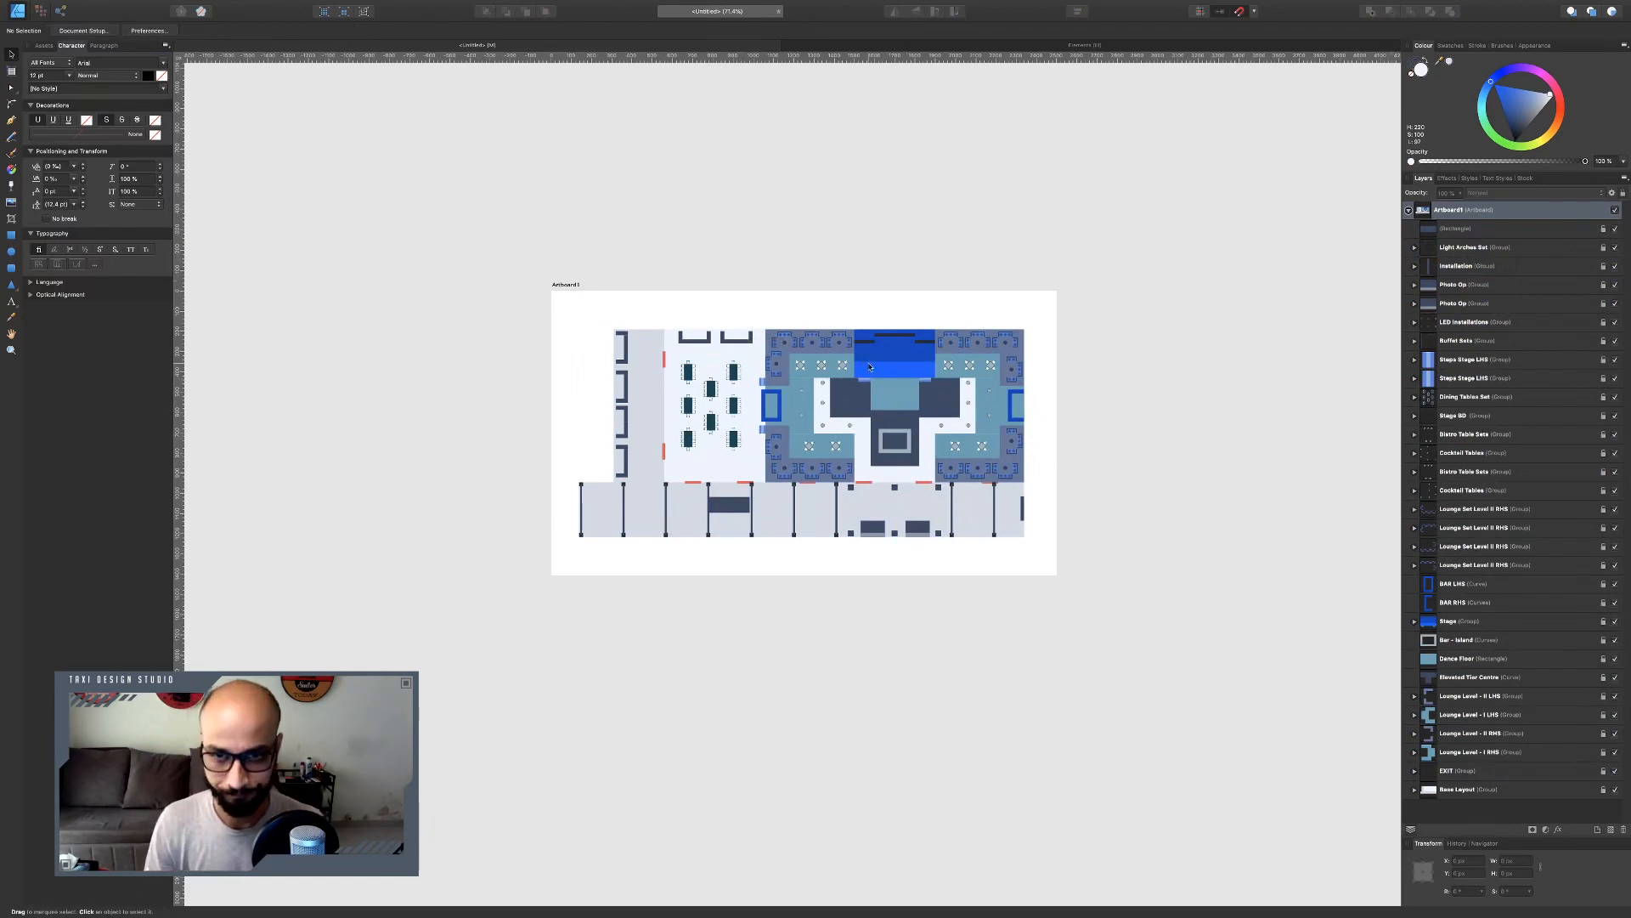
scroll(870, 366, "up", 5)
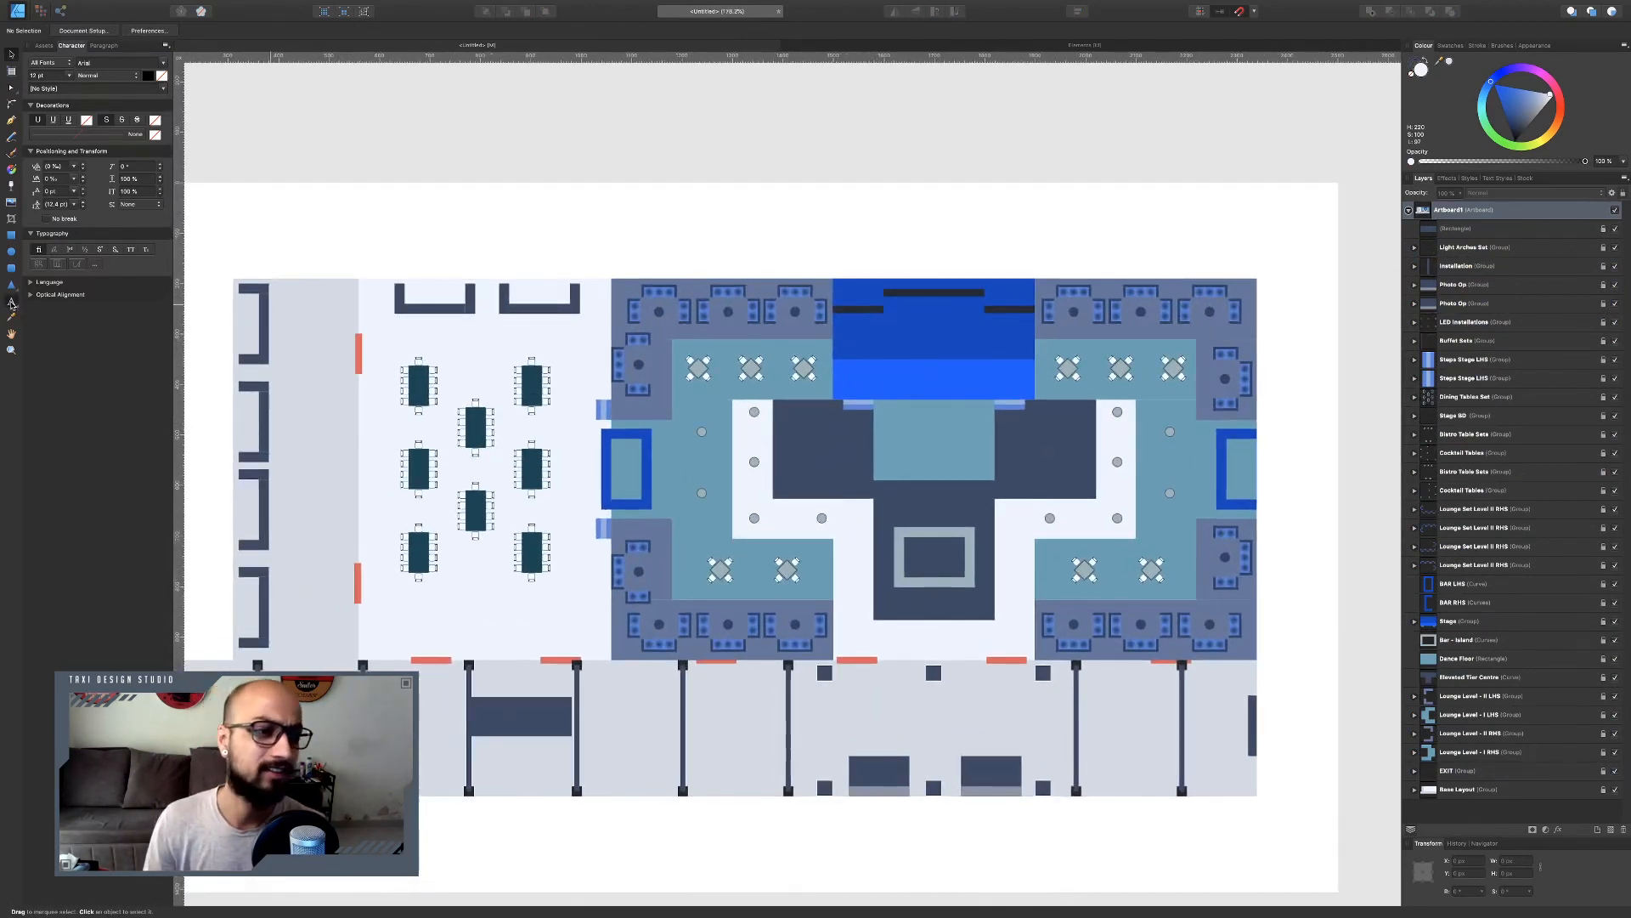
key("t")
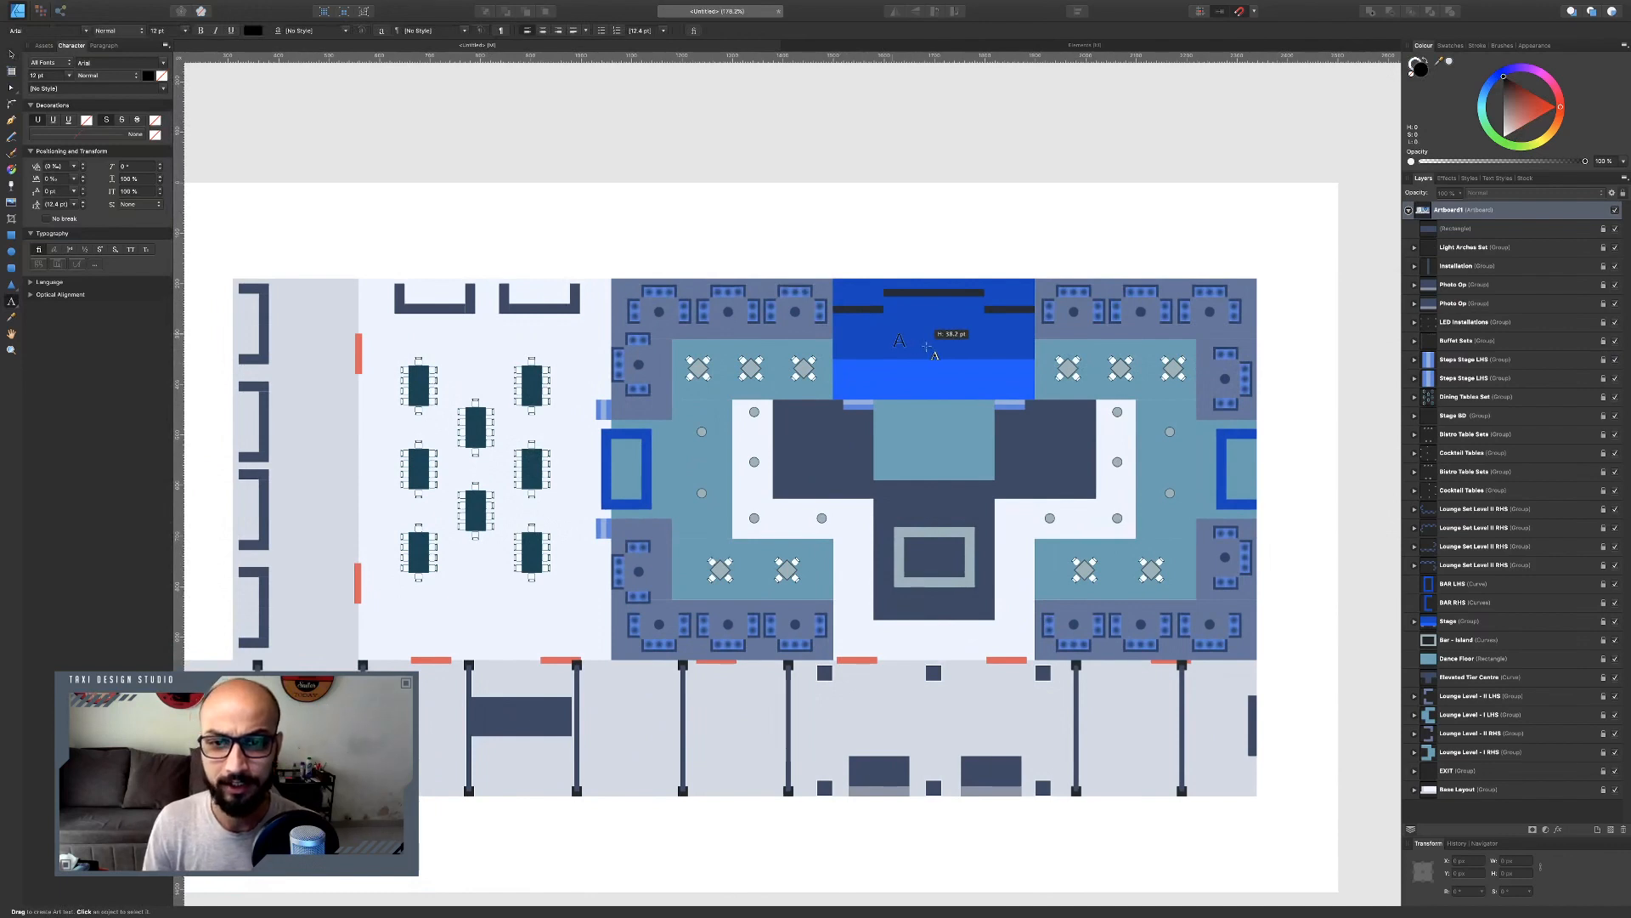
left_click(893, 344)
type("S")
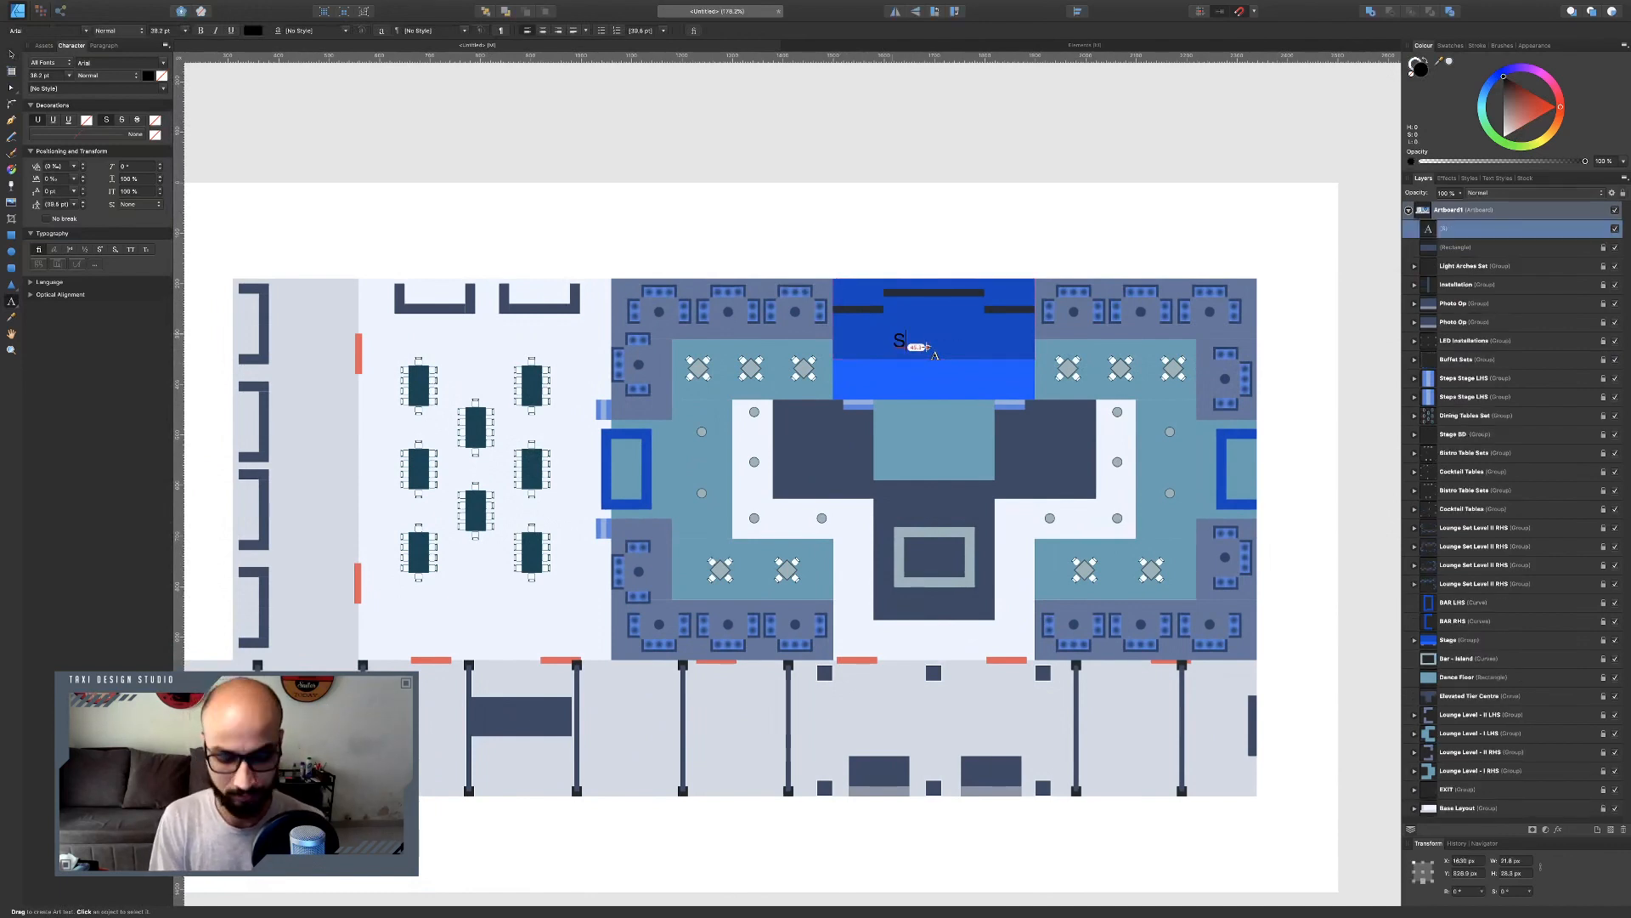
type("TAGE")
key("Escape")
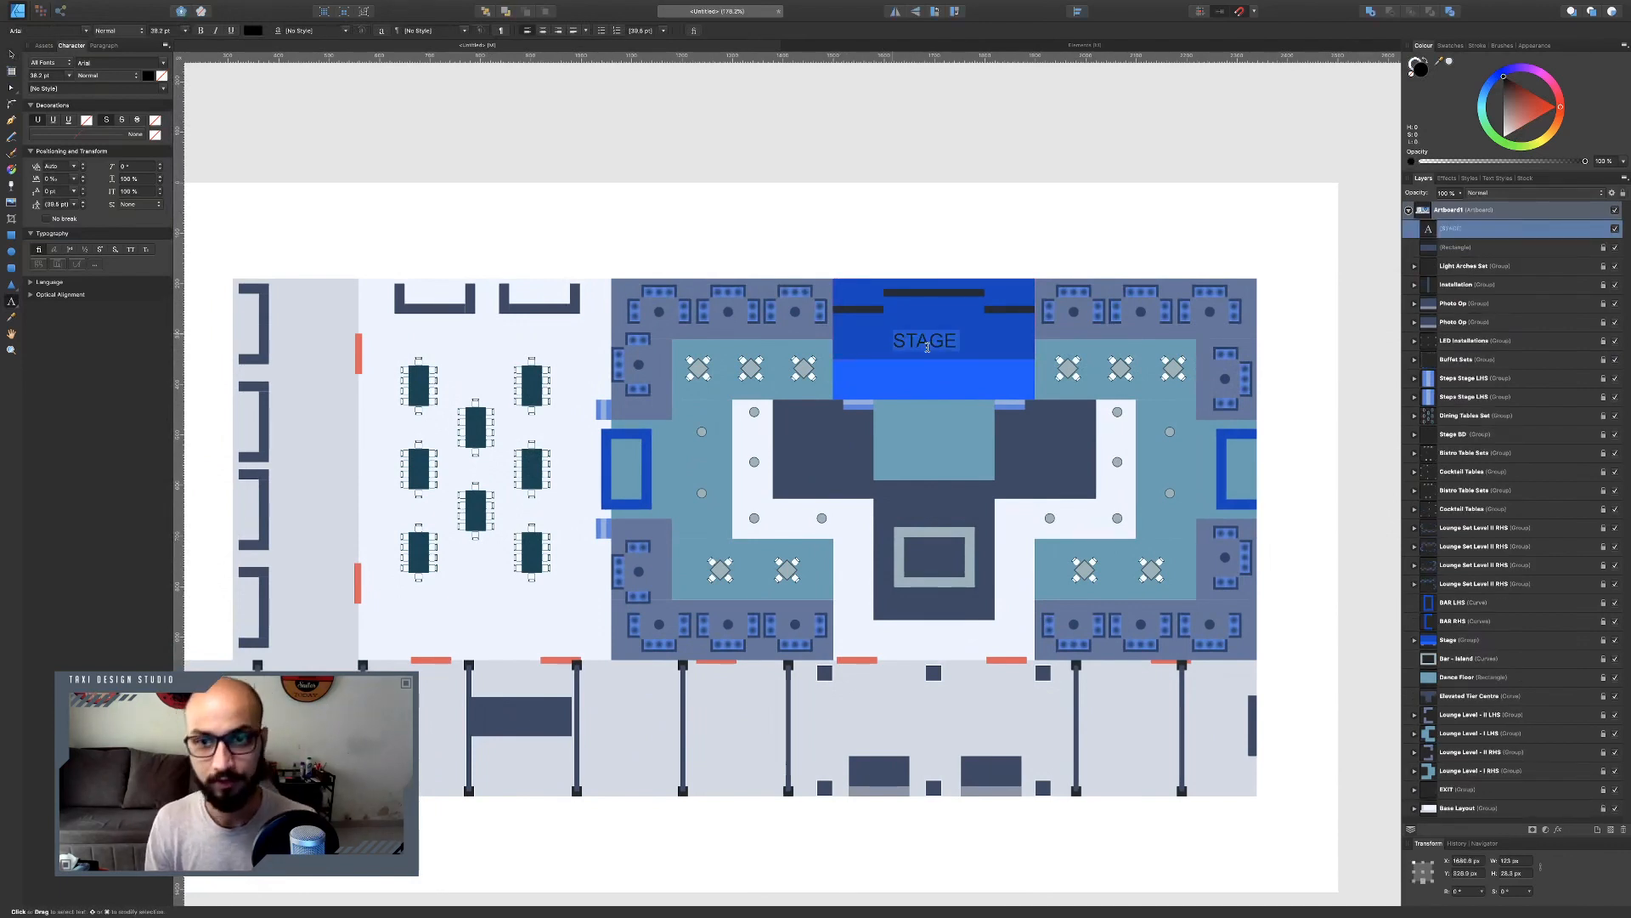
left_click_drag(1523, 129, 1504, 136)
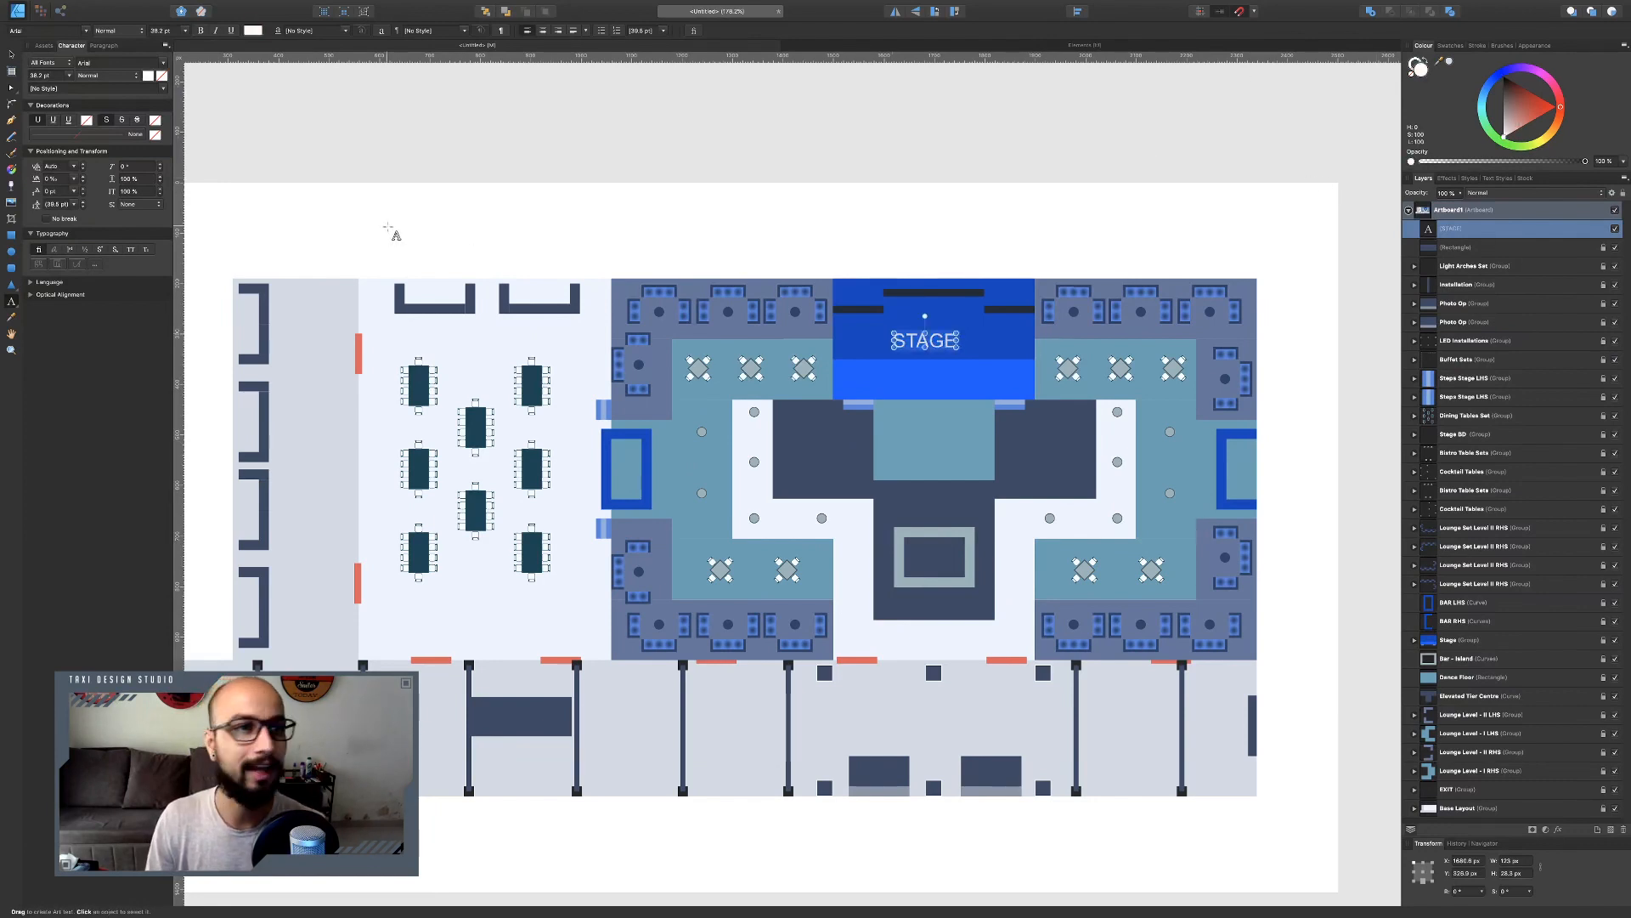
key("v")
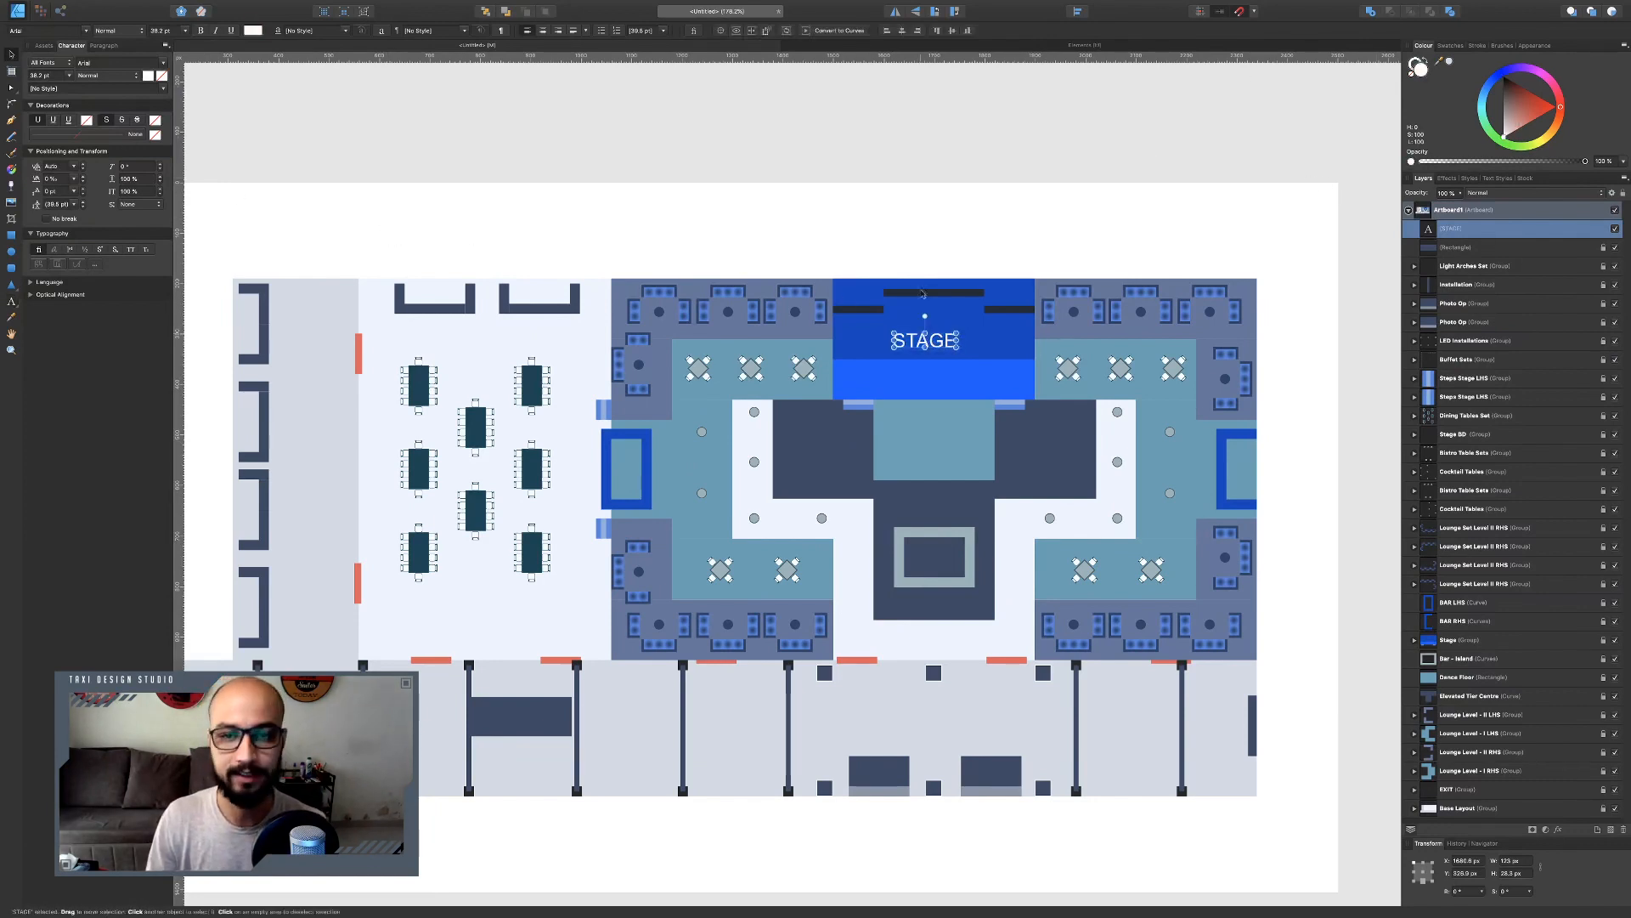
Set the STAGE label's font to Roboto.
left_click(56, 30)
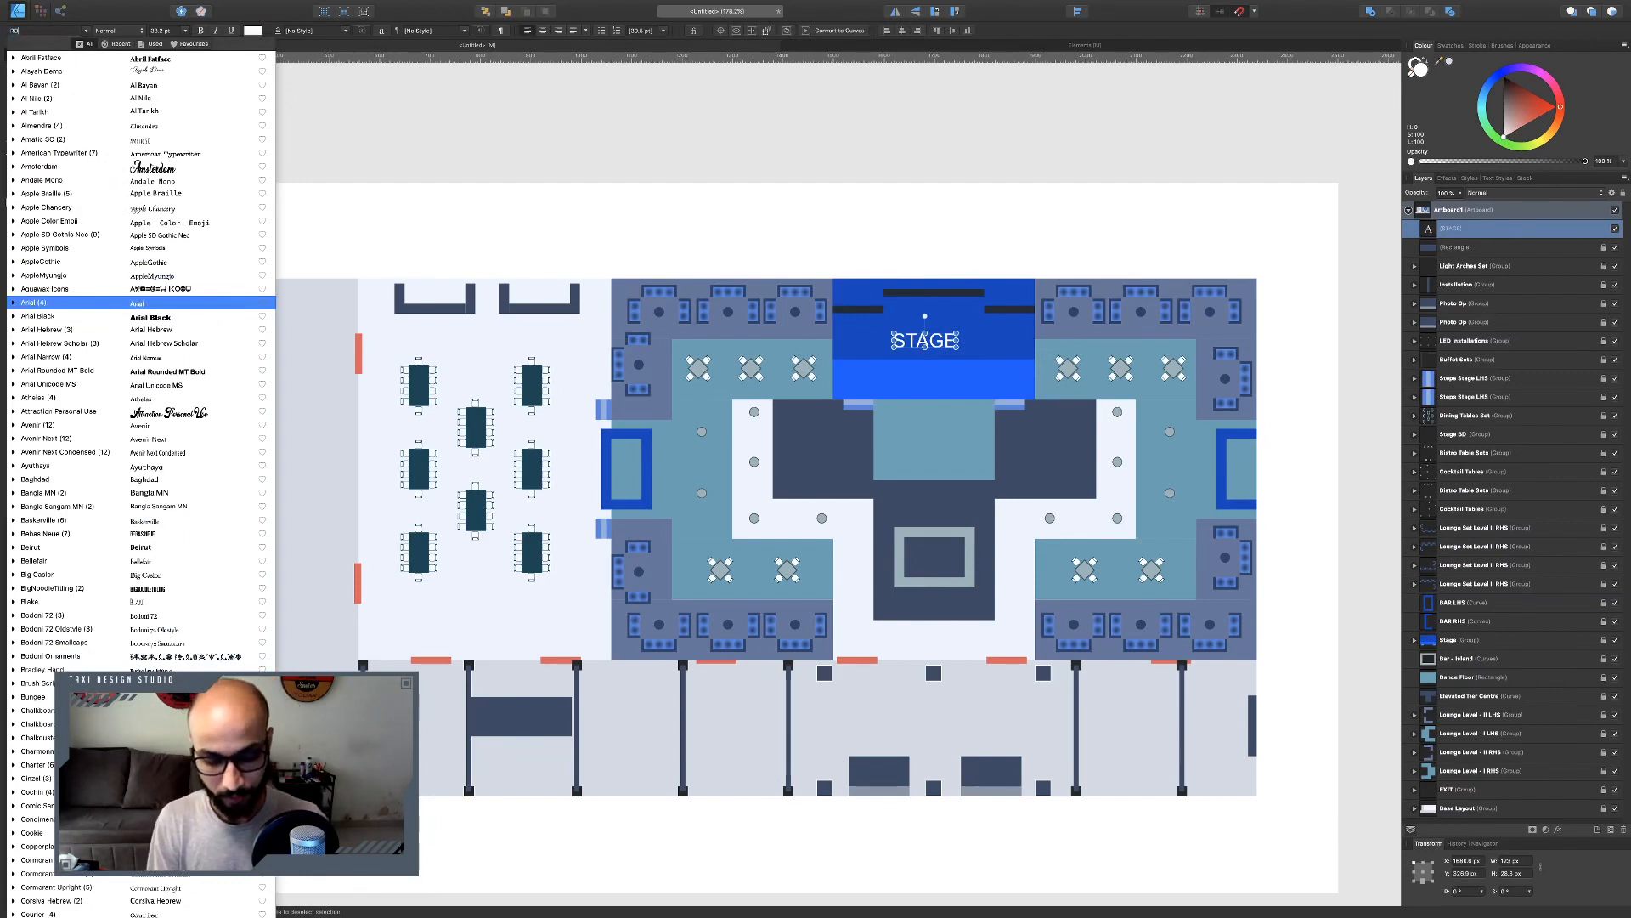
type("ROBO")
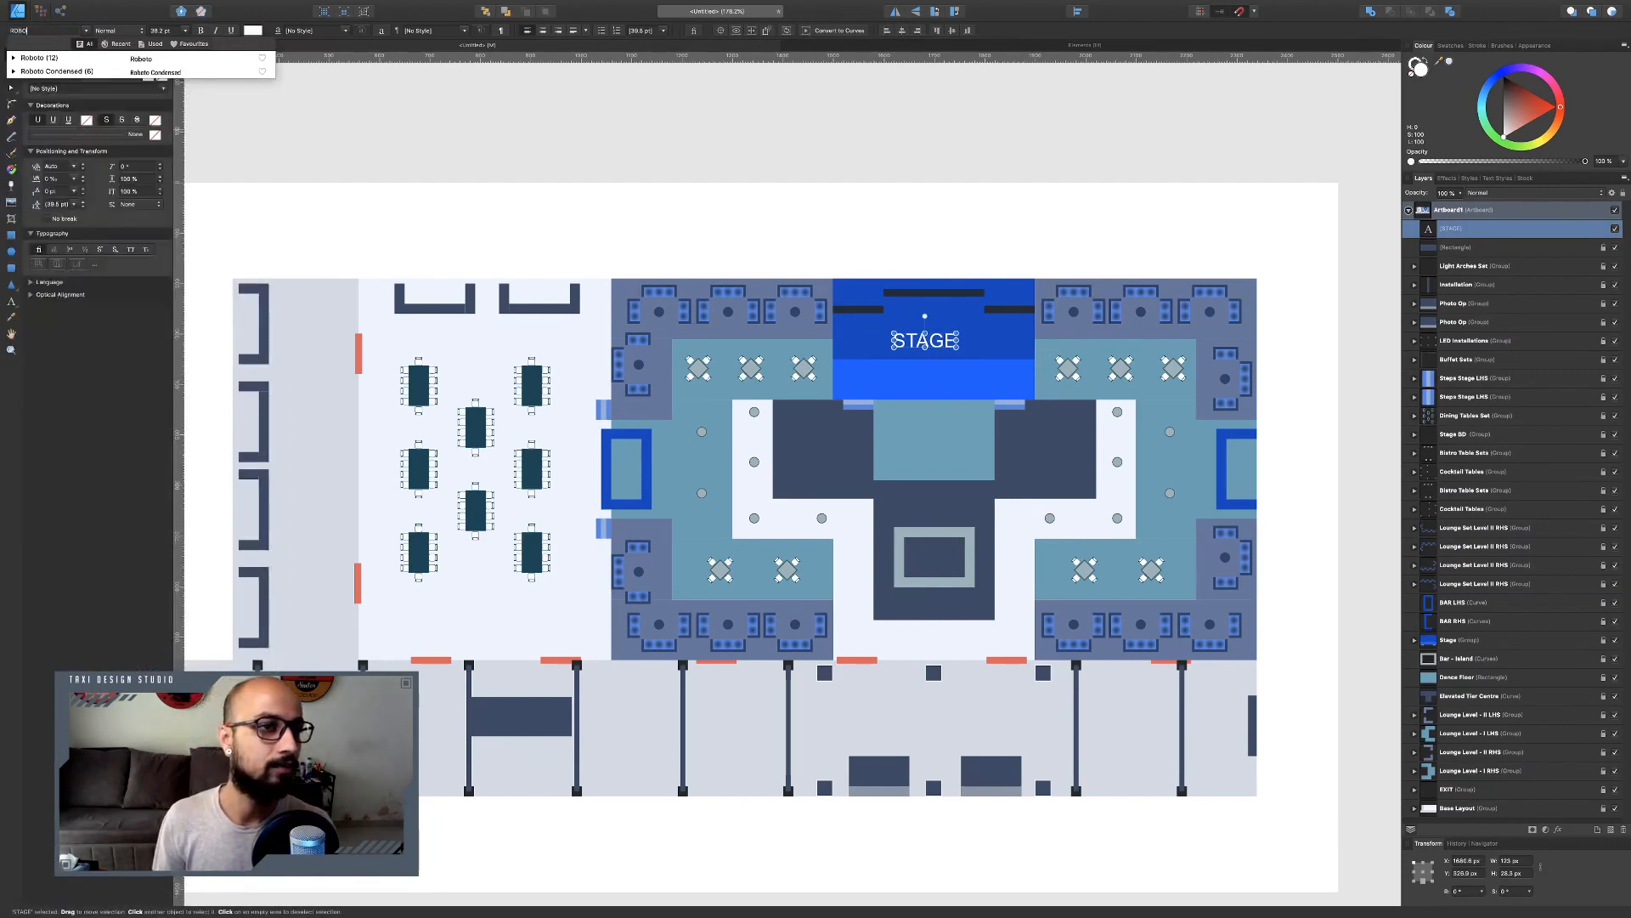
key("Return")
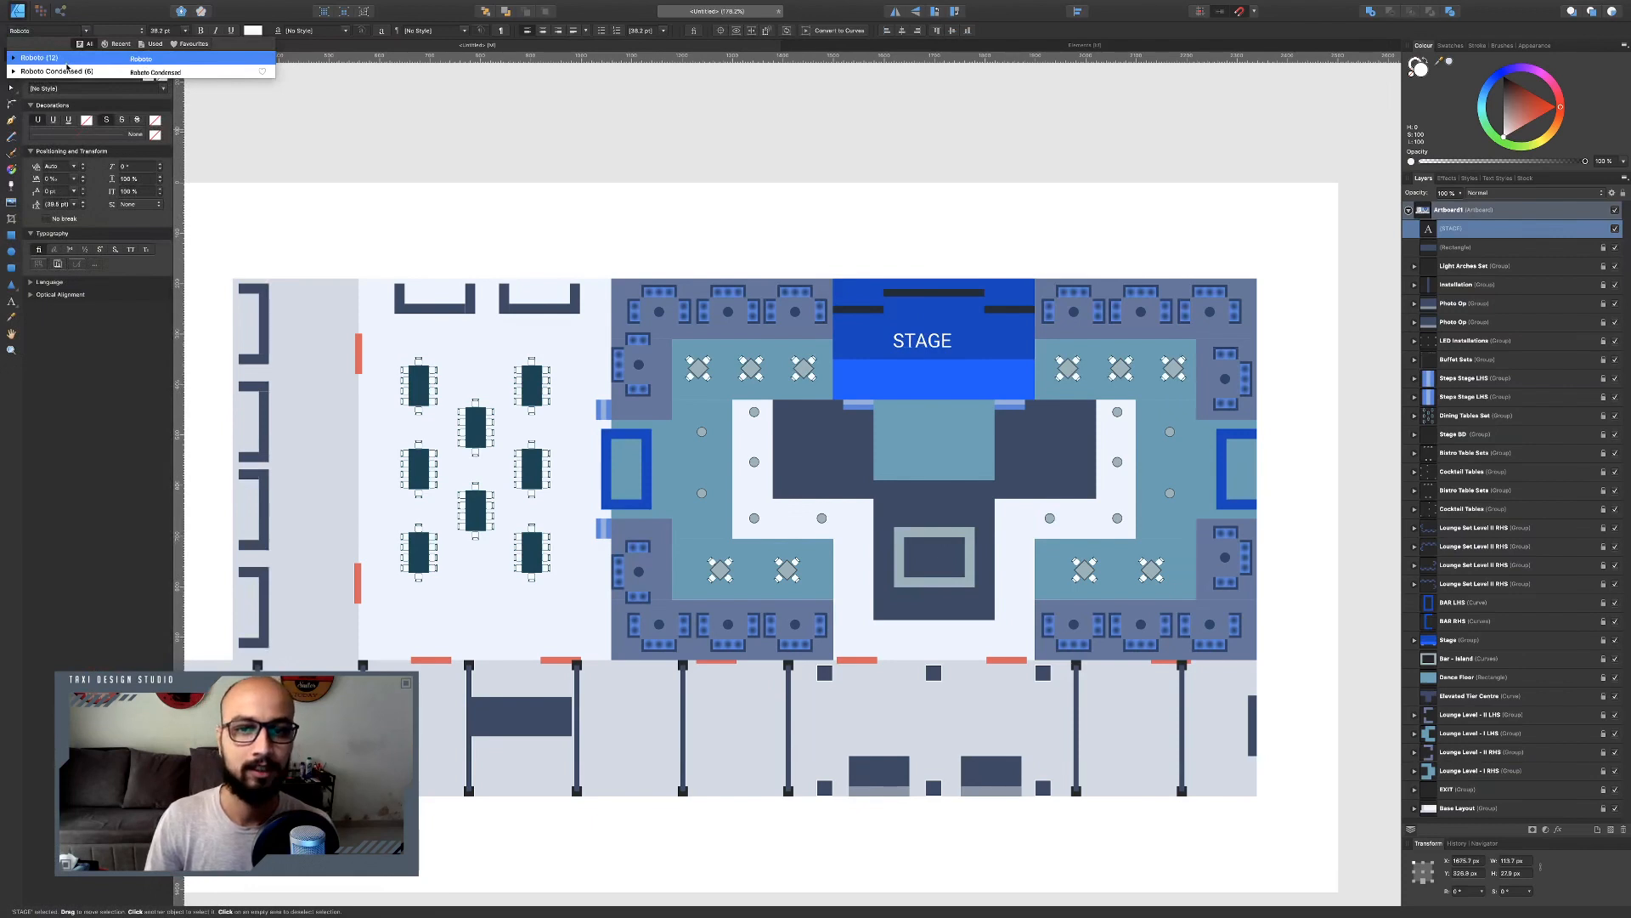
Duplicate the STAGE label onto the central bar and retype it as BAR.
mouse_move(952, 349)
left_mouse_down()
mouse_move(929, 350)
mouse_move(918, 557)
left_mouse_up()
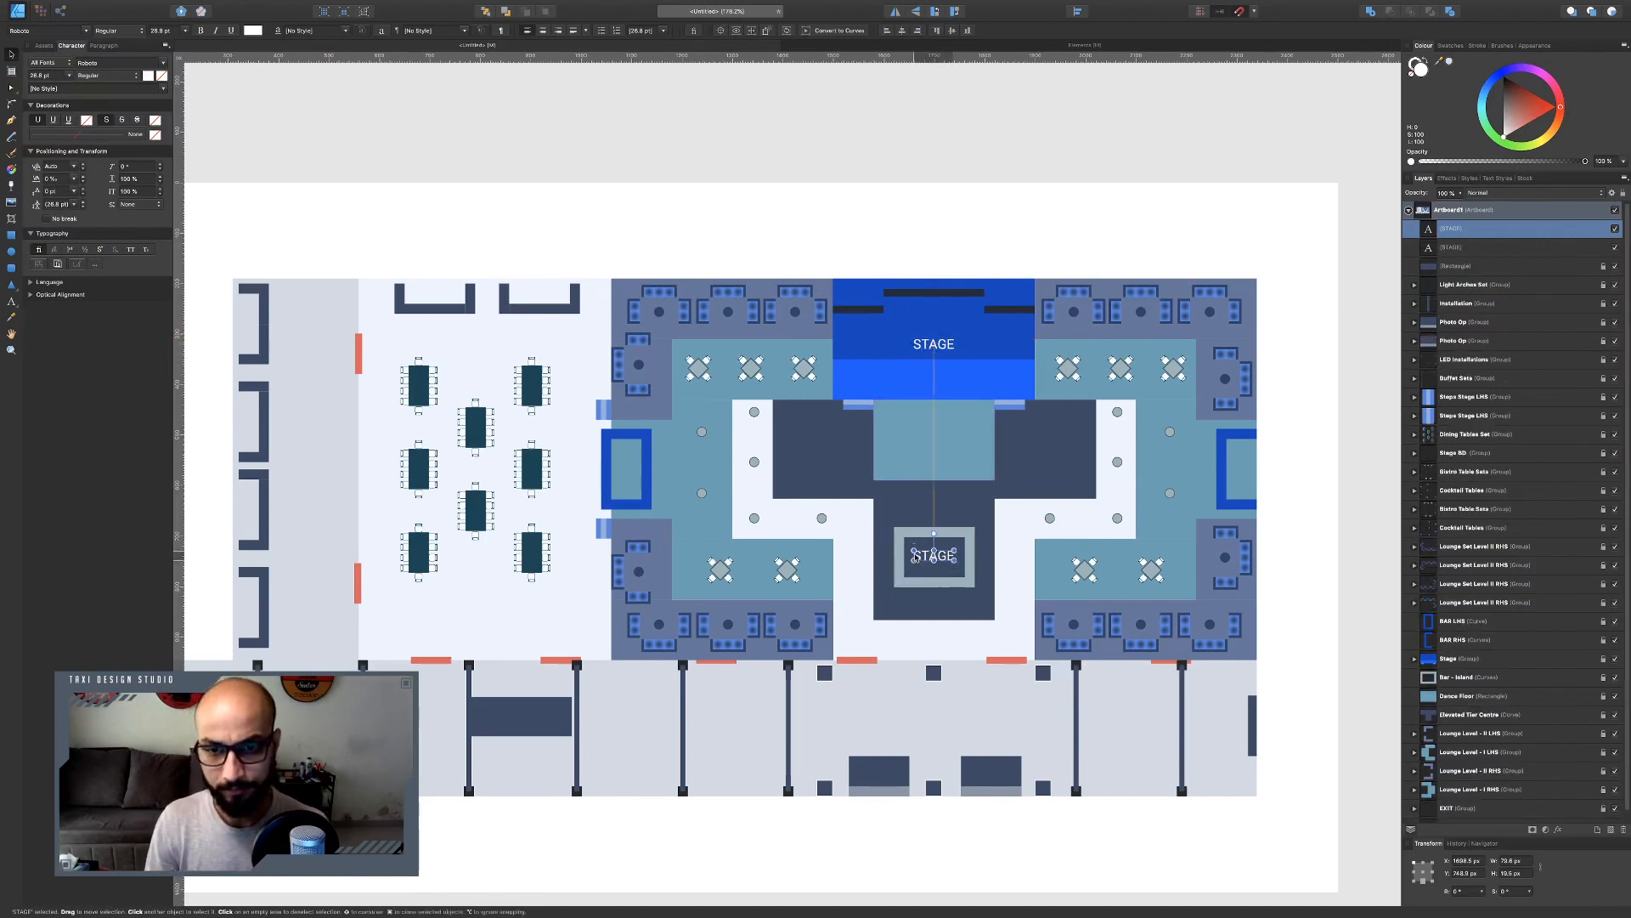
double_click(918, 557)
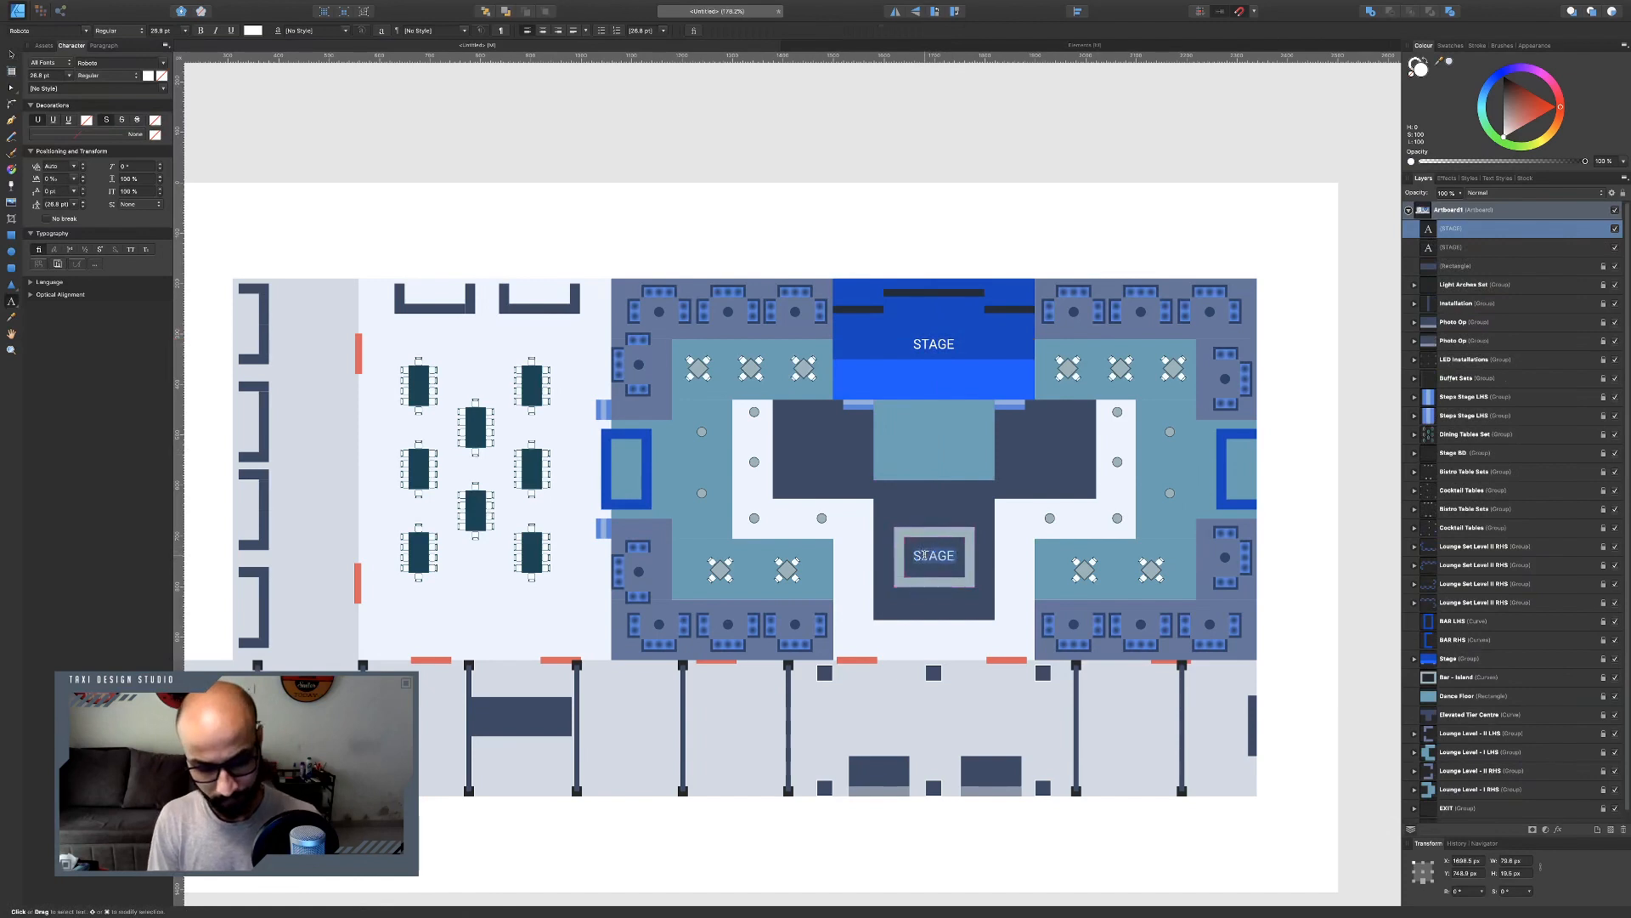
type("BAR")
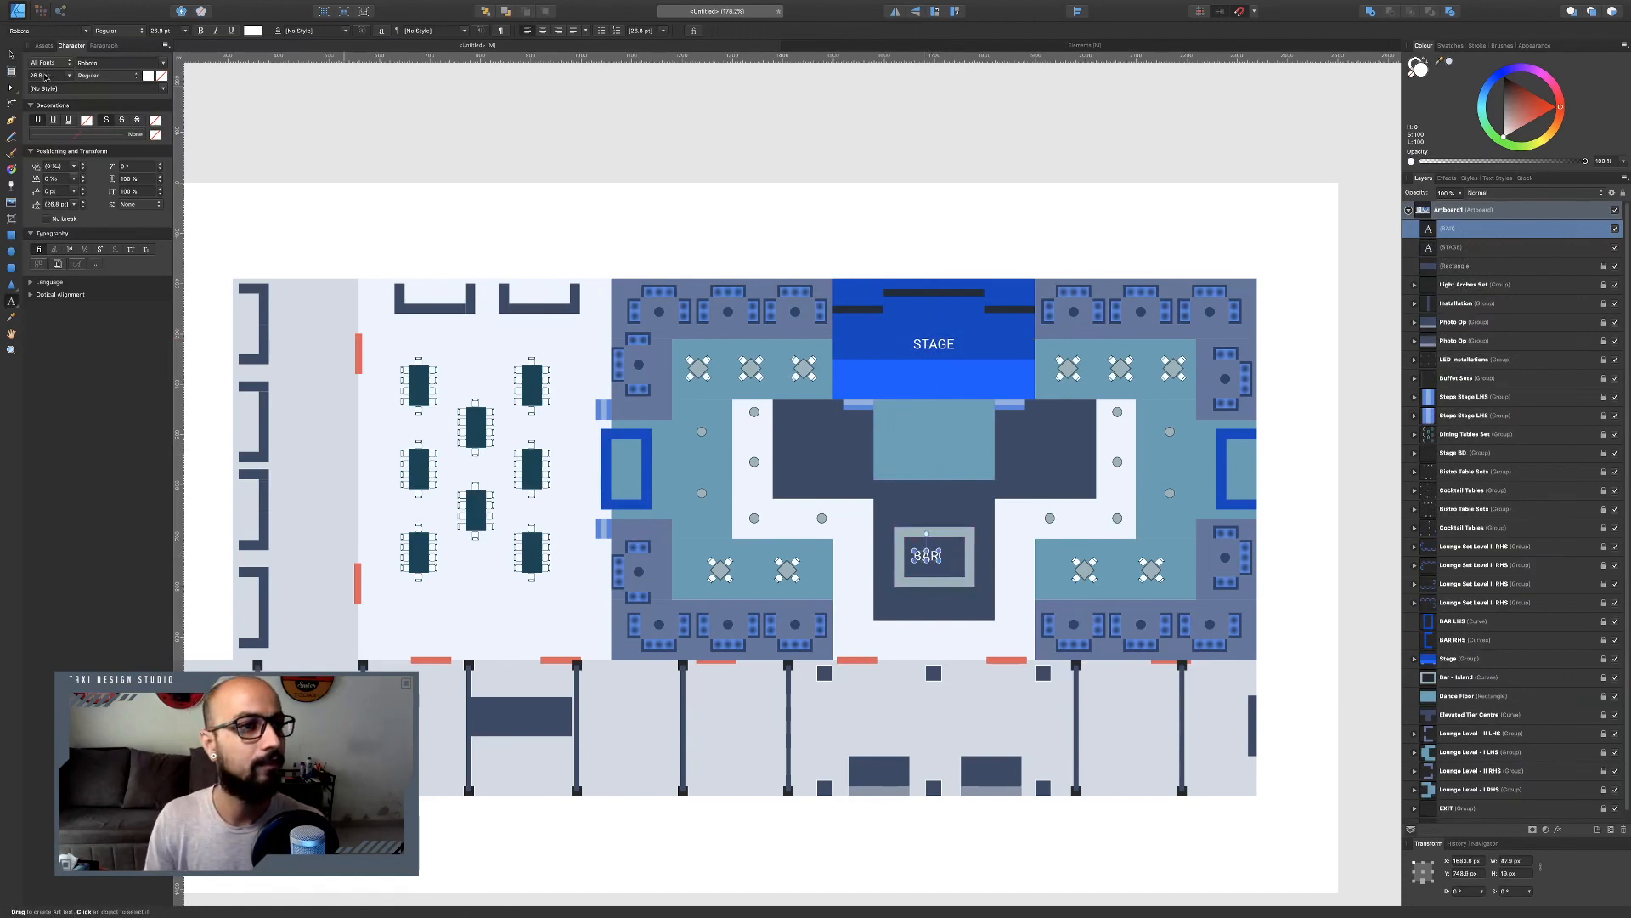
Duplicate the BAR label onto the left and right side bars, rotated vertically.
left_click(11, 54)
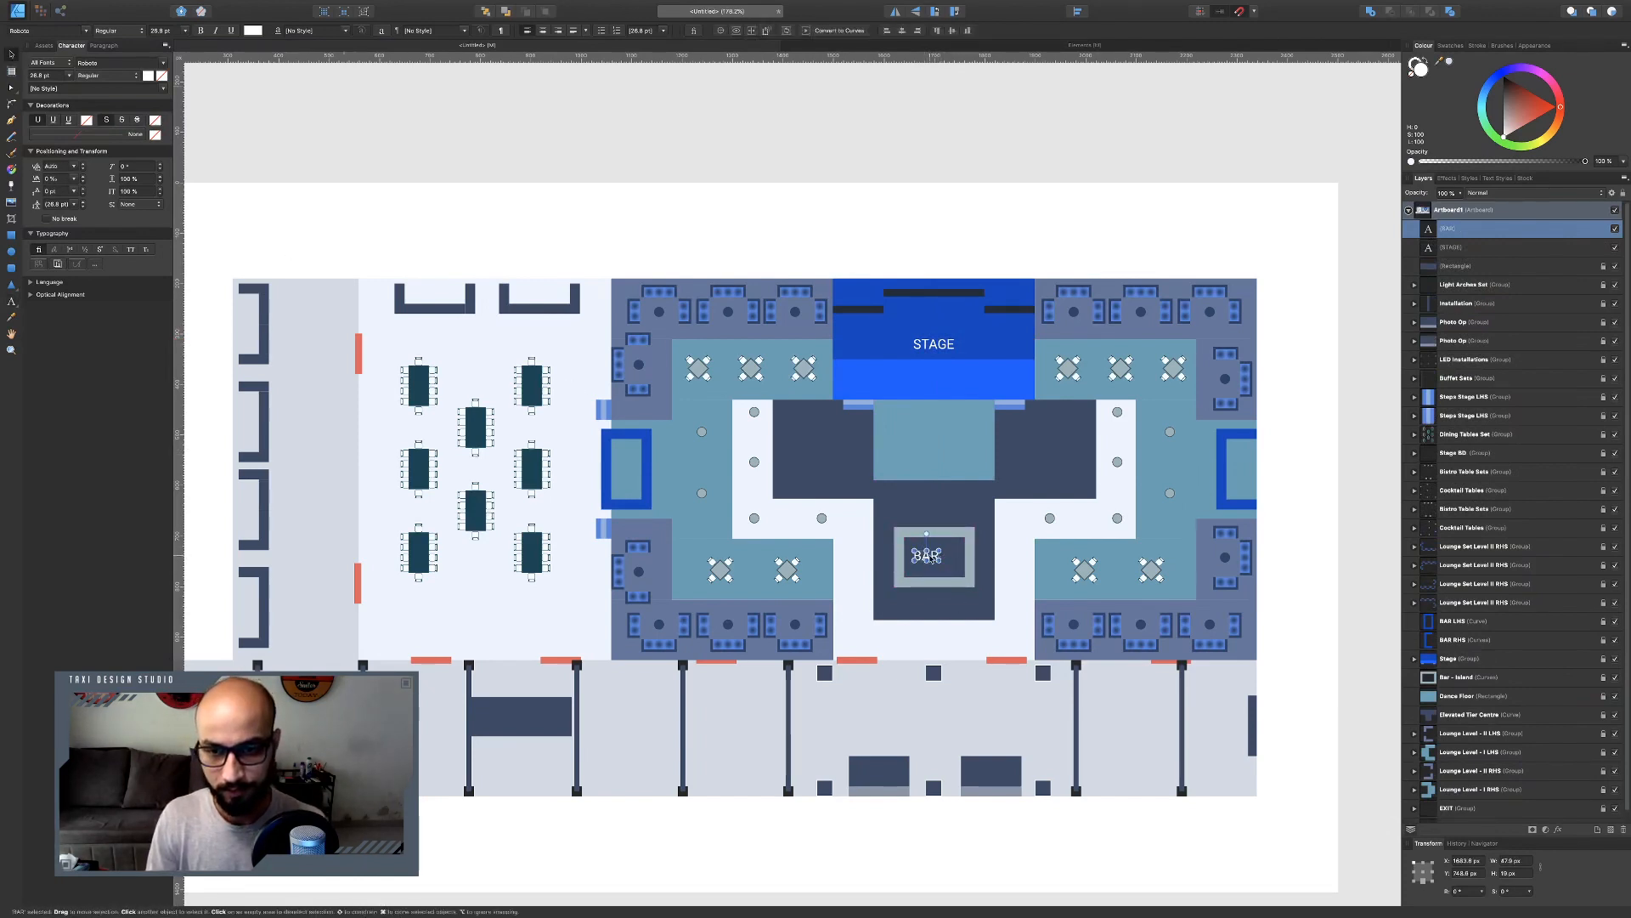
left_click_drag(932, 559, 630, 497)
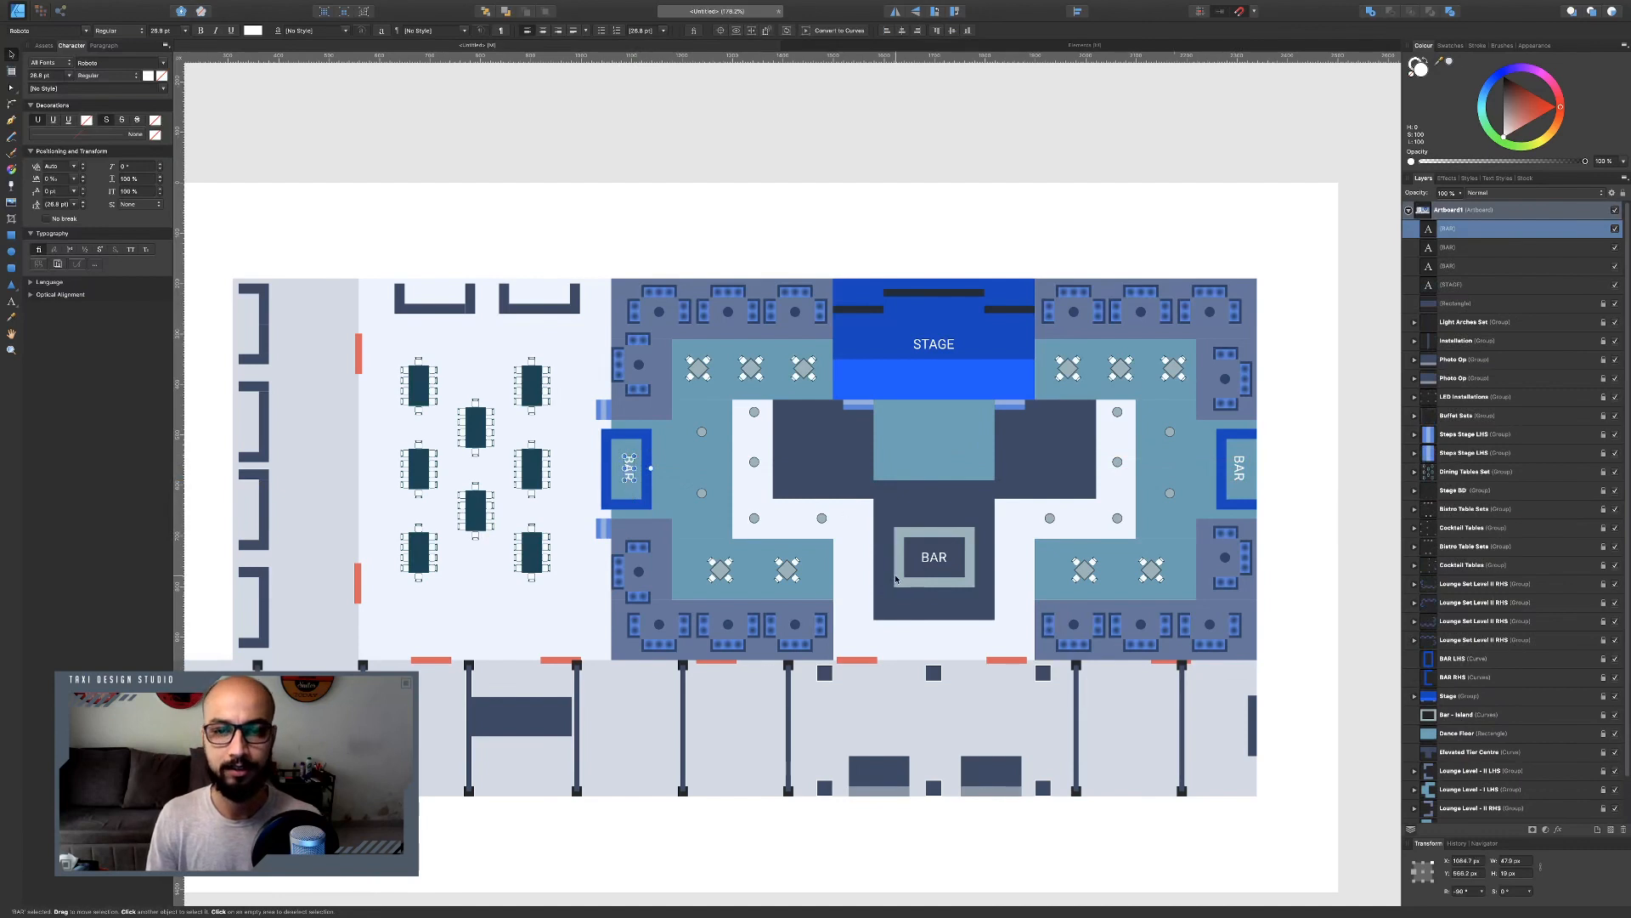
Duplicate the STAGE label onto the dance floor and retype it as DANCE FLOOR on two lines.
left_click(938, 346)
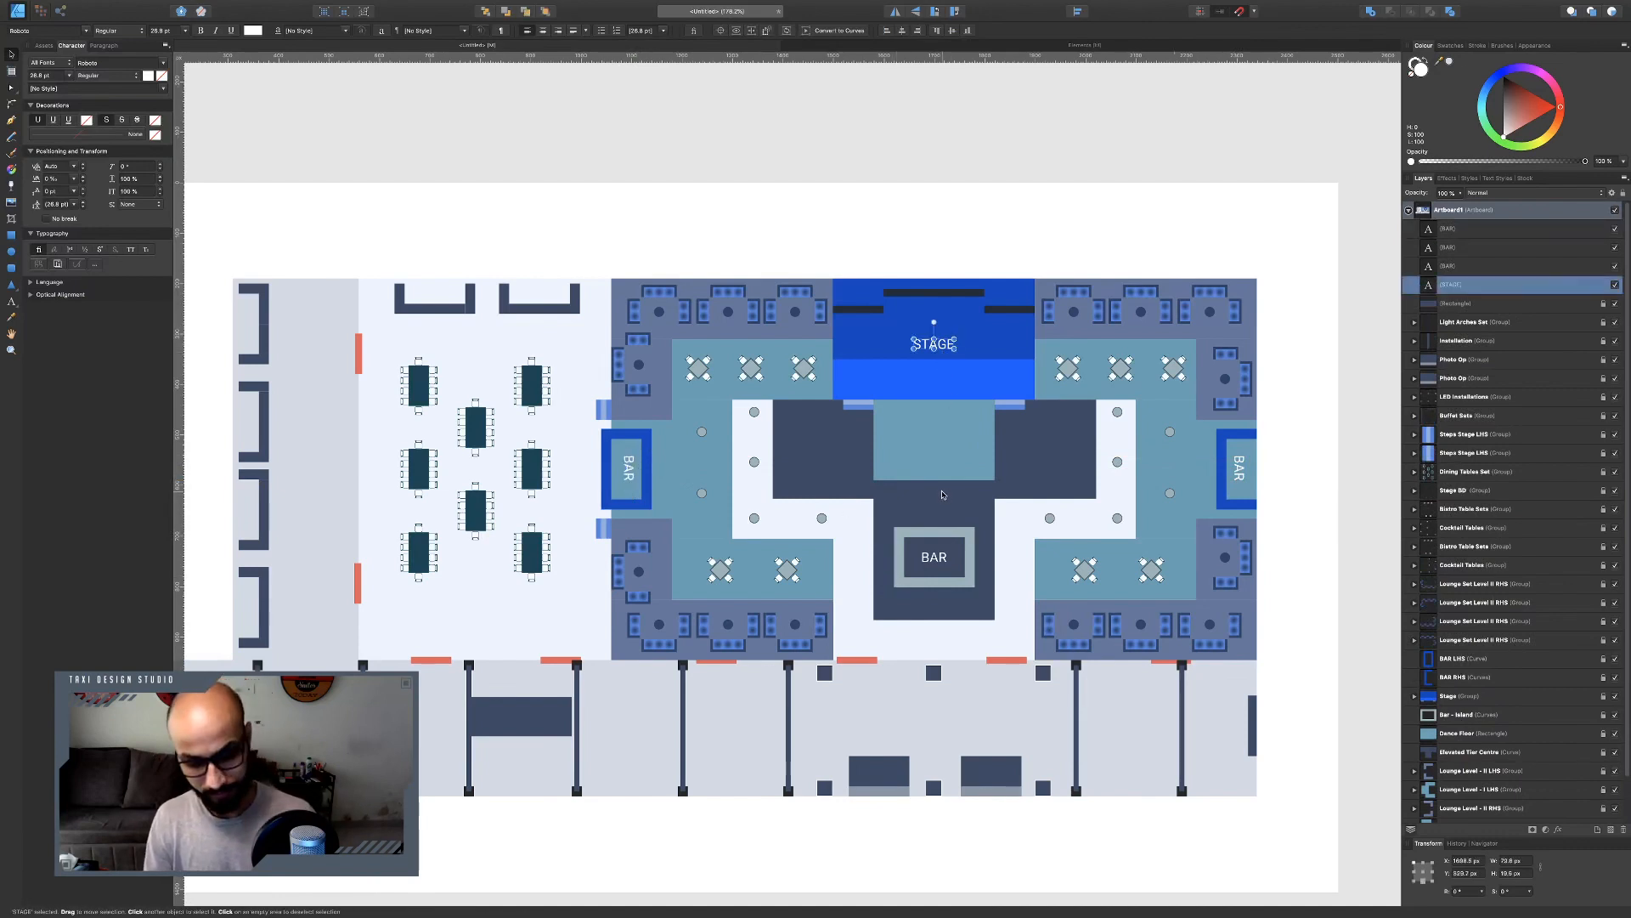
left_click_drag(935, 344, 940, 439)
key("t")
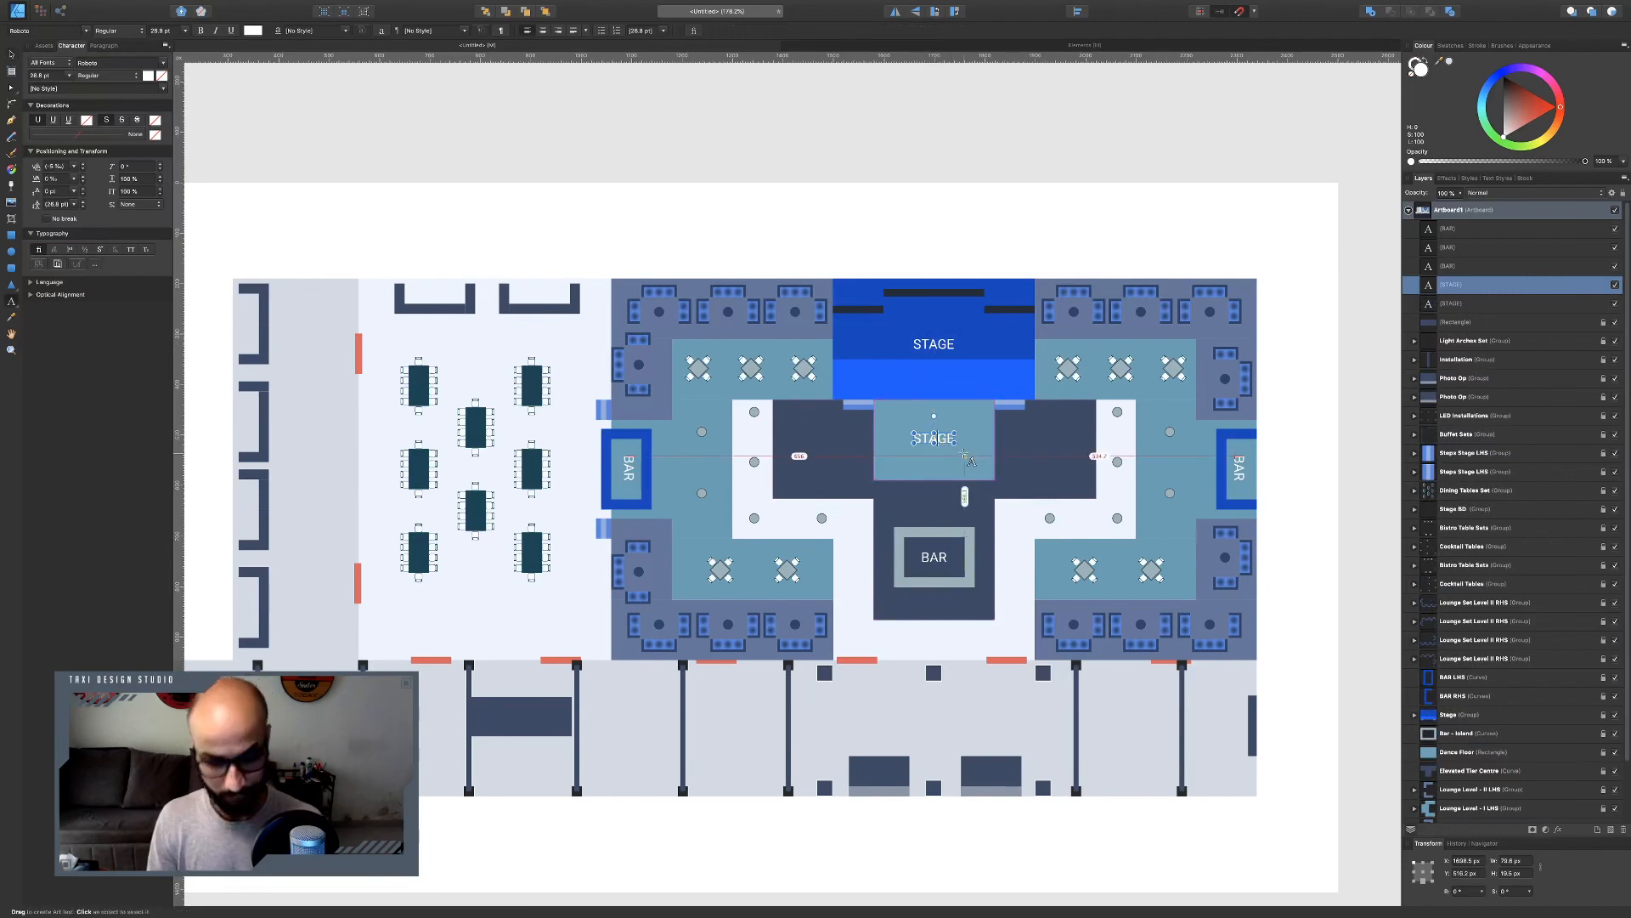
double_click(966, 455)
type("DANCE")
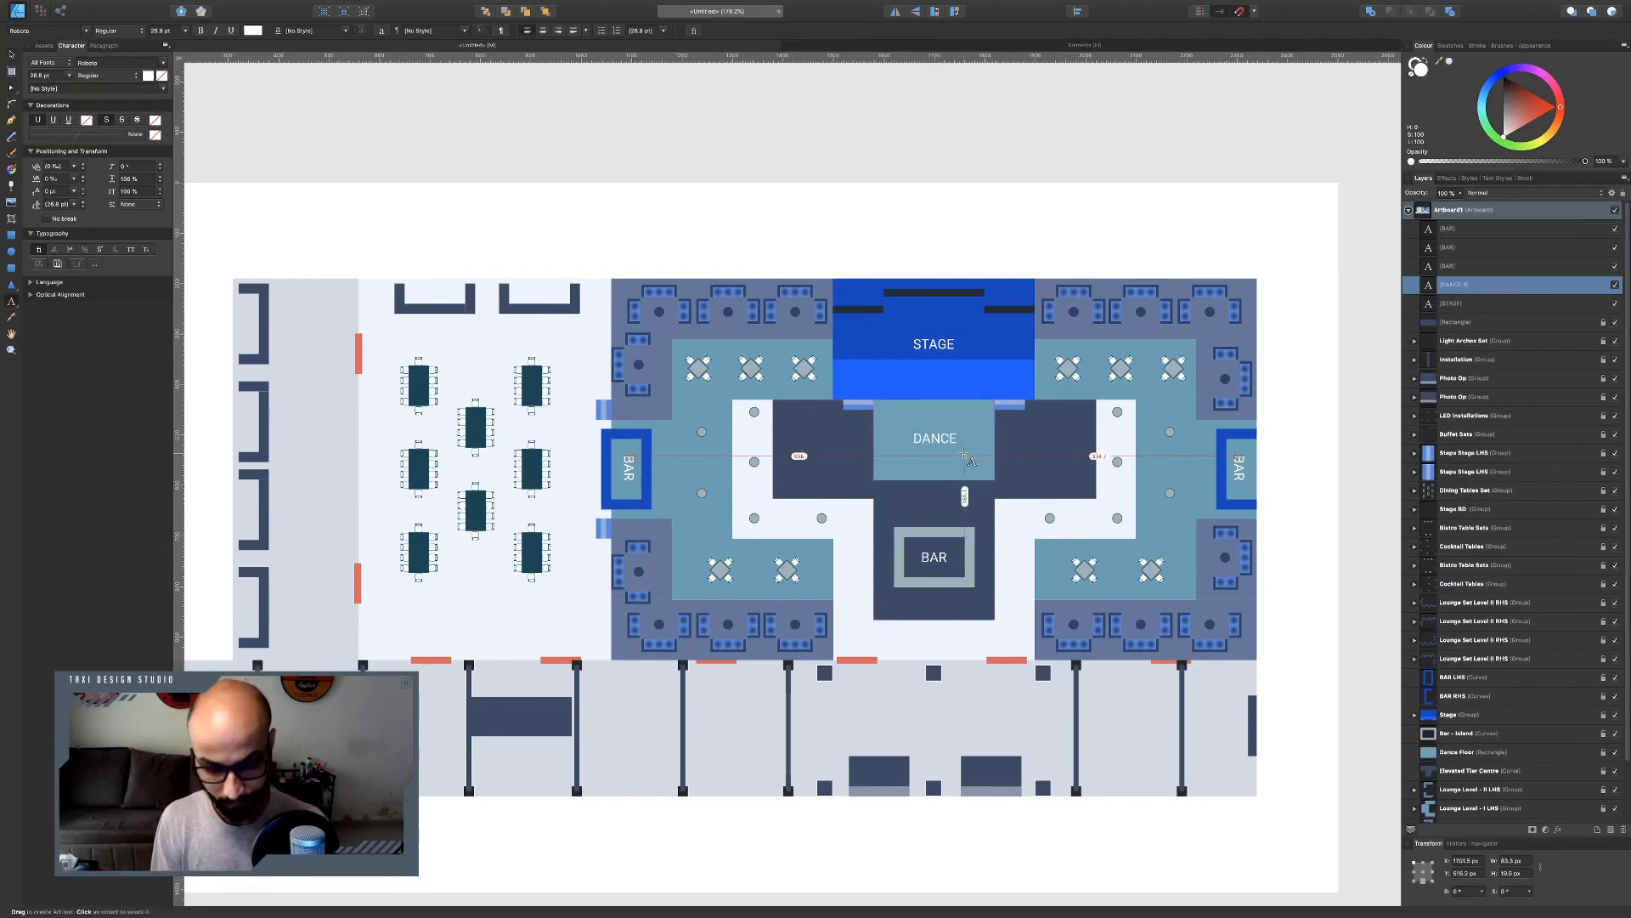
key("Return")
type("FLOOR")
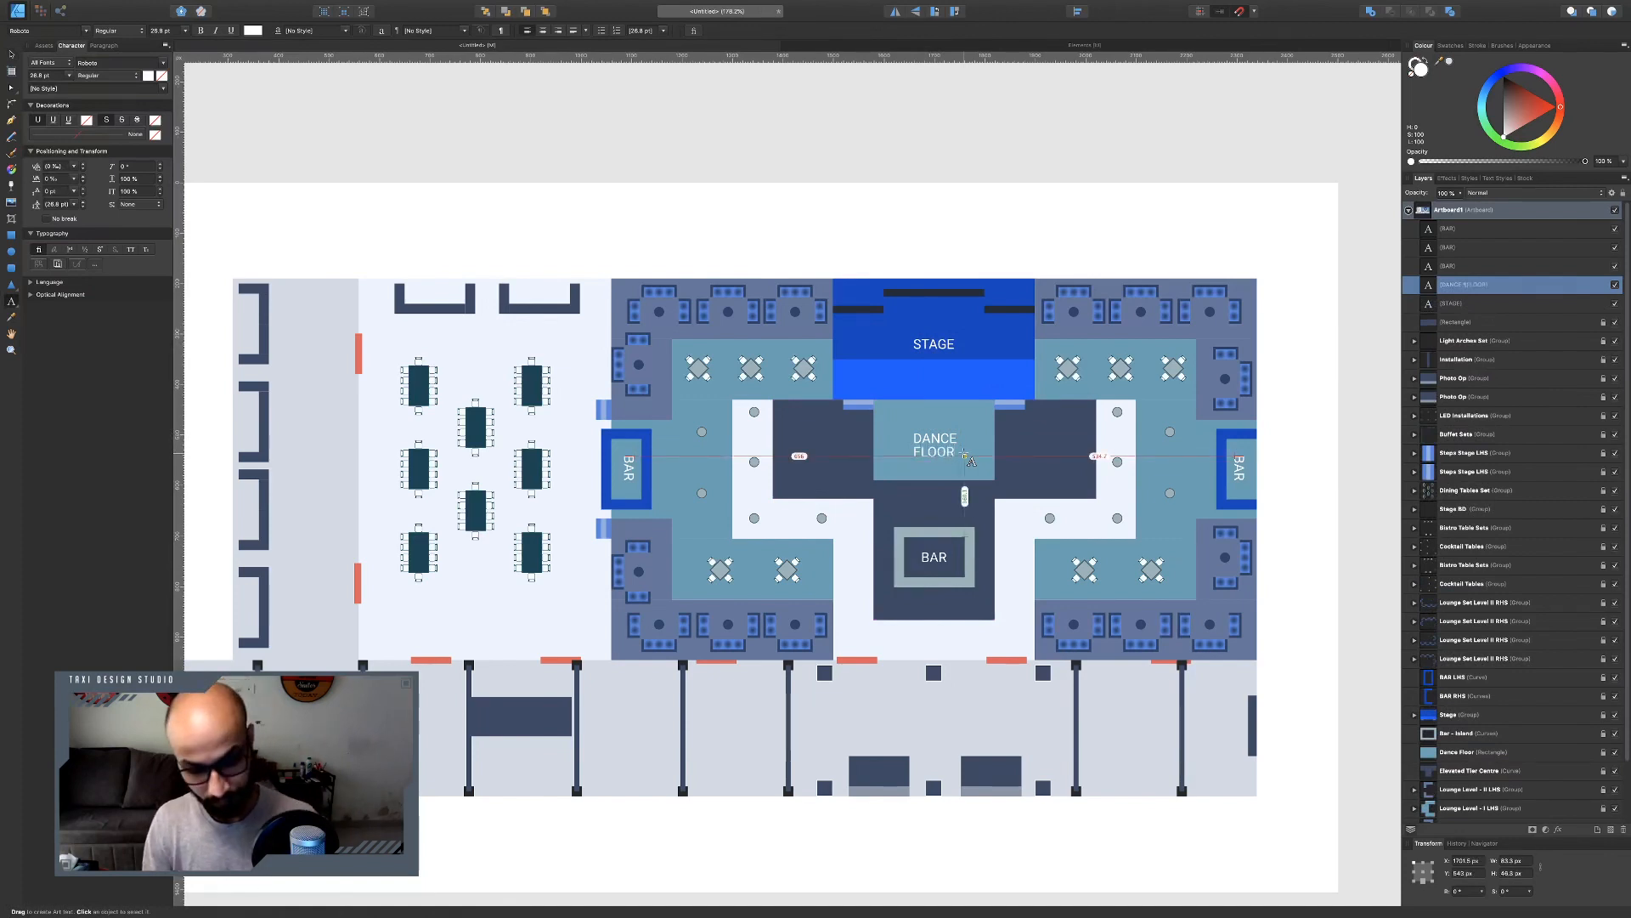
key("Escape")
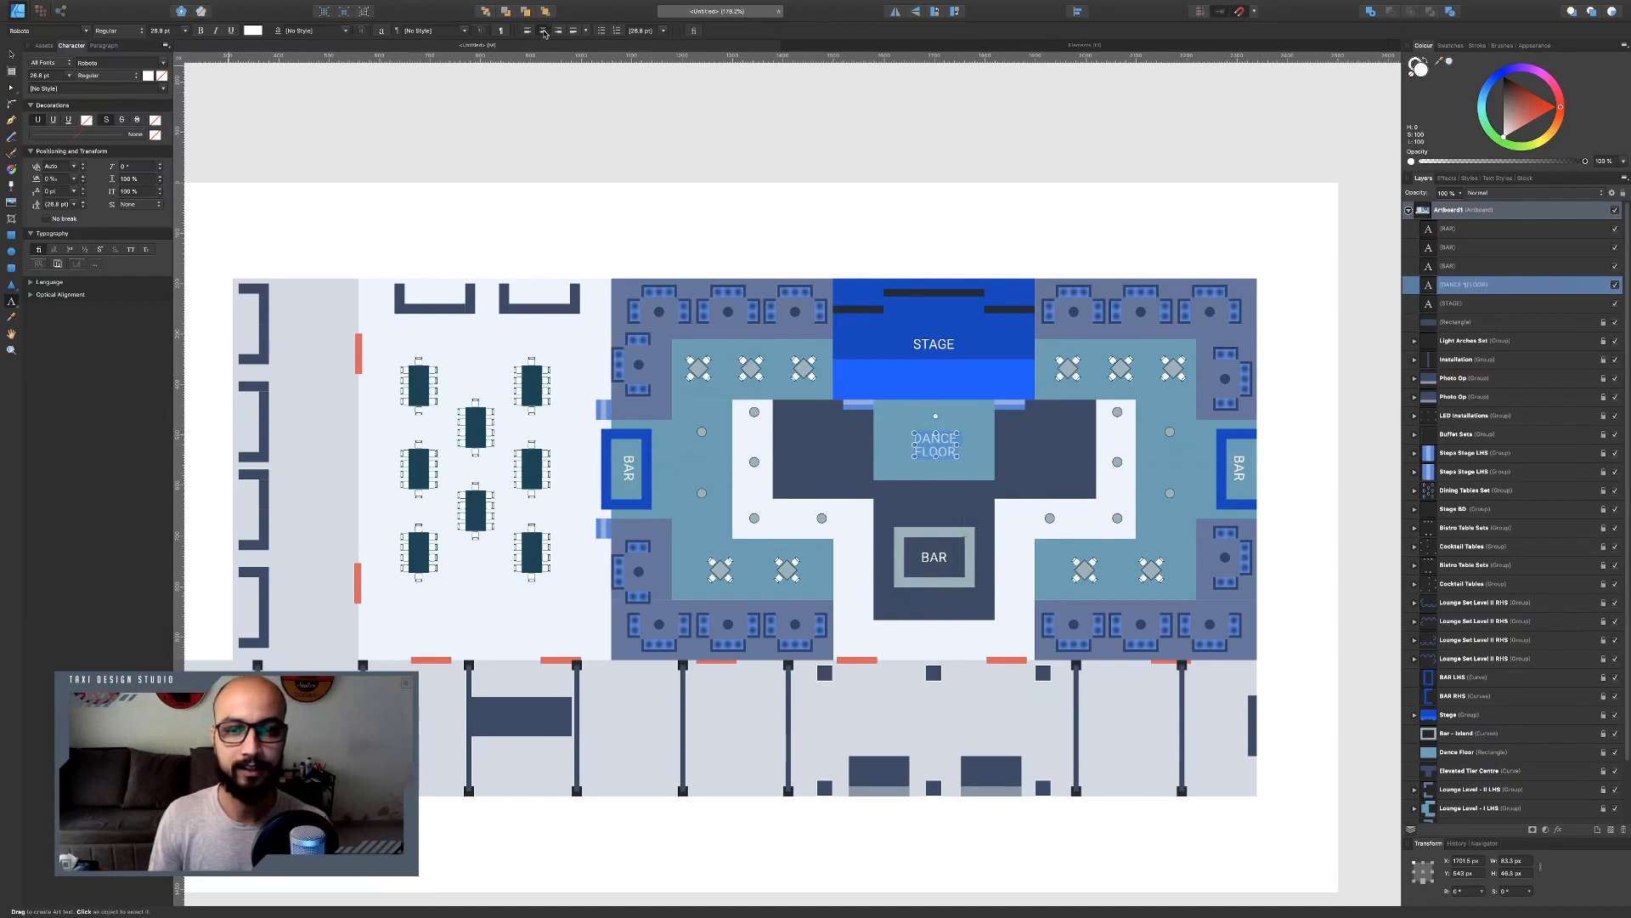
Duplicate the DANCE FLOOR label onto the left inner lounge and retype it as LOUNGE LEVEL TIER I on three lines.
left_click(12, 53)
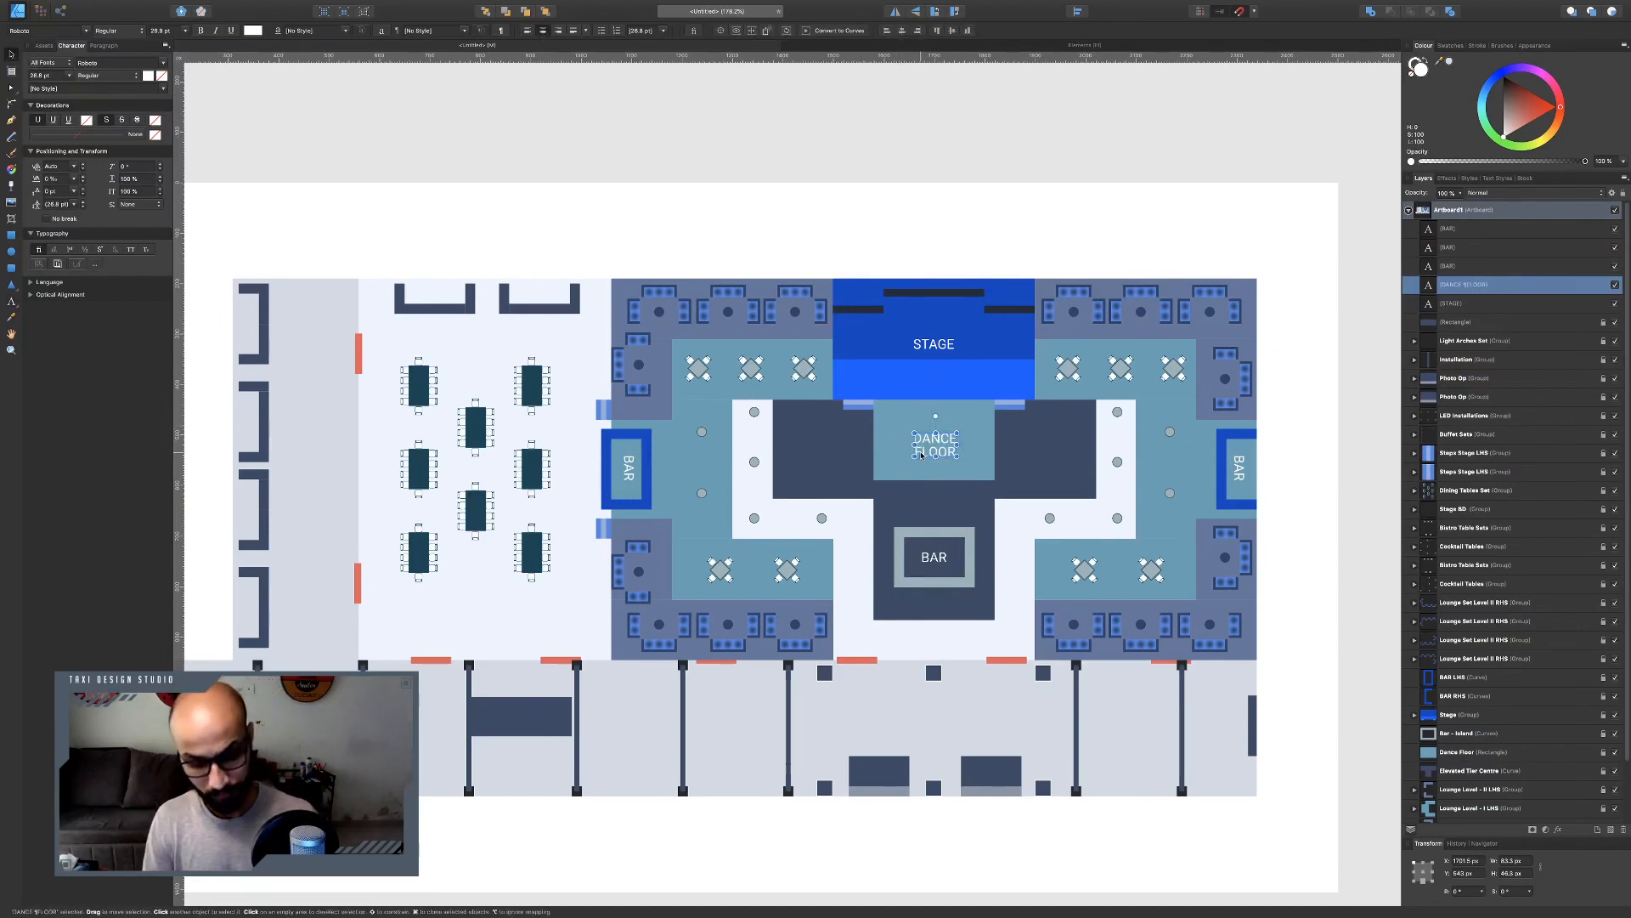
left_click_drag(932, 440, 701, 463)
double_click(702, 462)
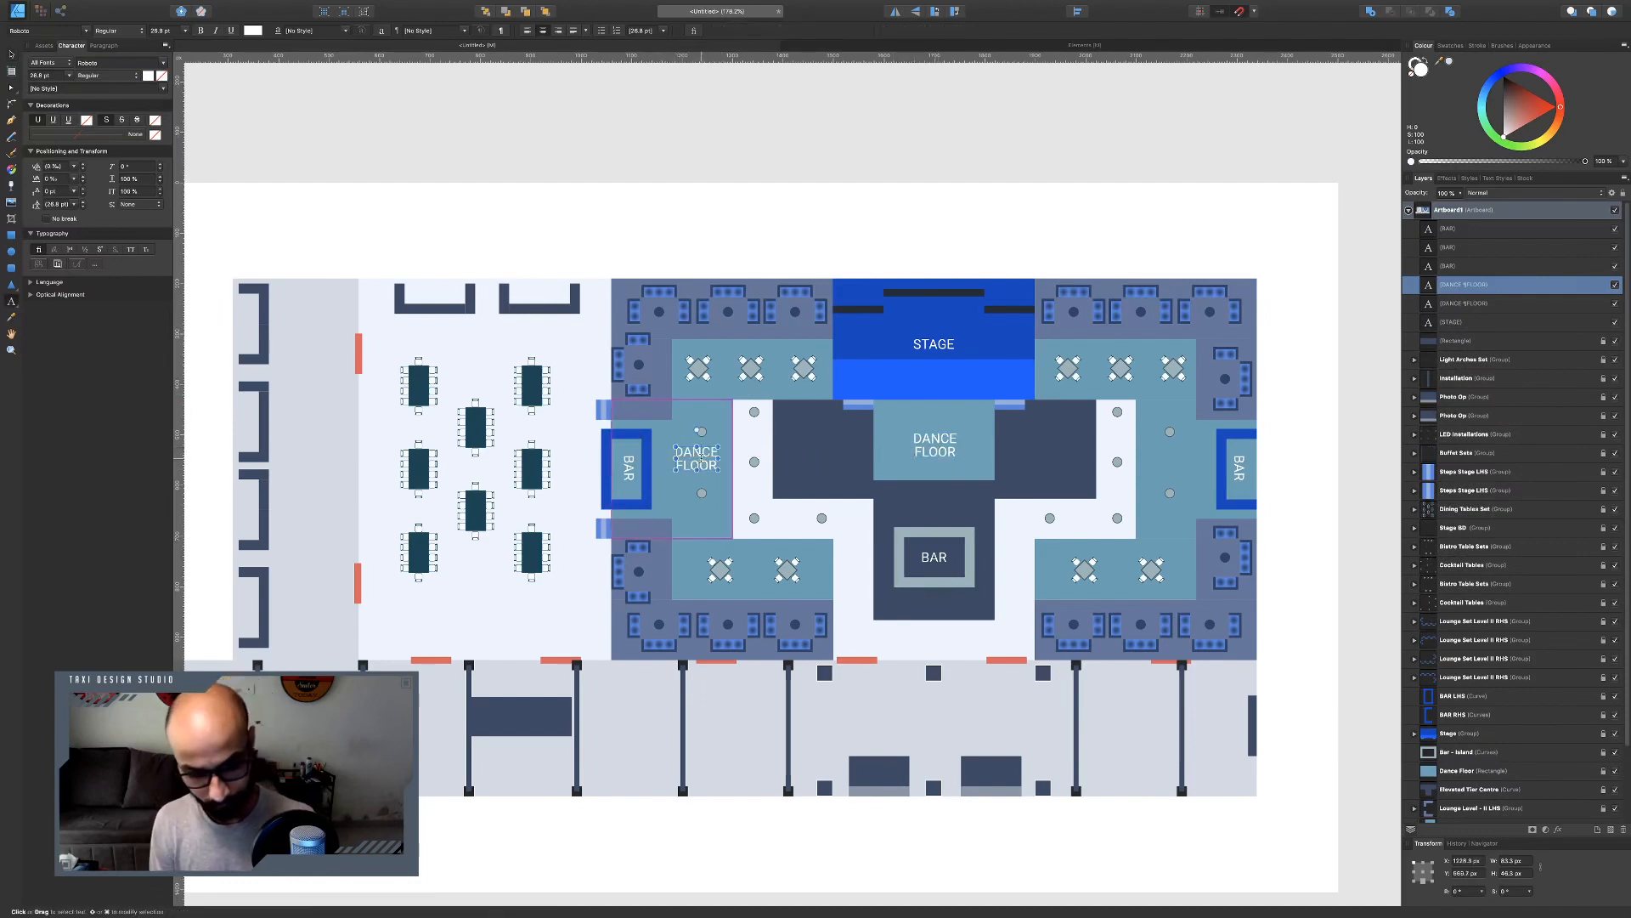
key("super+a")
type("LOUNGE")
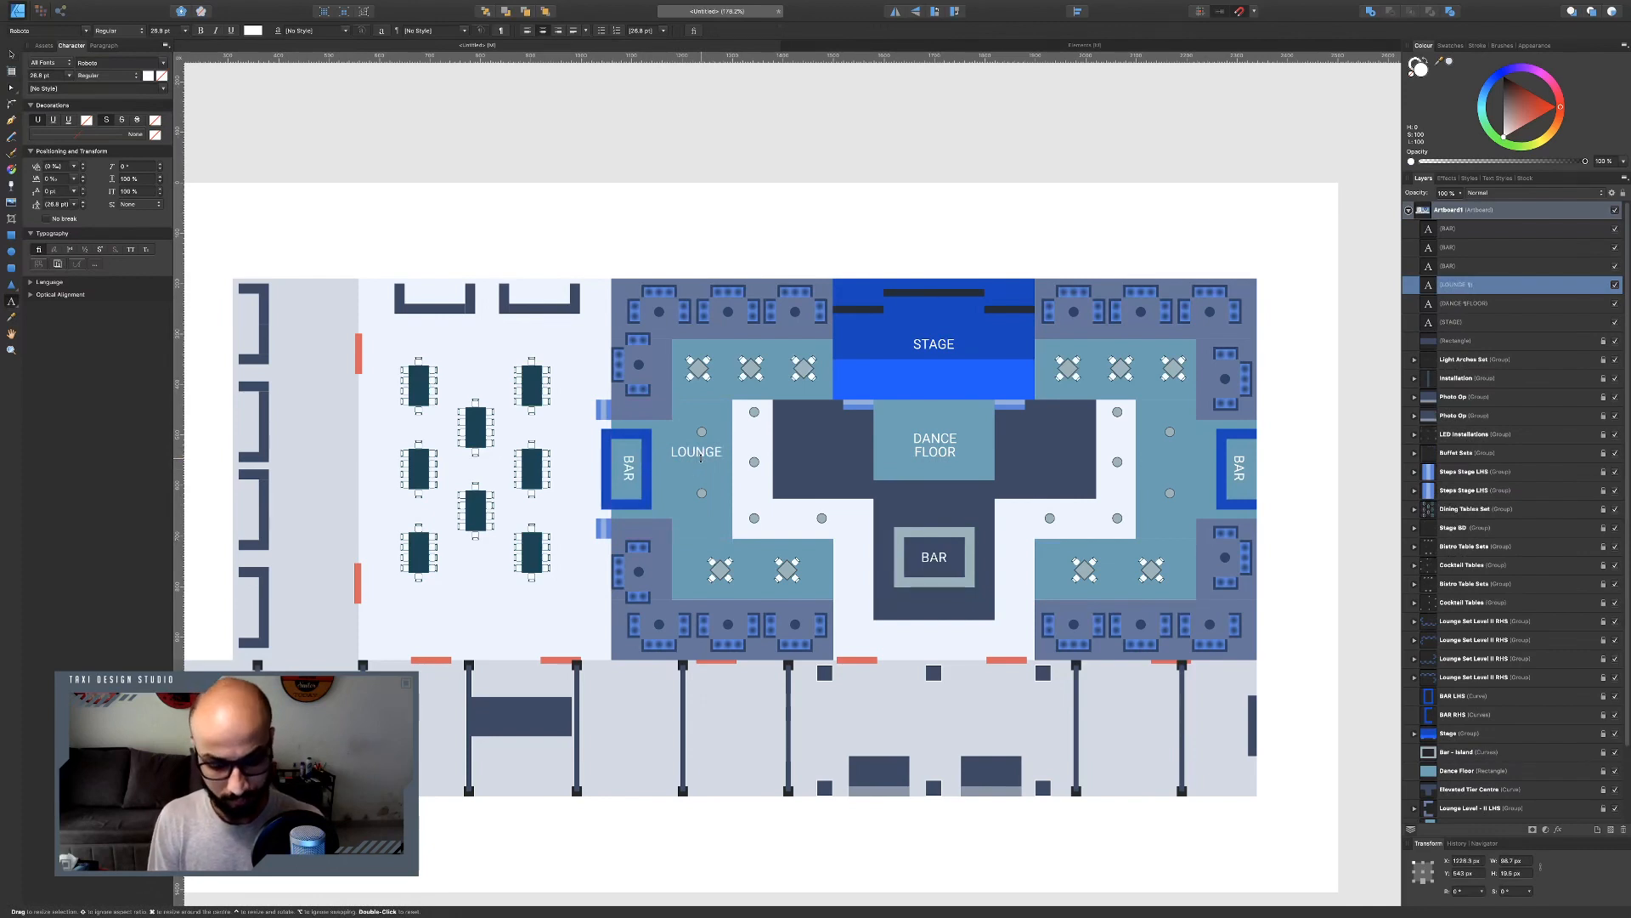
key("Return")
type("LEVEL")
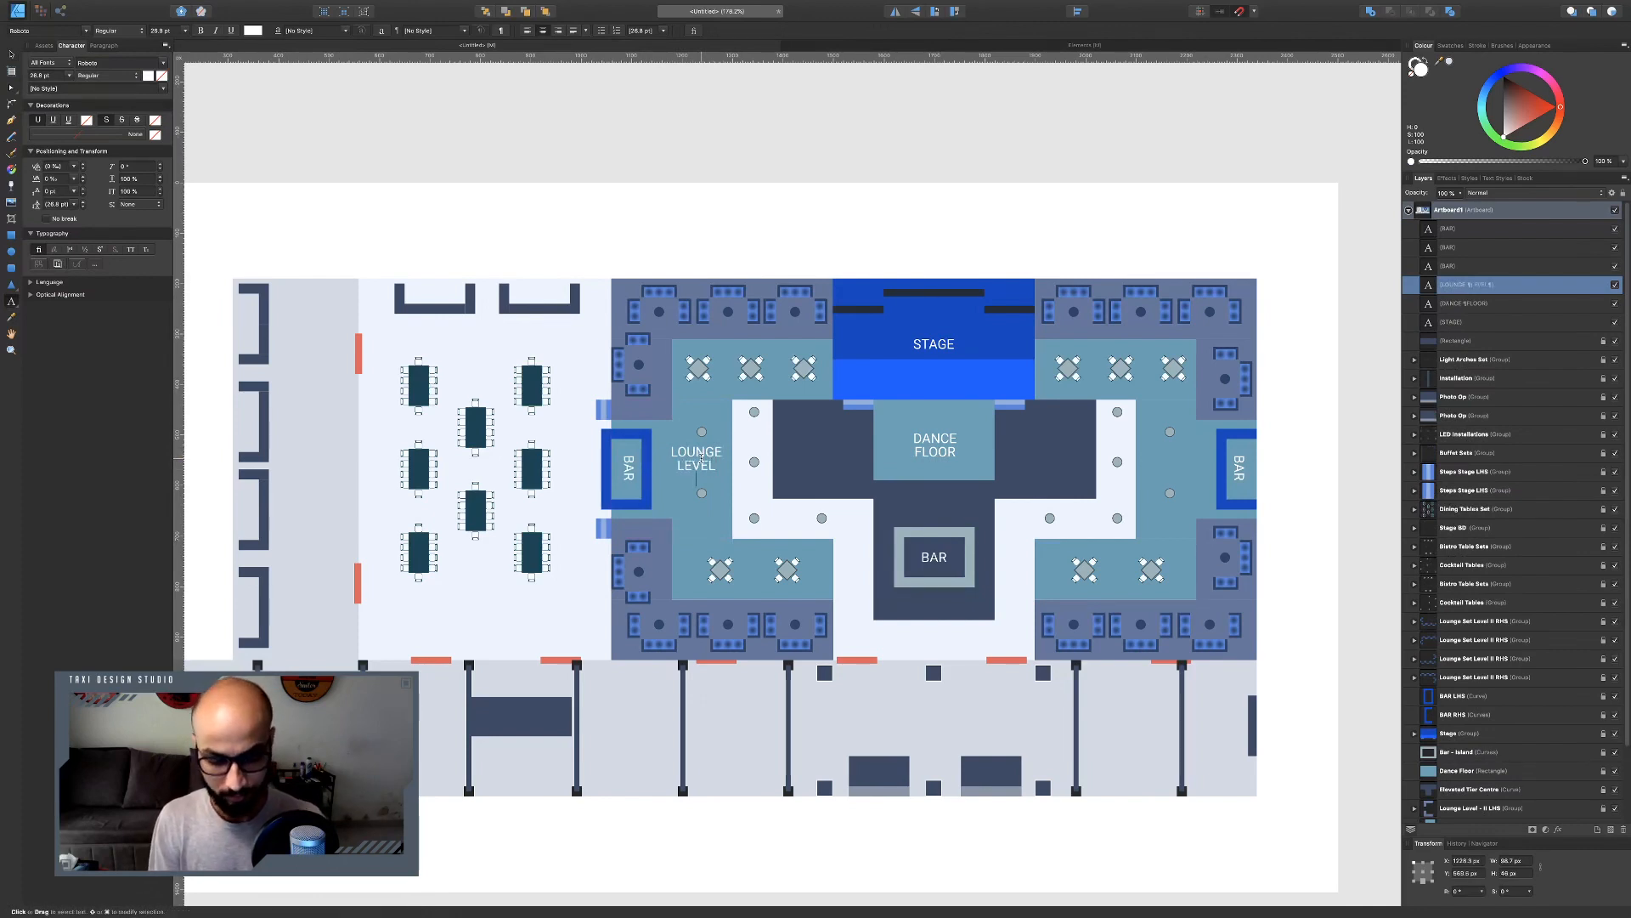
key("Return")
type("TIER")
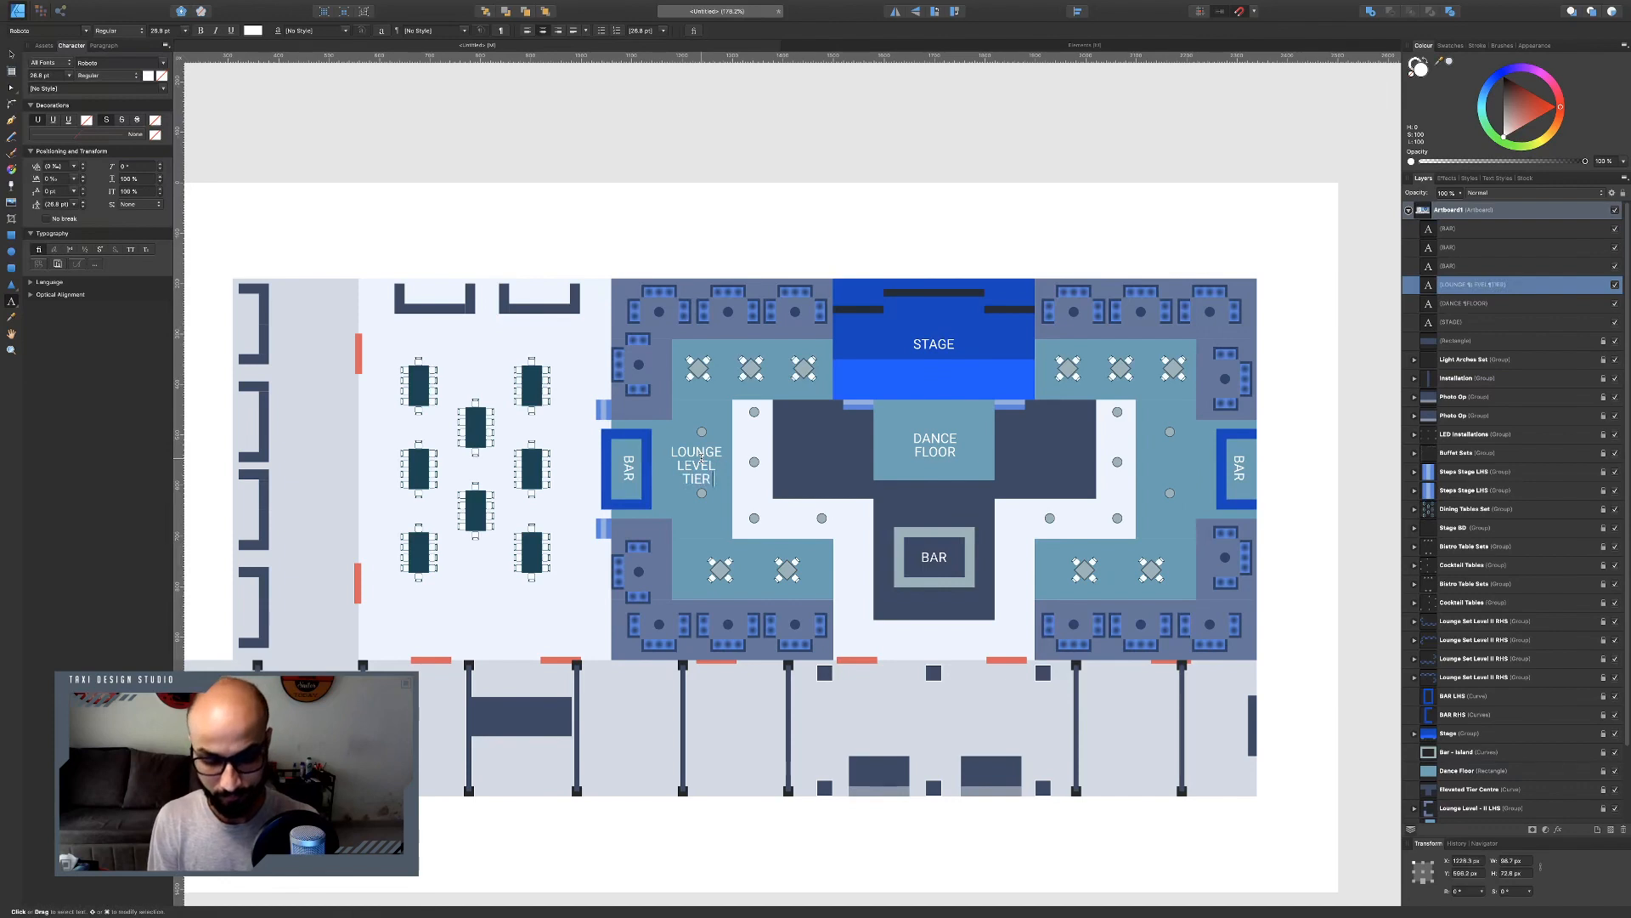
type(" I")
key("Escape")
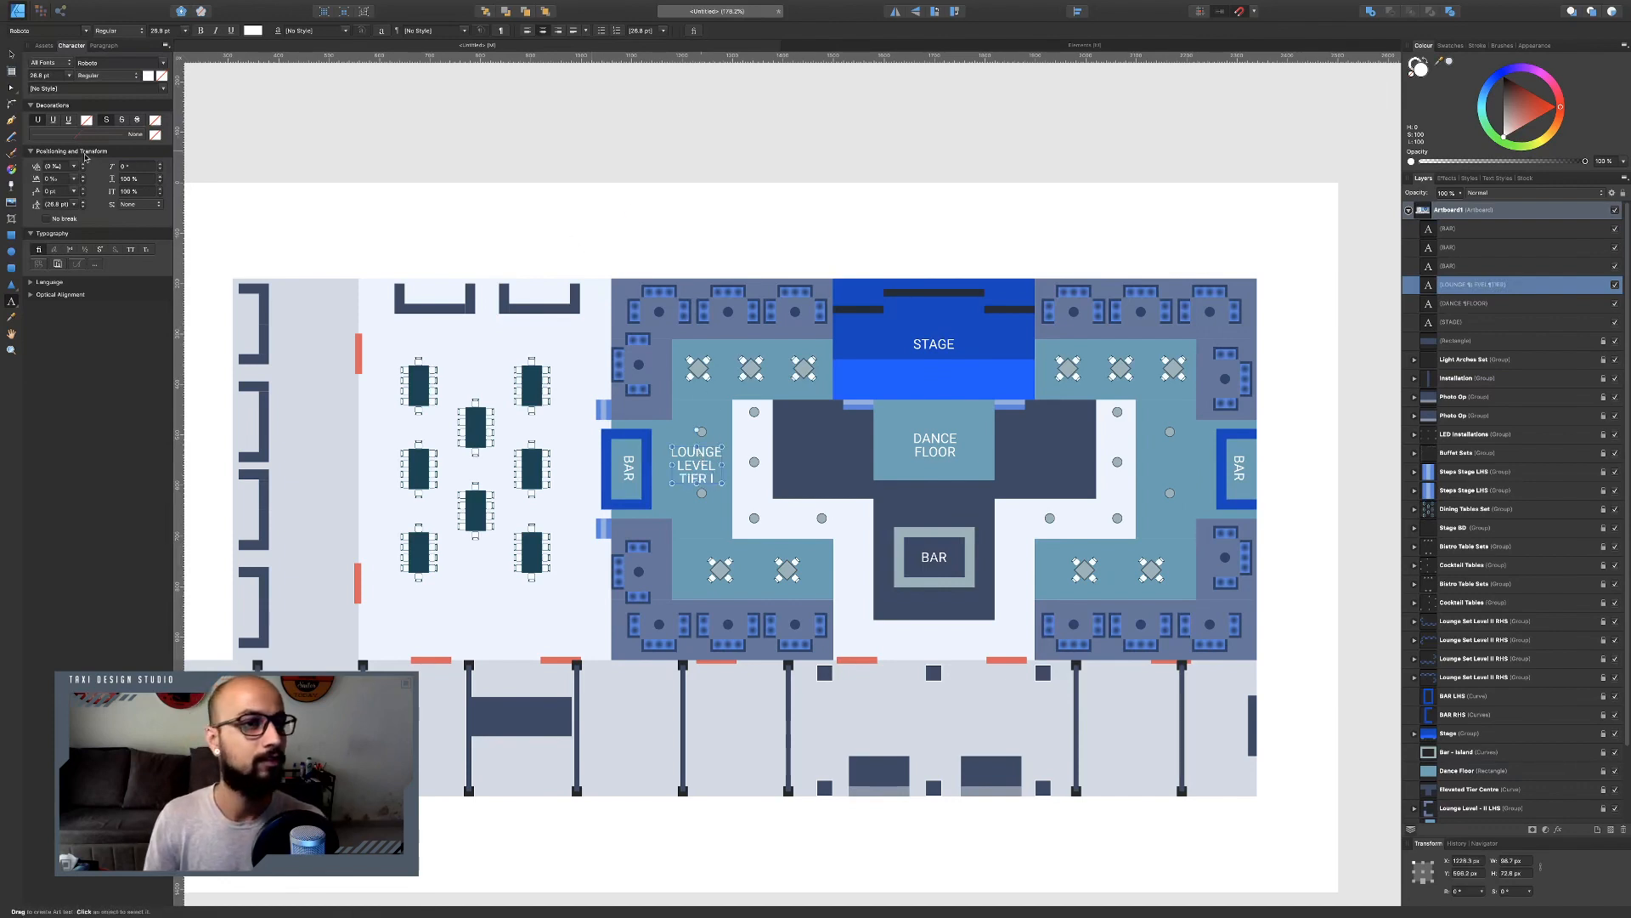
Duplicate the lounge label onto the outer left lounge area and change it to LOUNGE LEVEL TIER II.
key("v")
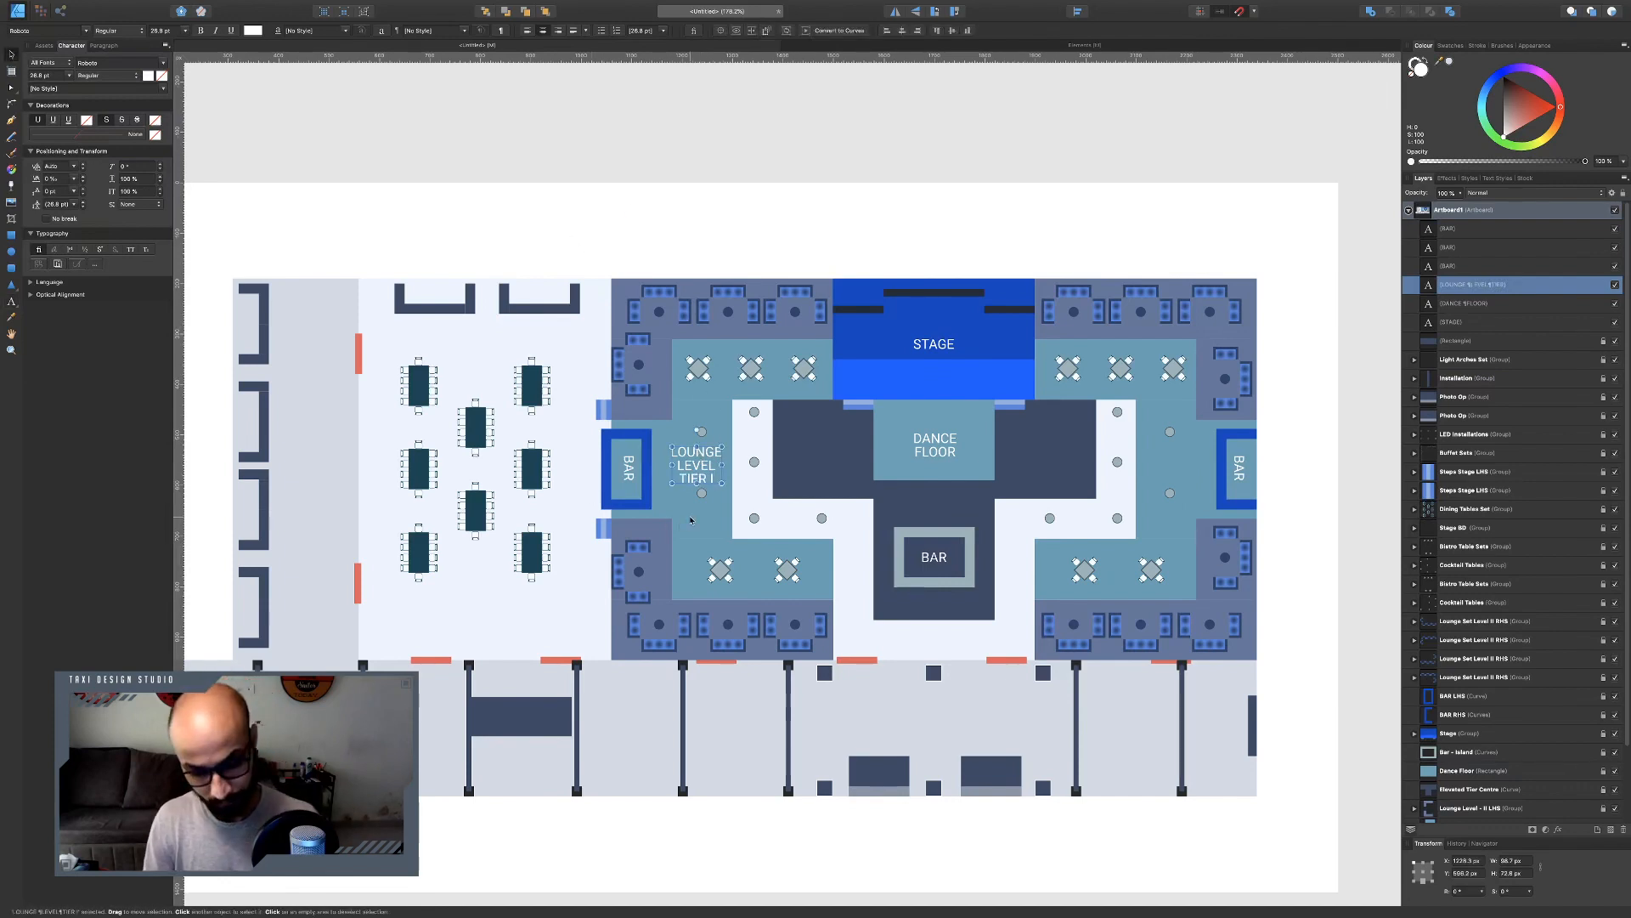
key("super+j")
left_click_drag(700, 465, 641, 393)
key("t")
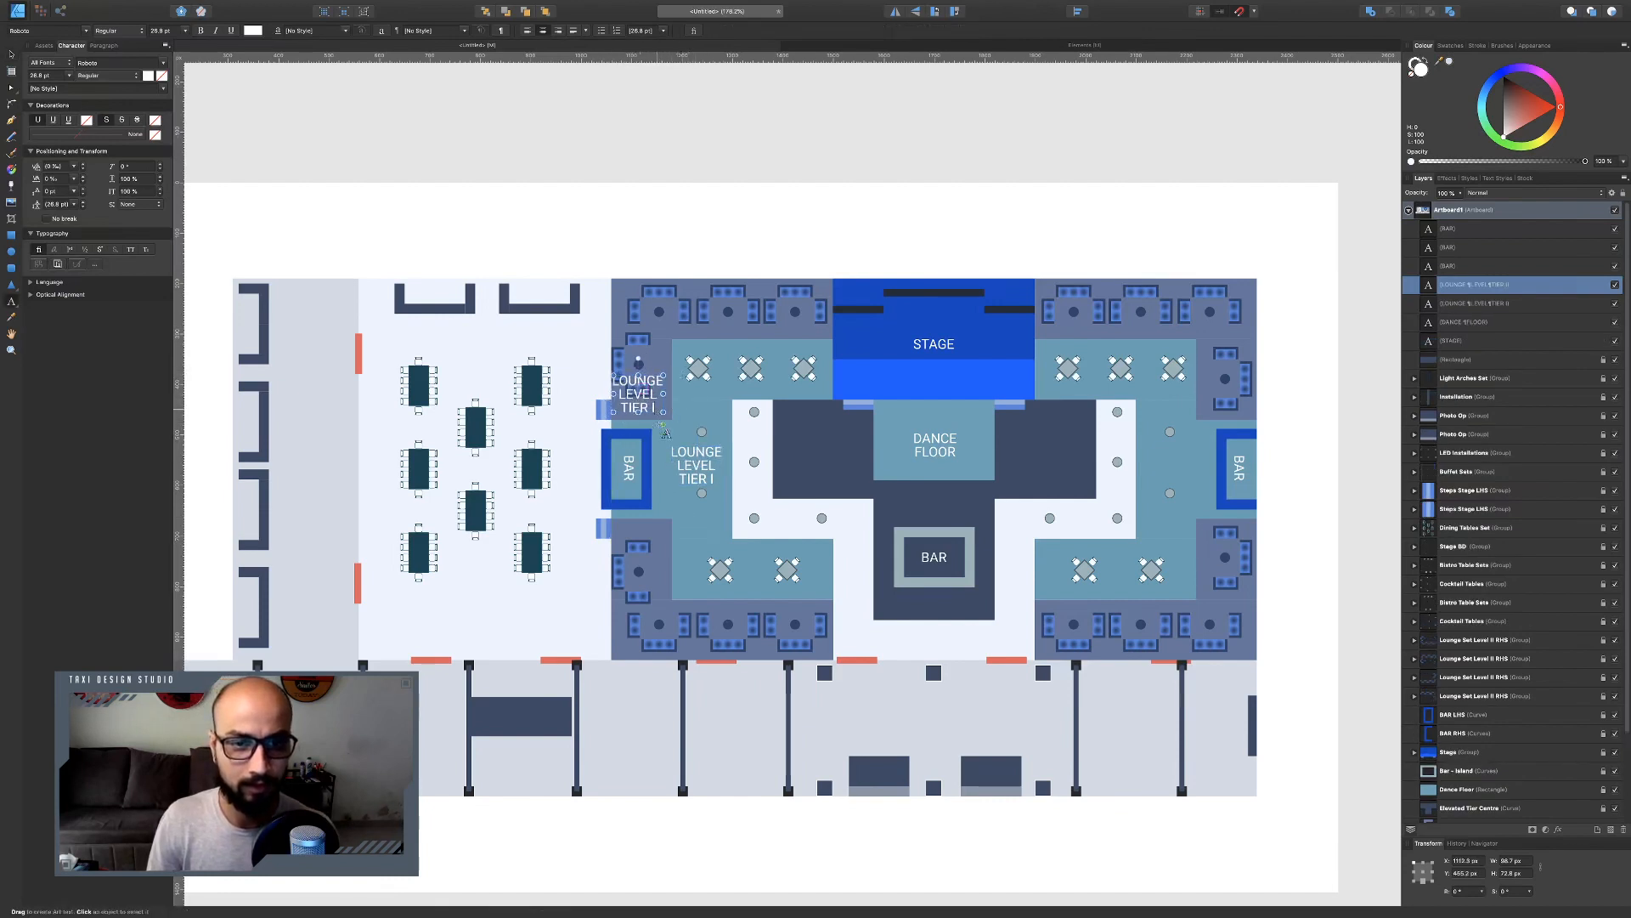
left_click(657, 417)
type("I")
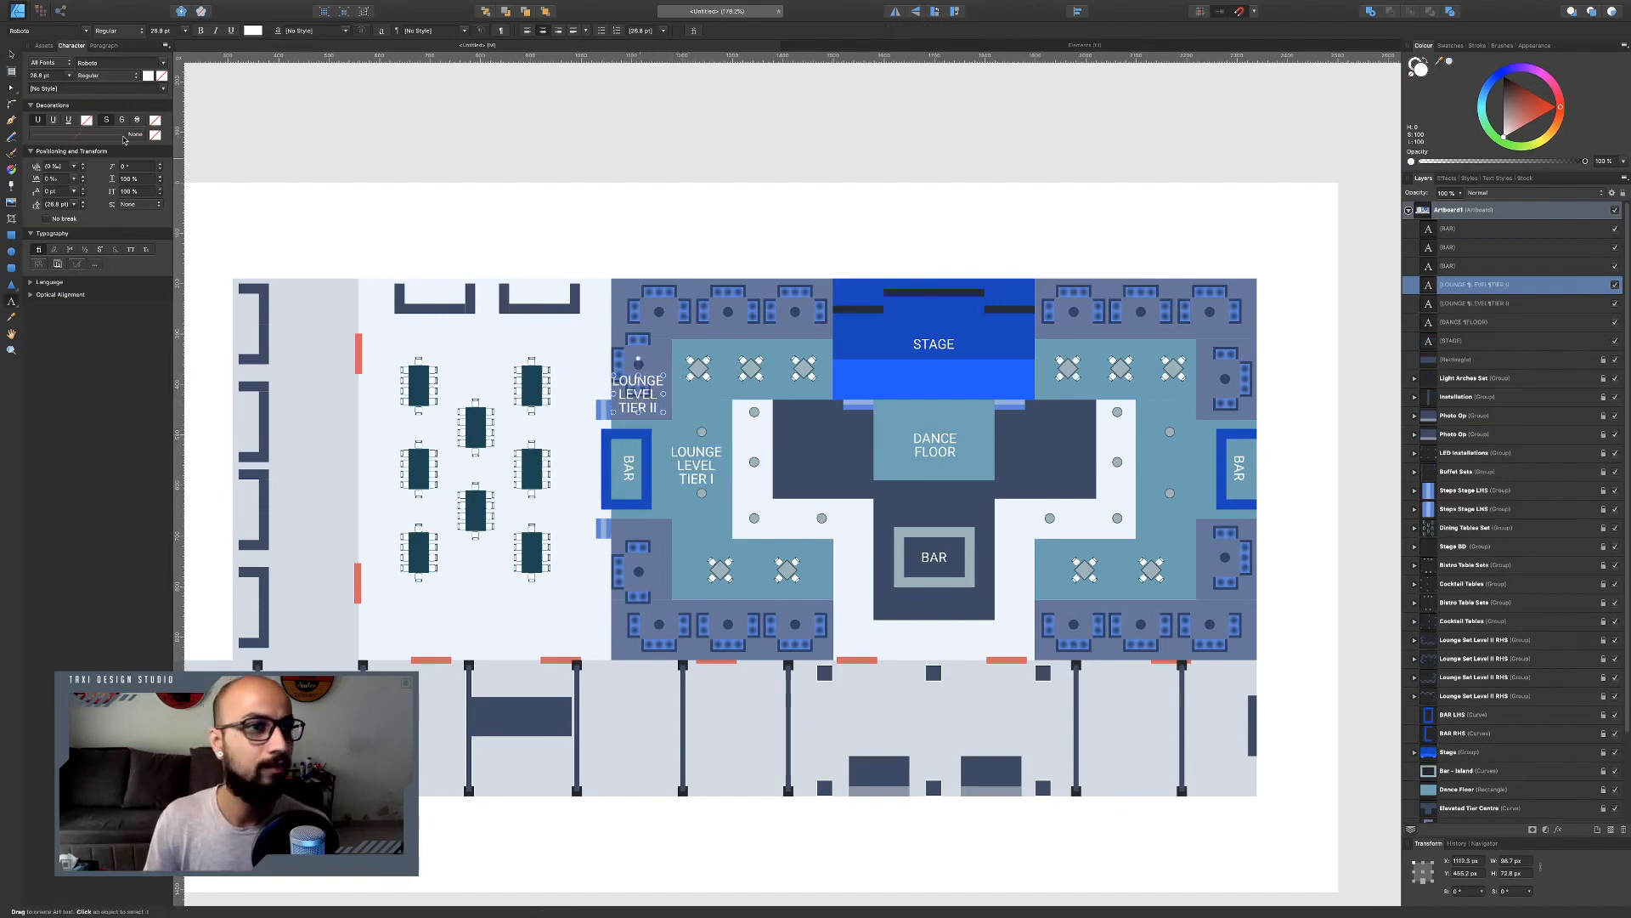
Duplicate both left lounge labels onto the matching right-hand lounge areas and align them.
left_click(11, 54)
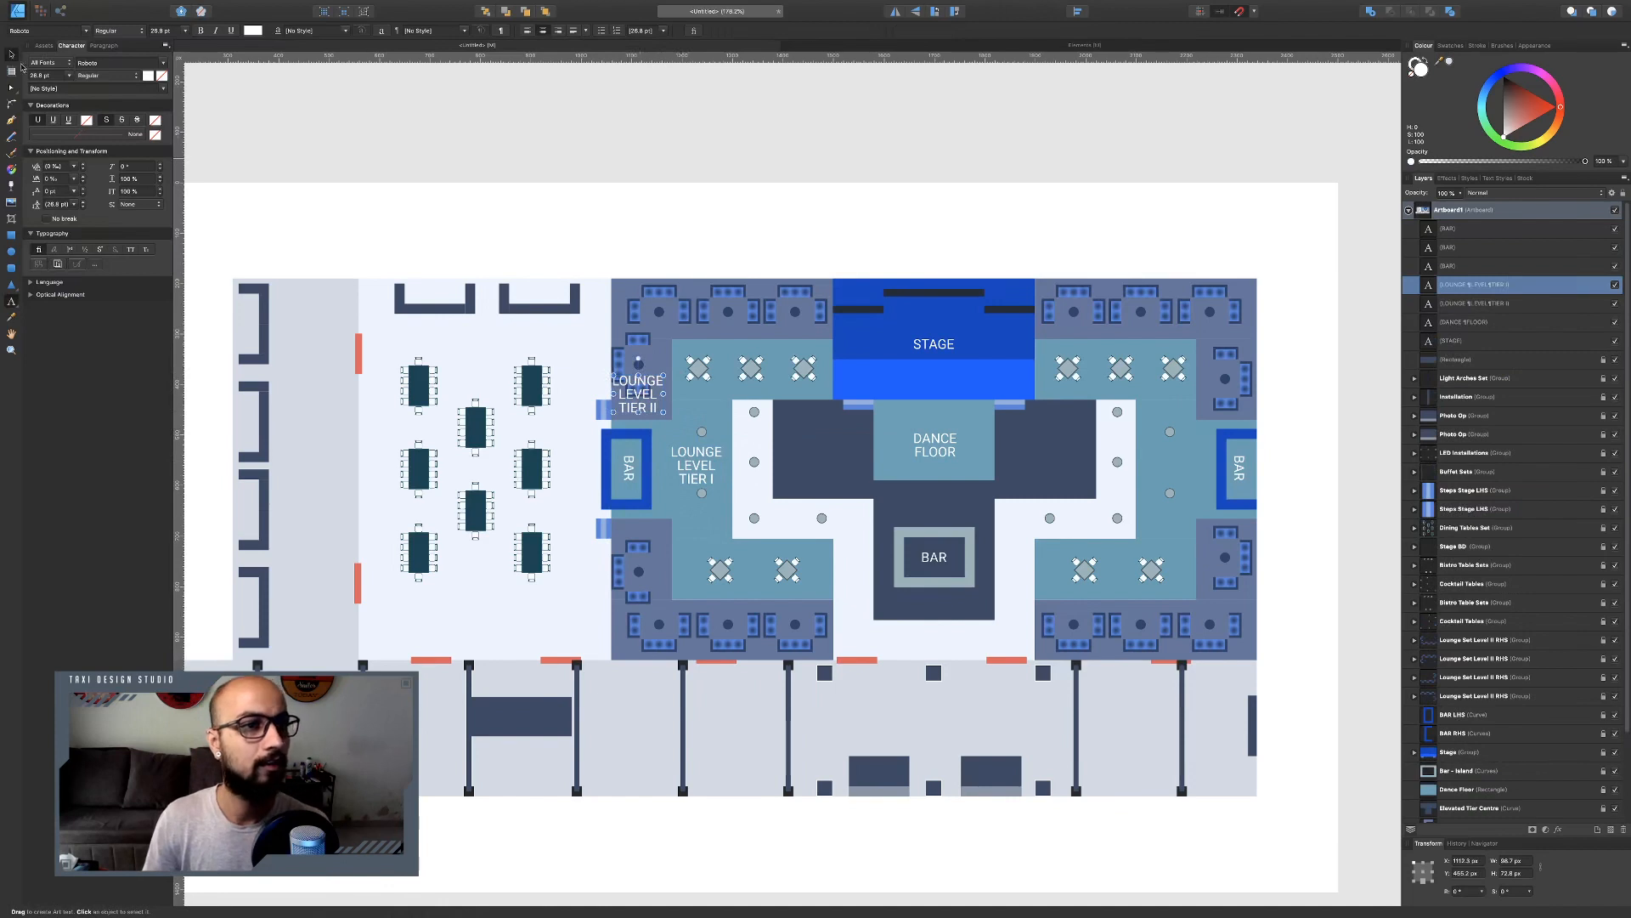
left_click(689, 465, "shift")
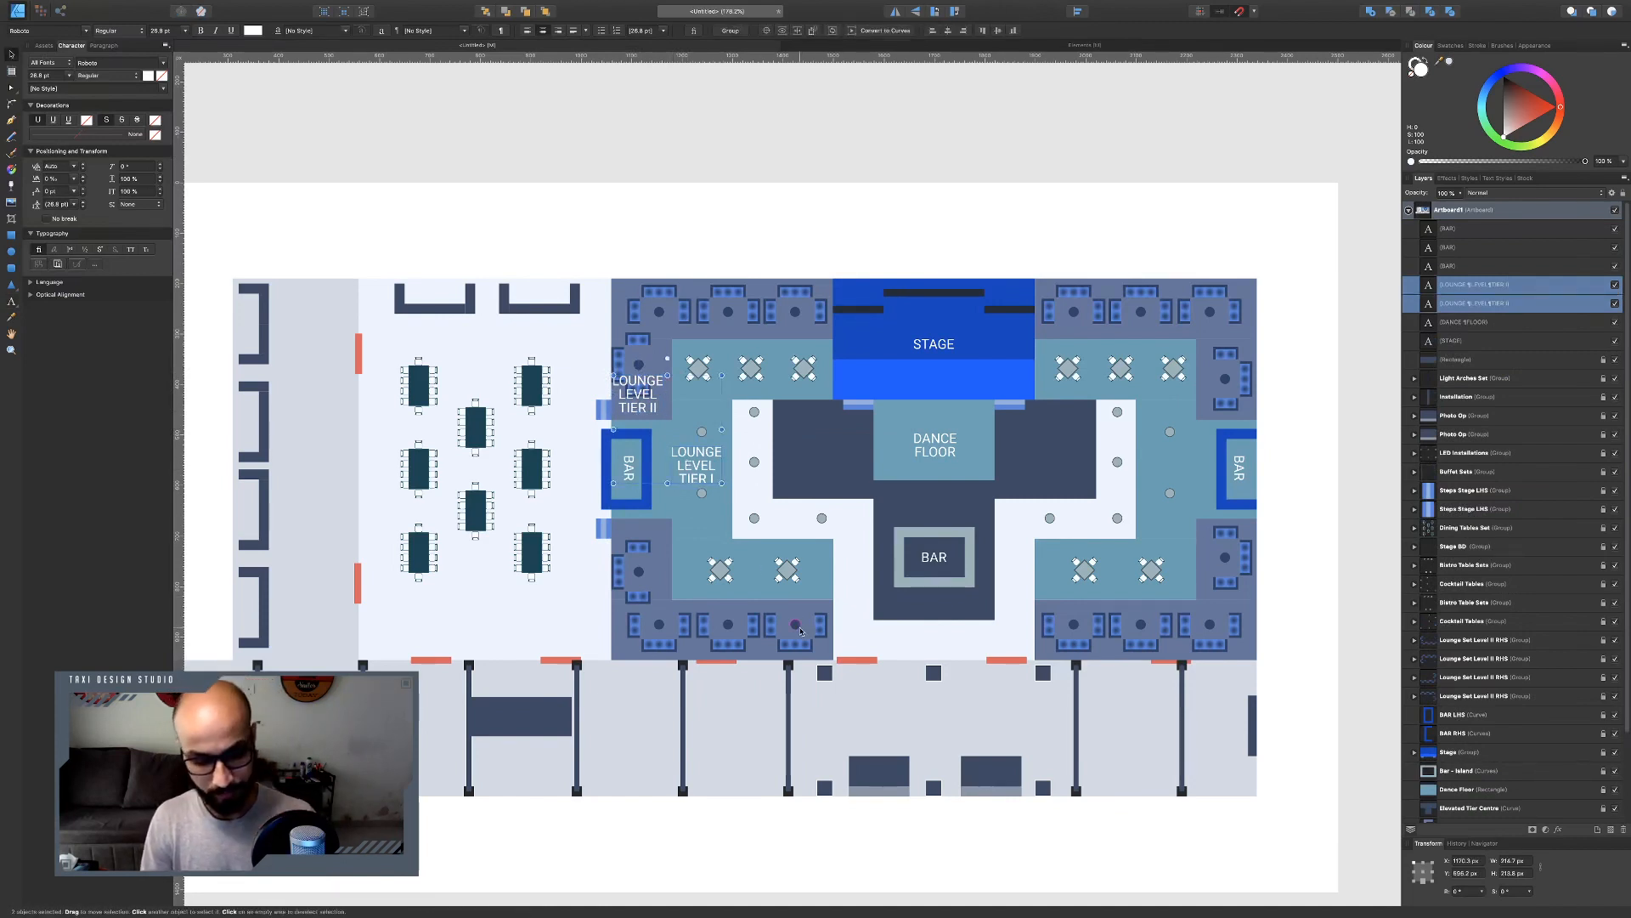
key("super+j")
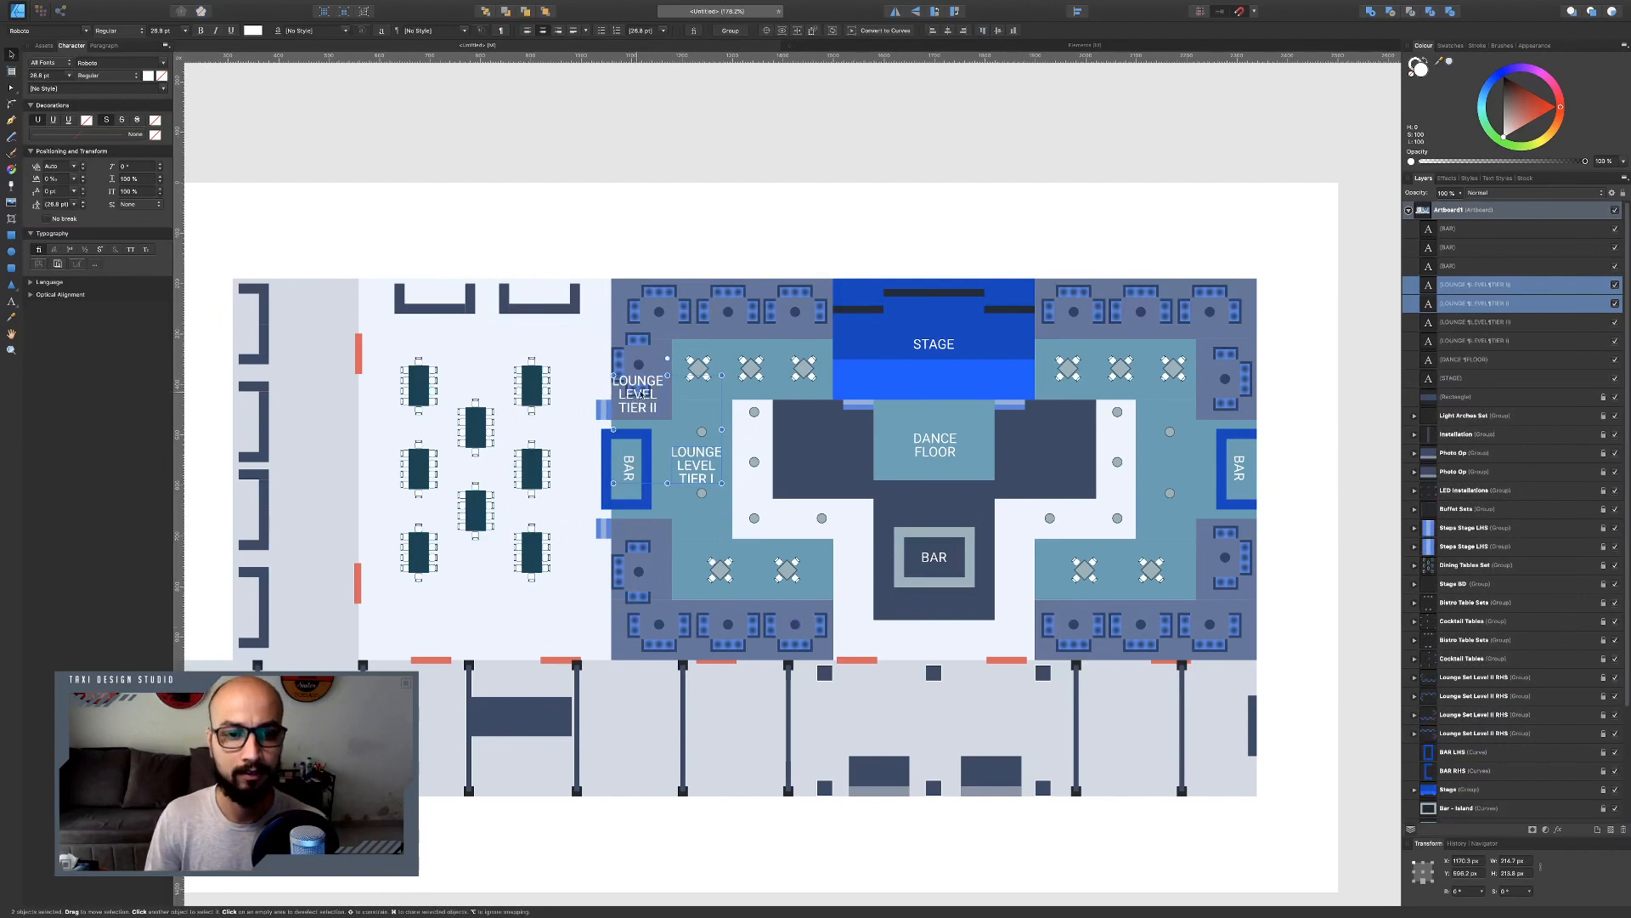
left_click_drag(648, 406, 1152, 396)
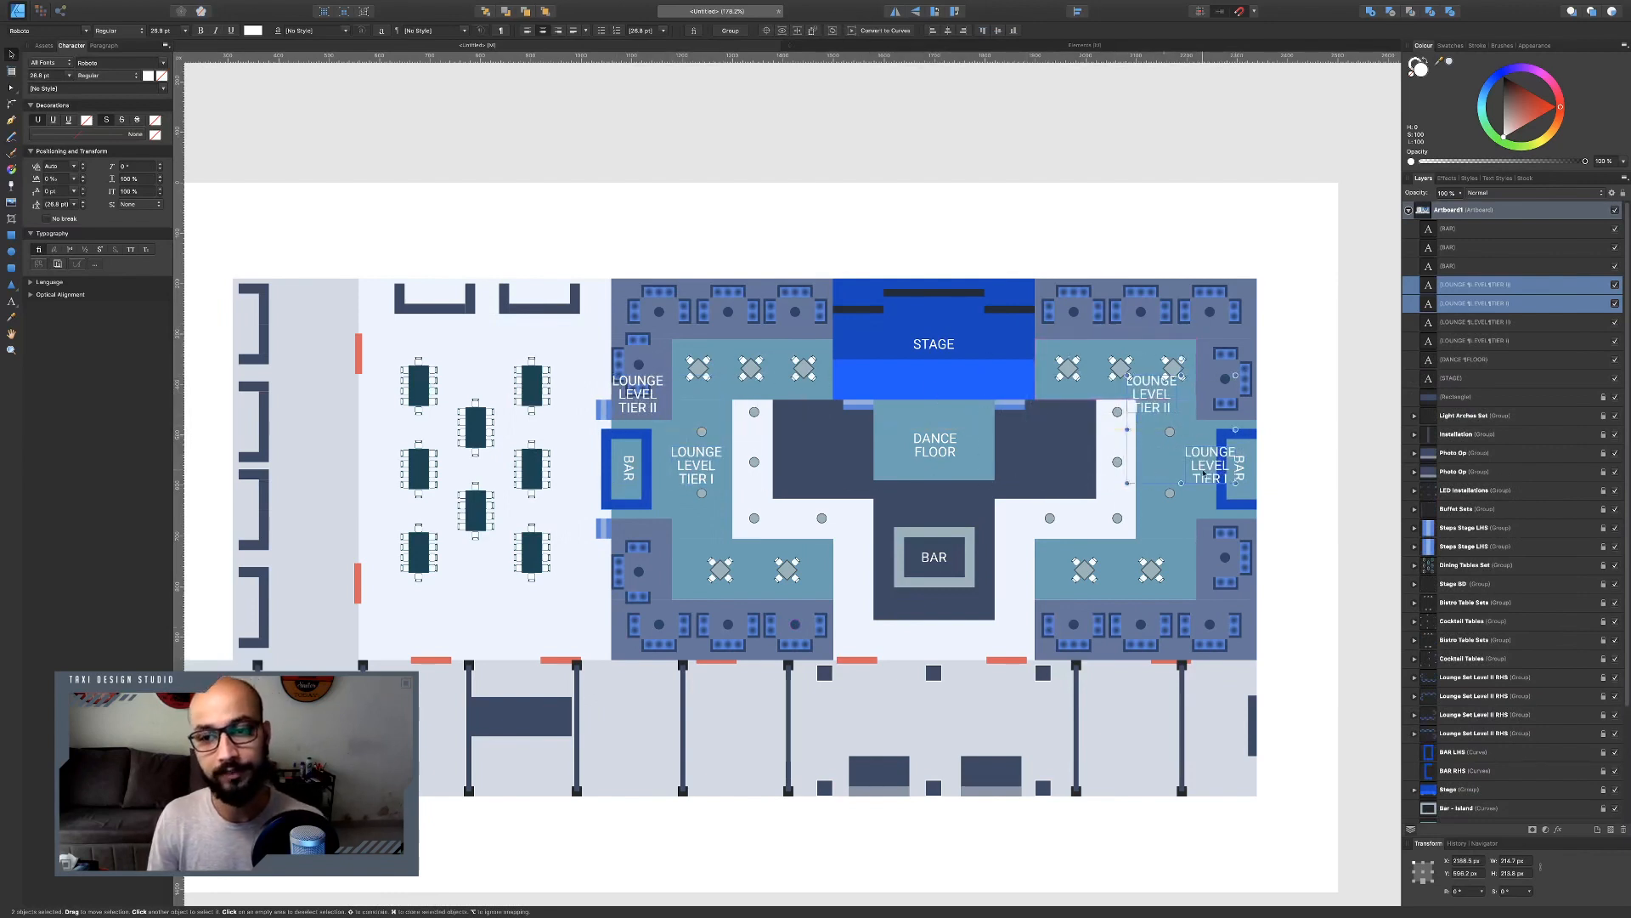
left_click_drag(1207, 461, 1163, 466)
left_click_drag(1157, 394, 1220, 390)
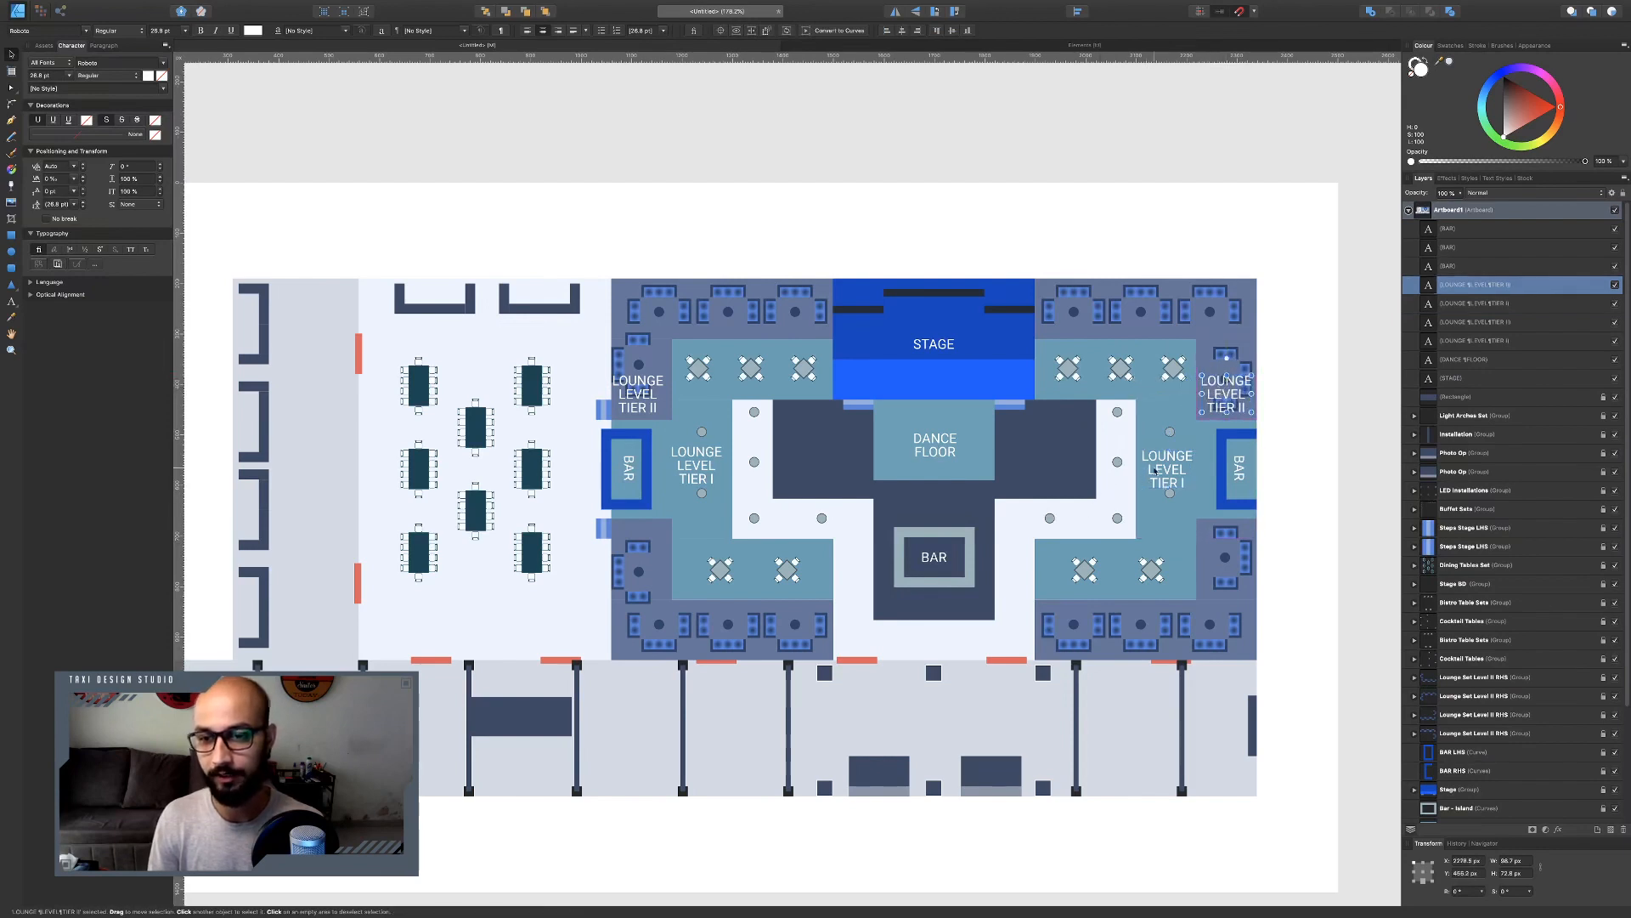
left_click(1154, 475, "shift")
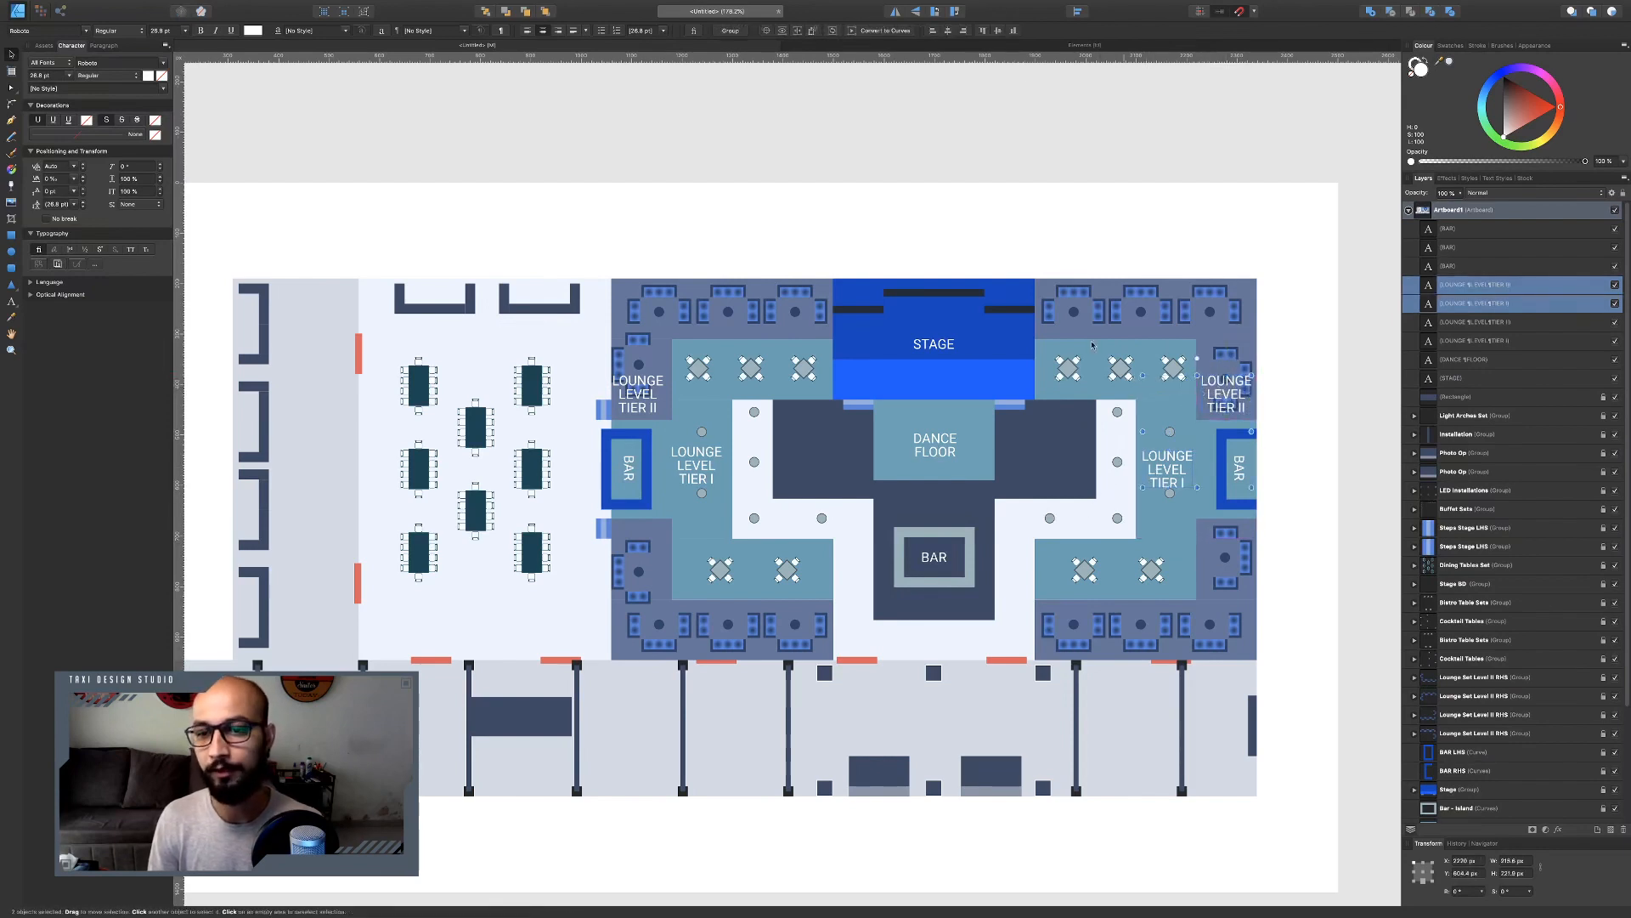
left_click(895, 12)
left_click(894, 12)
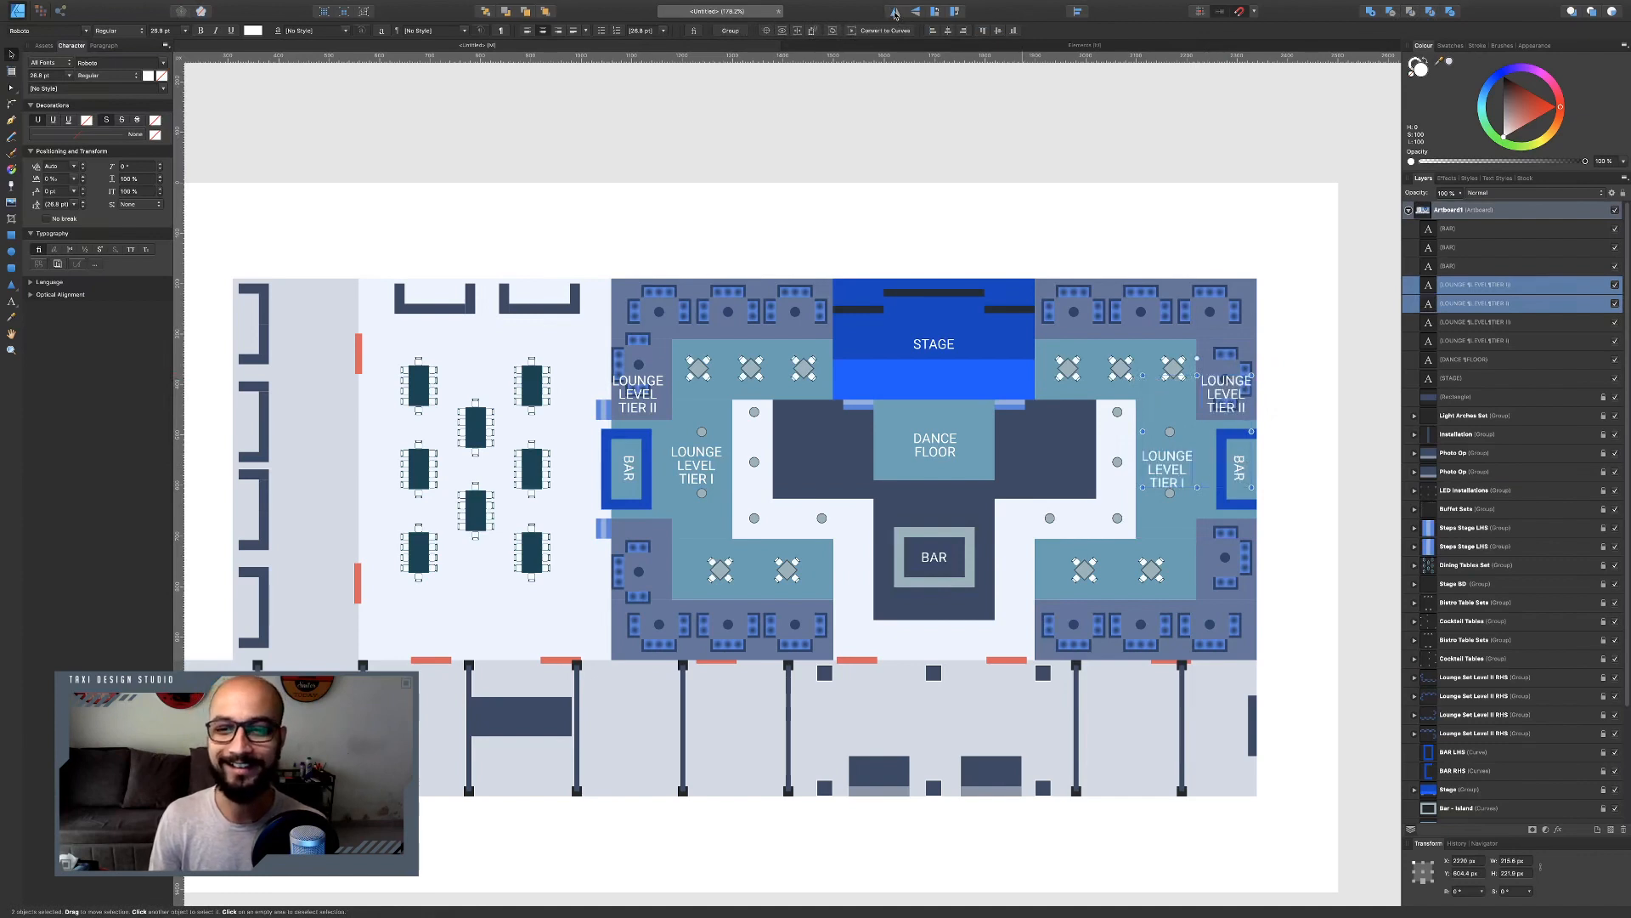
left_click(1353, 299)
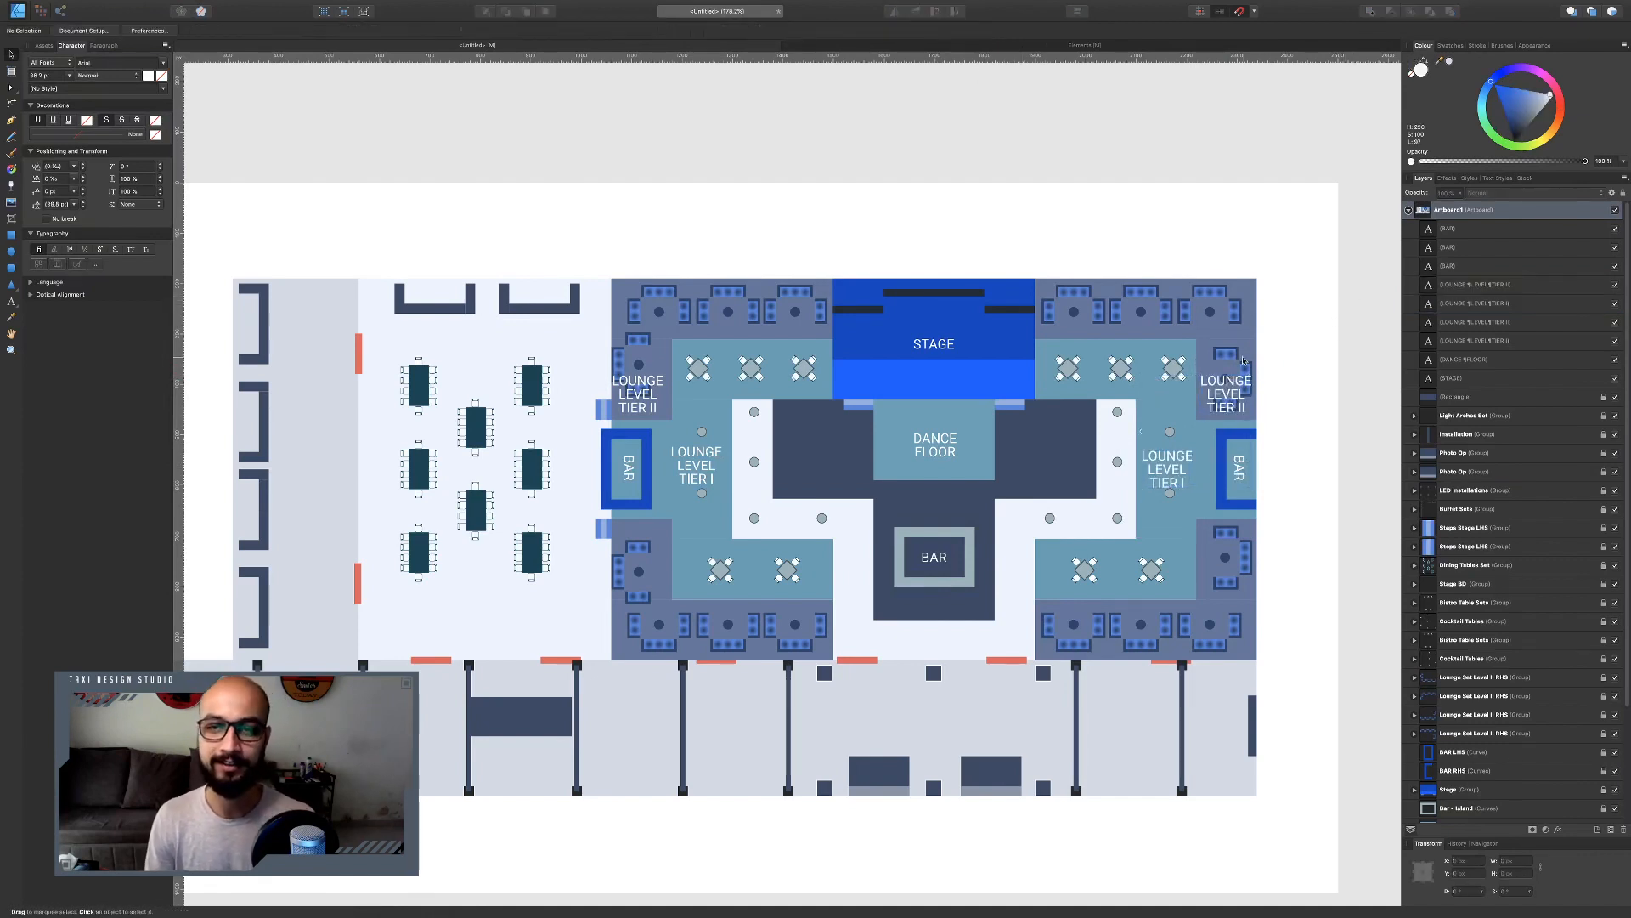
Duplicate the central BAR label onto the photo op area in the lower section and retype it as PHOTO OP.
scroll(1021, 356, "down", 4)
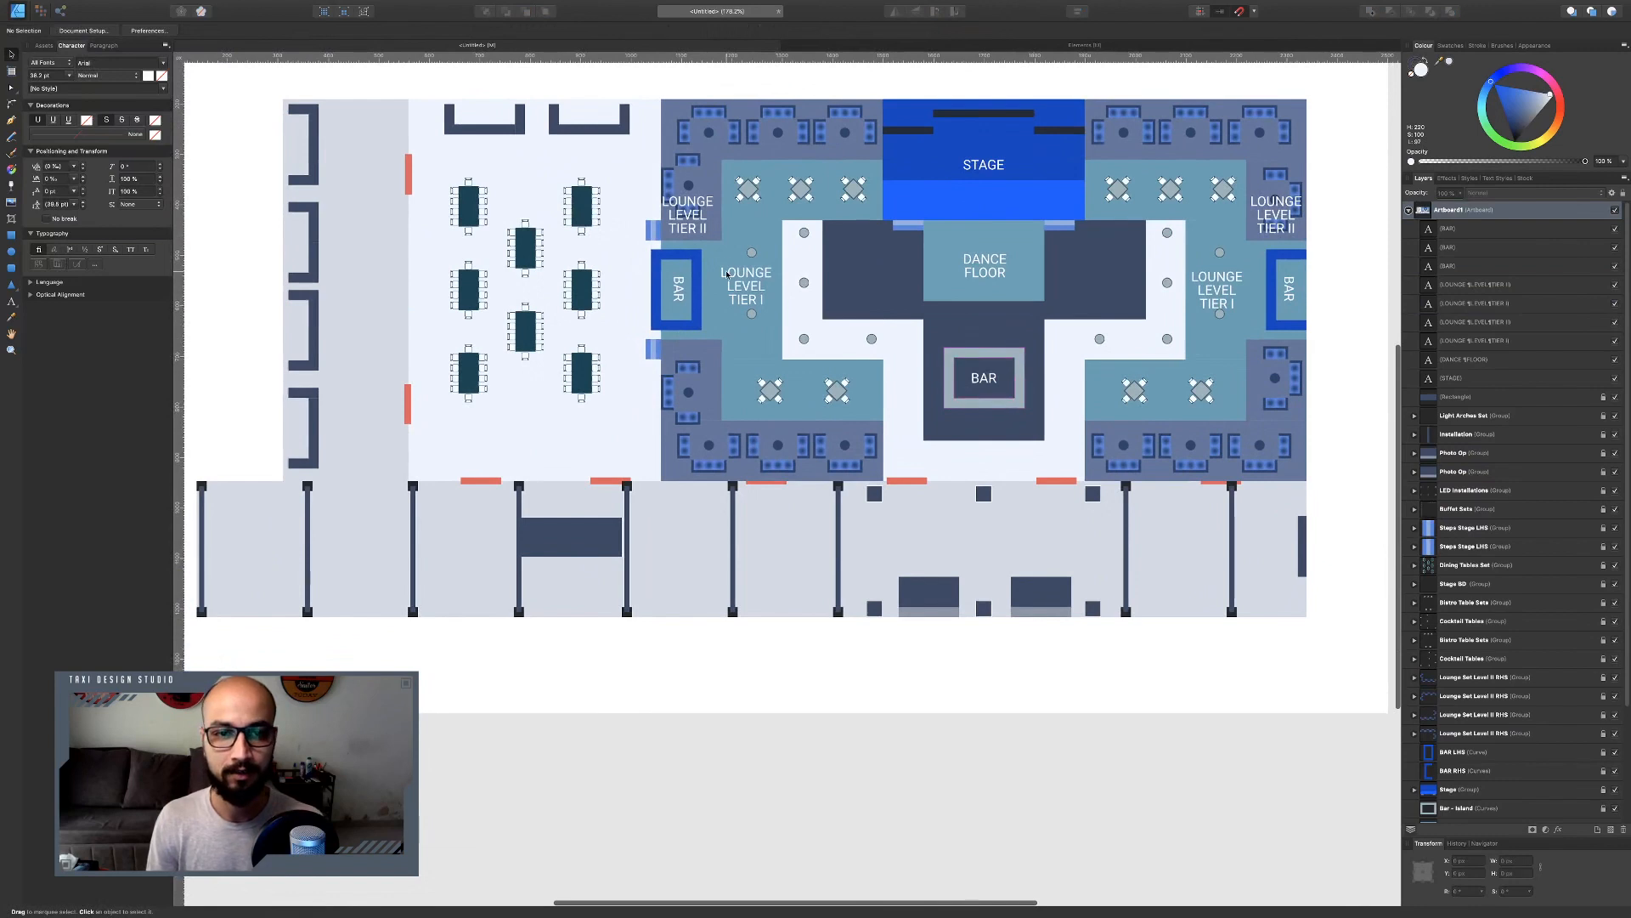
left_click(984, 377)
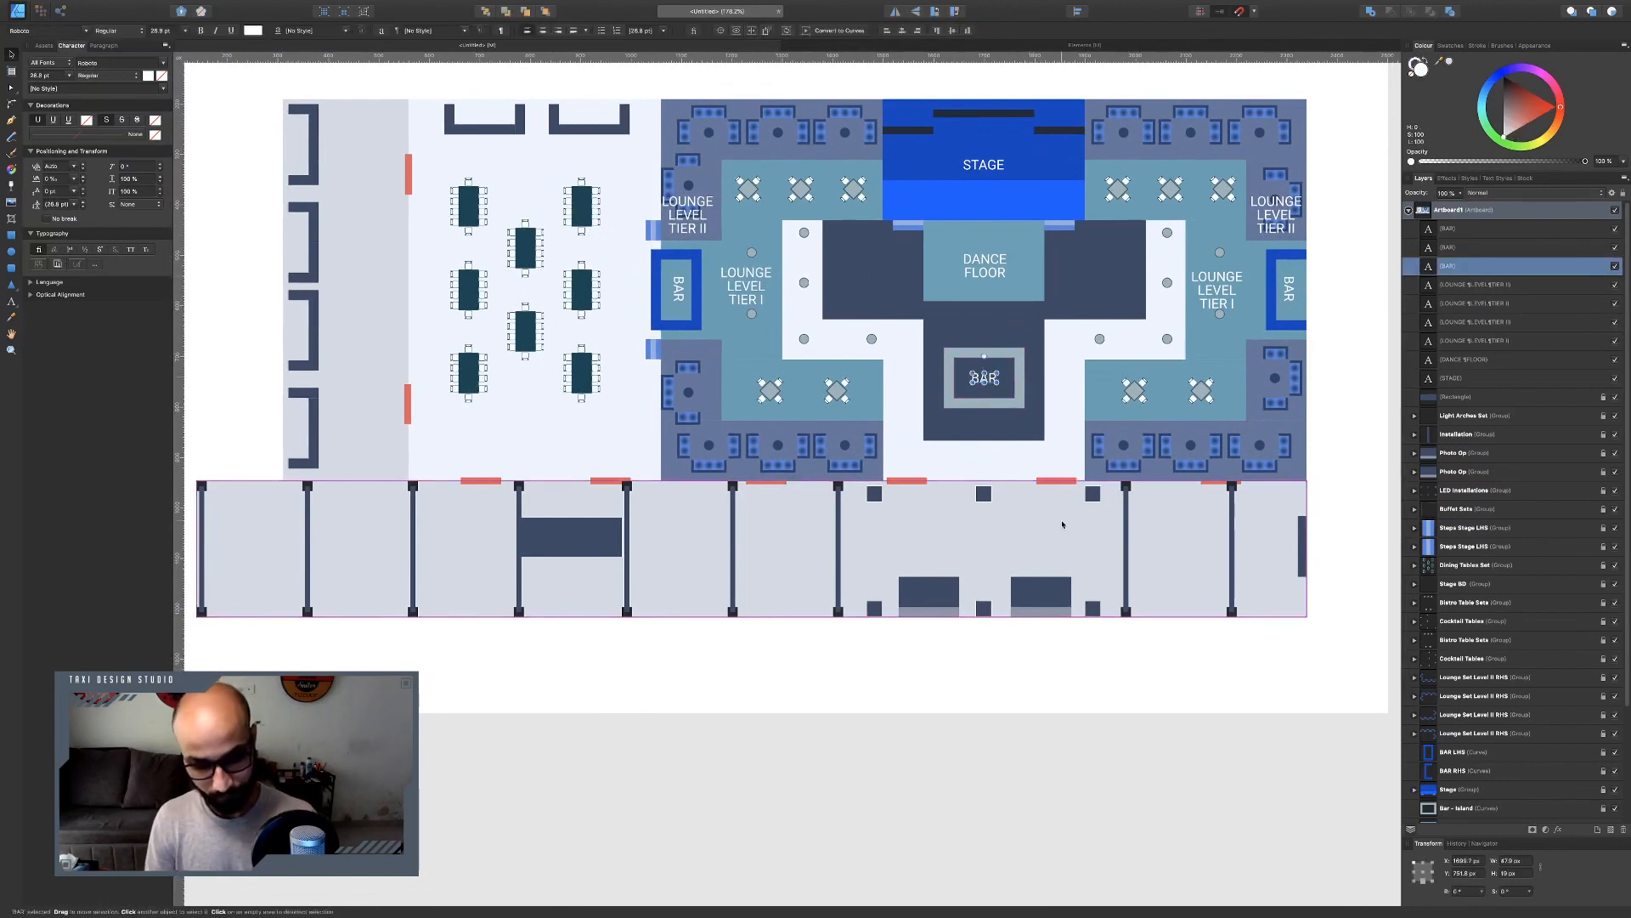
left_click_drag(985, 383, 935, 595)
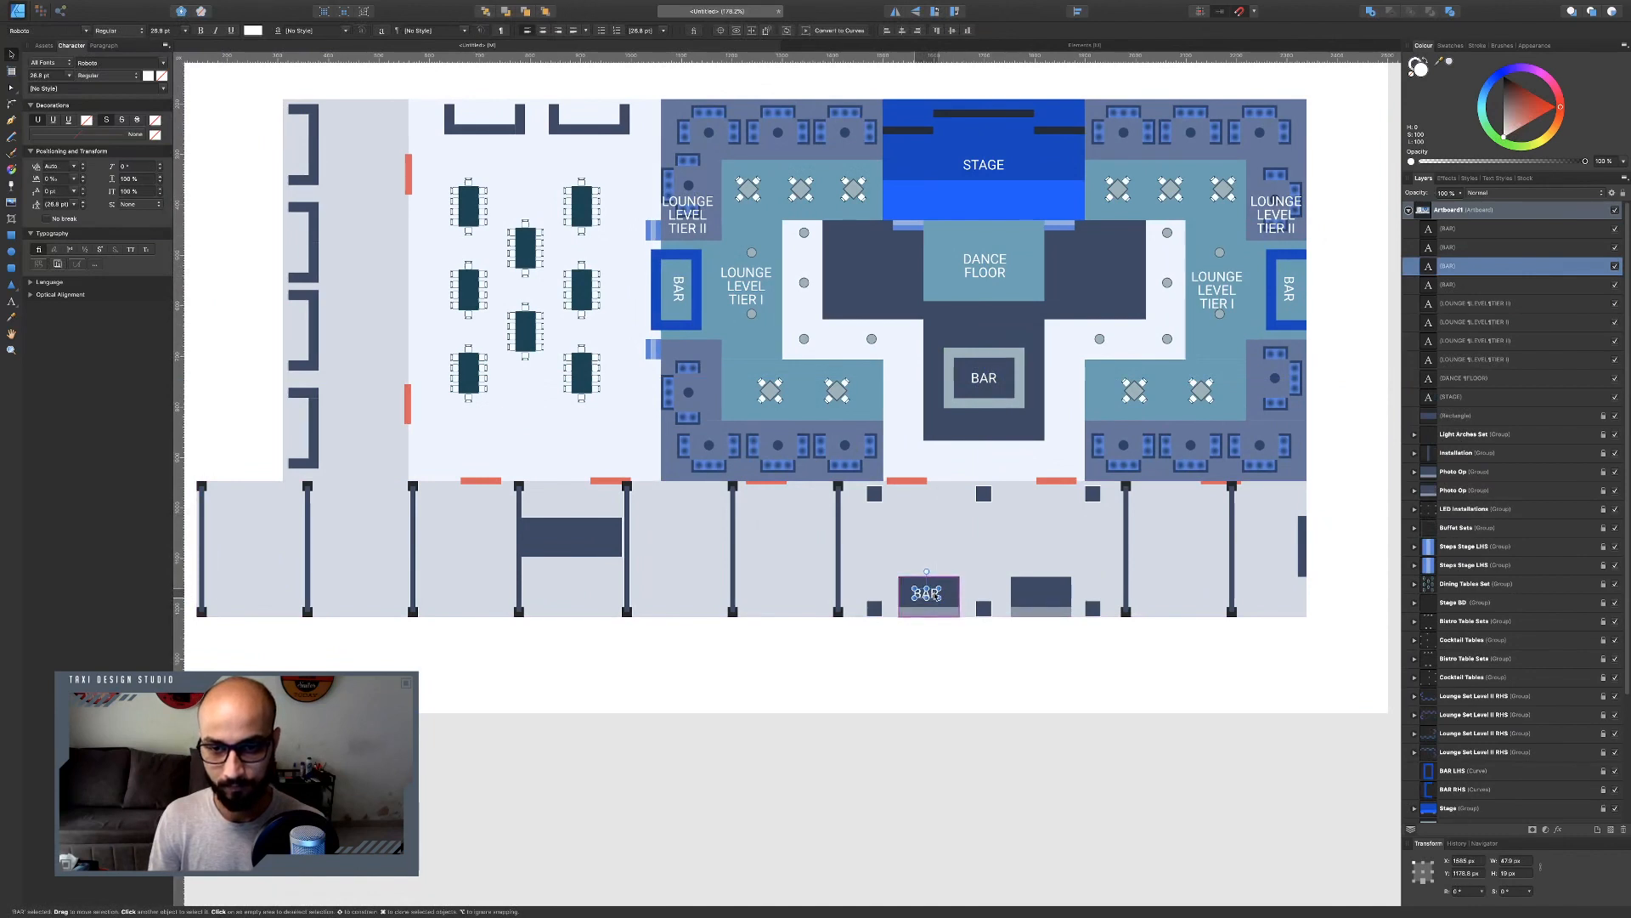
double_click(935, 595)
type("PHO")
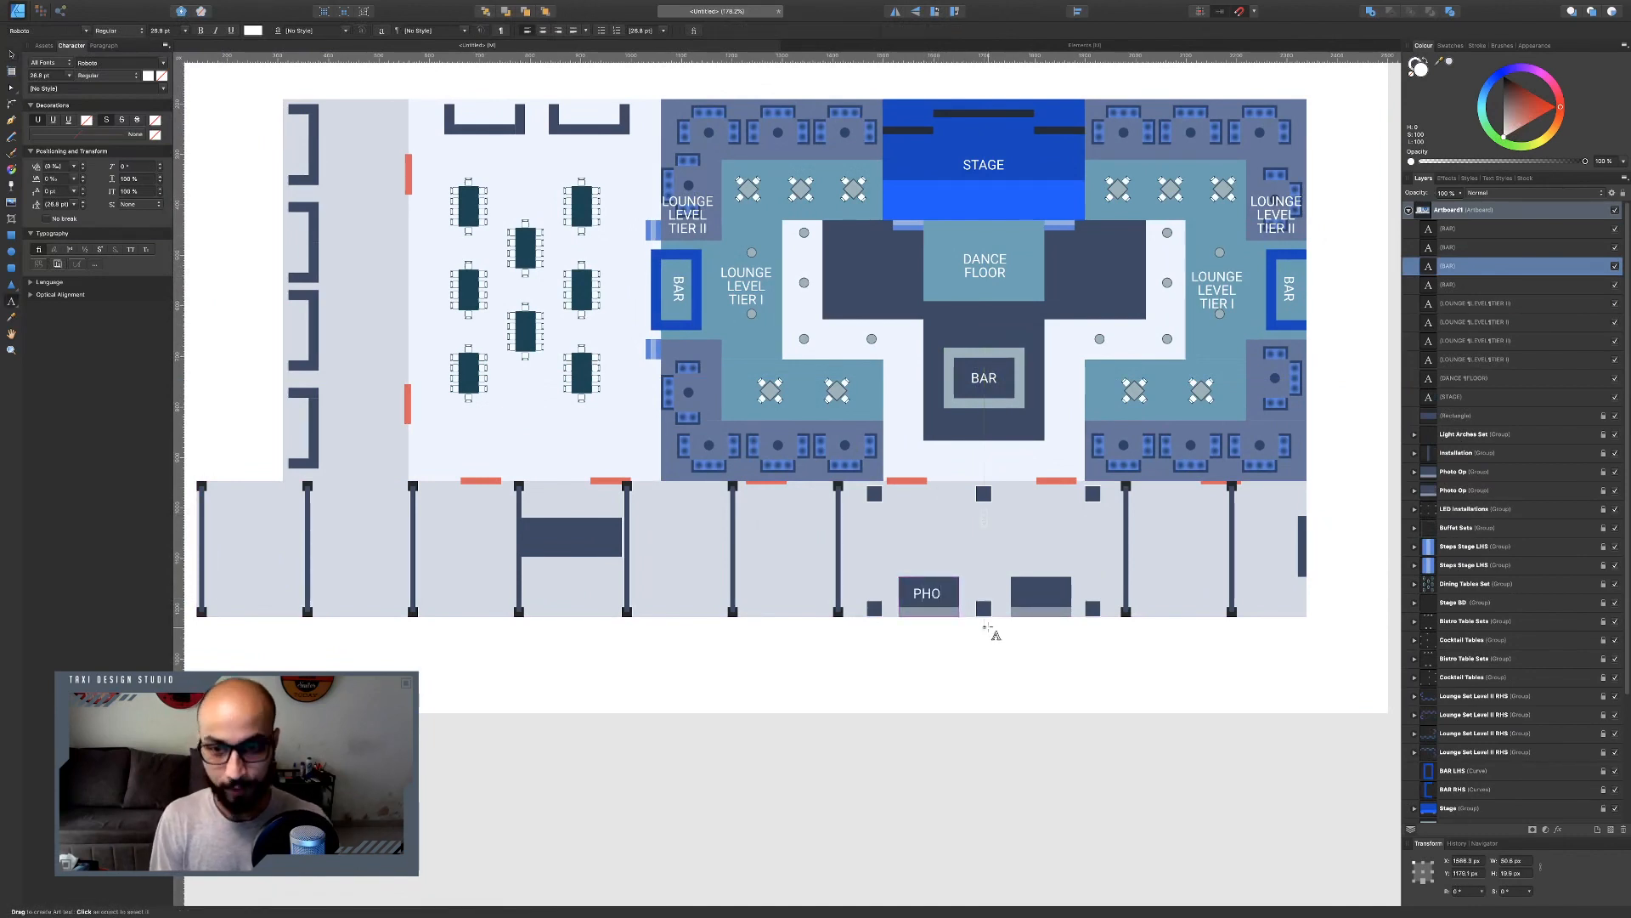
type("TO OP")
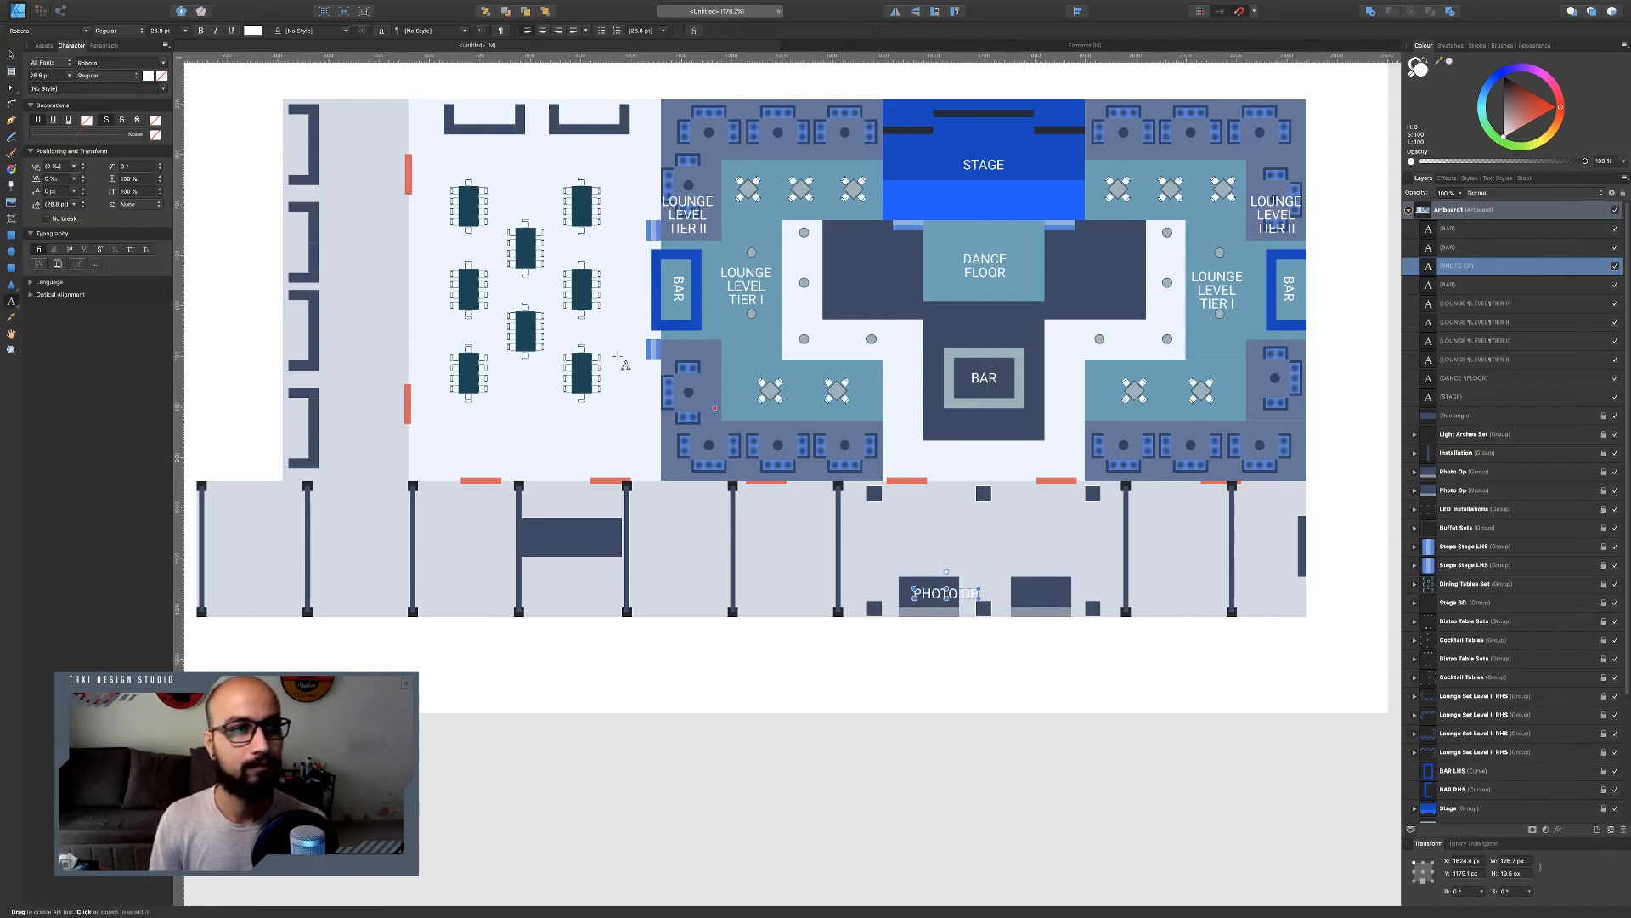
Centre the PHOTO OP label and duplicate it onto the second photo op area and, rotated, onto the right-edge strip.
left_click(11, 56)
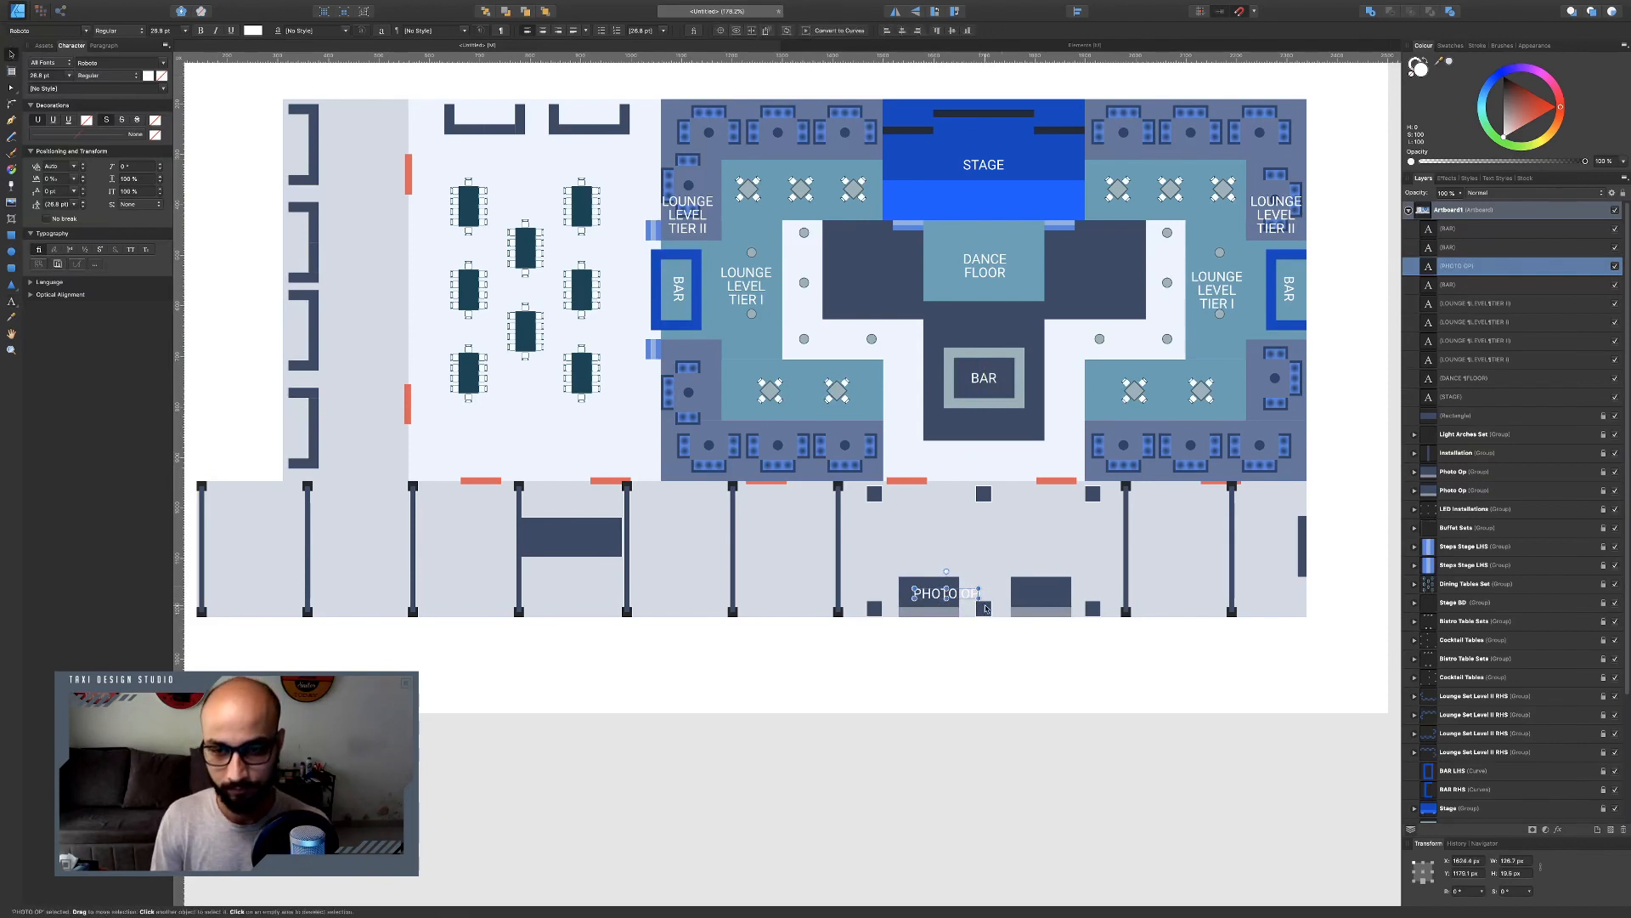
left_click_drag(979, 599, 939, 594)
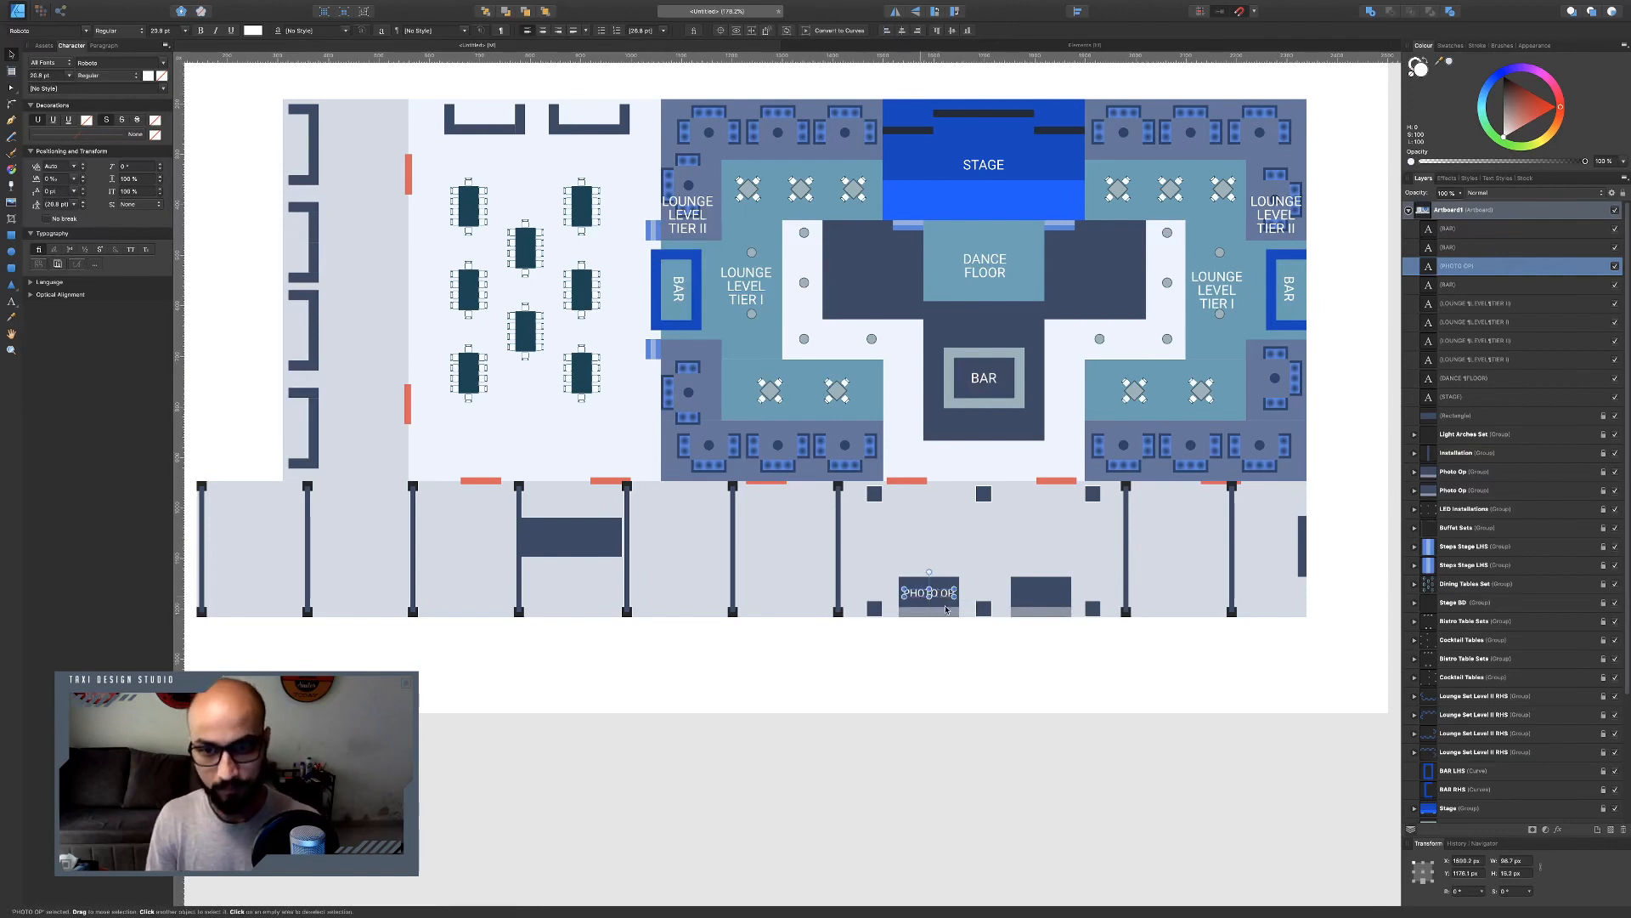
key("super+j")
left_click_drag(930, 597, 1291, 562)
key("super+j")
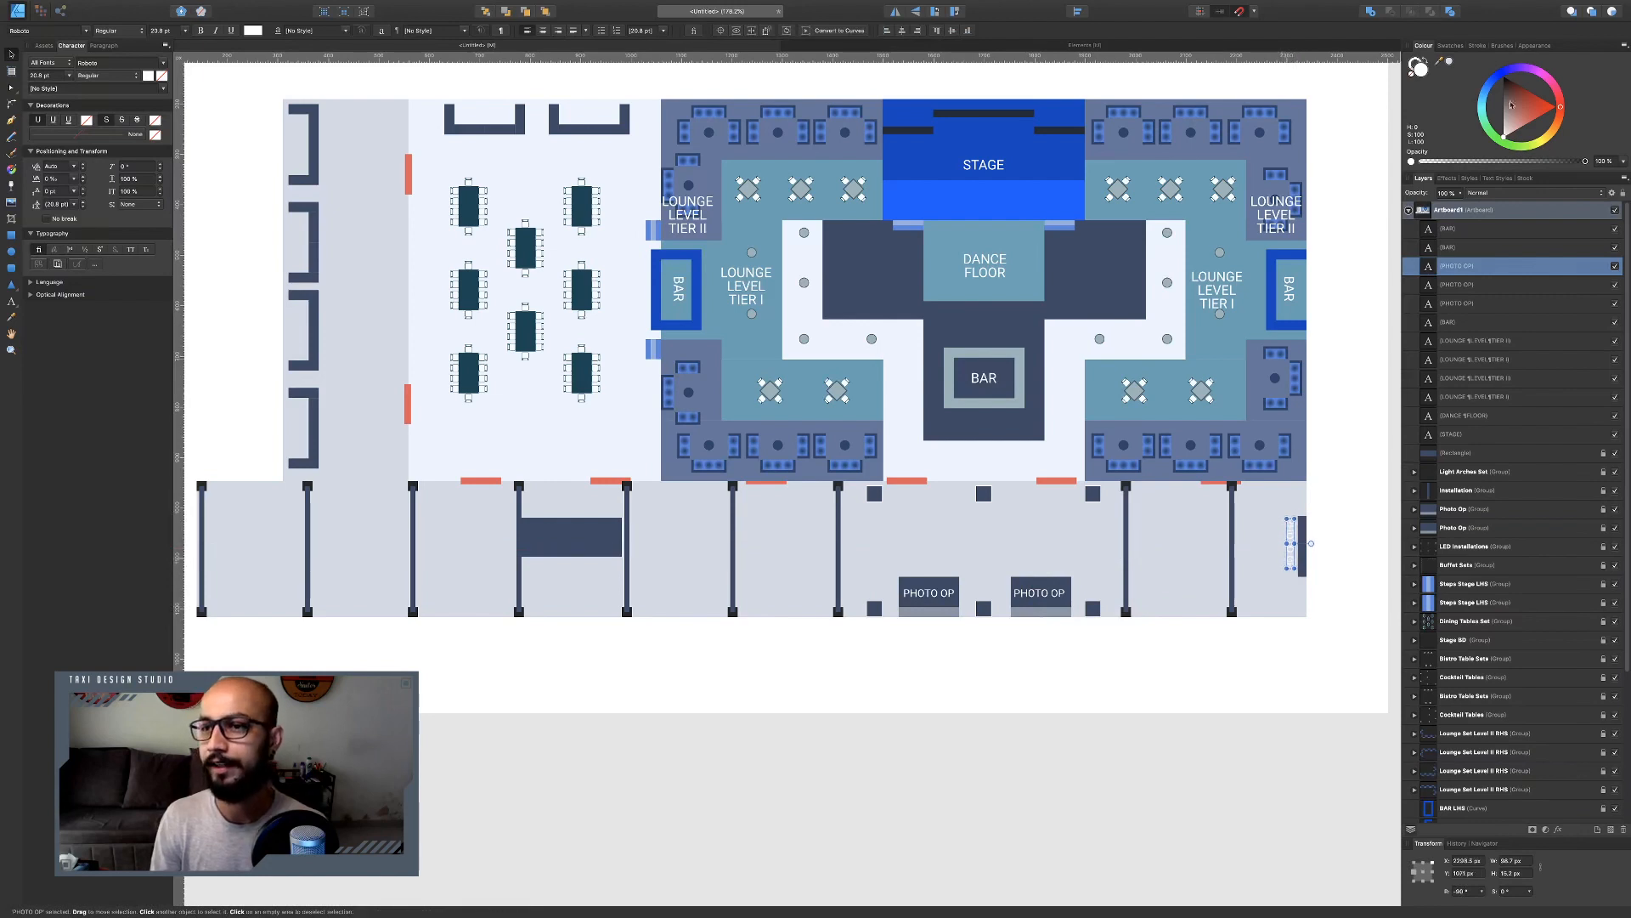
Change the rotated right-edge copy to dark text and retype it as INSTALLATION.
left_click_drag(1511, 104, 1503, 77)
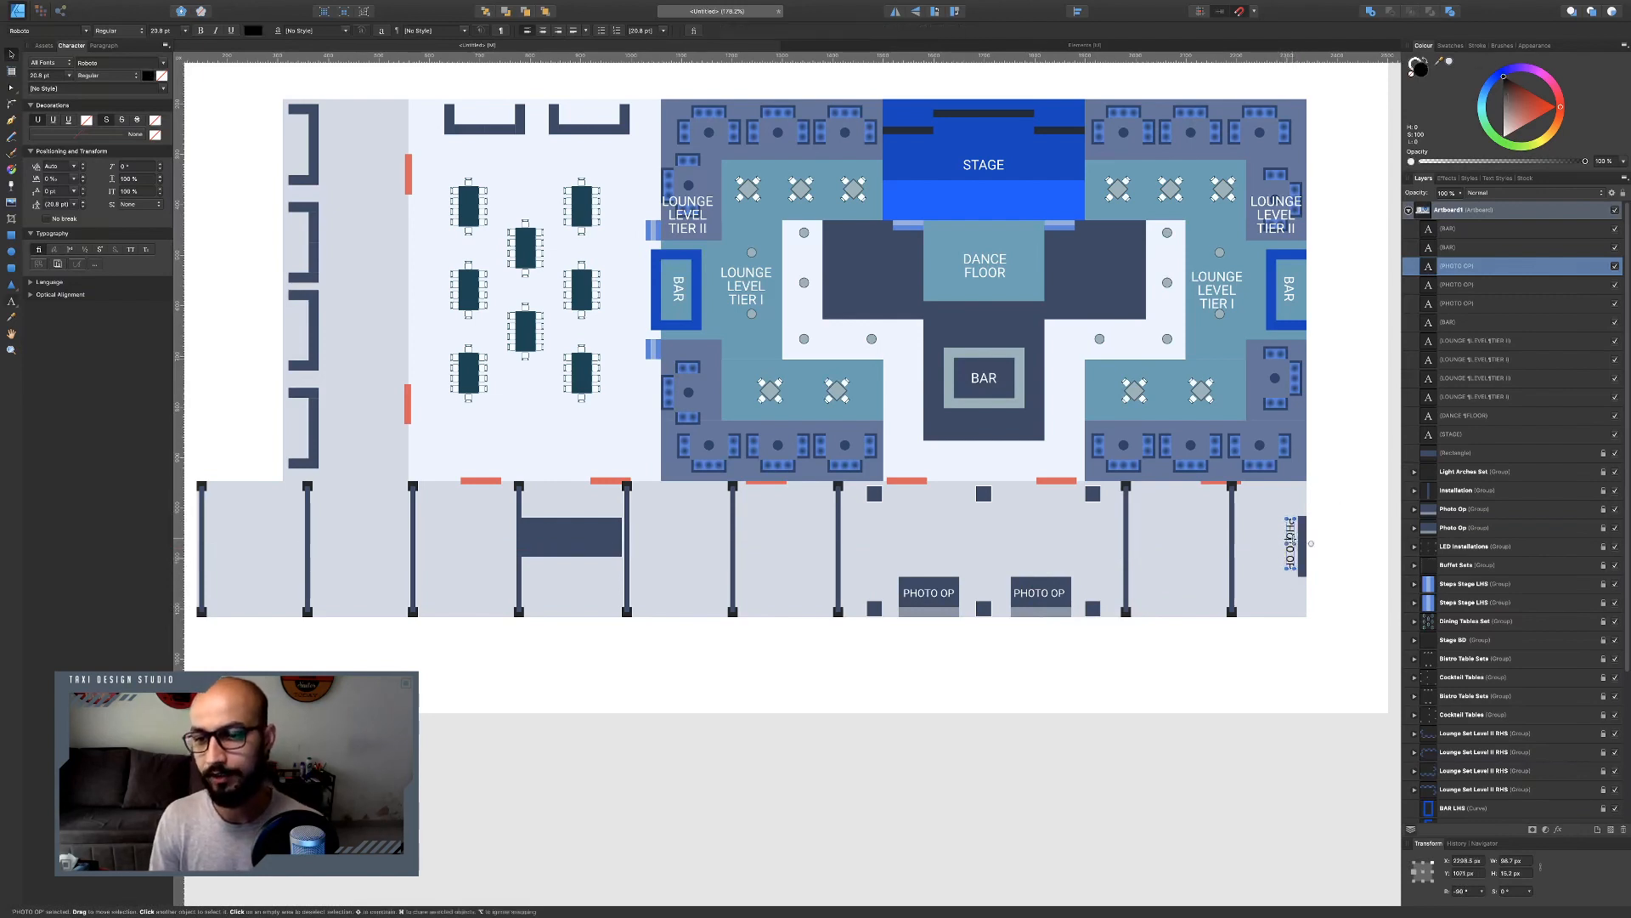
double_click(1293, 541)
key("super+a")
type("INS")
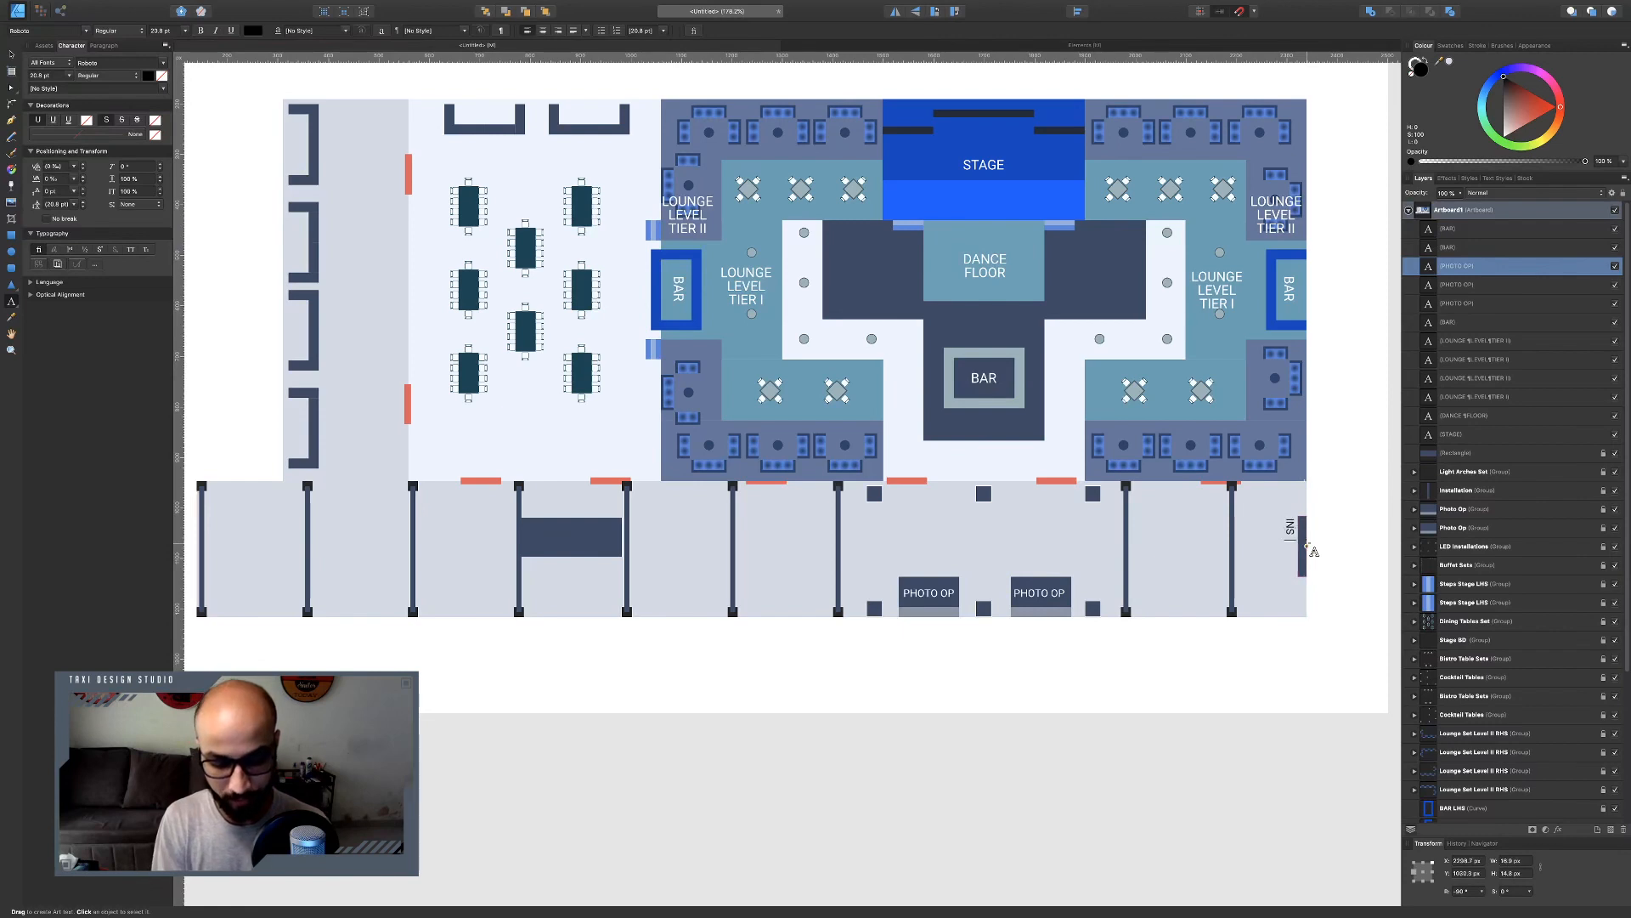
type("TALLATIONM")
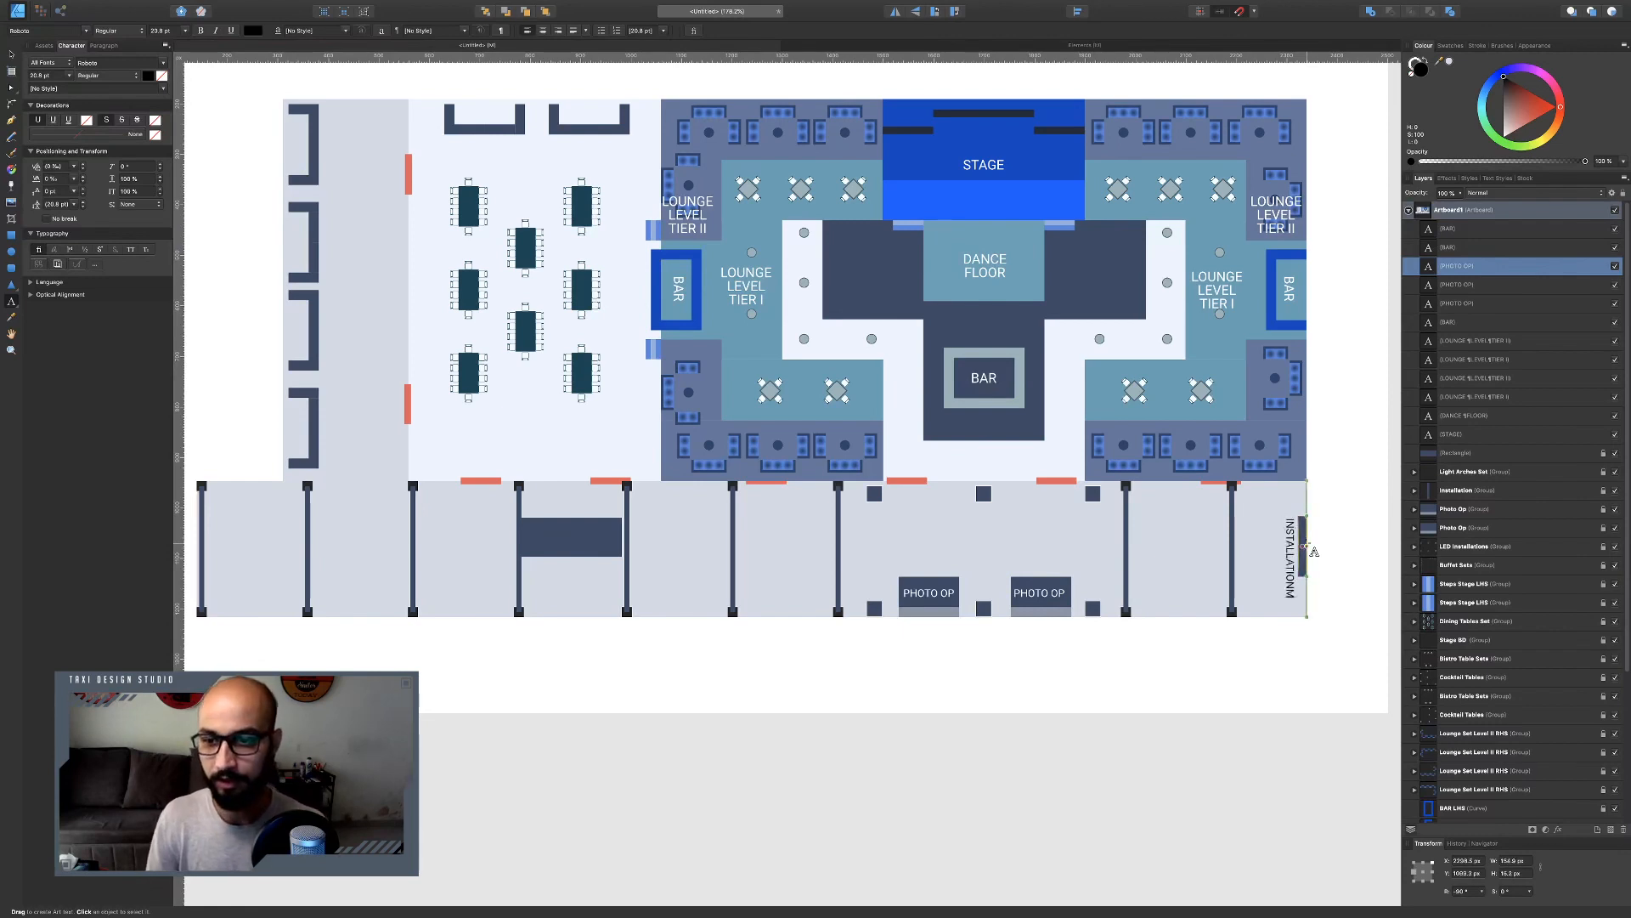
key("BackSpace")
key("Escape")
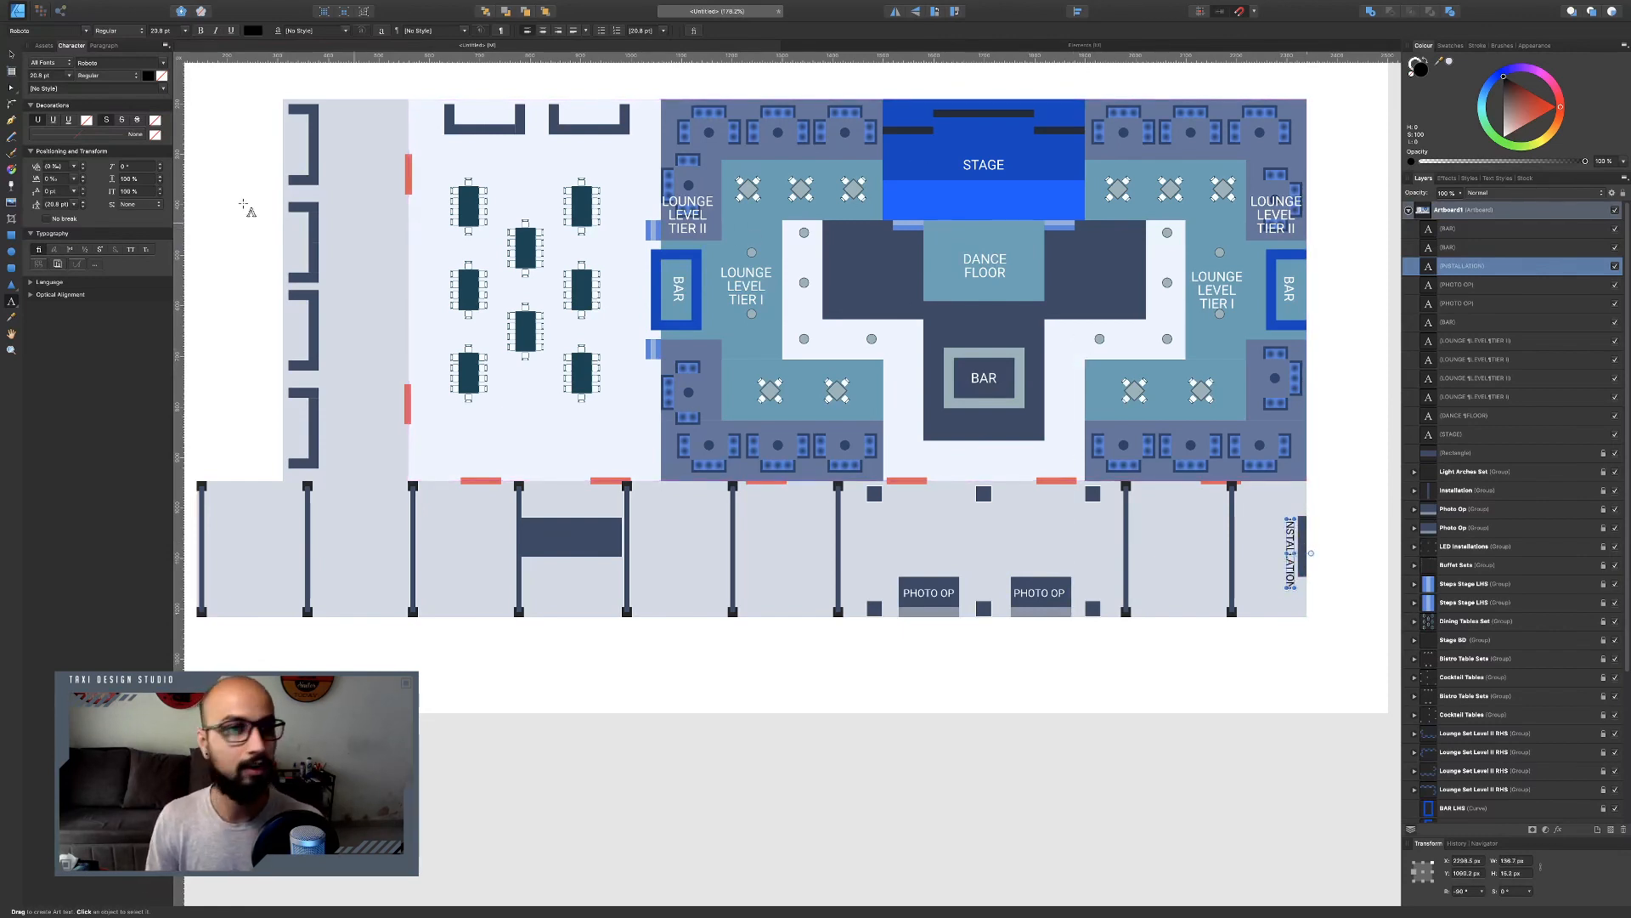
Nudge the INSTALLATION label into place and duplicate it onto the left end of the lower corridor.
key("v")
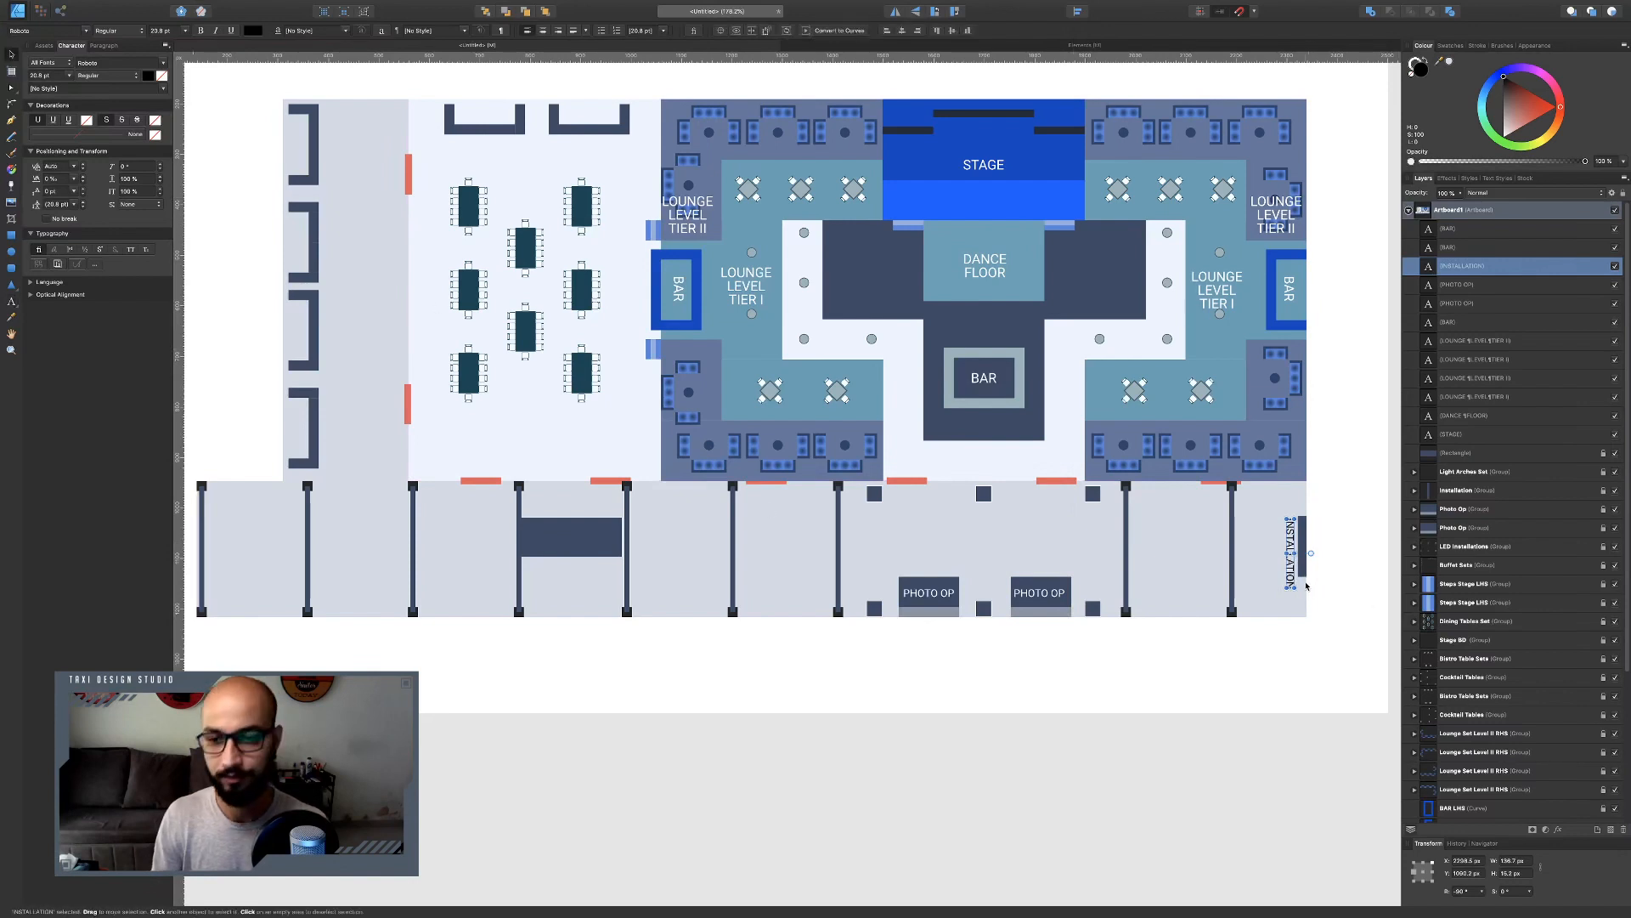
left_click_drag(1291, 575, 1288, 568)
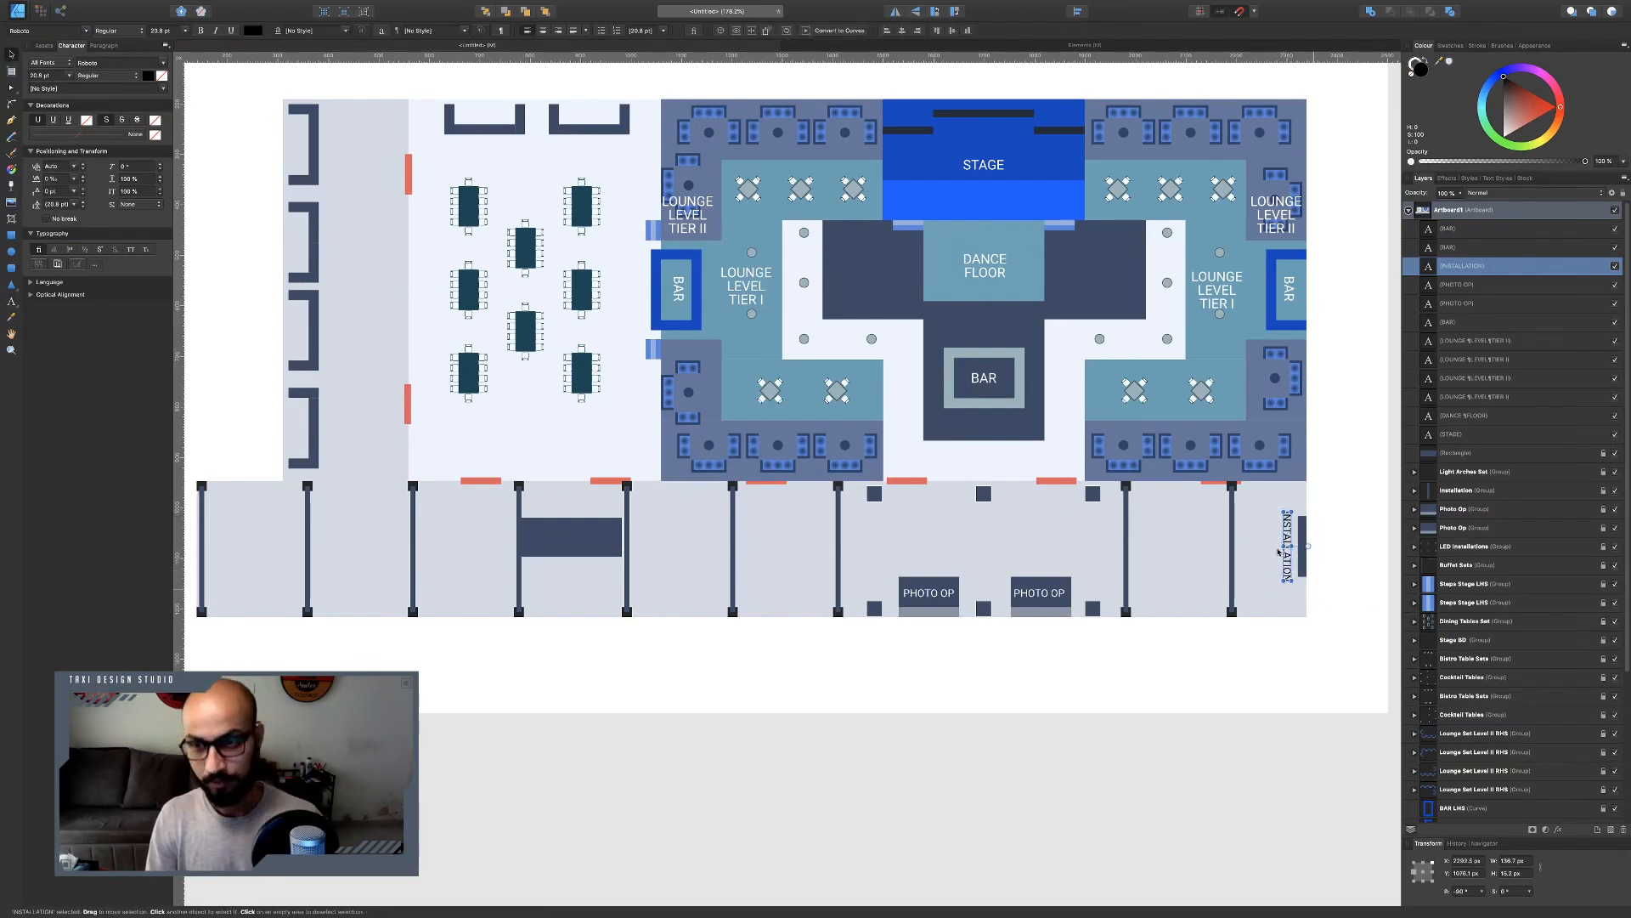
key("ctrl+j")
scroll(1283, 553, "down", 3)
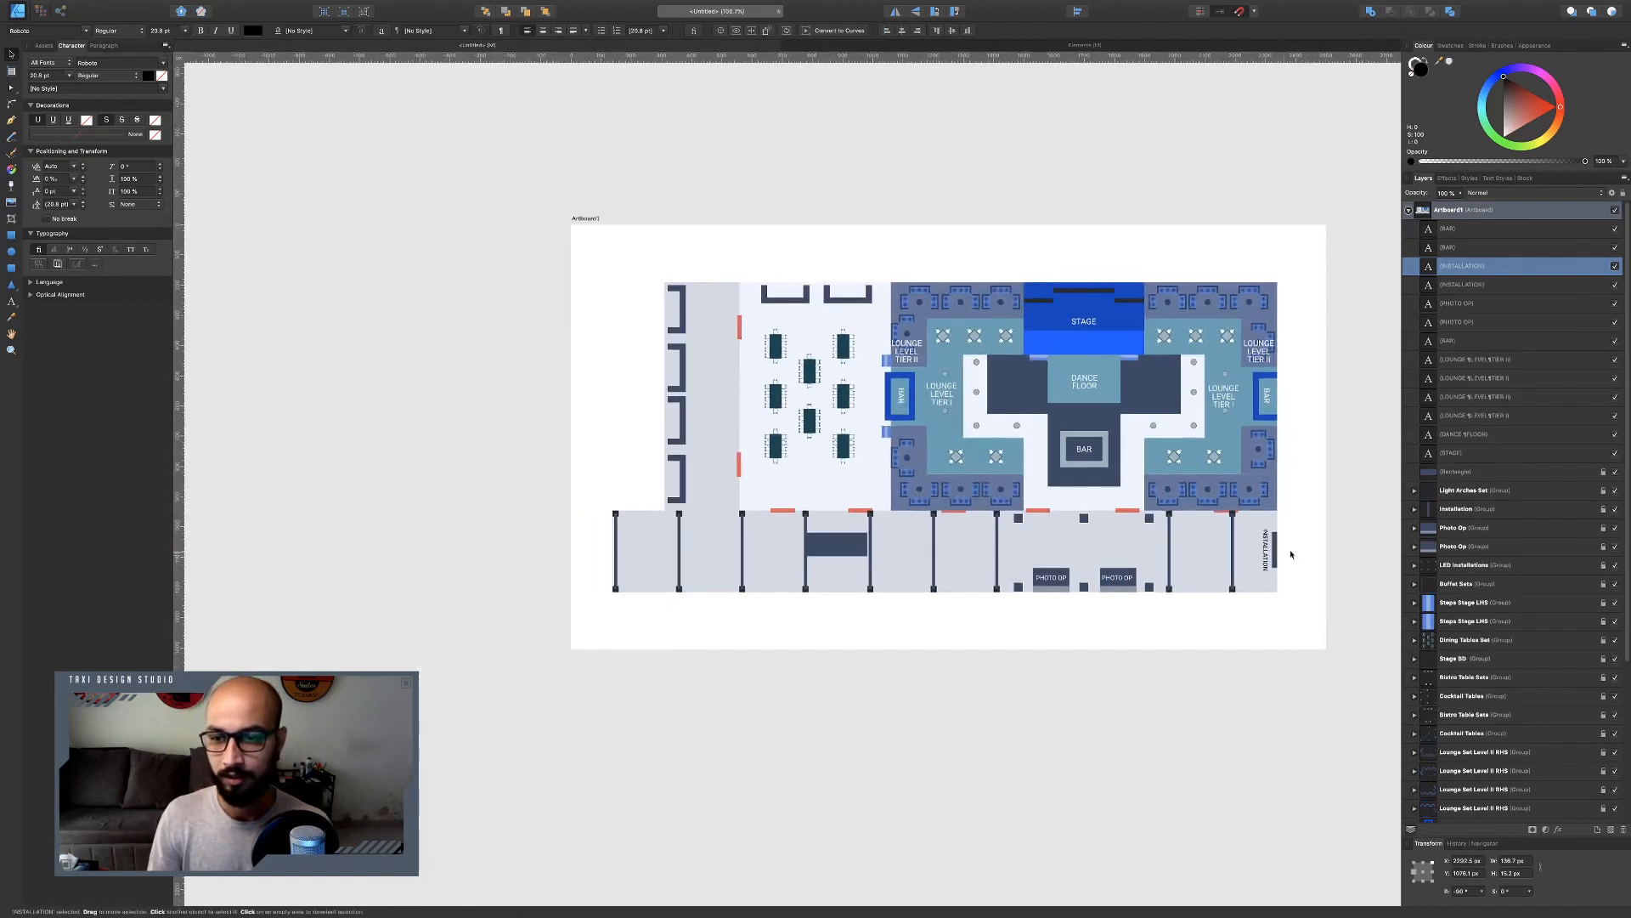
left_click_drag(1266, 576, 629, 578)
Delete the dark rectangle in the lower corridor.
left_click(833, 555)
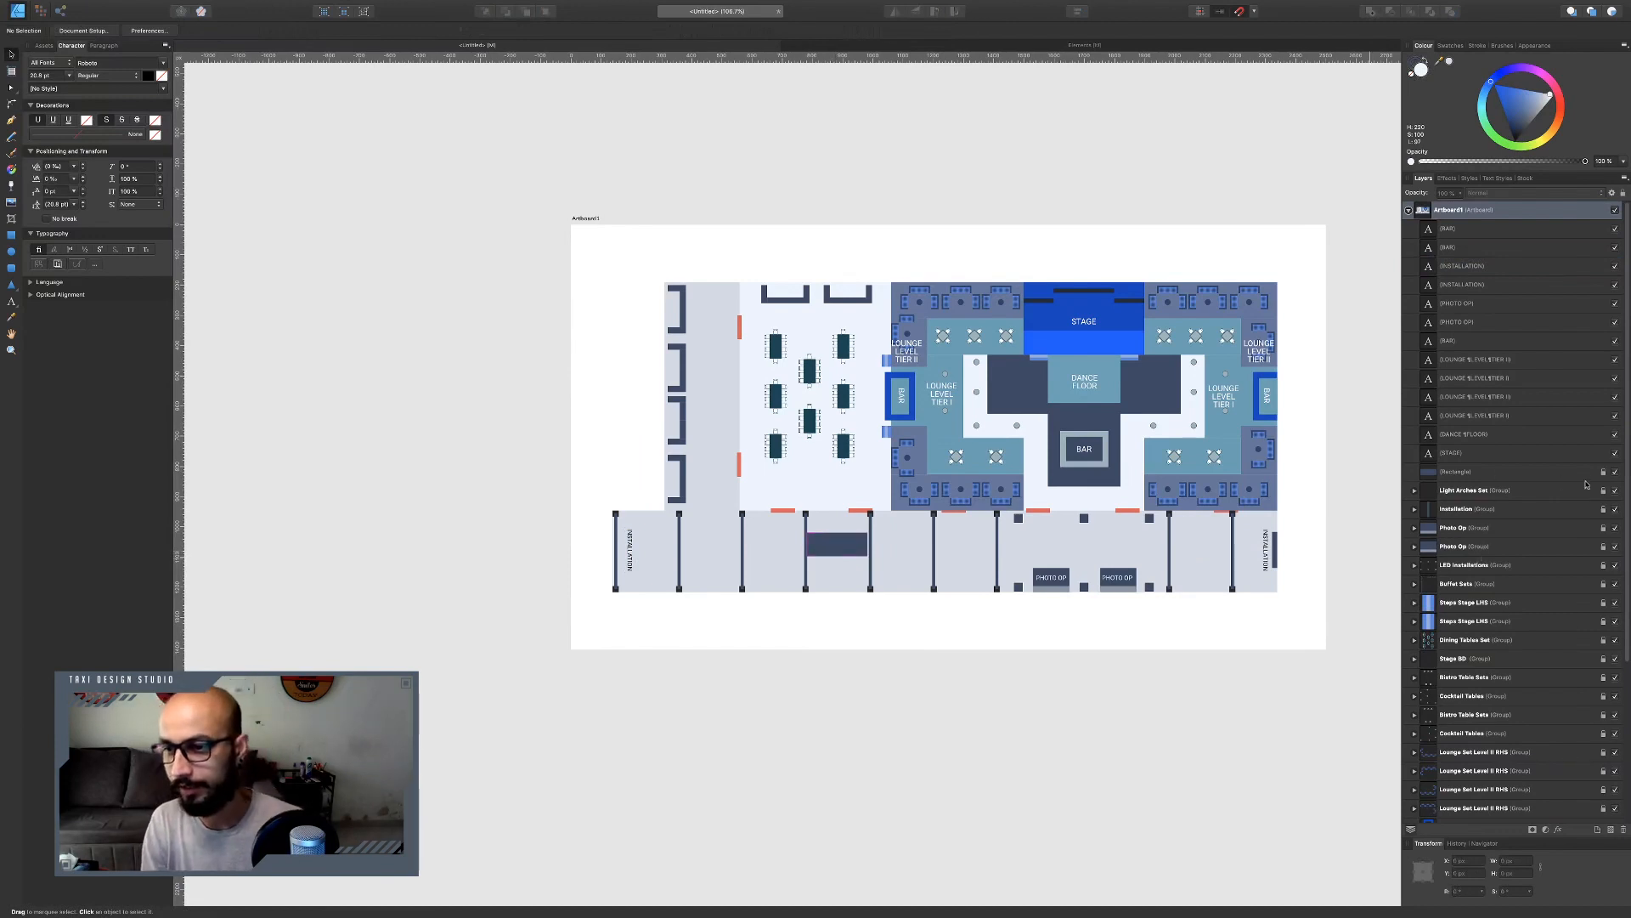
left_click(1546, 472)
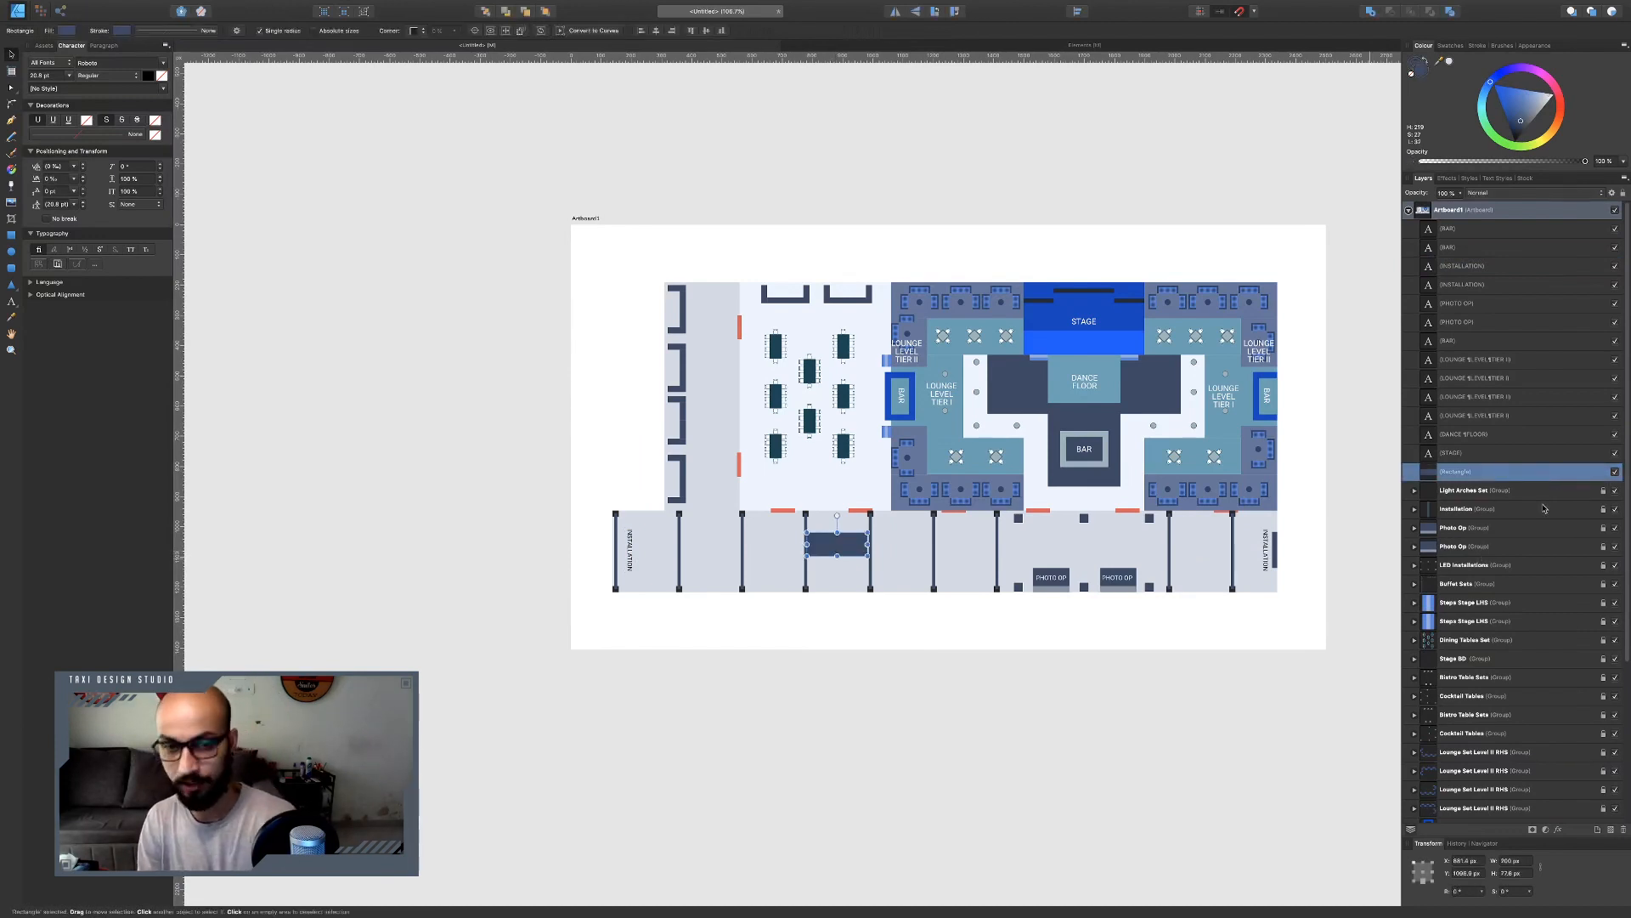
key("Delete")
Retype the left INSTALLATION copy as ENTRY.
scroll(630, 552, "up", 5)
left_click(631, 553)
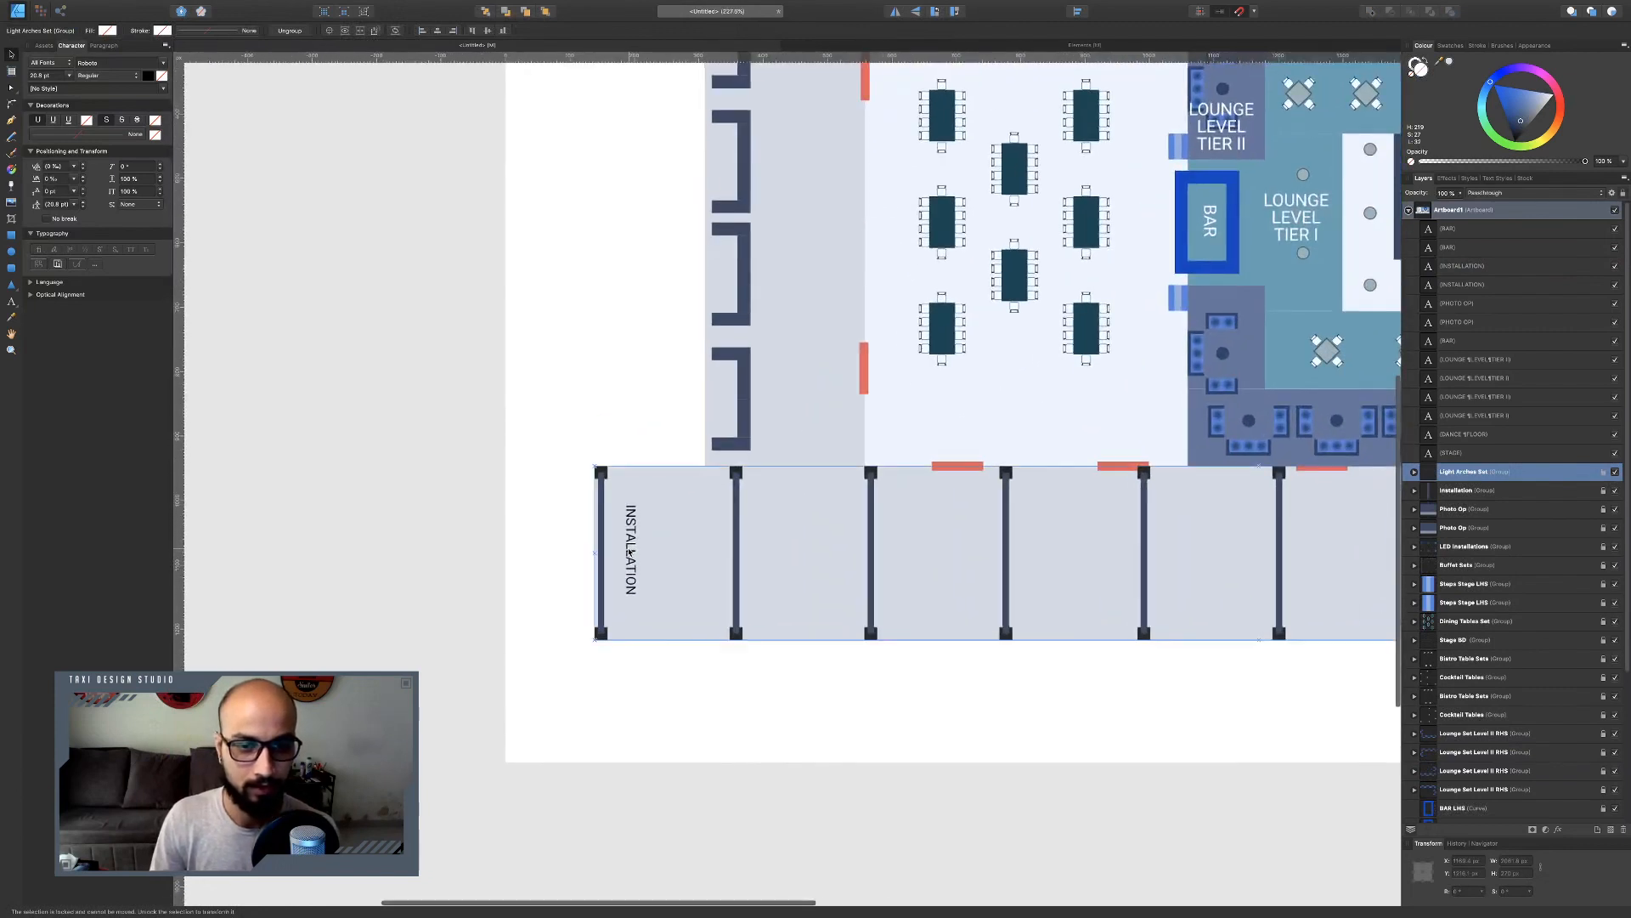
double_click(631, 552)
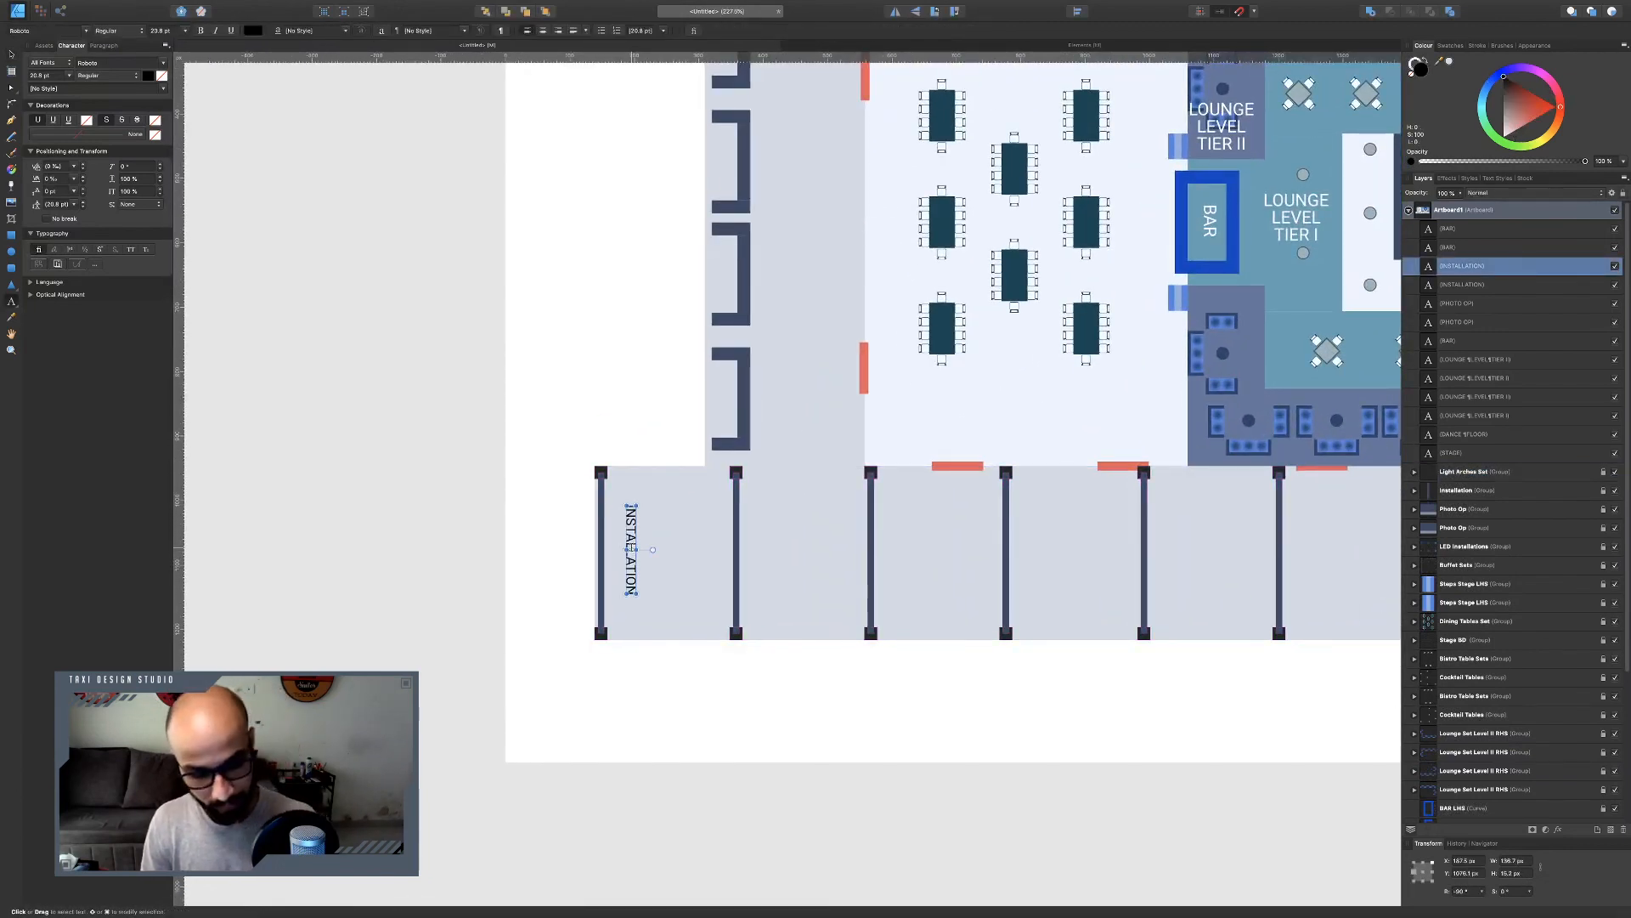
key("super+a")
type("ENTRY")
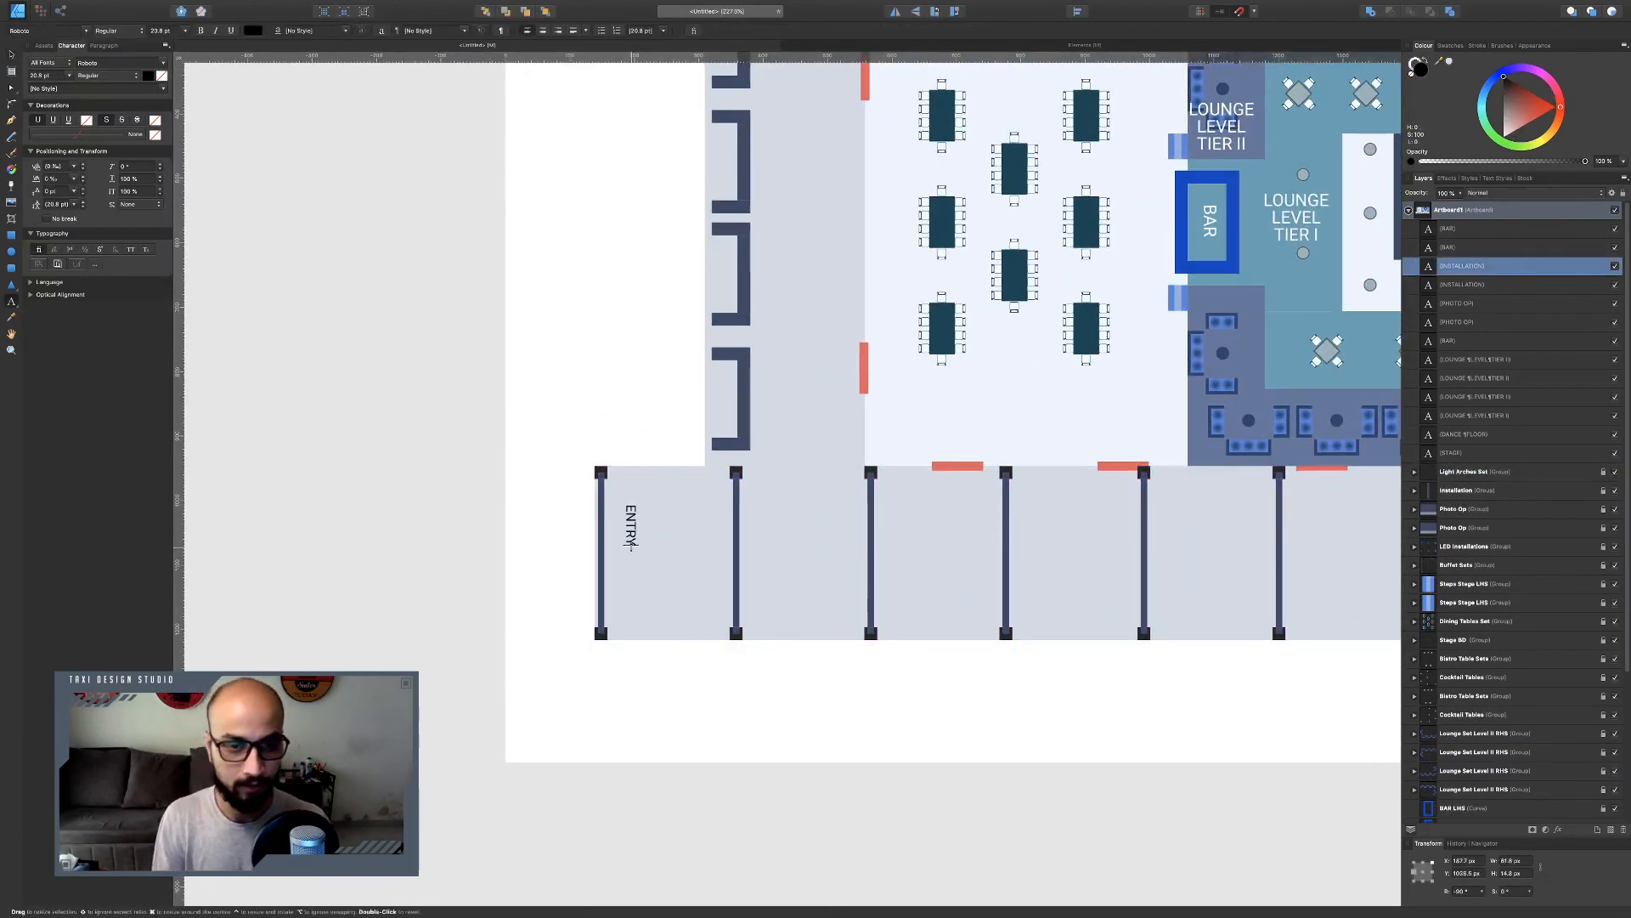
key("Escape")
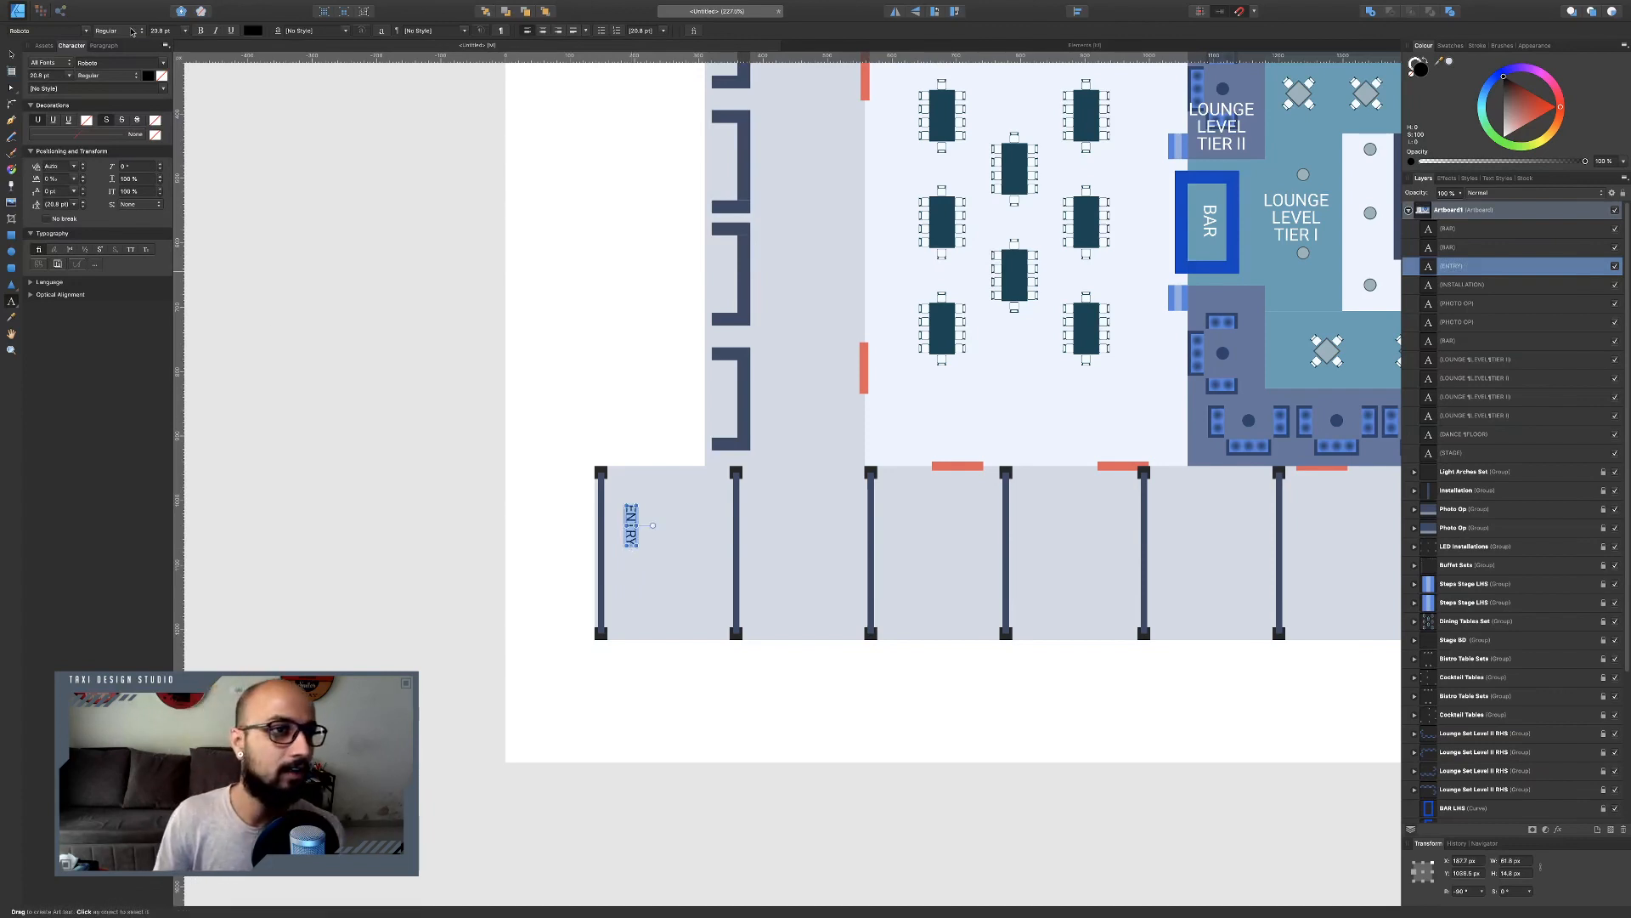
Make the ENTRY label bold, red and slightly larger.
left_click(131, 30)
left_click(111, 71)
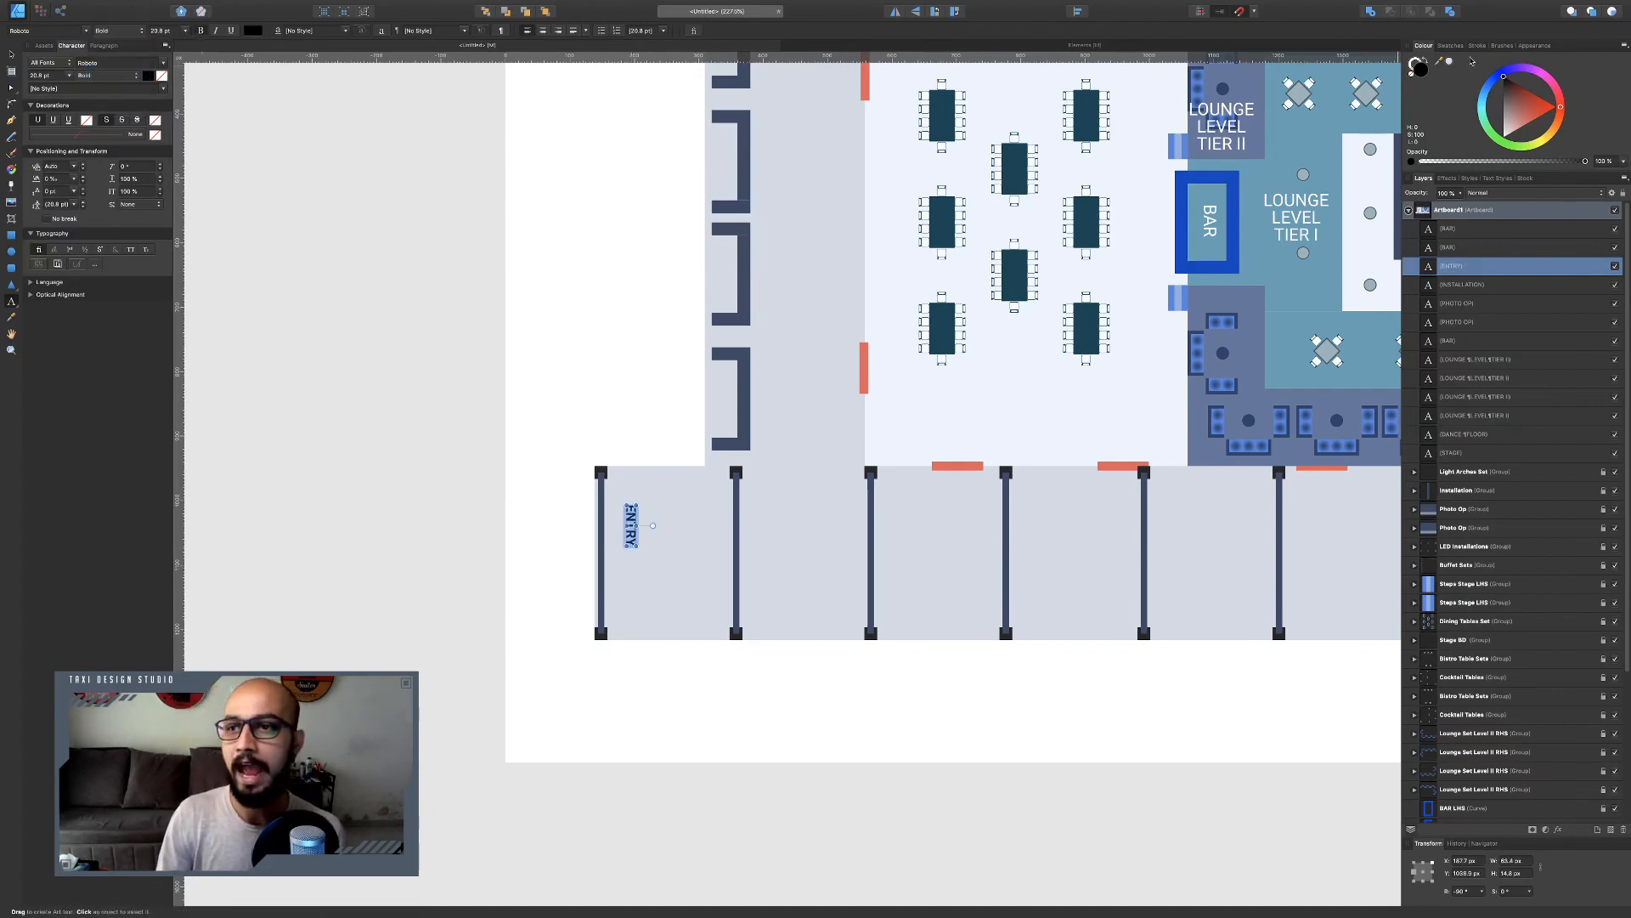
left_click_drag(1526, 105, 1534, 111)
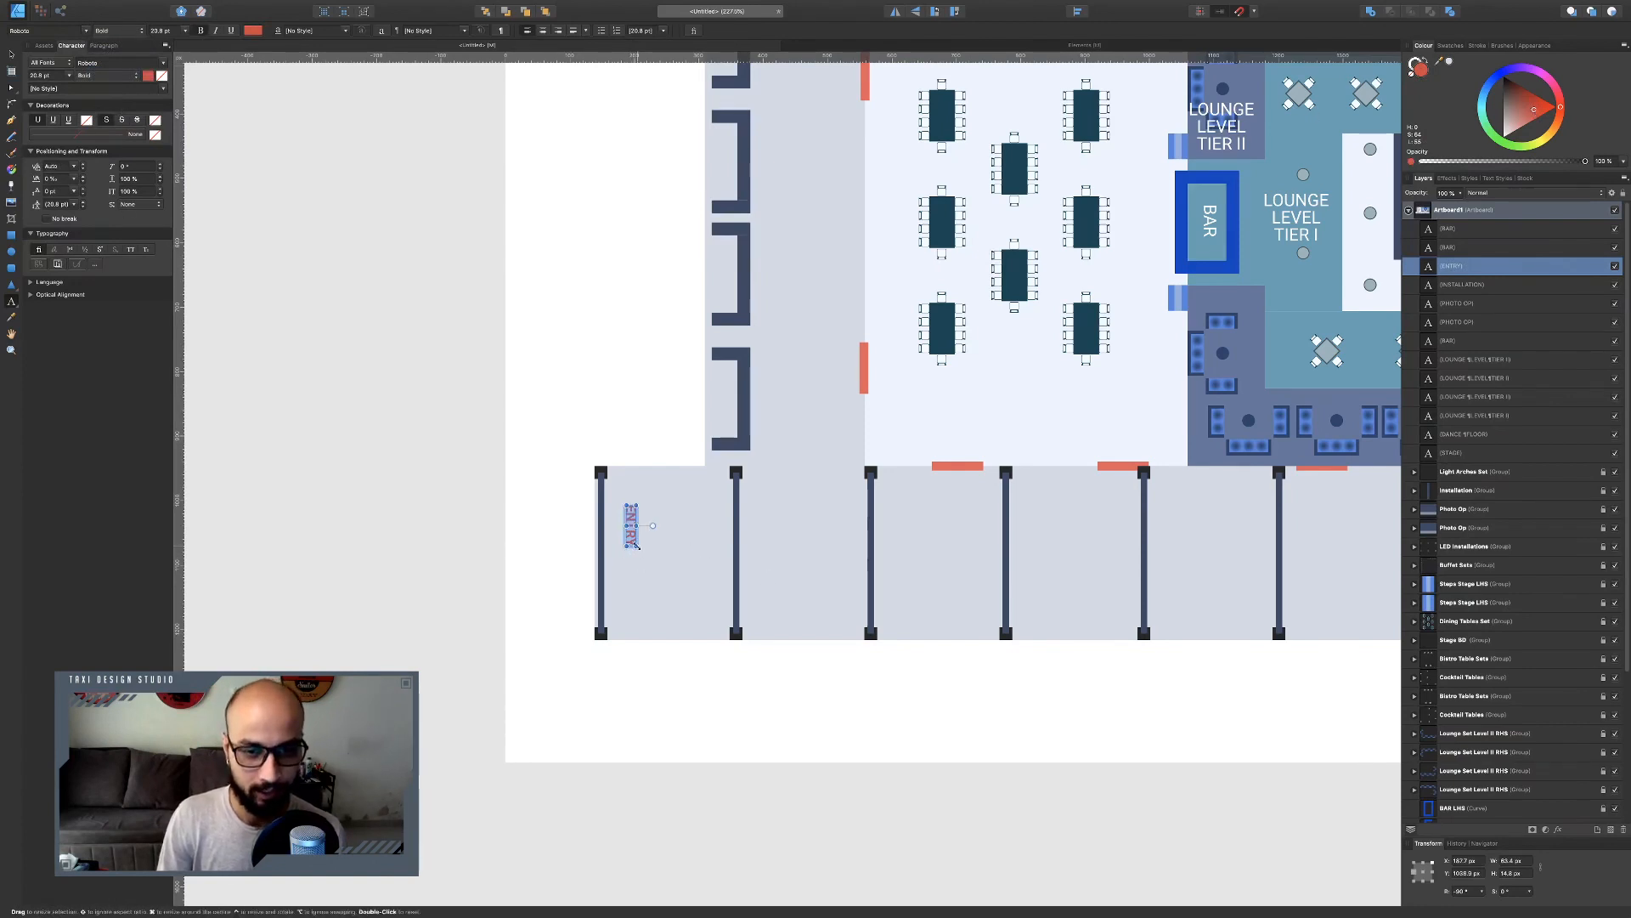
left_click_drag(635, 545, 639, 561)
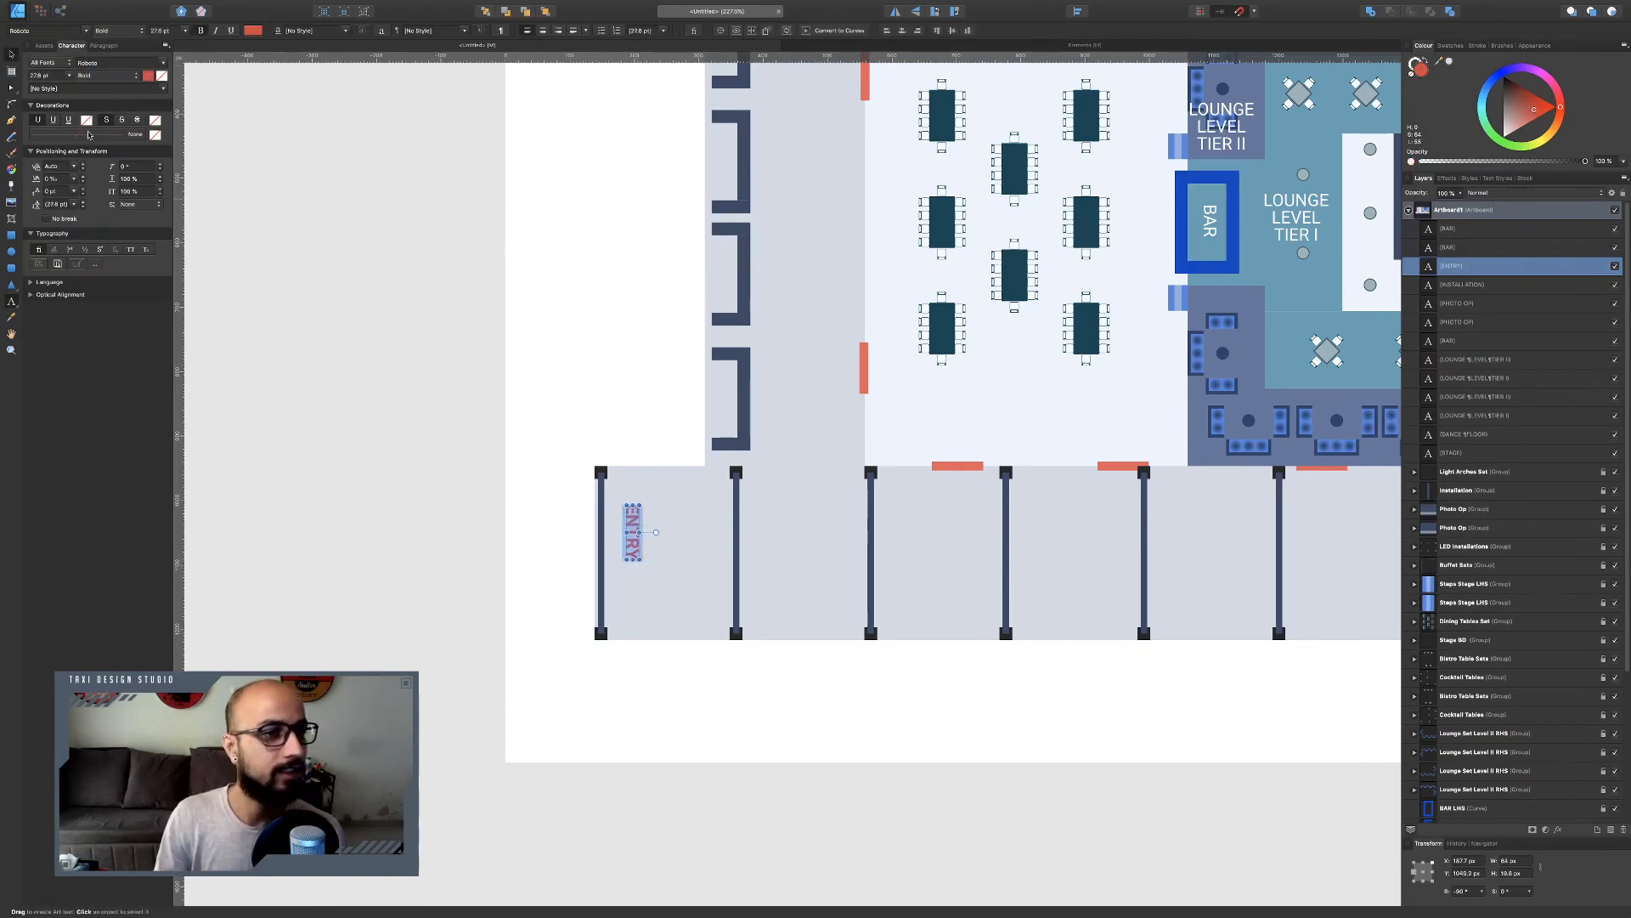
Duplicate the ENTRY label onto the two doorways beside the photo op areas.
key("v")
left_click_drag(635, 542, 1237, 513)
key("super+j")
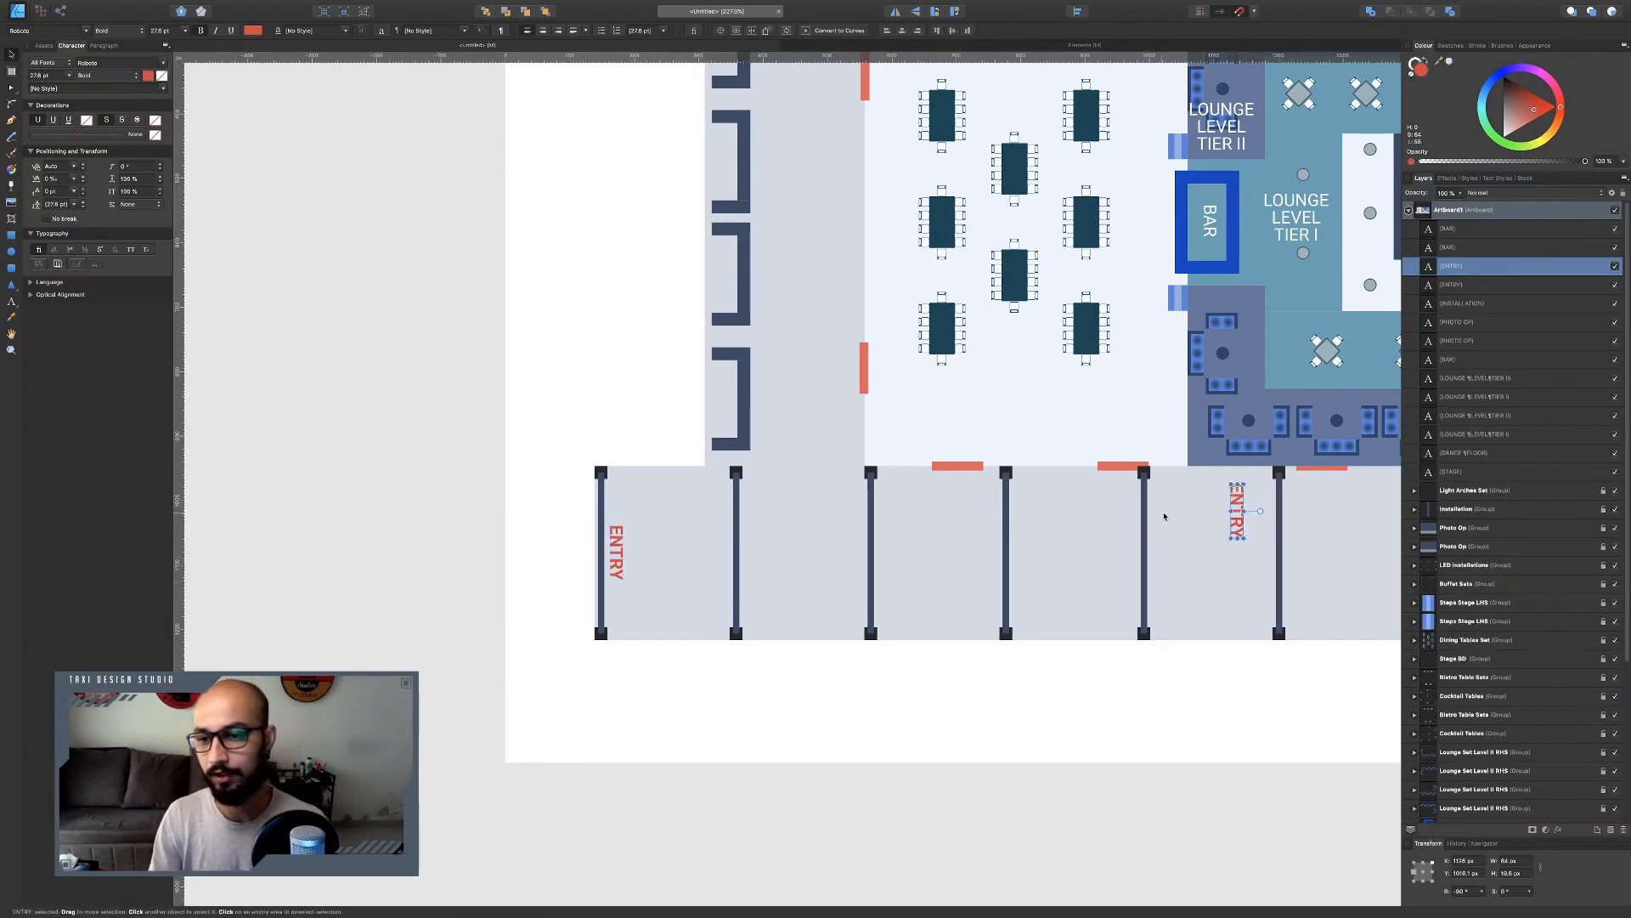
scroll(1164, 516, "right", 8)
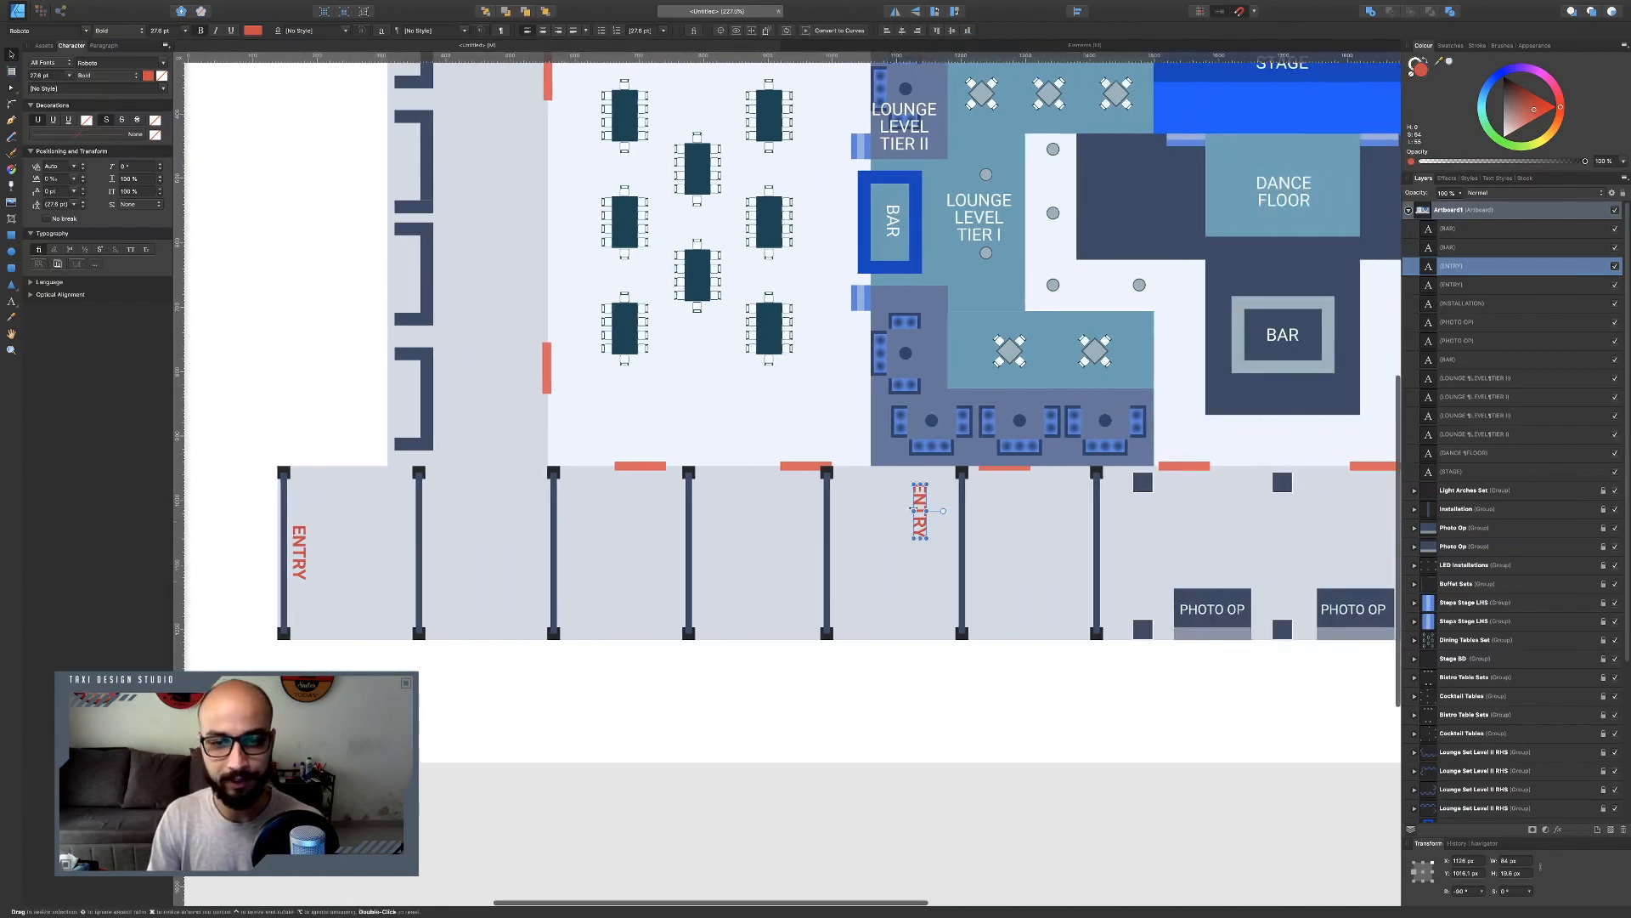
left_click_drag(912, 508, 1180, 503)
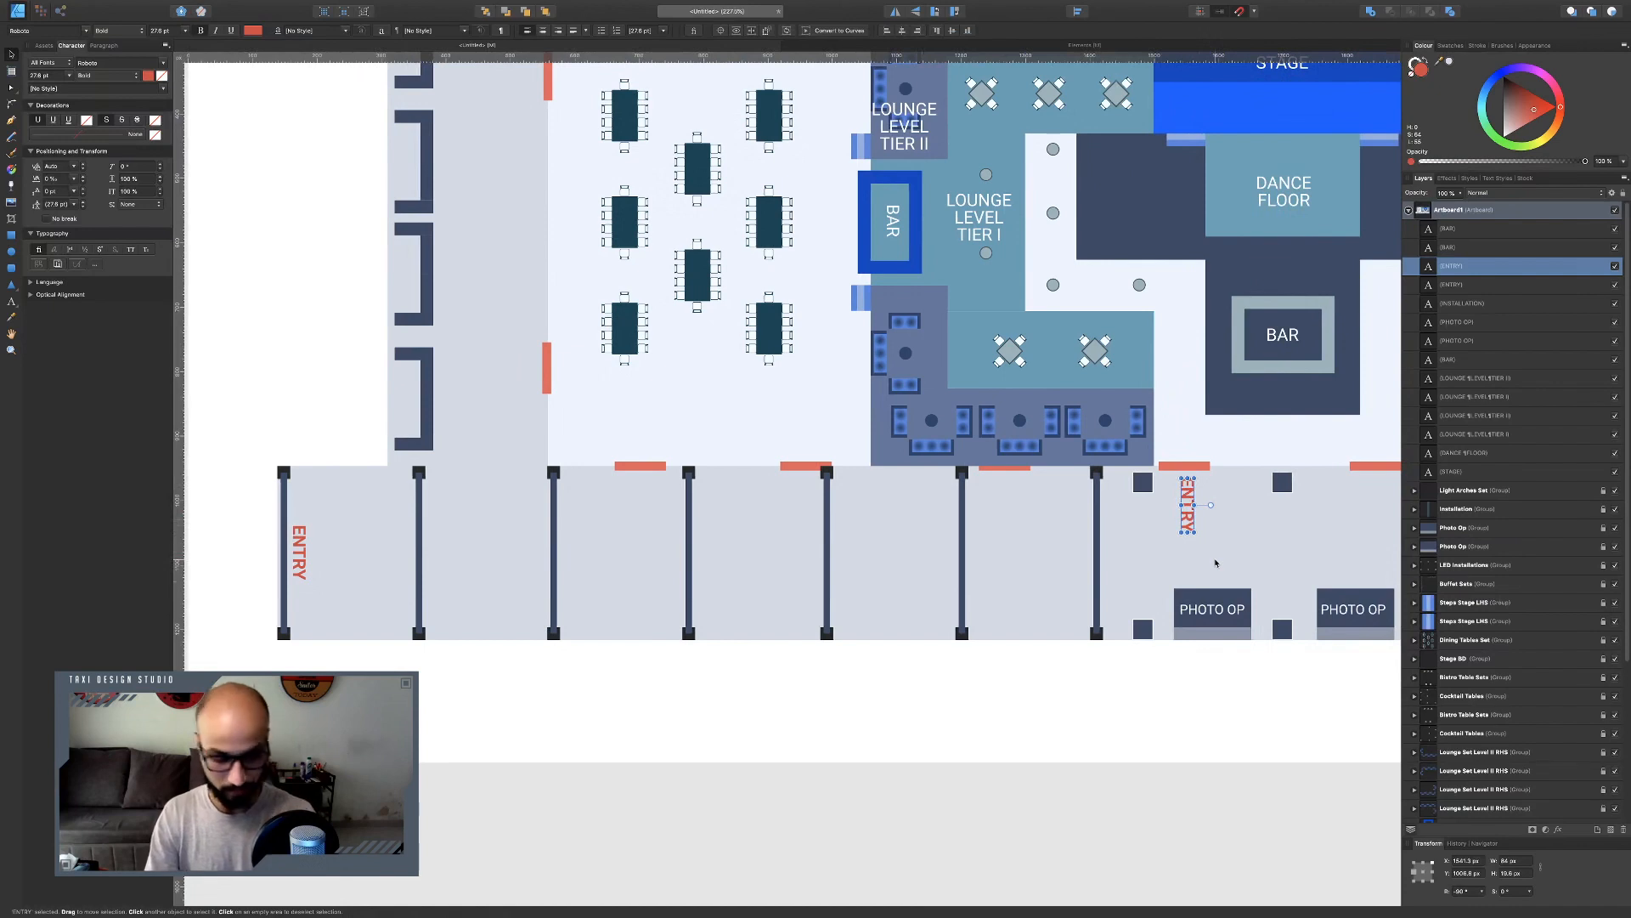
left_click_drag(1189, 490, 1398, 490)
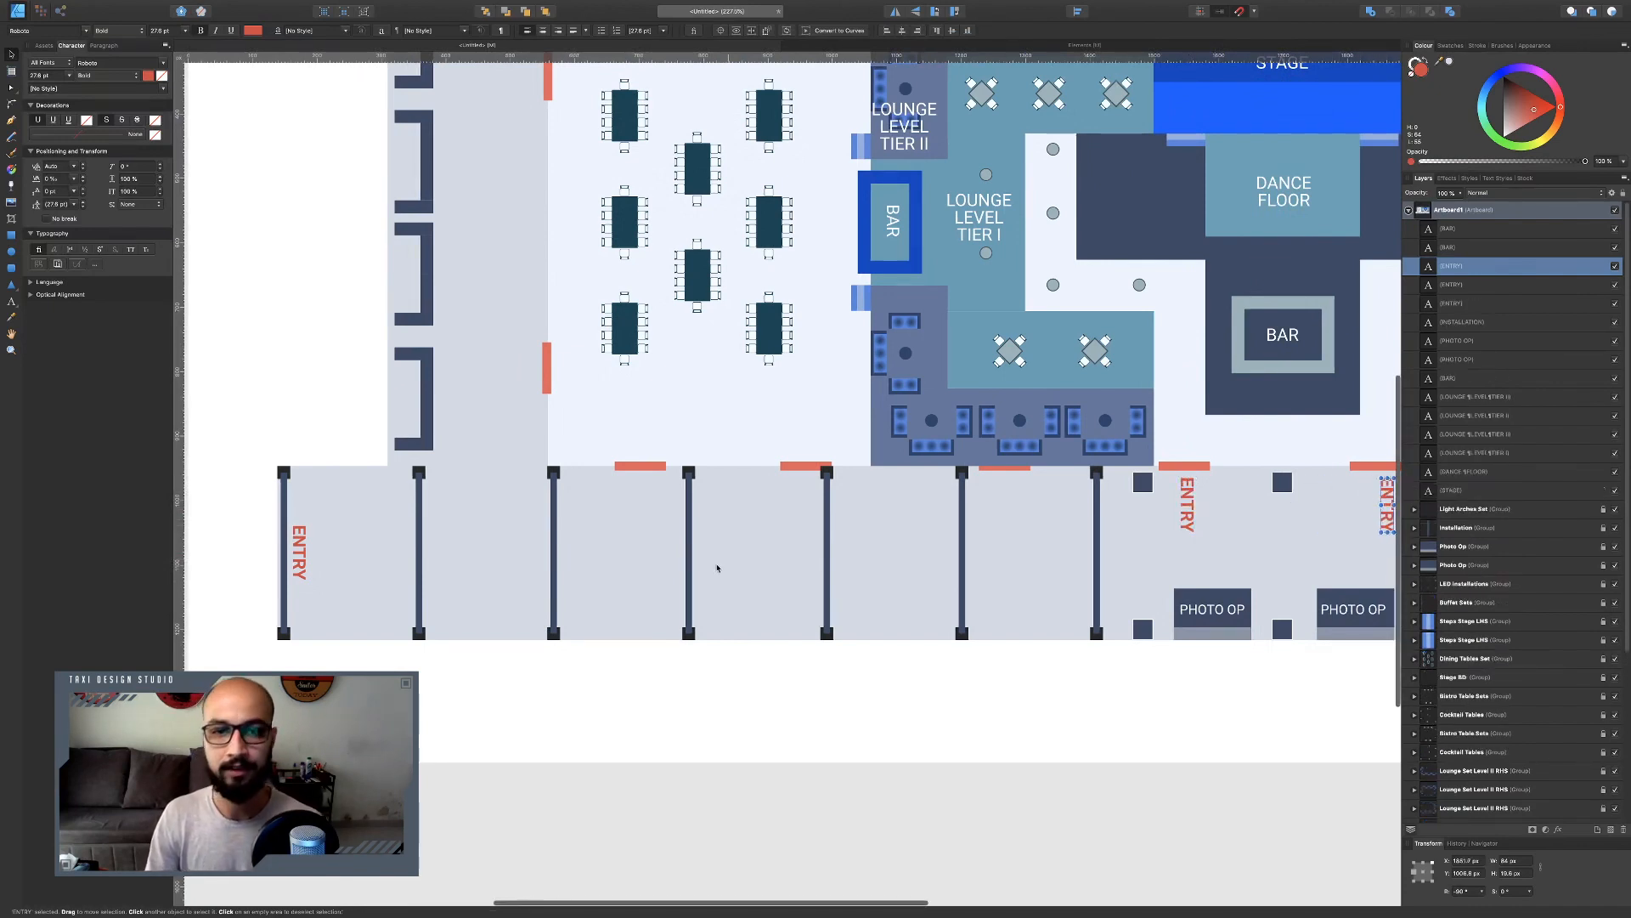
Enlarge the artboard proportionally from its top-left anchor to add space around the floor plan.
scroll(717, 564, "down", 2)
scroll(685, 559, "right", 4)
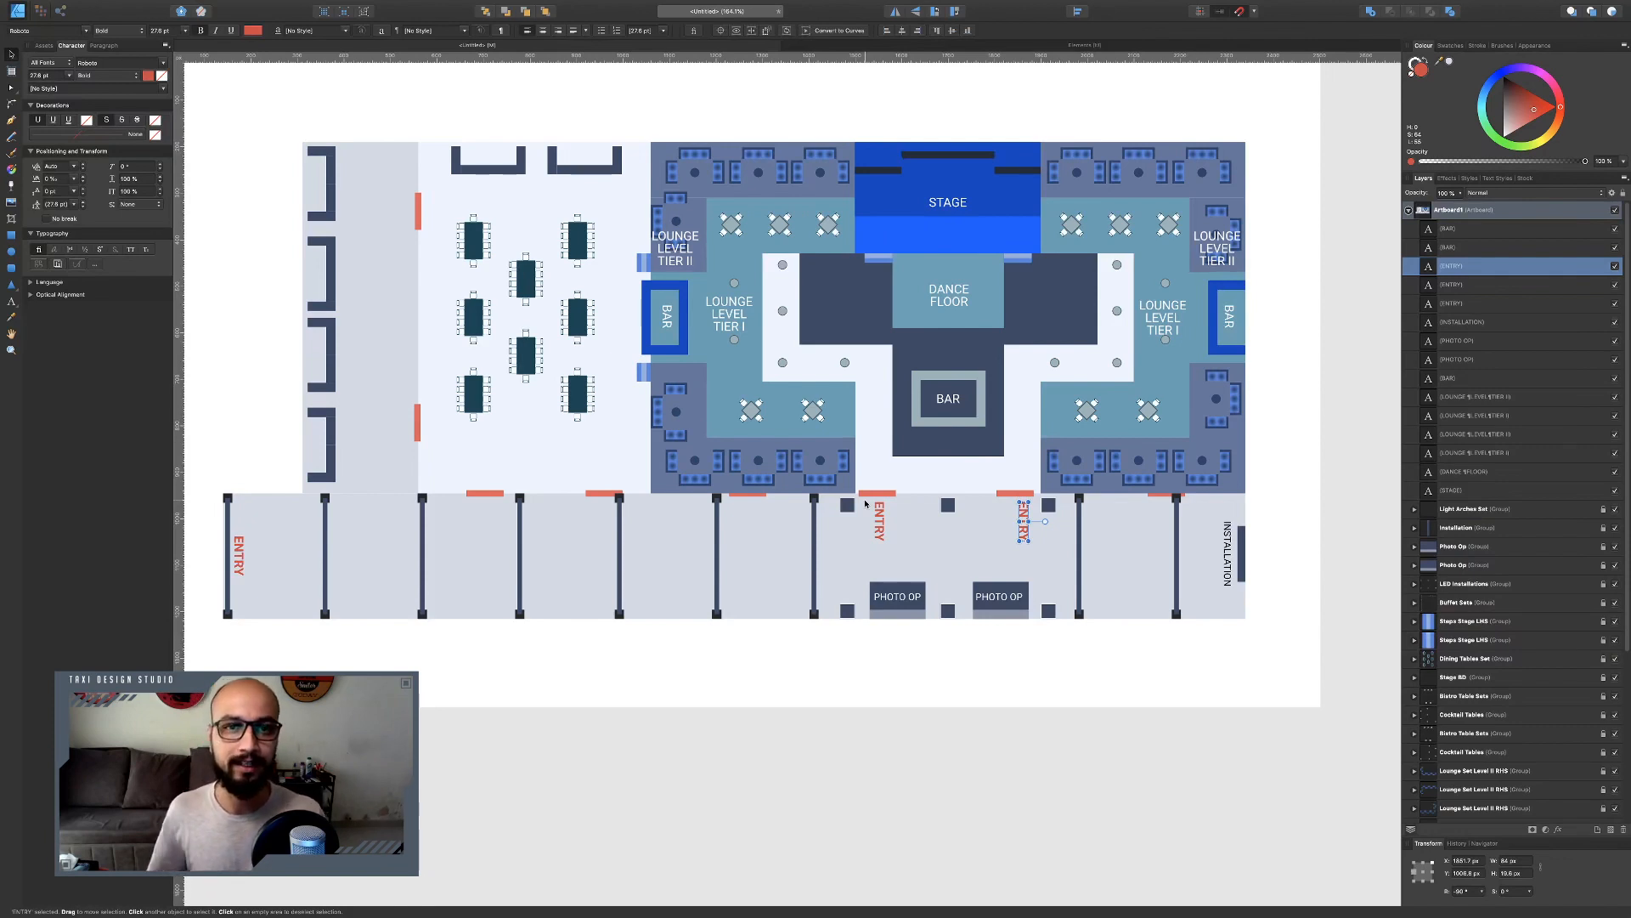
scroll(865, 504, "down", 5)
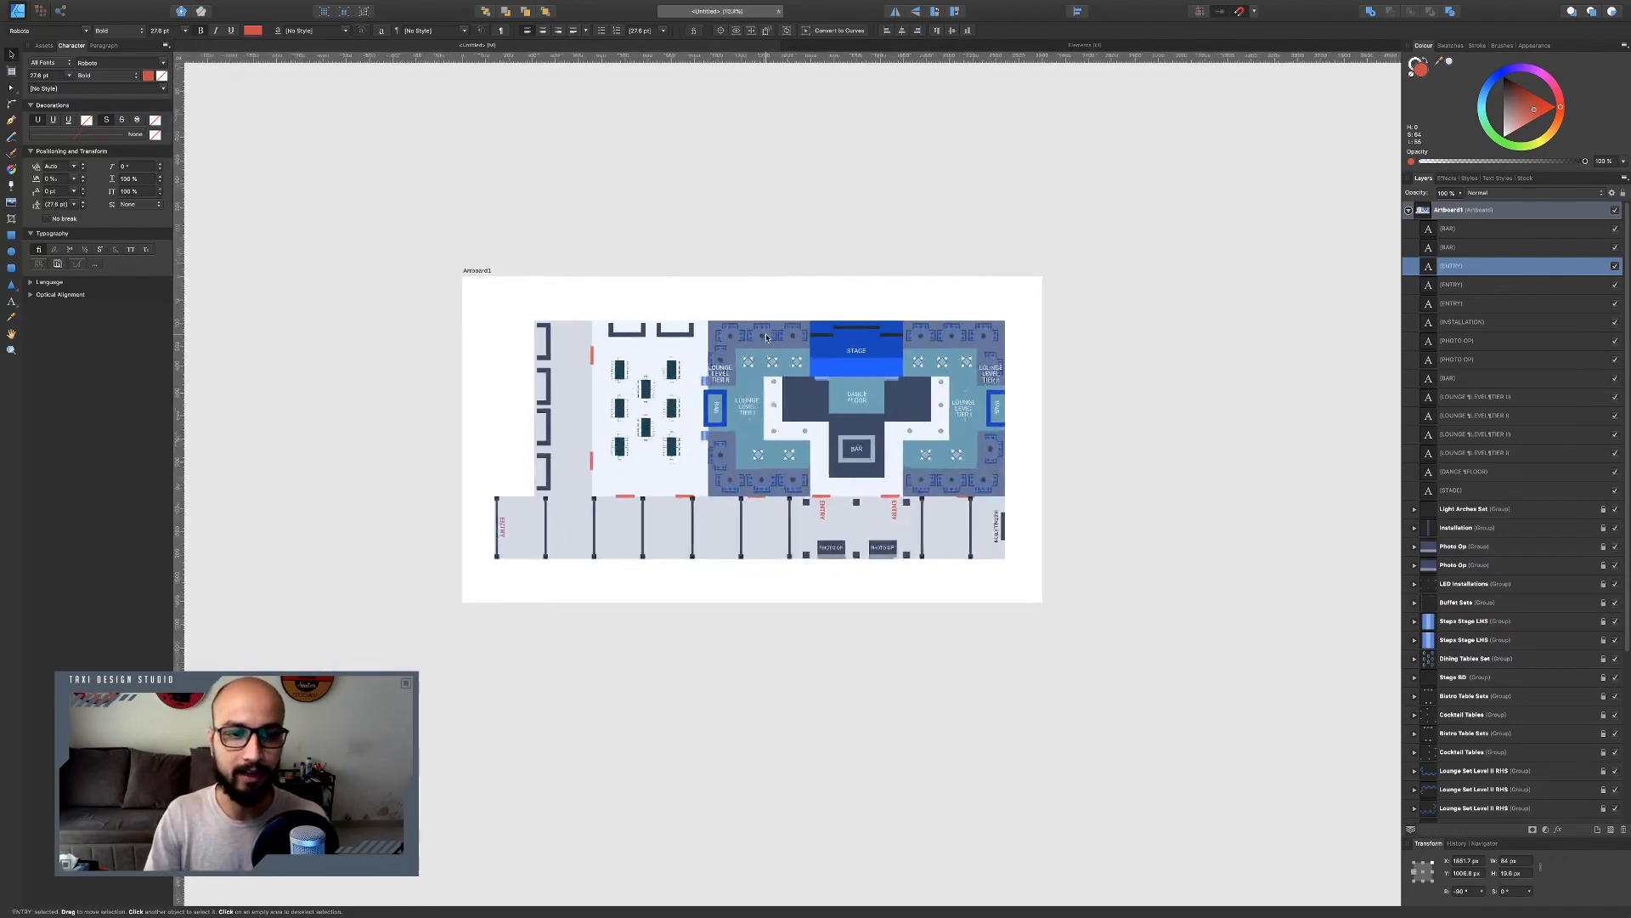
left_click(1198, 472)
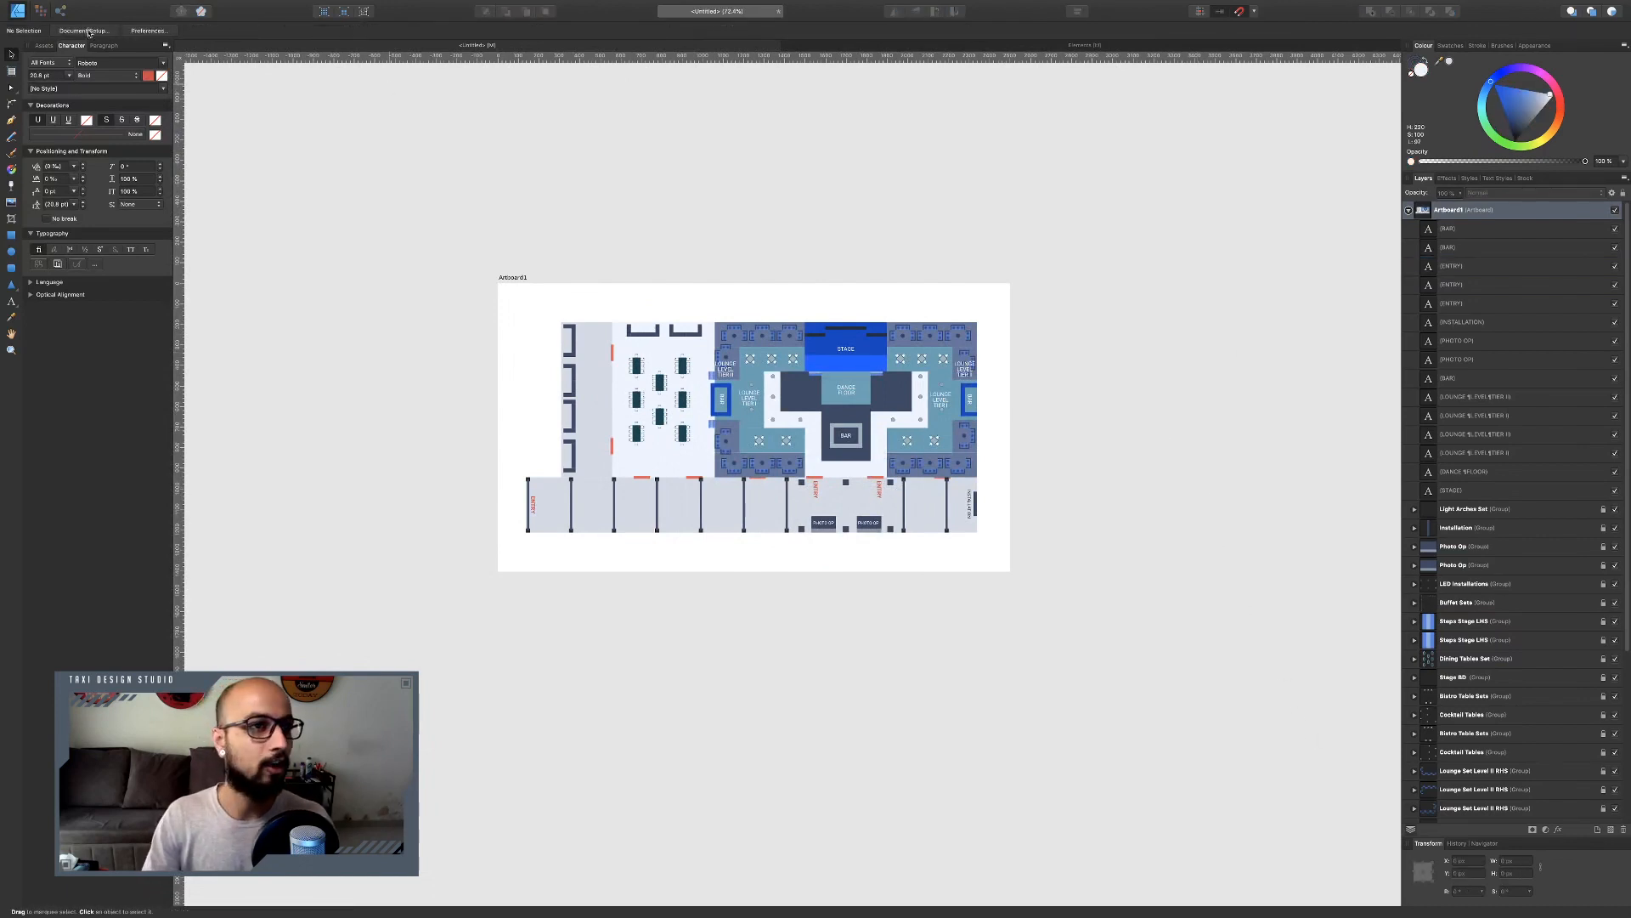
left_click(1465, 211)
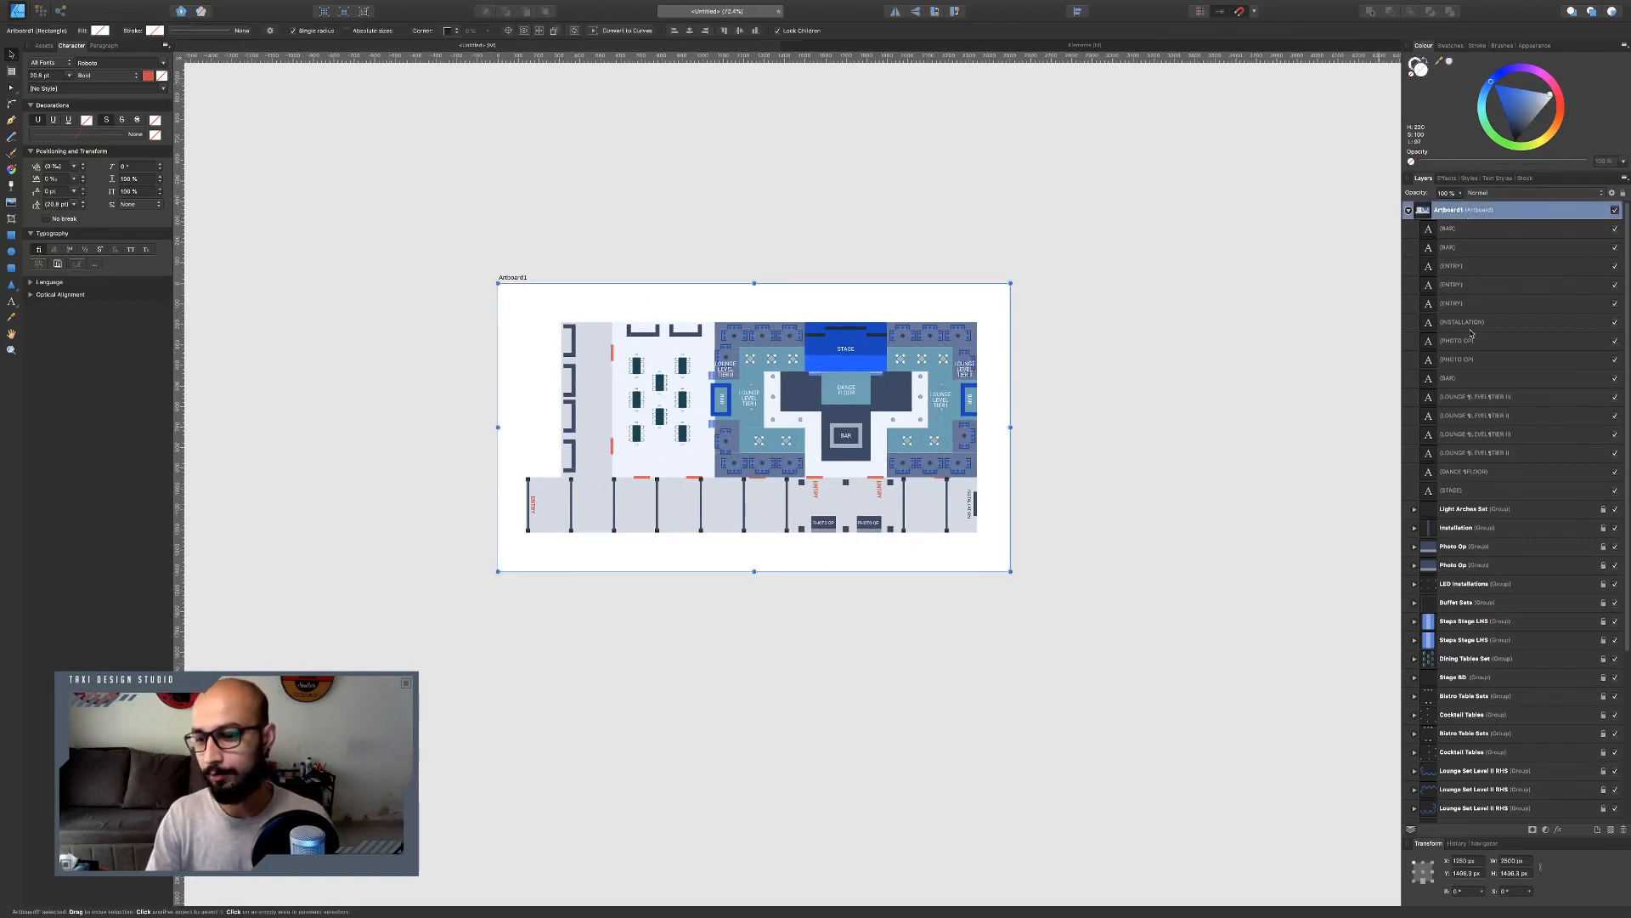
left_click(1414, 863)
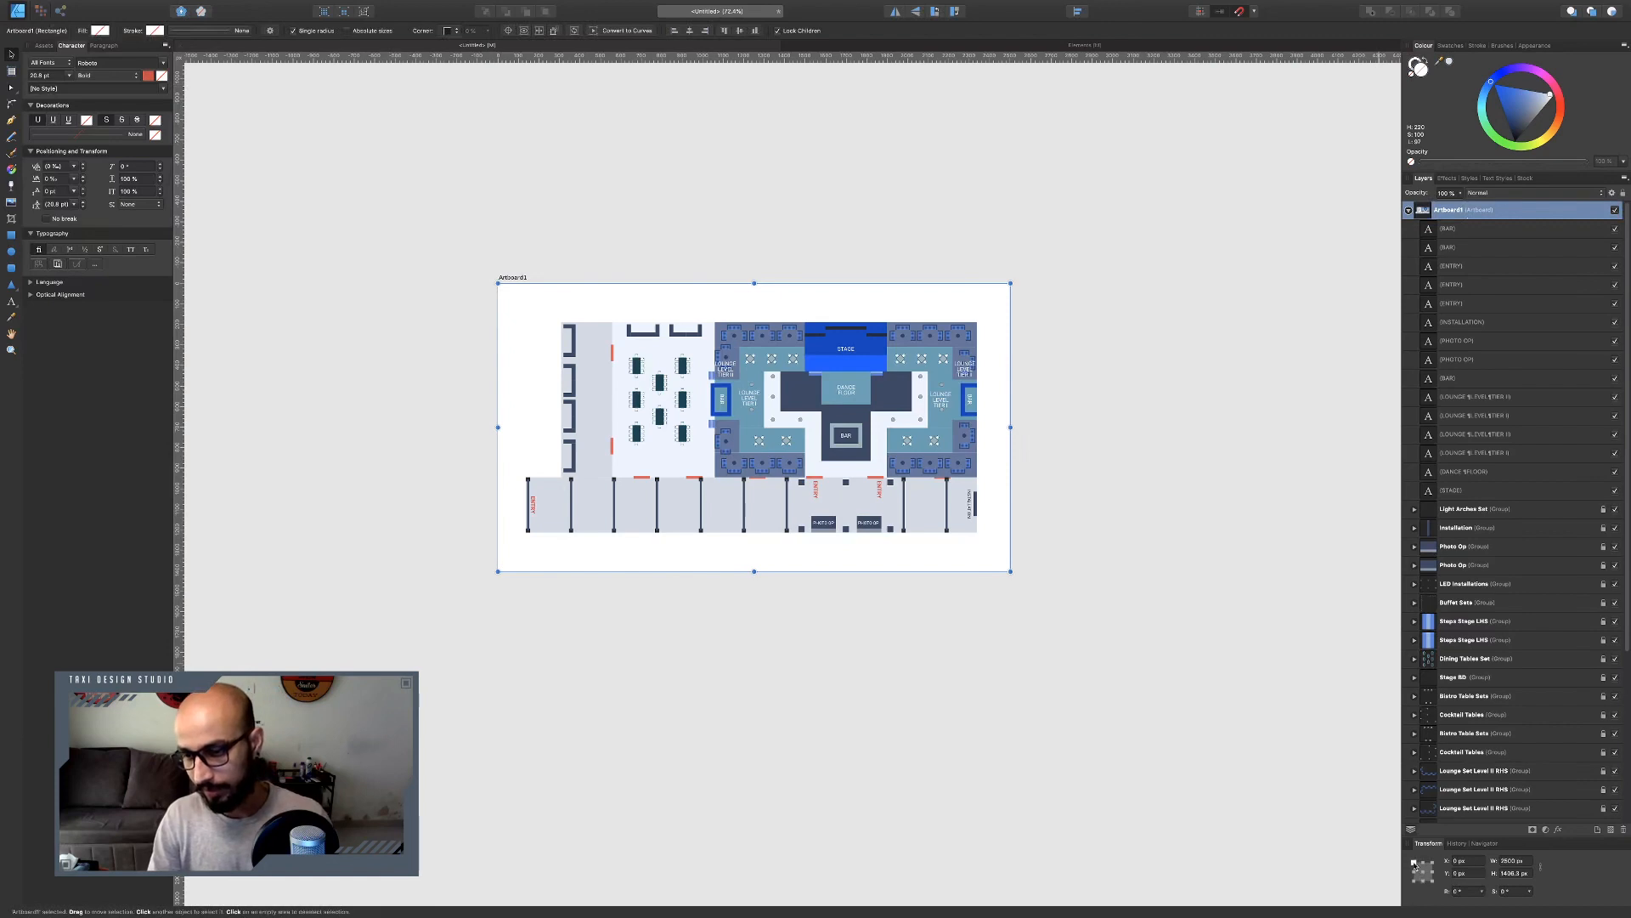
left_click(1529, 873)
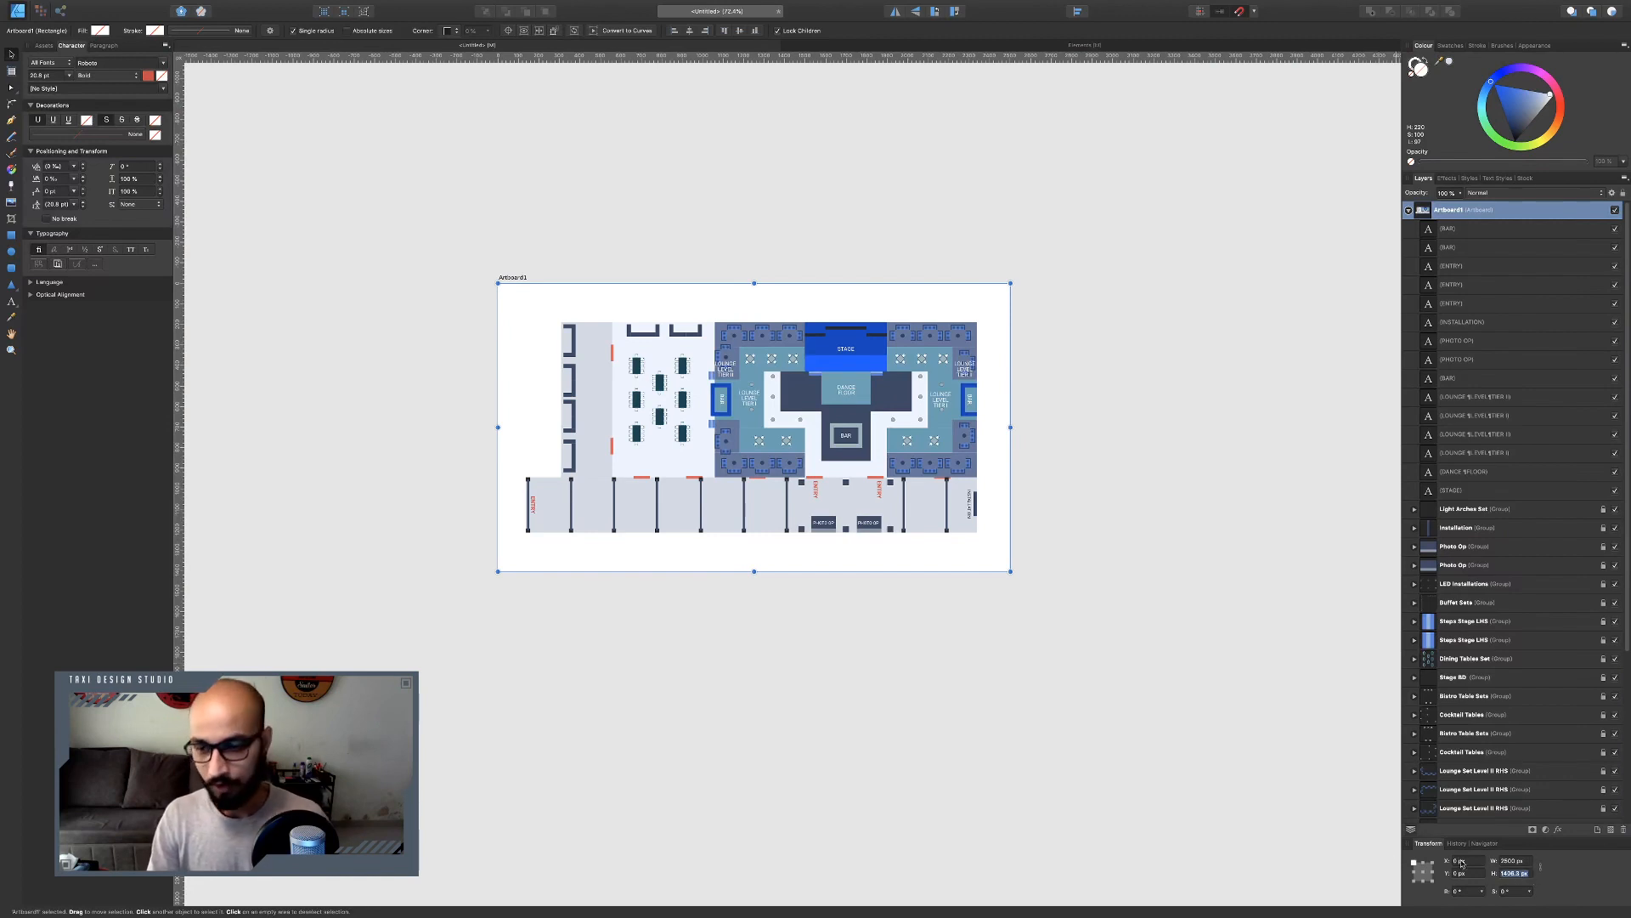
left_click(1523, 861)
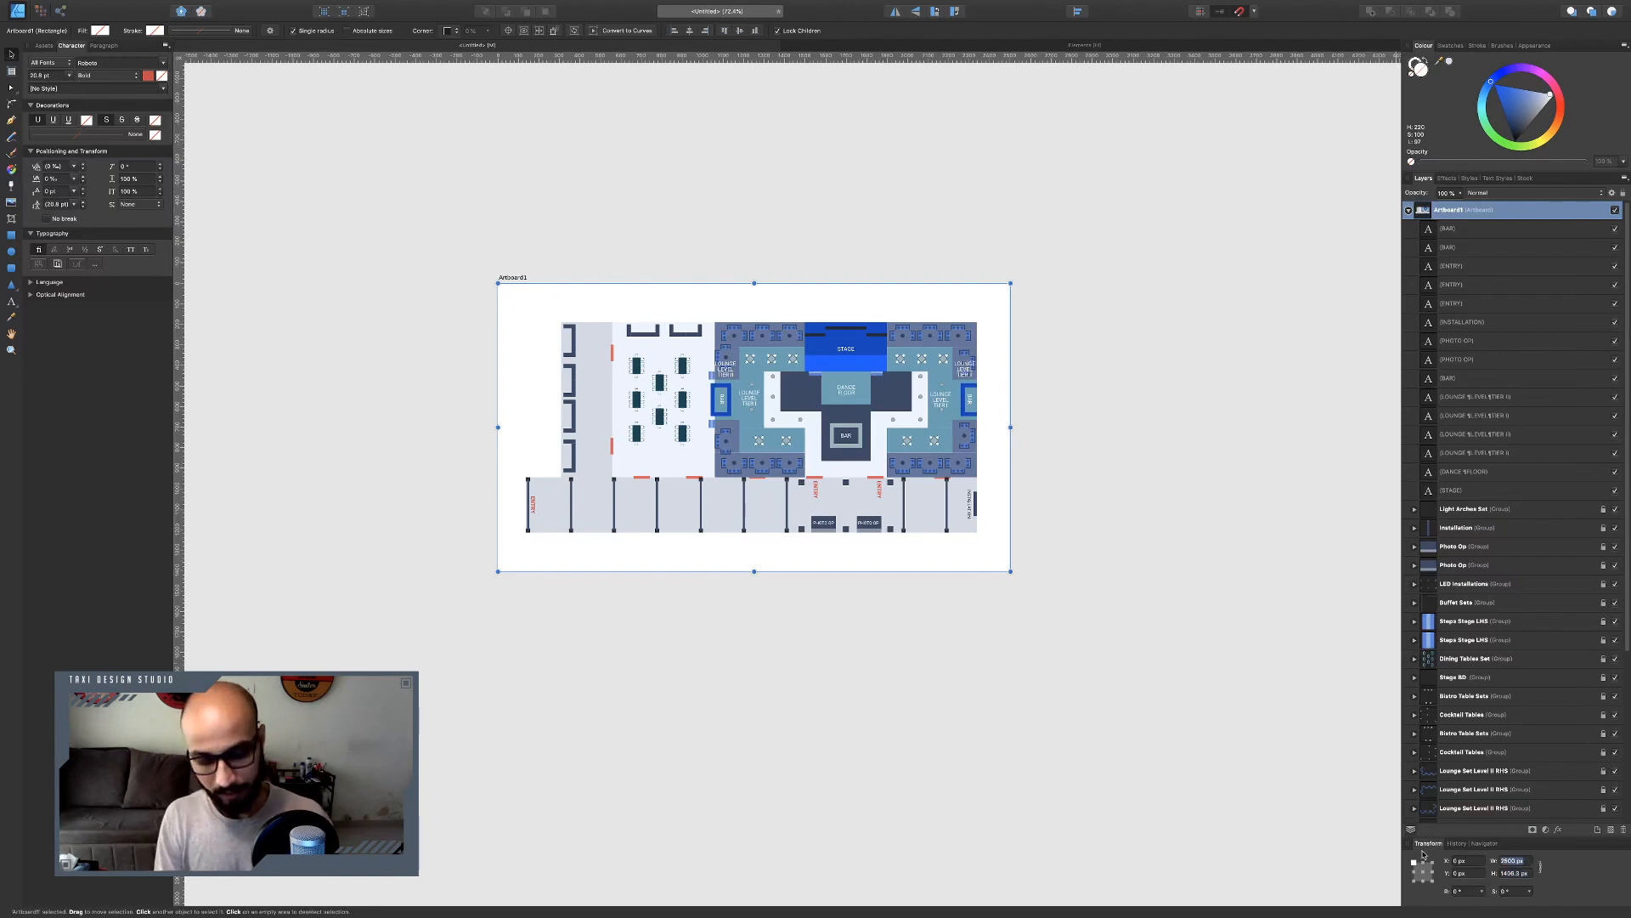
type("30")
key("Return")
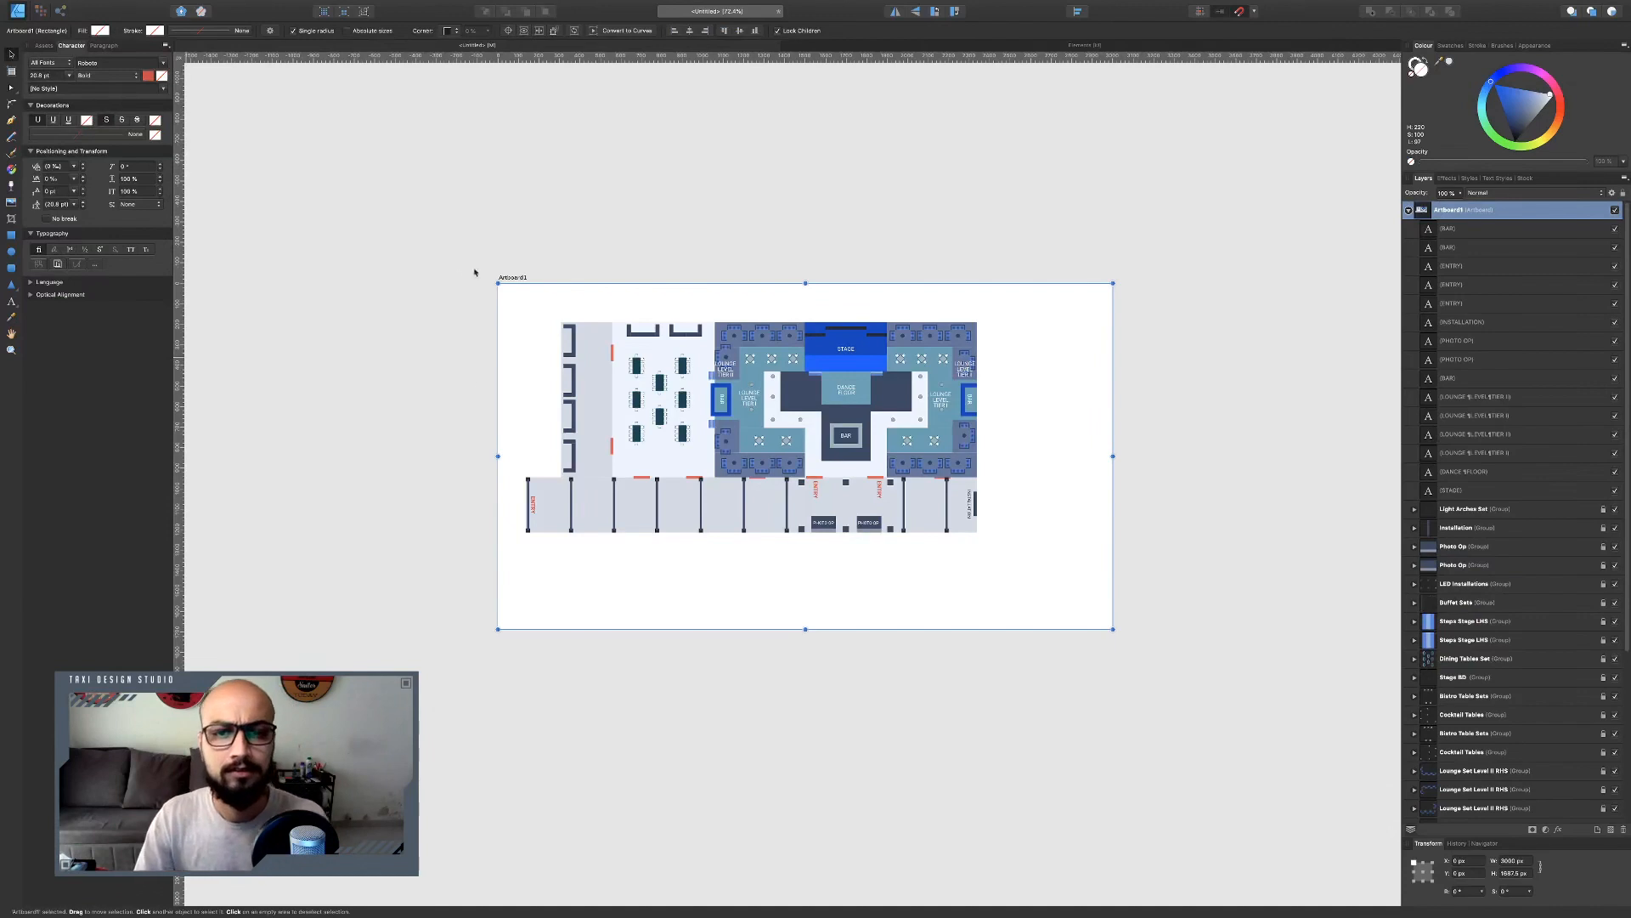
Group all the text label layers and name the group Text Layer.
left_click(1461, 493)
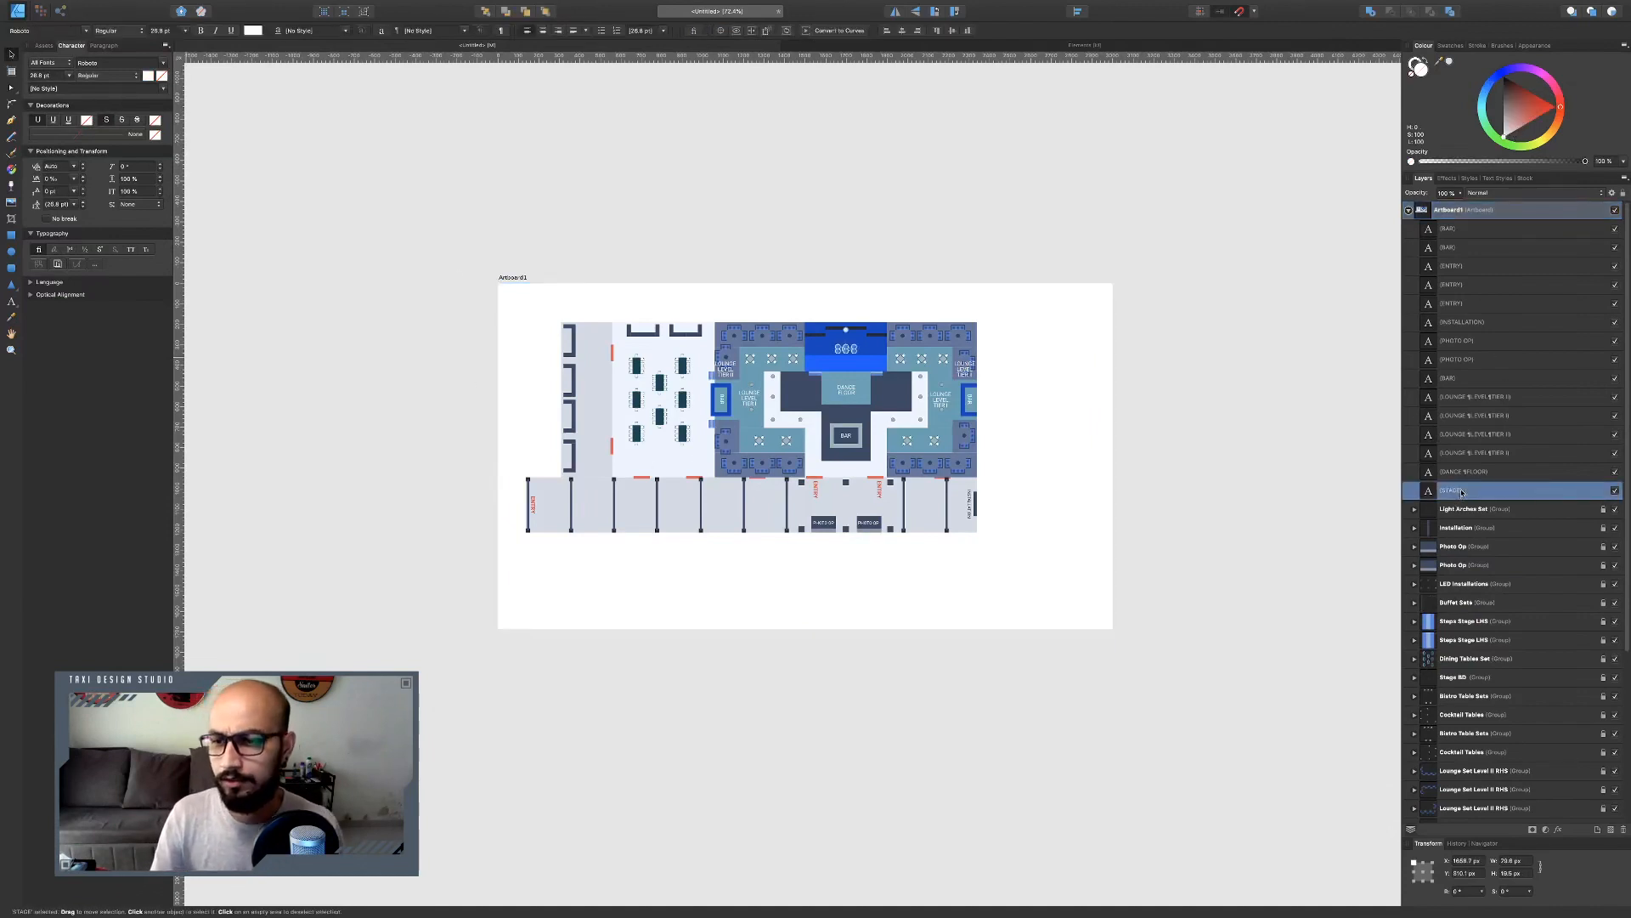
left_click(1478, 231, "shift")
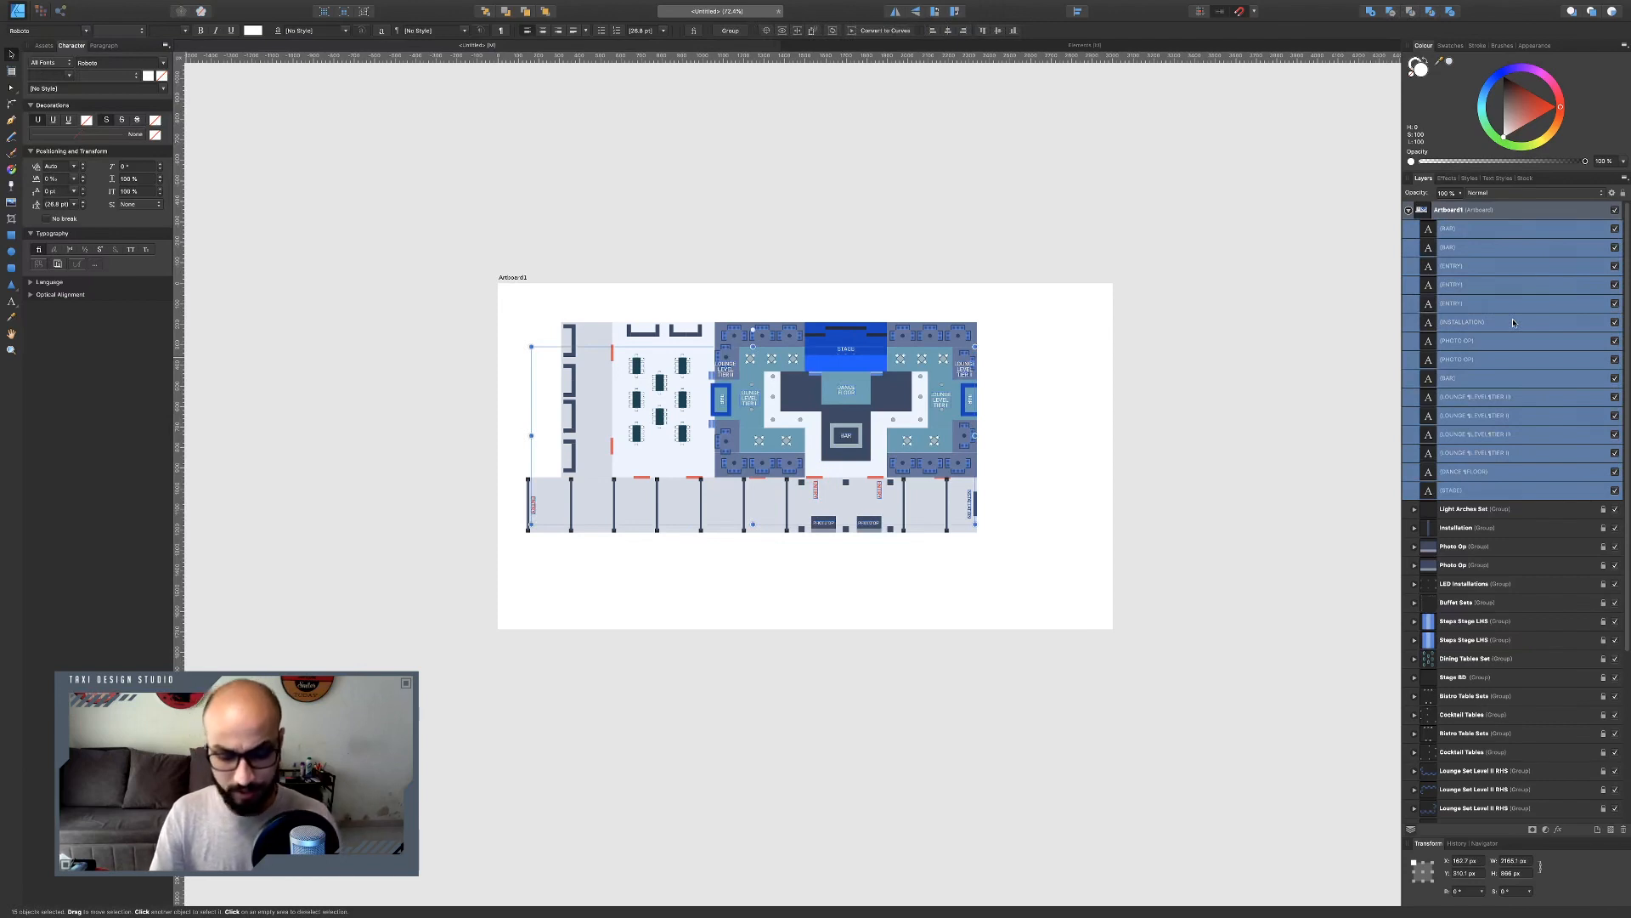
key("super+g")
double_click(1468, 230)
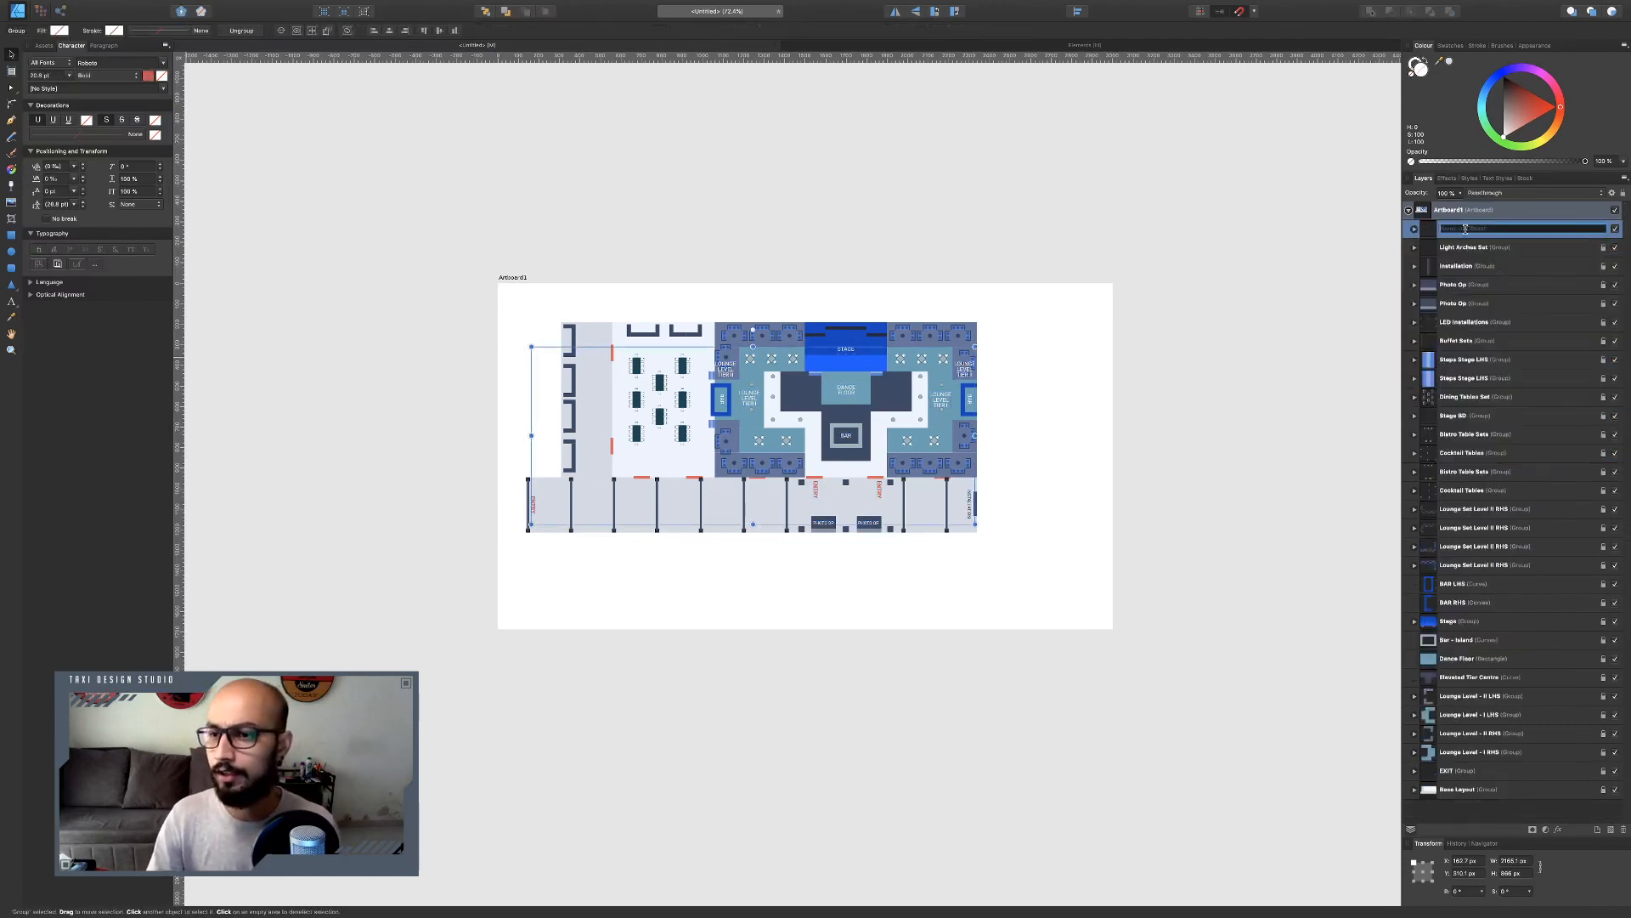
type("Text Layer")
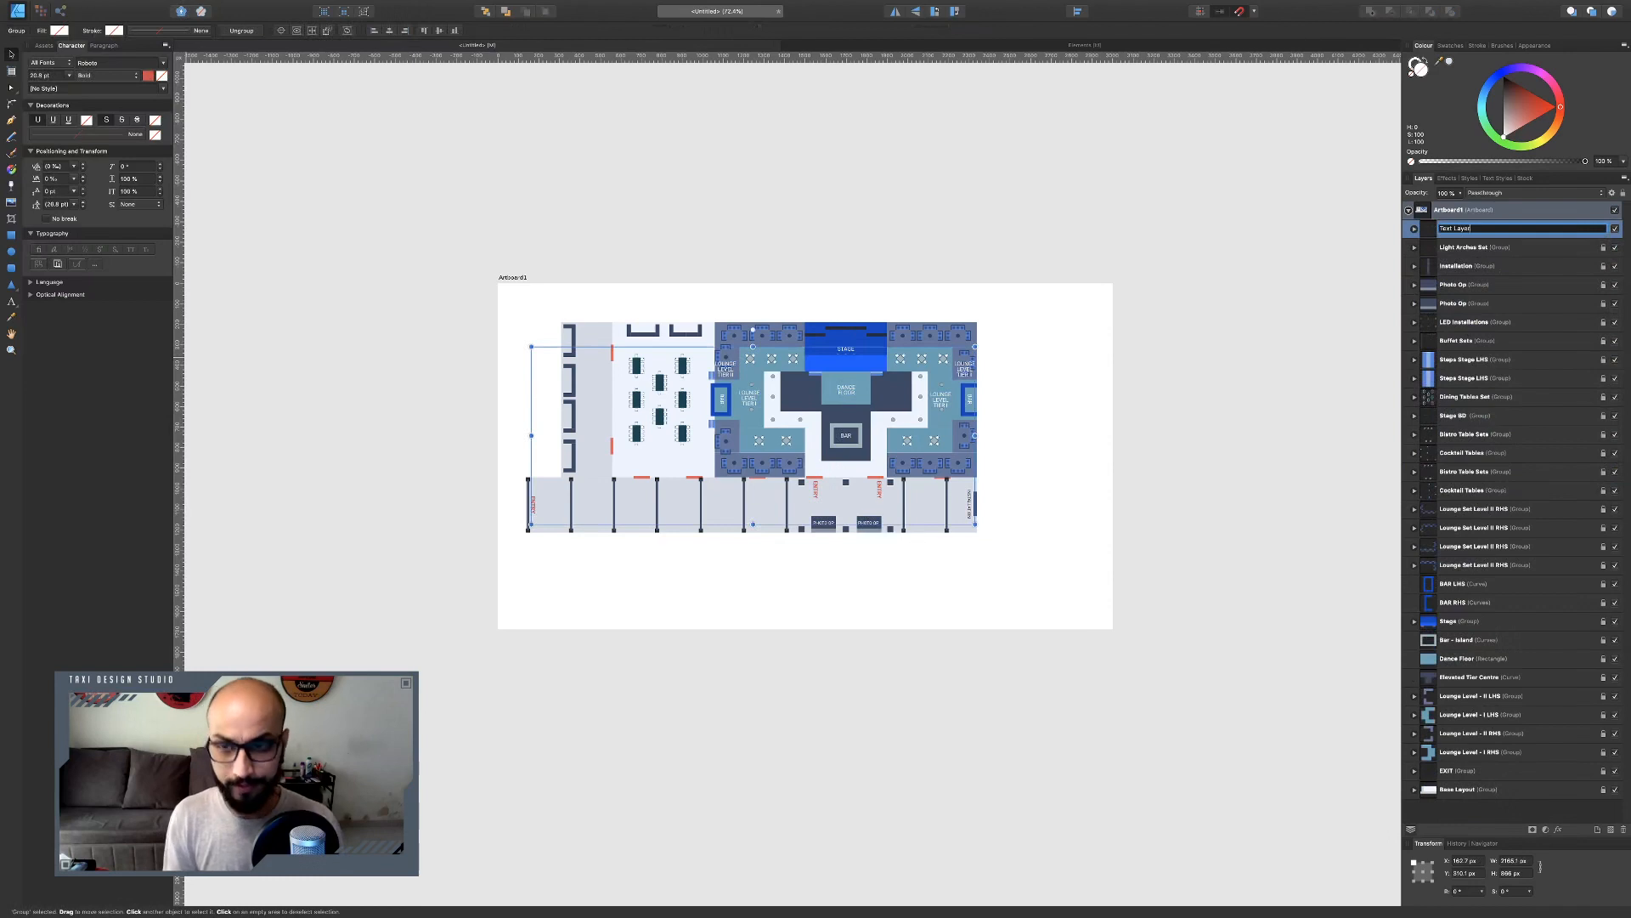
key("Return")
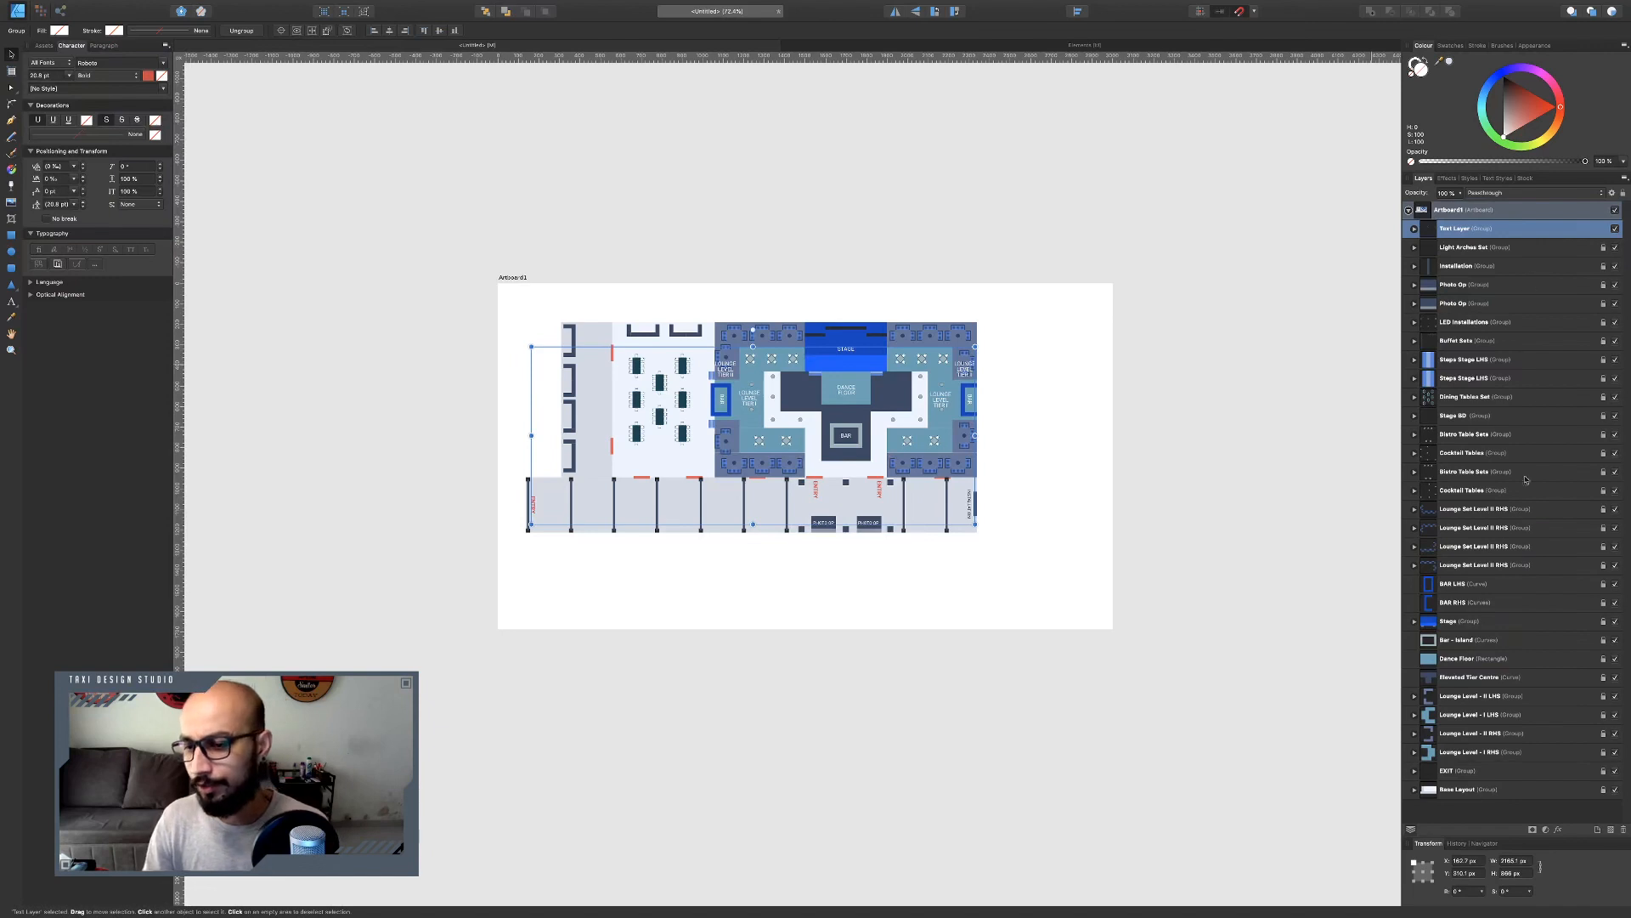
Lock all the floor plan layers below the Text Layer group.
left_click(1532, 789)
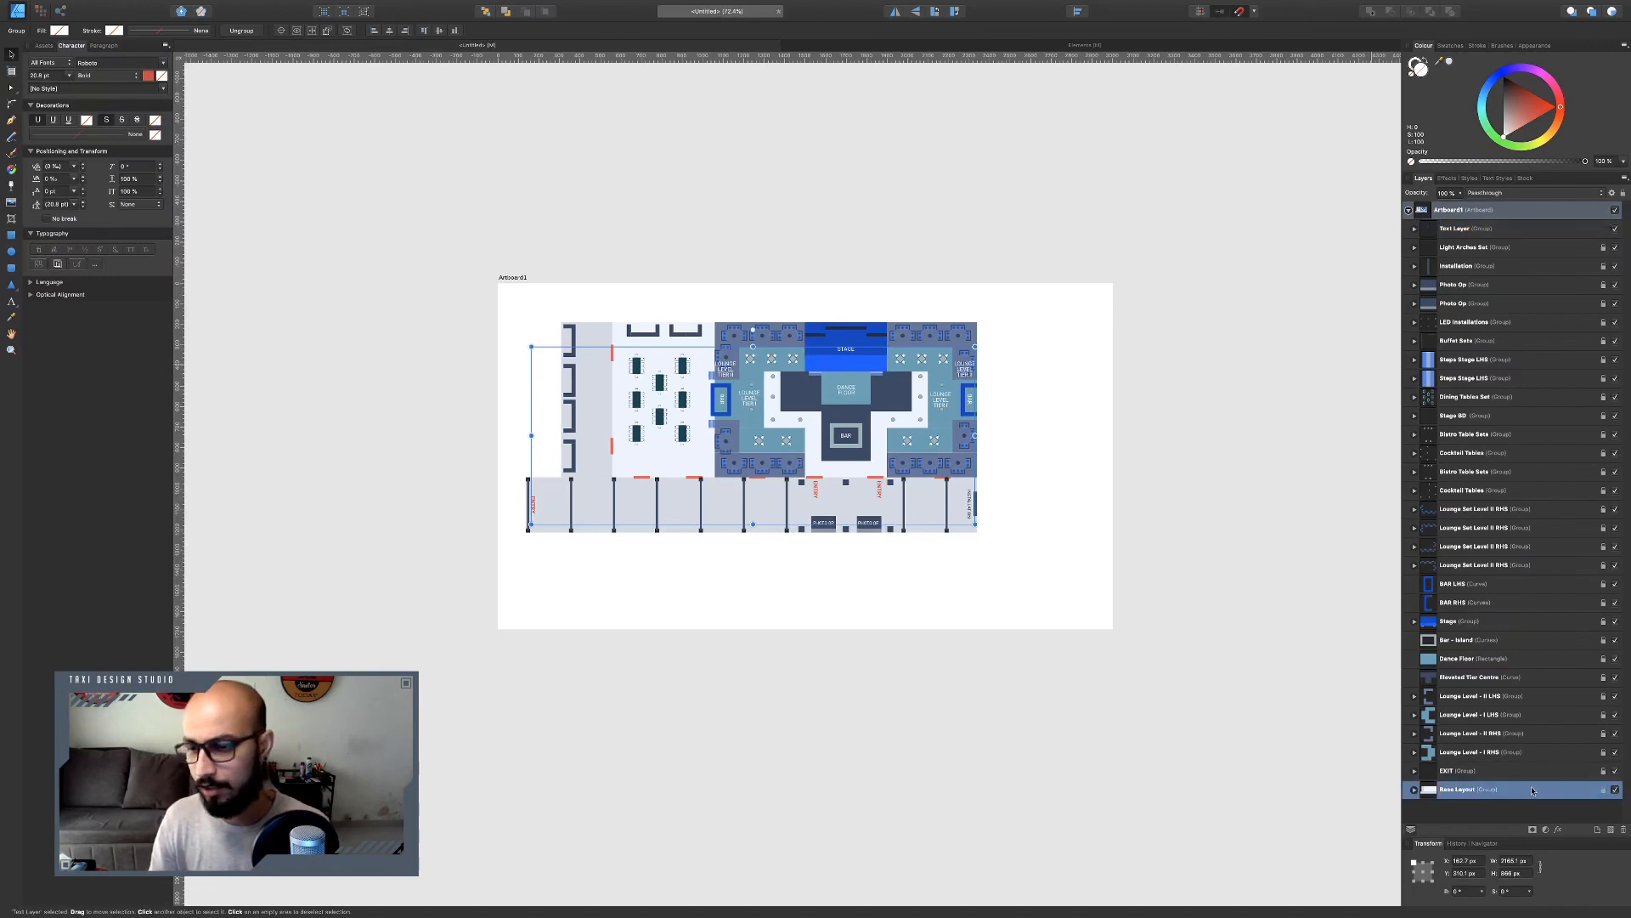
left_click(1603, 250, "shift")
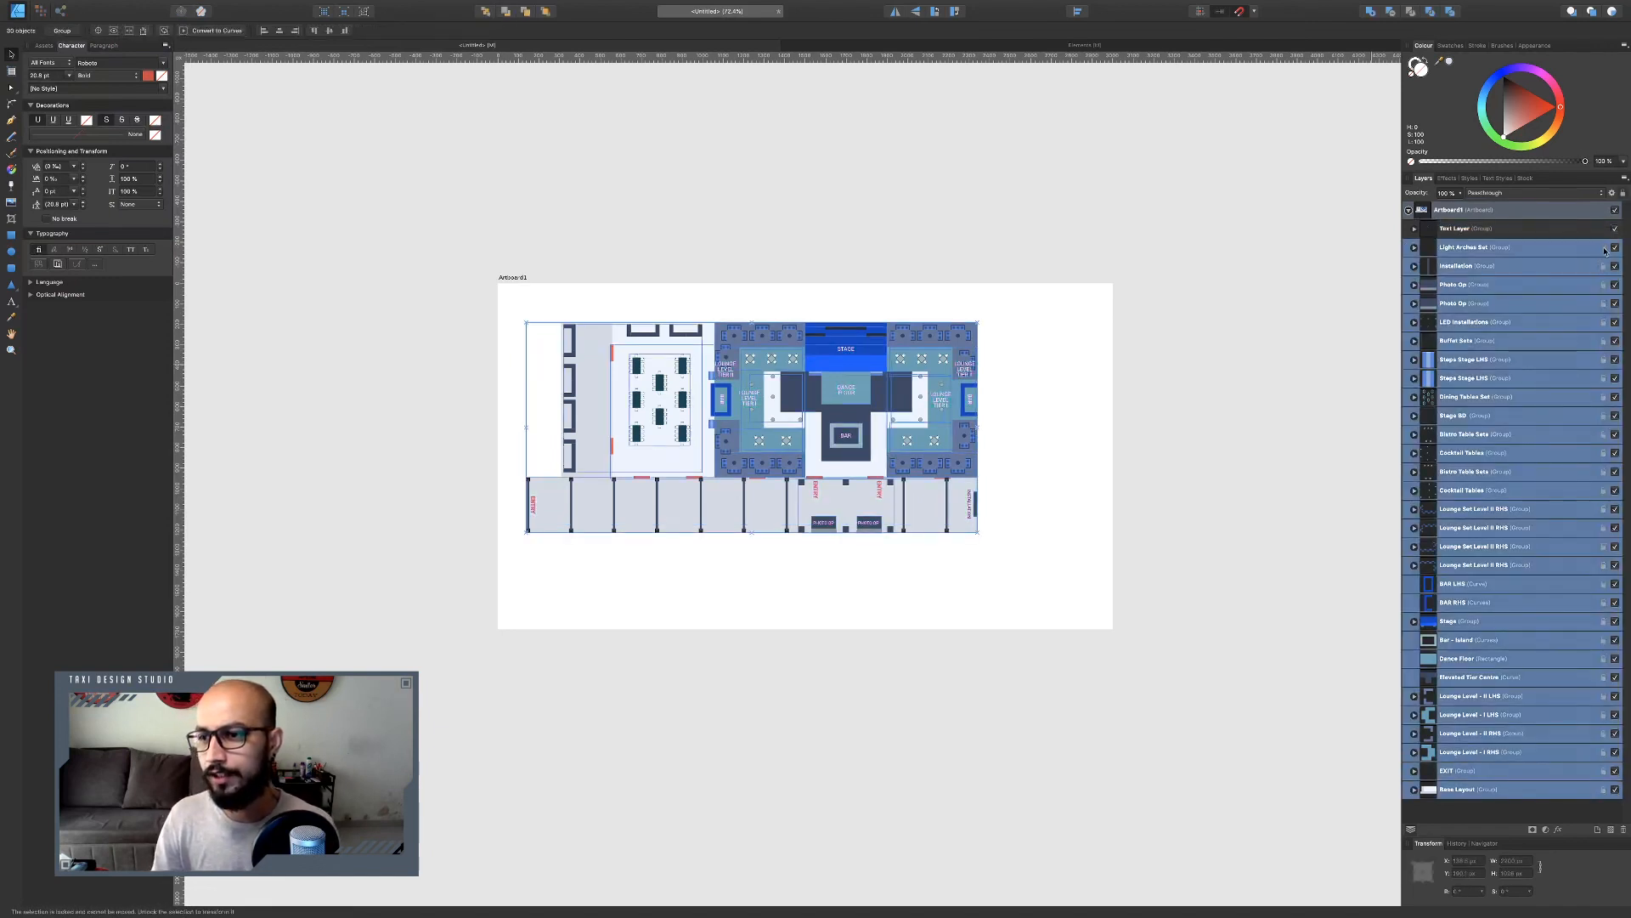
left_click(1603, 268)
left_click(1604, 286)
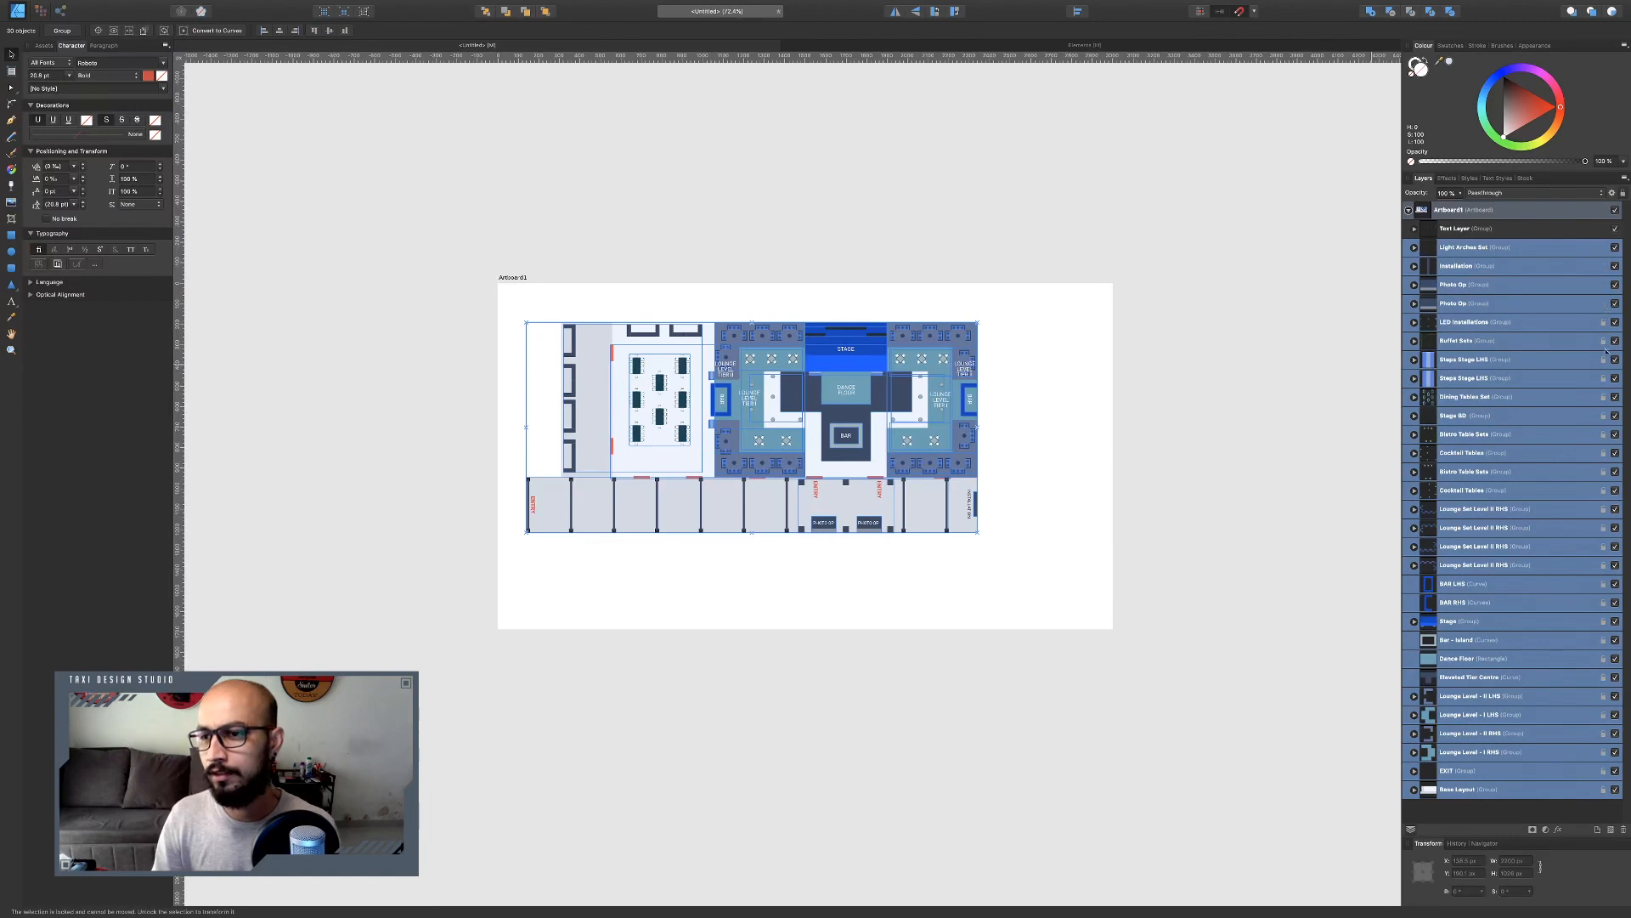
left_click(1603, 324)
left_click(1603, 342)
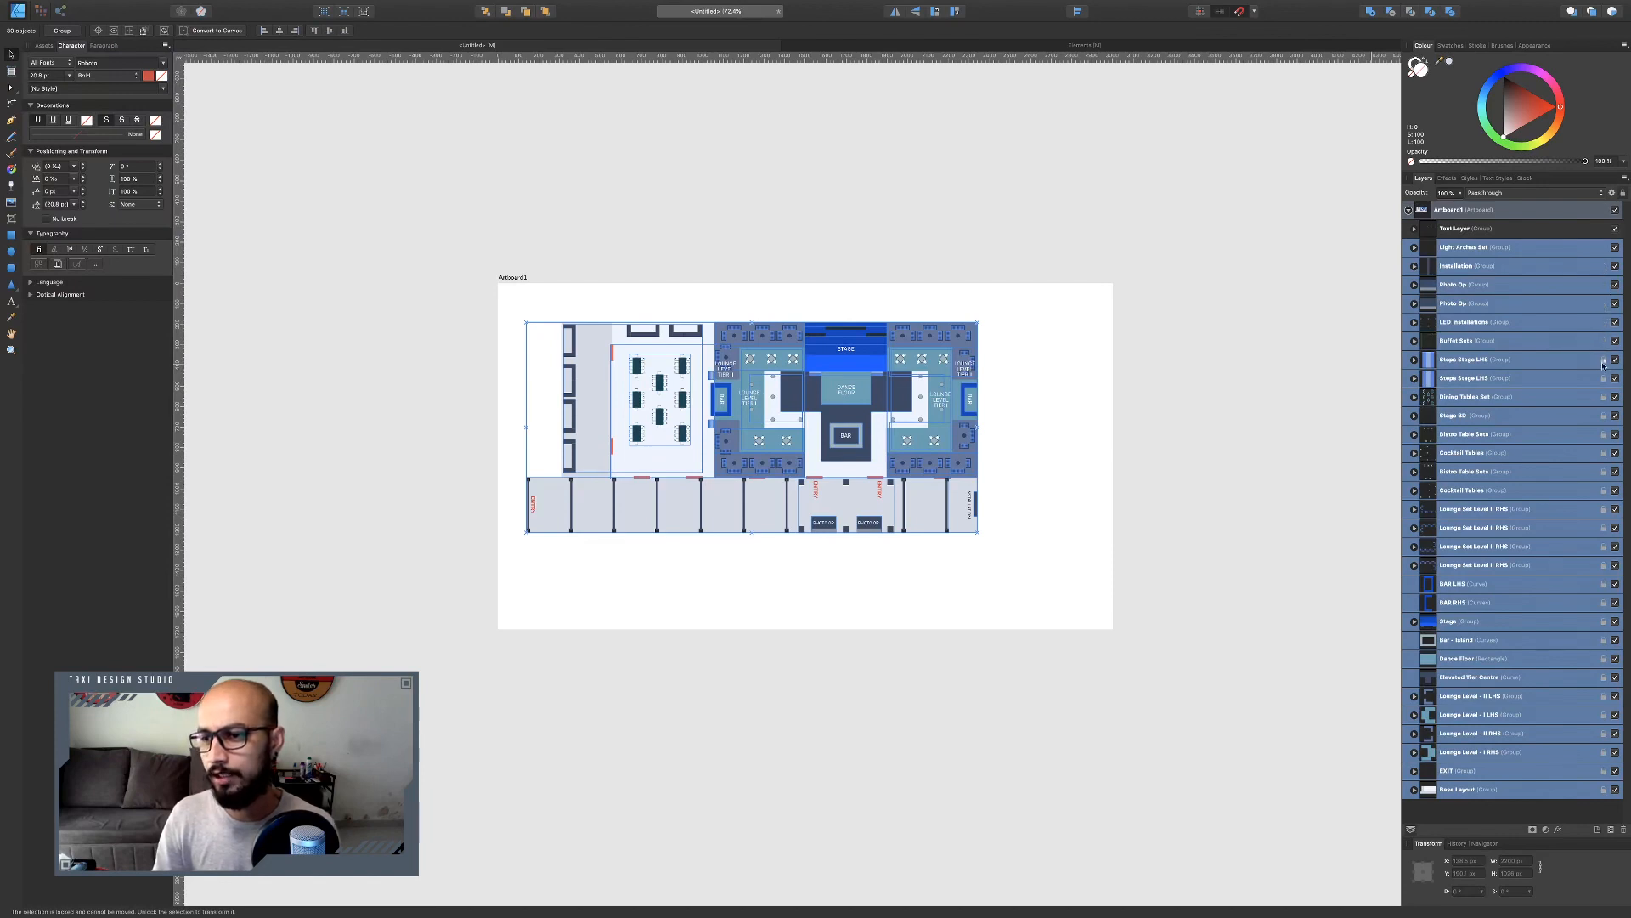
left_click(1603, 379)
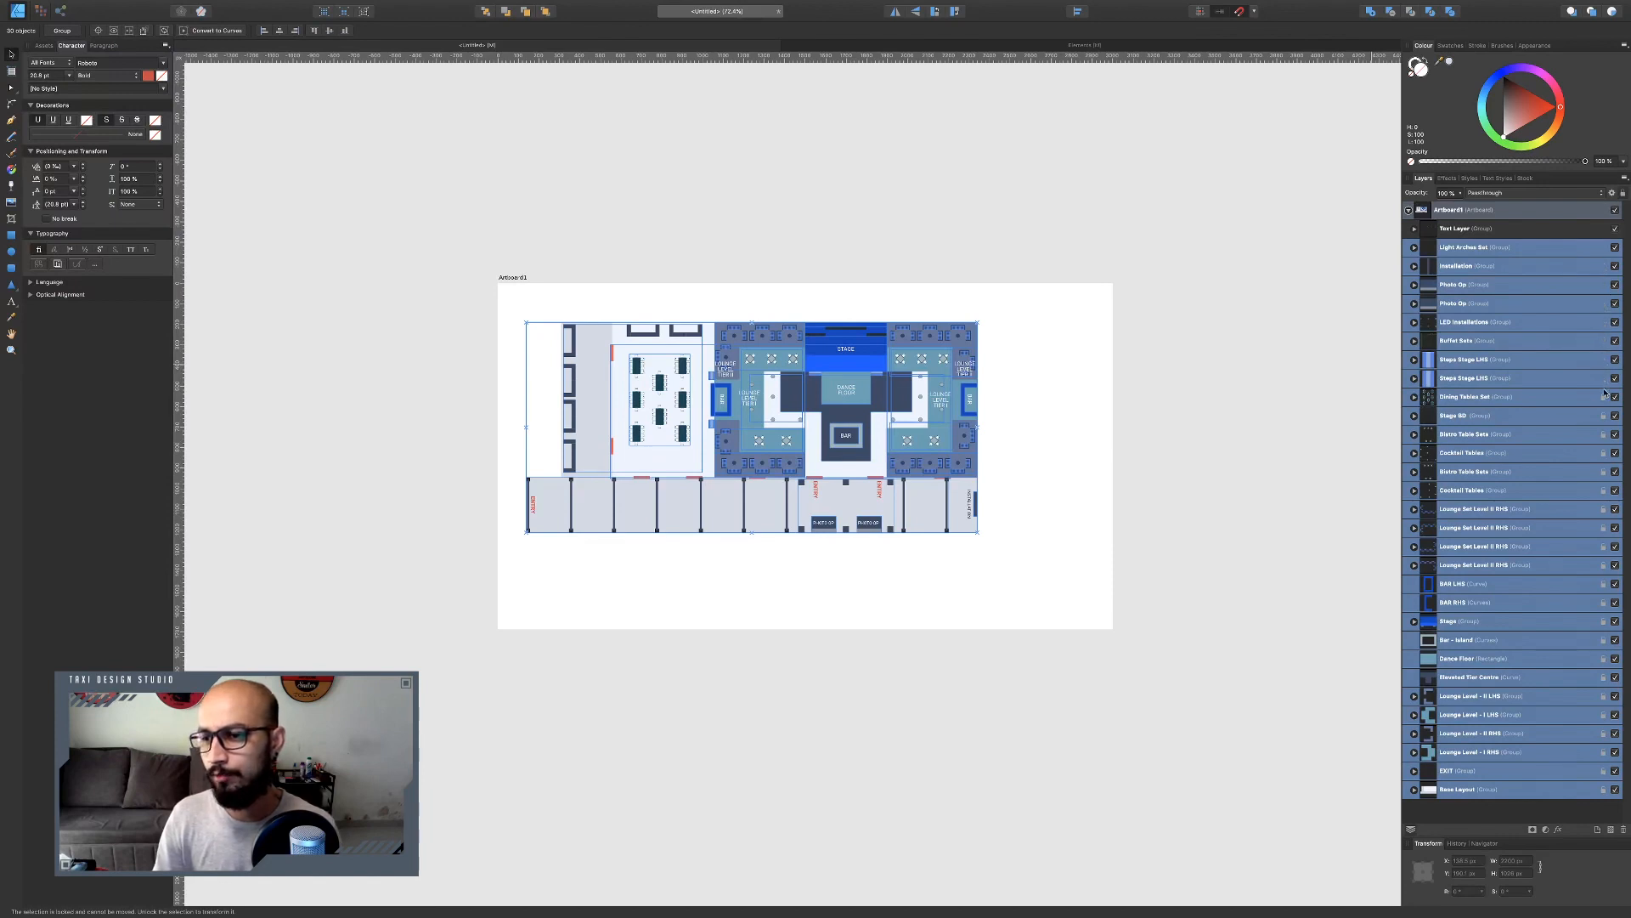
right_click(1541, 462)
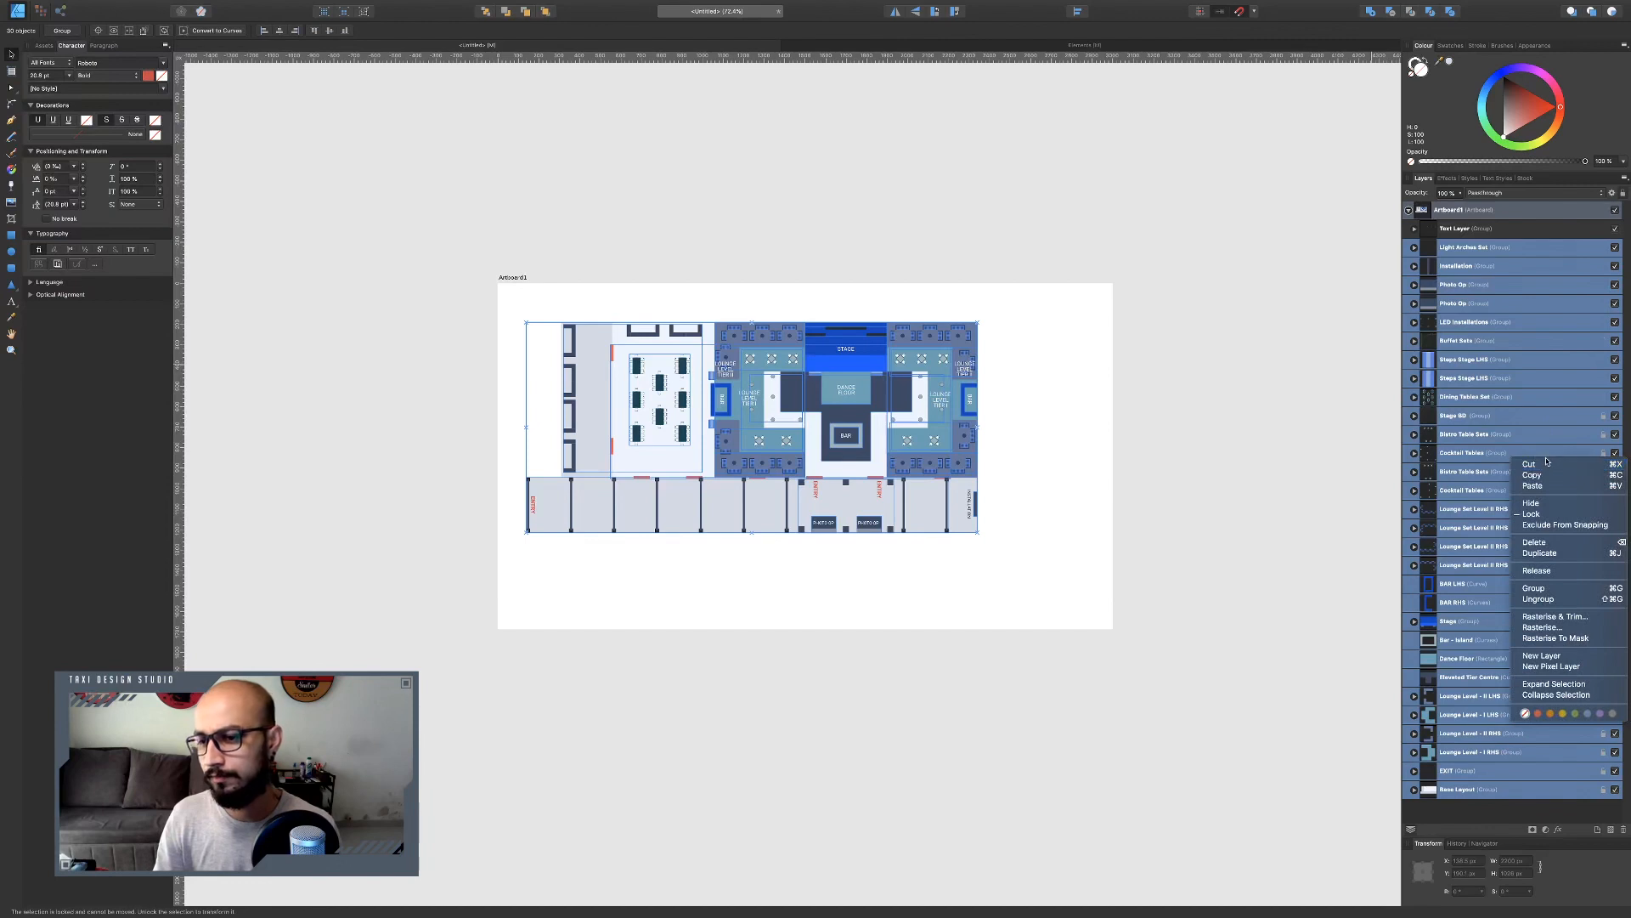
left_click(1532, 515)
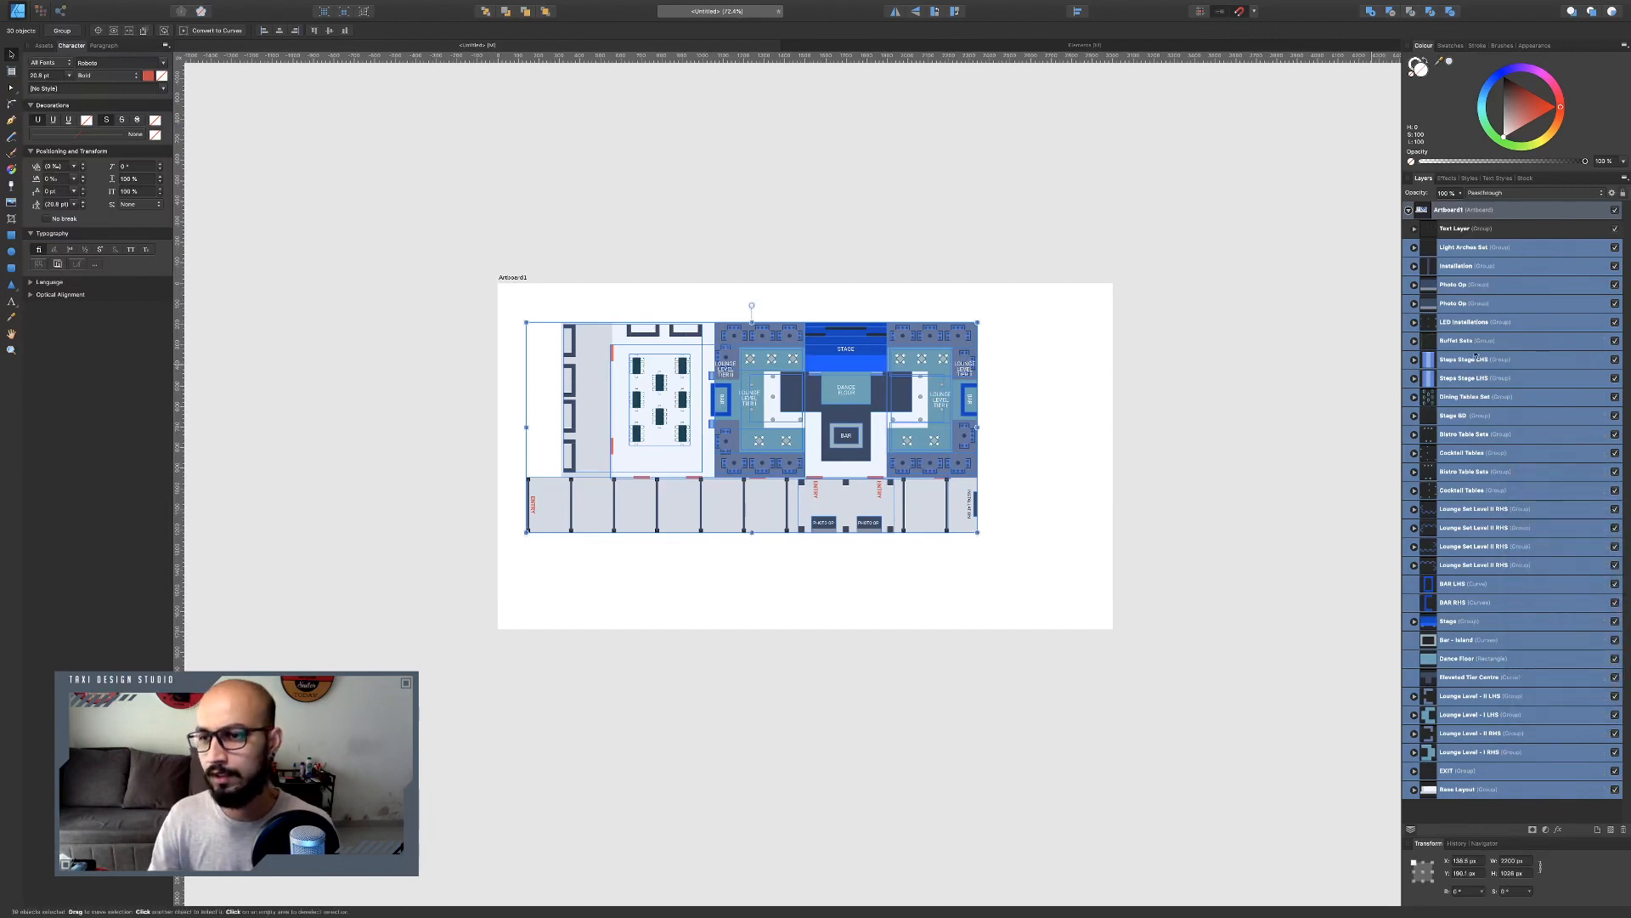
Select every layer and move the whole floor plan slightly lower on the artboard.
left_click(1470, 228)
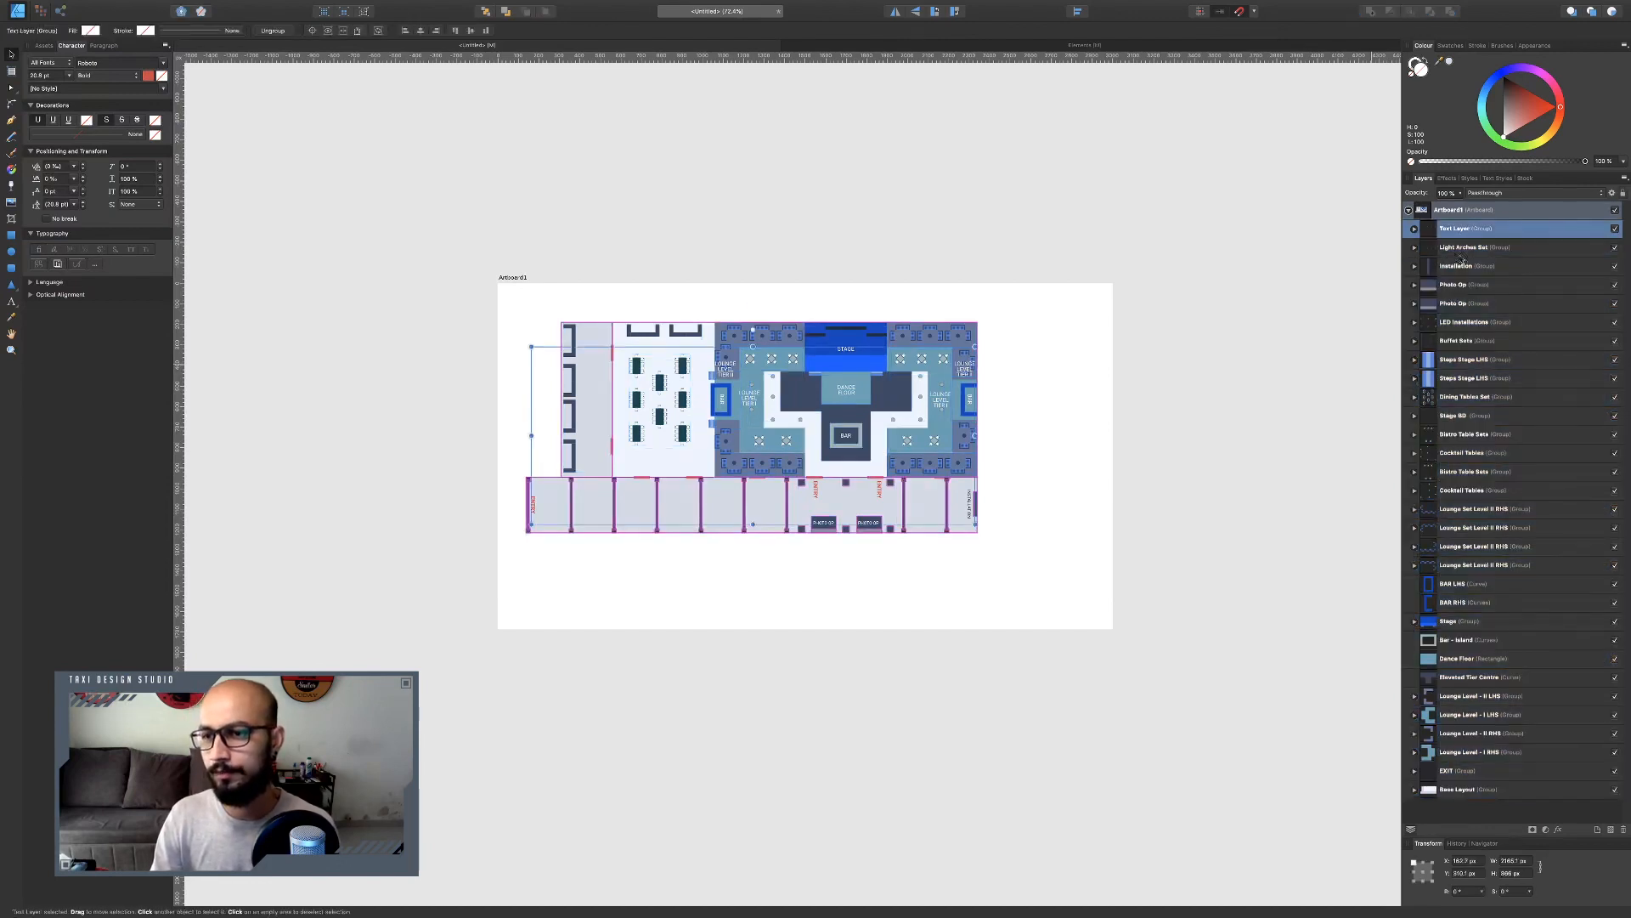
left_click(1487, 781, "shift")
left_click_drag(946, 514, 954, 576)
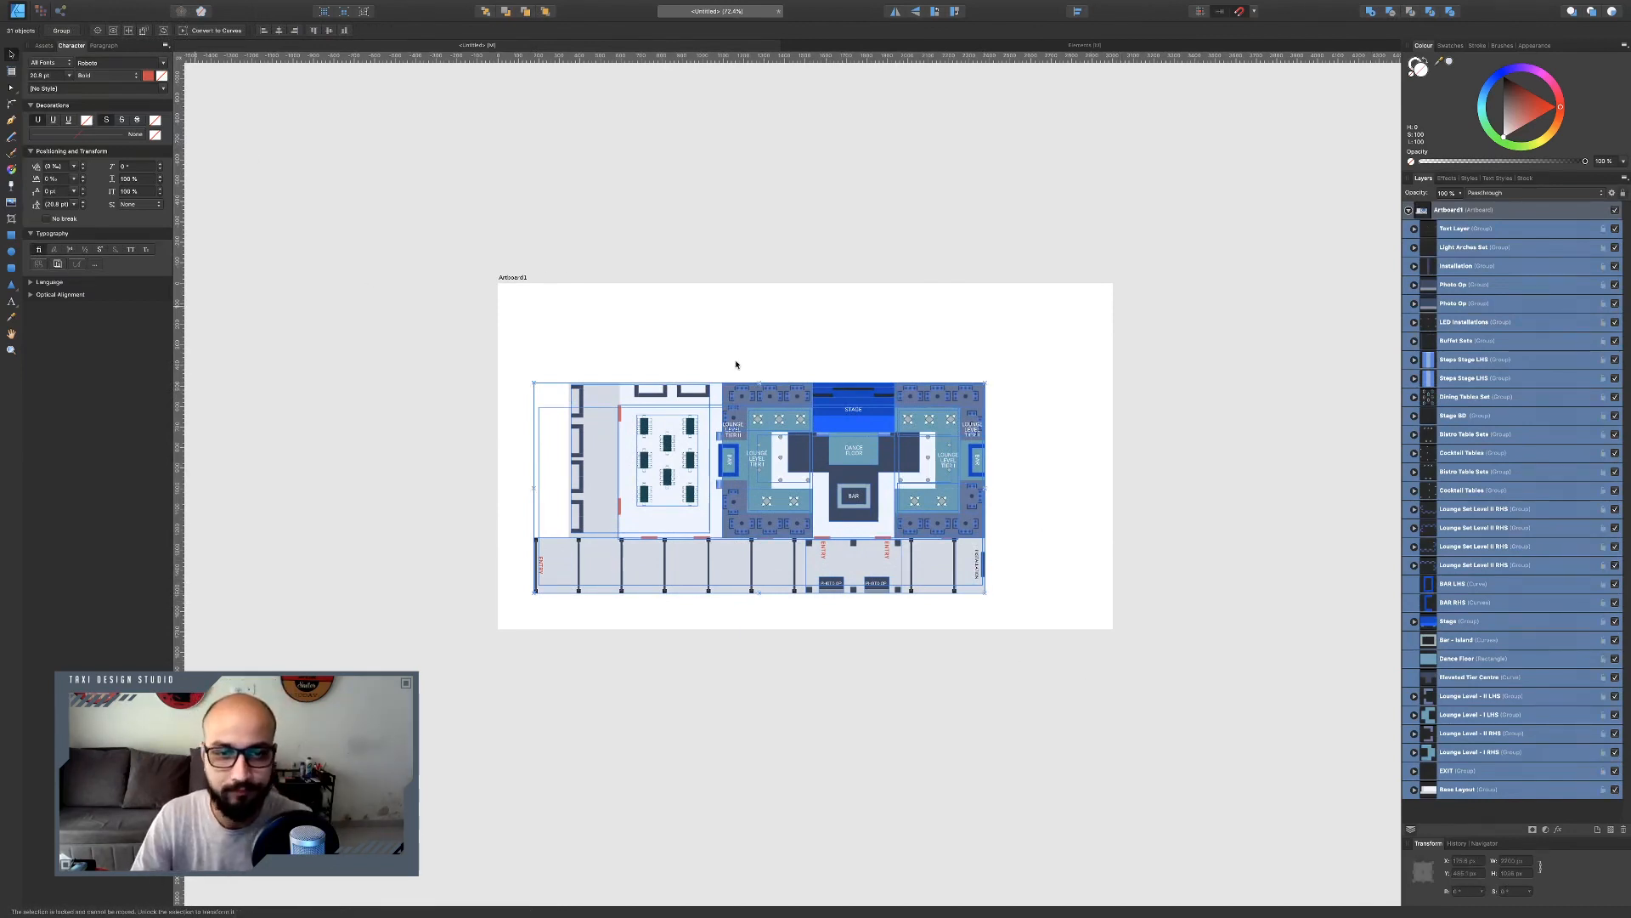
left_click(386, 264)
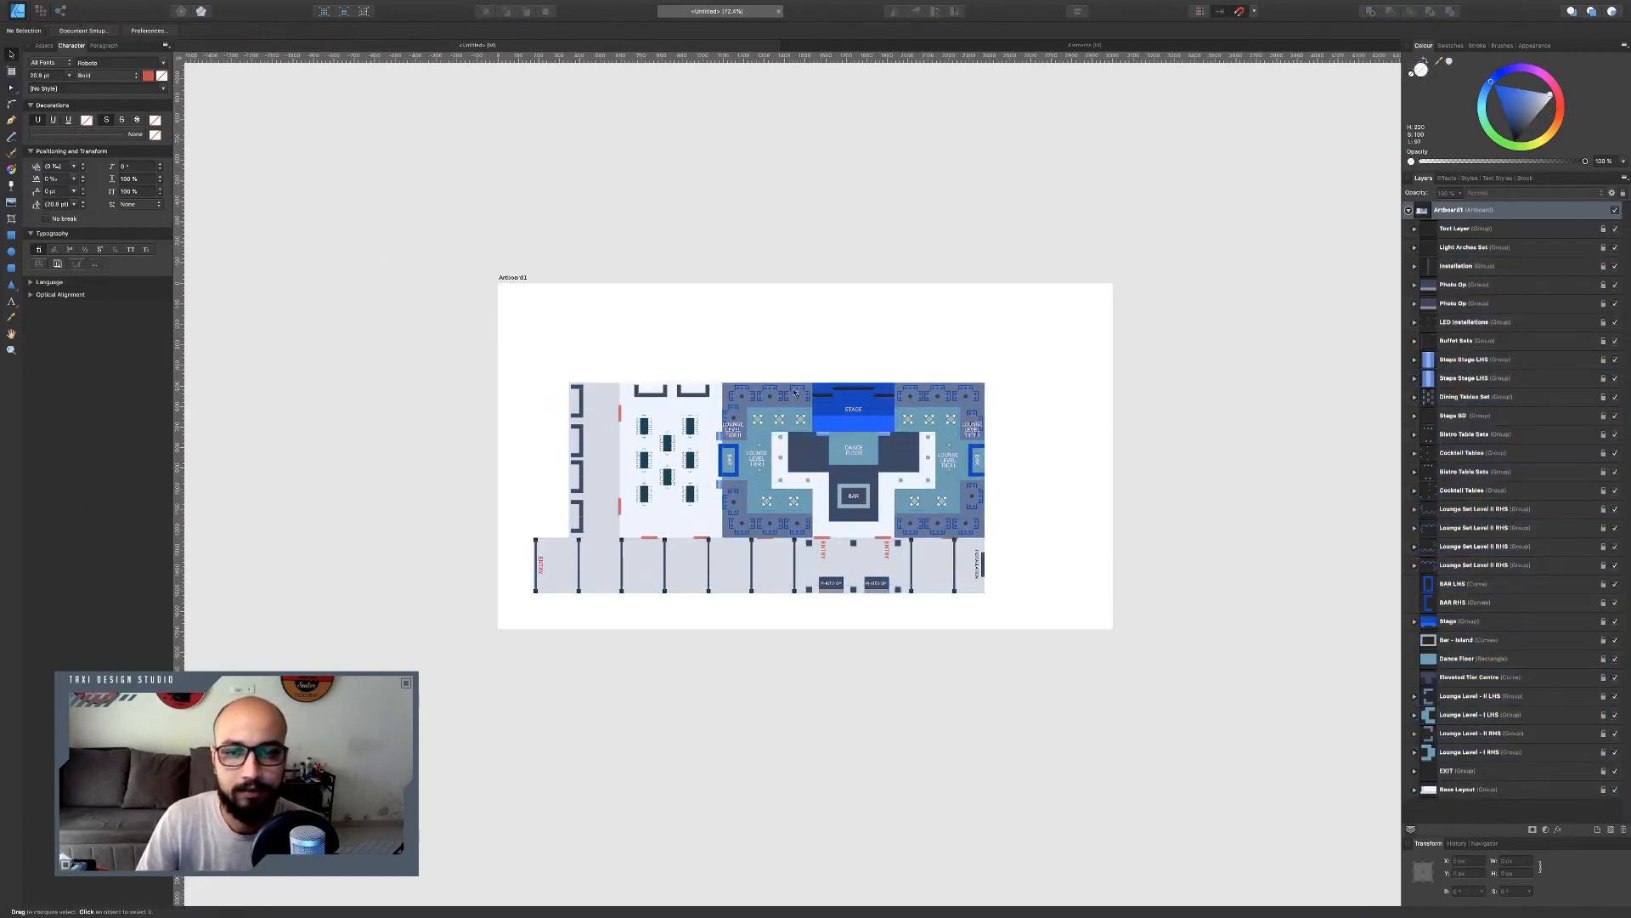
Draw a tall light rectangle to the right of the floor plan as an index panel.
left_click(11, 235)
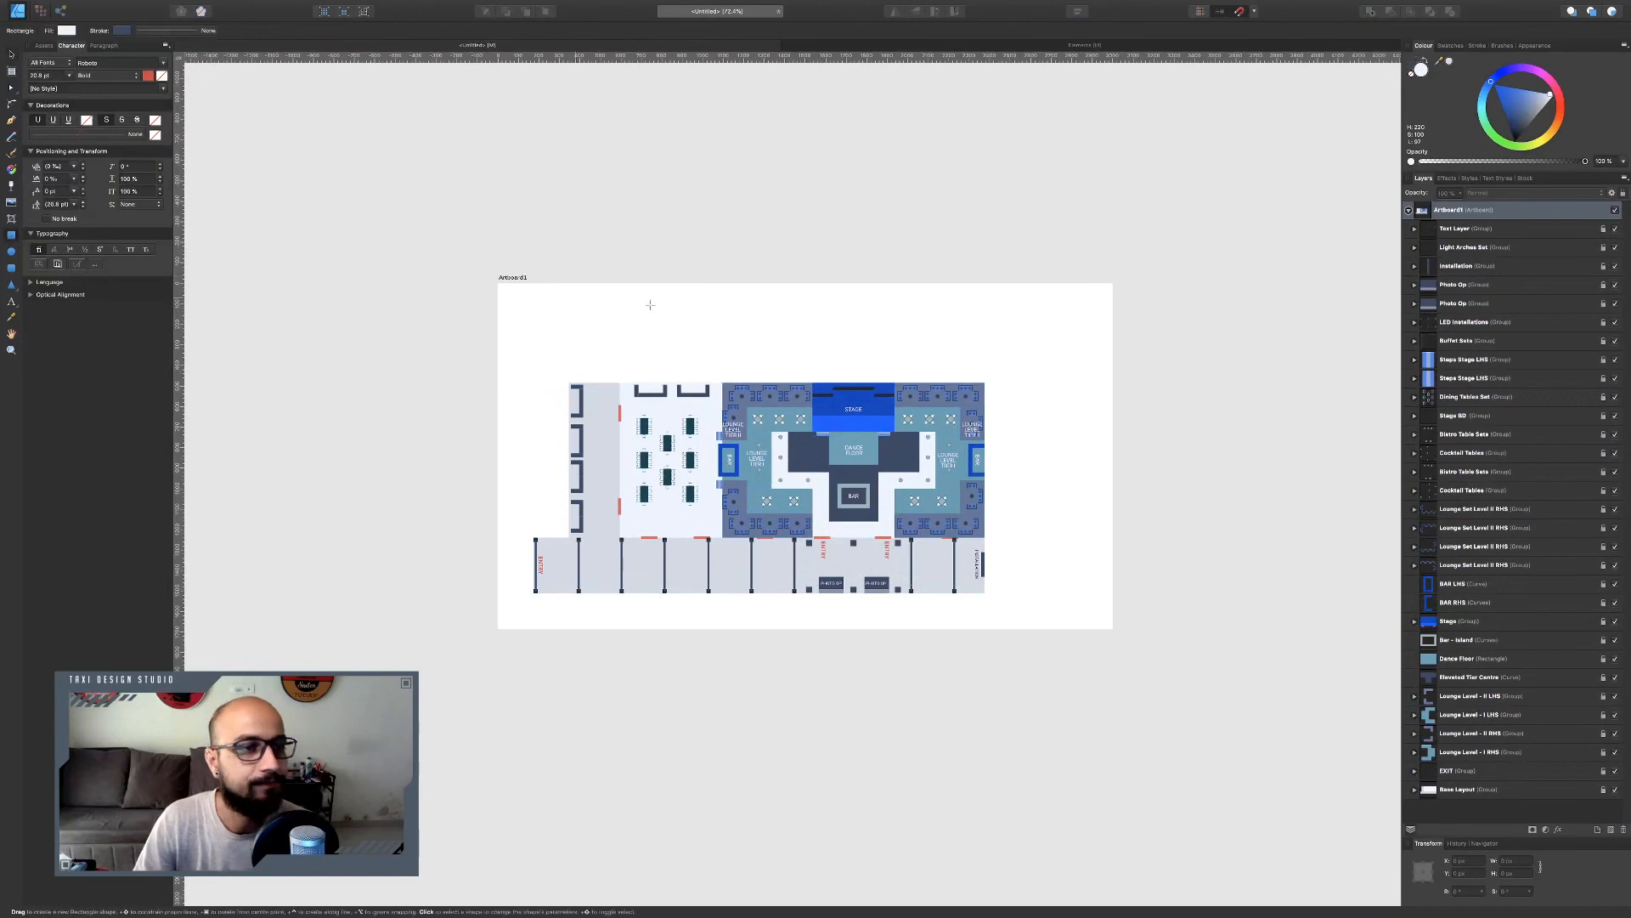
scroll(1085, 354, "up", 3)
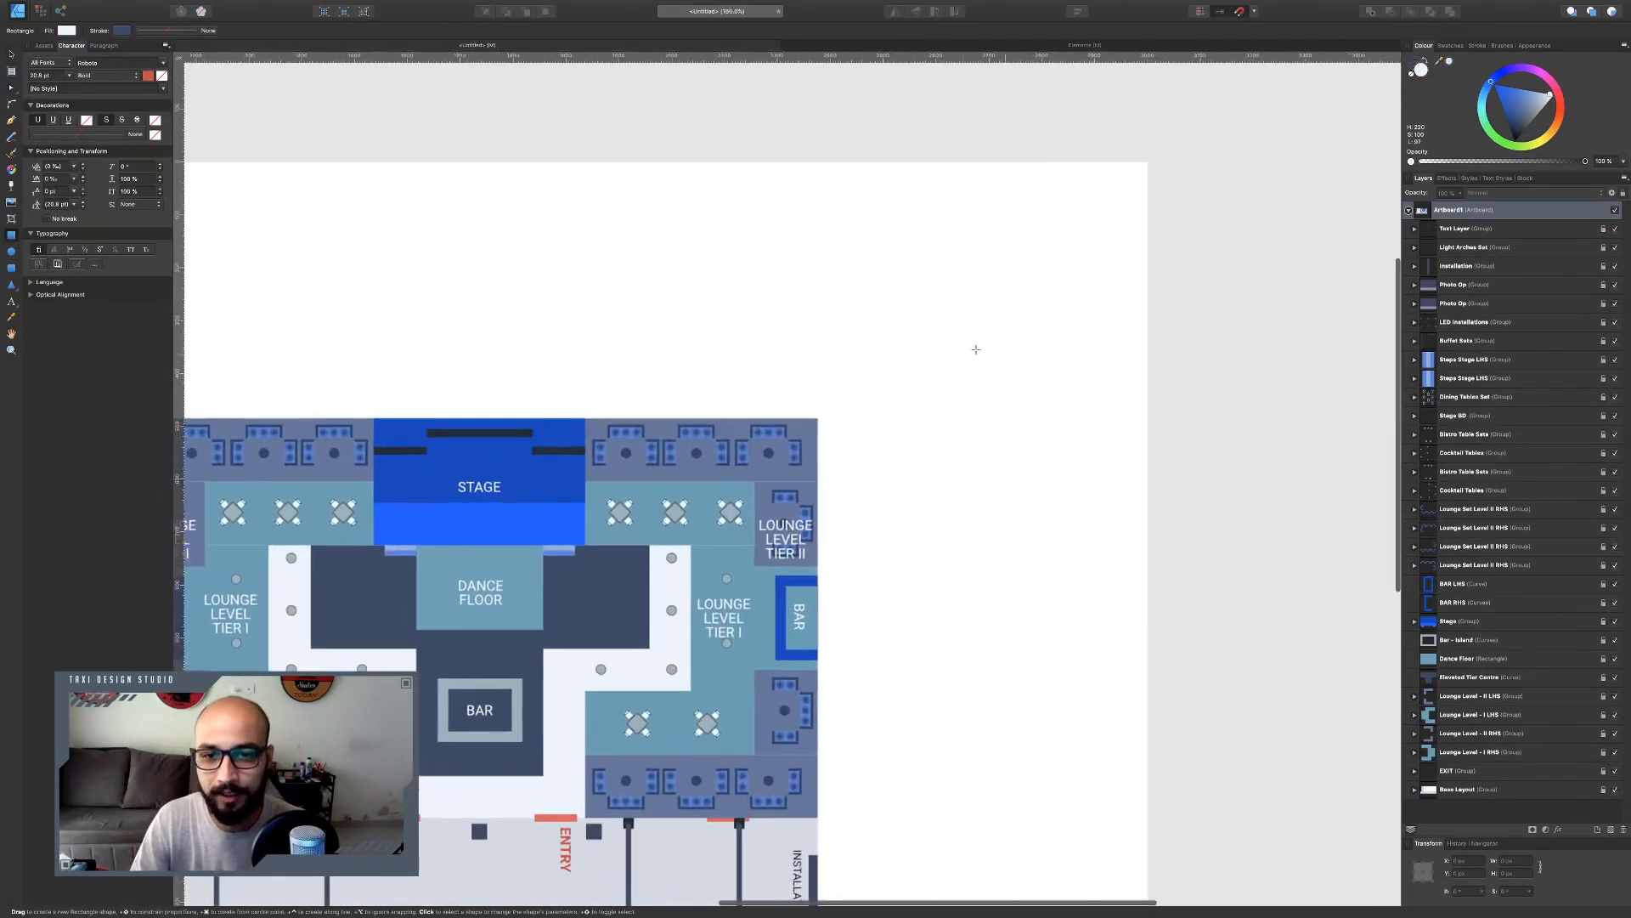
left_click_drag(906, 293, 1102, 691)
Draw a header rectangle above the panel and colour it dark grey.
left_click(925, 272)
left_click_drag(885, 257, 1047, 321)
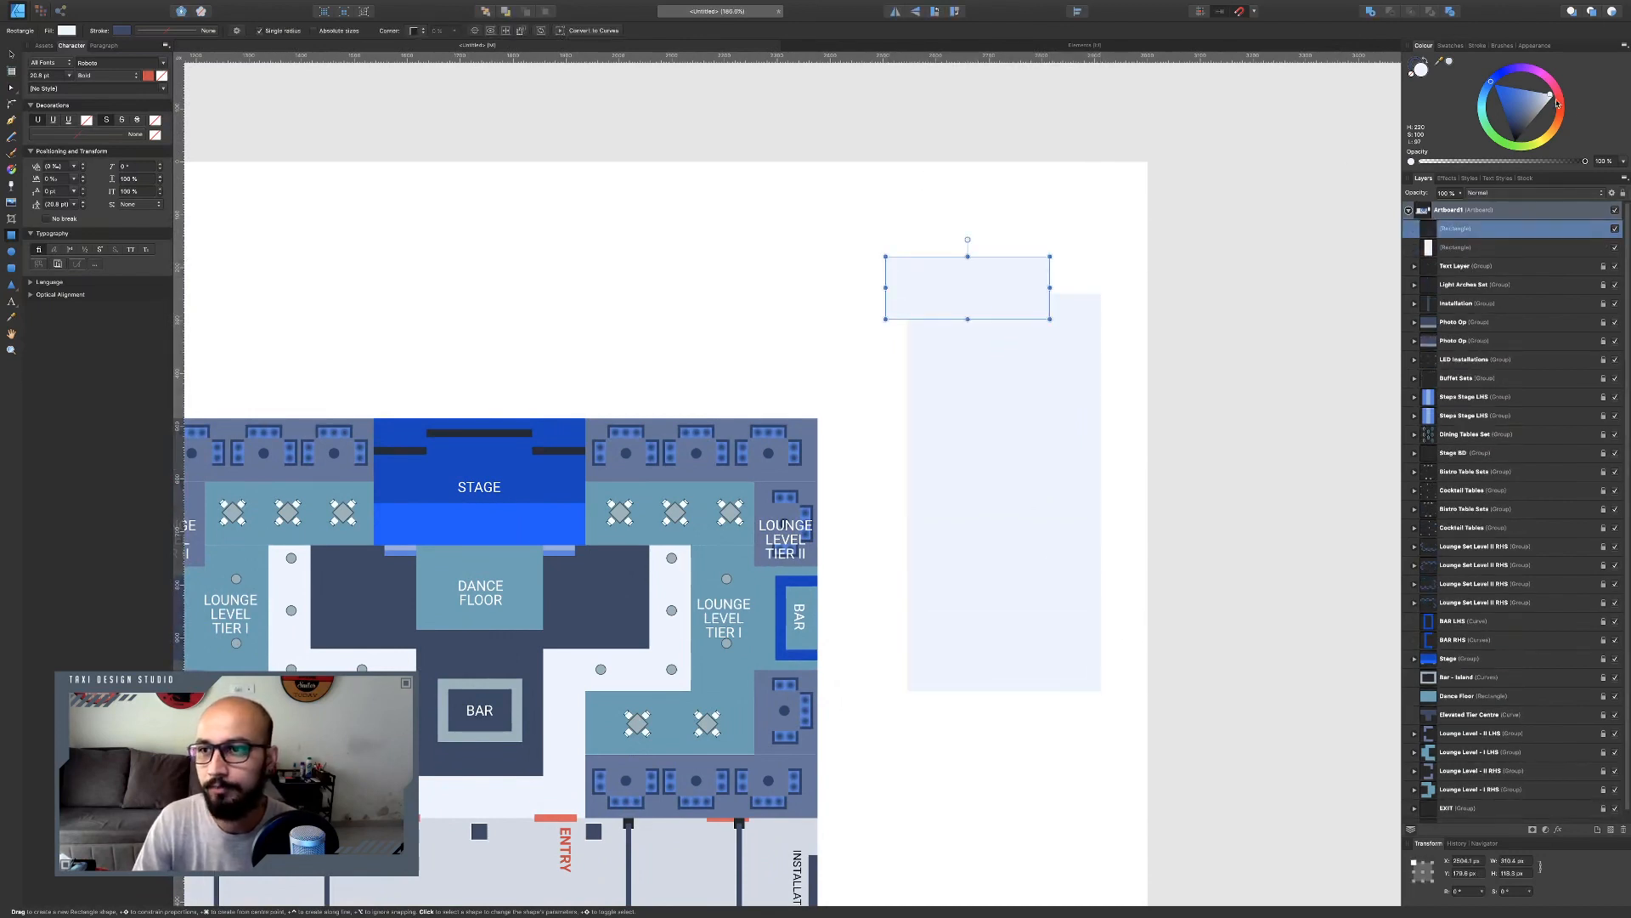
left_click_drag(1533, 110, 1523, 132)
Add the heading INDEX on the header rectangle in white.
left_click(12, 303)
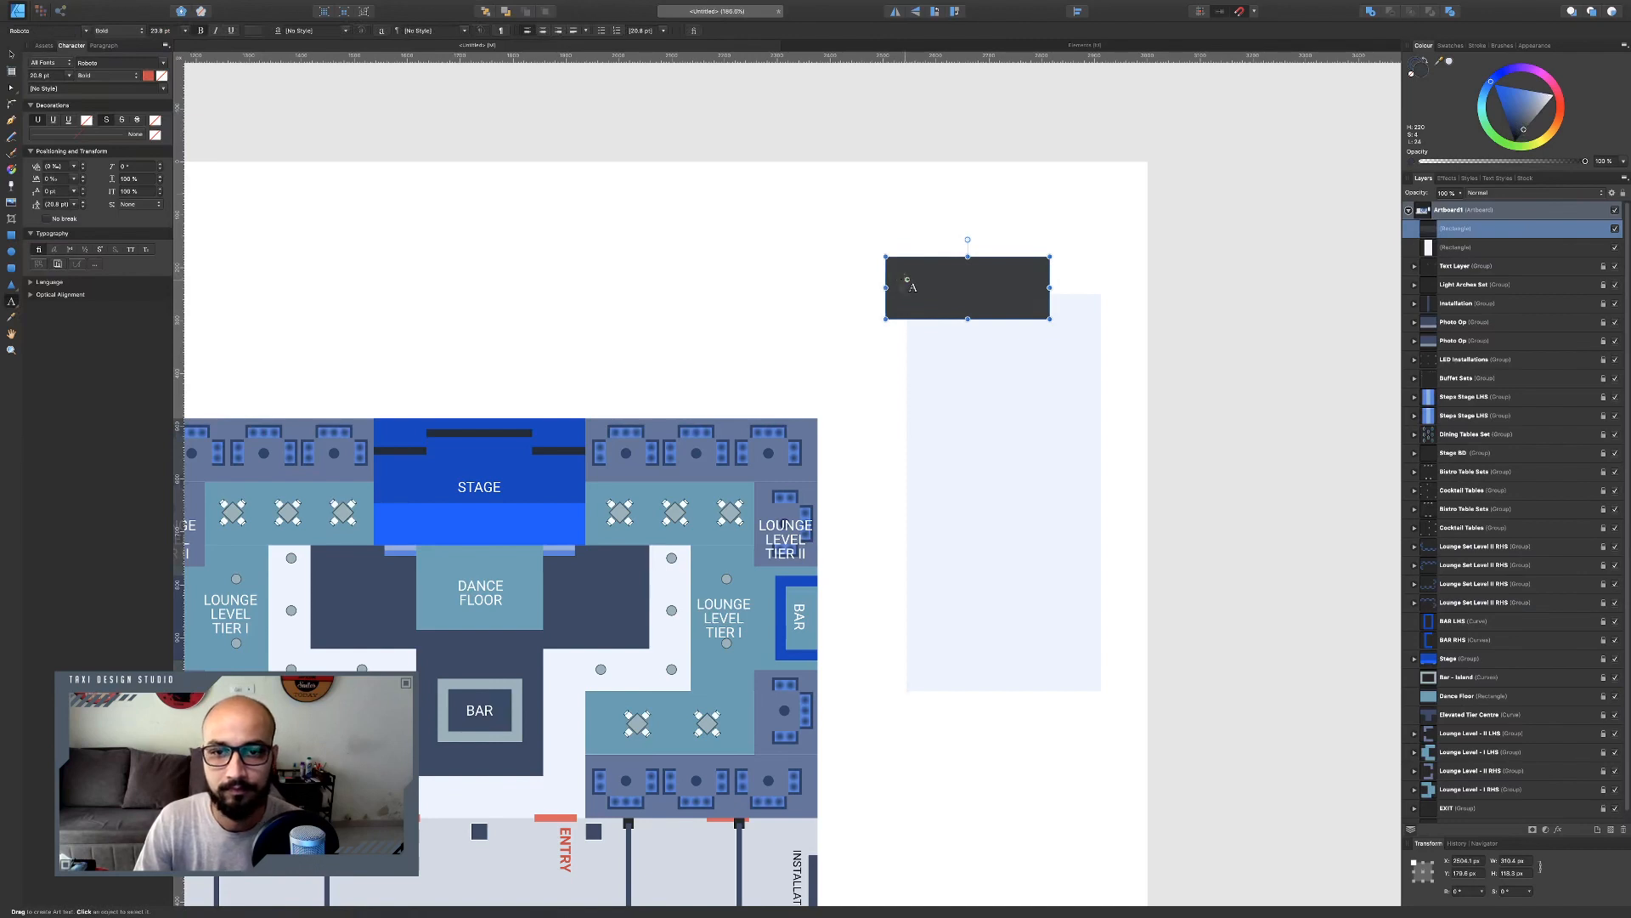
left_click_drag(902, 282, 910, 292)
type("INDEX")
key("Escape")
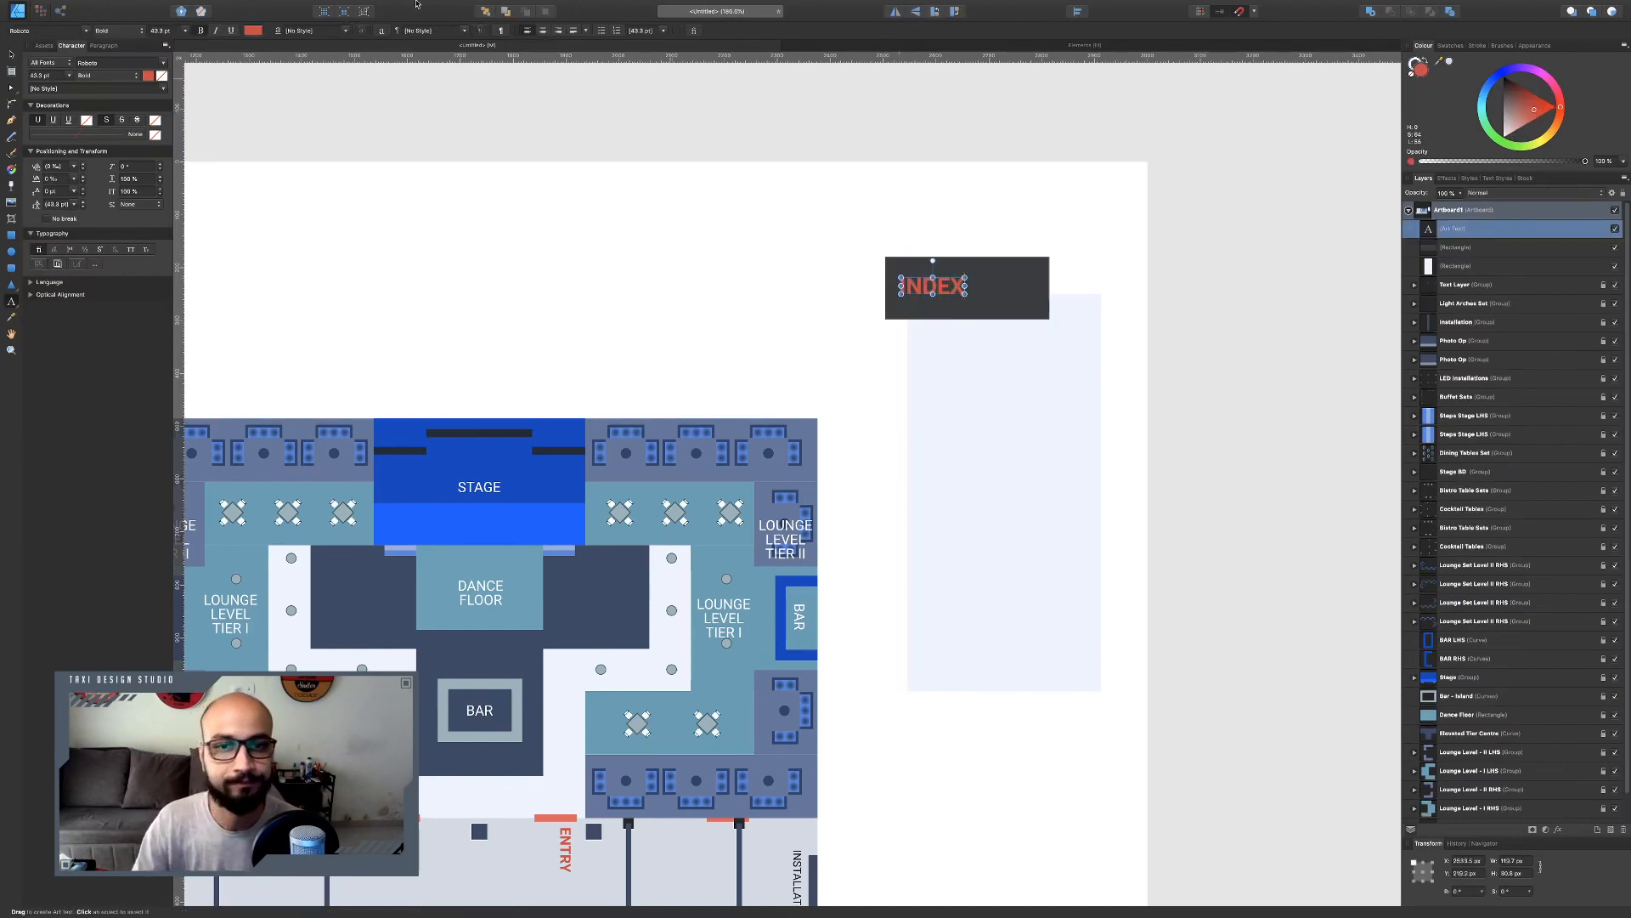
left_click(10, 56)
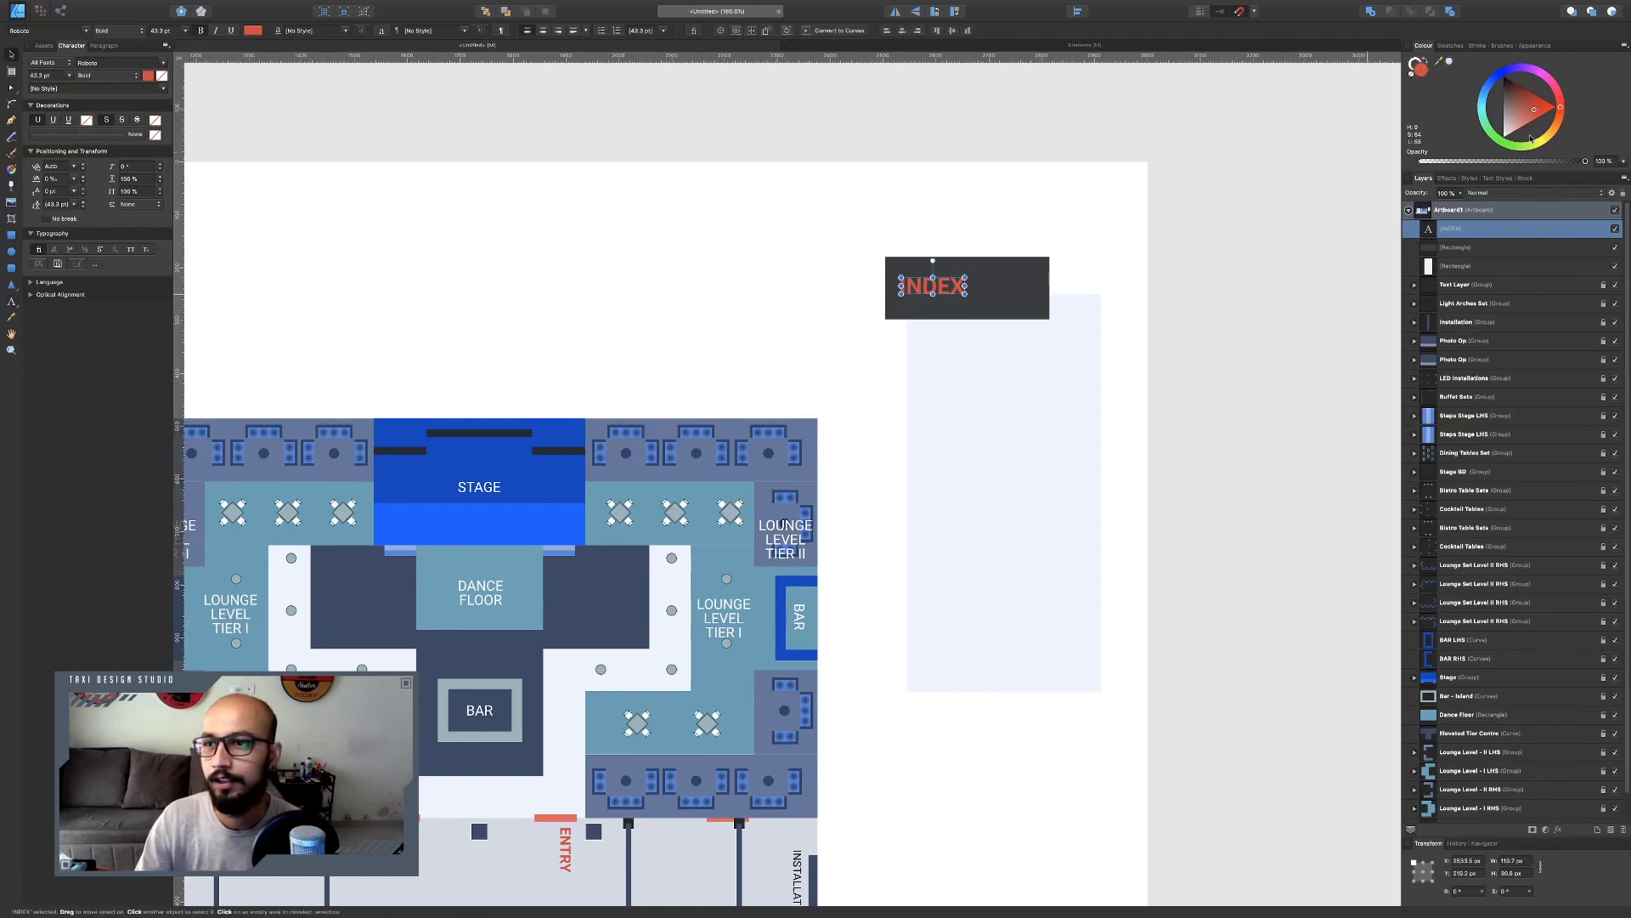
left_click_drag(1532, 139, 1504, 137)
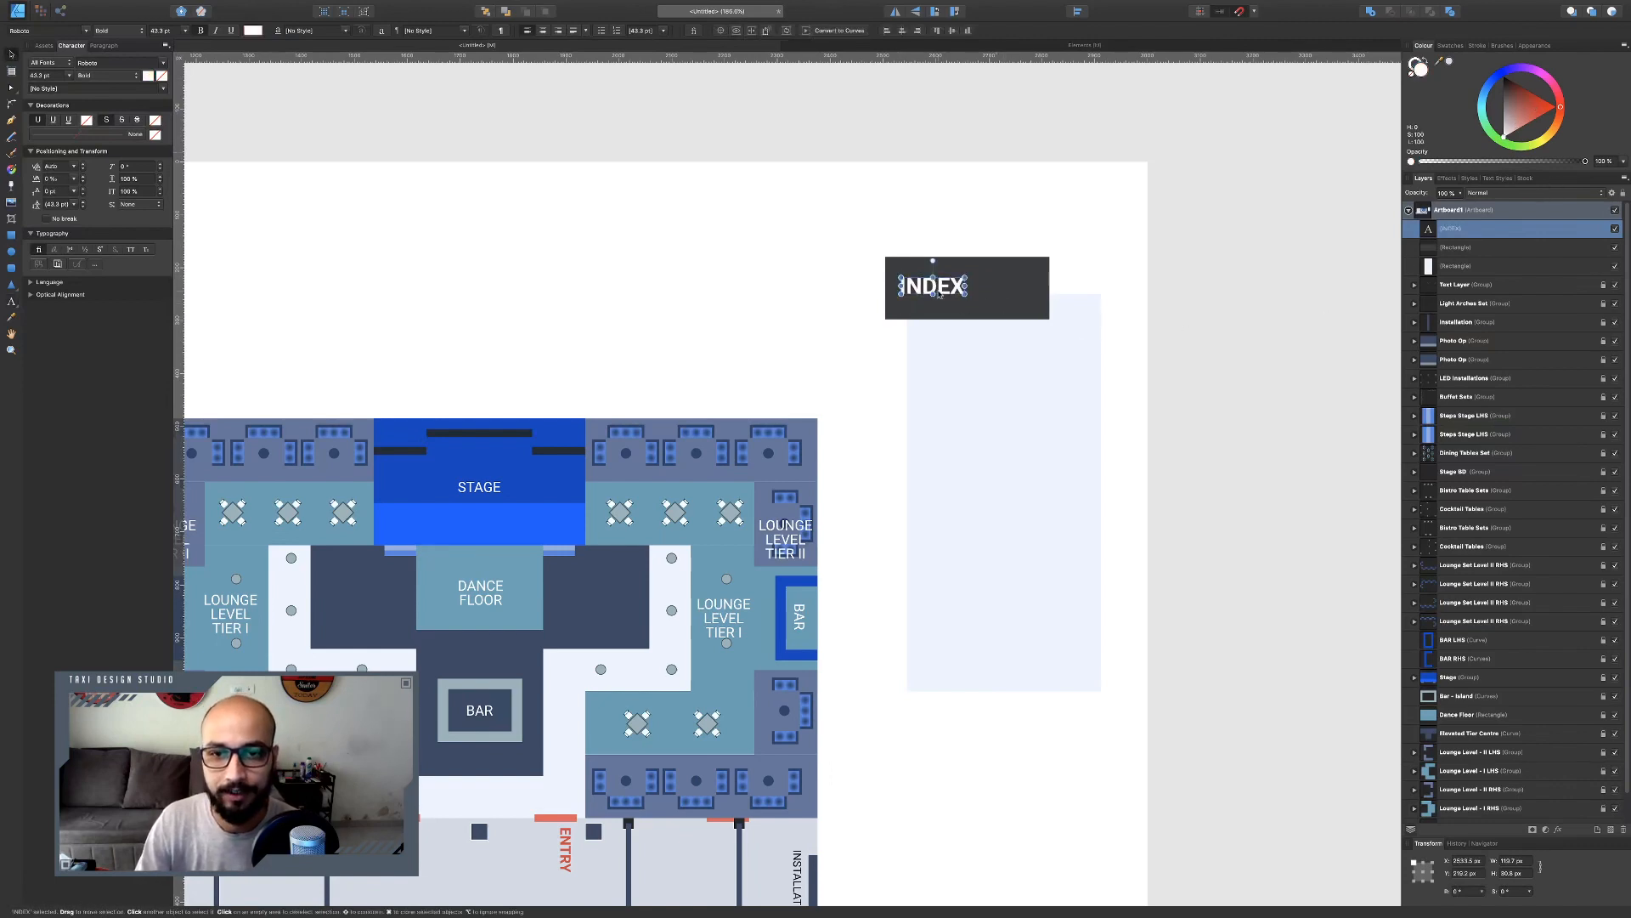
Align the header onto the top edge of the panel and group the two rectangles.
left_click_drag(941, 293, 968, 271)
left_click(1017, 260)
left_click(1020, 357)
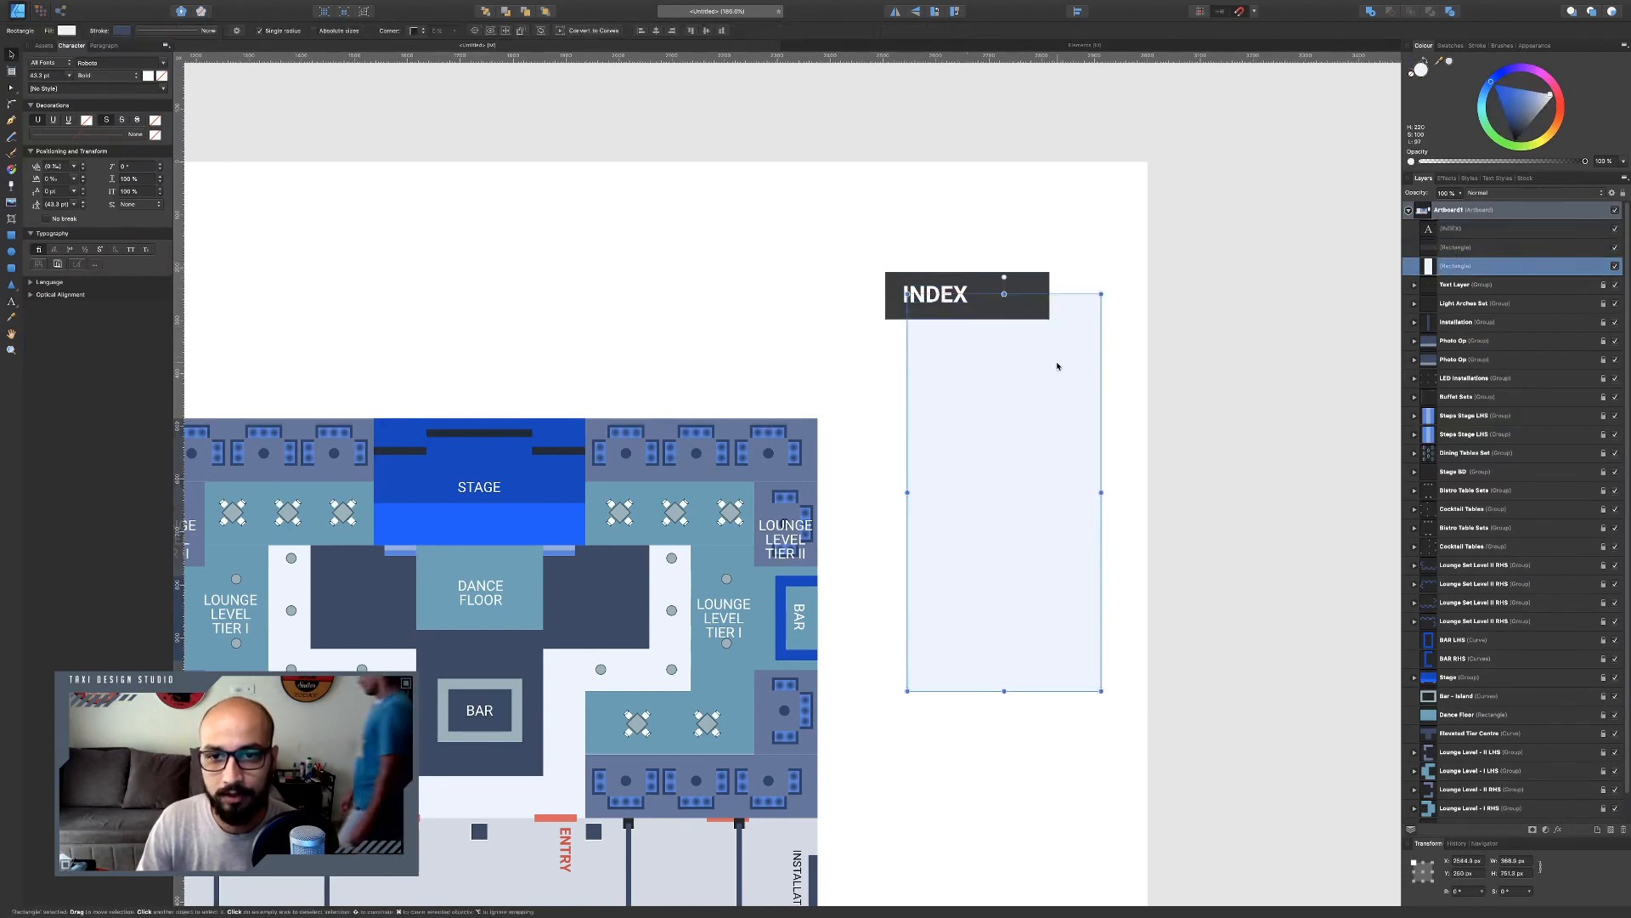
left_click(1005, 301, "shift")
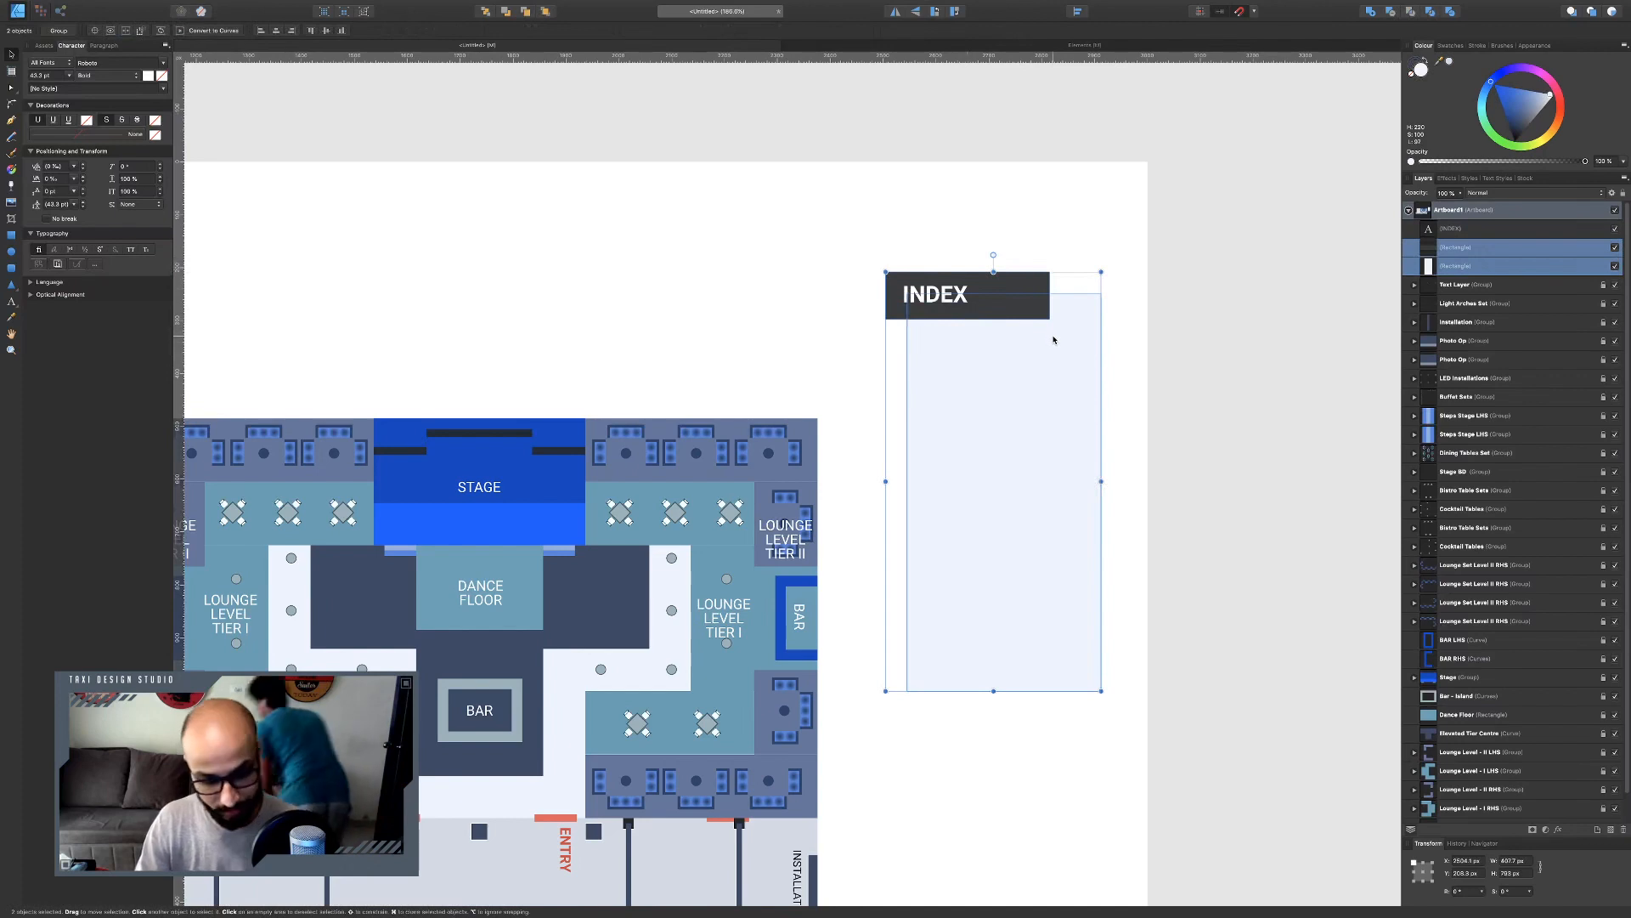
key("super+g")
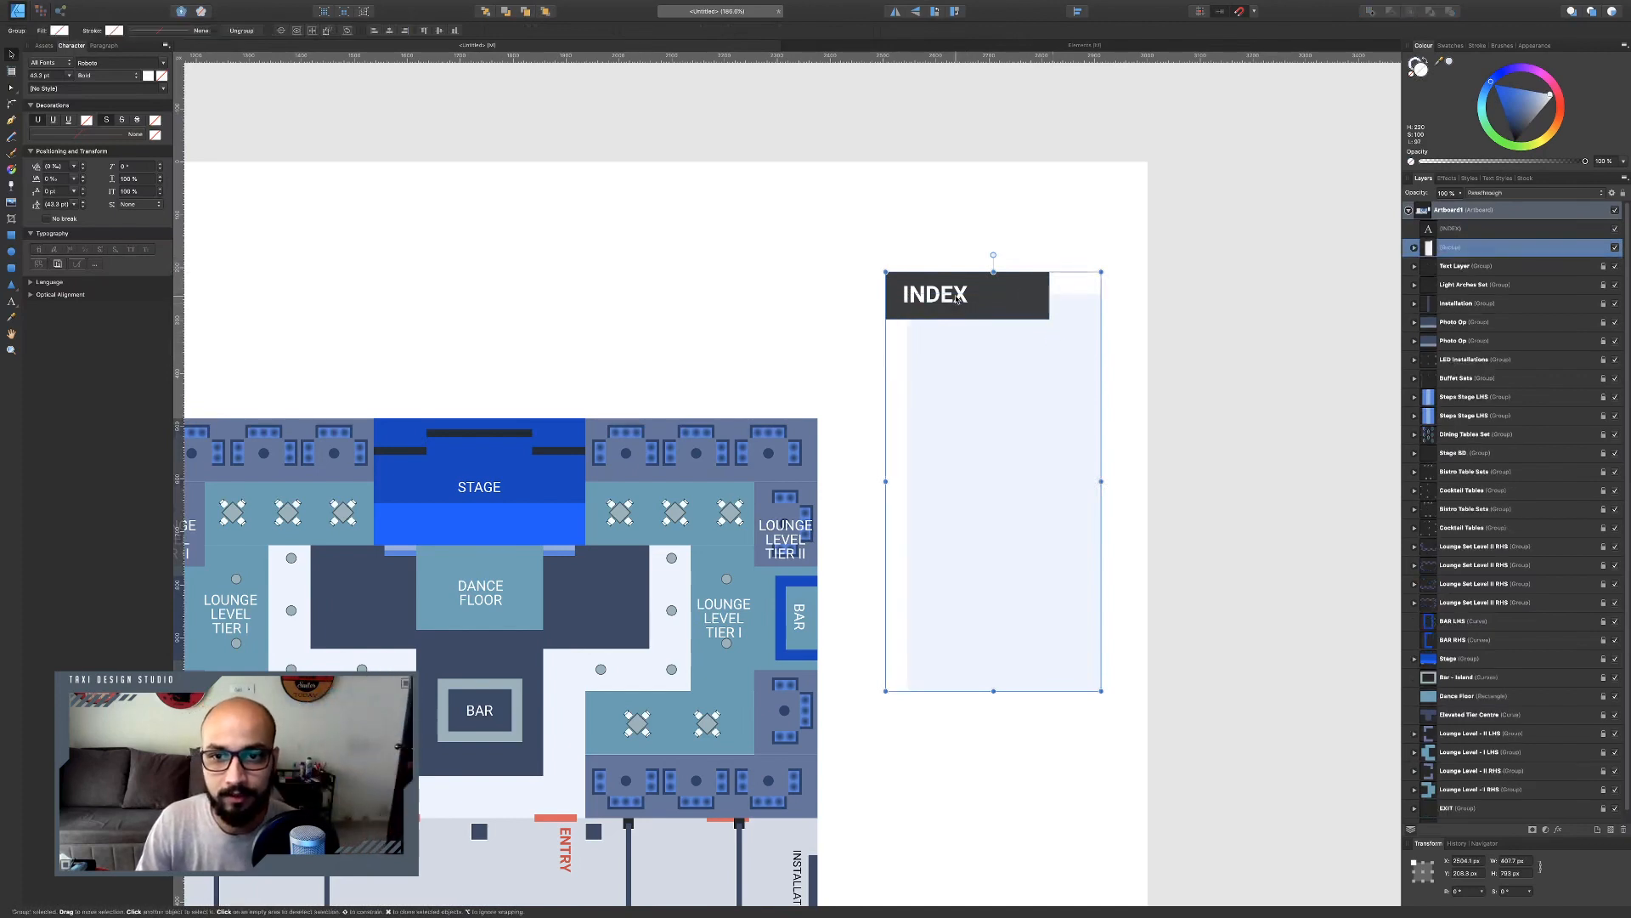
Add a dark text line reading "Stage -" inside the panel below the INDEX heading.
left_click(956, 297)
scroll(692, 301, "down", 2)
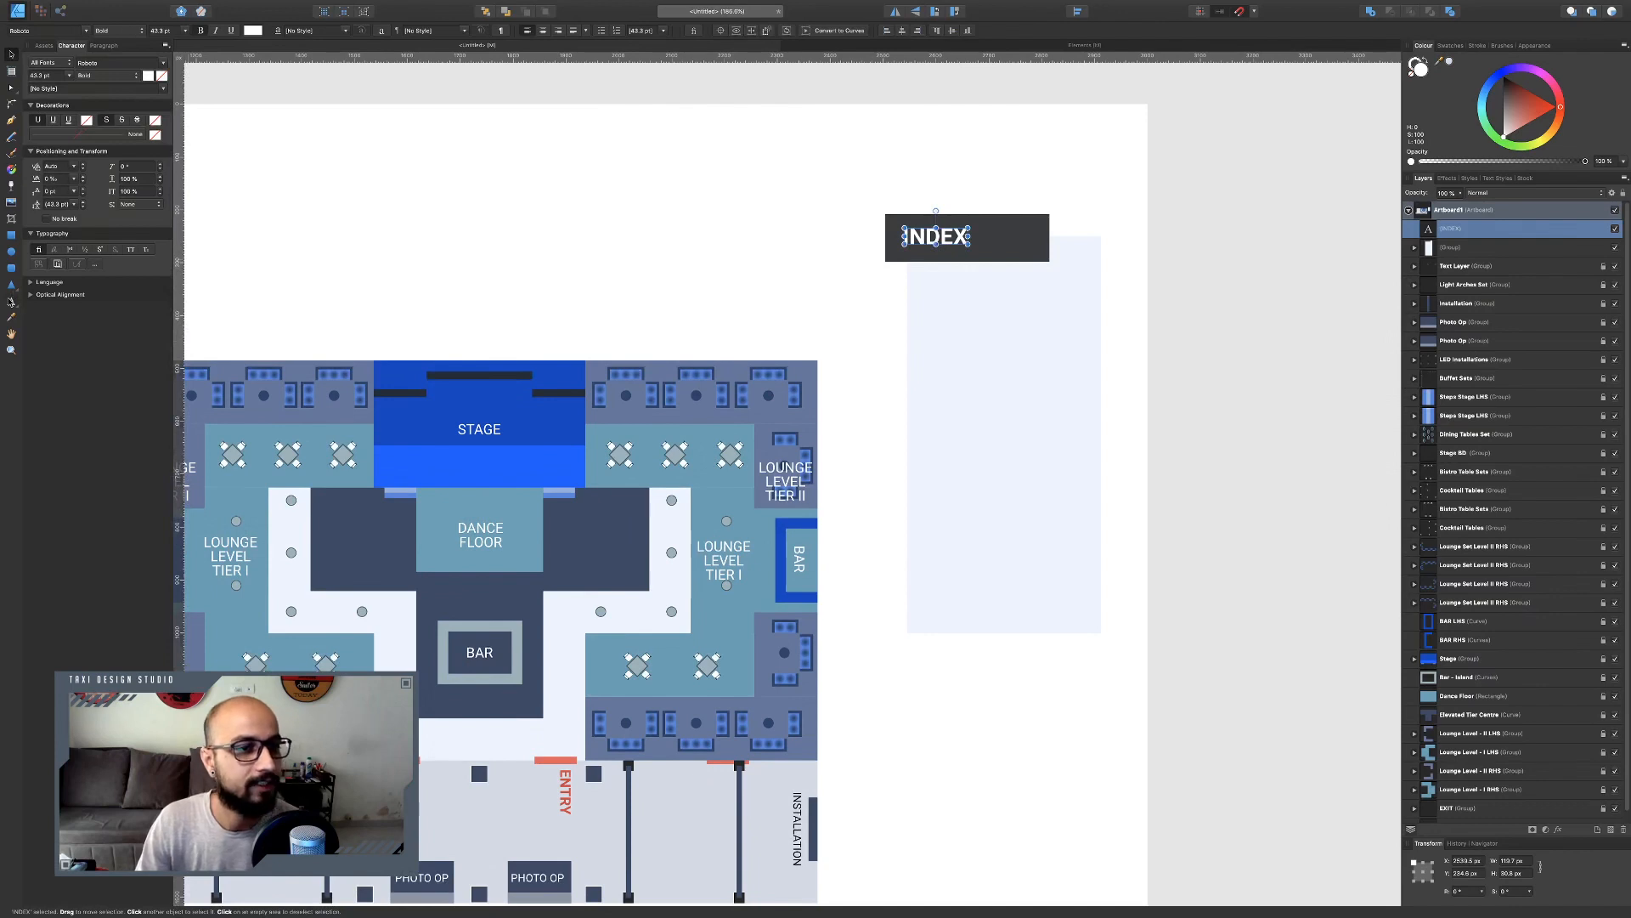
left_click(11, 302)
left_click_drag(921, 280, 952, 304)
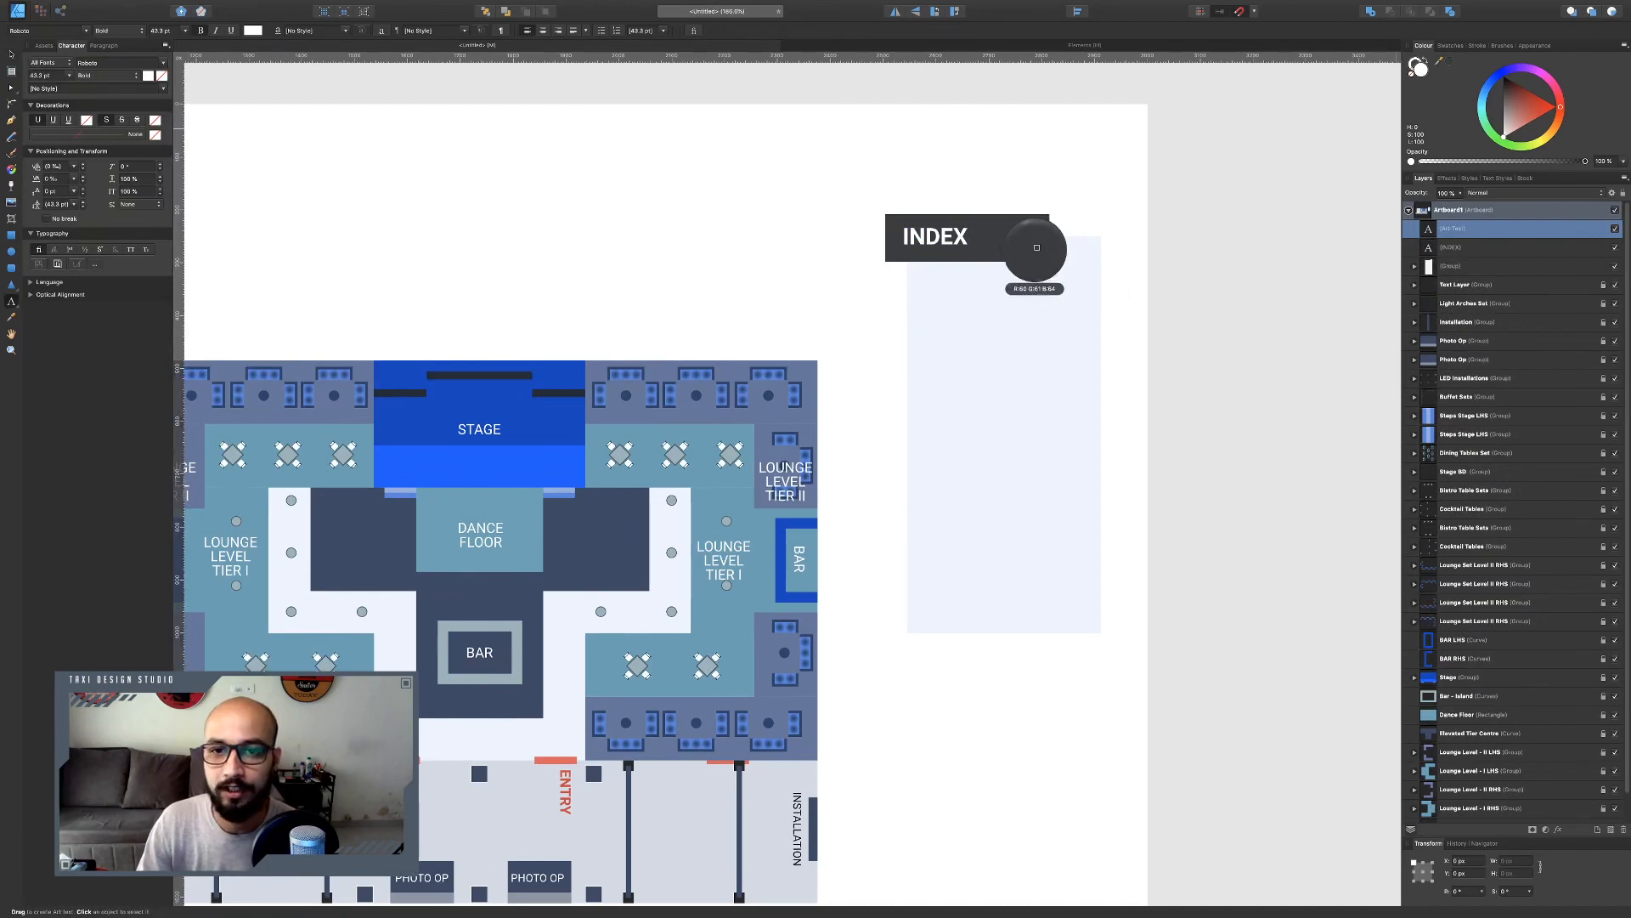
left_click(1447, 64)
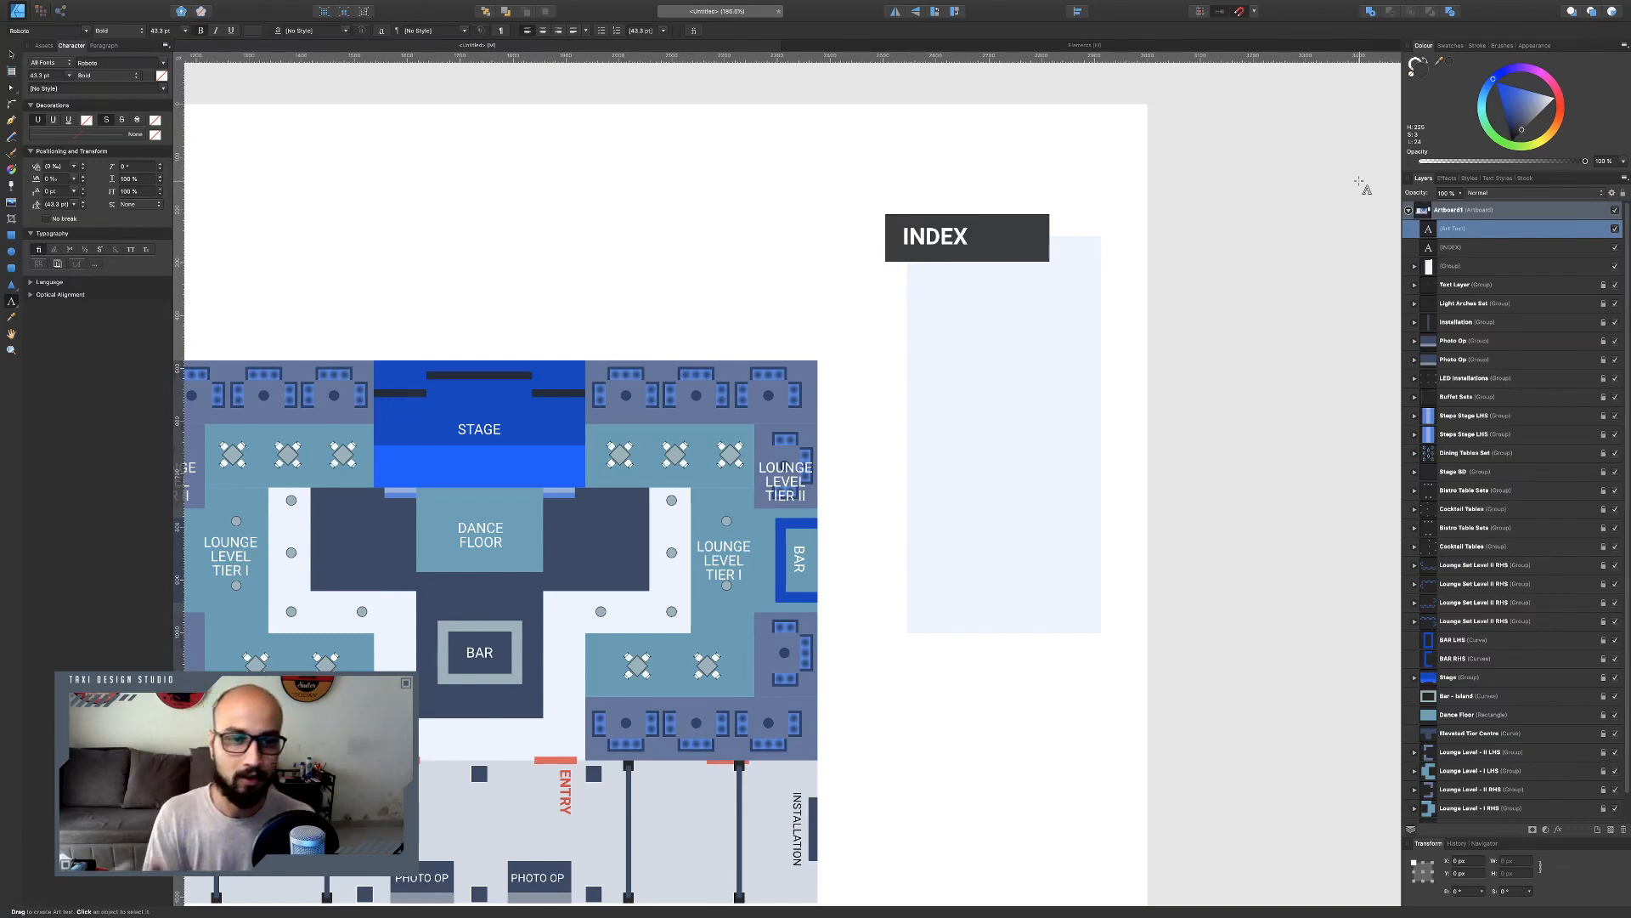
type("Stage")
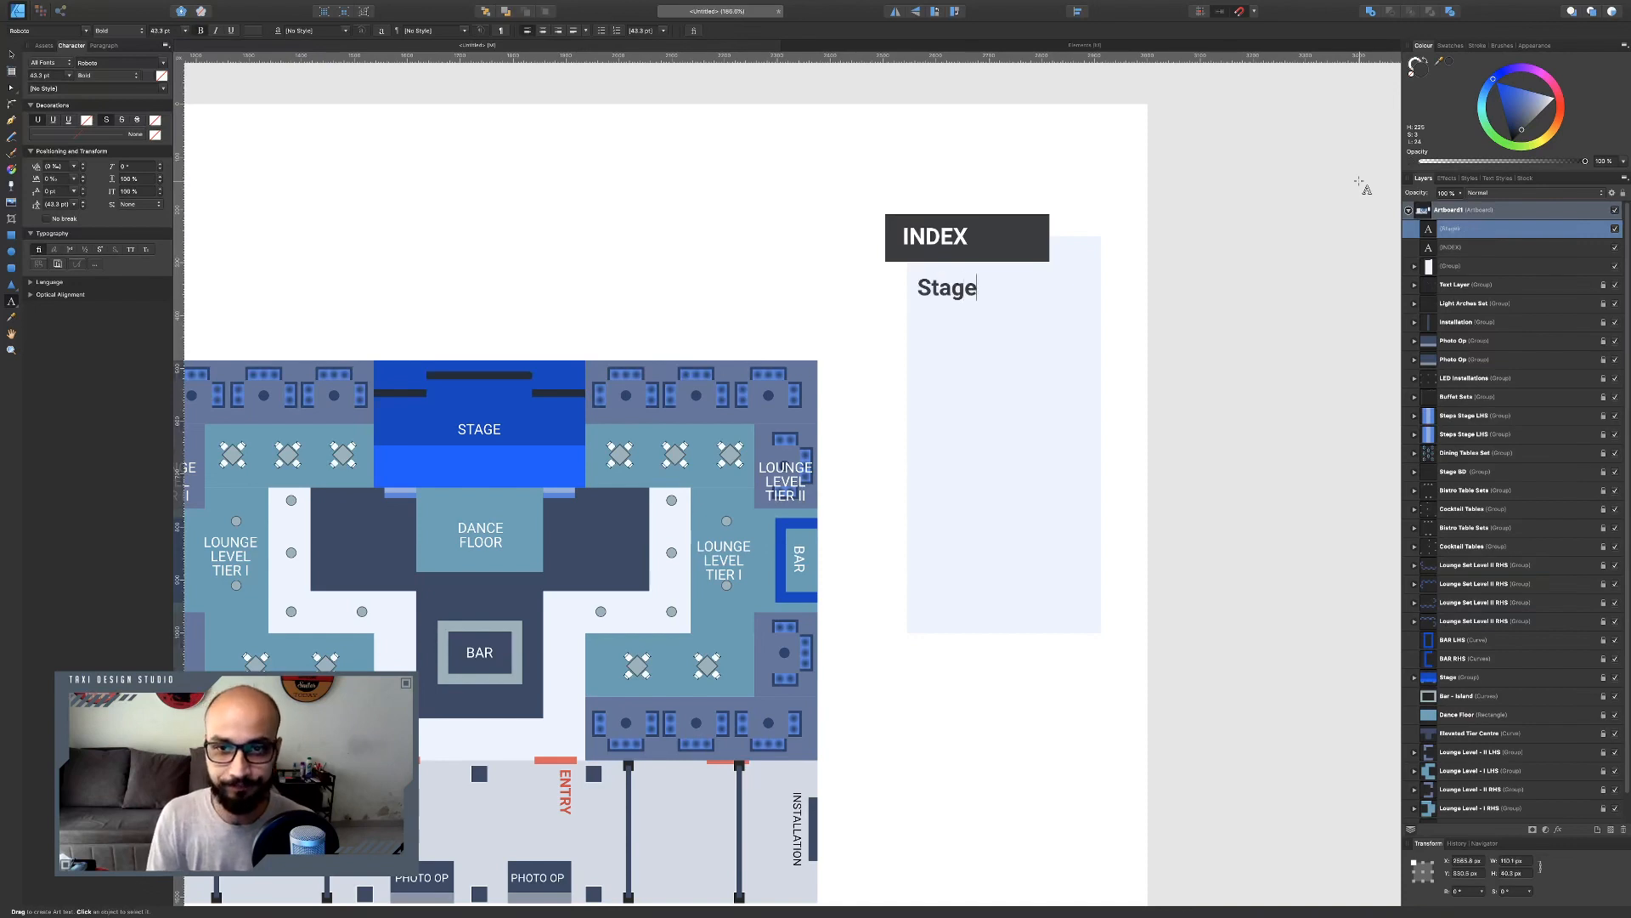
type(" -")
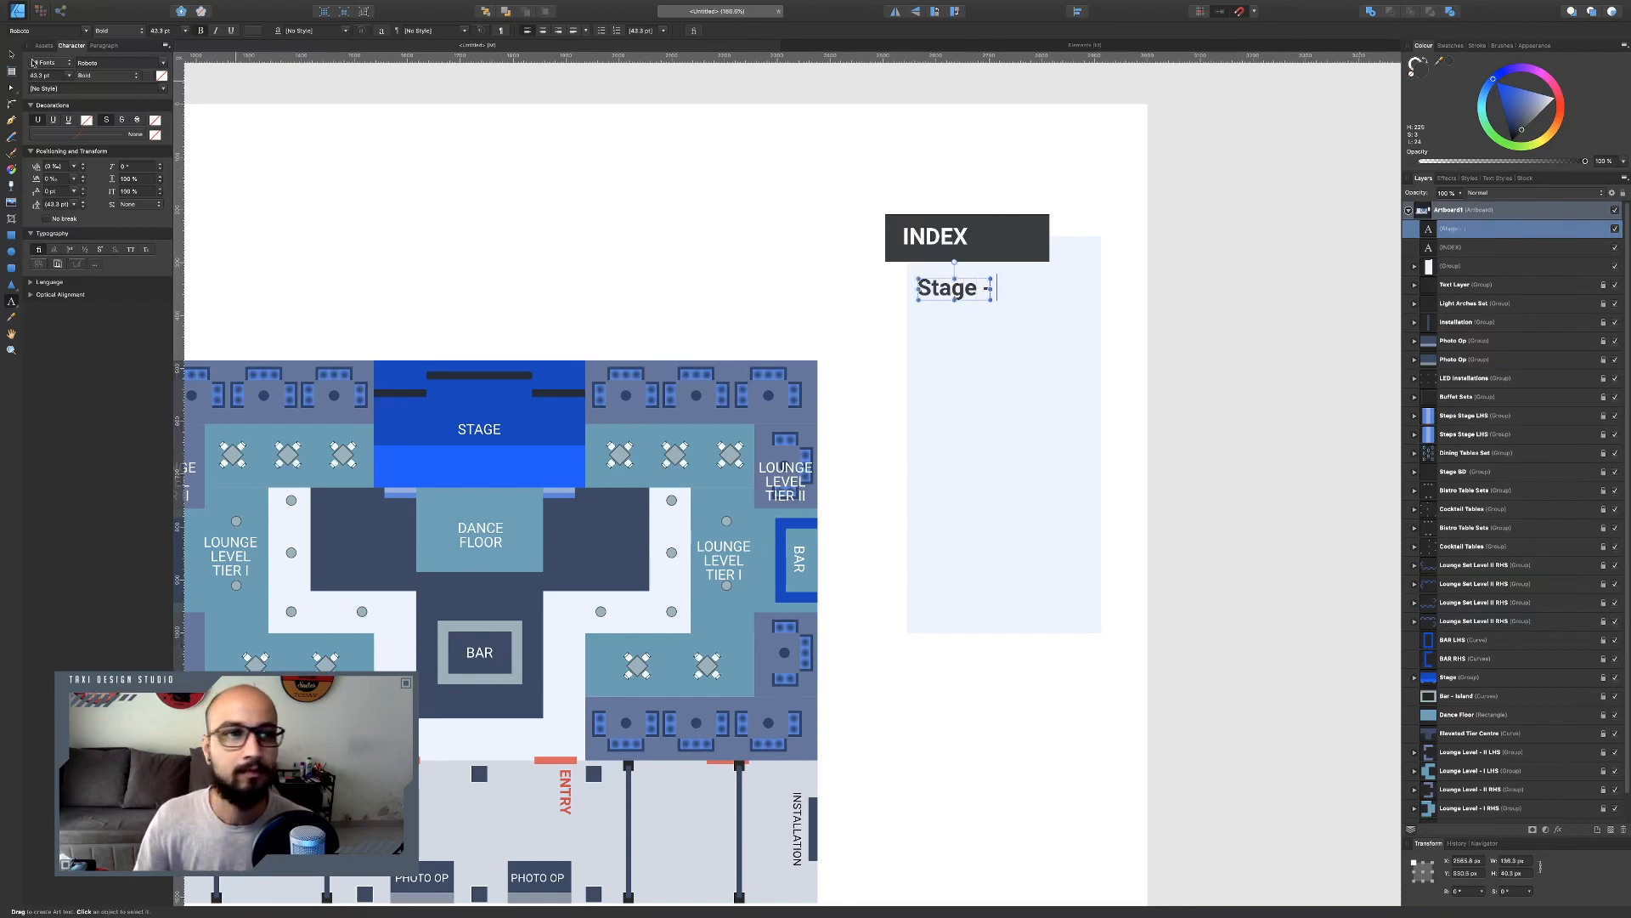
Set the whole "Stage -" line to Regular weight at 32 pt.
key("super+a")
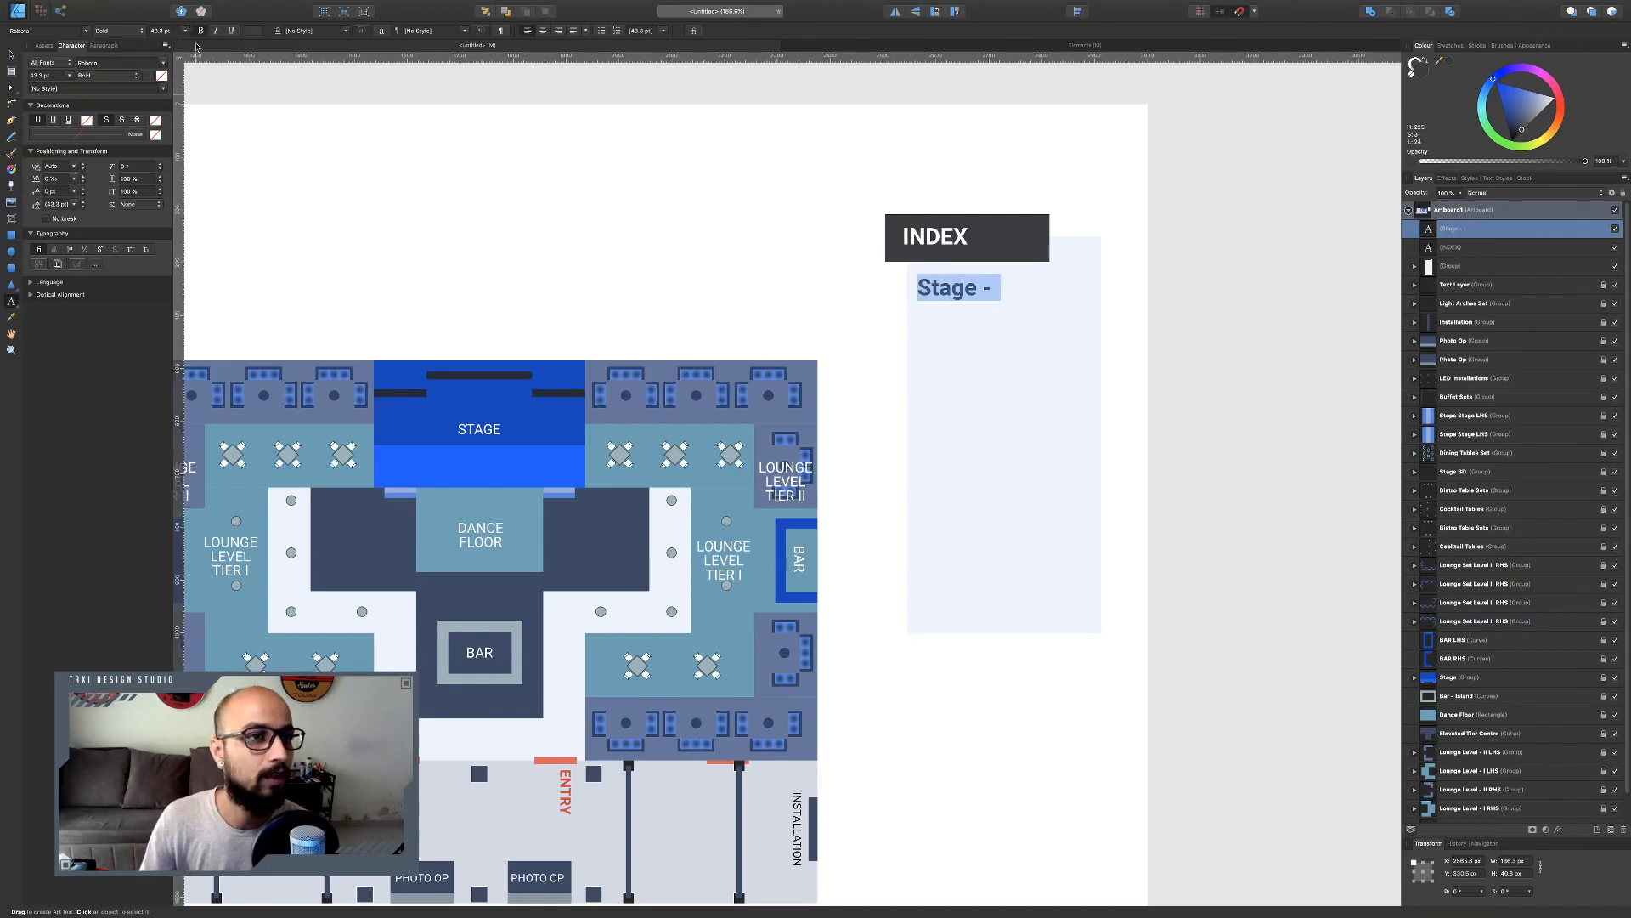
key("super+s")
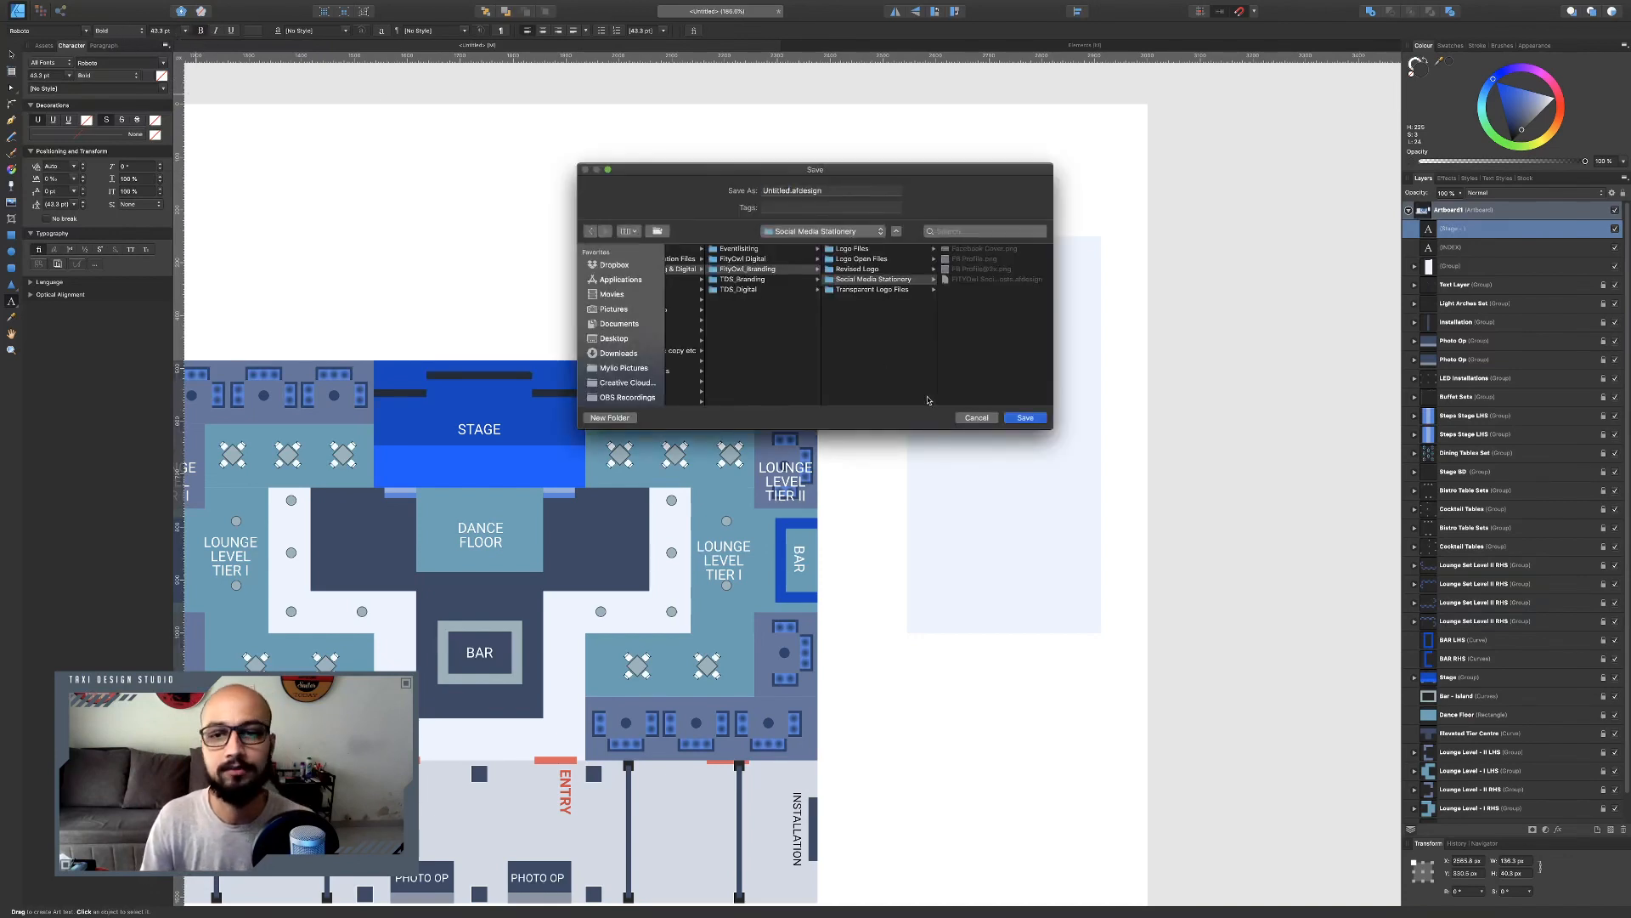
left_click(976, 417)
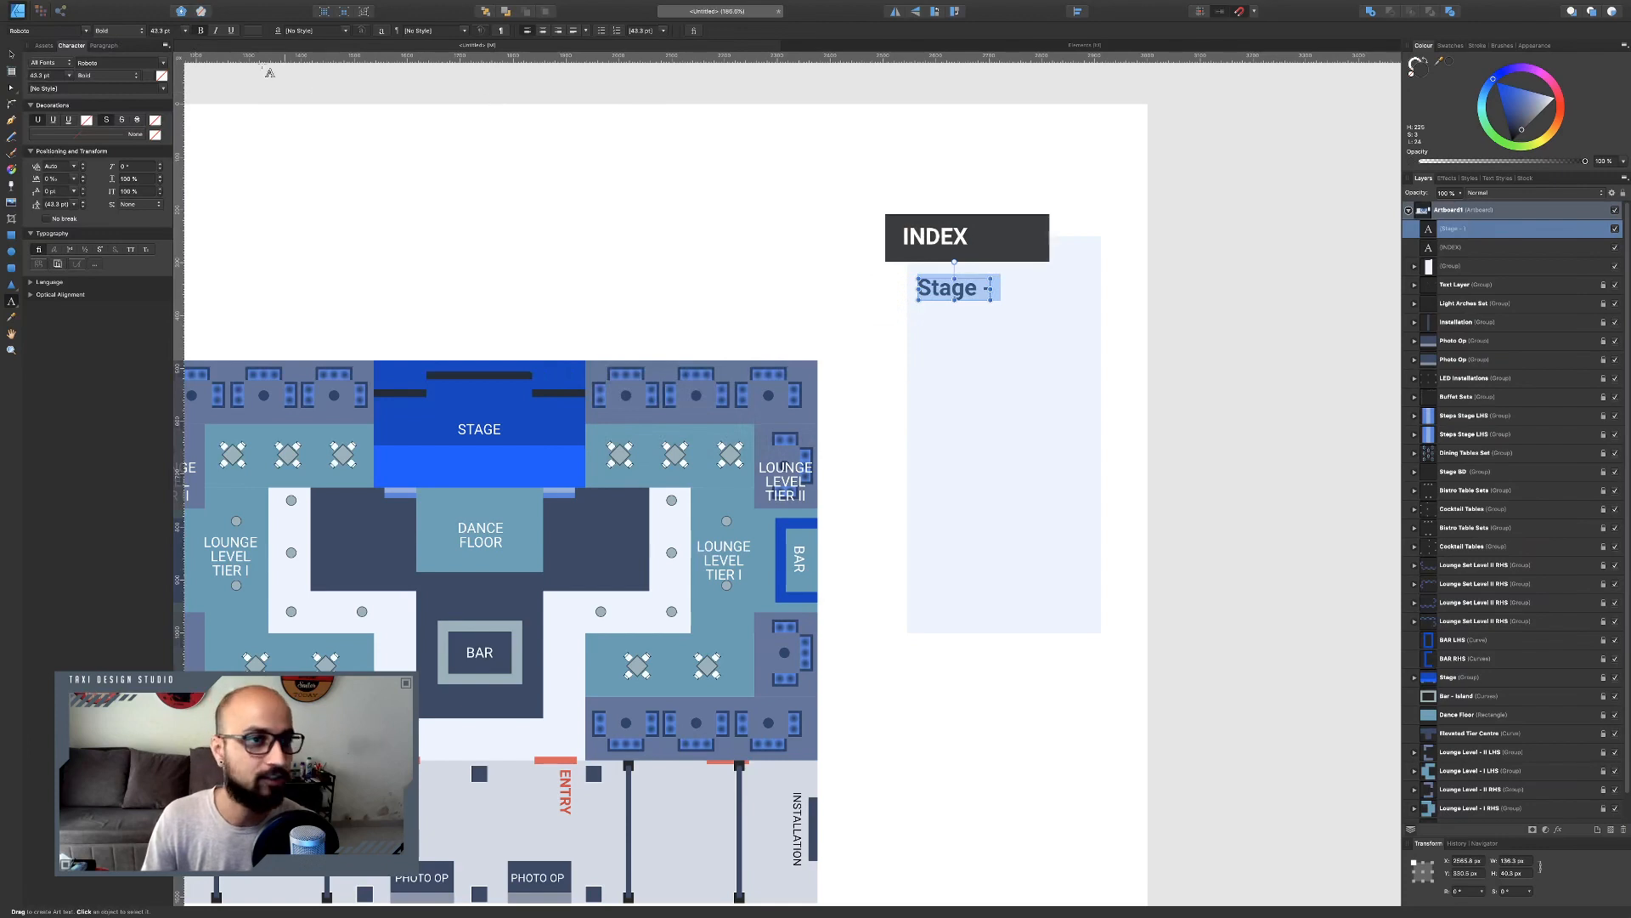
left_click(119, 33)
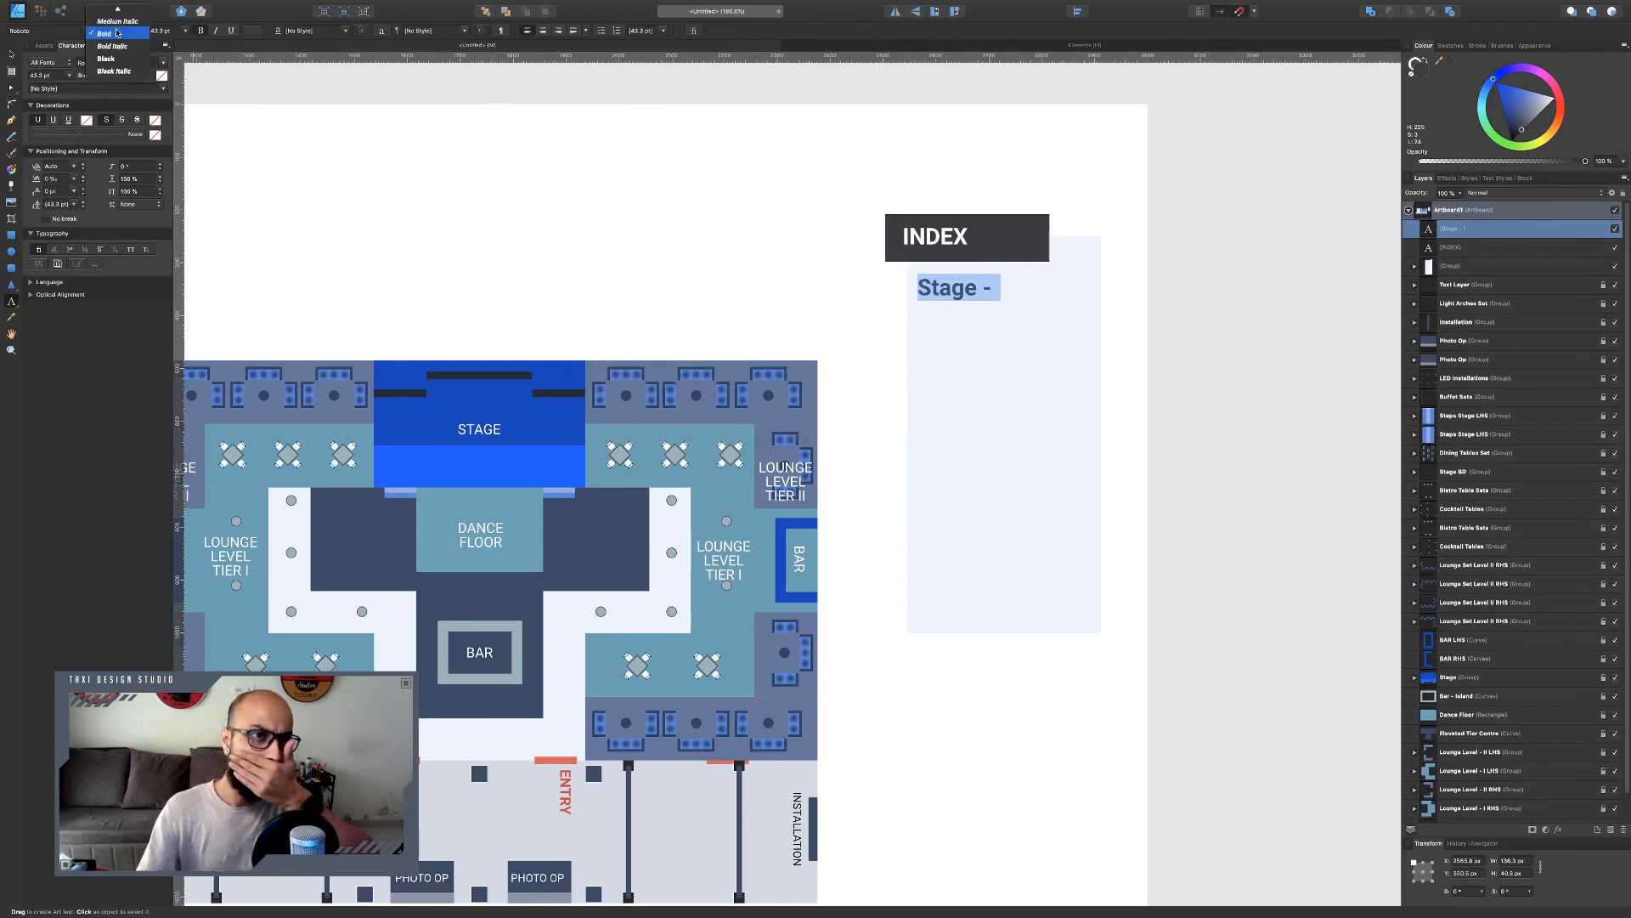
scroll(117, 33, "up", 3)
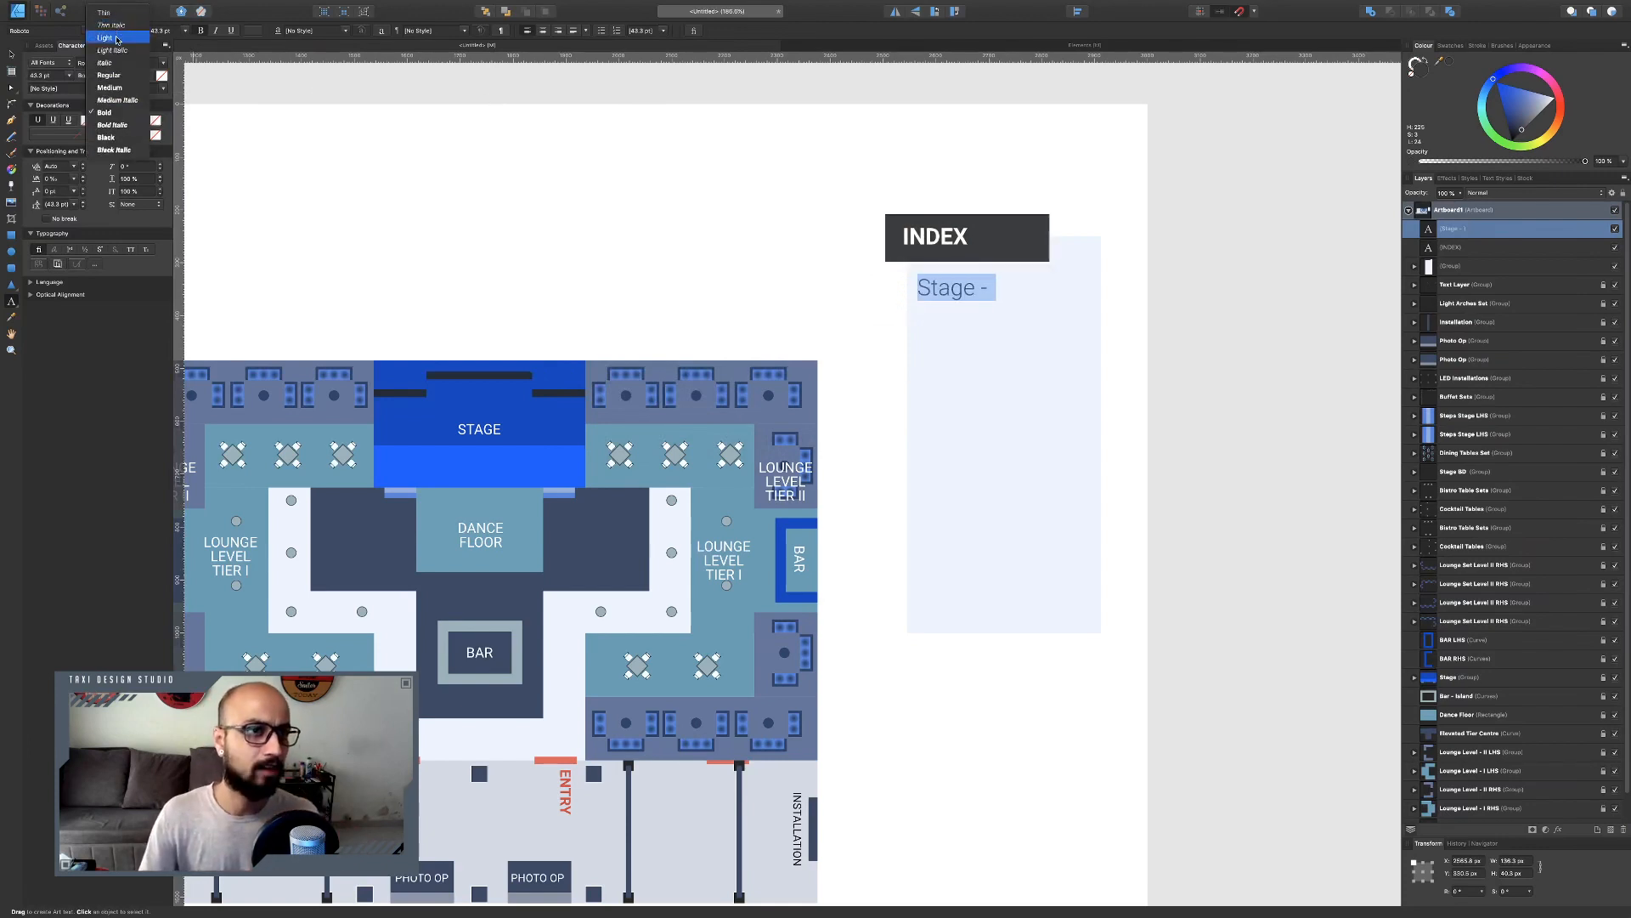
left_click(108, 75)
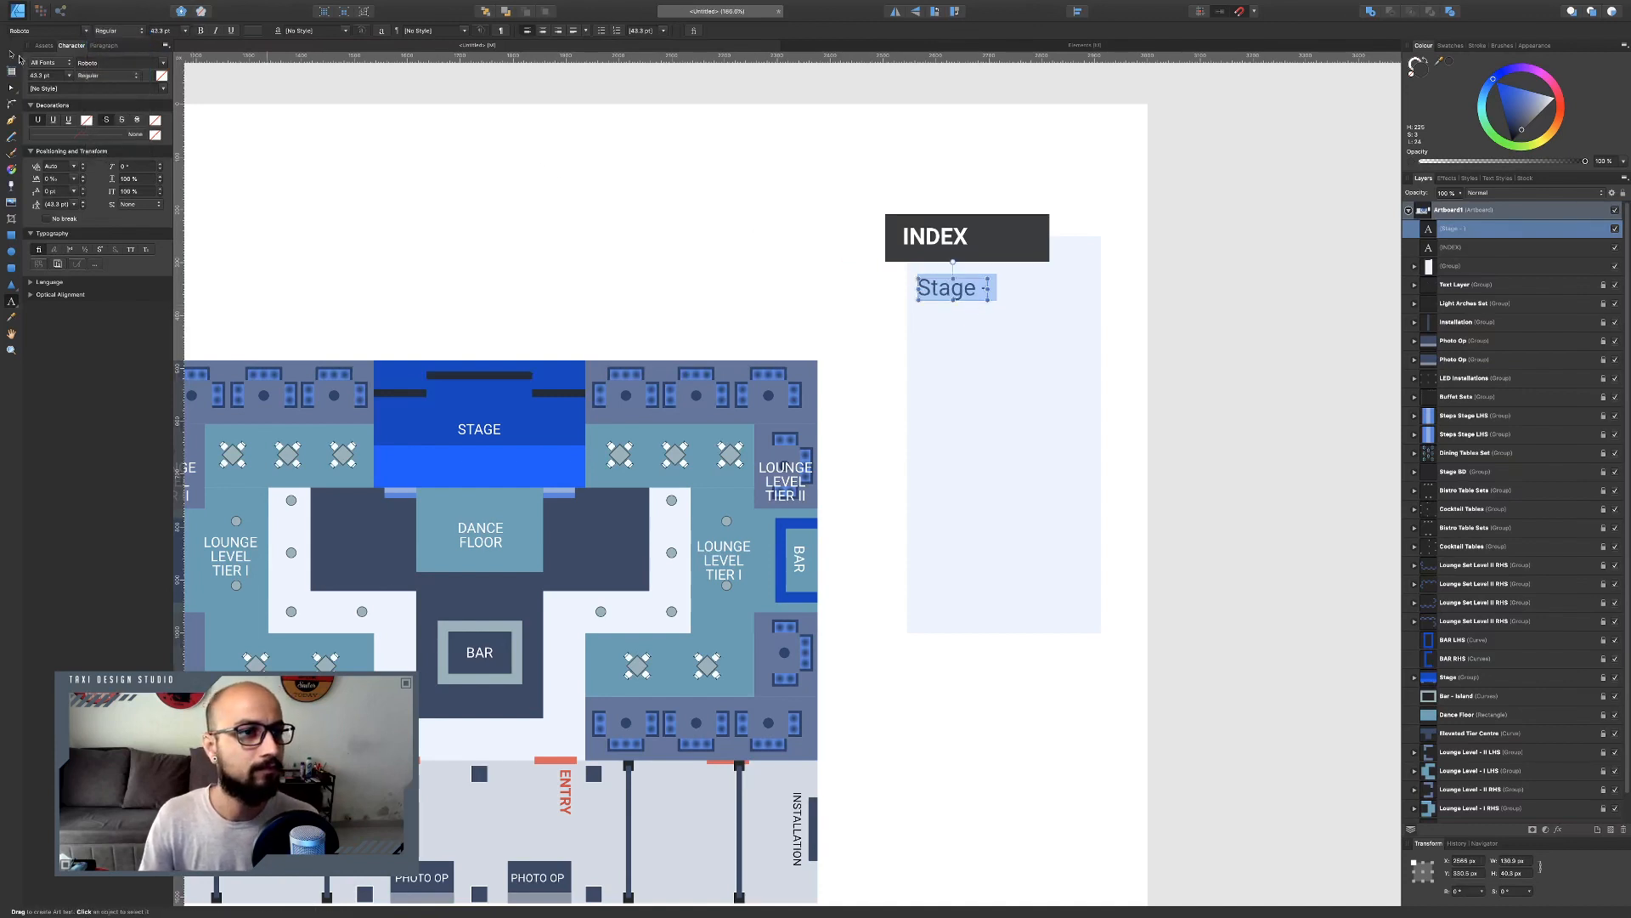
left_click_drag(175, 32, 103, 28)
type("32")
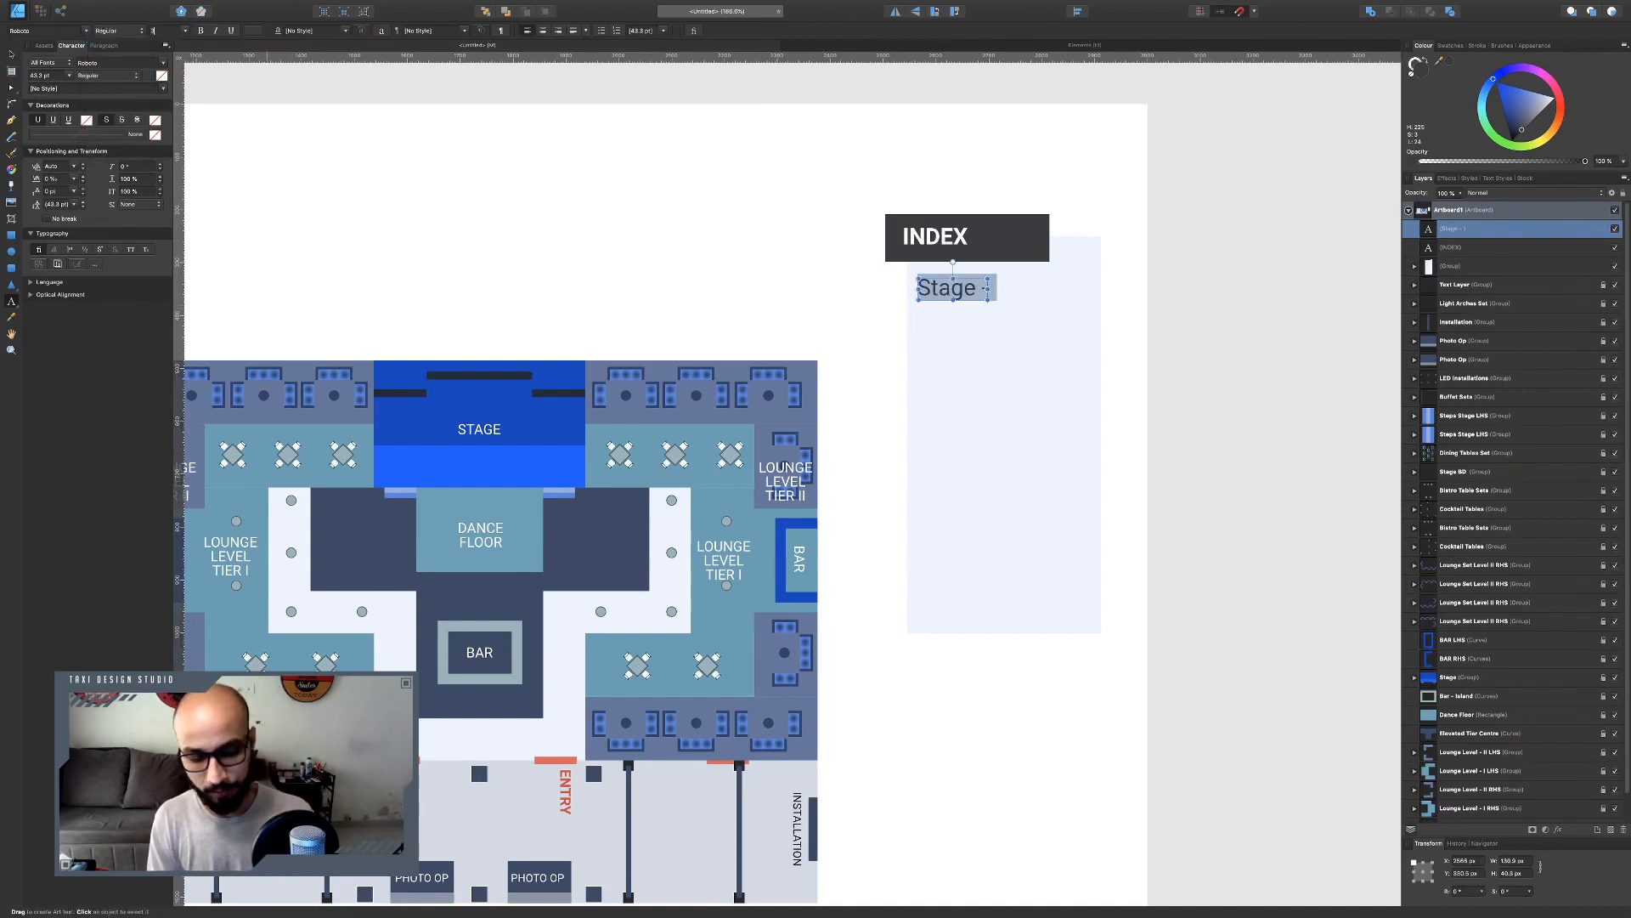
key("Return")
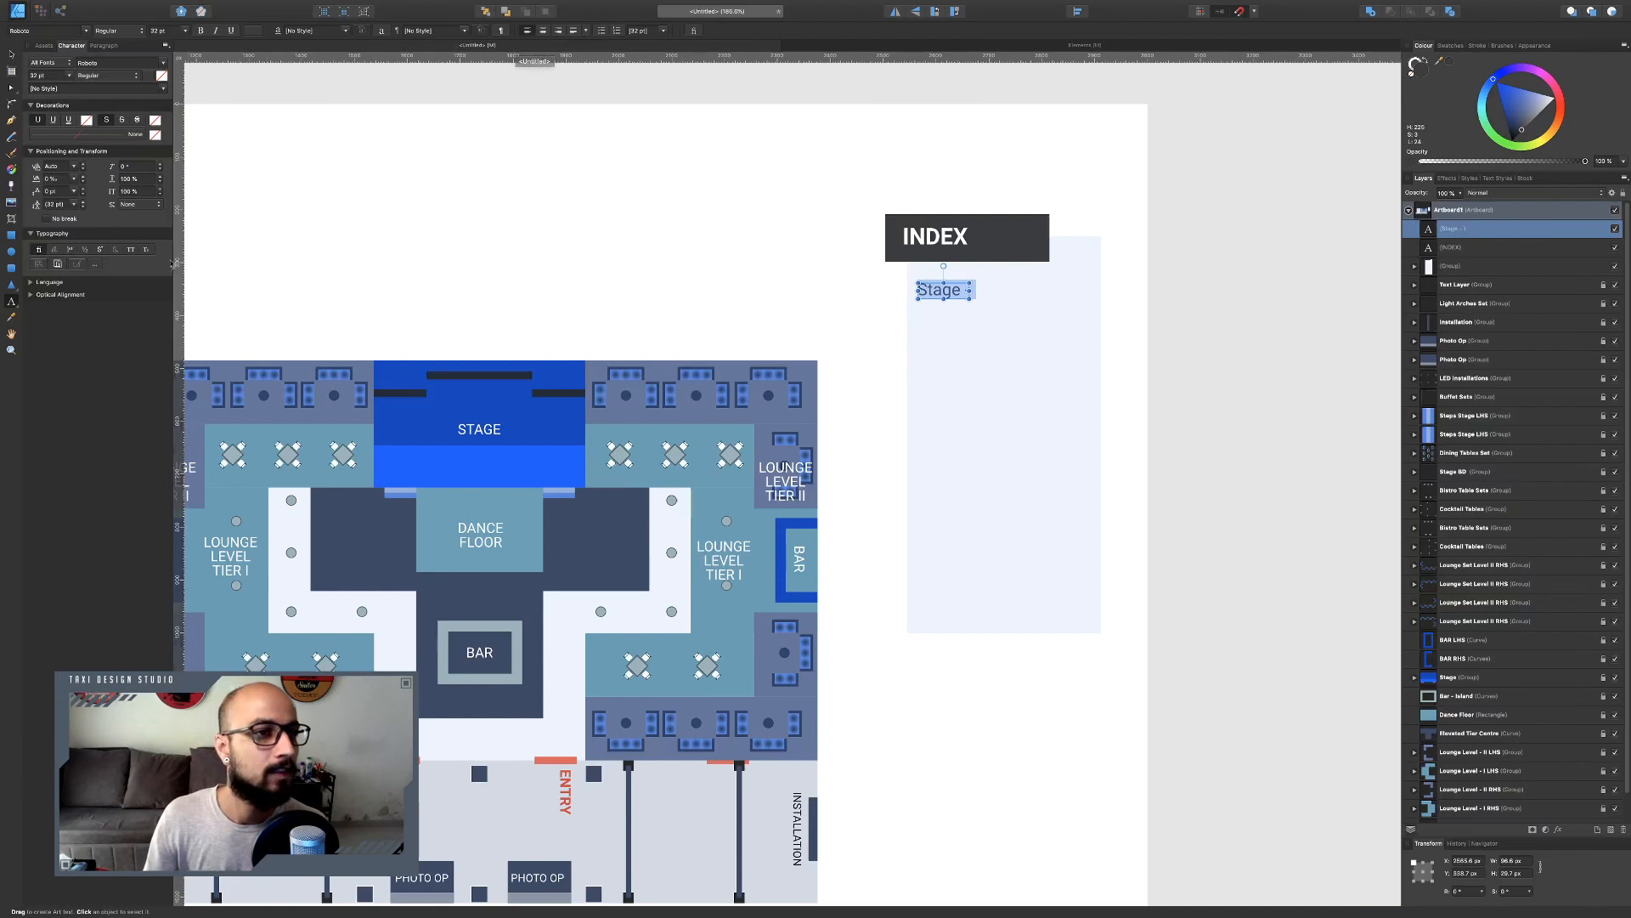
Apply small caps to the stage line and deselect it.
left_click(146, 249)
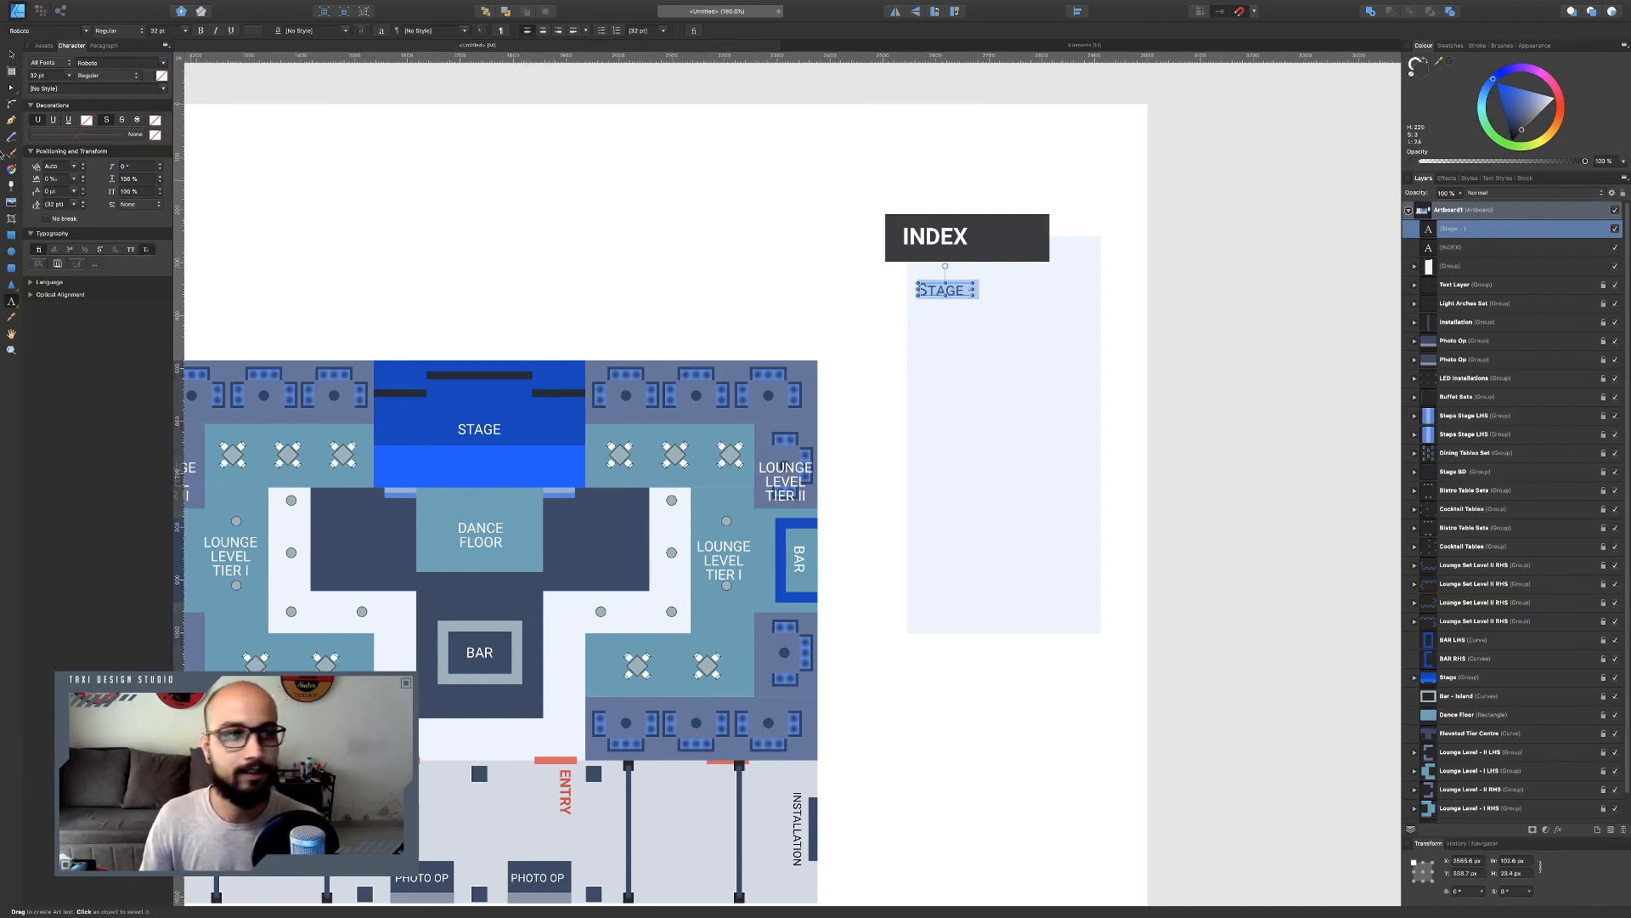
left_click(12, 56)
left_click(504, 175)
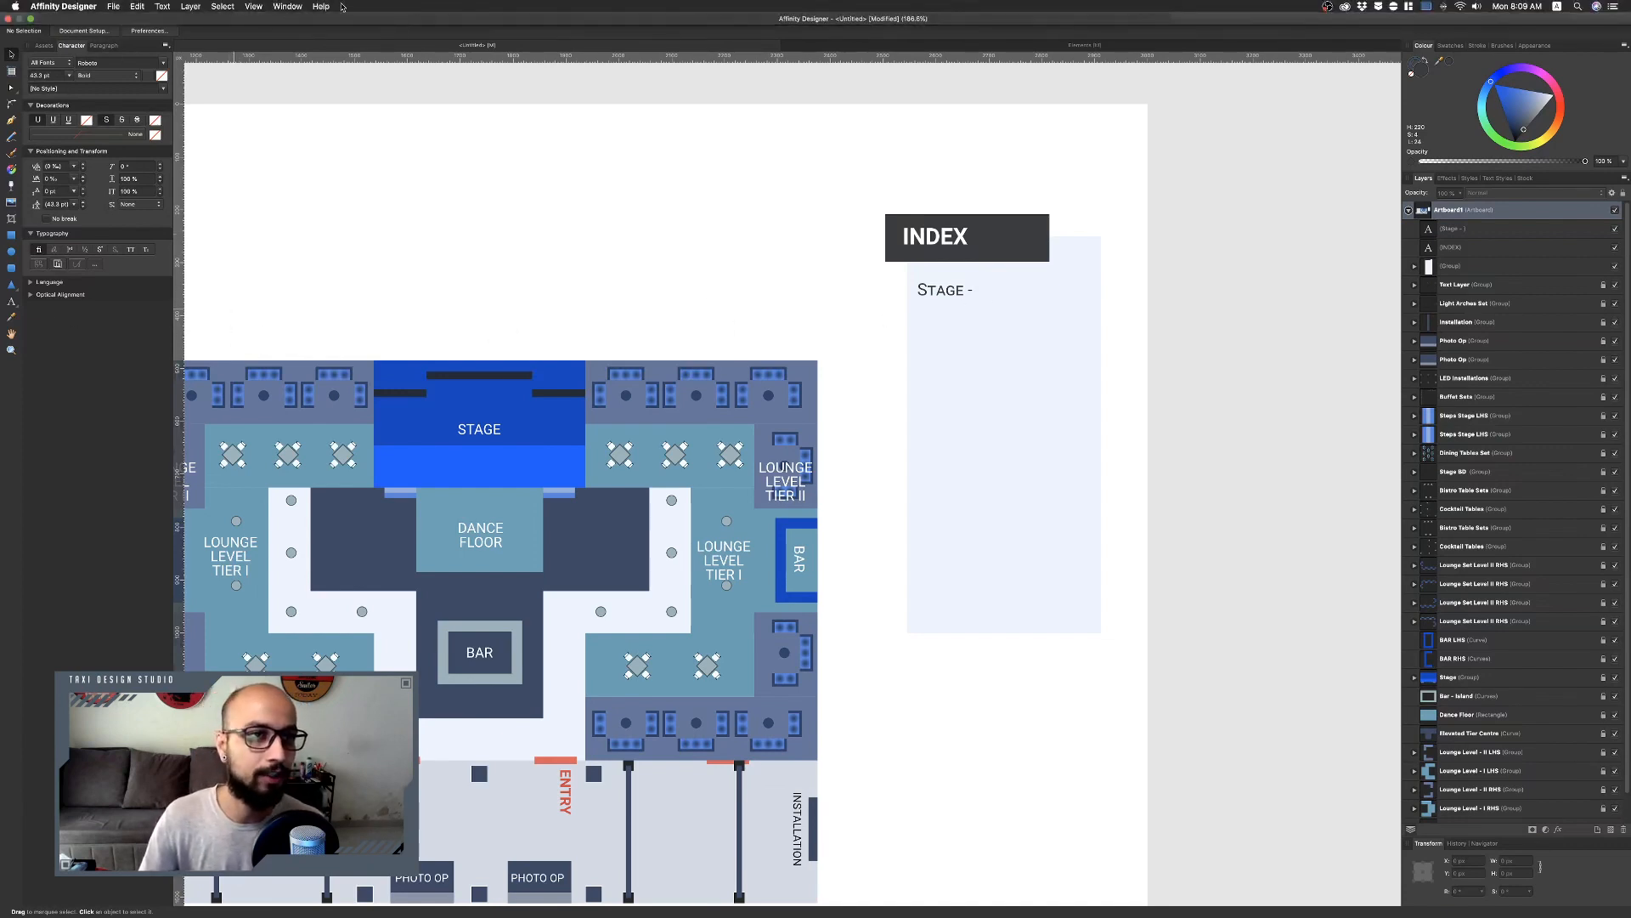
Search the Help menu for character commands and browse the Text and View menus.
left_click(321, 7)
type("Chara")
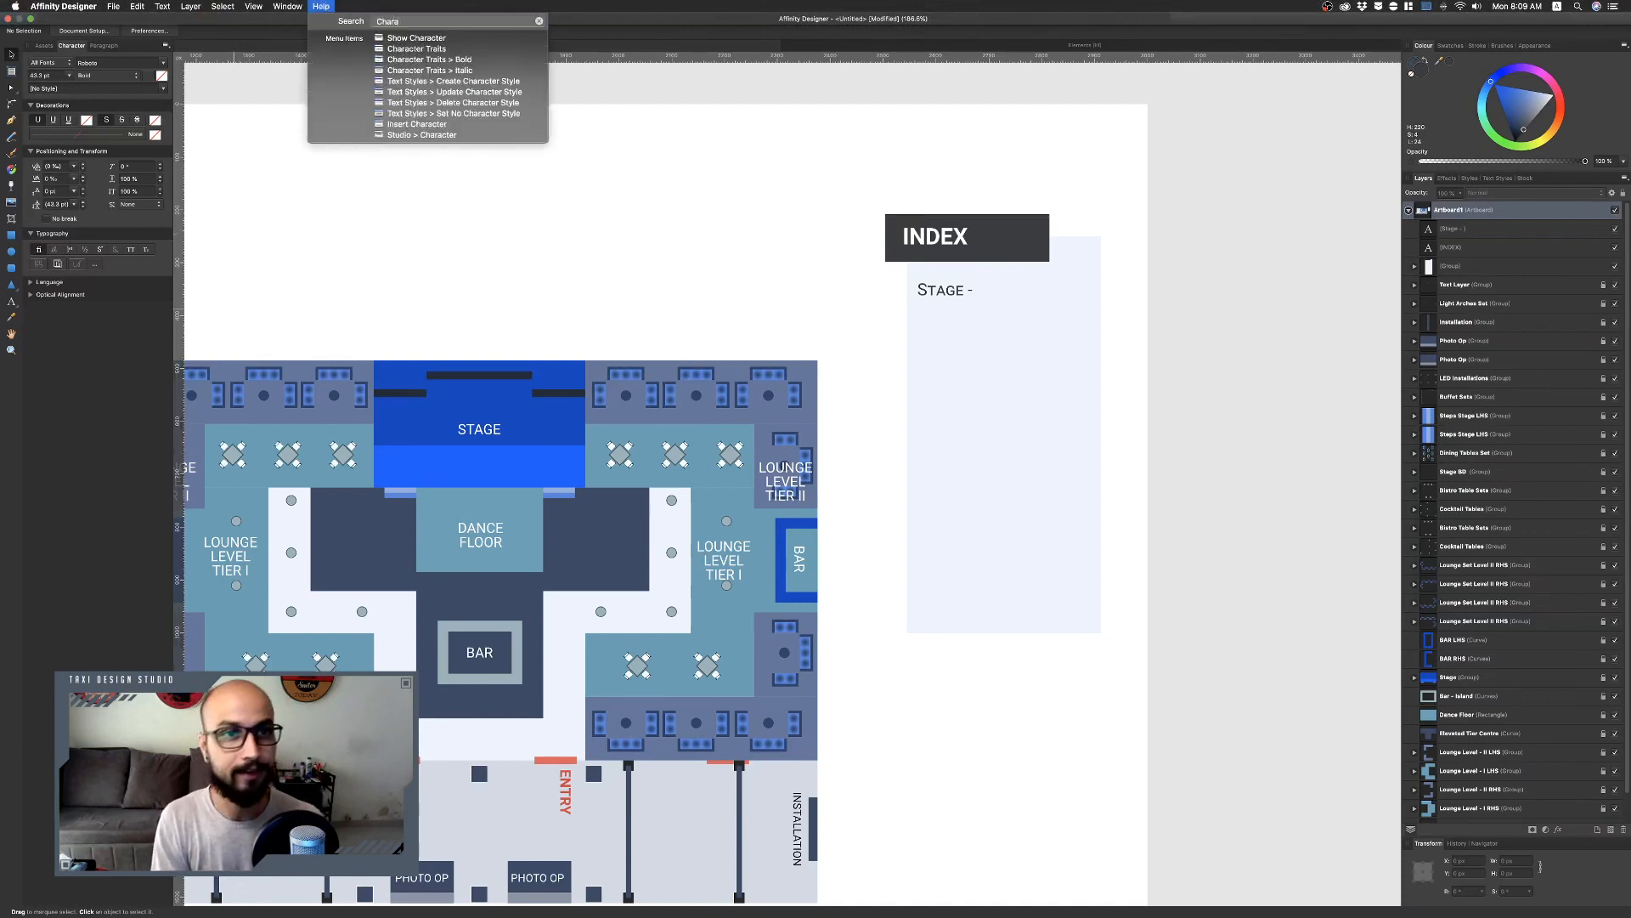
key("Return")
left_click(298, 7)
mouse_move(321, 7)
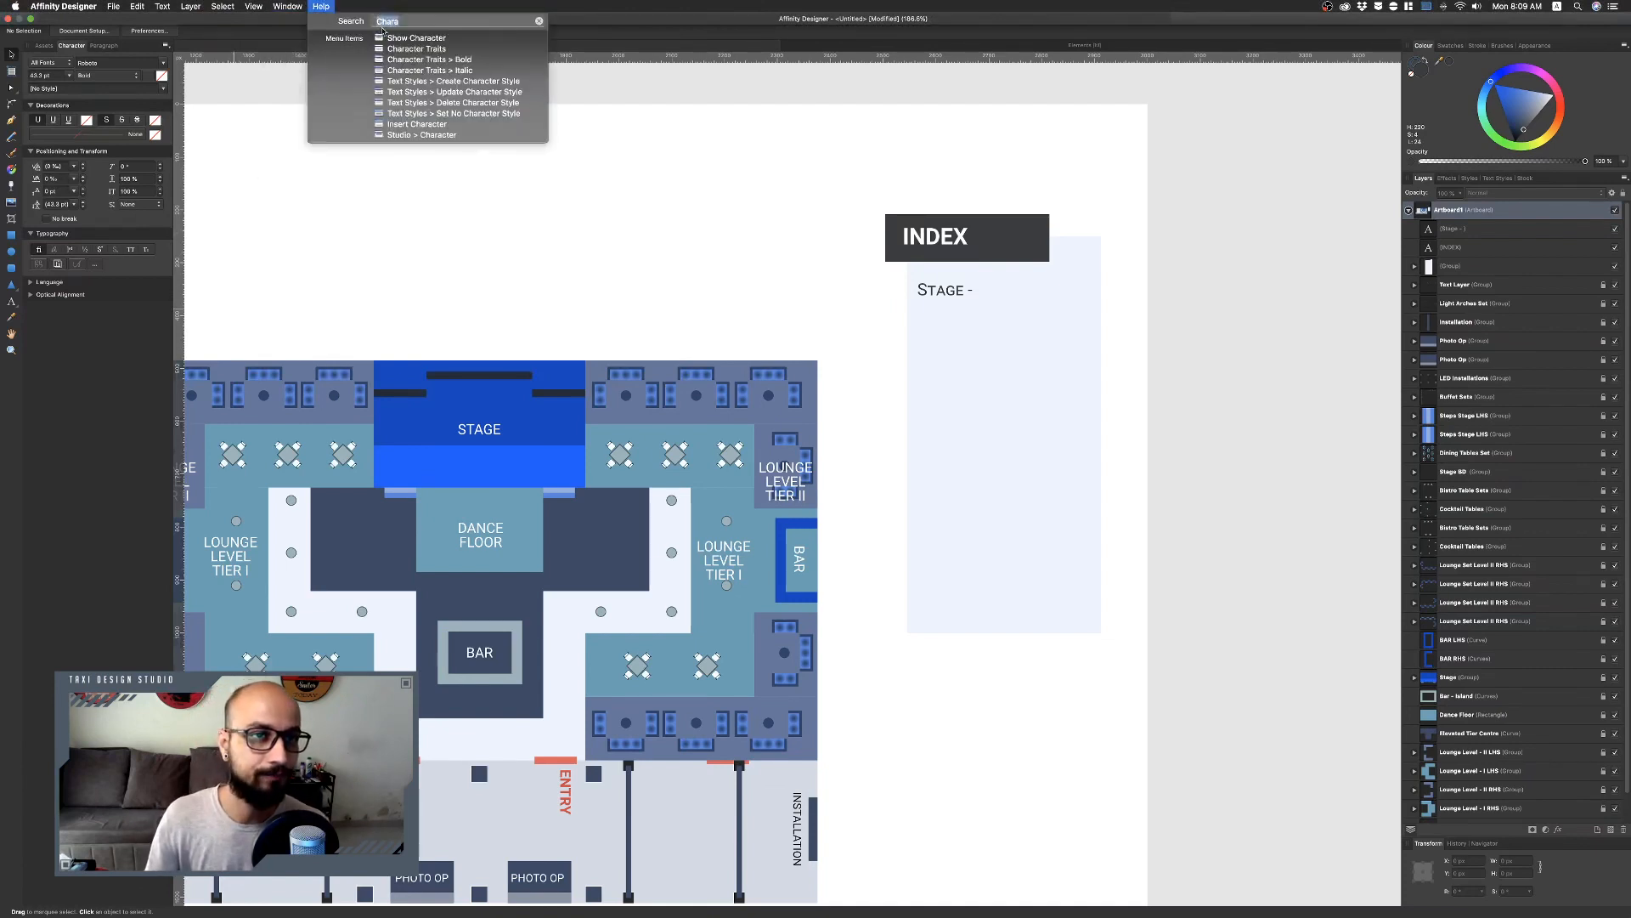
mouse_move(406, 38)
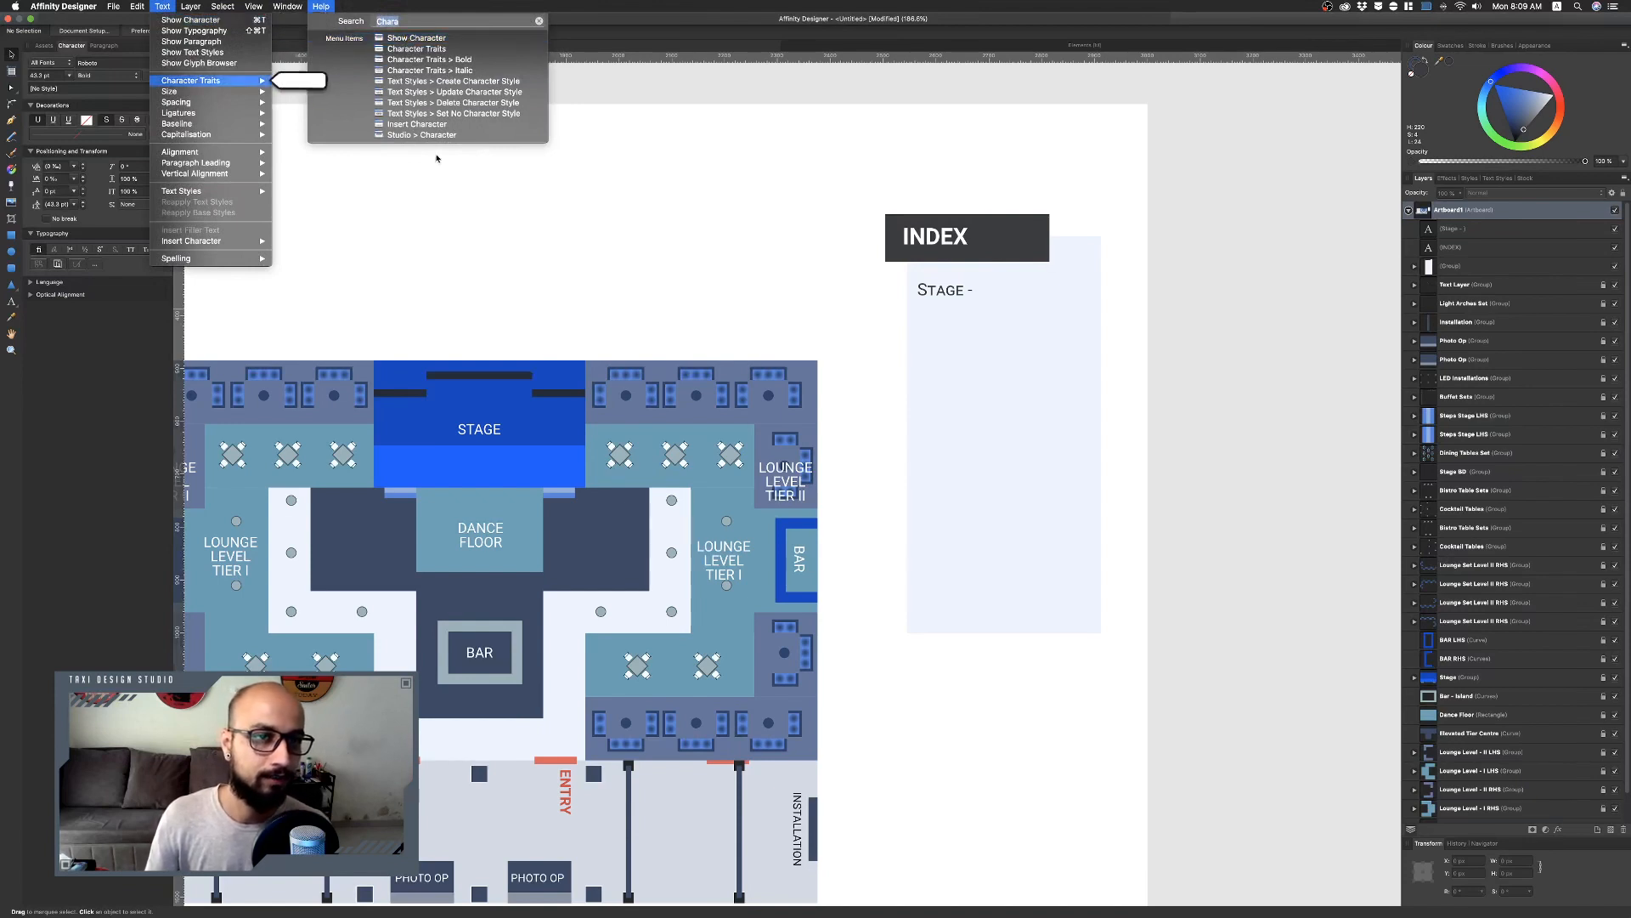
mouse_move(439, 135)
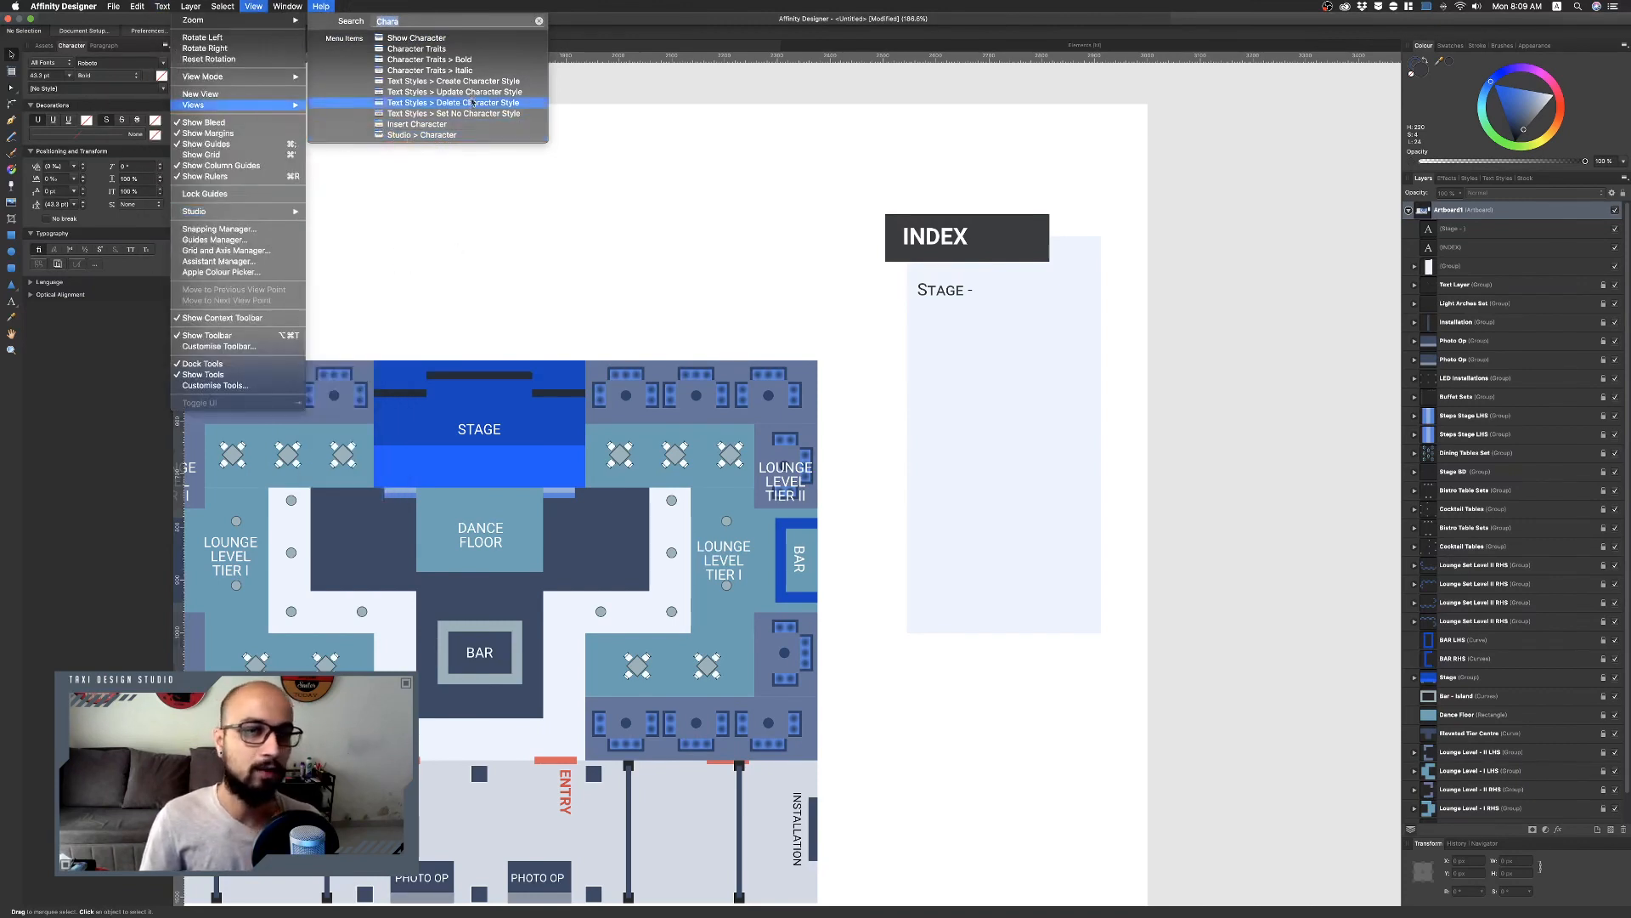
left_click(743, 170)
Extend the stage line to read "Stage - 40' x 24' x 2/3' HT.".
left_click(963, 292)
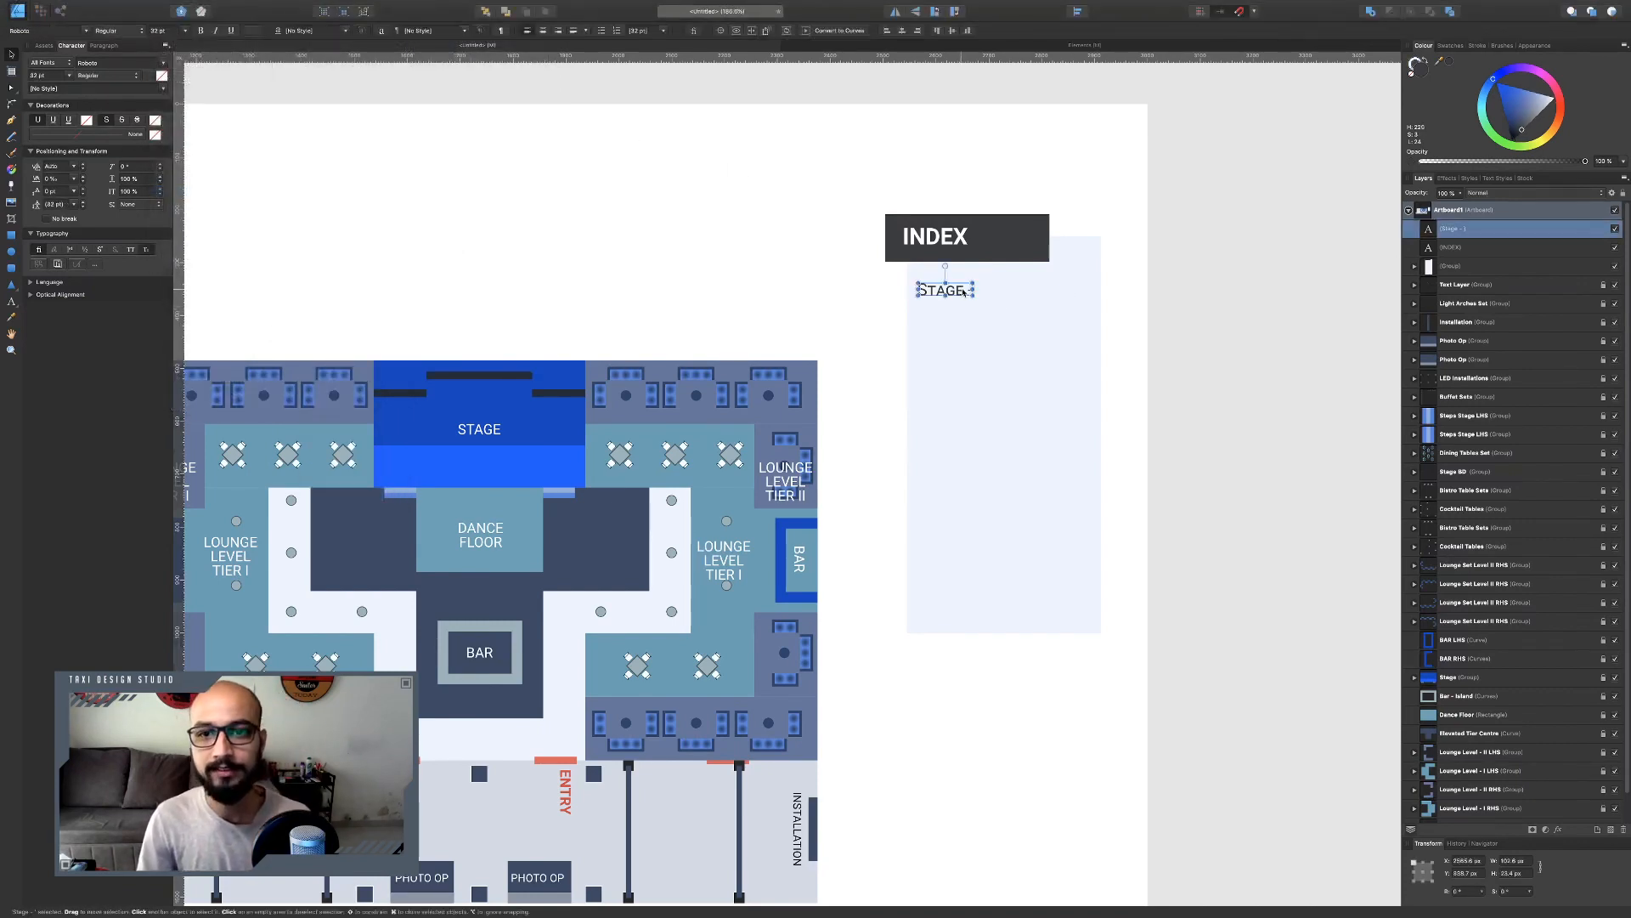
type("tage")
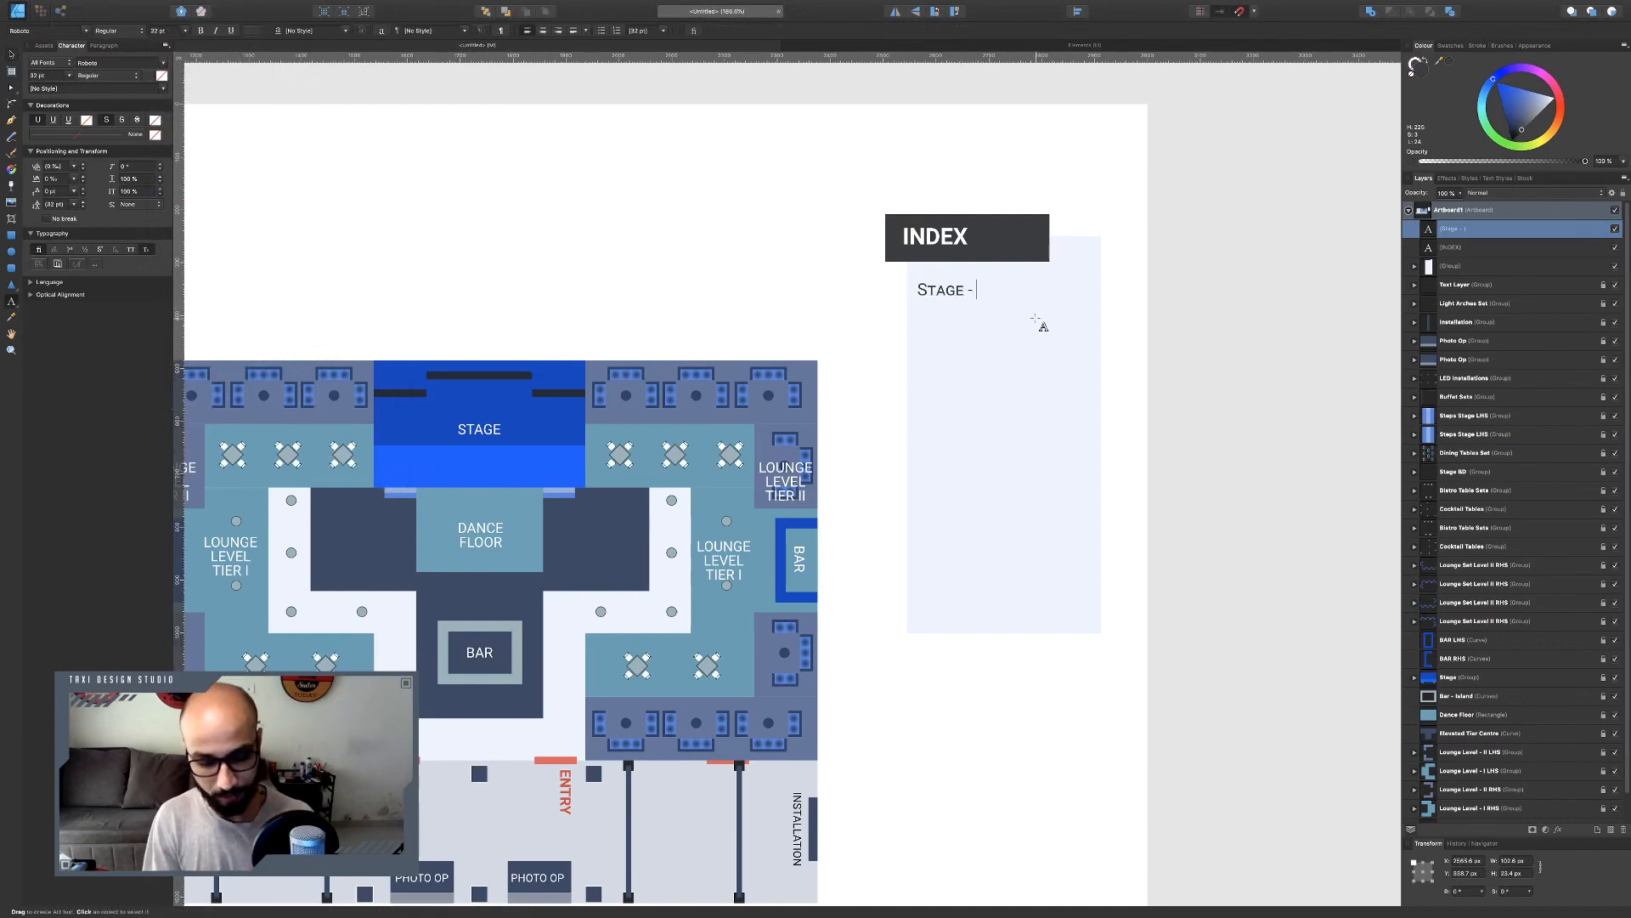
type(" - 40F")
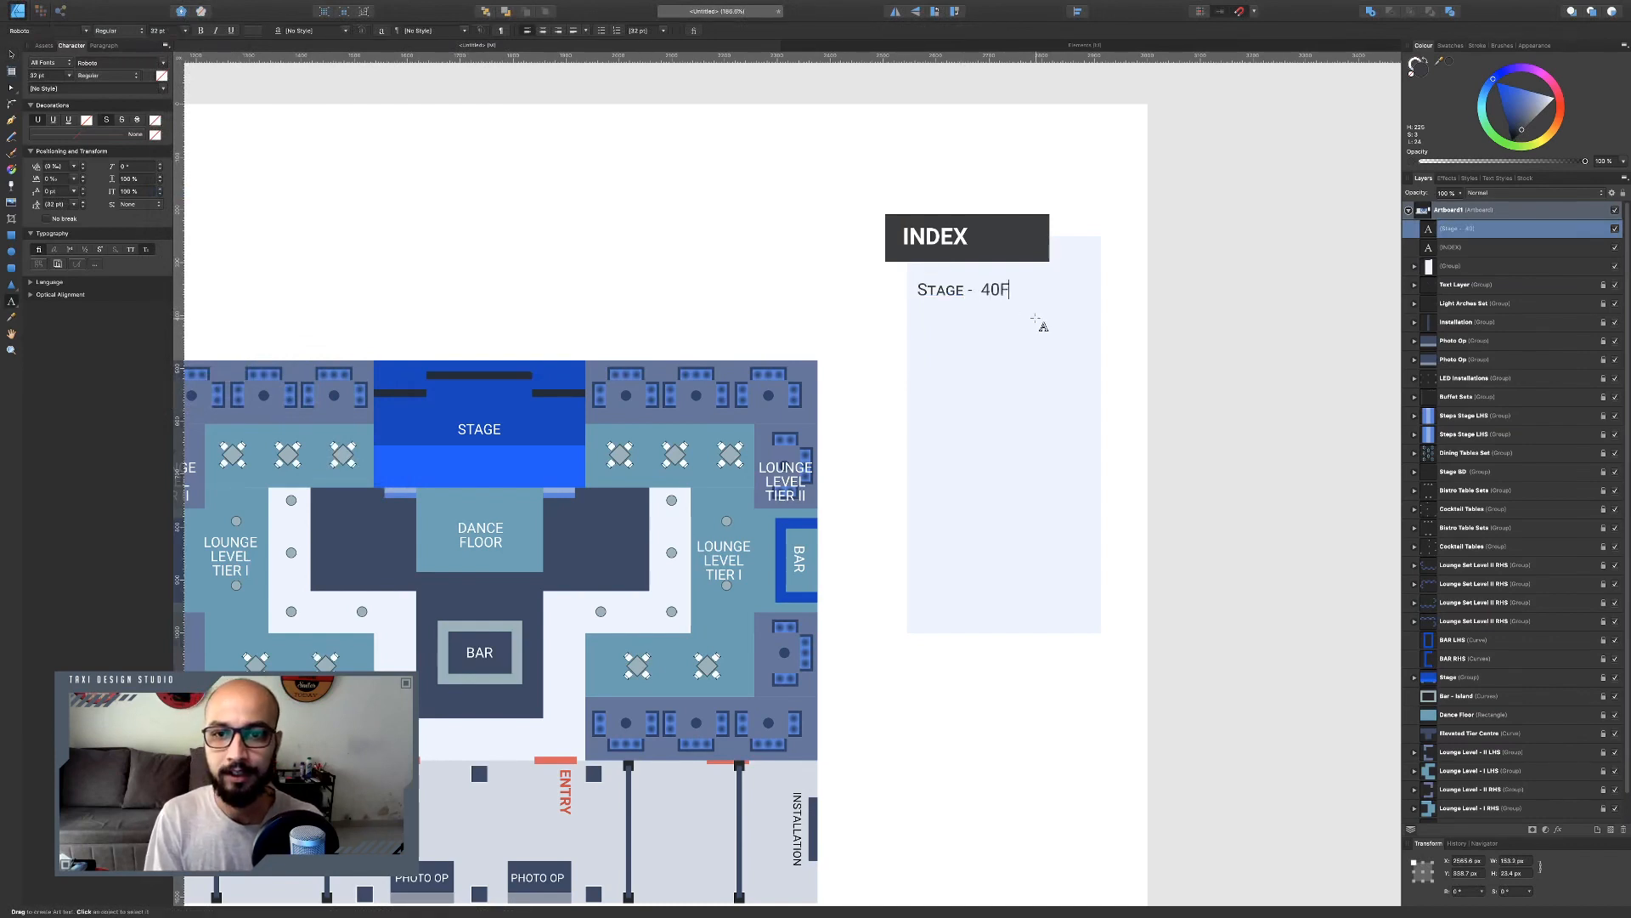
type("T")
key("BackSpace")
key("BackSpace")
type("'")
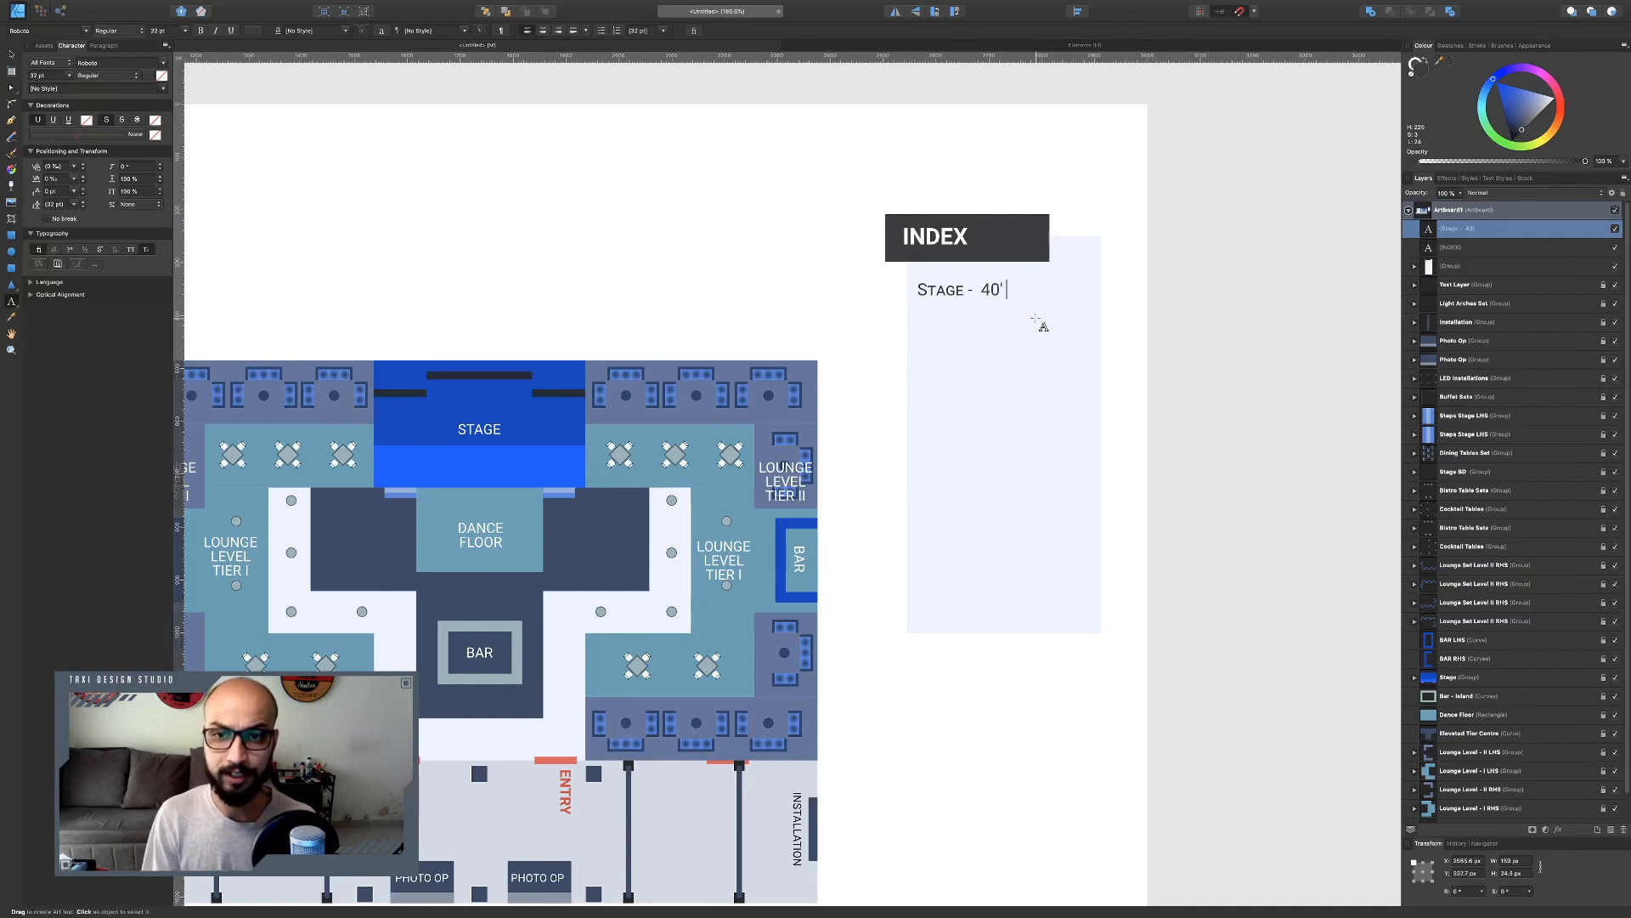
type(" x")
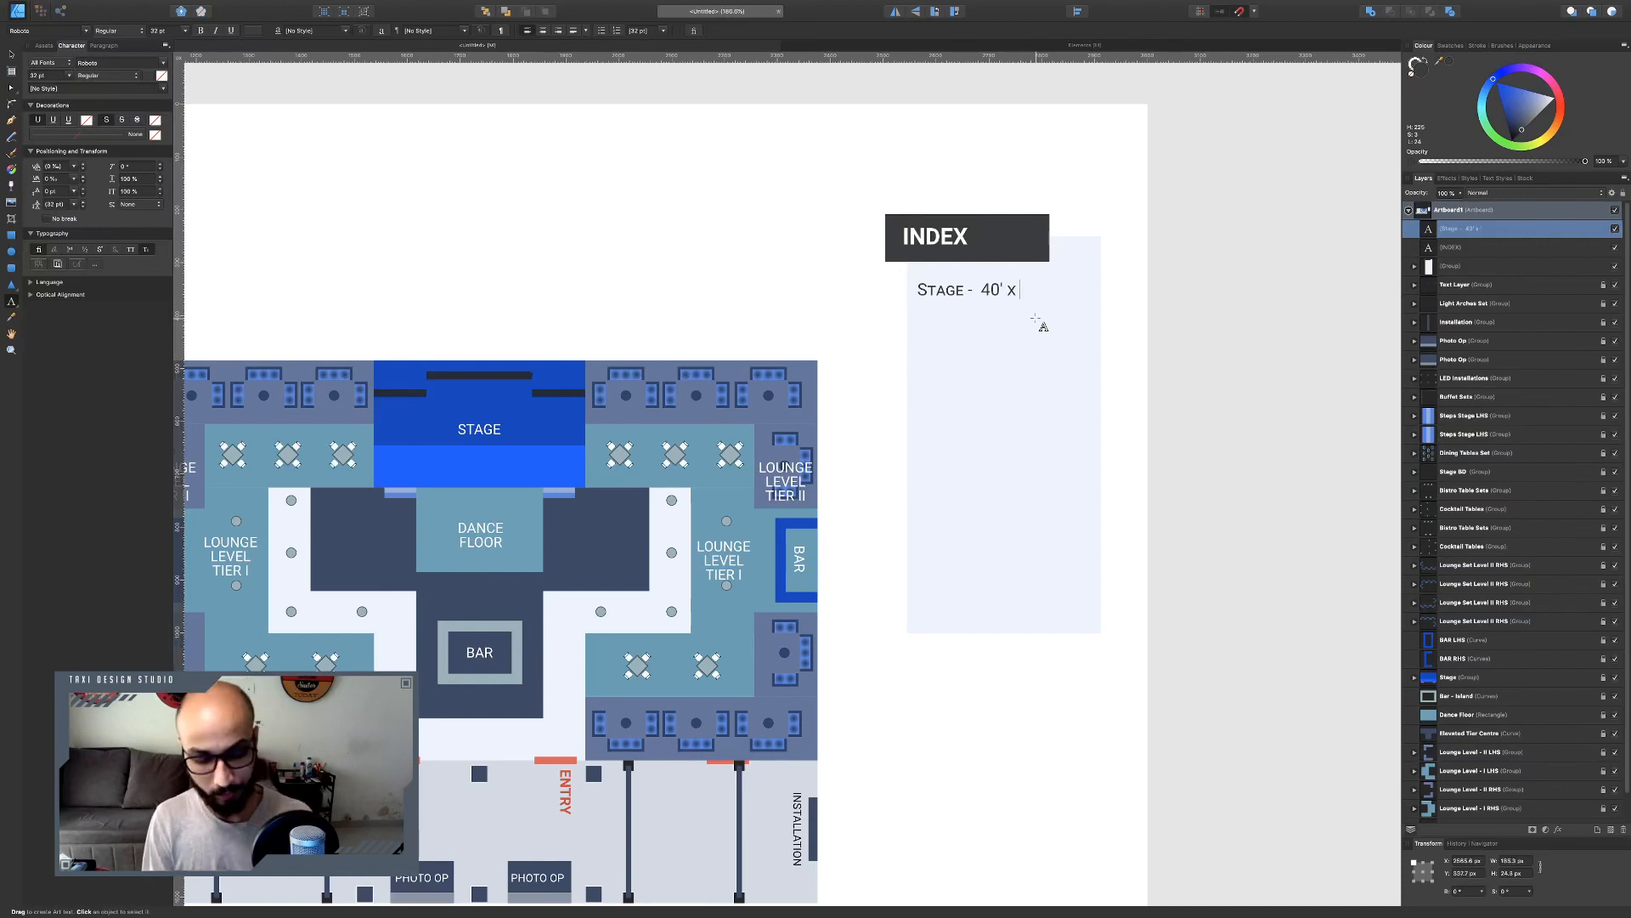
type(" 24' x")
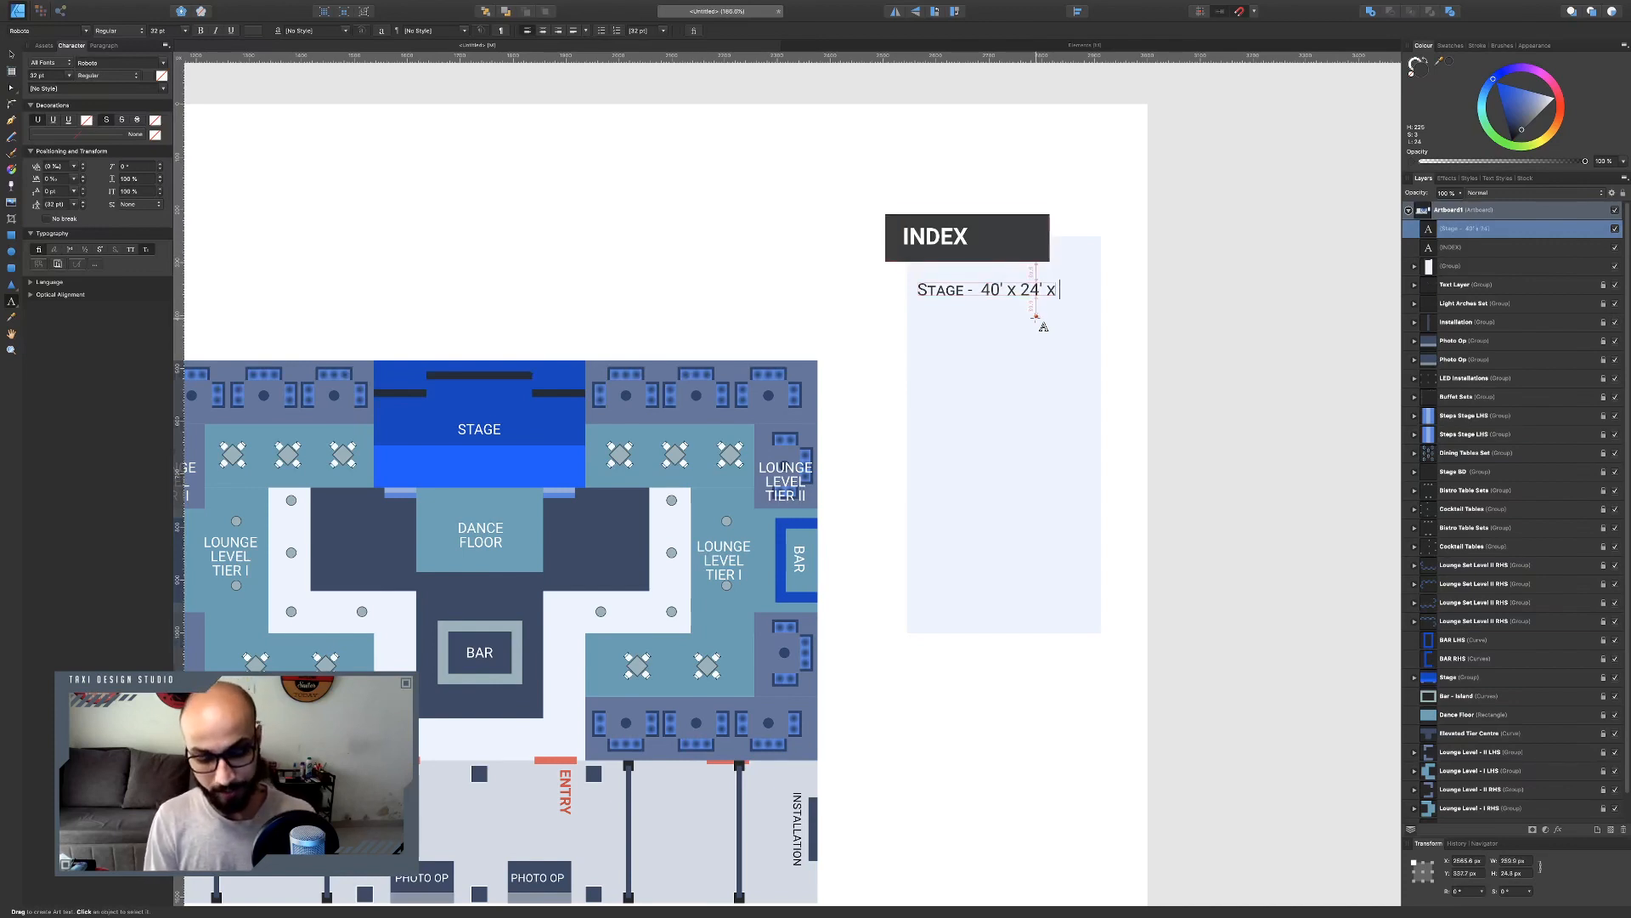
type(" 2")
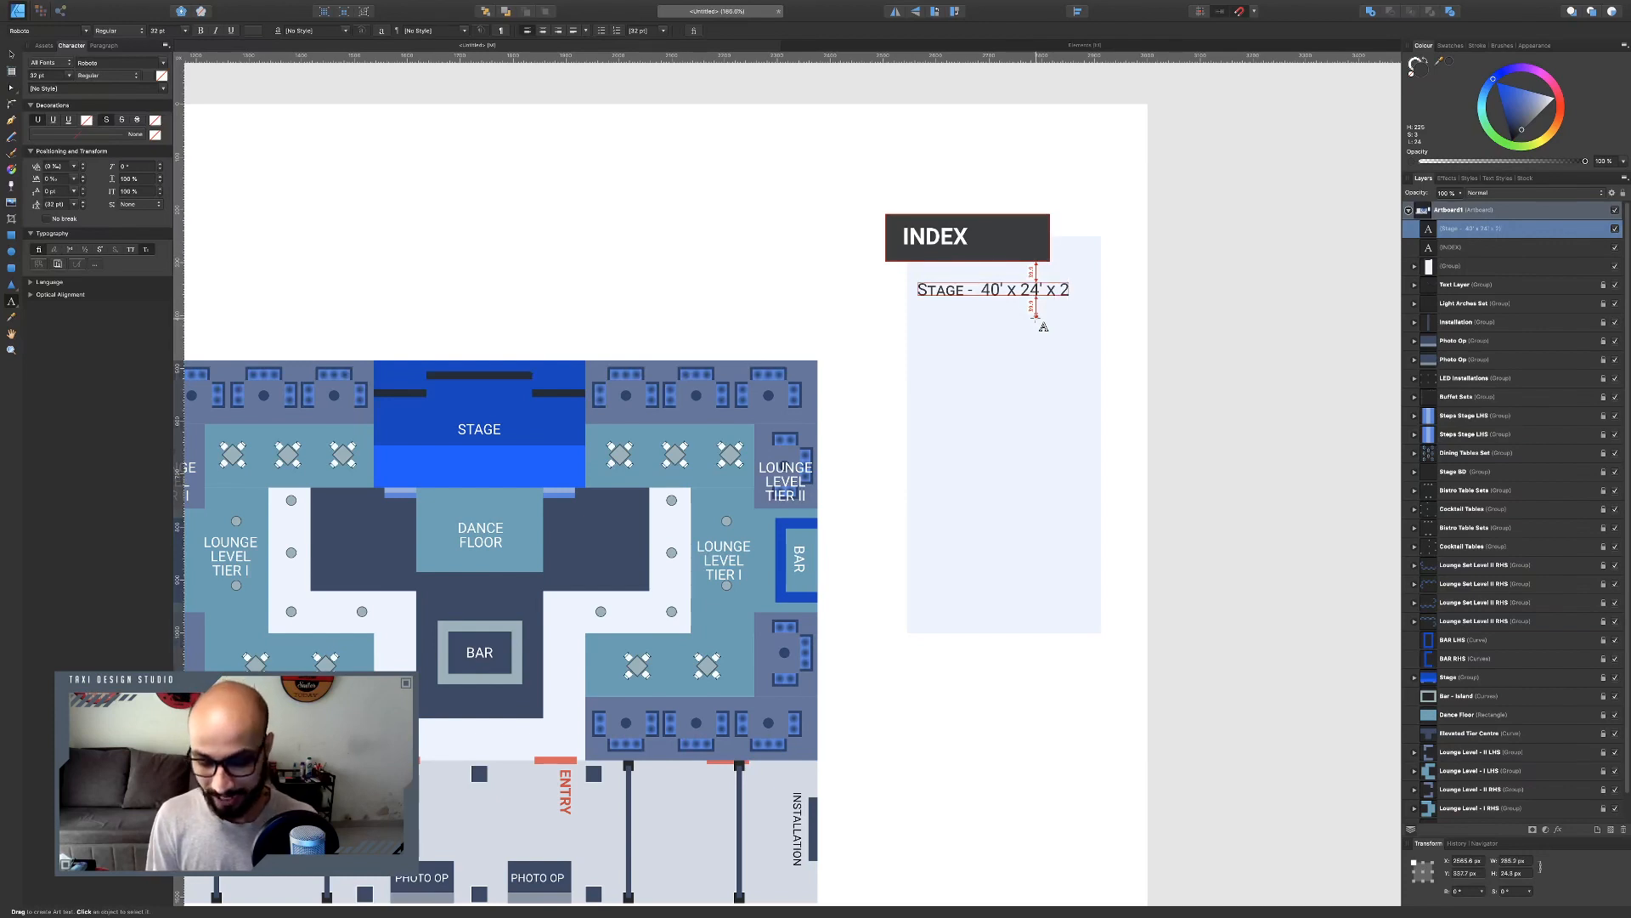
type("/3")
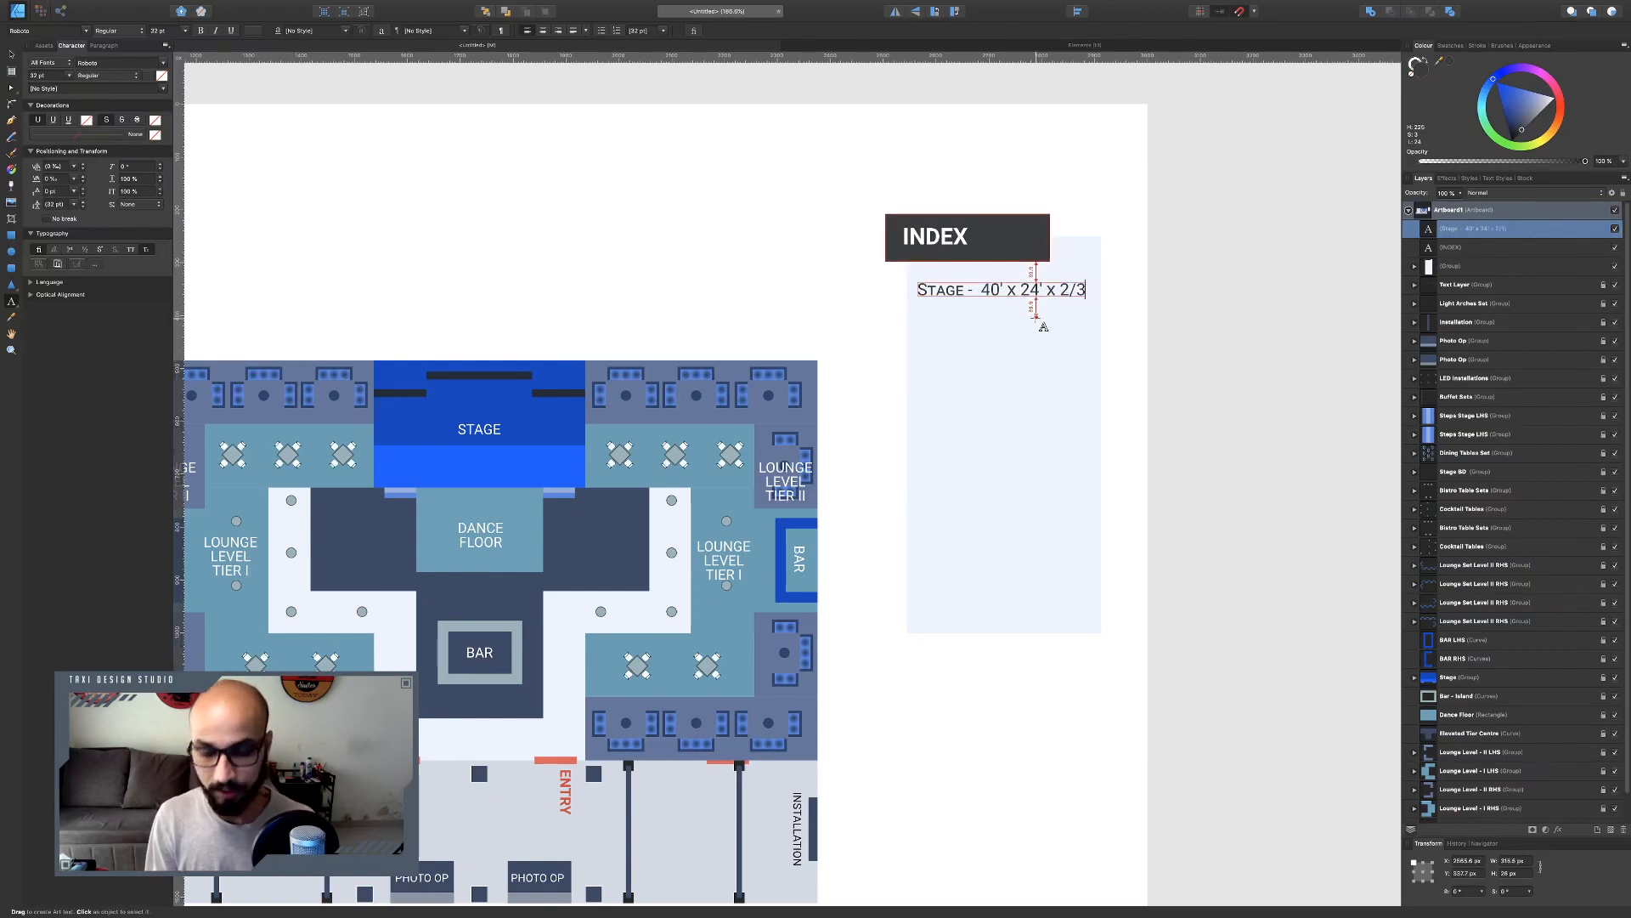
type("' HT.")
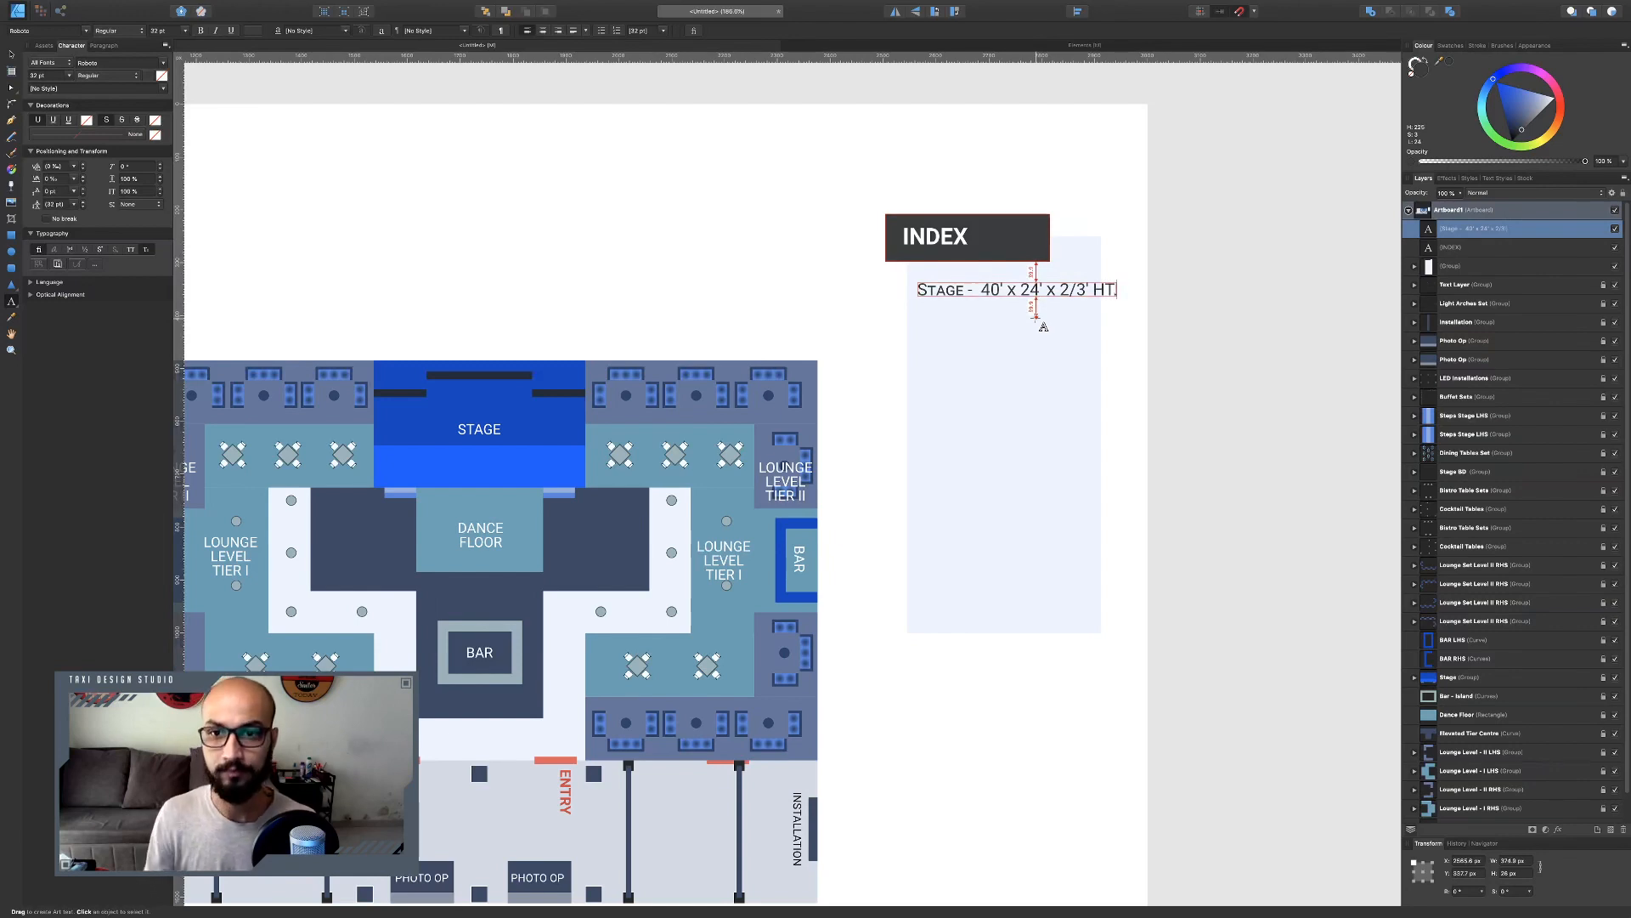
key("Escape")
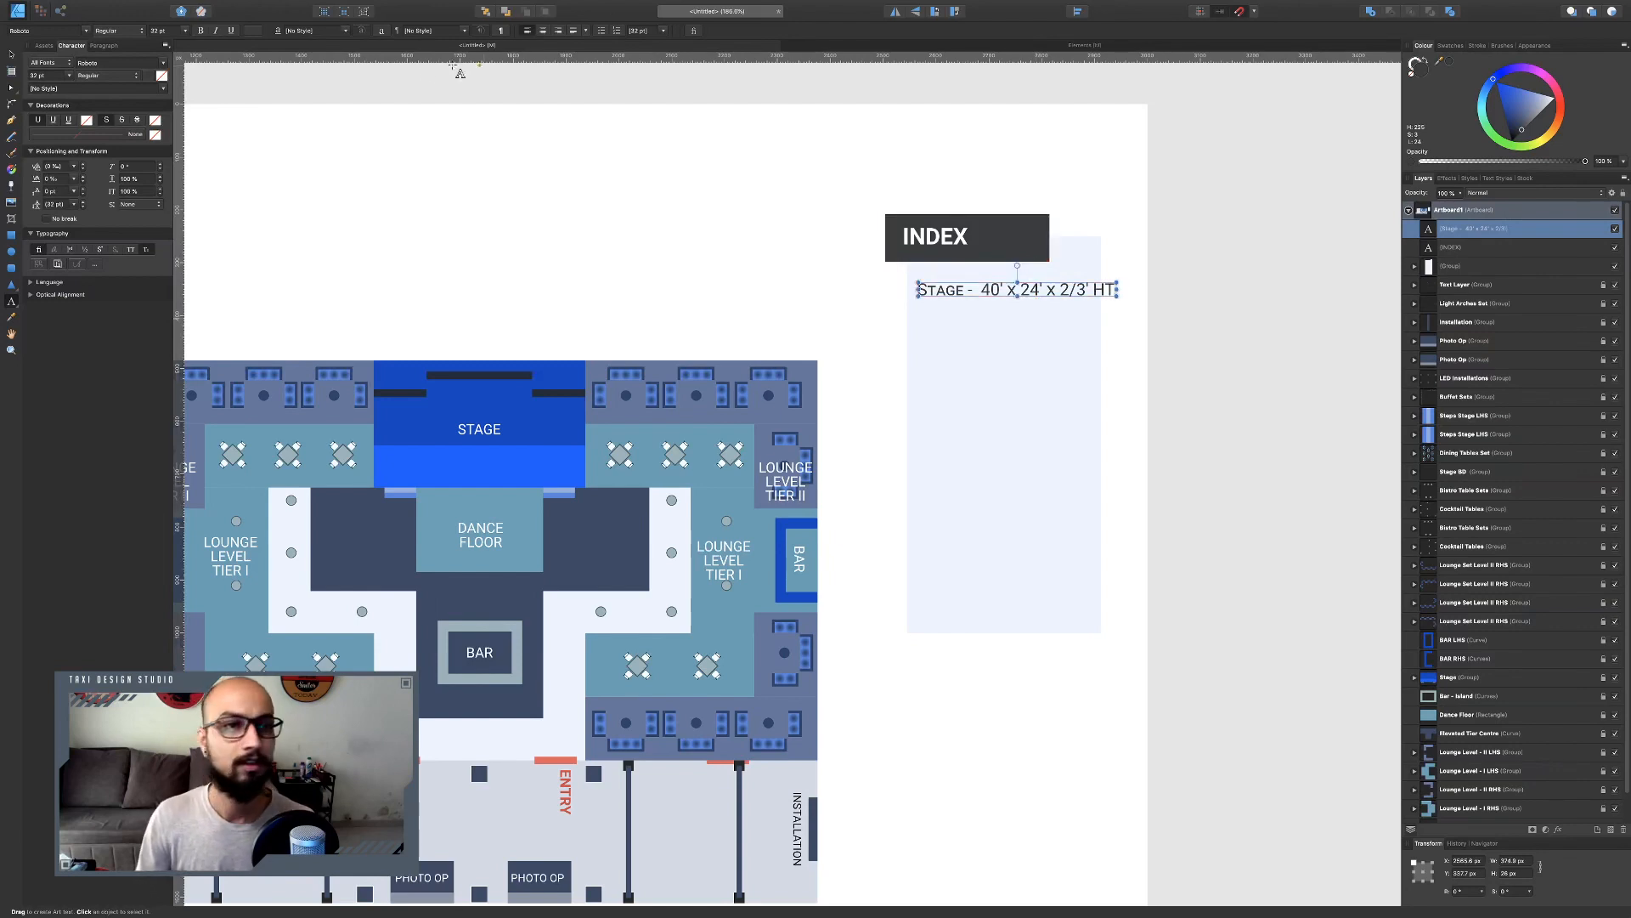
Widen the index panel's background rectangle so the stage line fits inside it.
left_click(12, 55)
left_click(1042, 477)
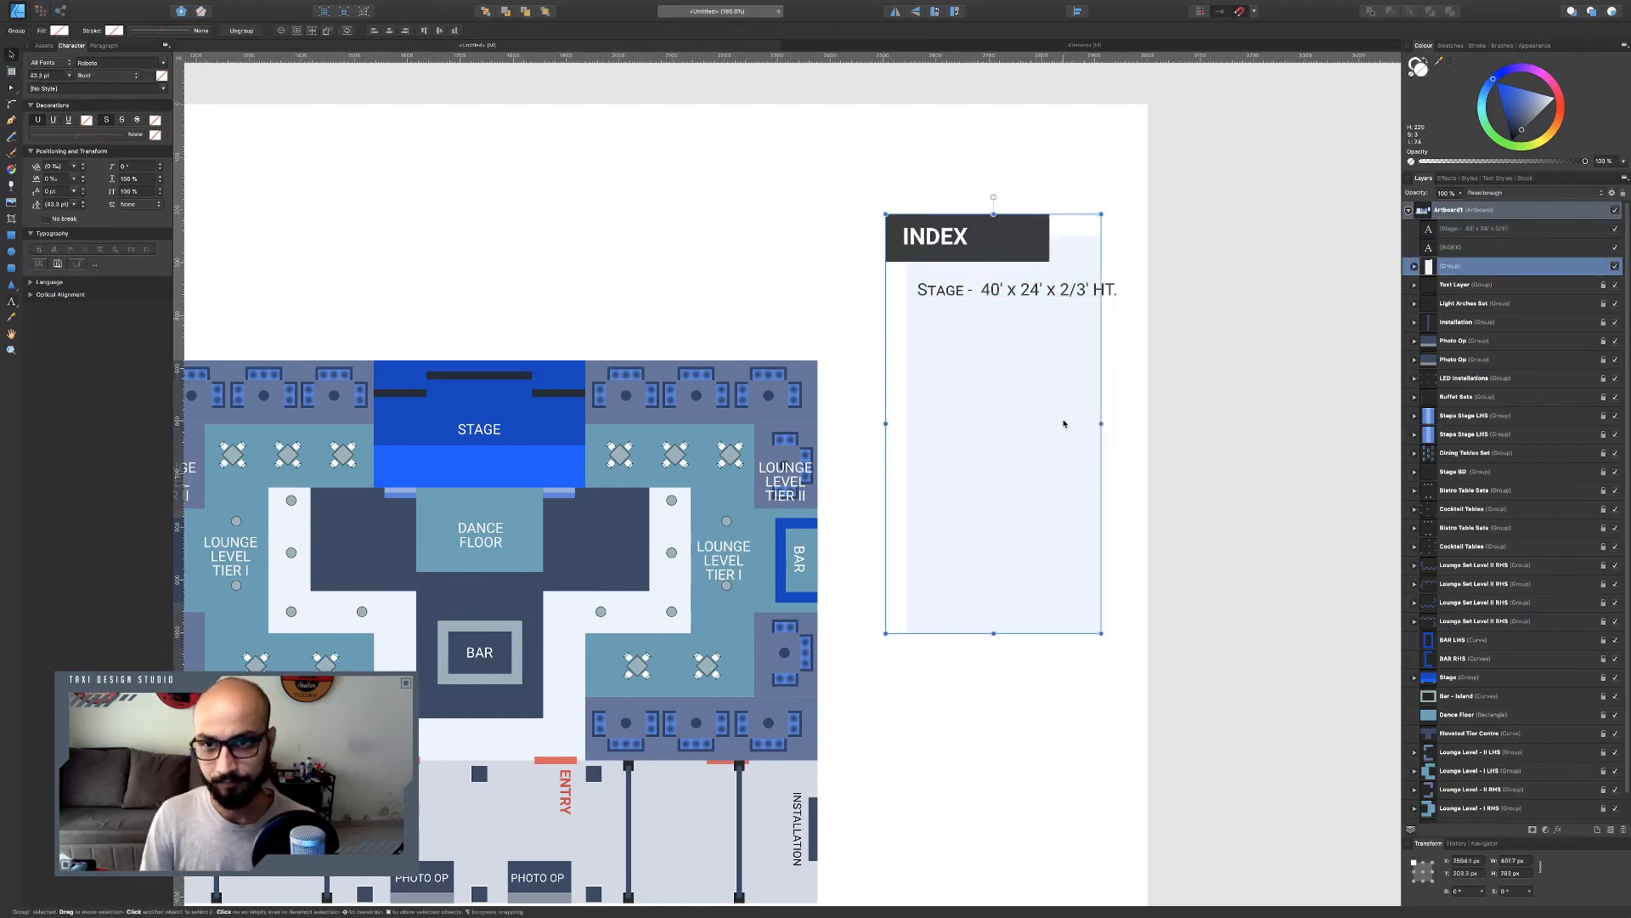
left_click_drag(1102, 422, 1123, 431)
key("super+z")
double_click(1099, 422)
left_click(1249, 423)
left_click(1003, 294)
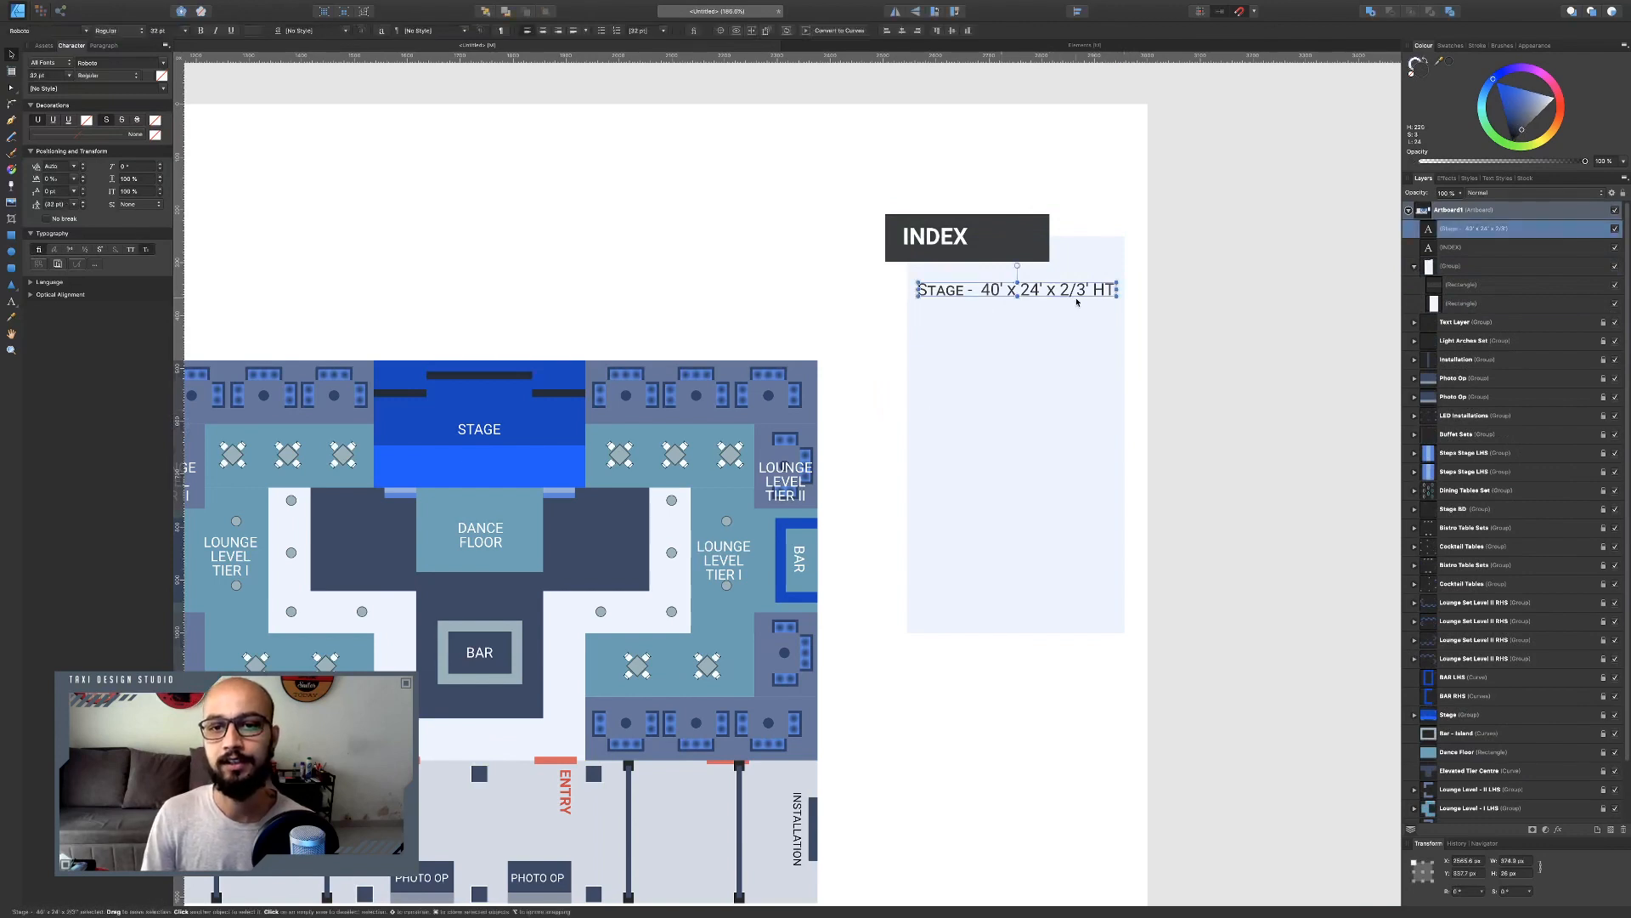
left_click_drag(1117, 297, 1088, 294)
key("Escape")
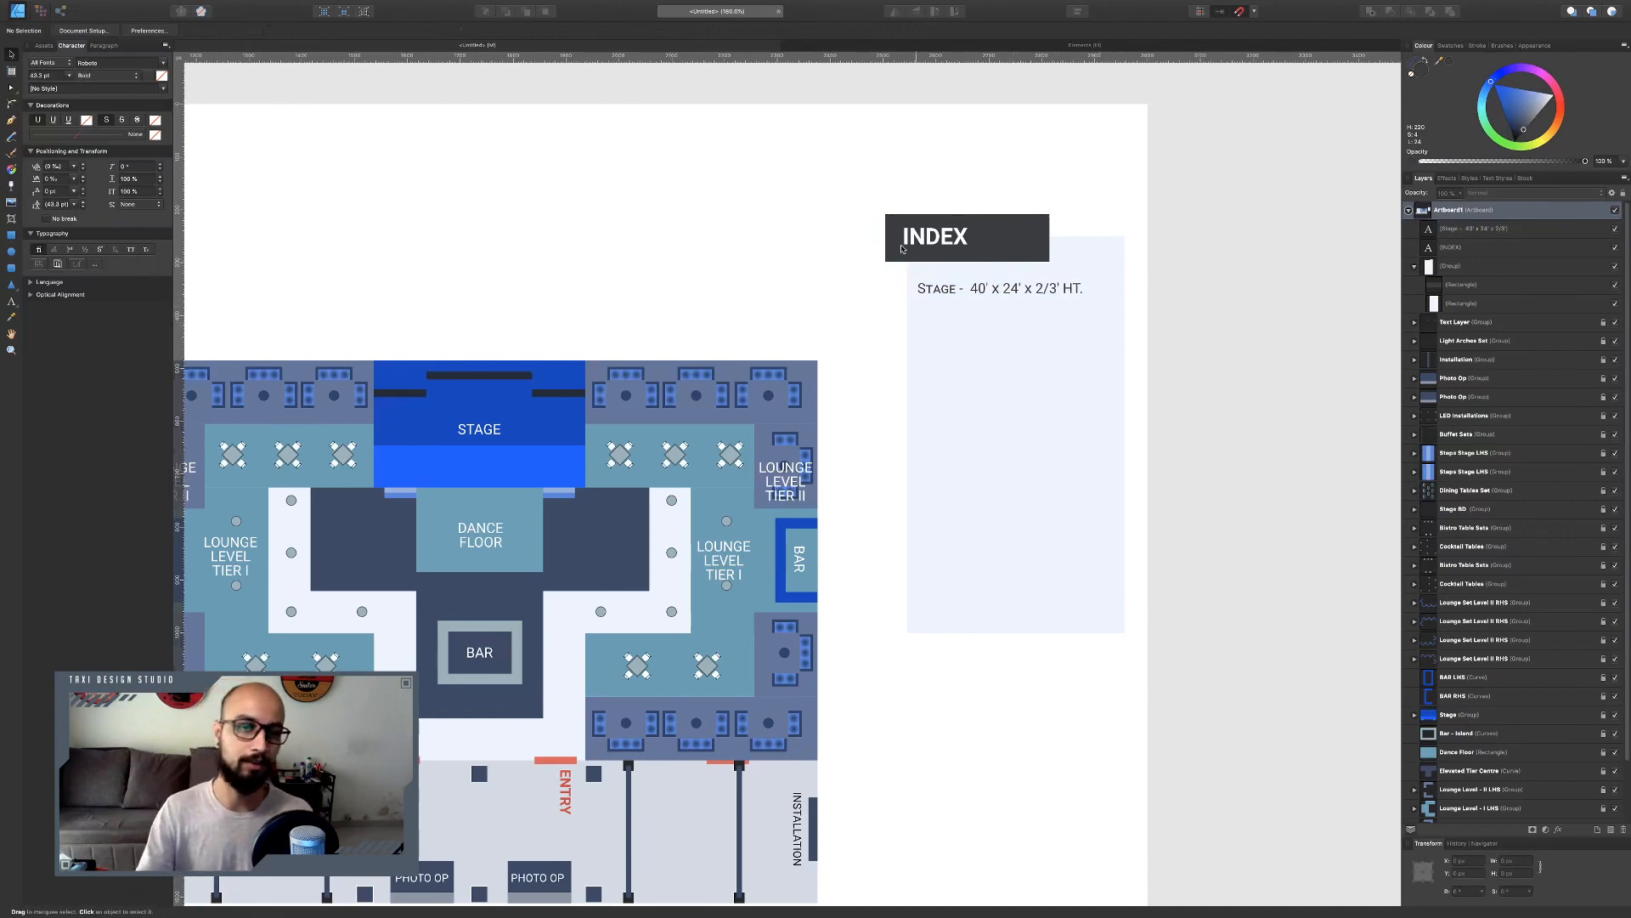
Add the title "KOLKATTA SANGEET EVENT LAYOUT" in Regular weight at the artboard's top-left corner.
scroll(903, 248, "down", 6)
scroll(902, 249, "left", 4)
scroll(868, 365, "up", 5)
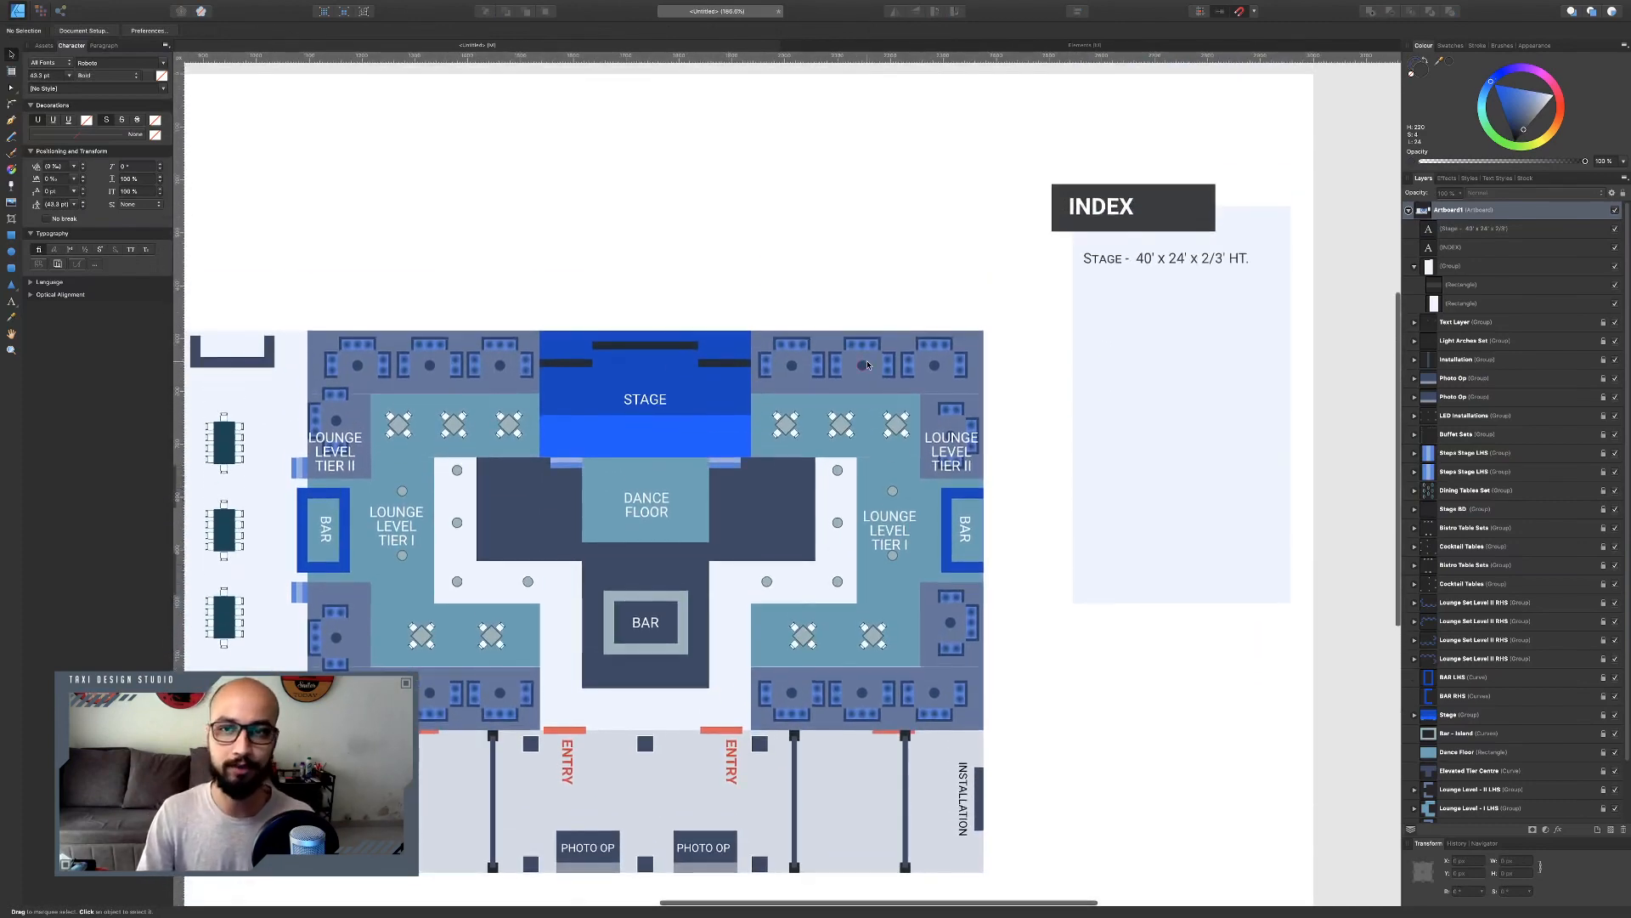
scroll(867, 365, "down", 5)
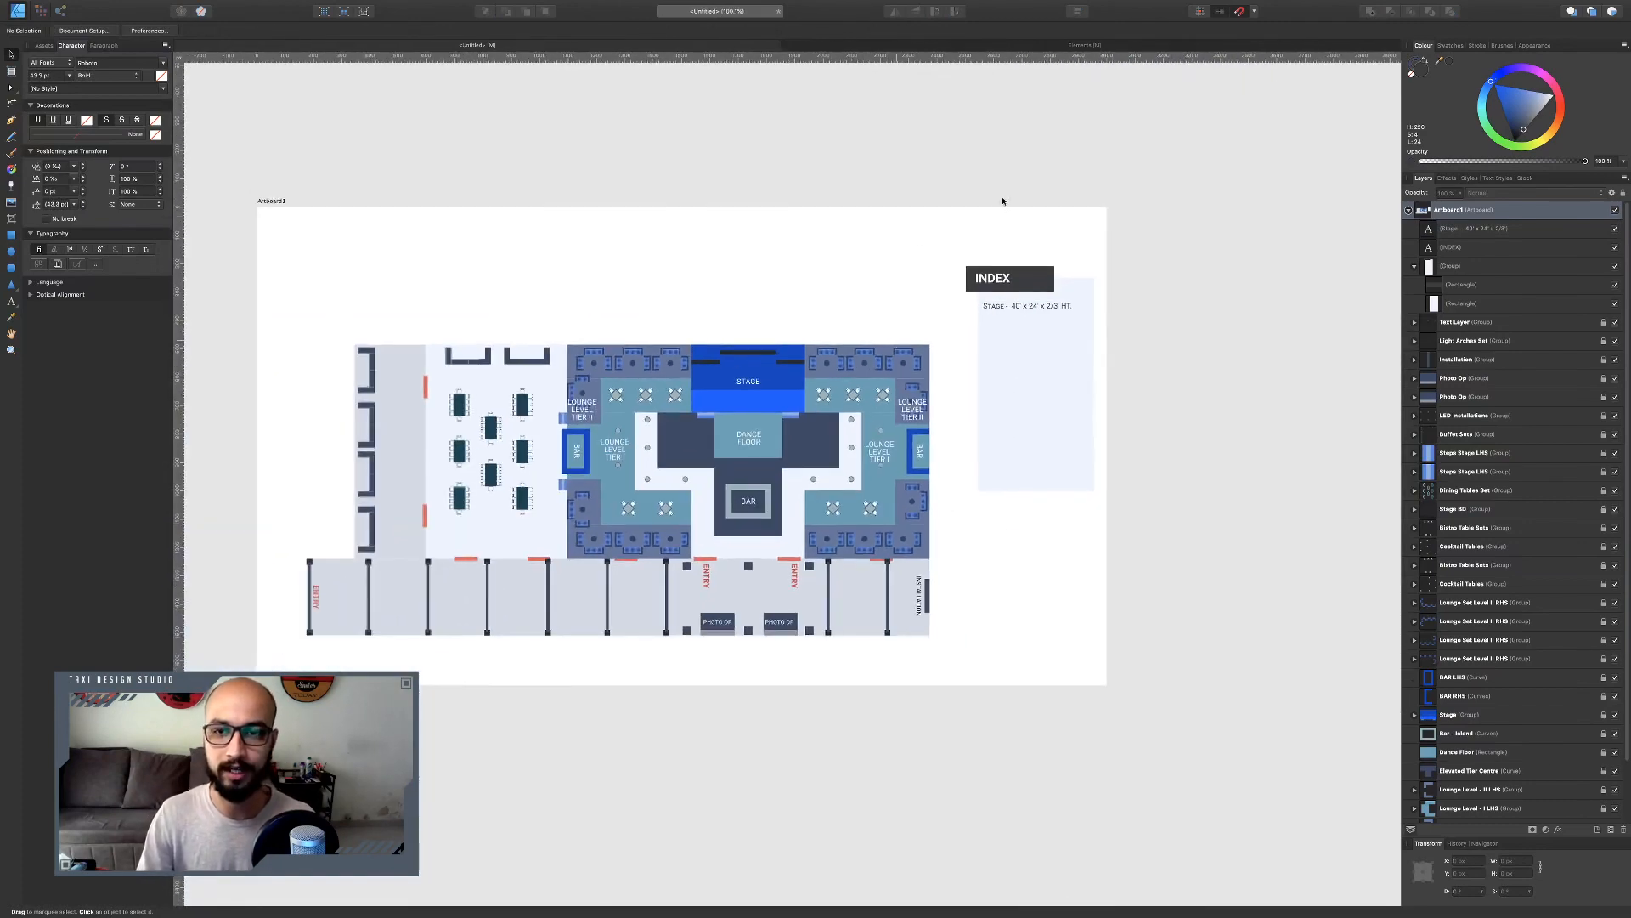
left_click(12, 304)
left_click_drag(273, 219, 302, 243)
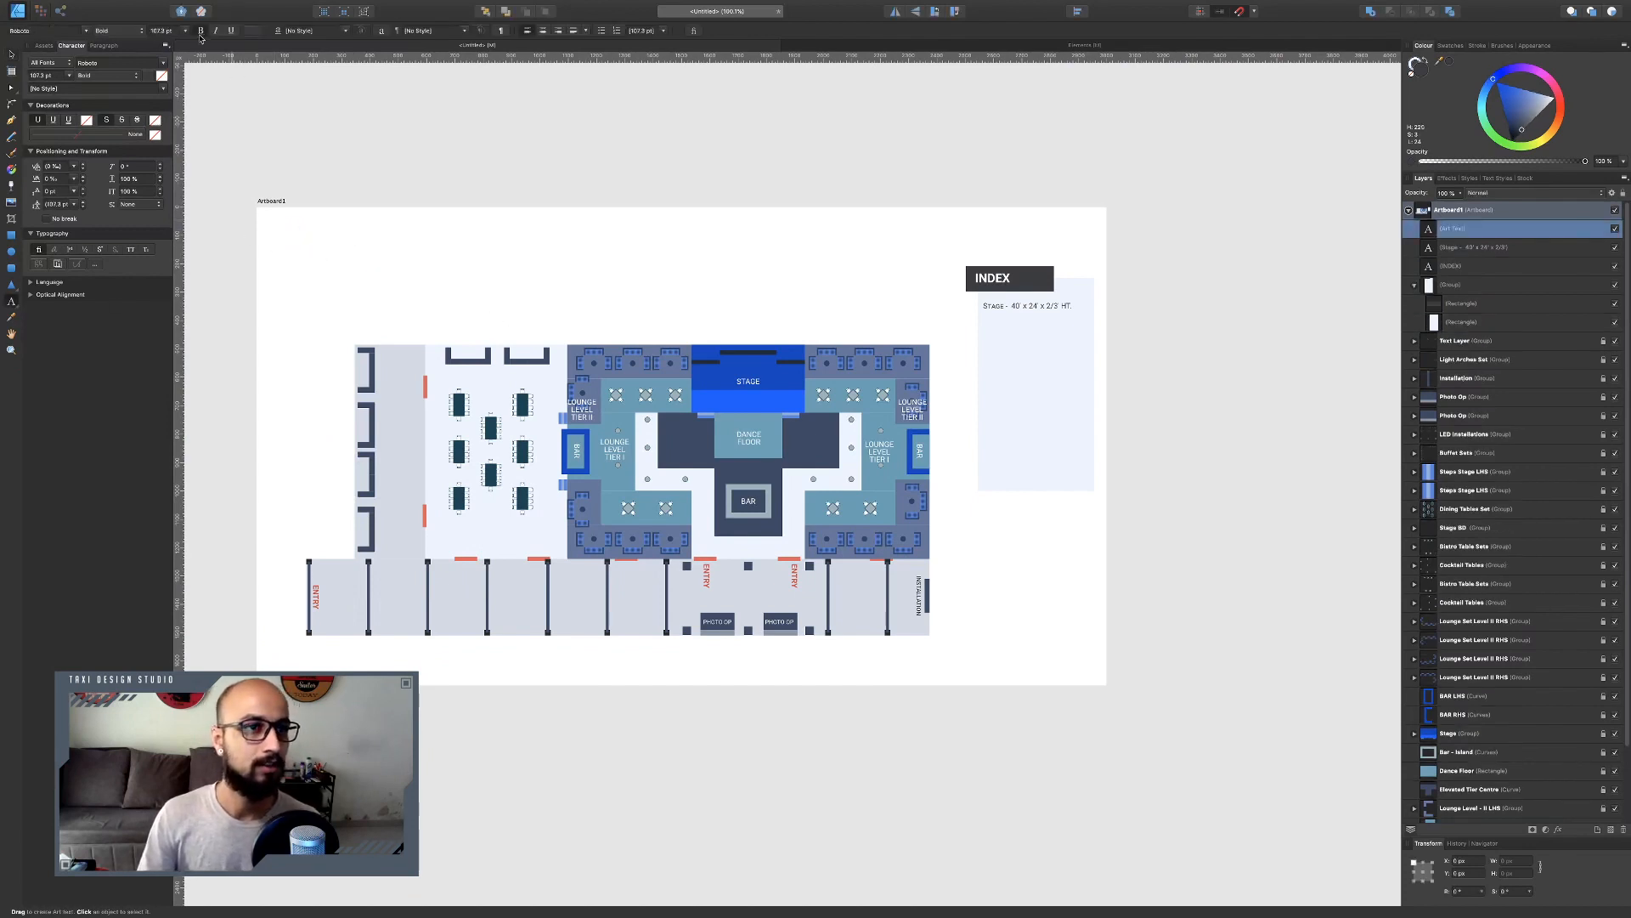
left_click(124, 34)
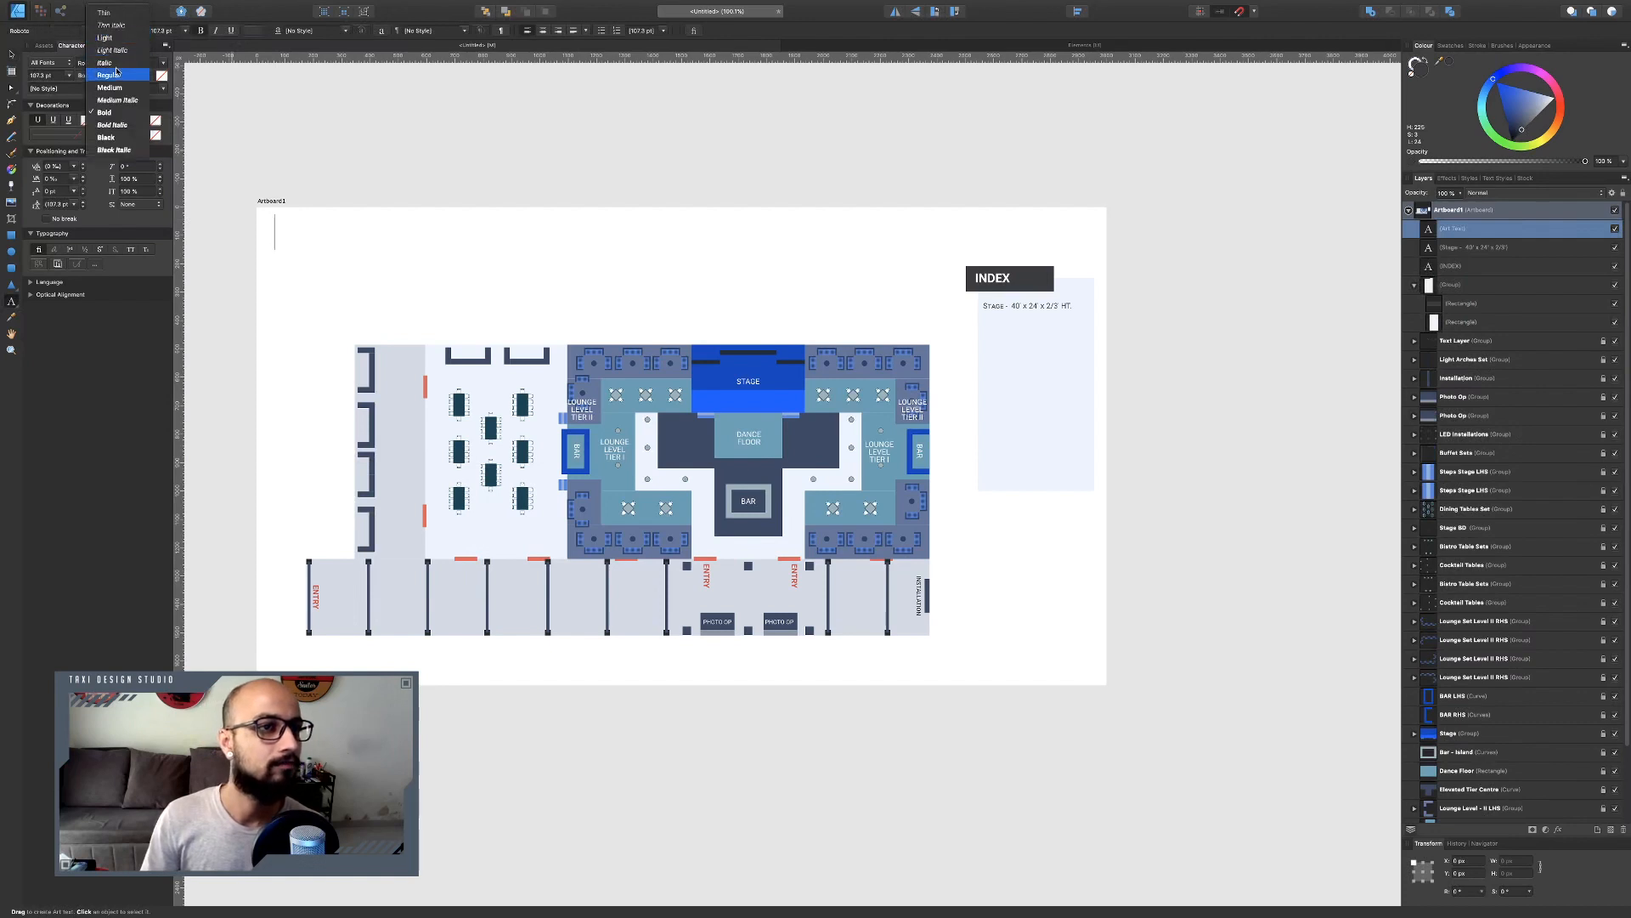
left_click(109, 75)
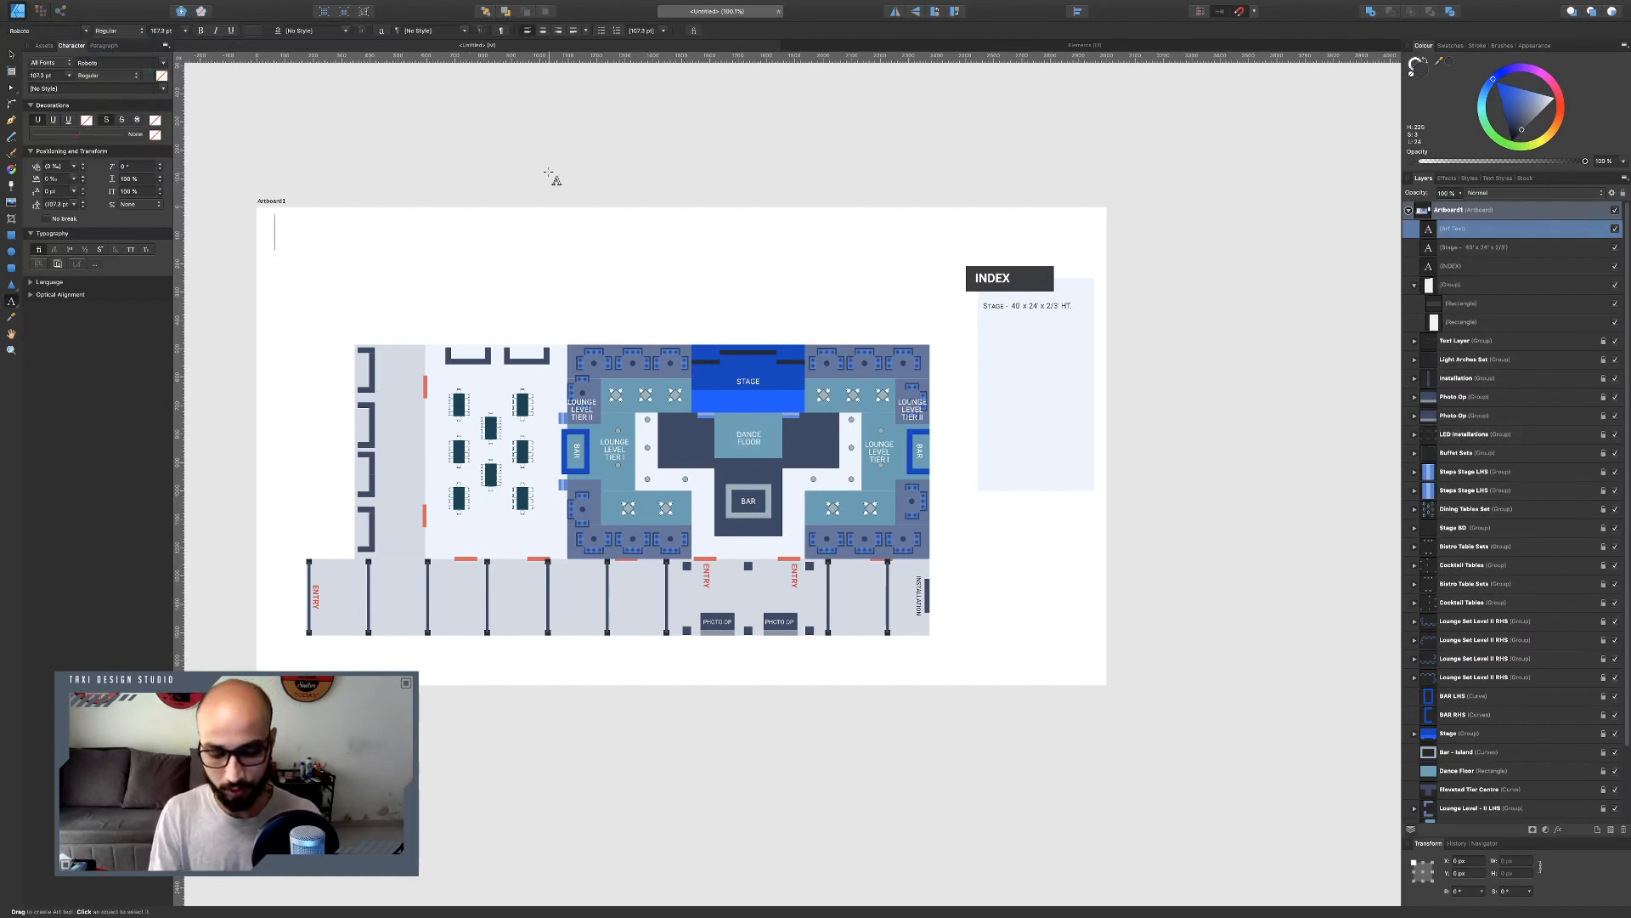
type("KOLKATTA ")
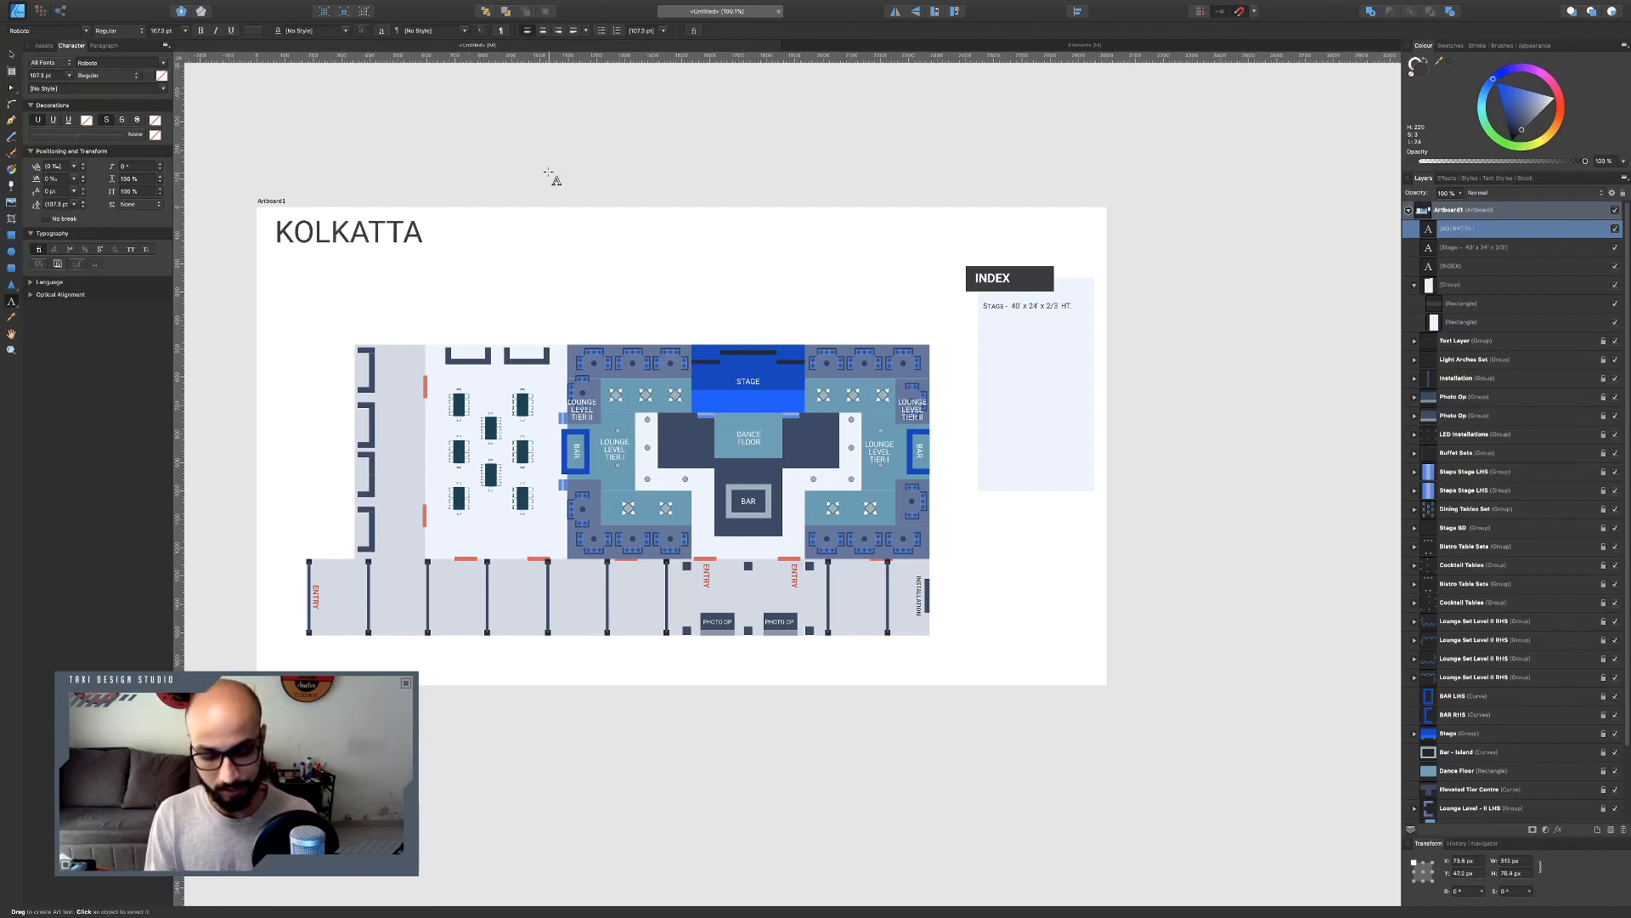
type("SANGEET")
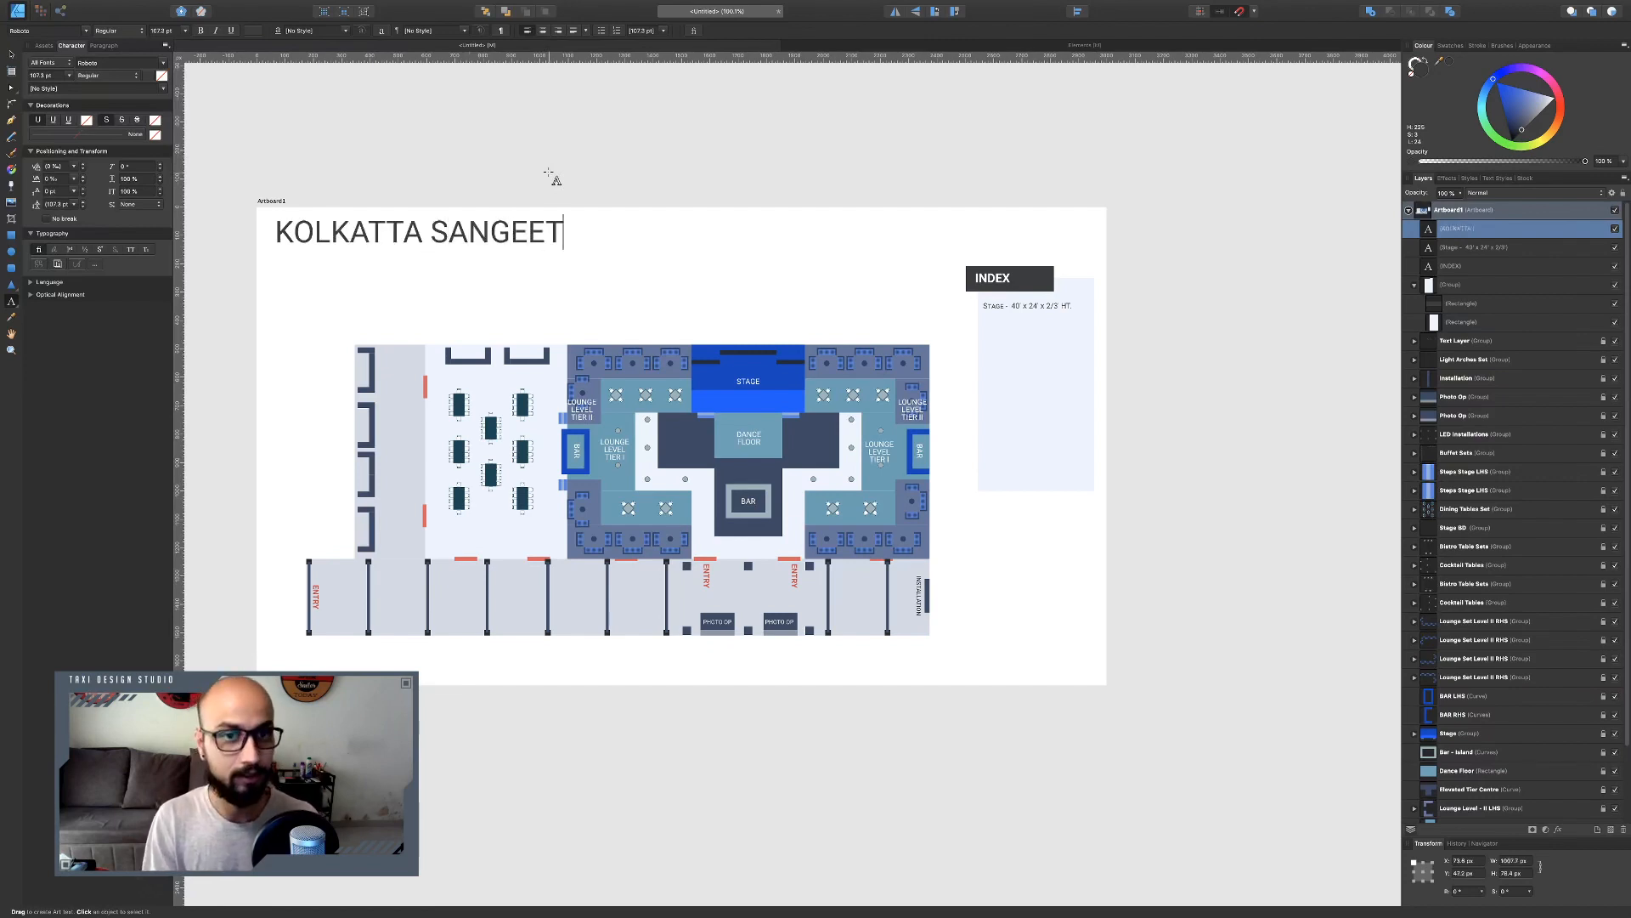
type(" E    VENT")
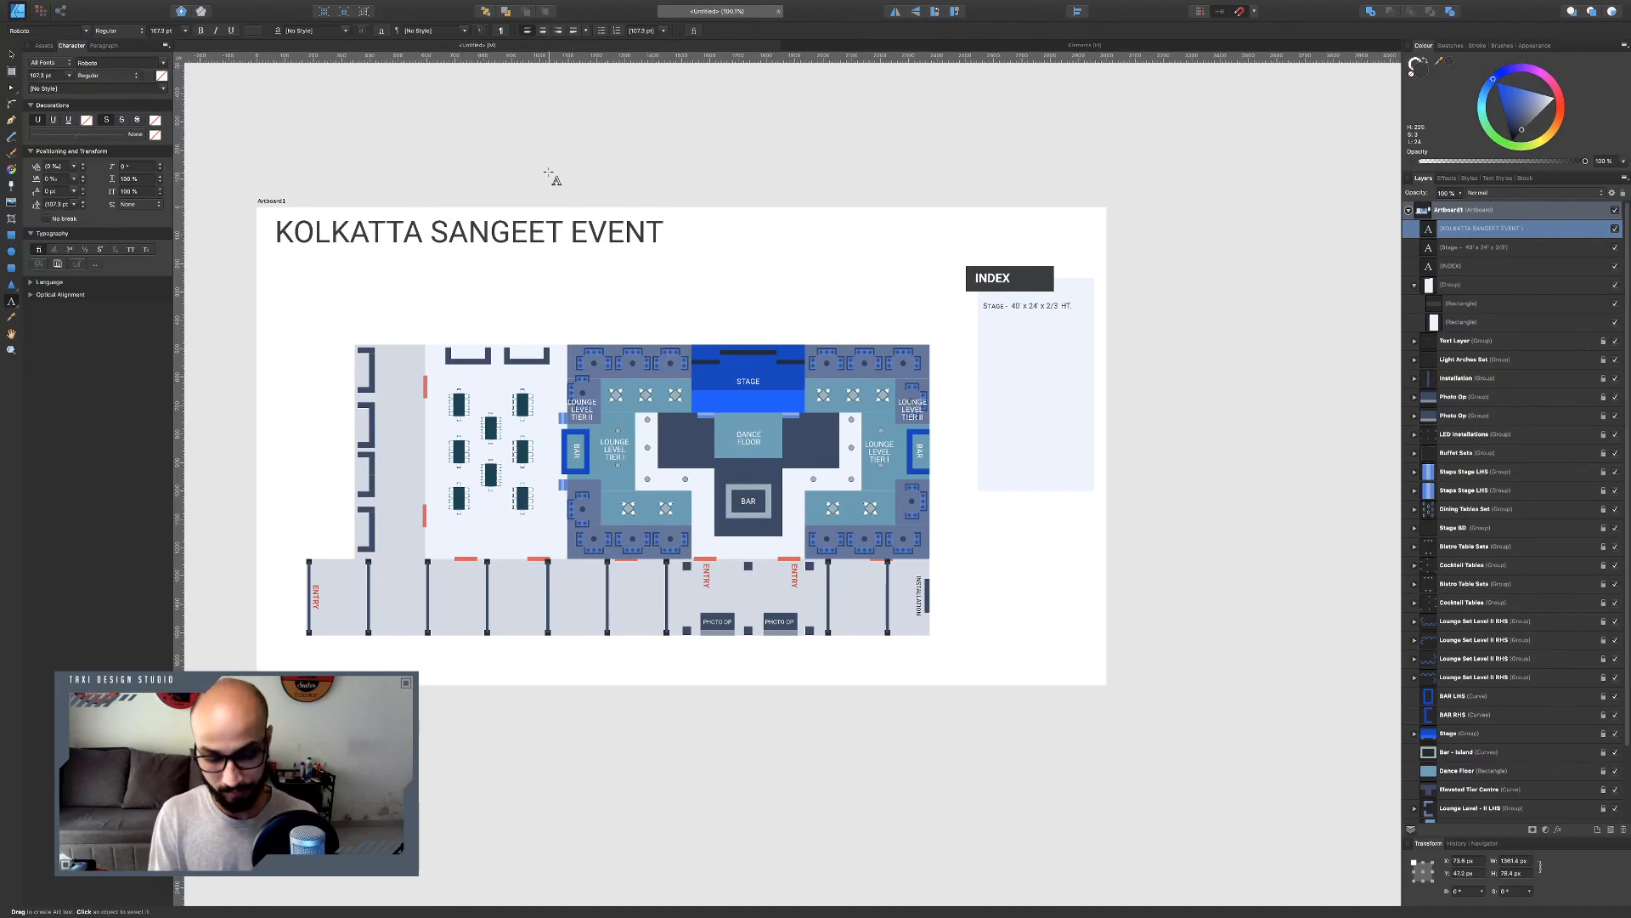
type(" LAYOUT")
key("Escape")
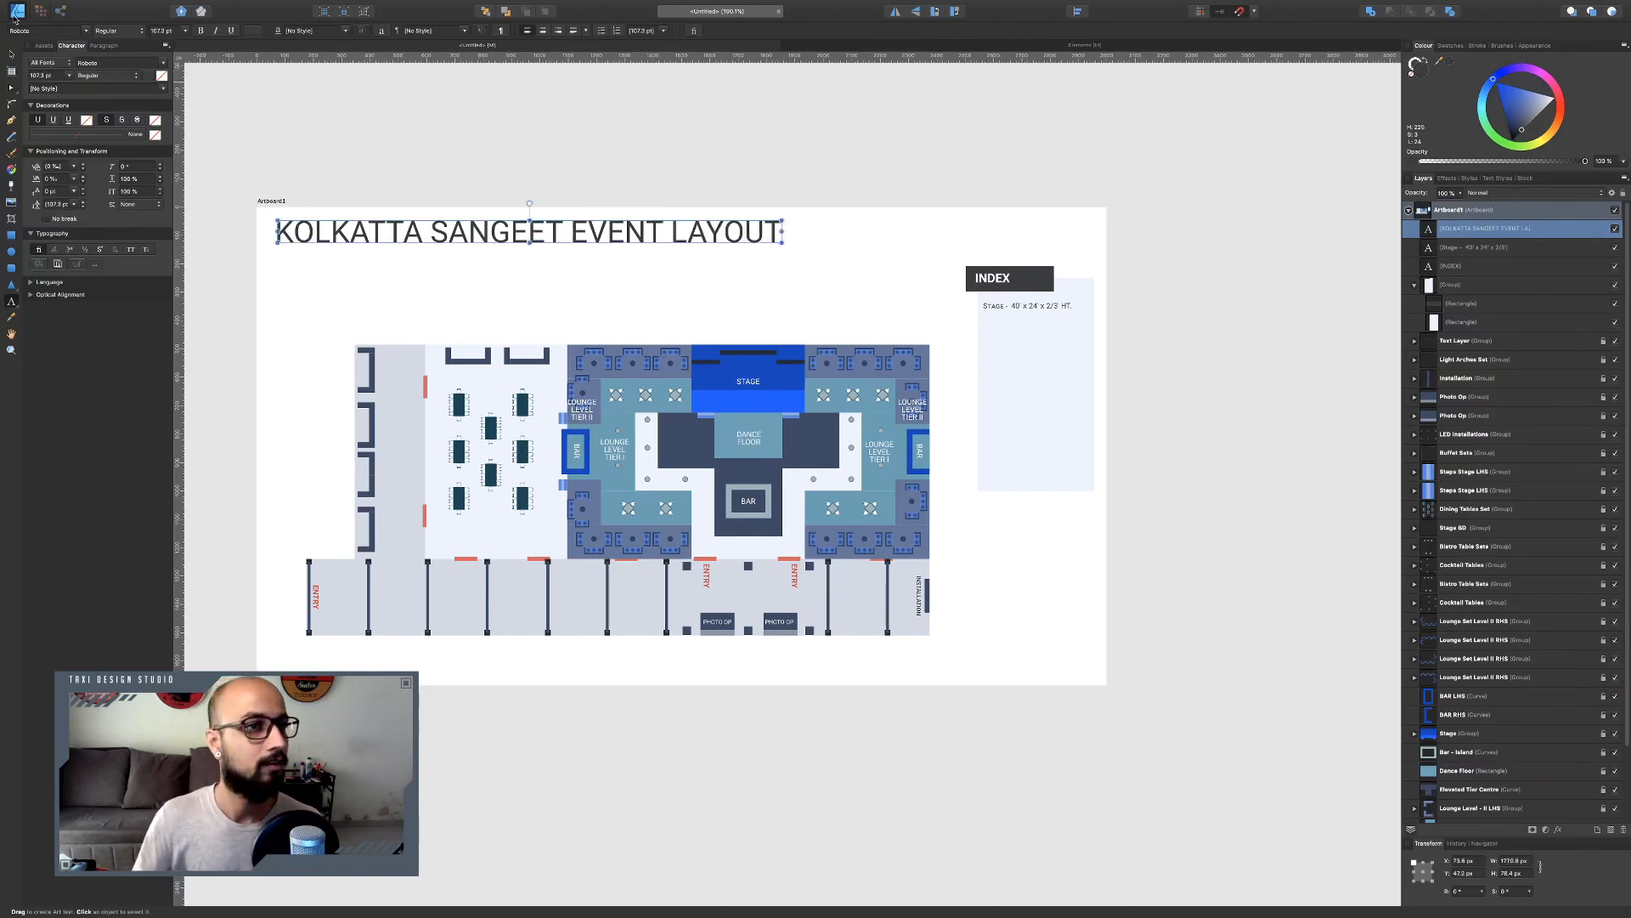
Scale the title down to about half its size and deselect it.
key("v")
left_click_drag(782, 243, 528, 219)
left_click(479, 272)
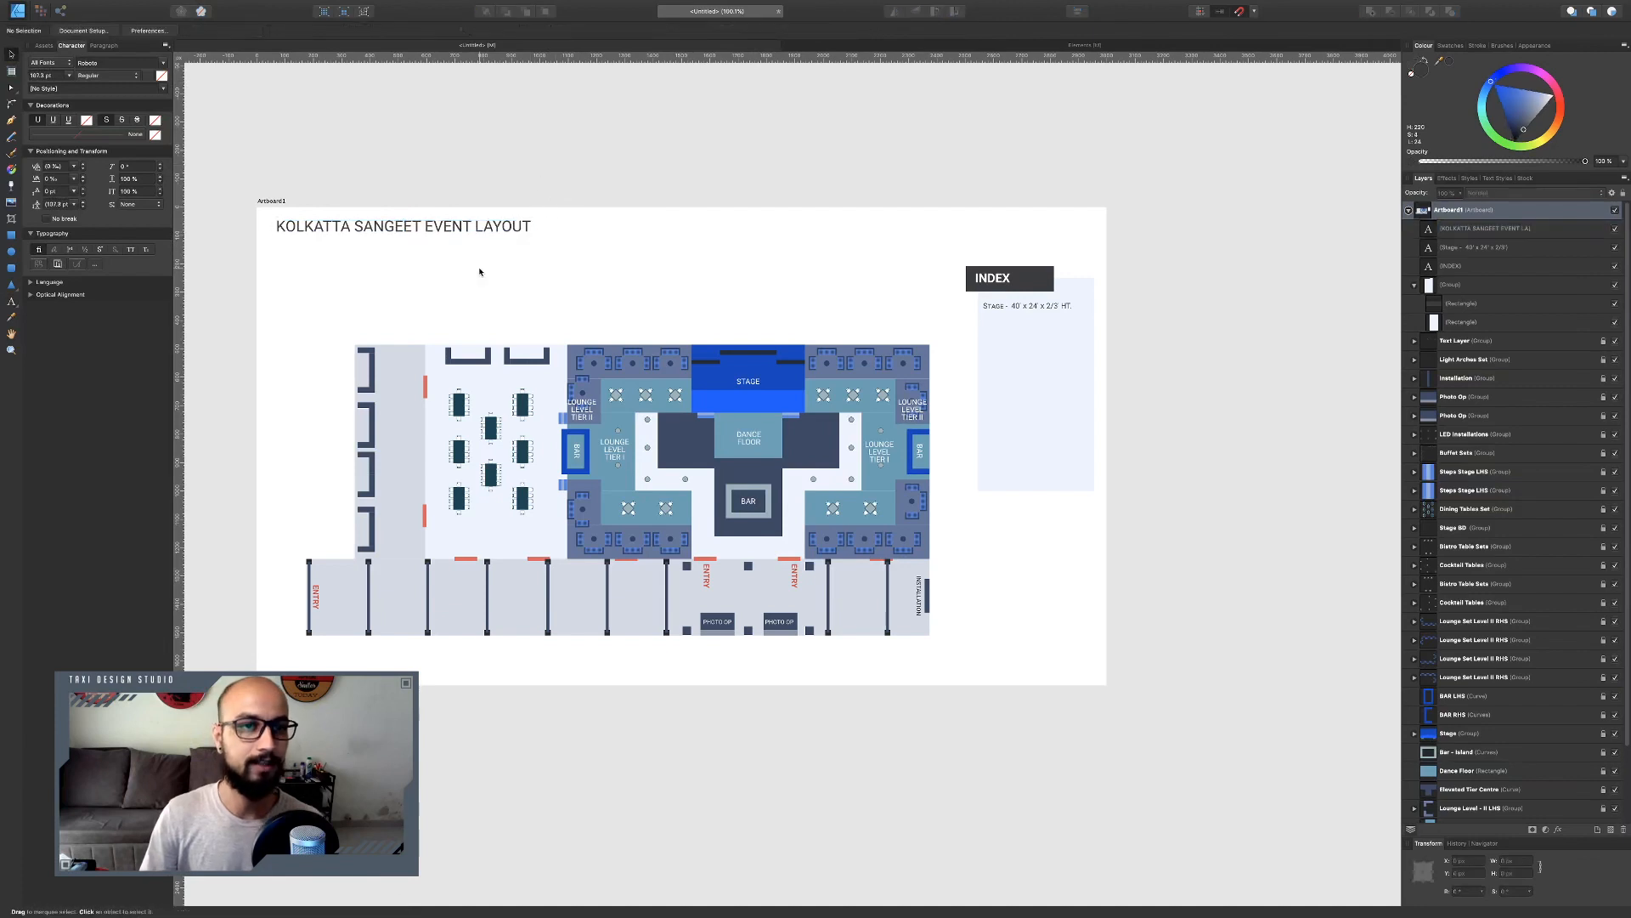
Duplicate the title, rotate the copy 90° and place it vertically along the artboard's right edge.
left_click(488, 229)
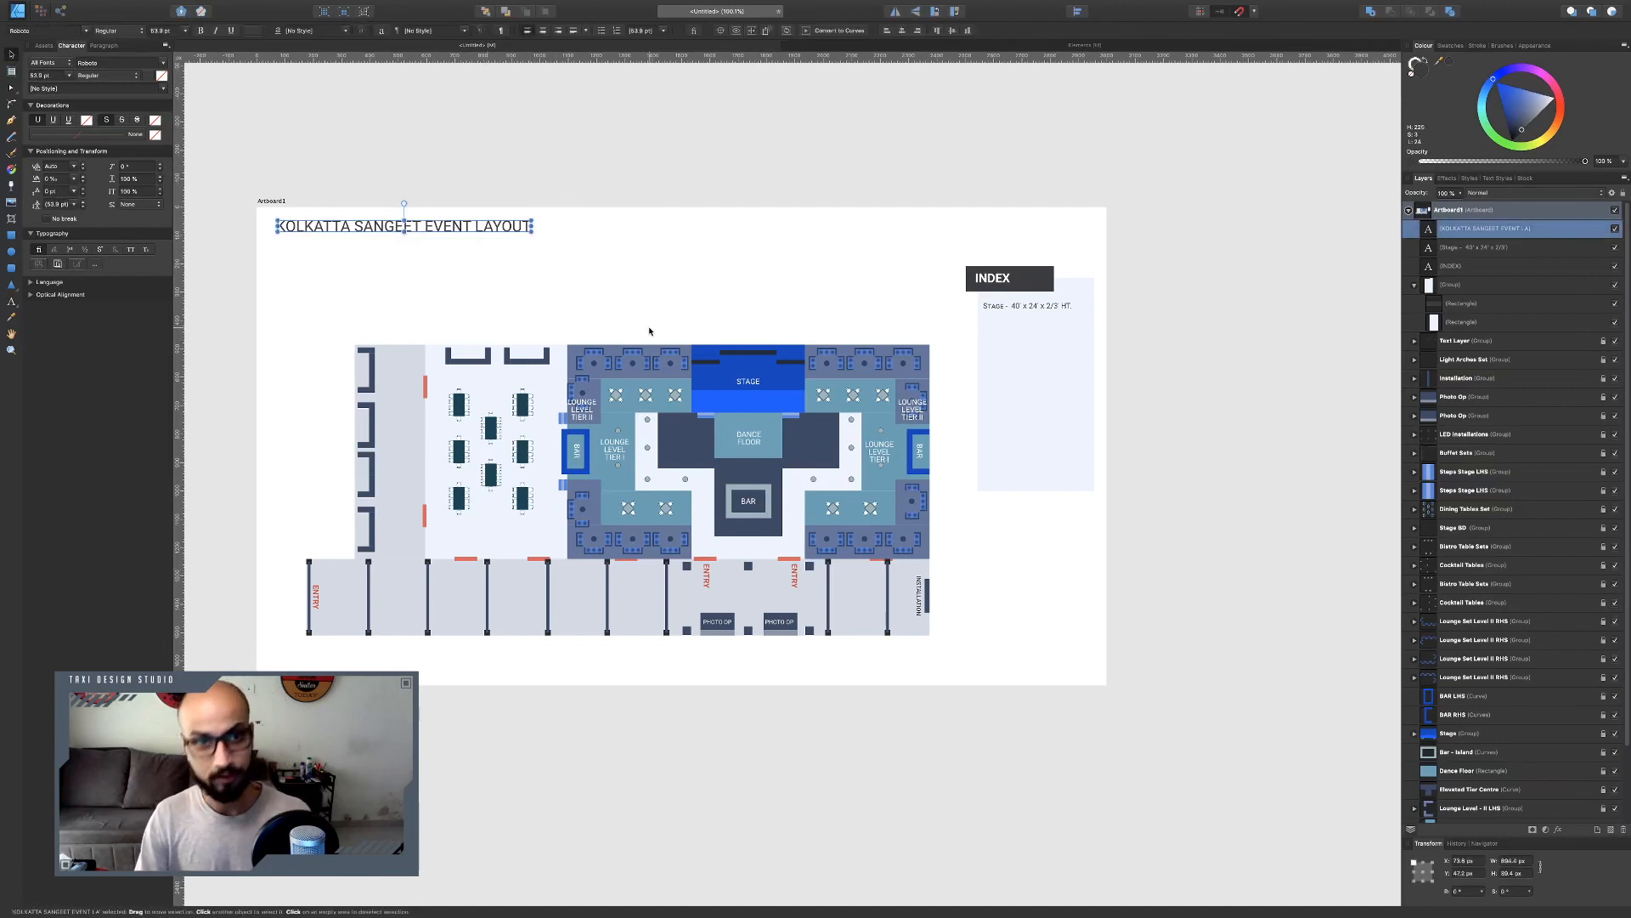
key("super+j")
left_click_drag(403, 204, 498, 221)
left_click_drag(408, 287, 1081, 612)
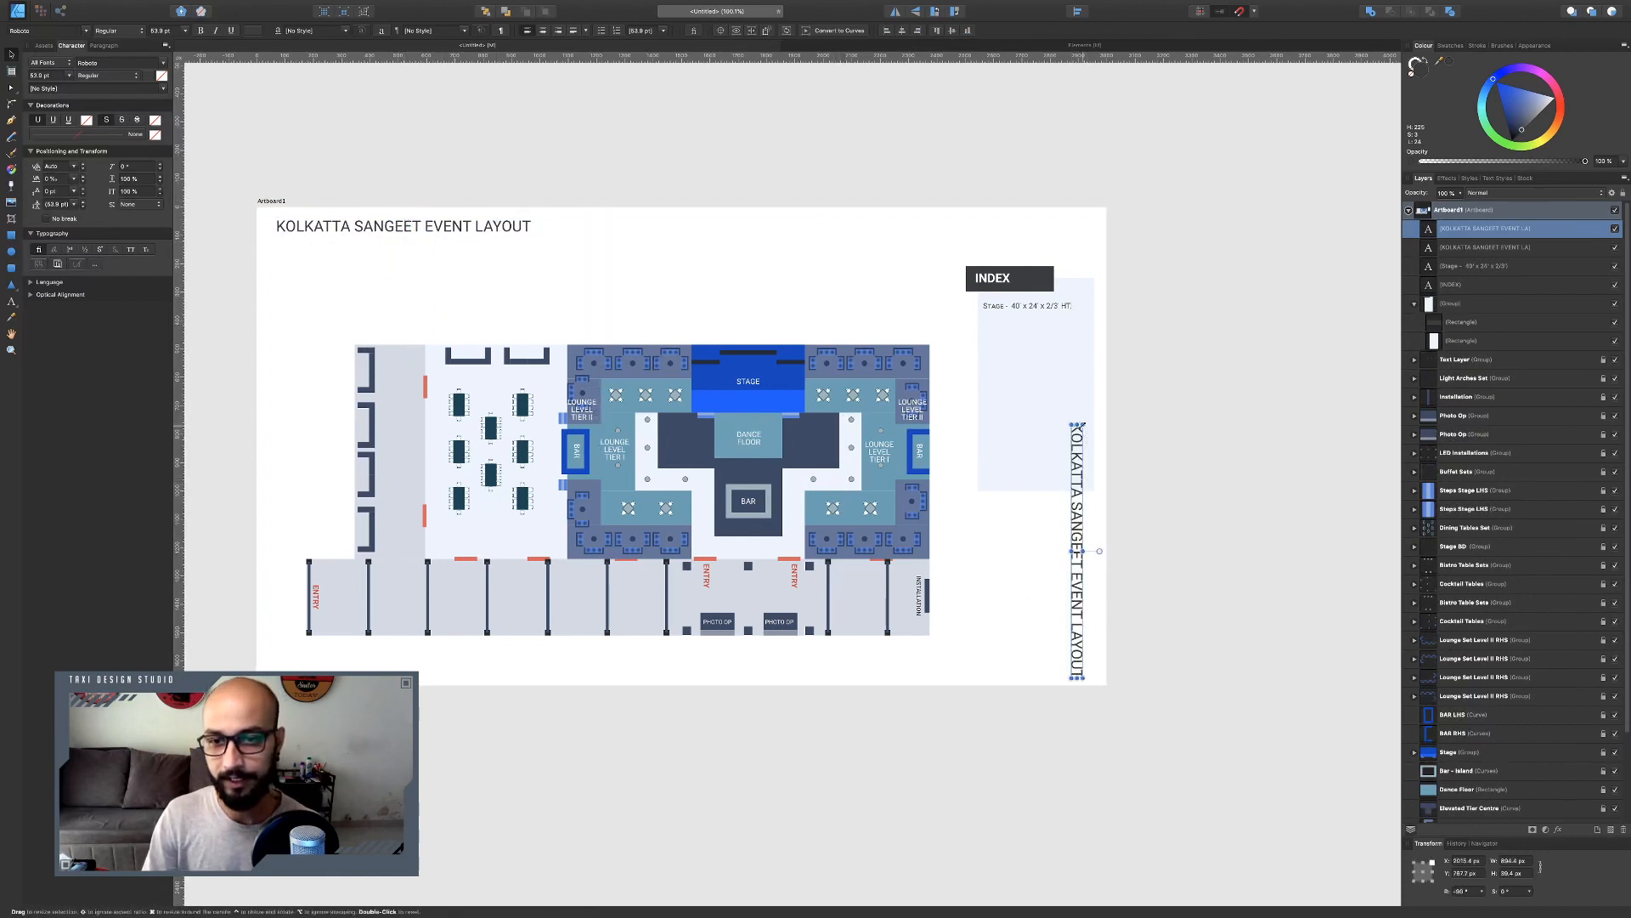
left_click_drag(1082, 423, 1091, 564)
Replace the rotated copy's text with "TAXI DESIGN STUDIO".
double_click(1091, 563)
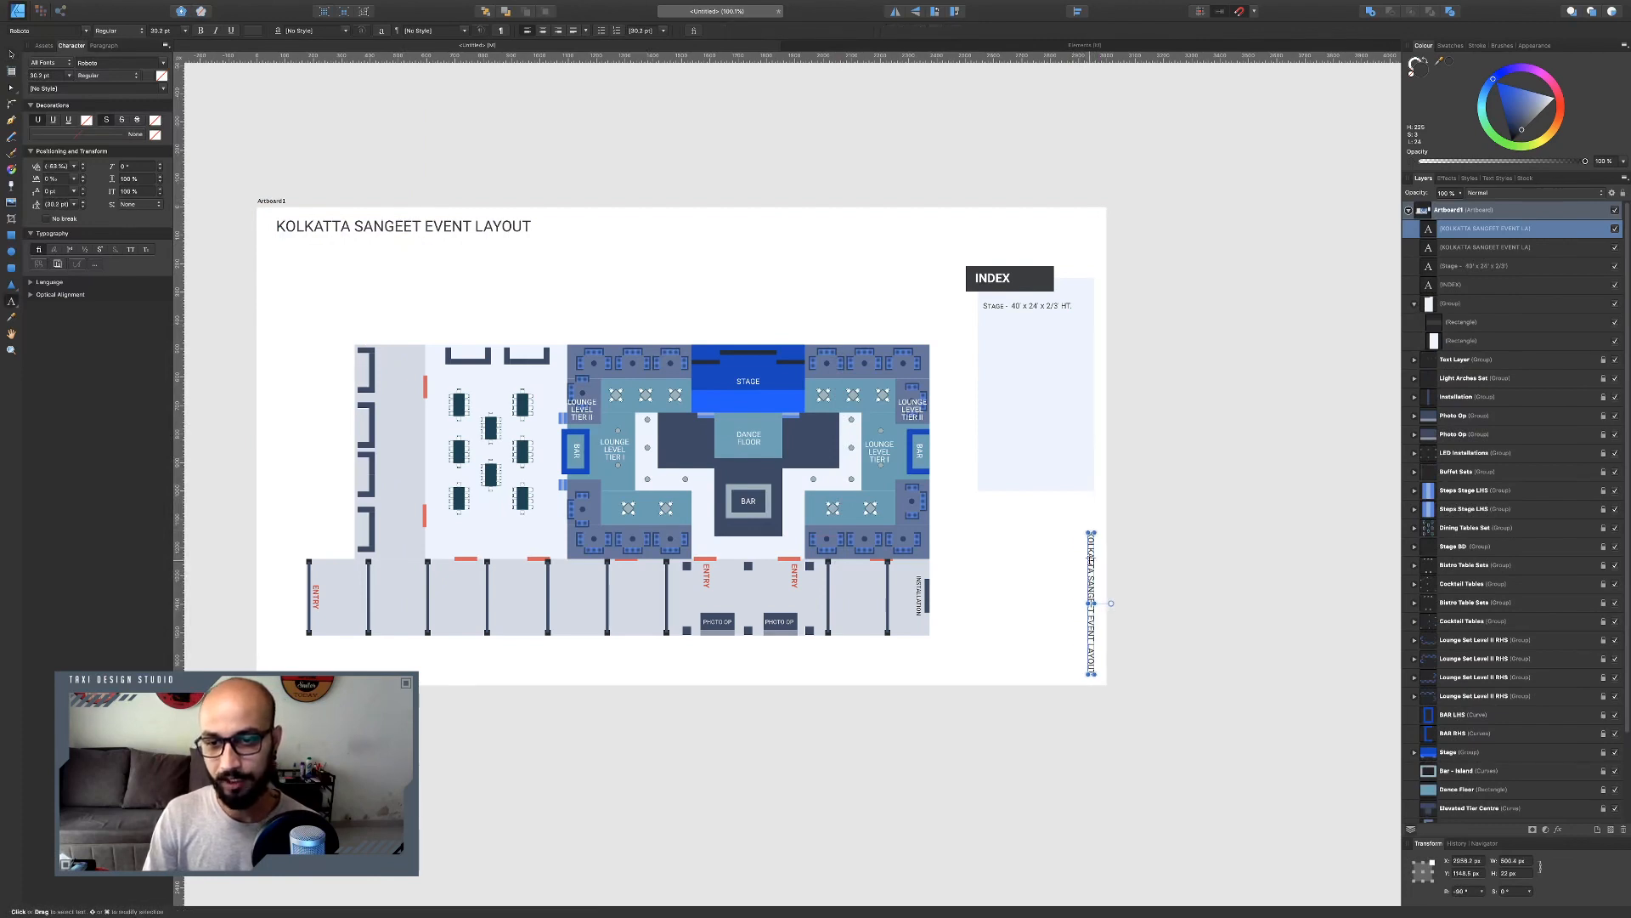
key("ctrl+a")
key("BackSpace")
type("TAXI")
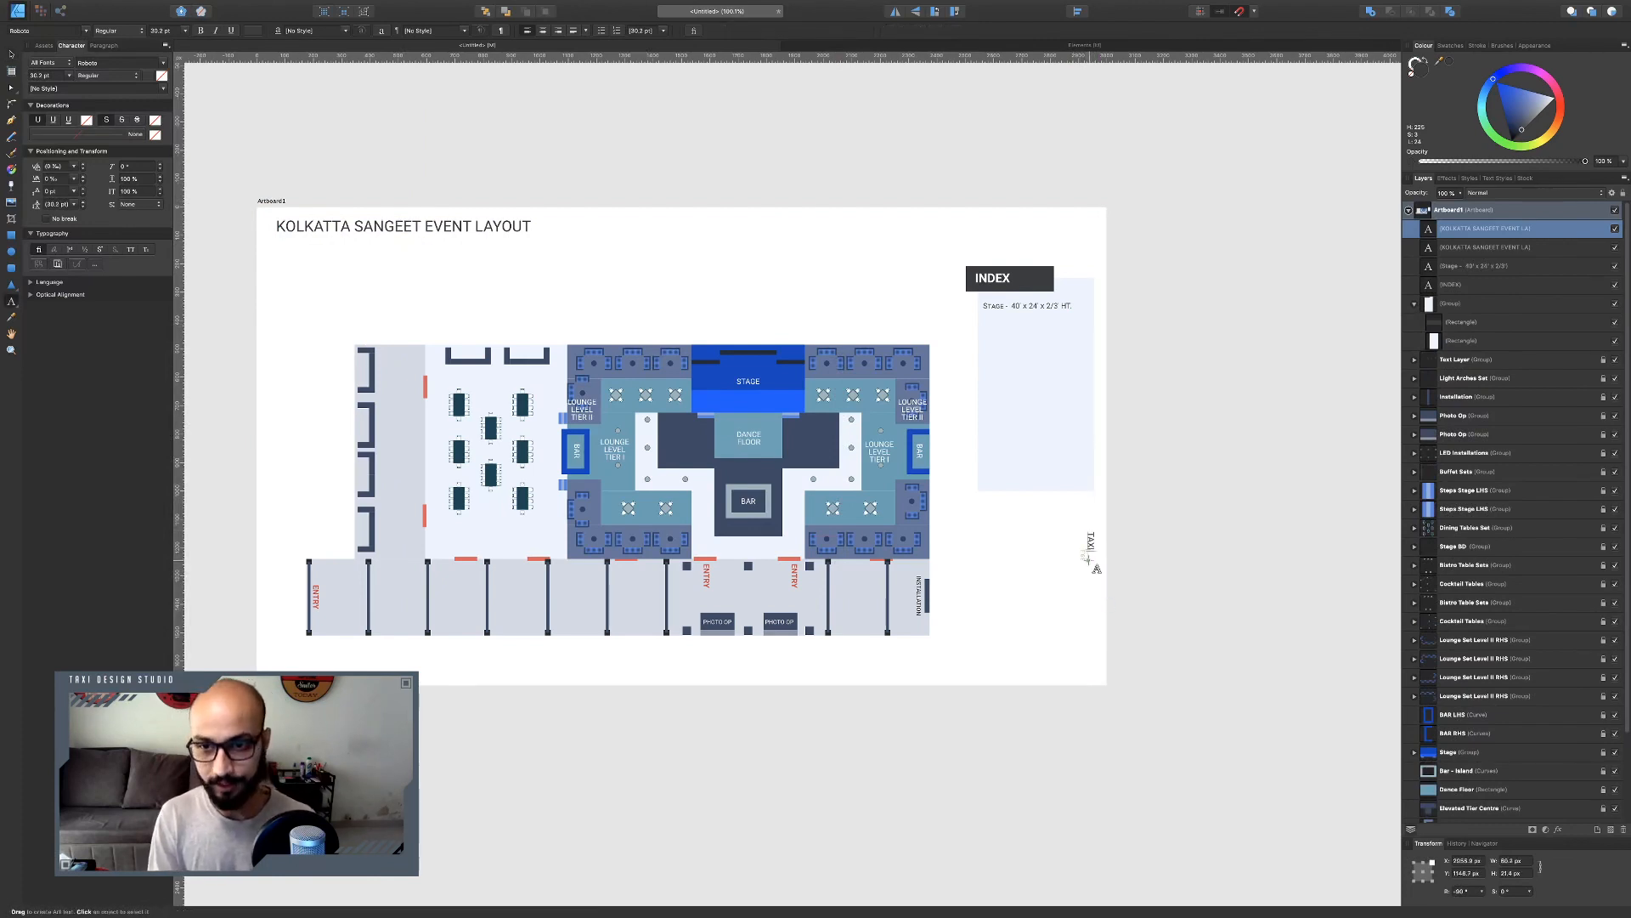
type(" DESIGN")
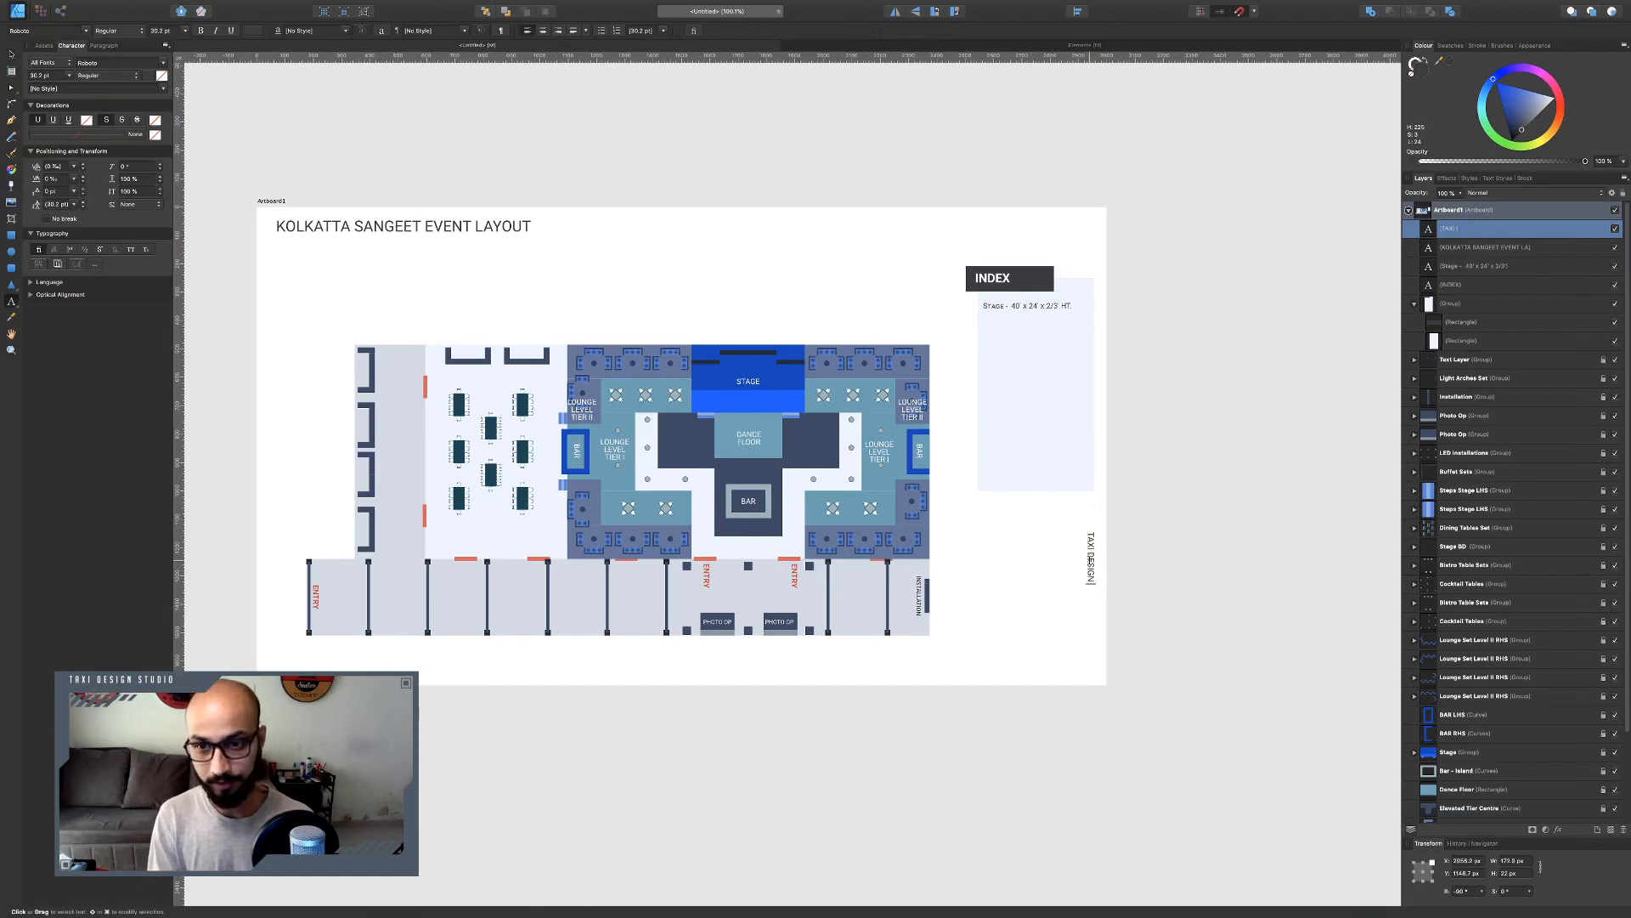
type(" STUDIO")
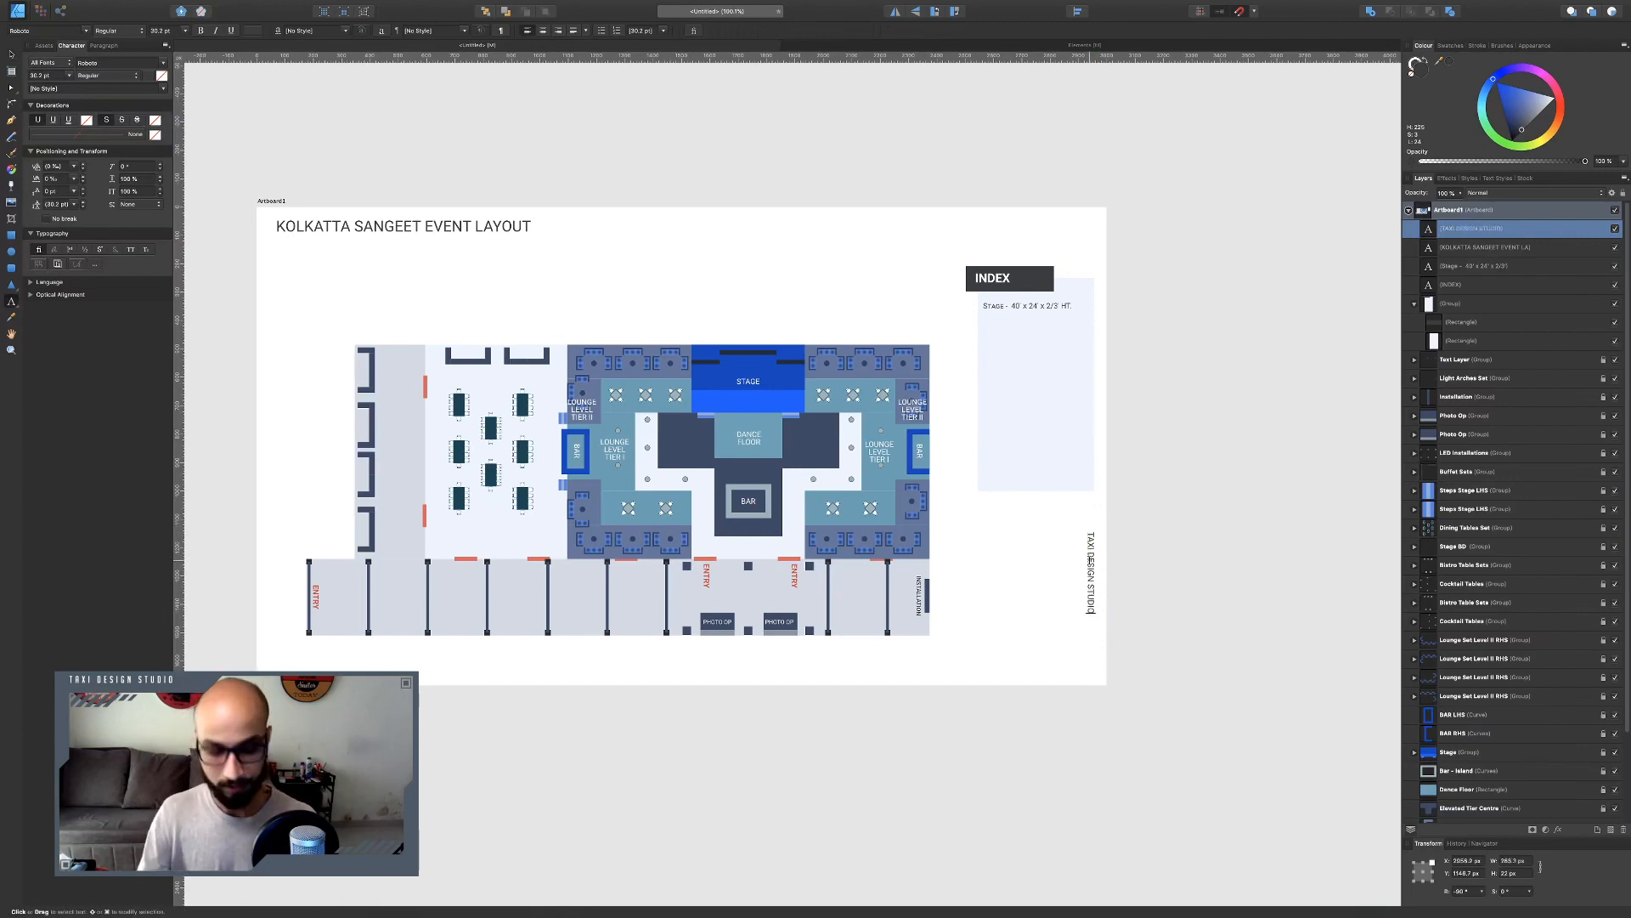
key("Escape")
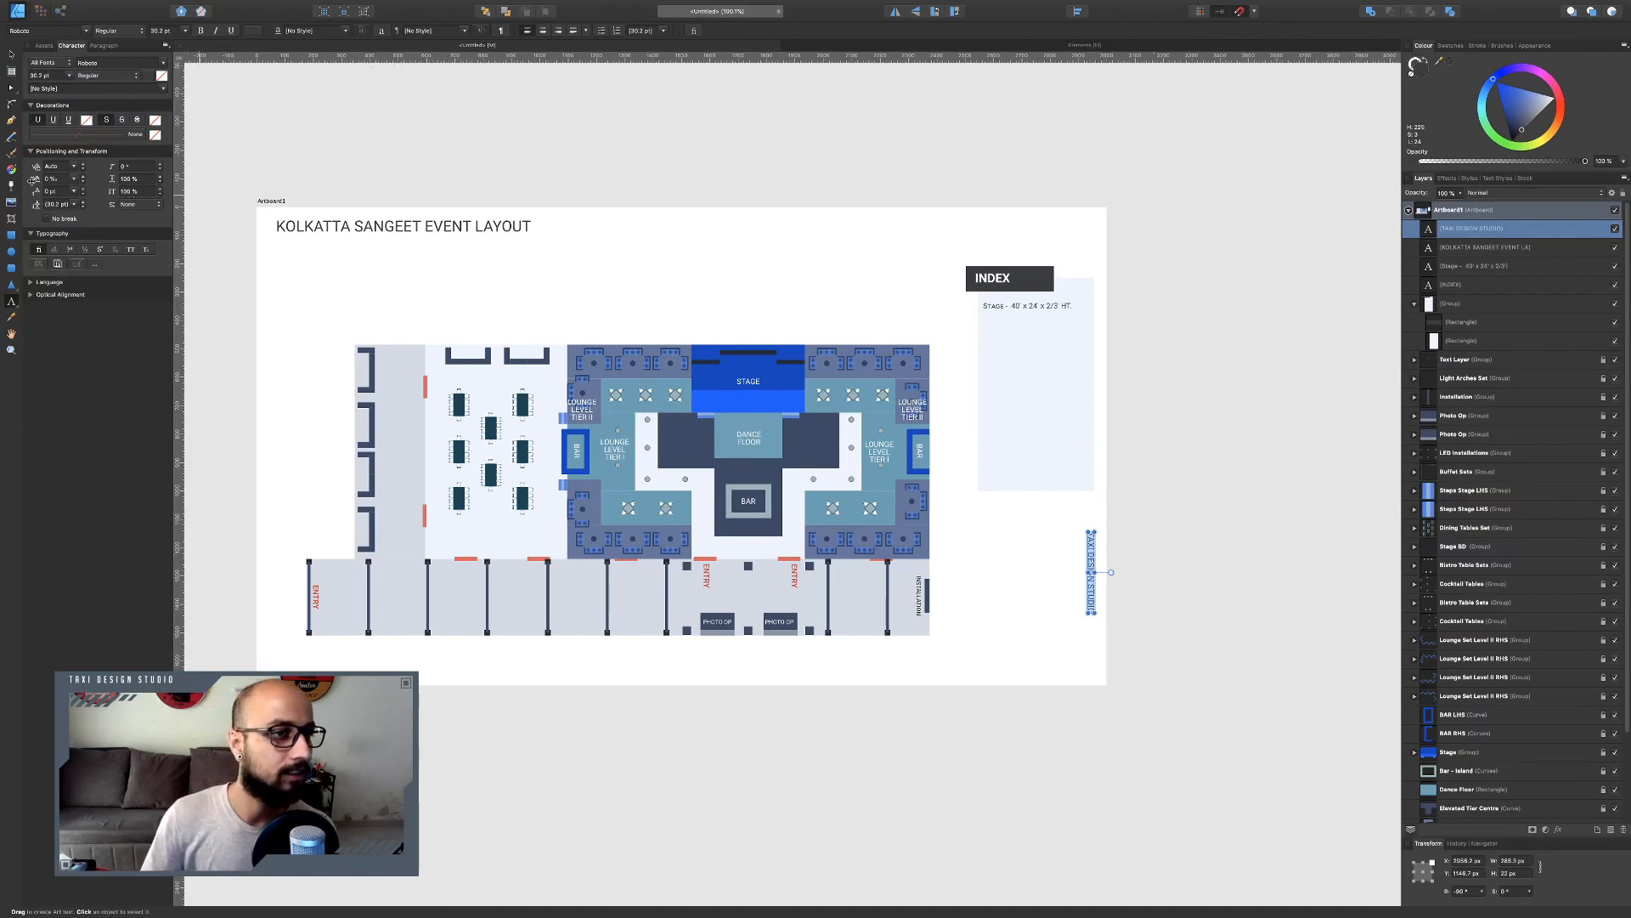
Set the studio credit's letter tracking to 200 and deselect it.
left_click(61, 179)
type("200")
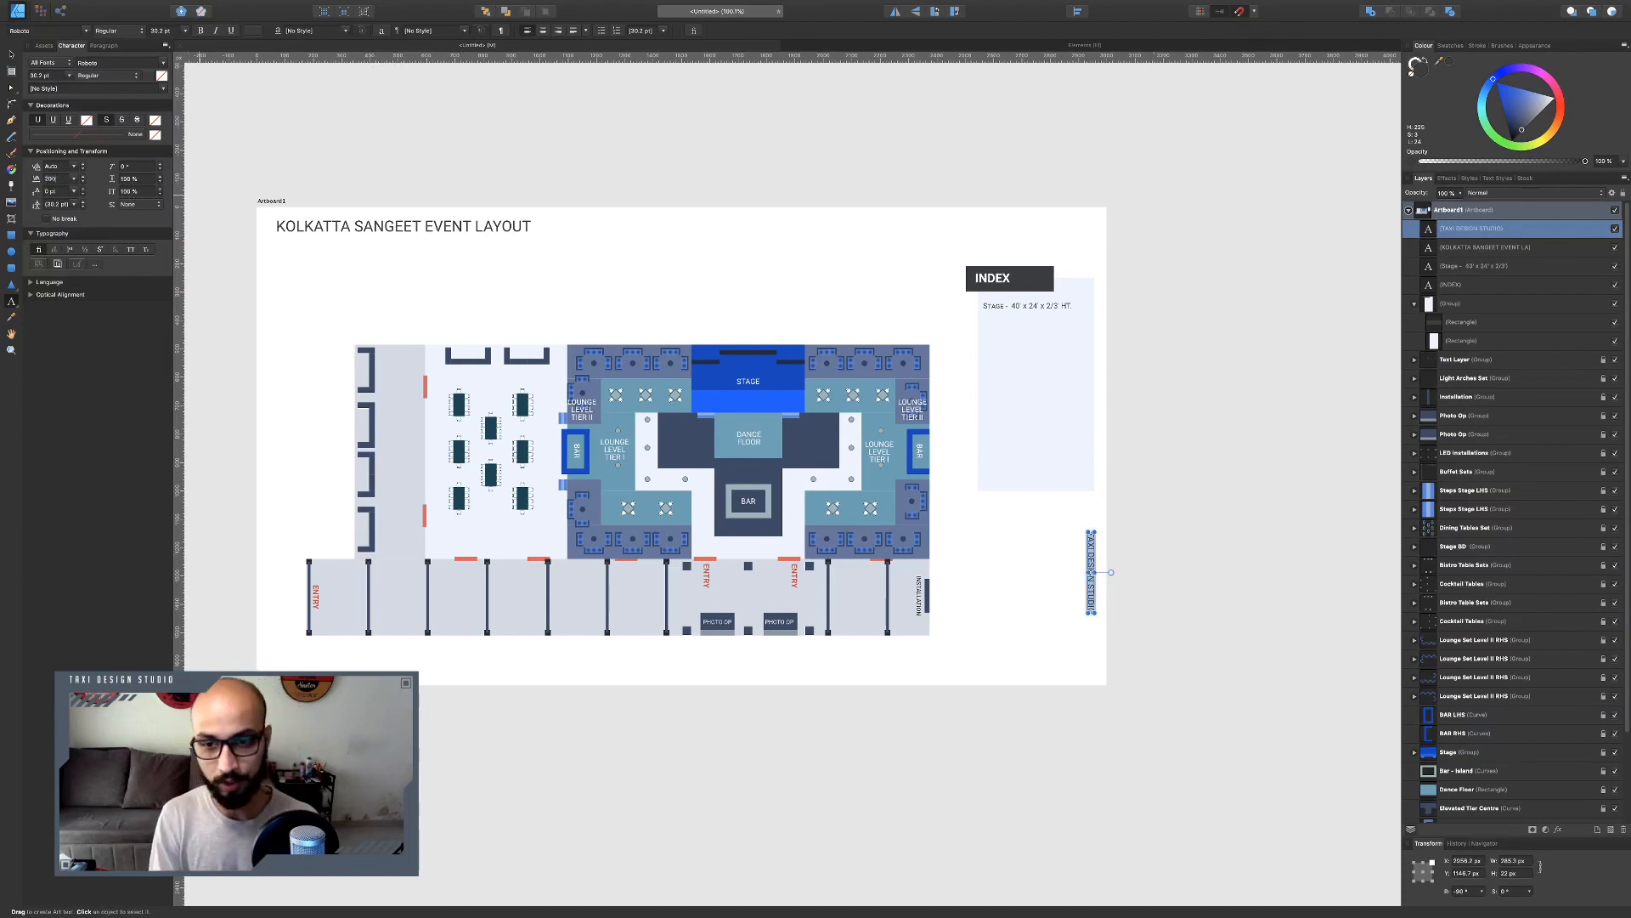
key("Return")
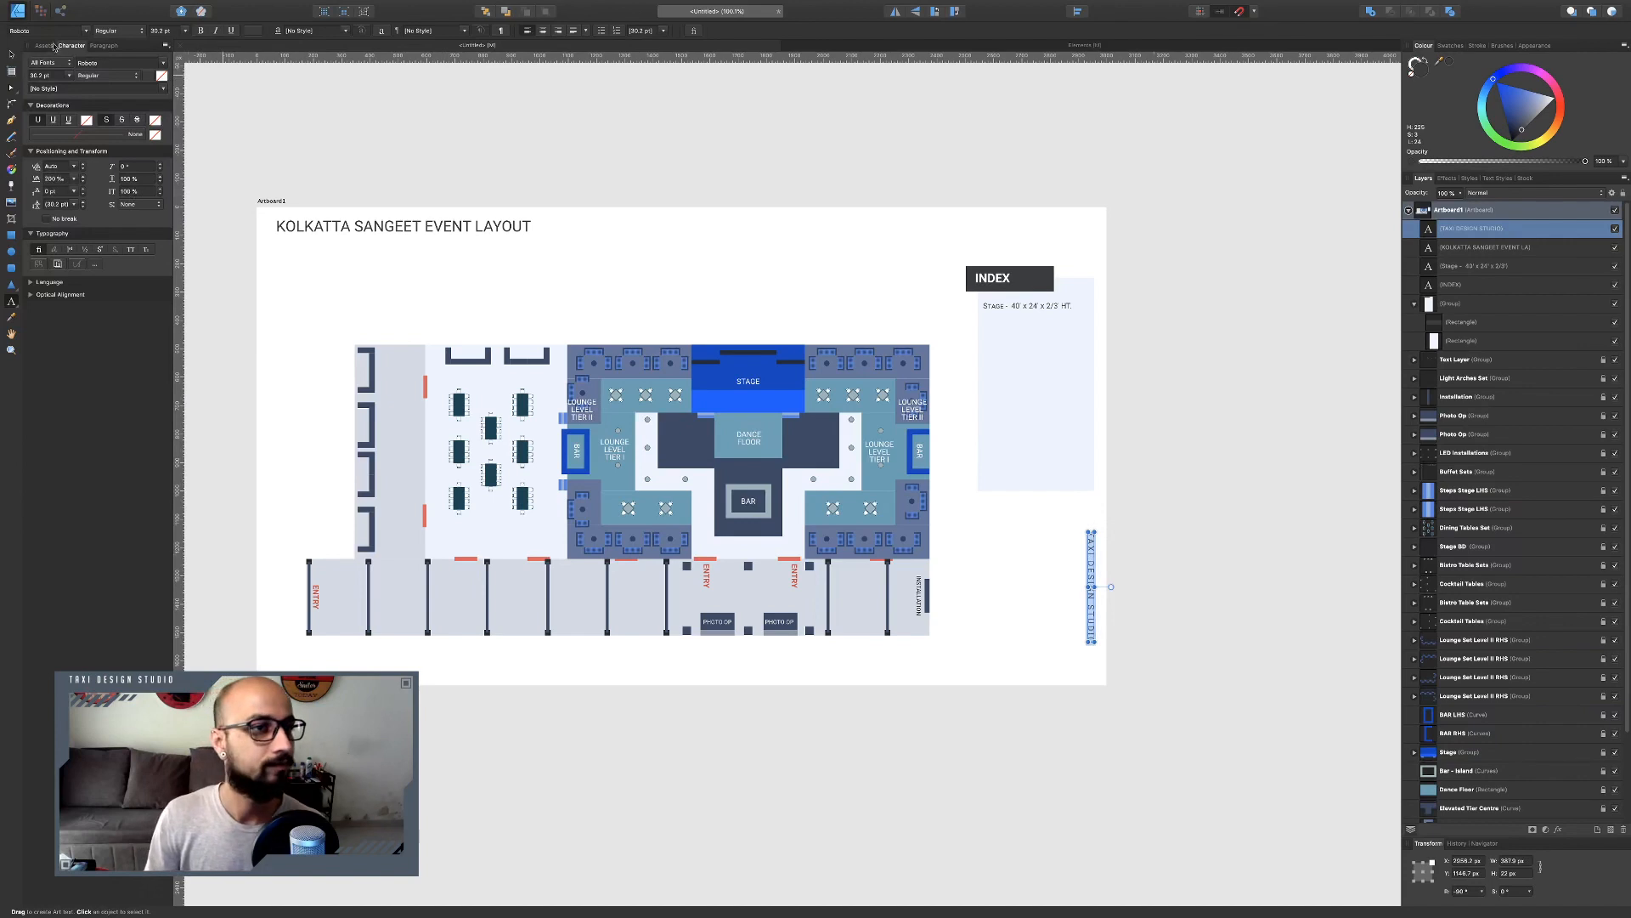
left_click(11, 53)
left_click(645, 142)
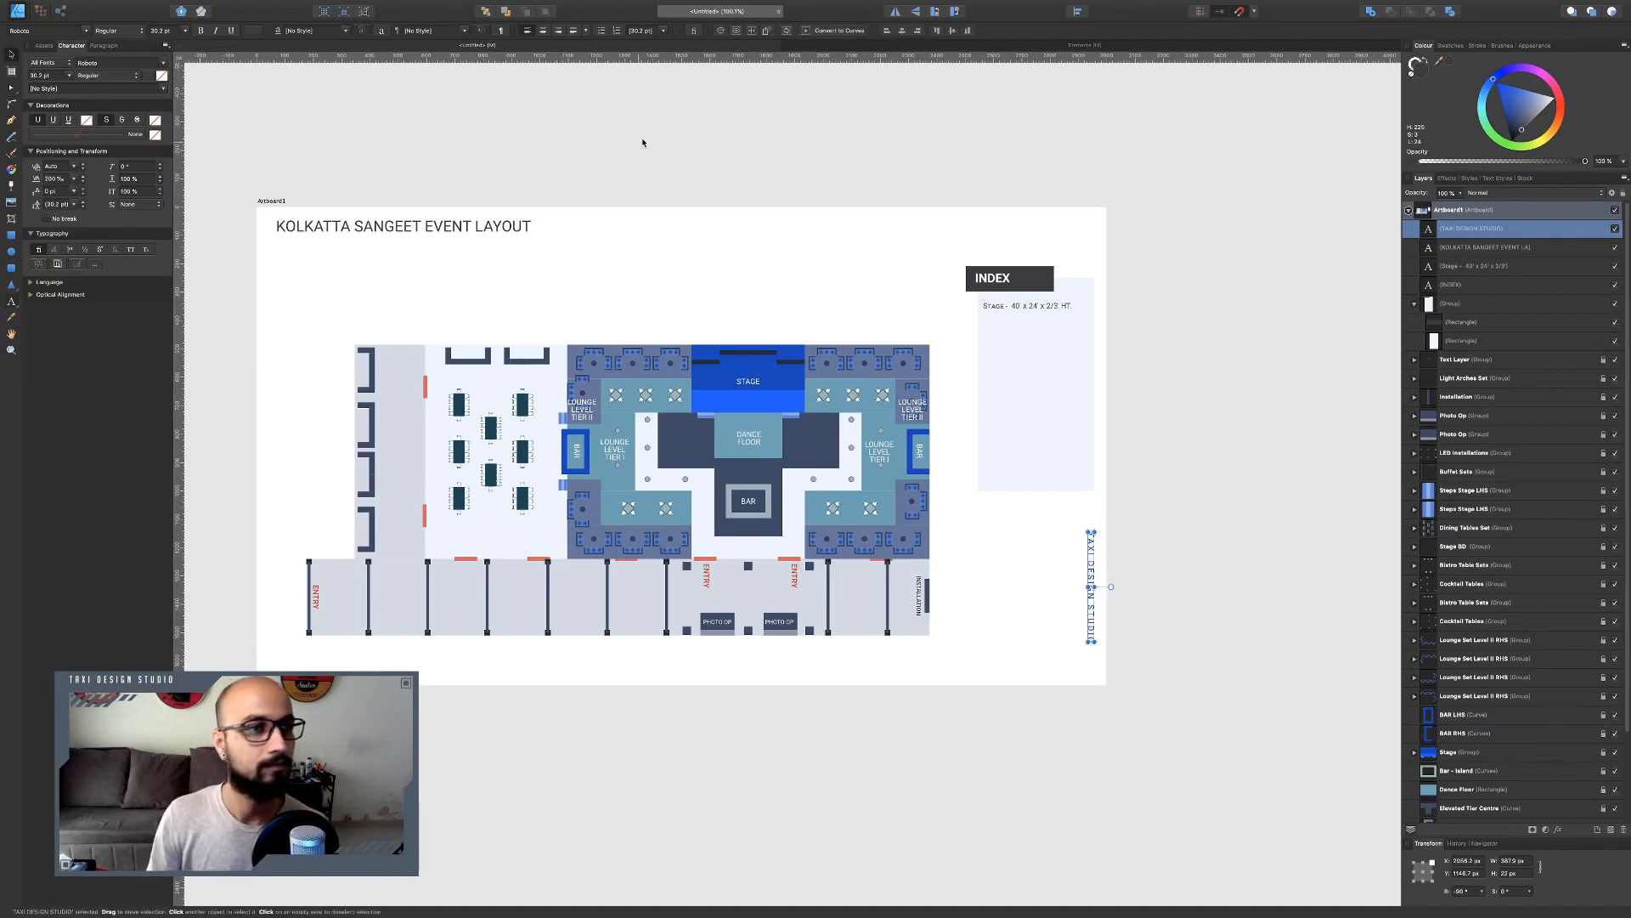
Duplicate the studio credit and move the copy, set horizontal, to the artboard's bottom-left corner.
left_click(1089, 593)
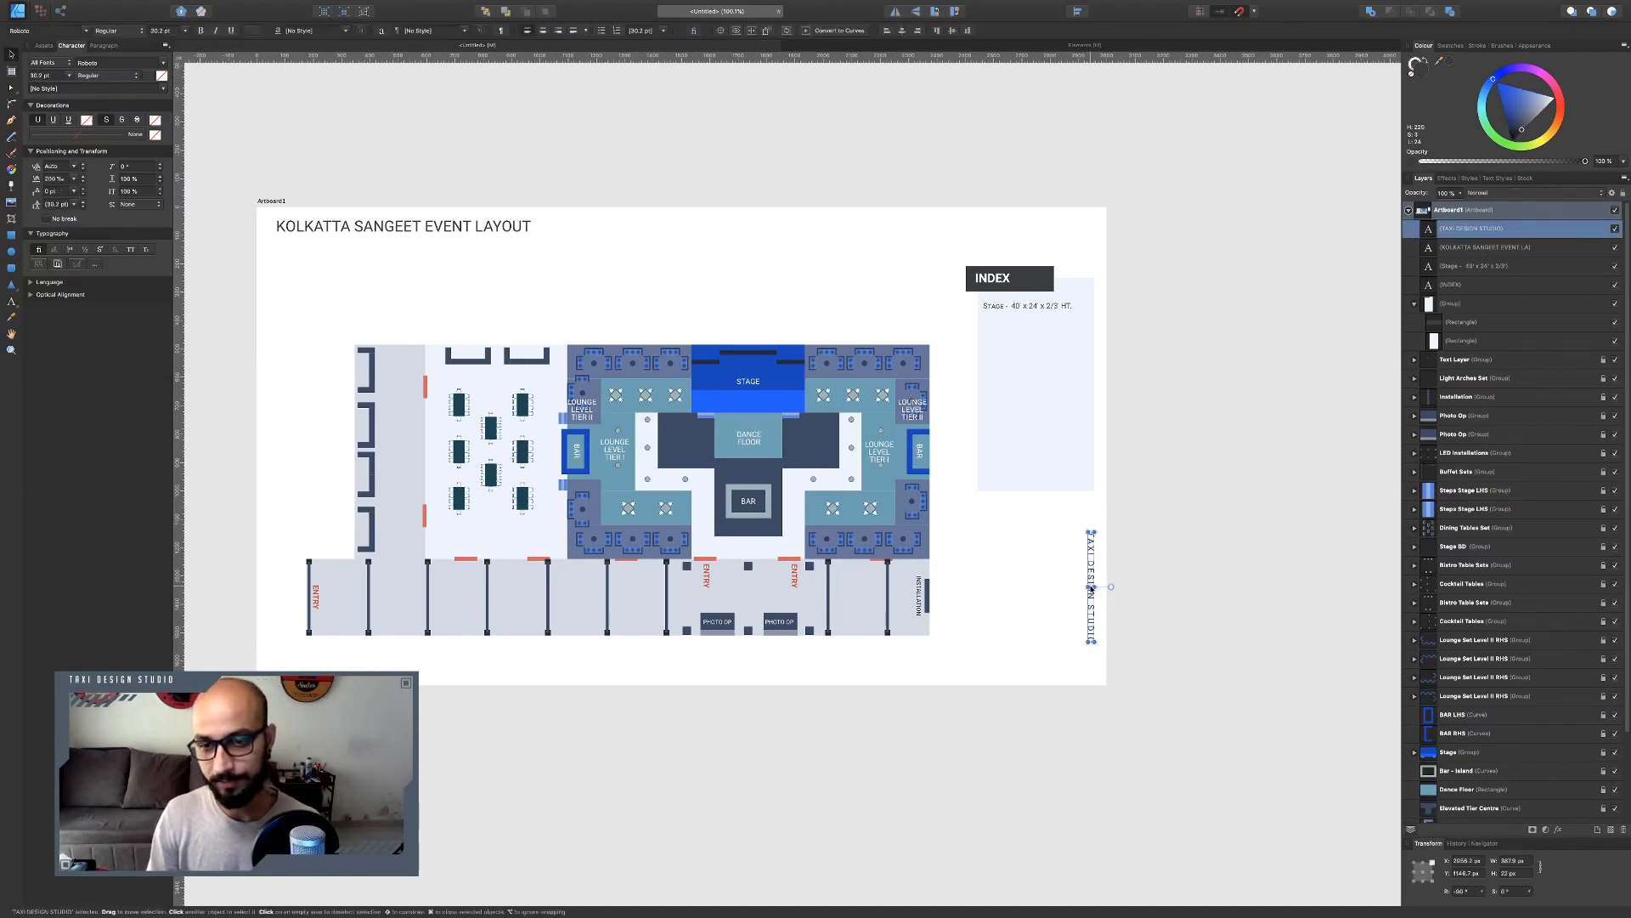
left_click(1135, 589)
left_click(1089, 592)
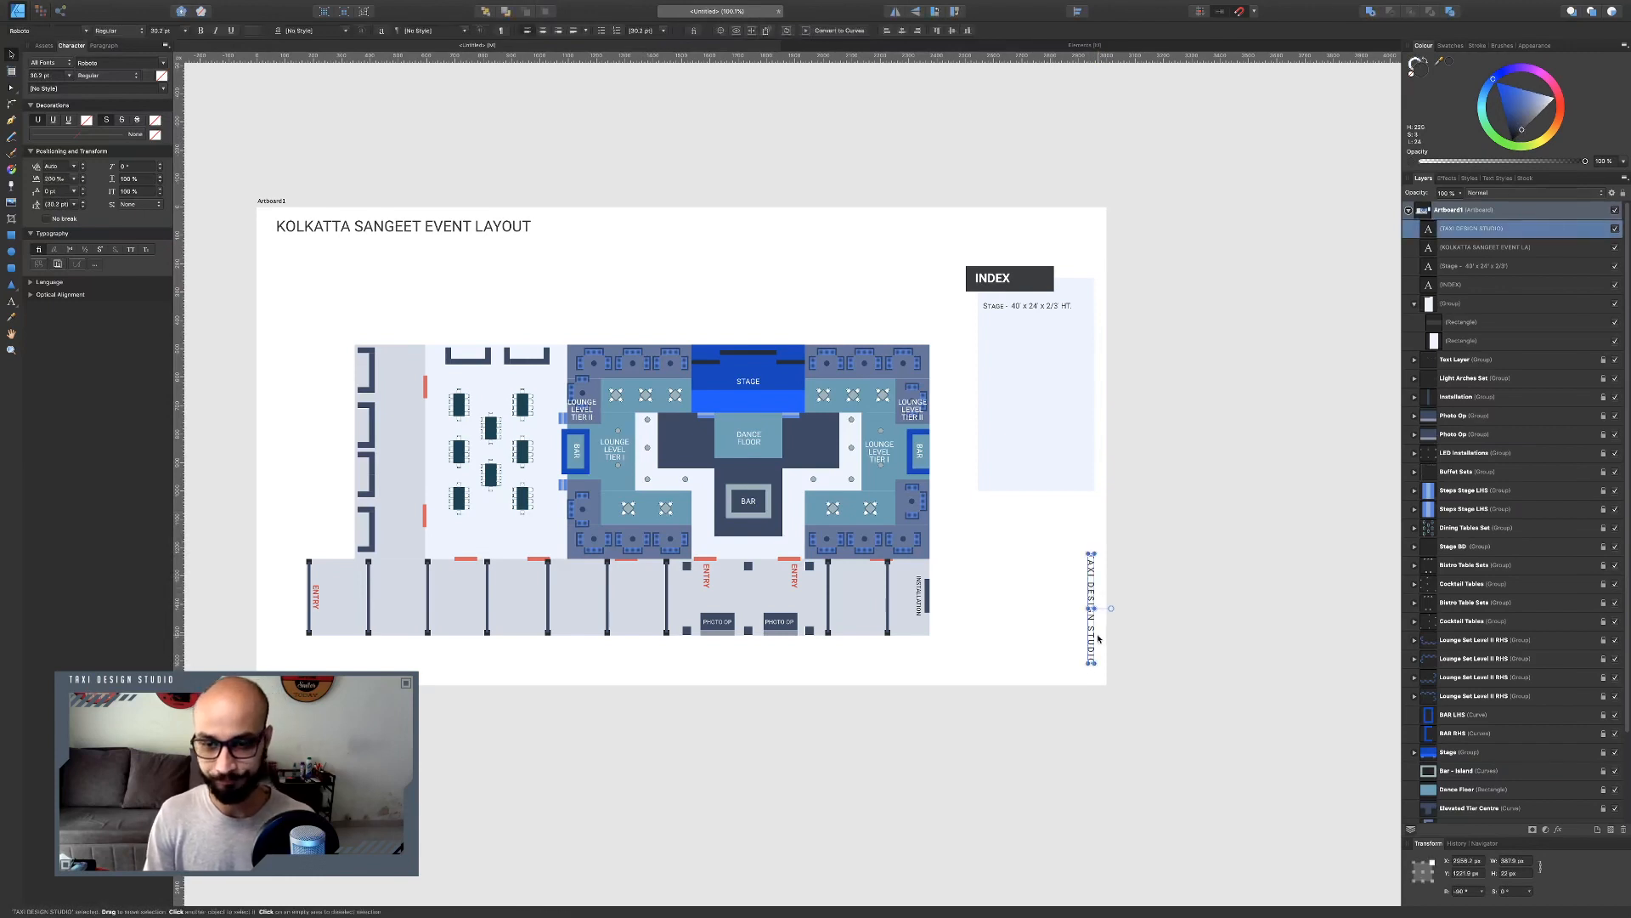
key("super+j")
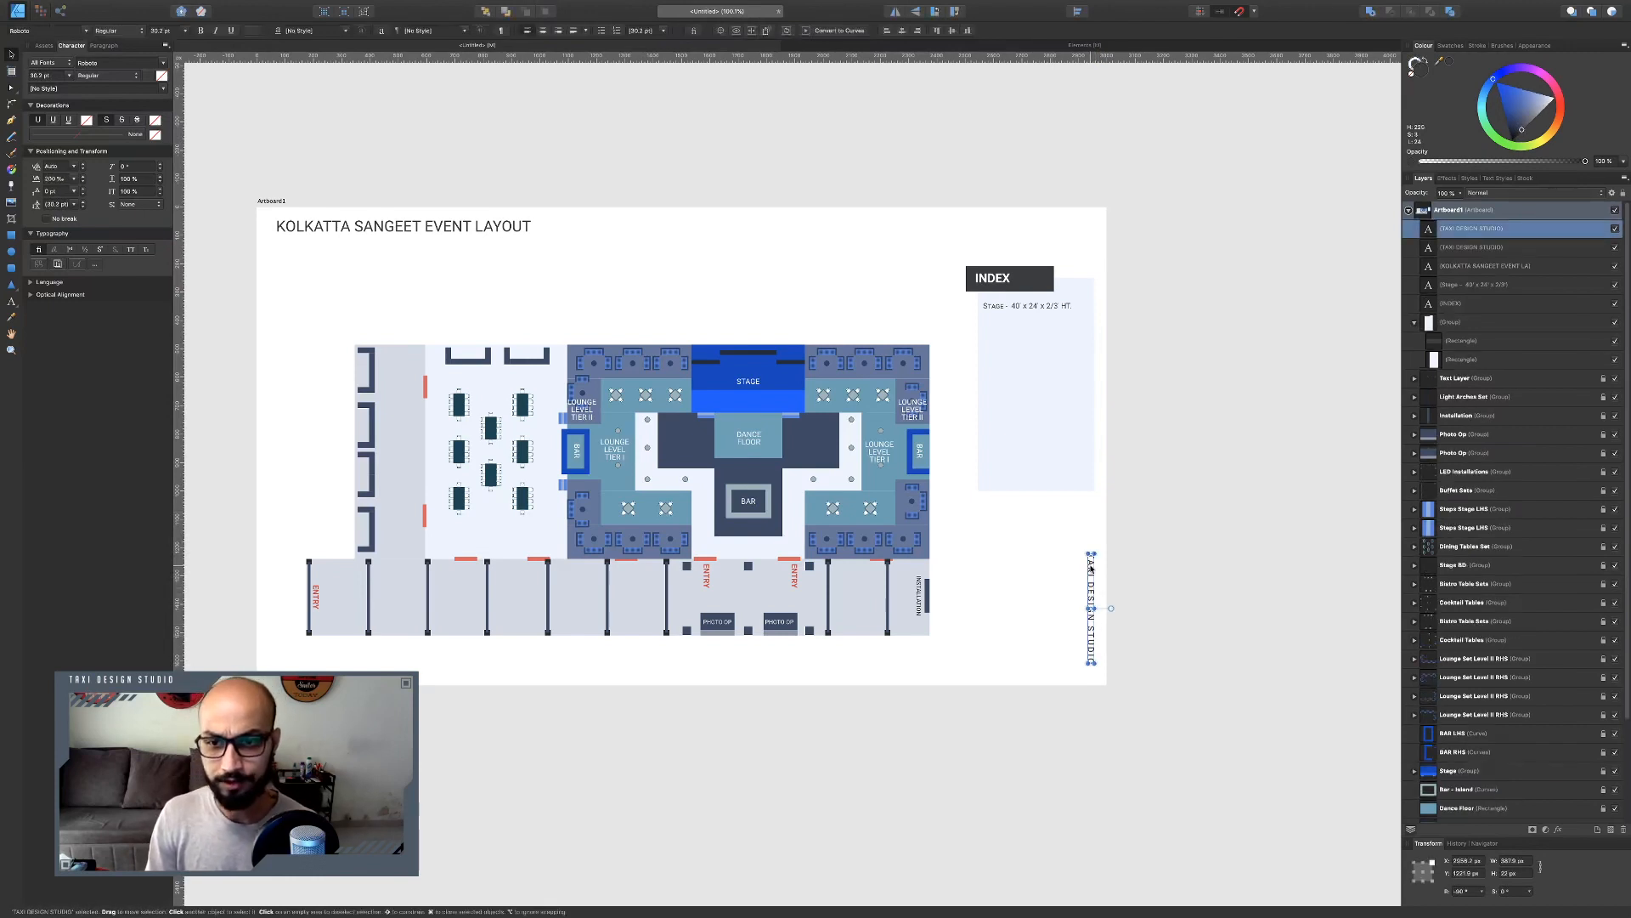
left_click_drag(1111, 610, 332, 669)
key("t")
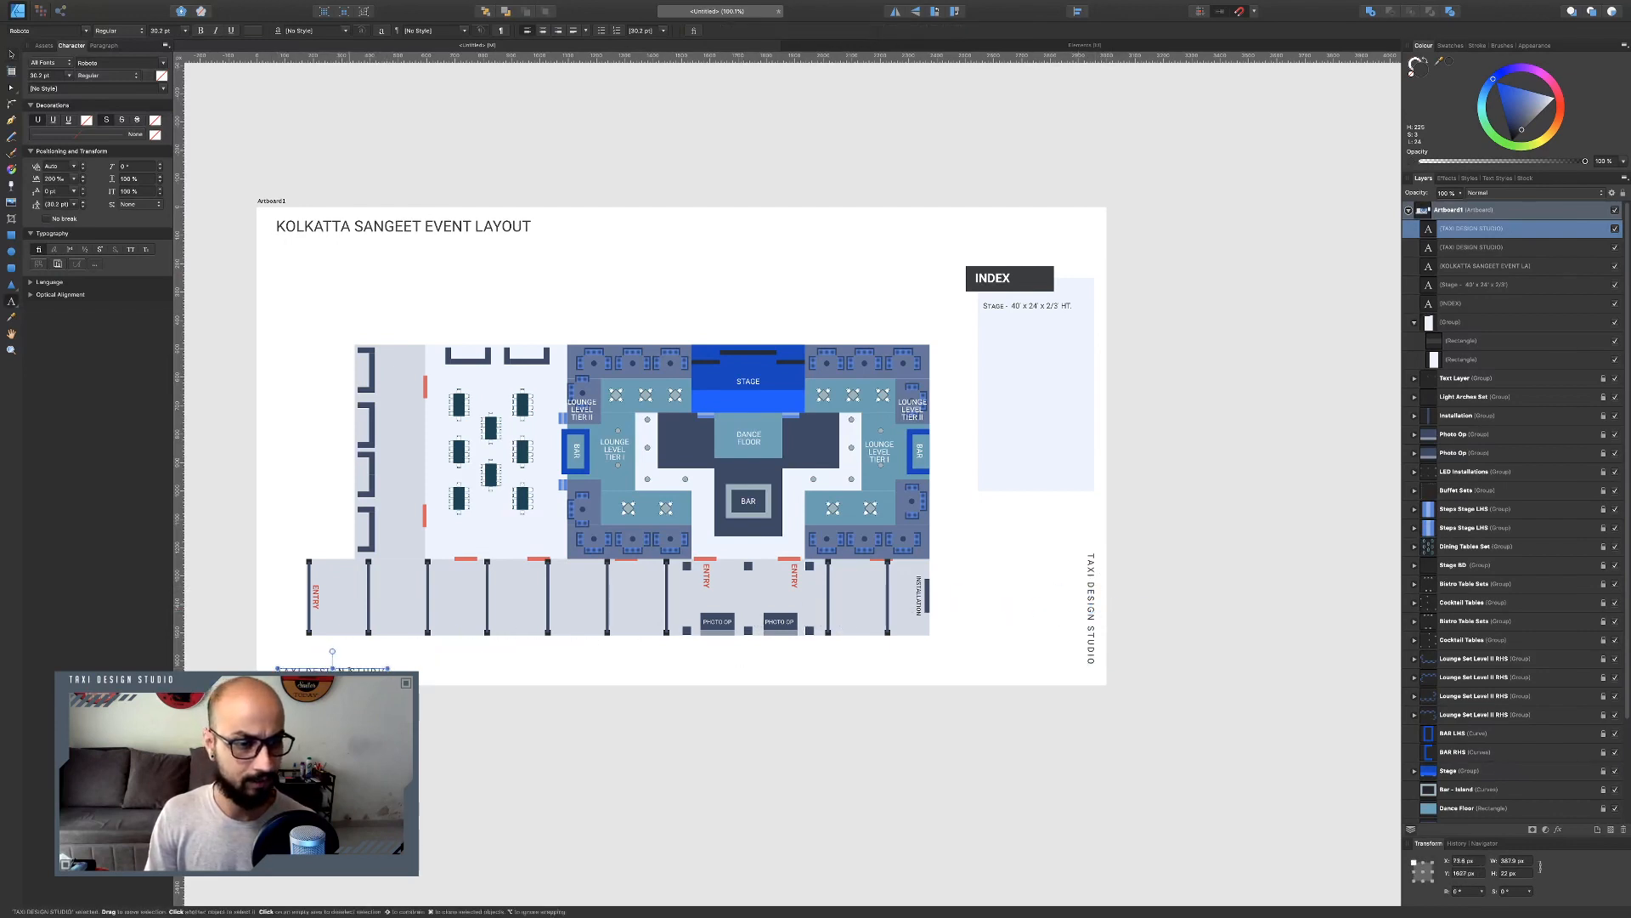
Replace the bottom-left copy's text with "CREATED ON - 8TH JUNE 2020" and deselect it.
key("super+a")
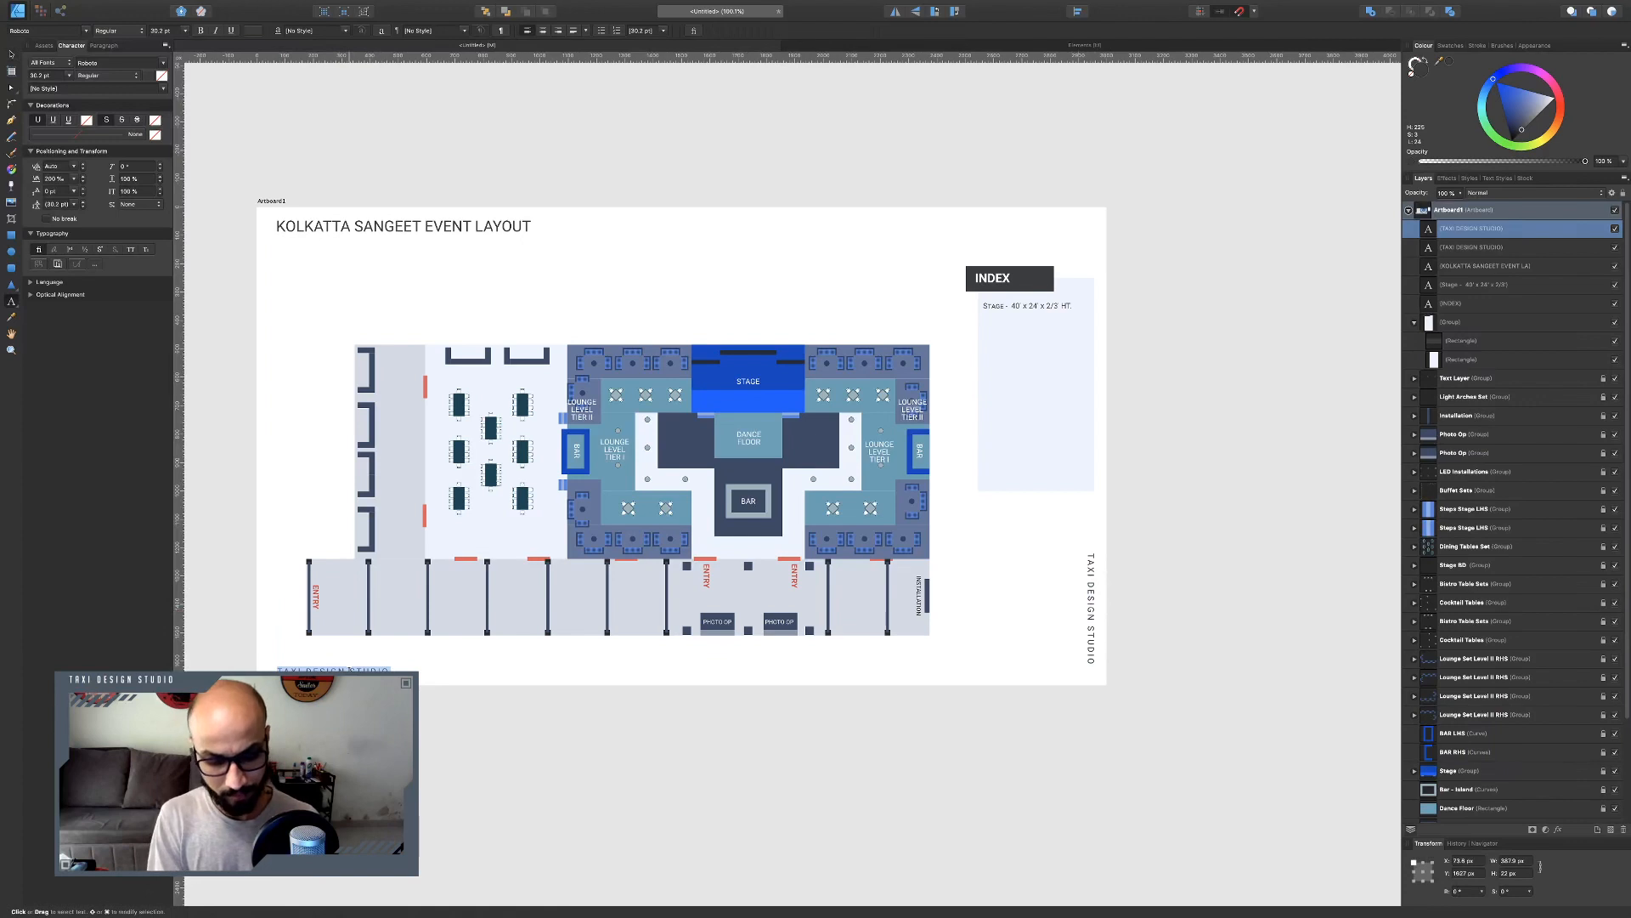
type("coeated")
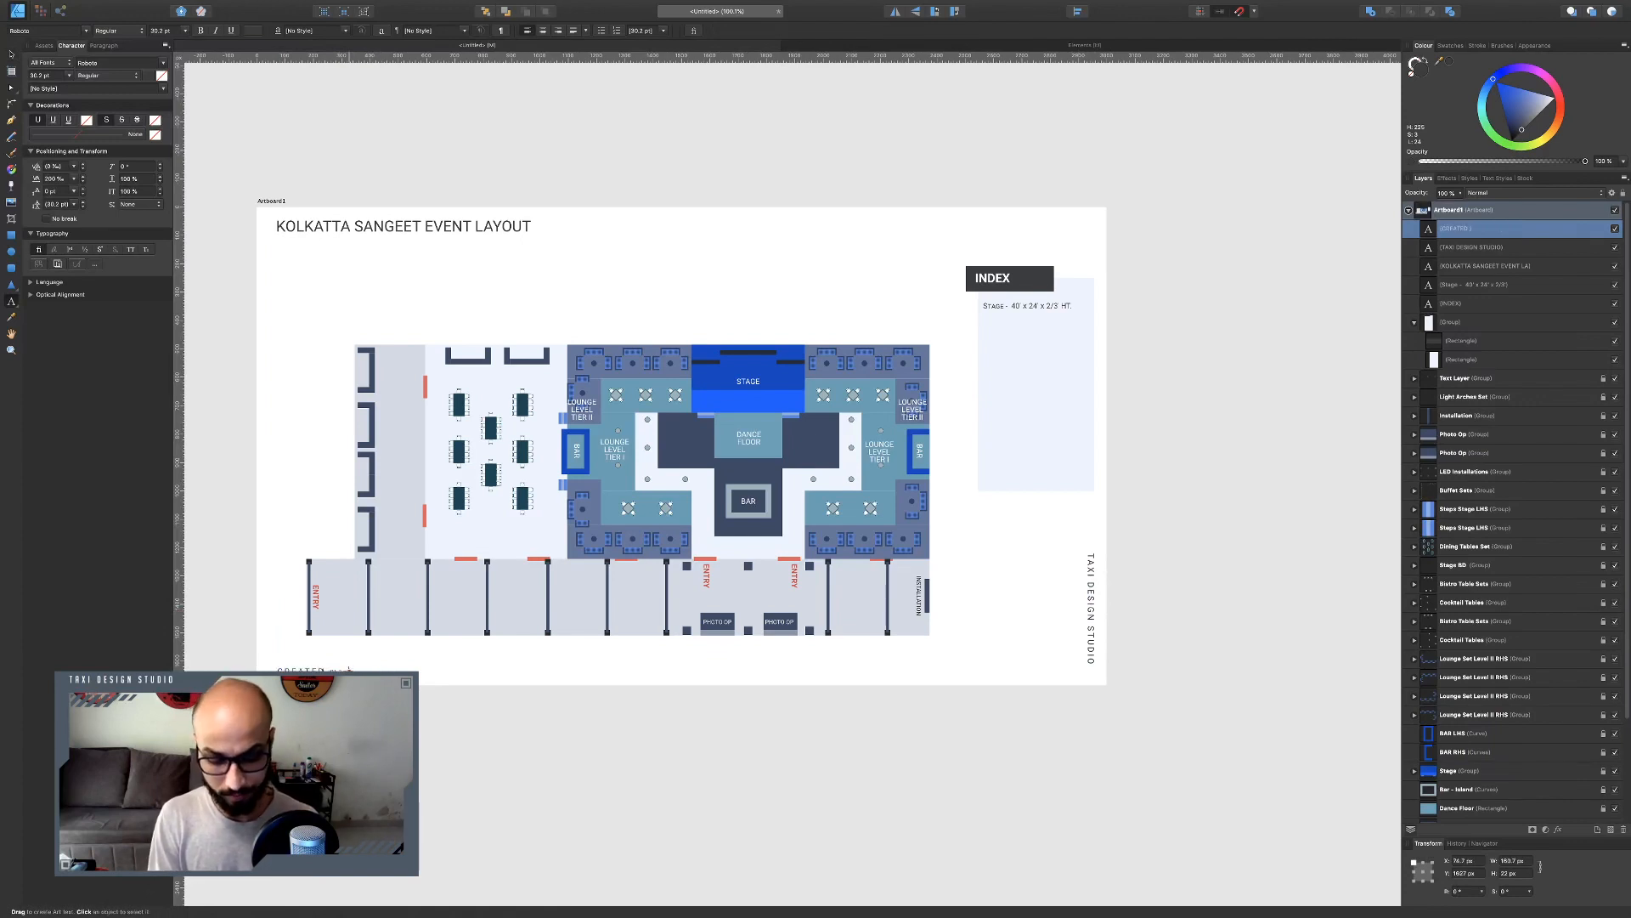
type(" on")
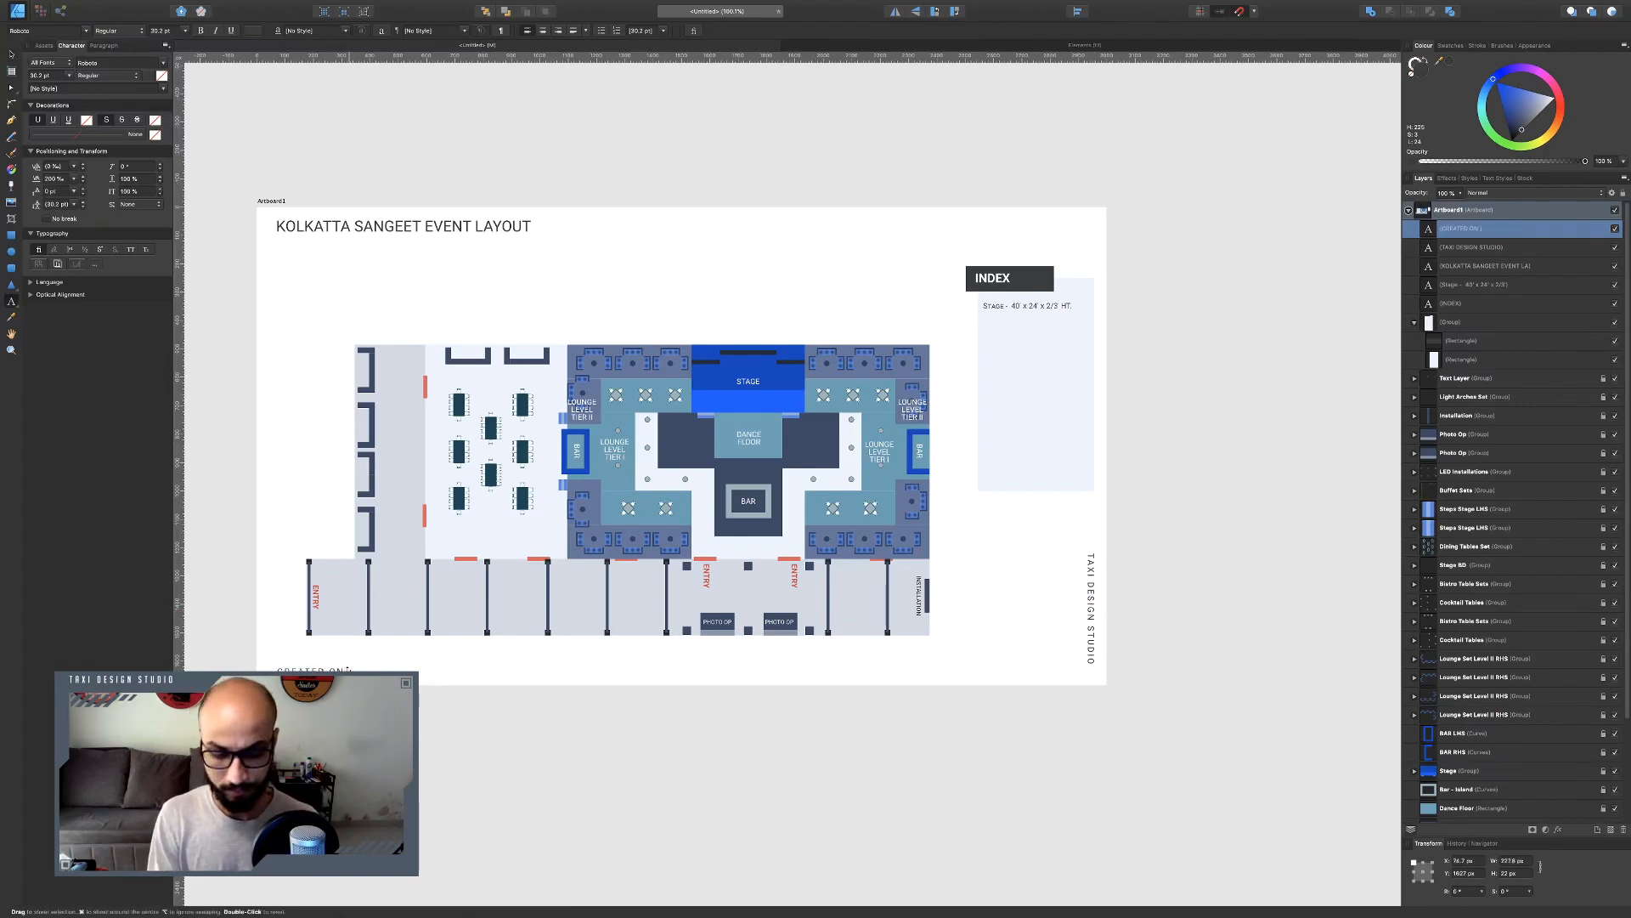
type(" - ")
type("0")
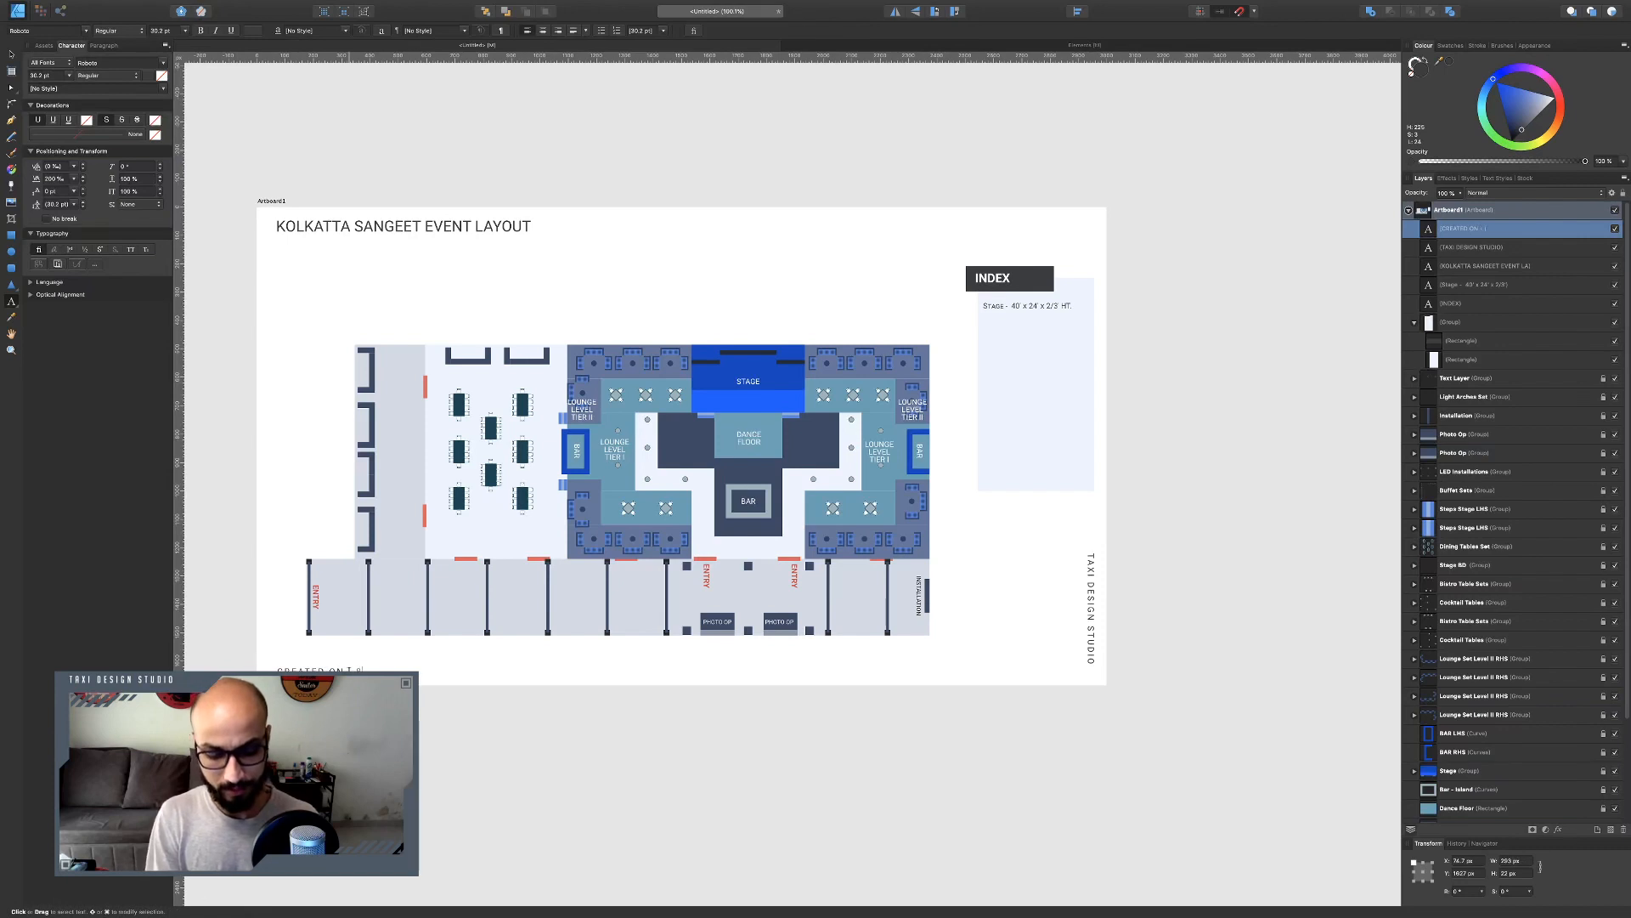
type("TH")
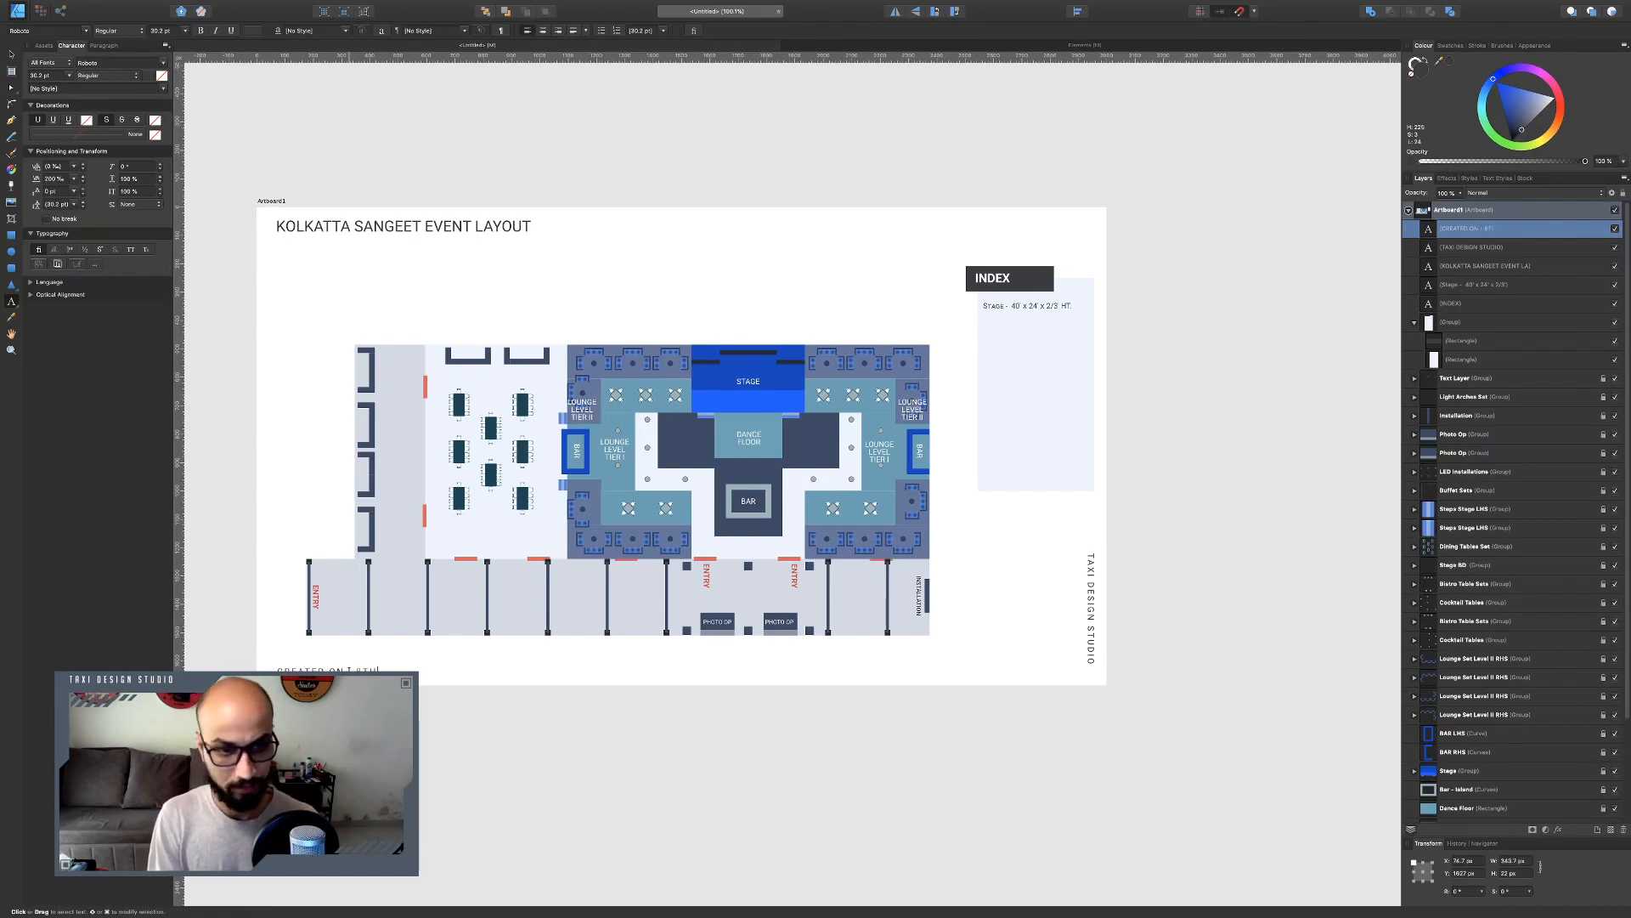
type(" JUNE ")
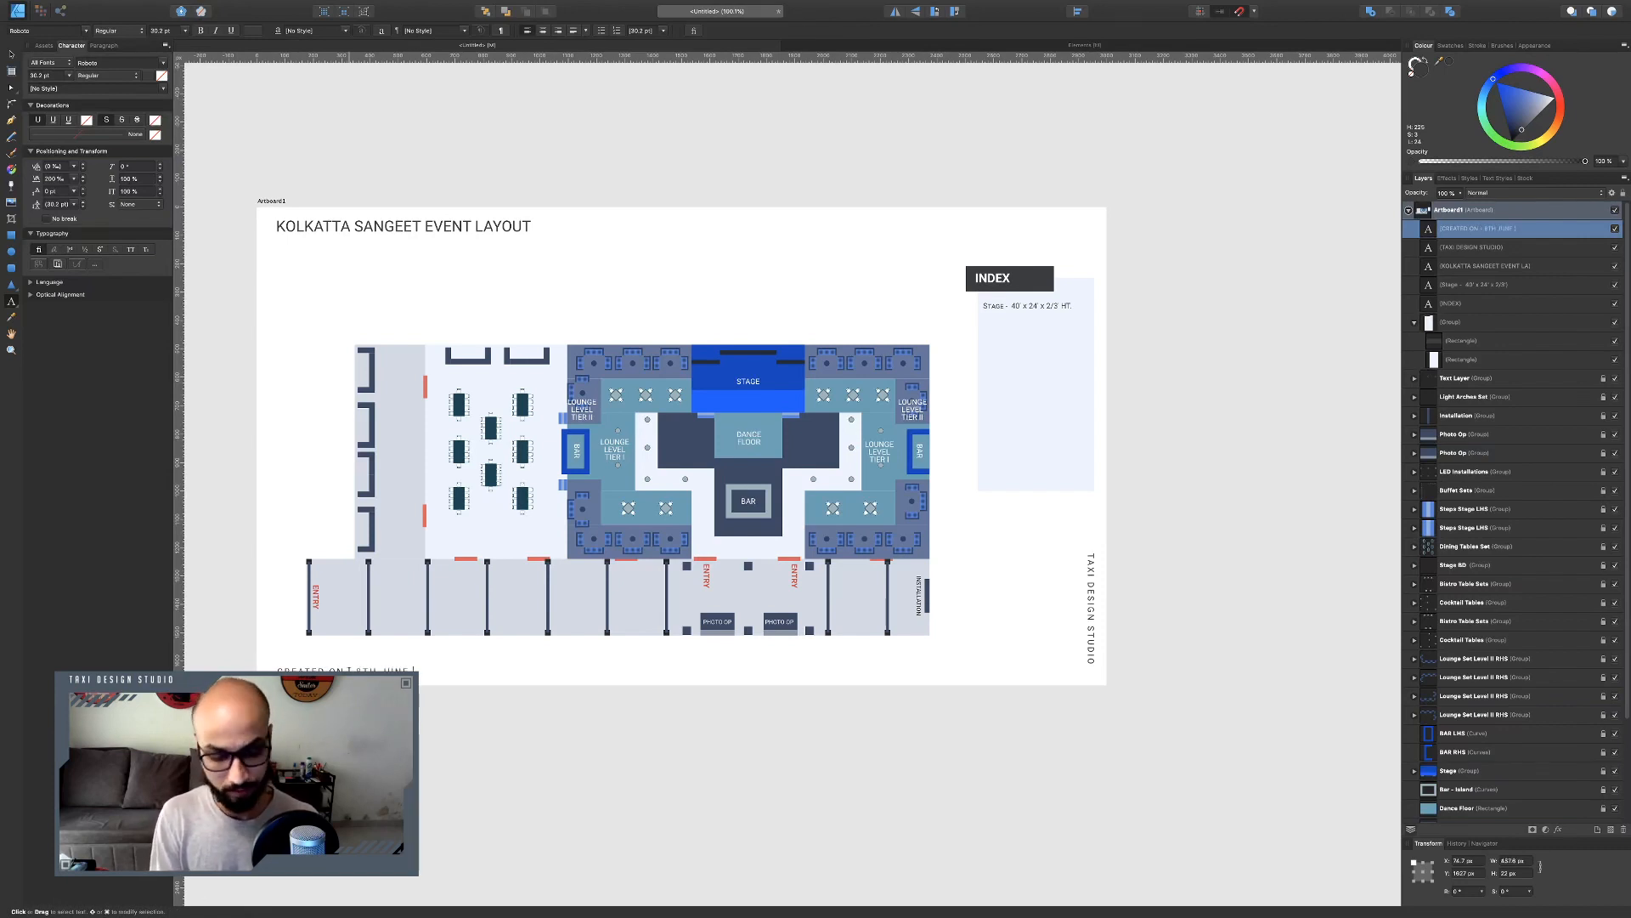
type("2020")
key("Escape")
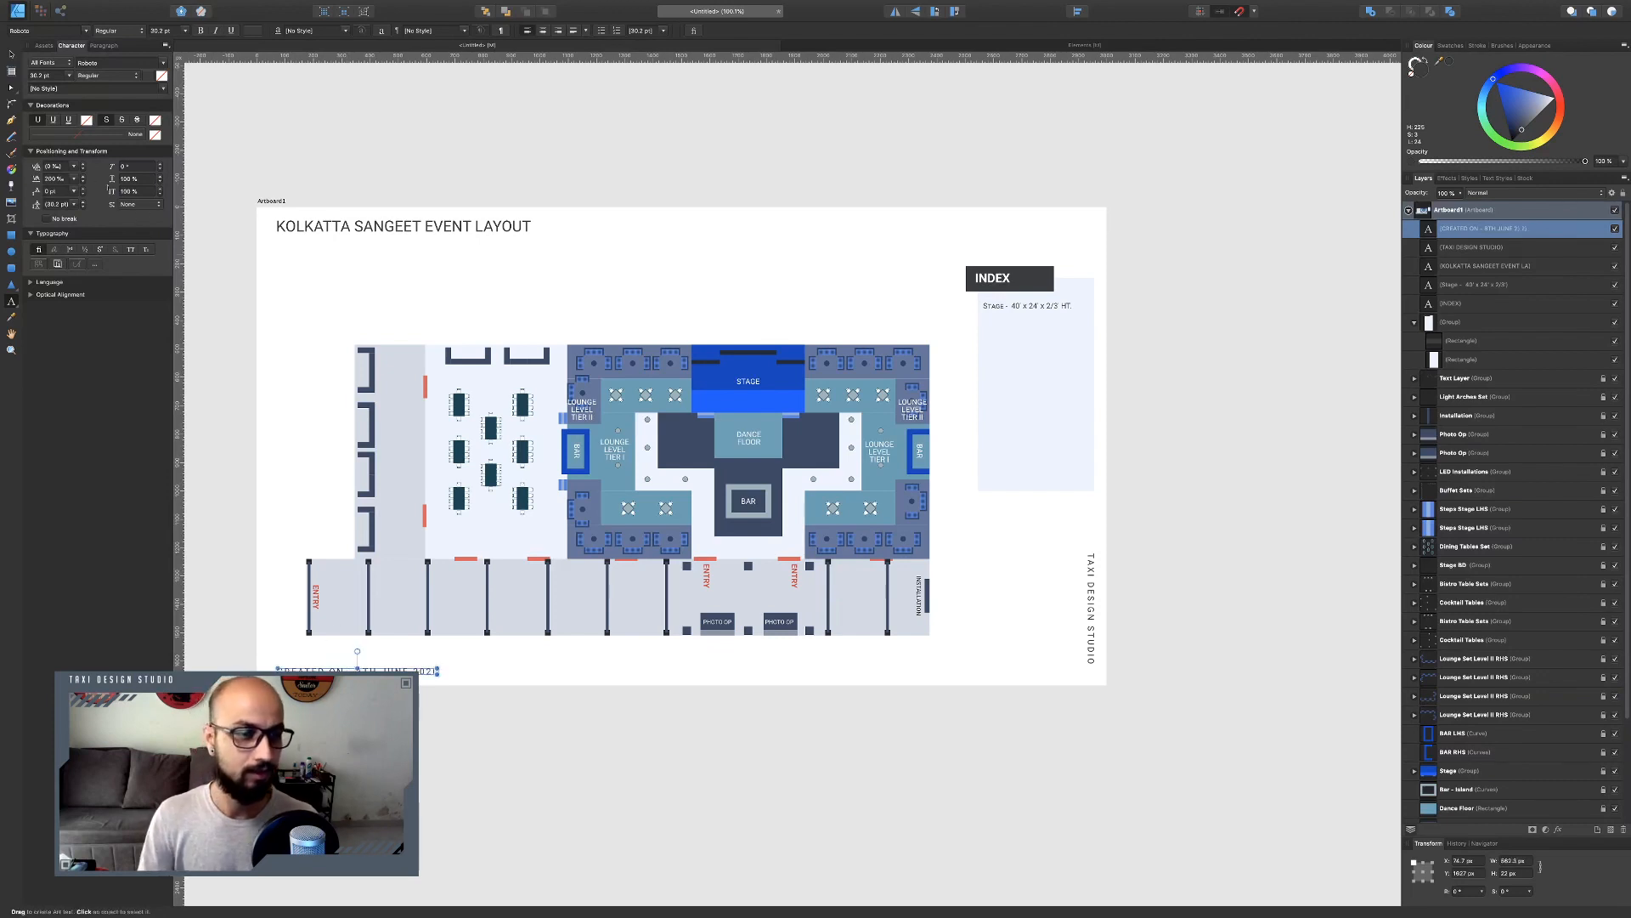
left_click(12, 56)
left_click(603, 702)
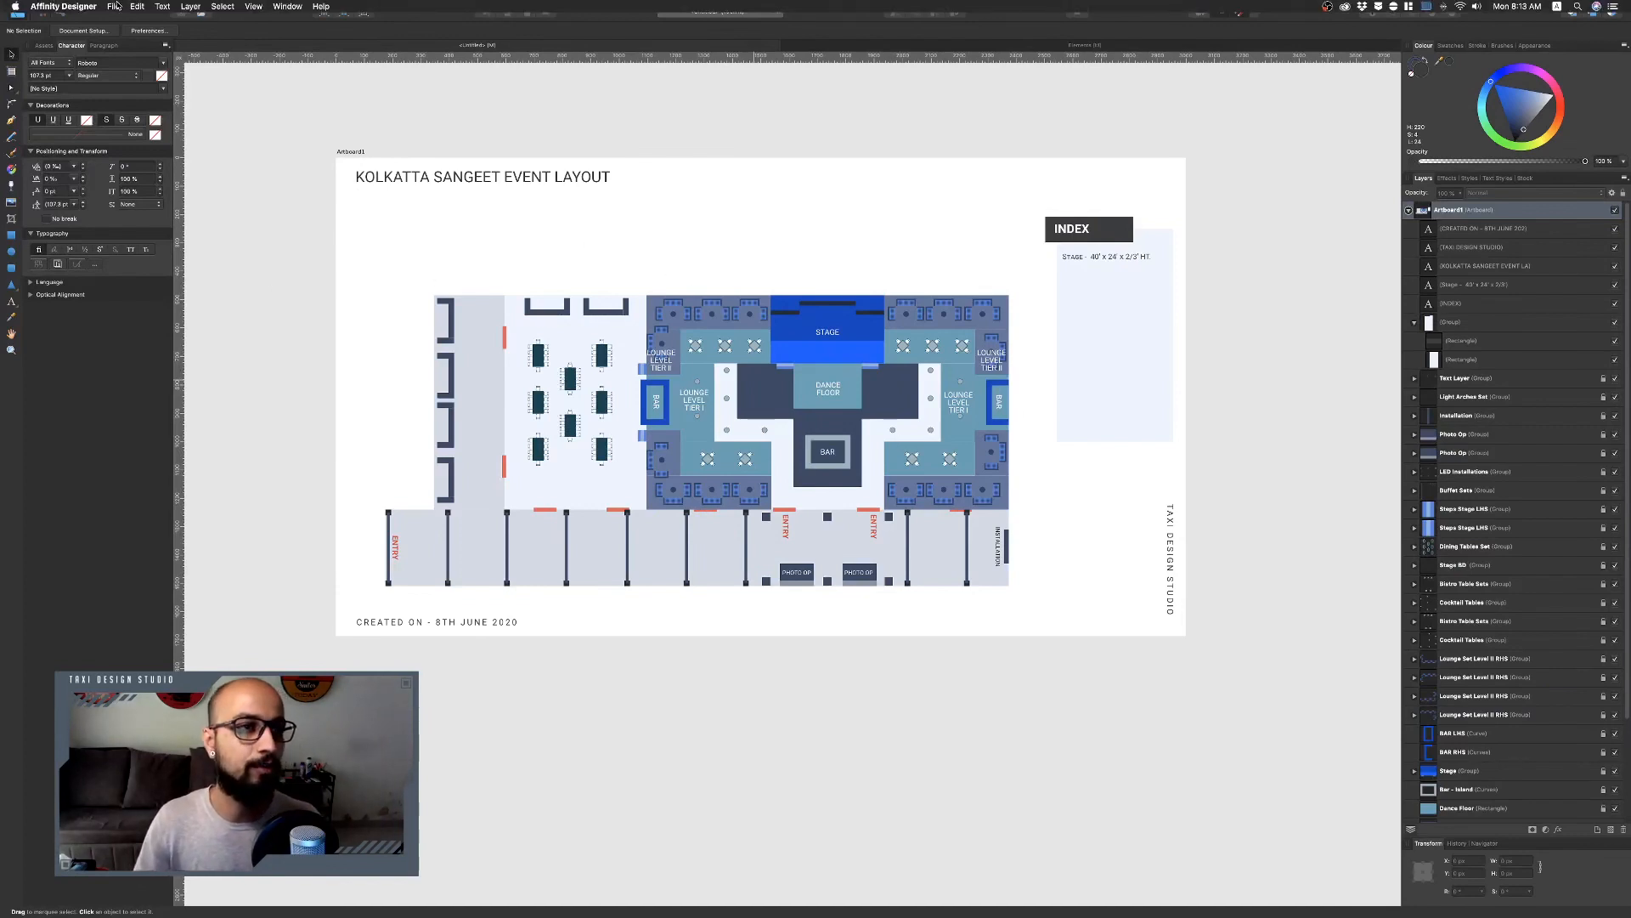
Open the export dialog for the document and switch the export format to PDF.
left_click(114, 6)
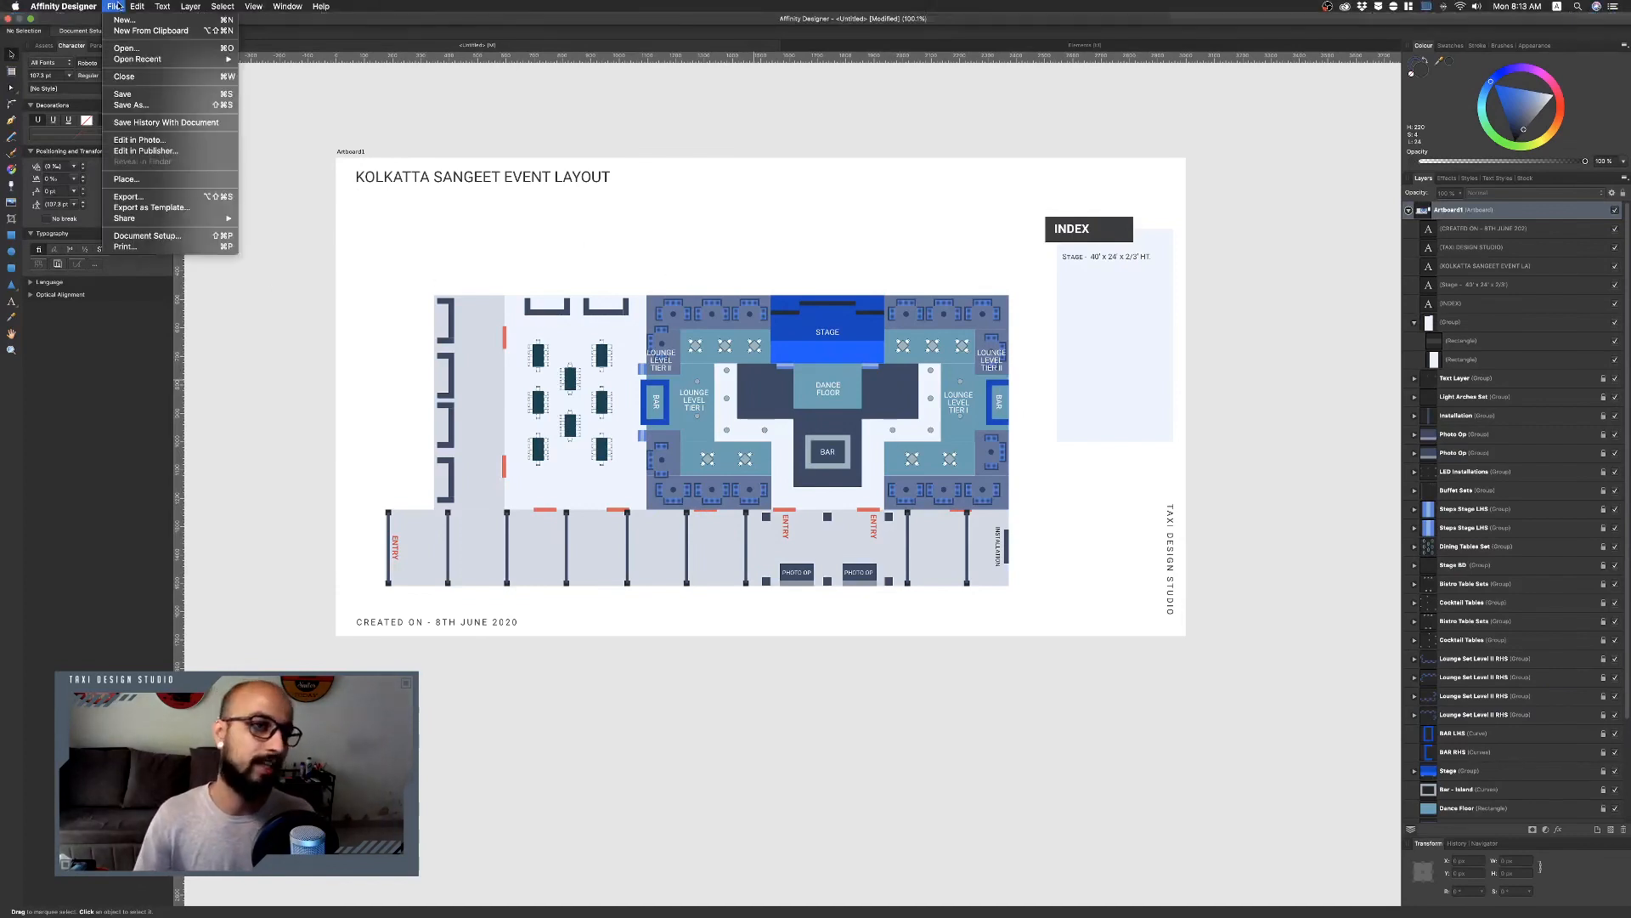
left_click(149, 198)
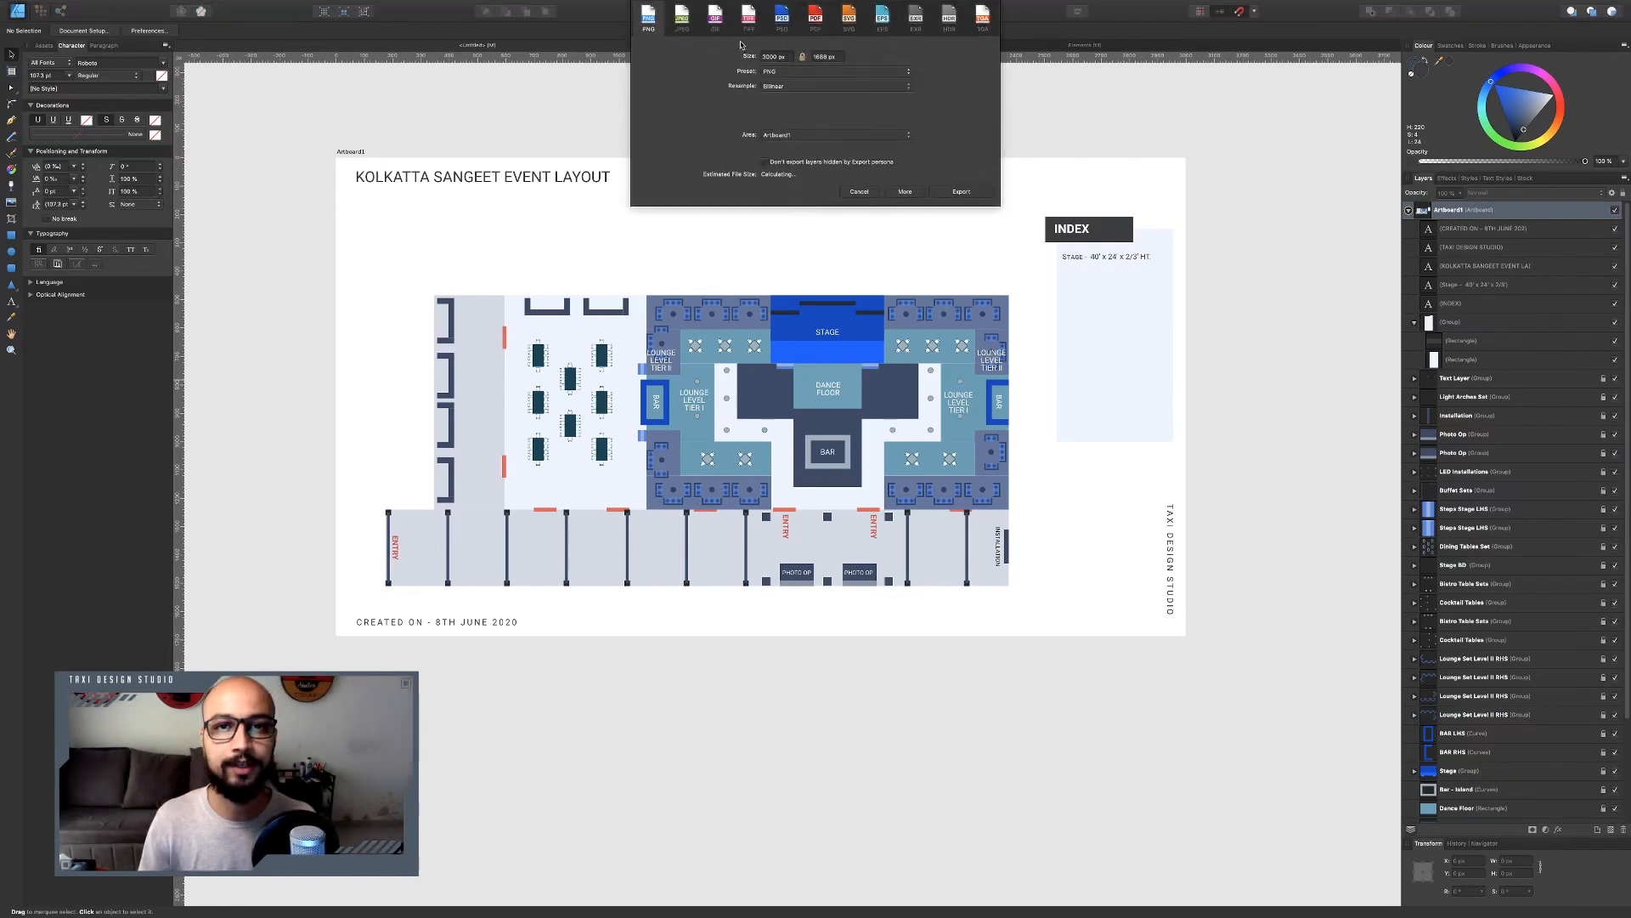
left_click(790, 76)
left_click(838, 125)
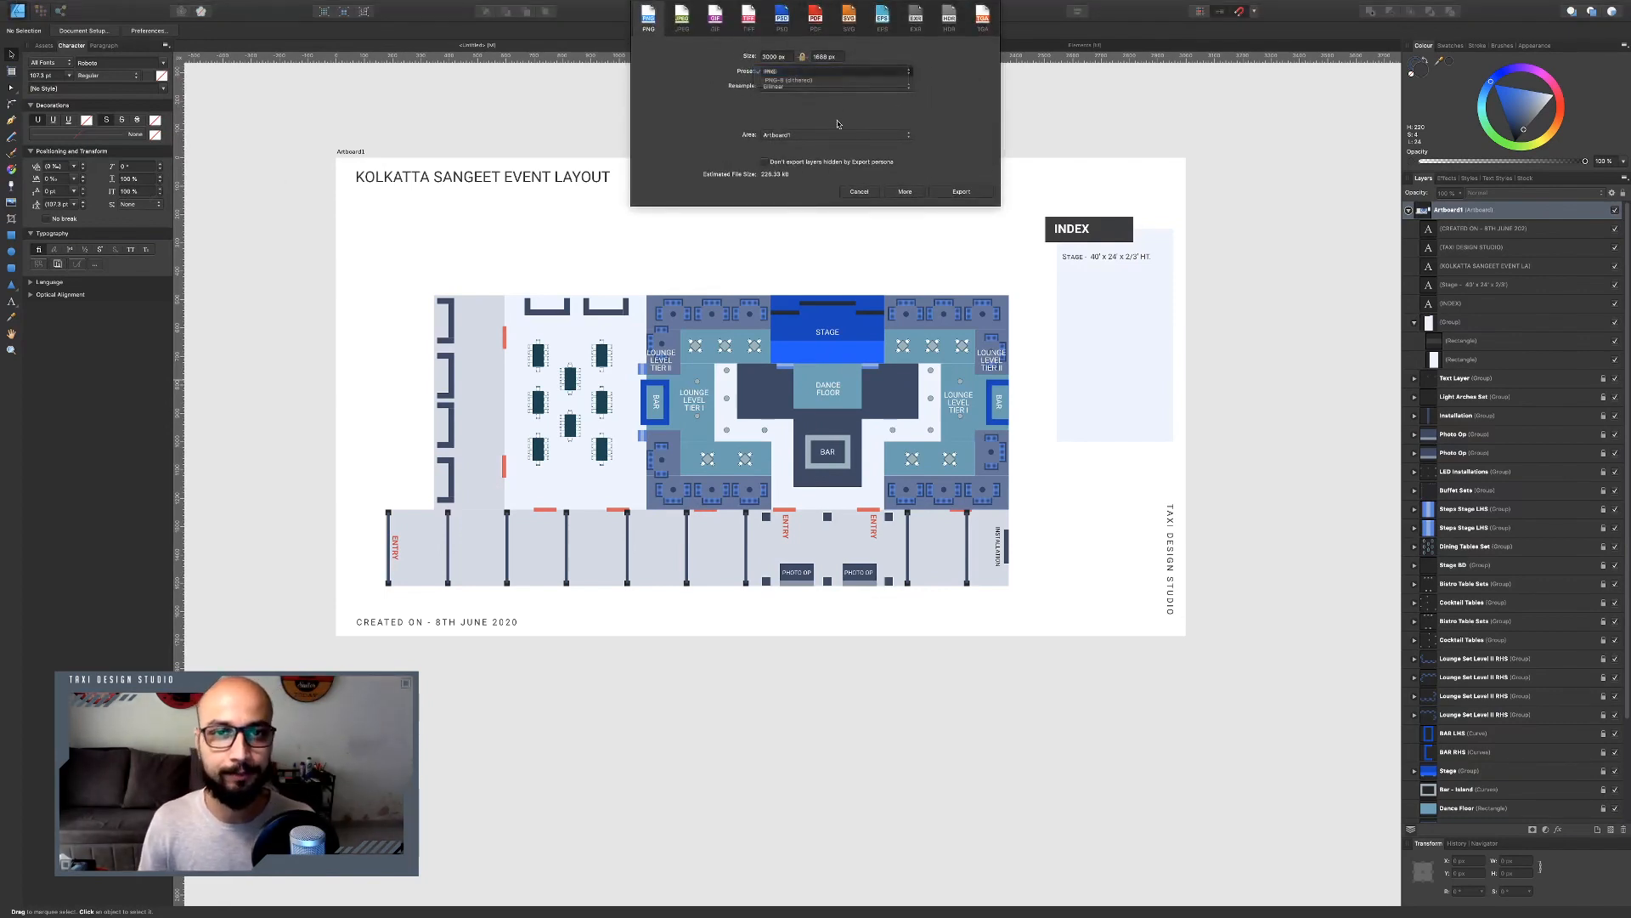
left_click(815, 17)
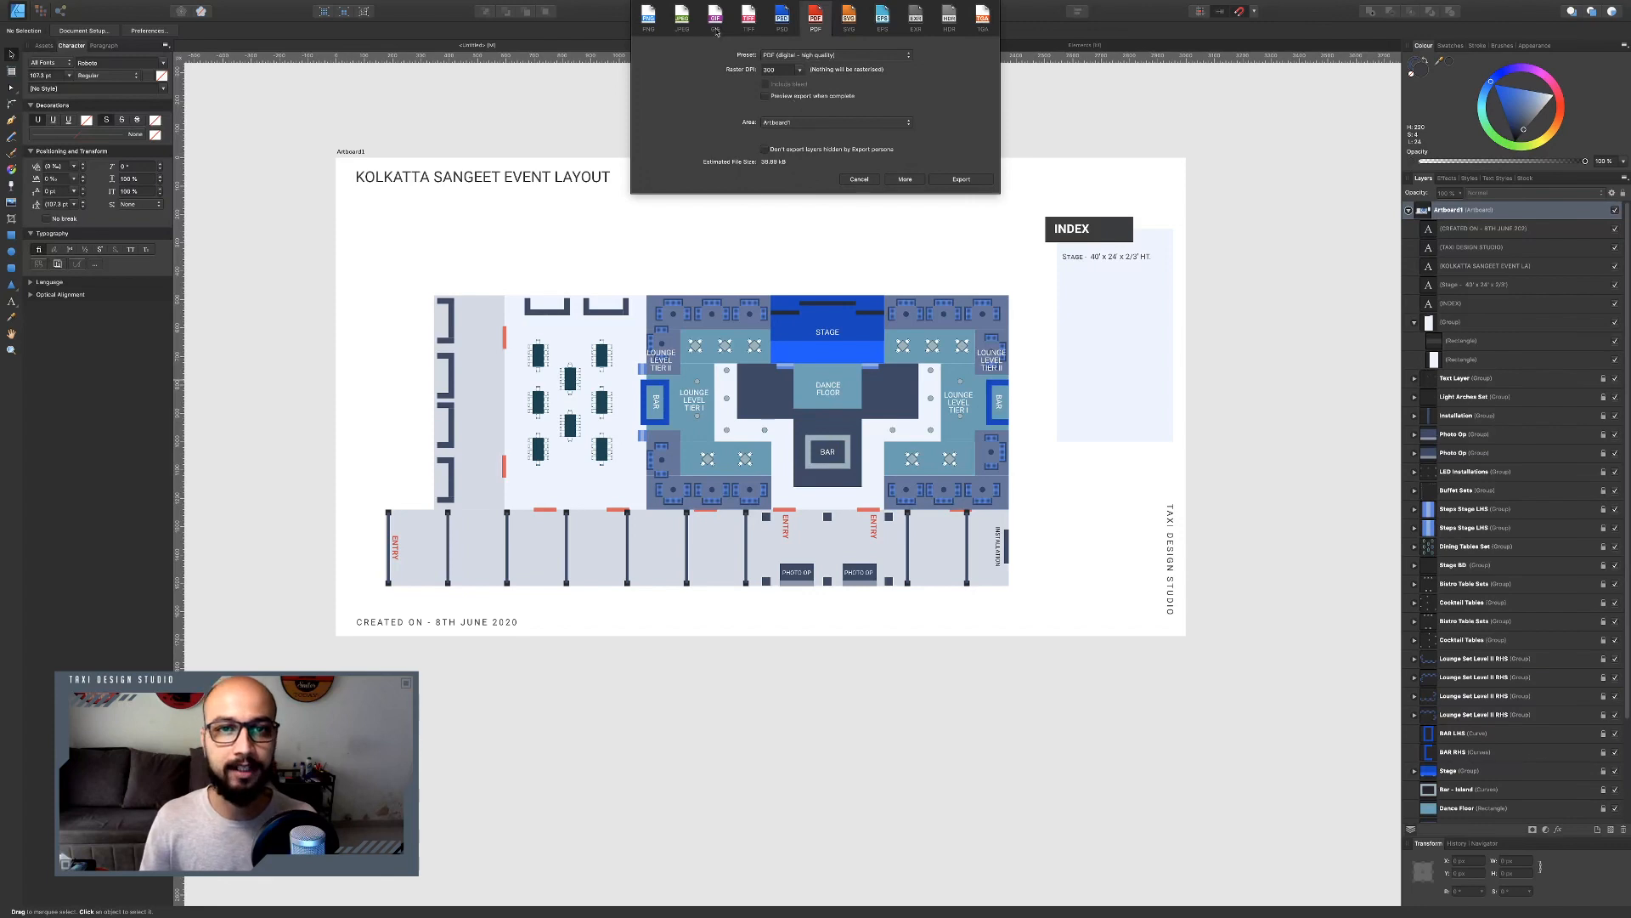
Choose the PDF (for print) export preset with a raster DPI of 300.
left_click(801, 71)
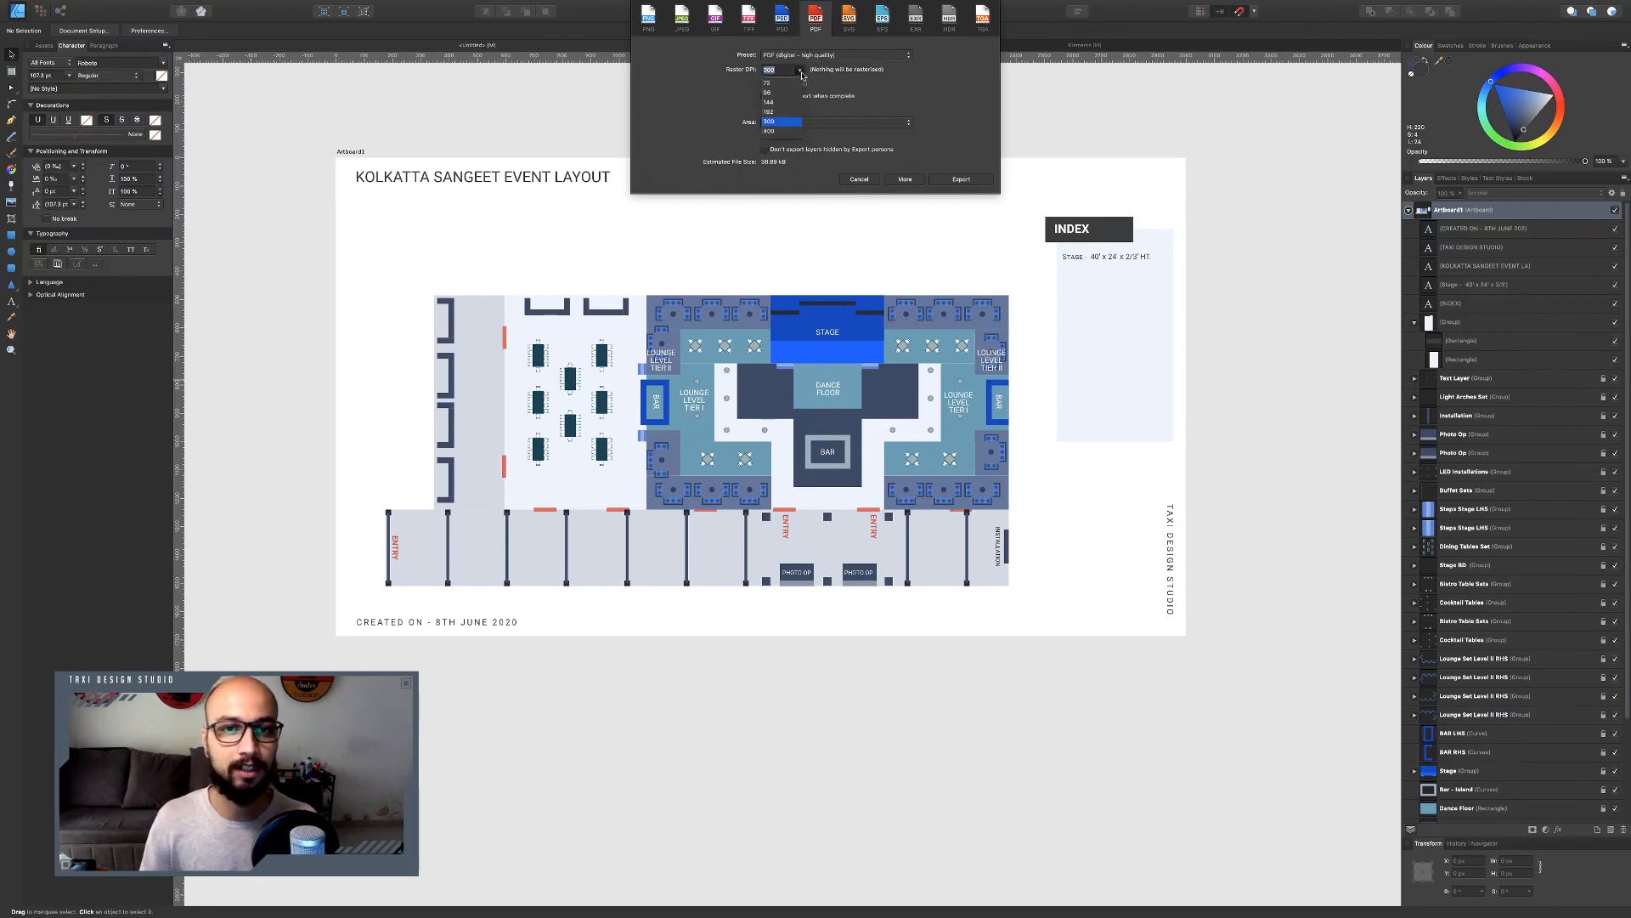
left_click(896, 82)
left_click(824, 54)
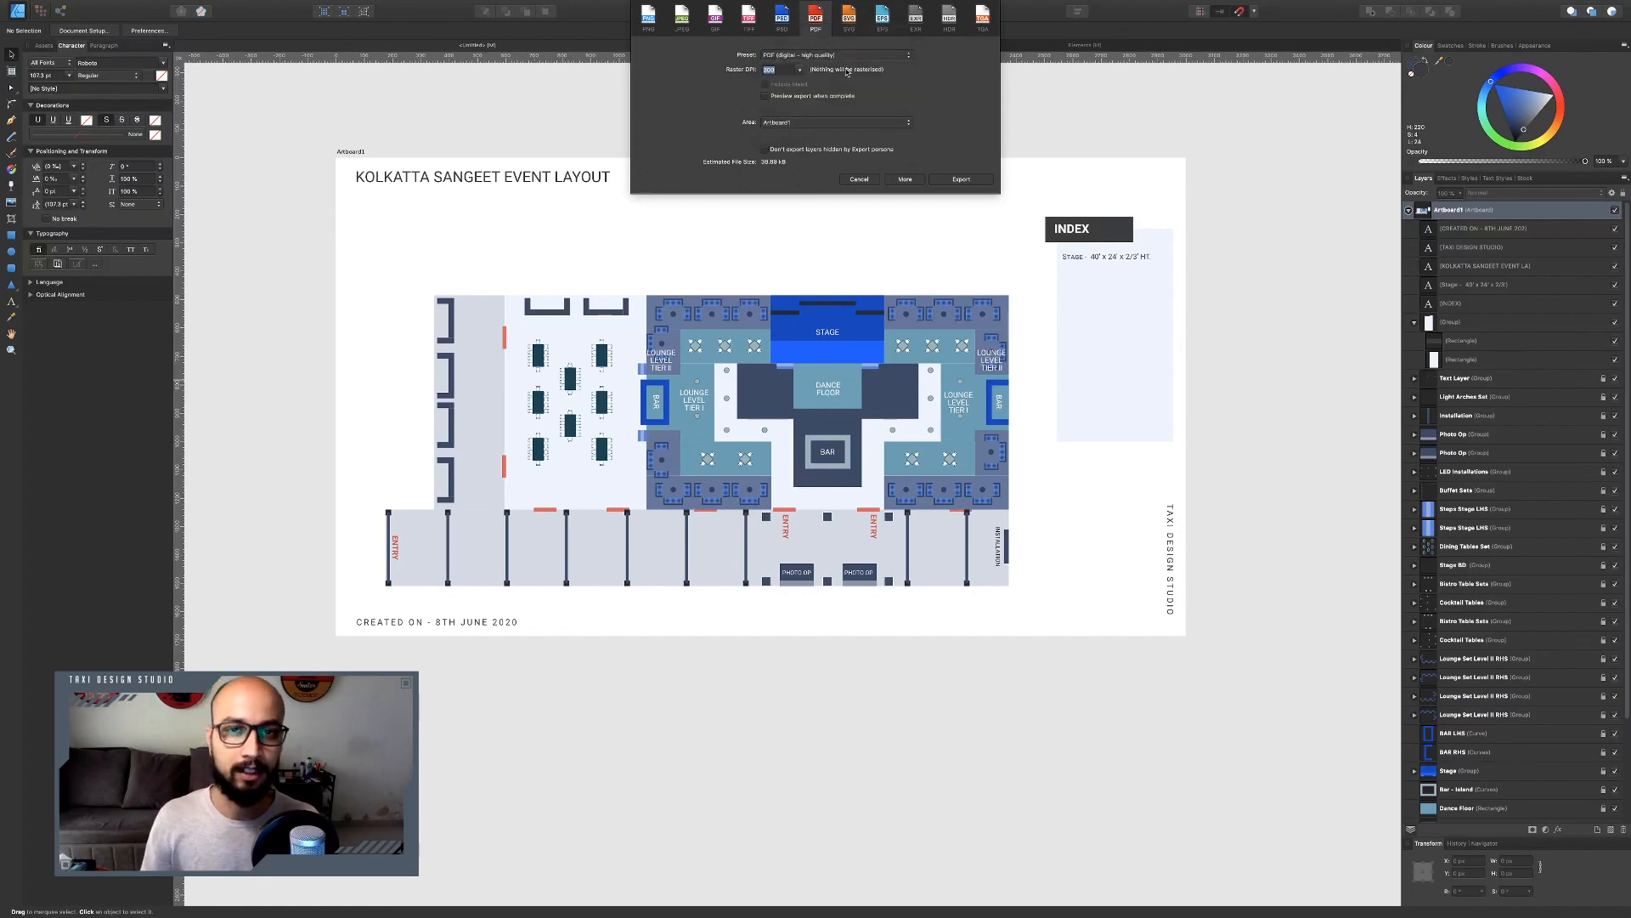
left_click(817, 32)
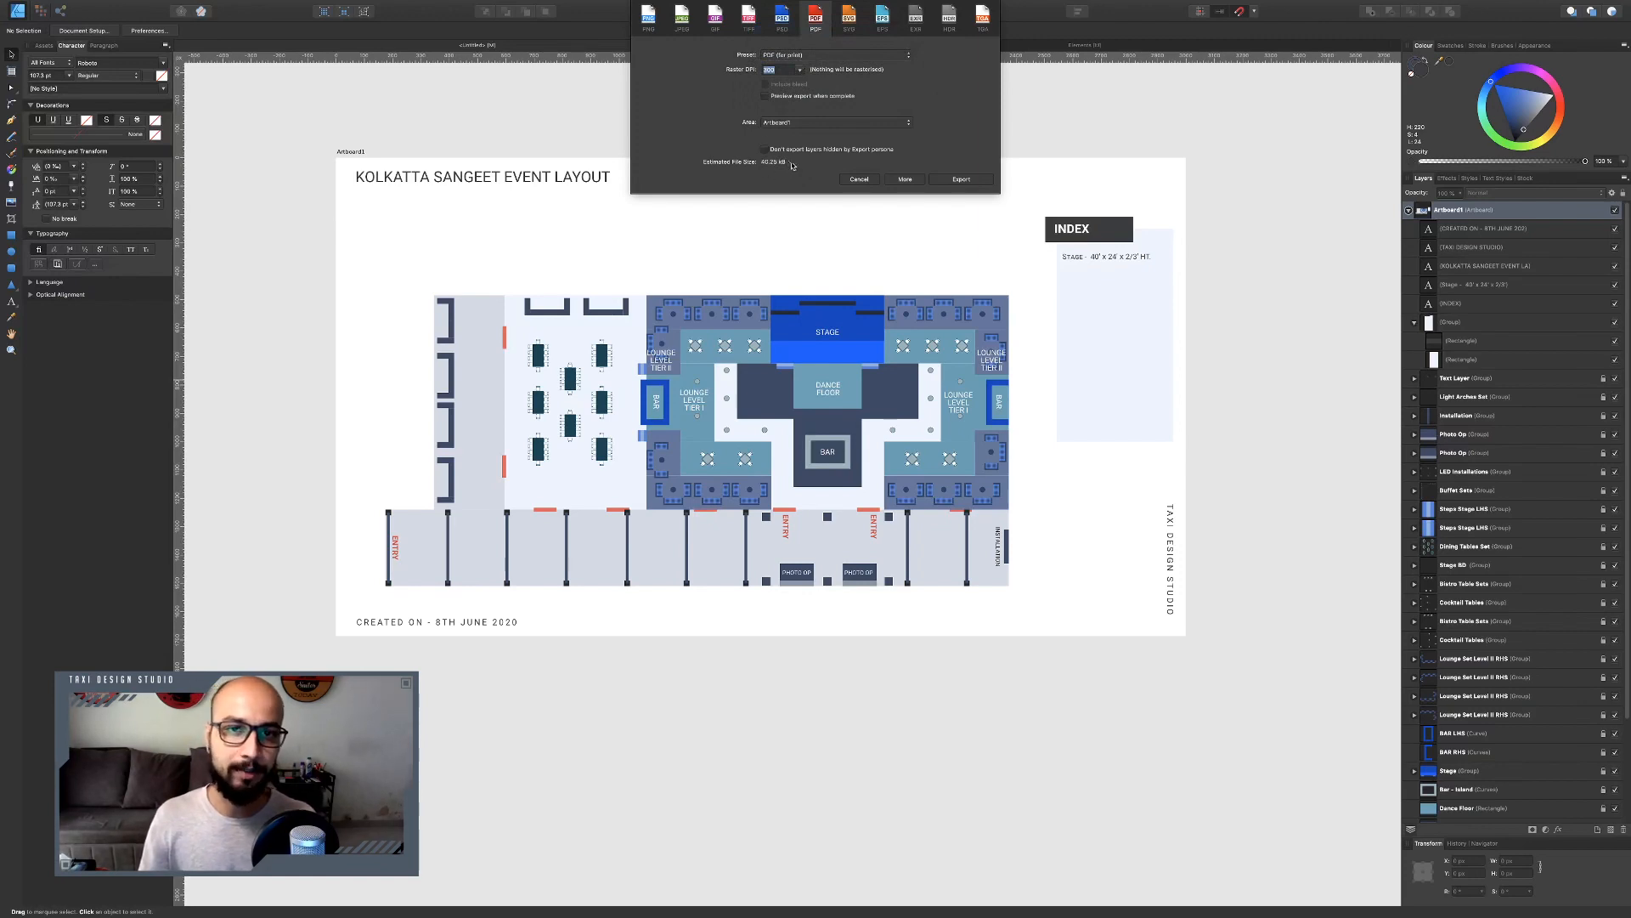
left_click(789, 58)
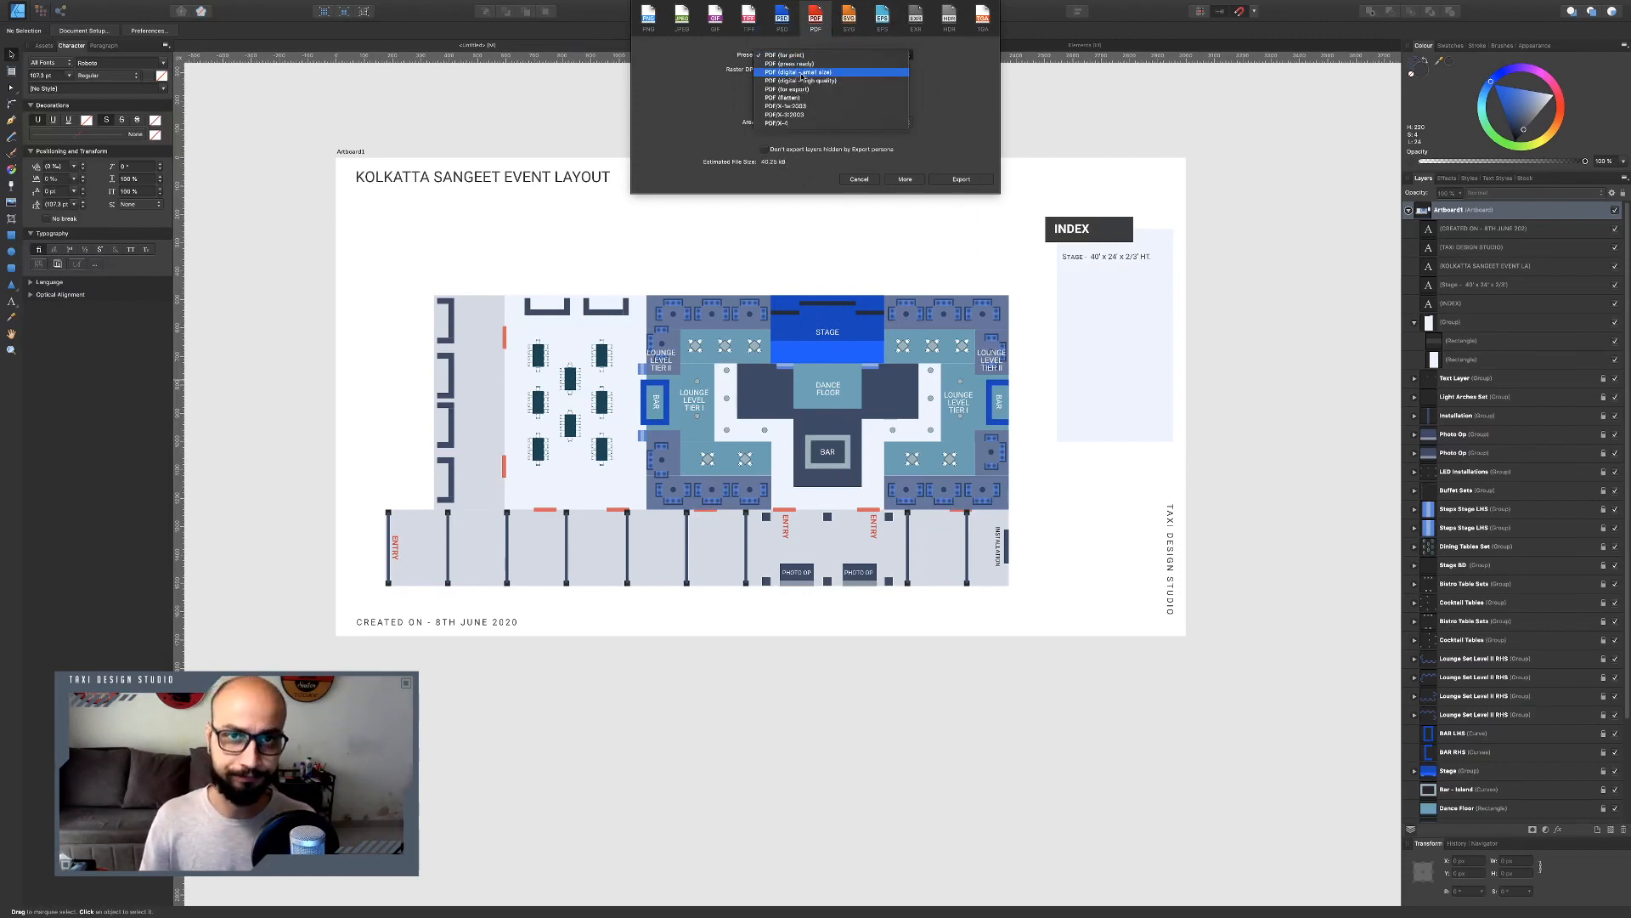
left_click(809, 90)
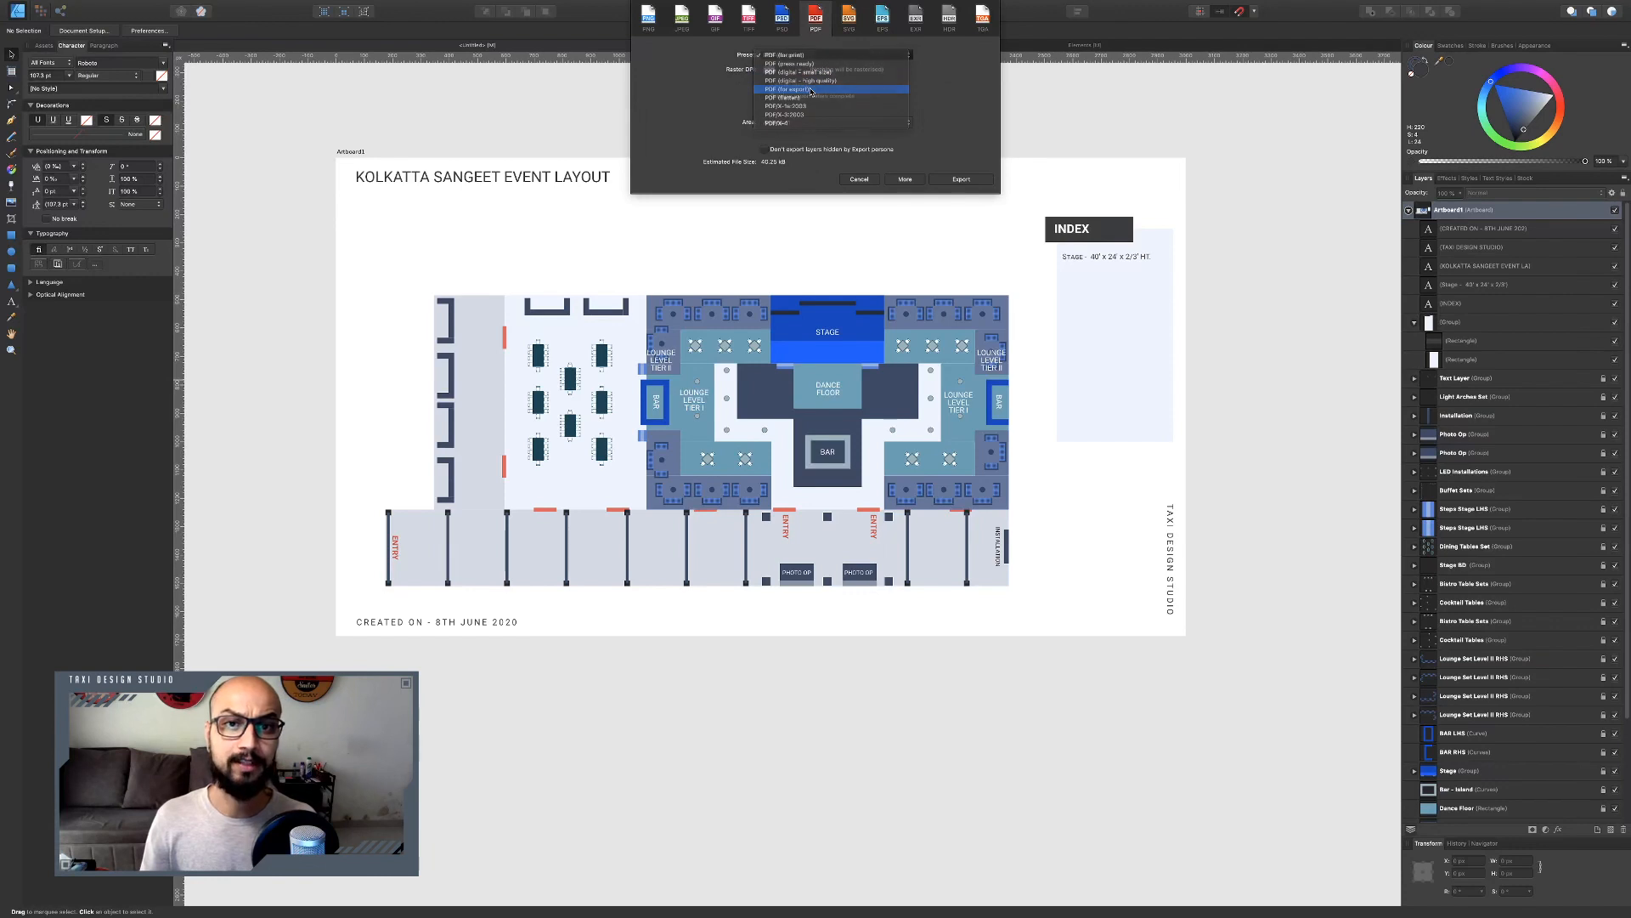
left_click(812, 57)
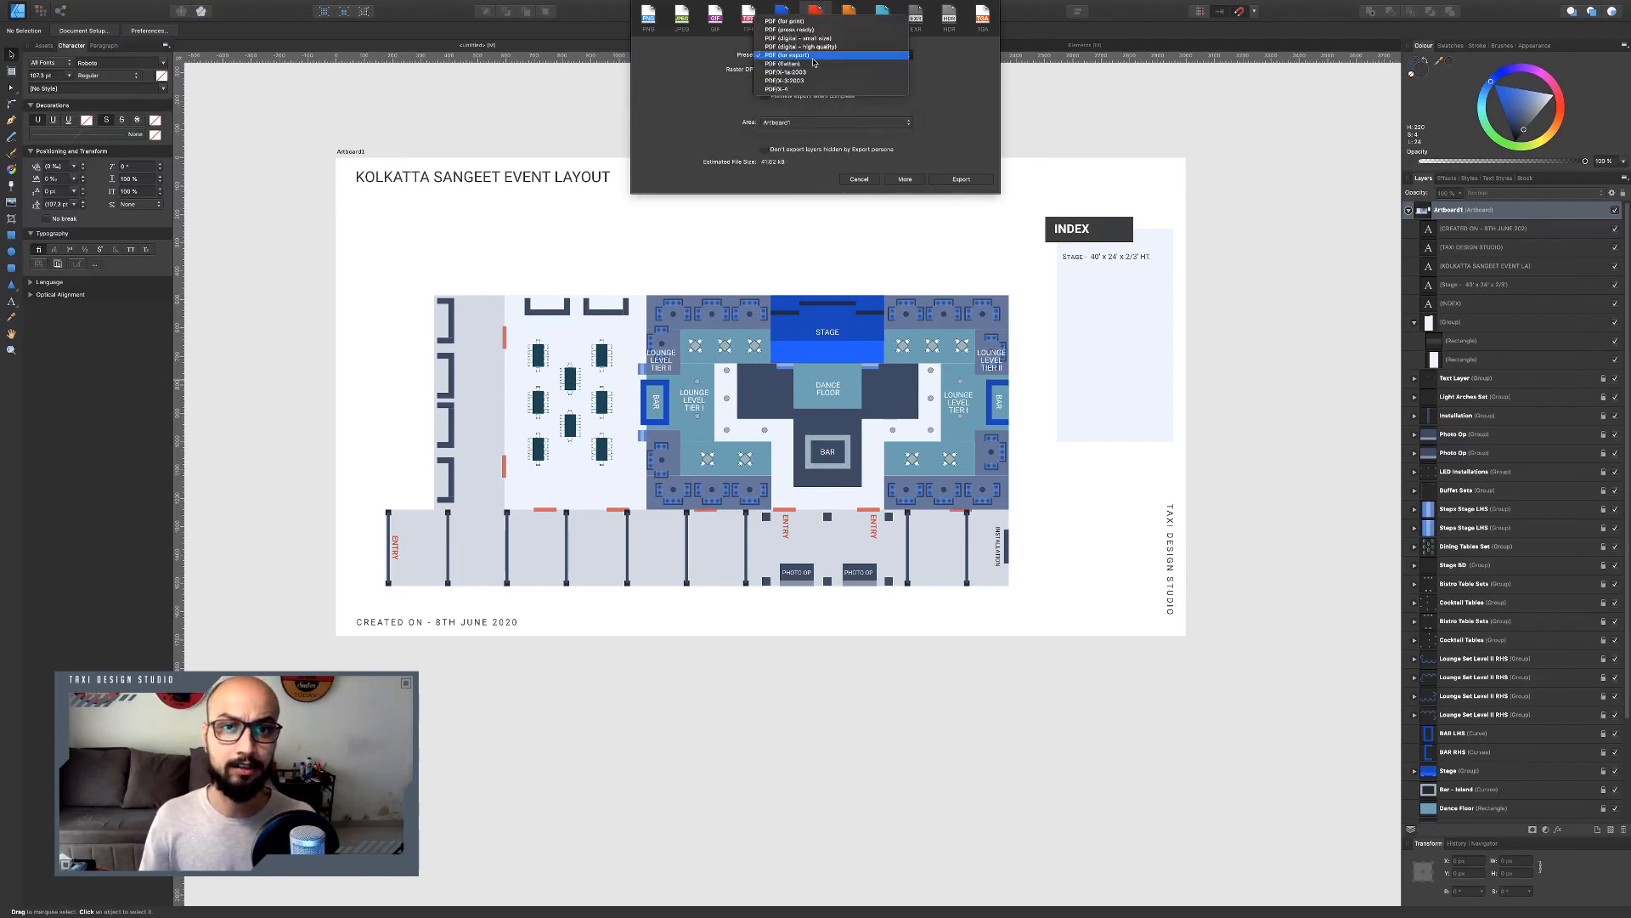
left_click(817, 52)
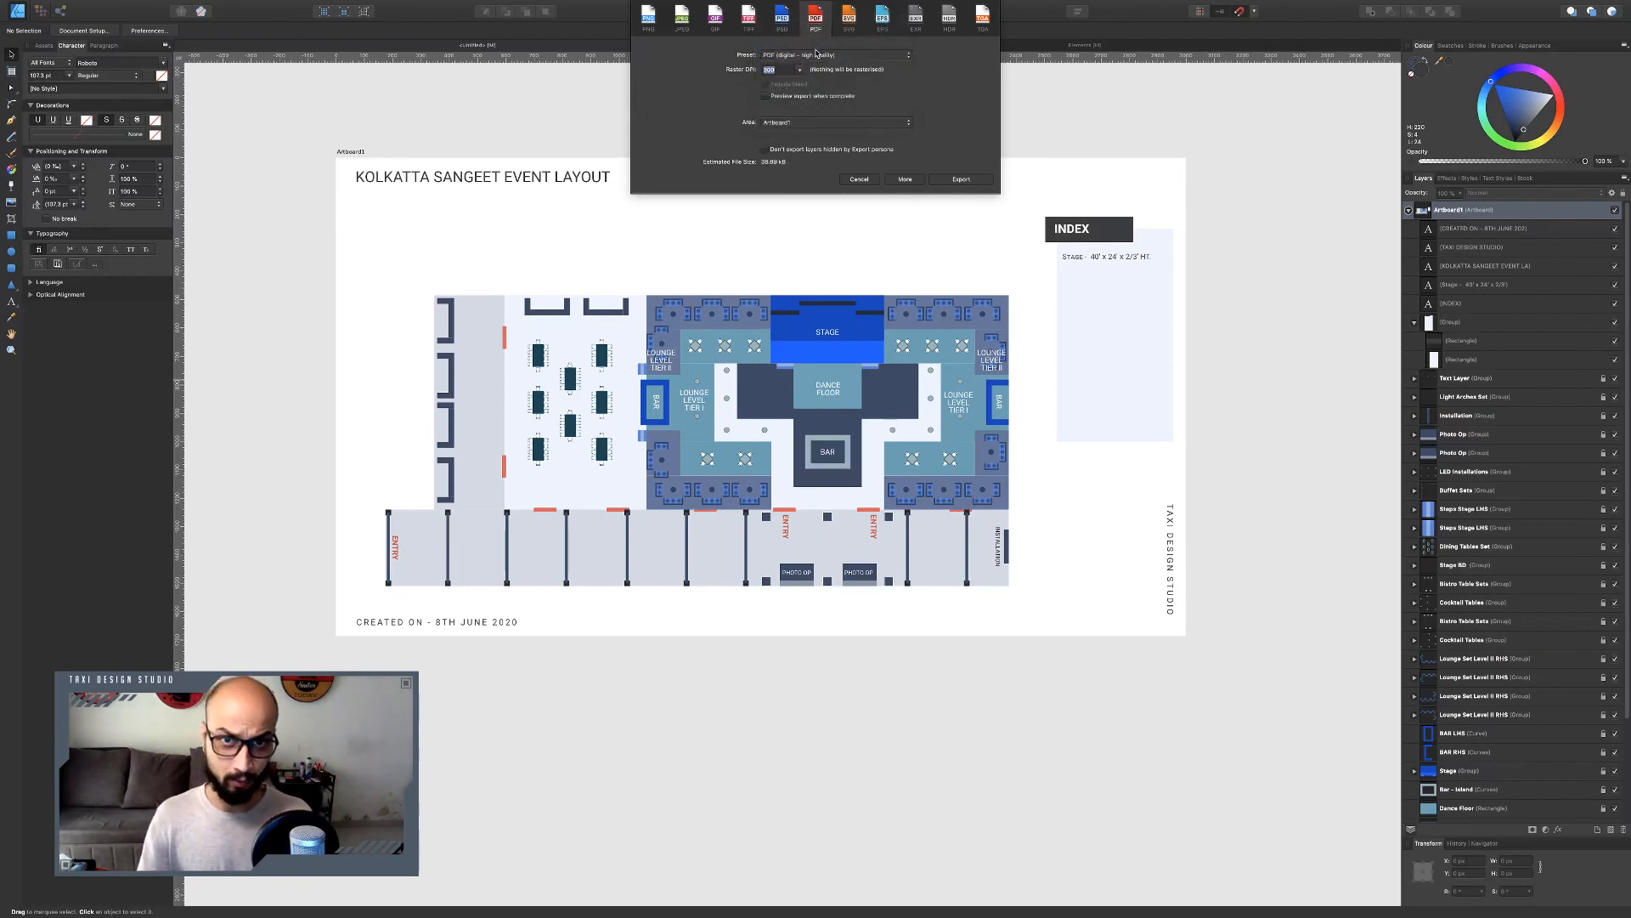
left_click(816, 55)
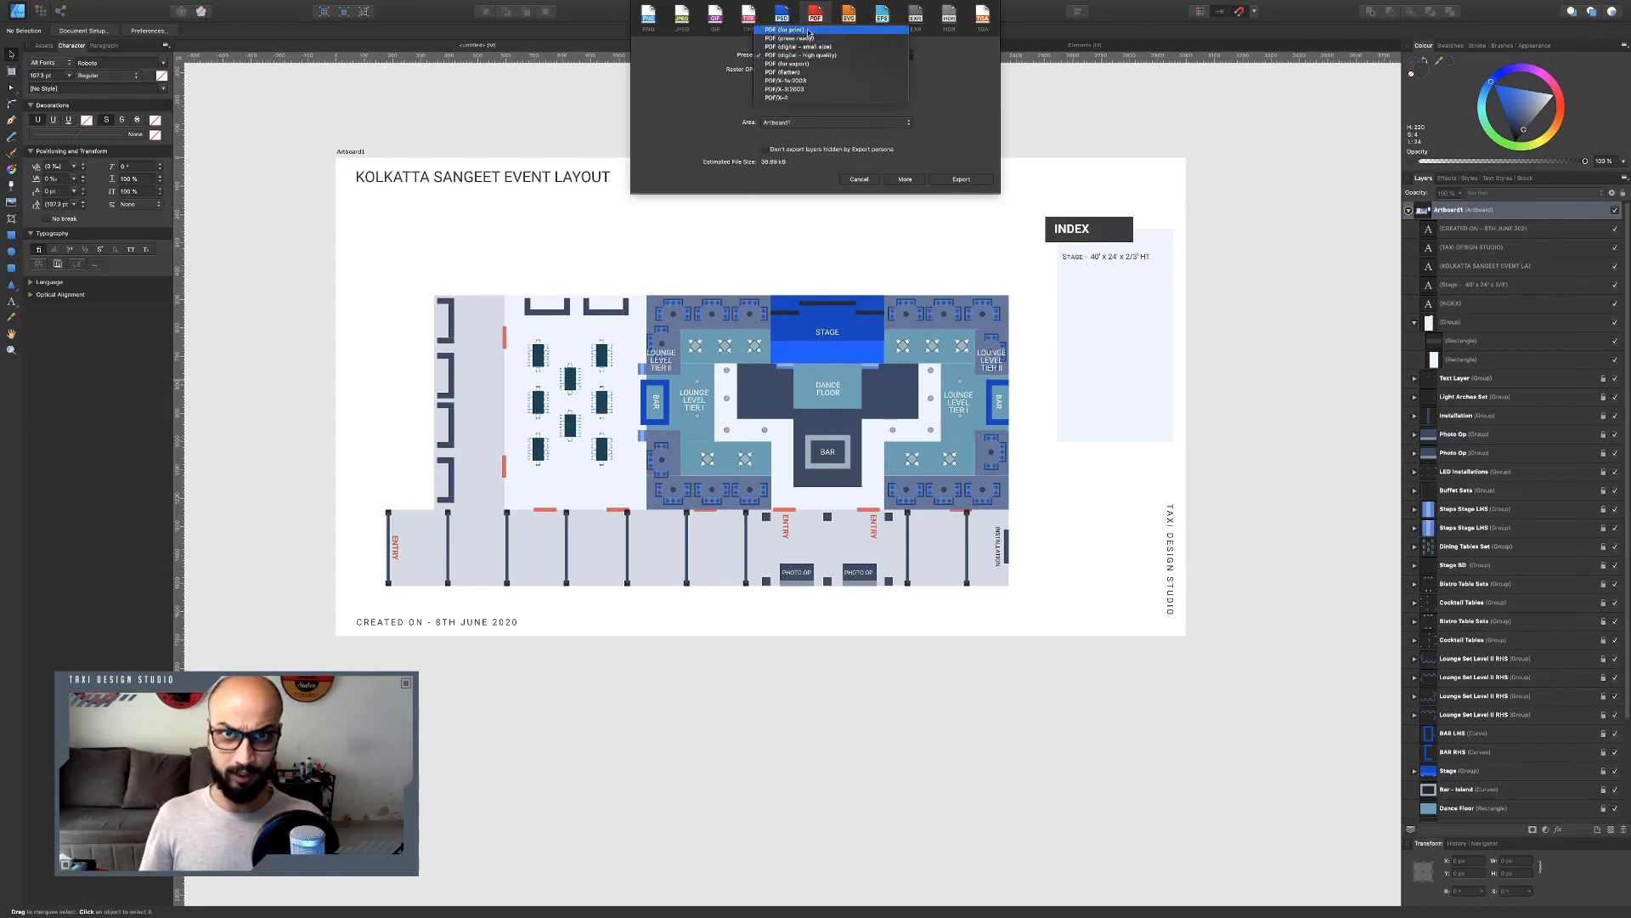
left_click(789, 29)
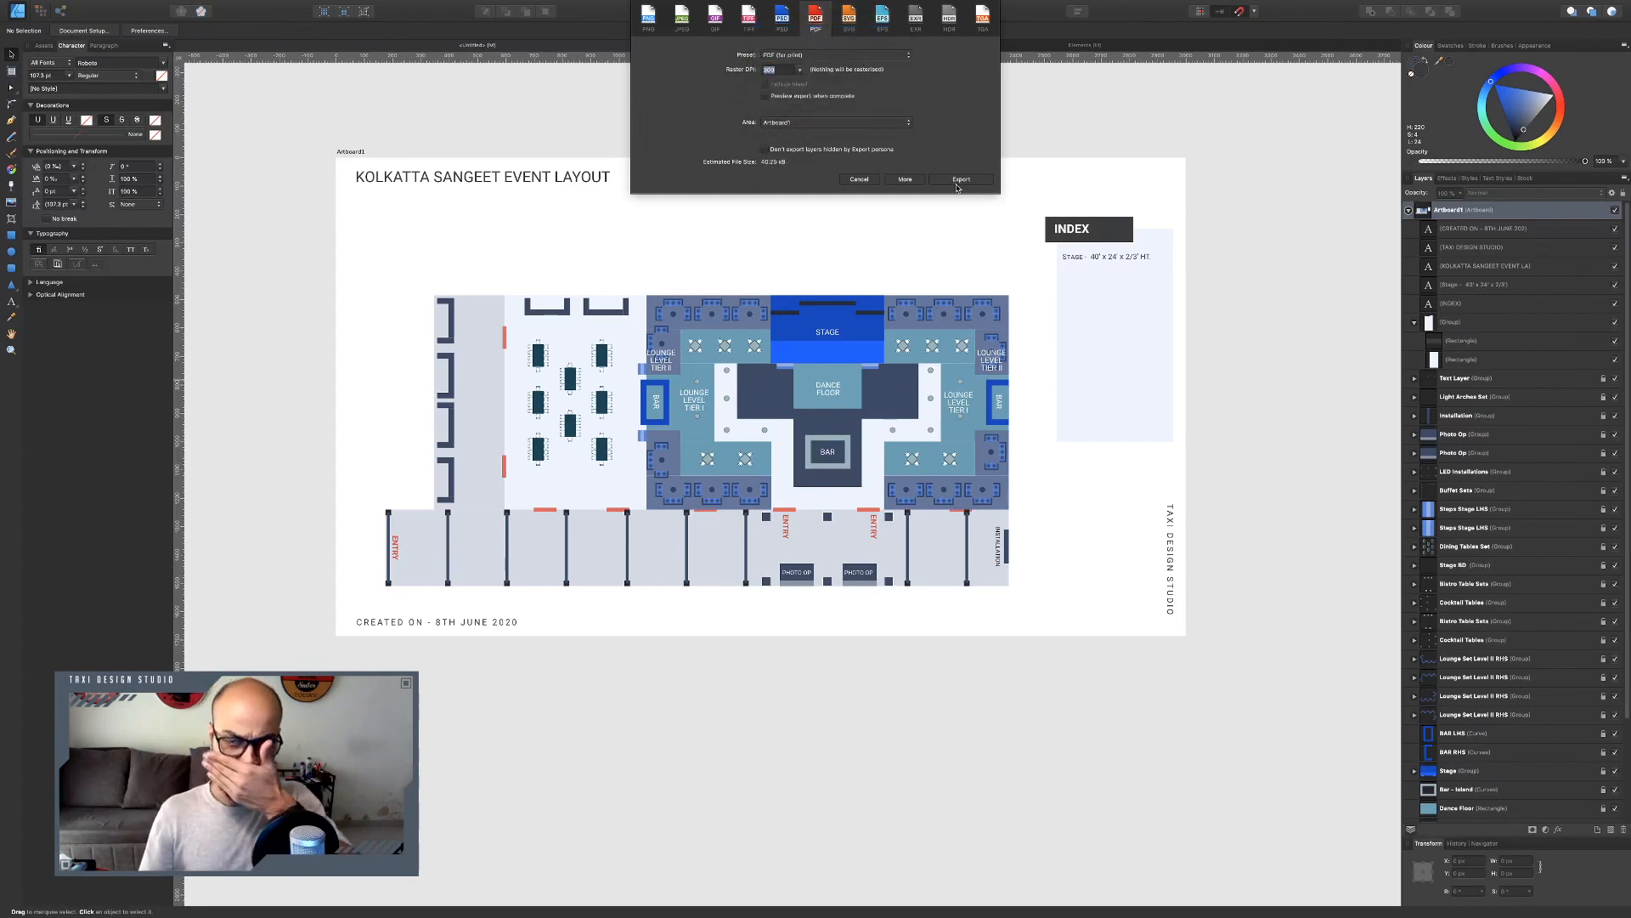
Export the artboard and save it to the Desktop as "Layout Kolkatta.pdf".
left_click(961, 179)
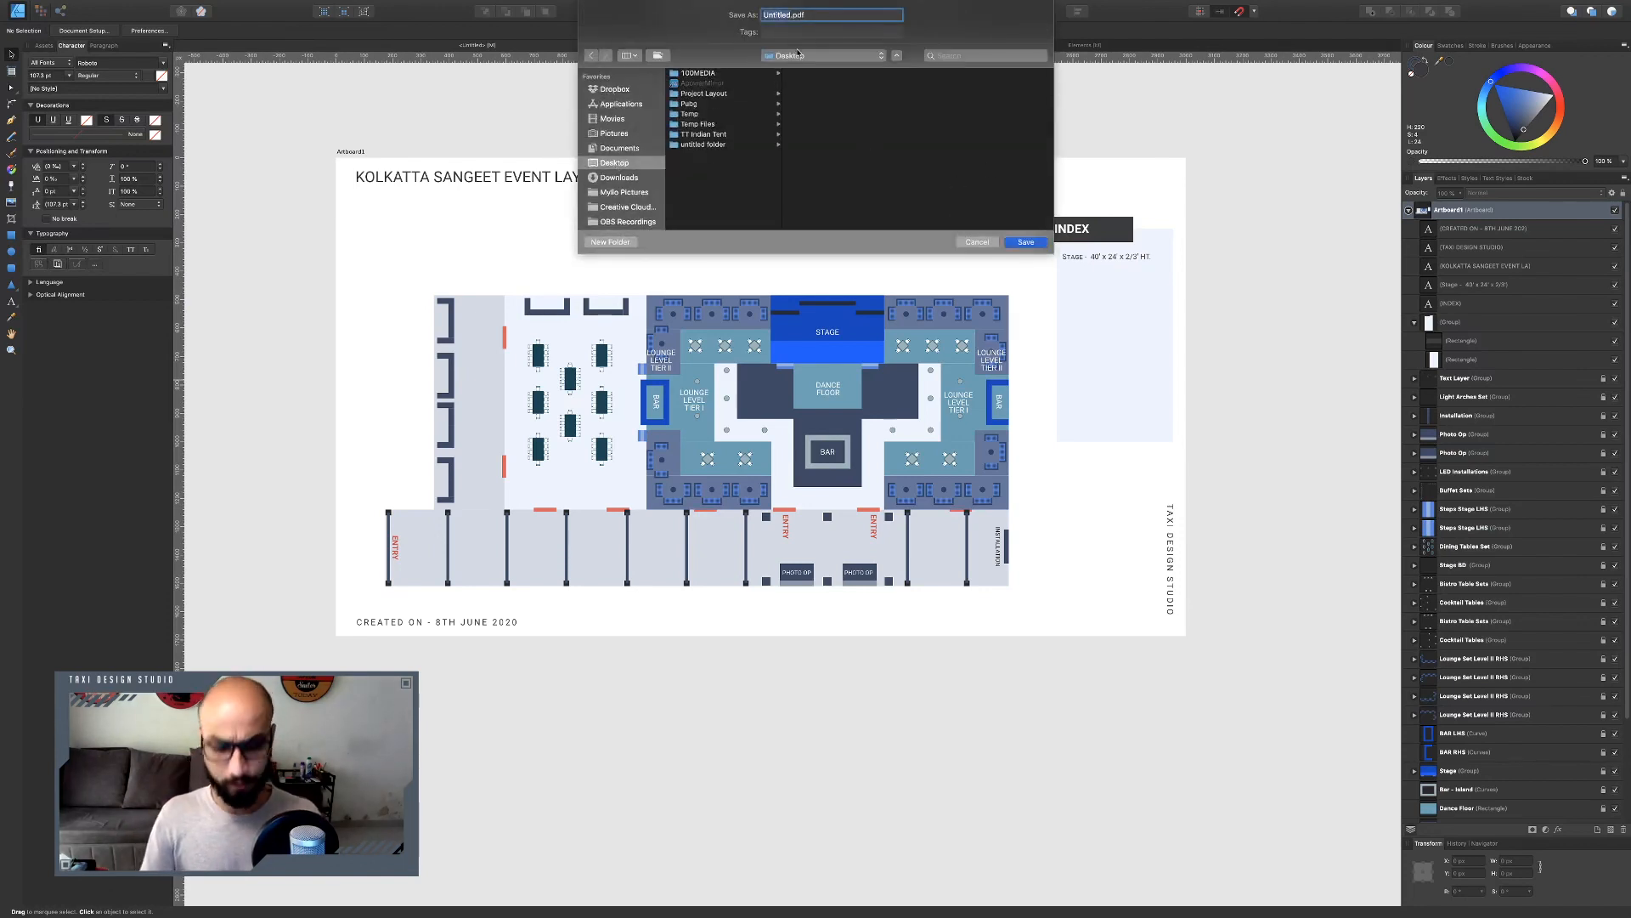
type("LAyout Kol")
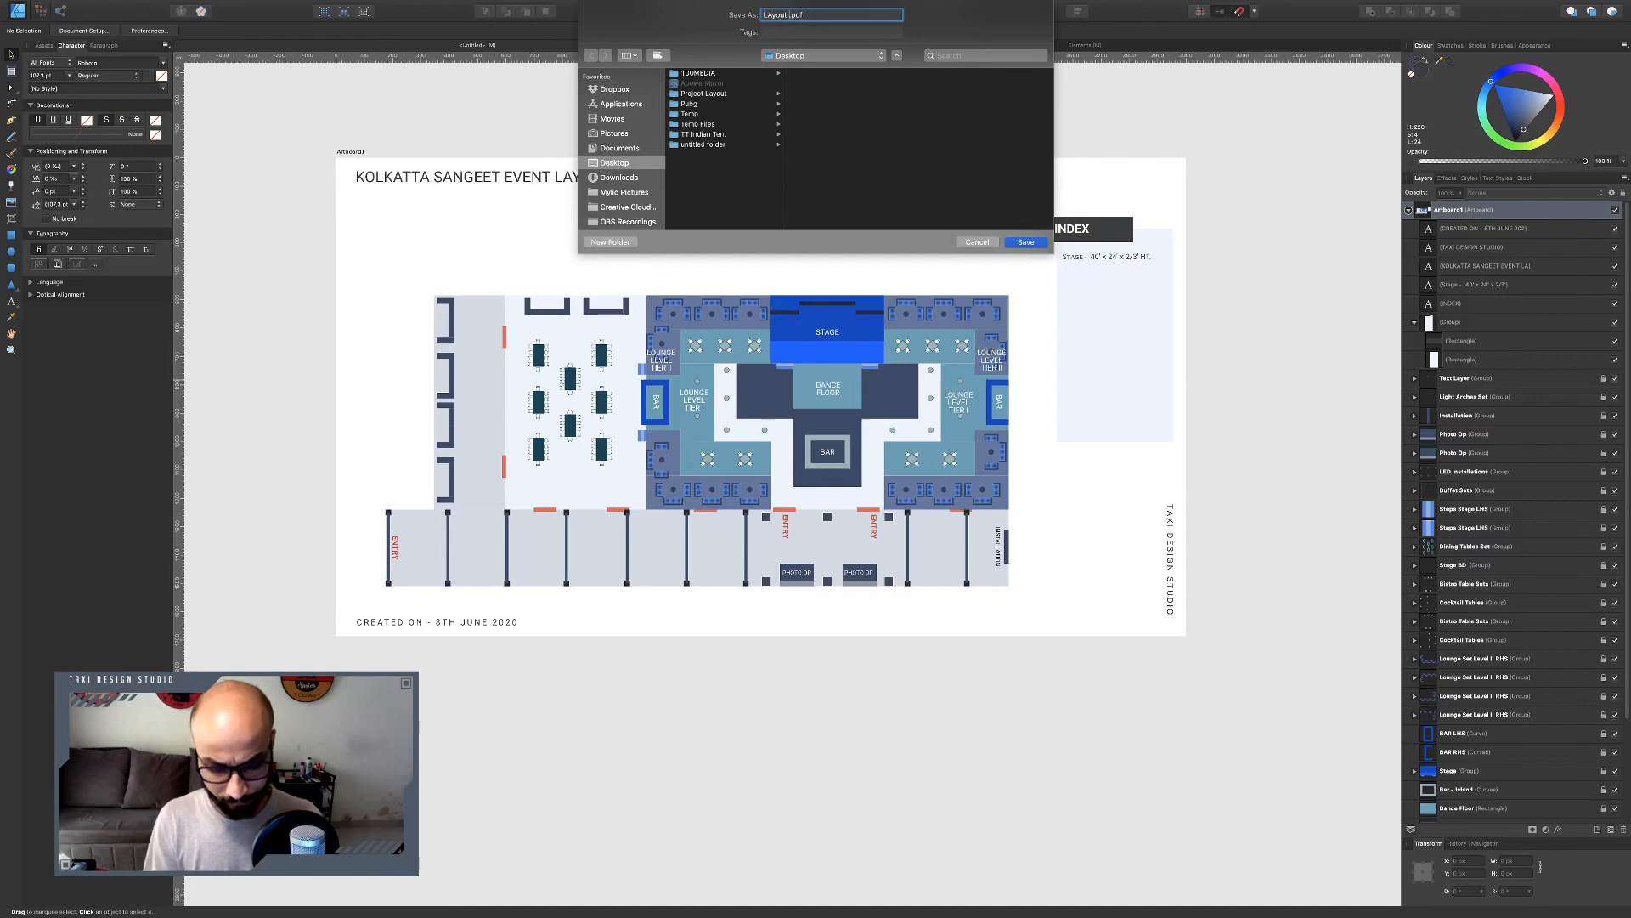
type("katta")
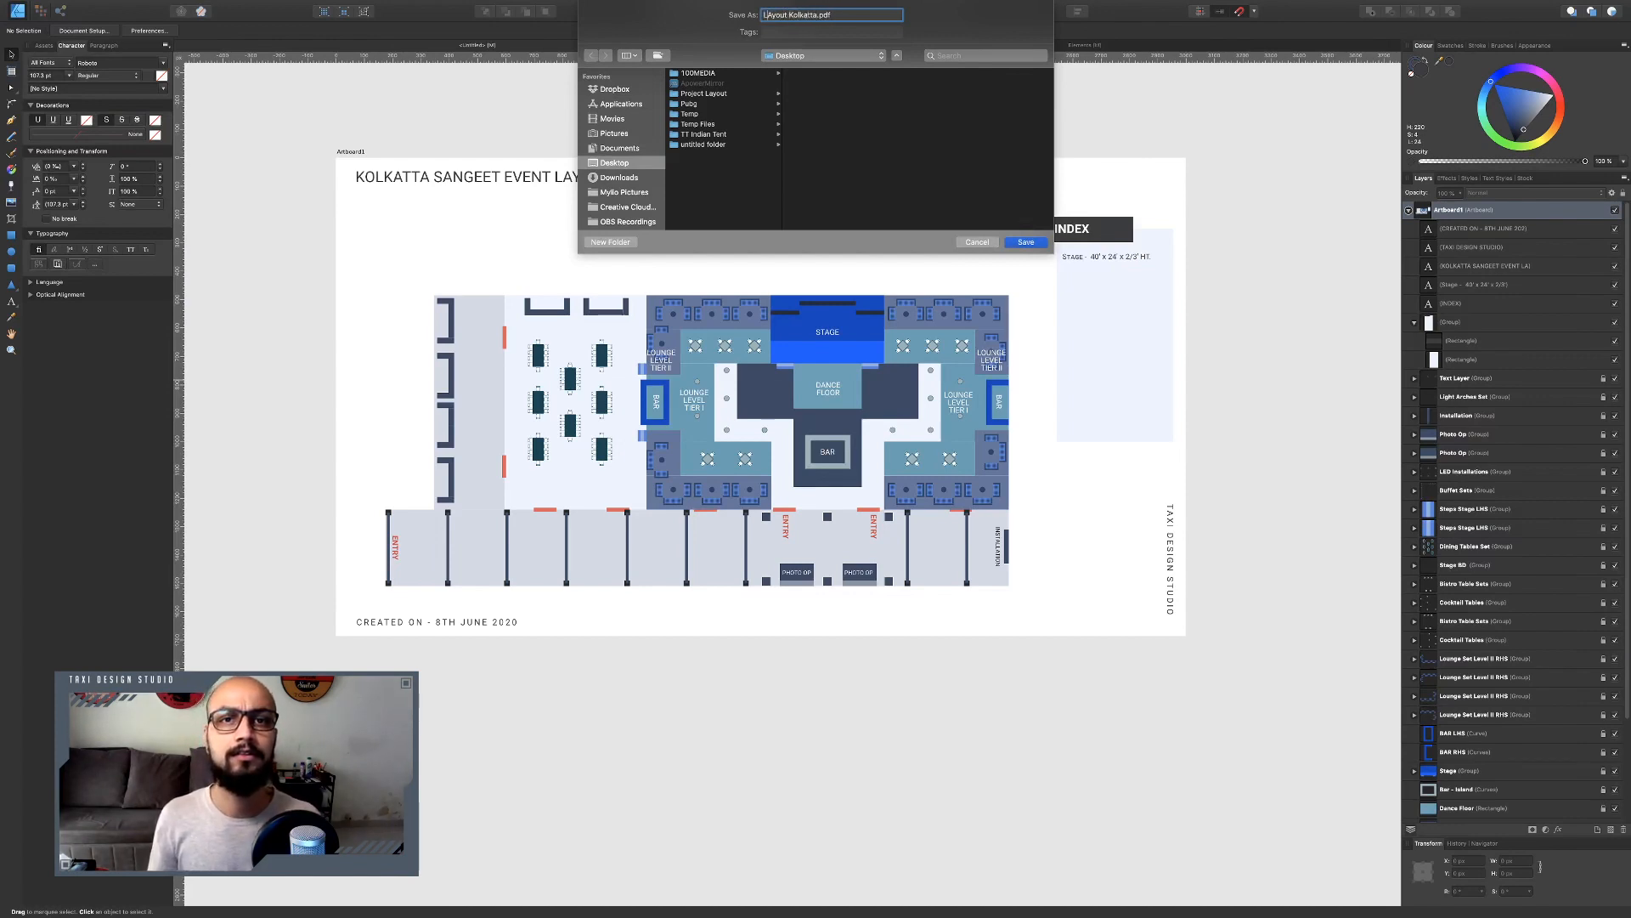
key("Return")
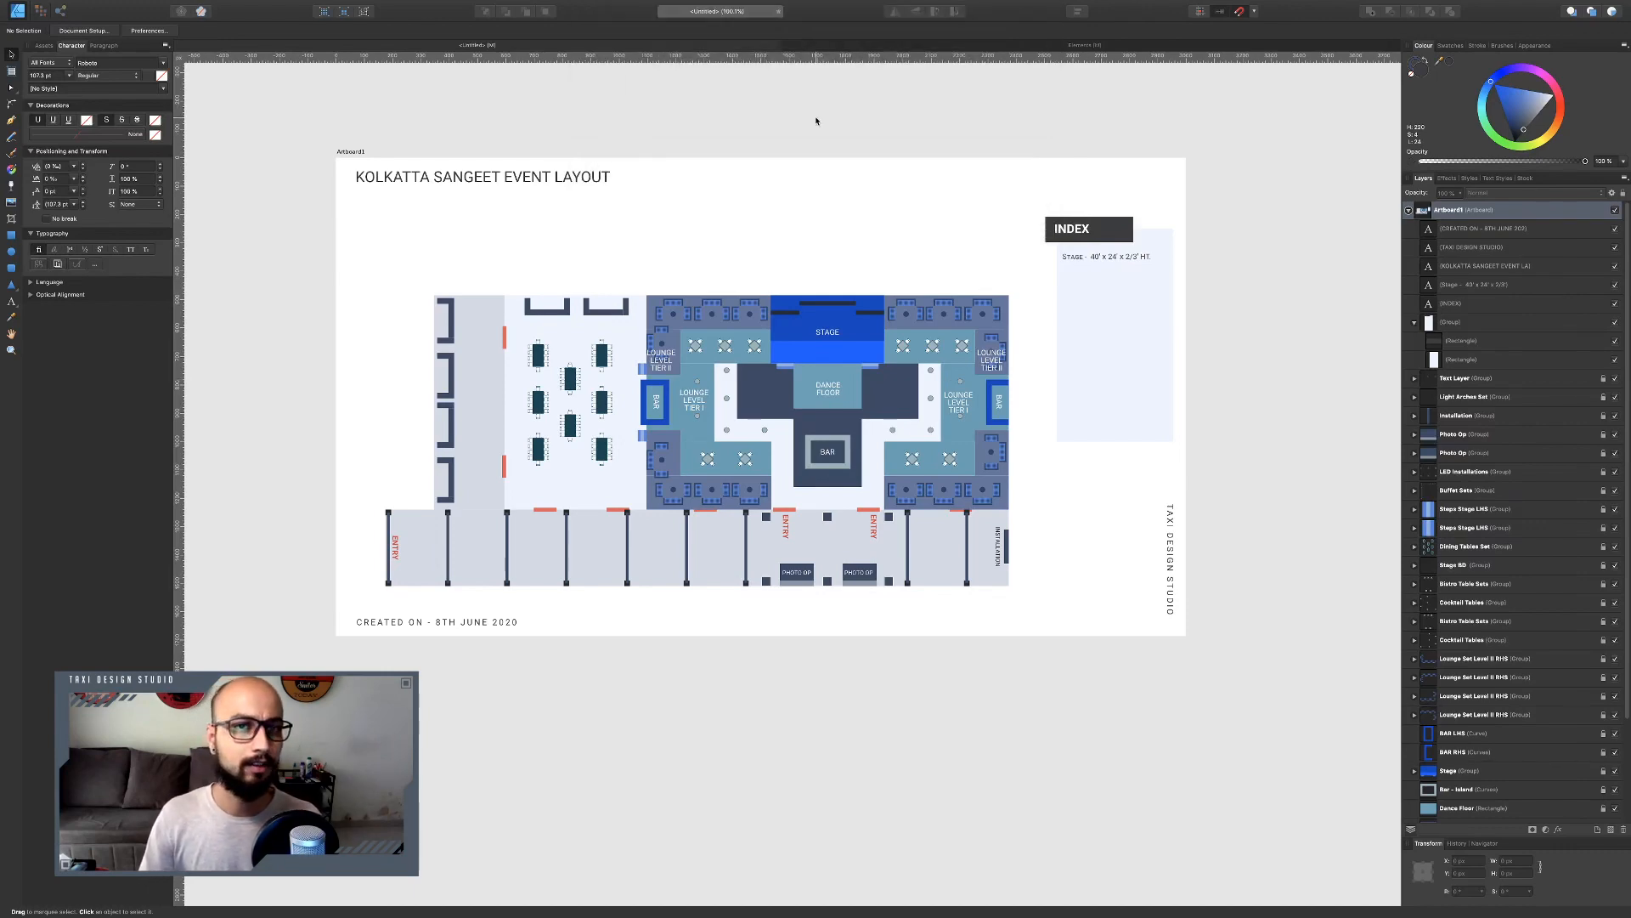
Go to the desktop and open a quick preview of the exported Layout Kolkatta.pdf file.
key("ctrl+Left")
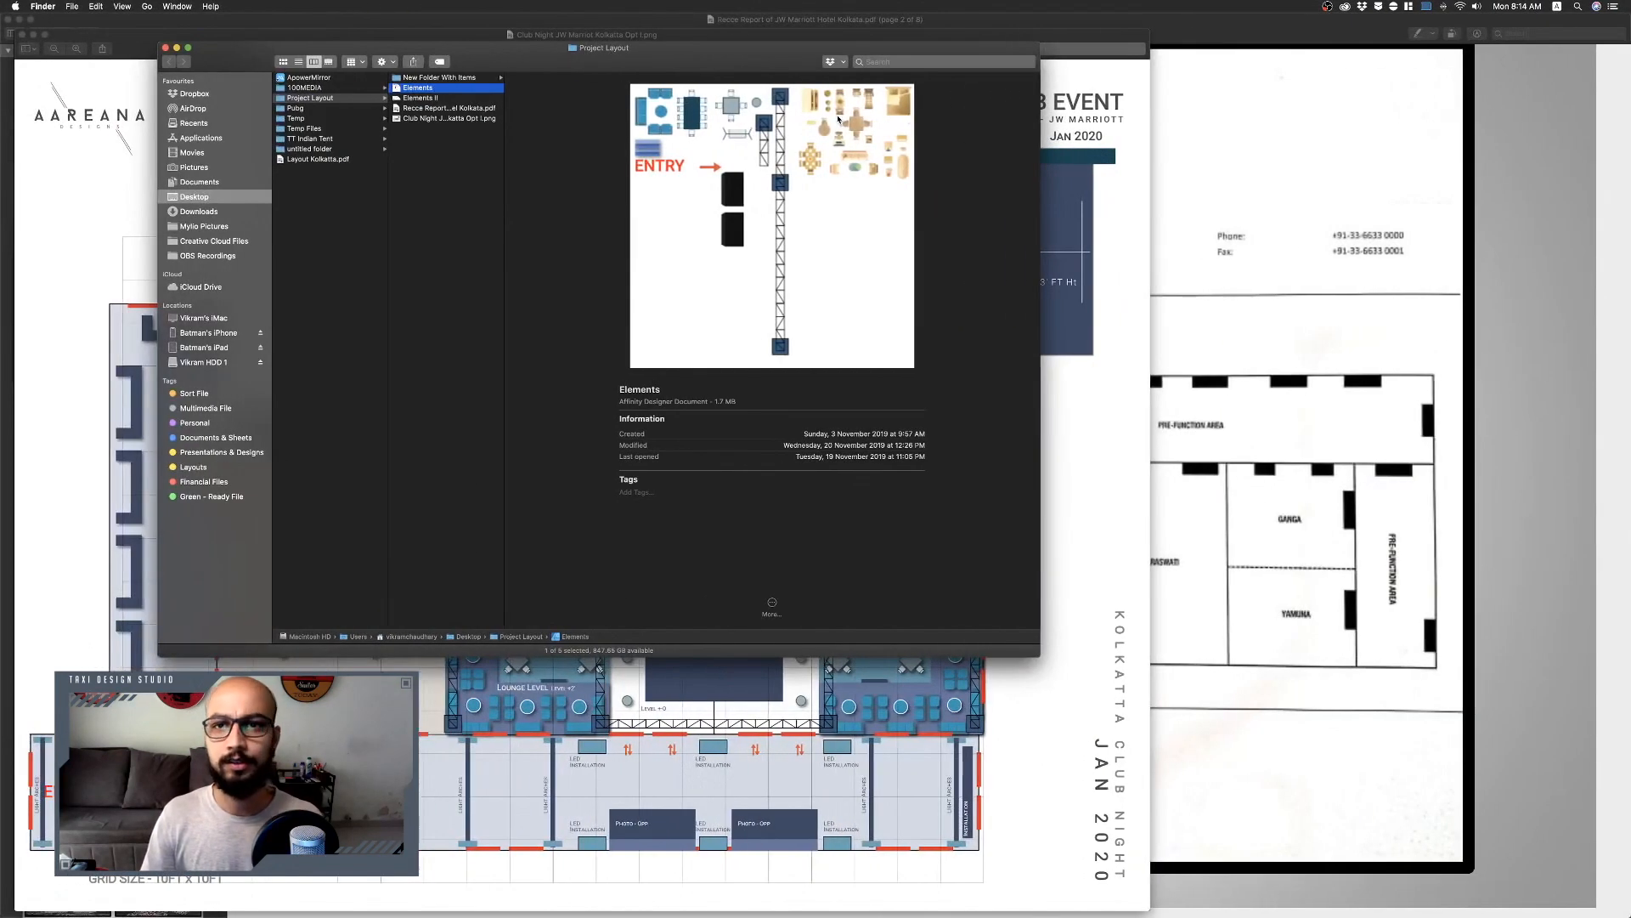
key("F11")
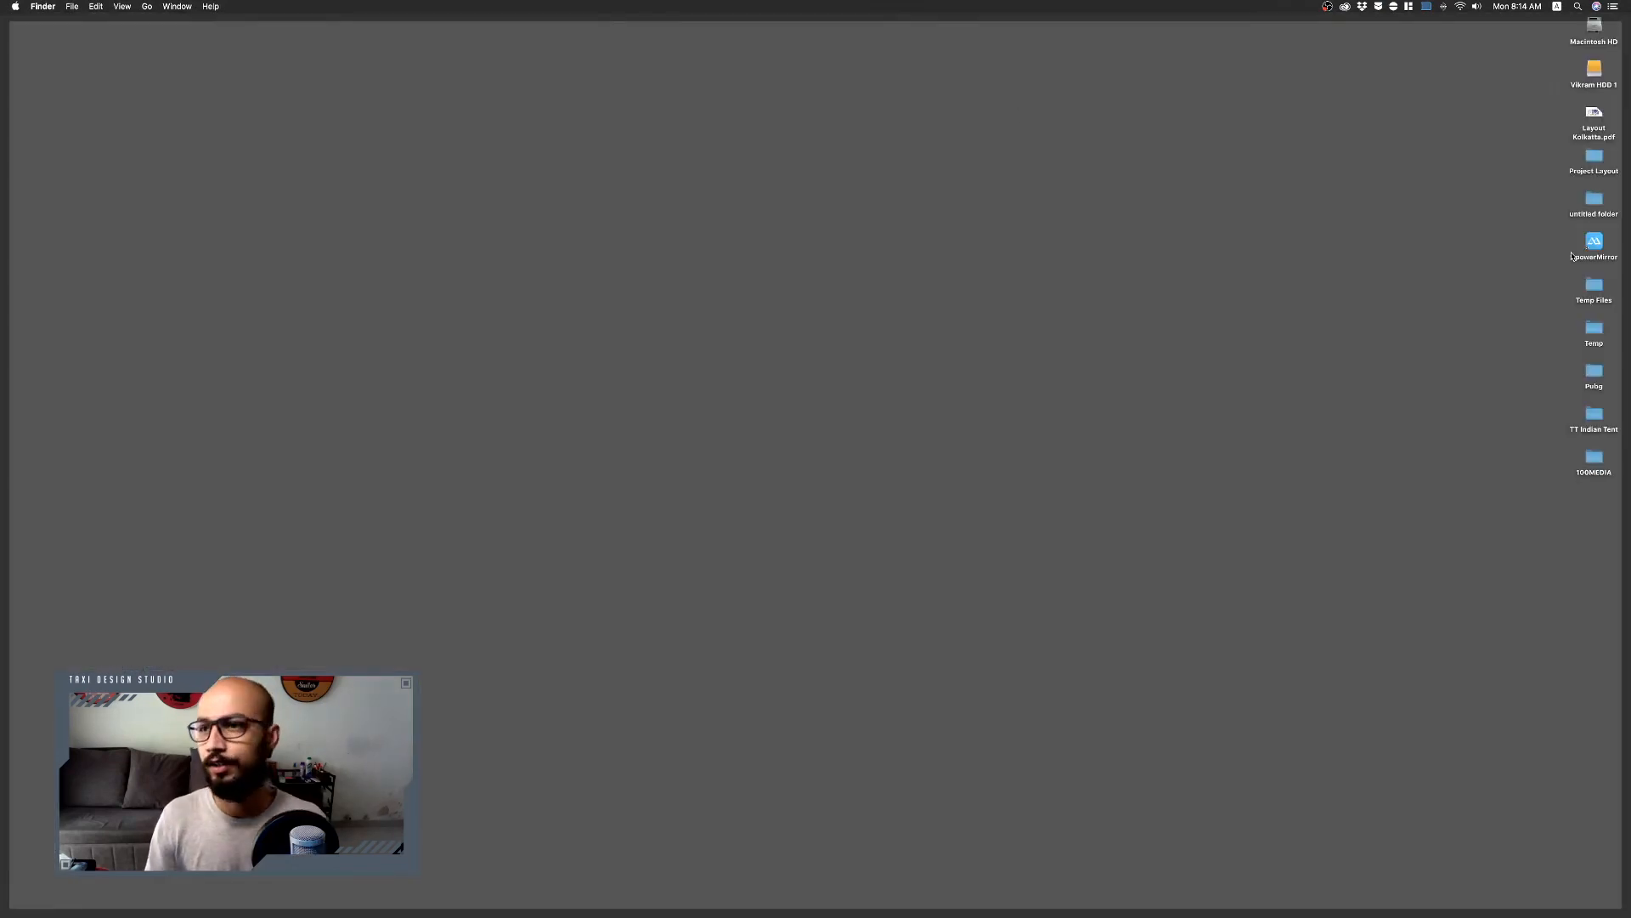
left_click(1594, 121)
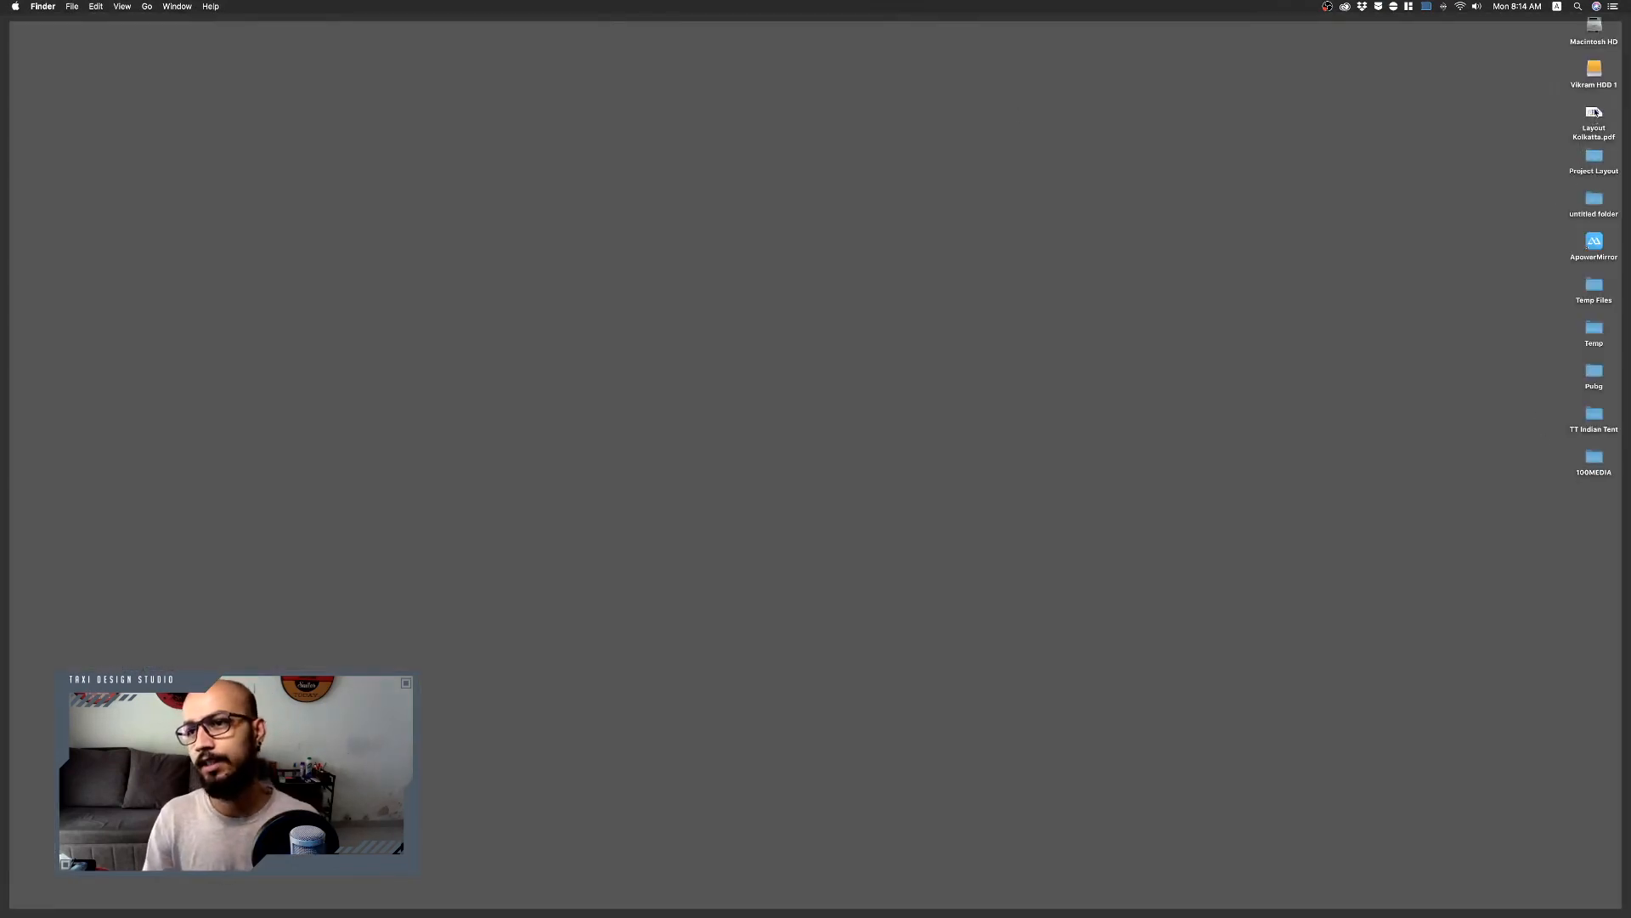
key("space")
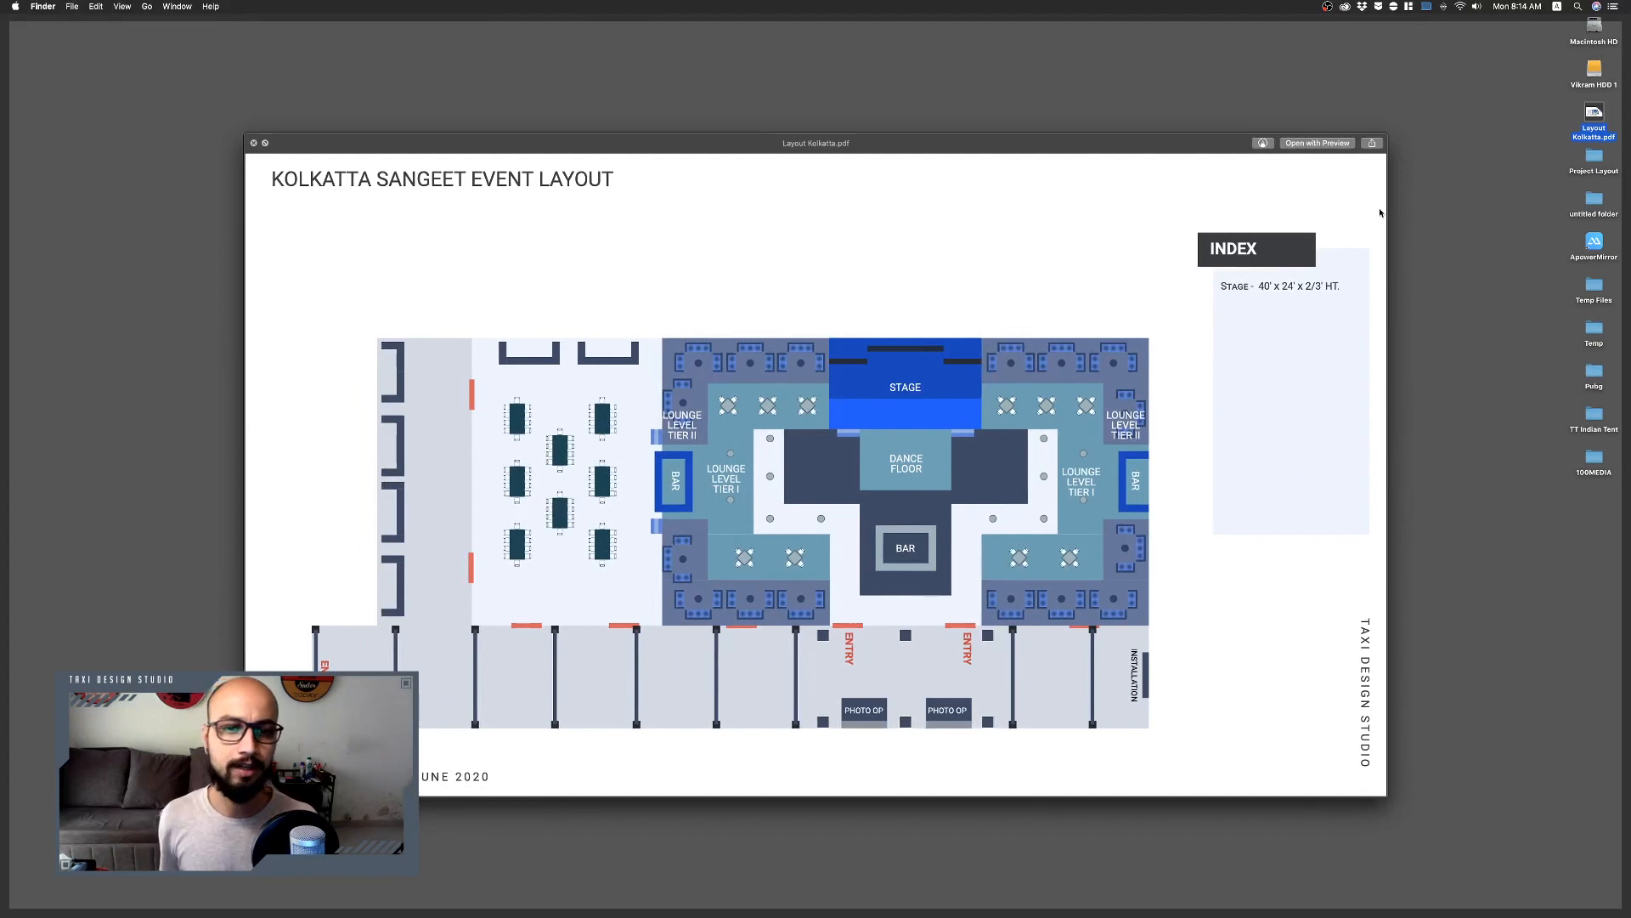